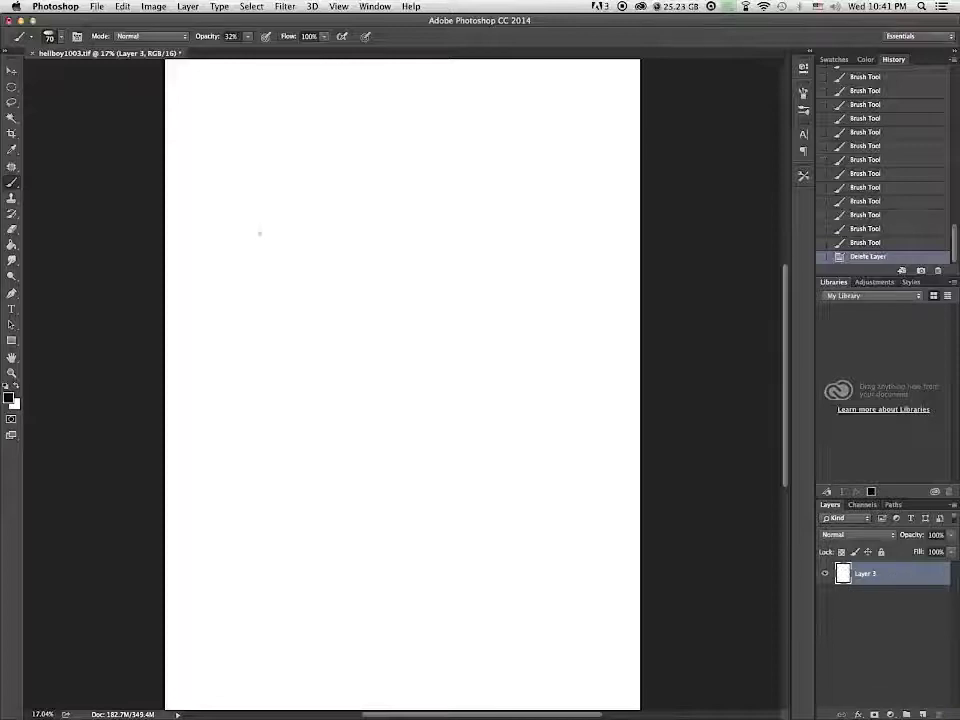
# Step: Sketch the first figure with a round head, torso, bent legs and a thick raised forearm in the page's upper part
pyautogui.moveTo(259, 231); pyautogui.dragTo(279, 318)
pyautogui.moveTo(332, 273)
pyautogui.mouseDown()
pyautogui.moveTo(280, 315)
pyautogui.moveTo(343, 291)
pyautogui.mouseUp()
pyautogui.moveTo(278, 314); pyautogui.dragTo(343, 292)
pyautogui.moveTo(347, 297); pyautogui.dragTo(357, 332)
pyautogui.moveTo(344, 313)
pyautogui.mouseDown()
pyautogui.moveTo(317, 317)
pyautogui.moveTo(303, 361)
pyautogui.moveTo(318, 372)
pyautogui.mouseUp()
pyautogui.moveTo(276, 315); pyautogui.dragTo(299, 345)
pyautogui.moveTo(268, 264); pyautogui.dragTo(207, 288)
pyautogui.moveTo(266, 296)
pyautogui.mouseDown()
pyautogui.moveTo(204, 285)
pyautogui.moveTo(230, 325)
pyautogui.mouseUp()
pyautogui.moveTo(200, 288); pyautogui.dragTo(236, 328)
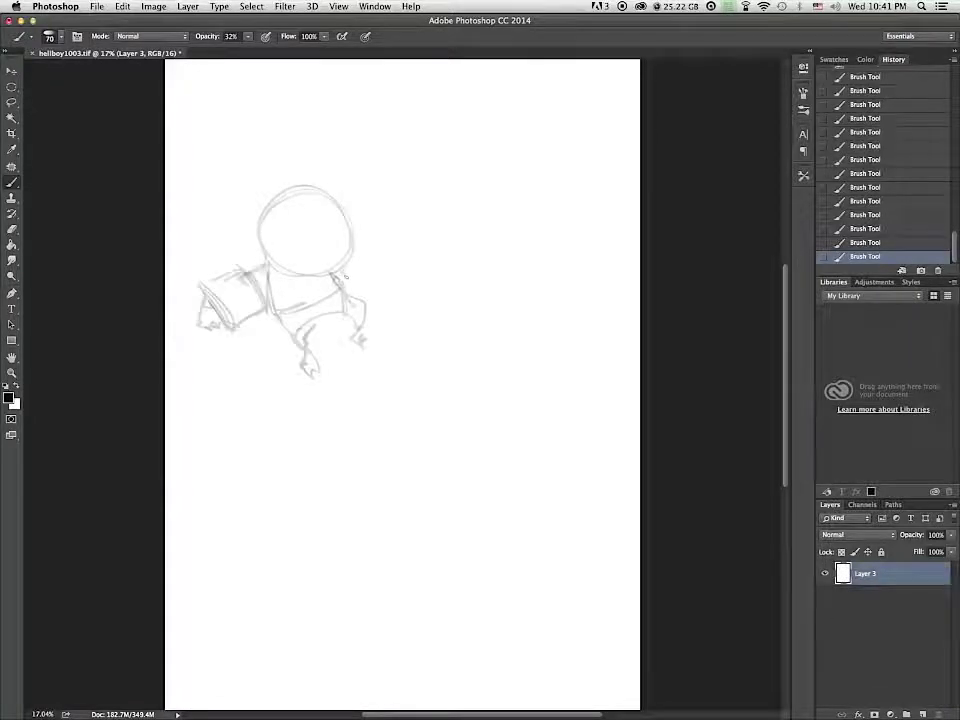
# Step: Sketch the first figure's pistol, face contour and the hanging edges of the open coat
pyautogui.moveTo(388, 268); pyautogui.dragTo(416, 264)
pyautogui.moveTo(416, 264); pyautogui.dragTo(378, 298)
pyautogui.moveTo(268, 213); pyautogui.dragTo(290, 273)
pyautogui.moveTo(290, 273); pyautogui.dragTo(347, 242)
pyautogui.moveTo(268, 212); pyautogui.dragTo(353, 218)
pyautogui.moveTo(333, 206)
pyautogui.mouseDown()
pyautogui.moveTo(320, 280)
pyautogui.moveTo(284, 352)
pyautogui.mouseUp()
pyautogui.moveTo(268, 263); pyautogui.dragTo(268, 349)
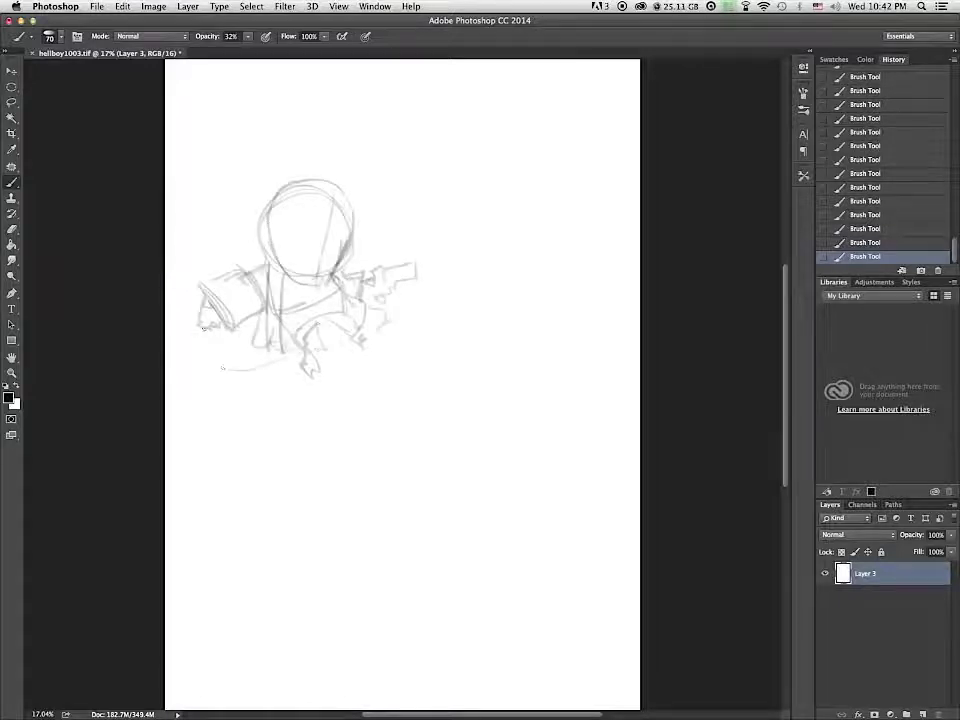
pyautogui.moveTo(231, 264); pyautogui.dragTo(198, 276)
pyautogui.moveTo(205, 362); pyautogui.dragTo(266, 346)
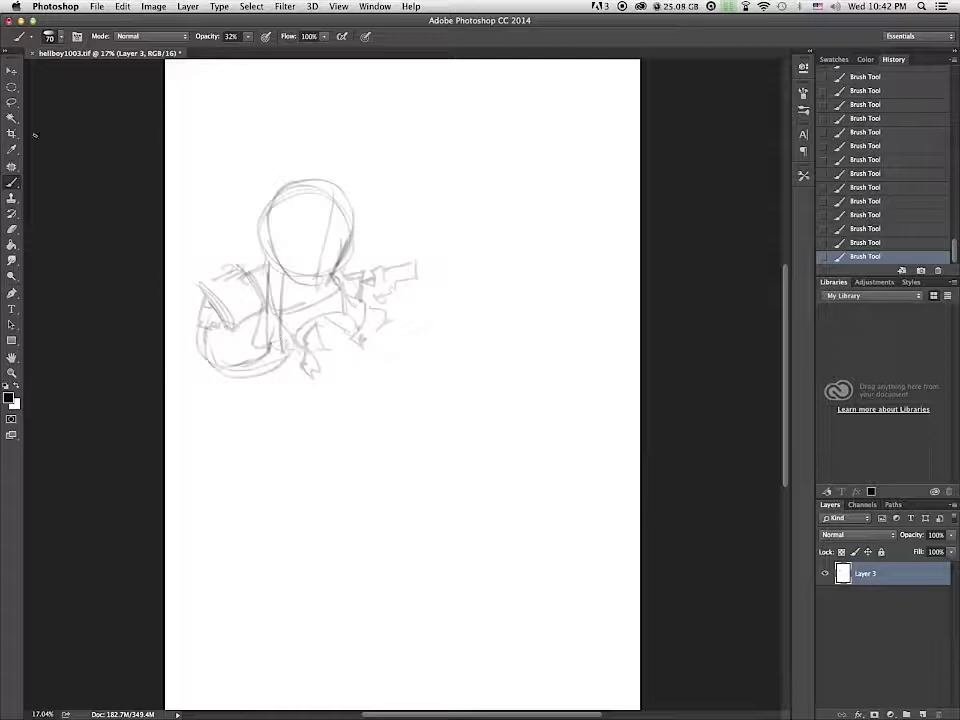
pyautogui.press('l')
pyautogui.moveTo(188, 332)
pyautogui.mouseDown()
pyautogui.moveTo(296, 378)
pyautogui.moveTo(209, 369)
pyautogui.moveTo(234, 377)
pyautogui.mouseUp()
pyautogui.press('x')
pyautogui.press('g')
pyautogui.click(258, 385)
pyautogui.press('super+d')
pyautogui.click(14, 182)
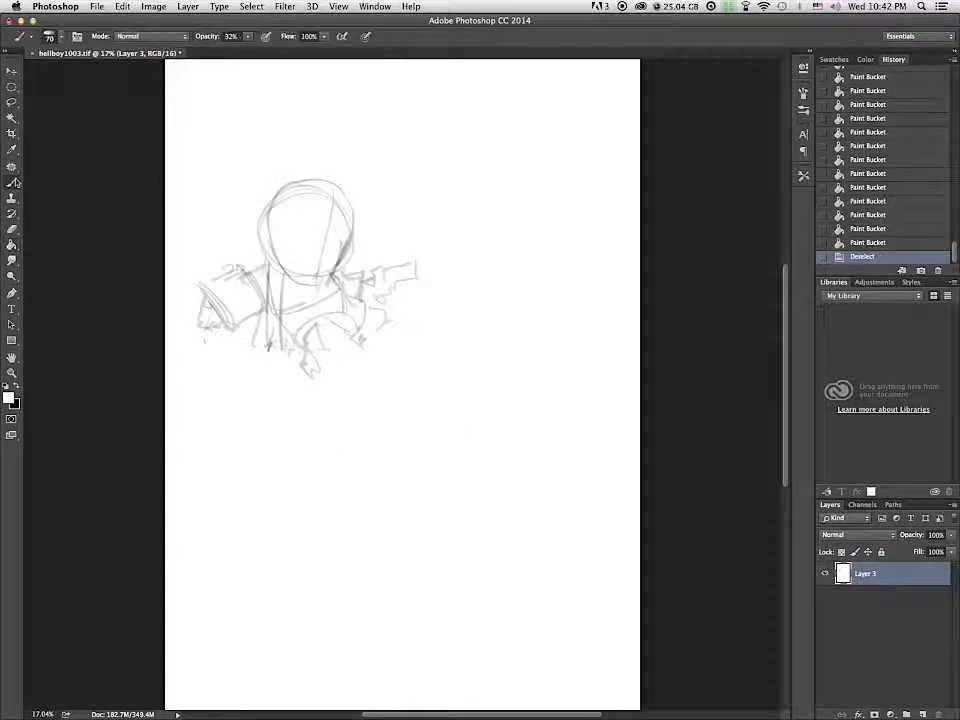
pyautogui.click(16, 386)
# Step: Sketch a thick tail sweeping out under the first figure's legs and curling up beneath the pistol
pyautogui.moveTo(336, 372); pyautogui.dragTo(428, 345)
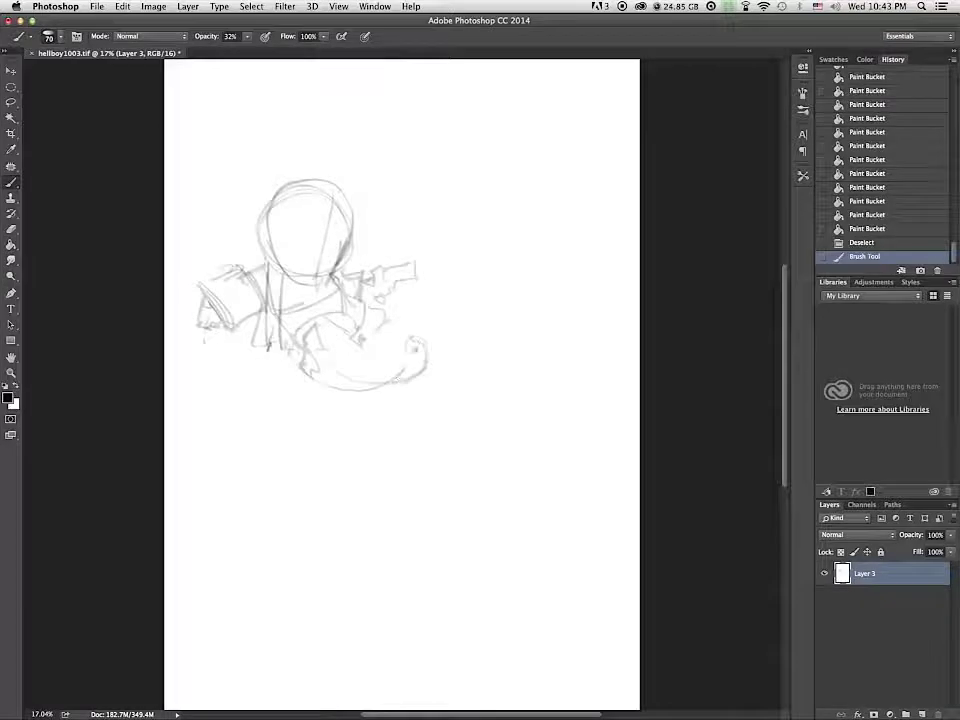
pyautogui.moveTo(398, 386); pyautogui.dragTo(428, 352)
pyautogui.moveTo(372, 391)
pyautogui.mouseDown()
pyautogui.moveTo(426, 364)
pyautogui.moveTo(407, 346)
pyautogui.mouseUp()
pyautogui.moveTo(407, 346); pyautogui.dragTo(419, 349)
# Step: Reinforce the first figure's pistol outline and add the round horn stumps and facial features
pyautogui.moveTo(386, 268); pyautogui.dragTo(416, 263)
pyautogui.moveTo(416, 279); pyautogui.dragTo(384, 296)
pyautogui.moveTo(286, 196)
pyautogui.mouseDown()
pyautogui.moveTo(314, 198)
pyautogui.moveTo(289, 208)
pyautogui.mouseUp()
pyautogui.moveTo(343, 197)
pyautogui.mouseDown()
pyautogui.moveTo(352, 218)
pyautogui.moveTo(339, 243)
pyautogui.mouseUp()
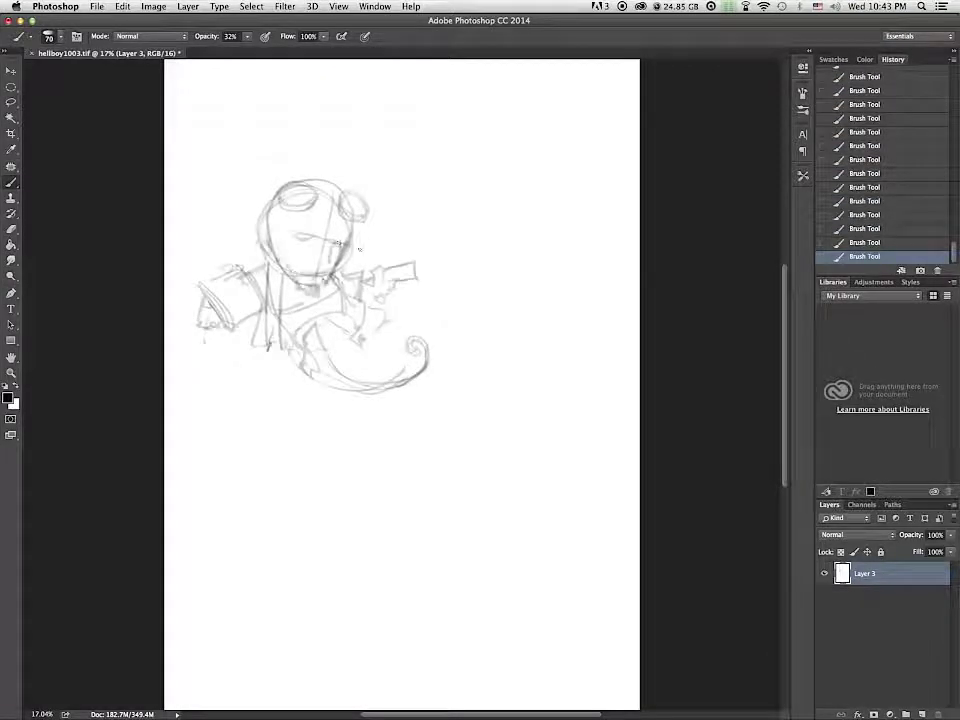
# Step: Cut the first figure onto its own layer, scale it down and place it in the page's upper-left corner
pyautogui.press('l')
pyautogui.moveTo(460, 255)
pyautogui.mouseDown()
pyautogui.moveTo(214, 375)
pyautogui.moveTo(445, 266)
pyautogui.mouseUp()
pyautogui.hotkey('ctrl', 'x')
pyautogui.hotkey('ctrl', 'v')
pyautogui.hotkey('ctrl', 't')
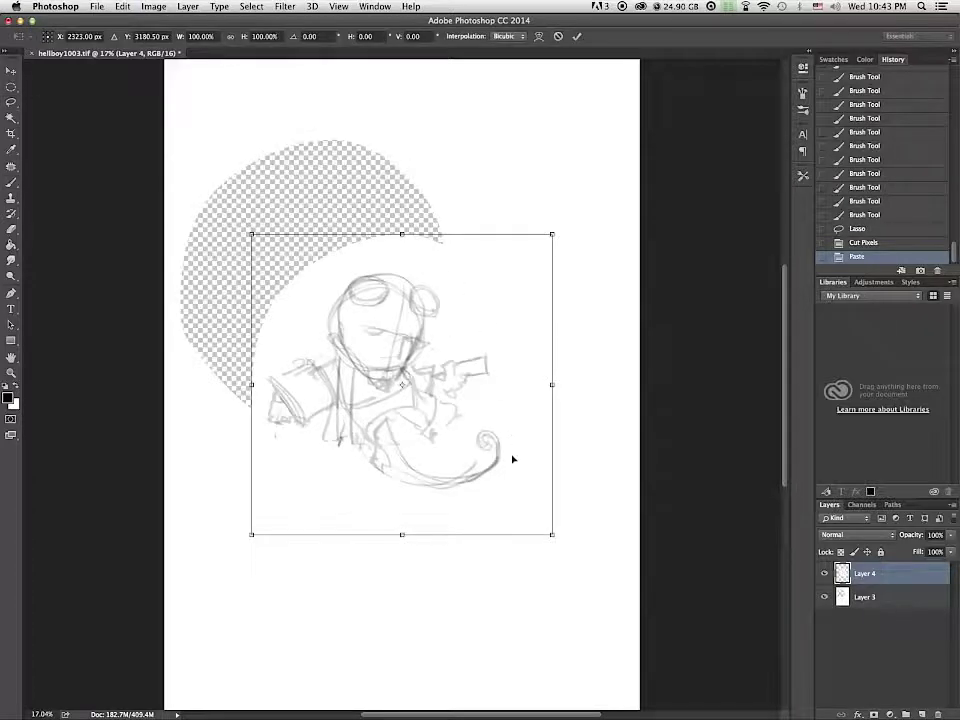
pyautogui.moveTo(552, 534); pyautogui.dragTo(448, 390)
pyautogui.moveTo(401, 375); pyautogui.dragTo(332, 213)
pyautogui.press('Return')
# Step: Delete the leftover cut-out layer and put a new white-filled layer beneath the sketch as background
pyautogui.moveTo(862, 600)
pyautogui.mouseDown()
pyautogui.moveTo(870, 709)
pyautogui.moveTo(938, 714)
pyautogui.mouseUp()
pyautogui.click(922, 714)
pyautogui.press('g')
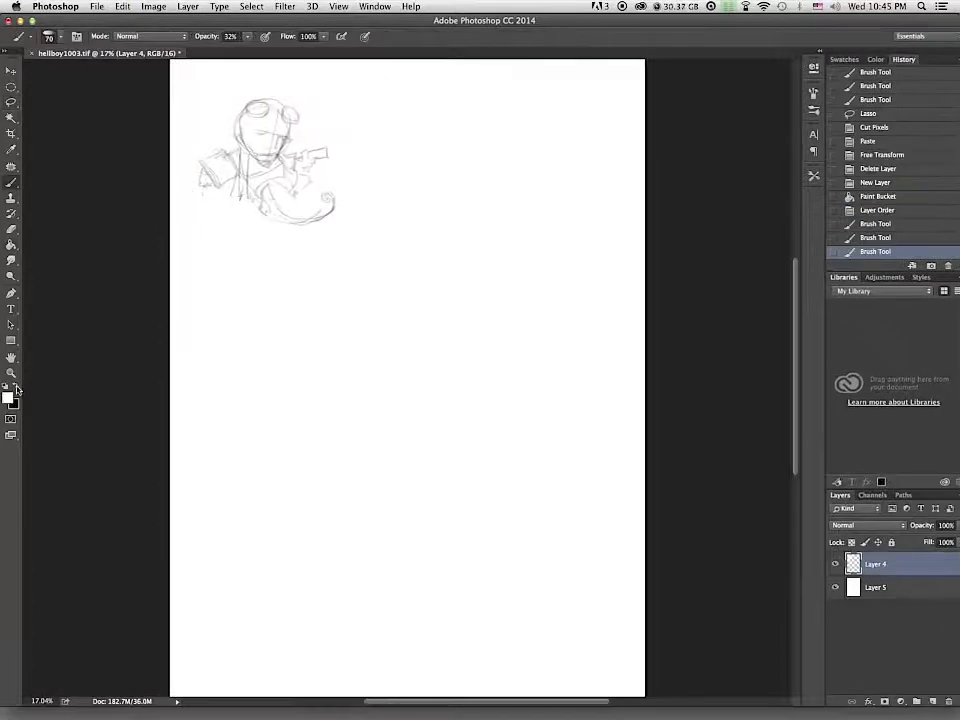
# Step: Sketch the second figure's large head with horn stumps in black at the page's centre, and start its shoulder and arm
pyautogui.click(15, 386)
pyautogui.moveTo(339, 403)
pyautogui.mouseDown()
pyautogui.moveTo(321, 403)
pyautogui.moveTo(368, 405)
pyautogui.mouseUp()
pyautogui.moveTo(366, 407)
pyautogui.mouseDown()
pyautogui.moveTo(336, 409)
pyautogui.moveTo(342, 393)
pyautogui.moveTo(332, 387)
pyautogui.moveTo(341, 380)
pyautogui.moveTo(317, 370)
pyautogui.moveTo(378, 364)
pyautogui.mouseUp()
pyautogui.moveTo(299, 342)
pyautogui.mouseDown()
pyautogui.moveTo(314, 323)
pyautogui.moveTo(322, 345)
pyautogui.mouseUp()
pyautogui.moveTo(364, 328); pyautogui.dragTo(374, 346)
pyautogui.moveTo(376, 349)
pyautogui.mouseDown()
pyautogui.moveTo(401, 350)
pyautogui.moveTo(370, 406)
pyautogui.moveTo(428, 434)
pyautogui.mouseUp()
# Step: Sketch the second figure's belted torso, open coat, feet and curled tail
pyautogui.moveTo(335, 440); pyautogui.dragTo(396, 443)
pyautogui.moveTo(299, 408)
pyautogui.mouseDown()
pyautogui.moveTo(285, 360)
pyautogui.moveTo(294, 350)
pyautogui.moveTo(318, 446)
pyautogui.moveTo(352, 422)
pyautogui.moveTo(323, 438)
pyautogui.moveTo(322, 505)
pyautogui.mouseUp()
pyautogui.moveTo(392, 435); pyautogui.dragTo(388, 505)
pyautogui.moveTo(373, 440); pyautogui.dragTo(391, 469)
pyautogui.moveTo(401, 372); pyautogui.dragTo(396, 386)
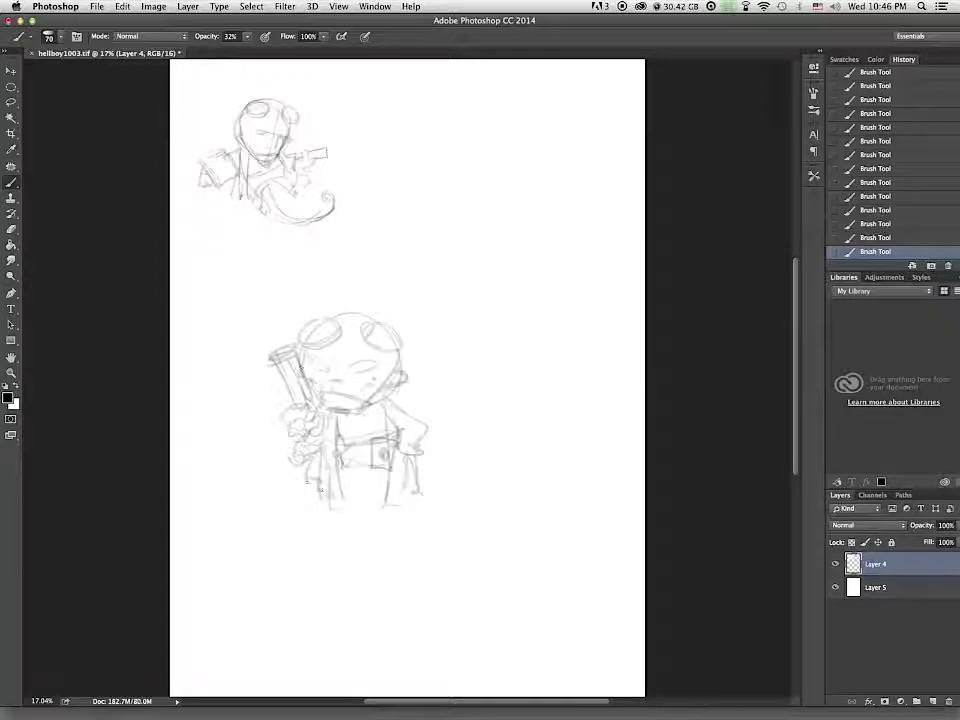
pyautogui.moveTo(320, 482)
pyautogui.mouseDown()
pyautogui.moveTo(306, 528)
pyautogui.moveTo(256, 441)
pyautogui.moveTo(250, 450)
pyautogui.mouseUp()
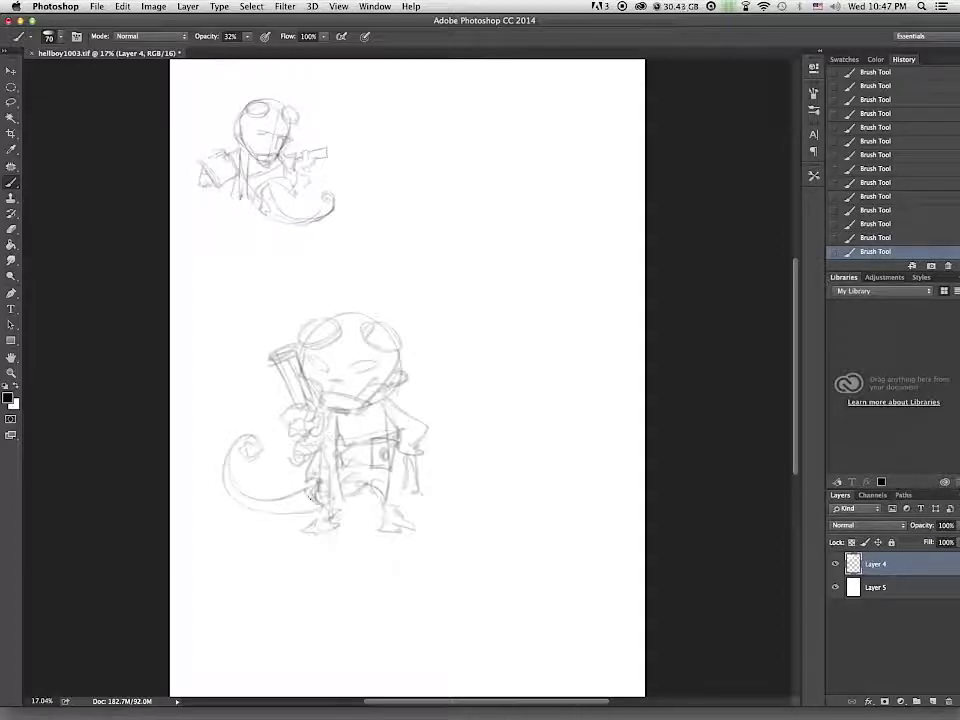
pyautogui.moveTo(337, 516); pyautogui.dragTo(342, 503)
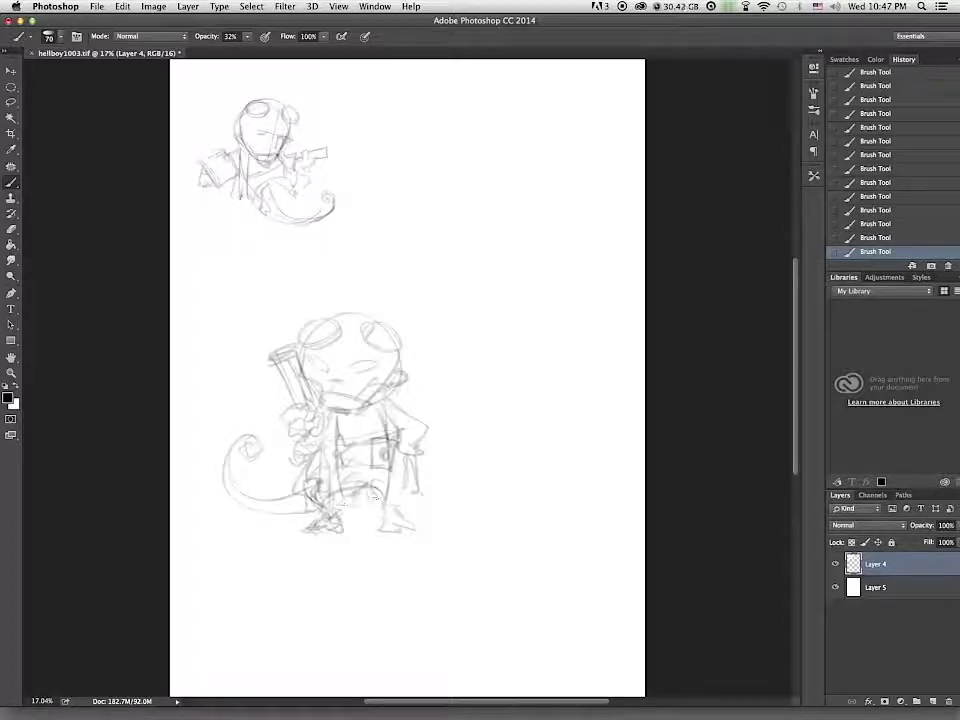
# Step: Cut the second figure onto its own layer, scale it down and place it beside the first at the page's top
pyautogui.press('l')
pyautogui.moveTo(435, 324); pyautogui.dragTo(454, 416)
pyautogui.hotkey('ctrl', 'x')
pyautogui.hotkey('ctrl', 'v')
pyautogui.hotkey('ctrl', 't')
pyautogui.moveTo(513, 490)
pyautogui.mouseDown()
pyautogui.moveTo(417, 348)
pyautogui.moveTo(450, 207)
pyautogui.mouseUp()
pyautogui.press('Return')
# Step: Sketch the third figure's round head, long coat and large banded forearm hanging at its side
pyautogui.click(11, 182)
pyautogui.moveTo(335, 332)
pyautogui.mouseDown()
pyautogui.moveTo(306, 354)
pyautogui.moveTo(313, 398)
pyautogui.mouseUp()
pyautogui.moveTo(308, 396); pyautogui.dragTo(313, 434)
pyautogui.moveTo(331, 410)
pyautogui.mouseDown()
pyautogui.moveTo(338, 440)
pyautogui.moveTo(310, 480)
pyautogui.mouseUp()
pyautogui.moveTo(307, 434); pyautogui.dragTo(292, 495)
pyautogui.moveTo(345, 410); pyautogui.dragTo(355, 508)
pyautogui.moveTo(305, 495); pyautogui.dragTo(352, 511)
pyautogui.moveTo(347, 443); pyautogui.dragTo(352, 472)
pyautogui.moveTo(322, 488); pyautogui.dragTo(361, 472)
pyautogui.moveTo(312, 447); pyautogui.dragTo(355, 439)
pyautogui.moveTo(332, 494); pyautogui.dragTo(362, 485)
# Step: Sketch the third figure's raised pistol and the hand gripping it
pyautogui.moveTo(358, 415); pyautogui.dragTo(387, 364)
pyautogui.moveTo(402, 380)
pyautogui.mouseDown()
pyautogui.moveTo(388, 396)
pyautogui.moveTo(410, 372)
pyautogui.mouseUp()
pyautogui.moveTo(408, 374)
pyautogui.mouseDown()
pyautogui.moveTo(386, 405)
pyautogui.moveTo(387, 363)
pyautogui.mouseUp()
pyautogui.moveTo(387, 362); pyautogui.dragTo(413, 374)
pyautogui.moveTo(410, 374)
pyautogui.mouseDown()
pyautogui.moveTo(386, 404)
pyautogui.moveTo(405, 418)
pyautogui.mouseUp()
pyautogui.moveTo(405, 418); pyautogui.dragTo(394, 436)
pyautogui.moveTo(378, 424); pyautogui.dragTo(392, 430)
# Step: Add the third figure's face contour and round horn stumps
pyautogui.moveTo(361, 342); pyautogui.dragTo(375, 411)
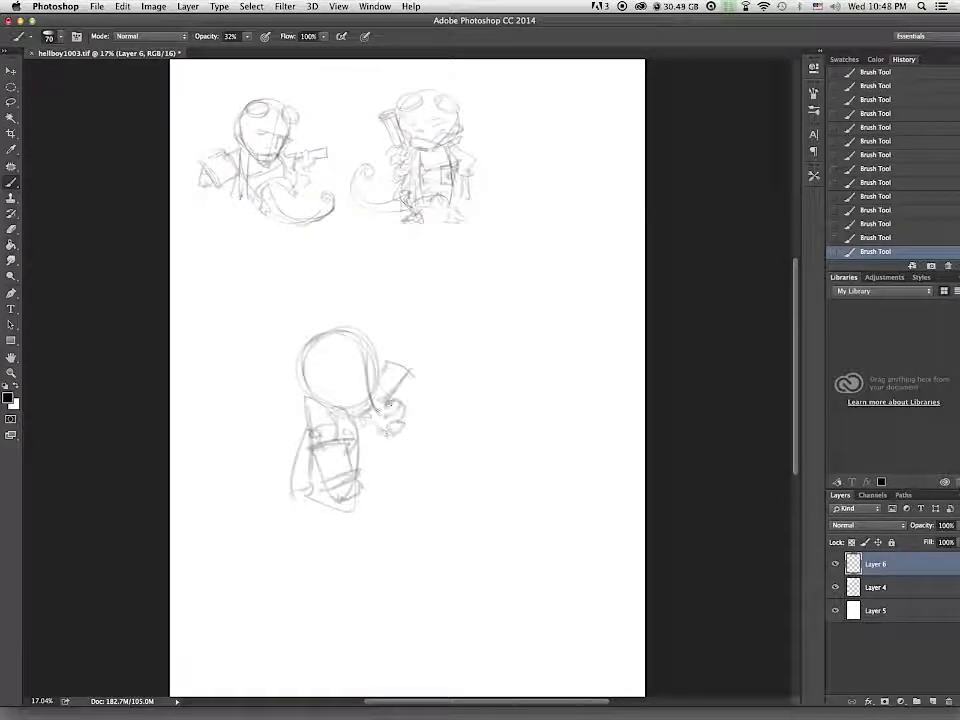
pyautogui.moveTo(358, 352)
pyautogui.mouseDown()
pyautogui.moveTo(360, 392)
pyautogui.moveTo(346, 402)
pyautogui.mouseUp()
pyautogui.moveTo(362, 344); pyautogui.dragTo(379, 354)
pyautogui.moveTo(324, 340); pyautogui.dragTo(348, 348)
pyautogui.moveTo(346, 350); pyautogui.dragTo(320, 344)
# Step: Sketch the third figure's shoulder detail, lower coat, feet and curled tail
pyautogui.moveTo(310, 412); pyautogui.dragTo(318, 428)
pyautogui.moveTo(374, 464); pyautogui.dragTo(364, 476)
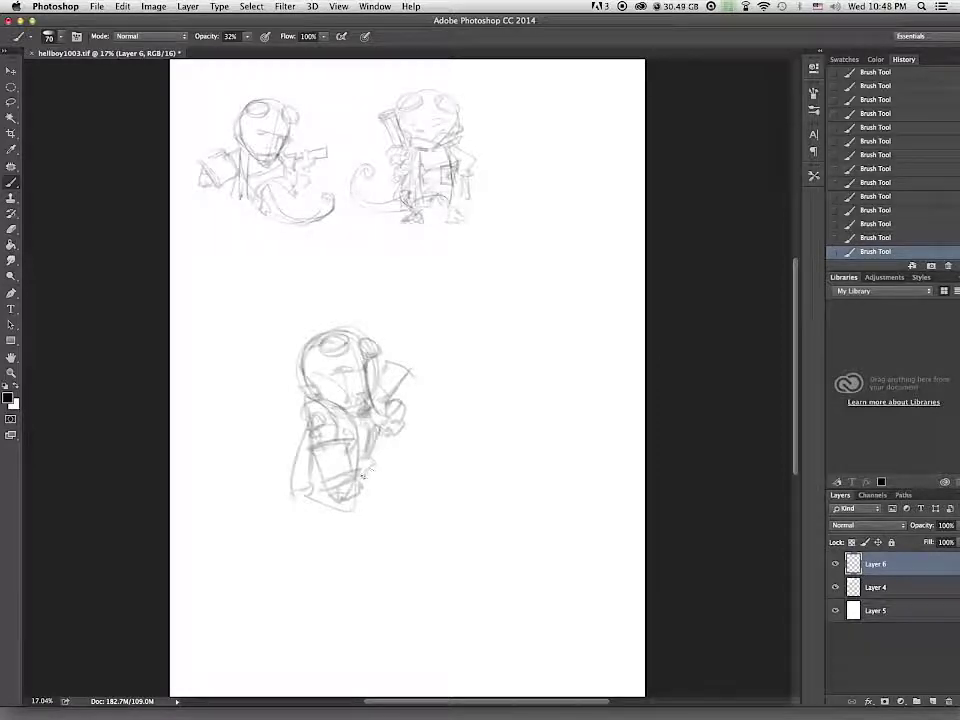
pyautogui.moveTo(321, 520)
pyautogui.mouseDown()
pyautogui.moveTo(322, 545)
pyautogui.moveTo(331, 514)
pyautogui.mouseUp()
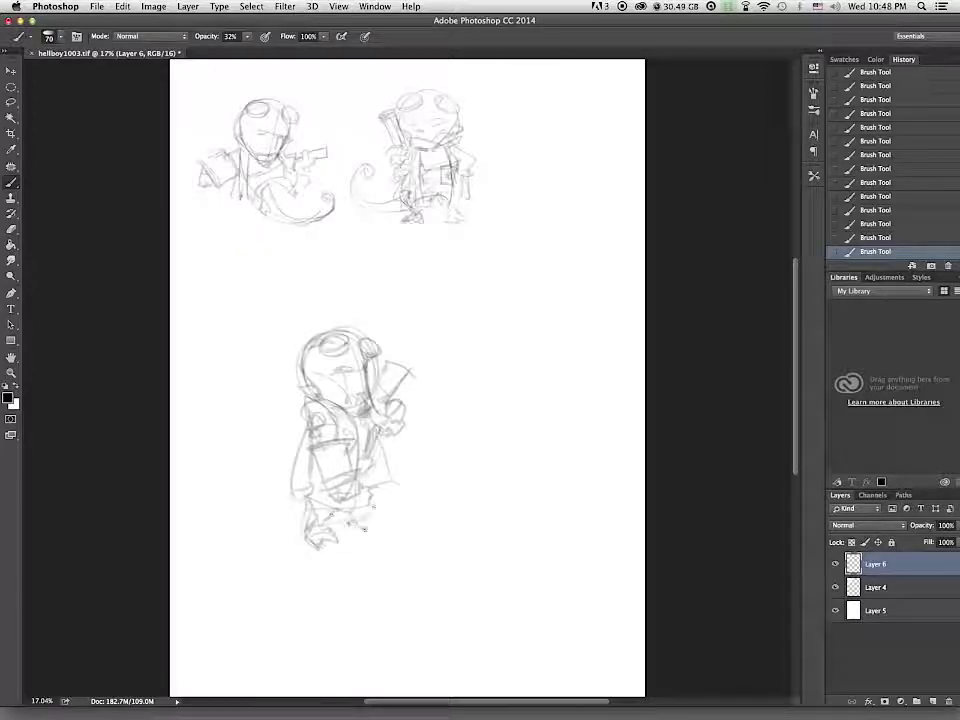
pyautogui.moveTo(237, 487); pyautogui.dragTo(262, 503)
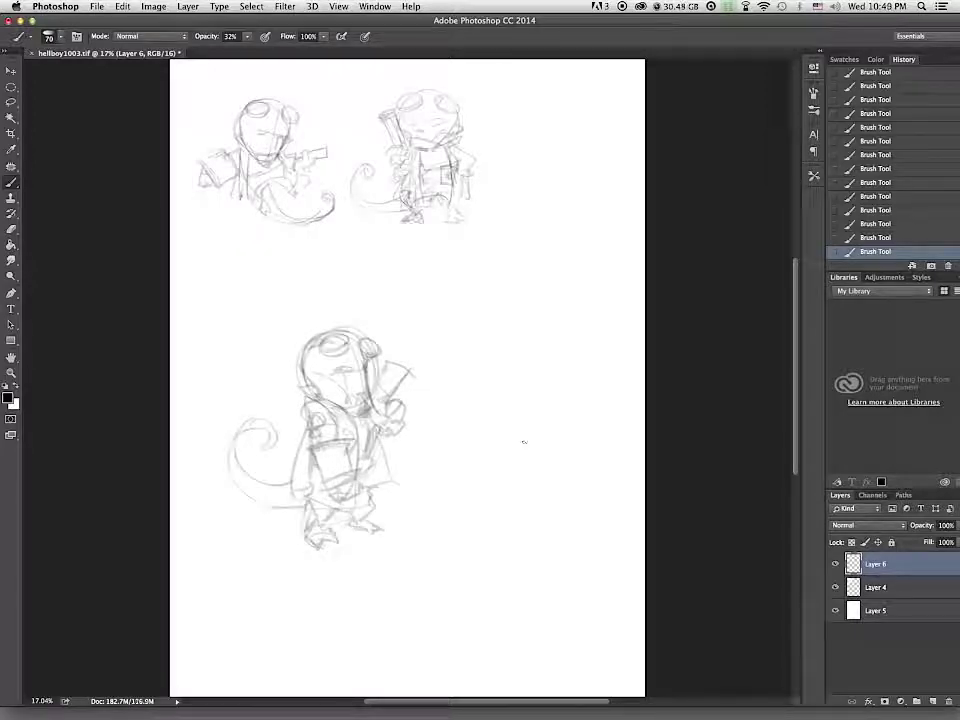
pyautogui.press('l')
pyautogui.moveTo(366, 487)
pyautogui.mouseDown()
pyautogui.moveTo(334, 400)
pyautogui.moveTo(366, 488)
pyautogui.moveTo(340, 483)
pyautogui.mouseUp()
pyautogui.press('super+d')
# Step: Strengthen the third figure's coat collar, front edge and lower folds with darker strokes
pyautogui.press('b')
pyautogui.moveTo(312, 398); pyautogui.dragTo(345, 428)
pyautogui.moveTo(326, 404); pyautogui.dragTo(352, 440)
pyautogui.moveTo(350, 434); pyautogui.dragTo(362, 500)
pyautogui.moveTo(352, 470)
pyautogui.mouseDown()
pyautogui.moveTo(352, 505)
pyautogui.moveTo(373, 503)
pyautogui.mouseUp()
pyautogui.moveTo(355, 500); pyautogui.dragTo(346, 532)
# Step: Cut the third figure onto its own layer, scale it down and place it in the page's upper-right corner
pyautogui.press('l')
pyautogui.moveTo(390, 312)
pyautogui.mouseDown()
pyautogui.moveTo(476, 399)
pyautogui.moveTo(385, 310)
pyautogui.mouseUp()
pyautogui.press('super+x')
pyautogui.press('super+v')
pyautogui.press('super+t')
pyautogui.moveTo(503, 268); pyautogui.dragTo(473, 302)
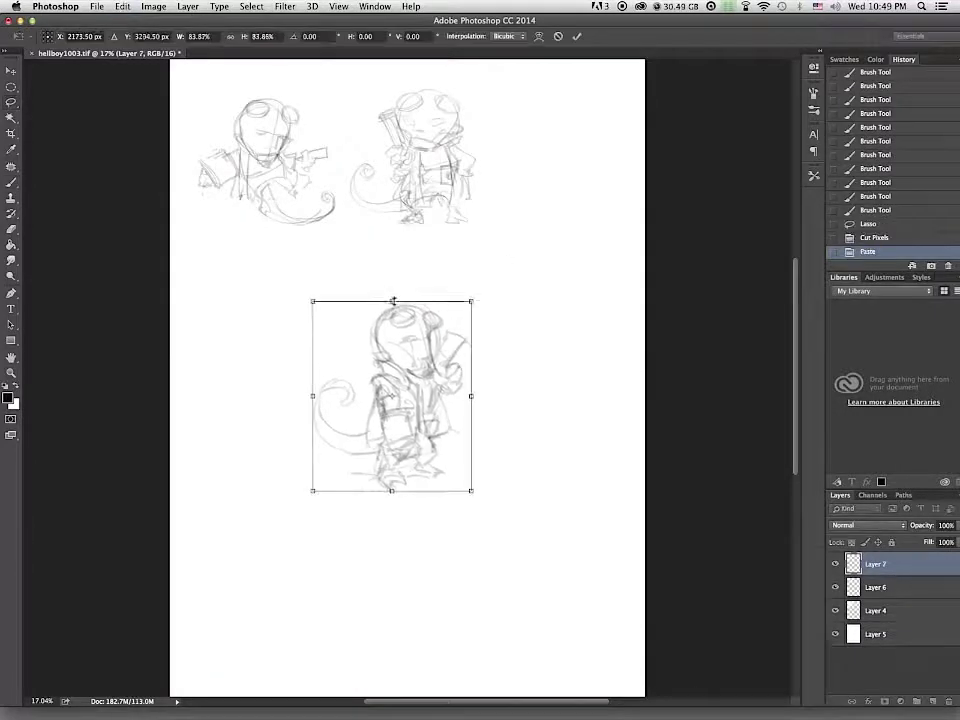
pyautogui.moveTo(392, 302); pyautogui.dragTo(392, 314)
pyautogui.moveTo(435, 422); pyautogui.dragTo(587, 177)
pyautogui.moveTo(625, 247); pyautogui.dragTo(611, 212)
pyautogui.moveTo(574, 209); pyautogui.dragTo(593, 214)
pyautogui.press('Return')
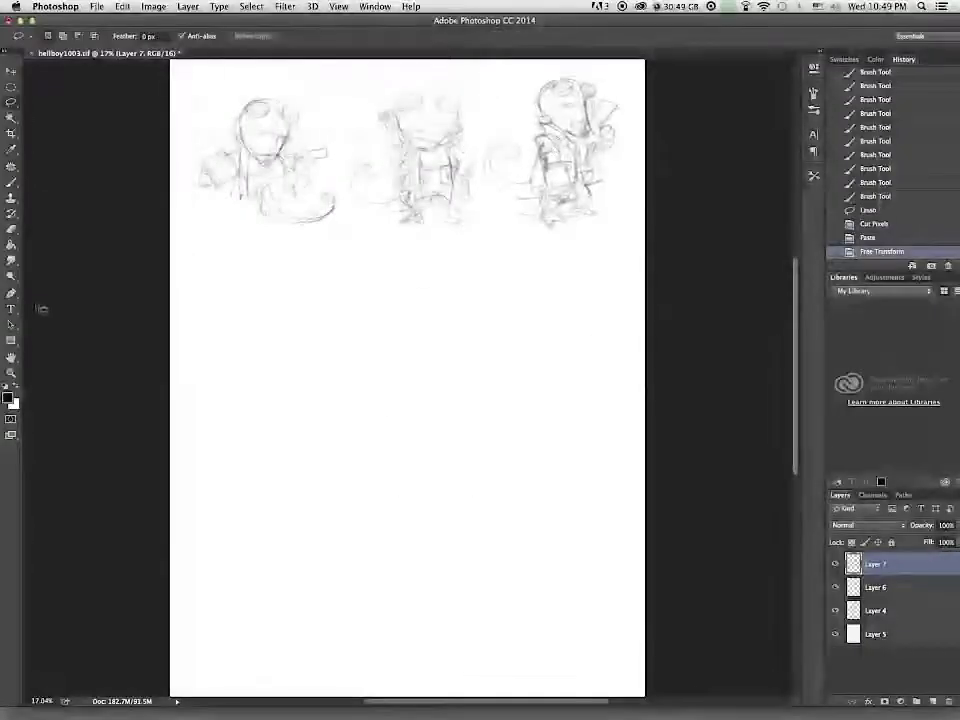
# Step: Sketch the fourth figure's head with horn stumps, its leaping body and outstretched hand at the page's centre
pyautogui.press('b')
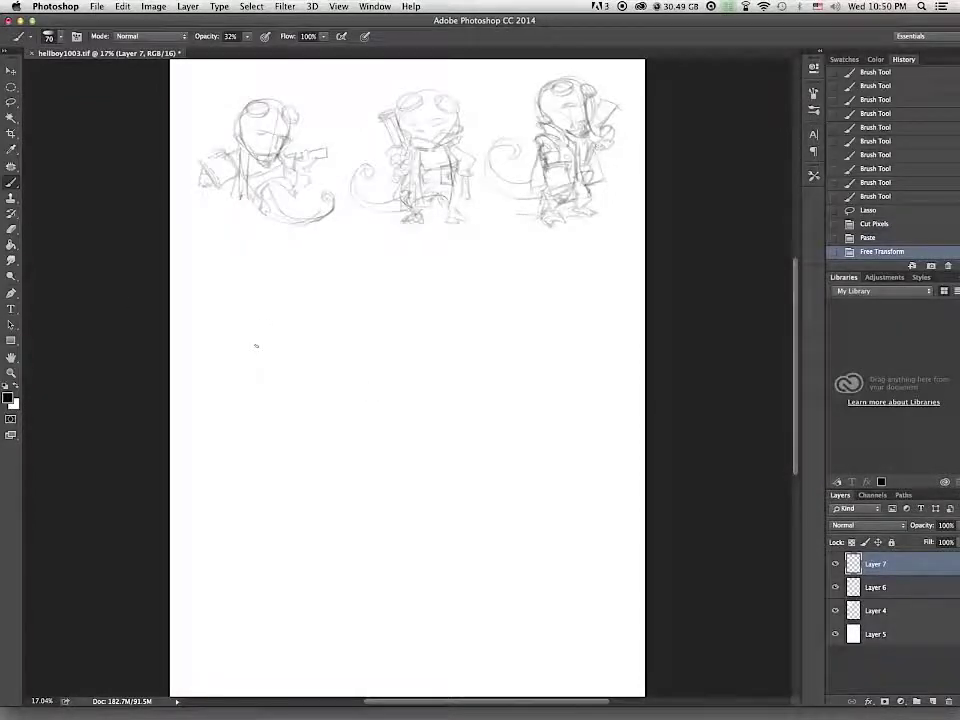
pyautogui.moveTo(340, 299)
pyautogui.mouseDown()
pyautogui.moveTo(306, 369)
pyautogui.moveTo(326, 377)
pyautogui.moveTo(297, 385)
pyautogui.moveTo(335, 396)
pyautogui.moveTo(312, 394)
pyautogui.moveTo(362, 358)
pyautogui.moveTo(295, 346)
pyautogui.moveTo(304, 323)
pyautogui.moveTo(331, 311)
pyautogui.mouseUp()
pyautogui.moveTo(304, 322); pyautogui.dragTo(330, 301)
pyautogui.moveTo(388, 321); pyautogui.dragTo(352, 326)
pyautogui.moveTo(333, 300); pyautogui.dragTo(358, 303)
pyautogui.moveTo(389, 327)
pyautogui.mouseDown()
pyautogui.moveTo(372, 376)
pyautogui.moveTo(318, 396)
pyautogui.moveTo(320, 440)
pyautogui.moveTo(380, 440)
pyautogui.mouseUp()
pyautogui.moveTo(305, 392)
pyautogui.mouseDown()
pyautogui.moveTo(390, 402)
pyautogui.moveTo(413, 438)
pyautogui.mouseUp()
pyautogui.moveTo(392, 376); pyautogui.dragTo(414, 370)
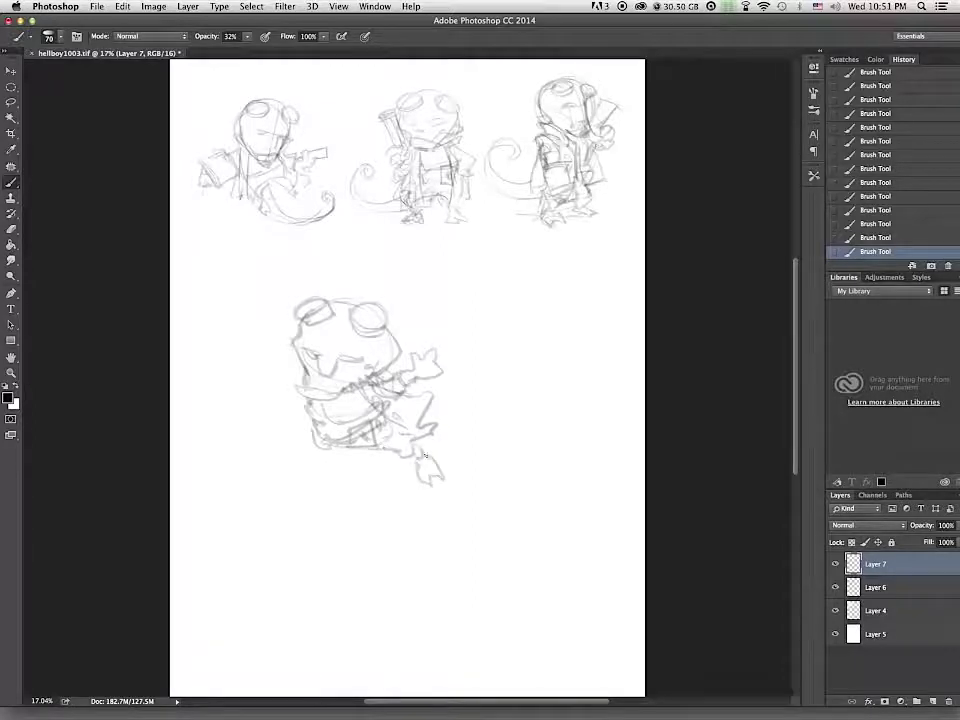
# Step: Add the fourth figure's near foot, hanging coat edge and thick forearm extended sideways
pyautogui.moveTo(323, 445); pyautogui.dragTo(345, 462)
pyautogui.moveTo(308, 390)
pyautogui.mouseDown()
pyautogui.moveTo(308, 488)
pyautogui.moveTo(315, 480)
pyautogui.mouseUp()
pyautogui.moveTo(295, 410); pyautogui.dragTo(291, 428)
pyautogui.moveTo(251, 394); pyautogui.dragTo(288, 384)
pyautogui.moveTo(250, 396); pyautogui.dragTo(277, 433)
pyautogui.moveTo(286, 384)
pyautogui.mouseDown()
pyautogui.moveTo(292, 427)
pyautogui.moveTo(298, 415)
pyautogui.mouseUp()
pyautogui.moveTo(250, 397); pyautogui.dragTo(242, 398)
# Step: Sketch the fourth figure's large tail curling beneath the body and the pistol in its raised hand
pyautogui.moveTo(382, 457)
pyautogui.mouseDown()
pyautogui.moveTo(272, 485)
pyautogui.moveTo(352, 550)
pyautogui.mouseUp()
pyautogui.moveTo(360, 452); pyautogui.dragTo(344, 552)
pyautogui.moveTo(411, 462); pyautogui.dragTo(350, 555)
pyautogui.moveTo(420, 345)
pyautogui.mouseDown()
pyautogui.moveTo(452, 320)
pyautogui.moveTo(444, 350)
pyautogui.mouseUp()
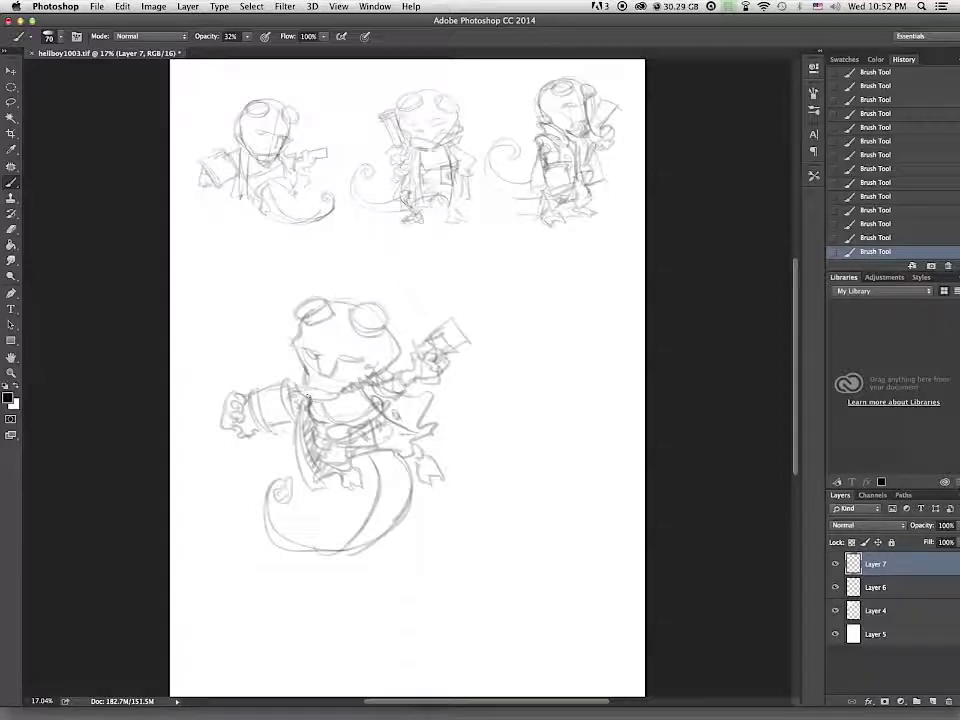
# Step: Cut the fourth figure onto its own layer, scale it down and place it below the first figure
pyautogui.press('l')
pyautogui.moveTo(489, 298); pyautogui.dragTo(484, 420)
pyautogui.press('super+x')
pyautogui.press('super+v')
pyautogui.press('super+t')
pyautogui.moveTo(490, 305); pyautogui.dragTo(455, 360)
pyautogui.moveTo(404, 443); pyautogui.dragTo(317, 332)
pyautogui.press('Return')
# Step: Rough in the fifth figure's large tapering head and shoulder lines at the page's centre
pyautogui.press('b')
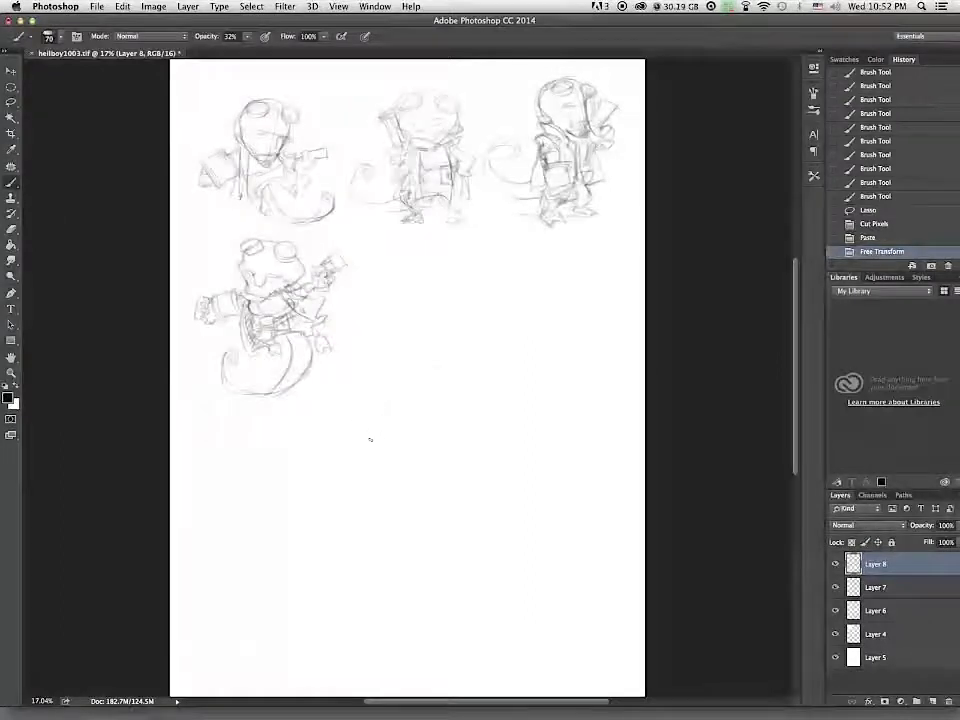
pyautogui.moveTo(390, 392); pyautogui.dragTo(373, 439)
pyautogui.moveTo(443, 444); pyautogui.dragTo(431, 458)
pyautogui.moveTo(362, 425); pyautogui.dragTo(407, 444)
pyautogui.moveTo(354, 460); pyautogui.dragTo(402, 474)
pyautogui.moveTo(392, 384); pyautogui.dragTo(375, 436)
pyautogui.moveTo(400, 374); pyautogui.dragTo(442, 440)
pyautogui.moveTo(387, 350); pyautogui.dragTo(412, 384)
pyautogui.moveTo(374, 332)
pyautogui.mouseDown()
pyautogui.moveTo(490, 298)
pyautogui.moveTo(473, 438)
pyautogui.mouseUp()
pyautogui.moveTo(387, 350)
pyautogui.mouseDown()
pyautogui.moveTo(470, 438)
pyautogui.moveTo(495, 447)
pyautogui.mouseUp()
# Step: Sketch the fifth figure's mouth line, pointed chin and the cigar-like shape projecting from the face
pyautogui.moveTo(492, 405); pyautogui.dragTo(495, 447)
pyautogui.moveTo(451, 411); pyautogui.dragTo(503, 406)
pyautogui.moveTo(491, 404); pyautogui.dragTo(494, 448)
pyautogui.moveTo(531, 391); pyautogui.dragTo(530, 407)
pyautogui.moveTo(526, 396); pyautogui.dragTo(526, 403)
pyautogui.moveTo(471, 444); pyautogui.dragTo(473, 459)
# Step: Sketch the fifth figure's torso line and oversized stone gauntlet, with its lower rim and the knuckled fingers beneath it
pyautogui.moveTo(436, 420); pyautogui.dragTo(450, 508)
pyautogui.moveTo(440, 455); pyautogui.dragTo(448, 516)
pyautogui.moveTo(339, 464)
pyautogui.mouseDown()
pyautogui.moveTo(440, 460)
pyautogui.moveTo(428, 528)
pyautogui.mouseUp()
pyautogui.moveTo(356, 478); pyautogui.dragTo(365, 525)
pyautogui.moveTo(430, 522)
pyautogui.mouseDown()
pyautogui.moveTo(373, 530)
pyautogui.moveTo(434, 521)
pyautogui.mouseUp()
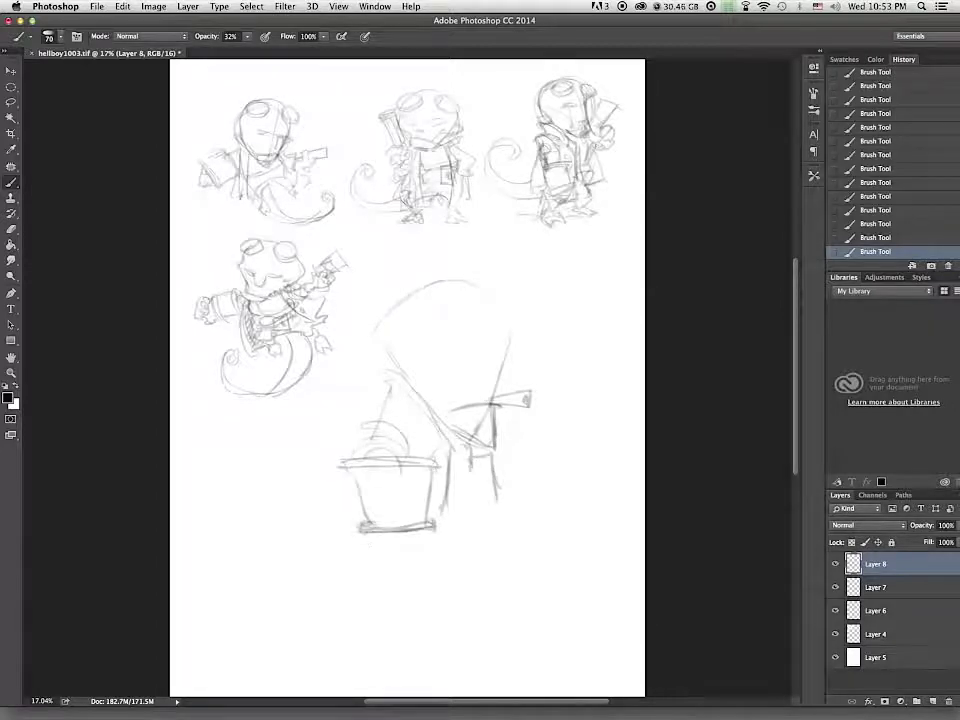
pyautogui.moveTo(409, 568)
pyautogui.mouseDown()
pyautogui.moveTo(430, 560)
pyautogui.moveTo(392, 556)
pyautogui.mouseUp()
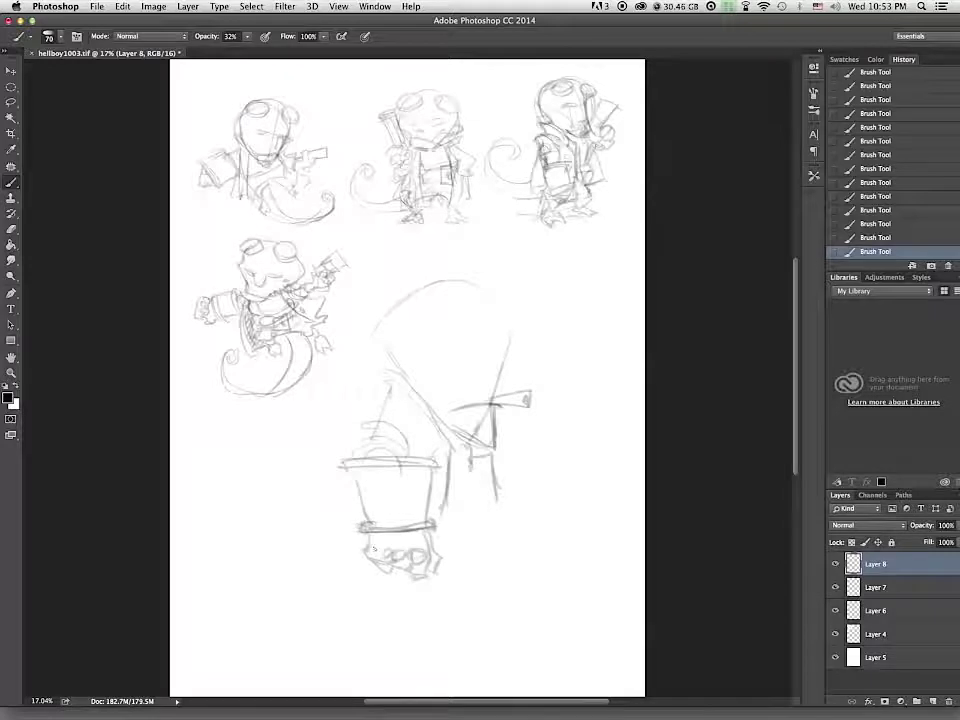
# Step: Sketch the hanging cross beside the gauntlet and the pouch on the fifth figure's waist
pyautogui.moveTo(436, 522); pyautogui.dragTo(462, 530)
pyautogui.moveTo(458, 466); pyautogui.dragTo(470, 508)
pyautogui.moveTo(463, 512); pyautogui.dragTo(496, 497)
# Step: Draw the fifth figure's face, with the jaw and sideburn edge, mustache shadow, angry brow and nose bridge
pyautogui.moveTo(457, 386); pyautogui.dragTo(487, 393)
pyautogui.moveTo(399, 357); pyautogui.dragTo(435, 376)
pyautogui.moveTo(432, 373); pyautogui.dragTo(453, 412)
pyautogui.moveTo(410, 330); pyautogui.dragTo(471, 348)
pyautogui.moveTo(471, 348); pyautogui.dragTo(490, 308)
pyautogui.moveTo(442, 343); pyautogui.dragTo(470, 358)
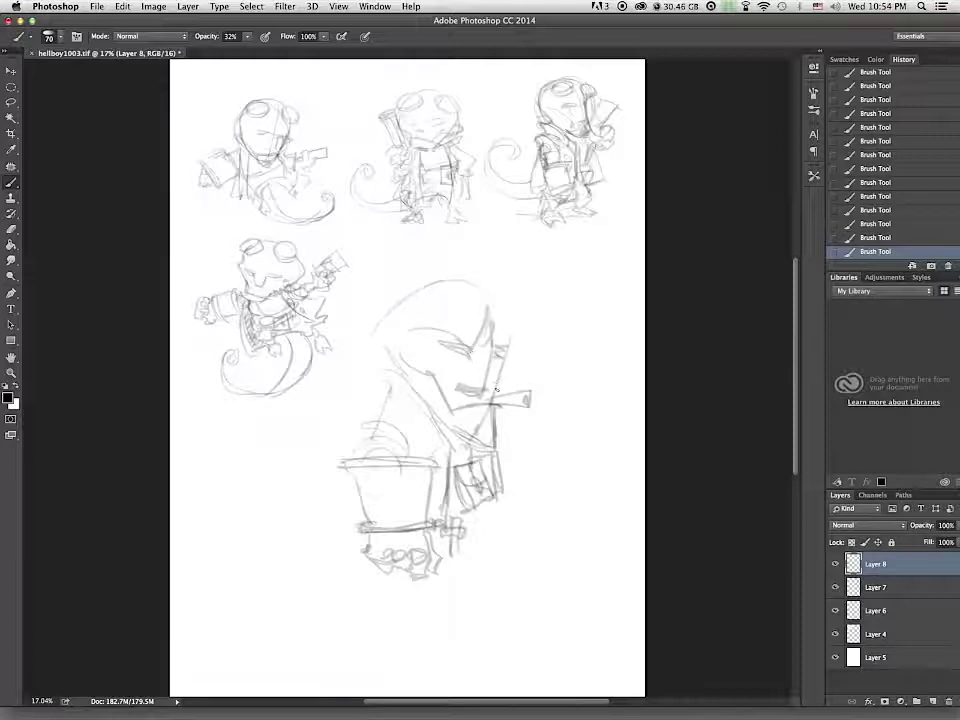
# Step: Add the fifth figure's ear, hair knot and the two round horn stumps on the forehead
pyautogui.moveTo(385, 370)
pyautogui.mouseDown()
pyautogui.moveTo(395, 378)
pyautogui.moveTo(486, 272)
pyautogui.moveTo(497, 350)
pyautogui.mouseUp()
pyautogui.moveTo(416, 296)
pyautogui.mouseDown()
pyautogui.moveTo(467, 282)
pyautogui.moveTo(420, 300)
pyautogui.mouseUp()
pyautogui.moveTo(504, 283); pyautogui.dragTo(526, 304)
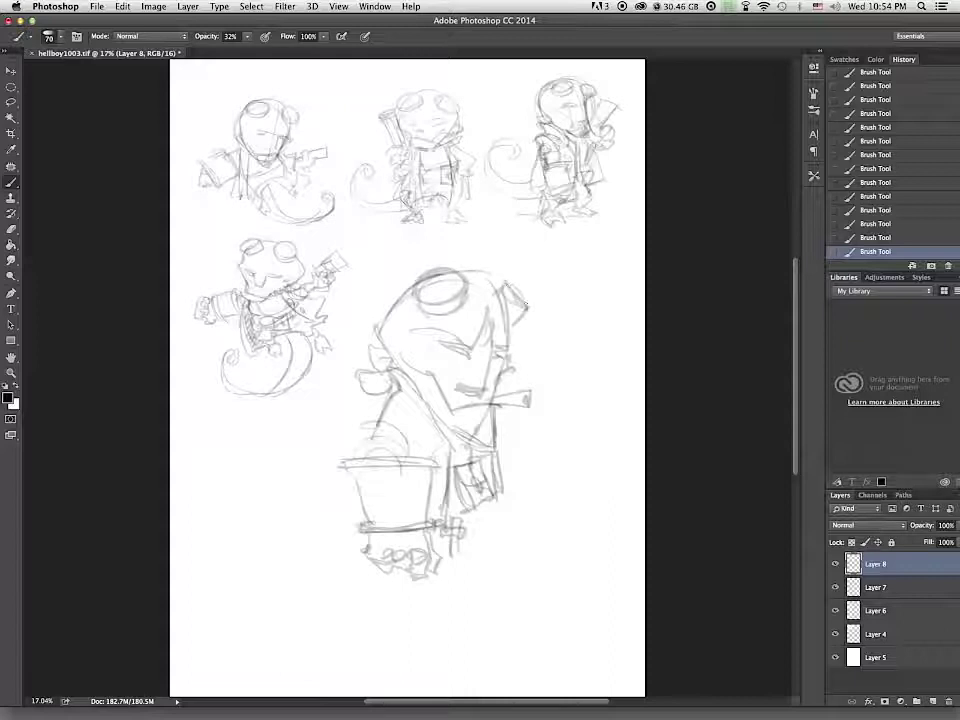
# Step: Reinforce the gauntlet's rims and sketch the shoulder emblem, sleeve edge, flared coat hem and foot
pyautogui.moveTo(327, 463)
pyautogui.mouseDown()
pyautogui.moveTo(446, 463)
pyautogui.moveTo(359, 522)
pyautogui.moveTo(462, 524)
pyautogui.mouseUp()
pyautogui.moveTo(411, 422); pyautogui.dragTo(410, 414)
pyautogui.moveTo(413, 402)
pyautogui.mouseDown()
pyautogui.moveTo(437, 457)
pyautogui.moveTo(433, 492)
pyautogui.mouseUp()
pyautogui.moveTo(433, 493)
pyautogui.mouseDown()
pyautogui.moveTo(442, 507)
pyautogui.moveTo(523, 531)
pyautogui.mouseUp()
pyautogui.moveTo(523, 531); pyautogui.dragTo(452, 578)
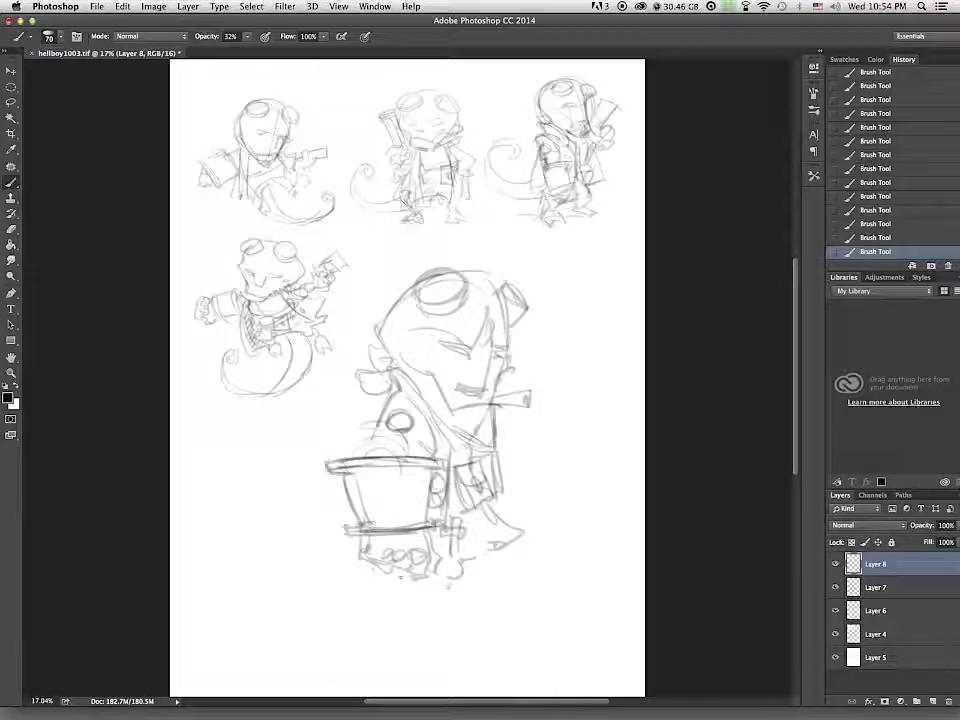
# Step: Sketch the large curled tail behind the gauntlet and a pile of skulls and jagged rocks beneath the figure
pyautogui.moveTo(351, 545)
pyautogui.mouseDown()
pyautogui.moveTo(240, 450)
pyautogui.moveTo(345, 437)
pyautogui.mouseUp()
pyautogui.moveTo(451, 596); pyautogui.dragTo(508, 663)
pyautogui.moveTo(366, 604)
pyautogui.mouseDown()
pyautogui.moveTo(384, 615)
pyautogui.moveTo(355, 655)
pyautogui.moveTo(329, 668)
pyautogui.mouseUp()
pyautogui.moveTo(398, 606); pyautogui.dragTo(424, 588)
# Step: Rough in the fifth figure's eyes, lighten the near eye with white, and return to black
pyautogui.moveTo(447, 353); pyautogui.dragTo(468, 352)
pyautogui.moveTo(492, 354); pyautogui.dragTo(506, 357)
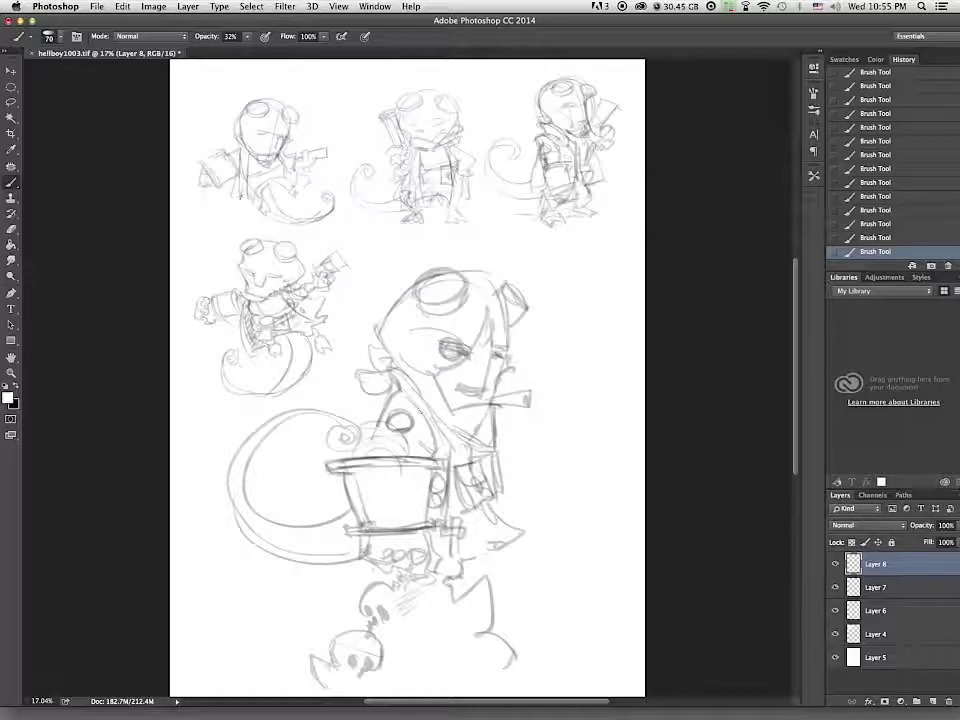
pyautogui.moveTo(455, 350); pyautogui.dragTo(447, 345)
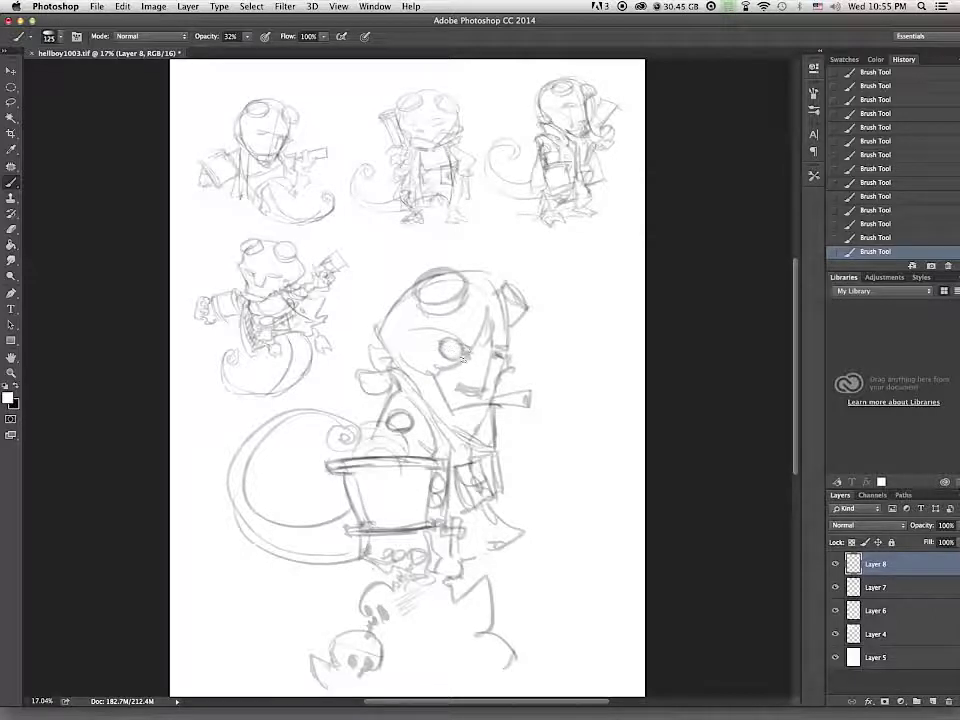
pyautogui.press('x')
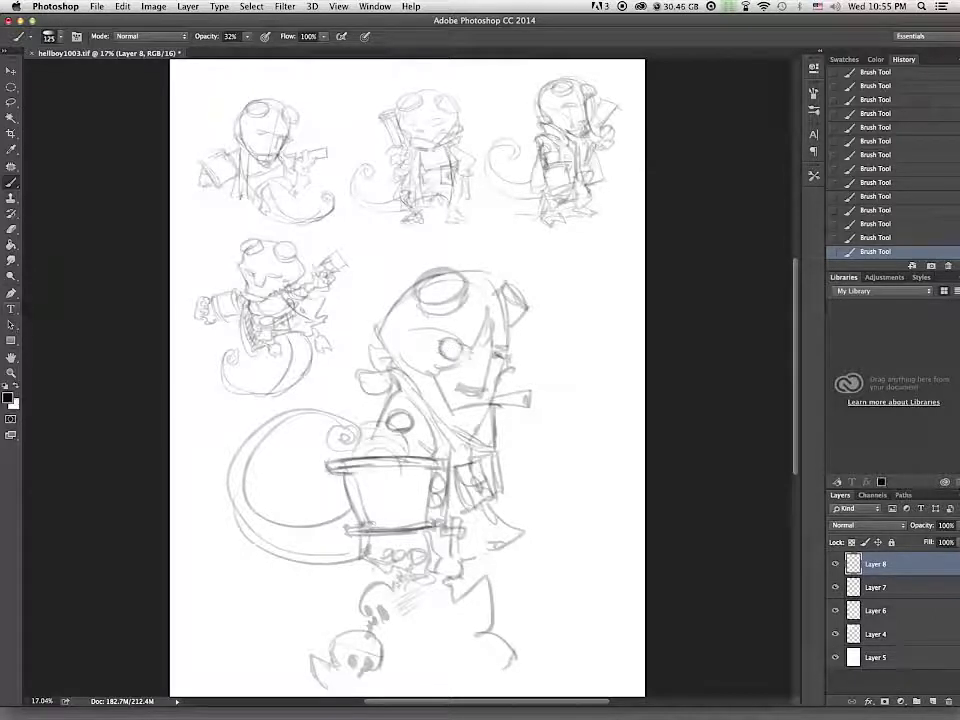
# Step: Redraw the near eye, brow and cigar tip in darker lines, and sketch the pistol in the forward hand
pyautogui.moveTo(446, 347)
pyautogui.mouseDown()
pyautogui.moveTo(461, 348)
pyautogui.moveTo(482, 391)
pyautogui.moveTo(541, 400)
pyautogui.mouseUp()
pyautogui.moveTo(500, 459)
pyautogui.mouseDown()
pyautogui.moveTo(560, 432)
pyautogui.moveTo(590, 440)
pyautogui.moveTo(509, 480)
pyautogui.mouseUp()
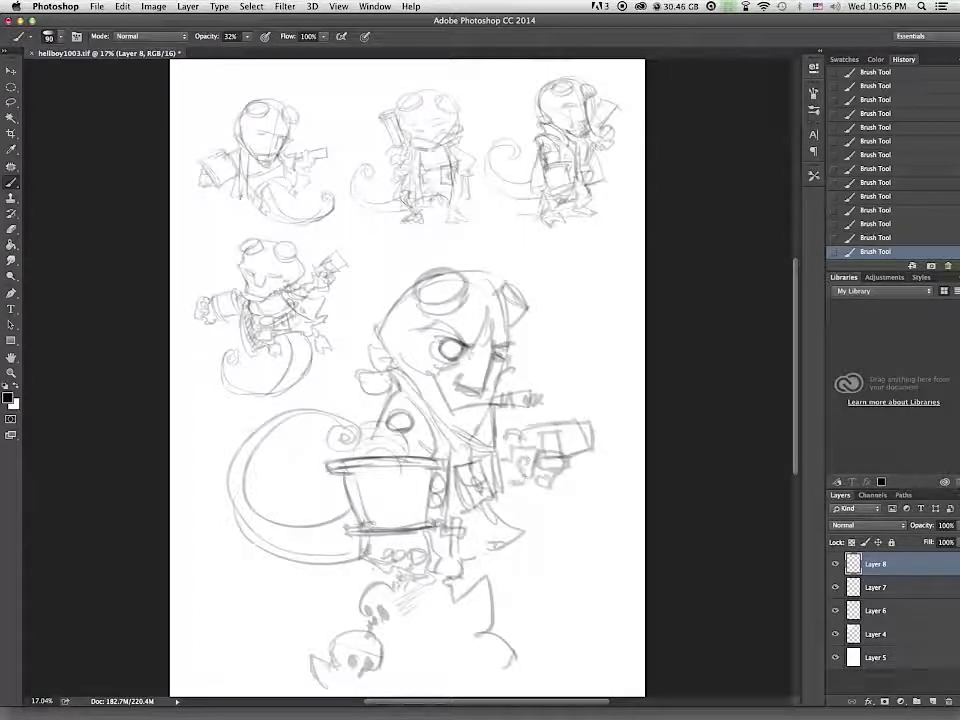
pyautogui.moveTo(595, 419); pyautogui.dragTo(568, 443)
# Step: Cut the fifth figure onto its own layer, scale it down and place it beside the fourth figure
pyautogui.press('l')
pyautogui.moveTo(606, 363)
pyautogui.mouseDown()
pyautogui.moveTo(608, 646)
pyautogui.moveTo(424, 238)
pyautogui.moveTo(607, 366)
pyautogui.mouseUp()
pyautogui.press('super+x')
pyautogui.press('super+v')
pyautogui.press('super+t')
pyautogui.moveTo(584, 180); pyautogui.dragTo(432, 418)
pyautogui.moveTo(343, 519)
pyautogui.mouseDown()
pyautogui.moveTo(467, 375)
pyautogui.moveTo(480, 383)
pyautogui.mouseUp()
pyautogui.press('Return')
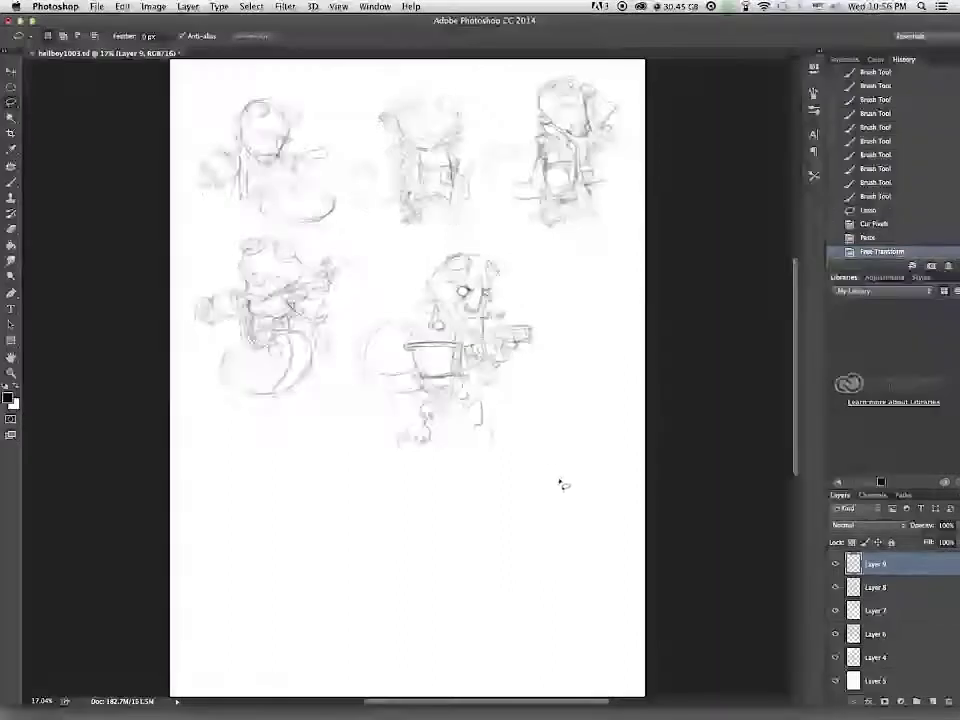
# Step: Hide the other sketch layers and enlarge the fifth figure to fill the middle of the page
pyautogui.moveTo(835, 587); pyautogui.dragTo(835, 658)
pyautogui.press('super+t')
pyautogui.moveTo(534, 251); pyautogui.dragTo(651, 118)
pyautogui.moveTo(590, 220); pyautogui.dragTo(493, 344)
pyautogui.moveTo(556, 243); pyautogui.dragTo(588, 205)
pyautogui.moveTo(424, 204); pyautogui.dragTo(424, 190)
pyautogui.moveTo(563, 495); pyautogui.dragTo(541, 503)
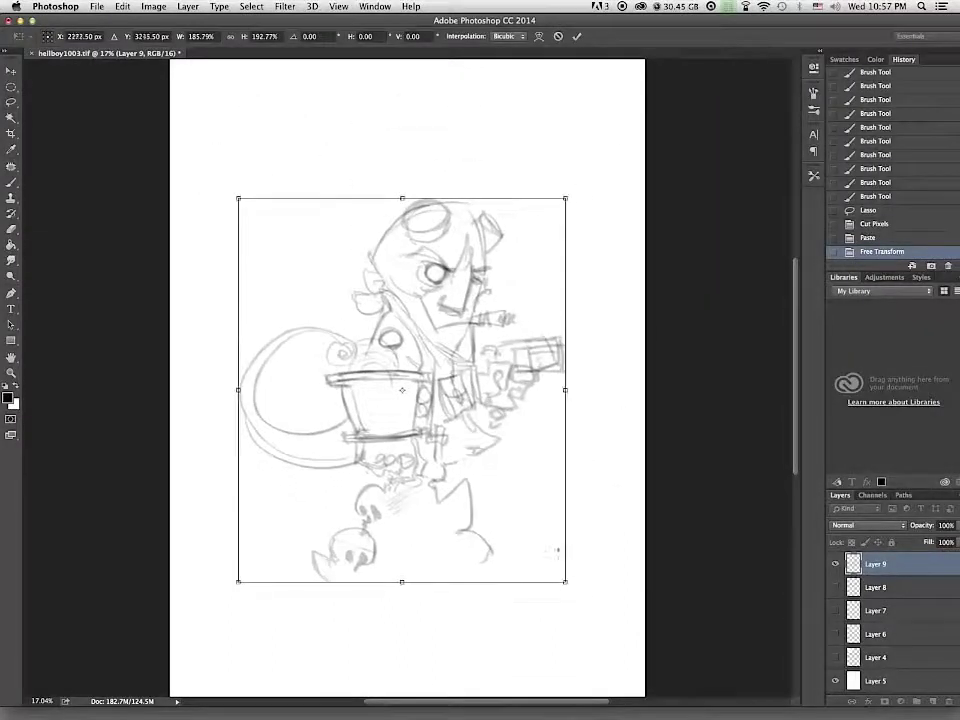
pyautogui.moveTo(565, 582); pyautogui.dragTo(588, 607)
pyautogui.press('Return')
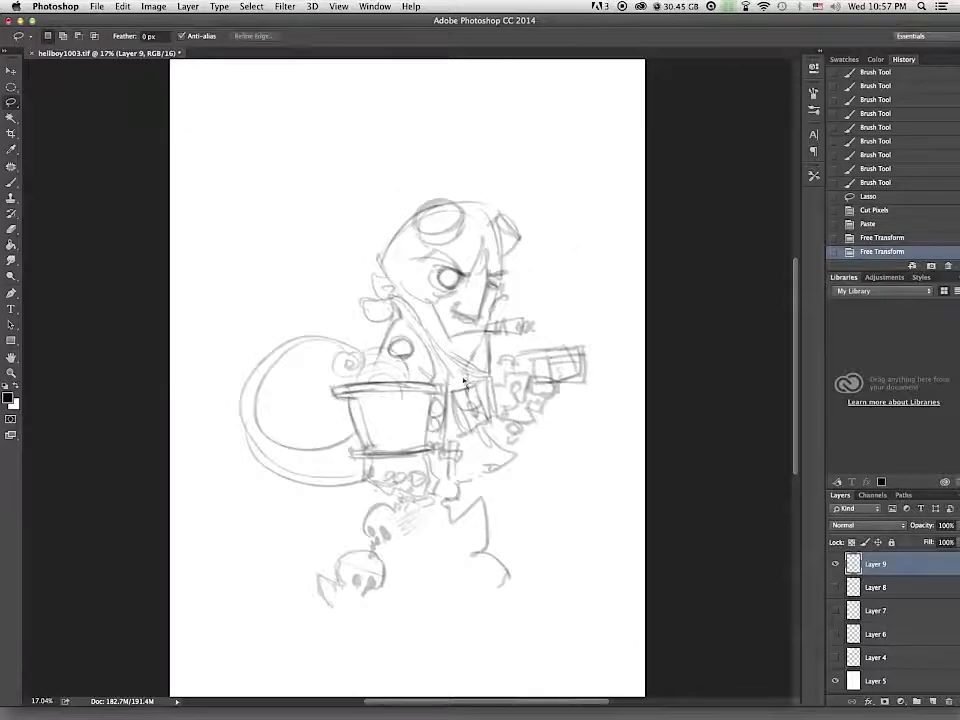
# Step: Cut the skull pile onto its own layer, rotate it 9.48°, resize it to 89.98% width and 134.82% height, and place it below the figure
pyautogui.press('v')
pyautogui.press('l')
pyautogui.moveTo(540, 612)
pyautogui.mouseDown()
pyautogui.moveTo(321, 645)
pyautogui.moveTo(540, 610)
pyautogui.mouseUp()
pyautogui.press('super+x')
pyautogui.press('super+v')
pyautogui.press('super+t')
pyautogui.moveTo(346, 435); pyautogui.dragTo(346, 476)
pyautogui.moveTo(508, 347); pyautogui.dragTo(488, 347)
pyautogui.moveTo(464, 448)
pyautogui.mouseDown()
pyautogui.moveTo(456, 585)
pyautogui.moveTo(468, 617)
pyautogui.mouseUp()
pyautogui.moveTo(537, 612); pyautogui.dragTo(528, 634)
pyautogui.moveTo(430, 600); pyautogui.dragTo(425, 611)
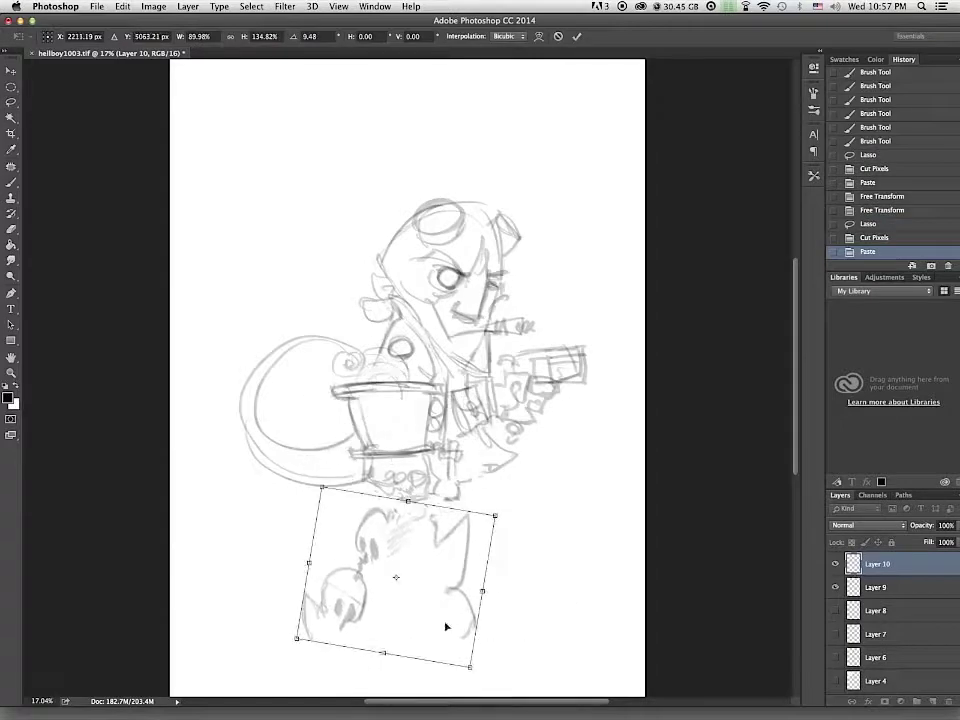
pyautogui.press('Return')
# Step: Redraw the top of the rock pile, the standing foot and the coat's lower edge to join the separated parts
pyautogui.press('b')
pyautogui.moveTo(388, 513); pyautogui.dragTo(408, 498)
pyautogui.moveTo(390, 498)
pyautogui.mouseDown()
pyautogui.moveTo(424, 501)
pyautogui.moveTo(428, 513)
pyautogui.mouseUp()
pyautogui.moveTo(432, 514); pyautogui.dragTo(434, 542)
pyautogui.moveTo(434, 516)
pyautogui.mouseDown()
pyautogui.moveTo(438, 540)
pyautogui.moveTo(458, 490)
pyautogui.mouseUp()
pyautogui.moveTo(462, 482); pyautogui.dragTo(483, 470)
pyautogui.moveTo(482, 470); pyautogui.dragTo(492, 480)
pyautogui.moveTo(492, 480); pyautogui.dragTo(459, 484)
# Step: Merge the skull pile down, cut the head onto its own layer and adjust its placement above the shoulders
pyautogui.press('l')
pyautogui.moveTo(555, 222)
pyautogui.mouseDown()
pyautogui.moveTo(420, 320)
pyautogui.moveTo(542, 255)
pyautogui.mouseUp()
pyautogui.hotkey('ctrl', 'e')
pyautogui.hotkey('ctrl', 'x')
pyautogui.hotkey('ctrl', 'v')
pyautogui.hotkey('ctrl', 't')
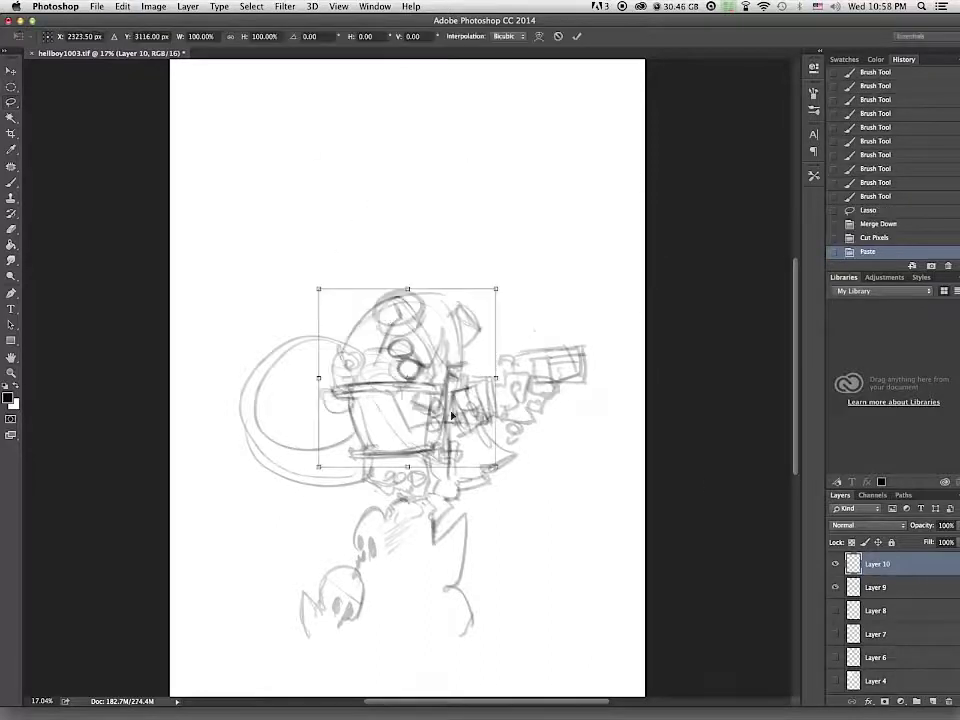
pyautogui.moveTo(551, 333); pyautogui.dragTo(521, 304)
pyautogui.press('Return')
# Step: Merge the head down, cut the pistol hand onto its own layer and move it closer to the body
pyautogui.moveTo(603, 385)
pyautogui.mouseDown()
pyautogui.moveTo(540, 435)
pyautogui.moveTo(475, 382)
pyautogui.moveTo(604, 380)
pyautogui.mouseUp()
pyautogui.press('super+e')
pyautogui.press('super+x')
pyautogui.press('super+v')
pyautogui.press('super+t')
pyautogui.moveTo(435, 405); pyautogui.dragTo(552, 409)
# Step: Redraw the chin and neck lines around the cigar, and add a thin wisp of smoke rising above it
pyautogui.press('b')
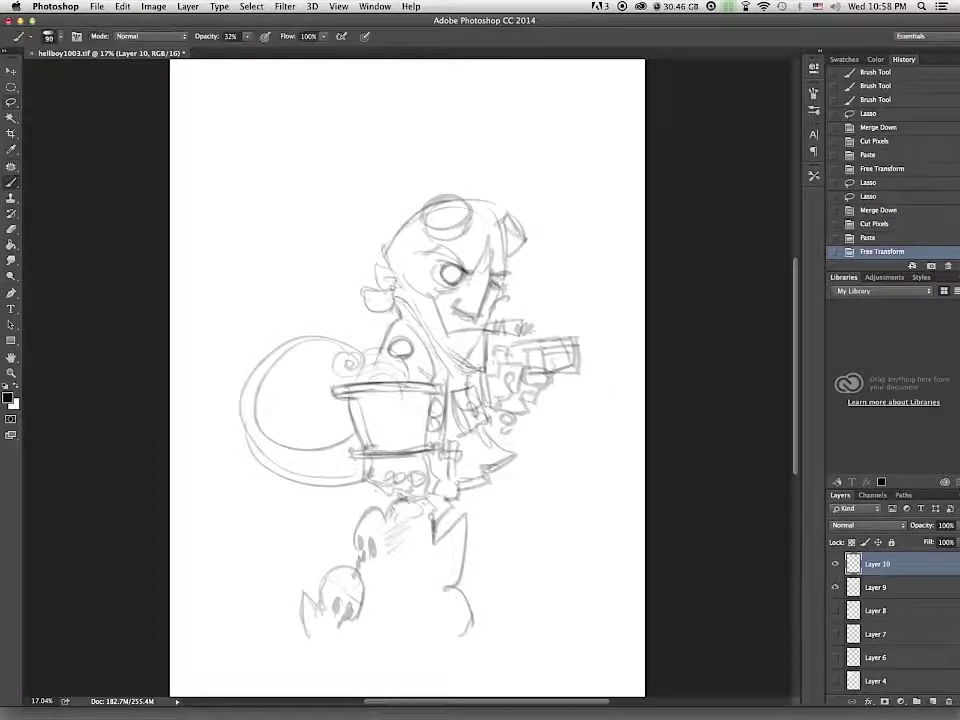
pyautogui.moveTo(487, 334); pyautogui.dragTo(487, 371)
pyautogui.moveTo(484, 345); pyautogui.dragTo(466, 364)
pyautogui.moveTo(487, 334); pyautogui.dragTo(486, 370)
pyautogui.moveTo(486, 331); pyautogui.dragTo(508, 333)
pyautogui.moveTo(540, 140); pyautogui.dragTo(543, 307)
# Step: Lighten the shading on the rock pile beneath the feet with white strokes
pyautogui.click(16, 386)
pyautogui.press('x')
pyautogui.moveTo(381, 545)
pyautogui.mouseDown()
pyautogui.moveTo(396, 522)
pyautogui.moveTo(434, 524)
pyautogui.mouseUp()
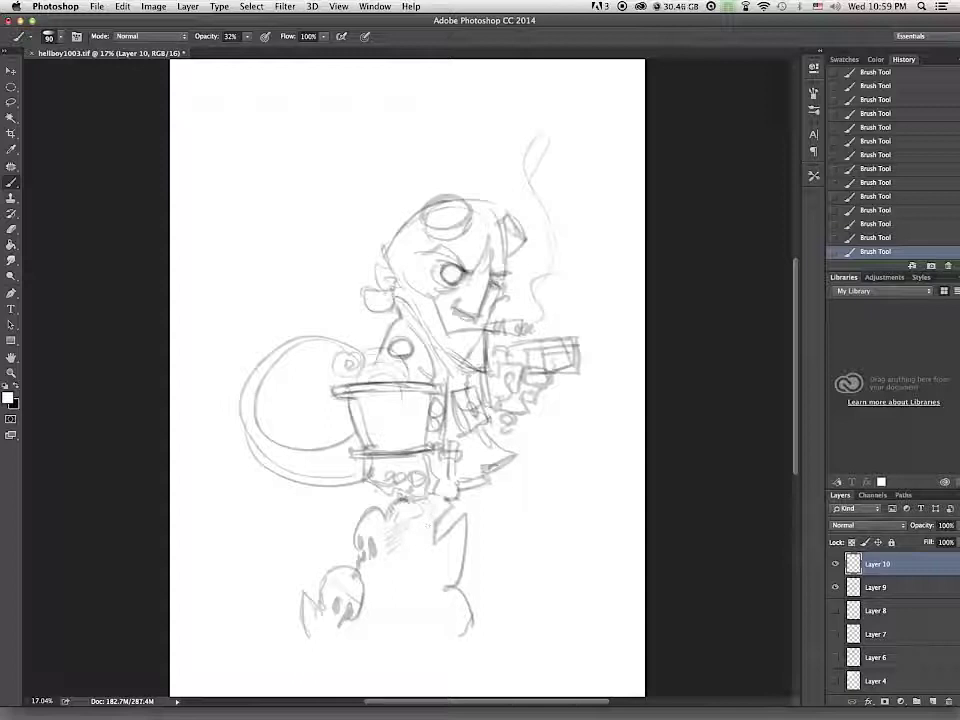
# Step: Merge the pistol-hand layer down and reshape the facial profile with the Liquify filter
pyautogui.click(285, 6)
pyautogui.click(686, 473)
pyautogui.press('super+e')
pyautogui.click(285, 6)
pyautogui.click(300, 104)
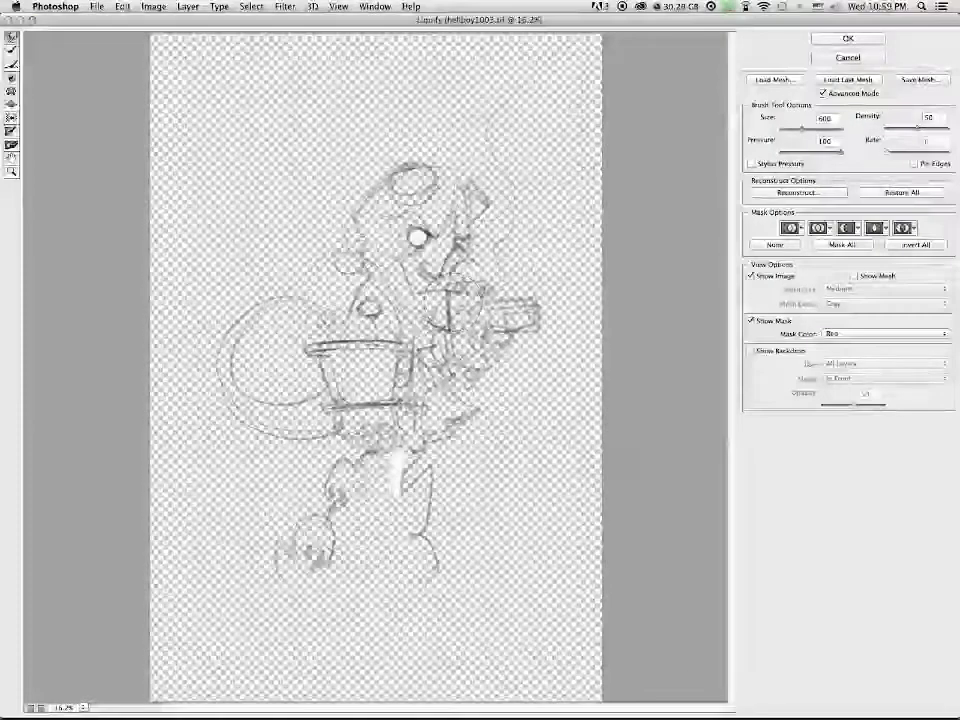
pyautogui.press('Return')
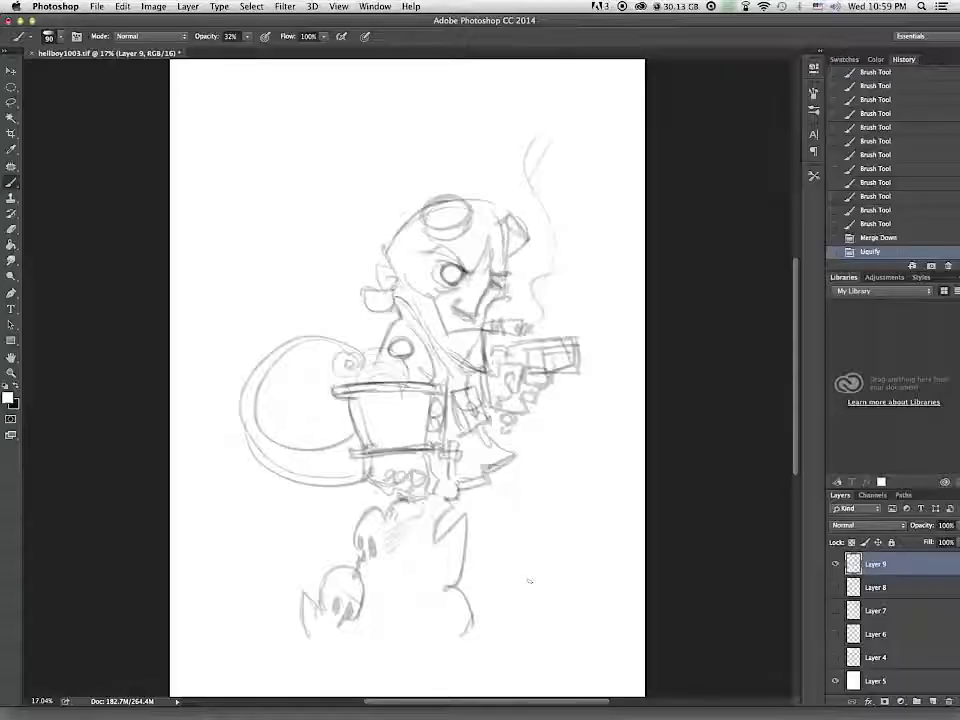
# Step: Nudge a lassoed part of the figure, then scale the whole figure to 90.65% and reposition it on the page
pyautogui.press('l')
pyautogui.moveTo(587, 246)
pyautogui.mouseDown()
pyautogui.moveTo(598, 103)
pyautogui.moveTo(626, 308)
pyautogui.mouseUp()
pyautogui.moveTo(538, 467); pyautogui.dragTo(527, 455)
pyautogui.press('super+d')
pyautogui.press('super+t')
pyautogui.moveTo(582, 116); pyautogui.dragTo(549, 164)
pyautogui.moveTo(534, 270); pyautogui.dragTo(548, 269)
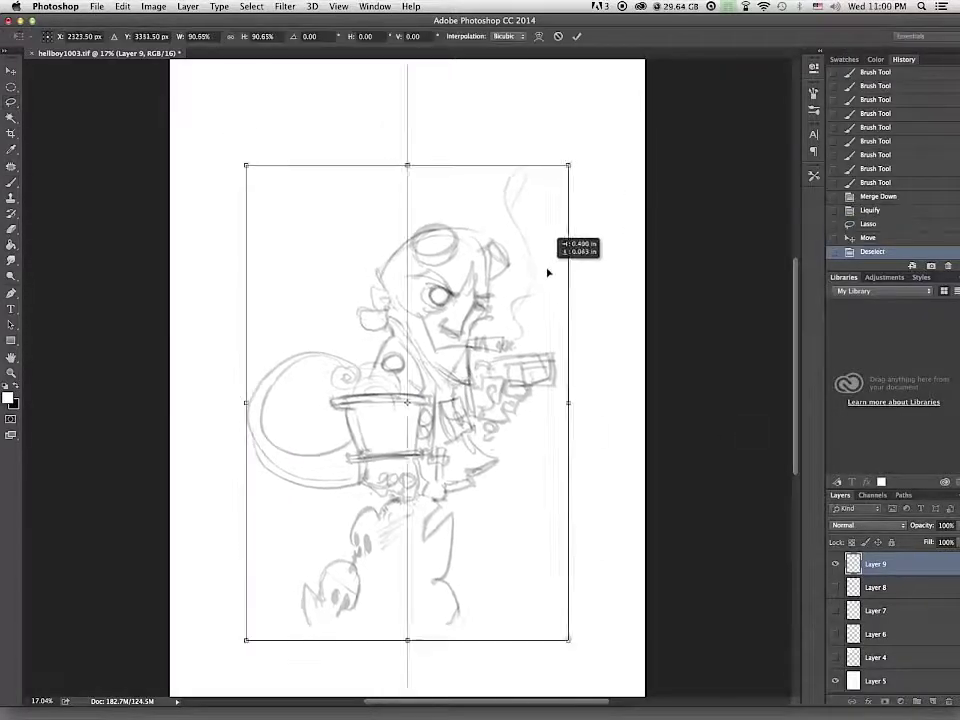
pyautogui.press('Return')
# Step: Cut the curled tail onto its own layer and transform it to sit lower behind the gauntlet
pyautogui.moveTo(357, 503)
pyautogui.mouseDown()
pyautogui.moveTo(352, 411)
pyautogui.moveTo(346, 428)
pyautogui.mouseUp()
pyautogui.press('super+x')
pyautogui.press('super+v')
pyautogui.press('super+t')
pyautogui.moveTo(454, 378); pyautogui.dragTo(452, 377)
pyautogui.moveTo(428, 325); pyautogui.dragTo(301, 357)
pyautogui.moveTo(347, 503)
pyautogui.mouseDown()
pyautogui.moveTo(357, 512)
pyautogui.moveTo(360, 497)
pyautogui.moveTo(349, 510)
pyautogui.mouseUp()
pyautogui.press('Return')
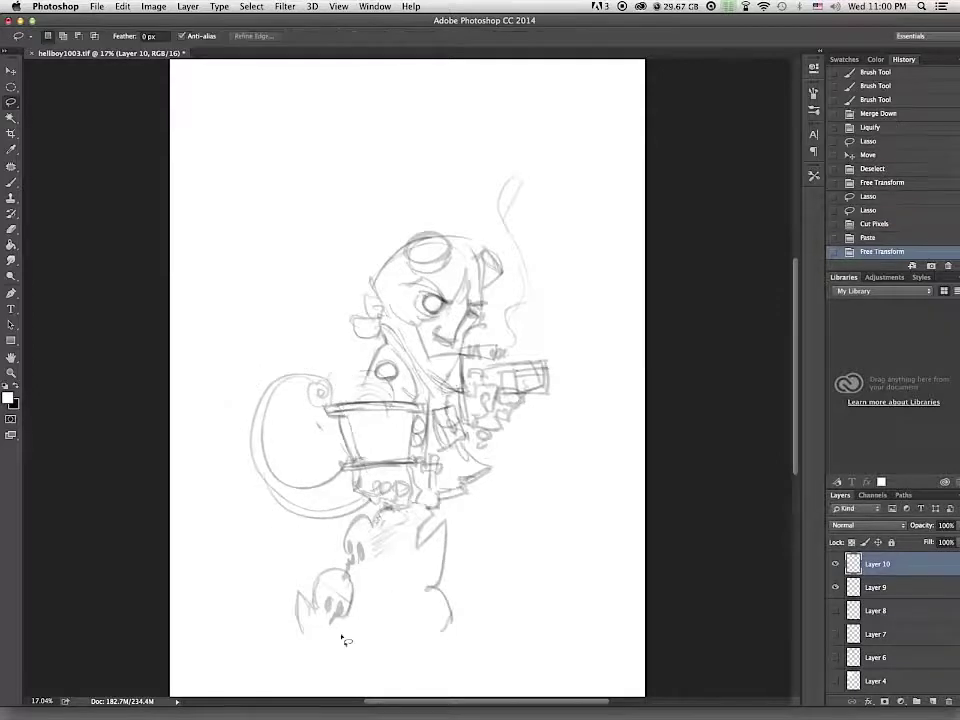
# Step: Narrow the tail, compare it by toggling its layer, and nudge it against the body
pyautogui.press('super+t')
pyautogui.moveTo(252, 450); pyautogui.dragTo(269, 450)
pyautogui.press('Return')
pyautogui.click(837, 566)
pyautogui.click(838, 569)
pyautogui.click(10, 73)
pyautogui.moveTo(360, 503)
pyautogui.mouseDown()
pyautogui.moveTo(350, 482)
pyautogui.moveTo(354, 502)
pyautogui.mouseUp()
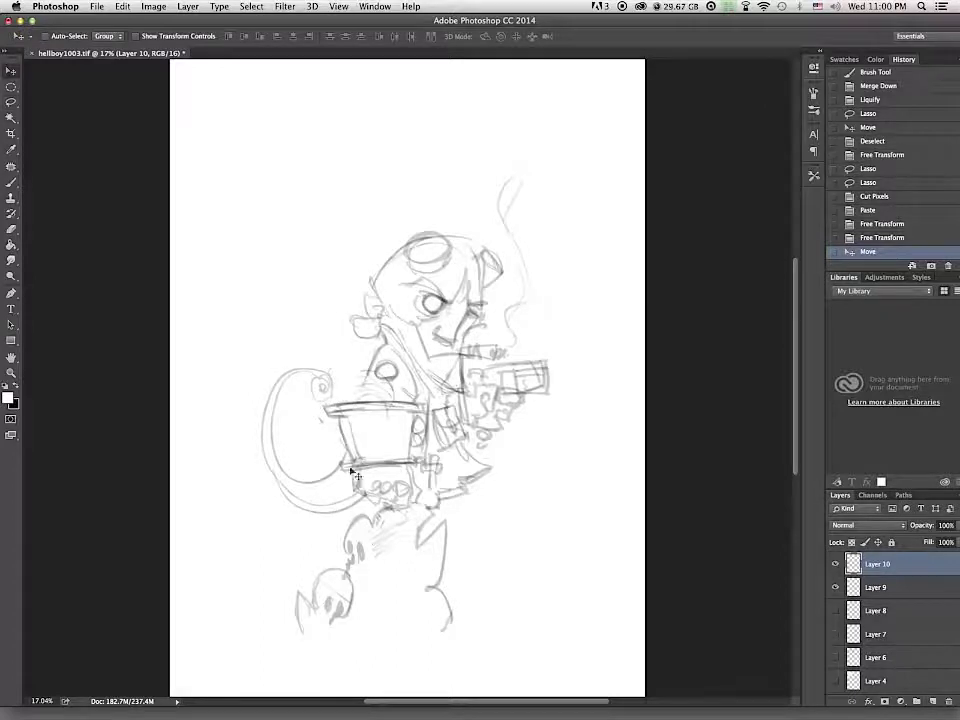
pyautogui.press('l')
pyautogui.hotkey('ctrl', 'd')
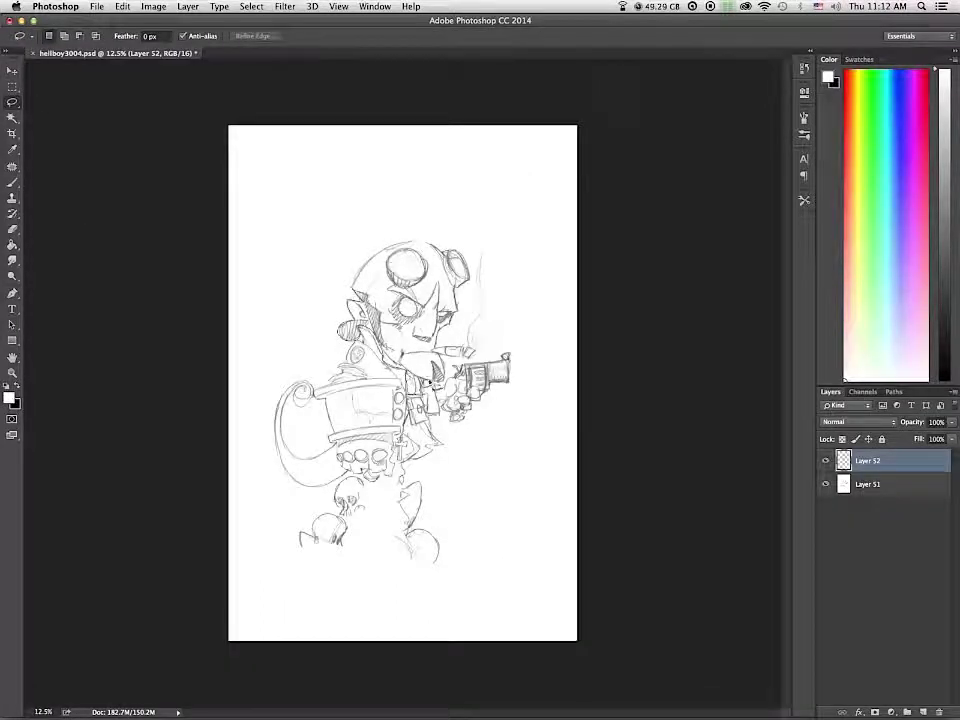
# Step: In the clean hellboy3004.psd drawing, lasso the skin areas: the head, stone gauntlet, tail and pistol hand
pyautogui.moveTo(472, 280)
pyautogui.mouseDown()
pyautogui.moveTo(420, 242)
pyautogui.moveTo(372, 262)
pyautogui.moveTo(356, 288)
pyautogui.mouseUp()
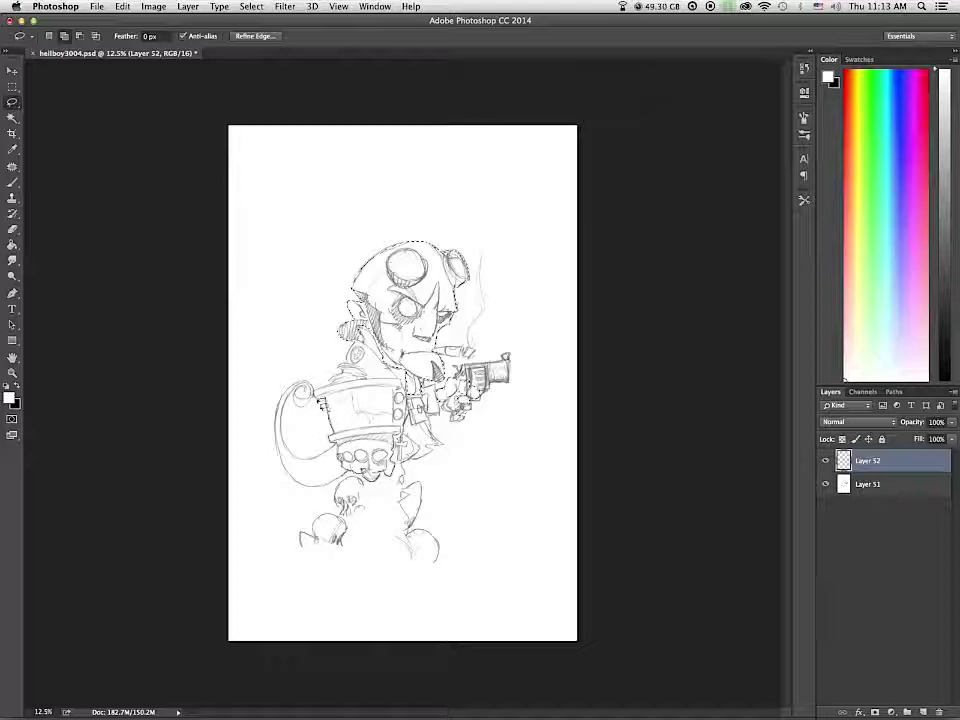
pyautogui.press('alt')
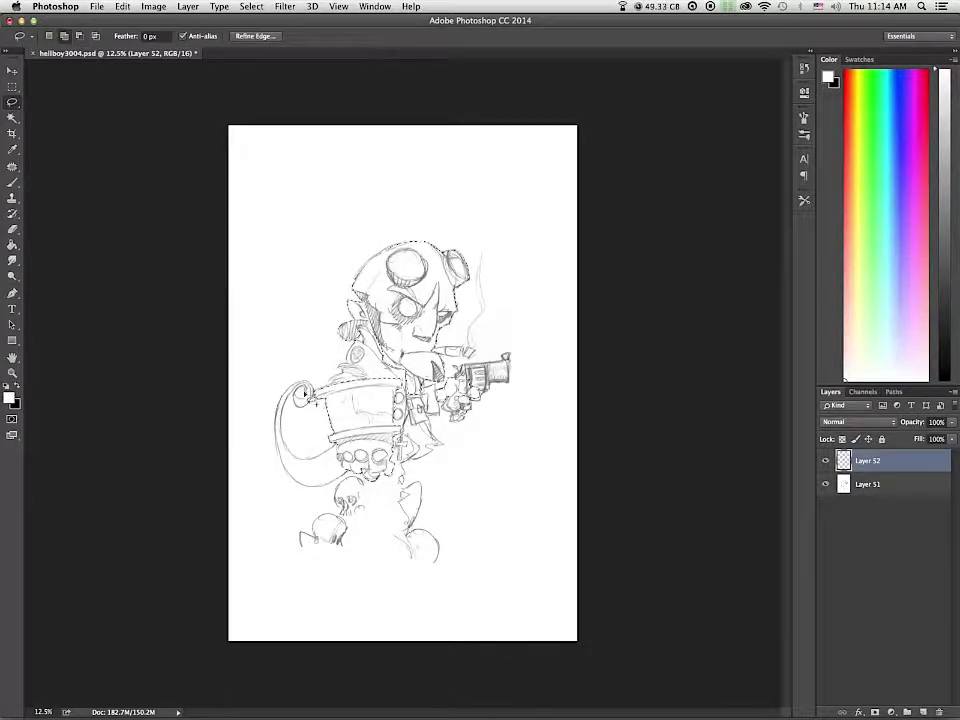
pyautogui.moveTo(313, 389)
pyautogui.mouseDown()
pyautogui.moveTo(289, 424)
pyautogui.moveTo(300, 396)
pyautogui.moveTo(286, 467)
pyautogui.moveTo(279, 417)
pyautogui.moveTo(297, 467)
pyautogui.moveTo(281, 457)
pyautogui.moveTo(301, 492)
pyautogui.moveTo(287, 438)
pyautogui.moveTo(323, 457)
pyautogui.mouseUp()
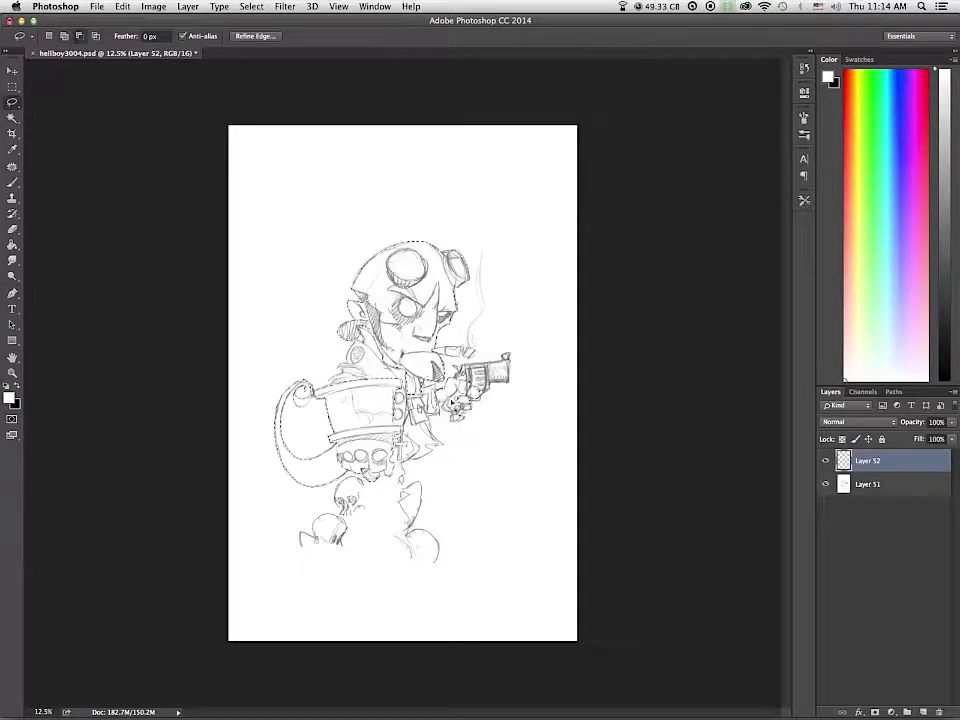
# Step: Set the foreground colour to red #e64444 and fill the selected skin areas with a gradient
pyautogui.click(10, 399)
pyautogui.moveTo(412, 224); pyautogui.dragTo(433, 208)
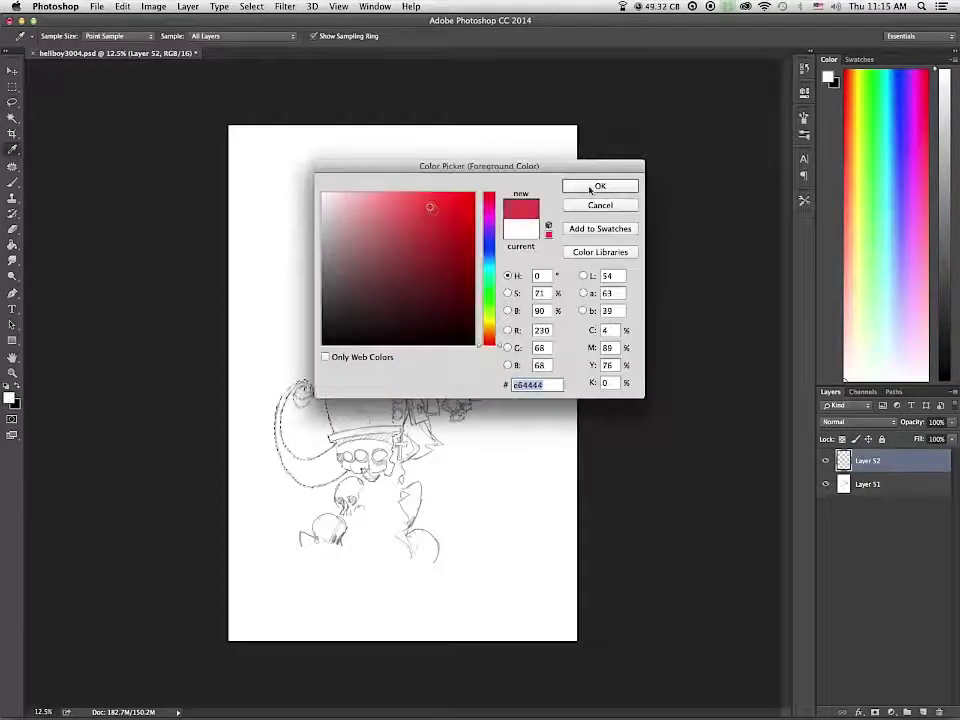
pyautogui.click(586, 190)
pyautogui.moveTo(12, 245); pyautogui.dragTo(41, 246)
pyautogui.click(45, 241)
pyautogui.moveTo(262, 506); pyautogui.dragTo(590, 216)
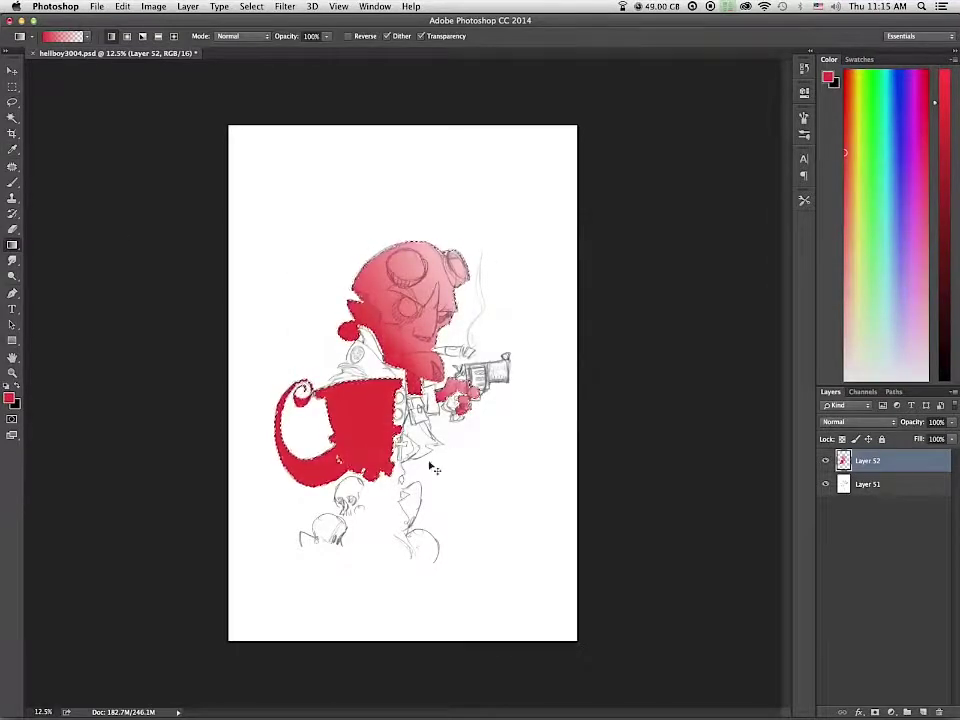
# Step: Choose a light pink and add a soft gradient highlight to the selected red skin
pyautogui.click(10, 399)
pyautogui.click(383, 200)
pyautogui.click(598, 186)
pyautogui.moveTo(376, 428); pyautogui.dragTo(330, 385)
# Step: Rename the skin colour layer "body" and add a new layer above it
pyautogui.doubleClick(868, 461)
pyautogui.write('body')
pyautogui.press('Return')
pyautogui.click(923, 712)
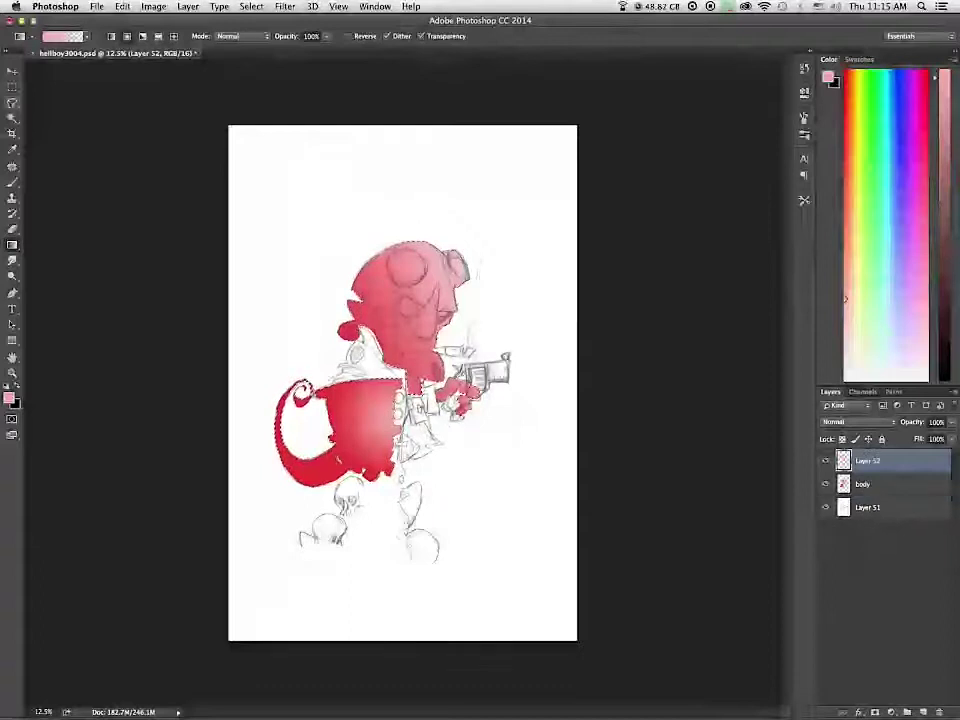
# Step: Lasso the coat areas: the collar and shoulder, the front strip, the small sleeve piece and the pointed coat tail
pyautogui.press('l')
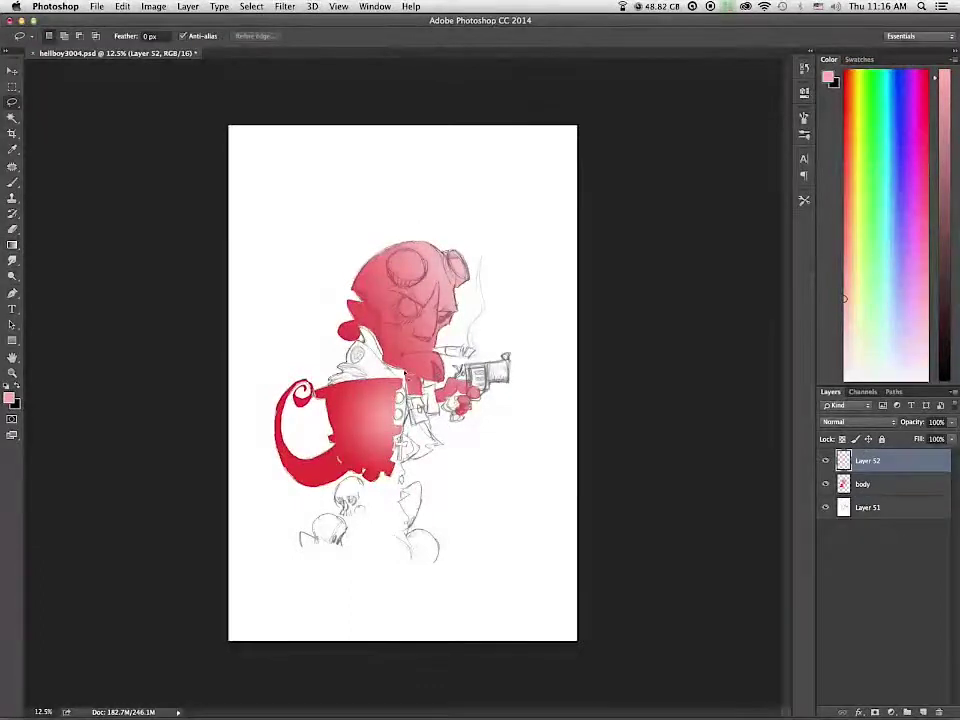
pyautogui.moveTo(398, 443)
pyautogui.mouseDown()
pyautogui.moveTo(331, 363)
pyautogui.moveTo(397, 431)
pyautogui.moveTo(401, 396)
pyautogui.mouseUp()
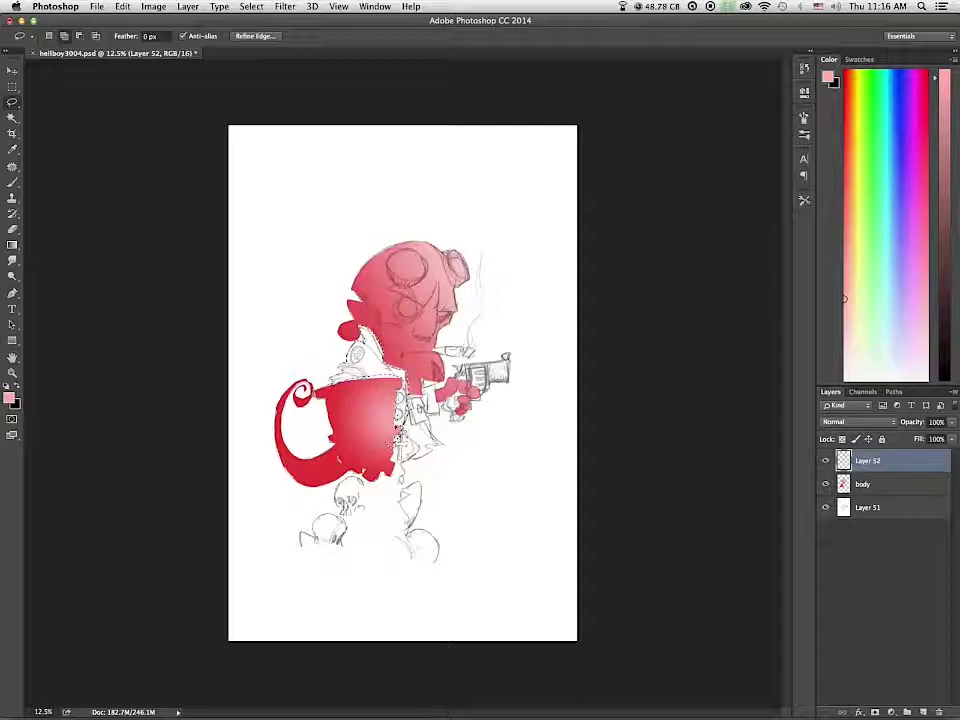
pyautogui.scroll(5, 440, 381)
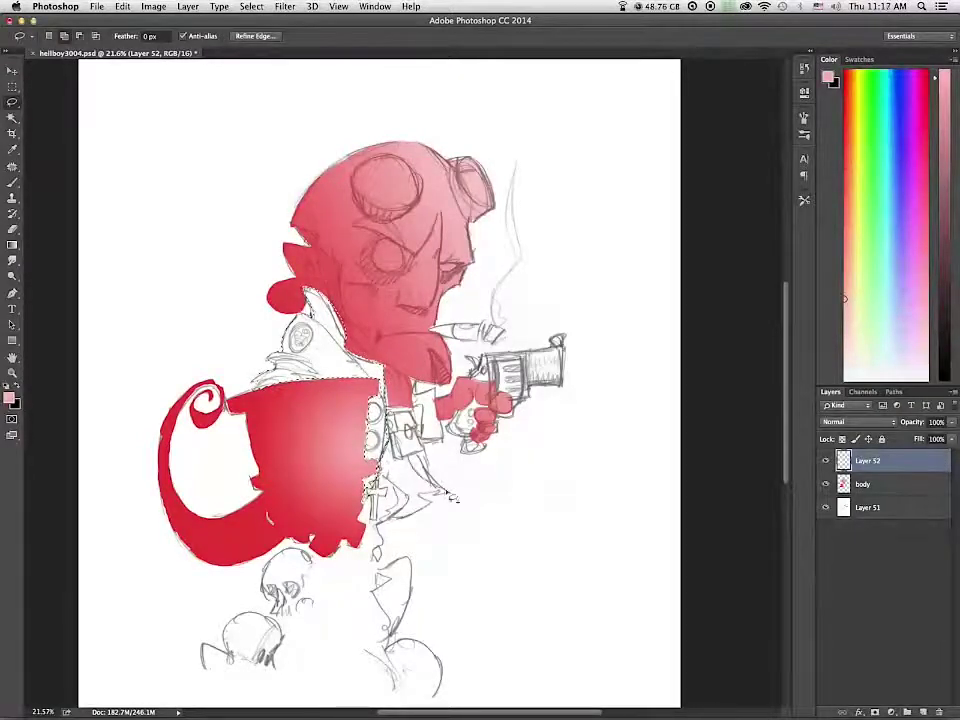
pyautogui.moveTo(448, 493); pyautogui.dragTo(421, 403)
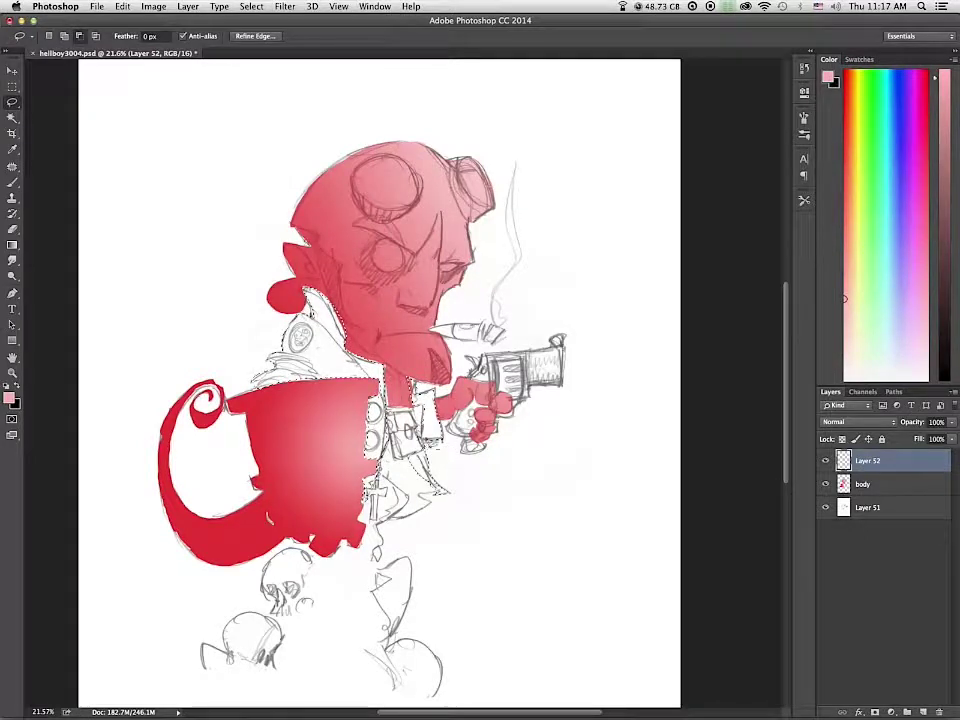
# Step: Mix a grey-brown foreground colour, fill the selected coat areas with a gradient and deselect
pyautogui.press('g')
pyautogui.click(9, 398)
pyautogui.click(345, 262)
pyautogui.click(489, 327)
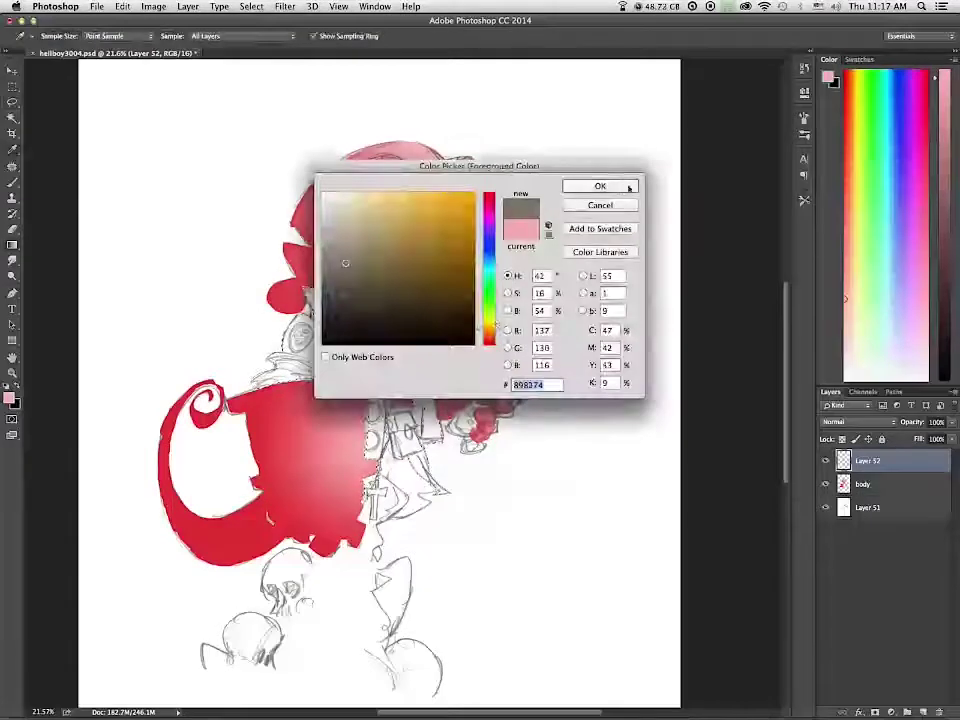
pyautogui.click(617, 188)
pyautogui.click(860, 319)
pyautogui.click(935, 240)
pyautogui.click(855, 279)
pyautogui.moveTo(855, 279); pyautogui.dragTo(850, 271)
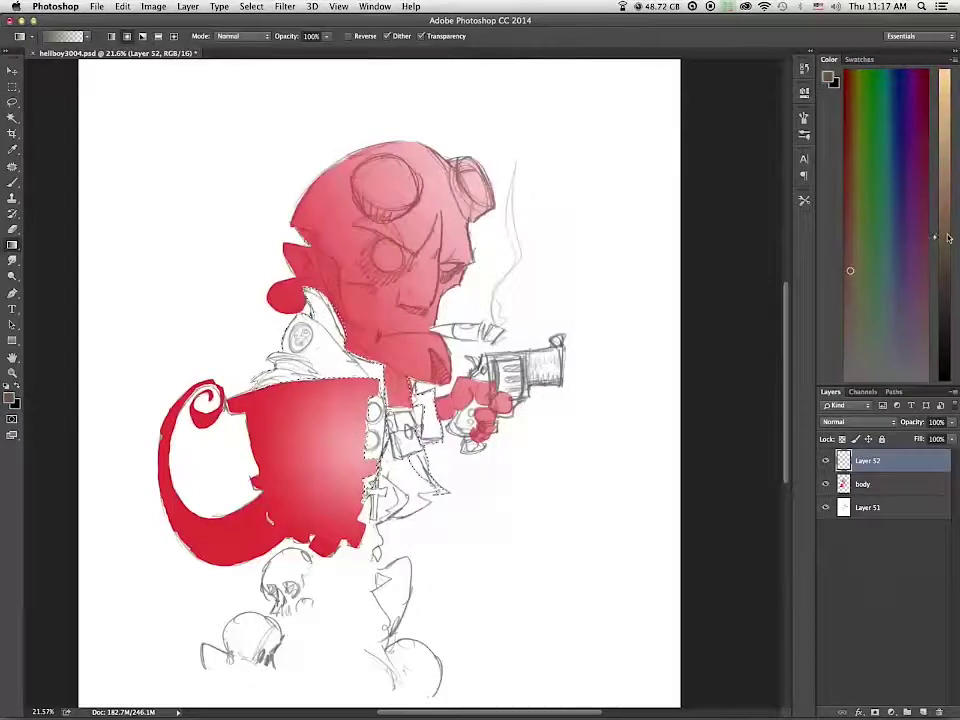
pyautogui.moveTo(945, 240); pyautogui.dragTo(945, 250)
pyautogui.moveTo(346, 357); pyautogui.dragTo(222, 445)
pyautogui.press('super+d')
# Step: Sample the coat's grey-brown, choose a brush preset and paint over the coat's collar, shoulder and edges
pyautogui.press('b')
pyautogui.keyDown('alt'); pyautogui.click(328, 358); pyautogui.keyUp('alt')
pyautogui.rightClick(379, 413)
pyautogui.moveTo(516, 568); pyautogui.dragTo(516, 521)
pyautogui.click(418, 521)
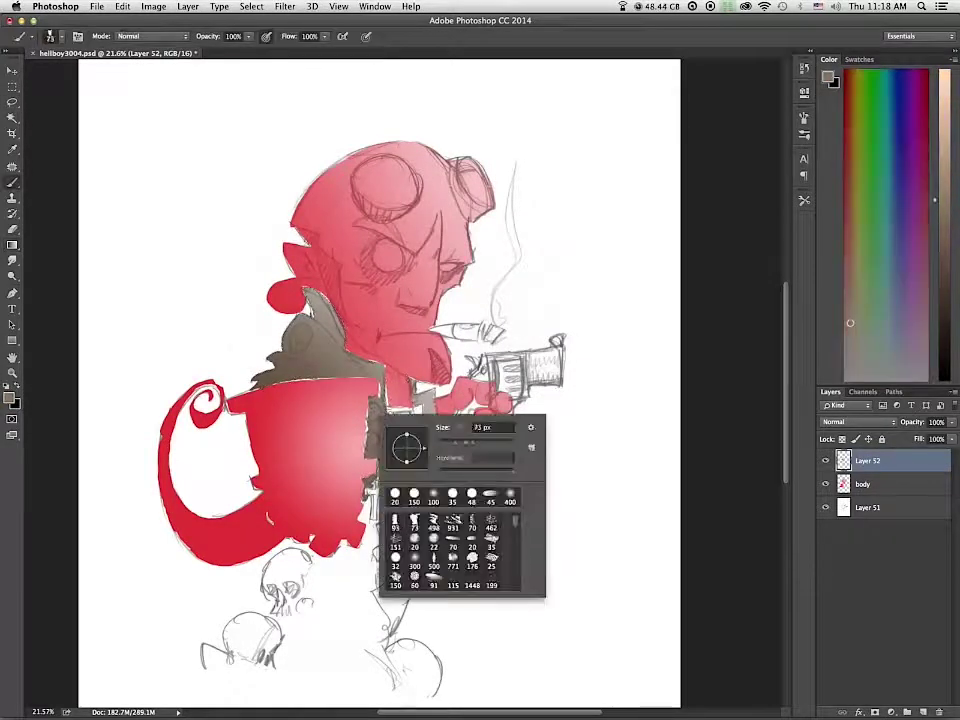
pyautogui.moveTo(410, 642); pyautogui.dragTo(418, 651)
pyautogui.press('super+z')
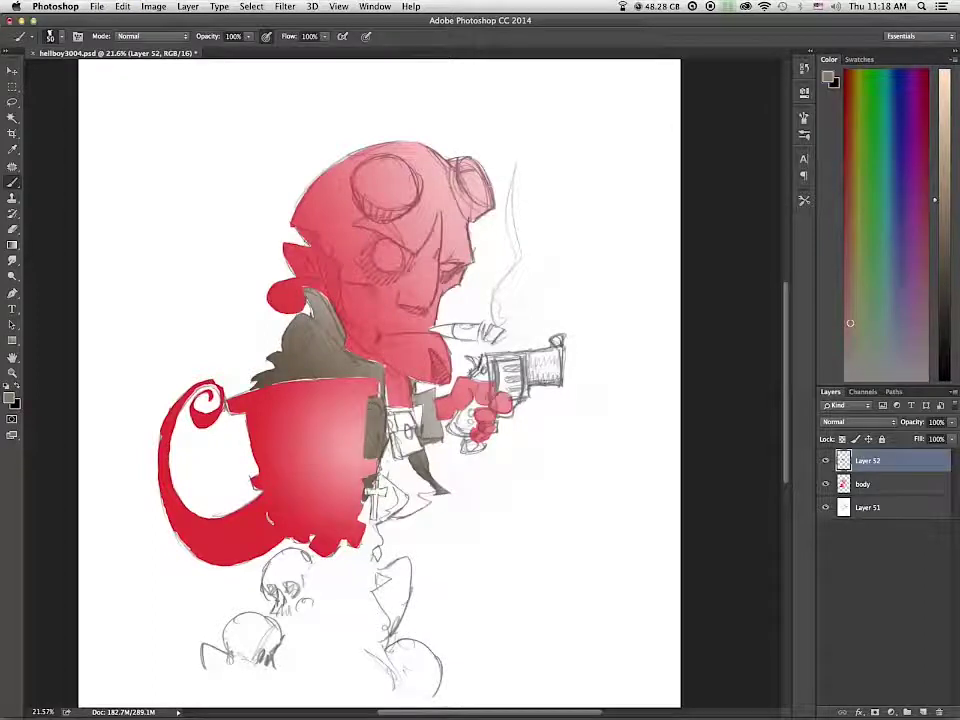
pyautogui.keyDown('alt'); pyautogui.click(268, 380); pyautogui.keyUp('alt')
pyautogui.moveTo(262, 384); pyautogui.dragTo(360, 376)
pyautogui.keyDown('alt'); pyautogui.click(348, 367); pyautogui.keyUp('alt')
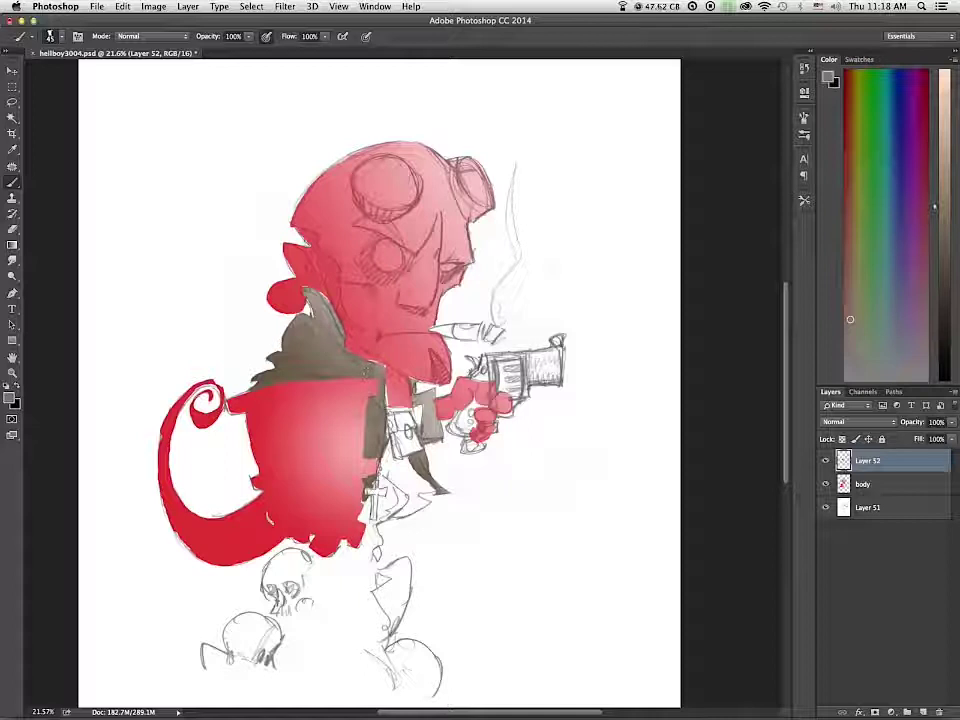
pyautogui.press('[')
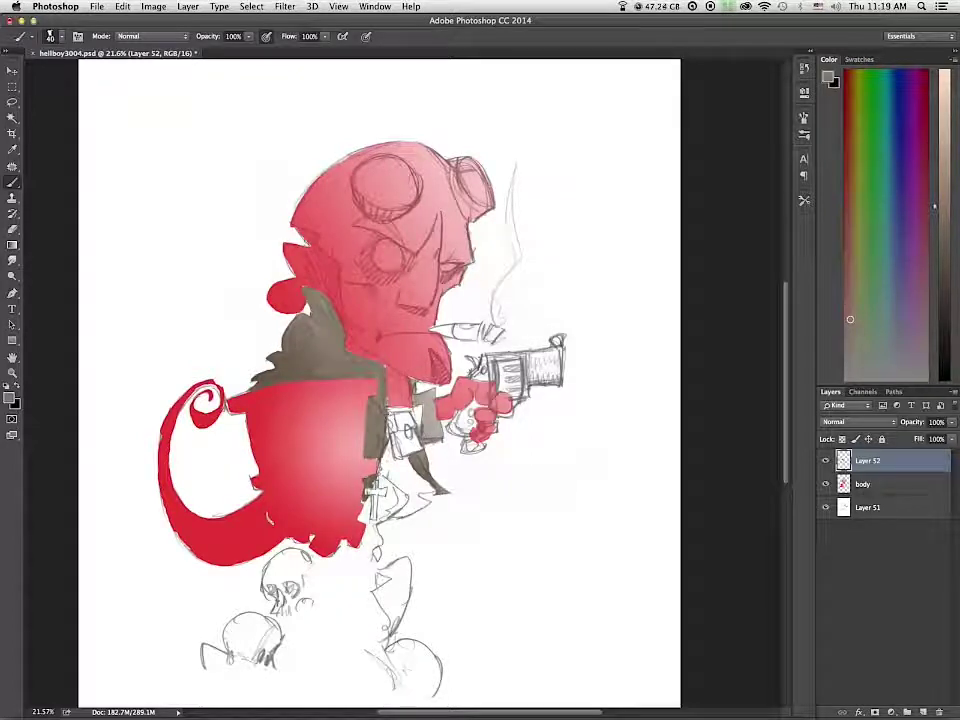
# Step: Touch up the gauntlet's shading with reds sampled from it, using 50% brush flow
pyautogui.keyDown('alt'); pyautogui.click(263, 482); pyautogui.keyUp('alt')
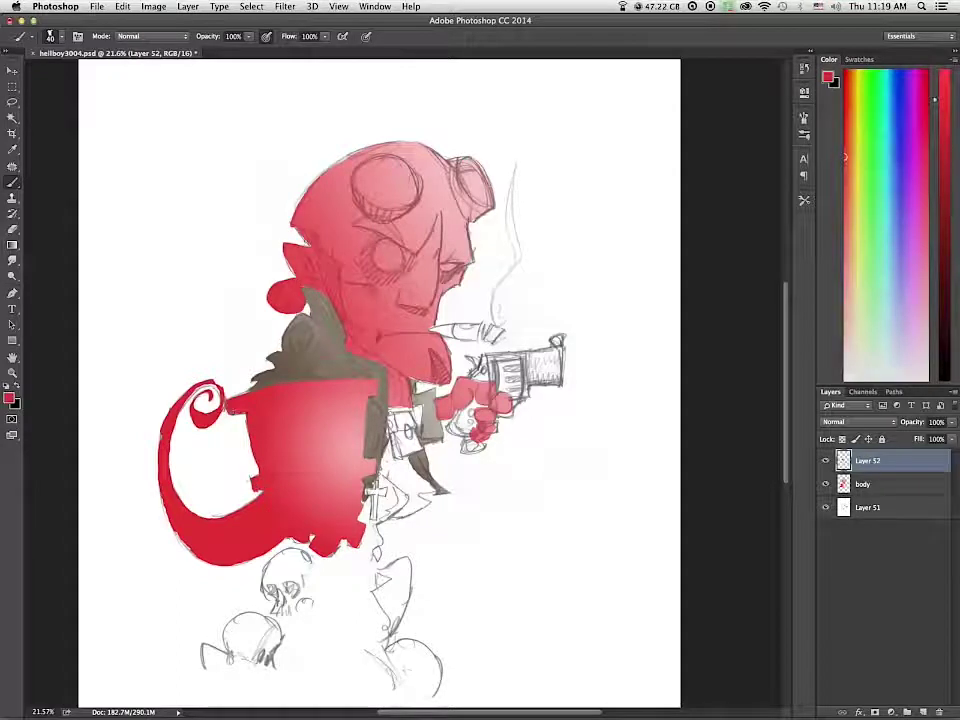
pyautogui.hotkey('shift', '5')
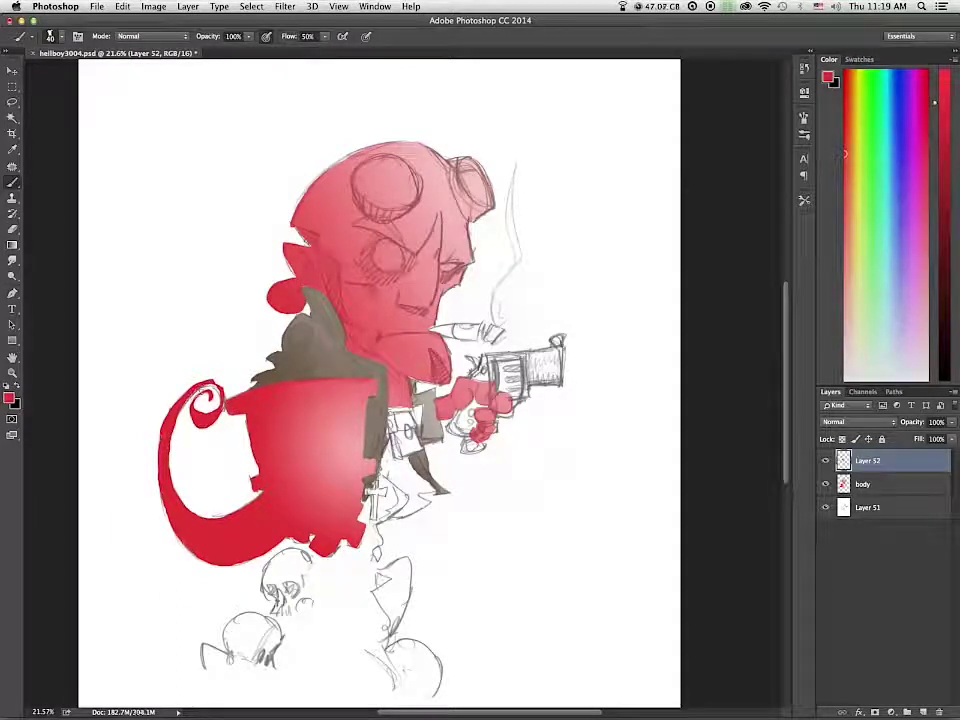
pyautogui.keyDown('alt'); pyautogui.click(325, 432); pyautogui.keyUp('alt')
# Step: Lasso the cigar, paint it near-black with the brush and deselect
pyautogui.click(12, 103)
pyautogui.moveTo(431, 330)
pyautogui.mouseDown()
pyautogui.moveTo(487, 326)
pyautogui.moveTo(493, 346)
pyautogui.moveTo(432, 332)
pyautogui.mouseUp()
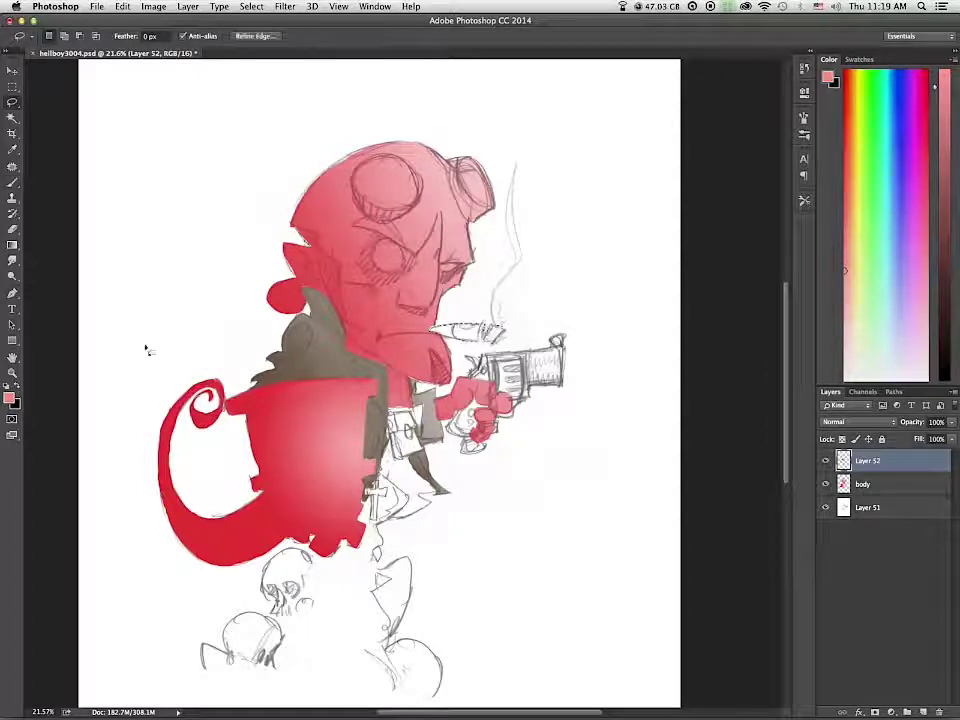
pyautogui.click(12, 183)
pyautogui.click(944, 320)
pyautogui.click(922, 288)
pyautogui.moveTo(503, 328); pyautogui.dragTo(434, 330)
pyautogui.click(912, 308)
pyautogui.click(907, 327)
pyautogui.click(944, 313)
pyautogui.press('l')
pyautogui.press('super+d')
# Step: Rename the coat colour layer "veste"
pyautogui.doubleClick(868, 461)
pyautogui.write('veste')
pyautogui.press('Return')
# Step: Cut the cigar out onto its own layer, transform it back into place and name the layer "cigar"
pyautogui.moveTo(518, 330)
pyautogui.mouseDown()
pyautogui.moveTo(488, 340)
pyautogui.moveTo(480, 322)
pyautogui.moveTo(518, 326)
pyautogui.mouseUp()
pyautogui.press('super+x')
pyautogui.press('super+v')
pyautogui.press('super+t')
pyautogui.moveTo(427, 379); pyautogui.dragTo(489, 329)
pyautogui.press('Return')
pyautogui.doubleClick(868, 461)
pyautogui.write('cigar')
pyautogui.press('Return')
# Step: Paint the belt pouch brown with the brush and rename the cigar layer "objects"
pyautogui.press('b')
pyautogui.keyDown('alt'); pyautogui.click(428, 413); pyautogui.keyUp('alt')
pyautogui.moveTo(394, 417); pyautogui.dragTo(406, 434)
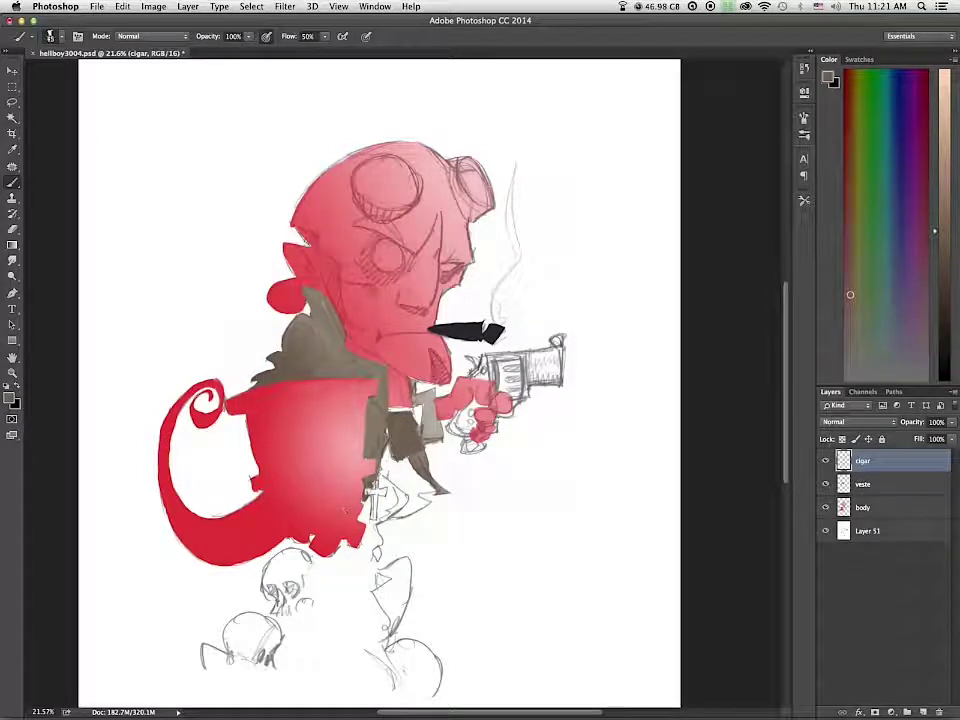
pyautogui.write('objects')
pyautogui.press('Return')
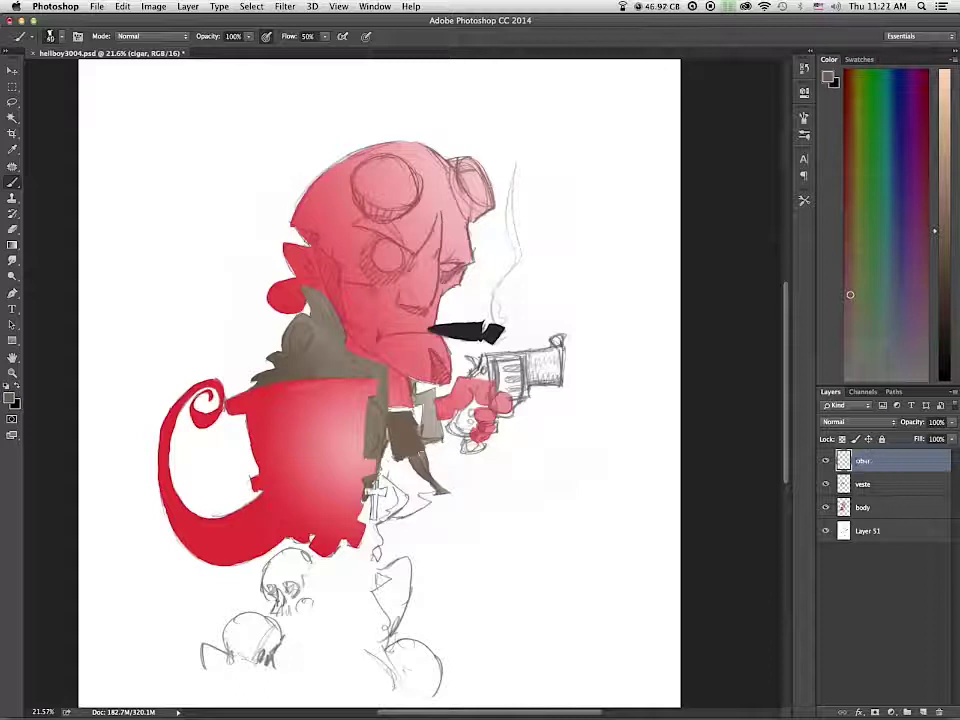
# Step: Paint the hanging cross dark olive, and complete the pouch's upper edge in brown
pyautogui.click(857, 319)
pyautogui.click(944, 272)
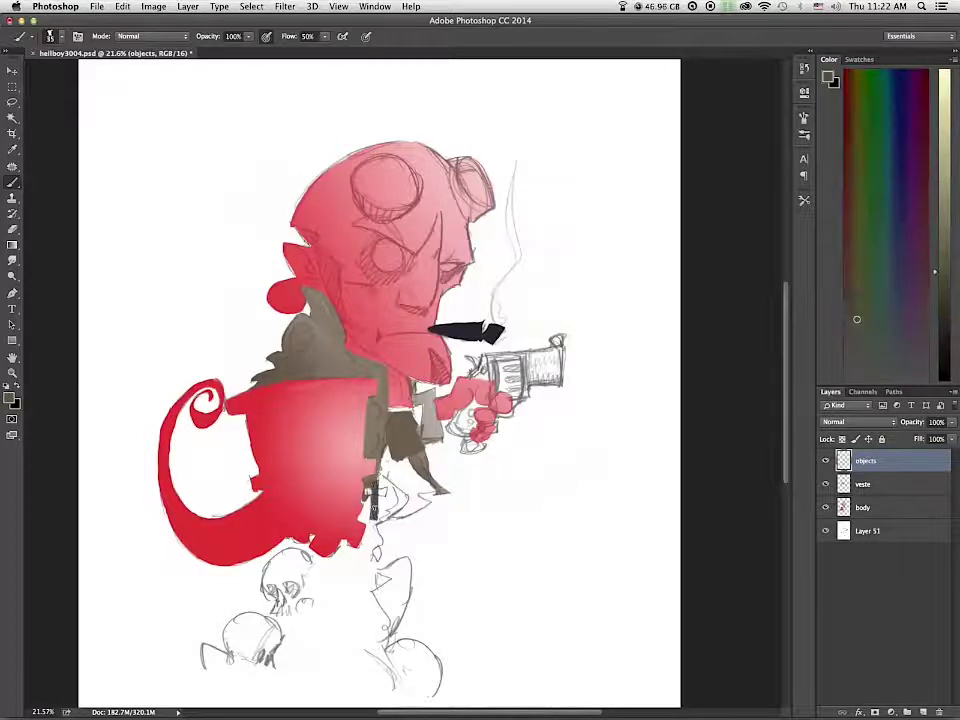
pyautogui.moveTo(379, 493); pyautogui.dragTo(374, 500)
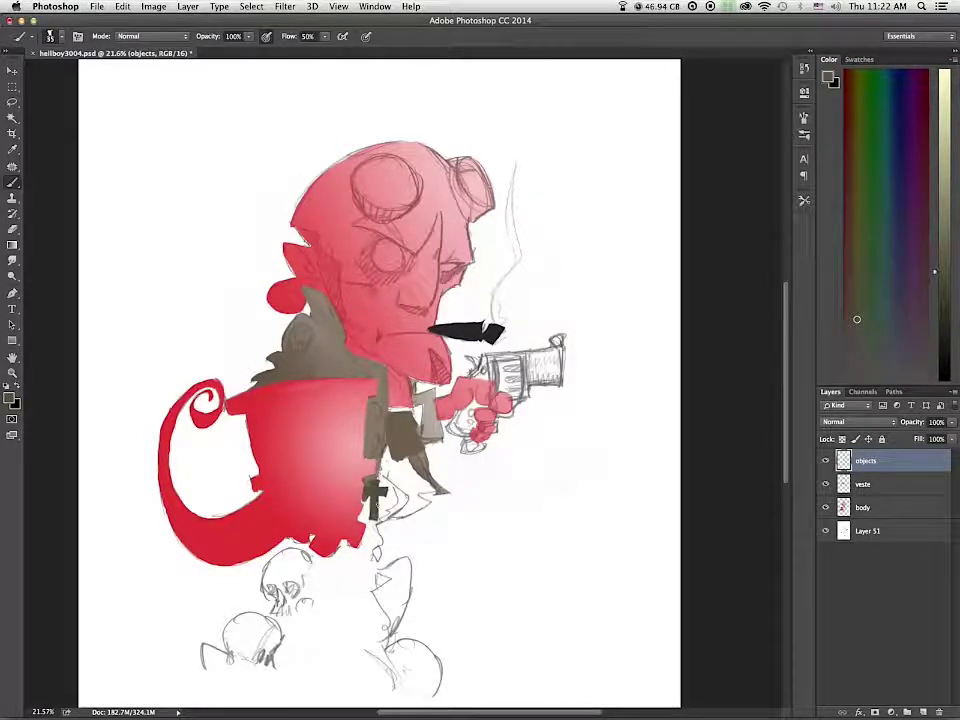
pyautogui.keyDown('alt'); pyautogui.click(374, 440); pyautogui.keyUp('alt')
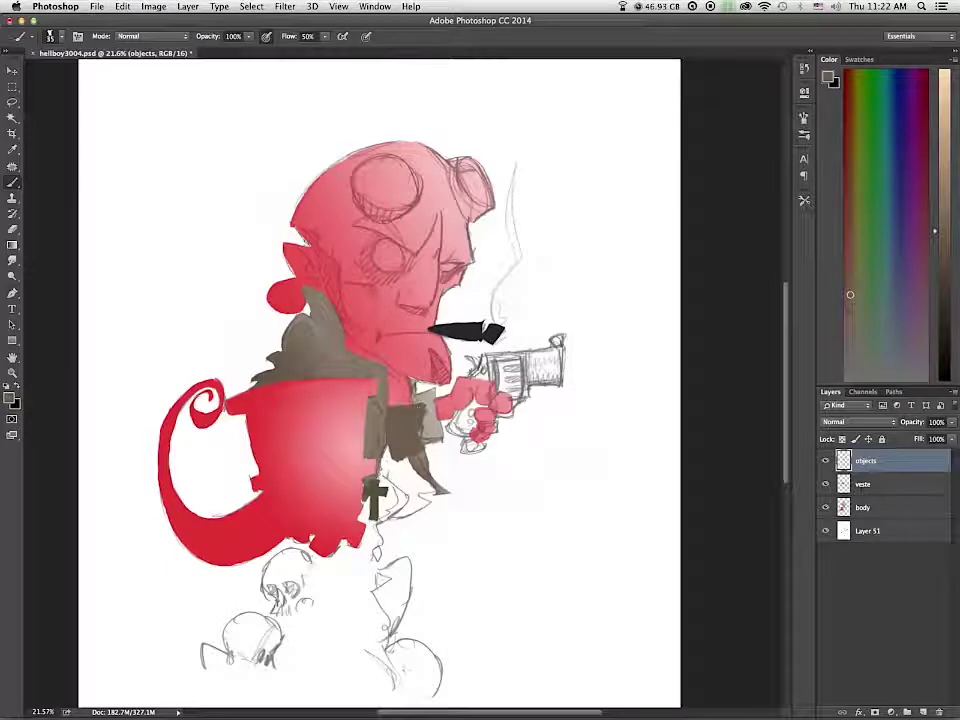
# Step: Lasso the lower clothing and the whole skull-and-rock base, following the gauntlet's lower edge and extending below the drawing
pyautogui.press('l')
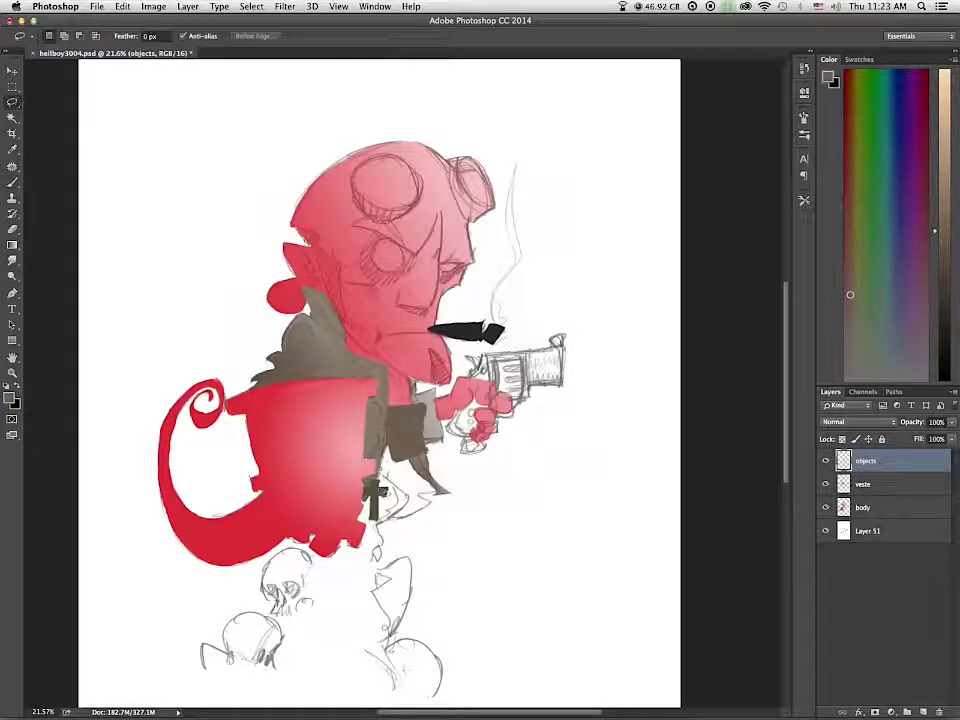
pyautogui.moveTo(399, 440); pyautogui.dragTo(424, 468)
pyautogui.moveTo(376, 558)
pyautogui.mouseDown()
pyautogui.moveTo(388, 639)
pyautogui.moveTo(440, 700)
pyautogui.moveTo(222, 657)
pyautogui.mouseUp()
pyautogui.moveTo(273, 605)
pyautogui.mouseDown()
pyautogui.moveTo(283, 554)
pyautogui.moveTo(378, 557)
pyautogui.mouseUp()
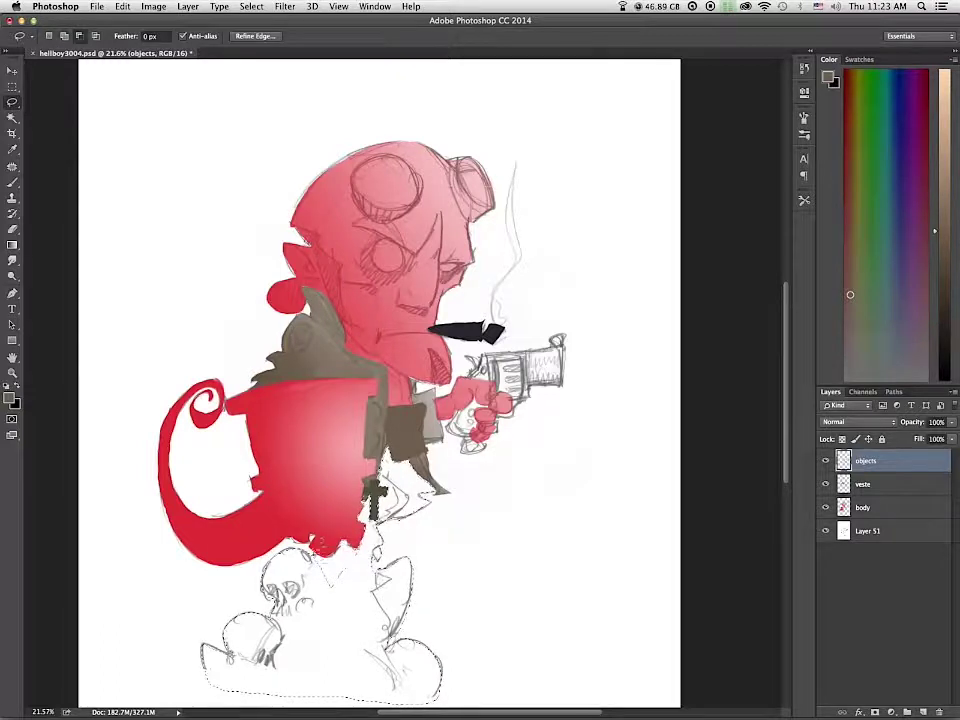
pyautogui.moveTo(311, 555)
pyautogui.mouseDown()
pyautogui.moveTo(357, 597)
pyautogui.moveTo(329, 560)
pyautogui.mouseUp()
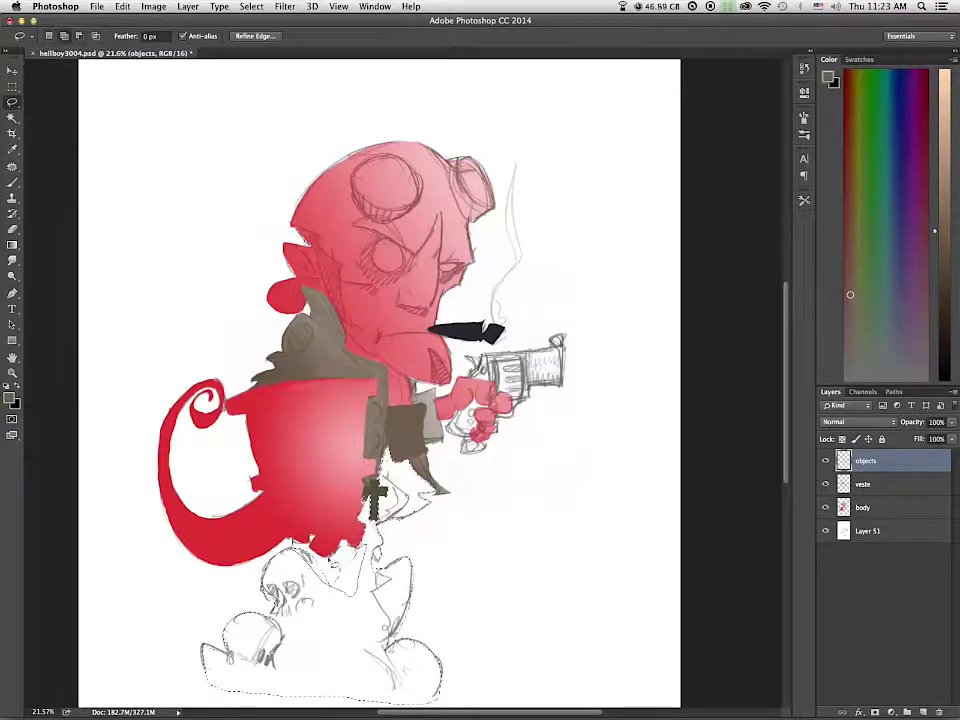
pyautogui.scroll(-4, 295, 546)
pyautogui.moveTo(441, 592)
pyautogui.mouseDown()
pyautogui.moveTo(272, 650)
pyautogui.moveTo(276, 573)
pyautogui.mouseUp()
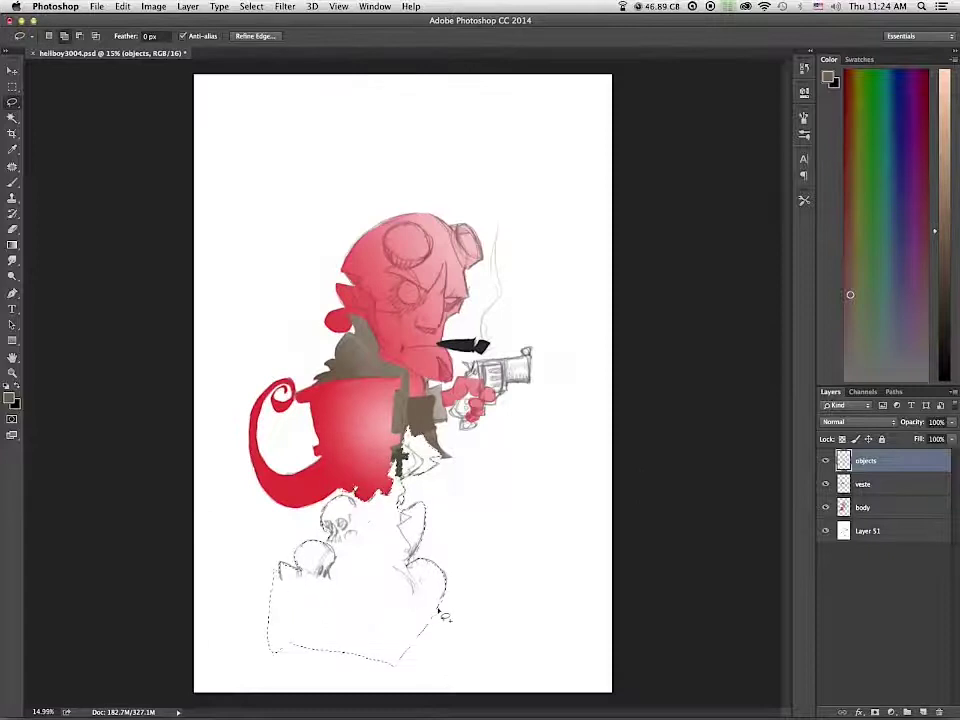
# Step: Enlarge the brush and mix a very dark purple foreground colour for the base
pyautogui.press('b')
pyautogui.press(']')
pyautogui.press(']')
pyautogui.press(']')
pyautogui.press(']')
pyautogui.press(']')
pyautogui.press(']')
pyautogui.press(']')
pyautogui.press(']')
pyautogui.press(']')
pyautogui.press(']')
pyautogui.press(']')
pyautogui.press(']')
pyautogui.press(']')
pyautogui.press(']')
pyautogui.click(906, 267)
pyautogui.moveTo(946, 286); pyautogui.dragTo(948, 310)
pyautogui.press(']')
pyautogui.press(']')
# Step: Add a new layer and name it "socle"
pyautogui.click(923, 712)
pyautogui.doubleClick(867, 461)
pyautogui.write('socle')
pyautogui.press('Return')
# Step: Paint the selected base dark purple with a ragged lower edge, deselect and set the brush to 300 px
pyautogui.moveTo(424, 450)
pyautogui.mouseDown()
pyautogui.moveTo(379, 535)
pyautogui.moveTo(369, 530)
pyautogui.moveTo(309, 560)
pyautogui.moveTo(284, 620)
pyautogui.moveTo(379, 575)
pyautogui.moveTo(412, 578)
pyautogui.moveTo(399, 605)
pyautogui.moveTo(434, 595)
pyautogui.moveTo(375, 598)
pyautogui.moveTo(399, 565)
pyautogui.moveTo(361, 598)
pyautogui.moveTo(289, 613)
pyautogui.moveTo(409, 621)
pyautogui.mouseUp()
pyautogui.press('[')
pyautogui.press('[')
pyautogui.press('[')
pyautogui.press('[')
pyautogui.press('super+d')
pyautogui.press(']')
pyautogui.press(']')
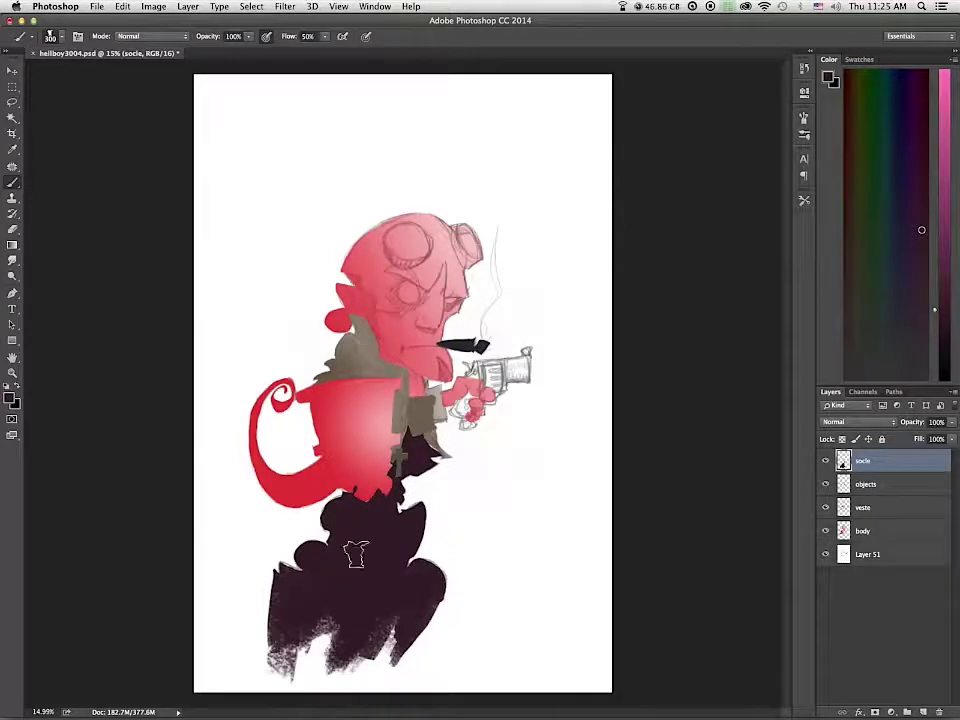
# Step: Reduce the brush size to 90 px, add an empty layer on top and reselect the "socle" layer
pyautogui.press('[')
pyautogui.press('[')
pyautogui.press('[')
pyautogui.press('[')
pyautogui.press('[')
pyautogui.press('[')
pyautogui.press('[')
pyautogui.press('[')
pyautogui.click(923, 712)
pyautogui.click(860, 485)
# Step: Trim the excess from the base's left side and repaint its left and lower edges in dark purple
pyautogui.click(12, 229)
pyautogui.moveTo(272, 582)
pyautogui.mouseDown()
pyautogui.moveTo(290, 672)
pyautogui.moveTo(275, 660)
pyautogui.moveTo(262, 543)
pyautogui.moveTo(306, 652)
pyautogui.moveTo(312, 634)
pyautogui.mouseUp()
pyautogui.click(13, 103)
pyautogui.press('Delete')
pyautogui.press('super+d')
pyautogui.click(12, 182)
pyautogui.moveTo(285, 568); pyautogui.dragTo(305, 578)
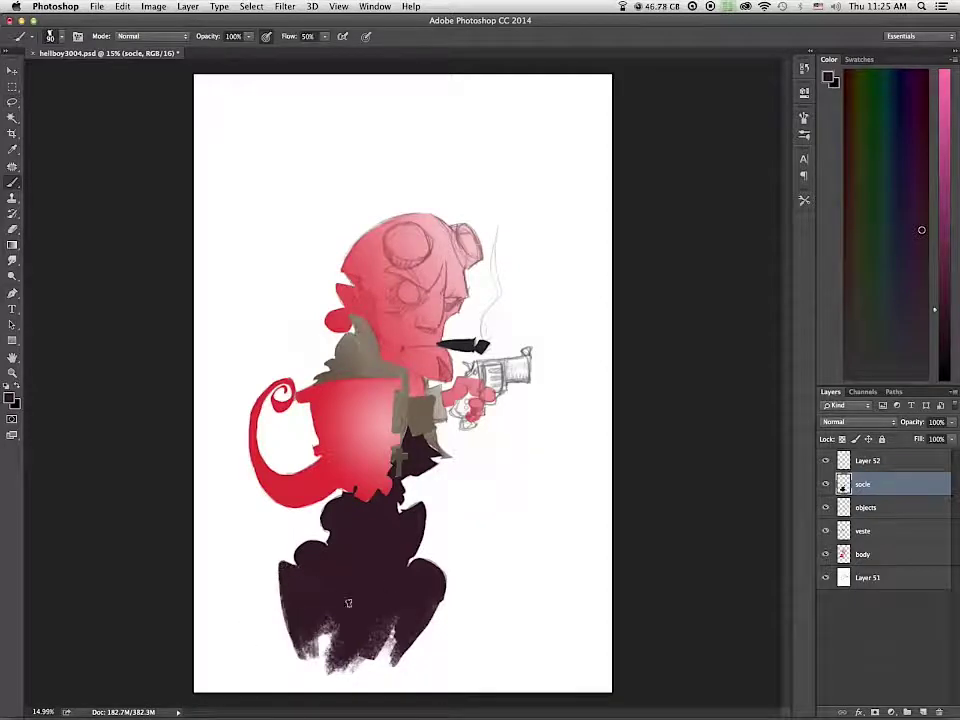
pyautogui.moveTo(340, 670); pyautogui.dragTo(365, 652)
# Step: Lasso the pistol's grip, frame, cylinder and barrel, leaving the fingers out of the selection
pyautogui.click(12, 103)
pyautogui.scroll(3, 458, 419)
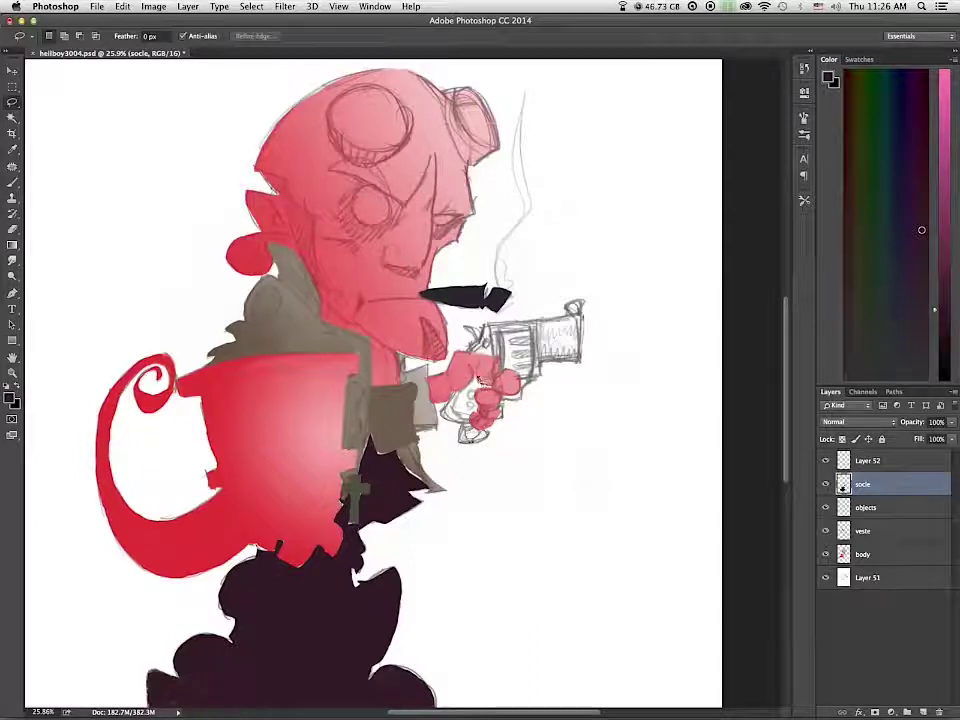
pyautogui.moveTo(443, 421)
pyautogui.mouseDown()
pyautogui.moveTo(478, 428)
pyautogui.moveTo(452, 437)
pyautogui.moveTo(448, 420)
pyautogui.mouseUp()
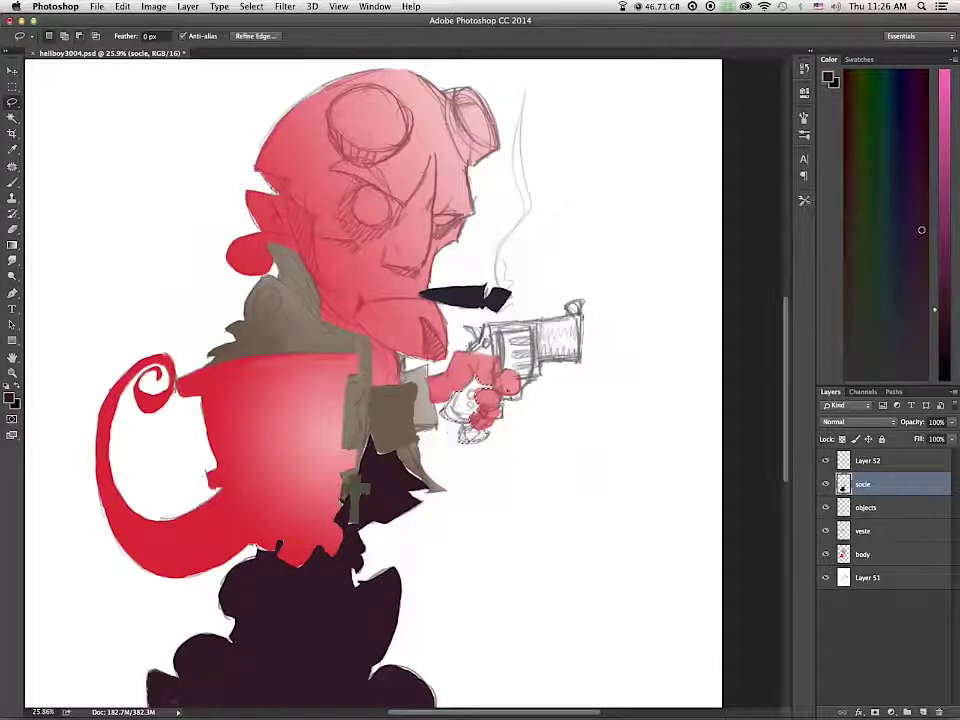
pyautogui.moveTo(497, 357); pyautogui.dragTo(476, 331)
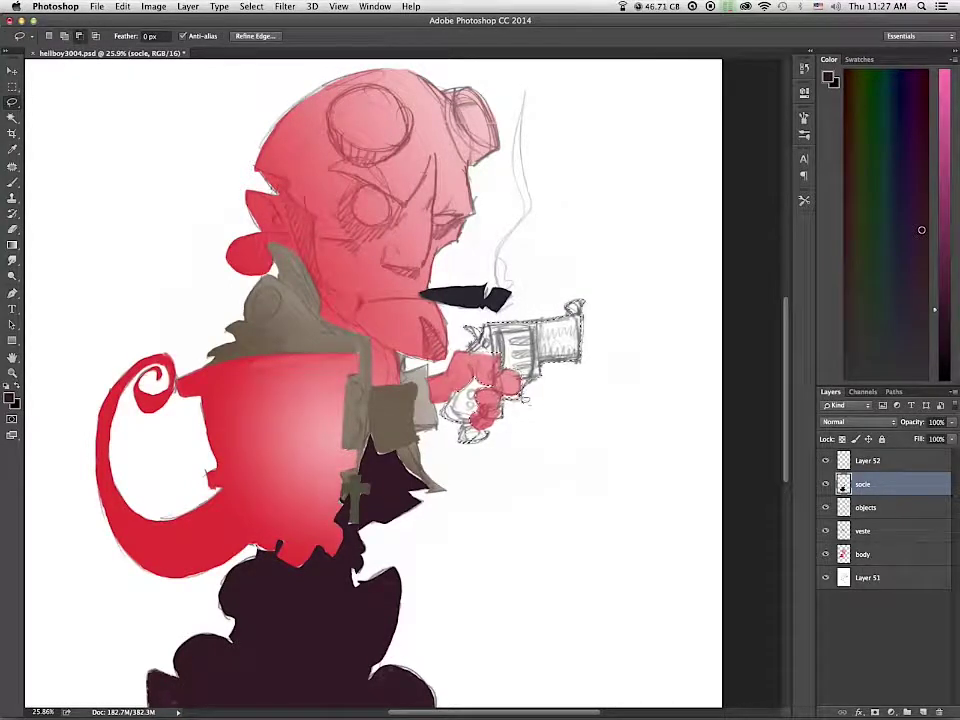
pyautogui.moveTo(512, 401); pyautogui.dragTo(496, 388)
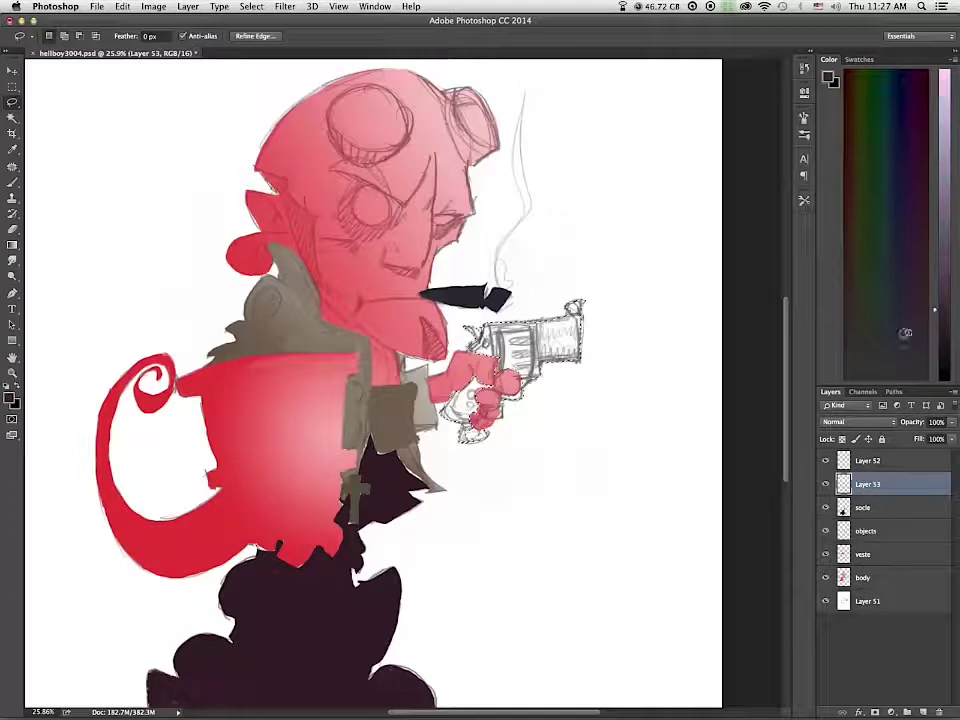
# Step: Name the new layer "gun" and fill the pistol selection with a dark blue-grey
pyautogui.write('ggun')
pyautogui.press('Return')
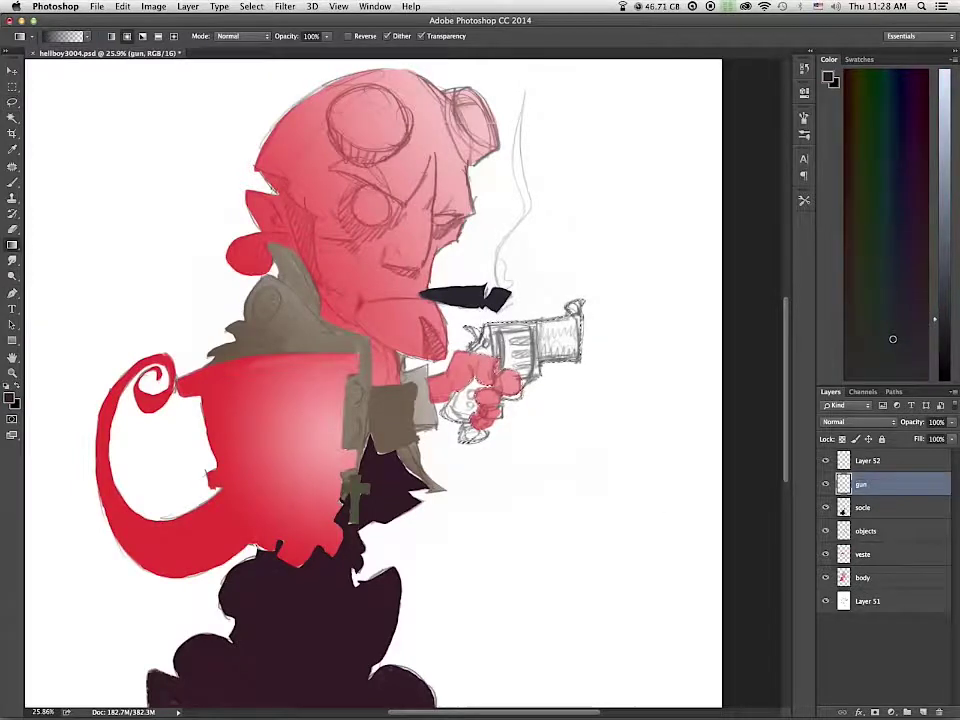
pyautogui.hotkey('alt', 'BackSpace')
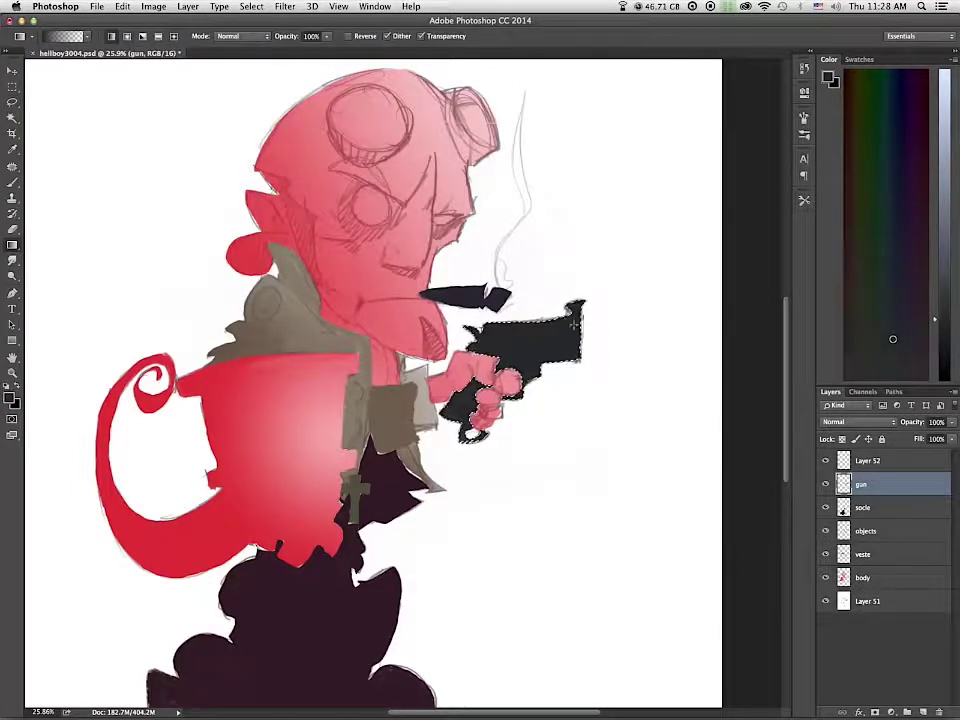
# Step: Add a light grey gradient highlight along the top of the pistol and brush soft highlights on its body
pyautogui.click(893, 339)
pyautogui.moveTo(559, 296); pyautogui.dragTo(558, 333)
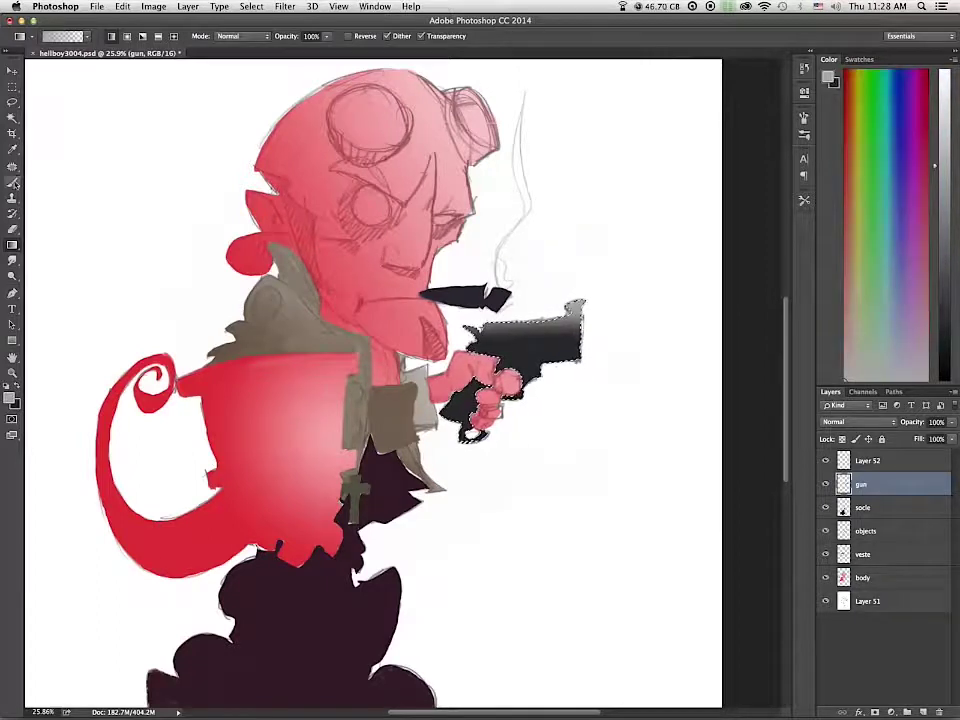
pyautogui.press('b')
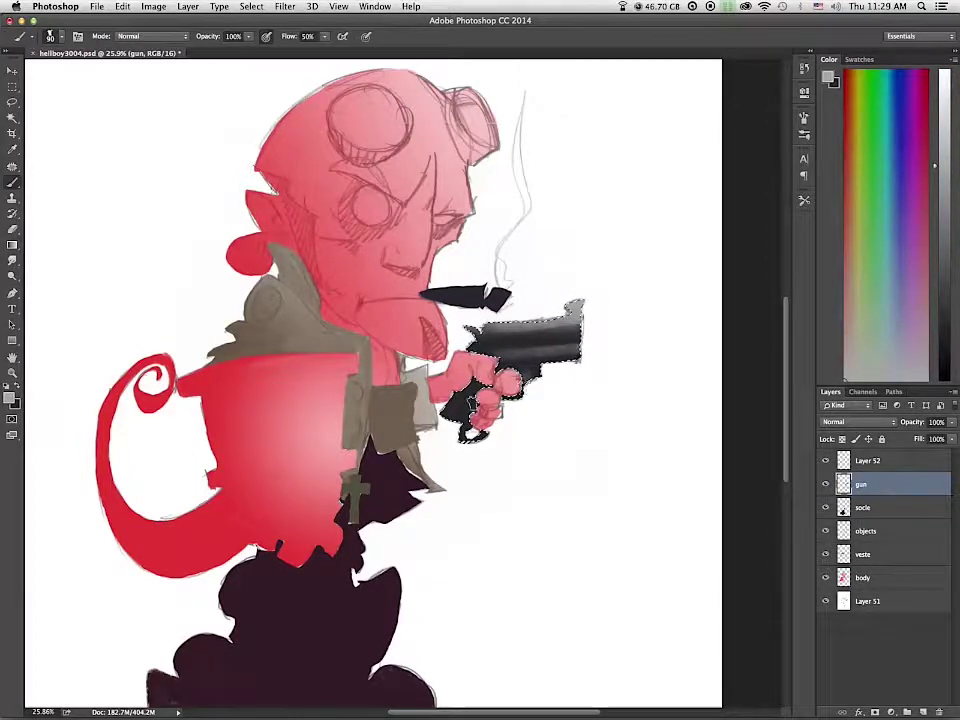
# Step: On the merged figure layer above "gun", select the white background around the character with the Magic Wand
pyautogui.press('super+0')
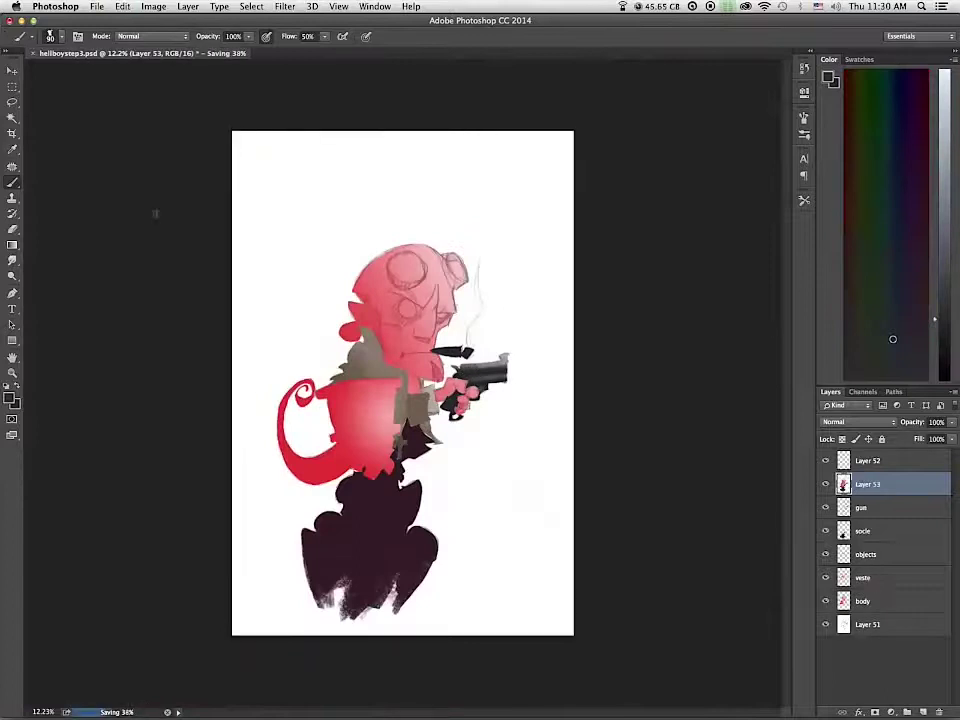
pyautogui.press('w')
pyautogui.click(514, 484)
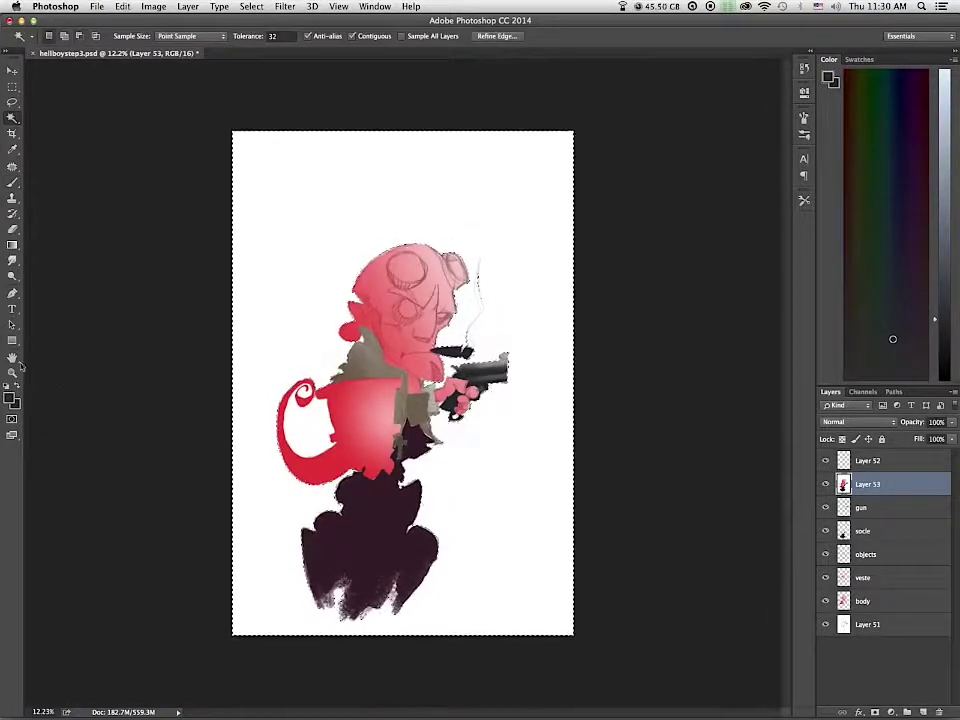
pyautogui.keyDown('super'); pyautogui.click(463, 417); pyautogui.keyUp('super')
pyautogui.press('super+minus')
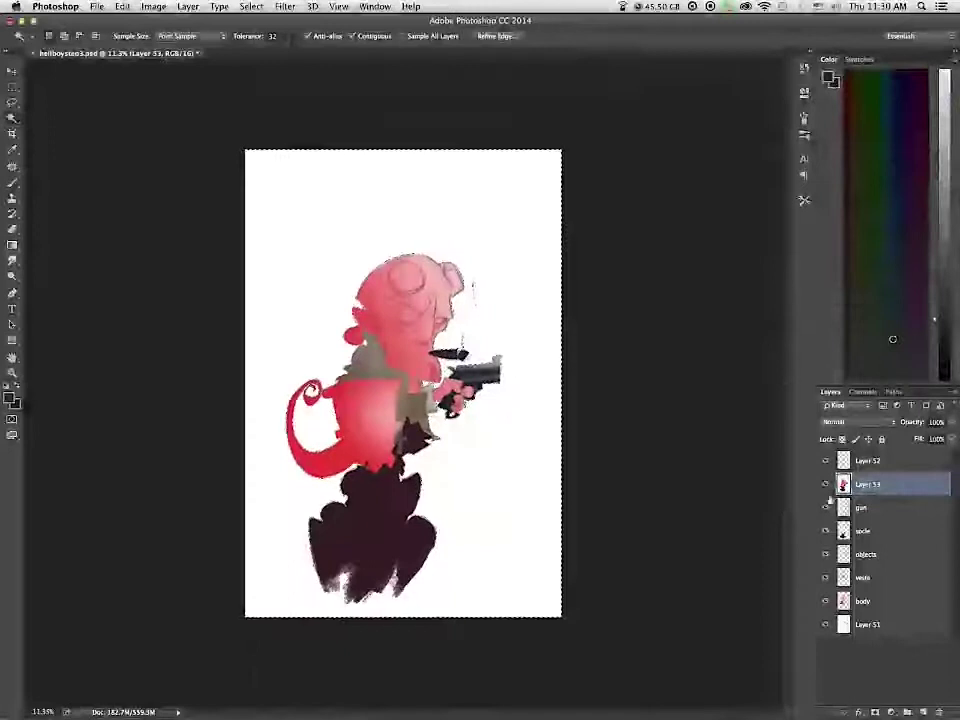
# Step: On a new layer above the merged figure, invert the selection, fill the silhouette with dark violet gradients rising from the base, deselect and slightly lower the opacity
pyautogui.press('super+shift+alt+n')
pyautogui.press('g')
pyautogui.click(903, 217)
pyautogui.click(945, 286)
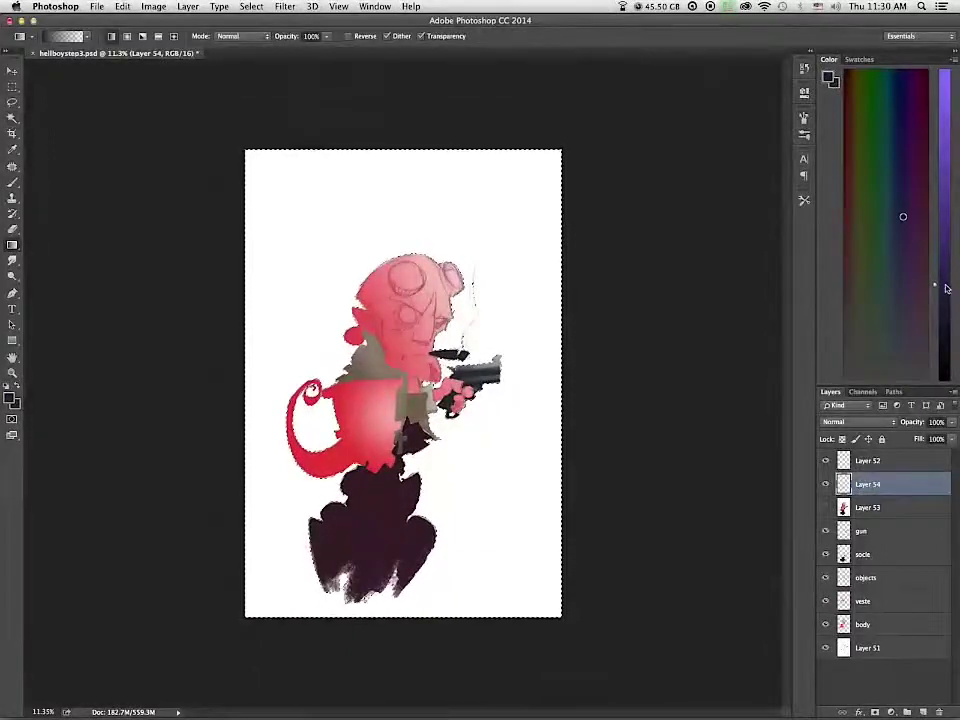
pyautogui.press('super+shift+i')
pyautogui.moveTo(365, 560); pyautogui.dragTo(415, 320)
pyautogui.moveTo(340, 520); pyautogui.dragTo(420, 330)
pyautogui.press('super+d')
pyautogui.click(952, 422)
pyautogui.moveTo(951, 437); pyautogui.dragTo(945, 437)
# Step: Hide Layers 53 and 54, then duplicate the Layer 51 sketch to the top of the stack in Multiply mode at 34% opacity
pyautogui.keyDown('super'); pyautogui.click(405, 416); pyautogui.keyUp('super')
pyautogui.click(405, 416)
pyautogui.press('l')
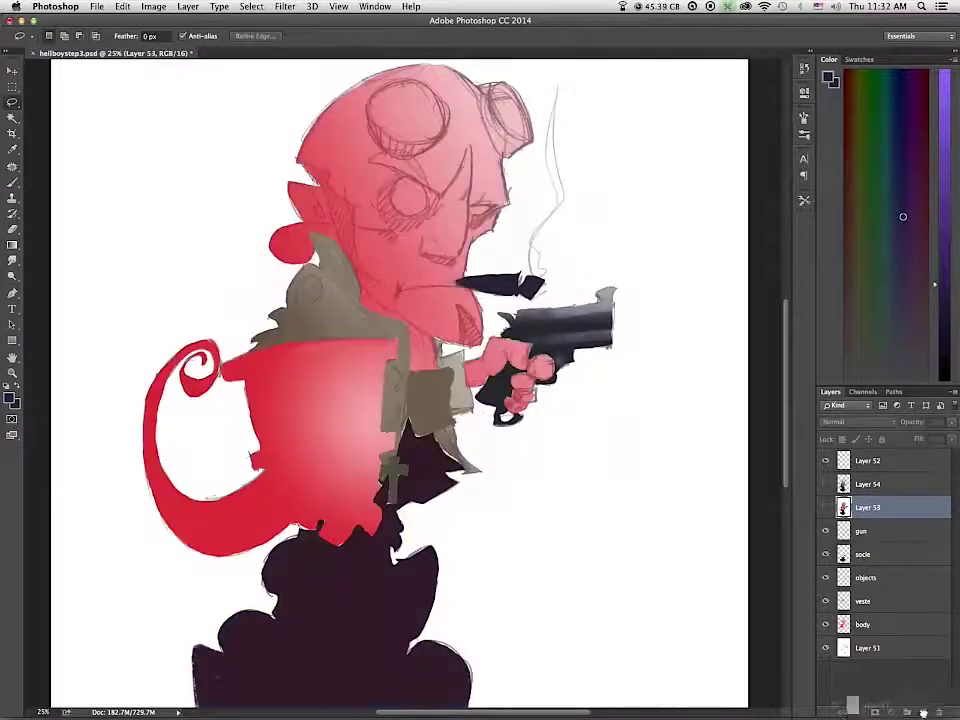
pyautogui.click(870, 460)
pyautogui.moveTo(951, 422); pyautogui.dragTo(916, 438)
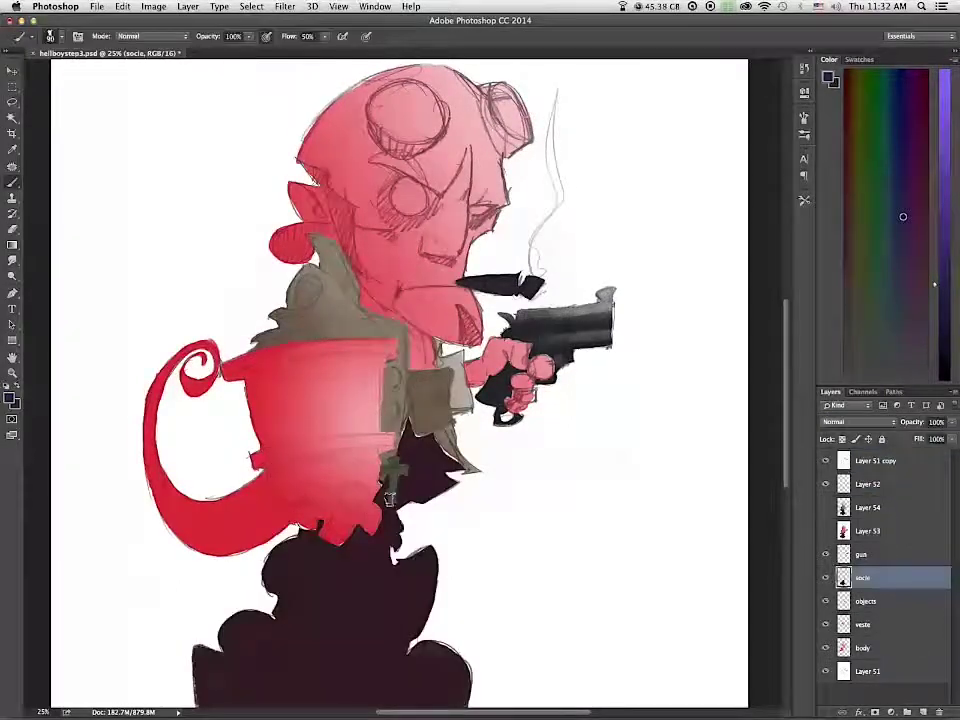
# Step: With the sampled dark plum, clean up the dark shirt beside the coat on "socle" and select "objects" to refine the cigar
pyautogui.keyDown('alt'); pyautogui.click(361, 552); pyautogui.keyUp('alt')
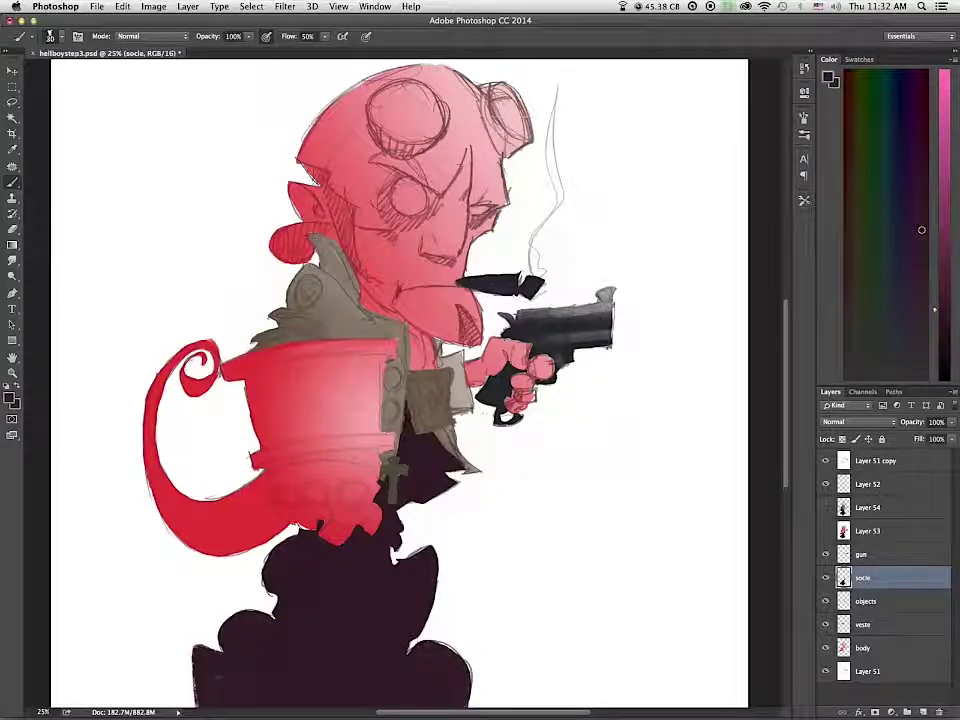
pyautogui.moveTo(404, 405); pyautogui.dragTo(400, 464)
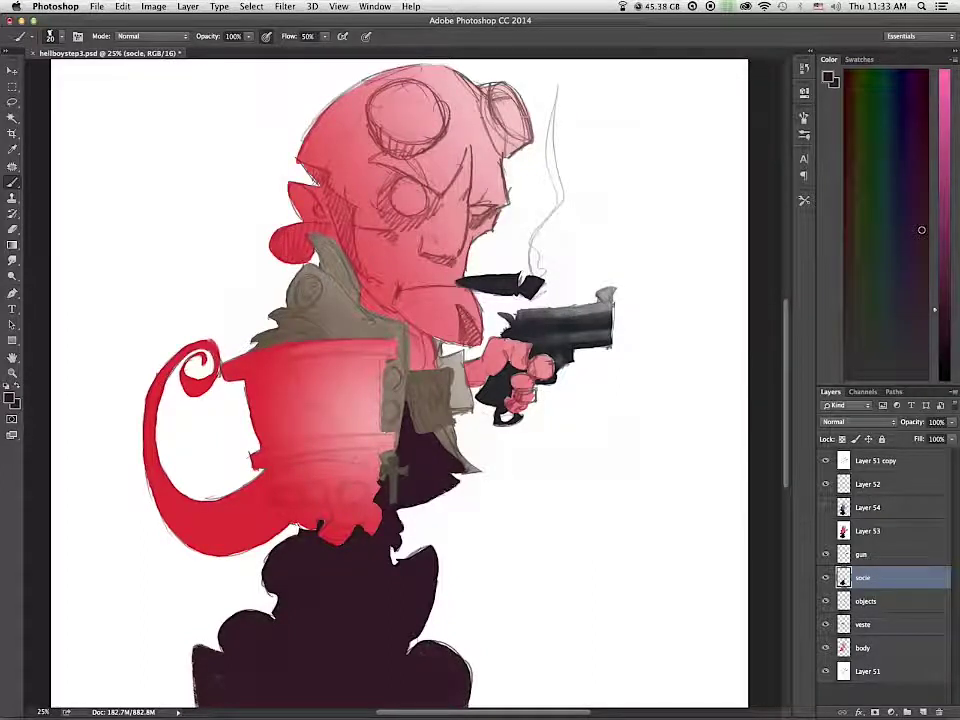
pyautogui.click(870, 601)
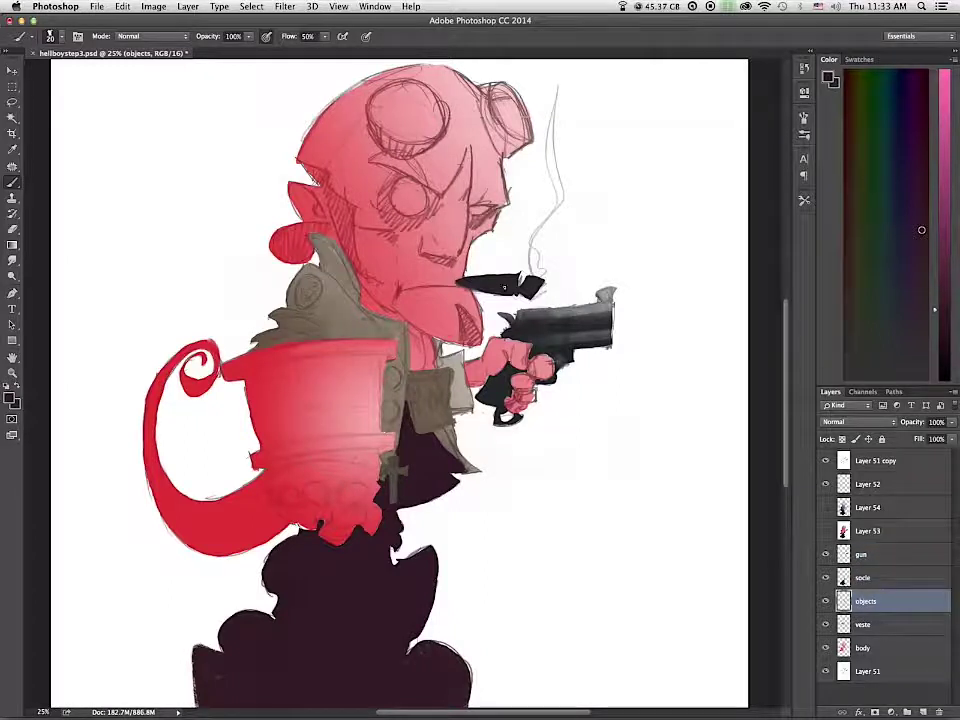
# Step: Merge the "socle" and "objects" layers into a single "objects" layer and sample the pistol's dark blue-grey
pyautogui.scroll(-5, 504, 287)
pyautogui.hscroll(-2, 504, 287)
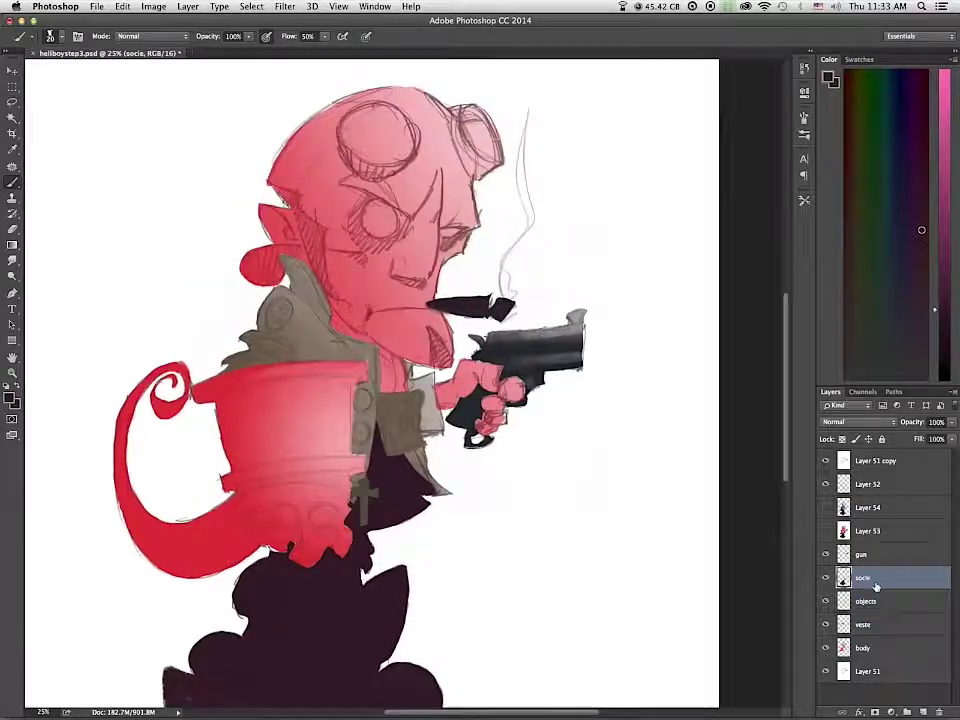
pyautogui.scroll(-2, 650, 445)
pyautogui.keyDown('alt'); pyautogui.click(485, 348); pyautogui.keyUp('alt')
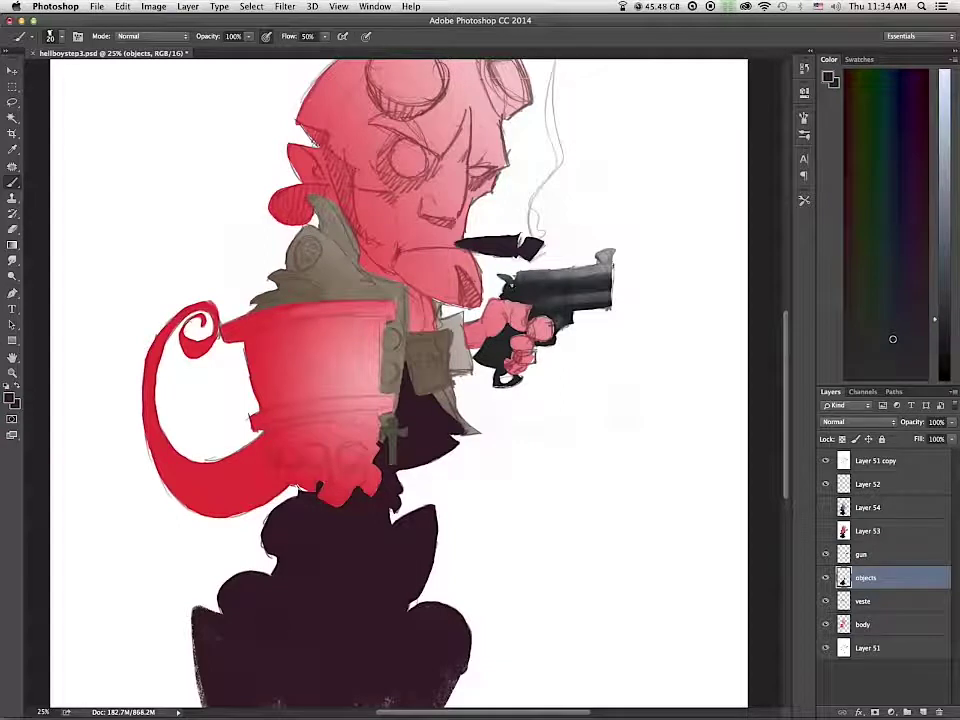
# Step: Lasso the pistol area on "objects", copy it to a new layer, reposition it with Free Transform and merge it into "gun"
pyautogui.press('l')
pyautogui.moveTo(645, 264)
pyautogui.mouseDown()
pyautogui.moveTo(557, 407)
pyautogui.moveTo(640, 252)
pyautogui.mouseUp()
pyautogui.press('super+j')
pyautogui.press('super+t')
pyautogui.moveTo(519, 350); pyautogui.dragTo(522, 326)
pyautogui.press('Return')
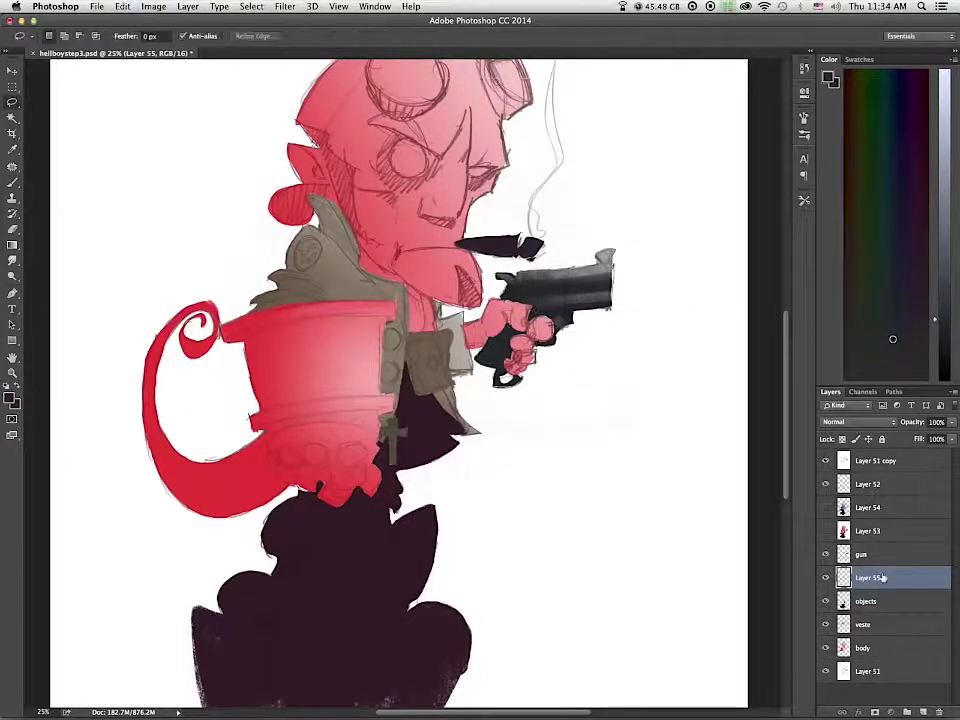
pyautogui.hotkey('ctrl', 'e')
# Step: Brush dark cylinder, barrel and front sight details on the "gun" layer and add a sampled grey edge along the muzzle
pyautogui.press('b')
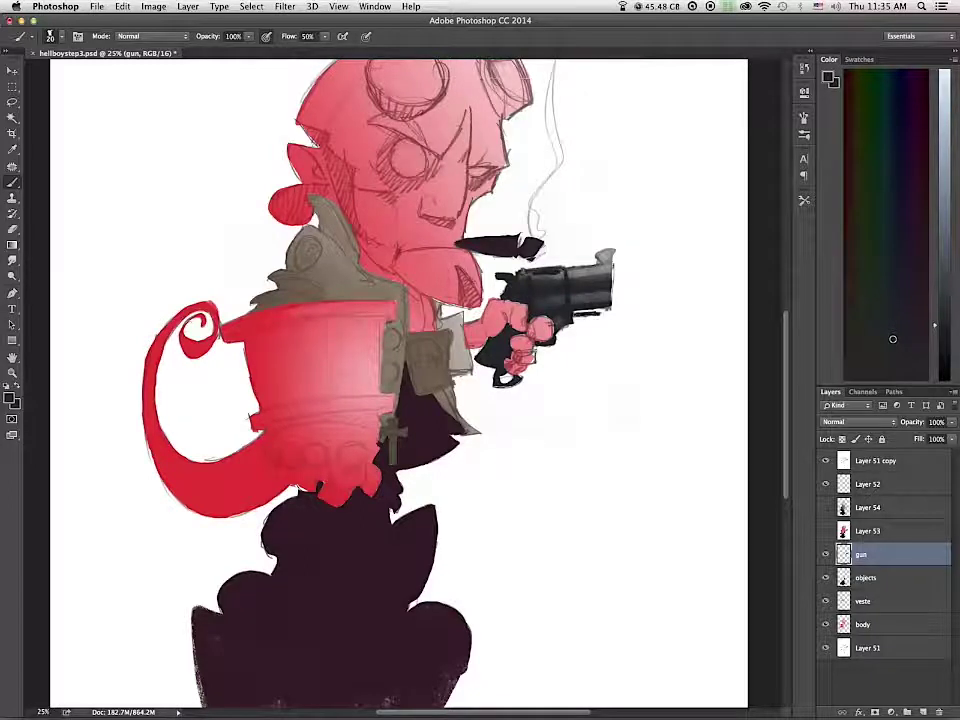
pyautogui.moveTo(613, 264); pyautogui.dragTo(614, 306)
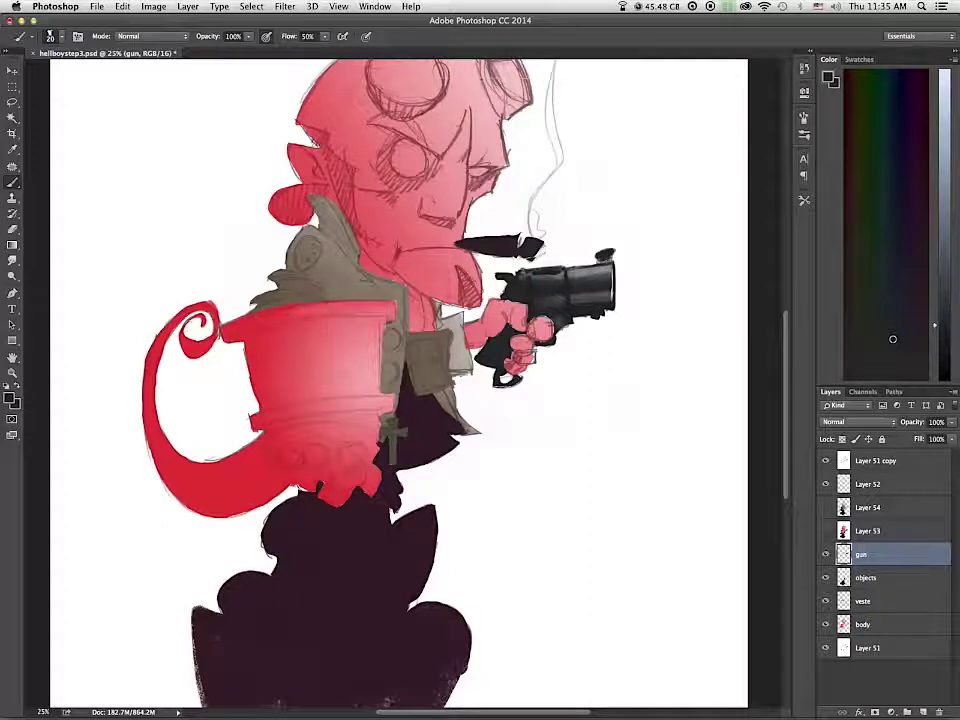
pyautogui.press('x')
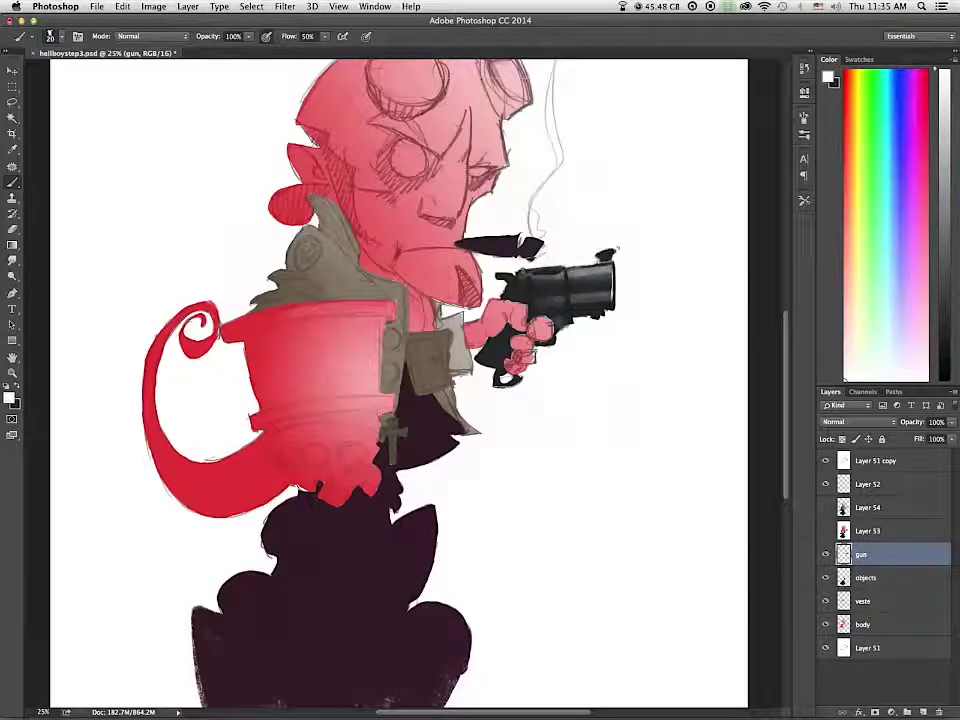
pyautogui.keyDown('alt'); pyautogui.click(602, 289); pyautogui.keyUp('alt')
pyautogui.moveTo(613, 267); pyautogui.dragTo(613, 303)
# Step: Blend the pistol's barrel and cylinder shading with sampled light and dark greys
pyautogui.keyDown('alt'); pyautogui.click(582, 310); pyautogui.keyUp('alt')
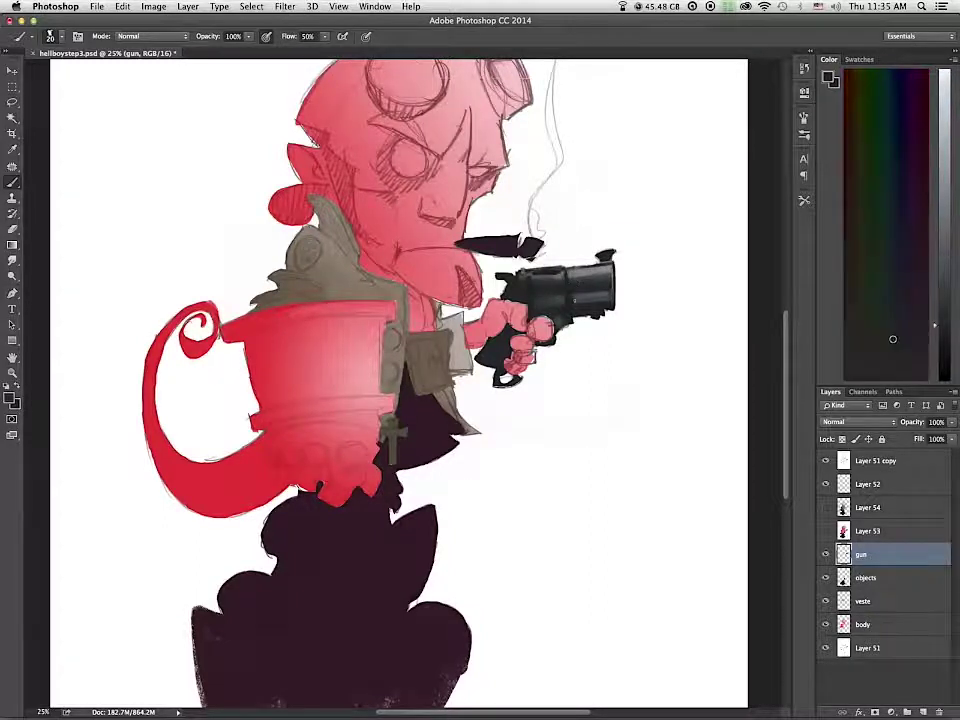
pyautogui.keyDown('alt'); pyautogui.click(586, 274); pyautogui.keyUp('alt')
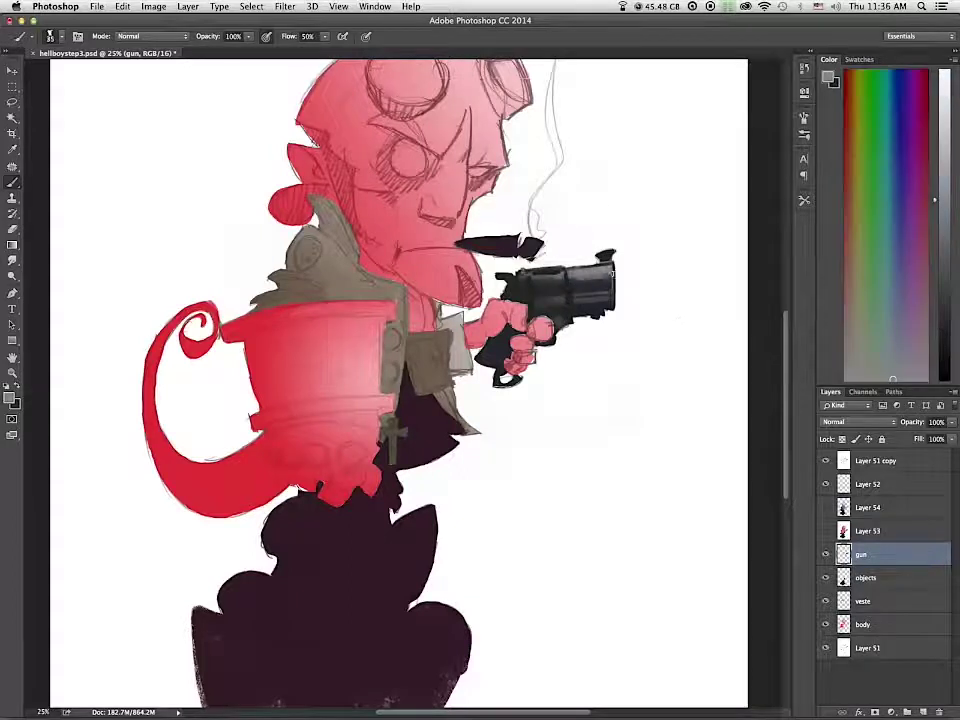
pyautogui.moveTo(580, 304)
pyautogui.mouseDown()
pyautogui.moveTo(608, 293)
pyautogui.moveTo(580, 304)
pyautogui.moveTo(594, 277)
pyautogui.mouseUp()
pyautogui.keyDown('alt'); pyautogui.click(603, 299); pyautogui.keyUp('alt')
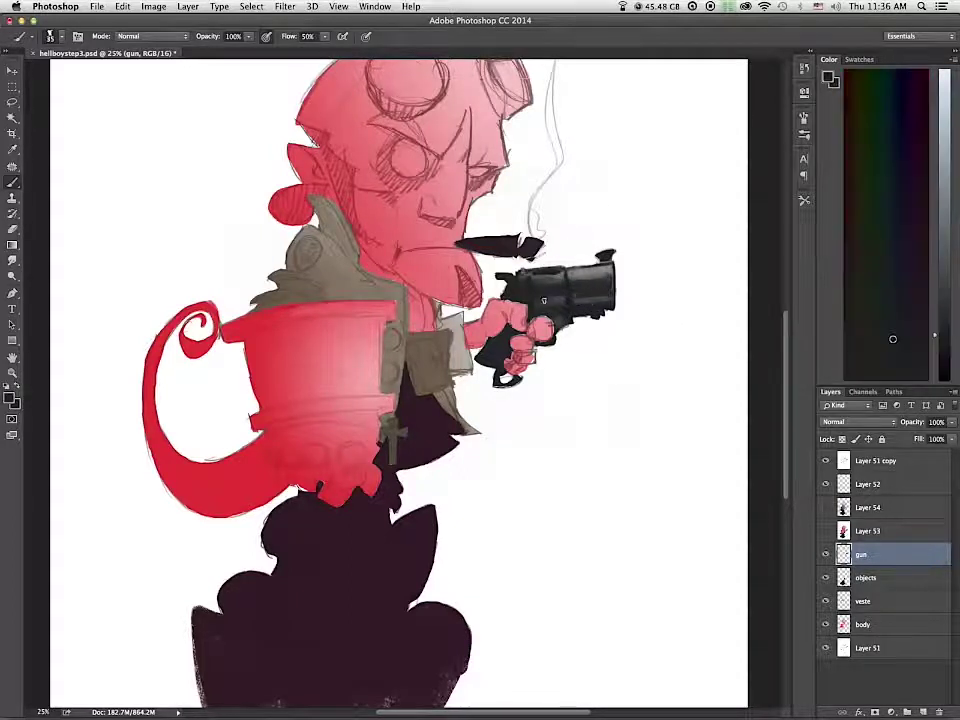
pyautogui.keyDown('alt'); pyautogui.click(572, 296); pyautogui.keyUp('alt')
# Step: On the "body" layer, paint the mouth line up to the cigar in a sampled dark red
pyautogui.click(864, 624)
pyautogui.keyDown('alt'); pyautogui.click(464, 282); pyautogui.keyUp('alt')
pyautogui.moveTo(398, 251); pyautogui.dragTo(456, 243)
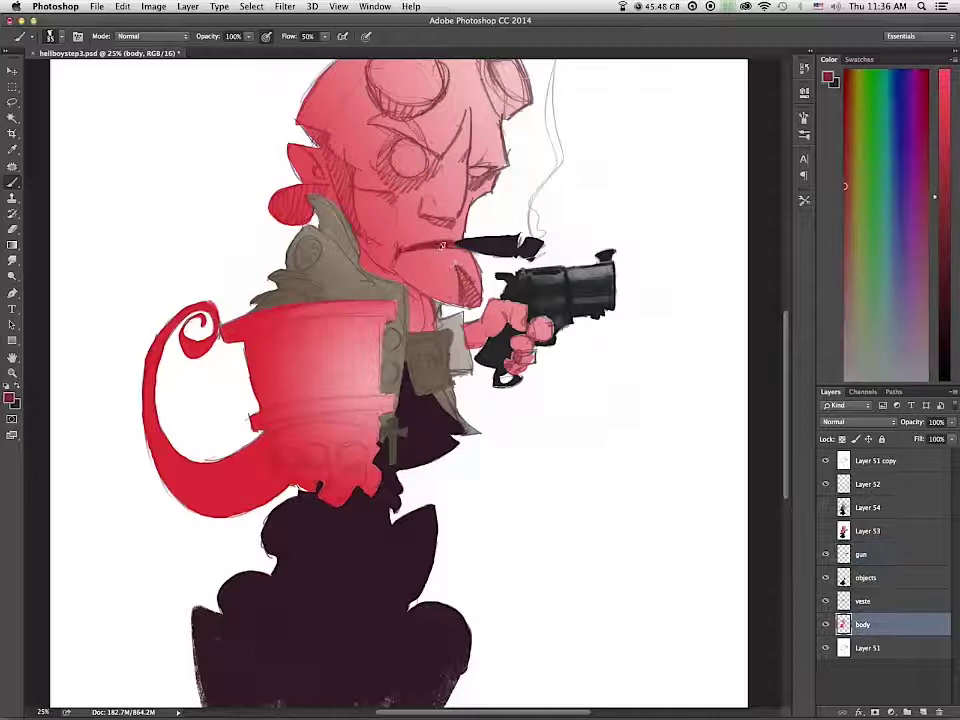
# Step: Move the "body" layer up three places so it sits above "gun"
pyautogui.scroll(-2, 596, 302)
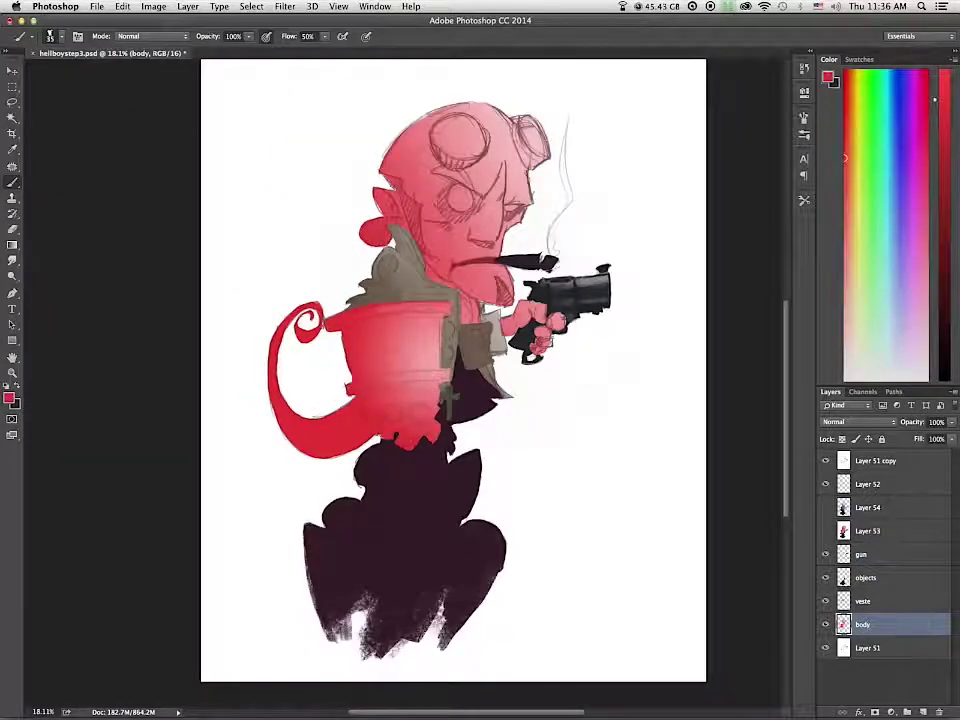
pyautogui.hotkey('ctrl', ']')
pyautogui.hotkey('ctrl', ']')
pyautogui.hotkey('ctrl', ']')
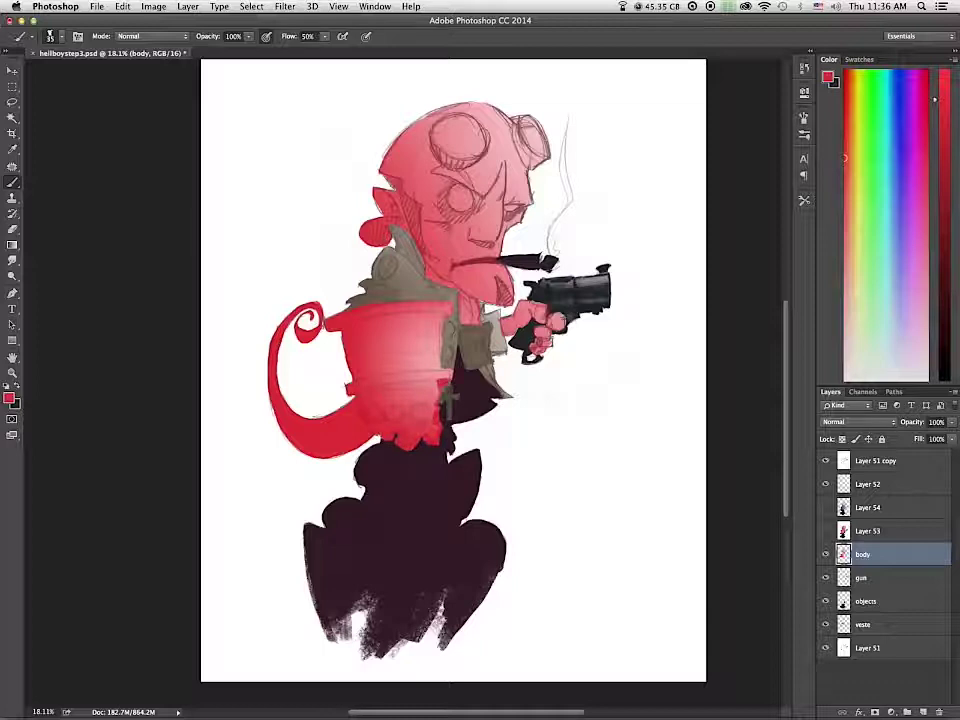
# Step: With the mouth's dark red, shade beneath the stone hand's lower cuff and around its round knuckles
pyautogui.keyDown('alt'); pyautogui.click(496, 264); pyautogui.keyUp('alt')
pyautogui.moveTo(364, 395)
pyautogui.mouseDown()
pyautogui.moveTo(435, 384)
pyautogui.moveTo(441, 394)
pyautogui.mouseUp()
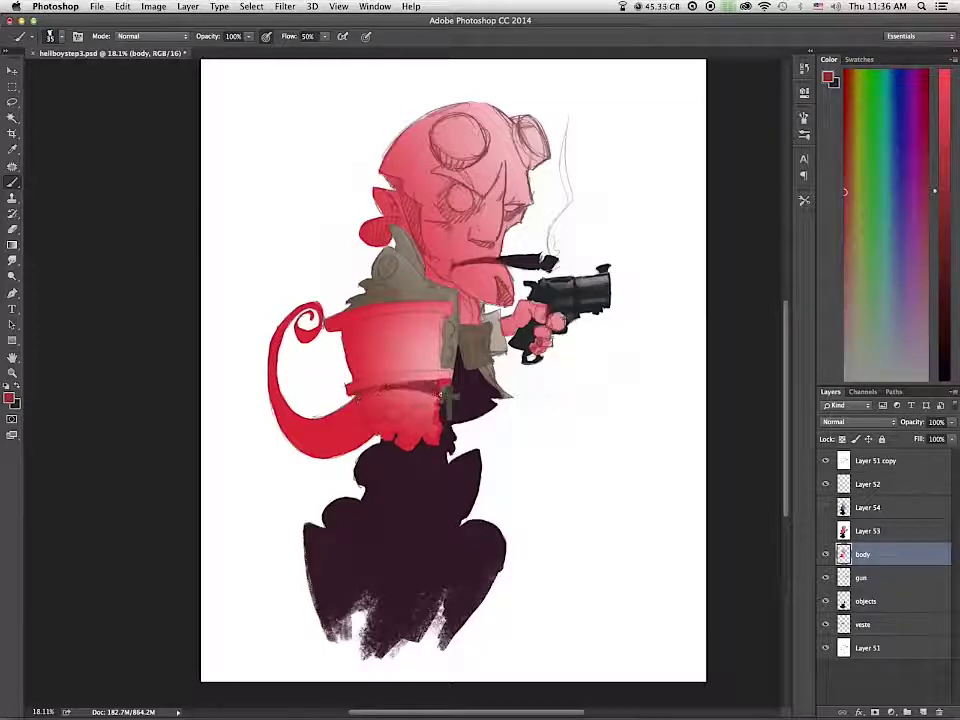
pyautogui.moveTo(385, 425); pyautogui.dragTo(379, 425)
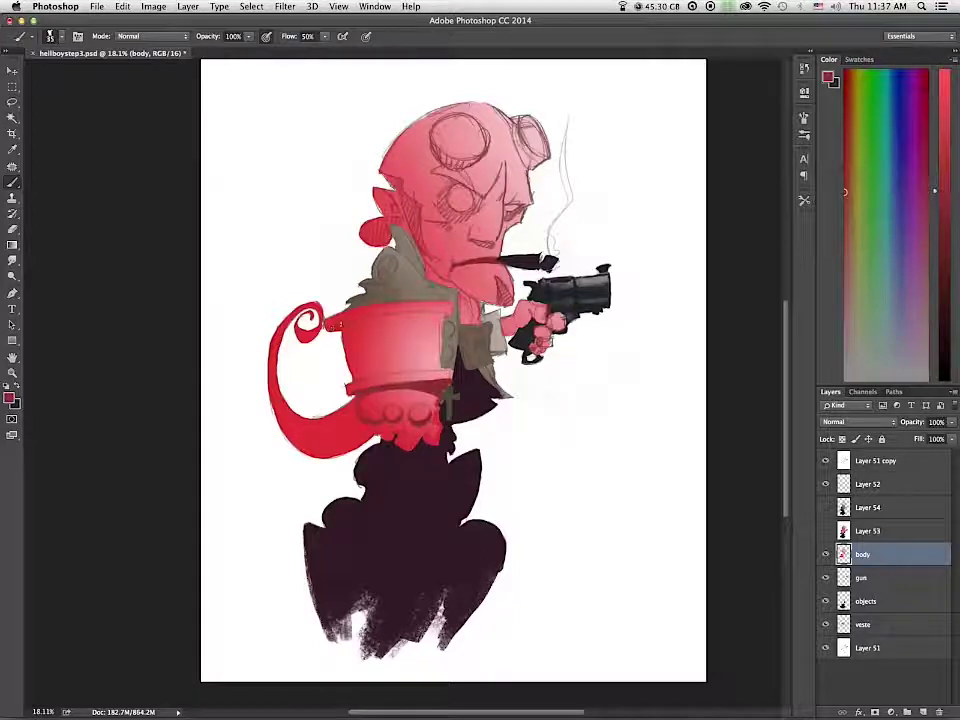
# Step: Shade the upper rim of the stone forearm with sampled reds and paint the heavy frowning brows in dark red
pyautogui.keyDown('alt'); pyautogui.click(377, 287); pyautogui.keyUp('alt')
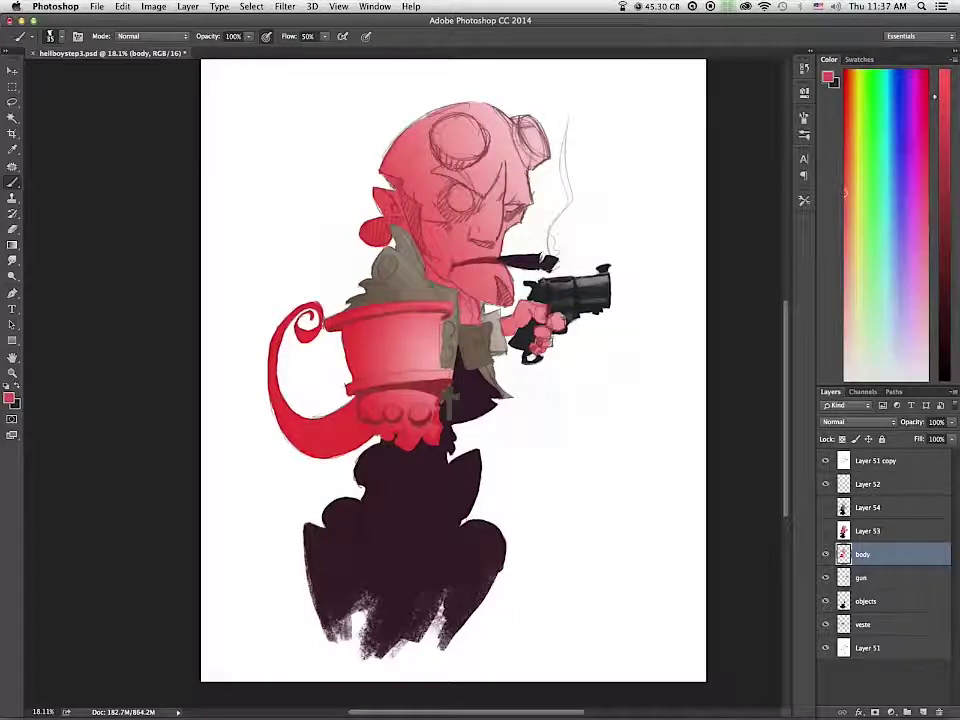
pyautogui.keyDown('alt'); pyautogui.click(388, 350); pyautogui.keyUp('alt')
pyautogui.keyDown('alt'); pyautogui.click(405, 314); pyautogui.keyUp('alt')
pyautogui.moveTo(366, 321); pyautogui.dragTo(446, 314)
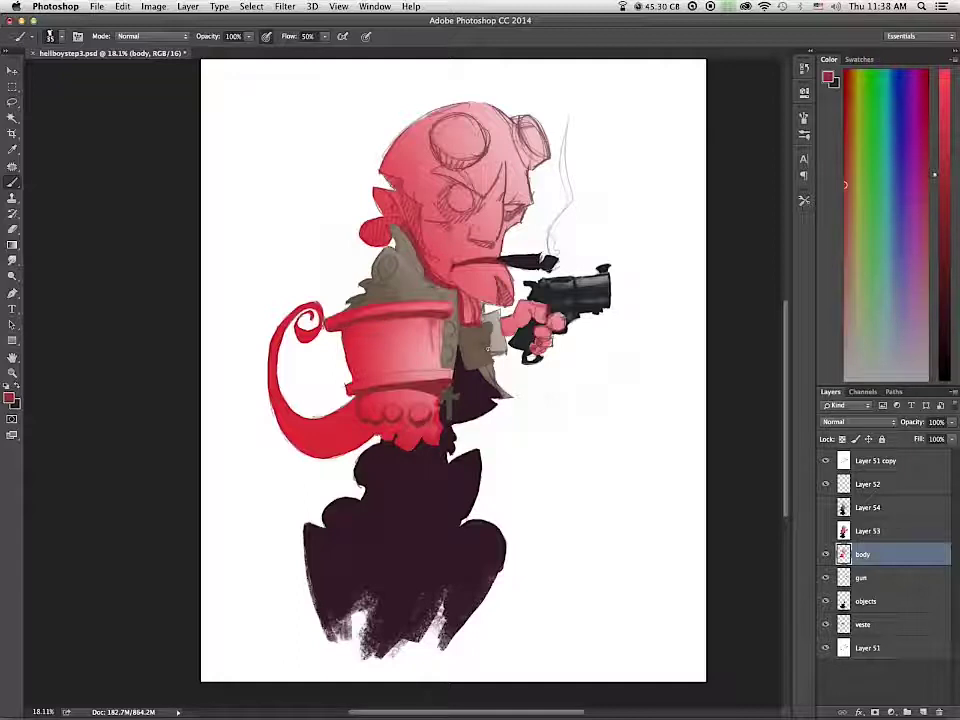
pyautogui.moveTo(480, 194)
pyautogui.mouseDown()
pyautogui.moveTo(440, 175)
pyautogui.moveTo(480, 195)
pyautogui.moveTo(528, 200)
pyautogui.moveTo(508, 206)
pyautogui.mouseUp()
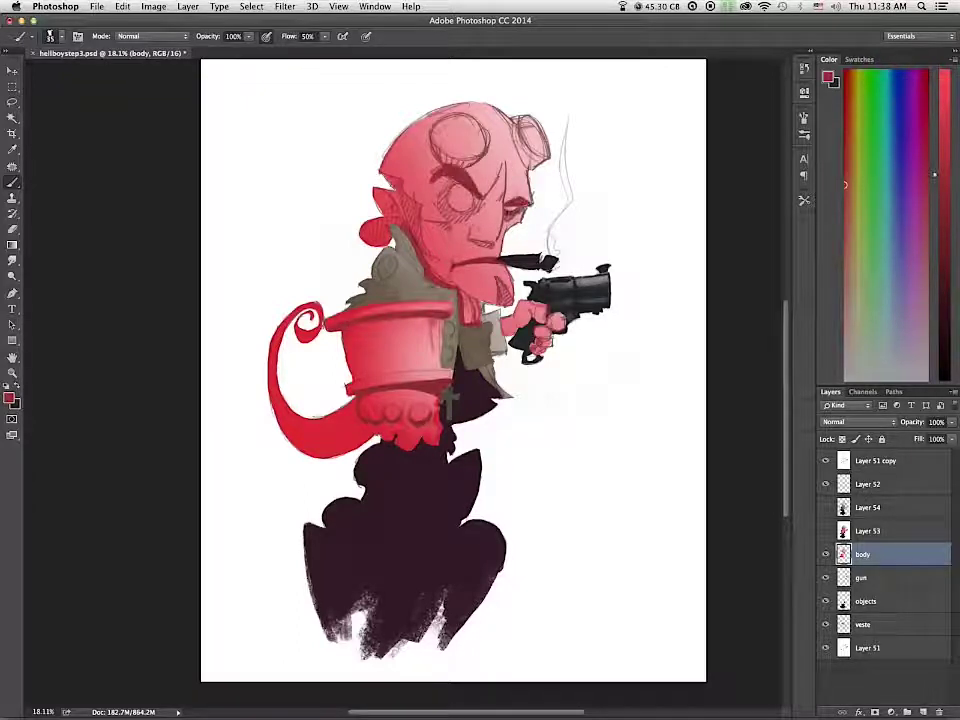
# Step: Erase the sketched round eye from Layer 51 copy and, inside a lasso selection around the eye, from Layer 51
pyautogui.click(875, 462)
pyautogui.press('e')
pyautogui.rightClick(372, 284)
pyautogui.doubleClick(390, 356)
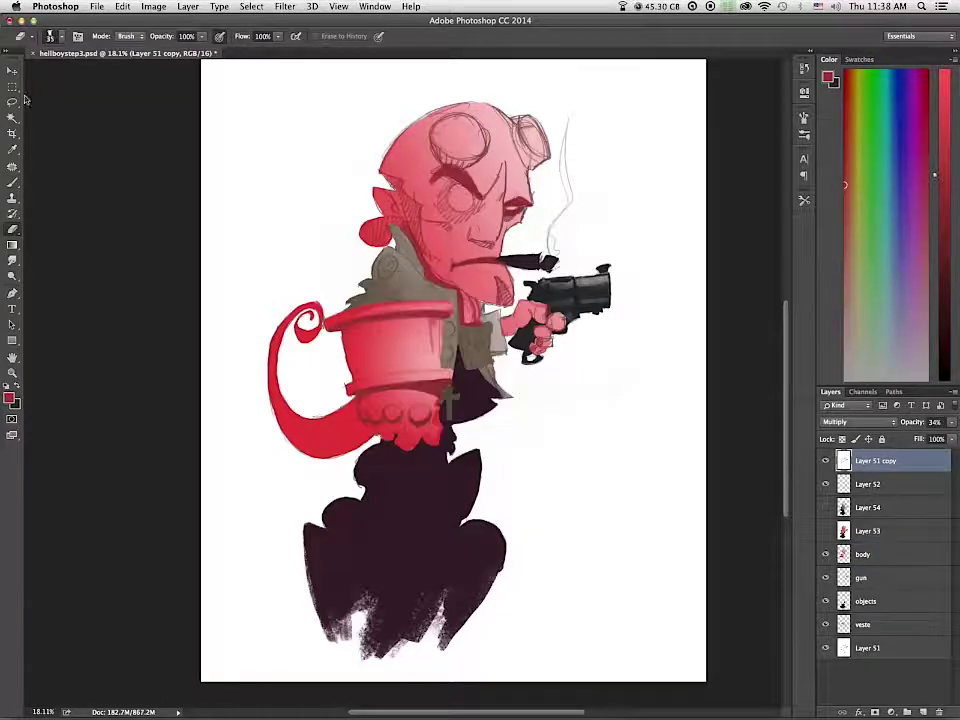
pyautogui.press('l')
pyautogui.hotkey('alt', ',')
pyautogui.press('e')
pyautogui.moveTo(476, 198)
pyautogui.mouseDown()
pyautogui.moveTo(456, 220)
pyautogui.moveTo(440, 192)
pyautogui.mouseUp()
# Step: Paint the erased eye area white on Layer 51 and deselect
pyautogui.press('b')
pyautogui.press('x')
pyautogui.click(9, 398)
pyautogui.moveTo(348, 235); pyautogui.dragTo(325, 198)
pyautogui.press('Return')
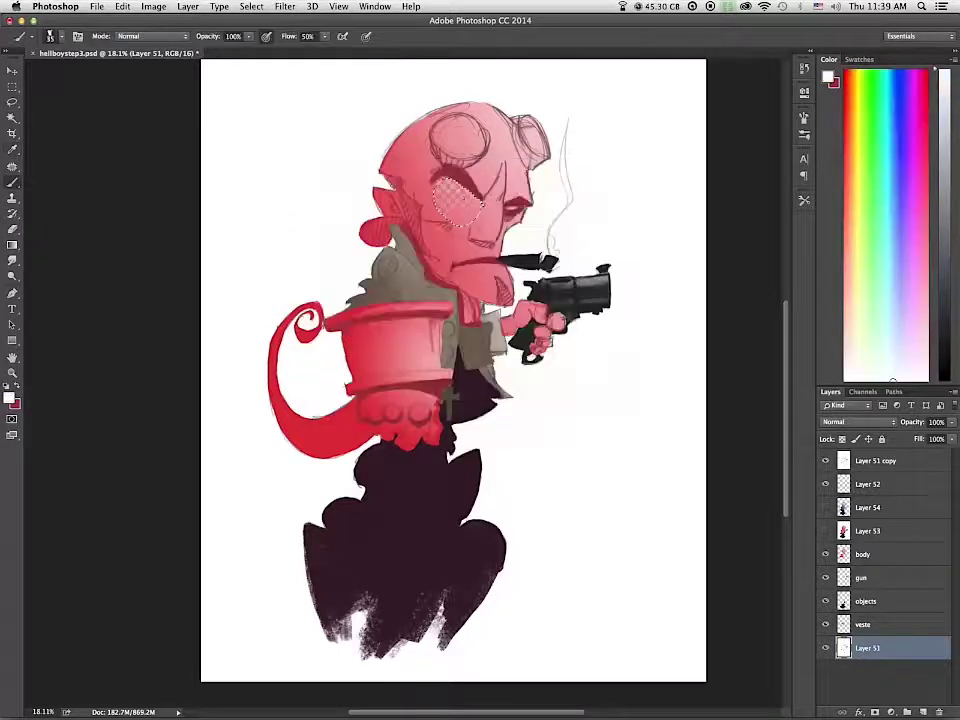
pyautogui.press('super+d')
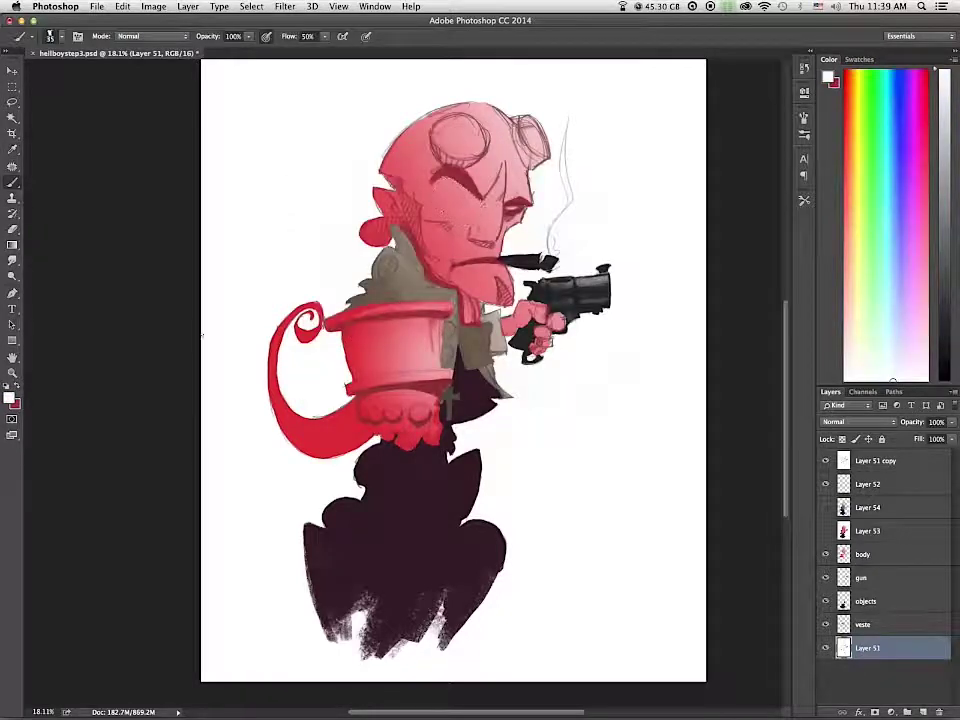
# Step: On "body", paint the narrow squinting eye, its lower shadow and the nose-bridge furrow in a sampled dark red
pyautogui.click(863, 555)
pyautogui.keyDown('alt'); pyautogui.click(516, 213); pyautogui.keyUp('alt')
pyautogui.moveTo(444, 190); pyautogui.dragTo(477, 199)
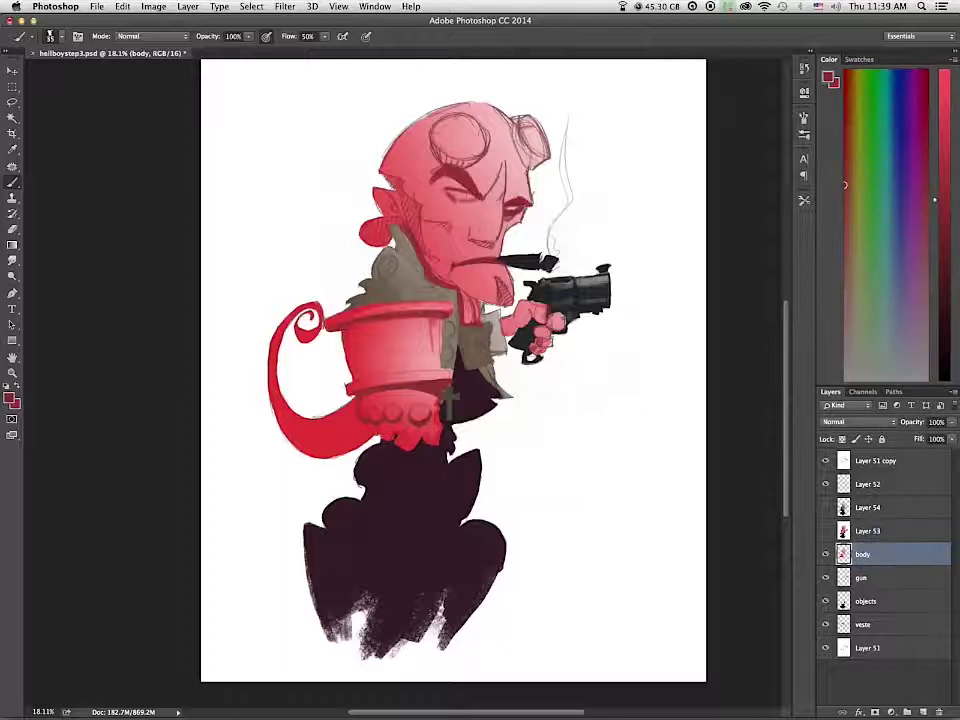
pyautogui.moveTo(484, 204); pyautogui.dragTo(464, 216)
pyautogui.moveTo(503, 169); pyautogui.dragTo(492, 204)
# Step: Paint dark red shadows under both horn stumps, inside the ear, along the sideburn and jaw, and on the goatee
pyautogui.moveTo(432, 146)
pyautogui.mouseDown()
pyautogui.moveTo(439, 158)
pyautogui.moveTo(486, 147)
pyautogui.moveTo(546, 160)
pyautogui.mouseUp()
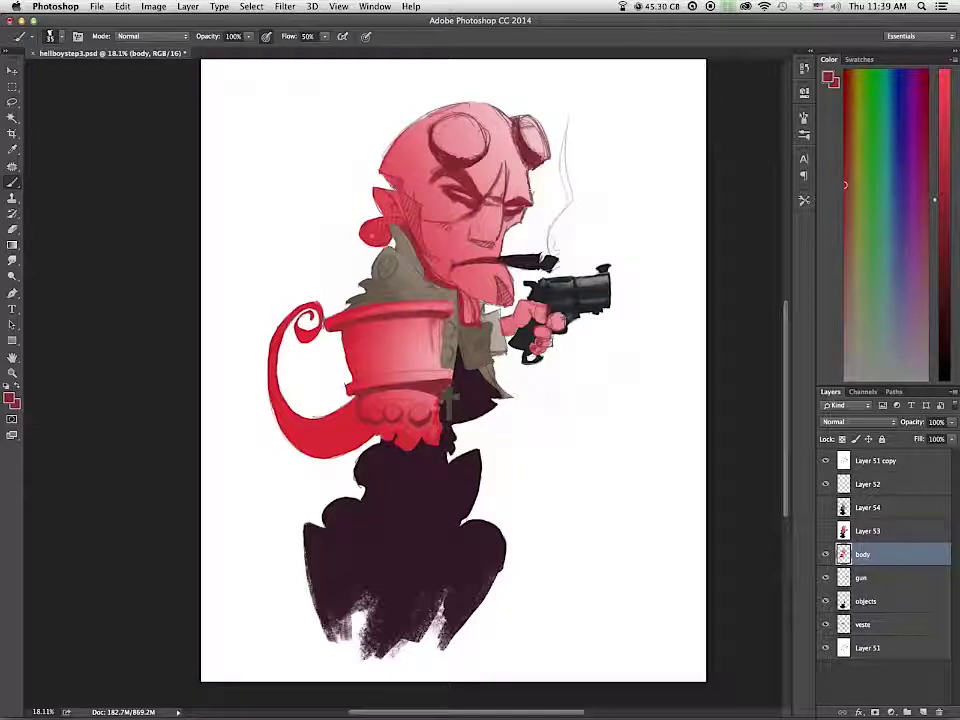
pyautogui.moveTo(418, 202); pyautogui.dragTo(440, 262)
pyautogui.moveTo(396, 192)
pyautogui.mouseDown()
pyautogui.moveTo(466, 294)
pyautogui.moveTo(523, 311)
pyautogui.moveTo(504, 313)
pyautogui.mouseUp()
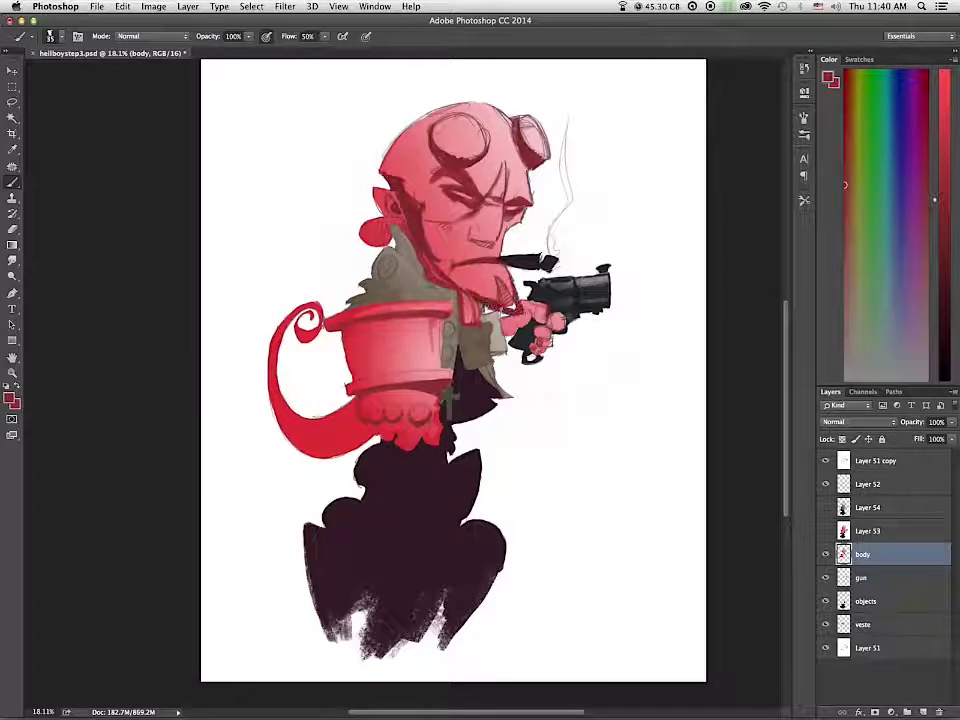
# Step: Move the "veste" layer above "body" and choose a light beige-grey brush colour
pyautogui.keyDown('alt'); pyautogui.click(378, 234); pyautogui.keyUp('alt')
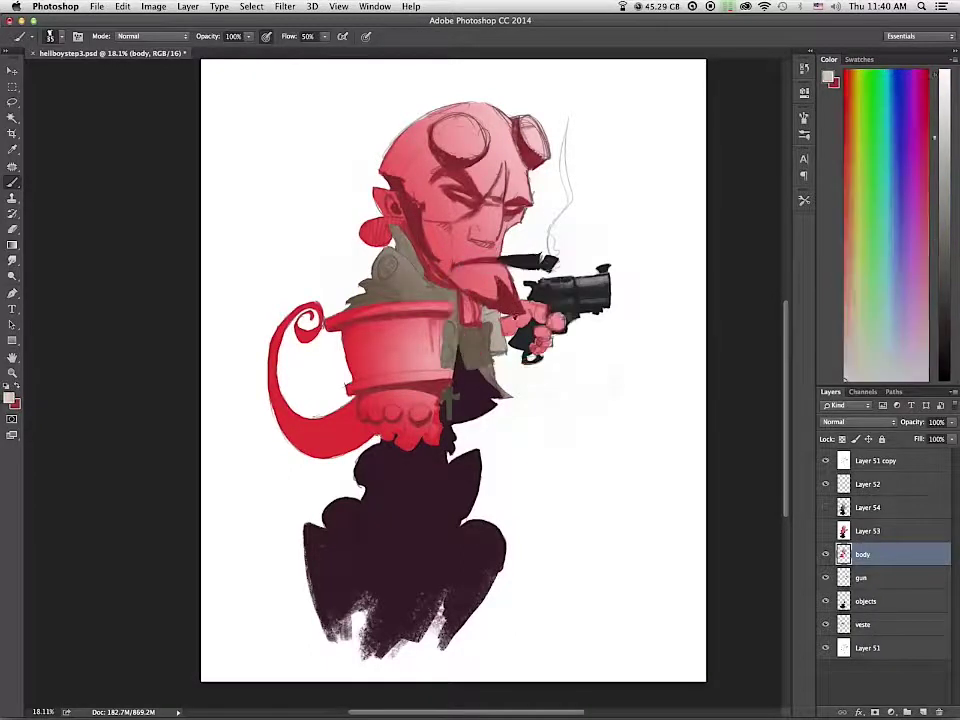
pyautogui.press('x')
pyautogui.keyDown('alt'); pyautogui.click(514, 321); pyautogui.keyUp('alt')
pyautogui.click(863, 625)
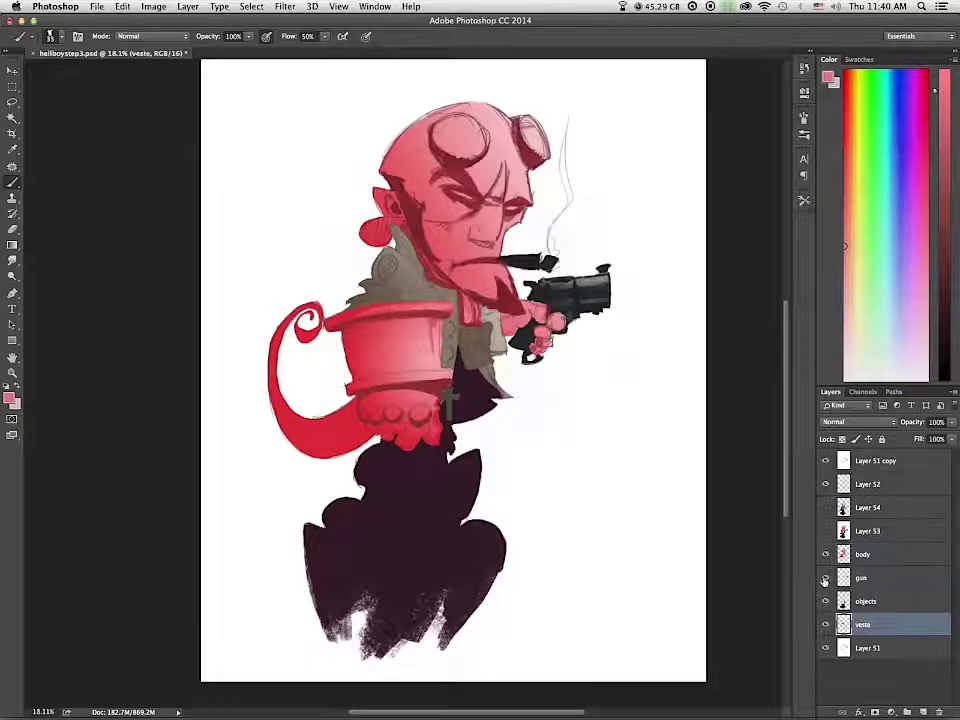
pyautogui.click(850, 355)
pyautogui.moveTo(862, 624); pyautogui.dragTo(866, 546)
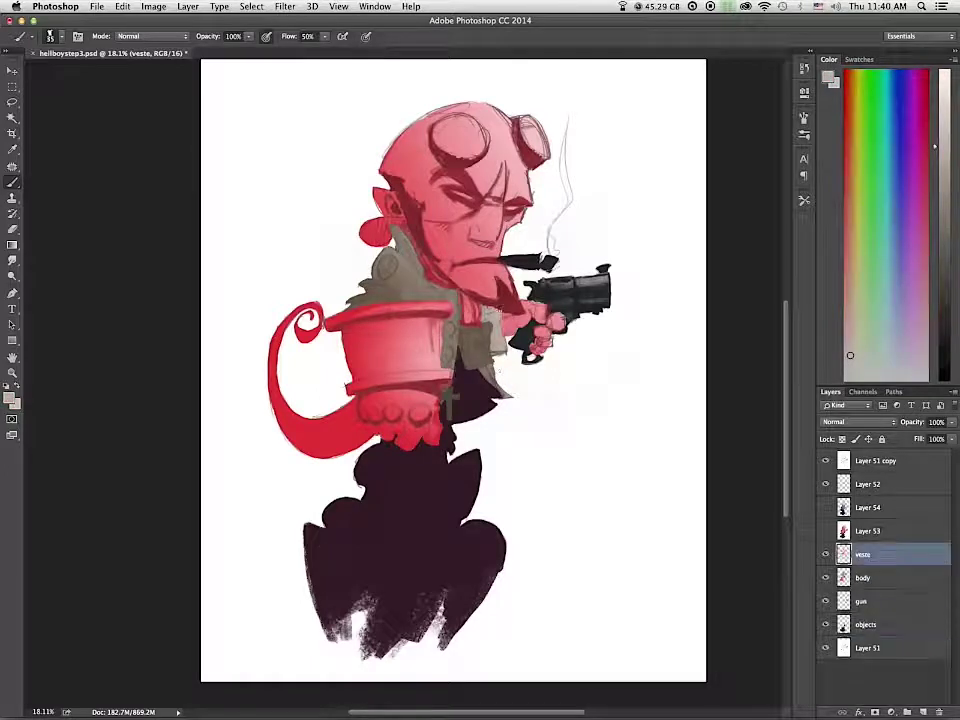
# Step: On the "body" layer, brush shading onto the fingers gripping the pistol with a sampled dark red
pyautogui.press('e')
pyautogui.click(858, 532)
pyautogui.click(862, 577)
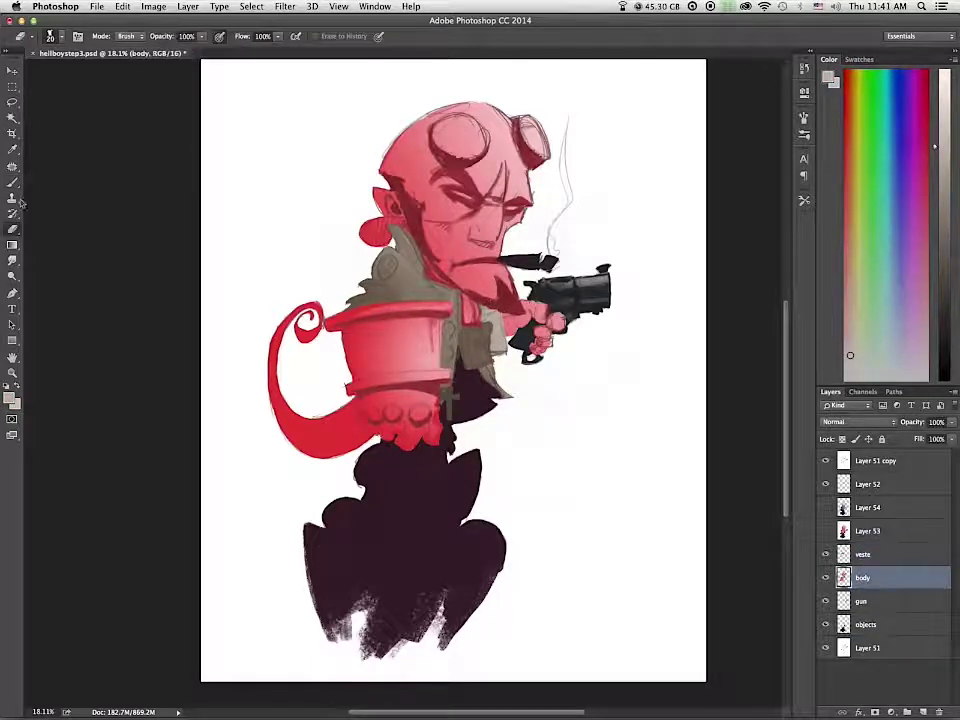
pyautogui.click(13, 183)
pyautogui.keyDown('alt'); pyautogui.click(479, 301); pyautogui.keyUp('alt')
pyautogui.keyDown('alt'); pyautogui.click(534, 352); pyautogui.keyUp('alt')
pyautogui.keyDown('alt'); pyautogui.click(535, 354); pyautogui.keyUp('alt')
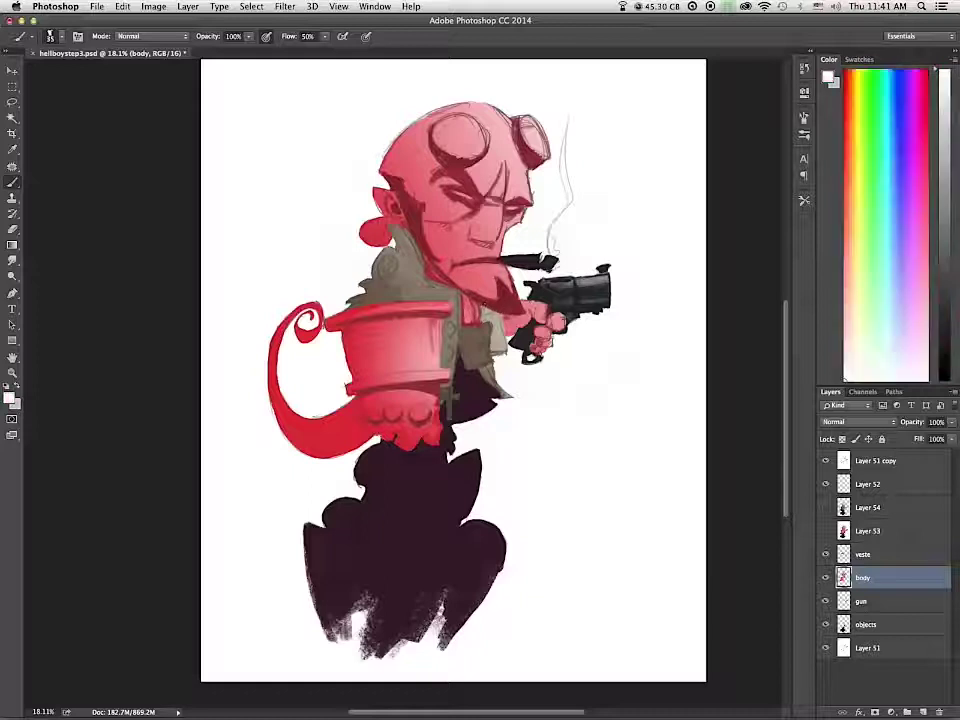
pyautogui.keyDown('alt'); pyautogui.click(533, 348); pyautogui.keyUp('alt')
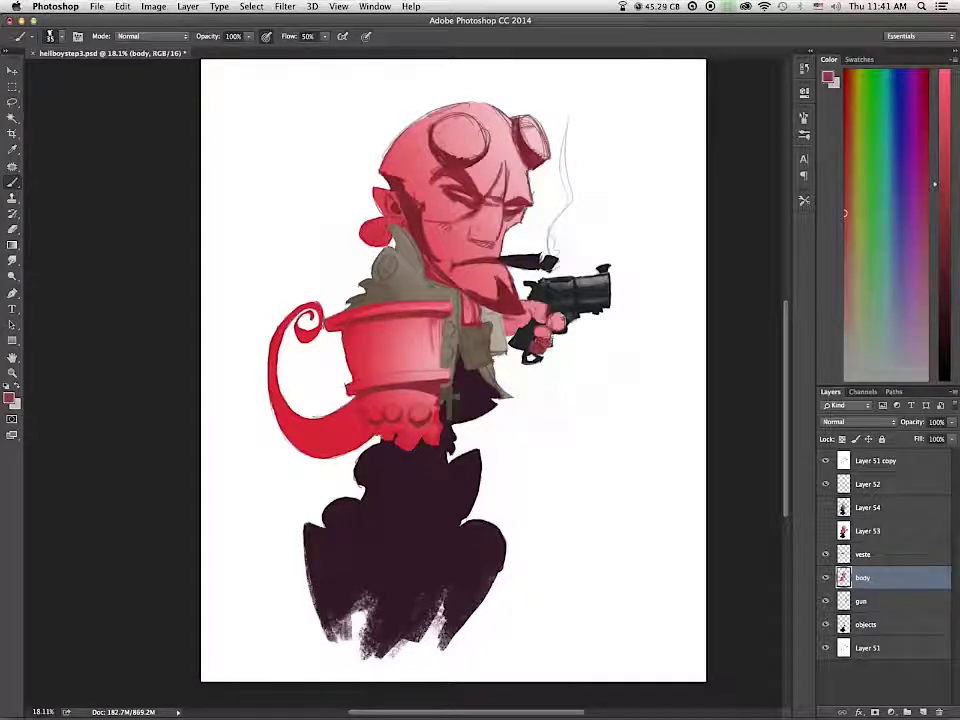
# Step: On the "body" layer, shade the pistol hand and wrist in a muted purple-red with a larger brush
pyautogui.click(921, 221)
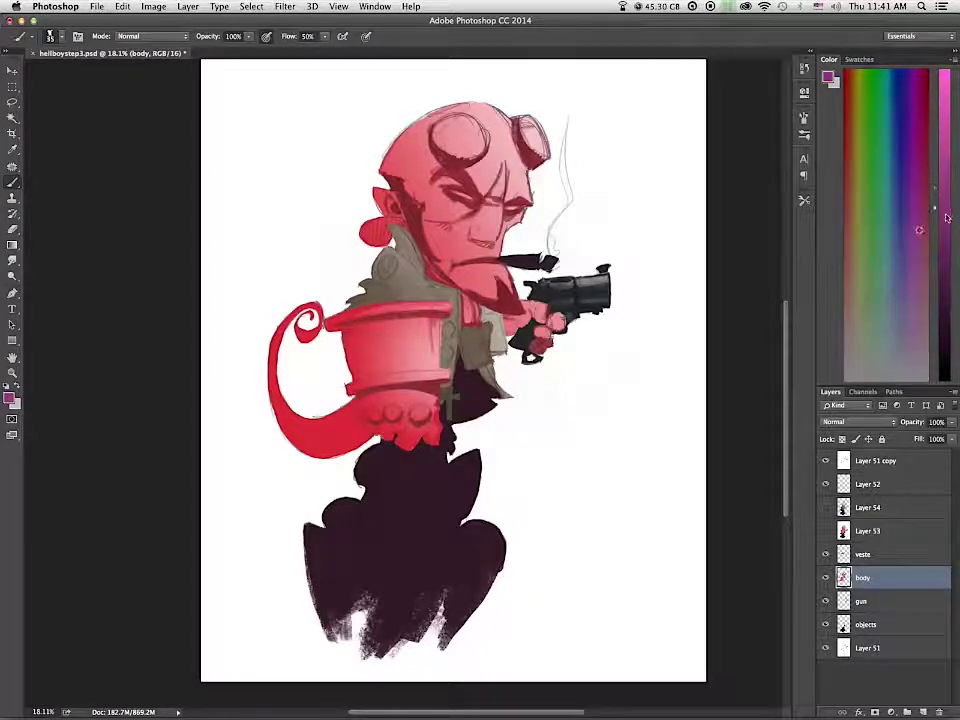
pyautogui.click(924, 193)
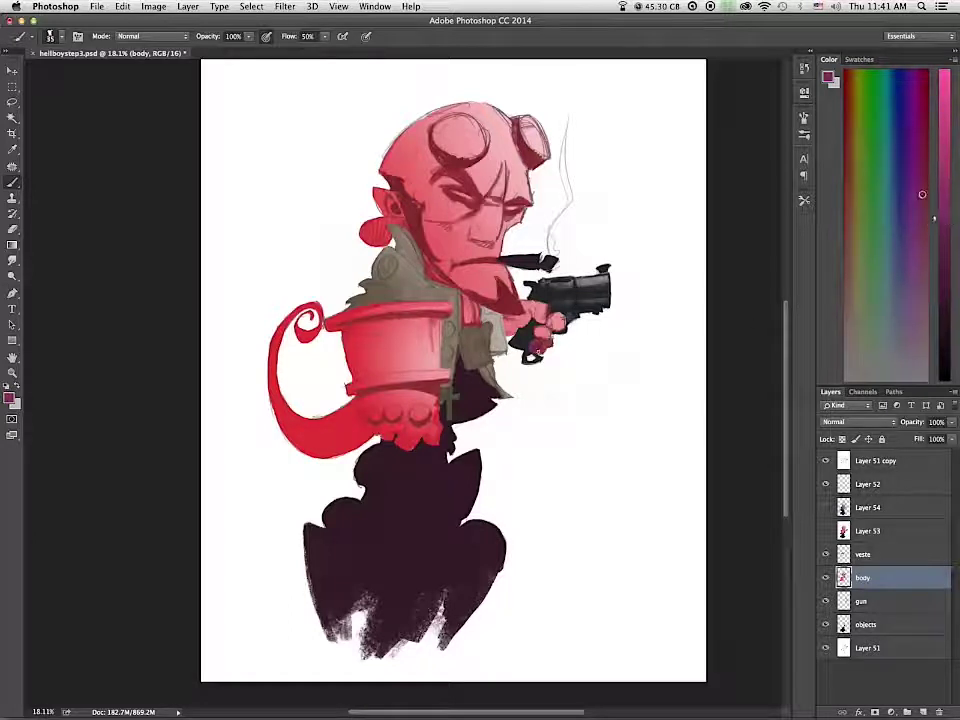
pyautogui.keyDown('alt'); pyautogui.click(536, 351); pyautogui.keyUp('alt')
pyautogui.press(']')
pyautogui.press(']')
pyautogui.press(']')
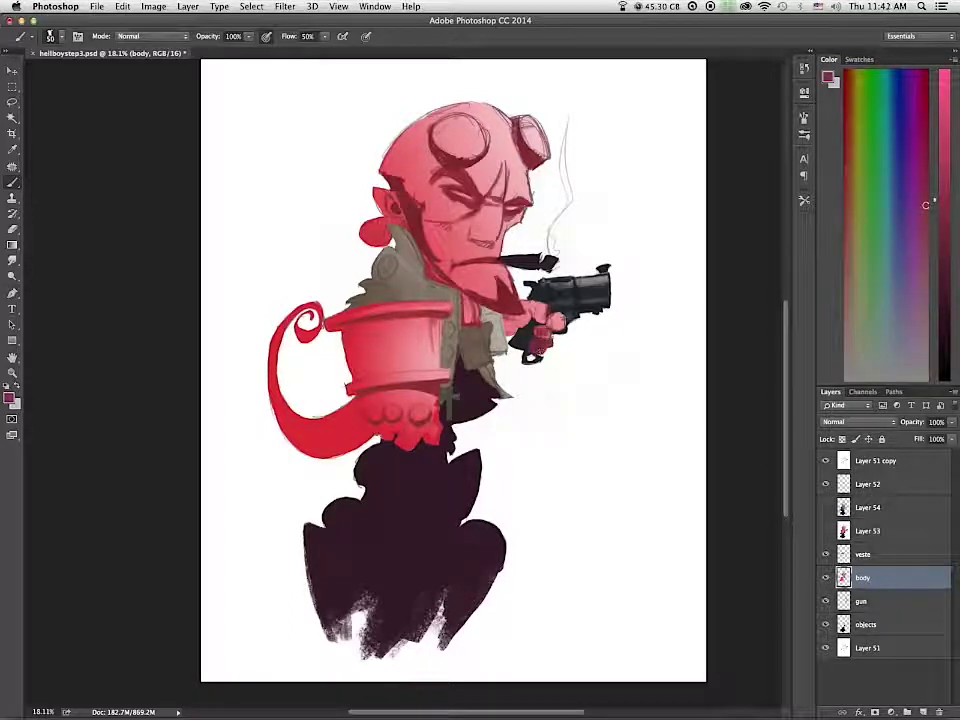
pyautogui.moveTo(506, 319)
pyautogui.mouseDown()
pyautogui.moveTo(514, 333)
pyautogui.moveTo(540, 313)
pyautogui.mouseUp()
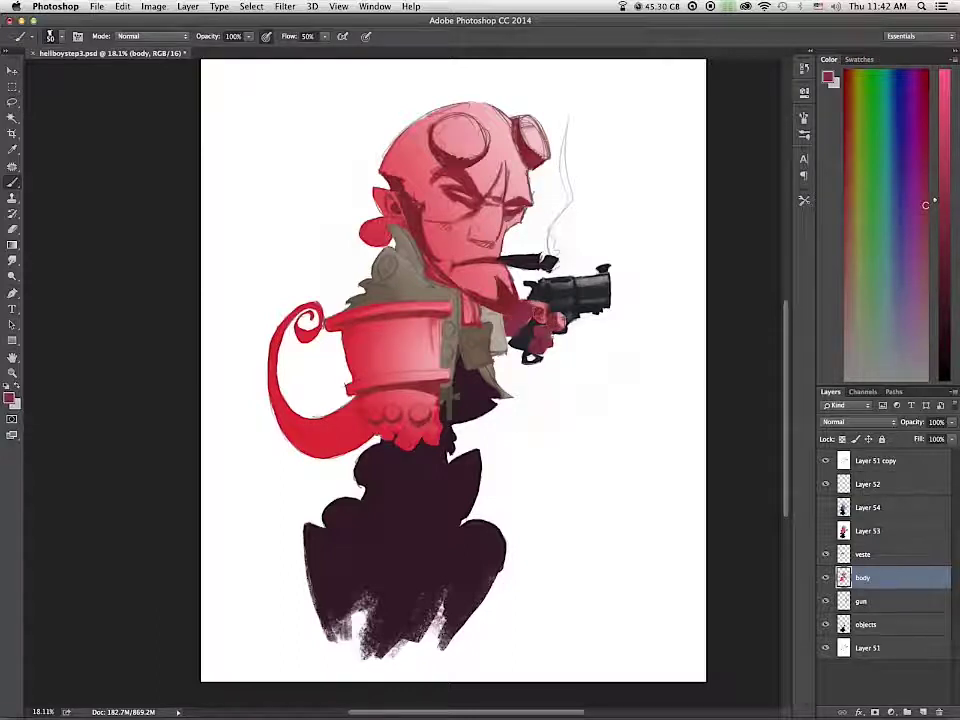
# Step: Brush light pink highlights onto the fingers gripping the pistol on the "body" layer
pyautogui.click(866, 554)
pyautogui.press('e')
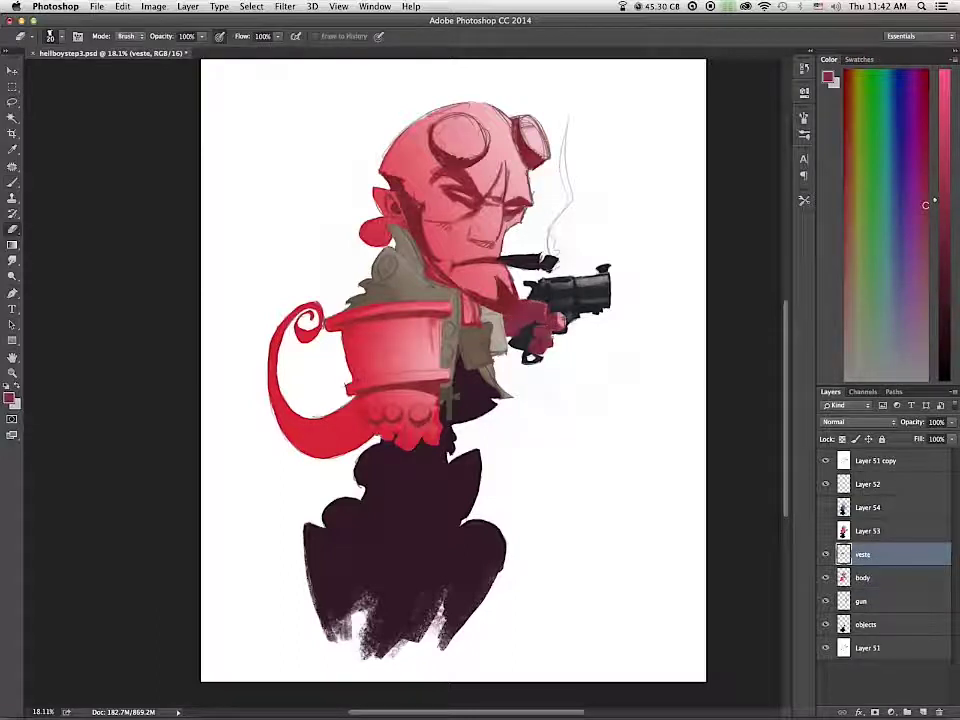
pyautogui.click(868, 574)
pyautogui.press('b')
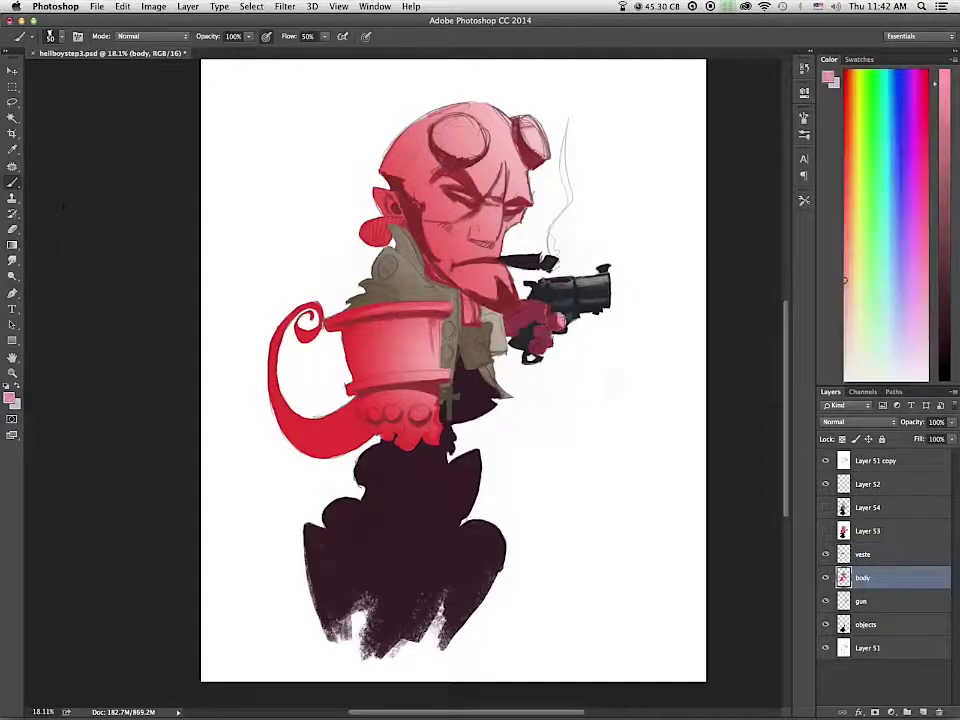
pyautogui.moveTo(550, 336)
pyautogui.mouseDown()
pyautogui.moveTo(564, 322)
pyautogui.moveTo(529, 308)
pyautogui.moveTo(544, 309)
pyautogui.mouseUp()
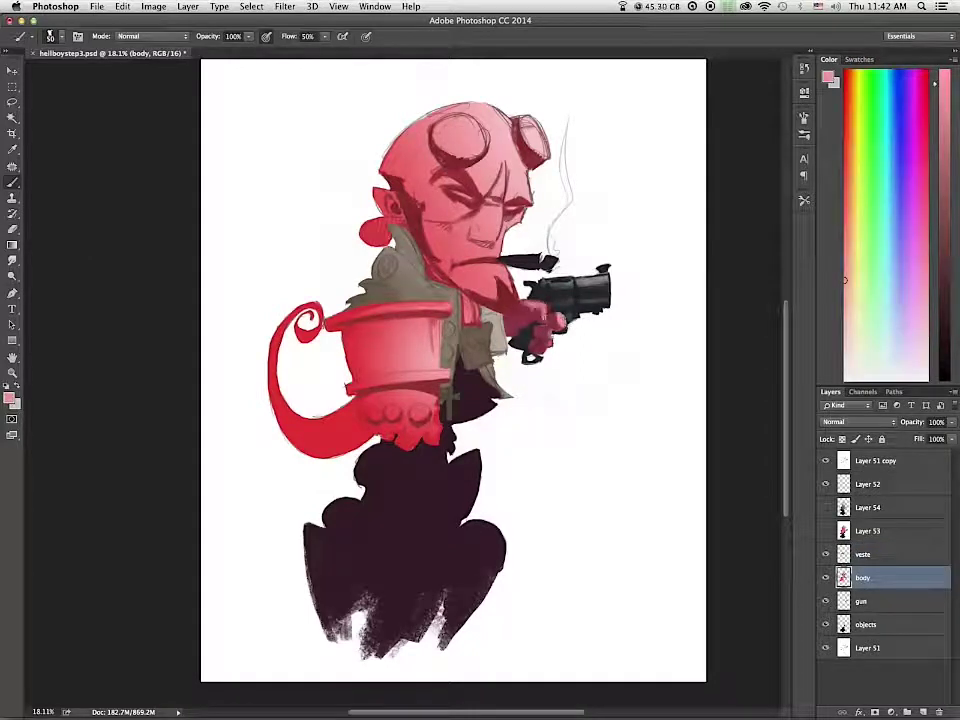
# Step: With a larger brush in a sampled dark red, deepen the shadows around both eyes, the brow and both horn stumps
pyautogui.keyDown('alt'); pyautogui.click(457, 186); pyautogui.keyUp('alt')
pyautogui.press(']')
pyautogui.press(']')
pyautogui.press(']')
pyautogui.press(']')
pyautogui.press(']')
pyautogui.moveTo(457, 186)
pyautogui.mouseDown()
pyautogui.moveTo(440, 178)
pyautogui.moveTo(453, 213)
pyautogui.mouseUp()
pyautogui.moveTo(501, 204); pyautogui.dragTo(507, 220)
pyautogui.moveTo(436, 168)
pyautogui.mouseDown()
pyautogui.moveTo(430, 142)
pyautogui.moveTo(488, 154)
pyautogui.mouseUp()
pyautogui.moveTo(517, 162); pyautogui.dragTo(516, 134)
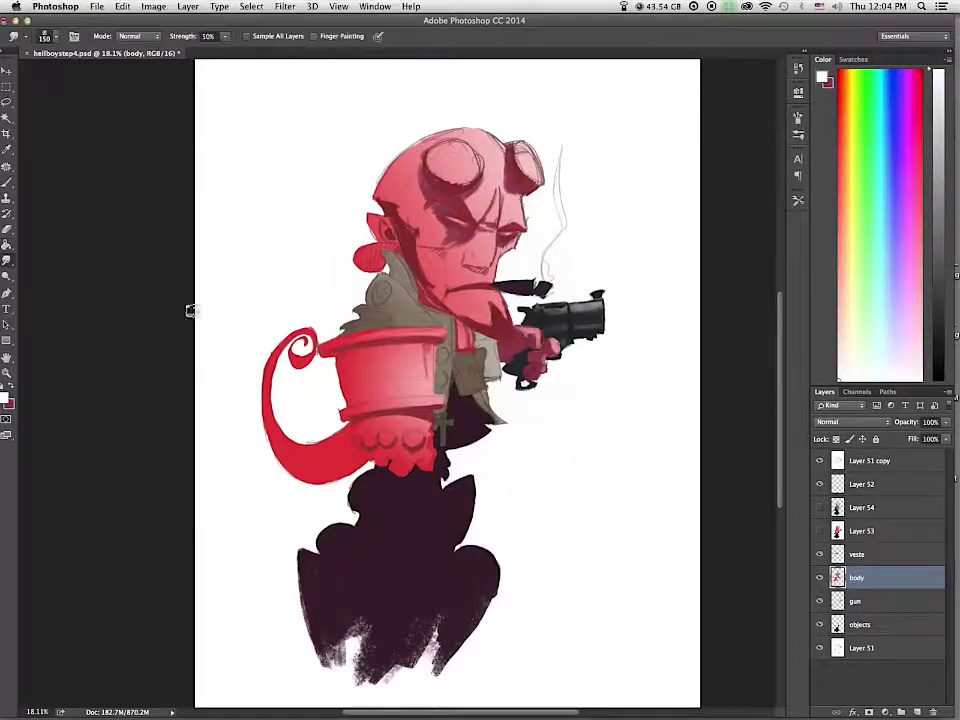
# Step: Load the "Smudge Nice" tool preset for the Smudge tool
pyautogui.click(798, 200)
pyautogui.moveTo(780, 264)
pyautogui.mouseDown()
pyautogui.moveTo(782, 471)
pyautogui.moveTo(781, 463)
pyautogui.mouseUp()
pyautogui.click(712, 329)
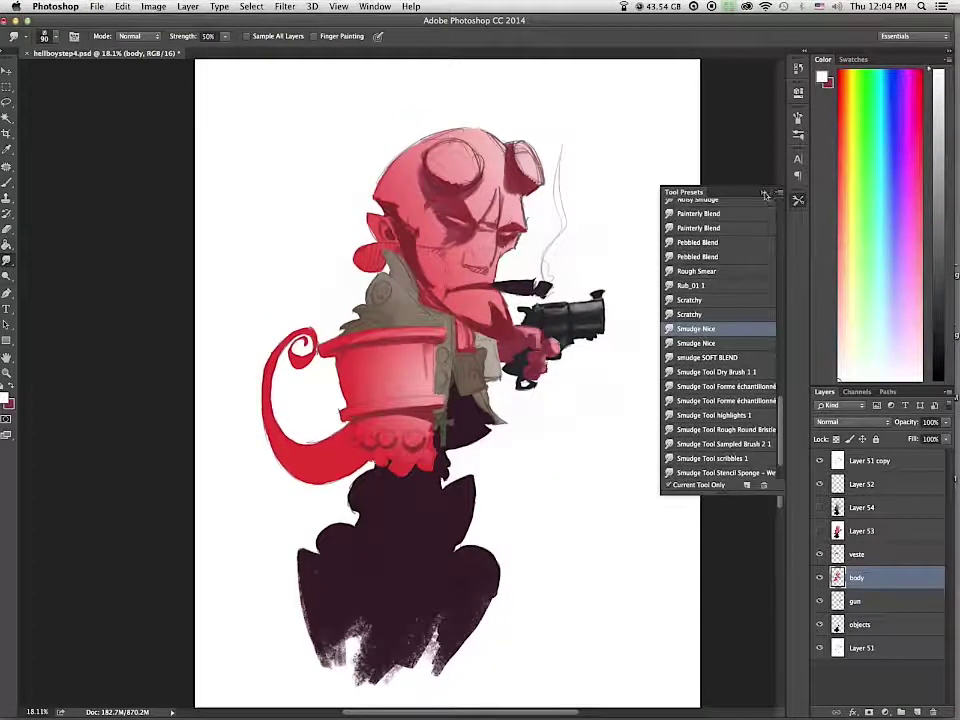
pyautogui.click(765, 194)
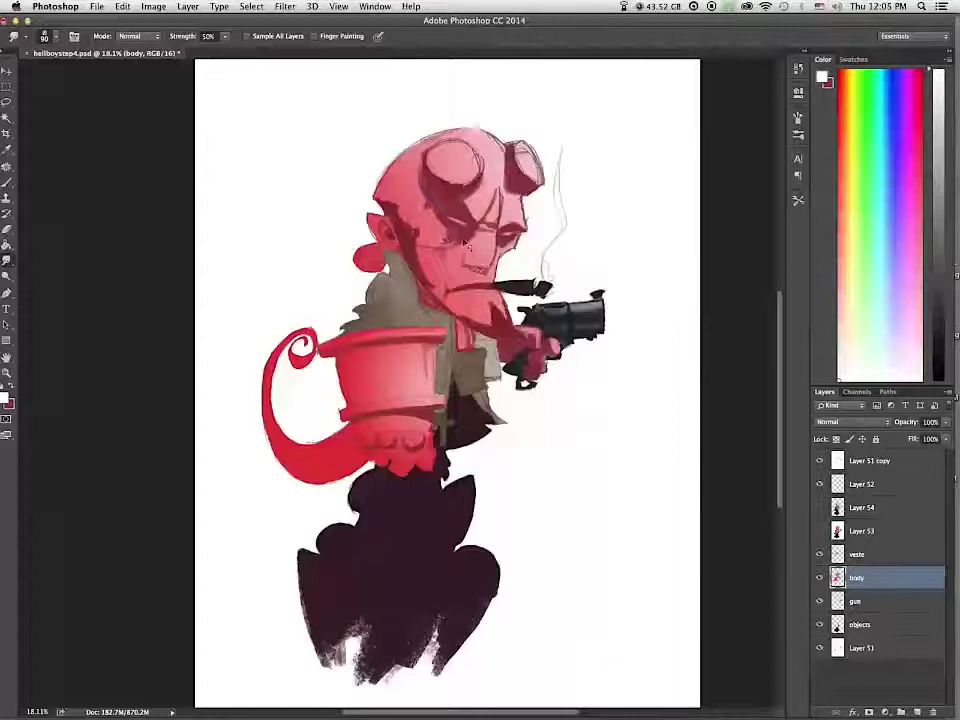
# Step: Smudge the dark shadow beneath the near eye so it blends into the cheek
pyautogui.moveTo(458, 240); pyautogui.dragTo(450, 234)
pyautogui.press('[')
pyautogui.press('[')
pyautogui.press('[')
pyautogui.press('[')
pyautogui.press('[')
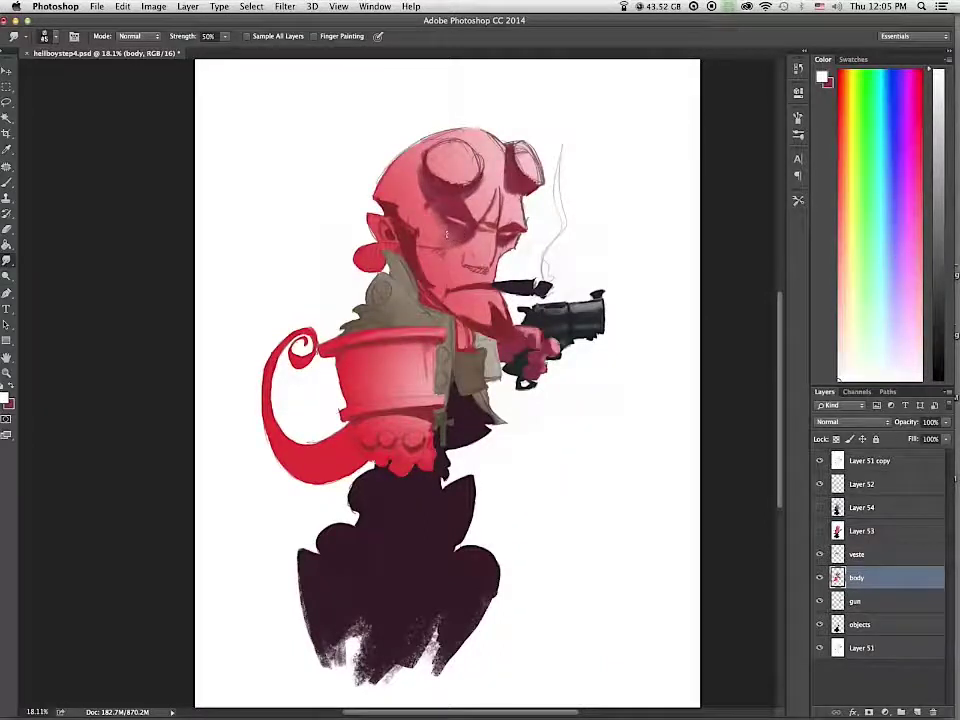
# Step: Smudge the shadow edges around the near horn stump and brow into the forehead
pyautogui.press(']')
pyautogui.press(']')
pyautogui.press(']')
pyautogui.press(']')
pyautogui.moveTo(419, 171); pyautogui.dragTo(432, 208)
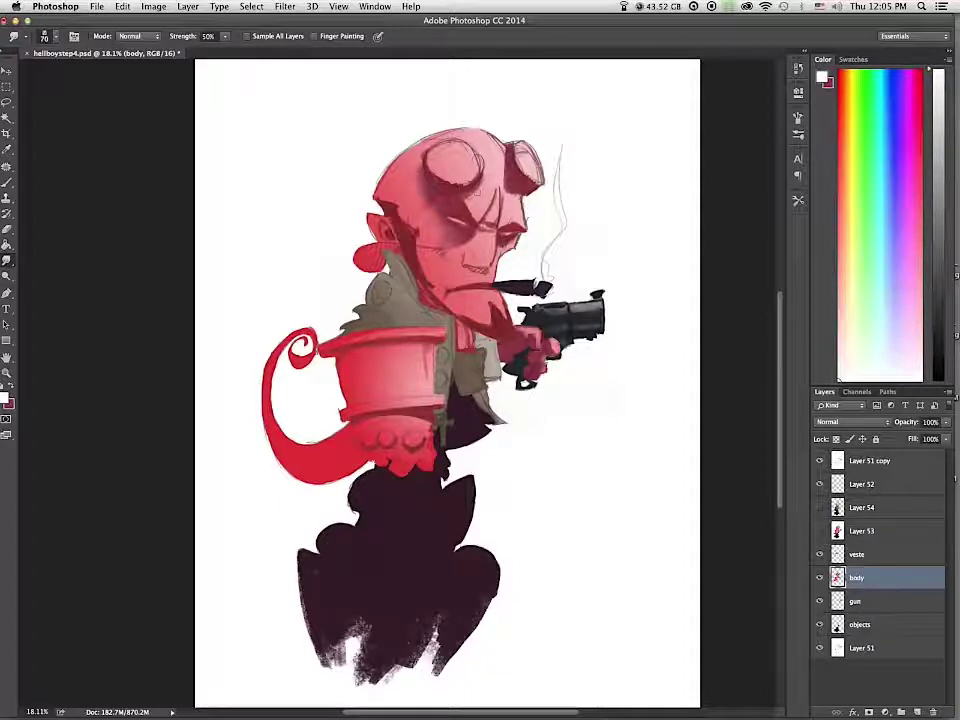
pyautogui.press('[')
pyautogui.press('[')
pyautogui.press('[')
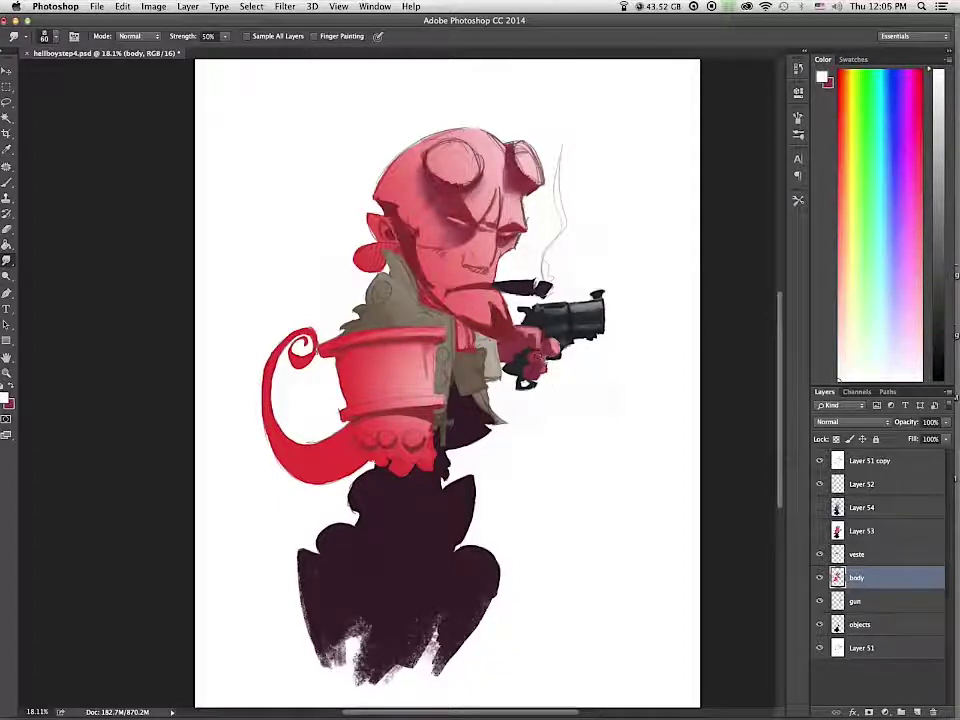
# Step: Brush a sampled muted crimson over the cheek, the underside of the nose, the neck and the stone hand's sleeve and fingers
pyautogui.press('b')
pyautogui.keyDown('alt'); pyautogui.click(444, 229); pyautogui.keyUp('alt')
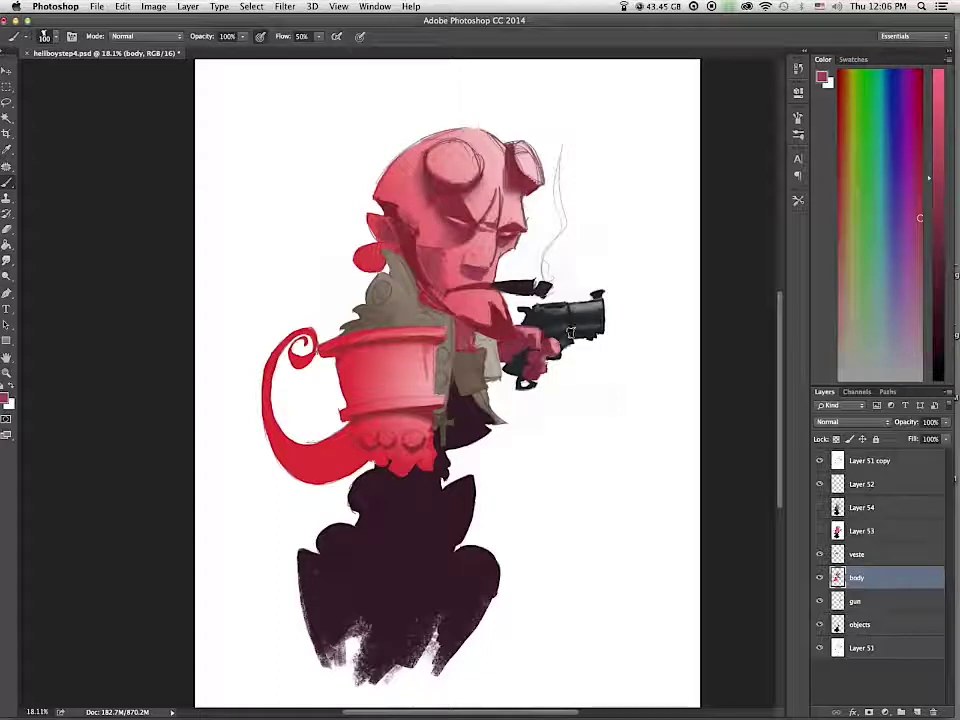
pyautogui.press('[')
pyautogui.press('[')
pyautogui.press('[')
pyautogui.press('[')
pyautogui.press(']')
pyautogui.press(']')
pyautogui.press(']')
pyautogui.press(']')
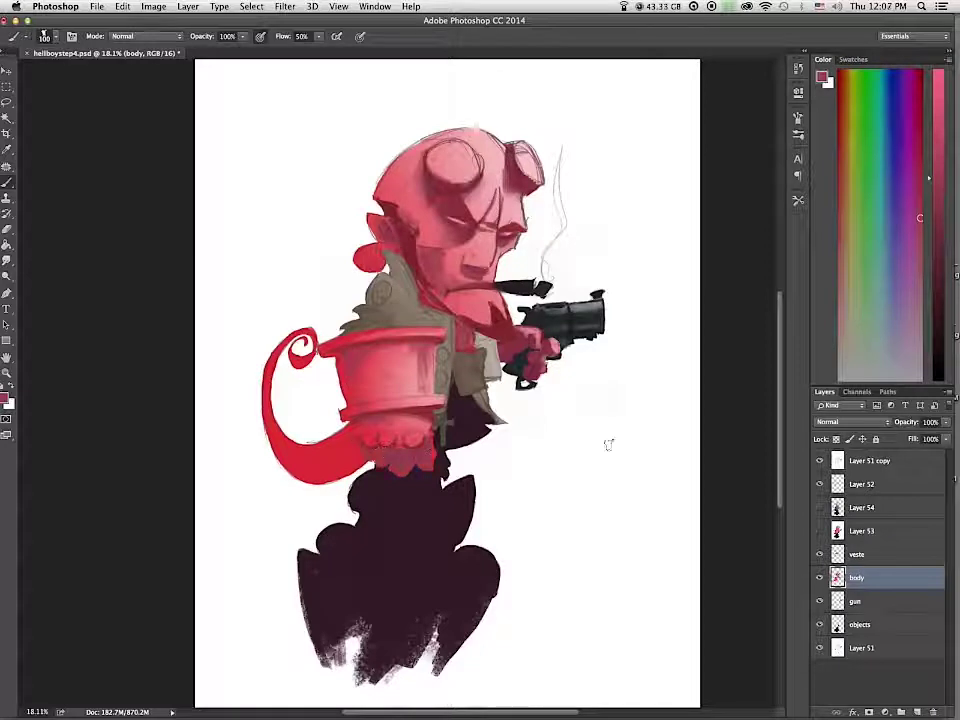
# Step: On the "body" layer, blend the shading around the jaw and cheek with the Smudge tool
pyautogui.click(862, 555)
pyautogui.press('e')
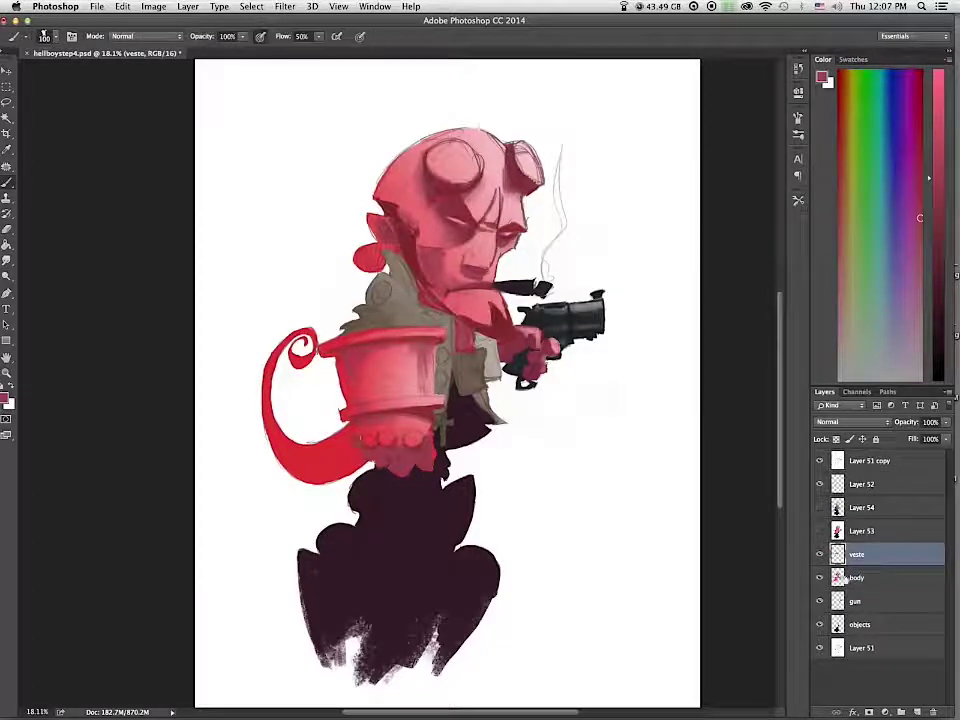
pyautogui.hotkey('alt', '[')
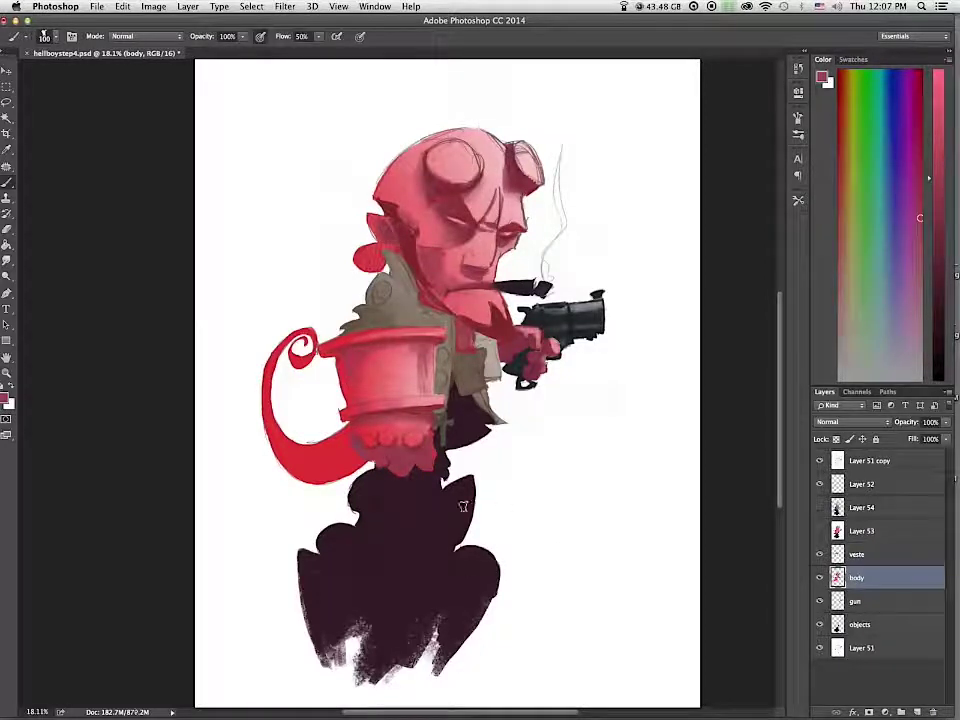
pyautogui.press('r')
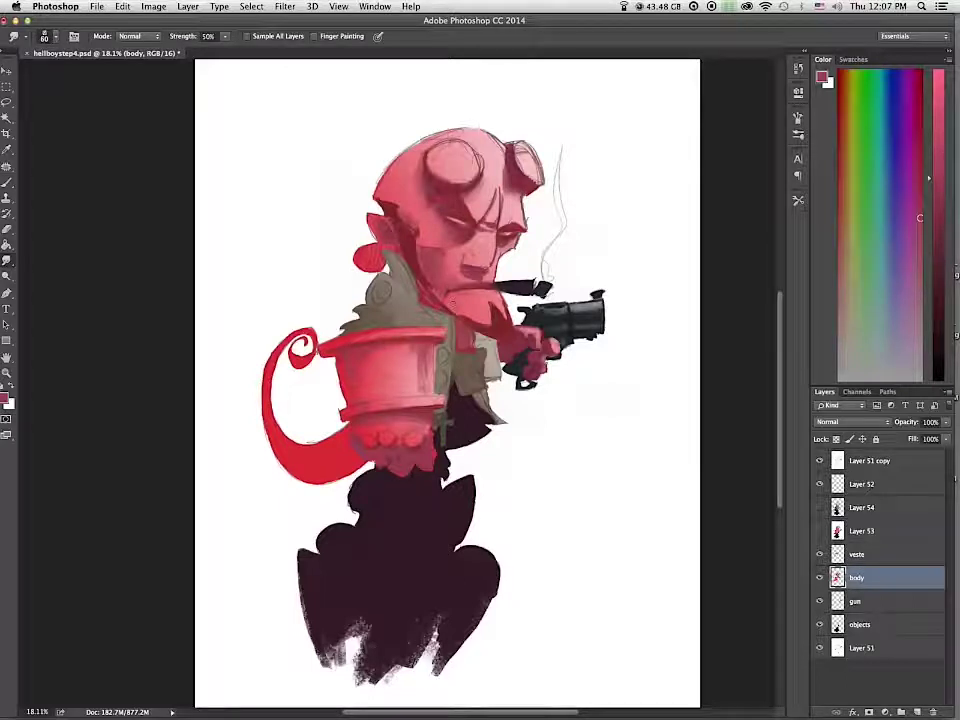
# Step: Paint the hair bun and the strands joining it to the head in a sampled near-black plum
pyautogui.press('b')
pyautogui.keyDown('alt'); pyautogui.click(473, 412); pyautogui.keyUp('alt')
pyautogui.moveTo(362, 256); pyautogui.dragTo(376, 248)
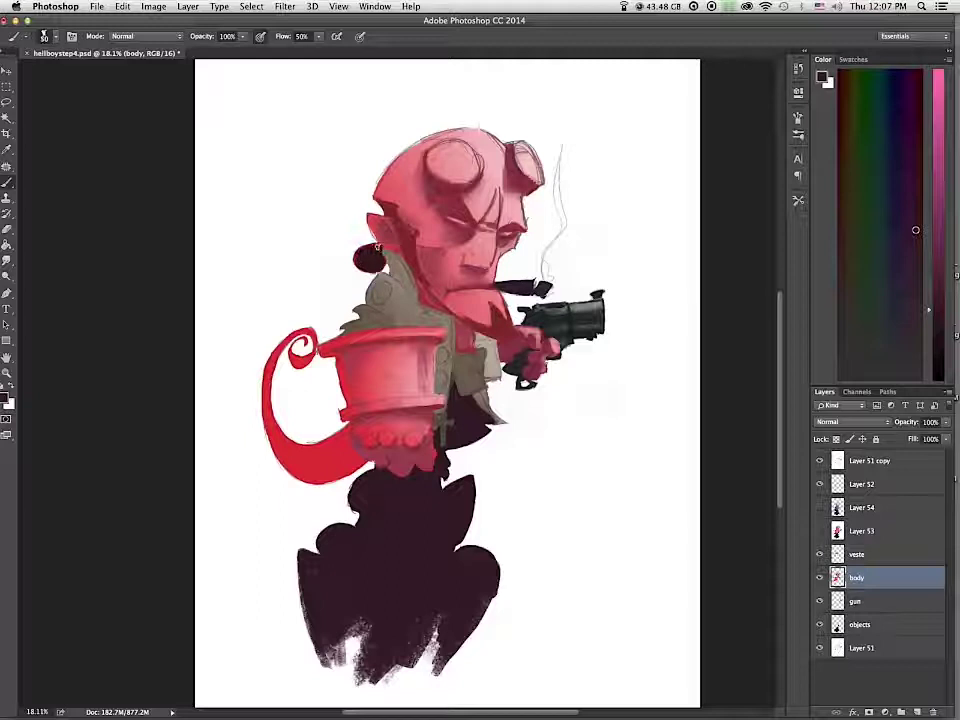
pyautogui.keyDown('alt'); pyautogui.click(389, 242); pyautogui.keyUp('alt')
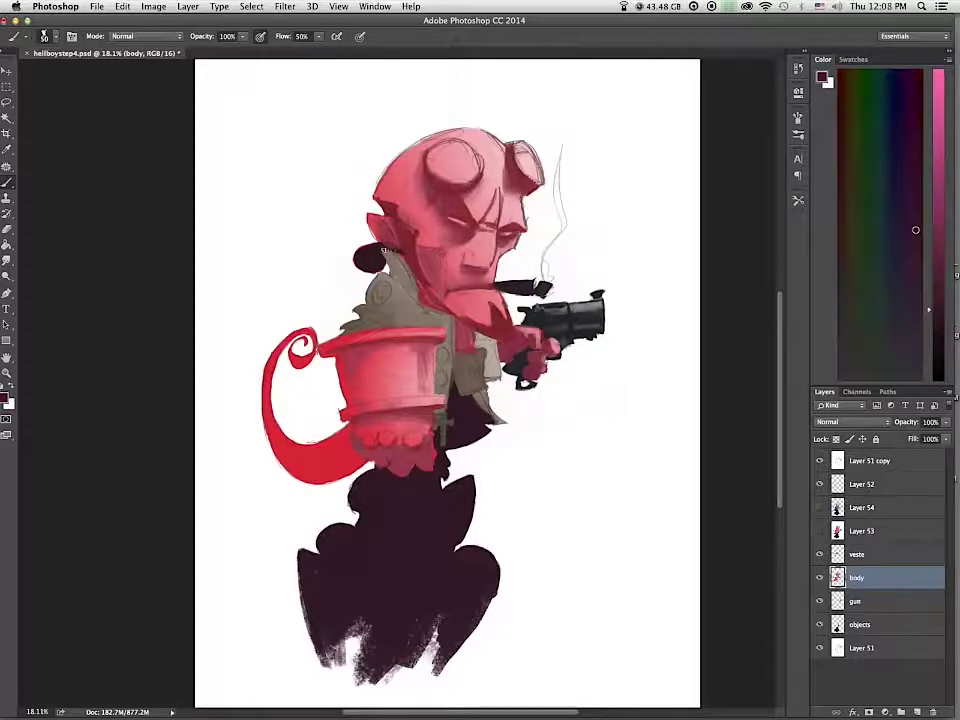
# Step: Move the "body" layer above "veste" and sample a muted brown brush colour
pyautogui.moveTo(866, 567); pyautogui.dragTo(863, 545)
pyautogui.click(860, 577)
pyautogui.keyDown('alt'); pyautogui.click(480, 344); pyautogui.keyUp('alt')
pyautogui.click(856, 556)
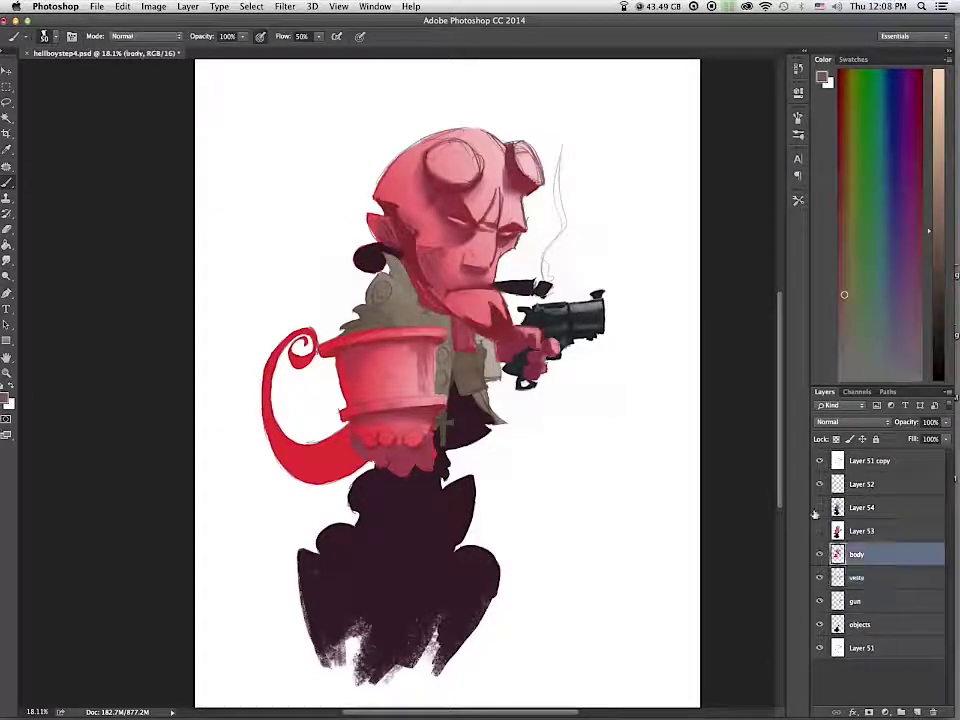
# Step: Lasso the gap between the pale vest collar and the pistol wrist, and deselect it with the "veste" layer active
pyautogui.press('l')
pyautogui.moveTo(509, 352); pyautogui.dragTo(512, 352)
pyautogui.press('super+d')
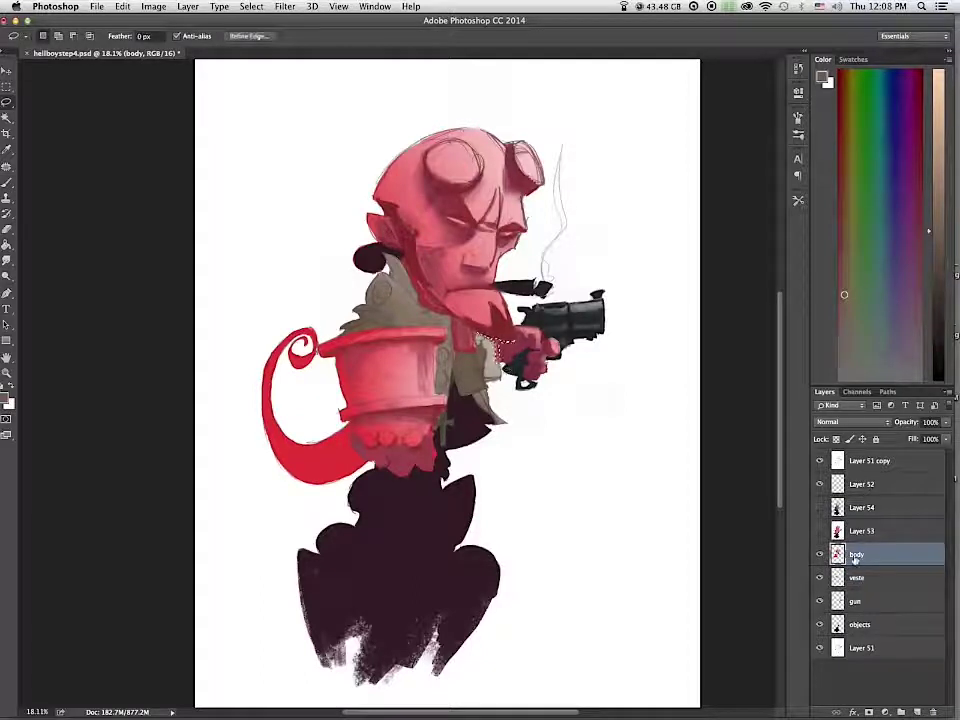
pyautogui.click(852, 577)
pyautogui.press('super+d')
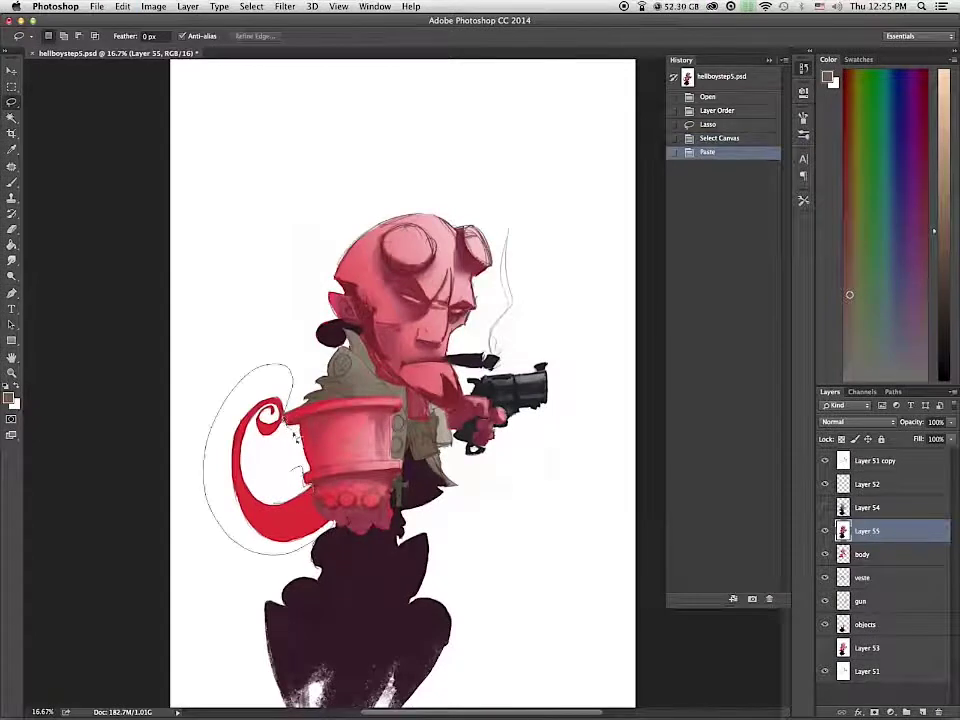
# Step: Lasso the curled tail, copy it onto its own layer and delete "Layer 55"
pyautogui.moveTo(295, 436); pyautogui.dragTo(294, 468)
pyautogui.press('super+c')
pyautogui.press('super+v')
pyautogui.moveTo(885, 554); pyautogui.dragTo(938, 712)
# Step: Reposition the pasted tail slightly to the left and down with Move, Free Transform and a nudge
pyautogui.click(12, 71)
pyautogui.moveTo(300, 517); pyautogui.dragTo(265, 560)
pyautogui.press('super+t')
pyautogui.press('Return')
pyautogui.press('Left')
# Step: Paint out the remnants of the old tail curl beside the stone arm's upper rim
pyautogui.press('b')
pyautogui.moveTo(284, 398); pyautogui.dragTo(279, 409)
pyautogui.moveTo(286, 404); pyautogui.dragTo(280, 416)
pyautogui.moveTo(283, 412); pyautogui.dragTo(277, 428)
pyautogui.moveTo(280, 404); pyautogui.dragTo(284, 410)
# Step: On "Layer 51 copy", paint out the old sketch lines along the inside of the tail's curve
pyautogui.click(875, 461)
pyautogui.moveTo(284, 404); pyautogui.dragTo(240, 460)
pyautogui.moveTo(241, 452); pyautogui.dragTo(243, 472)
pyautogui.moveTo(242, 464)
pyautogui.mouseDown()
pyautogui.moveTo(260, 500)
pyautogui.moveTo(278, 505)
pyautogui.mouseUp()
pyautogui.moveTo(241, 454); pyautogui.dragTo(292, 498)
pyautogui.moveTo(294, 468); pyautogui.dragTo(305, 482)
# Step: On "Layer 56", paint over the leftover tail edge between the stone arm's lower rim and the tail base
pyautogui.click(867, 531)
pyautogui.moveTo(301, 476)
pyautogui.mouseDown()
pyautogui.moveTo(306, 488)
pyautogui.moveTo(290, 500)
pyautogui.mouseUp()
pyautogui.moveTo(296, 496); pyautogui.dragTo(278, 507)
pyautogui.moveTo(304, 484); pyautogui.dragTo(294, 500)
# Step: Repaint the tail's inner curve, its base and its outer lower edge with the tail's sampled red
pyautogui.keyDown('alt'); pyautogui.click(300, 518); pyautogui.keyUp('alt')
pyautogui.moveTo(298, 497); pyautogui.dragTo(284, 506)
pyautogui.moveTo(288, 504); pyautogui.dragTo(272, 509)
pyautogui.moveTo(276, 508); pyautogui.dragTo(260, 505)
pyautogui.moveTo(262, 505); pyautogui.dragTo(250, 495)
pyautogui.moveTo(306, 488); pyautogui.dragTo(305, 503)
pyautogui.moveTo(237, 512); pyautogui.dragTo(243, 519)
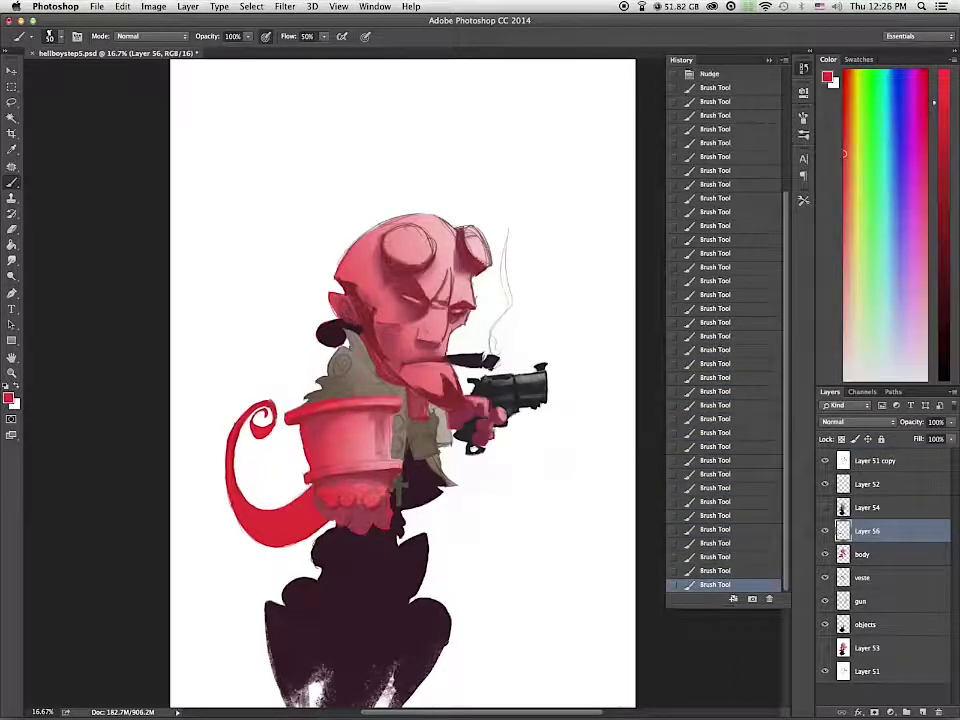
# Step: Trim the tail's upper outer edge and the inside of its spiral with a smaller white brush
pyautogui.scroll(5, 245, 463)
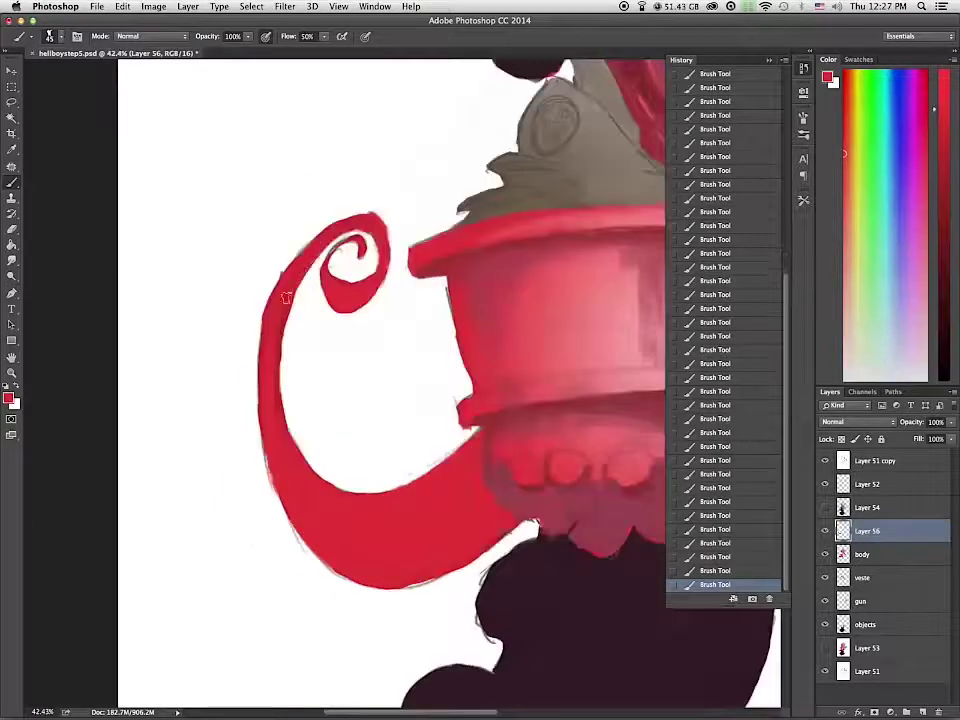
pyautogui.press('x')
pyautogui.press('[')
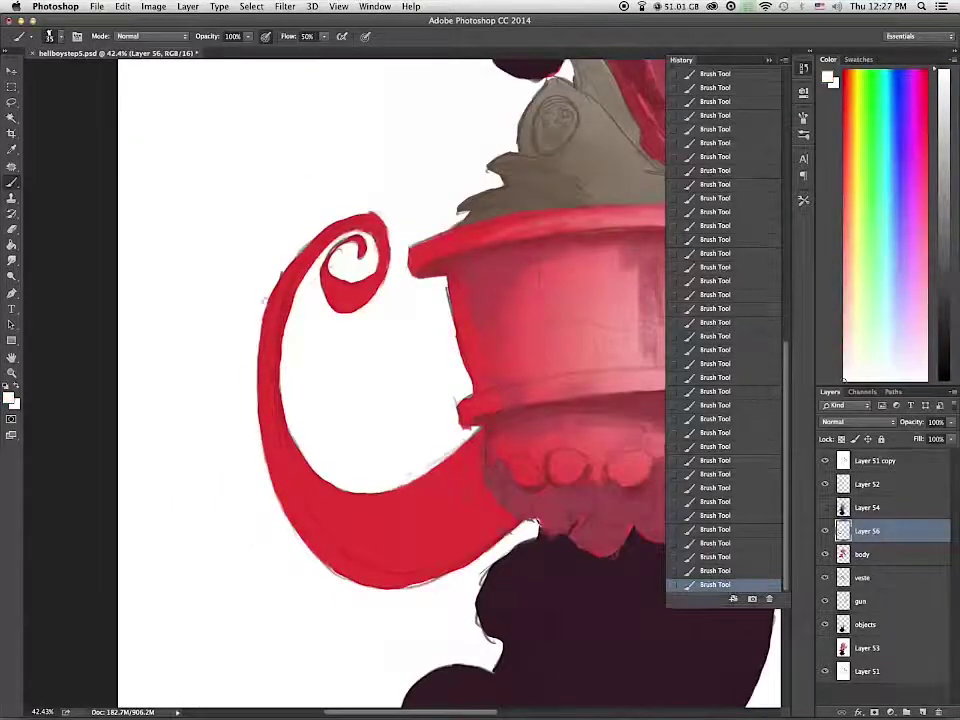
pyautogui.moveTo(280, 266); pyautogui.dragTo(290, 333)
pyautogui.moveTo(337, 251)
pyautogui.mouseDown()
pyautogui.moveTo(374, 244)
pyautogui.moveTo(368, 271)
pyautogui.mouseUp()
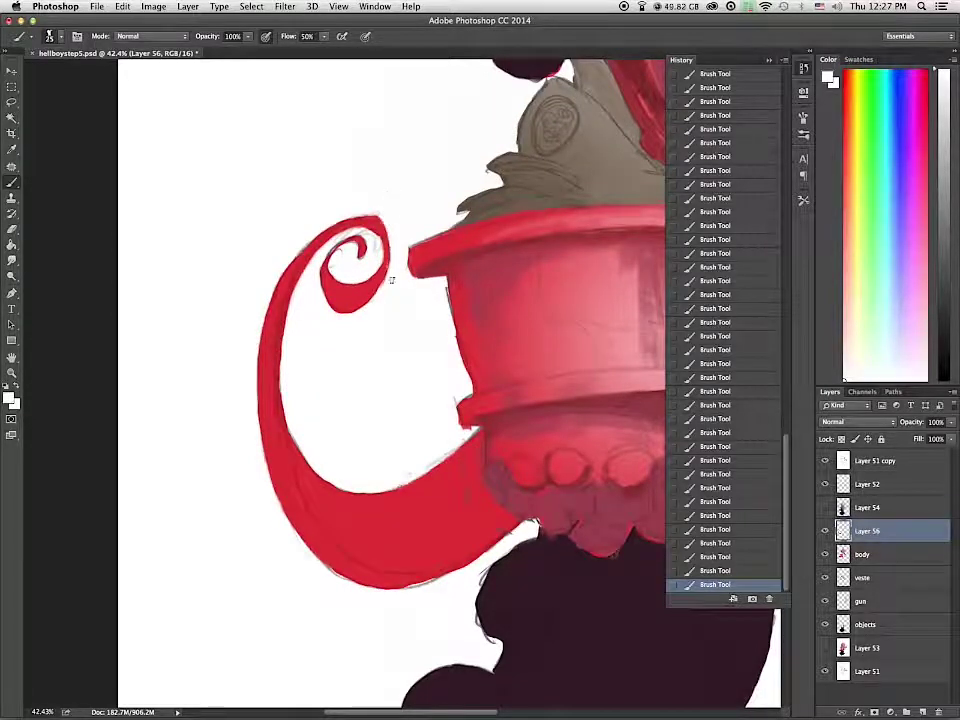
# Step: Clean the sketch lines around the spiral on "Layer 51 copy" and refine its tip on "Layer 56" in sampled red and white
pyautogui.click(876, 461)
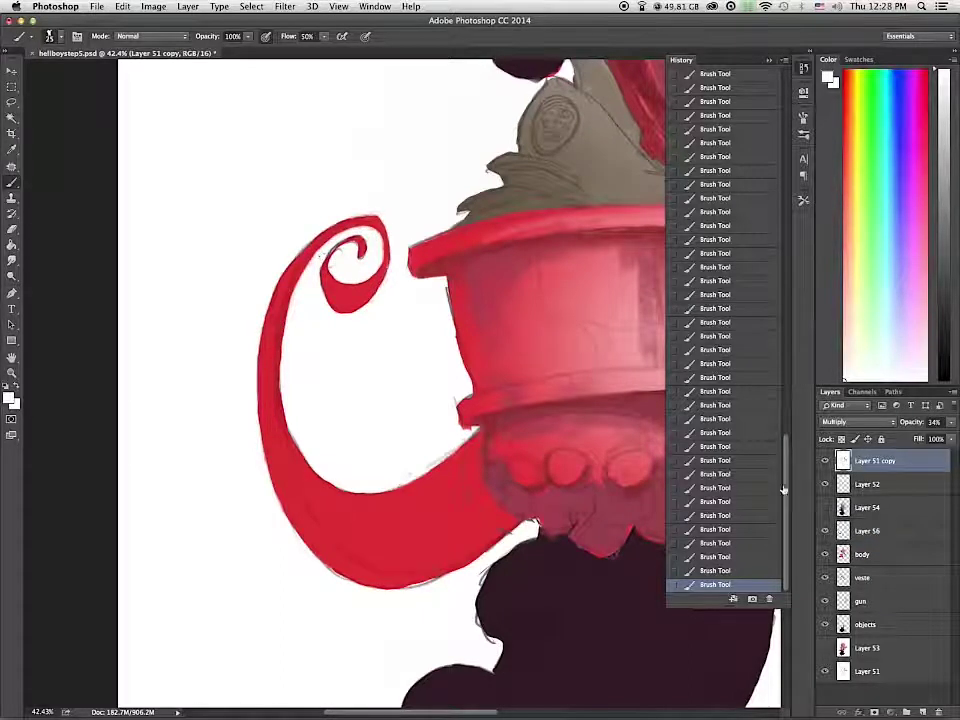
pyautogui.keyDown('ctrl'); pyautogui.click(257, 240); pyautogui.keyUp('ctrl')
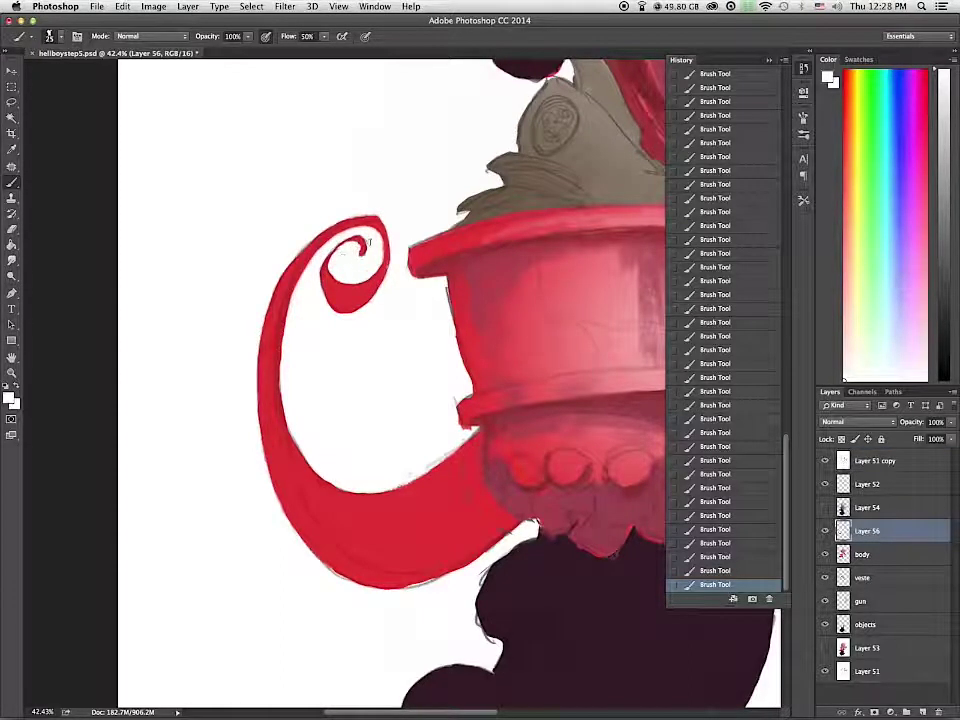
pyautogui.keyDown('alt'); pyautogui.click(341, 244); pyautogui.keyUp('alt')
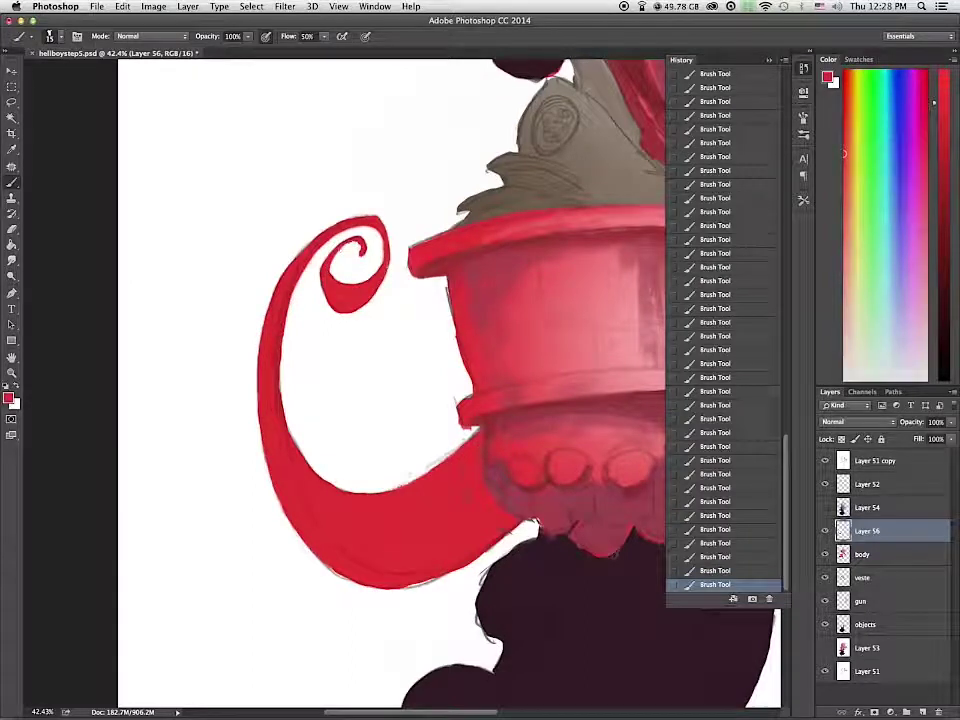
pyautogui.press('x')
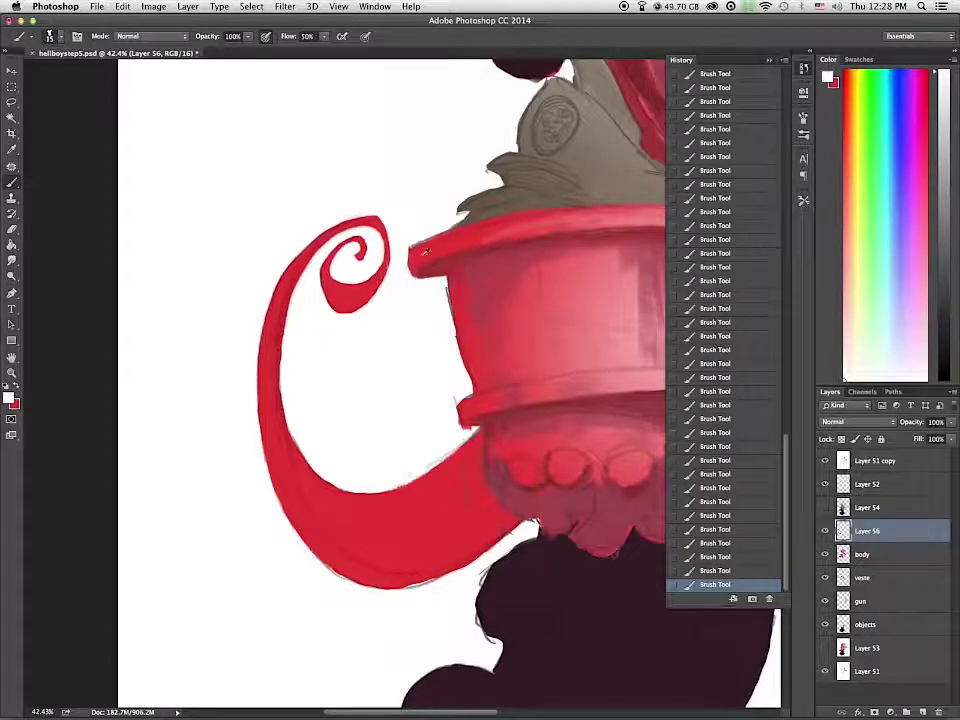
# Step: Merge the tail layer down into "body" and smooth the tail's lower edge, base and inner curve in red
pyautogui.press('x')
pyautogui.press('super+e')
pyautogui.moveTo(401, 587); pyautogui.dragTo(436, 580)
pyautogui.moveTo(459, 471); pyautogui.dragTo(467, 491)
pyautogui.moveTo(466, 472); pyautogui.dragTo(476, 494)
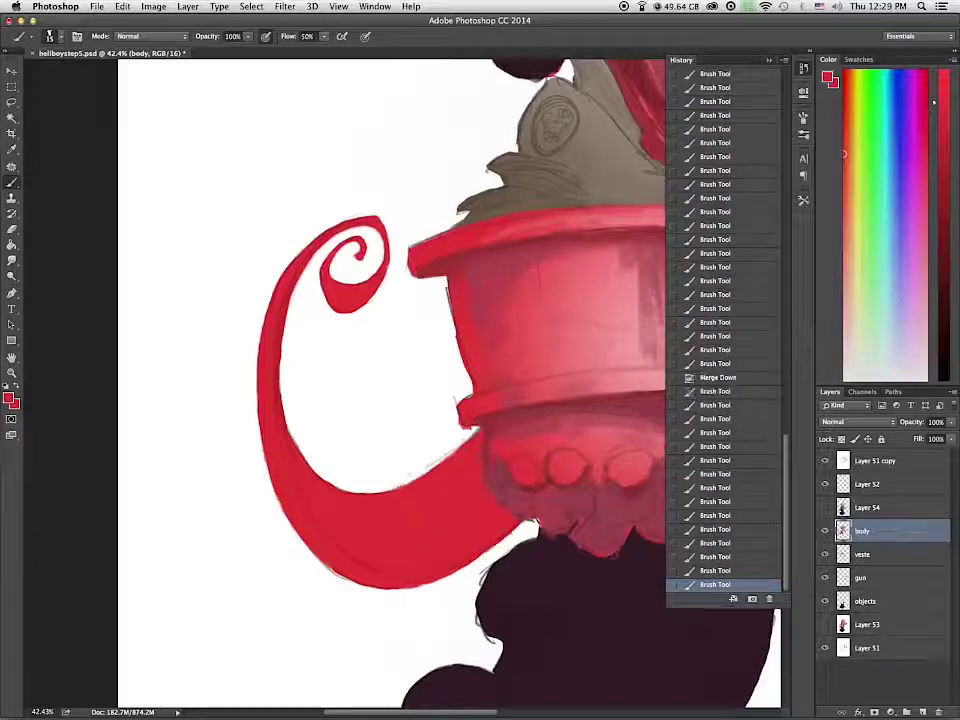
pyautogui.moveTo(356, 494); pyautogui.dragTo(335, 487)
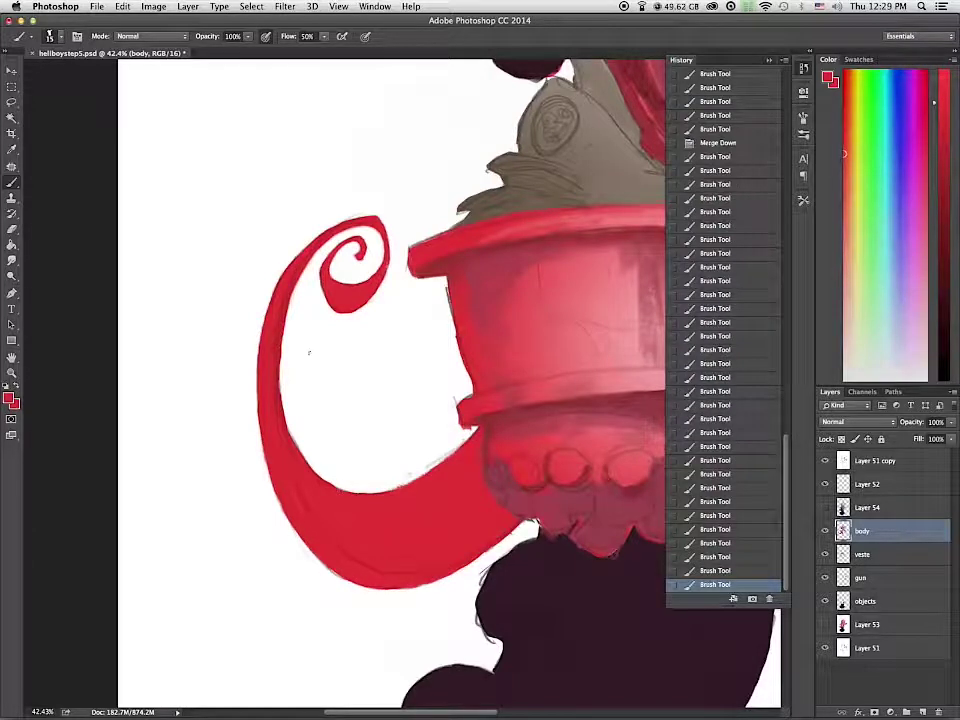
# Step: Trim the tail's inner edge from the lower bend up to the curl with sampled white
pyautogui.keyDown('alt'); pyautogui.click(308, 352); pyautogui.keyUp('alt')
pyautogui.moveTo(288, 416); pyautogui.dragTo(293, 430)
pyautogui.moveTo(280, 354); pyautogui.dragTo(303, 272)
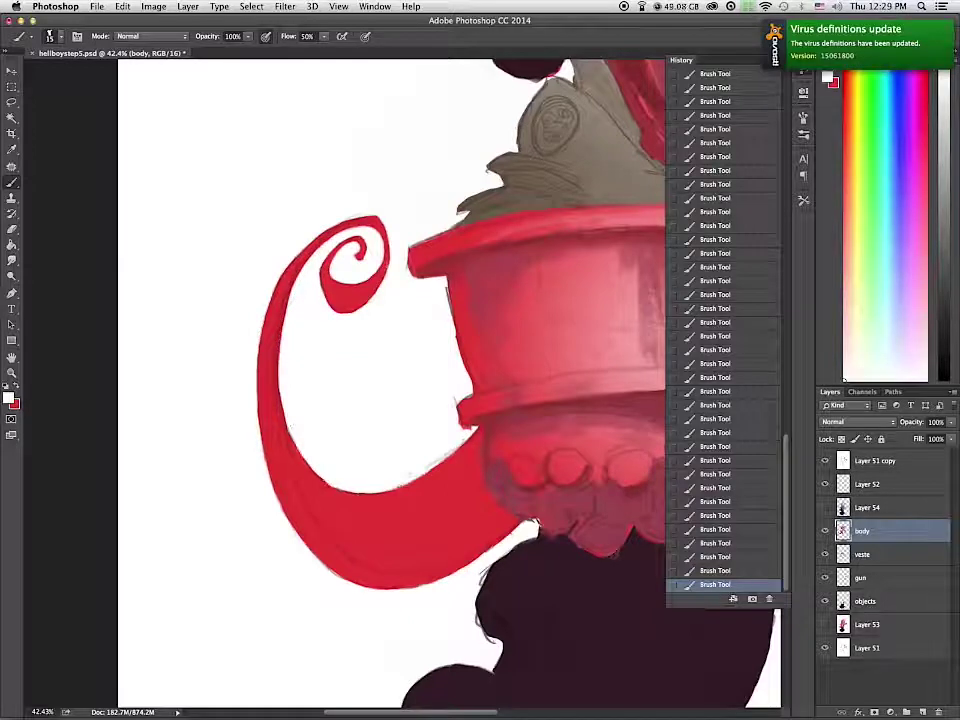
# Step: Show "Layer 54" and delete its misaligned old tail using a lasso selection
pyautogui.click(825, 508)
pyautogui.press('l')
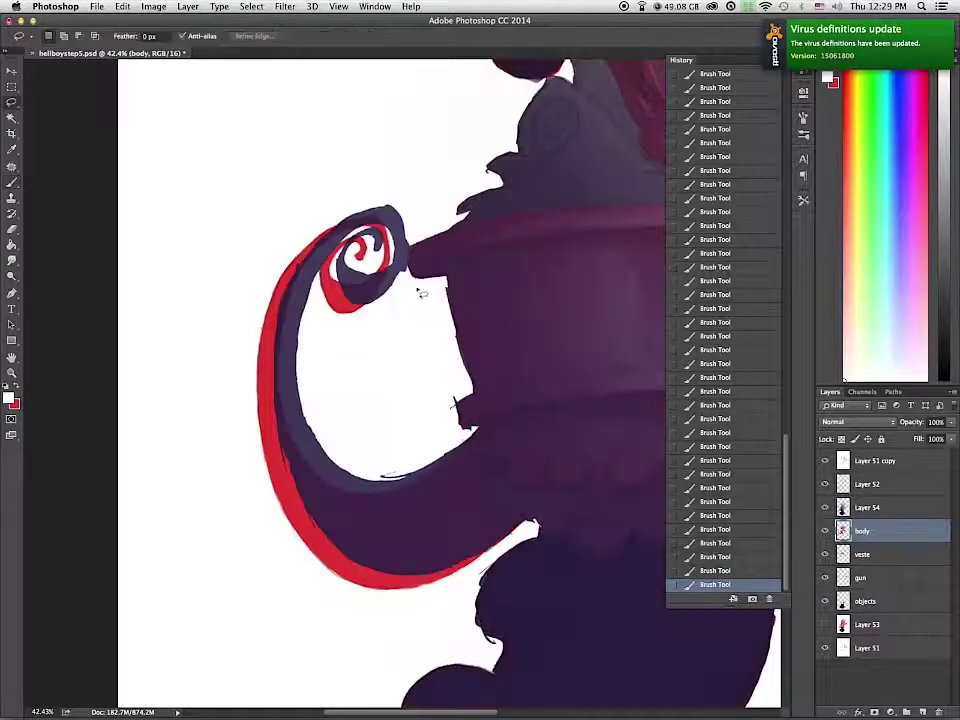
pyautogui.moveTo(415, 202); pyautogui.dragTo(520, 518)
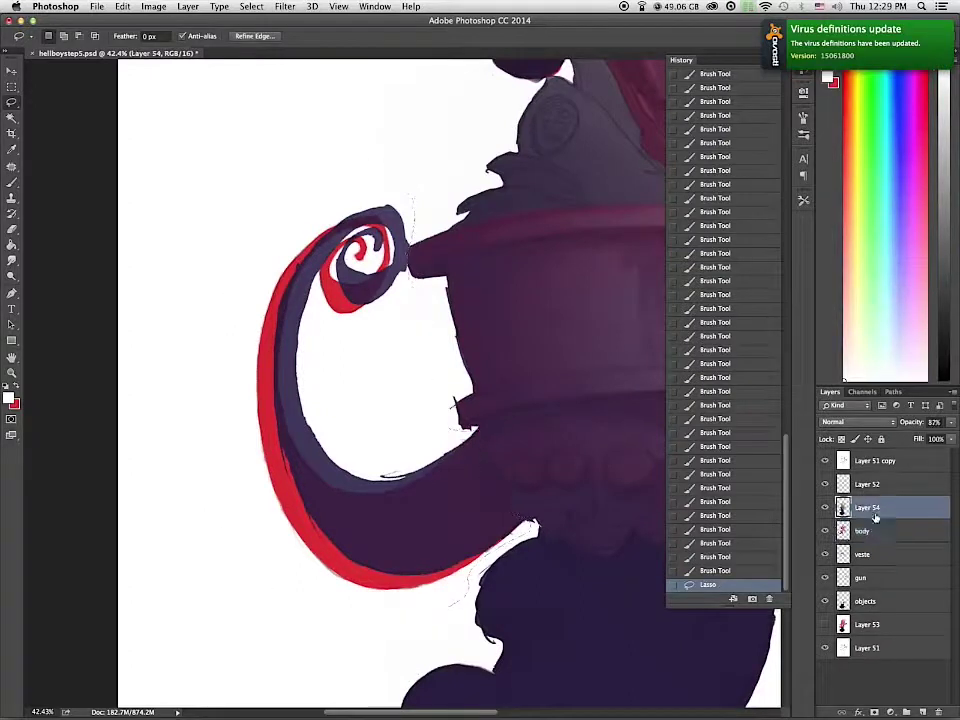
pyautogui.press('Delete')
pyautogui.hotkey('ctrl', 'd')
# Step: Select the white area around the tail on "body" with Magic Wand and Lasso, and invert the selection
pyautogui.press('b')
pyautogui.click(394, 335)
pyautogui.press('w')
pyautogui.click(376, 342)
pyautogui.keyDown('shift'); pyautogui.click(468, 414); pyautogui.keyUp('shift')
pyautogui.keyDown('shift'); pyautogui.click(574, 487); pyautogui.keyUp('shift')
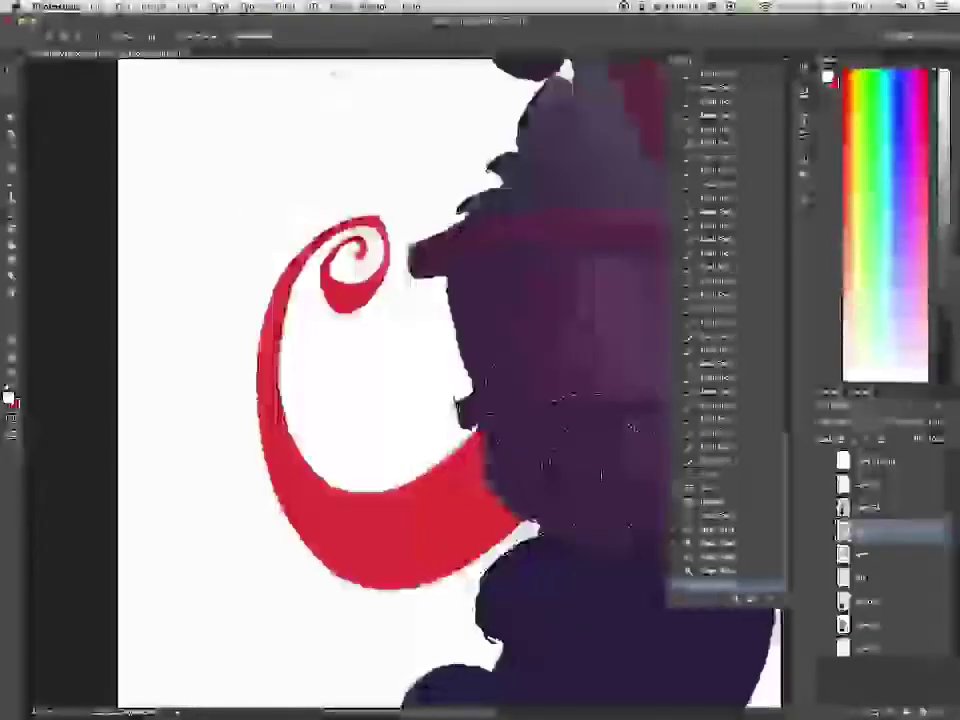
pyautogui.moveTo(486, 436)
pyautogui.mouseDown()
pyautogui.moveTo(530, 522)
pyautogui.moveTo(460, 402)
pyautogui.mouseUp()
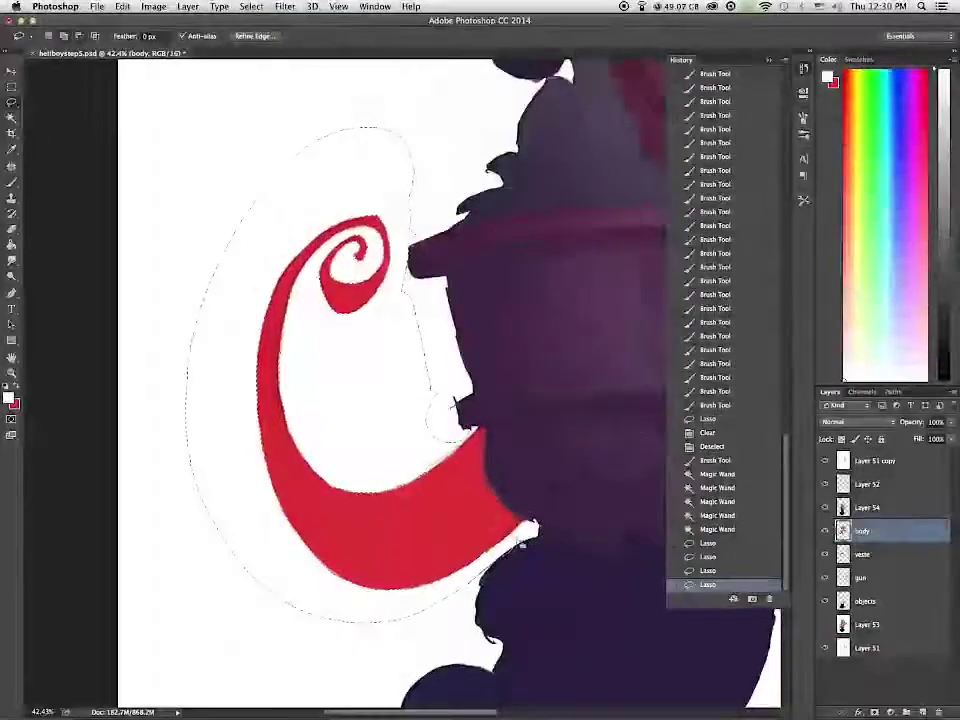
pyautogui.click(285, 6)
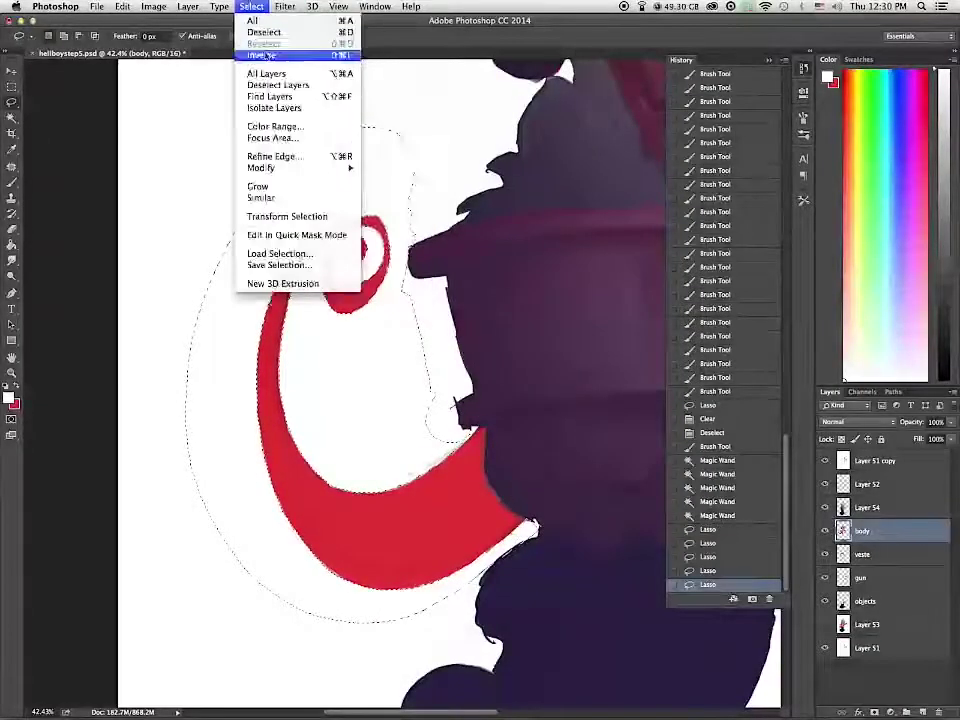
# Step: Paint the tail in sampled dark purple on "Layer 54" and erase the spill around its base
pyautogui.click(866, 507)
pyautogui.click(12, 183)
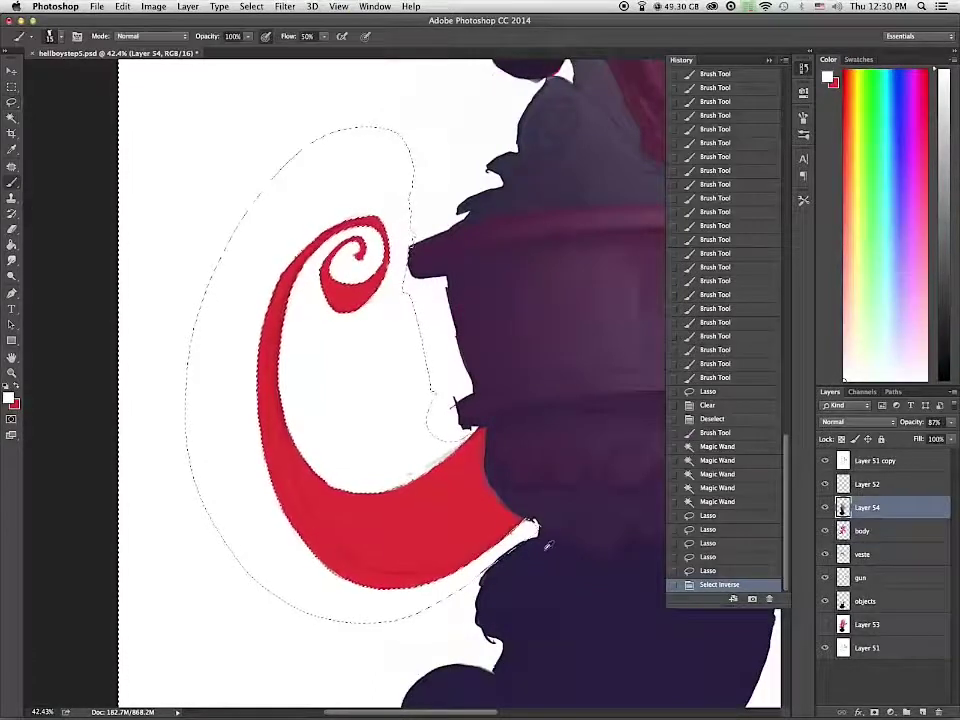
pyautogui.keyDown('alt'); pyautogui.click(530, 480); pyautogui.keyUp('alt')
pyautogui.moveTo(484, 460)
pyautogui.mouseDown()
pyautogui.moveTo(362, 550)
pyautogui.moveTo(425, 570)
pyautogui.mouseUp()
pyautogui.moveTo(340, 495)
pyautogui.mouseDown()
pyautogui.moveTo(268, 370)
pyautogui.moveTo(328, 340)
pyautogui.mouseUp()
pyautogui.press('e')
pyautogui.moveTo(410, 575); pyautogui.dragTo(466, 430)
pyautogui.moveTo(445, 440); pyautogui.dragTo(478, 424)
# Step: Refine the tail's base with a small brush and deepen its outer lower curve with a larger one on "Layer 54"
pyautogui.press('b')
pyautogui.press('[')
pyautogui.press('[')
pyautogui.press('[')
pyautogui.press('[')
pyautogui.press('[')
pyautogui.press('[')
pyautogui.scroll(-5, 455, 401)
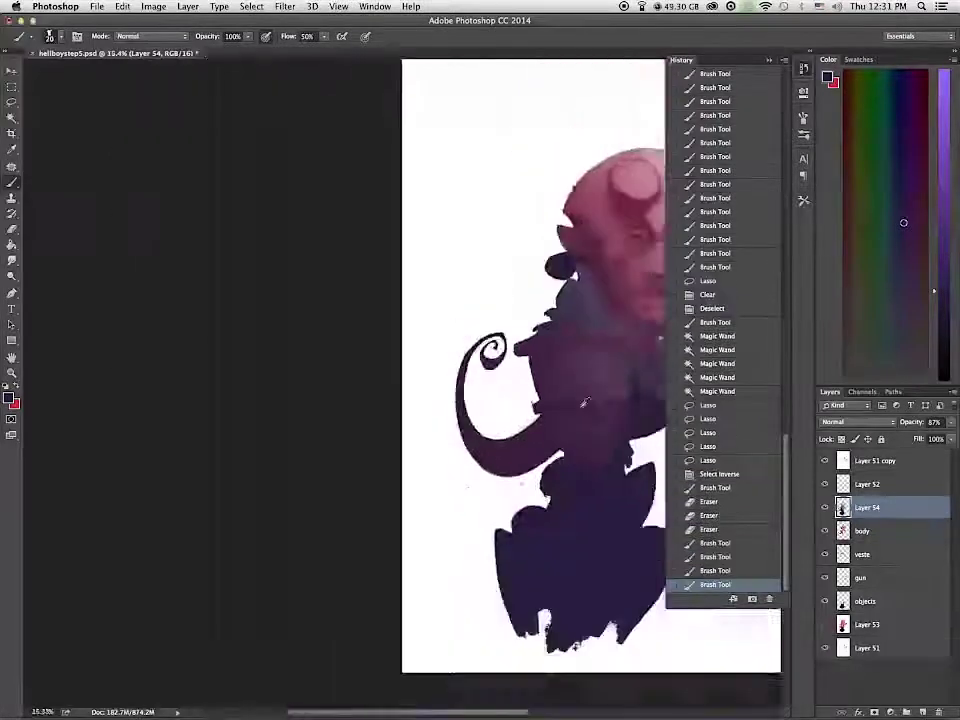
pyautogui.press(']')
pyautogui.press(']')
pyautogui.press(']')
pyautogui.press(']')
pyautogui.press(']')
pyautogui.press(']')
pyautogui.press(']')
pyautogui.press(']')
pyautogui.moveTo(240, 510)
pyautogui.mouseDown()
pyautogui.moveTo(193, 514)
pyautogui.moveTo(180, 440)
pyautogui.mouseUp()
pyautogui.moveTo(182, 470)
pyautogui.mouseDown()
pyautogui.moveTo(210, 522)
pyautogui.moveTo(240, 515)
pyautogui.mouseUp()
pyautogui.moveTo(225, 522)
pyautogui.mouseDown()
pyautogui.moveTo(261, 508)
pyautogui.moveTo(240, 520)
pyautogui.moveTo(290, 465)
pyautogui.mouseUp()
# Step: Shade the edge of the big arm near the tail on a new layer, reduce its opacity and merge it into "Layer 54"
pyautogui.click(826, 508)
pyautogui.click(826, 508)
pyautogui.click(922, 712)
pyautogui.moveTo(275, 470); pyautogui.dragTo(300, 445)
pyautogui.moveTo(280, 450); pyautogui.dragTo(305, 425)
pyautogui.moveTo(285, 430); pyautogui.dragTo(294, 403)
pyautogui.click(951, 422)
pyautogui.moveTo(950, 437); pyautogui.dragTo(921, 438)
pyautogui.hotkey('ctrl', 'e')
pyautogui.hotkey('ctrl', 'd')
# Step: Lasso and delete the stray marks beneath the tail's base on "Layer 54"
pyautogui.press('l')
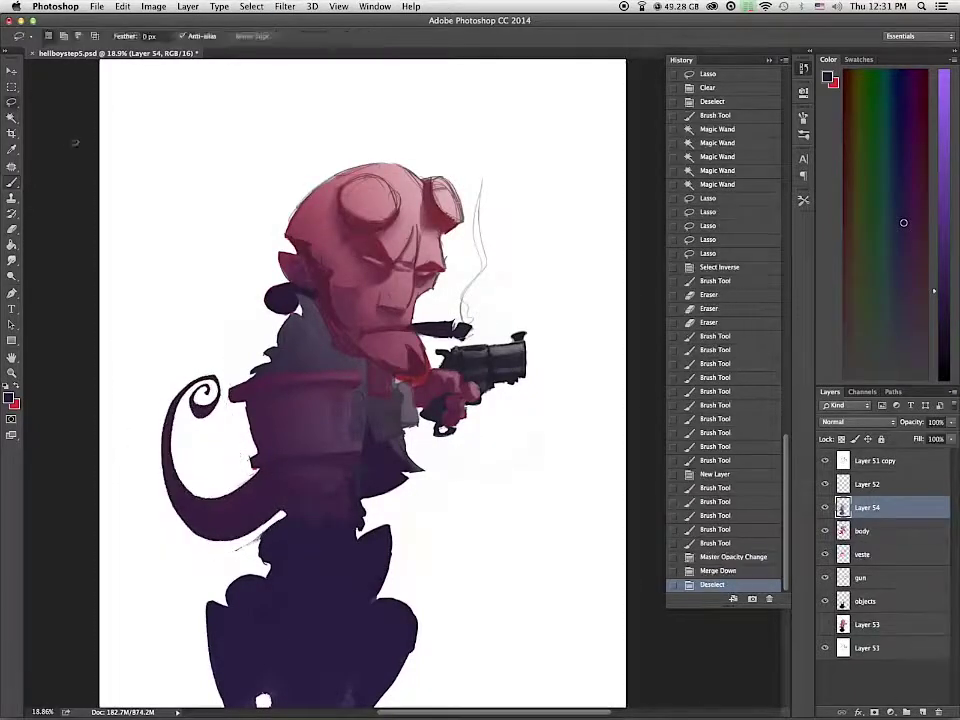
pyautogui.moveTo(346, 495); pyautogui.dragTo(264, 562)
pyautogui.press('Delete')
pyautogui.press('super+d')
# Step: Lasso the chin's lower area, hide "body" and paint sampled grey along the chin on "Layer 54" with a smaller brush
pyautogui.moveTo(398, 380)
pyautogui.mouseDown()
pyautogui.moveTo(438, 388)
pyautogui.moveTo(424, 352)
pyautogui.moveTo(428, 382)
pyautogui.mouseUp()
pyautogui.press('b')
pyautogui.click(825, 532)
pyautogui.keyDown('alt'); pyautogui.click(405, 358); pyautogui.keyUp('alt')
pyautogui.press('[')
pyautogui.press('[')
pyautogui.press('[')
pyautogui.press('[')
pyautogui.press('[')
pyautogui.press('[')
pyautogui.moveTo(402, 362)
pyautogui.mouseDown()
pyautogui.moveTo(430, 380)
pyautogui.moveTo(420, 376)
pyautogui.mouseUp()
pyautogui.moveTo(408, 358)
pyautogui.mouseDown()
pyautogui.moveTo(426, 378)
pyautogui.moveTo(416, 370)
pyautogui.mouseUp()
pyautogui.moveTo(404, 360); pyautogui.dragTo(424, 380)
# Step: Hide the "veste", "gun" and "objects" layers and fill the remaining gap beneath the chin in grey
pyautogui.moveTo(825, 554); pyautogui.dragTo(827, 609)
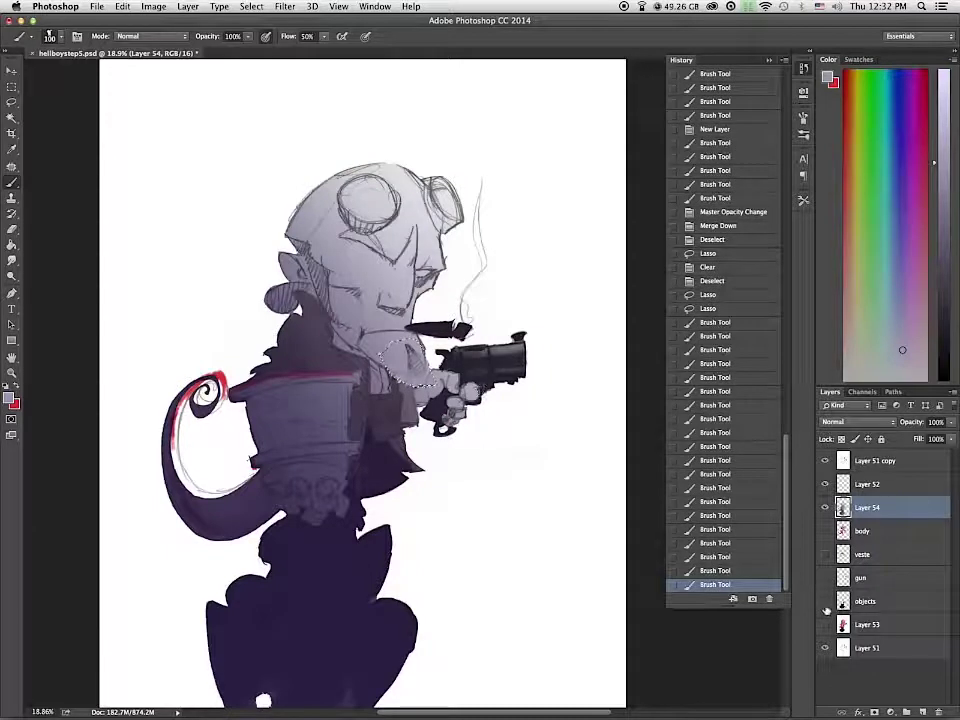
pyautogui.moveTo(404, 372); pyautogui.dragTo(428, 384)
pyautogui.moveTo(410, 370); pyautogui.dragTo(432, 384)
pyautogui.moveTo(400, 366); pyautogui.dragTo(424, 380)
pyautogui.press('super+d')
# Step: Show the colour layers again, set "Layer 54" to Multiply, lock it and duplicate it
pyautogui.click(825, 507)
pyautogui.click(825, 531)
pyautogui.moveTo(825, 554); pyautogui.dragTo(825, 606)
pyautogui.moveTo(489, 520); pyautogui.dragTo(513, 459)
pyautogui.click(825, 507)
pyautogui.click(858, 422)
pyautogui.click(850, 457)
pyautogui.click(841, 439)
pyautogui.moveTo(907, 512); pyautogui.dragTo(922, 711)
# Step: Set "Layer 54 copy" to Overlay and reduce the opacity of both shadow layers
pyautogui.click(858, 422)
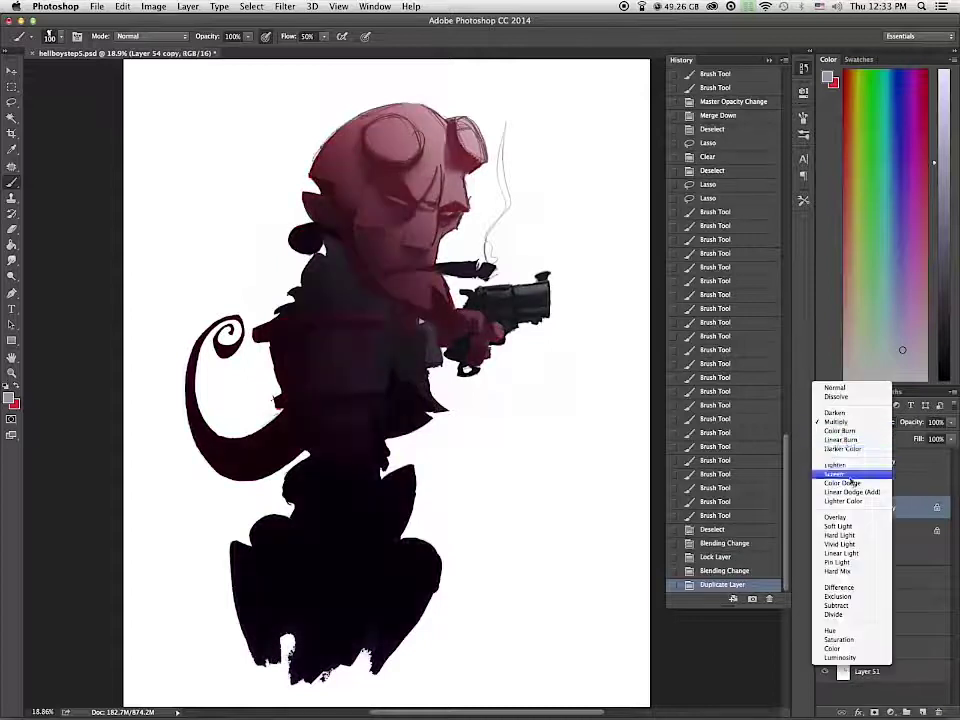
pyautogui.click(853, 518)
pyautogui.moveTo(951, 423); pyautogui.dragTo(928, 437)
pyautogui.click(905, 531)
pyautogui.click(951, 425)
# Step: Unlock both shadow layers and place them in a new group named "shadow layer"
pyautogui.moveTo(937, 531); pyautogui.dragTo(938, 711)
pyautogui.moveTo(937, 508); pyautogui.dragTo(938, 711)
pyautogui.click(908, 713)
pyautogui.moveTo(866, 508)
pyautogui.mouseDown()
pyautogui.moveTo(868, 535)
pyautogui.moveTo(862, 504)
pyautogui.mouseUp()
pyautogui.doubleClick(872, 503)
pyautogui.write('shadow layer')
pyautogui.press('Return')
pyautogui.click(866, 545)
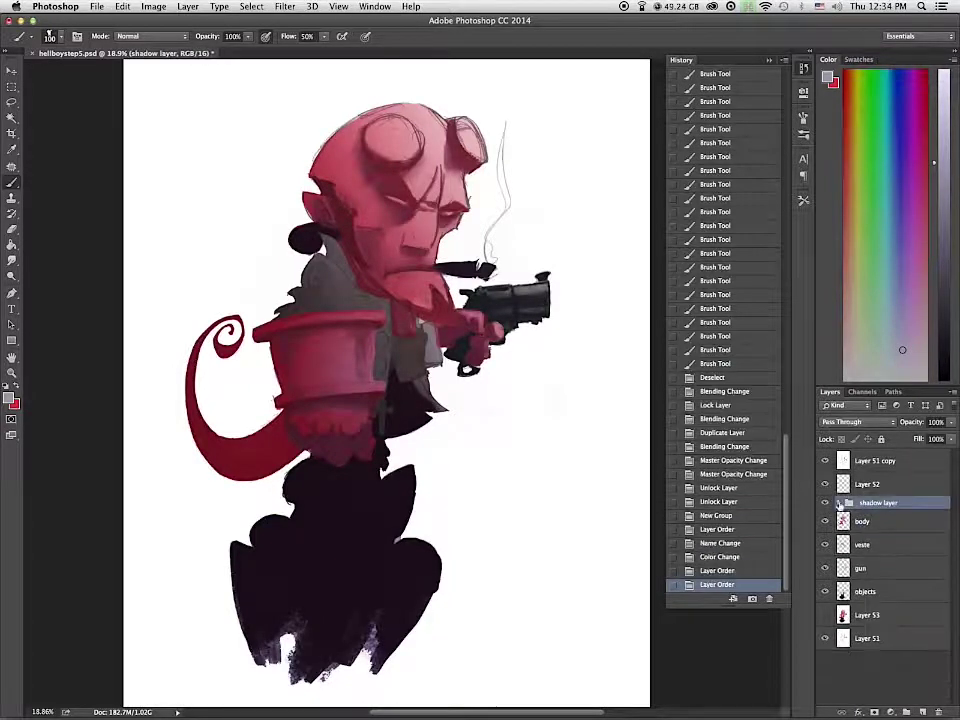
# Step: Hide the shadow group, copy the whole canvas merged and paste it as a layer inside "shadow layer"
pyautogui.click(825, 503)
pyautogui.click(862, 522)
pyautogui.press('super+a')
pyautogui.press('super+shift+c')
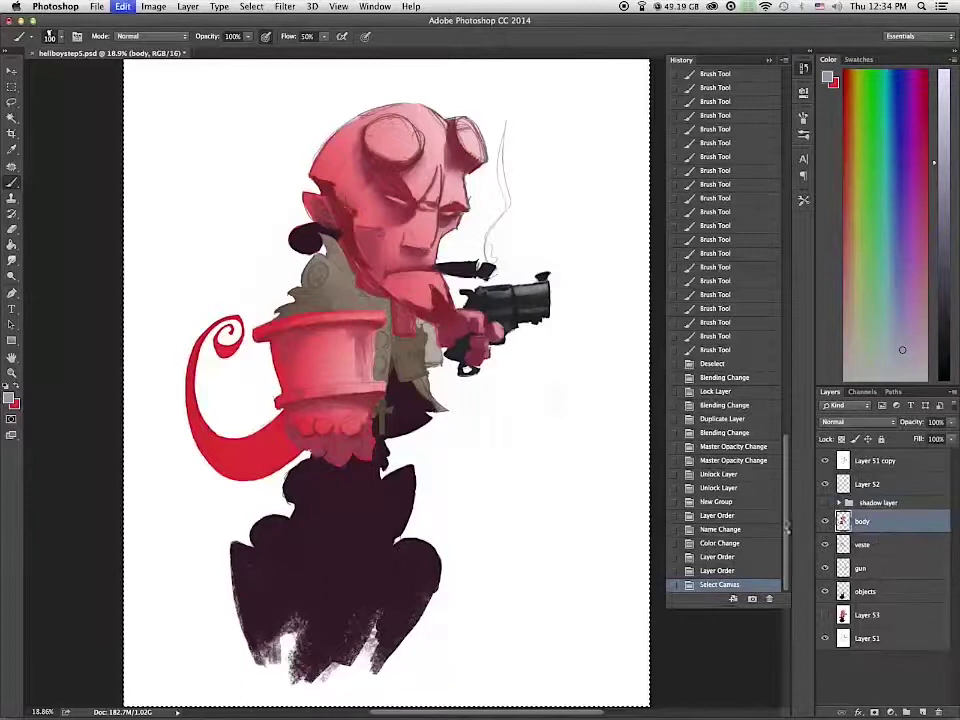
pyautogui.press('super+v')
pyautogui.moveTo(830, 522)
pyautogui.mouseDown()
pyautogui.moveTo(870, 503)
pyautogui.moveTo(862, 521)
pyautogui.moveTo(926, 617)
pyautogui.moveTo(938, 712)
pyautogui.mouseUp()
pyautogui.keyDown('super'); pyautogui.click(852, 521); pyautogui.keyUp('super')
# Step: Select the white background around the character with Magic Wand and clean up the selection by the cigar smoke with Lasso
pyautogui.press('w')
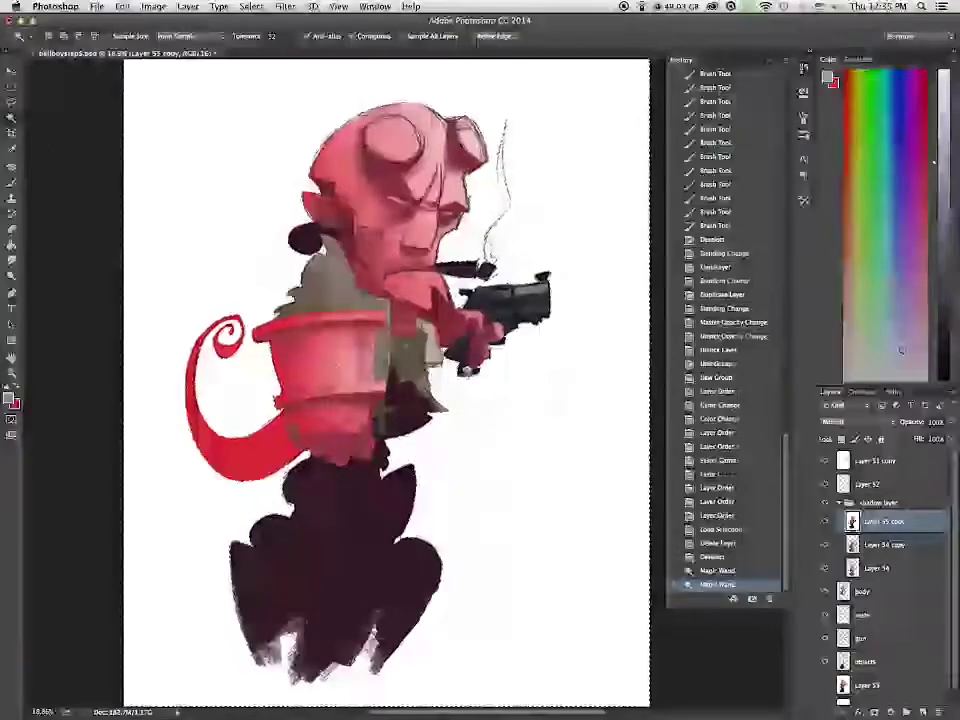
pyautogui.click(462, 430)
pyautogui.press('l')
pyautogui.moveTo(484, 256)
pyautogui.mouseDown()
pyautogui.moveTo(514, 99)
pyautogui.moveTo(490, 264)
pyautogui.mouseUp()
pyautogui.moveTo(551, 188)
pyautogui.mouseDown()
pyautogui.moveTo(476, 152)
pyautogui.moveTo(494, 262)
pyautogui.mouseUp()
pyautogui.moveTo(484, 246); pyautogui.dragTo(492, 258)
# Step: Add a layer above "shadow layer", invert the selection and draw a yellow gradient from the legs up over the character
pyautogui.click(924, 712)
pyautogui.moveTo(878, 521); pyautogui.dragTo(872, 496)
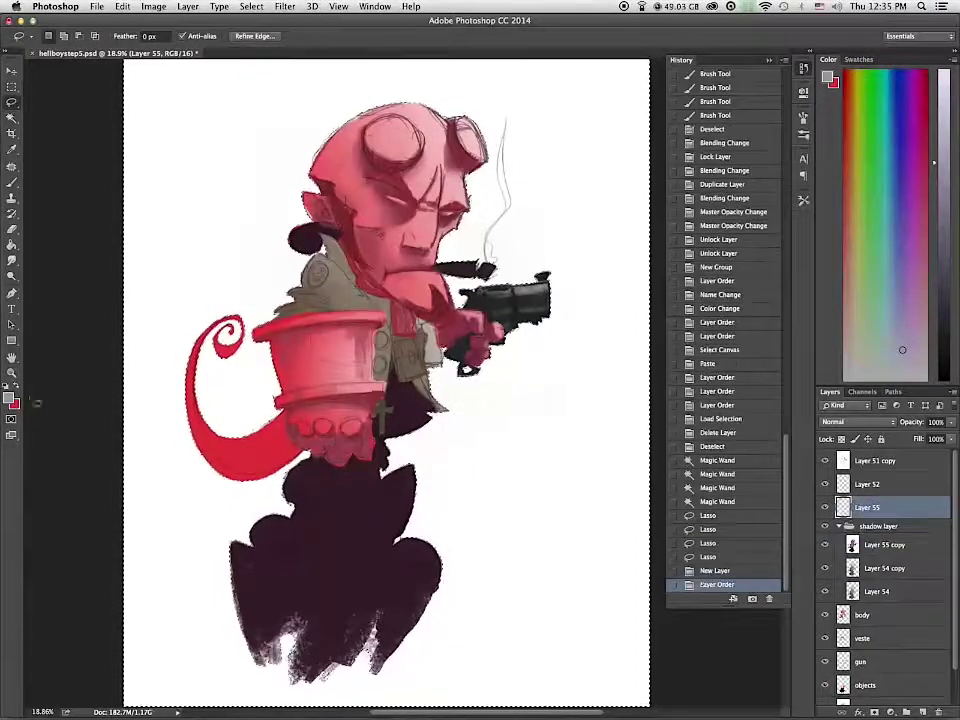
pyautogui.click(9, 398)
pyautogui.click(462, 194)
pyautogui.click(600, 186)
pyautogui.click(11, 245)
pyautogui.click(62, 246)
pyautogui.click(251, 6)
pyautogui.click(263, 55)
pyautogui.moveTo(288, 552); pyautogui.dragTo(415, 120)
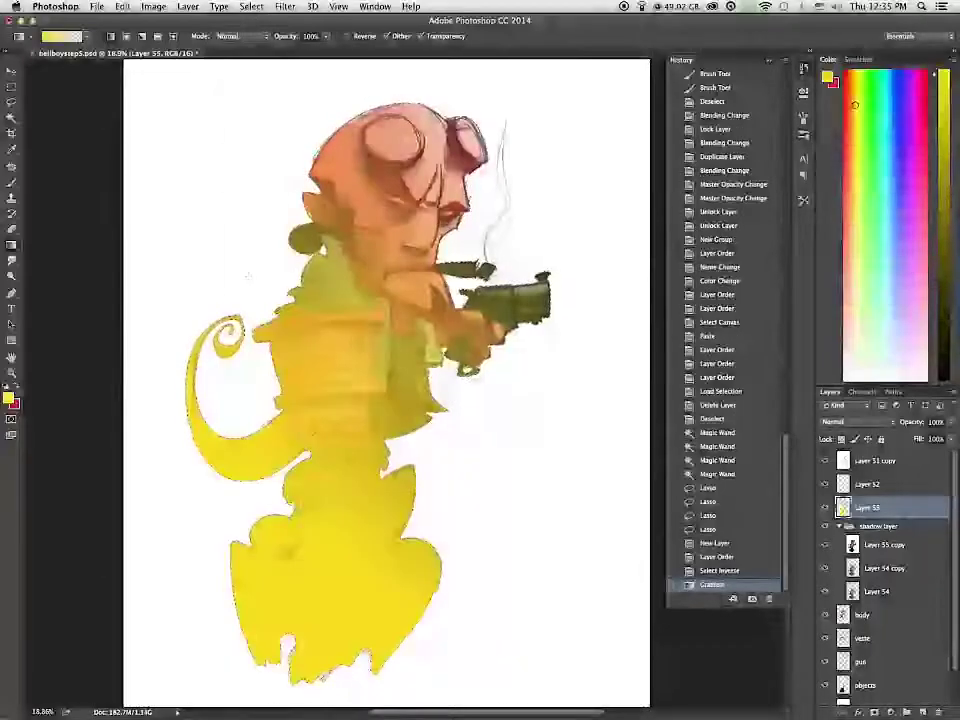
# Step: Add yellow gradients from behind the back and head, and pale yellow ones over the legs and gun side
pyautogui.moveTo(249, 274); pyautogui.dragTo(420, 205)
pyautogui.moveTo(279, 124); pyautogui.dragTo(435, 205)
pyautogui.click(9, 398)
pyautogui.click(376, 194)
pyautogui.click(600, 186)
pyautogui.moveTo(371, 566); pyautogui.dragTo(400, 400)
pyautogui.moveTo(430, 400); pyautogui.dragTo(480, 290)
# Step: Set the yellow gradient layer to Subtract at 50% opacity
pyautogui.click(860, 422)
pyautogui.click(850, 637)
pyautogui.click(951, 422)
pyautogui.moveTo(951, 438); pyautogui.dragTo(934, 439)
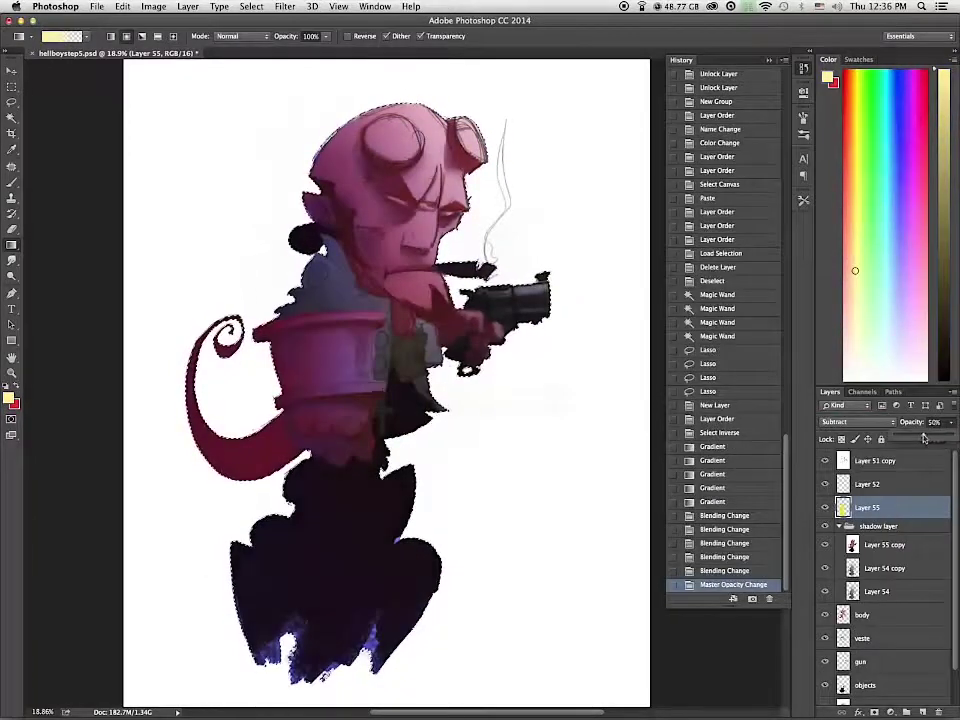
# Step: Move the gradient layer into the "shadow layer" group and delete "Layer 55 copy"
pyautogui.moveTo(880, 508); pyautogui.dragTo(938, 711)
pyautogui.click(826, 547)
pyautogui.click(826, 547)
# Step: Lower the gradient layer's opacity to 39% and rename it "subtract"
pyautogui.click(951, 424)
pyautogui.moveTo(925, 438); pyautogui.dragTo(916, 439)
pyautogui.doubleClick(879, 524)
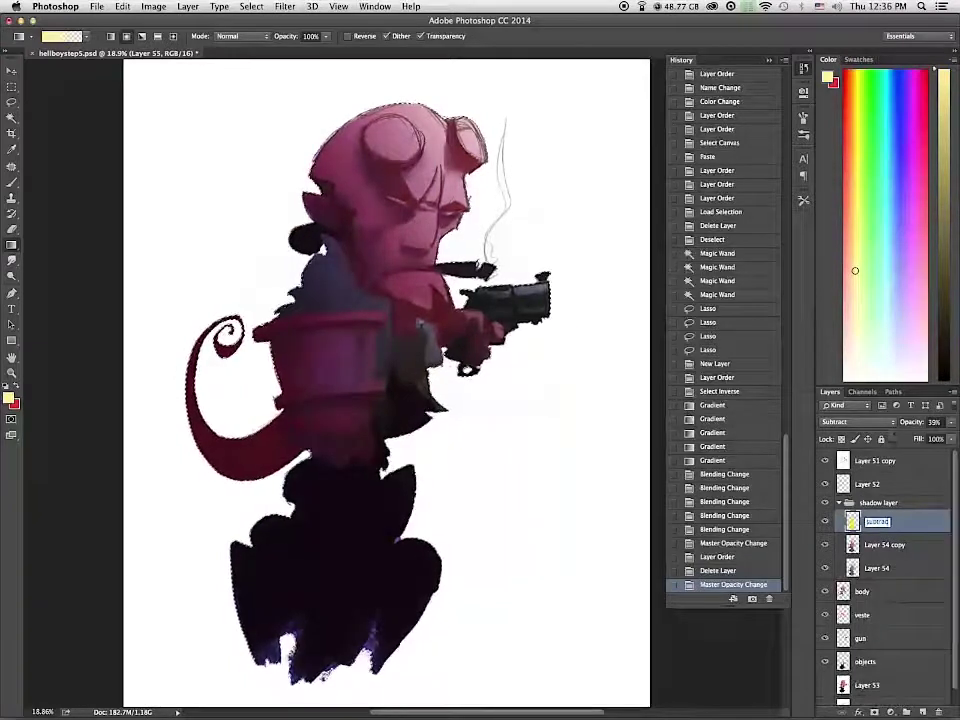
pyautogui.write('subtract')
pyautogui.press('Return')
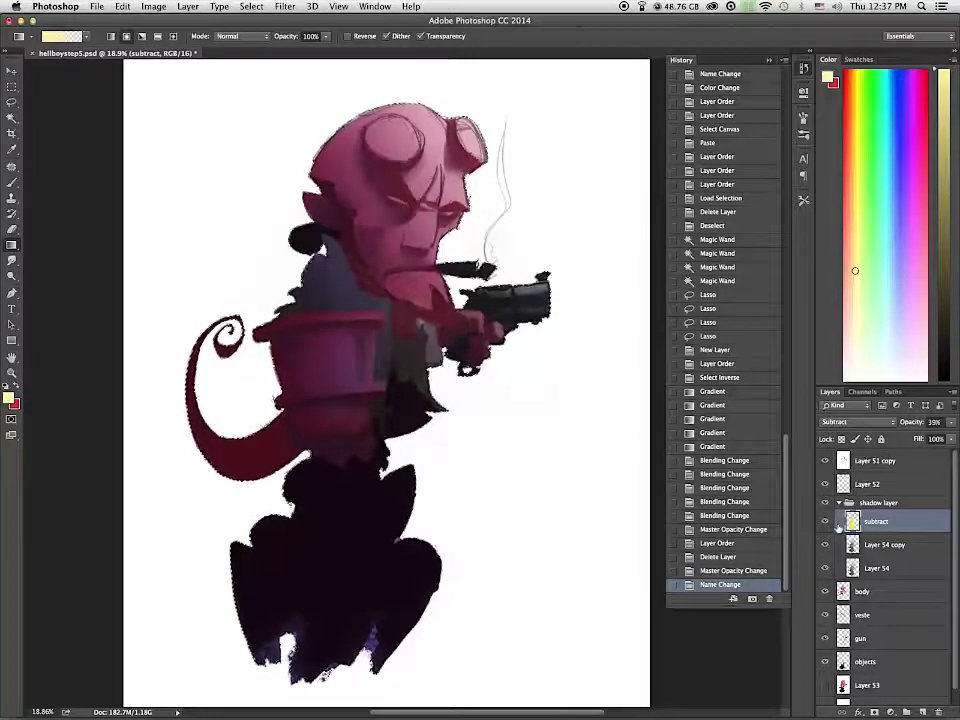
# Step: Deselect the figure and add a new layer directly above the "shadow layer" group
pyautogui.press('super+d')
pyautogui.click(922, 712)
pyautogui.moveTo(882, 521); pyautogui.dragTo(882, 496)
pyautogui.scroll(5, 450, 468)
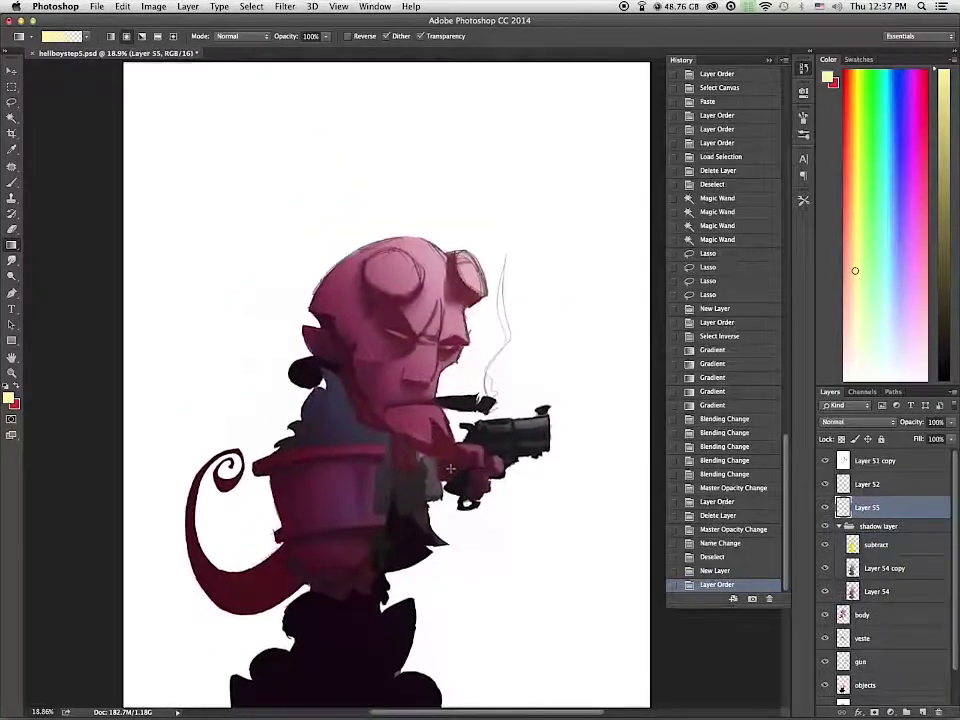
pyautogui.scroll(2, 450, 468)
# Step: Brush muted red shading sampled from the face over the temple, brow, nose side, ear and jaw on Layer 55
pyautogui.press('b')
pyautogui.keyDown('alt'); pyautogui.click(377, 287); pyautogui.keyUp('alt')
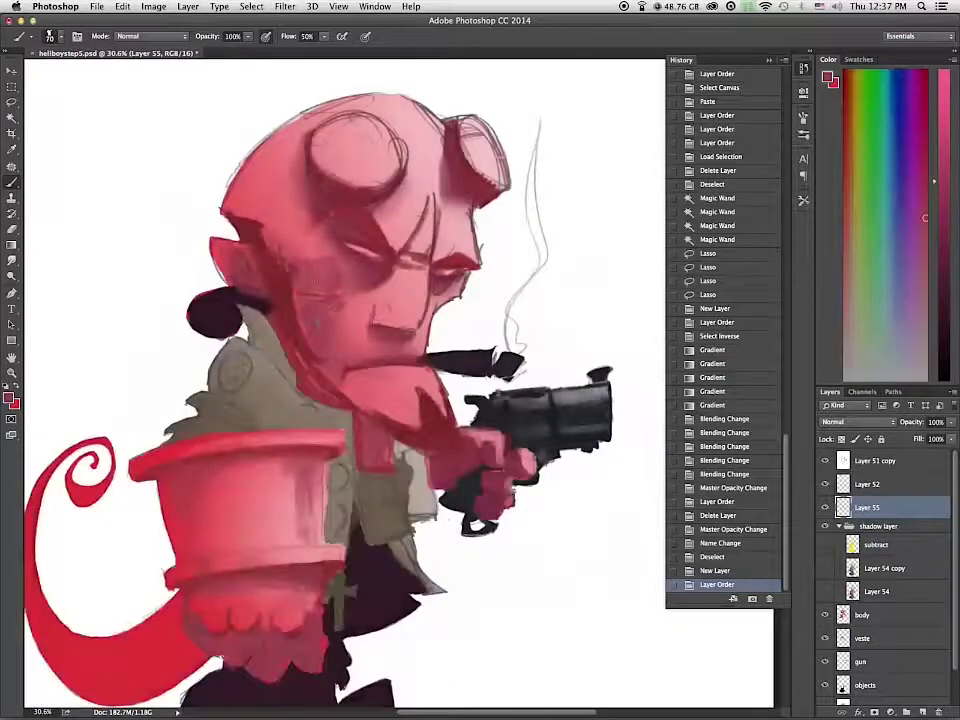
pyautogui.moveTo(348, 288)
pyautogui.mouseDown()
pyautogui.moveTo(322, 248)
pyautogui.moveTo(294, 232)
pyautogui.mouseUp()
pyautogui.moveTo(304, 182); pyautogui.dragTo(290, 256)
pyautogui.moveTo(298, 200); pyautogui.dragTo(282, 256)
pyautogui.moveTo(290, 200); pyautogui.dragTo(268, 256)
pyautogui.moveTo(405, 272); pyautogui.dragTo(385, 308)
pyautogui.moveTo(400, 275); pyautogui.dragTo(372, 320)
pyautogui.moveTo(306, 208); pyautogui.dragTo(294, 244)
pyautogui.moveTo(300, 212); pyautogui.dragTo(308, 246)
pyautogui.moveTo(322, 222)
pyautogui.mouseDown()
pyautogui.moveTo(342, 258)
pyautogui.moveTo(312, 254)
pyautogui.mouseUp()
pyautogui.moveTo(304, 236); pyautogui.dragTo(298, 256)
pyautogui.moveTo(240, 250); pyautogui.dragTo(250, 284)
pyautogui.moveTo(262, 262); pyautogui.dragTo(282, 308)
# Step: Shade the stone arm's upper rim, side and knuckles and the large horn's face with the same muted red
pyautogui.moveTo(269, 454); pyautogui.dragTo(322, 456)
pyautogui.moveTo(280, 458); pyautogui.dragTo(326, 460)
pyautogui.moveTo(318, 462); pyautogui.dragTo(320, 530)
pyautogui.moveTo(322, 480); pyautogui.dragTo(322, 544)
pyautogui.moveTo(165, 470); pyautogui.dragTo(172, 500)
pyautogui.moveTo(200, 590); pyautogui.dragTo(250, 594)
pyautogui.moveTo(215, 608); pyautogui.dragTo(231, 615)
pyautogui.moveTo(321, 148); pyautogui.dragTo(398, 158)
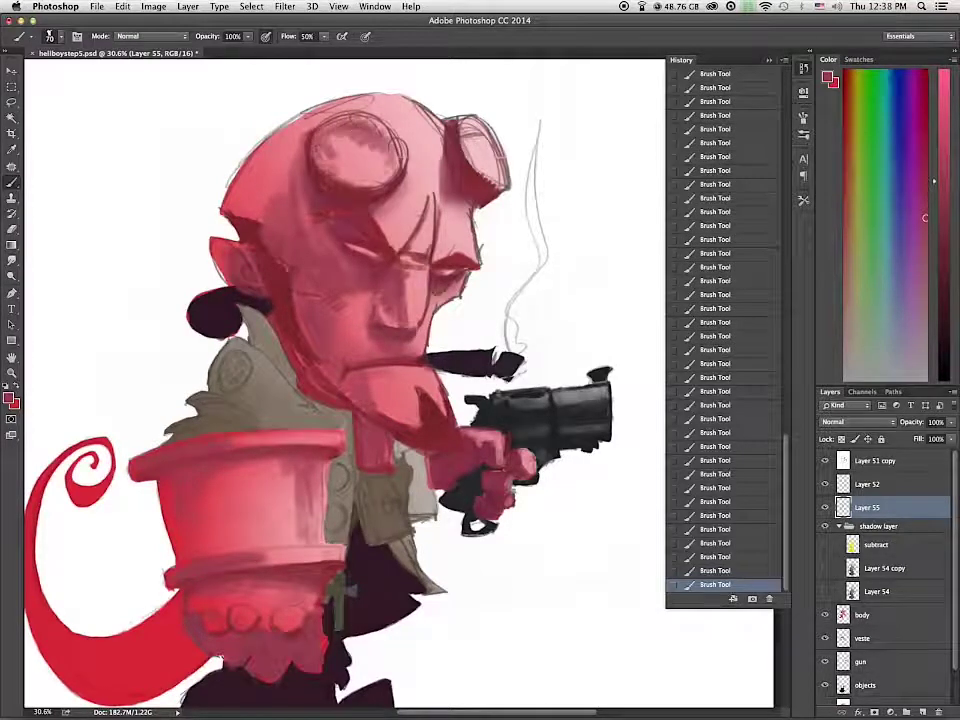
pyautogui.moveTo(348, 90); pyautogui.dragTo(333, 116)
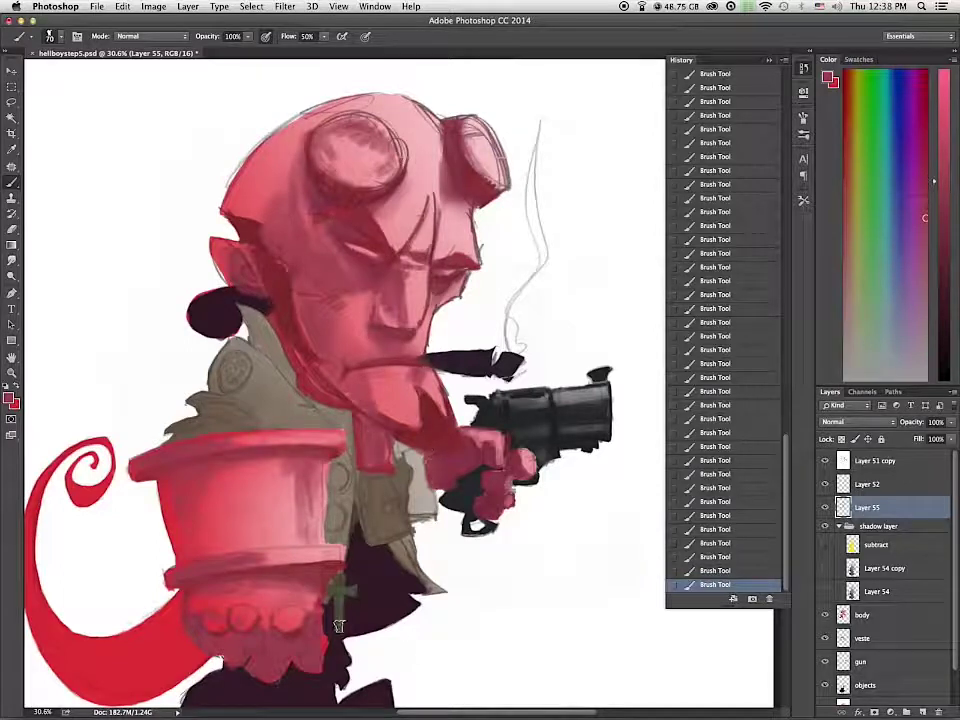
# Step: Lasso and clear the stray paint at the vest's lower inner edge on the "veste" layer, ending with nothing selected
pyautogui.click(850, 638)
pyautogui.press('l')
pyautogui.moveTo(354, 505)
pyautogui.mouseDown()
pyautogui.moveTo(364, 535)
pyautogui.moveTo(354, 510)
pyautogui.mouseUp()
pyautogui.press('BackSpace')
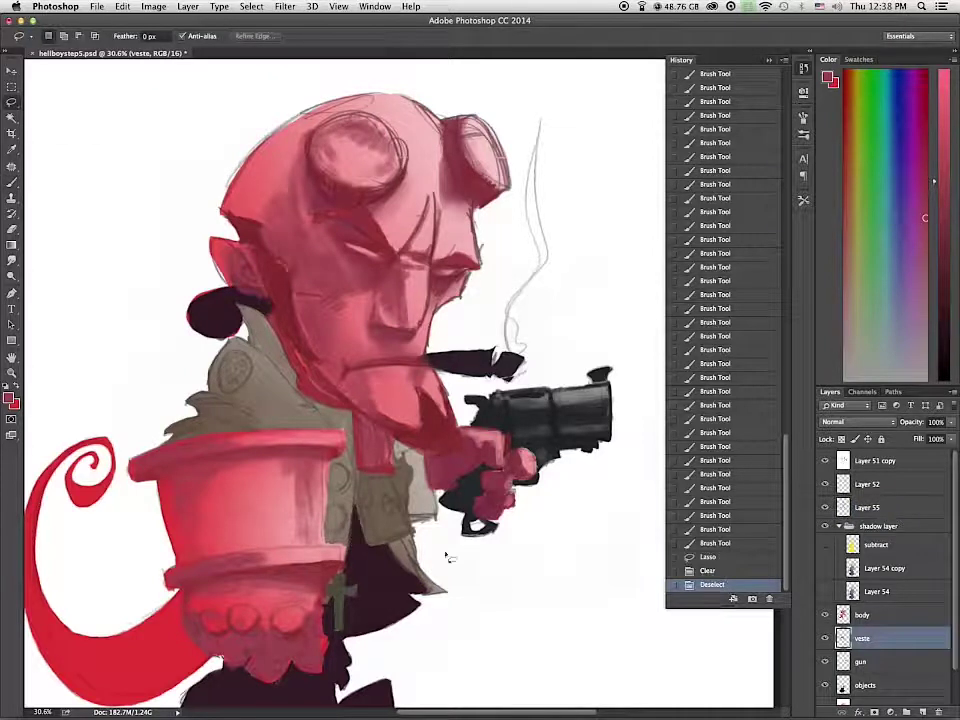
pyautogui.press('super+d')
# Step: Paint the vest area below the chin beside the gun hand with a colour sampled from the collar flap
pyautogui.press('b')
pyautogui.keyDown('alt'); pyautogui.click(416, 471); pyautogui.keyUp('alt')
pyautogui.moveTo(412, 462); pyautogui.dragTo(424, 510)
pyautogui.moveTo(418, 470); pyautogui.dragTo(432, 512)
pyautogui.moveTo(408, 458)
pyautogui.mouseDown()
pyautogui.moveTo(424, 474)
pyautogui.moveTo(397, 444)
pyautogui.moveTo(412, 478)
pyautogui.mouseUp()
# Step: Clear the excess red beside the neck on the "body" layer and fill in the vest there on the "veste" layer
pyautogui.press('l')
pyautogui.click(862, 615)
pyautogui.press('Delete')
pyautogui.press('super+d')
pyautogui.press('b')
pyautogui.click(863, 638)
pyautogui.moveTo(410, 456)
pyautogui.mouseDown()
pyautogui.moveTo(402, 471)
pyautogui.moveTo(410, 484)
pyautogui.moveTo(395, 474)
pyautogui.moveTo(395, 482)
pyautogui.moveTo(436, 472)
pyautogui.mouseUp()
# Step: Lasso and clear the leftover red patches around the neck and gun arm on the "body" layer
pyautogui.click(862, 615)
pyautogui.press('l')
pyautogui.press('Delete')
pyautogui.press('Delete')
pyautogui.press('super+d')
pyautogui.press('Delete')
pyautogui.hotkey('ctrl', 'd')
# Step: Paint the gun arm's inner edge in dark red sampled from the beard, using a smaller brush of size 30
pyautogui.press('b')
pyautogui.keyDown('alt'); pyautogui.click(396, 433); pyautogui.keyUp('alt')
pyautogui.press('[')
pyautogui.press('[')
pyautogui.press('[')
pyautogui.press('[')
pyautogui.moveTo(432, 455); pyautogui.dragTo(440, 480)
pyautogui.moveTo(438, 450); pyautogui.dragTo(446, 474)
pyautogui.moveTo(434, 458)
pyautogui.mouseDown()
pyautogui.moveTo(448, 447)
pyautogui.moveTo(436, 478)
pyautogui.mouseUp()
pyautogui.moveTo(432, 462); pyautogui.dragTo(440, 484)
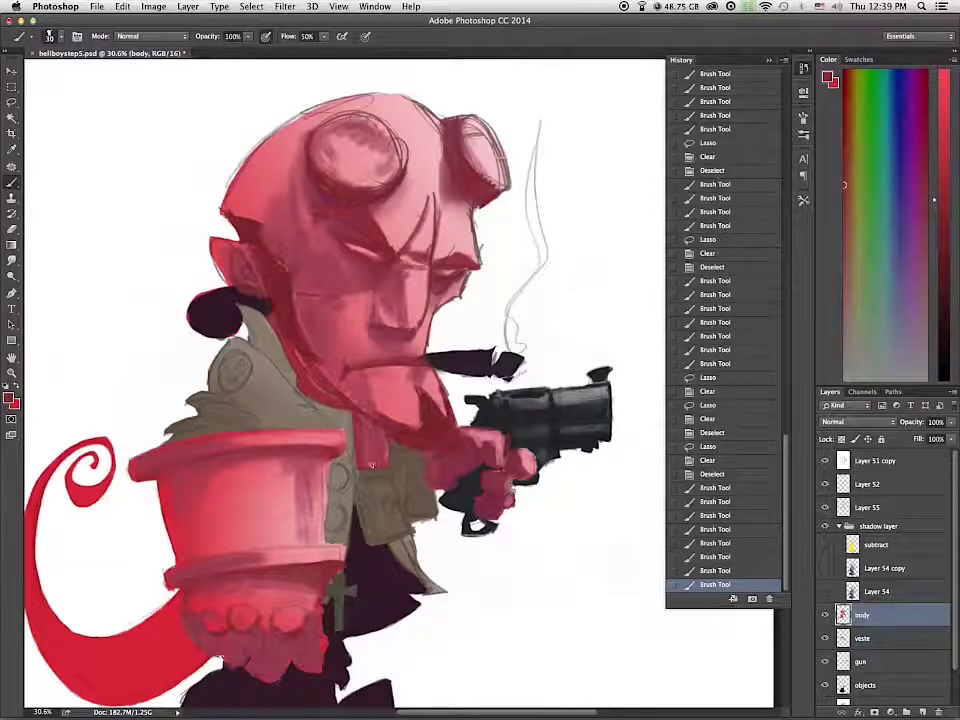
# Step: Enlarge the brush to 60 and shade the brow and side of the head with a red sampled beside the eye
pyautogui.keyDown('alt'); pyautogui.click(340, 259); pyautogui.keyUp('alt')
pyautogui.press(']')
pyautogui.press(']')
pyautogui.press(']')
pyautogui.moveTo(347, 261); pyautogui.dragTo(325, 245)
pyautogui.moveTo(330, 240); pyautogui.dragTo(312, 262)
pyautogui.moveTo(262, 192)
pyautogui.mouseDown()
pyautogui.moveTo(246, 208)
pyautogui.moveTo(268, 186)
pyautogui.mouseUp()
pyautogui.moveTo(256, 205); pyautogui.dragTo(278, 184)
pyautogui.moveTo(262, 212)
pyautogui.mouseDown()
pyautogui.moveTo(284, 192)
pyautogui.moveTo(282, 168)
pyautogui.mouseUp()
pyautogui.moveTo(256, 204)
pyautogui.mouseDown()
pyautogui.moveTo(290, 174)
pyautogui.moveTo(284, 188)
pyautogui.mouseUp()
# Step: Lower the brush flow and blend a sampled red softly across the side of the head behind the large horn
pyautogui.keyDown('alt'); pyautogui.click(284, 186); pyautogui.keyUp('alt')
pyautogui.moveTo(272, 180); pyautogui.dragTo(290, 156)
pyautogui.moveTo(276, 204); pyautogui.dragTo(296, 184)
pyautogui.moveTo(324, 37); pyautogui.dragTo(313, 48)
pyautogui.moveTo(272, 200); pyautogui.dragTo(290, 178)
pyautogui.moveTo(278, 208); pyautogui.dragTo(296, 186)
pyautogui.moveTo(268, 190); pyautogui.dragTo(286, 168)
pyautogui.moveTo(276, 212); pyautogui.dragTo(300, 178)
pyautogui.moveTo(286, 210); pyautogui.dragTo(304, 190)
# Step: Set the brush flow to 19% and shade the crown between the horns, the forehead and the nose bridge
pyautogui.moveTo(324, 37); pyautogui.dragTo(328, 49)
pyautogui.moveTo(364, 107); pyautogui.dragTo(402, 106)
pyautogui.moveTo(400, 106)
pyautogui.mouseDown()
pyautogui.moveTo(430, 124)
pyautogui.moveTo(436, 145)
pyautogui.mouseUp()
pyautogui.moveTo(404, 120); pyautogui.dragTo(442, 158)
pyautogui.moveTo(456, 212); pyautogui.dragTo(450, 252)
pyautogui.moveTo(452, 212)
pyautogui.mouseDown()
pyautogui.moveTo(445, 249)
pyautogui.moveTo(440, 172)
pyautogui.mouseUp()
pyautogui.moveTo(436, 166)
pyautogui.mouseDown()
pyautogui.moveTo(404, 244)
pyautogui.moveTo(412, 128)
pyautogui.mouseUp()
pyautogui.moveTo(384, 114); pyautogui.dragTo(424, 134)
pyautogui.moveTo(420, 302); pyautogui.dragTo(424, 276)
pyautogui.moveTo(422, 316); pyautogui.dragTo(420, 272)
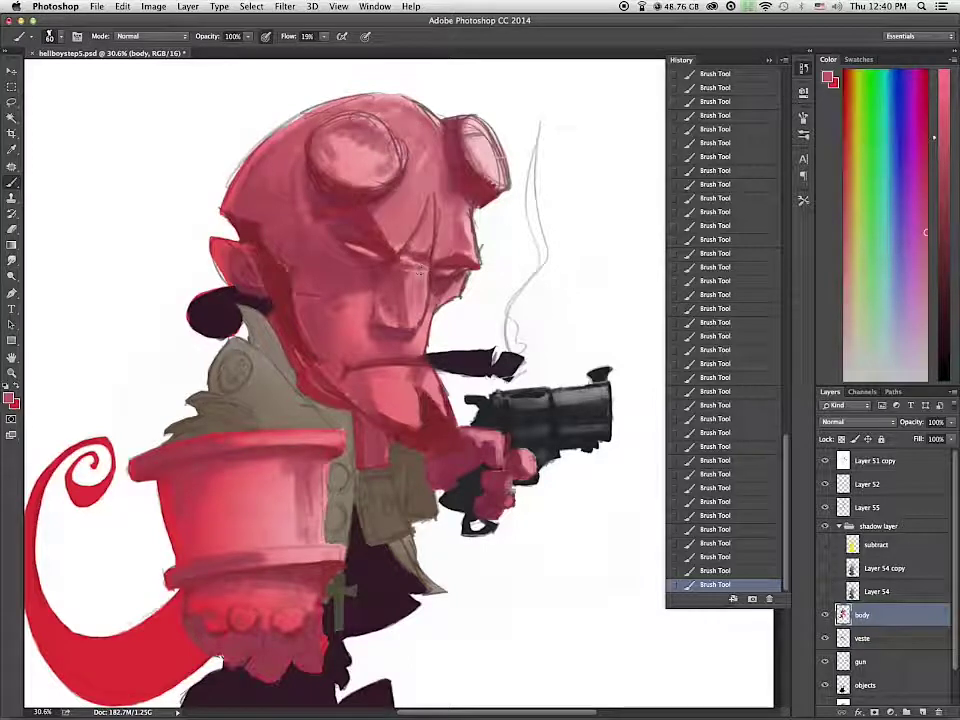
# Step: Blend the cheek, jaw and ear with sampled reds and sample the hair knot's dark purple
pyautogui.keyDown('alt'); pyautogui.click(306, 313); pyautogui.keyUp('alt')
pyautogui.moveTo(309, 321); pyautogui.dragTo(289, 341)
pyautogui.keyDown('alt'); pyautogui.click(326, 373); pyautogui.keyUp('alt')
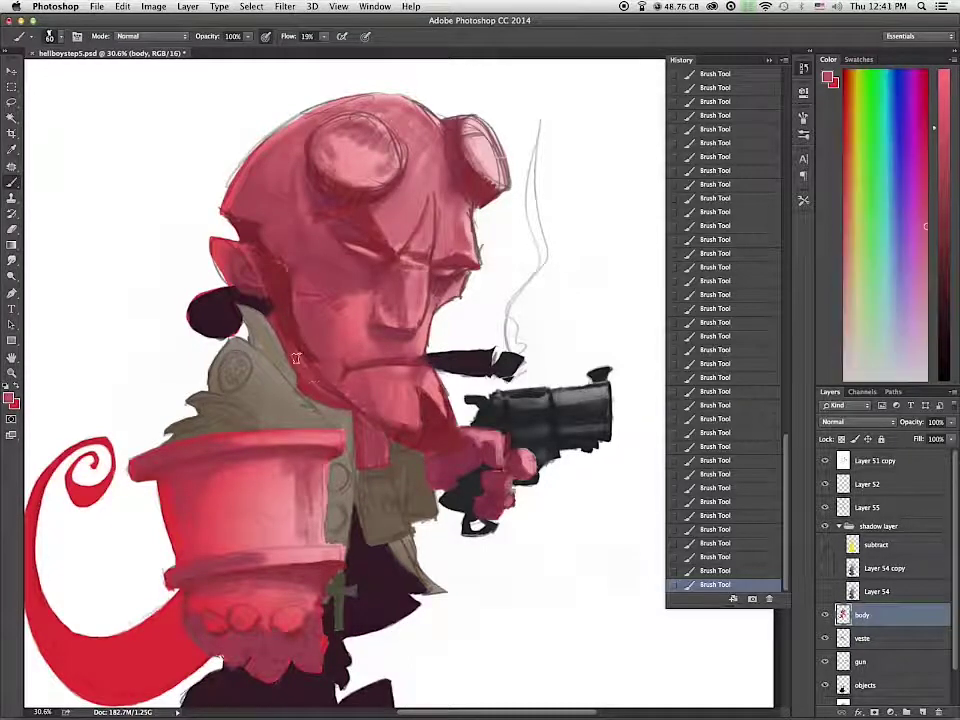
pyautogui.keyDown('alt'); pyautogui.click(249, 300); pyautogui.keyUp('alt')
pyautogui.keyDown('alt'); pyautogui.click(234, 286); pyautogui.keyUp('alt')
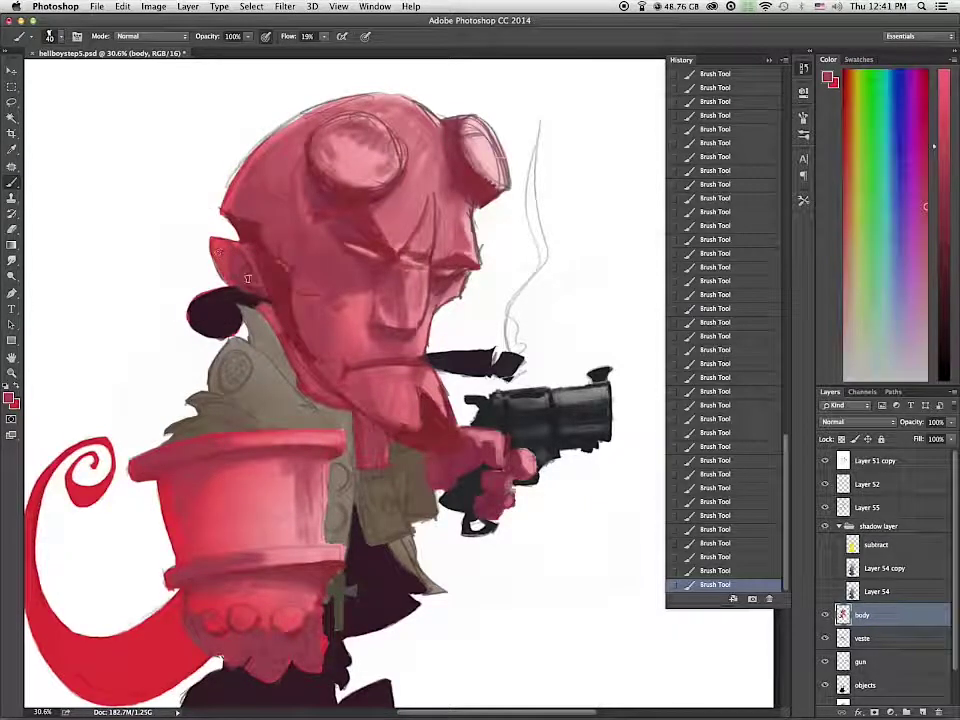
pyautogui.keyDown('alt'); pyautogui.click(281, 293); pyautogui.keyUp('alt')
pyautogui.moveTo(267, 297); pyautogui.dragTo(250, 290)
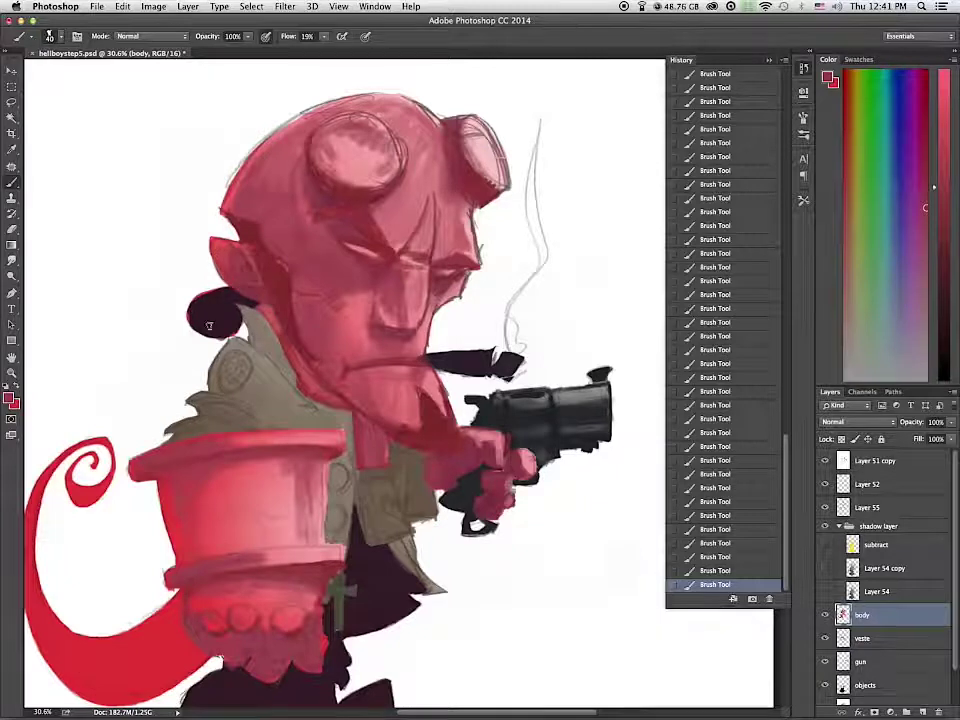
pyautogui.keyDown('alt'); pyautogui.click(215, 333); pyautogui.keyUp('alt')
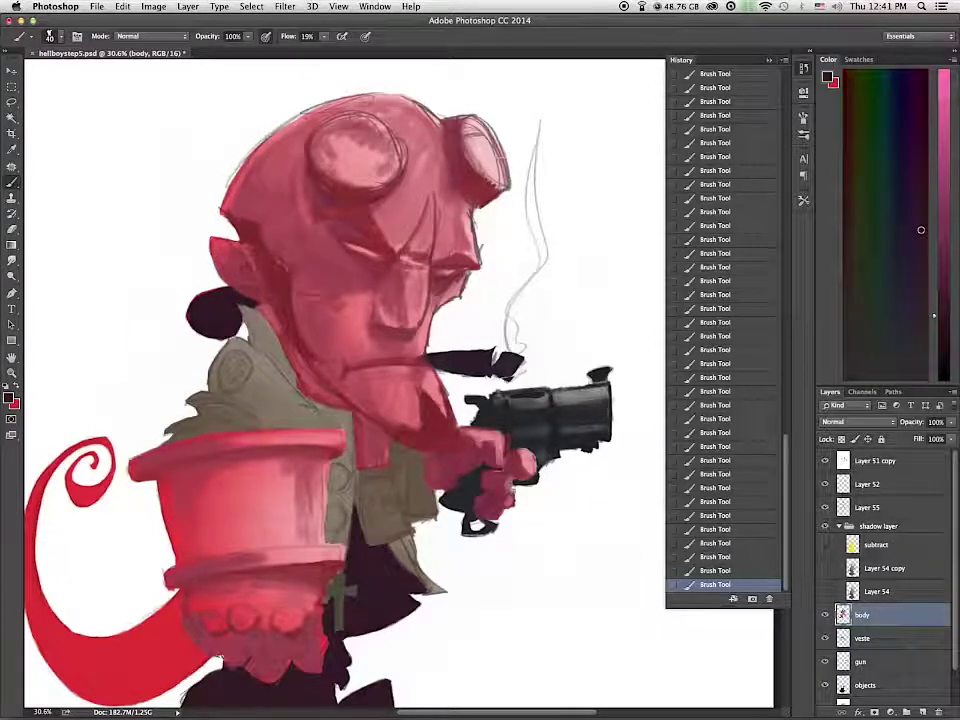
# Step: Lower the opacity of the sketch layer "Layer 51 copy" to 0%
pyautogui.click(885, 461)
pyautogui.click(951, 423)
pyautogui.moveTo(901, 438); pyautogui.dragTo(905, 439)
pyautogui.moveTo(901, 435); pyautogui.dragTo(893, 435)
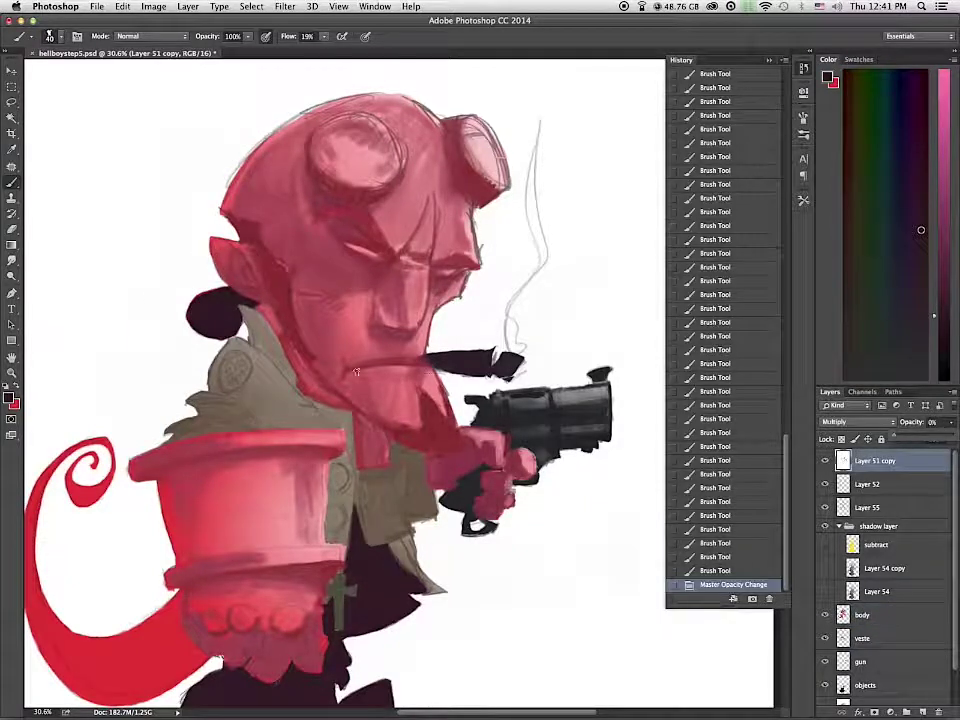
pyautogui.keyDown('alt'); pyautogui.click(462, 361); pyautogui.keyUp('alt')
pyautogui.press('[')
pyautogui.press('[')
pyautogui.press('[')
pyautogui.press('[')
pyautogui.press('[')
pyautogui.moveTo(452, 357); pyautogui.dragTo(486, 363)
pyautogui.press('super+alt+z')
pyautogui.press('super+alt+z')
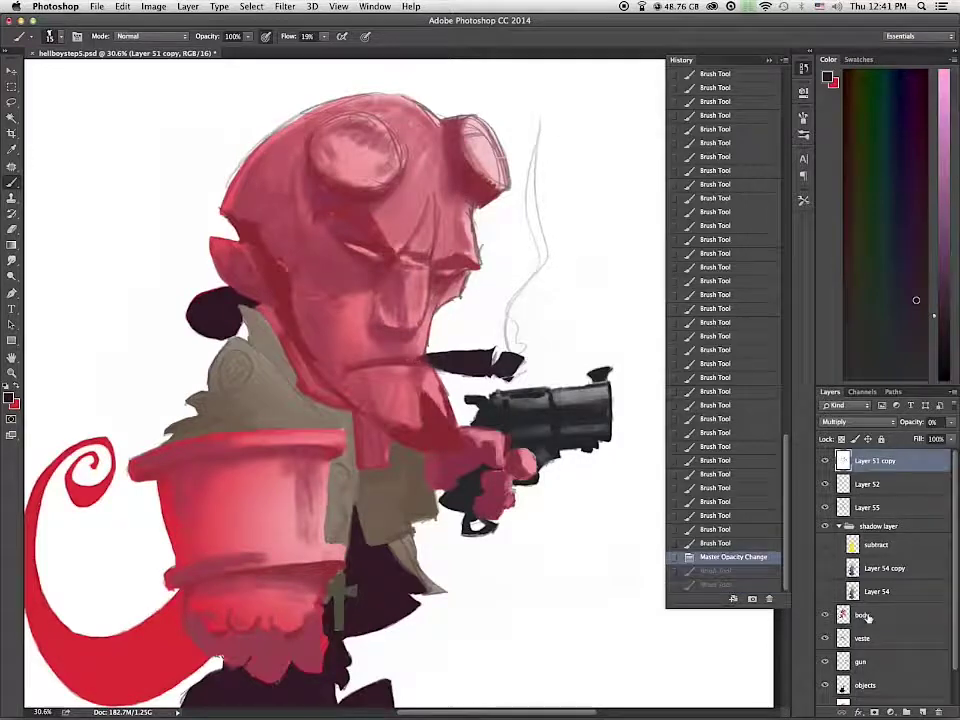
# Step: Paint the mouth line from the cigar to the mouth corner in sampled dark purple on the "body" layer
pyautogui.click(863, 615)
pyautogui.keyDown('alt'); pyautogui.click(438, 362); pyautogui.keyUp('alt')
pyautogui.moveTo(427, 358); pyautogui.dragTo(408, 360)
pyautogui.moveTo(424, 359); pyautogui.dragTo(402, 361)
pyautogui.moveTo(418, 360); pyautogui.dragTo(396, 361)
pyautogui.moveTo(408, 360); pyautogui.dragTo(386, 361)
pyautogui.moveTo(376, 363)
pyautogui.mouseDown()
pyautogui.moveTo(394, 361)
pyautogui.moveTo(372, 364)
pyautogui.mouseUp()
pyautogui.moveTo(412, 360); pyautogui.dragTo(360, 366)
pyautogui.moveTo(376, 364)
pyautogui.mouseDown()
pyautogui.moveTo(353, 368)
pyautogui.moveTo(424, 357)
pyautogui.moveTo(398, 367)
pyautogui.mouseUp()
# Step: Enlarge the brush to 25 and paint along the lower lip with a sampled red
pyautogui.keyDown('alt'); pyautogui.click(366, 360); pyautogui.keyUp('alt')
pyautogui.press(']')
pyautogui.press(']')
pyautogui.keyDown('alt'); pyautogui.click(398, 376); pyautogui.keyUp('alt')
pyautogui.moveTo(388, 368); pyautogui.dragTo(412, 367)
pyautogui.moveTo(400, 368); pyautogui.dragTo(432, 371)
# Step: Move the "objects" layer above Layer 55 and extend the cigar's dark end into the mouth
pyautogui.click(868, 508)
pyautogui.click(825, 509)
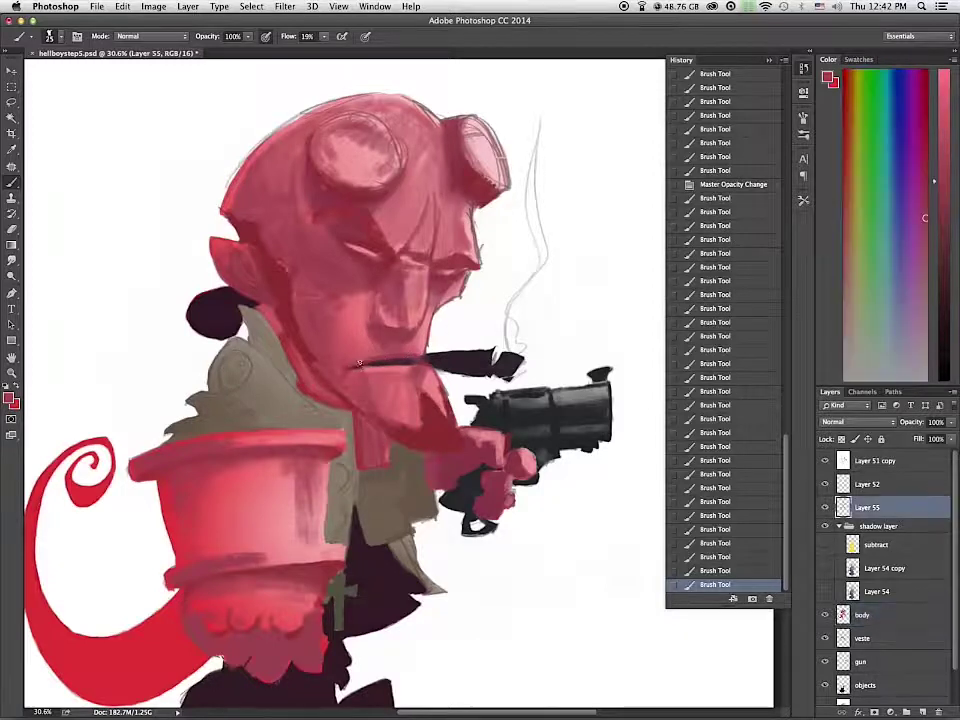
pyautogui.keyDown('alt'); pyautogui.click(536, 410); pyautogui.keyUp('alt')
pyautogui.moveTo(884, 684); pyautogui.dragTo(876, 497)
pyautogui.keyDown('alt'); pyautogui.click(430, 359); pyautogui.keyUp('alt')
pyautogui.moveTo(412, 360); pyautogui.dragTo(430, 358)
pyautogui.moveTo(410, 361); pyautogui.dragTo(428, 359)
pyautogui.moveTo(408, 361); pyautogui.dragTo(426, 359)
pyautogui.moveTo(404, 361); pyautogui.dragTo(422, 359)
pyautogui.moveTo(424, 358); pyautogui.dragTo(376, 364)
# Step: Strengthen the mouth line out to its corner in dark purple on Layer 55
pyautogui.click(868, 531)
pyautogui.keyDown('alt'); pyautogui.click(398, 361); pyautogui.keyUp('alt')
pyautogui.moveTo(386, 362); pyautogui.dragTo(348, 370)
pyautogui.press('[')
pyautogui.press(']')
pyautogui.press(']')
pyautogui.press(']')
pyautogui.moveTo(374, 364); pyautogui.dragTo(356, 367)
pyautogui.moveTo(386, 362)
pyautogui.mouseDown()
pyautogui.moveTo(366, 365)
pyautogui.moveTo(376, 364)
pyautogui.mouseUp()
pyautogui.moveTo(406, 360); pyautogui.dragTo(386, 362)
pyautogui.moveTo(414, 359); pyautogui.dragTo(394, 362)
# Step: Draw dark purple lines around both eyes and block in both eyebrows
pyautogui.moveTo(342, 243); pyautogui.dragTo(358, 248)
pyautogui.moveTo(348, 244); pyautogui.dragTo(366, 250)
pyautogui.moveTo(356, 247); pyautogui.dragTo(382, 257)
pyautogui.moveTo(352, 251); pyautogui.dragTo(372, 258)
pyautogui.moveTo(362, 255)
pyautogui.mouseDown()
pyautogui.moveTo(470, 262)
pyautogui.moveTo(434, 274)
pyautogui.mouseUp()
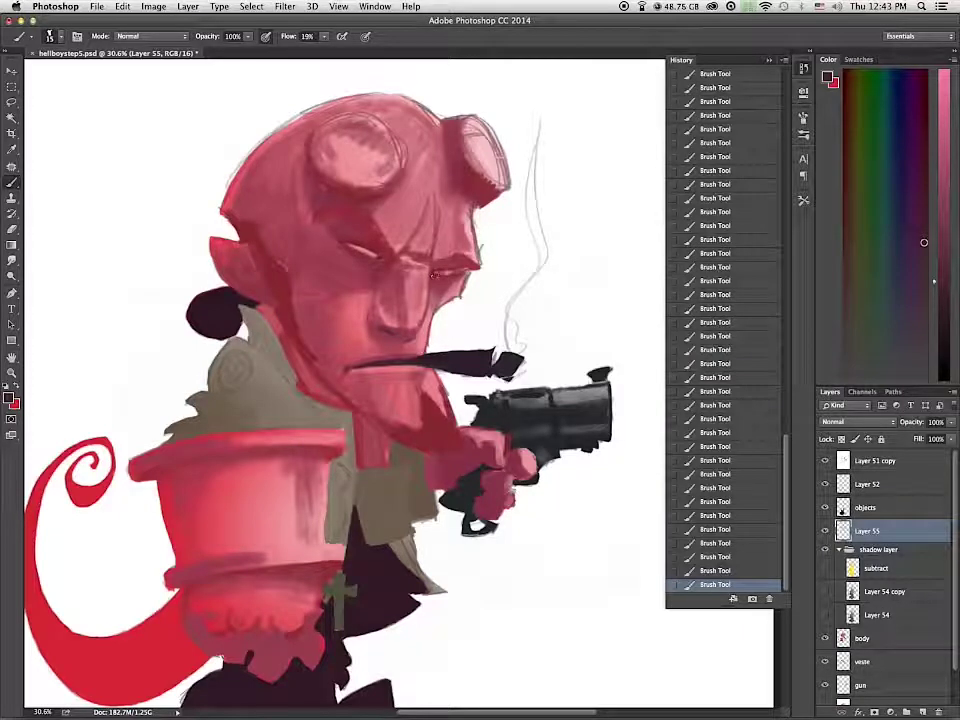
pyautogui.moveTo(333, 205)
pyautogui.mouseDown()
pyautogui.moveTo(370, 221)
pyautogui.moveTo(398, 260)
pyautogui.moveTo(350, 207)
pyautogui.moveTo(397, 259)
pyautogui.moveTo(378, 232)
pyautogui.mouseUp()
pyautogui.moveTo(434, 268); pyautogui.dragTo(478, 266)
pyautogui.moveTo(352, 208)
pyautogui.mouseDown()
pyautogui.moveTo(382, 238)
pyautogui.moveTo(384, 257)
pyautogui.mouseUp()
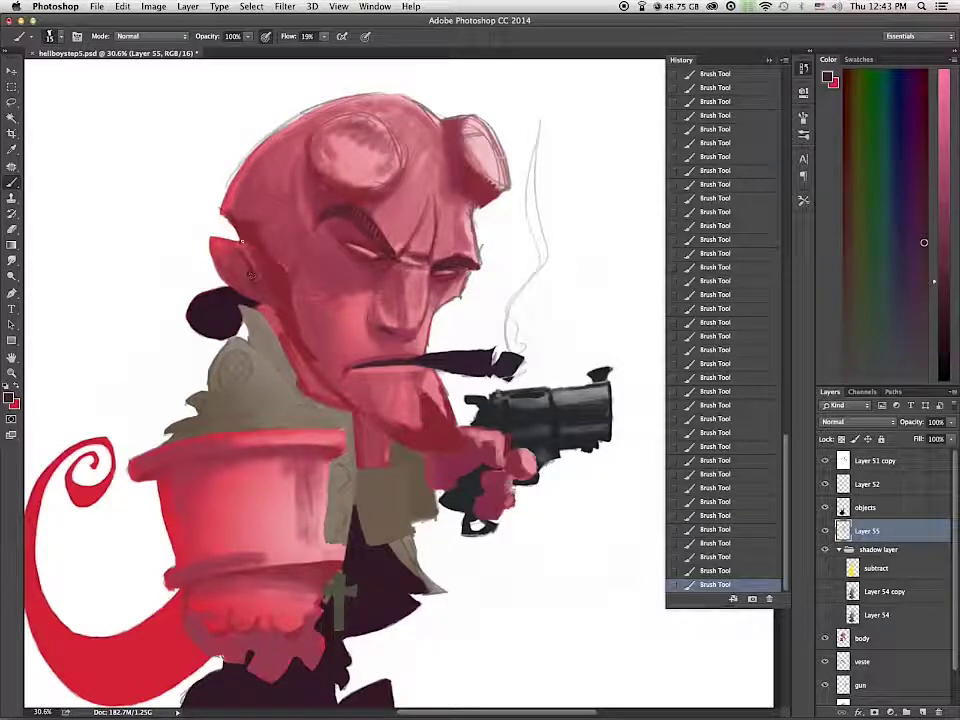
# Step: Outline and fill the sideburn and beard along the jaw in dark purple
pyautogui.moveTo(276, 311)
pyautogui.mouseDown()
pyautogui.moveTo(291, 270)
pyautogui.moveTo(290, 291)
pyautogui.mouseUp()
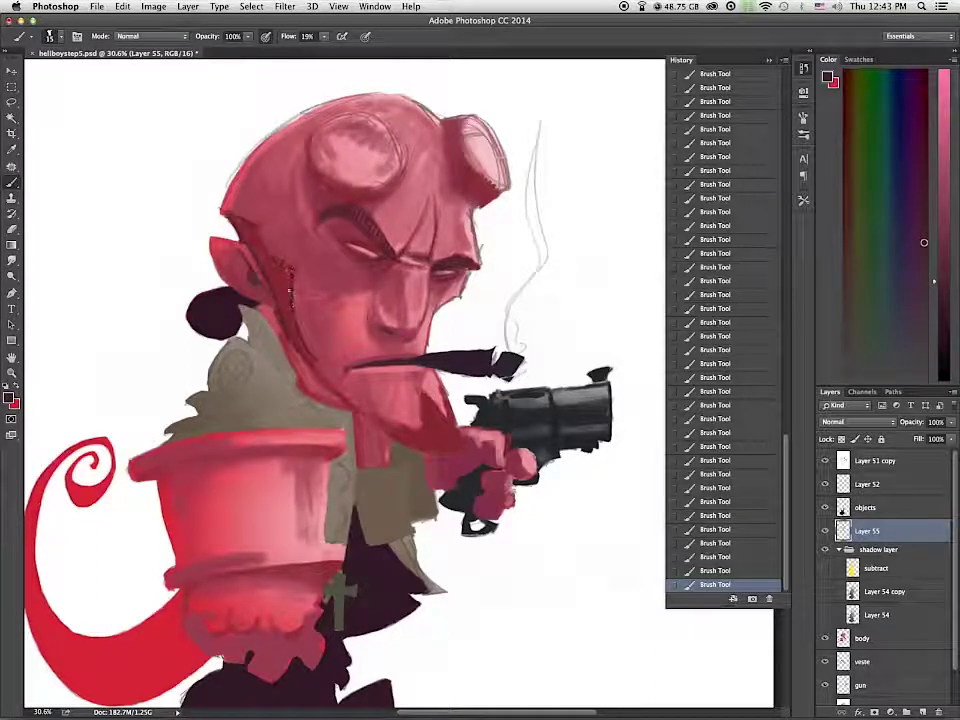
pyautogui.moveTo(265, 235); pyautogui.dragTo(291, 270)
pyautogui.moveTo(292, 298)
pyautogui.mouseDown()
pyautogui.moveTo(314, 358)
pyautogui.moveTo(370, 421)
pyautogui.moveTo(404, 439)
pyautogui.mouseUp()
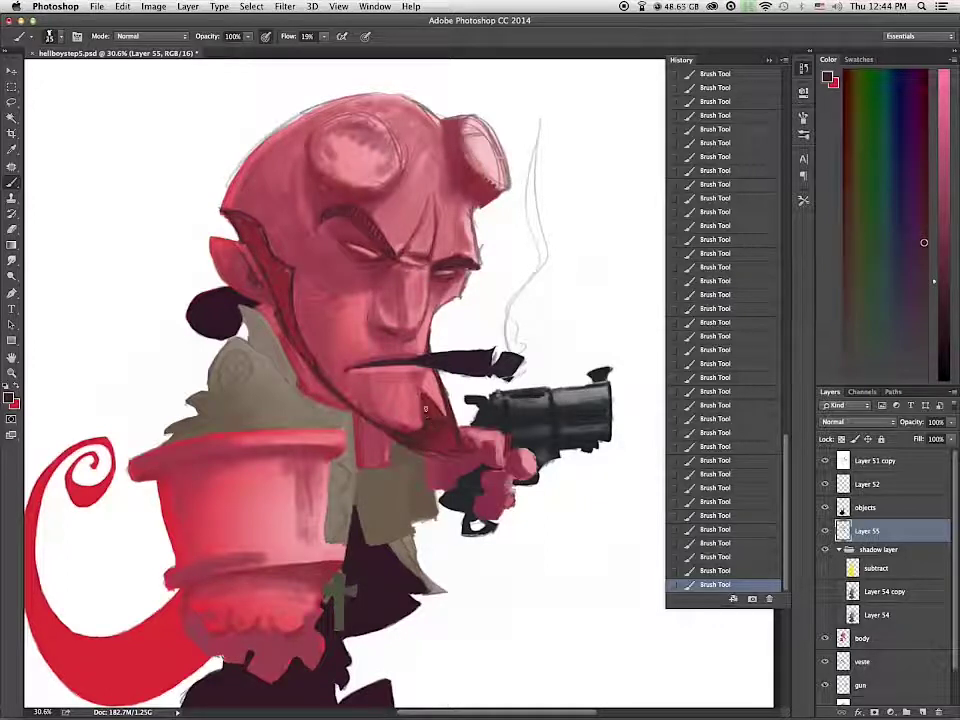
pyautogui.moveTo(310, 360)
pyautogui.mouseDown()
pyautogui.moveTo(288, 293)
pyautogui.moveTo(254, 234)
pyautogui.mouseUp()
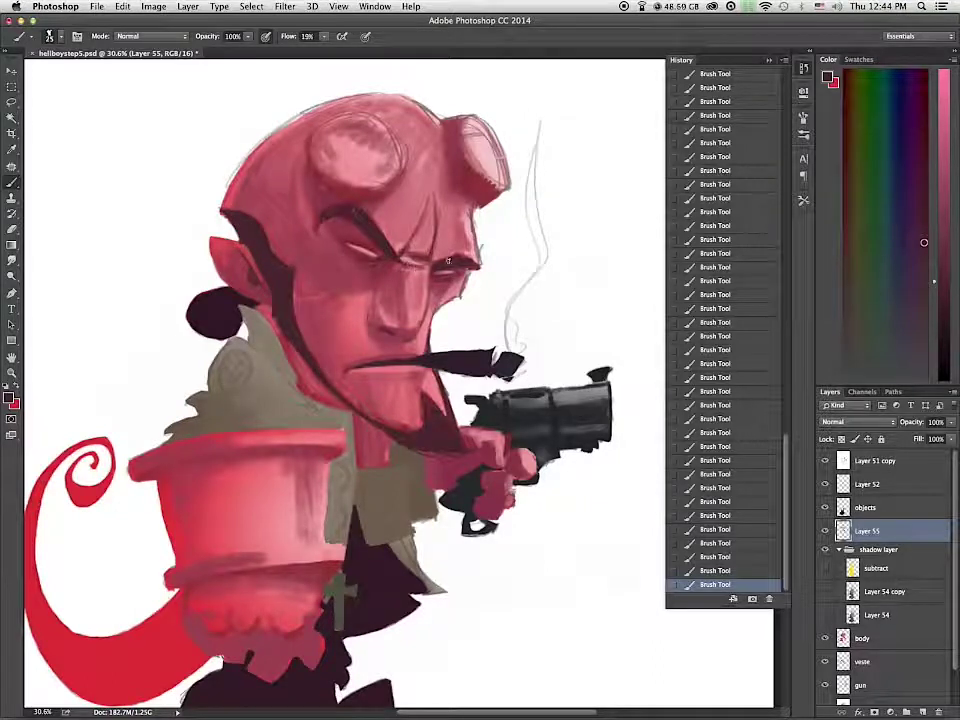
# Step: Add a thin grey sliver along the mouth opening and fill the round emblem on the vest's shoulder with light grey
pyautogui.keyDown('alt'); pyautogui.click(409, 363); pyautogui.keyUp('alt')
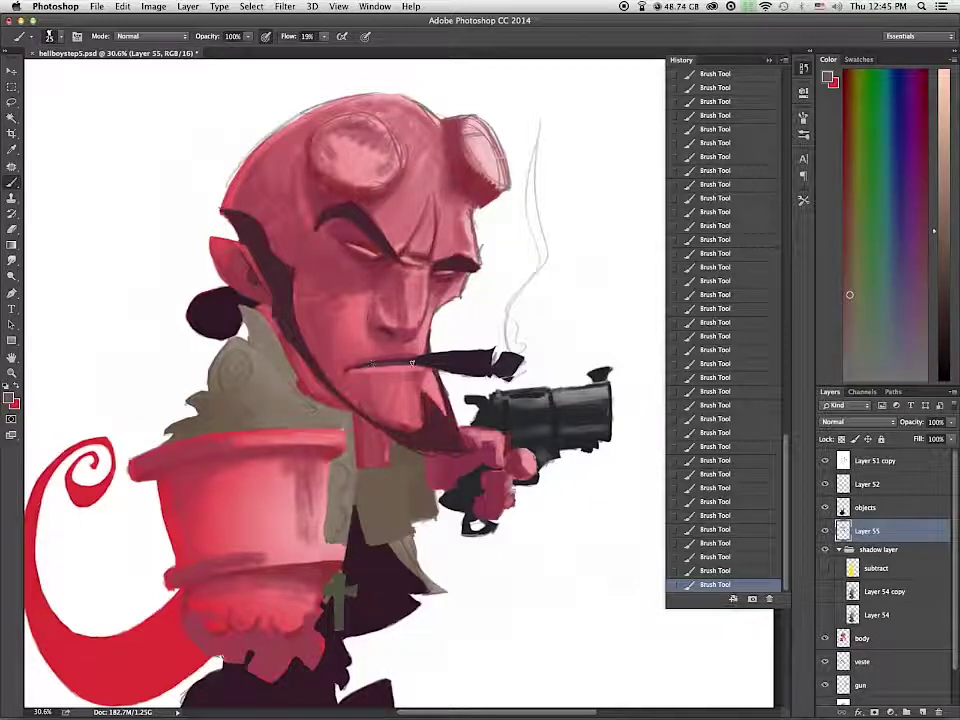
pyautogui.keyDown('alt'); pyautogui.click(272, 396); pyautogui.keyUp('alt')
pyautogui.keyDown('alt'); pyautogui.click(221, 385); pyautogui.keyUp('alt')
pyautogui.moveTo(239, 361)
pyautogui.mouseDown()
pyautogui.moveTo(229, 380)
pyautogui.moveTo(239, 372)
pyautogui.mouseUp()
pyautogui.click(864, 361)
pyautogui.click(872, 373)
pyautogui.keyDown('alt'); pyautogui.click(234, 374); pyautogui.keyUp('alt')
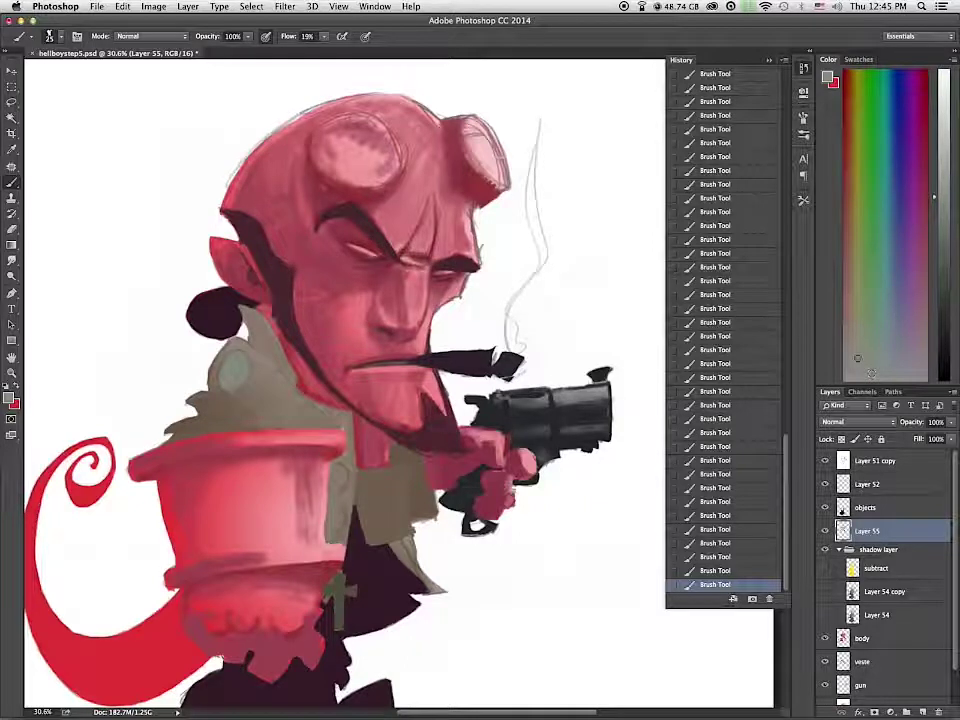
# Step: Fill both eyes with pale cream white
pyautogui.click(866, 291)
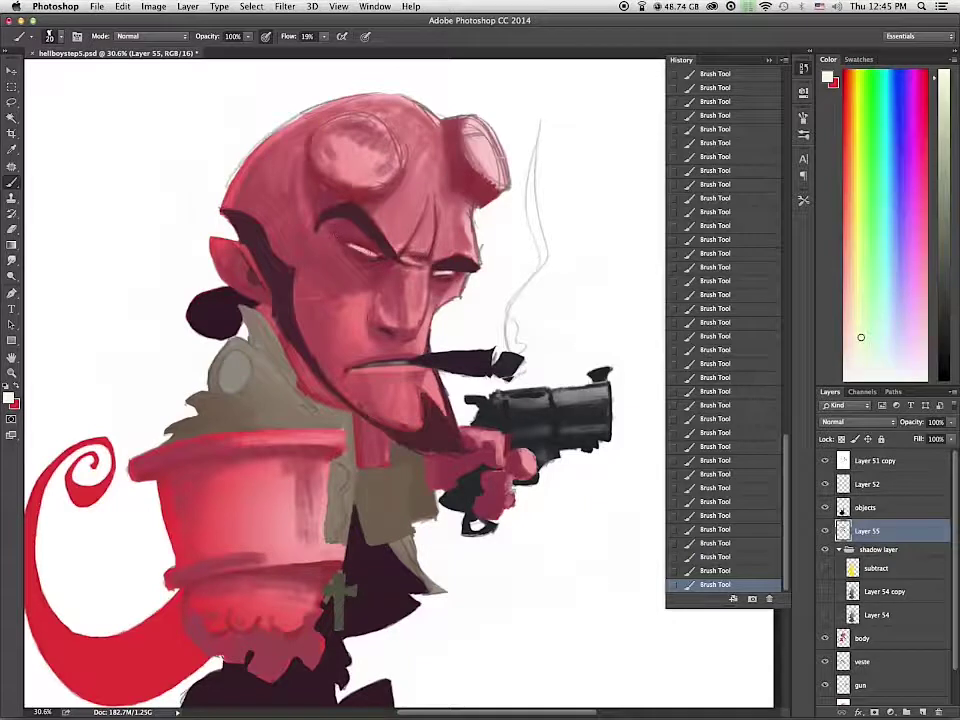
pyautogui.press('super+minus')
pyautogui.press('super+minus')
pyautogui.press('super+minus')
pyautogui.press('super+plus')
pyautogui.moveTo(639, 479); pyautogui.dragTo(625, 421)
# Step: Shade the cheek and nose with sampled pinks and reds using a brush of size 40 to 50
pyautogui.press(']')
pyautogui.press(']')
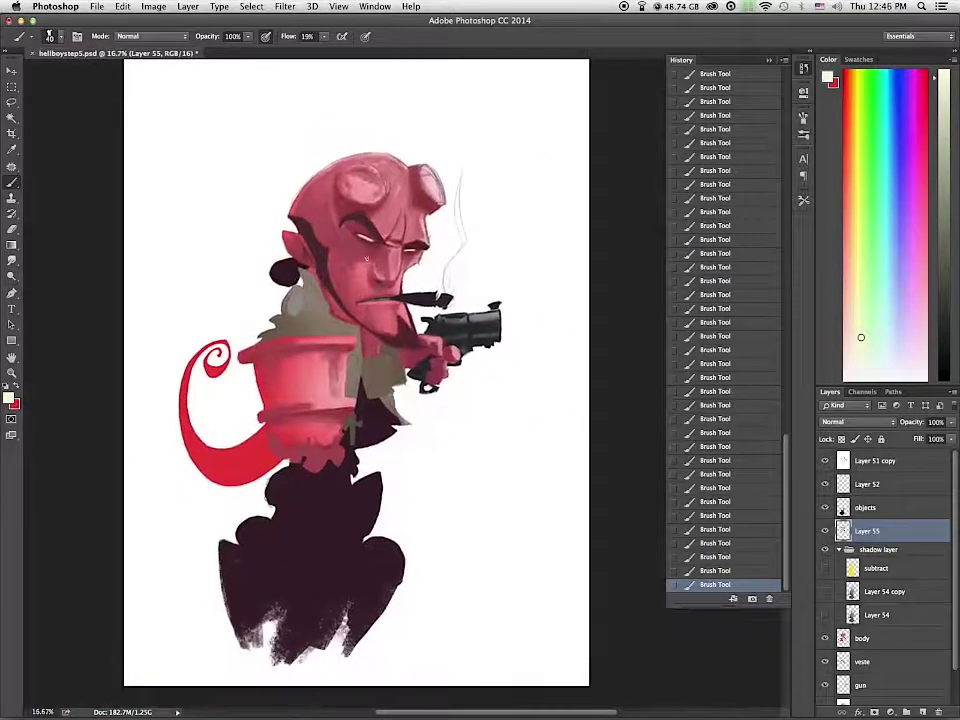
pyautogui.keyDown('alt'); pyautogui.click(392, 285); pyautogui.keyUp('alt')
pyautogui.keyDown('alt'); pyautogui.click(347, 287); pyautogui.keyUp('alt')
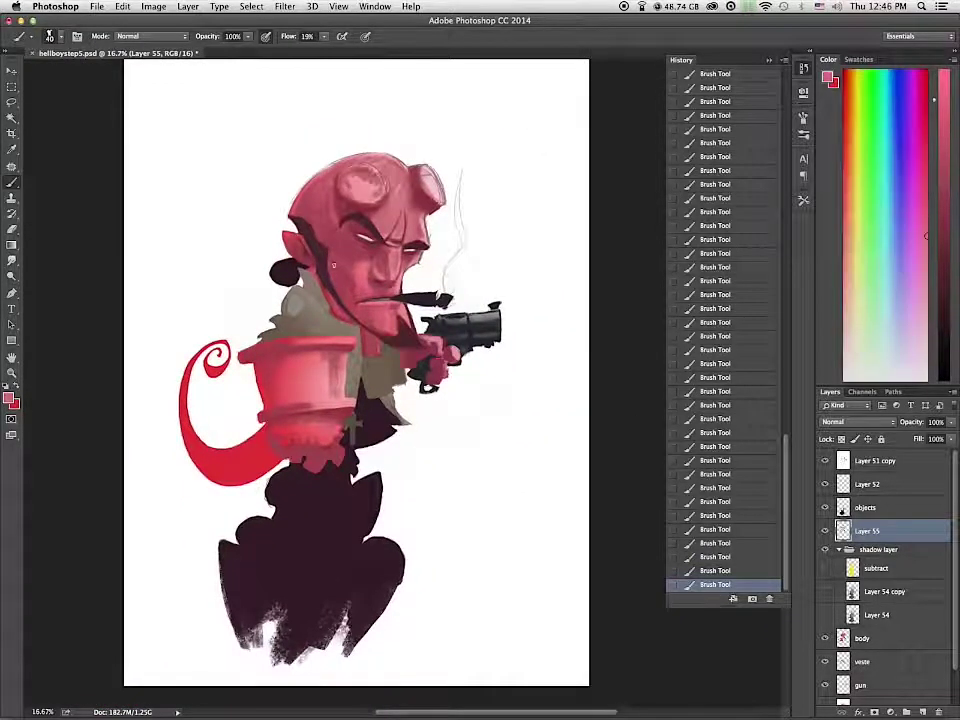
pyautogui.keyDown('alt'); pyautogui.click(368, 257); pyautogui.keyUp('alt')
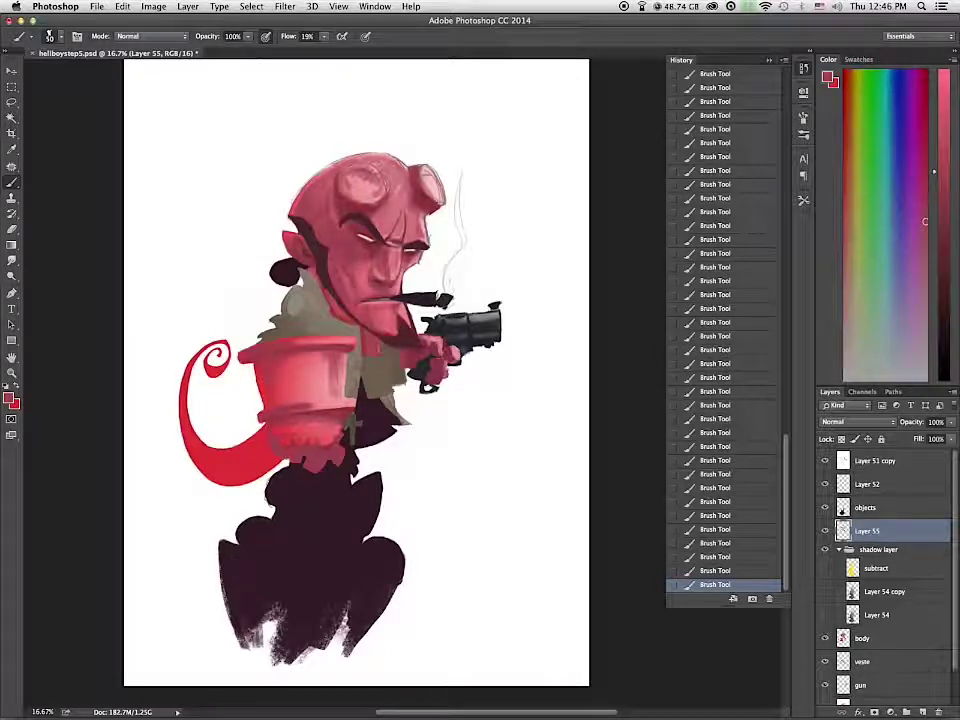
# Step: Move Layer 55 below the shadow group, merge it with the body layer and show the shadow layers
pyautogui.moveTo(866, 531); pyautogui.dragTo(862, 627)
pyautogui.press('super+e')
pyautogui.moveTo(825, 591); pyautogui.dragTo(825, 545)
# Step: Darken the merged Layer 55 with Levels, using a midtone of 0.84 and a white input of 247
pyautogui.press('super+l')
pyautogui.moveTo(766, 346); pyautogui.dragTo(771, 347)
pyautogui.moveTo(842, 347); pyautogui.dragTo(838, 347)
pyautogui.moveTo(769, 347); pyautogui.dragTo(778, 348)
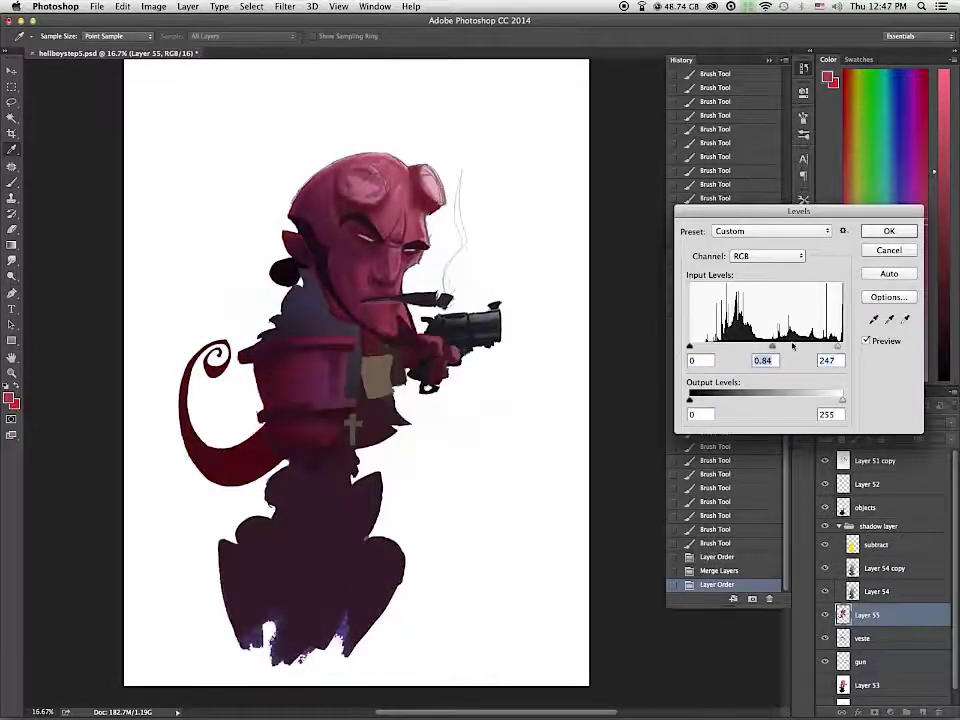
pyautogui.press('Return')
# Step: Shift the figure's colours from pink towards a purer red with two Hue/Saturation adjustments
pyautogui.hotkey('ctrl', 'u')
pyautogui.moveTo(703, 154)
pyautogui.mouseDown()
pyautogui.moveTo(690, 160)
pyautogui.moveTo(708, 155)
pyautogui.mouseUp()
pyautogui.moveTo(703, 186); pyautogui.dragTo(709, 157)
pyautogui.press('Return')
pyautogui.hotkey('alt', ']')
pyautogui.hotkey('alt', ']')
pyautogui.hotkey('alt', ']')
pyautogui.hotkey('ctrl', 'u')
pyautogui.moveTo(704, 187); pyautogui.dragTo(699, 218)
pyautogui.click(842, 93)
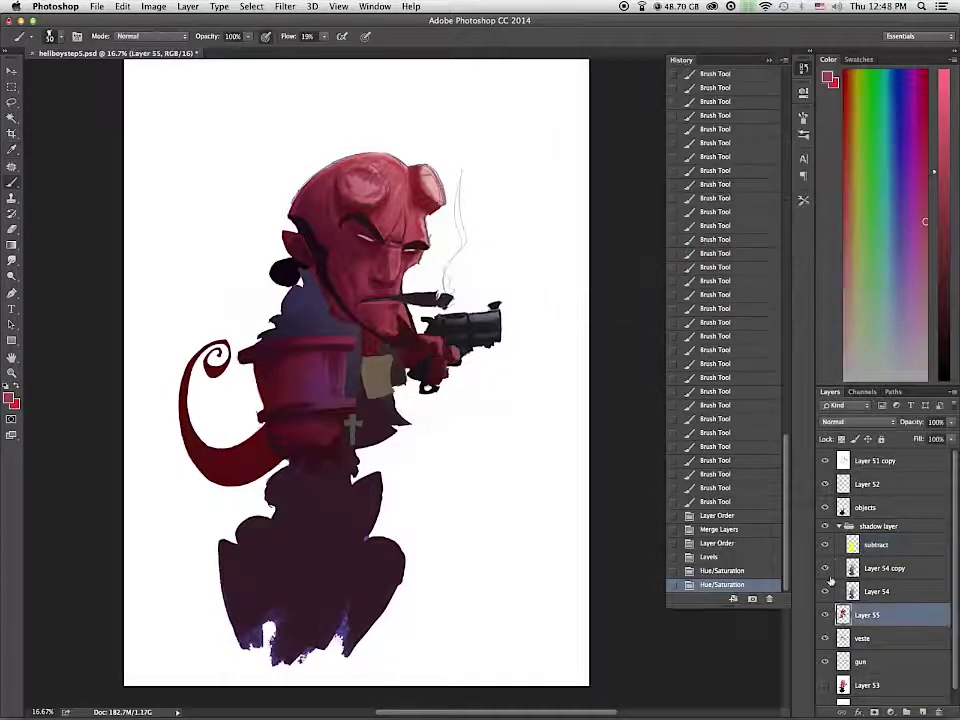
# Step: Hide the shadow layers and shade the skull around the near horn's base on Layer 55 with sampled reds
pyautogui.moveTo(825, 591); pyautogui.dragTo(825, 546)
pyautogui.click(868, 615)
pyautogui.keyDown('alt'); pyautogui.click(372, 178); pyautogui.keyUp('alt')
pyautogui.moveTo(350, 176)
pyautogui.mouseDown()
pyautogui.moveTo(382, 192)
pyautogui.moveTo(340, 212)
pyautogui.mouseUp()
pyautogui.moveTo(346, 200)
pyautogui.mouseDown()
pyautogui.moveTo(336, 220)
pyautogui.moveTo(348, 211)
pyautogui.mouseUp()
pyautogui.moveTo(336, 200)
pyautogui.mouseDown()
pyautogui.moveTo(348, 211)
pyautogui.moveTo(338, 218)
pyautogui.mouseUp()
pyautogui.keyDown('alt'); pyautogui.click(328, 182); pyautogui.keyUp('alt')
pyautogui.moveTo(336, 212); pyautogui.dragTo(342, 236)
# Step: Shade the forehead between the horns and blend sampled reds into the far horn
pyautogui.moveTo(392, 206)
pyautogui.mouseDown()
pyautogui.moveTo(400, 226)
pyautogui.moveTo(418, 230)
pyautogui.mouseUp()
pyautogui.keyDown('alt'); pyautogui.click(420, 229); pyautogui.keyUp('alt')
pyautogui.moveTo(408, 206)
pyautogui.mouseDown()
pyautogui.moveTo(416, 224)
pyautogui.moveTo(408, 214)
pyautogui.mouseUp()
pyautogui.moveTo(396, 184)
pyautogui.mouseDown()
pyautogui.moveTo(402, 204)
pyautogui.moveTo(426, 200)
pyautogui.mouseUp()
pyautogui.keyDown('alt'); pyautogui.click(426, 196); pyautogui.keyUp('alt')
pyautogui.keyDown('alt'); pyautogui.click(417, 171); pyautogui.keyUp('alt')
pyautogui.moveTo(426, 192)
pyautogui.mouseDown()
pyautogui.moveTo(438, 207)
pyautogui.moveTo(431, 190)
pyautogui.mouseUp()
pyautogui.keyDown('alt'); pyautogui.click(432, 196); pyautogui.keyUp('alt')
pyautogui.keyDown('alt'); pyautogui.click(430, 184); pyautogui.keyUp('alt')
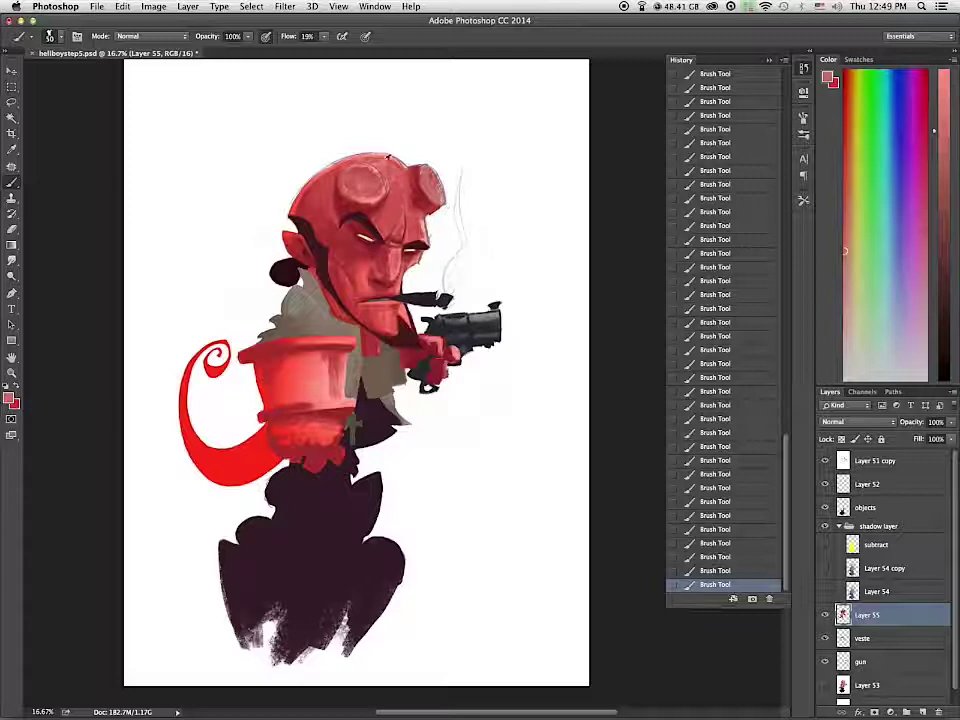
# Step: Blend the reds over the skull and nose with brush size 80 and darken the eye sockets
pyautogui.keyDown('alt'); pyautogui.click(314, 190); pyautogui.keyUp('alt')
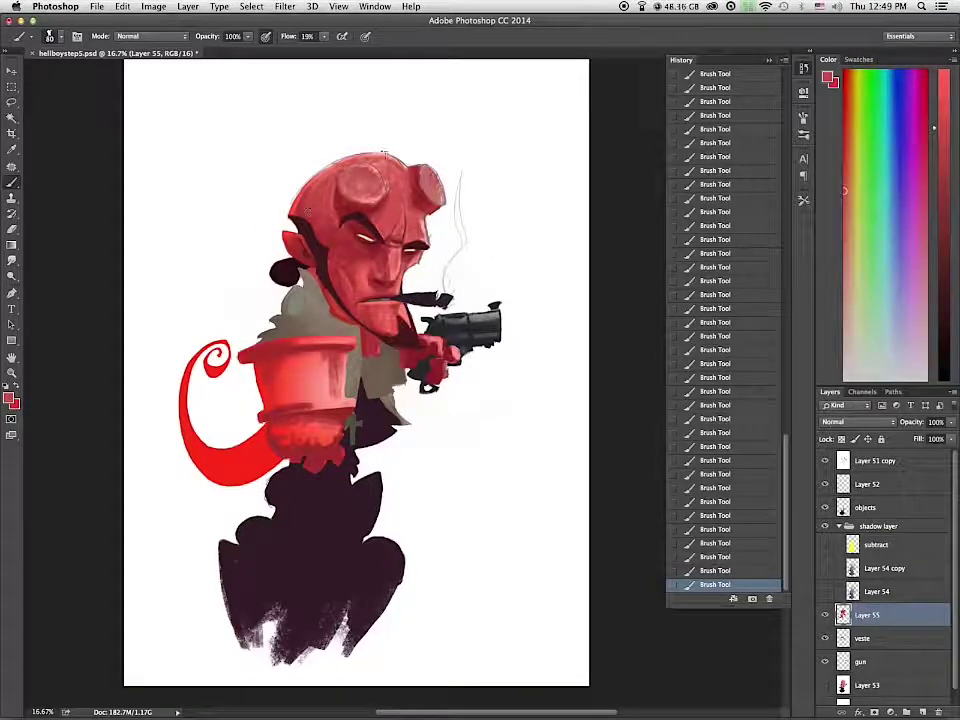
pyautogui.keyDown('alt'); pyautogui.click(396, 257); pyautogui.keyUp('alt')
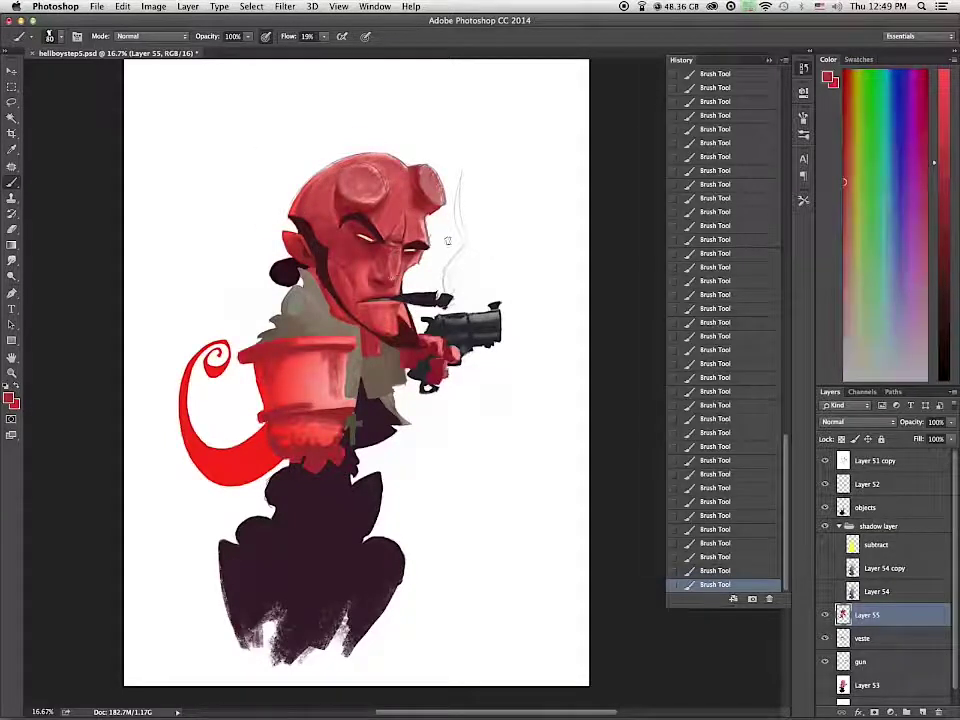
pyautogui.keyDown('alt'); pyautogui.click(392, 256); pyautogui.keyUp('alt')
pyautogui.keyDown('alt'); pyautogui.click(285, 184); pyautogui.keyUp('alt')
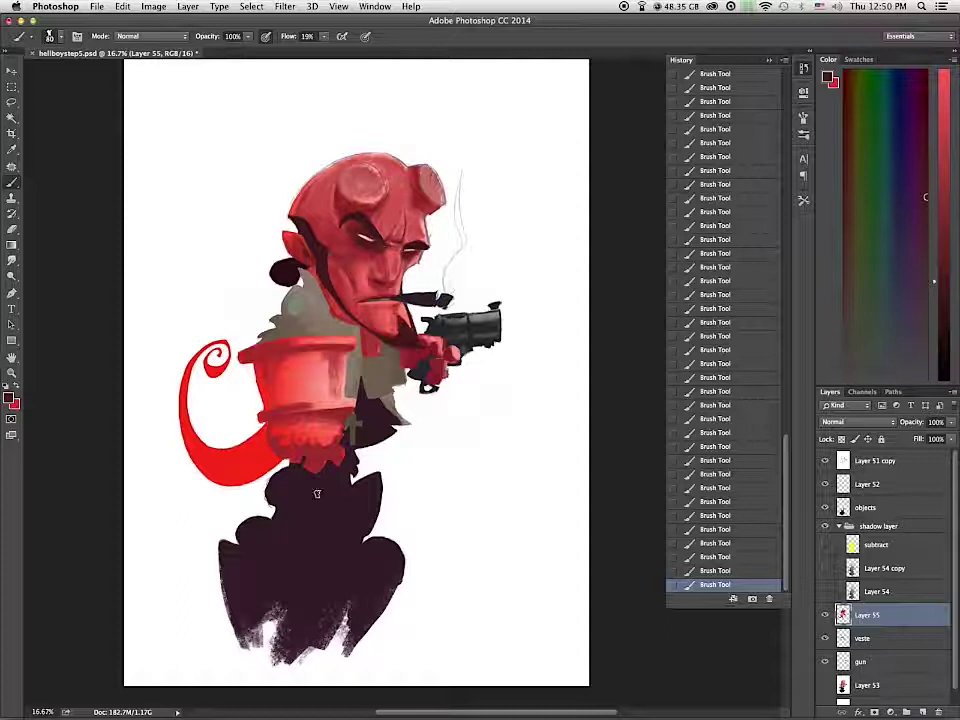
# Step: Outline the knuckles and fingers of the stone hand in dark maroon with brush size 25
pyautogui.press('[')
pyautogui.press('[')
pyautogui.press('[')
pyautogui.press('[')
pyautogui.press('[')
pyautogui.press('[')
pyautogui.press('[')
pyautogui.press('[')
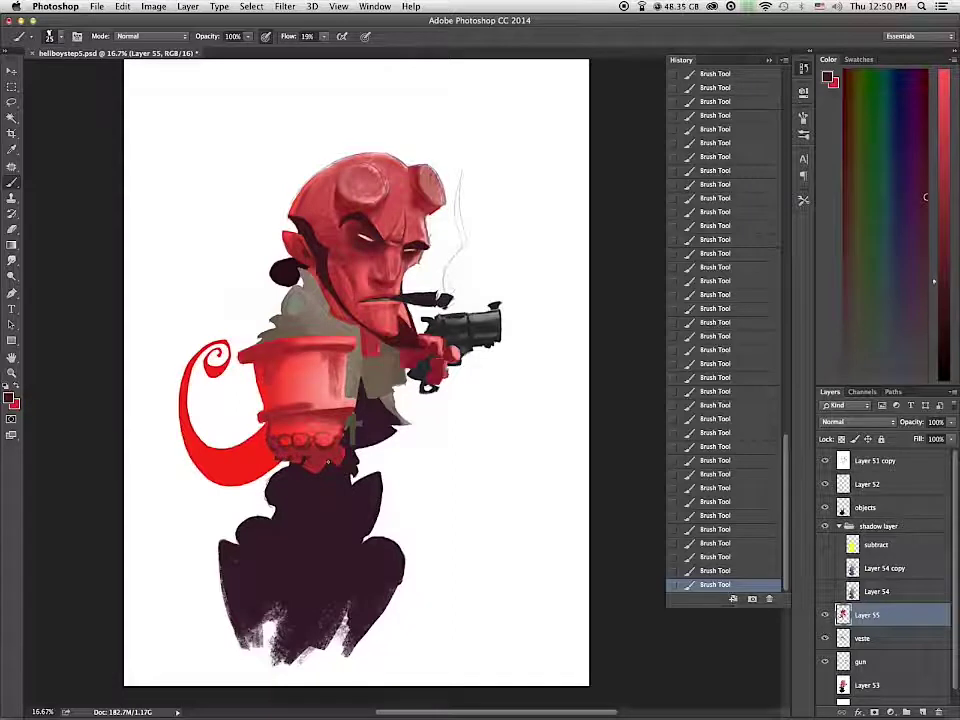
pyautogui.keyDown('alt'); pyautogui.click(301, 454); pyautogui.keyUp('alt')
pyautogui.keyDown('alt'); pyautogui.click(300, 465); pyautogui.keyUp('alt')
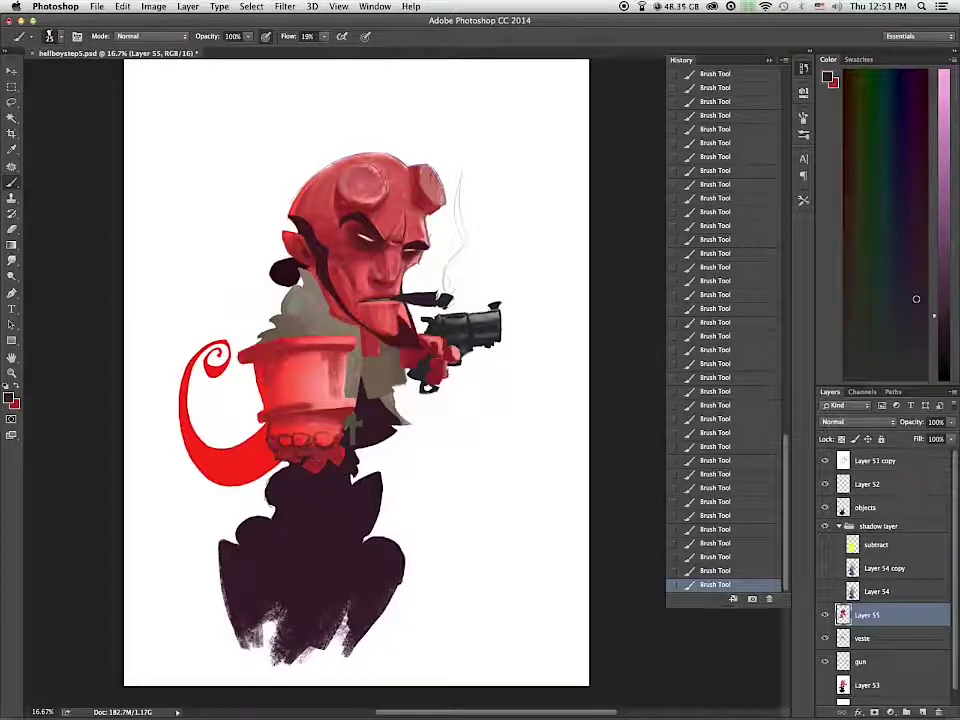
# Step: Erase the rough edges around the cross pendant on the objects layer
pyautogui.keyDown('alt'); pyautogui.click(338, 432); pyautogui.keyUp('alt')
pyautogui.keyDown('alt'); pyautogui.click(341, 440); pyautogui.keyUp('alt')
pyautogui.click(868, 508)
pyautogui.press('e')
pyautogui.moveTo(342, 431); pyautogui.dragTo(344, 438)
pyautogui.moveTo(343, 430); pyautogui.dragTo(346, 438)
pyautogui.moveTo(342, 433); pyautogui.dragTo(345, 442)
pyautogui.moveTo(343, 434)
pyautogui.mouseDown()
pyautogui.moveTo(346, 443)
pyautogui.moveTo(360, 416)
pyautogui.moveTo(345, 424)
pyautogui.mouseUp()
# Step: Lasso an unwanted piece beside the cross pendant on the objects layer and clear it
pyautogui.click(868, 702)
pyautogui.press('b')
pyautogui.click(866, 493)
pyautogui.press('l')
pyautogui.press('Delete')
pyautogui.press('super+d')
# Step: Paint behind the cross pendant on Layer 55 and trim its crossbar on the objects layer
pyautogui.press('b')
pyautogui.click(867, 600)
pyautogui.moveTo(348, 418); pyautogui.dragTo(348, 430)
pyautogui.click(866, 493)
pyautogui.press('e')
pyautogui.moveTo(349, 428)
pyautogui.mouseDown()
pyautogui.moveTo(348, 440)
pyautogui.moveTo(345, 430)
pyautogui.moveTo(360, 428)
pyautogui.mouseUp()
# Step: Repaint the cross pendant's upright and crossbar on the objects layer in muted olive and dark tones
pyautogui.click(12, 183)
pyautogui.click(867, 600)
pyautogui.keyDown('alt'); pyautogui.click(344, 418); pyautogui.keyUp('alt')
pyautogui.click(866, 493)
pyautogui.keyDown('alt'); pyautogui.click(377, 413); pyautogui.keyUp('alt')
pyautogui.moveTo(360, 422)
pyautogui.mouseDown()
pyautogui.moveTo(359, 436)
pyautogui.moveTo(349, 426)
pyautogui.mouseUp()
pyautogui.moveTo(349, 430); pyautogui.dragTo(349, 440)
pyautogui.moveTo(359, 432)
pyautogui.mouseDown()
pyautogui.moveTo(358, 442)
pyautogui.moveTo(351, 429)
pyautogui.mouseUp()
pyautogui.keyDown('alt'); pyautogui.click(355, 428); pyautogui.keyUp('alt')
pyautogui.keyDown('alt'); pyautogui.click(349, 444); pyautogui.keyUp('alt')
pyautogui.moveTo(349, 424); pyautogui.dragTo(358, 440)
pyautogui.moveTo(348, 430); pyautogui.dragTo(352, 442)
pyautogui.keyDown('alt'); pyautogui.click(353, 428); pyautogui.keyUp('alt')
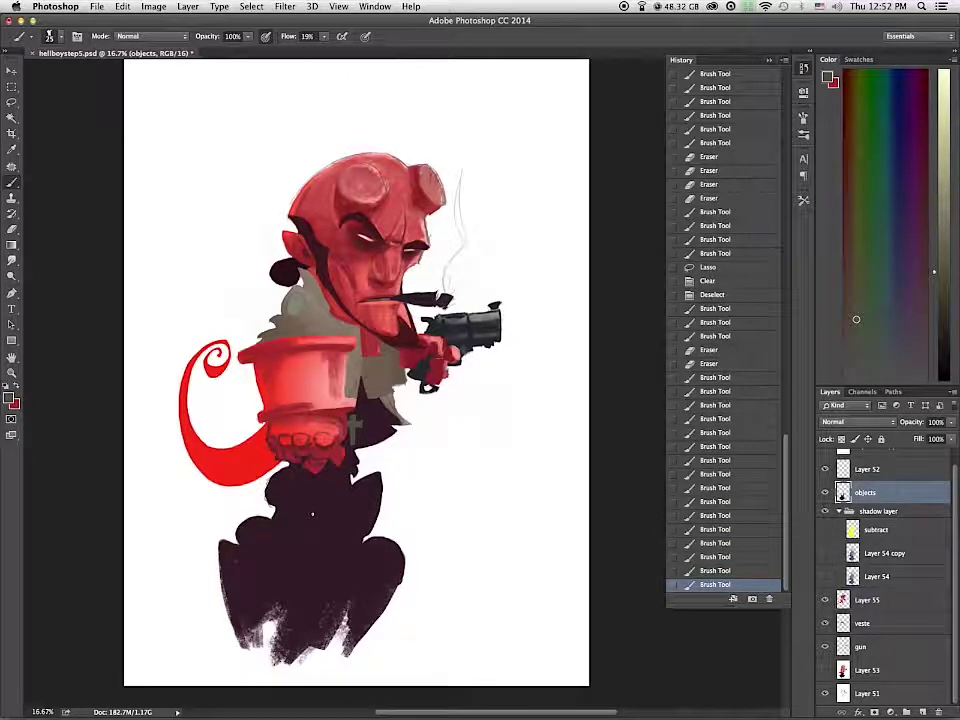
# Step: Shade the fingers of the stone hand on Layer 55 with a larger brush in sampled red
pyautogui.keyDown('super'); pyautogui.click(314, 464); pyautogui.keyUp('super')
pyautogui.keyDown('alt'); pyautogui.click(314, 464); pyautogui.keyUp('alt')
pyautogui.press(']')
pyautogui.press(']')
pyautogui.press(']')
pyautogui.press(']')
pyautogui.press(']')
pyautogui.press(']')
pyautogui.moveTo(306, 460); pyautogui.dragTo(318, 468)
pyautogui.moveTo(322, 458)
pyautogui.mouseDown()
pyautogui.moveTo(334, 464)
pyautogui.moveTo(296, 458)
pyautogui.mouseUp()
pyautogui.moveTo(300, 456); pyautogui.dragTo(314, 462)
pyautogui.moveTo(328, 452); pyautogui.dragTo(342, 458)
# Step: Shade the lower rim and the cross-side edge of the stone forearm with sampled reds
pyautogui.moveTo(354, 396)
pyautogui.mouseDown()
pyautogui.moveTo(362, 403)
pyautogui.moveTo(318, 406)
pyautogui.mouseUp()
pyautogui.keyDown('alt'); pyautogui.click(302, 388); pyautogui.keyUp('alt')
pyautogui.moveTo(316, 406); pyautogui.dragTo(284, 410)
pyautogui.keyDown('alt'); pyautogui.click(338, 368); pyautogui.keyUp('alt')
pyautogui.moveTo(346, 358); pyautogui.dragTo(344, 378)
pyautogui.moveTo(342, 376); pyautogui.dragTo(341, 394)
pyautogui.moveTo(348, 347); pyautogui.dragTo(344, 390)
# Step: Refine the stone forearm's edge beside the vest with brush size 35
pyautogui.keyDown('alt'); pyautogui.click(348, 354); pyautogui.keyUp('alt')
pyautogui.press('[')
pyautogui.press('[')
pyautogui.press('[')
pyautogui.press('[')
pyautogui.moveTo(346, 371); pyautogui.dragTo(343, 394)
pyautogui.keyDown('alt'); pyautogui.click(362, 360); pyautogui.keyUp('alt')
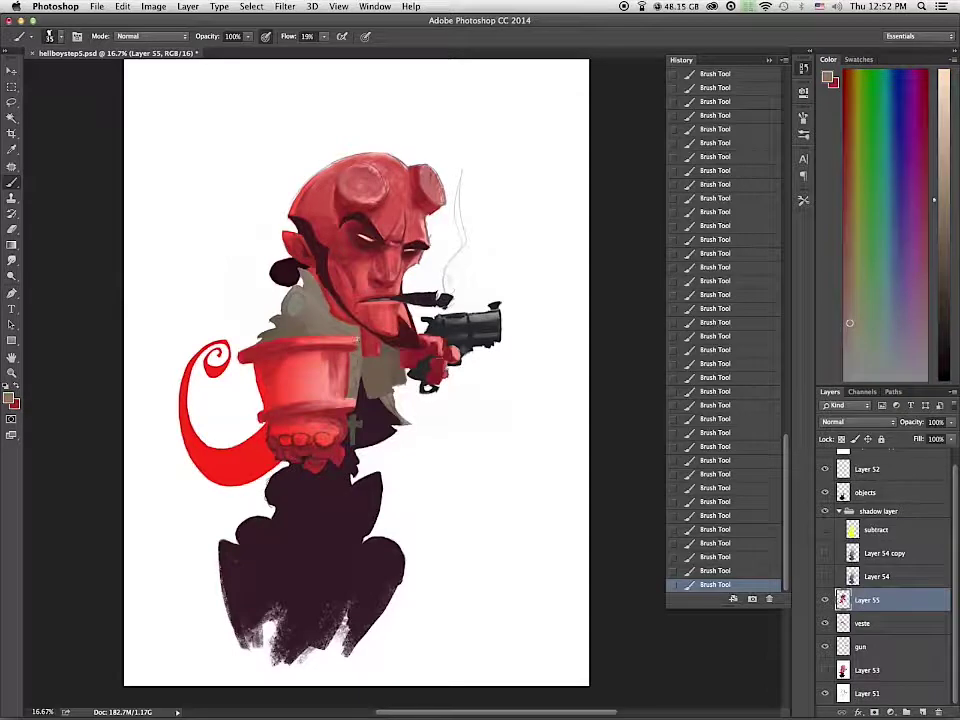
# Step: Merge the objects layer with Layer 55 beneath the shadow layers in the group
pyautogui.keyDown('alt'); pyautogui.click(343, 437); pyautogui.keyUp('alt')
pyautogui.moveTo(870, 601)
pyautogui.mouseDown()
pyautogui.moveTo(891, 508)
pyautogui.moveTo(880, 598)
pyautogui.mouseUp()
pyautogui.press('super+e')
# Step: Clean up the cross pendant's outer edge and crossbar with sampled dark and olive tones
pyautogui.keyDown('alt'); pyautogui.click(353, 441); pyautogui.keyUp('alt')
pyautogui.moveTo(344, 438); pyautogui.dragTo(344, 442)
pyautogui.keyDown('alt'); pyautogui.click(350, 446); pyautogui.keyUp('alt')
pyautogui.moveTo(347, 432); pyautogui.dragTo(343, 444)
pyautogui.moveTo(347, 430); pyautogui.dragTo(345, 442)
pyautogui.moveTo(348, 434)
pyautogui.mouseDown()
pyautogui.moveTo(346, 444)
pyautogui.moveTo(347, 430)
pyautogui.mouseUp()
pyautogui.keyDown('alt'); pyautogui.click(356, 430); pyautogui.keyUp('alt')
pyautogui.moveTo(353, 430); pyautogui.dragTo(347, 430)
pyautogui.moveTo(352, 432)
pyautogui.mouseDown()
pyautogui.moveTo(352, 442)
pyautogui.moveTo(347, 434)
pyautogui.mouseUp()
# Step: Paint dark tones around the cross's lower bar and define its upper end
pyautogui.keyDown('alt'); pyautogui.click(347, 445); pyautogui.keyUp('alt')
pyautogui.moveTo(348, 434); pyautogui.dragTo(348, 444)
pyautogui.moveTo(349, 435); pyautogui.dragTo(357, 443)
pyautogui.moveTo(358, 424); pyautogui.dragTo(358, 418)
pyautogui.moveTo(349, 424); pyautogui.dragTo(349, 417)
# Step: Add a stroke along the neck below the beard and dab colour onto the centre of the cross
pyautogui.moveTo(382, 342); pyautogui.dragTo(374, 355)
pyautogui.click(352, 425)
pyautogui.click(352, 425)
pyautogui.click(352, 425)
pyautogui.click(352, 426)
pyautogui.click(352, 426)
pyautogui.click(352, 426)
pyautogui.click(352, 426)
pyautogui.click(352, 426)
# Step: Deepen the shading above the near brow and around the eye socket with dark red and near-black
pyautogui.keyDown('alt'); pyautogui.click(349, 206); pyautogui.keyUp('alt')
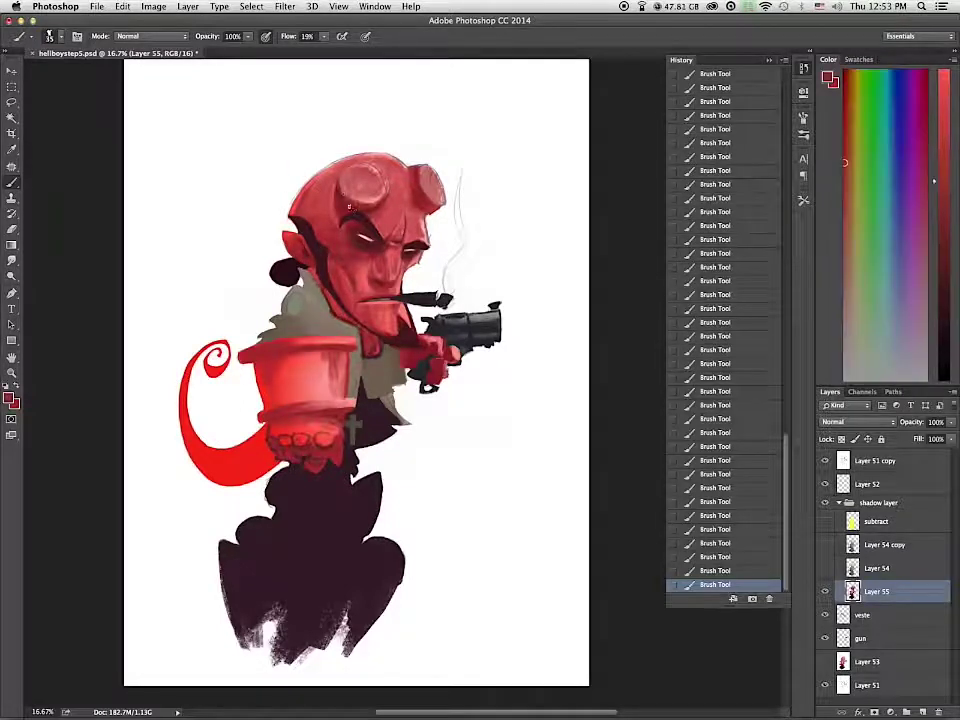
pyautogui.keyDown('alt'); pyautogui.click(369, 236); pyautogui.keyUp('alt')
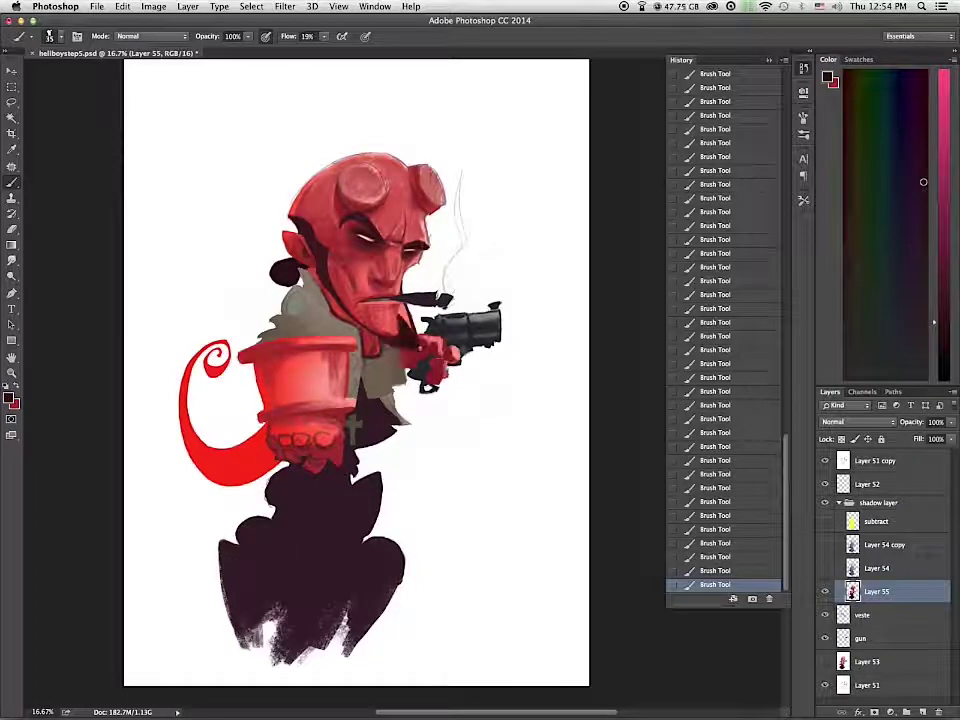
pyautogui.keyDown('alt'); pyautogui.click(411, 283); pyautogui.keyUp('alt')
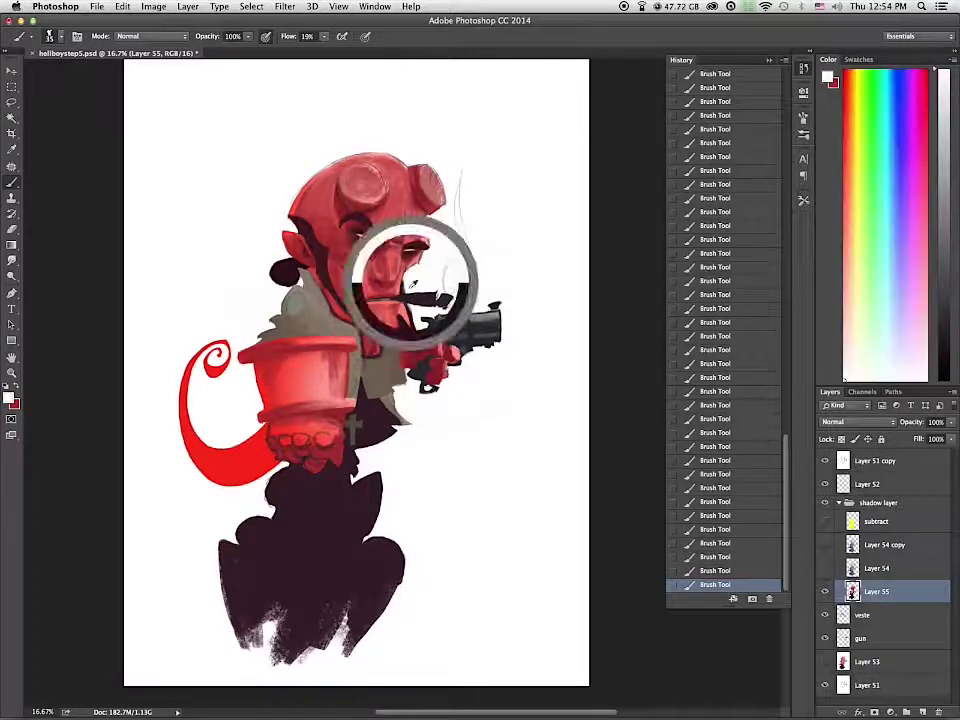
# Step: Darken the sideburn in near-black and shade the inside of the ear with dark reds
pyautogui.keyDown('alt'); pyautogui.click(411, 333); pyautogui.keyUp('alt')
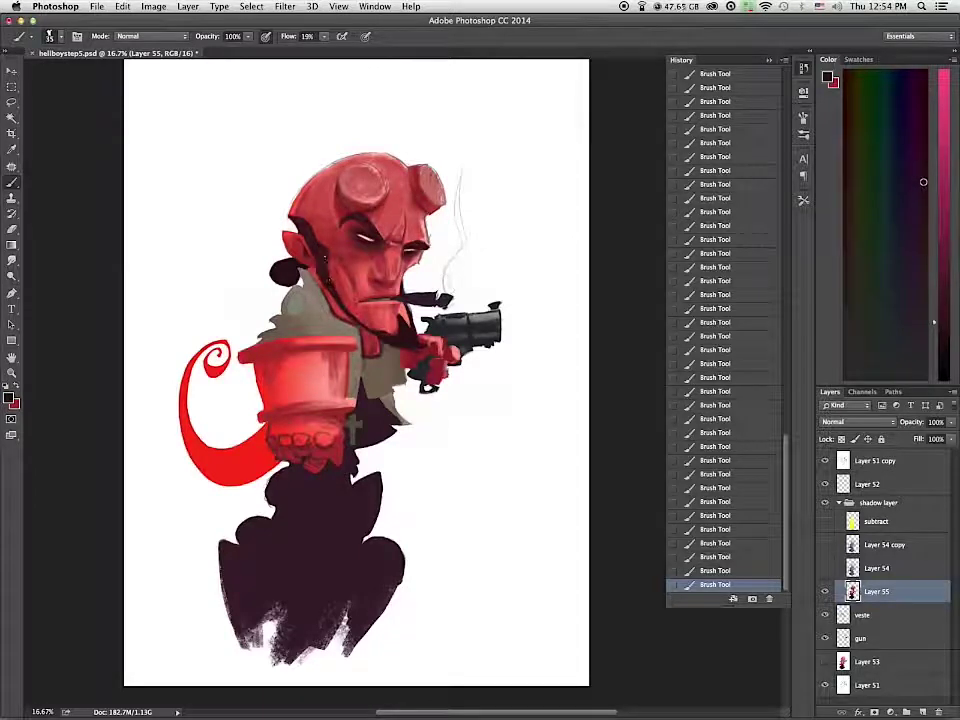
pyautogui.keyDown('alt'); pyautogui.click(310, 252); pyautogui.keyUp('alt')
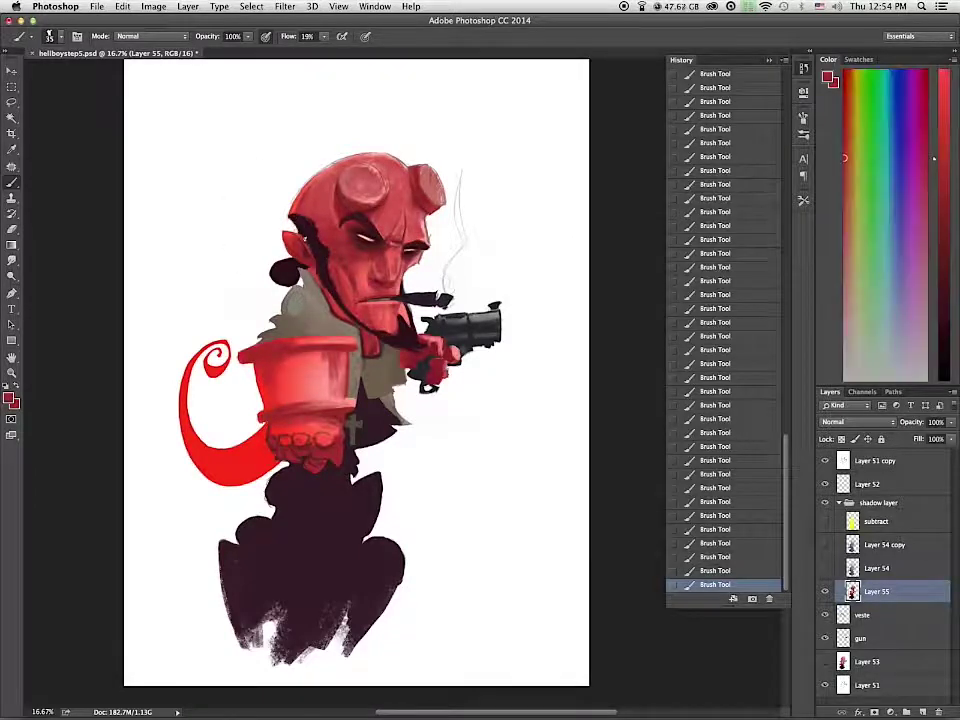
pyautogui.keyDown('alt'); pyautogui.click(300, 238); pyautogui.keyUp('alt')
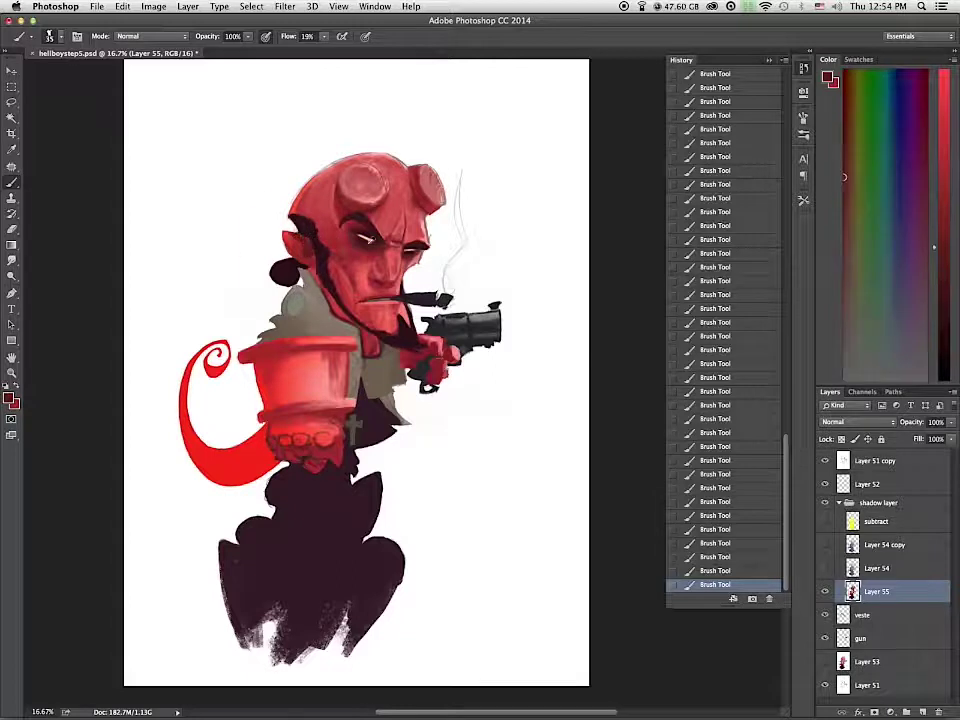
pyautogui.keyDown('alt'); pyautogui.click(310, 238); pyautogui.keyUp('alt')
pyautogui.keyDown('alt'); pyautogui.click(358, 223); pyautogui.keyUp('alt')
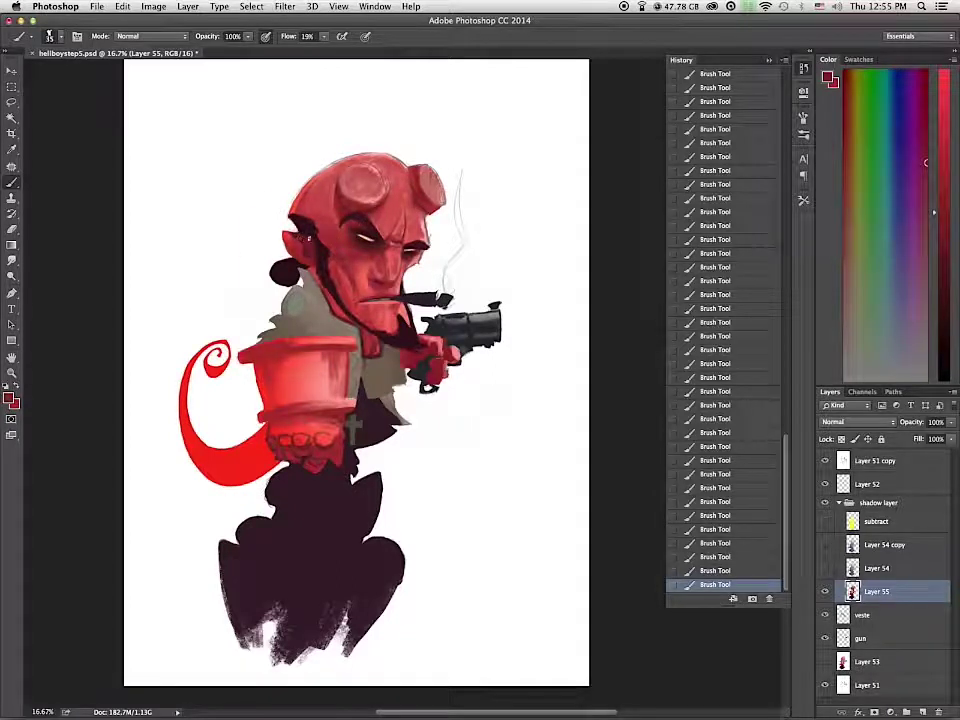
# Step: Touch up the ear and sideburn with dark tones and define the stone hand's wrist band in near-black and grey
pyautogui.keyDown('alt'); pyautogui.click(300, 243); pyautogui.keyUp('alt')
pyautogui.keyDown('alt'); pyautogui.click(309, 226); pyautogui.keyUp('alt')
pyautogui.keyDown('alt'); pyautogui.click(324, 262); pyautogui.keyUp('alt')
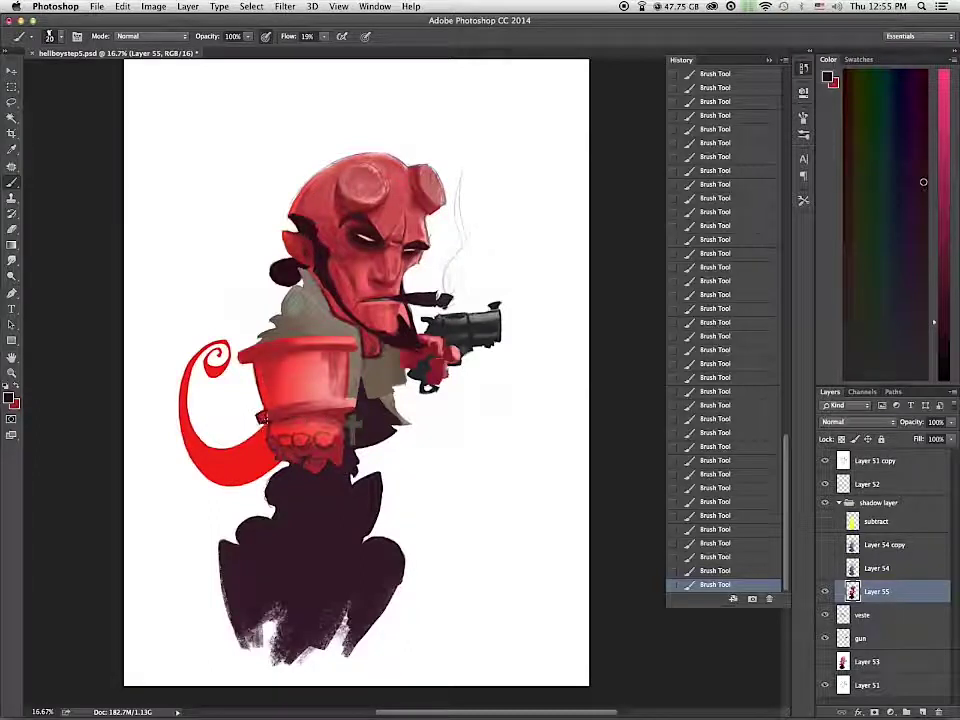
pyautogui.keyDown('alt'); pyautogui.click(358, 400); pyautogui.keyUp('alt')
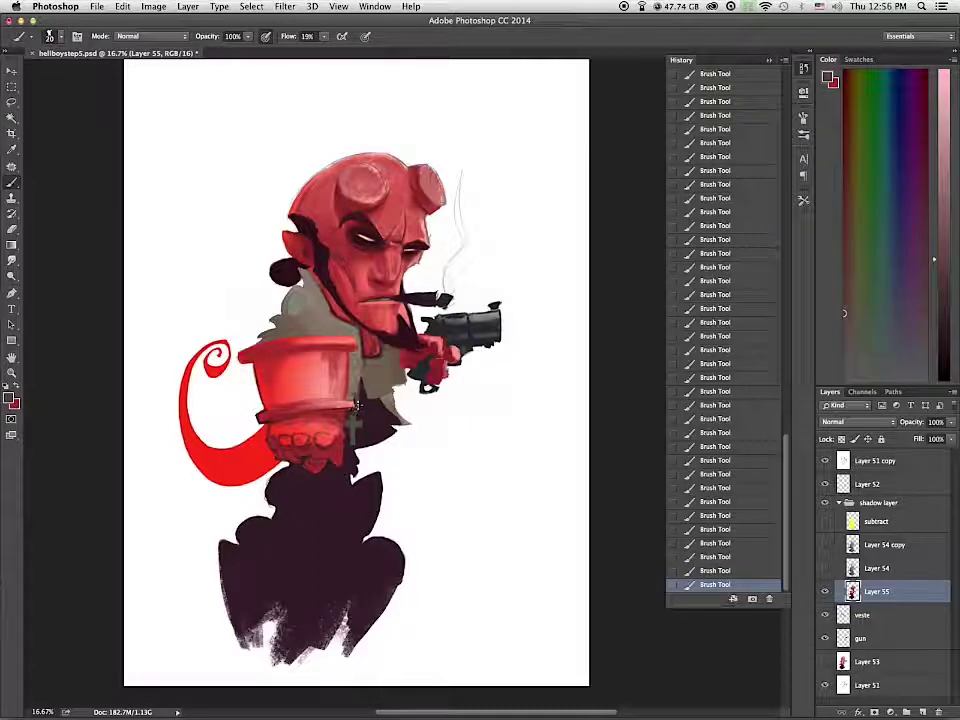
pyautogui.keyDown('alt'); pyautogui.click(272, 414); pyautogui.keyUp('alt')
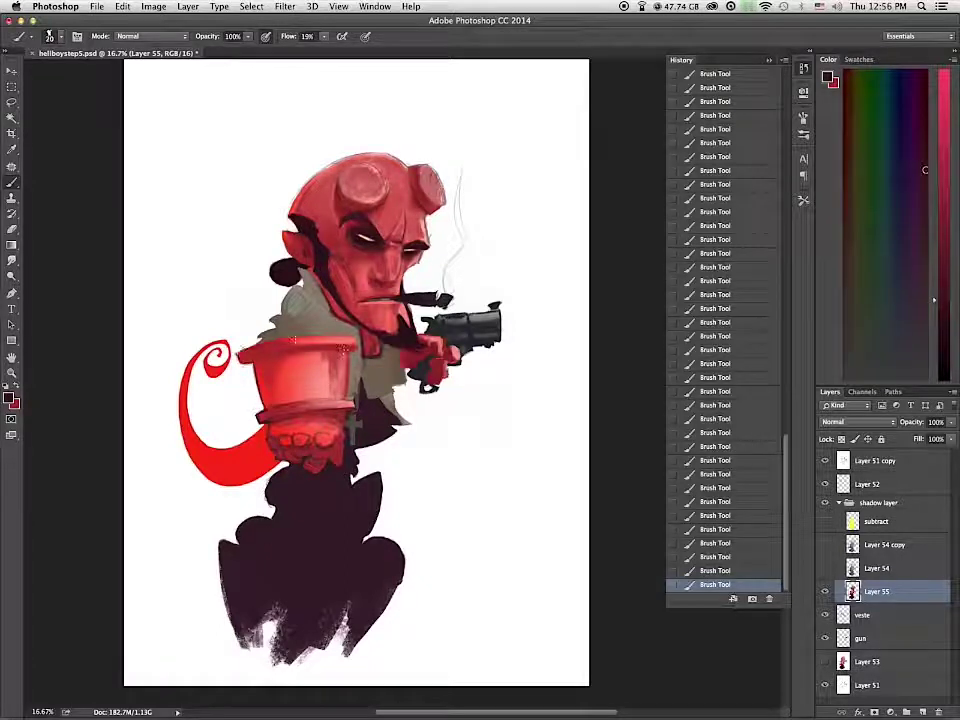
# Step: Edge the stone hand's upper rim in near-black, cleaning the boundary with sleeve grey and blending reds into the forearm
pyautogui.moveTo(302, 337)
pyautogui.mouseDown()
pyautogui.moveTo(354, 339)
pyautogui.moveTo(348, 390)
pyautogui.mouseUp()
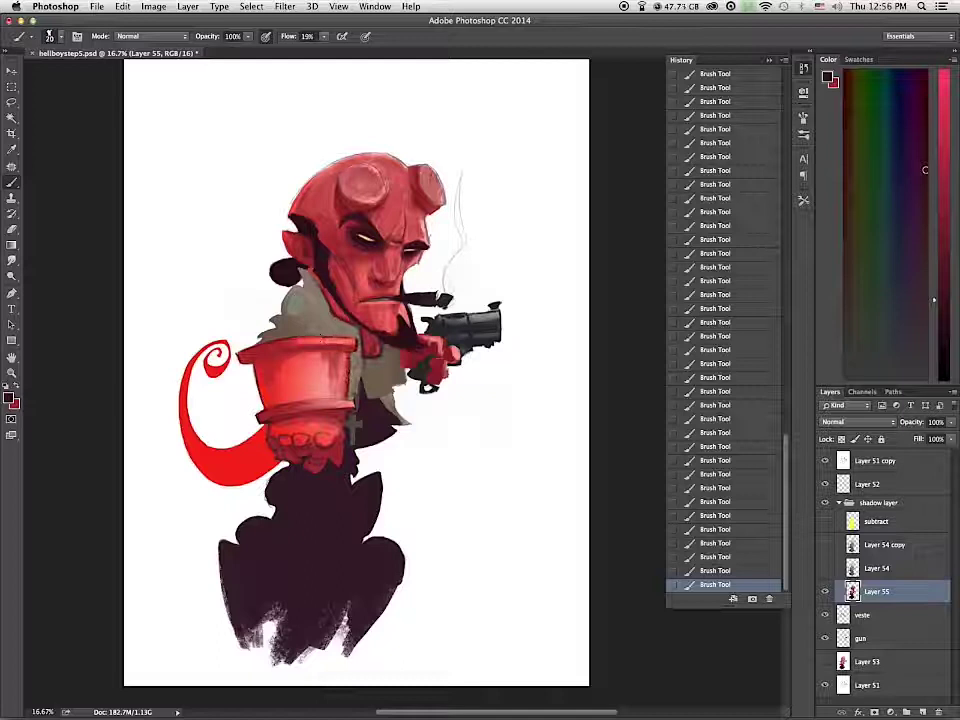
pyautogui.keyDown('alt'); pyautogui.click(340, 333); pyautogui.keyUp('alt')
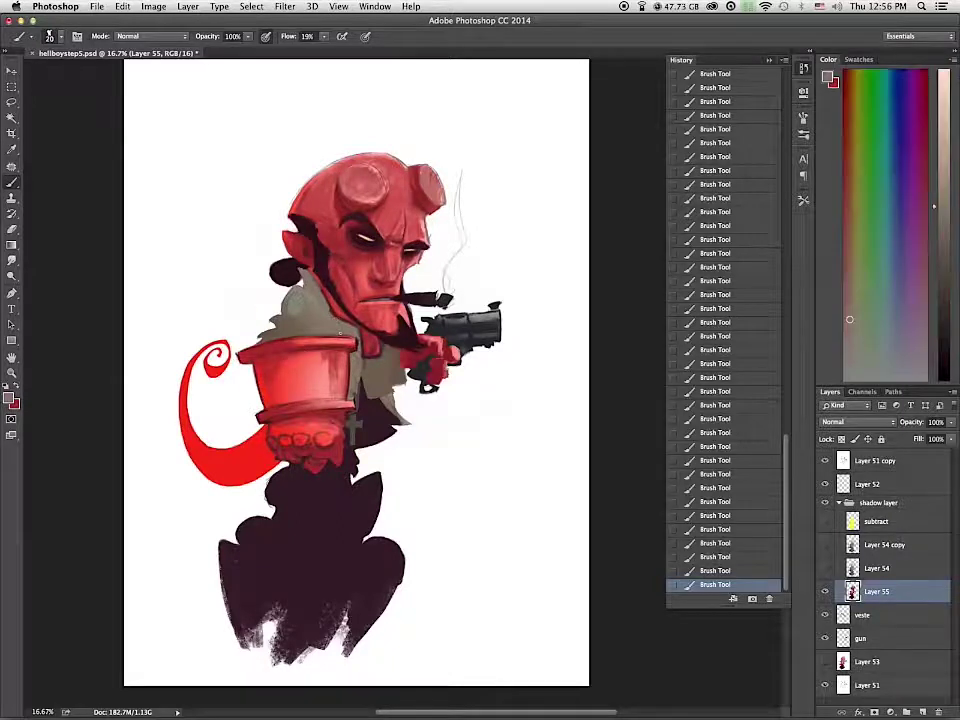
pyautogui.keyDown('alt'); pyautogui.click(254, 361); pyautogui.keyUp('alt')
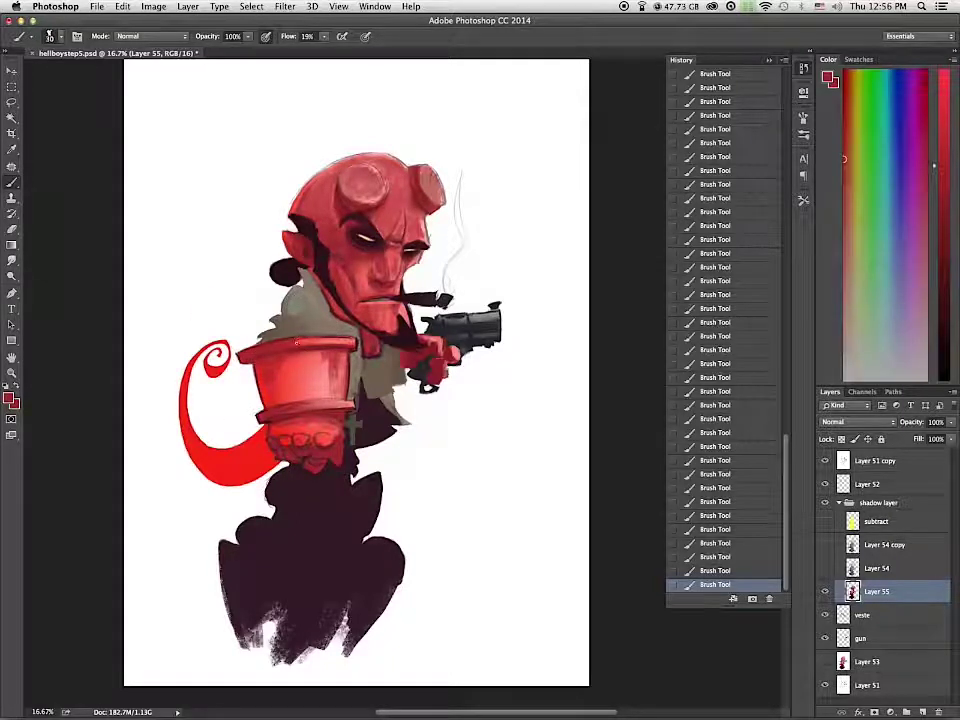
pyautogui.keyDown('alt'); pyautogui.click(318, 374); pyautogui.keyUp('alt')
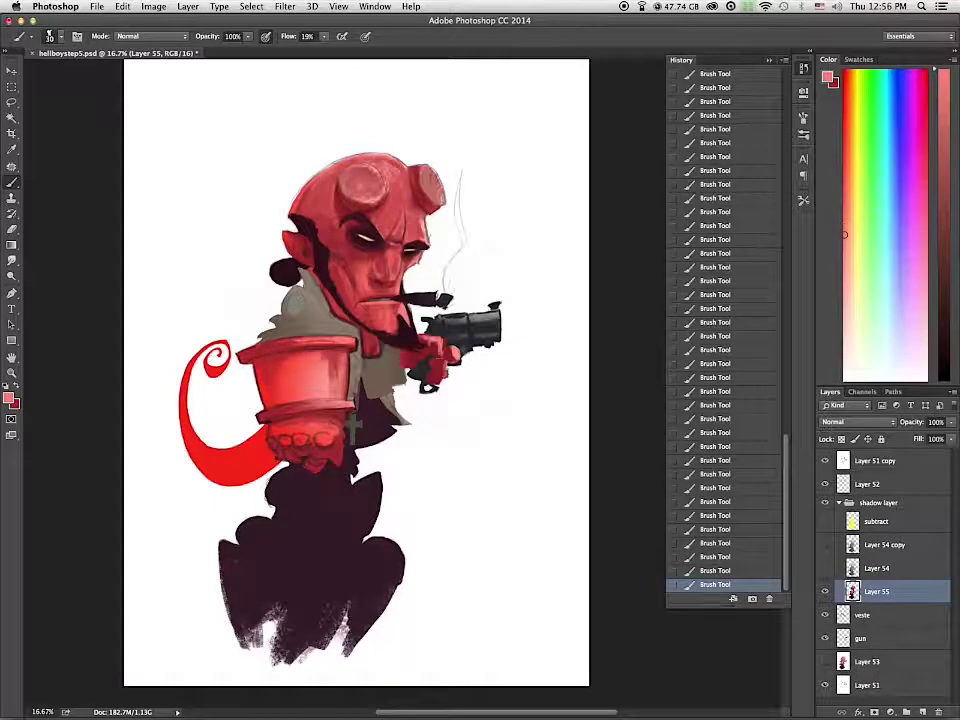
# Step: Paint light red highlights on the forehead beside the near horn with an enlarged brush
pyautogui.keyDown('alt'); pyautogui.click(373, 163); pyautogui.keyUp('alt')
pyautogui.keyDown('alt'); pyautogui.click(391, 170); pyautogui.keyUp('alt')
pyautogui.press(']')
pyautogui.press(']')
pyautogui.press(']')
pyautogui.press(']')
pyautogui.press(']')
pyautogui.press(']')
pyautogui.press(']')
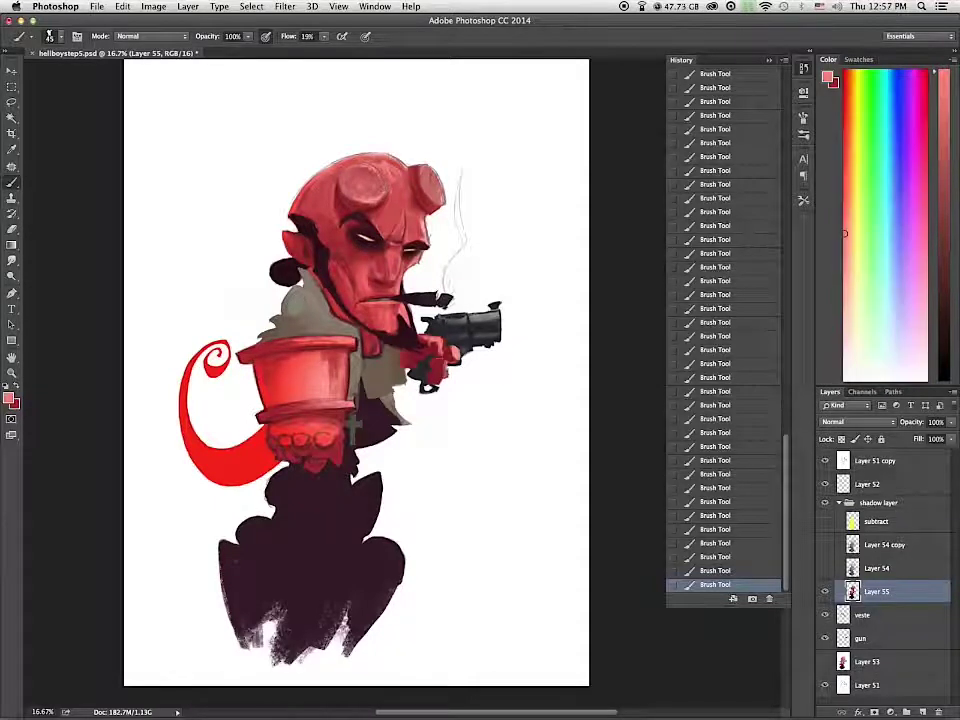
pyautogui.moveTo(397, 184); pyautogui.dragTo(391, 208)
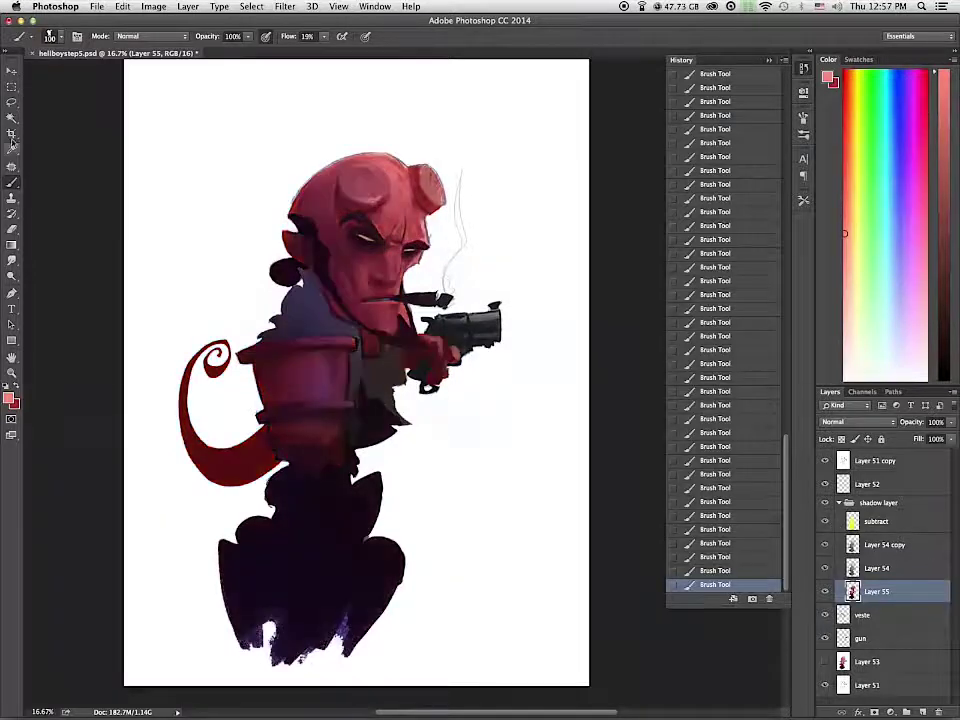
# Step: Draw pocket outlines on the vest in near-black and hide the subtract, Layer 54 copy and Layer 54 layers
pyautogui.keyDown('alt'); pyautogui.click(367, 365); pyautogui.keyUp('alt')
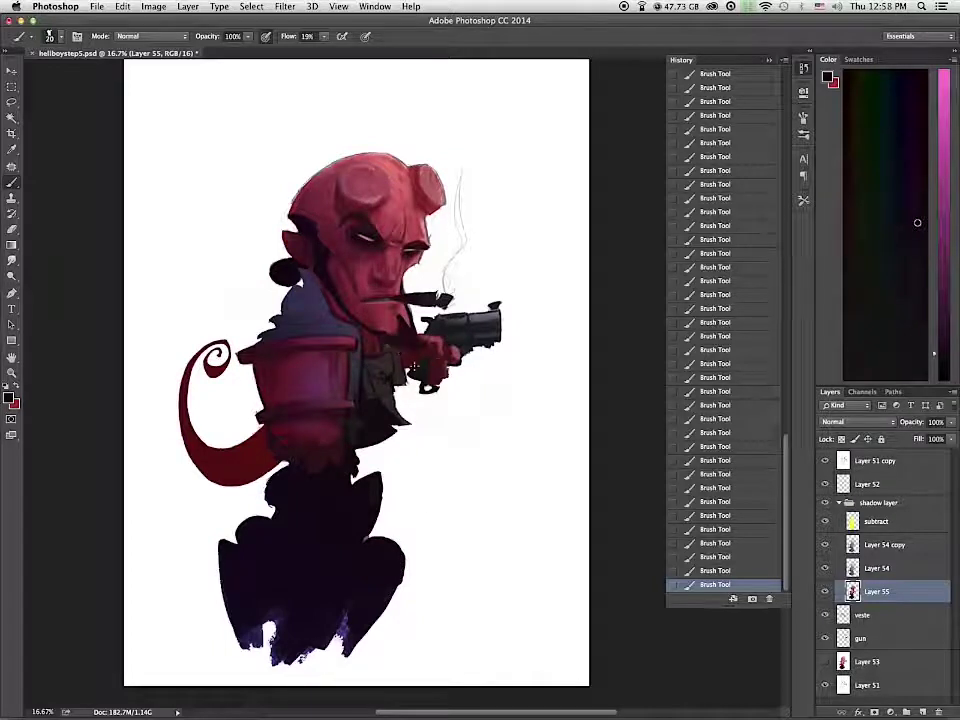
pyautogui.keyDown('alt'); pyautogui.click(441, 371); pyautogui.keyUp('alt')
pyautogui.press(']')
pyautogui.press(']')
pyautogui.press(']')
pyautogui.moveTo(825, 568); pyautogui.dragTo(825, 522)
# Step: Shade the fingers of the gun hand in dark reds and touch up the pistol grip in dark grey
pyautogui.keyDown('alt'); pyautogui.click(328, 281); pyautogui.keyUp('alt')
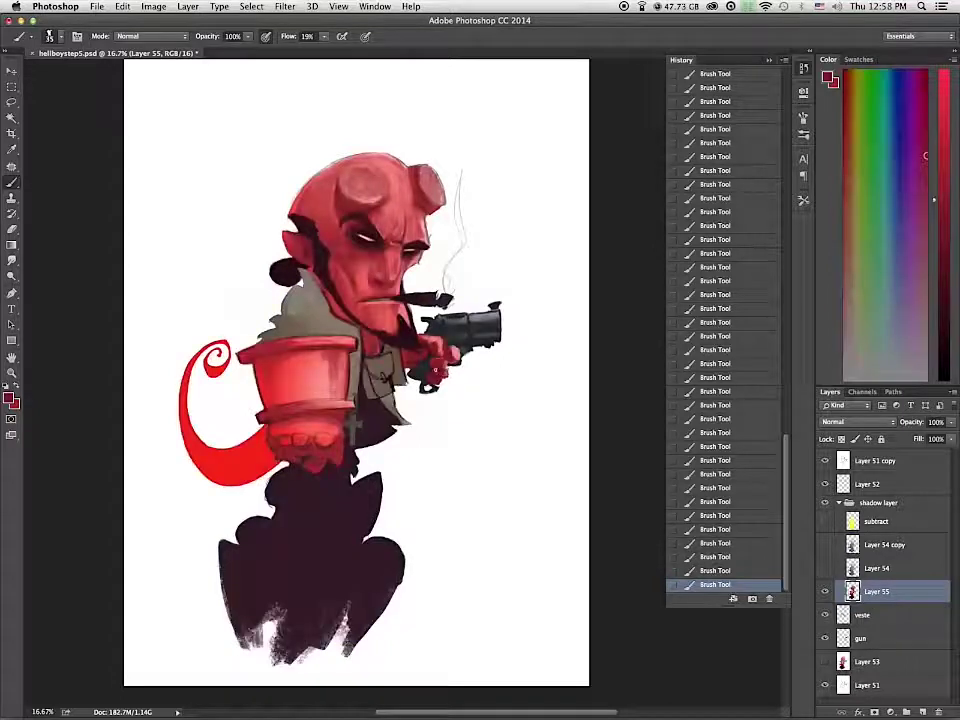
pyautogui.keyDown('alt'); pyautogui.click(434, 382); pyautogui.keyUp('alt')
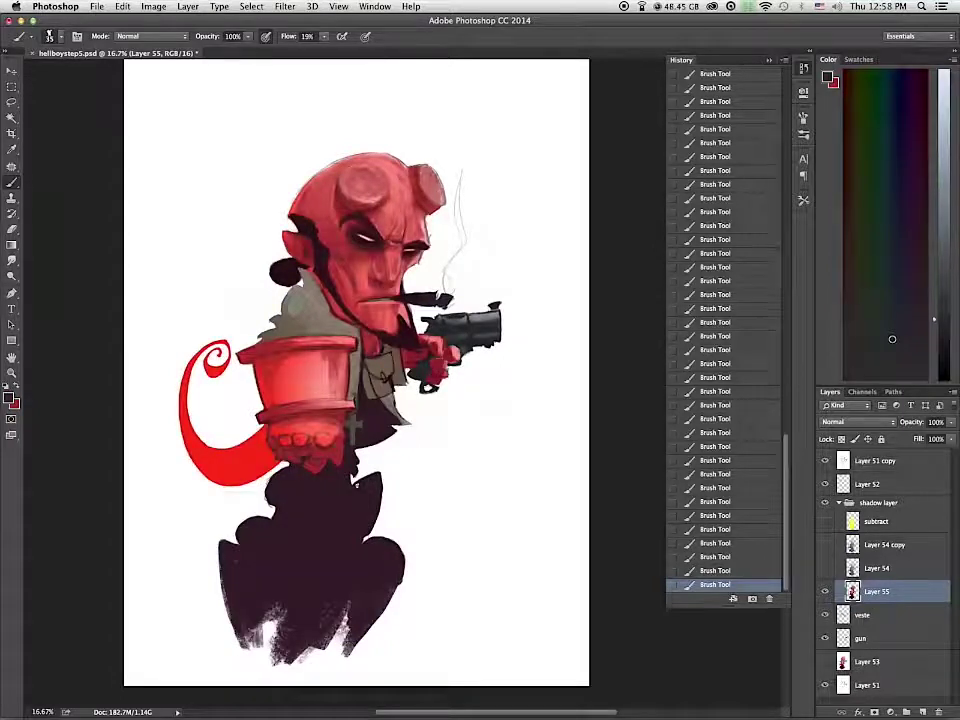
pyautogui.keyDown('alt'); pyautogui.click(436, 391); pyautogui.keyUp('alt')
pyautogui.keyDown('alt'); pyautogui.click(336, 276); pyautogui.keyUp('alt')
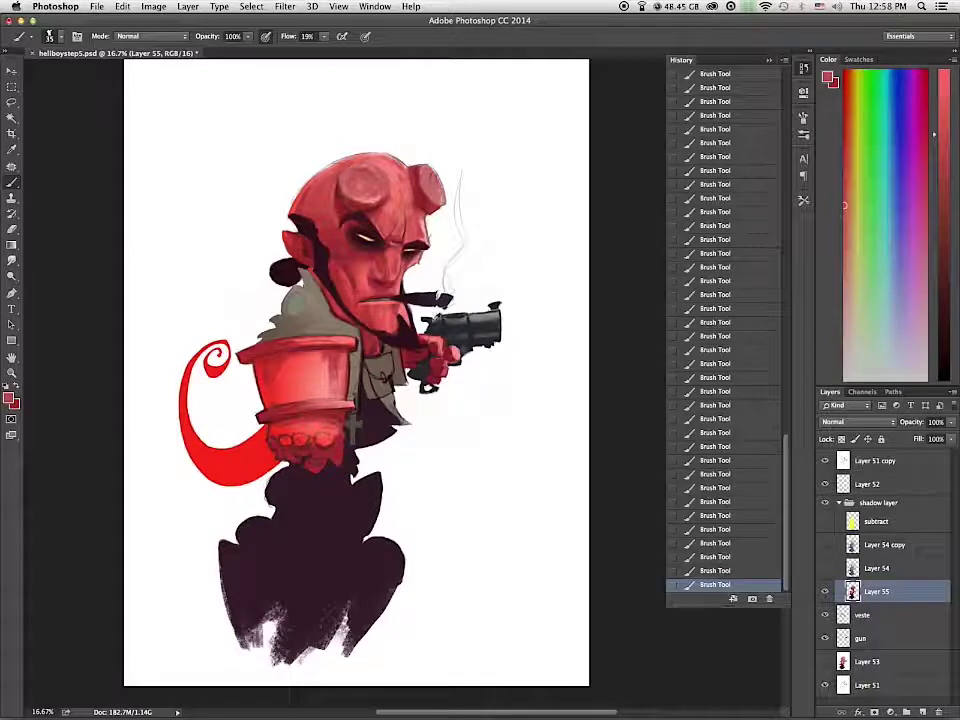
# Step: Darken the near eye's socket and add dark strokes along the vest's inner edge
pyautogui.keyDown('alt'); pyautogui.click(316, 279); pyautogui.keyUp('alt')
pyautogui.keyDown('alt'); pyautogui.click(374, 238); pyautogui.keyUp('alt')
pyautogui.moveTo(374, 237); pyautogui.dragTo(376, 248)
pyautogui.moveTo(825, 521)
pyautogui.mouseDown()
pyautogui.moveTo(835, 558)
pyautogui.moveTo(825, 521)
pyautogui.mouseUp()
pyautogui.keyDown('alt'); pyautogui.click(431, 344); pyautogui.keyUp('alt')
pyautogui.moveTo(366, 371); pyautogui.dragTo(372, 398)
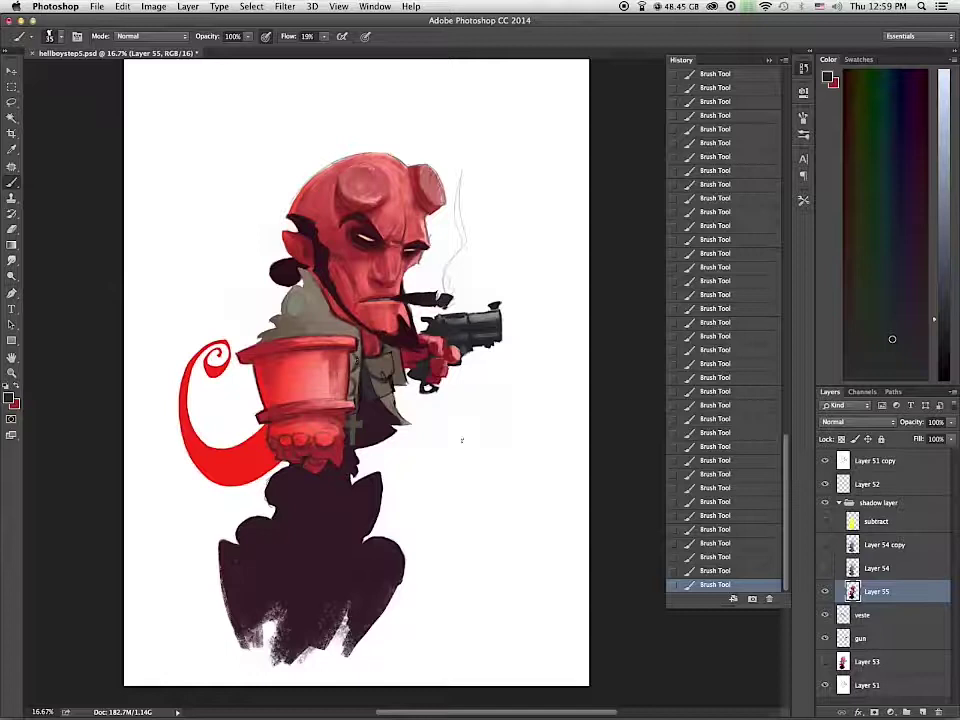
# Step: Lasso the cross, paste it onto its own layer, transform it into place and name the layer "cross"
pyautogui.press('l')
pyautogui.moveTo(358, 446)
pyautogui.mouseDown()
pyautogui.moveTo(350, 420)
pyautogui.moveTo(364, 440)
pyautogui.moveTo(360, 429)
pyautogui.mouseUp()
pyautogui.press('super+t')
pyautogui.press('super+v')
pyautogui.press('super+t')
pyautogui.press('Return')
pyautogui.doubleClick(876, 593)
pyautogui.write('cross')
pyautogui.press('Return')
# Step: Paint over the leftover cross on Layer 55 with near-black and grey strokes beside the stone hand
pyautogui.click(872, 616)
pyautogui.click(12, 182)
pyautogui.keyDown('alt'); pyautogui.click(348, 423); pyautogui.keyUp('alt')
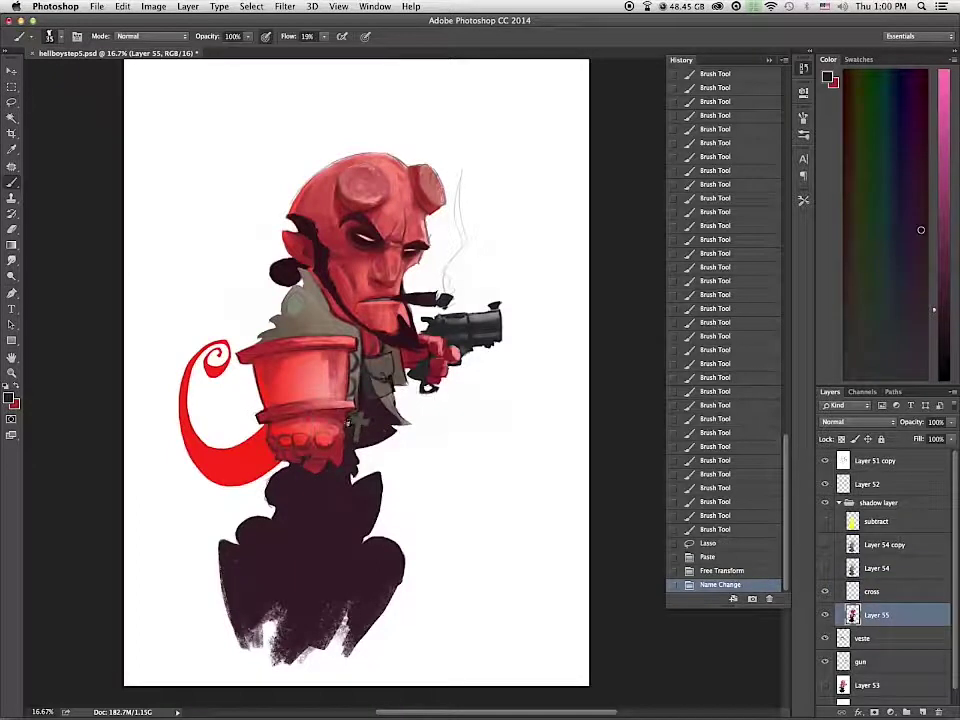
pyautogui.moveTo(352, 459); pyautogui.dragTo(354, 466)
pyautogui.keyDown('alt'); pyautogui.click(356, 408); pyautogui.keyUp('alt')
pyautogui.moveTo(355, 400)
pyautogui.mouseDown()
pyautogui.moveTo(356, 412)
pyautogui.moveTo(356, 398)
pyautogui.mouseUp()
pyautogui.moveTo(356, 396); pyautogui.dragTo(356, 408)
pyautogui.moveTo(355, 406); pyautogui.dragTo(357, 425)
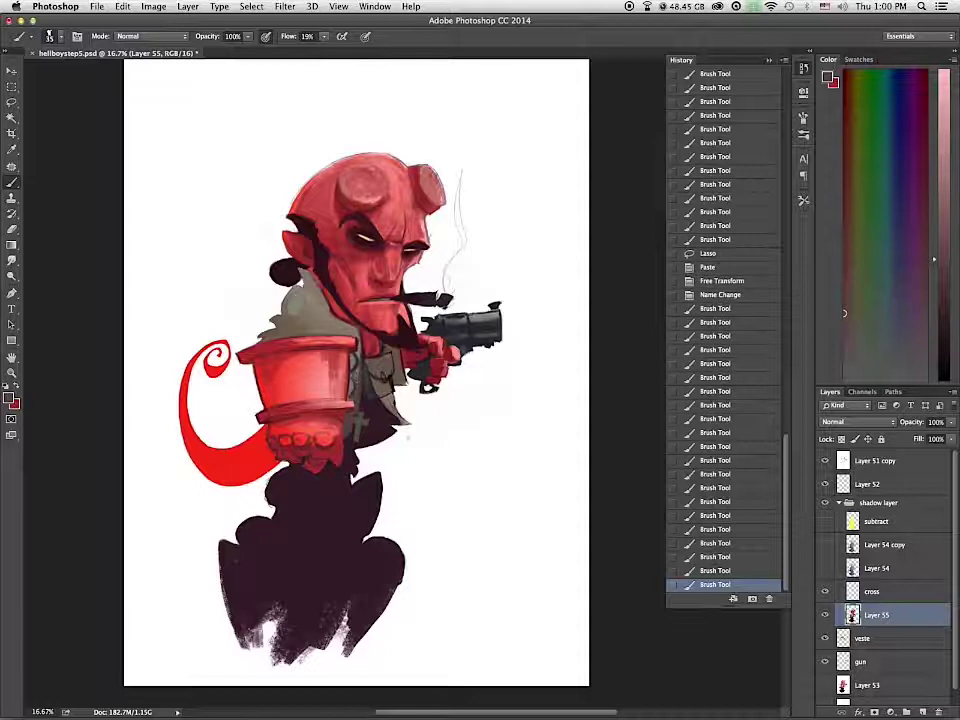
# Step: Shade the collar, shoulder and front edge of the coat with dark grey fold strokes
pyautogui.moveTo(306, 274); pyautogui.dragTo(318, 296)
pyautogui.moveTo(310, 282); pyautogui.dragTo(324, 306)
pyautogui.moveTo(314, 290)
pyautogui.mouseDown()
pyautogui.moveTo(330, 314)
pyautogui.moveTo(322, 308)
pyautogui.mouseUp()
pyautogui.moveTo(316, 296); pyautogui.dragTo(332, 316)
pyautogui.moveTo(326, 306); pyautogui.dragTo(356, 342)
pyautogui.moveTo(354, 362); pyautogui.dragTo(356, 380)
pyautogui.moveTo(354, 356); pyautogui.dragTo(357, 372)
pyautogui.moveTo(352, 344); pyautogui.dragTo(357, 360)
pyautogui.moveTo(334, 318); pyautogui.dragTo(346, 330)
pyautogui.moveTo(324, 312); pyautogui.dragTo(336, 328)
pyautogui.moveTo(314, 308); pyautogui.dragTo(326, 326)
pyautogui.moveTo(306, 310)
pyautogui.mouseDown()
pyautogui.moveTo(316, 328)
pyautogui.moveTo(308, 332)
pyautogui.mouseUp()
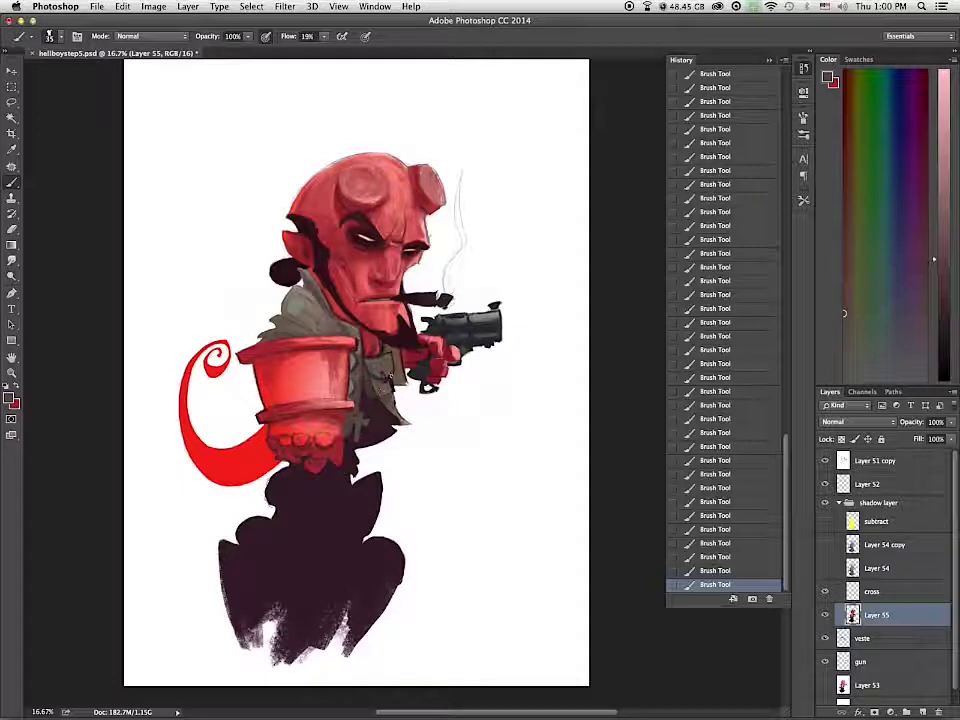
# Step: Refine the cross in muted grey on the cross layer and restore the dark clothing around it on Layer 55
pyautogui.hotkey('alt', ']')
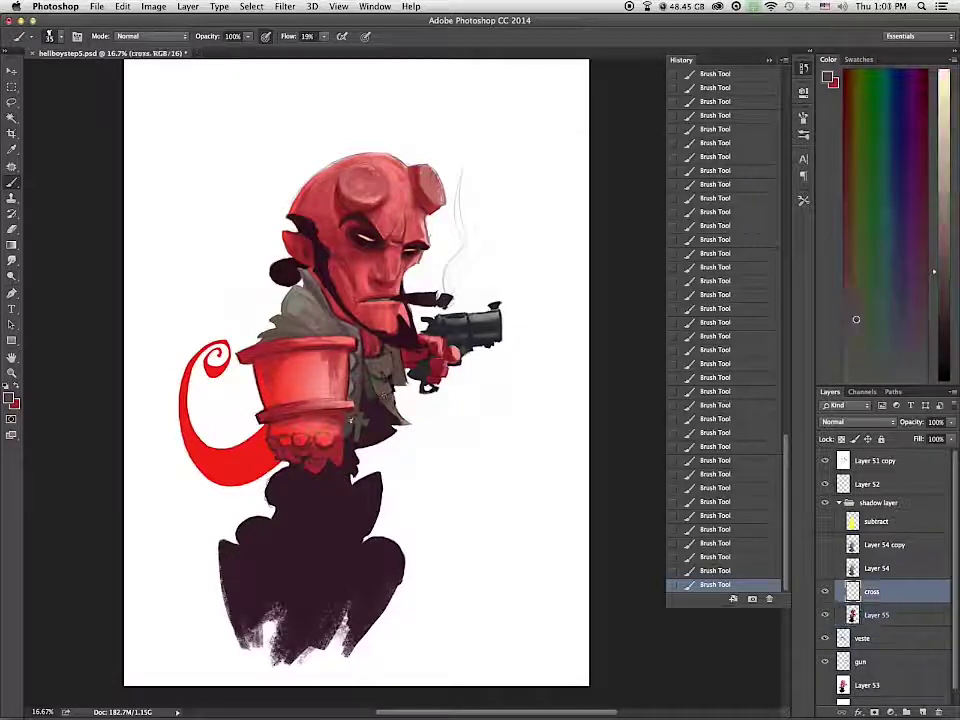
pyautogui.moveTo(351, 420); pyautogui.dragTo(355, 438)
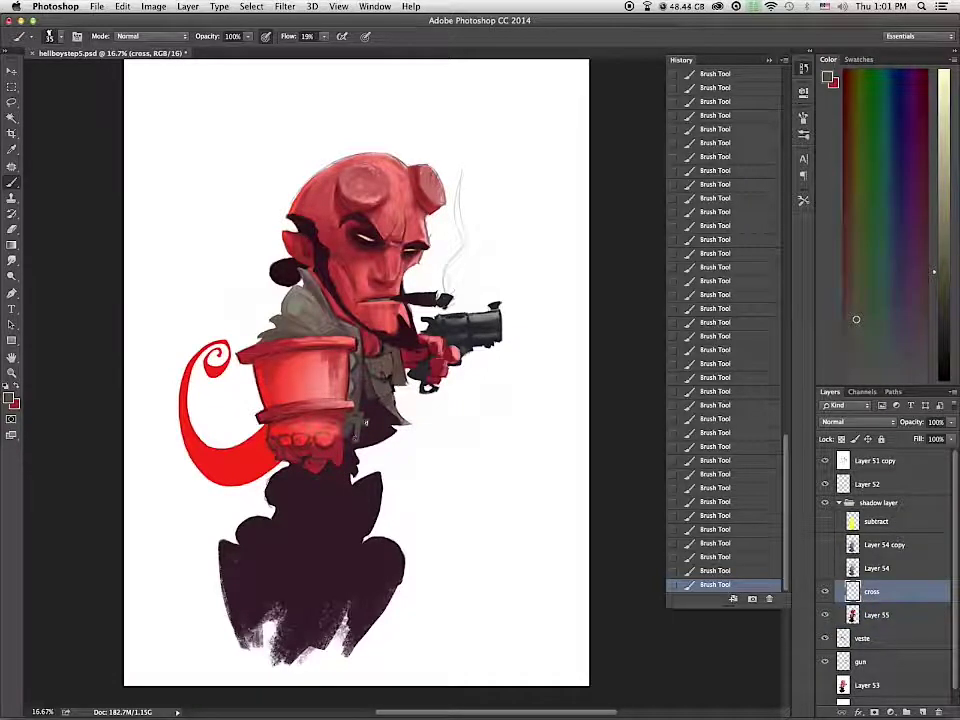
pyautogui.hotkey('alt', '[')
pyautogui.keyDown('alt'); pyautogui.click(350, 458); pyautogui.keyUp('alt')
pyautogui.keyDown('alt'); pyautogui.click(350, 458); pyautogui.keyUp('alt')
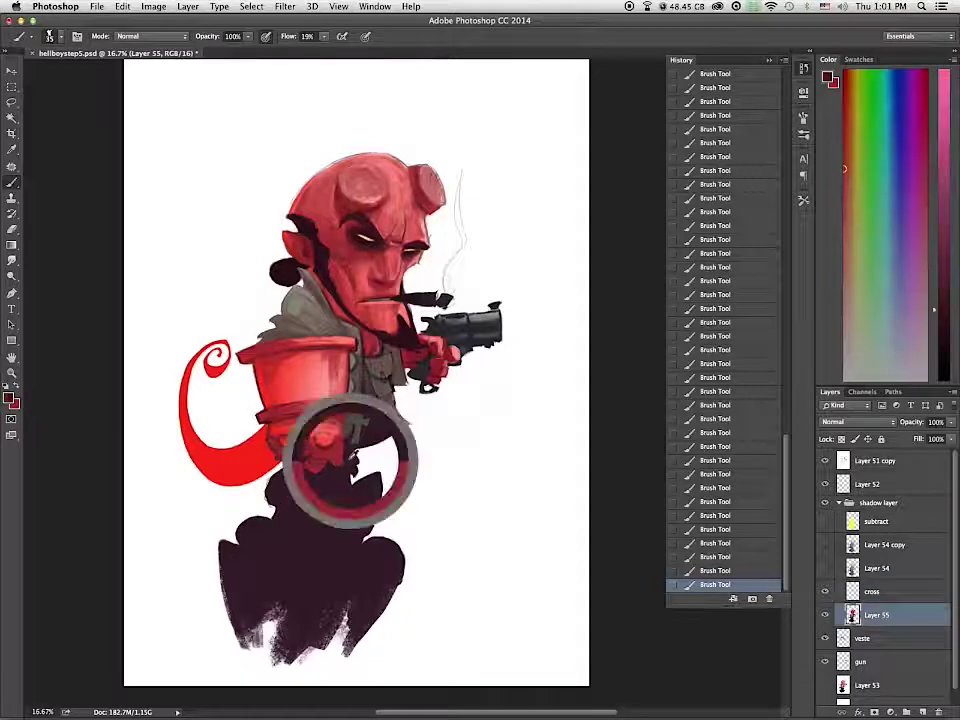
pyautogui.keyDown('alt'); pyautogui.click(345, 414); pyautogui.keyUp('alt')
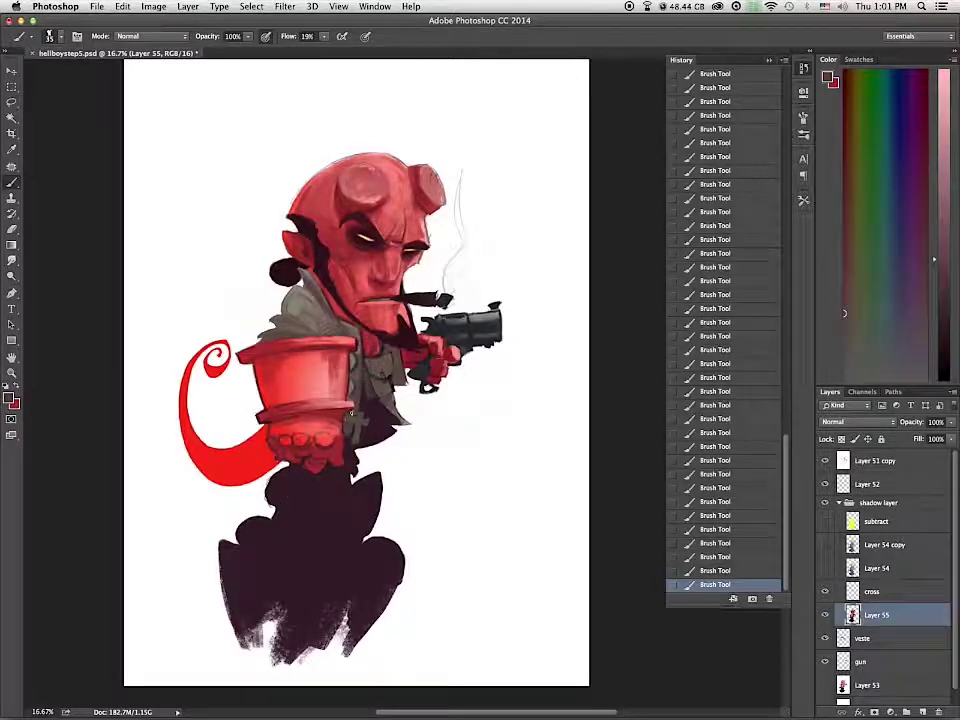
# Step: Blend reds over the stone hand's wrist, knuckles and forearm with a size 70 brush
pyautogui.moveTo(278, 422)
pyautogui.mouseDown()
pyautogui.moveTo(323, 412)
pyautogui.moveTo(297, 421)
pyautogui.moveTo(340, 424)
pyautogui.mouseUp()
pyautogui.press(']')
pyautogui.press(']')
pyautogui.press(']')
pyautogui.press(']')
pyautogui.keyDown('alt'); pyautogui.click(320, 424); pyautogui.keyUp('alt')
pyautogui.keyDown('alt'); pyautogui.click(335, 433); pyautogui.keyUp('alt')
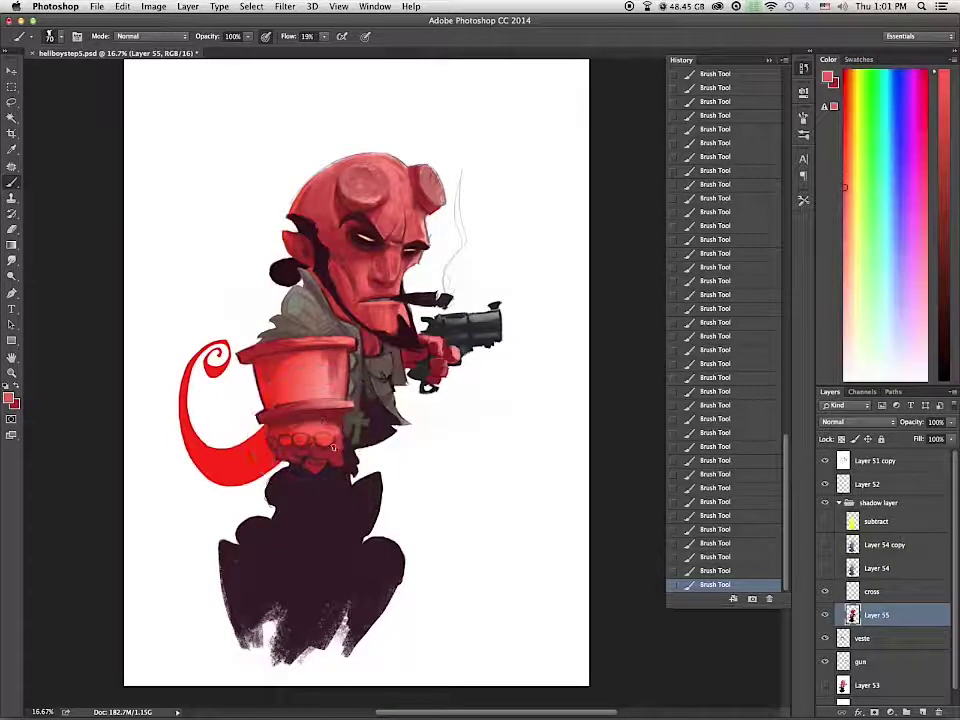
pyautogui.keyDown('alt'); pyautogui.click(347, 353); pyautogui.keyUp('alt')
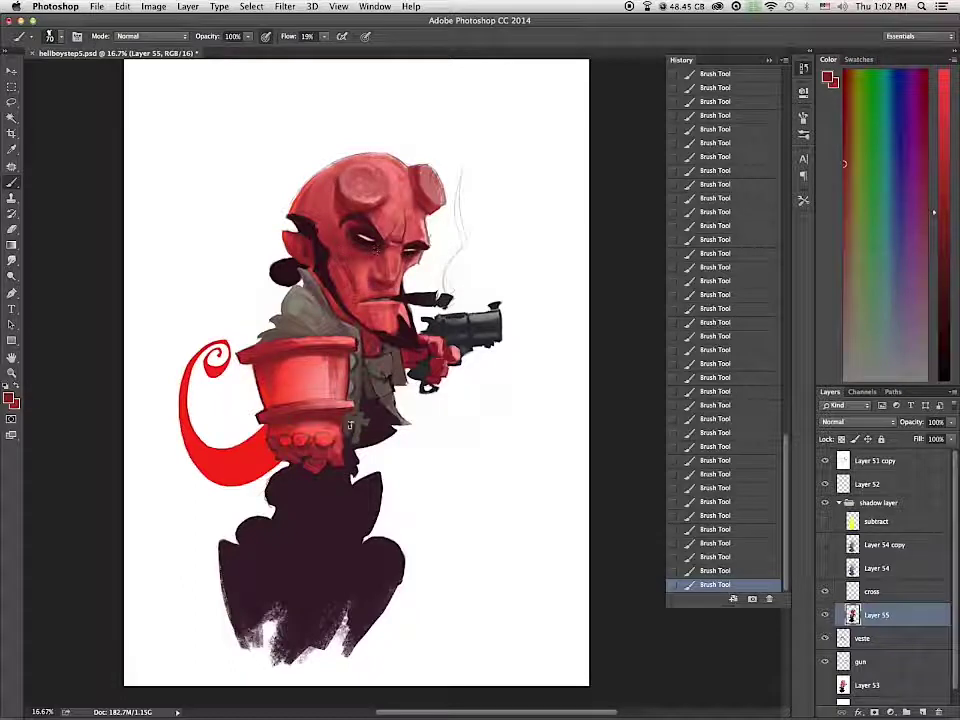
pyautogui.keyDown('alt'); pyautogui.click(326, 374); pyautogui.keyUp('alt')
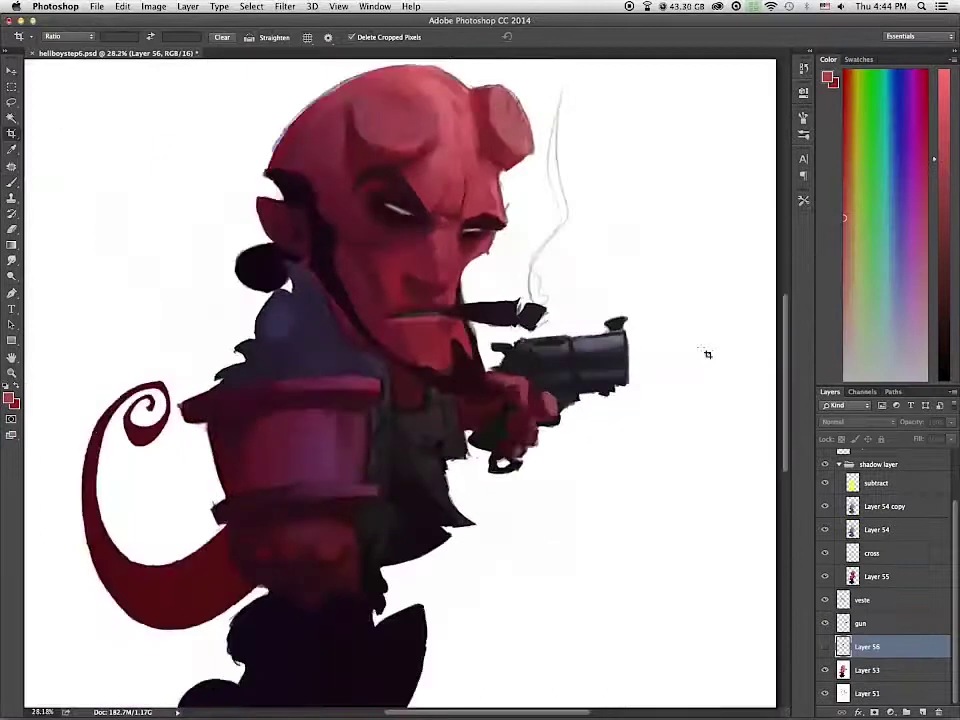
# Step: Add a new layer directly above Layer 52
pyautogui.click(688, 343)
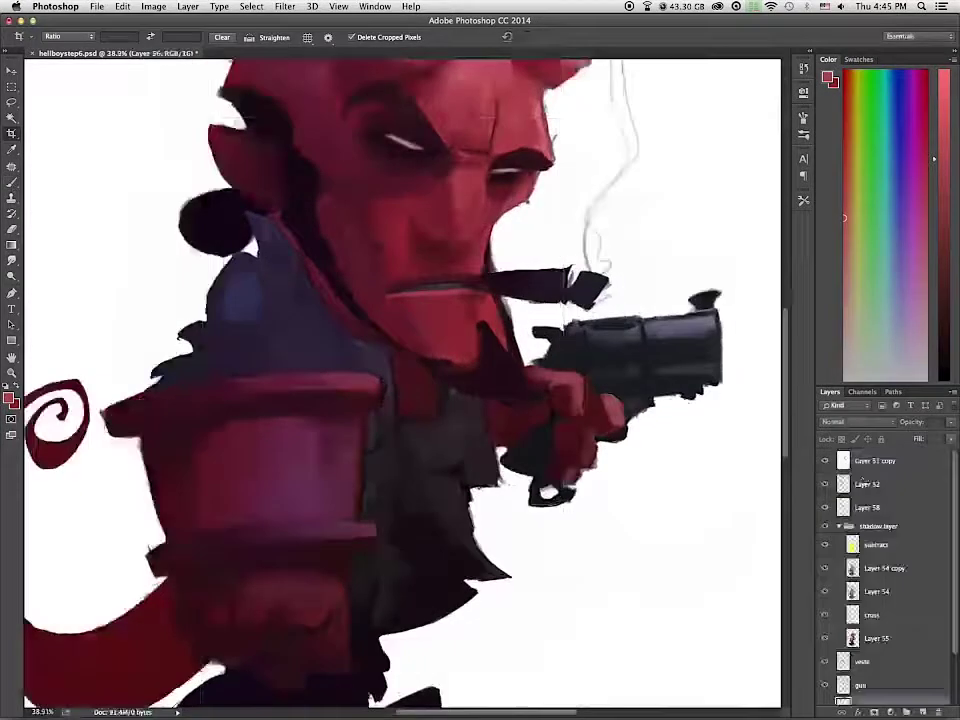
pyautogui.click(874, 485)
pyautogui.click(923, 712)
# Step: Paint a thin highlight along the edge of the nose in a lighter red with a size 10 brush
pyautogui.click(12, 182)
pyautogui.keyDown('alt'); pyautogui.click(480, 233); pyautogui.keyUp('alt')
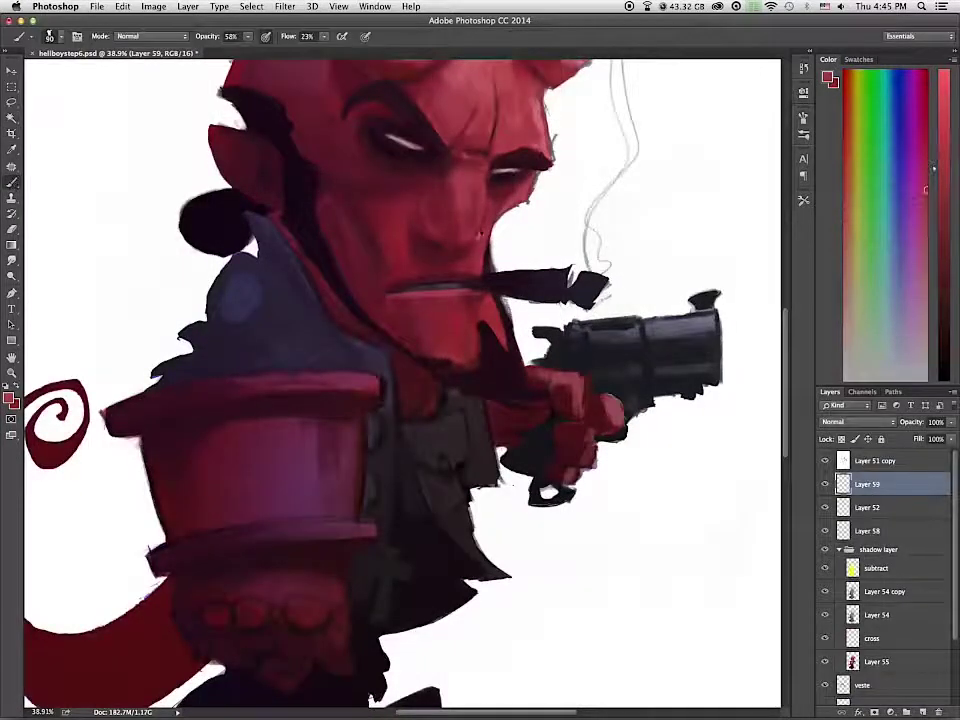
pyautogui.click(8, 398)
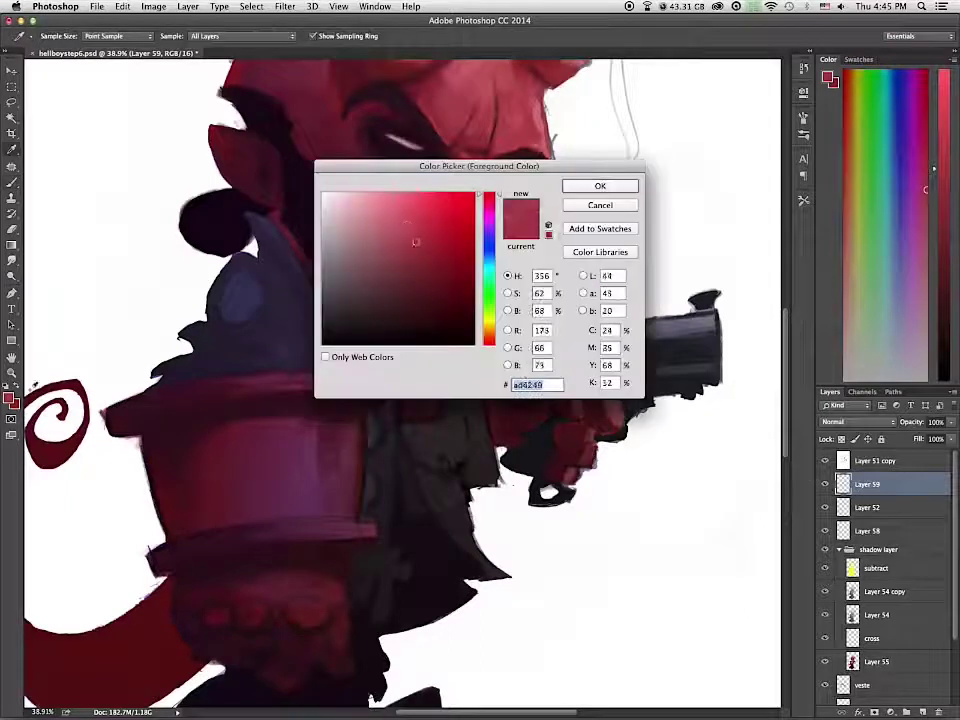
pyautogui.click(405, 228)
pyautogui.press('Return')
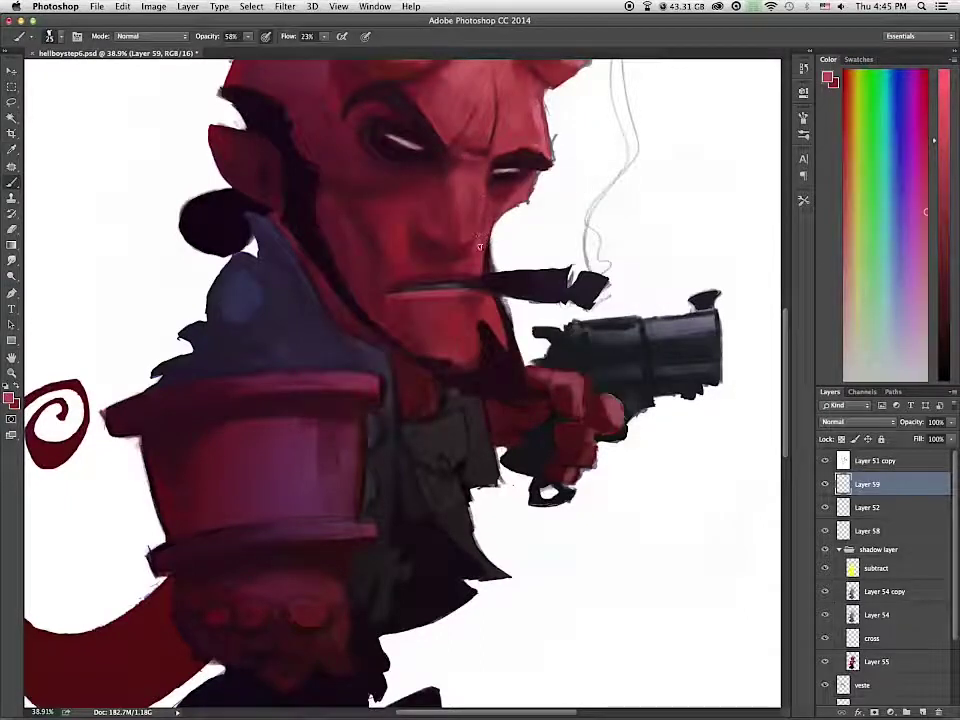
pyautogui.press('[')
pyautogui.press('[')
pyautogui.press('x')
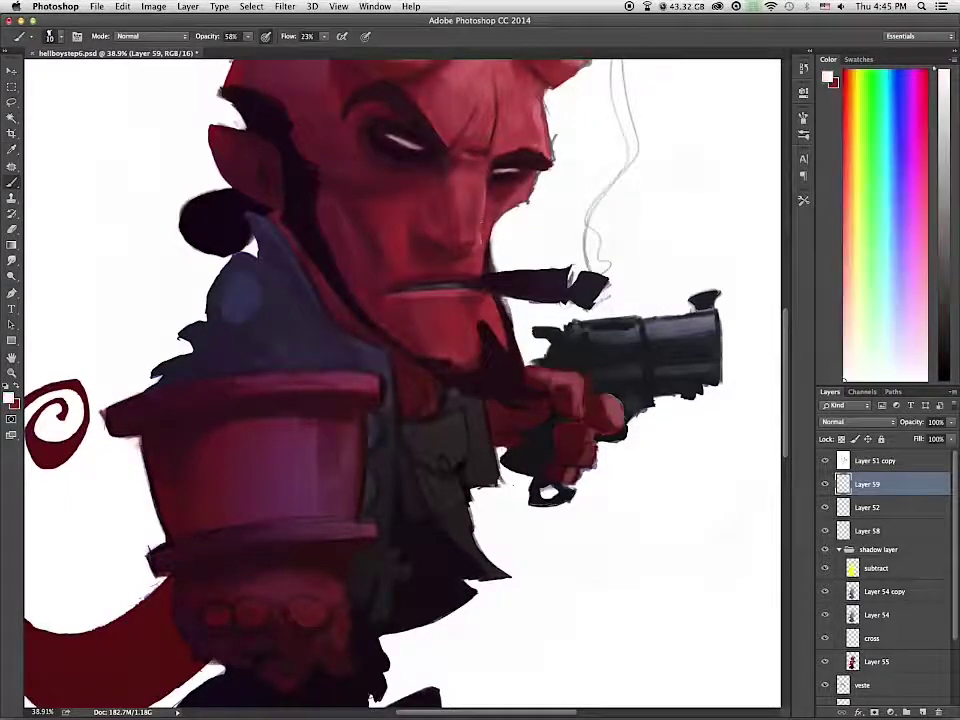
# Step: Define the crease between the brows in near-black and reshape the goatee on the chin with dark strokes
pyautogui.keyDown('alt'); pyautogui.click(508, 178); pyautogui.keyUp('alt')
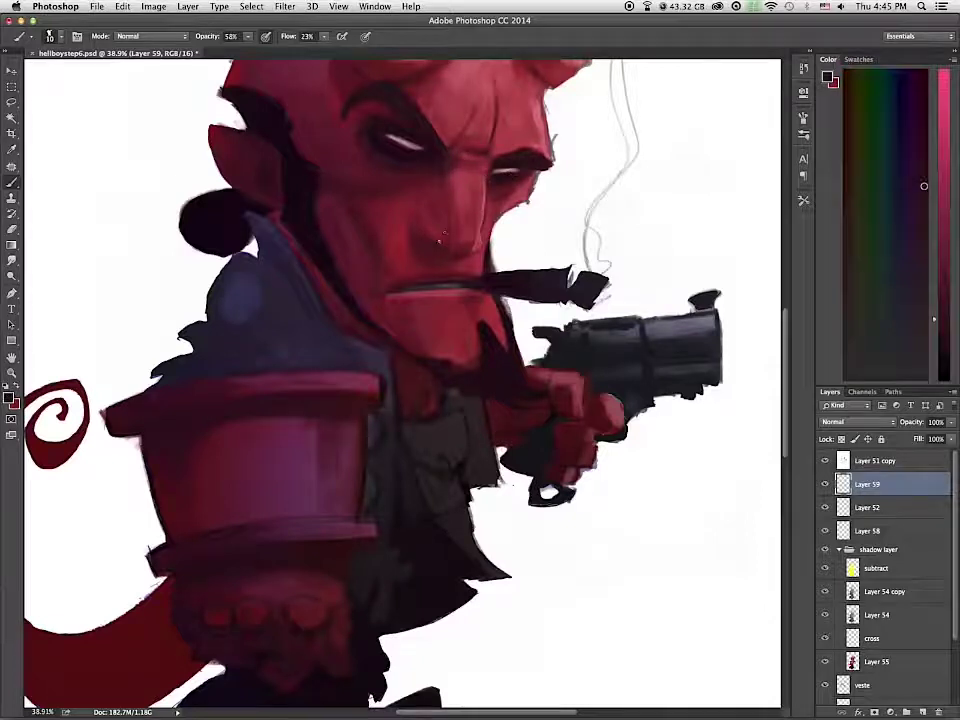
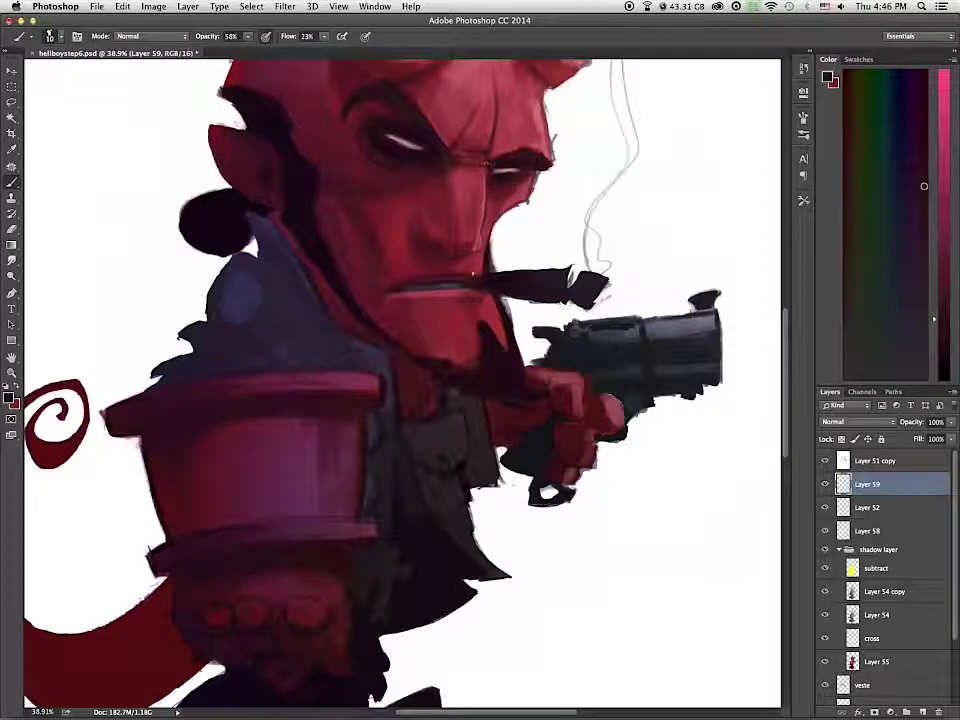
pyautogui.keyDown('alt'); pyautogui.click(500, 355); pyautogui.keyUp('alt')
pyautogui.moveTo(492, 308); pyautogui.dragTo(509, 366)
pyautogui.keyDown('alt'); pyautogui.click(430, 345); pyautogui.keyUp('alt')
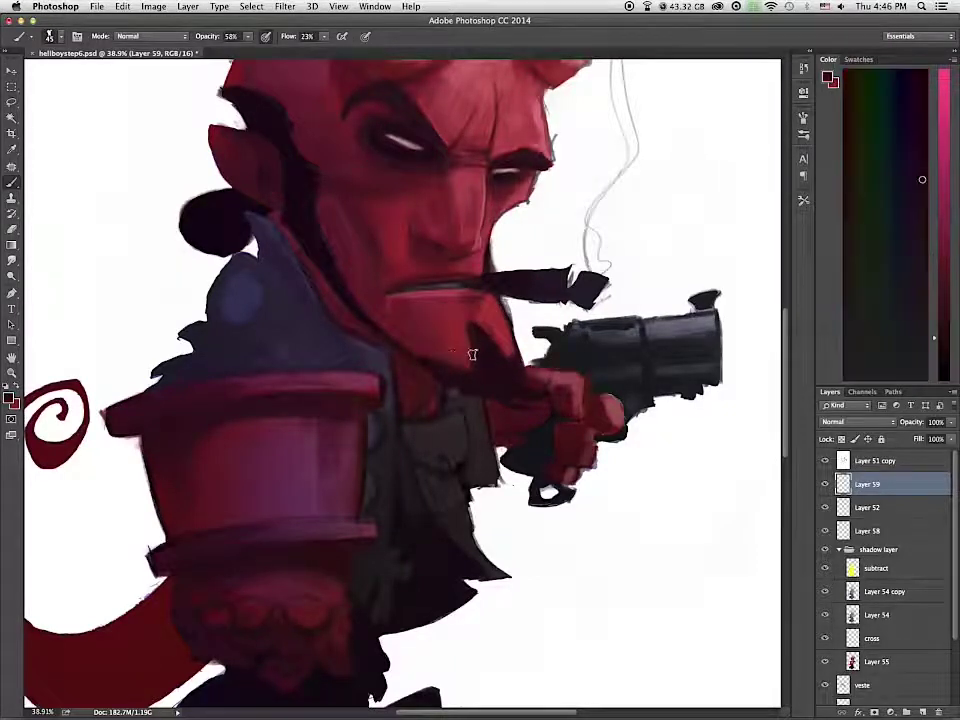
pyautogui.keyDown('alt'); pyautogui.click(512, 360); pyautogui.keyUp('alt')
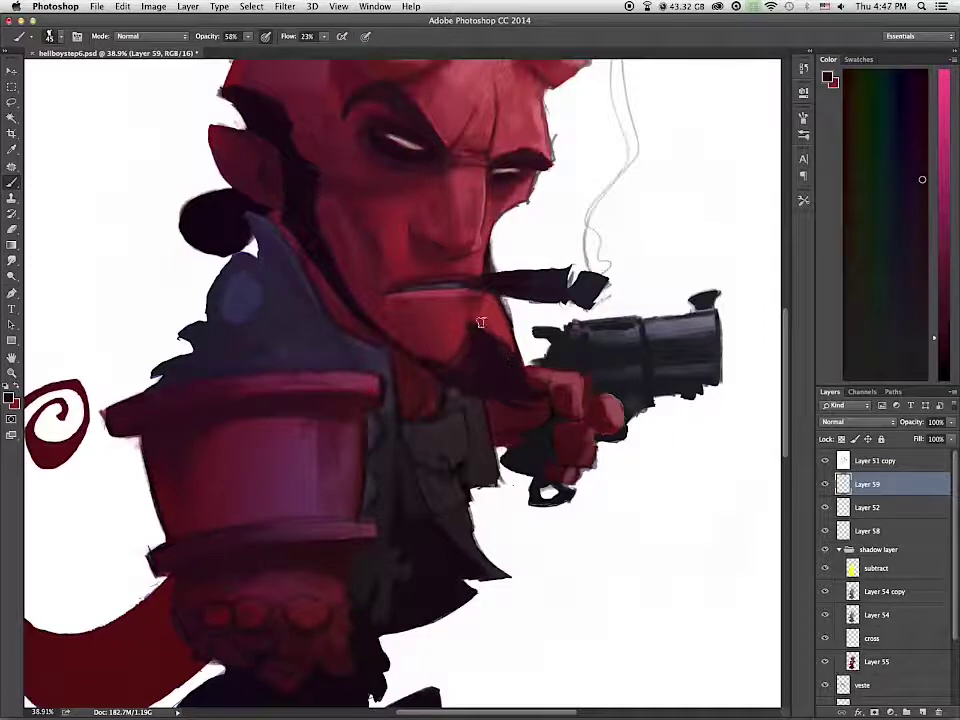
# Step: Shade the cheek below the near eye with dark reds
pyautogui.keyDown('alt'); pyautogui.click(396, 182); pyautogui.keyUp('alt')
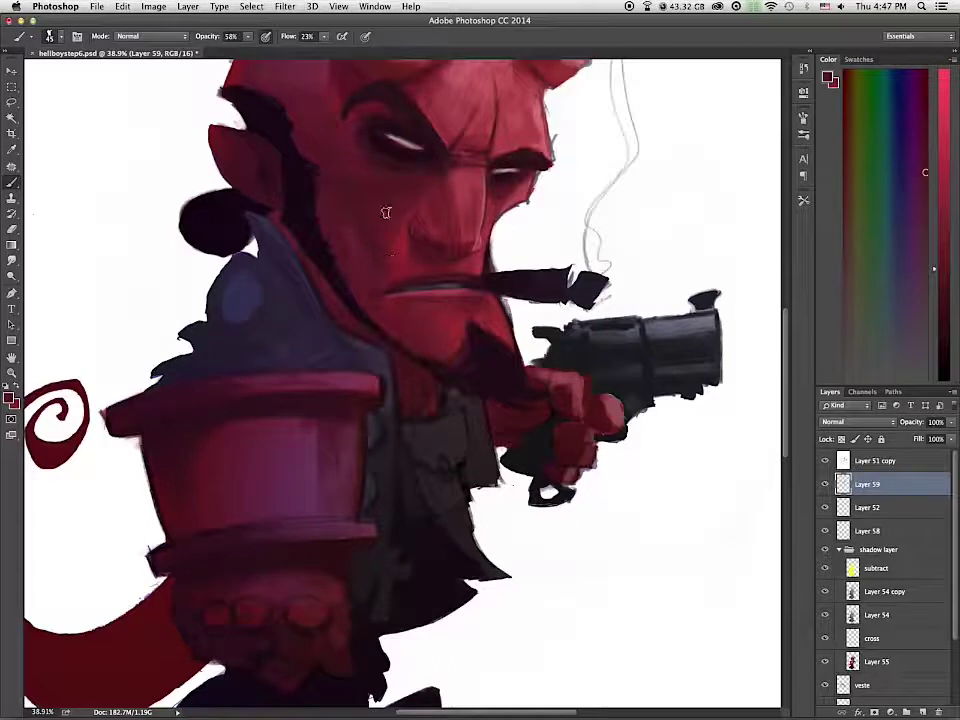
pyautogui.keyDown('alt'); pyautogui.click(404, 250); pyautogui.keyUp('alt')
pyautogui.scroll(-5, 439, 214)
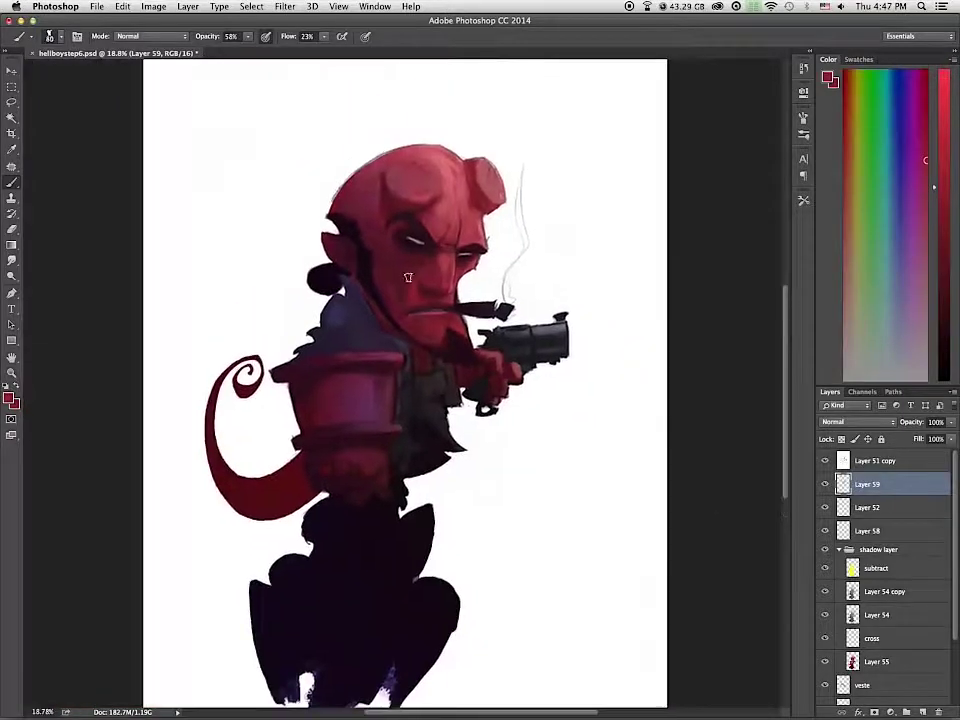
# Step: Blend sampled reds along the bridge and side of the nose with a size 45 brush
pyautogui.scroll(2, 428, 285)
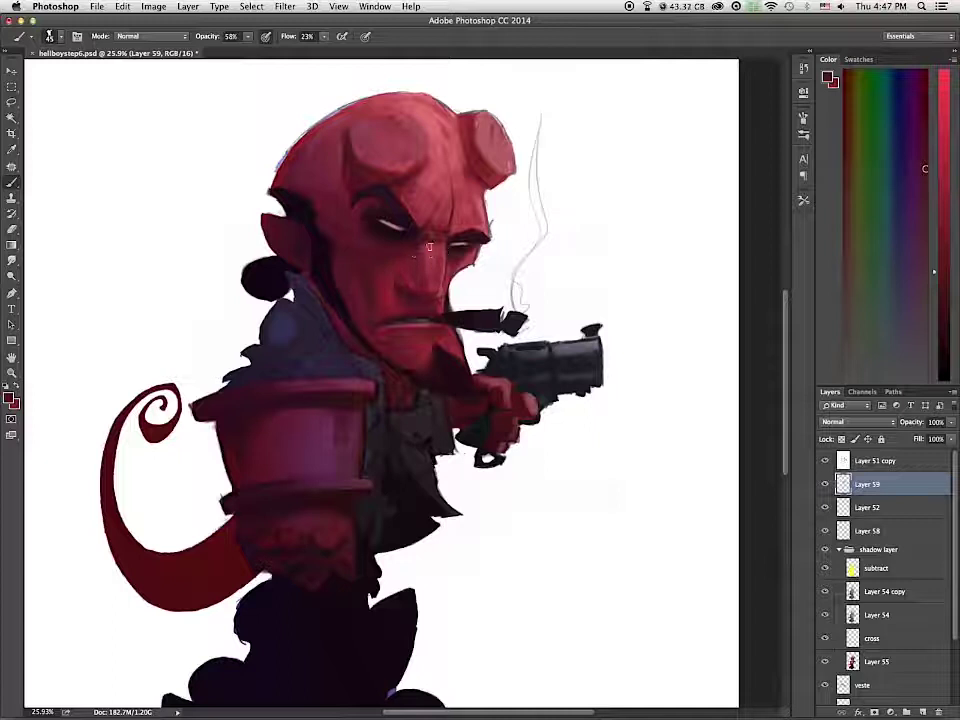
pyautogui.keyDown('alt'); pyautogui.click(425, 270); pyautogui.keyUp('alt')
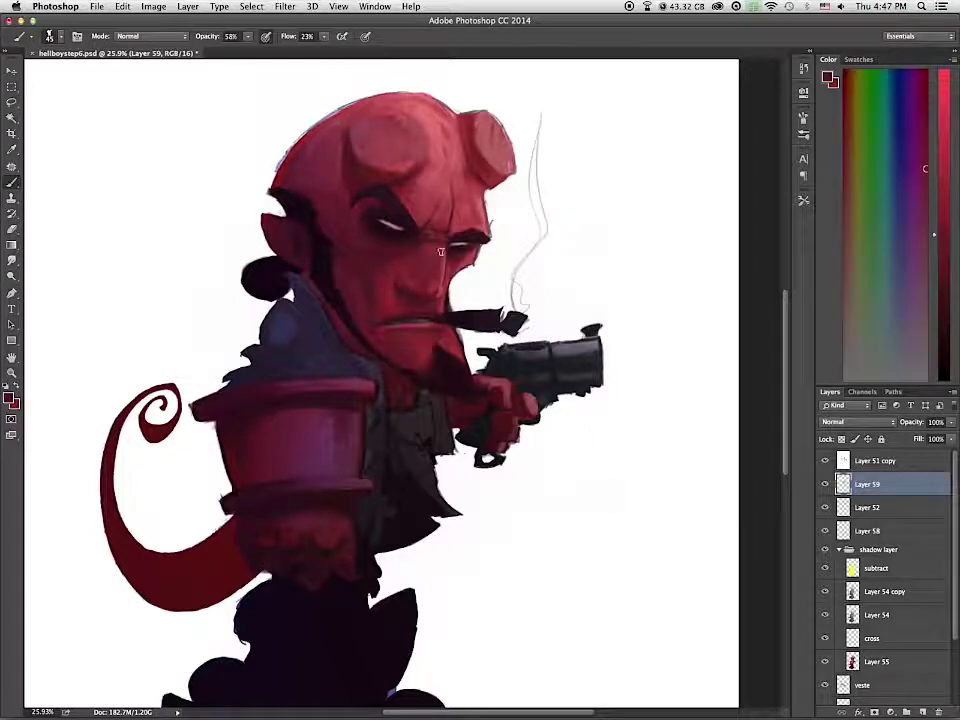
pyautogui.keyDown('alt'); pyautogui.click(427, 278); pyautogui.keyUp('alt')
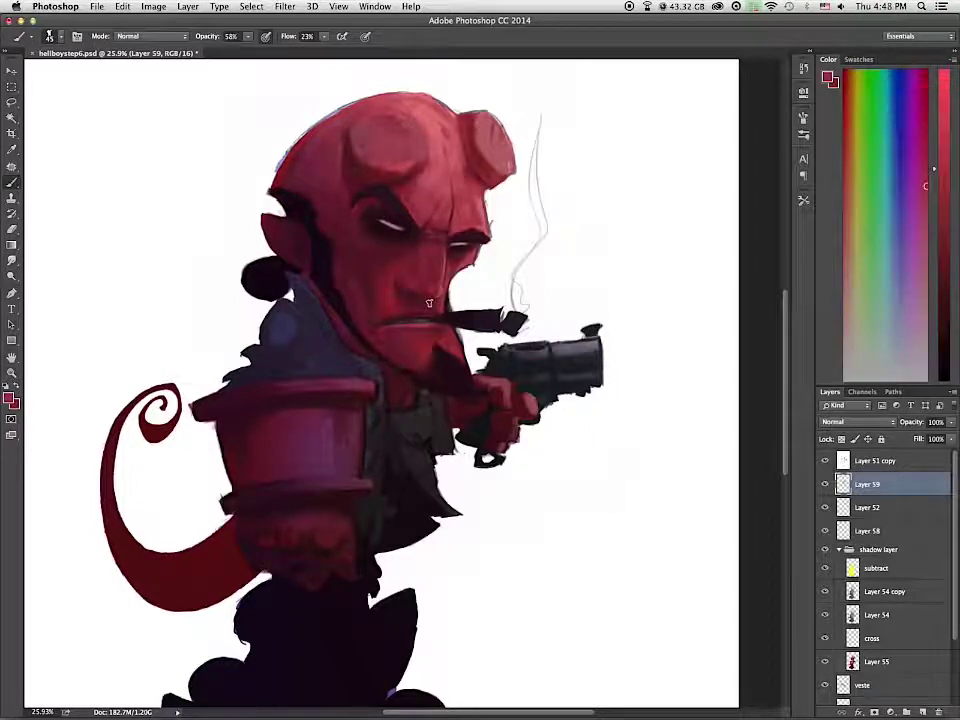
pyautogui.keyDown('alt'); pyautogui.click(430, 258); pyautogui.keyUp('alt')
# Step: Rework the skin around the bases of both horns with sampled red tones
pyautogui.keyDown('alt'); pyautogui.click(474, 167); pyautogui.keyUp('alt')
pyautogui.keyDown('alt'); pyautogui.click(356, 180); pyautogui.keyUp('alt')
pyautogui.moveTo(338, 143); pyautogui.dragTo(337, 178)
pyautogui.keyDown('alt'); pyautogui.click(434, 187); pyautogui.keyUp('alt')
# Step: Deepen the shadows around the near eye, beneath the near horn and between the brows with dark reds
pyautogui.keyDown('alt'); pyautogui.click(359, 246); pyautogui.keyUp('alt')
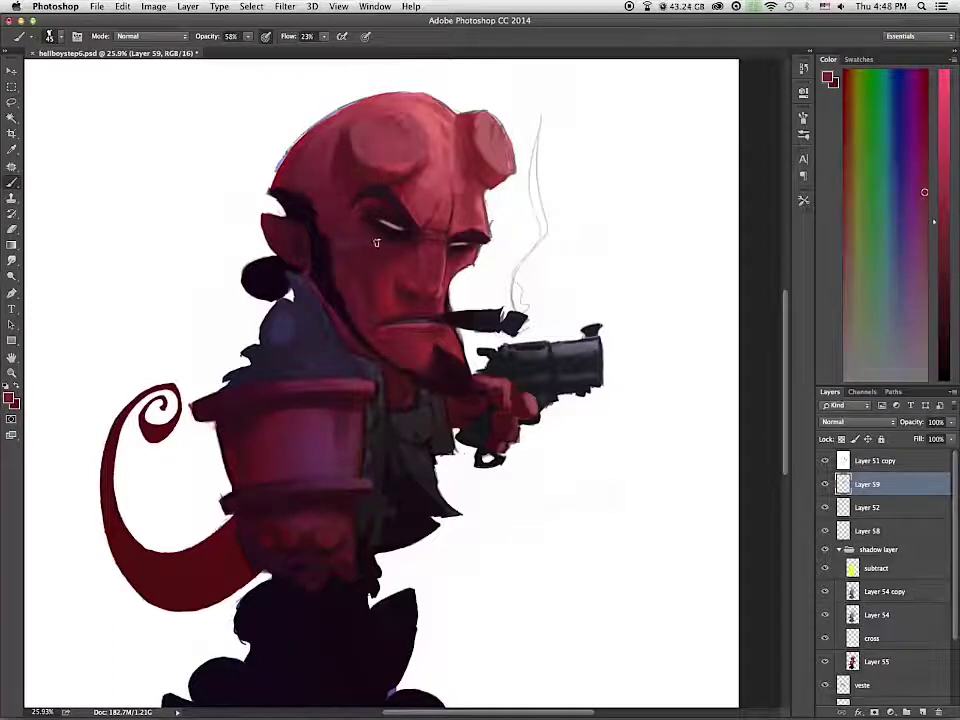
pyautogui.keyDown('alt'); pyautogui.click(370, 237); pyautogui.keyUp('alt')
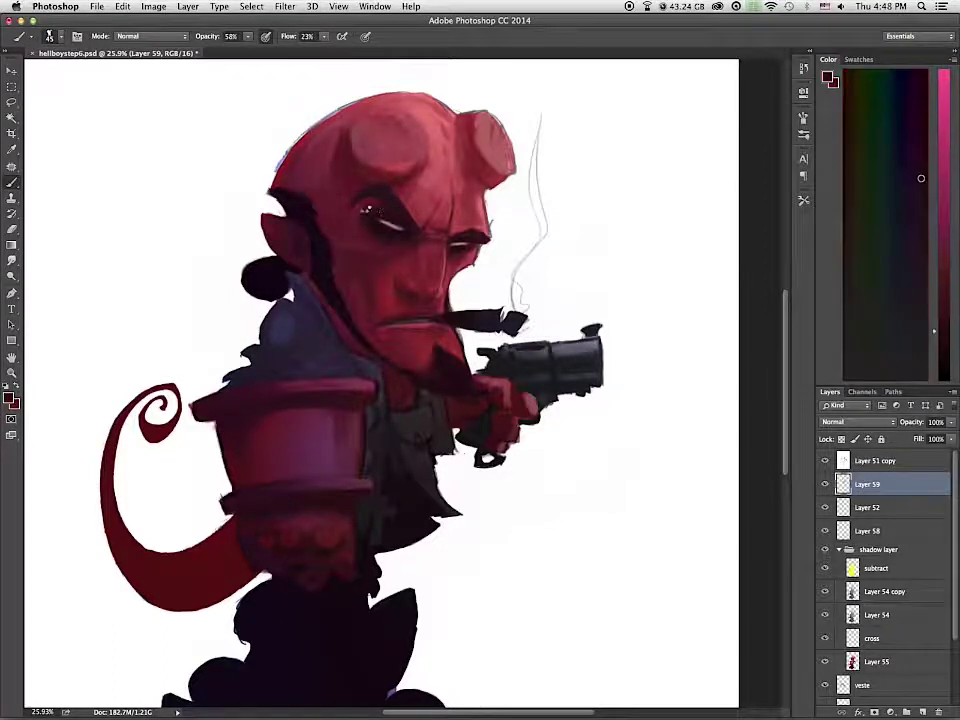
pyautogui.keyDown('alt'); pyautogui.click(367, 160); pyautogui.keyUp('alt')
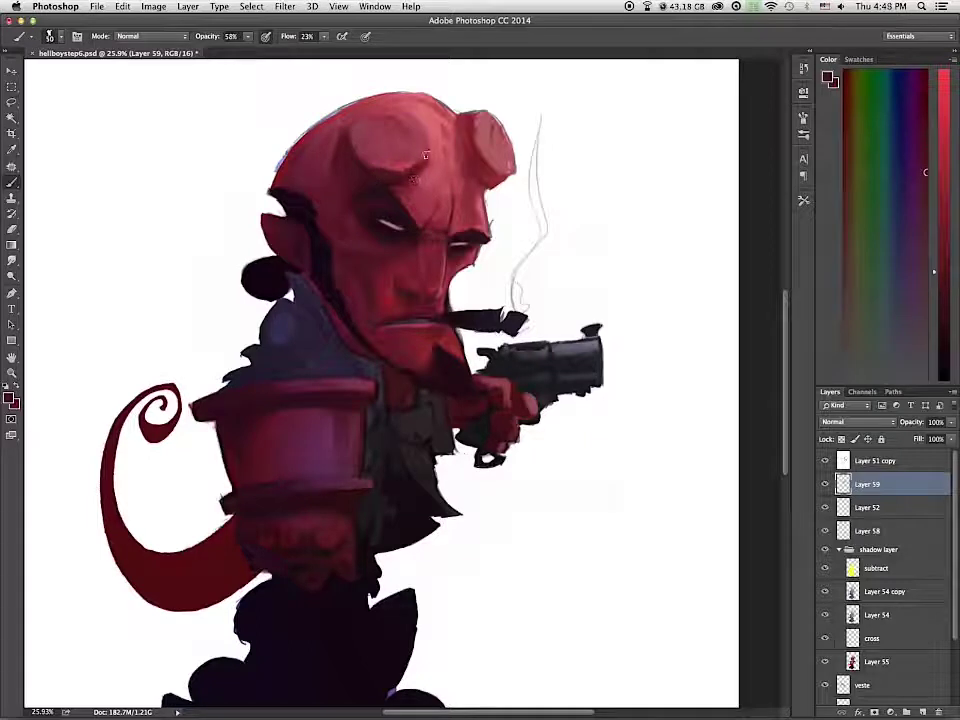
pyautogui.keyDown('alt'); pyautogui.click(401, 238); pyautogui.keyUp('alt')
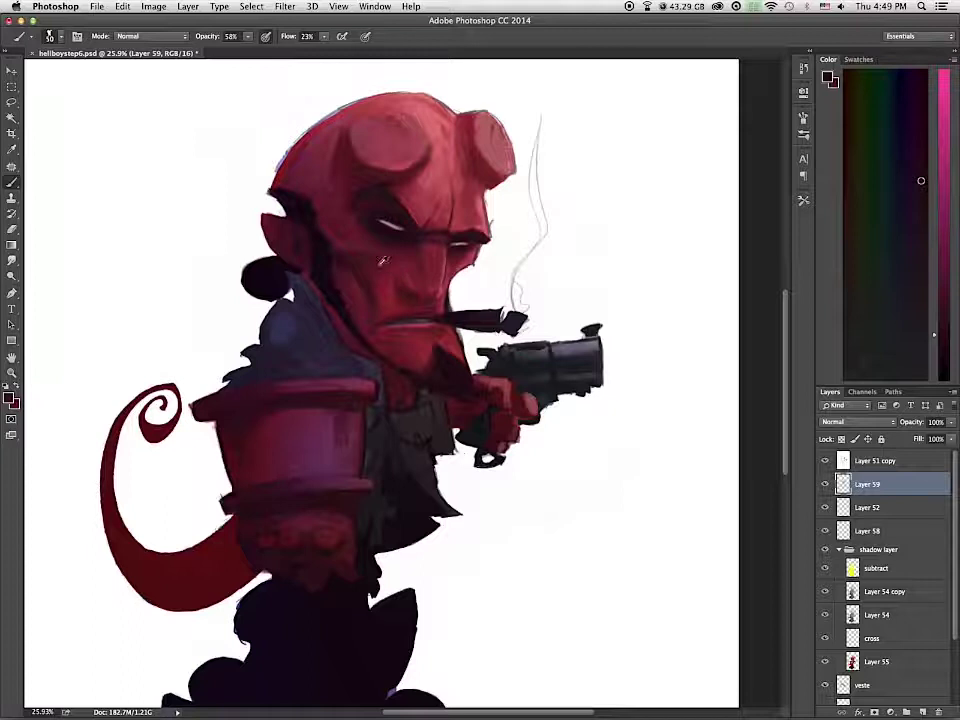
# Step: Shade the cheek and the side of the nose with a size 80 brush, continuing on Layer 55
pyautogui.keyDown('alt'); pyautogui.click(390, 270); pyautogui.keyUp('alt')
pyautogui.press(']')
pyautogui.press(']')
pyautogui.press(']')
pyautogui.click(900, 662)
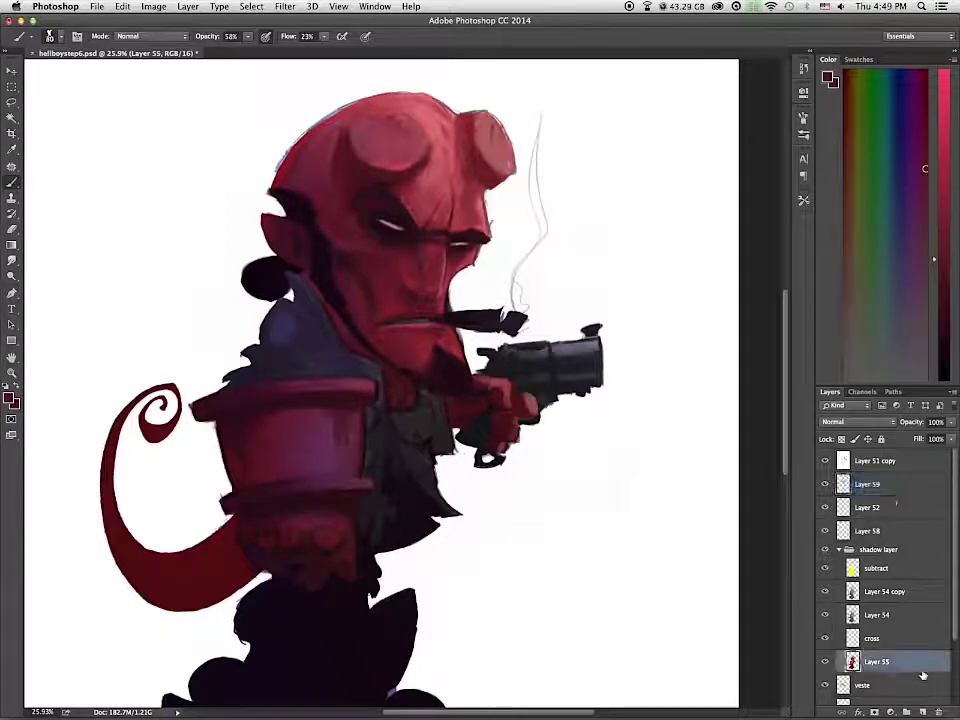
pyautogui.keyDown('alt'); pyautogui.click(393, 308); pyautogui.keyUp('alt')
pyautogui.keyDown('alt'); pyautogui.click(401, 261); pyautogui.keyUp('alt')
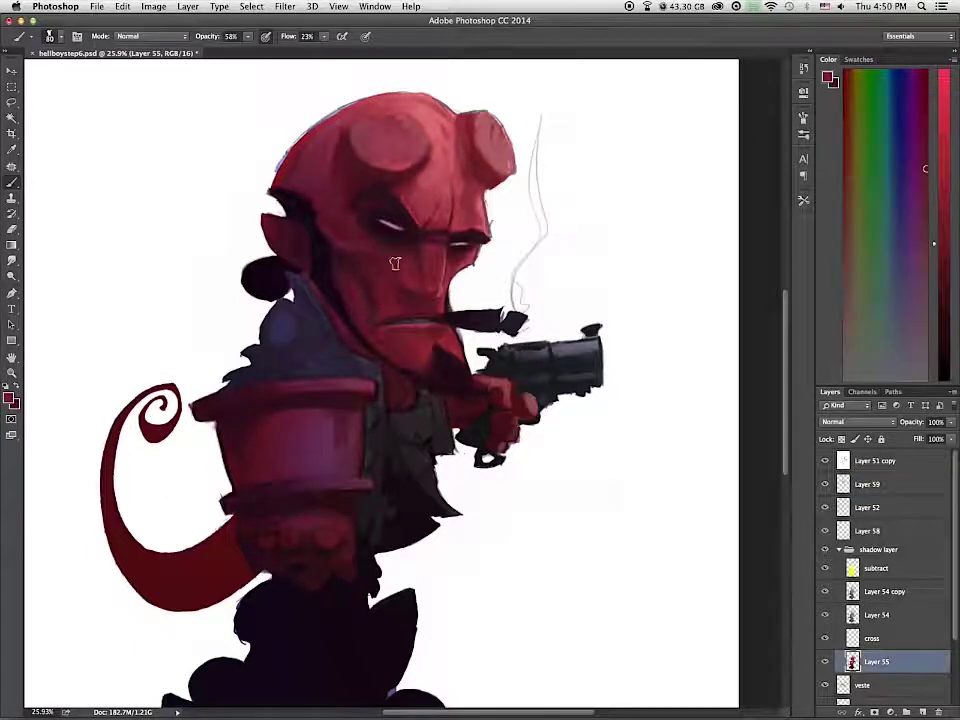
# Step: Paint dark reds on Layer 55 around the far horn, down the forehead and along the top of the head
pyautogui.keyDown('alt'); pyautogui.click(357, 176); pyautogui.keyUp('alt')
pyautogui.moveTo(469, 165); pyautogui.dragTo(478, 194)
pyautogui.moveTo(466, 134); pyautogui.dragTo(451, 208)
pyautogui.moveTo(419, 98); pyautogui.dragTo(455, 132)
pyautogui.moveTo(337, 122)
pyautogui.mouseDown()
pyautogui.moveTo(380, 105)
pyautogui.moveTo(280, 185)
pyautogui.moveTo(351, 116)
pyautogui.mouseUp()
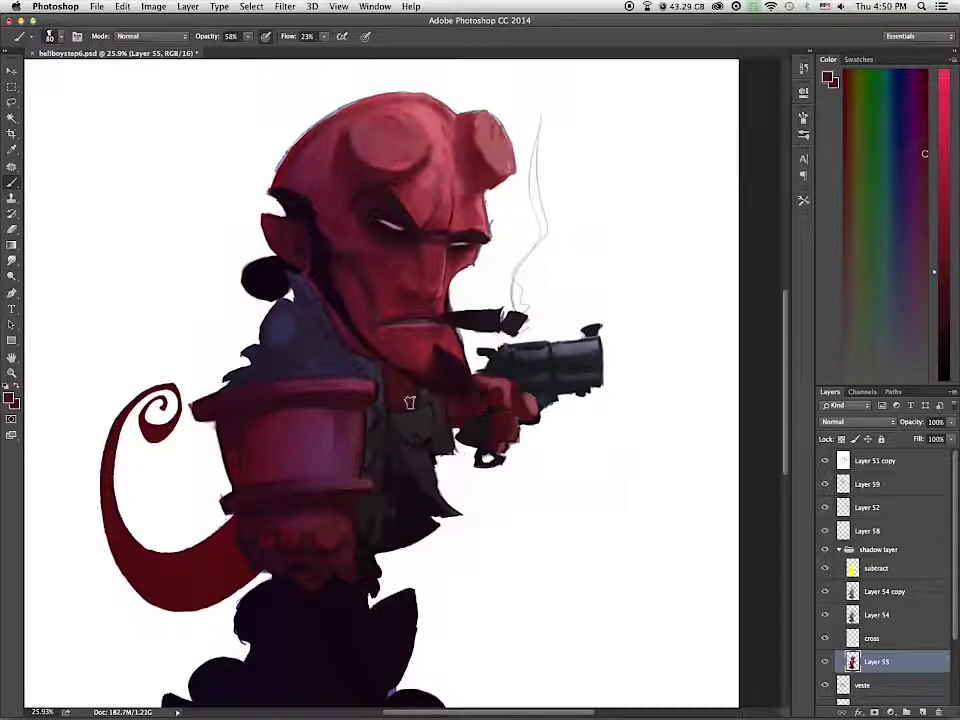
# Step: Shade the lower curve of the tail with broad dark red strokes on Layer 55
pyautogui.keyDown('alt'); pyautogui.click(221, 571); pyautogui.keyUp('alt')
pyautogui.press(']')
pyautogui.press(']')
pyautogui.press(']')
pyautogui.press(']')
pyautogui.press(']')
pyautogui.keyDown('alt'); pyautogui.click(186, 568); pyautogui.keyUp('alt')
pyautogui.press('[')
pyautogui.press('[')
pyautogui.press('[')
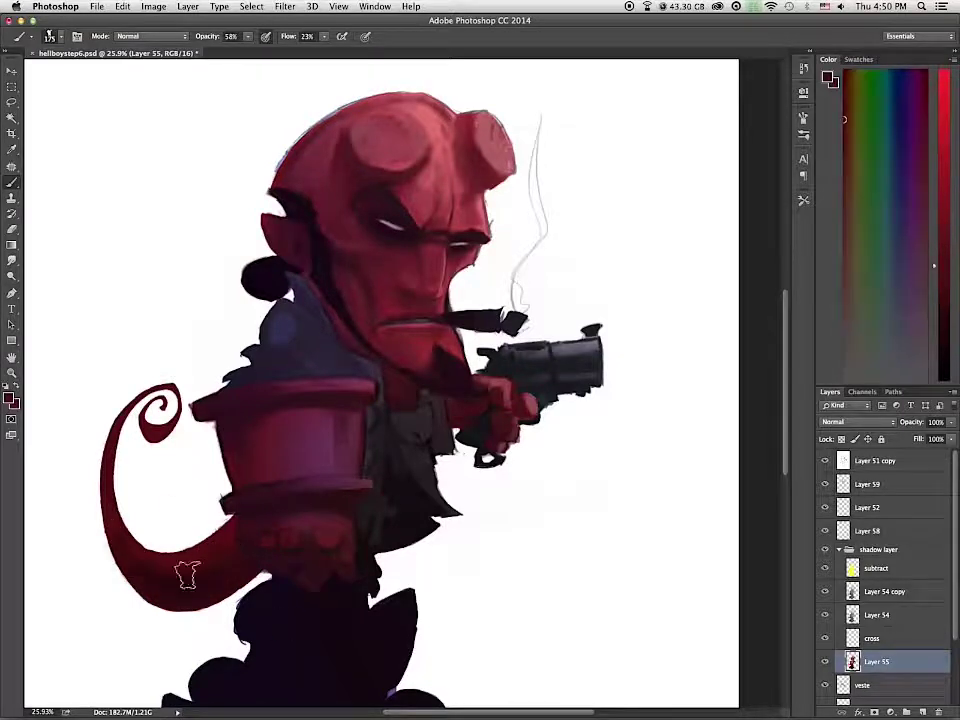
pyautogui.moveTo(186, 560)
pyautogui.mouseDown()
pyautogui.moveTo(155, 555)
pyautogui.moveTo(166, 567)
pyautogui.moveTo(172, 552)
pyautogui.moveTo(120, 528)
pyautogui.mouseUp()
# Step: Merge the painting layers from Layer 59 down to the one directly above Layer 53, including the shadow group
pyautogui.click(825, 592)
pyautogui.click(825, 592)
pyautogui.click(878, 485)
pyautogui.click(889, 669)
pyautogui.moveTo(955, 510)
pyautogui.mouseDown()
pyautogui.moveTo(955, 575)
pyautogui.moveTo(957, 516)
pyautogui.mouseUp()
pyautogui.keyDown('shift'); pyautogui.click(890, 483); pyautogui.keyUp('shift')
pyautogui.press('super+e')
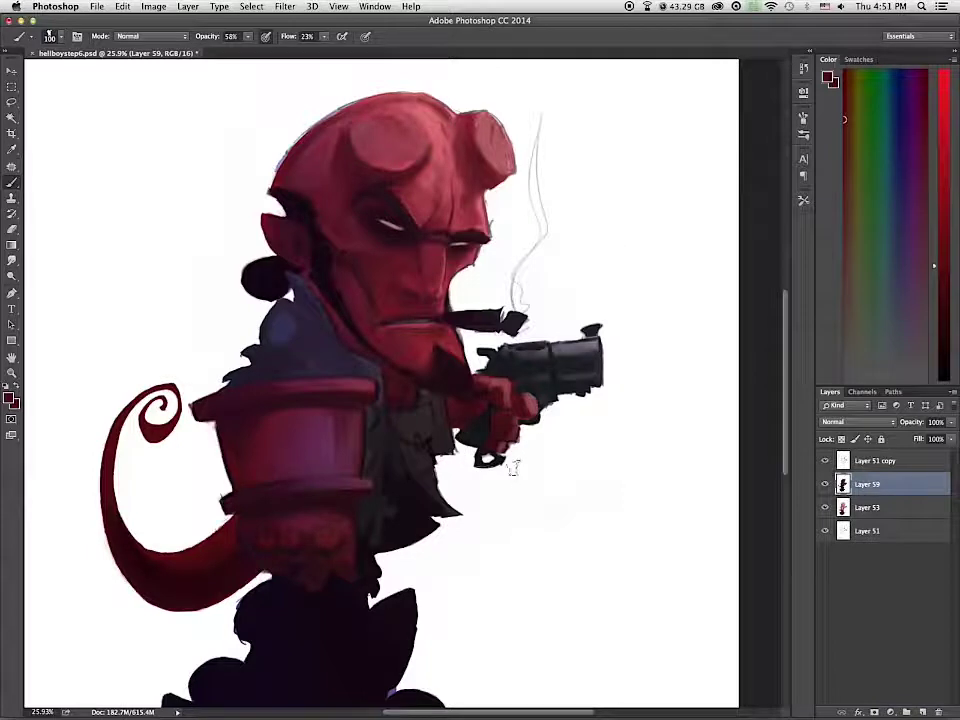
# Step: Soften the cheek fold beside the sideburn with sampled dark red and a size 40 brush
pyautogui.keyDown('alt'); pyautogui.click(362, 289); pyautogui.keyUp('alt')
pyautogui.press('[')
pyautogui.press('[')
pyautogui.press('[')
pyautogui.press('[')
pyautogui.press('[')
pyautogui.press('[')
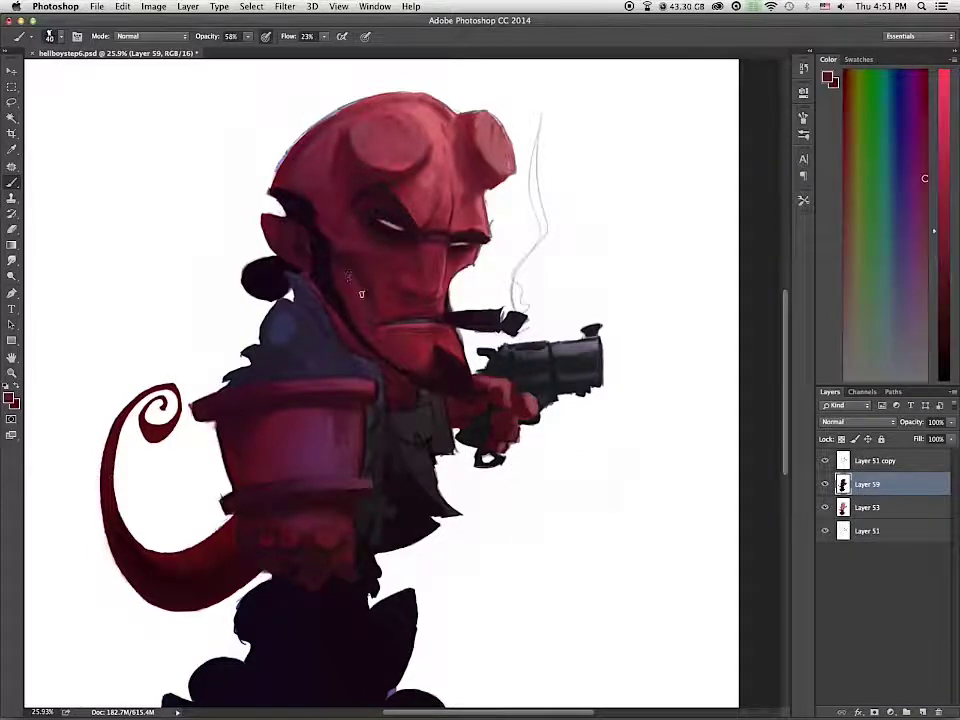
# Step: Mix a saturated blue and tint the side of the head and cheek on a new layer at 54% opacity
pyautogui.keyDown('alt'); pyautogui.click(285, 329); pyautogui.keyUp('alt')
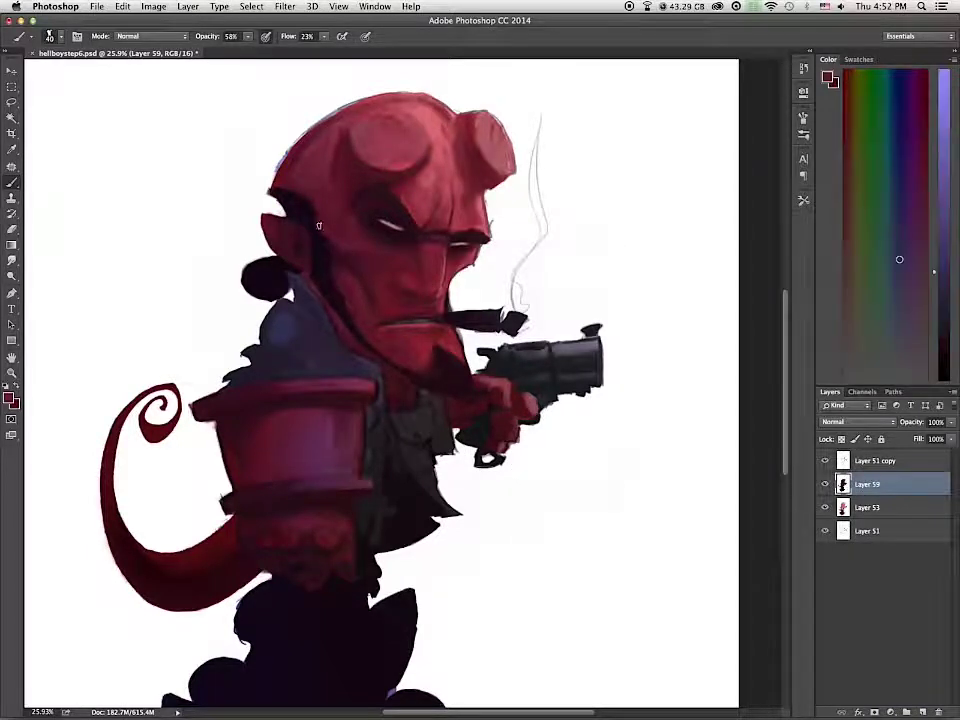
pyautogui.click(900, 244)
pyautogui.click(892, 233)
pyautogui.click(895, 230)
pyautogui.moveTo(945, 271); pyautogui.dragTo(947, 251)
pyautogui.click(894, 208)
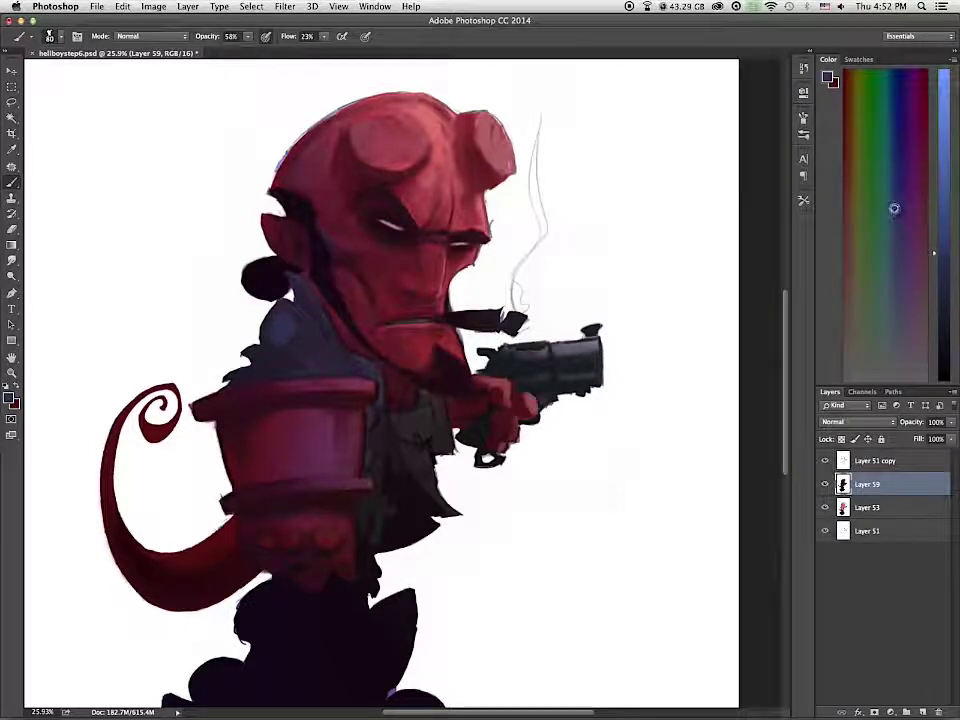
pyautogui.click(896, 204)
pyautogui.click(946, 200)
pyautogui.click(895, 195)
pyautogui.click(946, 213)
pyautogui.click(924, 712)
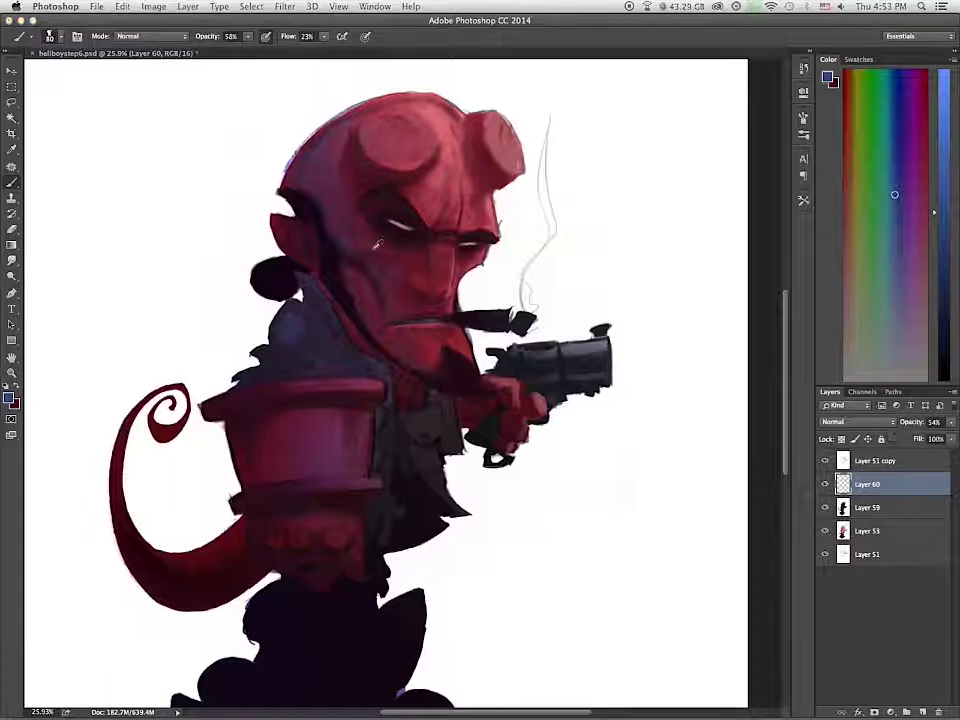
# Step: Merge the blue tint layer down into Layer 59 and apply a Hue/Saturation adjustment to it
pyautogui.hotkey('ctrl', 'e')
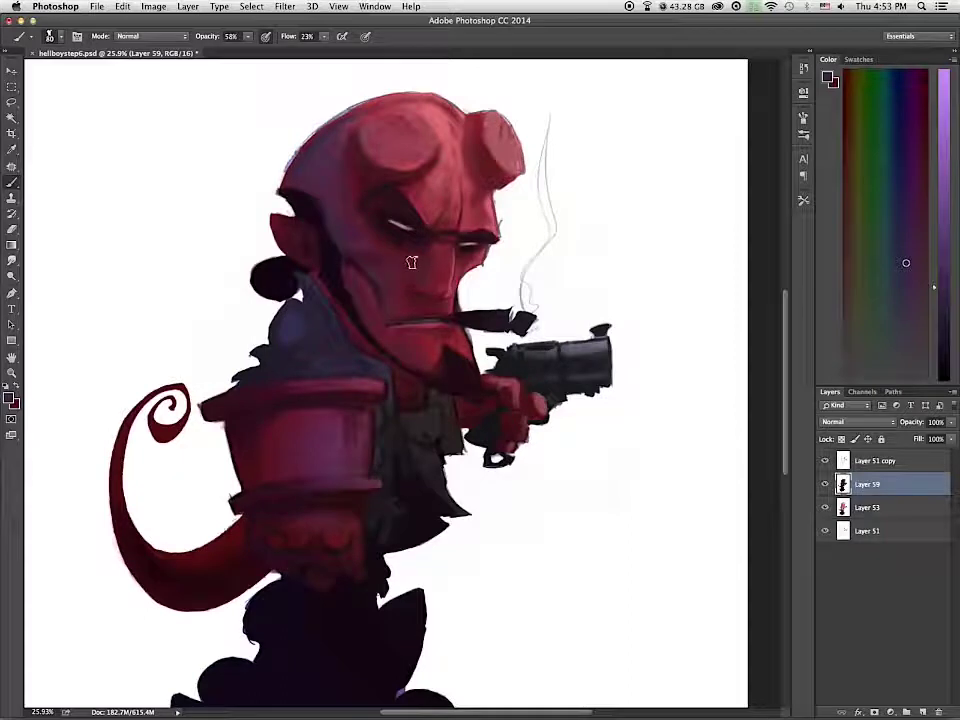
pyautogui.hotkey('ctrl', 'alt', 'u')
pyautogui.moveTo(643, 190); pyautogui.dragTo(737, 186)
pyautogui.press('Return')
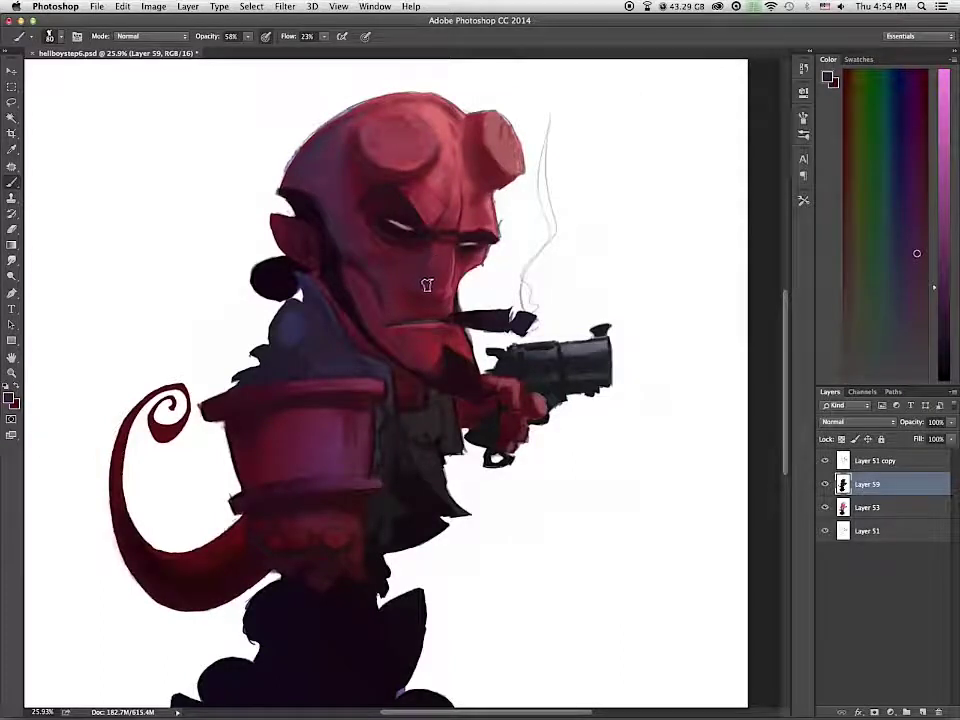
# Step: Repaint the tip and side of the nose with dark magenta-reds using a size 45 brush
pyautogui.keyDown('alt'); pyautogui.click(447, 229); pyautogui.keyUp('alt')
pyautogui.press('[')
pyautogui.press('[')
pyautogui.moveTo(411, 281); pyautogui.dragTo(435, 290)
pyautogui.keyDown('alt'); pyautogui.click(428, 290); pyautogui.keyUp('alt')
pyautogui.click(922, 176)
pyautogui.click(943, 281)
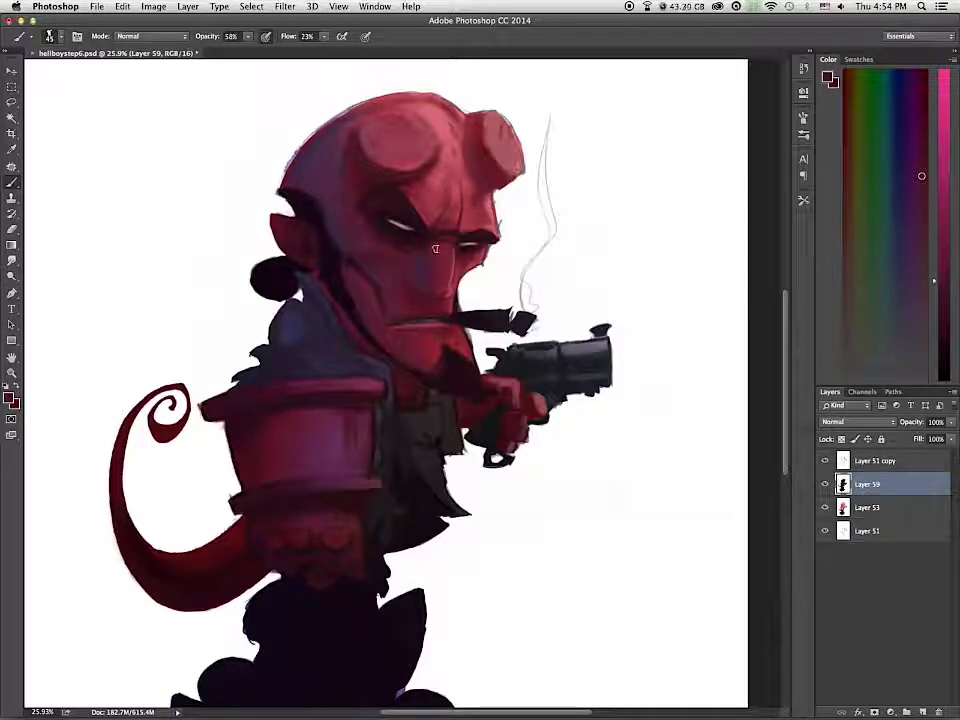
# Step: Blend near-black and dark reds under the near eye and into the cheek hollow
pyautogui.keyDown('alt'); pyautogui.click(413, 262); pyautogui.keyUp('alt')
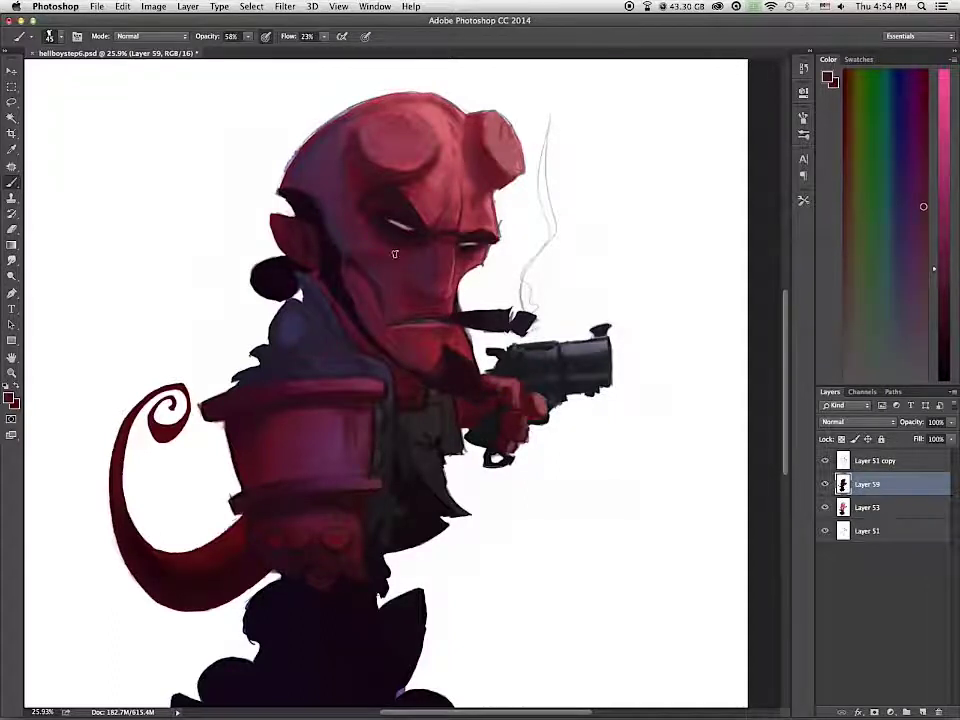
pyautogui.keyDown('alt'); pyautogui.click(367, 269); pyautogui.keyUp('alt')
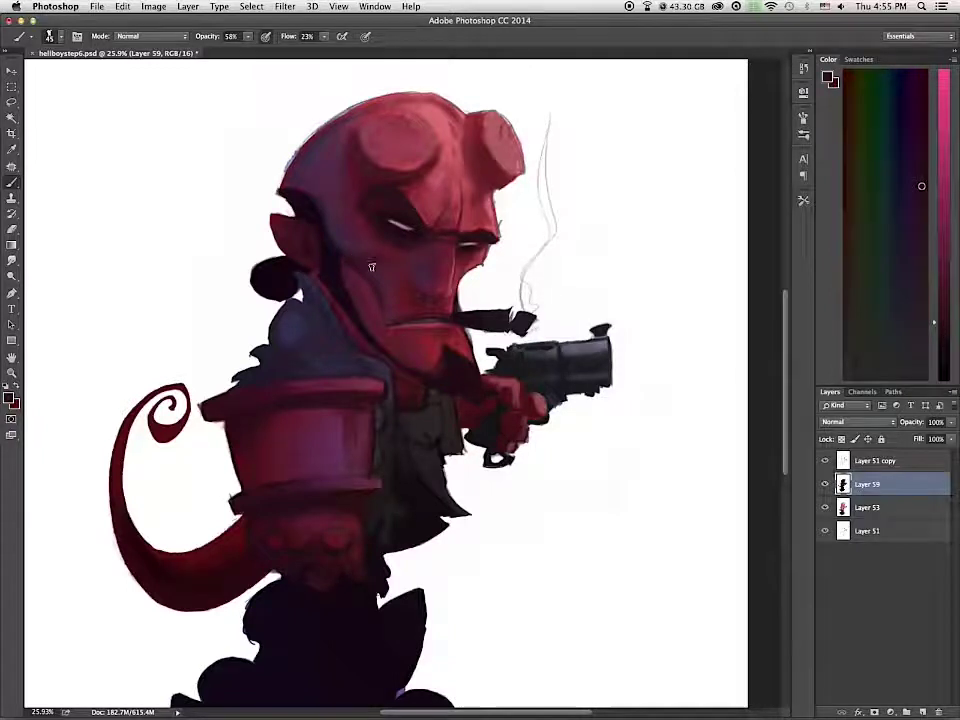
pyautogui.keyDown('alt'); pyautogui.click(365, 291); pyautogui.keyUp('alt')
pyautogui.keyDown('alt'); pyautogui.click(444, 330); pyautogui.keyUp('alt')
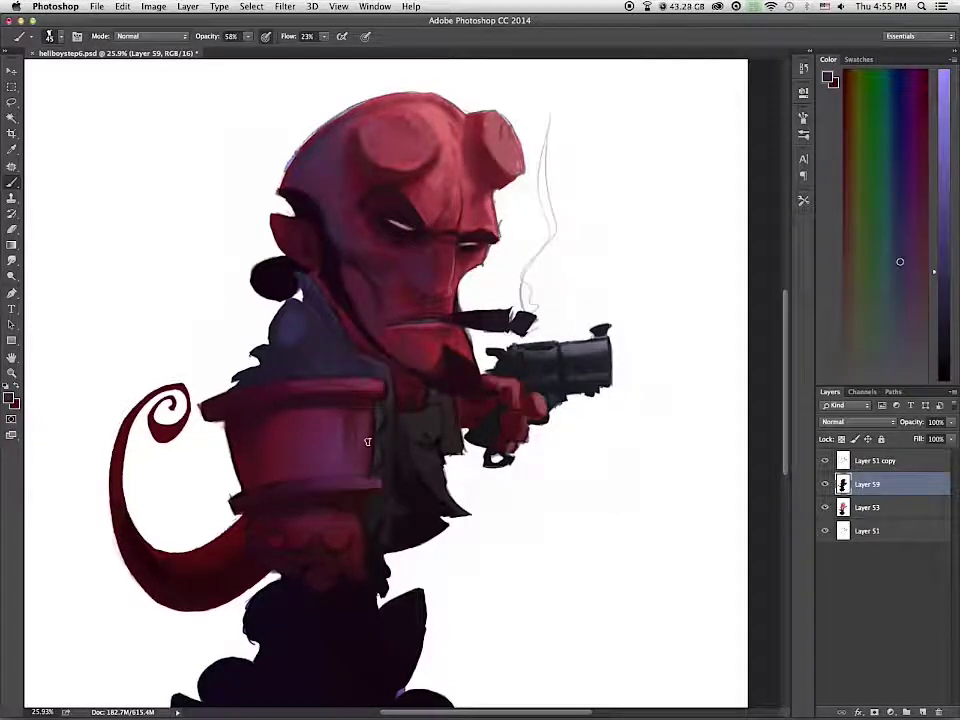
# Step: Smooth the plane of the nose and the adjoining cheek with sampled muted reds
pyautogui.keyDown('alt'); pyautogui.click(438, 277); pyautogui.keyUp('alt')
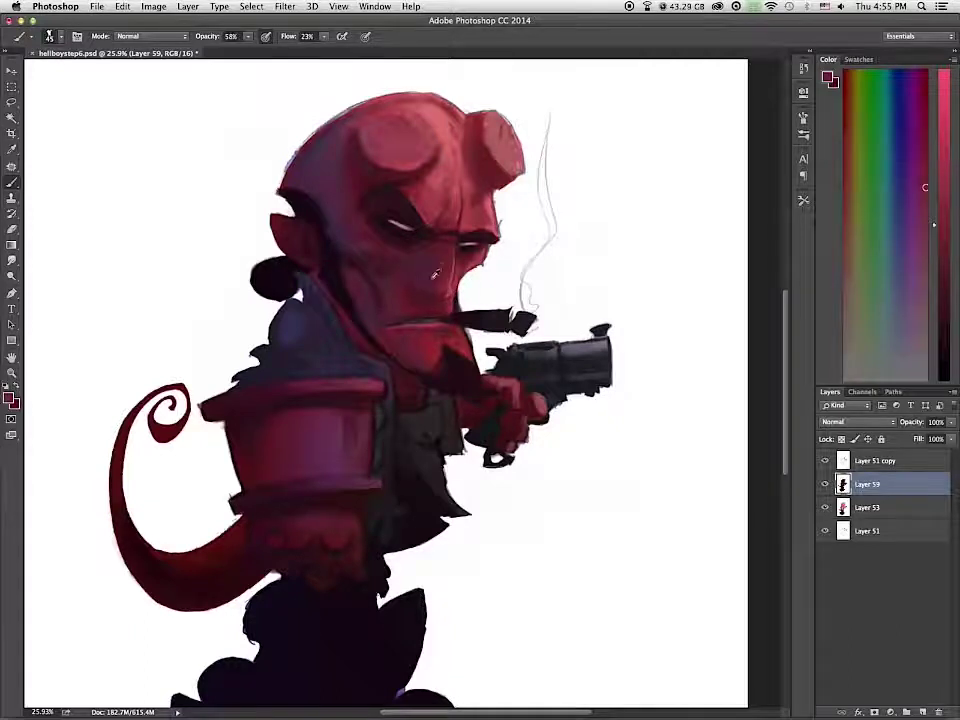
pyautogui.keyDown('alt'); pyautogui.click(430, 275); pyautogui.keyUp('alt')
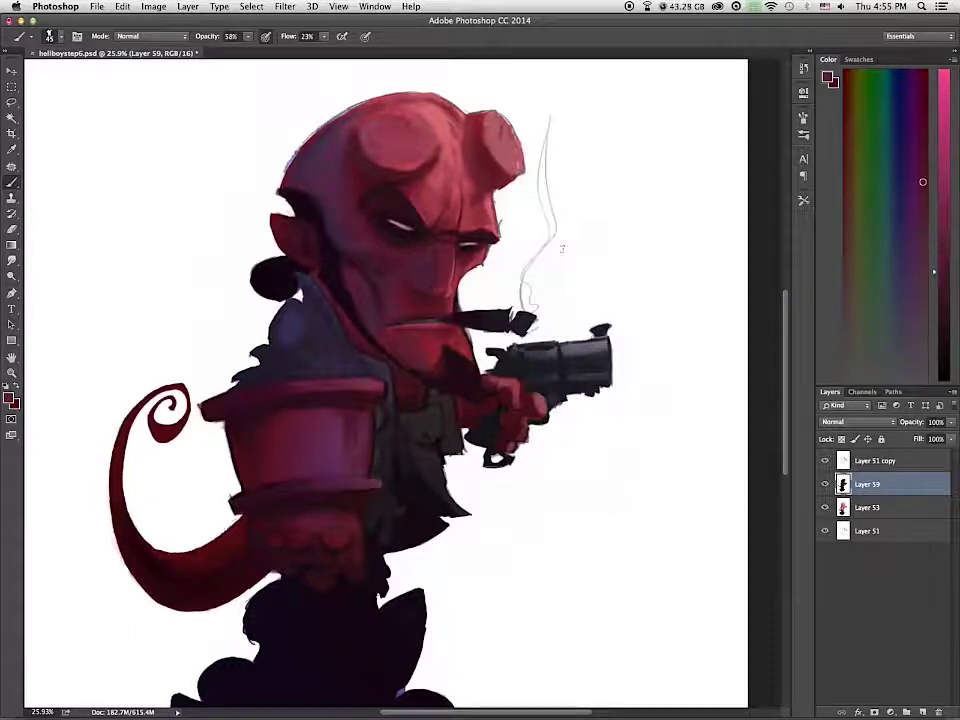
pyautogui.keyDown('alt'); pyautogui.click(394, 292); pyautogui.keyUp('alt')
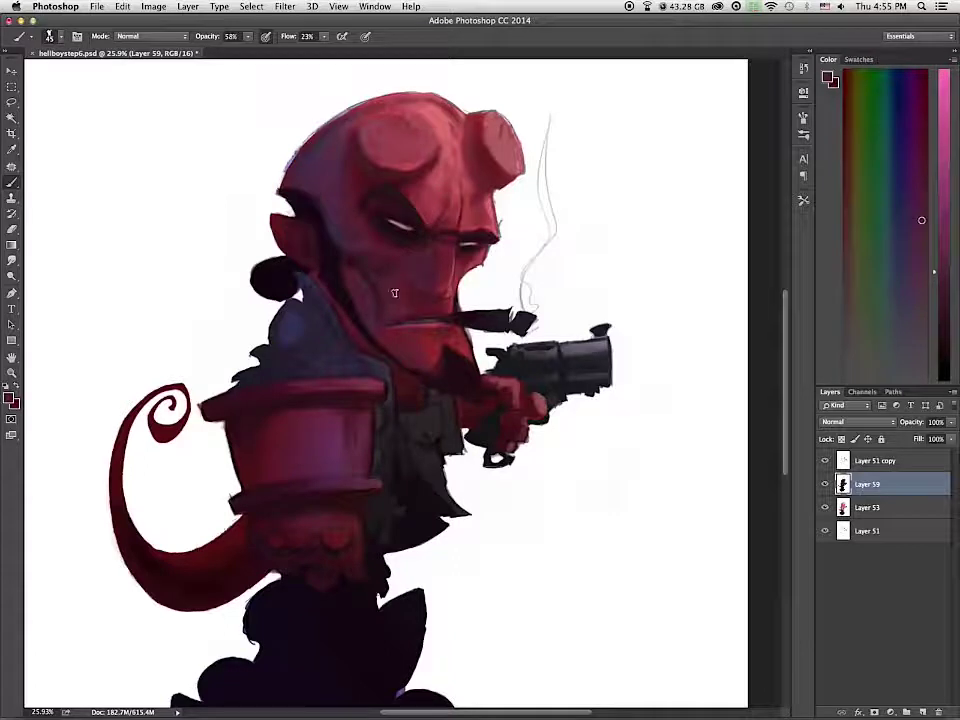
# Step: Darken the area between the nose and upper lip with sampled reds and a darker magenta-red
pyautogui.keyDown('alt'); pyautogui.click(437, 315); pyautogui.keyUp('alt')
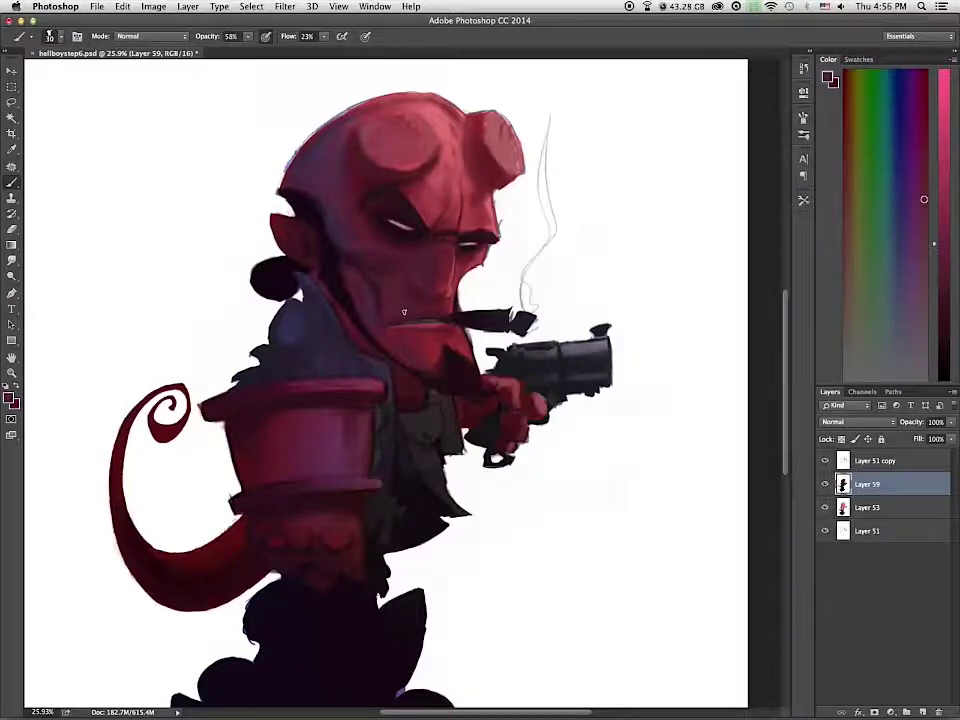
pyautogui.keyDown('alt'); pyautogui.click(390, 280); pyautogui.keyUp('alt')
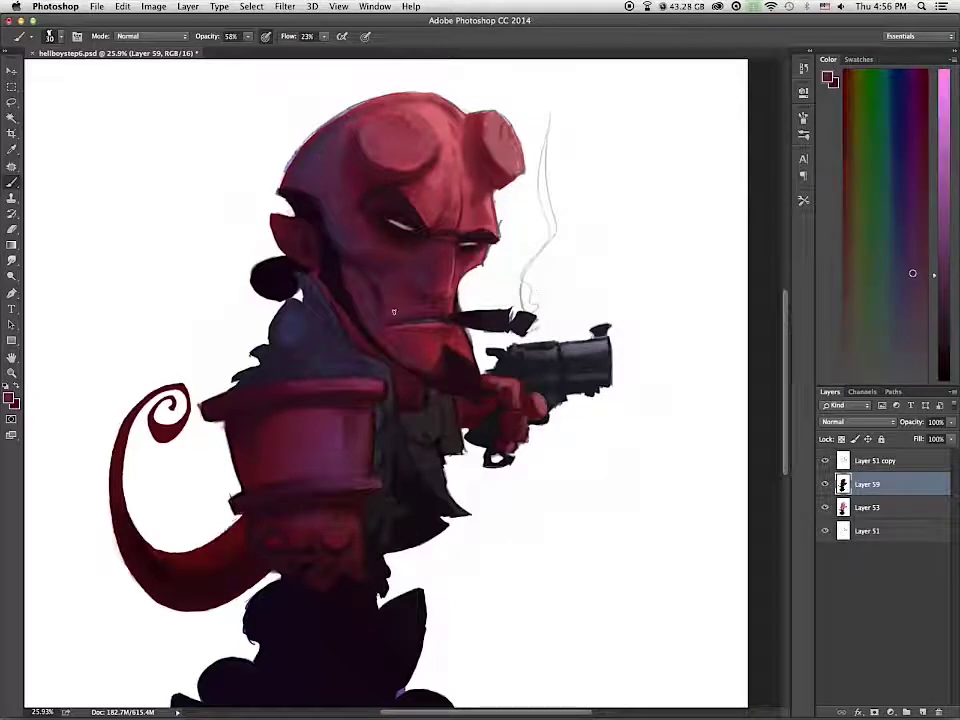
pyautogui.click(923, 182)
pyautogui.click(945, 300)
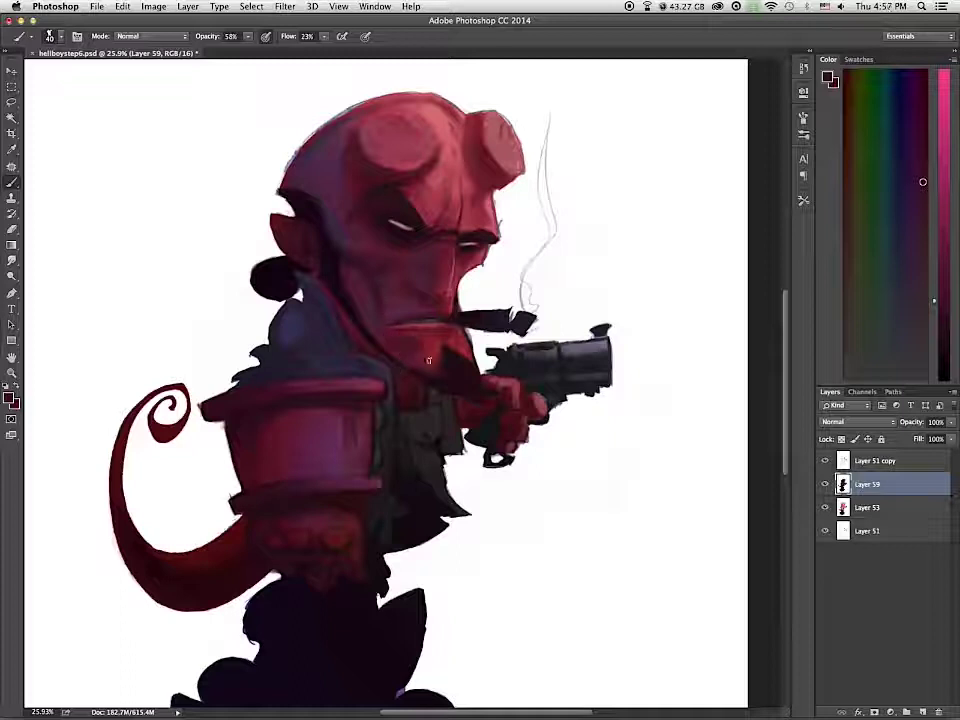
# Step: Darken the lower lip and chin with muted dark red strokes using a size 60 brush
pyautogui.press(']')
pyautogui.press(']')
pyautogui.moveTo(399, 336); pyautogui.dragTo(456, 346)
pyautogui.keyDown('alt'); pyautogui.click(396, 339); pyautogui.keyUp('alt')
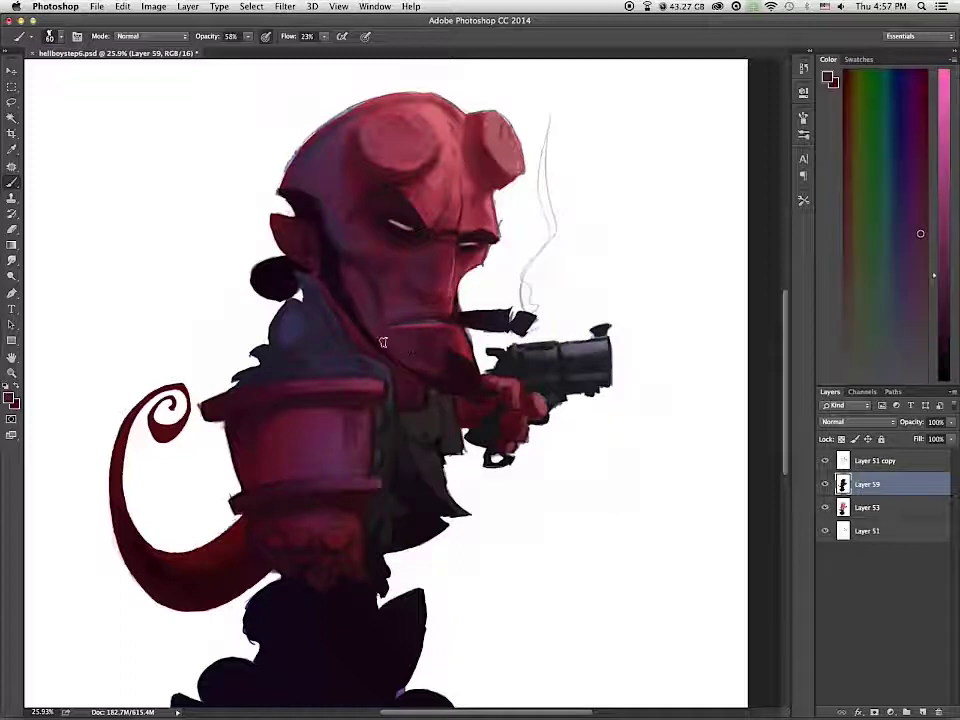
# Step: Blend the jaw, cheek and nose bridge with sampled reds using a size 70 brush
pyautogui.press(']')
pyautogui.keyDown('alt'); pyautogui.click(396, 302); pyautogui.keyUp('alt')
pyautogui.keyDown('alt'); pyautogui.click(335, 198); pyautogui.keyUp('alt')
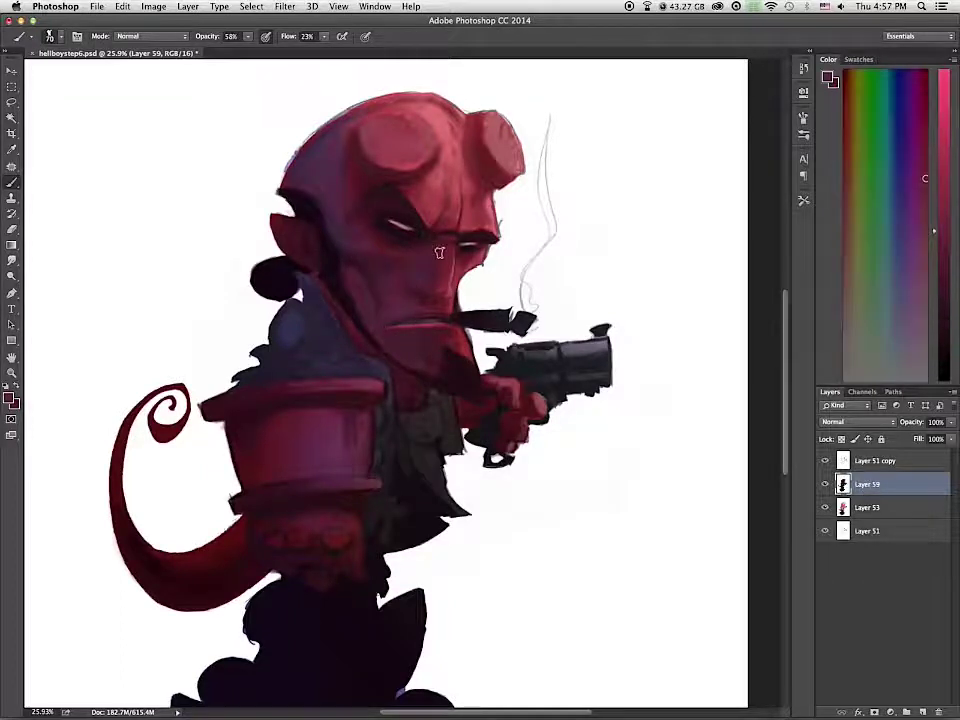
# Step: Glaze muted purples over the shadowed side of the face and add coat blue to the stone hand
pyautogui.click(946, 266)
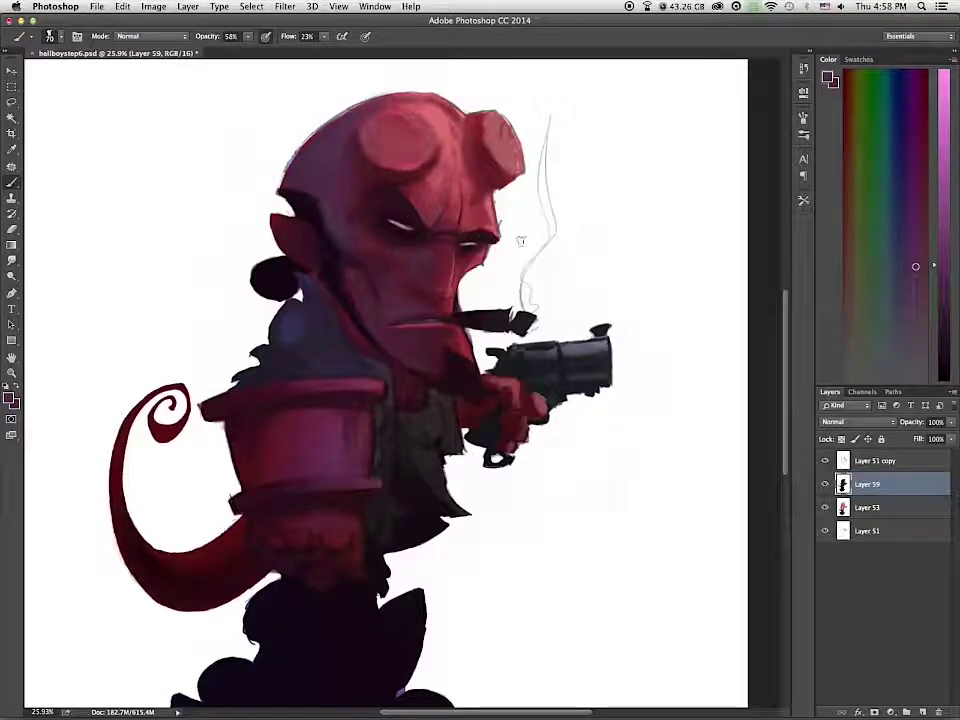
pyautogui.click(913, 223)
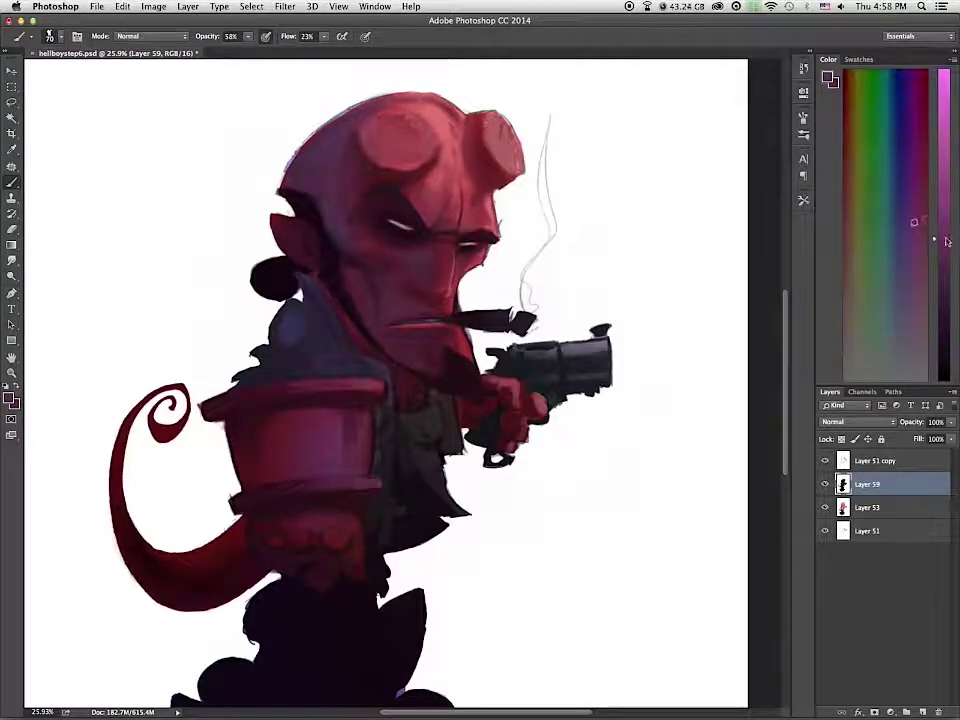
pyautogui.keyDown('alt'); pyautogui.click(285, 322); pyautogui.keyUp('alt')
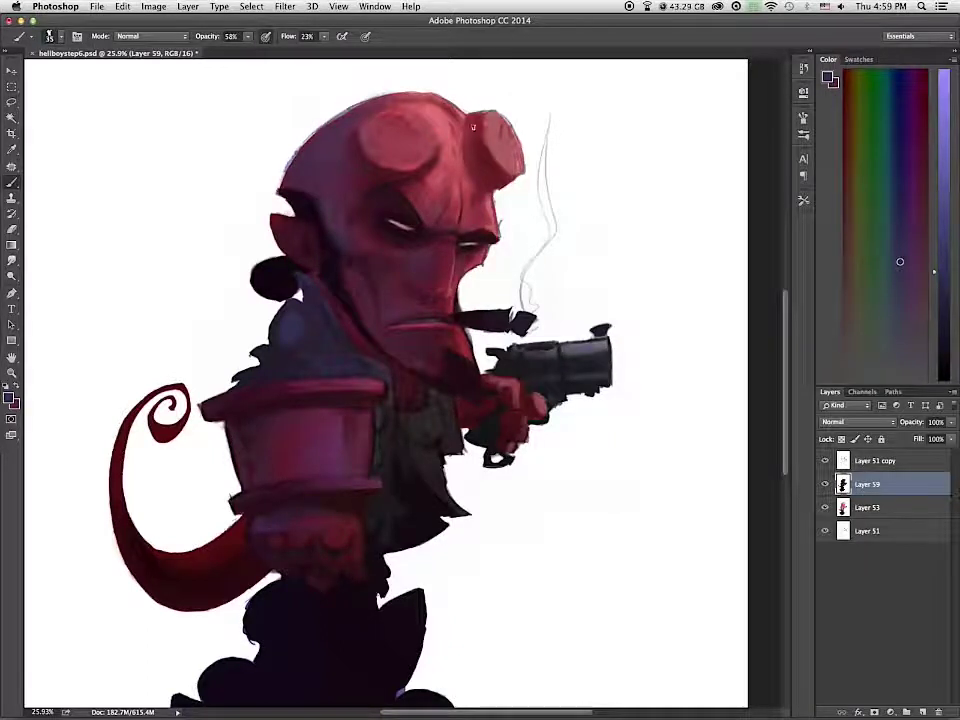
# Step: Blend the forehead between the horns with sampled reds using a size 60 brush
pyautogui.keyDown('alt'); pyautogui.click(455, 175); pyautogui.keyUp('alt')
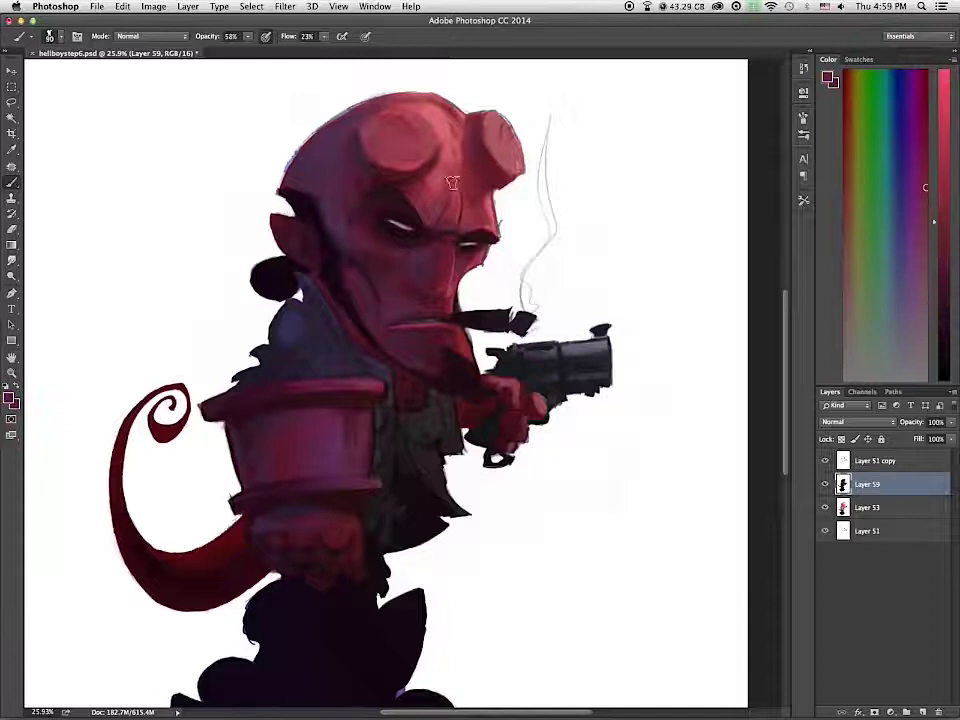
pyautogui.keyDown('alt'); pyautogui.click(470, 152); pyautogui.keyUp('alt')
pyautogui.press('[')
pyautogui.press('[')
pyautogui.press('[')
pyautogui.moveTo(455, 124)
pyautogui.mouseDown()
pyautogui.moveTo(441, 110)
pyautogui.moveTo(441, 118)
pyautogui.mouseUp()
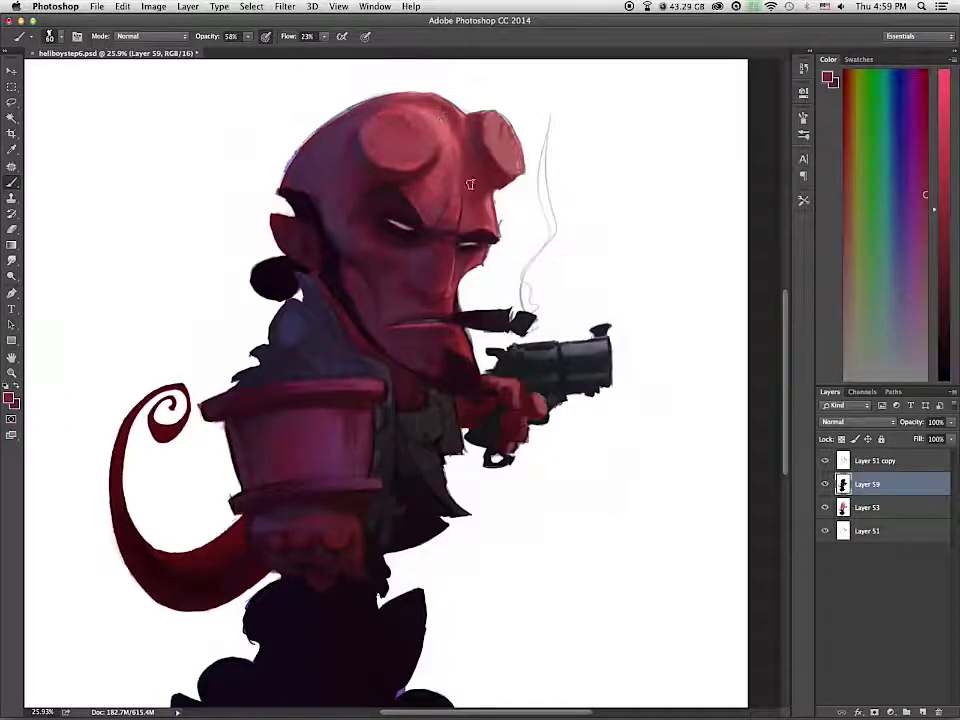
# Step: Compare the artwork with Layer 59 hidden and shown, and duplicate Layer 59
pyautogui.scroll(-5, 470, 184)
pyautogui.scroll(4, 461, 272)
pyautogui.click(826, 485)
pyautogui.click(826, 485)
pyautogui.moveTo(885, 486); pyautogui.dragTo(922, 711)
# Step: Try the lightening blend modes from Lighten through Linear Dodge (Add) on Layer 59 copy
pyautogui.click(854, 422)
pyautogui.click(847, 501)
pyautogui.click(862, 423)
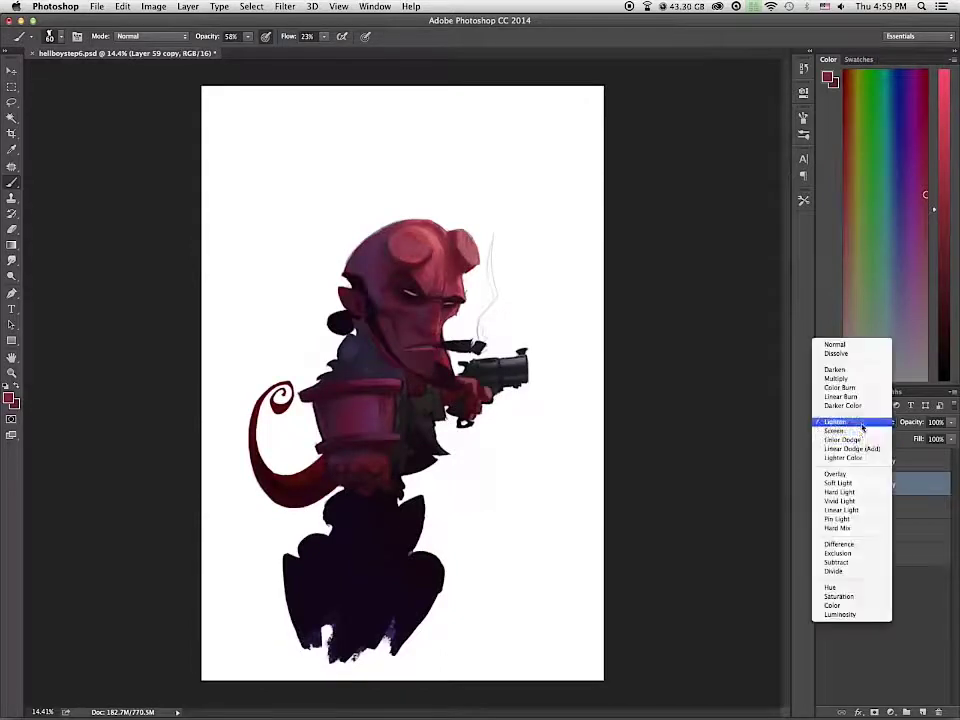
pyautogui.click(863, 431)
pyautogui.click(862, 423)
pyautogui.click(862, 432)
pyautogui.click(864, 424)
pyautogui.click(862, 431)
pyautogui.click(855, 421)
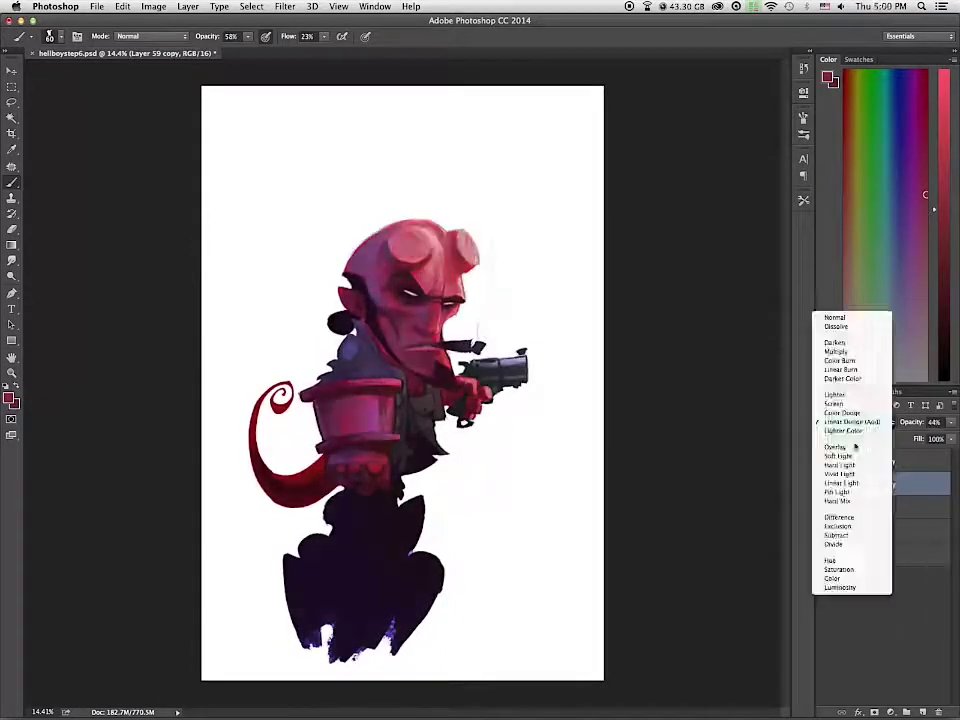
# Step: Try the contrast blend modes through Linear Light on Layer 59 copy, lowering its opacity to about 14%
pyautogui.click(836, 456)
pyautogui.moveTo(918, 437); pyautogui.dragTo(910, 438)
pyautogui.click(856, 423)
pyautogui.click(855, 441)
pyautogui.click(856, 424)
pyautogui.click(857, 441)
pyautogui.click(951, 422)
pyautogui.moveTo(911, 437); pyautogui.dragTo(903, 437)
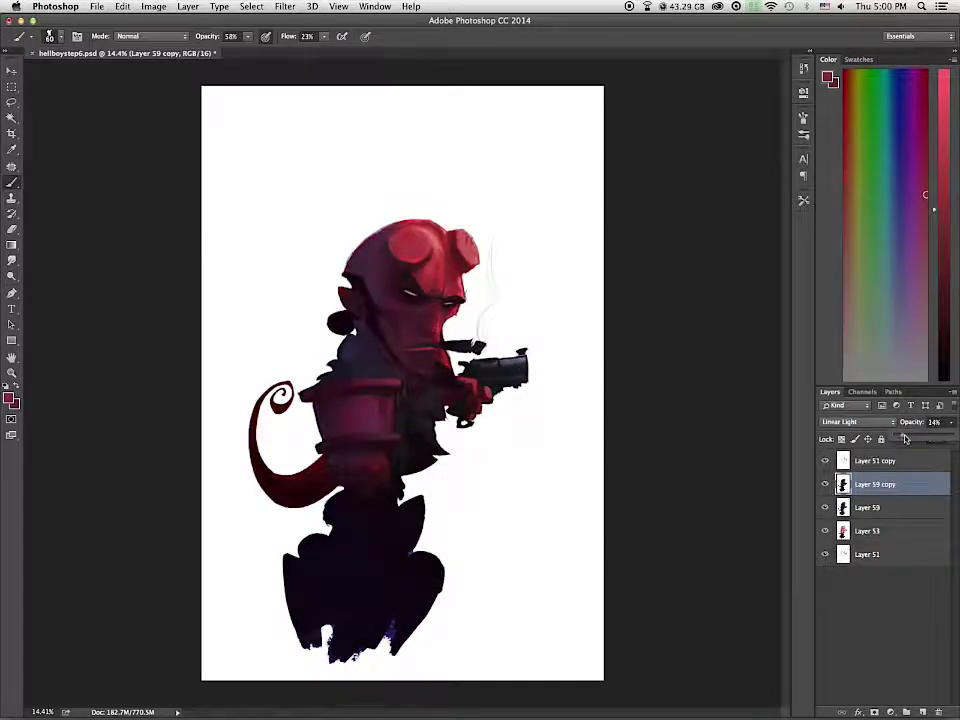
# Step: Try further blend modes through Difference on Layer 59 copy, with its opacity at 19%
pyautogui.click(861, 423)
pyautogui.click(859, 433)
pyautogui.click(858, 423)
pyautogui.click(856, 446)
pyautogui.click(857, 423)
pyautogui.click(856, 434)
pyautogui.click(857, 424)
pyautogui.click(858, 425)
pyautogui.click(951, 422)
pyautogui.moveTo(903, 437)
pyautogui.mouseDown()
pyautogui.moveTo(922, 437)
pyautogui.moveTo(906, 438)
pyautogui.mouseUp()
pyautogui.click(859, 423)
pyautogui.click(861, 413)
pyautogui.click(951, 422)
# Step: Shift the hue of Layer 59 copy strongly with Hue/Saturation and compare it hidden and shown
pyautogui.hotkey('ctrl', 'u')
pyautogui.moveTo(703, 153); pyautogui.dragTo(668, 156)
pyautogui.press('Return')
pyautogui.press('b')
pyautogui.click(825, 484)
pyautogui.click(825, 484)
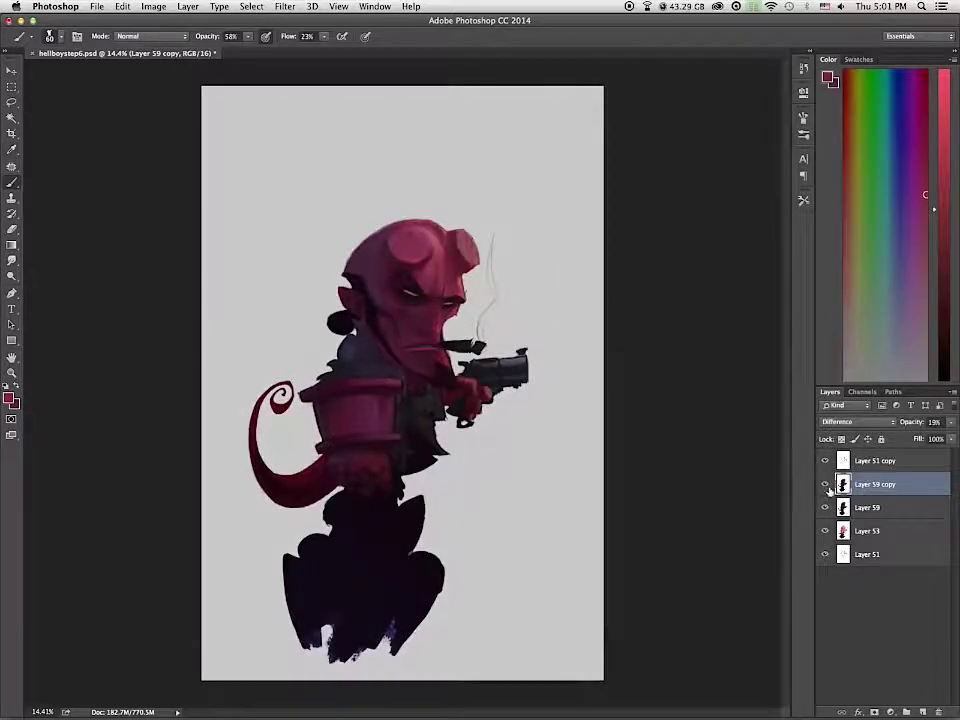
# Step: Set Layer 59 copy to the Subtract blend mode and hide the layer
pyautogui.click(864, 424)
pyautogui.click(864, 432)
pyautogui.click(864, 424)
pyautogui.click(862, 431)
pyautogui.click(825, 484)
pyautogui.click(825, 484)
pyautogui.click(825, 484)
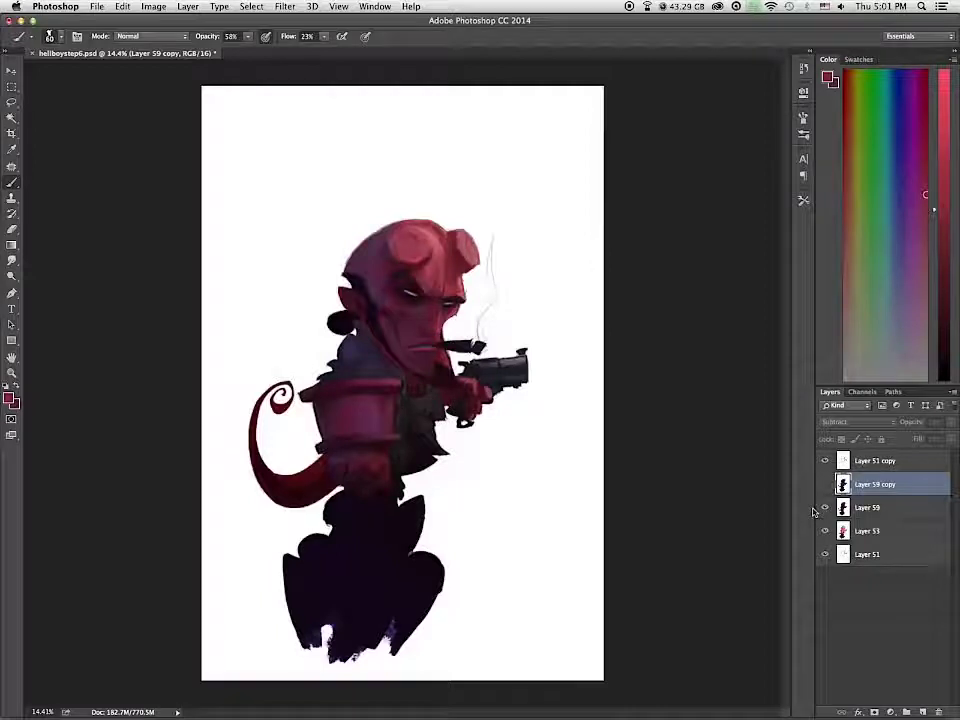
# Step: Duplicate Layer 59 again and raise the copy's saturation to +23 with a slight hue shift in Hue/Saturation
pyautogui.moveTo(868, 508); pyautogui.dragTo(922, 712)
pyautogui.press('super+u')
pyautogui.moveTo(704, 156); pyautogui.dragTo(692, 157)
pyautogui.moveTo(704, 188)
pyautogui.mouseDown()
pyautogui.moveTo(722, 190)
pyautogui.moveTo(707, 156)
pyautogui.mouseUp()
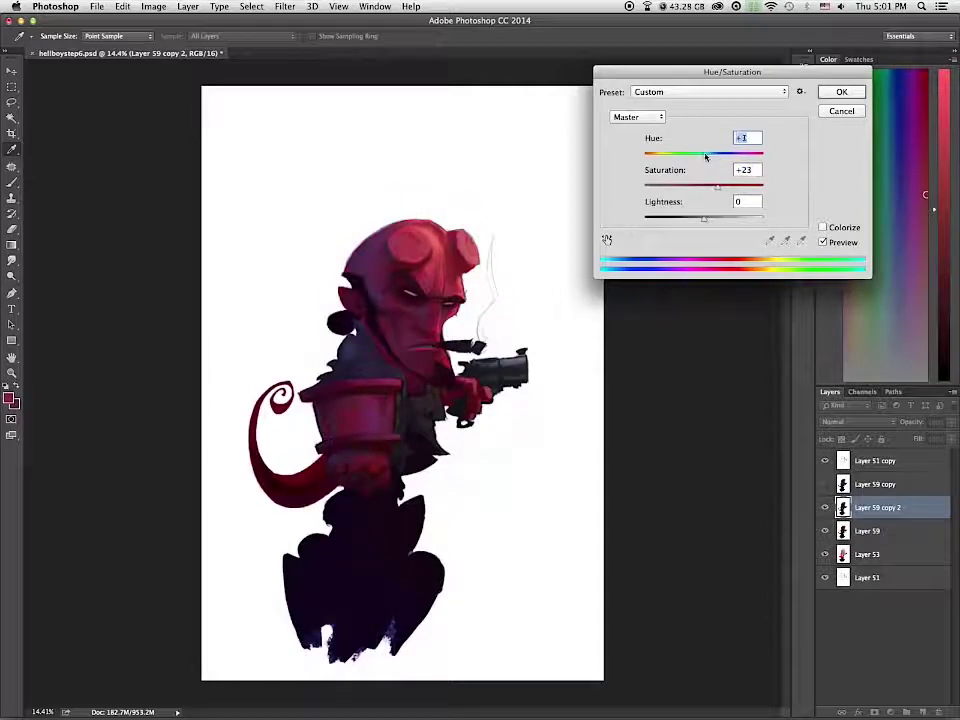
pyautogui.press('Return')
pyautogui.press('b')
# Step: Set Layer 59 copy 2 to Overlay at about 8% opacity and merge it with Layer 59
pyautogui.click(855, 421)
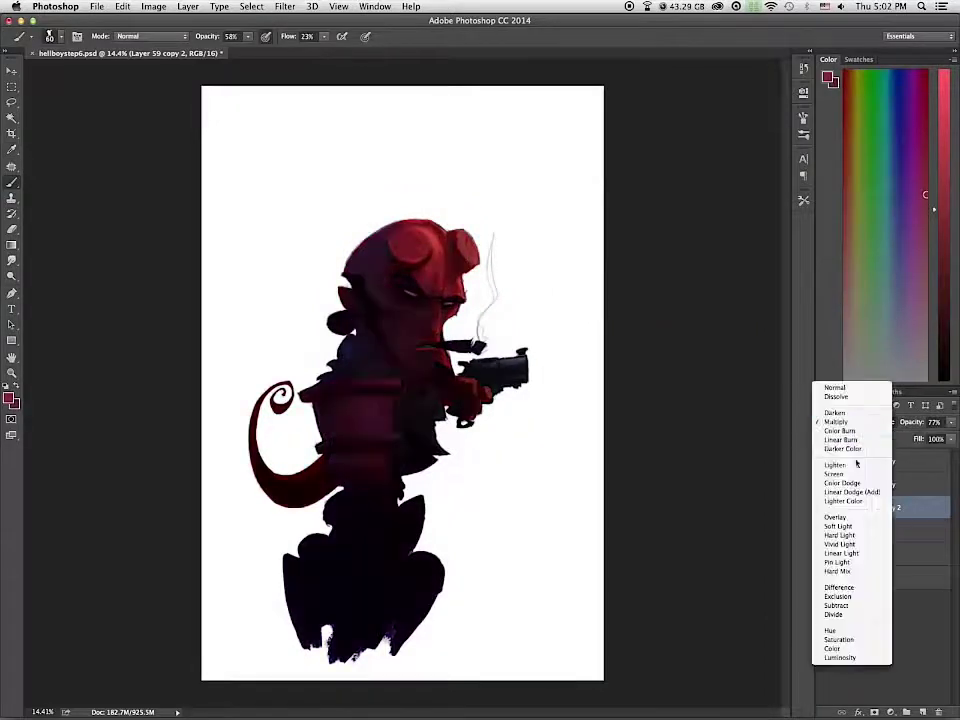
pyautogui.click(846, 476)
pyautogui.moveTo(951, 422); pyautogui.dragTo(942, 440)
pyautogui.click(825, 507)
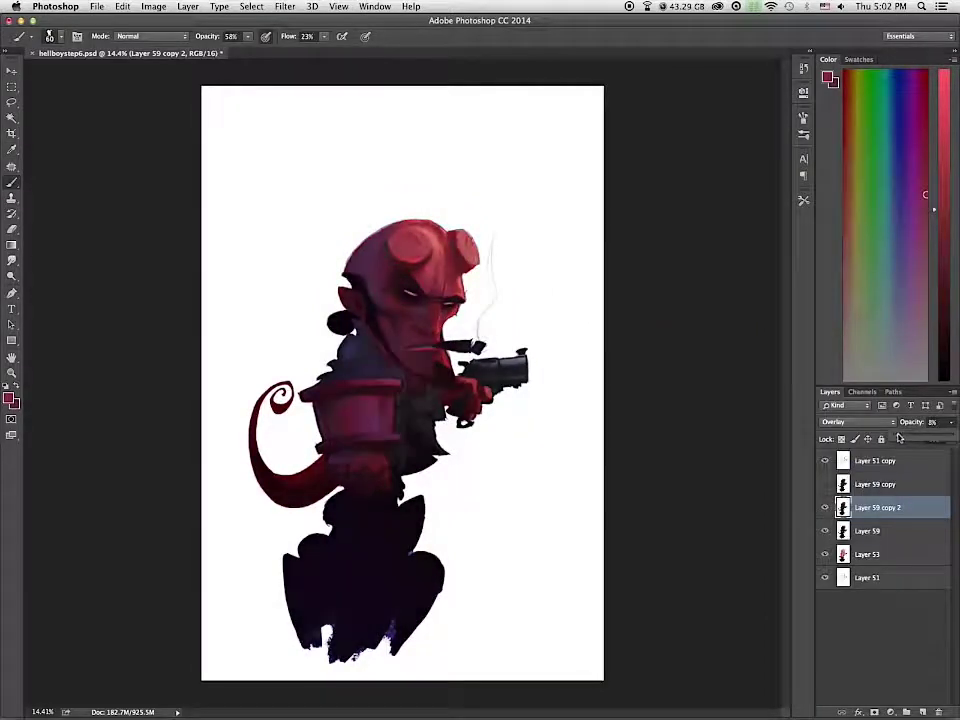
pyautogui.click(825, 507)
pyautogui.keyDown('shift'); pyautogui.click(838, 530); pyautogui.keyUp('shift')
pyautogui.hotkey('ctrl', 'e')
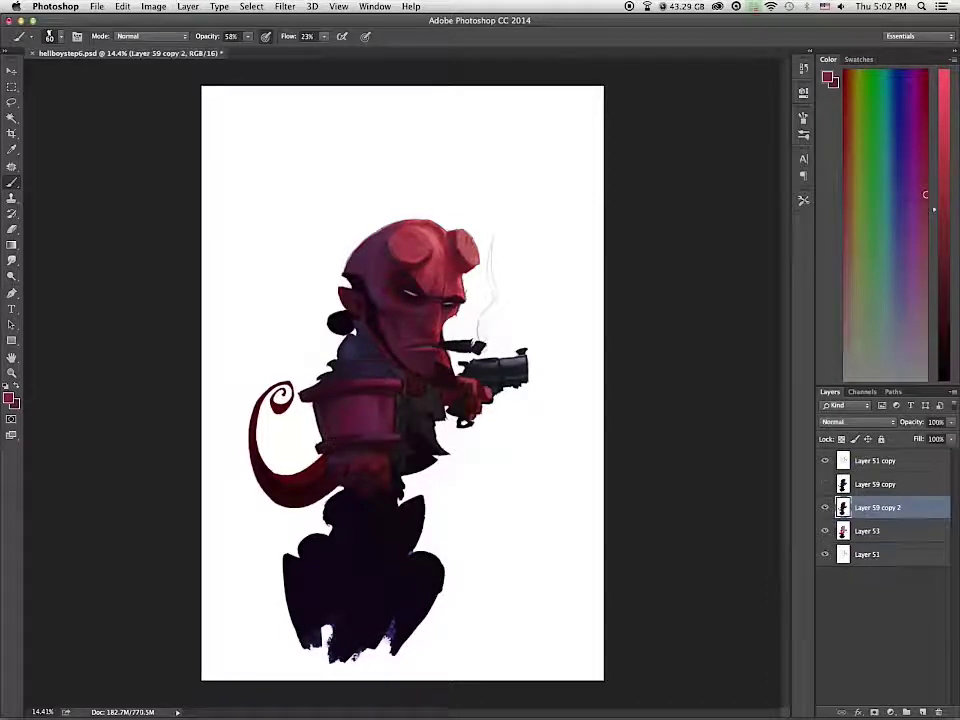
# Step: Paint a warm salmon-red highlight on the forehead between the horns using a size 60 brush
pyautogui.scroll(5, 577, 323)
pyautogui.moveTo(536, 415); pyautogui.dragTo(651, 418)
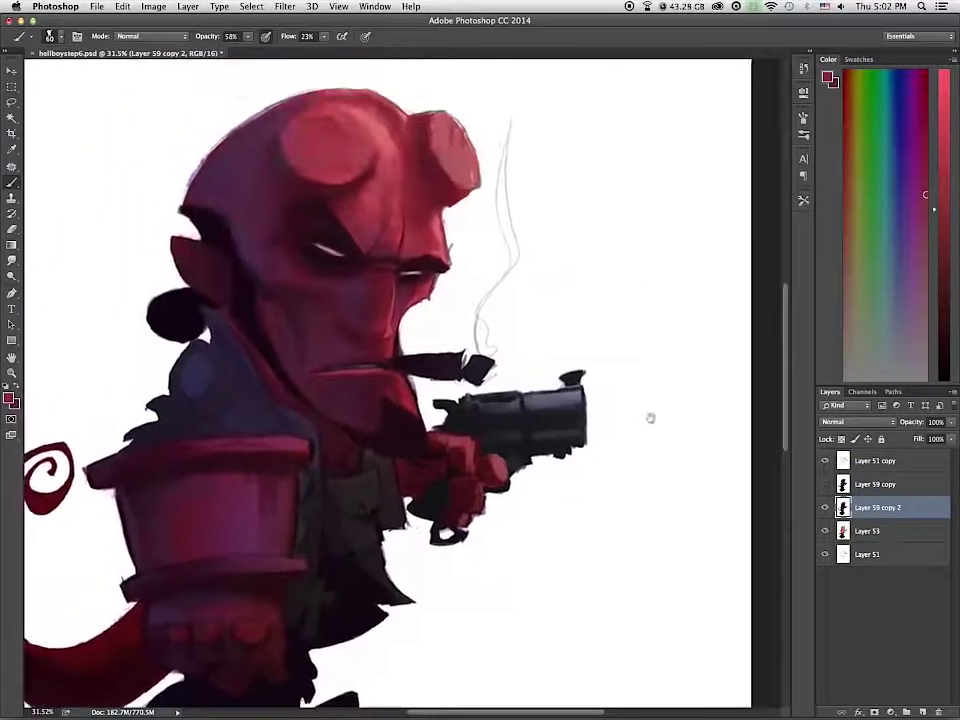
pyautogui.click(846, 213)
pyautogui.moveTo(390, 127)
pyautogui.mouseDown()
pyautogui.moveTo(401, 186)
pyautogui.moveTo(396, 134)
pyautogui.mouseUp()
pyautogui.keyDown('alt'); pyautogui.click(402, 148); pyautogui.keyUp('alt')
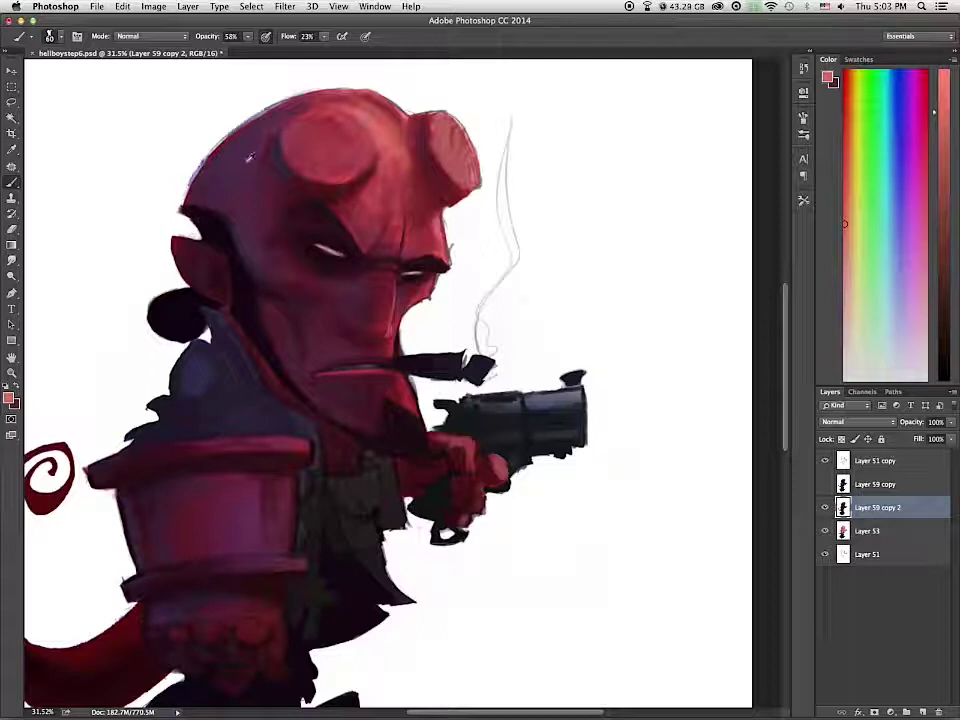
# Step: Glaze purple over the skull and blend it into the face with sampled reds, reducing the brush to size 35
pyautogui.click(906, 238)
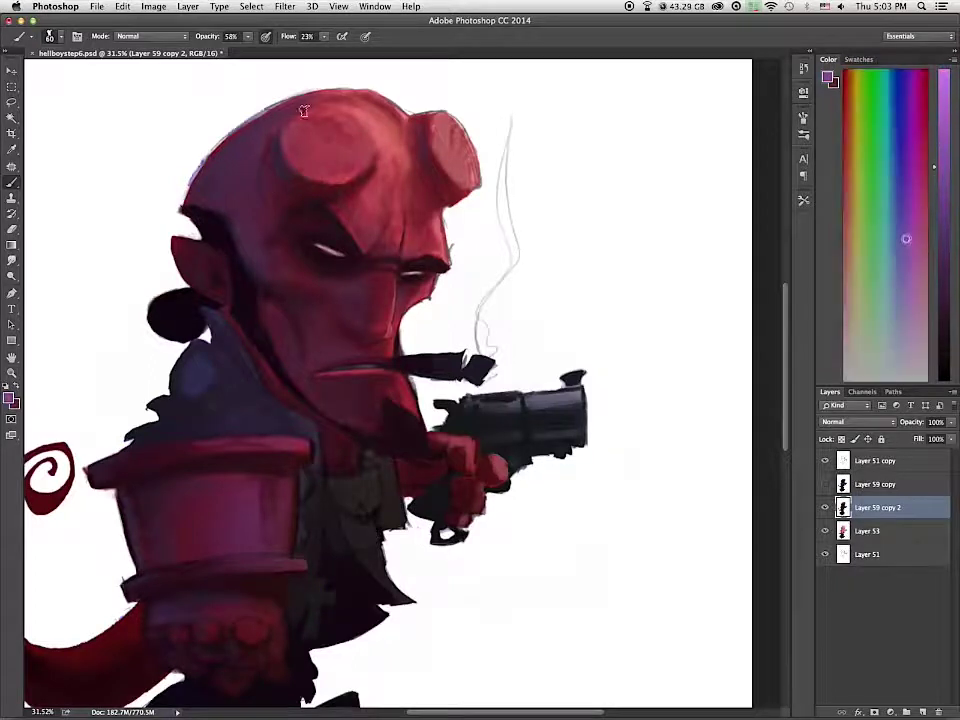
pyautogui.keyDown('alt'); pyautogui.click(360, 214); pyautogui.keyUp('alt')
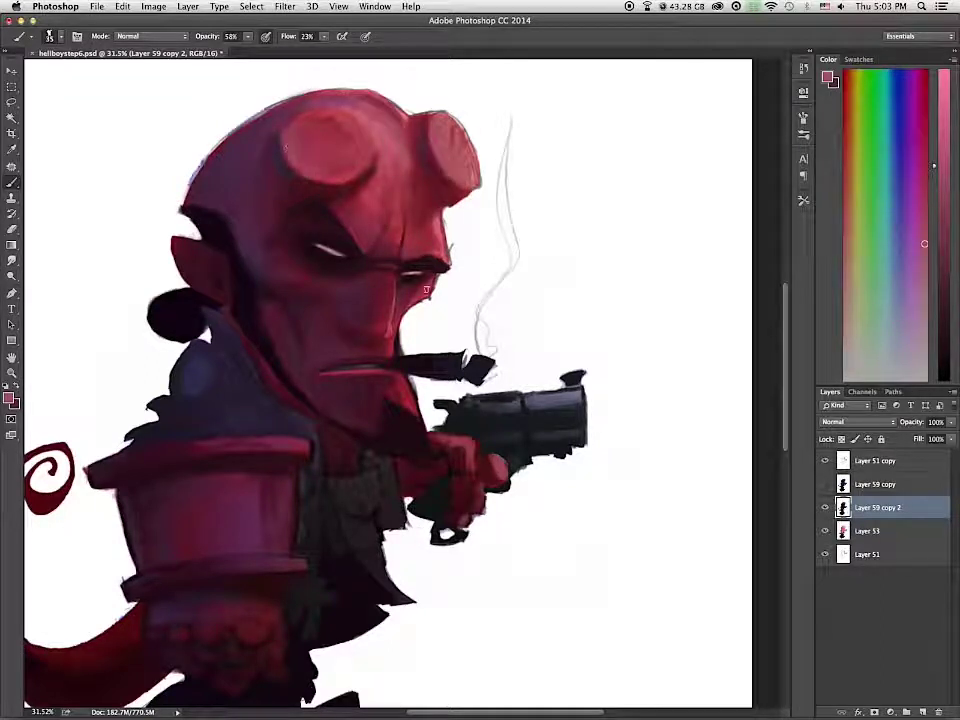
pyautogui.keyDown('alt'); pyautogui.click(271, 211); pyautogui.keyUp('alt')
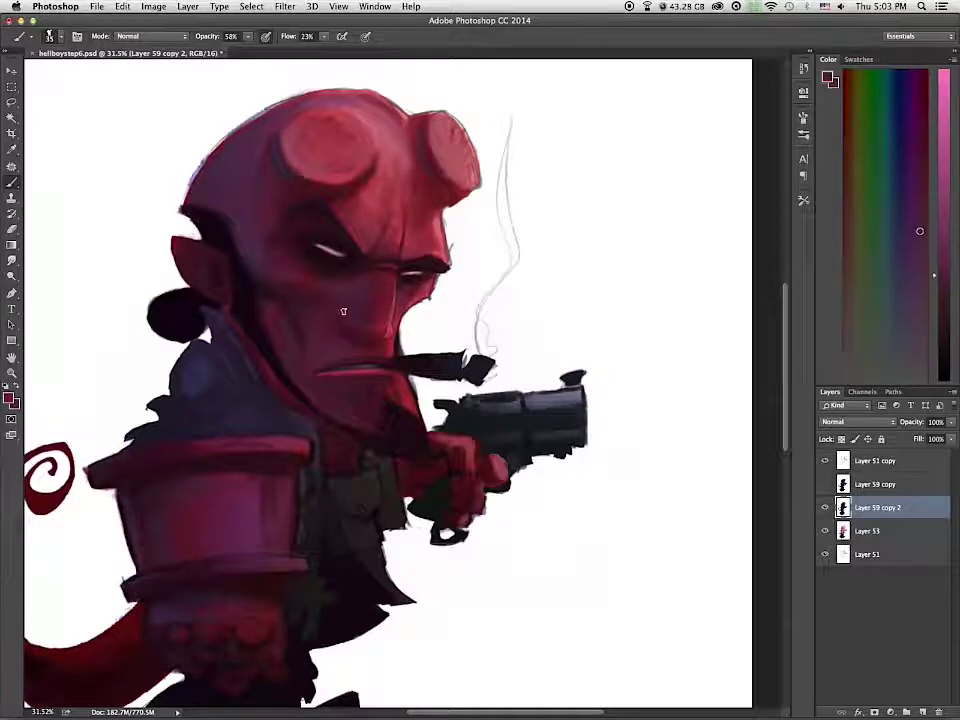
# Step: Glaze muted purples over the shadowed cheek and jaw, sampling darker tones with a size 45 brush
pyautogui.click(937, 248)
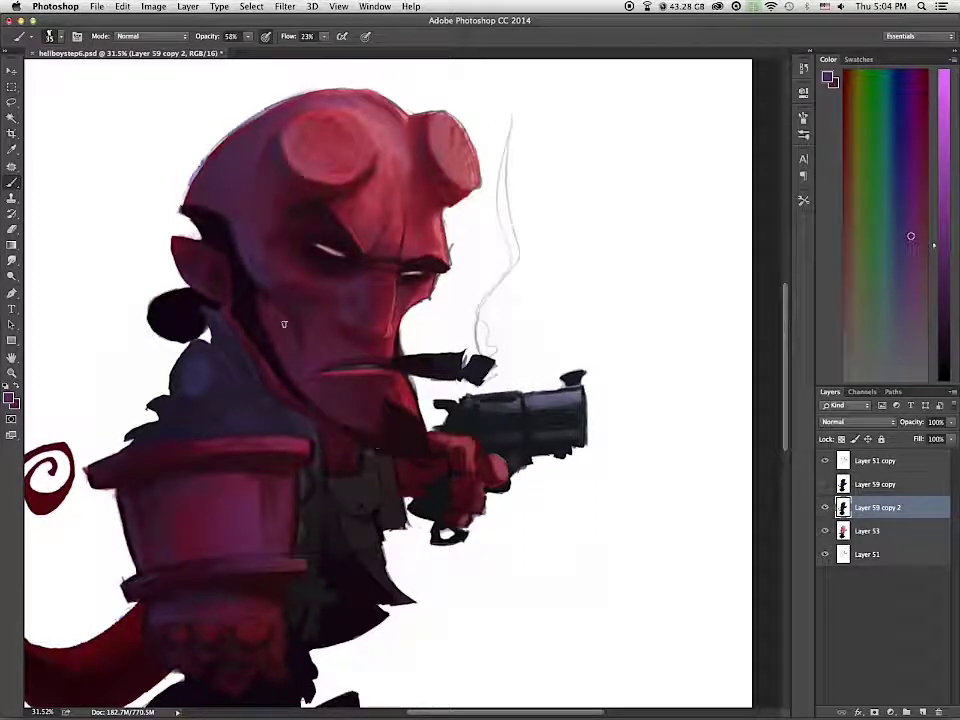
pyautogui.keyDown('alt'); pyautogui.click(301, 332); pyautogui.keyUp('alt')
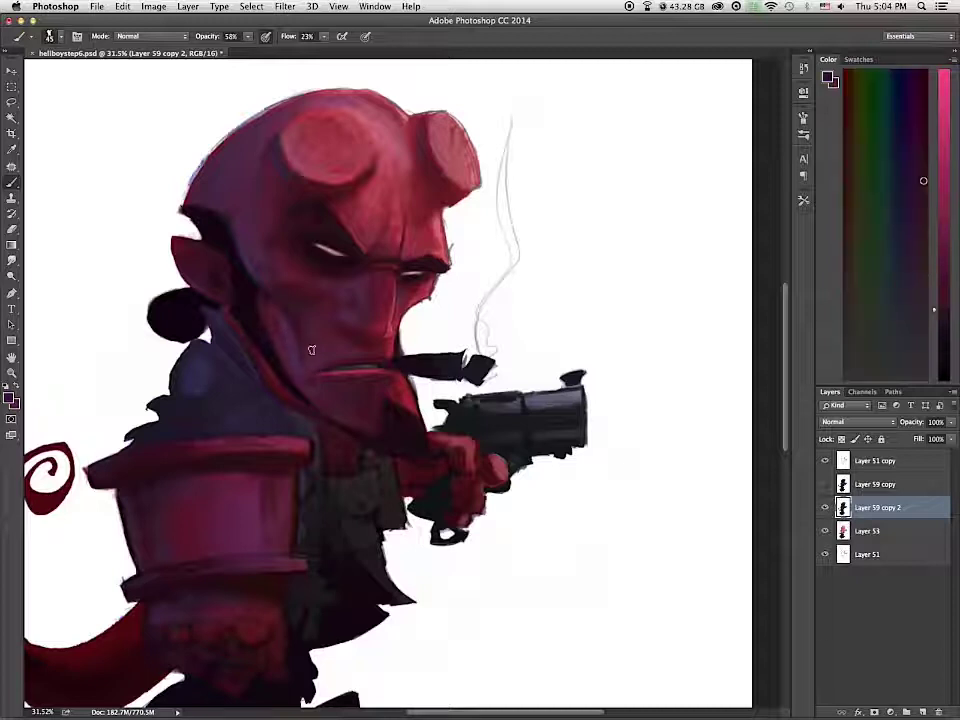
pyautogui.keyDown('alt'); pyautogui.click(299, 378); pyautogui.keyUp('alt')
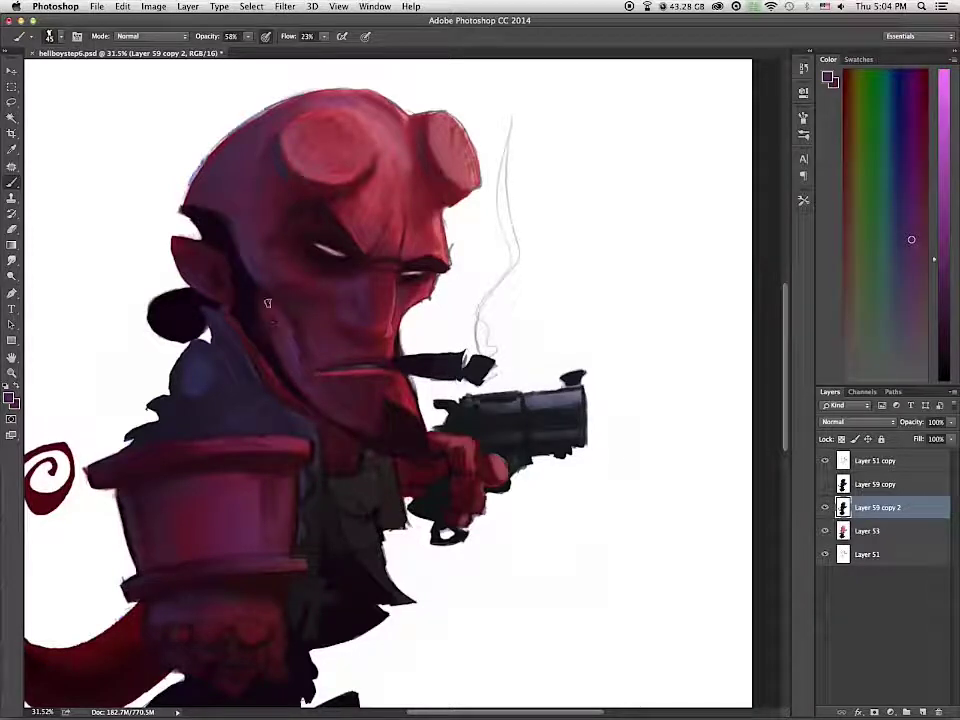
pyautogui.keyDown('alt'); pyautogui.click(304, 355); pyautogui.keyUp('alt')
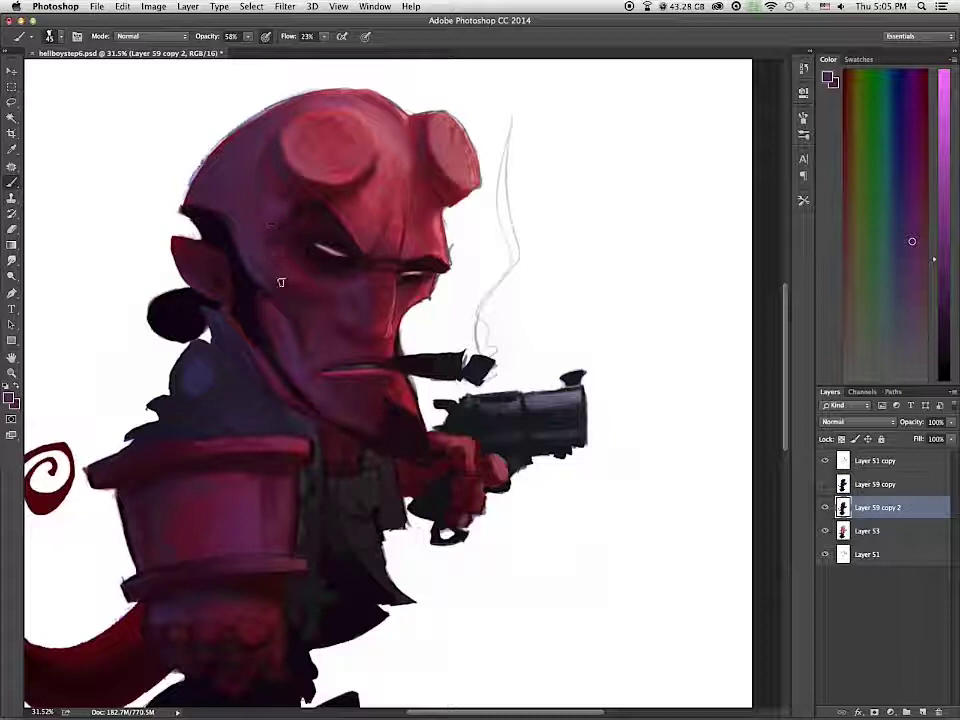
# Step: Paint a purple reflected-light stroke along the shadowed side of the nose using a size 20 brush
pyautogui.keyDown('alt'); pyautogui.click(381, 315); pyautogui.keyUp('alt')
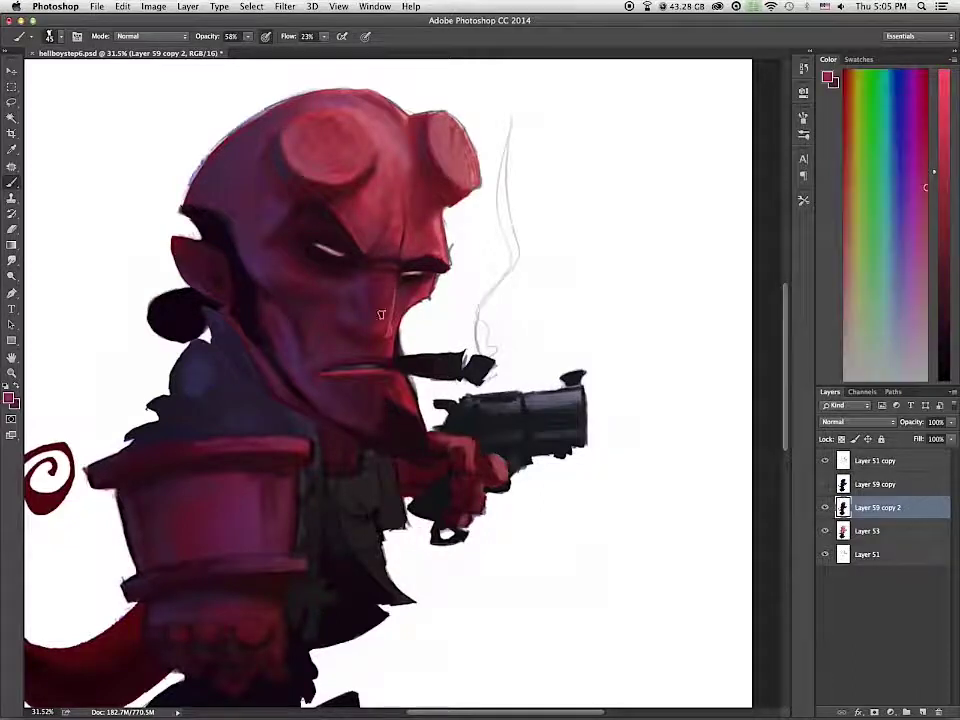
pyautogui.click(16, 386)
pyautogui.click(944, 211)
pyautogui.click(909, 214)
pyautogui.moveTo(366, 320); pyautogui.dragTo(366, 284)
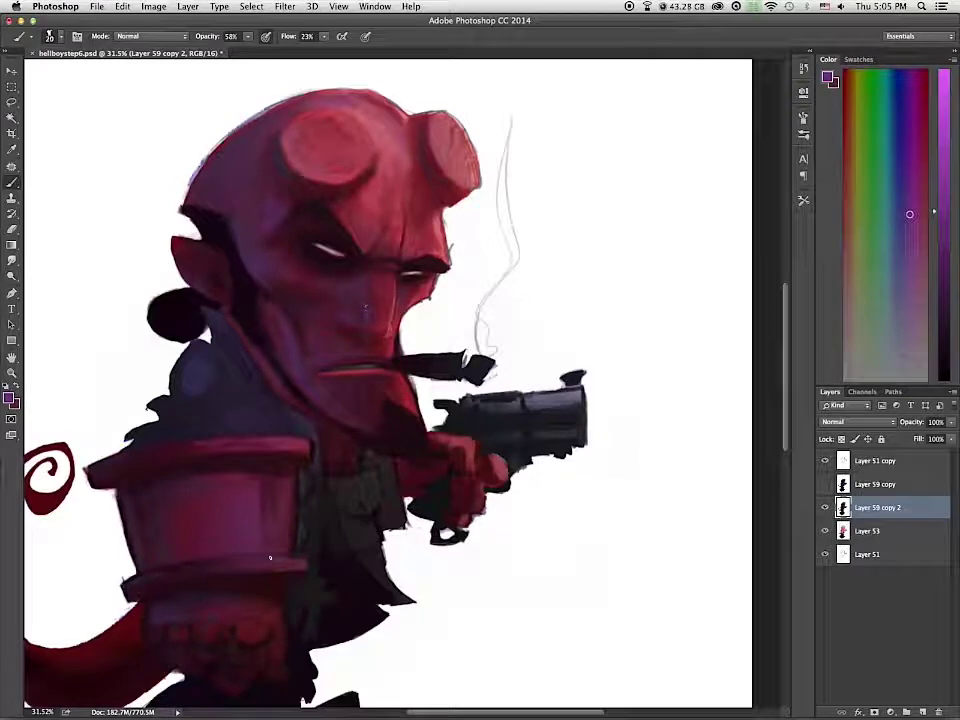
# Step: Refine the mouth line and lips with sampled dark purples and reds using a size 30 brush
pyautogui.keyDown('alt'); pyautogui.click(364, 368); pyautogui.keyUp('alt')
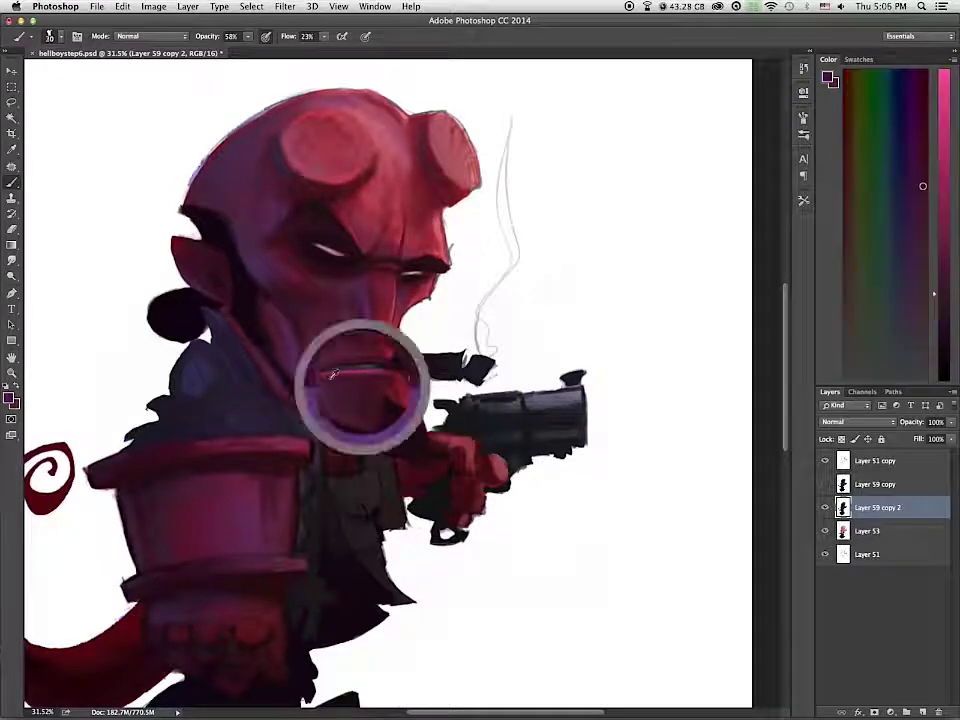
pyautogui.keyDown('alt'); pyautogui.click(370, 365); pyautogui.keyUp('alt')
pyautogui.moveTo(371, 367); pyautogui.dragTo(328, 369)
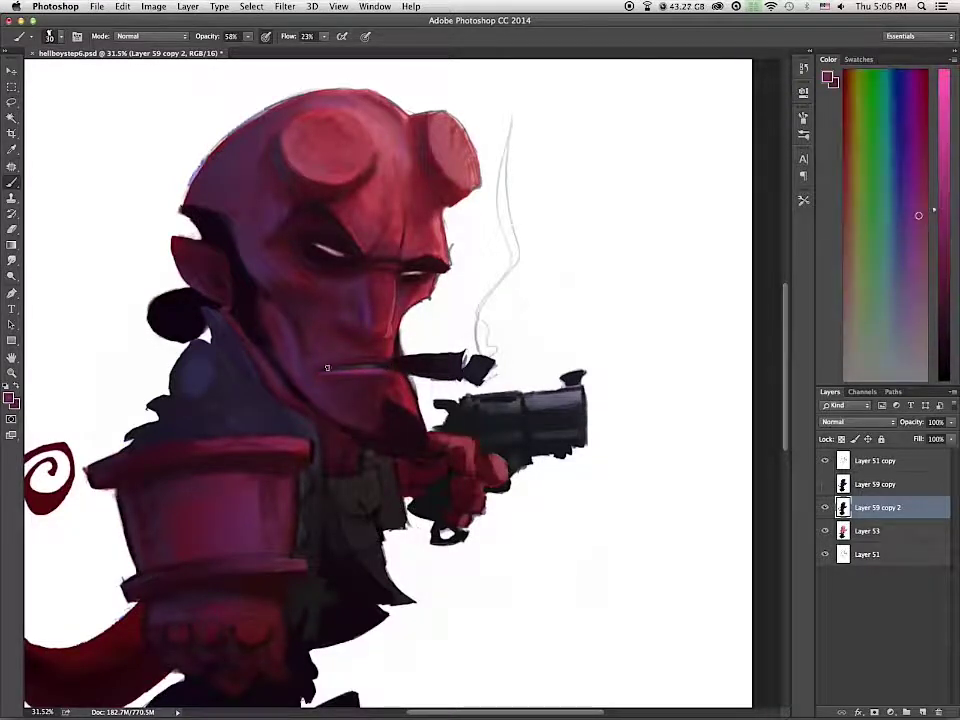
pyautogui.keyDown('alt'); pyautogui.click(364, 378); pyautogui.keyUp('alt')
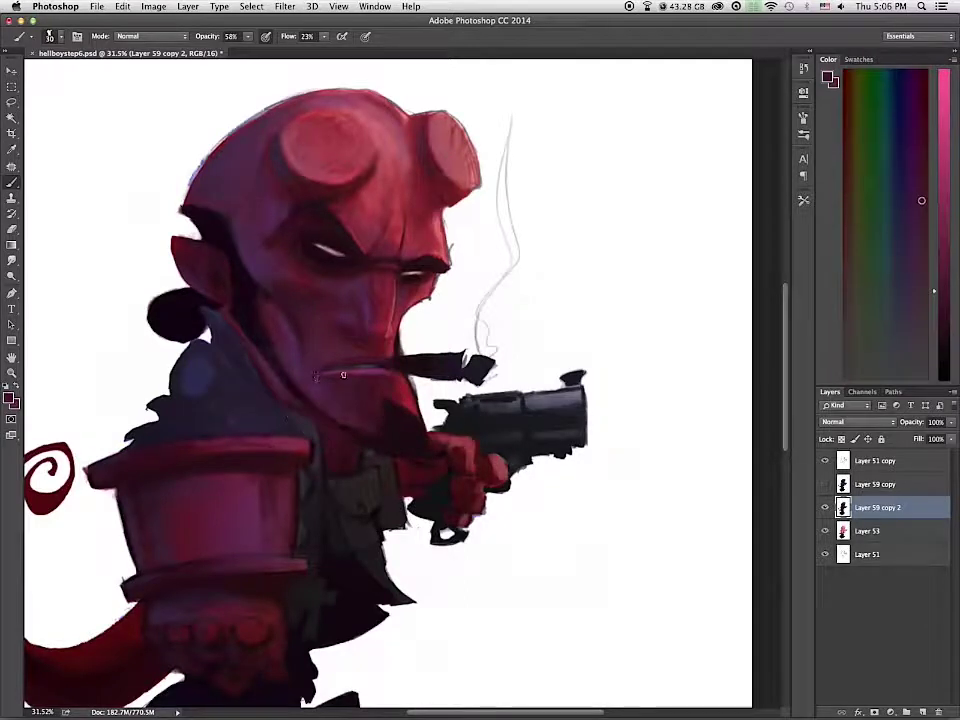
# Step: Deepen the cheek and near eye socket with sampled dark reds, then smudge the face shadows at 50% strength
pyautogui.keyDown('alt'); pyautogui.click(307, 297); pyautogui.keyUp('alt')
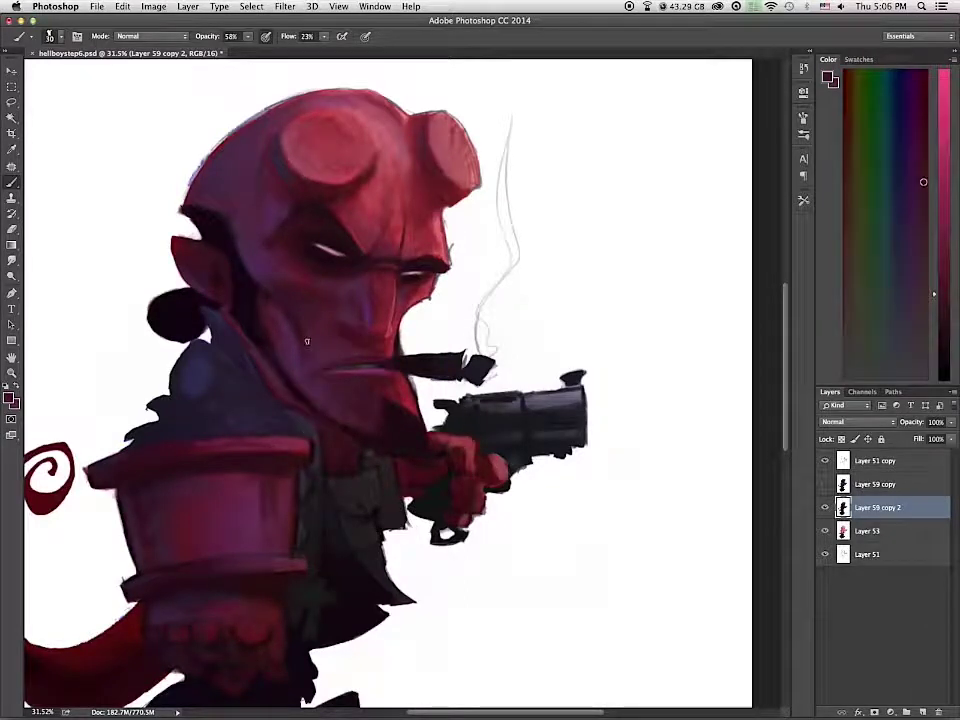
pyautogui.keyDown('alt'); pyautogui.click(303, 238); pyautogui.keyUp('alt')
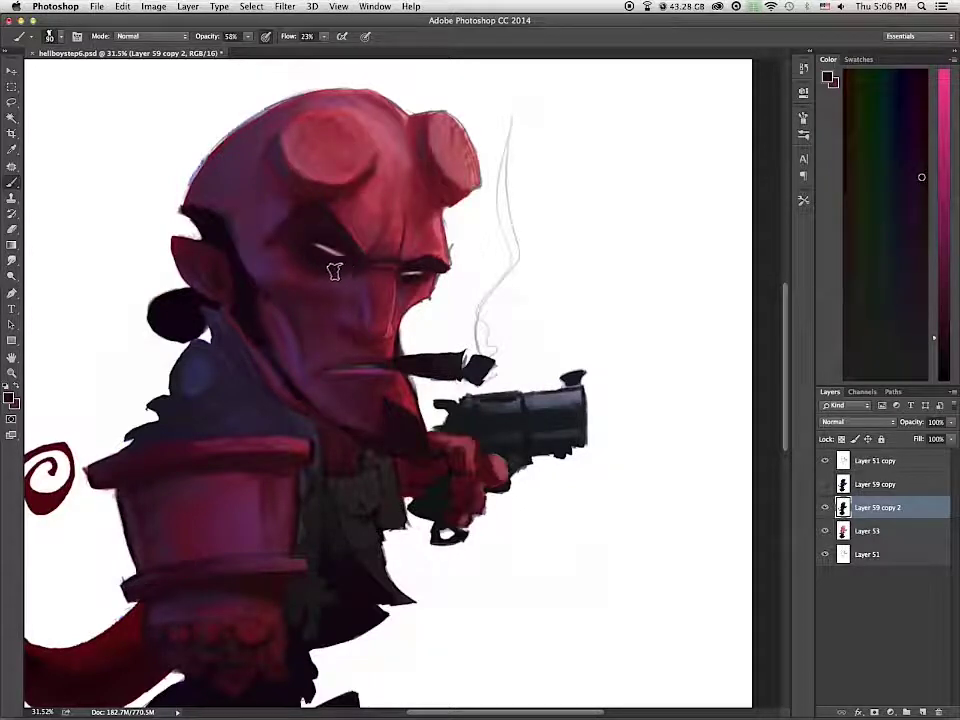
pyautogui.click(12, 260)
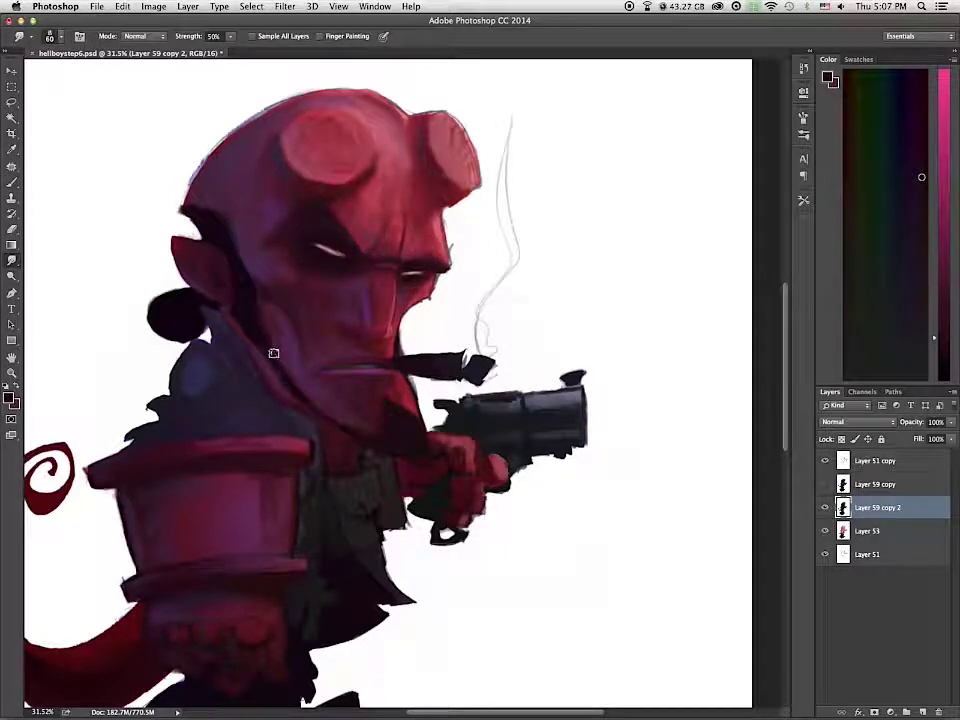
# Step: Reshape the brow above the near eye with sampled dark reds using a size 45 brush
pyautogui.keyDown('alt'); pyautogui.click(12, 182); pyautogui.keyUp('alt')
pyautogui.keyDown('alt'); pyautogui.click(326, 206); pyautogui.keyUp('alt')
pyautogui.rightClick(12, 183)
pyautogui.click(60, 179)
pyautogui.keyDown('alt'); pyautogui.click(340, 209); pyautogui.keyUp('alt')
pyautogui.keyDown('alt'); pyautogui.click(316, 206); pyautogui.keyUp('alt')
pyautogui.moveTo(342, 223); pyautogui.dragTo(324, 208)
pyautogui.keyDown('alt'); pyautogui.click(317, 214); pyautogui.keyUp('alt')
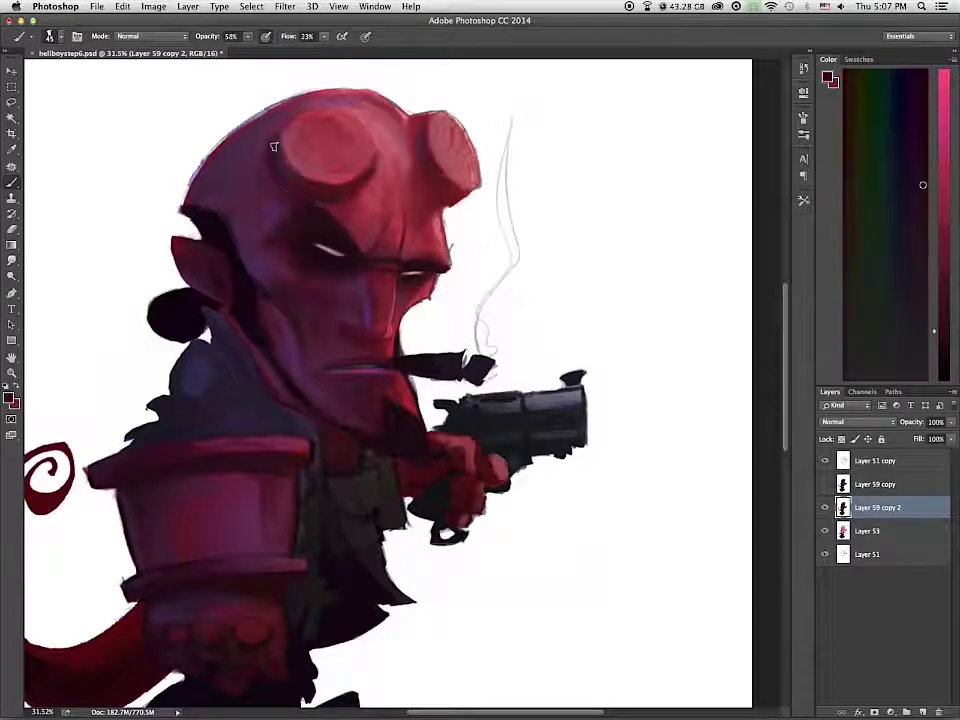
# Step: Deepen the shadow beneath and behind the near horn with sampled dark reds
pyautogui.keyDown('alt'); pyautogui.click(307, 202); pyautogui.keyUp('alt')
pyautogui.moveTo(358, 193); pyautogui.dragTo(347, 204)
pyautogui.keyDown('alt'); pyautogui.click(274, 169); pyautogui.keyUp('alt')
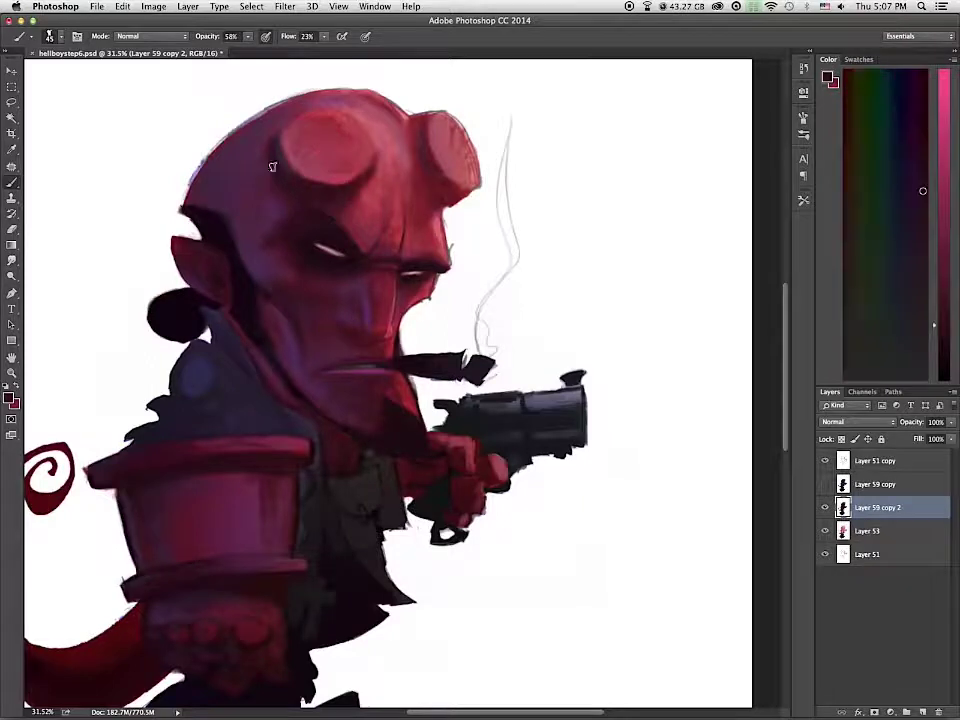
# Step: Smudge the face and horn shadows at 50% strength and adjust the facial features with Liquify
pyautogui.click(14, 261)
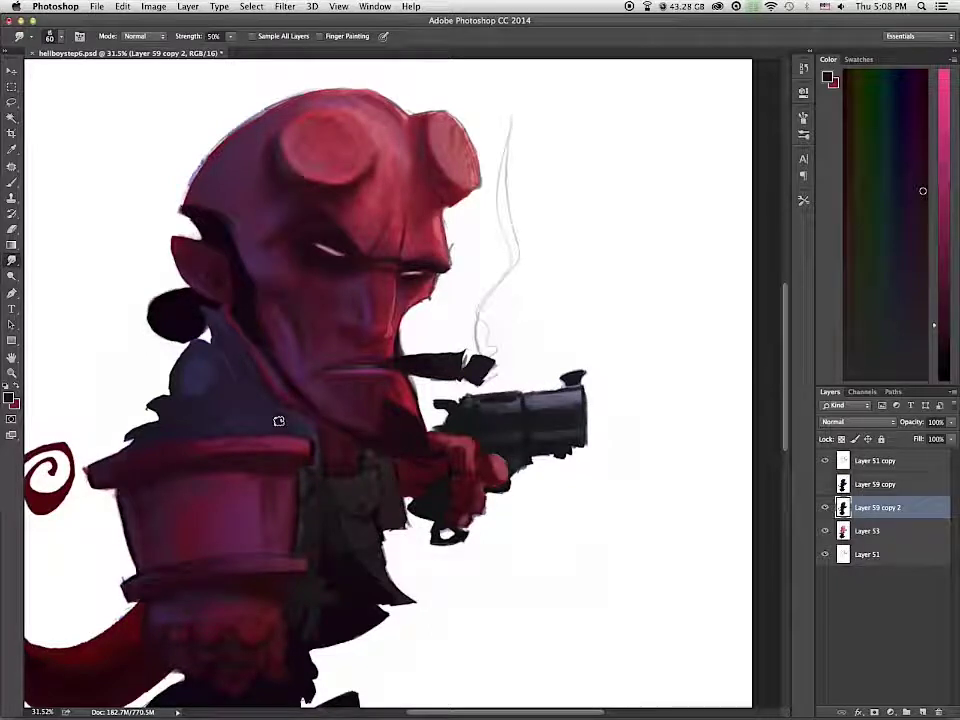
pyautogui.press('super+shift+x')
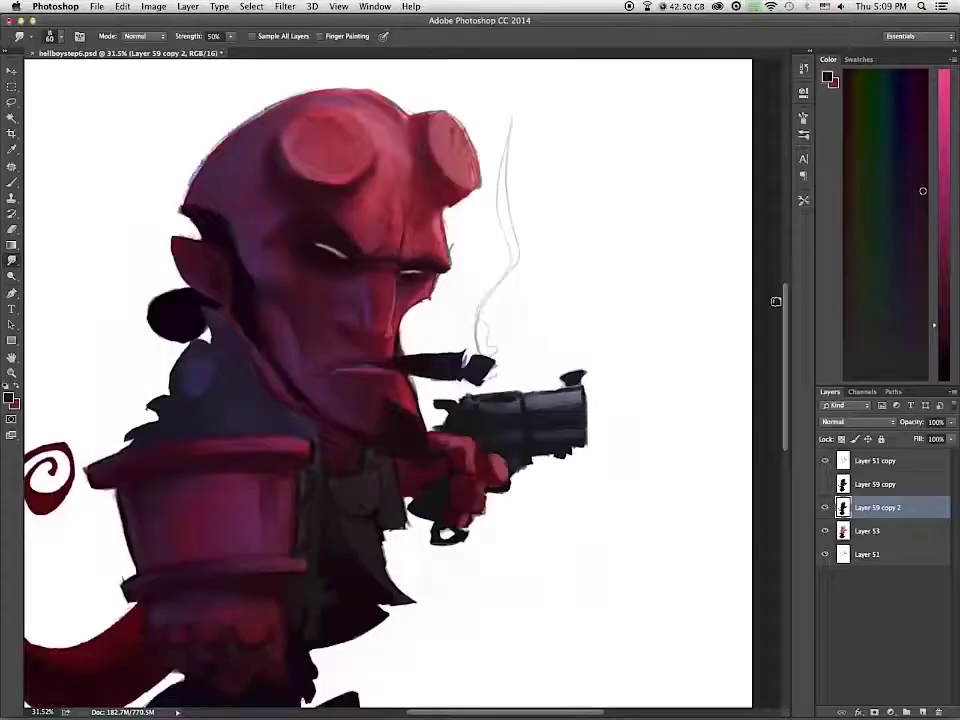
pyautogui.press('super+0')
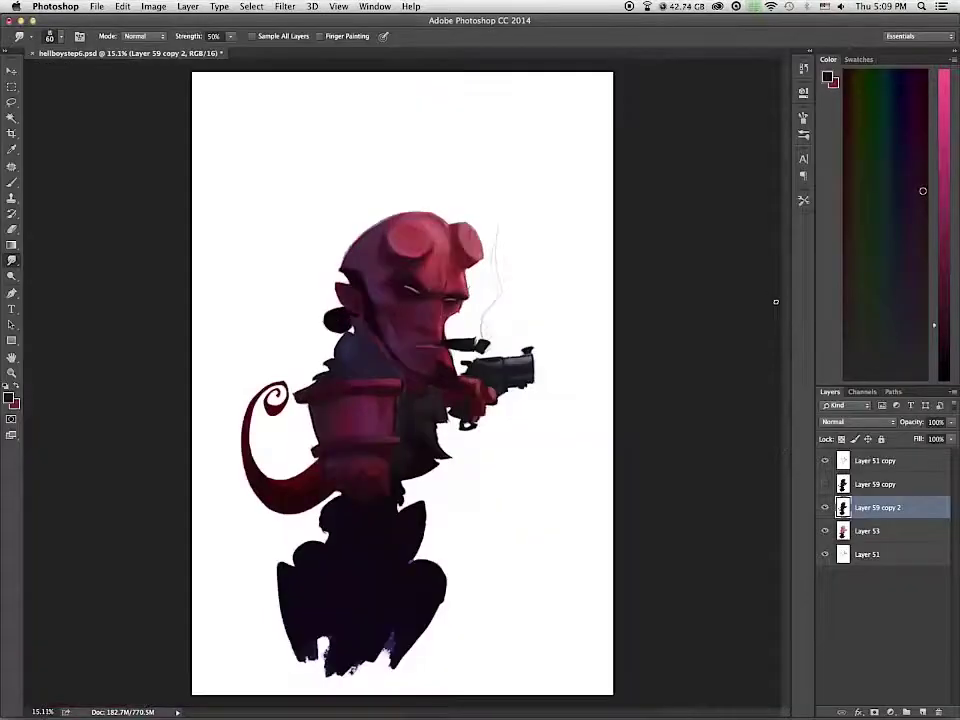
# Step: Paint a sampled muted purple along the skull's upper contour using a size 25 brush
pyautogui.scroll(1, 775, 301)
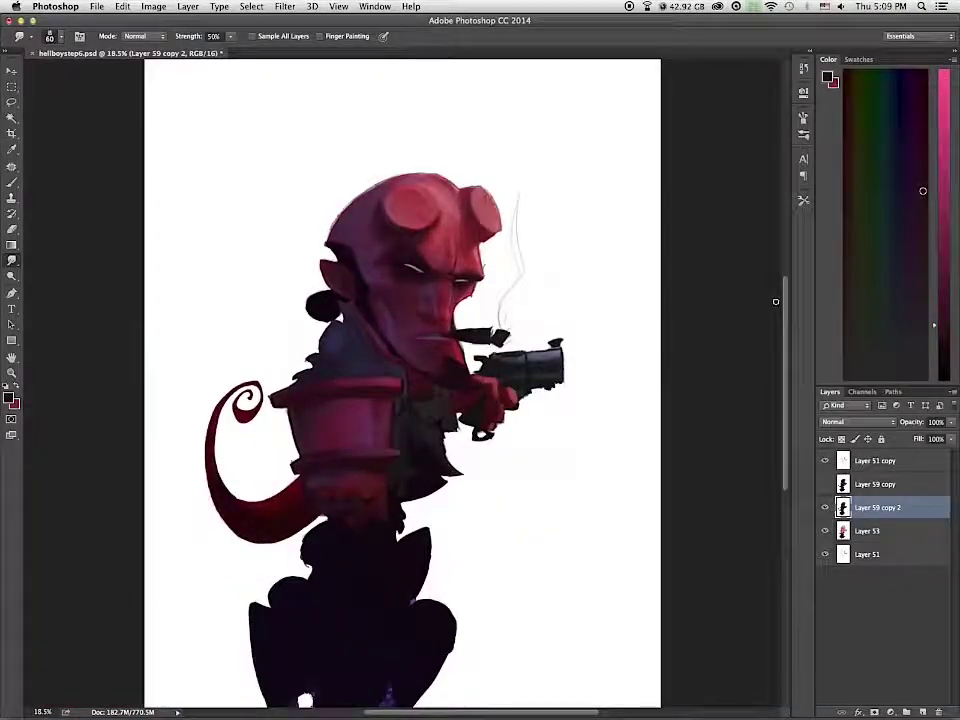
pyautogui.scroll(2, 775, 301)
pyautogui.moveTo(637, 262)
pyautogui.mouseDown()
pyautogui.moveTo(632, 349)
pyautogui.moveTo(649, 397)
pyautogui.mouseUp()
pyautogui.click(13, 184)
pyautogui.keyDown('alt'); pyautogui.click(341, 320); pyautogui.keyUp('alt')
pyautogui.moveTo(323, 347)
pyautogui.mouseDown()
pyautogui.moveTo(387, 274)
pyautogui.moveTo(380, 284)
pyautogui.moveTo(441, 265)
pyautogui.mouseUp()
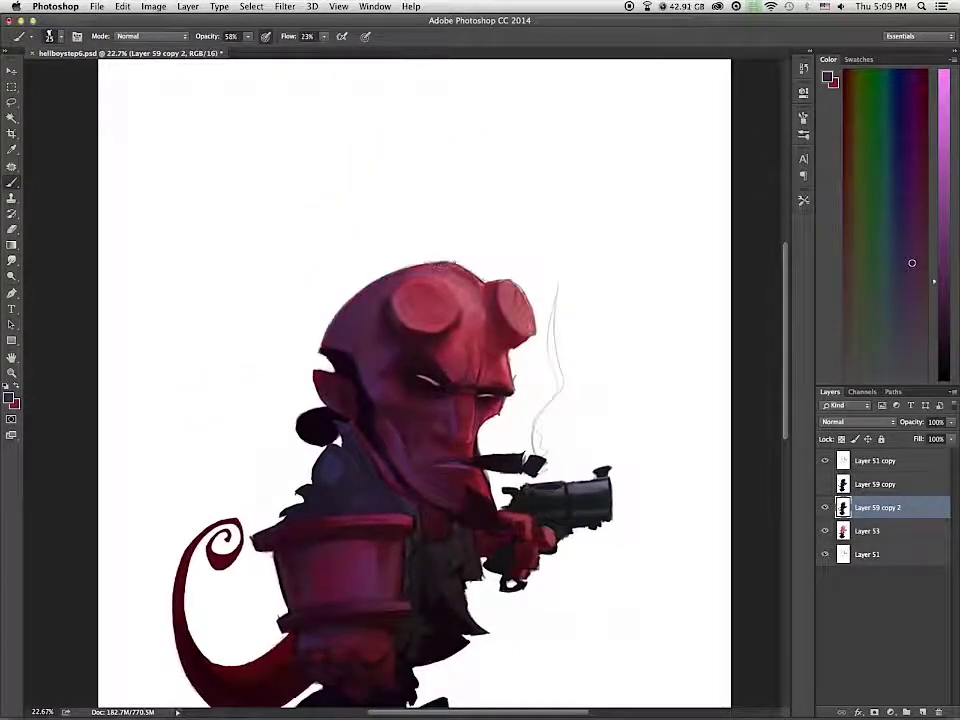
# Step: Clean up the top edge of the head by alternating sampled background white and skin red at size 25
pyautogui.keyDown('alt'); pyautogui.click(457, 258); pyautogui.keyUp('alt')
pyautogui.keyDown('alt'); pyautogui.click(480, 278); pyautogui.keyUp('alt')
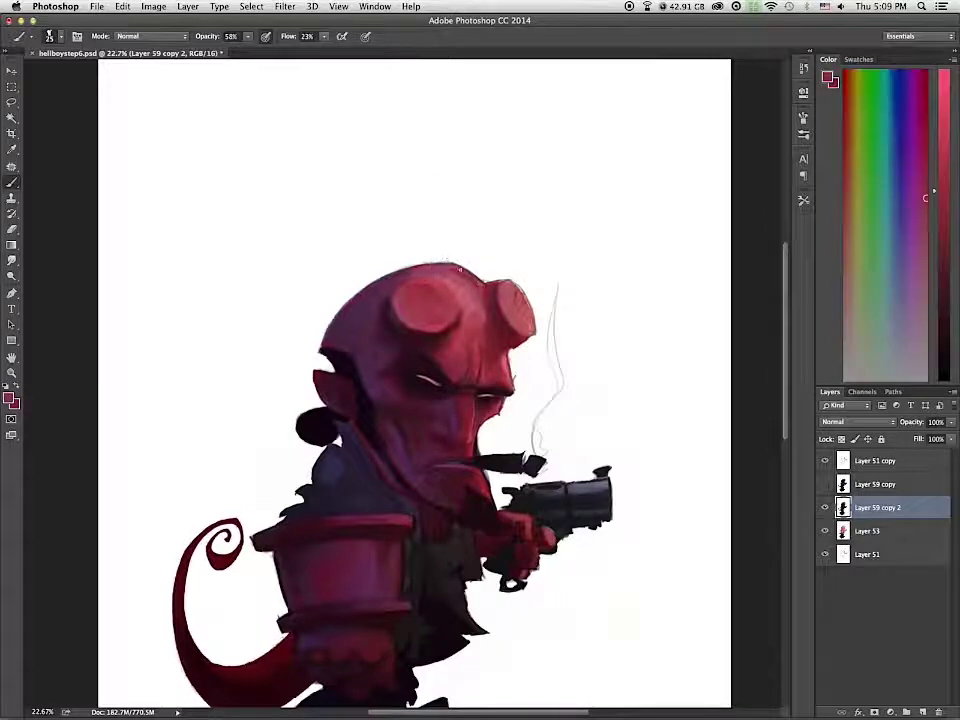
pyautogui.keyDown('alt'); pyautogui.click(457, 256); pyautogui.keyUp('alt')
pyautogui.keyDown('alt'); pyautogui.click(456, 271); pyautogui.keyUp('alt')
pyautogui.keyDown('alt'); pyautogui.click(470, 258); pyautogui.keyUp('alt')
pyautogui.keyDown('alt'); pyautogui.click(490, 266); pyautogui.keyUp('alt')
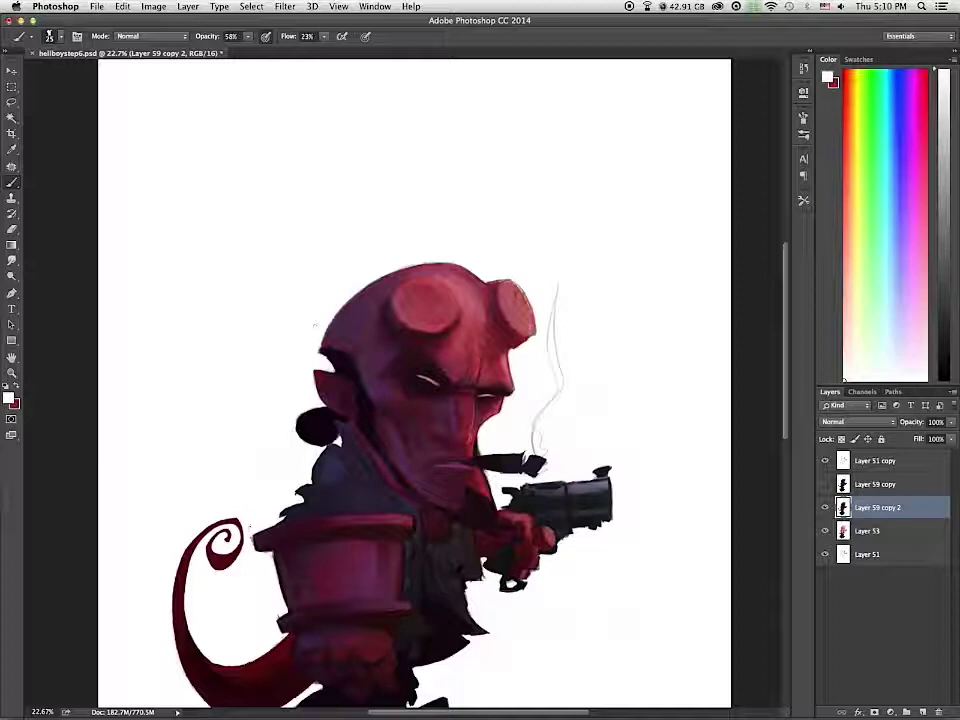
# Step: Sample the purple beneath the near eye, shift it toward blue-violet, and glaze cool shadow onto the cheek at size 25
pyautogui.scroll(-3, 290, 580)
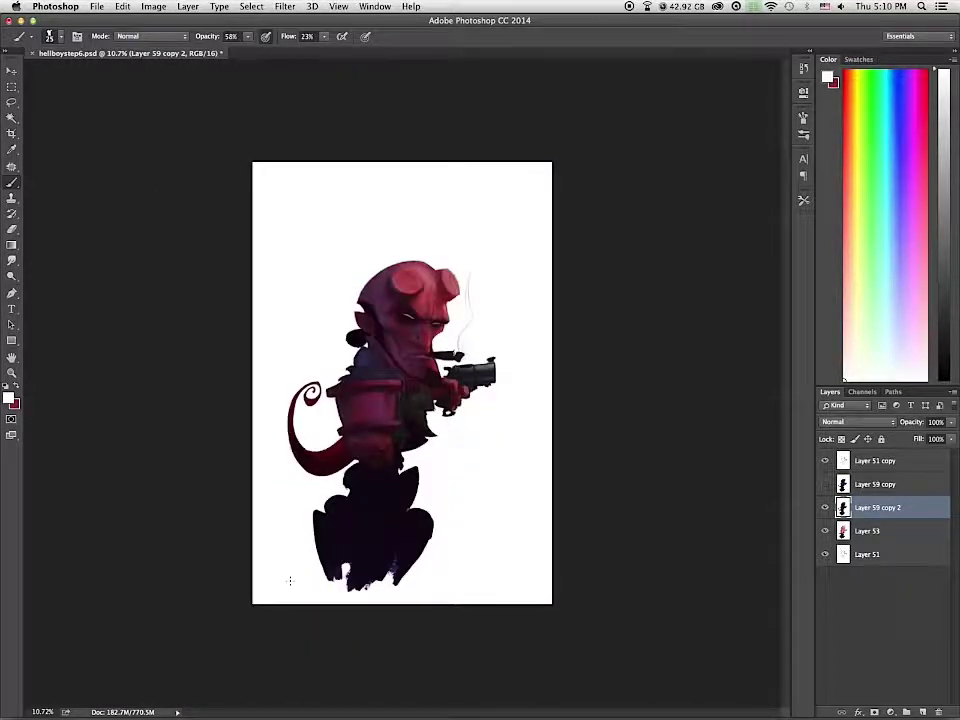
pyautogui.scroll(3, 290, 580)
pyautogui.keyDown('alt'); pyautogui.click(463, 250); pyautogui.keyUp('alt')
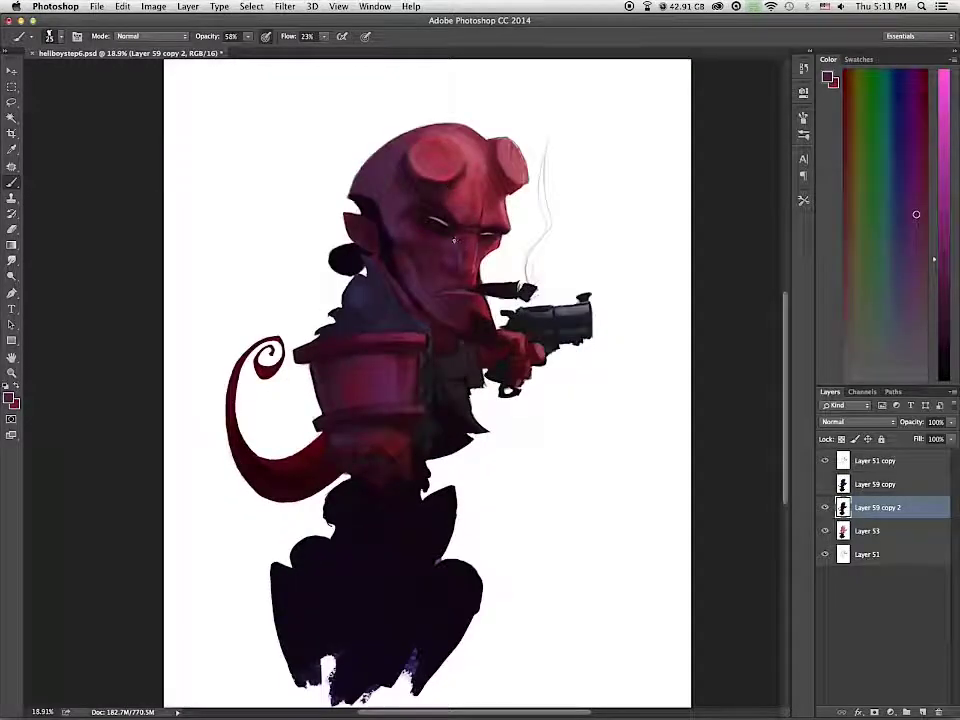
pyautogui.click(905, 212)
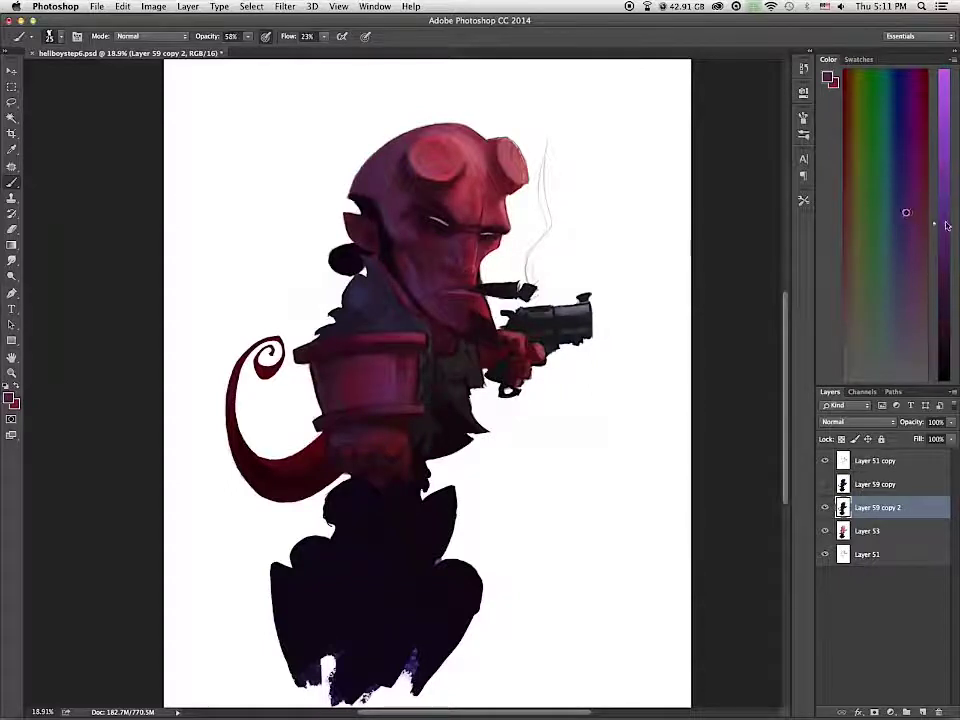
pyautogui.click(945, 220)
pyautogui.click(906, 209)
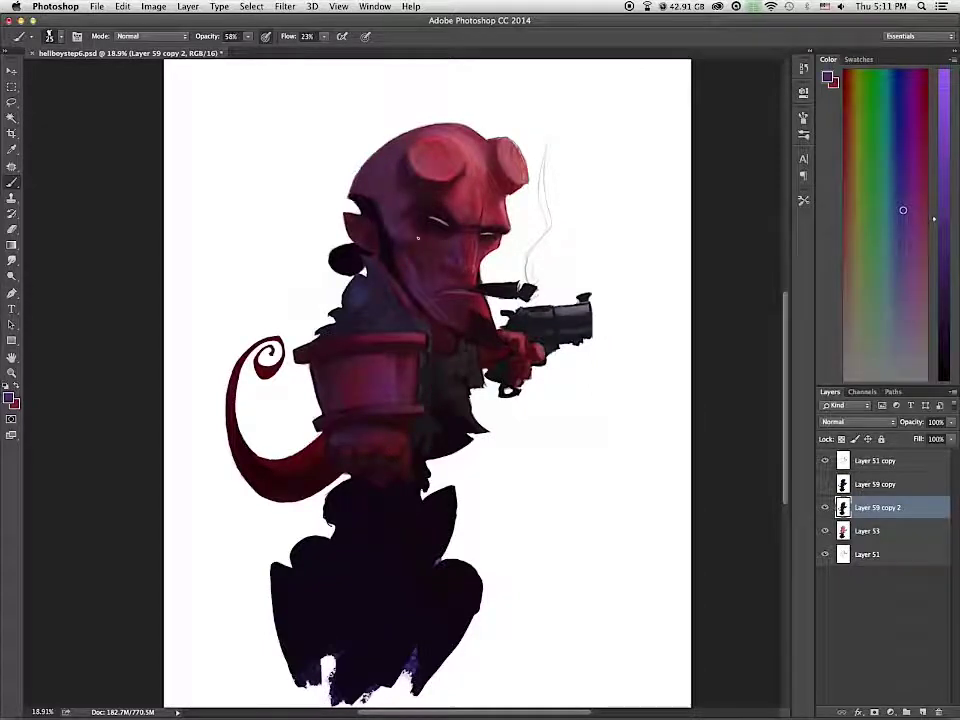
# Step: Deepen the shadows around the cheek, nose and eye with sampled dark purples, enlarging the brush from 25 to 50
pyautogui.keyDown('alt'); pyautogui.click(442, 268); pyautogui.keyUp('alt')
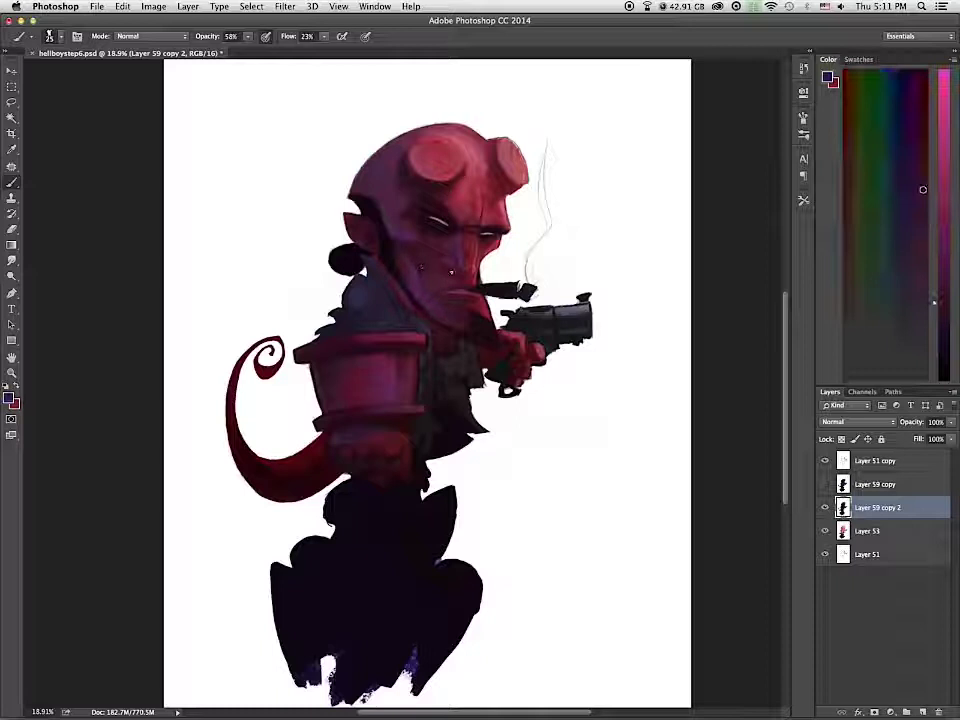
pyautogui.keyDown('alt'); pyautogui.click(469, 272); pyautogui.keyUp('alt')
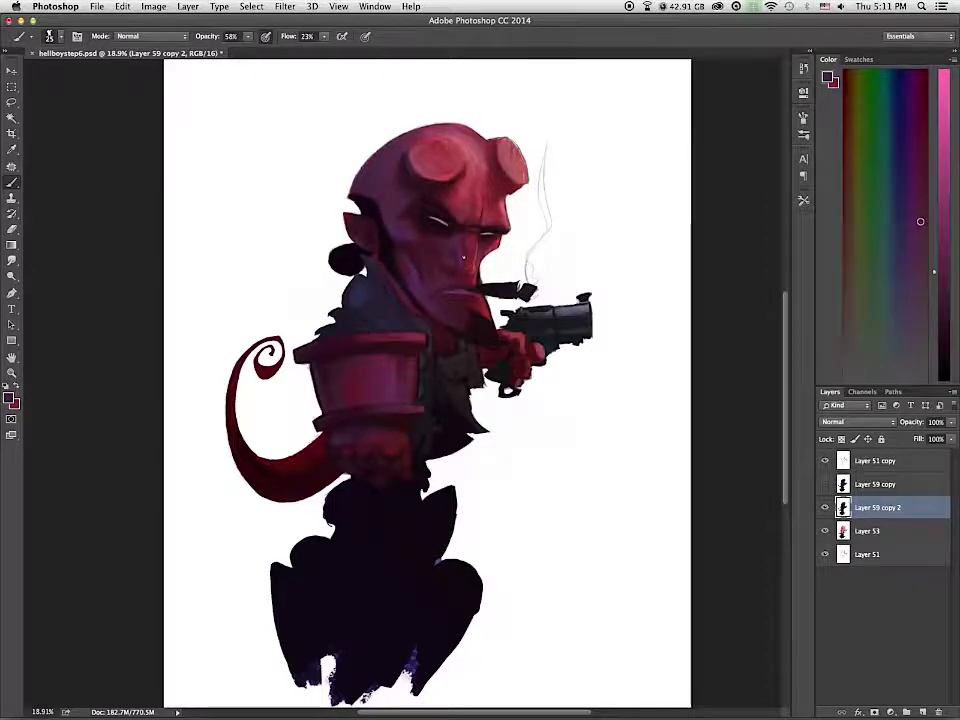
pyautogui.keyDown('alt'); pyautogui.click(444, 270); pyautogui.keyUp('alt')
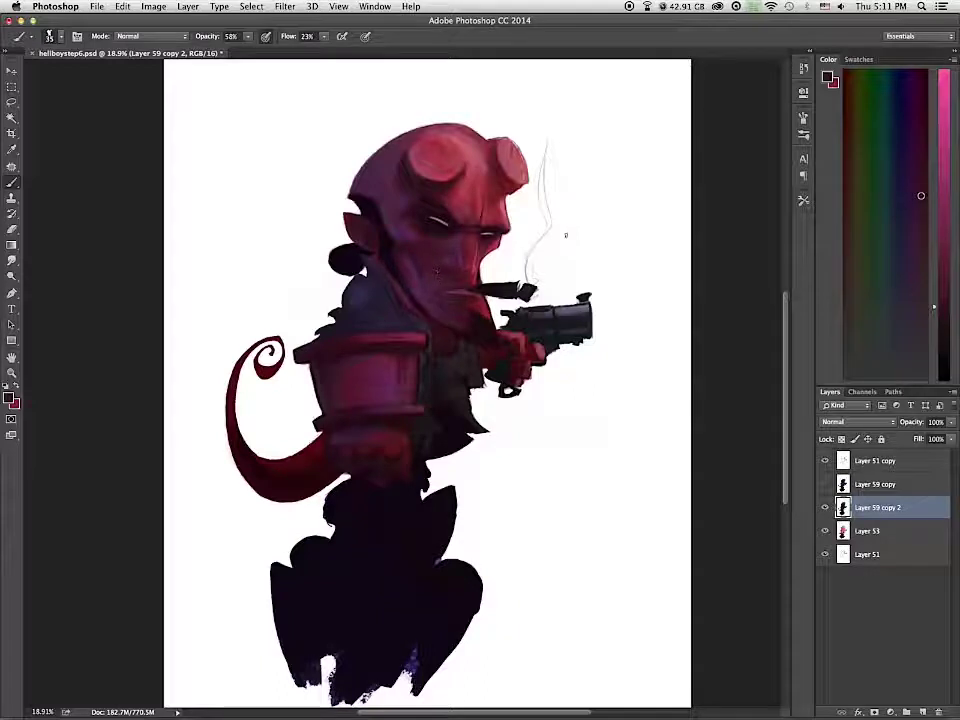
pyautogui.keyDown('alt'); pyautogui.click(444, 271); pyautogui.keyUp('alt')
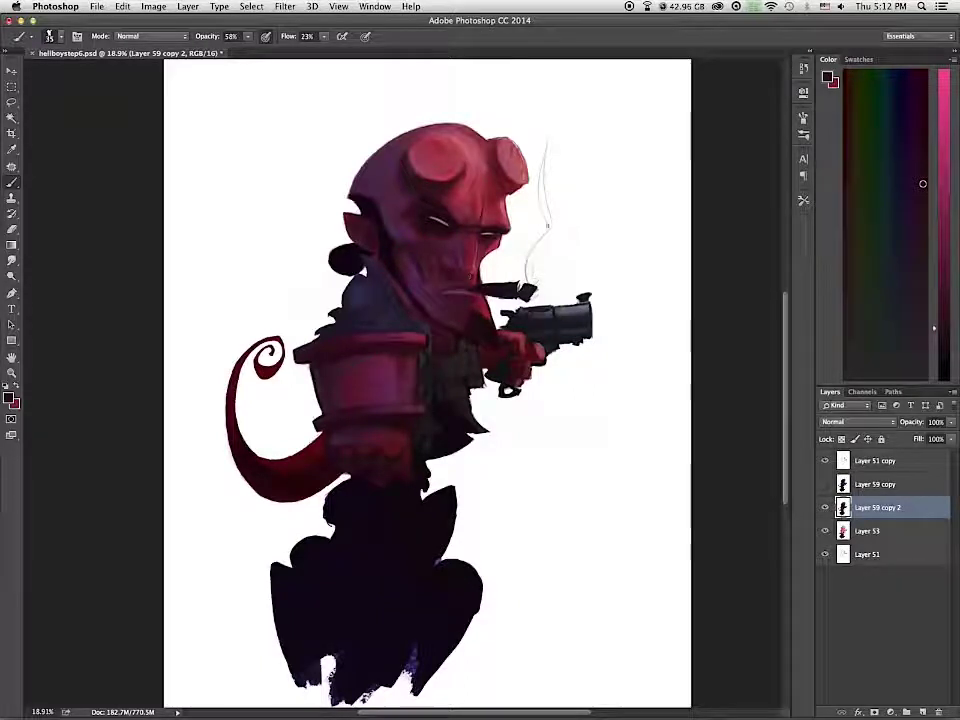
pyautogui.keyDown('alt'); pyautogui.click(461, 232); pyautogui.keyUp('alt')
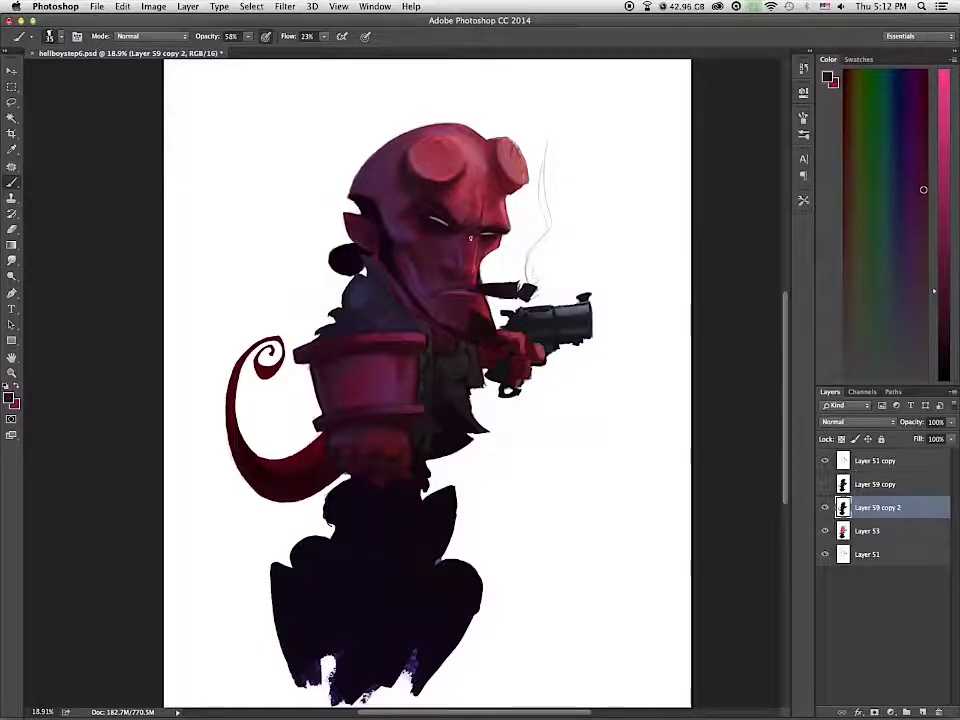
pyautogui.keyDown('alt'); pyautogui.click(467, 258); pyautogui.keyUp('alt')
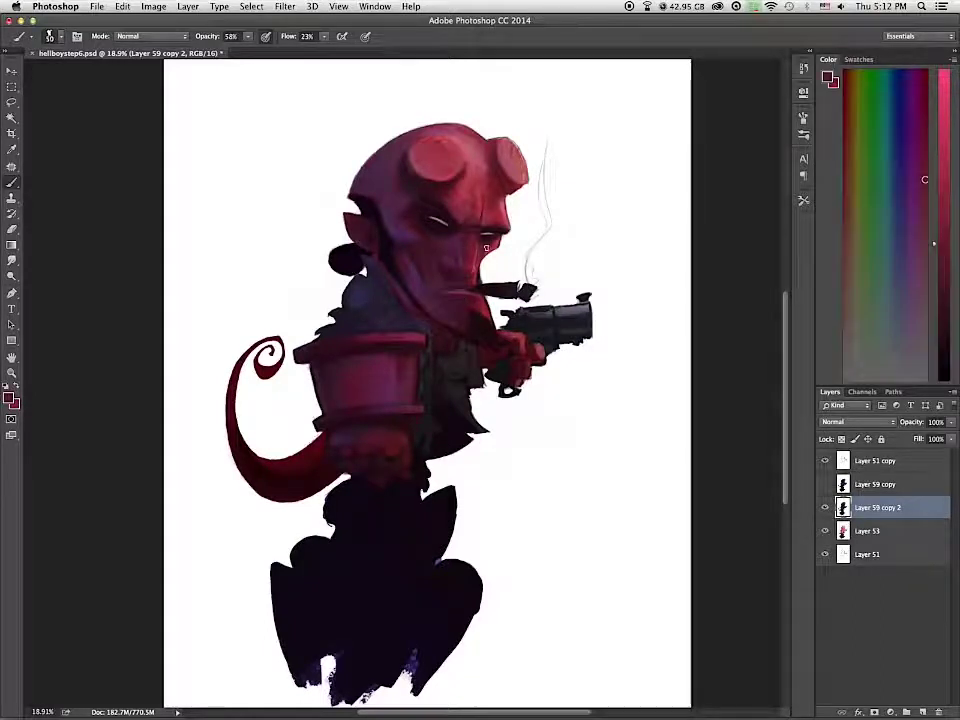
# Step: Blend the horn face, cheek and nose planes with sampled reds and muted purples, starting with a size 50 brush
pyautogui.keyDown('alt'); pyautogui.click(437, 168); pyautogui.keyUp('alt')
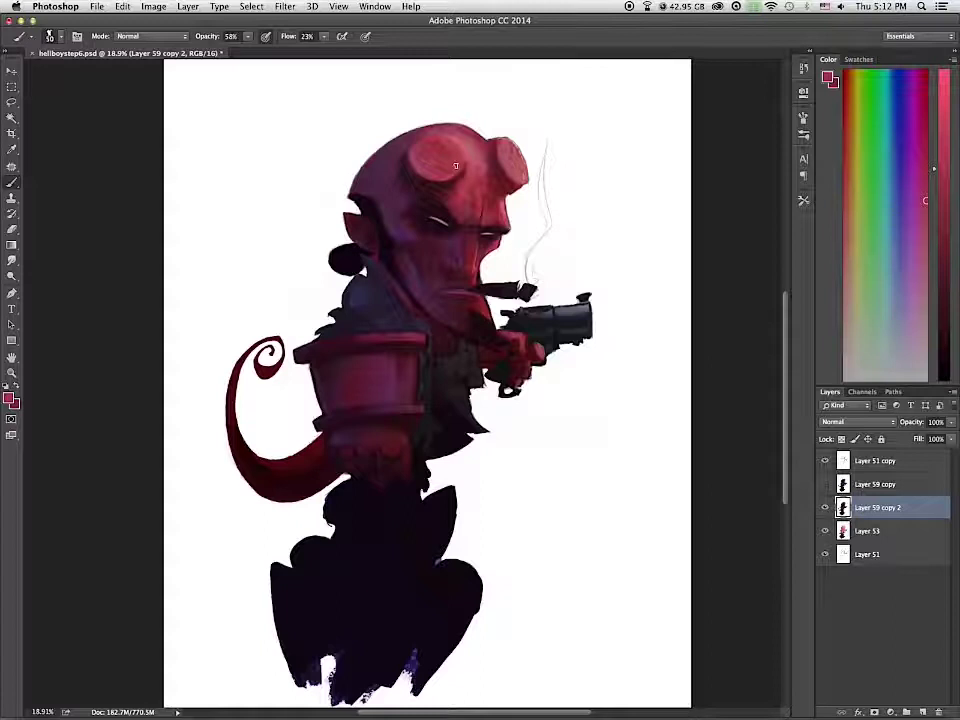
pyautogui.keyDown('alt'); pyautogui.click(437, 282); pyautogui.keyUp('alt')
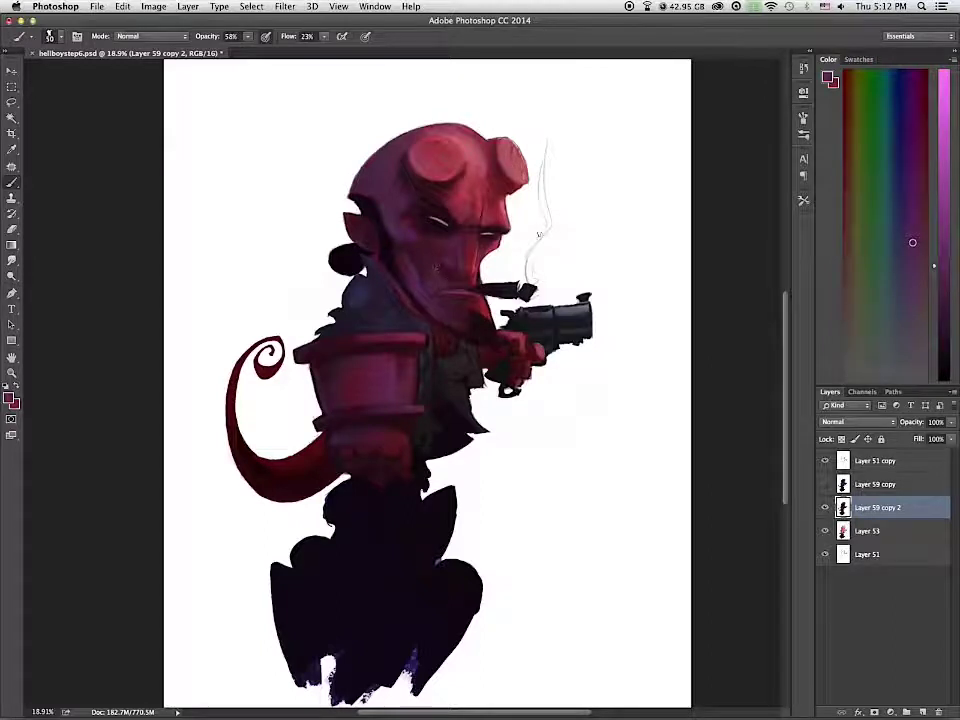
pyautogui.keyDown('alt'); pyautogui.click(358, 207); pyautogui.keyUp('alt')
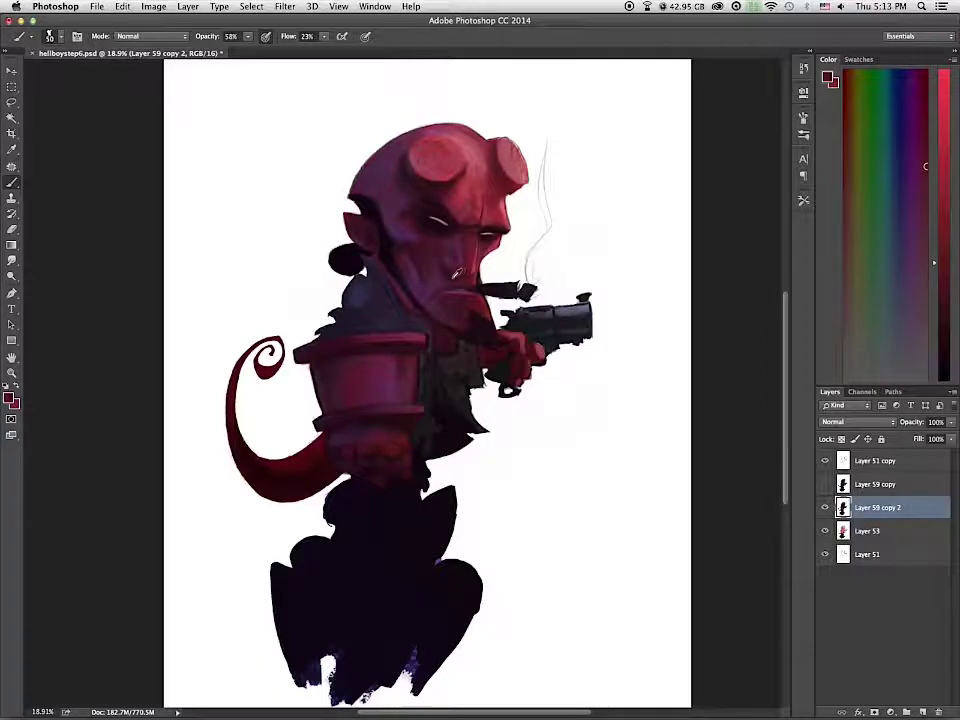
pyautogui.keyDown('alt'); pyautogui.click(466, 268); pyautogui.keyUp('alt')
pyautogui.keyDown('alt'); pyautogui.click(466, 262); pyautogui.keyUp('alt')
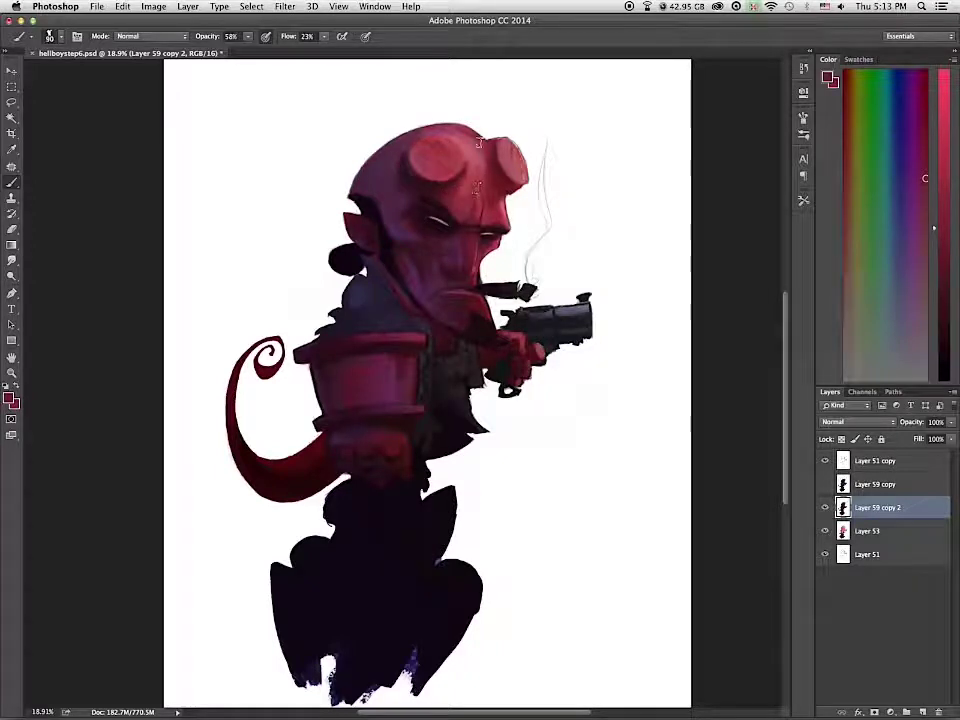
# Step: Even out the stone gauntlet's shading with its own sampled muted reds using a size 90 brush
pyautogui.keyDown('alt'); pyautogui.click(386, 385); pyautogui.keyUp('alt')
pyautogui.keyDown('alt'); pyautogui.click(412, 373); pyautogui.keyUp('alt')
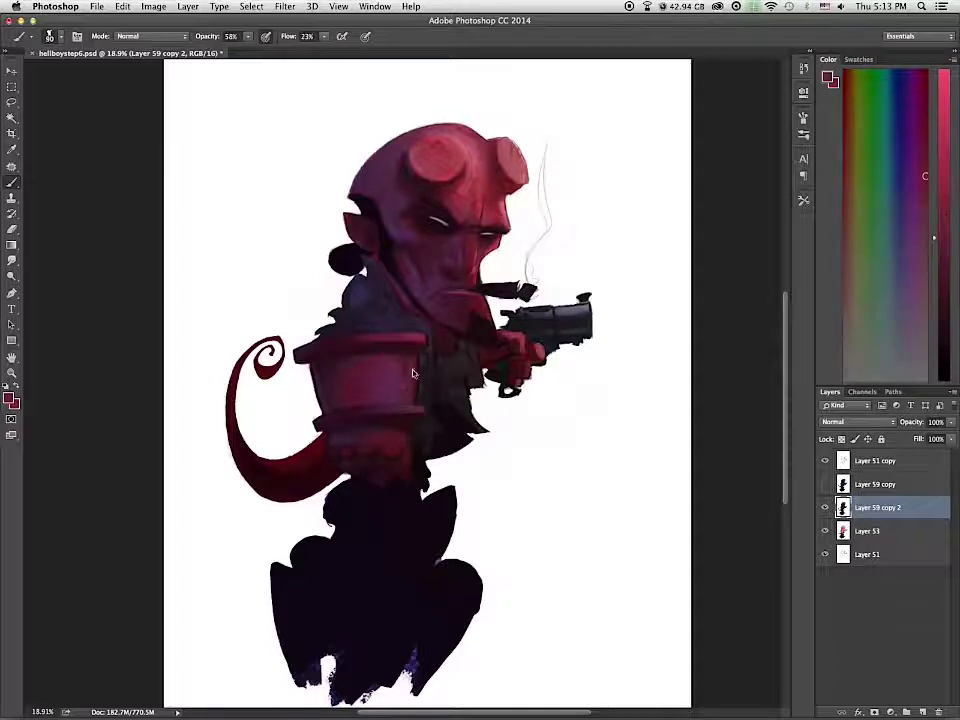
pyautogui.keyDown('alt'); pyautogui.click(383, 438); pyautogui.keyUp('alt')
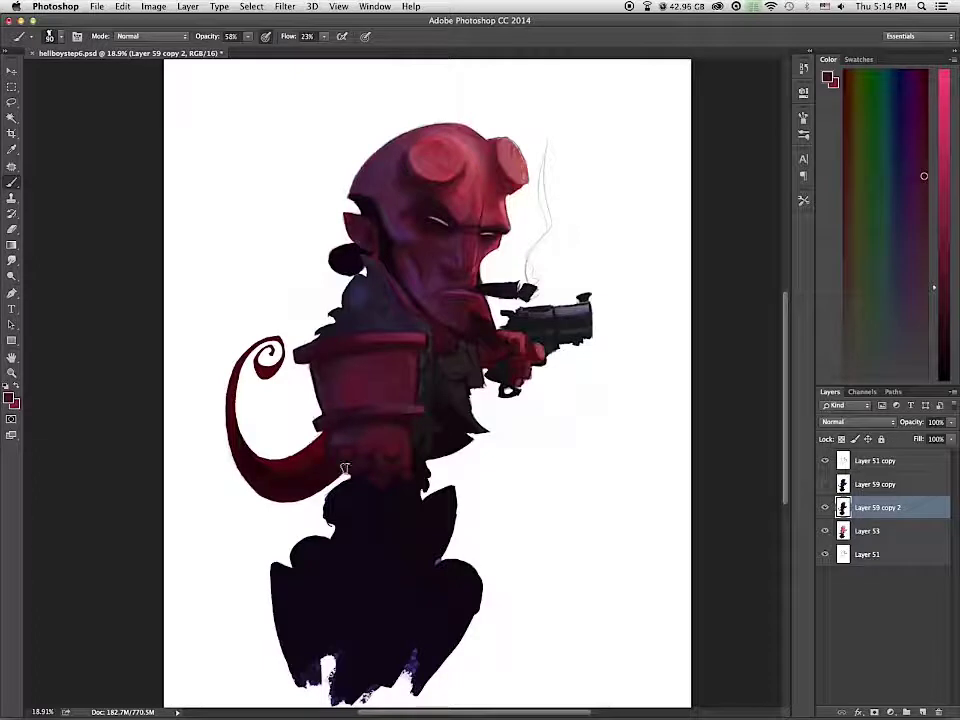
# Step: Shade the stone fist and knuckles below the gauntlet with sampled muted purple and dark reds at size 70
pyautogui.keyDown('alt'); pyautogui.click(389, 180); pyautogui.keyUp('alt')
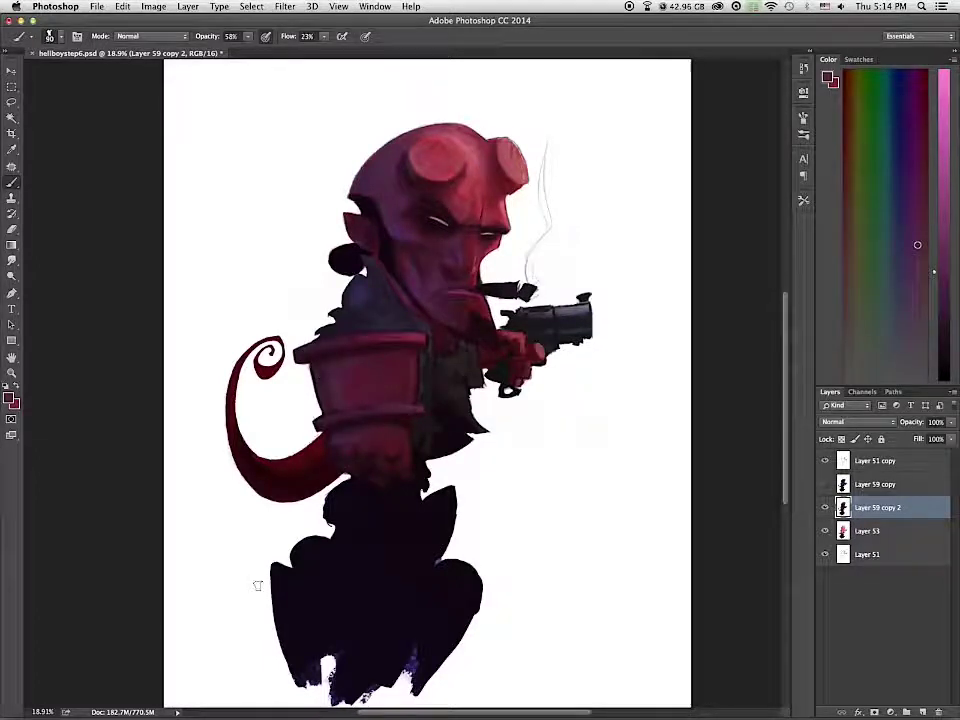
pyautogui.press('[')
pyautogui.press('[')
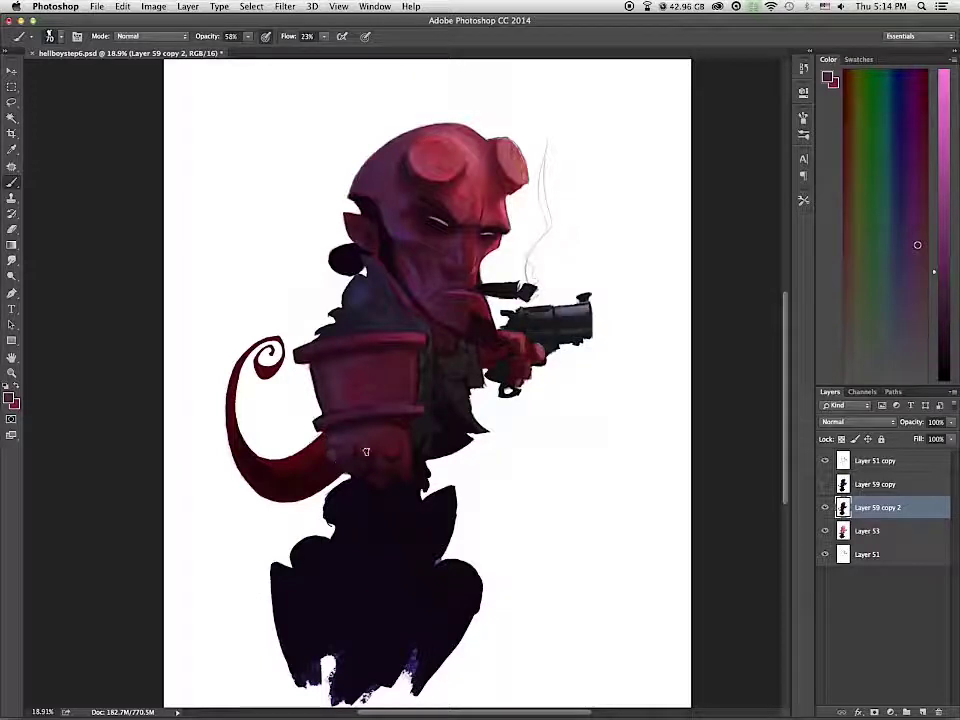
pyautogui.keyDown('alt'); pyautogui.click(362, 452); pyautogui.keyUp('alt')
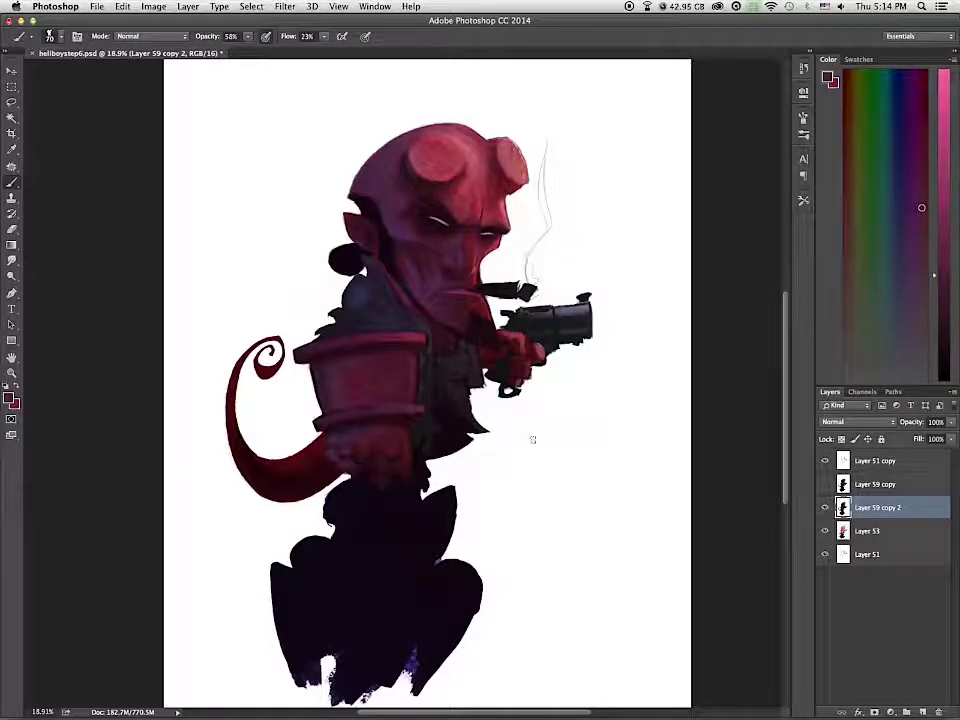
pyautogui.keyDown('alt'); pyautogui.click(361, 462); pyautogui.keyUp('alt')
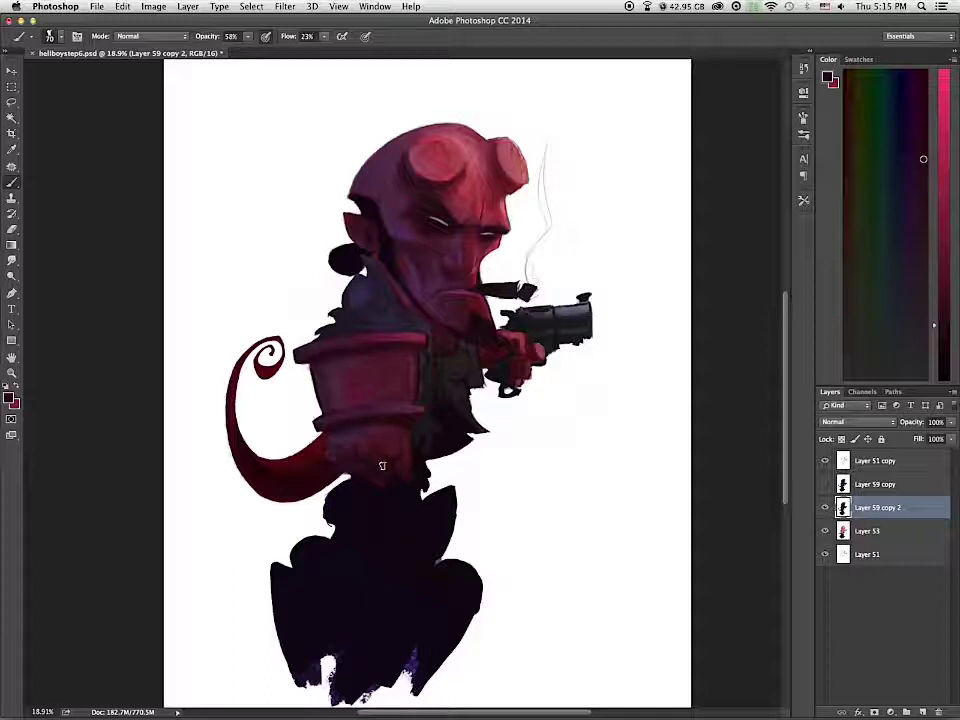
pyautogui.keyDown('alt'); pyautogui.click(387, 438); pyautogui.keyUp('alt')
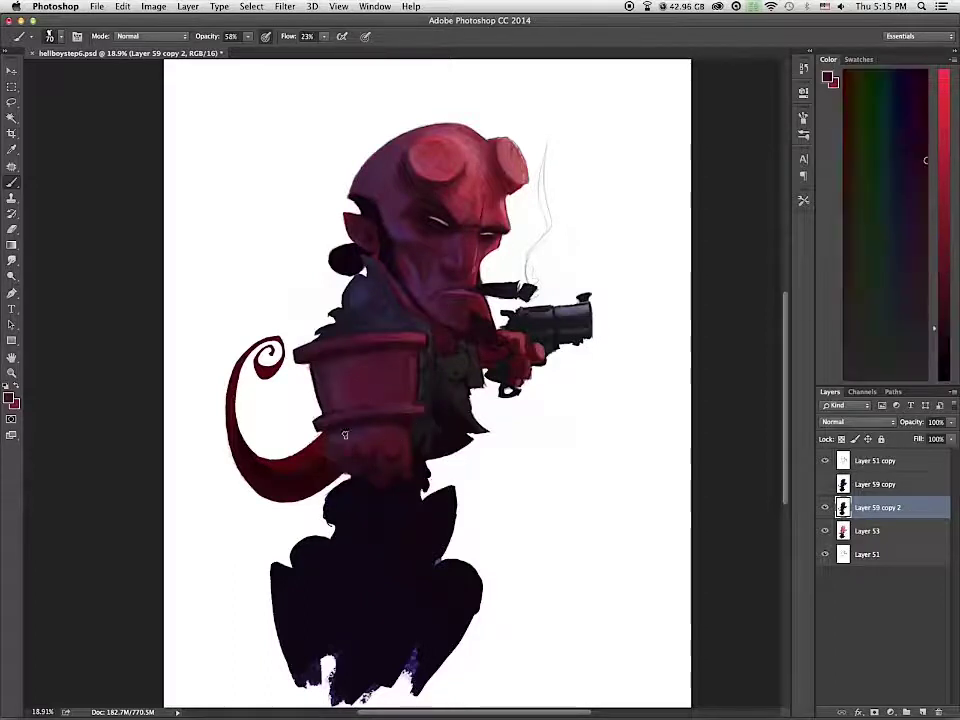
# Step: Refine the gauntlet's lower rim and outer edge with sampled dark purple-reds, reducing the brush to size 45
pyautogui.keyDown('alt'); pyautogui.click(392, 404); pyautogui.keyUp('alt')
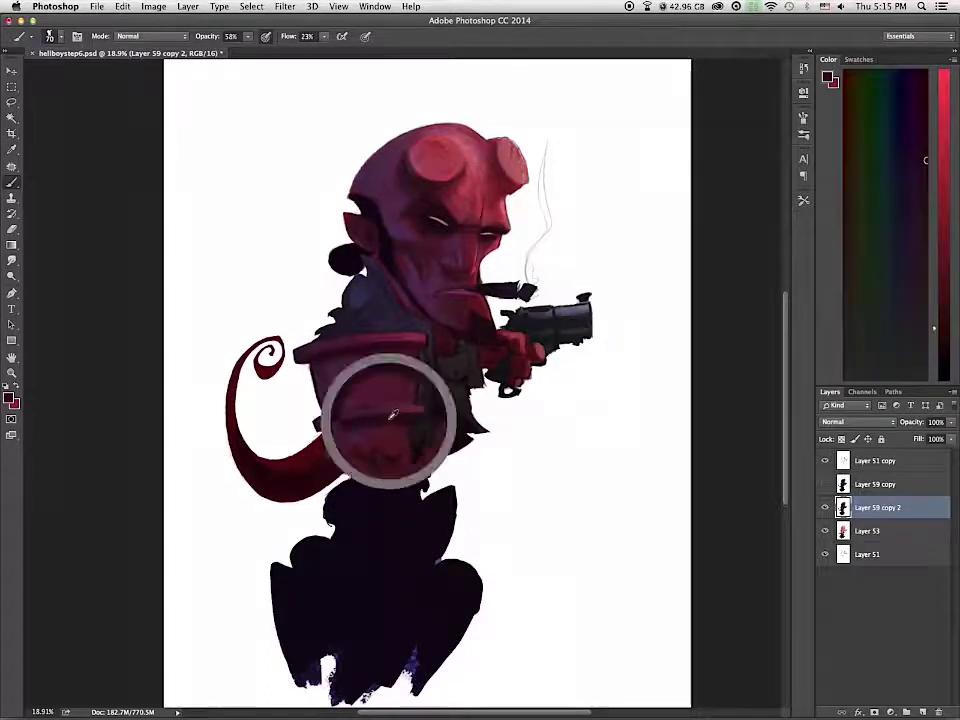
pyautogui.keyDown('alt'); pyautogui.click(317, 384); pyautogui.keyUp('alt')
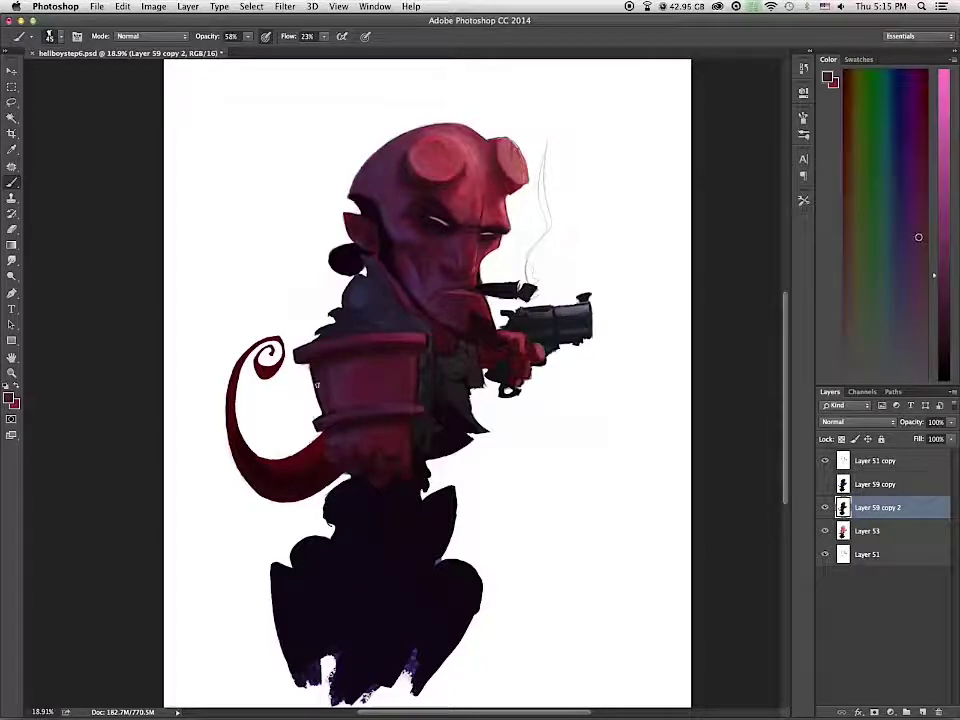
pyautogui.keyDown('alt'); pyautogui.click(405, 410); pyautogui.keyUp('alt')
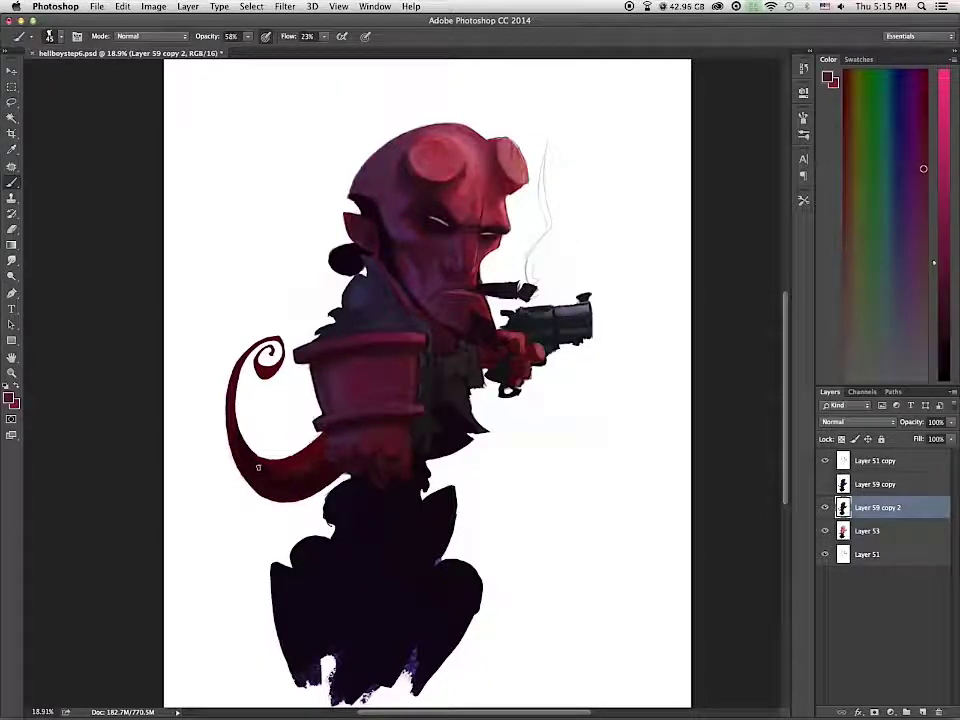
# Step: Paint the sampled muted red along the tail's lower curve and smudge it smooth at 50% strength
pyautogui.moveTo(238, 432); pyautogui.dragTo(269, 473)
pyautogui.click(12, 260)
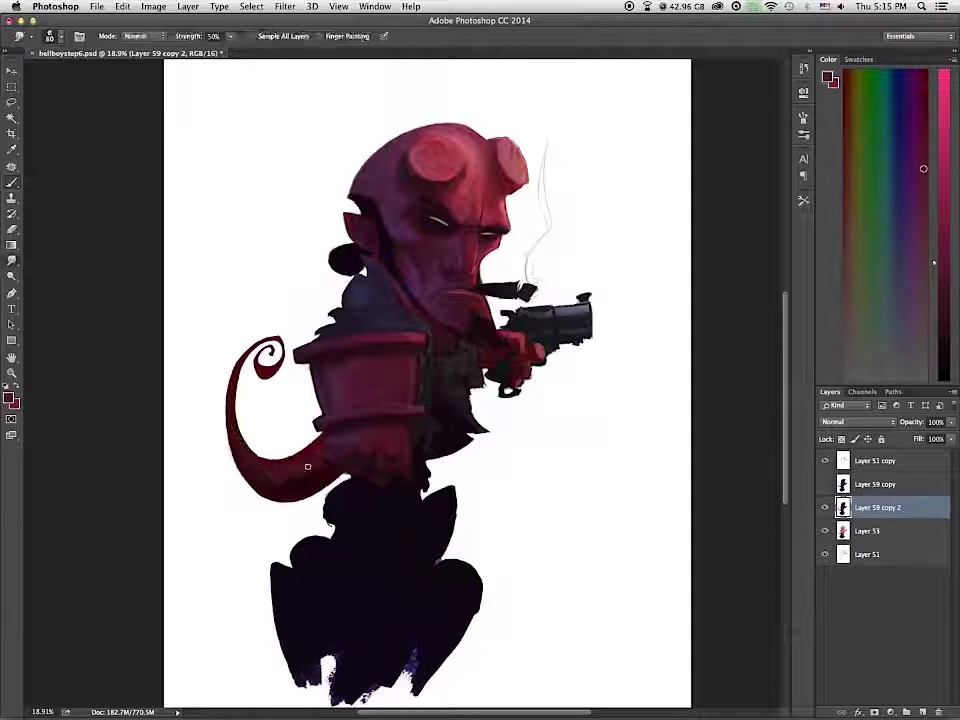
pyautogui.press('[')
pyautogui.press('[')
pyautogui.press('[')
pyautogui.press('b')
# Step: Glaze purple sampled from the cheek over the gauntlet's body, using brush sizes 45 and 60
pyautogui.keyDown('alt'); pyautogui.click(407, 249); pyautogui.keyUp('alt')
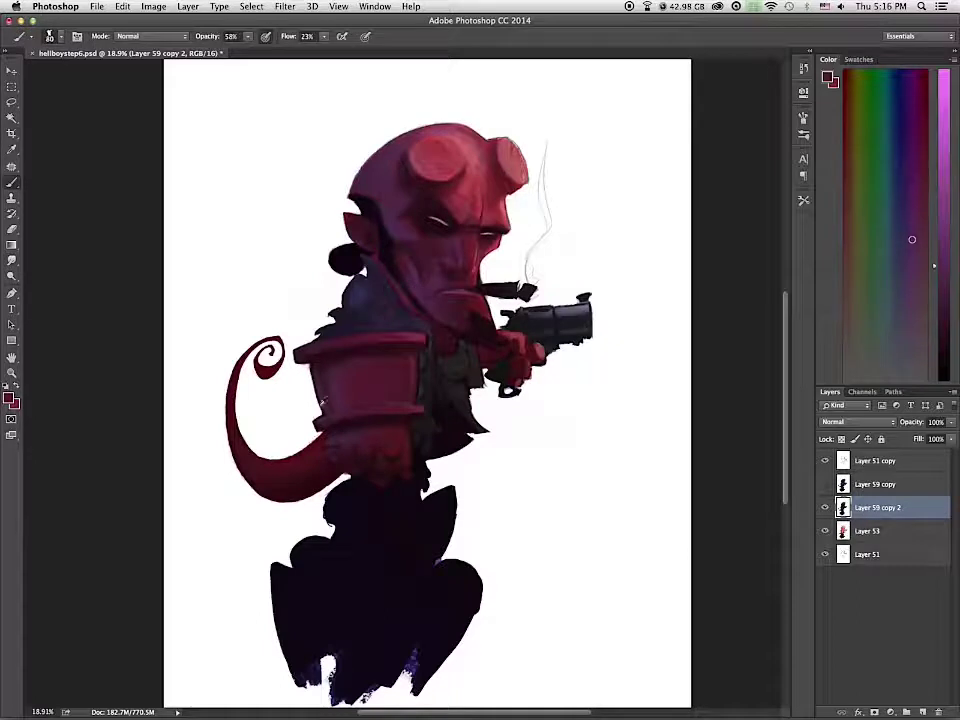
pyautogui.press('[')
pyautogui.press('[')
pyautogui.press('[')
pyautogui.press('[')
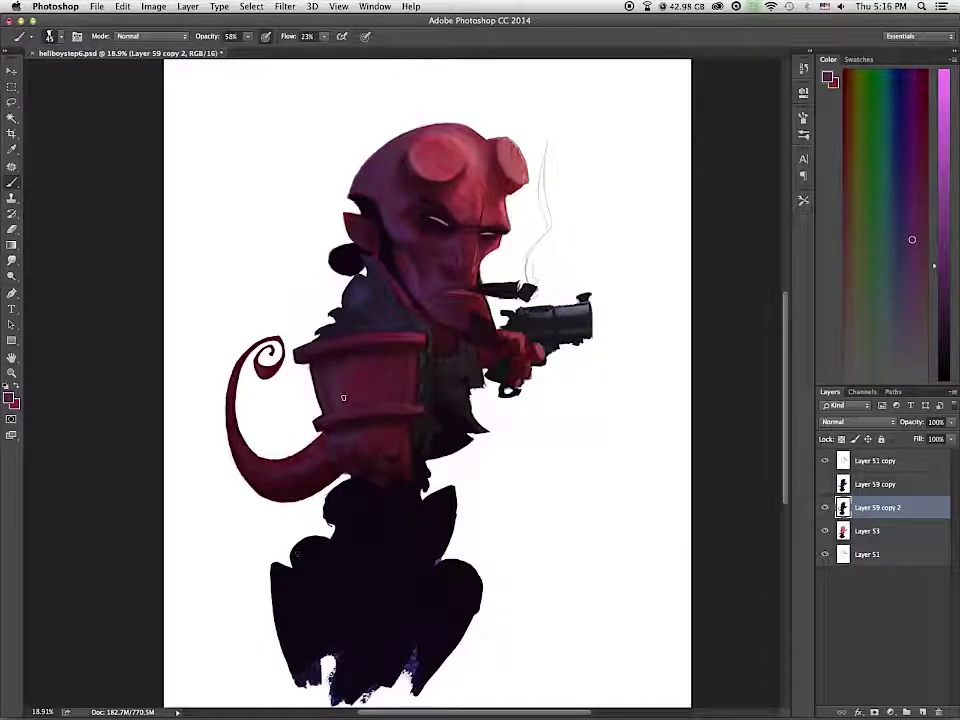
pyautogui.press(']')
pyautogui.press(']')
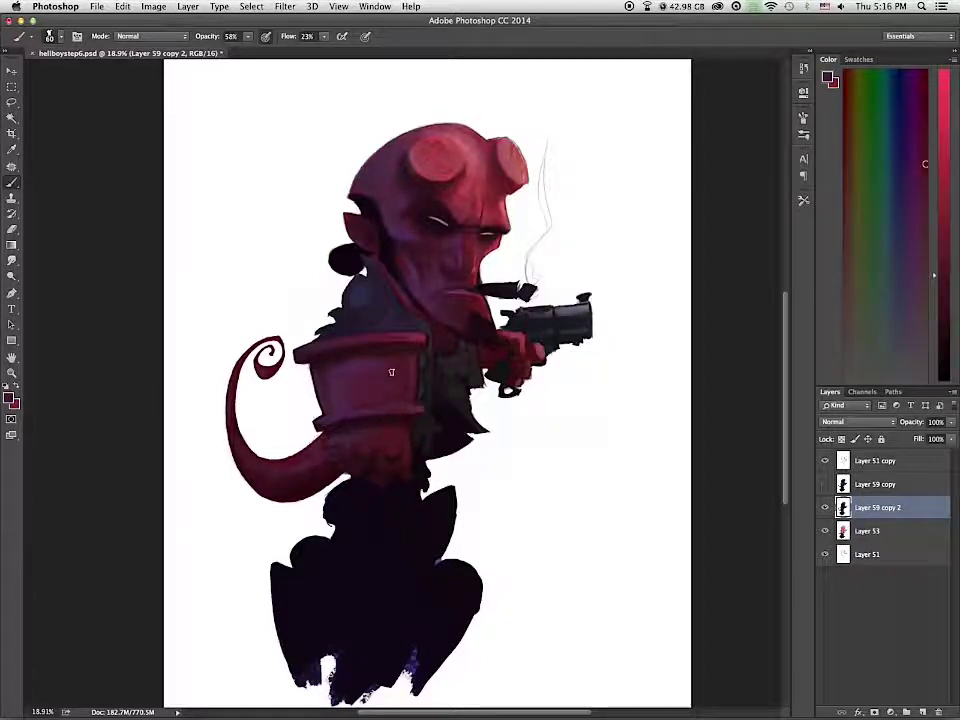
# Step: Define the gauntlet's lower rim and the fist beneath it with sampled dark reds and near-black at size 60
pyautogui.keyDown('alt'); pyautogui.click(382, 416); pyautogui.keyUp('alt')
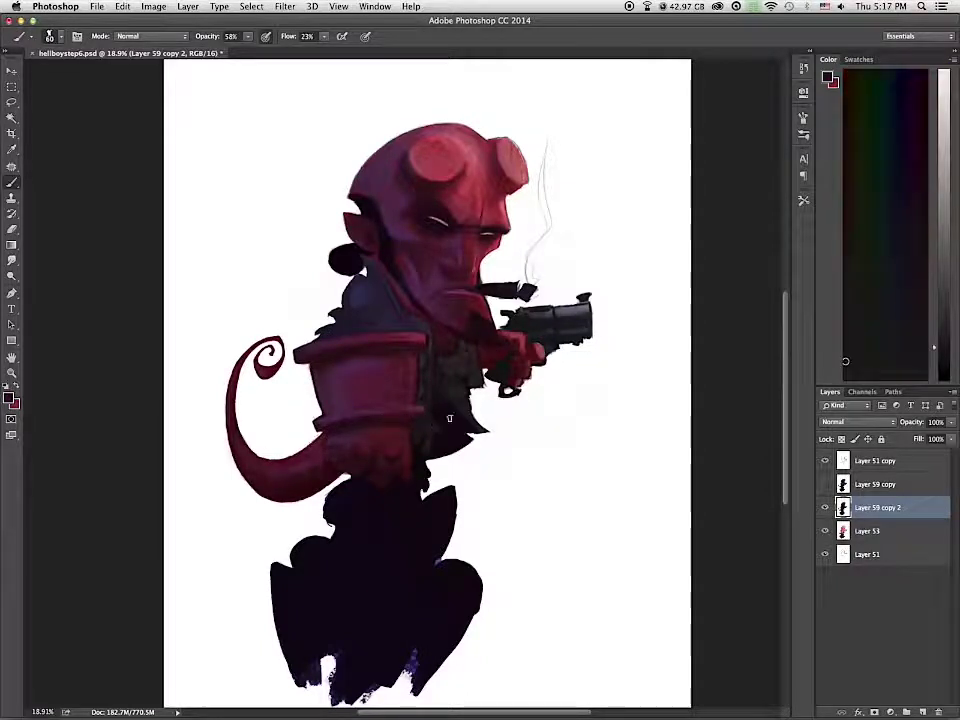
pyautogui.keyDown('alt'); pyautogui.click(390, 405); pyautogui.keyUp('alt')
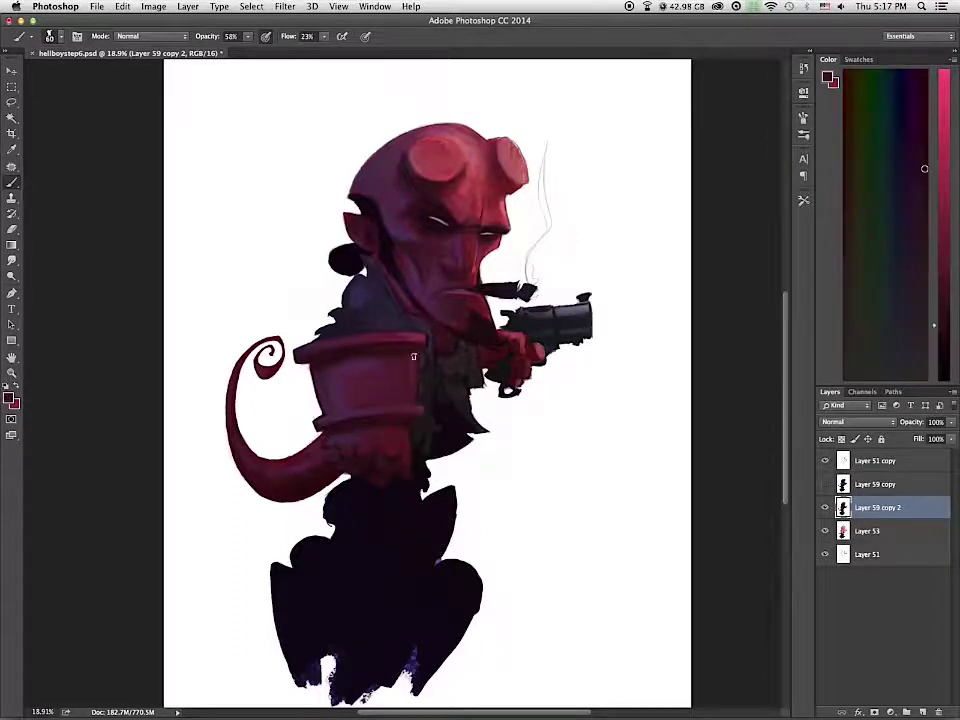
pyautogui.keyDown('alt'); pyautogui.click(389, 434); pyautogui.keyUp('alt')
pyautogui.keyDown('alt'); pyautogui.click(350, 404); pyautogui.keyUp('alt')
pyautogui.keyDown('alt'); pyautogui.click(353, 405); pyautogui.keyUp('alt')
# Step: Clean up the gauntlet's outer contour and deepen its upper shading with sampled dark purple-reds, enlarging the brush to 100
pyautogui.moveTo(313, 366)
pyautogui.mouseDown()
pyautogui.moveTo(325, 412)
pyautogui.moveTo(312, 368)
pyautogui.mouseUp()
pyautogui.keyDown('alt'); pyautogui.click(309, 381); pyautogui.keyUp('alt')
pyautogui.keyDown('alt'); pyautogui.click(318, 384); pyautogui.keyUp('alt')
pyautogui.keyDown('alt'); pyautogui.click(343, 353); pyautogui.keyUp('alt')
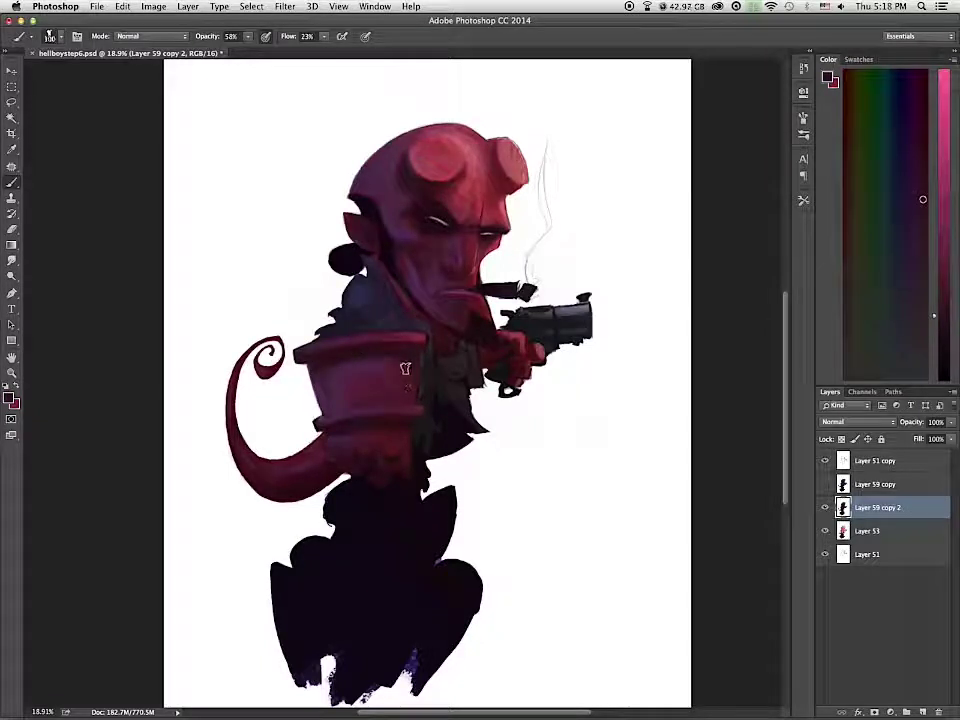
pyautogui.keyDown('alt'); pyautogui.click(386, 362); pyautogui.keyUp('alt')
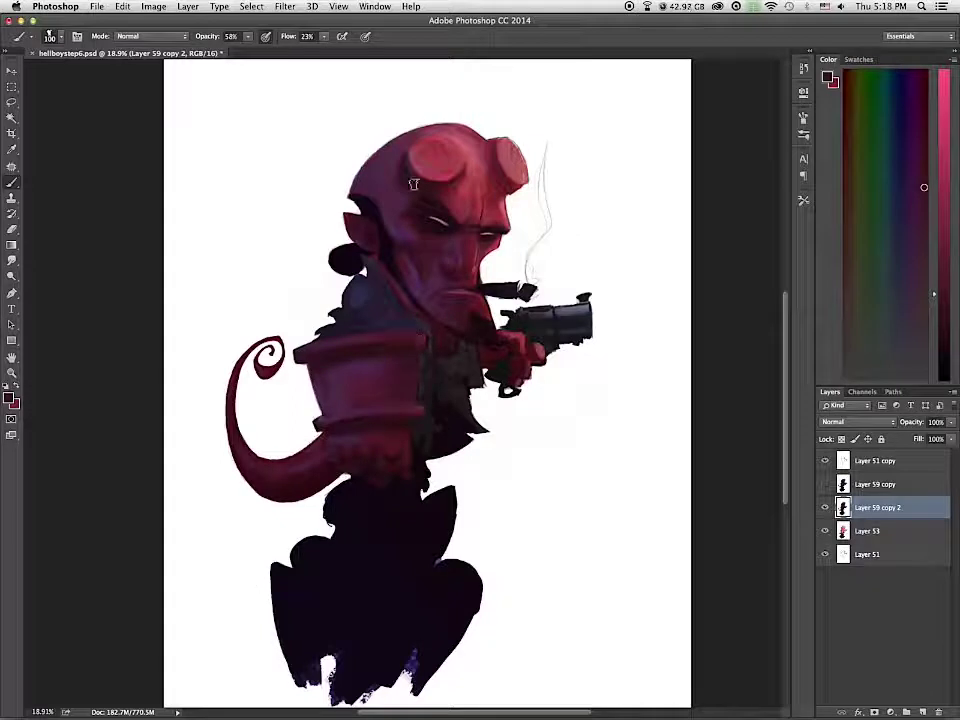
# Step: Paint a blue-violet highlight on the hair bun at size 100, sample its dark tones, and reduce the brush to size 50
pyautogui.keyDown('alt'); pyautogui.click(395, 208); pyautogui.keyUp('alt')
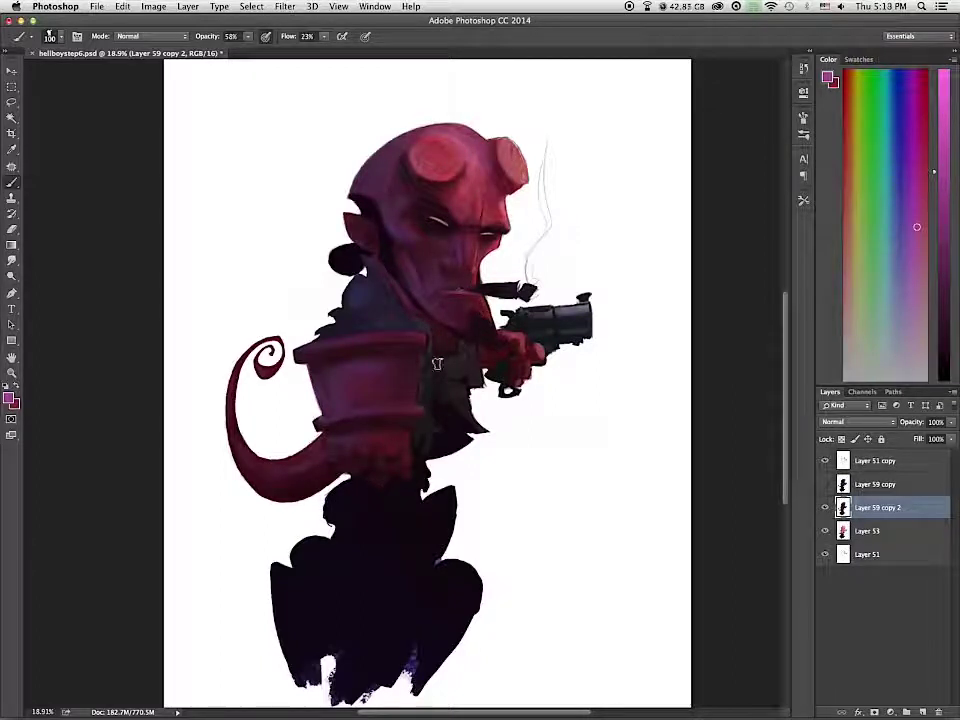
pyautogui.keyDown('alt'); pyautogui.click(352, 298); pyautogui.keyUp('alt')
pyautogui.moveTo(347, 255); pyautogui.dragTo(340, 260)
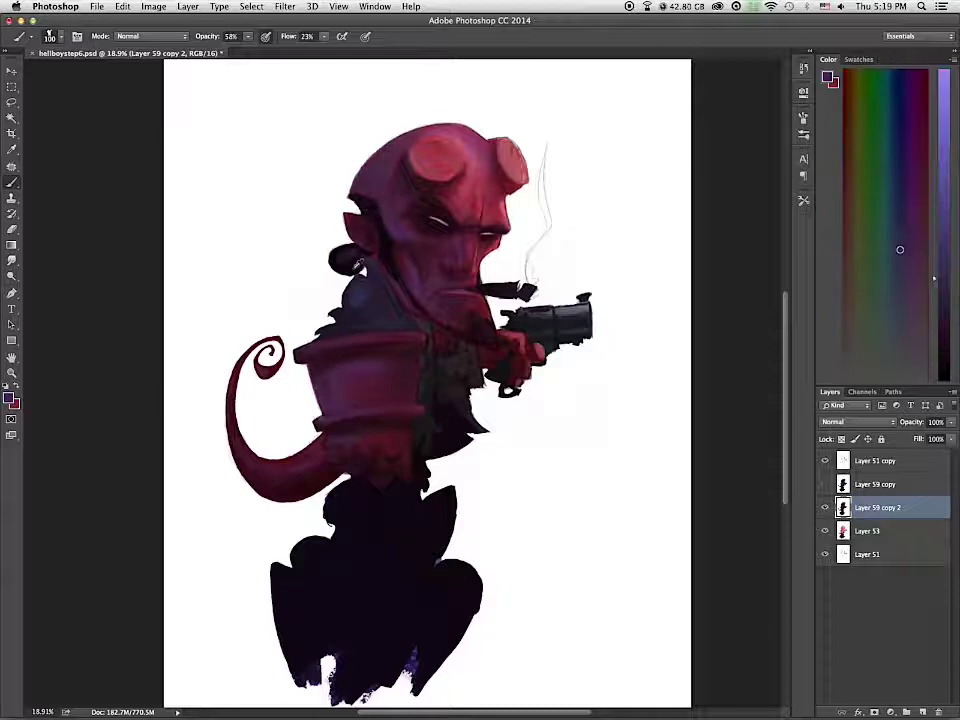
pyautogui.keyDown('alt'); pyautogui.click(352, 257); pyautogui.keyUp('alt')
pyautogui.keyDown('alt'); pyautogui.click(365, 204); pyautogui.keyUp('alt')
pyautogui.press('[')
pyautogui.press('[')
pyautogui.press('[')
pyautogui.press('[')
pyautogui.press('[')
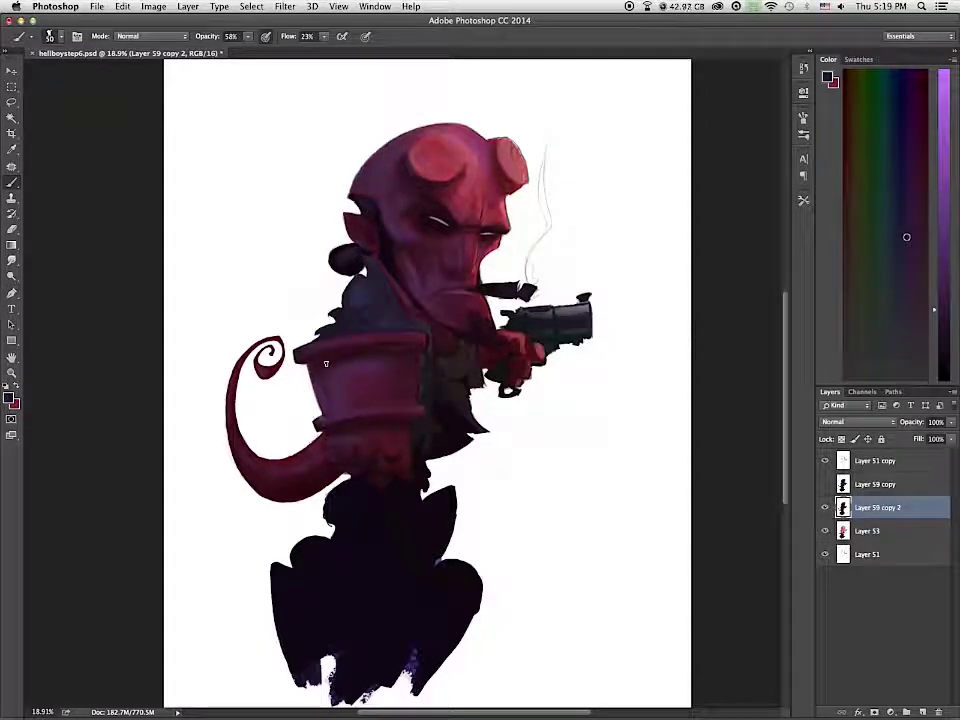
# Step: Refine the coat collar's edge and the gauntlet's upper rim with sampled dark blues and purples at brush size 50
pyautogui.keyDown('alt'); pyautogui.click(370, 328); pyautogui.keyUp('alt')
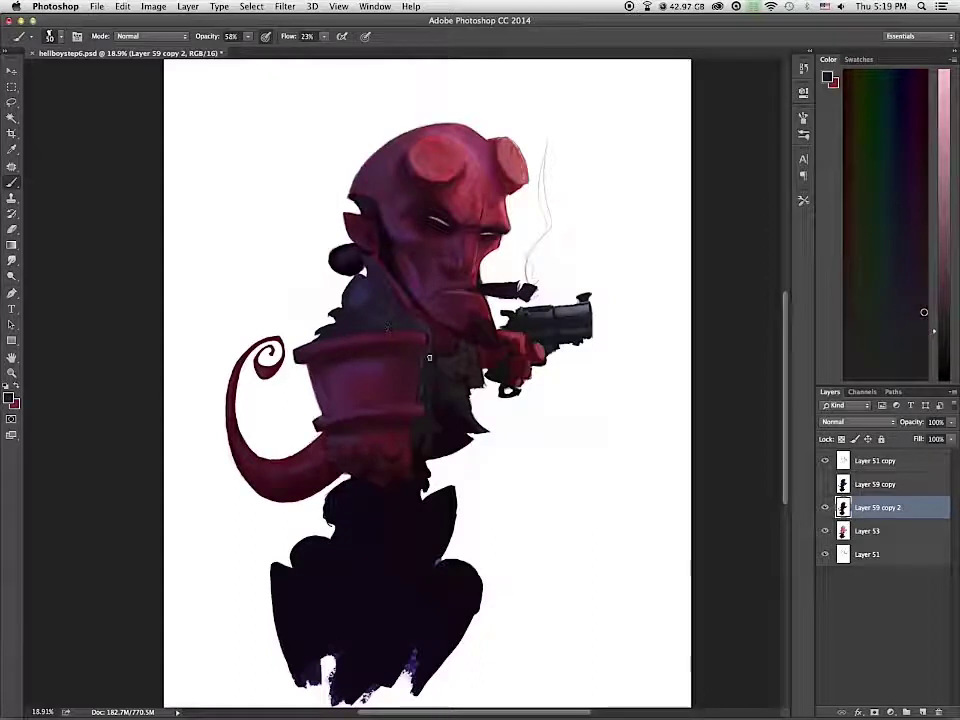
pyautogui.keyDown('alt'); pyautogui.click(376, 329); pyautogui.keyUp('alt')
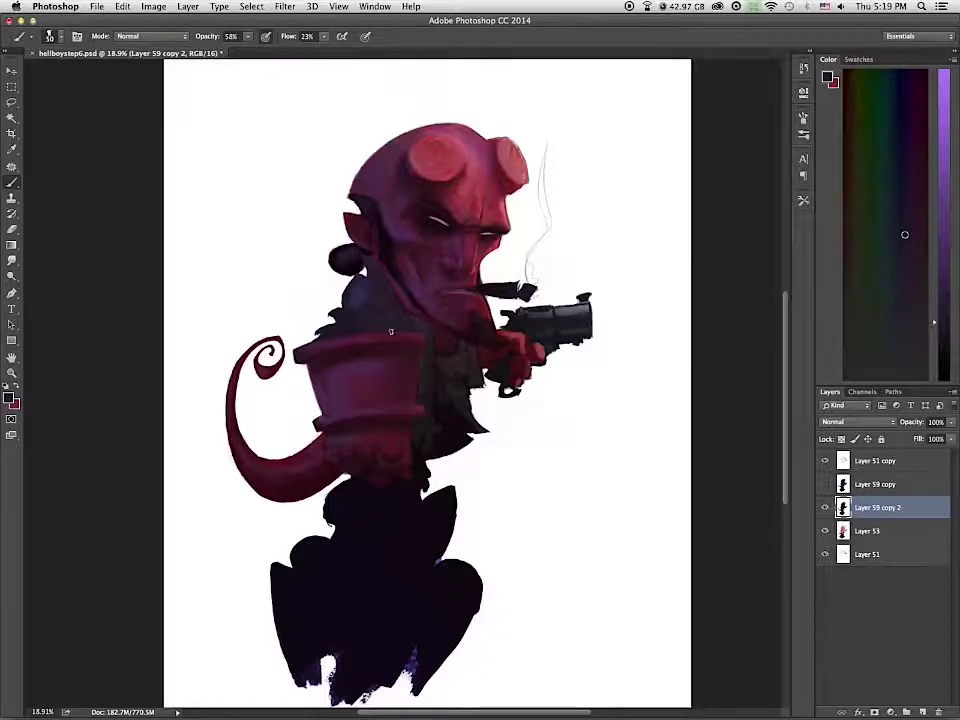
pyautogui.keyDown('alt'); pyautogui.click(356, 342); pyautogui.keyUp('alt')
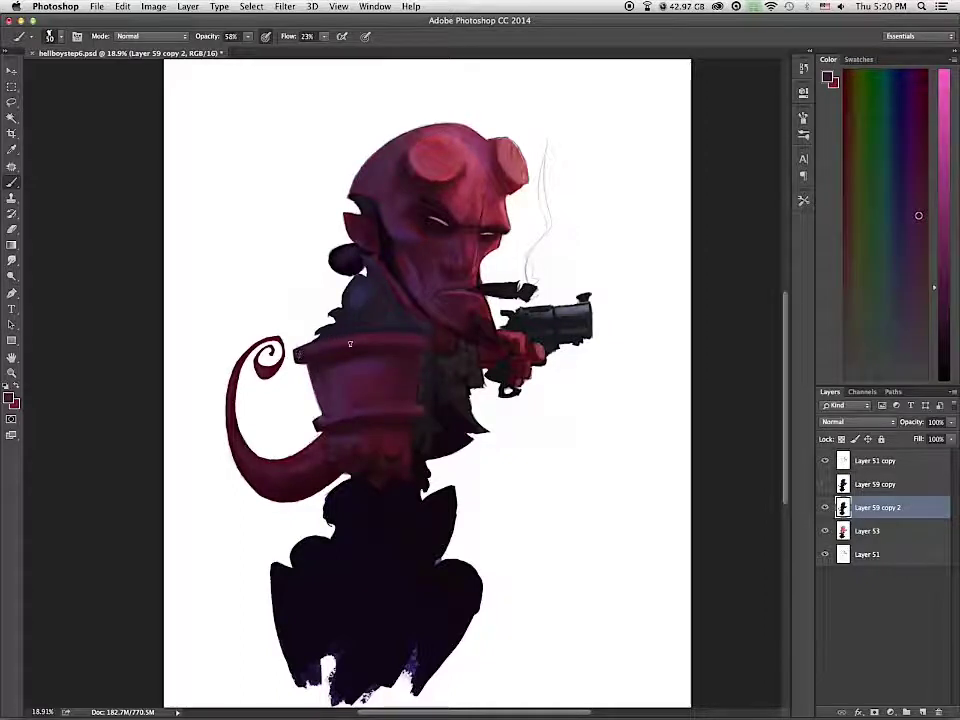
pyautogui.keyDown('alt'); pyautogui.click(295, 353); pyautogui.keyUp('alt')
pyautogui.keyDown('alt'); pyautogui.click(364, 411); pyautogui.keyUp('alt')
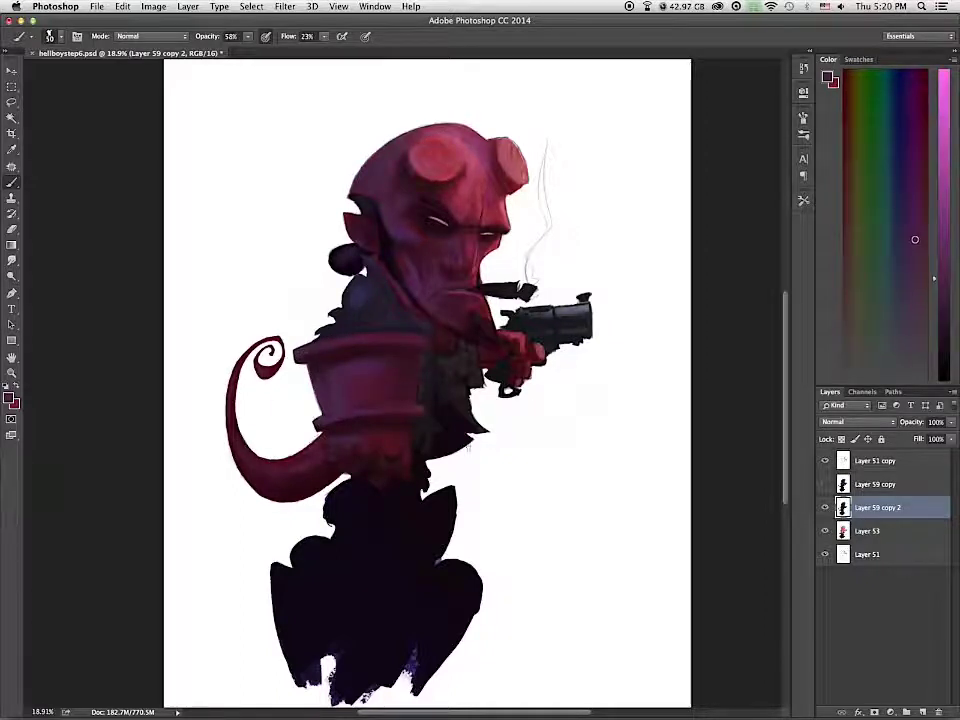
# Step: Rework the horns and upper forehead with reds sampled from the hand and head, blending the far horn's base with Smudge at 50% strength
pyautogui.keyDown('alt'); pyautogui.click(517, 341); pyautogui.keyUp('alt')
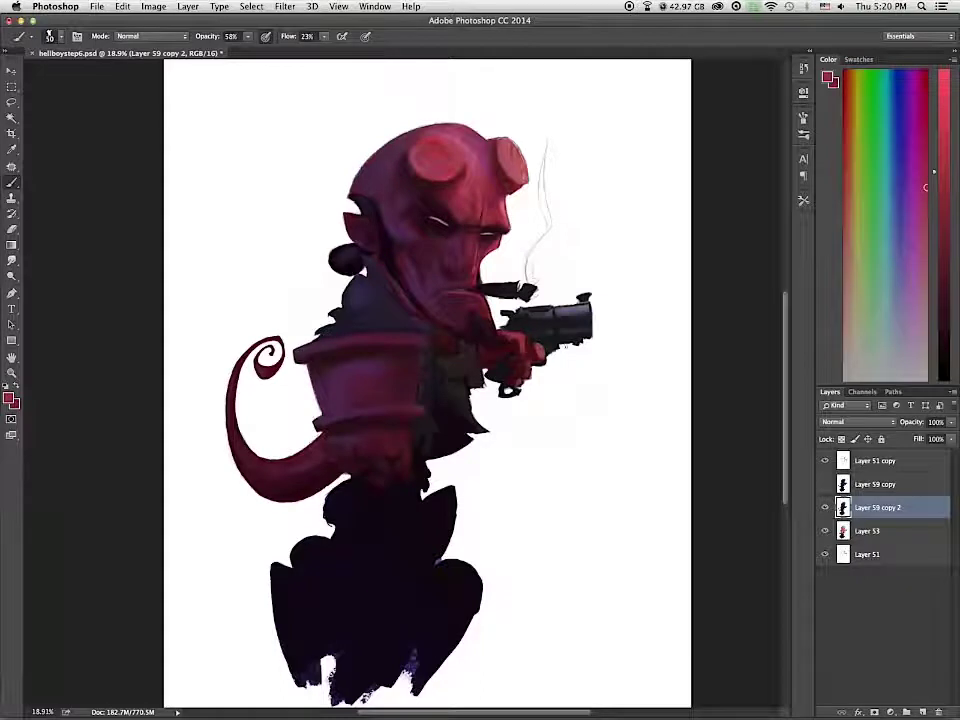
pyautogui.keyDown('alt'); pyautogui.click(396, 142); pyautogui.keyUp('alt')
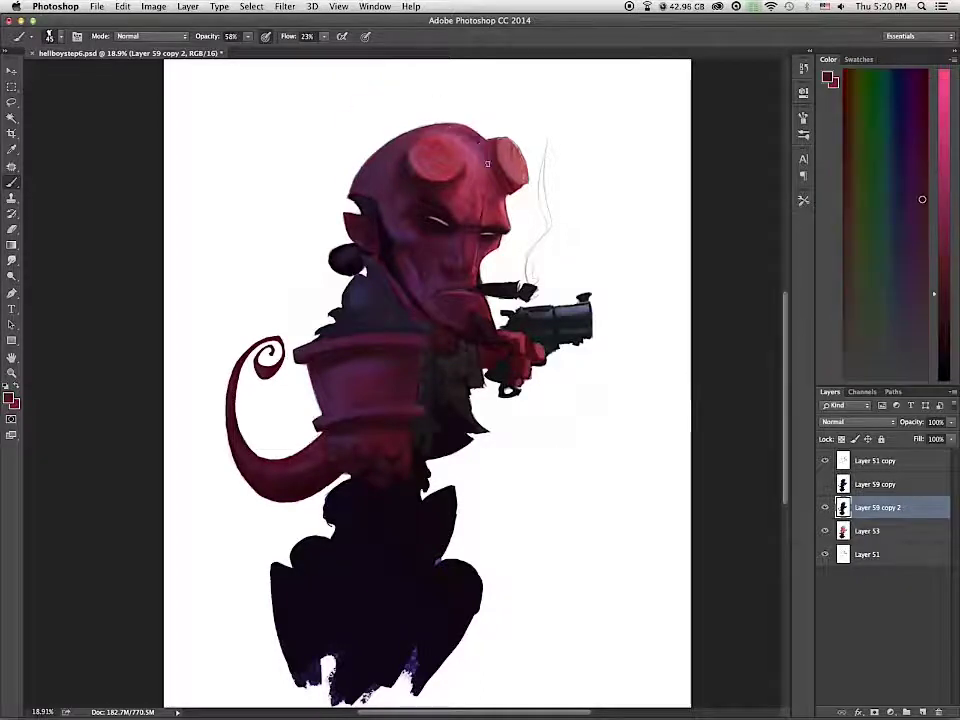
pyautogui.press('r')
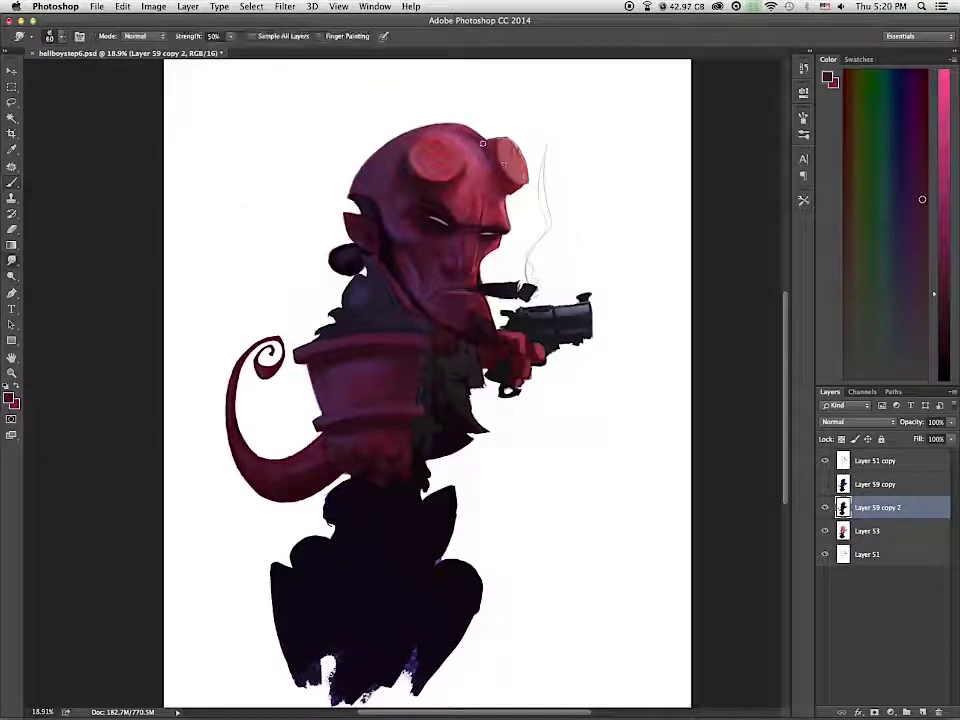
pyautogui.press('b')
pyautogui.keyDown('alt'); pyautogui.click(485, 148); pyautogui.keyUp('alt')
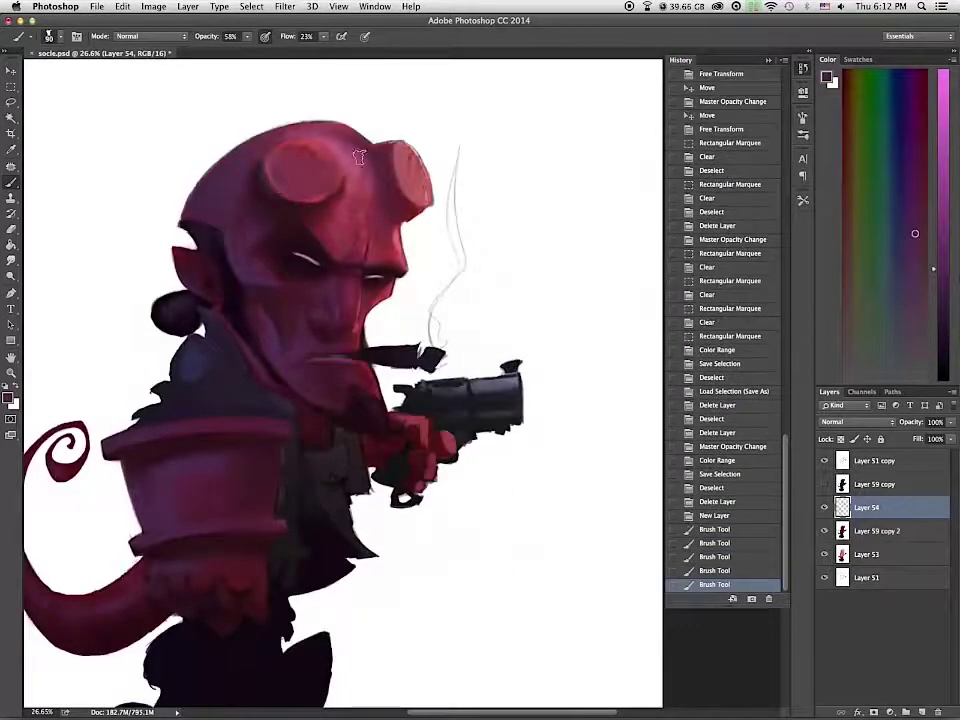
# Step: Glaze purple sampled from the forehead over the near horn's flat face on Layer 54 at brush size 90
pyautogui.keyDown('alt'); pyautogui.click(359, 157); pyautogui.keyUp('alt')
pyautogui.moveTo(280, 148)
pyautogui.mouseDown()
pyautogui.moveTo(313, 157)
pyautogui.moveTo(290, 196)
pyautogui.mouseUp()
pyautogui.moveTo(305, 148)
pyautogui.mouseDown()
pyautogui.moveTo(323, 152)
pyautogui.moveTo(333, 180)
pyautogui.mouseUp()
pyautogui.moveTo(328, 190)
pyautogui.mouseDown()
pyautogui.moveTo(306, 199)
pyautogui.moveTo(282, 188)
pyautogui.mouseUp()
pyautogui.moveTo(278, 160)
pyautogui.mouseDown()
pyautogui.moveTo(300, 152)
pyautogui.moveTo(330, 178)
pyautogui.mouseUp()
pyautogui.moveTo(328, 180); pyautogui.dragTo(312, 190)
pyautogui.moveTo(312, 190); pyautogui.dragTo(298, 192)
pyautogui.moveTo(300, 188); pyautogui.dragTo(318, 184)
pyautogui.moveTo(326, 176)
pyautogui.mouseDown()
pyautogui.moveTo(308, 192)
pyautogui.moveTo(336, 168)
pyautogui.mouseUp()
# Step: Even out the near horn's face and rim with reds and purples sampled from the head and the horn itself
pyautogui.keyDown('alt'); pyautogui.click(235, 184); pyautogui.keyUp('alt')
pyautogui.moveTo(334, 160); pyautogui.dragTo(303, 180)
pyautogui.moveTo(298, 170); pyautogui.dragTo(308, 154)
pyautogui.moveTo(300, 150); pyautogui.dragTo(332, 173)
pyautogui.keyDown('alt'); pyautogui.click(313, 163); pyautogui.keyUp('alt')
pyautogui.moveTo(332, 173)
pyautogui.mouseDown()
pyautogui.moveTo(297, 156)
pyautogui.moveTo(309, 150)
pyautogui.moveTo(316, 184)
pyautogui.mouseUp()
pyautogui.moveTo(316, 184)
pyautogui.mouseDown()
pyautogui.moveTo(330, 165)
pyautogui.moveTo(283, 182)
pyautogui.moveTo(277, 167)
pyautogui.moveTo(336, 195)
pyautogui.moveTo(344, 178)
pyautogui.mouseUp()
pyautogui.keyDown('alt'); pyautogui.click(322, 203); pyautogui.keyUp('alt')
# Step: Sharpen the near horn's rim and deepen the shadow beneath it with sampled mauve and dark red at brush size 40
pyautogui.press('[')
pyautogui.press('[')
pyautogui.press('[')
pyautogui.press('[')
pyautogui.press('[')
pyautogui.keyDown('alt'); pyautogui.click(329, 165); pyautogui.keyUp('alt')
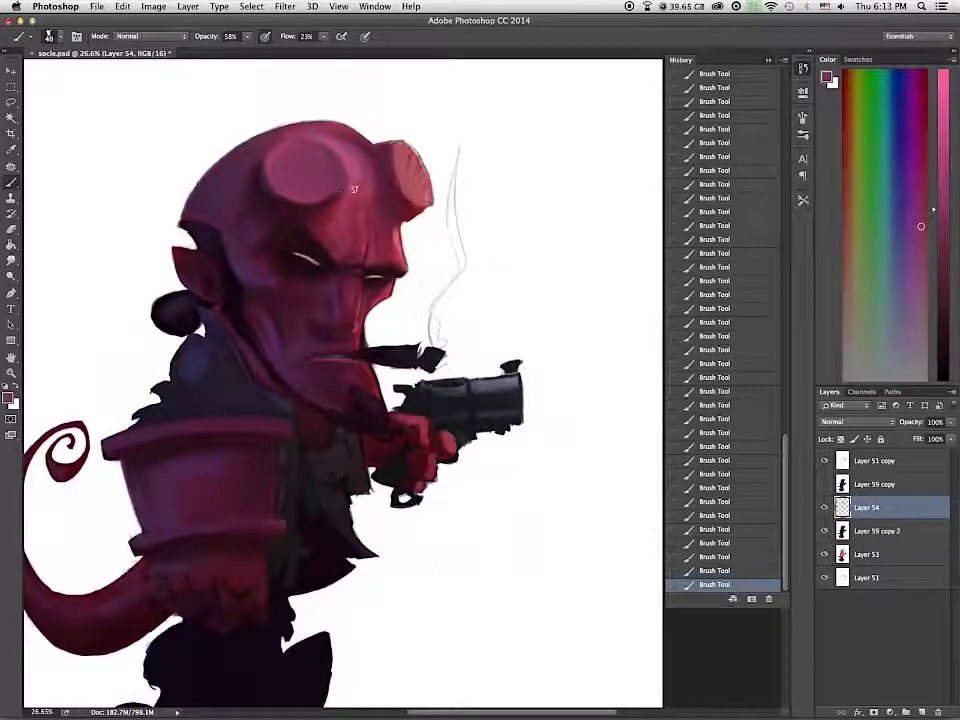
pyautogui.keyDown('alt'); pyautogui.click(316, 207); pyautogui.keyUp('alt')
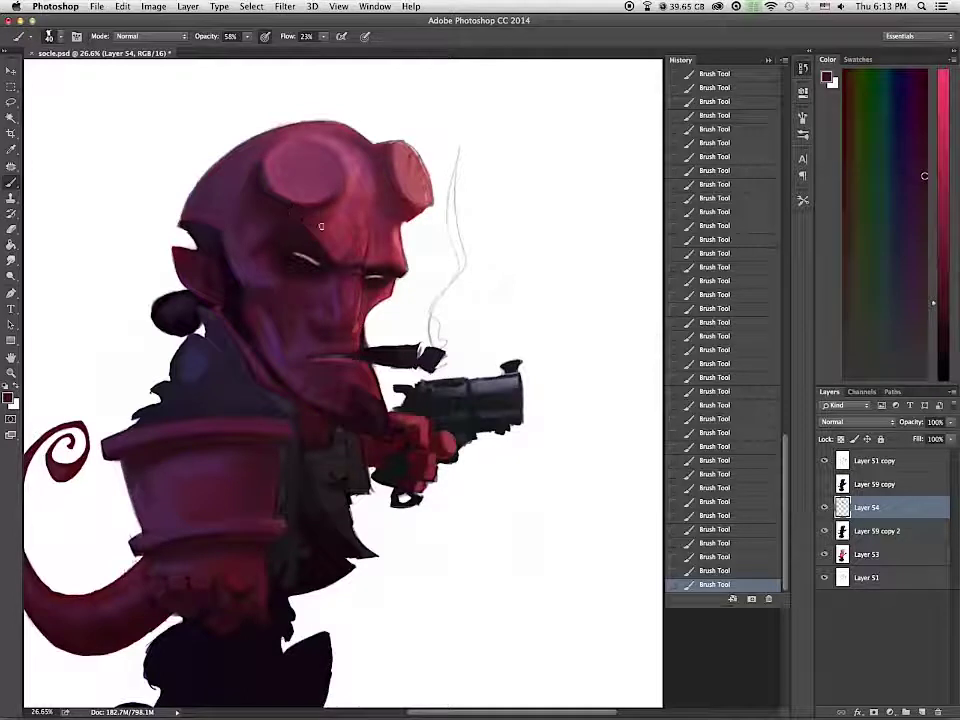
# Step: Model the forehead and brow beneath the near horn with sampled pinkish and dark reds at brush size 50
pyautogui.keyDown('alt'); pyautogui.click(349, 212); pyautogui.keyUp('alt')
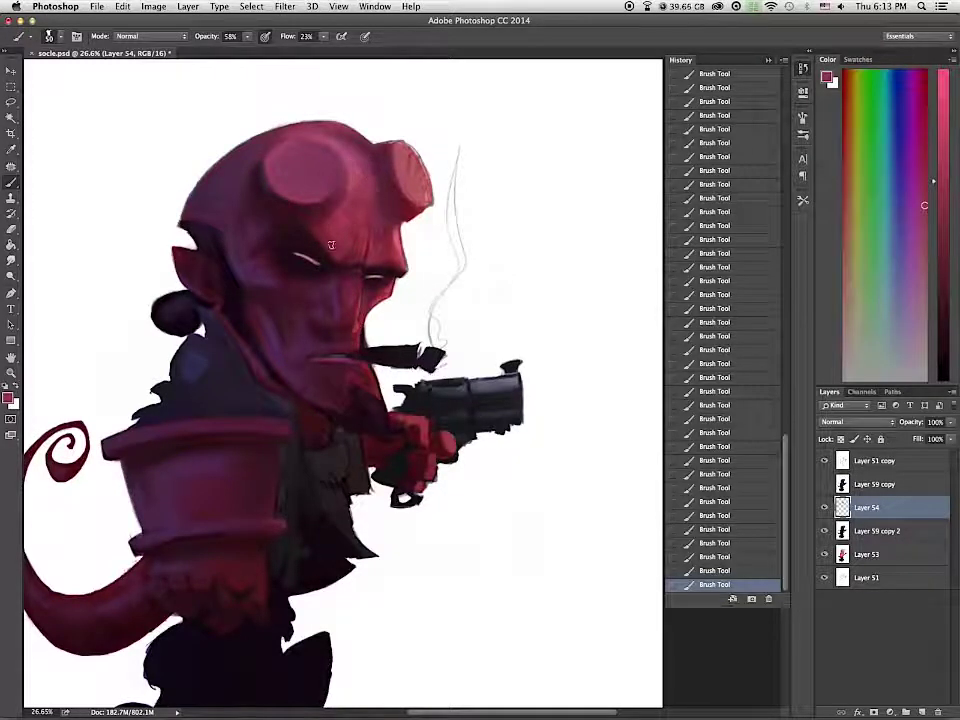
pyautogui.keyDown('alt'); pyautogui.click(338, 177); pyautogui.keyUp('alt')
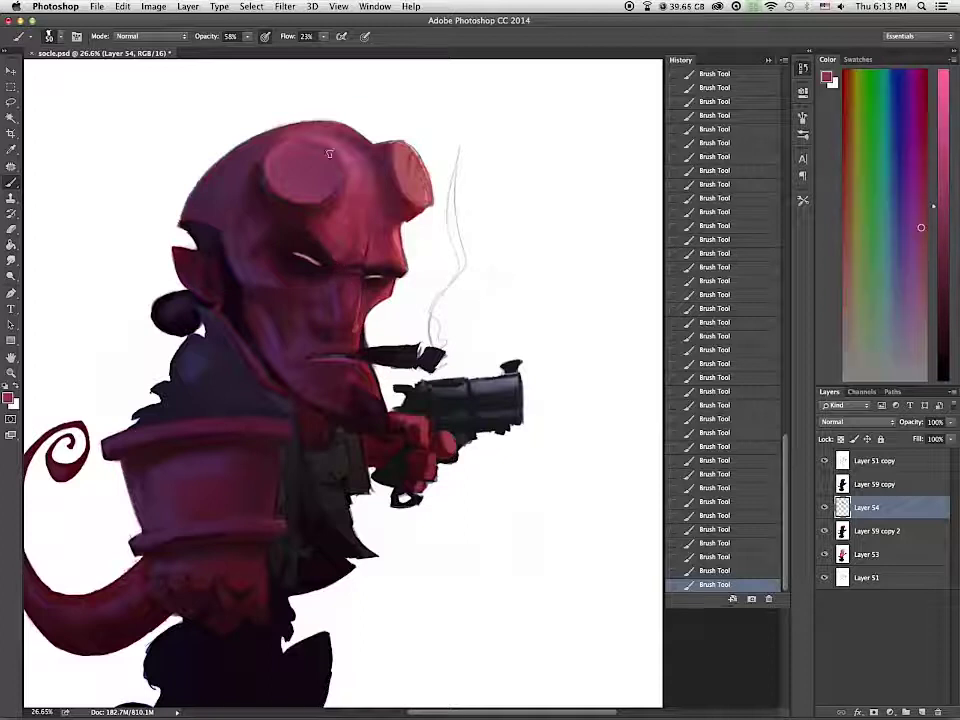
pyautogui.keyDown('alt'); pyautogui.click(320, 221); pyautogui.keyUp('alt')
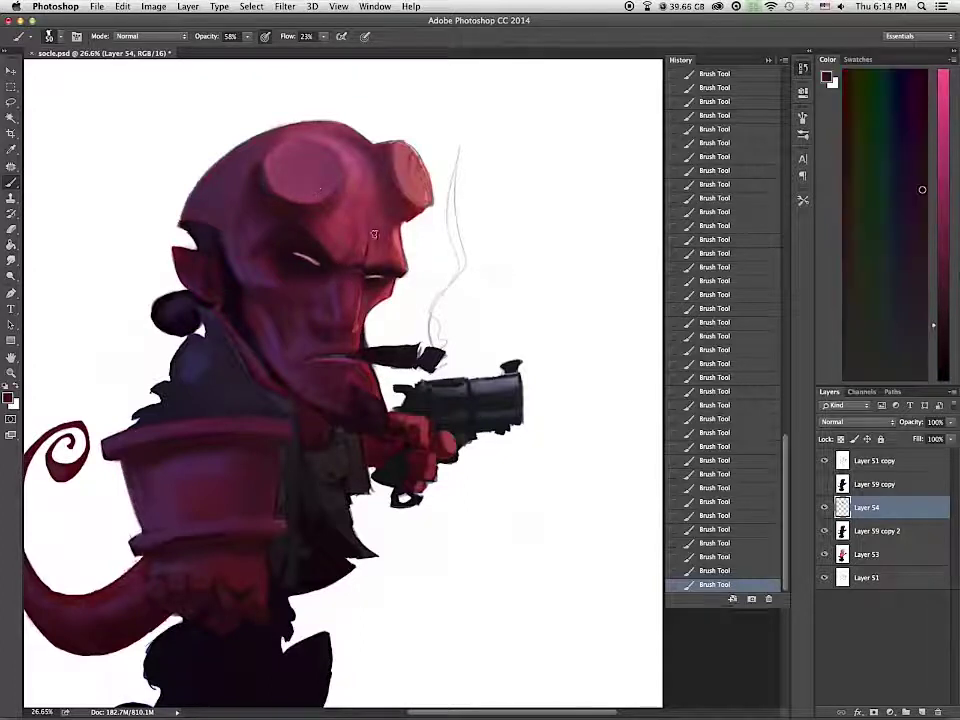
# Step: Trim the far horn's lower edge with white sampled from the background, and sample dark red from the brow below it
pyautogui.keyDown('alt'); pyautogui.click(420, 224); pyautogui.keyUp('alt')
pyautogui.moveTo(426, 208); pyautogui.dragTo(407, 224)
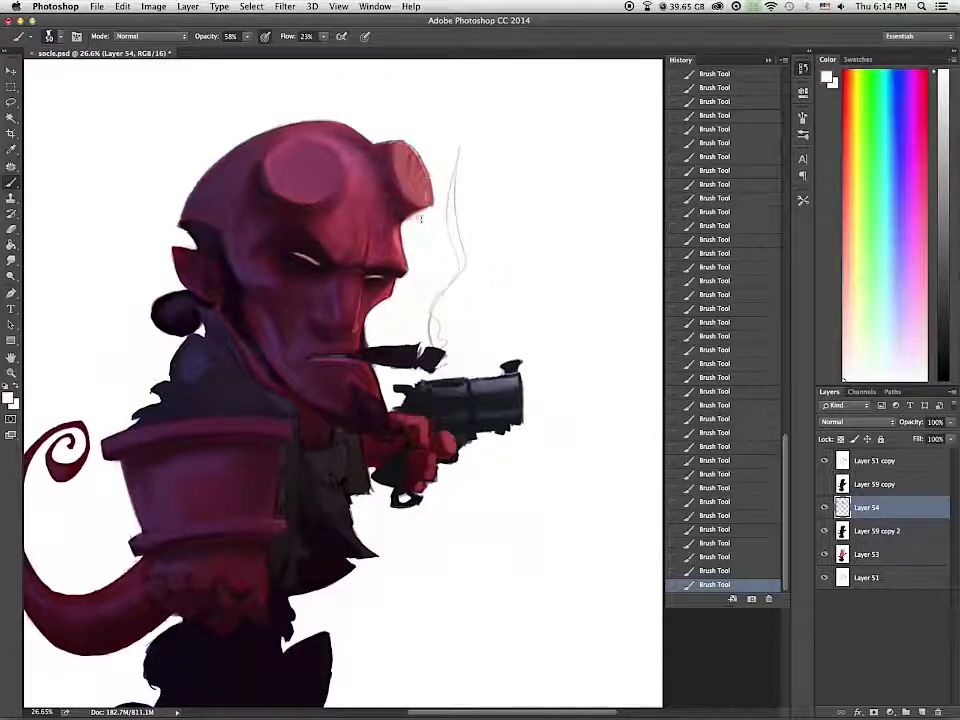
pyautogui.keyDown('alt'); pyautogui.click(390, 235); pyautogui.keyUp('alt')
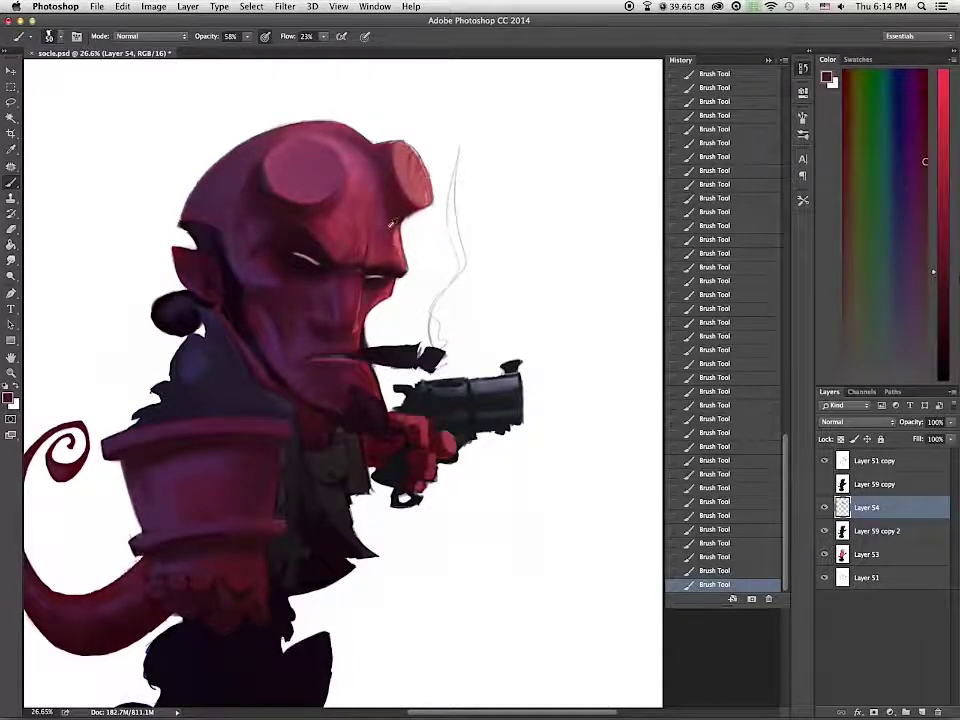
# Step: Switch to the size 93 brush and shade the brow above the far eye with sampled dark red
pyautogui.rightClick(403, 209)
pyautogui.click(477, 355)
pyautogui.keyDown('alt'); pyautogui.click(389, 242); pyautogui.keyUp('alt')
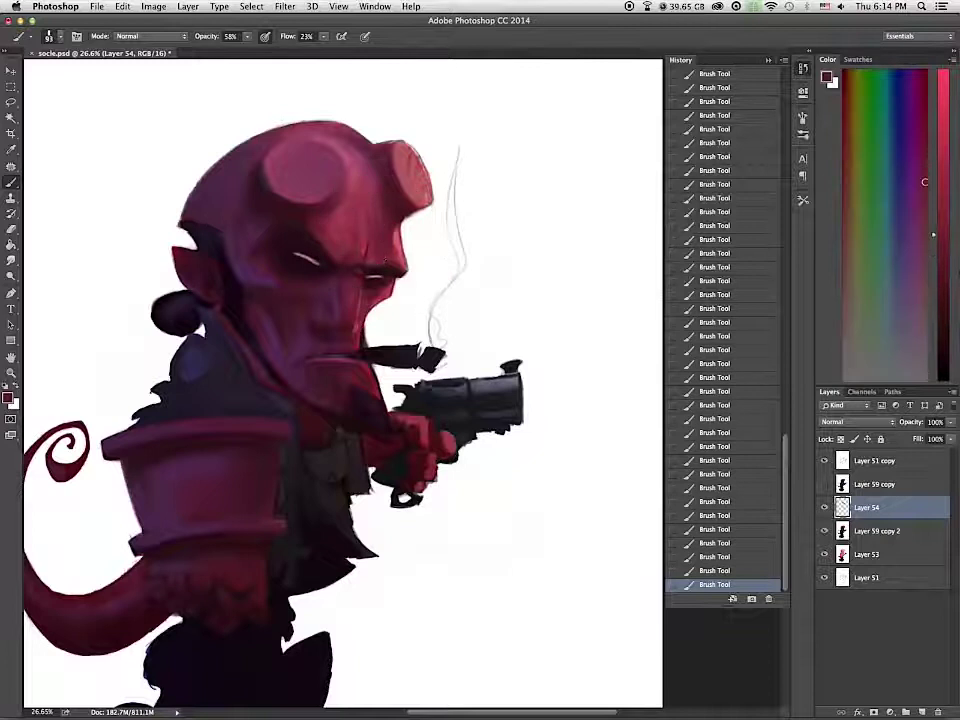
# Step: Reduce the brush to size 10 and refine the crown's contour between the horns with reds sampled from the head
pyautogui.rightClick(361, 146)
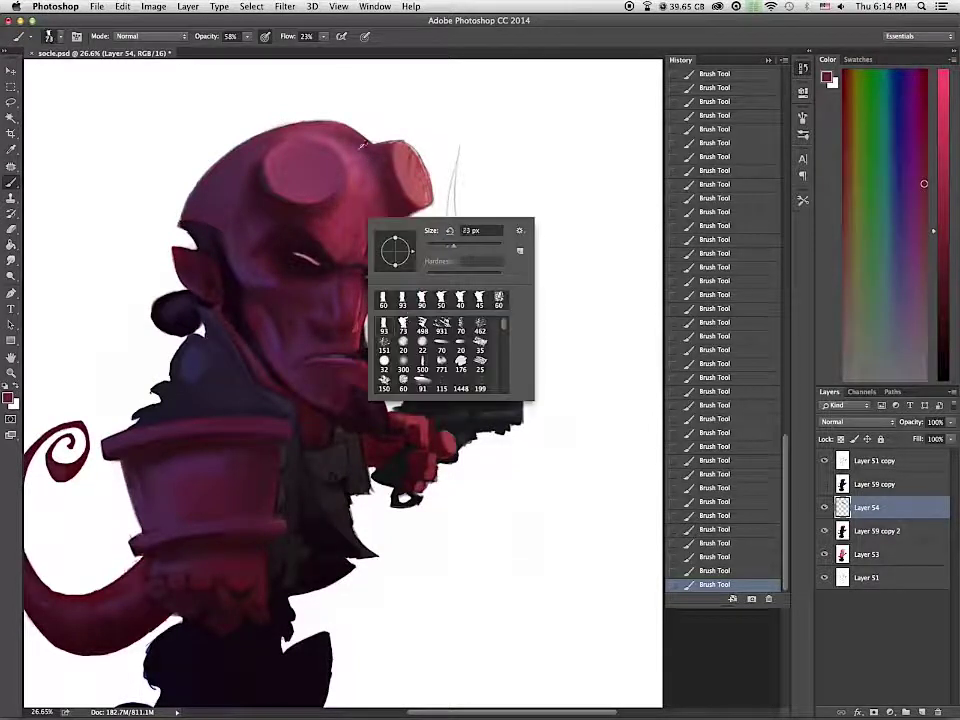
pyautogui.moveTo(453, 245); pyautogui.dragTo(436, 245)
pyautogui.keyDown('alt'); pyautogui.click(359, 144); pyautogui.keyUp('alt')
pyautogui.keyDown('alt'); pyautogui.click(337, 141); pyautogui.keyUp('alt')
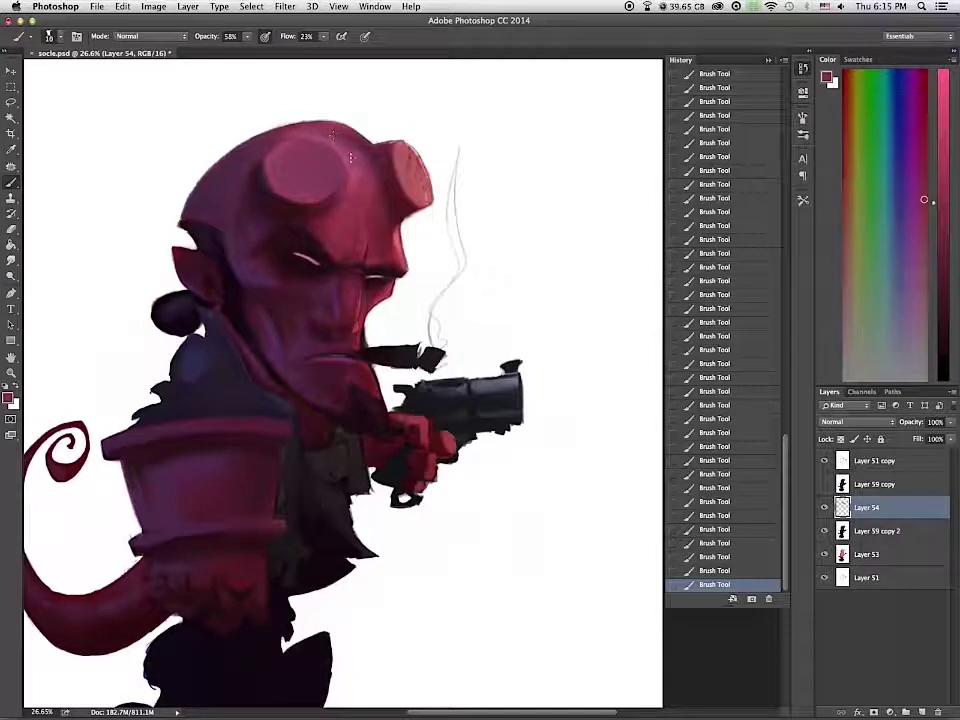
# Step: Blend sampled reds and dark maroons over the forehead and around the round horn stump
pyautogui.keyDown('alt'); pyautogui.click(300, 134); pyautogui.keyUp('alt')
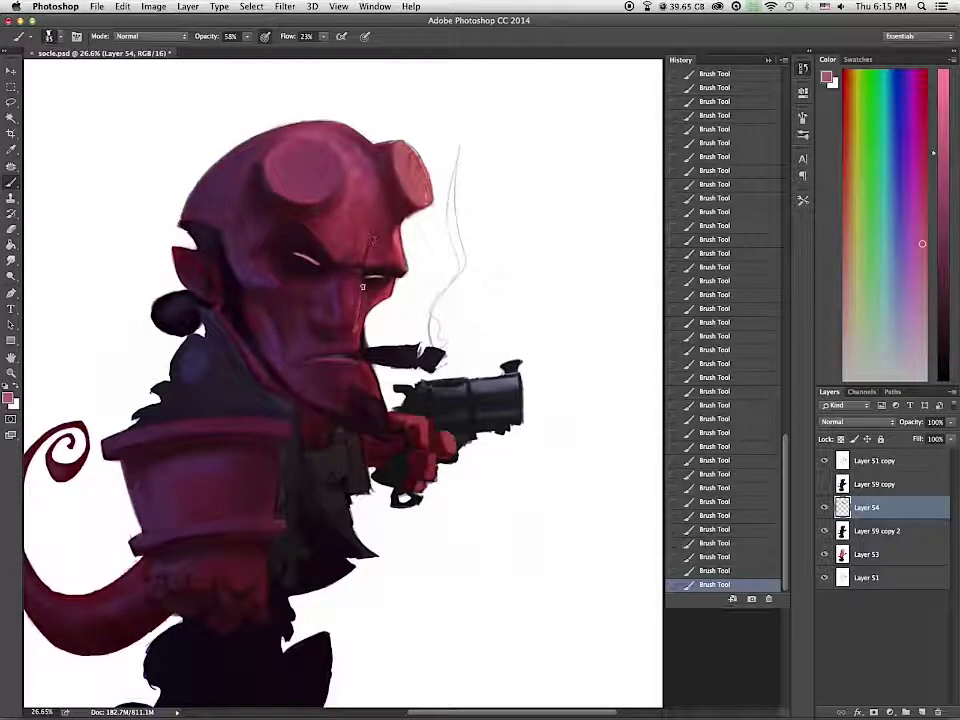
pyautogui.keyDown('alt'); pyautogui.click(366, 151); pyautogui.keyUp('alt')
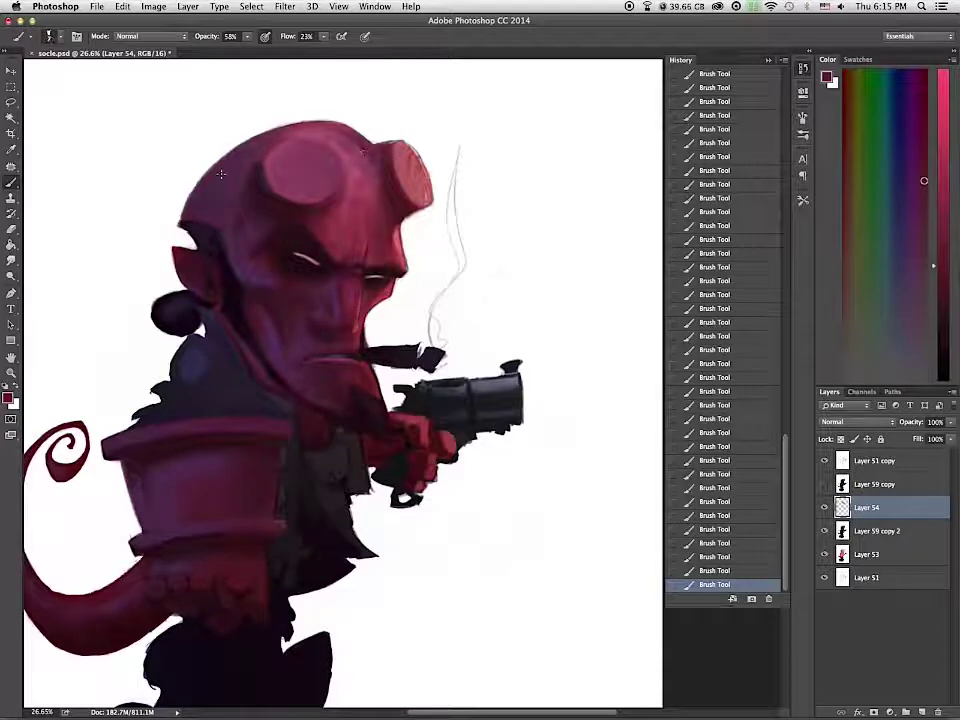
pyautogui.scroll(3, 221, 174)
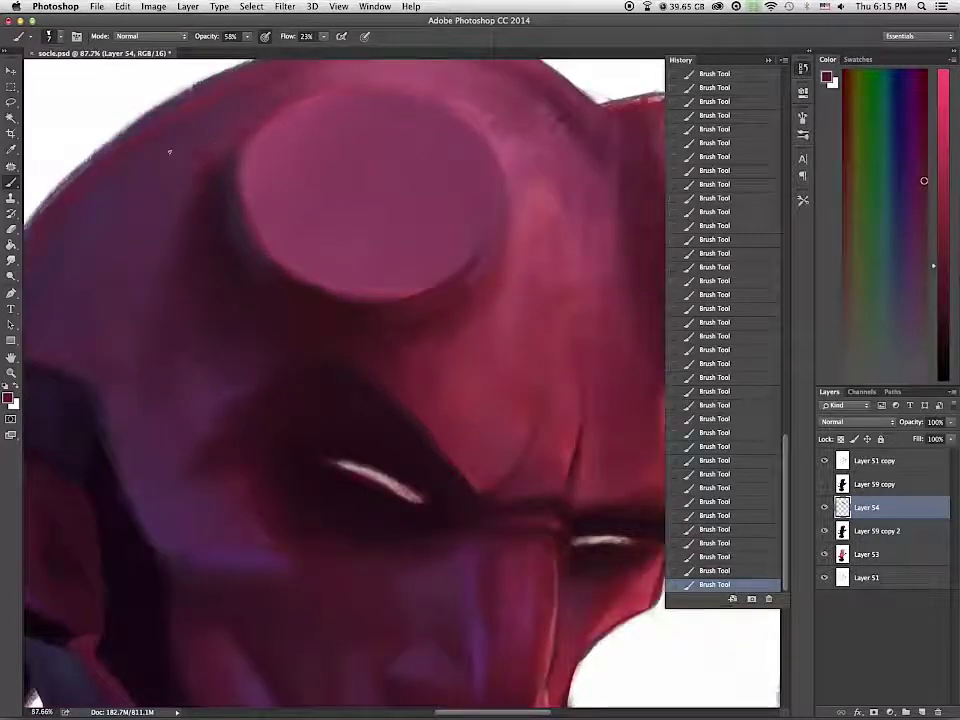
pyautogui.scroll(5, 579, 345)
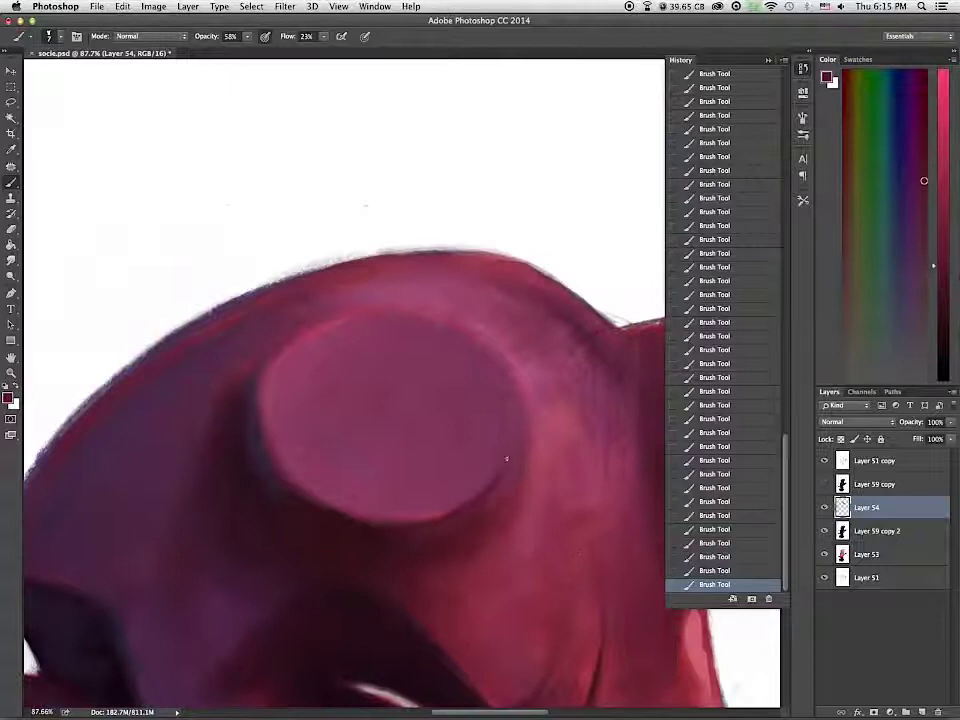
pyautogui.keyDown('alt'); pyautogui.click(238, 412); pyautogui.keyUp('alt')
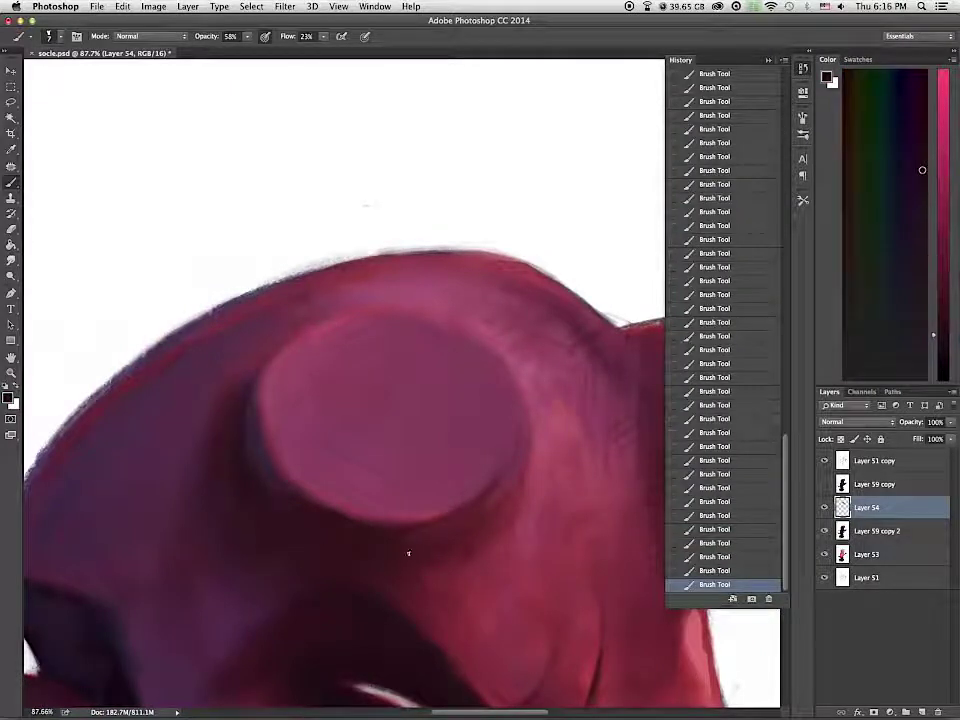
# Step: Darken the cigar's mouth end and lip line, and refine the shading around the nose with sampled tones
pyautogui.moveTo(585, 557); pyautogui.dragTo(386, 251)
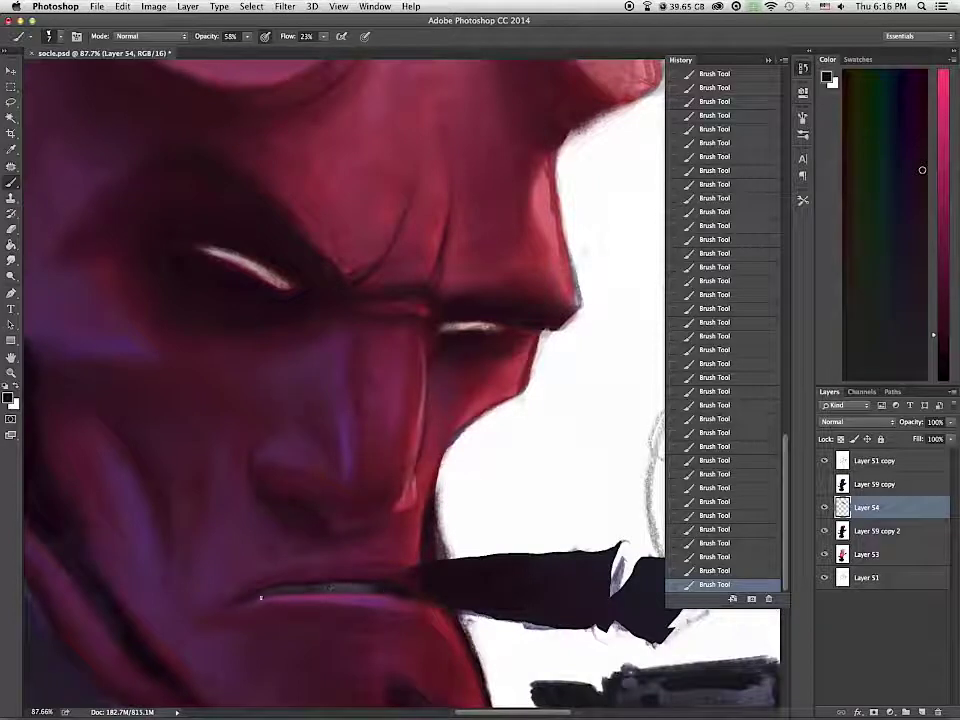
pyautogui.keyDown('alt'); pyautogui.click(438, 620); pyautogui.keyUp('alt')
pyautogui.moveTo(416, 594); pyautogui.dragTo(567, 628)
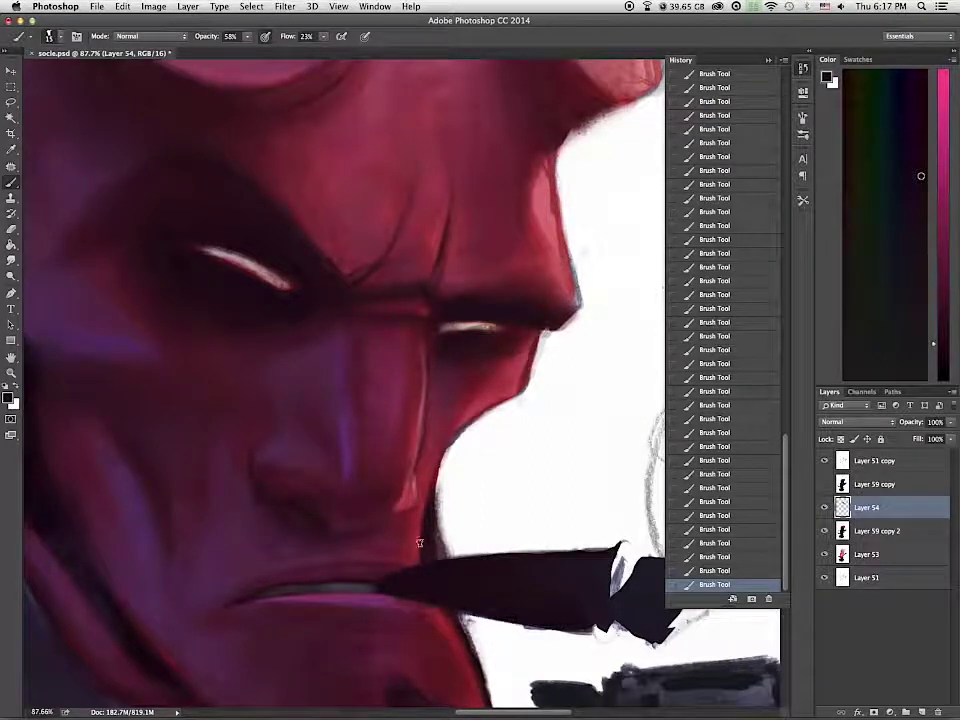
pyautogui.keyDown('alt'); pyautogui.click(137, 514); pyautogui.keyUp('alt')
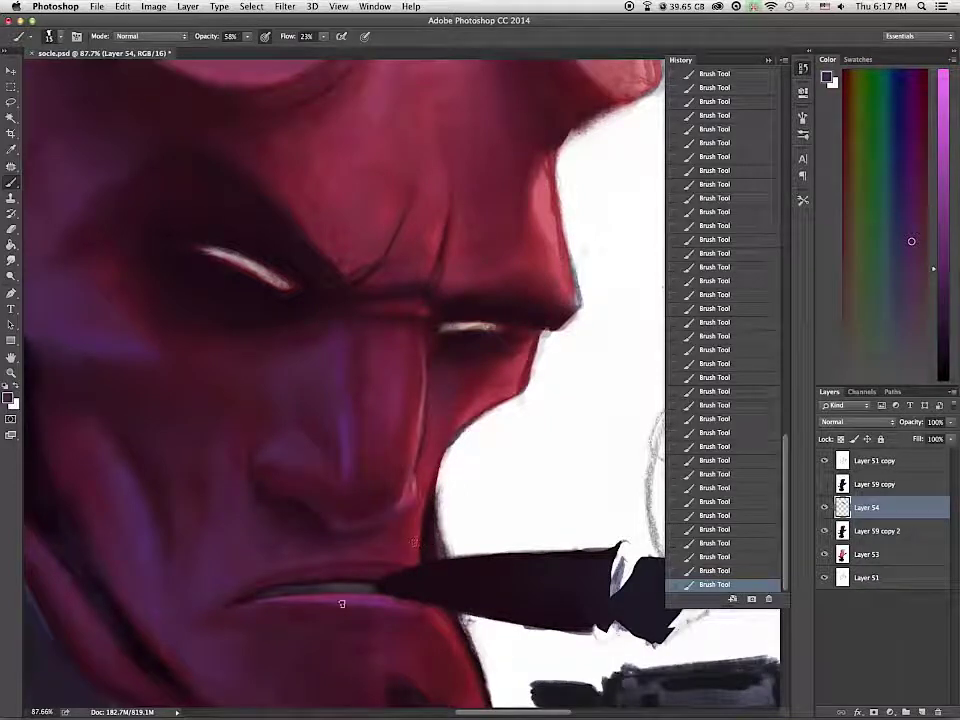
# Step: Choose dark, desaturated paint colours and brush them over the goatee on the chin
pyautogui.scroll(-5, 447, 604)
pyautogui.scroll(1, 486, 332)
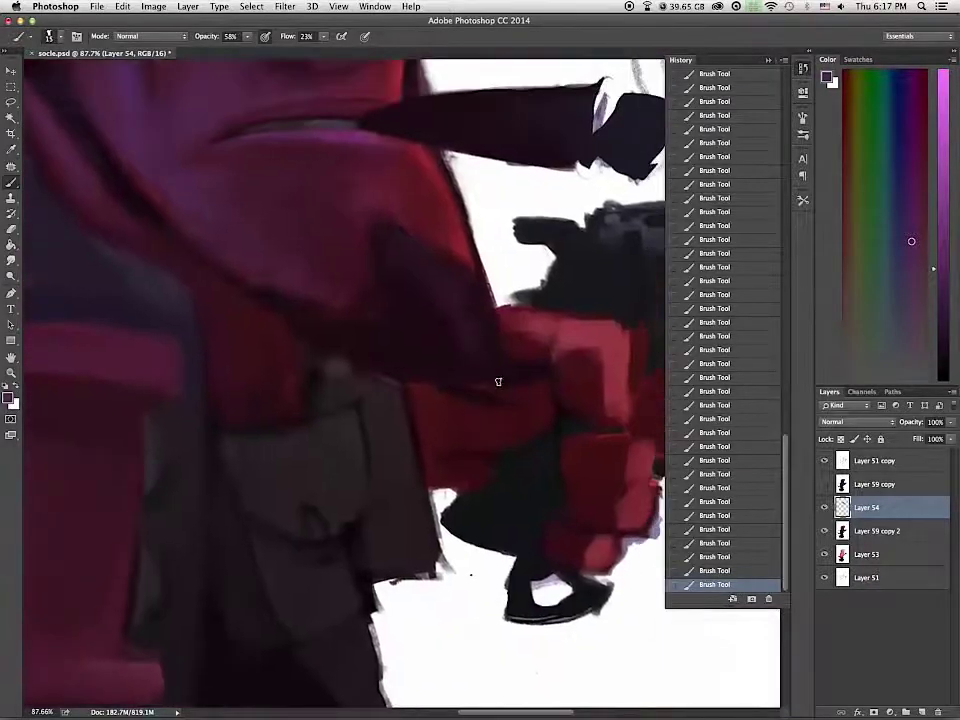
pyautogui.press(']')
pyautogui.click(896, 317)
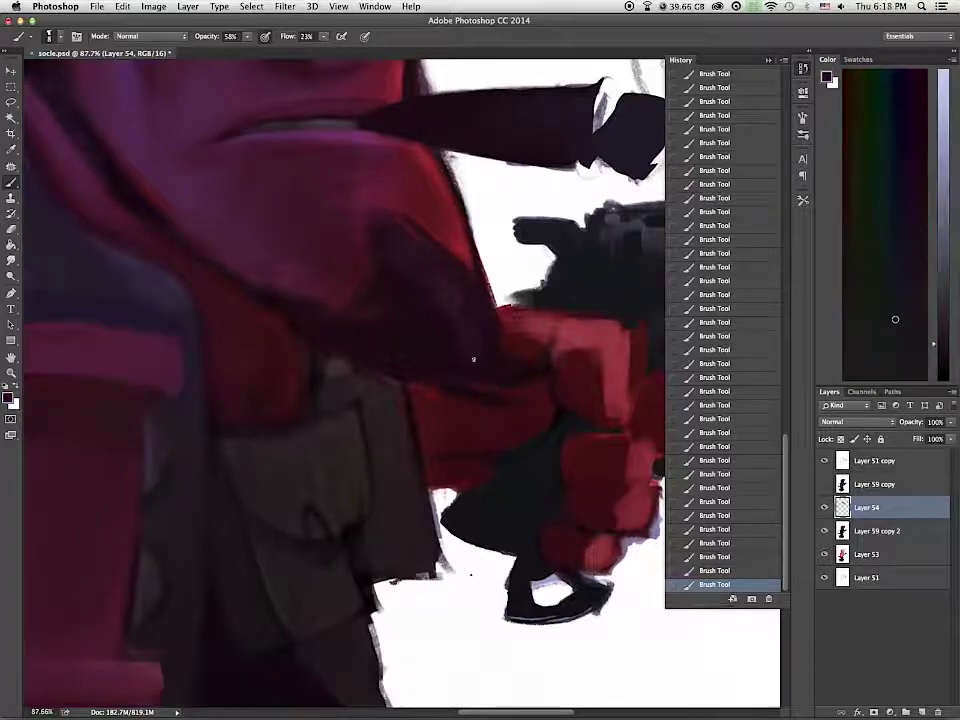
pyautogui.click(899, 363)
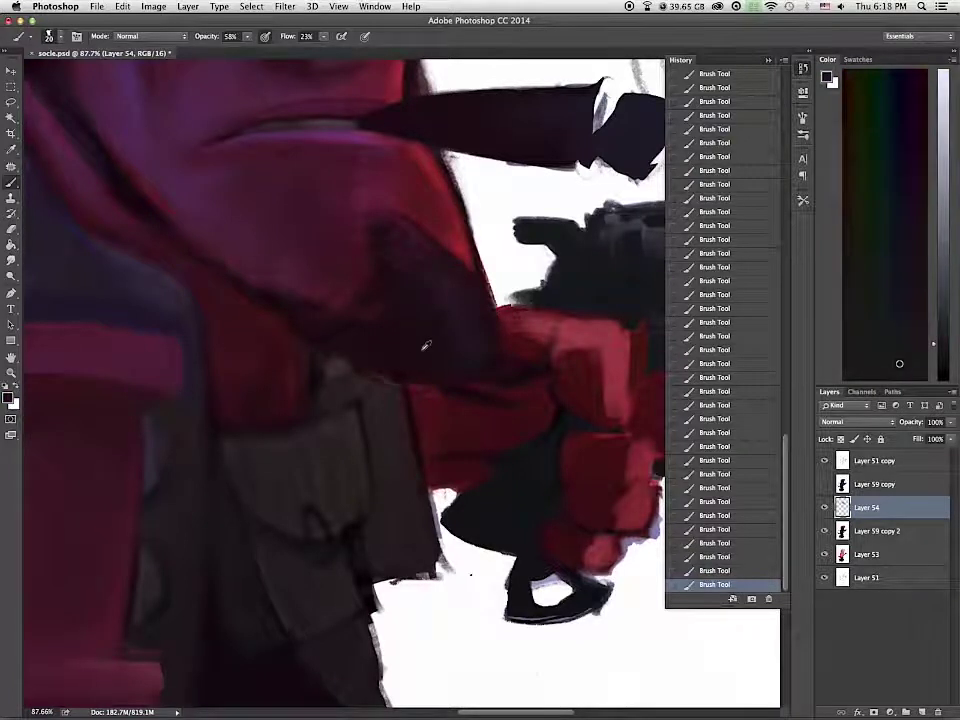
# Step: Fill in the goatee with sampled near-black tones, defining its edge against the chin
pyautogui.keyDown('alt'); pyautogui.click(468, 294); pyautogui.keyUp('alt')
pyautogui.moveTo(372, 195); pyautogui.dragTo(370, 248)
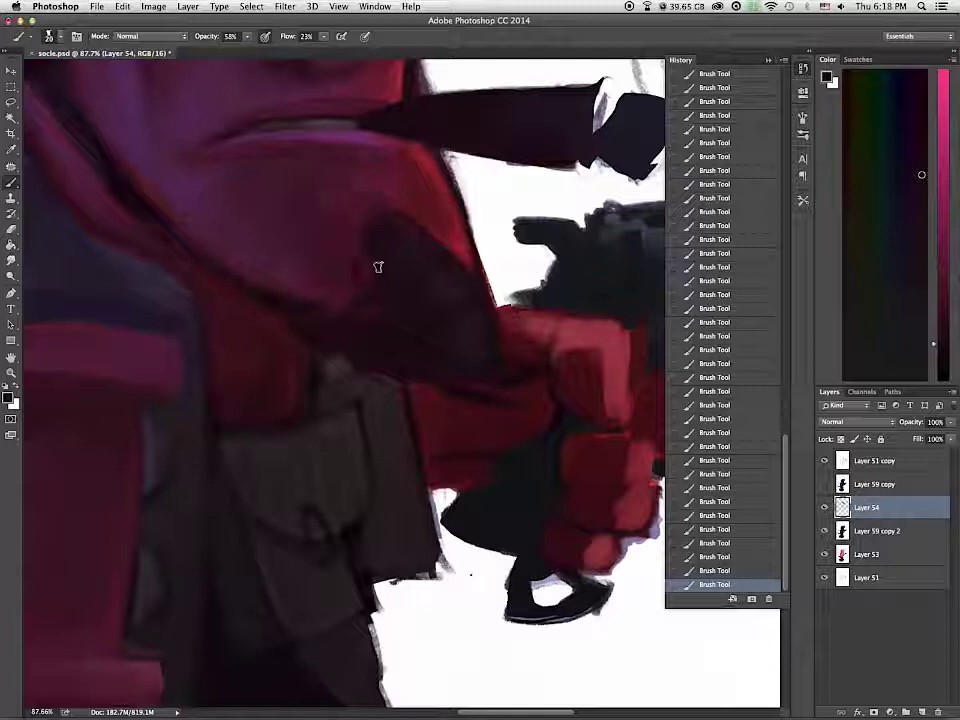
pyautogui.keyDown('alt'); pyautogui.click(419, 351); pyautogui.keyUp('alt')
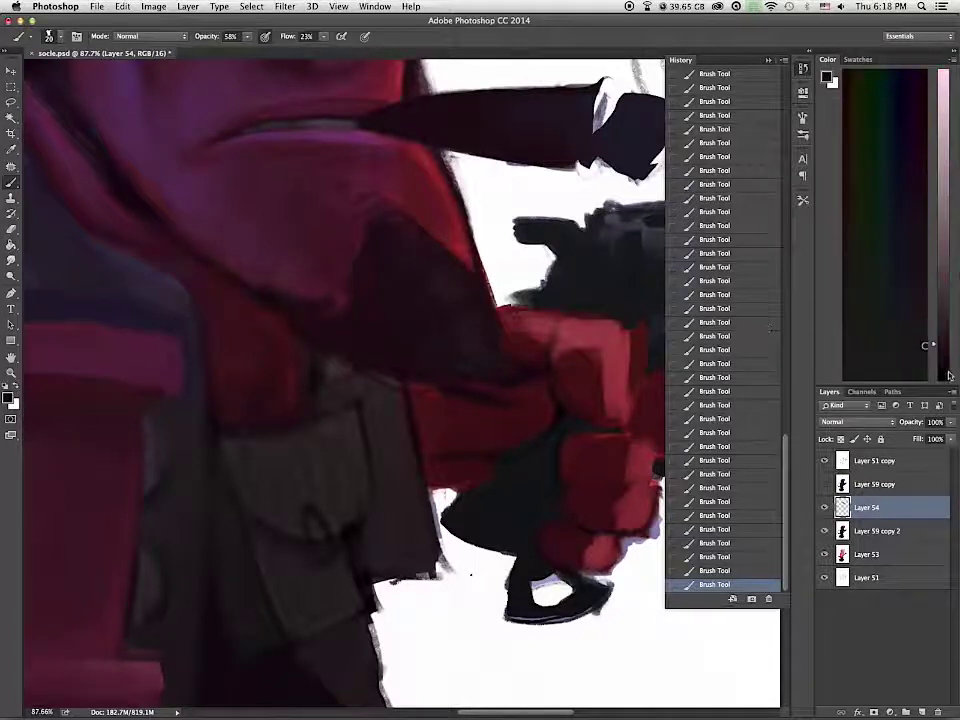
pyautogui.keyDown('alt'); pyautogui.click(459, 353); pyautogui.keyUp('alt')
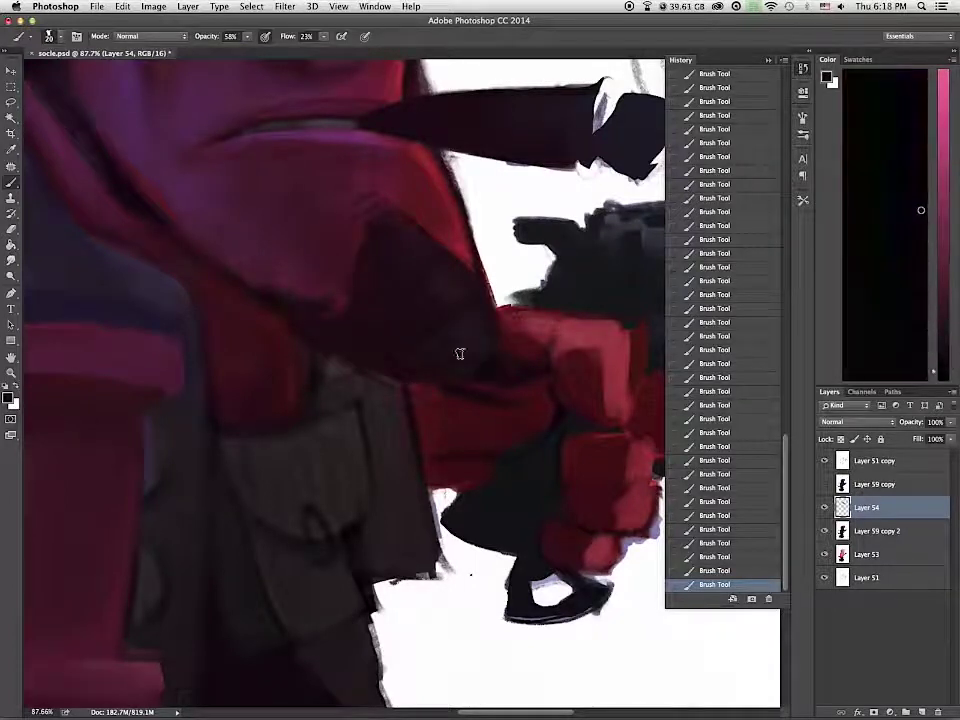
# Step: Paint short dark hairs along the jawline beard and the goatee's upper edge
pyautogui.keyDown('alt'); pyautogui.click(497, 380); pyautogui.keyUp('alt')
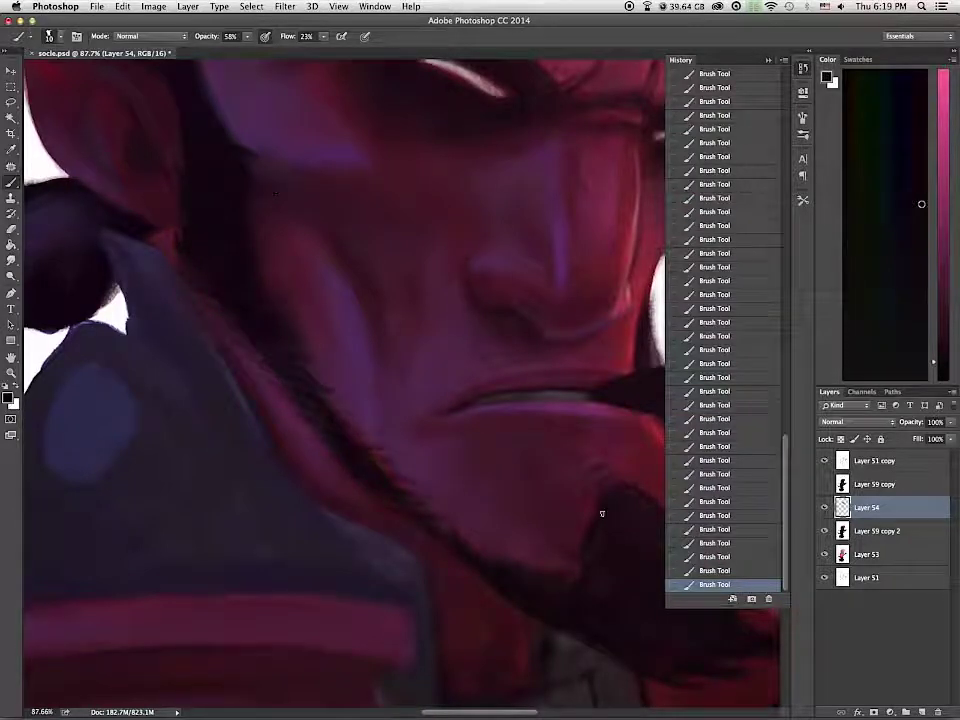
pyautogui.moveTo(610, 480); pyautogui.dragTo(339, 381)
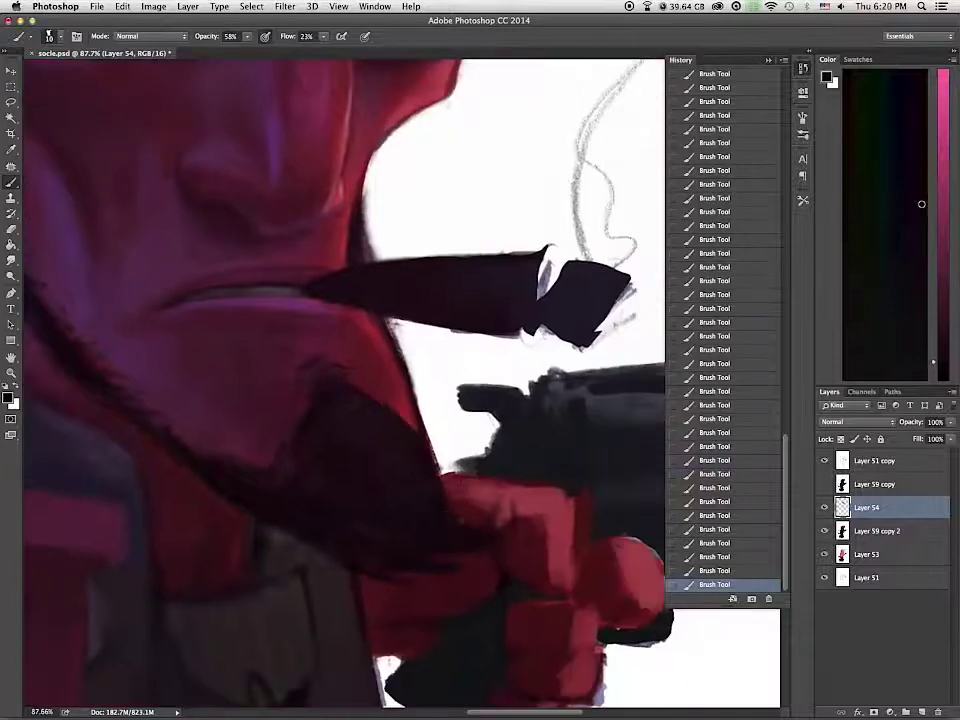
pyautogui.moveTo(338, 548); pyautogui.dragTo(569, 527)
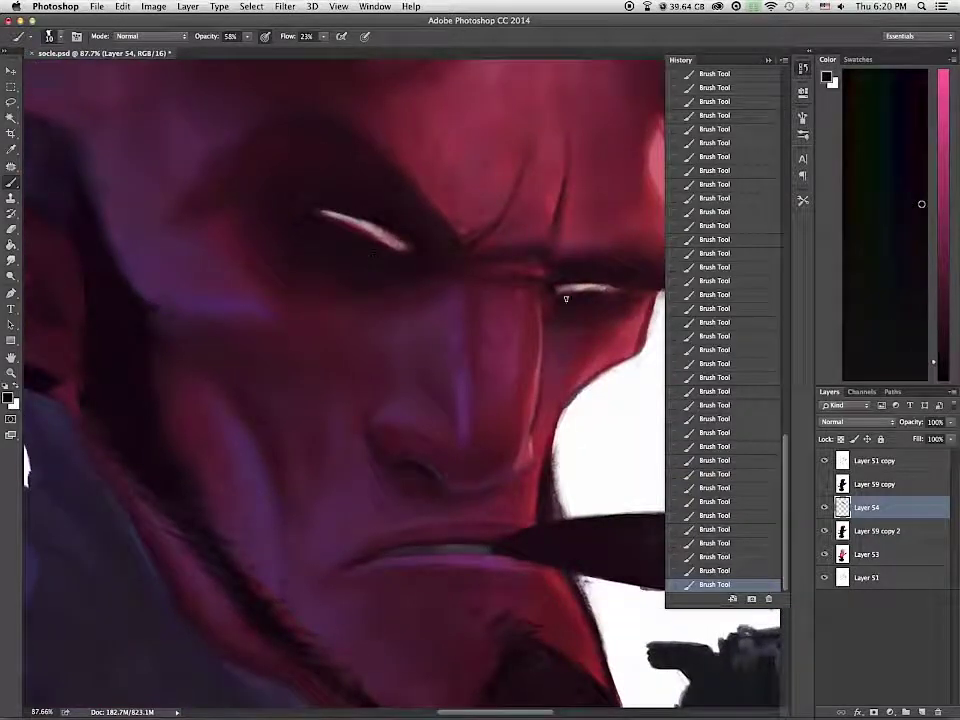
# Step: Enlarge the brush to 25 and shade the inner folds of the pointed ear with sampled dark tones
pyautogui.moveTo(328, 453); pyautogui.dragTo(547, 484)
pyautogui.press(']')
pyautogui.press(']')
pyautogui.press(']')
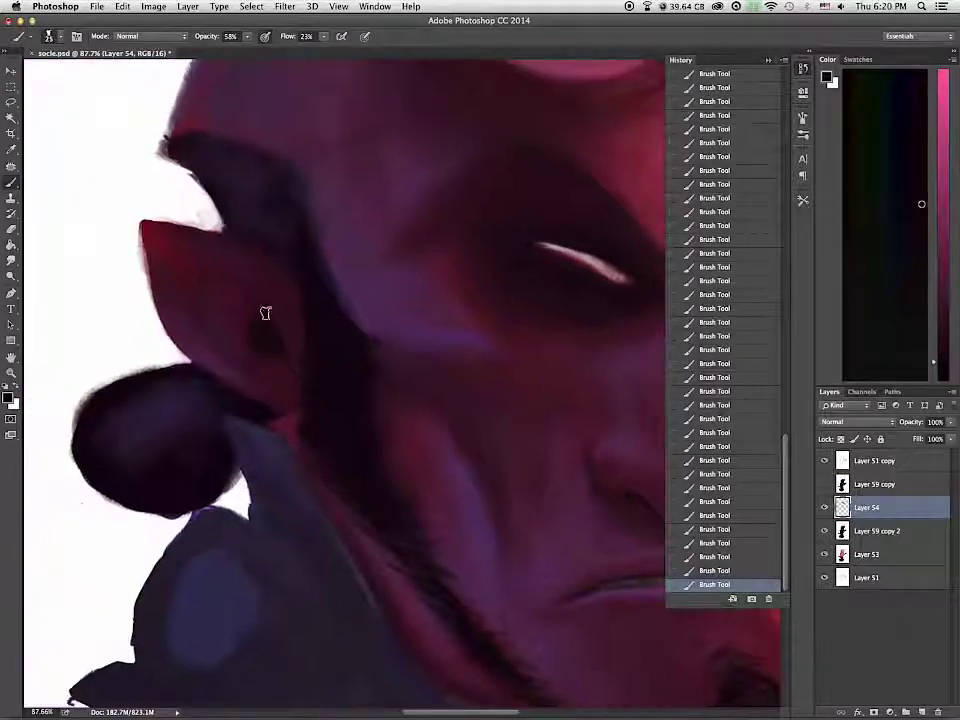
pyautogui.keyDown('alt'); pyautogui.click(283, 294); pyautogui.keyUp('alt')
pyautogui.keyDown('alt'); pyautogui.click(264, 333); pyautogui.keyUp('alt')
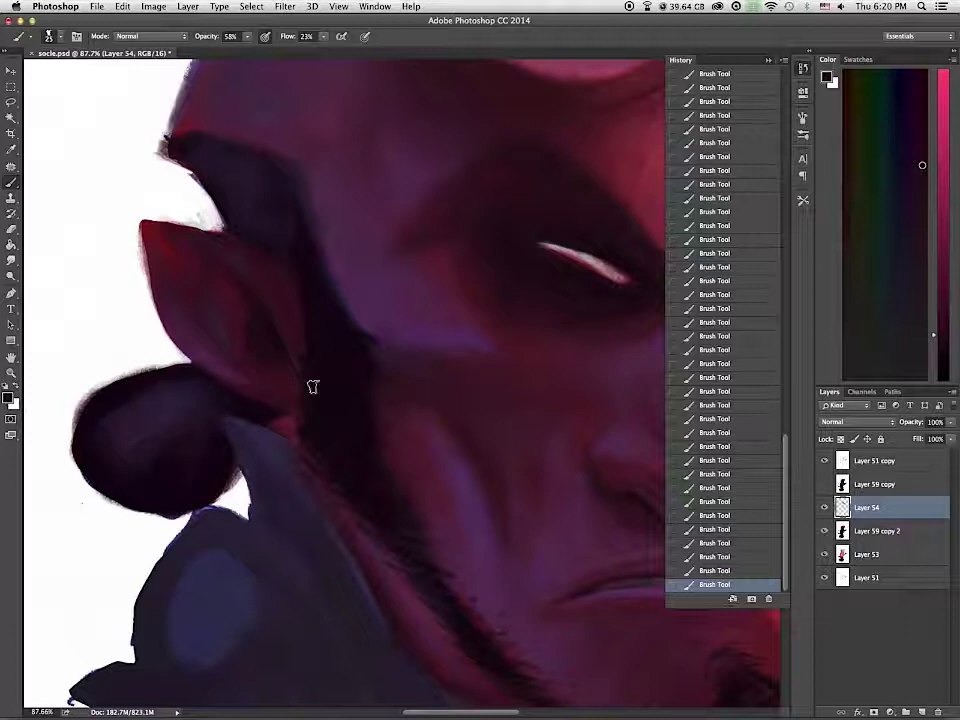
# Step: Paint a clean dark rim around the hair bun with a size 20 brush
pyautogui.press('x')
pyautogui.keyDown('alt'); pyautogui.click(100, 420); pyautogui.keyUp('alt')
pyautogui.press('[')
pyautogui.moveTo(90, 411)
pyautogui.mouseDown()
pyautogui.moveTo(104, 491)
pyautogui.moveTo(134, 514)
pyautogui.mouseUp()
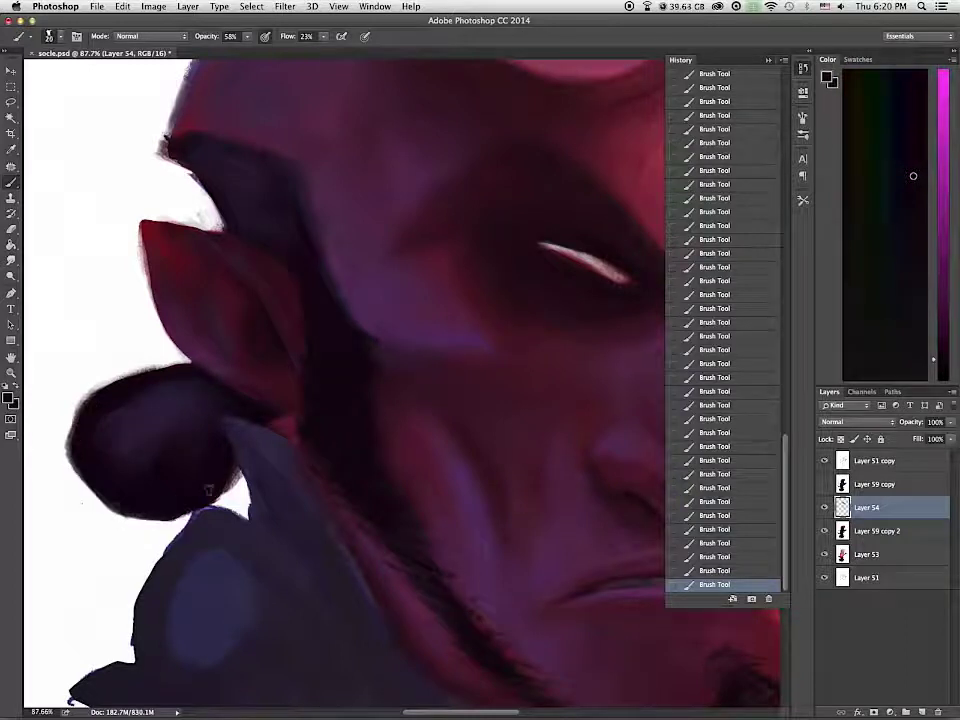
pyautogui.moveTo(126, 380); pyautogui.dragTo(186, 367)
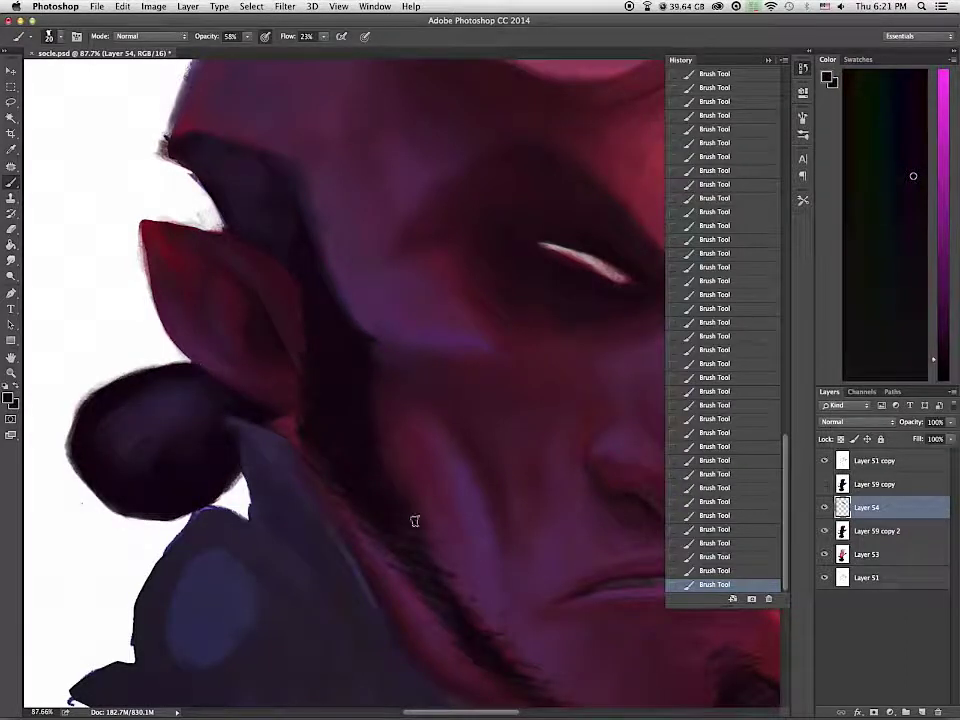
# Step: Define the dark outline of the coat's shoulder and ragged collar below the bun with a dark violet
pyautogui.moveTo(416, 521); pyautogui.dragTo(502, 283)
pyautogui.keyDown('alt'); pyautogui.click(331, 463); pyautogui.keyUp('alt')
pyautogui.click(945, 349)
pyautogui.moveTo(290, 272); pyautogui.dragTo(225, 365)
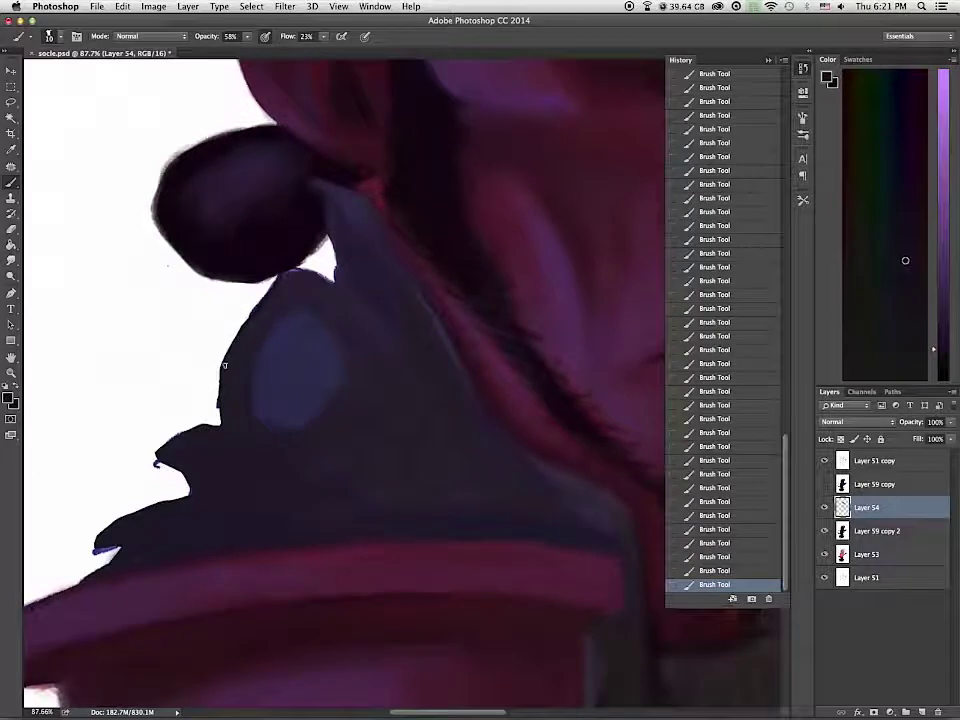
pyautogui.moveTo(221, 421); pyautogui.dragTo(155, 458)
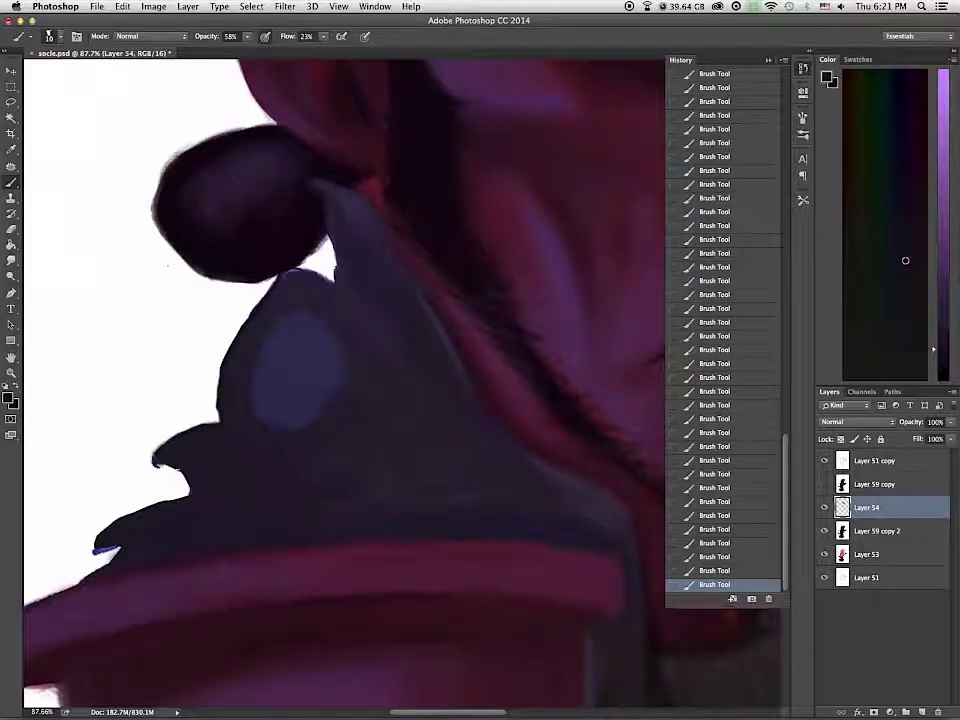
# Step: Set the brush opacity to 100% and solidify the ragged collar tips and shoulder edge
pyautogui.press('8')
pyautogui.press('3')
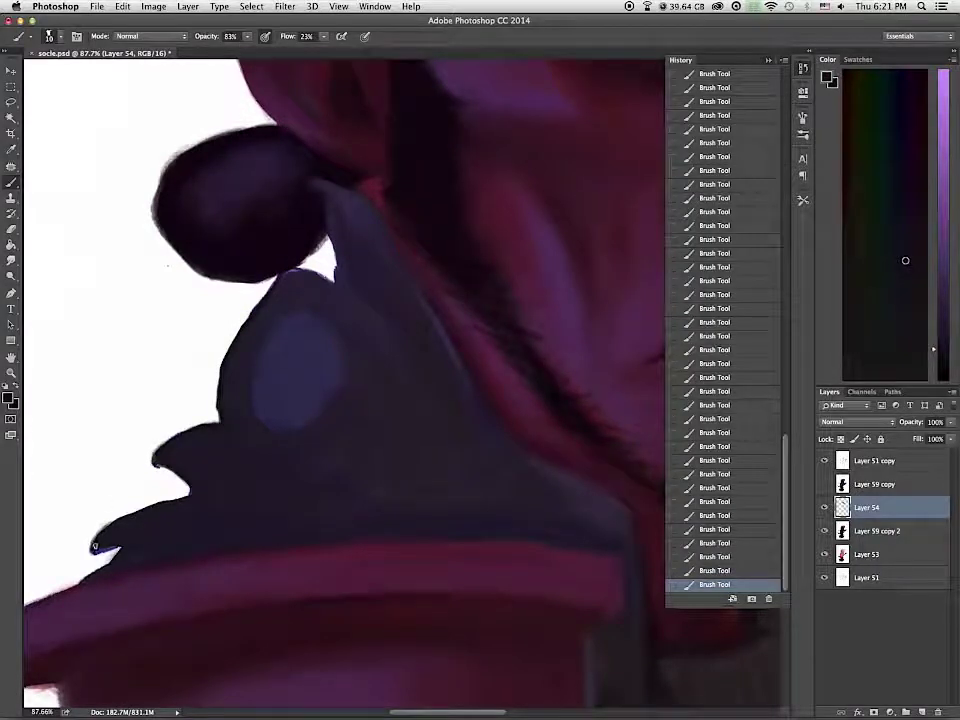
pyautogui.press('0')
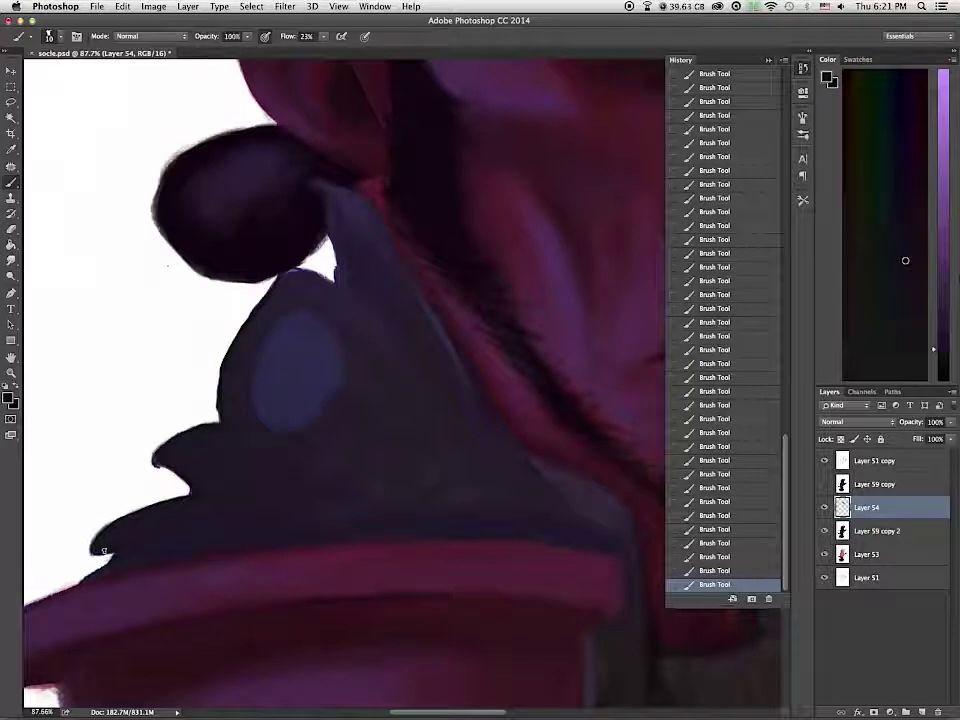
pyautogui.moveTo(225, 434)
pyautogui.mouseDown()
pyautogui.moveTo(223, 376)
pyautogui.moveTo(291, 270)
pyautogui.mouseUp()
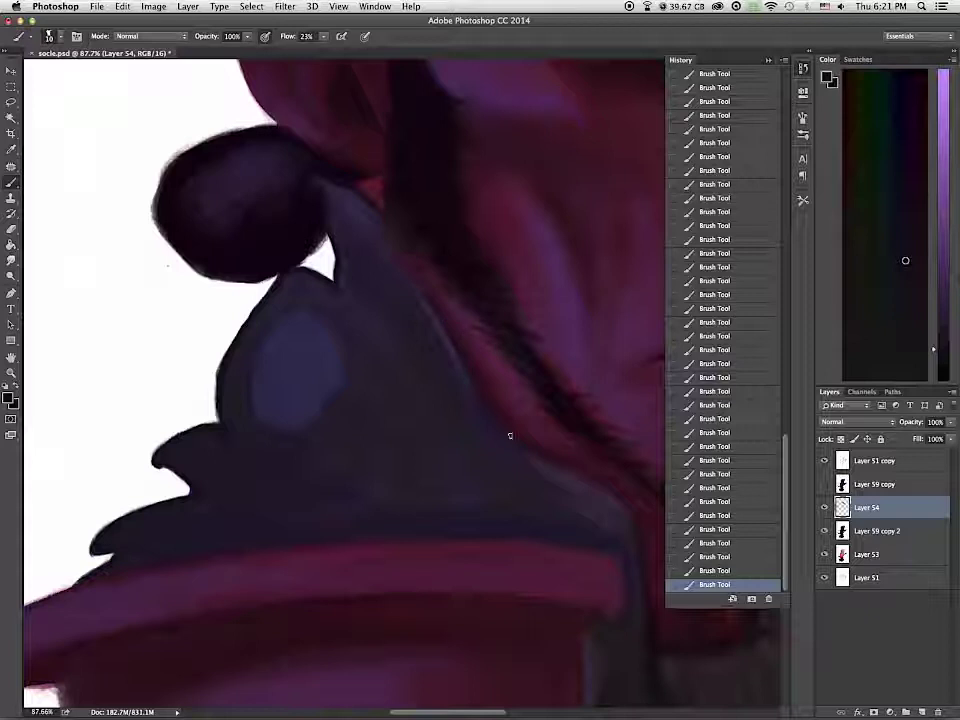
# Step: Enlarge the brush to 25 and paint hair strands across the bun with sampled colours
pyautogui.moveTo(172, 167)
pyautogui.mouseDown()
pyautogui.moveTo(203, 193)
pyautogui.moveTo(193, 183)
pyautogui.moveTo(227, 155)
pyautogui.moveTo(232, 193)
pyautogui.moveTo(277, 241)
pyautogui.moveTo(308, 186)
pyautogui.moveTo(310, 247)
pyautogui.mouseUp()
pyautogui.press(']')
pyautogui.press(']')
pyautogui.press(']')
pyautogui.keyDown('alt'); pyautogui.click(461, 76); pyautogui.keyUp('alt')
pyautogui.keyDown('alt'); pyautogui.click(176, 180); pyautogui.keyUp('alt')
pyautogui.moveTo(191, 221)
pyautogui.mouseDown()
pyautogui.moveTo(175, 192)
pyautogui.moveTo(218, 172)
pyautogui.moveTo(259, 214)
pyautogui.mouseUp()
pyautogui.moveTo(262, 148)
pyautogui.mouseDown()
pyautogui.moveTo(216, 244)
pyautogui.moveTo(281, 246)
pyautogui.moveTo(221, 146)
pyautogui.moveTo(175, 171)
pyautogui.mouseUp()
# Step: Undo the recent bluish brush strokes on the hair above the ear
pyautogui.moveTo(545, 80); pyautogui.dragTo(494, 350)
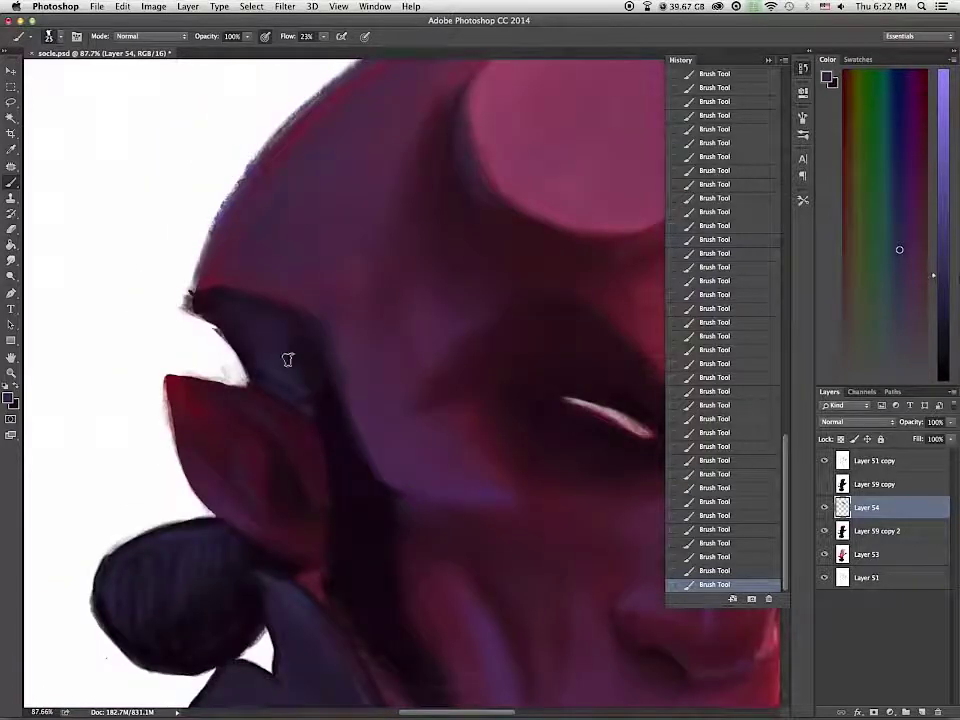
pyautogui.click(727, 571)
pyautogui.click(723, 503)
pyautogui.click(718, 447)
pyautogui.press('super+z')
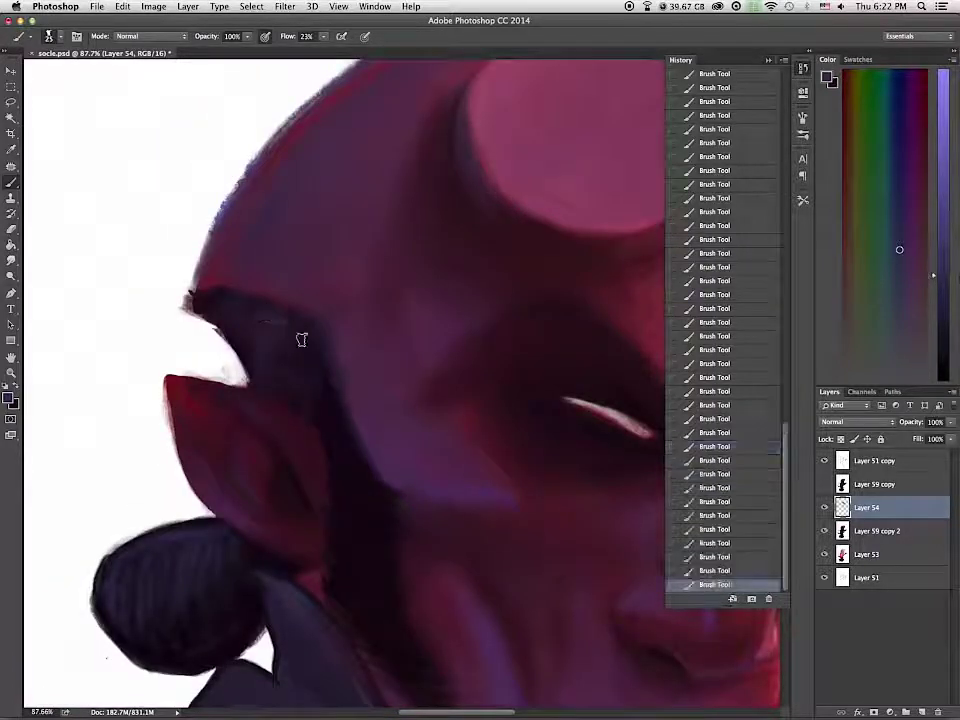
# Step: Paint fine dark hairs along the hairline above the ear and down the sideburn, reducing the brush to 8
pyautogui.keyDown('alt'); pyautogui.click(256, 308); pyautogui.keyUp('alt')
pyautogui.moveTo(206, 297)
pyautogui.mouseDown()
pyautogui.moveTo(245, 360)
pyautogui.moveTo(241, 333)
pyautogui.moveTo(197, 299)
pyautogui.moveTo(208, 262)
pyautogui.mouseUp()
pyautogui.press('[')
pyautogui.press('[')
pyautogui.press('[')
pyautogui.press('[')
pyautogui.press('[')
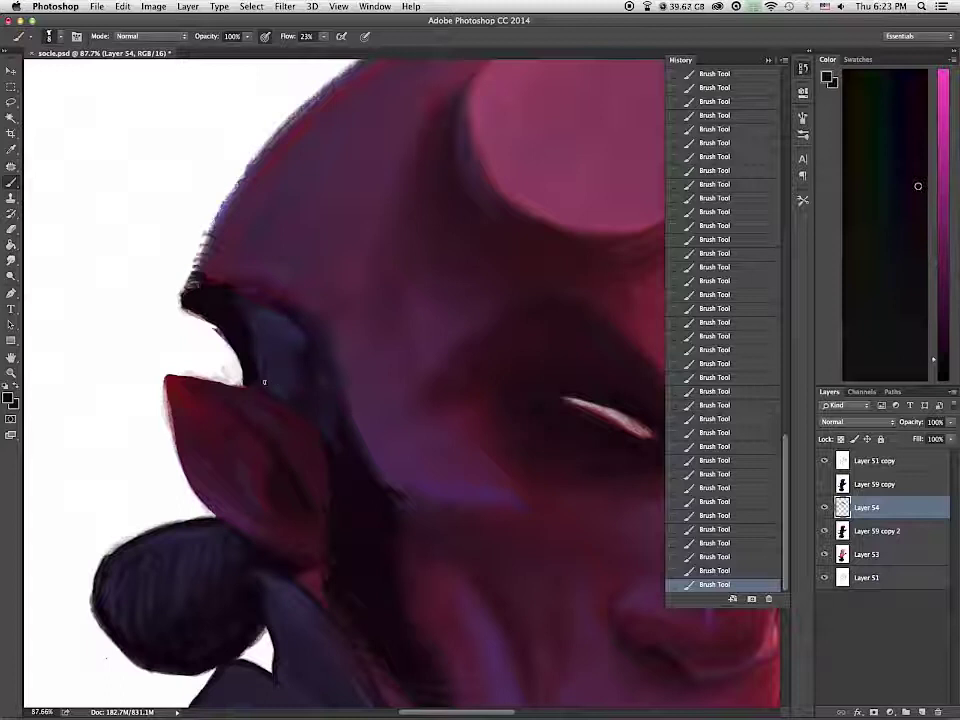
pyautogui.moveTo(351, 435); pyautogui.dragTo(398, 502)
pyautogui.moveTo(339, 405); pyautogui.dragTo(374, 450)
pyautogui.moveTo(341, 368); pyautogui.dragTo(362, 392)
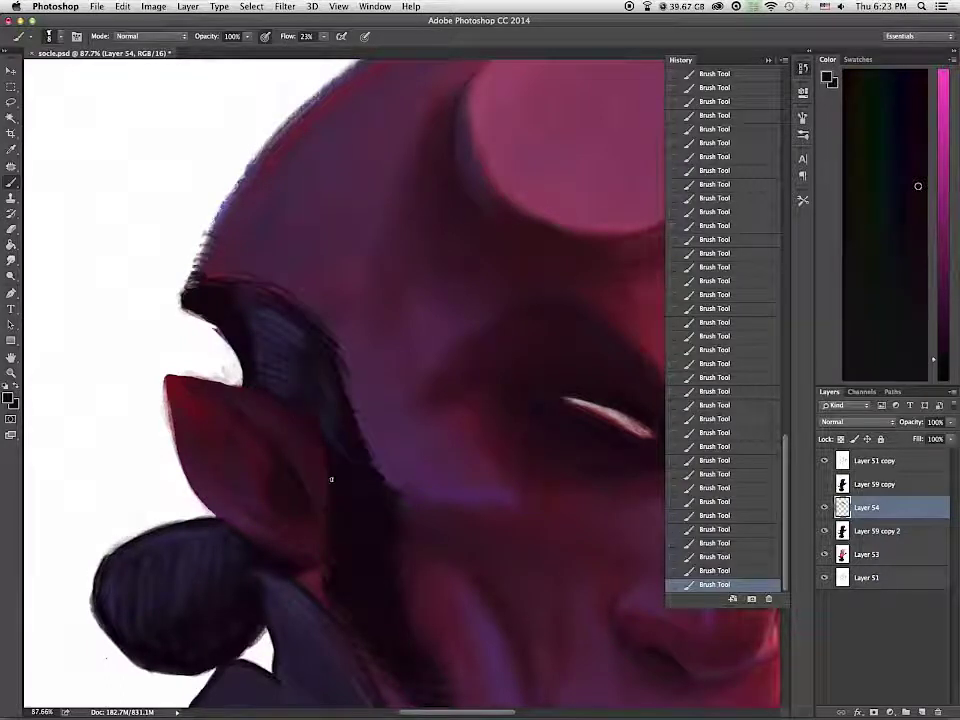
# Step: Clean the gap between the hair and the ear tip with white
pyautogui.press('x')
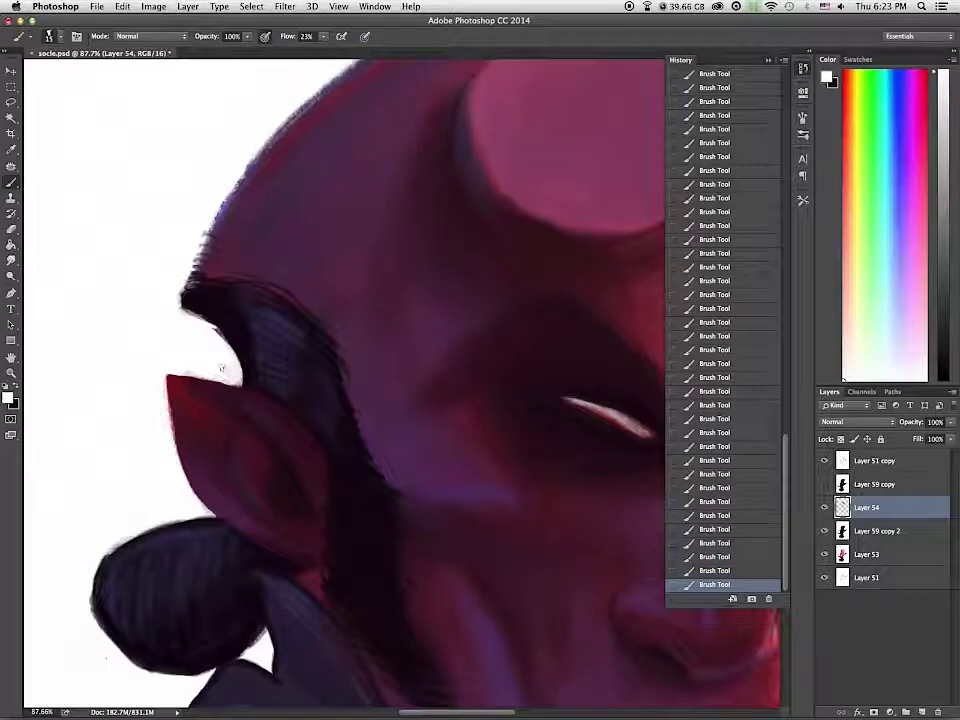
pyautogui.press('x')
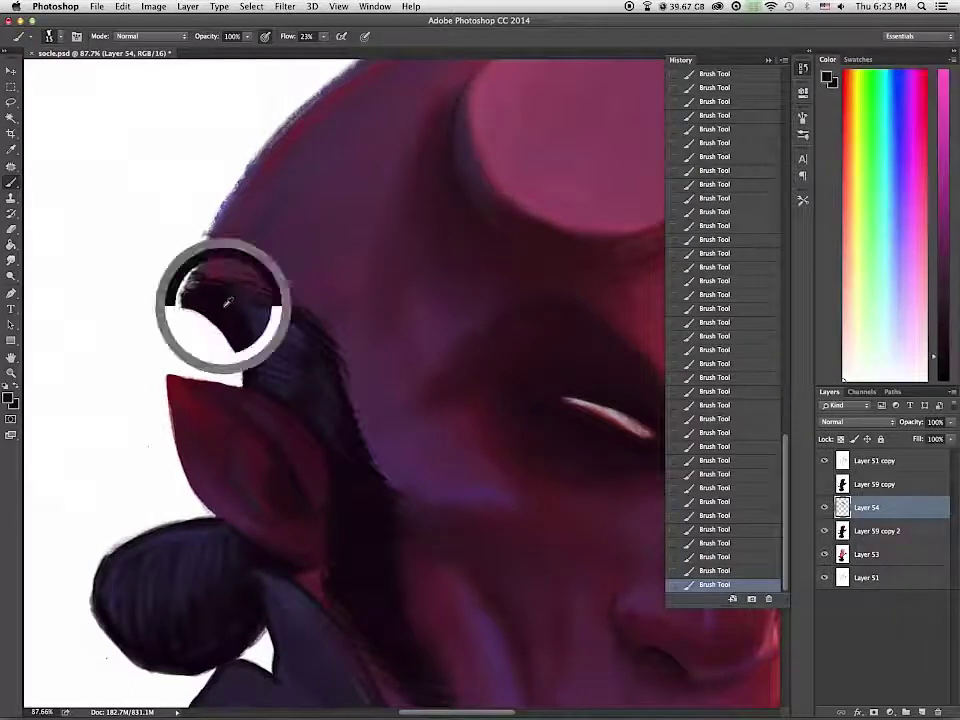
# Step: Paint the upper and outer ear with sampled reds, enlarging the brush to 25
pyautogui.keyDown('alt'); pyautogui.click(208, 392); pyautogui.keyUp('alt')
pyautogui.keyDown('alt'); pyautogui.click(178, 393); pyautogui.keyUp('alt')
pyautogui.press(']')
pyautogui.press(']')
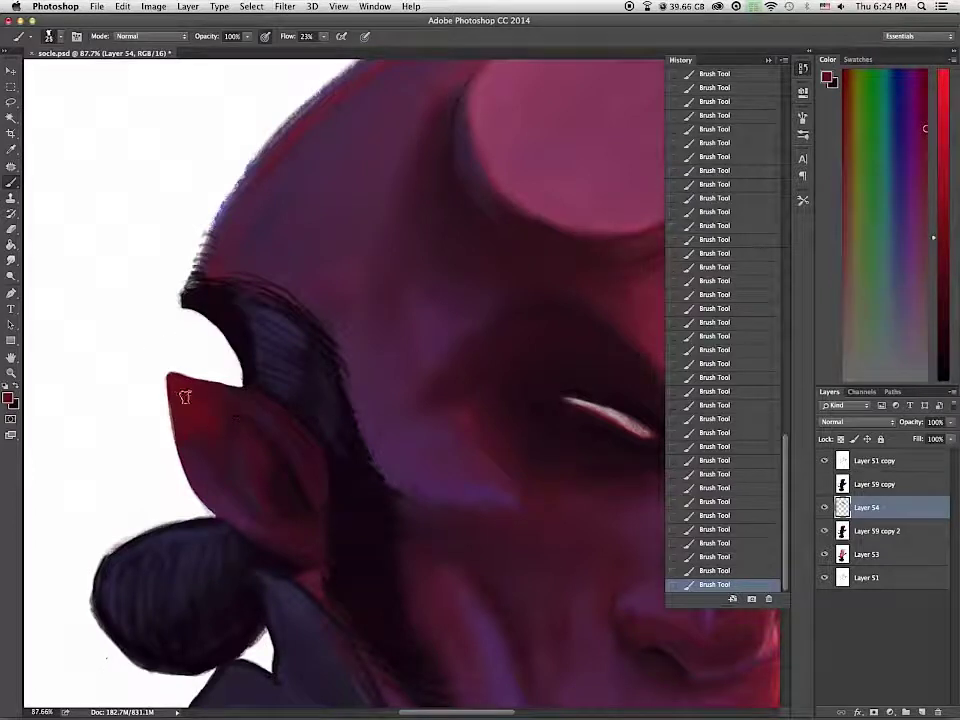
pyautogui.keyDown('alt'); pyautogui.click(194, 447); pyautogui.keyUp('alt')
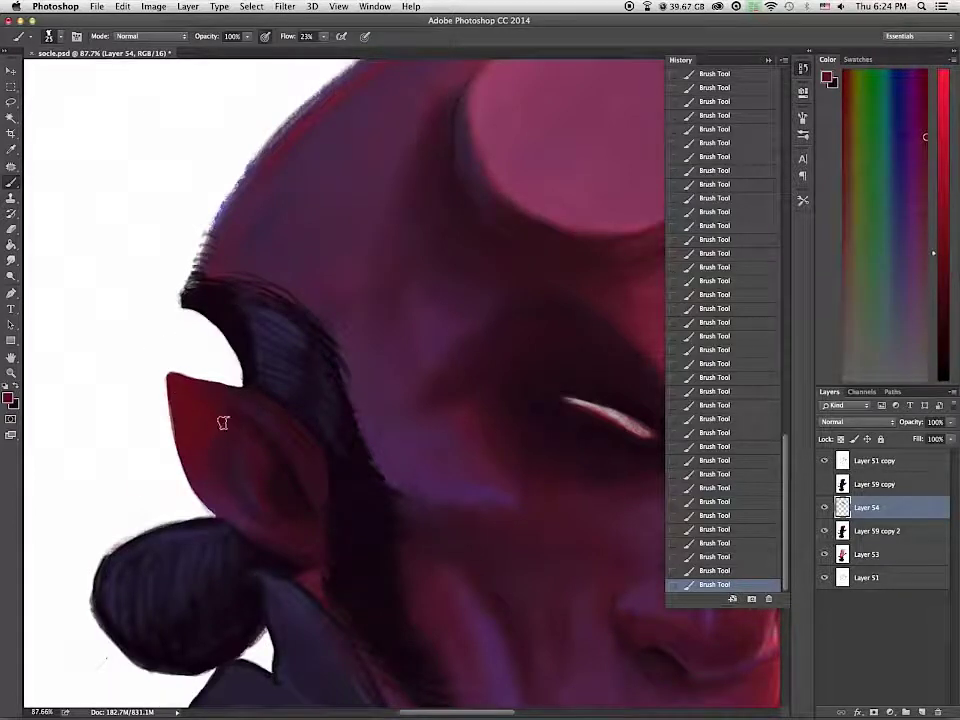
pyautogui.keyDown('alt'); pyautogui.click(210, 469); pyautogui.keyUp('alt')
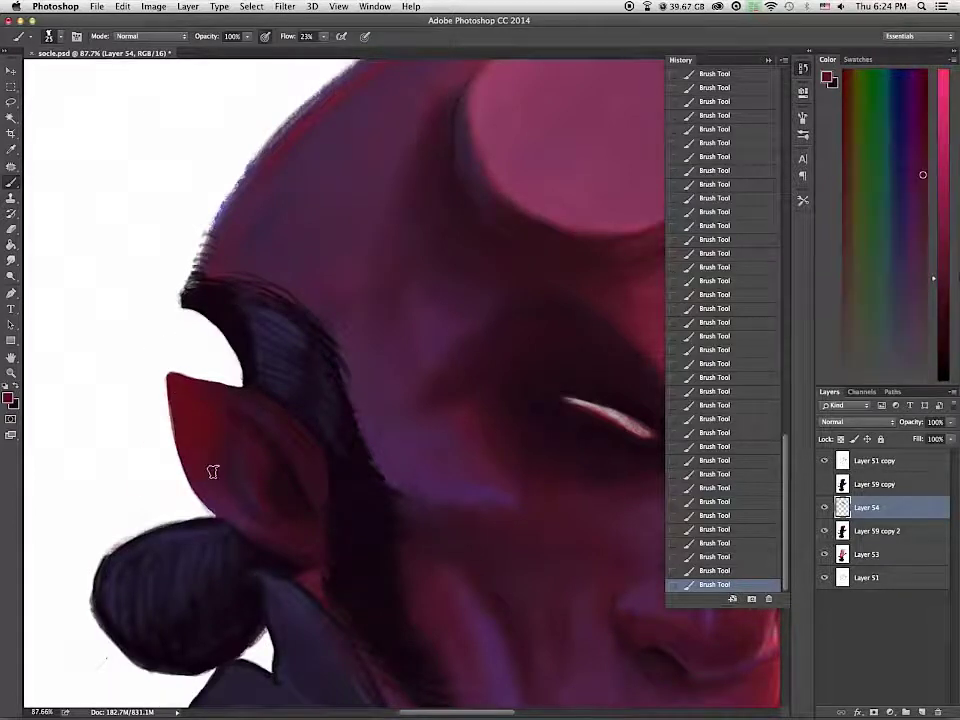
pyautogui.keyDown('alt'); pyautogui.click(199, 397); pyautogui.keyUp('alt')
# Step: Smudge the red tones from the ear's tip through its inner fold at 50% strength
pyautogui.click(12, 260)
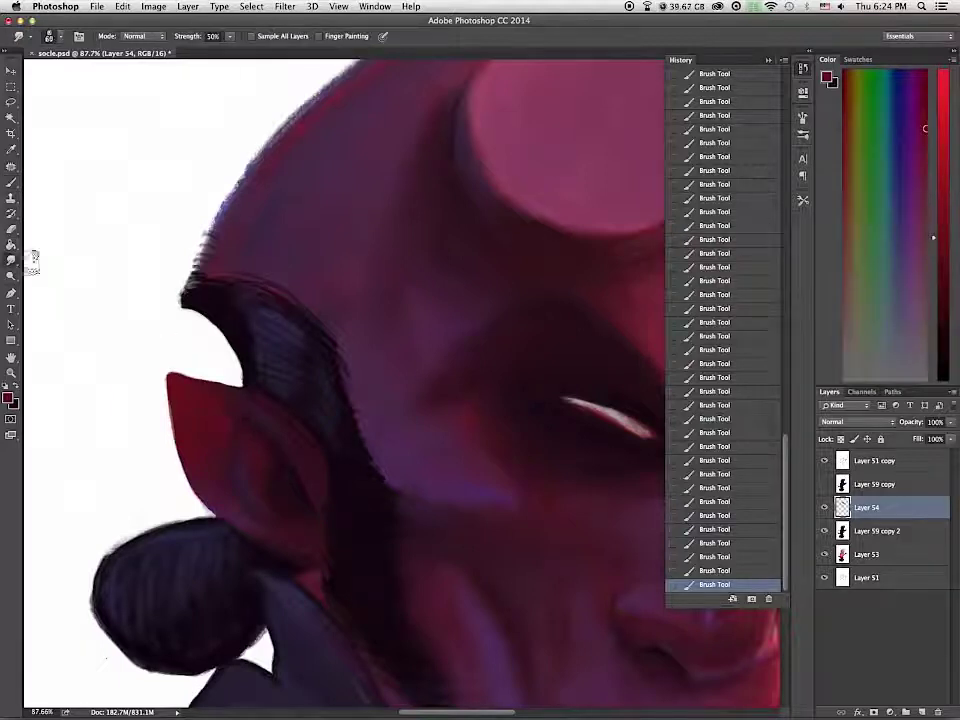
pyautogui.moveTo(214, 405)
pyautogui.mouseDown()
pyautogui.moveTo(229, 455)
pyautogui.moveTo(222, 432)
pyautogui.mouseUp()
pyautogui.moveTo(220, 420); pyautogui.dragTo(226, 448)
pyautogui.moveTo(224, 444)
pyautogui.mouseDown()
pyautogui.moveTo(212, 421)
pyautogui.moveTo(228, 455)
pyautogui.mouseUp()
pyautogui.moveTo(232, 440); pyautogui.dragTo(240, 485)
pyautogui.moveTo(255, 495); pyautogui.dragTo(281, 521)
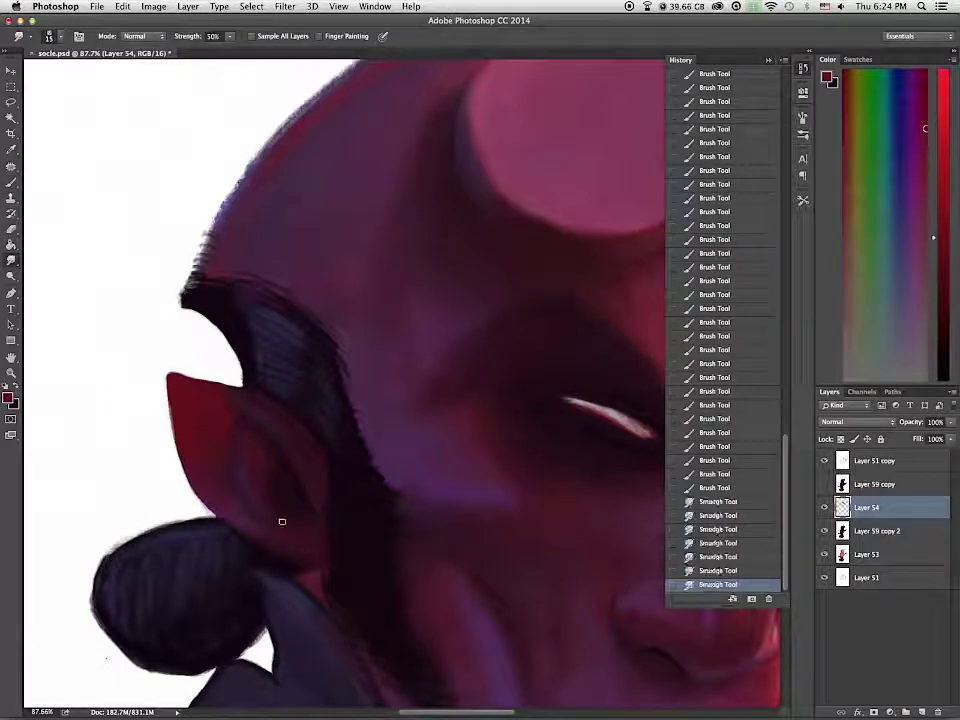
# Step: Choose brighter reds and paint highlights on the ear's tip and outer edge
pyautogui.click(943, 212)
pyautogui.press(']')
pyautogui.moveTo(184, 427); pyautogui.dragTo(205, 485)
pyautogui.click(944, 186)
pyautogui.moveTo(178, 382)
pyautogui.mouseDown()
pyautogui.moveTo(204, 422)
pyautogui.moveTo(186, 430)
pyautogui.mouseUp()
pyautogui.click(12, 183)
pyautogui.click(945, 165)
pyautogui.moveTo(186, 420)
pyautogui.mouseDown()
pyautogui.moveTo(201, 399)
pyautogui.moveTo(194, 412)
pyautogui.mouseUp()
pyautogui.moveTo(186, 425); pyautogui.dragTo(193, 450)
# Step: Smudge the bright ear highlights into the darker red of the inner and lower ear
pyautogui.click(11, 260)
pyautogui.moveTo(205, 407)
pyautogui.mouseDown()
pyautogui.moveTo(186, 386)
pyautogui.moveTo(212, 402)
pyautogui.moveTo(197, 446)
pyautogui.moveTo(215, 432)
pyautogui.mouseUp()
pyautogui.moveTo(215, 432)
pyautogui.mouseDown()
pyautogui.moveTo(234, 420)
pyautogui.moveTo(212, 405)
pyautogui.moveTo(208, 475)
pyautogui.mouseUp()
pyautogui.click(12, 183)
pyautogui.click(11, 260)
pyautogui.moveTo(186, 440); pyautogui.dragTo(206, 474)
pyautogui.moveTo(208, 478)
pyautogui.mouseDown()
pyautogui.moveTo(203, 457)
pyautogui.moveTo(232, 484)
pyautogui.mouseUp()
pyautogui.moveTo(258, 528)
pyautogui.mouseDown()
pyautogui.moveTo(281, 549)
pyautogui.moveTo(238, 512)
pyautogui.mouseUp()
# Step: Shade the ear's lower edge above the bun with sampled dark reds
pyautogui.press('b')
pyautogui.keyDown('alt'); pyautogui.click(262, 538); pyautogui.keyUp('alt')
pyautogui.moveTo(244, 522); pyautogui.dragTo(224, 508)
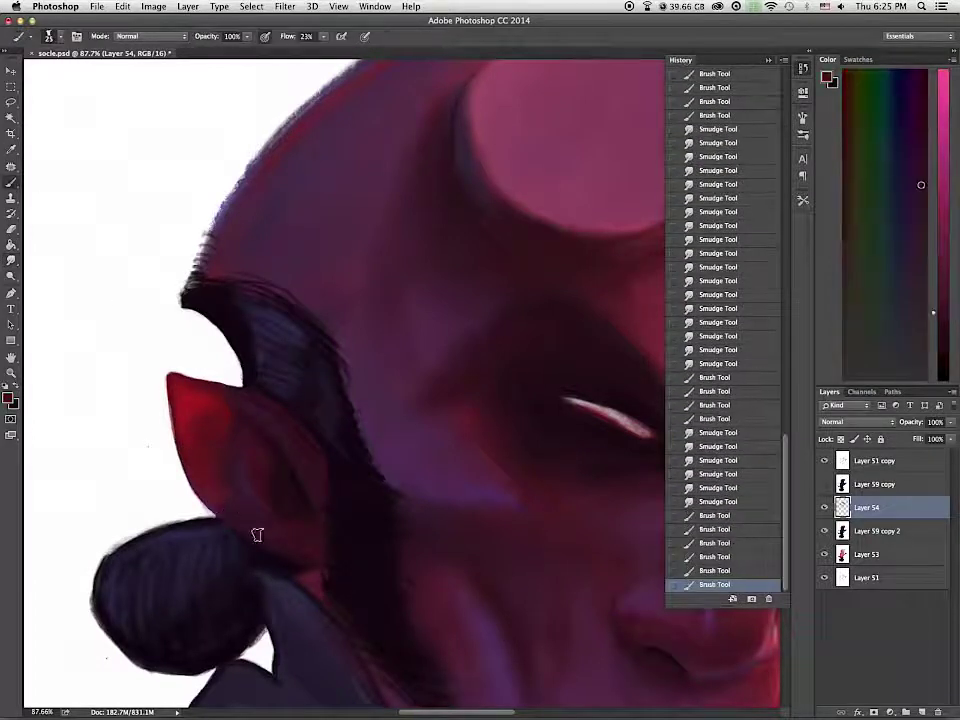
pyautogui.keyDown('alt'); pyautogui.click(212, 470); pyautogui.keyUp('alt')
pyautogui.moveTo(222, 490); pyautogui.dragTo(204, 470)
pyautogui.moveTo(198, 465); pyautogui.dragTo(240, 520)
pyautogui.moveTo(245, 525); pyautogui.dragTo(279, 550)
# Step: Smudge the shading along the ear's lower edge down to the earlobe
pyautogui.press('r')
pyautogui.moveTo(206, 484); pyautogui.dragTo(248, 528)
pyautogui.moveTo(252, 532); pyautogui.dragTo(298, 566)
pyautogui.moveTo(290, 560); pyautogui.dragTo(312, 570)
pyautogui.moveTo(308, 568); pyautogui.dragTo(324, 558)
# Step: Redefine the hair bun's outline with a sampled near-black colour and a size 10 brush
pyautogui.moveTo(325, 558); pyautogui.dragTo(399, 257)
pyautogui.scroll(-3, 330, 536)
pyautogui.press('b')
pyautogui.keyDown('alt'); pyautogui.click(259, 307); pyautogui.keyUp('alt')
pyautogui.moveTo(257, 263); pyautogui.dragTo(245, 278)
pyautogui.moveTo(244, 282); pyautogui.dragTo(252, 328)
pyautogui.moveTo(254, 331); pyautogui.dragTo(288, 350)
pyautogui.moveTo(289, 351); pyautogui.dragTo(304, 349)
pyautogui.moveTo(252, 268); pyautogui.dragTo(268, 258)
pyautogui.moveTo(288, 254)
pyautogui.mouseDown()
pyautogui.moveTo(275, 265)
pyautogui.moveTo(296, 261)
pyautogui.moveTo(280, 290)
pyautogui.moveTo(261, 246)
pyautogui.moveTo(239, 296)
pyautogui.mouseUp()
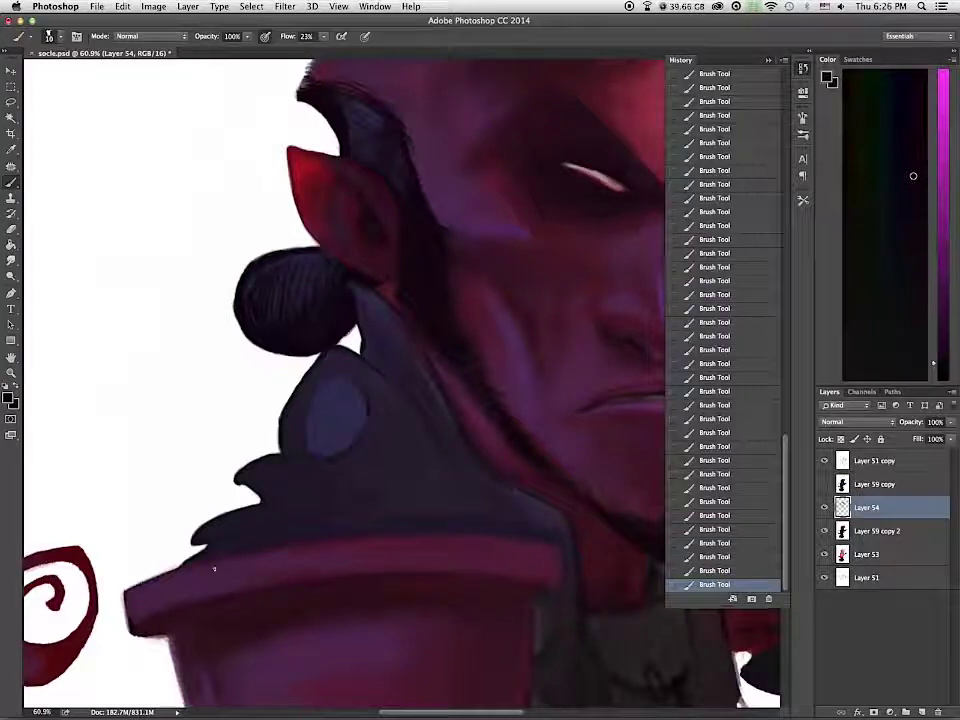
# Step: Enlarge the brush to 35 and paint over the collar edge below the jaw with the sampled dark collar colour
pyautogui.keyDown('alt'); pyautogui.click(542, 531); pyautogui.keyUp('alt')
pyautogui.press(']')
pyautogui.press(']')
pyautogui.press(']')
pyautogui.press(']')
pyautogui.press(']')
pyautogui.moveTo(512, 504)
pyautogui.mouseDown()
pyautogui.moveTo(539, 529)
pyautogui.moveTo(568, 562)
pyautogui.moveTo(563, 520)
pyautogui.mouseUp()
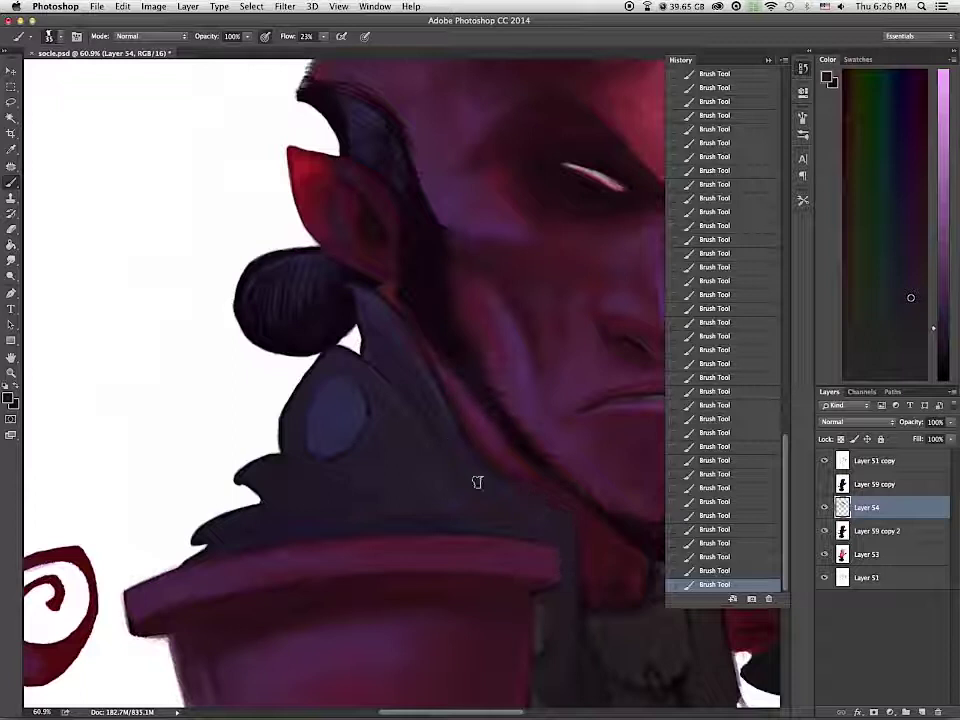
# Step: Rework the revolver's barrel, frame and front sight with sampled white and dark greys
pyautogui.press('super+0')
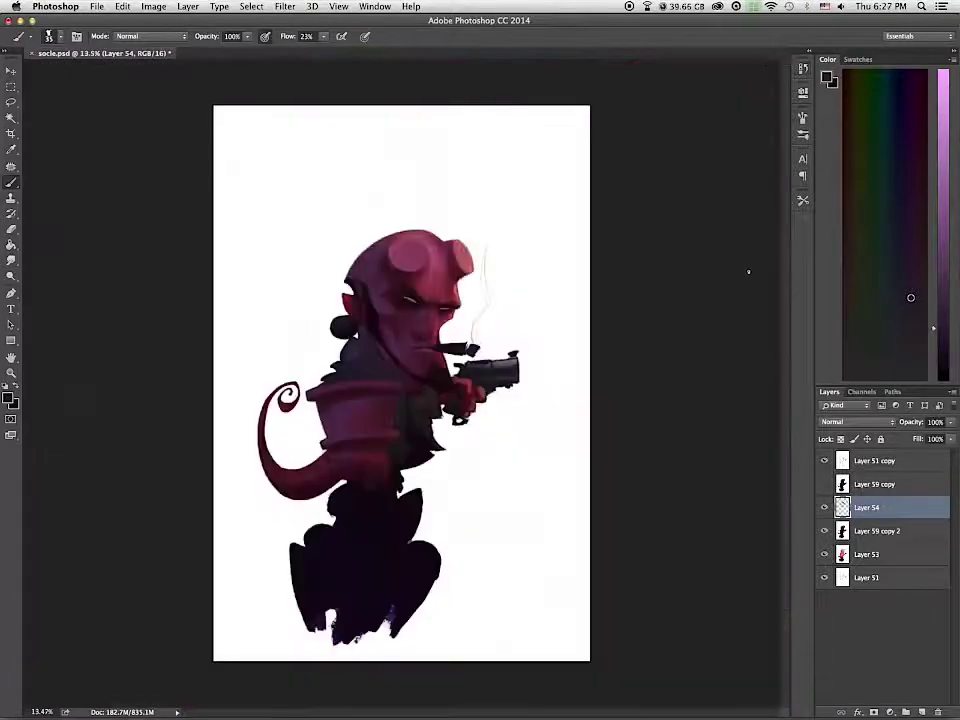
pyautogui.keyDown('alt'); pyautogui.click(529, 379); pyautogui.keyUp('alt')
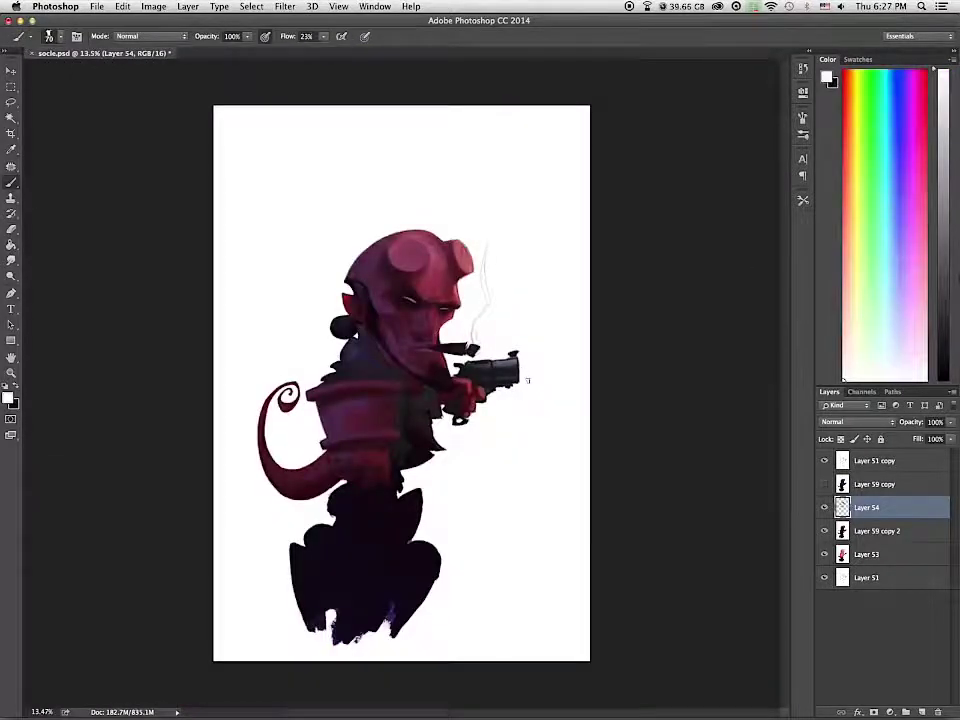
pyautogui.scroll(5, 528, 379)
pyautogui.keyDown('alt'); pyautogui.click(394, 358); pyautogui.keyUp('alt')
pyautogui.keyDown('alt'); pyautogui.click(376, 362); pyautogui.keyUp('alt')
pyautogui.moveTo(376, 356)
pyautogui.mouseDown()
pyautogui.moveTo(514, 328)
pyautogui.moveTo(511, 390)
pyautogui.moveTo(501, 385)
pyautogui.mouseUp()
pyautogui.keyDown('alt'); pyautogui.click(474, 384); pyautogui.keyUp('alt')
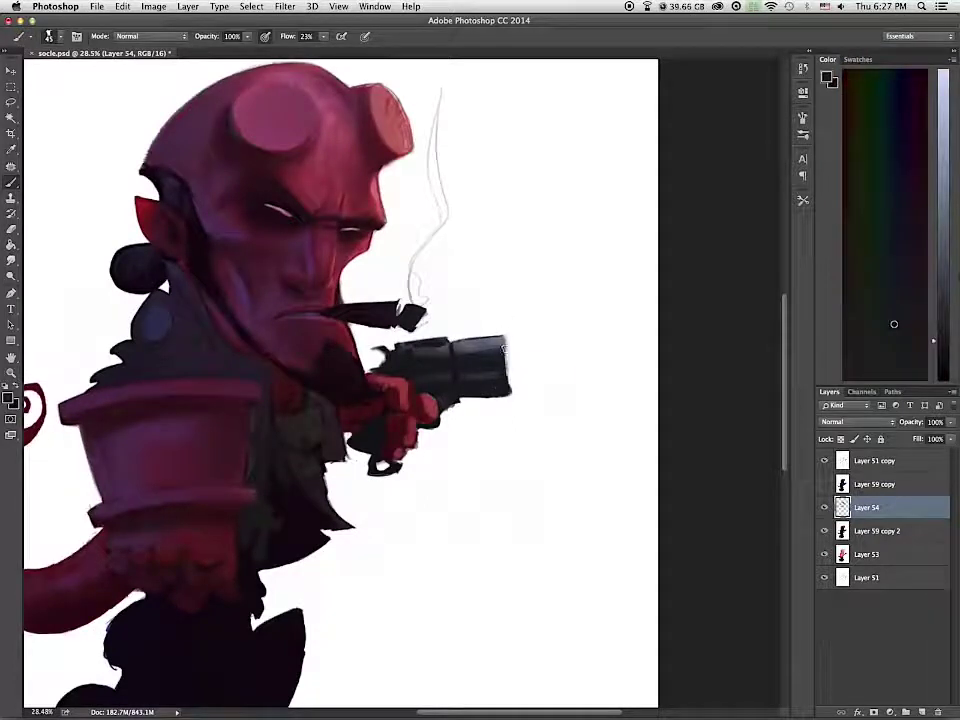
pyautogui.moveTo(495, 336); pyautogui.dragTo(505, 330)
# Step: Load a selection around the revolver's shape
pyautogui.click(251, 6)
pyautogui.click(300, 251)
pyautogui.click(489, 300)
pyautogui.press('Return')
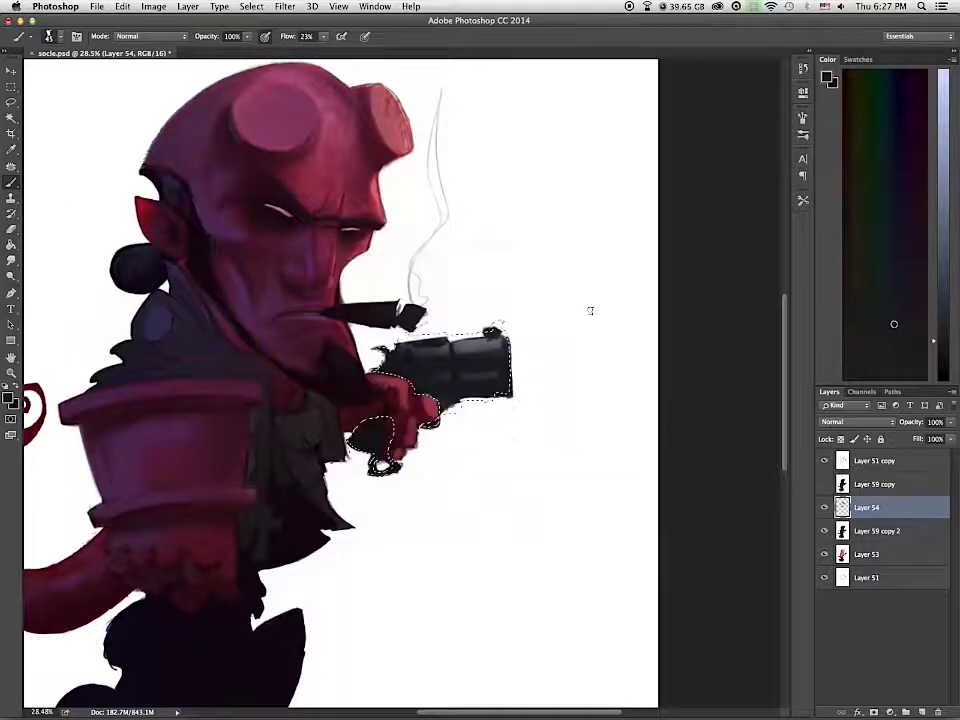
# Step: Paint the revolver's top edge, front sight and barrel highlights inside the selection with sampled greys
pyautogui.keyDown('alt'); pyautogui.click(412, 360); pyautogui.keyUp('alt')
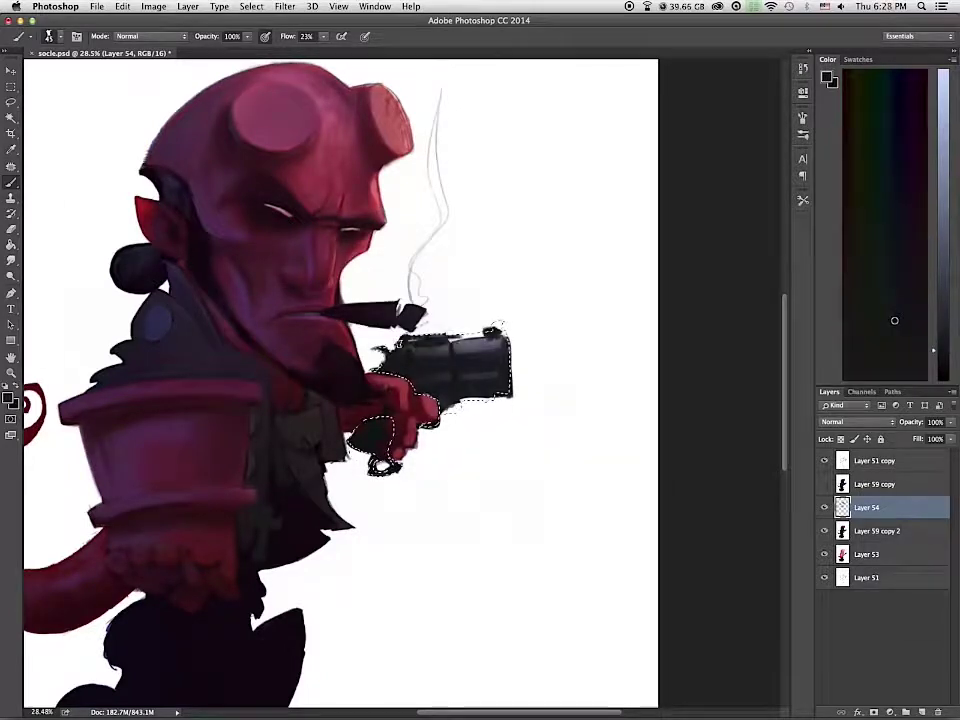
pyautogui.moveTo(402, 343); pyautogui.dragTo(500, 331)
pyautogui.keyDown('alt'); pyautogui.click(480, 350); pyautogui.keyUp('alt')
pyautogui.moveTo(500, 345)
pyautogui.mouseDown()
pyautogui.moveTo(412, 352)
pyautogui.moveTo(498, 348)
pyautogui.mouseUp()
pyautogui.keyDown('alt'); pyautogui.click(425, 352); pyautogui.keyUp('alt')
# Step: Invert the selection, clean the background around the revolver in white with a size 70 brush, and clear the selection
pyautogui.click(251, 6)
pyautogui.click(260, 53)
pyautogui.keyDown('alt'); pyautogui.click(543, 418); pyautogui.keyUp('alt')
pyautogui.press(']')
pyautogui.press(']')
pyautogui.press(']')
pyautogui.moveTo(516, 396)
pyautogui.mouseDown()
pyautogui.moveTo(508, 330)
pyautogui.moveTo(385, 358)
pyautogui.mouseUp()
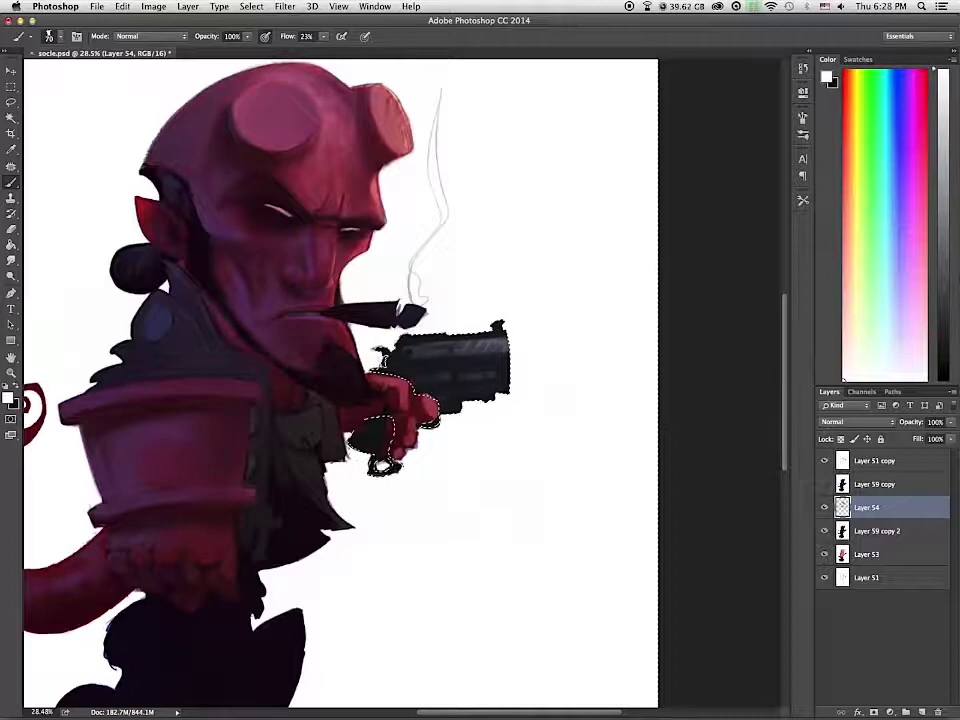
pyautogui.moveTo(420, 440); pyautogui.dragTo(384, 460)
pyautogui.press('super+z')
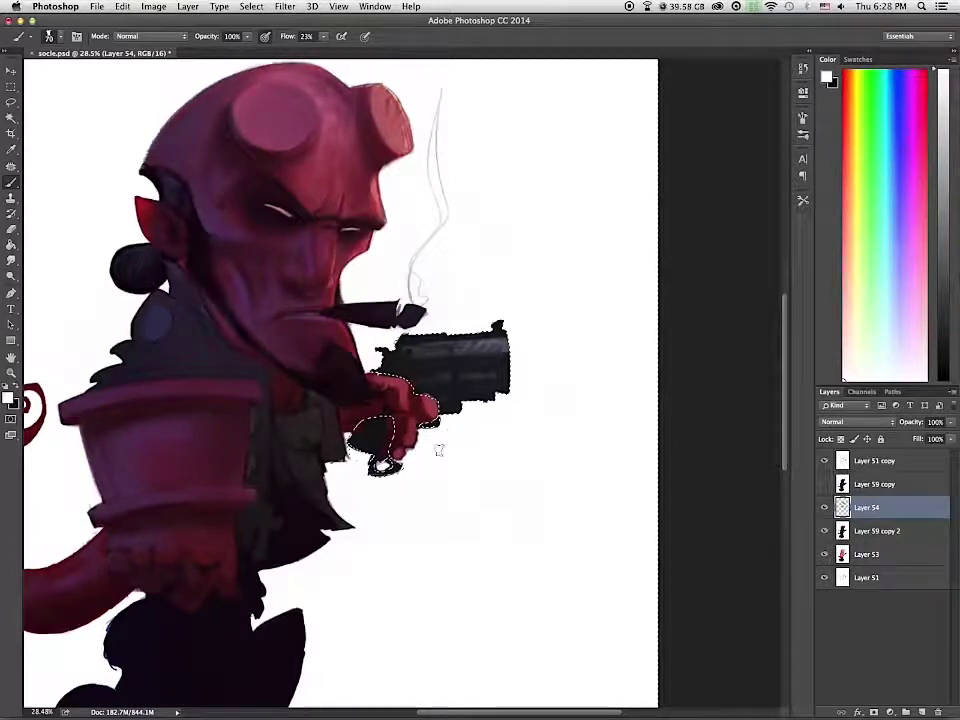
pyautogui.press('super+d')
# Step: Shade the revolver's frame, barrel and grip and retouch the hand with sampled colours, reducing the brush to 20
pyautogui.keyDown('alt'); pyautogui.click(444, 369); pyautogui.keyUp('alt')
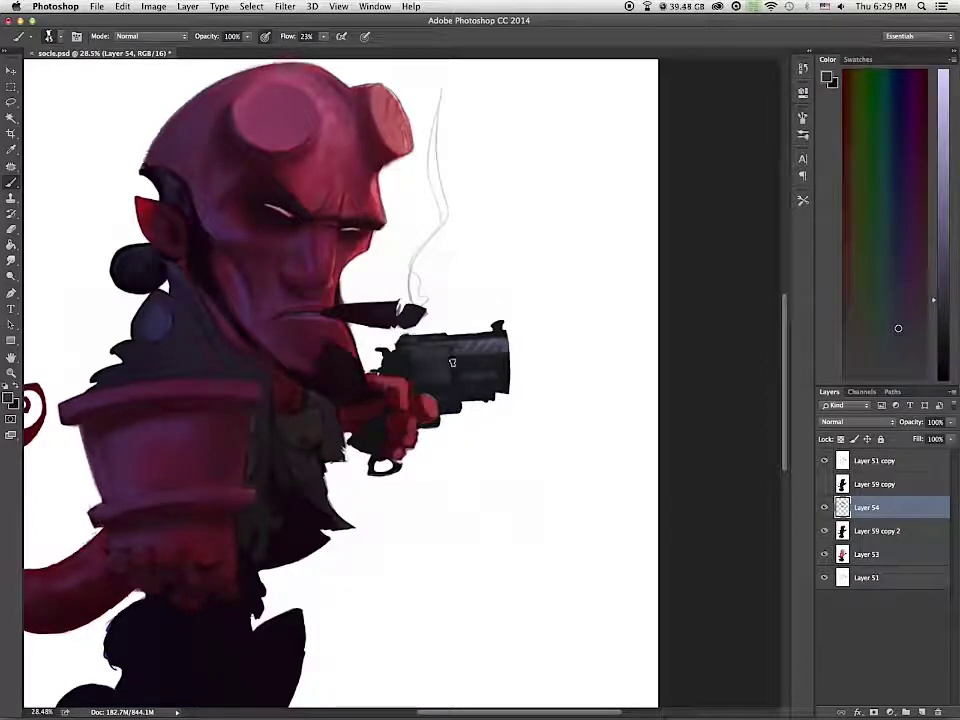
pyautogui.moveTo(483, 349); pyautogui.dragTo(475, 397)
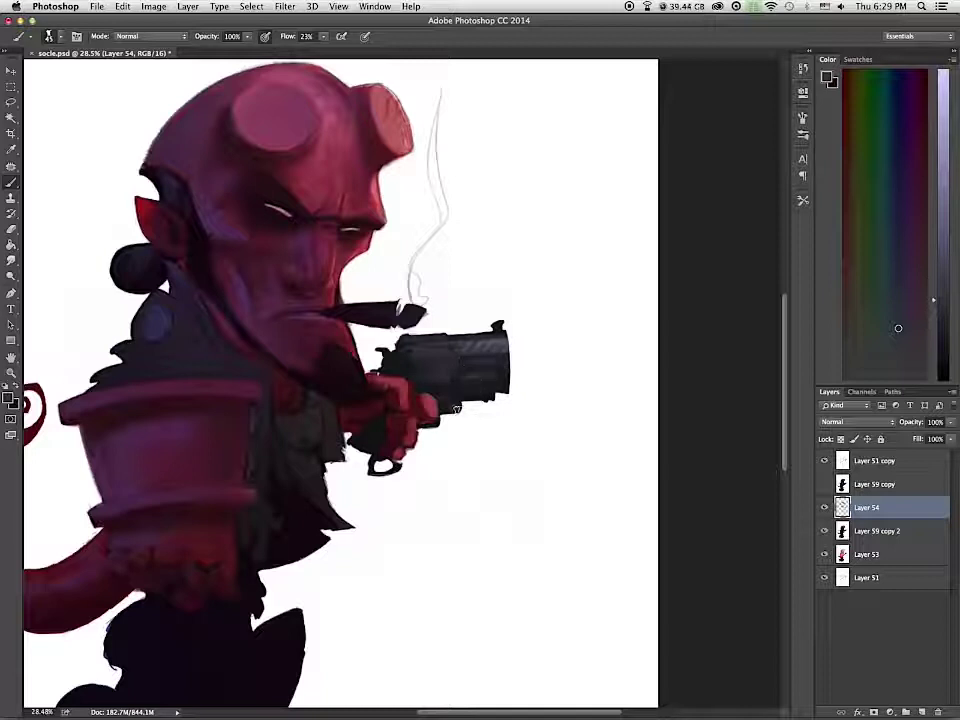
pyautogui.keyDown('alt'); pyautogui.click(445, 405); pyautogui.keyUp('alt')
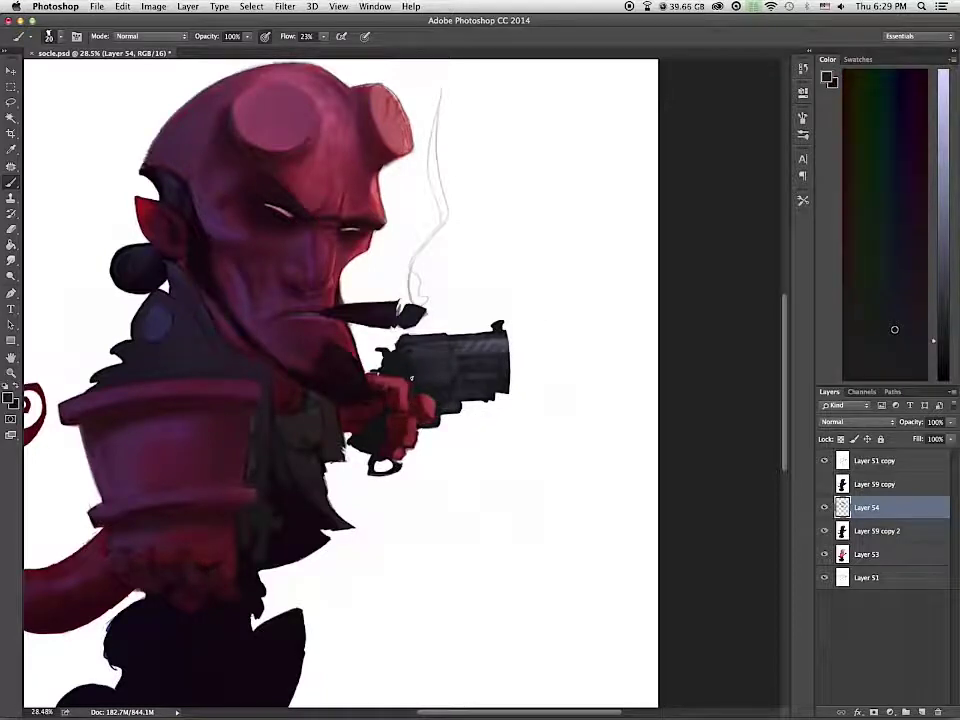
pyautogui.keyDown('alt'); pyautogui.click(385, 391); pyautogui.keyUp('alt')
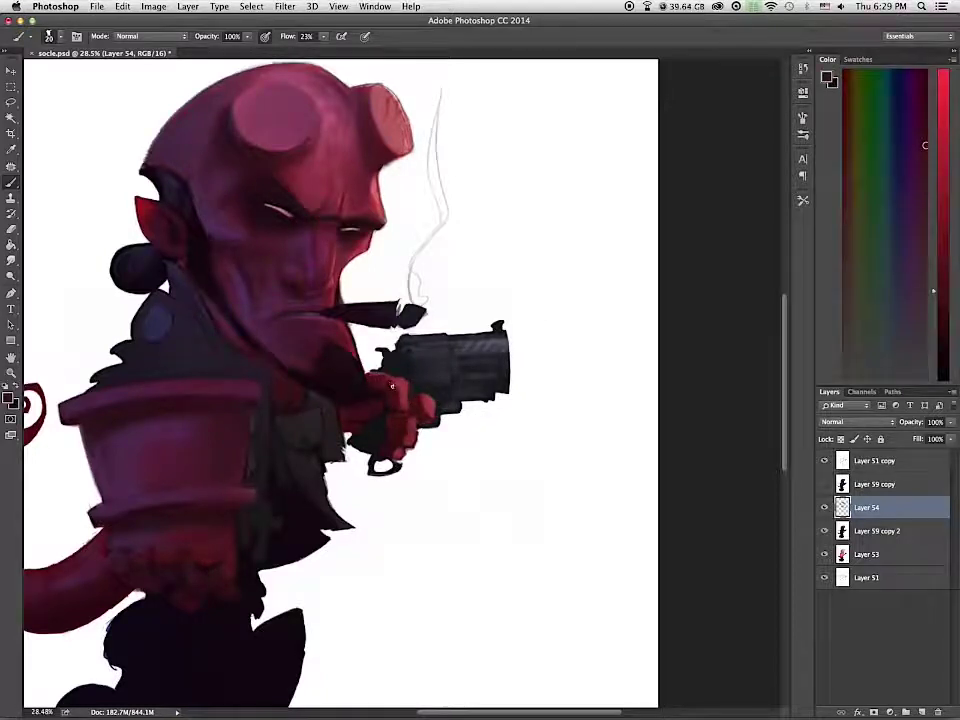
pyautogui.keyDown('alt'); pyautogui.click(356, 432); pyautogui.keyUp('alt')
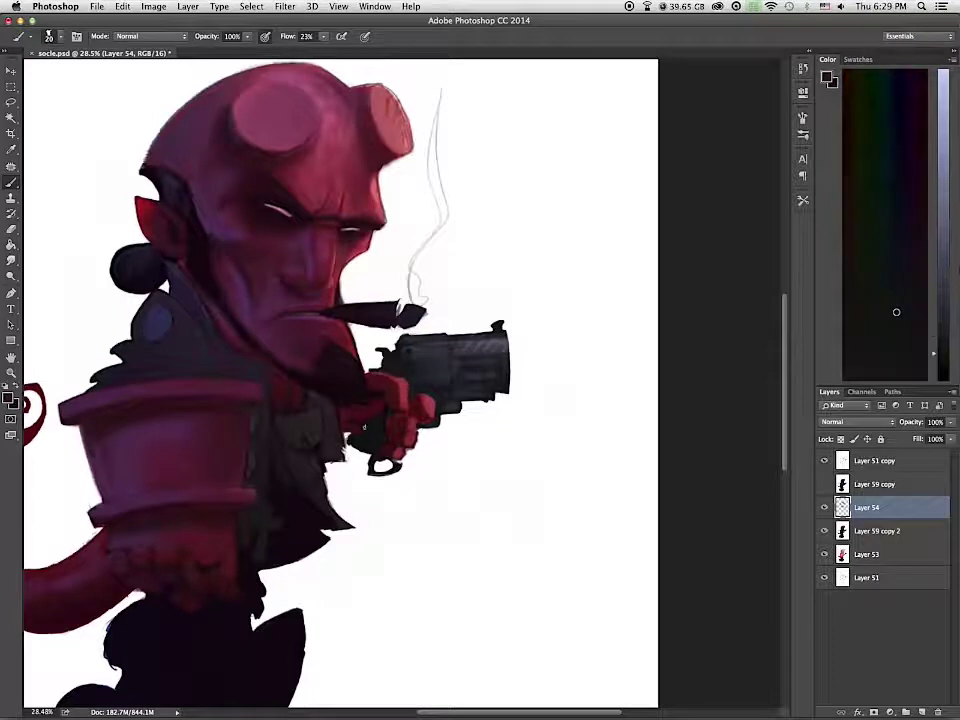
# Step: Lasso the ring below the revolver's grip and move it onto the empty background beside the hand
pyautogui.press('l')
pyautogui.press('super+e')
pyautogui.press('super+j')
pyautogui.moveTo(411, 470)
pyautogui.mouseDown()
pyautogui.moveTo(421, 388)
pyautogui.moveTo(508, 467)
pyautogui.mouseUp()
pyautogui.press('super+t')
pyautogui.press('Return')
# Step: Paint out the leftover ring marks in white and redefine the underside of the fingers and grip
pyautogui.press('b')
pyautogui.press('x')
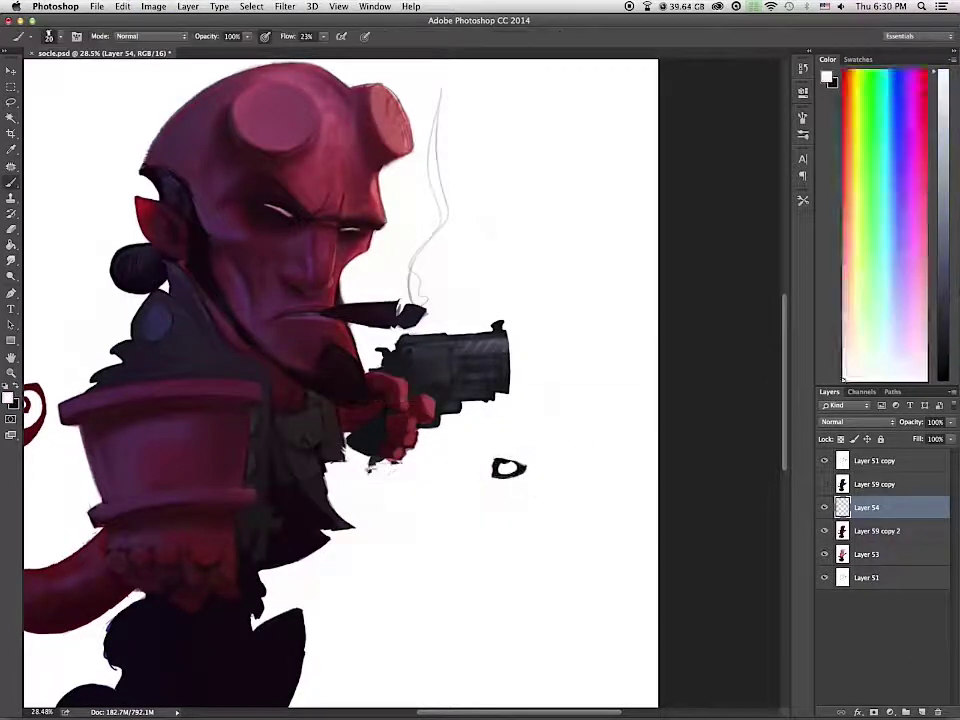
pyautogui.keyDown('alt'); pyautogui.click(396, 452); pyautogui.keyUp('alt')
pyautogui.moveTo(366, 457)
pyautogui.mouseDown()
pyautogui.moveTo(403, 459)
pyautogui.moveTo(386, 458)
pyautogui.mouseUp()
pyautogui.keyDown('alt'); pyautogui.click(374, 445); pyautogui.keyUp('alt')
pyautogui.keyDown('alt'); pyautogui.click(384, 460); pyautogui.keyUp('alt')
# Step: Extend the lower end of the revolver's grip with a sampled near-black colour
pyautogui.keyDown('alt'); pyautogui.click(258, 338); pyautogui.keyUp('alt')
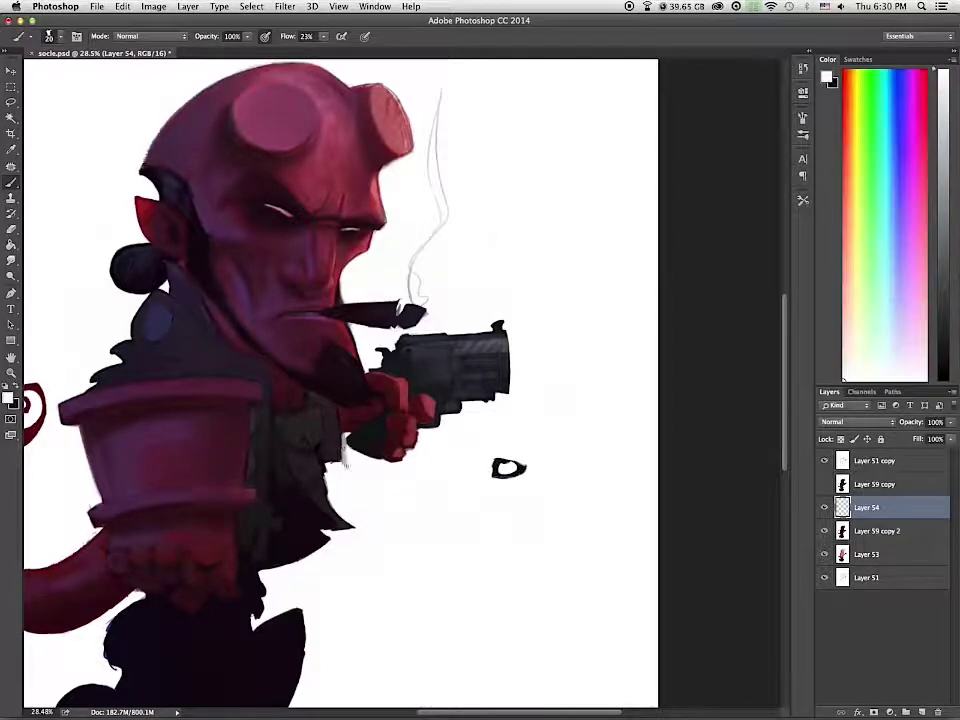
pyautogui.keyDown('alt'); pyautogui.click(252, 311); pyautogui.keyUp('alt')
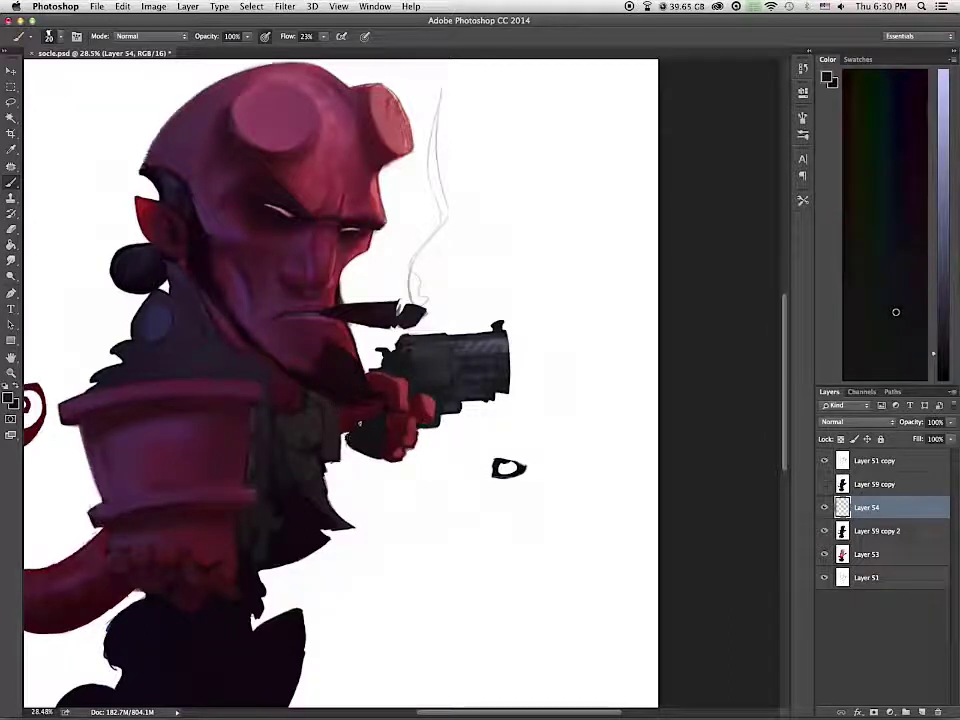
pyautogui.moveTo(348, 441); pyautogui.dragTo(357, 452)
# Step: Lasso the detached ring onto its own layer and transform it into place under the end of the grip
pyautogui.press('l')
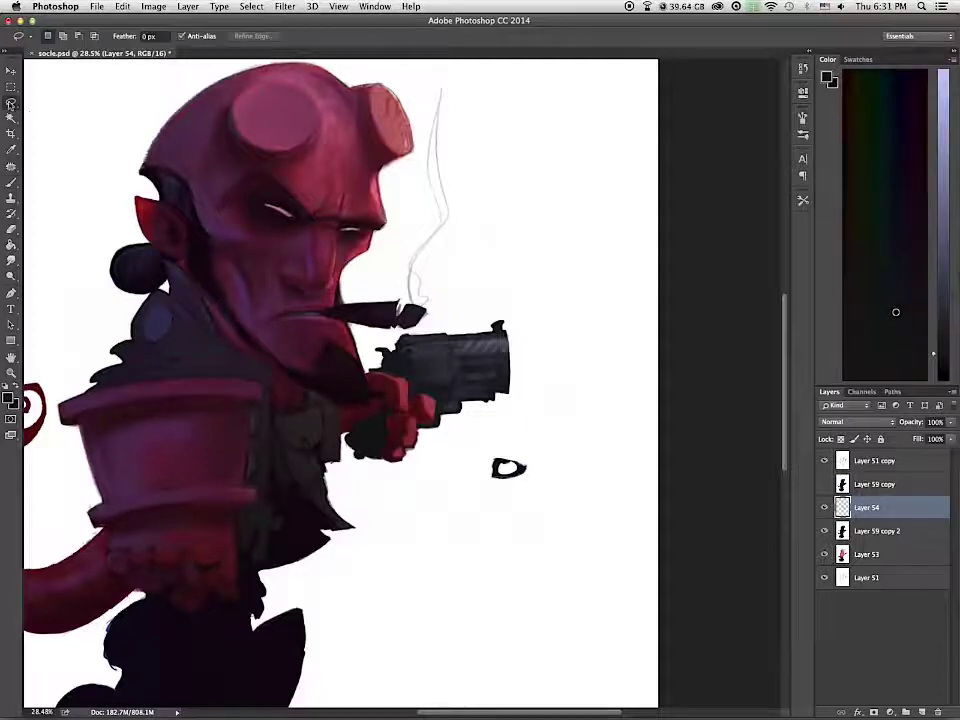
pyautogui.moveTo(393, 486)
pyautogui.mouseDown()
pyautogui.moveTo(377, 462)
pyautogui.moveTo(385, 488)
pyautogui.mouseUp()
pyautogui.press('super+j')
pyautogui.press('super+t')
pyautogui.press('Return')
pyautogui.click(11, 72)
pyautogui.press('super+t')
pyautogui.press('Return')
# Step: Refine the edges of the revolver's front sight and hammer with sampled white and dark tones
pyautogui.press('b')
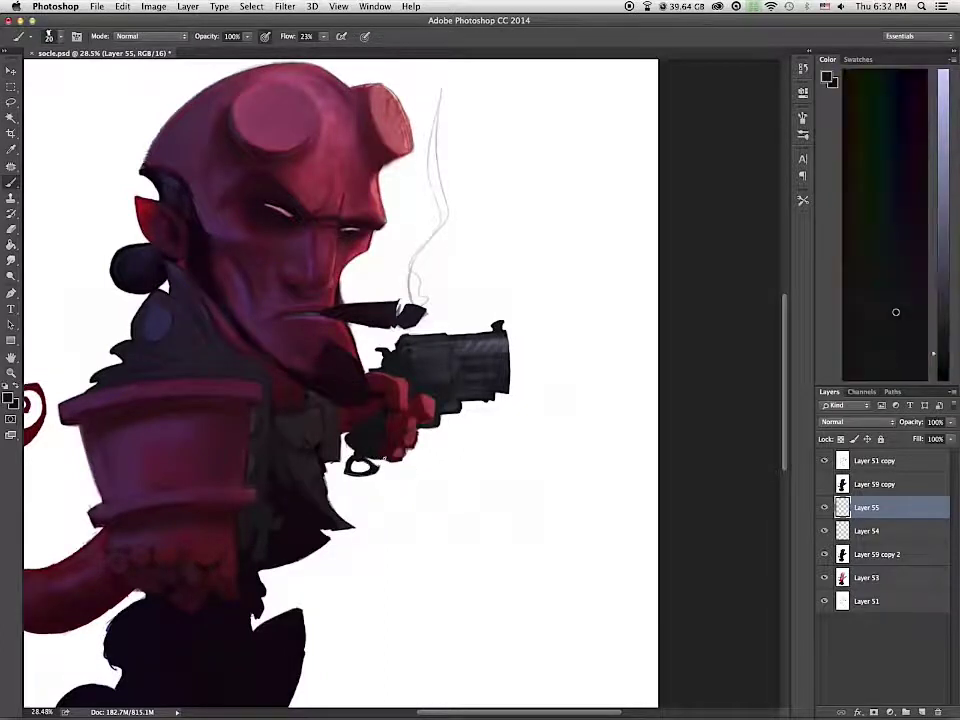
pyautogui.moveTo(427, 440); pyautogui.dragTo(472, 430)
pyautogui.keyDown('alt'); pyautogui.click(482, 291); pyautogui.keyUp('alt')
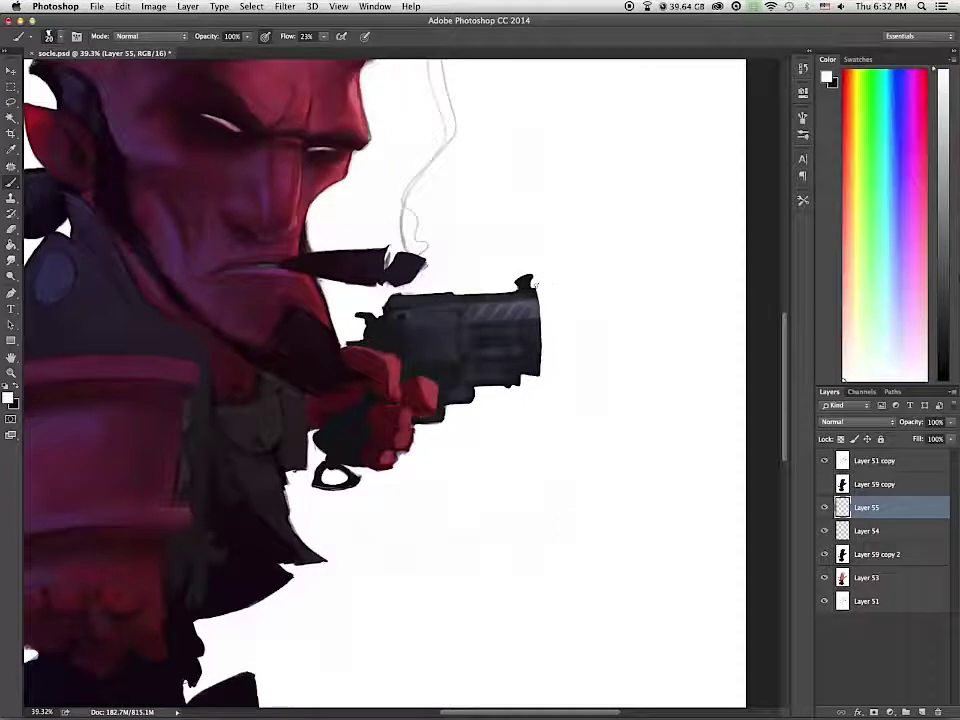
pyautogui.keyDown('alt'); pyautogui.click(371, 325); pyautogui.keyUp('alt')
pyautogui.keyDown('alt'); pyautogui.click(363, 343); pyautogui.keyUp('alt')
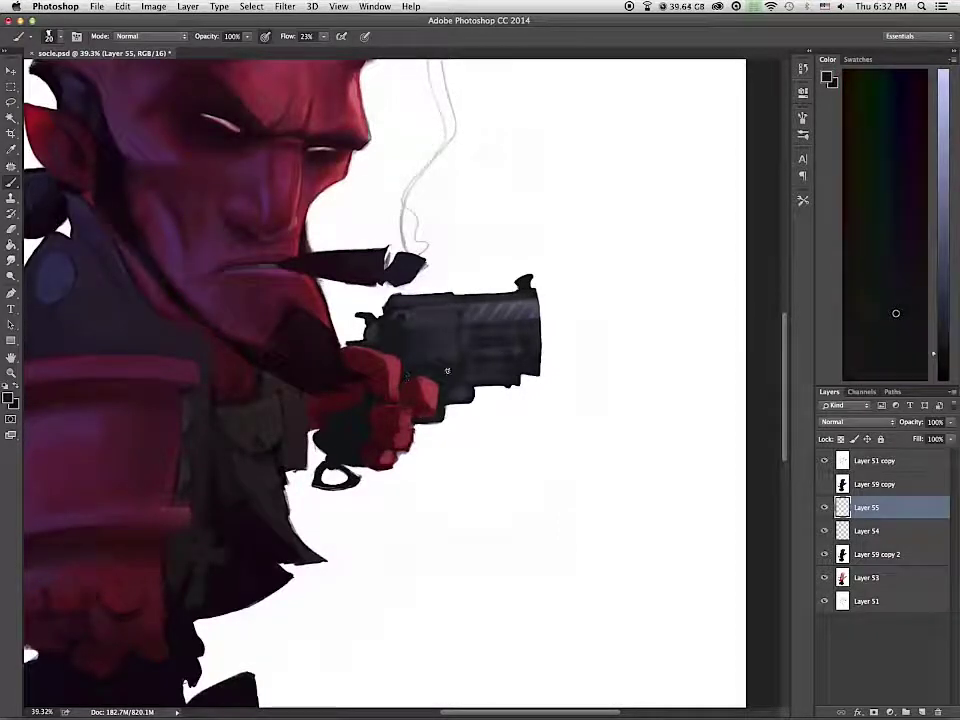
# Step: Repaint the trigger finger and the gap below it with sampled reds and dark tones
pyautogui.keyDown('alt'); pyautogui.click(431, 380); pyautogui.keyUp('alt')
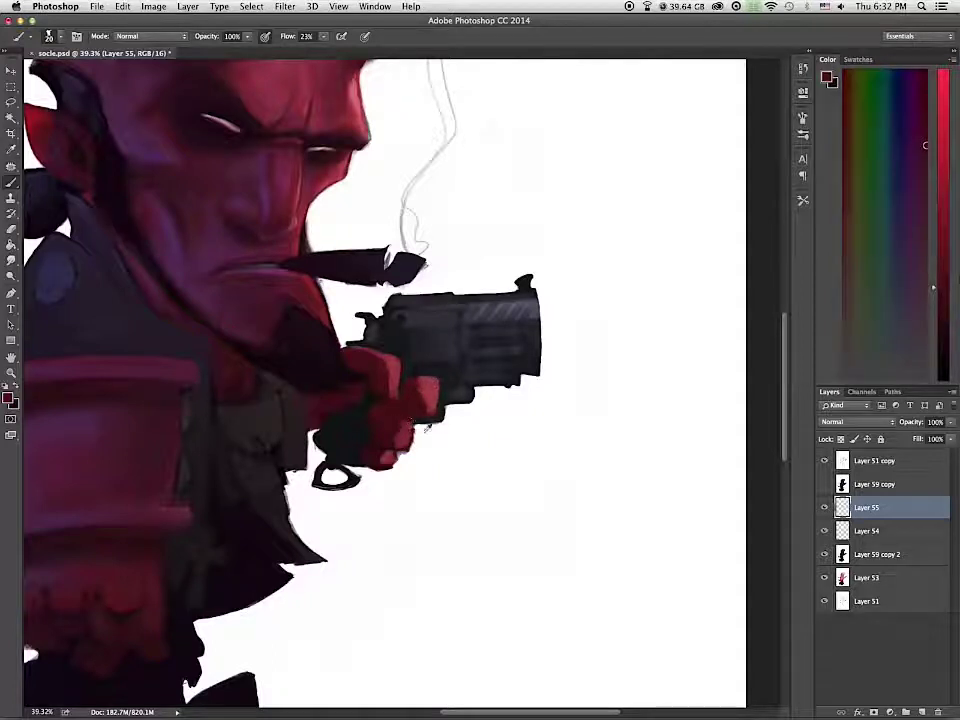
pyautogui.keyDown('alt'); pyautogui.click(416, 424); pyautogui.keyUp('alt')
pyautogui.keyDown('alt'); pyautogui.click(417, 421); pyautogui.keyUp('alt')
pyautogui.keyDown('alt'); pyautogui.click(410, 422); pyautogui.keyUp('alt')
# Step: Smooth the lower fingers wrapped around the grip with sampled reds
pyautogui.keyDown('alt'); pyautogui.click(396, 458); pyautogui.keyUp('alt')
pyautogui.keyDown('alt'); pyautogui.click(385, 450); pyautogui.keyUp('alt')
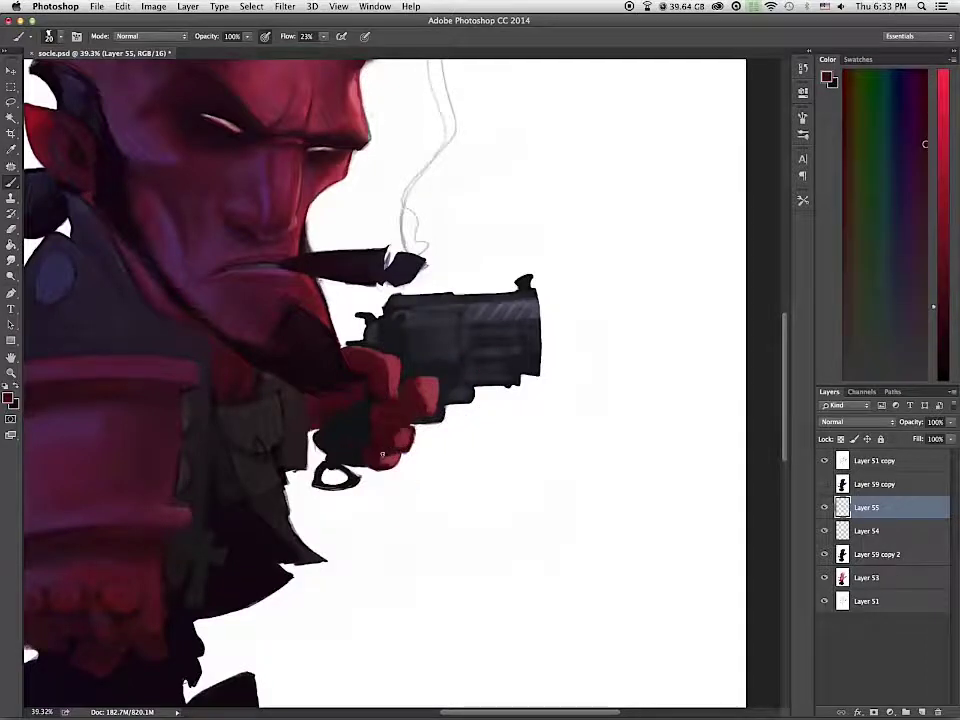
pyautogui.keyDown('alt'); pyautogui.click(393, 433); pyautogui.keyUp('alt')
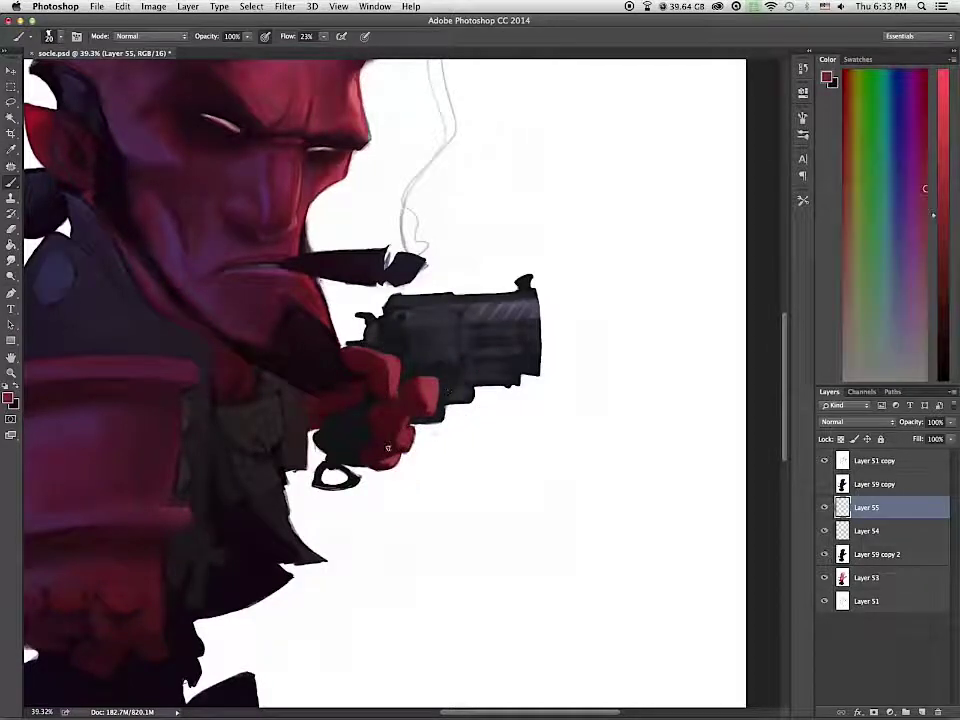
pyautogui.keyDown('alt'); pyautogui.click(368, 443); pyautogui.keyUp('alt')
# Step: Repaint the back of the gun hand and its shadow beneath the beard with sampled dark and red tones
pyautogui.keyDown('alt'); pyautogui.click(390, 395); pyautogui.keyUp('alt')
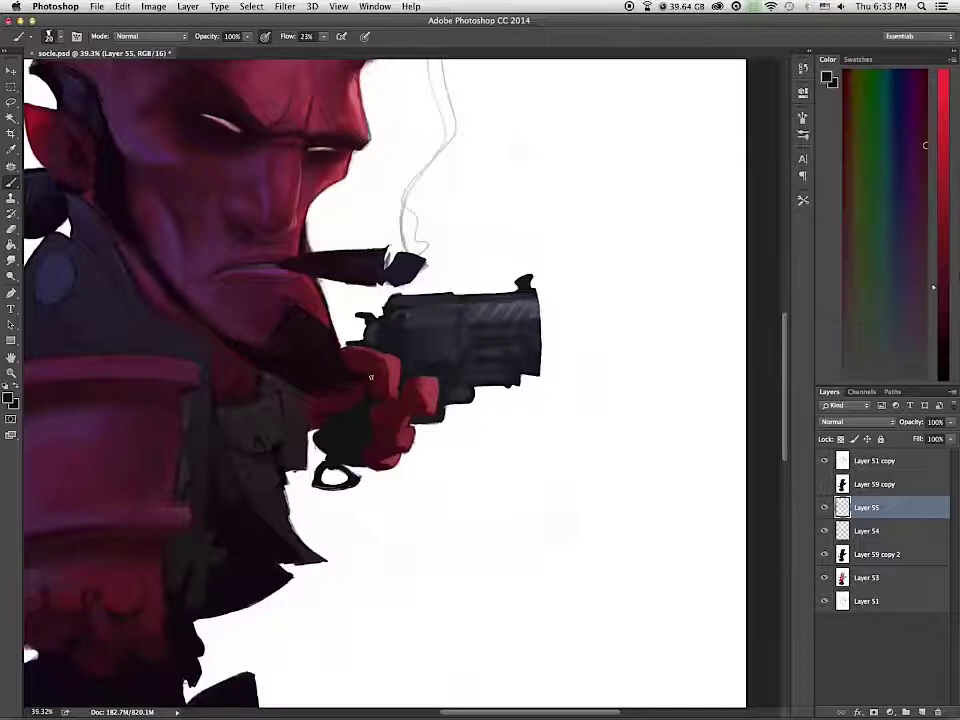
pyautogui.keyDown('alt'); pyautogui.click(368, 374); pyautogui.keyUp('alt')
pyautogui.keyDown('alt'); pyautogui.click(369, 398); pyautogui.keyUp('alt')
pyautogui.moveTo(347, 404); pyautogui.dragTo(354, 398)
pyautogui.keyDown('alt'); pyautogui.click(358, 387); pyautogui.keyUp('alt')
pyautogui.keyDown('alt'); pyautogui.click(347, 350); pyautogui.keyUp('alt')
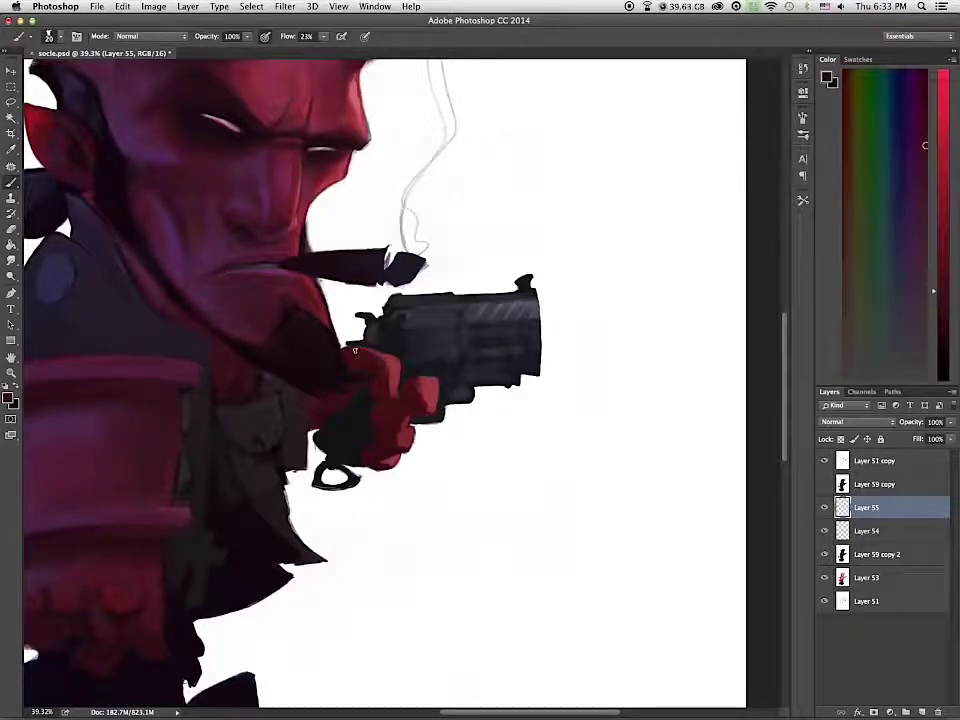
# Step: Repaint the rear of the revolver's frame and its lower edge above the gun hand with sampled dark greys
pyautogui.keyDown('alt'); pyautogui.click(408, 343); pyautogui.keyUp('alt')
pyautogui.press('[')
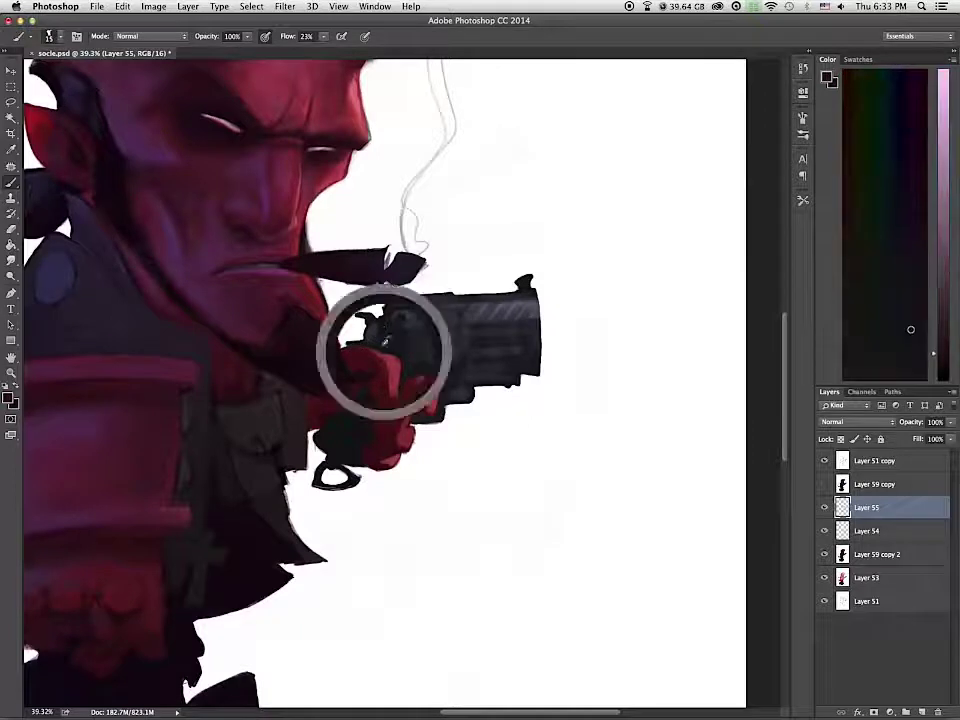
pyautogui.keyDown('alt'); pyautogui.click(386, 341); pyautogui.keyUp('alt')
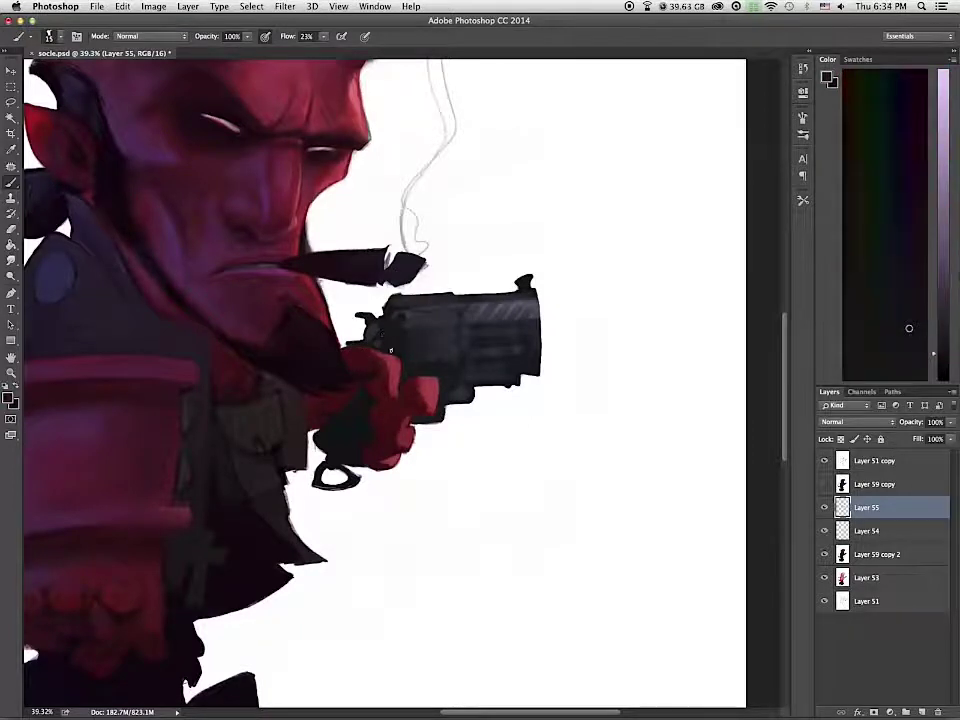
pyautogui.keyDown('alt'); pyautogui.click(392, 349); pyautogui.keyUp('alt')
pyautogui.keyDown('alt'); pyautogui.click(399, 342); pyautogui.keyUp('alt')
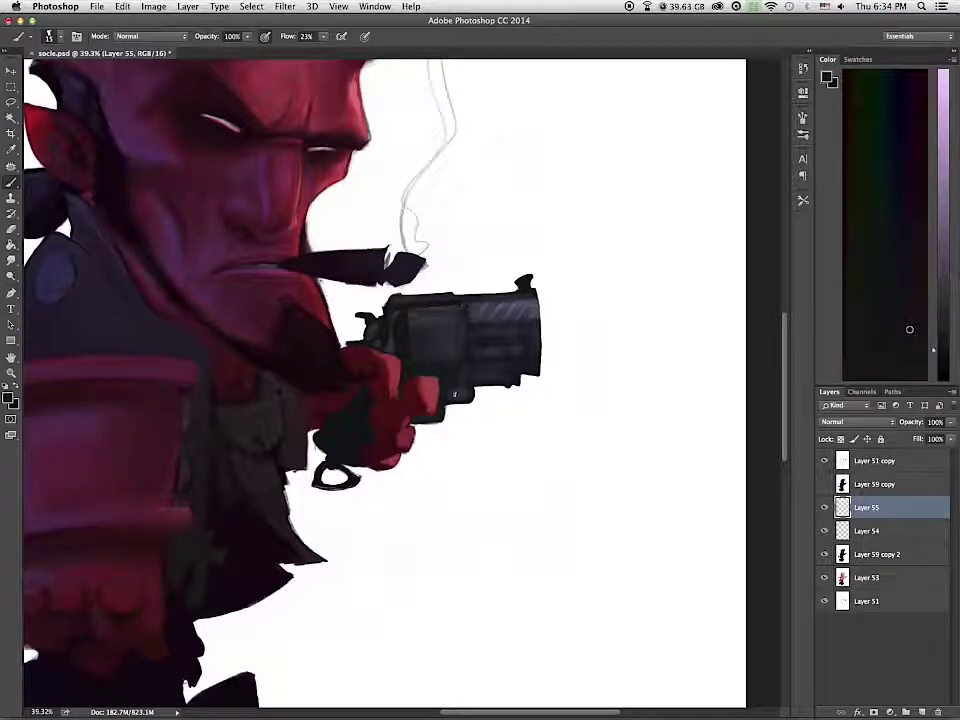
pyautogui.keyDown('alt'); pyautogui.click(435, 336); pyautogui.keyUp('alt')
pyautogui.keyDown('alt'); pyautogui.click(399, 354); pyautogui.keyUp('alt')
pyautogui.keyDown('alt'); pyautogui.click(399, 342); pyautogui.keyUp('alt')
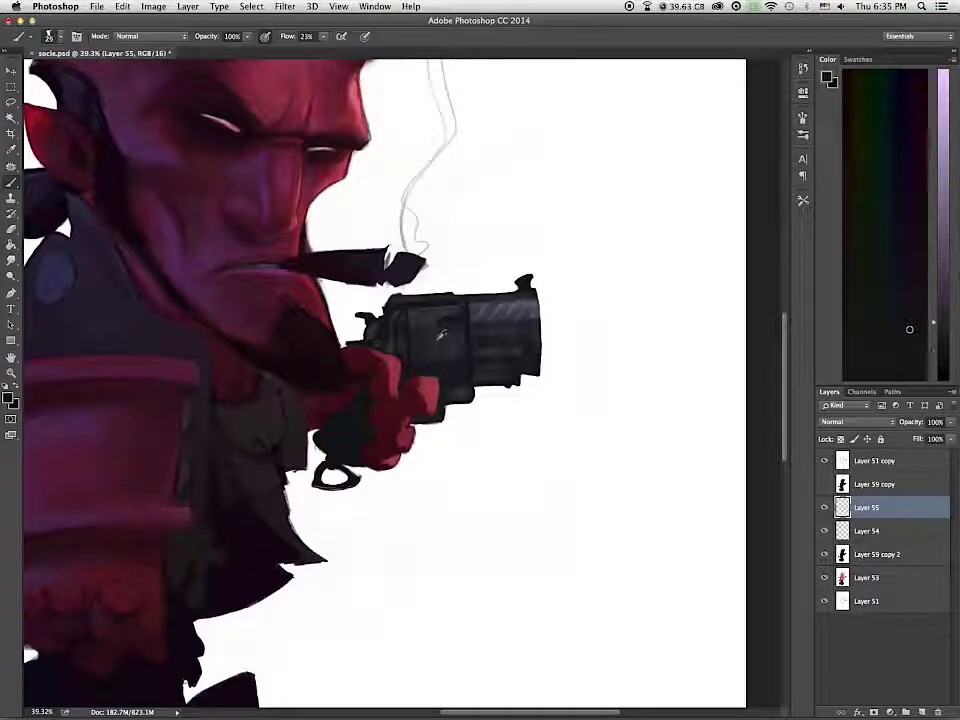
# Step: Define the cylinder's edges and the frame's top strap with thin lines in sampled light and dark greys
pyautogui.keyDown('alt'); pyautogui.click(459, 362); pyautogui.keyUp('alt')
pyautogui.keyDown('alt'); pyautogui.click(462, 310); pyautogui.keyUp('alt')
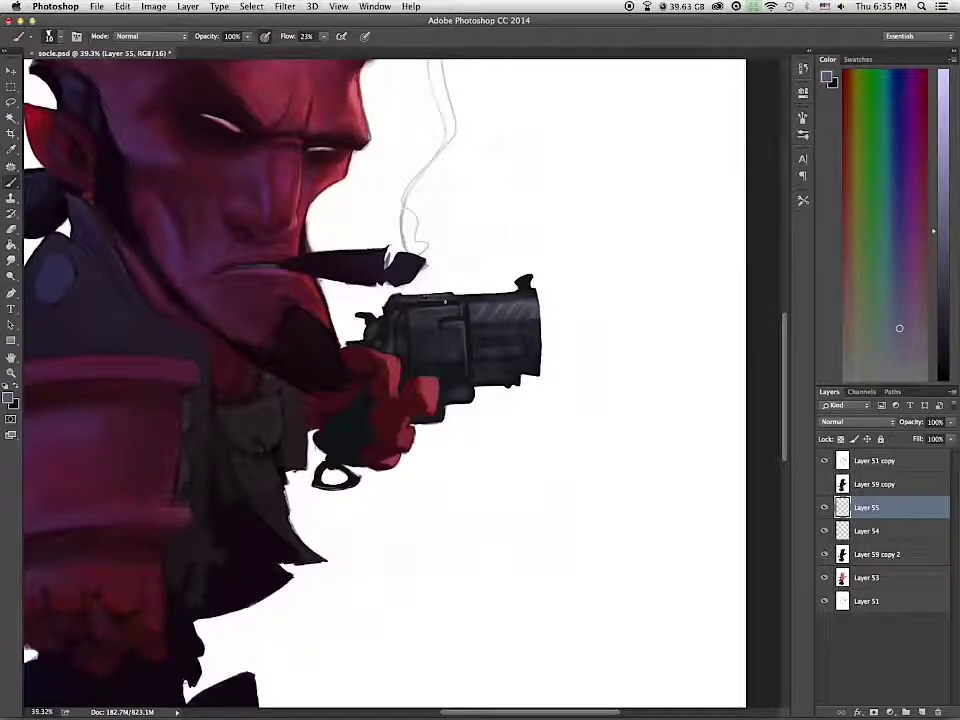
pyautogui.keyDown('alt'); pyautogui.click(402, 304); pyautogui.keyUp('alt')
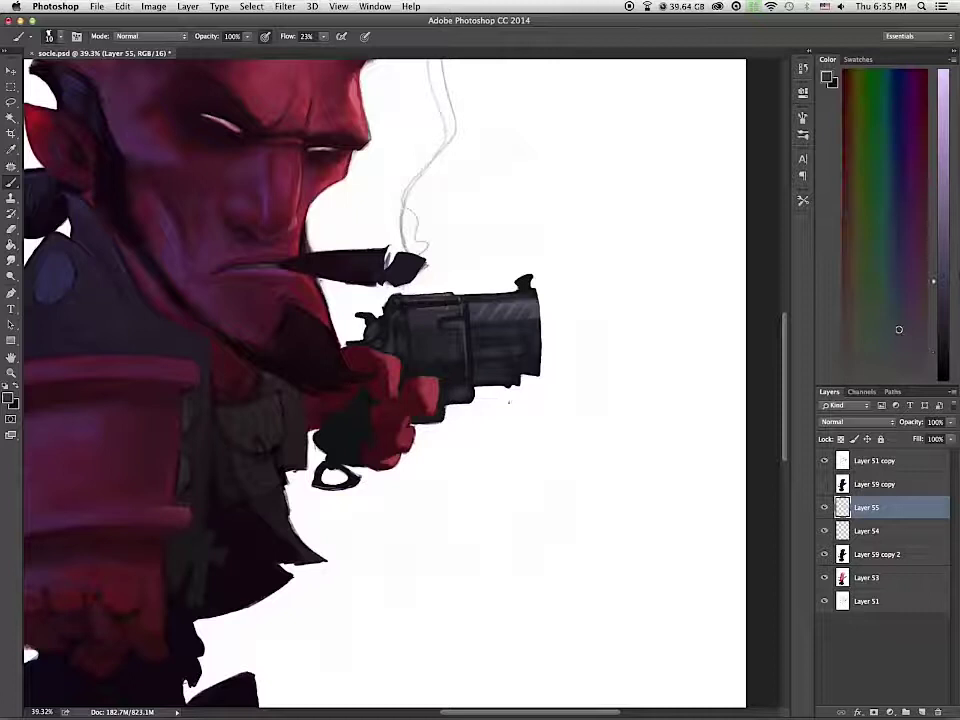
pyautogui.keyDown('alt'); pyautogui.click(489, 303); pyautogui.keyUp('alt')
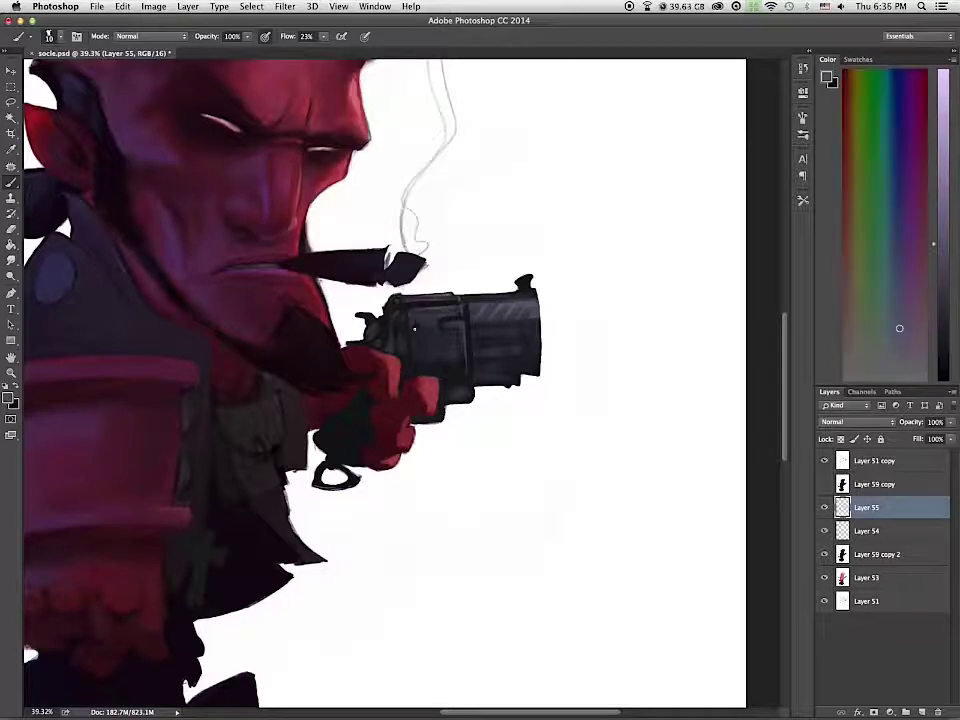
pyautogui.keyDown('alt'); pyautogui.click(420, 334); pyautogui.keyUp('alt')
pyautogui.keyDown('alt'); pyautogui.click(410, 351); pyautogui.keyUp('alt')
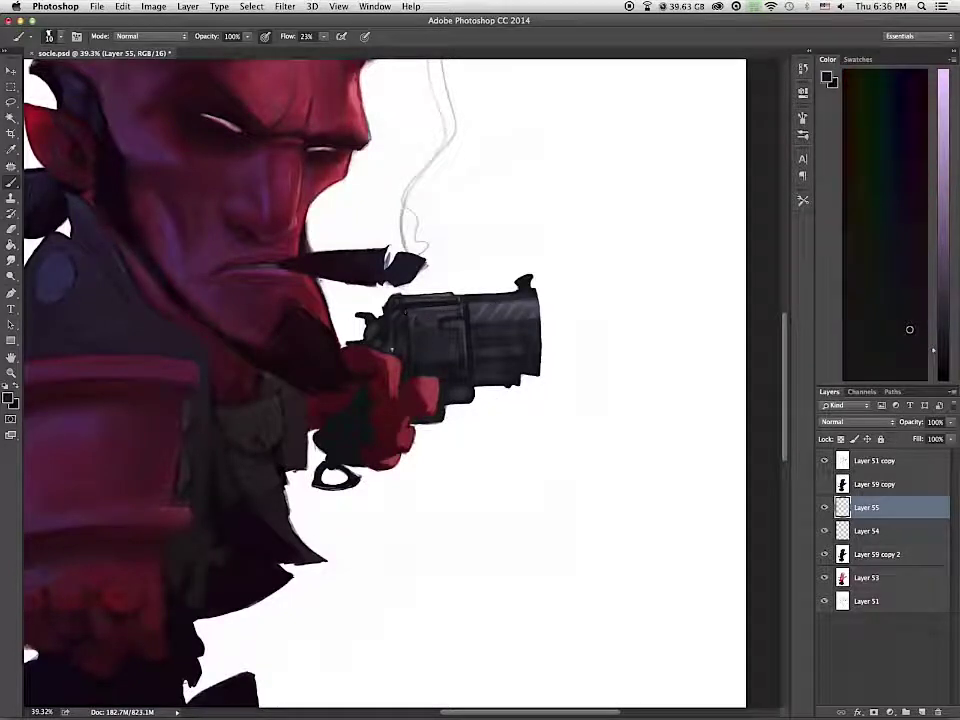
pyautogui.keyDown('alt'); pyautogui.click(454, 302); pyautogui.keyUp('alt')
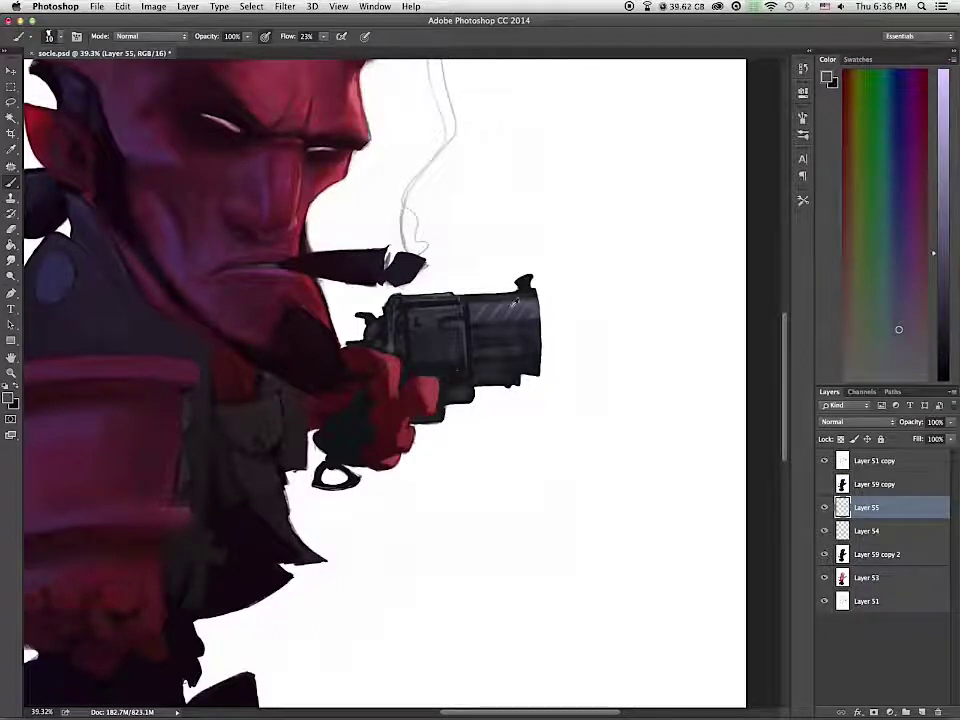
# Step: Paint the cylinder flutes and soft barrel highlights with sampled mid greys
pyautogui.keyDown('alt'); pyautogui.click(518, 311); pyautogui.keyUp('alt')
pyautogui.press(']')
pyautogui.press(']')
pyautogui.press(']')
pyautogui.keyDown('alt'); pyautogui.click(449, 329); pyautogui.keyUp('alt')
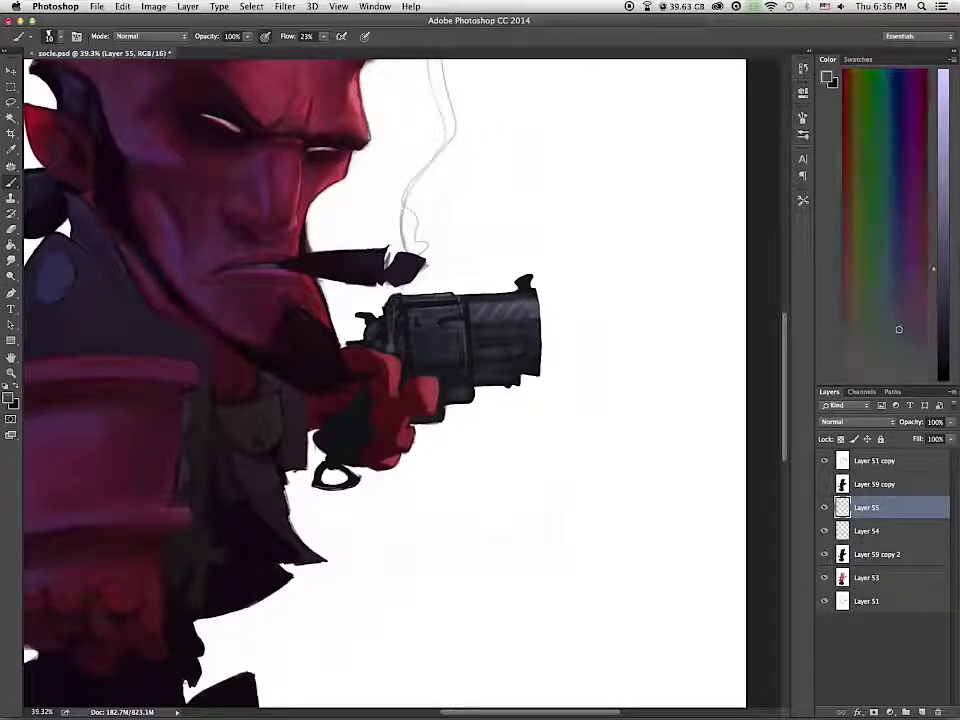
pyautogui.keyDown('alt'); pyautogui.click(499, 309); pyautogui.keyUp('alt')
pyautogui.keyDown('alt'); pyautogui.click(500, 307); pyautogui.keyUp('alt')
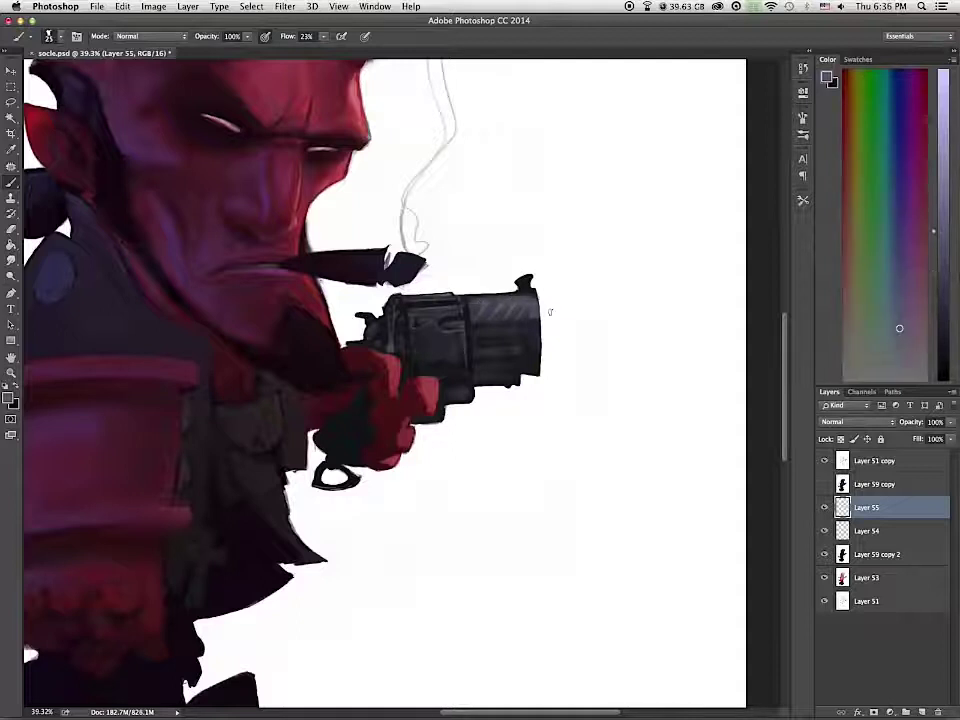
# Step: Highlight the muzzle and under-barrel edges in light blue-grey, and tidy the revolver's lower outline with sampled white and dark tones
pyautogui.click(943, 193)
pyautogui.click(893, 315)
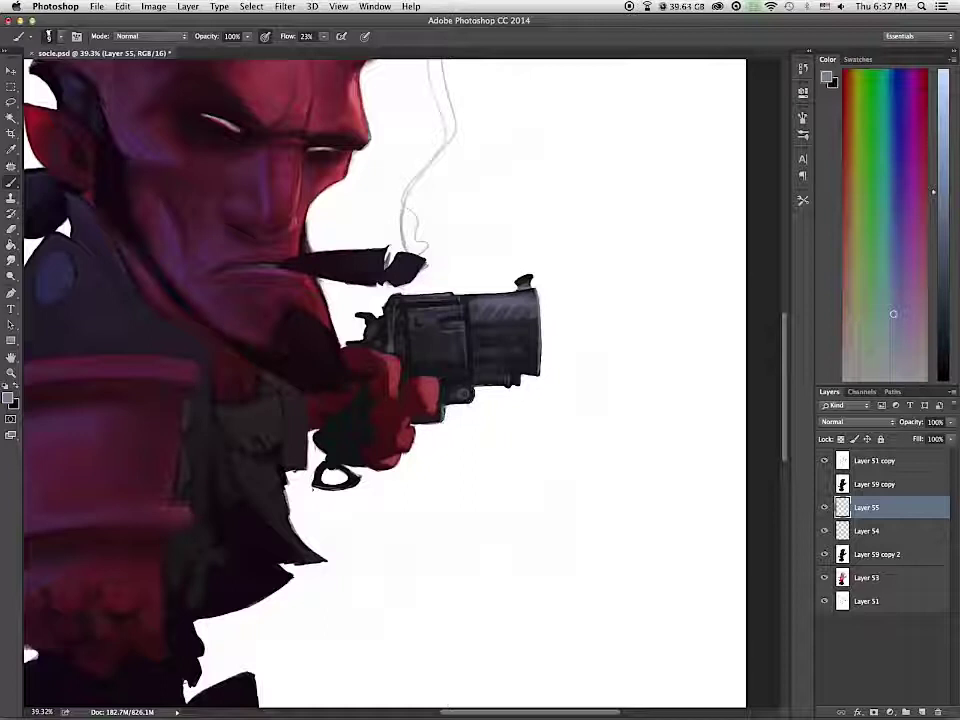
pyautogui.keyDown('alt'); pyautogui.click(432, 418); pyautogui.keyUp('alt')
pyautogui.keyDown('alt'); pyautogui.click(439, 441); pyautogui.keyUp('alt')
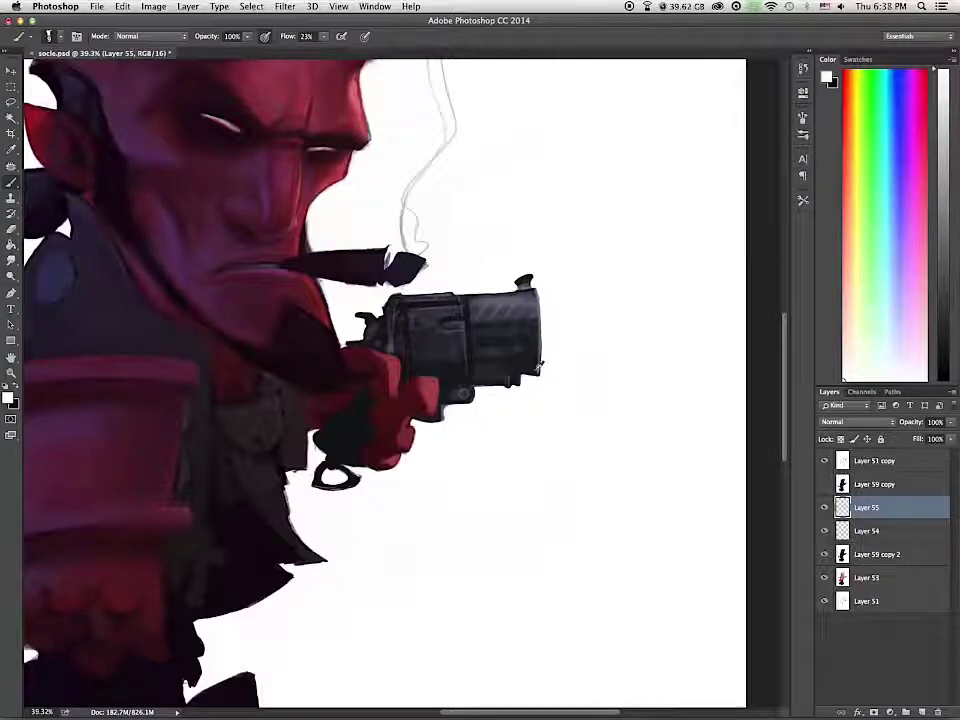
pyautogui.keyDown('alt'); pyautogui.click(537, 369); pyautogui.keyUp('alt')
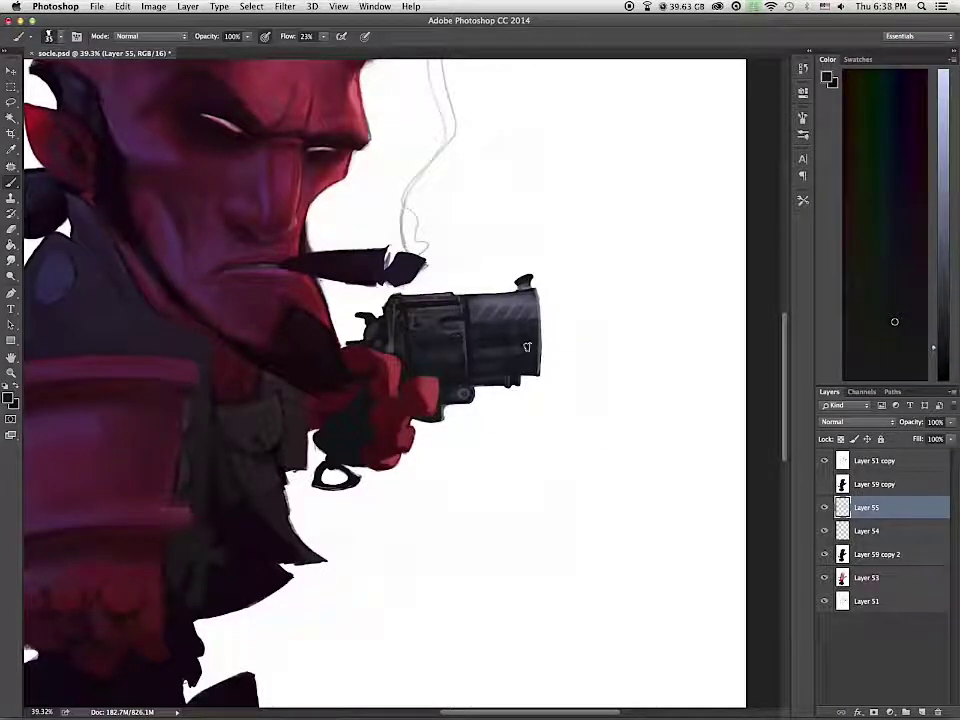
# Step: Brush soft blue reflections onto the revolver's barrel and cylinder, blending them with sampled blue-greys
pyautogui.keyDown('alt'); pyautogui.click(56, 271); pyautogui.keyUp('alt')
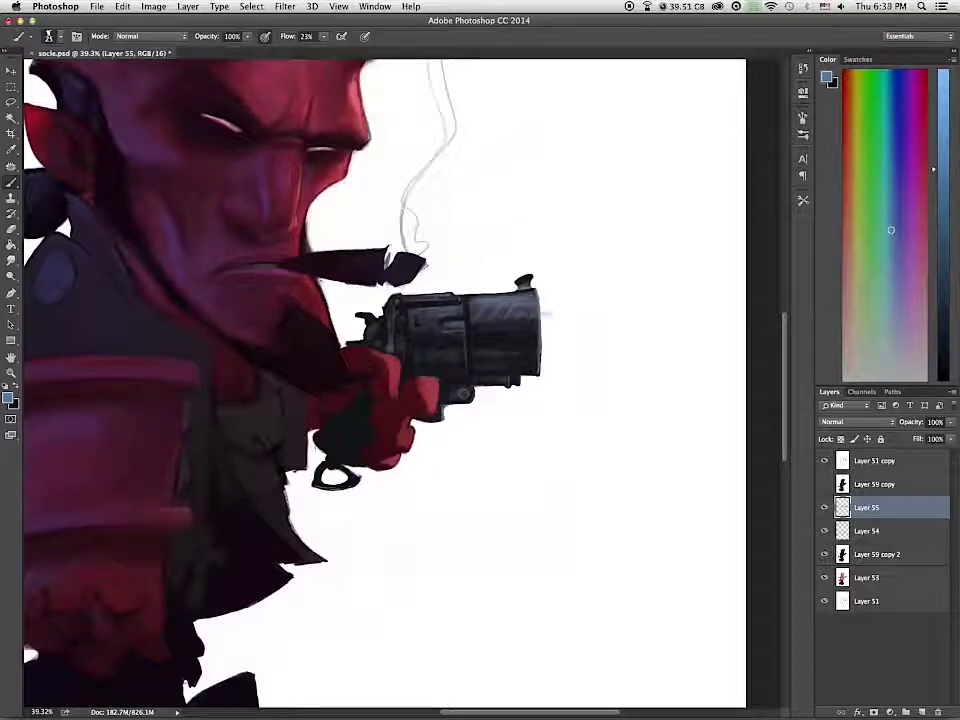
pyautogui.moveTo(490, 315)
pyautogui.mouseDown()
pyautogui.moveTo(537, 314)
pyautogui.moveTo(500, 320)
pyautogui.mouseUp()
pyautogui.keyDown('alt'); pyautogui.click(556, 315); pyautogui.keyUp('alt')
pyautogui.keyDown('alt'); pyautogui.click(534, 317); pyautogui.keyUp('alt')
pyautogui.keyDown('alt'); pyautogui.click(536, 312); pyautogui.keyUp('alt')
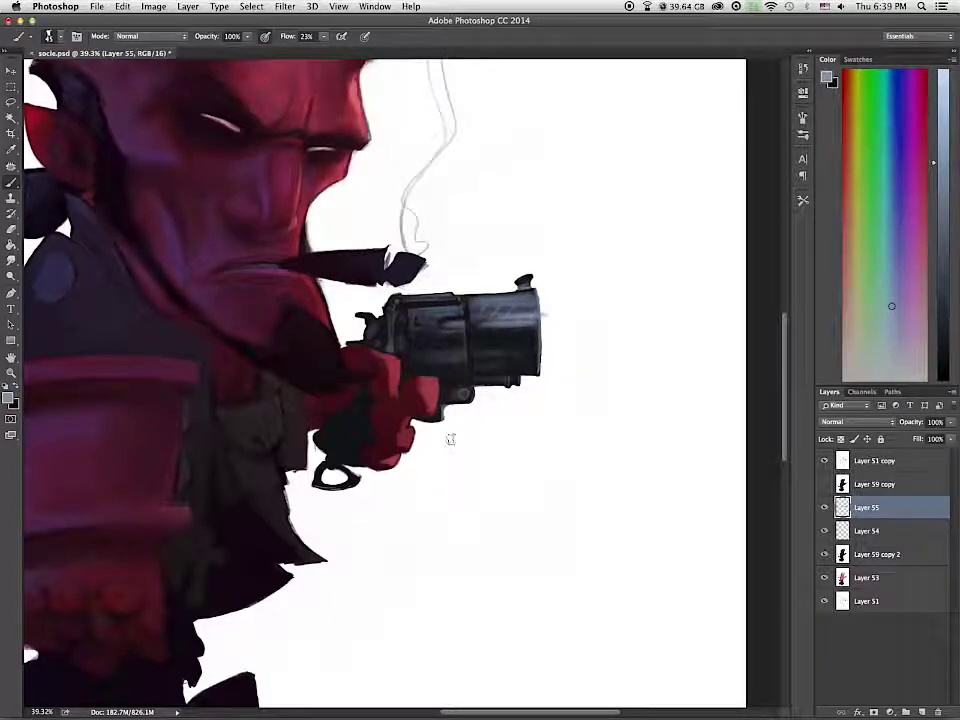
pyautogui.keyDown('alt'); pyautogui.click(486, 310); pyautogui.keyUp('alt')
pyautogui.moveTo(486, 310); pyautogui.dragTo(529, 323)
# Step: Clean up the barrel's top edge and muzzle with sampled white and a smaller brush
pyautogui.press('[')
pyautogui.scroll(2, 484, 328)
pyautogui.keyDown('alt'); pyautogui.click(537, 405); pyautogui.keyUp('alt')
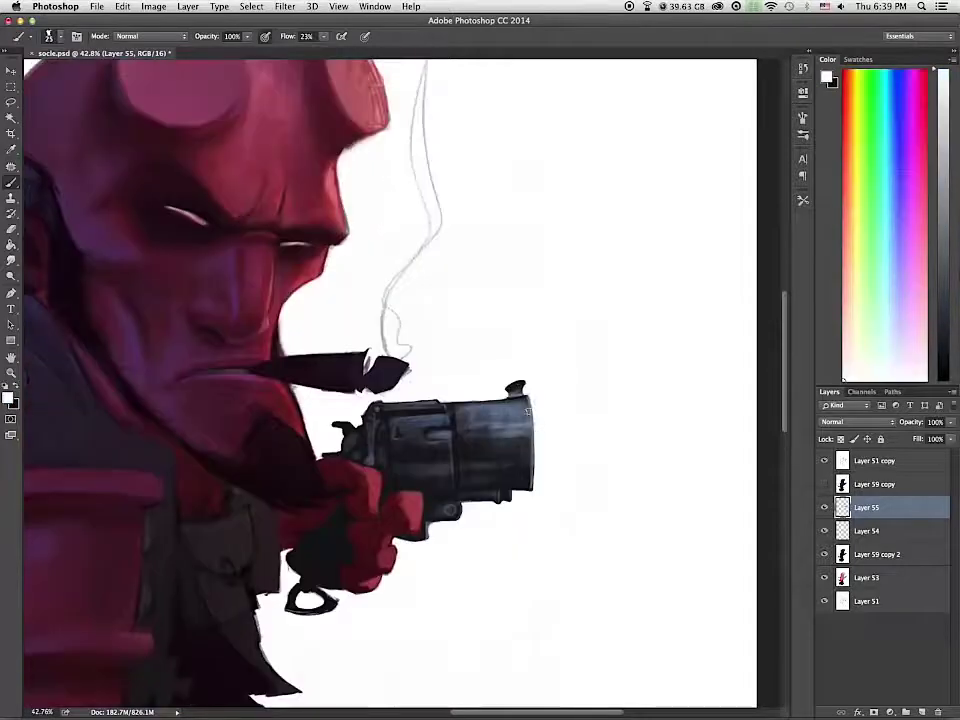
pyautogui.press('x')
pyautogui.press('x')
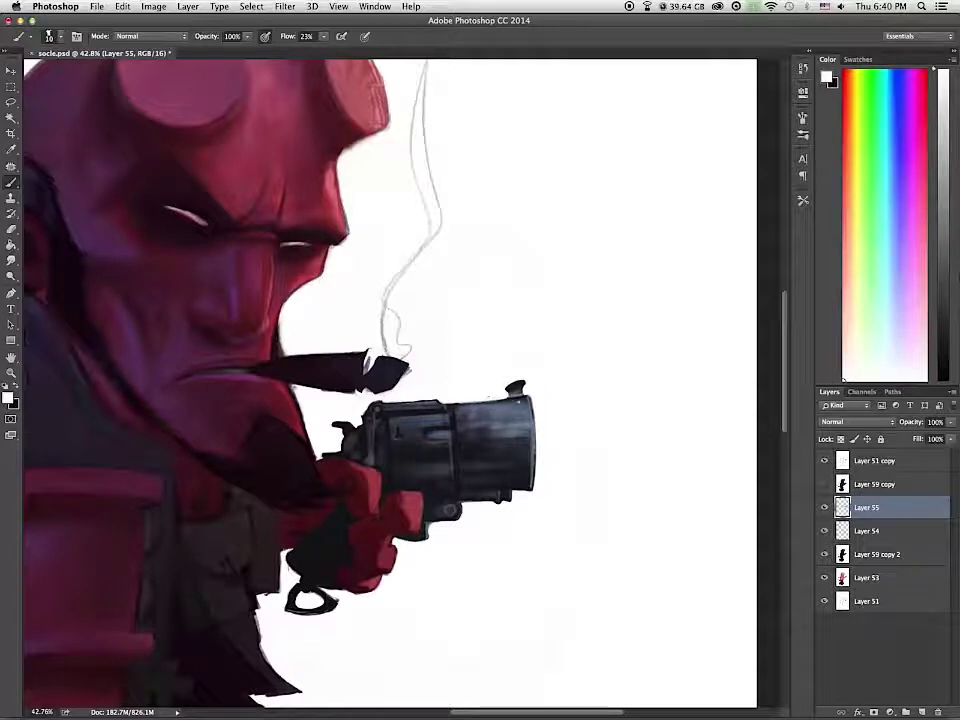
pyautogui.press('x')
# Step: Refine the lower frame and the parts under the barrel with sampled dark tones and white
pyautogui.keyDown('alt'); pyautogui.click(416, 413); pyautogui.keyUp('alt')
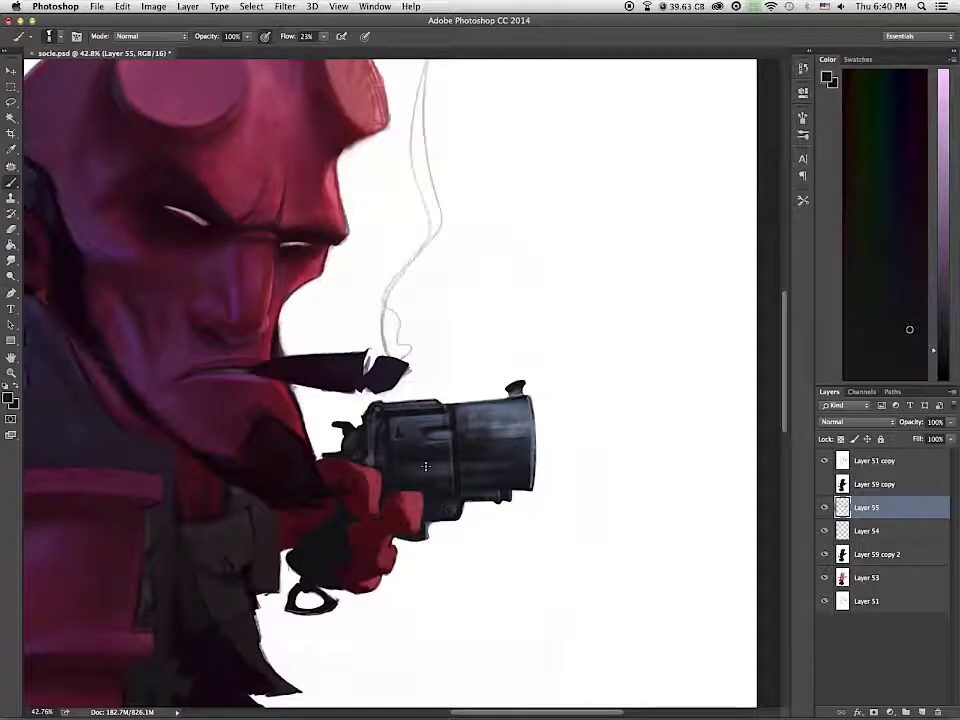
pyautogui.keyDown('alt'); pyautogui.click(500, 497); pyautogui.keyUp('alt')
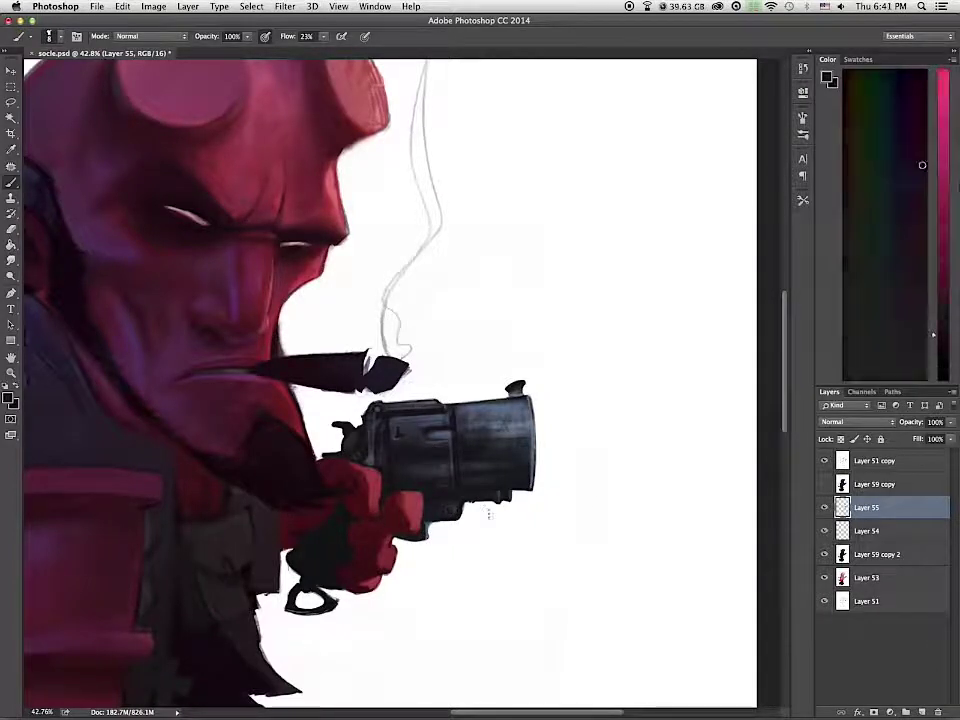
pyautogui.keyDown('alt'); pyautogui.click(489, 513); pyautogui.keyUp('alt')
pyautogui.keyDown('alt'); pyautogui.click(505, 494); pyautogui.keyUp('alt')
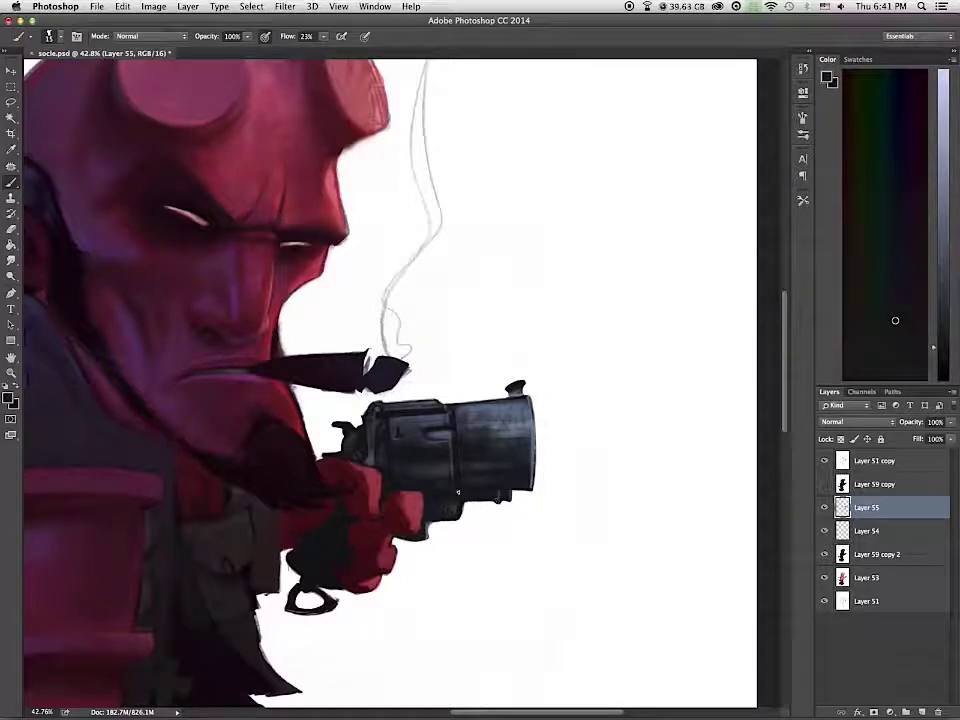
pyautogui.keyDown('alt'); pyautogui.click(462, 492); pyautogui.keyUp('alt')
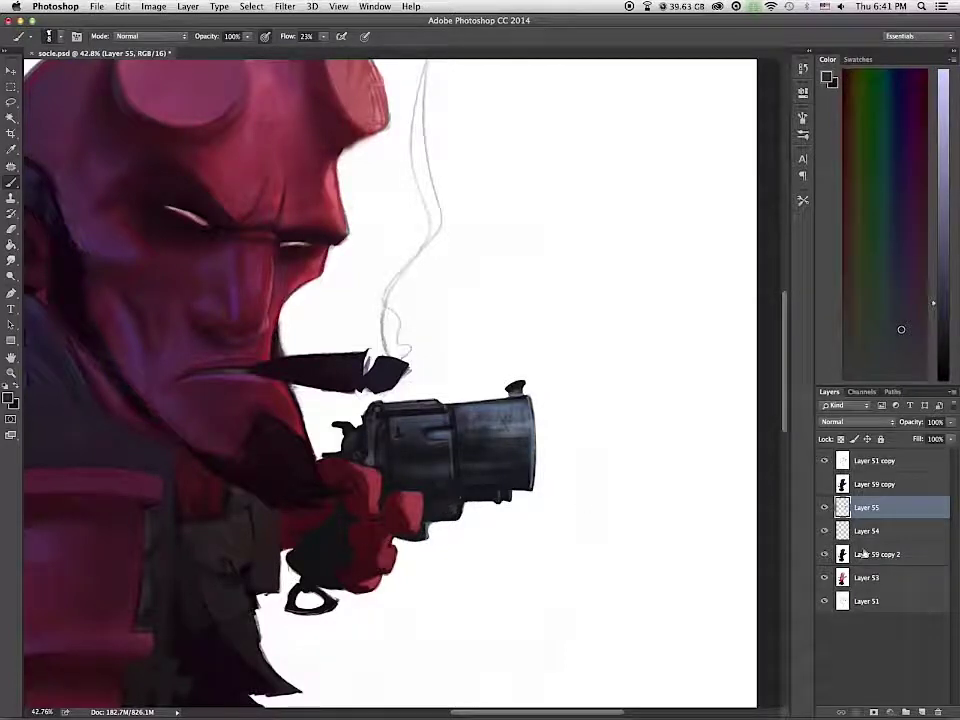
# Step: Merge Layer 55, Layer 54 and Layer 59 copy 2, and copy the lassoed revolver area to its own layer
pyautogui.keyDown('shift'); pyautogui.click(864, 553); pyautogui.keyUp('shift')
pyautogui.hotkey('ctrl', 'e')
pyautogui.press('l')
pyautogui.moveTo(630, 380)
pyautogui.mouseDown()
pyautogui.moveTo(499, 380)
pyautogui.moveTo(321, 410)
pyautogui.moveTo(432, 512)
pyautogui.moveTo(612, 386)
pyautogui.mouseUp()
pyautogui.press('super+j')
pyautogui.click(857, 422)
pyautogui.click(745, 472)
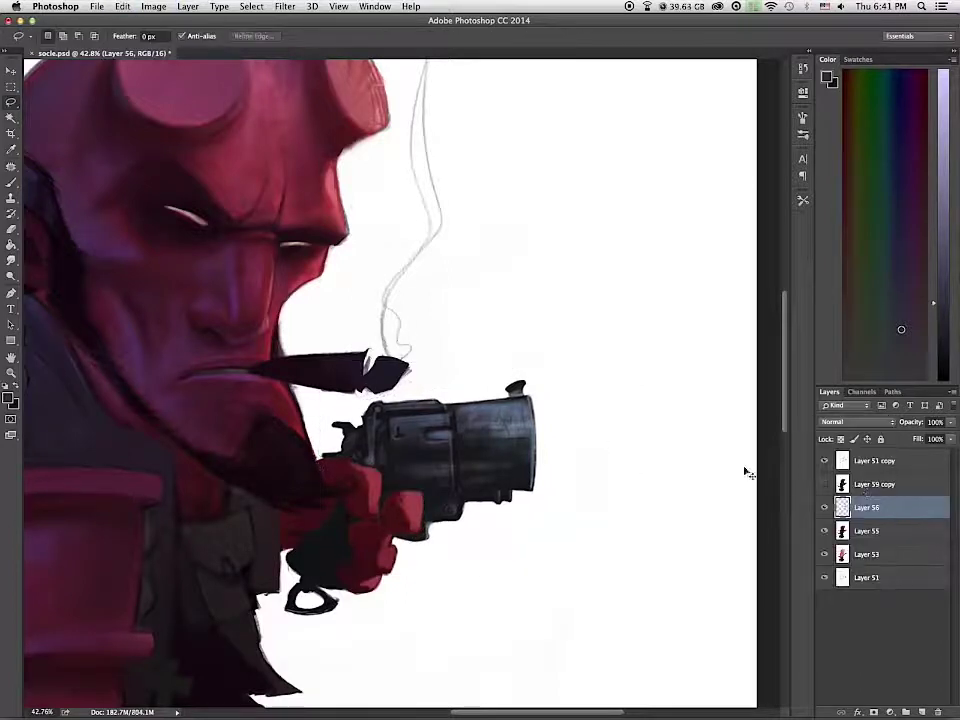
# Step: Adjust Levels on the copied revolver with RGB midtones at 0.93 and white input at 203, and shift the blue and green midtones
pyautogui.hotkey('ctrl', 'l')
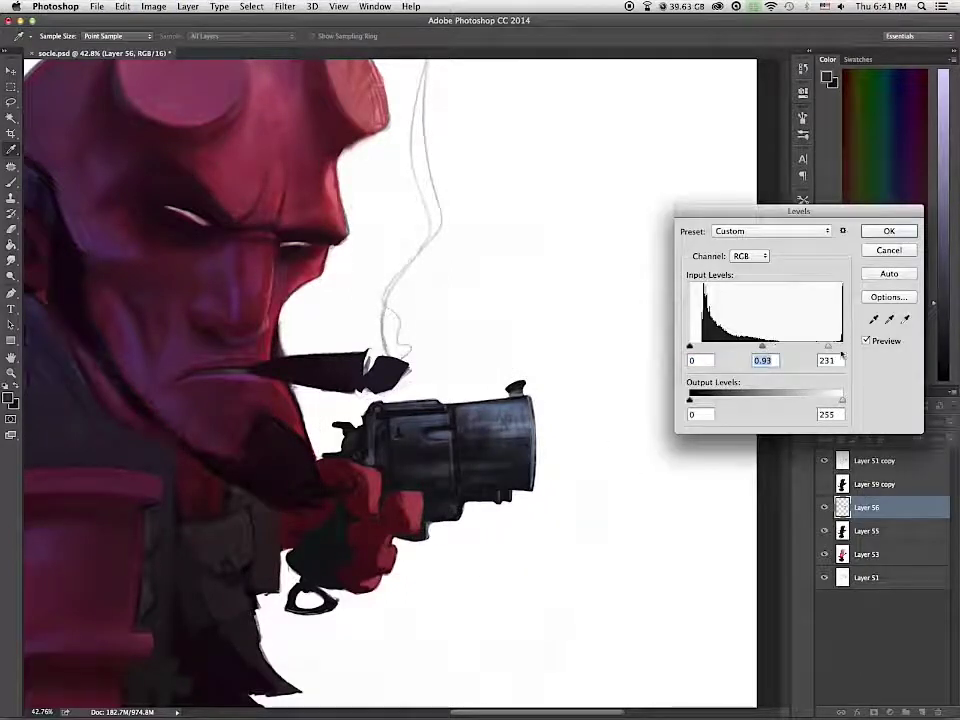
pyautogui.moveTo(828, 347); pyautogui.dragTo(811, 347)
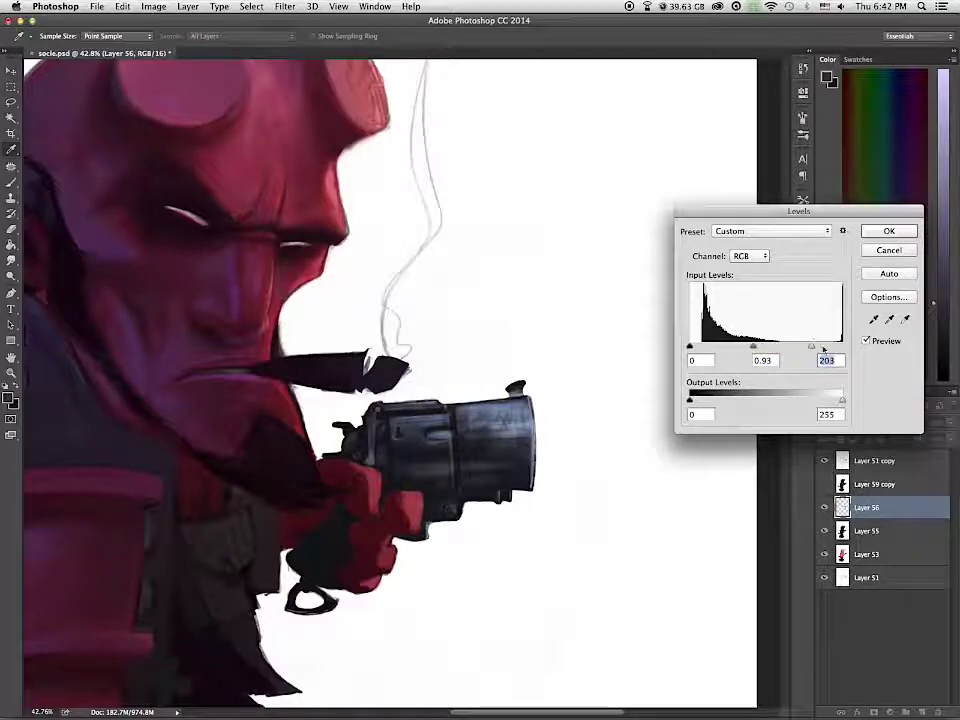
pyautogui.click(750, 256)
pyautogui.click(746, 285)
pyautogui.moveTo(763, 347); pyautogui.dragTo(769, 347)
pyautogui.click(750, 256)
pyautogui.click(748, 245)
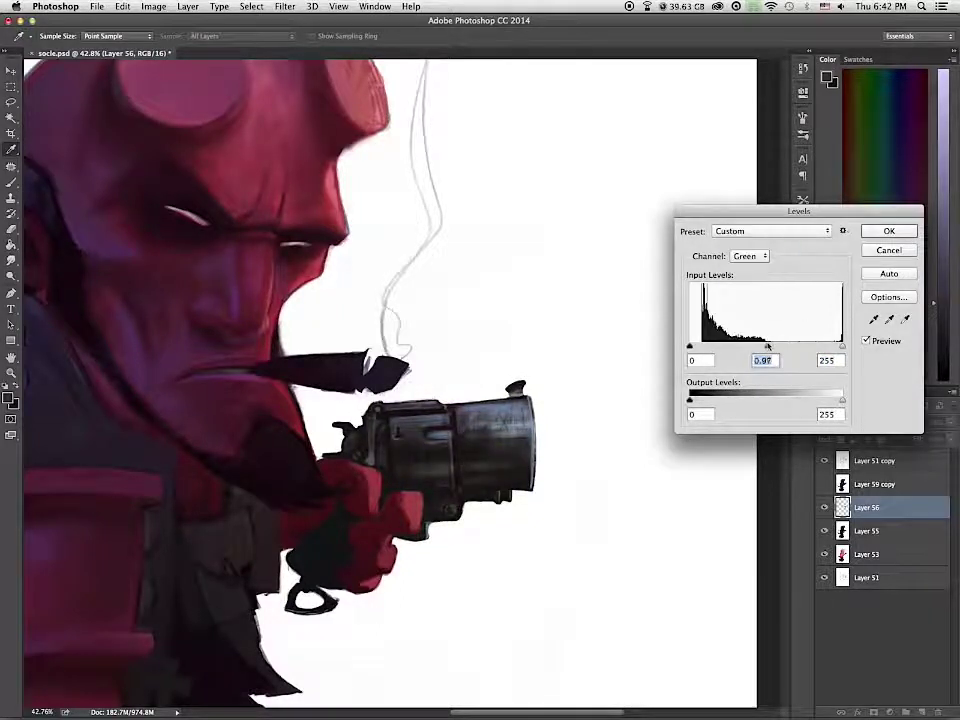
pyautogui.press('Return')
# Step: Touch up the edge of the revolver's muzzle with a sampled tone
pyautogui.press('b')
pyautogui.keyDown('alt'); pyautogui.click(492, 260); pyautogui.keyUp('alt')
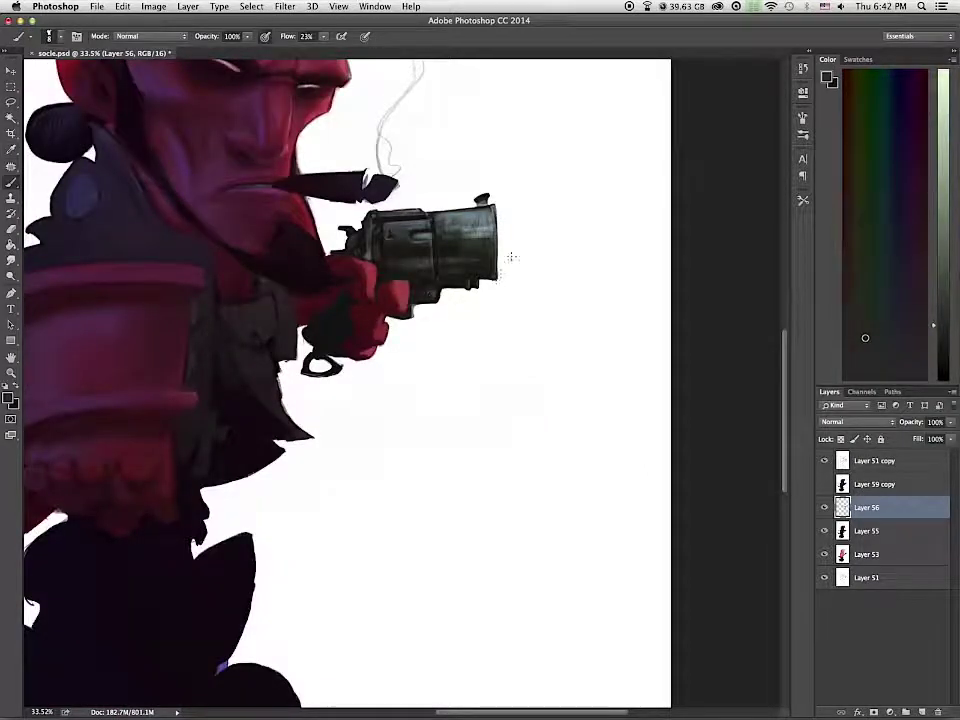
pyautogui.press('x')
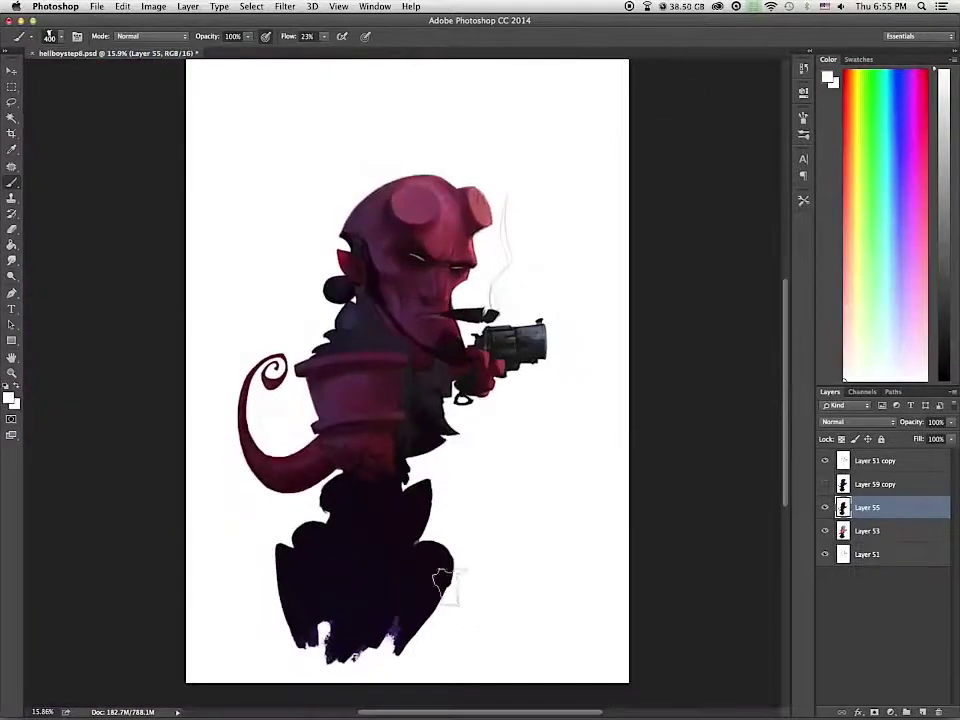
# Step: Paint a dark purple tone over the centre of the black base below the character
pyautogui.scroll(-5, 478, 347)
pyautogui.keyDown('alt'); pyautogui.click(386, 228); pyautogui.keyUp('alt')
pyautogui.click(917, 180)
pyautogui.click(944, 291)
pyautogui.moveTo(381, 428)
pyautogui.mouseDown()
pyautogui.moveTo(401, 358)
pyautogui.moveTo(444, 377)
pyautogui.moveTo(427, 432)
pyautogui.mouseUp()
# Step: Extend the base's colouring with a darker purple, using a smaller brush of size 175
pyautogui.keyDown('alt'); pyautogui.click(350, 391); pyautogui.keyUp('alt')
pyautogui.press('[')
pyautogui.press('[')
pyautogui.press('[')
pyautogui.press('[')
pyautogui.click(943, 313)
pyautogui.click(912, 190)
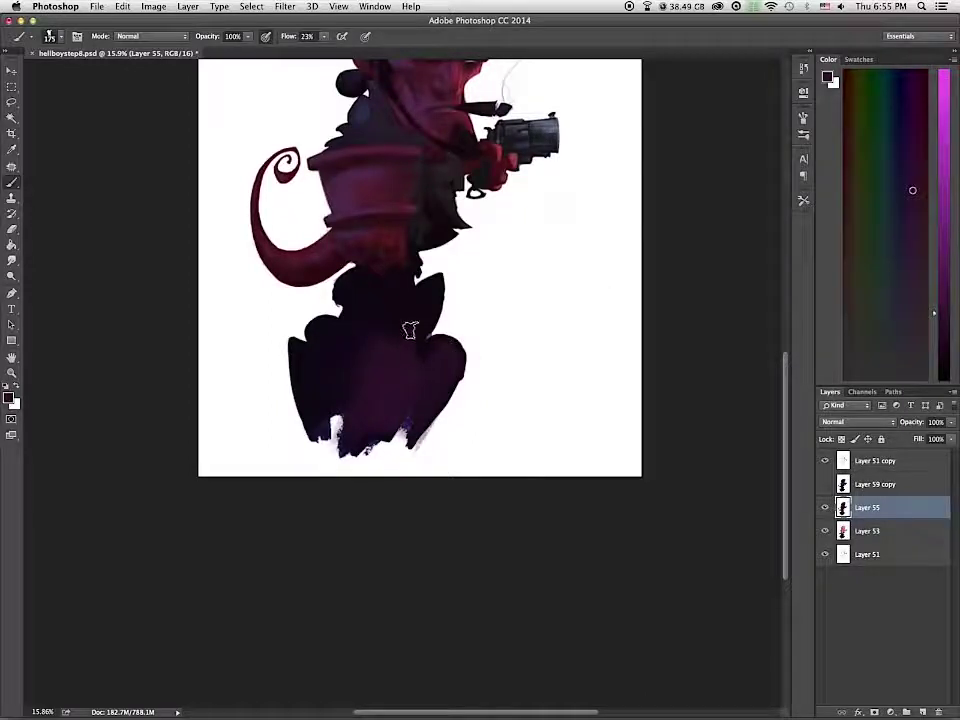
# Step: Blend a sampled bluish purple across the centre and left lobes of the base with brush sizes between 100 and 200
pyautogui.keyDown('alt'); pyautogui.click(407, 416); pyautogui.keyUp('alt')
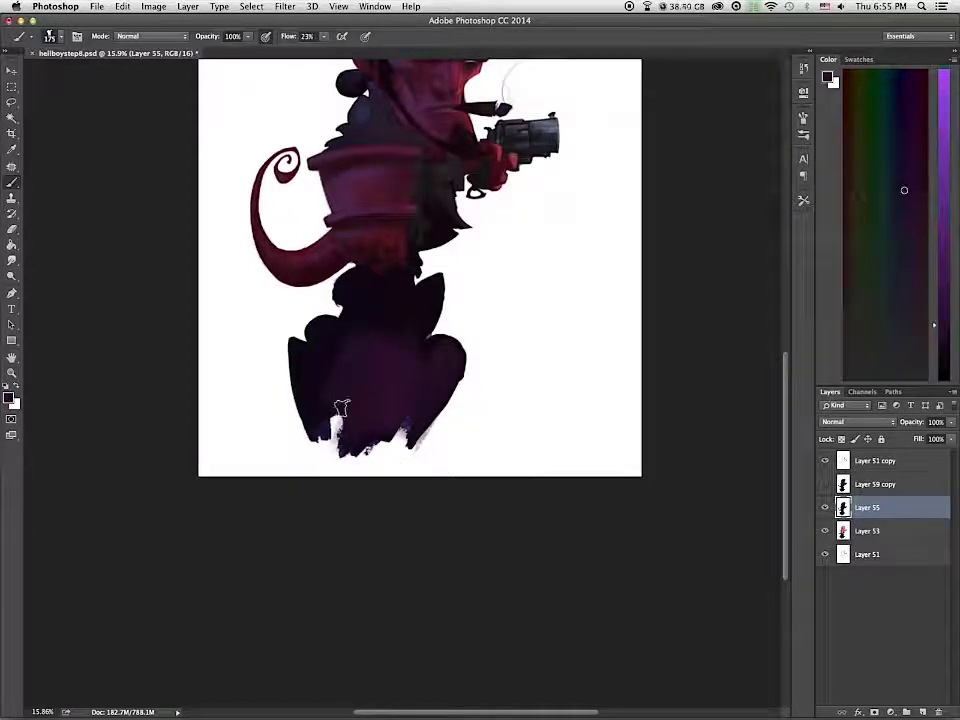
pyautogui.press('[')
pyautogui.press('[')
pyautogui.press('[')
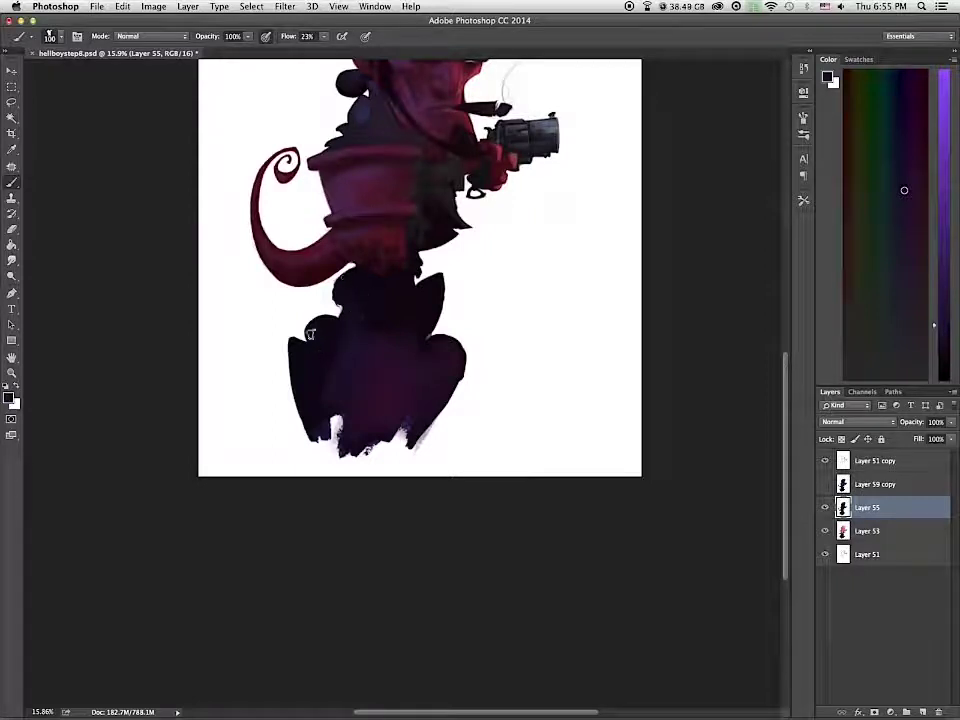
pyautogui.press(']')
pyautogui.press(']')
pyautogui.press(']')
pyautogui.press(']')
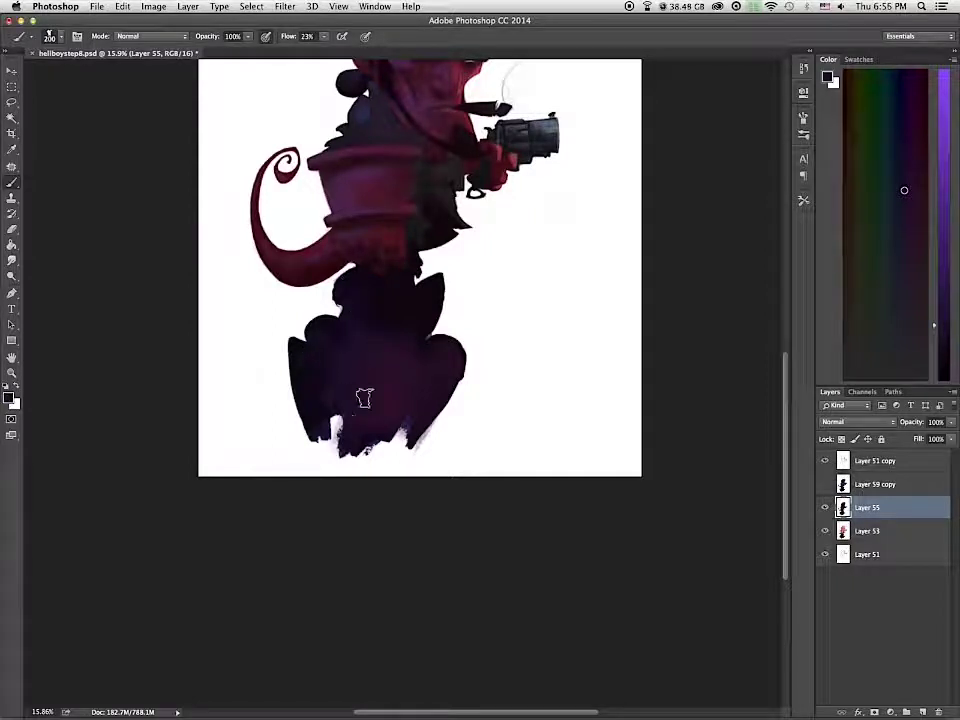
# Step: Clean up the right side of the base's outline with white and sampled dark tones, using a brush size of 40 to 50
pyautogui.keyDown('alt'); pyautogui.click(429, 315); pyautogui.keyUp('alt')
pyautogui.press('[')
pyautogui.press('[')
pyautogui.press('[')
pyautogui.press('[')
pyautogui.press('[')
pyautogui.press('x')
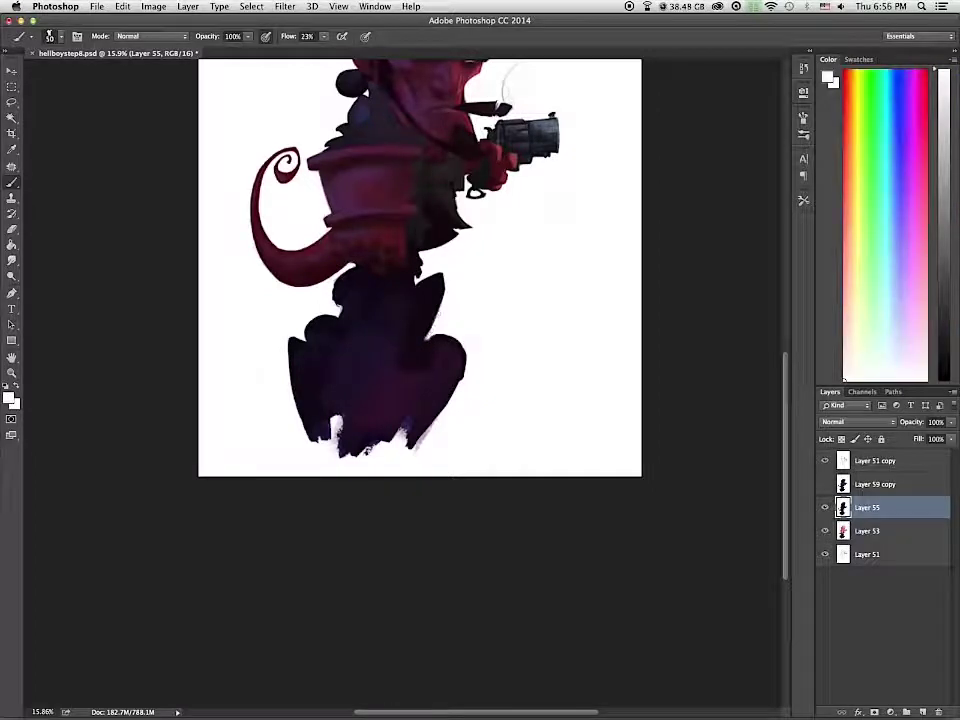
pyautogui.press('x')
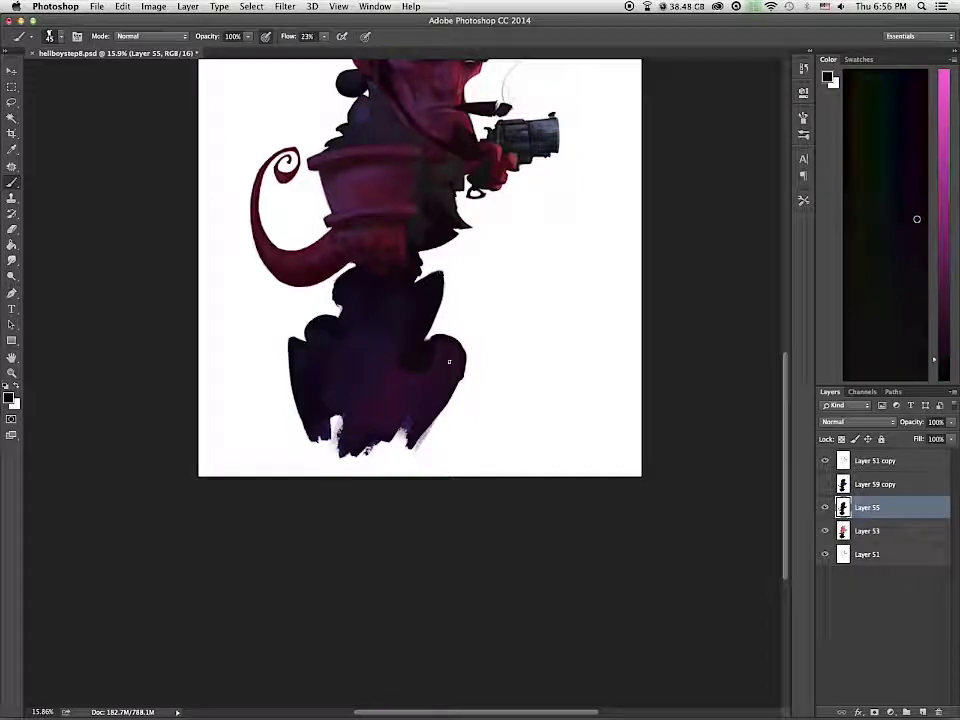
pyautogui.keyDown('alt'); pyautogui.click(450, 407); pyautogui.keyUp('alt')
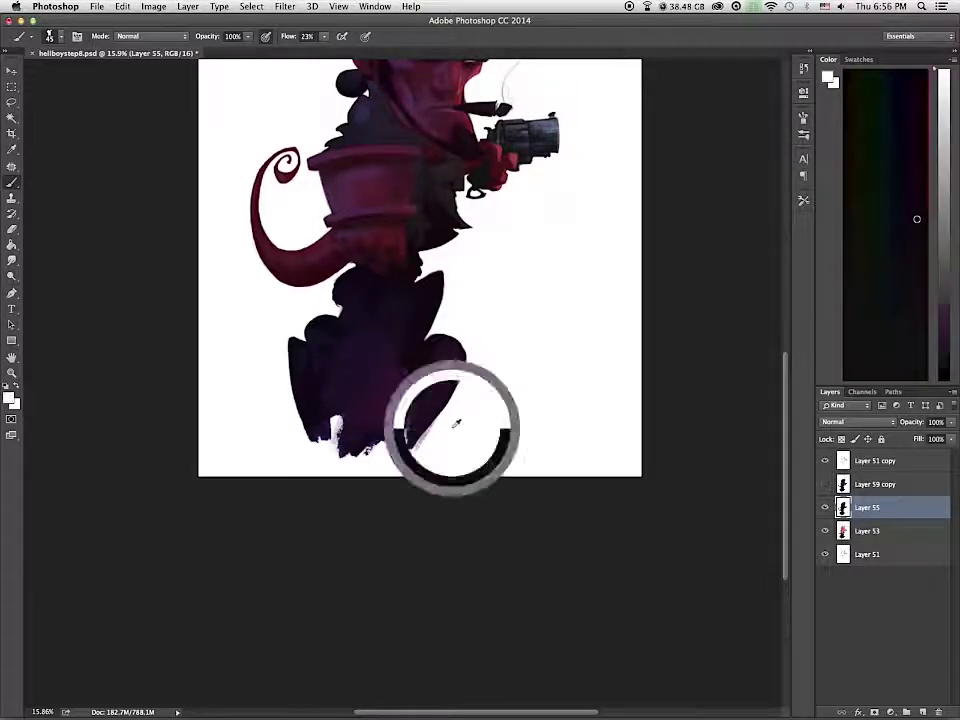
pyautogui.keyDown('alt'); pyautogui.click(434, 358); pyautogui.keyUp('alt')
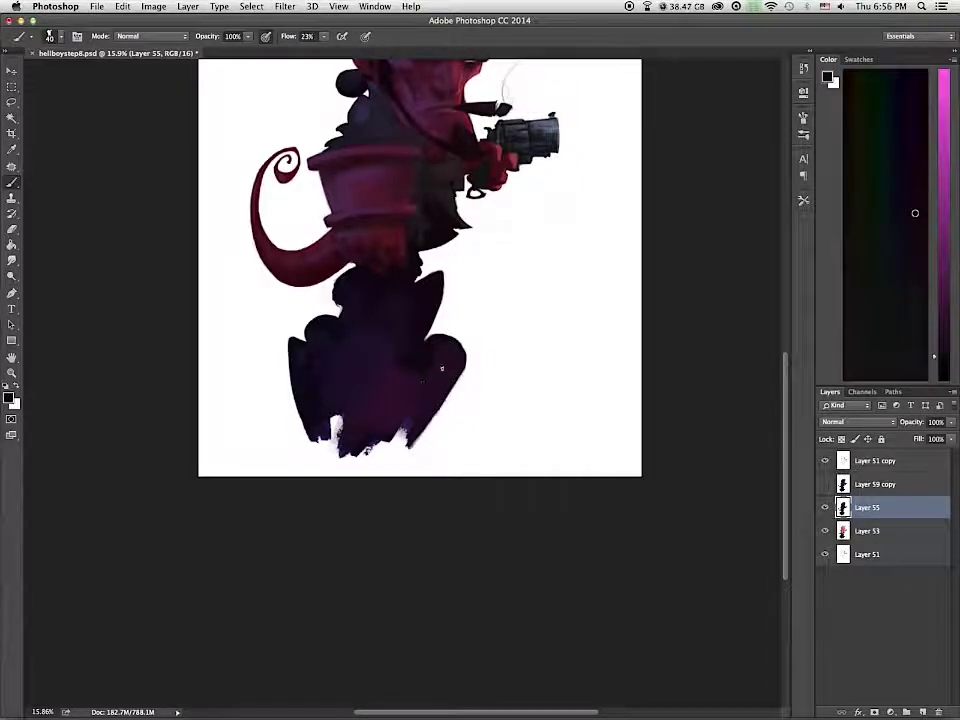
# Step: Blend sampled dark purples over the base's right lobe with a brush size of 80
pyautogui.keyDown('alt'); pyautogui.click(448, 352); pyautogui.keyUp('alt')
pyautogui.press(']')
pyautogui.press(']')
pyautogui.press(']')
pyautogui.press(']')
pyautogui.keyDown('alt'); pyautogui.click(452, 345); pyautogui.keyUp('alt')
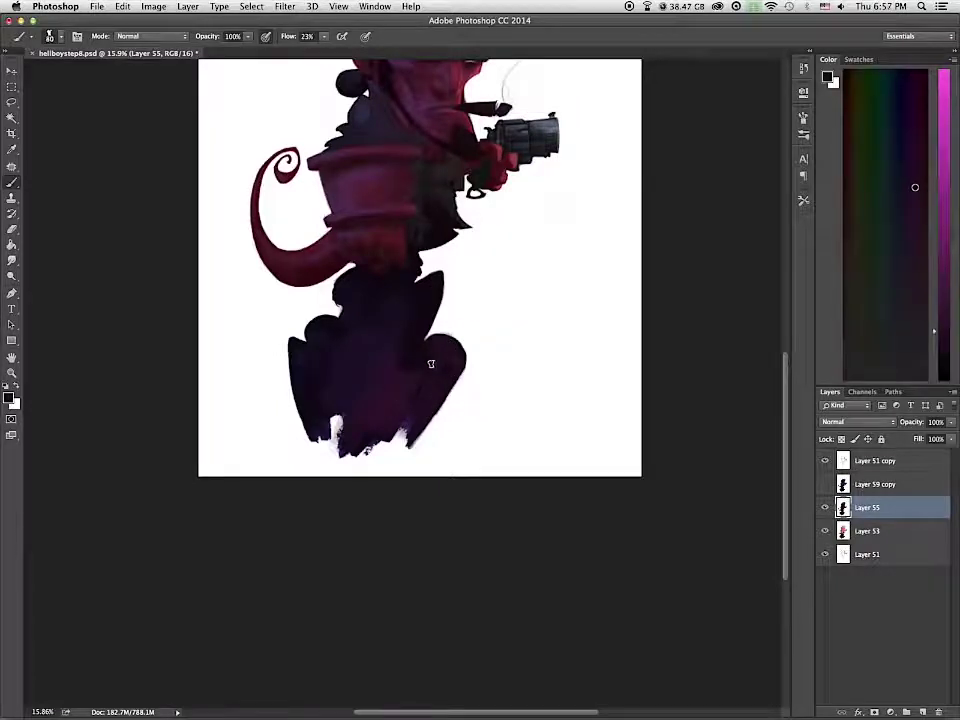
pyautogui.keyDown('alt'); pyautogui.click(413, 358); pyautogui.keyUp('alt')
pyautogui.keyDown('alt'); pyautogui.click(426, 377); pyautogui.keyUp('alt')
pyautogui.keyDown('alt'); pyautogui.click(440, 387); pyautogui.keyUp('alt')
# Step: Work the sampled purple across the lower part of the base with a smaller brush
pyautogui.press('[')
pyautogui.press('[')
pyautogui.press('[')
pyautogui.press('[')
pyautogui.press('[')
pyautogui.press('[')
pyautogui.moveTo(450, 387)
pyautogui.mouseDown()
pyautogui.moveTo(420, 450)
pyautogui.moveTo(417, 431)
pyautogui.moveTo(427, 438)
pyautogui.moveTo(385, 451)
pyautogui.moveTo(405, 421)
pyautogui.moveTo(378, 449)
pyautogui.moveTo(380, 419)
pyautogui.moveTo(362, 453)
pyautogui.moveTo(310, 428)
pyautogui.mouseUp()
# Step: Paint broad diagonal strokes through the centre of the base's lower edge with a much larger brush and sampled purple
pyautogui.keyDown('alt'); pyautogui.click(452, 430); pyautogui.keyUp('alt')
pyautogui.press(']')
pyautogui.press(']')
pyautogui.press(']')
pyautogui.press(']')
pyautogui.press(']')
pyautogui.press(']')
pyautogui.press(']')
pyautogui.press(']')
pyautogui.press(']')
pyautogui.press(']')
pyautogui.press(']')
pyautogui.press(']')
pyautogui.press(']')
pyautogui.moveTo(362, 386); pyautogui.dragTo(336, 424)
pyautogui.keyDown('alt'); pyautogui.click(366, 374); pyautogui.keyUp('alt')
pyautogui.moveTo(376, 380); pyautogui.dragTo(350, 456)
pyautogui.moveTo(388, 412)
pyautogui.mouseDown()
pyautogui.moveTo(403, 447)
pyautogui.moveTo(359, 472)
pyautogui.mouseUp()
# Step: Set the brush flow to 100% and roughen the base's lower centre with diagonal strokes in sampled tones
pyautogui.keyDown('alt'); pyautogui.click(386, 456); pyautogui.keyUp('alt')
pyautogui.hotkey('shift', '0')
pyautogui.press('x')
pyautogui.press('x')
pyautogui.press('x')
pyautogui.moveTo(408, 394); pyautogui.dragTo(352, 470)
pyautogui.keyDown('alt'); pyautogui.click(330, 460); pyautogui.keyUp('alt')
pyautogui.keyDown('alt'); pyautogui.click(374, 428); pyautogui.keyUp('alt')
pyautogui.moveTo(374, 430)
pyautogui.mouseDown()
pyautogui.moveTo(338, 460)
pyautogui.moveTo(370, 448)
pyautogui.mouseUp()
pyautogui.keyDown('alt'); pyautogui.click(322, 459); pyautogui.keyUp('alt')
# Step: Extend the rough diagonal strokes over the lower ends of the right and left lobes, adjusting the brush to size 200
pyautogui.keyDown('alt'); pyautogui.click(428, 400); pyautogui.keyUp('alt')
pyautogui.moveTo(440, 404)
pyautogui.mouseDown()
pyautogui.moveTo(377, 422)
pyautogui.moveTo(406, 448)
pyautogui.mouseUp()
pyautogui.keyDown('alt'); pyautogui.click(340, 396); pyautogui.keyUp('alt')
pyautogui.moveTo(338, 408); pyautogui.dragTo(306, 438)
pyautogui.press('x')
pyautogui.press('x')
pyautogui.press('[')
pyautogui.press('[')
pyautogui.press('[')
pyautogui.keyDown('alt'); pyautogui.click(408, 387); pyautogui.keyUp('alt')
pyautogui.moveTo(396, 384)
pyautogui.mouseDown()
pyautogui.moveTo(386, 362)
pyautogui.moveTo(402, 427)
pyautogui.mouseUp()
pyautogui.press(']')
pyautogui.press(']')
pyautogui.moveTo(344, 412); pyautogui.dragTo(322, 448)
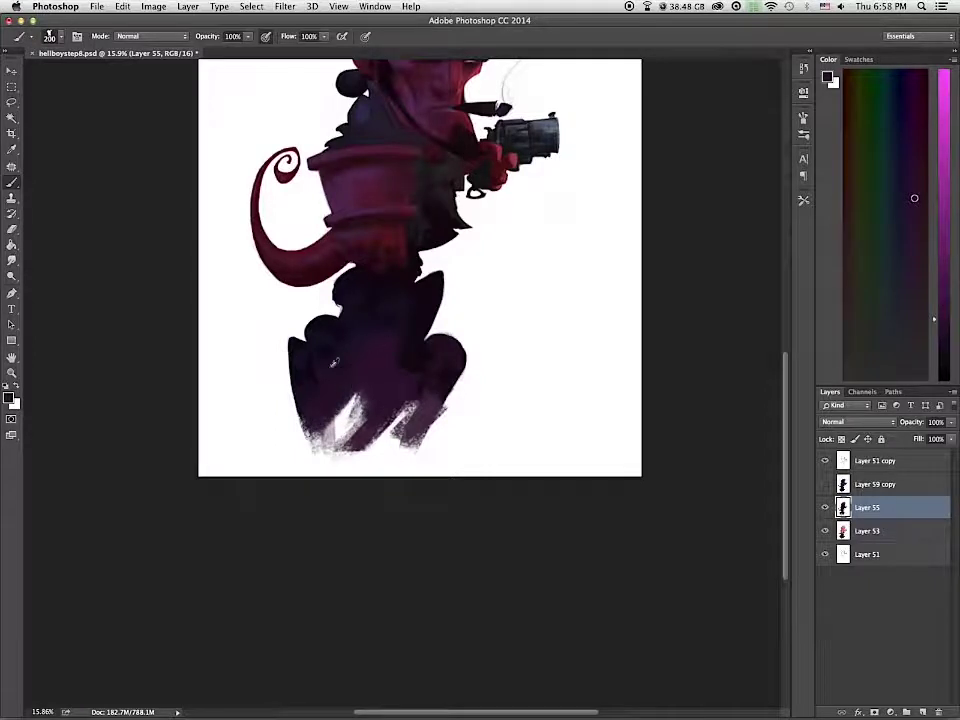
# Step: Define the dark crease between the centre and right lobes with sampled tones at brush size 50
pyautogui.keyDown('alt'); pyautogui.click(346, 372); pyautogui.keyUp('alt')
pyautogui.keyDown('alt'); pyautogui.click(357, 345); pyautogui.keyUp('alt')
pyautogui.press('[')
pyautogui.press('[')
pyautogui.press('[')
pyautogui.press('[')
pyautogui.press('[')
pyautogui.press('[')
pyautogui.press('[')
pyautogui.press('[')
pyautogui.press('[')
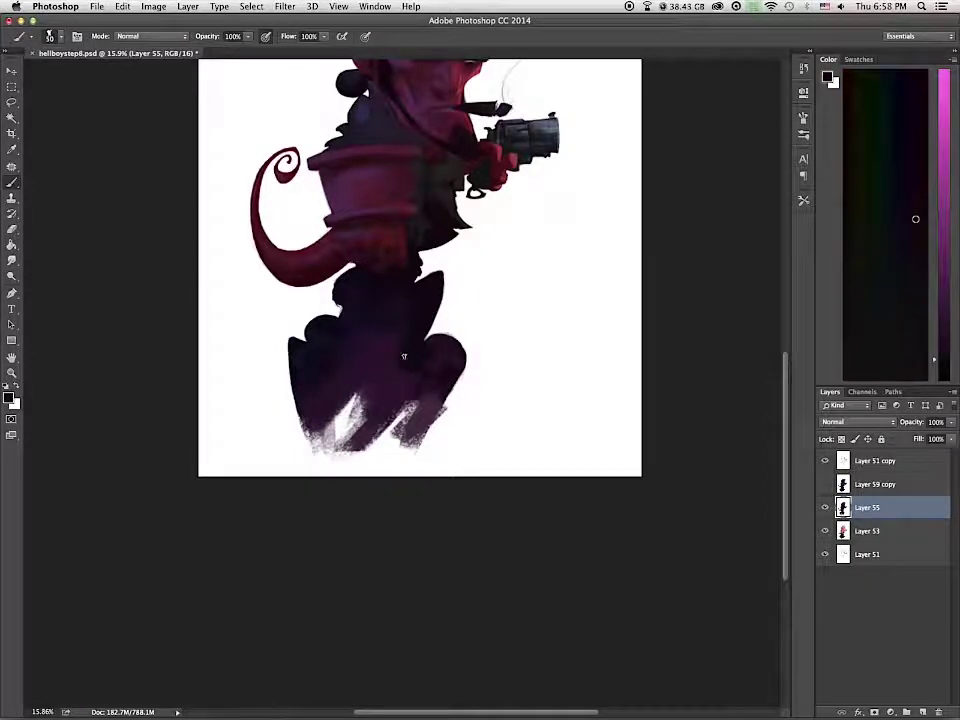
pyautogui.keyDown('alt'); pyautogui.click(407, 380); pyautogui.keyUp('alt')
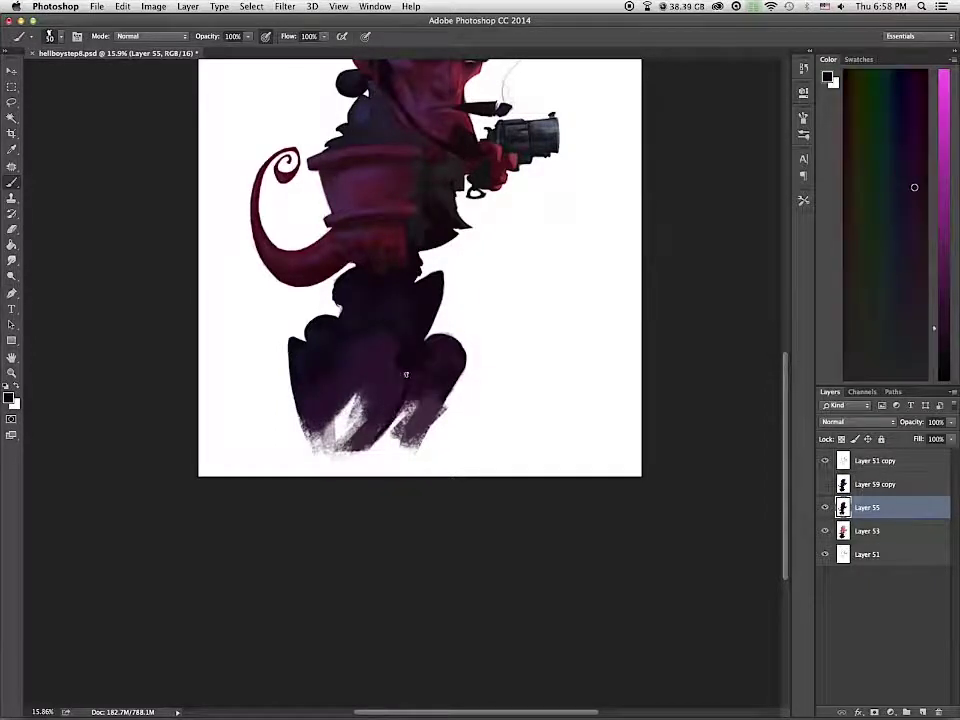
# Step: Blend sampled muted purples between the centre and right lobes with a brush size of 125
pyautogui.keyDown('alt'); pyautogui.click(416, 382); pyautogui.keyUp('alt')
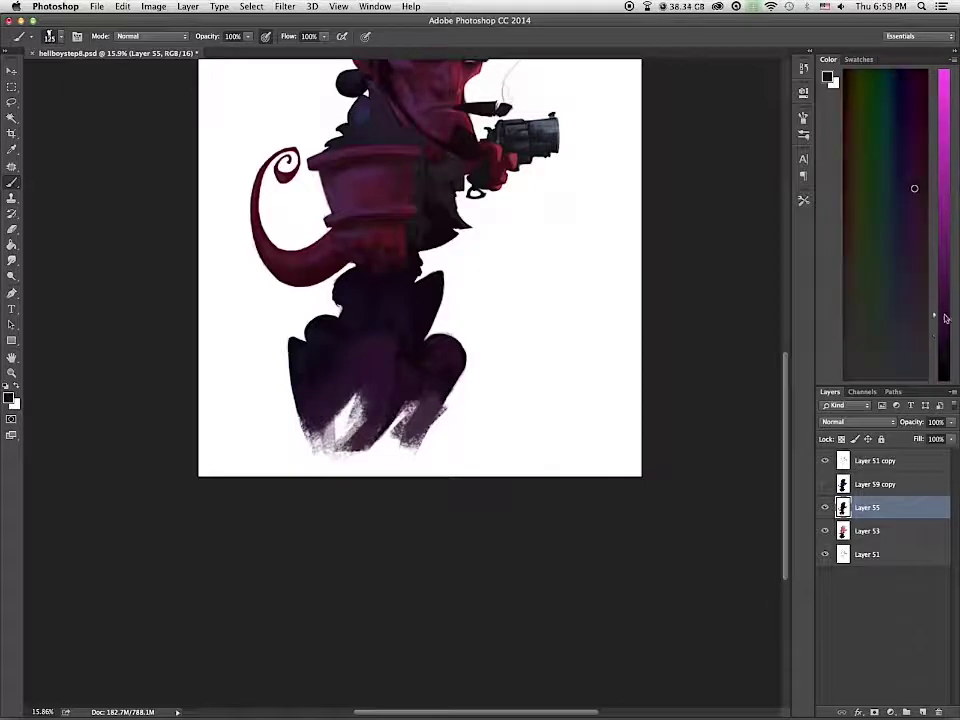
pyautogui.keyDown('alt'); pyautogui.click(426, 388); pyautogui.keyUp('alt')
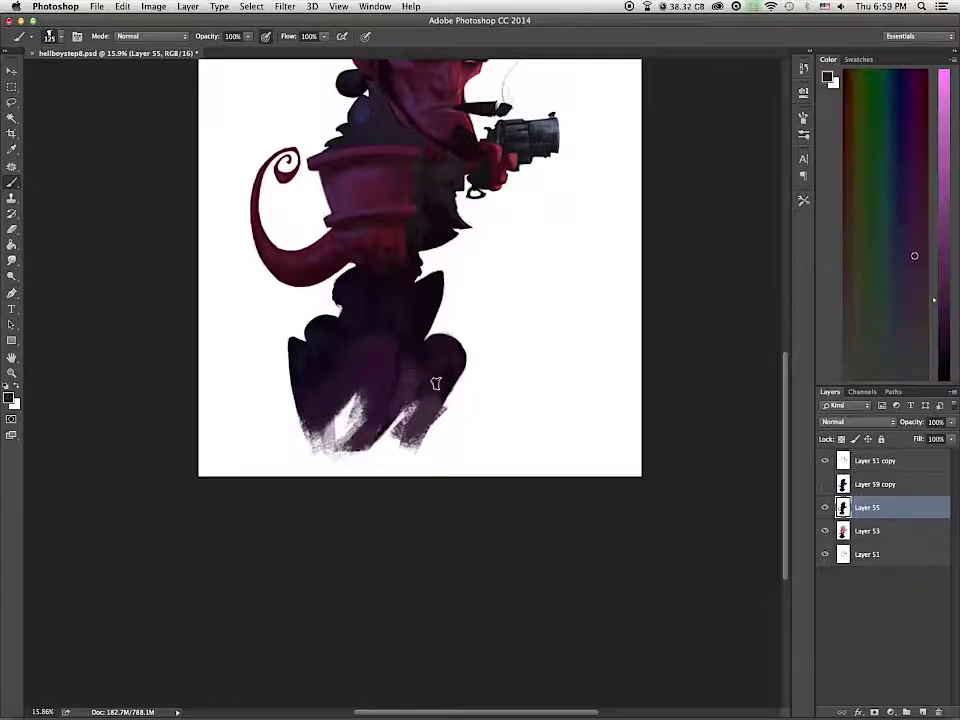
pyautogui.keyDown('alt'); pyautogui.click(399, 375); pyautogui.keyUp('alt')
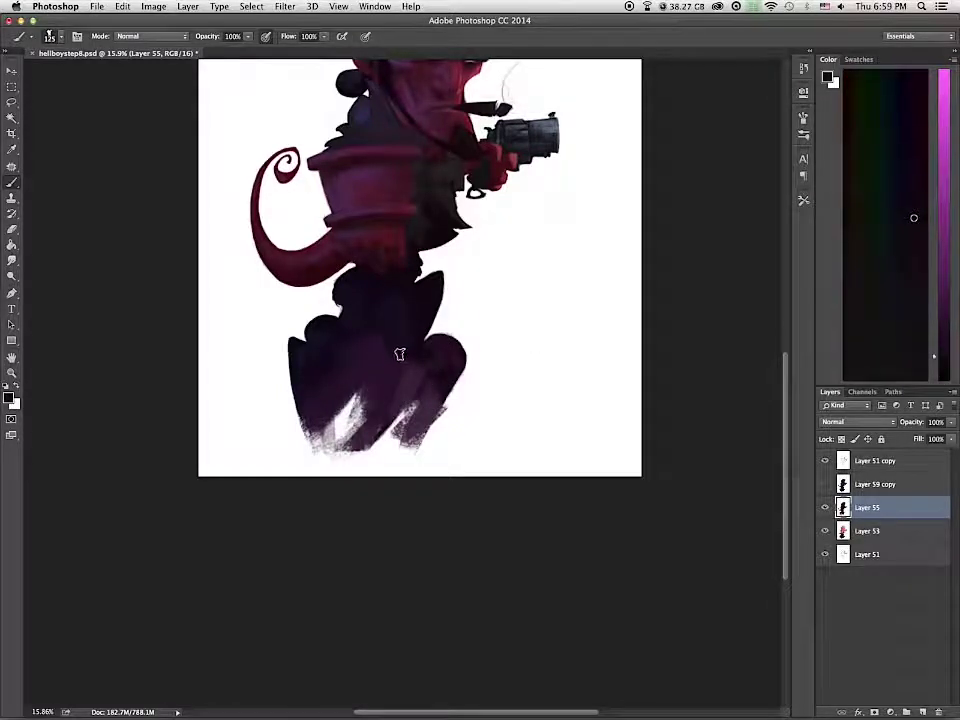
# Step: Rework the base's ragged lower edge with white and sampled purple, using brush sizes 300 and 150
pyautogui.keyDown('alt'); pyautogui.click(306, 459); pyautogui.keyUp('alt')
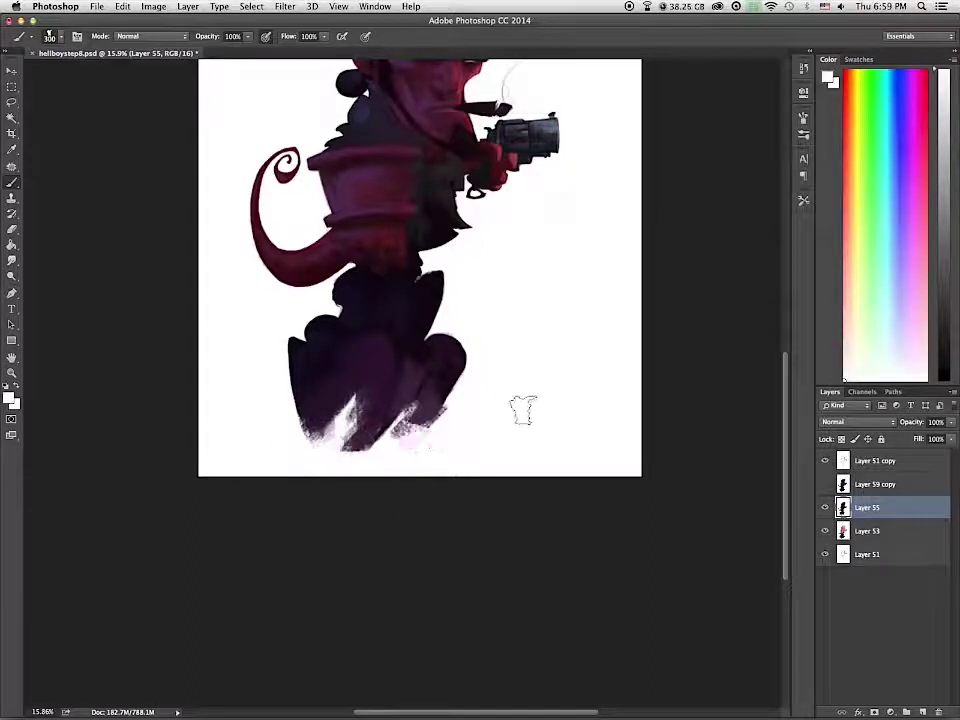
pyautogui.keyDown('alt'); pyautogui.click(349, 378); pyautogui.keyUp('alt')
pyautogui.moveTo(348, 382); pyautogui.dragTo(340, 441)
pyautogui.press('[')
pyautogui.press('[')
pyautogui.press('[')
pyautogui.press('[')
pyautogui.keyDown('alt'); pyautogui.click(346, 427); pyautogui.keyUp('alt')
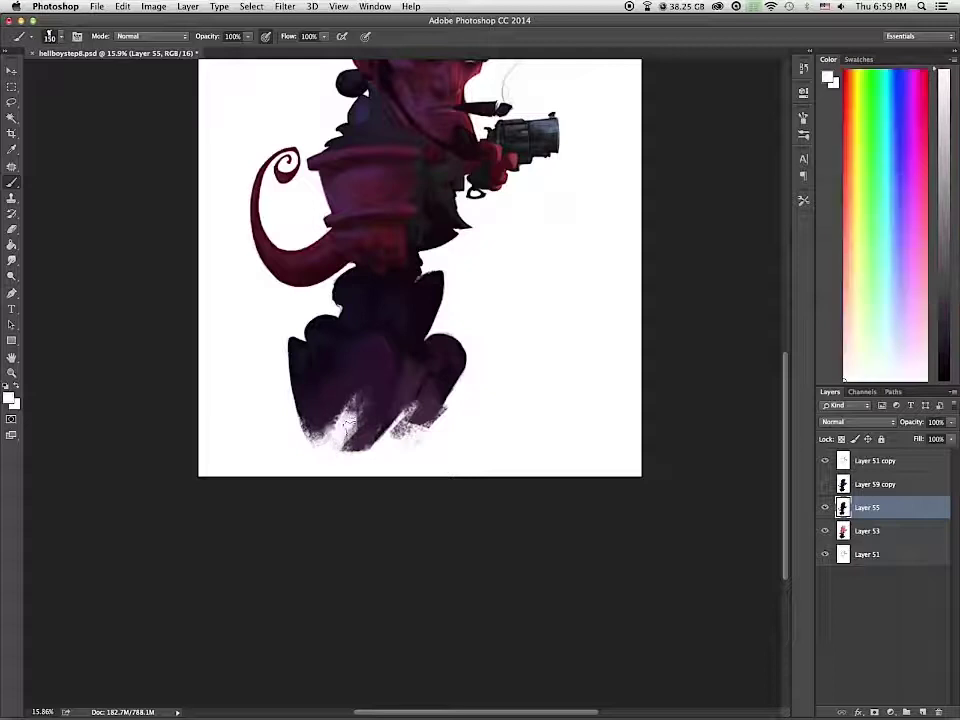
# Step: Switch to a narrow rectangular brush tip of size 200 and blend sampled purple between the centre and right lobes
pyautogui.rightClick(368, 300)
pyautogui.doubleClick(420, 411)
pyautogui.keyDown('alt'); pyautogui.click(411, 316); pyautogui.keyUp('alt')
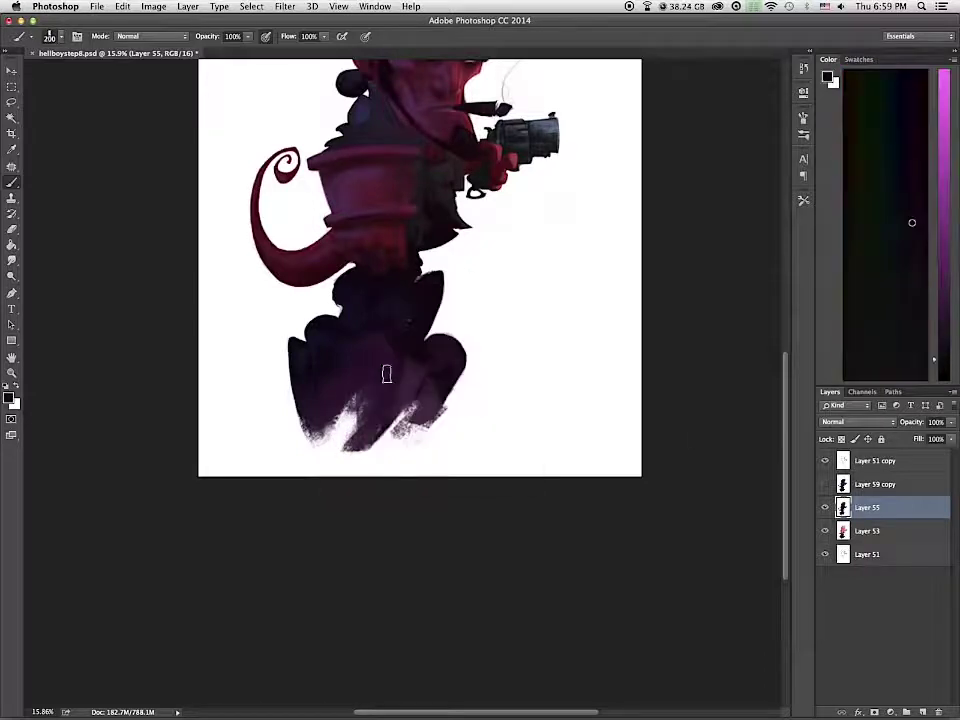
pyautogui.moveTo(390, 443); pyautogui.dragTo(470, 443)
pyautogui.moveTo(403, 286); pyautogui.dragTo(413, 223)
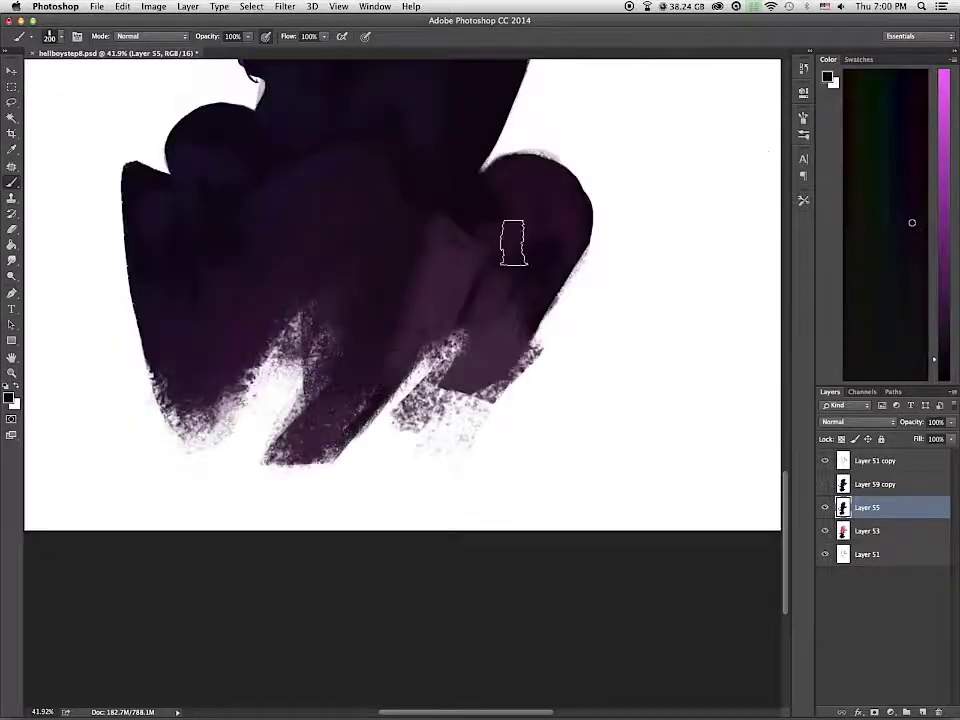
pyautogui.keyDown('alt'); pyautogui.click(440, 300); pyautogui.keyUp('alt')
pyautogui.moveTo(418, 360); pyautogui.dragTo(467, 258)
pyautogui.moveTo(453, 364)
pyautogui.mouseDown()
pyautogui.moveTo(510, 298)
pyautogui.moveTo(480, 385)
pyautogui.mouseUp()
# Step: Smooth the middle and upper parts of the base with sampled purple and bluish tones, using the size 200 brush
pyautogui.moveTo(605, 210); pyautogui.dragTo(628, 393)
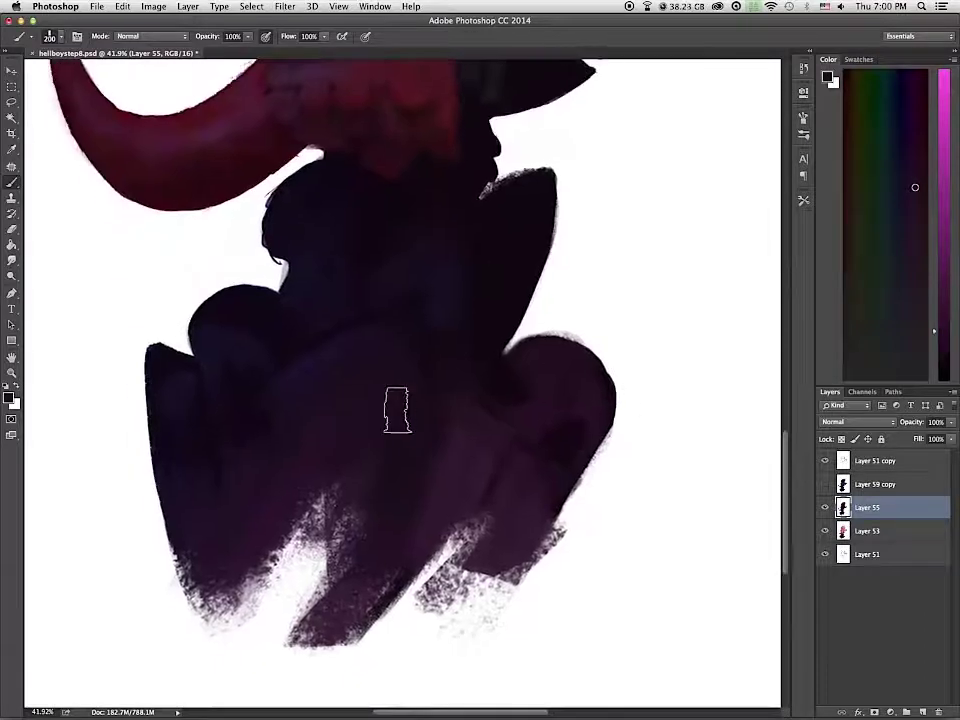
pyautogui.keyDown('alt'); pyautogui.click(455, 461); pyautogui.keyUp('alt')
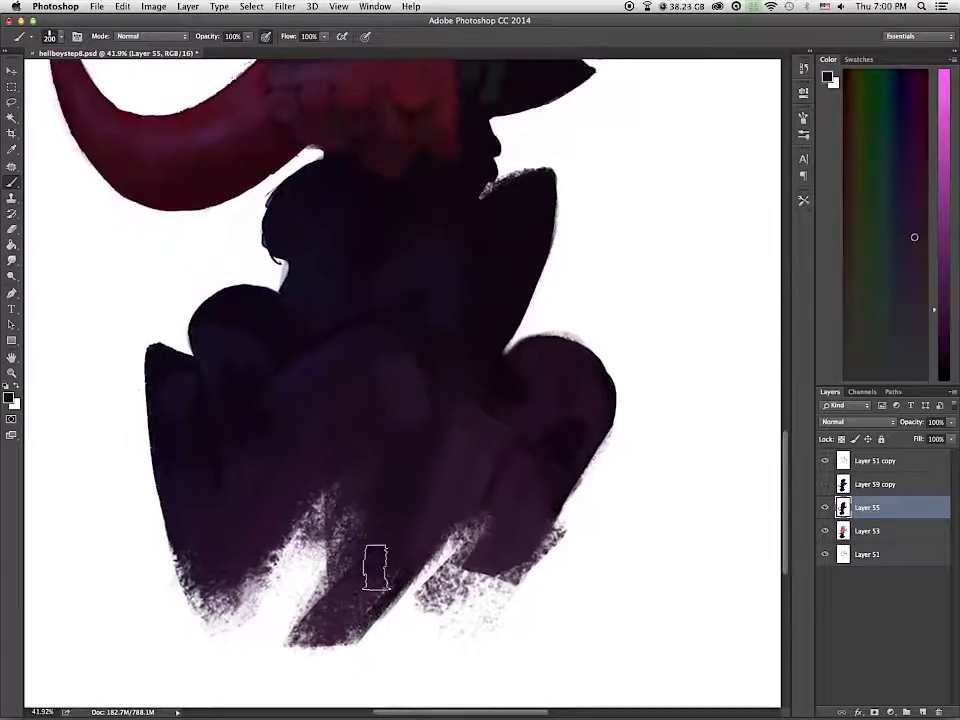
pyautogui.keyDown('alt'); pyautogui.click(336, 360); pyautogui.keyUp('alt')
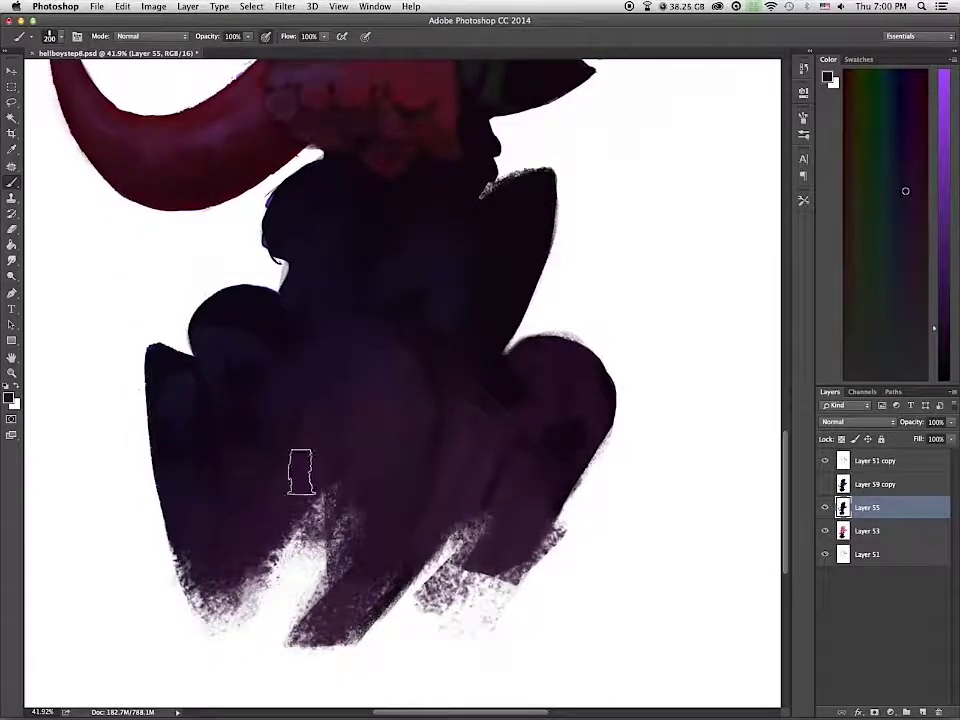
pyautogui.keyDown('alt'); pyautogui.click(418, 305); pyautogui.keyUp('alt')
pyautogui.moveTo(418, 304)
pyautogui.mouseDown()
pyautogui.moveTo(363, 294)
pyautogui.moveTo(406, 313)
pyautogui.moveTo(445, 412)
pyautogui.moveTo(469, 333)
pyautogui.mouseUp()
pyautogui.keyDown('alt'); pyautogui.click(402, 272); pyautogui.keyUp('alt')
pyautogui.keyDown('alt'); pyautogui.click(382, 394); pyautogui.keyUp('alt')
pyautogui.moveTo(424, 294)
pyautogui.mouseDown()
pyautogui.moveTo(448, 360)
pyautogui.moveTo(436, 329)
pyautogui.mouseUp()
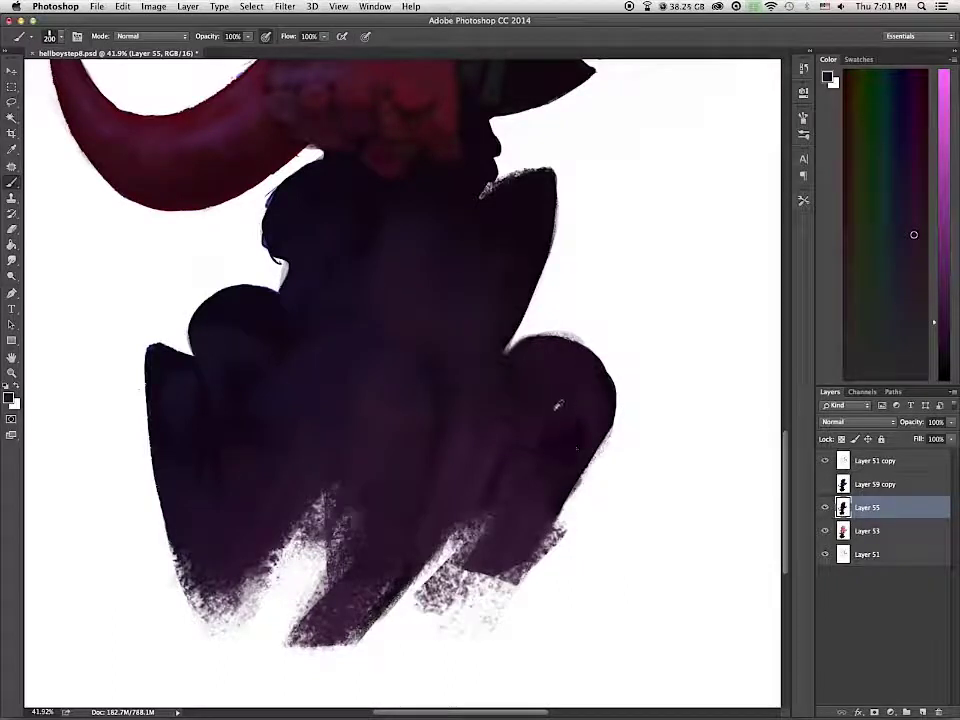
# Step: Paint the black eye sockets and nose of a skull on the left lobe with a brush size of 45
pyautogui.keyDown('alt'); pyautogui.click(248, 366); pyautogui.keyUp('alt')
pyautogui.press('[')
pyautogui.press('[')
pyautogui.press('[')
pyautogui.press('[')
pyautogui.press('[')
pyautogui.press('[')
pyautogui.press('[')
pyautogui.press('[')
pyautogui.press('[')
pyautogui.press('[')
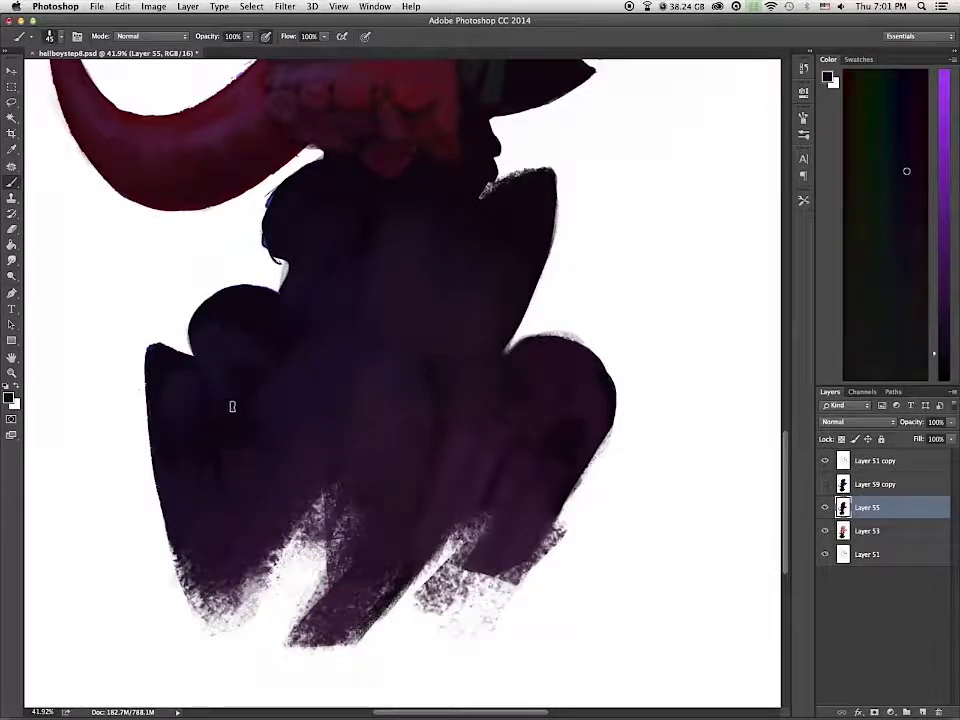
pyautogui.click(858, 375)
pyautogui.moveTo(943, 368); pyautogui.dragTo(949, 398)
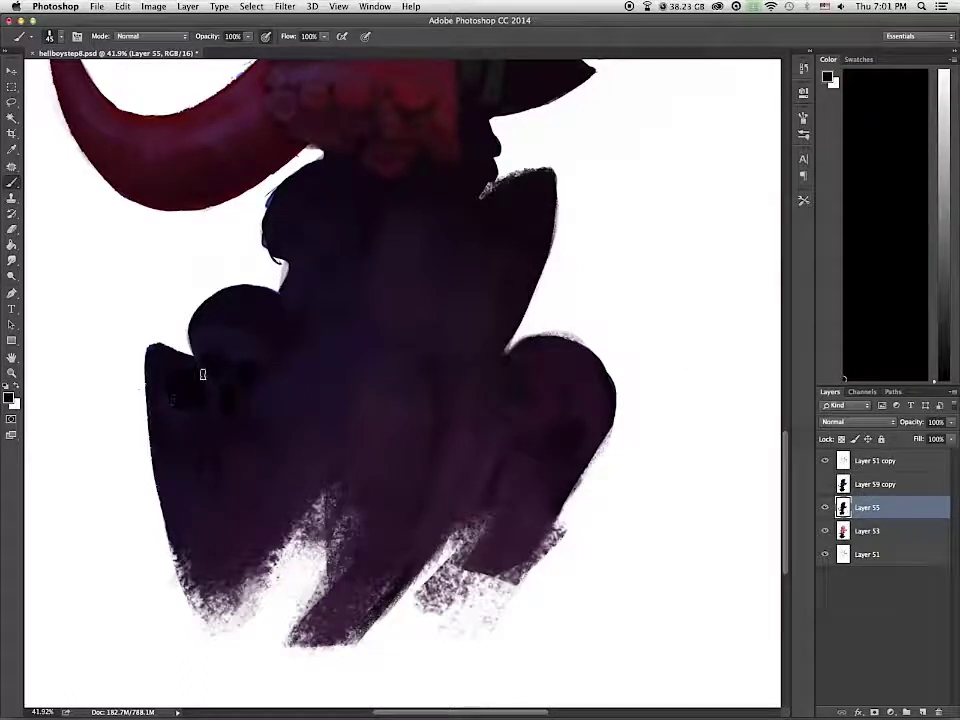
pyautogui.keyDown('alt'); pyautogui.click(172, 381); pyautogui.keyUp('alt')
pyautogui.moveTo(172, 381); pyautogui.dragTo(176, 402)
# Step: Switch the brush tip and paint a second skull's dark eye sockets and nose on the upper left lobe at size 25
pyautogui.keyDown('alt'); pyautogui.click(242, 345); pyautogui.keyUp('alt')
pyautogui.rightClick(313, 390)
pyautogui.doubleClick(345, 473)
pyautogui.keyDown('alt'); pyautogui.click(247, 371); pyautogui.keyUp('alt')
pyautogui.press('[')
pyautogui.press('[')
pyautogui.press('[')
pyautogui.press('[')
pyautogui.press('[')
pyautogui.press('[')
pyautogui.moveTo(303, 276)
pyautogui.mouseDown()
pyautogui.moveTo(303, 290)
pyautogui.moveTo(322, 248)
pyautogui.mouseUp()
pyautogui.moveTo(283, 248); pyautogui.dragTo(290, 254)
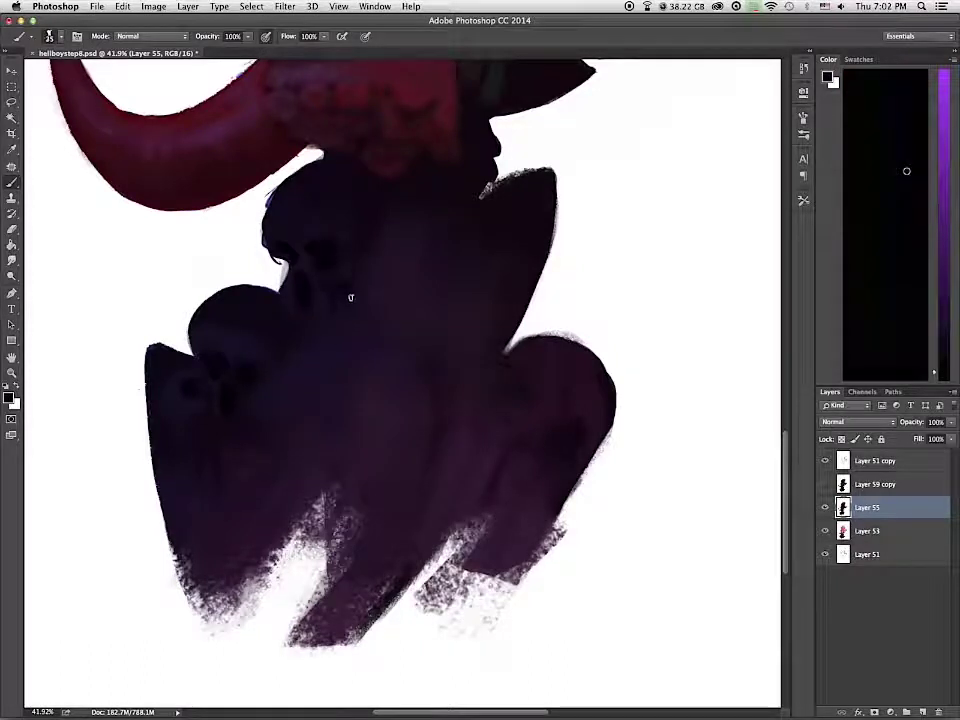
# Step: Outline the rounded edge of the central lobe with a dark line at brush size 10
pyautogui.press('[')
pyautogui.press('[')
pyautogui.press('[')
pyautogui.moveTo(385, 311)
pyautogui.mouseDown()
pyautogui.moveTo(444, 442)
pyautogui.moveTo(445, 420)
pyautogui.moveTo(492, 403)
pyautogui.moveTo(517, 432)
pyautogui.mouseUp()
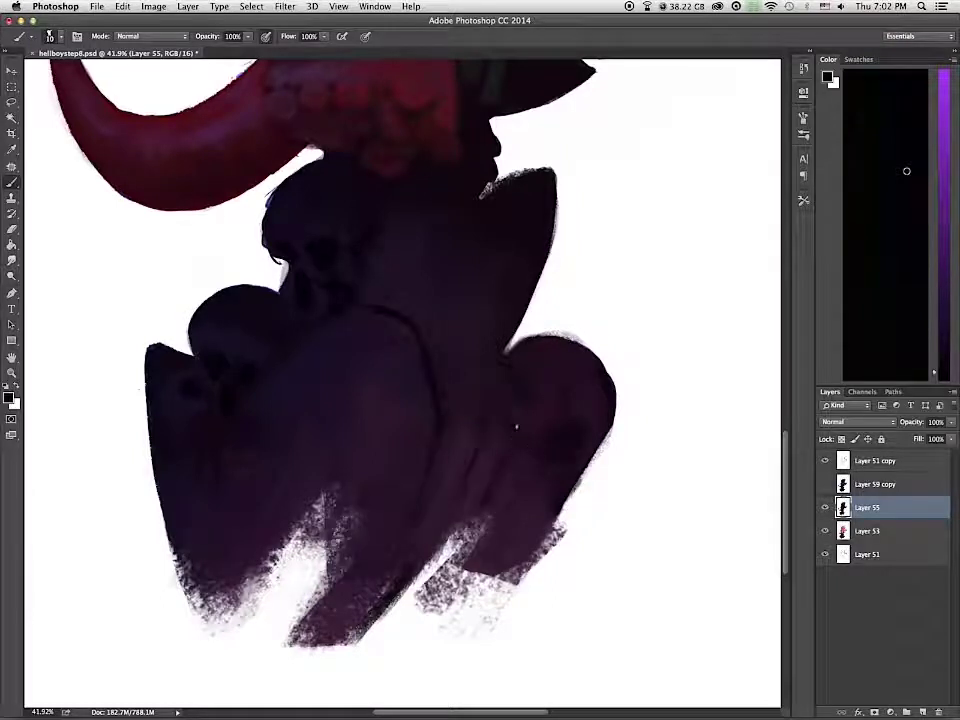
# Step: Draw a dark eye socket and thin contour lines for the skull on the right lobe
pyautogui.moveTo(583, 430); pyautogui.dragTo(547, 440)
pyautogui.moveTo(443, 404); pyautogui.dragTo(488, 408)
pyautogui.moveTo(490, 422); pyautogui.dragTo(537, 456)
pyautogui.moveTo(559, 508); pyautogui.dragTo(575, 490)
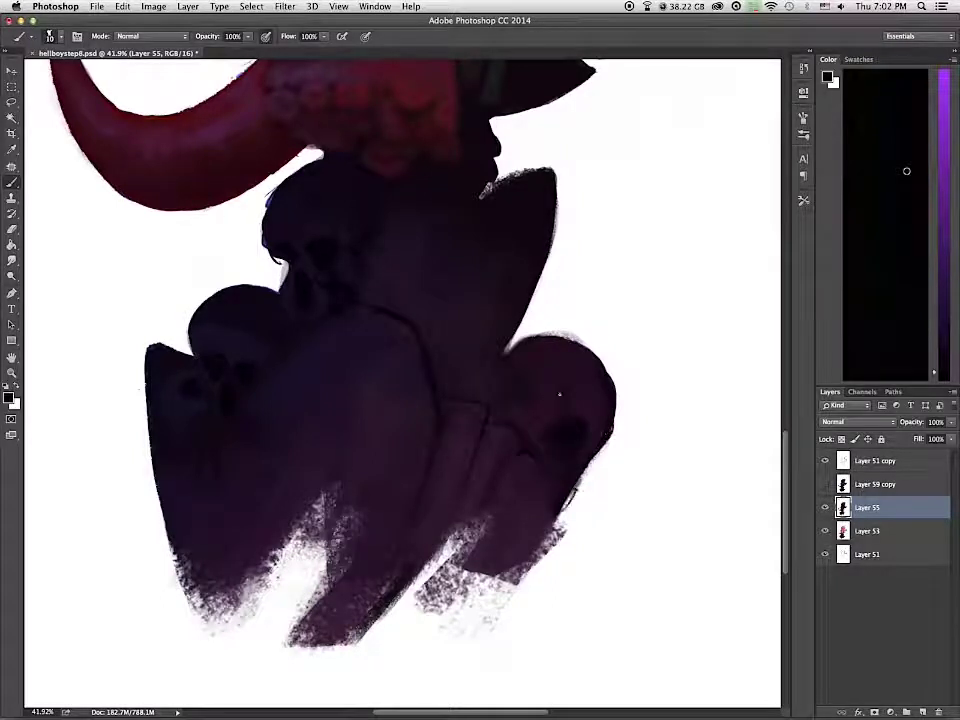
# Step: Clean the outline of the base's upper lobes with white at brush size 20, and sample a dark tone from the upper left skull
pyautogui.press('x')
pyautogui.press(']')
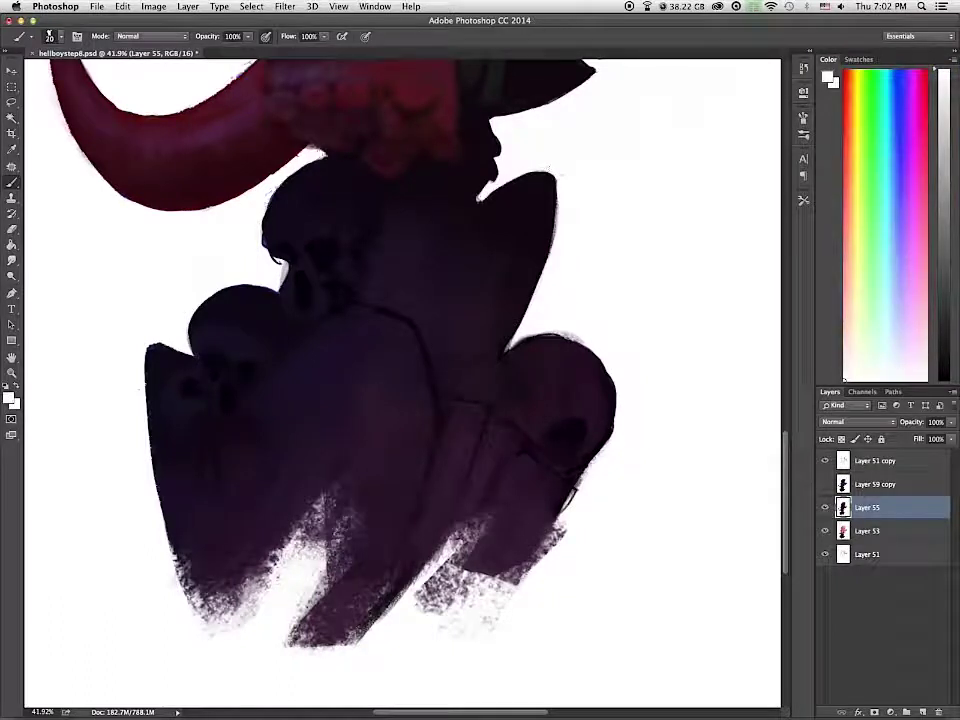
pyautogui.moveTo(288, 166)
pyautogui.mouseDown()
pyautogui.moveTo(265, 206)
pyautogui.moveTo(285, 277)
pyautogui.mouseUp()
pyautogui.moveTo(266, 205)
pyautogui.mouseDown()
pyautogui.moveTo(265, 250)
pyautogui.moveTo(264, 234)
pyautogui.mouseUp()
pyautogui.keyDown('alt'); pyautogui.click(269, 225); pyautogui.keyUp('alt')
pyautogui.scroll(-10, 346, 158)
pyautogui.scroll(3, 345, 159)
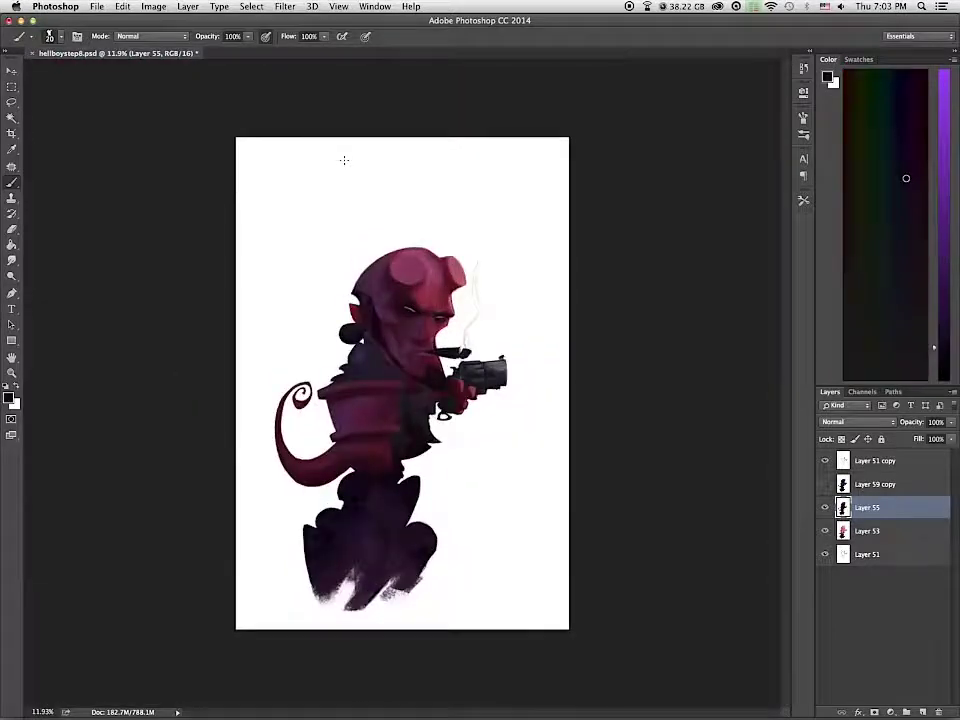
# Step: Lasso-select the dark skull base below the torso
pyautogui.click(13, 103)
pyautogui.moveTo(451, 594)
pyautogui.mouseDown()
pyautogui.moveTo(372, 489)
pyautogui.moveTo(451, 597)
pyautogui.mouseUp()
pyautogui.press('super+x')
pyautogui.press('super+v')
pyautogui.press('super+t')
pyautogui.press('Escape')
pyautogui.click(803, 69)
pyautogui.click(709, 557)
# Step: Copy the selected base onto a new layer and lighten its midtones with Levels, using a gamma of 1.20
pyautogui.press('super+c')
pyautogui.press('super+v')
pyautogui.press('super+t')
pyautogui.press('Escape')
pyautogui.click(866, 422)
pyautogui.click(866, 424)
pyautogui.click(805, 91)
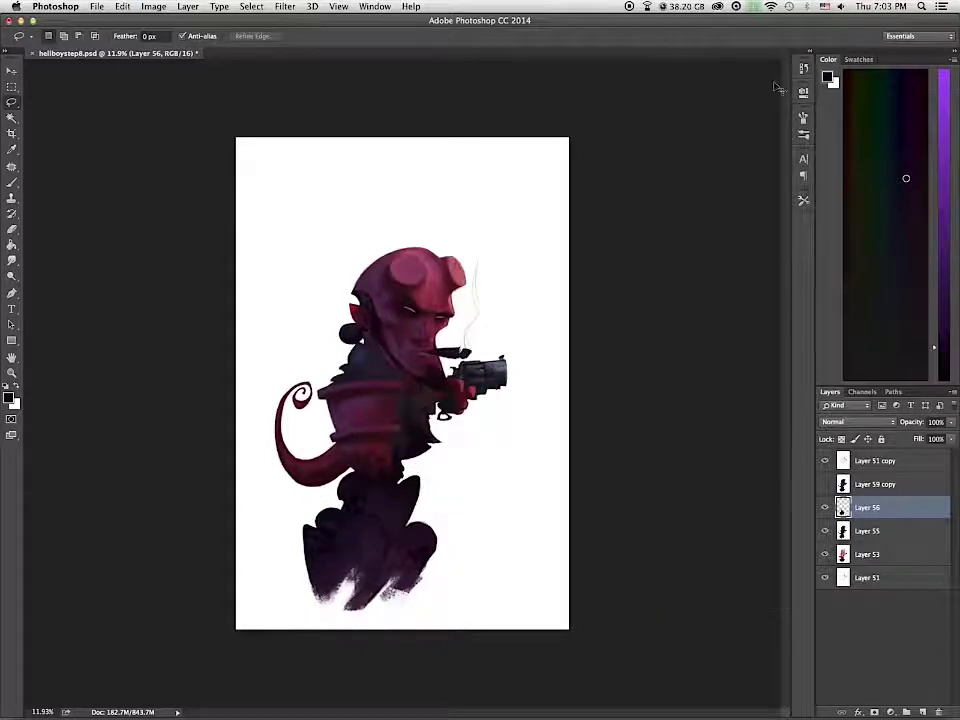
pyautogui.hotkey('ctrl', 'l')
pyautogui.moveTo(765, 347); pyautogui.dragTo(757, 347)
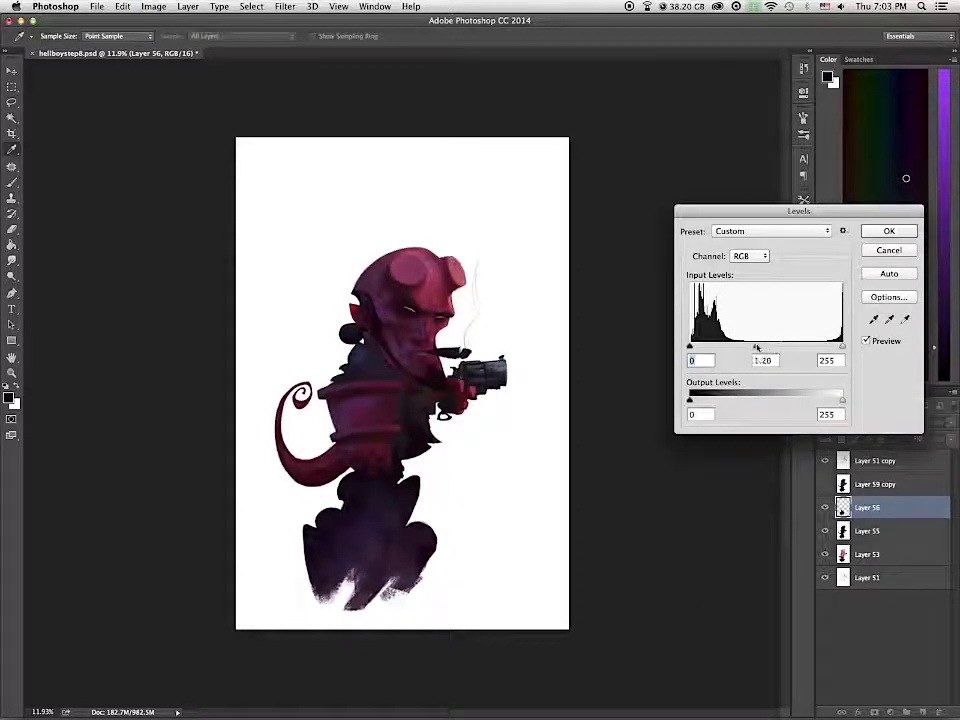
pyautogui.click(888, 250)
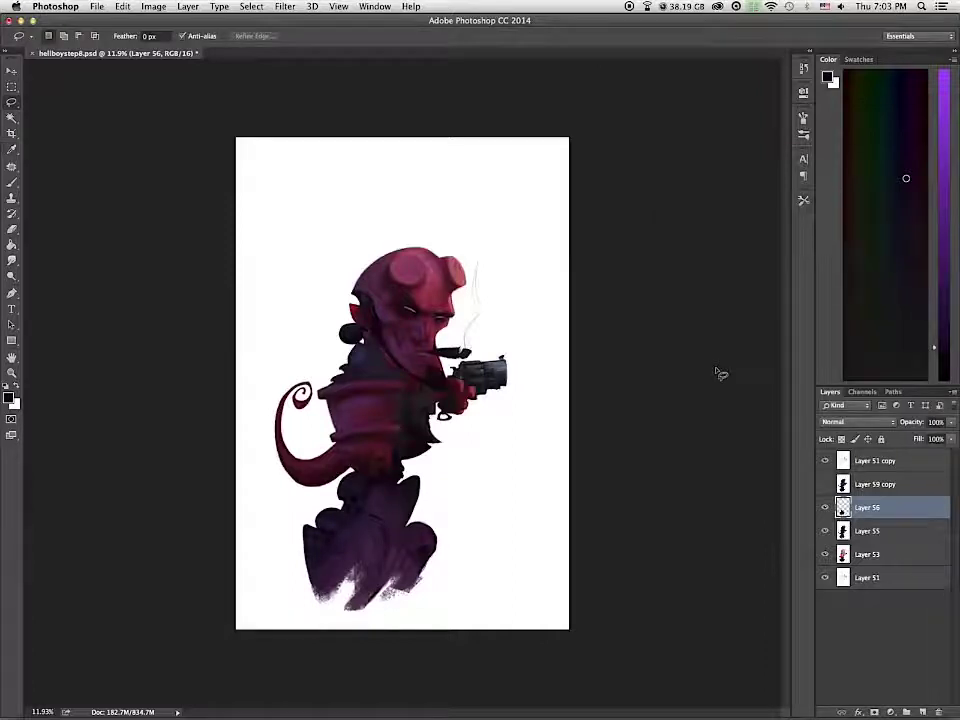
# Step: Compare the base with and without the lightened copy, and merge that layer down into Layer 55
pyautogui.scroll(6, 718, 373)
pyautogui.moveTo(455, 690); pyautogui.dragTo(549, 379)
pyautogui.rightClick(504, 356)
pyautogui.click(482, 366)
pyautogui.click(826, 508)
pyautogui.click(826, 508)
pyautogui.press('super+e')
# Step: Switch the brush to a soft round tip and enlarge it to size 150
pyautogui.rightClick(453, 370)
pyautogui.click(448, 368)
pyautogui.press('b')
pyautogui.rightClick(461, 373)
pyautogui.moveTo(597, 479); pyautogui.dragTo(596, 531)
pyautogui.doubleClick(535, 510)
pyautogui.press(']')
pyautogui.press(']')
pyautogui.press(']')
pyautogui.press(']')
pyautogui.press(']')
pyautogui.press(']')
pyautogui.press(']')
pyautogui.press(']')
# Step: Set the brush flow to 21% and the colour to black, and paint soft shadows between the skull shapes
pyautogui.keyDown('alt'); pyautogui.click(469, 266); pyautogui.keyUp('alt')
pyautogui.click(325, 38)
pyautogui.click(279, 52)
pyautogui.click(499, 274)
pyautogui.click(945, 377)
pyautogui.moveTo(865, 370); pyautogui.dragTo(829, 391)
pyautogui.moveTo(384, 274)
pyautogui.mouseDown()
pyautogui.moveTo(418, 264)
pyautogui.moveTo(437, 313)
pyautogui.moveTo(447, 280)
pyautogui.moveTo(431, 319)
pyautogui.moveTo(482, 295)
pyautogui.mouseUp()
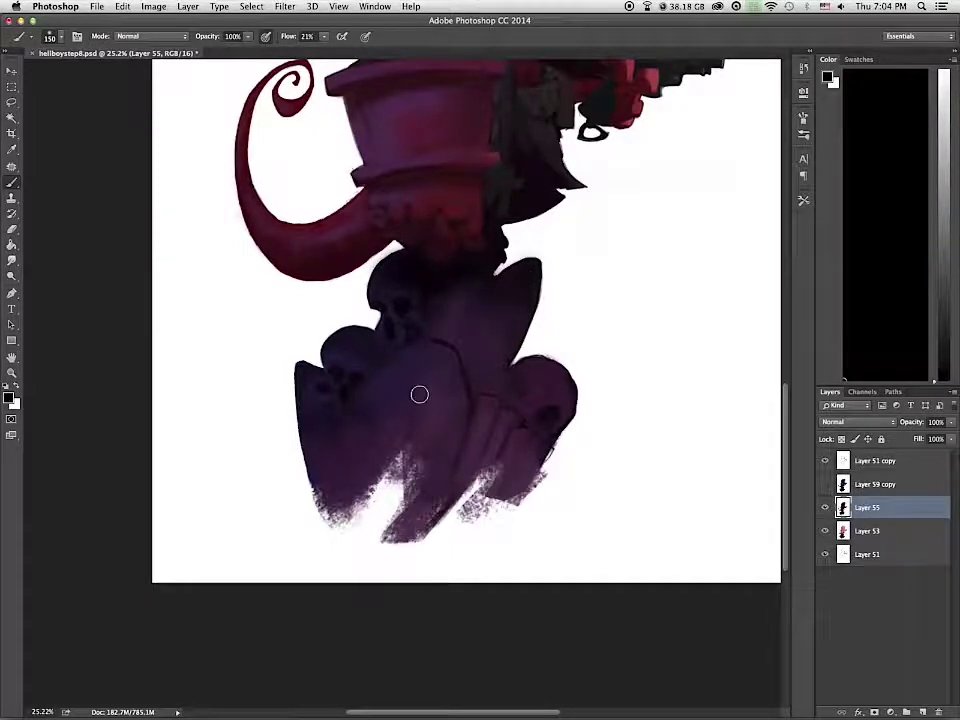
pyautogui.moveTo(511, 402)
pyautogui.mouseDown()
pyautogui.moveTo(534, 433)
pyautogui.moveTo(499, 356)
pyautogui.moveTo(479, 386)
pyautogui.moveTo(472, 346)
pyautogui.moveTo(458, 314)
pyautogui.mouseUp()
pyautogui.moveTo(366, 334)
pyautogui.mouseDown()
pyautogui.moveTo(464, 304)
pyautogui.moveTo(382, 365)
pyautogui.mouseUp()
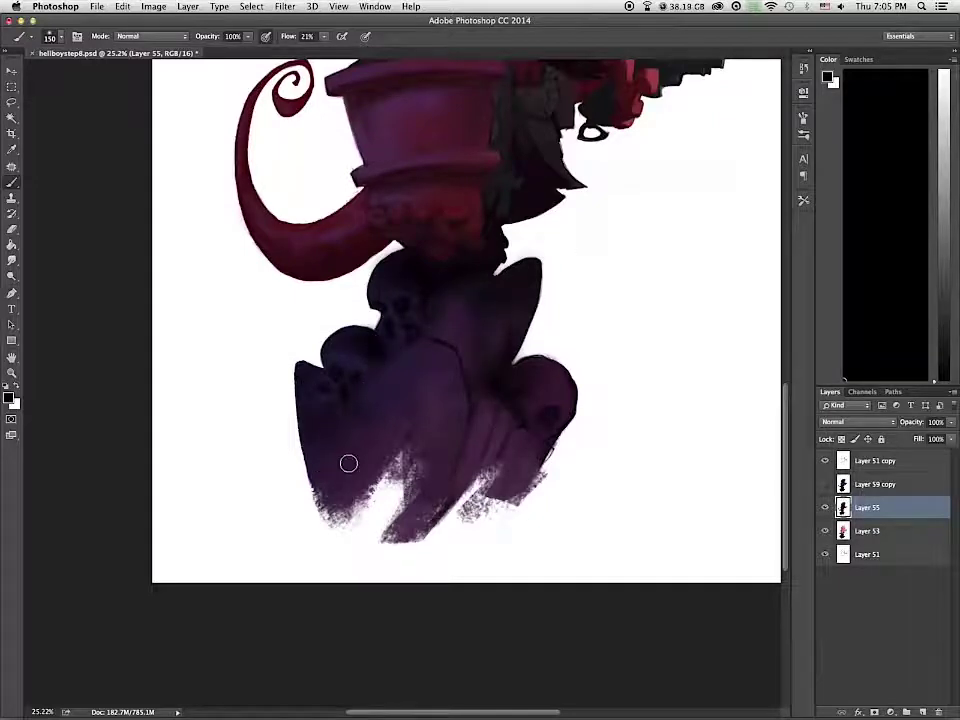
# Step: Touch up the gap between the tail and the top skull, and return to the textured brush tip at size 20
pyautogui.keyDown('alt'); pyautogui.click(369, 248); pyautogui.keyUp('alt')
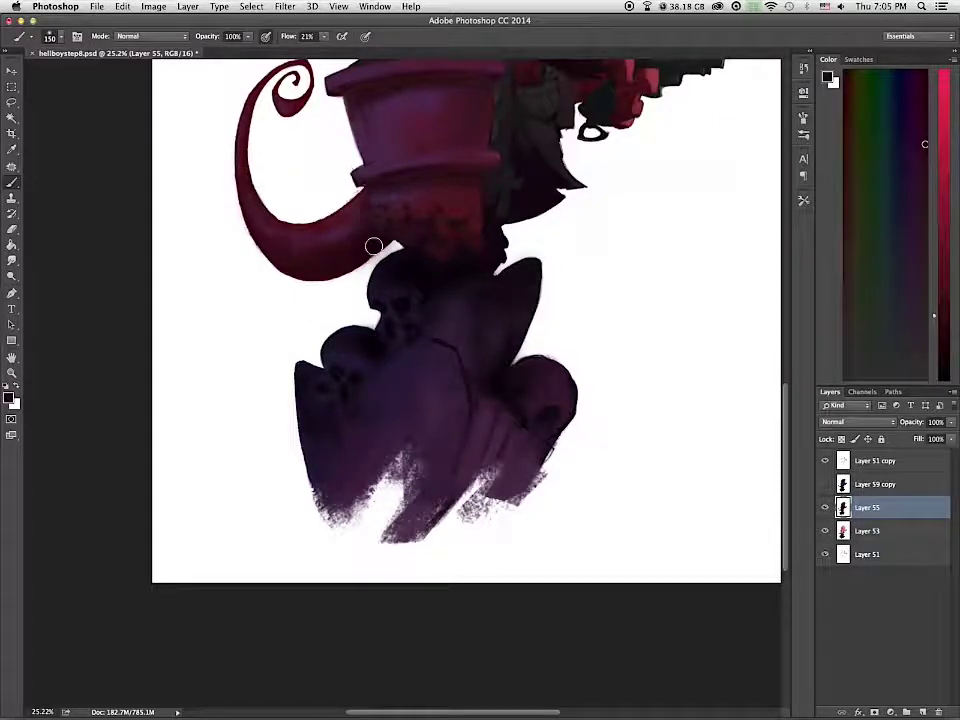
pyautogui.press('x')
pyautogui.moveTo(391, 239)
pyautogui.mouseDown()
pyautogui.moveTo(371, 257)
pyautogui.moveTo(397, 246)
pyautogui.mouseUp()
pyautogui.rightClick(346, 298)
pyautogui.click(409, 371)
pyautogui.press('x')
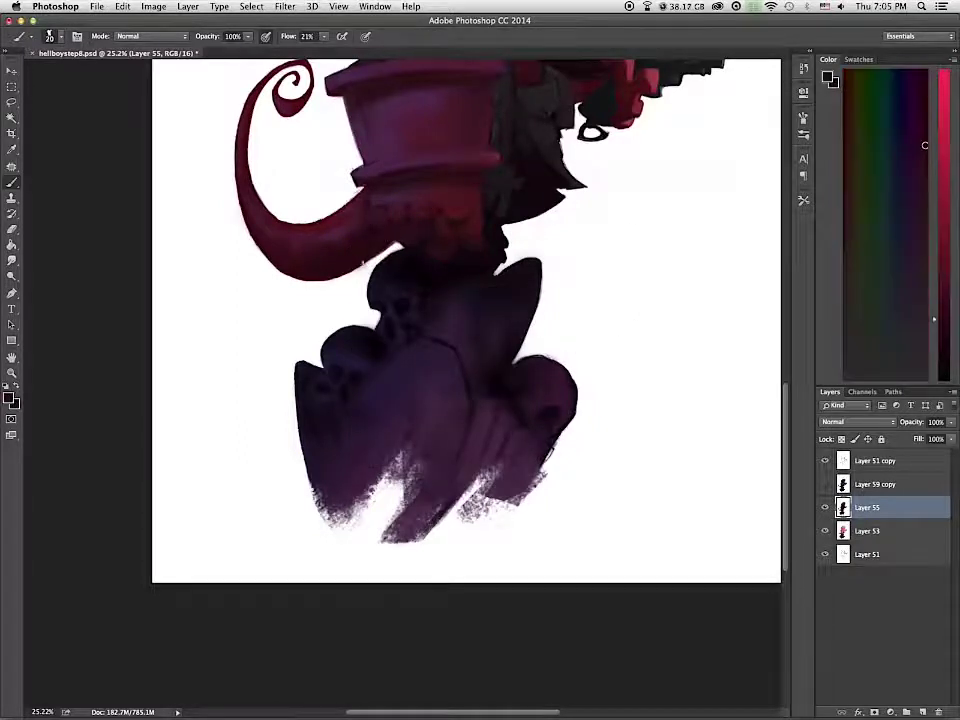
# Step: Paint sampled purples over the base's right skull and ragged lower edge, raising the brush size to 60 and the flow to 45%
pyautogui.scroll(-2, 428, 221)
pyautogui.scroll(1, 428, 240)
pyautogui.moveTo(702, 334); pyautogui.dragTo(726, 208)
pyautogui.keyDown('alt'); pyautogui.click(366, 468); pyautogui.keyUp('alt')
pyautogui.moveTo(374, 481); pyautogui.dragTo(462, 549)
pyautogui.keyDown('alt'); pyautogui.click(442, 540); pyautogui.keyUp('alt')
pyautogui.press(']')
pyautogui.press(']')
pyautogui.press(']')
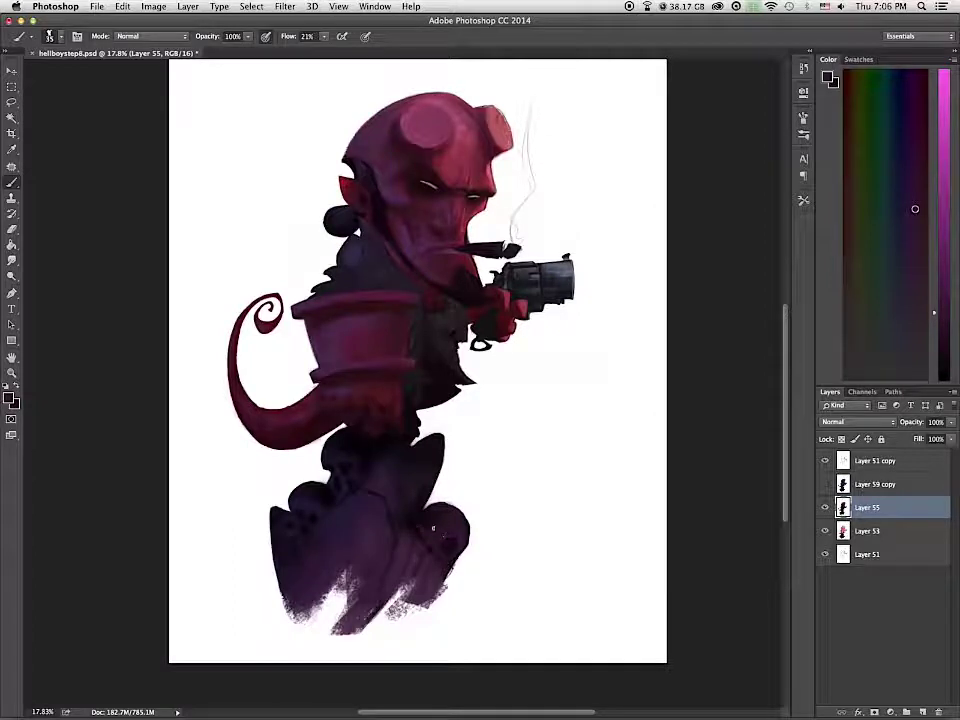
pyautogui.moveTo(451, 572)
pyautogui.mouseDown()
pyautogui.moveTo(435, 600)
pyautogui.moveTo(408, 616)
pyautogui.mouseUp()
pyautogui.moveTo(324, 37); pyautogui.dragTo(345, 47)
pyautogui.press(']')
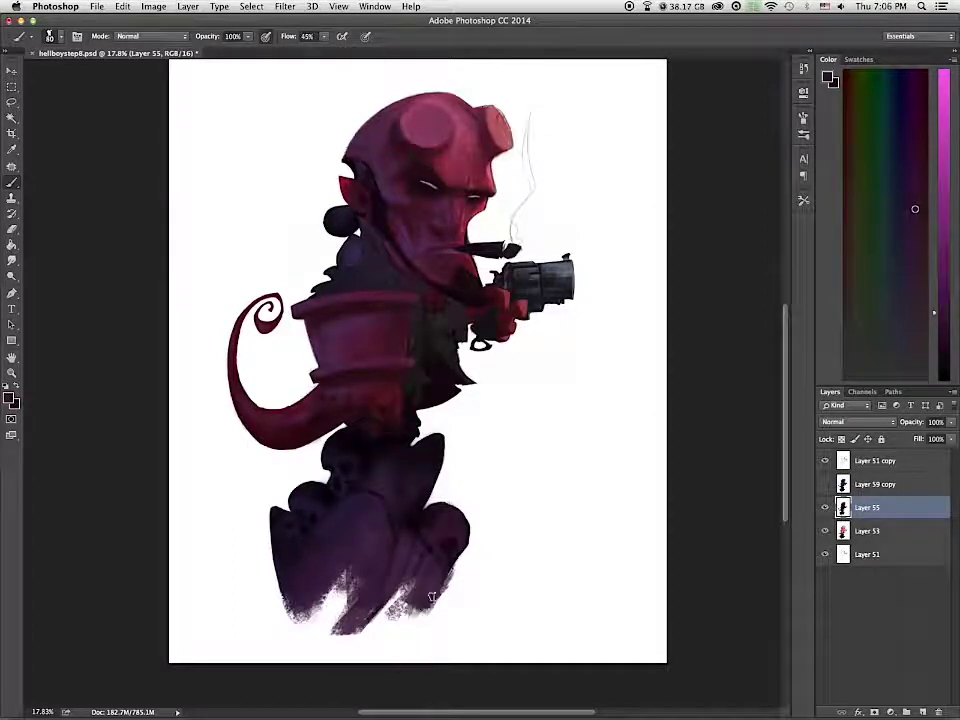
# Step: Repaint the coat front below the beard with sampled dark tones, reducing the brush to size 35
pyautogui.keyDown('alt'); pyautogui.click(408, 476); pyautogui.keyUp('alt')
pyautogui.moveTo(516, 350); pyautogui.dragTo(580, 350)
pyautogui.keyDown('alt'); pyautogui.click(341, 343); pyautogui.keyUp('alt')
pyautogui.press('[')
pyautogui.press('[')
pyautogui.press('[')
pyautogui.press('[')
pyautogui.press('[')
pyautogui.press('[')
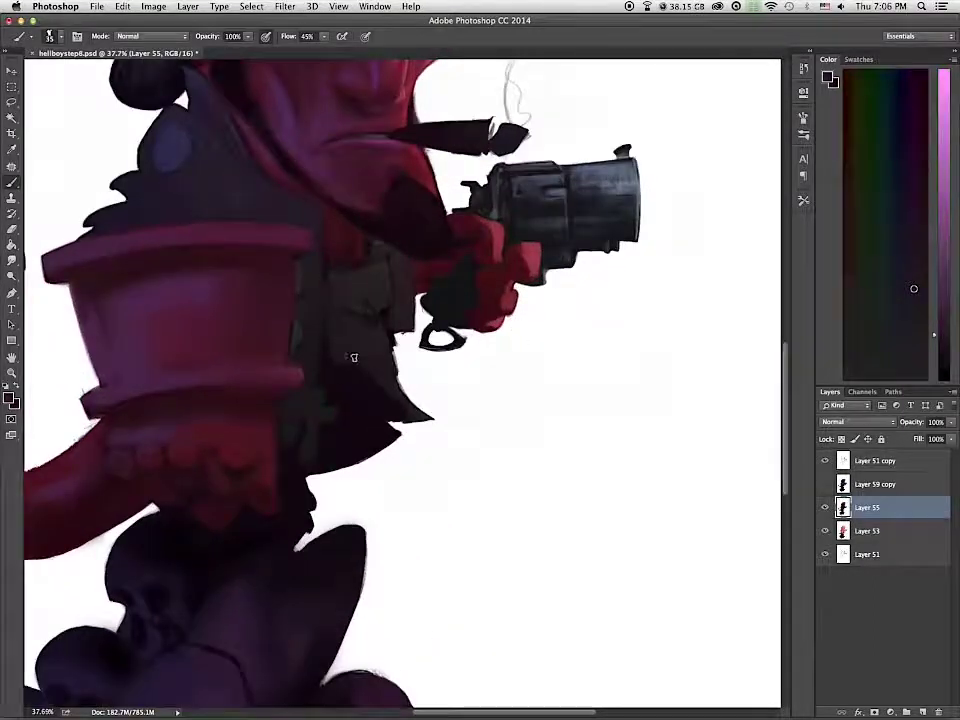
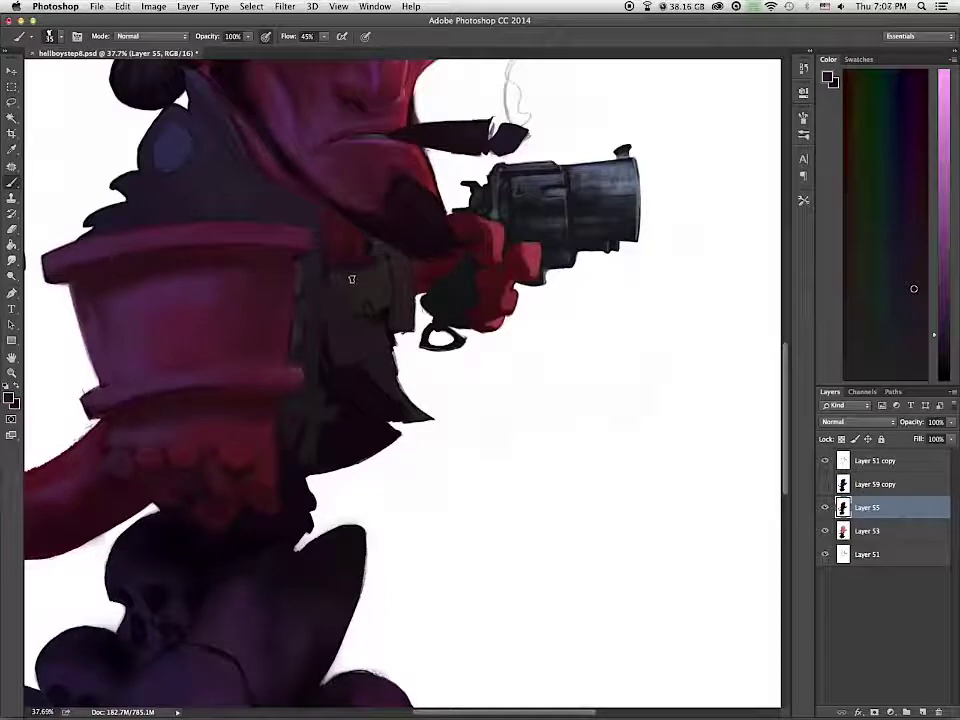
pyautogui.keyDown('alt'); pyautogui.click(380, 325); pyautogui.keyUp('alt')
pyautogui.keyDown('alt'); pyautogui.click(358, 370); pyautogui.keyUp('alt')
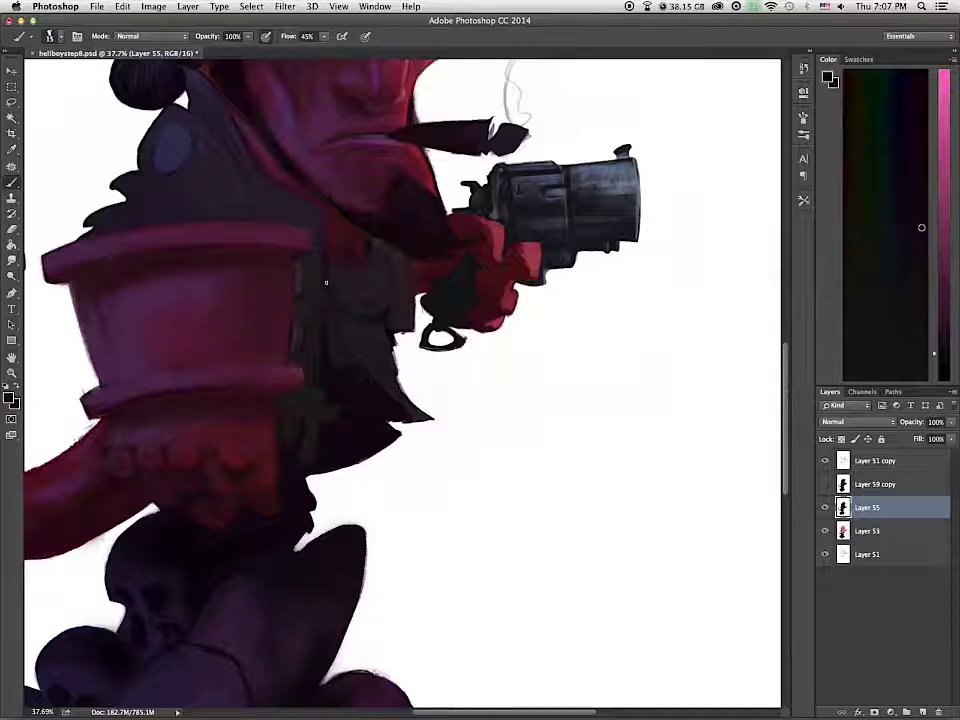
# Step: Draw the pouch's fine contour lines on the coat front with sampled dark tones, using brush sizes 15 and 7
pyautogui.keyDown('alt'); pyautogui.click(361, 312); pyautogui.keyUp('alt')
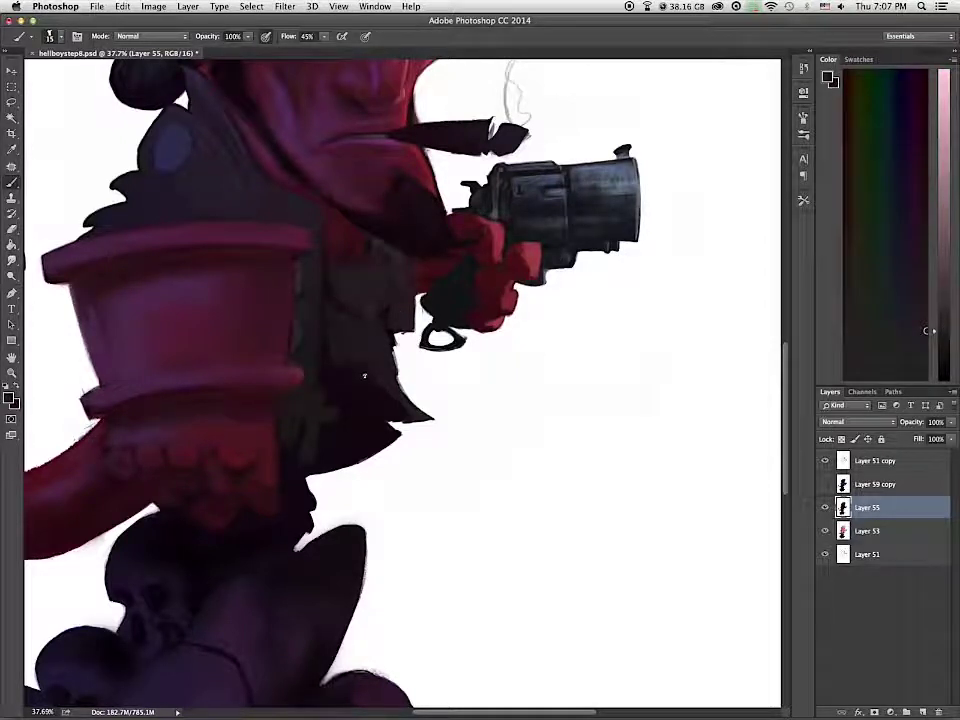
pyautogui.keyDown('alt'); pyautogui.click(338, 325); pyautogui.keyUp('alt')
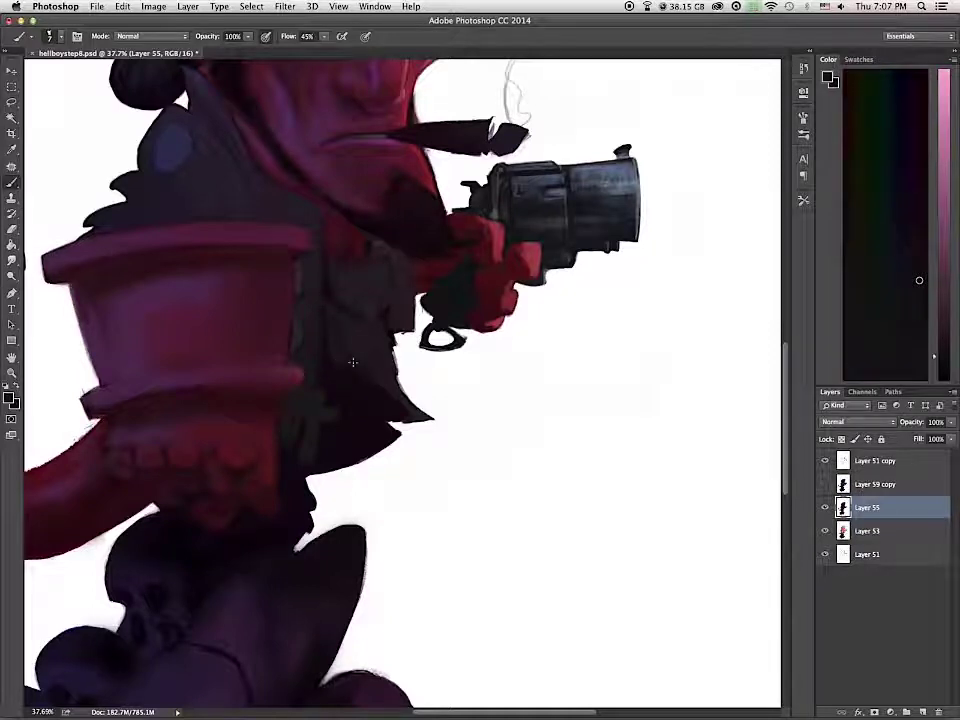
pyautogui.moveTo(302, 498); pyautogui.dragTo(328, 498)
pyautogui.keyDown('alt'); pyautogui.click(340, 230); pyautogui.keyUp('alt')
pyautogui.keyDown('alt'); pyautogui.click(394, 263); pyautogui.keyUp('alt')
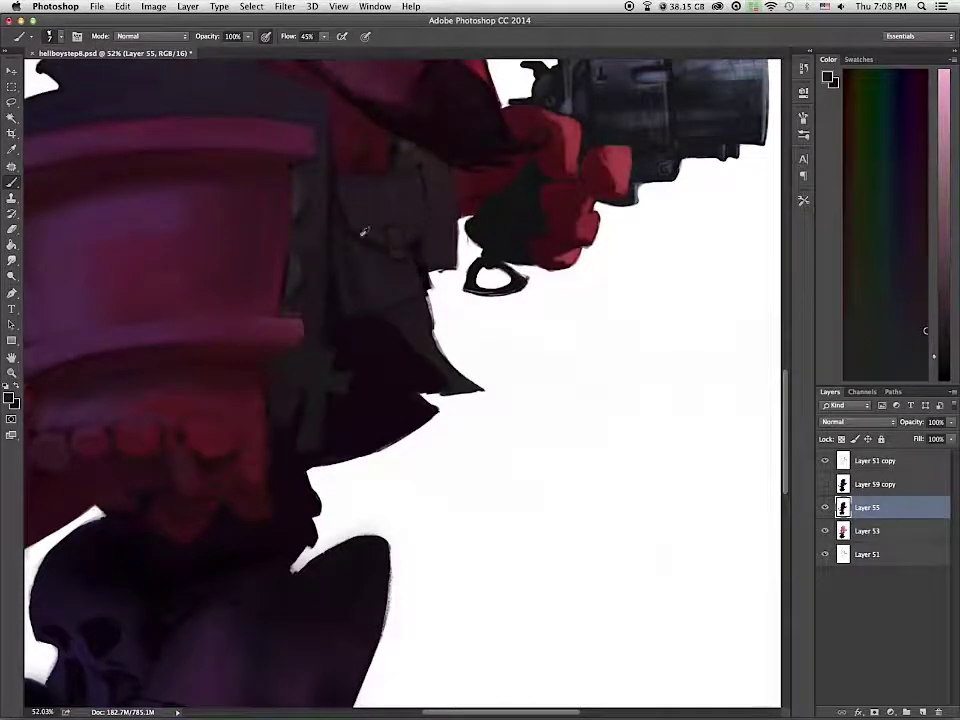
pyautogui.keyDown('alt'); pyautogui.click(384, 237); pyautogui.keyUp('alt')
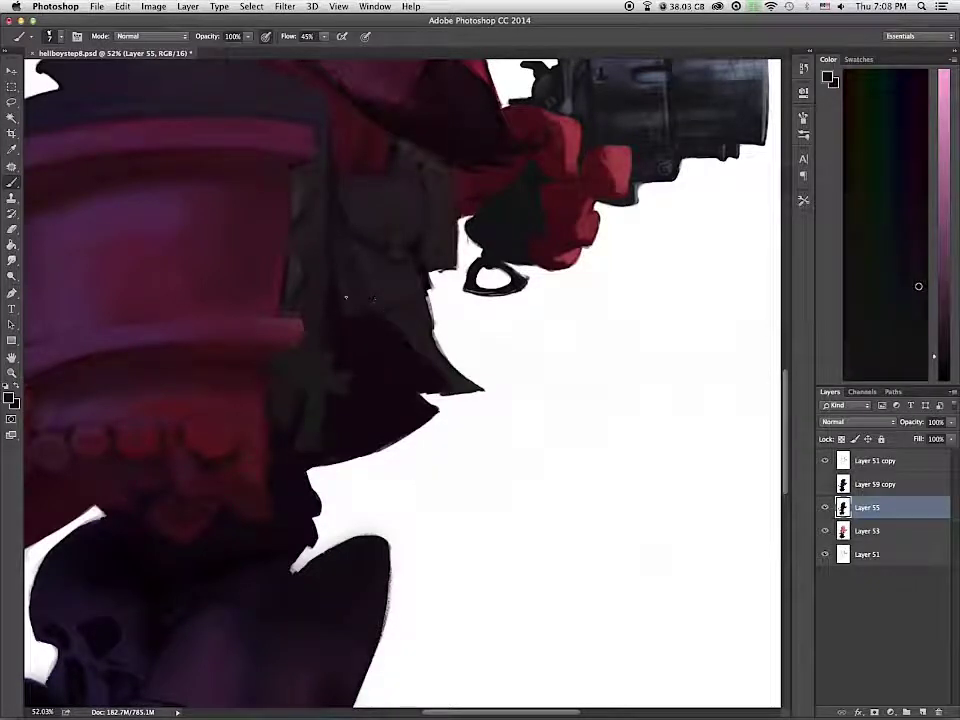
# Step: Shade the pouch's flap and buckle with sampled grey-purple tones at brush sizes 10 and 25
pyautogui.press(']')
pyautogui.press(']')
pyautogui.press(']')
pyautogui.keyDown('alt'); pyautogui.click(411, 248); pyautogui.keyUp('alt')
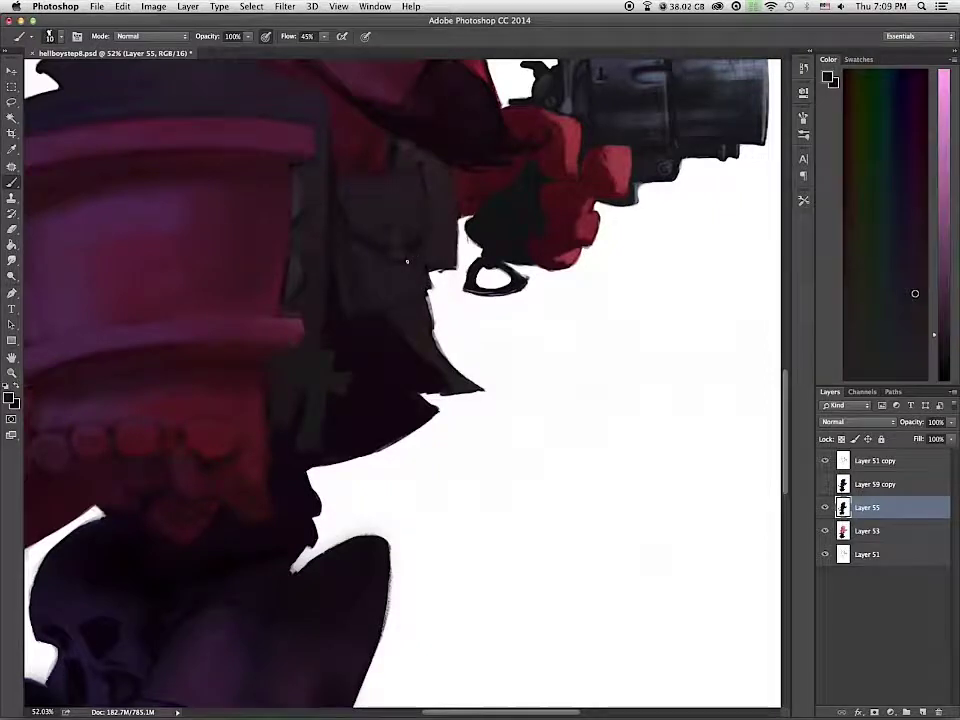
pyautogui.keyDown('alt'); pyautogui.click(349, 186); pyautogui.keyUp('alt')
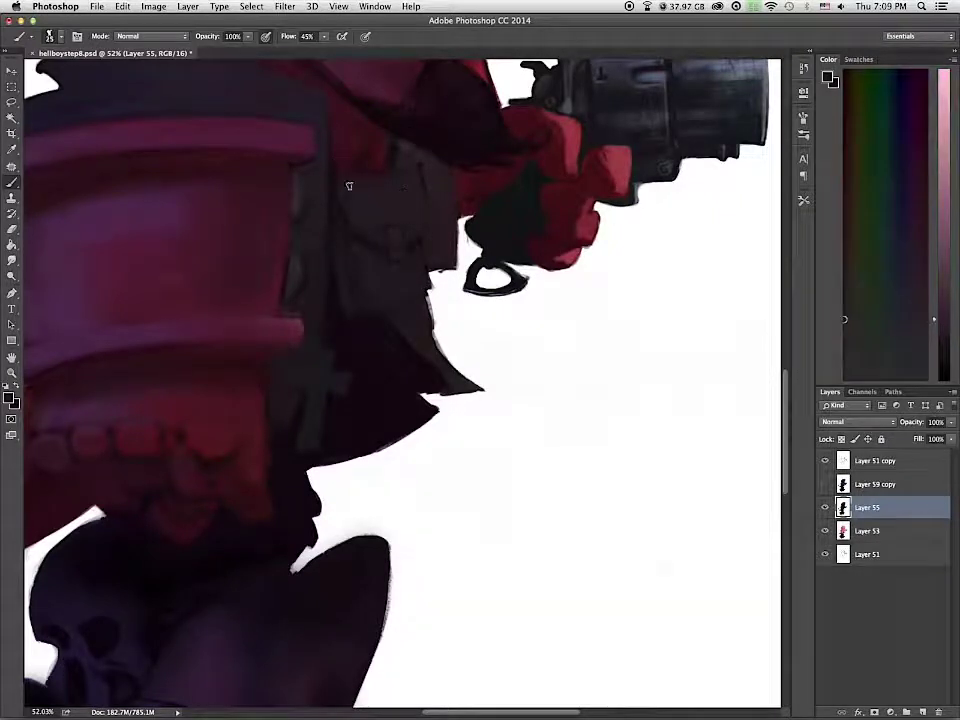
pyautogui.keyDown('alt'); pyautogui.click(364, 202); pyautogui.keyUp('alt')
pyautogui.keyDown('alt'); pyautogui.click(238, 91); pyautogui.keyUp('alt')
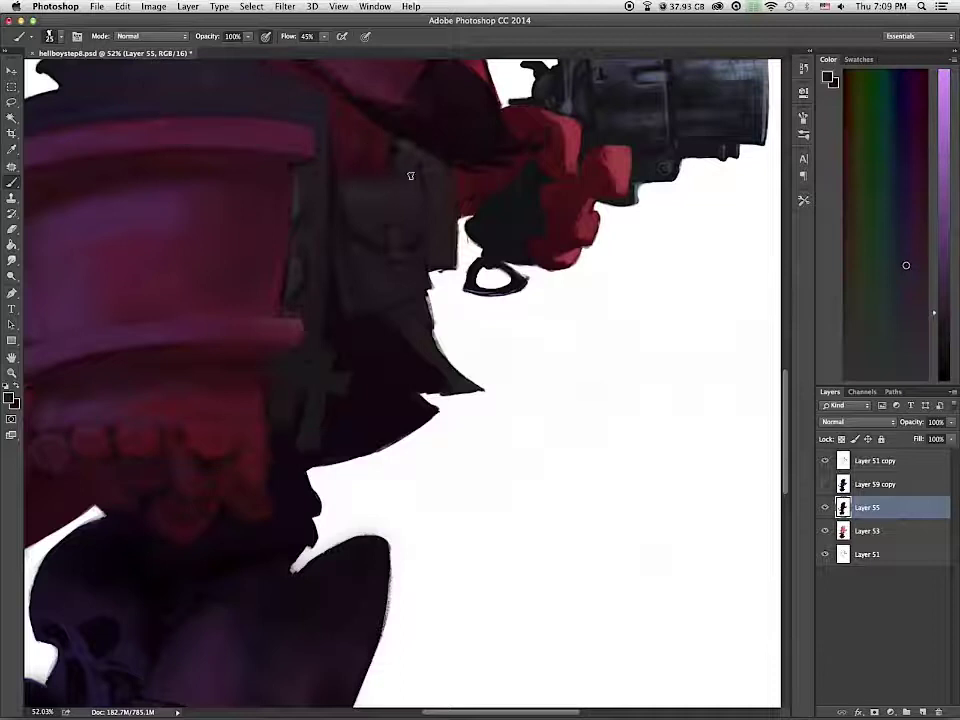
pyautogui.keyDown('alt'); pyautogui.click(390, 259); pyautogui.keyUp('alt')
pyautogui.keyDown('alt'); pyautogui.click(405, 279); pyautogui.keyUp('alt')
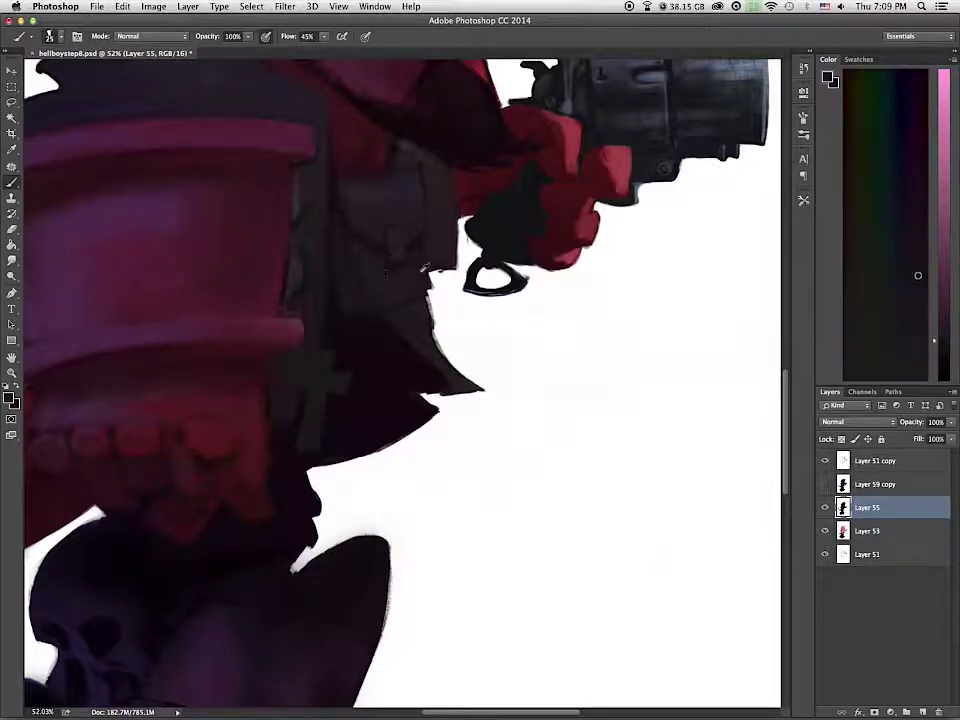
# Step: Darken the coat edge between the forearm and the pouch with sampled tones at brush size 25
pyautogui.press('r')
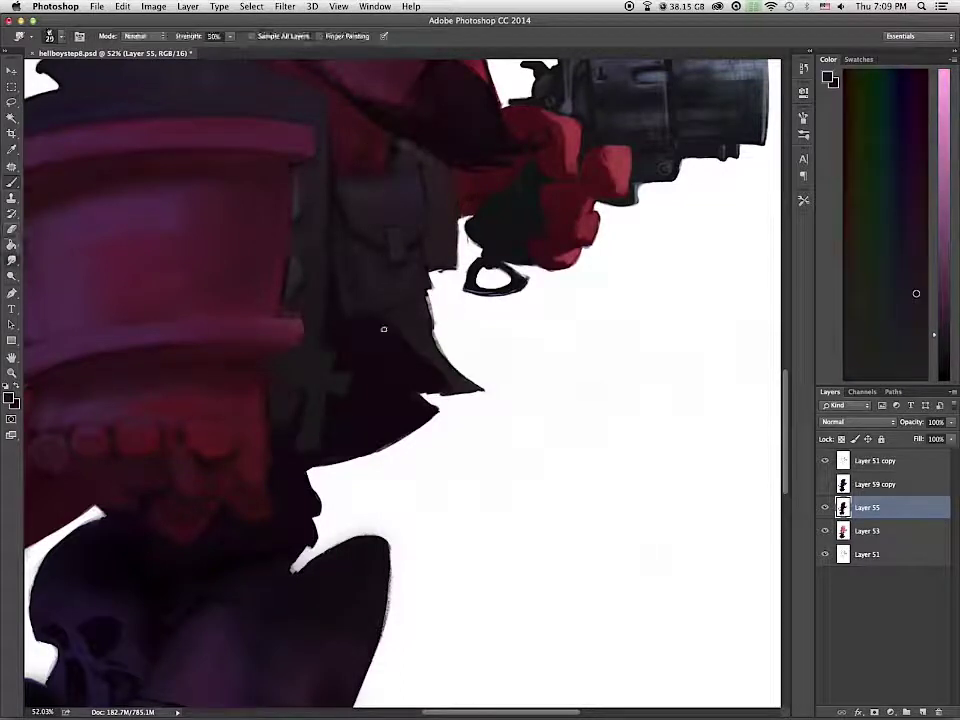
pyautogui.press('b')
pyautogui.keyDown('alt'); pyautogui.click(356, 223); pyautogui.keyUp('alt')
pyautogui.keyDown('alt'); pyautogui.click(332, 189); pyautogui.keyUp('alt')
pyautogui.moveTo(326, 254); pyautogui.dragTo(334, 328)
pyautogui.keyDown('alt'); pyautogui.click(328, 311); pyautogui.keyUp('alt')
pyautogui.keyDown('alt'); pyautogui.click(382, 150); pyautogui.keyUp('alt')
pyautogui.keyDown('alt'); pyautogui.click(334, 281); pyautogui.keyUp('alt')
pyautogui.moveTo(326, 230); pyautogui.dragTo(331, 272)
pyautogui.keyDown('alt'); pyautogui.click(328, 240); pyautogui.keyUp('alt')
pyautogui.keyDown('alt'); pyautogui.click(335, 203); pyautogui.keyUp('alt')
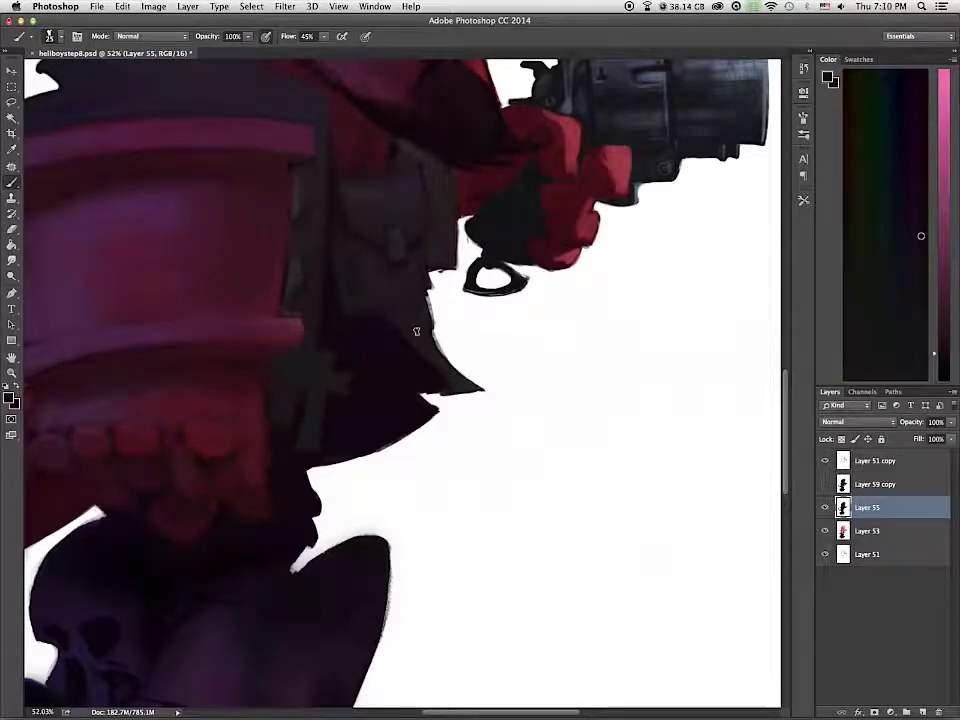
# Step: Define the cross-shaped ornament on the lower coat with sampled tones at brush size 9
pyautogui.keyDown('alt'); pyautogui.click(399, 246); pyautogui.keyUp('alt')
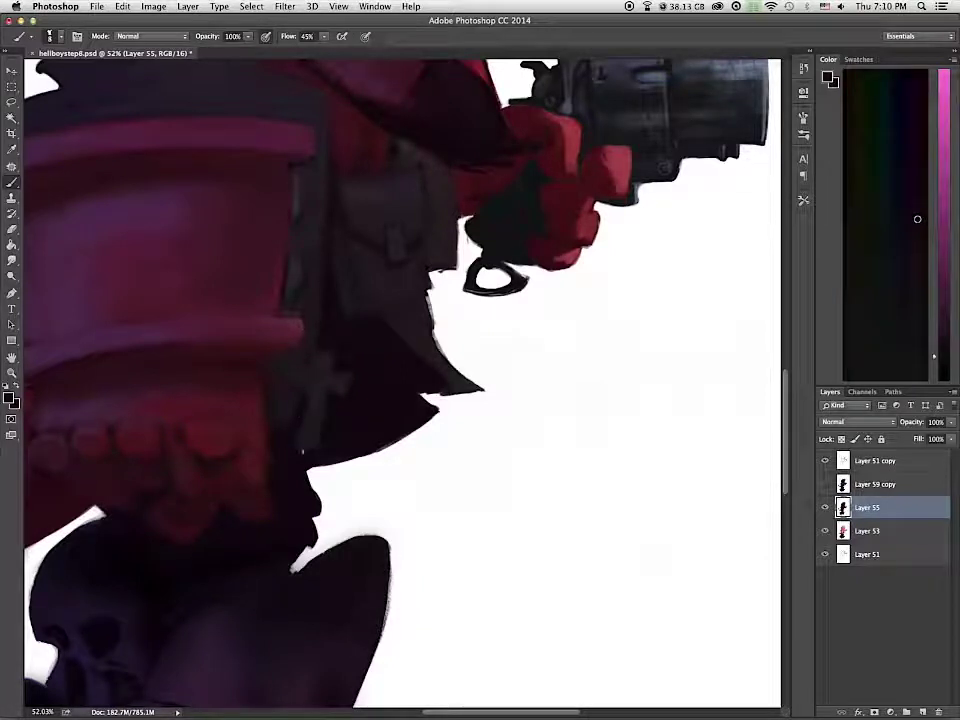
pyautogui.keyDown('alt'); pyautogui.click(306, 388); pyautogui.keyUp('alt')
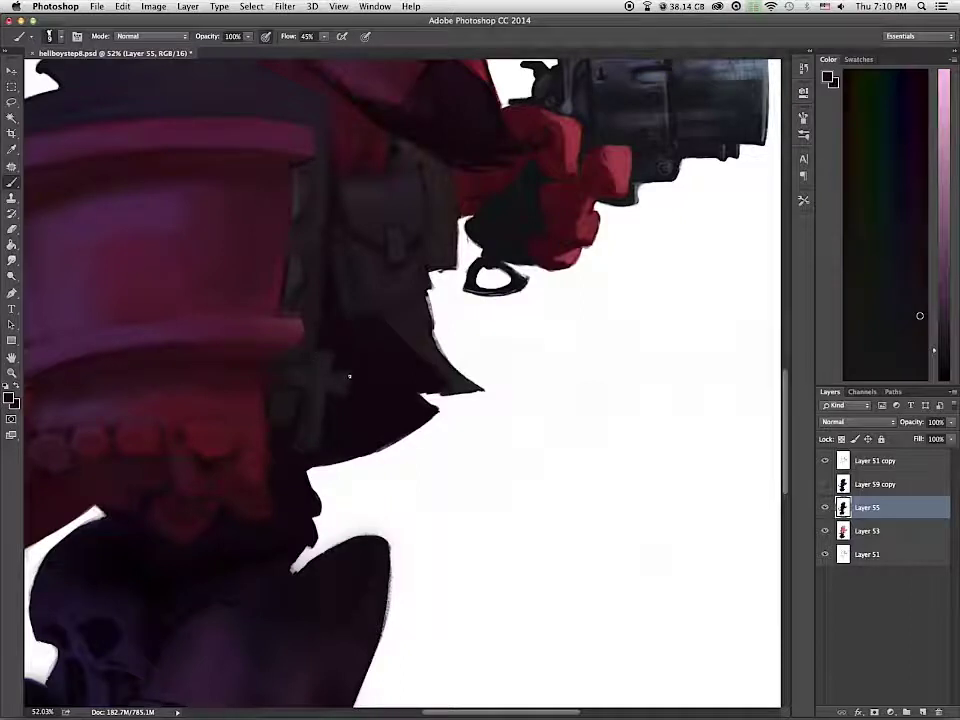
pyautogui.keyDown('alt'); pyautogui.click(315, 444); pyautogui.keyUp('alt')
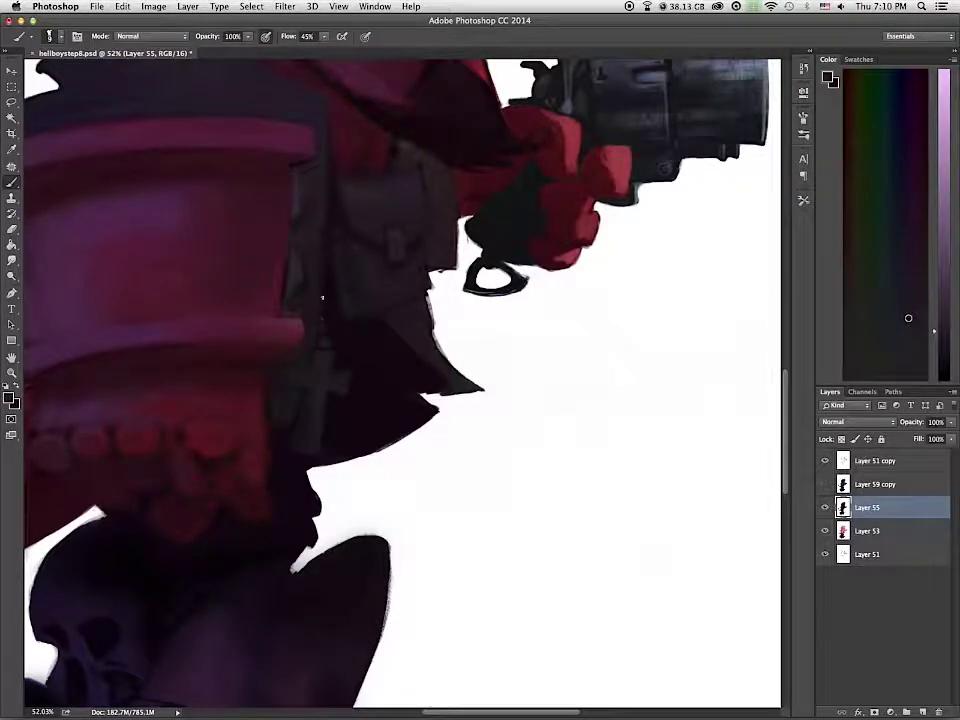
# Step: Duplicate Layer 55 and copy the lassoed large stone forearm onto its own layer
pyautogui.scroll(-10, 326, 283)
pyautogui.scroll(2, 326, 283)
pyautogui.scroll(-1, 326, 283)
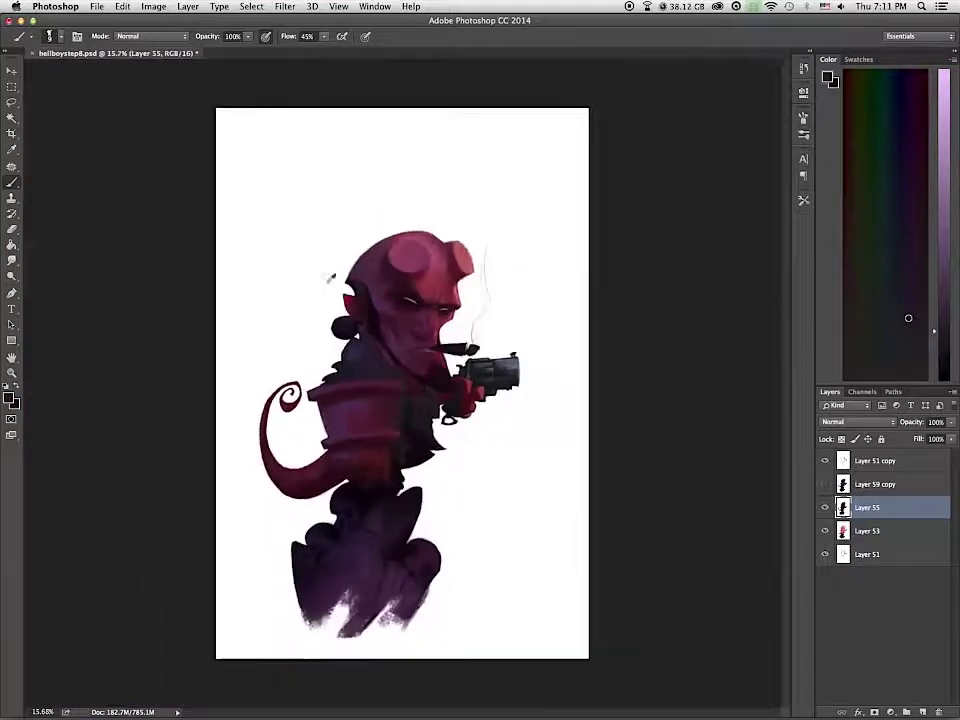
pyautogui.press('super+j')
pyautogui.press('l')
pyautogui.moveTo(358, 368)
pyautogui.mouseDown()
pyautogui.moveTo(398, 478)
pyautogui.moveTo(306, 492)
pyautogui.moveTo(358, 368)
pyautogui.mouseUp()
pyautogui.press('super+j')
# Step: Transform the copied forearm to make it slightly narrower
pyautogui.press('super+t')
pyautogui.moveTo(404, 429); pyautogui.dragTo(398, 429)
pyautogui.press('Return')
pyautogui.press('v')
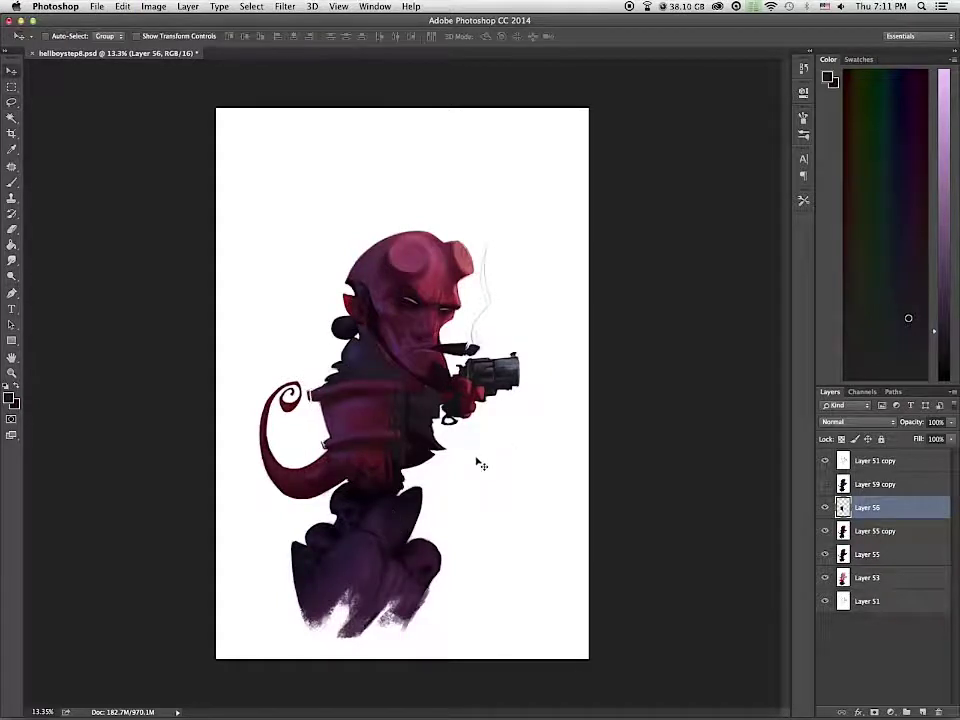
# Step: Blend the forearm's edge into the coat with sampled dark tones, enlarging the brush from size 30 to 45
pyautogui.press('b')
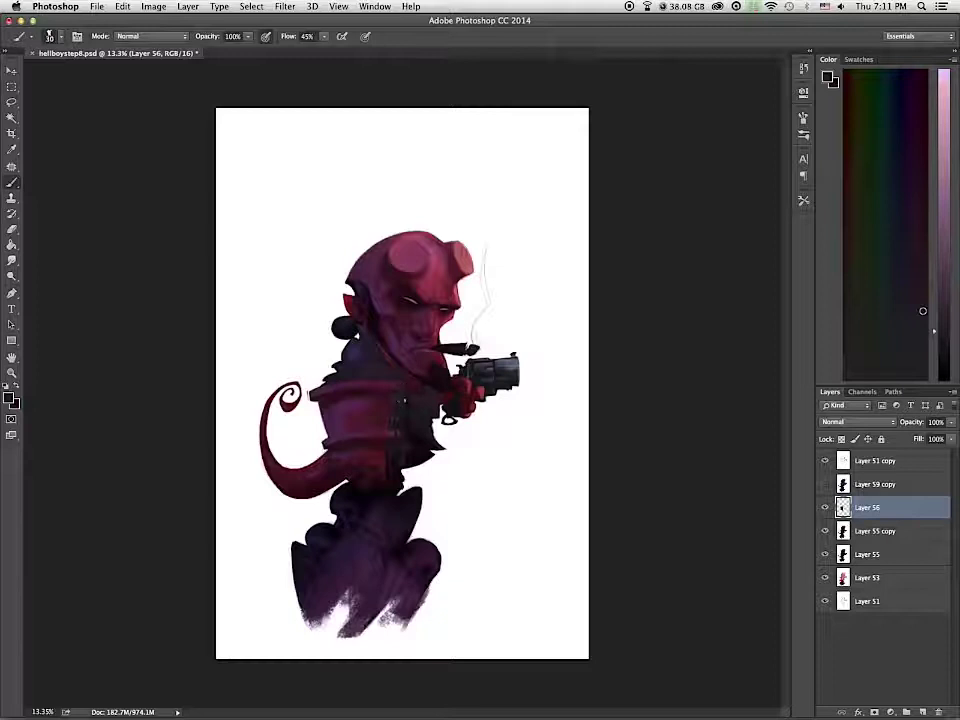
pyautogui.press('e')
pyautogui.press('b')
pyautogui.keyDown('alt'); pyautogui.click(398, 370); pyautogui.keyUp('alt')
pyautogui.keyDown('alt'); pyautogui.click(400, 410); pyautogui.keyUp('alt')
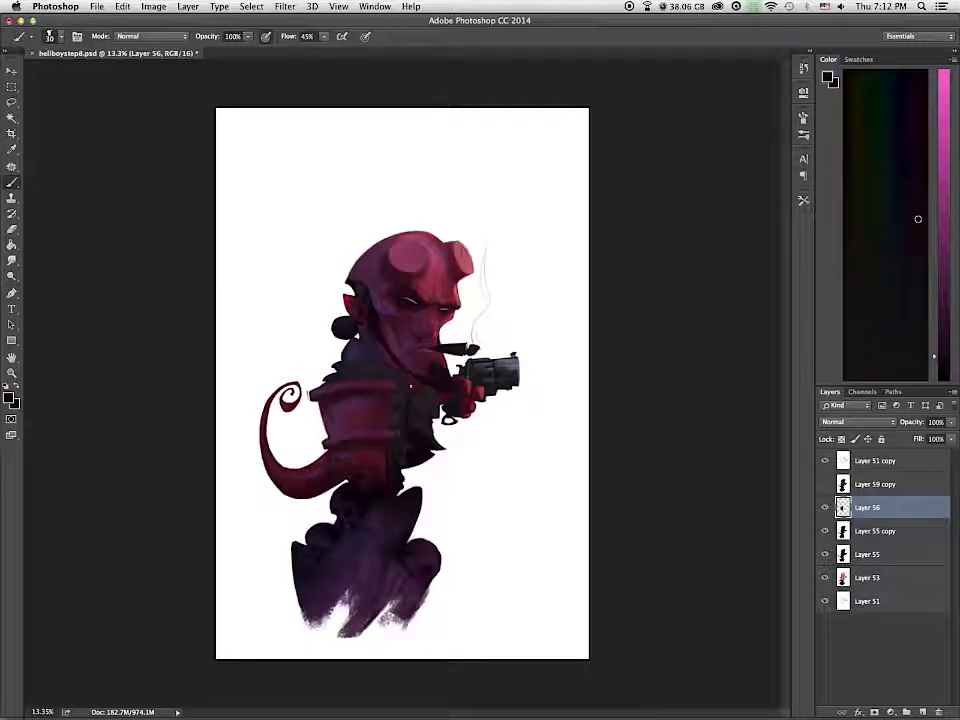
pyautogui.press(']')
pyautogui.press(']')
pyautogui.press(']')
pyautogui.keyDown('alt'); pyautogui.click(408, 402); pyautogui.keyUp('alt')
pyautogui.keyDown('alt'); pyautogui.click(394, 428); pyautogui.keyUp('alt')
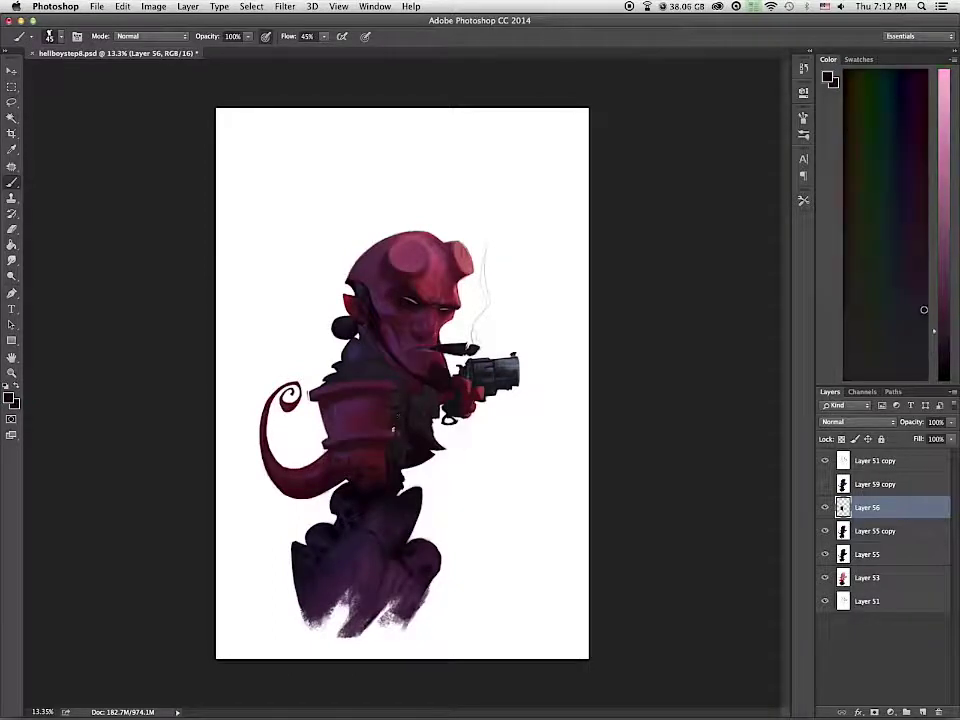
# Step: Refine the coat strip beside the forearm with sampled dark tones at brush sizes 35 and 25
pyautogui.scroll(3, 397, 410)
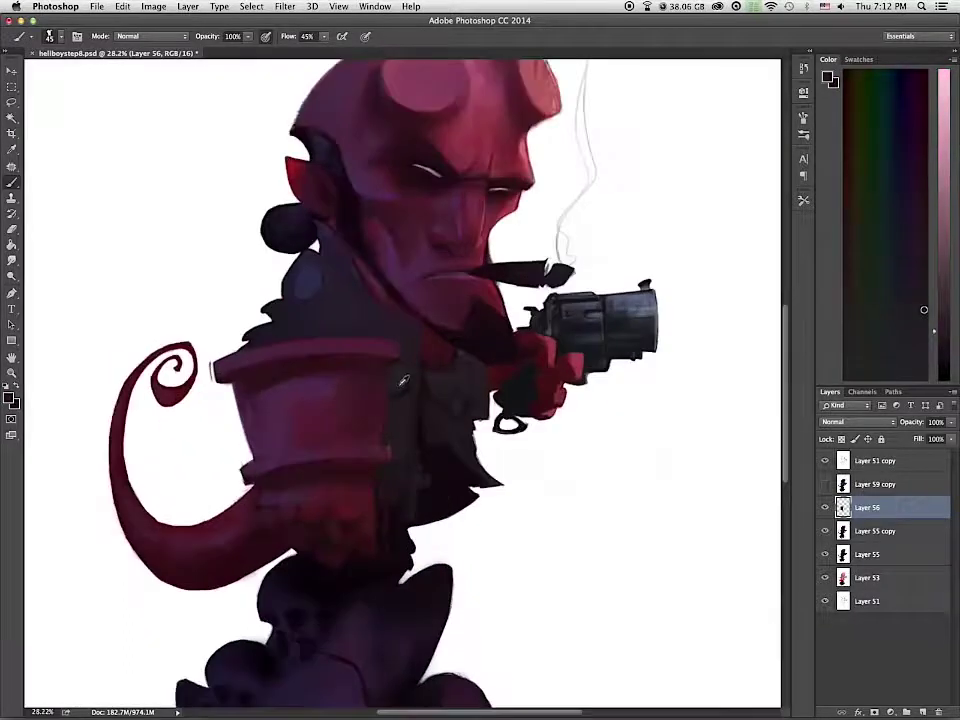
pyautogui.keyDown('alt'); pyautogui.click(413, 368); pyautogui.keyUp('alt')
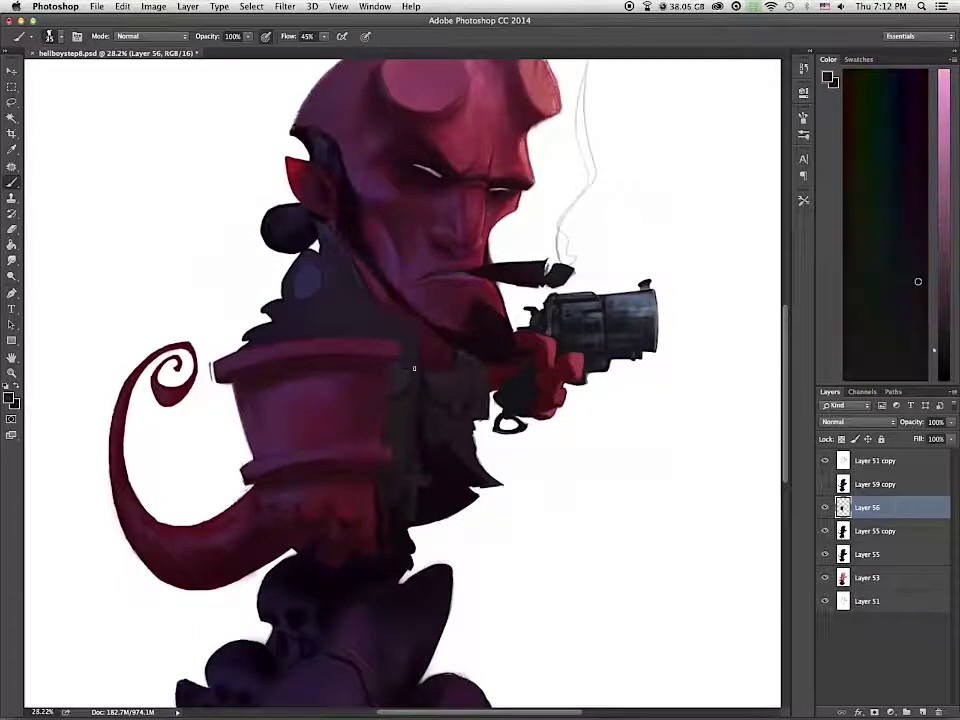
pyautogui.keyDown('alt'); pyautogui.click(389, 416); pyautogui.keyUp('alt')
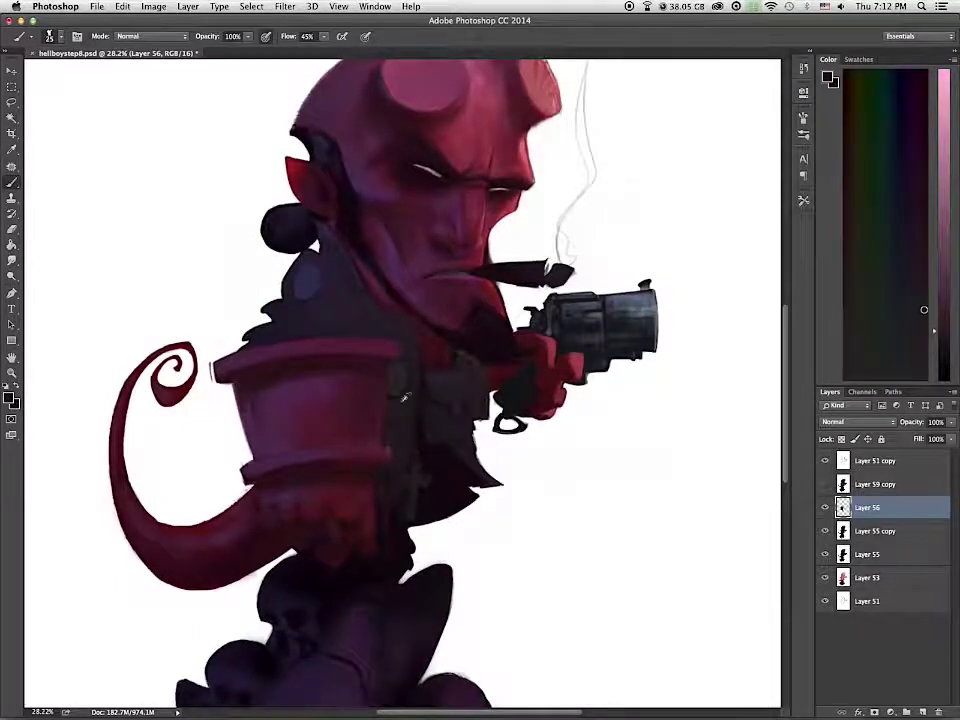
pyautogui.keyDown('alt'); pyautogui.click(405, 366); pyautogui.keyUp('alt')
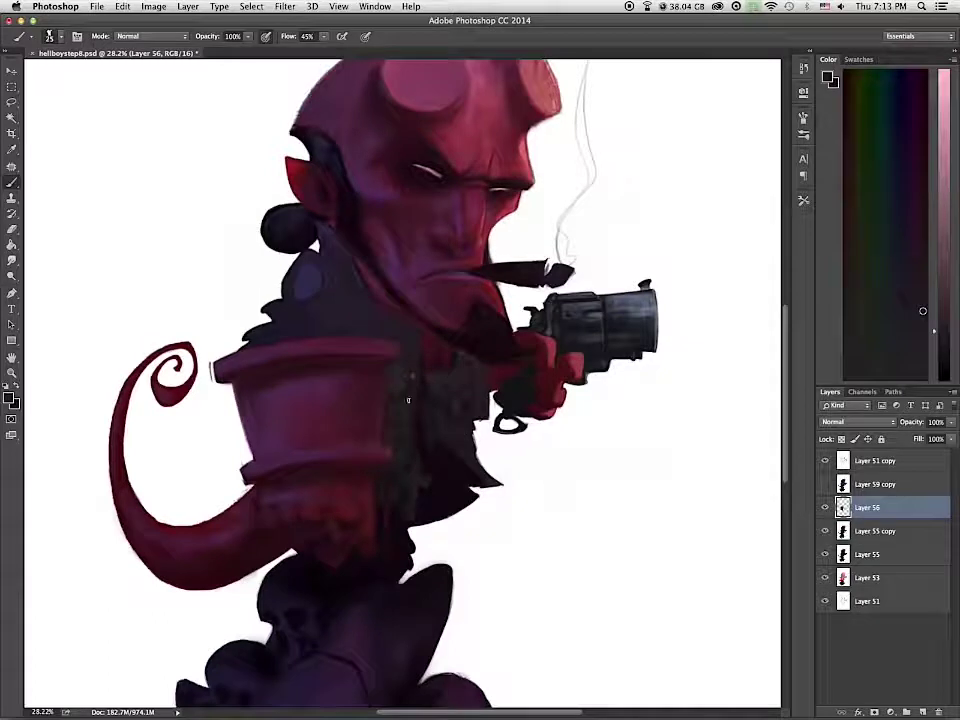
pyautogui.keyDown('alt'); pyautogui.click(407, 395); pyautogui.keyUp('alt')
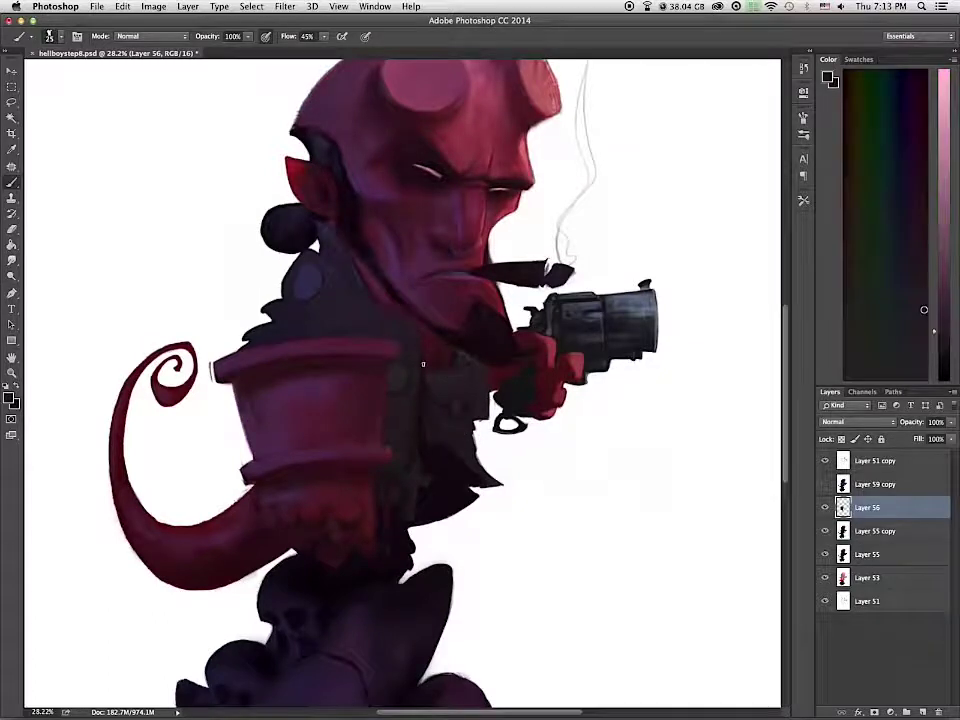
# Step: Paint out the stray lines beside the stone forearm's upper rim in white and retouch its coat-side edge with sampled dark tones
pyautogui.keyDown('alt'); pyautogui.click(391, 362); pyautogui.keyUp('alt')
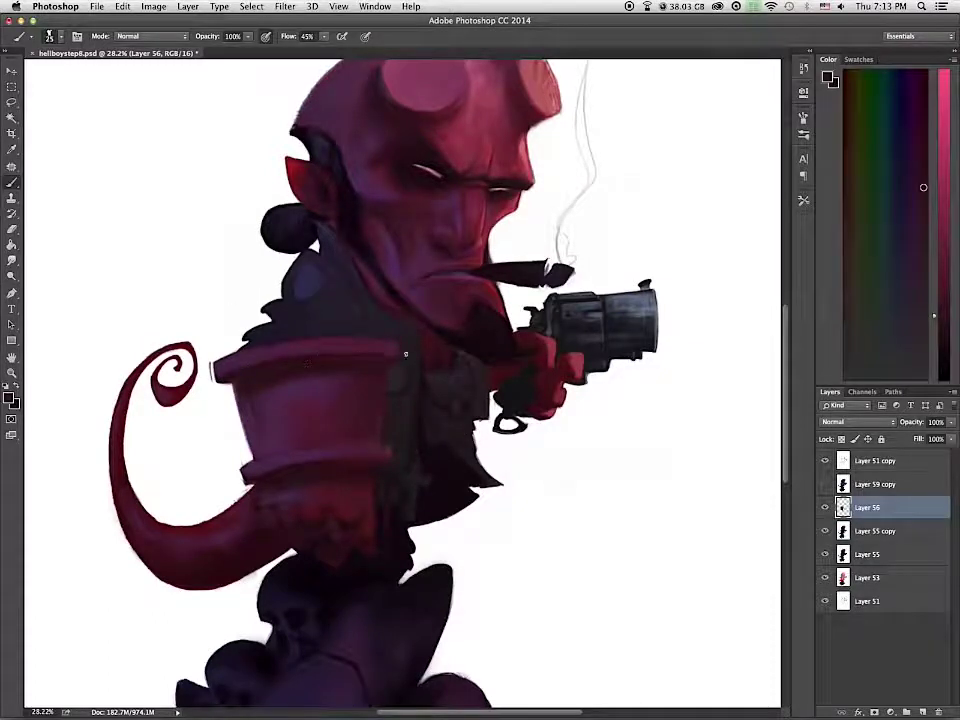
pyautogui.press('x')
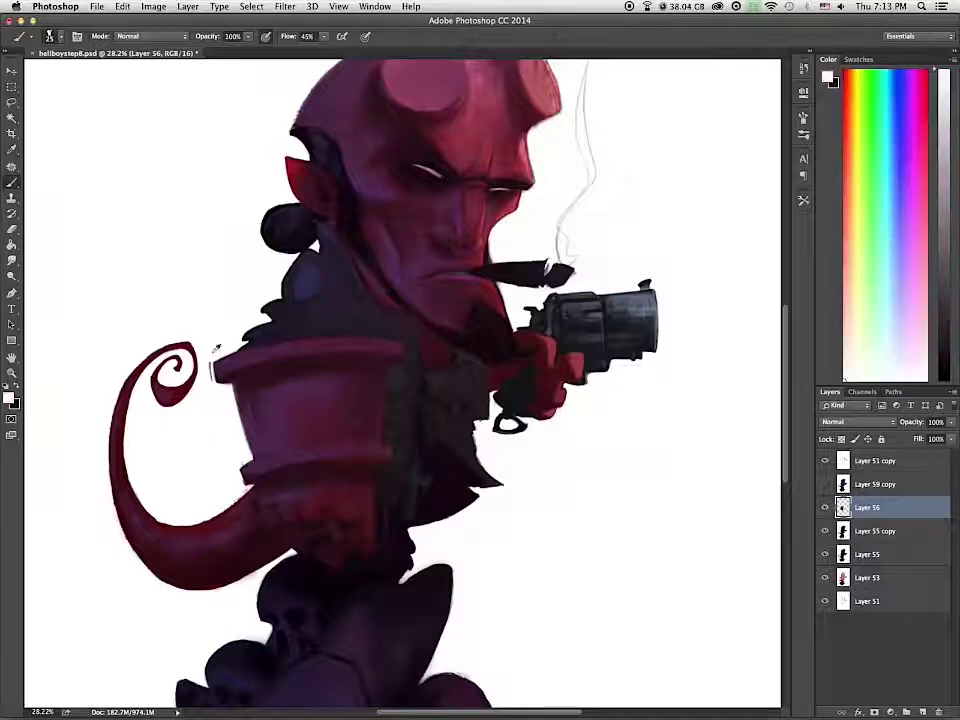
pyautogui.keyDown('alt'); pyautogui.click(385, 455); pyautogui.keyUp('alt')
pyautogui.keyDown('alt'); pyautogui.click(372, 463); pyautogui.keyUp('alt')
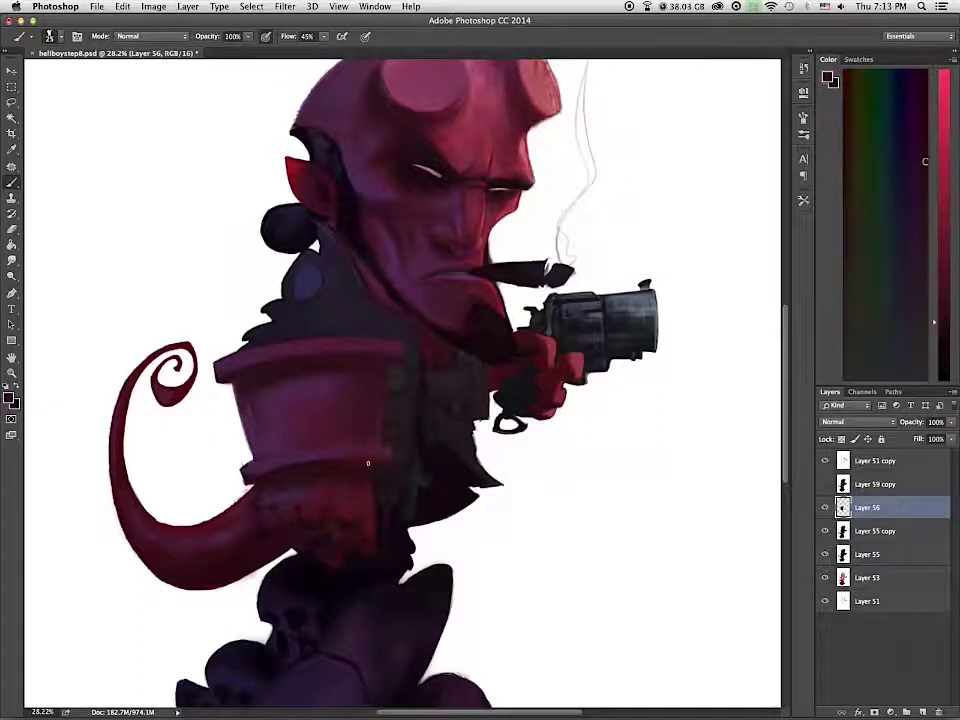
# Step: Blend the stone hand's edge below the lower rim into the coat with sampled dark tones at brush size 25
pyautogui.keyDown('alt'); pyautogui.click(382, 514); pyautogui.keyUp('alt')
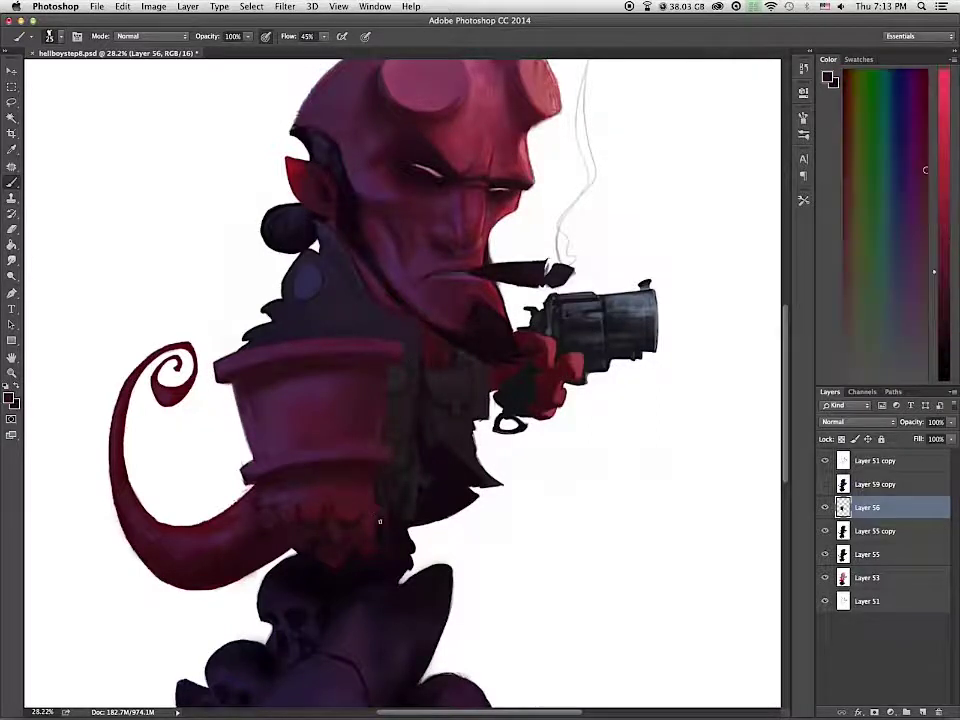
pyautogui.keyDown('alt'); pyautogui.click(373, 467); pyautogui.keyUp('alt')
pyautogui.keyDown('alt'); pyautogui.click(385, 486); pyautogui.keyUp('alt')
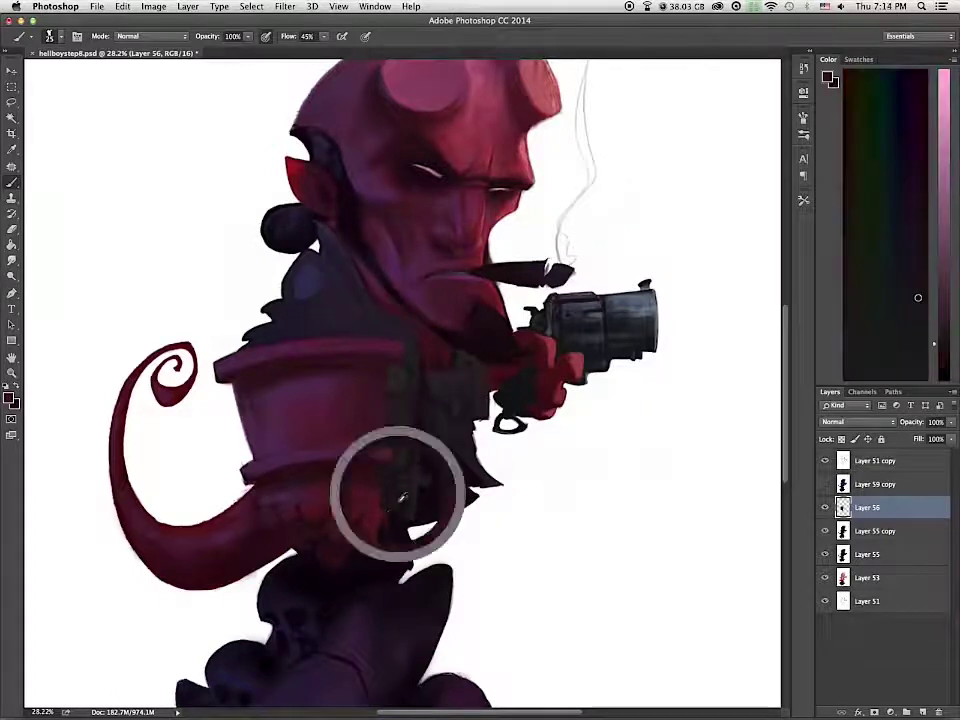
pyautogui.keyDown('alt'); pyautogui.click(385, 535); pyautogui.keyUp('alt')
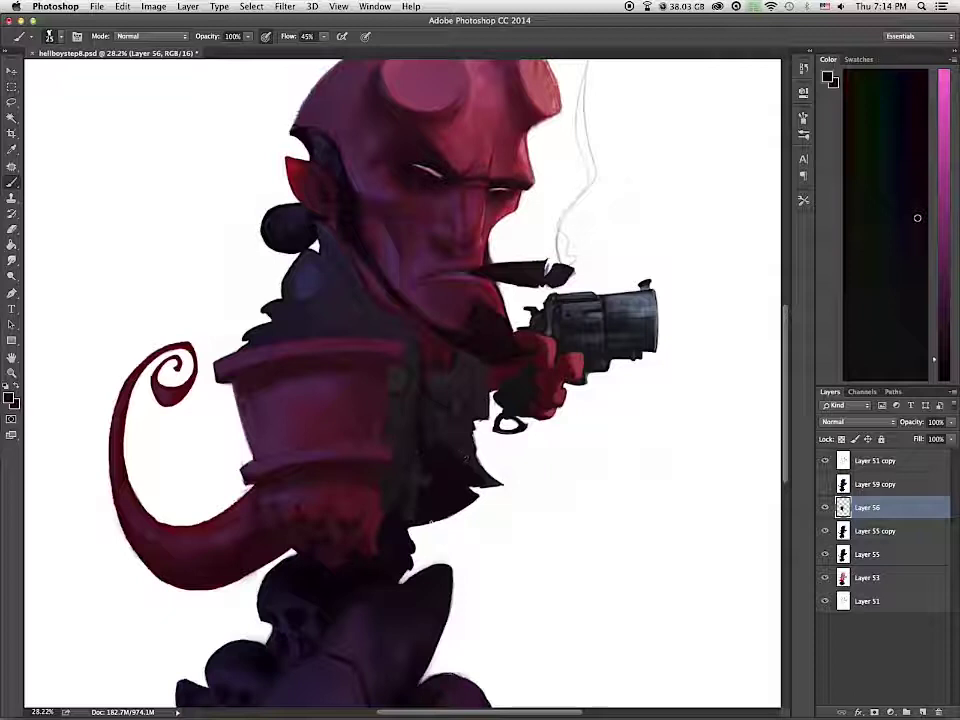
# Step: Refine the coat collar and neck shadow beneath the jaw with sampled dark tones, enlarging the brush to size 40
pyautogui.keyDown('alt'); pyautogui.click(418, 325); pyautogui.keyUp('alt')
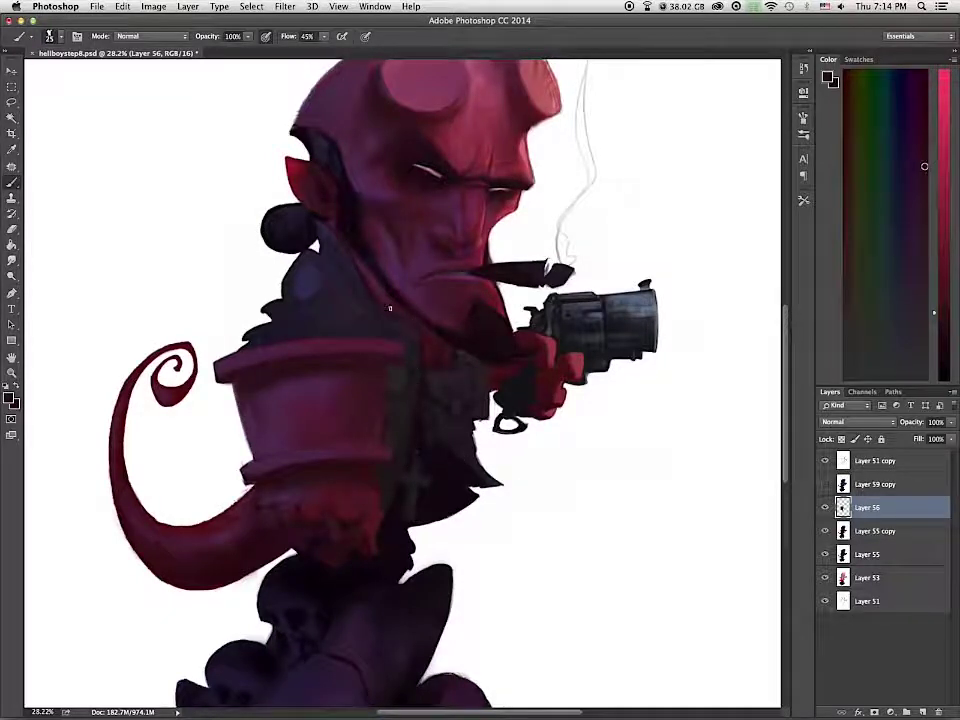
pyautogui.keyDown('alt'); pyautogui.click(426, 331); pyautogui.keyUp('alt')
pyautogui.keyDown('alt'); pyautogui.click(430, 333); pyautogui.keyUp('alt')
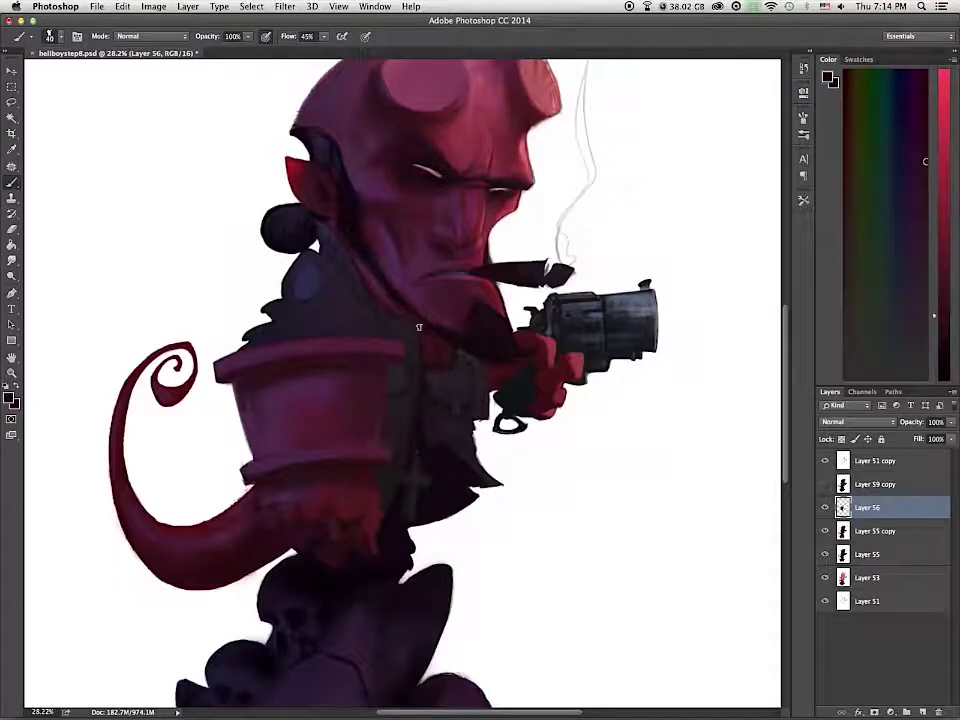
pyautogui.keyDown('alt'); pyautogui.click(456, 351); pyautogui.keyUp('alt')
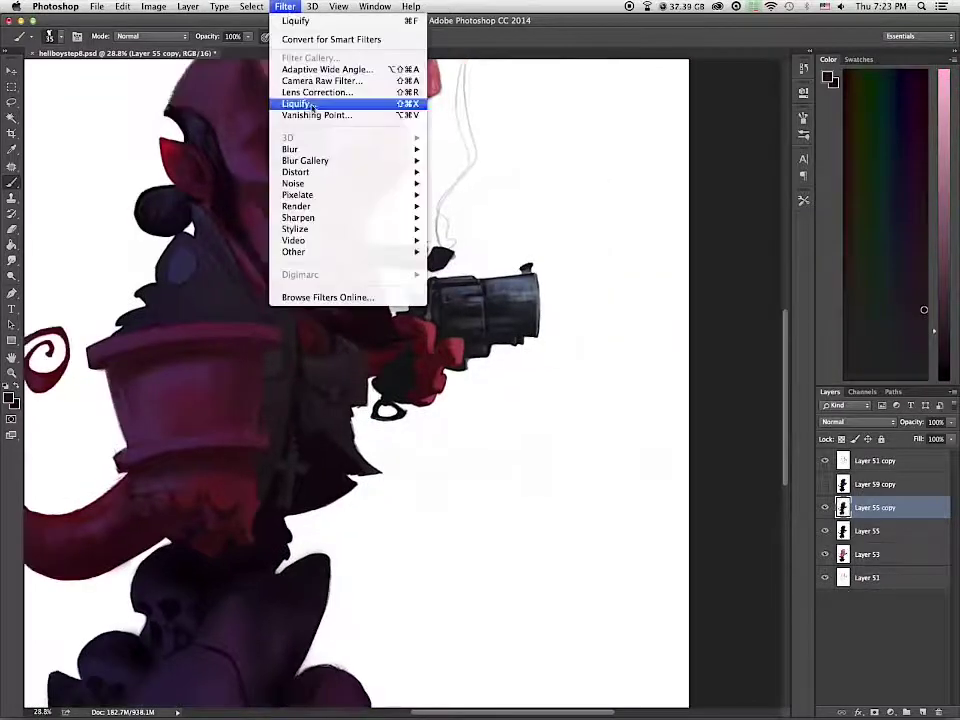
# Step: Liquify Layer 55 copy, nudging the coat front below the pouch outward at brush size 200 and pressure 100
pyautogui.click(345, 101)
pyautogui.scroll(3, 590, 435)
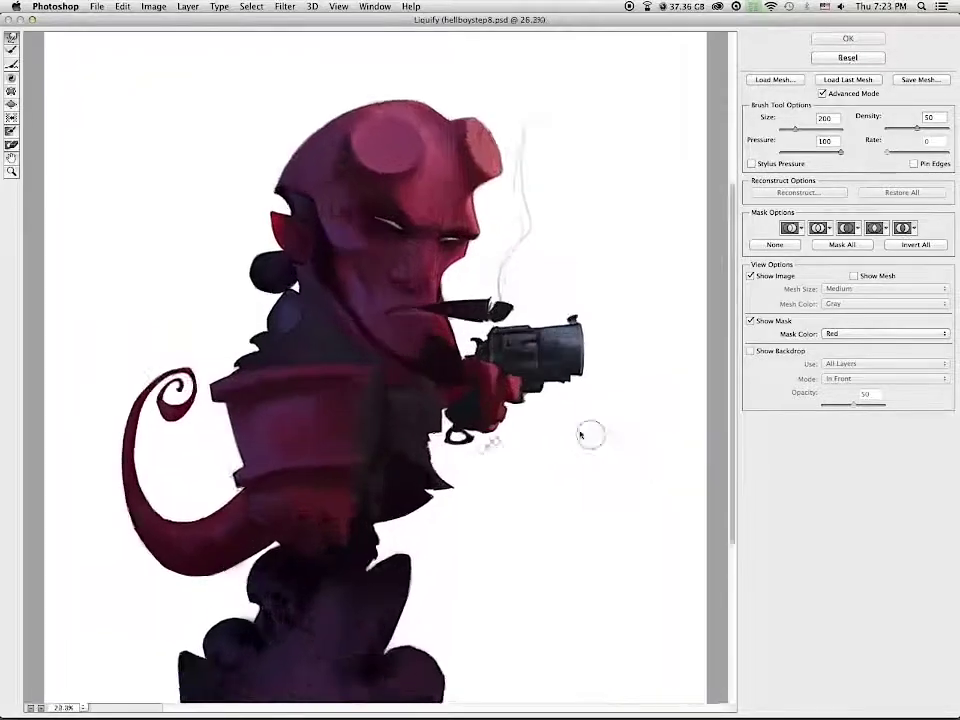
pyautogui.moveTo(414, 463); pyautogui.dragTo(435, 461)
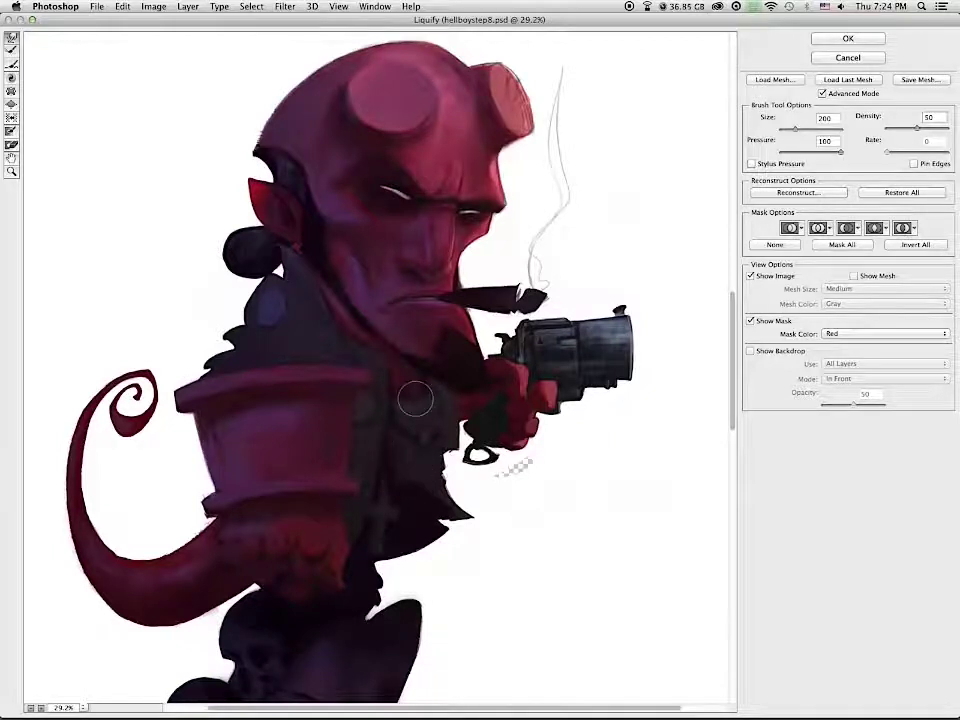
pyautogui.press('Return')
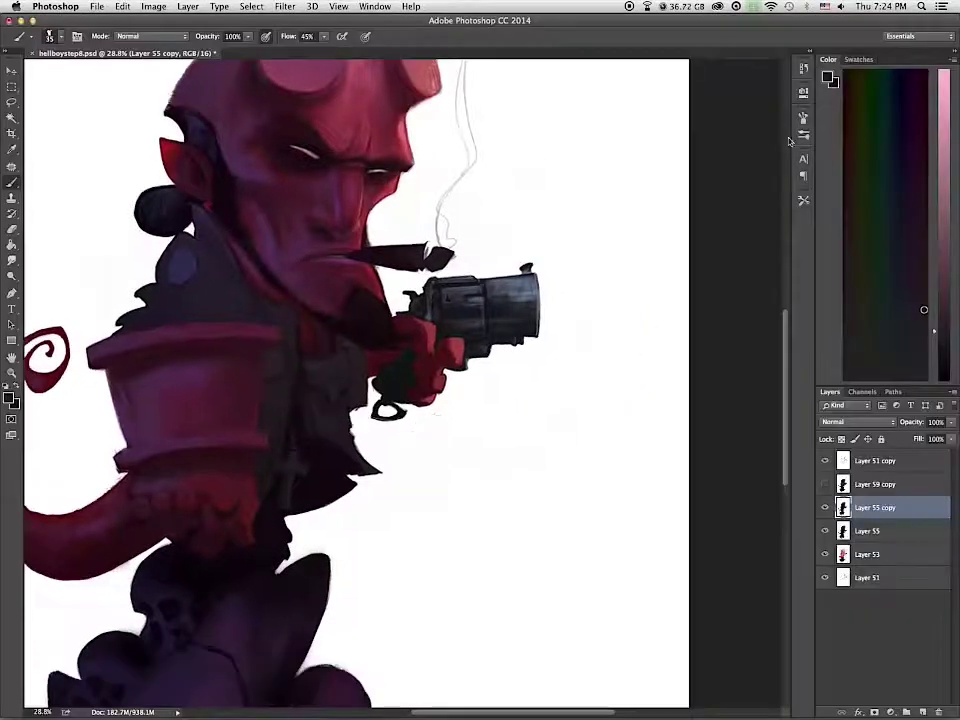
# Step: Paint the chest pouch's shape with sampled dark tones, reducing the brush from size 35 to 15
pyautogui.keyDown('alt'); pyautogui.click(334, 401); pyautogui.keyUp('alt')
pyautogui.moveTo(334, 401); pyautogui.dragTo(337, 372)
pyautogui.keyDown('alt'); pyautogui.click(337, 372); pyautogui.keyUp('alt')
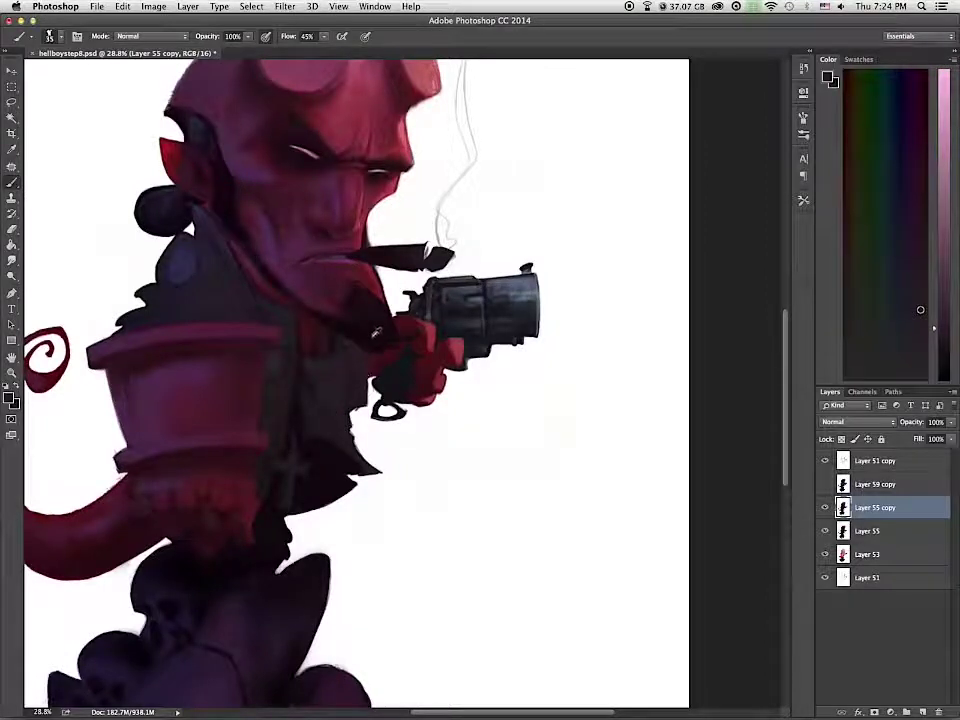
pyautogui.keyDown('alt'); pyautogui.click(337, 419); pyautogui.keyUp('alt')
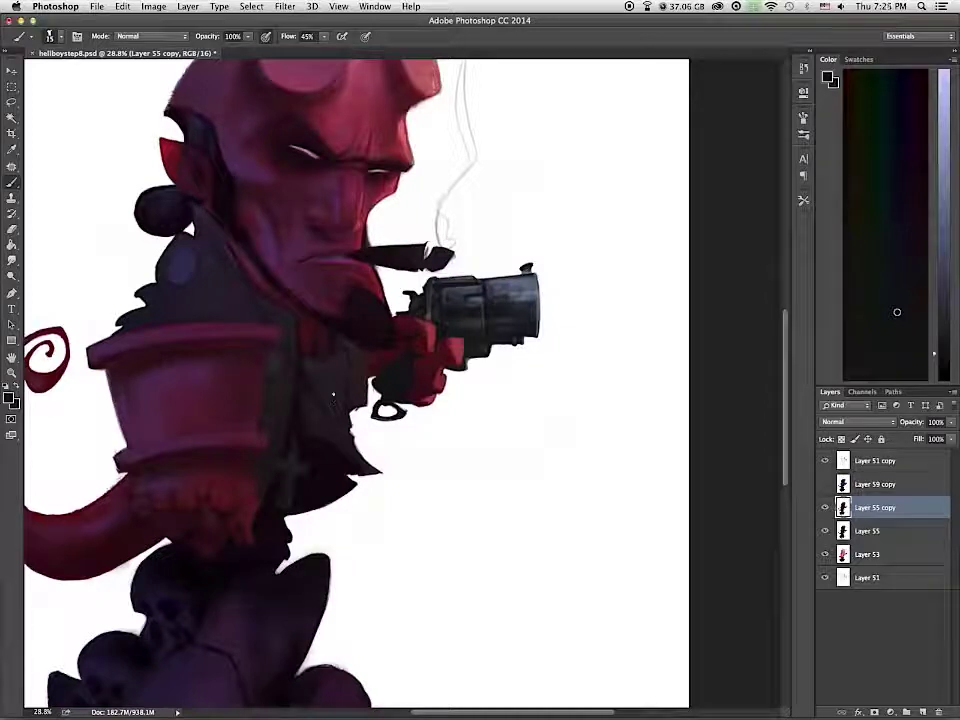
# Step: Mix a dark orange-brown and work it into the chest pouch at brush sizes 15 and 25
pyautogui.keyDown('alt'); pyautogui.click(326, 416); pyautogui.keyUp('alt')
pyautogui.moveTo(864, 278); pyautogui.dragTo(849, 245)
pyautogui.moveTo(944, 331); pyautogui.dragTo(956, 270)
pyautogui.moveTo(848, 245); pyautogui.dragTo(847, 204)
pyautogui.click(948, 309)
pyautogui.click(8, 398)
pyautogui.click(437, 296)
pyautogui.press('Return')
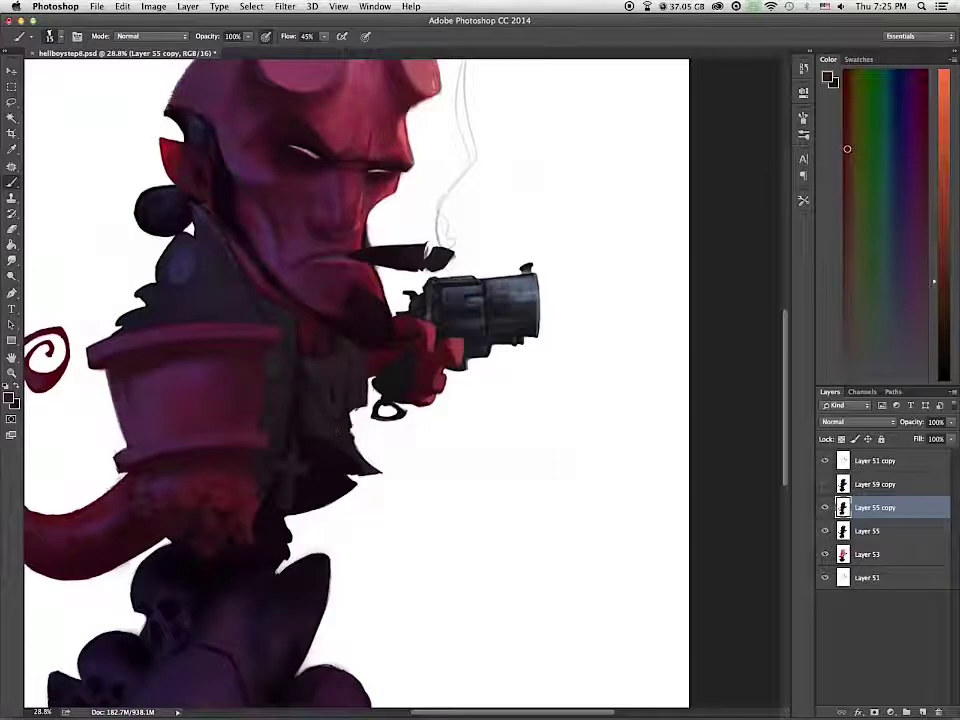
pyautogui.keyDown('alt'); pyautogui.click(321, 396); pyautogui.keyUp('alt')
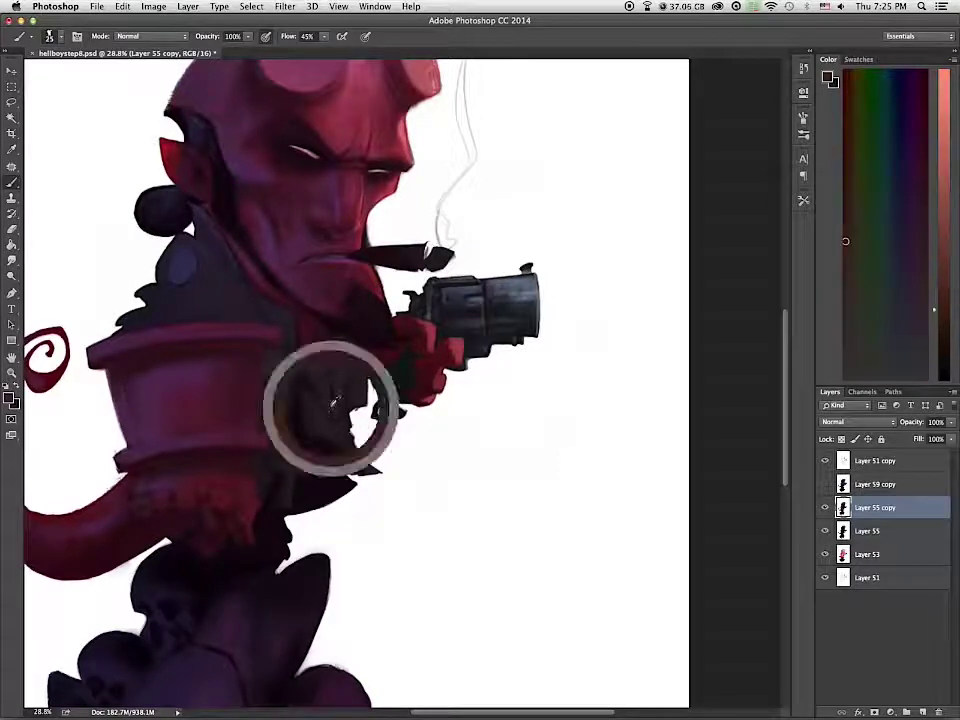
# Step: Warm the pouch with a slightly lighter reddish-brown and blend its edge toward the coat at brush size 25
pyautogui.click(944, 285)
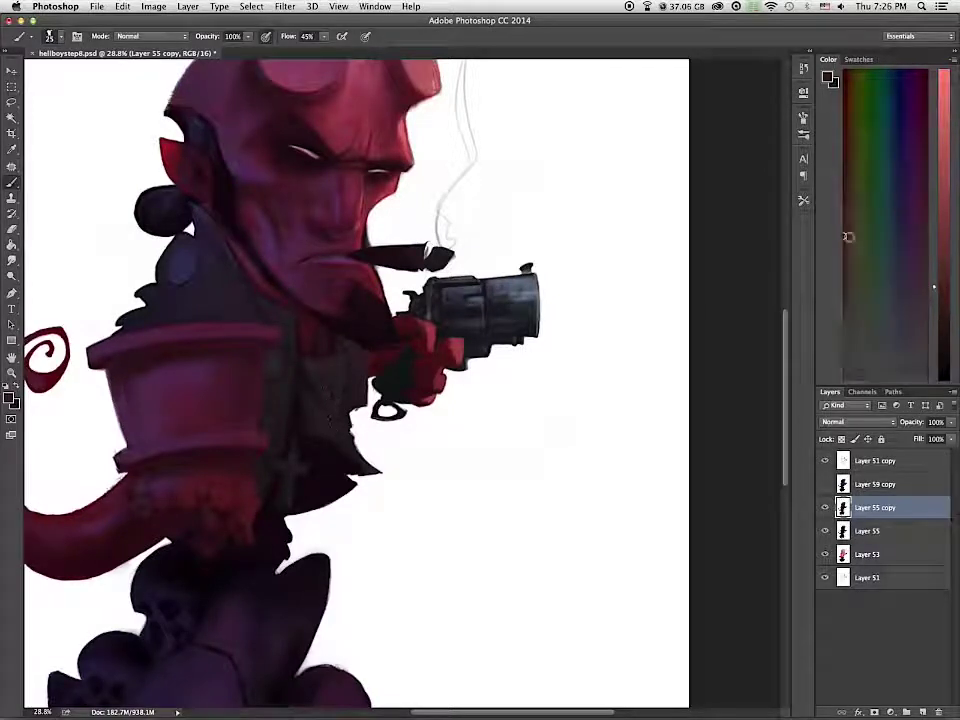
pyautogui.click(847, 236)
pyautogui.keyDown('alt'); pyautogui.click(332, 408); pyautogui.keyUp('alt')
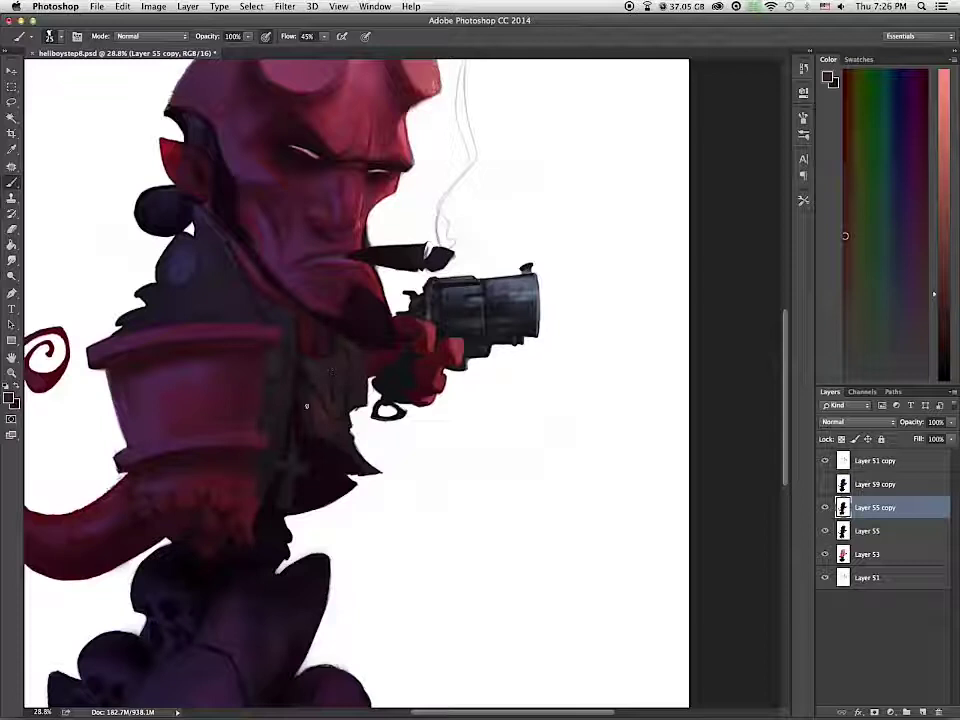
pyautogui.keyDown('alt'); pyautogui.click(297, 383); pyautogui.keyUp('alt')
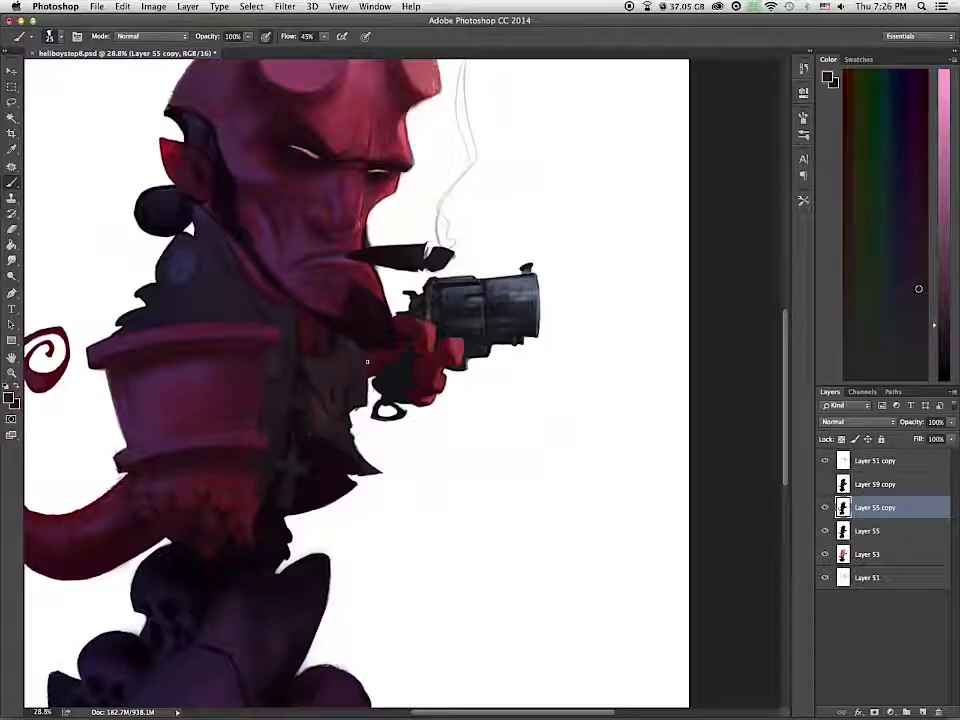
# Step: Refine the pouch's flap and folds with sampled dark brown and purple tones at brush size 25
pyautogui.keyDown('alt'); pyautogui.click(315, 397); pyautogui.keyUp('alt')
pyautogui.keyDown('alt'); pyautogui.click(319, 418); pyautogui.keyUp('alt')
pyautogui.keyDown('alt'); pyautogui.click(312, 397); pyautogui.keyUp('alt')
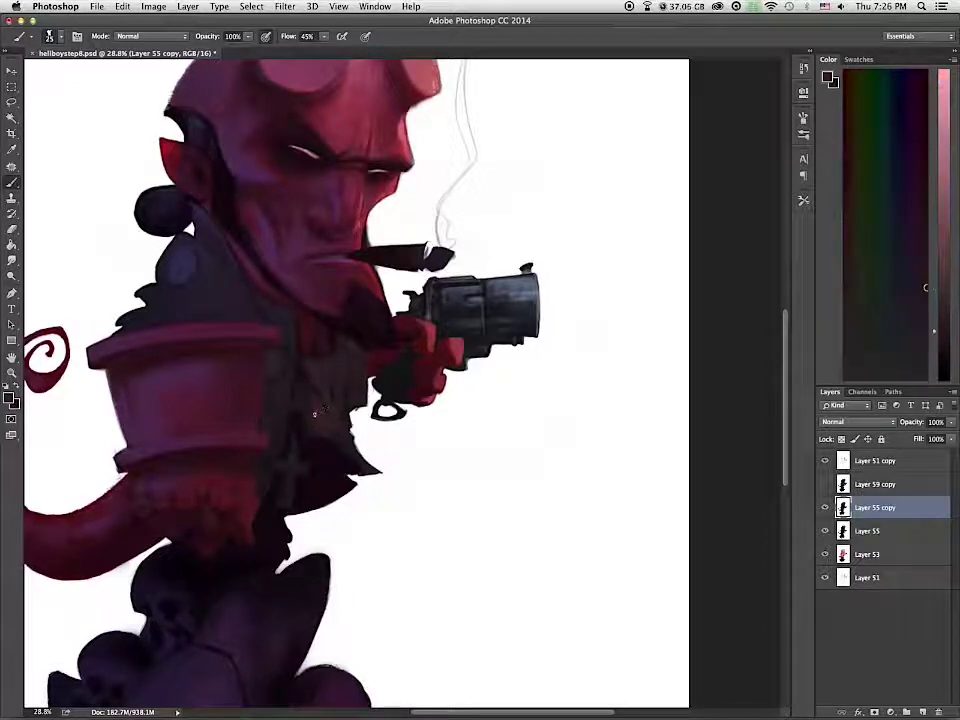
pyautogui.keyDown('alt'); pyautogui.click(324, 401); pyautogui.keyUp('alt')
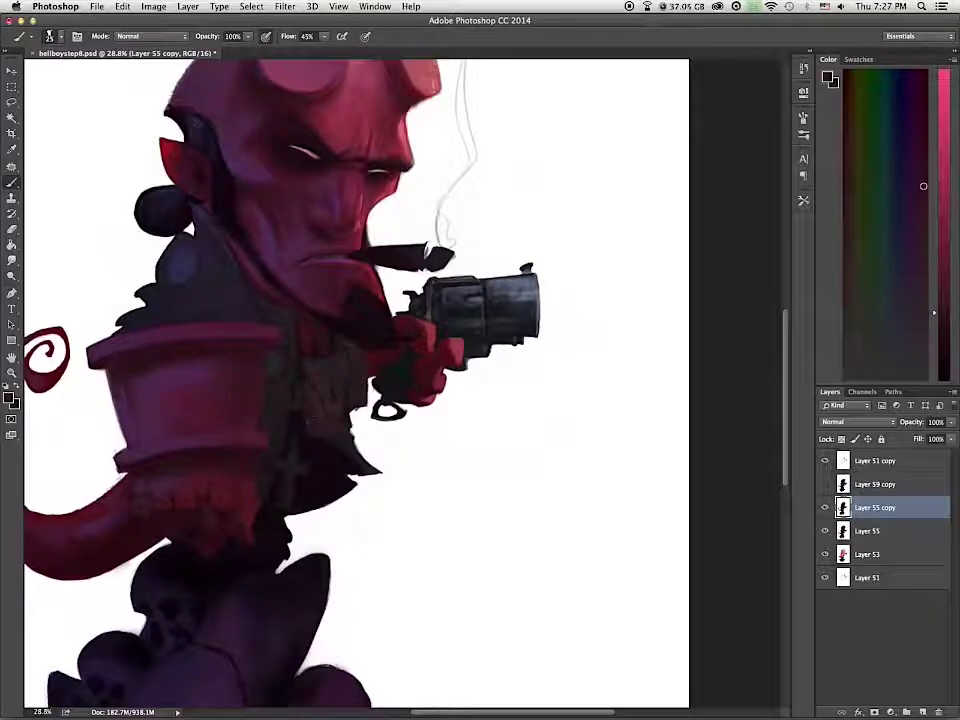
pyautogui.keyDown('alt'); pyautogui.click(335, 378); pyautogui.keyUp('alt')
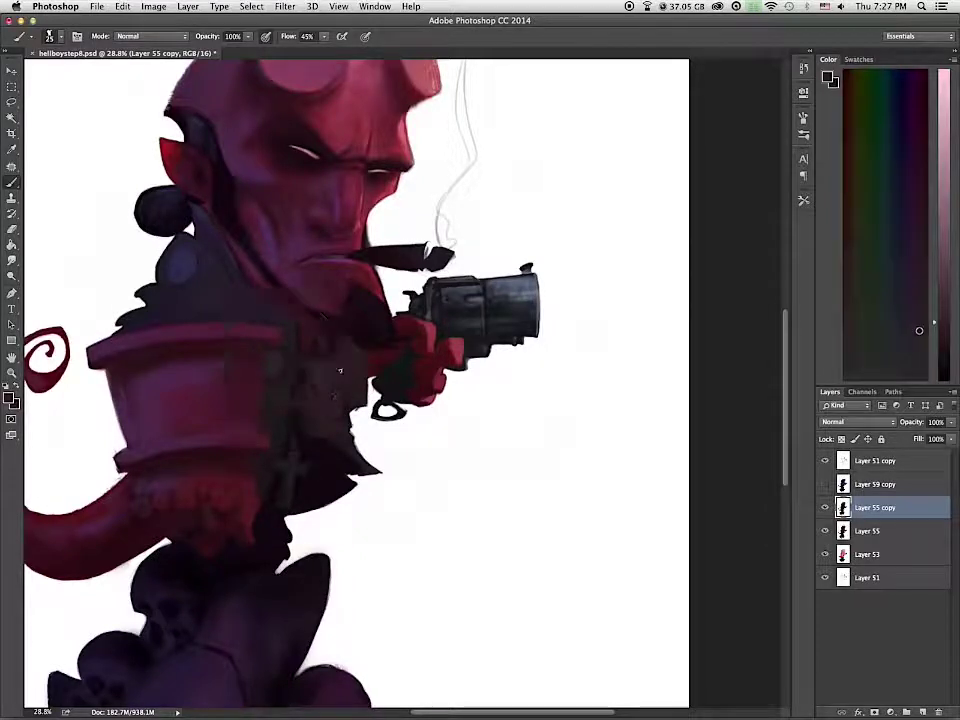
# Step: Mix a lighter orange-brown and paint a small round button on the pouch flap at brush size 25
pyautogui.keyDown('alt'); pyautogui.click(330, 399); pyautogui.keyUp('alt')
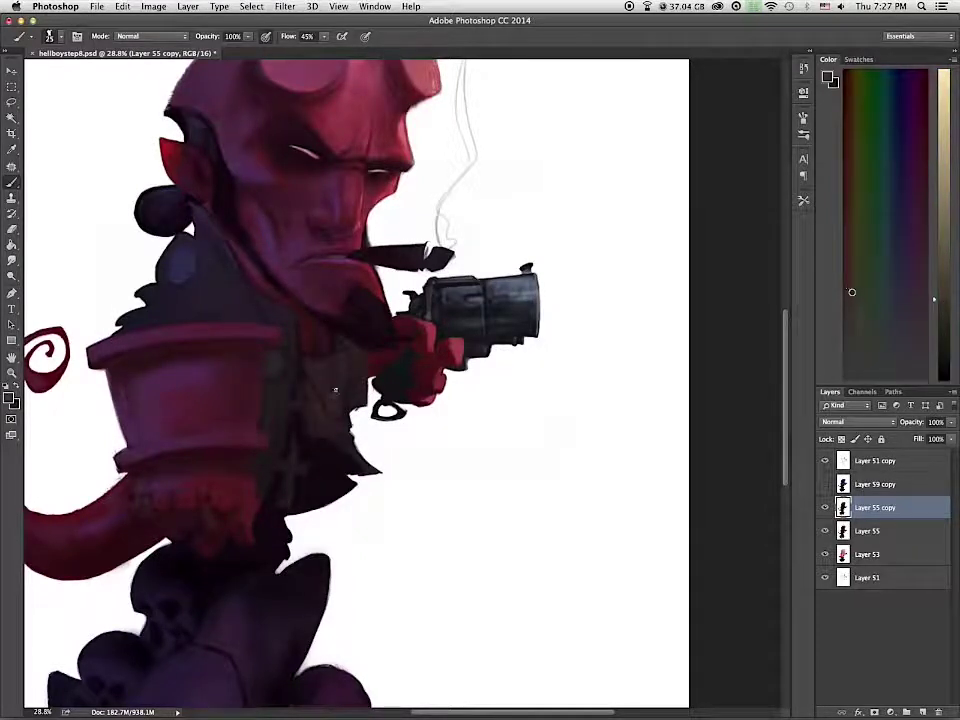
pyautogui.keyDown('alt'); pyautogui.click(333, 394); pyautogui.keyUp('alt')
pyautogui.keyDown('alt'); pyautogui.click(334, 393); pyautogui.keyUp('alt')
pyautogui.click(946, 269)
pyautogui.click(849, 226)
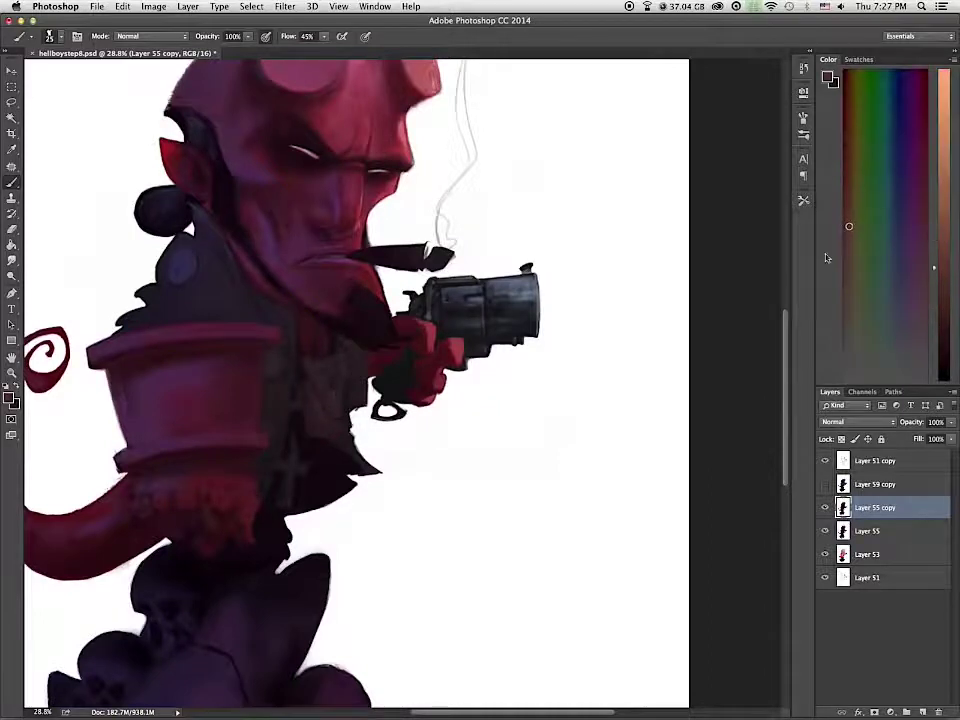
pyautogui.keyDown('alt'); pyautogui.click(336, 404); pyautogui.keyUp('alt')
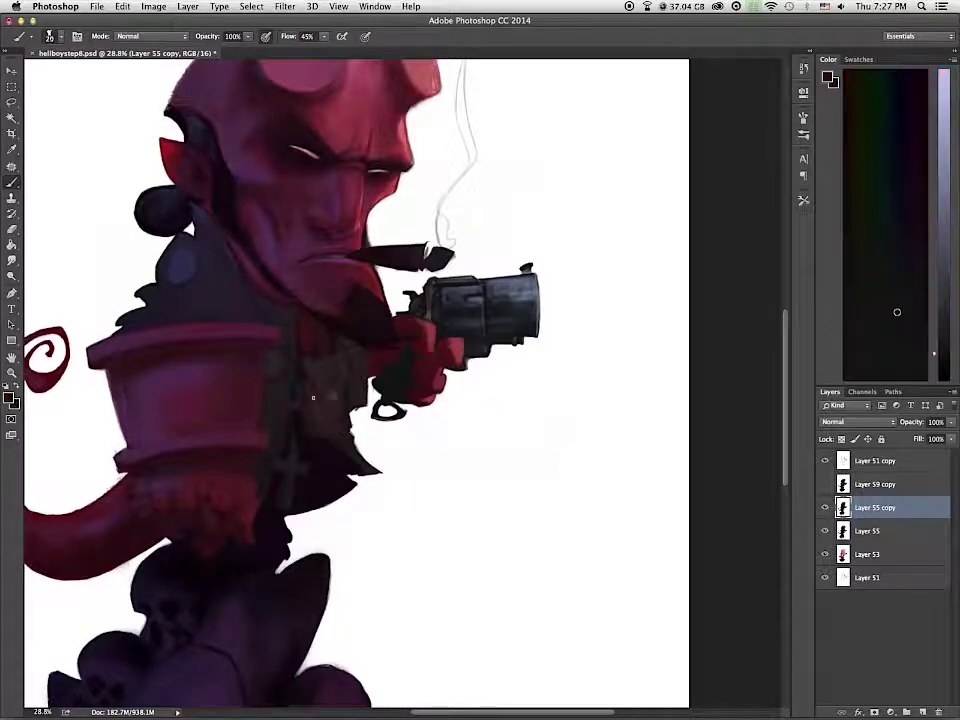
# Step: Define the pouch's side and lower edge with sampled near-black tones at brush size 20, and resample brown for its body
pyautogui.keyDown('alt'); pyautogui.click(305, 405); pyautogui.keyUp('alt')
pyautogui.keyDown('alt'); pyautogui.click(309, 438); pyautogui.keyUp('alt')
pyautogui.keyDown('alt'); pyautogui.click(306, 391); pyautogui.keyUp('alt')
pyautogui.keyDown('alt'); pyautogui.click(309, 439); pyautogui.keyUp('alt')
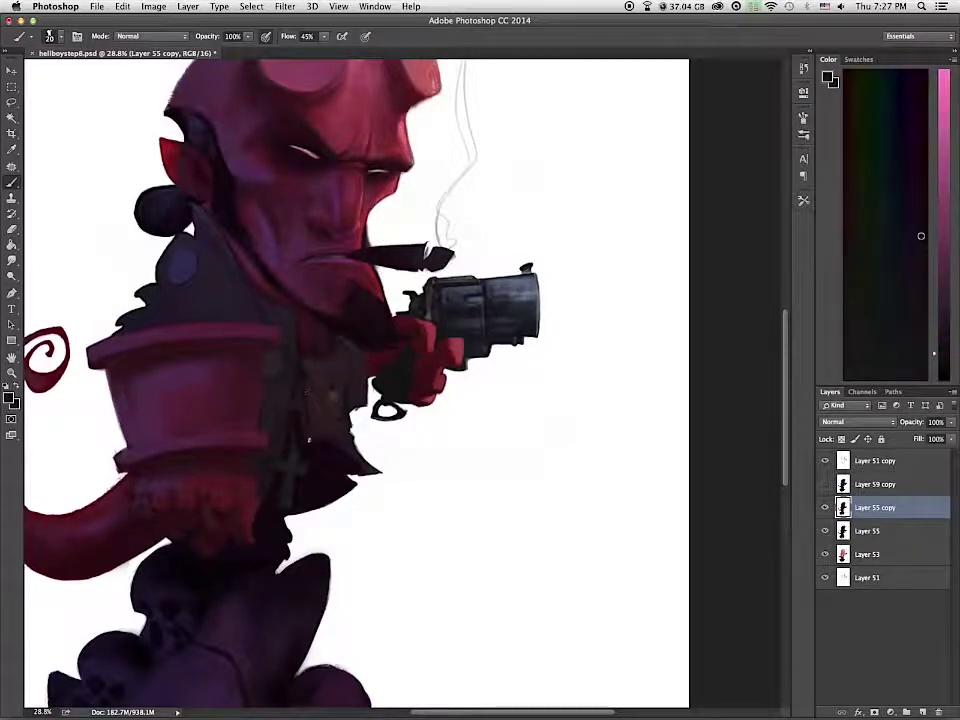
pyautogui.keyDown('alt'); pyautogui.click(321, 437); pyautogui.keyUp('alt')
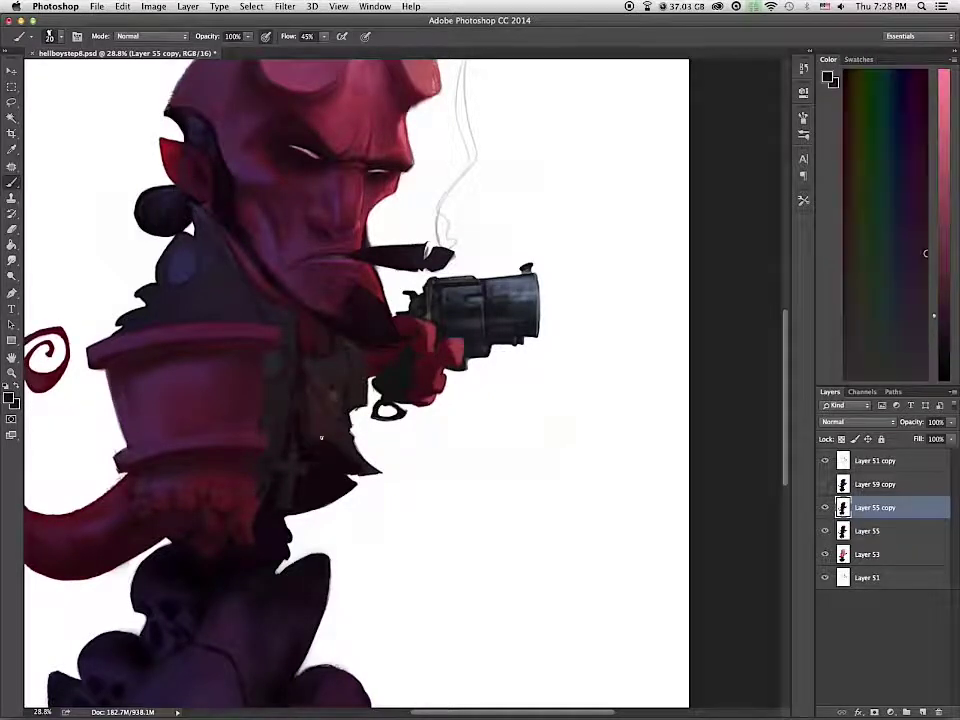
pyautogui.keyDown('alt'); pyautogui.click(331, 421); pyautogui.keyUp('alt')
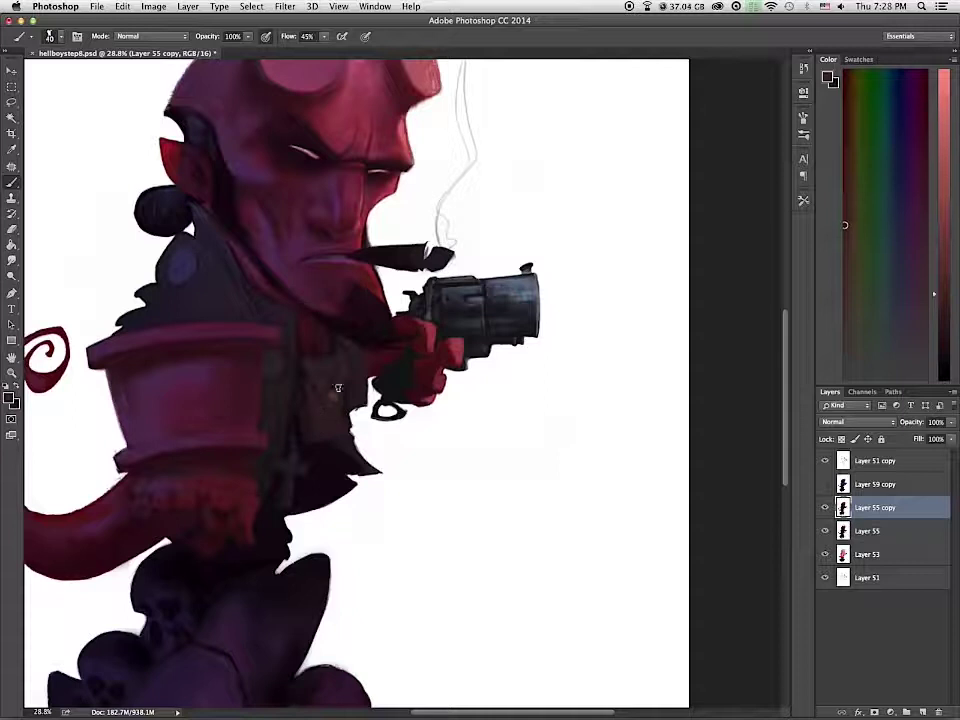
# Step: Mix a dark greyish green from a sampled tone and reduce the brush to size 7 for fine pouch detail
pyautogui.moveTo(336, 414); pyautogui.dragTo(385, 414)
pyautogui.press('[')
pyautogui.press('[')
pyautogui.press('[')
pyautogui.press('[')
pyautogui.press('[')
pyautogui.keyDown('alt'); pyautogui.click(243, 323); pyautogui.keyUp('alt')
pyautogui.moveTo(946, 319); pyautogui.dragTo(947, 292)
pyautogui.click(881, 330)
pyautogui.click(868, 336)
pyautogui.click(947, 298)
pyautogui.press('[')
pyautogui.press('[')
pyautogui.press('[')
pyautogui.press('[')
pyautogui.click(865, 357)
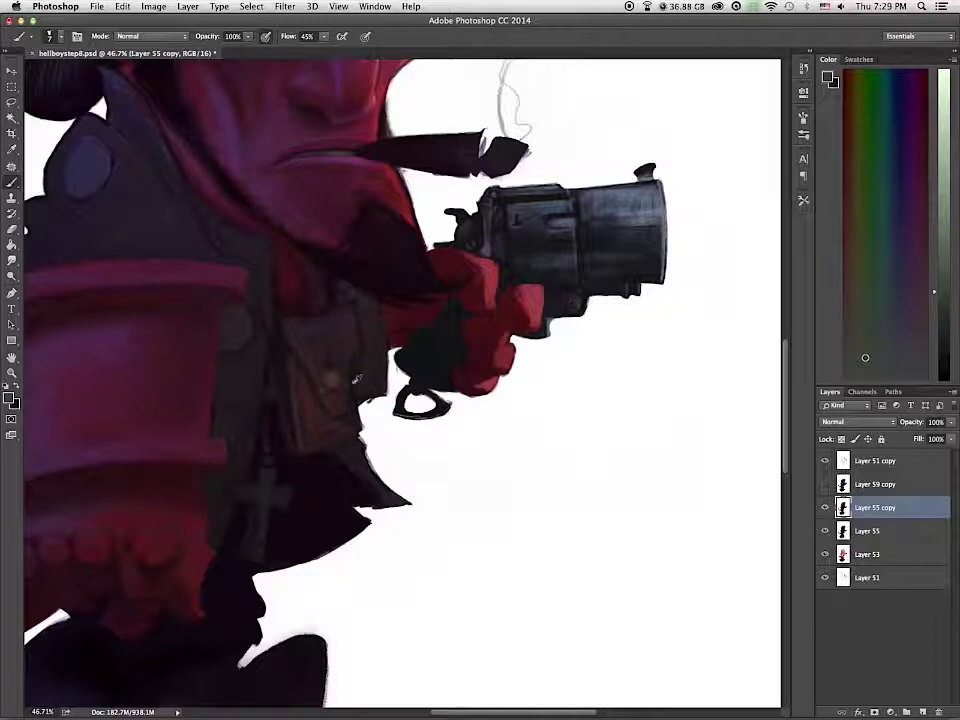
# Step: Draw a dark line above the pouch button and sharpen the flap's edges with sampled tones at brush sizes 7 and 15
pyautogui.keyDown('alt'); pyautogui.click(325, 352); pyautogui.keyUp('alt')
pyautogui.keyDown('alt'); pyautogui.click(328, 369); pyautogui.keyUp('alt')
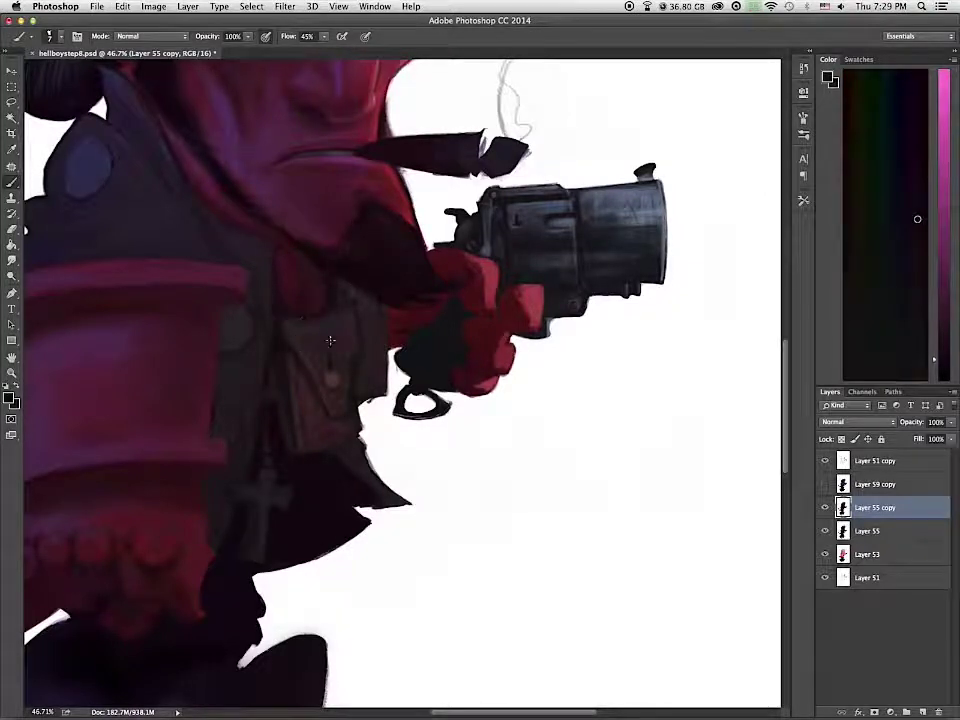
pyautogui.keyDown('alt'); pyautogui.click(283, 316); pyautogui.keyUp('alt')
pyautogui.keyDown('alt'); pyautogui.click(359, 393); pyautogui.keyUp('alt')
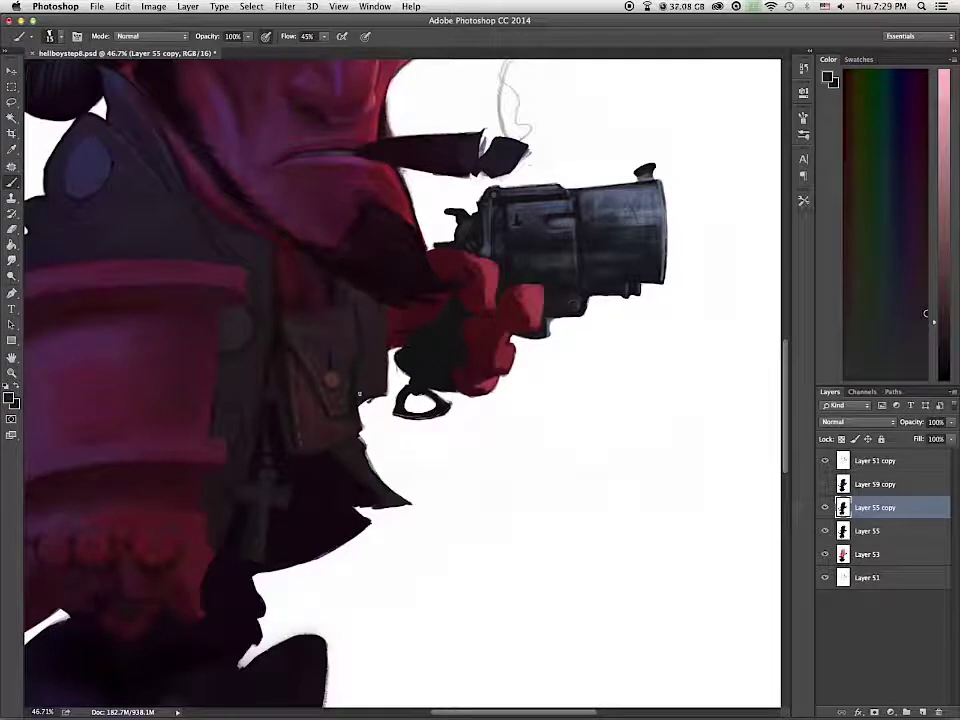
# Step: Paint the pouch's round button golden brown at brush size 15 and add a light tan highlight at size 10
pyautogui.keyDown('alt'); pyautogui.click(332, 379); pyautogui.keyUp('alt')
pyautogui.click(9, 398)
pyautogui.click(420, 288)
pyautogui.click(489, 328)
pyautogui.click(427, 292)
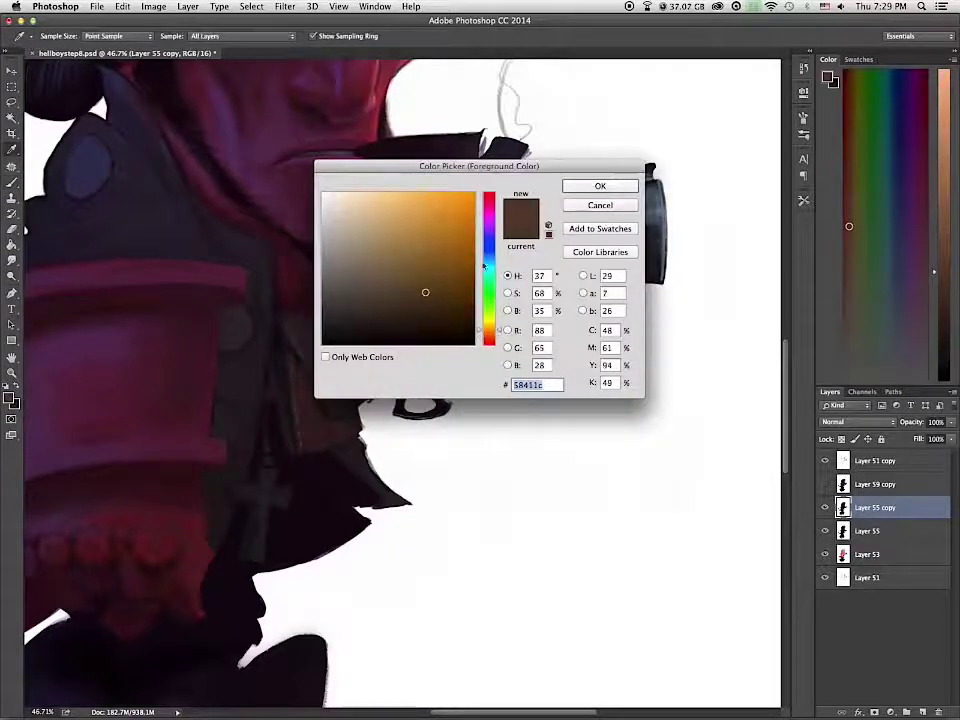
pyautogui.click(600, 185)
pyautogui.click(9, 398)
pyautogui.click(440, 300)
pyautogui.click(600, 185)
pyautogui.moveTo(333, 378); pyautogui.dragTo(326, 380)
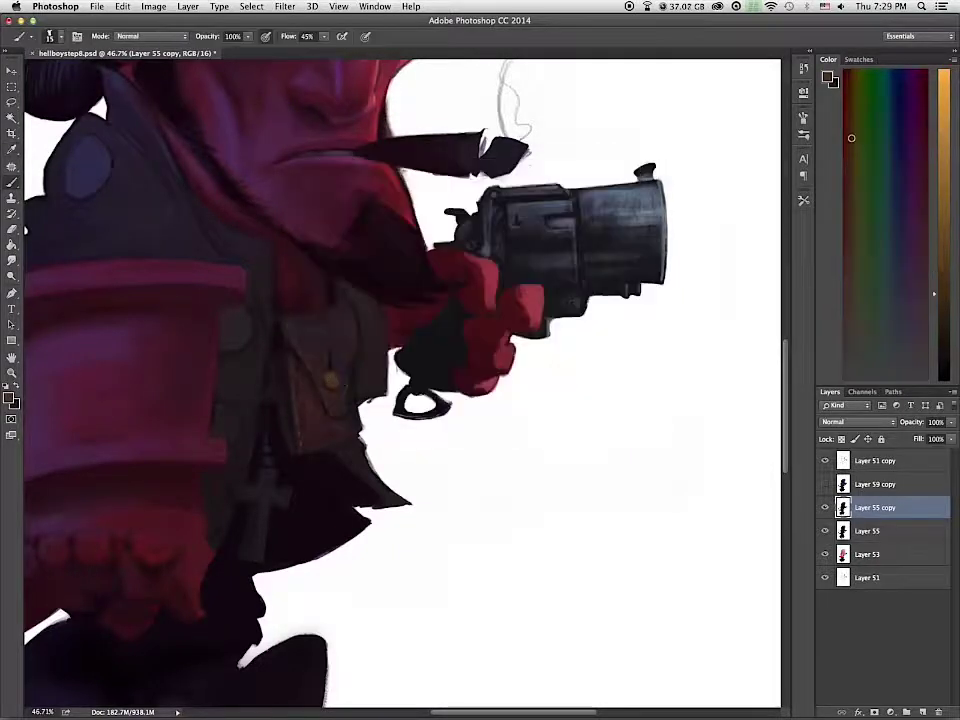
pyautogui.keyDown('alt'); pyautogui.click(379, 341); pyautogui.keyUp('alt')
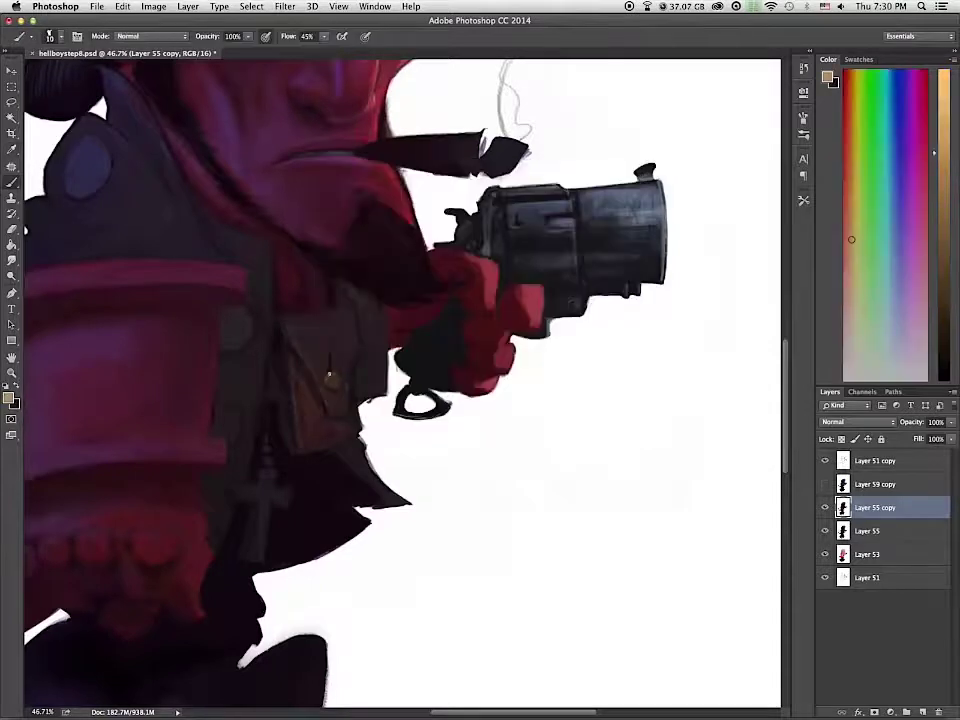
pyautogui.keyDown('alt'); pyautogui.click(329, 378); pyautogui.keyUp('alt')
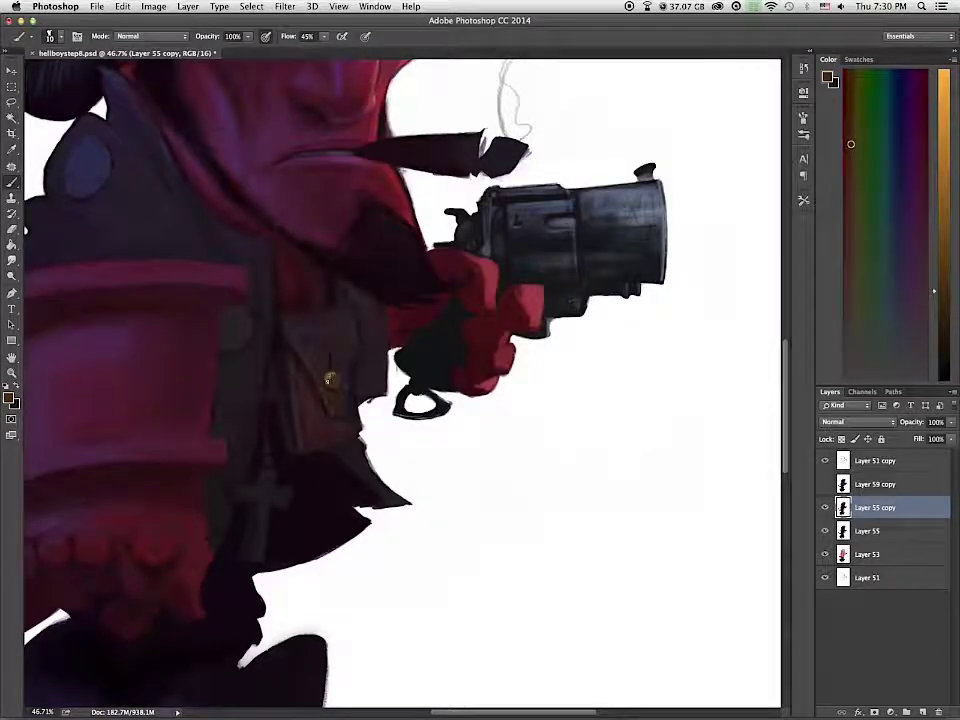
# Step: Mix a dark greyish tone from sampled pouch browns and shade around the pouch button at brush size 20 and 23% flow
pyautogui.keyDown('alt'); pyautogui.click(331, 383); pyautogui.keyUp('alt')
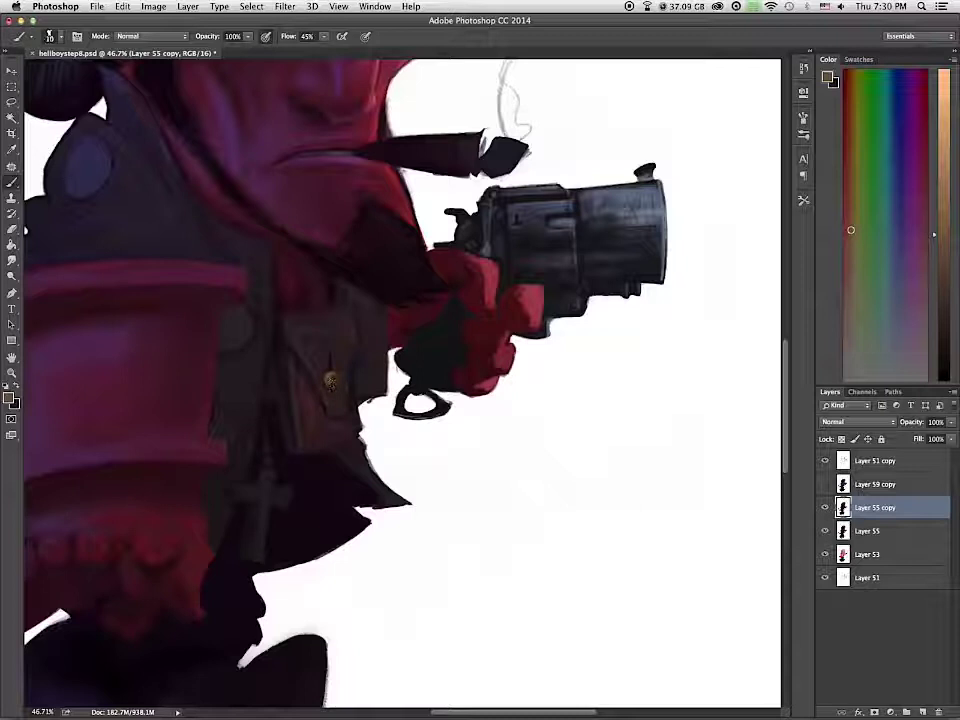
pyautogui.keyDown('alt'); pyautogui.click(313, 362); pyautogui.keyUp('alt')
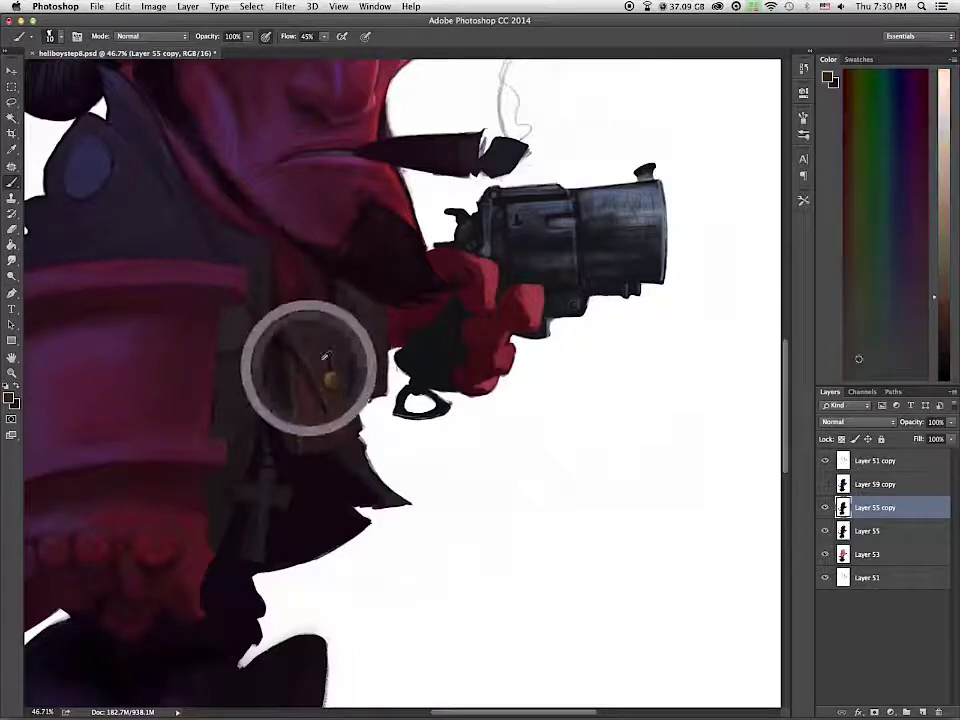
pyautogui.click(861, 336)
pyautogui.click(944, 288)
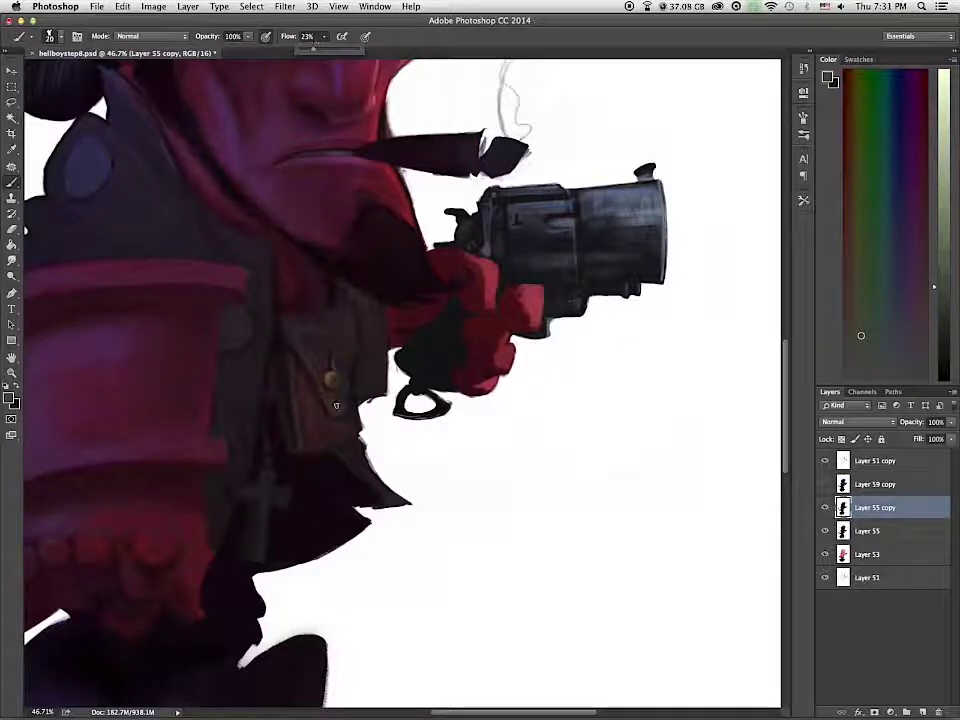
pyautogui.keyDown('alt'); pyautogui.click(331, 407); pyautogui.keyUp('alt')
pyautogui.keyDown('alt'); pyautogui.click(303, 444); pyautogui.keyUp('alt')
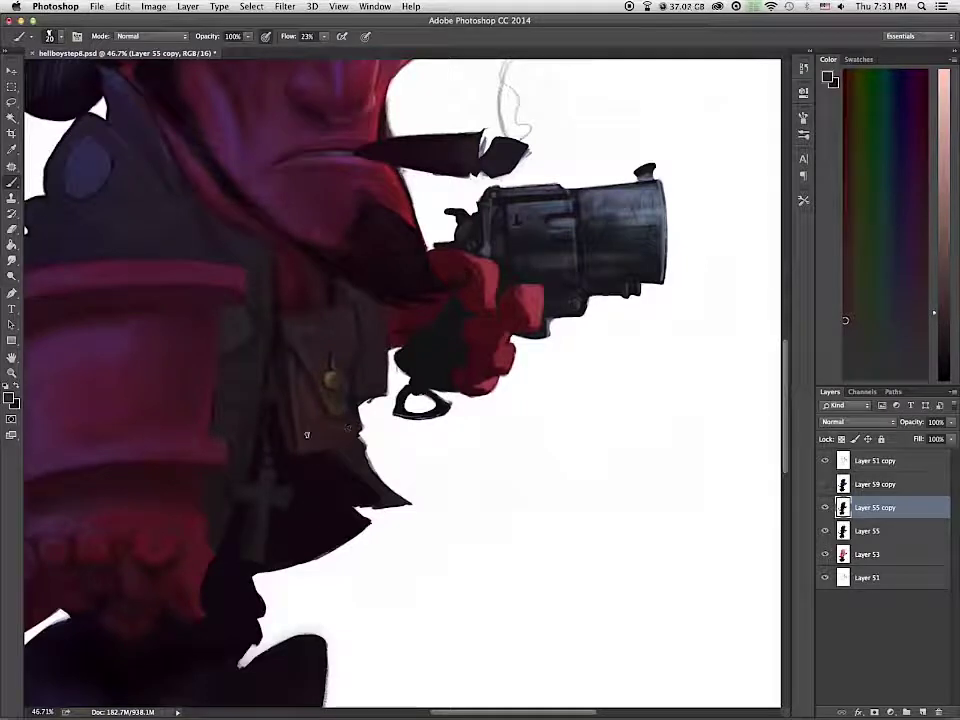
# Step: Refine the pouch's side and flap edges with sampled dark browns, starting at brush size 15
pyautogui.press('[')
pyautogui.keyDown('alt'); pyautogui.click(302, 425); pyautogui.keyUp('alt')
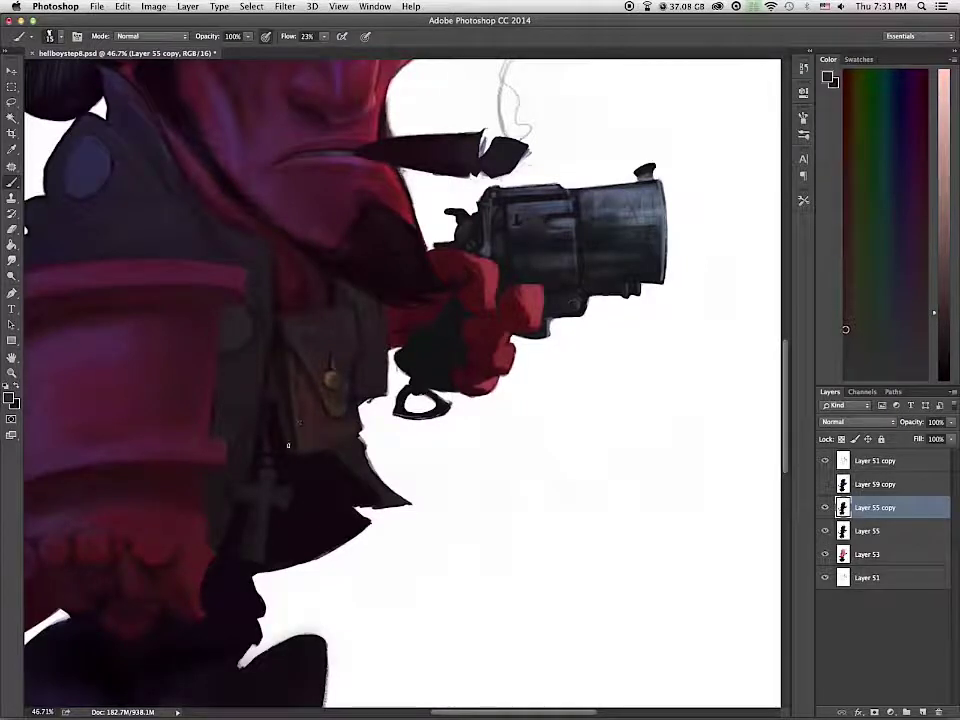
pyautogui.keyDown('alt'); pyautogui.click(341, 404); pyautogui.keyUp('alt')
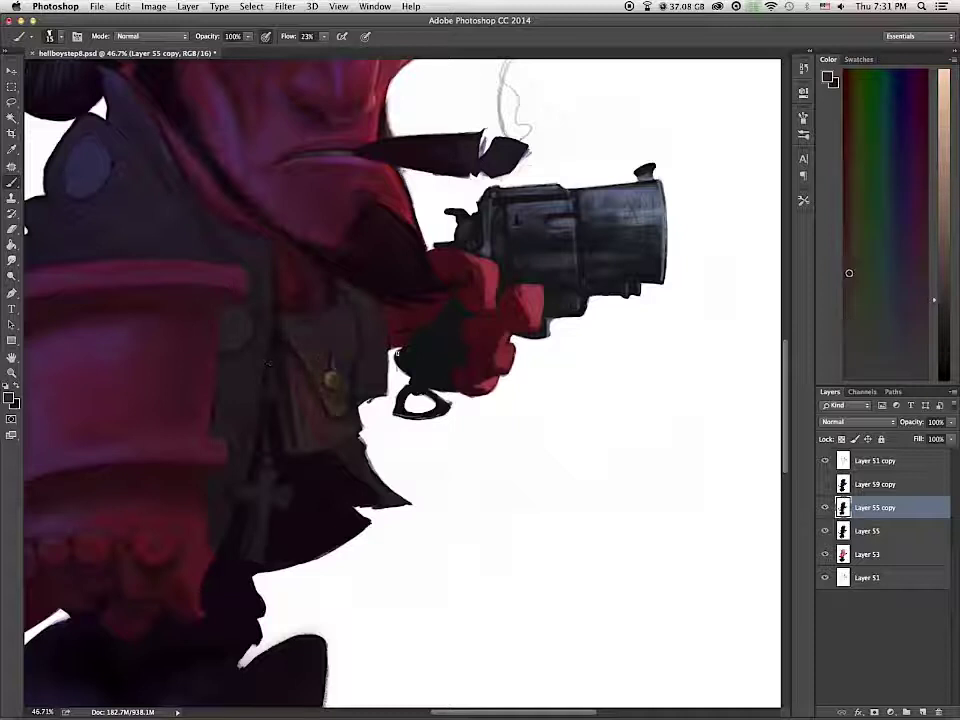
pyautogui.keyDown('alt'); pyautogui.click(331, 364); pyautogui.keyUp('alt')
pyautogui.press('[')
pyautogui.press('[')
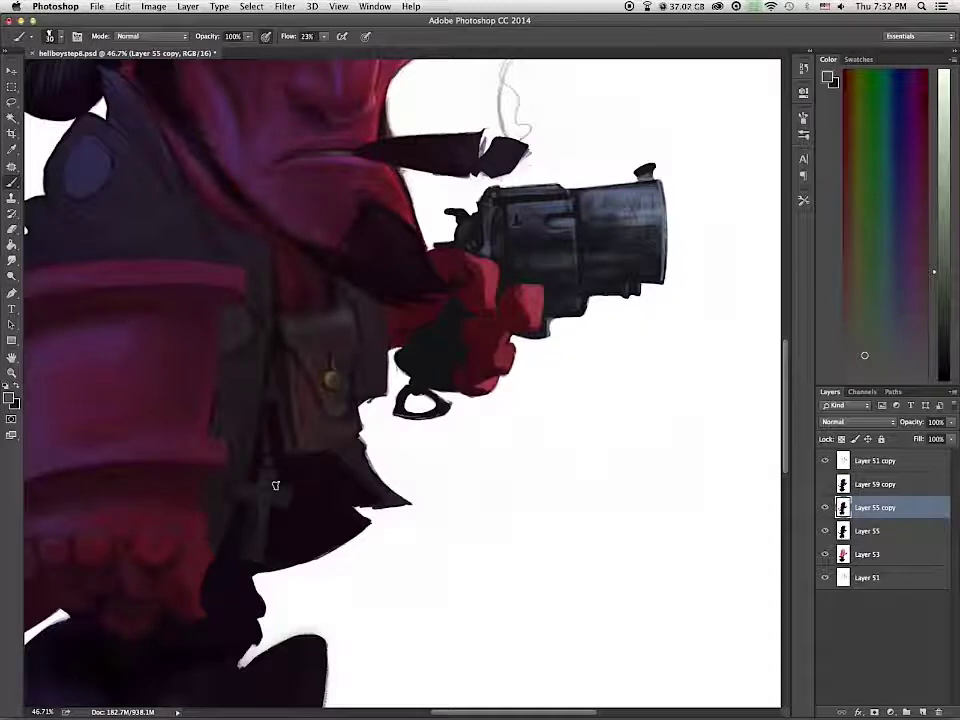
# Step: Shade the pouch body at brush size 30 and sharpen its dark creases with sampled near-black at size 7
pyautogui.keyDown('alt'); pyautogui.click(309, 441); pyautogui.keyUp('alt')
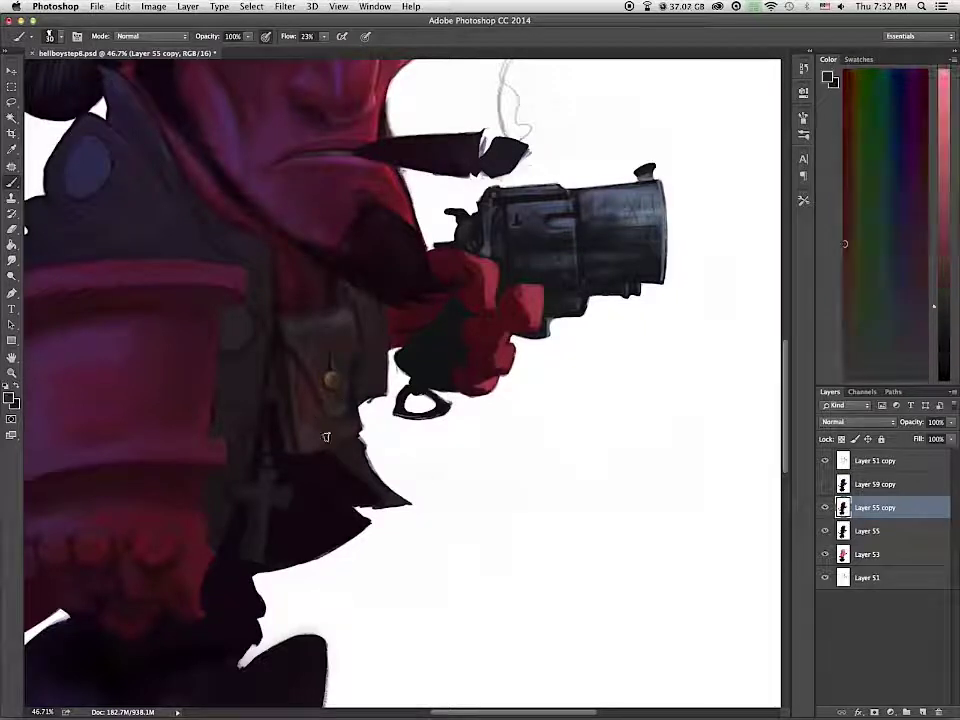
pyautogui.keyDown('alt'); pyautogui.click(332, 313); pyautogui.keyUp('alt')
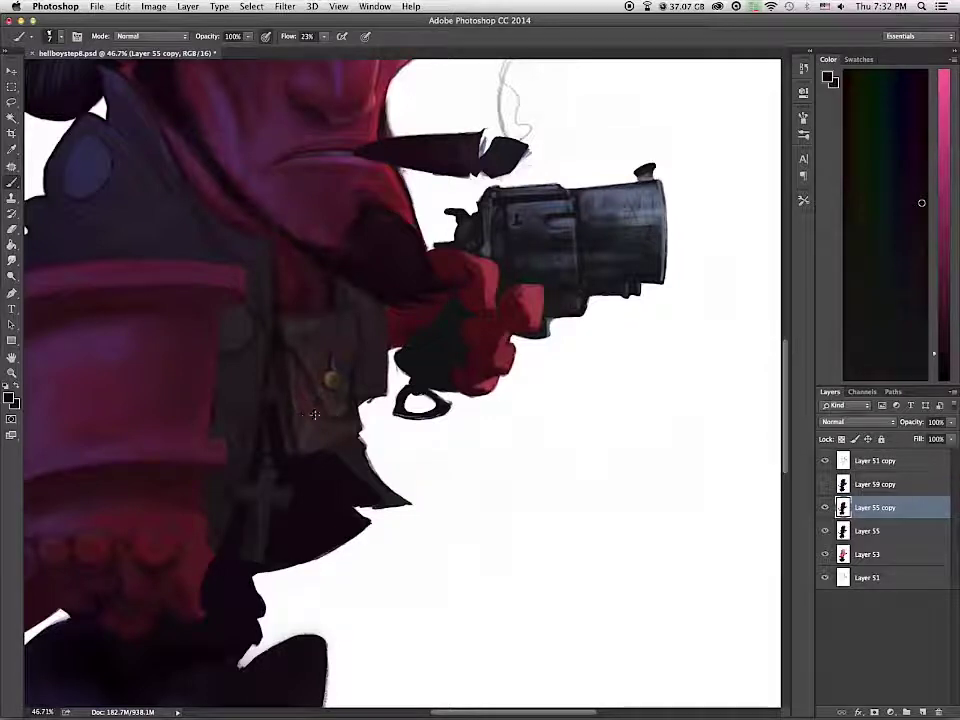
pyautogui.keyDown('alt'); pyautogui.click(274, 400); pyautogui.keyUp('alt')
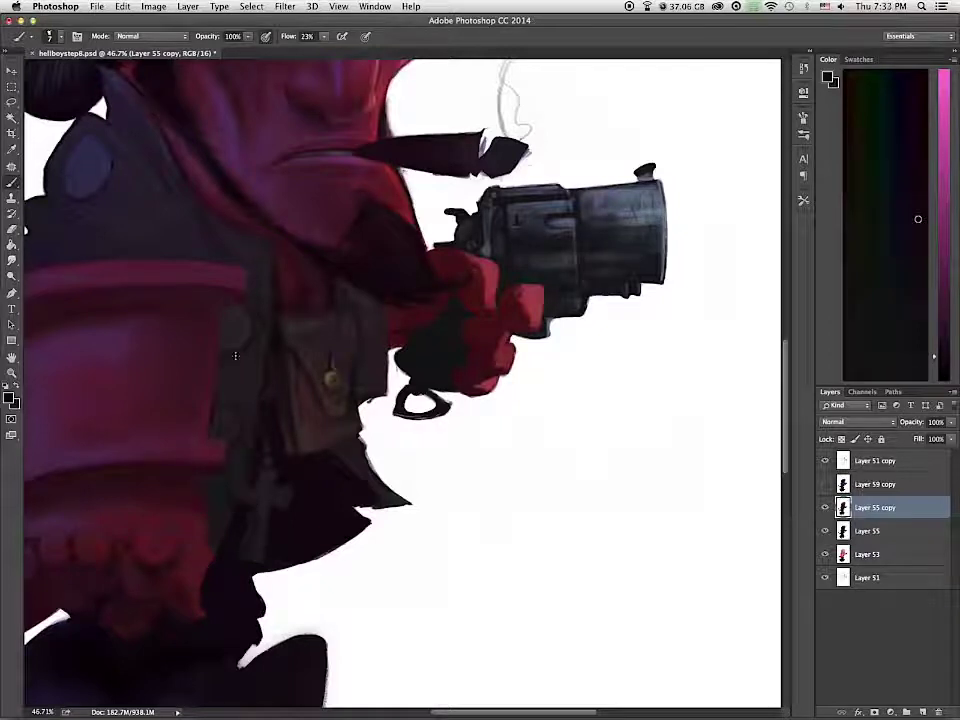
# Step: Mix a dark violet-grey and brush sampled blue-grey tones onto the revolver at brush sizes 40 and 45
pyautogui.press('super+minus')
pyautogui.click(11, 398)
pyautogui.press('Return')
pyautogui.press('b')
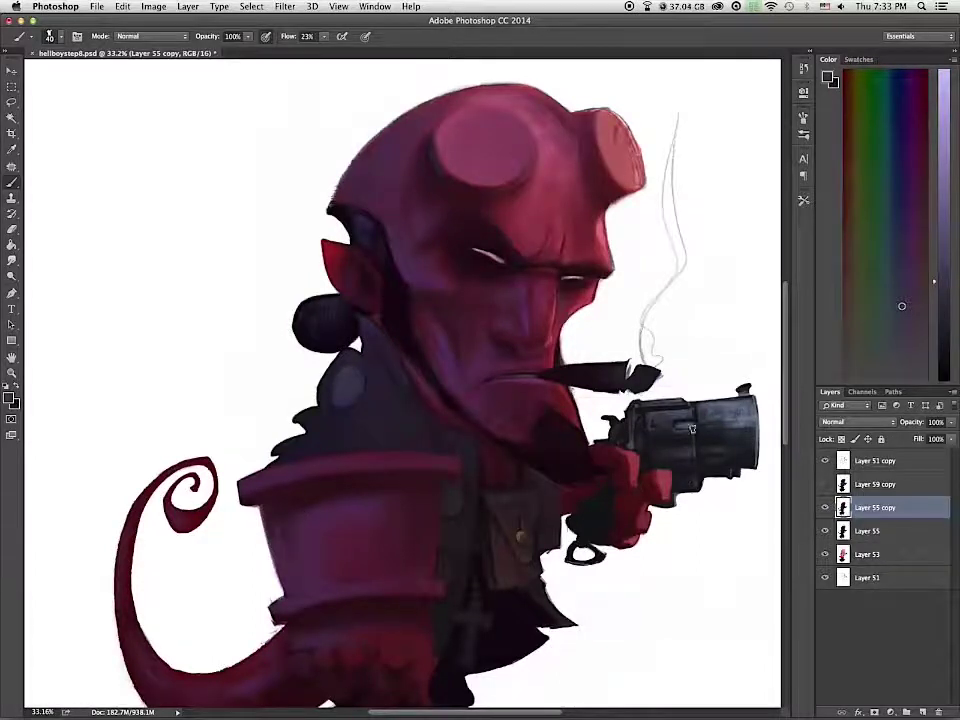
pyautogui.keyDown('alt'); pyautogui.click(728, 414); pyautogui.keyUp('alt')
pyautogui.press(']')
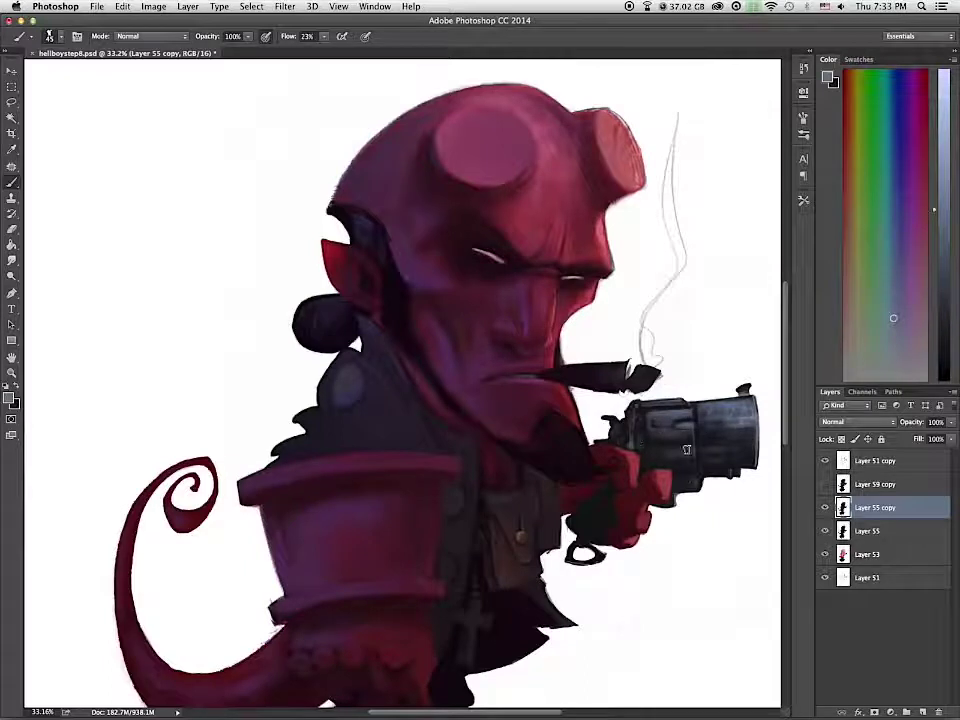
pyautogui.keyDown('alt'); pyautogui.click(742, 411); pyautogui.keyUp('alt')
# Step: Switch to a textured brush at size 93 and paint sampled grey metallic streaks over the revolver's frame and barrel
pyautogui.rightClick(745, 414)
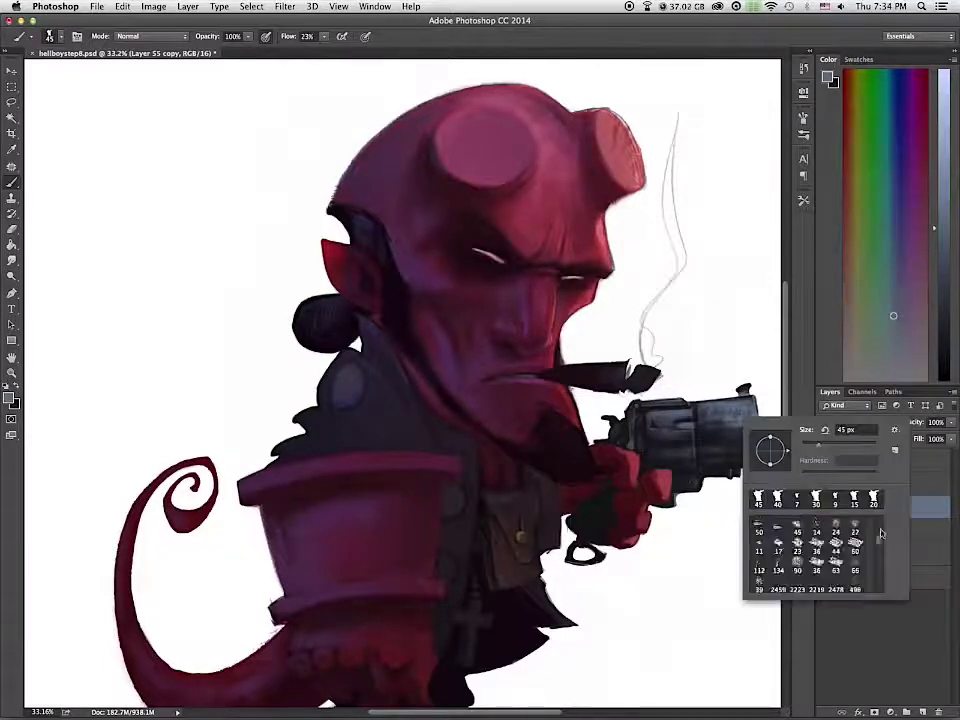
pyautogui.click(818, 560)
pyautogui.keyDown('alt'); pyautogui.click(746, 409); pyautogui.keyUp('alt')
pyautogui.keyDown('alt'); pyautogui.click(746, 409); pyautogui.keyUp('alt')
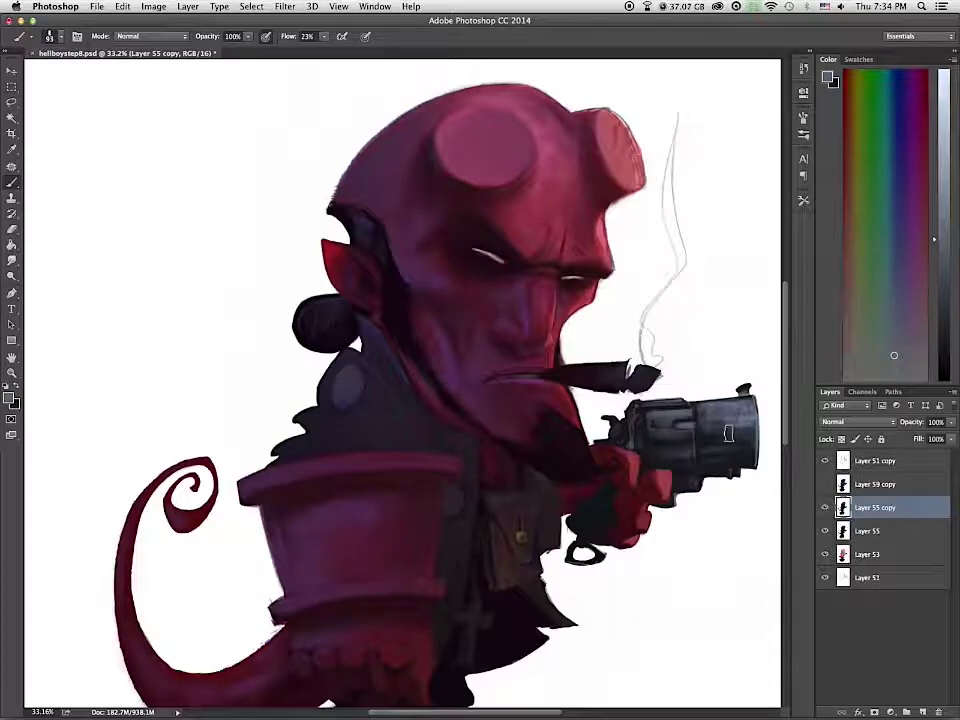
pyautogui.moveTo(665, 426); pyautogui.dragTo(684, 472)
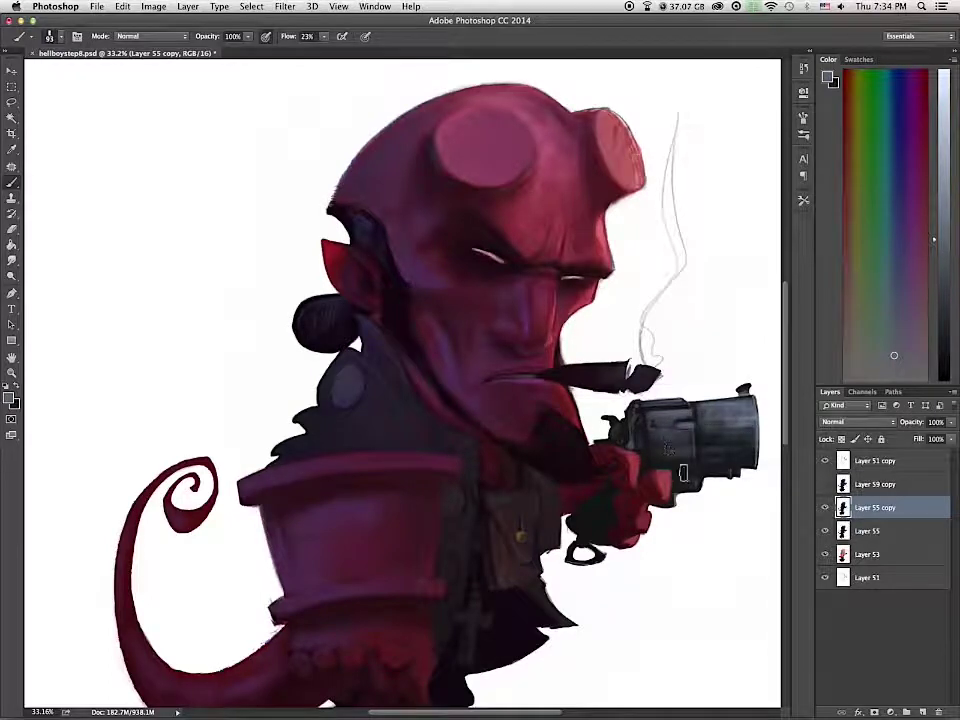
pyautogui.moveTo(698, 409)
pyautogui.mouseDown()
pyautogui.moveTo(699, 444)
pyautogui.moveTo(641, 433)
pyautogui.mouseUp()
# Step: Brighten the revolver's metal with sampled greys at brush sizes 40 and 15
pyautogui.press('[')
pyautogui.press('[')
pyautogui.press('[')
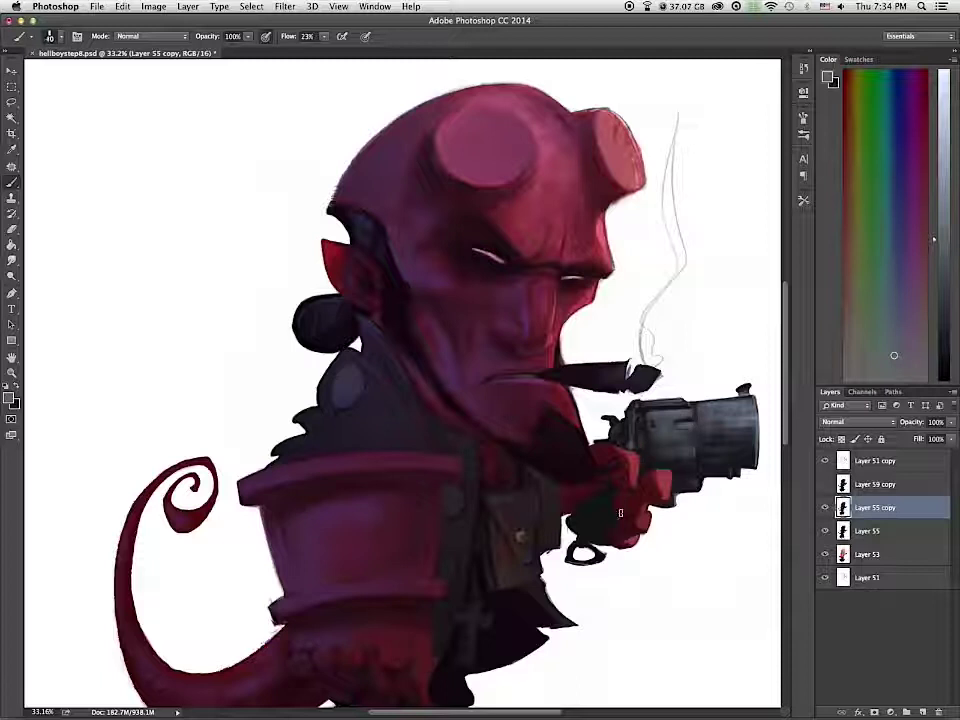
pyautogui.keyDown('alt'); pyautogui.click(718, 408); pyautogui.keyUp('alt')
pyautogui.keyDown('alt'); pyautogui.click(748, 402); pyautogui.keyUp('alt')
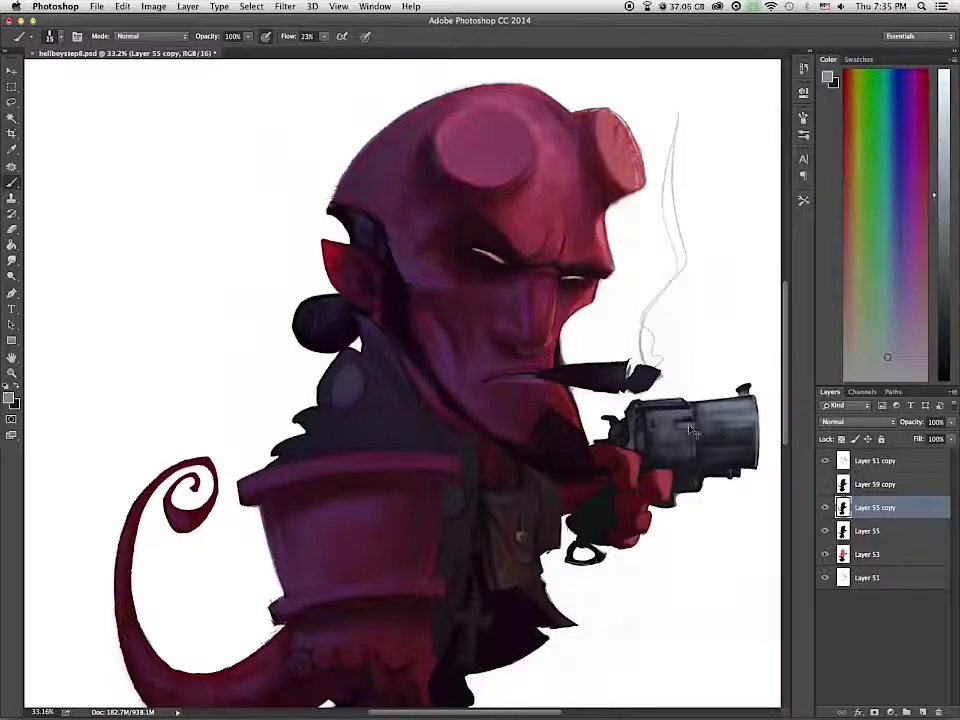
# Step: Add fine blue-grey lines to the revolver's frame at brush size 10 and trim the barrel's underside with white
pyautogui.keyDown('alt'); pyautogui.click(686, 463); pyautogui.keyUp('alt')
pyautogui.press('[')
pyautogui.press('[')
pyautogui.press('[')
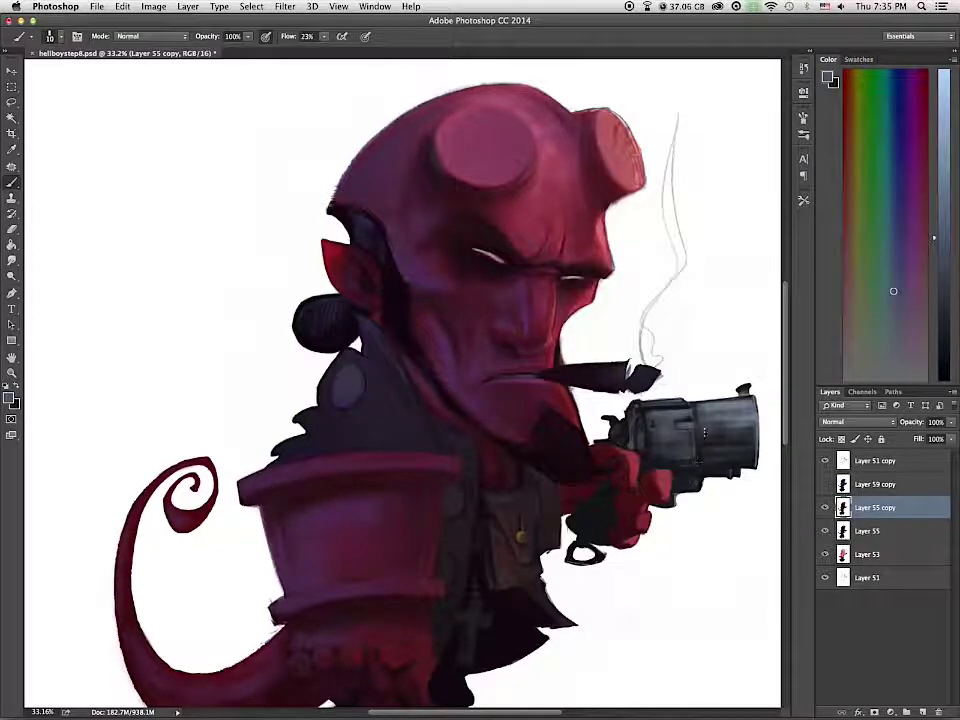
pyautogui.press('x')
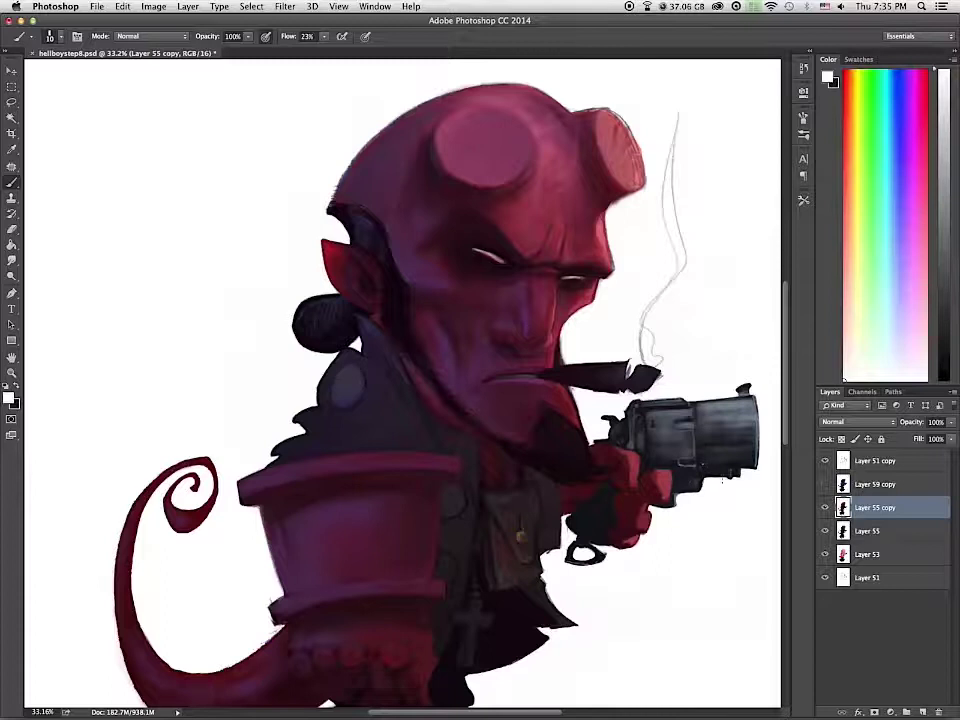
pyautogui.moveTo(722, 480); pyautogui.dragTo(765, 479)
# Step: Switch to another brush preset and darken the revolver's frame with sampled near-black at size 30
pyautogui.keyDown('alt'); pyautogui.click(648, 448); pyautogui.keyUp('alt')
pyautogui.rightClick(652, 445)
pyautogui.doubleClick(691, 527)
pyautogui.keyDown('alt'); pyautogui.click(677, 439); pyautogui.keyUp('alt')
pyautogui.moveTo(659, 444); pyautogui.dragTo(619, 446)
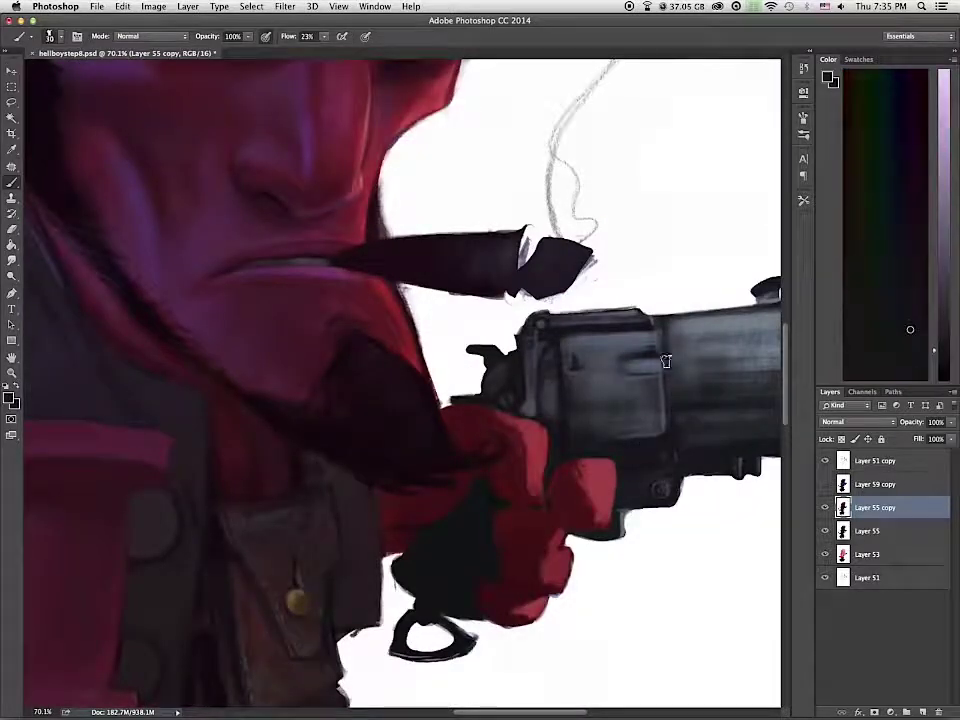
pyautogui.moveTo(583, 334); pyautogui.dragTo(542, 336)
# Step: Enlarge the brush to size 70 and shade the lower part of the revolver's barrel with near-black
pyautogui.press(']')
pyautogui.press(']')
pyautogui.press(']')
pyautogui.press(']')
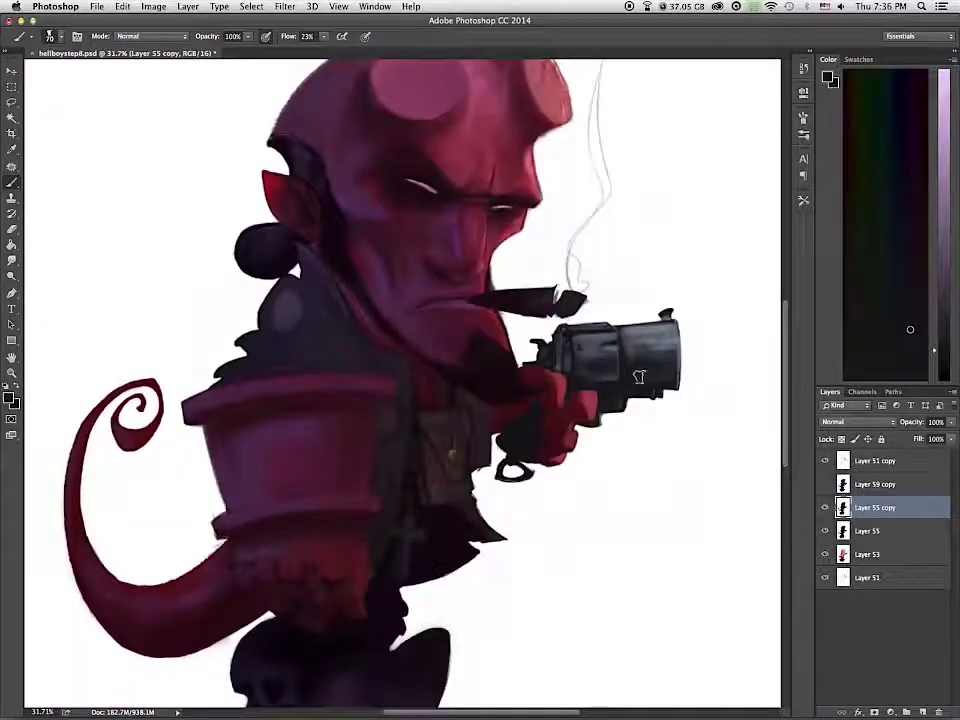
pyautogui.moveTo(629, 362); pyautogui.dragTo(656, 361)
# Step: Sample a grey from the top of the barrel and draw fine highlights along the revolver's frame and barrel at brush size 9
pyautogui.keyDown('alt'); pyautogui.click(641, 320); pyautogui.keyUp('alt')
pyautogui.press('[')
pyautogui.press('[')
pyautogui.press('[')
pyautogui.press('[')
pyautogui.press('[')
pyautogui.press('[')
pyautogui.press('[')
pyautogui.moveTo(548, 317)
pyautogui.mouseDown()
pyautogui.moveTo(542, 386)
pyautogui.moveTo(557, 338)
pyautogui.moveTo(547, 382)
pyautogui.mouseUp()
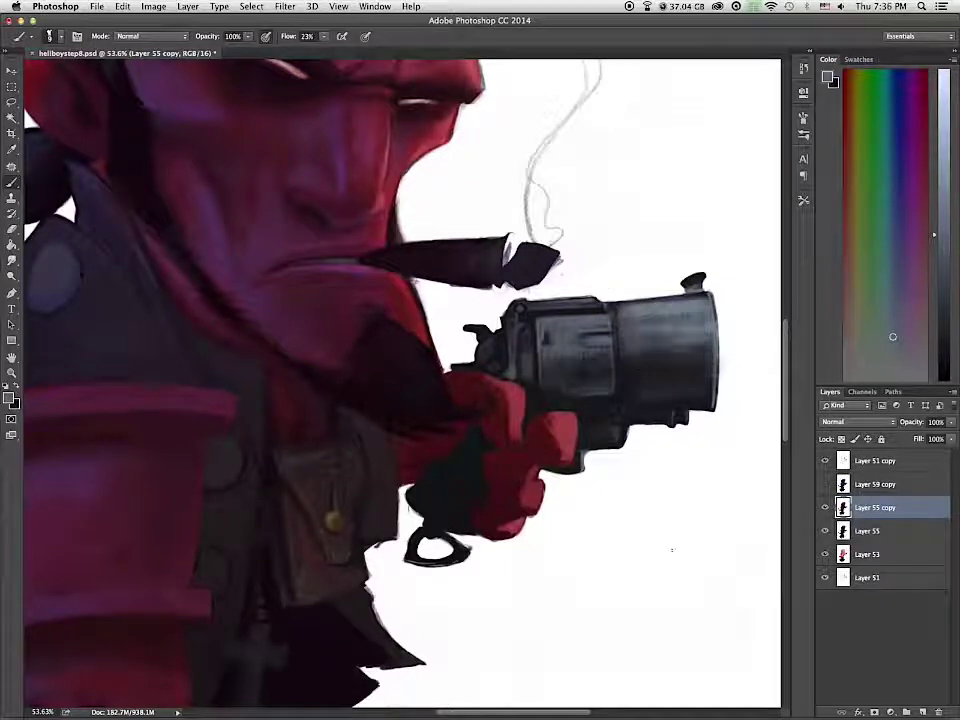
pyautogui.moveTo(646, 317); pyautogui.dragTo(650, 316)
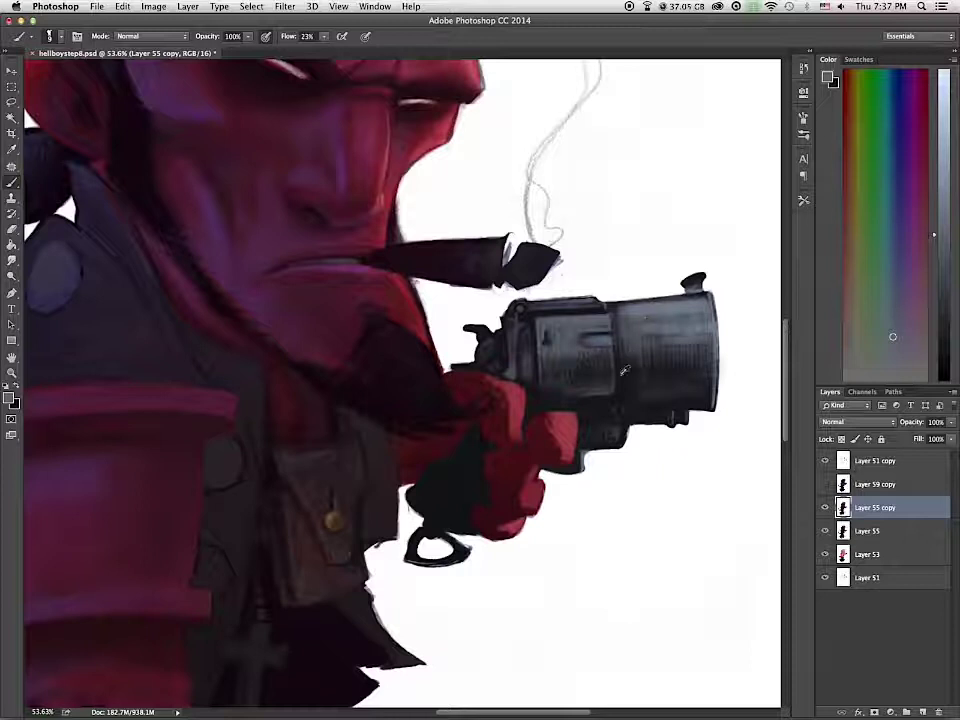
# Step: Sharpen the notches and rear edge of the revolver's frame with sampled near-black and blue-grey tones using a fine brush
pyautogui.keyDown('alt'); pyautogui.click(609, 338); pyautogui.keyUp('alt')
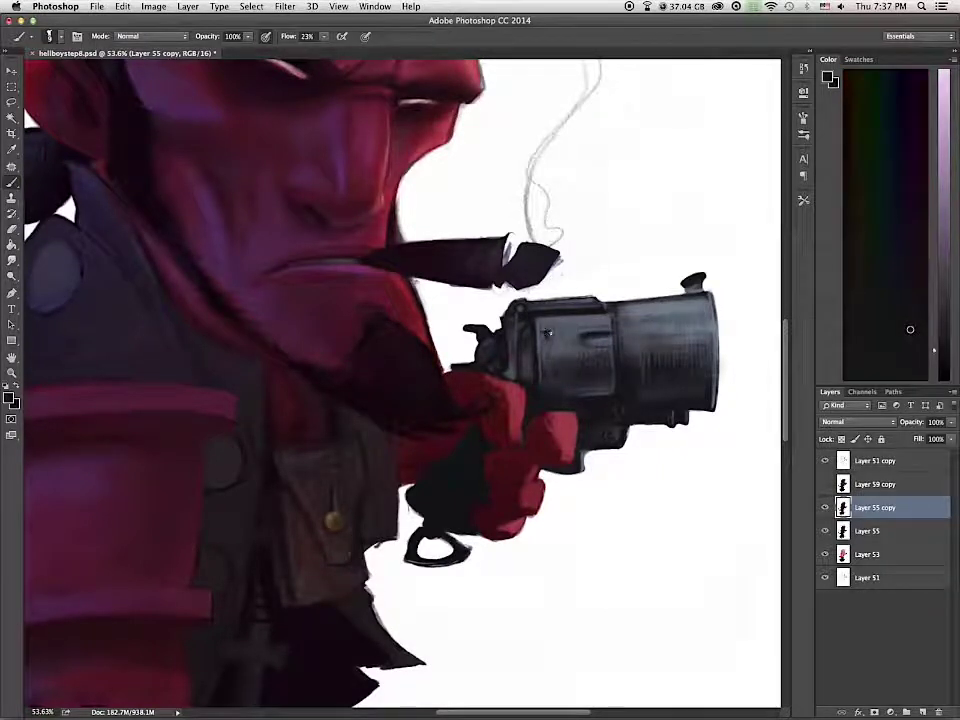
pyautogui.keyDown('alt'); pyautogui.click(541, 331); pyautogui.keyUp('alt')
pyautogui.keyDown('alt'); pyautogui.click(556, 323); pyautogui.keyUp('alt')
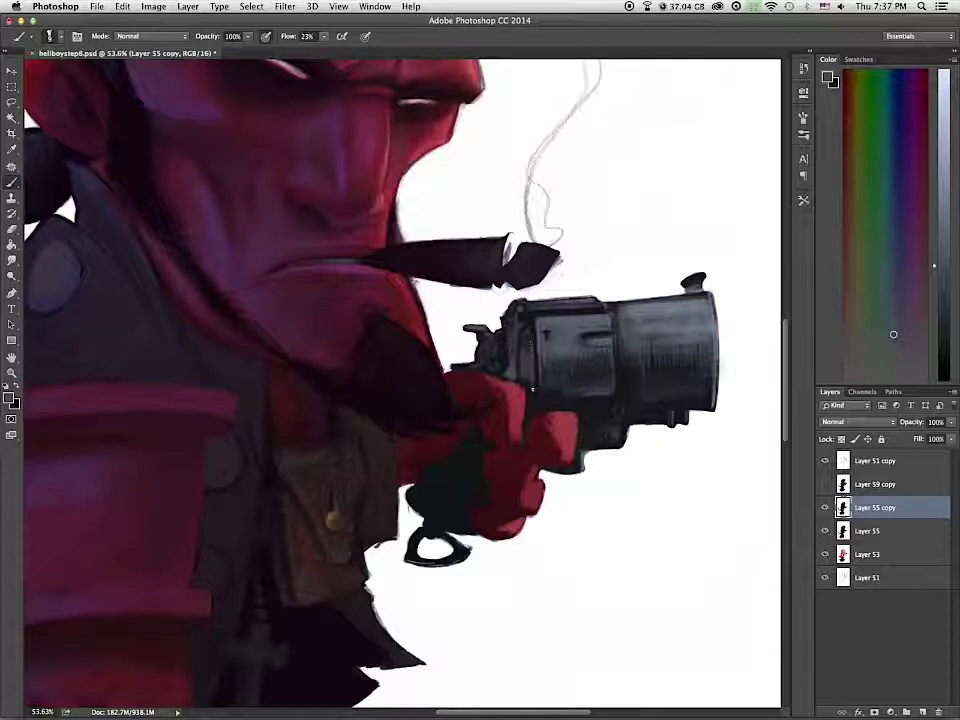
pyautogui.keyDown('alt'); pyautogui.click(540, 360); pyautogui.keyUp('alt')
pyautogui.keyDown('alt'); pyautogui.click(600, 402); pyautogui.keyUp('alt')
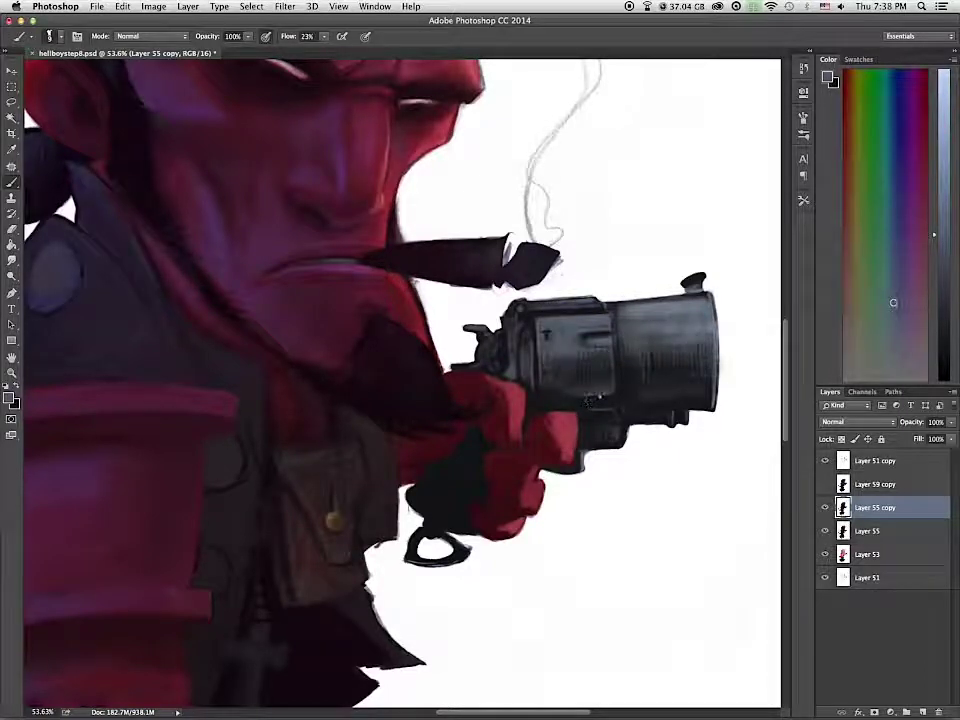
# Step: Darken the lower edge of the revolver's frame with sampled dark blues at brush size 30, finishing with thin dark lines
pyautogui.keyDown('alt'); pyautogui.click(580, 403); pyautogui.keyUp('alt')
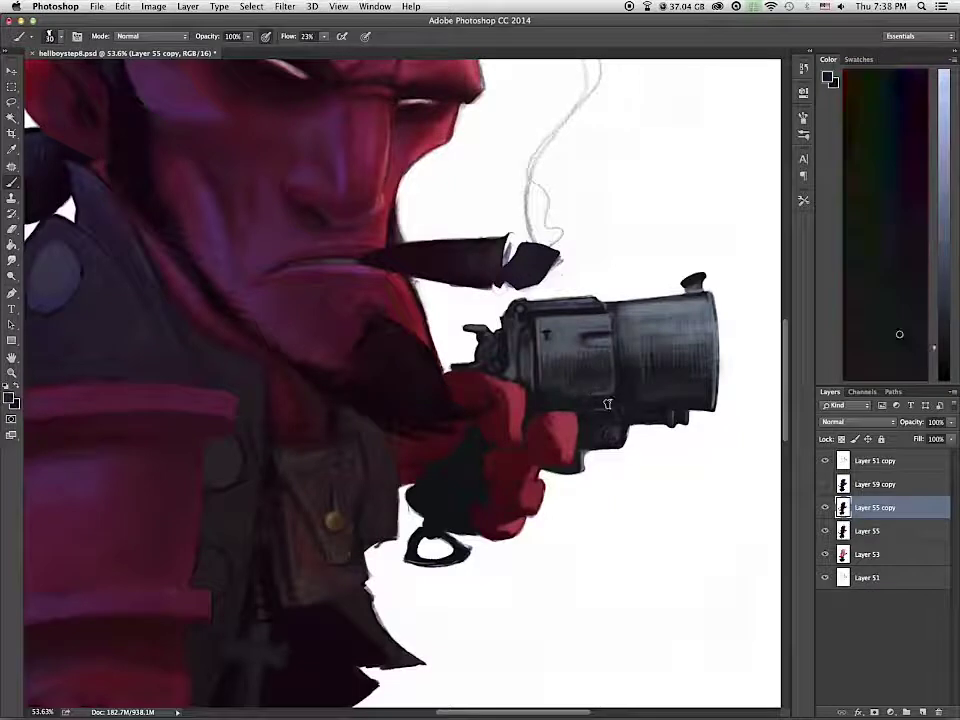
pyautogui.keyDown('alt'); pyautogui.click(615, 400); pyautogui.keyUp('alt')
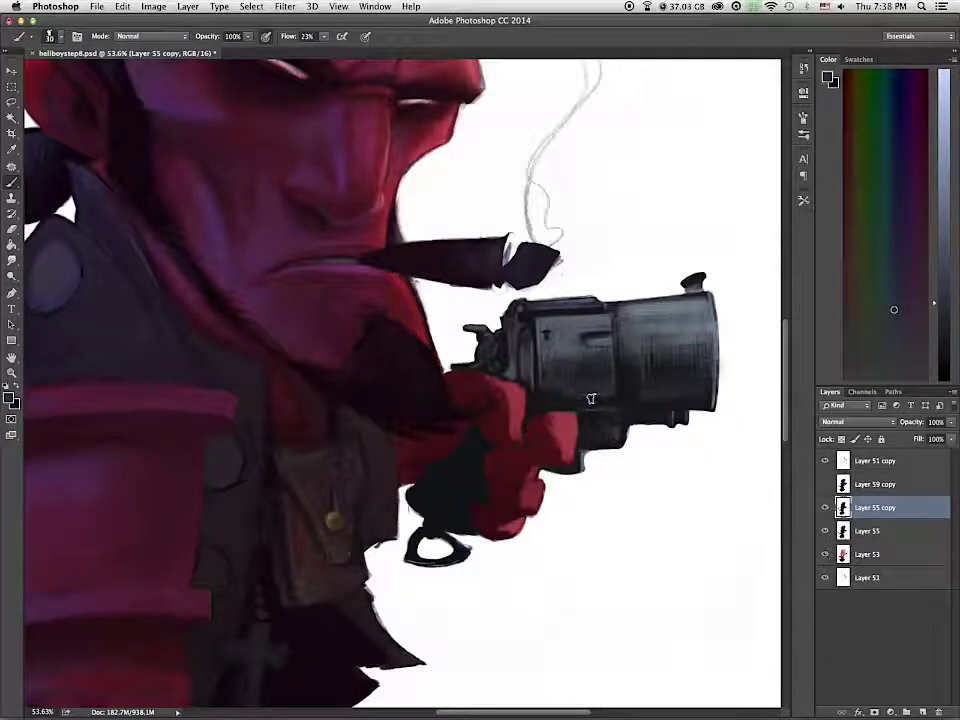
pyautogui.keyDown('alt'); pyautogui.click(602, 410); pyautogui.keyUp('alt')
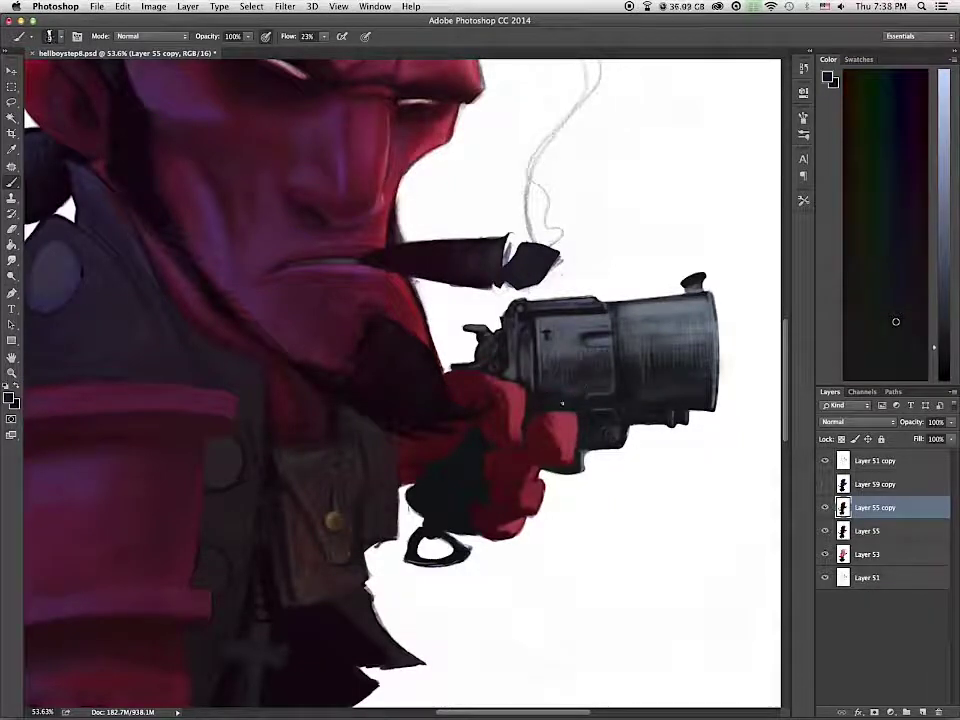
# Step: Choose a scratchy texture brush at size 151, add a new layer and brush texture onto the barrel, sampling grey
pyautogui.rightClick(688, 370)
pyautogui.moveTo(823, 471)
pyautogui.mouseDown()
pyautogui.moveTo(823, 496)
pyautogui.moveTo(824, 470)
pyautogui.mouseUp()
pyautogui.doubleClick(709, 489)
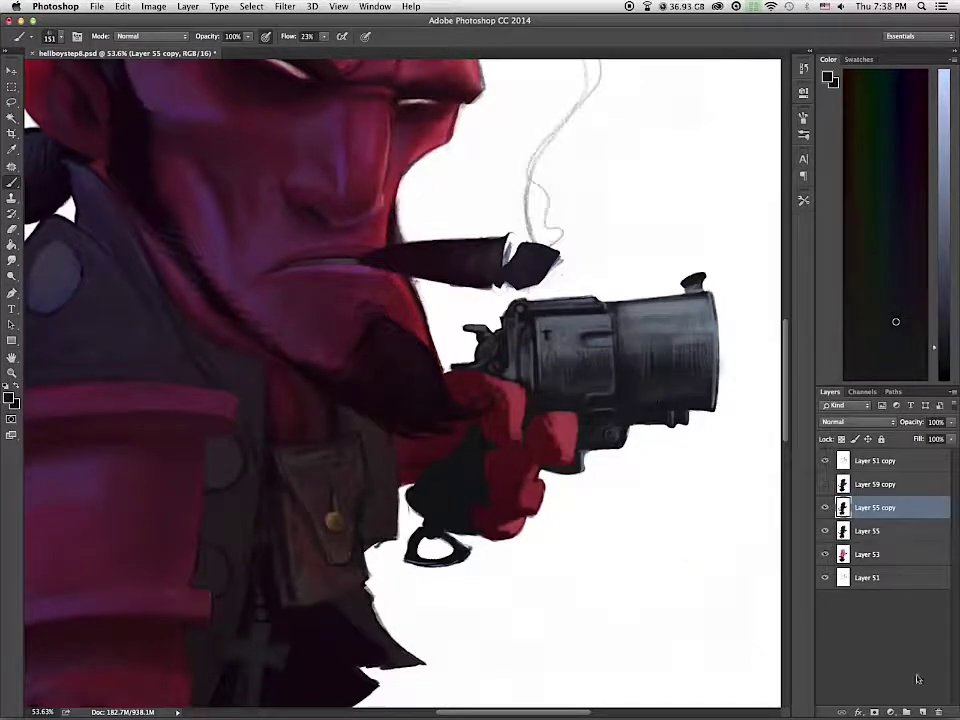
pyautogui.click(906, 711)
pyautogui.moveTo(663, 330)
pyautogui.mouseDown()
pyautogui.moveTo(675, 384)
pyautogui.moveTo(701, 379)
pyautogui.moveTo(636, 364)
pyautogui.moveTo(690, 373)
pyautogui.moveTo(645, 363)
pyautogui.moveTo(691, 348)
pyautogui.moveTo(591, 375)
pyautogui.moveTo(602, 343)
pyautogui.moveTo(701, 349)
pyautogui.moveTo(693, 335)
pyautogui.mouseUp()
pyautogui.keyDown('alt'); pyautogui.click(568, 343); pyautogui.keyUp('alt')
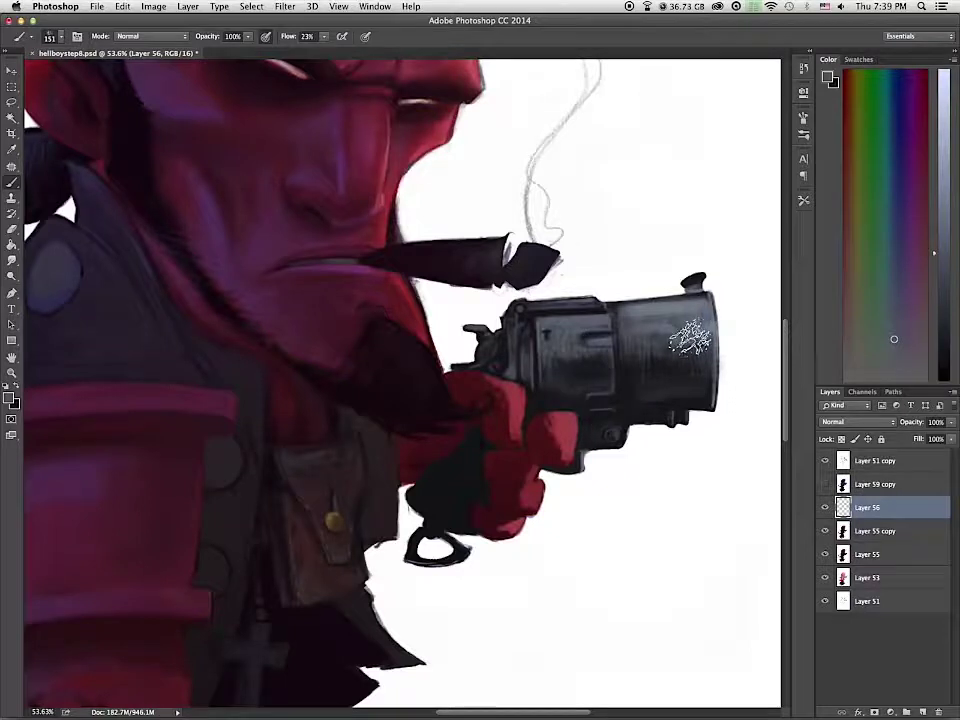
# Step: Switch to a speckle brush, dab it on the revolver's barrel and enlarge it to size 200
pyautogui.rightClick(697, 341)
pyautogui.moveTo(832, 510); pyautogui.dragTo(832, 498)
pyautogui.click(756, 452)
pyautogui.click(651, 354)
pyautogui.press(']')
pyautogui.press(']')
pyautogui.press(']')
pyautogui.press(']')
pyautogui.press(']')
pyautogui.press(']')
pyautogui.press(']')
pyautogui.press(']')
pyautogui.press(']')
pyautogui.press(']')
pyautogui.press(']')
pyautogui.press(']')
pyautogui.press(']')
pyautogui.press(']')
# Step: Add another layer and speckle the revolver's barrel with sampled near-black and light grey
pyautogui.click(922, 712)
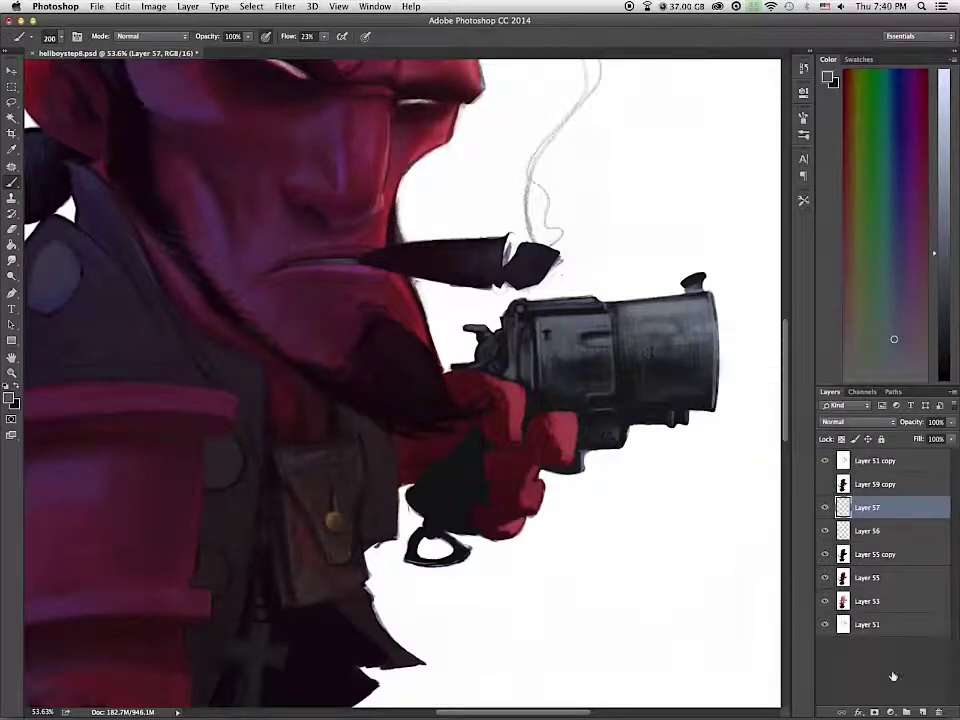
pyautogui.keyDown('alt'); pyautogui.click(647, 358); pyautogui.keyUp('alt')
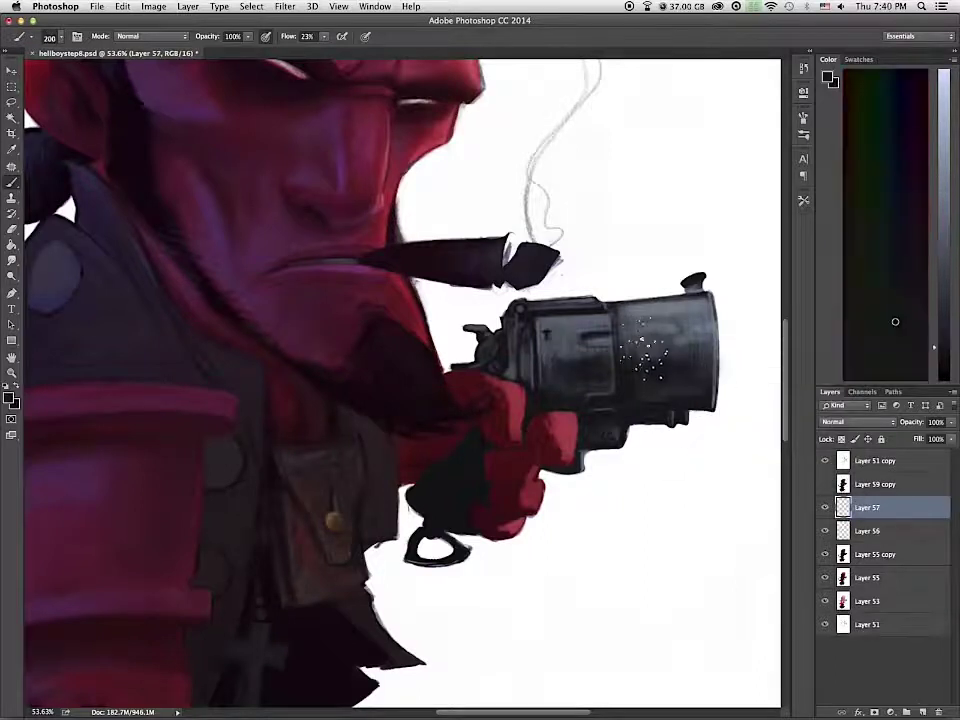
pyautogui.keyDown('alt'); pyautogui.click(672, 306); pyautogui.keyUp('alt')
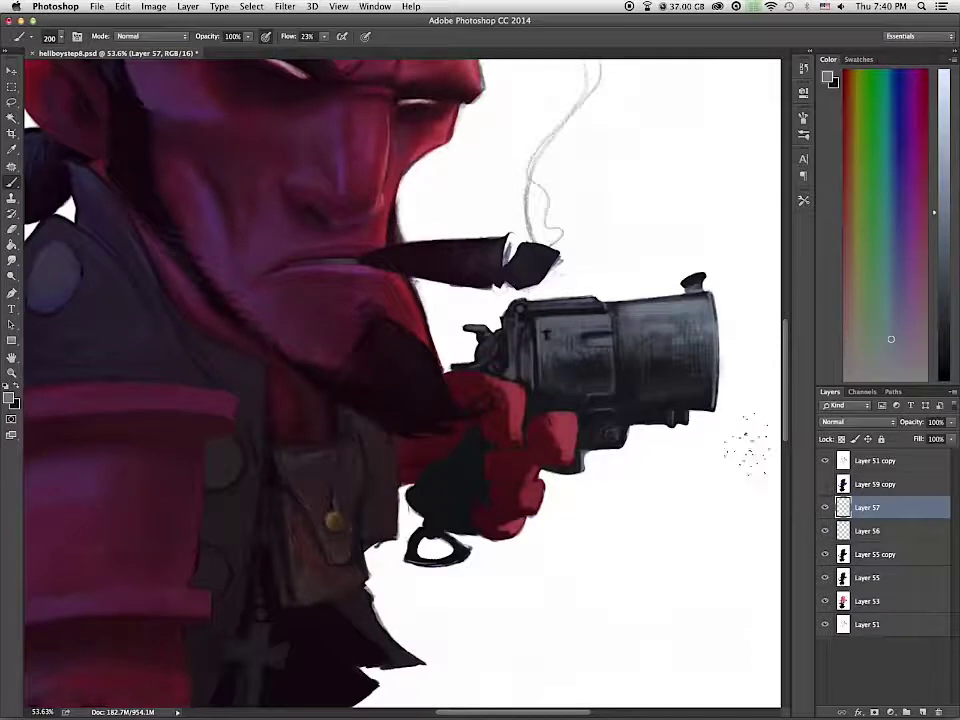
pyautogui.scroll(-5, 757, 440)
pyautogui.scroll(3, 757, 438)
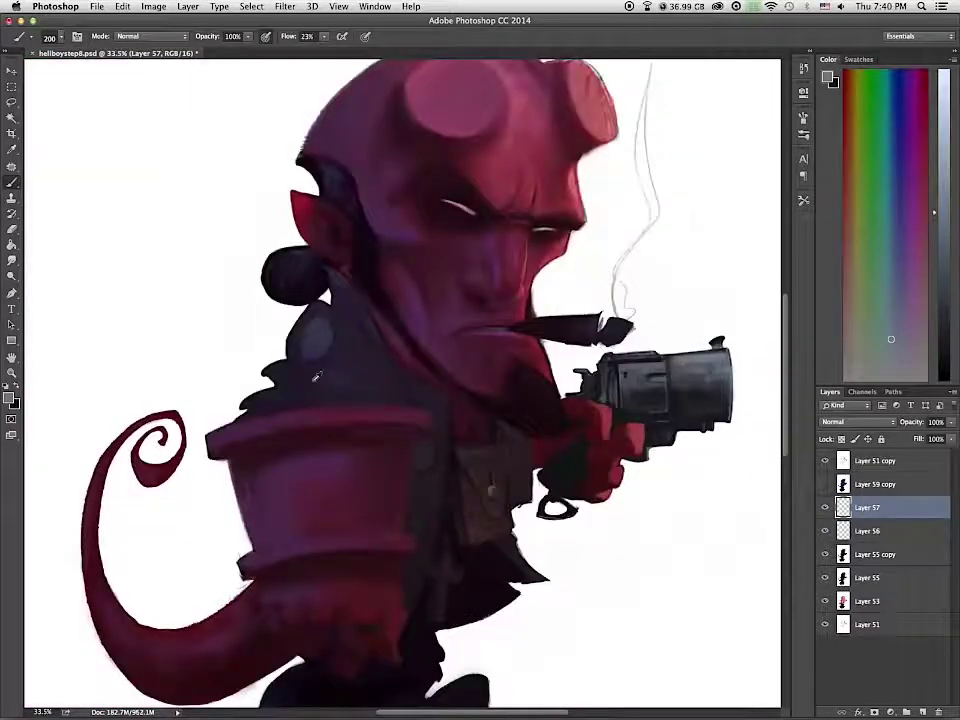
# Step: Lasso the coat's collar, shoulder and lapel as one selection and add a new layer for its texture
pyautogui.keyDown('alt'); pyautogui.click(303, 377); pyautogui.keyUp('alt')
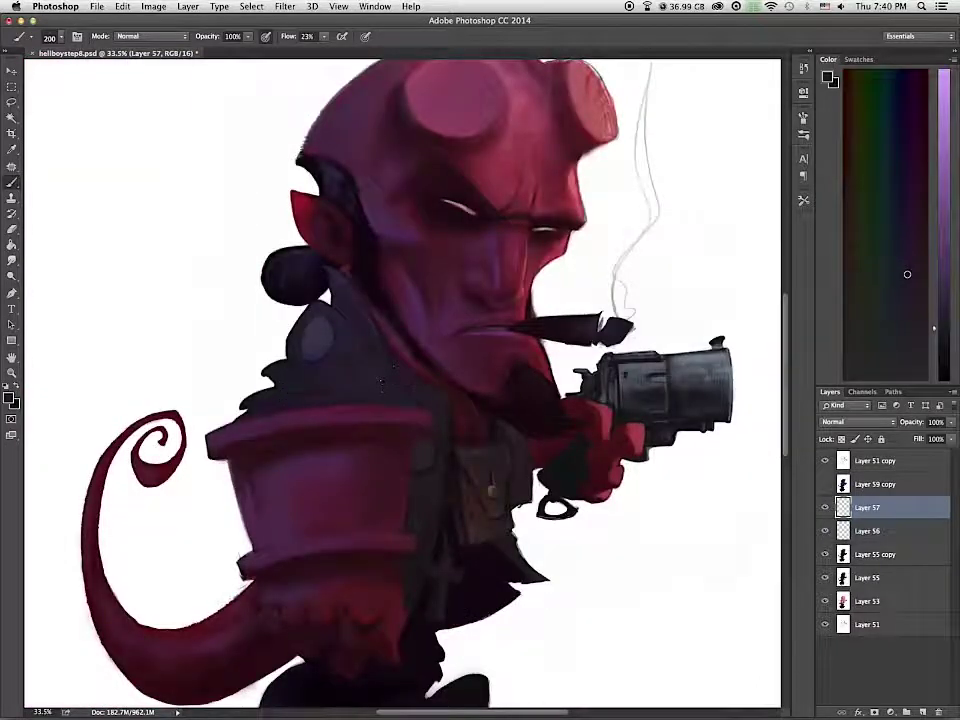
pyautogui.rightClick(381, 383)
pyautogui.keyDown('alt'); pyautogui.click(327, 420); pyautogui.keyUp('alt')
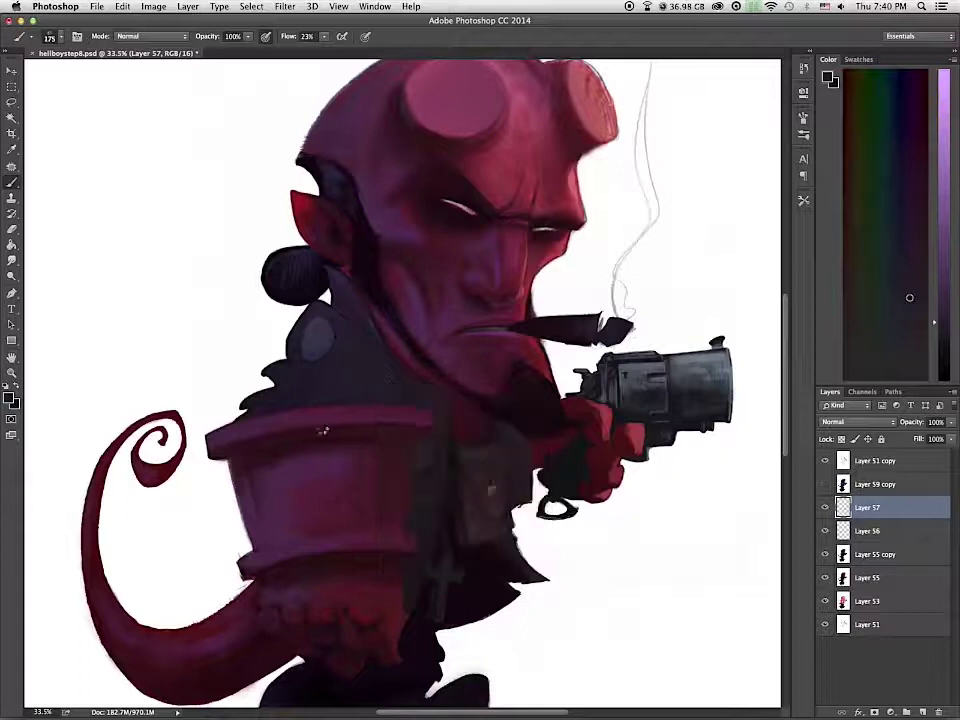
pyautogui.press('l')
pyautogui.moveTo(352, 322)
pyautogui.mouseDown()
pyautogui.moveTo(304, 323)
pyautogui.moveTo(271, 373)
pyautogui.mouseUp()
pyautogui.moveTo(265, 420)
pyautogui.mouseDown()
pyautogui.moveTo(342, 410)
pyautogui.moveTo(424, 418)
pyautogui.mouseUp()
pyautogui.moveTo(447, 463); pyautogui.dragTo(452, 399)
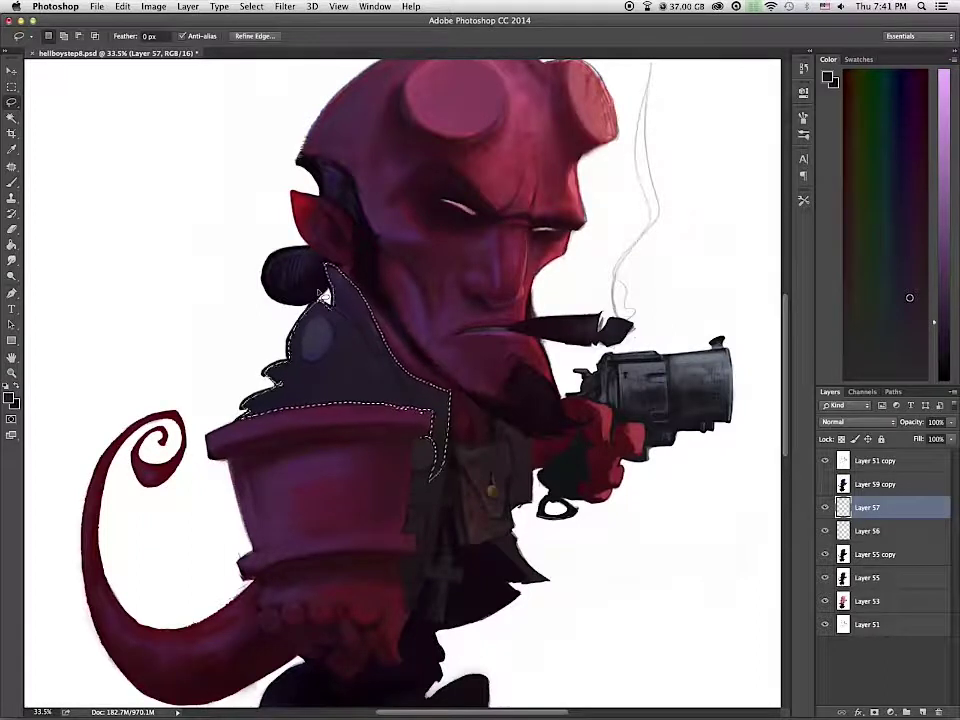
pyautogui.click(922, 713)
# Step: Brush scratchy texture in a dark olive grey across the selected coat with the brush at size 700
pyautogui.rightClick(373, 374)
pyautogui.click(340, 350)
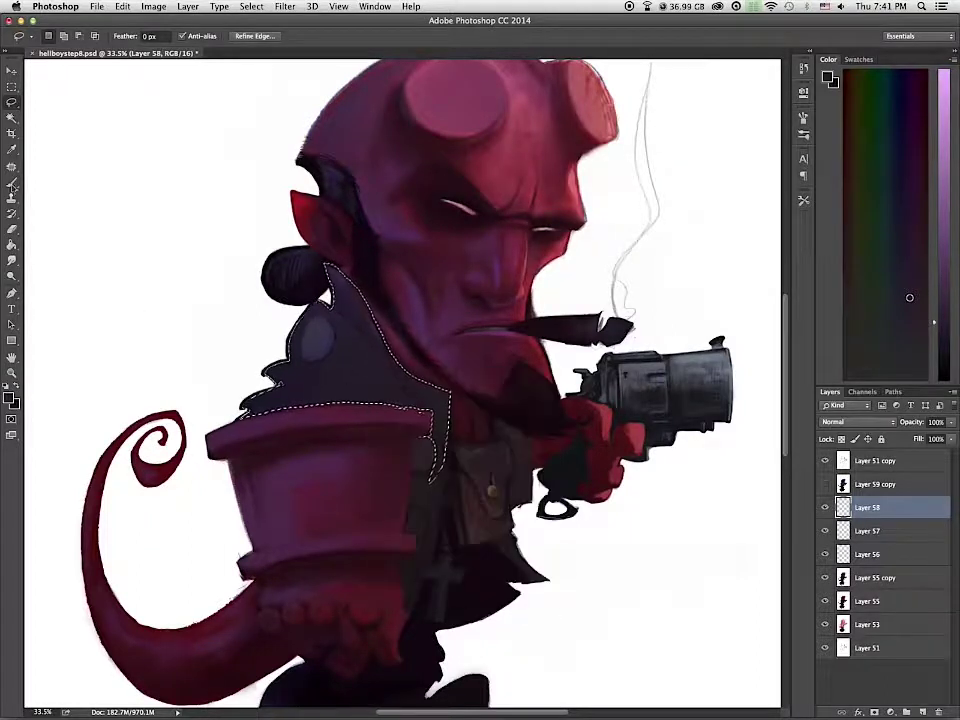
pyautogui.click(12, 184)
pyautogui.keyDown('alt'); pyautogui.click(323, 308); pyautogui.keyUp('alt')
pyautogui.click(886, 285)
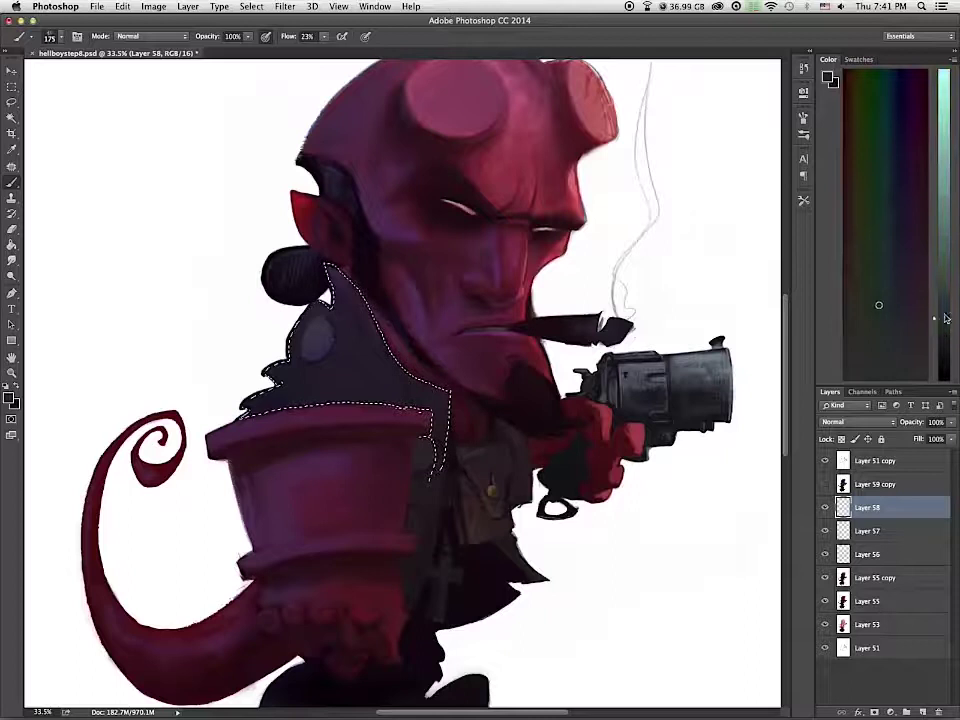
pyautogui.click(858, 310)
pyautogui.click(947, 317)
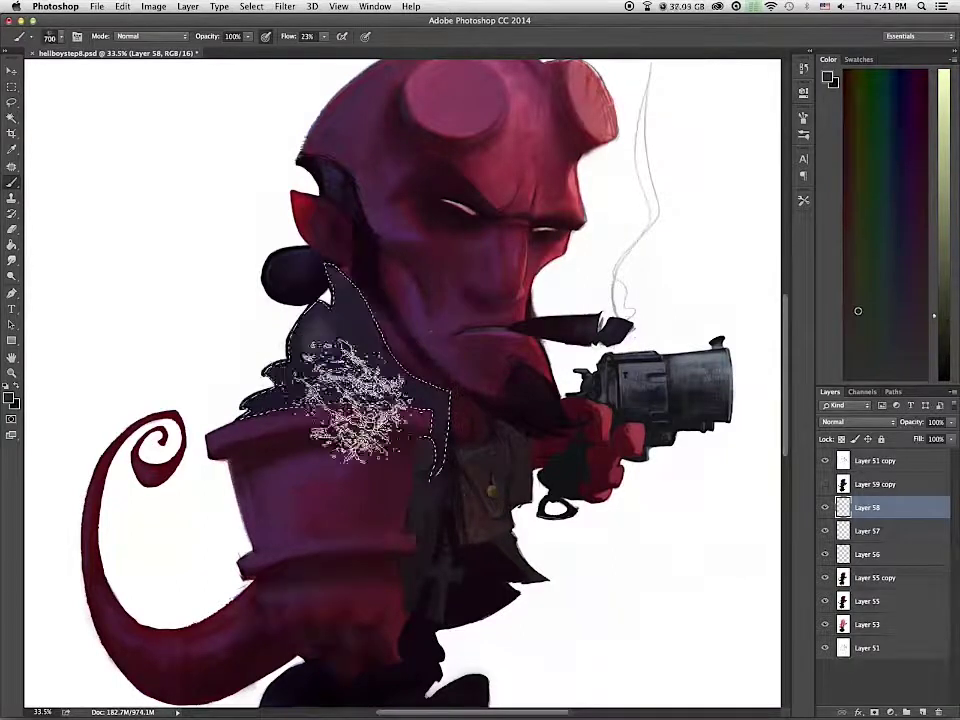
pyautogui.press('[')
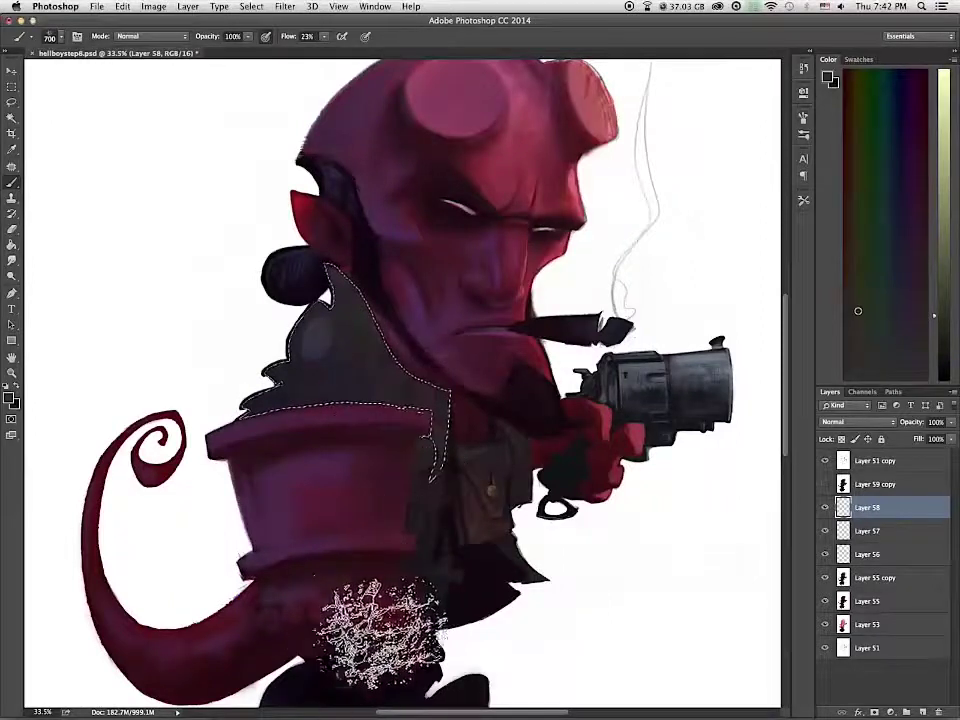
# Step: Pick a muted warm brown-grey as the painting colour for the coat texture
pyautogui.click(8, 398)
pyautogui.click(489, 325)
pyautogui.click(373, 304)
pyautogui.click(489, 331)
pyautogui.click(374, 289)
pyautogui.press('Return')
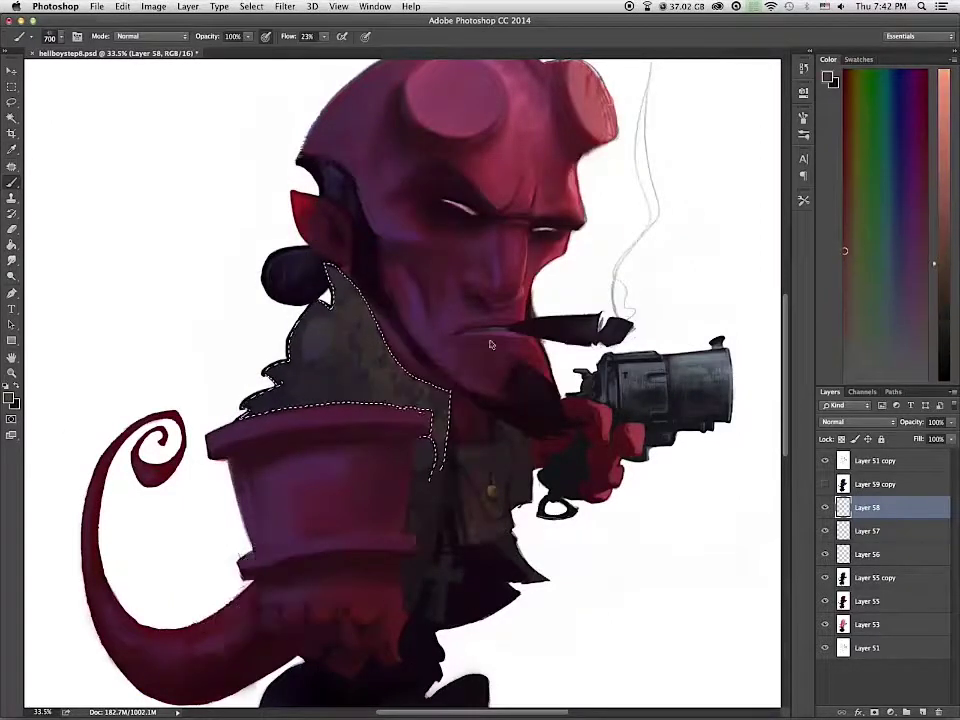
# Step: Texture the selected coat with a splatter brush at size 414 and a scratchy brush at size 900
pyautogui.rightClick(370, 430)
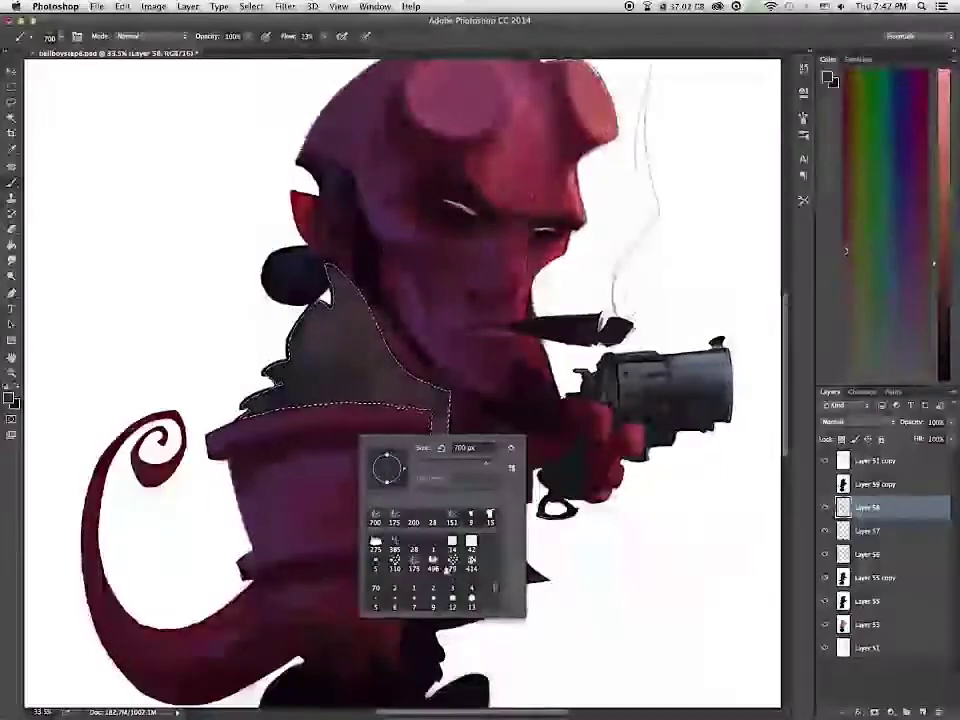
pyautogui.click(370, 380)
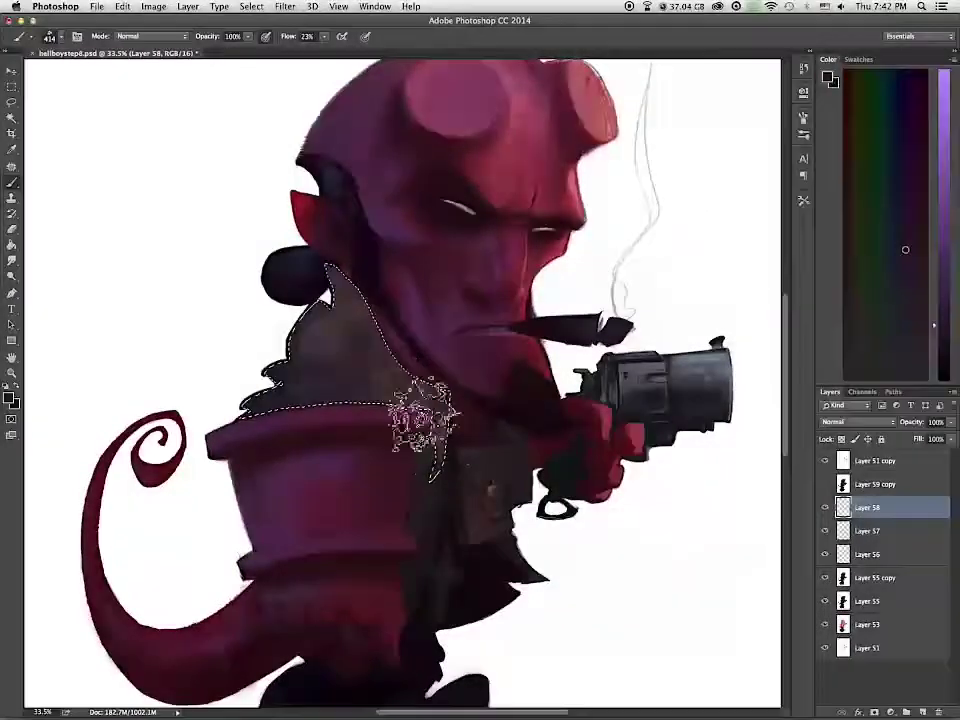
pyautogui.rightClick(424, 418)
pyautogui.press('Return')
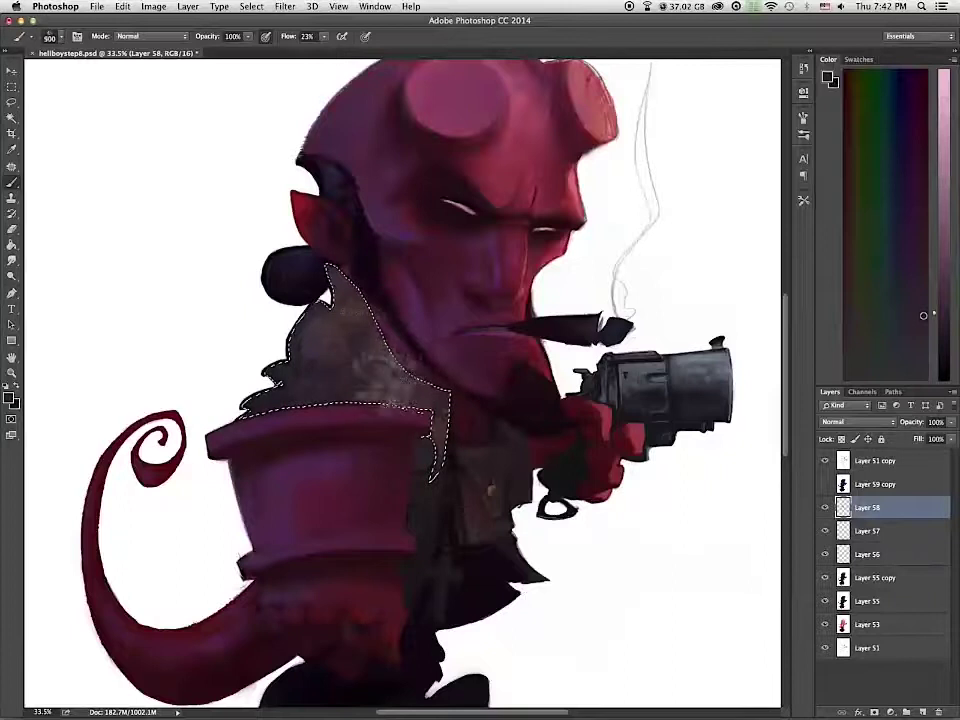
pyautogui.rightClick(424, 430)
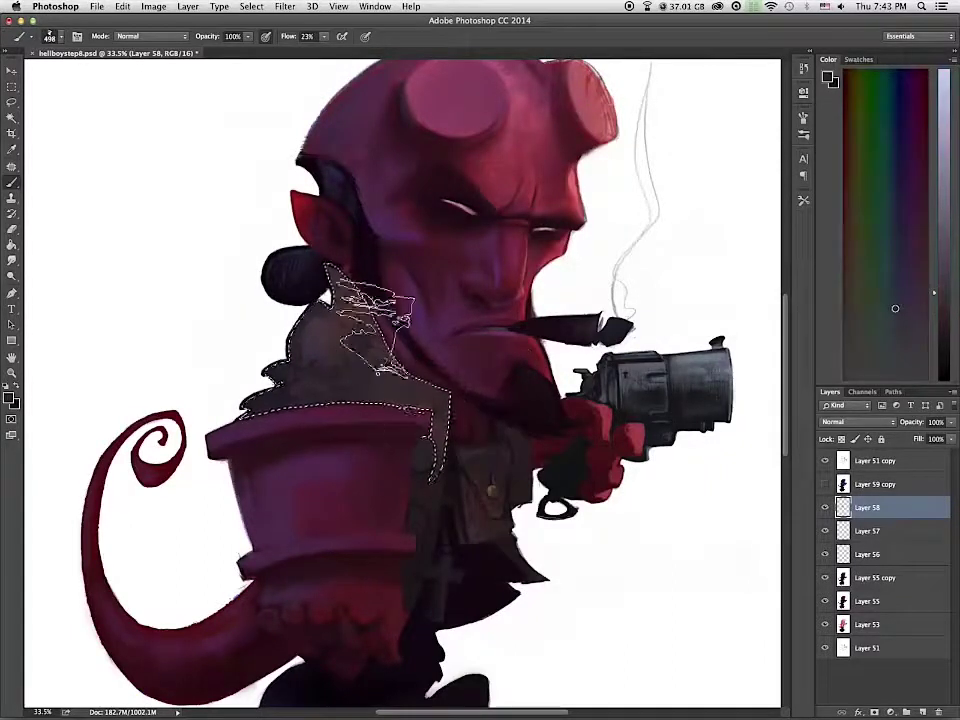
# Step: Smooth the coat's texture with sampled grey using a ragged brush at size 300 and 100% flow
pyautogui.keyDown('alt'); pyautogui.click(347, 310); pyautogui.keyUp('alt')
pyautogui.press('[')
pyautogui.press('[')
pyautogui.moveTo(324, 37); pyautogui.dragTo(378, 51)
pyautogui.moveTo(345, 325); pyautogui.dragTo(362, 362)
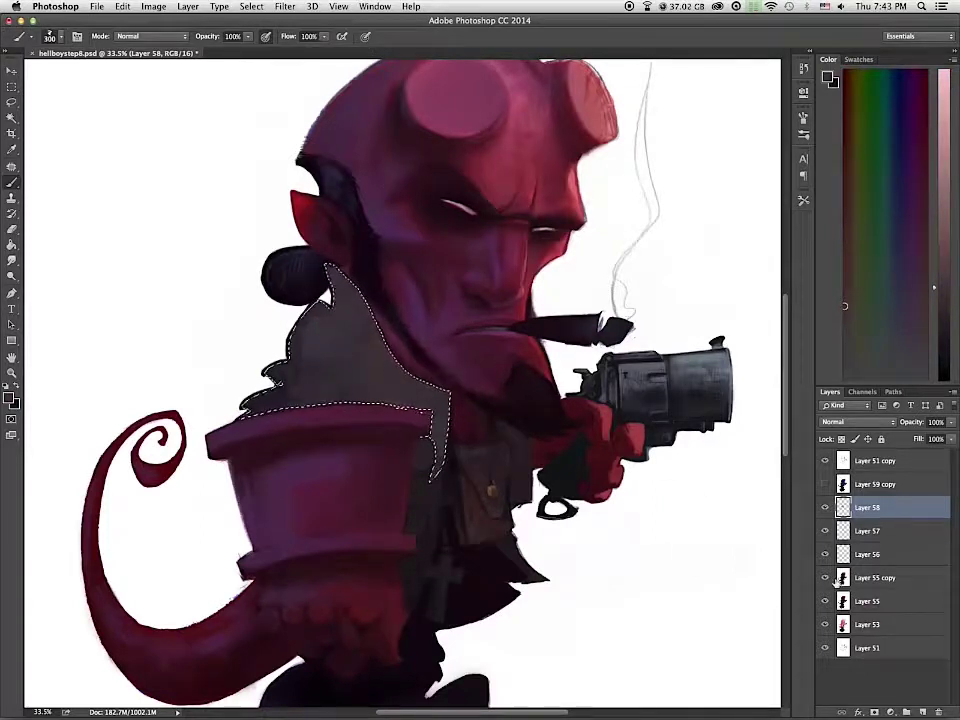
# Step: Try dark sampled strokes on another new layer over the coat, then step back through the history
pyautogui.click(922, 712)
pyautogui.keyDown('alt'); pyautogui.click(360, 390); pyautogui.keyUp('alt')
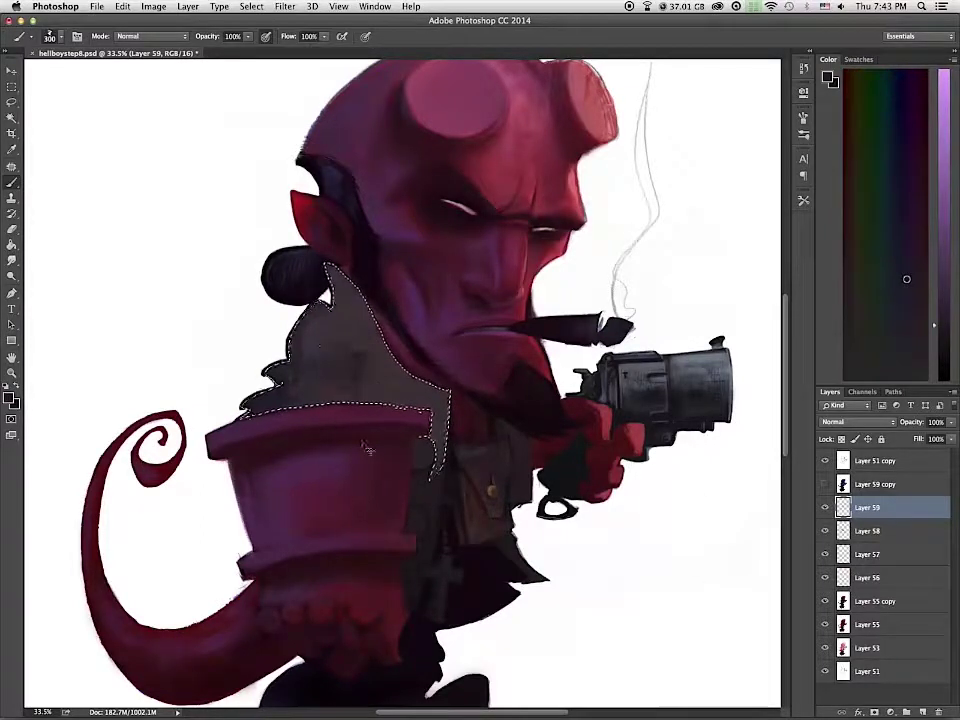
pyautogui.moveTo(357, 390); pyautogui.dragTo(325, 350)
pyautogui.click(803, 68)
pyautogui.click(714, 529)
pyautogui.click(720, 474)
pyautogui.click(714, 377)
# Step: Touch up the coat's shoulder with sampled colour, set the layer to Lighter Color at 59% opacity and deselect
pyautogui.keyDown('alt'); pyautogui.click(362, 372); pyautogui.keyUp('alt')
pyautogui.moveTo(360, 374); pyautogui.dragTo(365, 370)
pyautogui.moveTo(285, 385); pyautogui.dragTo(258, 403)
pyautogui.click(891, 423)
pyautogui.click(868, 544)
pyautogui.click(951, 422)
pyautogui.moveTo(951, 438); pyautogui.dragTo(929, 437)
pyautogui.press('super+d')
# Step: Erase some of the texture over the coat's rounded shoulder highlight
pyautogui.click(12, 229)
pyautogui.moveTo(318, 340)
pyautogui.mouseDown()
pyautogui.moveTo(326, 326)
pyautogui.moveTo(322, 350)
pyautogui.mouseUp()
pyautogui.click(803, 68)
# Step: Paint a lighter grey edge along the coat's collar and lapel with the brush at size 20
pyautogui.press('b')
pyautogui.keyDown('alt'); pyautogui.click(432, 478); pyautogui.keyUp('alt')
pyautogui.keyDown('alt'); pyautogui.click(418, 490); pyautogui.keyUp('alt')
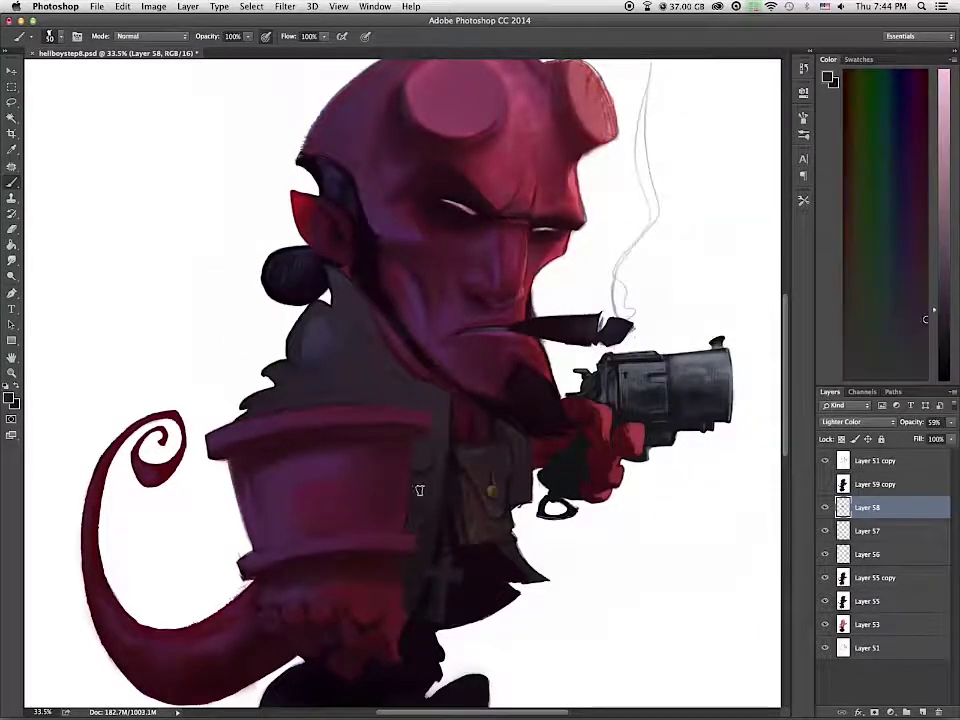
pyautogui.click(827, 77)
pyautogui.click(343, 272)
pyautogui.click(489, 330)
pyautogui.moveTo(347, 271); pyautogui.dragTo(357, 269)
pyautogui.press('Return')
pyautogui.press('b')
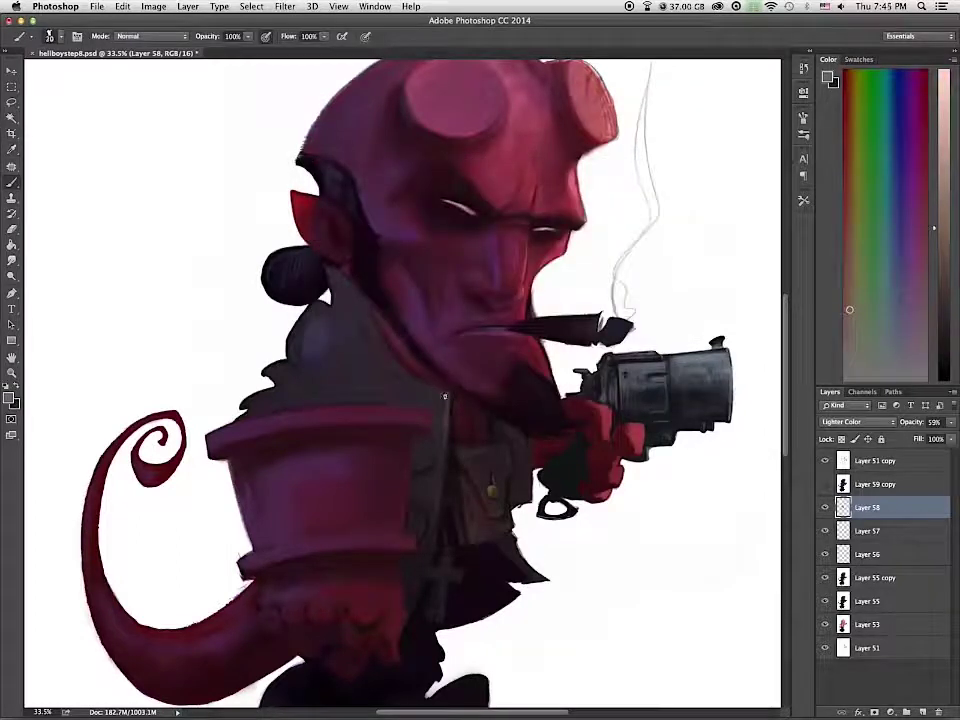
pyautogui.keyDown('alt'); pyautogui.click(354, 294); pyautogui.keyUp('alt')
pyautogui.keyDown('alt'); pyautogui.click(359, 299); pyautogui.keyUp('alt')
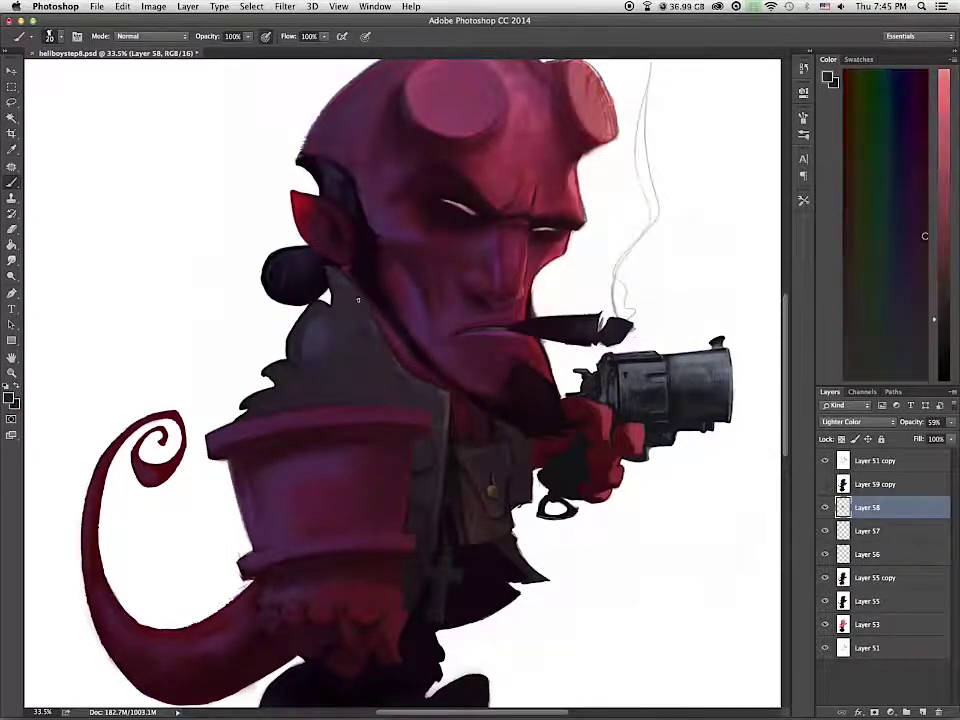
# Step: Add a new layer and refine the collar and lapel edges with sampled dark tones at brush sizes 20 and 25
pyautogui.click(920, 712)
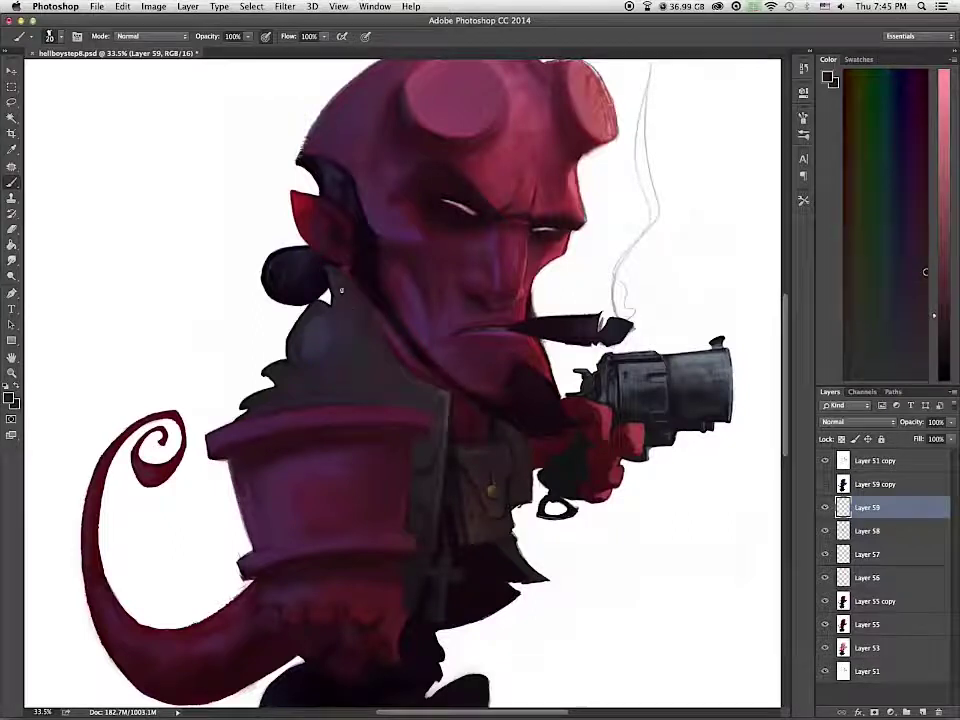
pyautogui.keyDown('alt'); pyautogui.click(446, 400); pyautogui.keyUp('alt')
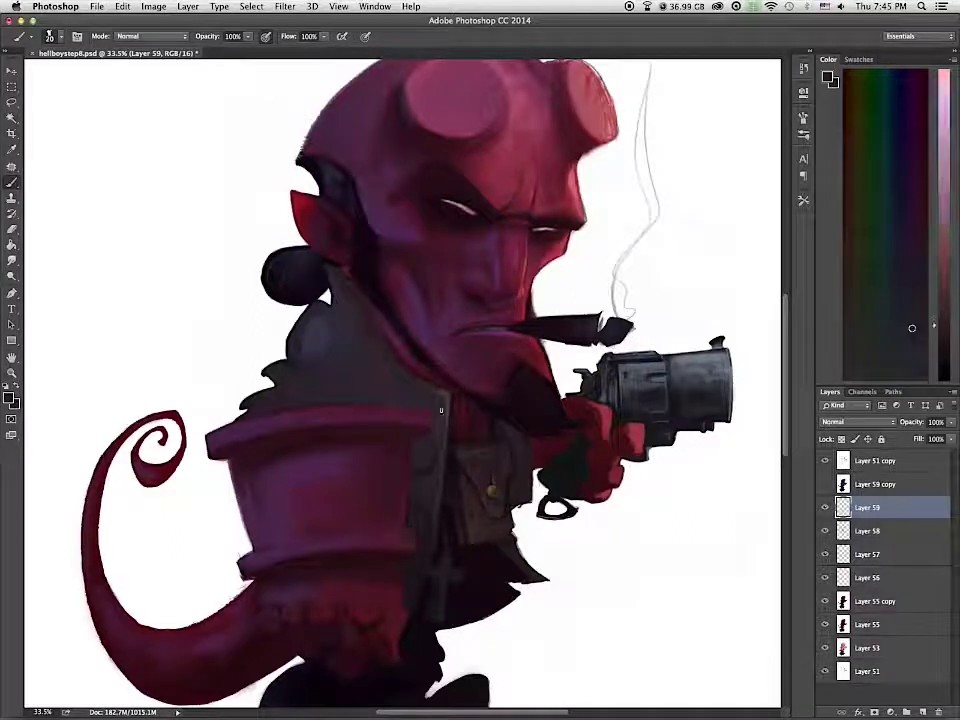
pyautogui.keyDown('alt'); pyautogui.click(440, 443); pyautogui.keyUp('alt')
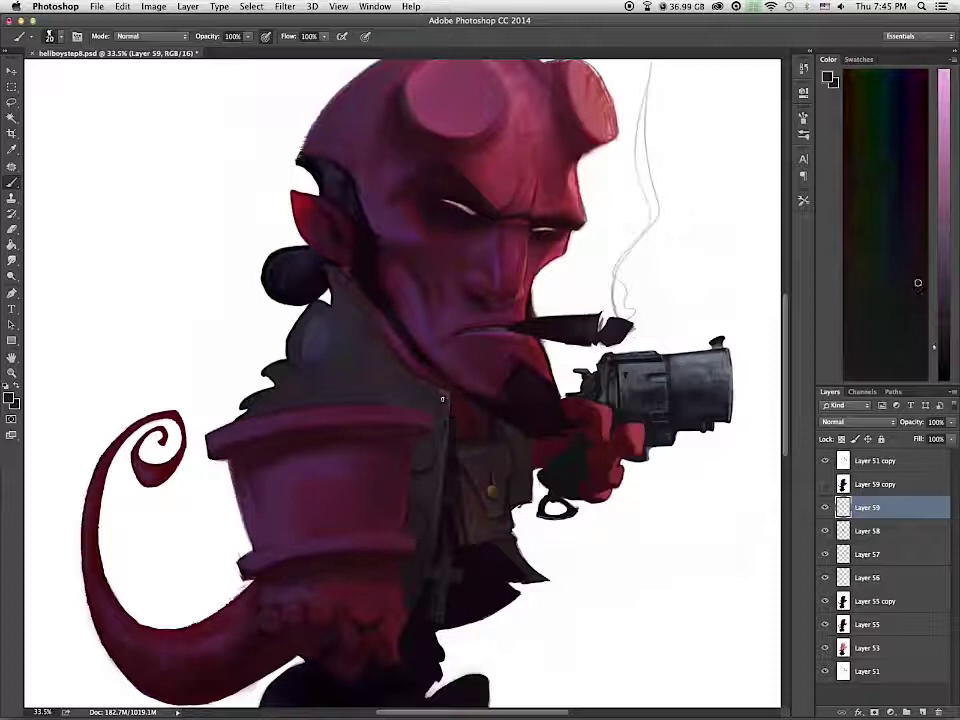
pyautogui.keyDown('alt'); pyautogui.click(440, 437); pyautogui.keyUp('alt')
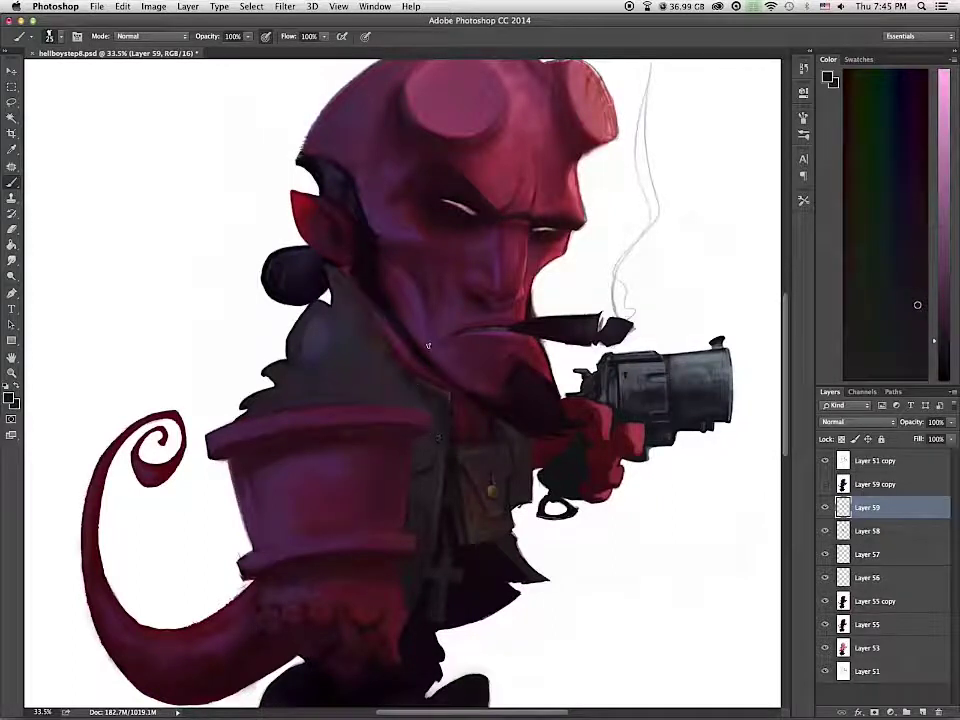
# Step: Try a small brown detail at the lapel's corner with brush size 15, then step back through the history
pyautogui.keyDown('alt'); pyautogui.click(450, 397); pyautogui.keyUp('alt')
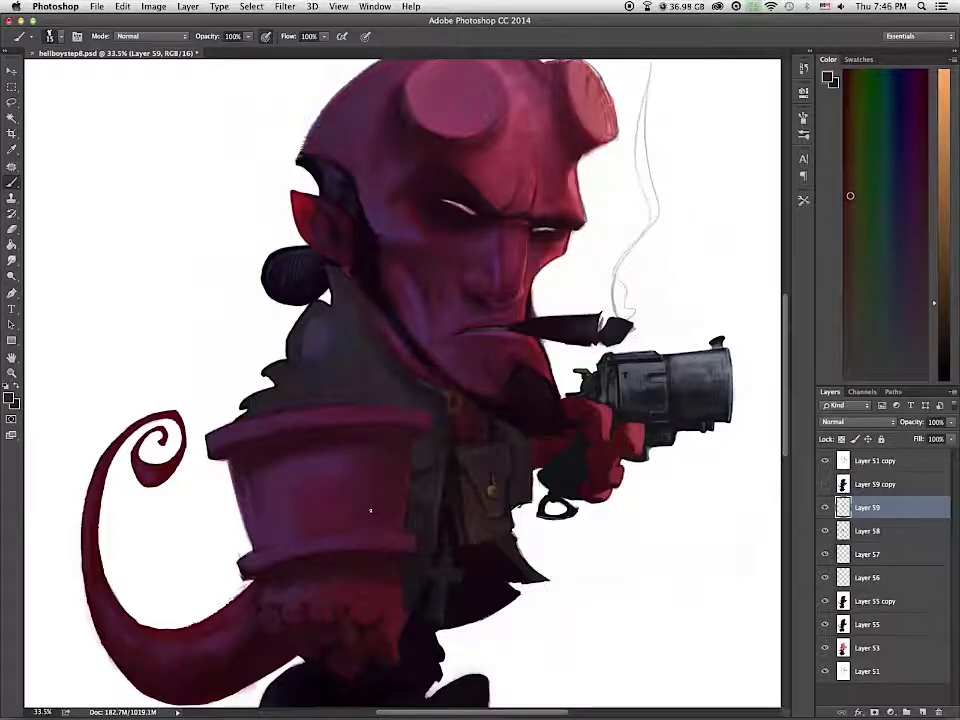
pyautogui.click(803, 68)
pyautogui.click(720, 543)
pyautogui.click(720, 488)
pyautogui.click(718, 447)
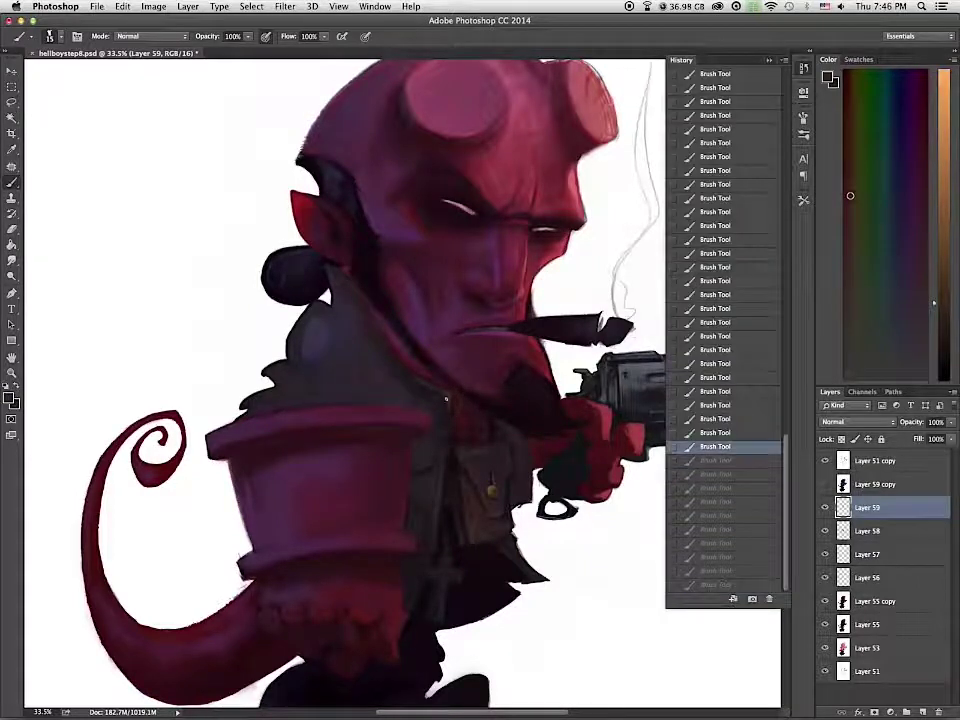
# Step: Paint thin seam and edge lines along the coat's collar and lapel with sampled darks and greys at size 15
pyautogui.moveTo(448, 411); pyautogui.dragTo(484, 402)
pyautogui.keyDown('alt'); pyautogui.click(450, 465); pyautogui.keyUp('alt')
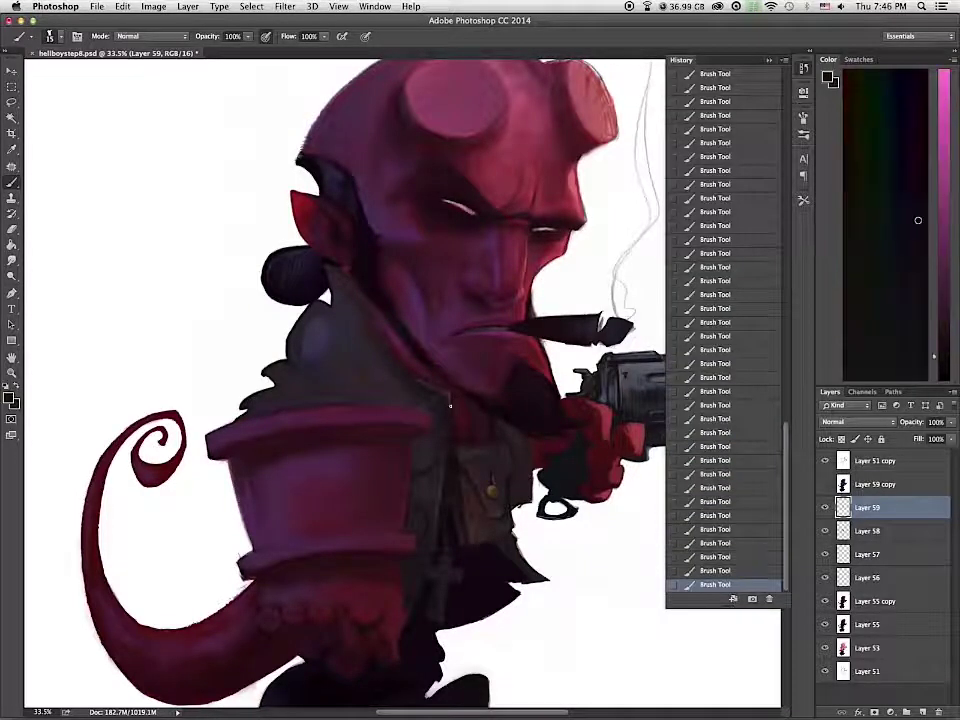
pyautogui.keyDown('alt'); pyautogui.click(338, 270); pyautogui.keyUp('alt')
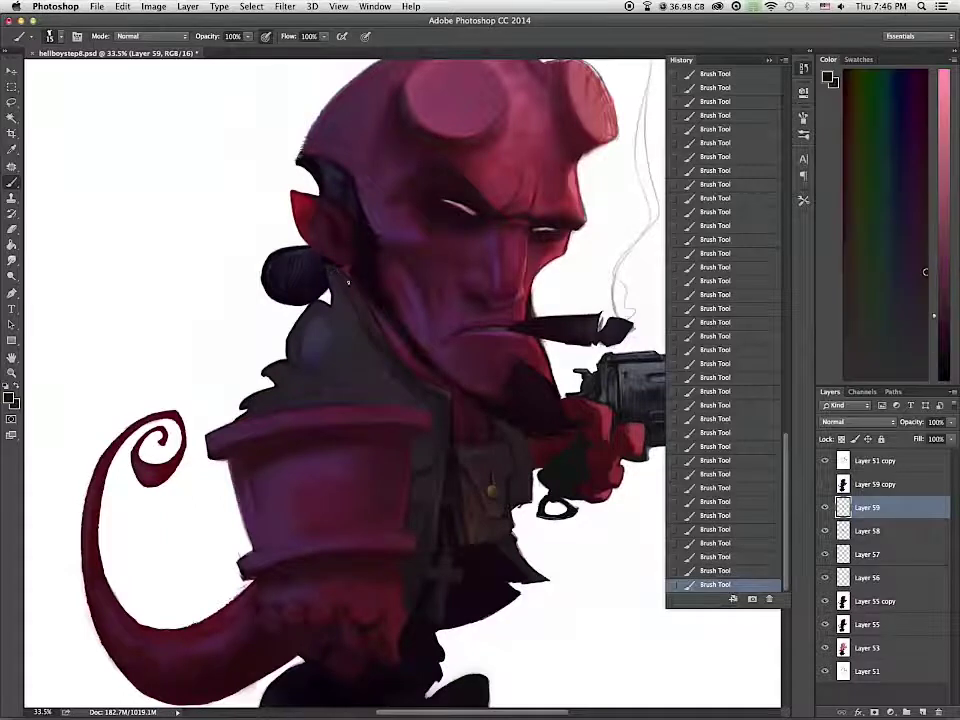
pyautogui.keyDown('alt'); pyautogui.click(406, 375); pyautogui.keyUp('alt')
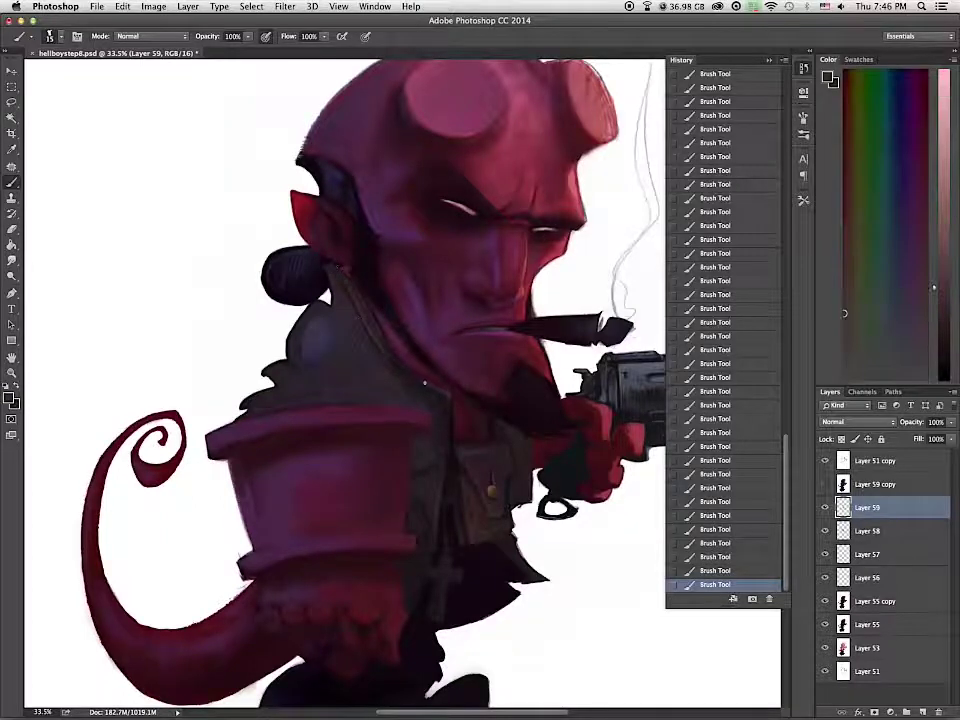
pyautogui.keyDown('alt'); pyautogui.click(449, 413); pyautogui.keyUp('alt')
pyautogui.keyDown('alt'); pyautogui.click(438, 412); pyautogui.keyUp('alt')
pyautogui.keyDown('alt'); pyautogui.click(407, 381); pyautogui.keyUp('alt')
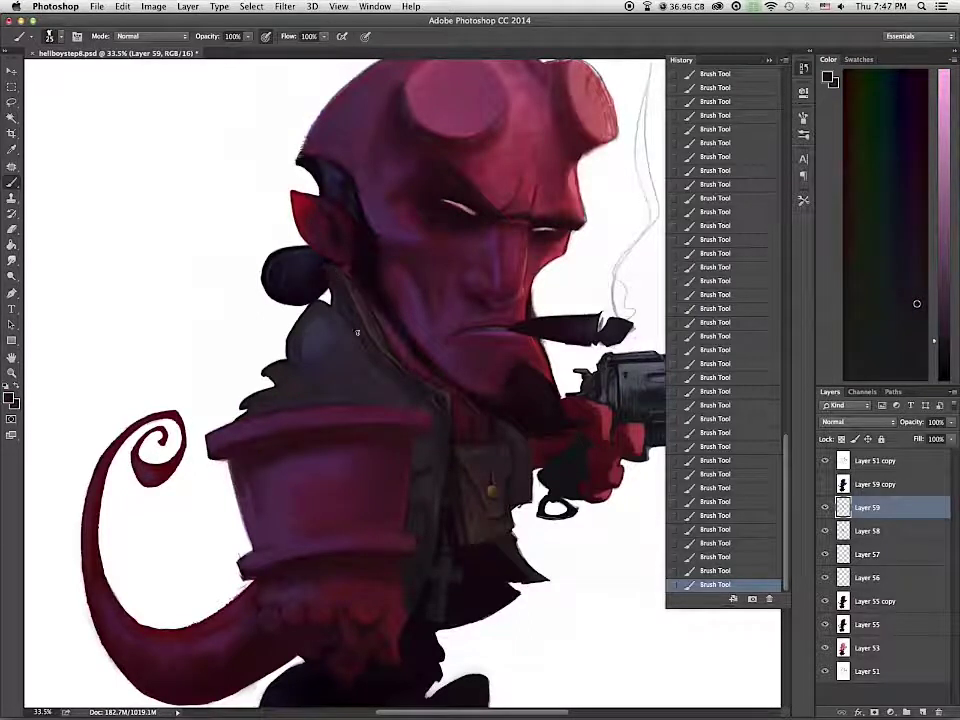
# Step: Erase stray paint on the collar and along the edge beside the chest pouch
pyautogui.press('e')
pyautogui.moveTo(349, 300)
pyautogui.mouseDown()
pyautogui.moveTo(360, 328)
pyautogui.moveTo(349, 317)
pyautogui.mouseUp()
pyautogui.moveTo(452, 500); pyautogui.dragTo(458, 532)
# Step: Choose a saturated blue, enlarge the brush and add a new layer for the eye glow
pyautogui.hscroll(4, 458, 532)
pyautogui.click(8, 398)
pyautogui.click(489, 250)
pyautogui.click(428, 268)
pyautogui.press('Return')
pyautogui.press(']')
pyautogui.press(']')
pyautogui.press(']')
pyautogui.press('super+shift+alt+n')
pyautogui.moveTo(314, 254); pyautogui.dragTo(296, 252)
pyautogui.press('b')
# Step: Paint a blue glow over both eyes, building up to a brush size of 125
pyautogui.moveTo(268, 243); pyautogui.dragTo(298, 254)
pyautogui.moveTo(352, 267); pyautogui.dragTo(378, 268)
pyautogui.moveTo(354, 270); pyautogui.dragTo(380, 269)
pyautogui.press(']')
pyautogui.press(']')
pyautogui.press(']')
pyautogui.press(']')
pyautogui.press(']')
pyautogui.press(']')
pyautogui.press(']')
pyautogui.moveTo(294, 246); pyautogui.dragTo(268, 241)
pyautogui.moveTo(270, 243); pyautogui.dragTo(296, 250)
pyautogui.moveTo(356, 268); pyautogui.dragTo(376, 268)
# Step: Soften and trim the blue glow around both eyes using the Eraser with a soft round tip at size 125
pyautogui.rightClick(250, 353)
pyautogui.moveTo(388, 463); pyautogui.dragTo(389, 514)
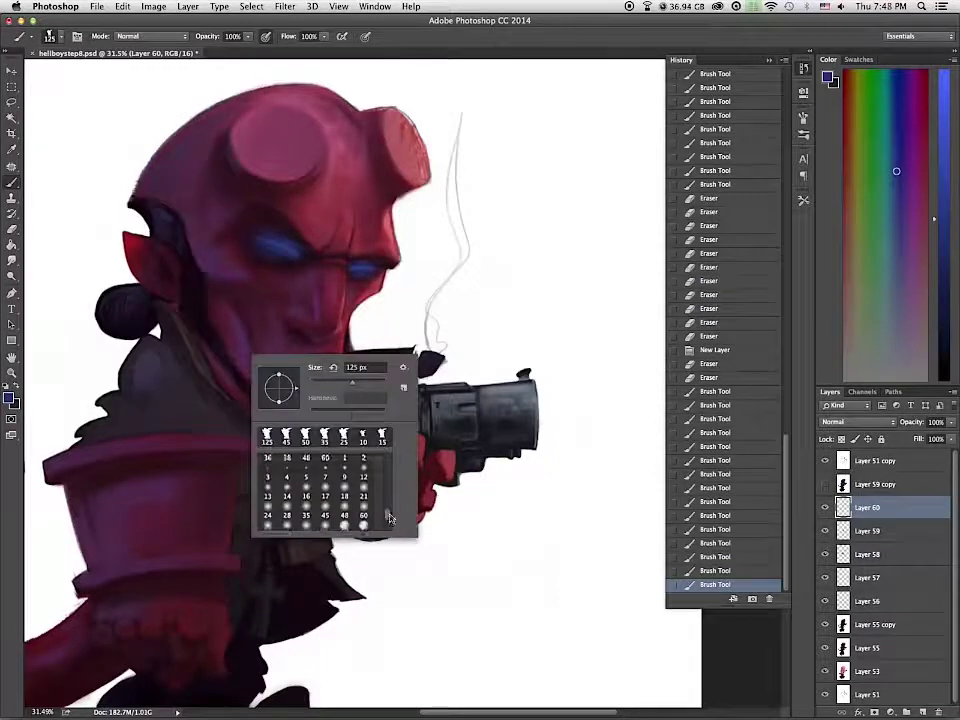
pyautogui.press('e')
pyautogui.rightClick(335, 475)
pyautogui.click(438, 627)
pyautogui.moveTo(296, 266); pyautogui.dragTo(262, 266)
pyautogui.press(']')
pyautogui.press(']')
pyautogui.moveTo(248, 238)
pyautogui.mouseDown()
pyautogui.moveTo(255, 225)
pyautogui.moveTo(280, 240)
pyautogui.mouseUp()
pyautogui.moveTo(280, 245); pyautogui.dragTo(257, 243)
pyautogui.moveTo(372, 253)
pyautogui.mouseDown()
pyautogui.moveTo(379, 259)
pyautogui.moveTo(352, 258)
pyautogui.mouseUp()
# Step: Set the eye glow layer's blending mode to Linear Dodge (Add)
pyautogui.click(867, 423)
pyautogui.click(858, 551)
pyautogui.click(862, 423)
pyautogui.click(858, 406)
pyautogui.click(856, 423)
pyautogui.click(854, 413)
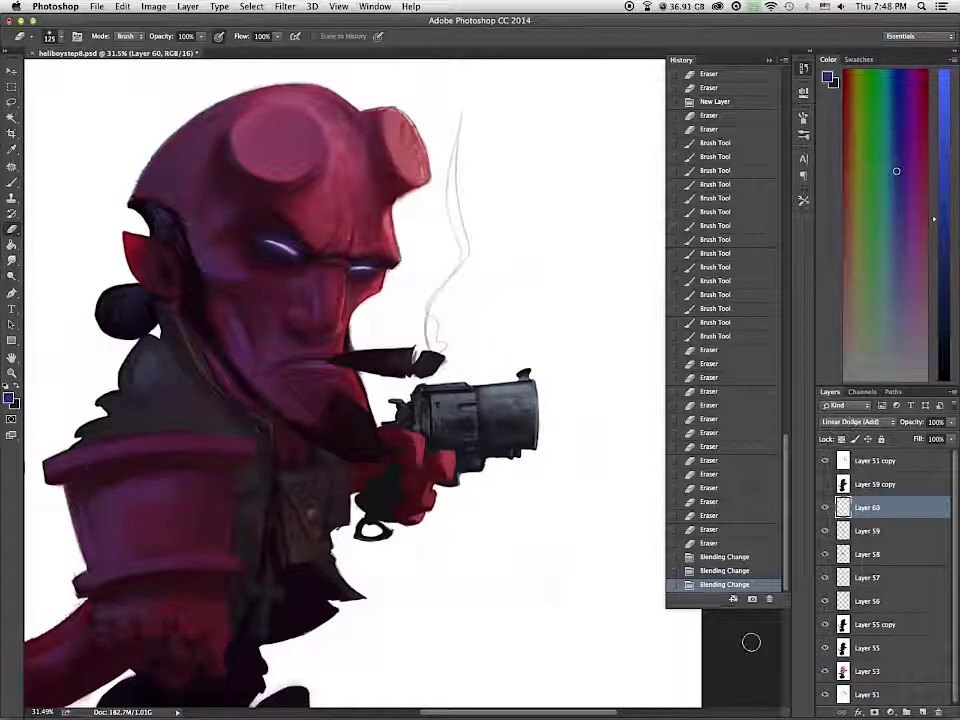
# Step: Choose a brownish orange and brush a glowing ember onto the end of the cigar
pyautogui.press('b')
pyautogui.click(849, 163)
pyautogui.click(946, 196)
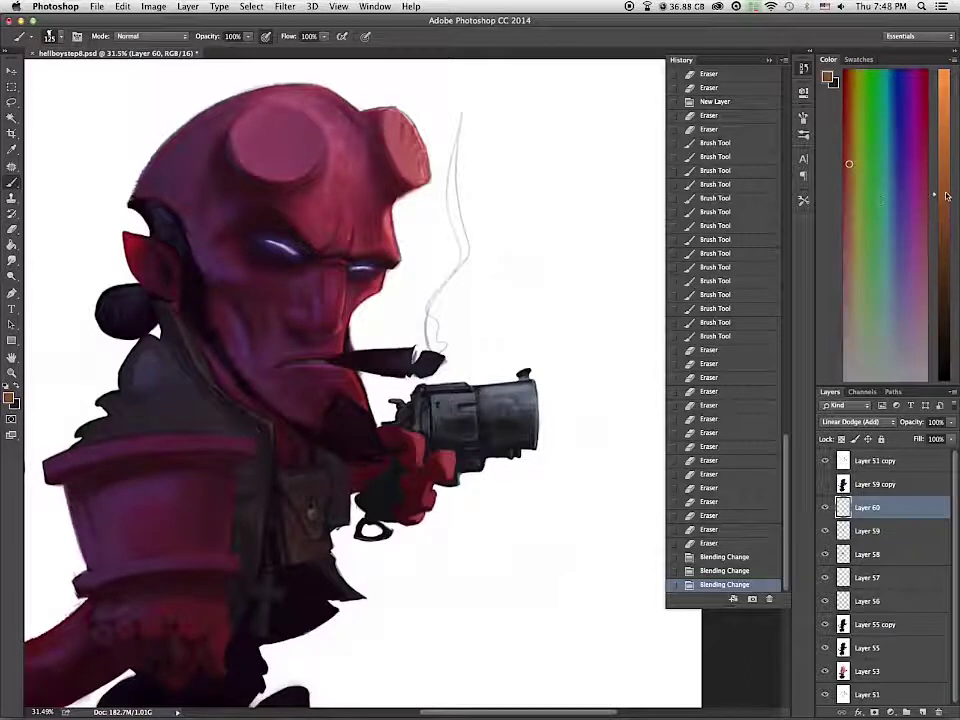
pyautogui.moveTo(410, 357); pyautogui.dragTo(409, 368)
pyautogui.moveTo(408, 353); pyautogui.dragTo(411, 366)
pyautogui.moveTo(407, 357); pyautogui.dragTo(407, 369)
pyautogui.moveTo(412, 354); pyautogui.dragTo(410, 367)
pyautogui.moveTo(427, 356); pyautogui.dragTo(420, 368)
# Step: Refine the cigar's ember with short strokes in colours sampled from the cigar's tip
pyautogui.moveTo(316, 528); pyautogui.dragTo(323, 541)
pyautogui.moveTo(409, 356)
pyautogui.mouseDown()
pyautogui.moveTo(437, 343)
pyautogui.moveTo(441, 366)
pyautogui.moveTo(406, 365)
pyautogui.mouseUp()
pyautogui.keyDown('alt'); pyautogui.click(400, 362); pyautogui.keyUp('alt')
pyautogui.keyDown('alt'); pyautogui.click(402, 362); pyautogui.keyUp('alt')
pyautogui.keyDown('alt'); pyautogui.click(420, 362); pyautogui.keyUp('alt')
pyautogui.keyDown('alt'); pyautogui.click(405, 360); pyautogui.keyUp('alt')
pyautogui.moveTo(409, 355); pyautogui.dragTo(407, 367)
pyautogui.moveTo(406, 356)
pyautogui.mouseDown()
pyautogui.moveTo(405, 368)
pyautogui.moveTo(417, 368)
pyautogui.moveTo(406, 360)
pyautogui.mouseUp()
pyautogui.keyDown('alt'); pyautogui.click(401, 356); pyautogui.keyUp('alt')
pyautogui.keyDown('alt'); pyautogui.click(434, 361); pyautogui.keyUp('alt')
pyautogui.moveTo(402, 352); pyautogui.dragTo(407, 366)
pyautogui.keyDown('alt'); pyautogui.click(412, 362); pyautogui.keyUp('alt')
pyautogui.keyDown('alt'); pyautogui.click(398, 361); pyautogui.keyUp('alt')
# Step: Darken the painting colour and extend the ember's faint glow back along the cigar
pyautogui.moveTo(940, 337); pyautogui.dragTo(944, 363)
pyautogui.moveTo(408, 354); pyautogui.dragTo(406, 366)
pyautogui.moveTo(410, 357); pyautogui.dragTo(405, 366)
pyautogui.moveTo(413, 356); pyautogui.dragTo(410, 368)
pyautogui.moveTo(409, 358); pyautogui.dragTo(402, 369)
pyautogui.moveTo(400, 361)
pyautogui.mouseDown()
pyautogui.moveTo(396, 371)
pyautogui.moveTo(393, 361)
pyautogui.mouseUp()
pyautogui.moveTo(394, 357); pyautogui.dragTo(391, 368)
pyautogui.moveTo(389, 365); pyautogui.dragTo(386, 355)
# Step: Choose a brighter orange and intensify the core of the cigar's ember
pyautogui.moveTo(848, 309); pyautogui.dragTo(847, 225)
pyautogui.moveTo(943, 300); pyautogui.dragTo(943, 143)
pyautogui.click(851, 176)
pyautogui.click(848, 172)
pyautogui.moveTo(411, 353); pyautogui.dragTo(408, 366)
pyautogui.moveTo(413, 356); pyautogui.dragTo(411, 368)
# Step: Merge the painted layers from Layer 60 down to Layer 55 copy into one layer
pyautogui.moveTo(195, 438); pyautogui.dragTo(333, 276)
pyautogui.click(10, 101)
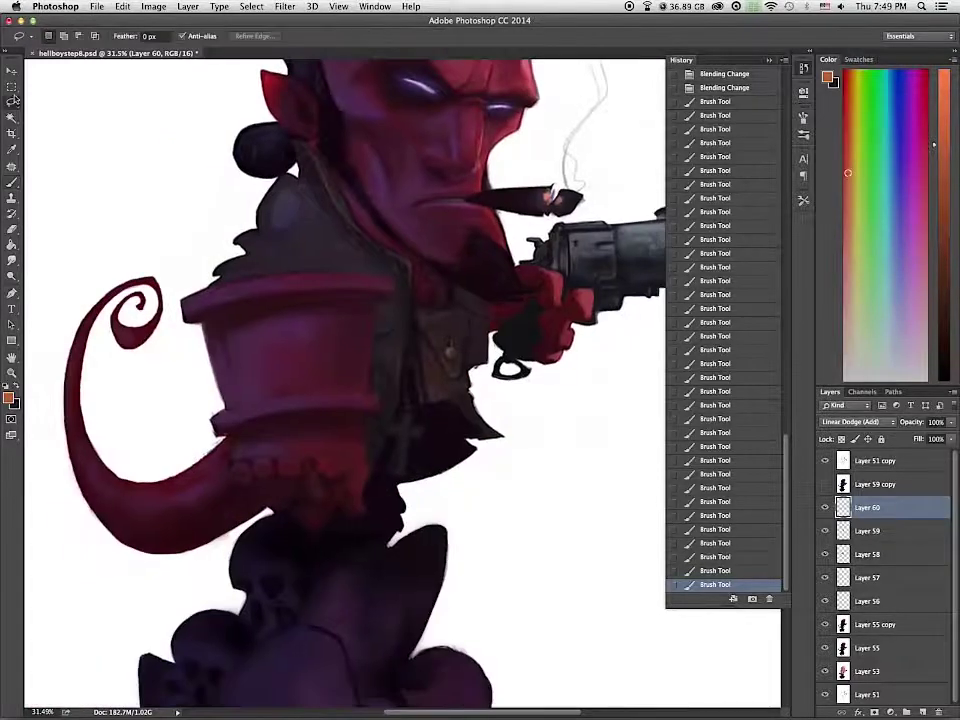
pyautogui.keyDown('shift'); pyautogui.click(866, 625); pyautogui.keyUp('shift')
pyautogui.press('super+e')
# Step: Lasso the front fingers of the large fist, paste a copy and adjust it with Free Transform
pyautogui.moveTo(332, 488)
pyautogui.mouseDown()
pyautogui.moveTo(347, 478)
pyautogui.moveTo(392, 491)
pyautogui.mouseUp()
pyautogui.press('super+c')
pyautogui.press('super+v')
pyautogui.press('super+t')
pyautogui.press('Return')
# Step: Position the copied finger piece on the large fist and merge it down into the painting layer
pyautogui.moveTo(301, 490); pyautogui.dragTo(305, 486)
pyautogui.keyDown('super'); pyautogui.click(297, 469); pyautogui.keyUp('super')
pyautogui.press('Return')
pyautogui.keyDown('super'); pyautogui.click(298, 470); pyautogui.keyUp('super')
pyautogui.press('Return')
pyautogui.hotkey('ctrl', 'e')
# Step: Lasso the front finger of the large fist, reshape it with Free Transform, shift it slightly and deselect
pyautogui.moveTo(298, 461)
pyautogui.mouseDown()
pyautogui.moveTo(310, 477)
pyautogui.moveTo(330, 447)
pyautogui.moveTo(378, 450)
pyautogui.mouseUp()
pyautogui.hotkey('ctrl', 't')
pyautogui.press('Return')
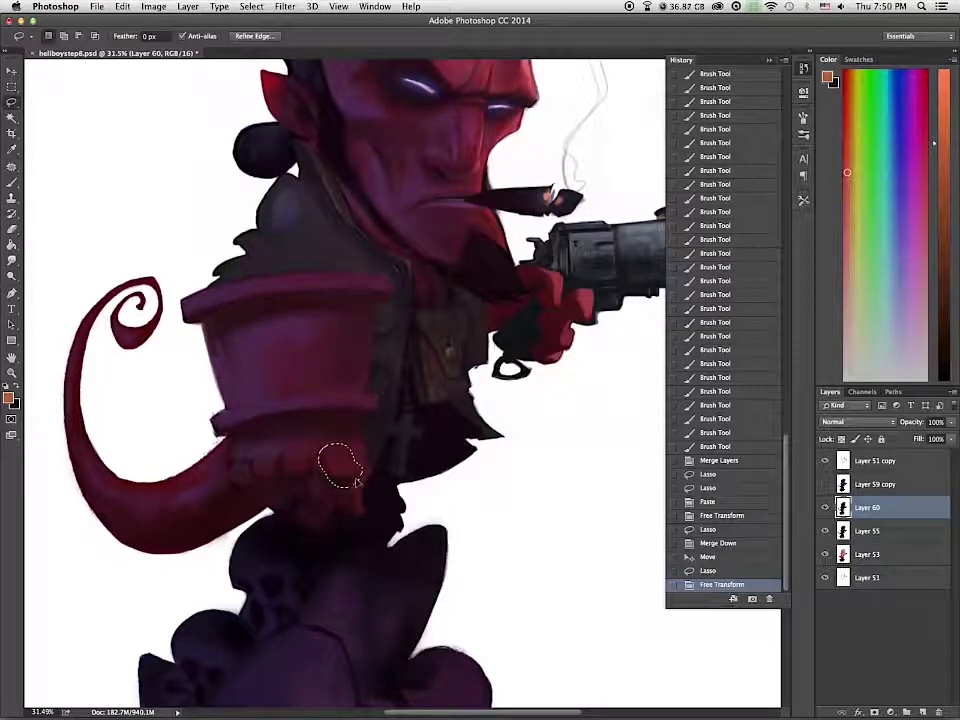
pyautogui.hotkey('ctrl', 't')
pyautogui.moveTo(376, 484)
pyautogui.mouseDown()
pyautogui.moveTo(381, 450)
pyautogui.moveTo(387, 458)
pyautogui.moveTo(360, 484)
pyautogui.mouseUp()
pyautogui.press('Return')
pyautogui.press('super+d')
# Step: Lasso the middle knuckle of the large fist, adjust its shape with Free Transform and deselect
pyautogui.moveTo(300, 488); pyautogui.dragTo(305, 477)
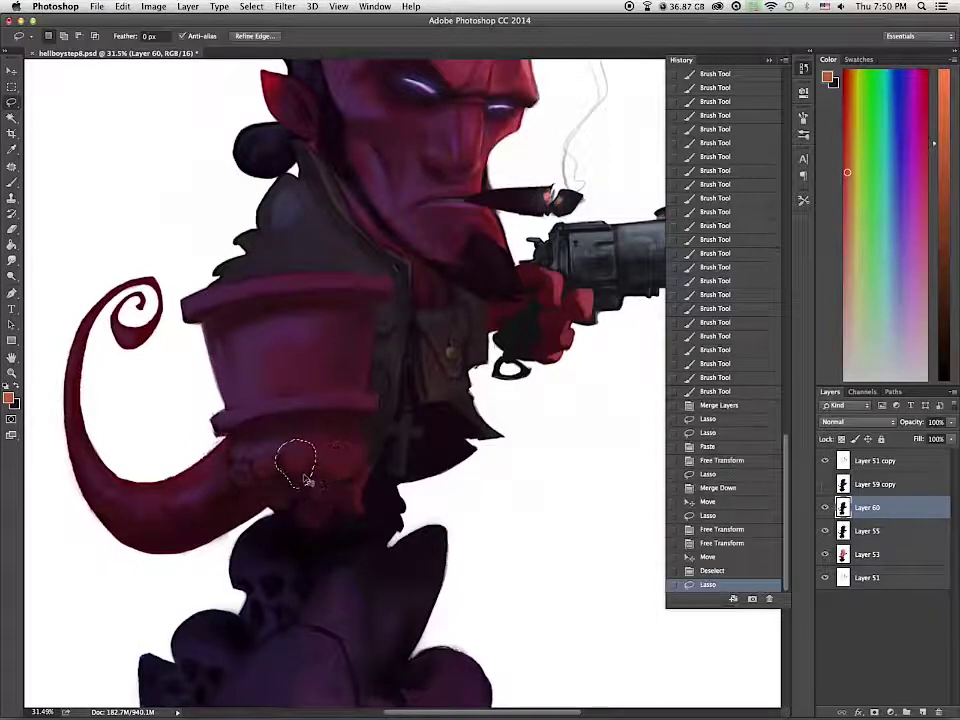
pyautogui.hotkey('ctrl', 't')
pyautogui.press('Return')
pyautogui.hotkey('ctrl', 'd')
# Step: Sample the fist's dark red and brush shading across the row of knuckles to redefine the fingers
pyautogui.press('b')
pyautogui.keyDown('alt'); pyautogui.click(306, 476); pyautogui.keyUp('alt')
pyautogui.moveTo(317, 455)
pyautogui.mouseDown()
pyautogui.moveTo(274, 448)
pyautogui.moveTo(262, 458)
pyautogui.mouseUp()
pyautogui.moveTo(284, 450); pyautogui.dragTo(300, 458)
pyautogui.moveTo(304, 446); pyautogui.dragTo(318, 454)
pyautogui.moveTo(322, 444); pyautogui.dragTo(345, 448)
pyautogui.moveTo(350, 444)
pyautogui.mouseDown()
pyautogui.moveTo(334, 439)
pyautogui.moveTo(328, 454)
pyautogui.moveTo(339, 450)
pyautogui.moveTo(339, 463)
pyautogui.moveTo(235, 471)
pyautogui.moveTo(283, 476)
pyautogui.moveTo(242, 480)
pyautogui.moveTo(266, 484)
pyautogui.moveTo(259, 437)
pyautogui.moveTo(236, 466)
pyautogui.mouseUp()
# Step: Paint shadows on the rear finger of the fist and up towards the cuff with a smaller brush and sampled dark reds
pyautogui.keyDown('alt'); pyautogui.click(293, 441); pyautogui.keyUp('alt')
pyautogui.keyDown('alt'); pyautogui.click(314, 456); pyautogui.keyUp('alt')
pyautogui.press('[')
pyautogui.press('[')
pyautogui.moveTo(244, 460); pyautogui.dragTo(238, 470)
pyautogui.moveTo(248, 464); pyautogui.dragTo(240, 474)
pyautogui.moveTo(240, 466)
pyautogui.mouseDown()
pyautogui.moveTo(231, 473)
pyautogui.moveTo(250, 490)
pyautogui.moveTo(229, 452)
pyautogui.moveTo(242, 423)
pyautogui.mouseUp()
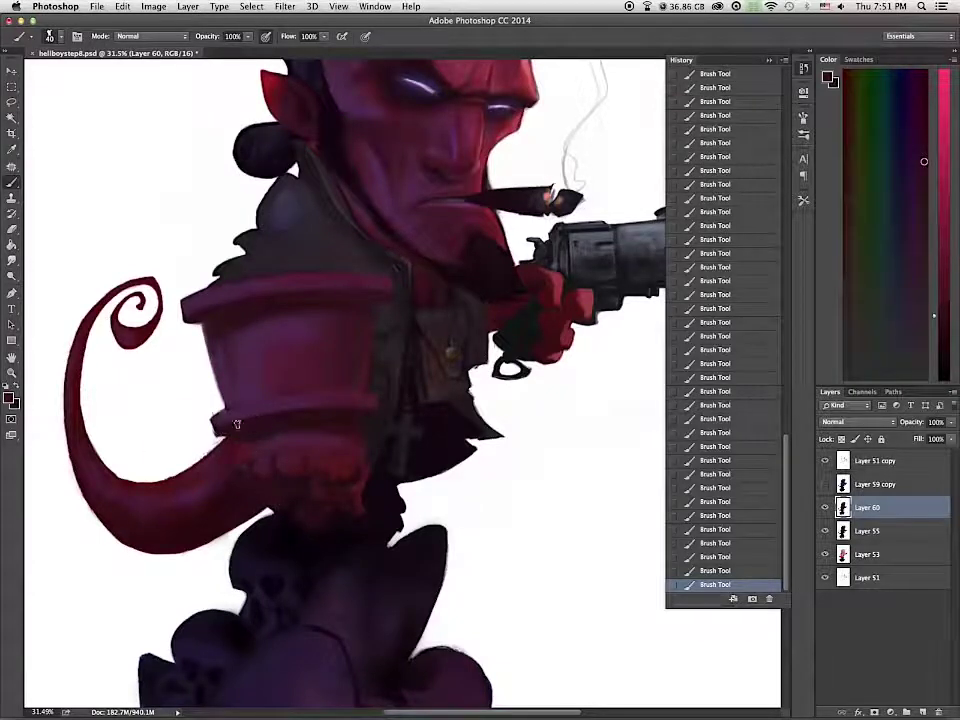
pyautogui.moveTo(236, 474); pyautogui.dragTo(236, 445)
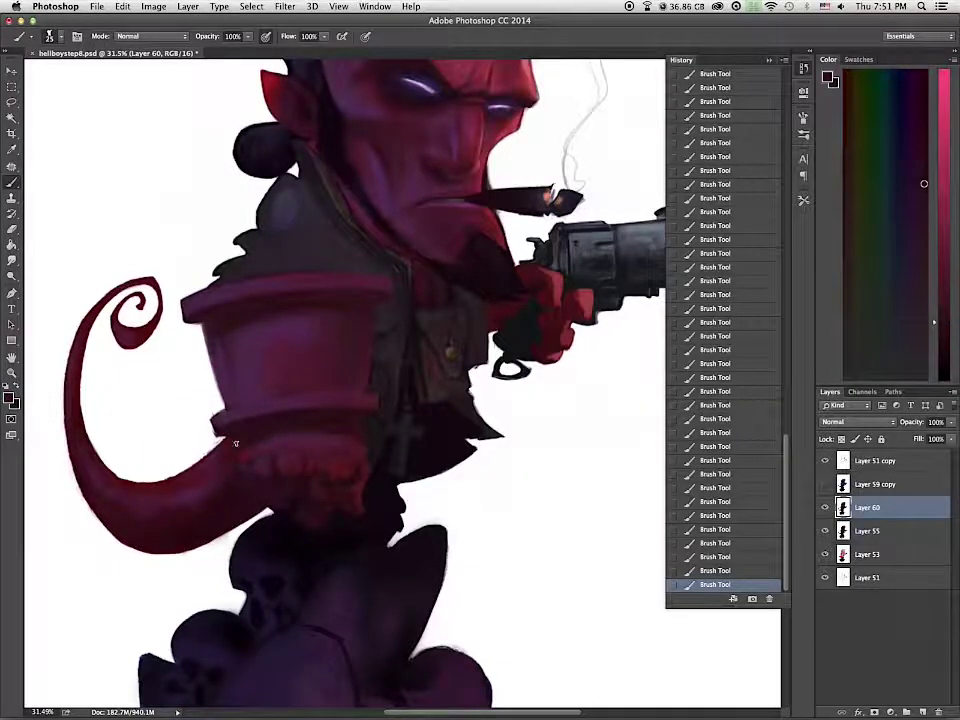
# Step: Sample reds beside the fist and enlarge the brush to blend the area where the tail meets the hand
pyautogui.keyDown('alt'); pyautogui.click(234, 445); pyautogui.keyUp('alt')
pyautogui.keyDown('alt'); pyautogui.click(224, 470); pyautogui.keyUp('alt')
pyautogui.press(']')
pyautogui.press(']')
pyautogui.press(']')
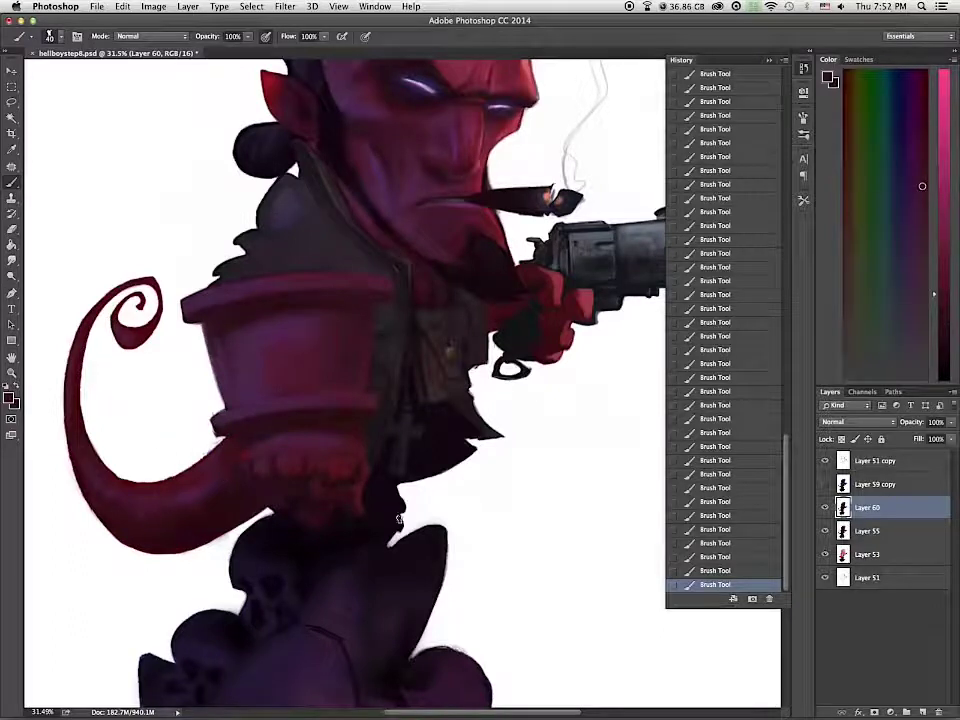
# Step: Shade the outer curve of the tail with a broad brush in dark red sampled from the tail
pyautogui.keyDown('alt'); pyautogui.click(223, 477); pyautogui.keyUp('alt')
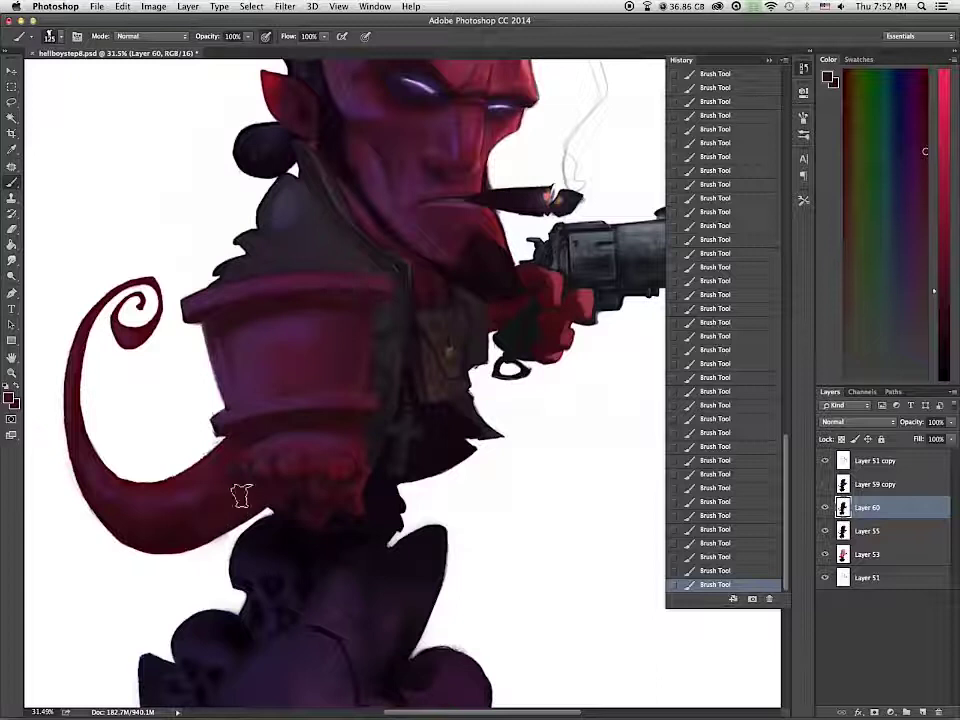
pyautogui.keyDown('alt'); pyautogui.click(89, 544); pyautogui.keyUp('alt')
pyautogui.moveTo(70, 467)
pyautogui.mouseDown()
pyautogui.moveTo(89, 520)
pyautogui.moveTo(121, 545)
pyautogui.mouseUp()
# Step: Shade the back of the fist beneath the cuff with a 70 px brush and colours sampled there
pyautogui.keyDown('alt'); pyautogui.click(247, 454); pyautogui.keyUp('alt')
pyautogui.press('[')
pyautogui.press('[')
pyautogui.press('[')
pyautogui.press('[')
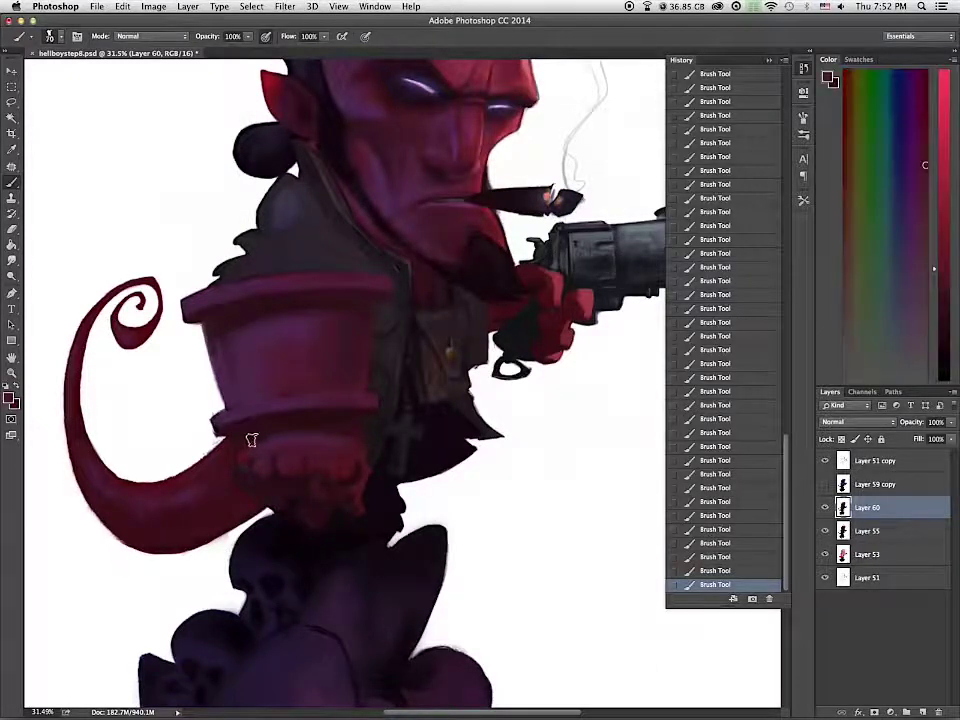
pyautogui.keyDown('alt'); pyautogui.click(236, 428); pyautogui.keyUp('alt')
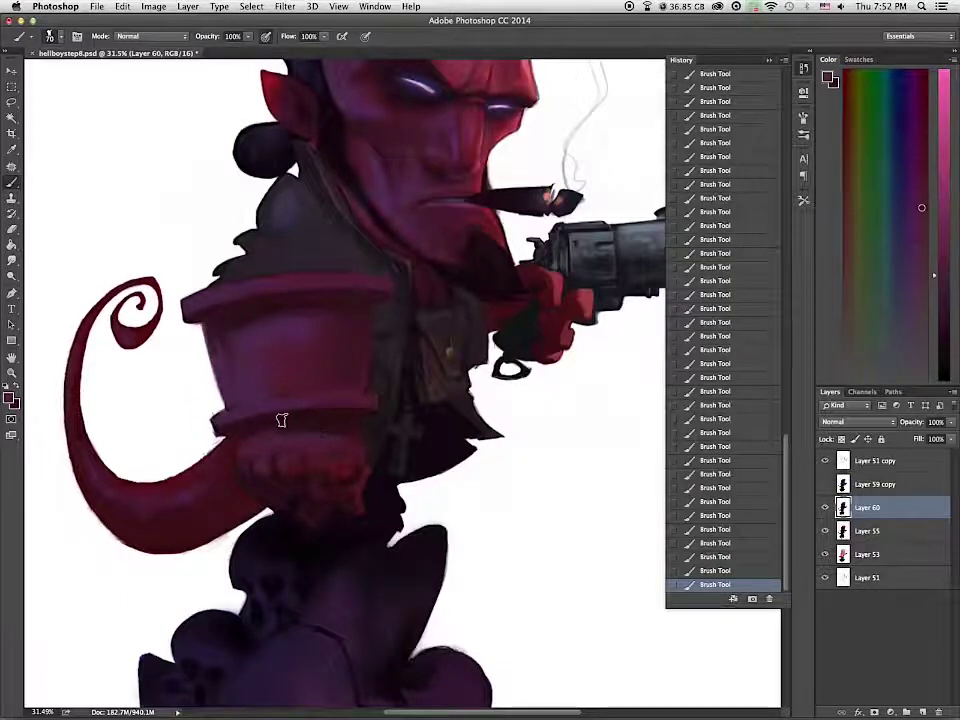
# Step: Sample the tones under the cuff and refine the edges of the fist and tail with a 30 px brush
pyautogui.keyDown('alt'); pyautogui.click(257, 432); pyautogui.keyUp('alt')
pyautogui.keyDown('alt'); pyautogui.click(232, 441); pyautogui.keyUp('alt')
pyautogui.press('[')
pyautogui.press('[')
pyautogui.press('[')
pyautogui.press('[')
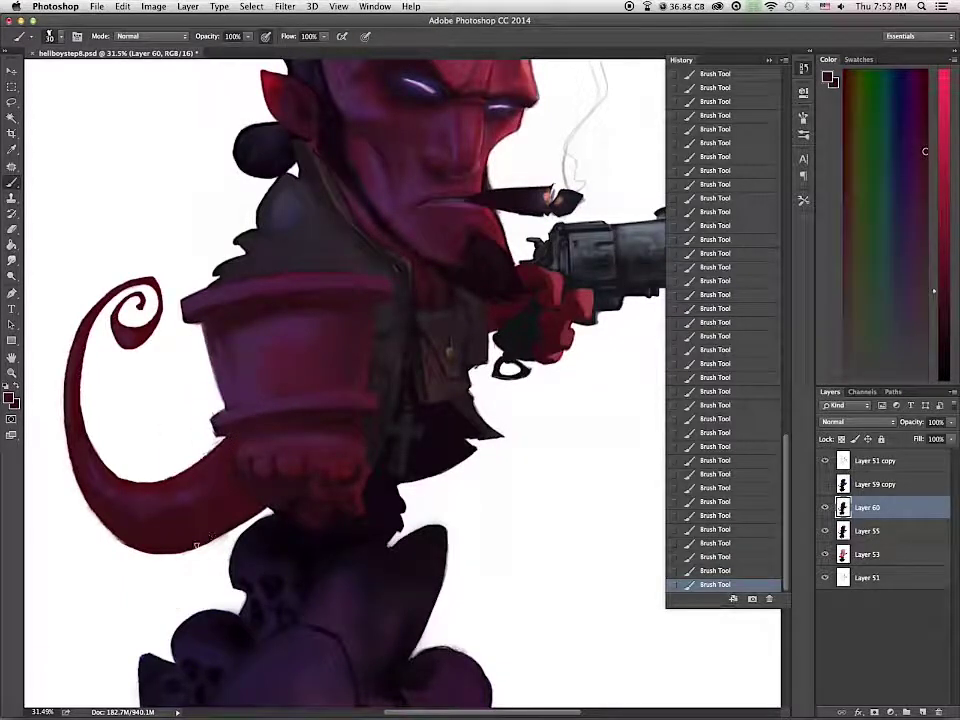
# Step: Touch up the gun hand, fist, horns and brow with colours sampled from each area
pyautogui.keyDown('alt'); pyautogui.click(536, 268); pyautogui.keyUp('alt')
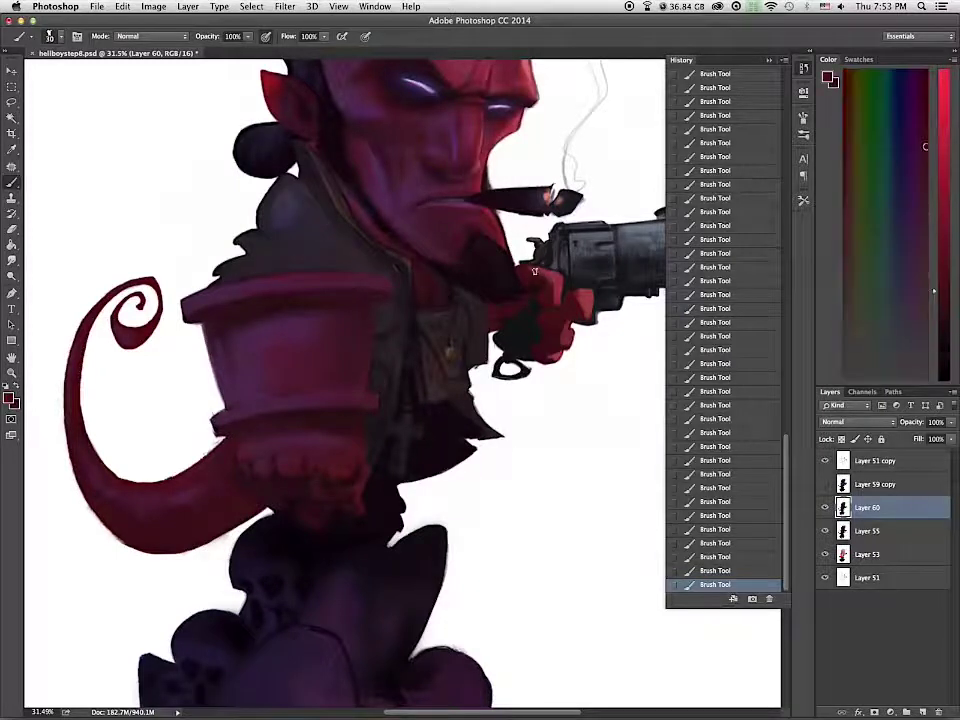
pyautogui.hotkey('ctrl', '0')
pyautogui.keyDown('alt'); pyautogui.click(381, 257); pyautogui.keyUp('alt')
pyautogui.keyDown('alt'); pyautogui.click(452, 254); pyautogui.keyUp('alt')
pyautogui.keyDown('alt'); pyautogui.click(421, 241); pyautogui.keyUp('alt')
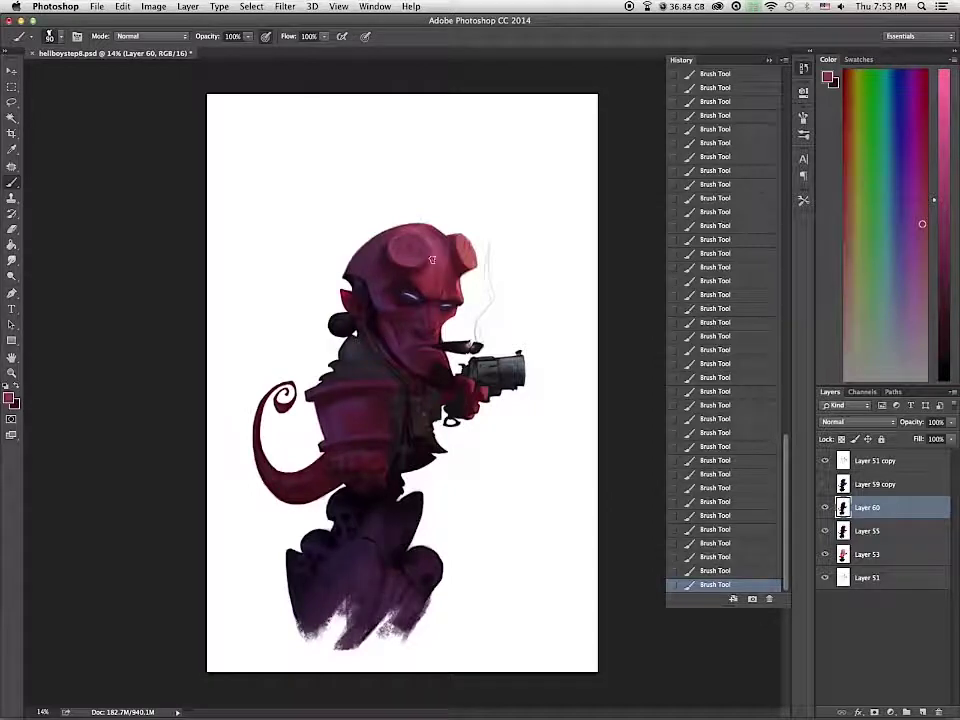
pyautogui.keyDown('alt'); pyautogui.click(378, 455); pyautogui.keyUp('alt')
pyautogui.keyDown('alt'); pyautogui.click(456, 279); pyautogui.keyUp('alt')
pyautogui.keyDown('alt'); pyautogui.click(457, 291); pyautogui.keyUp('alt')
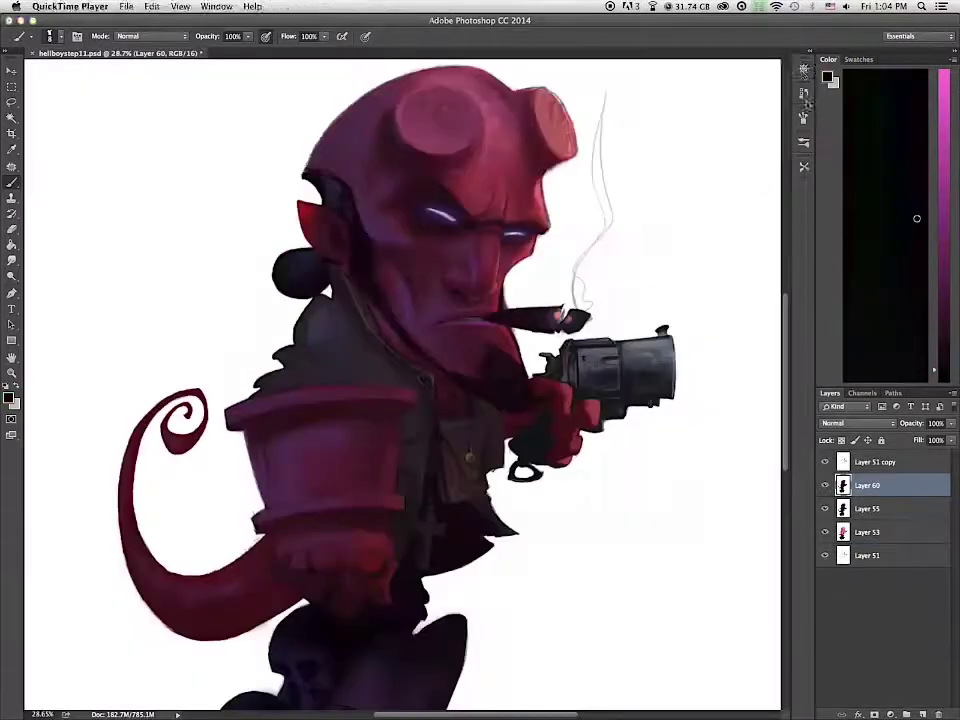
# Step: Toggle the visibility of the sketch layer Layer 51 copy, select it and lower its opacity
pyautogui.moveTo(761, 171); pyautogui.dragTo(768, 160)
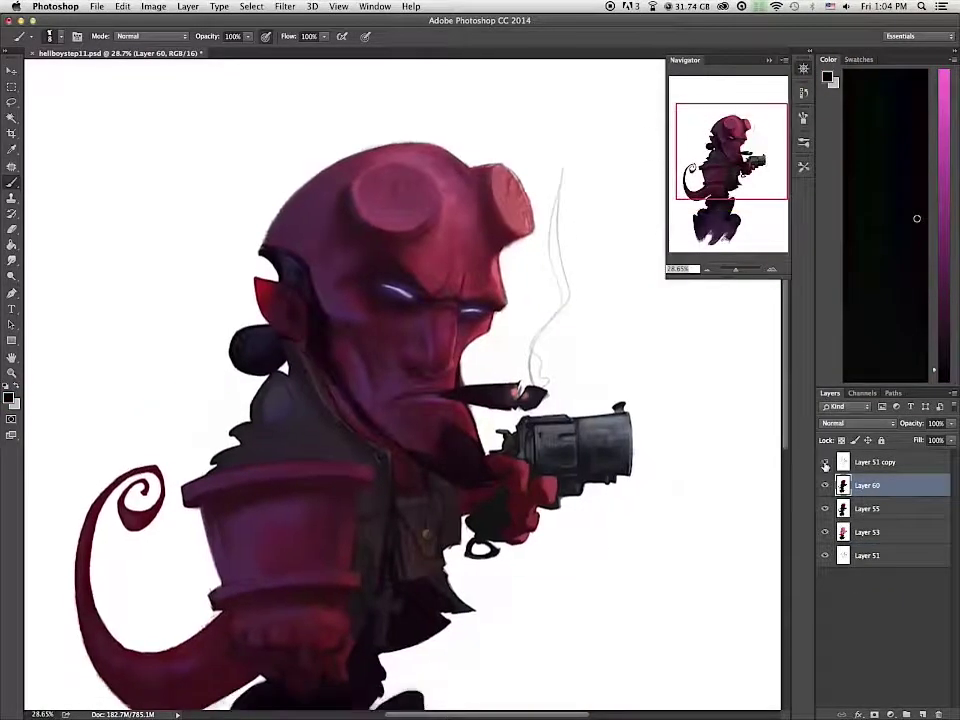
pyautogui.click(825, 463)
pyautogui.click(876, 462)
pyautogui.click(951, 424)
pyautogui.moveTo(951, 438); pyautogui.dragTo(912, 440)
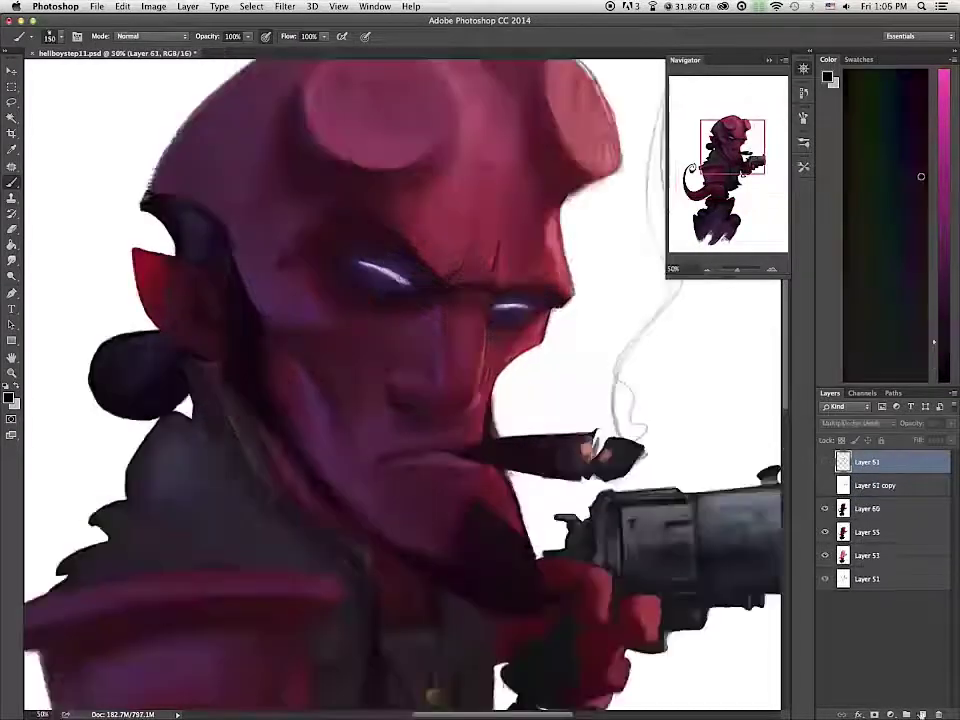
# Step: Add a new layer, pick another brush preset and paint black around both eyes to cover the blue glow
pyautogui.click(922, 714)
pyautogui.rightClick(532, 294)
pyautogui.doubleClick(606, 378)
pyautogui.moveTo(495, 298); pyautogui.dragTo(511, 300)
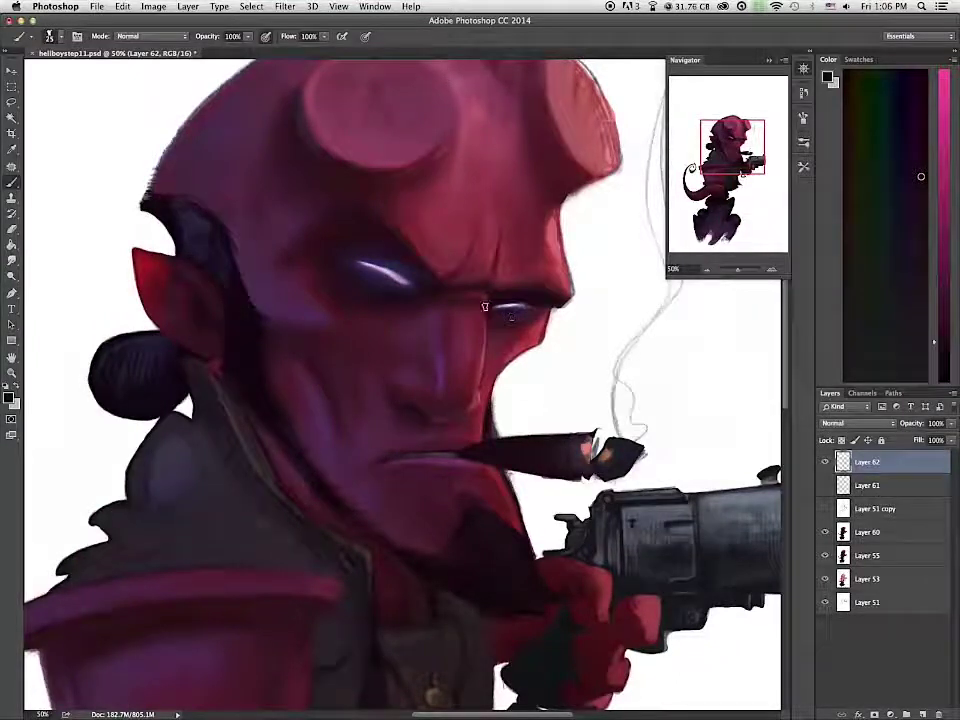
pyautogui.moveTo(521, 312); pyautogui.dragTo(537, 308)
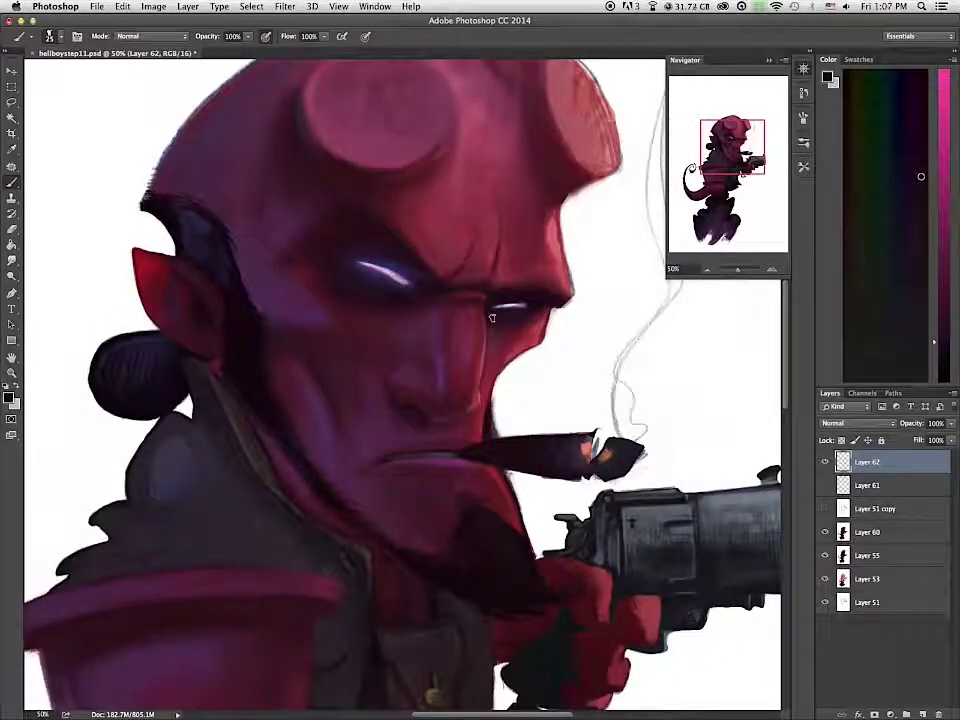
pyautogui.moveTo(363, 260)
pyautogui.mouseDown()
pyautogui.moveTo(351, 259)
pyautogui.moveTo(416, 298)
pyautogui.mouseUp()
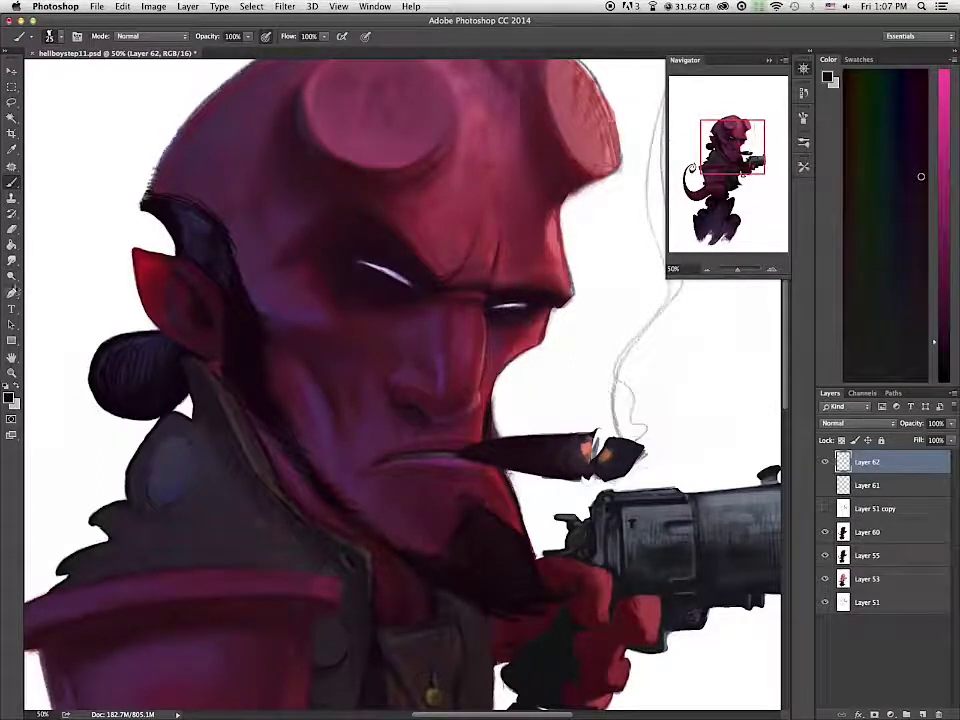
# Step: Move the eye-shadow layer directly above Layer 60 and merge it down
pyautogui.press('r')
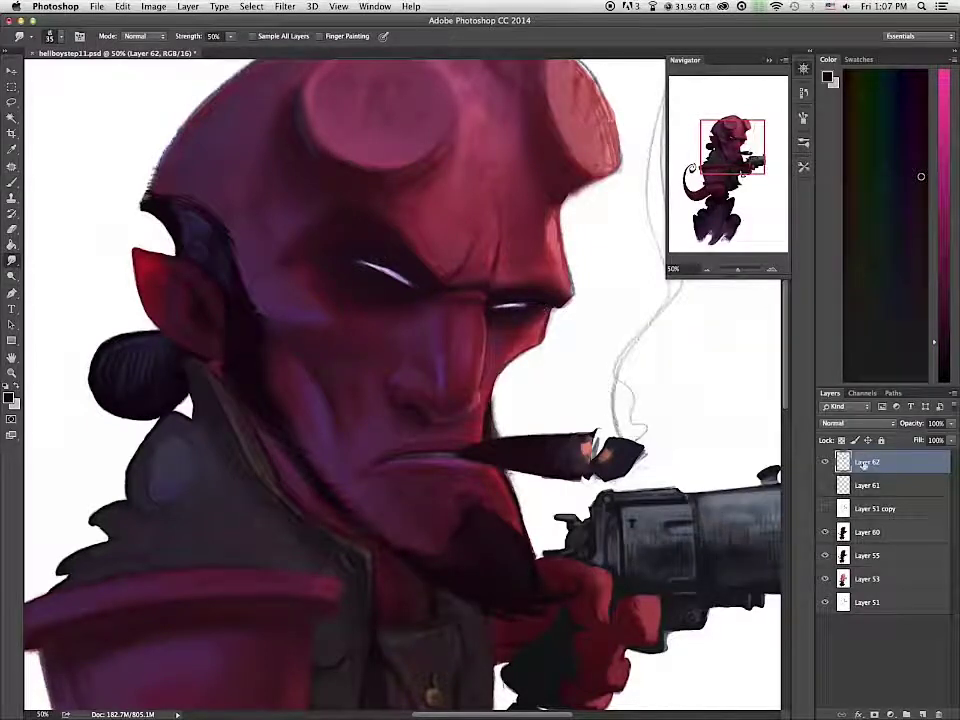
pyautogui.moveTo(834, 463); pyautogui.dragTo(860, 516)
pyautogui.press('super+e')
# Step: Lasso the nearer eye and free-transform it, rotating about -13° and scaling to about 87% width and 125% height
pyautogui.press('l')
pyautogui.moveTo(411, 290)
pyautogui.mouseDown()
pyautogui.moveTo(357, 257)
pyautogui.moveTo(408, 287)
pyautogui.moveTo(411, 272)
pyautogui.moveTo(379, 303)
pyautogui.mouseUp()
pyautogui.press('super+t')
pyautogui.moveTo(436, 296); pyautogui.dragTo(437, 268)
pyautogui.moveTo(389, 299); pyautogui.dragTo(391, 304)
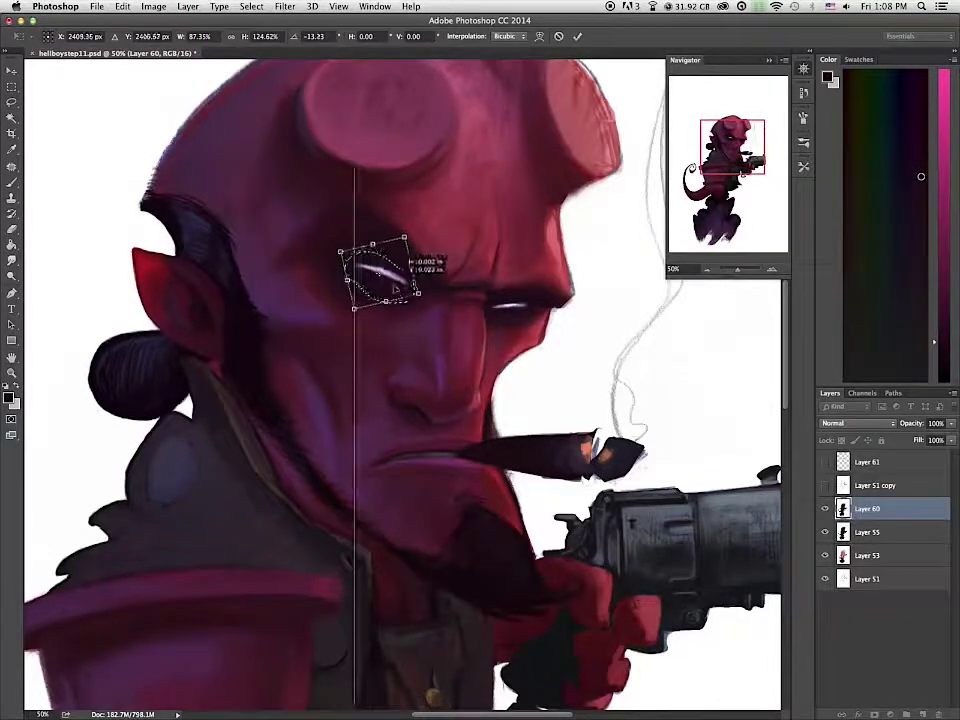
pyautogui.press('Return')
# Step: Repaint the nearer eye's pale slit in sampled lavender and clean up its corner and lid with sampled dark tones
pyautogui.press('b')
pyautogui.keyDown('alt'); pyautogui.click(360, 268); pyautogui.keyUp('alt')
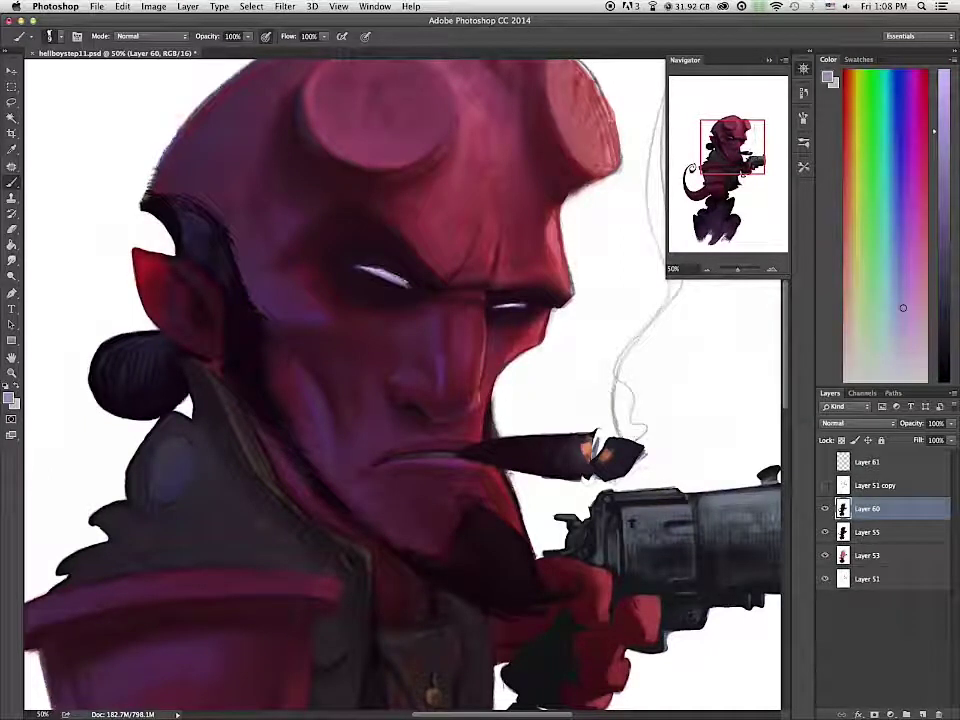
pyautogui.keyDown('alt'); pyautogui.click(414, 289); pyautogui.keyUp('alt')
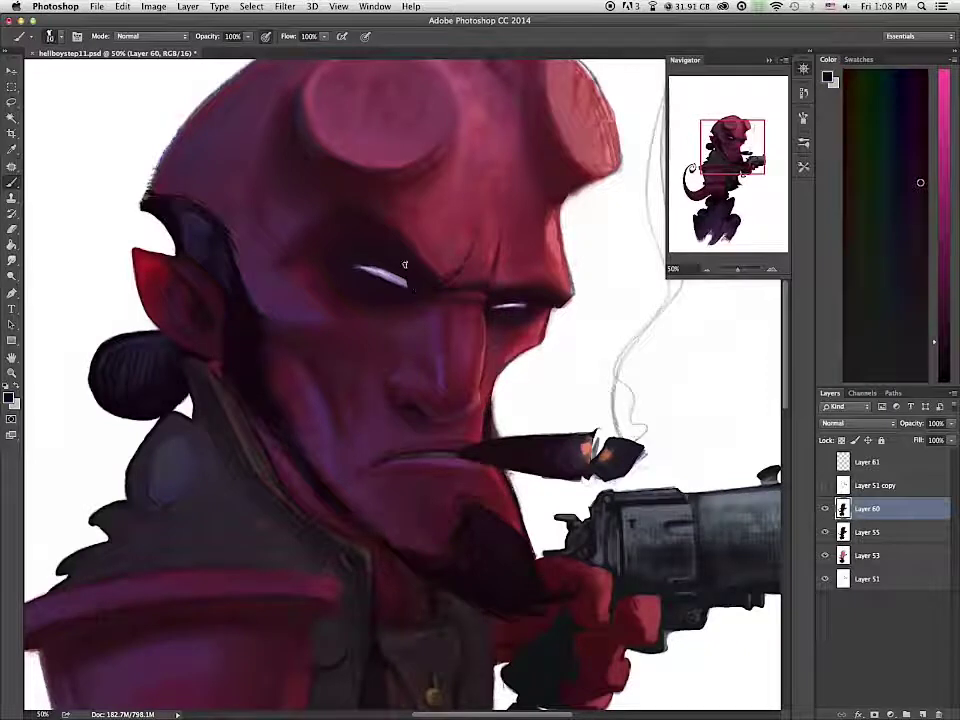
pyautogui.keyDown('alt'); pyautogui.click(408, 269); pyautogui.keyUp('alt')
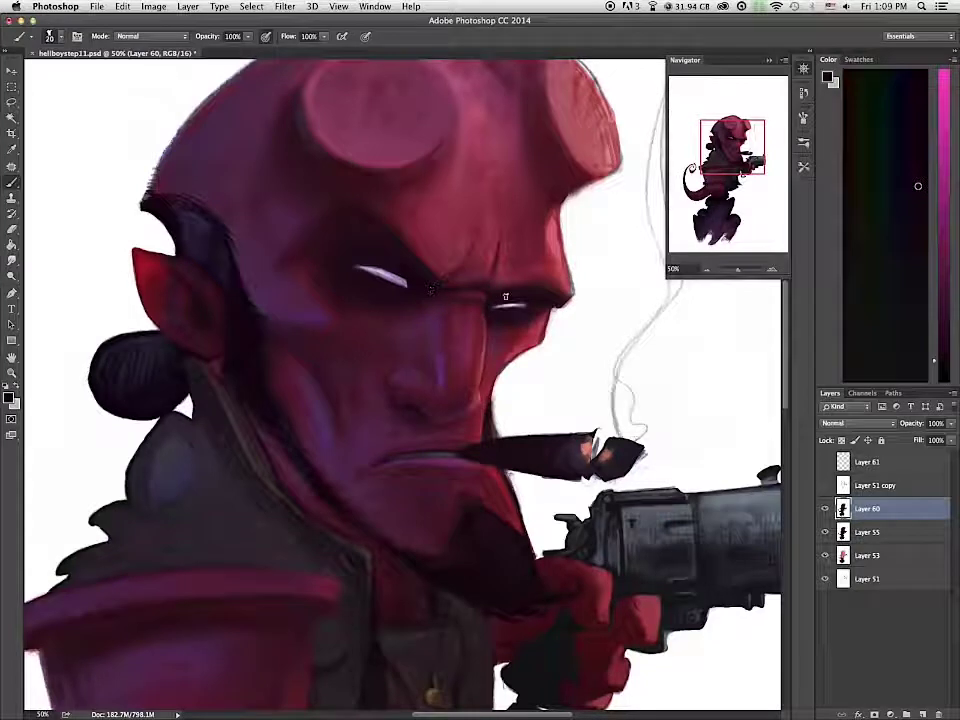
# Step: Smudge the shading around the far eye, darken the eye sockets and brush short lashes at the far eye's outer corner
pyautogui.click(12, 261)
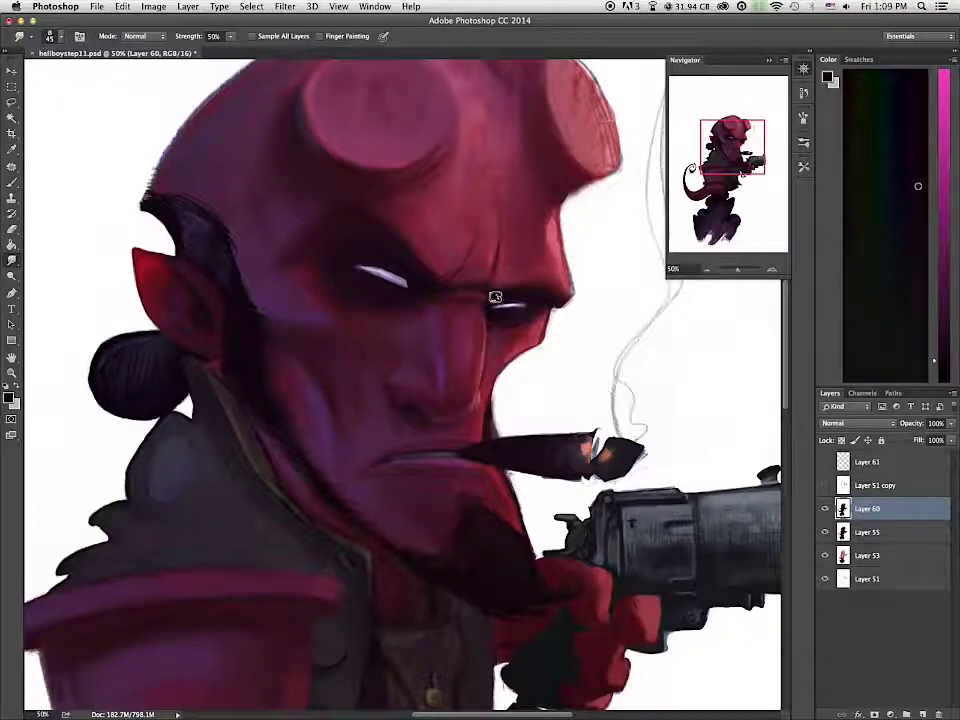
pyautogui.click(12, 183)
pyautogui.keyDown('alt'); pyautogui.click(487, 312); pyautogui.keyUp('alt')
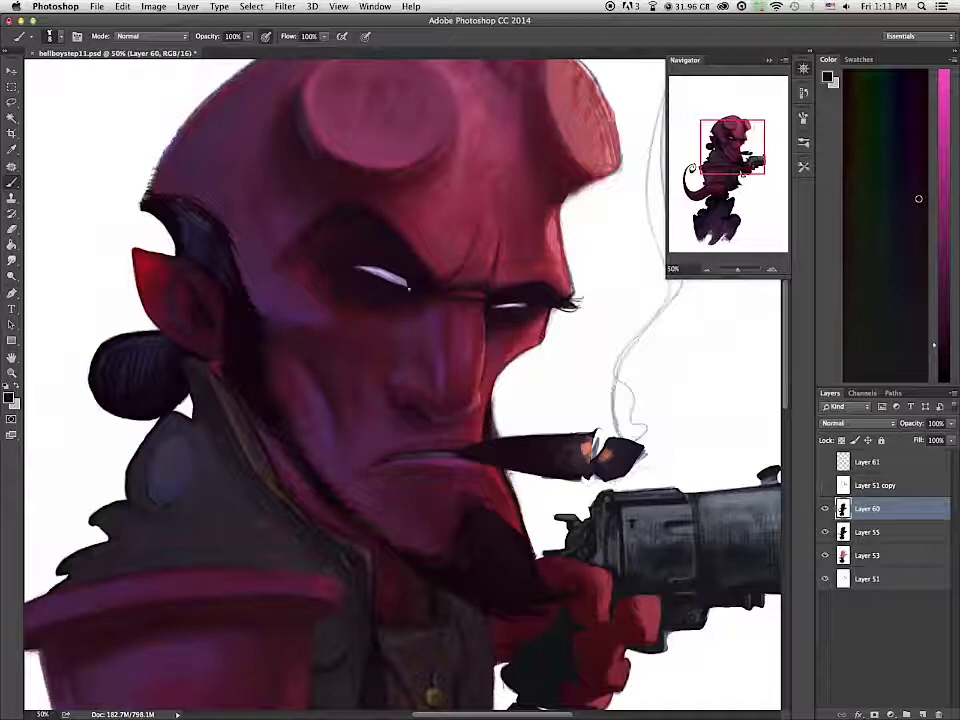
# Step: Fill the gap between the lips with greyish tones sampled from the mouth using a fine brush
pyautogui.keyDown('alt'); pyautogui.click(439, 454); pyautogui.keyUp('alt')
pyautogui.keyDown('alt'); pyautogui.click(435, 455); pyautogui.keyUp('alt')
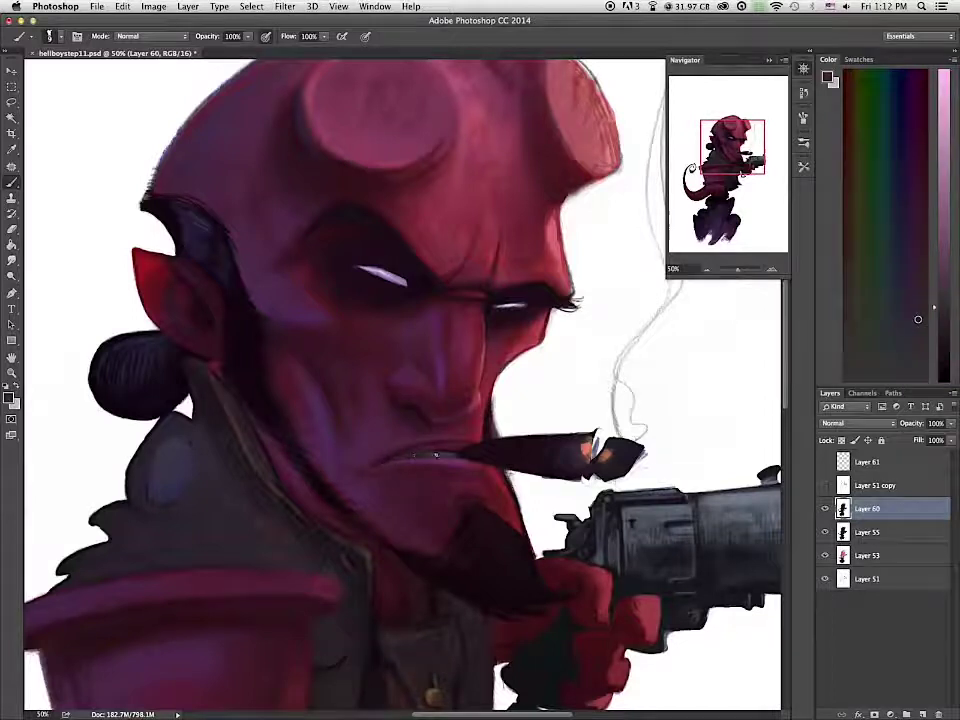
pyautogui.keyDown('alt'); pyautogui.click(420, 452); pyautogui.keyUp('alt')
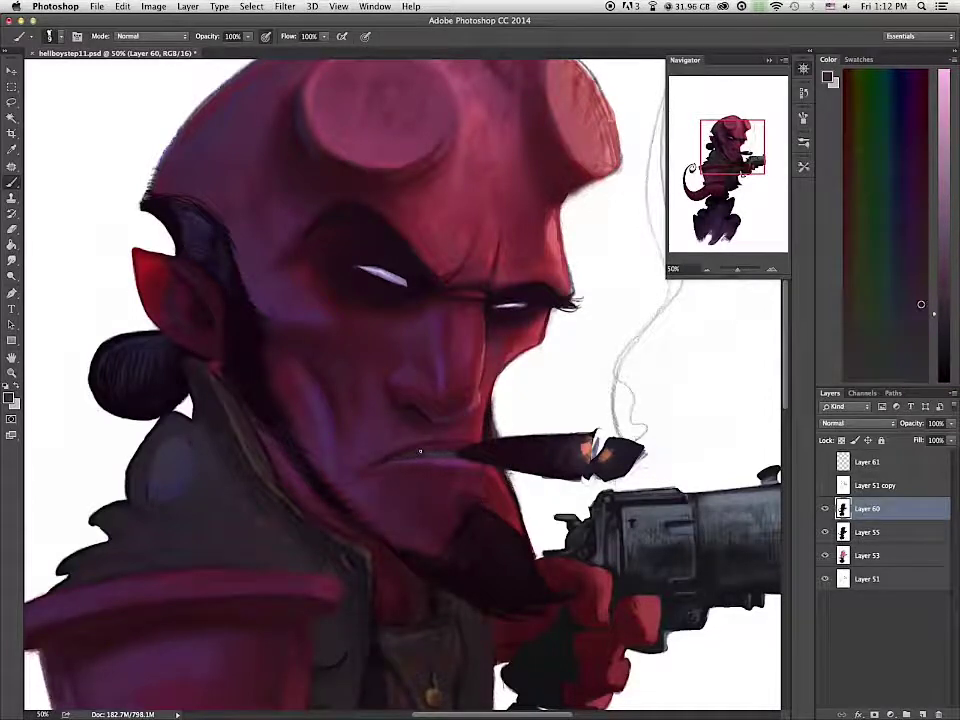
pyautogui.keyDown('alt'); pyautogui.click(412, 455); pyautogui.keyUp('alt')
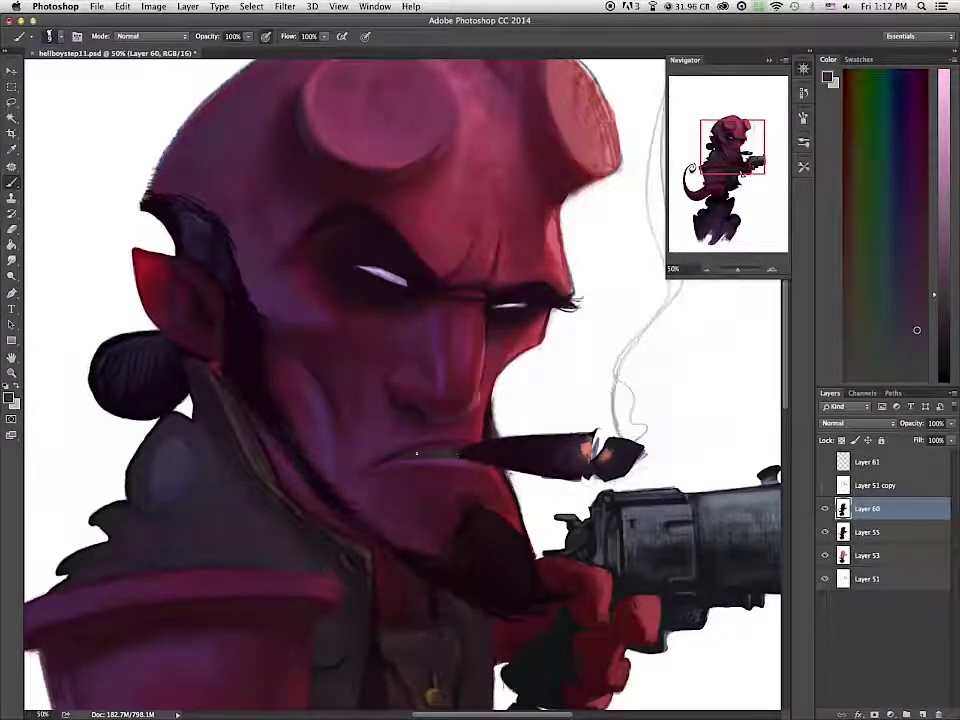
pyautogui.keyDown('alt'); pyautogui.click(410, 453); pyautogui.keyUp('alt')
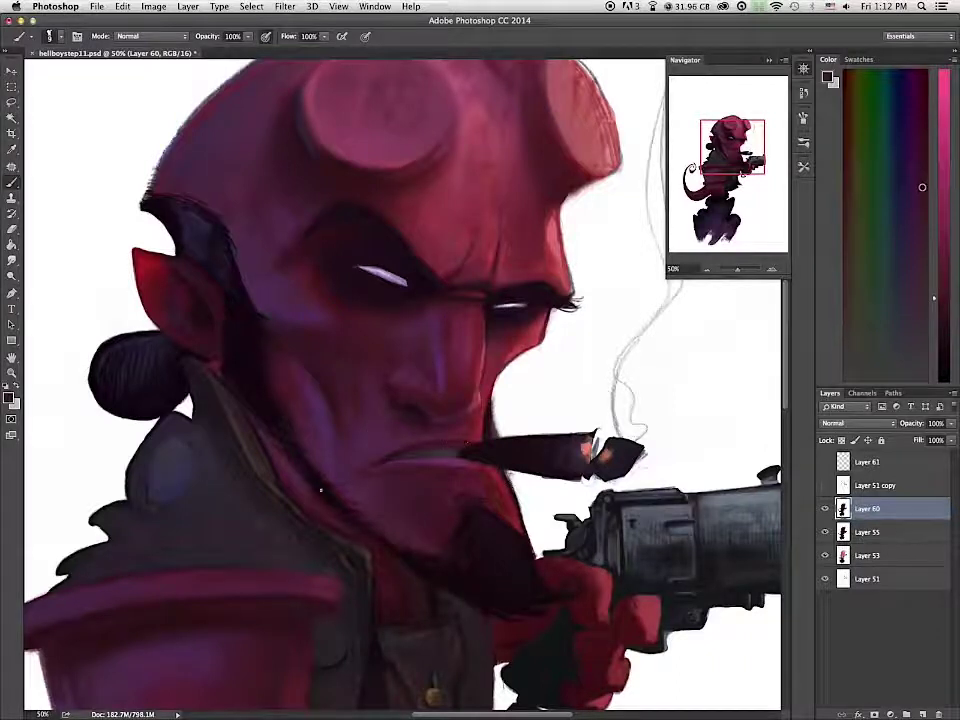
# Step: Sample reds from the upper lip and nose and smooth the skin around the mouth and nose
pyautogui.keyDown('alt'); pyautogui.click(476, 441); pyautogui.keyUp('alt')
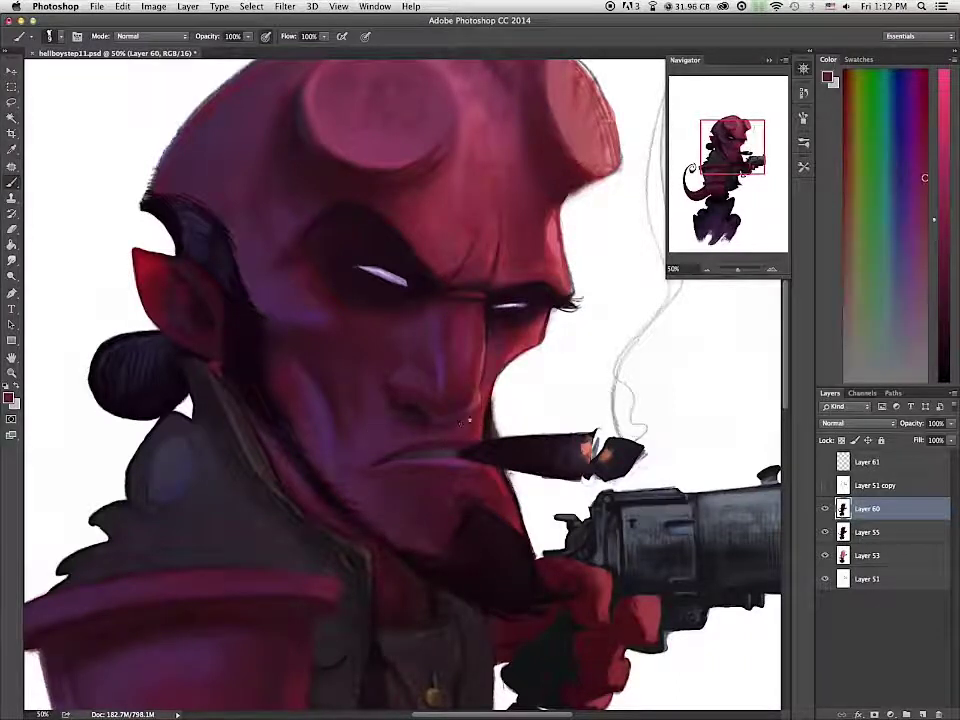
pyautogui.keyDown('alt'); pyautogui.click(476, 426); pyautogui.keyUp('alt')
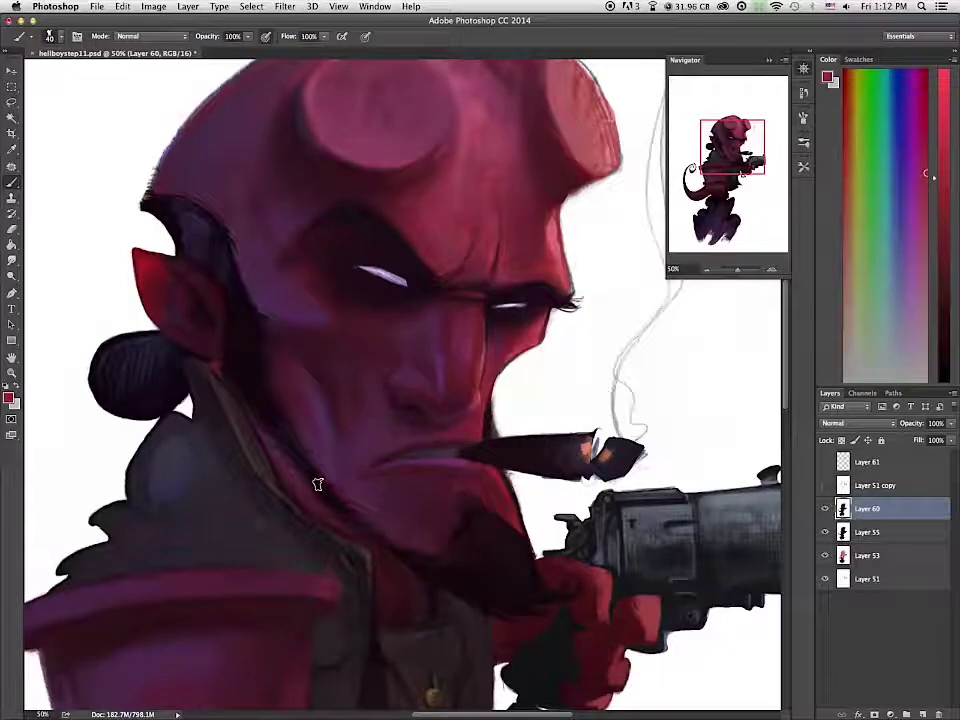
pyautogui.keyDown('alt'); pyautogui.click(472, 344); pyautogui.keyUp('alt')
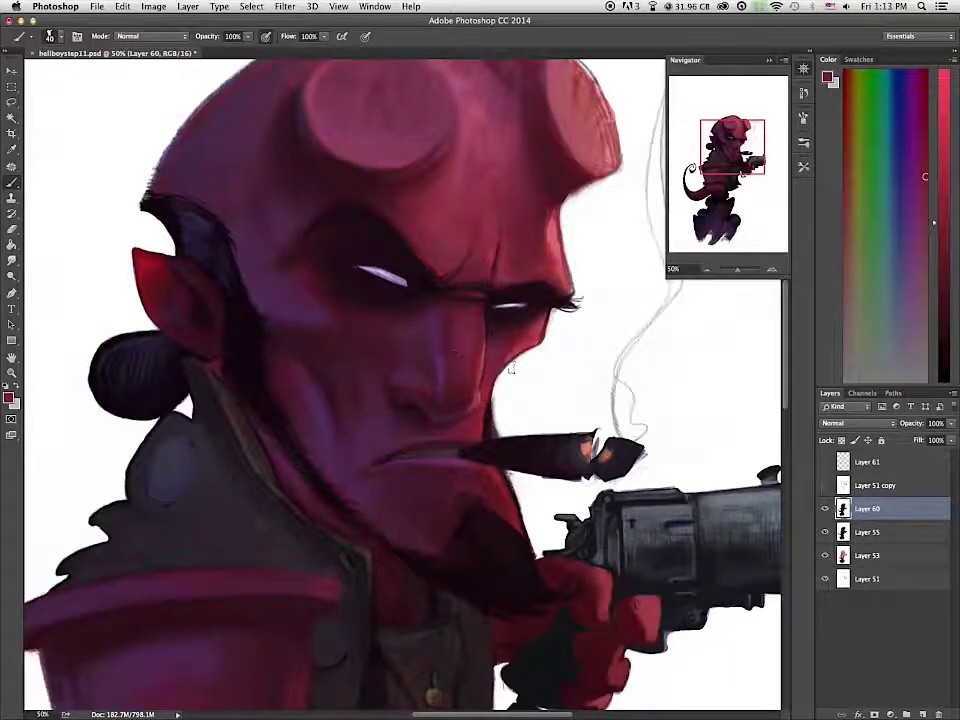
# Step: Refine the shading of the forehead and far brow with a 40 px brush in colours sampled there
pyautogui.keyDown('alt'); pyautogui.click(450, 270); pyautogui.keyUp('alt')
pyautogui.keyDown('alt'); pyautogui.click(438, 260); pyautogui.keyUp('alt')
pyautogui.keyDown('alt'); pyautogui.click(562, 281); pyautogui.keyUp('alt')
pyautogui.keyDown('alt'); pyautogui.click(541, 237); pyautogui.keyUp('alt')
pyautogui.keyDown('alt'); pyautogui.click(533, 237); pyautogui.keyUp('alt')
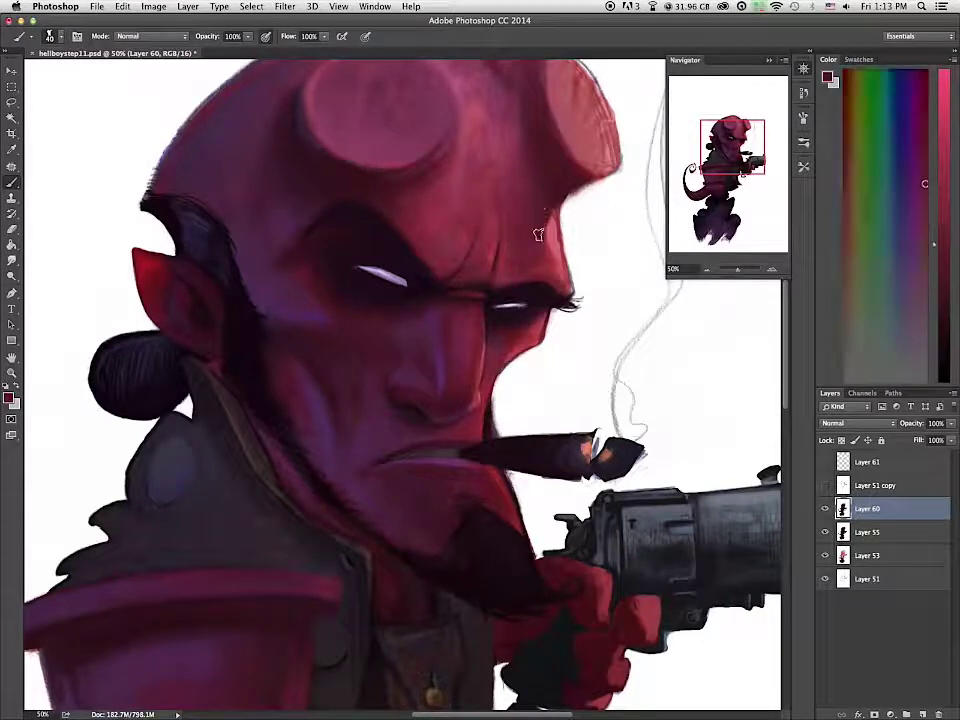
# Step: Darken the near horn's lower edge and surrounding contour with a 6 px brush in dark tones sampled from the brow and eye socket
pyautogui.keyDown('alt'); pyautogui.click(492, 282); pyautogui.keyUp('alt')
pyautogui.press('[')
pyautogui.press('[')
pyautogui.press('[')
pyautogui.press('[')
pyautogui.press('[')
pyautogui.press('[')
pyautogui.press('[')
pyautogui.press('[')
pyautogui.press('[')
pyautogui.press('[')
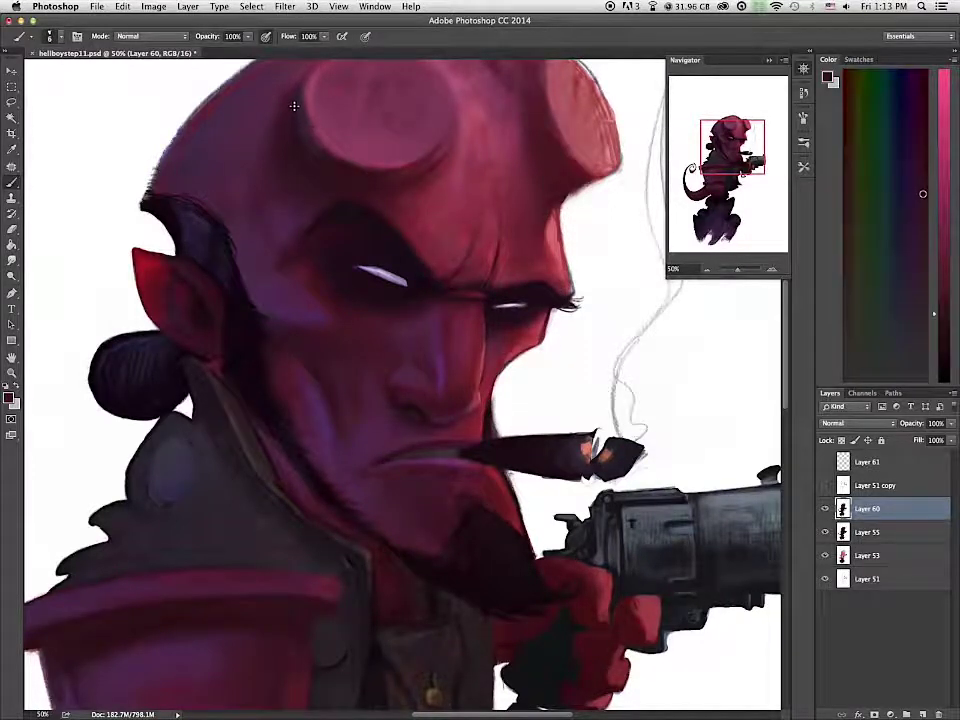
pyautogui.moveTo(362, 111); pyautogui.dragTo(374, 197)
pyautogui.scroll(1, 317, 192)
pyautogui.moveTo(316, 198); pyautogui.dragTo(330, 261)
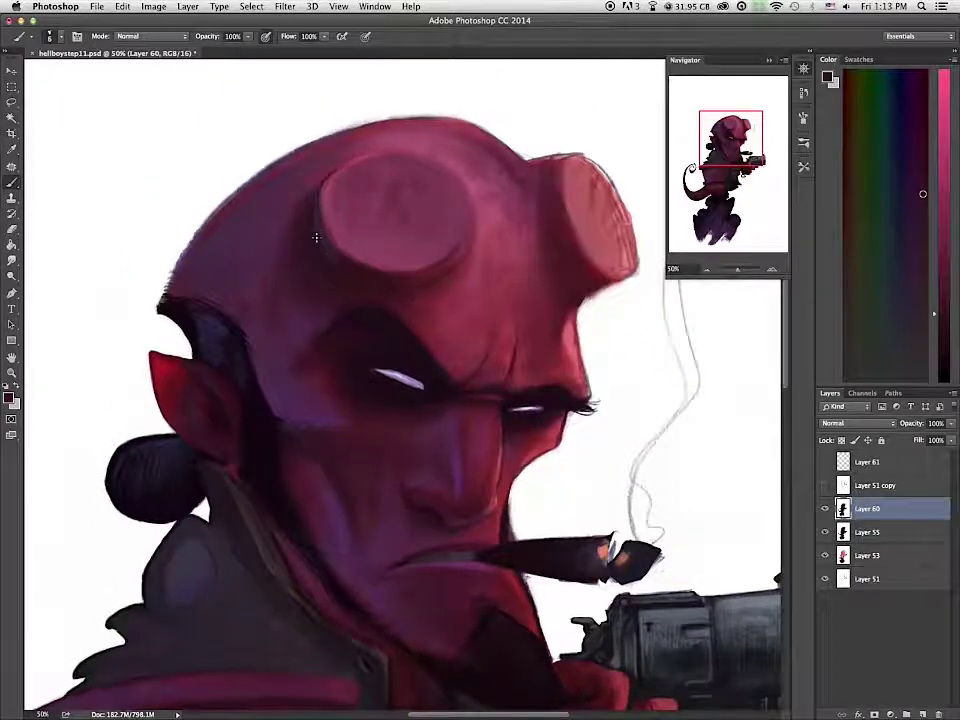
pyautogui.keyDown('alt'); pyautogui.click(392, 330); pyautogui.keyUp('alt')
pyautogui.moveTo(317, 210)
pyautogui.mouseDown()
pyautogui.moveTo(324, 261)
pyautogui.moveTo(407, 288)
pyautogui.mouseUp()
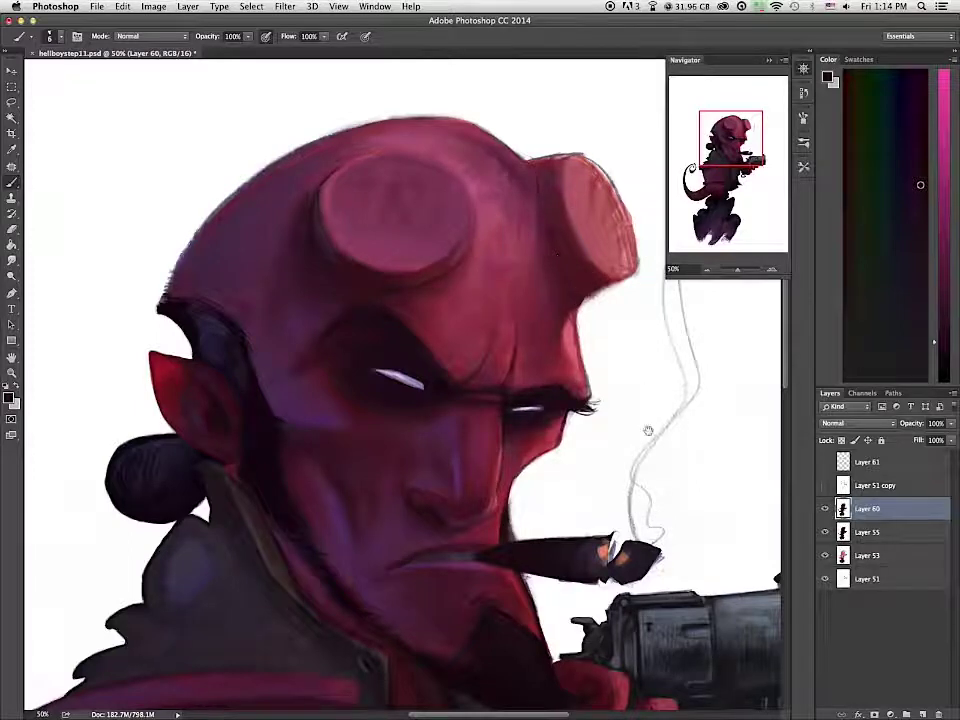
# Step: Refine the frown wrinkles between the brows with 20 px and 8 px brushes in reds sampled from the forehead
pyautogui.moveTo(648, 428); pyautogui.dragTo(618, 298)
pyautogui.keyDown('alt'); pyautogui.click(498, 262); pyautogui.keyUp('alt')
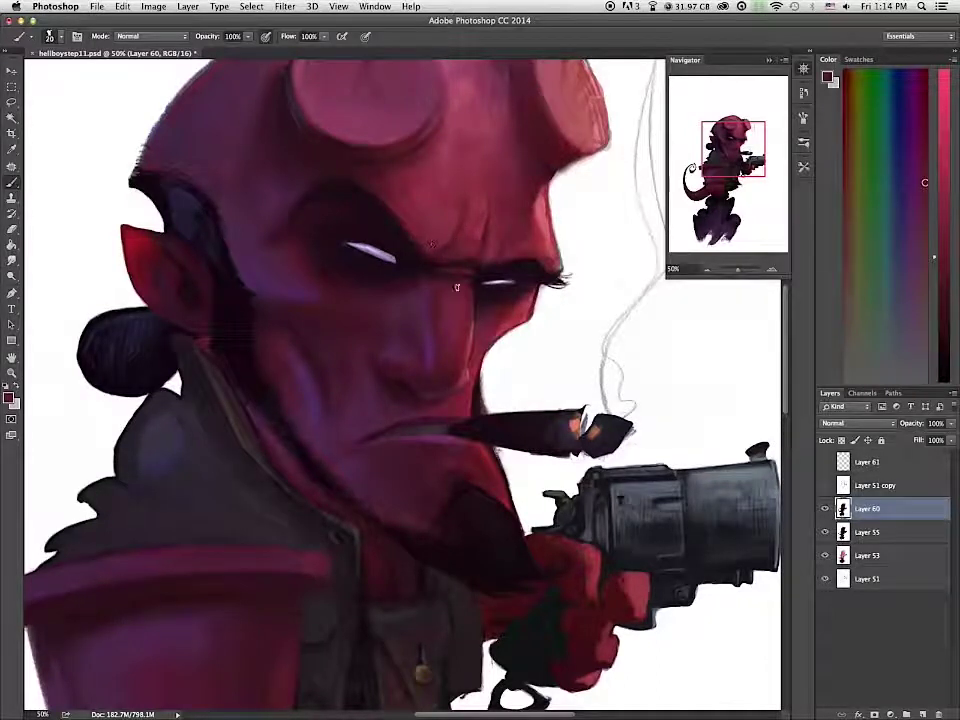
pyautogui.keyDown('alt'); pyautogui.click(498, 212); pyautogui.keyUp('alt')
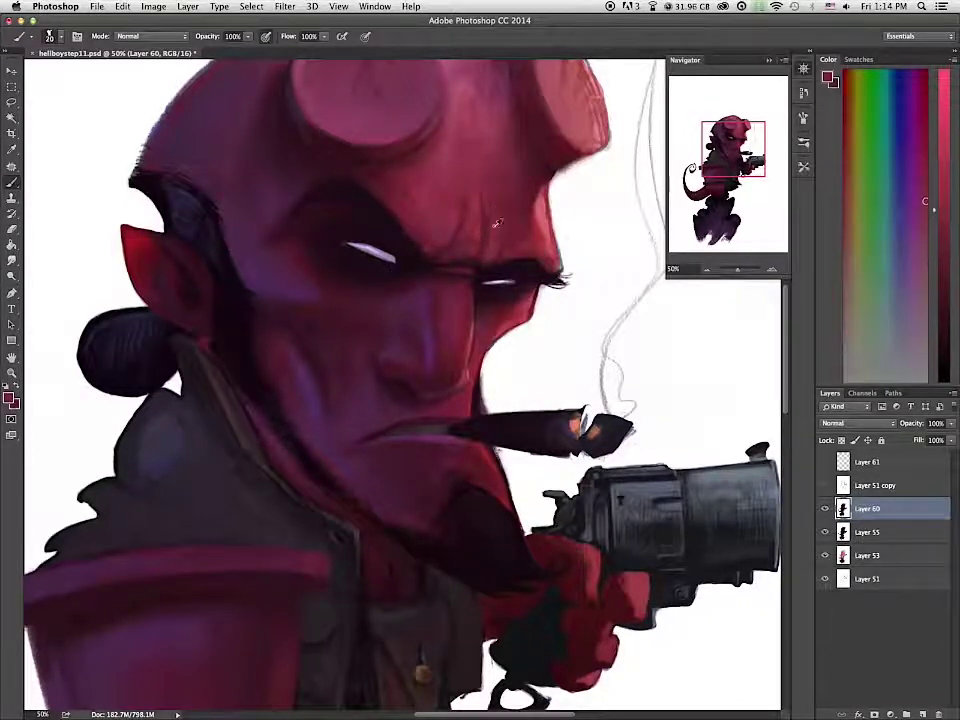
pyautogui.keyDown('alt'); pyautogui.click(496, 202); pyautogui.keyUp('alt')
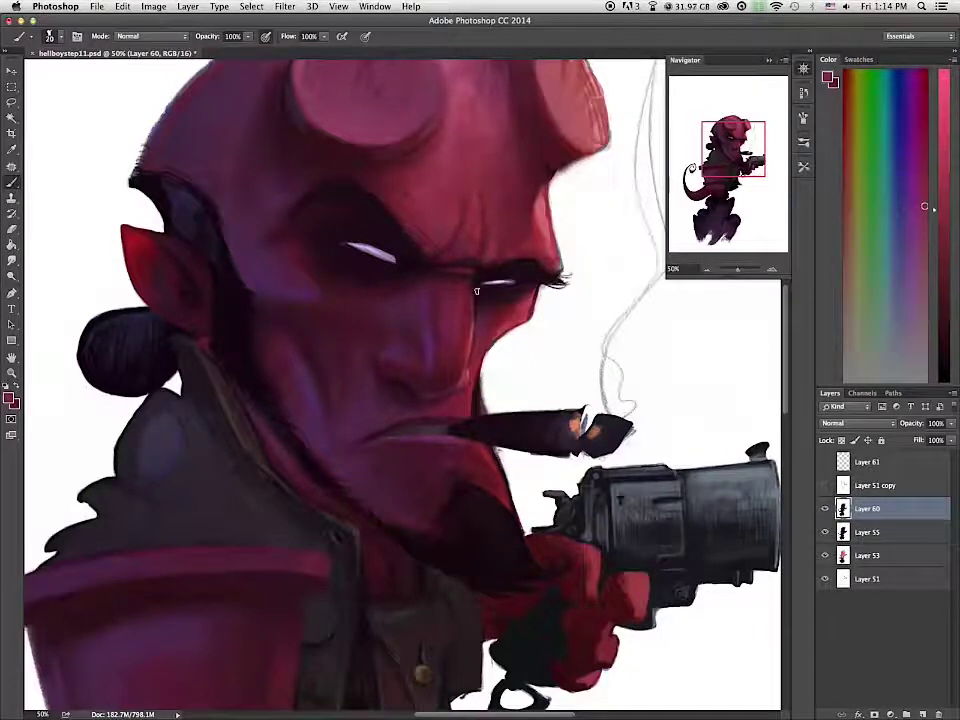
pyautogui.keyDown('alt'); pyautogui.click(487, 209); pyautogui.keyUp('alt')
pyautogui.keyDown('alt'); pyautogui.click(481, 196); pyautogui.keyUp('alt')
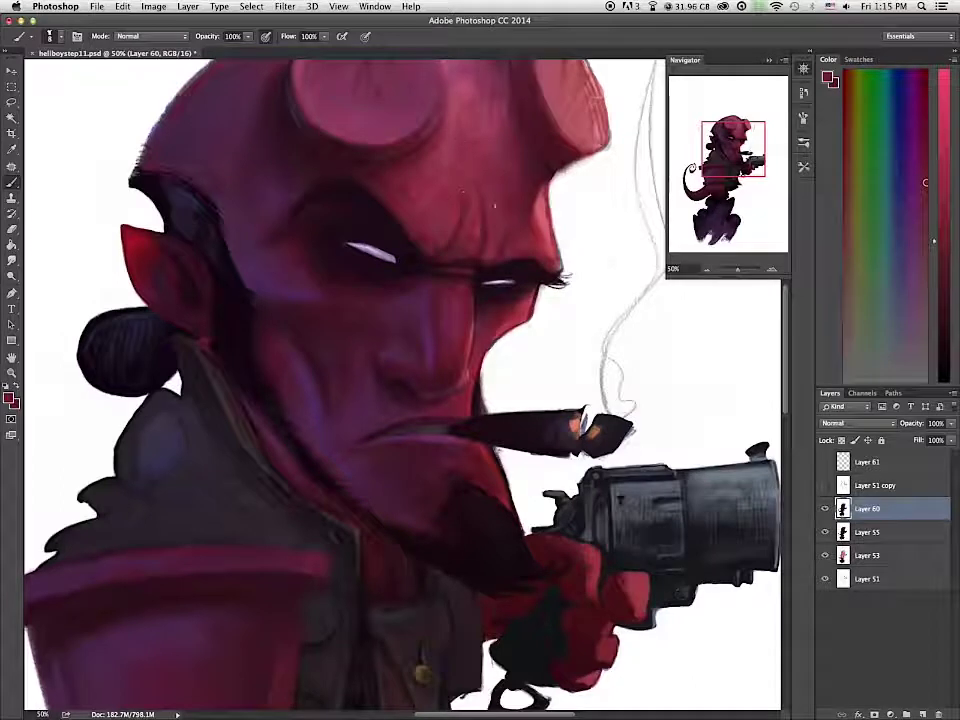
pyautogui.keyDown('alt'); pyautogui.click(450, 245); pyautogui.keyUp('alt')
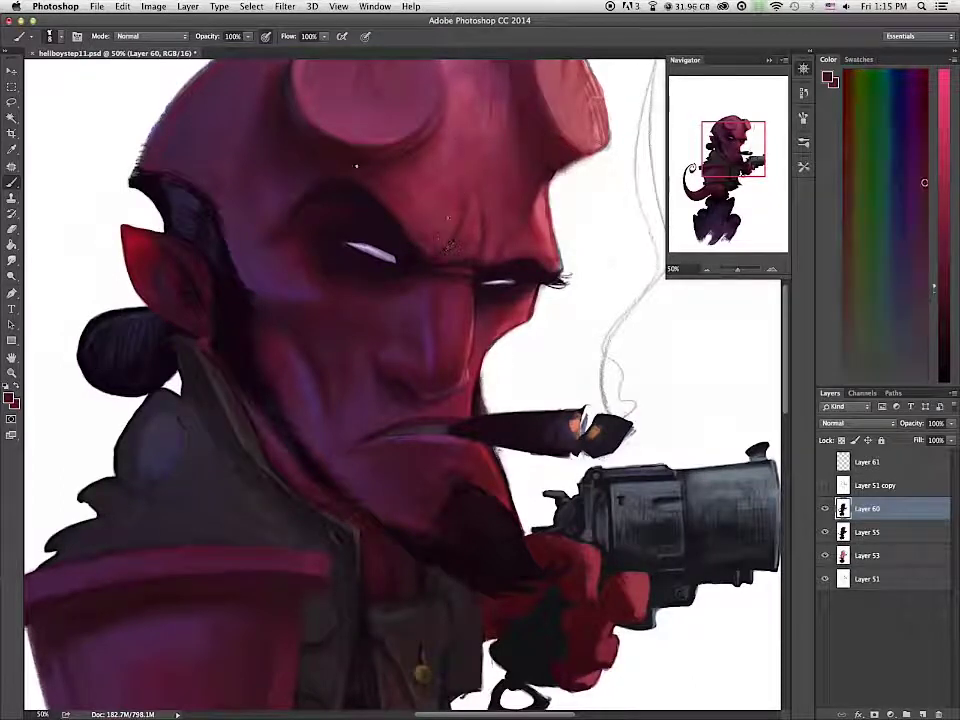
# Step: Clean up the face's front contour around the upper lip and chin with a 20 px brush, using dark tones and white
pyautogui.keyDown('alt'); pyautogui.click(409, 427); pyautogui.keyUp('alt')
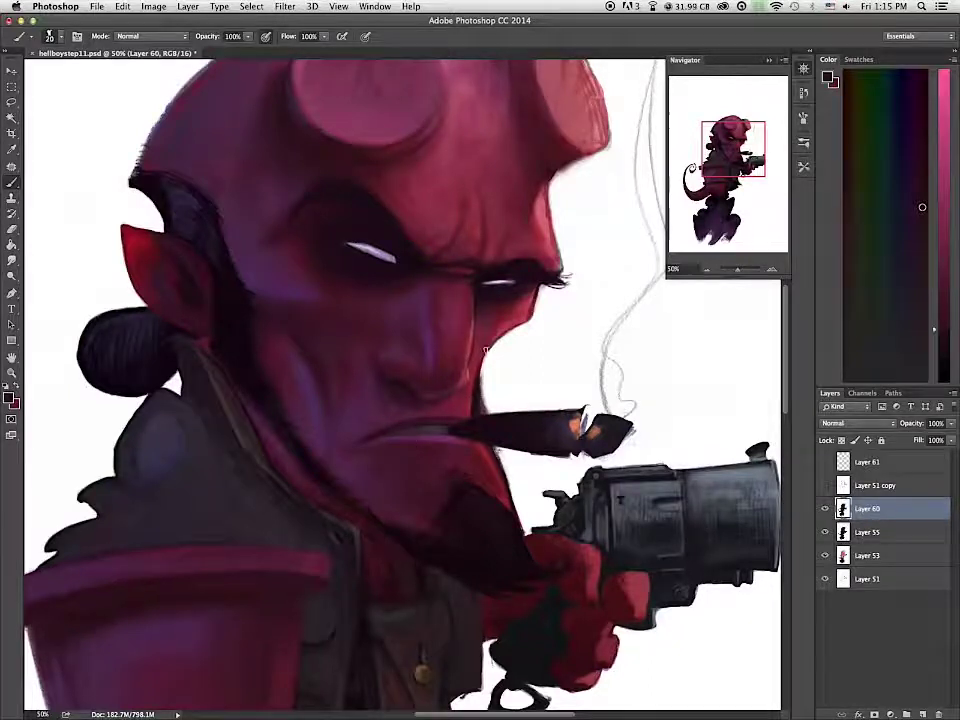
pyautogui.press('x')
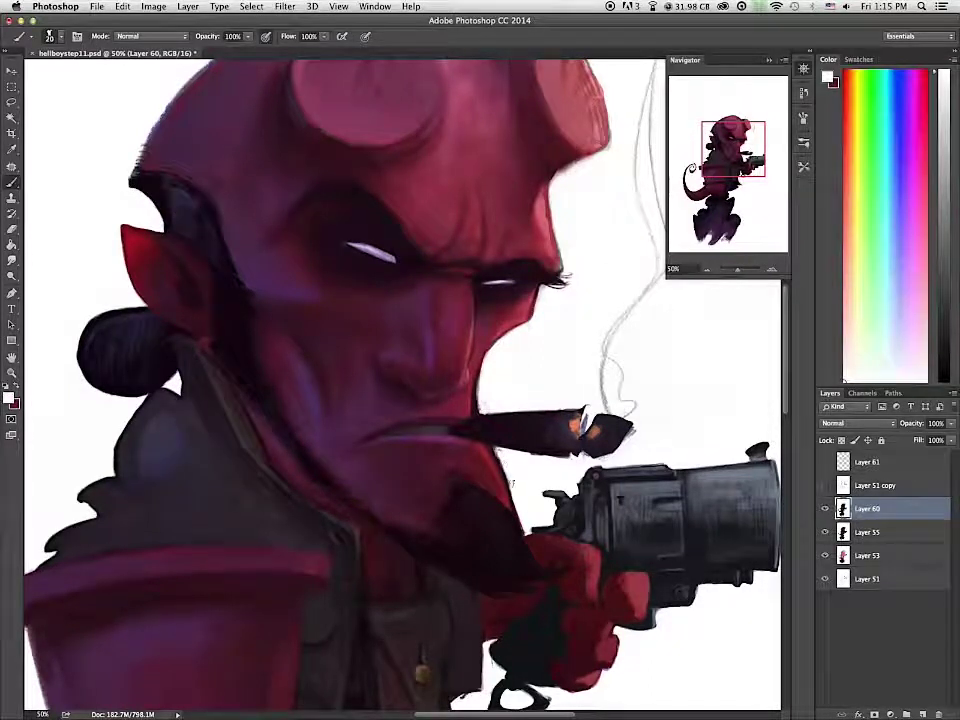
pyautogui.press('x')
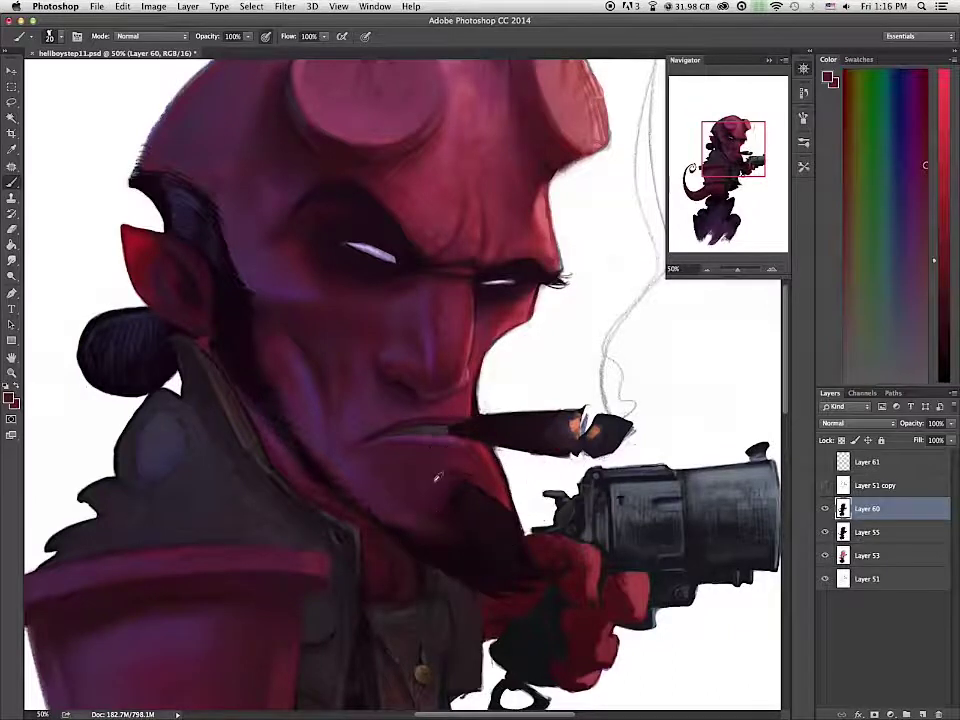
# Step: Deepen the shading beside the sideburn and around the near eye with dark tones sampled there, using a brush up to 40 px
pyautogui.keyDown('alt'); pyautogui.click(264, 317); pyautogui.keyUp('alt')
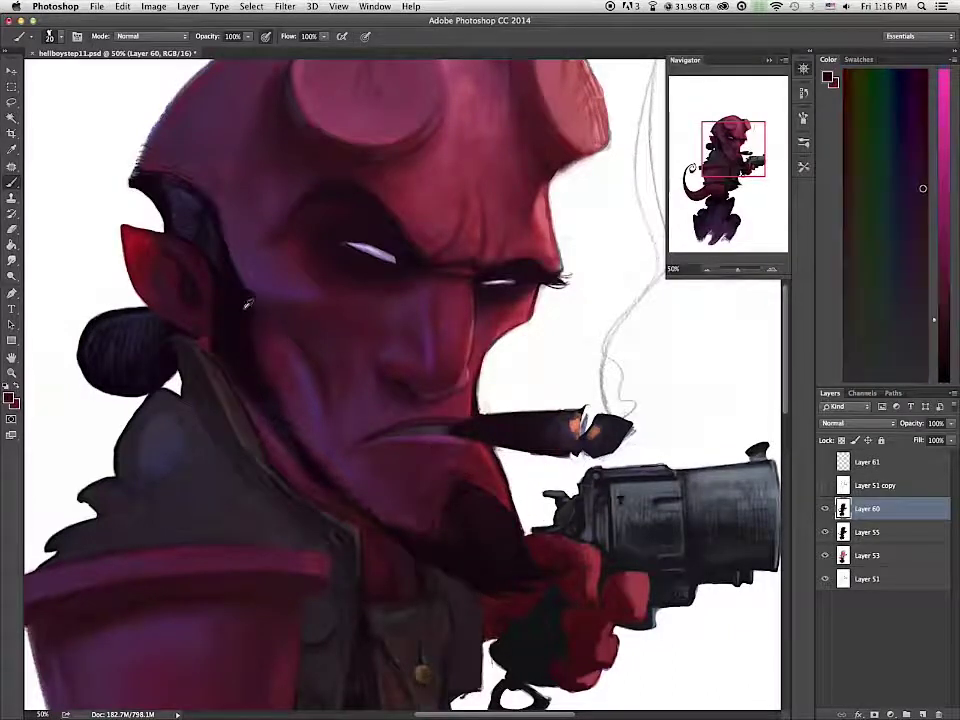
pyautogui.keyDown('alt'); pyautogui.click(274, 321); pyautogui.keyUp('alt')
pyautogui.press(']')
pyautogui.press(']')
pyautogui.press(']')
pyautogui.press(']')
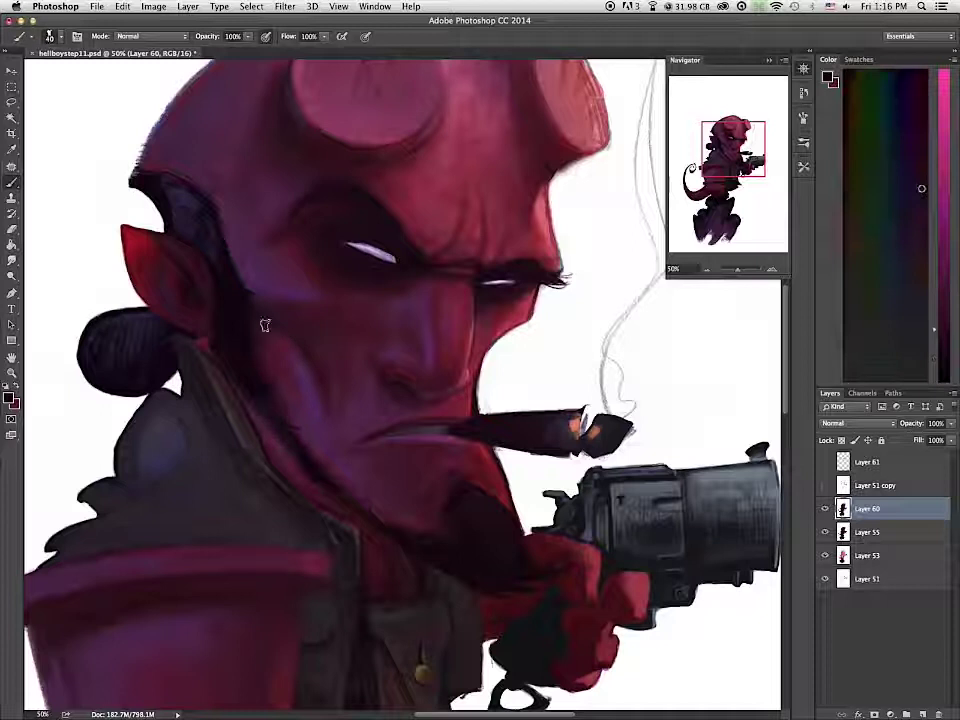
pyautogui.keyDown('alt'); pyautogui.click(382, 273); pyautogui.keyUp('alt')
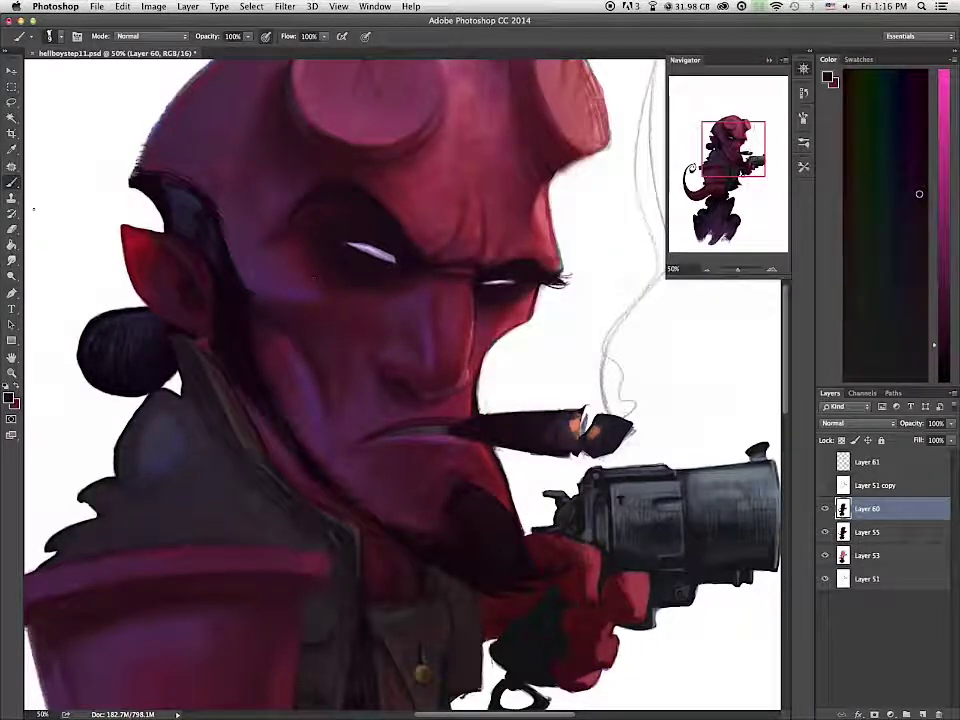
# Step: Smudge the far cheek's contour and touch up the far brow's edge with a light red sampled there
pyautogui.press('r')
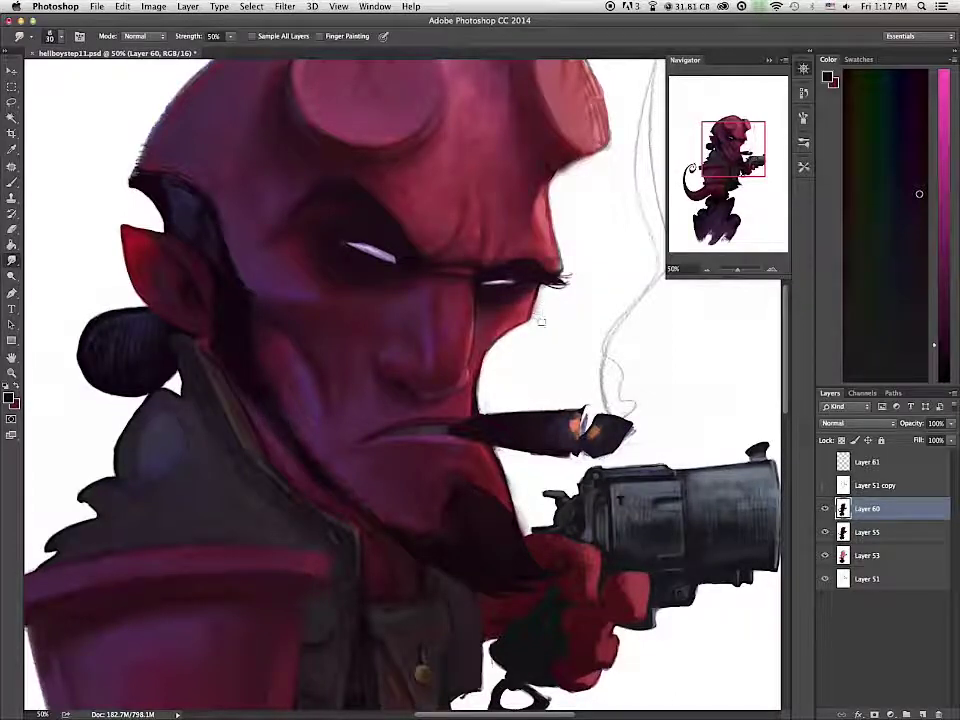
pyautogui.press('b')
pyautogui.keyDown('alt'); pyautogui.click(557, 263); pyautogui.keyUp('alt')
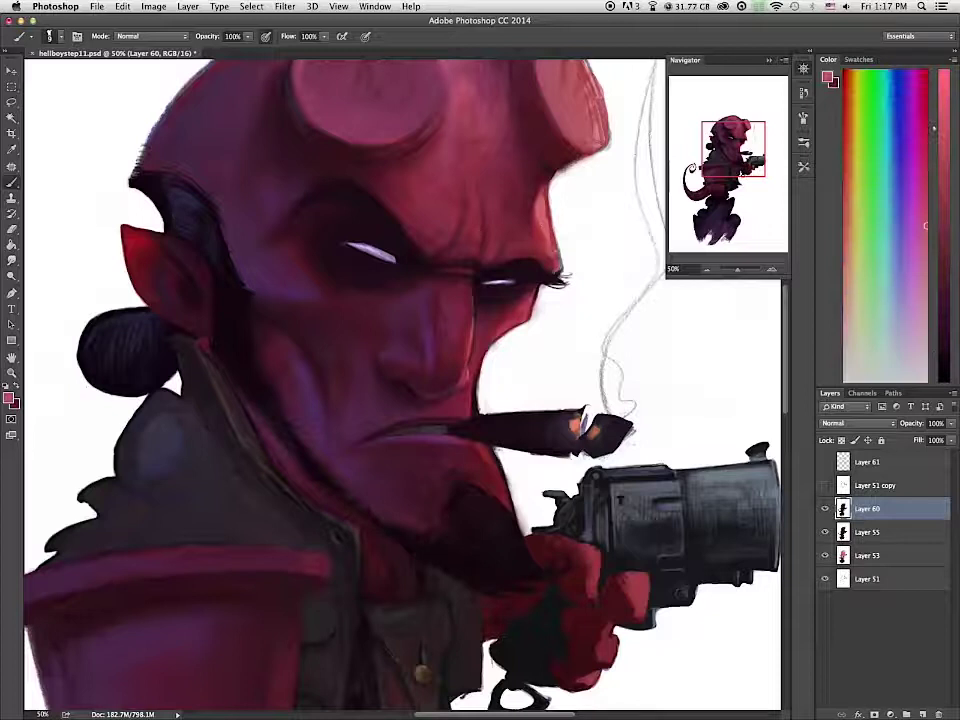
# Step: Paint a fine, lighter rim around the near horn's flat end in pinks sampled from the horn and forehead
pyautogui.scroll(5, 498, 247)
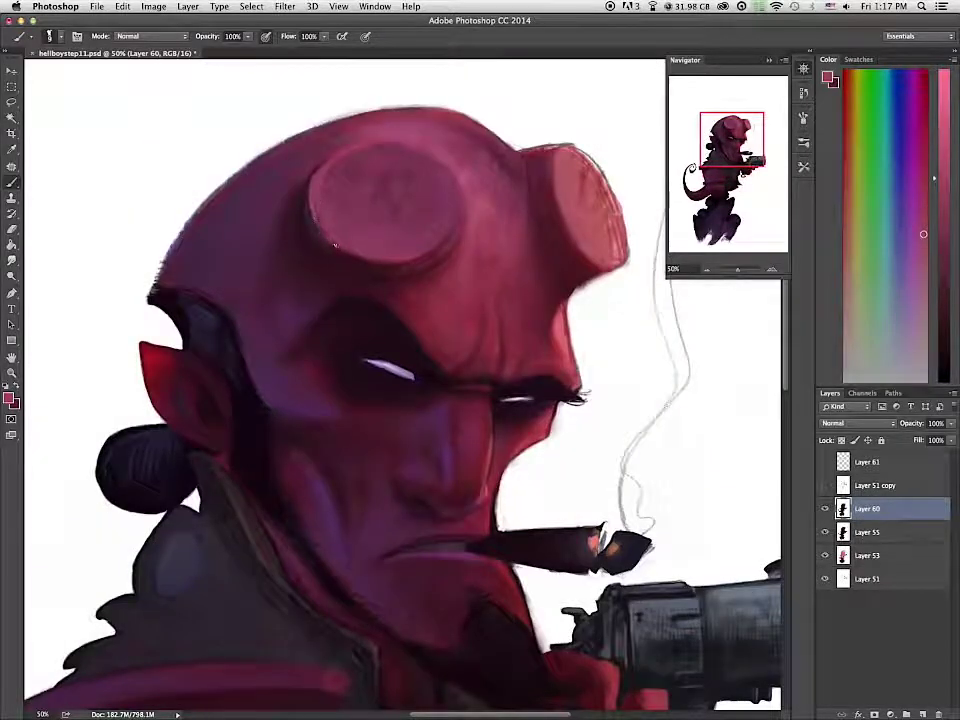
pyautogui.keyDown('alt'); pyautogui.click(365, 266); pyautogui.keyUp('alt')
pyautogui.keyDown('alt'); pyautogui.click(362, 254); pyautogui.keyUp('alt')
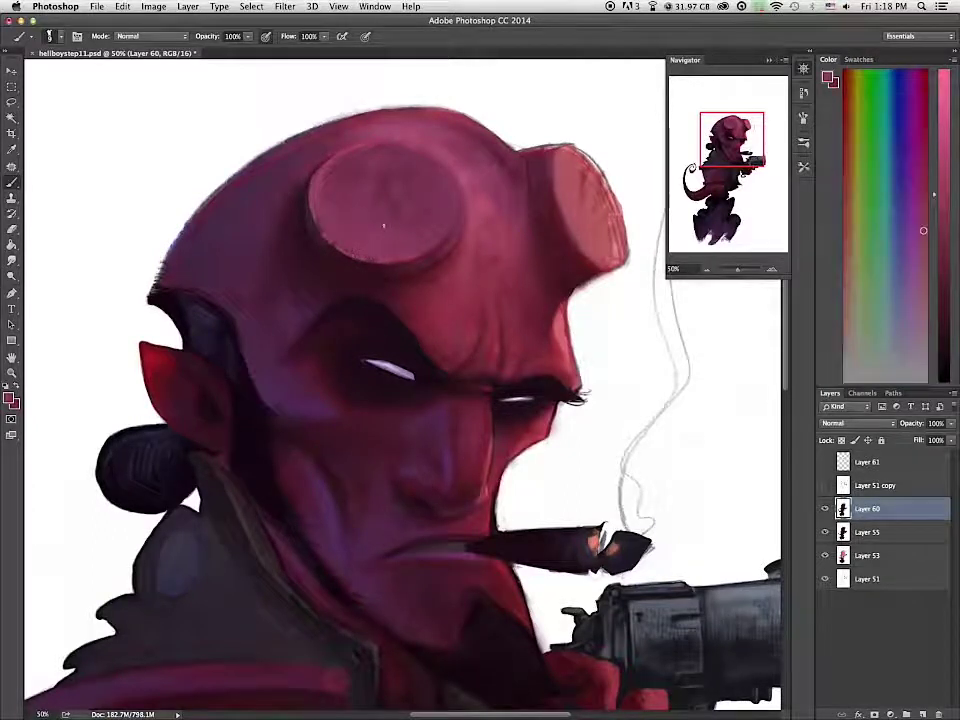
pyautogui.keyDown('alt'); pyautogui.click(393, 152); pyautogui.keyUp('alt')
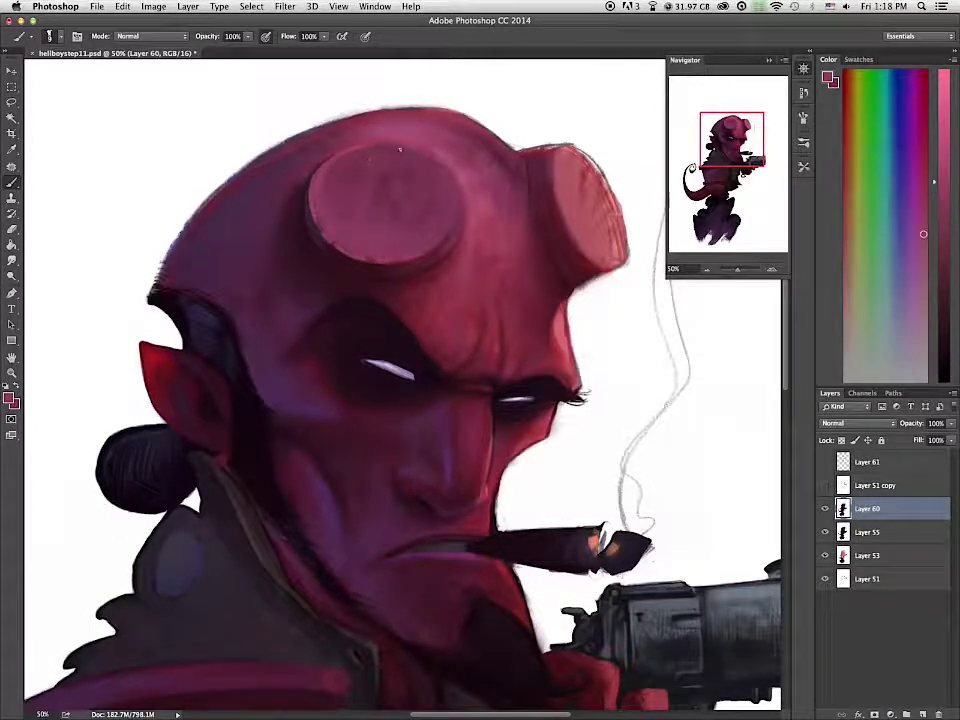
pyautogui.keyDown('alt'); pyautogui.click(445, 157); pyautogui.keyUp('alt')
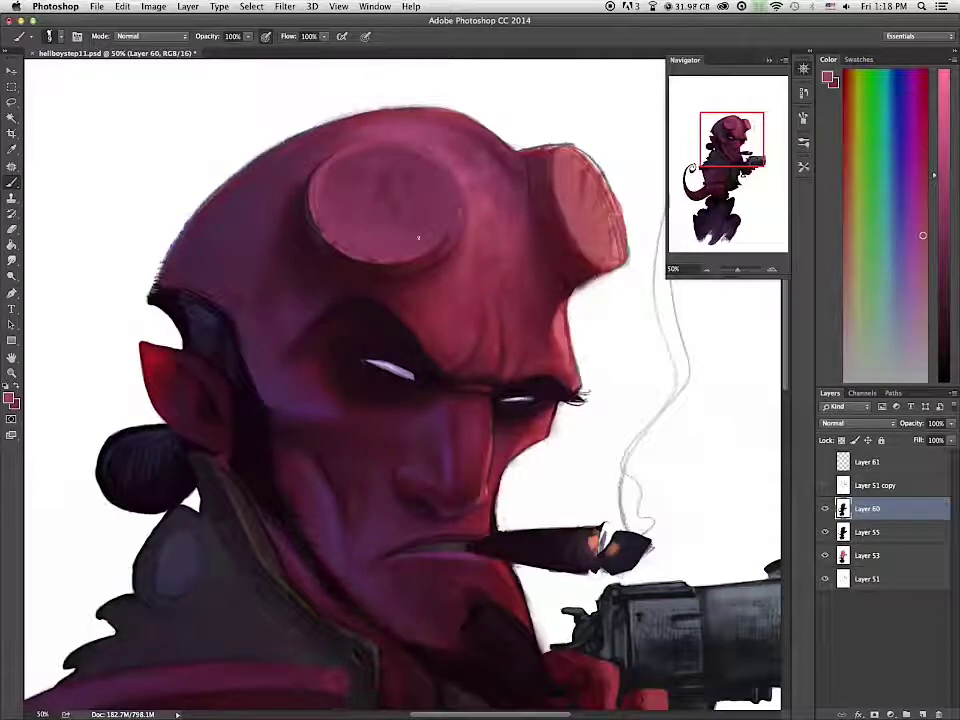
pyautogui.keyDown('alt'); pyautogui.click(482, 204); pyautogui.keyUp('alt')
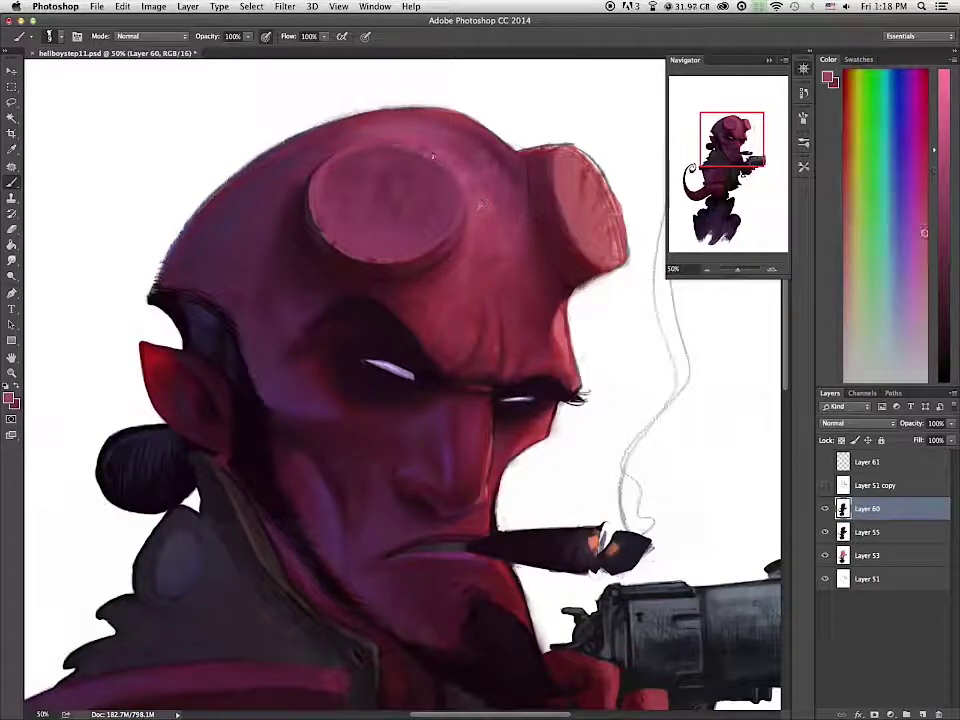
# Step: Adjust the character's shapes with the Liquify filter and apply the result
pyautogui.click(285, 6)
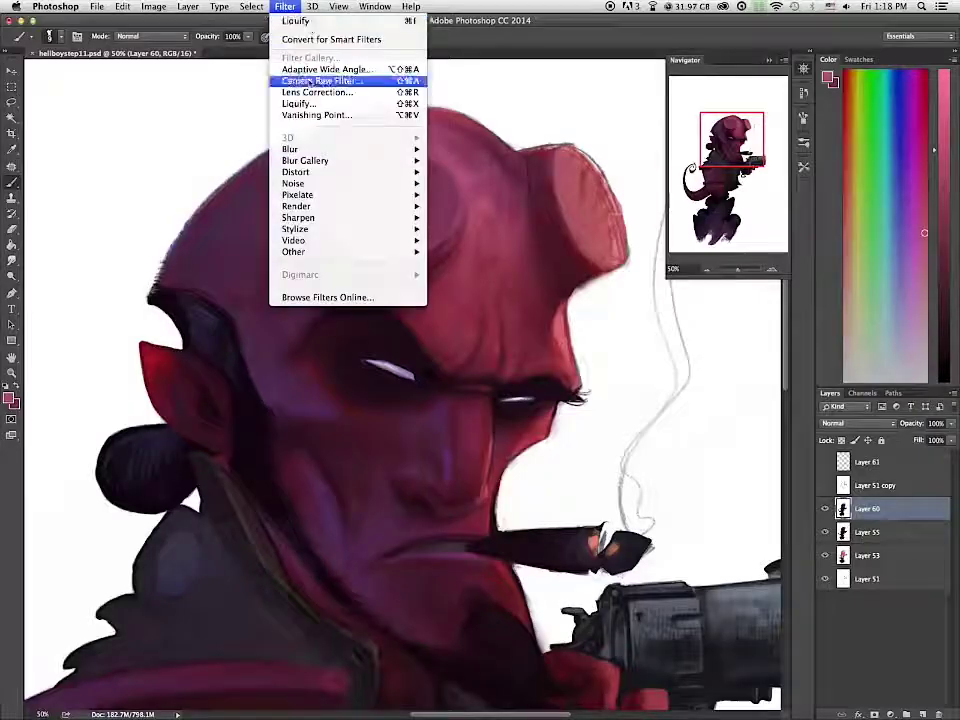
pyautogui.click(311, 100)
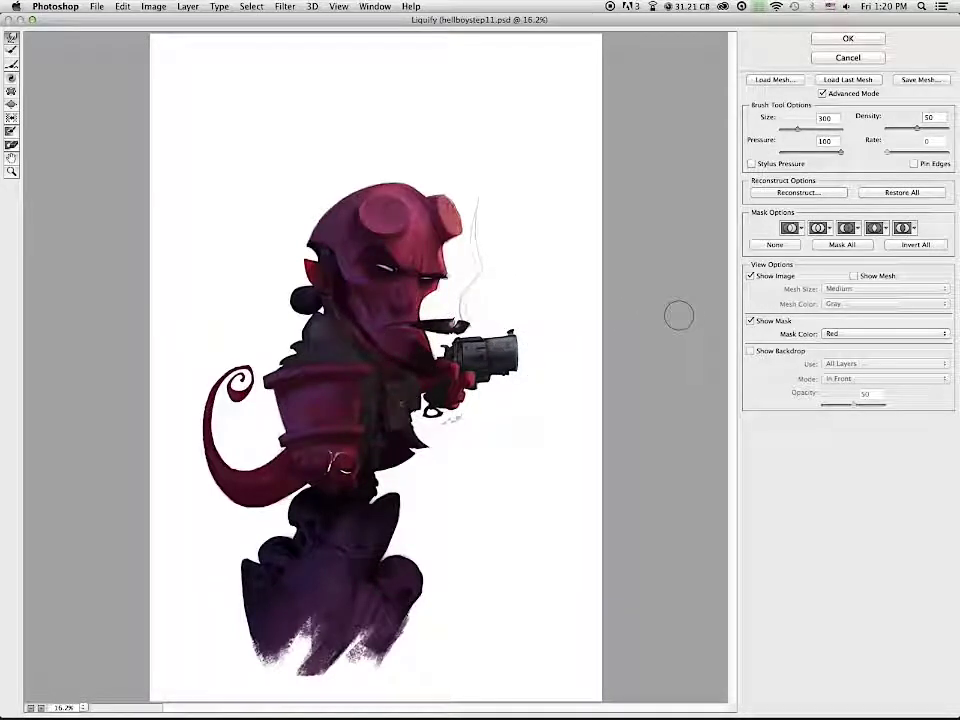
pyautogui.click(848, 39)
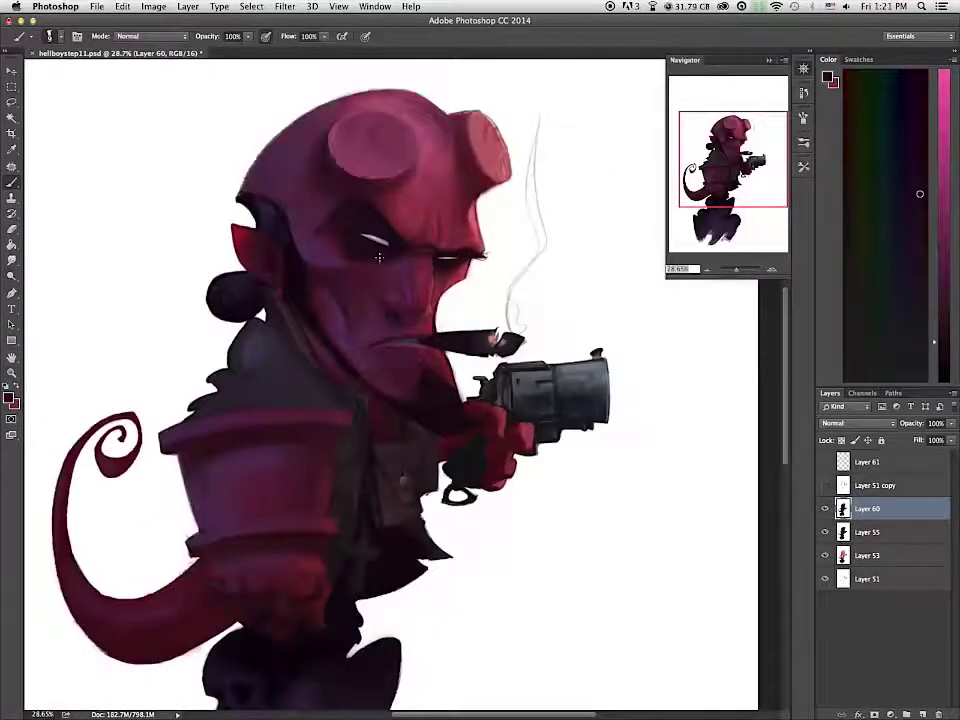
# Step: Smooth the shading of the near cheek below the eye with a 25 px brush in colours sampled from the cheek
pyautogui.scroll(3, 420, 300)
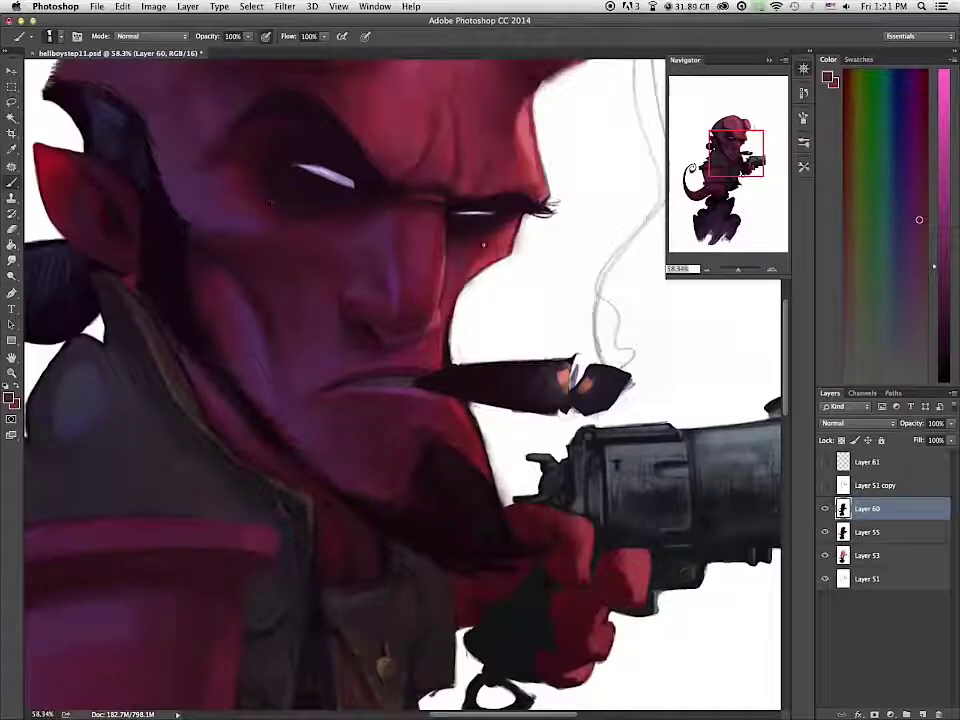
pyautogui.press(']')
pyautogui.press(']')
pyautogui.press(']')
pyautogui.press(']')
pyautogui.press(']')
pyautogui.keyDown('alt'); pyautogui.click(271, 237); pyautogui.keyUp('alt')
pyautogui.keyDown('alt'); pyautogui.click(291, 238); pyautogui.keyUp('alt')
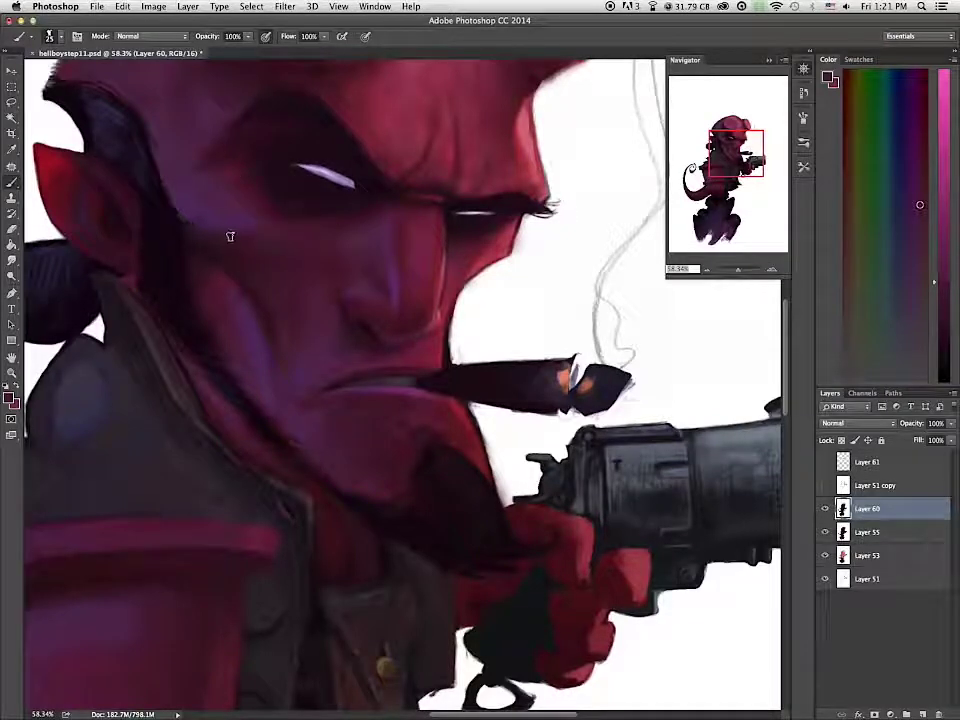
pyautogui.keyDown('alt'); pyautogui.click(291, 326); pyautogui.keyUp('alt')
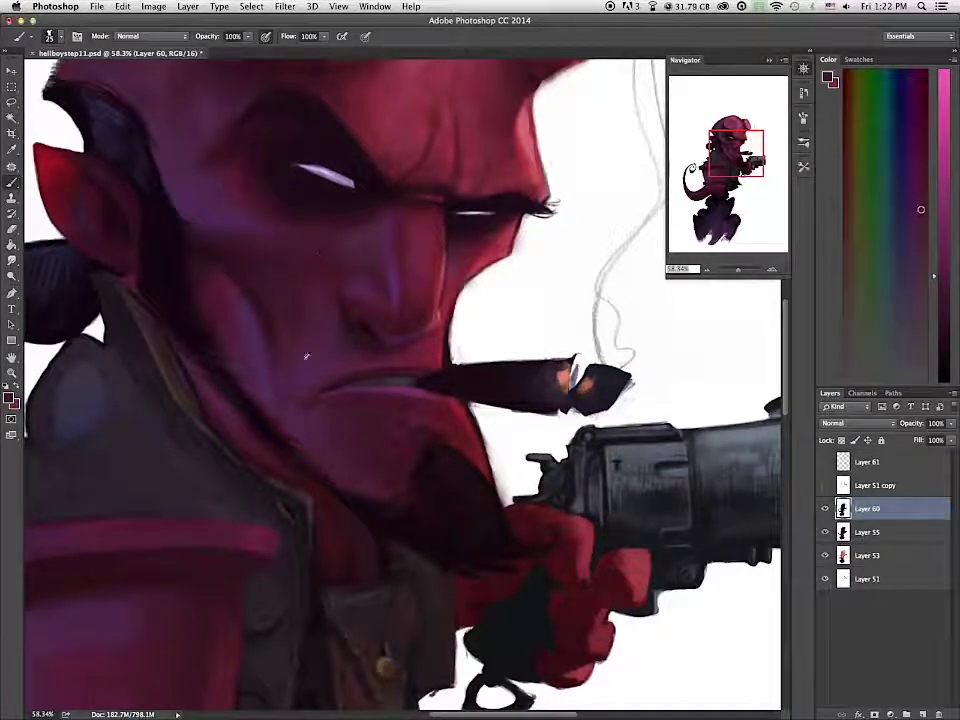
pyautogui.keyDown('alt'); pyautogui.click(303, 301); pyautogui.keyUp('alt')
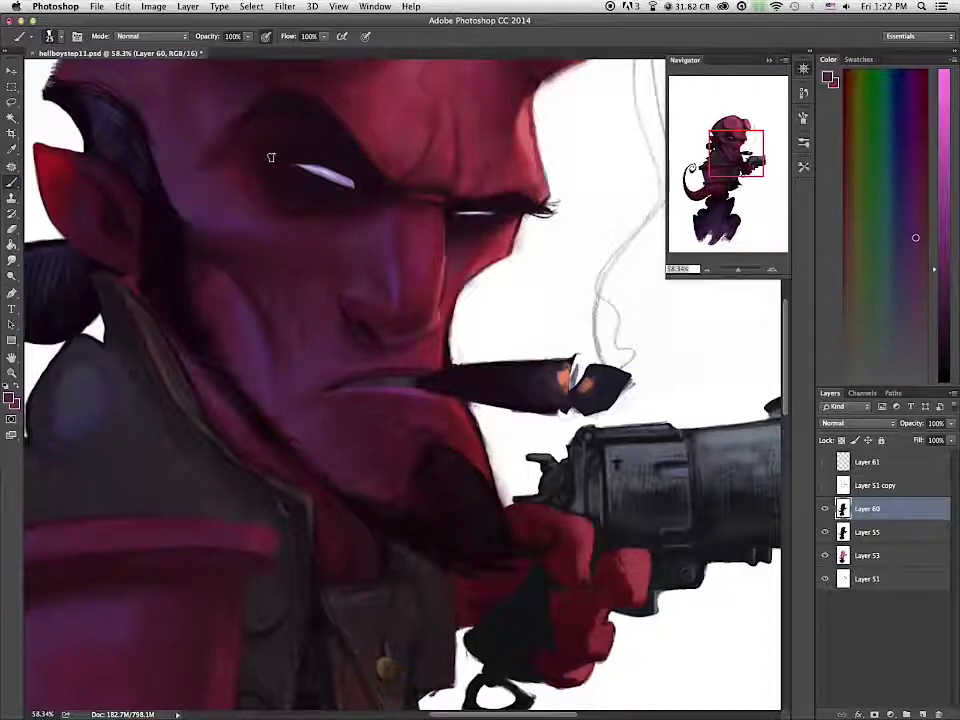
# Step: Blend the inner corner of the near eye into the nose bridge and nostril using dark reds sampled around them
pyautogui.keyDown('alt'); pyautogui.click(382, 211); pyautogui.keyUp('alt')
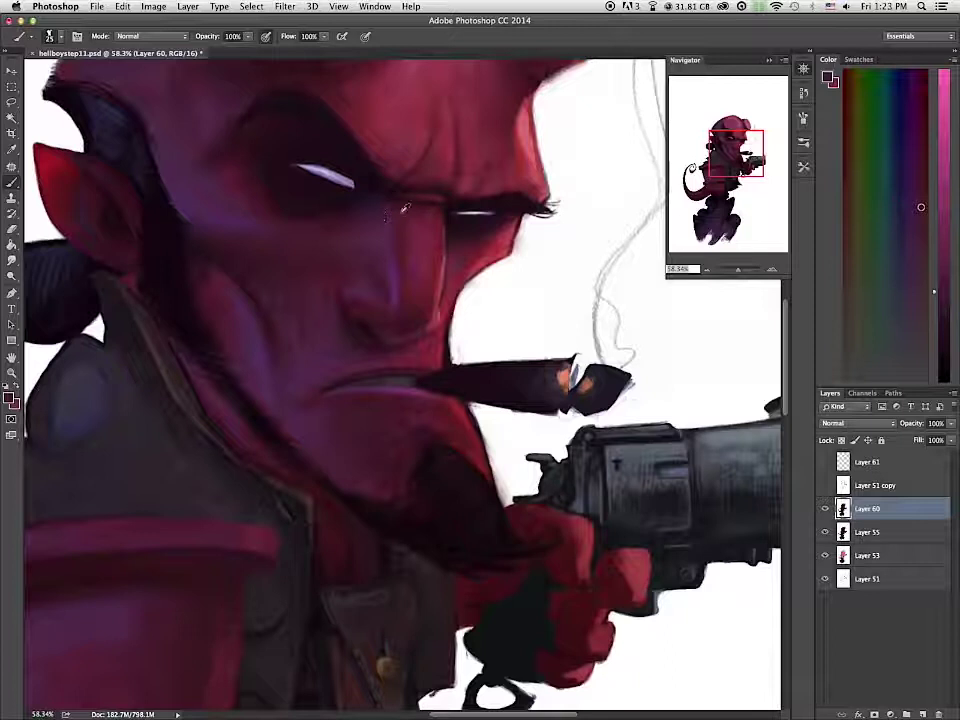
pyautogui.keyDown('alt'); pyautogui.click(402, 211); pyautogui.keyUp('alt')
pyautogui.keyDown('alt'); pyautogui.click(386, 201); pyautogui.keyUp('alt')
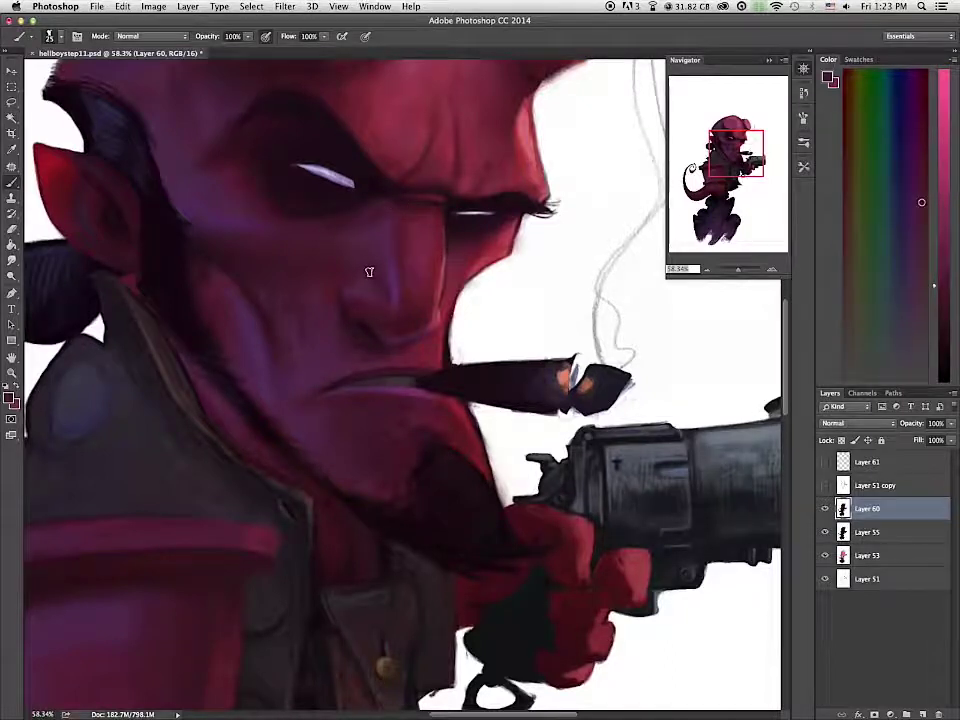
pyautogui.keyDown('alt'); pyautogui.click(379, 197); pyautogui.keyUp('alt')
pyautogui.keyDown('alt'); pyautogui.click(367, 211); pyautogui.keyUp('alt')
pyautogui.keyDown('alt'); pyautogui.click(350, 219); pyautogui.keyUp('alt')
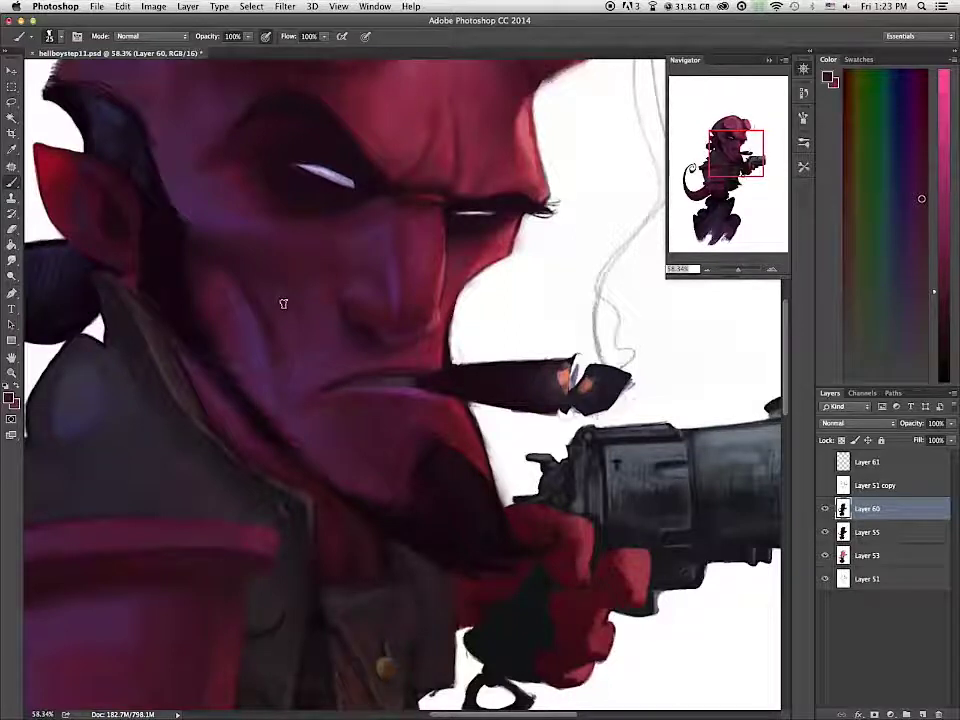
pyautogui.keyDown('alt'); pyautogui.click(381, 325); pyautogui.keyUp('alt')
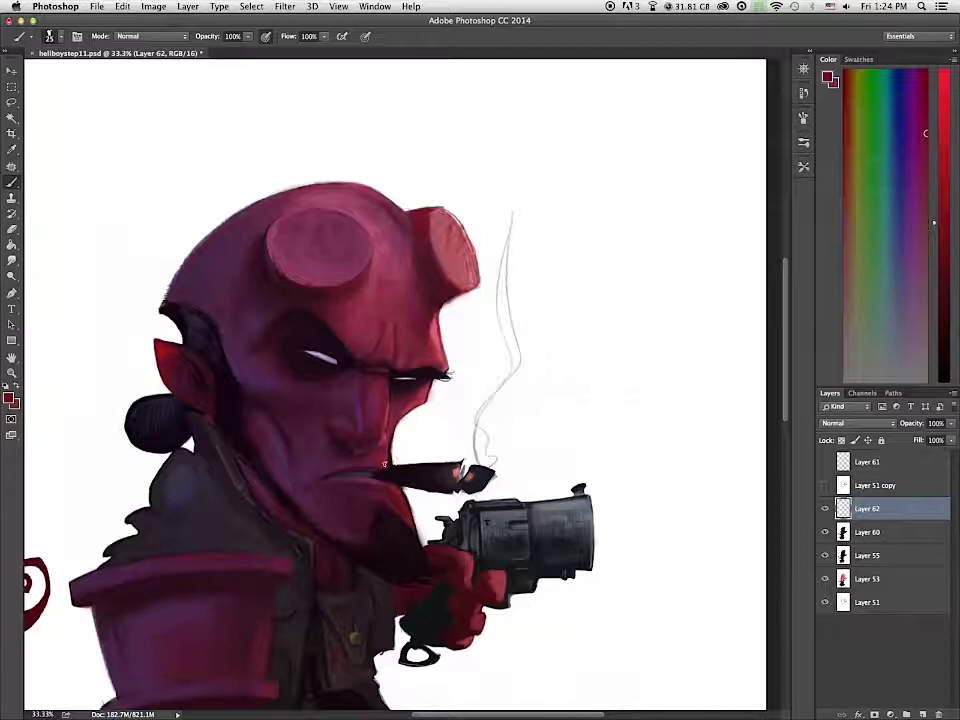
# Step: Sample dark reds from the nose bridge and the inner corner of the near eye
pyautogui.scroll(-4, 291, 473)
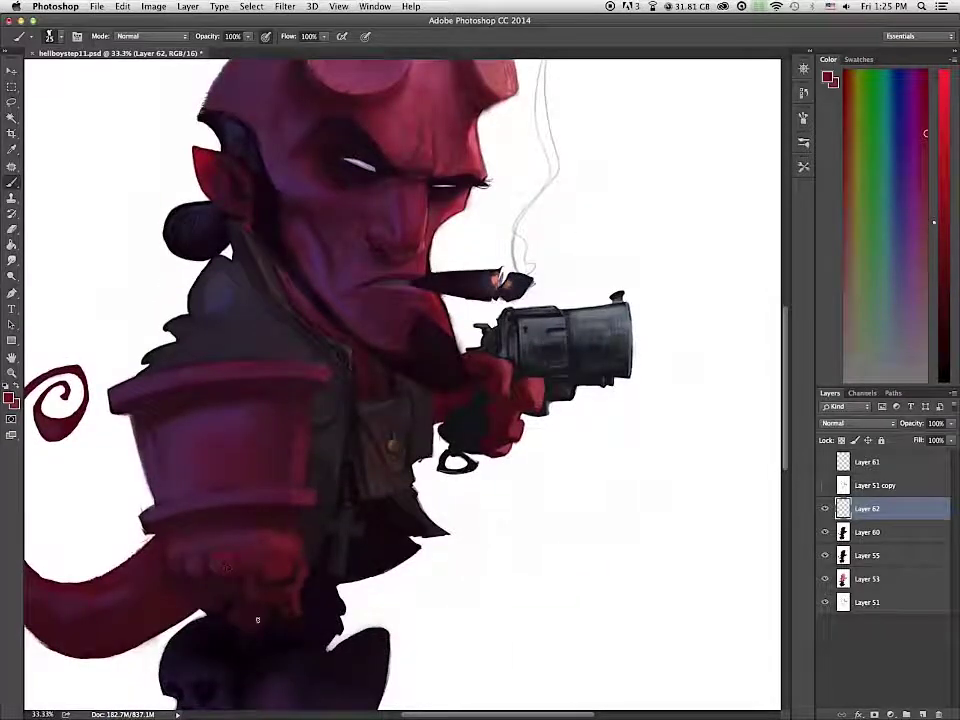
pyautogui.moveTo(524, 409); pyautogui.dragTo(537, 383)
pyautogui.scroll(2, 584, 254)
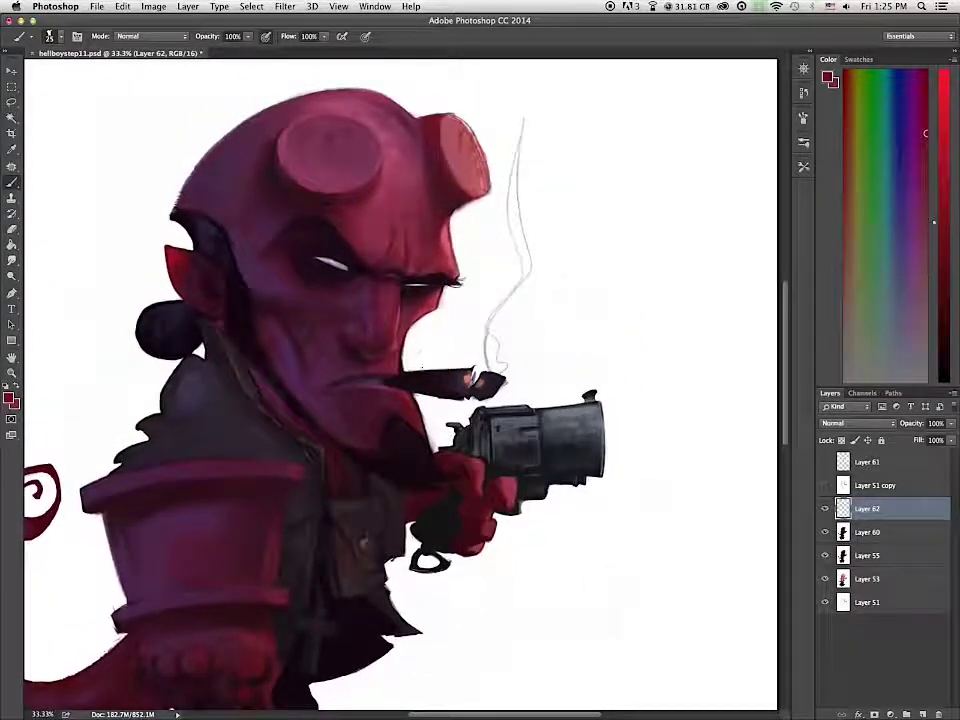
pyautogui.keyDown('alt'); pyautogui.click(394, 283); pyautogui.keyUp('alt')
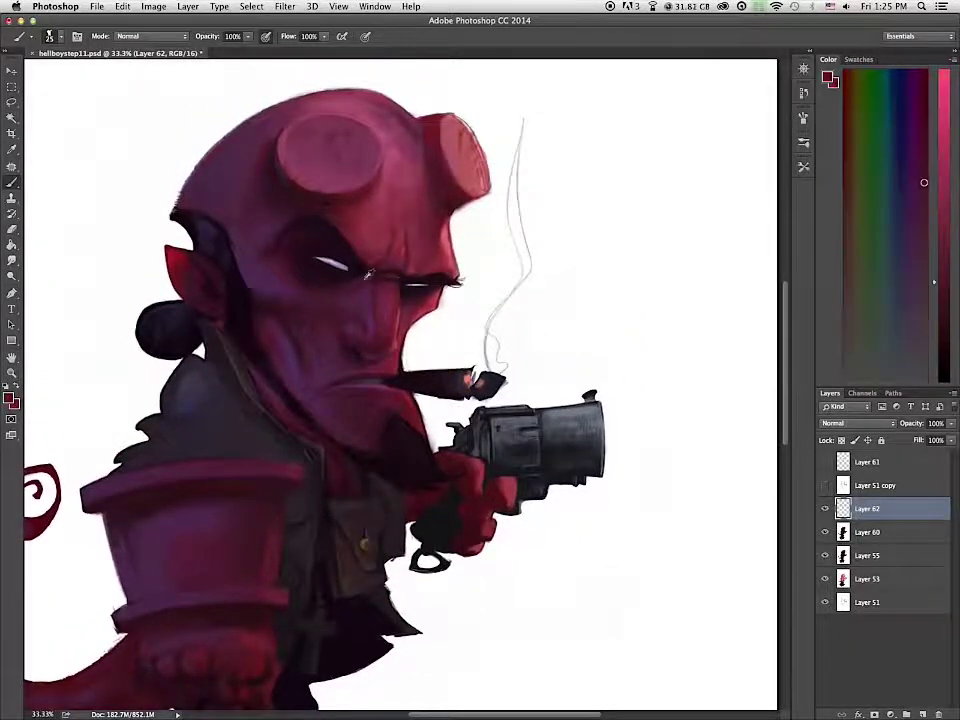
pyautogui.keyDown('alt'); pyautogui.click(377, 276); pyautogui.keyUp('alt')
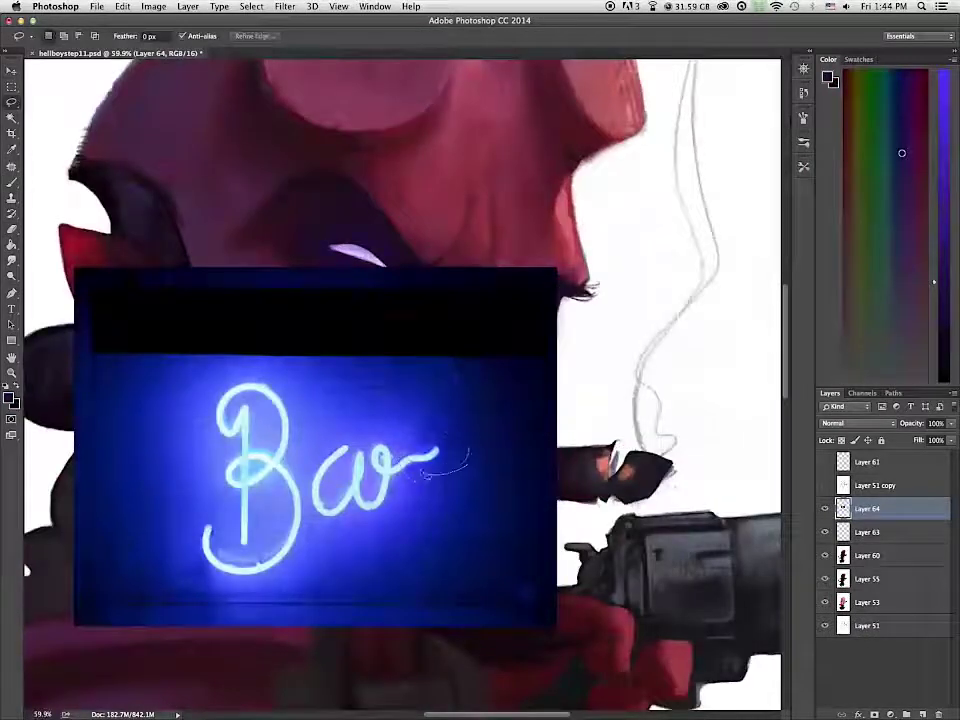
# Step: Copy a curved stroke of the blue neon sign to a new layer and position it over the near eye
pyautogui.press('super+j')
pyautogui.press('super+t')
pyautogui.moveTo(454, 465); pyautogui.dragTo(334, 226)
pyautogui.moveTo(262, 186); pyautogui.dragTo(285, 158)
pyautogui.press('Return')
# Step: Duplicate the neon stroke layer and transform the copy so it extends the arc over the near eye
pyautogui.moveTo(915, 514); pyautogui.dragTo(924, 714)
pyautogui.press('super+t')
pyautogui.moveTo(286, 206); pyautogui.dragTo(435, 207)
pyautogui.moveTo(448, 216); pyautogui.dragTo(433, 246)
pyautogui.moveTo(400, 213); pyautogui.dragTo(380, 231)
pyautogui.moveTo(383, 239); pyautogui.dragTo(378, 234)
pyautogui.press('Return')
# Step: Erase the upper overlap of the duplicated neon stroke with a 125 px eraser, stepping back through unwanted erasures
pyautogui.press('e')
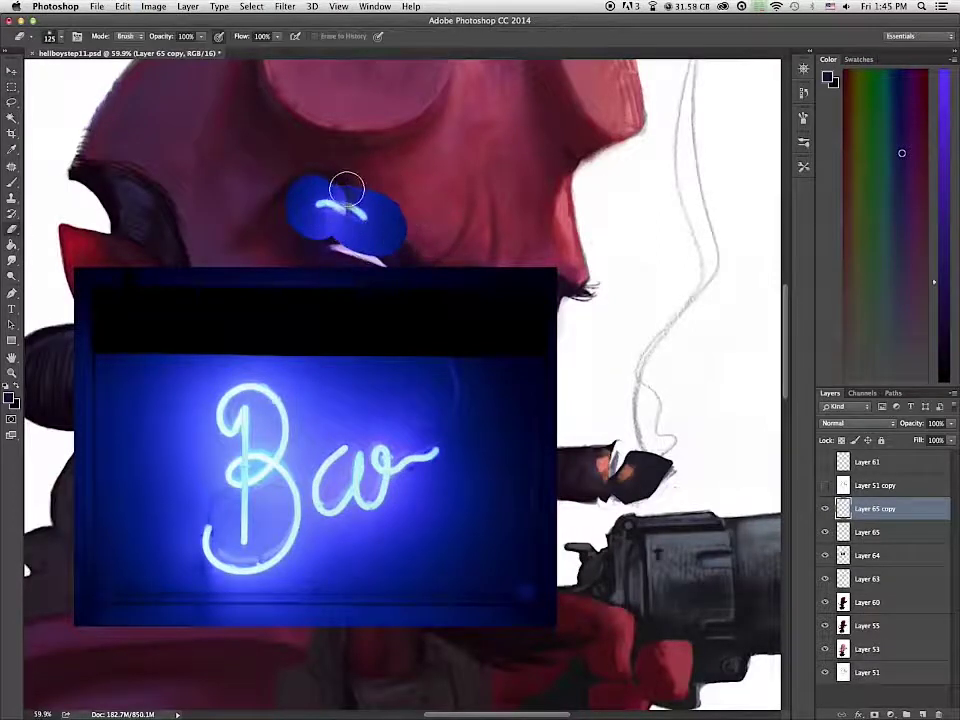
pyautogui.click(803, 93)
pyautogui.click(711, 568)
pyautogui.click(711, 554)
pyautogui.moveTo(345, 183); pyautogui.dragTo(324, 193)
pyautogui.moveTo(330, 184)
pyautogui.mouseDown()
pyautogui.moveTo(322, 194)
pyautogui.moveTo(336, 174)
pyautogui.mouseUp()
pyautogui.moveTo(338, 176); pyautogui.dragTo(316, 184)
# Step: Move and rotate the duplicated neon stroke downwards so its arc continues the first stroke
pyautogui.click(10, 72)
pyautogui.press('super+t')
pyautogui.moveTo(372, 225)
pyautogui.mouseDown()
pyautogui.moveTo(363, 230)
pyautogui.moveTo(388, 278)
pyautogui.mouseUp()
pyautogui.moveTo(366, 233)
pyautogui.mouseDown()
pyautogui.moveTo(317, 226)
pyautogui.moveTo(312, 236)
pyautogui.mouseUp()
pyautogui.press('Return')
# Step: Erase the remaining blue edges where the two neon strokes meet
pyautogui.press('e')
pyautogui.moveTo(322, 236); pyautogui.dragTo(314, 230)
pyautogui.moveTo(318, 240); pyautogui.dragTo(326, 246)
pyautogui.moveTo(324, 238); pyautogui.dragTo(316, 226)
pyautogui.moveTo(330, 196); pyautogui.dragTo(338, 184)
pyautogui.moveTo(338, 190); pyautogui.dragTo(346, 182)
pyautogui.moveTo(342, 190); pyautogui.dragTo(349, 184)
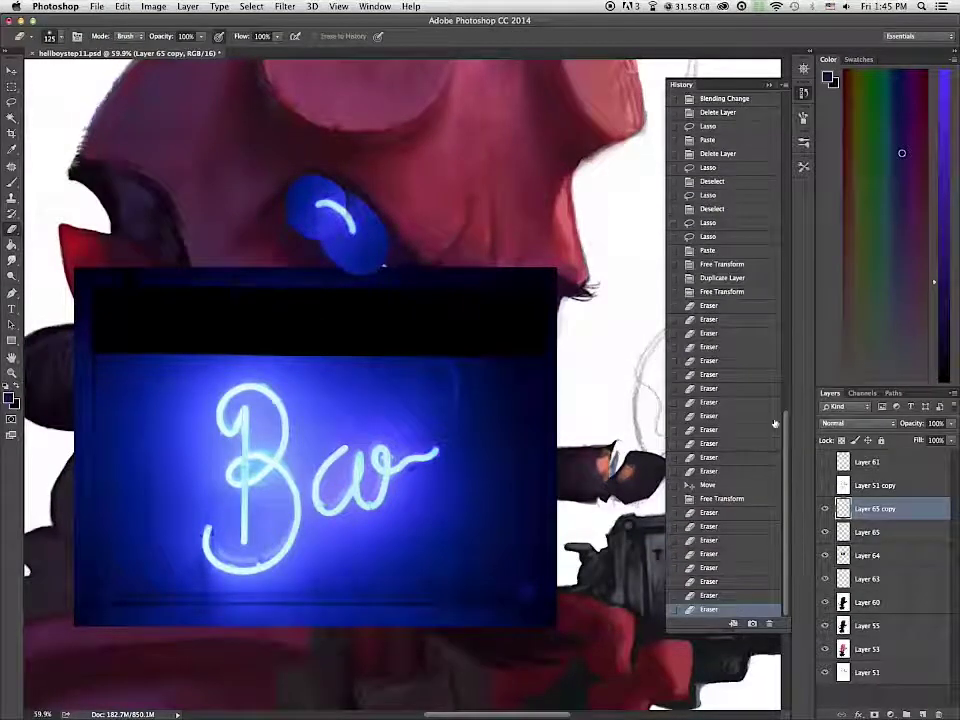
# Step: Nudge the duplicated neon stroke and rotate it about 6 degrees counter-clockwise to line up with the first one
pyautogui.press('v')
pyautogui.moveTo(369, 242); pyautogui.dragTo(366, 239)
pyautogui.press('super+t')
pyautogui.moveTo(420, 279); pyautogui.dragTo(426, 270)
pyautogui.moveTo(368, 250); pyautogui.dragTo(371, 252)
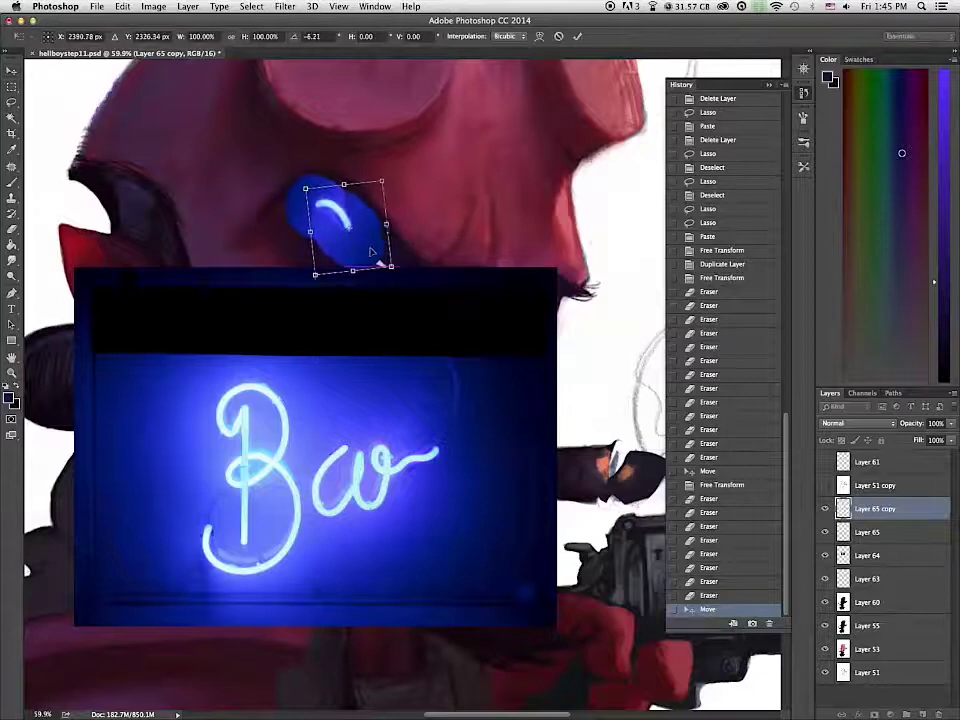
pyautogui.press('Return')
# Step: Merge the duplicated neon stroke down into Layer 65 and smudge the seam and edges of the blue glow
pyautogui.click(11, 260)
pyautogui.press('super+e')
pyautogui.moveTo(353, 197); pyautogui.dragTo(346, 190)
pyautogui.moveTo(348, 198)
pyautogui.mouseDown()
pyautogui.moveTo(341, 193)
pyautogui.moveTo(350, 201)
pyautogui.mouseUp()
pyautogui.moveTo(356, 205)
pyautogui.mouseDown()
pyautogui.moveTo(349, 198)
pyautogui.moveTo(339, 238)
pyautogui.moveTo(313, 219)
pyautogui.moveTo(321, 206)
pyautogui.moveTo(328, 252)
pyautogui.mouseUp()
pyautogui.moveTo(327, 169)
pyautogui.mouseDown()
pyautogui.moveTo(386, 253)
pyautogui.moveTo(324, 250)
pyautogui.mouseUp()
# Step: Hide the neon sign reference layer and soften the glow's lower outline using a larger Smudge brush
pyautogui.click(825, 532)
pyautogui.press(']')
pyautogui.press(']')
pyautogui.press(']')
pyautogui.moveTo(324, 250); pyautogui.dragTo(338, 257)
pyautogui.moveTo(345, 262); pyautogui.dragTo(358, 252)
pyautogui.moveTo(360, 252)
pyautogui.mouseDown()
pyautogui.moveTo(375, 239)
pyautogui.moveTo(289, 205)
pyautogui.mouseUp()
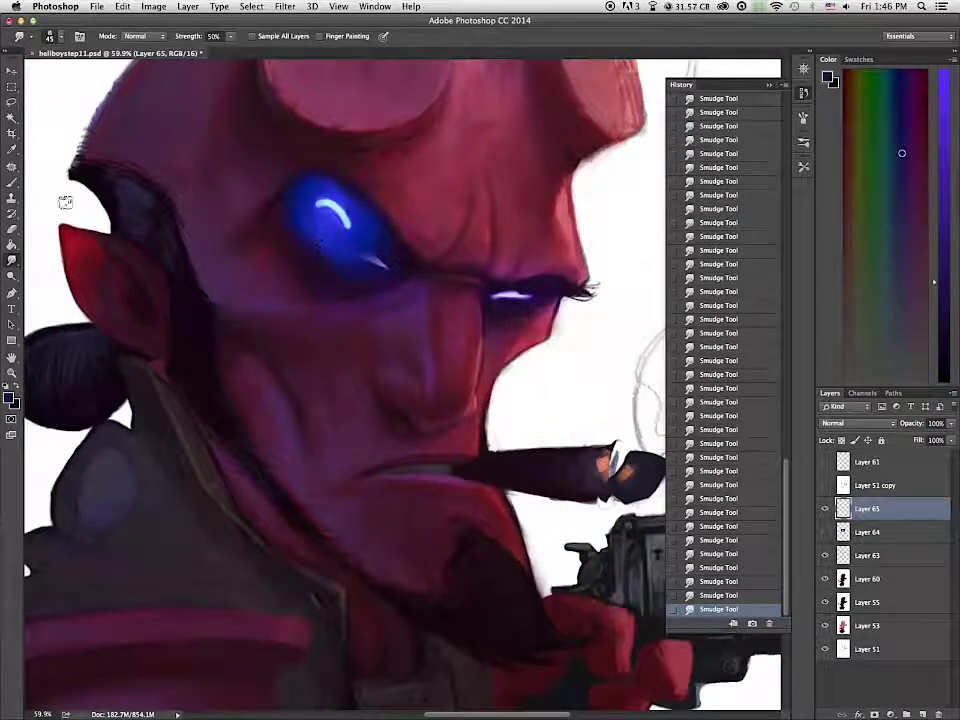
# Step: Reshape the near eye's blue glow with Free Transform and Warp
pyautogui.hotkey('ctrl', 't')
pyautogui.press('Return')
pyautogui.click(97, 6)
pyautogui.moveTo(122, 6)
pyautogui.moveTo(142, 262)
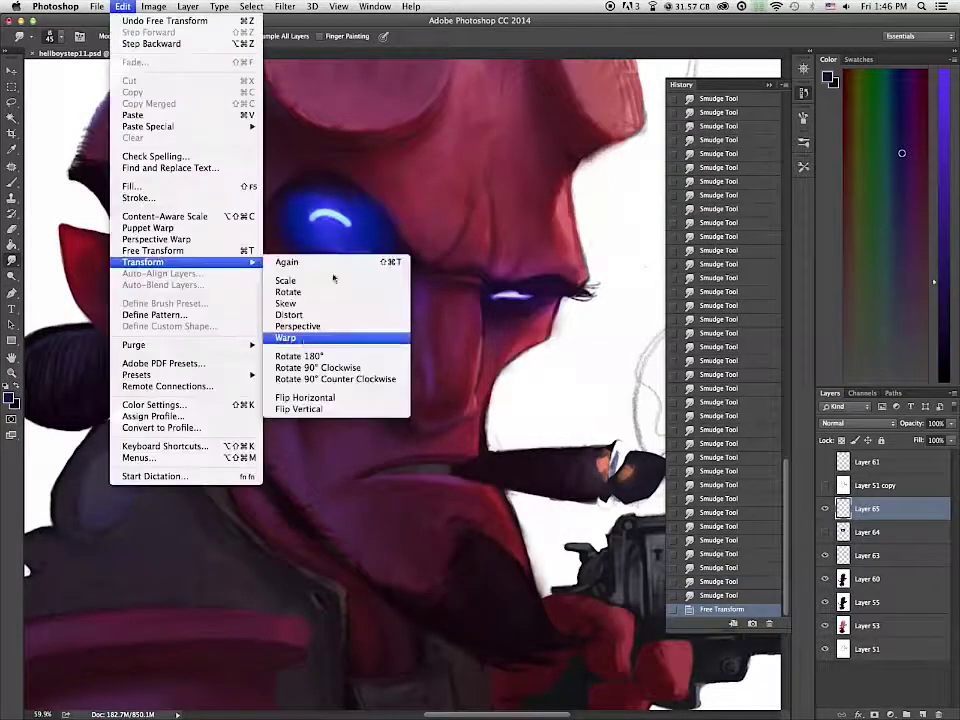
pyautogui.click(304, 343)
pyautogui.press('Return')
# Step: Refine the shape of the blue glow with the Liquify filter and apply the result
pyautogui.click(285, 6)
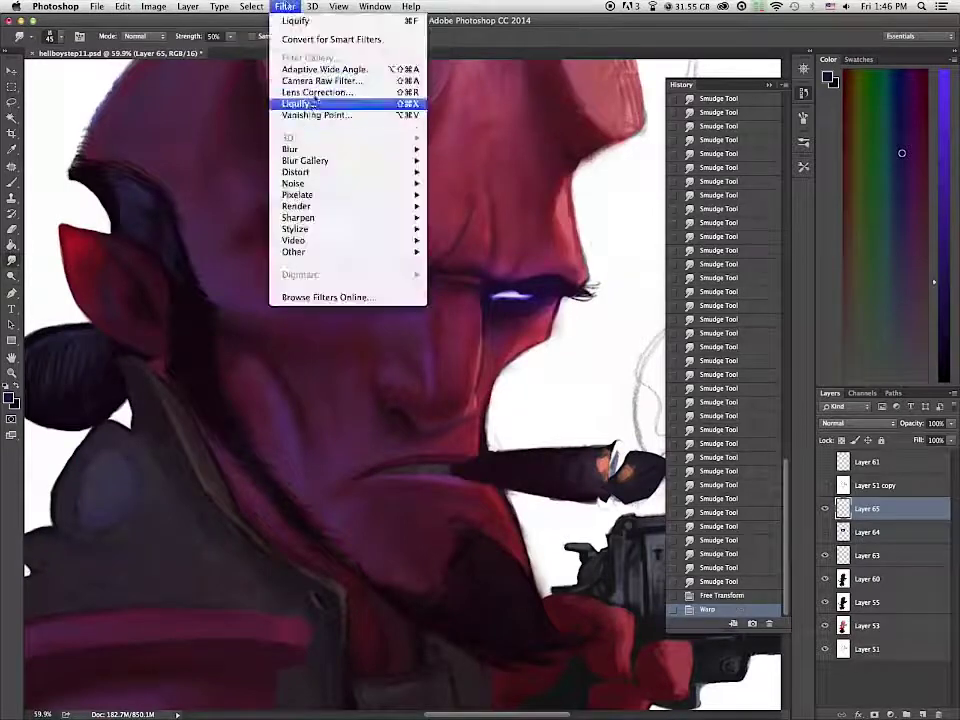
pyautogui.click(312, 105)
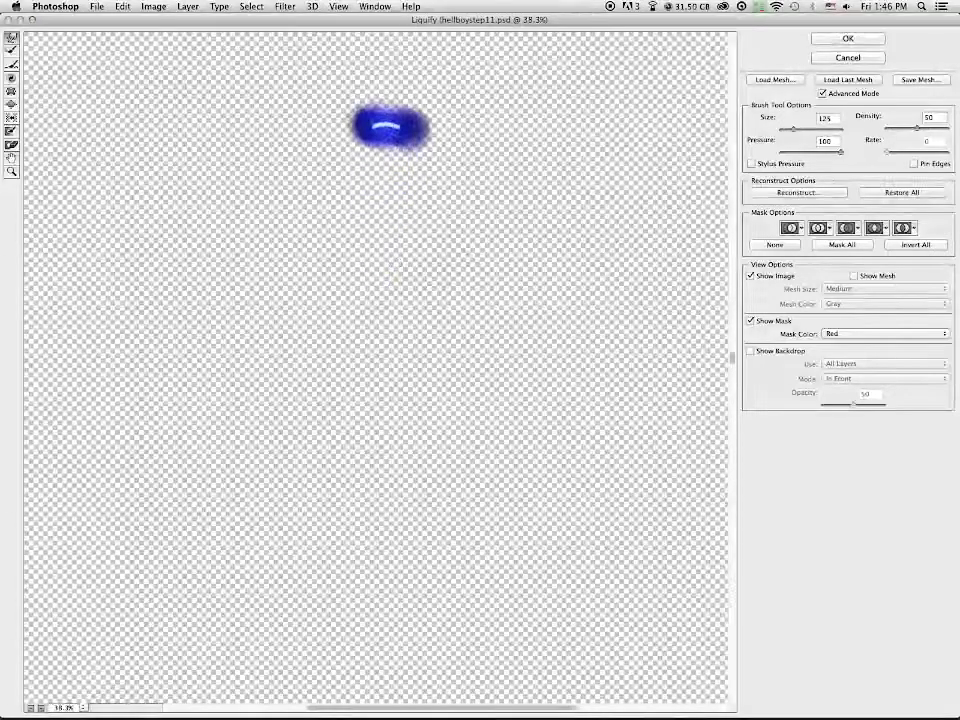
pyautogui.press('Return')
# Step: Set the glow layer to Color Dodge and rotate, scale and position it around the near eye
pyautogui.click(857, 423)
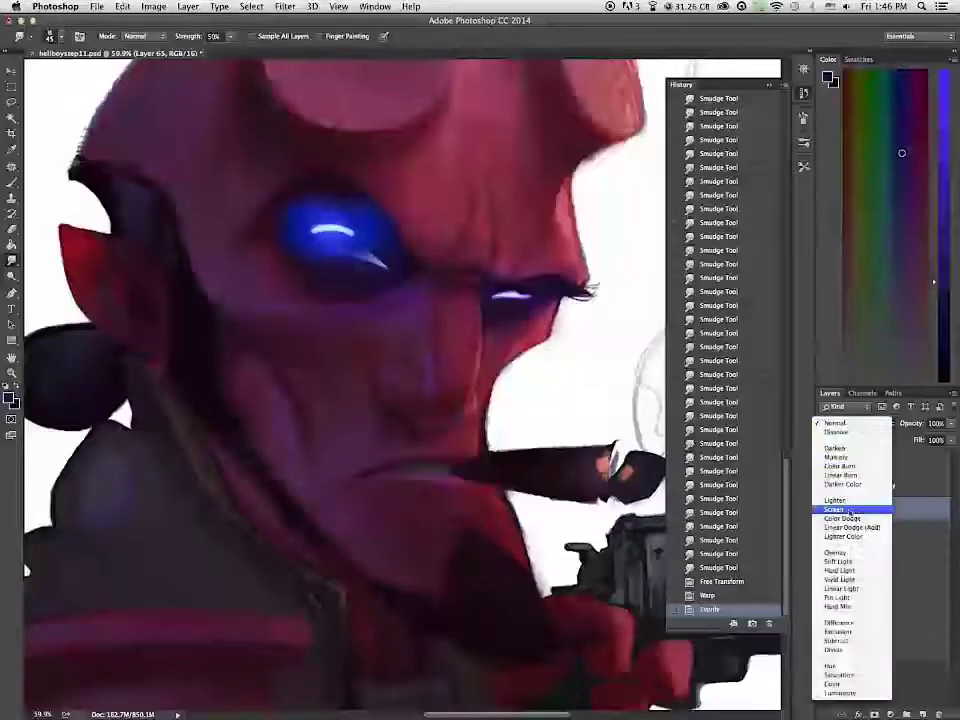
pyautogui.click(851, 518)
pyautogui.press('super+t')
pyautogui.moveTo(474, 262); pyautogui.dragTo(448, 316)
pyautogui.moveTo(385, 250); pyautogui.dragTo(408, 275)
pyautogui.moveTo(456, 223); pyautogui.dragTo(545, 192)
pyautogui.moveTo(490, 242); pyautogui.dragTo(445, 263)
pyautogui.moveTo(504, 212); pyautogui.dragTo(546, 188)
pyautogui.moveTo(476, 245); pyautogui.dragTo(466, 261)
pyautogui.press('Return')
# Step: Compare blend modes for the glow layer and settle on Color Dodge at 38% opacity
pyautogui.moveTo(951, 423); pyautogui.dragTo(916, 438)
pyautogui.click(856, 423)
pyautogui.click(850, 432)
pyautogui.click(858, 423)
pyautogui.click(866, 432)
pyautogui.click(870, 424)
pyautogui.click(868, 397)
pyautogui.click(868, 424)
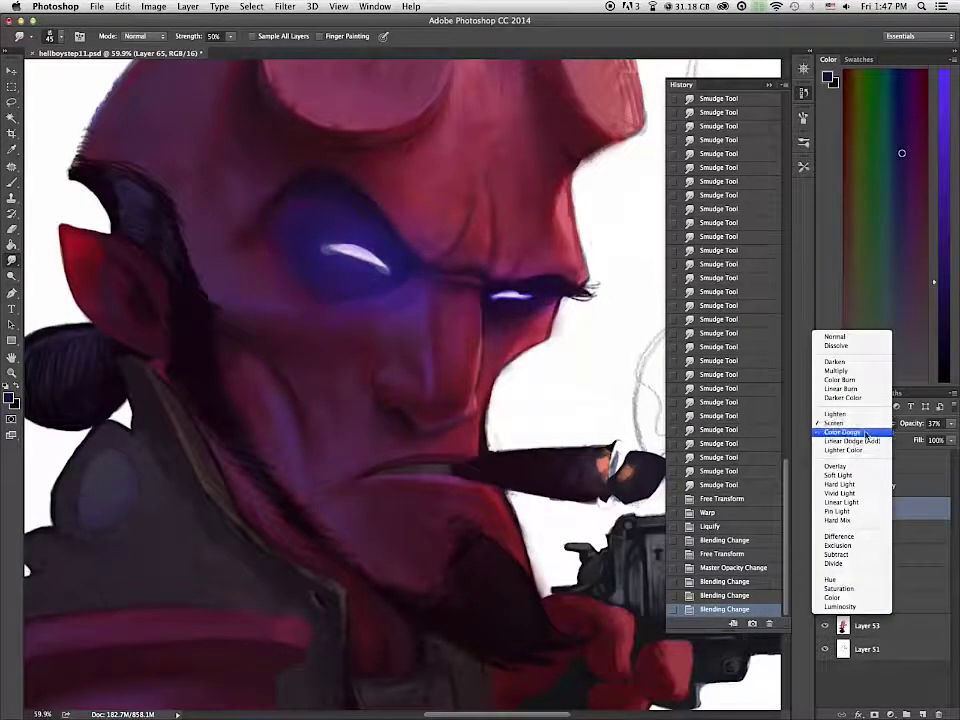
pyautogui.click(865, 433)
pyautogui.click(951, 425)
pyautogui.click(917, 439)
# Step: Erase the excess blue glow around the near eye socket and beneath the far eye
pyautogui.press('e')
pyautogui.moveTo(420, 313); pyautogui.dragTo(364, 318)
pyautogui.moveTo(362, 318); pyautogui.dragTo(330, 305)
pyautogui.moveTo(386, 219); pyautogui.dragTo(325, 222)
pyautogui.moveTo(312, 268); pyautogui.dragTo(352, 302)
pyautogui.moveTo(318, 262); pyautogui.dragTo(330, 286)
pyautogui.moveTo(372, 308); pyautogui.dragTo(410, 300)
pyautogui.moveTo(400, 240); pyautogui.dragTo(370, 215)
pyautogui.moveTo(490, 325); pyautogui.dragTo(520, 328)
pyautogui.moveTo(545, 315); pyautogui.dragTo(520, 335)
pyautogui.press('super+0')
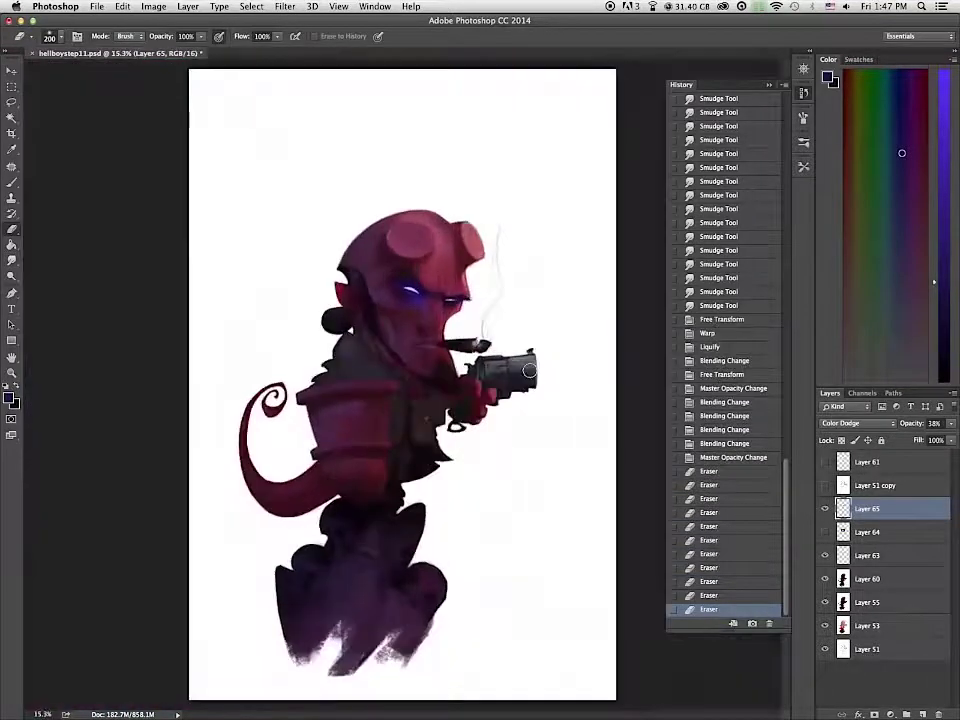
# Step: Duplicate the glow layer, scale the copy down and fit it over the far eye, trimming its edge
pyautogui.moveTo(880, 509); pyautogui.dragTo(922, 714)
pyautogui.press('super+t')
pyautogui.moveTo(431, 301); pyautogui.dragTo(456, 318)
pyautogui.moveTo(500, 312); pyautogui.dragTo(490, 342)
pyautogui.press('Return')
pyautogui.click(471, 321)
pyautogui.scroll(5, 471, 321)
pyautogui.press('v')
pyautogui.moveTo(502, 288)
pyautogui.mouseDown()
pyautogui.moveTo(510, 281)
pyautogui.moveTo(457, 280)
pyautogui.mouseUp()
pyautogui.press('super+t')
pyautogui.moveTo(438, 300); pyautogui.dragTo(449, 300)
pyautogui.press('Return')
pyautogui.press('Right')
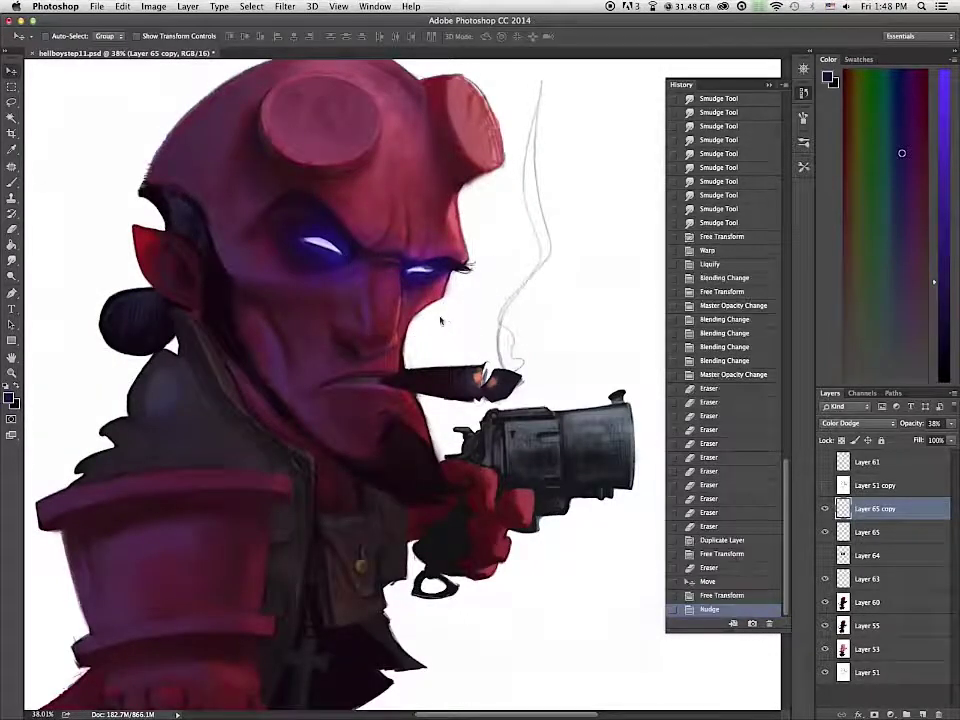
# Step: Adjust the far eye's glow with the Liquify filter and merge it down into Layer 65
pyautogui.click(285, 6)
pyautogui.click(235, 106)
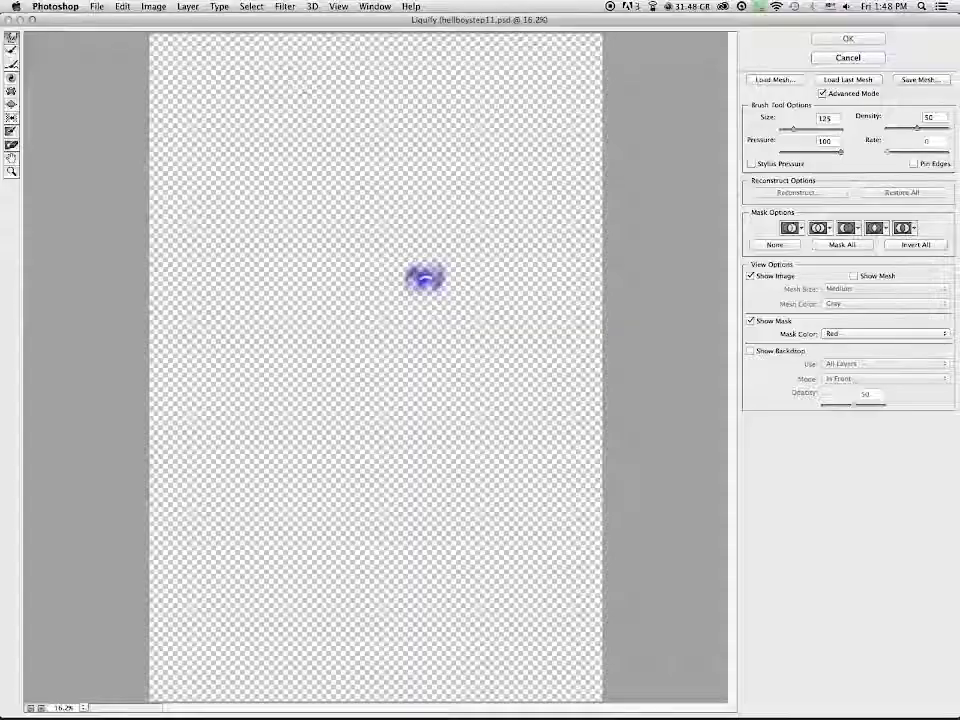
pyautogui.press('Return')
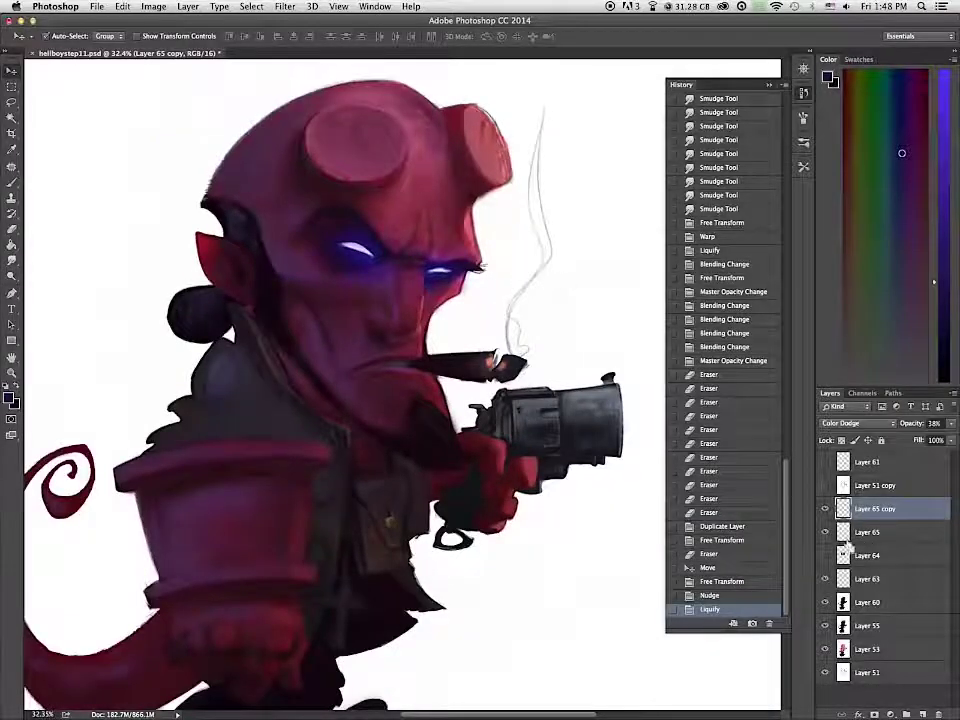
pyautogui.hotkey('ctrl', 'e')
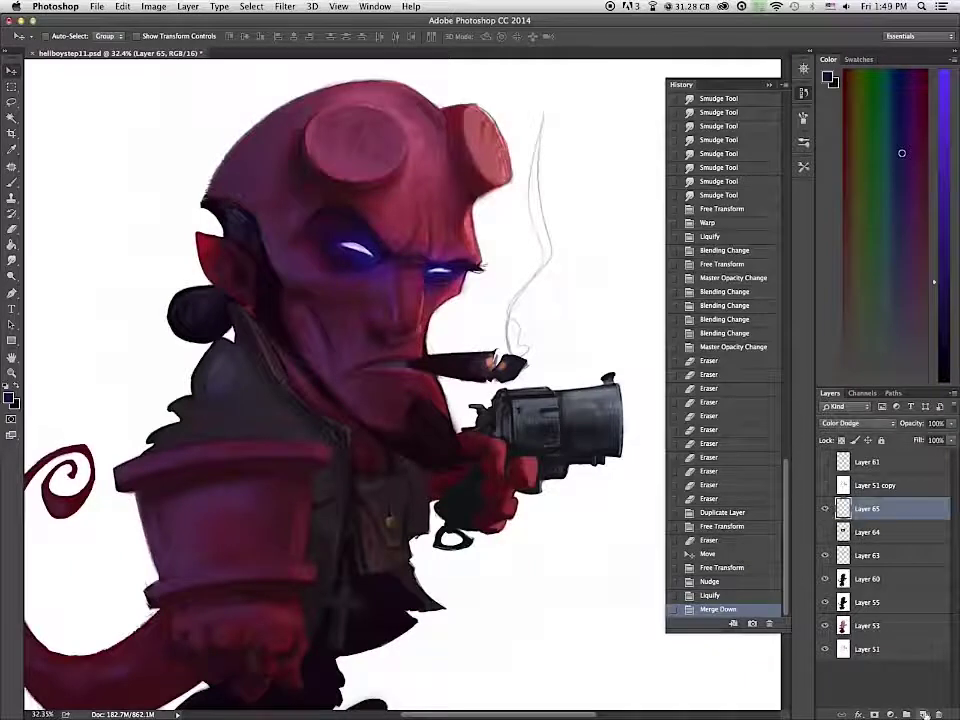
# Step: Try to brighten the cigar's embers with a pasted copy in Color Dodge mode, and delete that layer
pyautogui.press('l')
pyautogui.moveTo(485, 356); pyautogui.dragTo(487, 354)
pyautogui.press('super+c')
pyautogui.click(867, 579)
pyautogui.press('super+v')
pyautogui.click(857, 423)
pyautogui.click(854, 520)
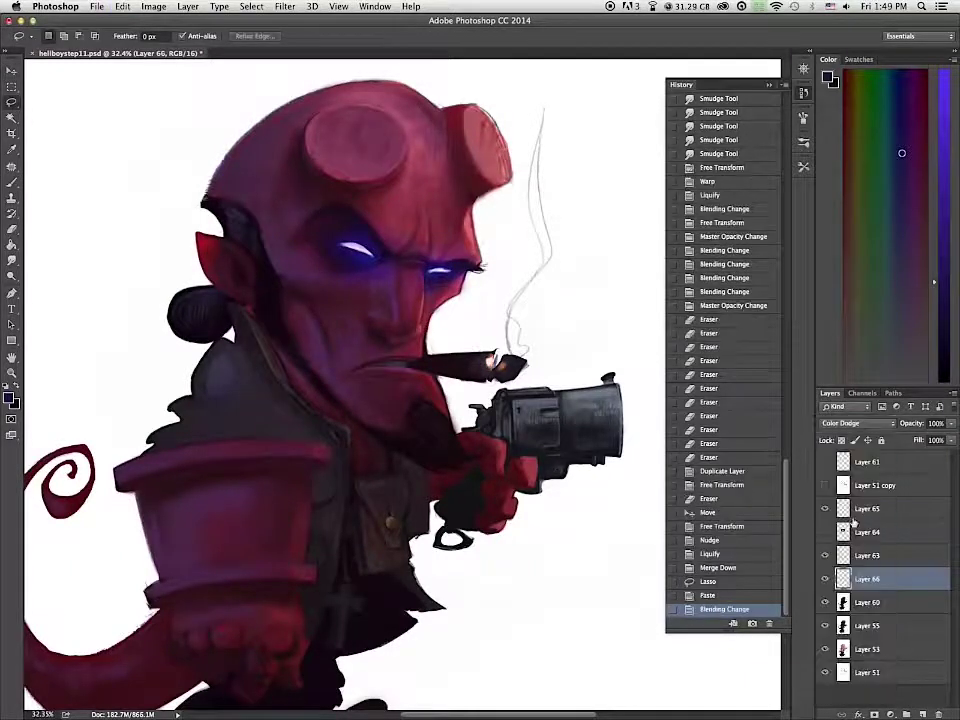
pyautogui.moveTo(948, 440); pyautogui.dragTo(937, 440)
pyautogui.moveTo(928, 580); pyautogui.dragTo(938, 713)
# Step: Copy both glowing ends of the broken cigar to a new layer set to Color Dodge at 53% opacity
pyautogui.moveTo(488, 356)
pyautogui.mouseDown()
pyautogui.moveTo(494, 366)
pyautogui.moveTo(489, 357)
pyautogui.mouseUp()
pyautogui.keyDown('shift'); pyautogui.moveTo(500, 363); pyautogui.dragTo(502, 364); pyautogui.keyUp('shift')
pyautogui.hotkey('ctrl', 'v')
pyautogui.click(857, 423)
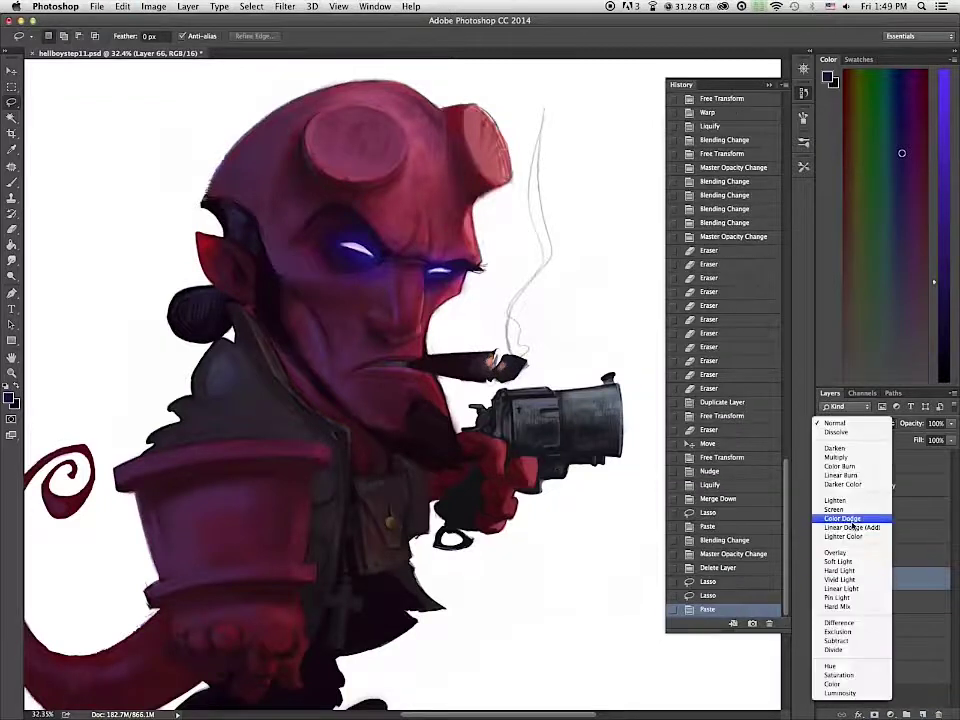
pyautogui.click(853, 523)
pyautogui.moveTo(950, 423); pyautogui.dragTo(925, 438)
pyautogui.moveTo(393, 527); pyautogui.dragTo(390, 519)
pyautogui.press('super+c')
pyautogui.press('Return')
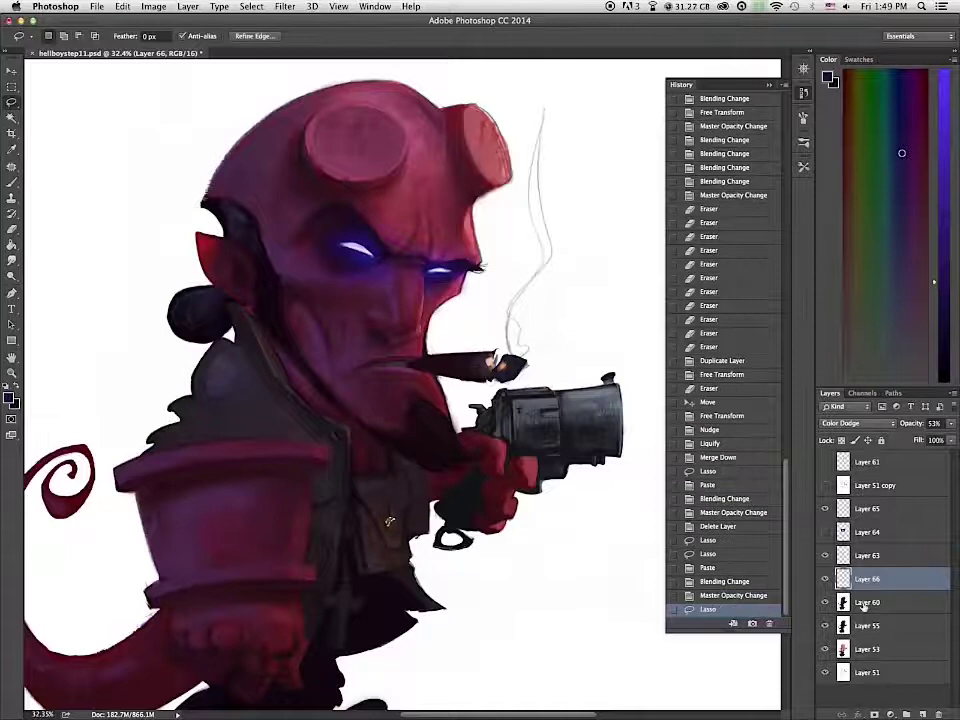
# Step: Brighten the brass button of the belt pouch on Layer 60 with the brush in Color Dodge mode
pyautogui.click(868, 605)
pyautogui.press('super+d')
pyautogui.scroll(5, 628, 581)
pyautogui.moveTo(308, 560); pyautogui.dragTo(579, 439)
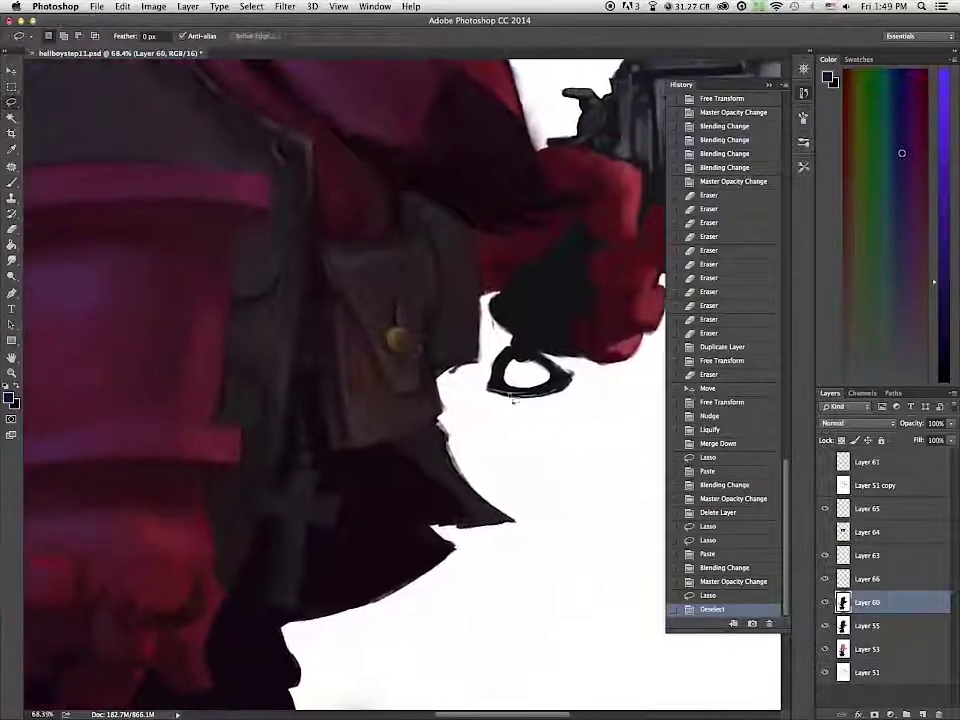
pyautogui.press('b')
pyautogui.click(150, 37)
pyautogui.click(176, 148)
pyautogui.moveTo(392, 334); pyautogui.dragTo(400, 342)
# Step: Paint subtle Color Dodge highlights along the flap and front of the pouch around its button
pyautogui.moveTo(335, 262); pyautogui.dragTo(402, 344)
pyautogui.moveTo(402, 350); pyautogui.dragTo(412, 384)
pyautogui.moveTo(345, 300); pyautogui.dragTo(378, 345)
pyautogui.moveTo(410, 290)
pyautogui.mouseDown()
pyautogui.moveTo(418, 340)
pyautogui.moveTo(408, 370)
pyautogui.mouseUp()
pyautogui.scroll(-5, 407, 380)
pyautogui.scroll(2, 406, 382)
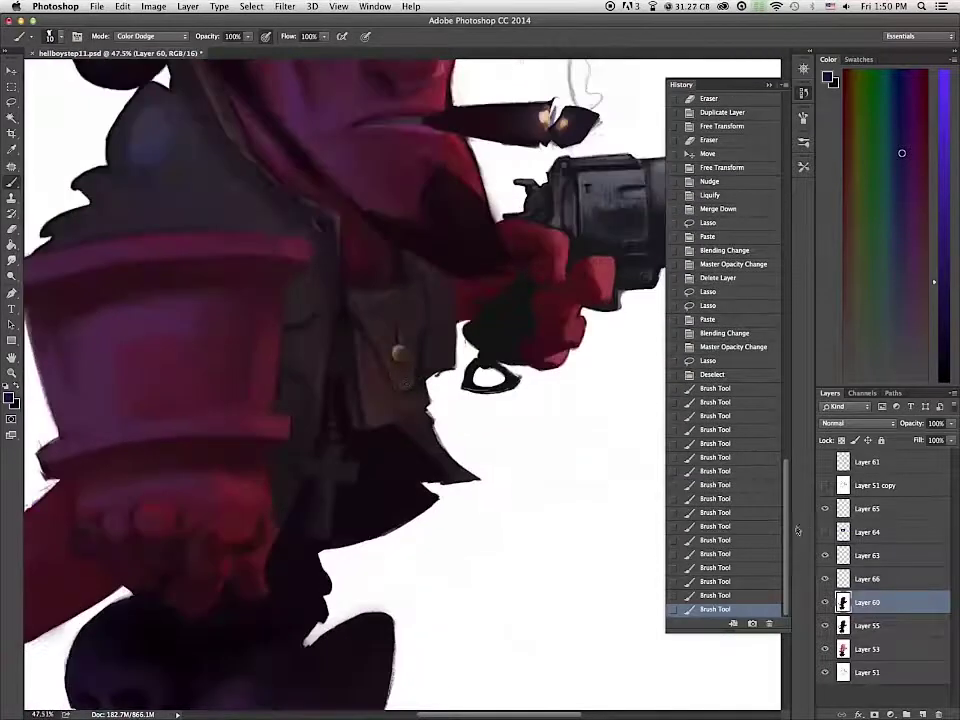
# Step: Undo the recent Color Dodge brush strokes on the belt pouch and its button
pyautogui.press('super+alt+z')
pyautogui.press('super+alt+z')
pyautogui.press('super+alt+z')
pyautogui.press('super+alt+z')
pyautogui.press('super+alt+z')
pyautogui.press('super+alt+z')
pyautogui.press('super+alt+z')
pyautogui.press('super+alt+z')
pyautogui.press('super+alt+z')
pyautogui.press('super+alt+z')
pyautogui.press('super+alt+z')
pyautogui.press('super+alt+z')
pyautogui.press('super+alt+z')
pyautogui.press('super+alt+z')
pyautogui.press('super+alt+z')
pyautogui.press('super+alt+z')
pyautogui.press('super+alt+z')
# Step: Try another brush blend mode on the pouch button, and paint just below it in Lighter Color mode
pyautogui.click(150, 36)
pyautogui.click(150, 45)
pyautogui.moveTo(403, 351); pyautogui.dragTo(403, 368)
pyautogui.press('super+alt+z')
pyautogui.click(150, 36)
pyautogui.click(150, 46)
pyautogui.moveTo(403, 372); pyautogui.dragTo(407, 400)
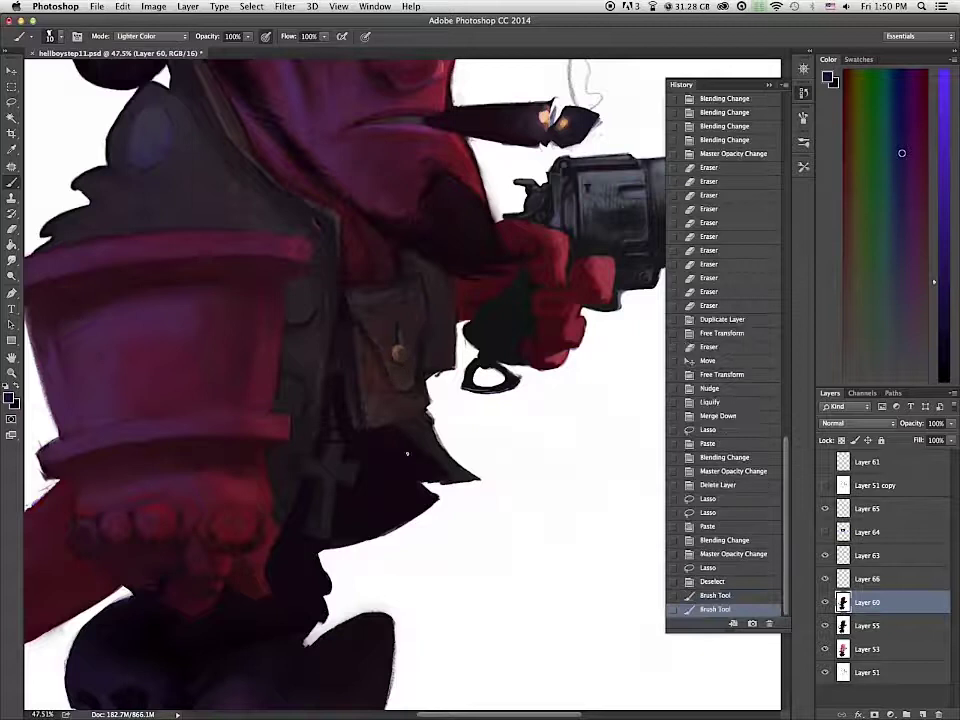
# Step: Paint the pouch's round button in bright orange on a new layer above Layer 60
pyautogui.keyDown('alt'); pyautogui.click(405, 402); pyautogui.keyUp('alt')
pyautogui.click(9, 398)
pyautogui.click(490, 332)
pyautogui.moveTo(455, 230); pyautogui.dragTo(466, 195)
pyautogui.moveTo(490, 336); pyautogui.dragTo(490, 332)
pyautogui.click(600, 186)
pyautogui.click(923, 714)
pyautogui.moveTo(396, 345); pyautogui.dragTo(402, 355)
pyautogui.moveTo(397, 334); pyautogui.dragTo(399, 348)
pyautogui.moveTo(395, 350); pyautogui.dragTo(401, 354)
pyautogui.moveTo(398, 346); pyautogui.dragTo(401, 353)
# Step: Set the orange button layer to Color Dodge at 63% opacity and erase the excess colour around the button
pyautogui.click(857, 423)
pyautogui.click(842, 518)
pyautogui.press('e')
pyautogui.moveTo(951, 423); pyautogui.dragTo(937, 438)
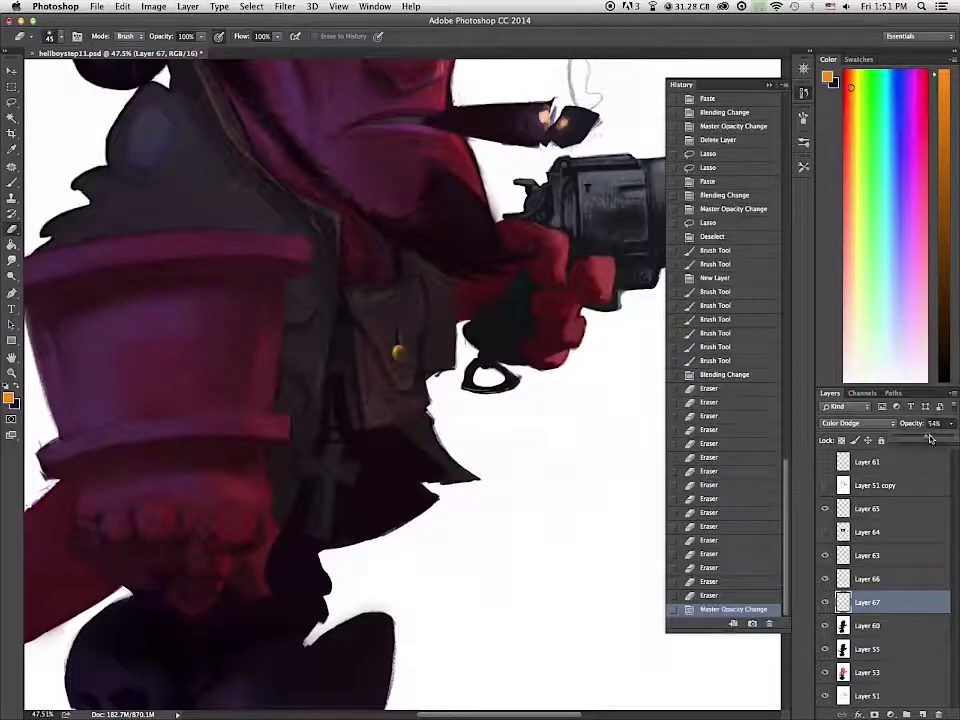
pyautogui.press('b')
# Step: Select a rectangle slightly inset from the canvas edges and add a new layer above Layer 65
pyautogui.scroll(-10, 574, 373)
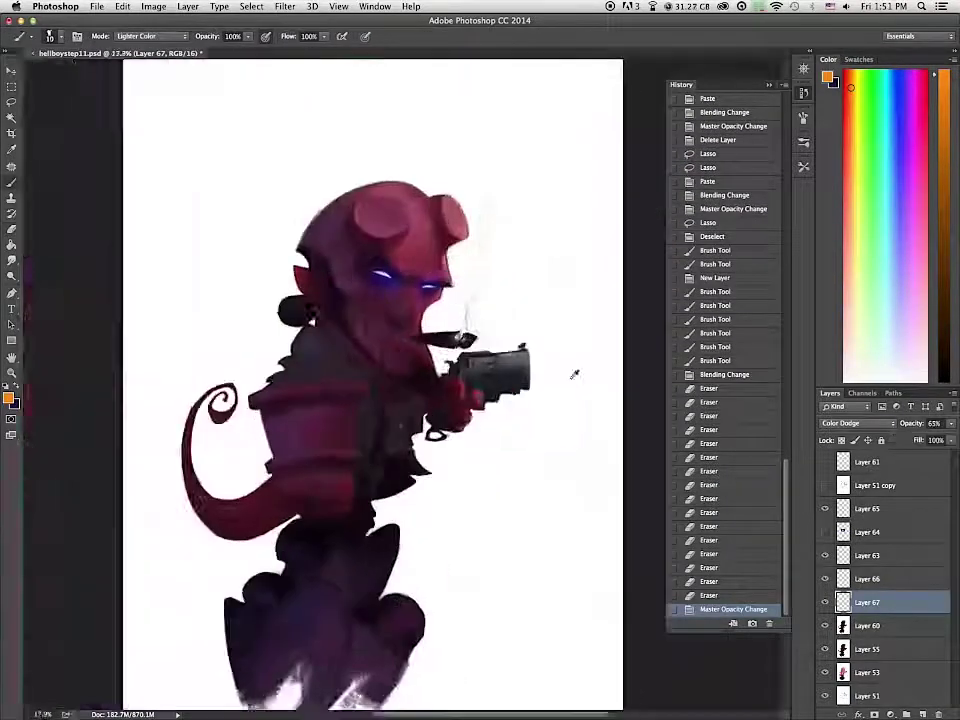
pyautogui.press('m')
pyautogui.moveTo(203, 80)
pyautogui.mouseDown()
pyautogui.moveTo(403, 493)
pyautogui.moveTo(604, 686)
pyautogui.mouseUp()
pyautogui.press('Left')
pyautogui.click(922, 714)
pyautogui.moveTo(885, 606); pyautogui.dragTo(882, 498)
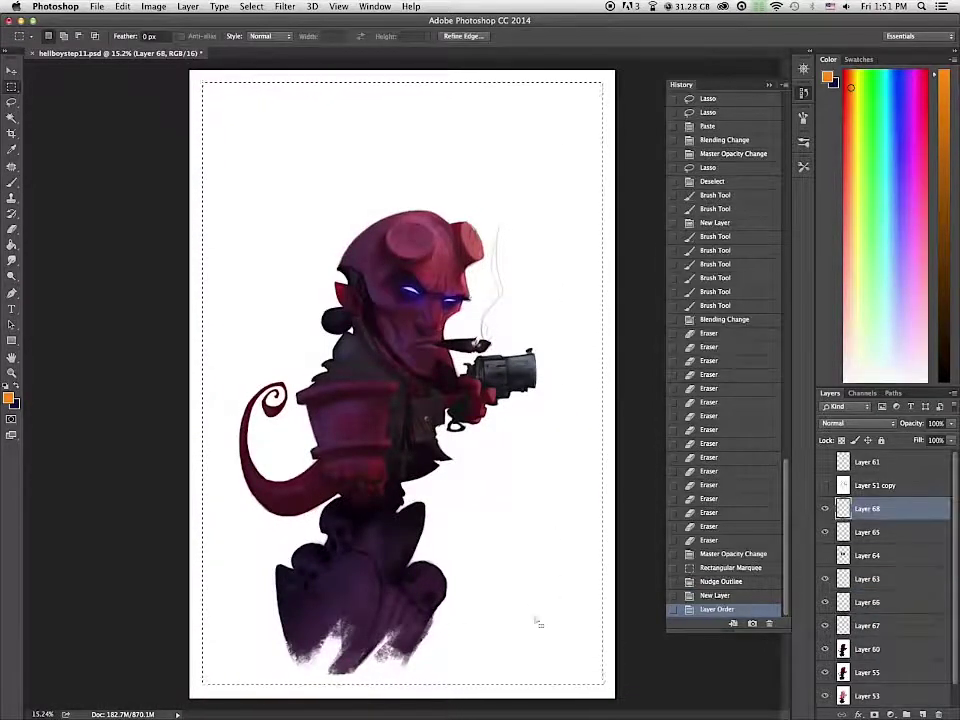
# Step: Set the foreground colour to a light grey with C 22, M 18 and Y 17
pyautogui.moveTo(866, 388); pyautogui.dragTo(866, 180)
pyautogui.click(8, 398)
pyautogui.moveTo(613, 331); pyautogui.dragTo(597, 331)
pyautogui.write('23')
pyautogui.moveTo(615, 348)
pyautogui.mouseDown()
pyautogui.moveTo(596, 349)
pyautogui.moveTo(598, 367)
pyautogui.mouseUp()
pyautogui.write('1817')
pyautogui.click(614, 187)
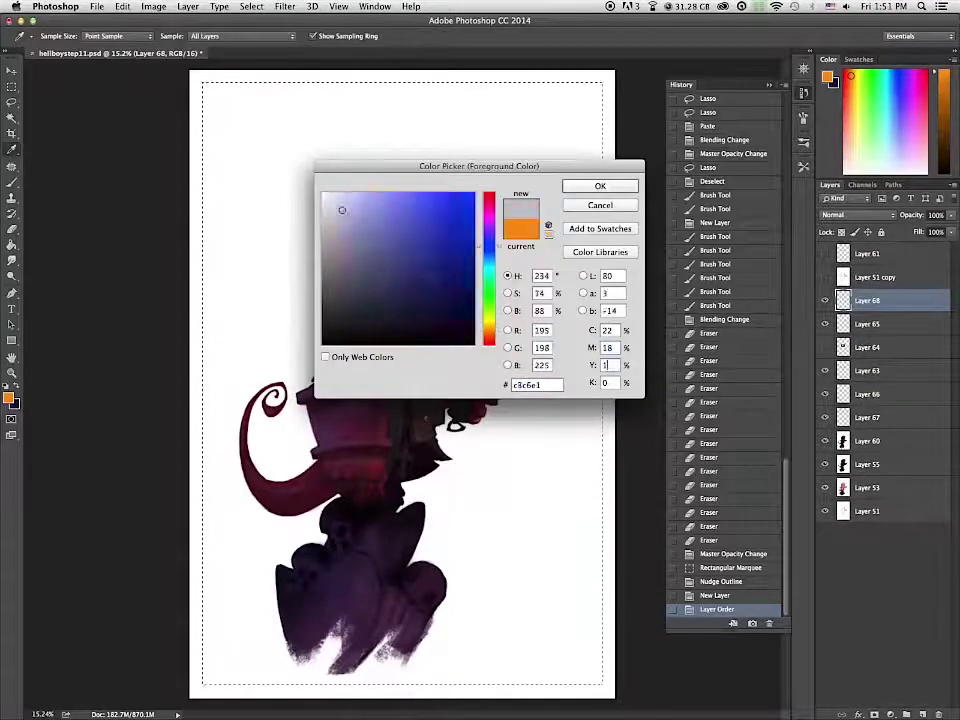
# Step: Fill the rectangular selection on Layer 68 with the light grey and set the layer to Multiply
pyautogui.click(11, 245)
pyautogui.click(553, 503)
pyautogui.click(855, 214)
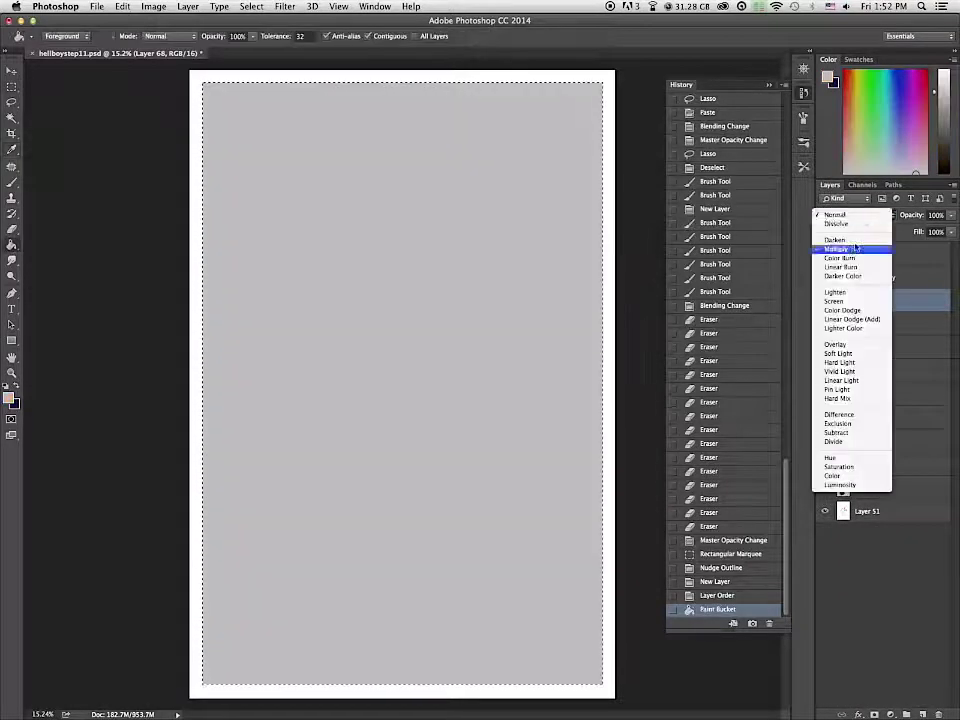
pyautogui.click(840, 248)
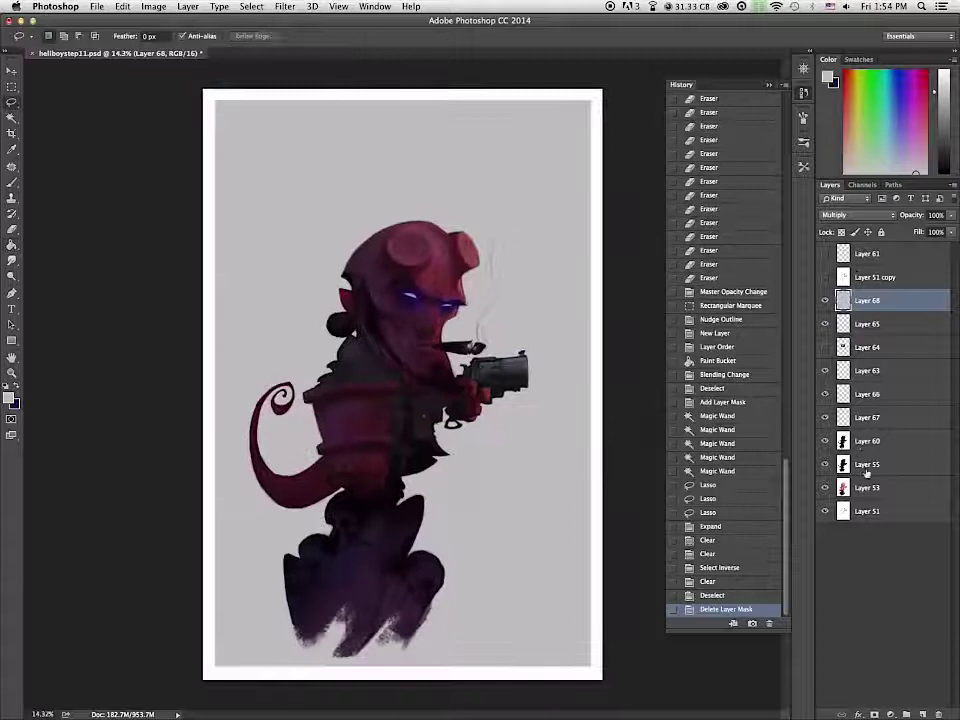
# Step: Delete the hidden Layer 64
pyautogui.keyDown('shift'); pyautogui.click(867, 487); pyautogui.keyUp('shift')
pyautogui.keyDown('shift'); pyautogui.click(867, 510); pyautogui.keyUp('shift')
pyautogui.click(867, 324)
pyautogui.click(885, 348)
pyautogui.press('Delete')
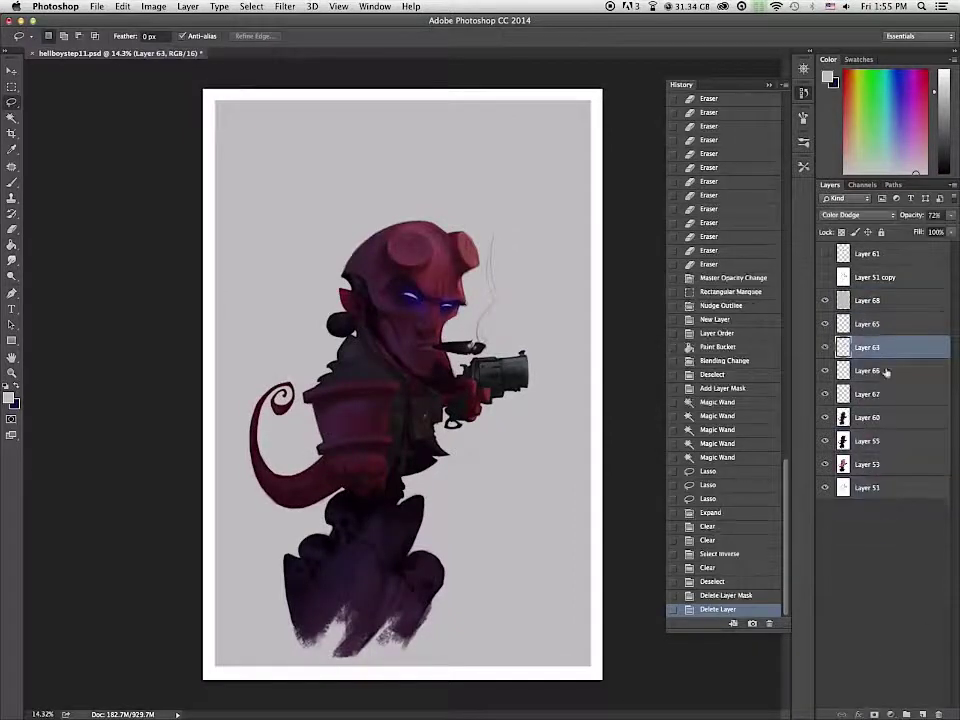
# Step: Delete Layer 51 copy and Layer 61, and move Layers 65 through 51 slightly up and right within the grey frame
pyautogui.click(876, 324)
pyautogui.keyDown('shift'); pyautogui.click(876, 488); pyautogui.keyUp('shift')
pyautogui.click(825, 278)
pyautogui.moveTo(869, 276); pyautogui.dragTo(938, 714)
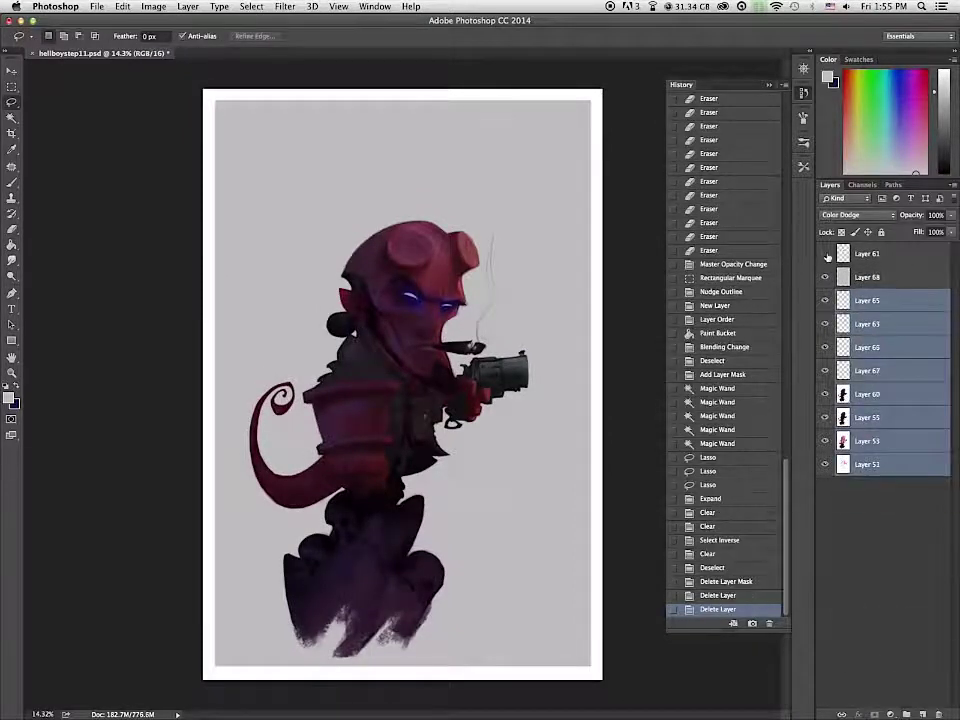
pyautogui.click(826, 257)
pyautogui.moveTo(862, 264); pyautogui.dragTo(938, 714)
pyautogui.press('v')
pyautogui.moveTo(495, 470)
pyautogui.mouseDown()
pyautogui.moveTo(504, 455)
pyautogui.moveTo(498, 500)
pyautogui.moveTo(500, 450)
pyautogui.mouseUp()
# Step: Fill the transparent strip along the canvas edges of Layer 51 with white
pyautogui.click(868, 441)
pyautogui.click(12, 245)
pyautogui.click(8, 398)
pyautogui.click(226, 134)
pyautogui.press('Return')
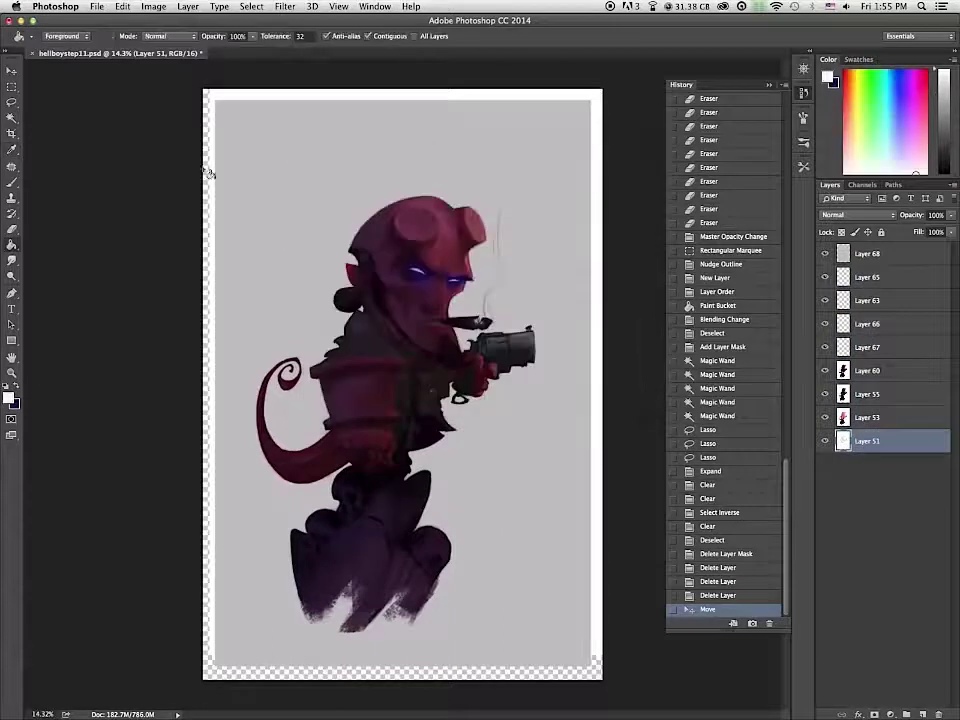
pyautogui.click(305, 674)
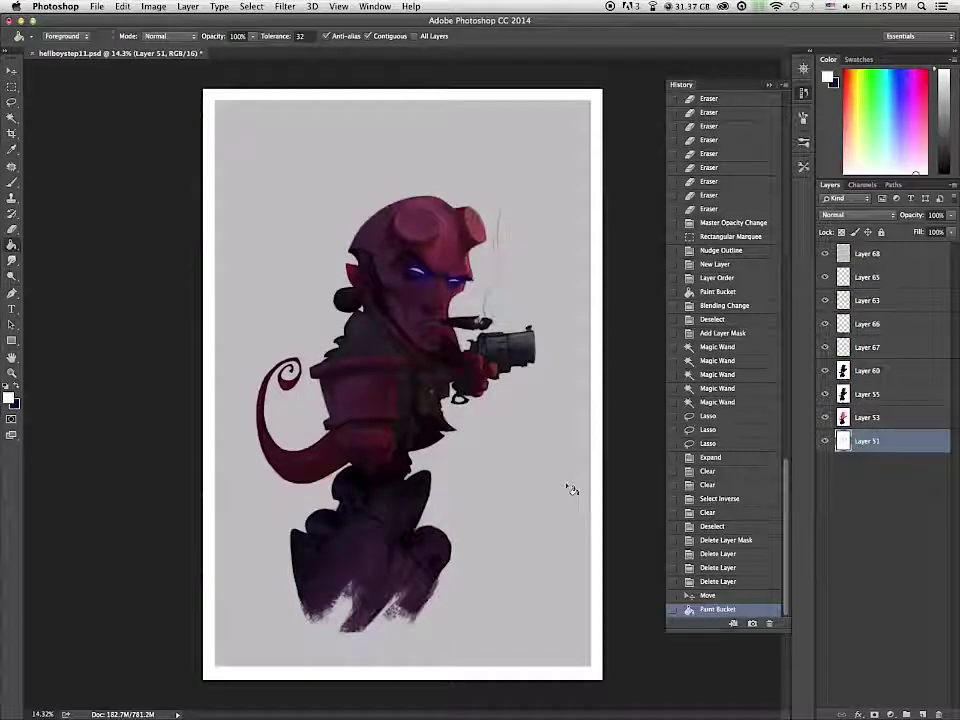
# Step: Add a layer mask to the grey Layer 68 and make black the brush colour
pyautogui.click(826, 255)
pyautogui.click(826, 255)
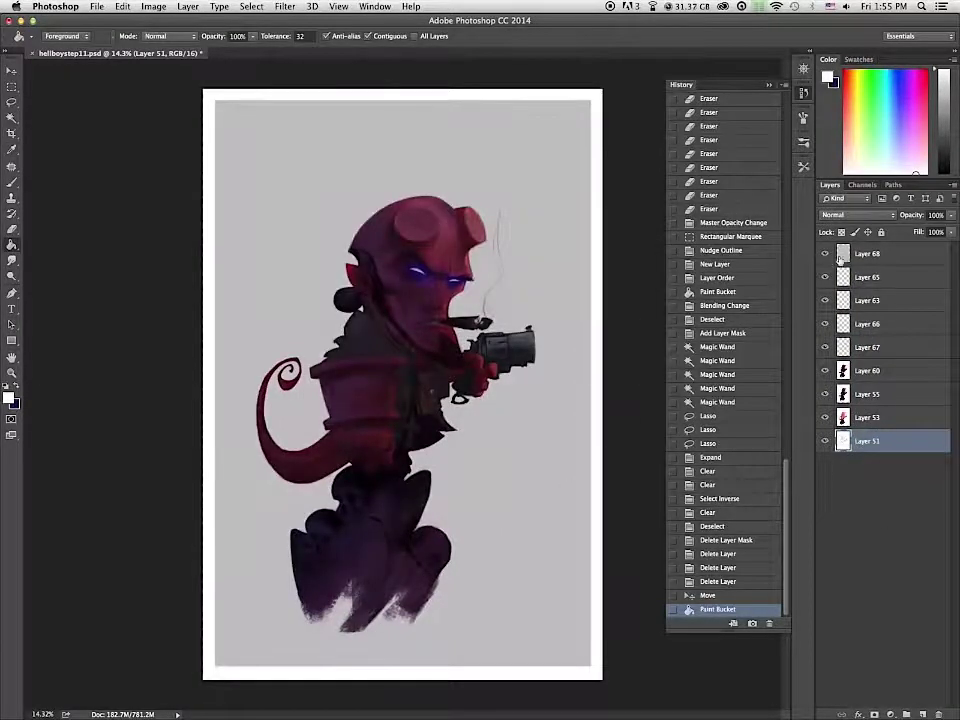
pyautogui.click(845, 257)
pyautogui.click(12, 182)
pyautogui.click(875, 715)
pyautogui.click(16, 386)
# Step: Paint black on Layer 68's mask over the forehead and horns with an enlarged brush
pyautogui.press(']')
pyautogui.press(']')
pyautogui.press(']')
pyautogui.press(']')
pyautogui.press(']')
pyautogui.press(']')
pyautogui.press(']')
pyautogui.press(']')
pyautogui.press(']')
pyautogui.press(']')
pyautogui.moveTo(450, 250)
pyautogui.mouseDown()
pyautogui.moveTo(441, 240)
pyautogui.moveTo(440, 252)
pyautogui.moveTo(446, 216)
pyautogui.mouseUp()
pyautogui.moveTo(462, 250); pyautogui.dragTo(450, 226)
pyautogui.moveTo(478, 238)
pyautogui.mouseDown()
pyautogui.moveTo(468, 216)
pyautogui.moveTo(412, 215)
pyautogui.mouseUp()
# Step: Switch to another brush preset, enlarge it and continue masking the grey over the forehead between the horns
pyautogui.press('[')
pyautogui.press('[')
pyautogui.press('[')
pyautogui.press('[')
pyautogui.press('[')
pyautogui.rightClick(442, 265)
pyautogui.doubleClick(498, 412)
pyautogui.press(']')
pyautogui.press(']')
pyautogui.press(']')
pyautogui.press(']')
pyautogui.press(']')
pyautogui.press(']')
pyautogui.press(']')
pyautogui.press(']')
pyautogui.press(']')
pyautogui.press(']')
pyautogui.press(']')
pyautogui.press(']')
pyautogui.press(']')
pyautogui.moveTo(418, 230)
pyautogui.mouseDown()
pyautogui.moveTo(424, 221)
pyautogui.moveTo(436, 228)
pyautogui.mouseUp()
pyautogui.moveTo(440, 226)
pyautogui.mouseDown()
pyautogui.moveTo(448, 236)
pyautogui.moveTo(438, 240)
pyautogui.mouseUp()
pyautogui.moveTo(436, 236)
pyautogui.mouseDown()
pyautogui.moveTo(427, 242)
pyautogui.moveTo(448, 212)
pyautogui.moveTo(440, 248)
pyautogui.mouseUp()
# Step: Refine Layer 68's mask over the brow, nose and cheek, alternating between black and white paint
pyautogui.press('x')
pyautogui.press('x')
pyautogui.press('x')
pyautogui.moveTo(436, 244); pyautogui.dragTo(424, 275)
pyautogui.press('x')
pyautogui.moveTo(424, 275); pyautogui.dragTo(433, 283)
pyautogui.press('x')
pyautogui.moveTo(433, 283); pyautogui.dragTo(443, 306)
pyautogui.press('x')
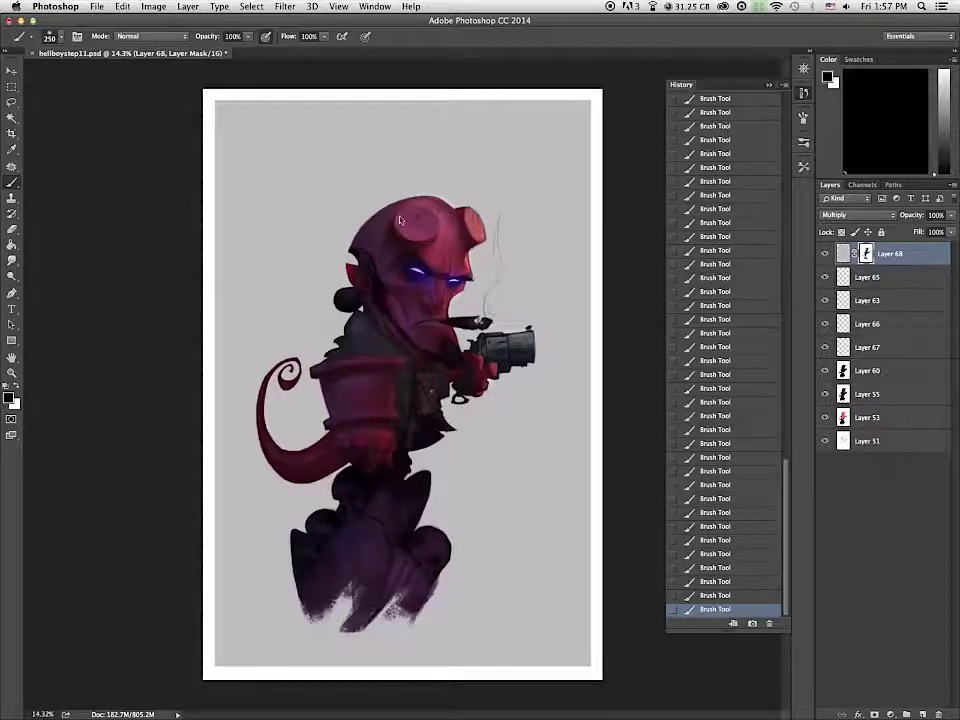
# Step: Examine Layer 68's mask on its own and compare the painting with the mask disabled and enabled
pyautogui.keyDown('alt'); pyautogui.click(868, 256); pyautogui.keyUp('alt')
pyautogui.keyDown('alt'); pyautogui.click(868, 256); pyautogui.keyUp('alt')
pyautogui.keyDown('alt'); pyautogui.click(868, 256); pyautogui.keyUp('alt')
pyautogui.keyDown('alt'); pyautogui.click(868, 256); pyautogui.keyUp('alt')
pyautogui.keyDown('shift'); pyautogui.click(866, 254); pyautogui.keyUp('shift')
pyautogui.keyDown('shift'); pyautogui.click(866, 254); pyautogui.keyUp('shift')
pyautogui.keyDown('shift'); pyautogui.click(866, 254); pyautogui.keyUp('shift')
pyautogui.keyDown('shift'); pyautogui.click(866, 254); pyautogui.keyUp('shift')
pyautogui.keyDown('shift'); pyautogui.click(866, 254); pyautogui.keyUp('shift')
pyautogui.keyDown('shift'); pyautogui.click(866, 254); pyautogui.keyUp('shift')
pyautogui.keyDown('shift'); pyautogui.click(866, 254); pyautogui.keyUp('shift')
pyautogui.keyDown('shift'); pyautogui.click(866, 254); pyautogui.keyUp('shift')
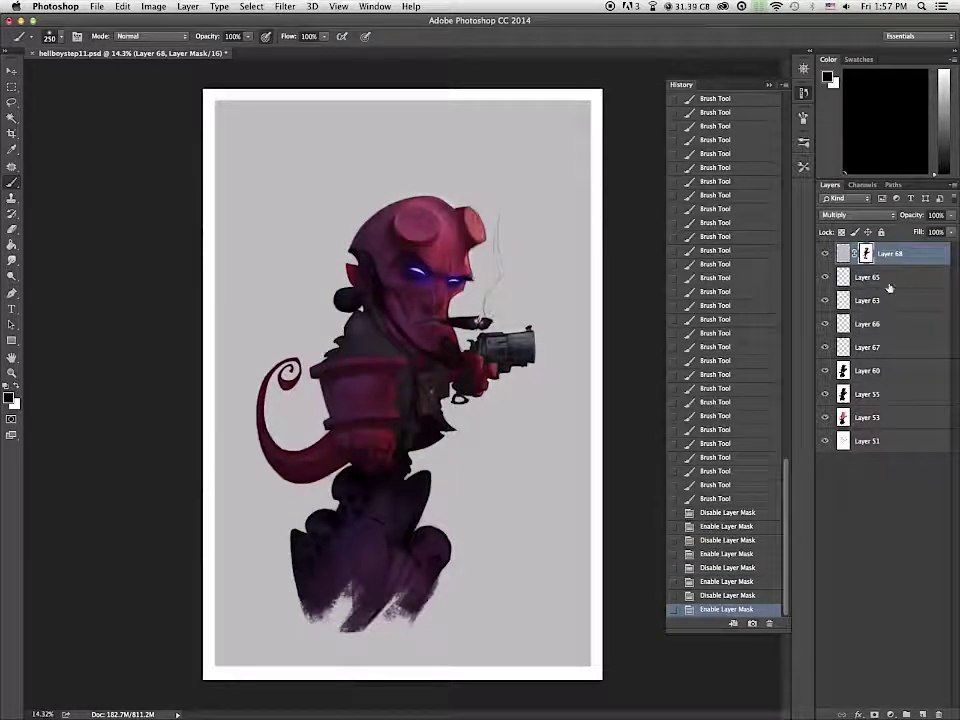
# Step: Merge Layer 68 with the layers beneath it down to Layer 60
pyautogui.keyDown('shift'); pyautogui.click(888, 374); pyautogui.keyUp('shift')
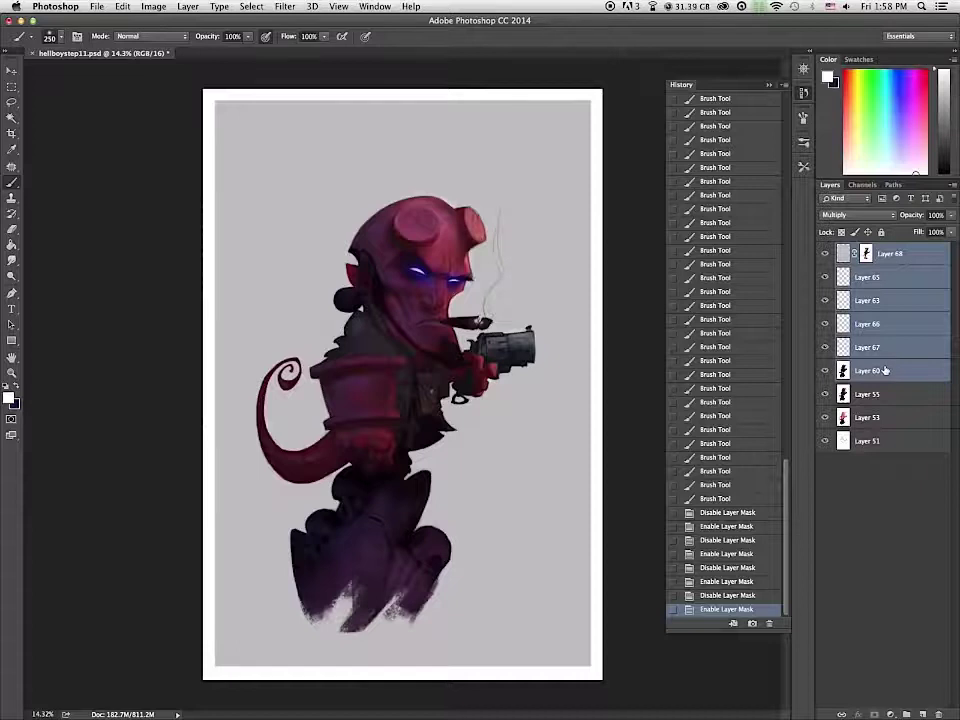
pyautogui.hotkey('ctrl', 'e')
# Step: Choose a textured brush preset, sample the light grey backdrop and roughen the lower left edge of the skull base
pyautogui.scroll(3, 446, 552)
pyautogui.scroll(-5, 400, 450)
pyautogui.rightClick(313, 491)
pyautogui.click(417, 568)
pyautogui.moveTo(252, 462)
pyautogui.mouseDown()
pyautogui.moveTo(272, 487)
pyautogui.moveTo(245, 478)
pyautogui.mouseUp()
pyautogui.keyDown('alt'); pyautogui.click(272, 489); pyautogui.keyUp('alt')
pyautogui.moveTo(262, 455)
pyautogui.mouseDown()
pyautogui.moveTo(214, 474)
pyautogui.moveTo(245, 448)
pyautogui.mouseUp()
pyautogui.moveTo(218, 446); pyautogui.dragTo(282, 438)
pyautogui.moveTo(228, 458)
pyautogui.mouseDown()
pyautogui.moveTo(270, 454)
pyautogui.moveTo(232, 474)
pyautogui.mouseUp()
# Step: Continue painting light grey strokes along the skull base's lower edge, breaking up its middle, right and left ends
pyautogui.moveTo(284, 446); pyautogui.dragTo(322, 394)
pyautogui.moveTo(312, 428); pyautogui.dragTo(332, 386)
pyautogui.moveTo(314, 440); pyautogui.dragTo(326, 408)
pyautogui.moveTo(340, 500); pyautogui.dragTo(368, 484)
pyautogui.moveTo(356, 494)
pyautogui.mouseDown()
pyautogui.moveTo(394, 468)
pyautogui.moveTo(374, 484)
pyautogui.mouseUp()
pyautogui.moveTo(392, 458); pyautogui.dragTo(362, 492)
pyautogui.moveTo(222, 385); pyautogui.dragTo(232, 445)
pyautogui.moveTo(262, 430); pyautogui.dragTo(236, 468)
pyautogui.moveTo(218, 398); pyautogui.dragTo(220, 450)
pyautogui.moveTo(226, 462); pyautogui.dragTo(252, 476)
pyautogui.moveTo(308, 520); pyautogui.dragTo(340, 516)
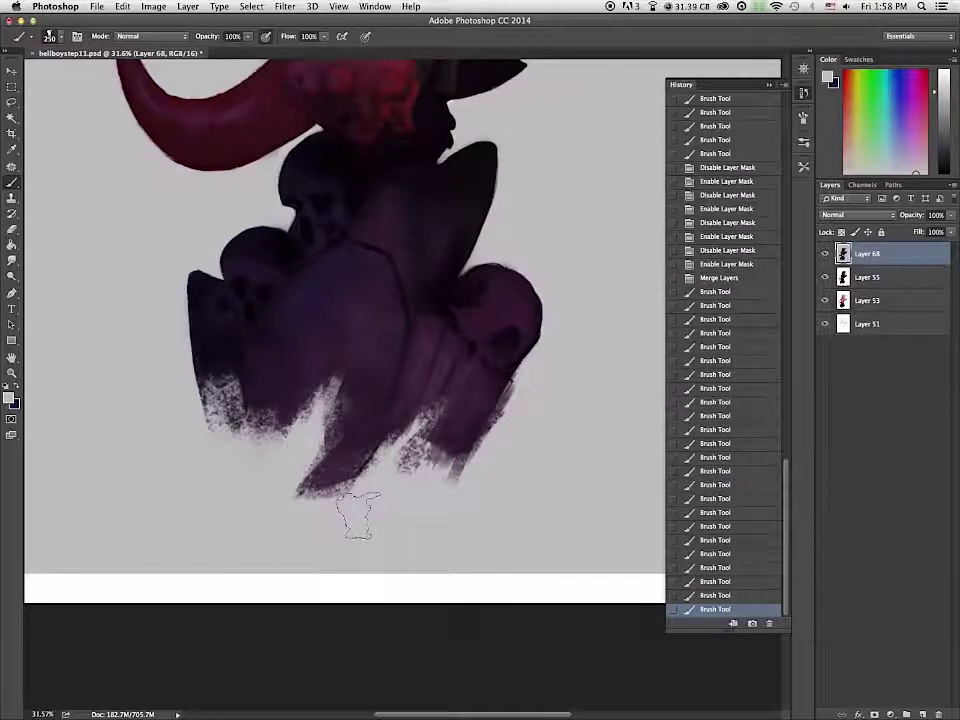
# Step: Hide Layer 55, reduce the brush to 20 and paint over the fist's knuckles with dark red sampled from it
pyautogui.scroll(5, 574, 489)
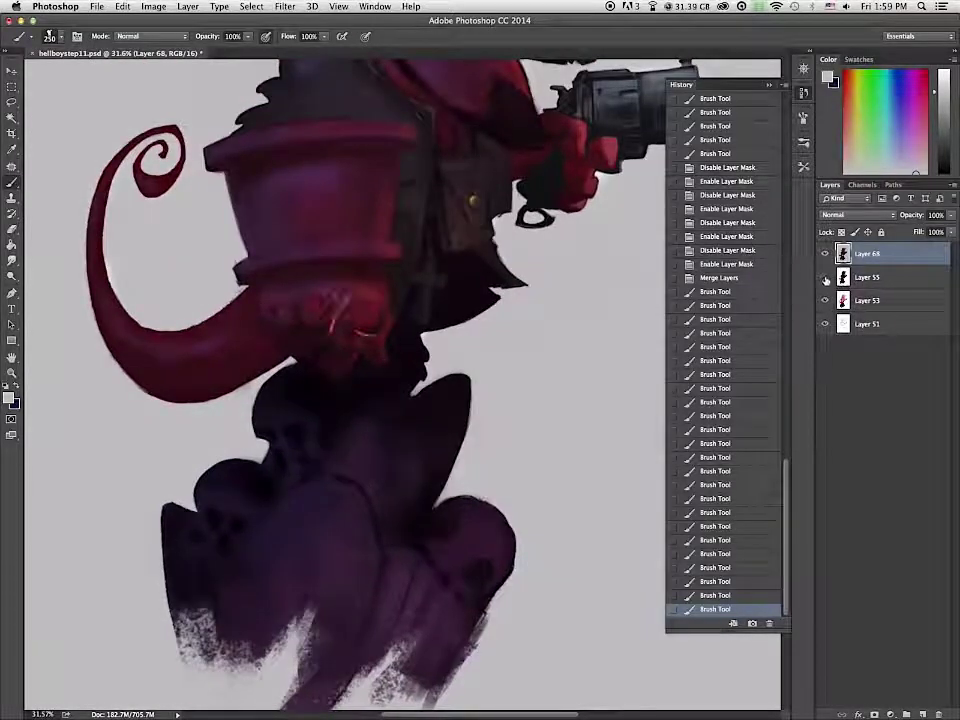
pyautogui.keyDown('alt'); pyautogui.click(350, 322); pyautogui.keyUp('alt')
pyautogui.press('[')
pyautogui.press('[')
pyautogui.press('[')
pyautogui.press('[')
pyautogui.press('[')
pyautogui.press('[')
pyautogui.moveTo(343, 324); pyautogui.dragTo(325, 344)
pyautogui.moveTo(338, 328); pyautogui.dragTo(326, 334)
pyautogui.moveTo(346, 302); pyautogui.dragTo(340, 314)
pyautogui.moveTo(350, 328); pyautogui.dragTo(356, 334)
pyautogui.moveTo(366, 330)
pyautogui.mouseDown()
pyautogui.moveTo(376, 334)
pyautogui.moveTo(351, 291)
pyautogui.mouseUp()
pyautogui.keyDown('alt'); pyautogui.click(340, 298); pyautogui.keyUp('alt')
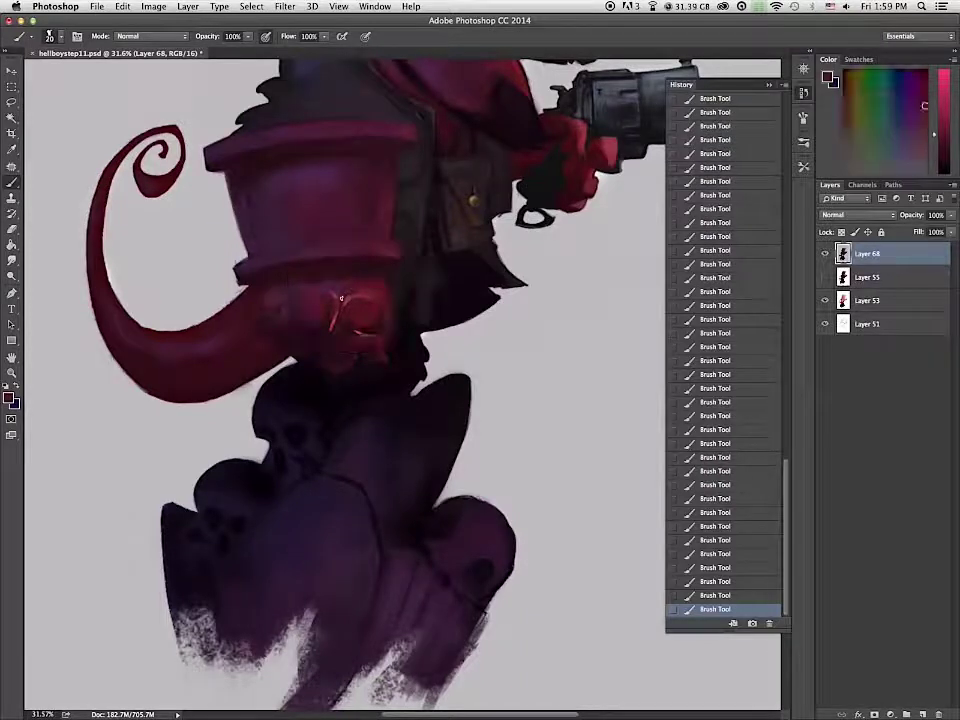
# Step: Try to lasso thin shapes around the fist's knuckles and fingers and clear them from Layer 68
pyautogui.press('l')
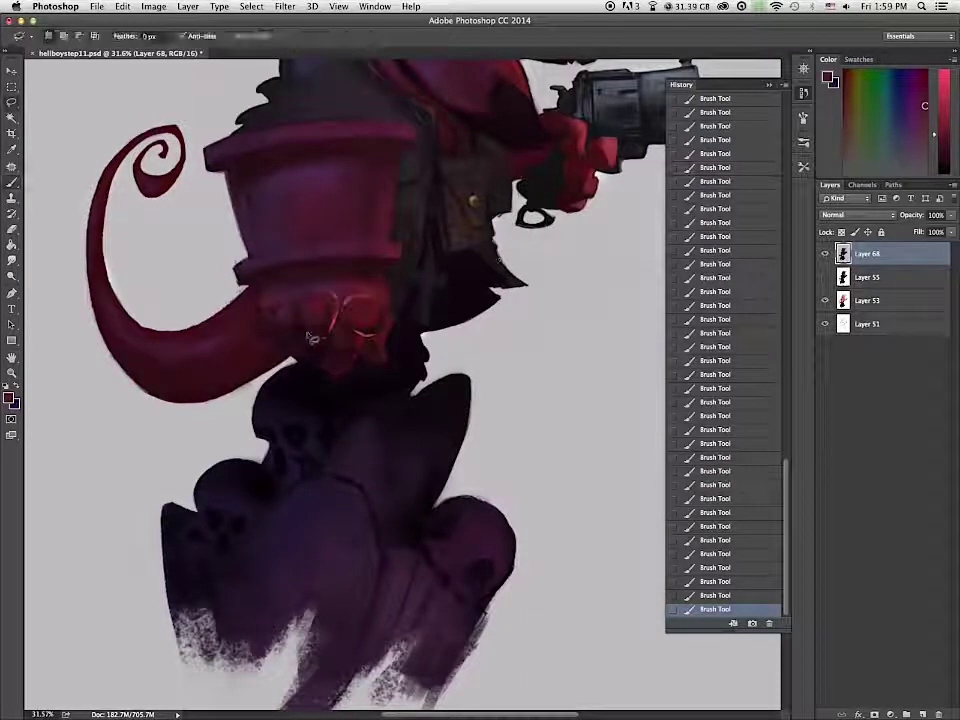
pyautogui.moveTo(311, 302); pyautogui.dragTo(300, 310)
pyautogui.moveTo(298, 306); pyautogui.dragTo(310, 302)
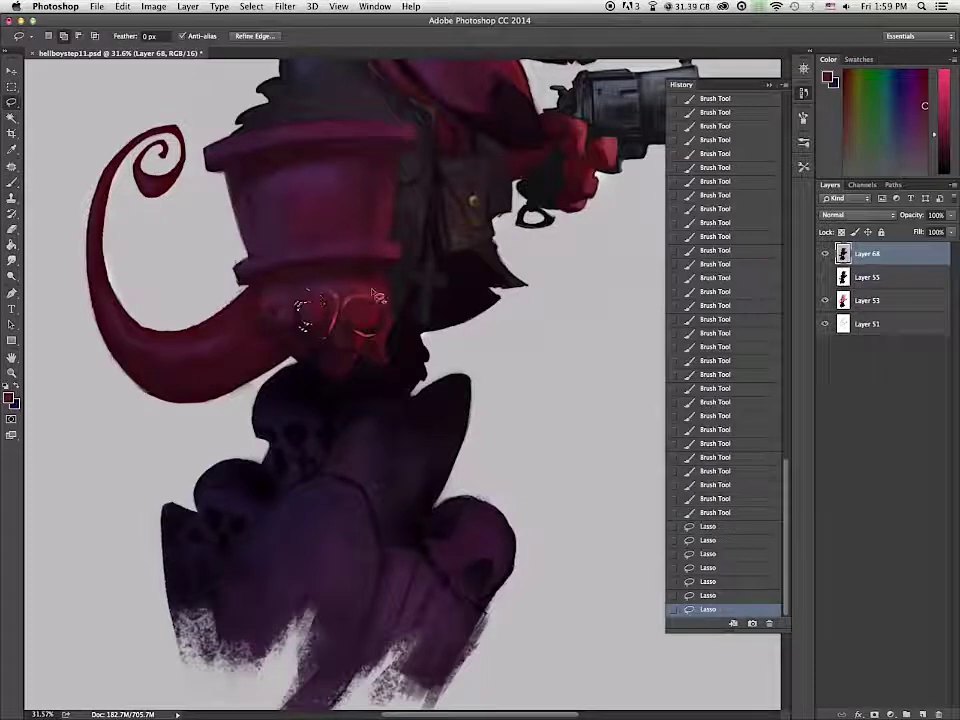
pyautogui.moveTo(367, 358); pyautogui.dragTo(358, 355)
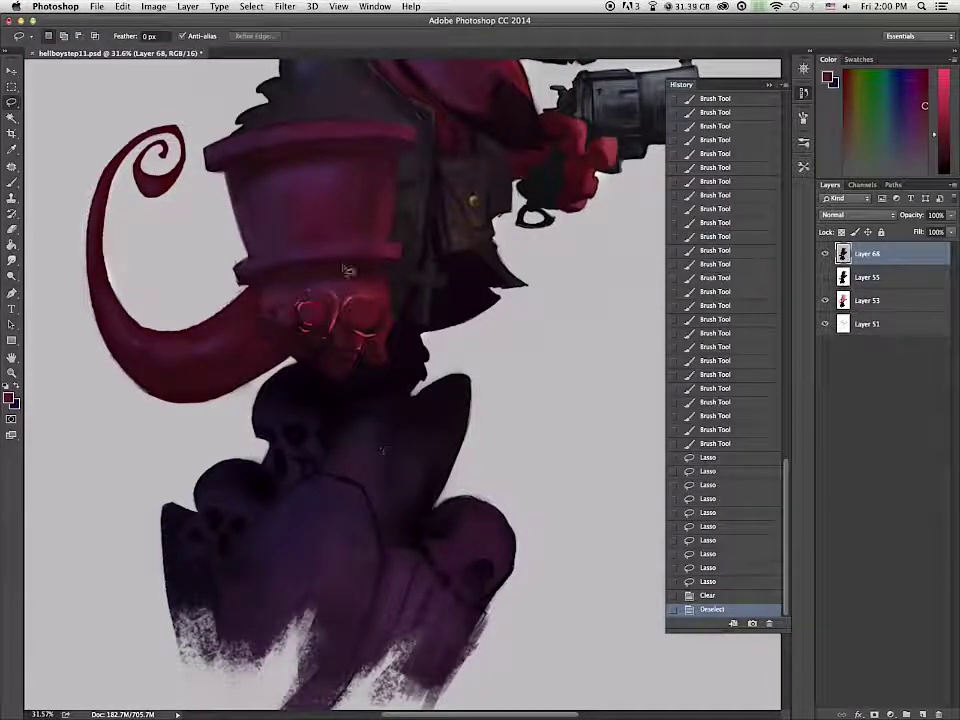
# Step: Try to lasso narrow highlight slivers down the gauntlet and across its rims and clear them from Layer 68
pyautogui.moveTo(317, 253)
pyautogui.mouseDown()
pyautogui.moveTo(370, 240)
pyautogui.moveTo(329, 166)
pyautogui.mouseUp()
pyautogui.moveTo(345, 229); pyautogui.dragTo(333, 239)
pyautogui.moveTo(331, 166); pyautogui.dragTo(327, 136)
pyautogui.moveTo(328, 122)
pyautogui.mouseDown()
pyautogui.moveTo(329, 135)
pyautogui.moveTo(372, 134)
pyautogui.mouseUp()
pyautogui.moveTo(271, 124); pyautogui.dragTo(273, 136)
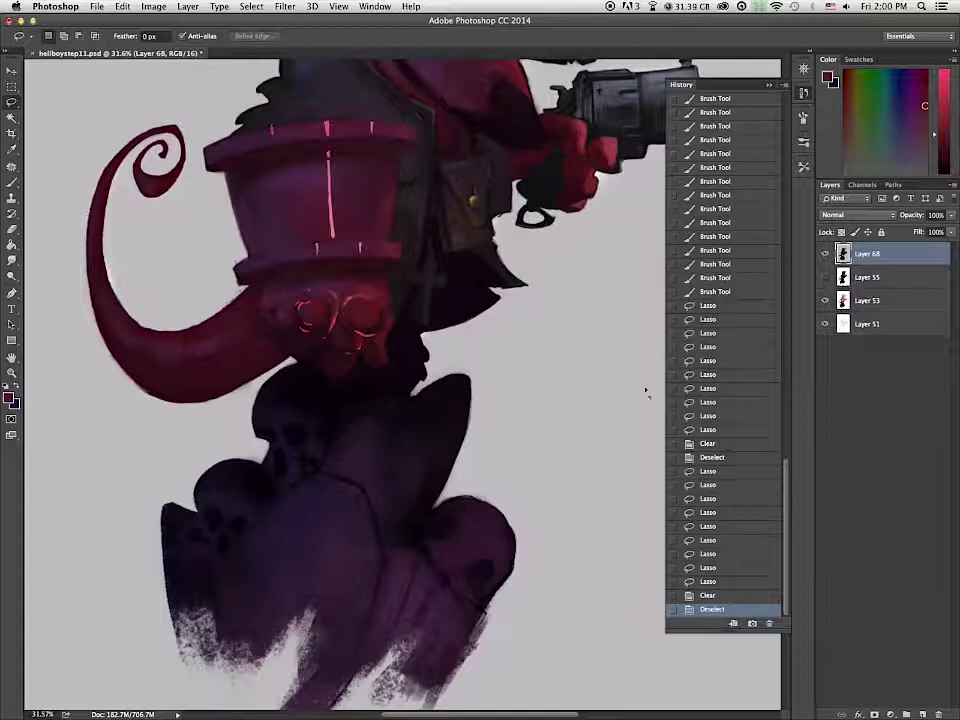
# Step: Revert the painting to the last brush stroke before the lasso cut-outs and show Layer 55 again
pyautogui.click(717, 434)
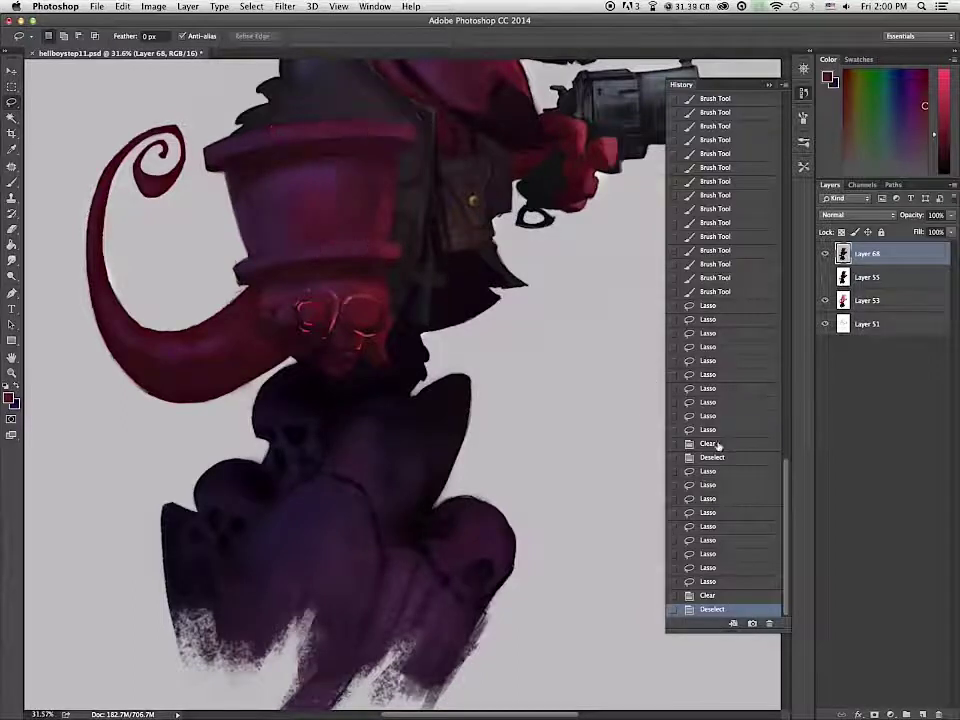
pyautogui.click(722, 293)
pyautogui.click(826, 279)
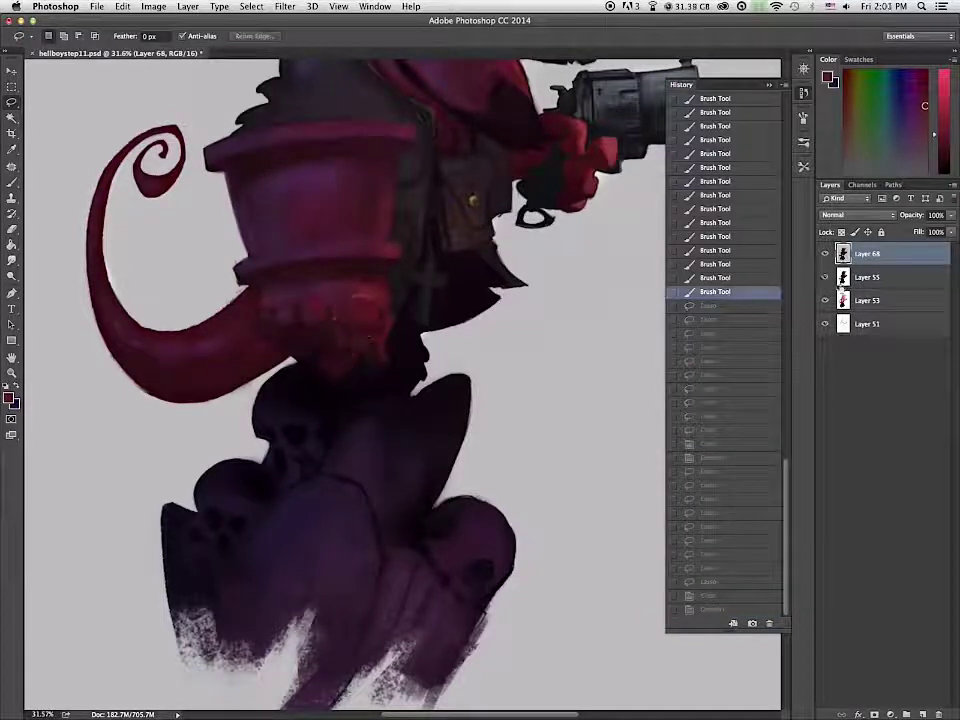
# Step: Add a new layer above Layer 68 and brush dark red shading onto the fist's fingers
pyautogui.hotkey('ctrl', 'shift', 'alt', 'n')
pyautogui.press('b')
pyautogui.moveTo(366, 338); pyautogui.dragTo(382, 352)
pyautogui.moveTo(362, 340); pyautogui.dragTo(378, 360)
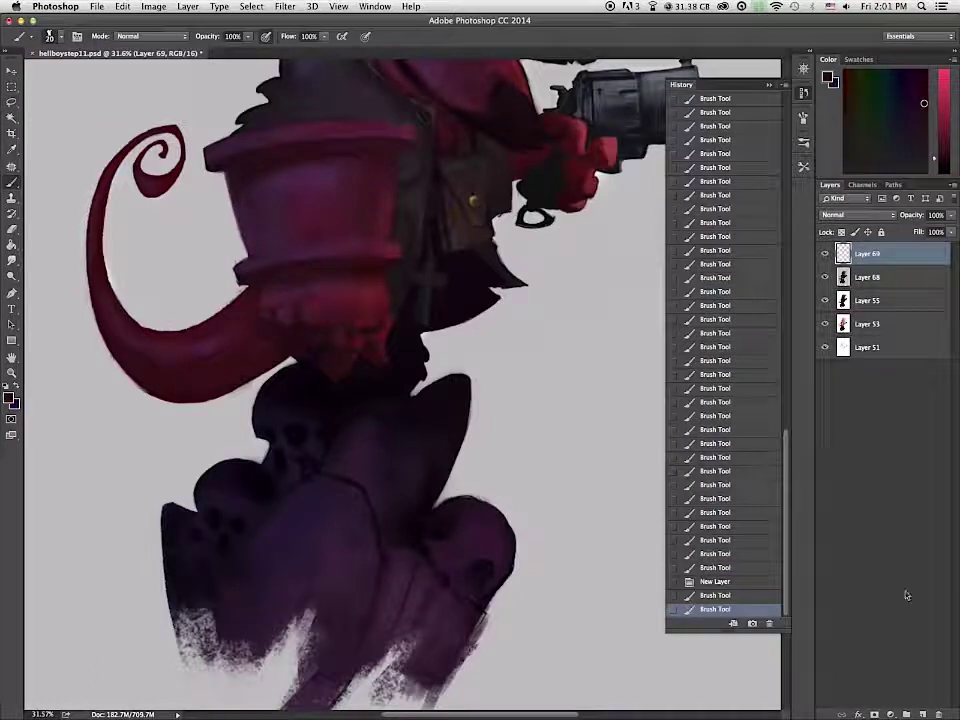
# Step: Add another new layer on top and paint fine dark strokes on the front of the gauntlet
pyautogui.click(922, 714)
pyautogui.moveTo(310, 162); pyautogui.dragTo(322, 176)
pyautogui.moveTo(328, 168)
pyautogui.mouseDown()
pyautogui.moveTo(323, 238)
pyautogui.moveTo(339, 236)
pyautogui.moveTo(358, 202)
pyautogui.moveTo(325, 210)
pyautogui.moveTo(336, 196)
pyautogui.moveTo(325, 208)
pyautogui.moveTo(362, 211)
pyautogui.moveTo(310, 233)
pyautogui.mouseUp()
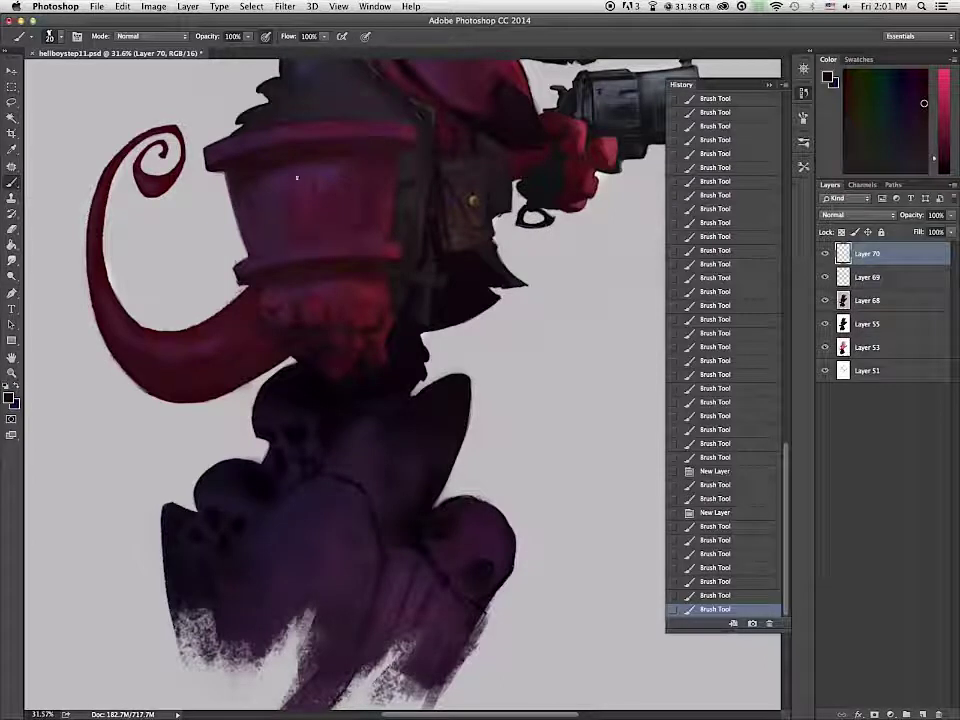
# Step: Paint small cracks and engraved marks across the large red stone forearm on Layer 70 with a size 20 brush
pyautogui.moveTo(373, 236)
pyautogui.mouseDown()
pyautogui.moveTo(286, 244)
pyautogui.moveTo(368, 248)
pyautogui.mouseUp()
pyautogui.moveTo(362, 242); pyautogui.dragTo(356, 253)
pyautogui.moveTo(458, 250); pyautogui.dragTo(466, 259)
pyautogui.moveTo(261, 178); pyautogui.dragTo(267, 194)
pyautogui.moveTo(267, 240)
pyautogui.mouseDown()
pyautogui.moveTo(266, 251)
pyautogui.moveTo(240, 196)
pyautogui.mouseUp()
pyautogui.moveTo(301, 168); pyautogui.dragTo(306, 175)
pyautogui.moveTo(285, 240); pyautogui.dragTo(287, 248)
pyautogui.moveTo(287, 172)
pyautogui.mouseDown()
pyautogui.moveTo(288, 163)
pyautogui.moveTo(274, 190)
pyautogui.mouseUp()
pyautogui.moveTo(276, 255); pyautogui.dragTo(278, 248)
# Step: Lasso parts of the painted detail on the stone forearm, shift them into place and deselect
pyautogui.press('l')
pyautogui.moveTo(386, 262)
pyautogui.mouseDown()
pyautogui.moveTo(390, 251)
pyautogui.moveTo(387, 260)
pyautogui.mouseUp()
pyautogui.moveTo(364, 252); pyautogui.dragTo(384, 252)
pyautogui.moveTo(322, 269)
pyautogui.mouseDown()
pyautogui.moveTo(288, 253)
pyautogui.moveTo(320, 266)
pyautogui.mouseUp()
pyautogui.moveTo(307, 260); pyautogui.dragTo(315, 260)
pyautogui.click(220, 250)
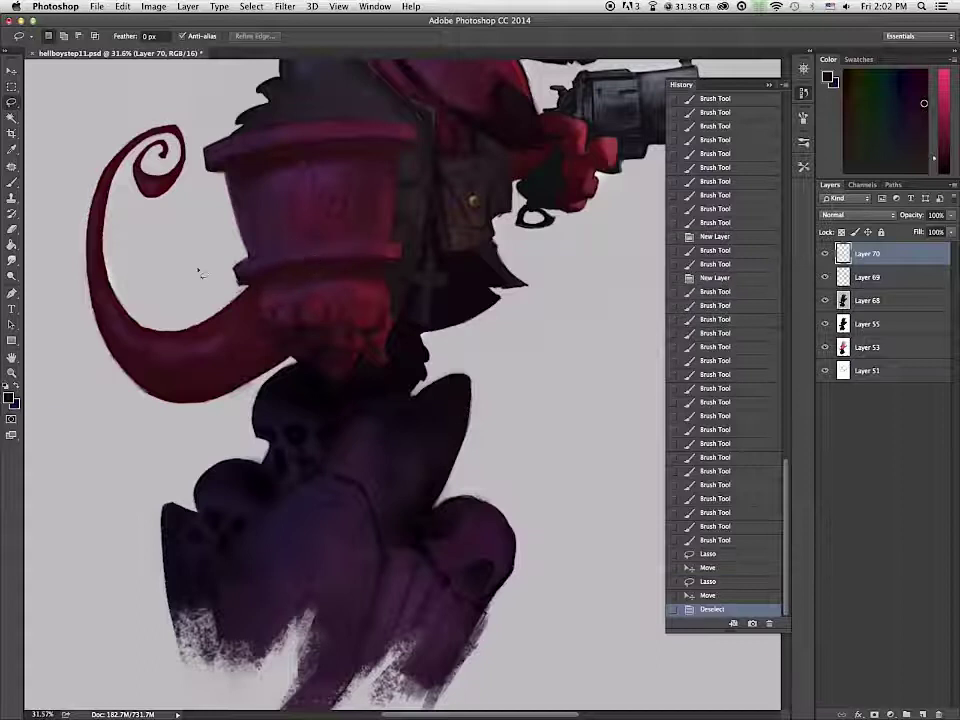
# Step: Brush dark detail around the forearm's lower rim and the stone fist, undoing the unwanted strokes
pyautogui.press('b')
pyautogui.moveTo(399, 254); pyautogui.dragTo(403, 246)
pyautogui.moveTo(352, 280)
pyautogui.mouseDown()
pyautogui.moveTo(347, 288)
pyautogui.moveTo(356, 272)
pyautogui.moveTo(364, 280)
pyautogui.moveTo(338, 312)
pyautogui.mouseUp()
pyautogui.moveTo(322, 304); pyautogui.dragTo(311, 294)
pyautogui.press('alt+super+z')
pyautogui.press('alt+super+z')
pyautogui.moveTo(275, 352); pyautogui.dragTo(255, 364)
pyautogui.press('alt+super+z')
# Step: Brush shading along the lower and upper rims of the stone forearm, comparing earlier brush states in the history
pyautogui.moveTo(279, 283)
pyautogui.mouseDown()
pyautogui.moveTo(283, 274)
pyautogui.moveTo(322, 272)
pyautogui.mouseUp()
pyautogui.moveTo(384, 276)
pyautogui.mouseDown()
pyautogui.moveTo(390, 293)
pyautogui.moveTo(396, 240)
pyautogui.mouseUp()
pyautogui.moveTo(398, 180); pyautogui.dragTo(400, 145)
pyautogui.moveTo(408, 138); pyautogui.dragTo(340, 134)
pyautogui.moveTo(320, 132)
pyautogui.mouseDown()
pyautogui.moveTo(285, 130)
pyautogui.moveTo(345, 126)
pyautogui.moveTo(233, 141)
pyautogui.moveTo(332, 141)
pyautogui.moveTo(242, 160)
pyautogui.moveTo(219, 141)
pyautogui.moveTo(267, 95)
pyautogui.mouseUp()
pyautogui.click(722, 595)
pyautogui.click(722, 567)
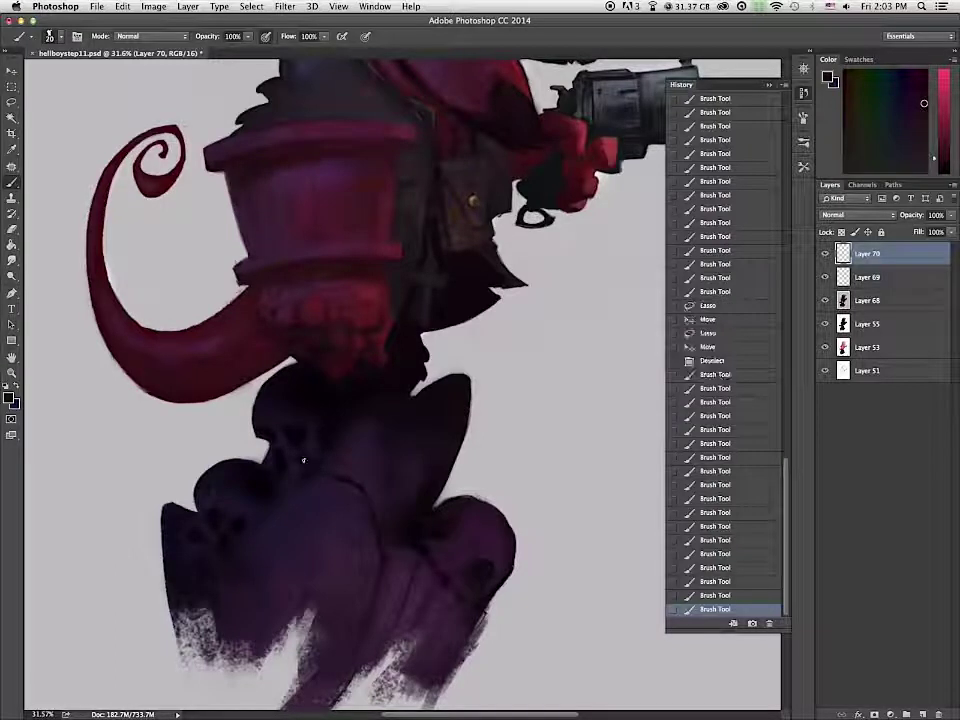
# Step: Compare recent brush states in the history and add strokes to the forearm's upper part and the sleeve edge above it
pyautogui.moveTo(430, 282); pyautogui.dragTo(441, 313)
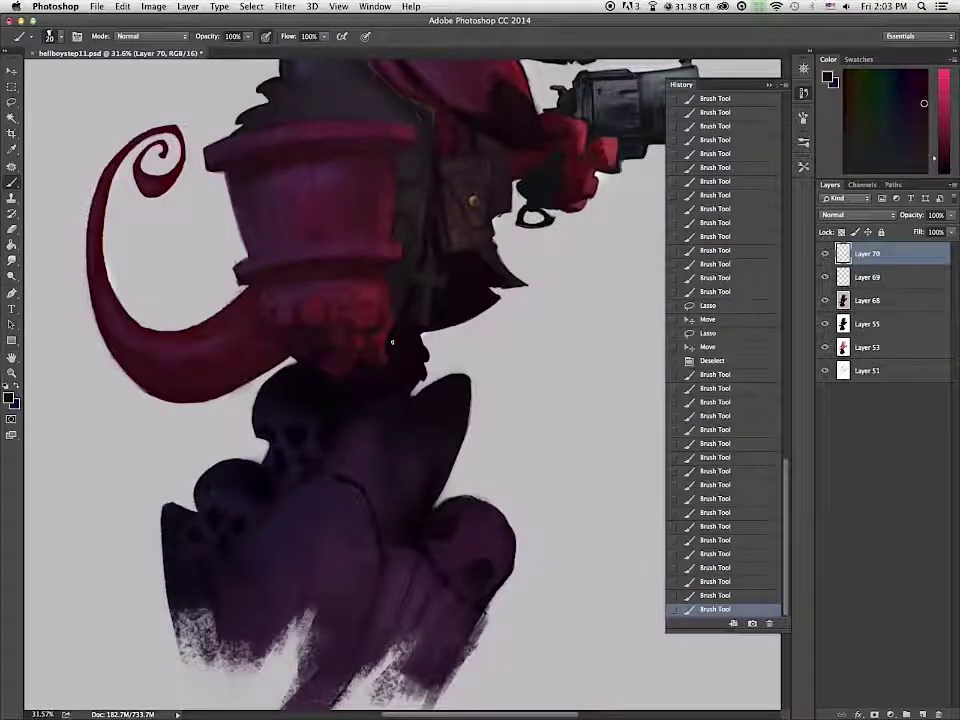
pyautogui.click(728, 527)
pyautogui.click(727, 567)
pyautogui.click(727, 580)
pyautogui.click(726, 568)
pyautogui.moveTo(272, 176); pyautogui.dragTo(285, 150)
pyautogui.moveTo(298, 147)
pyautogui.mouseDown()
pyautogui.moveTo(362, 141)
pyautogui.moveTo(319, 133)
pyautogui.moveTo(270, 98)
pyautogui.mouseUp()
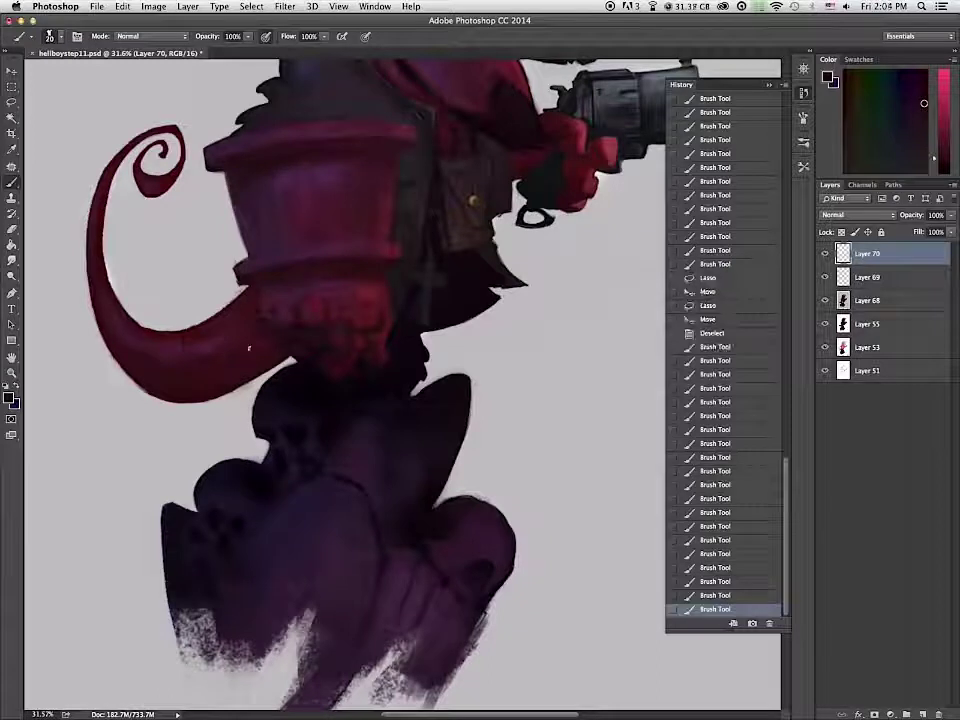
# Step: Try strokes along the outer edge of the stone forearm and the tail junction, then undo the last stroke
pyautogui.moveTo(210, 154); pyautogui.dragTo(238, 262)
pyautogui.moveTo(246, 290)
pyautogui.mouseDown()
pyautogui.moveTo(238, 330)
pyautogui.moveTo(196, 328)
pyautogui.mouseUp()
pyautogui.click(728, 581)
pyautogui.click(740, 595)
pyautogui.moveTo(240, 139); pyautogui.dragTo(208, 155)
pyautogui.moveTo(240, 290); pyautogui.dragTo(198, 316)
pyautogui.press('super+z')
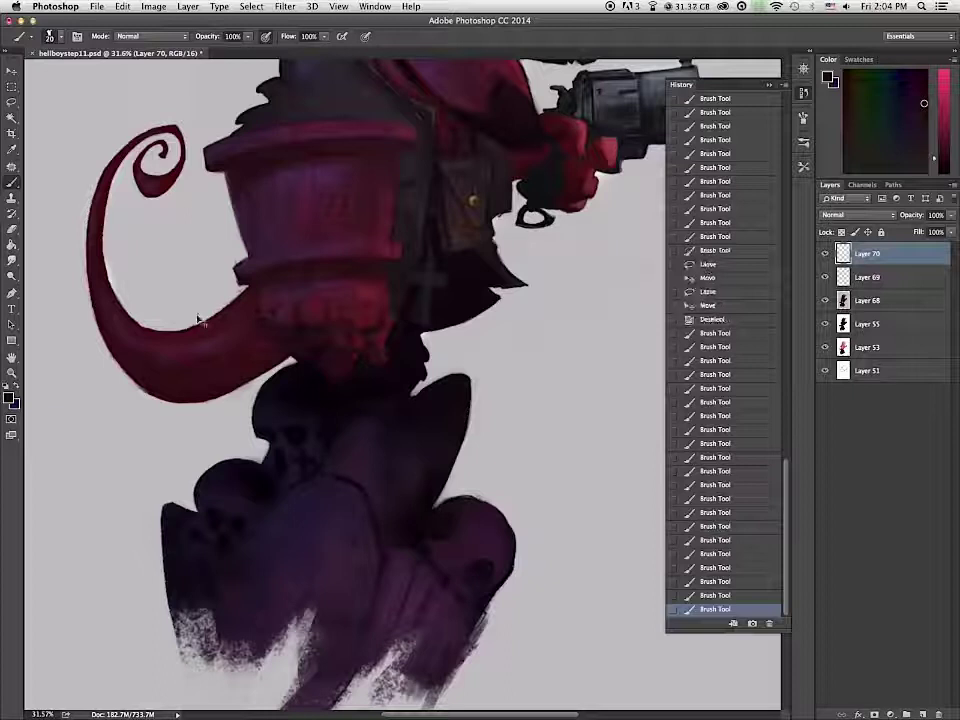
# Step: Darken the underside of the upper rim and the gaps between the stone fingers using dark tones sampled from the fist
pyautogui.moveTo(272, 154); pyautogui.dragTo(428, 145)
pyautogui.moveTo(340, 325)
pyautogui.mouseDown()
pyautogui.moveTo(317, 350)
pyautogui.moveTo(332, 335)
pyautogui.moveTo(298, 322)
pyautogui.moveTo(351, 305)
pyautogui.moveTo(383, 333)
pyautogui.mouseUp()
pyautogui.keyDown('alt'); pyautogui.click(323, 347); pyautogui.keyUp('alt')
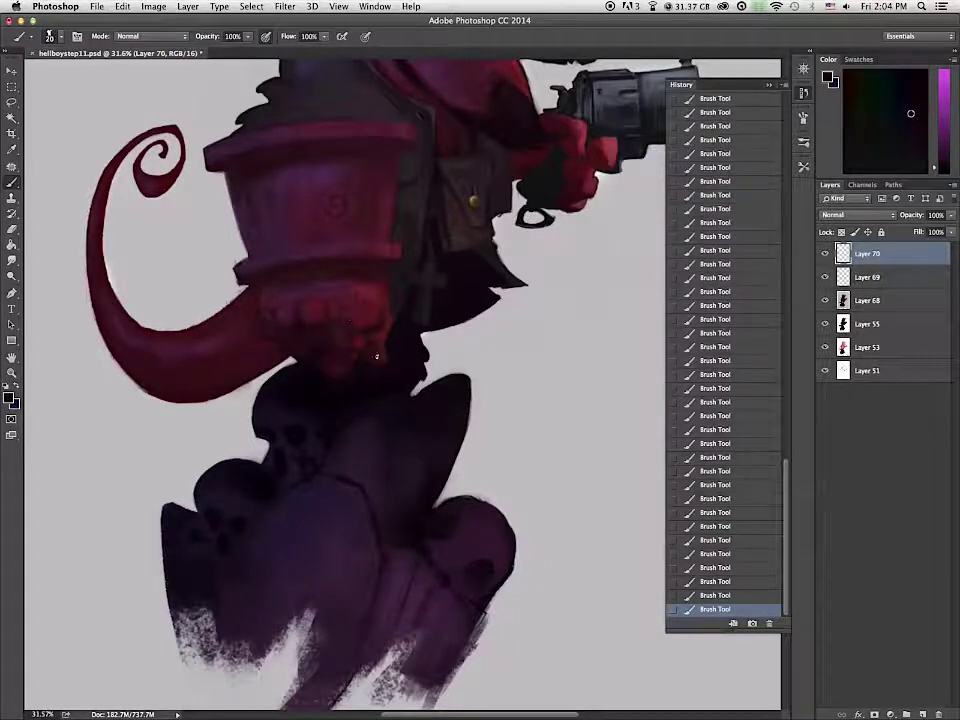
pyautogui.moveTo(313, 321); pyautogui.dragTo(280, 333)
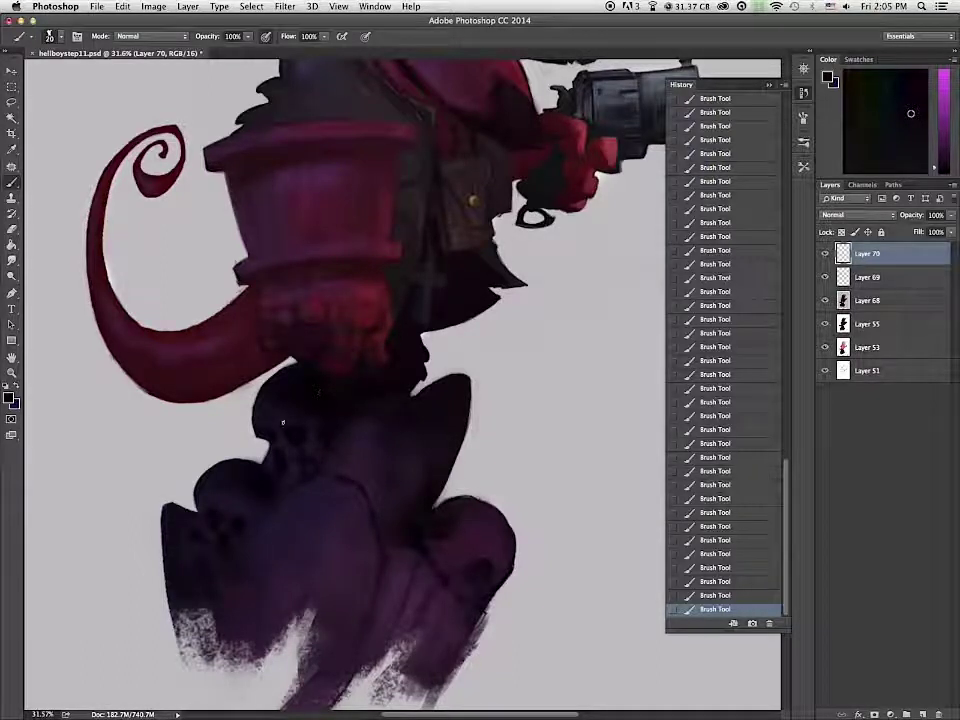
pyautogui.press('super+Tab')
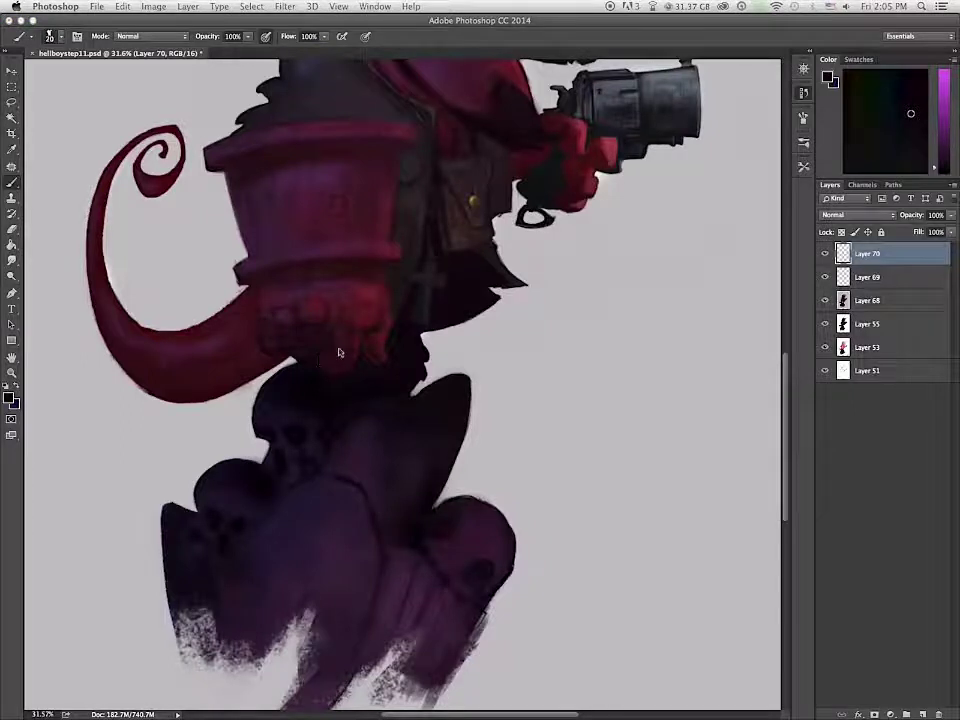
pyautogui.click(289, 334)
pyautogui.keyDown('alt'); pyautogui.click(259, 345); pyautogui.keyUp('alt')
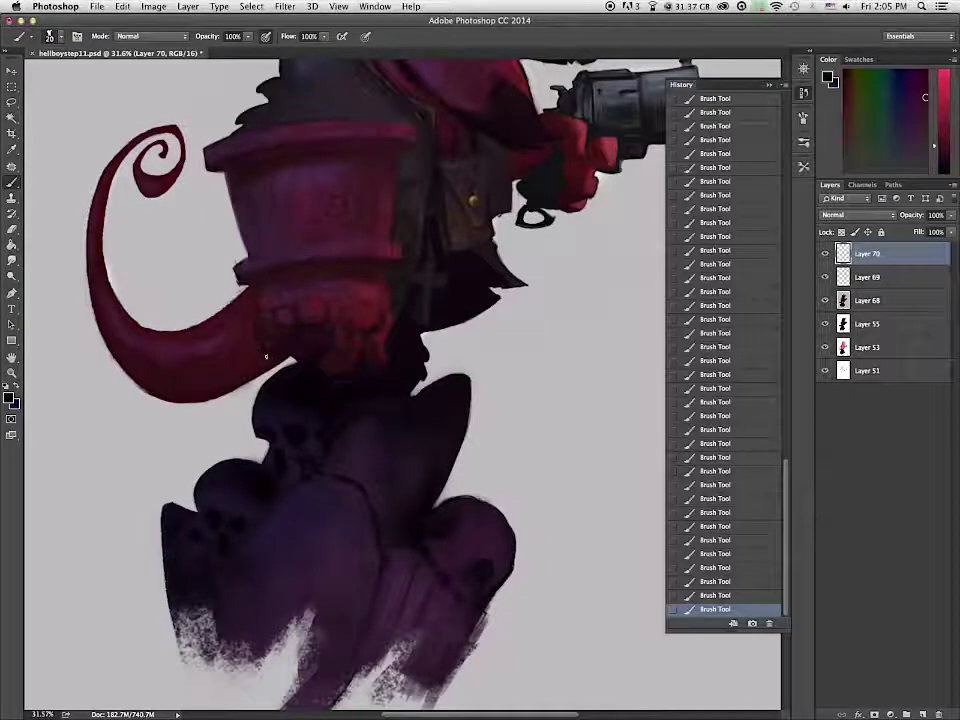
pyautogui.keyDown('alt'); pyautogui.click(293, 349); pyautogui.keyUp('alt')
pyautogui.keyDown('alt'); pyautogui.click(293, 369); pyautogui.keyUp('alt')
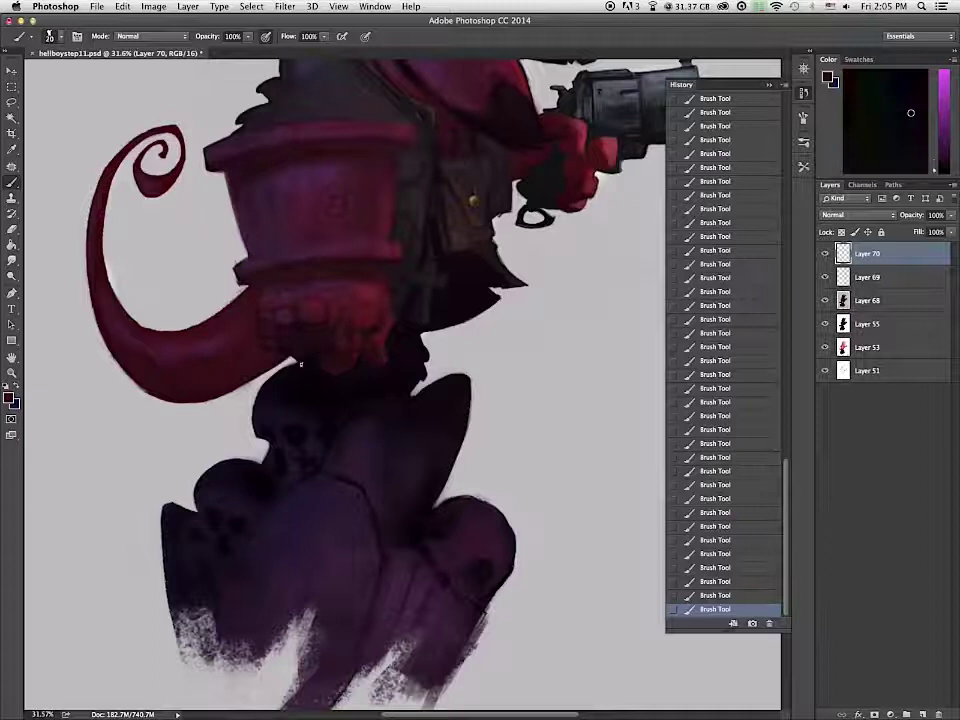
# Step: Sample dark tones and refine the edge where the stone fist and tail meet the top skull
pyautogui.keyDown('alt'); pyautogui.click(277, 373); pyautogui.keyUp('alt')
pyautogui.moveTo(291, 368)
pyautogui.mouseDown()
pyautogui.moveTo(308, 360)
pyautogui.moveTo(297, 353)
pyautogui.mouseUp()
pyautogui.keyDown('alt'); pyautogui.click(302, 374); pyautogui.keyUp('alt')
pyautogui.keyDown('alt'); pyautogui.click(262, 381); pyautogui.keyUp('alt')
pyautogui.keyDown('alt'); pyautogui.click(286, 372); pyautogui.keyUp('alt')
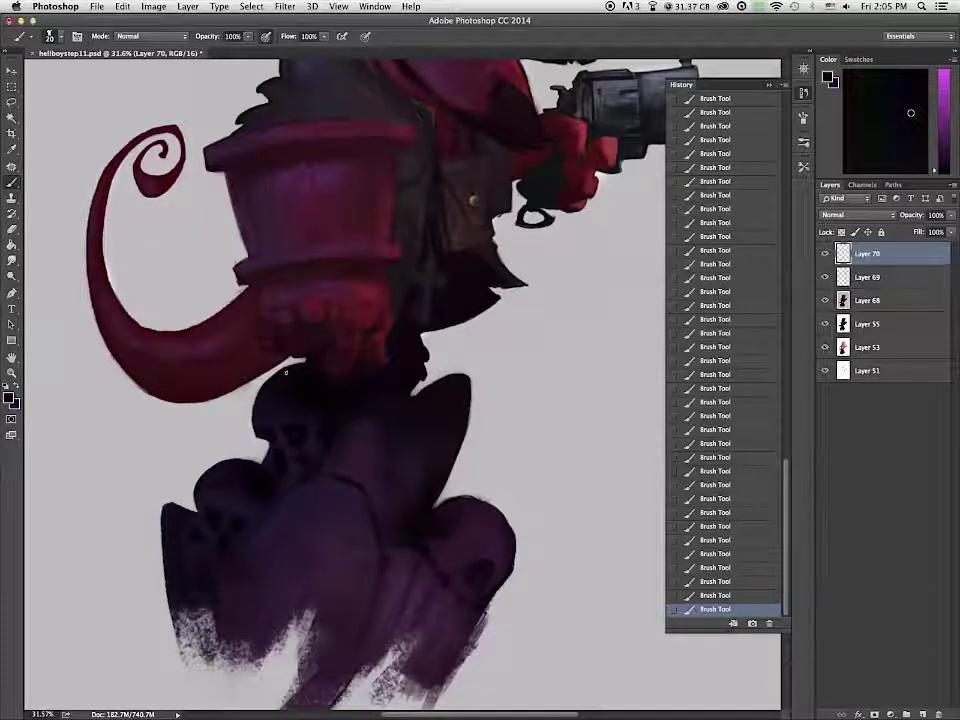
# Step: Sample reds from the fist and paint the fingers and knuckles, setting the brush size to 50 and then 45
pyautogui.keyDown('alt'); pyautogui.click(319, 357); pyautogui.keyUp('alt')
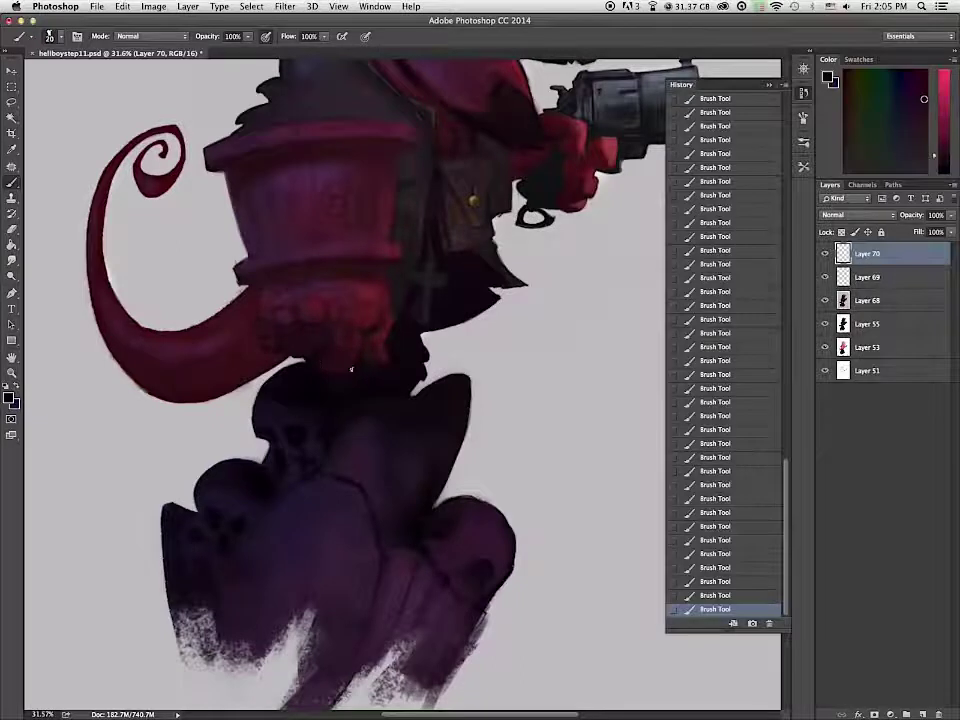
pyautogui.keyDown('alt'); pyautogui.click(359, 338); pyautogui.keyUp('alt')
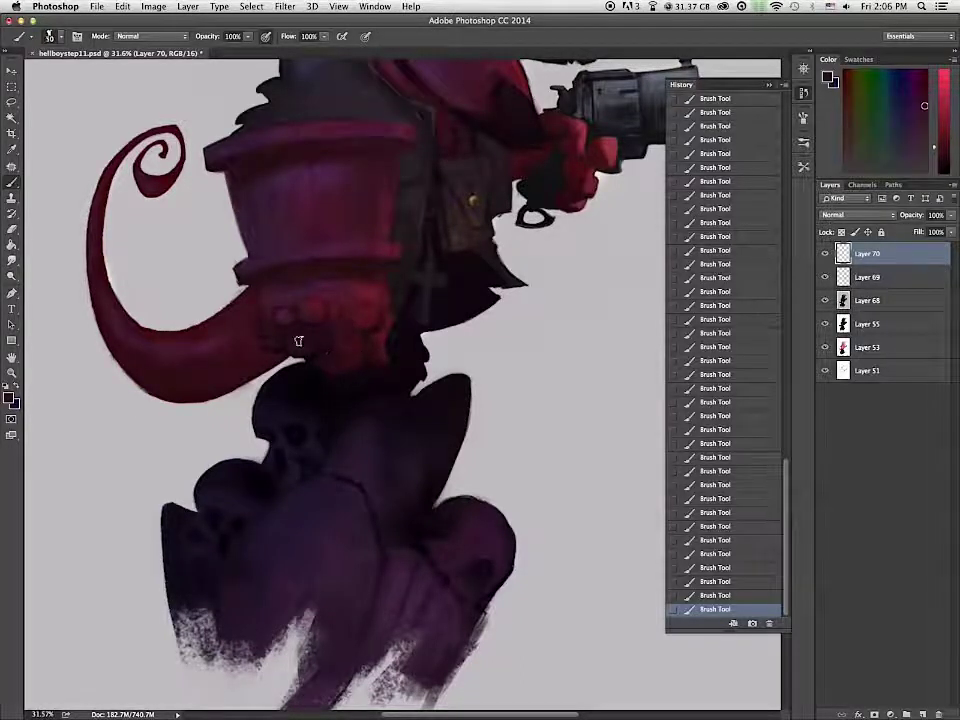
pyautogui.keyDown('alt'); pyautogui.click(322, 335); pyautogui.keyUp('alt')
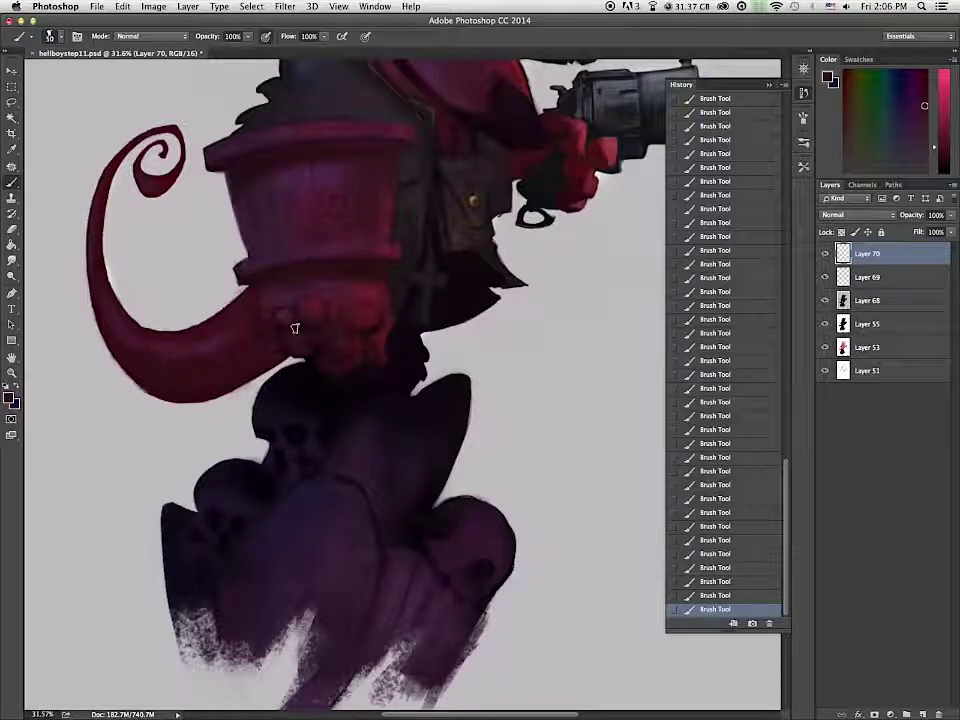
pyautogui.keyDown('alt'); pyautogui.click(353, 281); pyautogui.keyUp('alt')
pyautogui.press('[')
pyautogui.moveTo(374, 317); pyautogui.dragTo(371, 311)
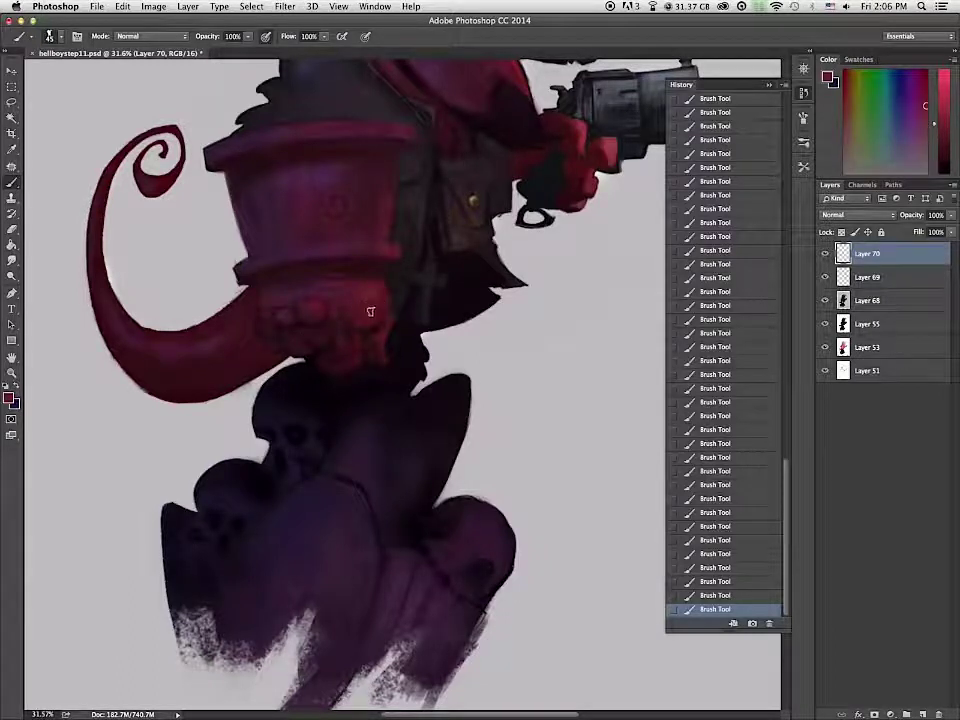
# Step: Blend the knuckles and back of the stone fist with red and purple tones sampled from it, using a size 45 brush
pyautogui.keyDown('alt'); pyautogui.click(275, 330); pyautogui.keyUp('alt')
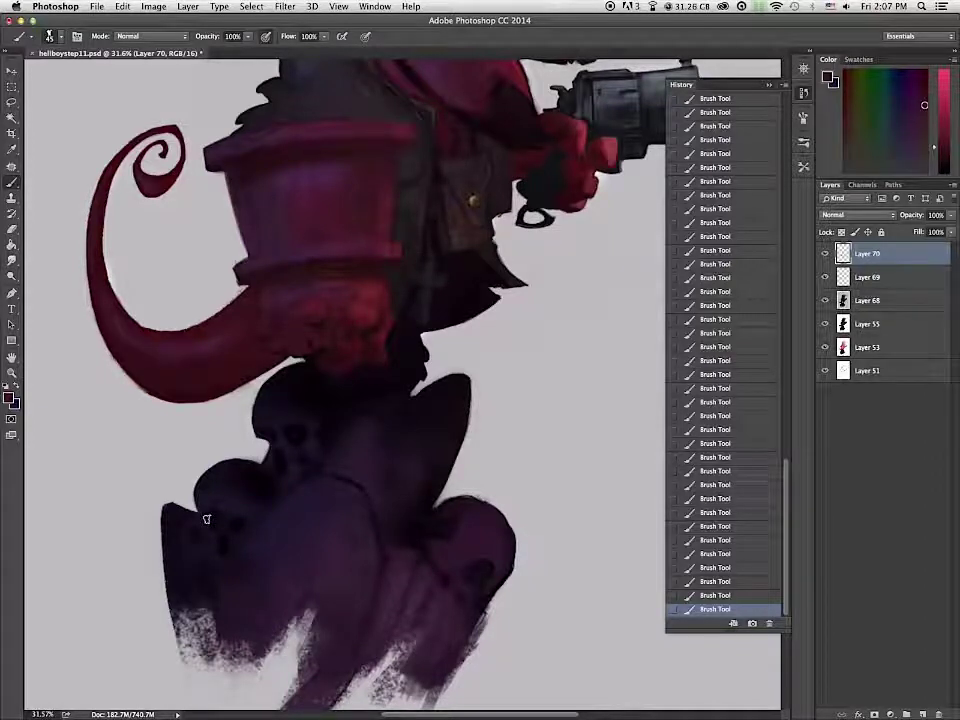
pyautogui.keyDown('alt'); pyautogui.click(275, 294); pyautogui.keyUp('alt')
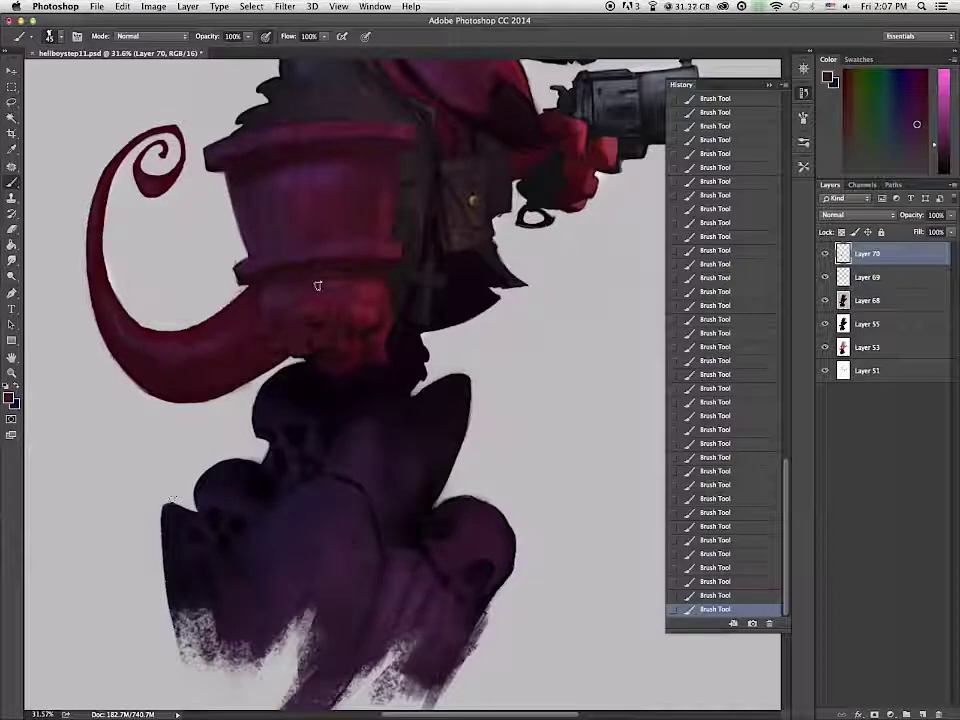
pyautogui.keyDown('alt'); pyautogui.click(269, 341); pyautogui.keyUp('alt')
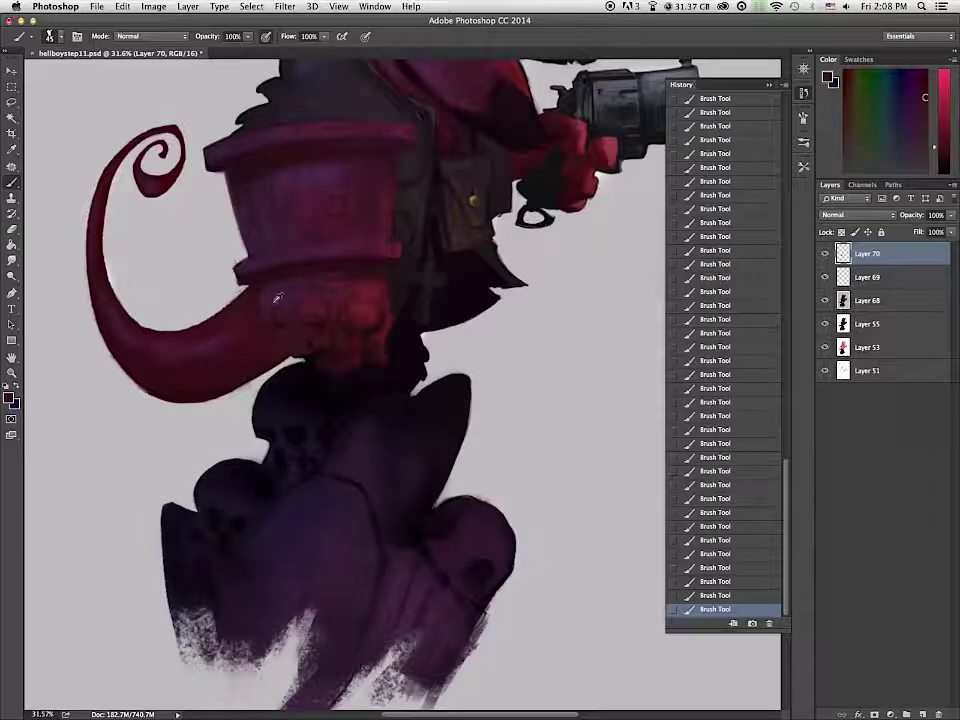
pyautogui.keyDown('alt'); pyautogui.click(266, 328); pyautogui.keyUp('alt')
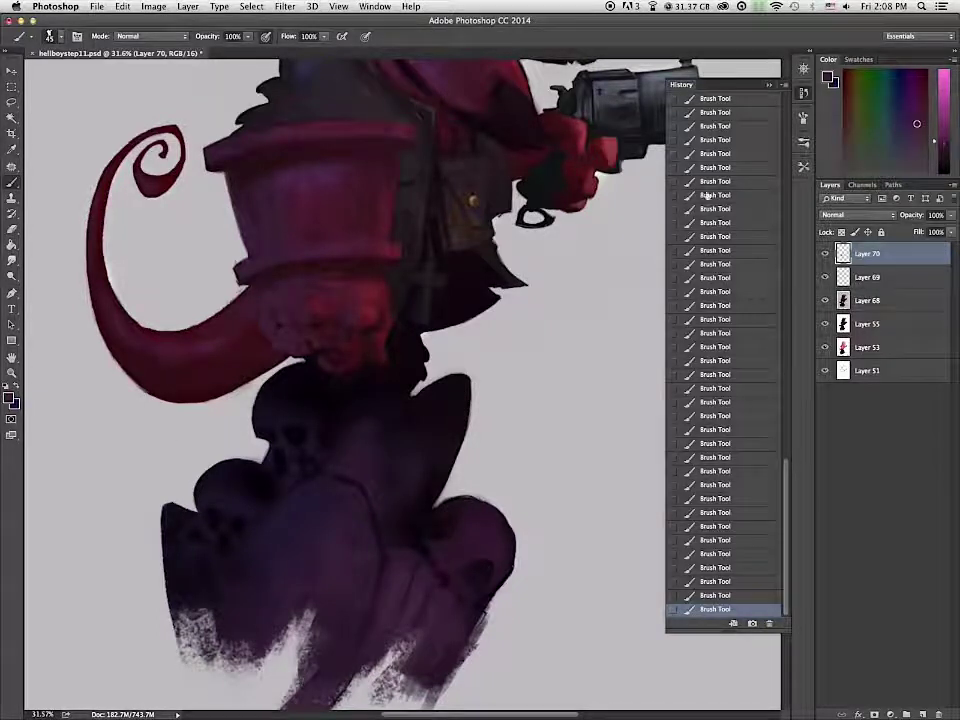
# Step: Reduce the brush size to 30 and then 15, sample the forearm red and paint fine engraving on the forearm and fist
pyautogui.press('[')
pyautogui.press('[')
pyautogui.press('[')
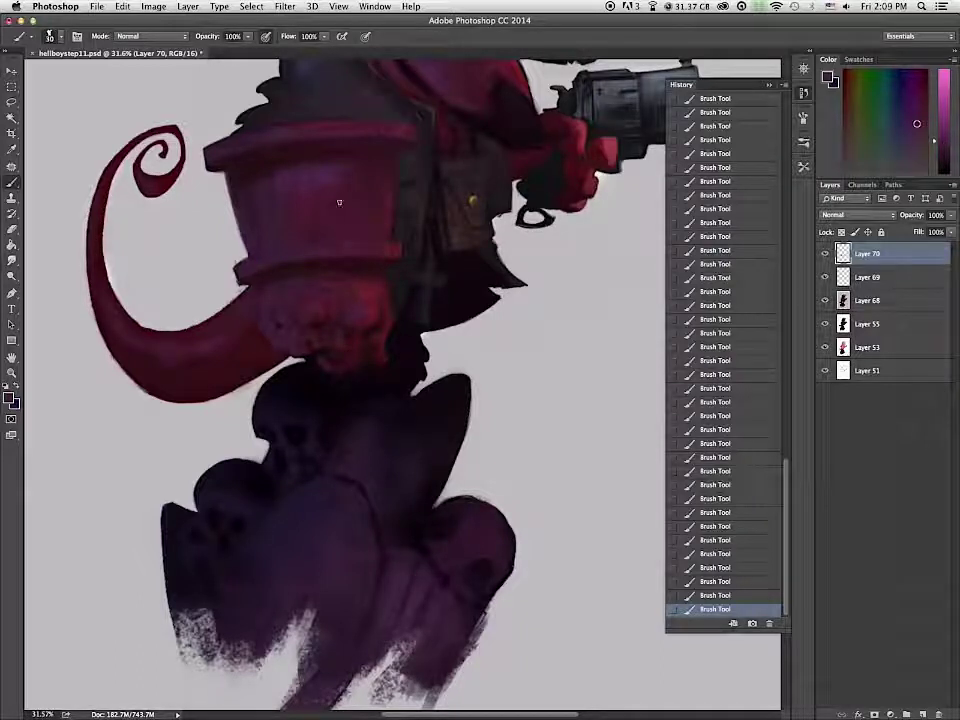
pyautogui.keyDown('alt'); pyautogui.click(295, 193); pyautogui.keyUp('alt')
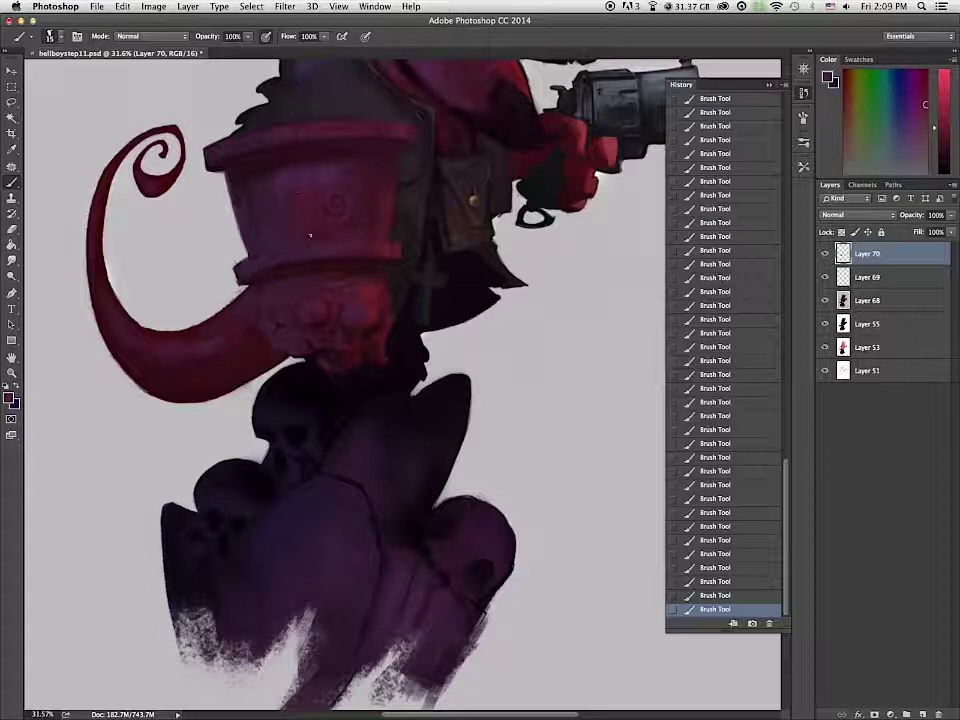
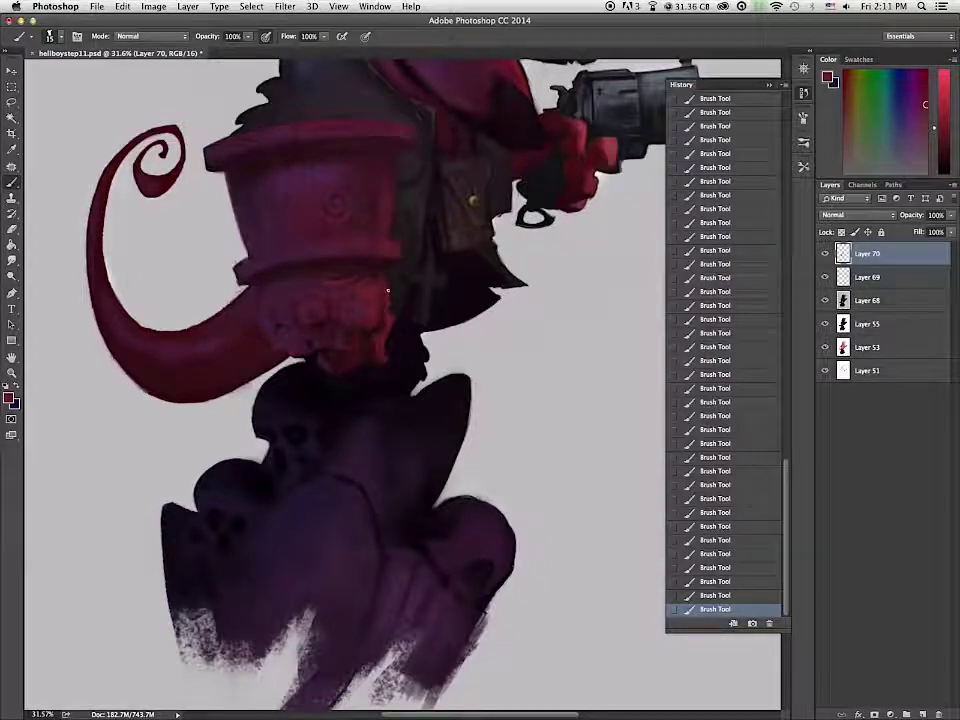
# Step: Sample reds from the fist's edge and soften the forearm and fist with brush sizes 50 and 60
pyautogui.keyDown('alt'); pyautogui.click(375, 272); pyautogui.keyUp('alt')
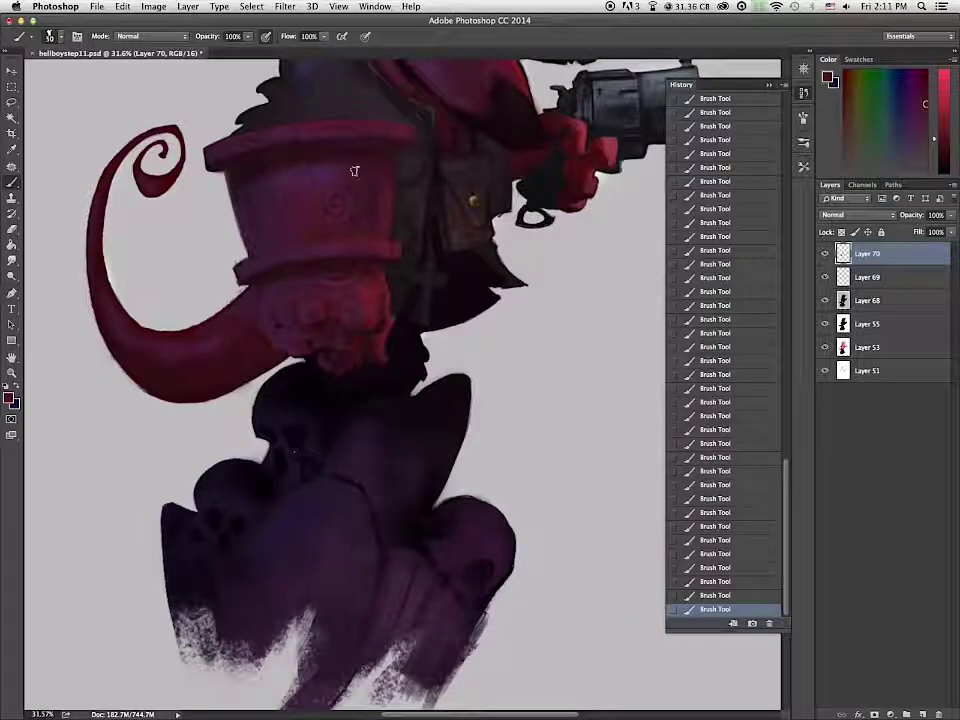
pyautogui.keyDown('alt'); pyautogui.click(386, 301); pyautogui.keyUp('alt')
pyautogui.press(']')
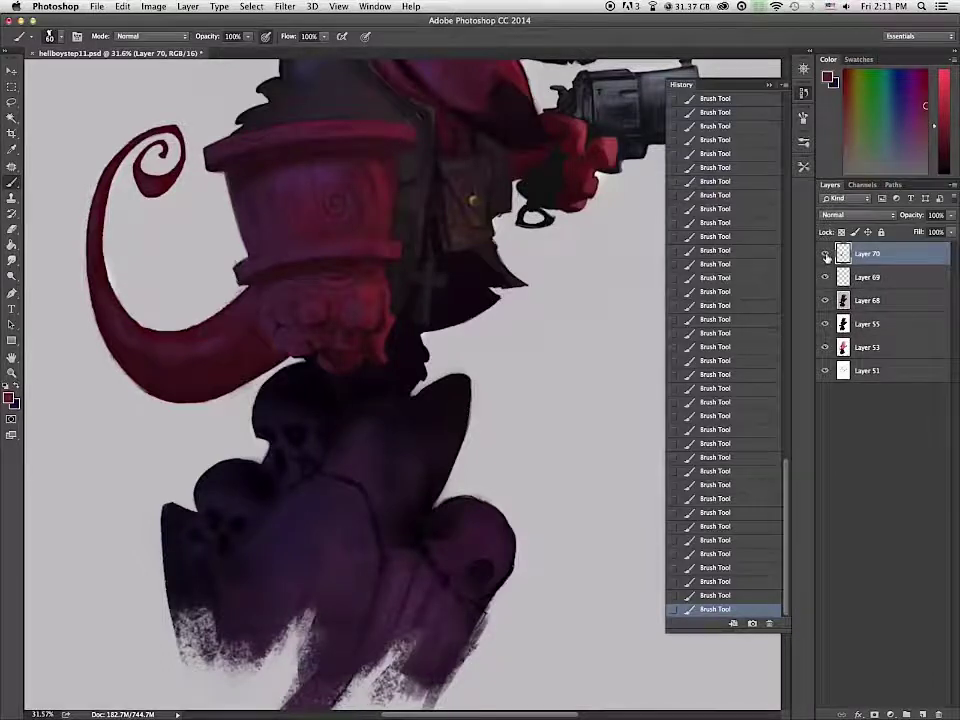
# Step: Erase the overpaint on Layer 70 around the forearm's upper and inner edges, over the jacket and pouch
pyautogui.press('e')
pyautogui.moveTo(300, 96)
pyautogui.mouseDown()
pyautogui.moveTo(399, 128)
pyautogui.moveTo(395, 168)
pyautogui.mouseUp()
pyautogui.moveTo(395, 168)
pyautogui.mouseDown()
pyautogui.moveTo(456, 118)
pyautogui.moveTo(476, 140)
pyautogui.mouseUp()
pyautogui.moveTo(450, 190)
pyautogui.mouseDown()
pyautogui.moveTo(425, 281)
pyautogui.moveTo(446, 254)
pyautogui.mouseUp()
pyautogui.press('[')
pyautogui.press('[')
pyautogui.moveTo(446, 254); pyautogui.dragTo(408, 250)
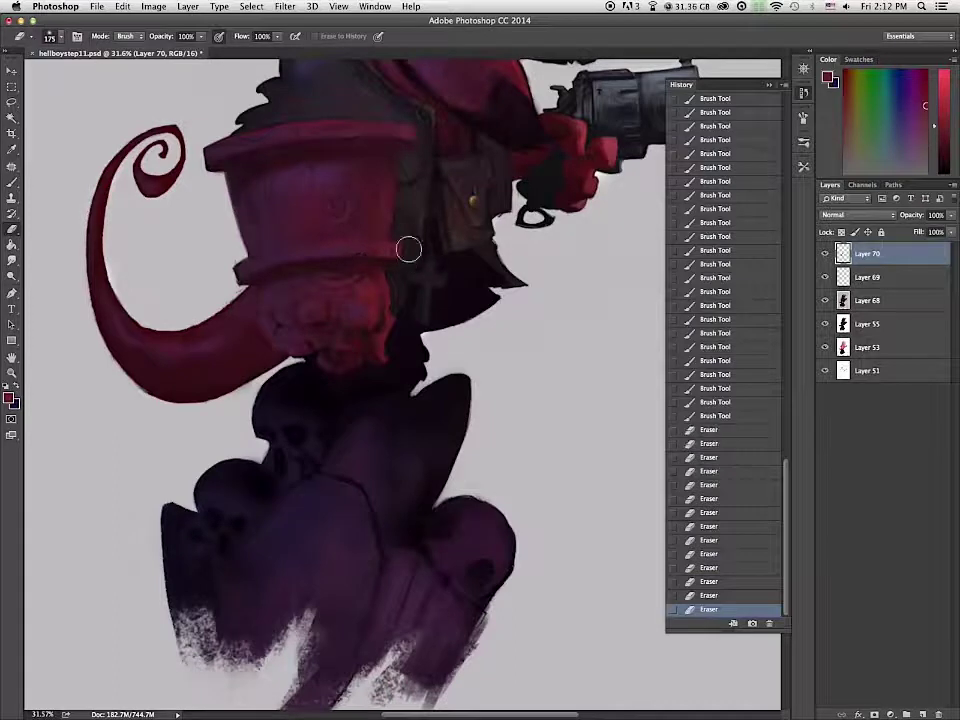
# Step: Sample the forearm's colour, reduce the brush to size 15 and sharpen the upper rim and its inner edge
pyautogui.press('b')
pyautogui.moveTo(335, 129); pyautogui.dragTo(380, 127)
pyautogui.moveTo(372, 127)
pyautogui.mouseDown()
pyautogui.moveTo(347, 170)
pyautogui.moveTo(353, 123)
pyautogui.mouseUp()
pyautogui.keyDown('alt'); pyautogui.click(346, 148); pyautogui.keyUp('alt')
pyautogui.press('[')
pyautogui.press('[')
pyautogui.press('[')
pyautogui.press('[')
pyautogui.press('[')
pyautogui.press('[')
pyautogui.press('[')
pyautogui.press('[')
pyautogui.moveTo(353, 123); pyautogui.dragTo(365, 122)
pyautogui.moveTo(365, 122); pyautogui.dragTo(377, 122)
pyautogui.moveTo(377, 122); pyautogui.dragTo(412, 126)
pyautogui.moveTo(403, 155); pyautogui.dragTo(400, 180)
# Step: Define the forearm's lower rim, inner side edge and the shadow under the upper rim with fine brush strokes
pyautogui.moveTo(320, 260); pyautogui.dragTo(358, 258)
pyautogui.keyDown('alt'); pyautogui.click(351, 261); pyautogui.keyUp('alt')
pyautogui.moveTo(358, 258); pyautogui.dragTo(371, 258)
pyautogui.moveTo(371, 258); pyautogui.dragTo(397, 257)
pyautogui.moveTo(376, 263); pyautogui.dragTo(398, 258)
pyautogui.moveTo(401, 186); pyautogui.dragTo(401, 153)
pyautogui.moveTo(390, 147); pyautogui.dragTo(403, 144)
pyautogui.moveTo(318, 148); pyautogui.dragTo(362, 145)
pyautogui.moveTo(362, 145); pyautogui.dragTo(390, 145)
pyautogui.moveTo(395, 146)
pyautogui.mouseDown()
pyautogui.moveTo(417, 143)
pyautogui.moveTo(283, 126)
pyautogui.mouseUp()
# Step: Clean up the forearm's outer silhouette with the background grey and dark tones sampled nearby, using a size 15 brush
pyautogui.keyDown('alt'); pyautogui.click(497, 130); pyautogui.keyUp('alt')
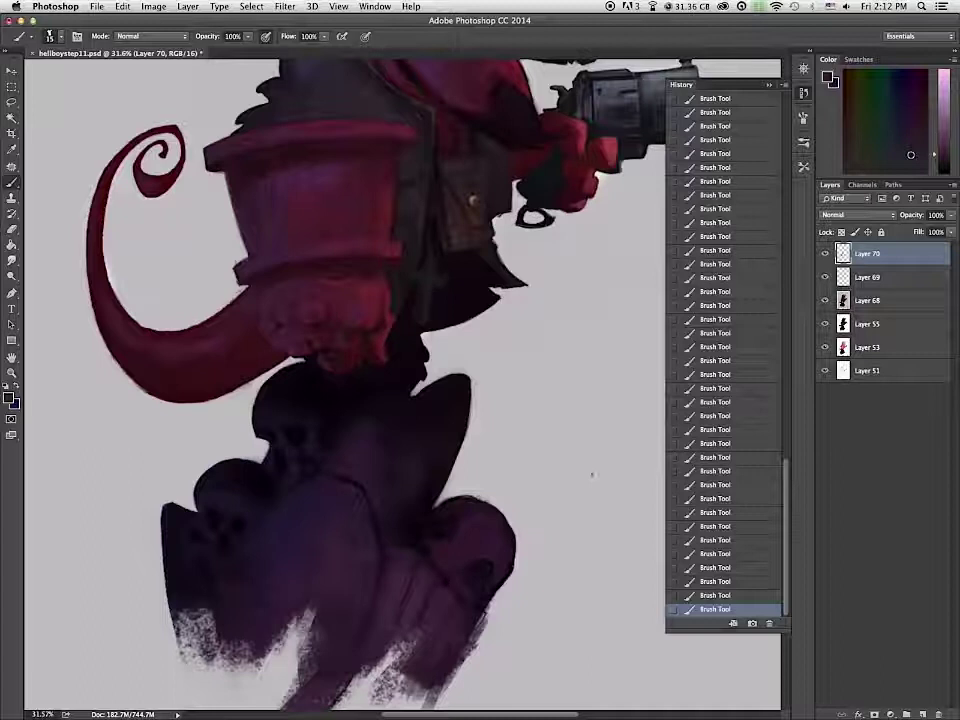
pyautogui.keyDown('alt'); pyautogui.click(236, 262); pyautogui.keyUp('alt')
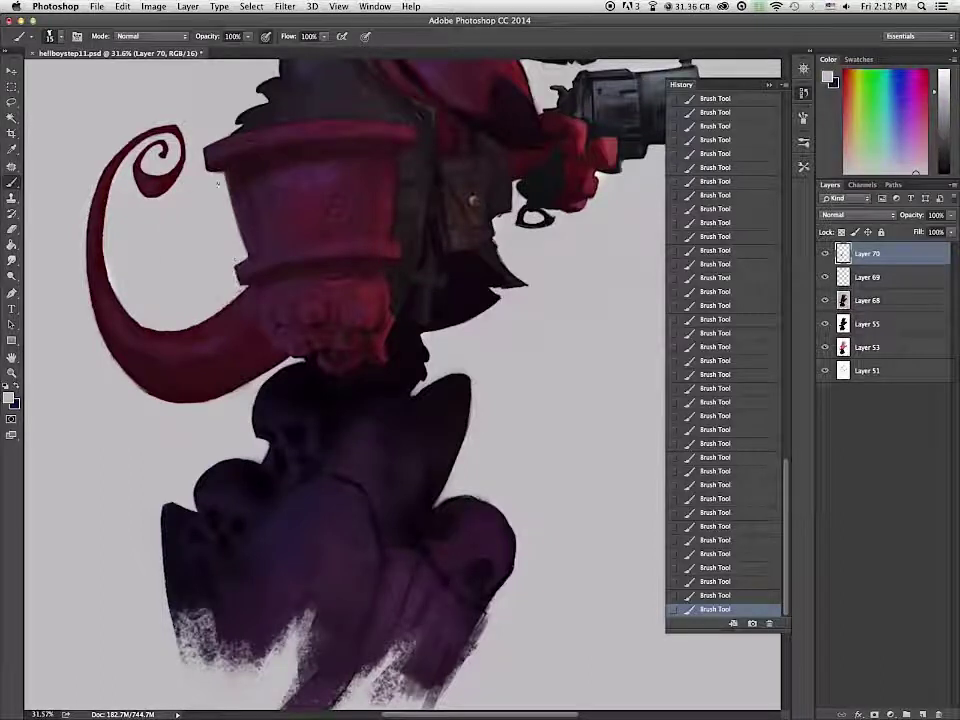
pyautogui.keyDown('alt'); pyautogui.click(167, 127); pyautogui.keyUp('alt')
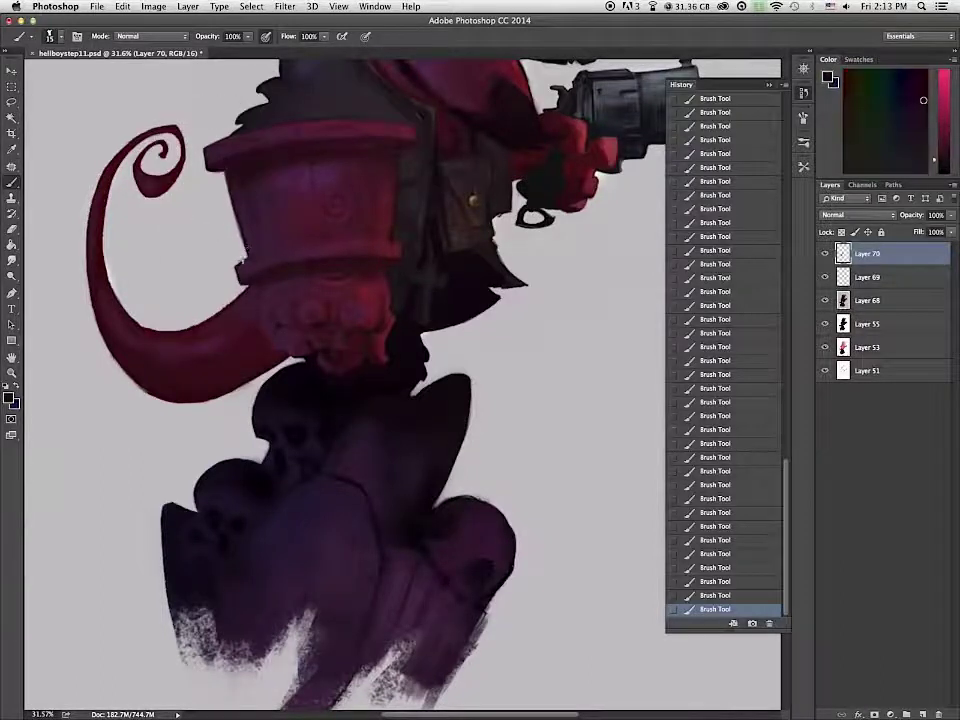
pyautogui.keyDown('alt'); pyautogui.click(257, 259); pyautogui.keyUp('alt')
pyautogui.keyDown('alt'); pyautogui.click(239, 262); pyautogui.keyUp('alt')
# Step: Check the whole figure, then paint fine red detail over the stone fist's knuckles and lower edge
pyautogui.press('super+minus')
pyautogui.press('super+minus')
pyautogui.press('super+minus')
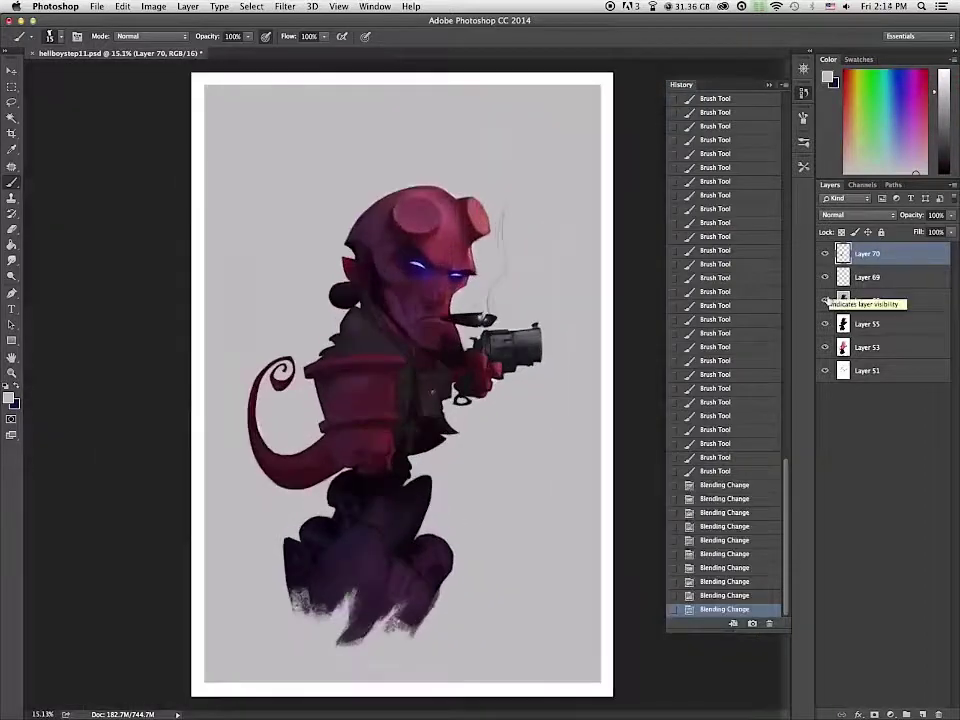
pyautogui.press('z')
pyautogui.click(330, 410)
pyautogui.moveTo(333, 400); pyautogui.dragTo(324, 406)
pyautogui.moveTo(322, 398); pyautogui.dragTo(314, 396)
pyautogui.moveTo(316, 398); pyautogui.dragTo(310, 387)
pyautogui.moveTo(316, 391); pyautogui.dragTo(305, 376)
pyautogui.moveTo(284, 338); pyautogui.dragTo(277, 328)
pyautogui.moveTo(335, 392); pyautogui.dragTo(345, 402)
pyautogui.moveTo(350, 398); pyautogui.dragTo(364, 413)
pyautogui.moveTo(370, 402); pyautogui.dragTo(376, 409)
pyautogui.moveTo(376, 412); pyautogui.dragTo(370, 418)
pyautogui.moveTo(360, 416); pyautogui.dragTo(367, 422)
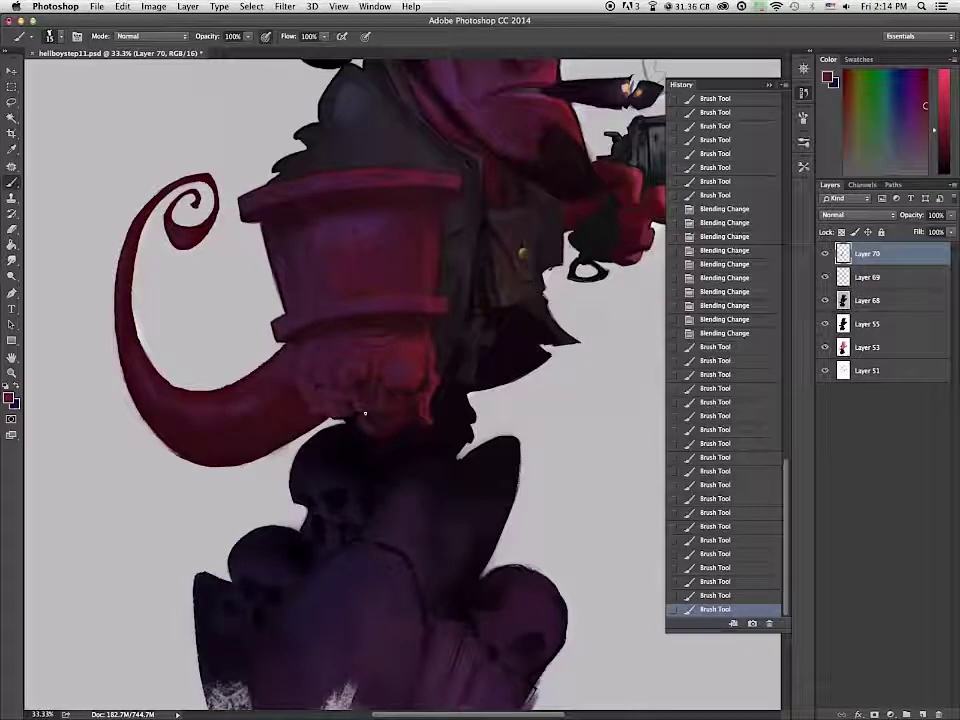
# Step: Sample colours around the fist and paint short strokes shaping the fingers and the creases between them
pyautogui.keyDown('alt'); pyautogui.click(356, 420); pyautogui.keyUp('alt')
pyautogui.moveTo(362, 408); pyautogui.dragTo(358, 413)
pyautogui.moveTo(360, 409); pyautogui.dragTo(364, 414)
pyautogui.moveTo(362, 408); pyautogui.dragTo(367, 412)
pyautogui.moveTo(364, 407); pyautogui.dragTo(371, 410)
pyautogui.moveTo(368, 405); pyautogui.dragTo(373, 409)
pyautogui.moveTo(369, 402); pyautogui.dragTo(374, 392)
pyautogui.keyDown('alt'); pyautogui.click(380, 397); pyautogui.keyUp('alt')
pyautogui.moveTo(374, 393); pyautogui.dragTo(368, 389)
pyautogui.moveTo(367, 391); pyautogui.dragTo(362, 387)
pyautogui.moveTo(363, 388); pyautogui.dragTo(354, 380)
pyautogui.moveTo(355, 382); pyautogui.dragTo(351, 377)
pyautogui.moveTo(353, 379); pyautogui.dragTo(338, 399)
# Step: Shade the outer side of the fist with a sampled dark tone at size 20 and trim its lower edge with background grey
pyautogui.keyDown('alt'); pyautogui.click(336, 392); pyautogui.keyUp('alt')
pyautogui.press(']')
pyautogui.moveTo(336, 396); pyautogui.dragTo(340, 402)
pyautogui.moveTo(337, 399); pyautogui.dragTo(340, 405)
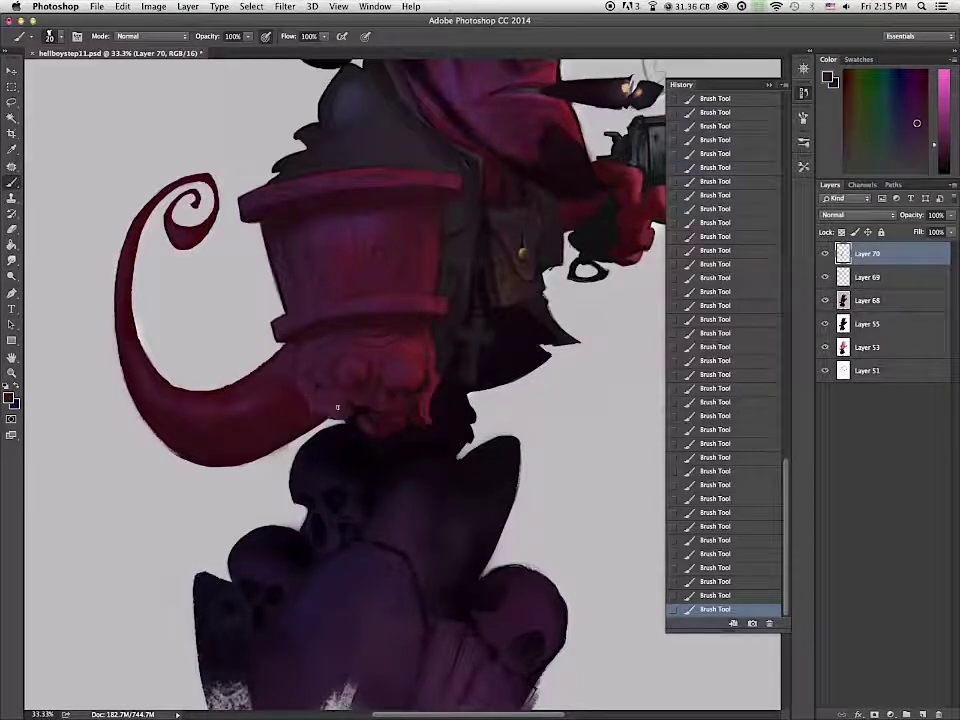
pyautogui.press('x')
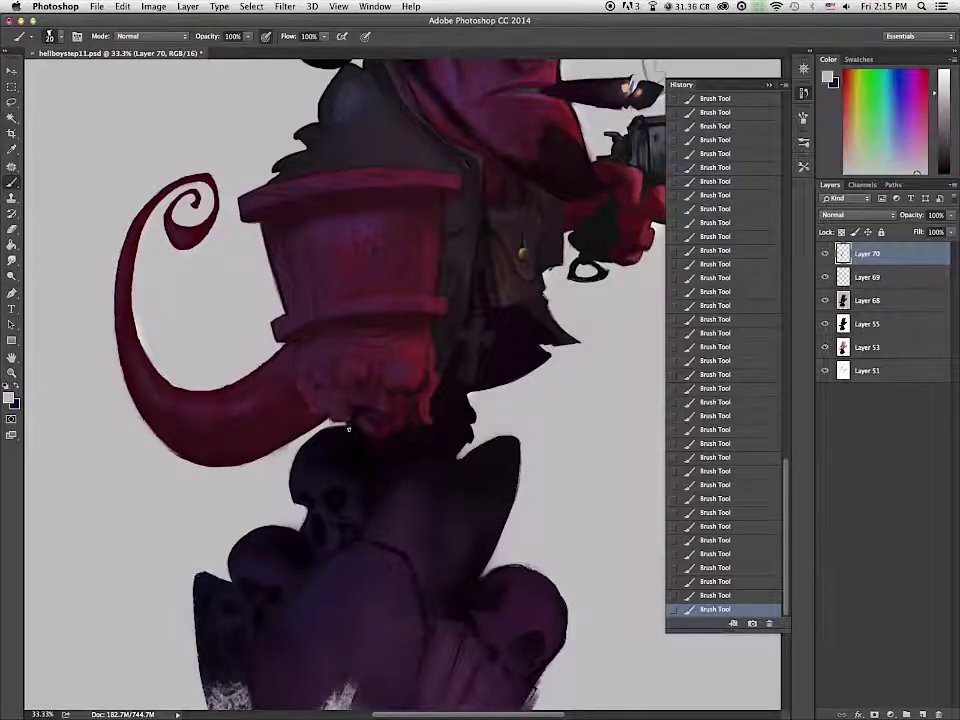
pyautogui.keyDown('alt'); pyautogui.click(348, 428); pyautogui.keyUp('alt')
pyautogui.moveTo(330, 425); pyautogui.dragTo(349, 428)
# Step: Sample reds from the fist, set the brush size to 45 and blend broad strokes over the fingers and inner edge
pyautogui.keyDown('alt'); pyautogui.click(310, 404); pyautogui.keyUp('alt')
pyautogui.keyDown('alt'); pyautogui.click(358, 396); pyautogui.keyUp('alt')
pyautogui.press(']')
pyautogui.press(']')
pyautogui.press(']')
pyautogui.press(']')
pyautogui.press(']')
pyautogui.moveTo(315, 396); pyautogui.dragTo(351, 417)
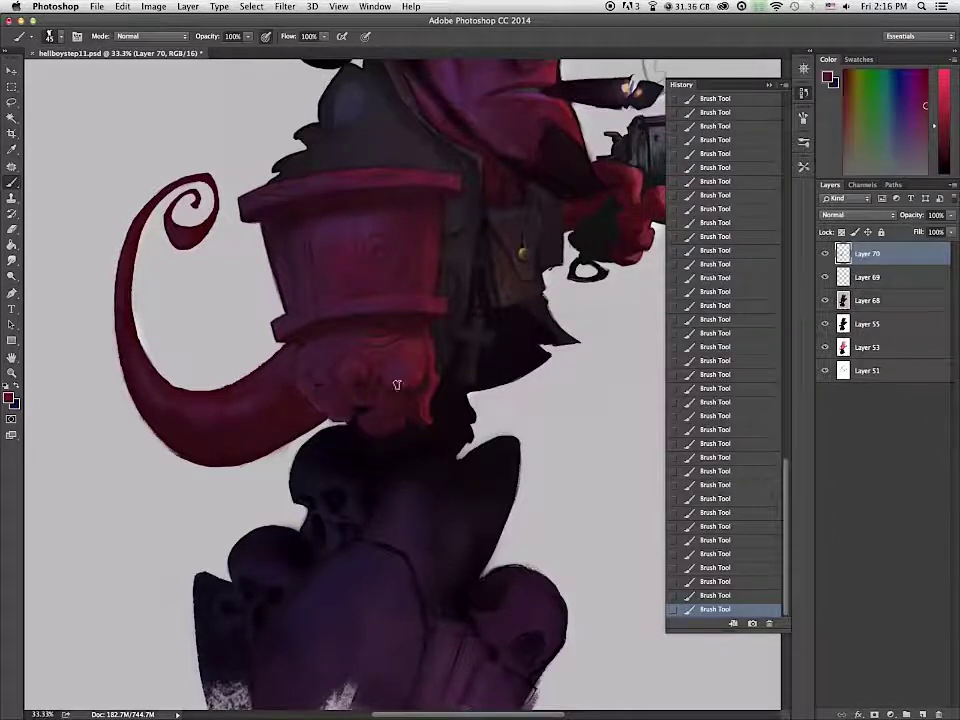
pyautogui.keyDown('alt'); pyautogui.click(426, 387); pyautogui.keyUp('alt')
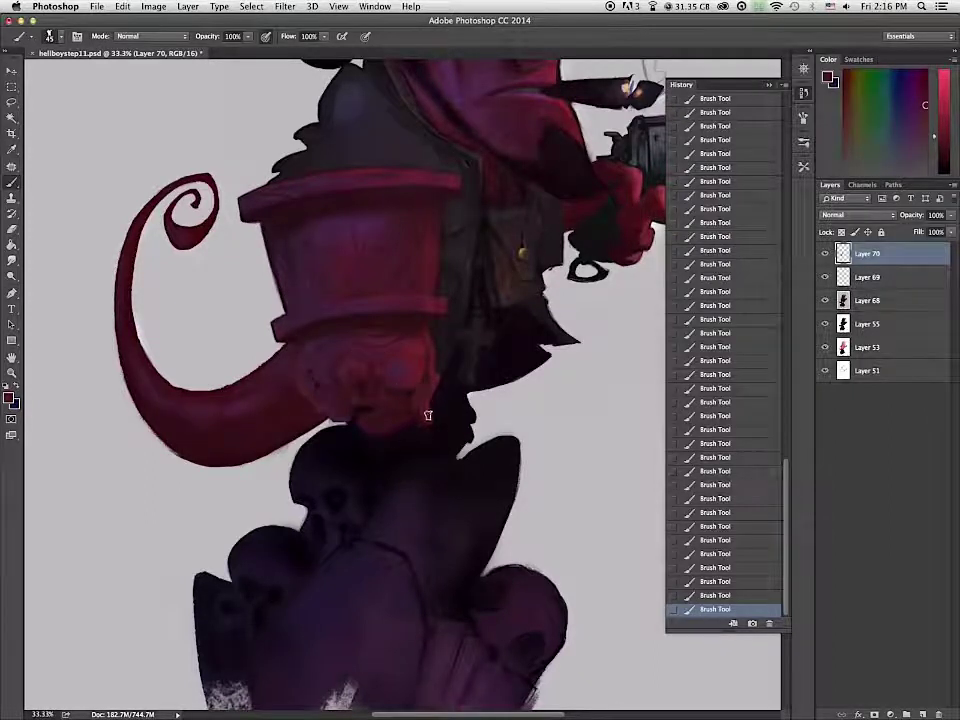
pyautogui.keyDown('alt'); pyautogui.click(414, 411); pyautogui.keyUp('alt')
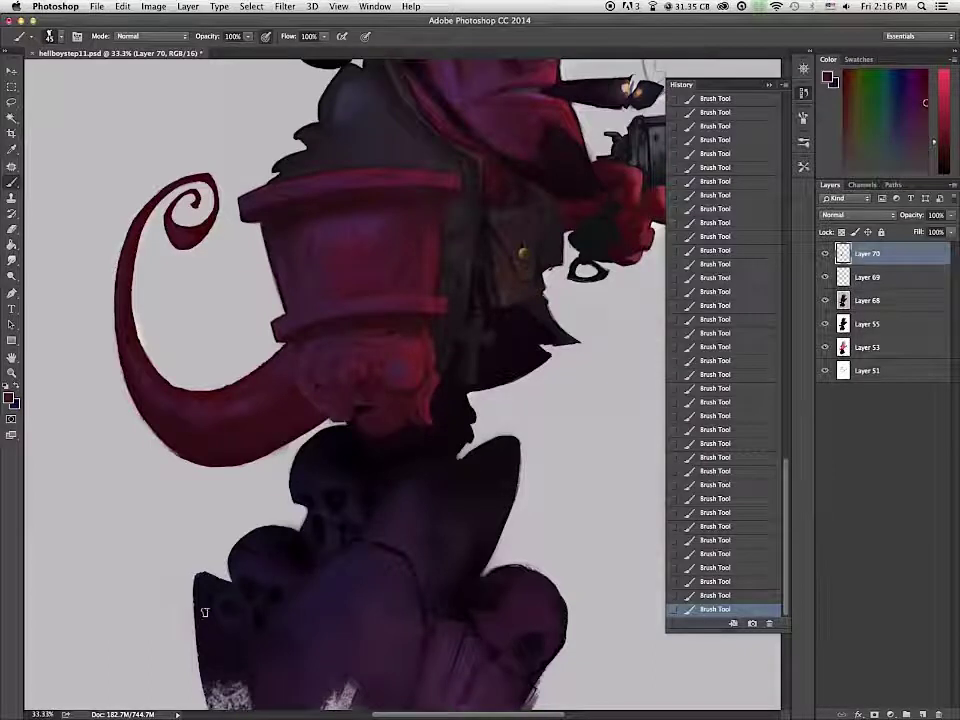
# Step: Sample dark and red tones around the stone fist and paint size 25 strokes shaping its fingers and lower edge
pyautogui.keyDown('alt'); pyautogui.click(394, 444); pyautogui.keyUp('alt')
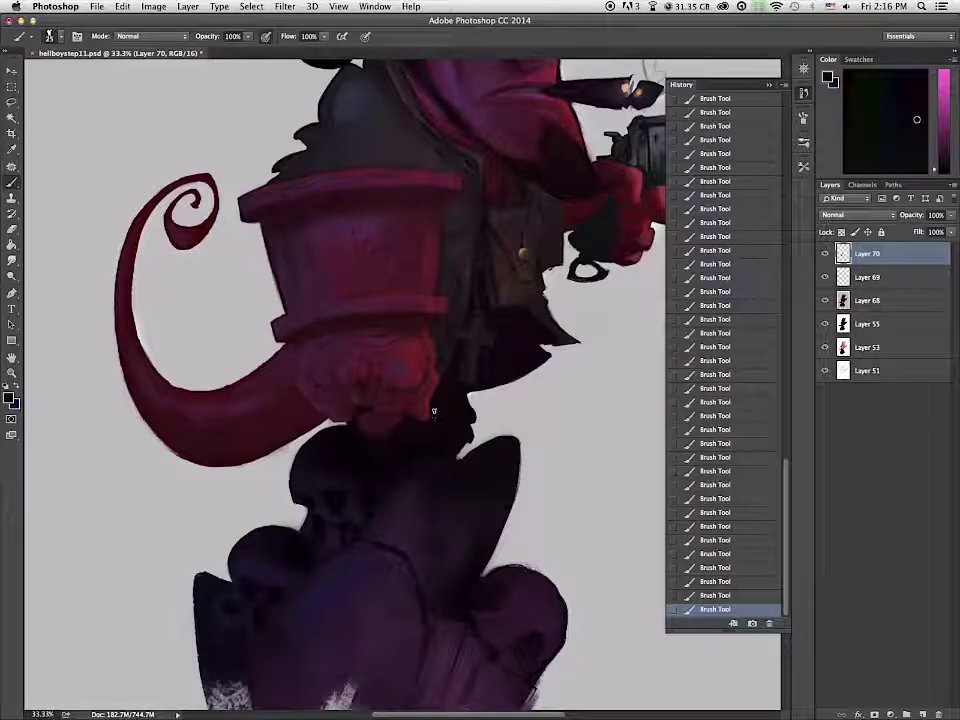
pyautogui.keyDown('alt'); pyautogui.click(320, 305); pyautogui.keyUp('alt')
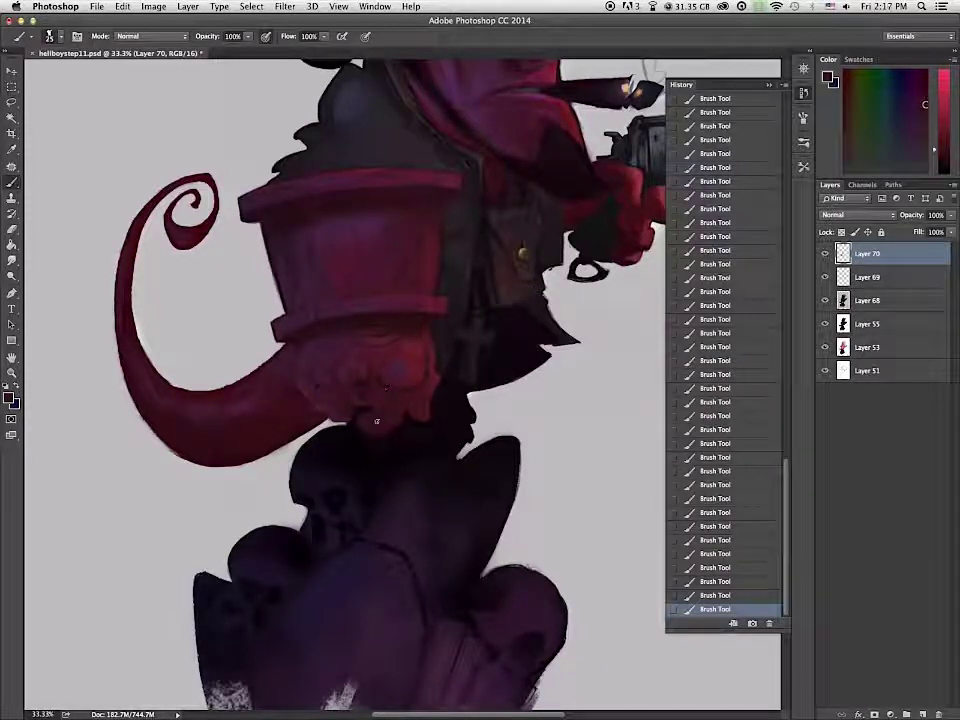
pyautogui.keyDown('alt'); pyautogui.click(386, 362); pyautogui.keyUp('alt')
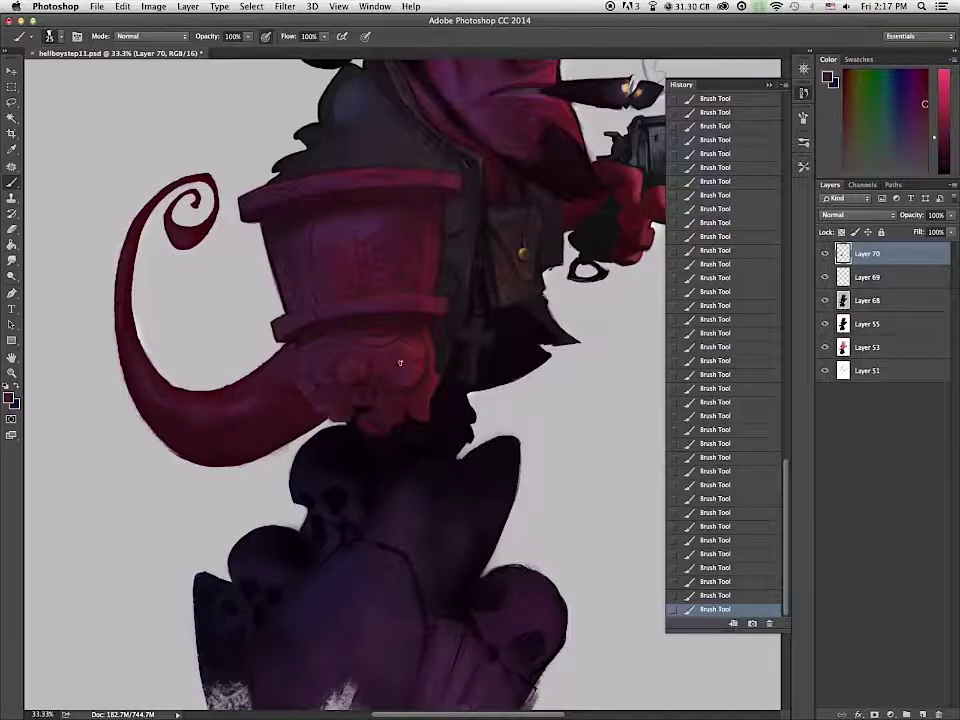
pyautogui.moveTo(400, 363); pyautogui.dragTo(362, 380)
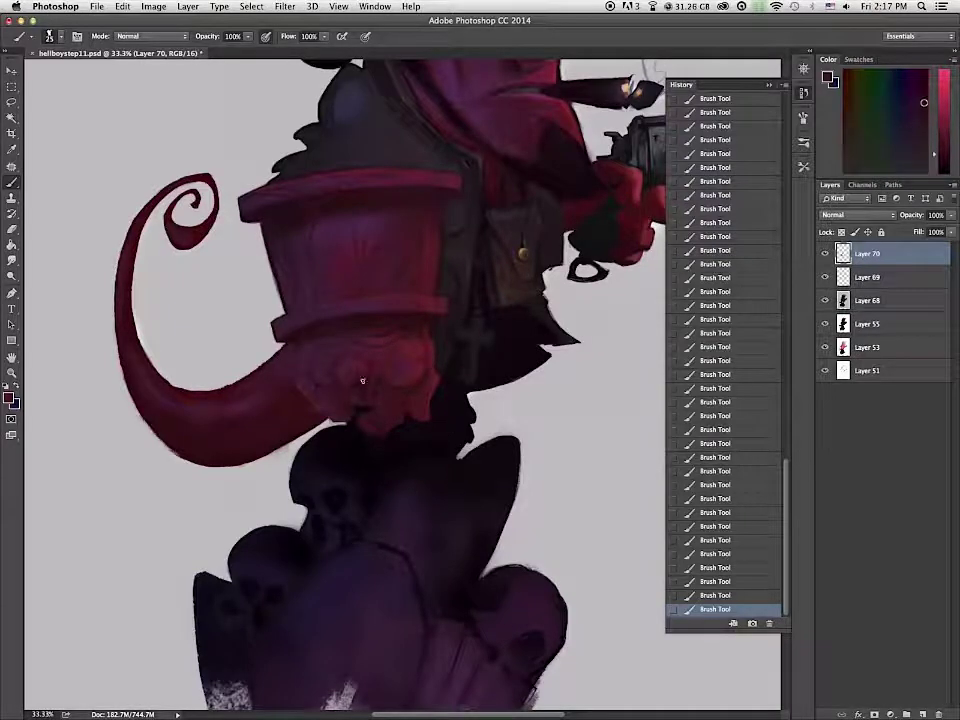
pyautogui.keyDown('alt'); pyautogui.click(429, 349); pyautogui.keyUp('alt')
# Step: Sample deep reds from the fist's lower edge and blend the fingers while judging them against the whole figure
pyautogui.press('super+0')
pyautogui.scroll(5, 428, 435)
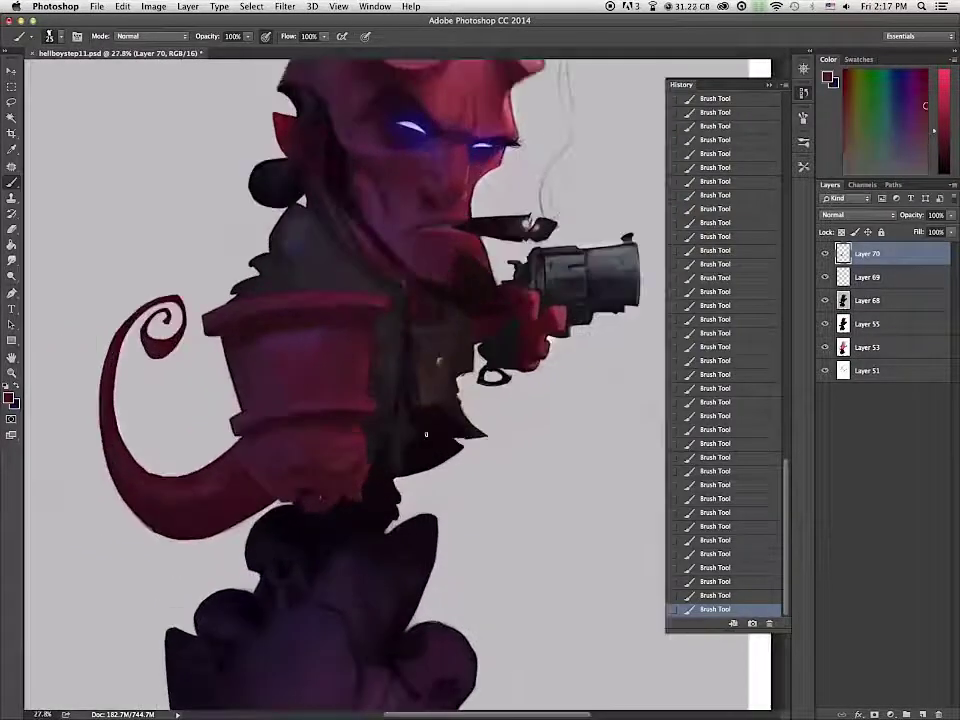
pyautogui.keyDown('alt'); pyautogui.click(317, 502); pyautogui.keyUp('alt')
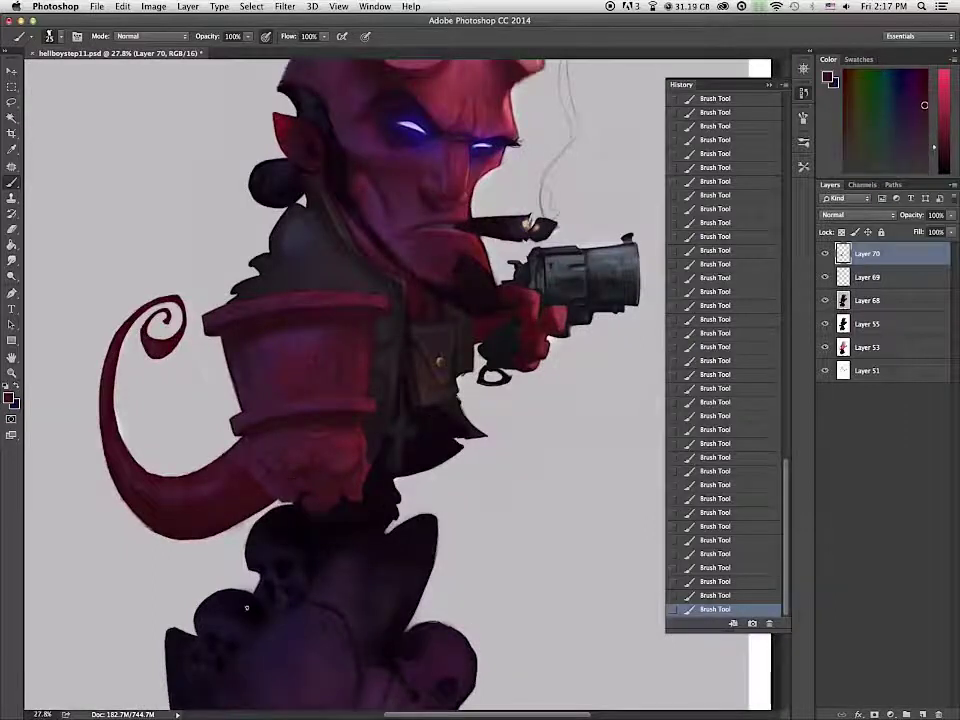
pyautogui.moveTo(247, 608); pyautogui.dragTo(366, 493)
pyautogui.scroll(-2, 366, 493)
pyautogui.keyDown('alt'); pyautogui.click(436, 396); pyautogui.keyUp('alt')
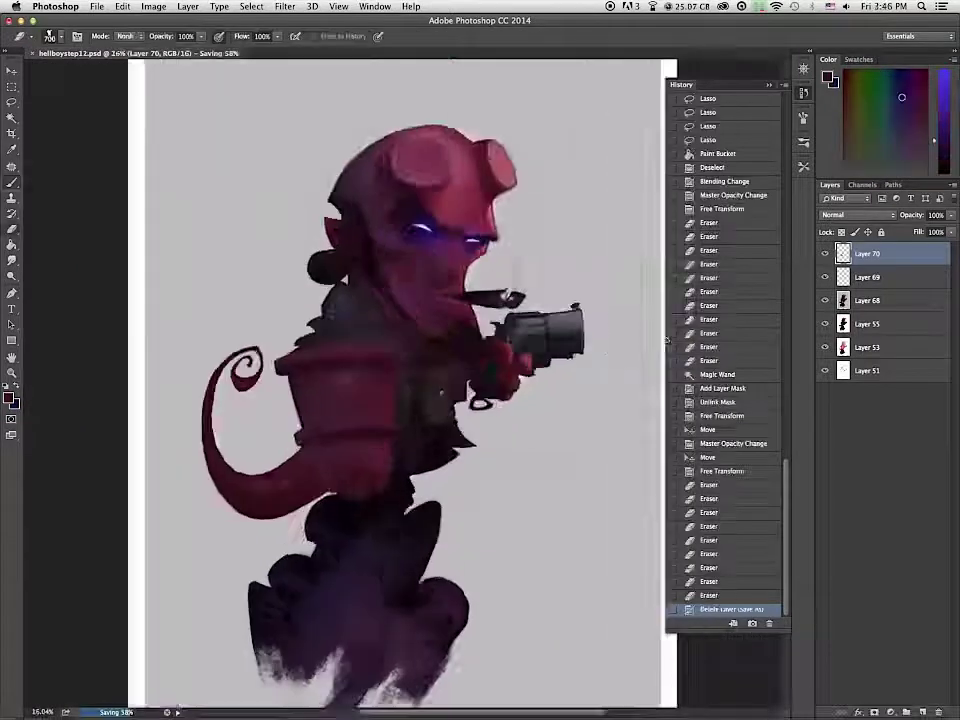
# Step: Sample the jacket grey and paint short size 20 strokes on the shoulder on Layer 71 of hellboystep12.psd
pyautogui.scroll(2, 263, 321)
pyautogui.moveTo(264, 321)
pyautogui.mouseDown()
pyautogui.moveTo(266, 338)
pyautogui.moveTo(290, 330)
pyautogui.moveTo(131, 481)
pyautogui.mouseUp()
pyautogui.keyDown('alt'); pyautogui.click(281, 322); pyautogui.keyUp('alt')
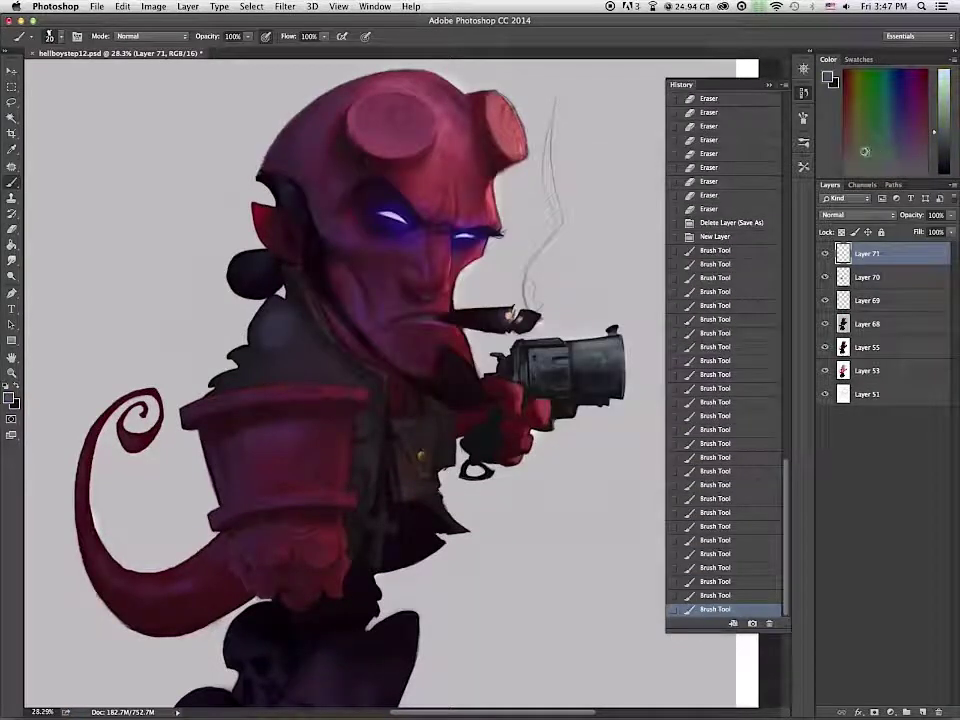
pyautogui.moveTo(281, 322); pyautogui.dragTo(272, 330)
pyautogui.moveTo(270, 324)
pyautogui.mouseDown()
pyautogui.moveTo(276, 319)
pyautogui.moveTo(270, 332)
pyautogui.mouseUp()
pyautogui.moveTo(274, 322)
pyautogui.mouseDown()
pyautogui.moveTo(285, 326)
pyautogui.moveTo(276, 318)
pyautogui.moveTo(283, 329)
pyautogui.moveTo(267, 328)
pyautogui.mouseUp()
# Step: Adjust the grey's brightness, enlarge the brush to 35 and resample the shoulder tone for the jacket patch
pyautogui.click(944, 127)
pyautogui.press(']')
pyautogui.press(']')
pyautogui.press(']')
pyautogui.keyDown('alt'); pyautogui.click(279, 328); pyautogui.keyUp('alt')
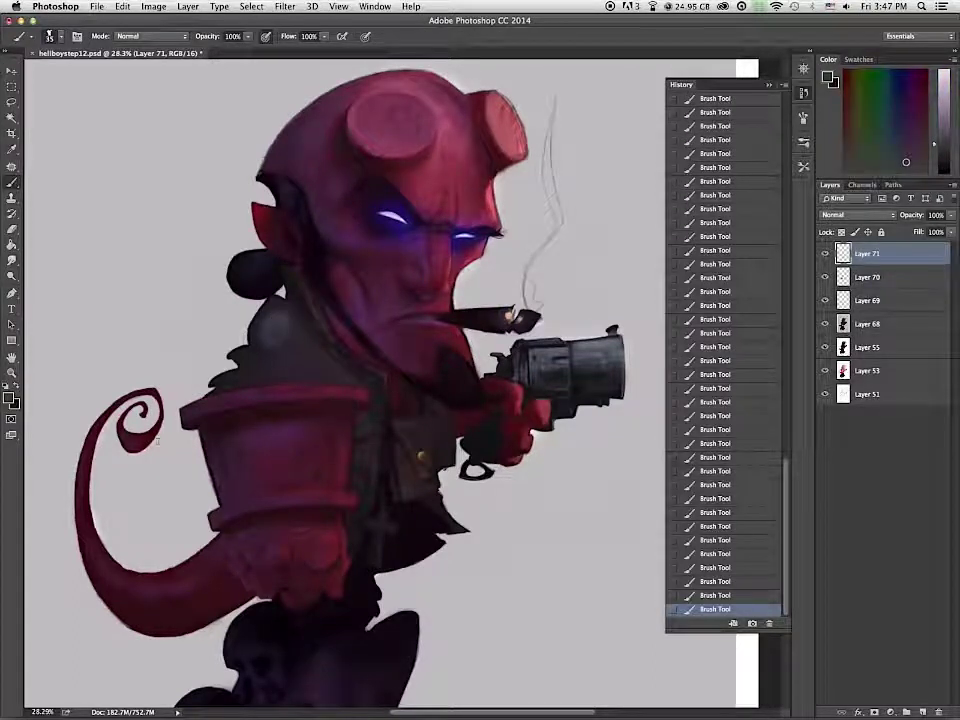
# Step: Lower the brush flow to 49% and refine the shading and rim of the oval shoulder patch with sampled greys
pyautogui.scroll(5, 268, 354)
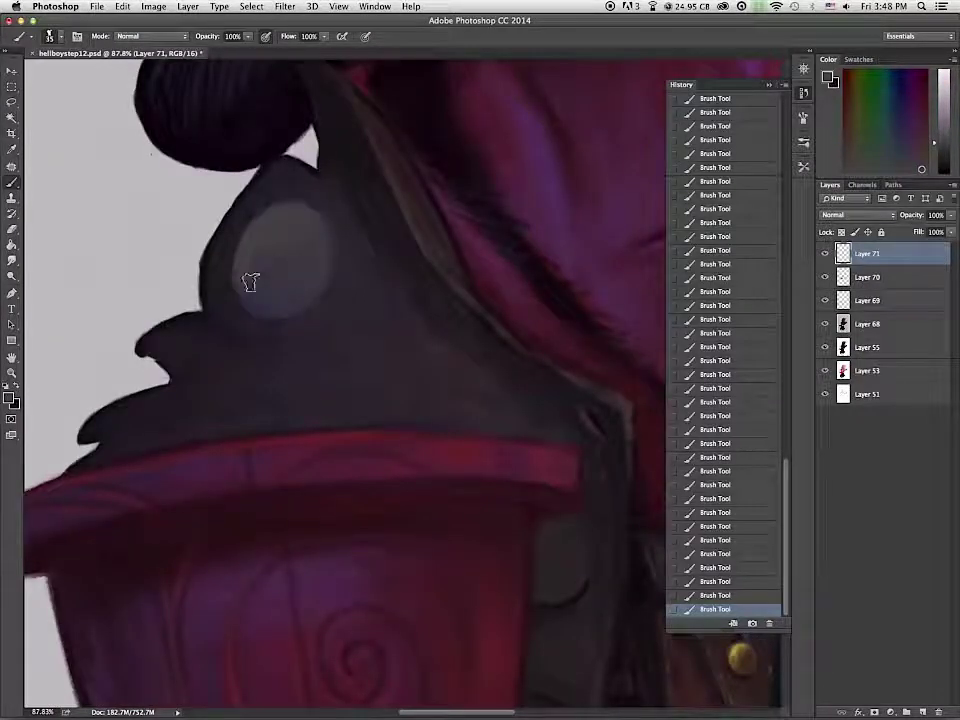
pyautogui.moveTo(324, 37); pyautogui.dragTo(295, 47)
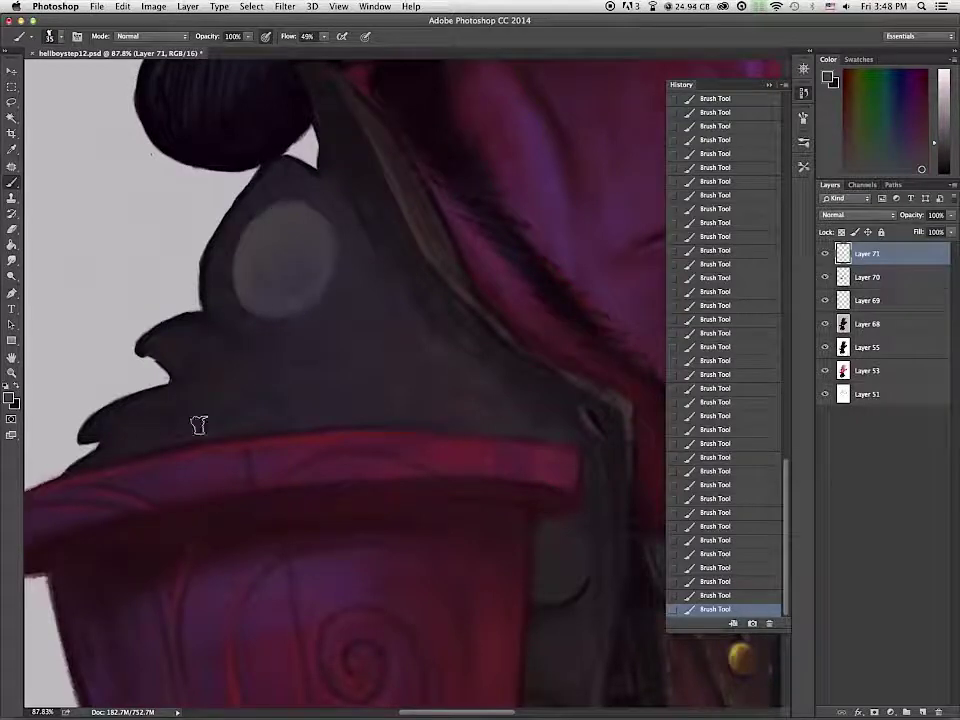
pyautogui.keyDown('alt'); pyautogui.click(273, 283); pyautogui.keyUp('alt')
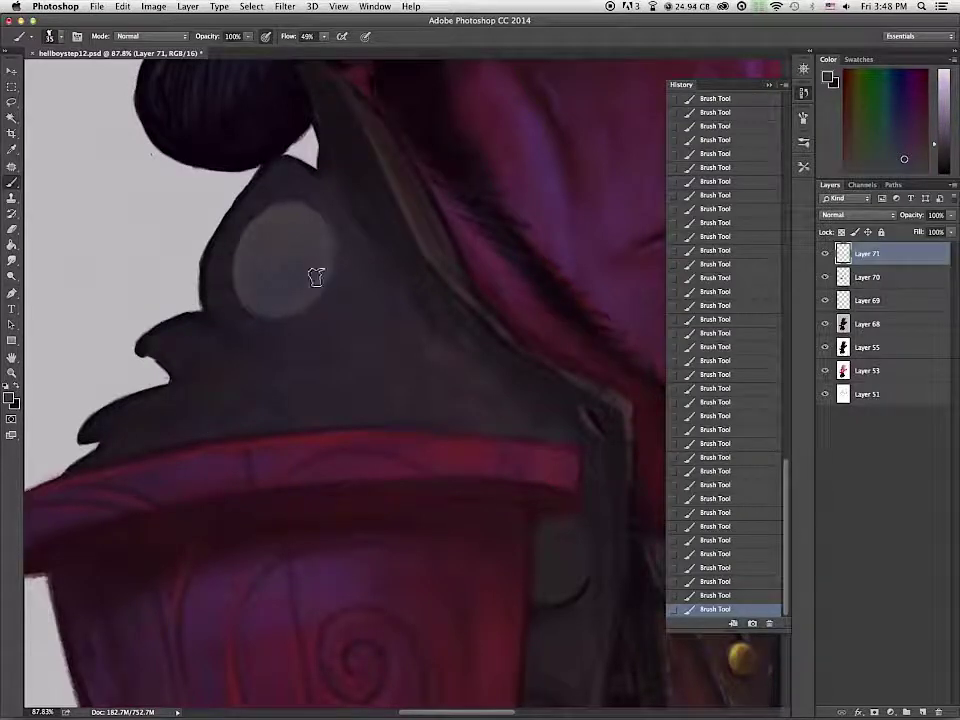
pyautogui.keyDown('alt'); pyautogui.click(335, 228); pyautogui.keyUp('alt')
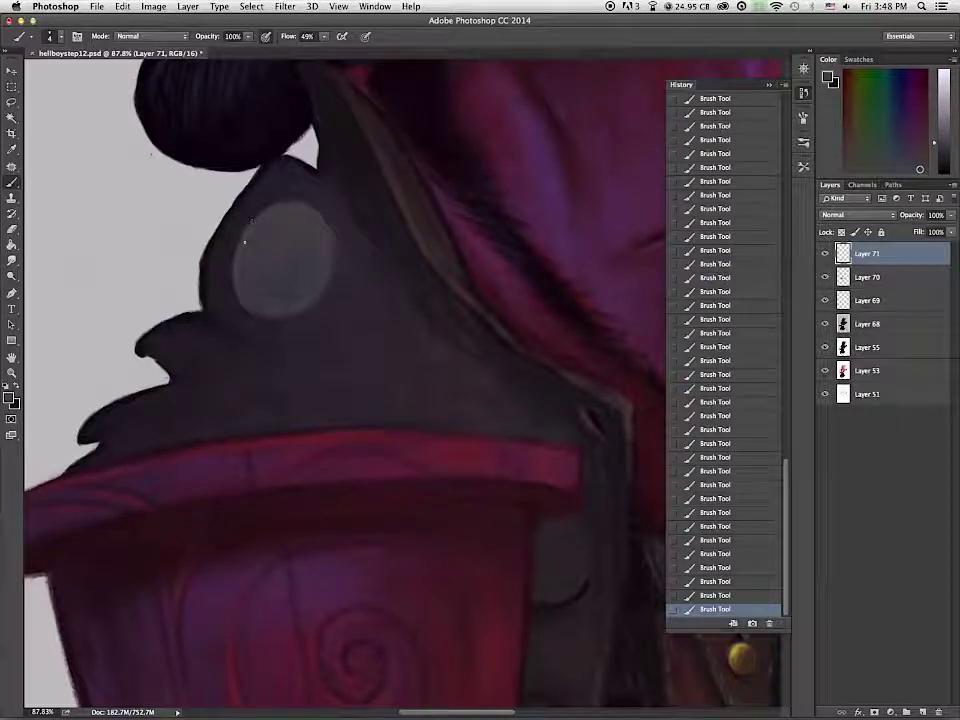
pyautogui.keyDown('alt'); pyautogui.click(287, 316); pyautogui.keyUp('alt')
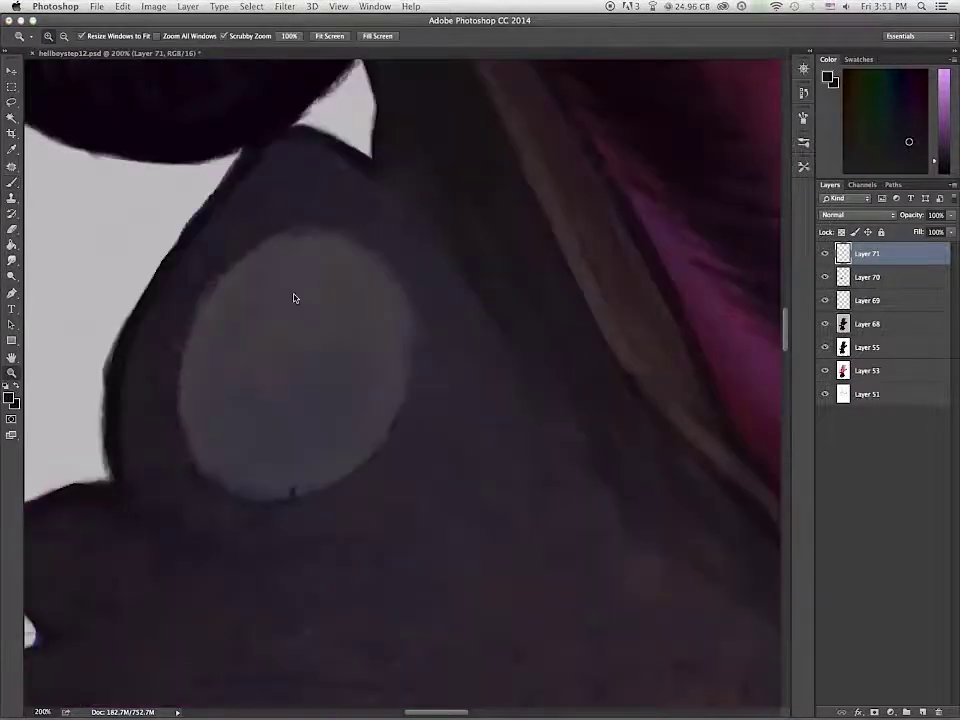
# Step: Mix a lighter grey and paint small highlight dashes along the lower-right rim of the shoulder patch at size 4
pyautogui.press('b')
pyautogui.keyDown('alt'); pyautogui.click(417, 352); pyautogui.keyUp('alt')
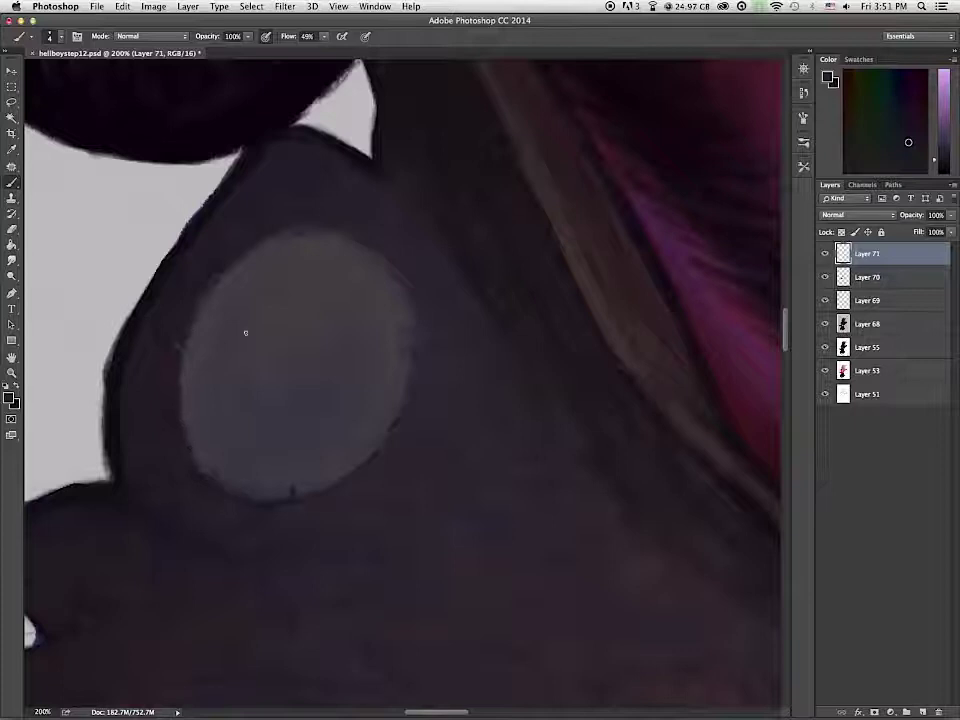
pyautogui.click(908, 164)
pyautogui.moveTo(944, 143); pyautogui.dragTo(944, 122)
pyautogui.click(902, 166)
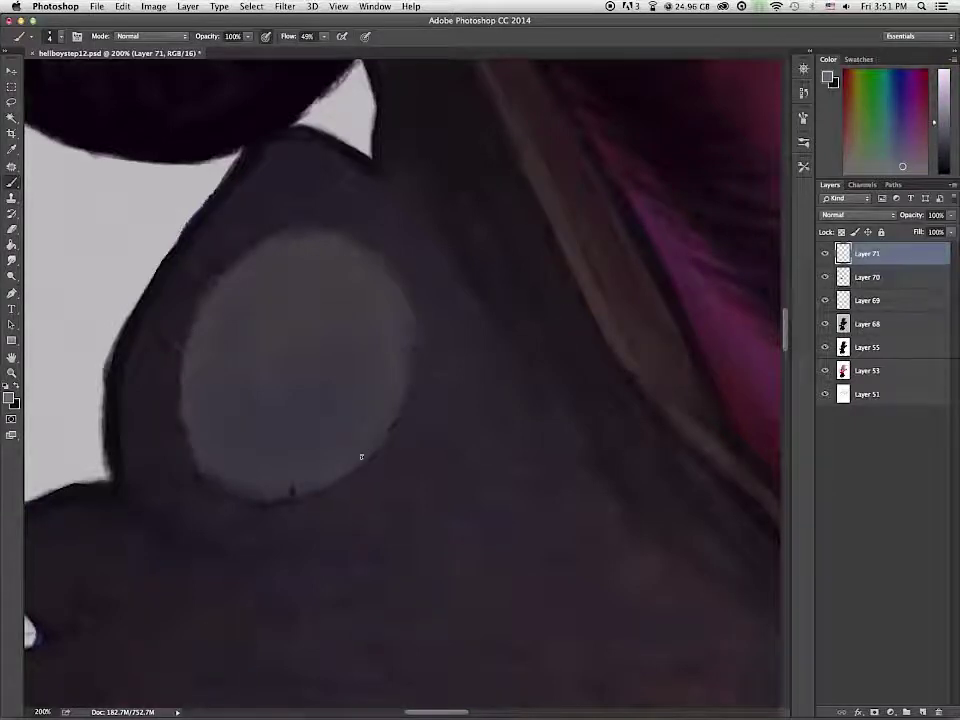
pyautogui.keyDown('alt'); pyautogui.click(370, 440); pyautogui.keyUp('alt')
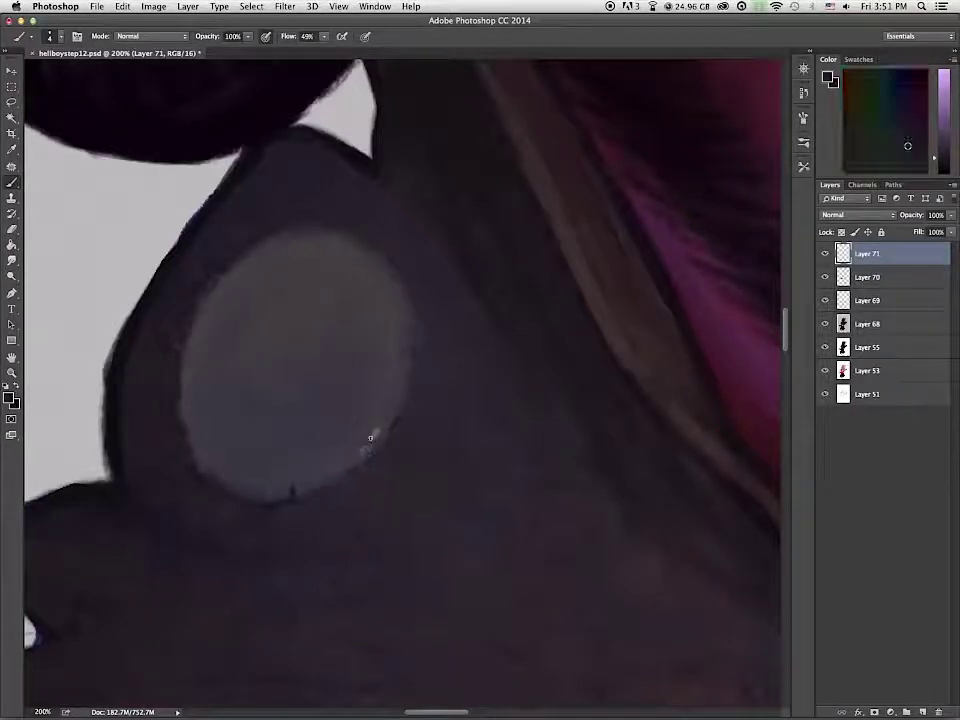
# Step: Choose a dark neutral grey and paint a ring of dashed stitches just inside the edge of the shoulder patch
pyautogui.click(909, 159)
pyautogui.click(897, 163)
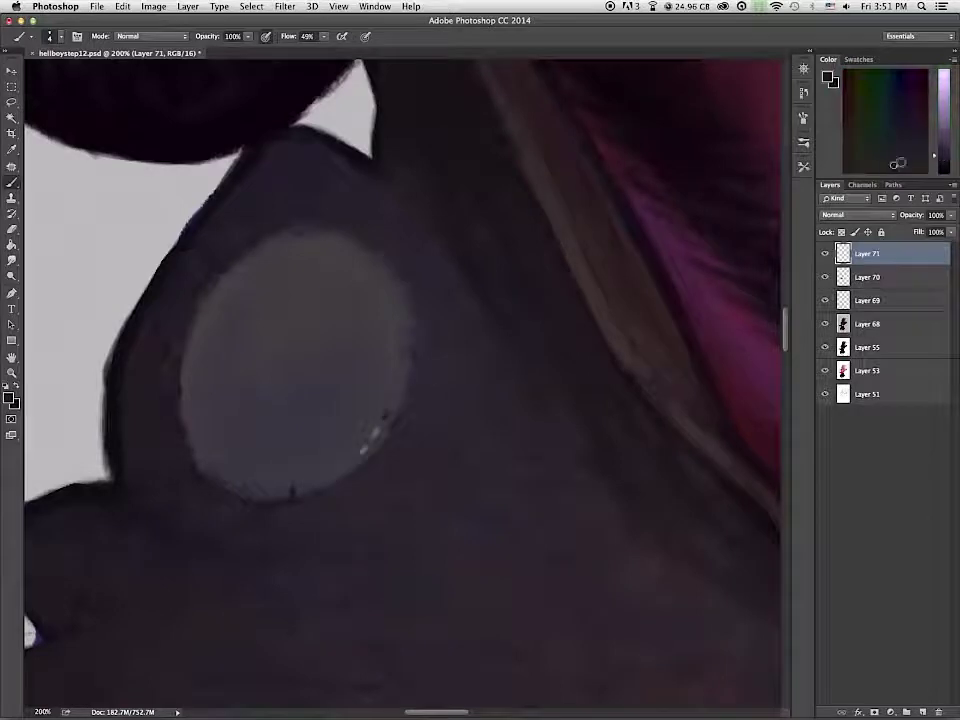
pyautogui.moveTo(390, 283)
pyautogui.mouseDown()
pyautogui.moveTo(388, 422)
pyautogui.moveTo(349, 460)
pyautogui.mouseUp()
pyautogui.moveTo(220, 466)
pyautogui.mouseDown()
pyautogui.moveTo(193, 366)
pyautogui.moveTo(212, 311)
pyautogui.moveTo(254, 262)
pyautogui.mouseUp()
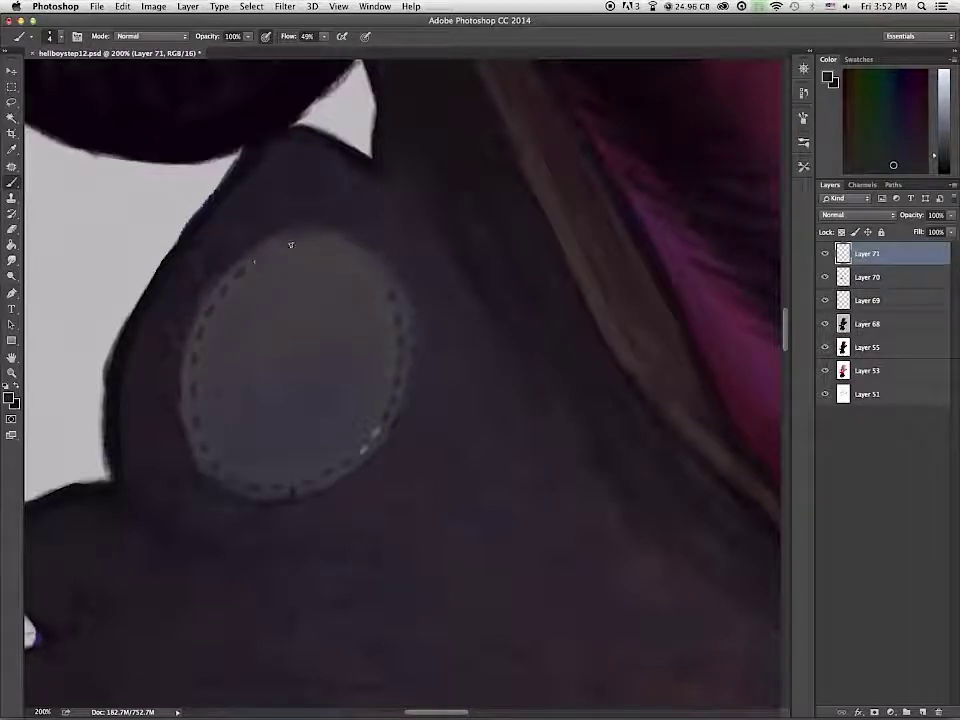
# Step: Duplicate Layer 71 and merge the copy down, then extend the light stitches up the patch's right rim
pyautogui.moveTo(880, 258); pyautogui.dragTo(922, 712)
pyautogui.press('super+e')
pyautogui.keyDown('alt'); pyautogui.click(385, 413); pyautogui.keyUp('alt')
pyautogui.moveTo(389, 410); pyautogui.dragTo(400, 382)
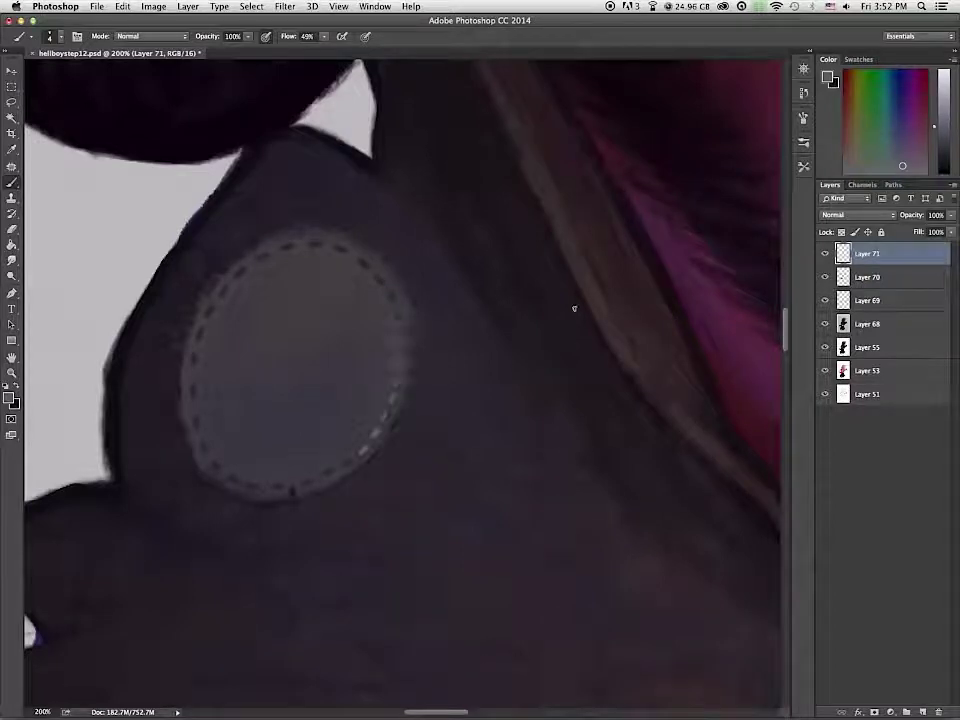
# Step: Sample the patch grey and paint over the dark stitches around the oval to soften them into the rim
pyautogui.keyDown('alt'); pyautogui.click(271, 340); pyautogui.keyUp('alt')
pyautogui.moveTo(395, 394)
pyautogui.mouseDown()
pyautogui.moveTo(393, 295)
pyautogui.moveTo(320, 243)
pyautogui.mouseUp()
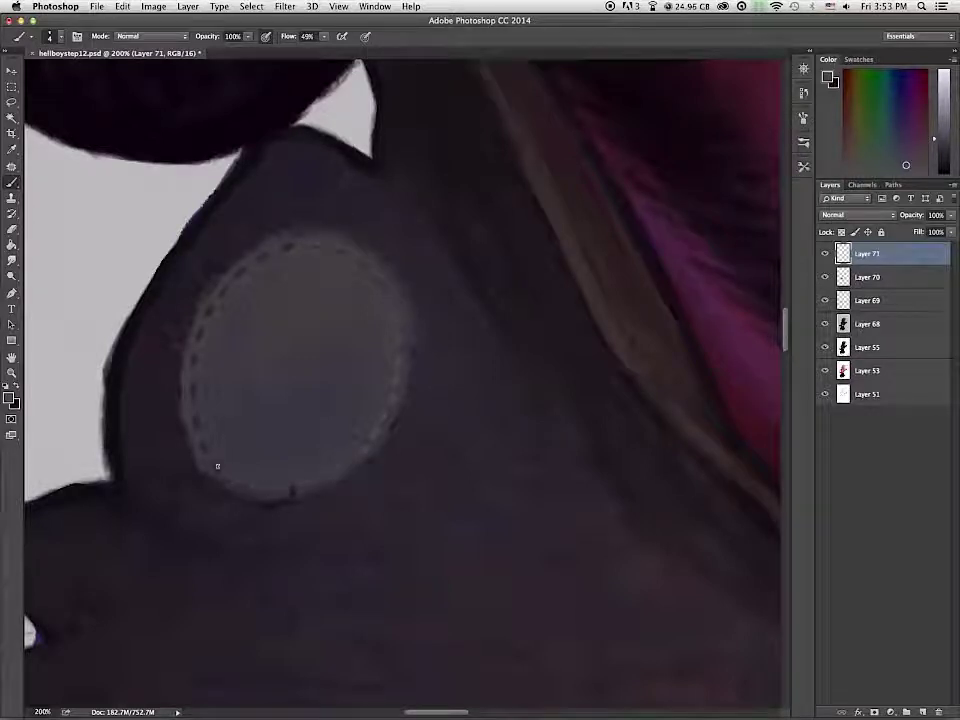
pyautogui.moveTo(200, 333)
pyautogui.mouseDown()
pyautogui.moveTo(238, 270)
pyautogui.moveTo(335, 236)
pyautogui.mouseUp()
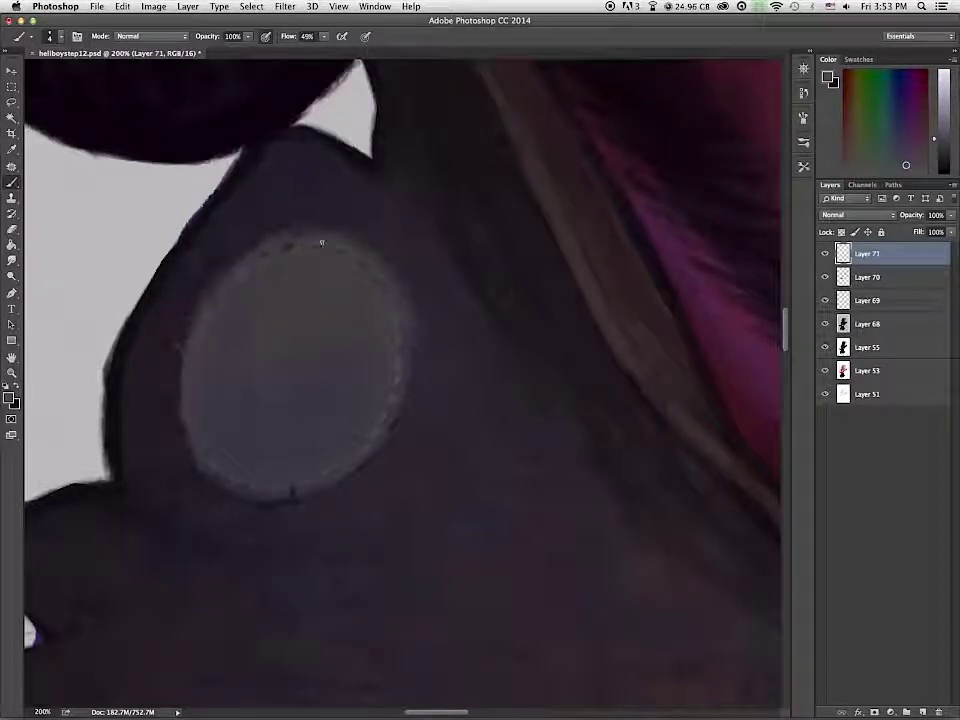
pyautogui.keyDown('alt'); pyautogui.click(358, 261); pyautogui.keyUp('alt')
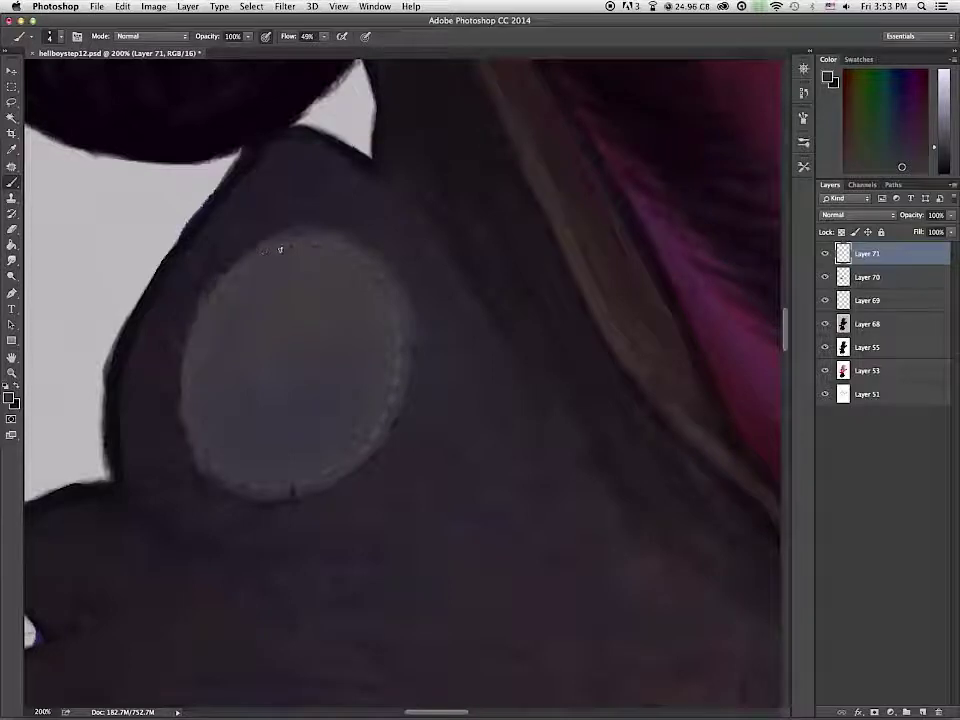
# Step: Sample greys around the patch's rim and touch up the stitches with fine size 4 strokes to even out the edge
pyautogui.keyDown('alt'); pyautogui.click(366, 435); pyautogui.keyUp('alt')
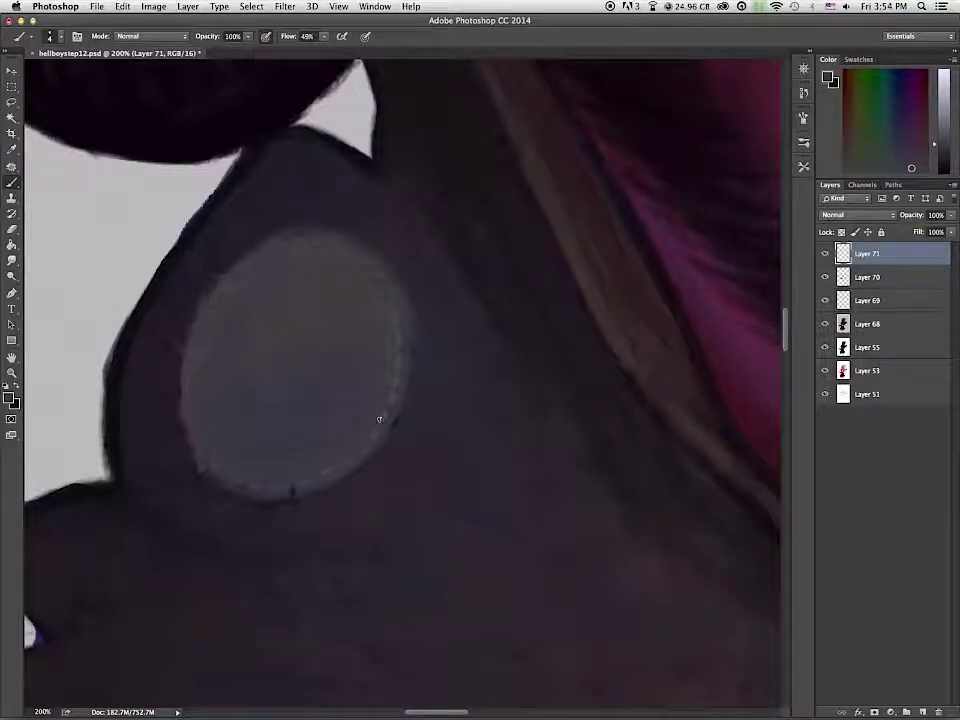
pyautogui.keyDown('alt'); pyautogui.click(397, 311); pyautogui.keyUp('alt')
pyautogui.keyDown('alt'); pyautogui.click(383, 281); pyautogui.keyUp('alt')
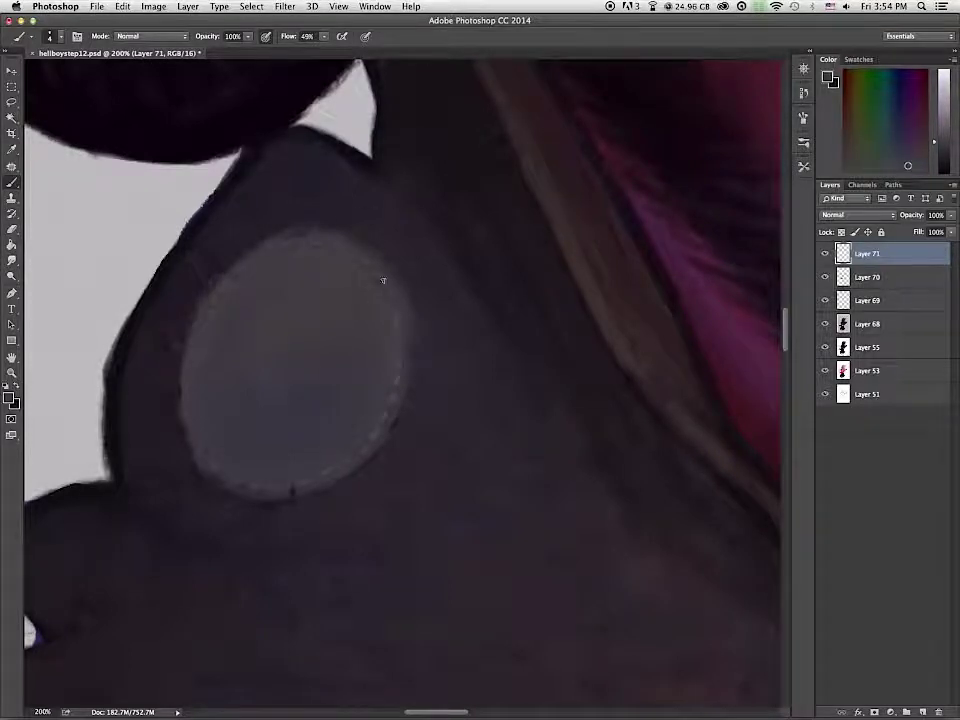
pyautogui.keyDown('alt'); pyautogui.click(370, 438); pyautogui.keyUp('alt')
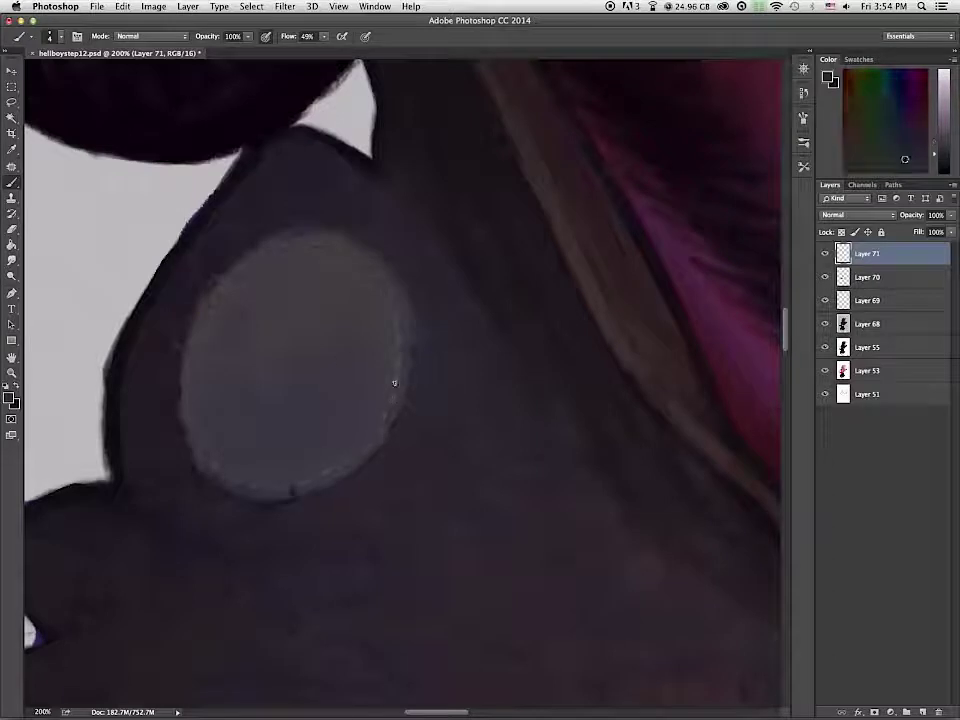
pyautogui.keyDown('alt'); pyautogui.click(393, 385); pyautogui.keyUp('alt')
pyautogui.keyDown('alt'); pyautogui.click(381, 429); pyautogui.keyUp('alt')
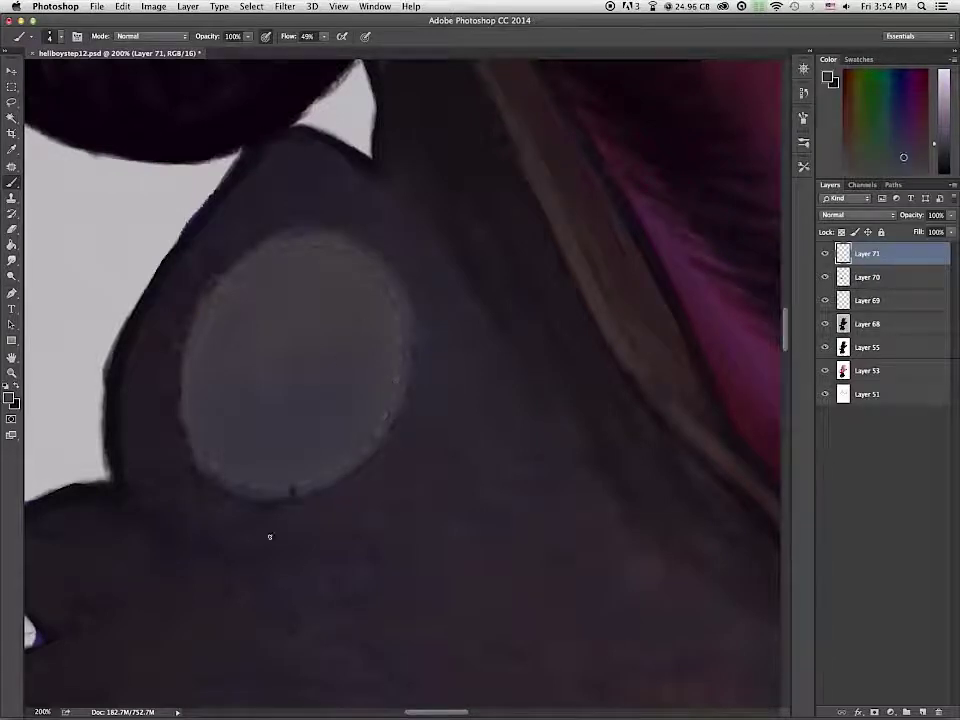
pyautogui.keyDown('alt'); pyautogui.click(332, 236); pyautogui.keyUp('alt')
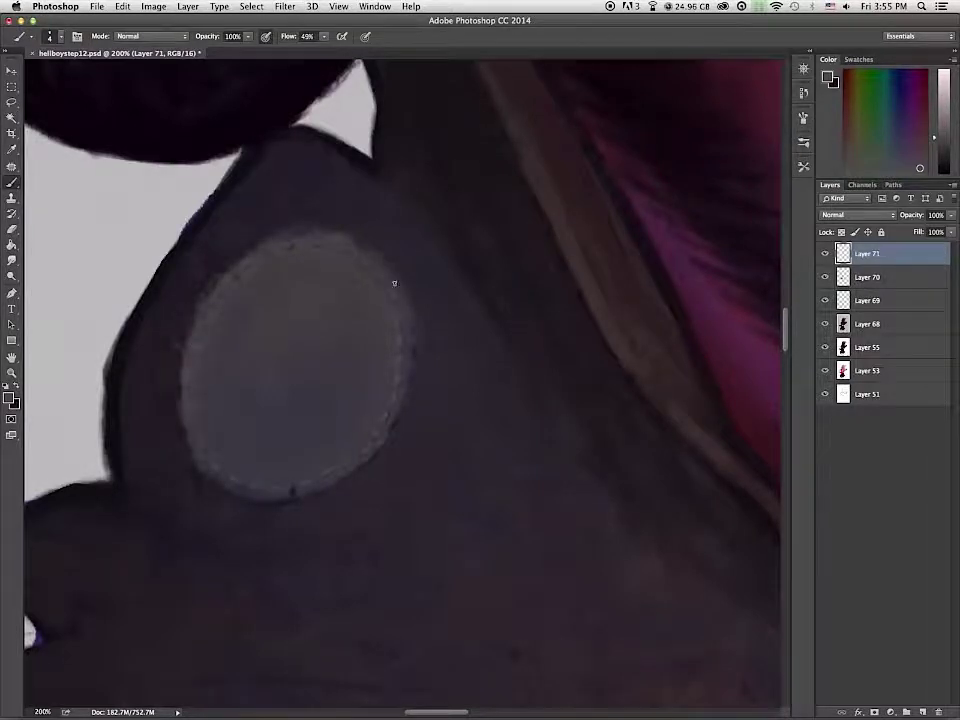
# Step: Check the patch against the head and shoulder, then sample dark jacket tones and clean up its outer edge
pyautogui.scroll(-8, 272, 485)
pyautogui.scroll(2, 272, 485)
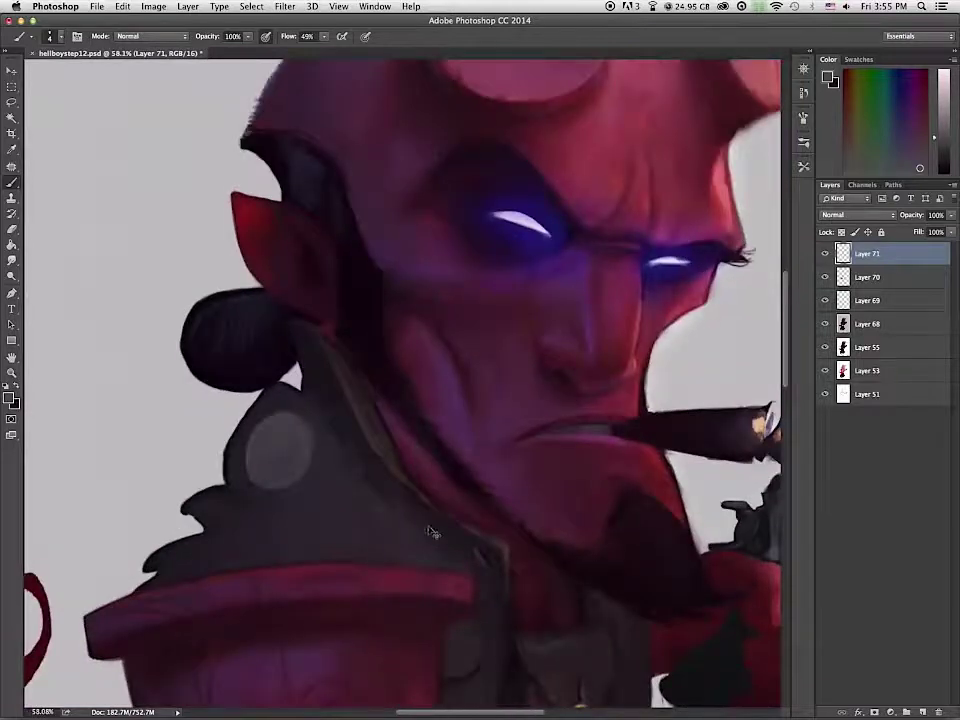
pyautogui.scroll(-4, 458, 529)
pyautogui.scroll(5, 457, 528)
pyautogui.keyDown('alt'); pyautogui.click(189, 370); pyautogui.keyUp('alt')
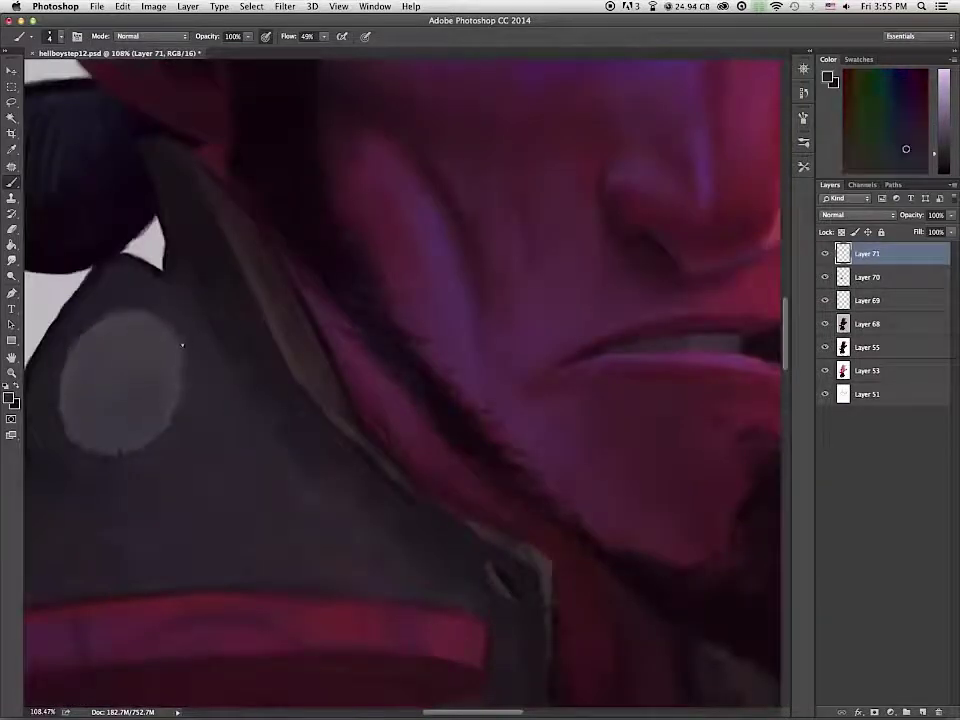
pyautogui.keyDown('alt'); pyautogui.click(84, 344); pyautogui.keyUp('alt')
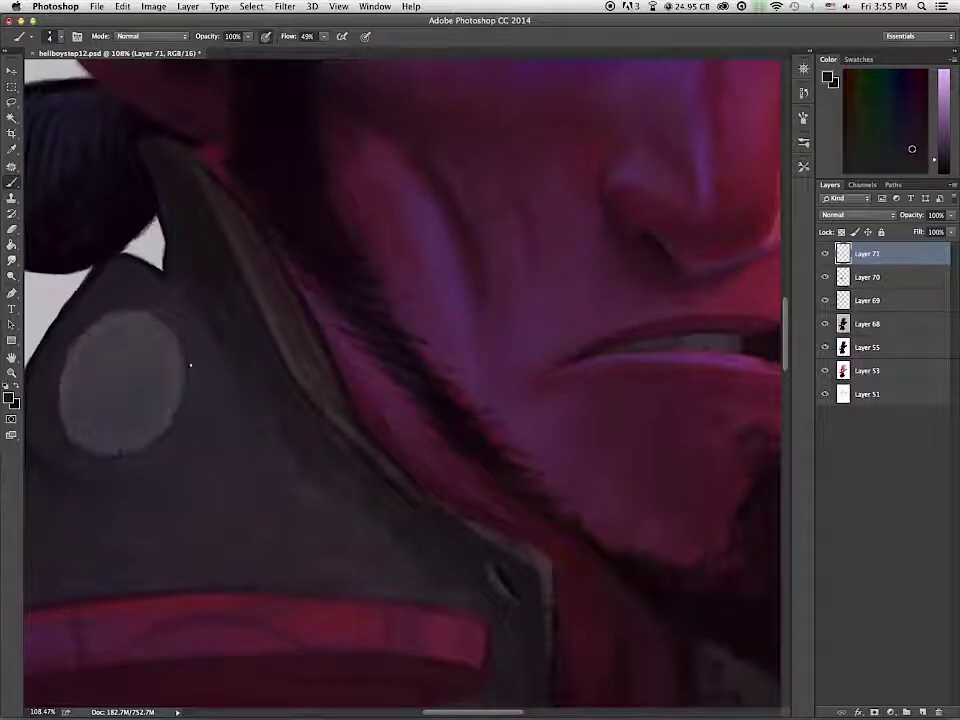
# Step: Enlarge the brush to 30 and blend a sampled mid grey over the inside of the shoulder patch
pyautogui.press(']')
pyautogui.press(']')
pyautogui.press(']')
pyautogui.press(']')
pyautogui.press(']')
pyautogui.press(']')
pyautogui.press(']')
pyautogui.press(']')
pyautogui.keyDown('alt'); pyautogui.click(90, 410); pyautogui.keyUp('alt')
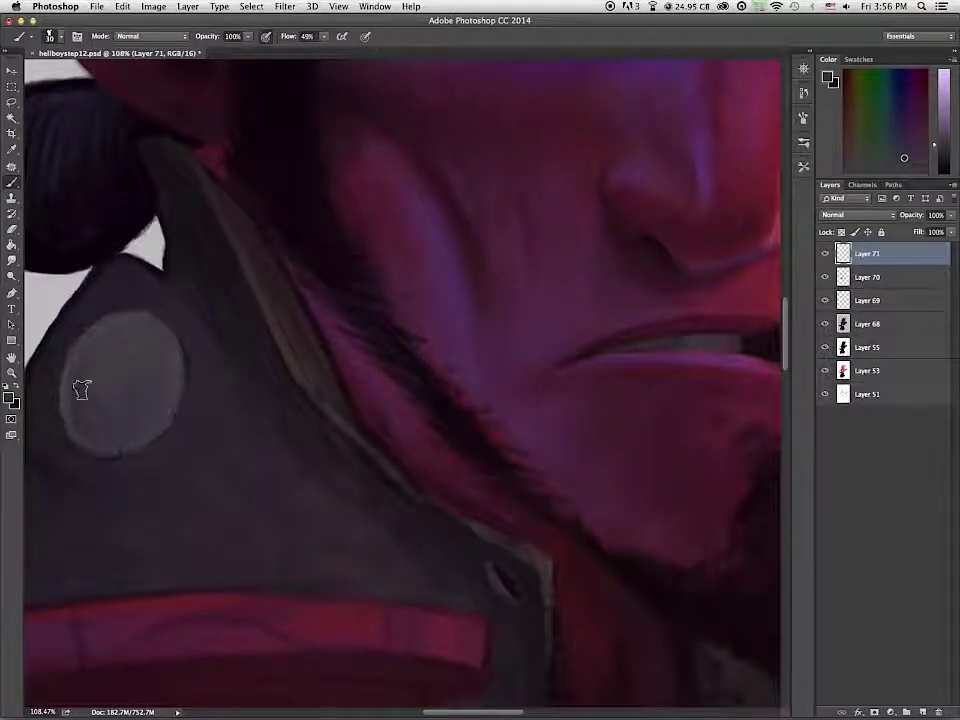
# Step: Sample tones from the patch's lower rim and centre and blend them to smooth its shading
pyautogui.scroll(-1, 220, 377)
pyautogui.scroll(-4, 221, 376)
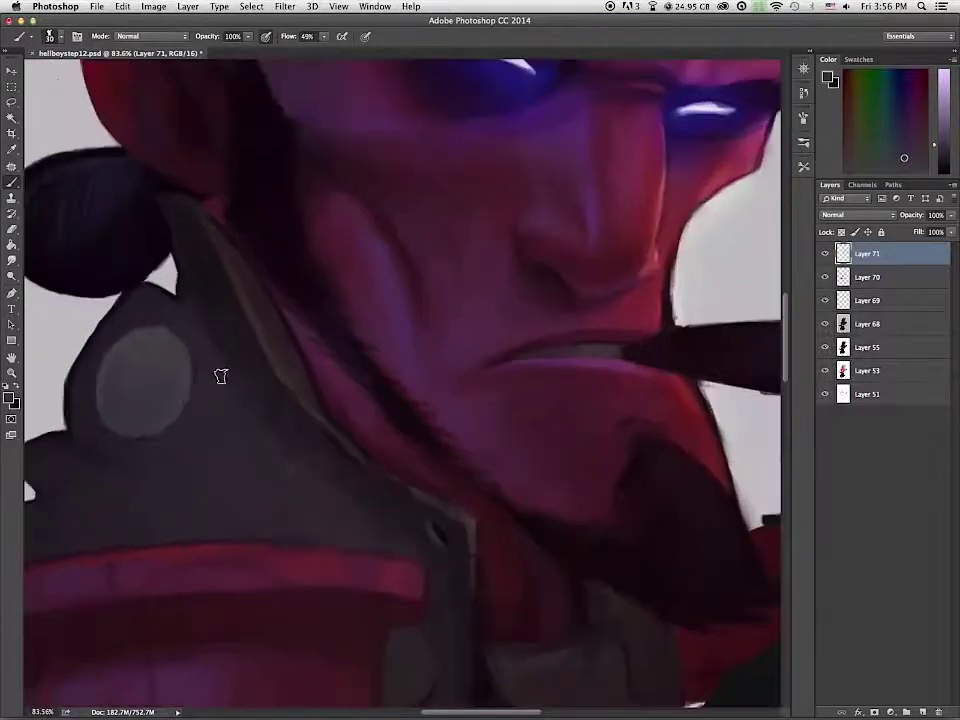
pyautogui.scroll(3, 221, 376)
pyautogui.moveTo(221, 375); pyautogui.dragTo(404, 315)
pyautogui.keyDown('alt'); pyautogui.click(300, 383); pyautogui.keyUp('alt')
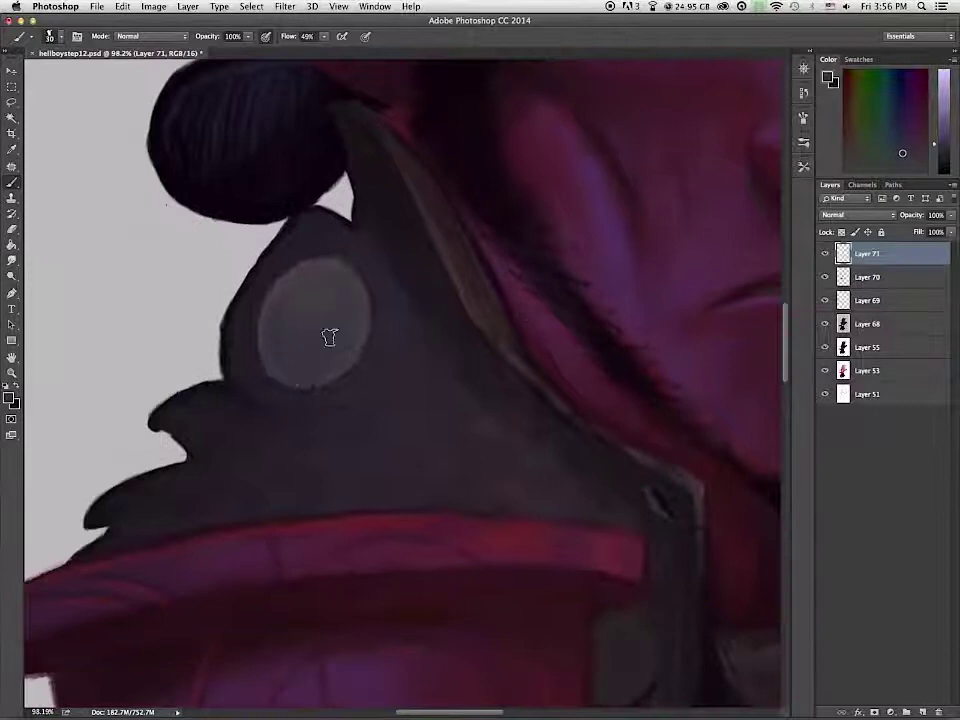
pyautogui.keyDown('alt'); pyautogui.click(328, 314); pyautogui.keyUp('alt')
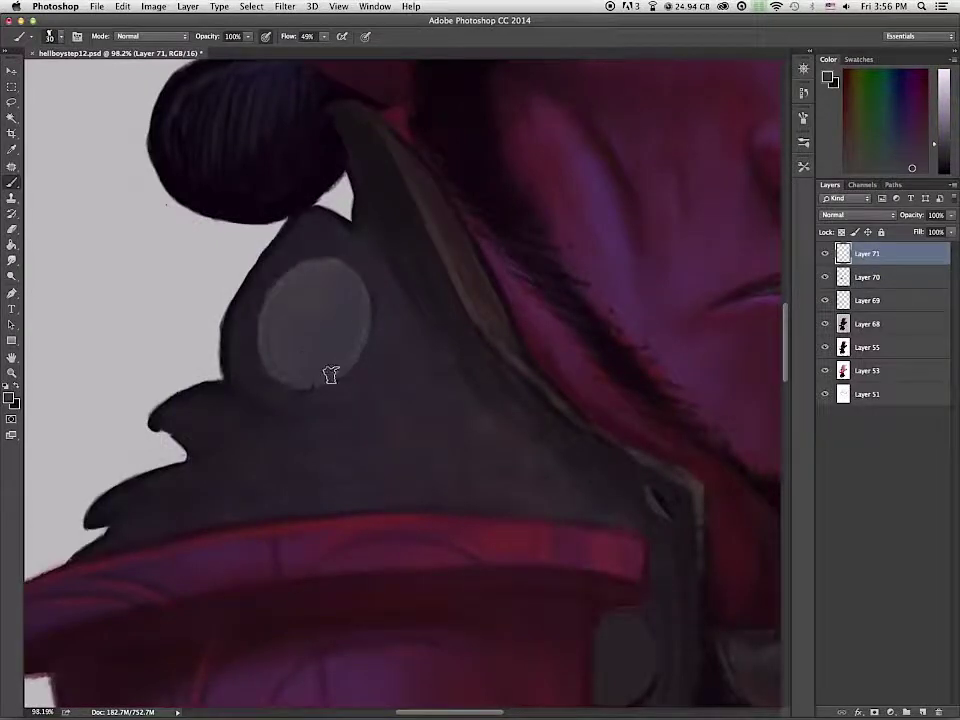
# Step: Reduce the brush to size 5 and choose a lighter grey to touch up the oval shoulder patch's rim
pyautogui.scroll(-5, 356, 330)
pyautogui.scroll(6, 356, 330)
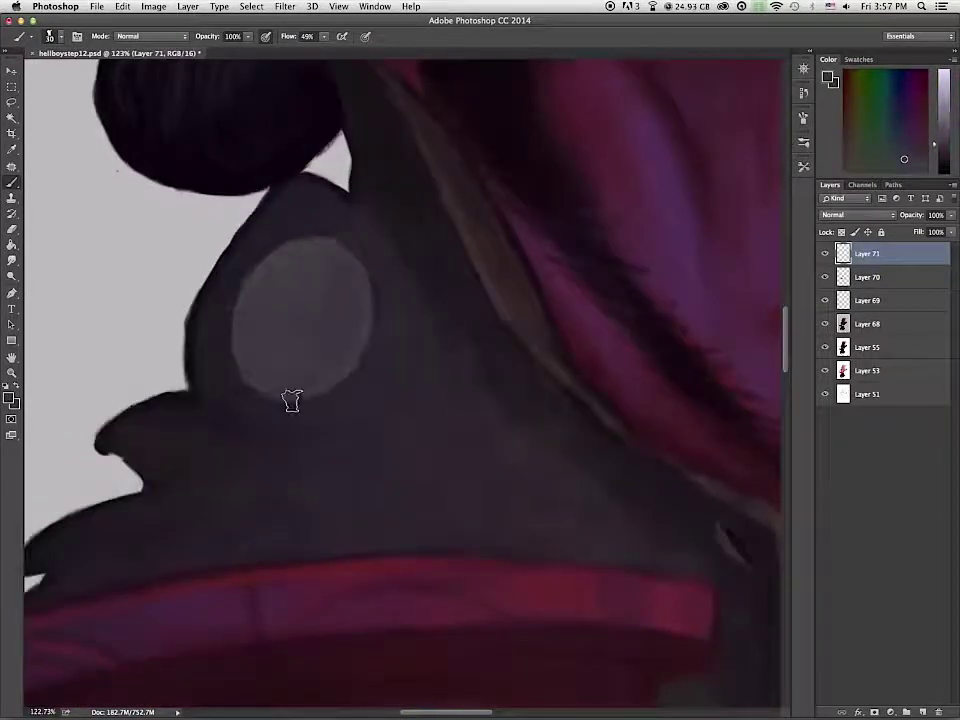
pyautogui.scroll(2, 238, 366)
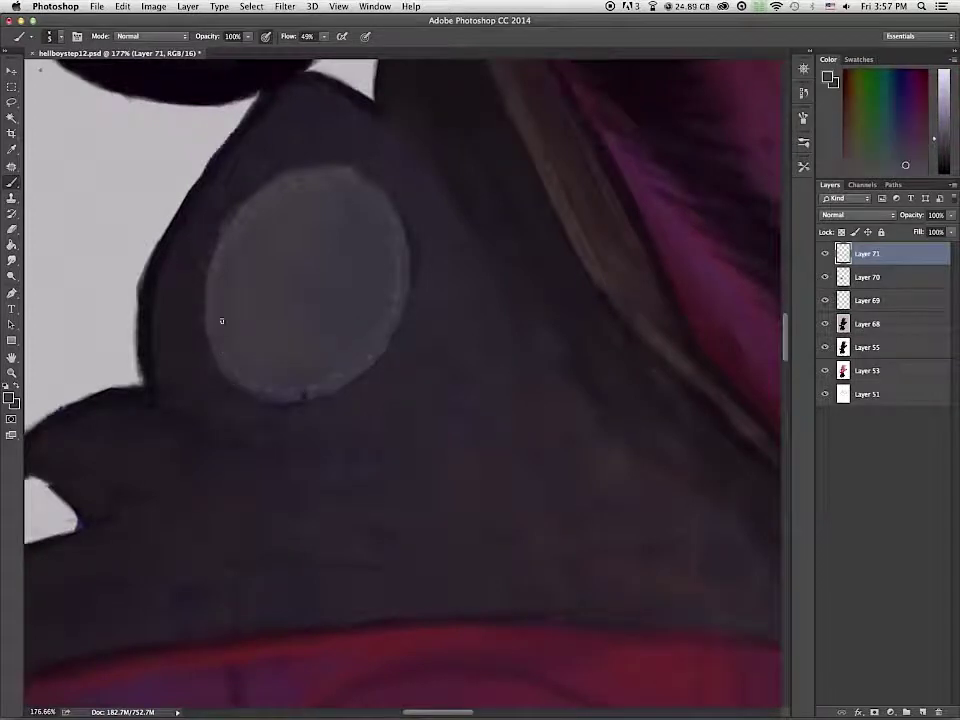
pyautogui.scroll(-10, 300, 365)
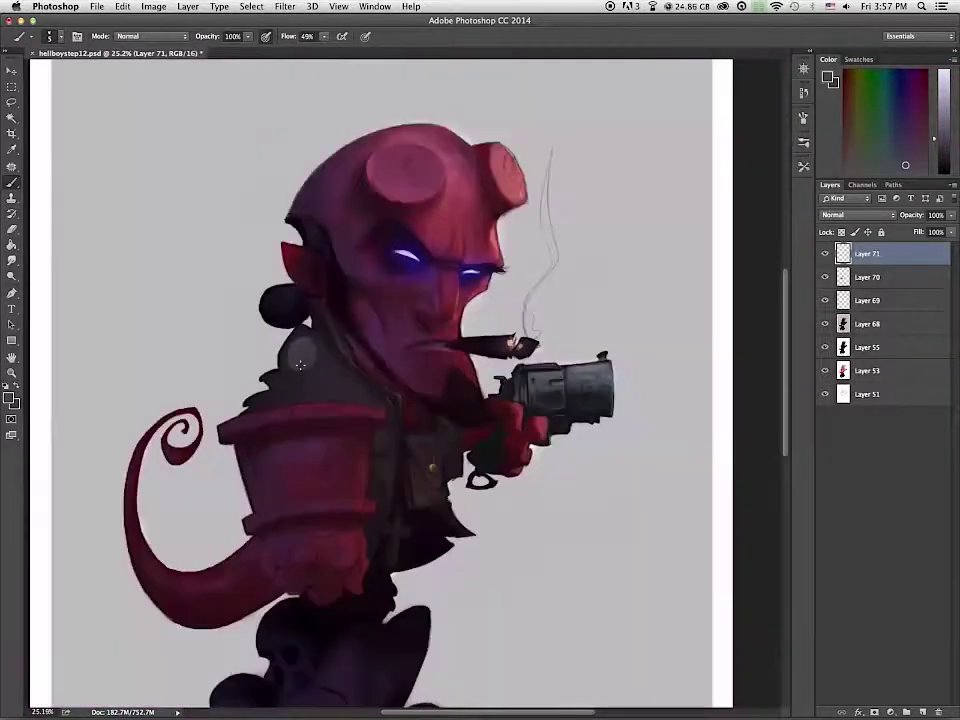
pyautogui.scroll(6, 342, 545)
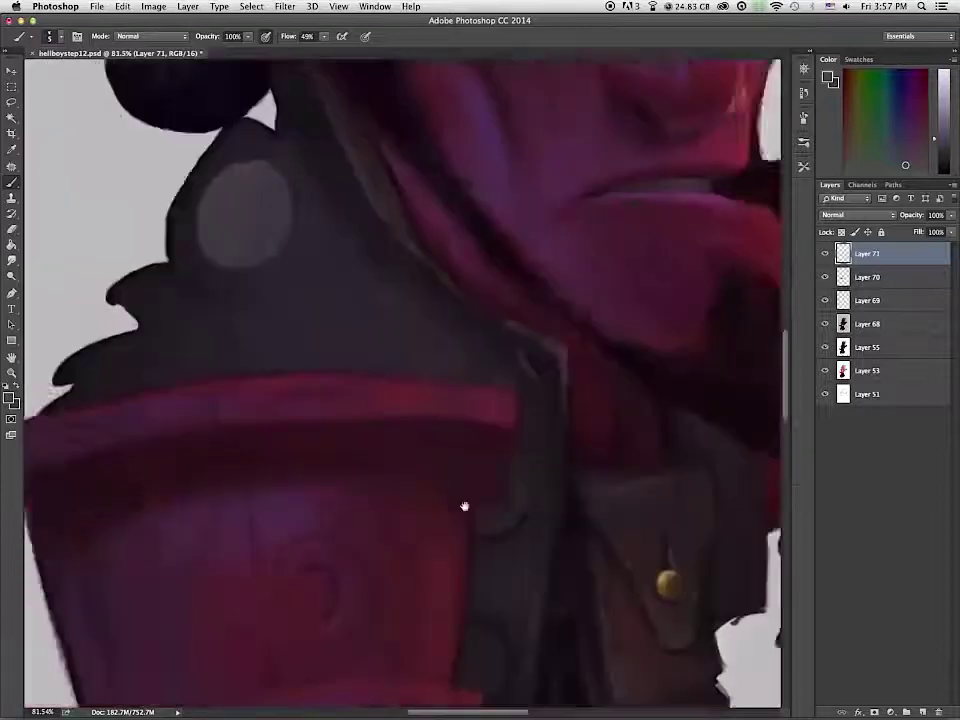
pyautogui.moveTo(465, 508); pyautogui.dragTo(510, 703)
pyautogui.click(9, 398)
pyautogui.click(330, 268)
pyautogui.click(600, 186)
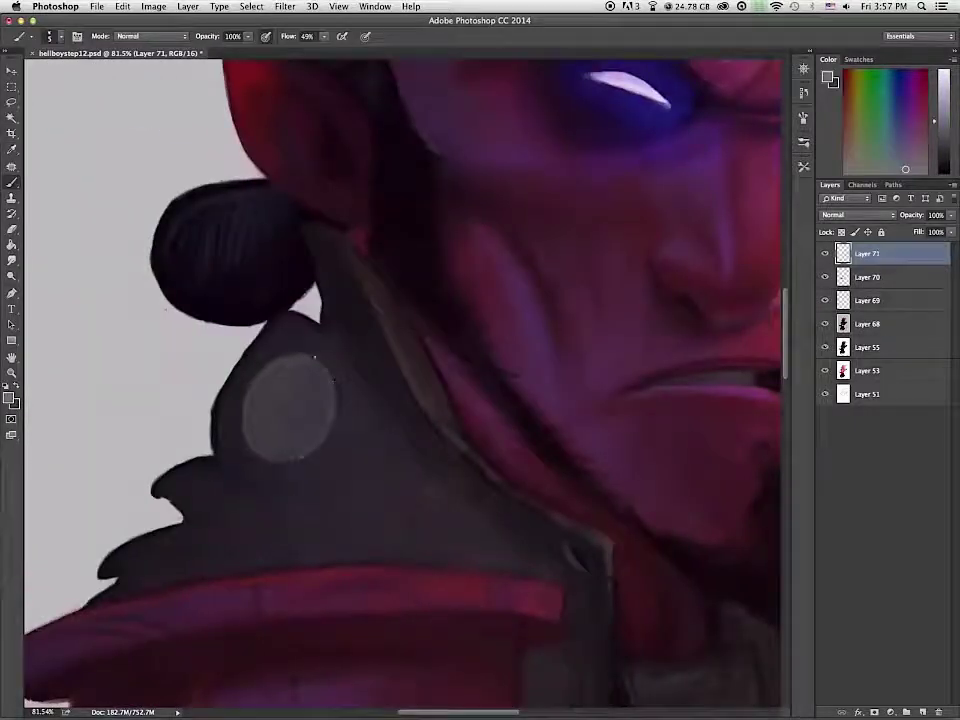
# Step: Sample dark jacket tones around the patch and refine its outer edge with fine strokes
pyautogui.keyDown('alt'); pyautogui.click(302, 346); pyautogui.keyUp('alt')
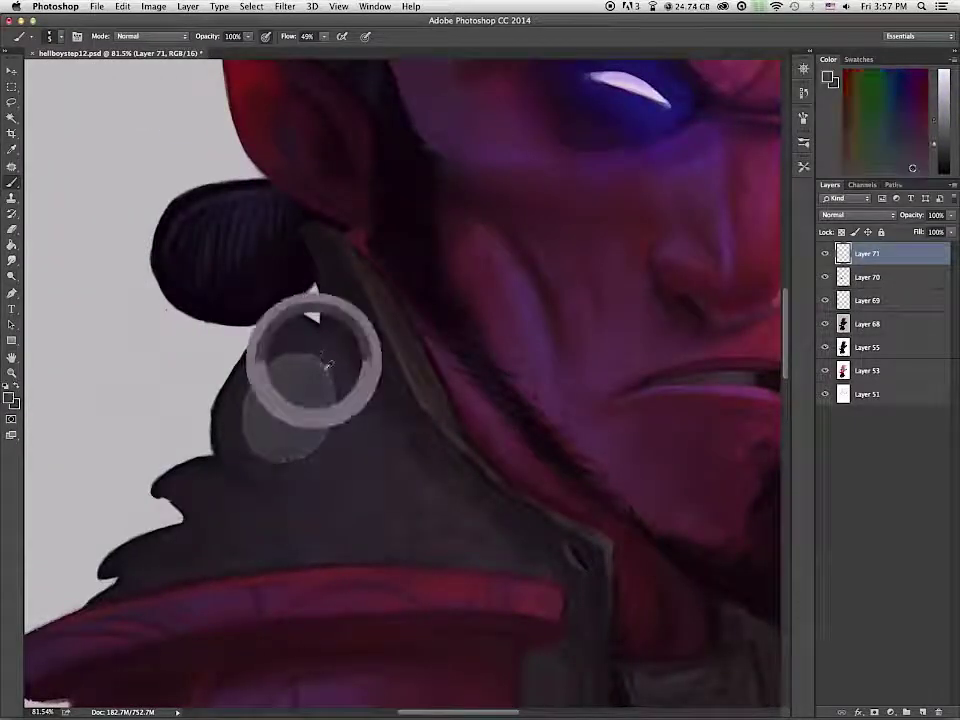
pyautogui.scroll(2, 367, 455)
pyautogui.keyDown('alt'); pyautogui.click(313, 336); pyautogui.keyUp('alt')
pyautogui.keyDown('alt'); pyautogui.click(297, 332); pyautogui.keyUp('alt')
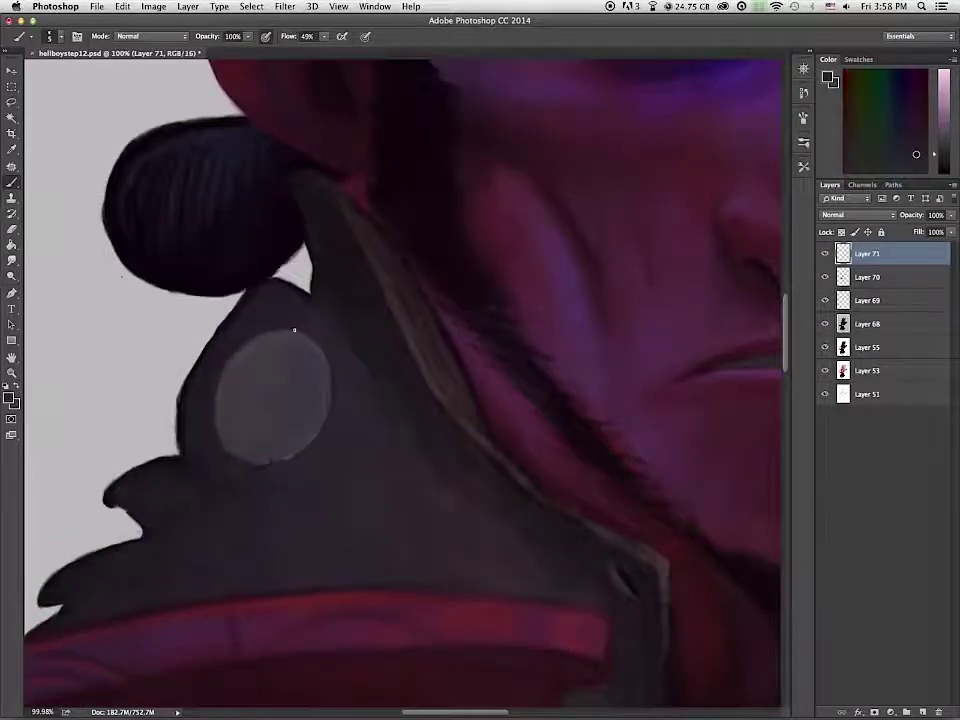
pyautogui.keyDown('alt'); pyautogui.click(336, 369); pyautogui.keyUp('alt')
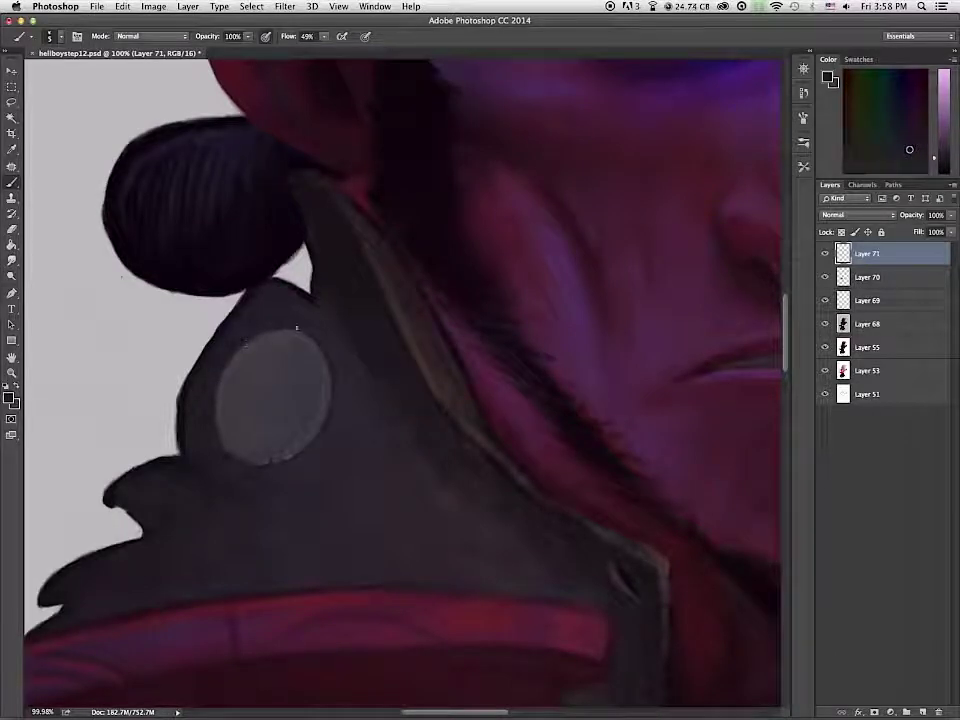
pyautogui.keyDown('alt'); pyautogui.click(195, 351); pyautogui.keyUp('alt')
pyautogui.keyDown('alt'); pyautogui.click(186, 443); pyautogui.keyUp('alt')
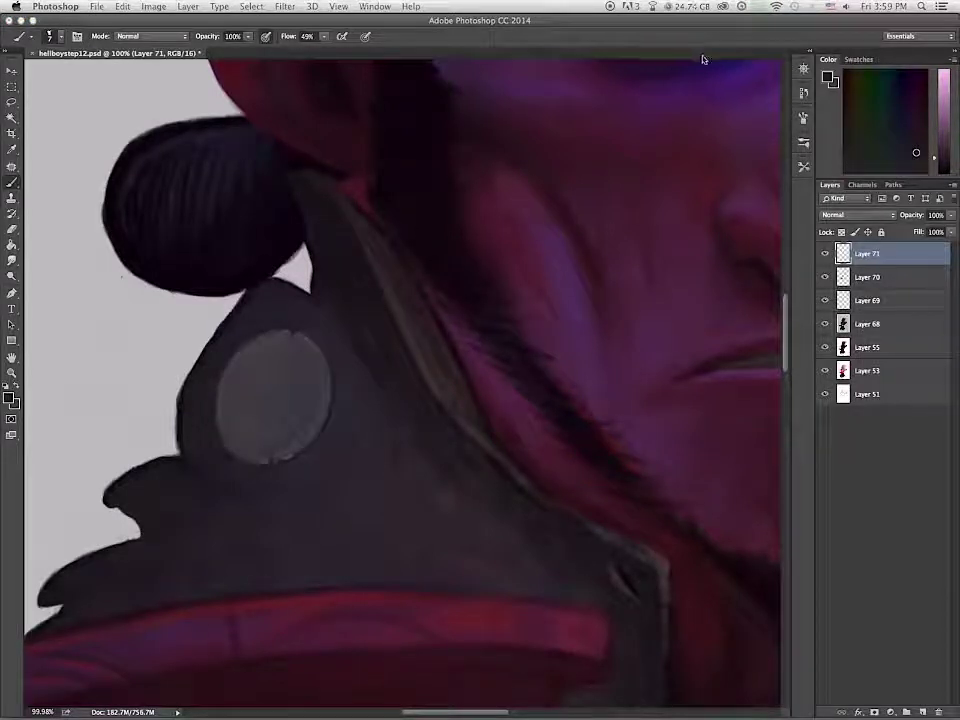
# Step: Step back through the history to undo the latest strokes on the patch's edge
pyautogui.keyDown('alt'); pyautogui.click(269, 396); pyautogui.keyUp('alt')
pyautogui.press('[')
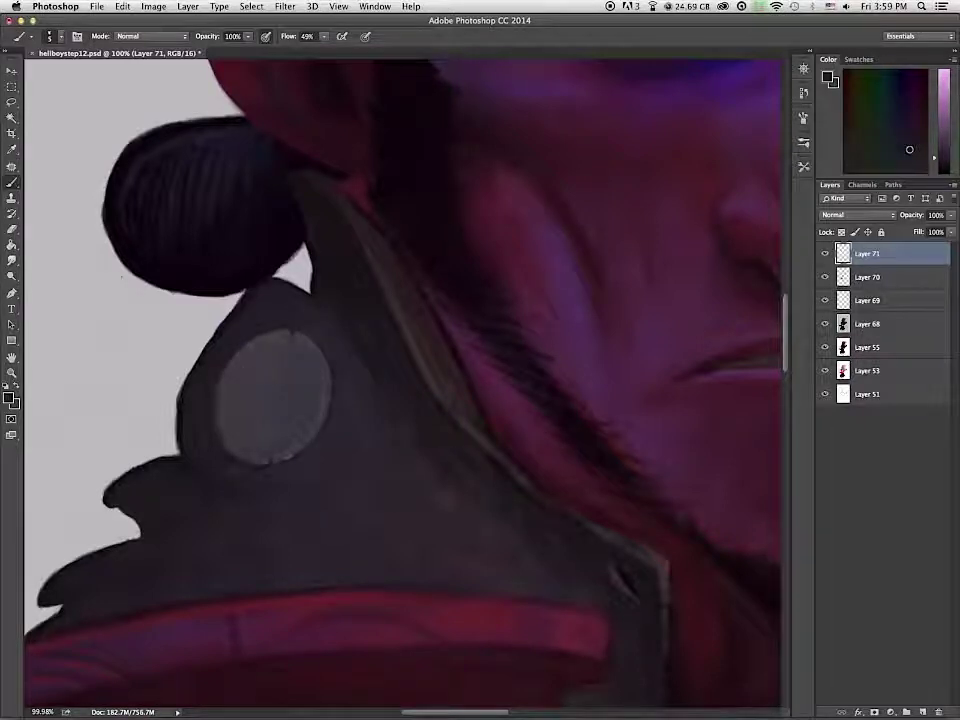
pyautogui.click(804, 93)
pyautogui.click(727, 556)
pyautogui.click(722, 512)
pyautogui.click(715, 471)
pyautogui.click(711, 430)
pyautogui.click(709, 415)
pyautogui.click(804, 93)
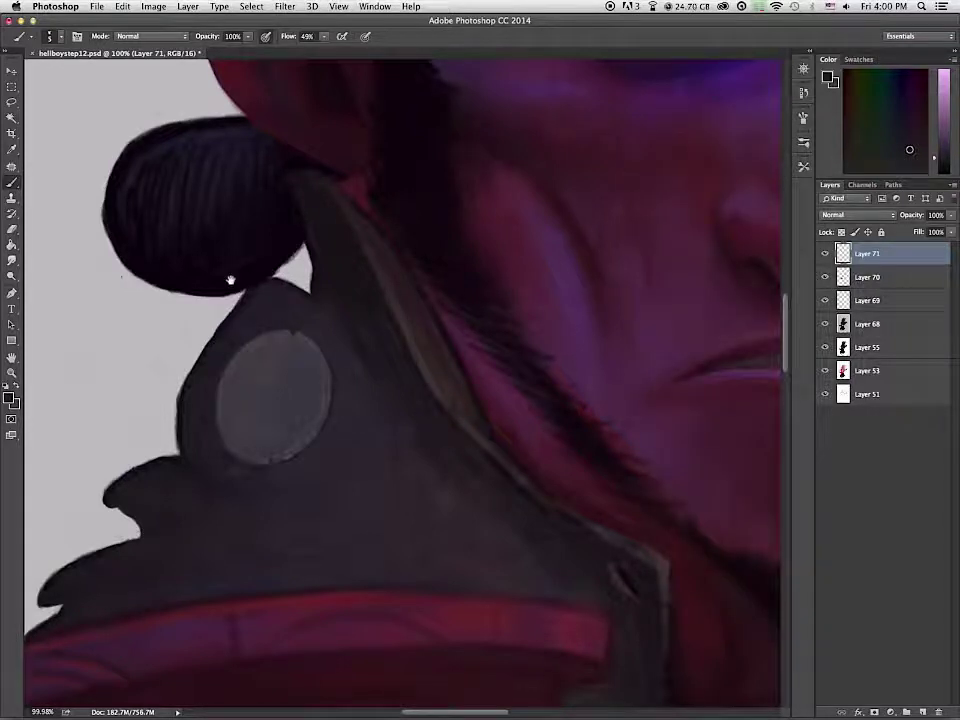
# Step: Sketch a fist emblem with knuckles, thumb, wrist lines and a round sword pommel on the empty background beside the ear
pyautogui.moveTo(231, 279); pyautogui.dragTo(467, 398)
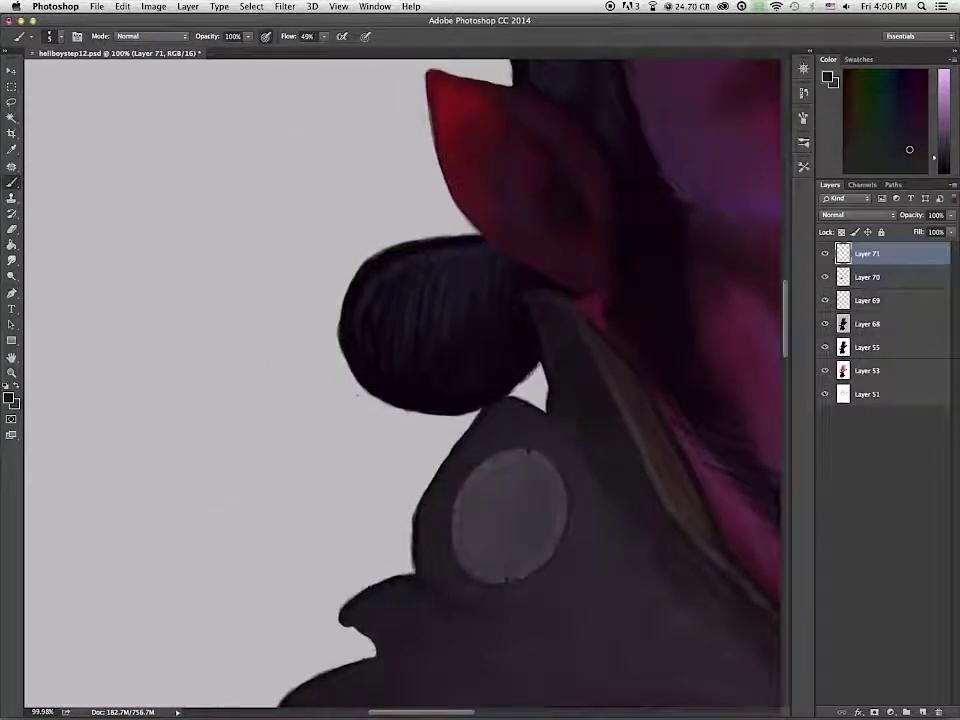
pyautogui.moveTo(166, 194); pyautogui.dragTo(152, 278)
pyautogui.moveTo(200, 215)
pyautogui.mouseDown()
pyautogui.moveTo(197, 270)
pyautogui.moveTo(210, 255)
pyautogui.mouseUp()
pyautogui.moveTo(235, 215); pyautogui.dragTo(272, 258)
pyautogui.moveTo(186, 287); pyautogui.dragTo(253, 292)
pyautogui.moveTo(165, 201)
pyautogui.mouseDown()
pyautogui.moveTo(212, 196)
pyautogui.moveTo(210, 214)
pyautogui.moveTo(166, 222)
pyautogui.moveTo(161, 240)
pyautogui.mouseUp()
pyautogui.moveTo(161, 240)
pyautogui.mouseDown()
pyautogui.moveTo(212, 217)
pyautogui.moveTo(199, 248)
pyautogui.mouseUp()
pyautogui.moveTo(202, 228)
pyautogui.mouseDown()
pyautogui.moveTo(200, 248)
pyautogui.moveTo(235, 228)
pyautogui.moveTo(207, 232)
pyautogui.moveTo(250, 215)
pyautogui.moveTo(246, 252)
pyautogui.mouseUp()
pyautogui.moveTo(251, 214); pyautogui.dragTo(246, 252)
pyautogui.moveTo(165, 193)
pyautogui.mouseDown()
pyautogui.moveTo(164, 208)
pyautogui.moveTo(186, 221)
pyautogui.mouseUp()
pyautogui.moveTo(168, 190); pyautogui.dragTo(201, 197)
pyautogui.moveTo(163, 235); pyautogui.dragTo(149, 258)
pyautogui.moveTo(149, 258); pyautogui.dragTo(191, 266)
pyautogui.moveTo(162, 220)
pyautogui.mouseDown()
pyautogui.moveTo(150, 262)
pyautogui.moveTo(162, 279)
pyautogui.mouseUp()
pyautogui.moveTo(162, 279); pyautogui.dragTo(192, 266)
pyautogui.moveTo(218, 250)
pyautogui.mouseDown()
pyautogui.moveTo(227, 278)
pyautogui.moveTo(283, 262)
pyautogui.mouseUp()
pyautogui.moveTo(182, 282); pyautogui.dragTo(172, 302)
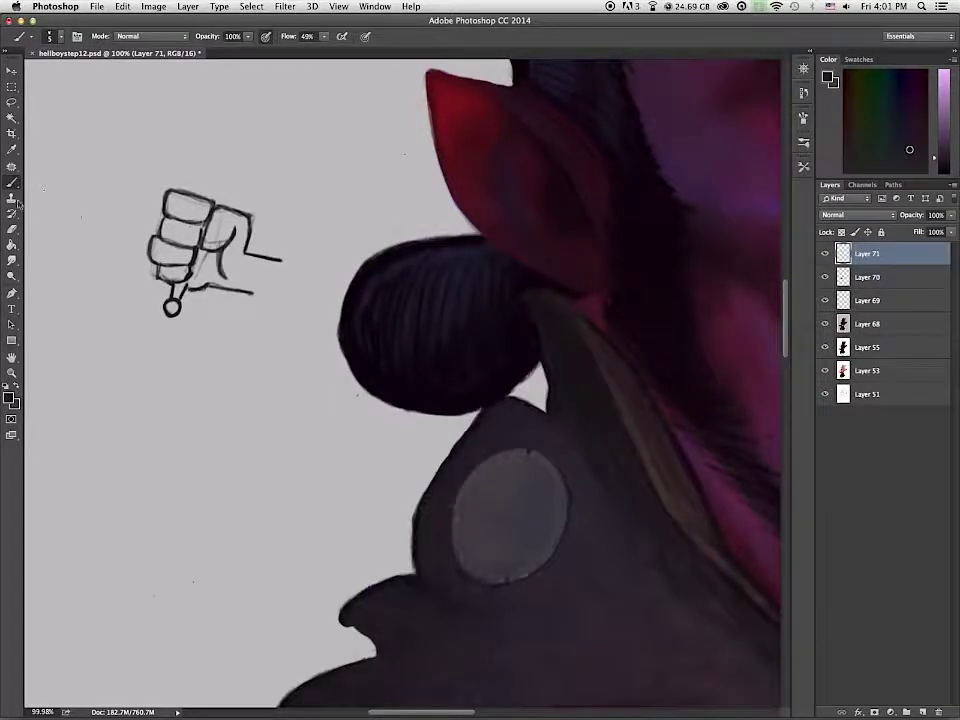
# Step: Erase the fist's thumb and inner finger lines and redraw them further over the knuckles
pyautogui.press('e')
pyautogui.moveTo(193, 271)
pyautogui.mouseDown()
pyautogui.moveTo(232, 234)
pyautogui.moveTo(194, 224)
pyautogui.moveTo(191, 243)
pyautogui.moveTo(227, 232)
pyautogui.mouseUp()
pyautogui.press('b')
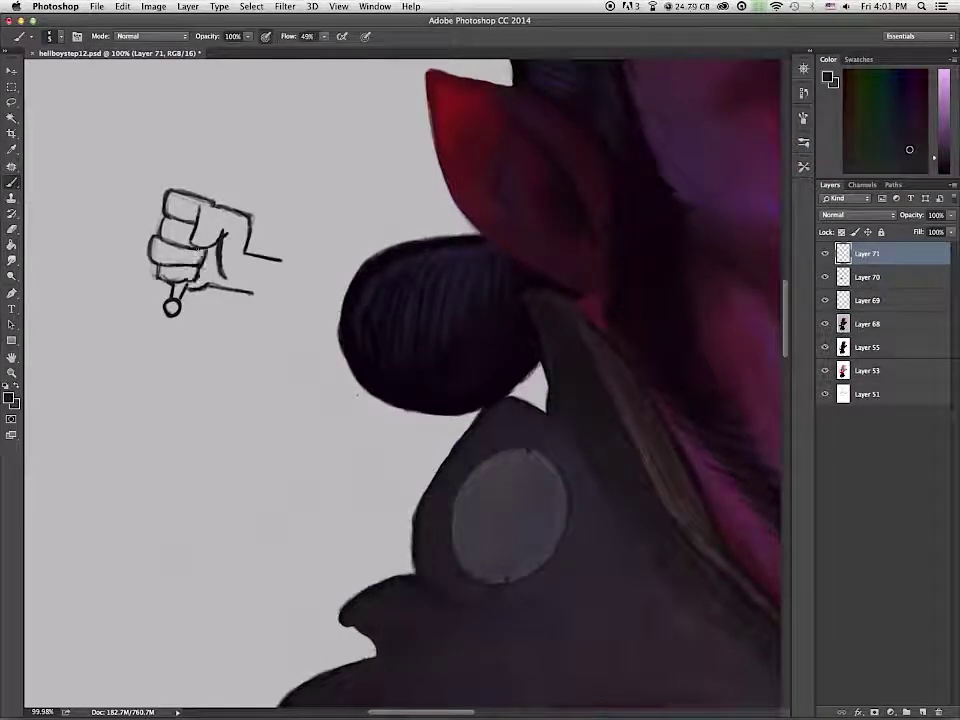
# Step: Switch the brush colour to white and paint the fist's lowest finger and highlights along the wrist
pyautogui.click(10, 398)
pyautogui.click(330, 192)
pyautogui.press('Return')
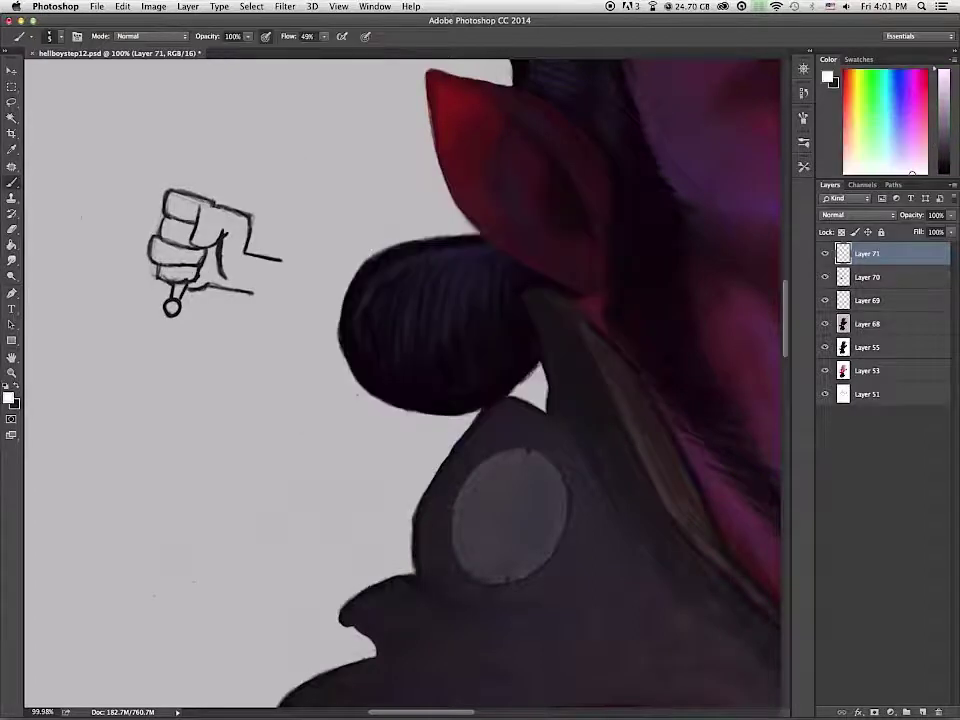
pyautogui.moveTo(162, 275)
pyautogui.mouseDown()
pyautogui.moveTo(194, 272)
pyautogui.moveTo(203, 253)
pyautogui.moveTo(207, 283)
pyautogui.mouseUp()
pyautogui.moveTo(219, 285); pyautogui.dragTo(253, 215)
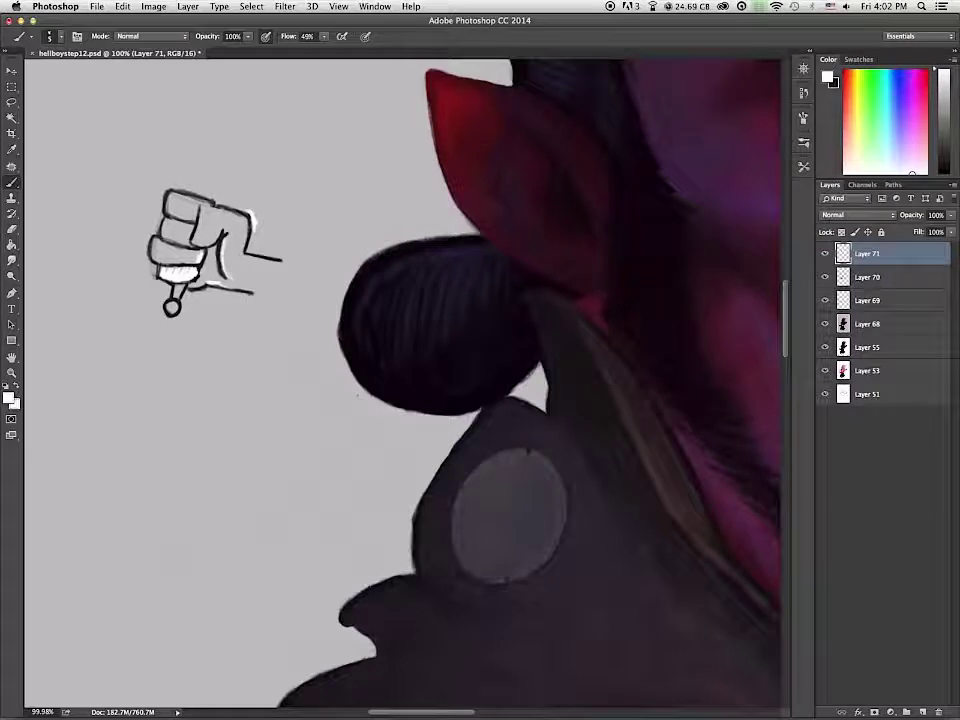
# Step: Draw a slanted black crossguard above the fist with three upright lines rising from it
pyautogui.press('x')
pyautogui.moveTo(150, 183)
pyautogui.mouseDown()
pyautogui.moveTo(272, 216)
pyautogui.moveTo(214, 200)
pyautogui.moveTo(192, 232)
pyautogui.mouseUp()
pyautogui.moveTo(342, 195); pyautogui.dragTo(311, 333)
pyautogui.moveTo(149, 325)
pyautogui.mouseDown()
pyautogui.moveTo(165, 254)
pyautogui.moveTo(164, 268)
pyautogui.mouseUp()
pyautogui.moveTo(184, 332)
pyautogui.mouseDown()
pyautogui.moveTo(201, 262)
pyautogui.moveTo(221, 334)
pyautogui.mouseUp()
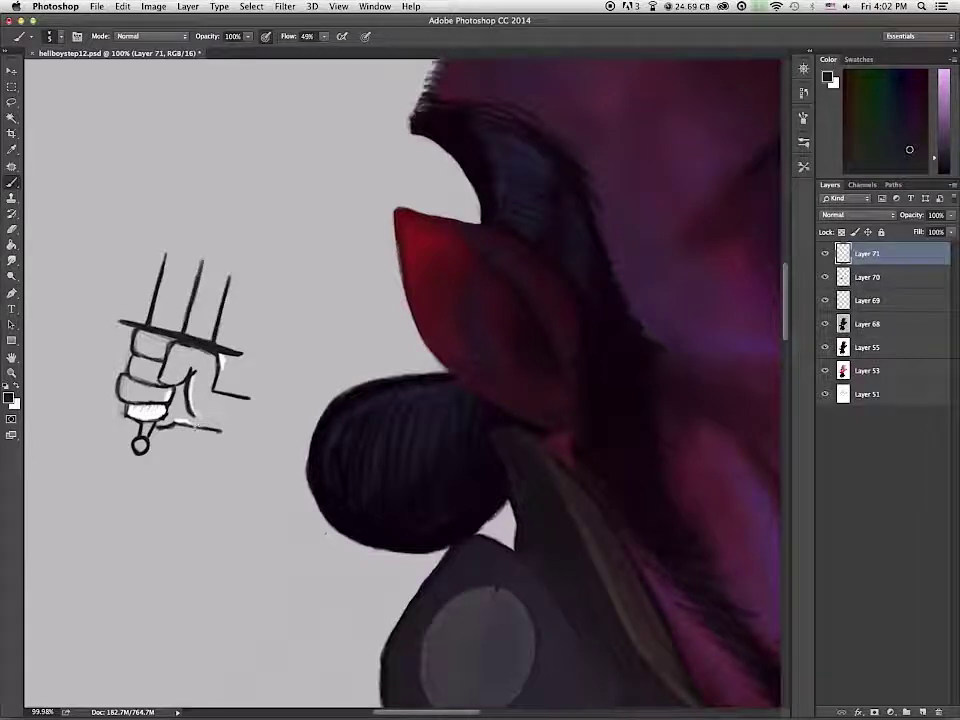
# Step: Outline a triangular cuff point below the wrist in black and fill it with sampled white
pyautogui.moveTo(199, 430); pyautogui.dragTo(234, 437)
pyautogui.moveTo(204, 421); pyautogui.dragTo(243, 429)
pyautogui.moveTo(243, 430)
pyautogui.mouseDown()
pyautogui.moveTo(196, 455)
pyautogui.moveTo(228, 431)
pyautogui.moveTo(193, 413)
pyautogui.mouseUp()
pyautogui.keyDown('alt'); pyautogui.click(147, 411); pyautogui.keyUp('alt')
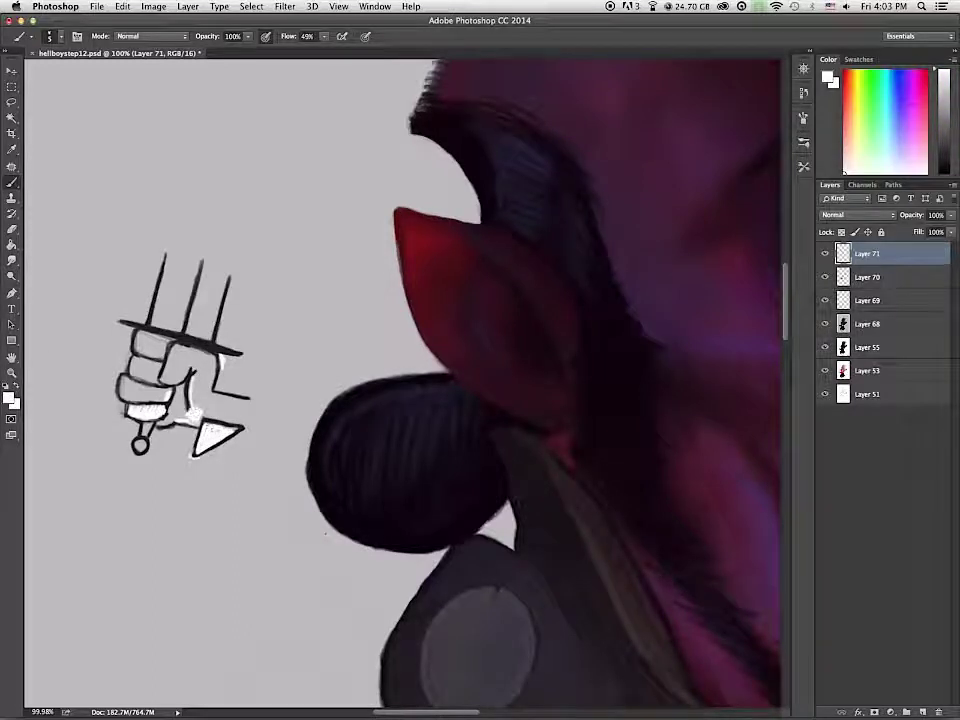
# Step: Sample the dark line colour, thicken the crossguard and reinforce the wrist and cuff lines
pyautogui.keyDown('alt'); pyautogui.click(220, 346); pyautogui.keyUp('alt')
pyautogui.moveTo(118, 322); pyautogui.dragTo(241, 353)
pyautogui.moveTo(232, 431); pyautogui.dragTo(247, 439)
pyautogui.moveTo(177, 422)
pyautogui.mouseDown()
pyautogui.moveTo(202, 427)
pyautogui.moveTo(249, 400)
pyautogui.mouseUp()
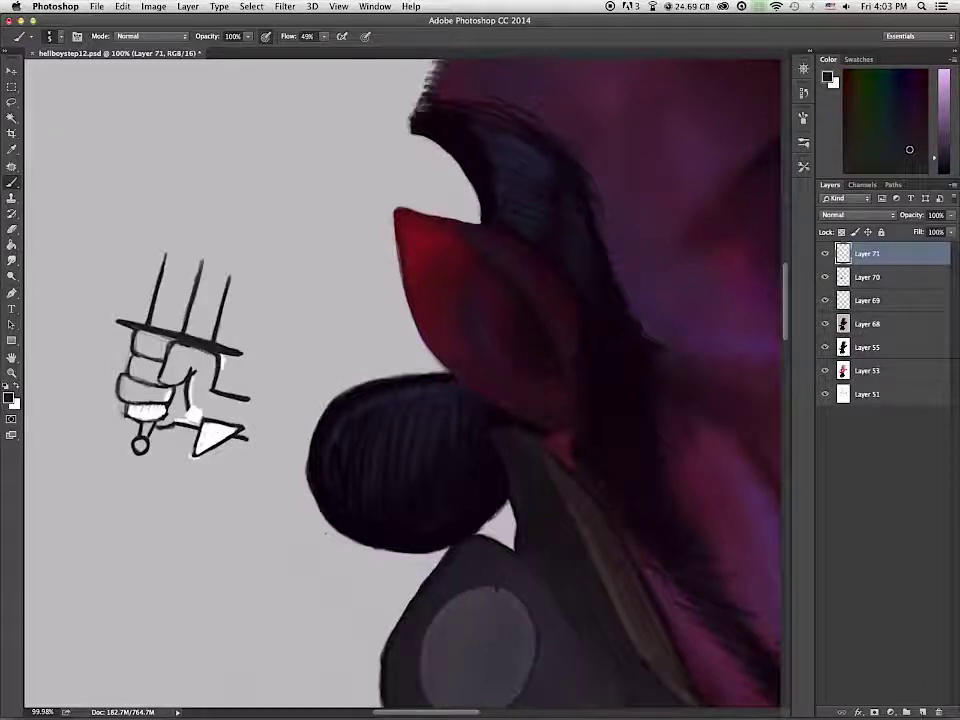
# Step: Enclose the fist sketch in a circular marquee selection and apply a Border modification with a width of 2
pyautogui.click(11, 102)
pyautogui.click(11, 87)
pyautogui.click(60, 96)
pyautogui.moveTo(93, 258)
pyautogui.mouseDown()
pyautogui.moveTo(319, 474)
pyautogui.moveTo(280, 456)
pyautogui.moveTo(291, 475)
pyautogui.mouseUp()
pyautogui.click(258, 8)
pyautogui.moveTo(274, 165)
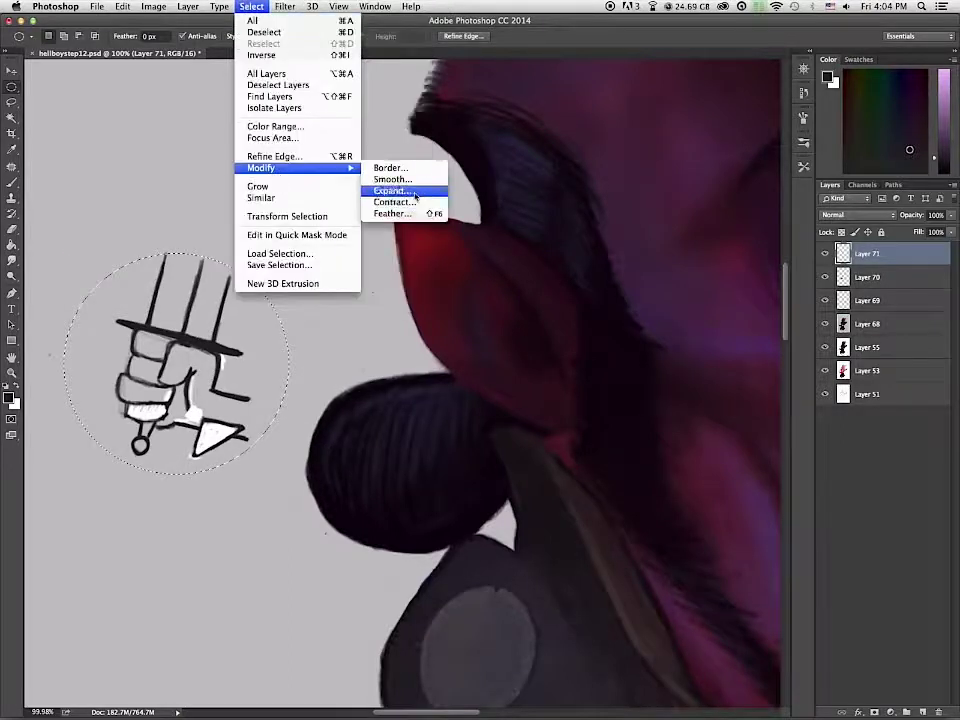
pyautogui.click(394, 165)
pyautogui.write('2')
pyautogui.click(525, 343)
# Step: Border the circular selection again and fill it with black as a ring, then extend the forearm line to it
pyautogui.click(252, 7)
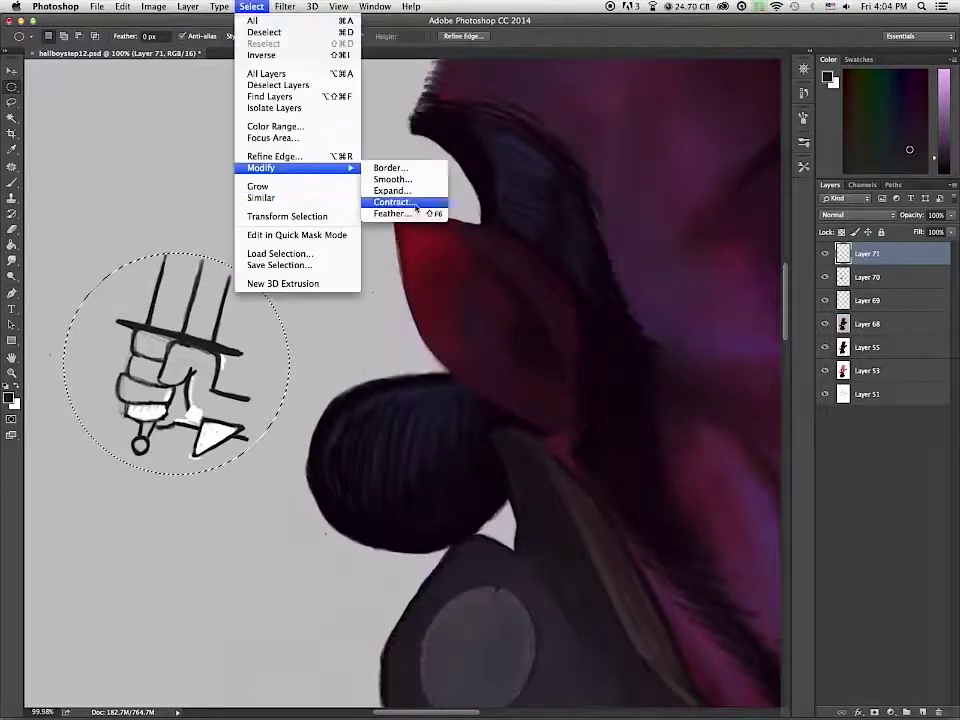
pyautogui.click(392, 167)
pyautogui.click(519, 340)
pyautogui.press('g')
pyautogui.hotkey('shift', 'g')
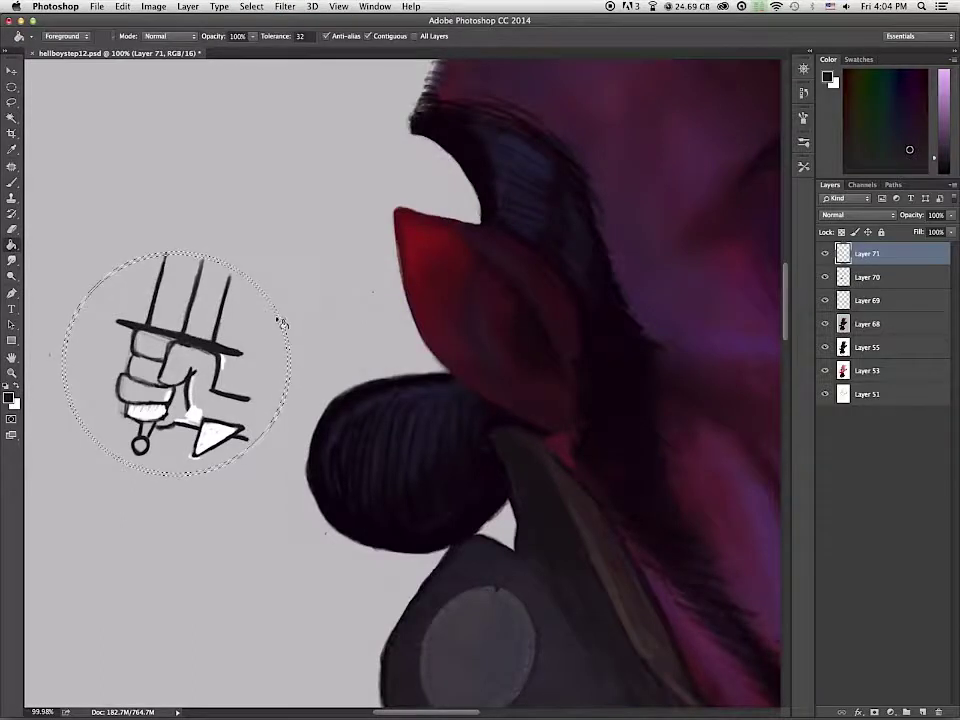
pyautogui.click(281, 328)
pyautogui.hotkey('ctrl', 'd')
pyautogui.press('b')
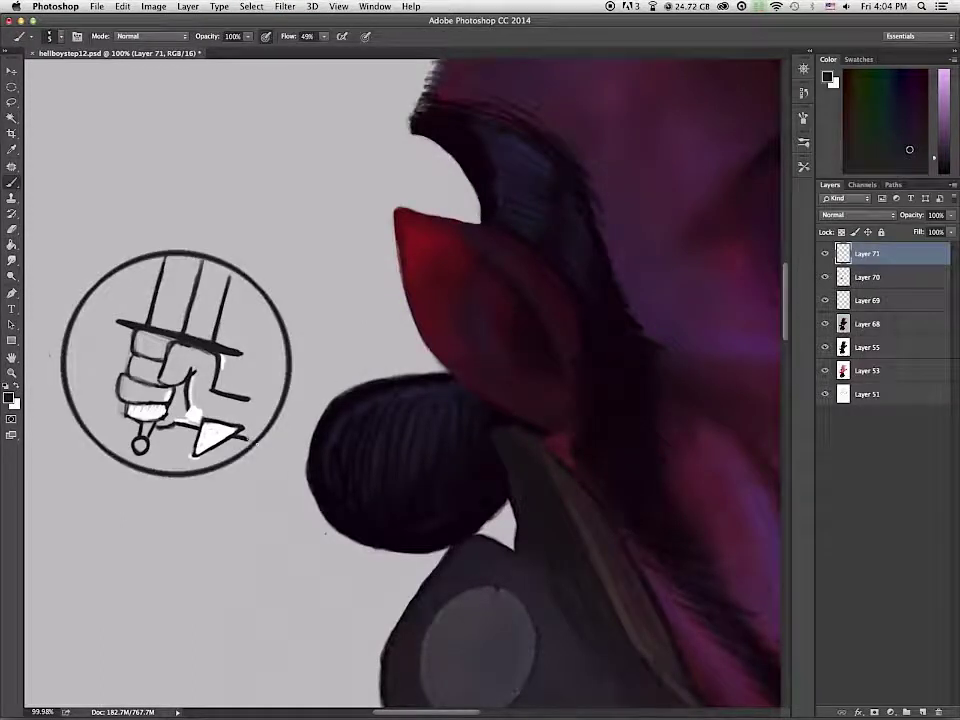
pyautogui.moveTo(247, 398); pyautogui.dragTo(279, 404)
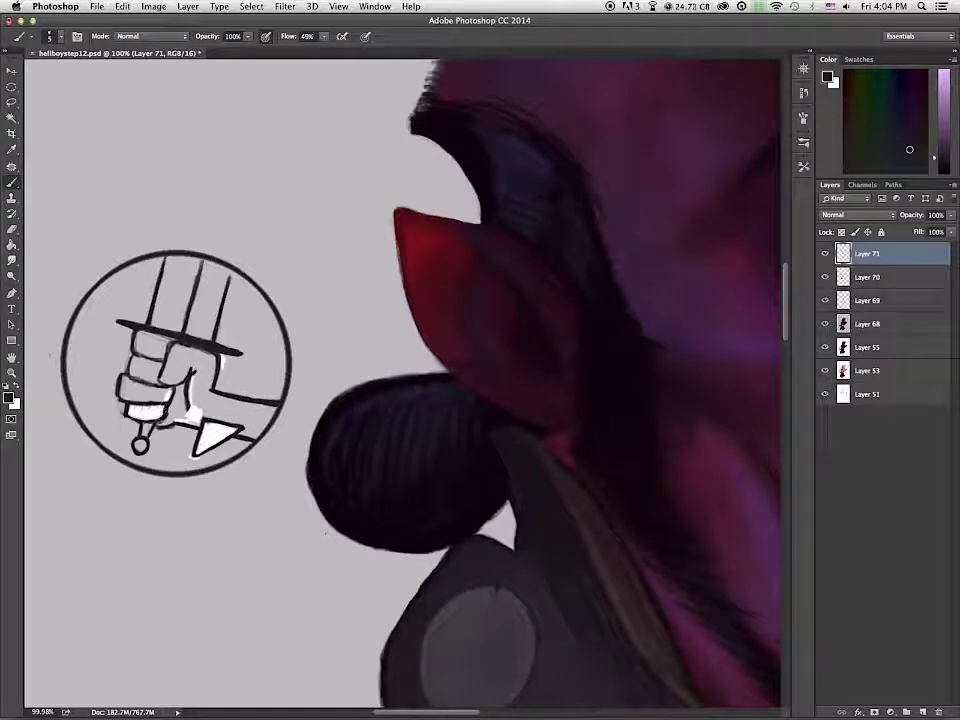
# Step: Lasso and delete the sword's pommel, then redraw it slightly shifted beneath the fist and clean up its centre
pyautogui.click(12, 103)
pyautogui.moveTo(148, 440)
pyautogui.mouseDown()
pyautogui.moveTo(158, 468)
pyautogui.moveTo(160, 430)
pyautogui.moveTo(142, 444)
pyautogui.moveTo(156, 460)
pyautogui.moveTo(141, 446)
pyautogui.mouseUp()
pyautogui.press('Delete')
pyautogui.press('super+d')
pyautogui.click(12, 183)
pyautogui.press('e')
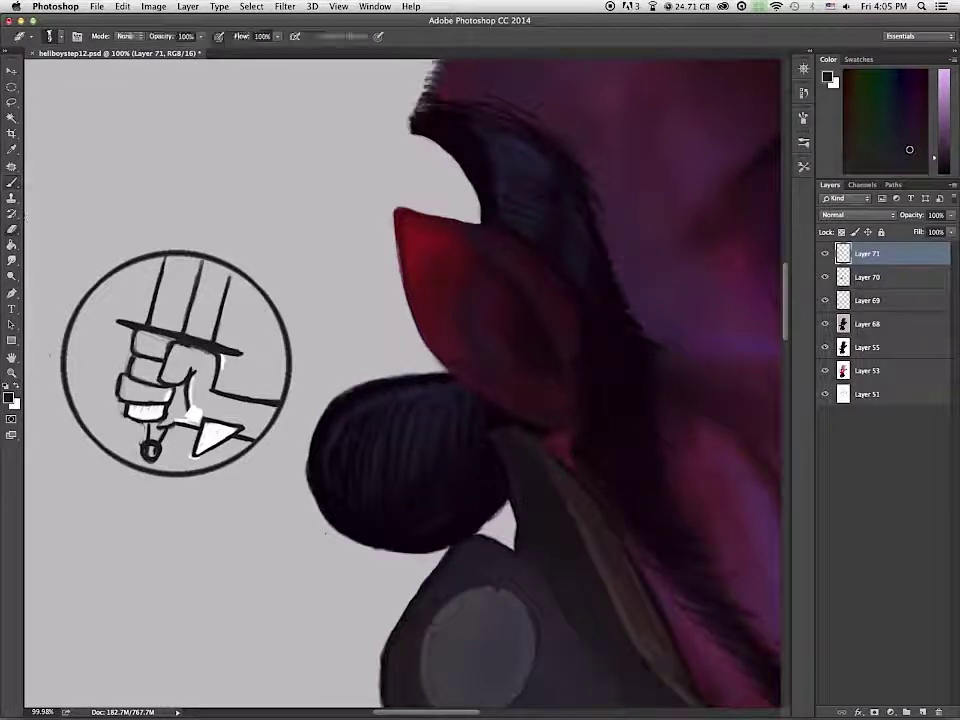
# Step: Redraw the fist's fingers in a straighter column, erase the old outer lines and reconnect the pommel
pyautogui.press('b')
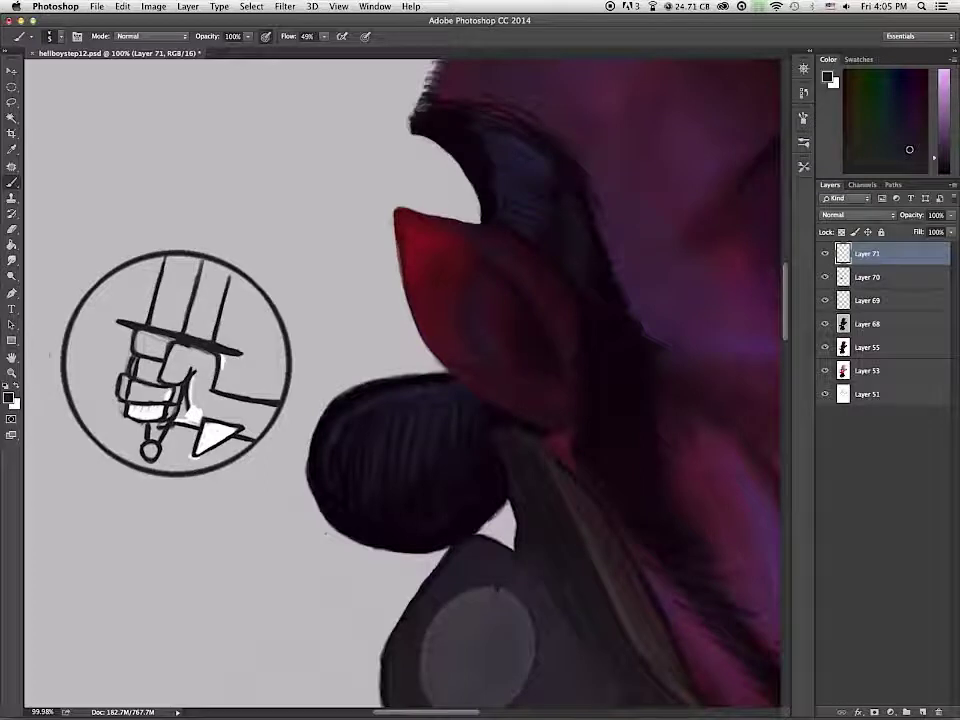
pyautogui.press('e')
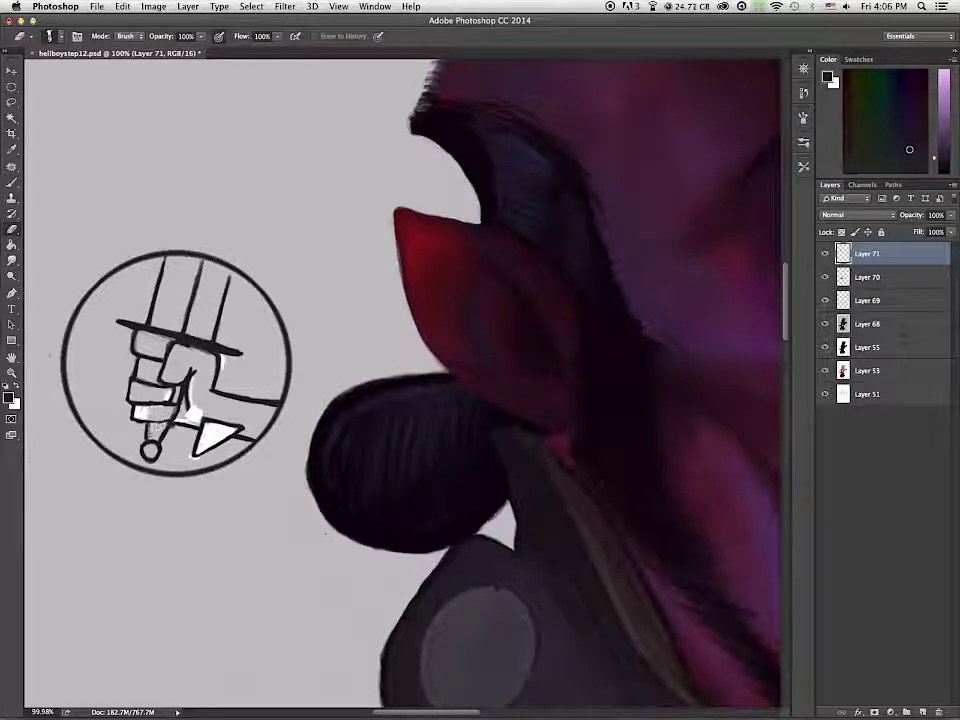
pyautogui.press('b')
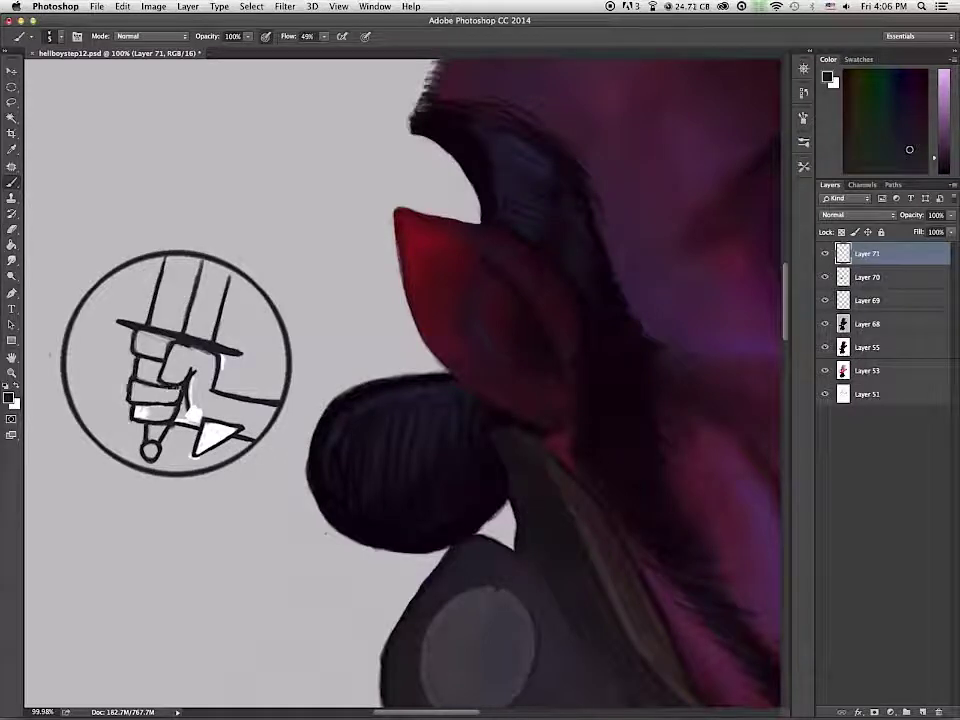
pyautogui.scroll(-10, 164, 442)
pyautogui.press('super+t')
pyautogui.moveTo(244, 408); pyautogui.dragTo(233, 421)
pyautogui.press('Escape')
# Step: Lasso the emblem, cut and paste it onto its own layer, and move it over the shoulder at a smaller scale
pyautogui.press('l')
pyautogui.moveTo(158, 477)
pyautogui.mouseDown()
pyautogui.moveTo(144, 401)
pyautogui.moveTo(160, 475)
pyautogui.mouseUp()
pyautogui.press('super+x')
pyautogui.press('super+v')
pyautogui.press('super+t')
pyautogui.moveTo(405, 388); pyautogui.dragTo(237, 489)
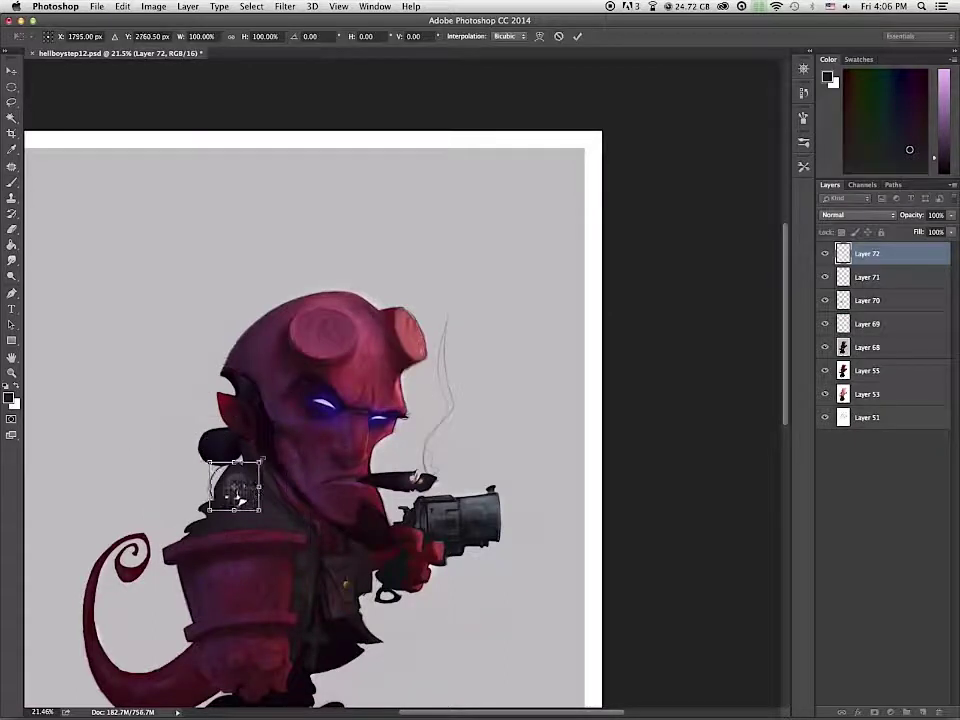
pyautogui.press('Return')
# Step: Set the emblem layer's blending mode to Multiply and move the emblem onto the oval patch
pyautogui.scroll(6, 241, 507)
pyautogui.hotkey('alt', 'shift', 'm')
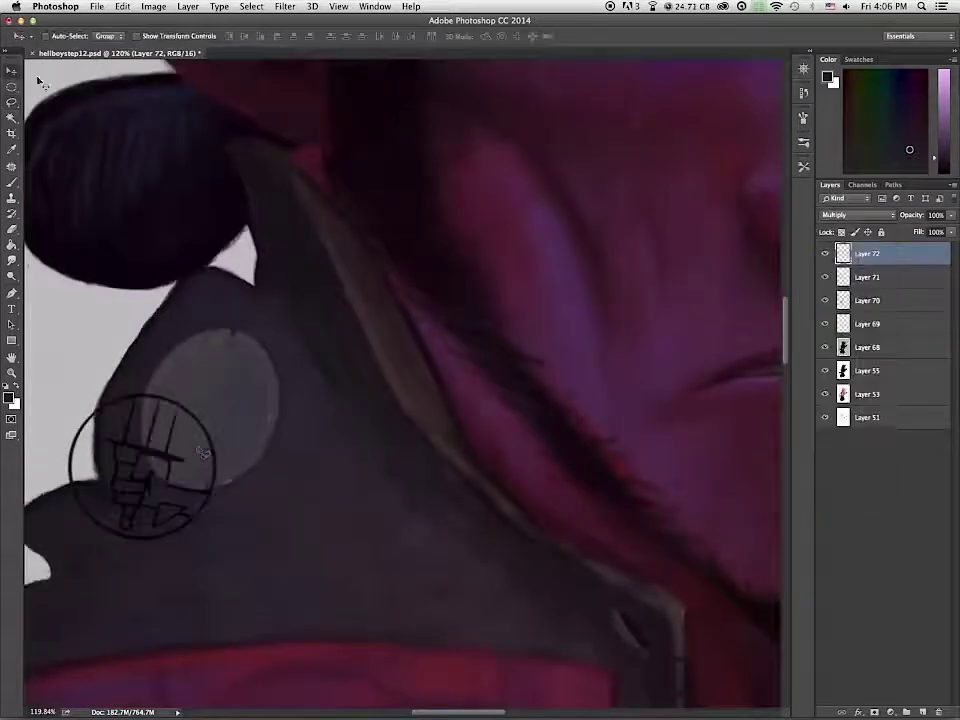
pyautogui.moveTo(203, 455); pyautogui.dragTo(271, 394)
# Step: Distort the emblem by its corners so its ring follows the shape and perspective of the oval patch
pyautogui.click(122, 6)
pyautogui.moveTo(150, 253)
pyautogui.click(330, 314)
pyautogui.moveTo(282, 333); pyautogui.dragTo(281, 311)
pyautogui.moveTo(133, 334); pyautogui.dragTo(147, 356)
pyautogui.moveTo(282, 482); pyautogui.dragTo(268, 495)
pyautogui.moveTo(281, 311)
pyautogui.mouseDown()
pyautogui.moveTo(281, 327)
pyautogui.moveTo(274, 323)
pyautogui.mouseUp()
pyautogui.moveTo(268, 495); pyautogui.dragTo(268, 486)
pyautogui.moveTo(133, 482); pyautogui.dragTo(139, 482)
pyautogui.moveTo(147, 355); pyautogui.dragTo(154, 354)
pyautogui.moveTo(139, 482); pyautogui.dragTo(144, 481)
pyautogui.moveTo(274, 323); pyautogui.dragTo(274, 326)
pyautogui.moveTo(154, 354); pyautogui.dragTo(158, 355)
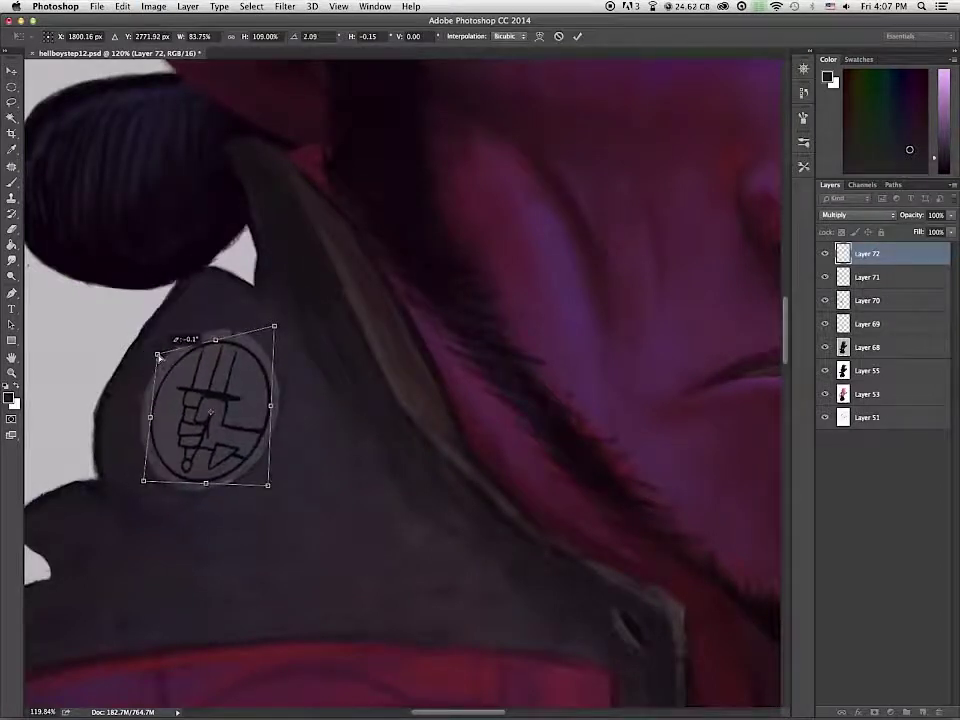
pyautogui.moveTo(268, 486); pyautogui.dragTo(309, 487)
pyautogui.press('Return')
# Step: Transform the emblem again, shifting its top edge sideways and adjusting its lower edge to match the patch's tilt
pyautogui.scroll(-10, 265, 475)
pyautogui.scroll(8, 265, 475)
pyautogui.press('super+t')
pyautogui.press('Return')
pyautogui.click(97, 6)
pyautogui.click(321, 326)
pyautogui.moveTo(228, 381); pyautogui.dragTo(262, 383)
pyautogui.moveTo(229, 480); pyautogui.dragTo(229, 482)
pyautogui.press('Return')
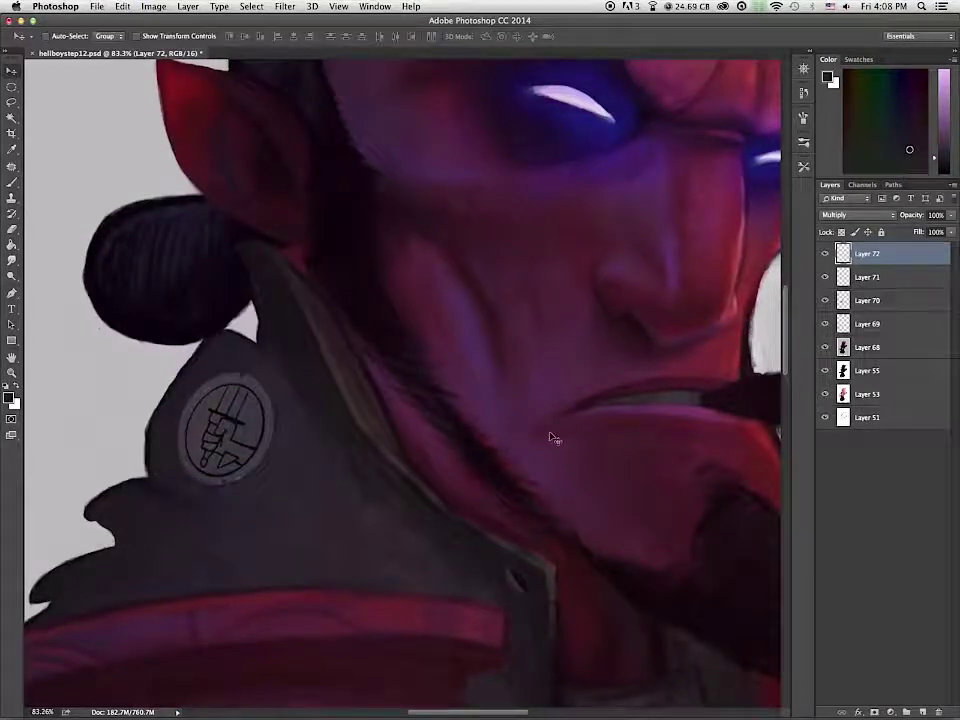
# Step: Lower the emblem layer's opacity to 71% and add a layer mask to it
pyautogui.press('7')
pyautogui.press('1')
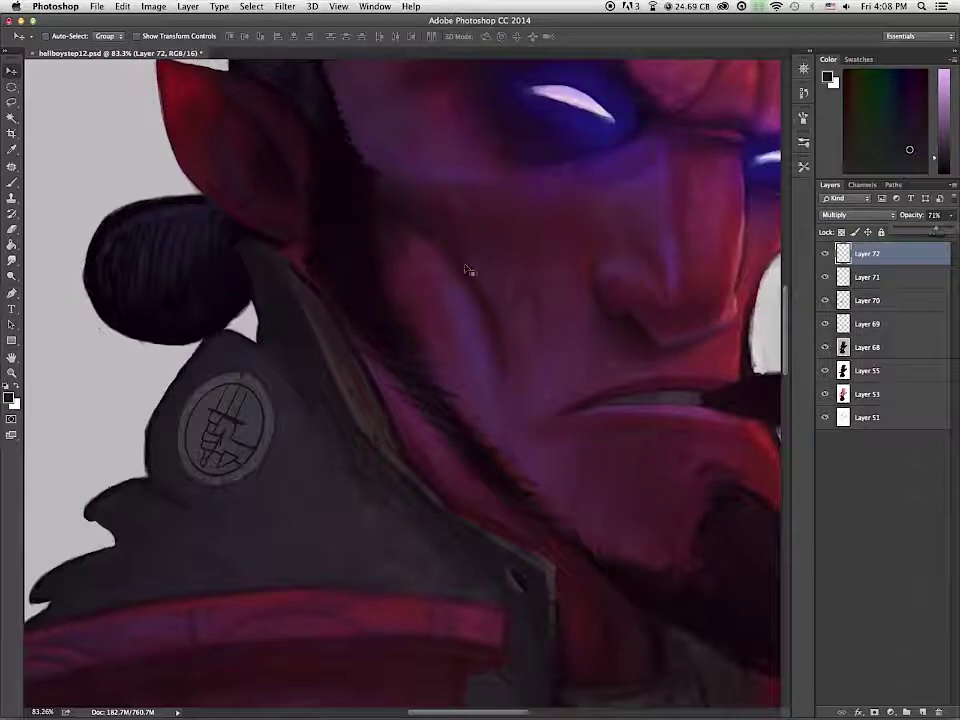
pyautogui.click(13, 181)
pyautogui.click(875, 712)
# Step: Enlarge the brush to 35 and paint black on the mask to fade the upper part of the emblem
pyautogui.click(16, 386)
pyautogui.press(']')
pyautogui.press(']')
pyautogui.press(']')
pyautogui.press(']')
pyautogui.press(']')
pyautogui.press(']')
pyautogui.press(']')
pyautogui.press(']')
pyautogui.press(']')
pyautogui.press(']')
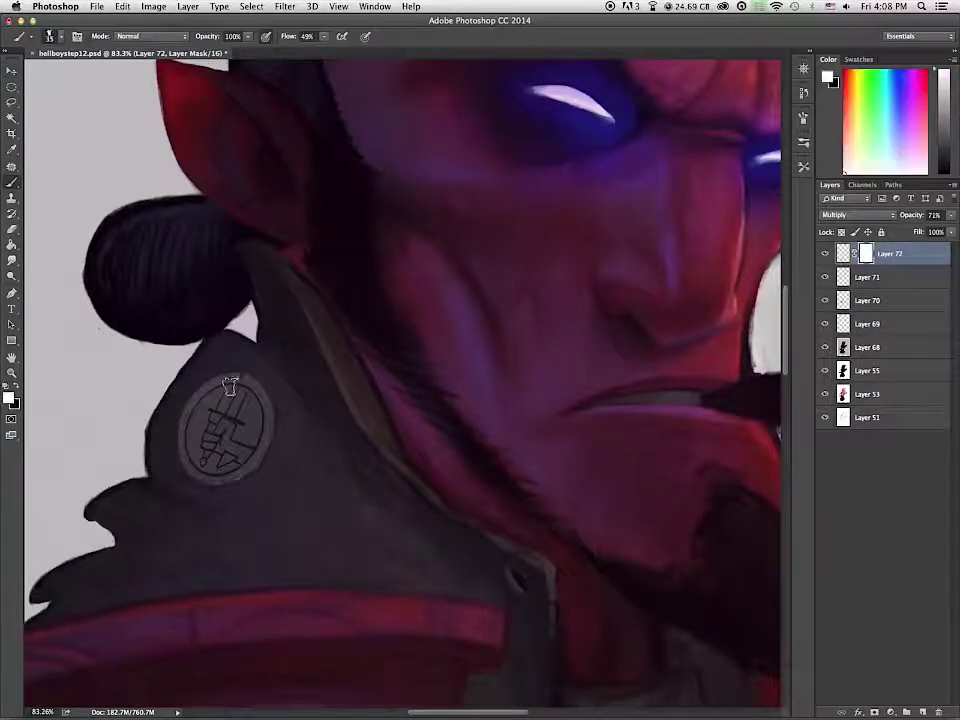
pyautogui.press('x')
pyautogui.moveTo(243, 384)
pyautogui.mouseDown()
pyautogui.moveTo(216, 456)
pyautogui.moveTo(259, 432)
pyautogui.moveTo(236, 390)
pyautogui.moveTo(251, 418)
pyautogui.moveTo(231, 407)
pyautogui.moveTo(230, 390)
pyautogui.mouseUp()
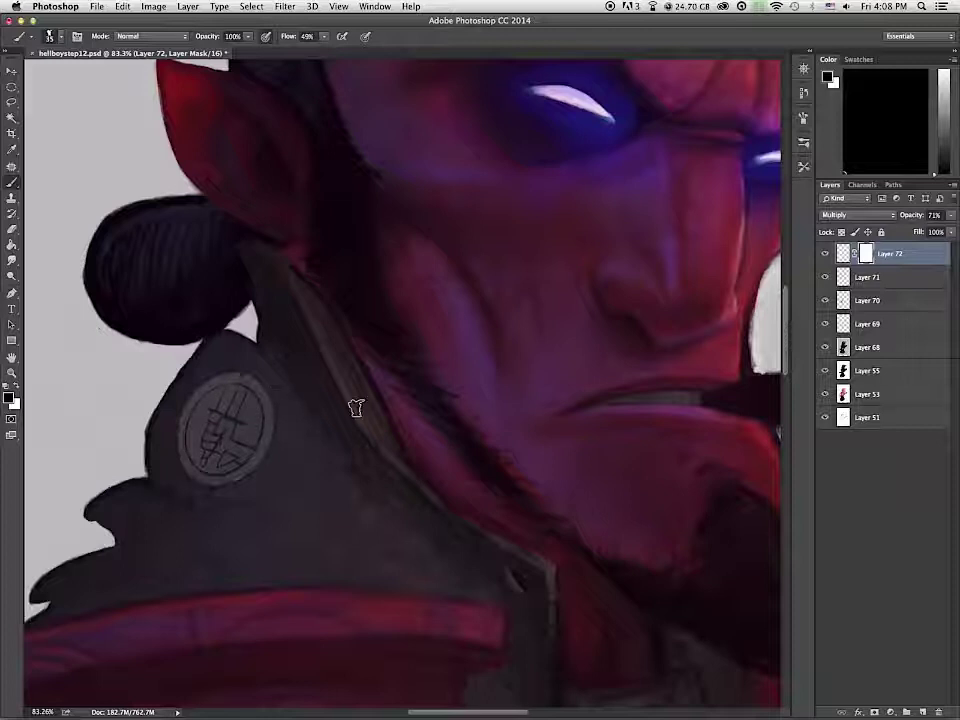
# Step: Recolour the emblem artwork on Layer 72 with a Hue/Saturation adjustment
pyautogui.click(845, 256)
pyautogui.press('super+u')
pyautogui.click(823, 227)
pyautogui.moveTo(681, 189); pyautogui.dragTo(752, 156)
pyautogui.moveTo(722, 187); pyautogui.dragTo(746, 189)
pyautogui.click(841, 92)
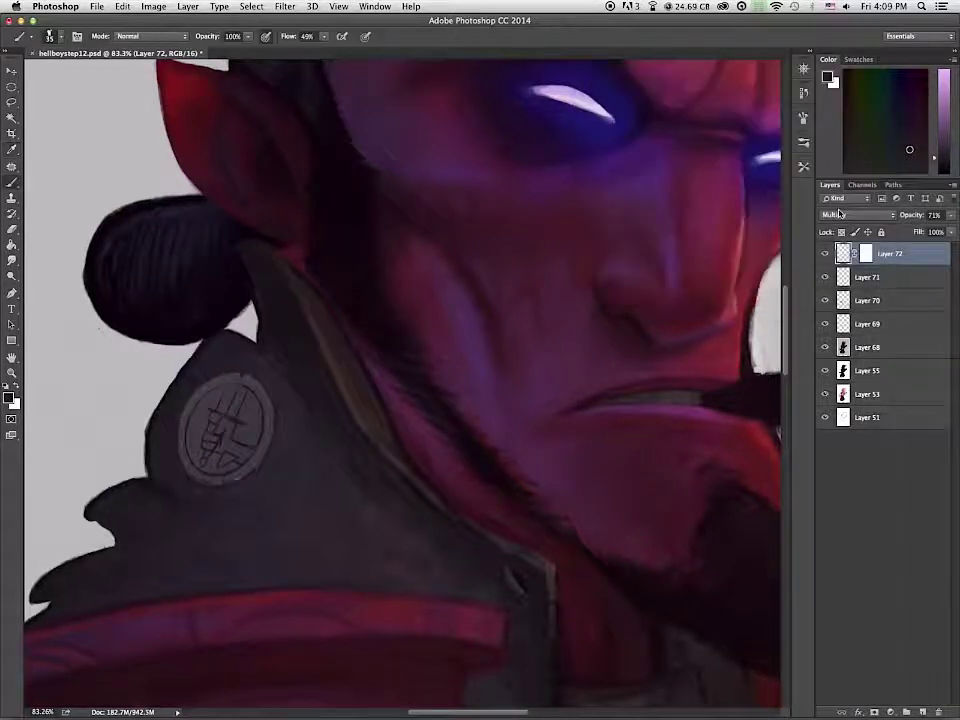
# Step: Sample the patch's tone, shrink the brush to 6 and touch up the patch's lower rim on Layer 71
pyautogui.keyDown('alt'); pyautogui.click(264, 427); pyautogui.keyUp('alt')
pyautogui.press('[')
pyautogui.press('[')
pyautogui.press('[')
pyautogui.press('[')
pyautogui.press('[')
pyautogui.press('[')
pyautogui.press('[')
pyautogui.press('[')
pyautogui.press('[')
pyautogui.moveTo(245, 475); pyautogui.dragTo(228, 484)
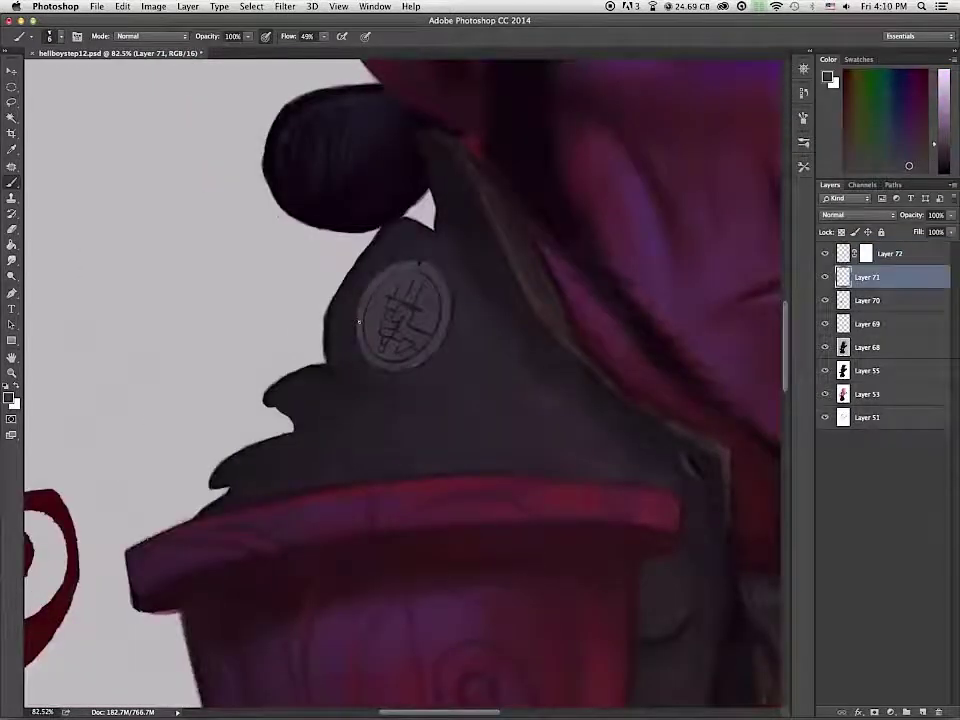
# Step: Create a new layer above the emblem and paint lighter grey stitch dashes around the left and lower border of the patch
pyautogui.scroll(5, 449, 251)
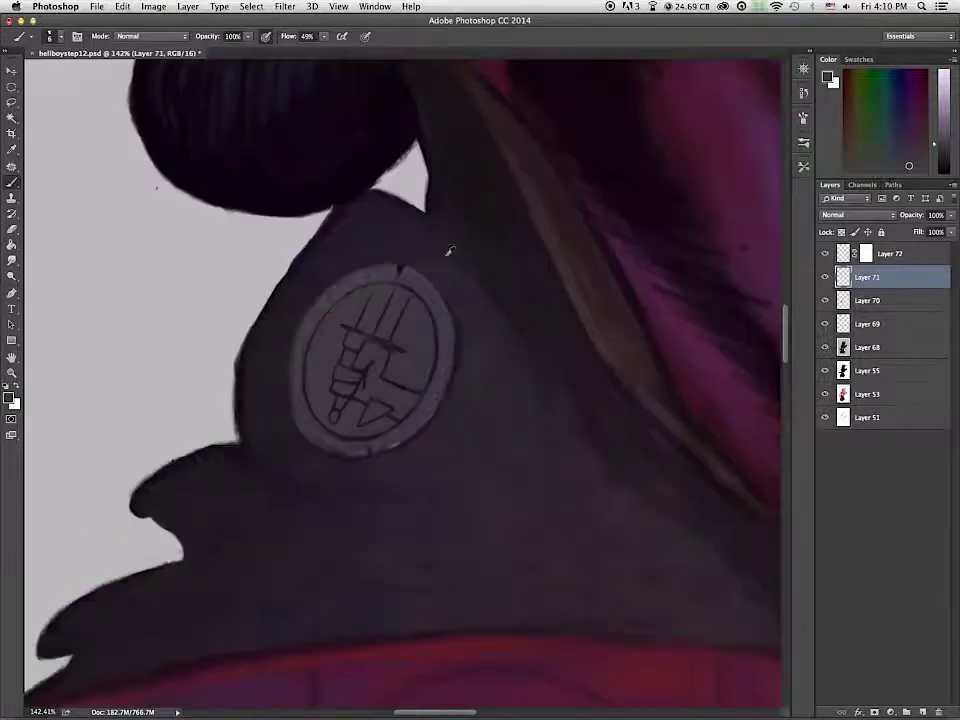
pyautogui.hotkey('alt', ']')
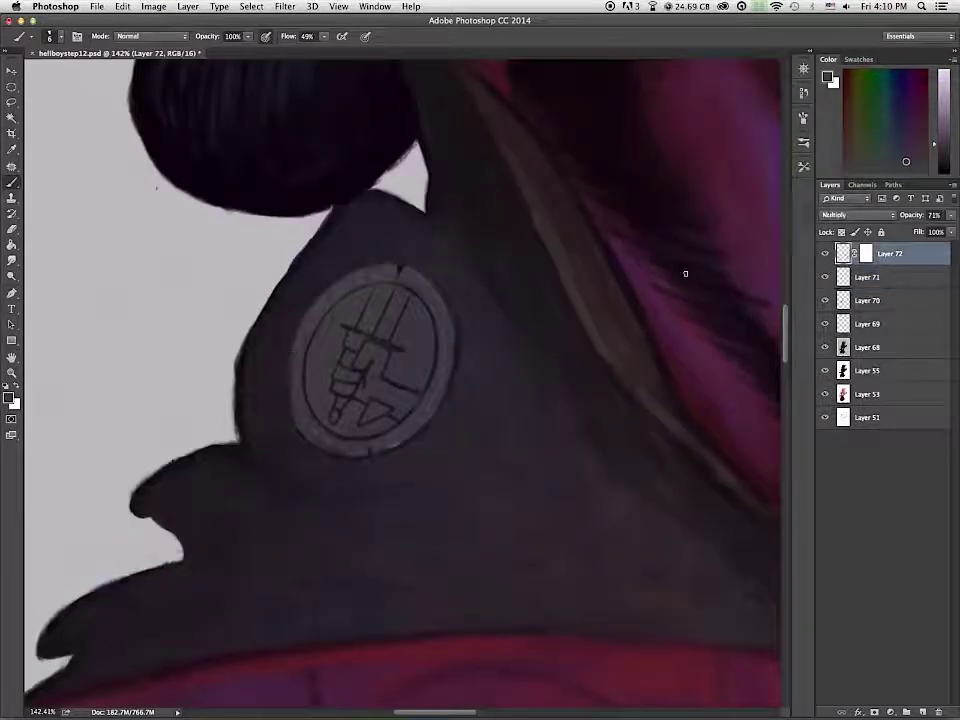
pyautogui.hotkey('ctrl', 'alt', 'shift', 'n')
pyautogui.keyDown('alt'); pyautogui.click(363, 281); pyautogui.keyUp('alt')
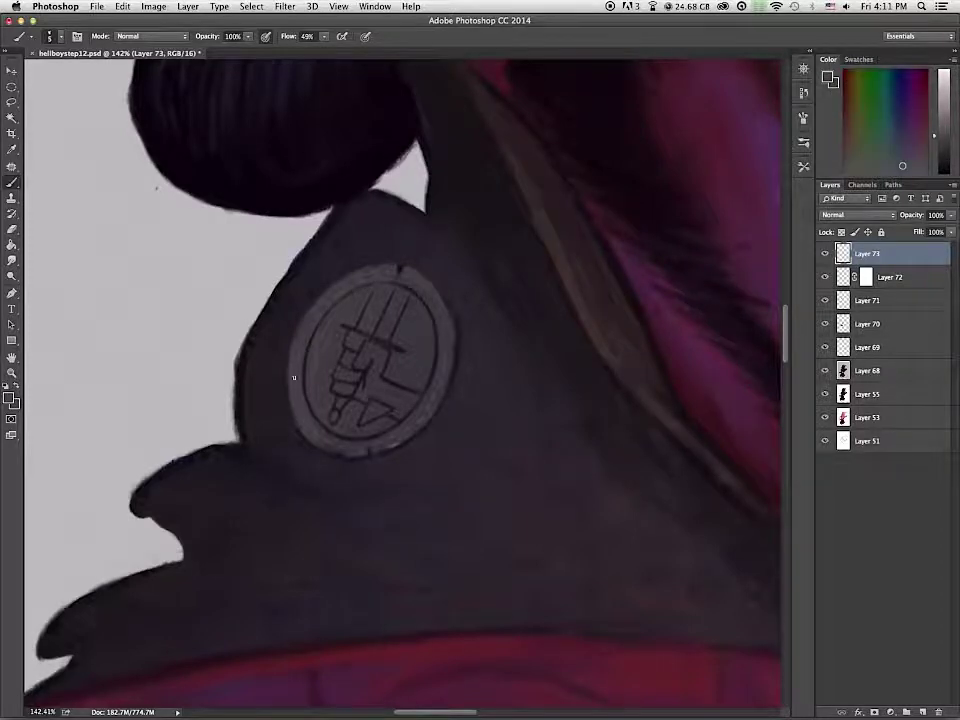
pyautogui.keyDown('alt'); pyautogui.click(298, 343); pyautogui.keyUp('alt')
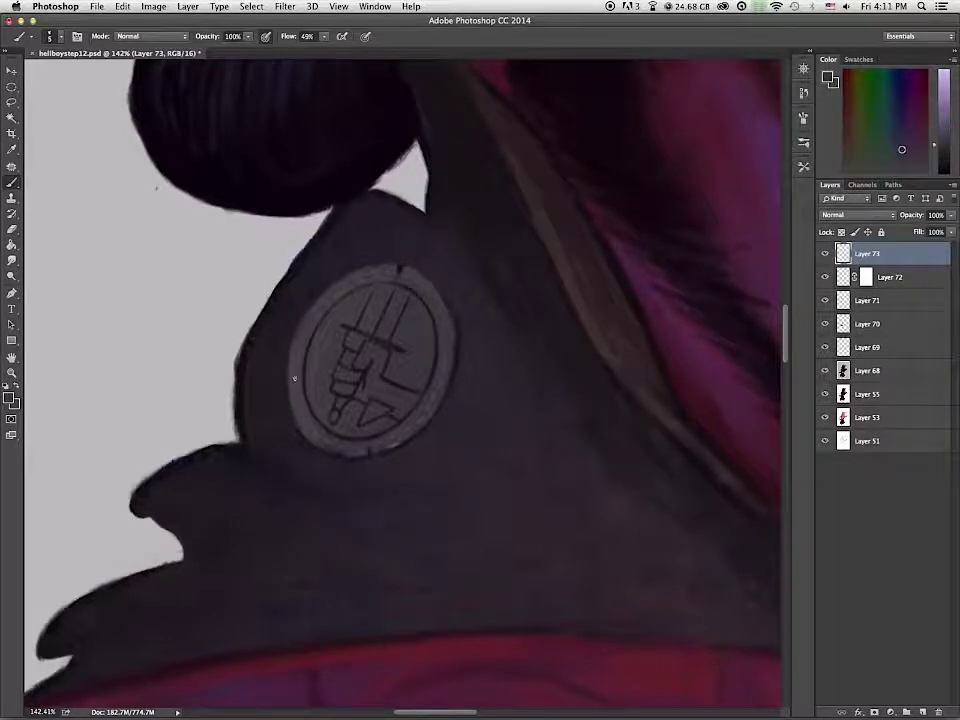
pyautogui.keyDown('alt'); pyautogui.click(448, 352); pyautogui.keyUp('alt')
pyautogui.click(9, 398)
pyautogui.click(612, 188)
pyautogui.moveTo(306, 327); pyautogui.dragTo(298, 347)
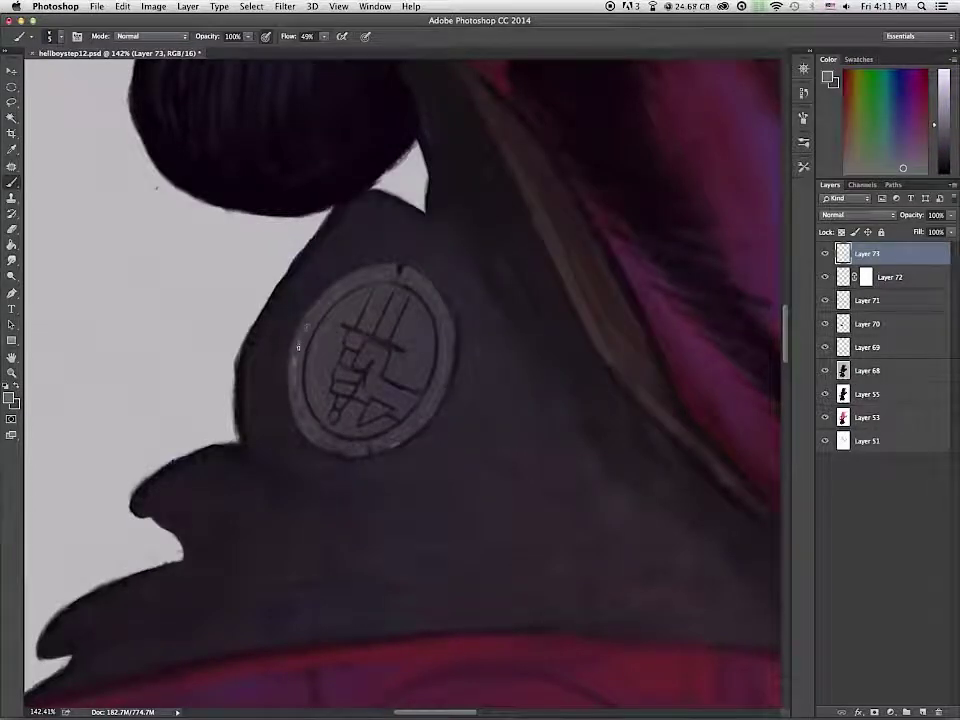
pyautogui.moveTo(311, 432); pyautogui.dragTo(361, 448)
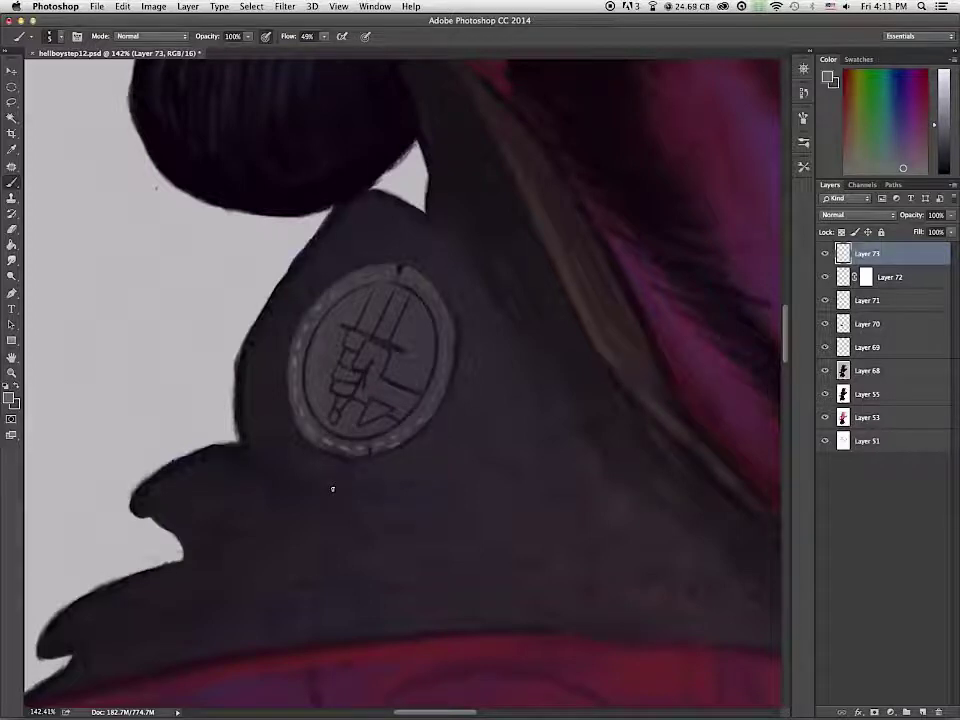
pyautogui.scroll(-10, 333, 489)
pyautogui.scroll(10, 333, 489)
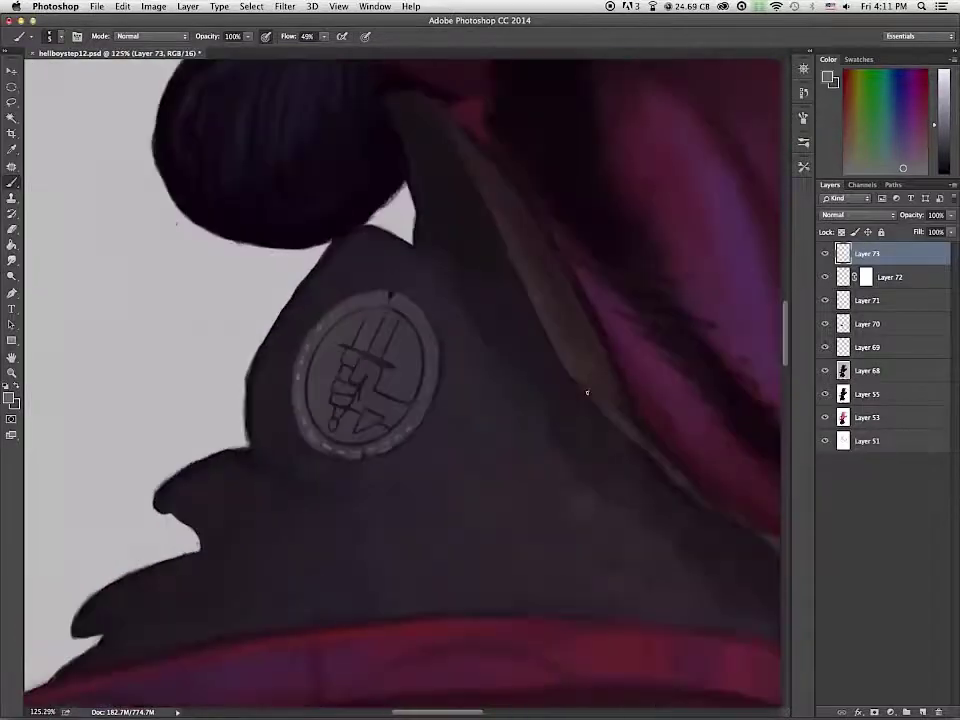
# Step: Cover the border's stitch dashes with sampled patch grey at brush size 8, and add a new layer on top
pyautogui.keyDown('alt'); pyautogui.click(414, 373); pyautogui.keyUp('alt')
pyautogui.press(']')
pyautogui.press(']')
pyautogui.press(']')
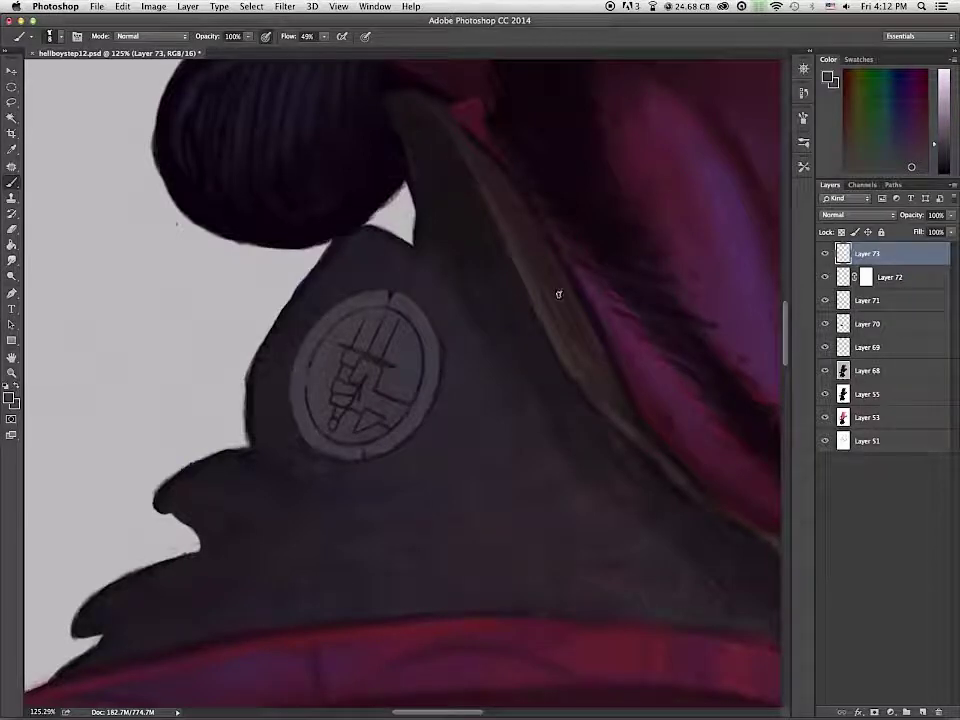
pyautogui.keyDown('alt'); pyautogui.click(297, 316); pyautogui.keyUp('alt')
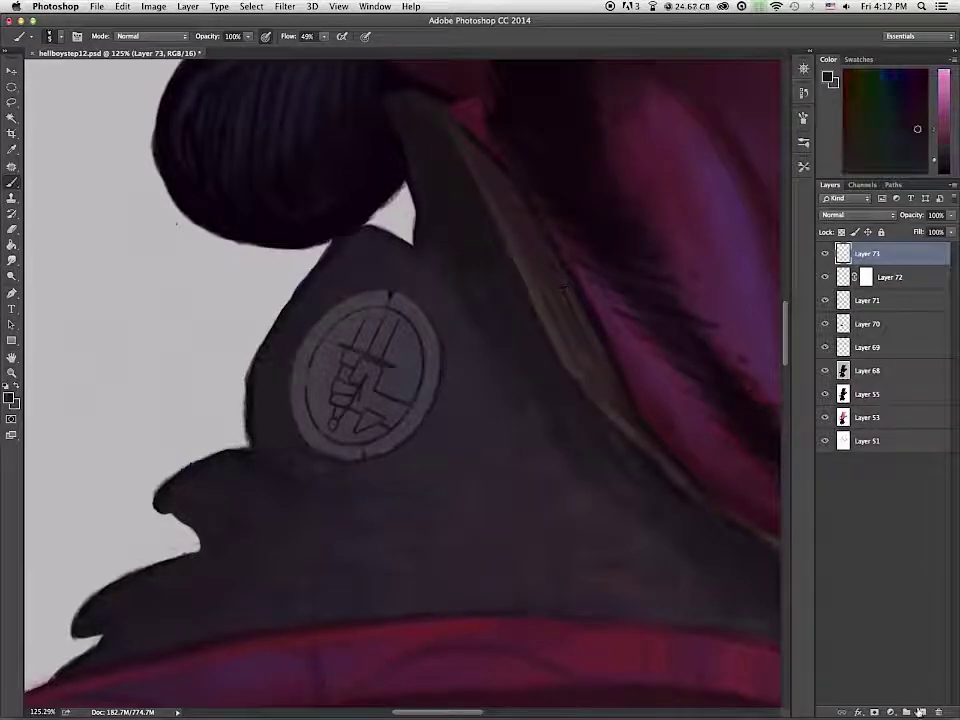
pyautogui.hotkey('ctrl', 'shift', 'alt', 'n')
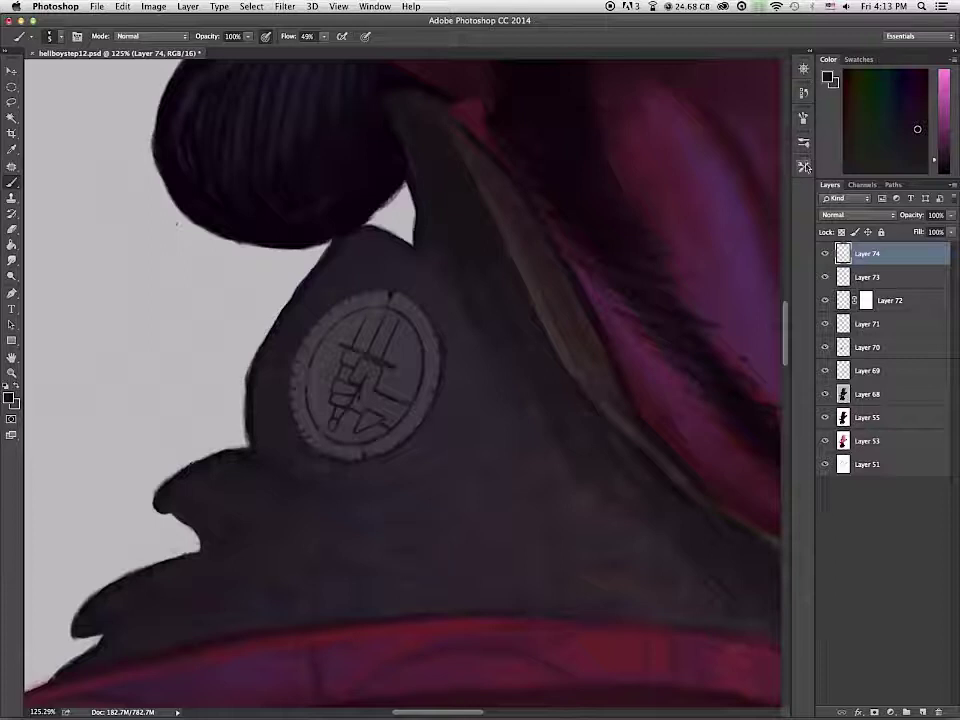
# Step: Step back through the history states to remove the recent stitch strokes from the patch's border
pyautogui.click(803, 93)
pyautogui.click(723, 265)
pyautogui.click(725, 209)
pyautogui.click(726, 154)
pyautogui.click(726, 127)
pyautogui.scroll(3, 725, 125)
pyautogui.click(725, 131)
pyautogui.click(724, 117)
pyautogui.scroll(3, 722, 125)
pyautogui.click(719, 136)
# Step: Paint fine stitch marks across the whole border ring of the patch, using sampled dark and grey tones at brush size 5
pyautogui.moveTo(384, 432)
pyautogui.mouseDown()
pyautogui.moveTo(377, 440)
pyautogui.moveTo(390, 432)
pyautogui.mouseUp()
pyautogui.moveTo(393, 430); pyautogui.dragTo(412, 407)
pyautogui.moveTo(414, 403); pyautogui.dragTo(426, 374)
pyautogui.moveTo(427, 368); pyautogui.dragTo(423, 330)
pyautogui.moveTo(420, 324)
pyautogui.mouseDown()
pyautogui.moveTo(404, 293)
pyautogui.moveTo(408, 339)
pyautogui.moveTo(301, 438)
pyautogui.moveTo(302, 349)
pyautogui.mouseUp()
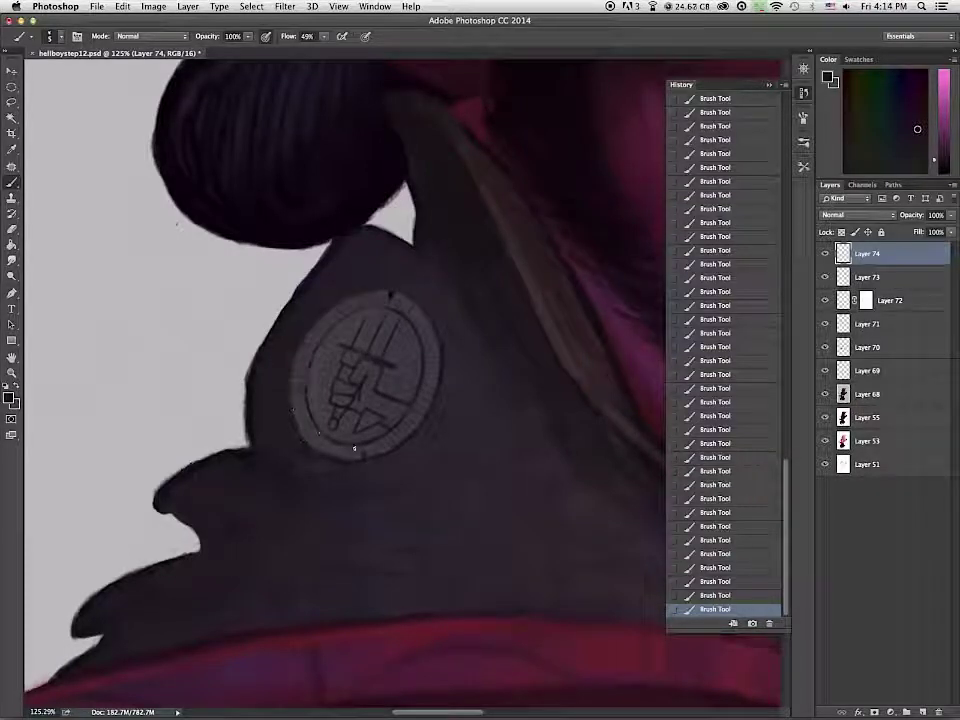
pyautogui.keyDown('alt'); pyautogui.click(378, 443); pyautogui.keyUp('alt')
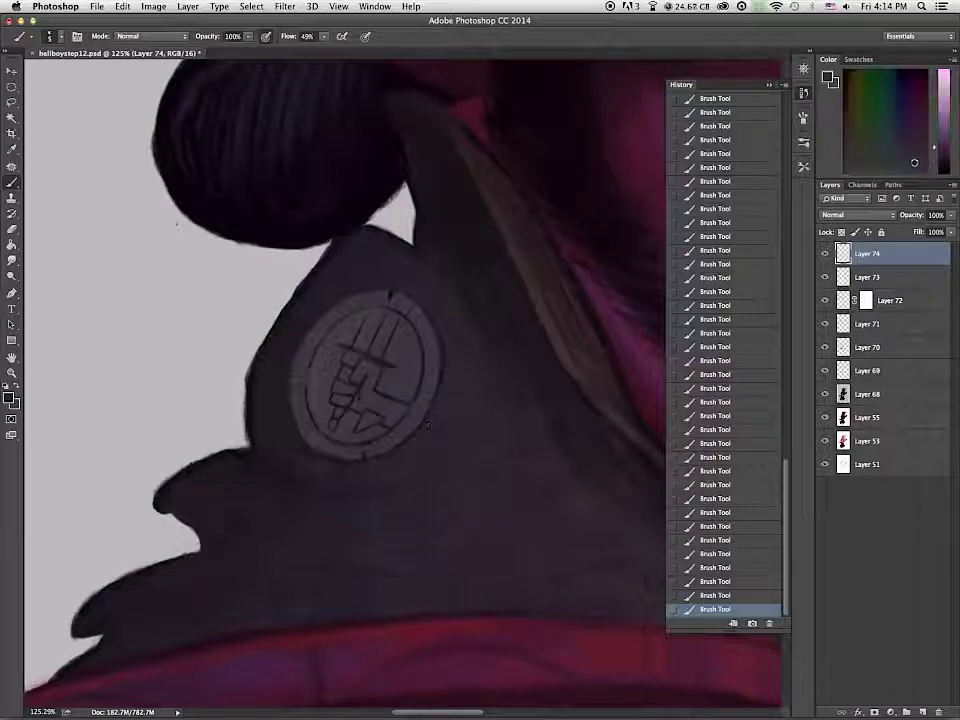
pyautogui.keyDown('alt'); pyautogui.click(467, 371); pyautogui.keyUp('alt')
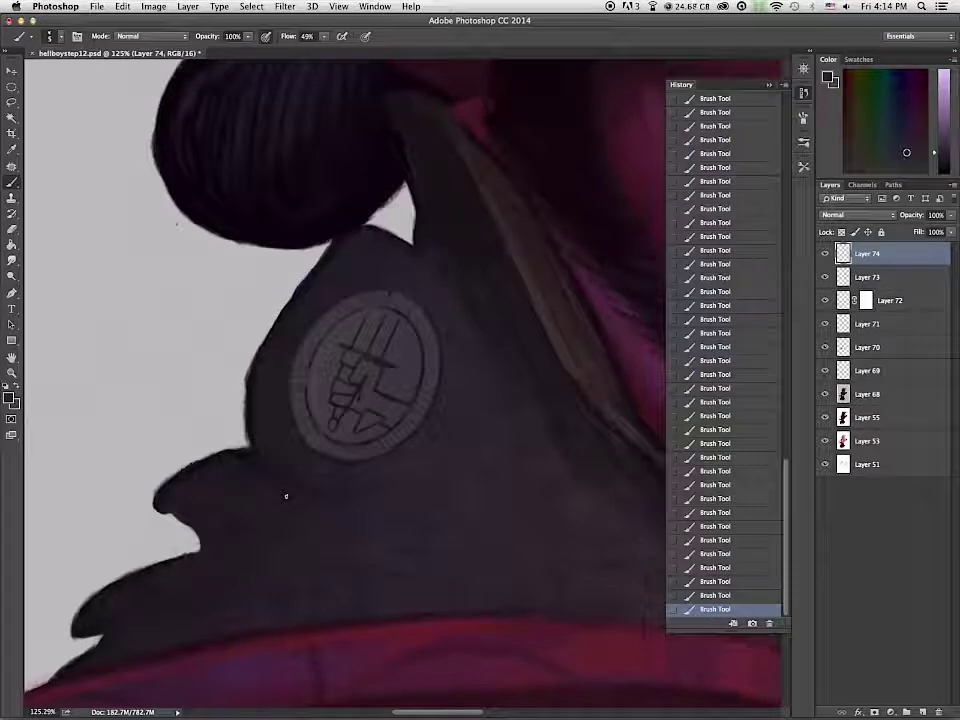
pyautogui.keyDown('alt'); pyautogui.click(376, 334); pyautogui.keyUp('alt')
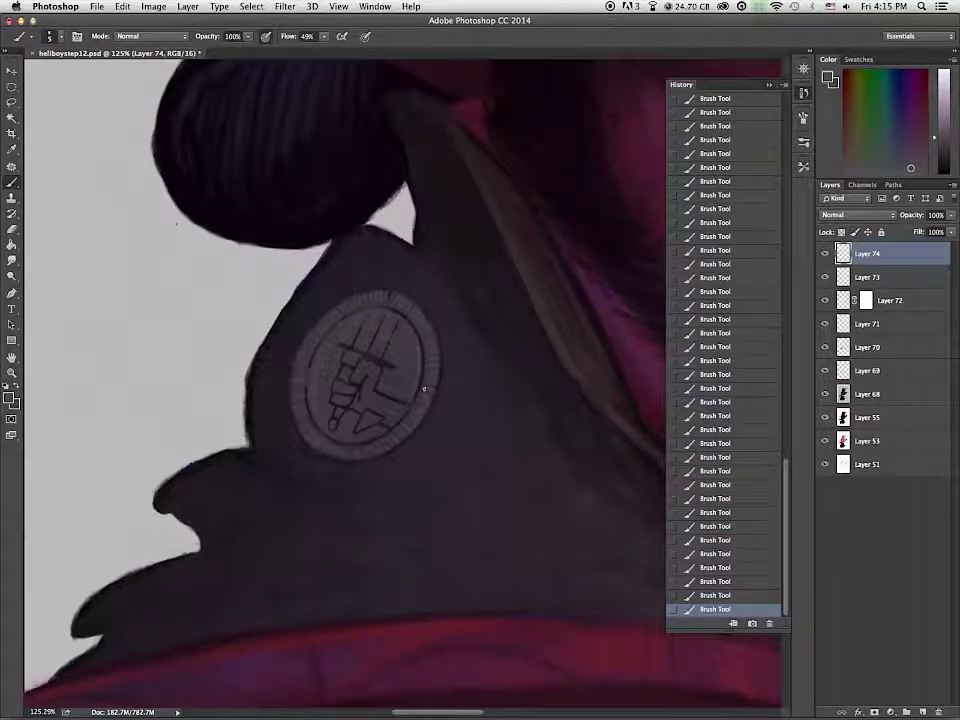
# Step: Refine the emblem's sword and fist lines with sampled greys, starting with a brush of size 2
pyautogui.scroll(6, 424, 388)
pyautogui.keyDown('alt'); pyautogui.click(201, 283); pyautogui.keyUp('alt')
pyautogui.press('[')
pyautogui.press('[')
pyautogui.press('[')
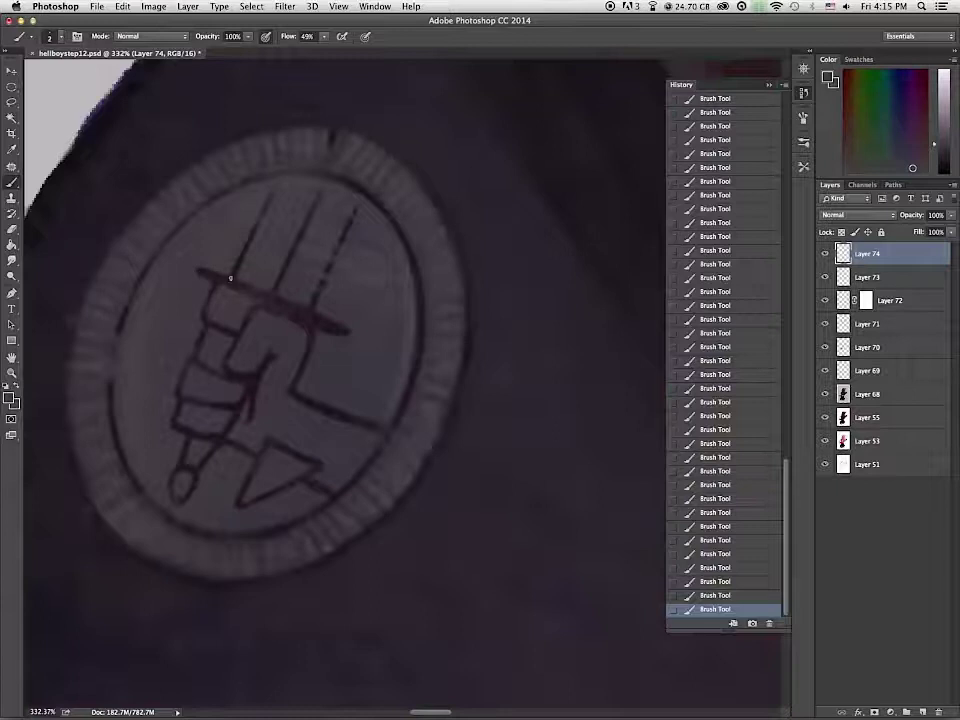
pyautogui.keyDown('alt'); pyautogui.click(343, 364); pyautogui.keyUp('alt')
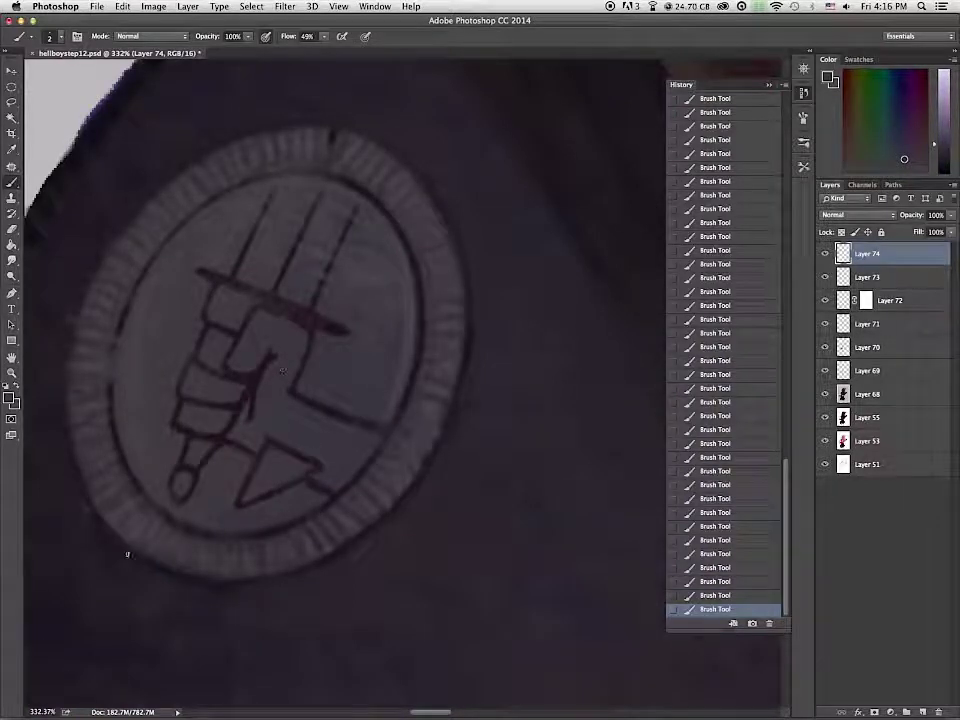
pyautogui.keyDown('alt'); pyautogui.click(316, 295); pyautogui.keyUp('alt')
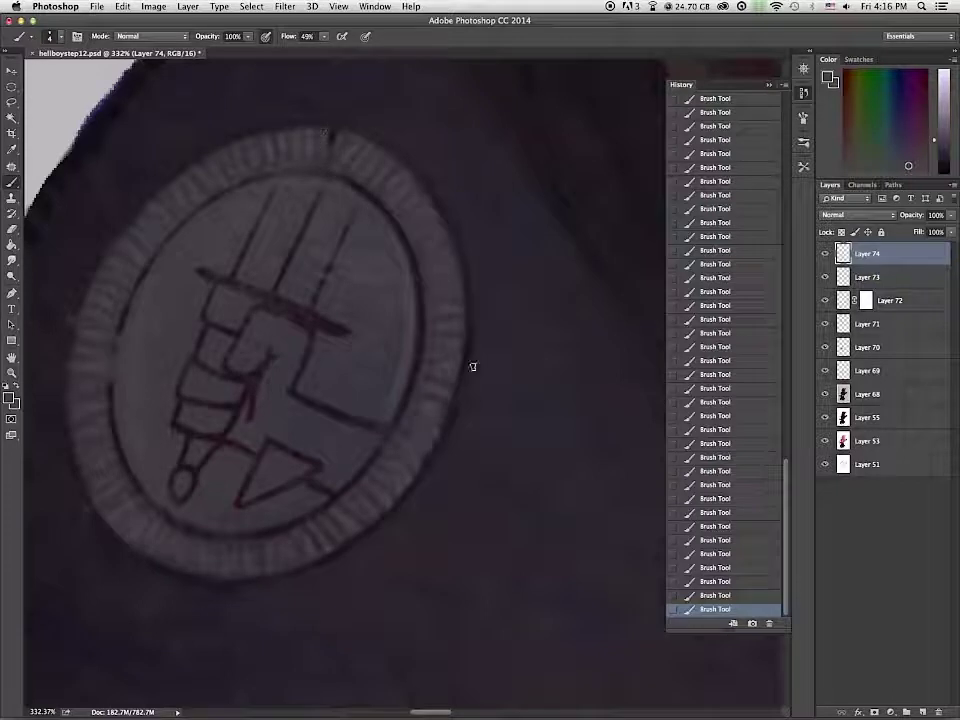
# Step: Compare the patch with and without Layer 72, and paint black on that layer's mask to soften the emblem's lines
pyautogui.scroll(-10, 412, 304)
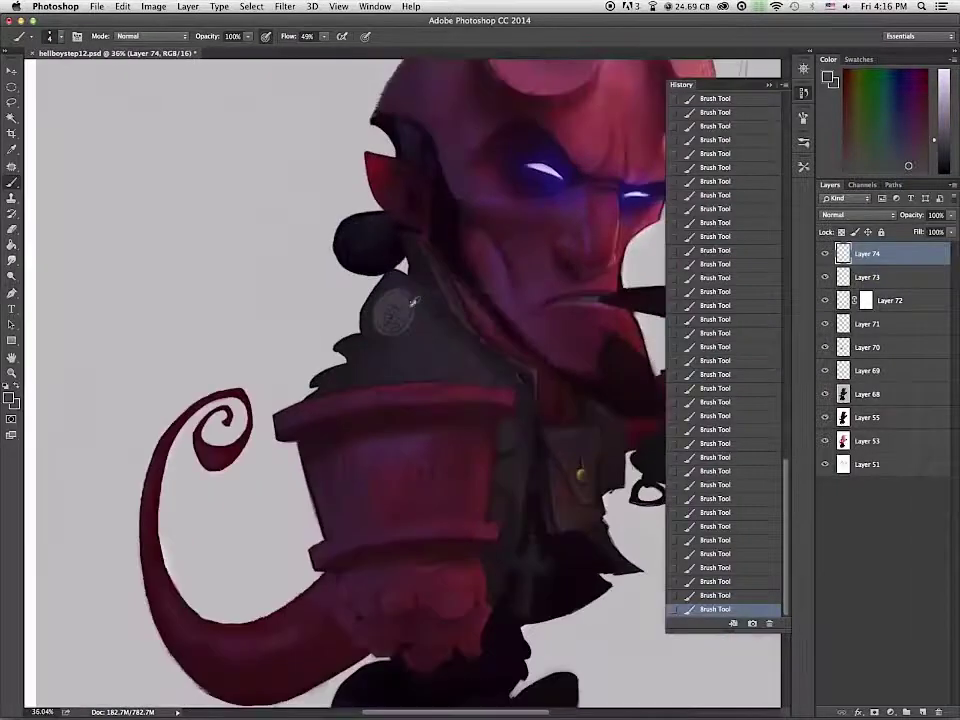
pyautogui.scroll(6, 409, 304)
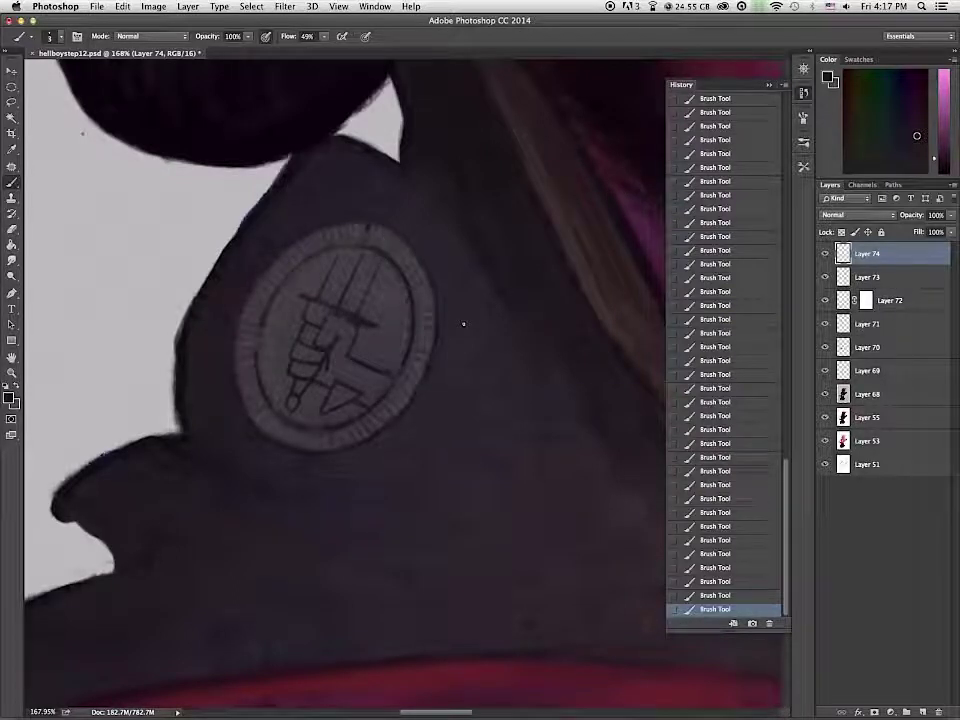
pyautogui.keyDown('alt'); pyautogui.click(352, 410); pyautogui.keyUp('alt')
pyautogui.click(825, 301)
pyautogui.click(825, 301)
pyautogui.click(866, 301)
pyautogui.press(']')
pyautogui.press(']')
pyautogui.press(']')
pyautogui.press(']')
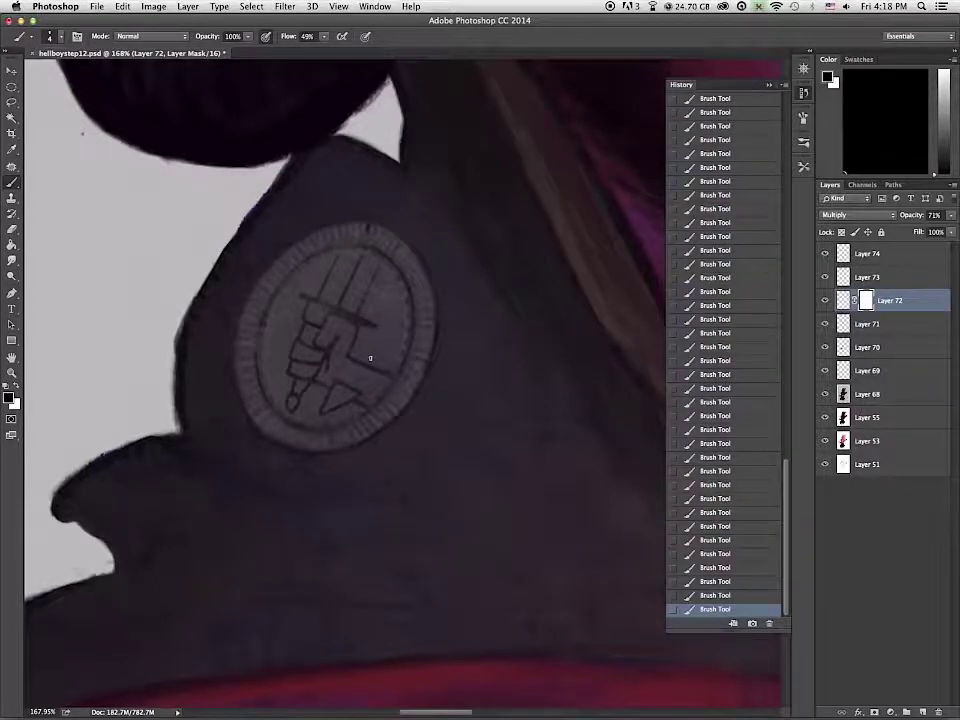
# Step: On Layer 74, sample the jacket's dark tones and paint rough marks along the shoulder's upper edge with brush size 8
pyautogui.scroll(-4, 371, 356)
pyautogui.scroll(2, 373, 354)
pyautogui.keyDown('alt'); pyautogui.click(242, 394); pyautogui.keyUp('alt')
pyautogui.click(853, 257)
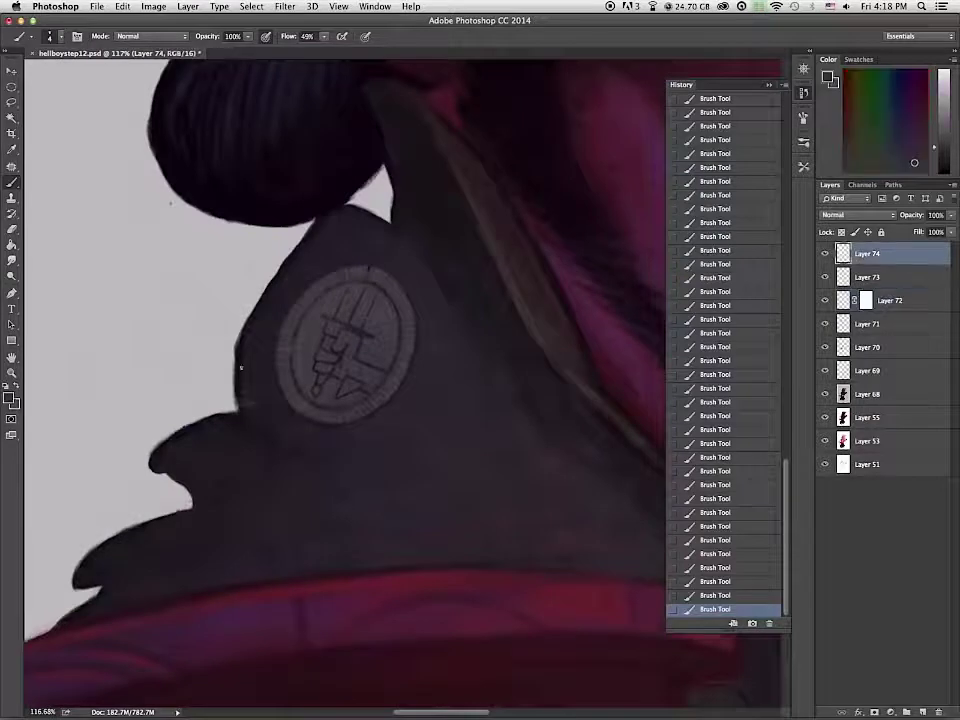
pyautogui.keyDown('alt'); pyautogui.click(254, 325); pyautogui.keyUp('alt')
pyautogui.press(']')
pyautogui.press(']')
pyautogui.press(']')
pyautogui.press(']')
pyautogui.moveTo(338, 200)
pyautogui.mouseDown()
pyautogui.moveTo(300, 238)
pyautogui.moveTo(392, 221)
pyautogui.mouseUp()
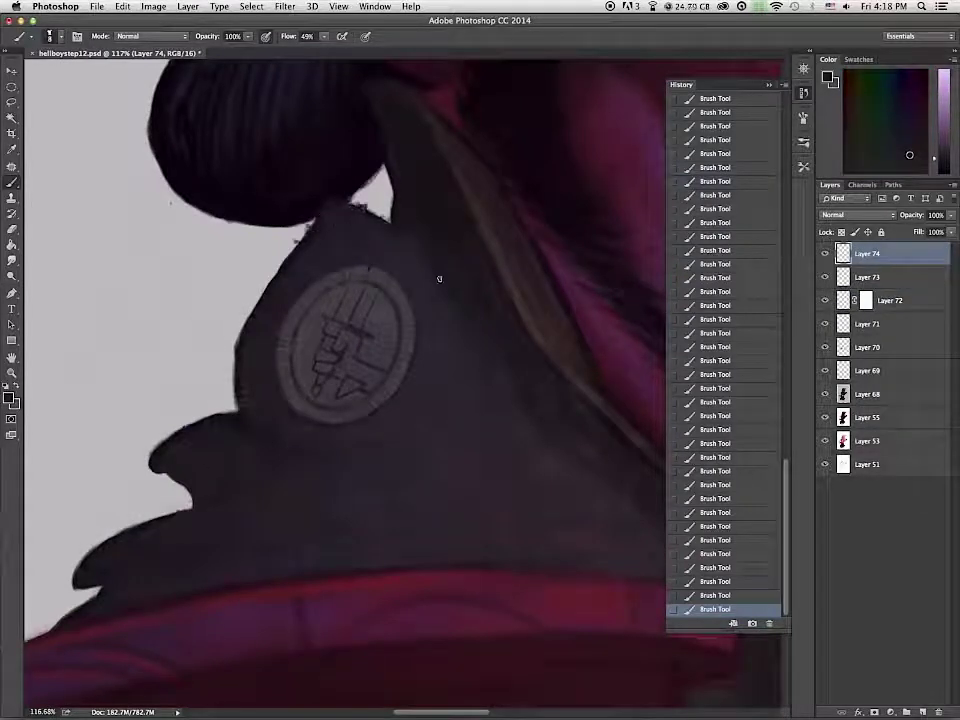
# Step: Darken the jacket along the collar's edge and beside the gauntlet's upper rim with sampled dark tones
pyautogui.moveTo(570, 420); pyautogui.dragTo(471, 231)
pyautogui.keyDown('alt'); pyautogui.click(471, 231); pyautogui.keyUp('alt')
pyautogui.moveTo(441, 184)
pyautogui.mouseDown()
pyautogui.moveTo(490, 272)
pyautogui.moveTo(459, 176)
pyautogui.mouseUp()
pyautogui.scroll(-3, 458, 177)
pyautogui.hscroll(2, 458, 177)
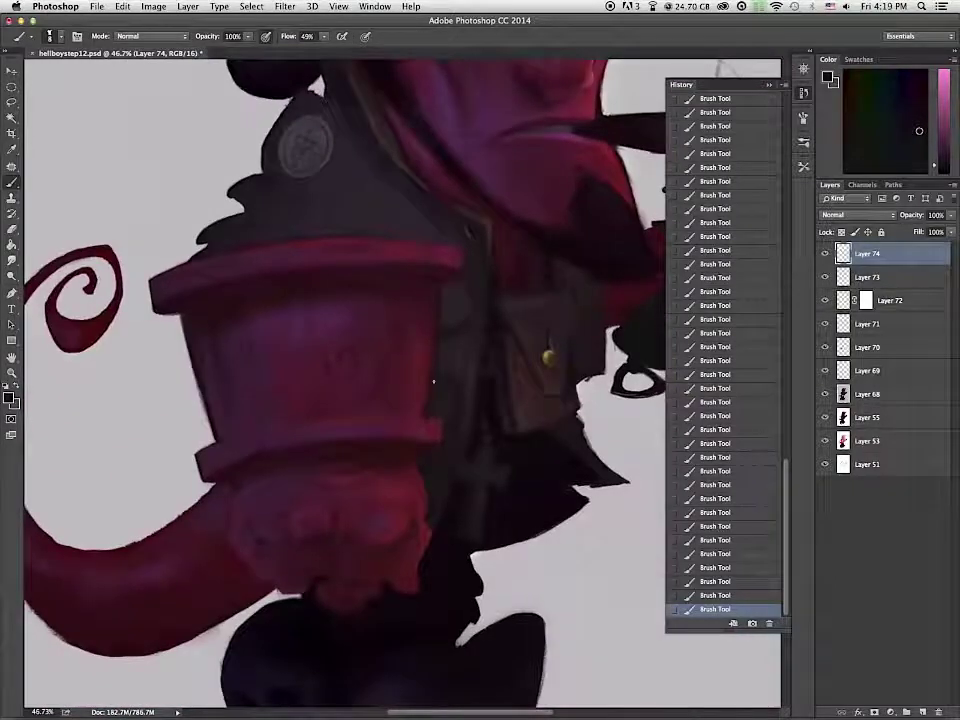
pyautogui.keyDown('alt'); pyautogui.click(472, 284); pyautogui.keyUp('alt')
pyautogui.moveTo(471, 276); pyautogui.dragTo(468, 256)
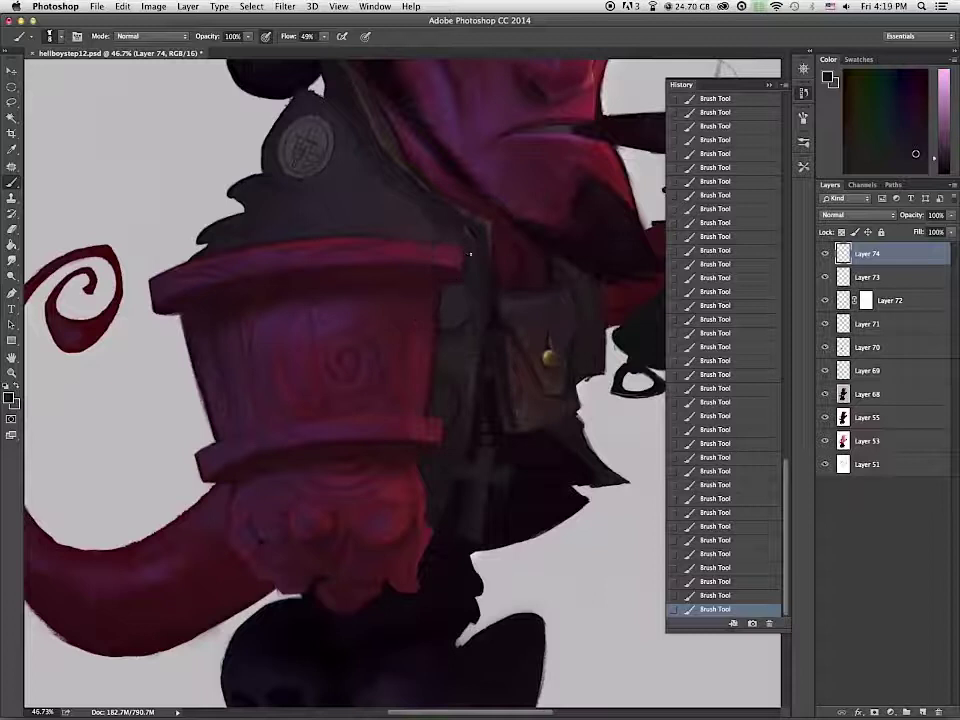
# Step: Sample the gauntlet's dark red and sharpen the top and end edges of its upper rim
pyautogui.scroll(3, 452, 242)
pyautogui.keyDown('alt'); pyautogui.click(139, 236); pyautogui.keyUp('alt')
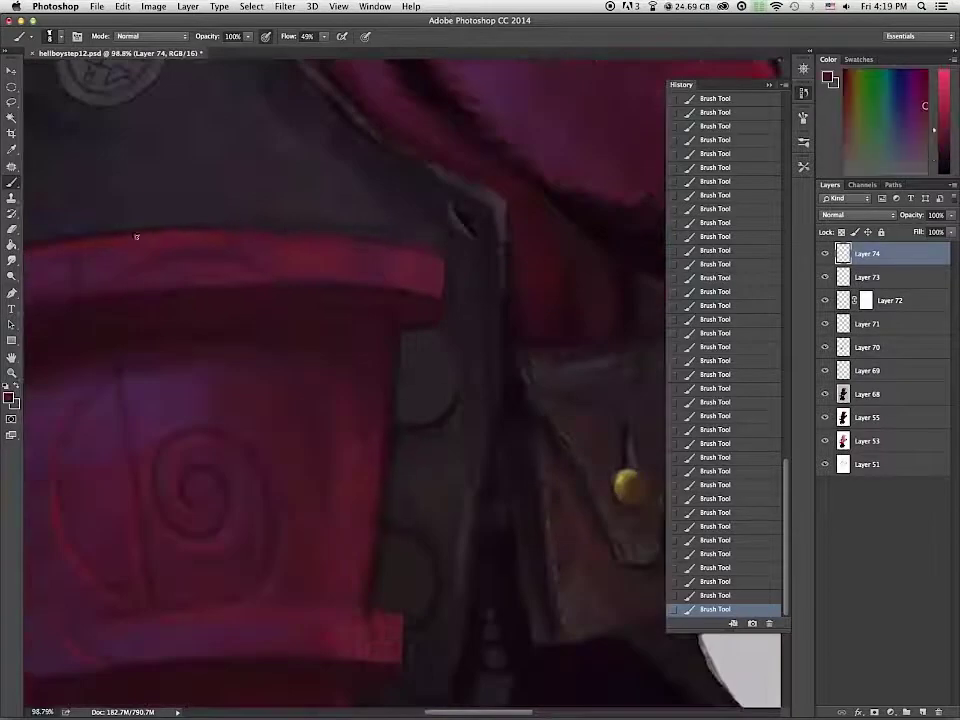
pyautogui.moveTo(445, 268)
pyautogui.mouseDown()
pyautogui.moveTo(444, 302)
pyautogui.moveTo(408, 245)
pyautogui.moveTo(340, 257)
pyautogui.moveTo(429, 301)
pyautogui.mouseUp()
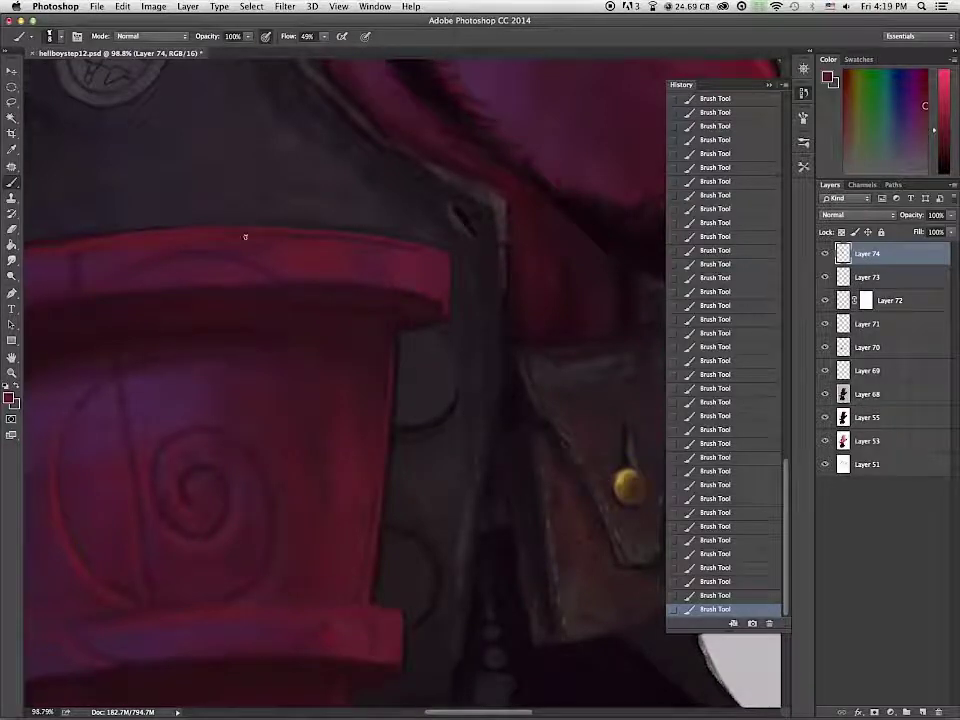
pyautogui.moveTo(319, 384); pyautogui.dragTo(629, 334)
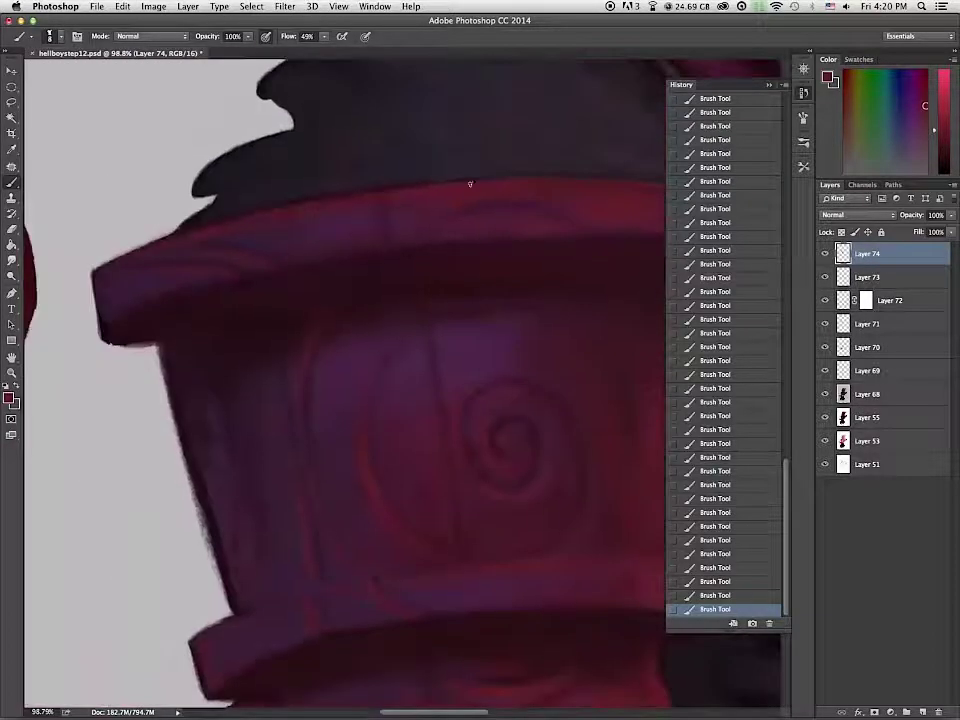
pyautogui.moveTo(655, 187); pyautogui.dragTo(485, 225)
pyautogui.click(769, 85)
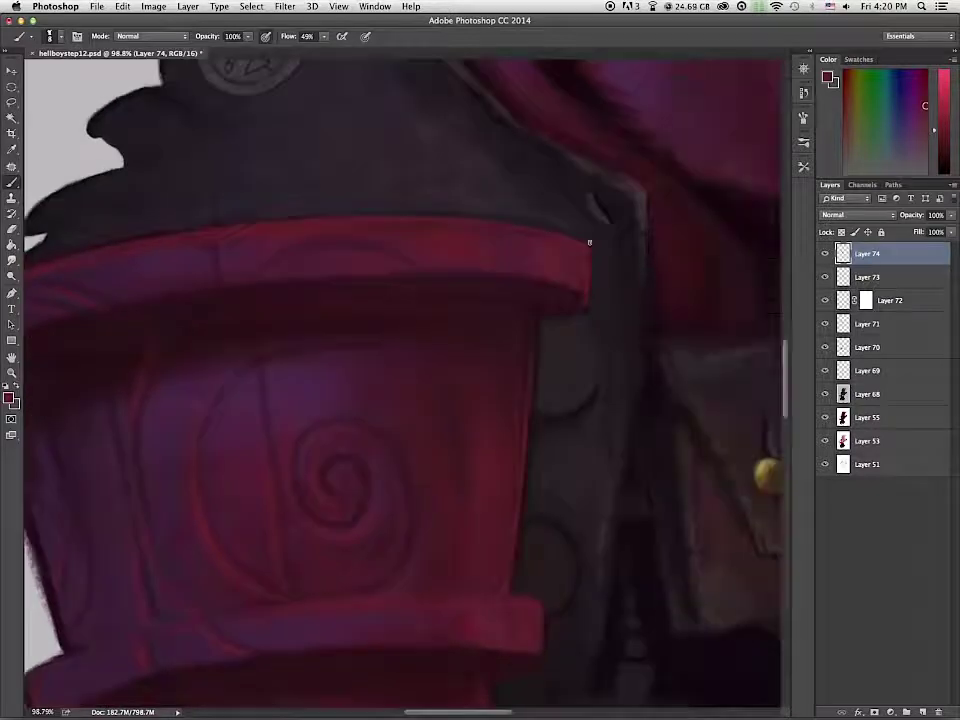
# Step: Enlarge the brush to 10 and deepen the vertical crack through the gauntlet's upper rim, cleaning the jacket edge above with sampled tones
pyautogui.hscroll(-5, 474, 252)
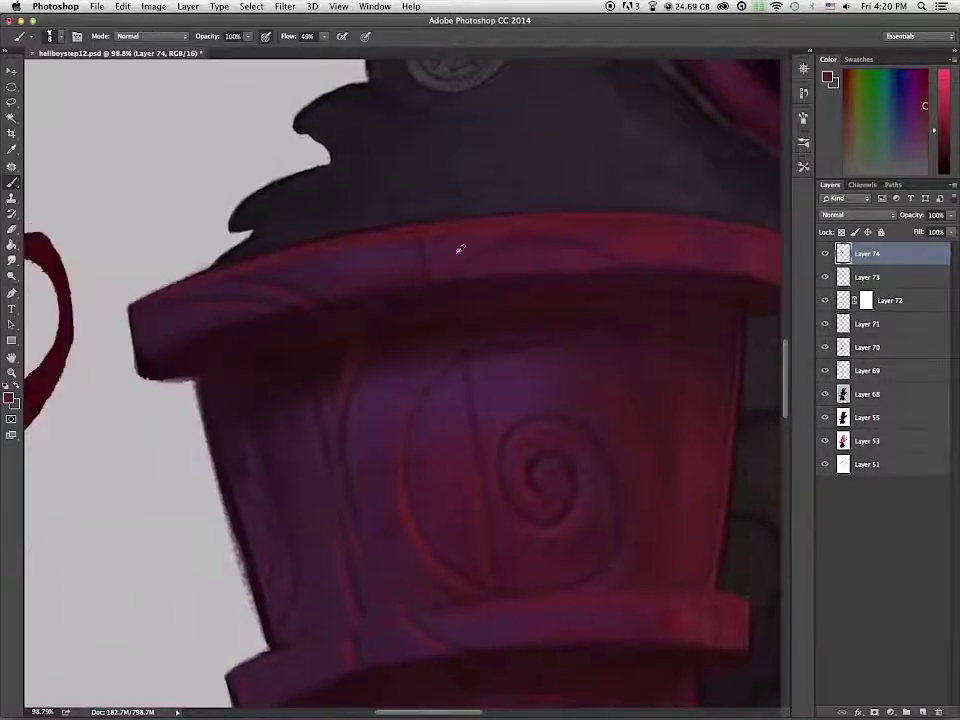
pyautogui.keyDown('alt'); pyautogui.click(459, 249); pyautogui.keyUp('alt')
pyautogui.press(']')
pyautogui.press(']')
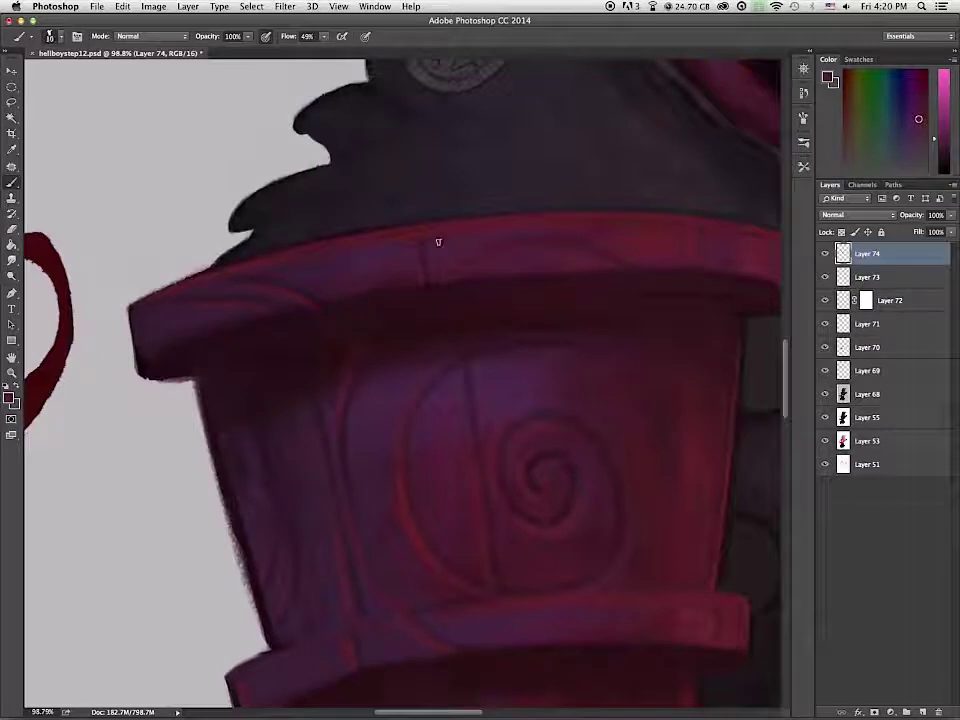
pyautogui.keyDown('alt'); pyautogui.click(417, 227); pyautogui.keyUp('alt')
pyautogui.keyDown('alt'); pyautogui.click(637, 207); pyautogui.keyUp('alt')
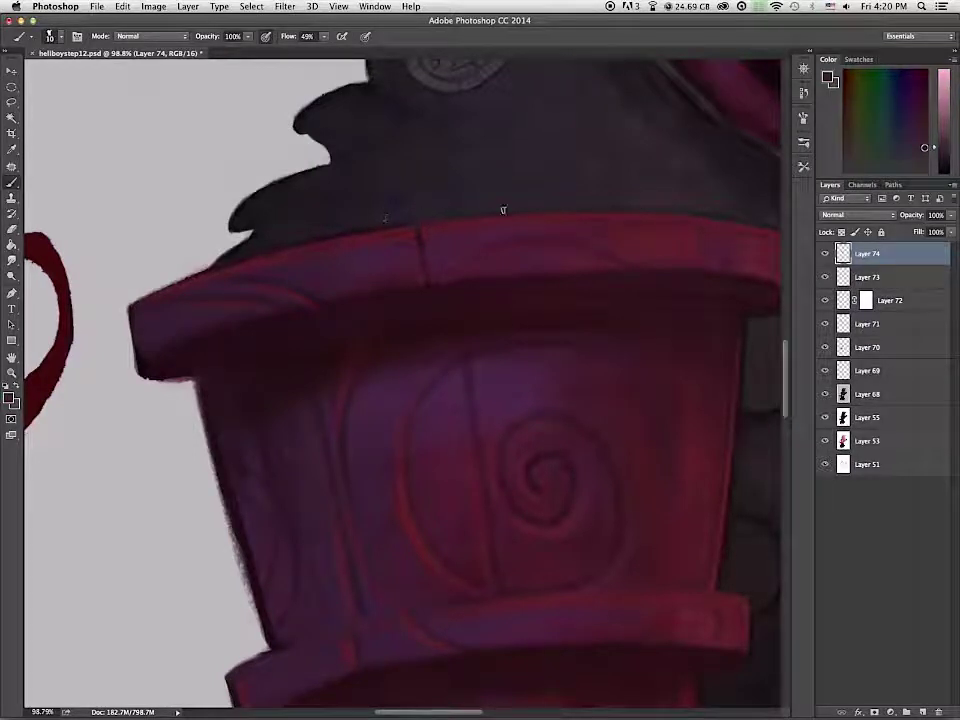
pyautogui.keyDown('alt'); pyautogui.click(354, 217); pyautogui.keyUp('alt')
# Step: Paint dark fold lines on the jacket's shoulder between the patch, the collar and the gauntlet's rim with sampled jacket tones
pyautogui.moveTo(317, 236); pyautogui.dragTo(36, 298)
pyautogui.keyDown('alt'); pyautogui.click(153, 259); pyautogui.keyUp('alt')
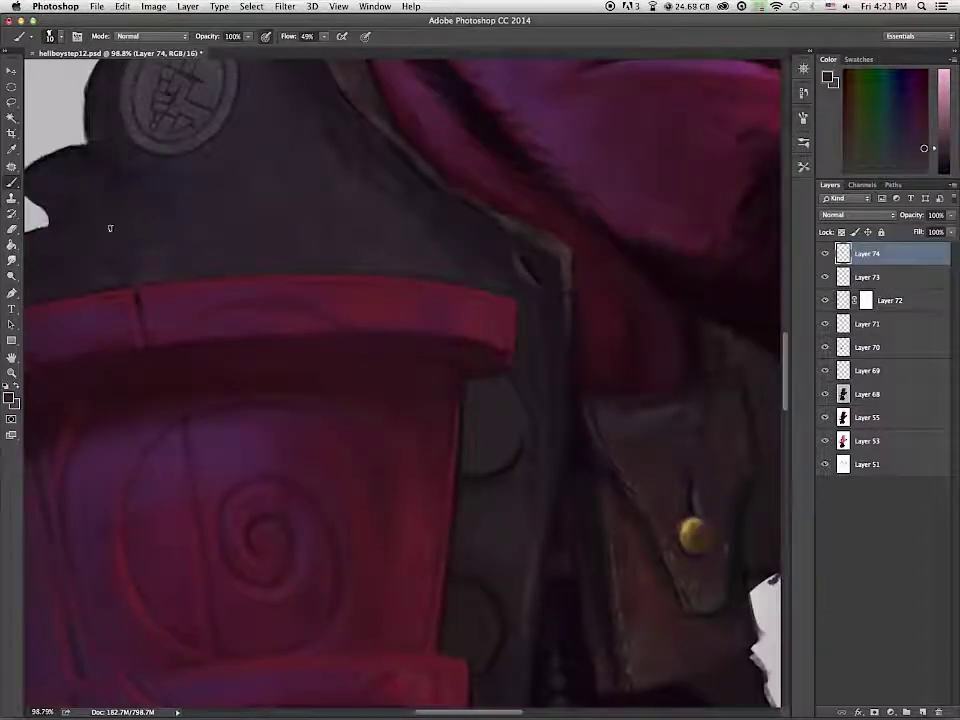
pyautogui.moveTo(348, 105); pyautogui.dragTo(412, 235)
pyautogui.keyDown('alt'); pyautogui.click(320, 118); pyautogui.keyUp('alt')
pyautogui.moveTo(430, 323)
pyautogui.mouseDown()
pyautogui.moveTo(452, 401)
pyautogui.moveTo(438, 277)
pyautogui.moveTo(459, 401)
pyautogui.mouseUp()
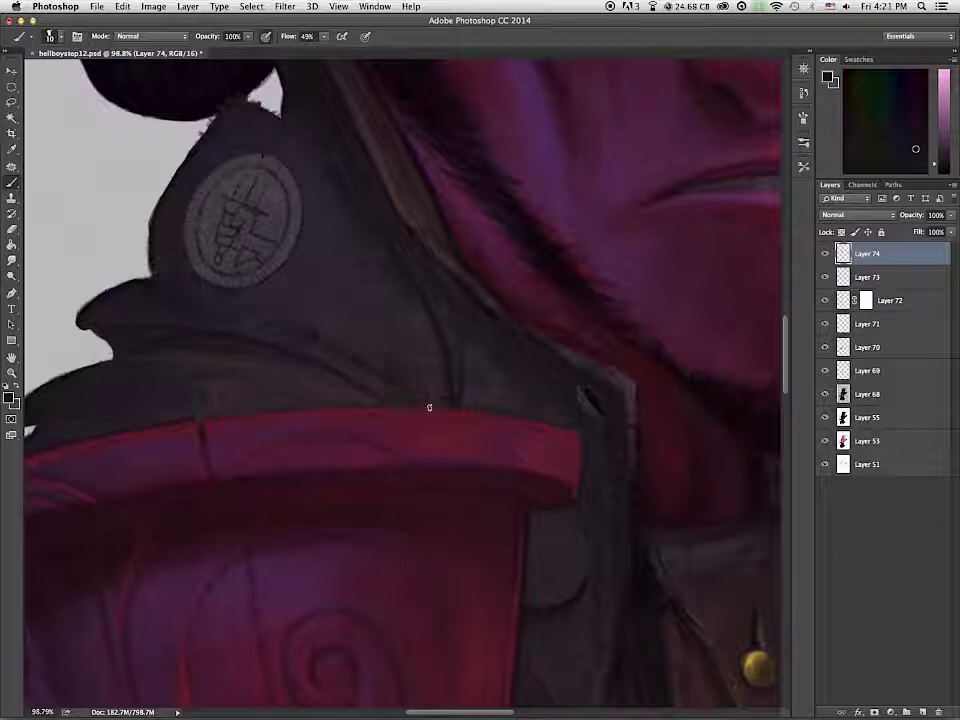
# Step: Enlarge the brush to 15 and blend the jacket's folds below the shoulder patch with sampled jacket tones
pyautogui.keyDown('alt'); pyautogui.click(402, 363); pyautogui.keyUp('alt')
pyautogui.press(']')
pyautogui.keyDown('alt'); pyautogui.click(364, 360); pyautogui.keyUp('alt')
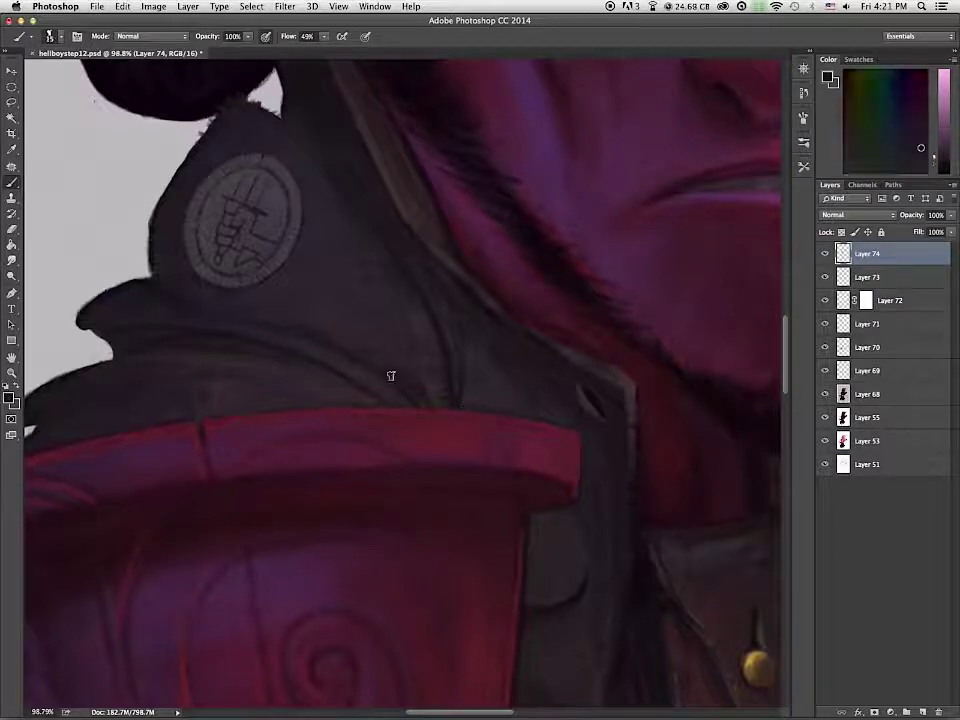
pyautogui.keyDown('alt'); pyautogui.click(300, 365); pyautogui.keyUp('alt')
pyautogui.keyDown('alt'); pyautogui.click(131, 341); pyautogui.keyUp('alt')
pyautogui.keyDown('alt'); pyautogui.click(122, 341); pyautogui.keyUp('alt')
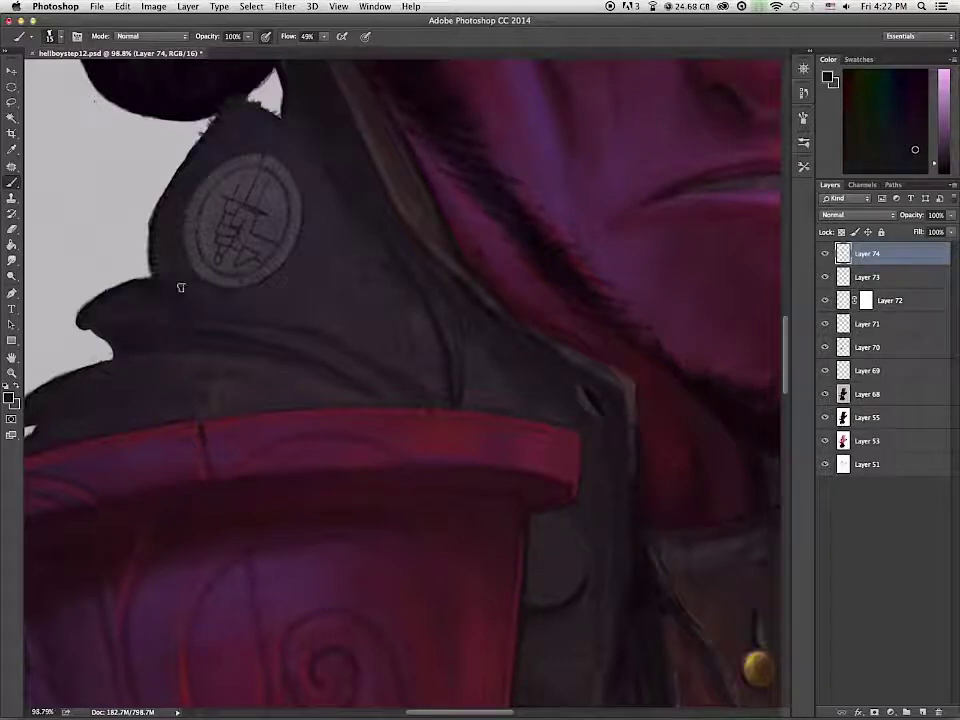
# Step: Sample darker jacket tones and deepen the sleeve folds just above the gauntlet's upper rim
pyautogui.keyDown('alt'); pyautogui.click(459, 400); pyautogui.keyUp('alt')
pyautogui.moveTo(460, 405)
pyautogui.mouseDown()
pyautogui.moveTo(446, 336)
pyautogui.moveTo(470, 402)
pyautogui.mouseUp()
pyautogui.moveTo(80, 460); pyautogui.dragTo(540, 339)
pyautogui.moveTo(608, 384); pyautogui.dragTo(491, 424)
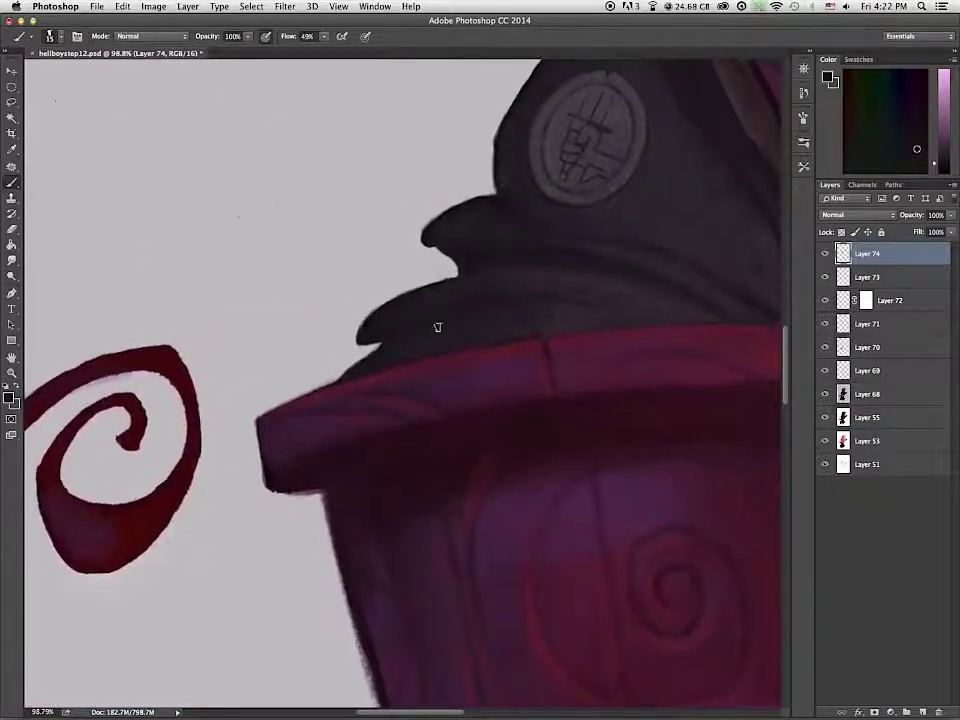
pyautogui.keyDown('alt'); pyautogui.click(576, 305); pyautogui.keyUp('alt')
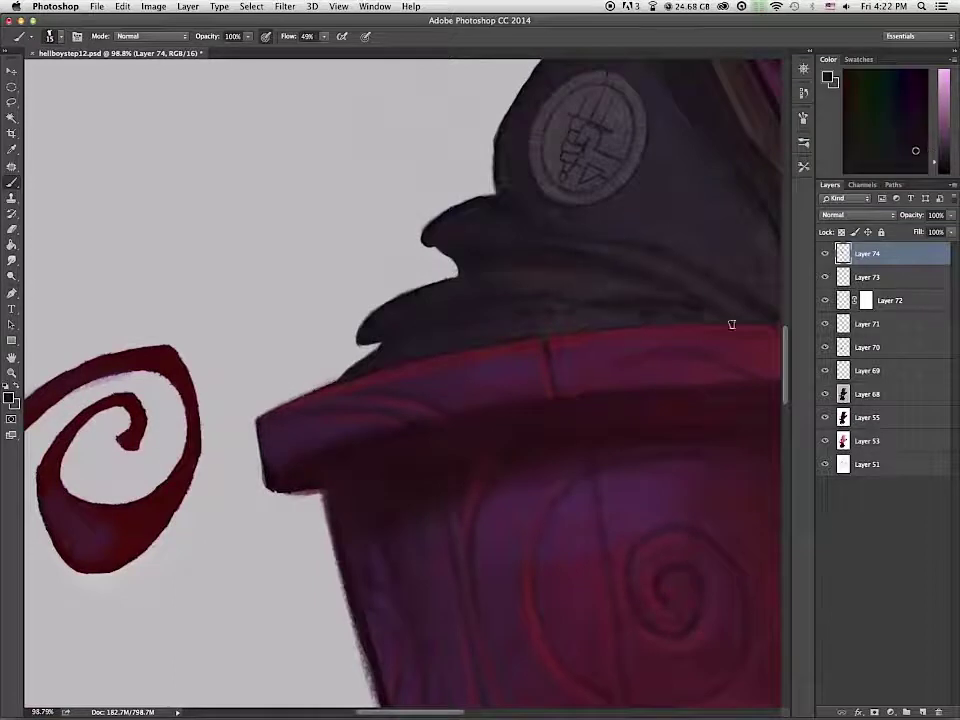
pyautogui.hscroll(5, 609, 345)
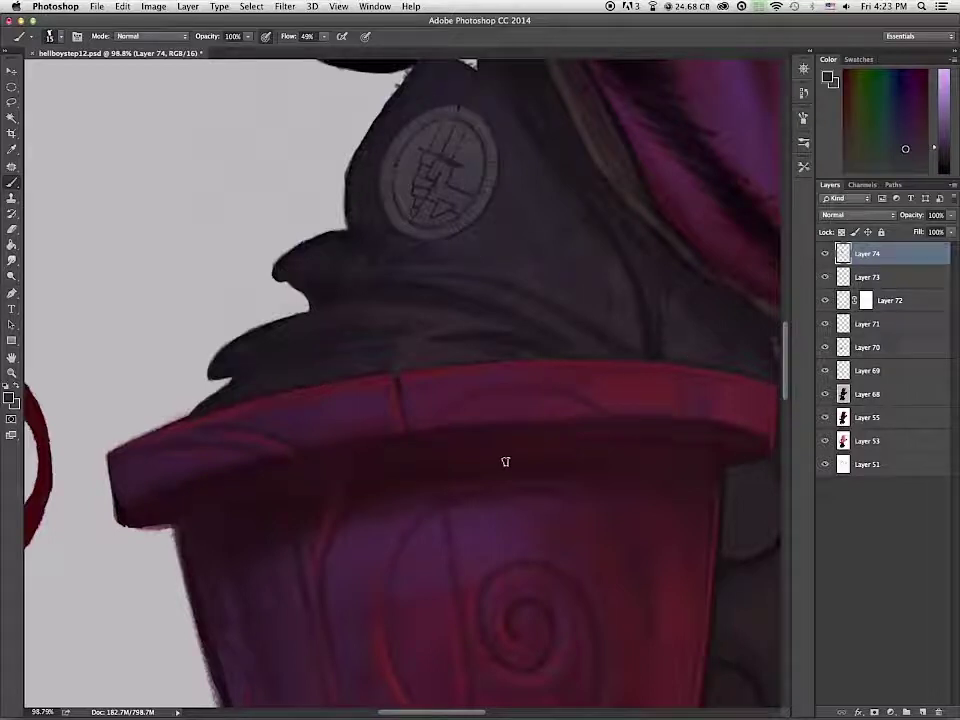
pyautogui.scroll(5, 474, 367)
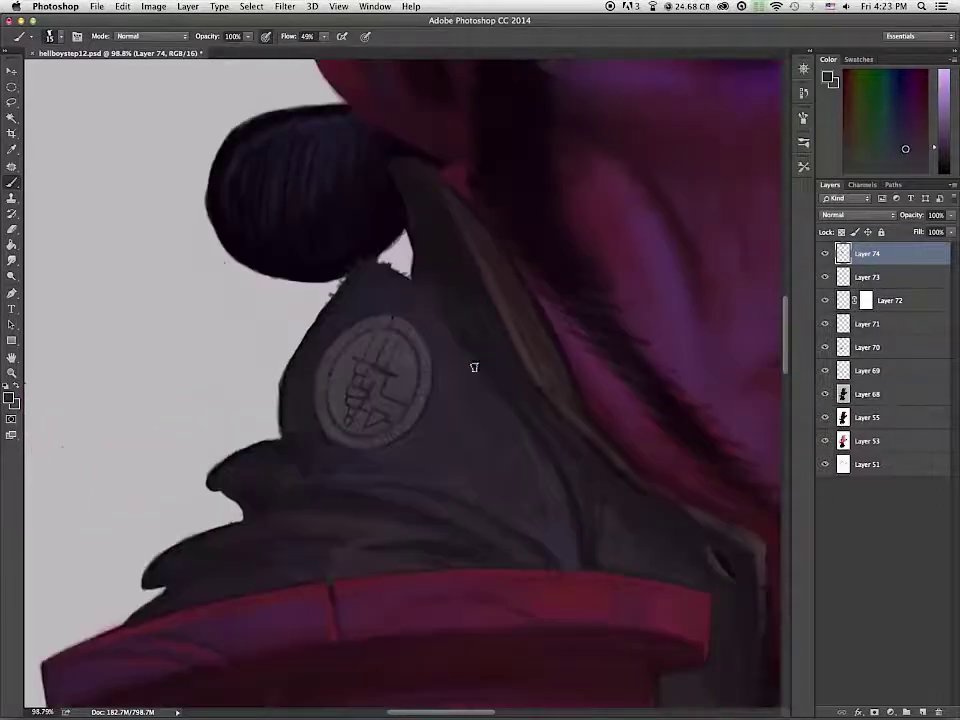
# Step: Mix a dark blue, enlarge the brush to 40 and paint cool light on the lower sleeve and the gauntlet's outer edge
pyautogui.moveTo(945, 147); pyautogui.dragTo(945, 144)
pyautogui.click(945, 146)
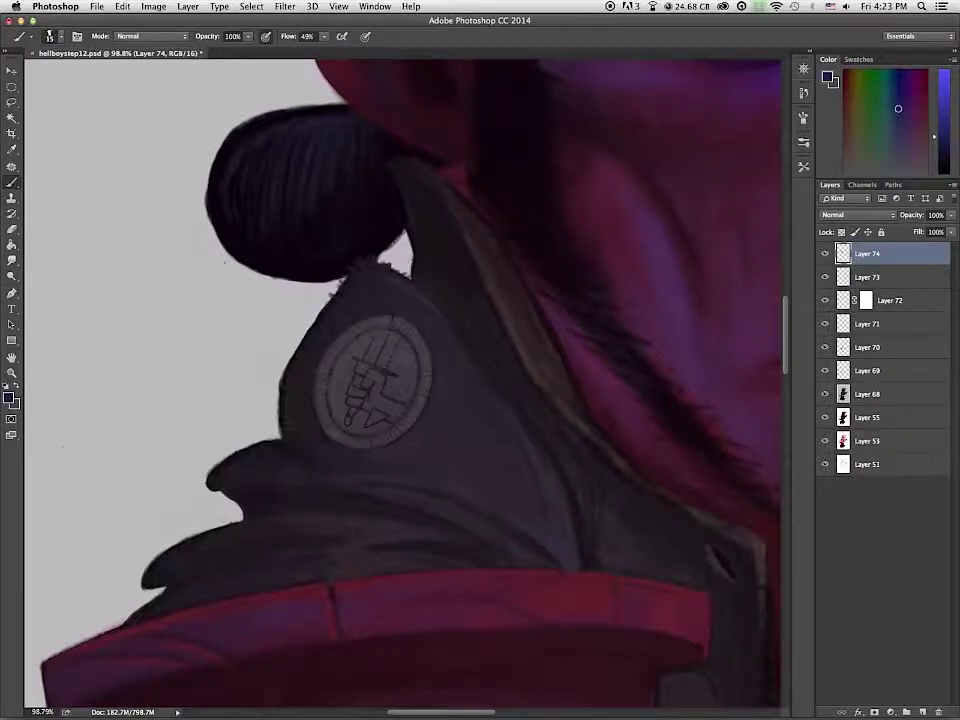
pyautogui.scroll(-6, 400, 290)
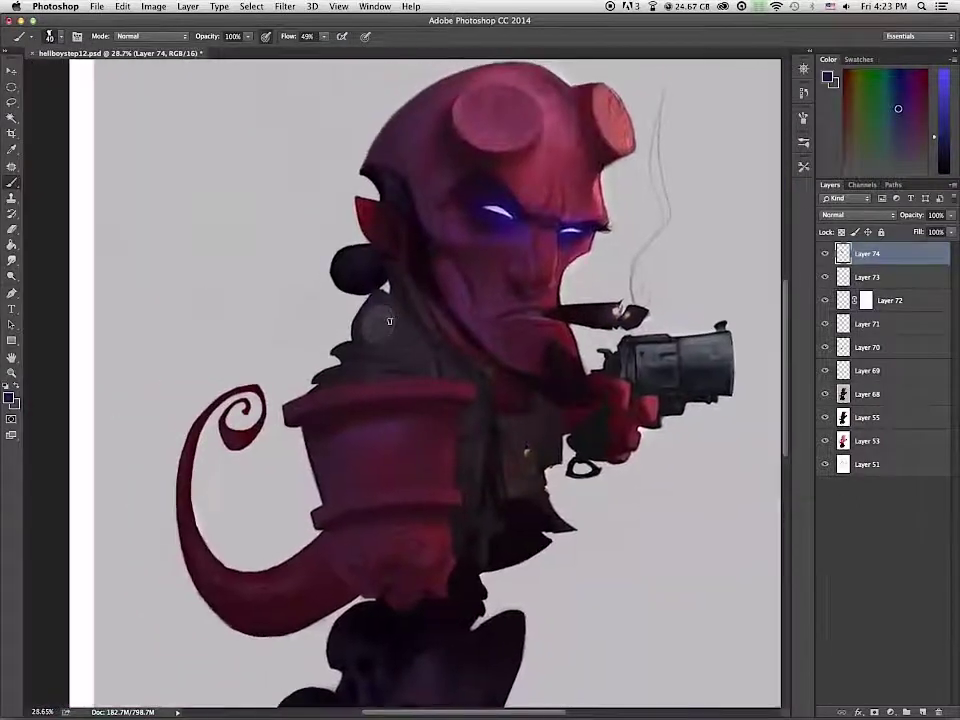
pyautogui.scroll(2, 390, 321)
pyautogui.moveTo(340, 397); pyautogui.dragTo(364, 399)
pyautogui.moveTo(291, 530)
pyautogui.mouseDown()
pyautogui.moveTo(289, 512)
pyautogui.moveTo(314, 569)
pyautogui.mouseUp()
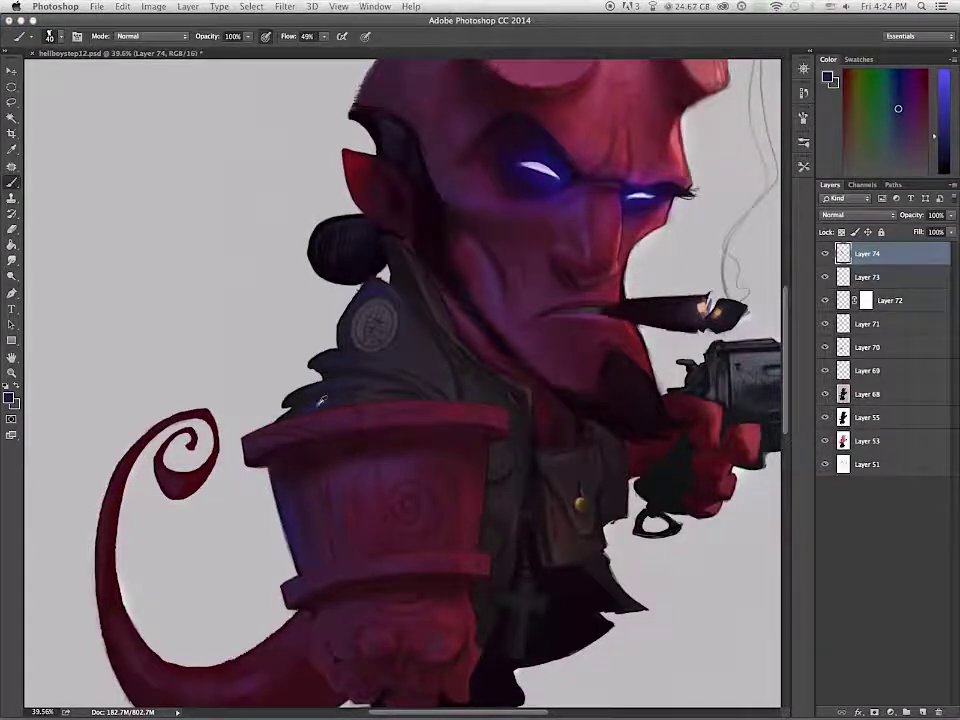
# Step: Reduce the brush to 15 and paint dark blue light on the outer side of the hair bun
pyautogui.press('[')
pyautogui.press('[')
pyautogui.press('[')
pyautogui.press('[')
pyautogui.press('[')
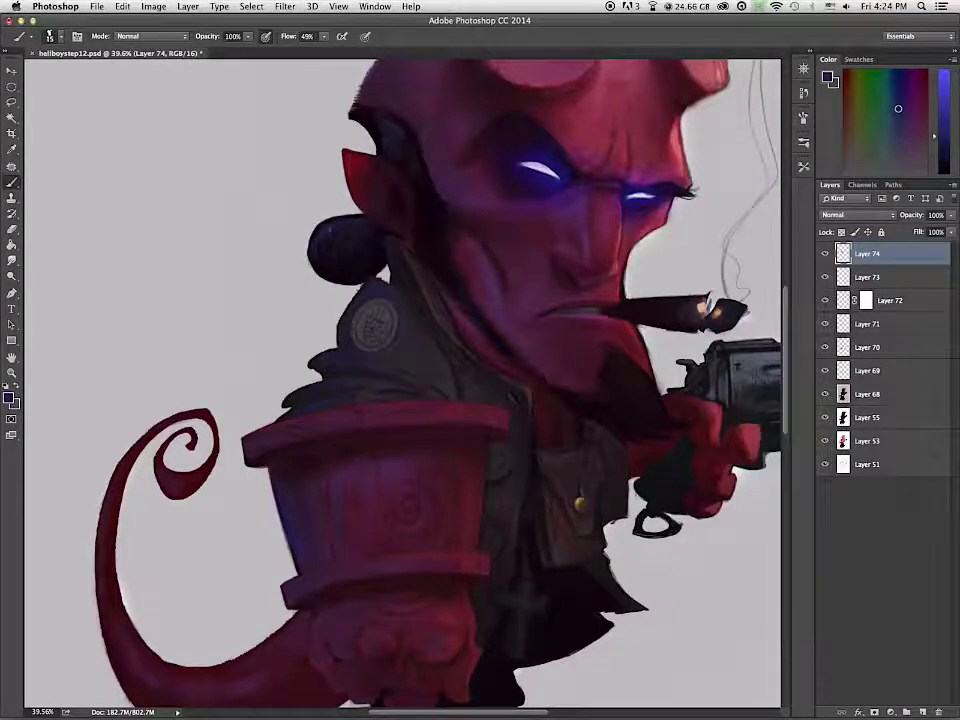
pyautogui.moveTo(332, 219); pyautogui.dragTo(318, 250)
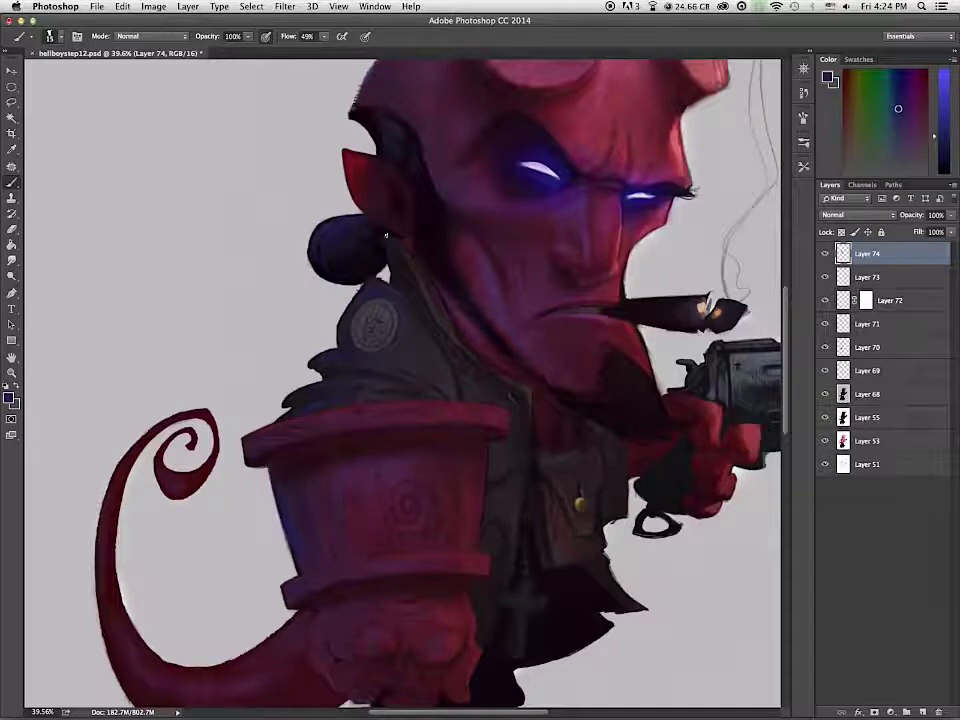
# Step: Enlarge the brush and add dark blue light to the hair above the ear and the back of the head
pyautogui.scroll(5, 353, 345)
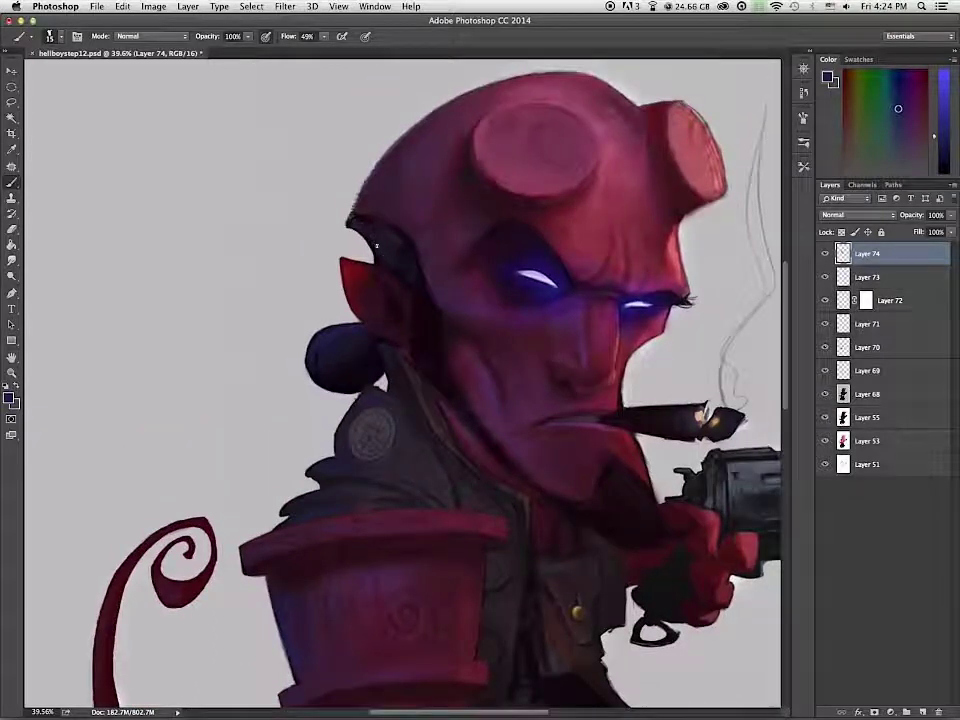
pyautogui.press(']')
pyautogui.press(']')
pyautogui.press(']')
pyautogui.moveTo(366, 185); pyautogui.dragTo(432, 112)
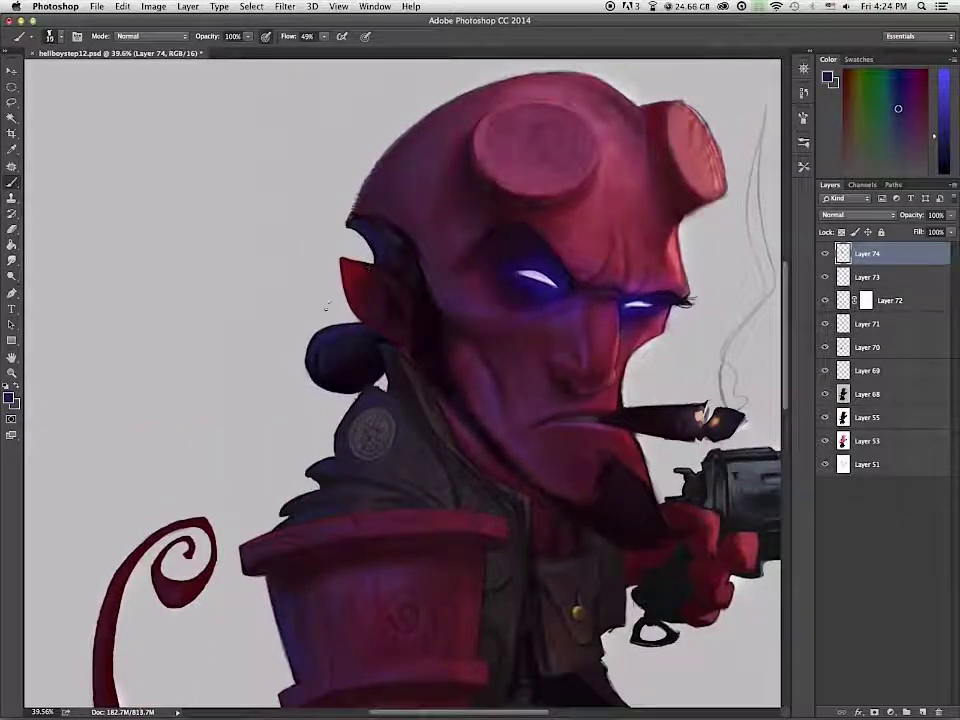
# Step: Enlarge the brush to 60 and paint blue light on the skull ornament below the gauntlet's lower rim
pyautogui.scroll(-12, 476, 336)
pyautogui.hscroll(-4, 476, 336)
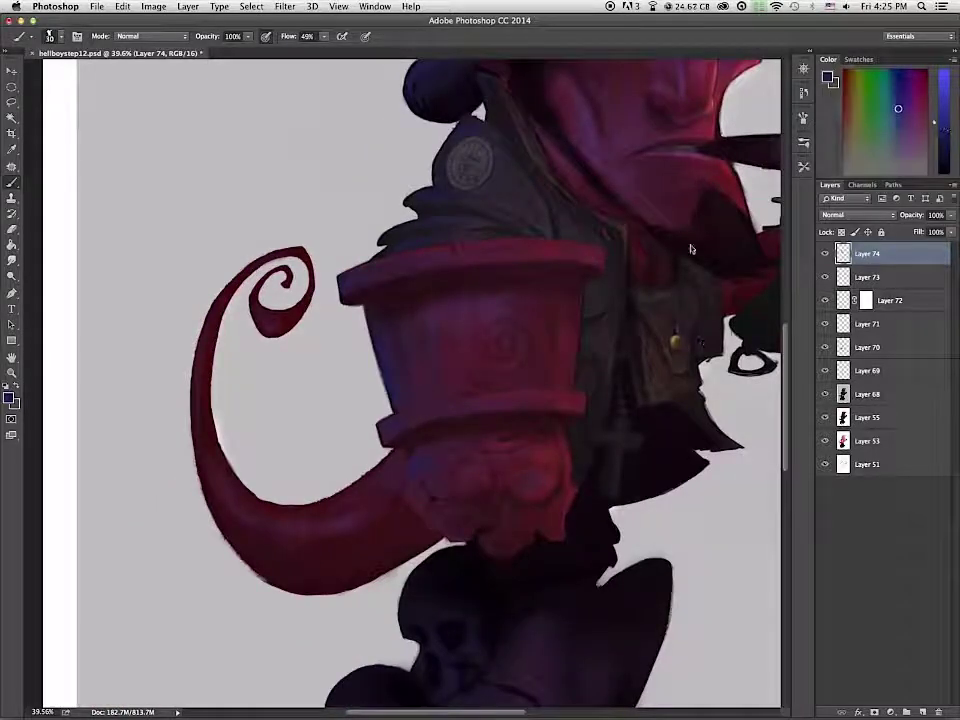
pyautogui.press(']')
pyautogui.press(']')
pyautogui.press(']')
pyautogui.moveTo(452, 459); pyautogui.dragTo(424, 466)
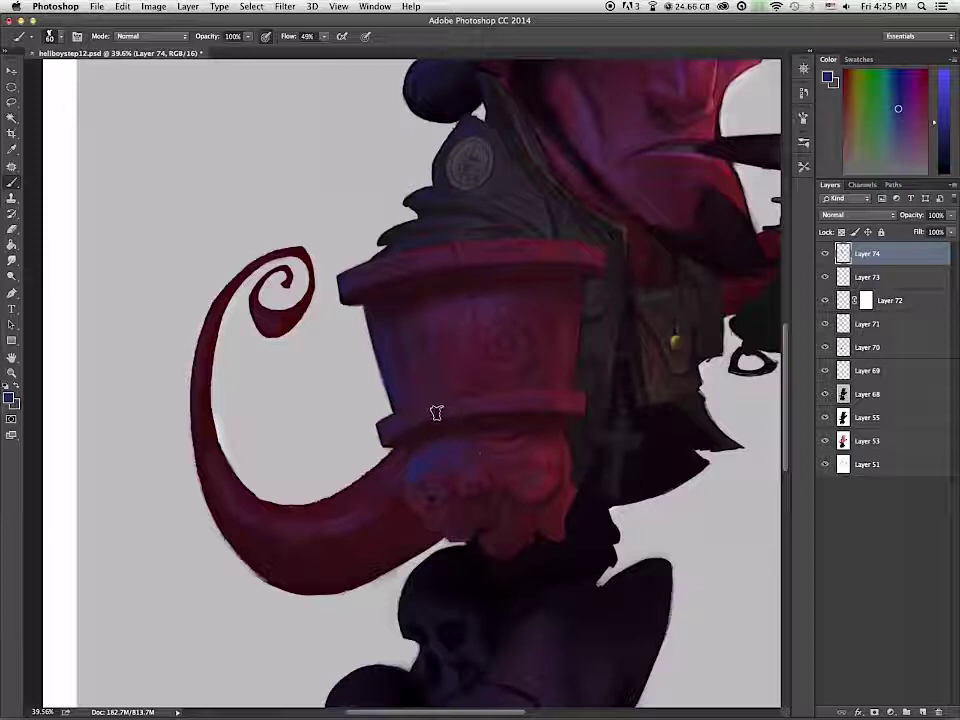
# Step: Reduce the brush to 45 and brush blue light along the tail's curl and its thick base
pyautogui.press('[')
pyautogui.press('[')
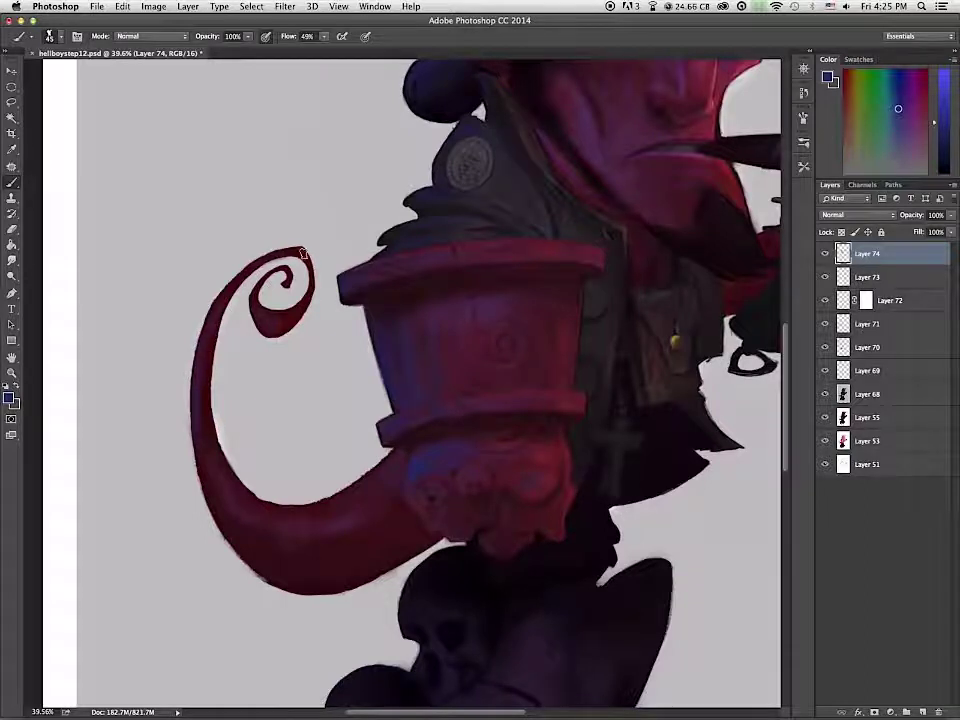
pyautogui.moveTo(260, 284); pyautogui.dragTo(268, 320)
pyautogui.moveTo(320, 506)
pyautogui.mouseDown()
pyautogui.moveTo(404, 464)
pyautogui.moveTo(387, 483)
pyautogui.mouseUp()
# Step: Enlarge the brush to 90 and spread blue light over the back of the bald head
pyautogui.scroll(-6, 411, 526)
pyautogui.scroll(2, 411, 527)
pyautogui.press(']')
pyautogui.press(']')
pyautogui.press(']')
pyautogui.press(']')
pyautogui.press(']')
pyautogui.moveTo(342, 168)
pyautogui.mouseDown()
pyautogui.moveTo(368, 124)
pyautogui.moveTo(358, 154)
pyautogui.mouseUp()
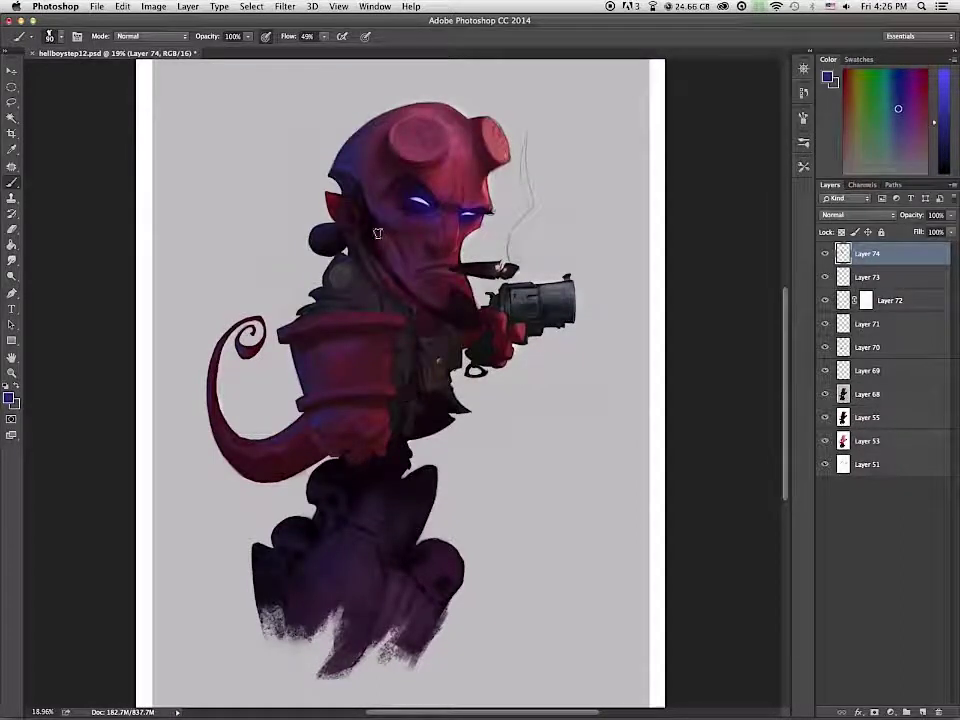
pyautogui.scroll(-3, 536, 355)
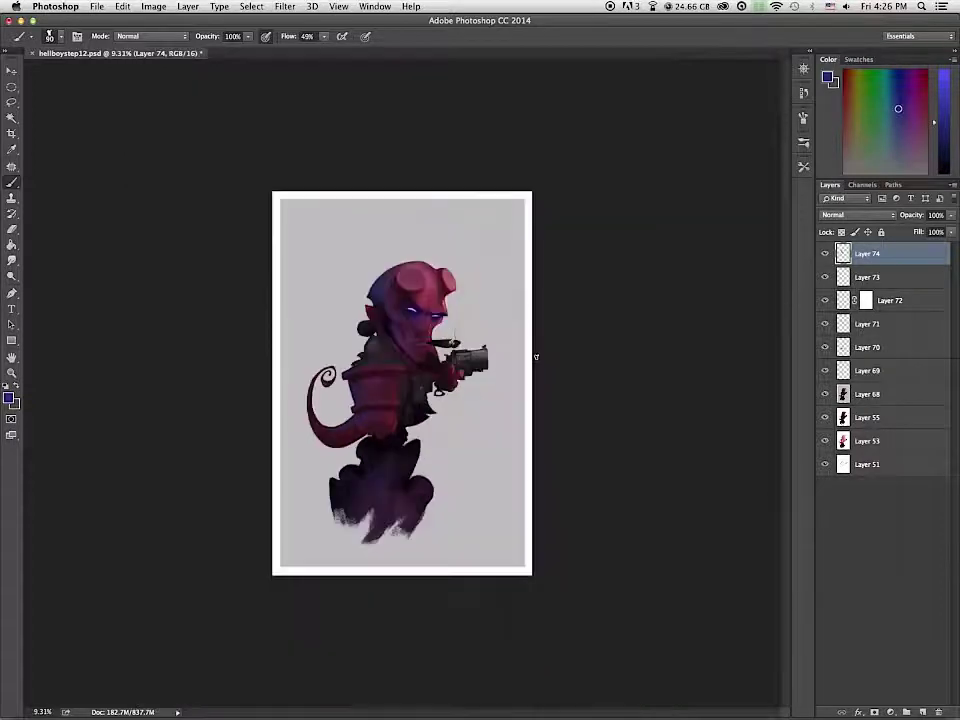
# Step: Enlarge the brush to 200
pyautogui.scroll(3, 536, 356)
pyautogui.press(']')
pyautogui.press(']')
pyautogui.press(']')
pyautogui.press(']')
pyautogui.press(']')
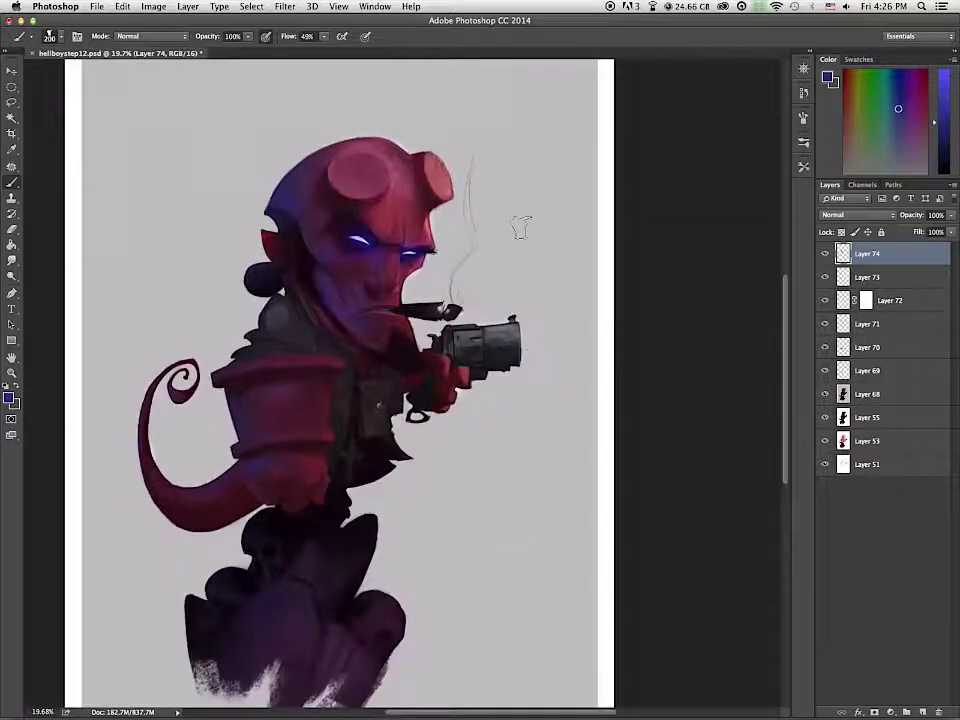
pyautogui.scroll(-3, 519, 223)
pyautogui.scroll(3, 527, 221)
# Step: Choose a round tip for the Eraser and enlarge it to 500
pyautogui.press('e')
pyautogui.rightClick(378, 371)
pyautogui.moveTo(549, 461); pyautogui.dragTo(549, 512)
pyautogui.doubleClick(486, 491)
pyautogui.press(']')
pyautogui.press(']')
pyautogui.press(']')
pyautogui.press(']')
pyautogui.press(']')
pyautogui.press(']')
pyautogui.press(']')
pyautogui.press(']')
pyautogui.press(']')
pyautogui.press(']')
pyautogui.press(']')
pyautogui.press(']')
pyautogui.press(']')
pyautogui.press(']')
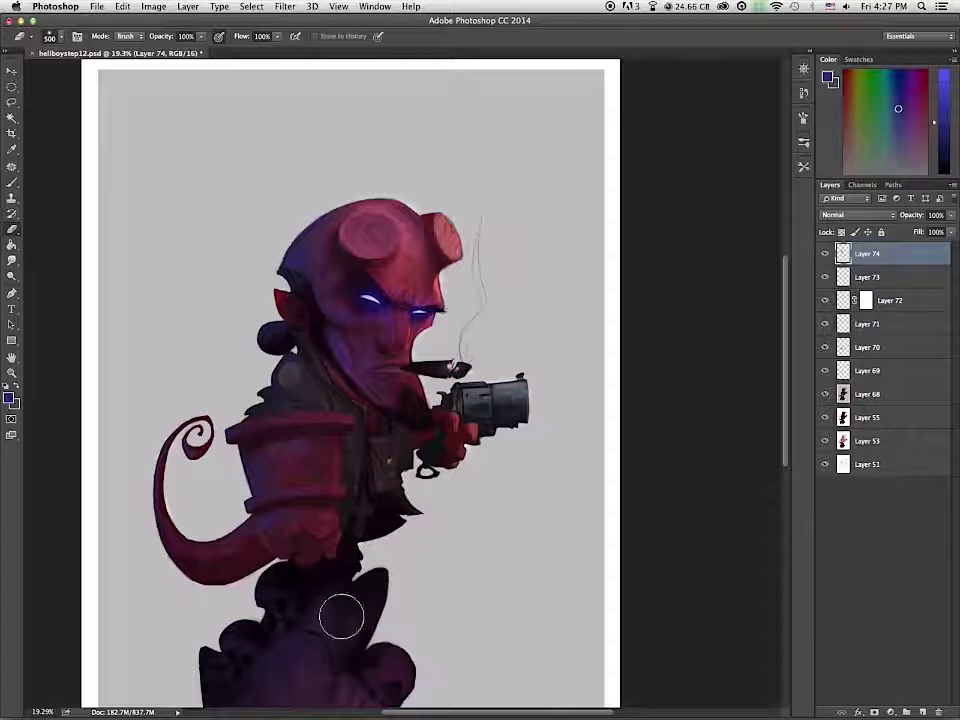
# Step: Return to the brush at size 45 and add blue light beside the collar, cleaning around the ear with the Eraser
pyautogui.press('b')
pyautogui.press('[')
pyautogui.press('[')
pyautogui.press('[')
pyautogui.press('[')
pyautogui.press('[')
pyautogui.press('[')
pyautogui.press('[')
pyautogui.press('[')
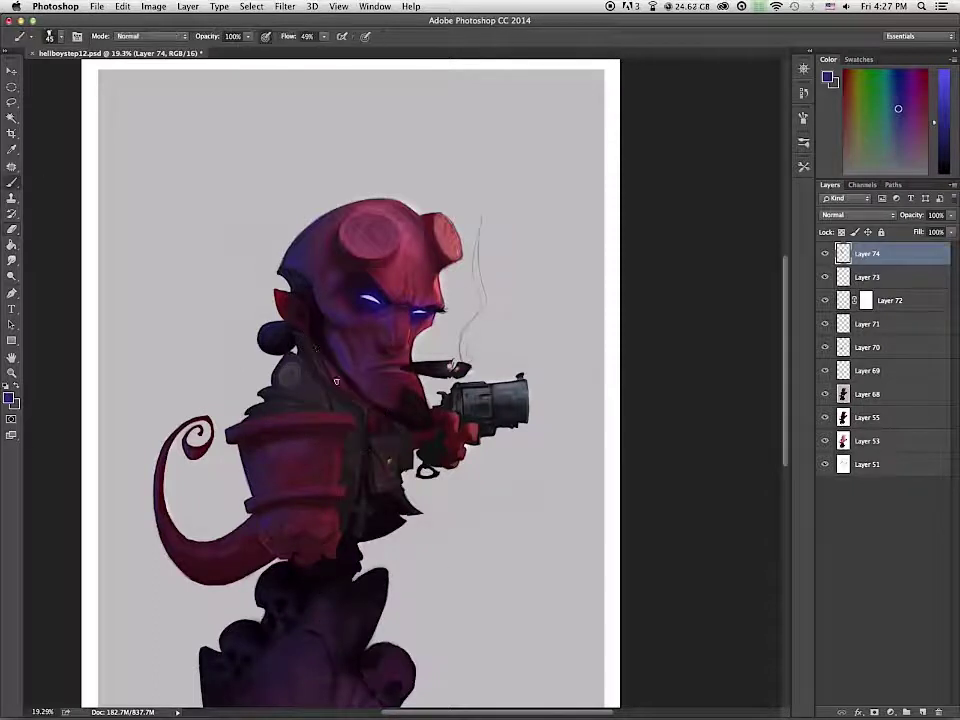
pyautogui.scroll(5, 384, 404)
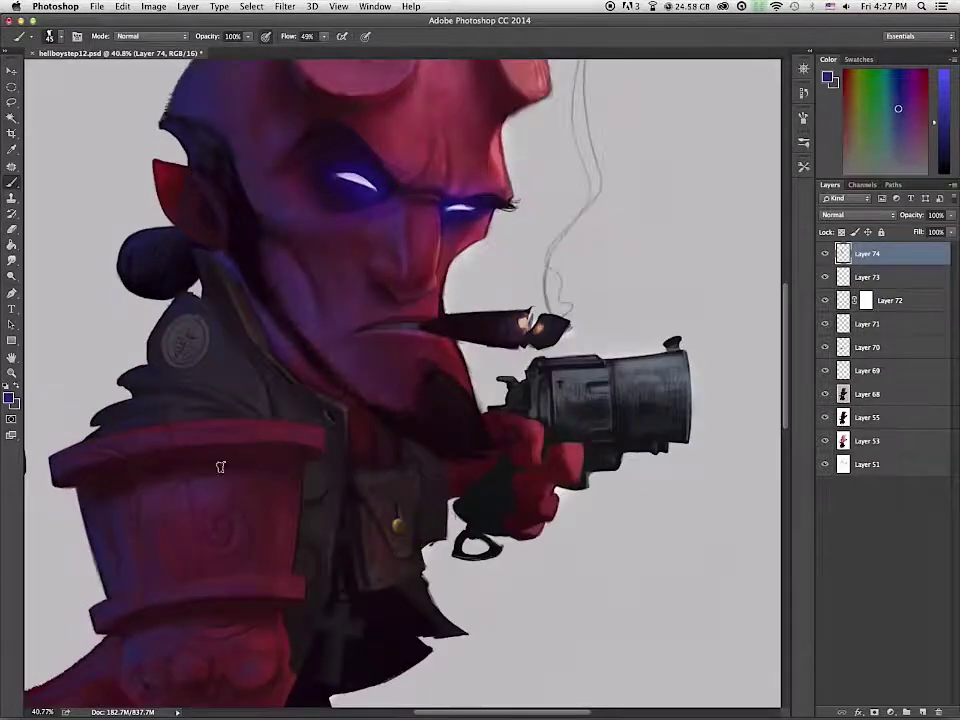
pyautogui.press('e')
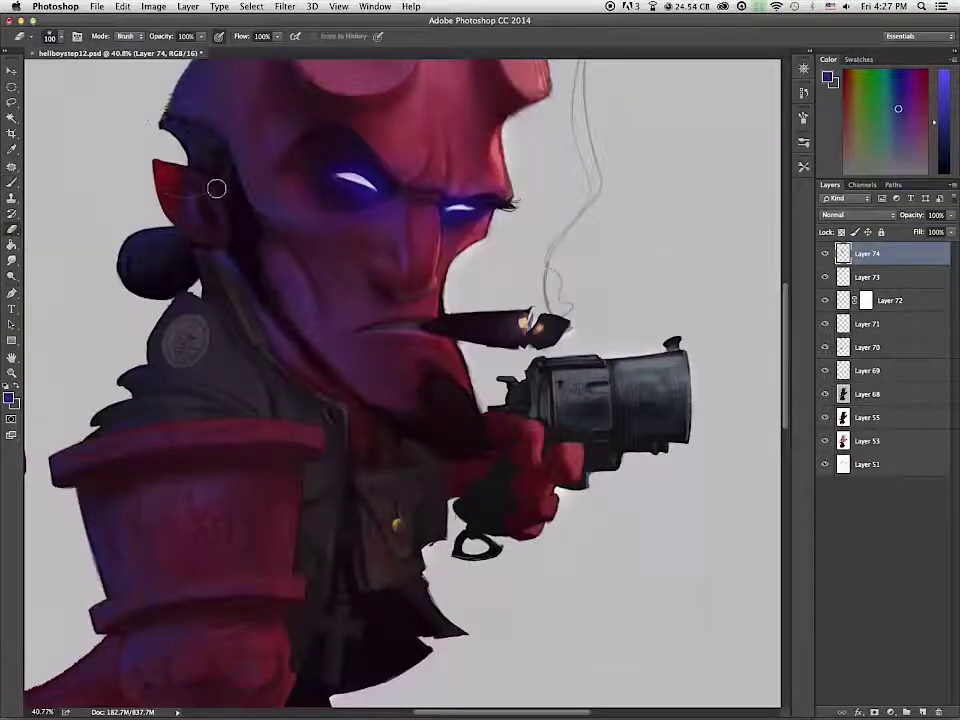
pyautogui.press('b')
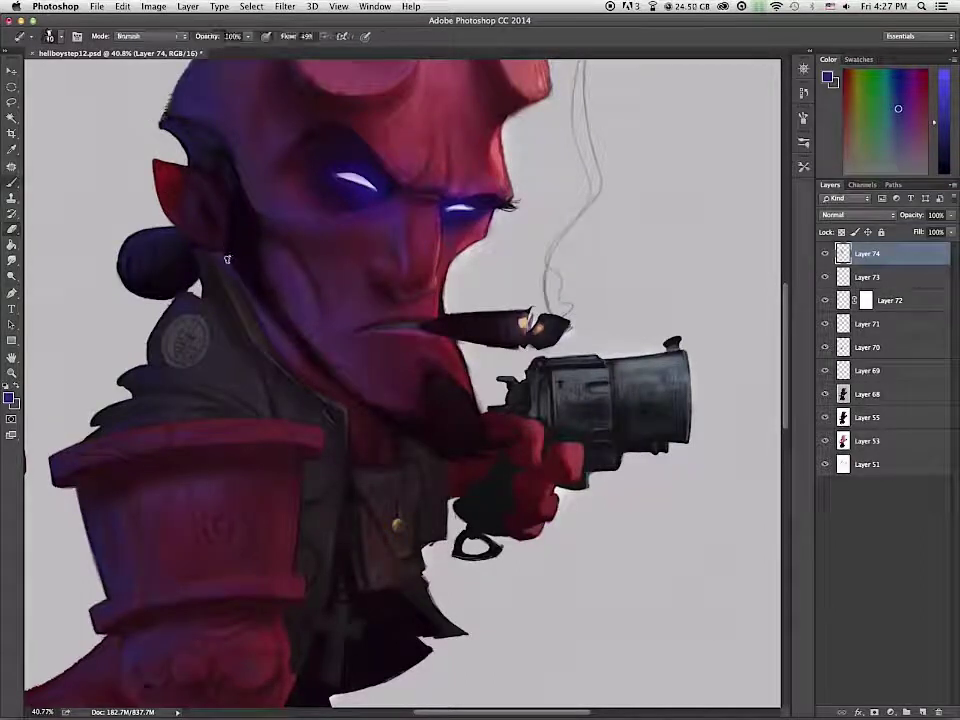
# Step: Set the brush to 25 and paint the sideburn and hair behind the ear with sampled dark and blue tones
pyautogui.keyDown('alt'); pyautogui.click(218, 256); pyautogui.keyUp('alt')
pyautogui.keyDown('alt'); pyautogui.click(220, 245); pyautogui.keyUp('alt')
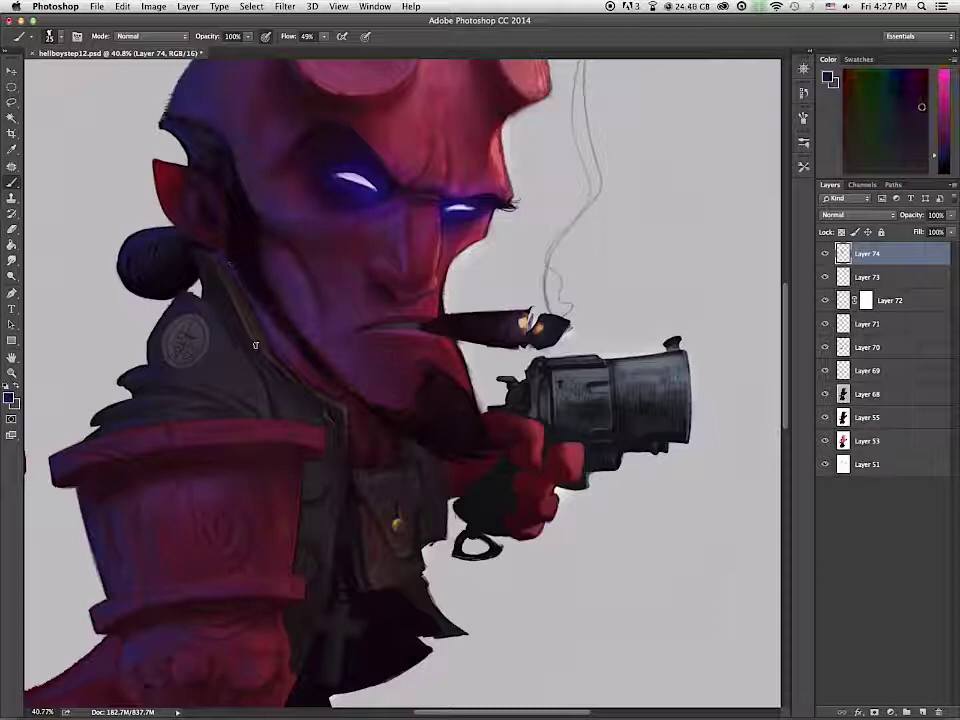
pyautogui.keyDown('alt'); pyautogui.click(184, 210); pyautogui.keyUp('alt')
pyautogui.keyDown('alt'); pyautogui.click(182, 192); pyautogui.keyUp('alt')
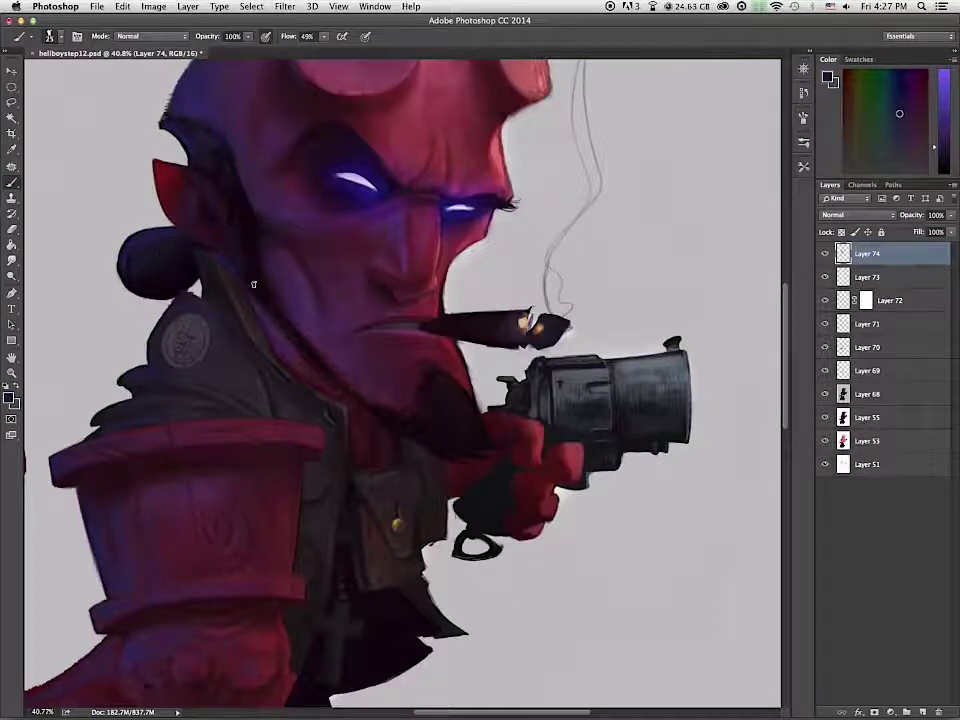
pyautogui.keyDown('alt'); pyautogui.click(210, 173); pyautogui.keyUp('alt')
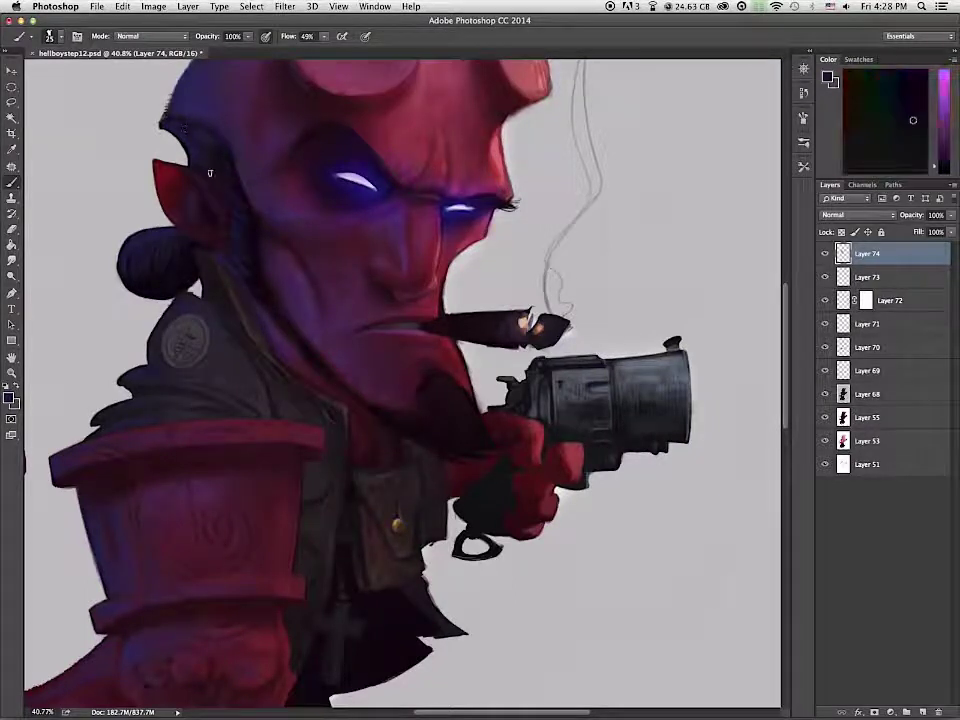
pyautogui.keyDown('alt'); pyautogui.click(252, 270); pyautogui.keyUp('alt')
pyautogui.keyDown('alt'); pyautogui.click(239, 264); pyautogui.keyUp('alt')
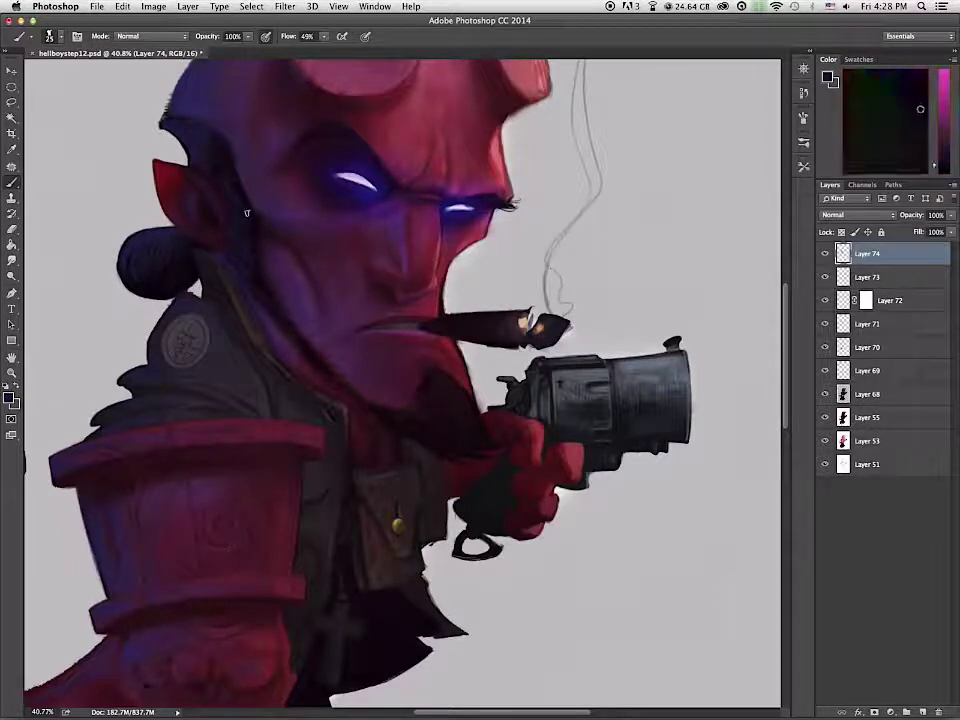
pyautogui.keyDown('alt'); pyautogui.click(211, 172); pyautogui.keyUp('alt')
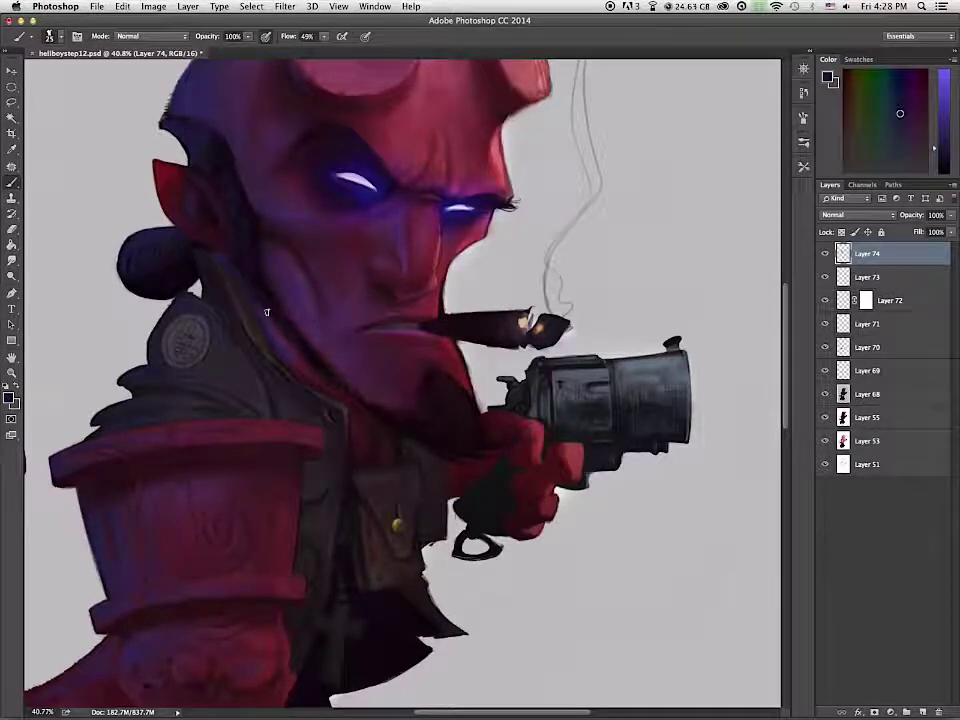
# Step: Paint dark blue light on the goatee and touch up the beard line beside the collar with sampled tones
pyautogui.moveTo(475, 434); pyautogui.dragTo(480, 446)
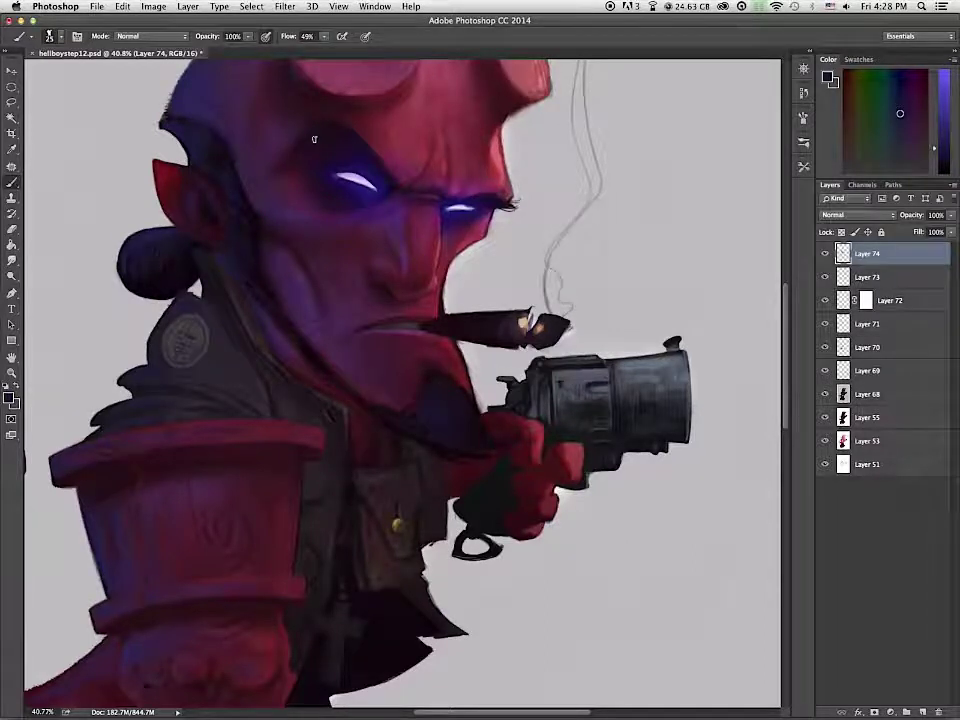
pyautogui.scroll(-3, 387, 143)
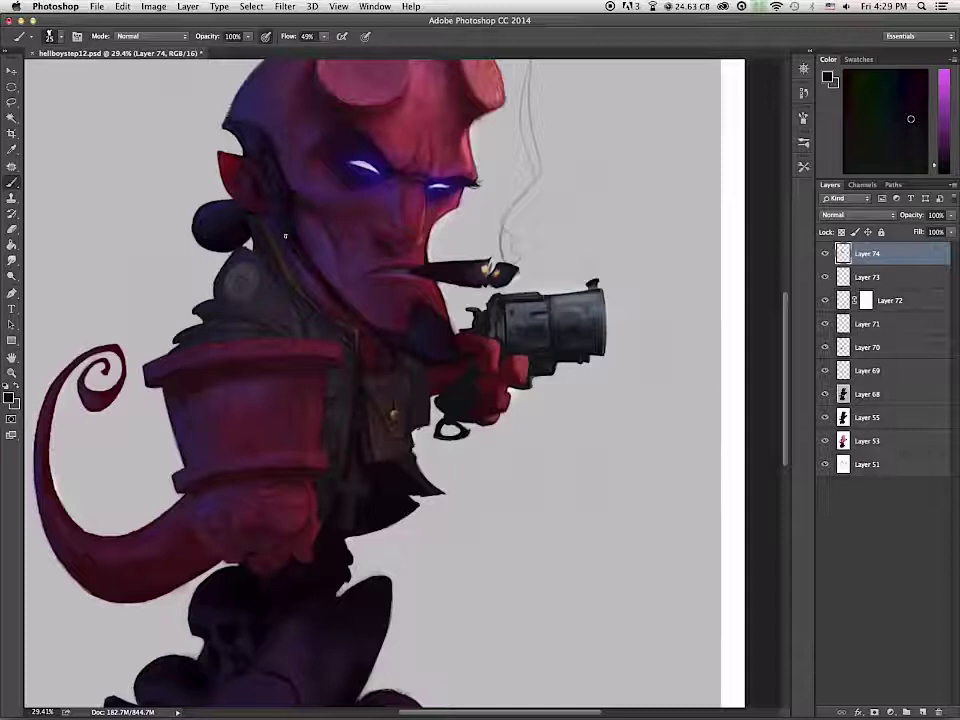
pyautogui.keyDown('alt'); pyautogui.click(247, 252); pyautogui.keyUp('alt')
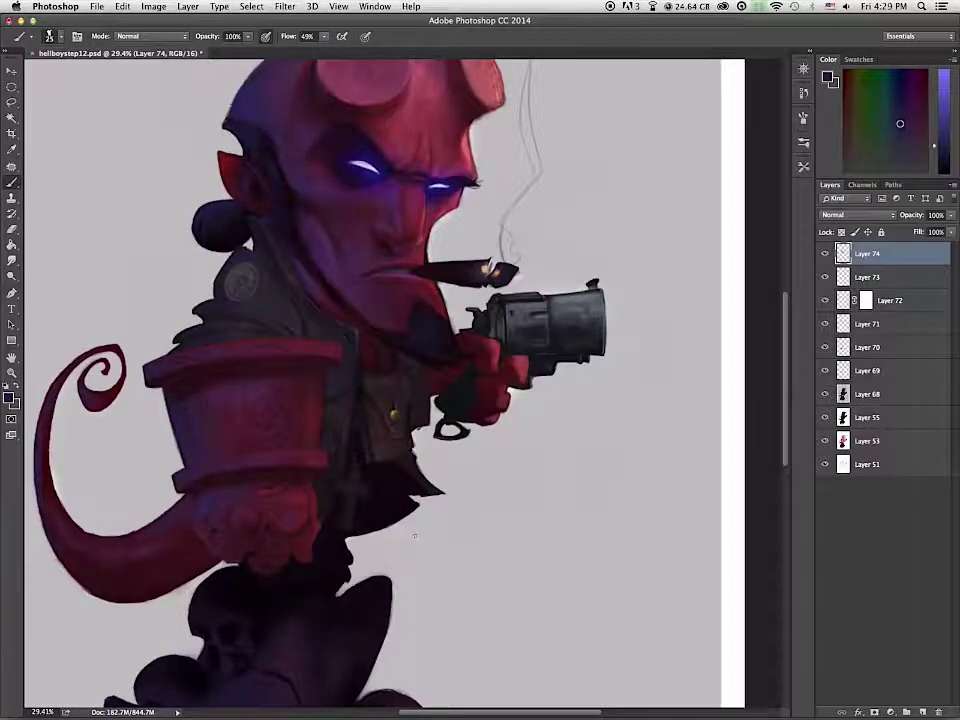
# Step: Reduce the brush to 15 and paint dark blue light on the forehead and face of the uppermost skull in the base
pyautogui.scroll(-10, 510, 426)
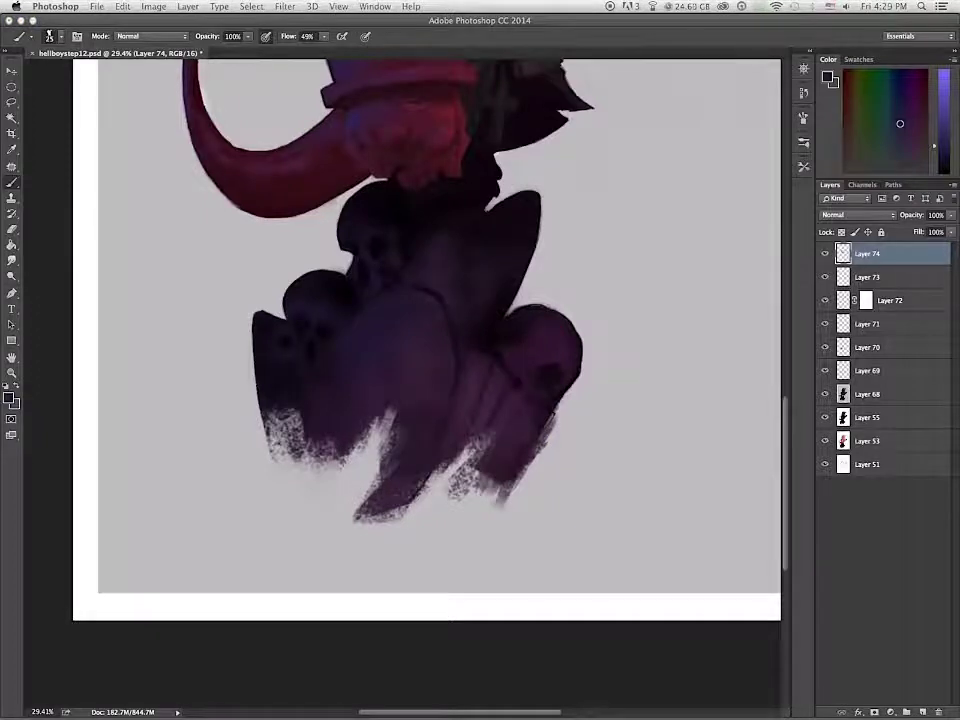
pyautogui.moveTo(441, 395); pyautogui.dragTo(441, 287)
pyautogui.moveTo(459, 347); pyautogui.dragTo(433, 467)
pyautogui.scroll(7, 424, 362)
pyautogui.moveTo(422, 413); pyautogui.dragTo(485, 583)
pyautogui.press('[')
pyautogui.moveTo(304, 221)
pyautogui.mouseDown()
pyautogui.moveTo(285, 272)
pyautogui.moveTo(296, 317)
pyautogui.moveTo(320, 291)
pyautogui.mouseUp()
pyautogui.press('[')
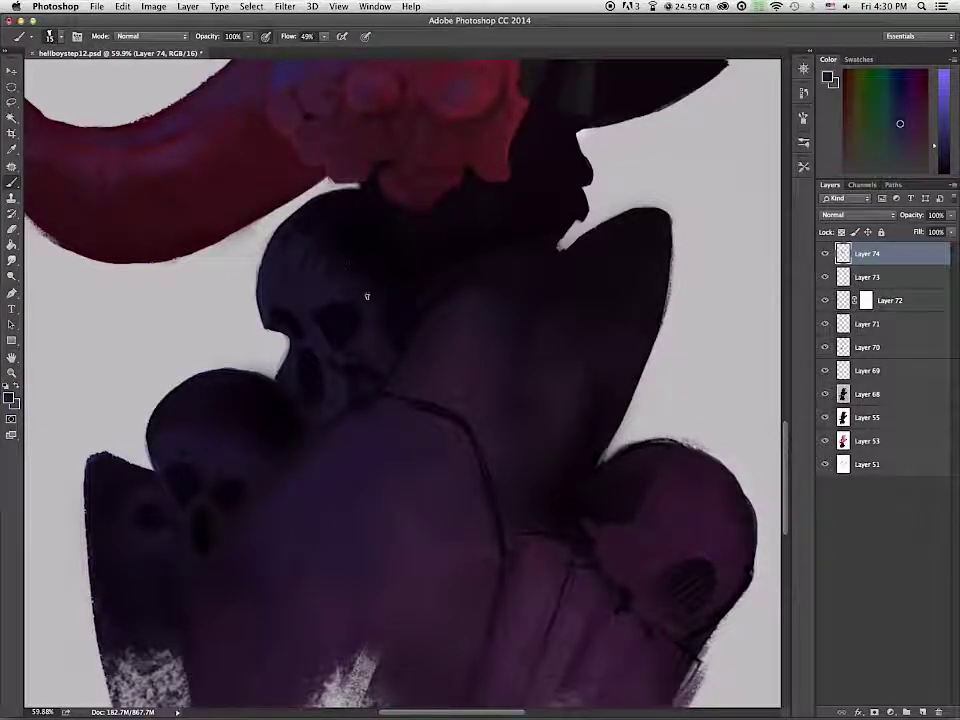
# Step: Erase the rough strokes from the uppermost skull's forehead and return to the brush
pyautogui.click(12, 229)
pyautogui.moveTo(325, 268); pyautogui.dragTo(300, 250)
pyautogui.click(12, 182)
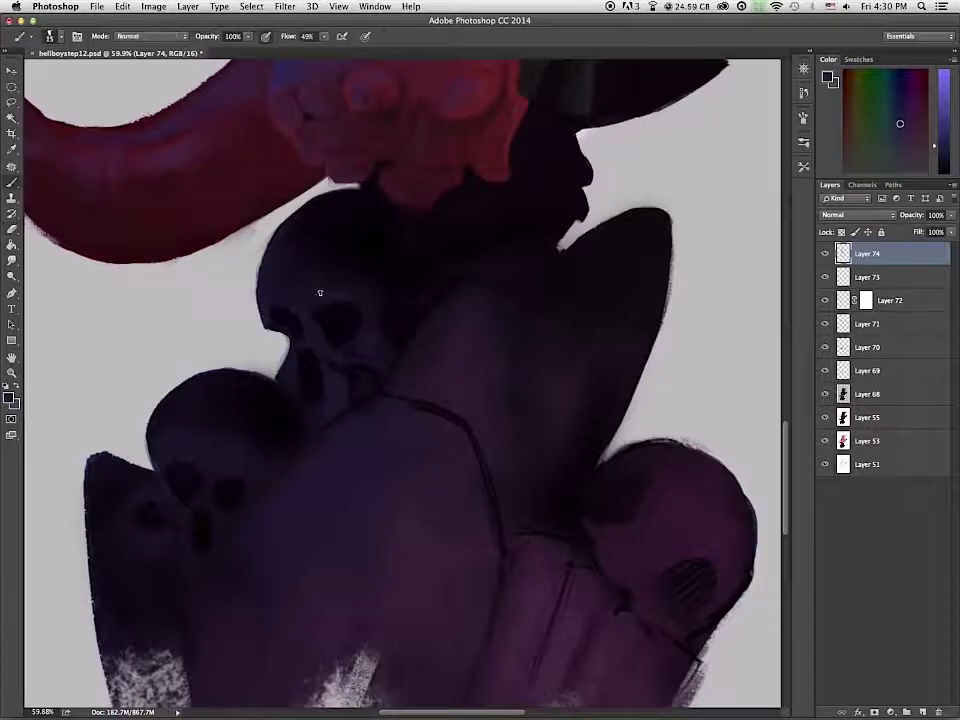
# Step: Paint fine bluish strokes across the uppermost skull's forehead and rework its eye sockets and jaw with sampled dark tones
pyautogui.moveTo(274, 271)
pyautogui.mouseDown()
pyautogui.moveTo(299, 253)
pyautogui.moveTo(290, 239)
pyautogui.moveTo(346, 251)
pyautogui.mouseUp()
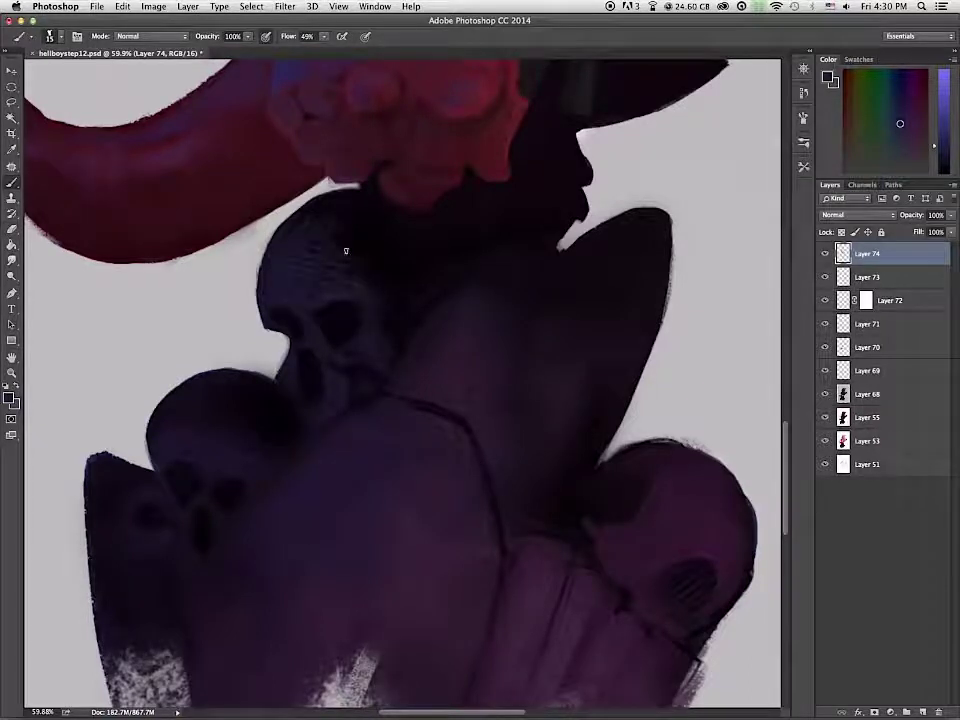
pyautogui.keyDown('alt'); pyautogui.click(307, 345); pyautogui.keyUp('alt')
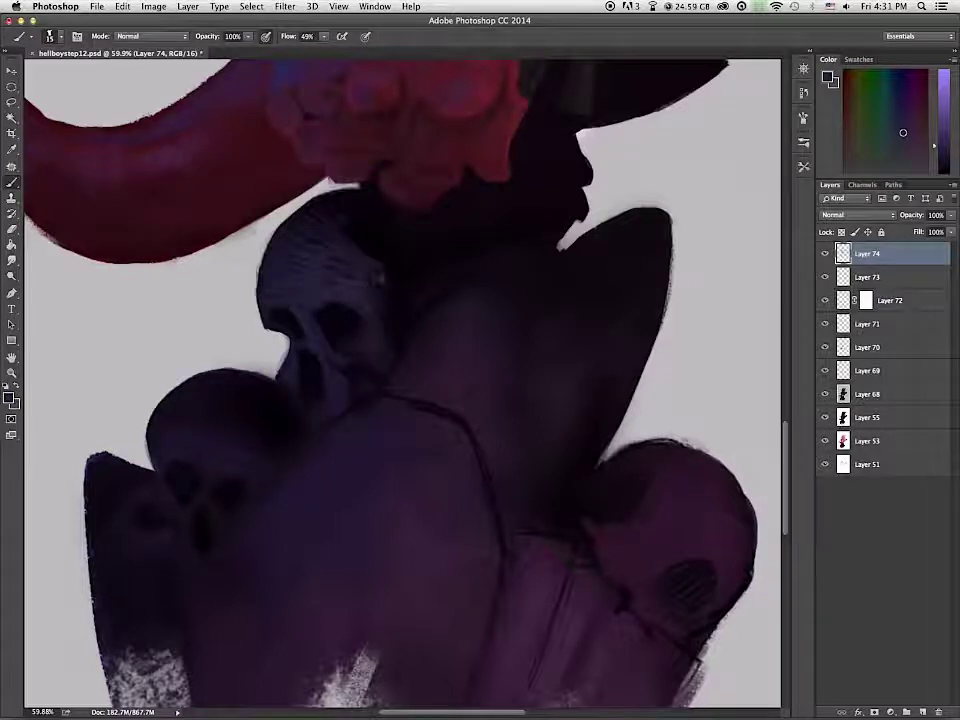
pyautogui.scroll(-5, 315, 410)
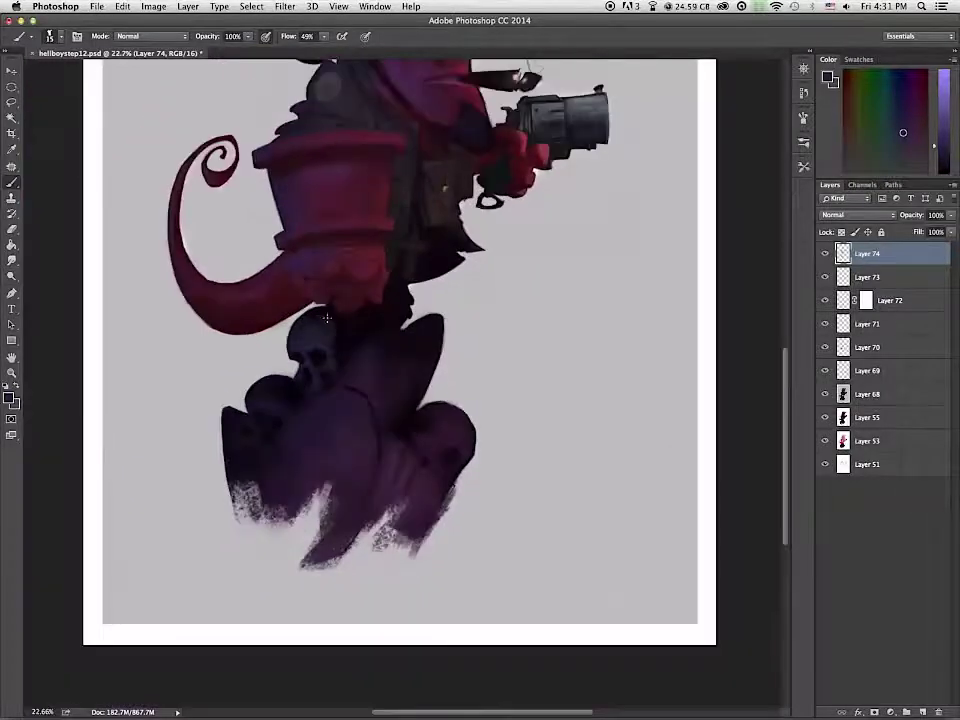
pyautogui.scroll(2, 367, 446)
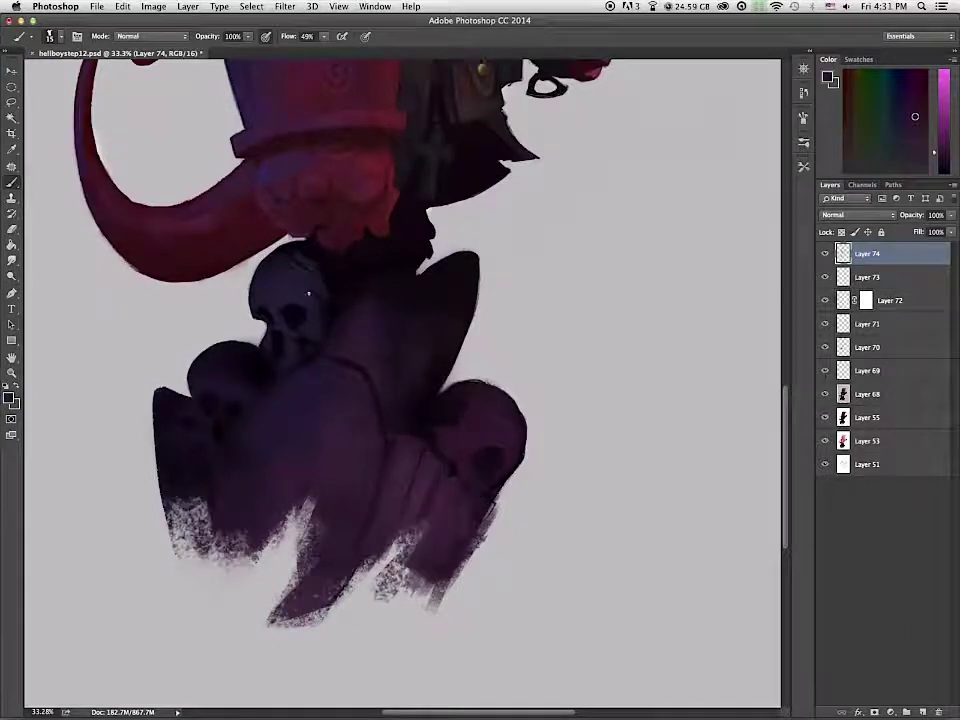
pyautogui.keyDown('alt'); pyautogui.click(298, 337); pyautogui.keyUp('alt')
pyautogui.keyDown('alt'); pyautogui.click(293, 353); pyautogui.keyUp('alt')
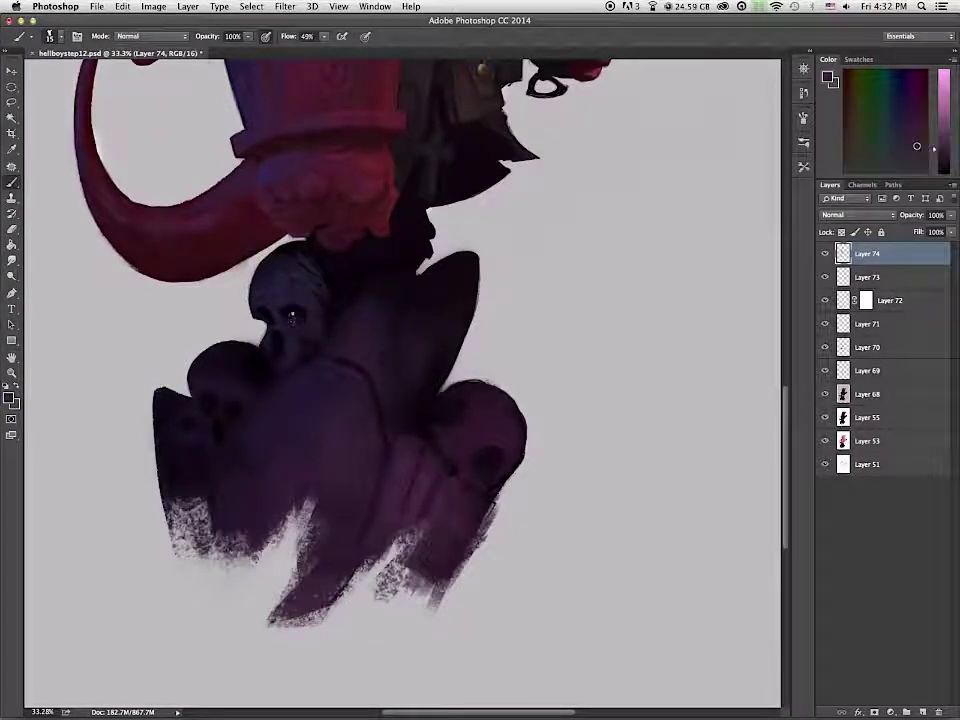
pyautogui.keyDown('alt'); pyautogui.click(290, 369); pyautogui.keyUp('alt')
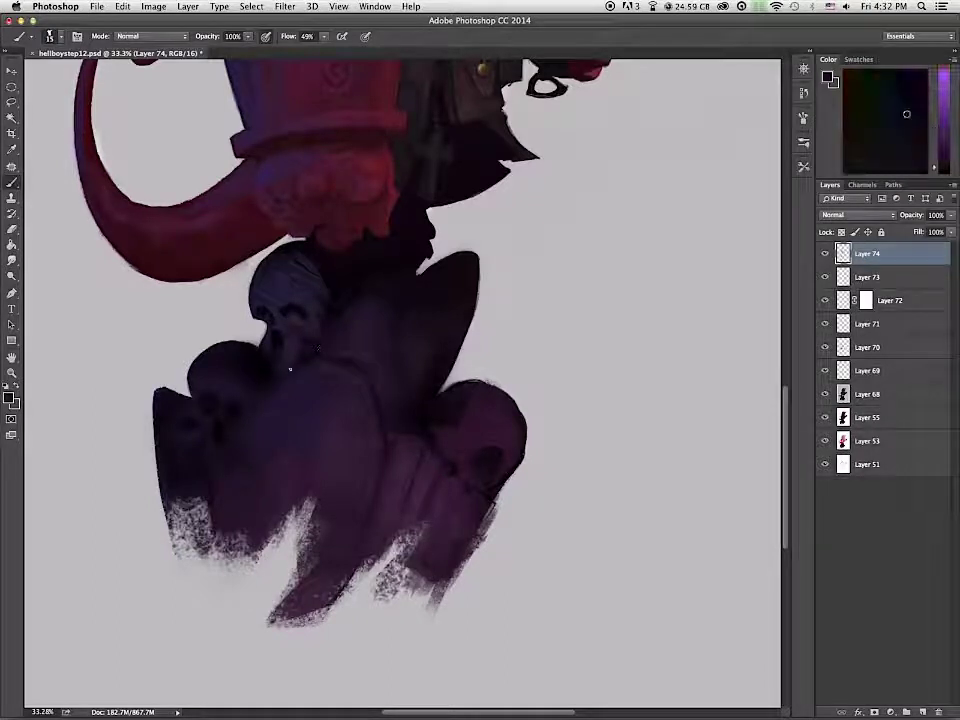
pyautogui.keyDown('alt'); pyautogui.click(311, 317); pyautogui.keyUp('alt')
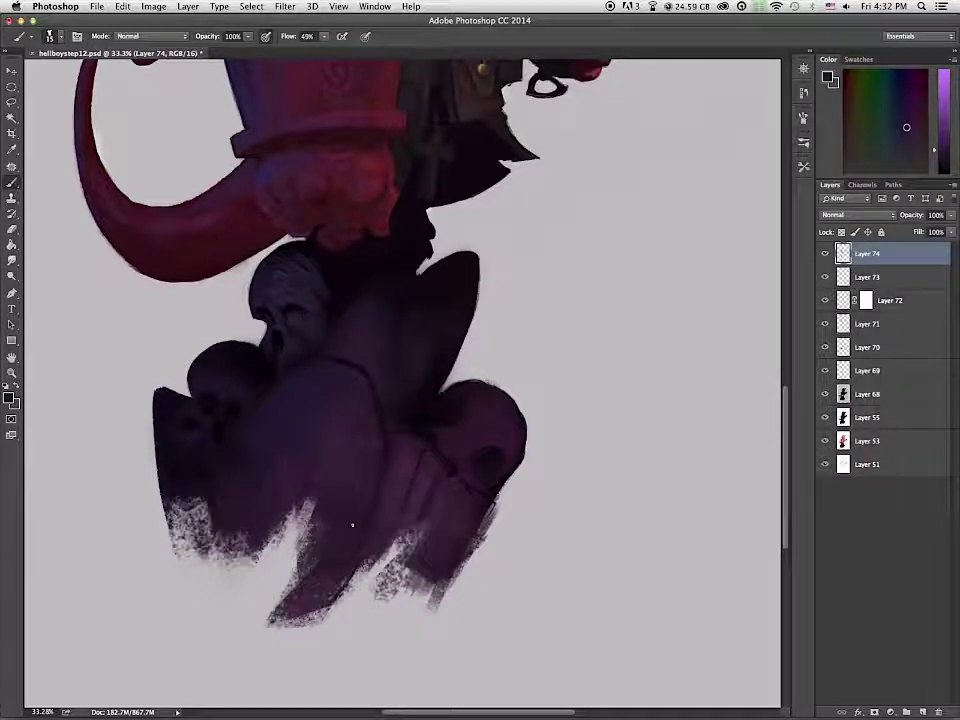
# Step: Set the brush to 80 and paint soft dark shading over the uppermost skull and the skulls below it with sampled tones
pyautogui.keyDown('alt'); pyautogui.click(314, 297); pyautogui.keyUp('alt')
pyautogui.press(']')
pyautogui.press(']')
pyautogui.press(']')
pyautogui.press(']')
pyautogui.press(']')
pyautogui.press(']')
pyautogui.press(']')
pyautogui.press(']')
pyautogui.press(']')
pyautogui.press(']')
pyautogui.moveTo(310, 286)
pyautogui.mouseDown()
pyautogui.moveTo(335, 313)
pyautogui.moveTo(331, 288)
pyautogui.moveTo(292, 299)
pyautogui.moveTo(306, 313)
pyautogui.moveTo(291, 304)
pyautogui.moveTo(307, 361)
pyautogui.moveTo(278, 330)
pyautogui.moveTo(288, 383)
pyautogui.moveTo(326, 318)
pyautogui.moveTo(277, 296)
pyautogui.moveTo(270, 276)
pyautogui.moveTo(312, 301)
pyautogui.mouseUp()
pyautogui.keyDown('alt'); pyautogui.click(298, 318); pyautogui.keyUp('alt')
pyautogui.moveTo(241, 386); pyautogui.dragTo(244, 394)
pyautogui.moveTo(201, 485); pyautogui.dragTo(213, 445)
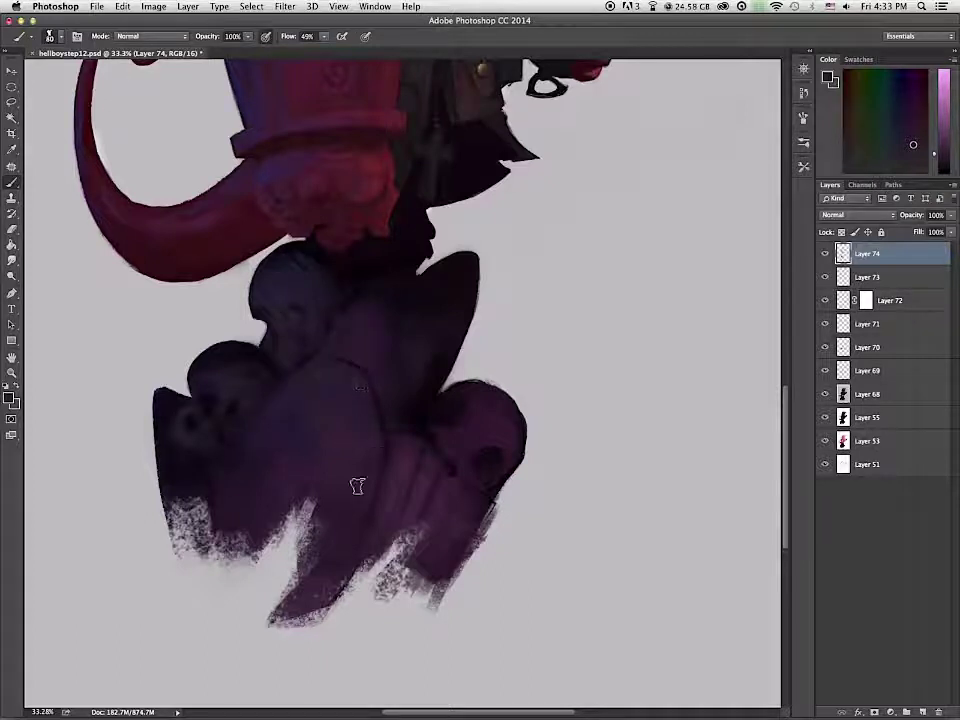
# Step: Darken the crevices between the base's rocks, and redefine the uppermost skull's eye sockets with the brush reduced to 40
pyautogui.keyDown('alt'); pyautogui.click(332, 354); pyautogui.keyUp('alt')
pyautogui.keyDown('alt'); pyautogui.click(412, 413); pyautogui.keyUp('alt')
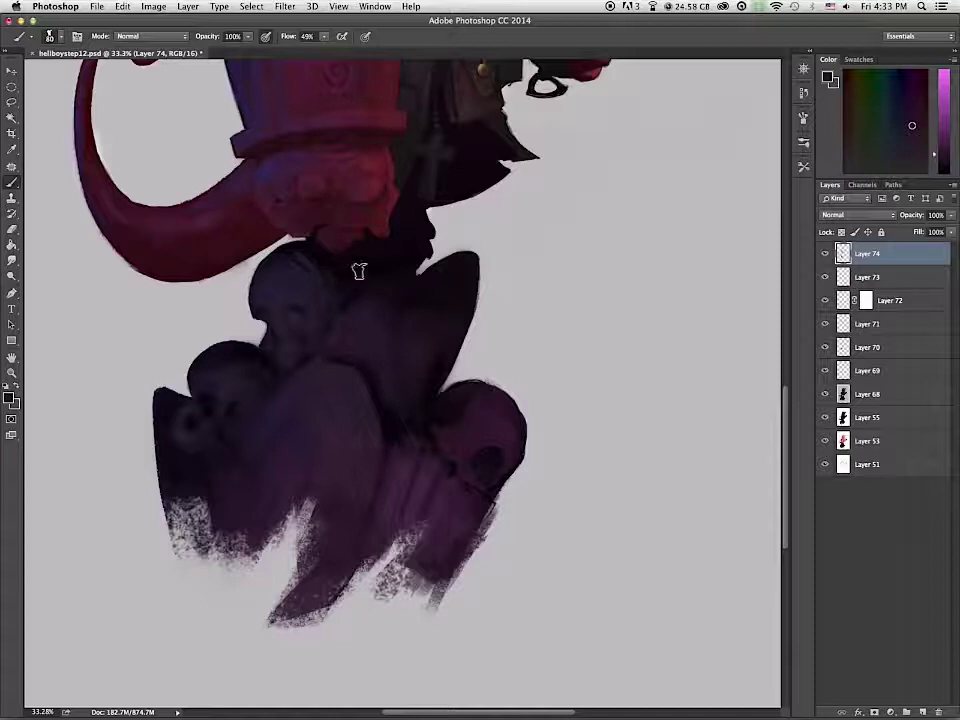
pyautogui.keyDown('alt'); pyautogui.click(298, 309); pyautogui.keyUp('alt')
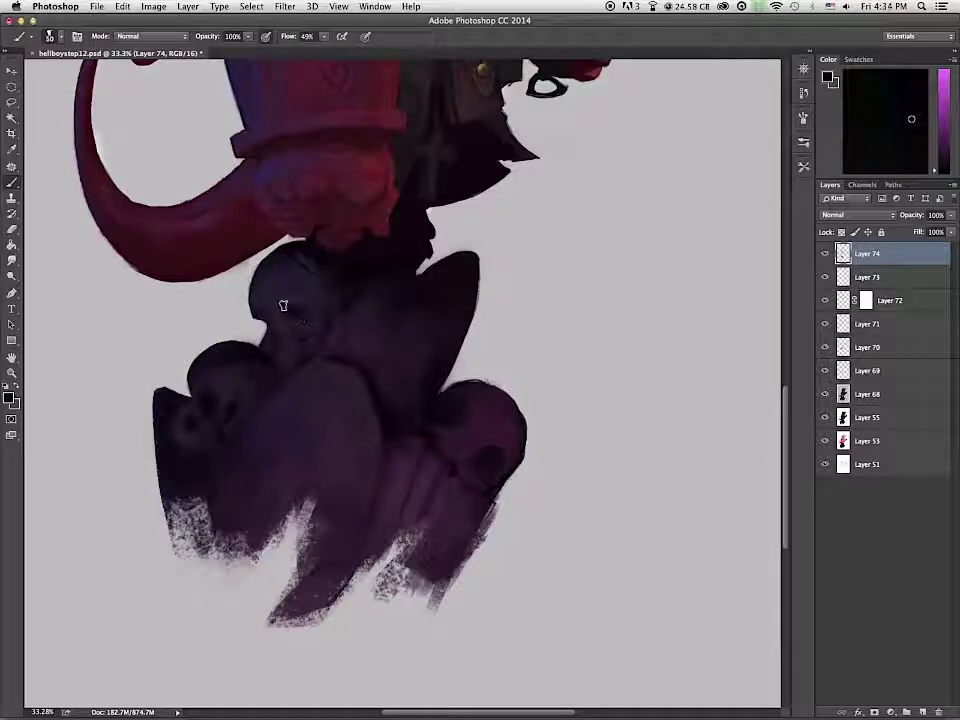
pyautogui.press('[')
pyautogui.keyDown('alt'); pyautogui.click(279, 330); pyautogui.keyUp('alt')
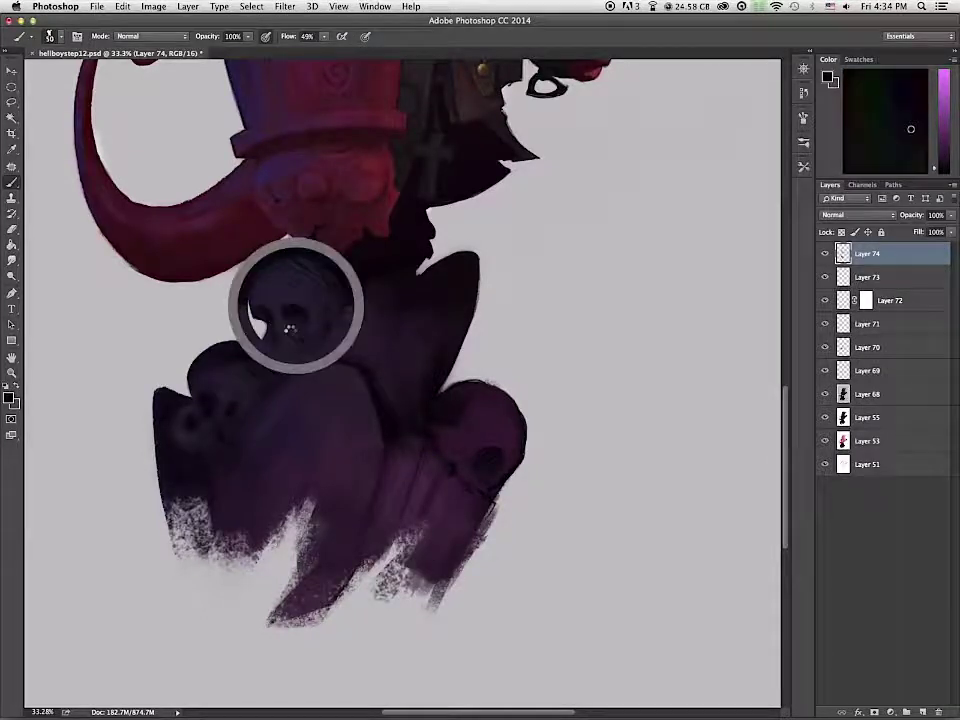
pyautogui.keyDown('alt'); pyautogui.click(281, 322); pyautogui.keyUp('alt')
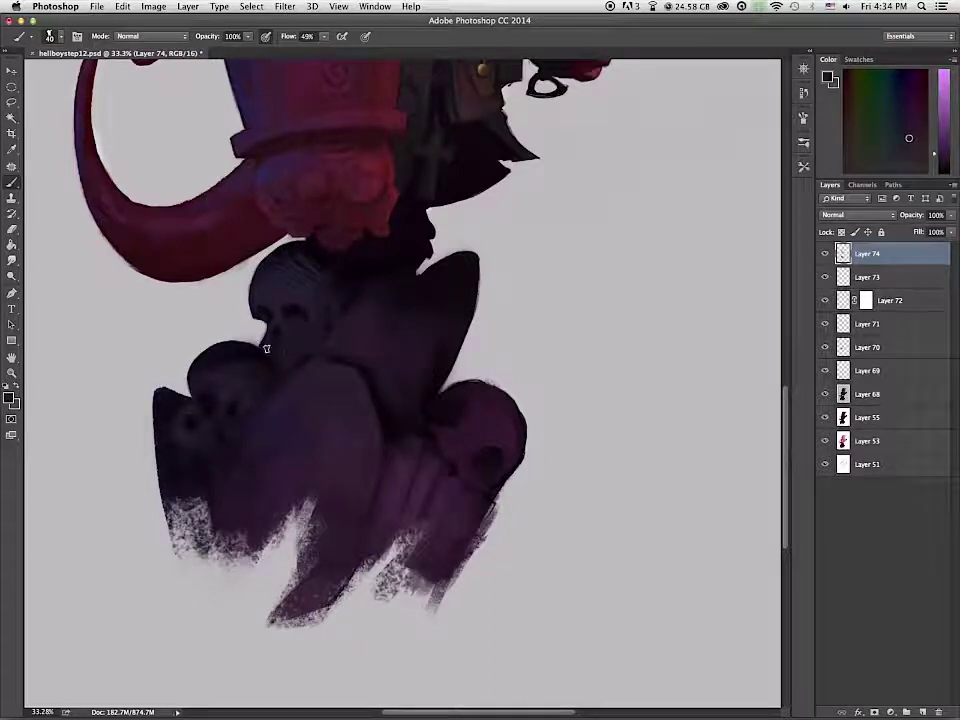
# Step: Paint blue light on the uppermost skull's cheek and jaw and shape the edge of its brow
pyautogui.keyDown('alt'); pyautogui.click(270, 342); pyautogui.keyUp('alt')
pyautogui.keyDown('alt'); pyautogui.click(268, 293); pyautogui.keyUp('alt')
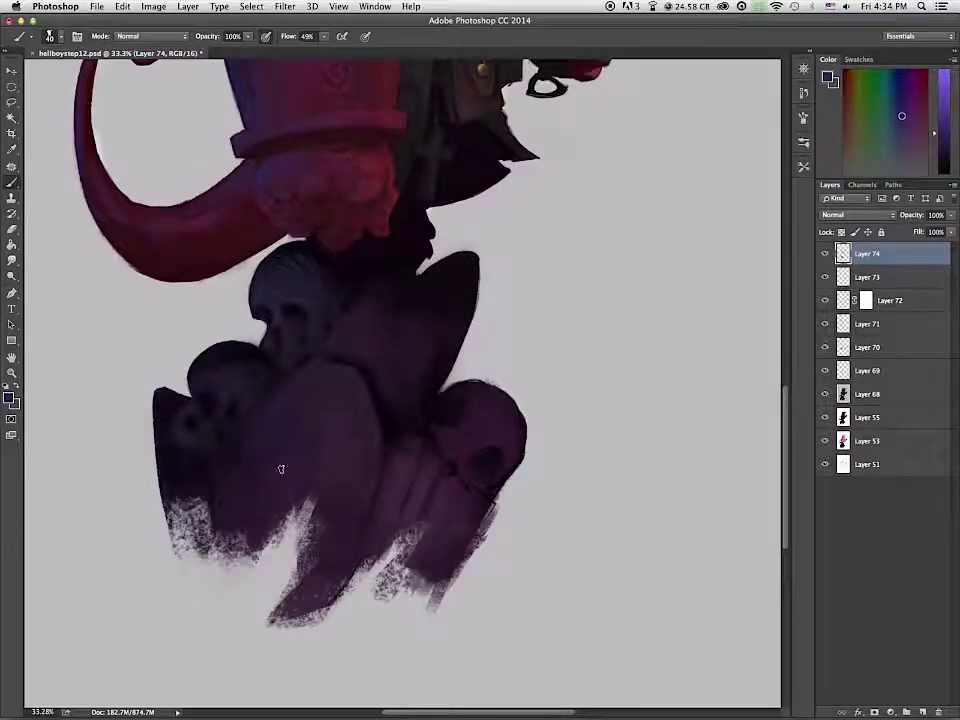
pyautogui.keyDown('alt'); pyautogui.click(265, 311); pyautogui.keyUp('alt')
pyautogui.moveTo(254, 318); pyautogui.dragTo(260, 328)
pyautogui.keyDown('alt'); pyautogui.click(264, 328); pyautogui.keyUp('alt')
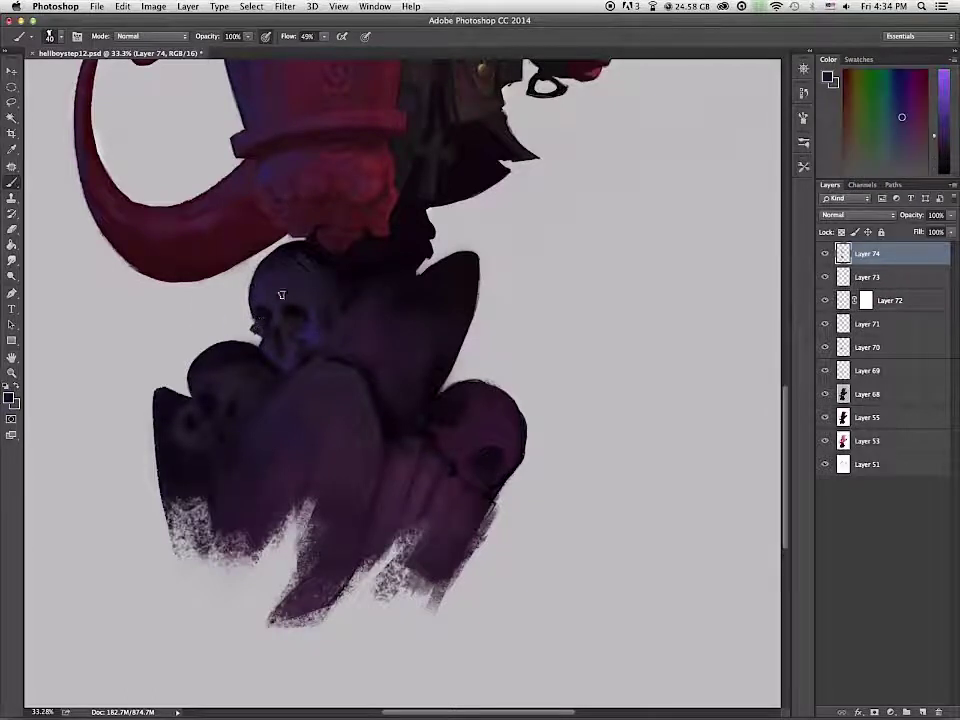
# Step: Refine the uppermost skull's eye sockets, nose and cheek with sampled tones and sample the background gray beside it
pyautogui.keyDown('alt'); pyautogui.click(292, 313); pyautogui.keyUp('alt')
pyautogui.keyDown('alt'); pyautogui.click(269, 305); pyautogui.keyUp('alt')
pyautogui.keyDown('alt'); pyautogui.click(296, 328); pyautogui.keyUp('alt')
pyautogui.keyDown('alt'); pyautogui.click(293, 333); pyautogui.keyUp('alt')
pyautogui.keyDown('alt'); pyautogui.click(288, 310); pyautogui.keyUp('alt')
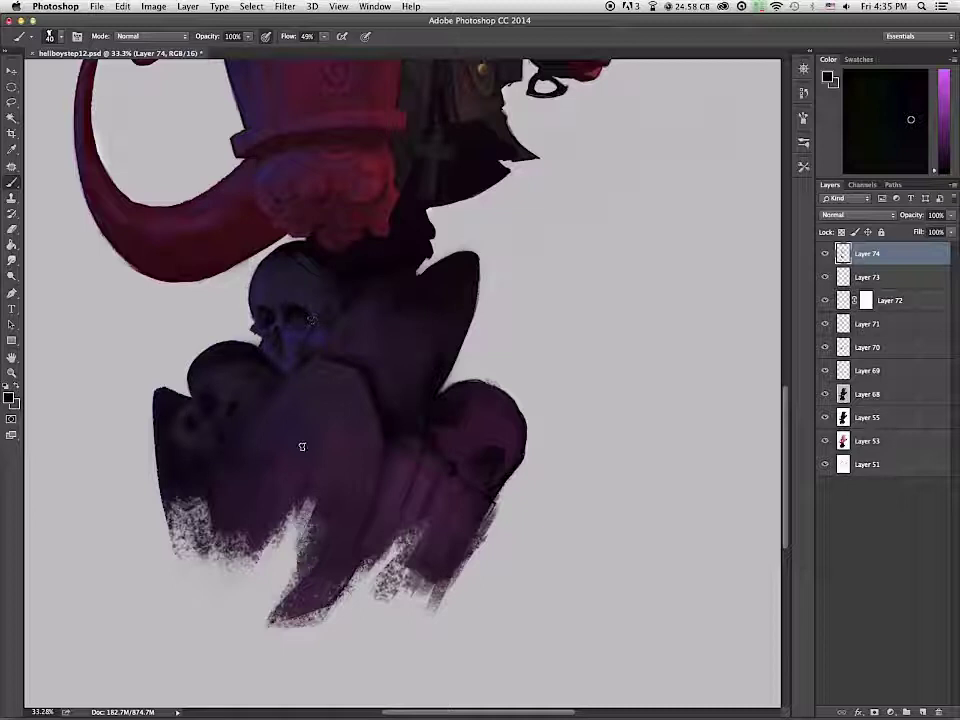
pyautogui.keyDown('alt'); pyautogui.click(245, 311); pyautogui.keyUp('alt')
pyautogui.scroll(-5, 270, 356)
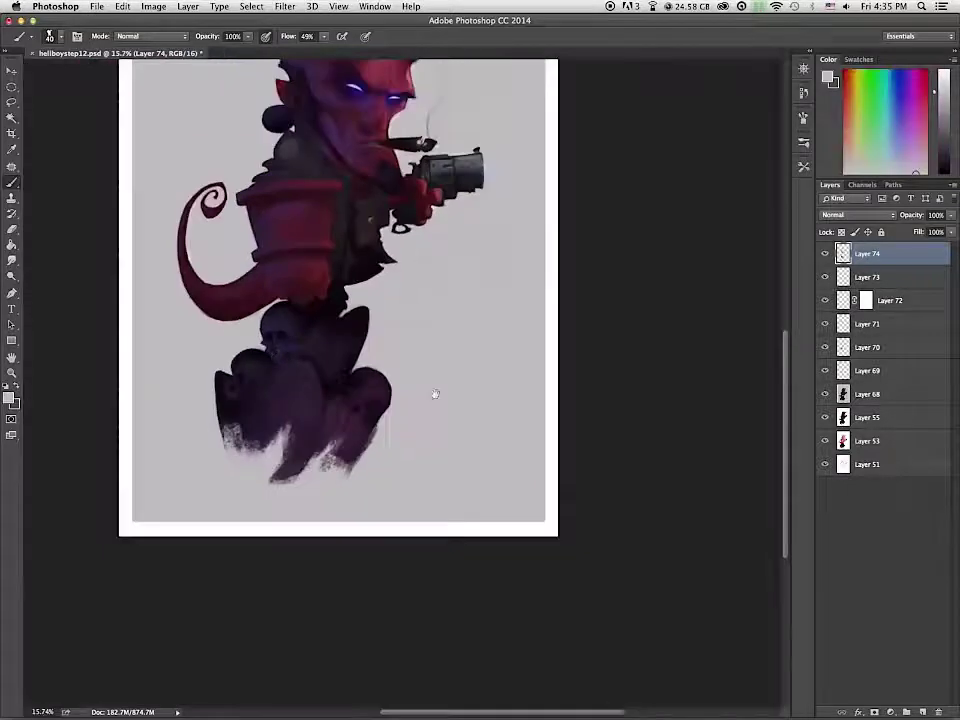
# Step: Blend the uppermost skull's side and jaw into the shadows with sampled dark tones, using brush sizes 70 and 45
pyautogui.press(']')
pyautogui.press(']')
pyautogui.press(']')
pyautogui.keyDown('alt'); pyautogui.click(302, 313); pyautogui.keyUp('alt')
pyautogui.scroll(2, 303, 329)
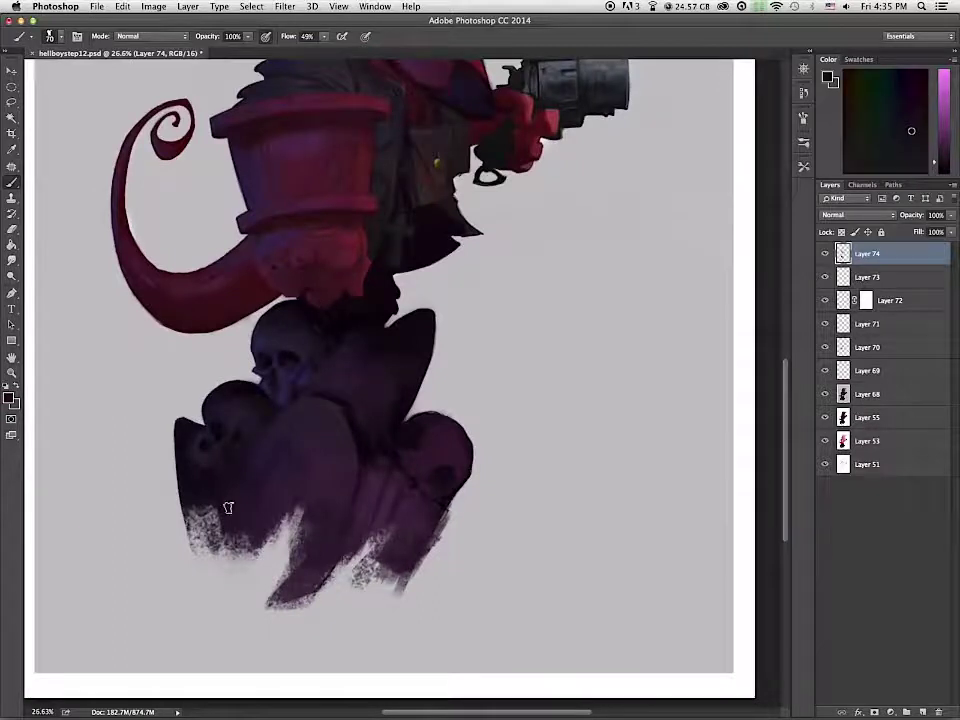
pyautogui.keyDown('alt'); pyautogui.click(296, 373); pyautogui.keyUp('alt')
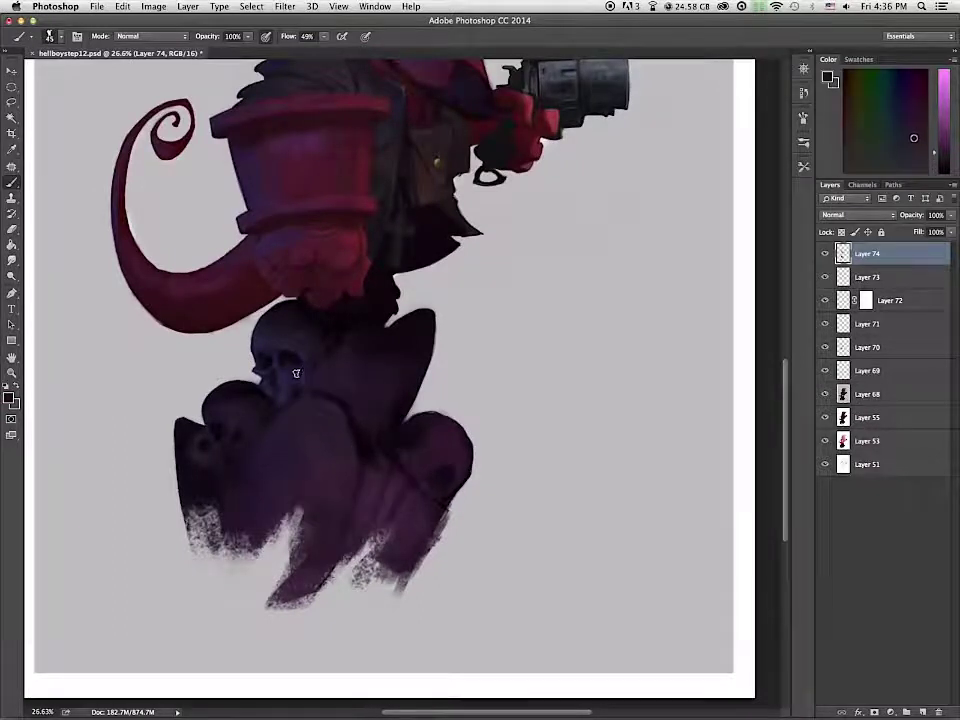
pyautogui.keyDown('alt'); pyautogui.click(298, 391); pyautogui.keyUp('alt')
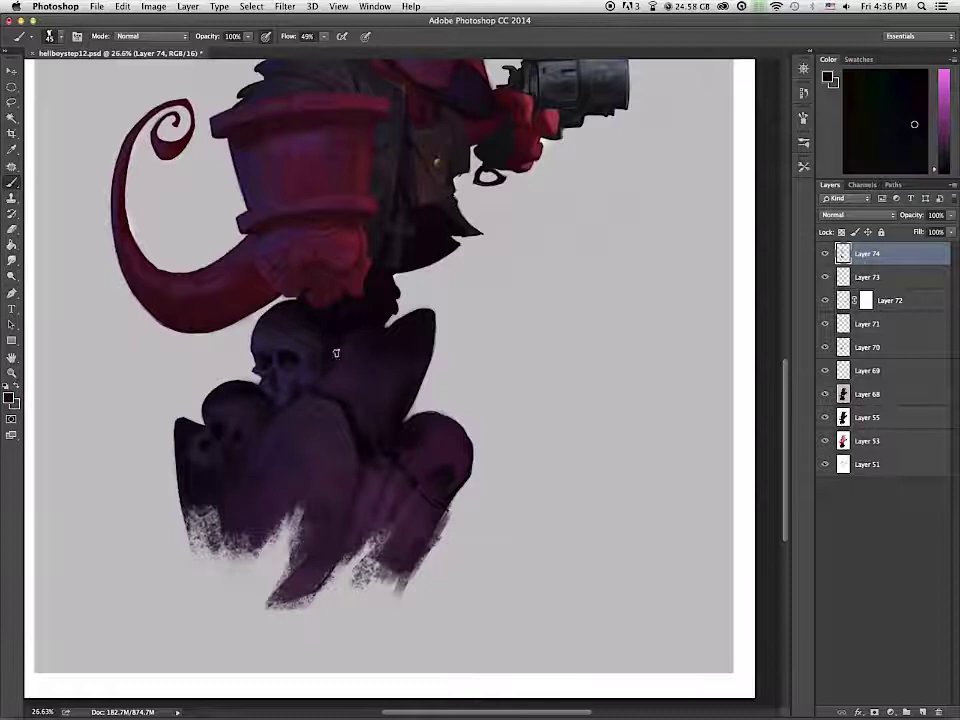
# Step: Paint blue light on the second skull's face and define its eye sockets and nose, reducing the brush to 20
pyautogui.keyDown('alt'); pyautogui.click(281, 450); pyautogui.keyUp('alt')
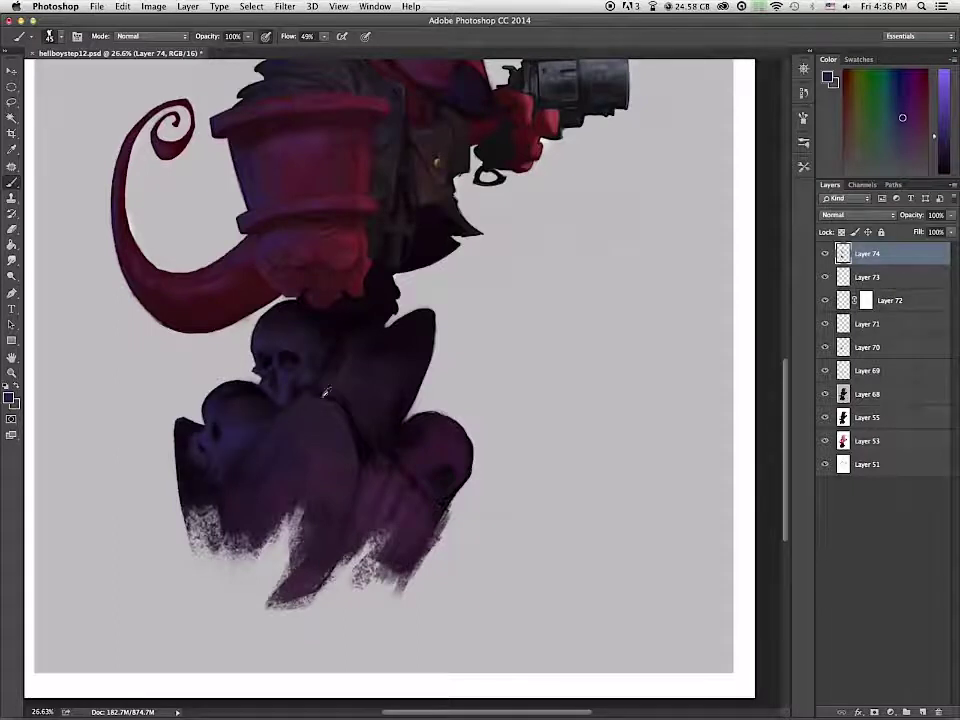
pyautogui.keyDown('alt'); pyautogui.click(240, 422); pyautogui.keyUp('alt')
pyautogui.keyDown('alt'); pyautogui.click(223, 455); pyautogui.keyUp('alt')
pyautogui.keyDown('alt'); pyautogui.click(232, 433); pyautogui.keyUp('alt')
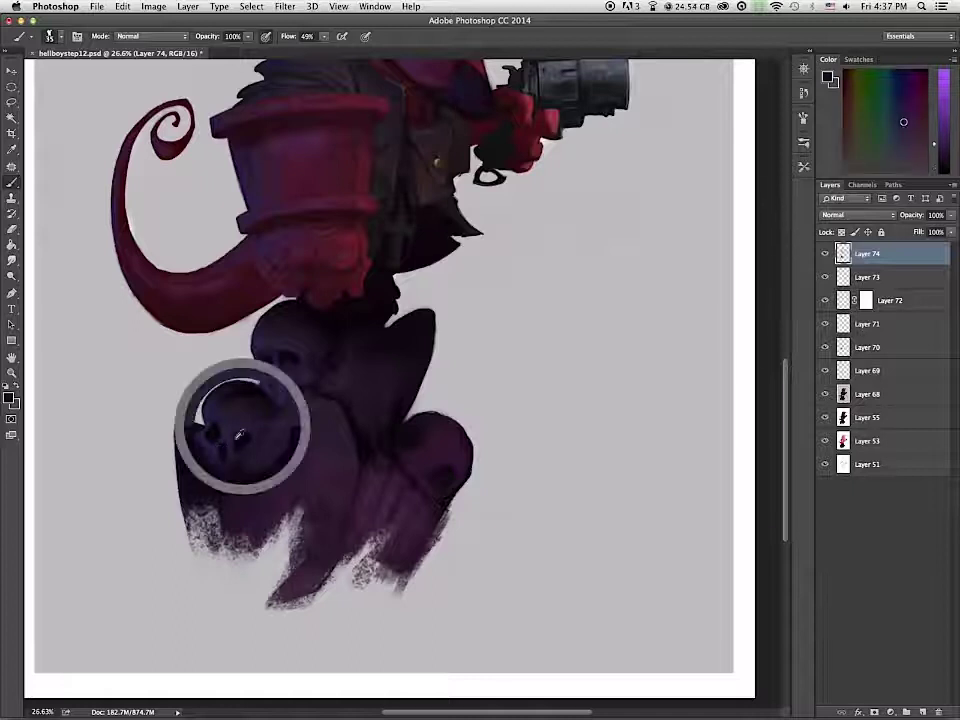
pyautogui.keyDown('alt'); pyautogui.click(249, 540); pyautogui.keyUp('alt')
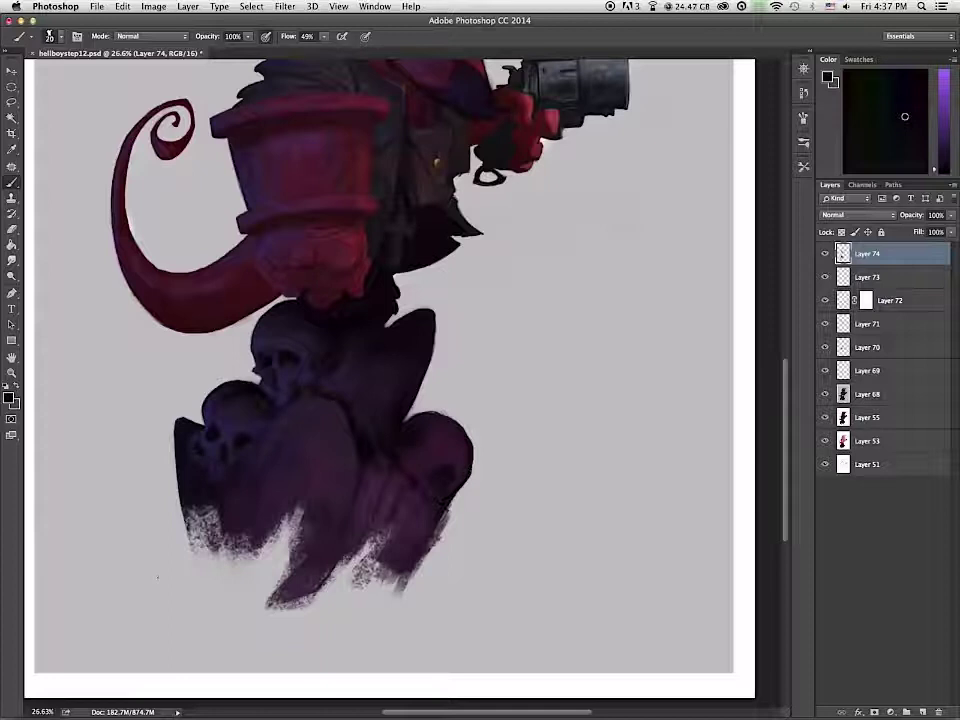
pyautogui.keyDown('alt'); pyautogui.click(297, 415); pyautogui.keyUp('alt')
pyautogui.keyDown('alt'); pyautogui.click(262, 243); pyautogui.keyUp('alt')
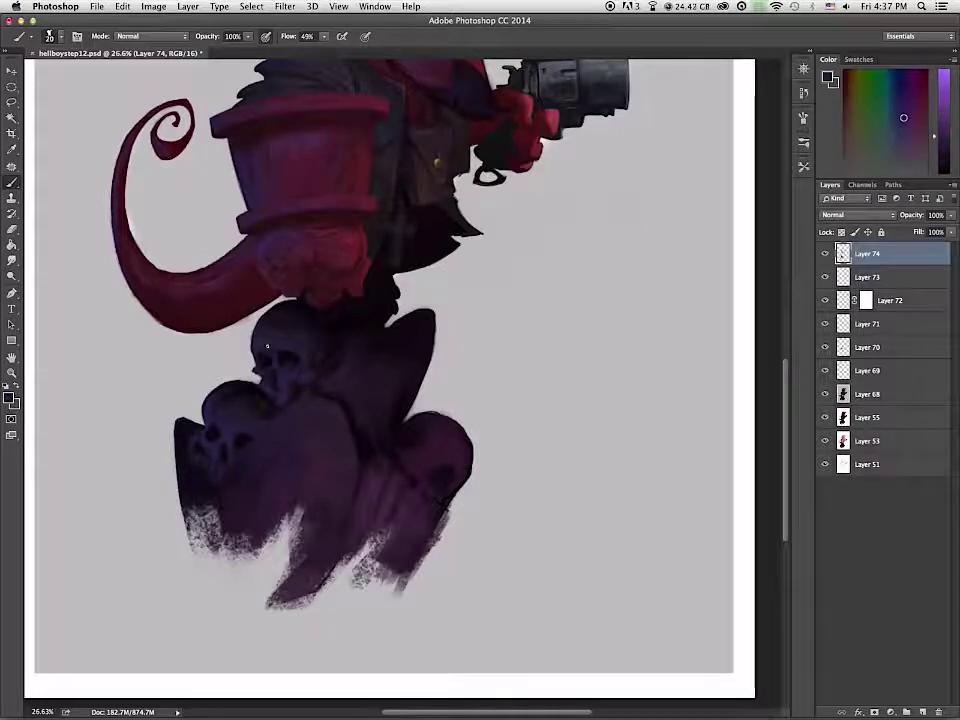
# Step: Define the large rock's edge beside the second skull and paint the rightmost skull's face with dark and purple tones at brush size 40
pyautogui.moveTo(305, 403); pyautogui.dragTo(248, 442)
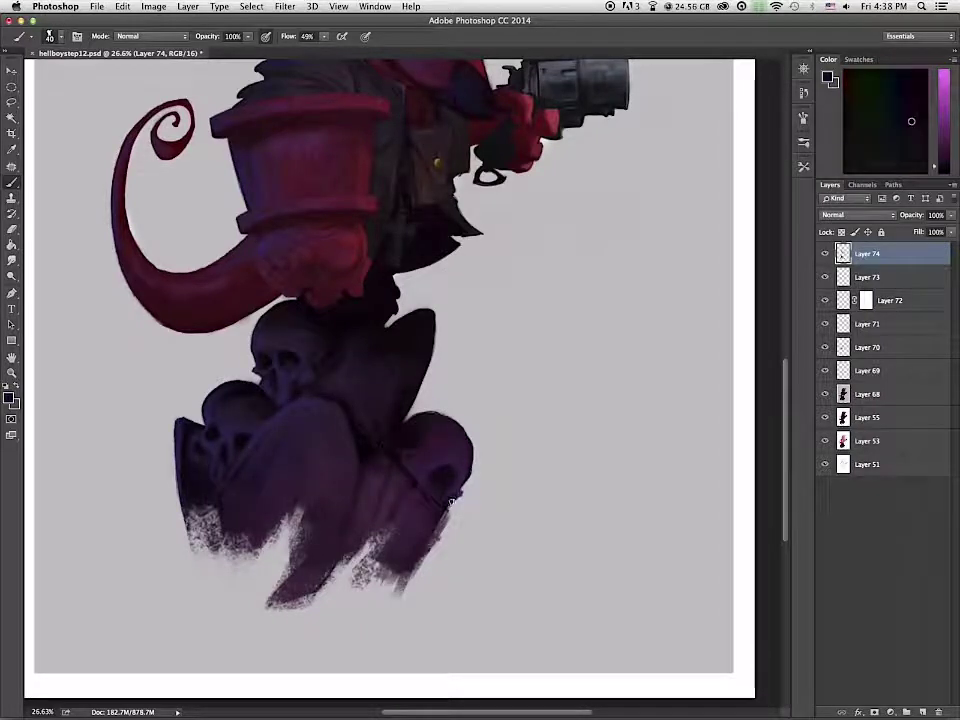
pyautogui.keyDown('alt'); pyautogui.click(462, 492); pyautogui.keyUp('alt')
pyautogui.keyDown('alt'); pyautogui.click(416, 429); pyautogui.keyUp('alt')
pyautogui.keyDown('alt'); pyautogui.click(369, 460); pyautogui.keyUp('alt')
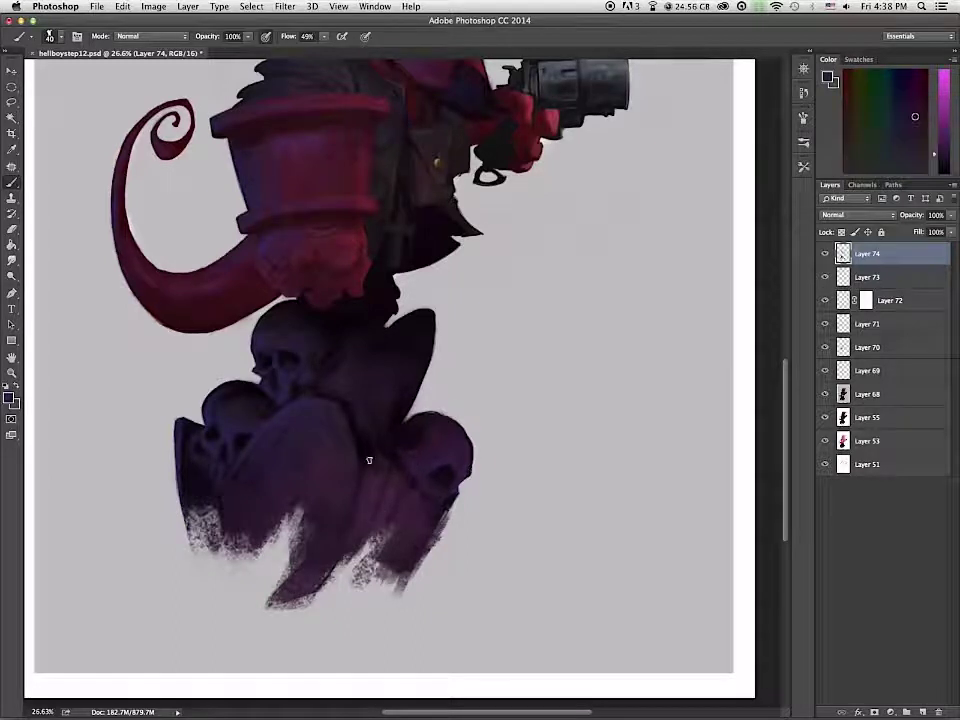
# Step: Enlarge the brush to 60 and paint over the sketch lines on the rocks beside the rightmost skull
pyautogui.press(']')
pyautogui.press(']')
pyautogui.keyDown('alt'); pyautogui.click(338, 212); pyautogui.keyUp('alt')
pyautogui.moveTo(390, 459)
pyautogui.mouseDown()
pyautogui.moveTo(384, 495)
pyautogui.moveTo(412, 472)
pyautogui.mouseUp()
pyautogui.keyDown('alt'); pyautogui.click(360, 511); pyautogui.keyUp('alt')
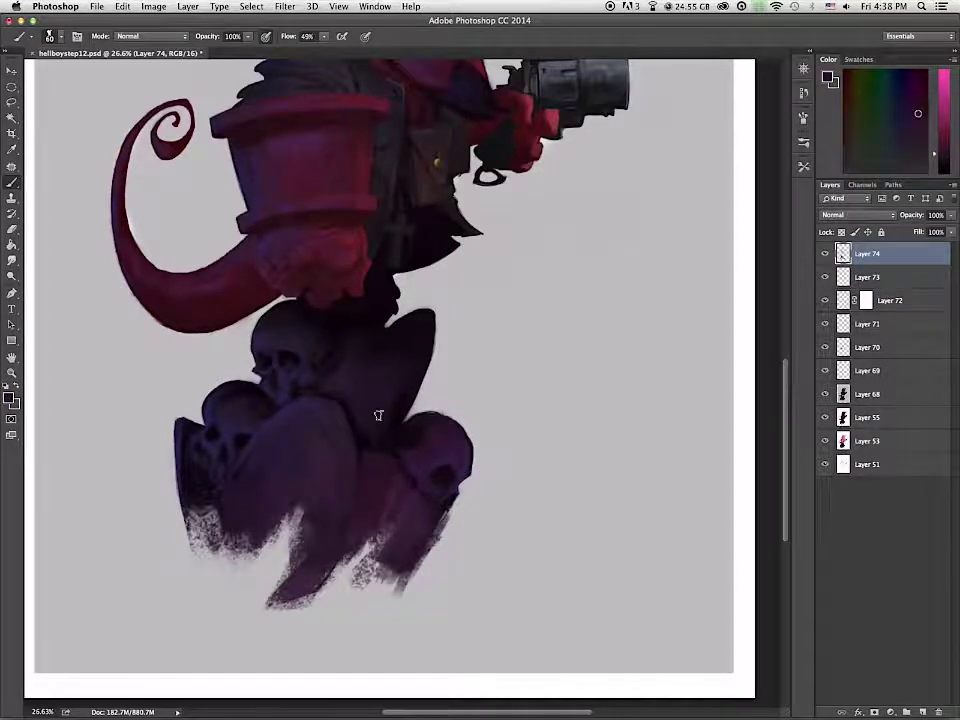
# Step: Extend the base downward below the rightmost skull with sampled purple and blue tones, enlarging the brush to 100
pyautogui.keyDown('alt'); pyautogui.click(436, 467); pyautogui.keyUp('alt')
pyautogui.moveTo(394, 499)
pyautogui.mouseDown()
pyautogui.moveTo(438, 457)
pyautogui.moveTo(404, 490)
pyautogui.moveTo(401, 564)
pyautogui.moveTo(393, 553)
pyautogui.moveTo(396, 612)
pyautogui.mouseUp()
pyautogui.keyDown('alt'); pyautogui.click(390, 461); pyautogui.keyUp('alt')
pyautogui.press(']')
pyautogui.press(']')
pyautogui.press(']')
pyautogui.press(']')
pyautogui.moveTo(430, 543)
pyautogui.mouseDown()
pyautogui.moveTo(453, 577)
pyautogui.moveTo(453, 600)
pyautogui.moveTo(431, 549)
pyautogui.moveTo(432, 568)
pyautogui.mouseUp()
pyautogui.keyDown('alt'); pyautogui.click(470, 457); pyautogui.keyUp('alt')
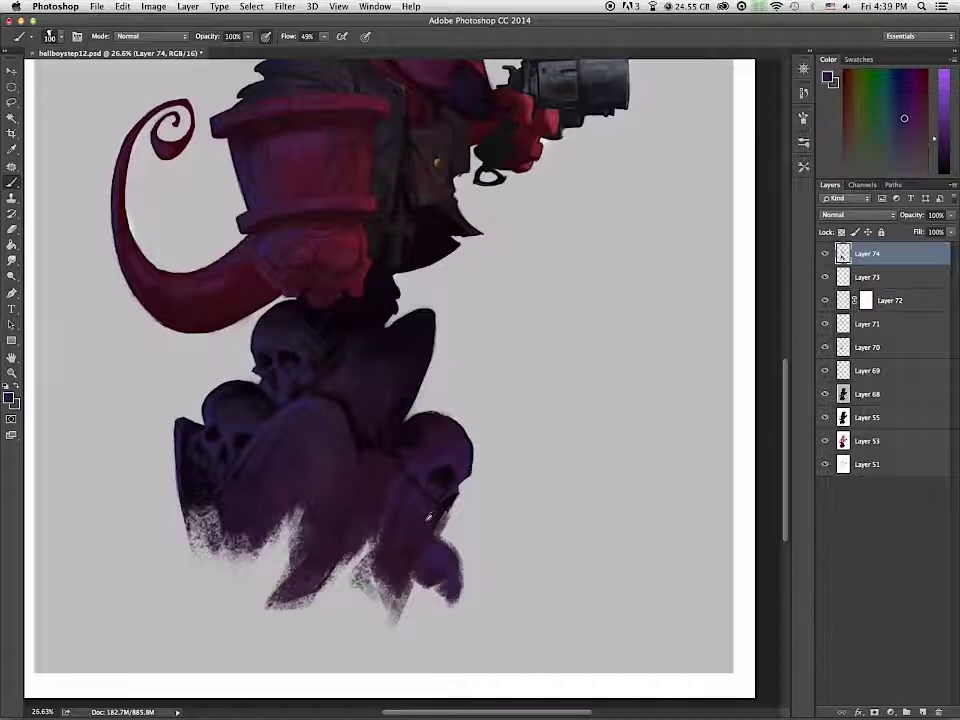
# Step: Smooth the rock below the second skull with sampled dark purple tones
pyautogui.keyDown('alt'); pyautogui.click(428, 518); pyautogui.keyUp('alt')
pyautogui.moveTo(189, 489)
pyautogui.mouseDown()
pyautogui.moveTo(189, 431)
pyautogui.moveTo(242, 465)
pyautogui.mouseUp()
pyautogui.keyDown('alt'); pyautogui.click(299, 469); pyautogui.keyUp('alt')
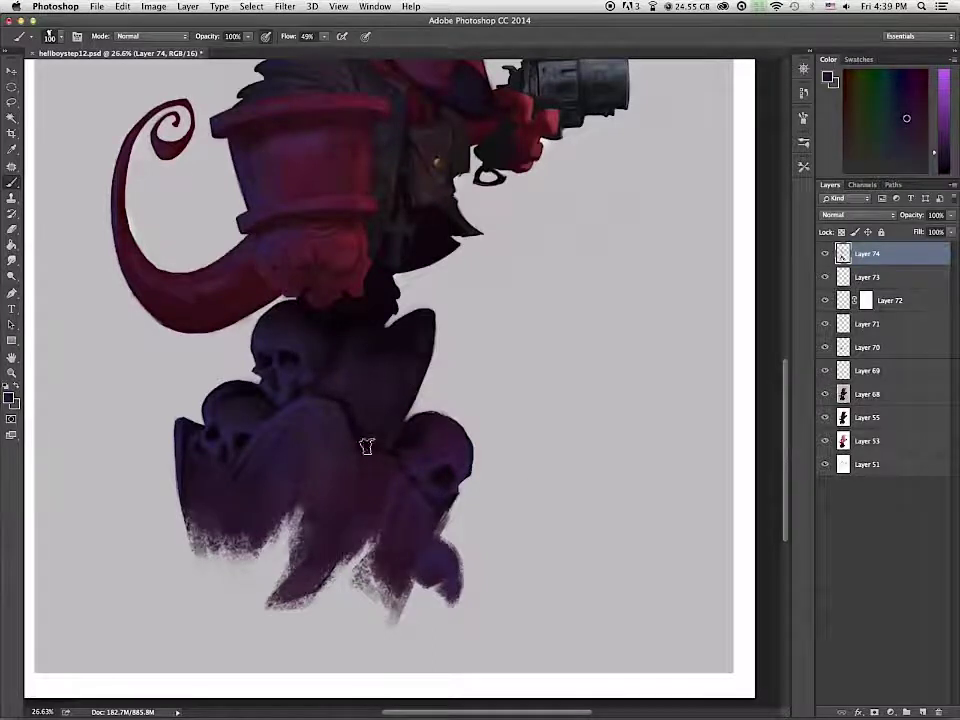
# Step: Set the brush to 200 and shade the tall pointed rock behind the skulls with sampled dark tones
pyautogui.keyDown('alt'); pyautogui.click(406, 335); pyautogui.keyUp('alt')
pyautogui.press(']')
pyautogui.press(']')
pyautogui.press(']')
pyautogui.press(']')
pyautogui.press(']')
pyautogui.press(']')
pyautogui.press('[')
pyautogui.press('[')
pyautogui.keyDown('alt'); pyautogui.click(418, 360); pyautogui.keyUp('alt')
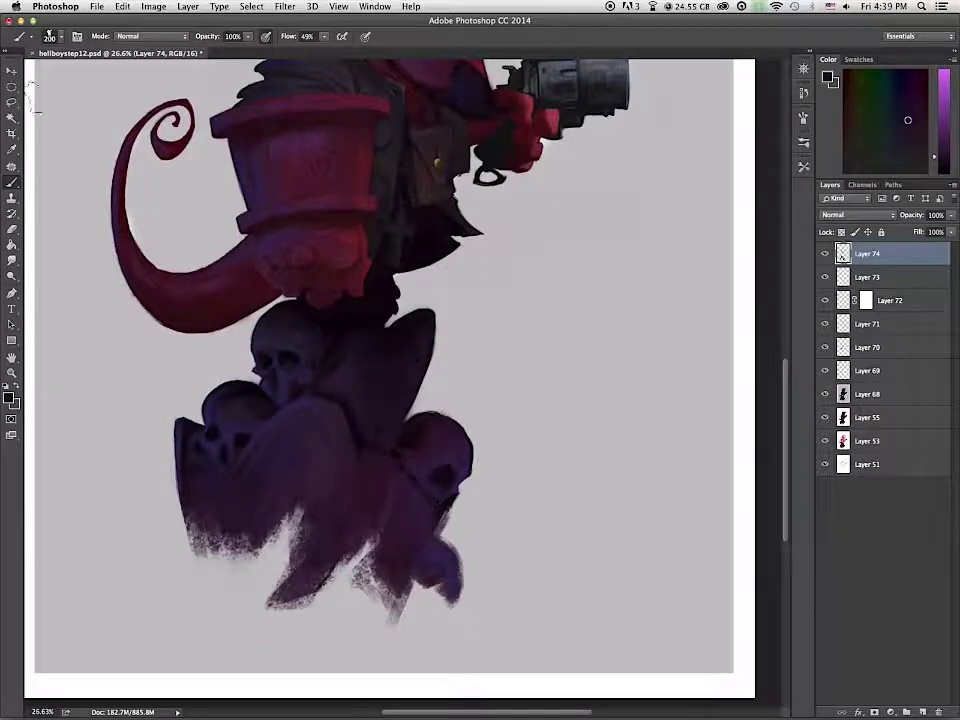
# Step: Lasso the skull-and-rock base, add a new layer above Layer 74, and choose the 108 px texture brush
pyautogui.press('l')
pyautogui.moveTo(432, 350)
pyautogui.mouseDown()
pyautogui.moveTo(401, 322)
pyautogui.moveTo(343, 315)
pyautogui.moveTo(210, 432)
pyautogui.moveTo(385, 545)
pyautogui.moveTo(455, 425)
pyautogui.moveTo(425, 360)
pyautogui.mouseUp()
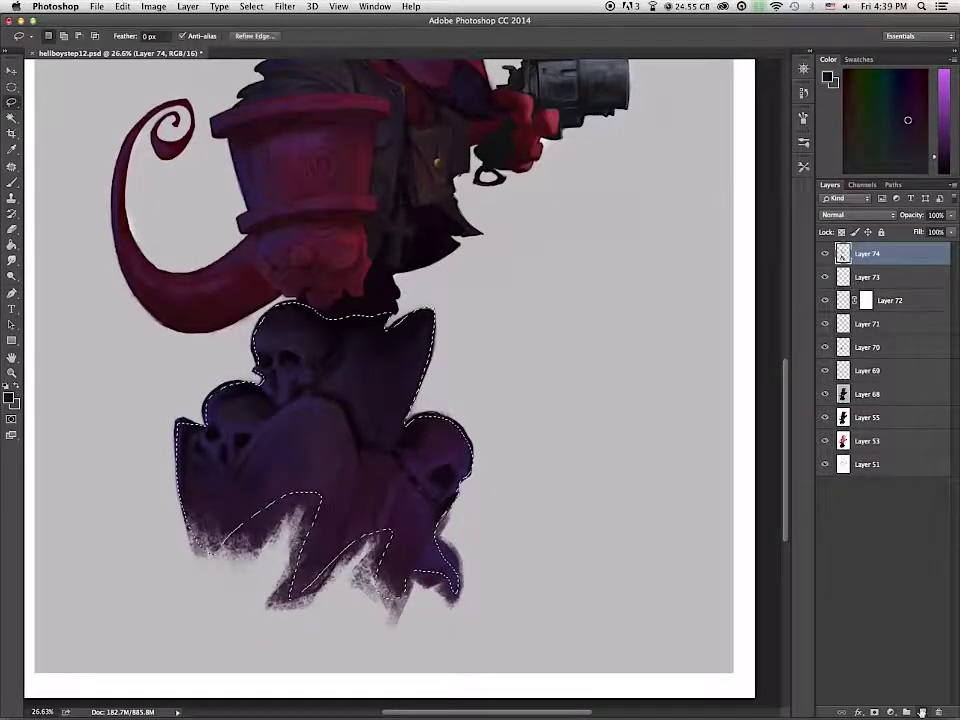
pyautogui.hotkey('ctrl', 'shift', 'alt', 'n')
pyautogui.press('b')
pyautogui.rightClick(383, 433)
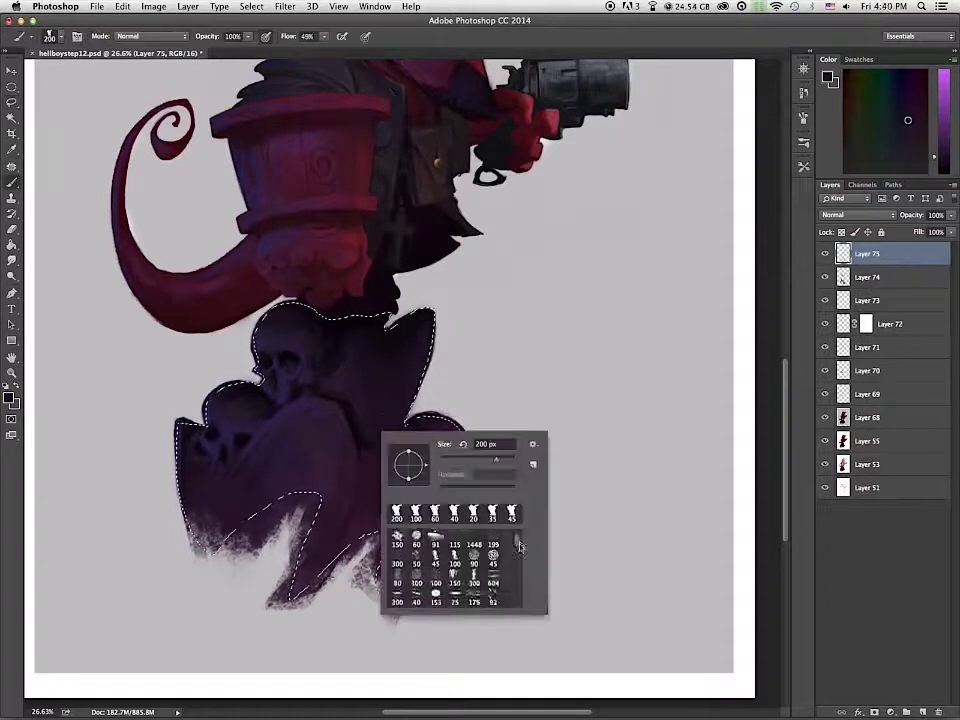
pyautogui.moveTo(520, 550); pyautogui.dragTo(518, 554)
pyautogui.click(456, 569)
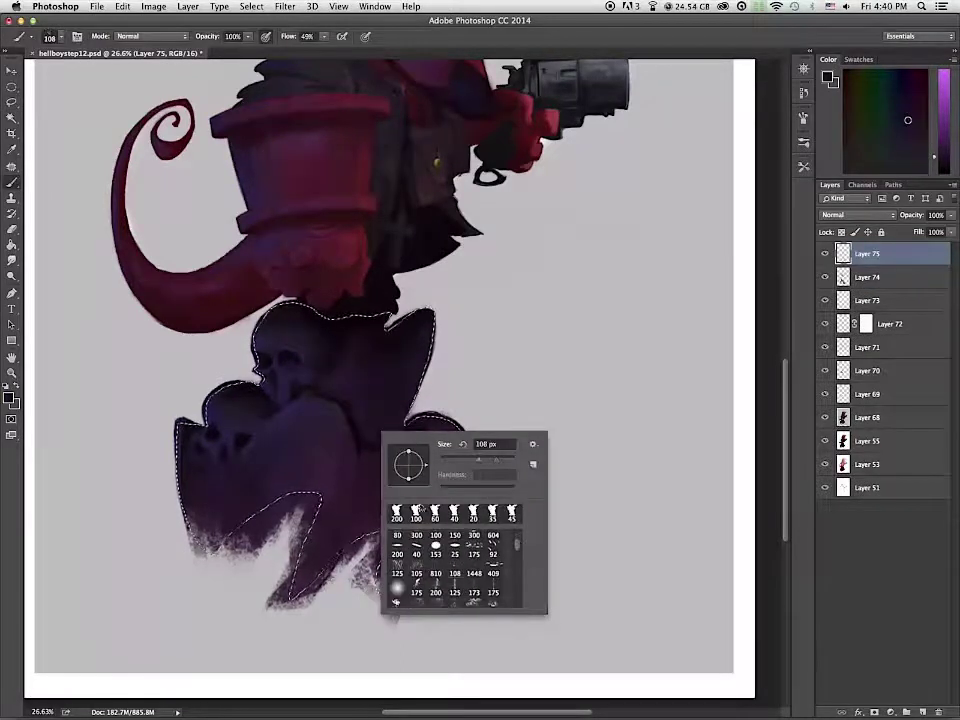
# Step: Enlarge the texture brush to 700 and paint speckled texture over the selected base with sampled tones
pyautogui.click(388, 424)
pyautogui.press(']')
pyautogui.press(']')
pyautogui.press(']')
pyautogui.press(']')
pyautogui.press(']')
pyautogui.press(']')
pyautogui.press(']')
pyautogui.press(']')
pyautogui.press(']')
pyautogui.press(']')
pyautogui.keyDown('alt'); pyautogui.click(313, 440); pyautogui.keyUp('alt')
pyautogui.keyDown('alt'); pyautogui.click(388, 486); pyautogui.keyUp('alt')
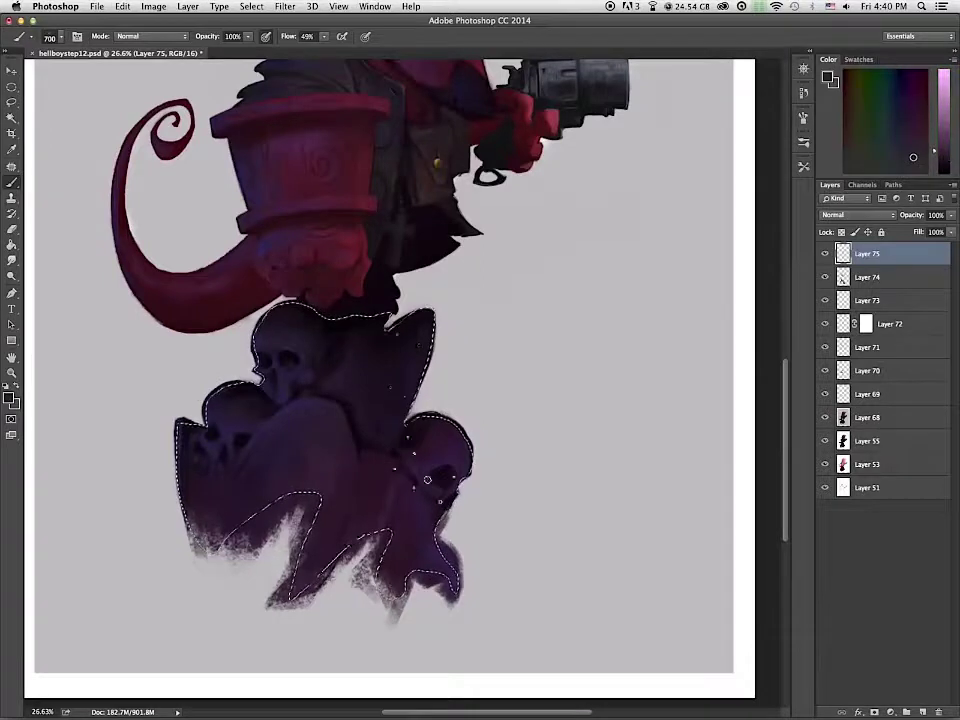
pyautogui.moveTo(418, 552)
pyautogui.mouseDown()
pyautogui.moveTo(261, 463)
pyautogui.moveTo(328, 520)
pyautogui.moveTo(405, 490)
pyautogui.moveTo(375, 450)
pyautogui.mouseUp()
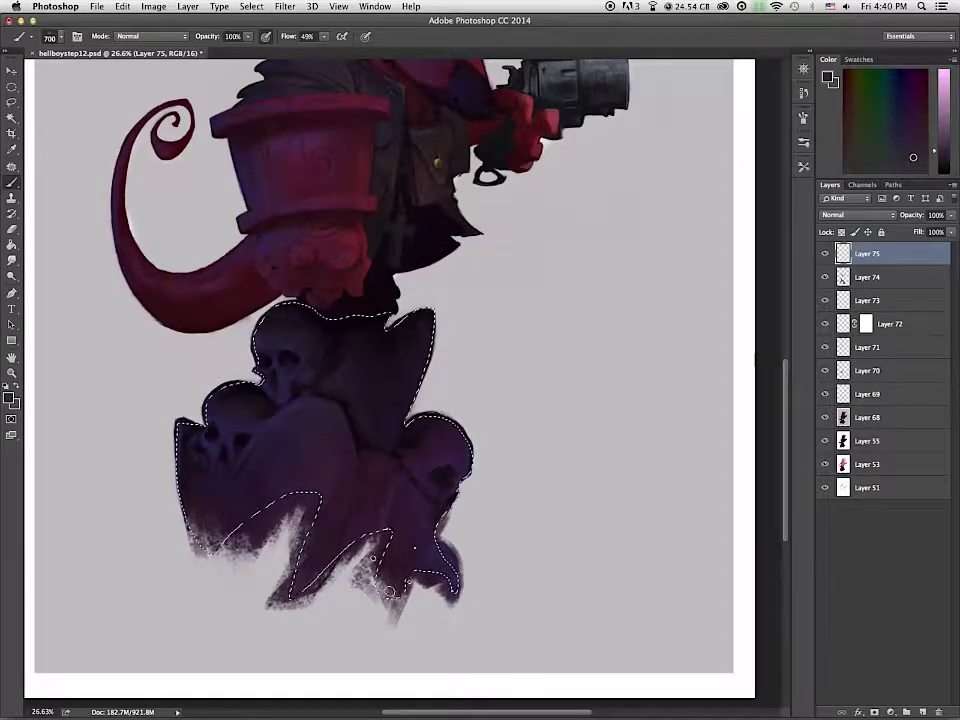
# Step: Reduce the texture brush to 400 and speckle the lower rocks of the selected base with a sampled near-black tone
pyautogui.keyDown('alt'); pyautogui.click(388, 400); pyautogui.keyUp('alt')
pyautogui.press('[')
pyautogui.press('[')
pyautogui.press('[')
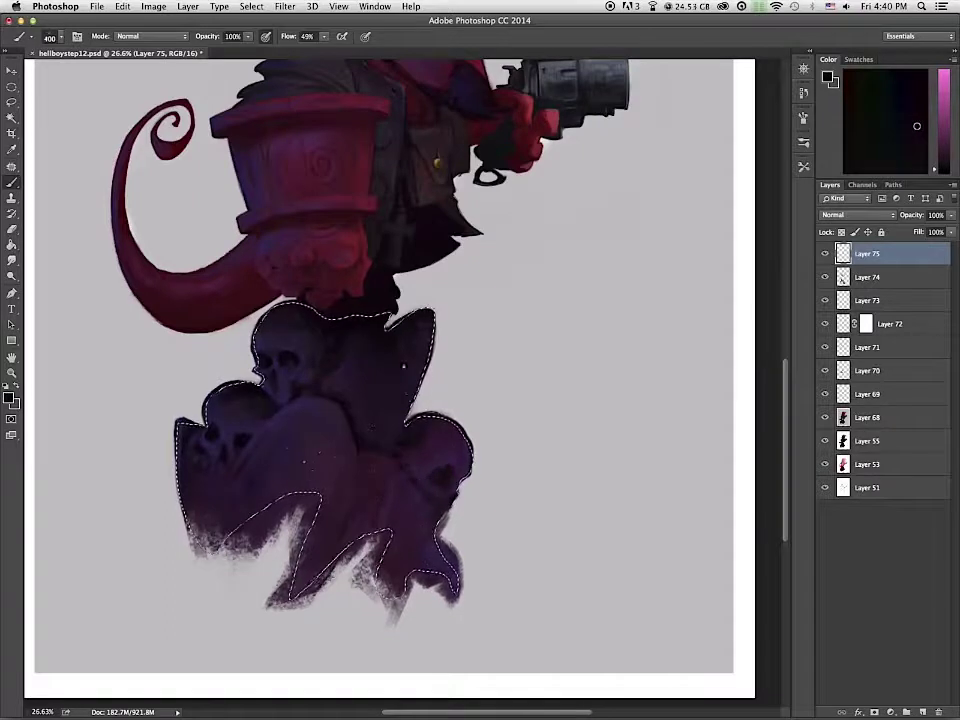
pyautogui.moveTo(424, 545); pyautogui.dragTo(454, 573)
pyautogui.scroll(-3, 686, 506)
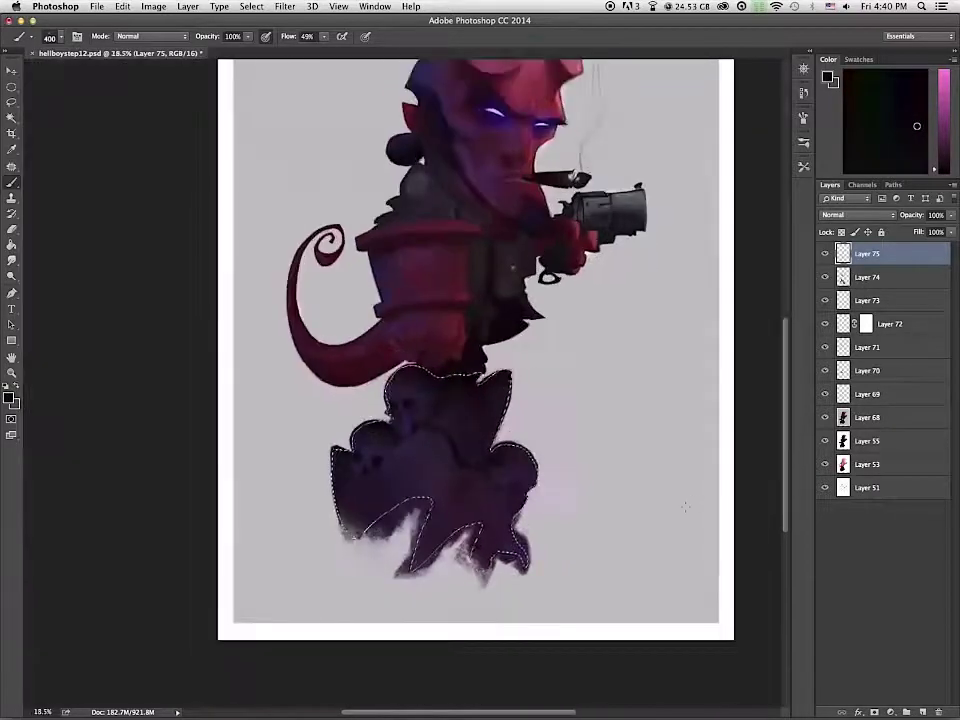
pyautogui.rightClick(614, 518)
pyautogui.click(618, 658)
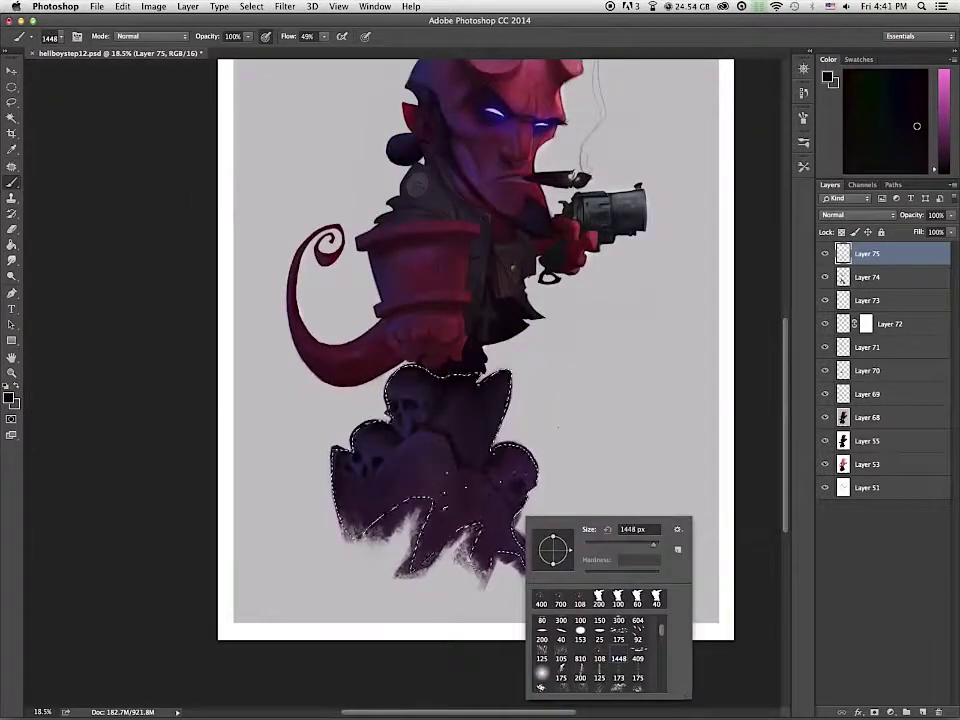
pyautogui.press('Return')
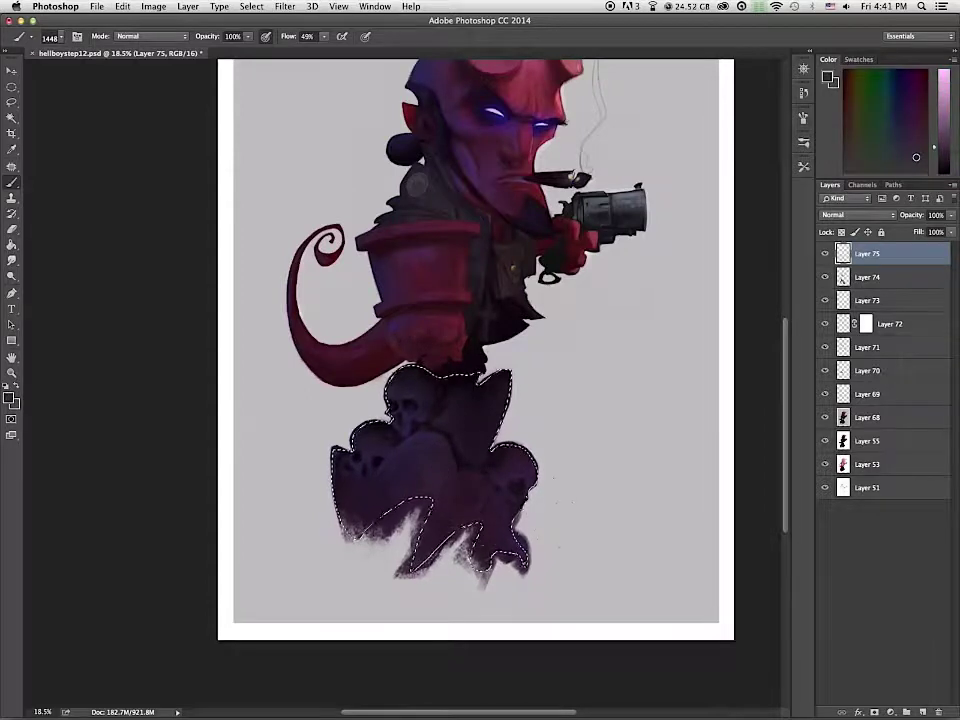
# Step: Add a new layer above Layer 75 for sampled dark speckles from the 700 px texture brush, and clear the base selection
pyautogui.rightClick(514, 489)
pyautogui.click(566, 570)
pyautogui.press('Return')
pyautogui.click(922, 712)
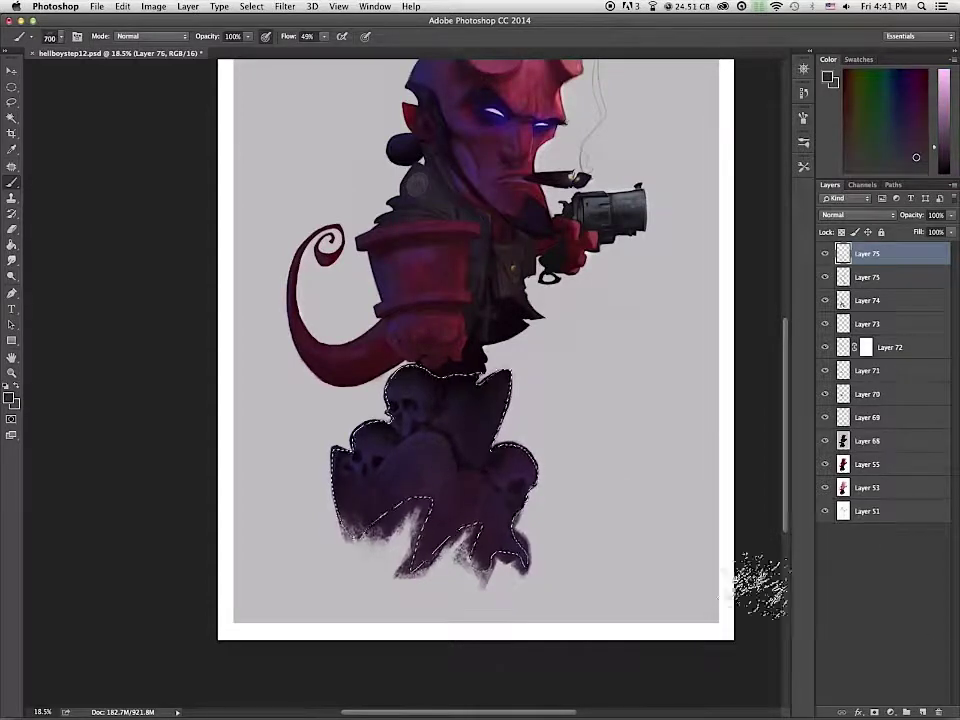
pyautogui.keyDown('alt'); pyautogui.click(500, 478); pyautogui.keyUp('alt')
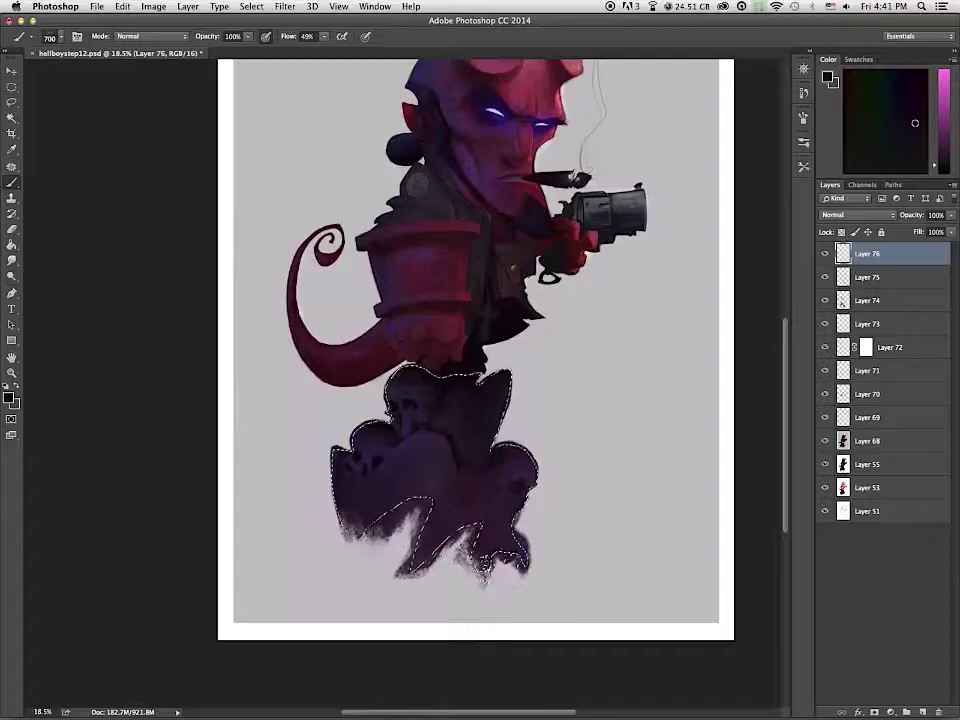
pyautogui.hotkey('ctrl', 'd')
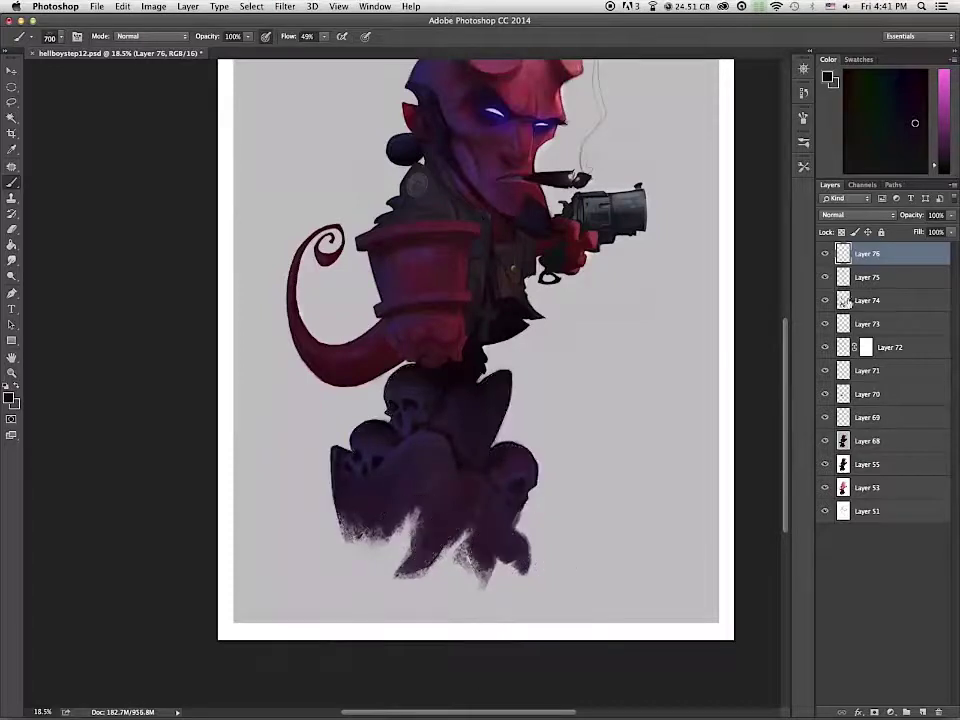
# Step: Duplicate Layer 75 and change the copy's blending mode and opacity
pyautogui.moveTo(870, 278); pyautogui.dragTo(923, 711)
pyautogui.click(861, 215)
pyautogui.click(858, 250)
pyautogui.click(864, 201)
pyautogui.click(906, 264)
pyautogui.click(951, 215)
pyautogui.moveTo(949, 230); pyautogui.dragTo(924, 231)
# Step: Duplicate the Layer 75 texture again and set the second copy's blending mode to Linear Dodge (Add)
pyautogui.moveTo(895, 279); pyautogui.dragTo(923, 710)
pyautogui.click(864, 216)
pyautogui.click(852, 257)
pyautogui.click(864, 216)
pyautogui.click(866, 223)
pyautogui.scroll(-2, 866, 218)
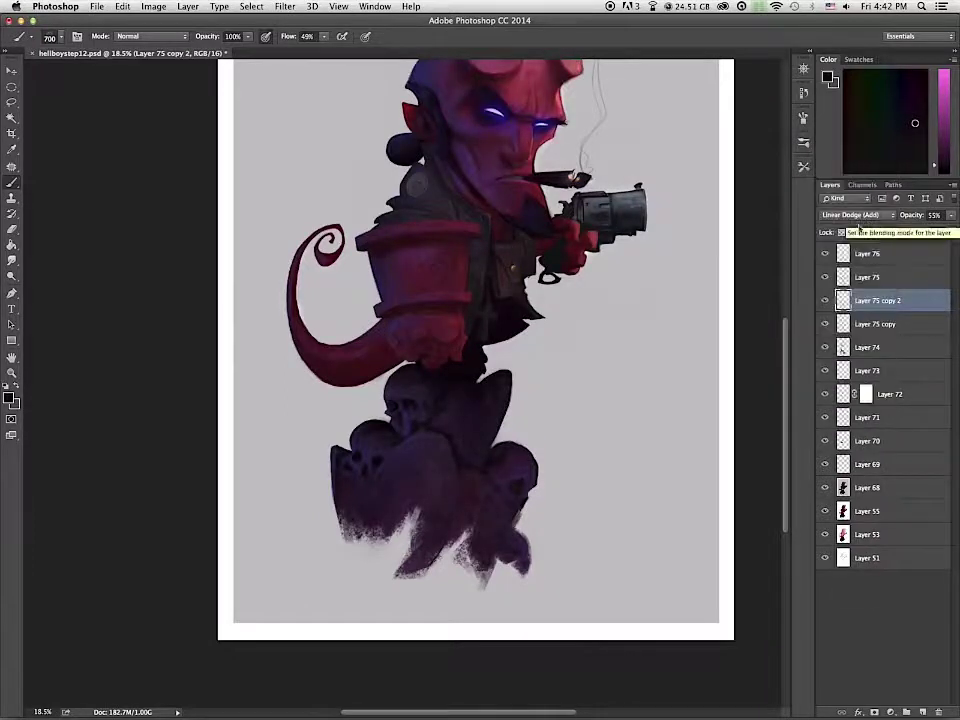
# Step: Shift the Layer 75 copy 2 texture slightly sideways and set its opacity to 54%
pyautogui.press('v')
pyautogui.moveTo(476, 501); pyautogui.dragTo(488, 500)
pyautogui.click(951, 215)
pyautogui.moveTo(925, 231)
pyautogui.mouseDown()
pyautogui.moveTo(948, 232)
pyautogui.moveTo(939, 232)
pyautogui.mouseUp()
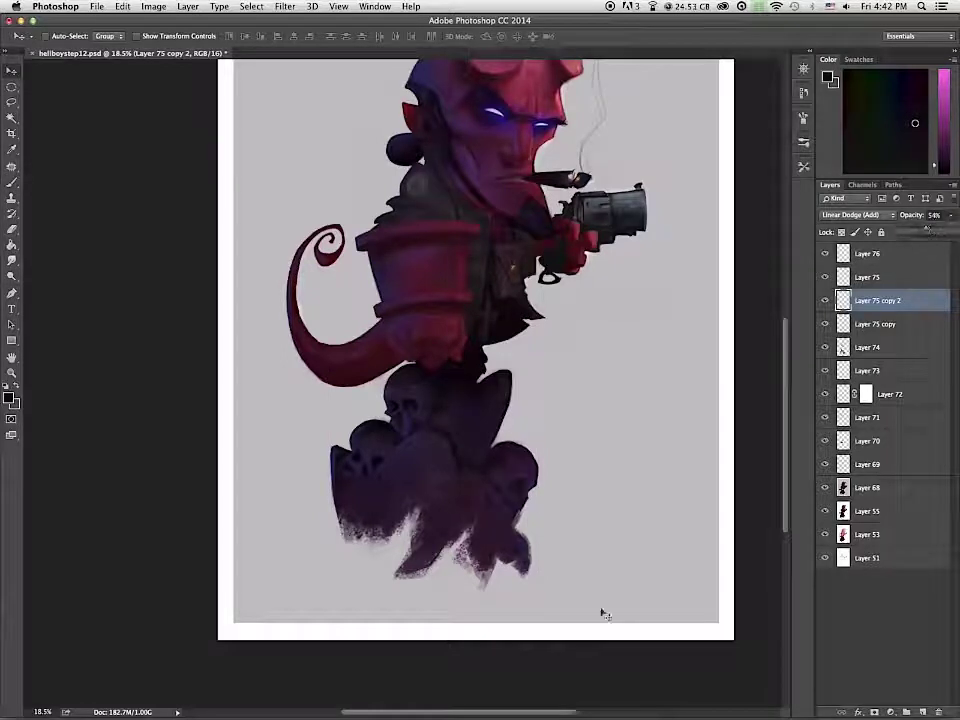
# Step: Add a new layer above Layer 75 copy 2 and paint dark shading beneath the red stone hand with a 250 px brush
pyautogui.press('e')
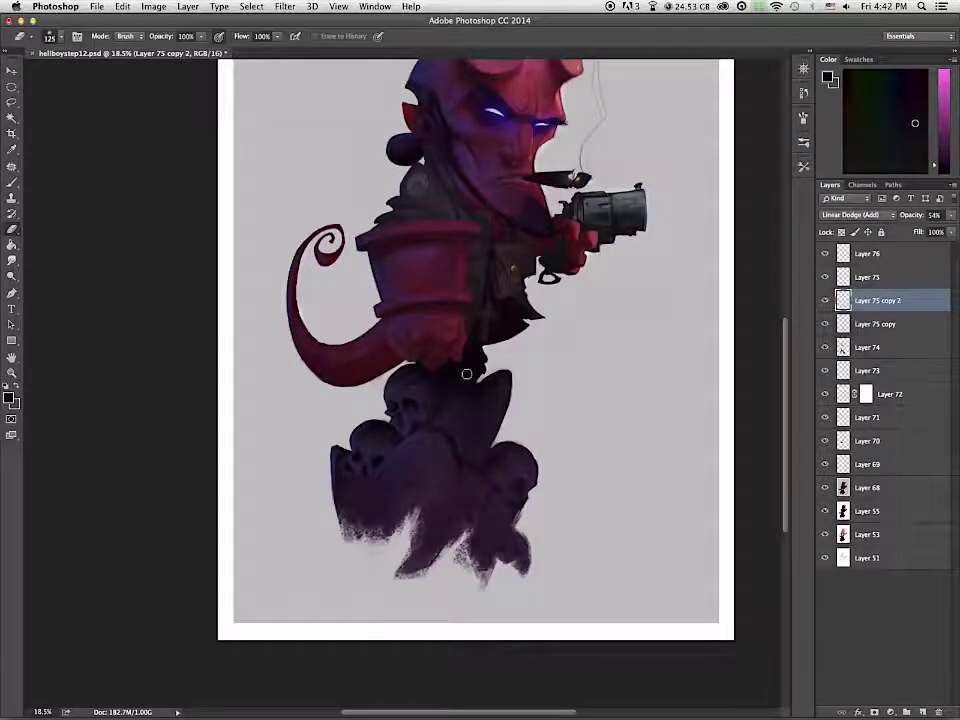
pyautogui.scroll(-2, 375, 649)
pyautogui.scroll(5, 375, 649)
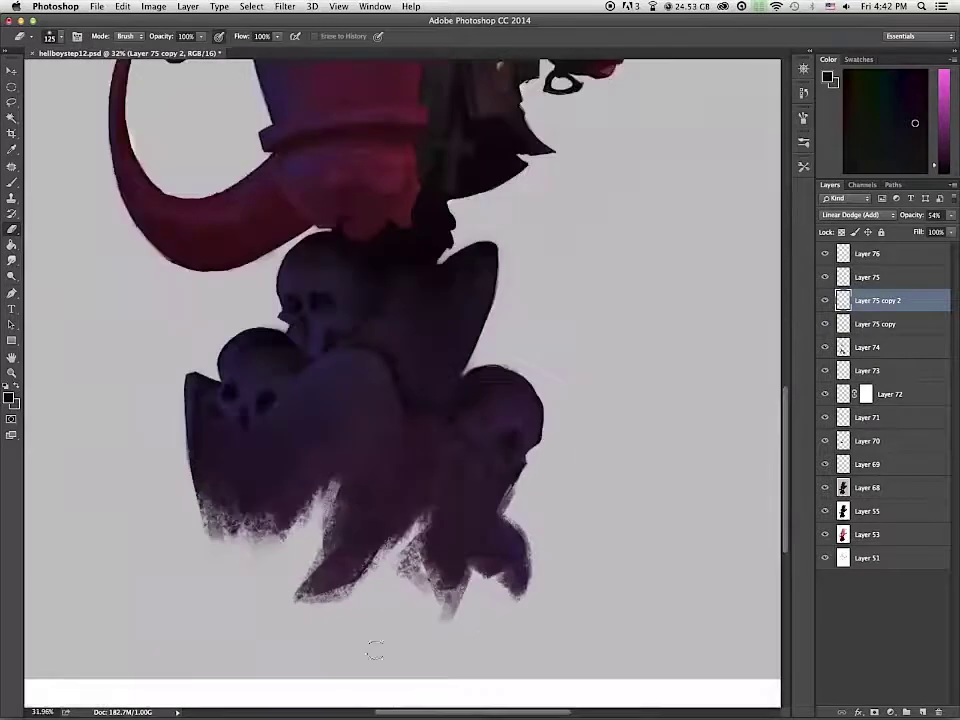
pyautogui.hotkey('ctrl', 'alt', 'shift', 'n')
pyautogui.press('b')
pyautogui.rightClick(428, 250)
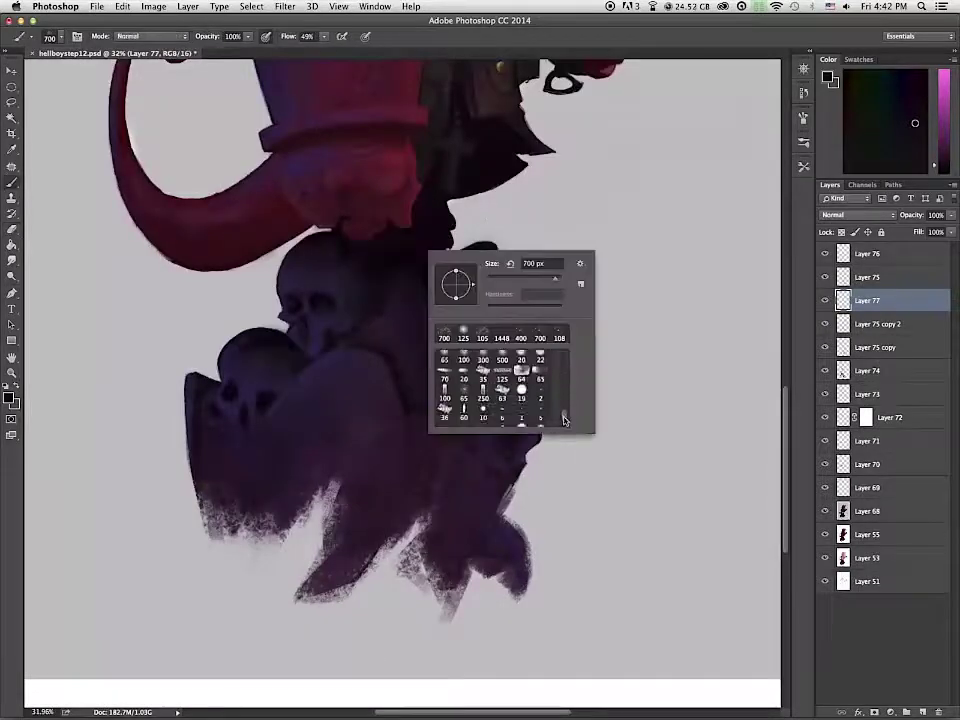
pyautogui.press(']')
pyautogui.press(']')
pyautogui.press(']')
pyautogui.press(']')
pyautogui.press(']')
pyautogui.press(']')
pyautogui.press(']')
pyautogui.press(']')
pyautogui.press(']')
pyautogui.press(']')
pyautogui.press(']')
pyautogui.press(']')
pyautogui.moveTo(385, 268)
pyautogui.mouseDown()
pyautogui.moveTo(319, 255)
pyautogui.moveTo(377, 364)
pyautogui.moveTo(293, 347)
pyautogui.moveTo(393, 331)
pyautogui.mouseUp()
# Step: Set Layer 77's opacity to 51% and check the shading against the whole figure
pyautogui.moveTo(951, 215); pyautogui.dragTo(923, 231)
pyautogui.scroll(-10, 791, 566)
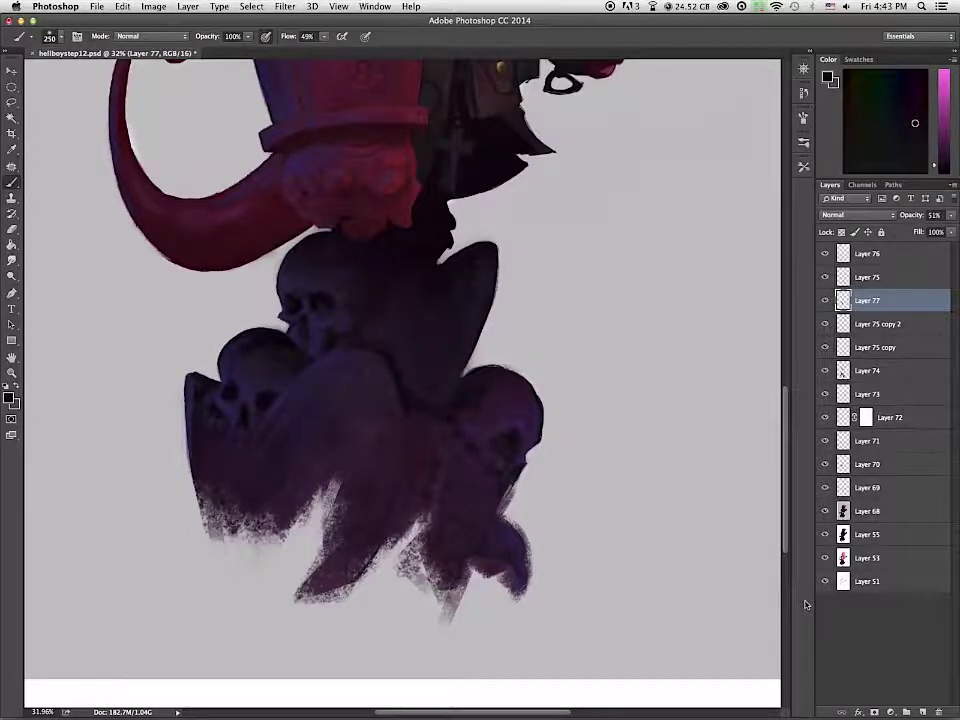
pyautogui.scroll(10, 793, 304)
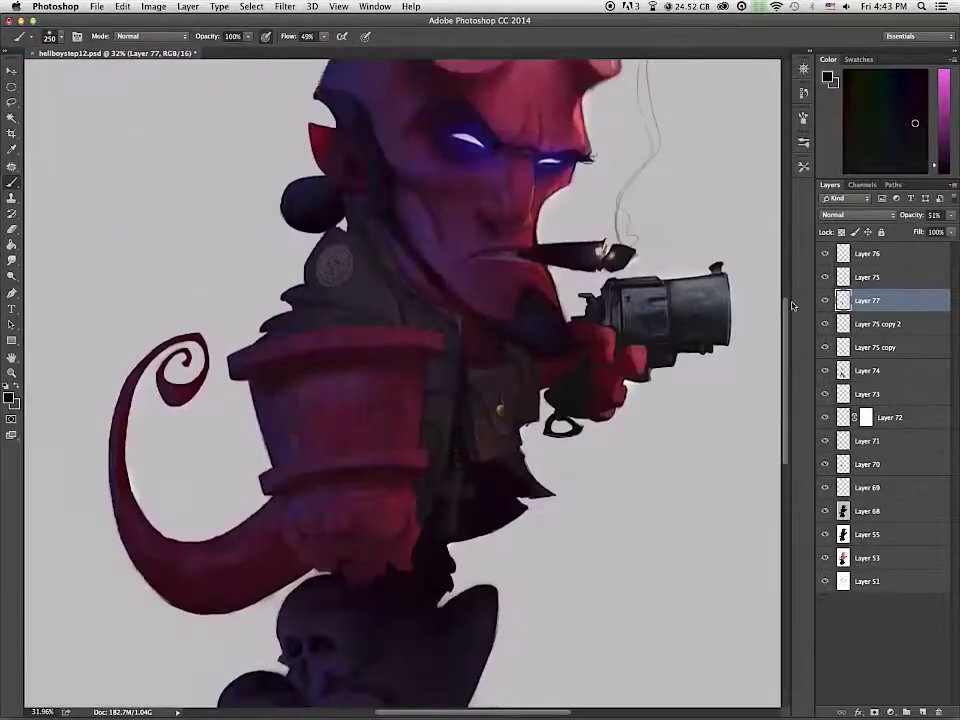
pyautogui.scroll(-2, 770, 315)
pyautogui.press('super+0')
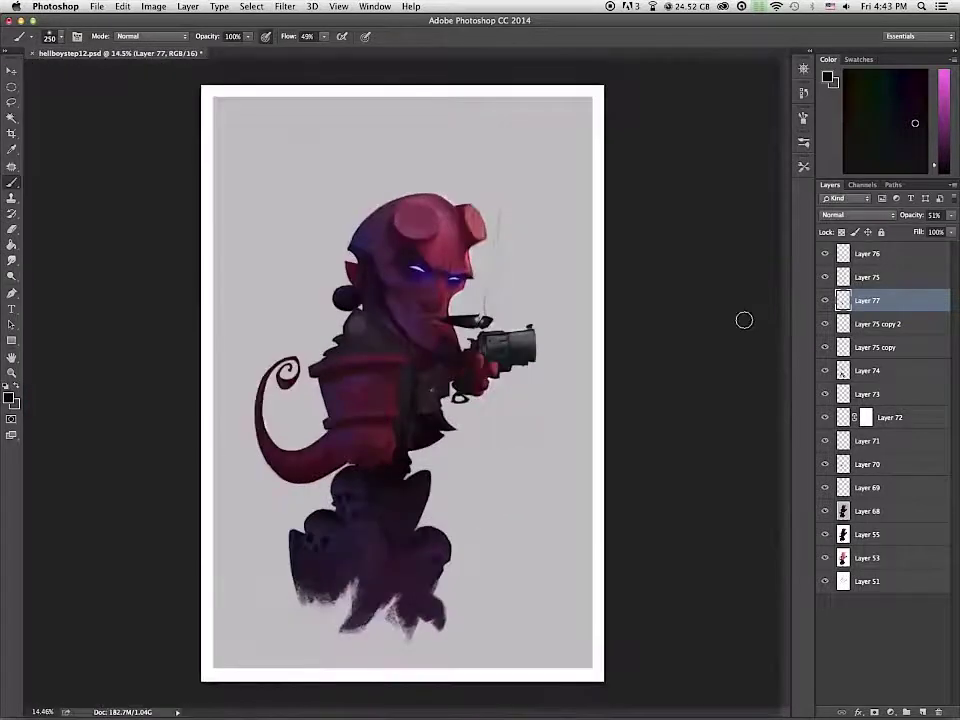
# Step: Add a new layer above Layer 77, sample the light grey background, and choose the 73 px brush
pyautogui.click(922, 712)
pyautogui.press('z')
pyautogui.click(410, 486)
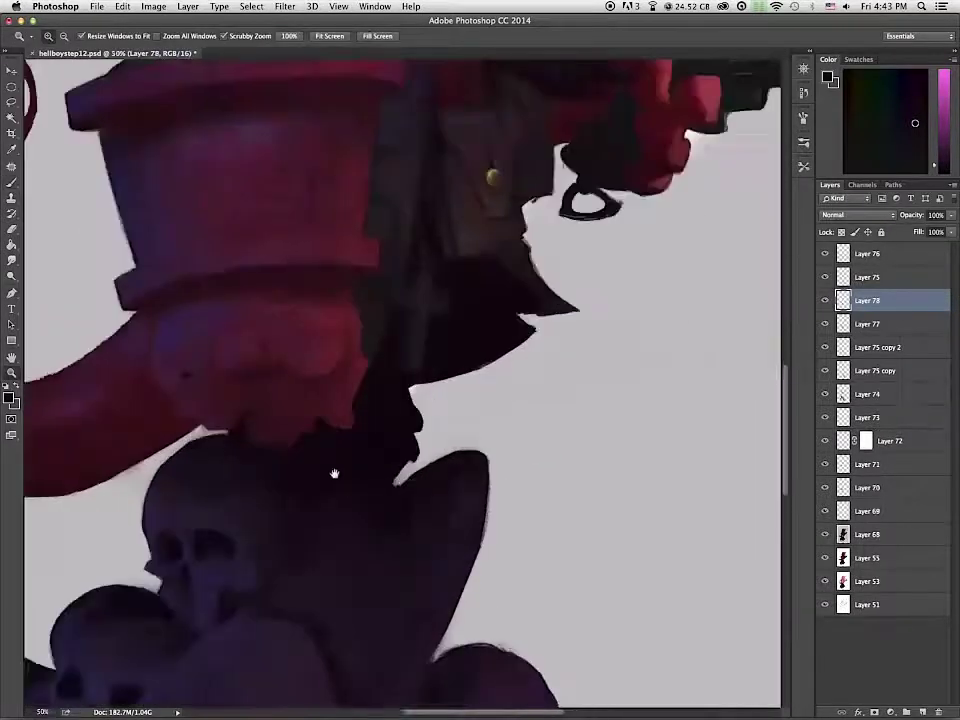
pyautogui.moveTo(356, 471); pyautogui.dragTo(541, 374)
pyautogui.press('b')
pyautogui.keyDown('alt'); pyautogui.click(294, 433); pyautogui.keyUp('alt')
pyautogui.rightClick(296, 435)
pyautogui.scroll(10, 325, 548)
pyautogui.doubleClick(320, 544)
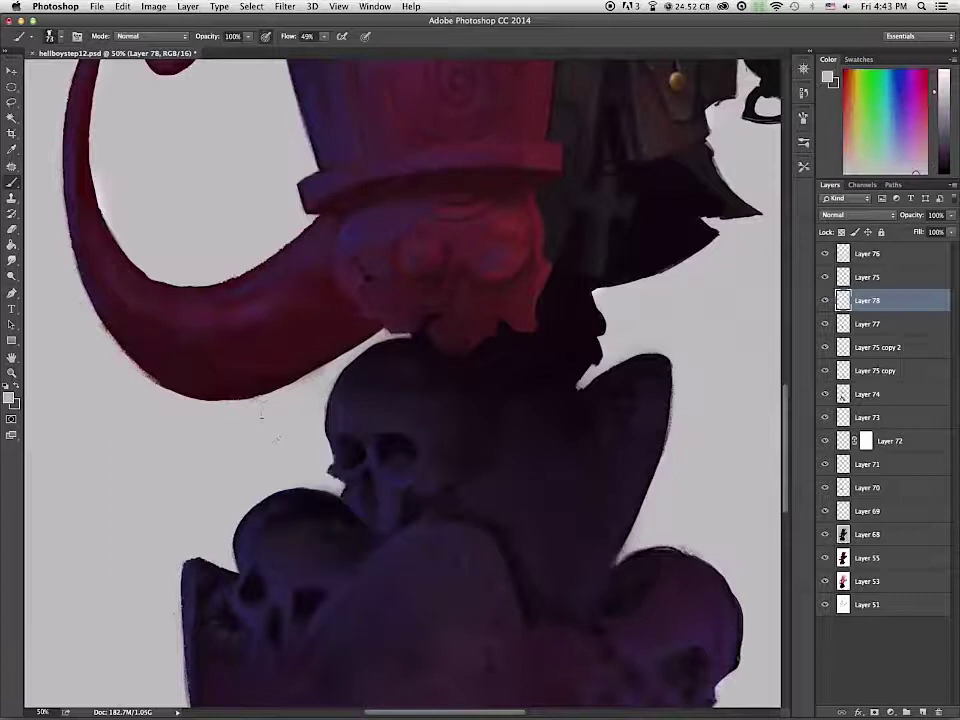
# Step: Reduce the brush to 20 and clean up the gap between the red stone hand and the top skull with sampled tones
pyautogui.press('[')
pyautogui.press('[')
pyautogui.press('[')
pyautogui.press('[')
pyautogui.press('[')
pyautogui.press('[')
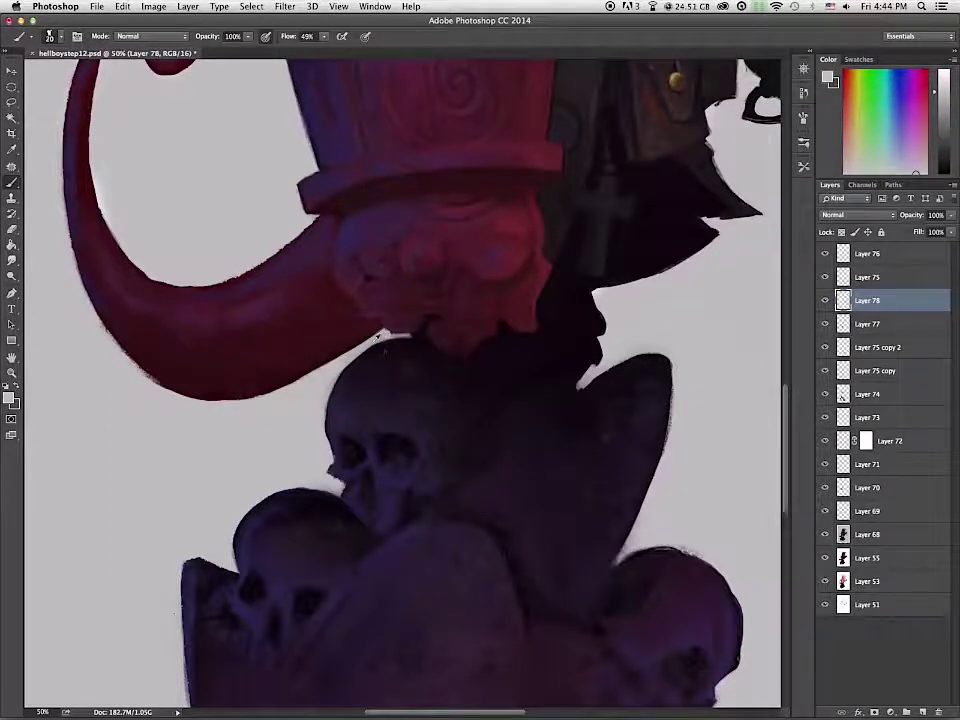
pyautogui.keyDown('alt'); pyautogui.click(388, 339); pyautogui.keyUp('alt')
pyautogui.keyDown('alt'); pyautogui.click(390, 348); pyautogui.keyUp('alt')
pyautogui.moveTo(389, 338); pyautogui.dragTo(410, 340)
# Step: Redefine the lower edge of the stone hand's fingers with fine strokes of sampled dark and deep red tones
pyautogui.keyDown('alt'); pyautogui.click(427, 340); pyautogui.keyUp('alt')
pyautogui.keyDown('alt'); pyautogui.click(397, 329); pyautogui.keyUp('alt')
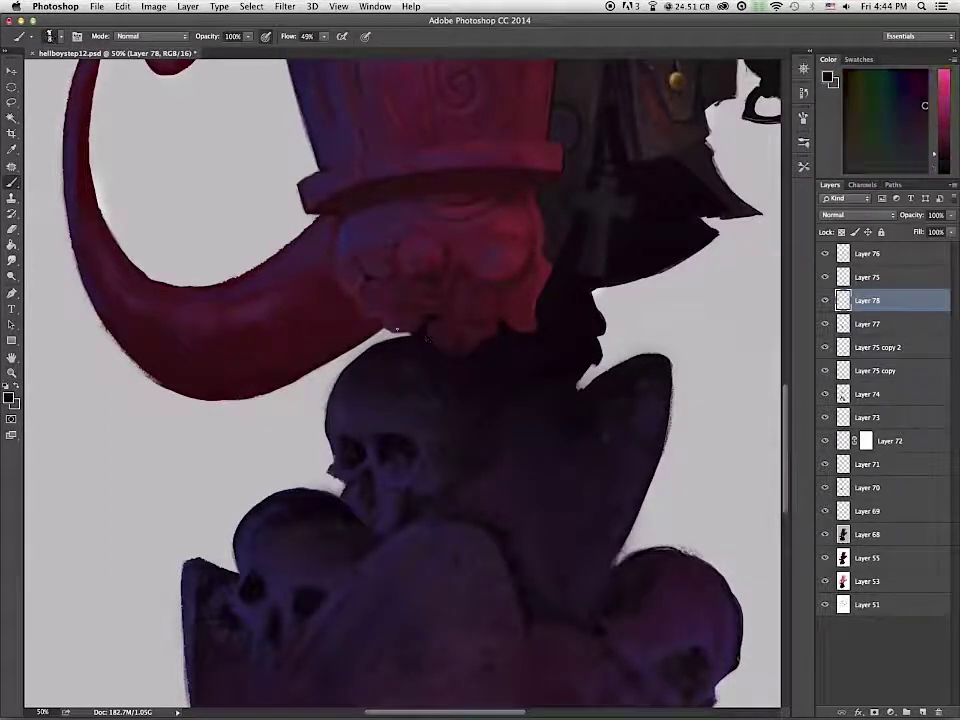
pyautogui.keyDown('alt'); pyautogui.click(428, 326); pyautogui.keyUp('alt')
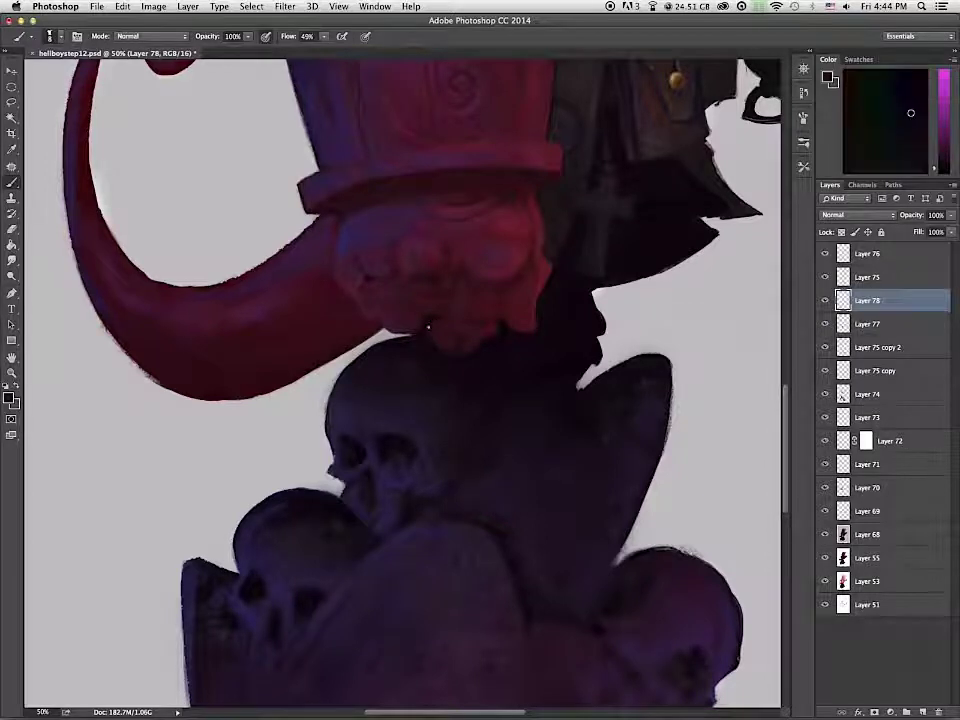
pyautogui.moveTo(431, 325); pyautogui.dragTo(471, 354)
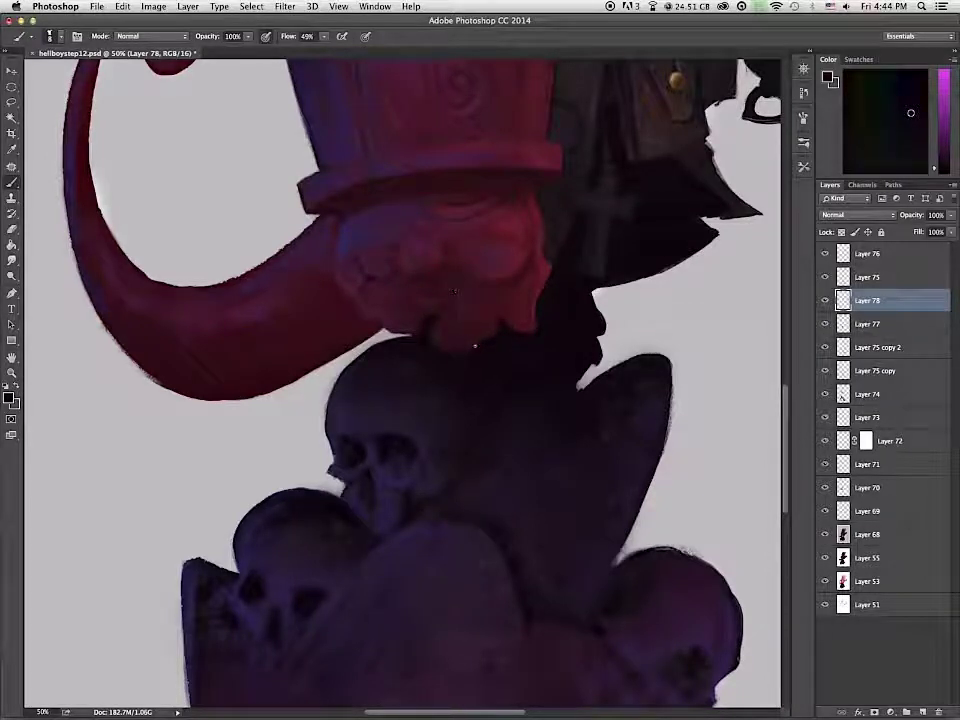
pyautogui.keyDown('alt'); pyautogui.click(515, 298); pyautogui.keyUp('alt')
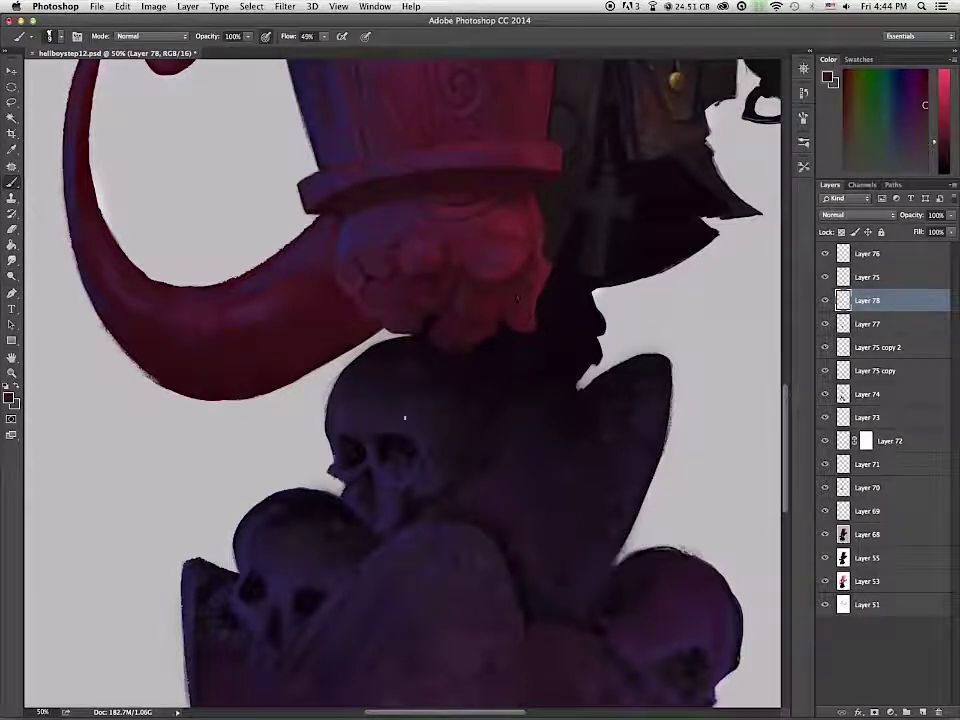
pyautogui.keyDown('alt'); pyautogui.click(468, 299); pyautogui.keyUp('alt')
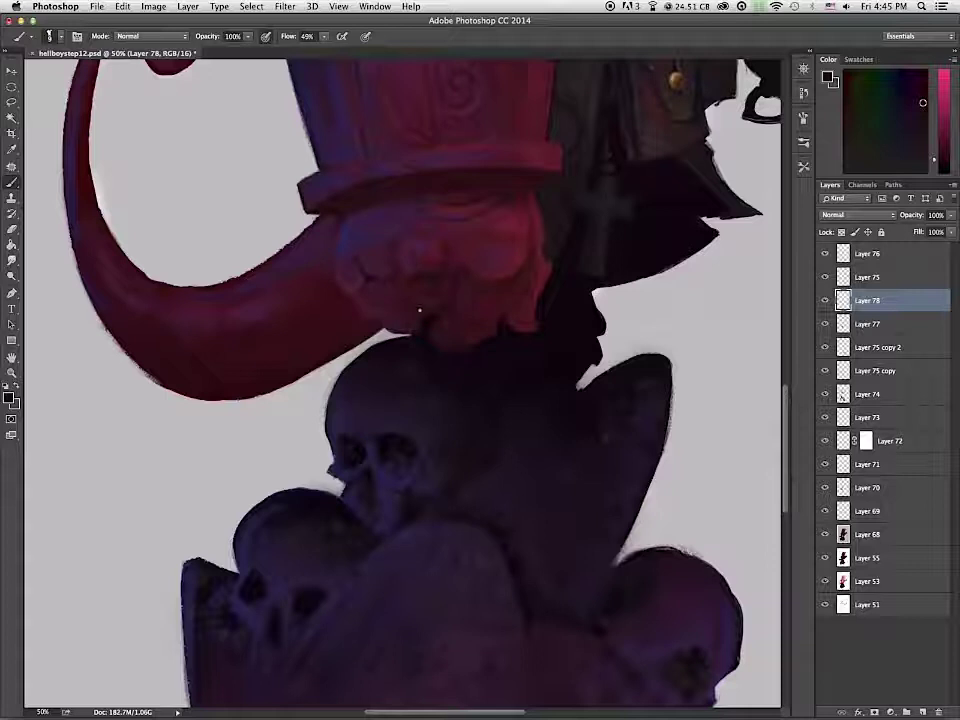
# Step: Enlarge the brush to 35 and repaint the stone hand's middle fingers over the top skull with sampled dark reds
pyautogui.moveTo(336, 487)
pyautogui.mouseDown()
pyautogui.moveTo(276, 487)
pyautogui.moveTo(298, 487)
pyautogui.mouseUp()
pyautogui.keyDown('alt'); pyautogui.click(413, 343); pyautogui.keyUp('alt')
pyautogui.moveTo(412, 369); pyautogui.dragTo(371, 363)
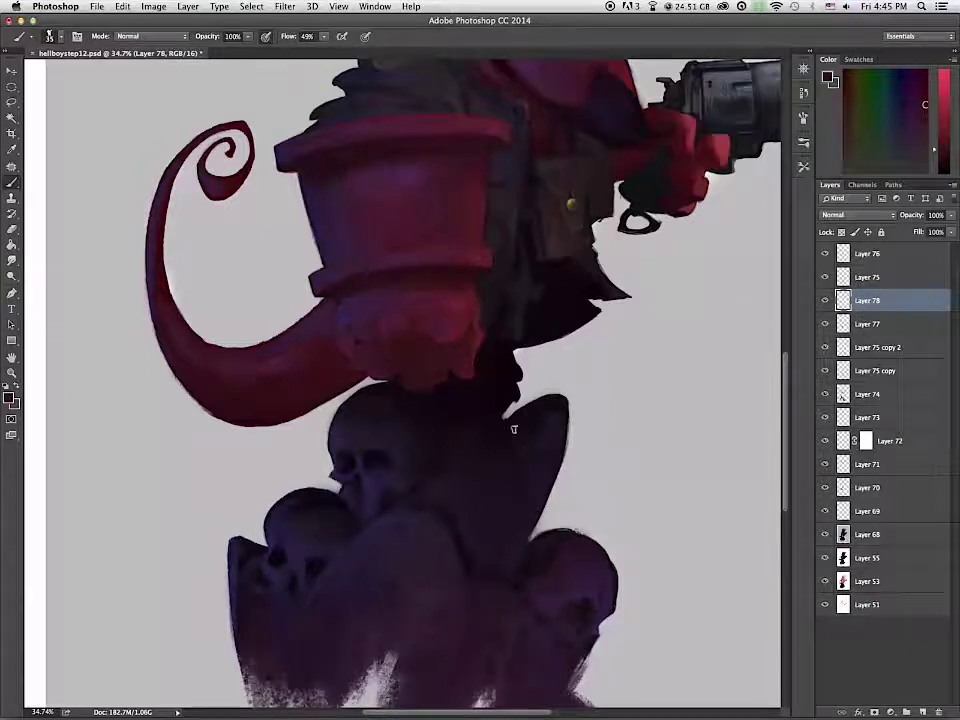
pyautogui.keyDown('alt'); pyautogui.click(413, 348); pyautogui.keyUp('alt')
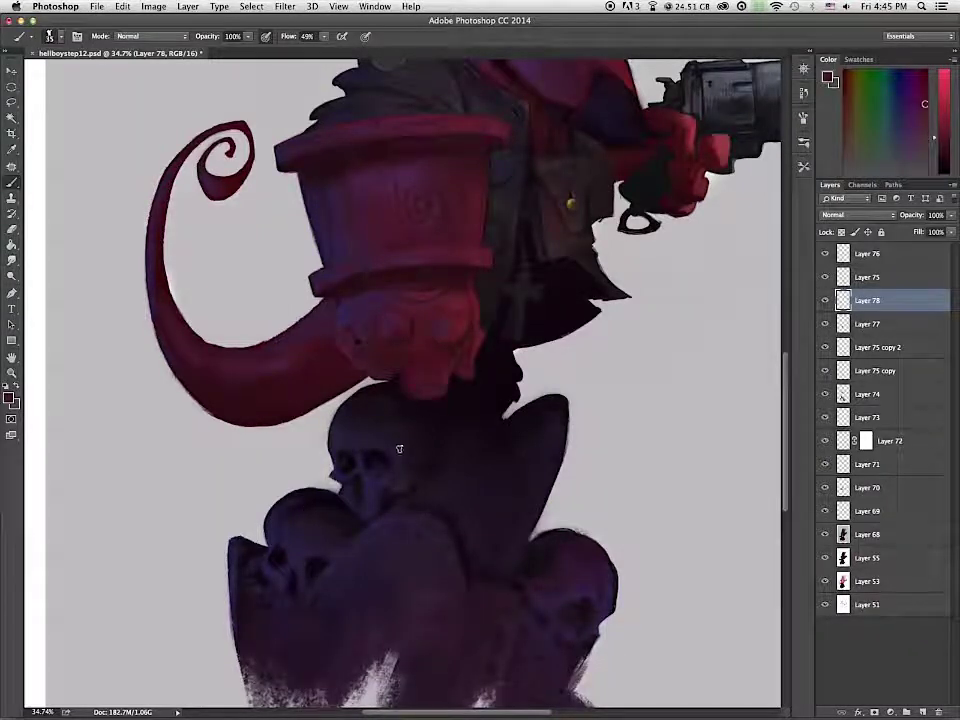
pyautogui.keyDown('alt'); pyautogui.click(436, 396); pyautogui.keyUp('alt')
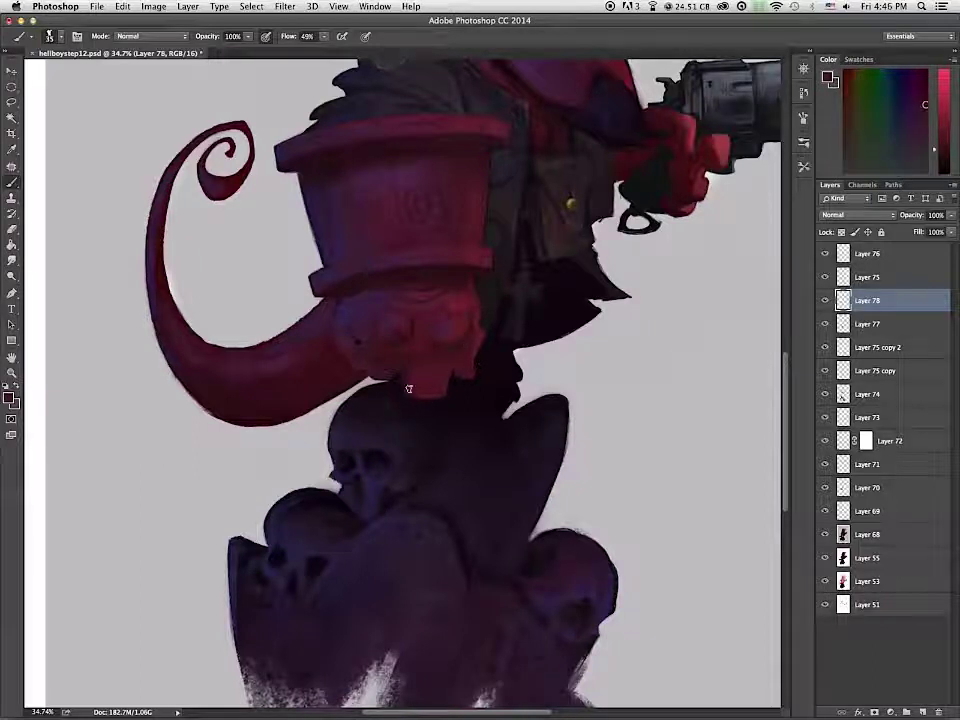
# Step: Blend the stone hand's knuckles and fingertips with sampled reds and near-black shadow tones
pyautogui.keyDown('alt'); pyautogui.click(431, 384); pyautogui.keyUp('alt')
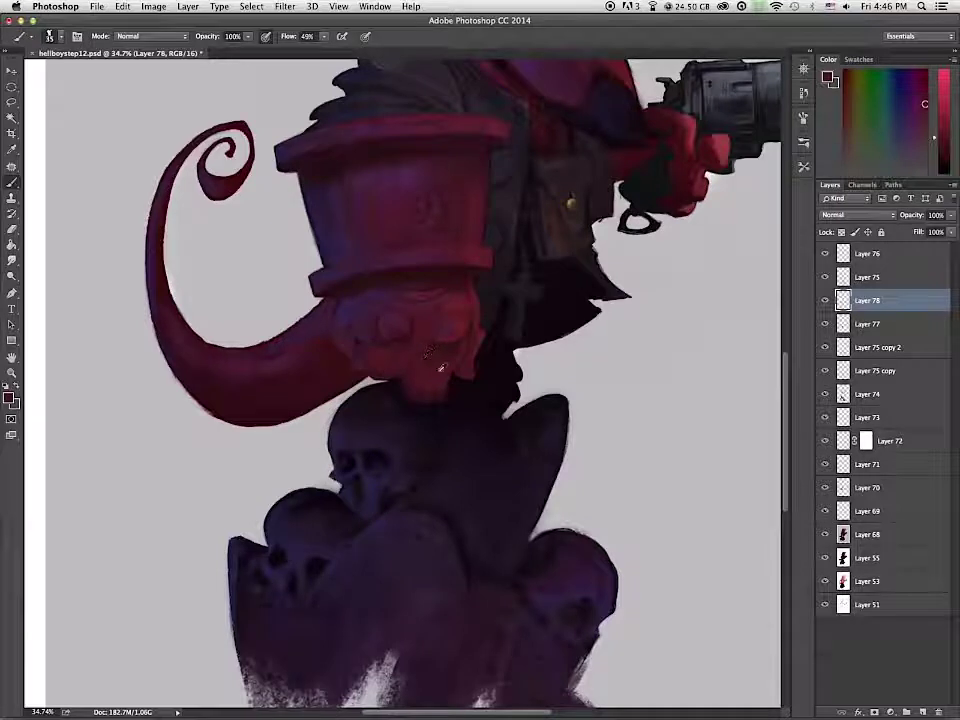
pyautogui.keyDown('alt'); pyautogui.click(424, 355); pyautogui.keyUp('alt')
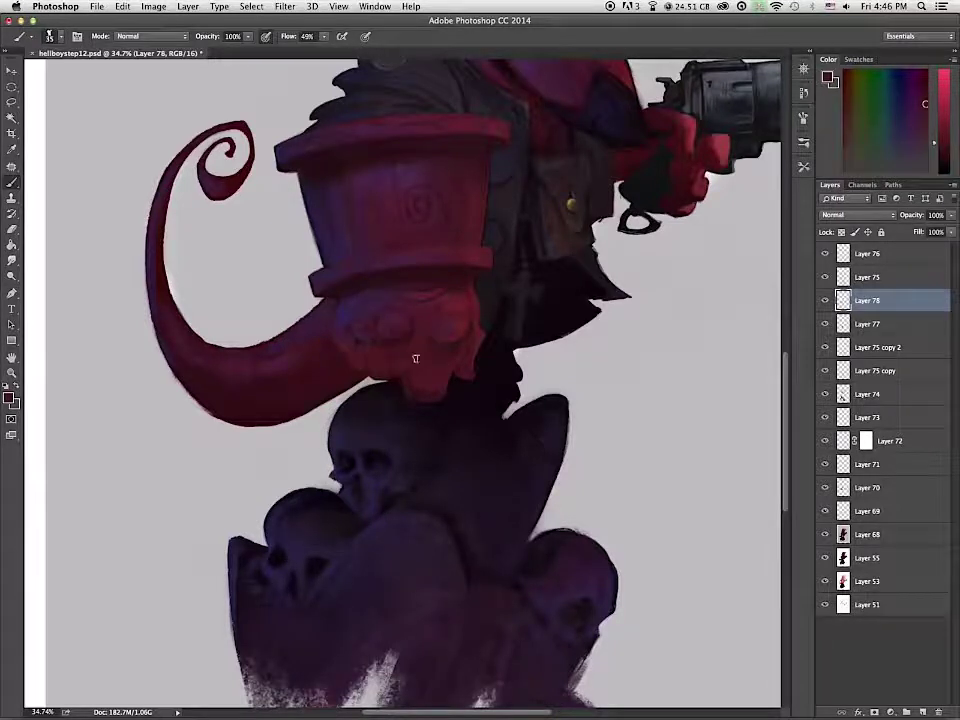
pyautogui.keyDown('alt'); pyautogui.click(430, 381); pyautogui.keyUp('alt')
pyautogui.keyDown('alt'); pyautogui.click(437, 403); pyautogui.keyUp('alt')
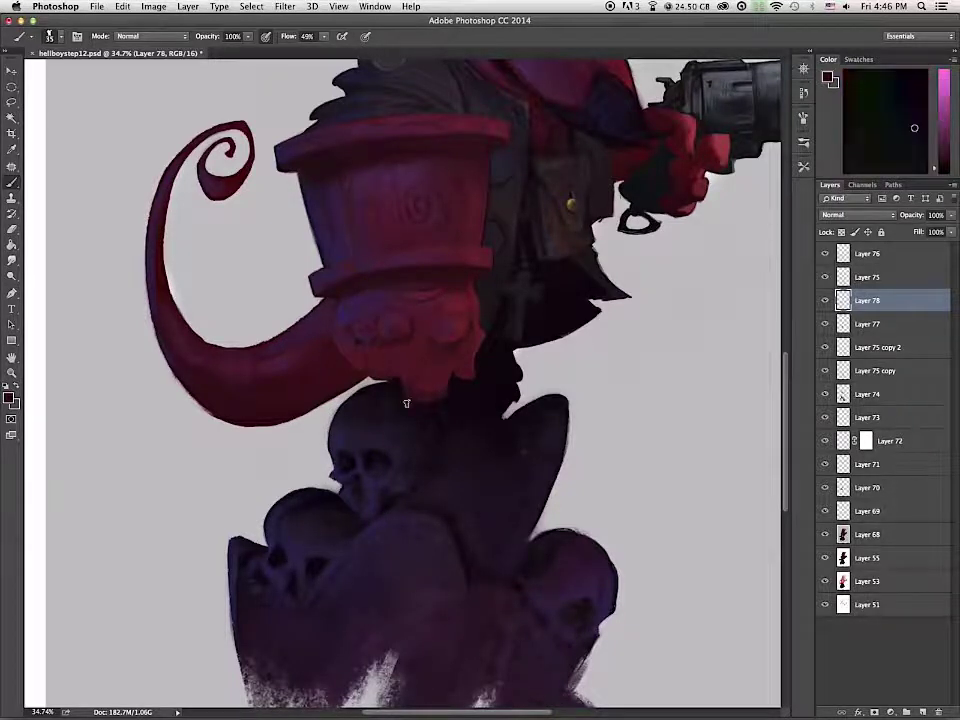
pyautogui.keyDown('alt'); pyautogui.click(316, 292); pyautogui.keyUp('alt')
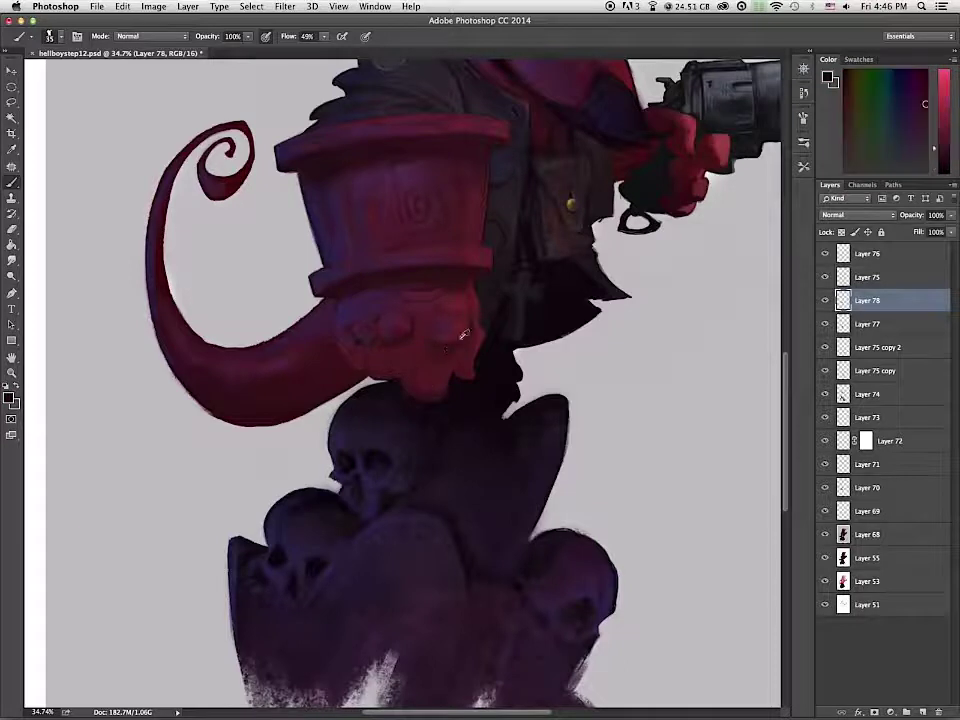
# Step: Enlarge the brush to 45, shade the stone hand's fingers beside the tail with sampled dark red, and compare with Layer 78 hidden
pyautogui.keyDown('alt'); pyautogui.click(368, 545); pyautogui.keyUp('alt')
pyautogui.press(']')
pyautogui.press(']')
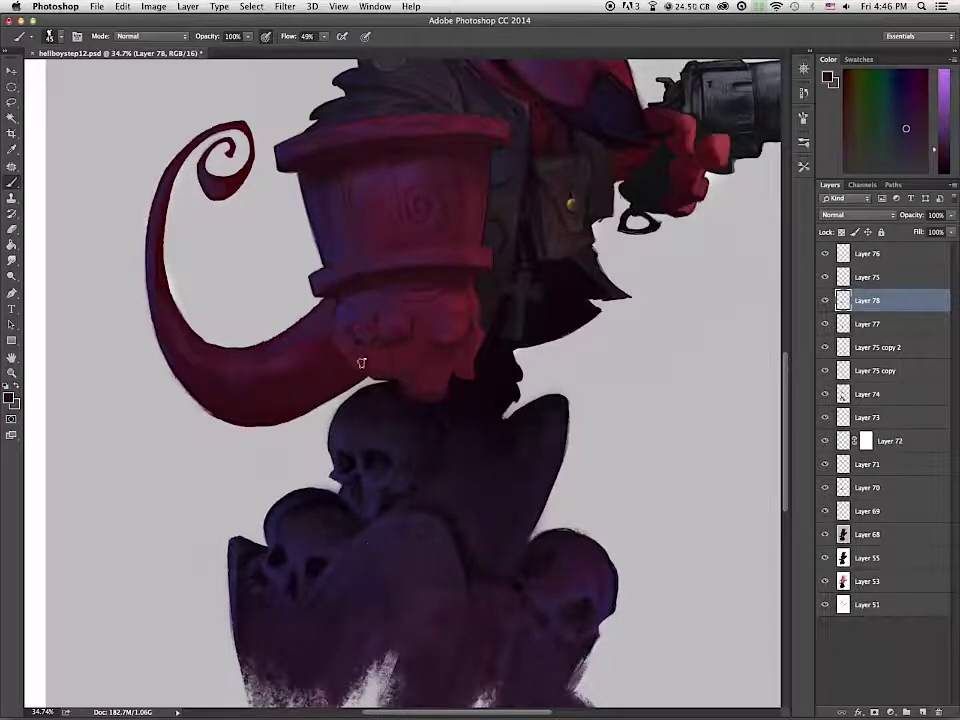
pyautogui.keyDown('alt'); pyautogui.click(379, 372); pyautogui.keyUp('alt')
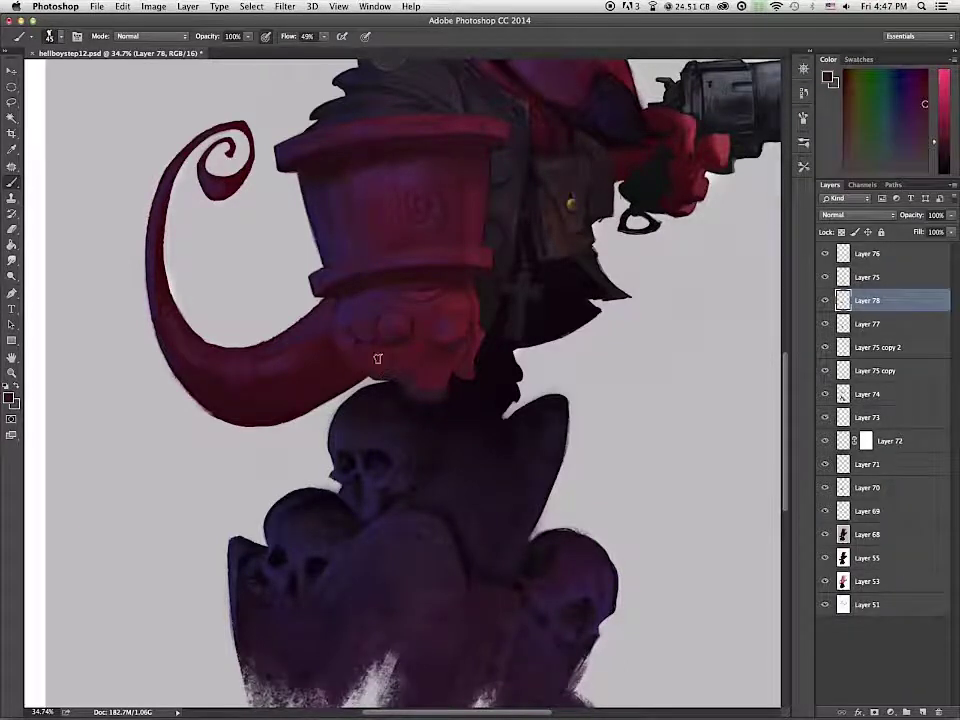
pyautogui.press('super+0')
pyautogui.click(825, 302)
pyautogui.click(825, 302)
pyautogui.moveTo(514, 390); pyautogui.dragTo(535, 310)
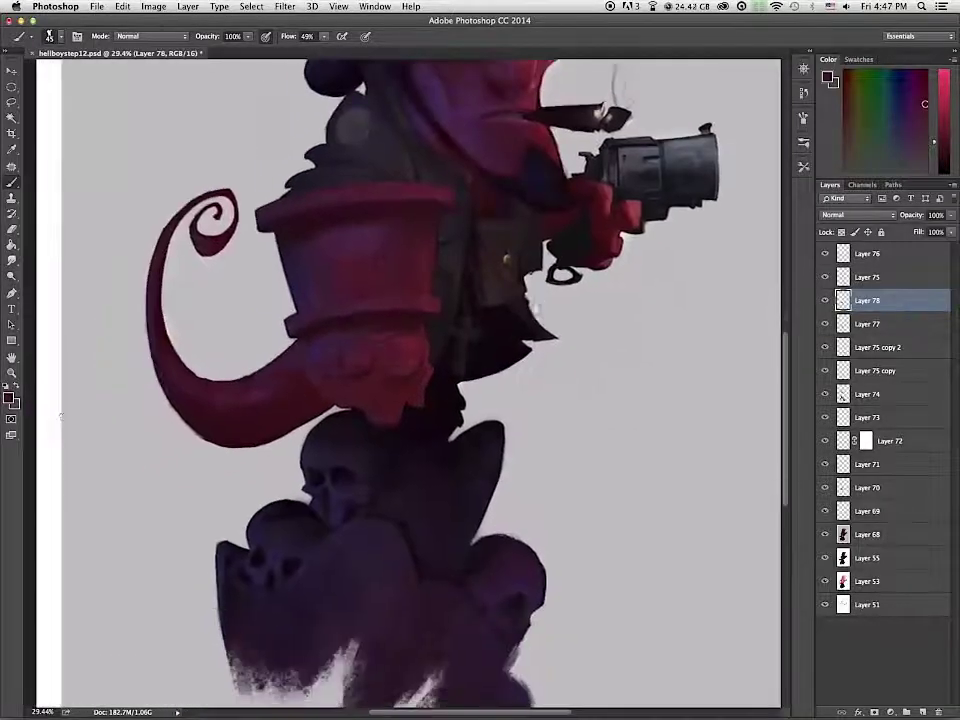
pyautogui.keyDown('alt'); pyautogui.click(459, 364); pyautogui.keyUp('alt')
pyautogui.press('super+shift+alt+n')
pyautogui.press('[')
pyautogui.press('[')
pyautogui.press('[')
pyautogui.press('[')
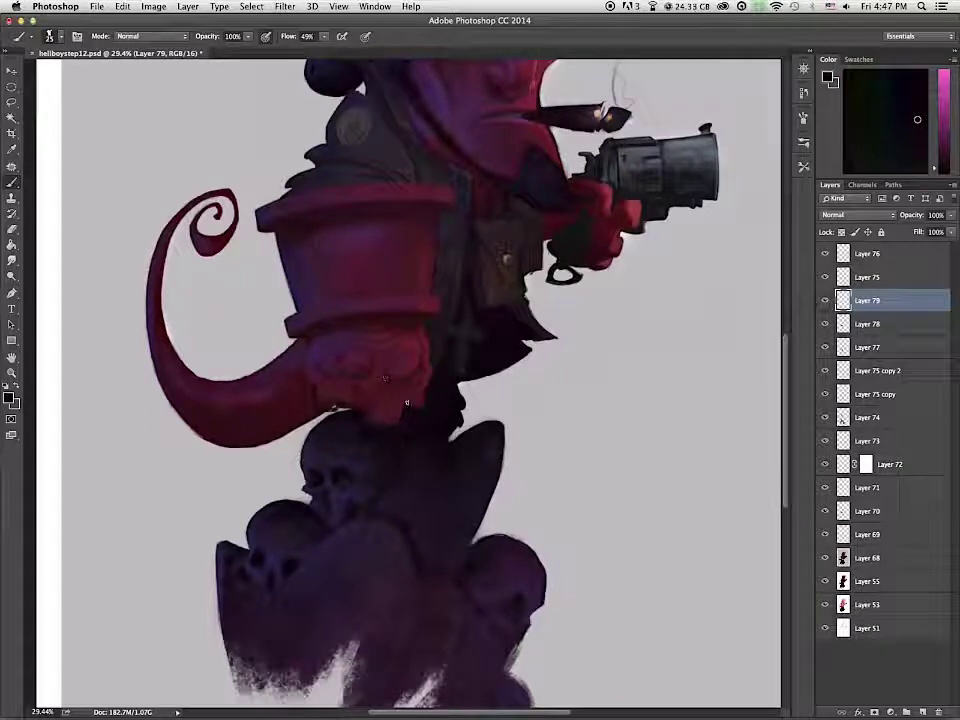
pyautogui.click(825, 300)
pyautogui.moveTo(922, 301); pyautogui.dragTo(939, 712)
# Step: Reduce the brush to 20 and define the stone hand's outer fingertips beside the coat with sampled dark red
pyautogui.press('[')
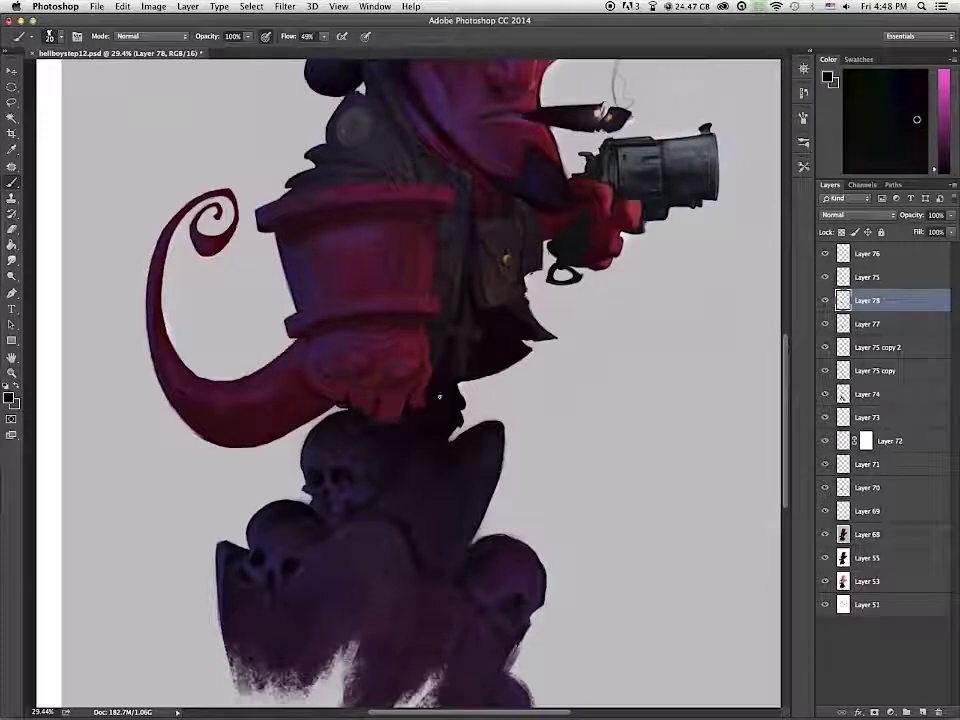
pyautogui.keyDown('alt'); pyautogui.click(430, 382); pyautogui.keyUp('alt')
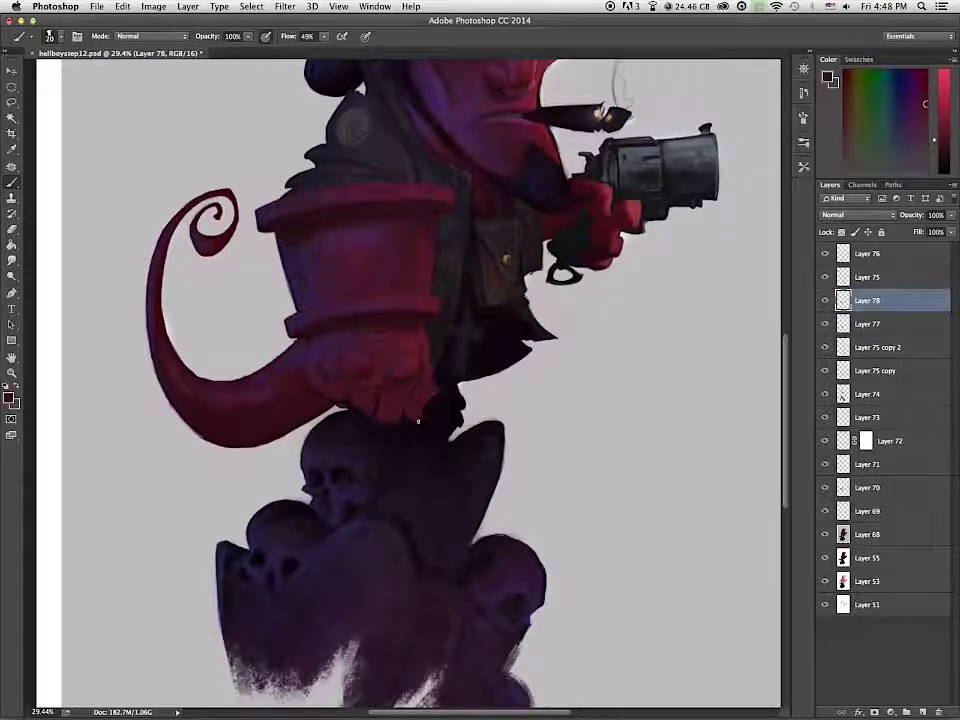
pyautogui.keyDown('alt'); pyautogui.click(375, 375); pyautogui.keyUp('alt')
# Step: Enlarge the brush to 70 and repaint the stone hand's knuckles and middle fingers with sampled dark red
pyautogui.press(']')
pyautogui.press(']')
pyautogui.press(']')
pyautogui.press(']')
pyautogui.press(']')
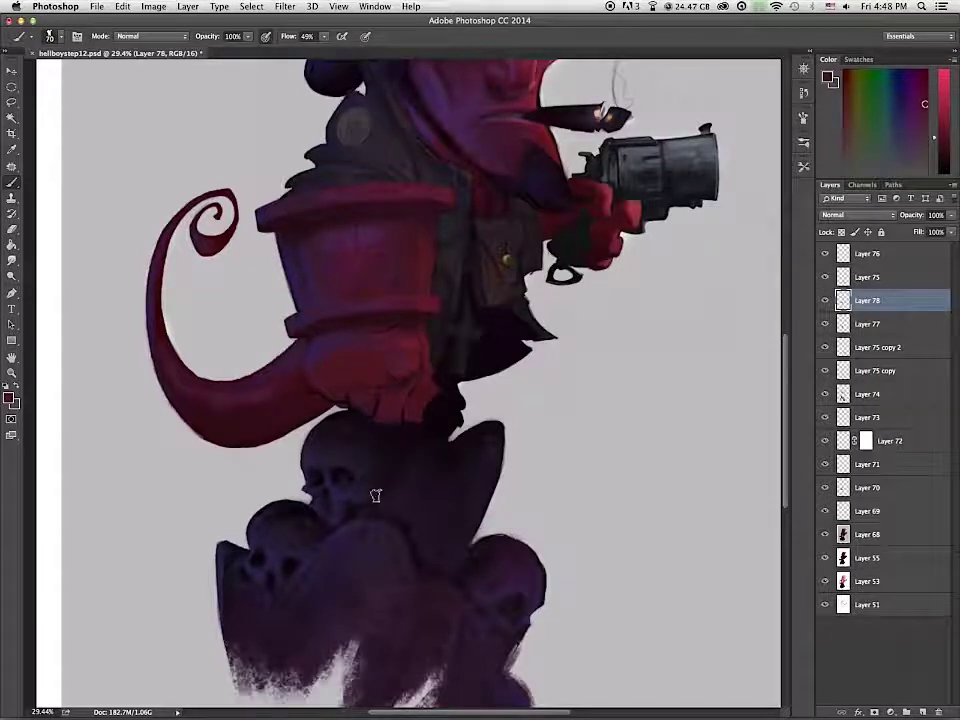
pyautogui.keyDown('alt'); pyautogui.click(362, 405); pyautogui.keyUp('alt')
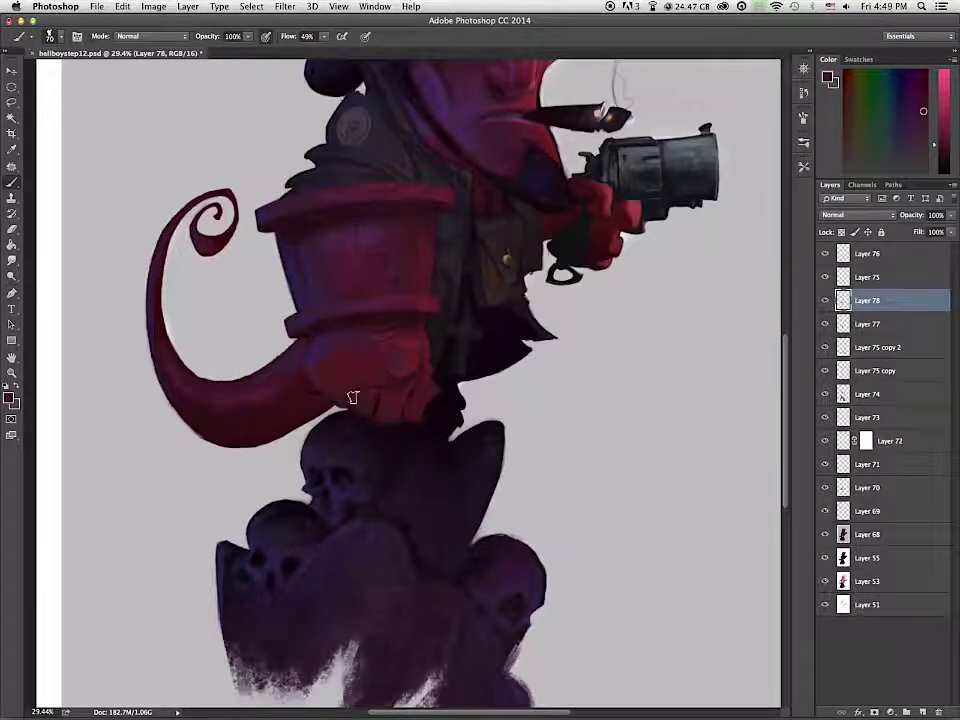
pyautogui.moveTo(363, 403); pyautogui.dragTo(392, 425)
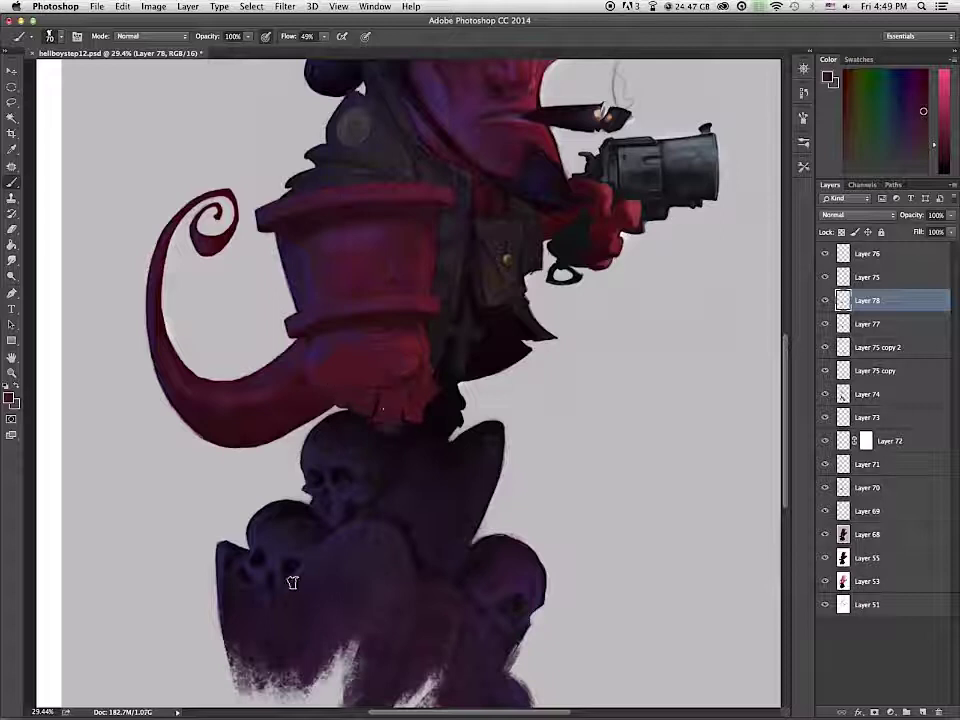
# Step: Rework the stone hand's fingers and its edge against the coat with sampled reds and near-black
pyautogui.keyDown('alt'); pyautogui.click(374, 427); pyautogui.keyUp('alt')
pyautogui.keyDown('alt'); pyautogui.click(365, 403); pyautogui.keyUp('alt')
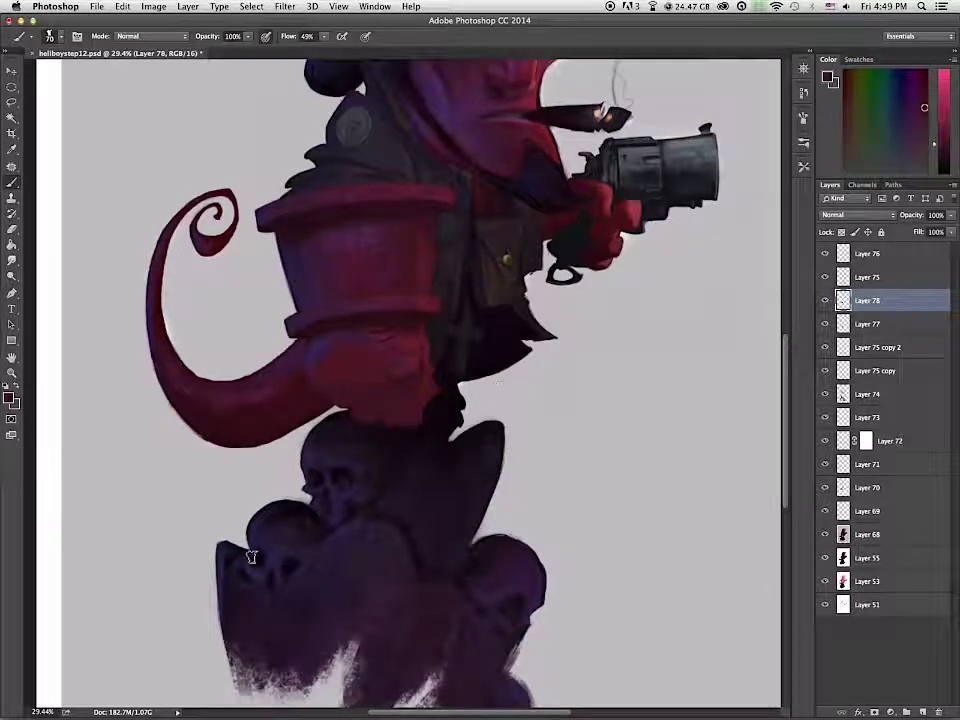
pyautogui.keyDown('alt'); pyautogui.click(437, 413); pyautogui.keyUp('alt')
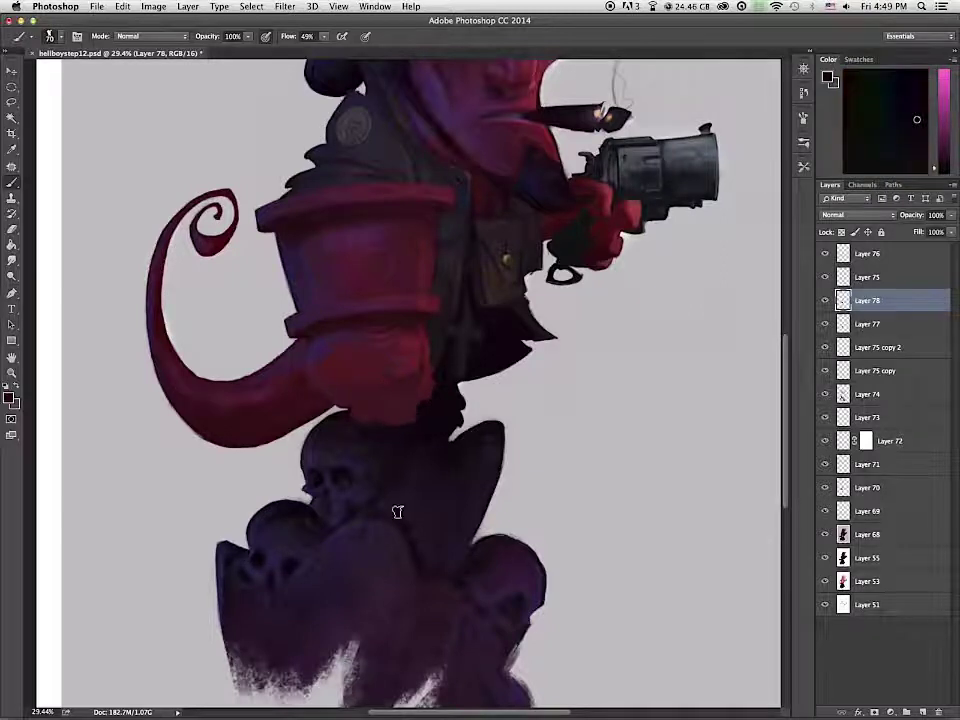
pyautogui.keyDown('alt'); pyautogui.click(415, 400); pyautogui.keyUp('alt')
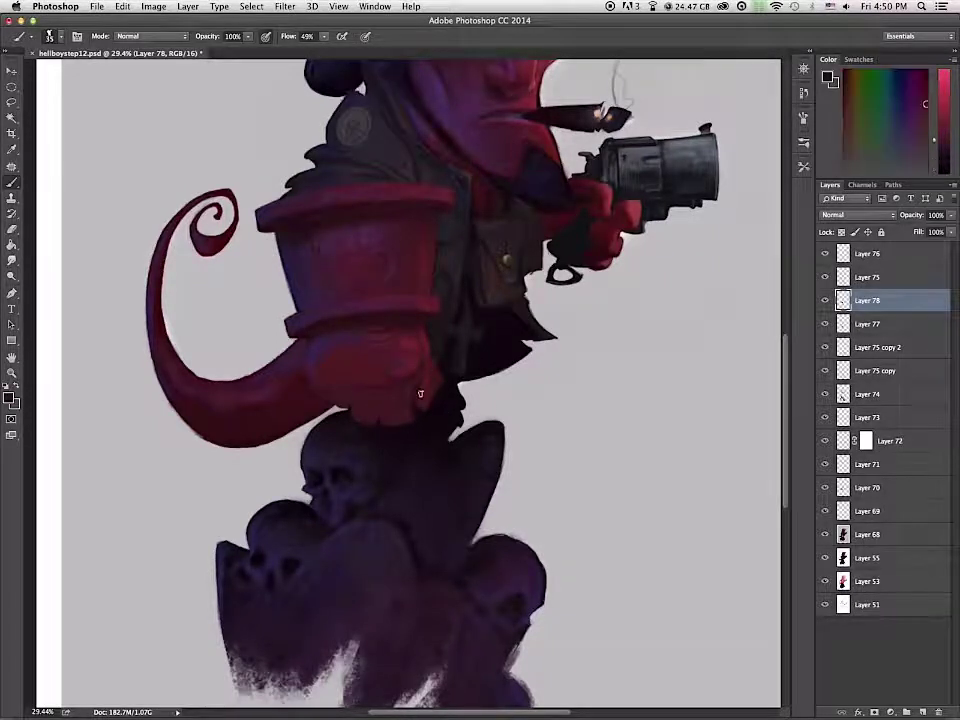
pyautogui.keyDown('alt'); pyautogui.click(428, 368); pyautogui.keyUp('alt')
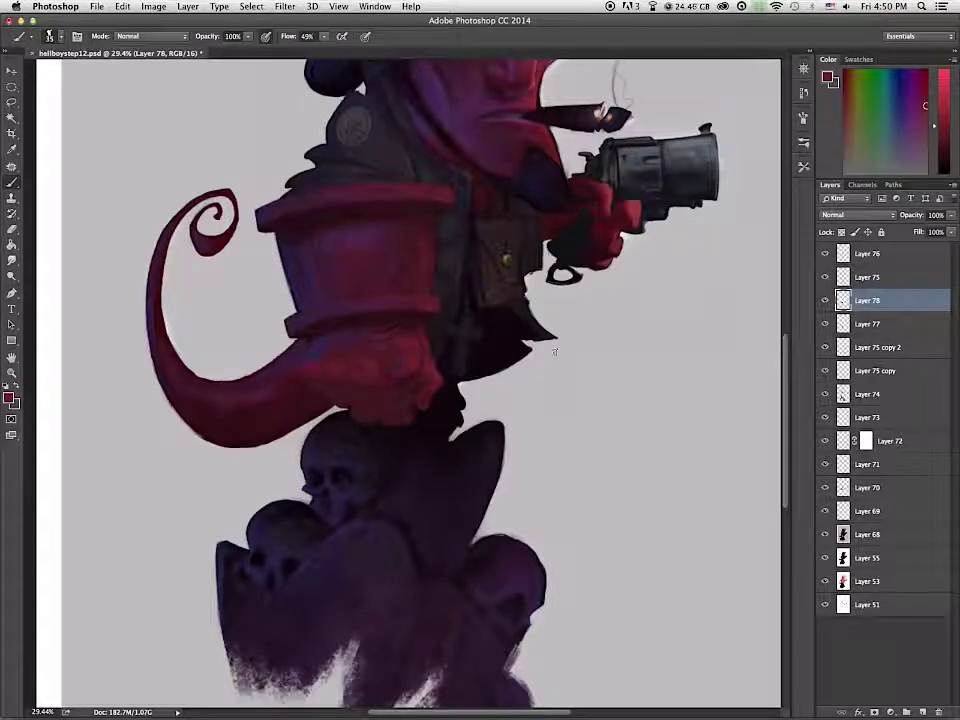
# Step: Compare the stone hand with Layer 78 hidden and shown, and delete Layer 78
pyautogui.click(826, 303)
pyautogui.click(826, 303)
pyautogui.click(826, 303)
pyautogui.click(826, 303)
pyautogui.click(825, 300)
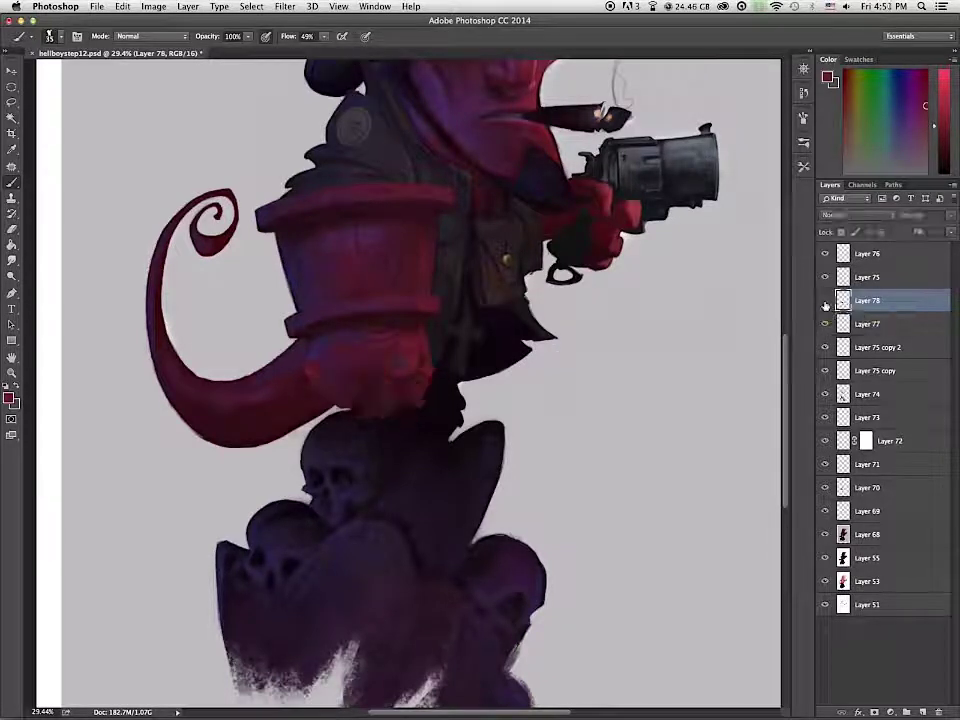
pyautogui.press('Delete')
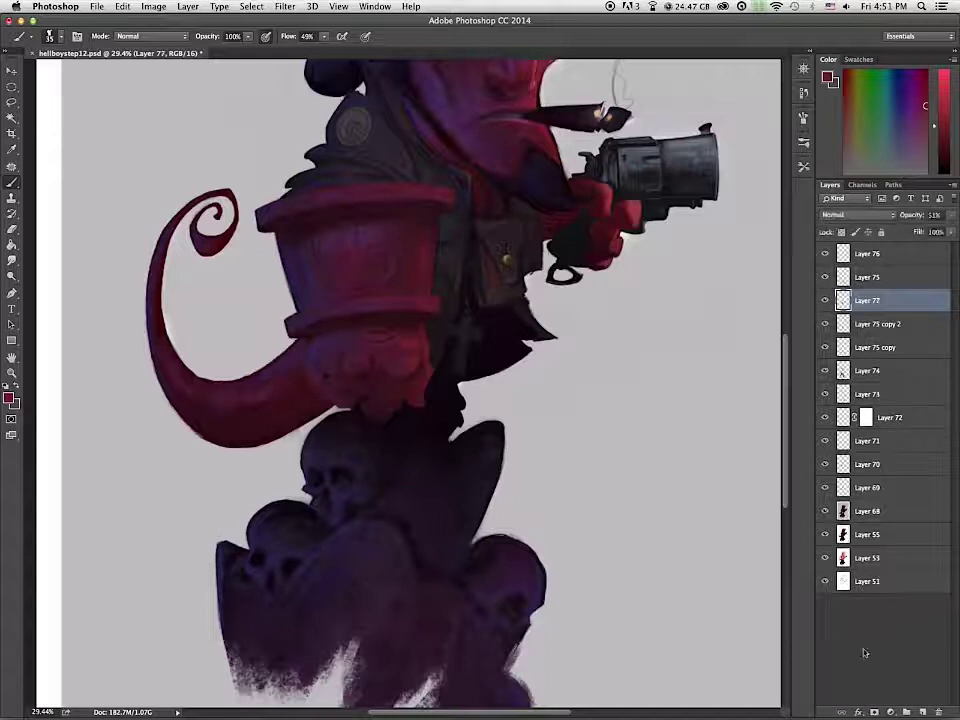
# Step: Add a new layer and paint the stone hand's lower fingers with a tone sampled from the fingertips
pyautogui.keyDown('alt'); pyautogui.click(377, 407); pyautogui.keyUp('alt')
pyautogui.press('super+shift+alt+n')
pyautogui.moveTo(371, 405)
pyautogui.mouseDown()
pyautogui.moveTo(419, 403)
pyautogui.moveTo(356, 398)
pyautogui.mouseUp()
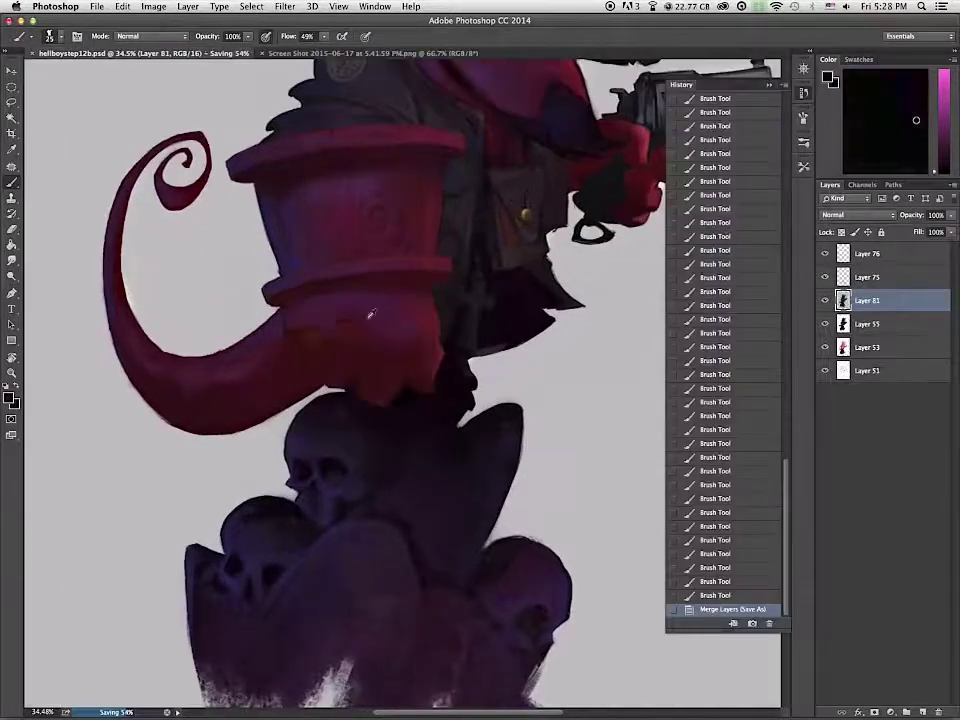
# Step: Save the document and paint the side of the stone hand where it meets the tail
pyautogui.moveTo(371, 315); pyautogui.dragTo(303, 338)
pyautogui.hotkey('ctrl', 's')
pyautogui.keyDown('alt'); pyautogui.click(313, 328); pyautogui.keyUp('alt')
pyautogui.moveTo(303, 338)
pyautogui.mouseDown()
pyautogui.moveTo(307, 304)
pyautogui.moveTo(301, 337)
pyautogui.mouseUp()
pyautogui.moveTo(301, 337)
pyautogui.mouseDown()
pyautogui.moveTo(291, 342)
pyautogui.moveTo(297, 350)
pyautogui.mouseUp()
pyautogui.moveTo(297, 350)
pyautogui.mouseDown()
pyautogui.moveTo(301, 358)
pyautogui.moveTo(294, 354)
pyautogui.moveTo(317, 347)
pyautogui.moveTo(345, 369)
pyautogui.moveTo(319, 328)
pyautogui.moveTo(293, 345)
pyautogui.moveTo(298, 335)
pyautogui.mouseUp()
# Step: Separate the stone hand's rounded edge from the tail with sampled reds and dark purple tones
pyautogui.keyDown('alt'); pyautogui.click(345, 367); pyautogui.keyUp('alt')
pyautogui.keyDown('alt'); pyautogui.click(296, 343); pyautogui.keyUp('alt')
pyautogui.keyDown('alt'); pyautogui.click(296, 341); pyautogui.keyUp('alt')
pyautogui.keyDown('alt'); pyautogui.click(293, 342); pyautogui.keyUp('alt')
pyautogui.moveTo(298, 335)
pyautogui.mouseDown()
pyautogui.moveTo(297, 305)
pyautogui.moveTo(302, 330)
pyautogui.moveTo(328, 332)
pyautogui.moveTo(305, 333)
pyautogui.moveTo(315, 346)
pyautogui.moveTo(317, 337)
pyautogui.moveTo(293, 338)
pyautogui.moveTo(351, 328)
pyautogui.mouseUp()
pyautogui.keyDown('alt'); pyautogui.click(306, 343); pyautogui.keyUp('alt')
pyautogui.keyDown('alt'); pyautogui.click(306, 333); pyautogui.keyUp('alt')
pyautogui.keyDown('alt'); pyautogui.click(304, 356); pyautogui.keyUp('alt')
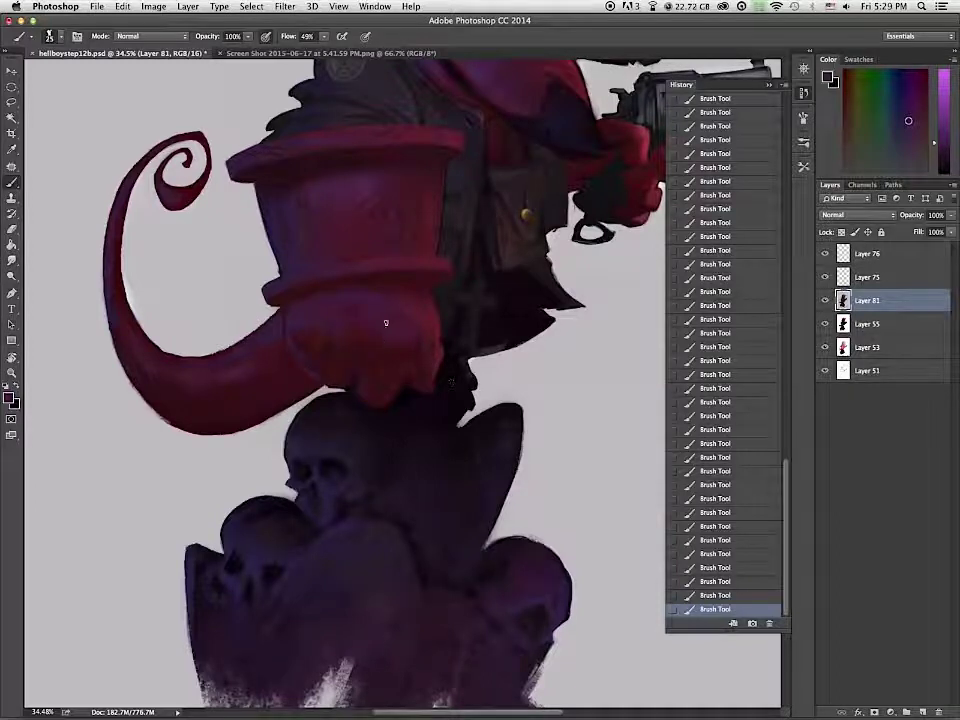
# Step: Enlarge the brush to 60 and shade the stone hand's fingers nearest the tail with sampled dark red
pyautogui.press(']')
pyautogui.press(']')
pyautogui.press(']')
pyautogui.press(']')
pyautogui.press(']')
pyautogui.press(']')
pyautogui.moveTo(321, 373); pyautogui.dragTo(330, 364)
pyautogui.keyDown('alt'); pyautogui.click(319, 374); pyautogui.keyUp('alt')
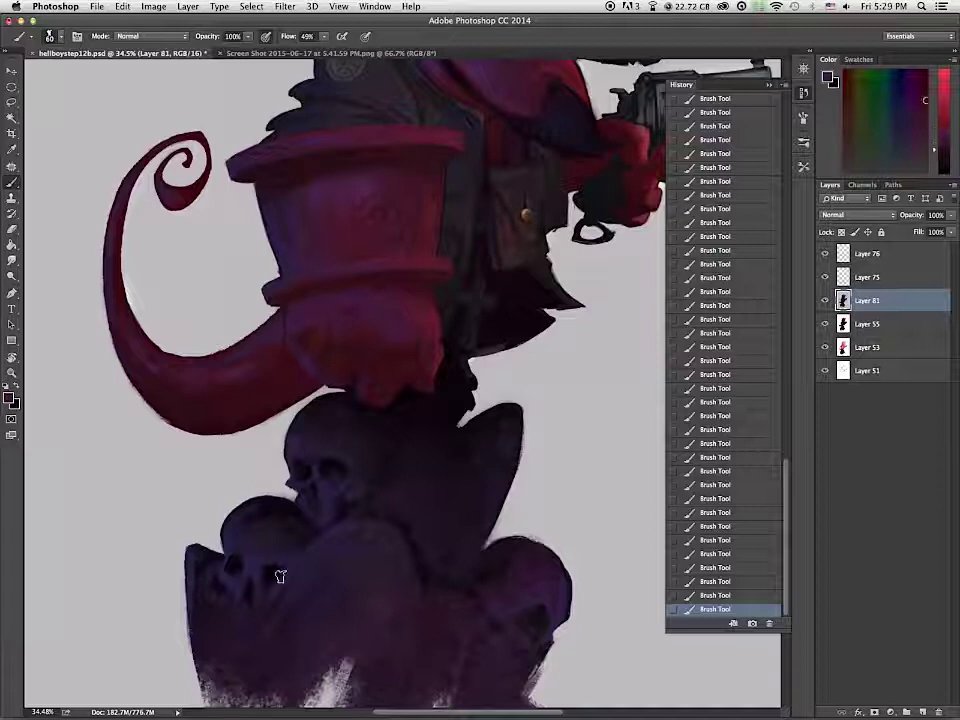
# Step: Reduce the brush to 45 and model the back of the stone hand below the wrist band with sampled reds
pyautogui.keyDown('alt'); pyautogui.click(300, 354); pyautogui.keyUp('alt')
pyautogui.press('[')
pyautogui.press('[')
pyautogui.keyDown('alt'); pyautogui.click(435, 308); pyautogui.keyUp('alt')
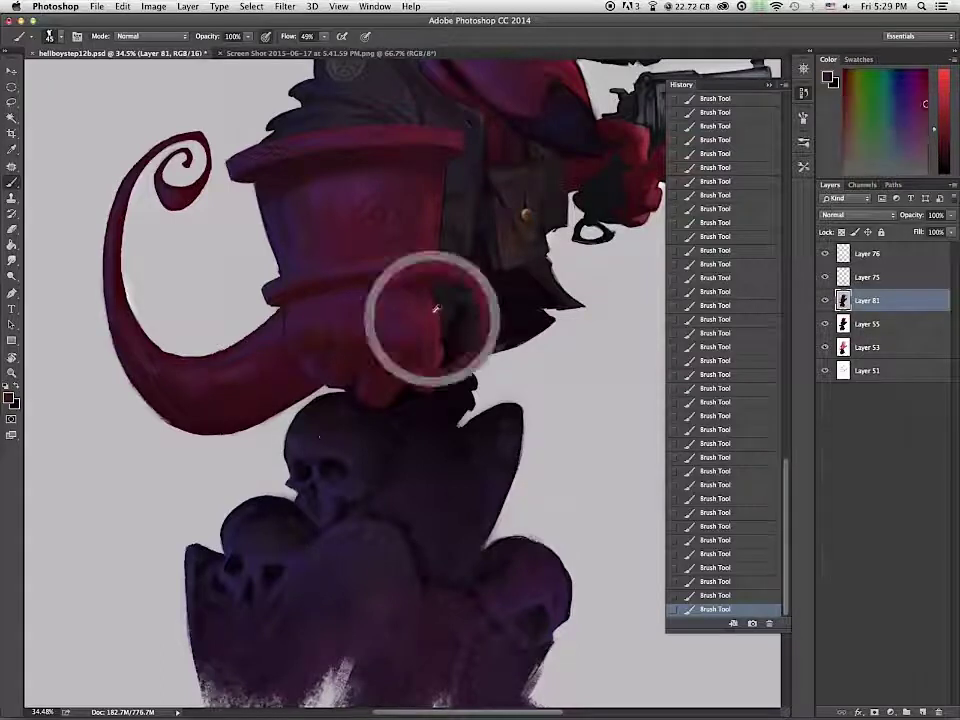
pyautogui.keyDown('alt'); pyautogui.click(302, 288); pyautogui.keyUp('alt')
pyautogui.keyDown('alt'); pyautogui.click(332, 297); pyautogui.keyUp('alt')
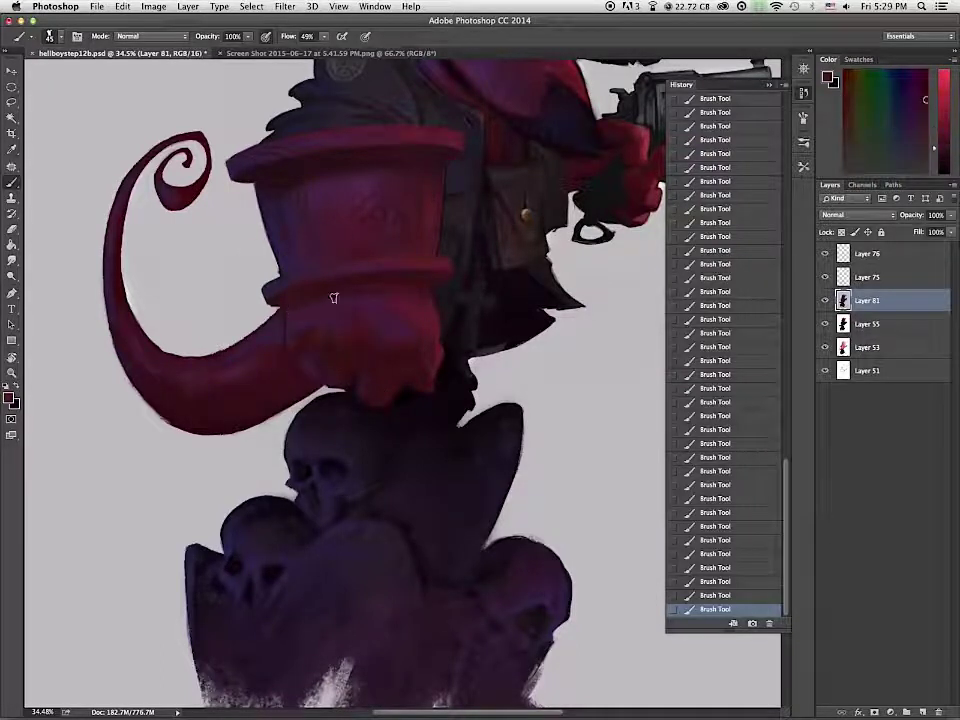
pyautogui.keyDown('alt'); pyautogui.click(430, 278); pyautogui.keyUp('alt')
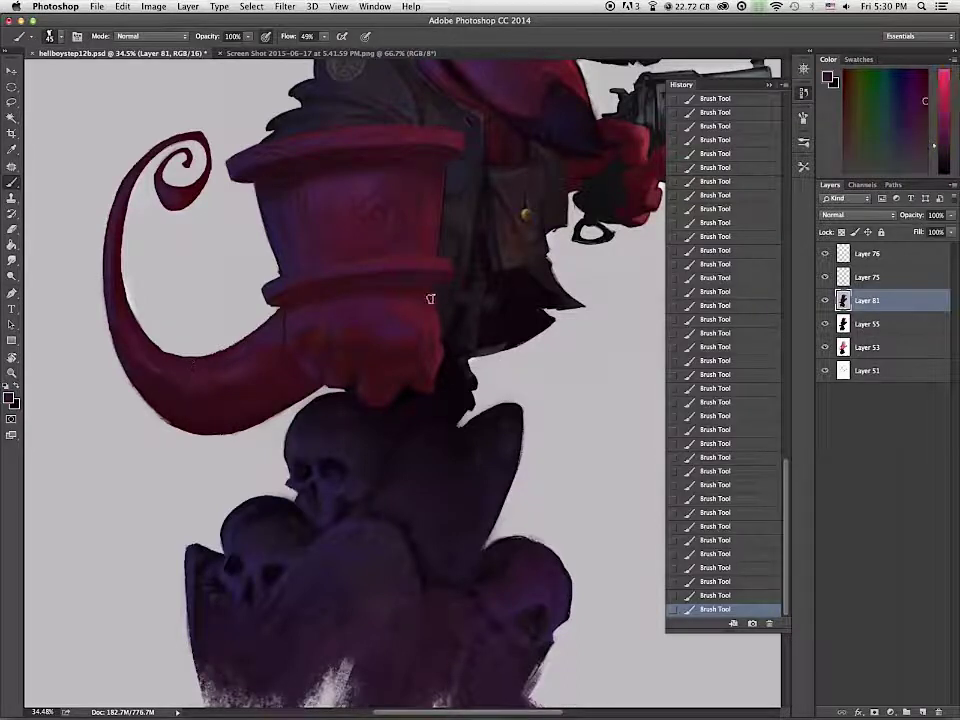
# Step: Reduce the brush to 20 and sharpen the gaps between the stone hand's fingertips with sampled near-black
pyautogui.keyDown('alt'); pyautogui.click(407, 352); pyautogui.keyUp('alt')
pyautogui.press('[')
pyautogui.press('[')
pyautogui.press('[')
pyautogui.press('[')
pyautogui.press('[')
pyautogui.keyDown('alt'); pyautogui.click(386, 395); pyautogui.keyUp('alt')
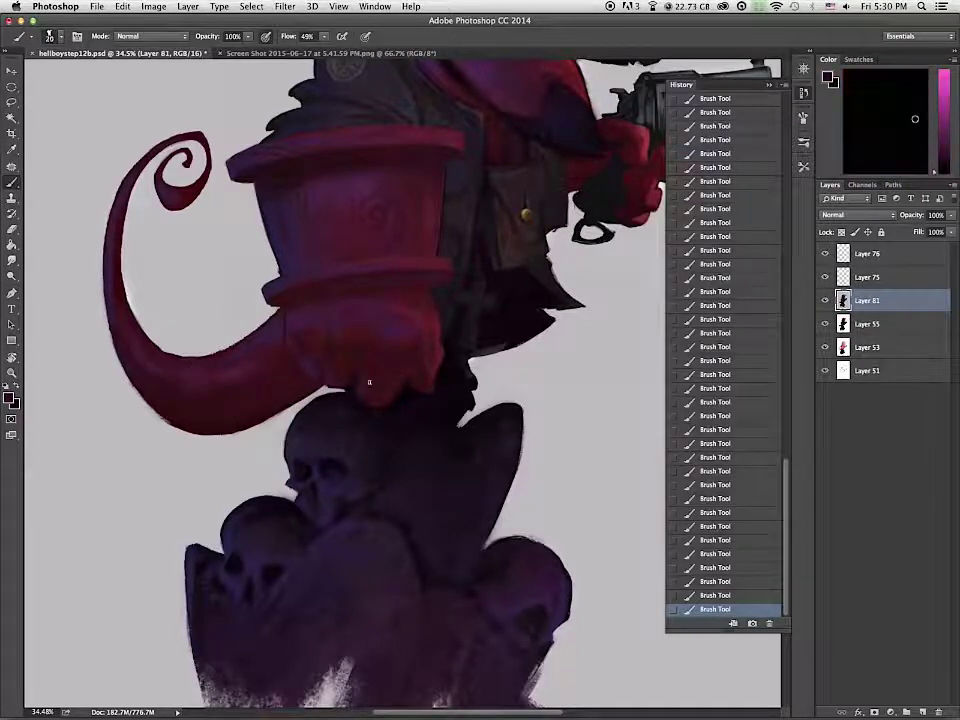
# Step: Repaint the stone hand's middle fingers with sampled dark reds, enlarging the brush to 30
pyautogui.keyDown('alt'); pyautogui.click(364, 378); pyautogui.keyUp('alt')
pyautogui.keyDown('alt'); pyautogui.click(343, 367); pyautogui.keyUp('alt')
pyautogui.keyDown('alt'); pyautogui.click(372, 381); pyautogui.keyUp('alt')
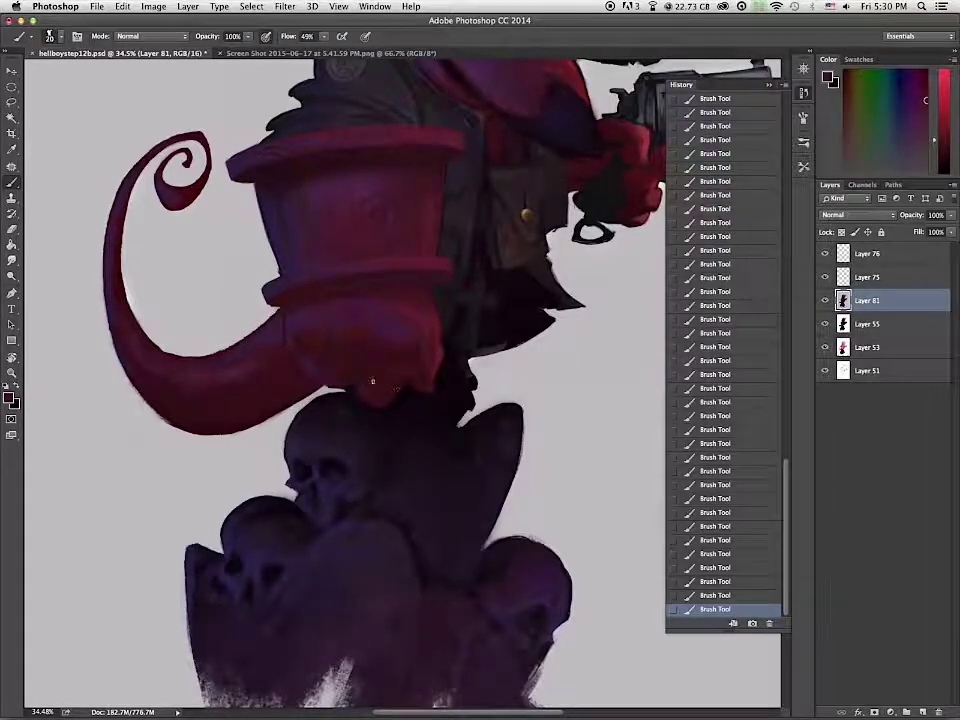
pyautogui.keyDown('alt'); pyautogui.click(402, 380); pyautogui.keyUp('alt')
pyautogui.press(']')
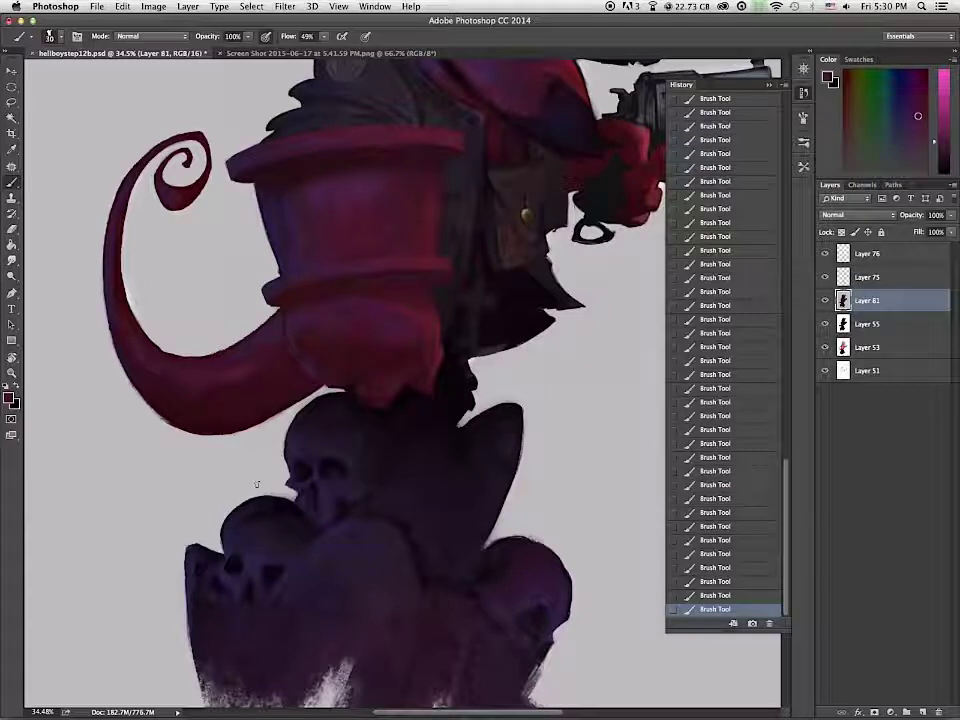
# Step: Roll back the latest brush strokes through the history and repaint the stone hand's fingertips with sampled dark red
pyautogui.click(728, 319)
pyautogui.click(728, 333)
pyautogui.click(728, 306)
pyautogui.keyDown('alt'); pyautogui.click(370, 386); pyautogui.keyUp('alt')
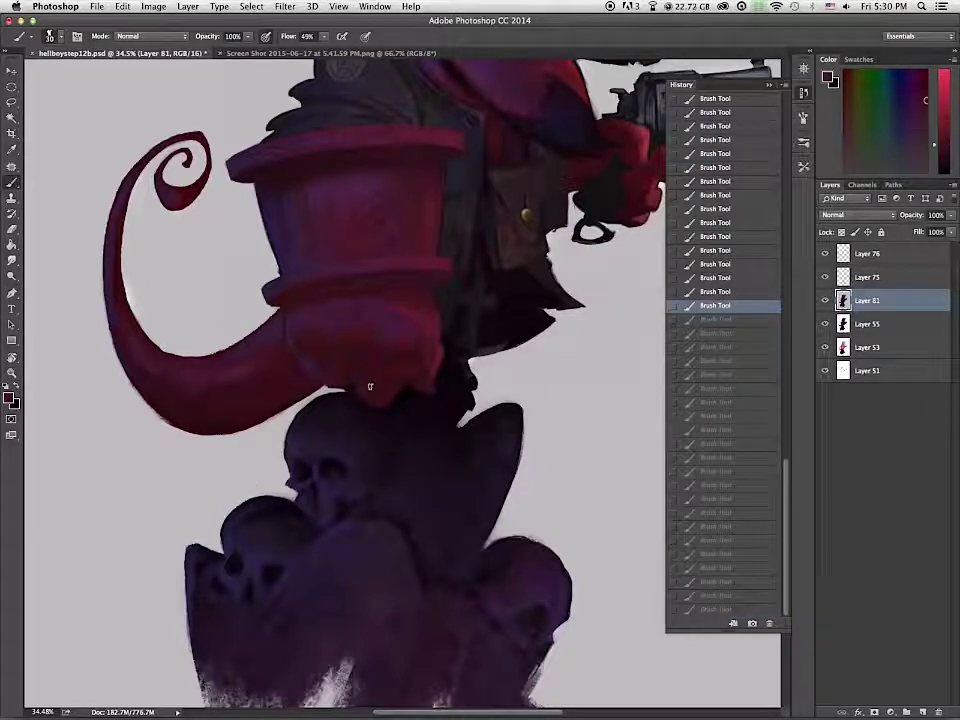
pyautogui.moveTo(370, 386); pyautogui.dragTo(398, 393)
pyautogui.keyDown('alt'); pyautogui.click(369, 374); pyautogui.keyUp('alt')
# Step: Touch up the coat between the stone hand and the hanging cross with sampled near-black tones at brush size 15
pyautogui.scroll(-5, 359, 508)
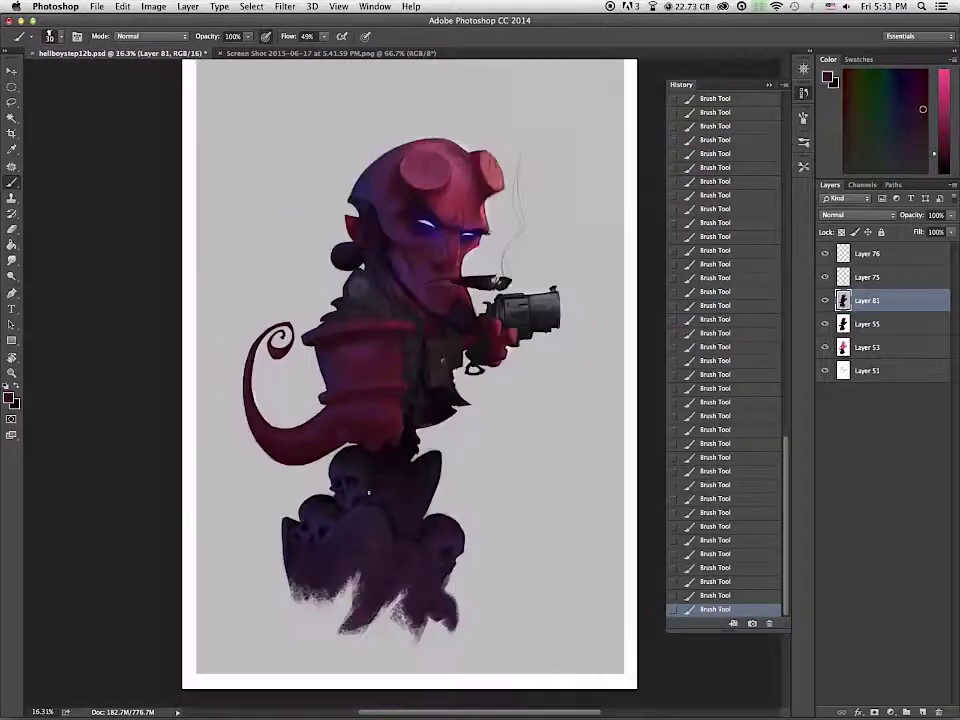
pyautogui.scroll(5, 359, 508)
pyautogui.keyDown('alt'); pyautogui.click(436, 283); pyautogui.keyUp('alt')
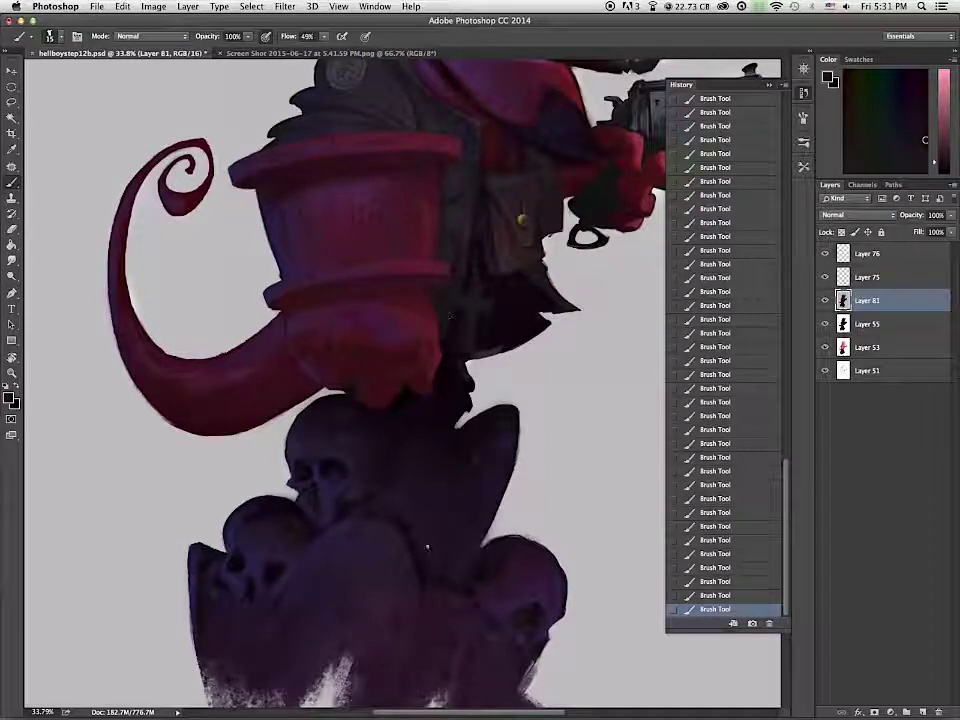
pyautogui.keyDown('alt'); pyautogui.click(453, 317); pyautogui.keyUp('alt')
pyautogui.keyDown('alt'); pyautogui.click(444, 311); pyautogui.keyUp('alt')
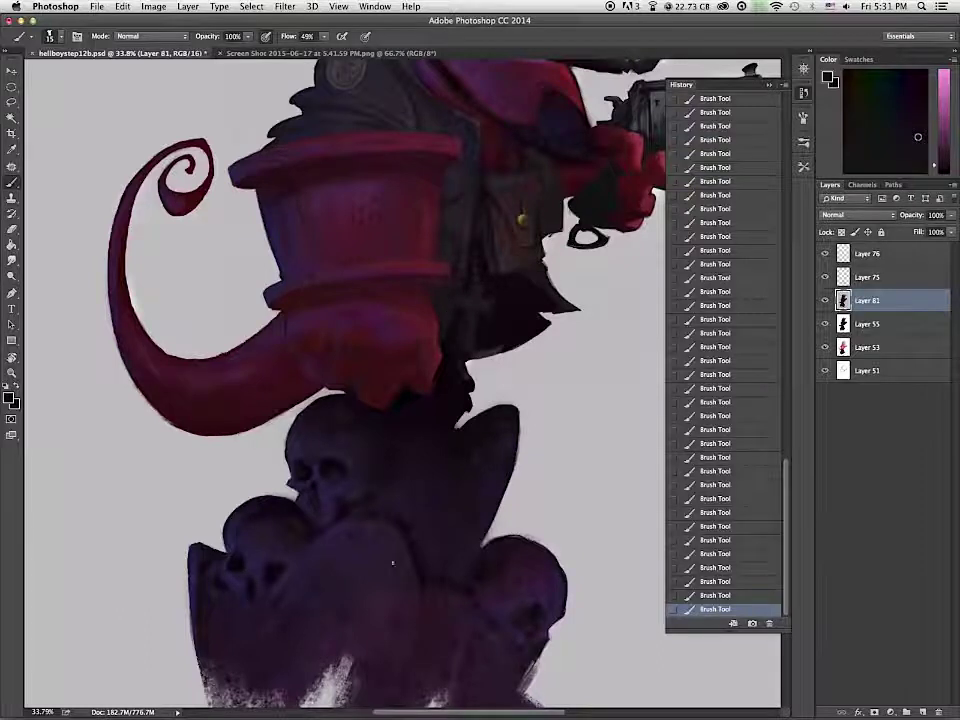
pyautogui.keyDown('alt'); pyautogui.click(469, 307); pyautogui.keyUp('alt')
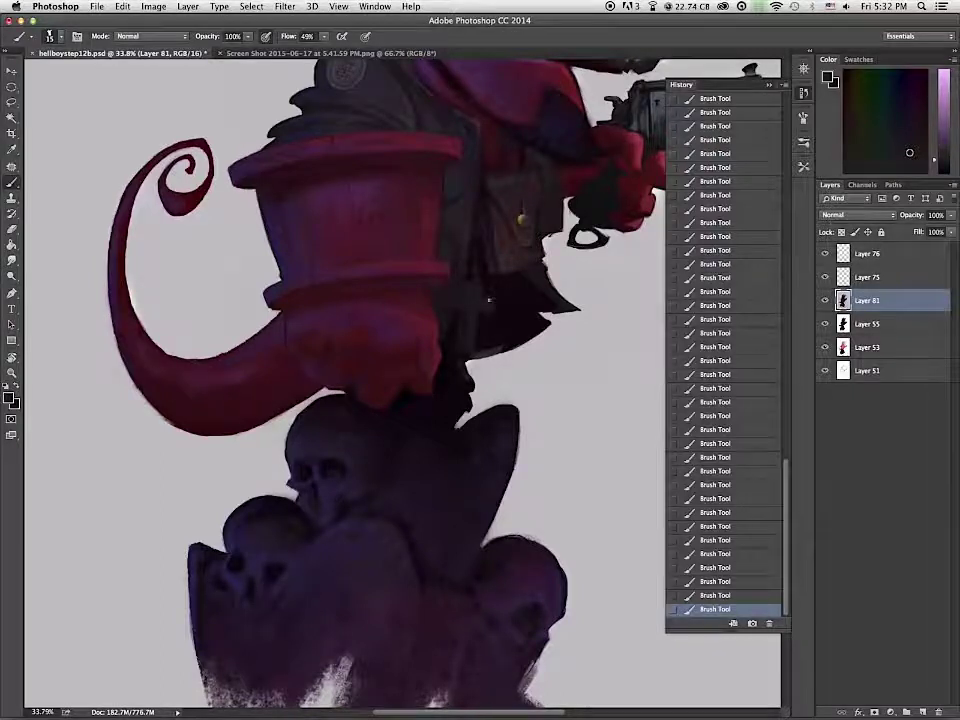
# Step: Lighten the cross hanging in front of the coat with a sampled grey-blue
pyautogui.moveTo(636, 238); pyautogui.dragTo(566, 289)
pyautogui.keyDown('alt'); pyautogui.click(385, 358); pyautogui.keyUp('alt')
pyautogui.press('[')
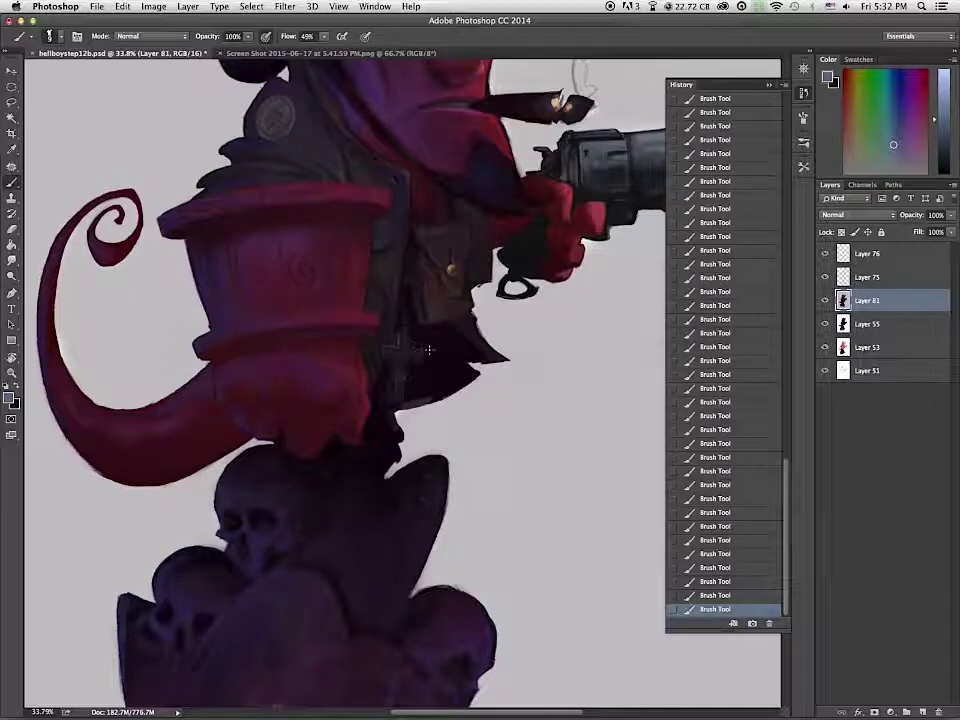
pyautogui.moveTo(396, 357)
pyautogui.mouseDown()
pyautogui.moveTo(400, 402)
pyautogui.moveTo(432, 490)
pyautogui.moveTo(495, 359)
pyautogui.mouseUp()
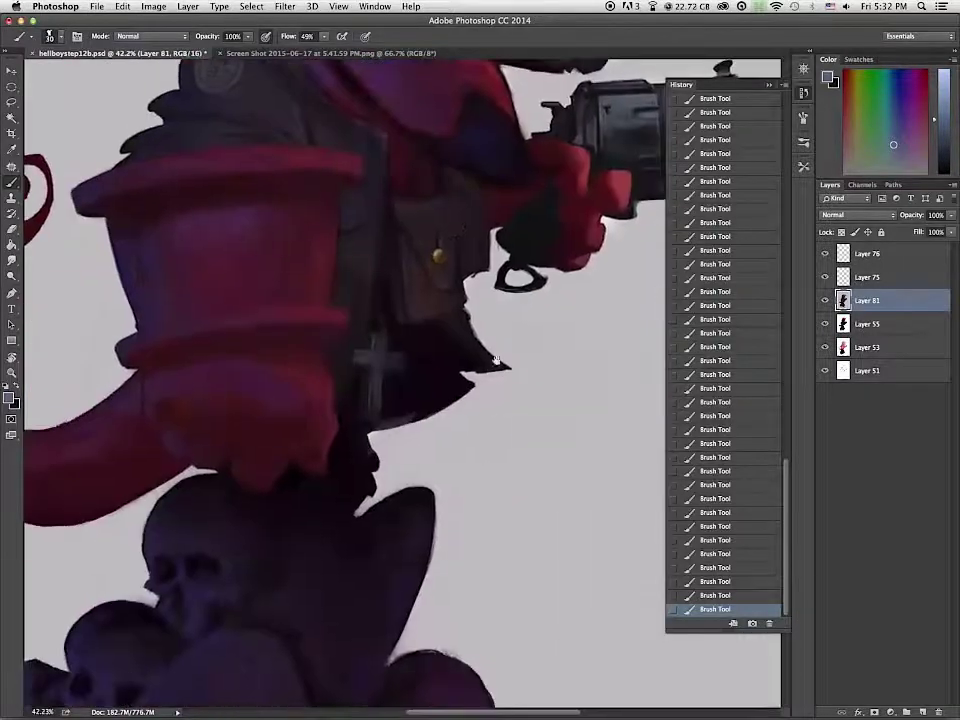
# Step: Shade the cross's vertical bar with sampled dark tones at brush size 30
pyautogui.keyDown('alt'); pyautogui.click(381, 352); pyautogui.keyUp('alt')
pyautogui.moveTo(376, 371); pyautogui.dragTo(377, 407)
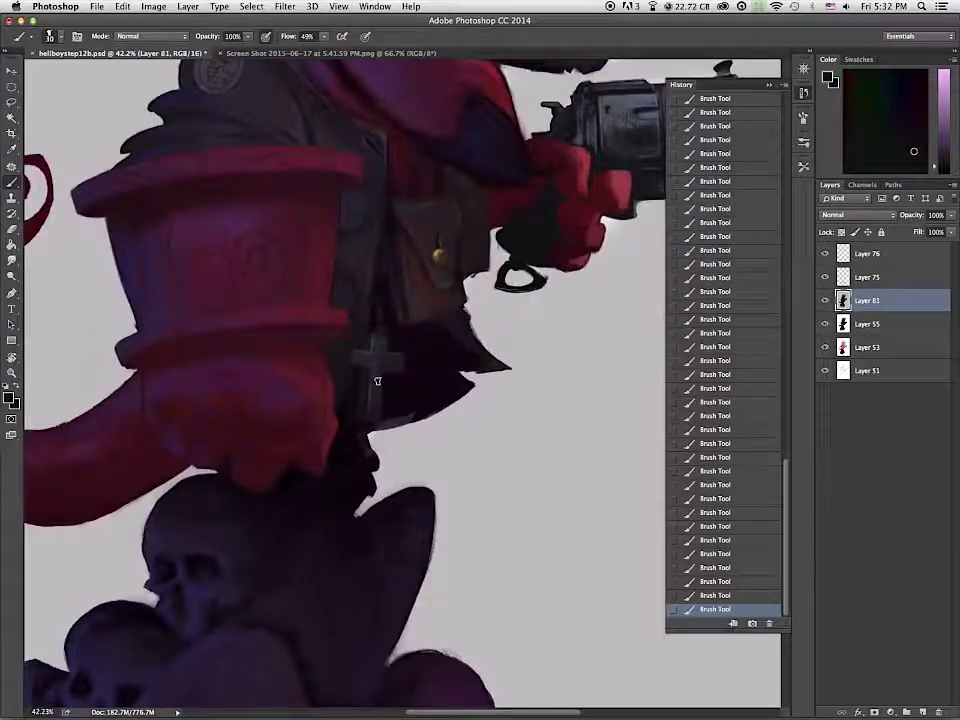
pyautogui.keyDown('alt'); pyautogui.click(373, 368); pyautogui.keyUp('alt')
pyautogui.scroll(-2, 433, 390)
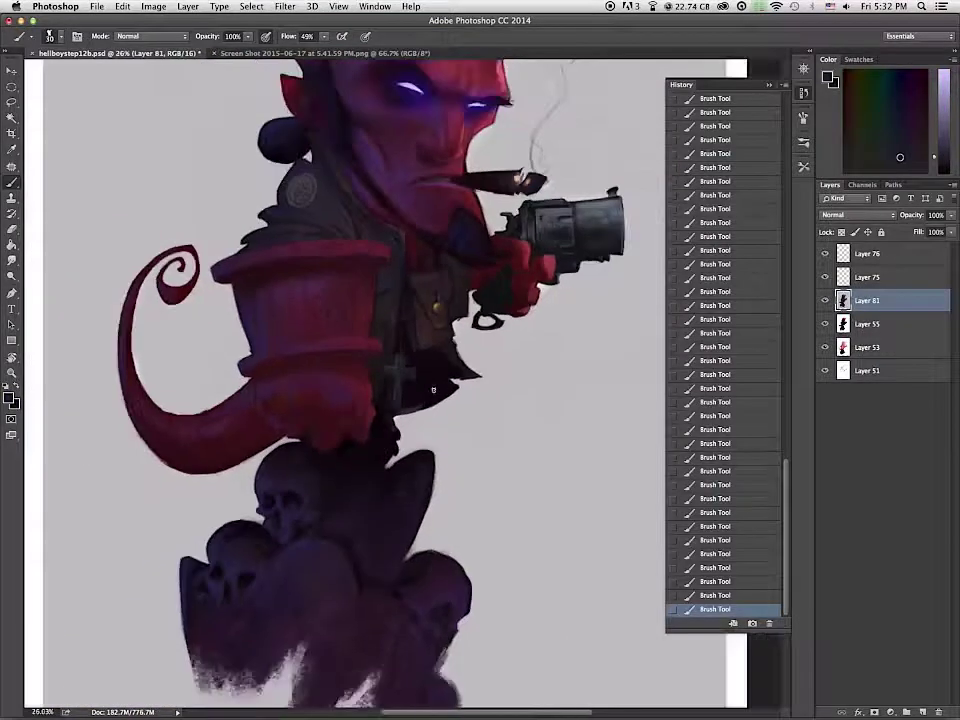
# Step: Pick a muted blue-violet and tint the hanging cross with it
pyautogui.scroll(3, 292, 138)
pyautogui.keyDown('alt'); pyautogui.click(292, 138); pyautogui.keyUp('alt')
pyautogui.click(905, 125)
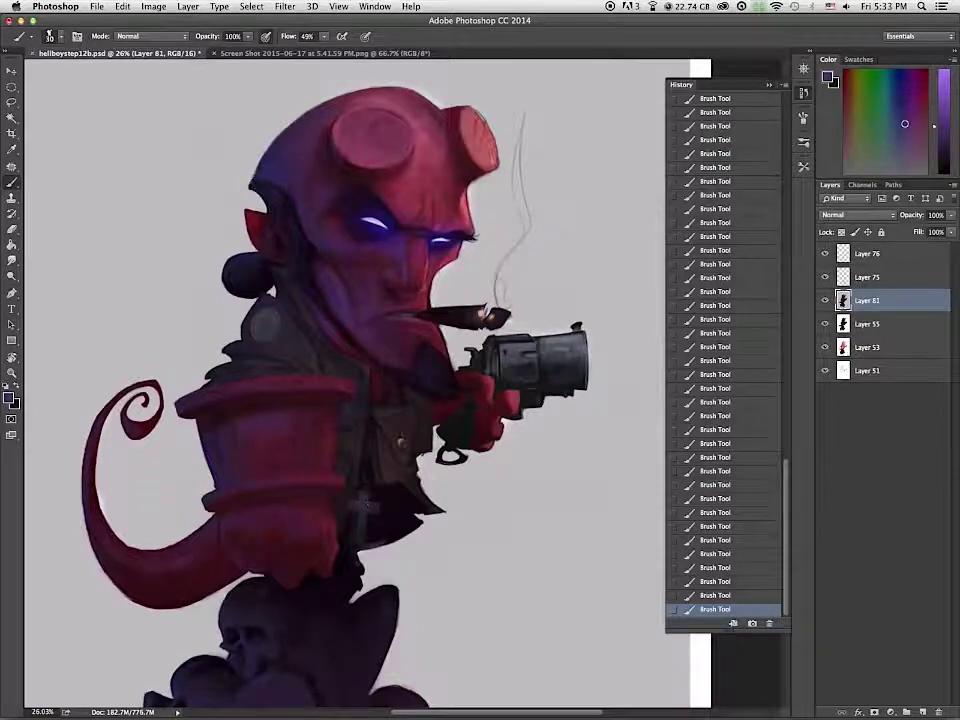
pyautogui.scroll(5, 371, 622)
# Step: Reduce the brush to 15 and cover the lighter strip of coat hem below the cross with sampled near-black
pyautogui.keyDown('alt'); pyautogui.click(371, 274); pyautogui.keyUp('alt')
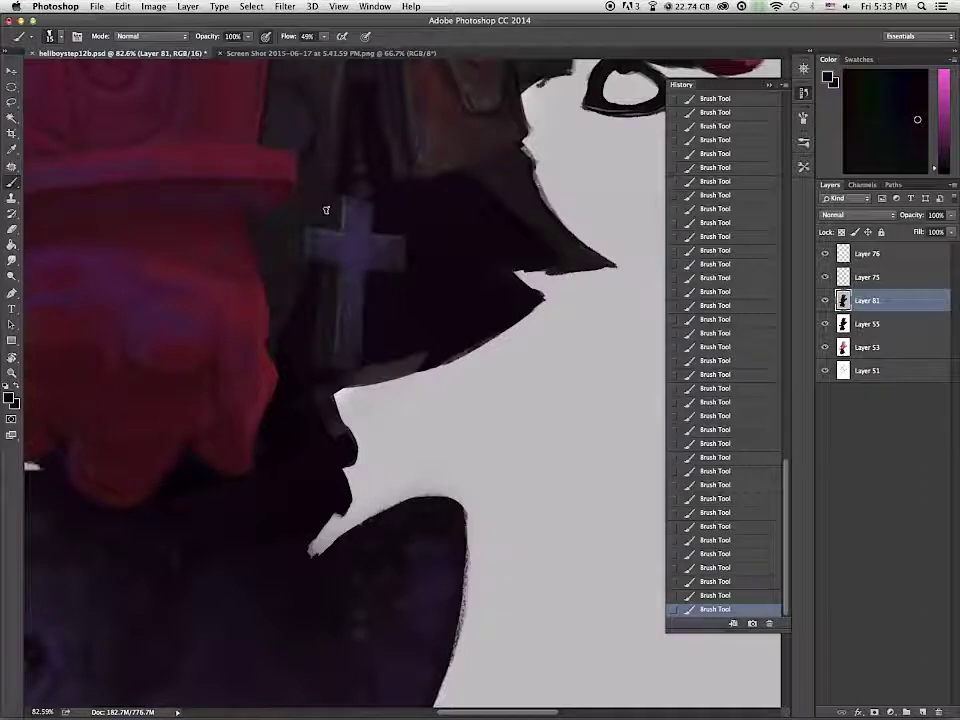
pyautogui.press('[')
pyautogui.press('[')
pyautogui.press('[')
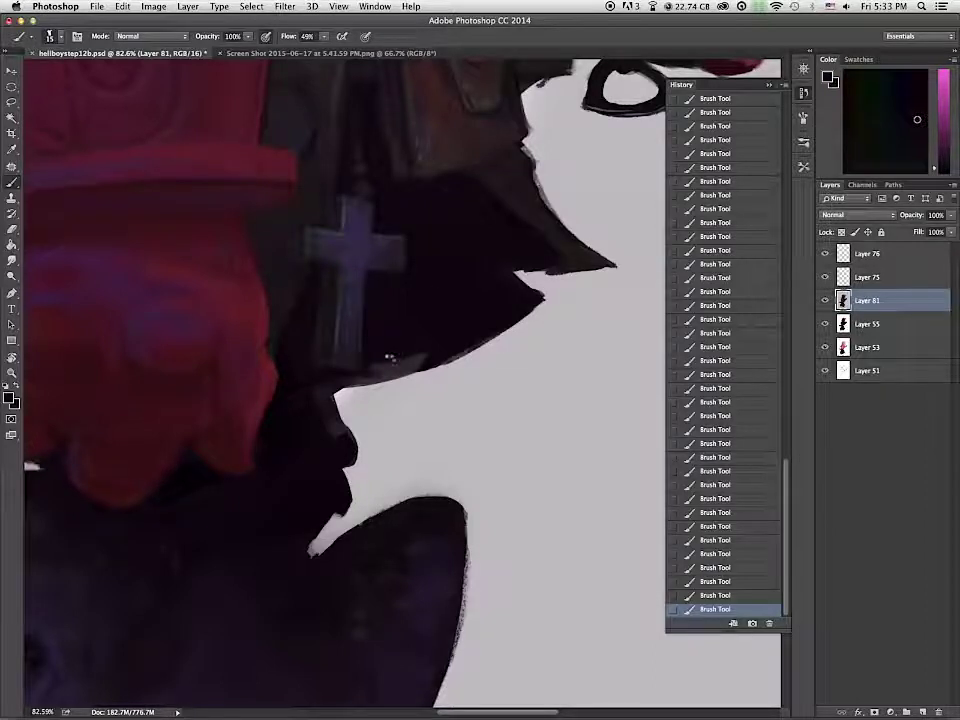
pyautogui.moveTo(390, 358); pyautogui.dragTo(343, 385)
pyautogui.moveTo(422, 356)
pyautogui.mouseDown()
pyautogui.moveTo(390, 374)
pyautogui.moveTo(427, 372)
pyautogui.moveTo(337, 399)
pyautogui.mouseUp()
pyautogui.moveTo(427, 374)
pyautogui.mouseDown()
pyautogui.moveTo(326, 397)
pyautogui.moveTo(428, 372)
pyautogui.mouseUp()
pyautogui.moveTo(398, 382); pyautogui.dragTo(458, 359)
# Step: Roughen the coat hem's lower edge beneath the cross with short near-black strokes and sample the background grey
pyautogui.press(']')
pyautogui.press(']')
pyautogui.moveTo(385, 391); pyautogui.dragTo(338, 409)
pyautogui.moveTo(380, 392)
pyautogui.mouseDown()
pyautogui.moveTo(340, 412)
pyautogui.moveTo(385, 393)
pyautogui.mouseUp()
pyautogui.keyDown('alt'); pyautogui.click(379, 408); pyautogui.keyUp('alt')
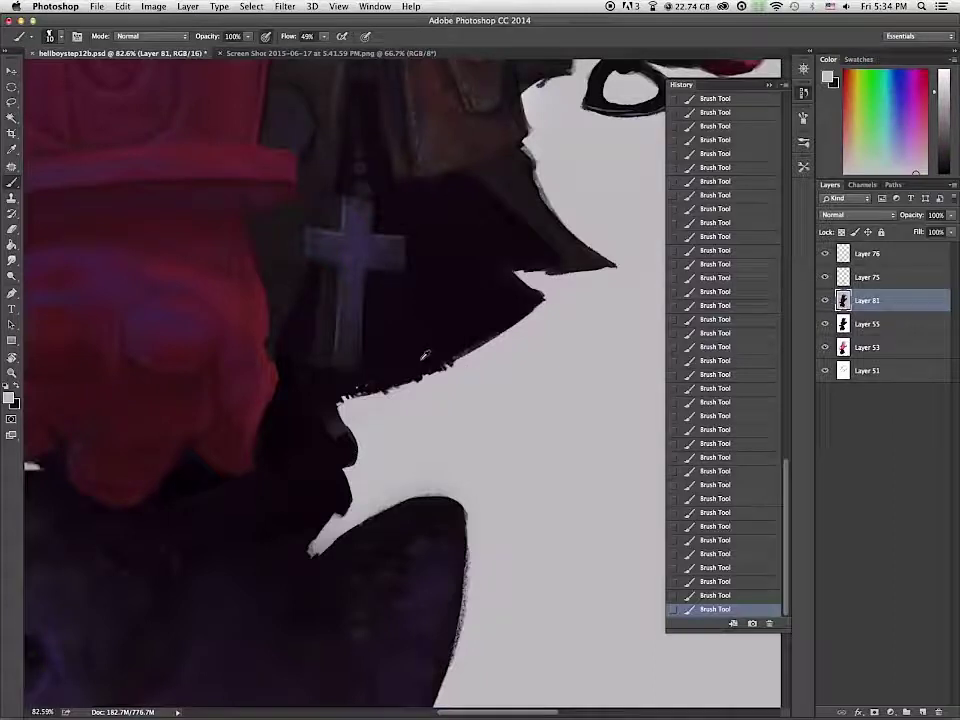
# Step: Extend the frayed edge along the coat hem to its pointed tips with short near-black strokes at brush size 10
pyautogui.keyDown('alt'); pyautogui.click(425, 352); pyautogui.keyUp('alt')
pyautogui.moveTo(456, 355); pyautogui.dragTo(492, 342)
pyautogui.moveTo(537, 304); pyautogui.dragTo(549, 299)
pyautogui.moveTo(572, 271); pyautogui.dragTo(576, 275)
pyautogui.moveTo(588, 268); pyautogui.dragTo(601, 272)
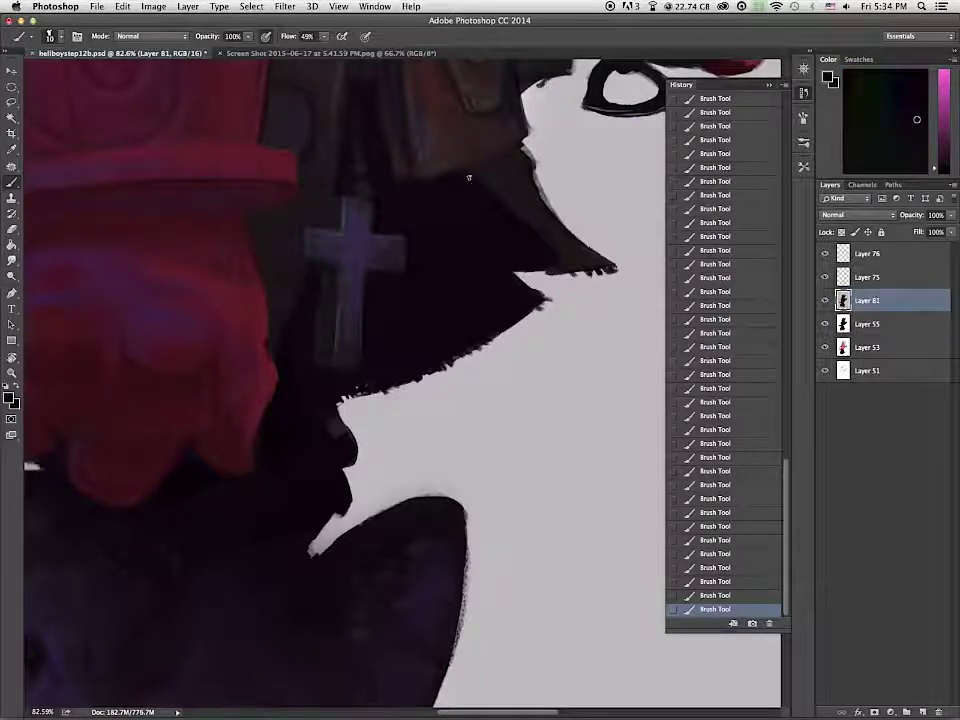
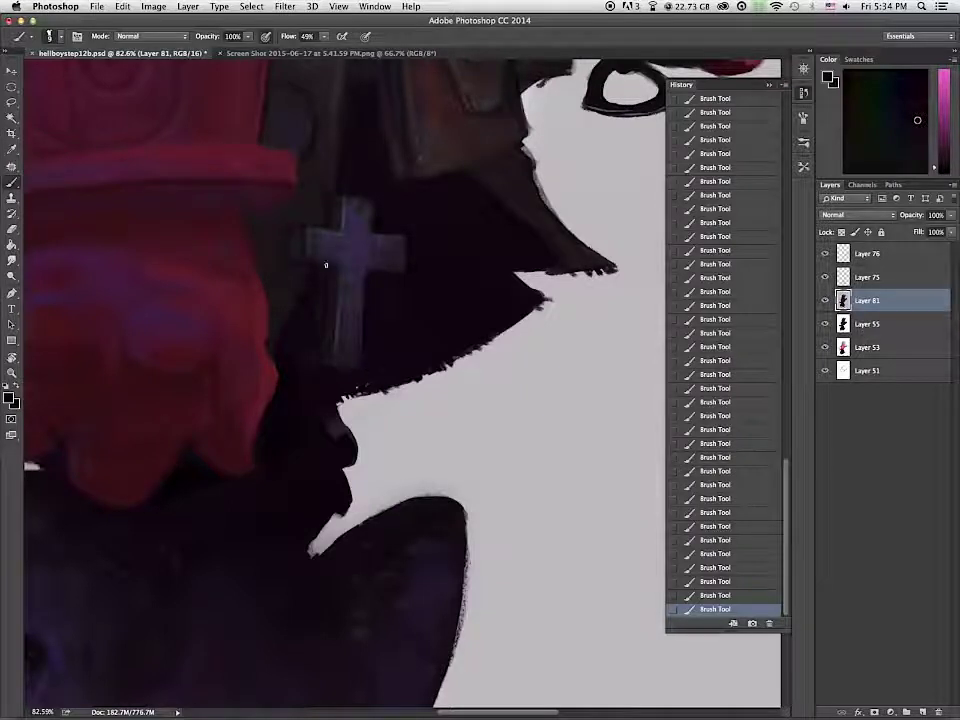
# Step: Sharpen the hanging cross's edges with sampled near-black and even out its face with sampled blue-violet
pyautogui.keyDown('alt'); pyautogui.click(369, 201); pyautogui.keyUp('alt')
pyautogui.moveTo(362, 273)
pyautogui.mouseDown()
pyautogui.moveTo(361, 343)
pyautogui.moveTo(366, 303)
pyautogui.mouseUp()
pyautogui.keyDown('alt'); pyautogui.click(369, 306); pyautogui.keyUp('alt')
pyautogui.keyDown('alt'); pyautogui.click(342, 304); pyautogui.keyUp('alt')
pyautogui.keyDown('alt'); pyautogui.click(344, 318); pyautogui.keyUp('alt')
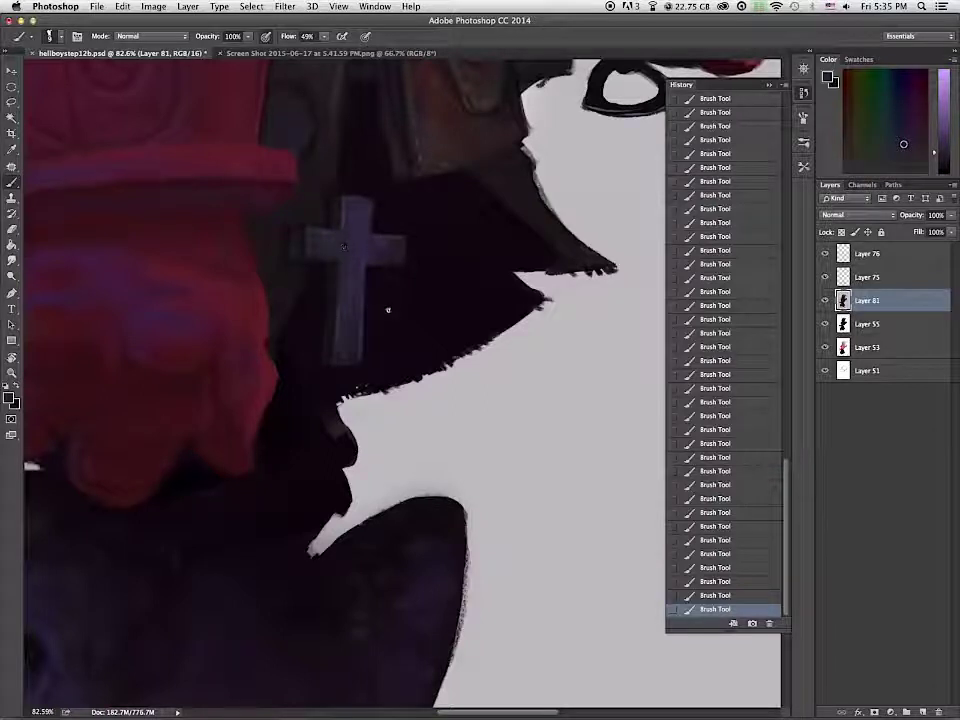
pyautogui.keyDown('alt'); pyautogui.click(337, 240); pyautogui.keyUp('alt')
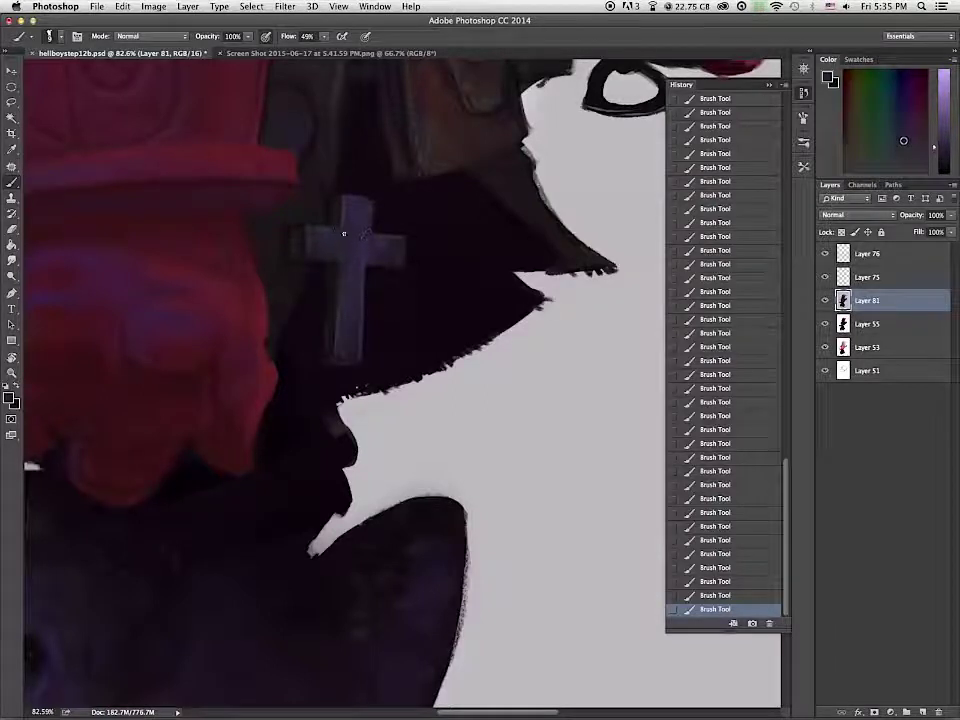
pyautogui.keyDown('alt'); pyautogui.click(328, 257); pyautogui.keyUp('alt')
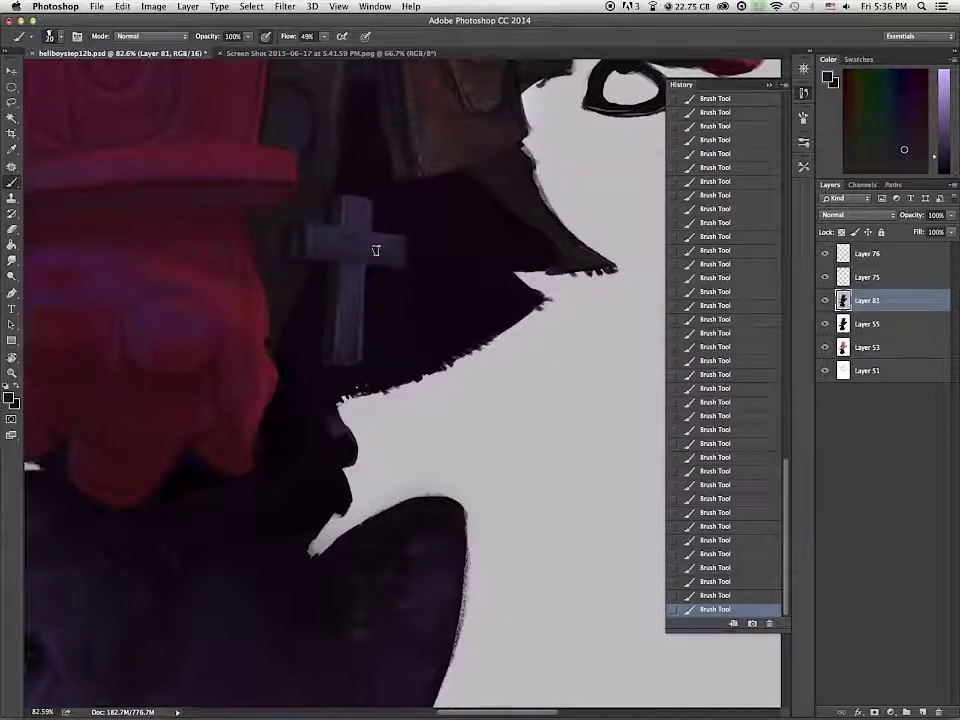
# Step: Reduce the brush to 10, trim the cross's upright with sampled near-black and restroke its face with sampled blue-grey
pyautogui.keyDown('alt'); pyautogui.click(371, 191); pyautogui.keyUp('alt')
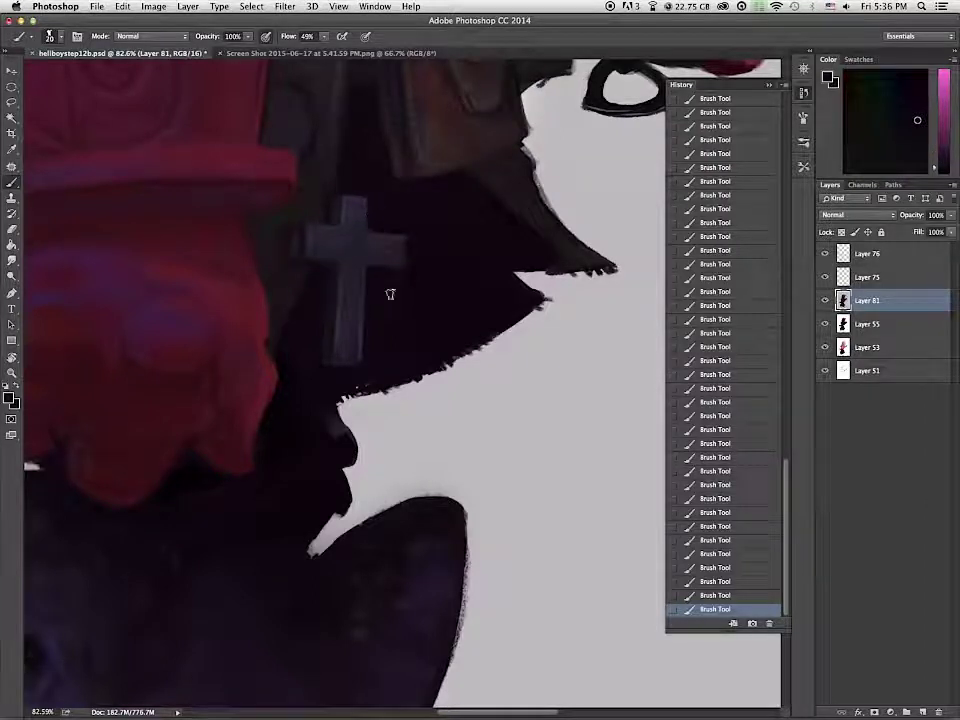
pyautogui.press('[')
pyautogui.moveTo(338, 210); pyautogui.dragTo(336, 356)
pyautogui.keyDown('alt'); pyautogui.click(344, 251); pyautogui.keyUp('alt')
pyautogui.keyDown('alt'); pyautogui.click(349, 202); pyautogui.keyUp('alt')
pyautogui.moveTo(345, 262)
pyautogui.mouseDown()
pyautogui.moveTo(352, 226)
pyautogui.moveTo(344, 321)
pyautogui.mouseUp()
pyautogui.keyDown('alt'); pyautogui.click(372, 293); pyautogui.keyUp('alt')
pyautogui.keyDown('alt'); pyautogui.click(367, 252); pyautogui.keyUp('alt')
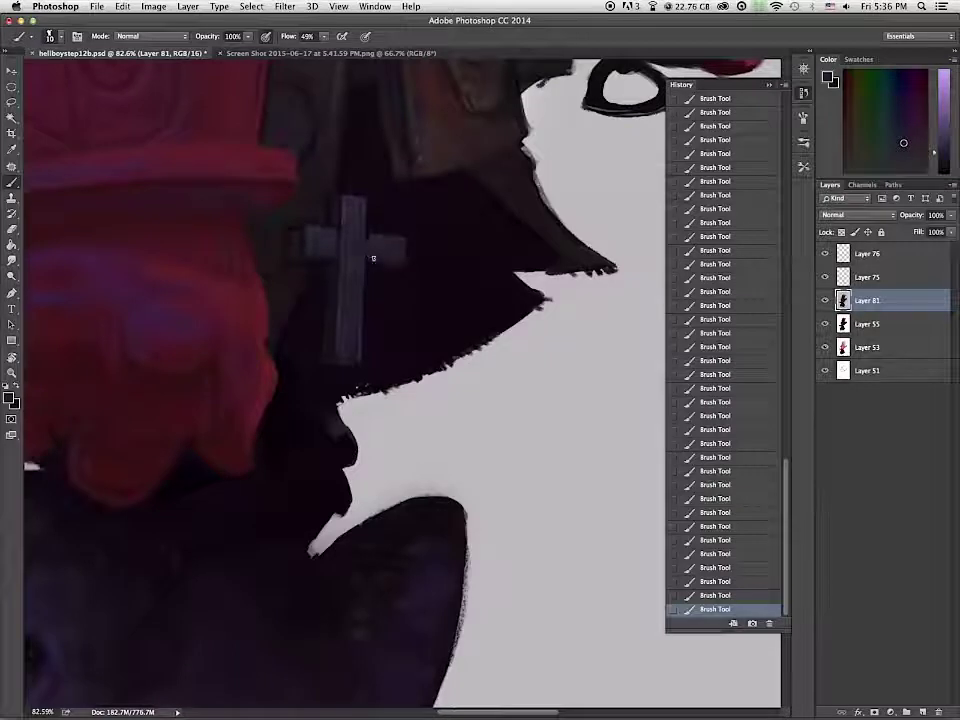
# Step: Clean up the ends of the cross's horizontal bar using sampled dark surroundings and the cross's own blue-grey
pyautogui.keyDown('alt'); pyautogui.click(332, 212); pyautogui.keyUp('alt')
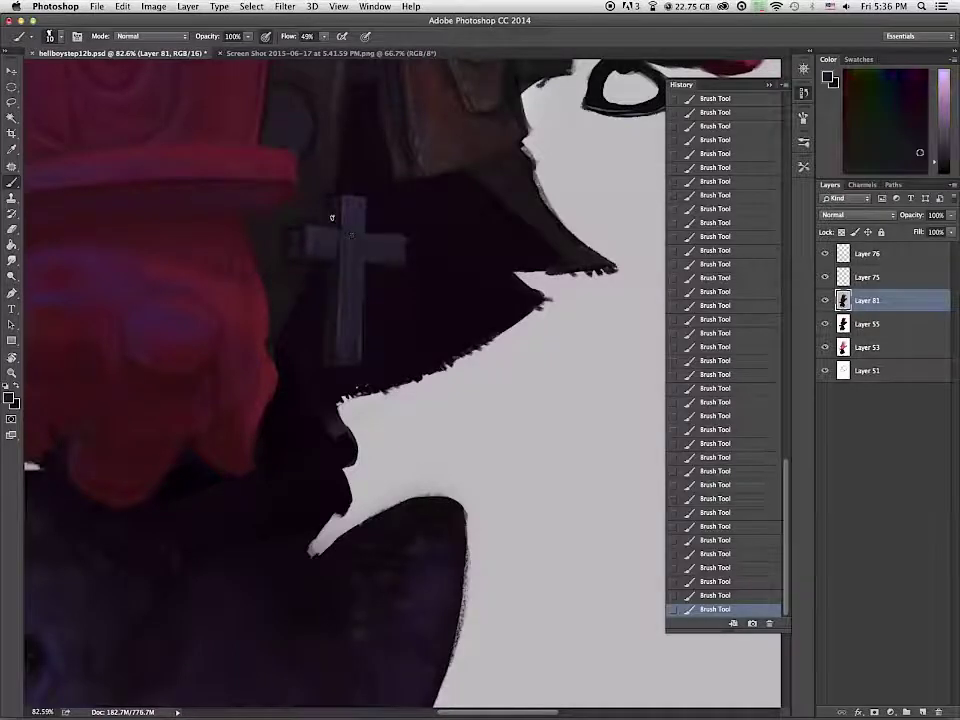
pyautogui.keyDown('alt'); pyautogui.click(302, 240); pyautogui.keyUp('alt')
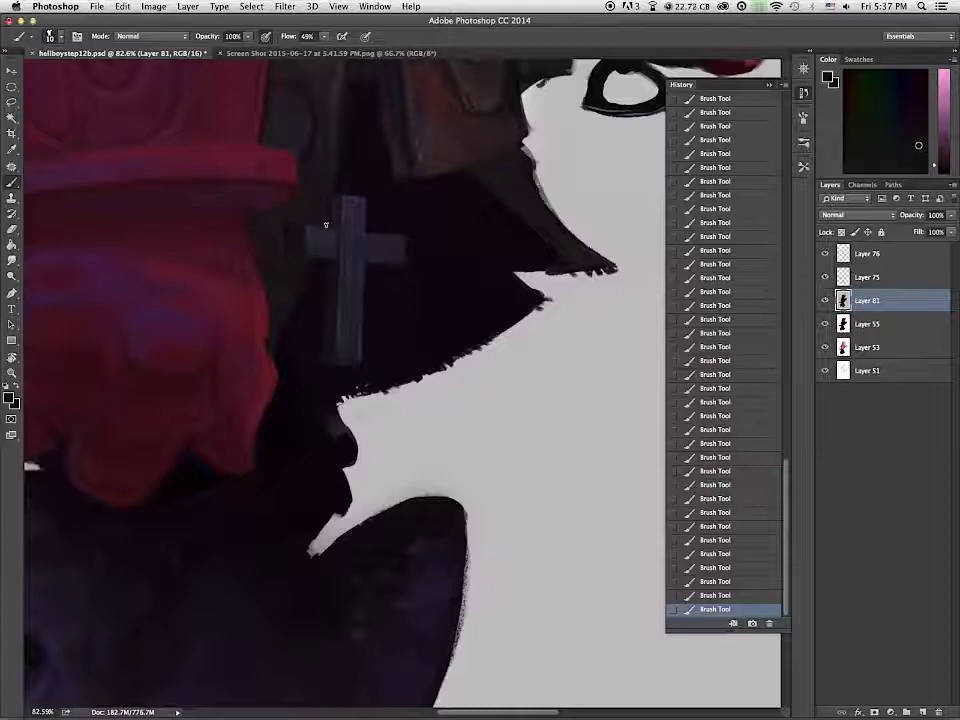
pyautogui.keyDown('alt'); pyautogui.click(340, 240); pyautogui.keyUp('alt')
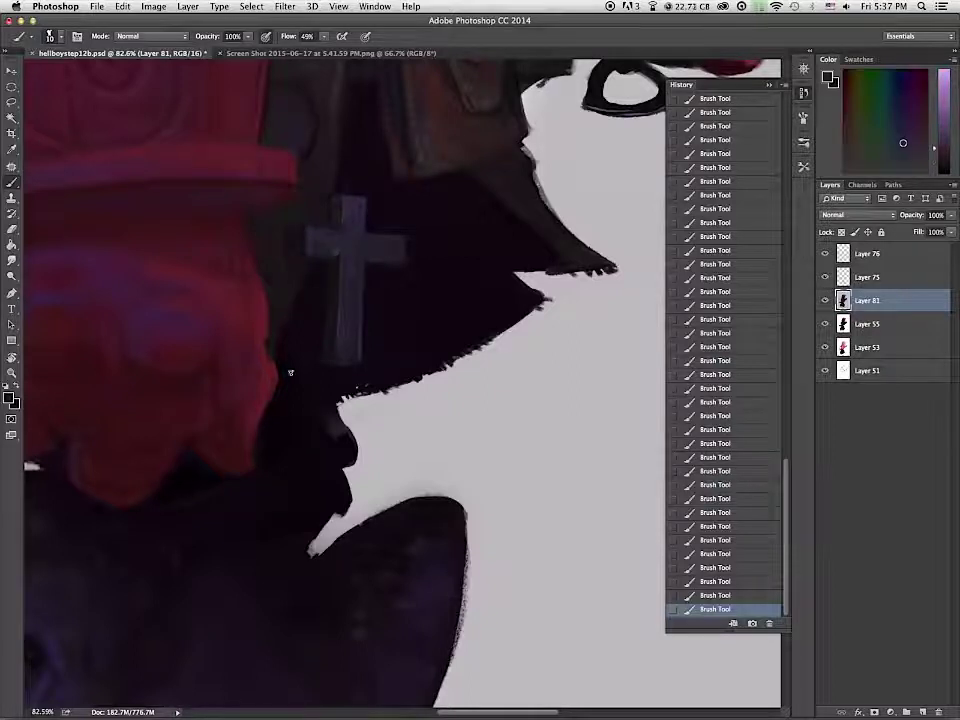
pyautogui.keyDown('alt'); pyautogui.click(382, 269); pyautogui.keyUp('alt')
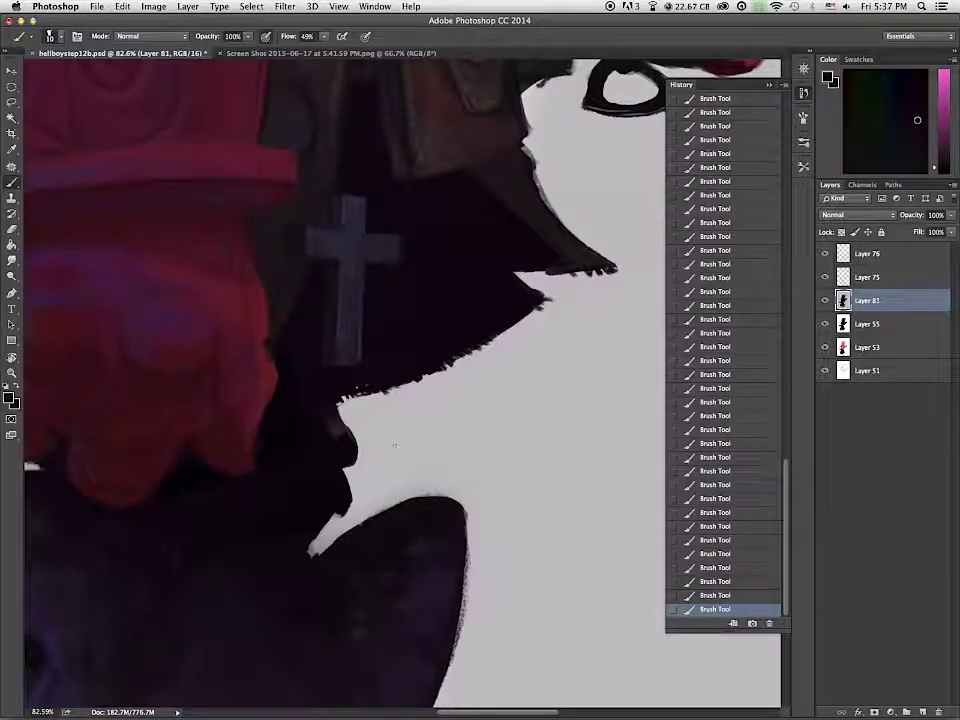
# Step: Outline the cross's upper and side edges with thin light-grey highlight strokes at brush size 3
pyautogui.press('x')
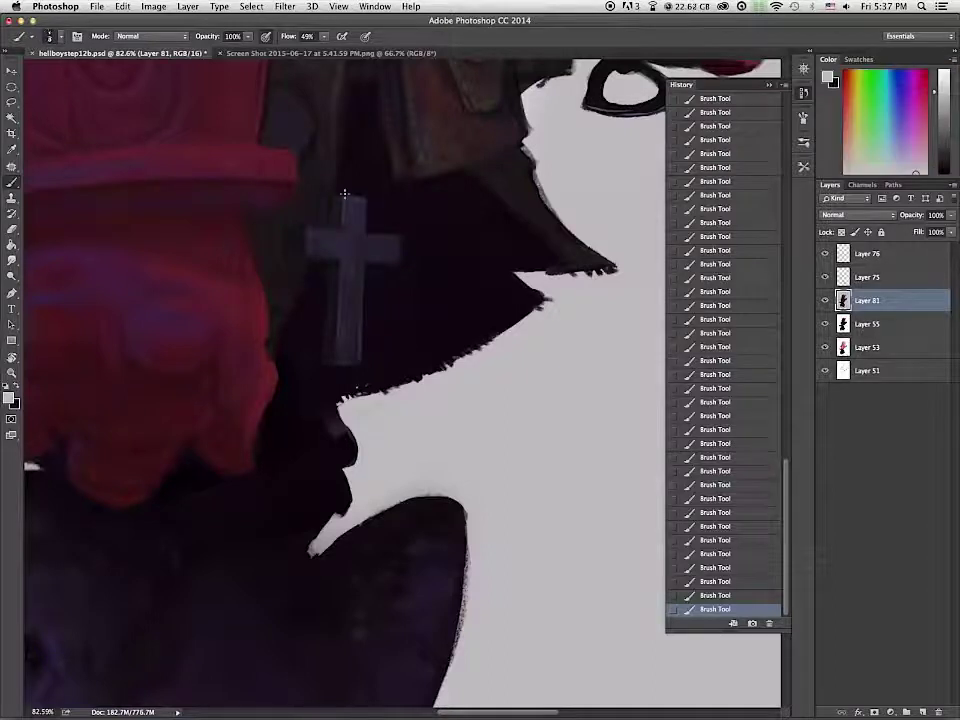
pyautogui.moveTo(337, 195); pyautogui.dragTo(338, 364)
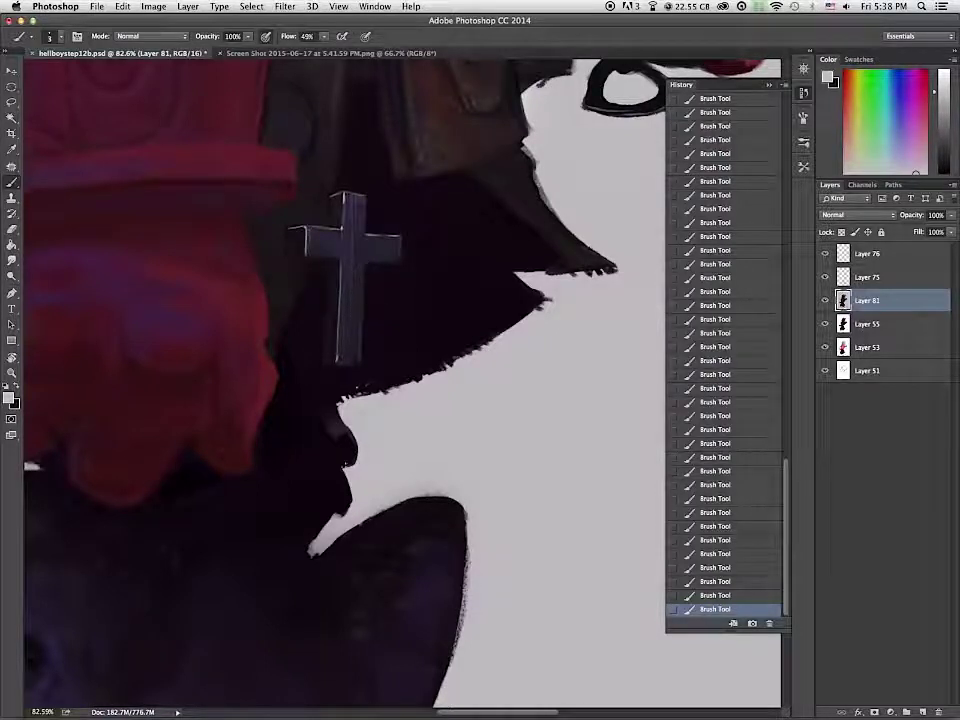
pyautogui.keyDown('alt'); pyautogui.click(332, 197); pyautogui.keyUp('alt')
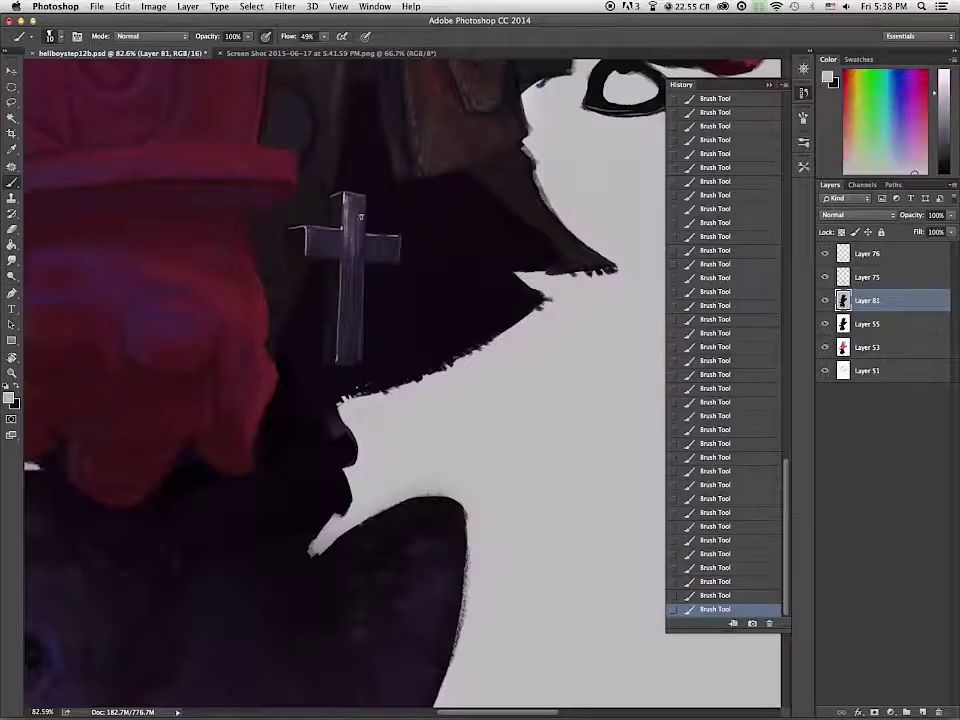
# Step: Shade the face of the cross with light-grey and sampled darker strokes, then sample the dark coat colour above it
pyautogui.moveTo(349, 217); pyautogui.dragTo(352, 312)
pyautogui.keyDown('alt'); pyautogui.click(355, 240); pyautogui.keyUp('alt')
pyautogui.moveTo(343, 239)
pyautogui.mouseDown()
pyautogui.moveTo(315, 233)
pyautogui.moveTo(353, 335)
pyautogui.moveTo(357, 266)
pyautogui.moveTo(351, 300)
pyautogui.mouseUp()
pyautogui.keyDown('alt'); pyautogui.click(340, 238); pyautogui.keyUp('alt')
pyautogui.keyDown('alt'); pyautogui.click(355, 346); pyautogui.keyUp('alt')
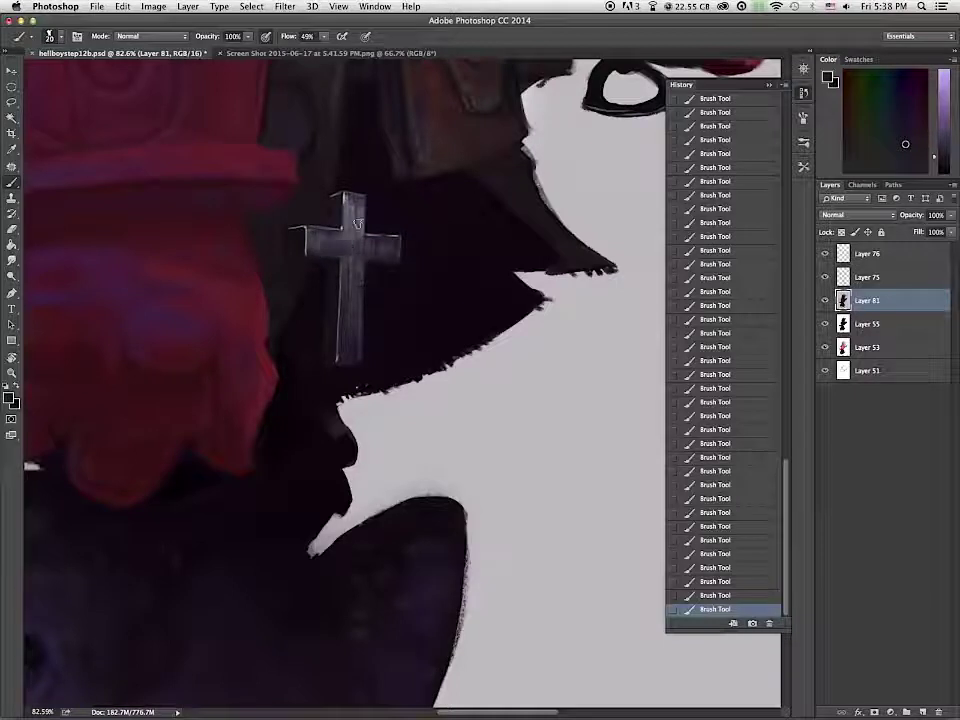
pyautogui.keyDown('alt'); pyautogui.click(318, 122); pyautogui.keyUp('alt')
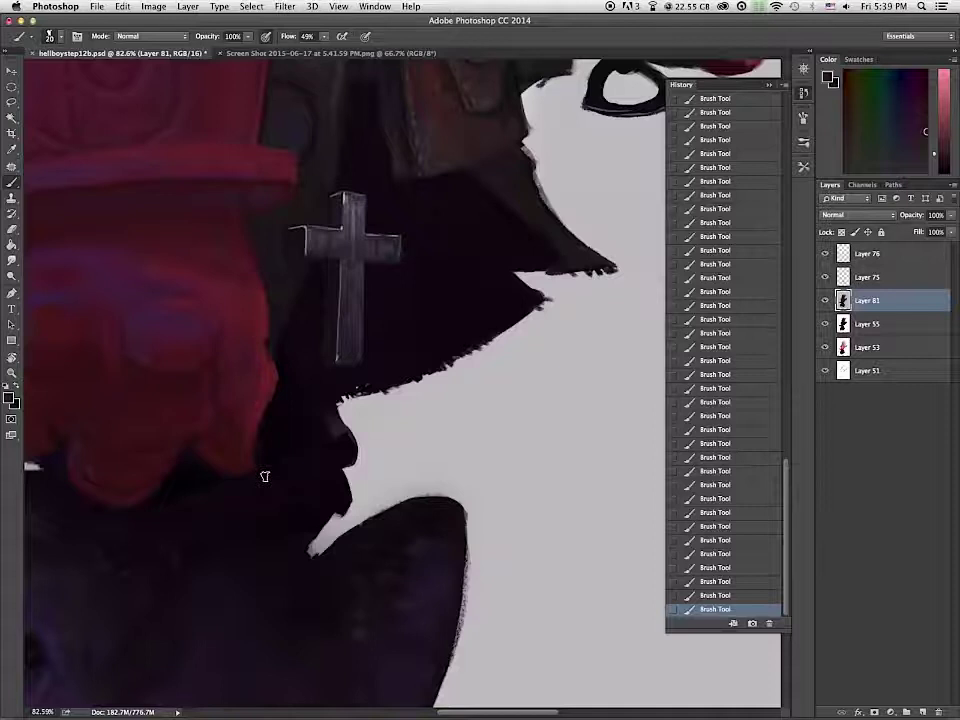
# Step: Lasso the hanging cross, cut and paste it onto its own layer, and hide that layer
pyautogui.scroll(-10, 265, 476)
pyautogui.scroll(10, 265, 476)
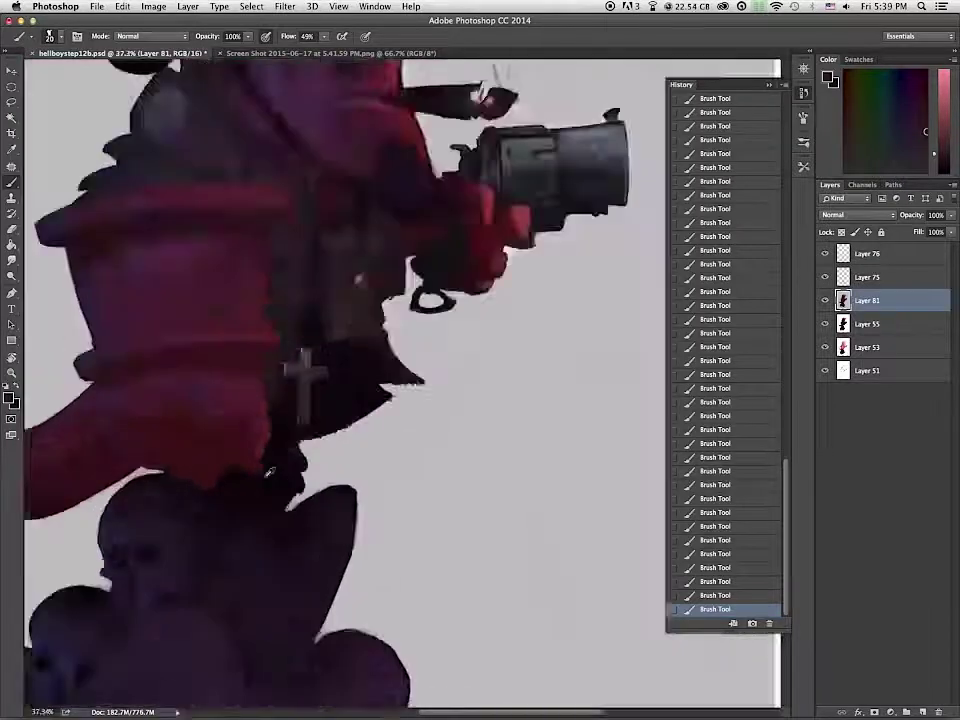
pyautogui.moveTo(329, 173); pyautogui.dragTo(385, 368)
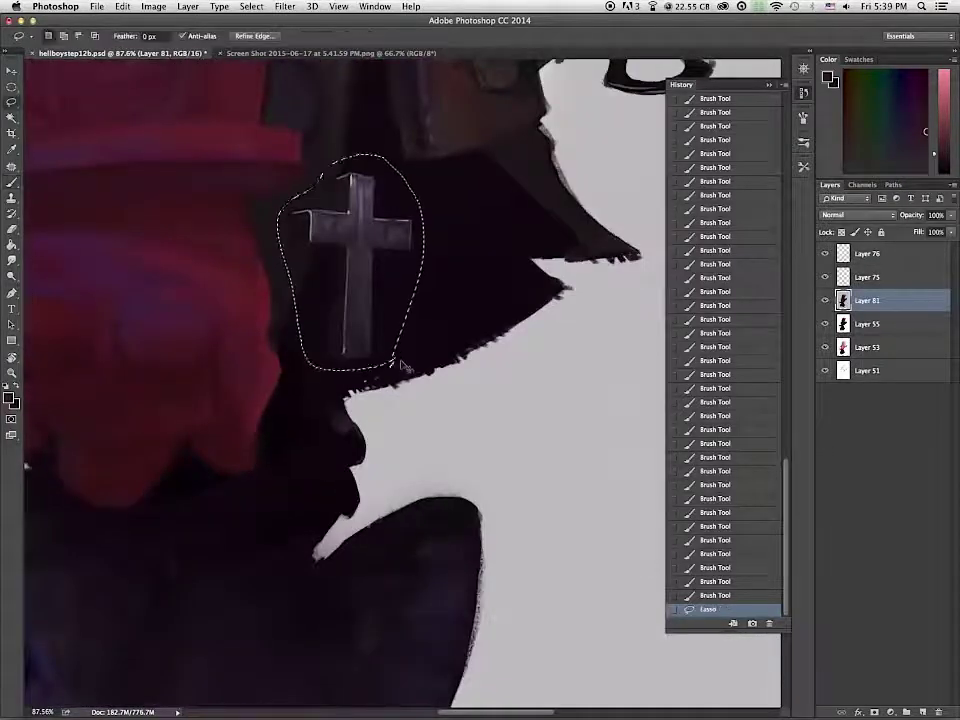
pyautogui.hotkey('ctrl', 'x')
pyautogui.hotkey('ctrl', 'v')
pyautogui.click(826, 302)
pyautogui.press('b')
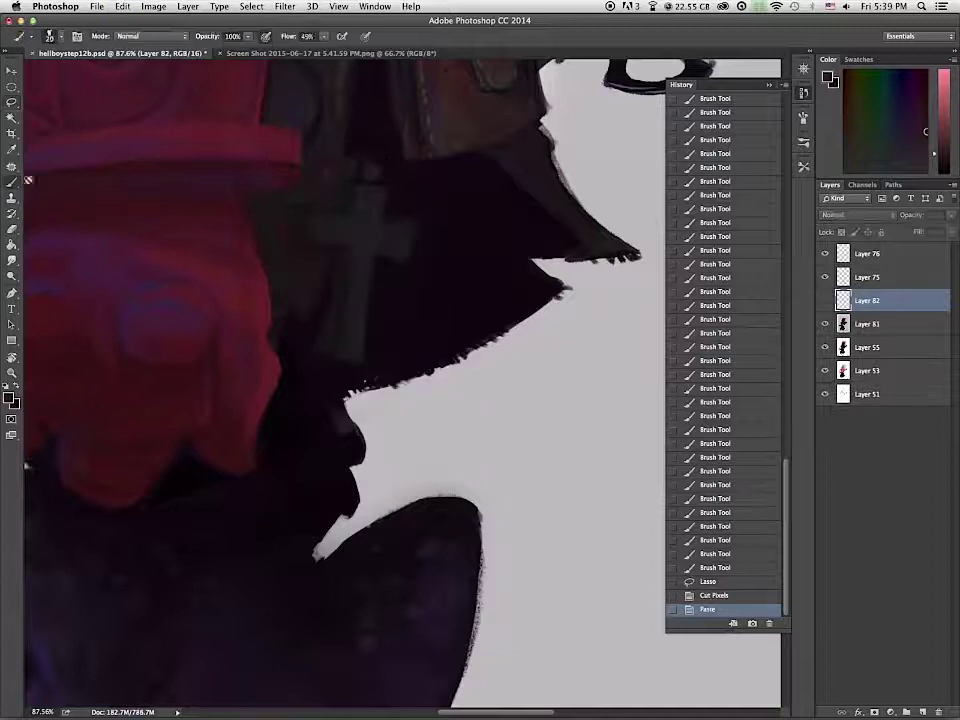
# Step: Paint over the leftover cross shape on Layer 81 with dark coat tones and near-black
pyautogui.click(850, 330)
pyautogui.moveTo(398, 261)
pyautogui.mouseDown()
pyautogui.moveTo(342, 276)
pyautogui.moveTo(366, 314)
pyautogui.mouseUp()
pyautogui.press('[')
pyautogui.press('[')
pyautogui.press('[')
pyautogui.press('[')
pyautogui.press('[')
pyautogui.moveTo(392, 175)
pyautogui.mouseDown()
pyautogui.moveTo(331, 325)
pyautogui.moveTo(330, 388)
pyautogui.moveTo(297, 454)
pyautogui.mouseUp()
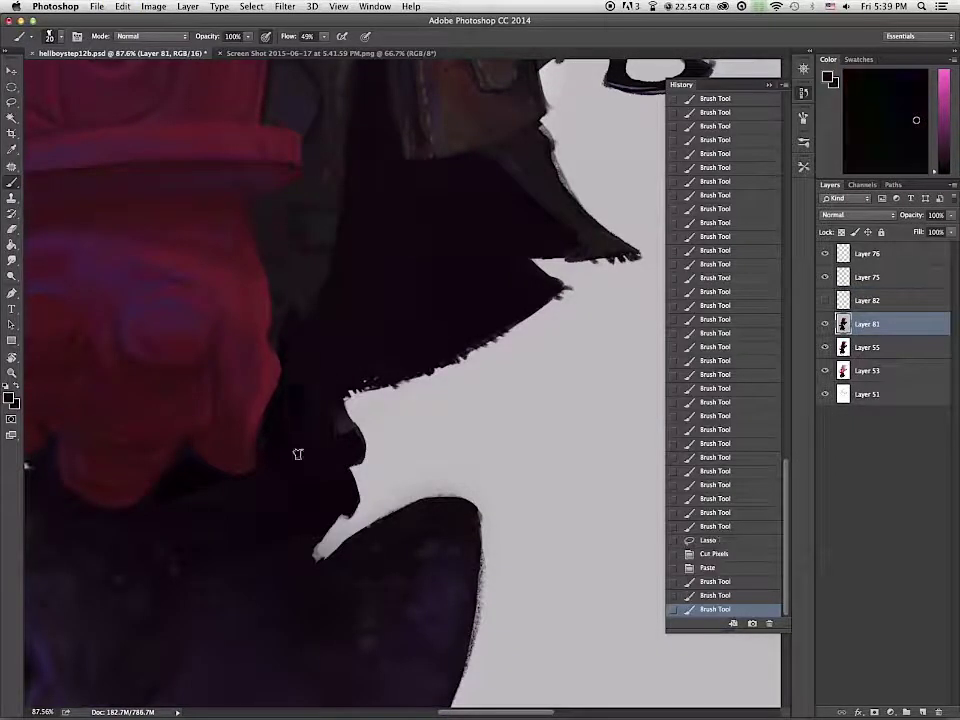
# Step: Fill the shadow below the stone hand and inside the coat with near-black strokes at brush size 20
pyautogui.moveTo(157, 493)
pyautogui.mouseDown()
pyautogui.moveTo(253, 570)
pyautogui.moveTo(77, 538)
pyautogui.moveTo(189, 458)
pyautogui.moveTo(370, 548)
pyautogui.moveTo(598, 460)
pyautogui.mouseUp()
pyautogui.moveTo(270, 375)
pyautogui.mouseDown()
pyautogui.moveTo(319, 446)
pyautogui.moveTo(493, 506)
pyautogui.moveTo(398, 493)
pyautogui.mouseUp()
pyautogui.hscroll(5, 398, 493)
pyautogui.scroll(3, 398, 493)
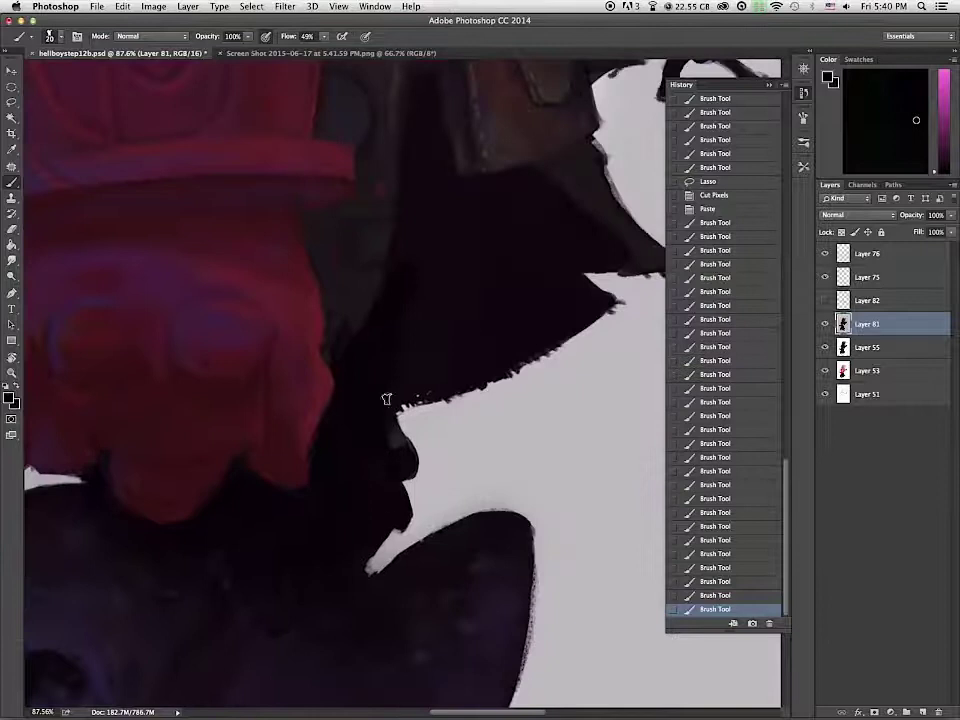
pyautogui.moveTo(432, 234)
pyautogui.mouseDown()
pyautogui.moveTo(583, 210)
pyautogui.moveTo(583, 246)
pyautogui.moveTo(544, 163)
pyautogui.moveTo(475, 172)
pyautogui.moveTo(429, 234)
pyautogui.moveTo(376, 276)
pyautogui.mouseUp()
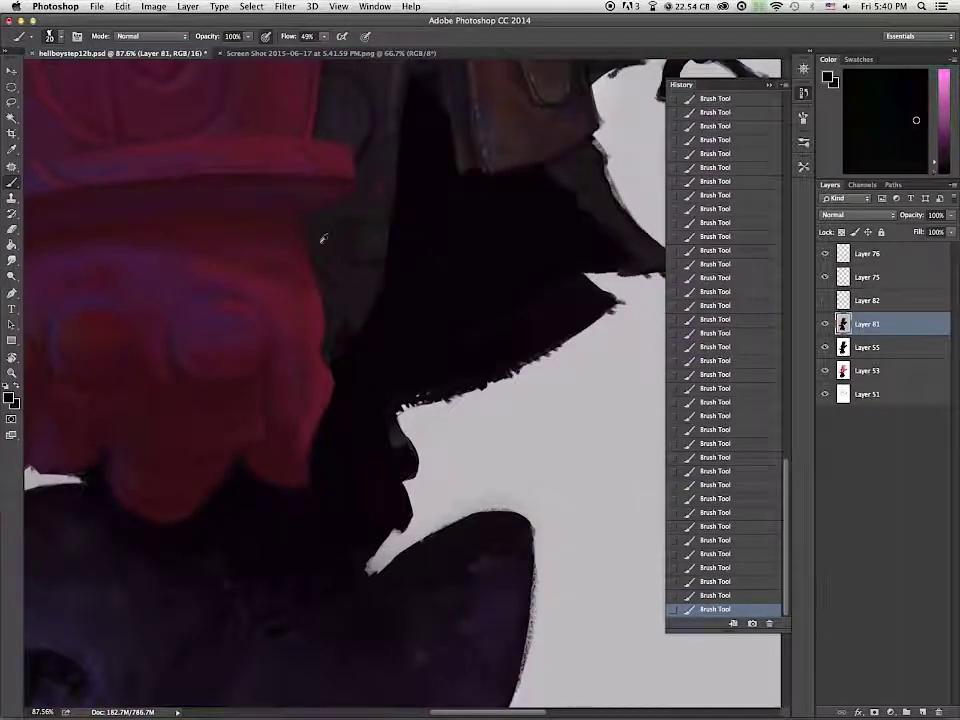
# Step: Fray the coat's inner edge beside the stone hand with small strokes of sampled coat grey
pyautogui.keyDown('alt'); pyautogui.click(333, 239); pyautogui.keyUp('alt')
pyautogui.press('[')
pyautogui.press('[')
pyautogui.press('[')
pyautogui.press('[')
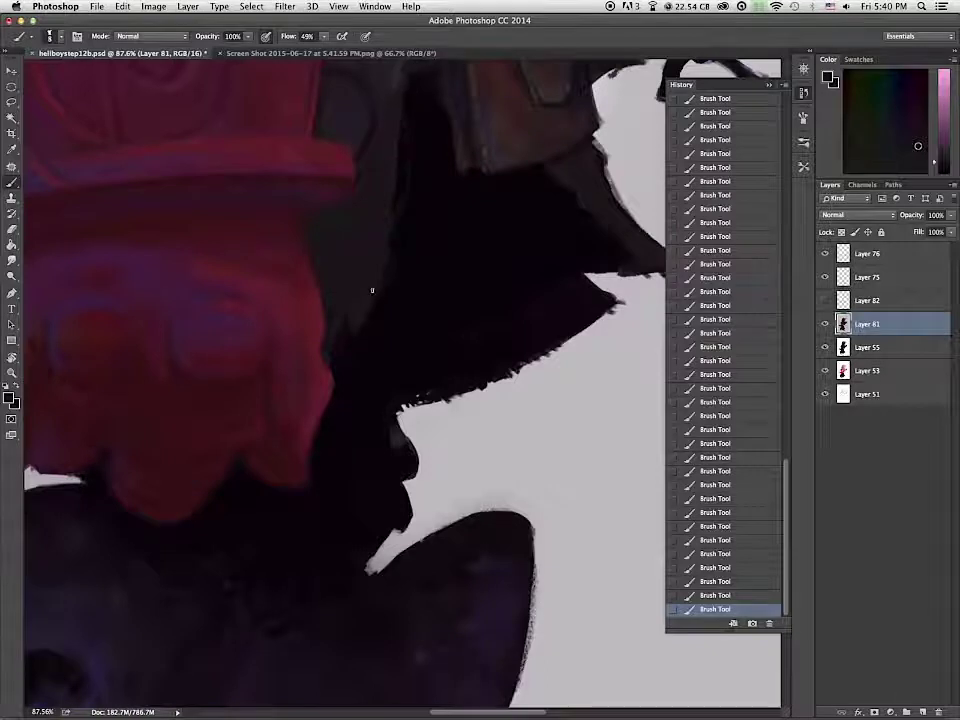
pyautogui.keyDown('alt'); pyautogui.click(391, 88); pyautogui.keyUp('alt')
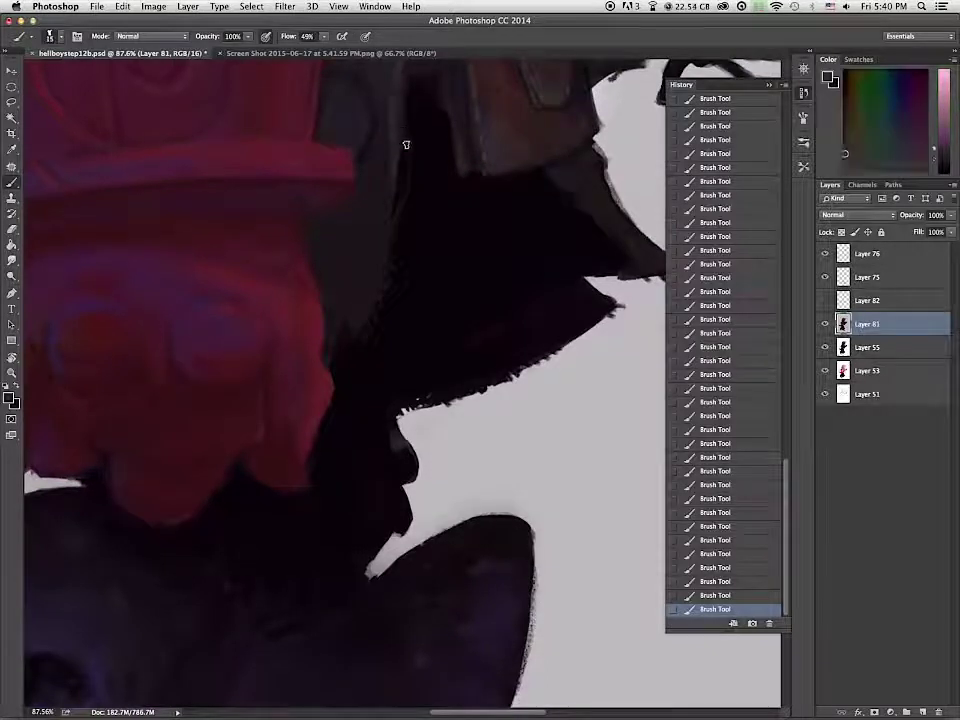
pyautogui.moveTo(435, 234); pyautogui.dragTo(458, 403)
pyautogui.keyDown('alt'); pyautogui.click(410, 308); pyautogui.keyUp('alt')
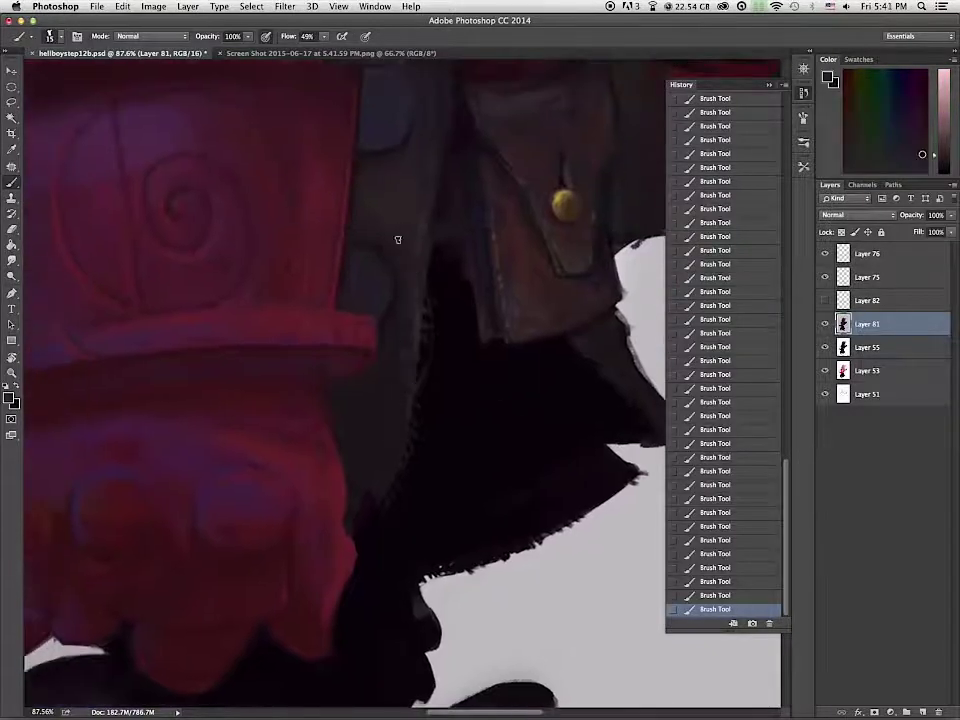
# Step: Refine the coat strip between the stone forearm and the belt pouch with sampled greys at brush size 15
pyautogui.scroll(5, 391, 247)
pyautogui.keyDown('alt'); pyautogui.click(452, 139); pyautogui.keyUp('alt')
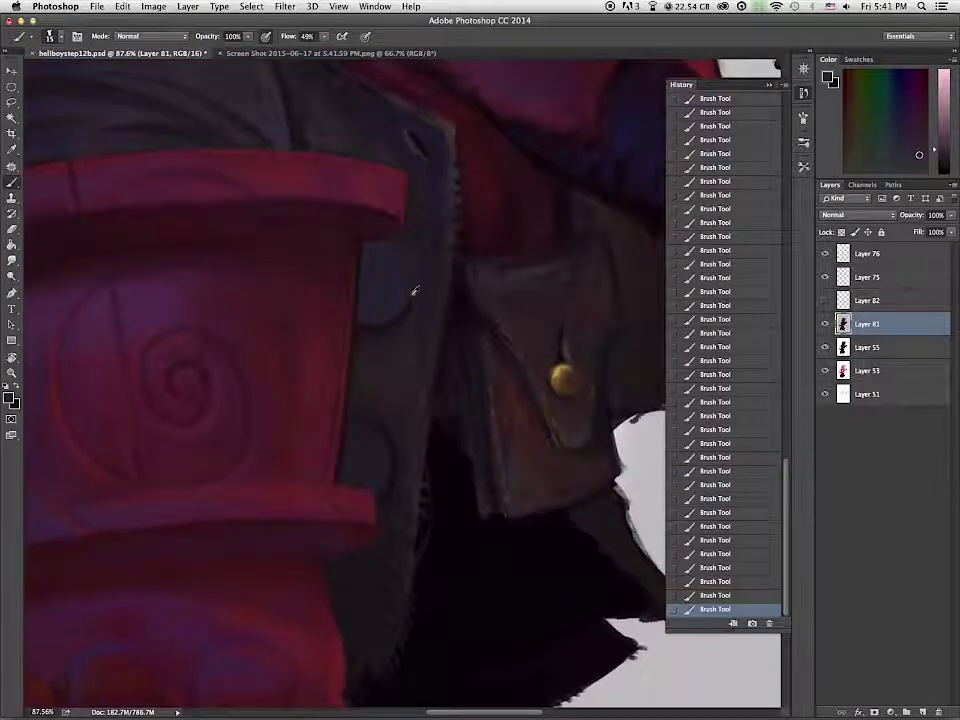
pyautogui.keyDown('alt'); pyautogui.click(401, 240); pyautogui.keyUp('alt')
pyautogui.moveTo(421, 241); pyautogui.dragTo(412, 385)
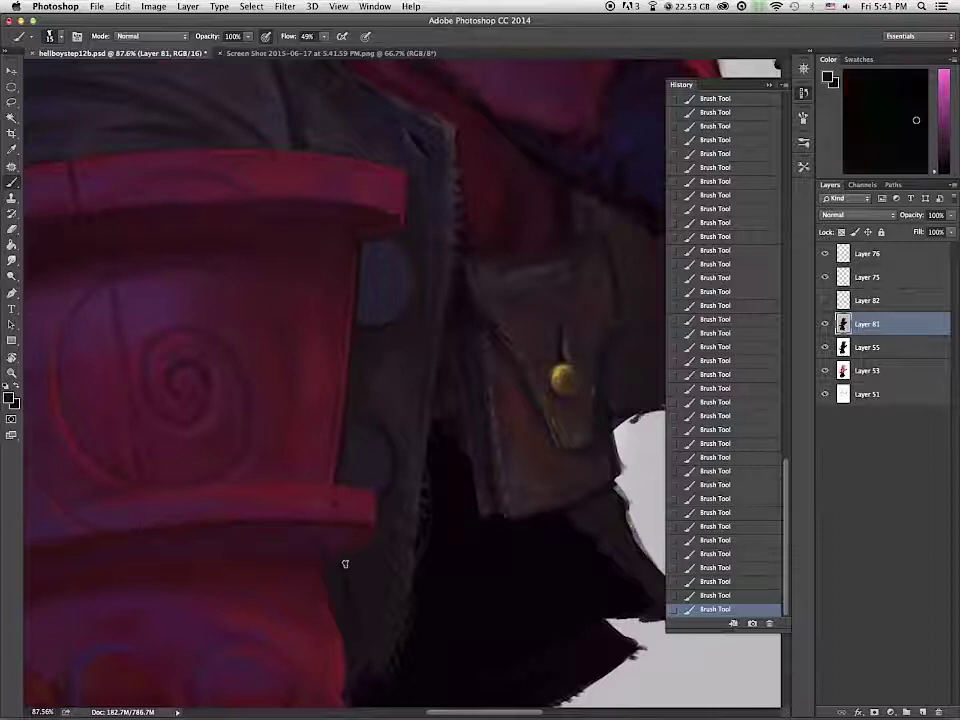
# Step: Enlarge the brush to 40 and darken the coat strip beside the stone wrist with sampled dark tones
pyautogui.press(']')
pyautogui.press(']')
pyautogui.press(']')
pyautogui.moveTo(348, 620); pyautogui.dragTo(358, 662)
pyautogui.moveTo(352, 563); pyautogui.dragTo(365, 668)
pyautogui.keyDown('alt'); pyautogui.click(412, 428); pyautogui.keyUp('alt')
pyautogui.moveTo(401, 598); pyautogui.dragTo(489, 315)
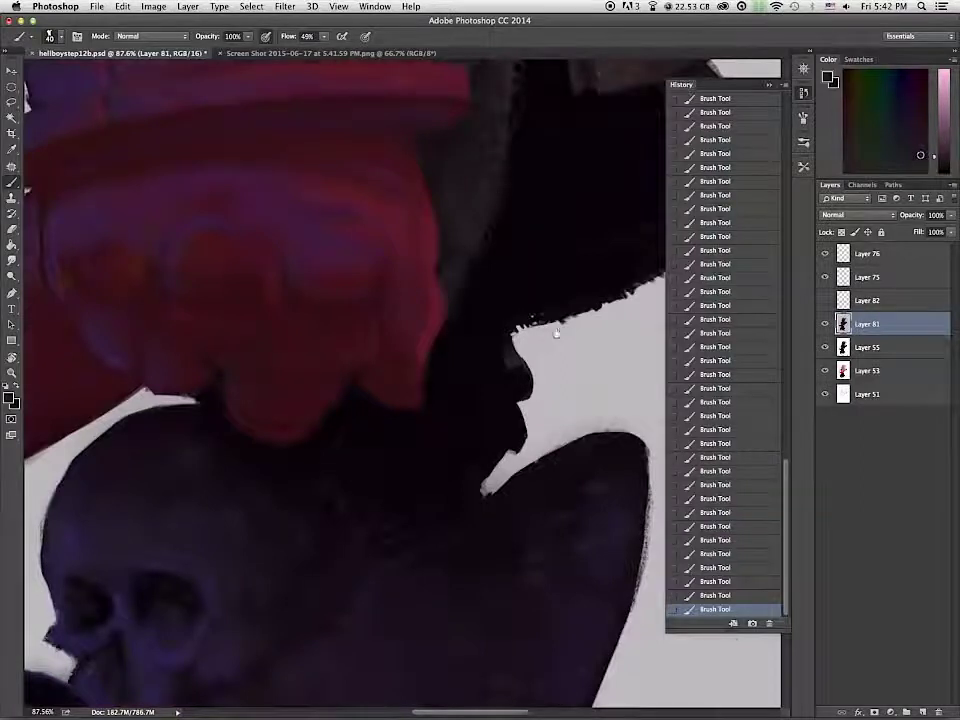
pyautogui.moveTo(448, 115); pyautogui.dragTo(390, 615)
# Step: Cover the upper blue coat button beside the stone forearm with sampled dark tones, reducing the brush from 25 to 15
pyautogui.keyDown('alt'); pyautogui.click(455, 508); pyautogui.keyUp('alt')
pyautogui.press('[')
pyautogui.press('[')
pyautogui.press('[')
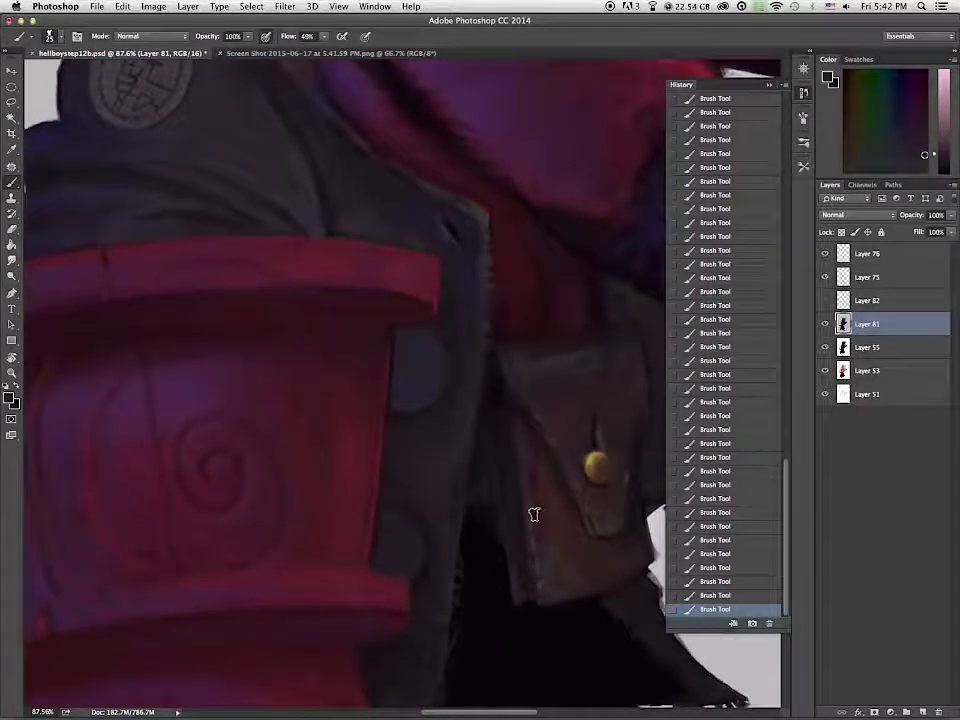
pyautogui.keyDown('alt'); pyautogui.click(370, 406); pyautogui.keyUp('alt')
pyautogui.moveTo(411, 361)
pyautogui.mouseDown()
pyautogui.moveTo(450, 342)
pyautogui.moveTo(431, 362)
pyautogui.moveTo(426, 339)
pyautogui.moveTo(397, 369)
pyautogui.moveTo(427, 393)
pyautogui.moveTo(426, 348)
pyautogui.moveTo(412, 402)
pyautogui.moveTo(418, 339)
pyautogui.moveTo(430, 377)
pyautogui.mouseUp()
pyautogui.keyDown('alt'); pyautogui.click(409, 332); pyautogui.keyUp('alt')
pyautogui.keyDown('alt'); pyautogui.click(408, 408); pyautogui.keyUp('alt')
pyautogui.keyDown('alt'); pyautogui.click(406, 417); pyautogui.keyUp('alt')
pyautogui.press('[')
pyautogui.press('[')
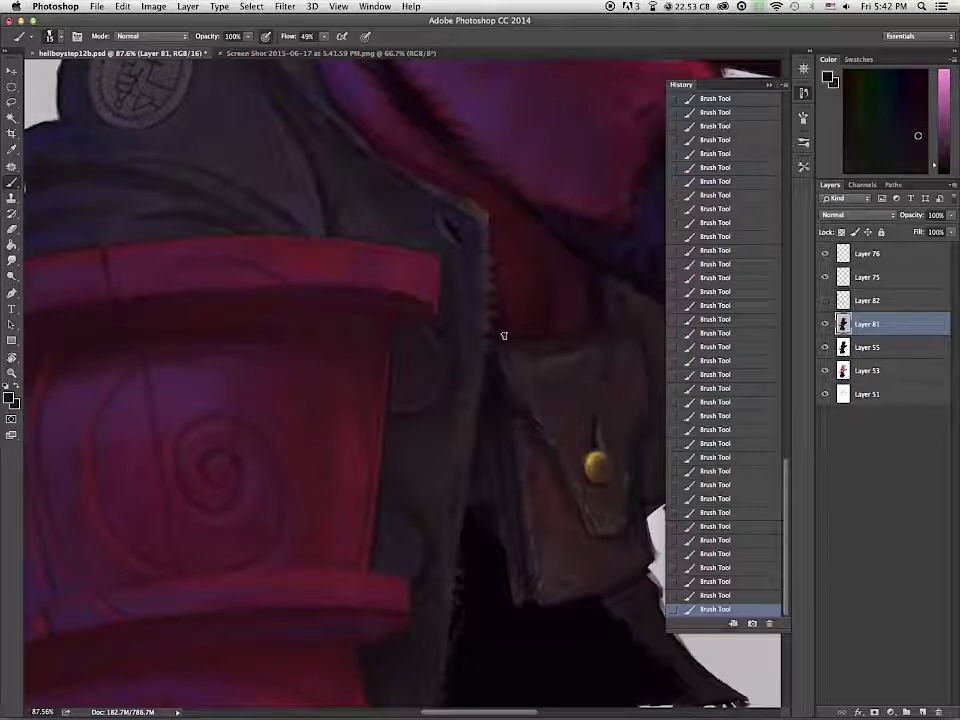
# Step: Enlarge the brush to 40 and shade the upper coat button with dark red sampled from the stone forearm
pyautogui.keyDown('alt'); pyautogui.click(270, 326); pyautogui.keyUp('alt')
pyautogui.press(']')
pyautogui.press(']')
pyautogui.press(']')
pyautogui.press(']')
pyautogui.press(']')
pyautogui.moveTo(398, 354)
pyautogui.mouseDown()
pyautogui.moveTo(396, 400)
pyautogui.moveTo(426, 380)
pyautogui.mouseUp()
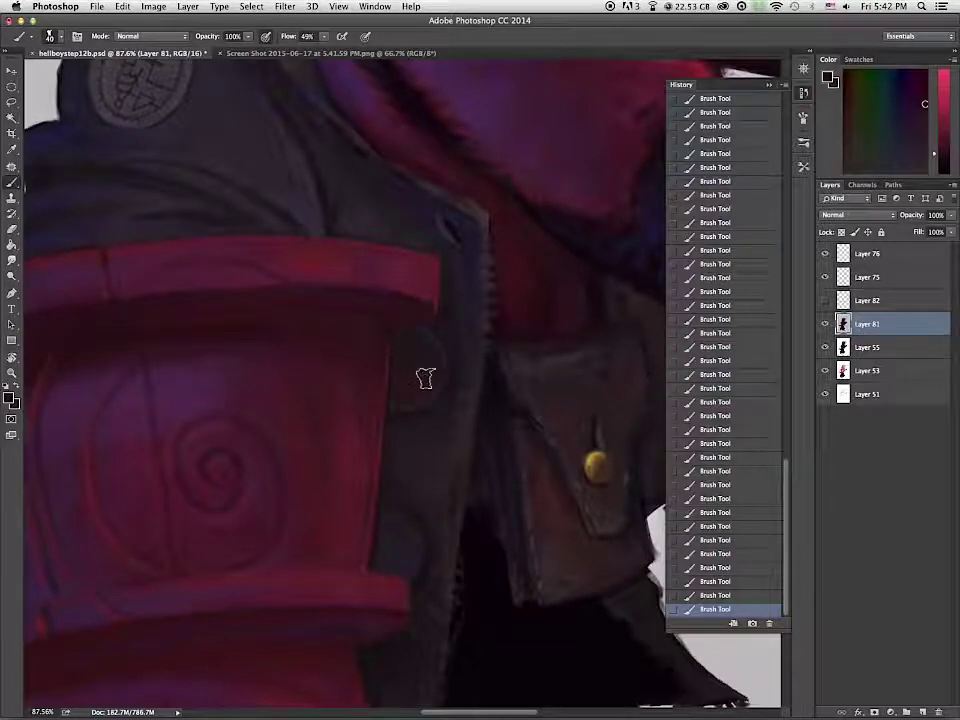
# Step: Tint both coat buttons with dark brown sampled from the pouch and its clasp, then define their rims at brush size 20
pyautogui.keyDown('alt'); pyautogui.click(541, 465); pyautogui.keyUp('alt')
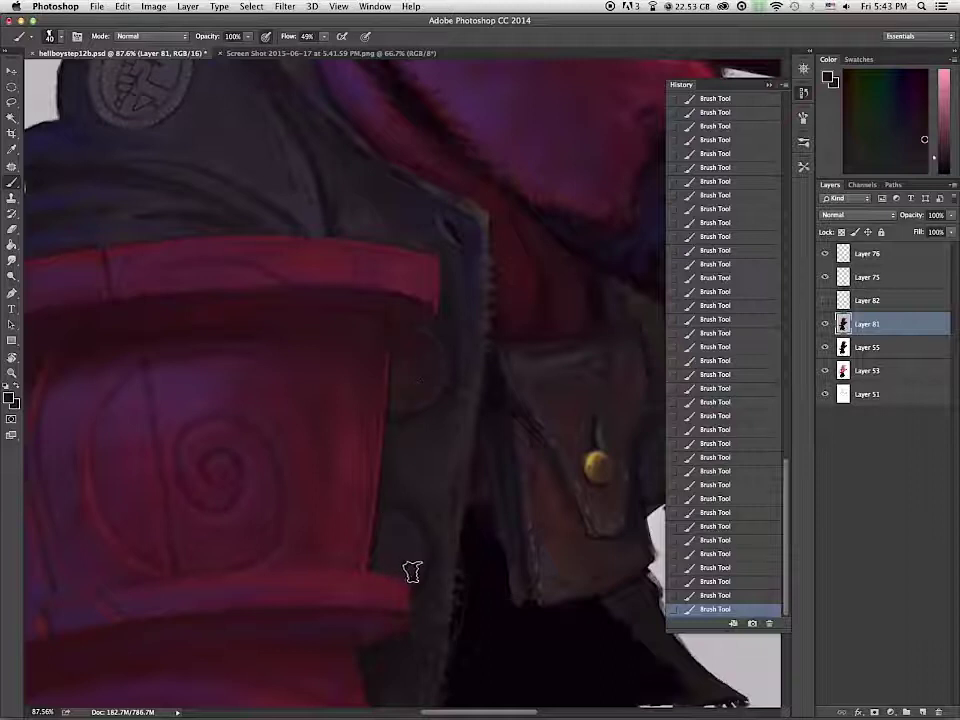
pyautogui.keyDown('alt'); pyautogui.click(600, 472); pyautogui.keyUp('alt')
pyautogui.press('[')
pyautogui.press('[')
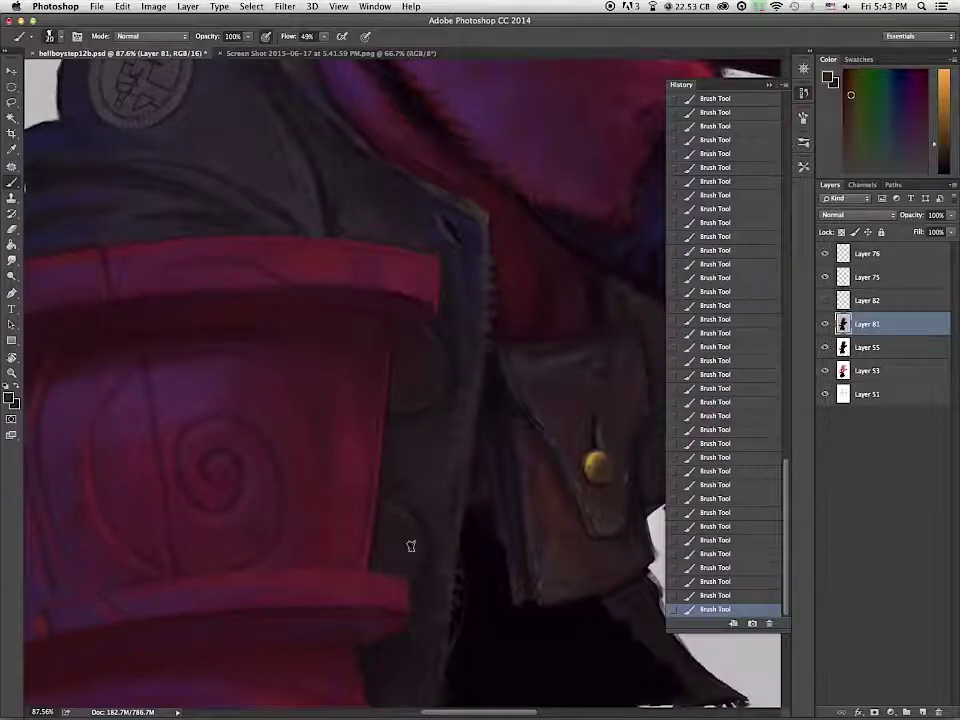
pyautogui.keyDown('alt'); pyautogui.click(418, 334); pyautogui.keyUp('alt')
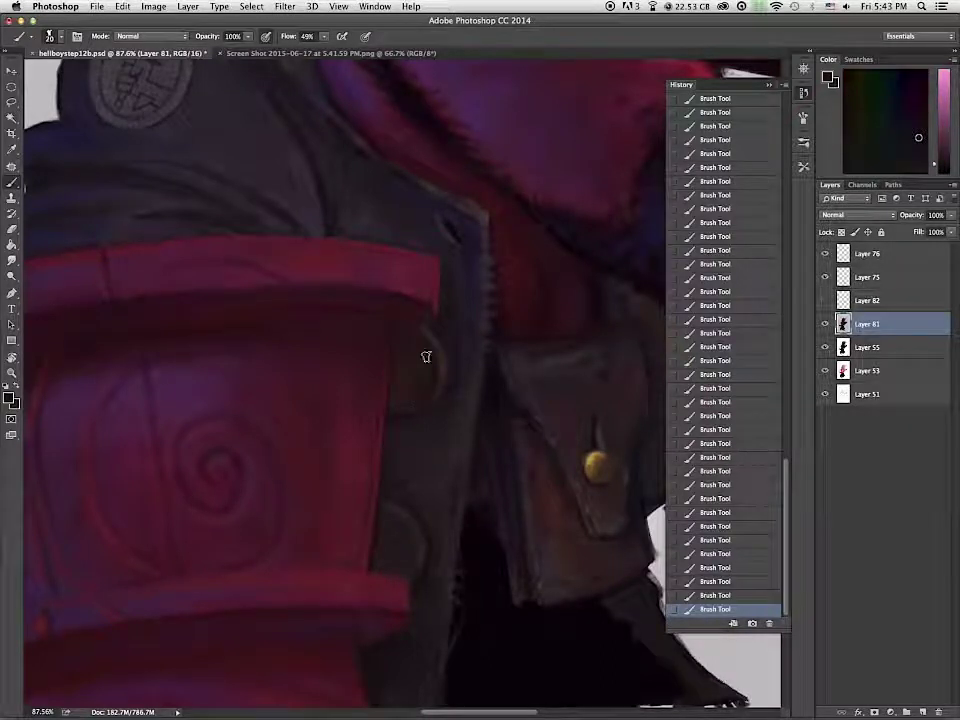
pyautogui.keyDown('alt'); pyautogui.click(405, 536); pyautogui.keyUp('alt')
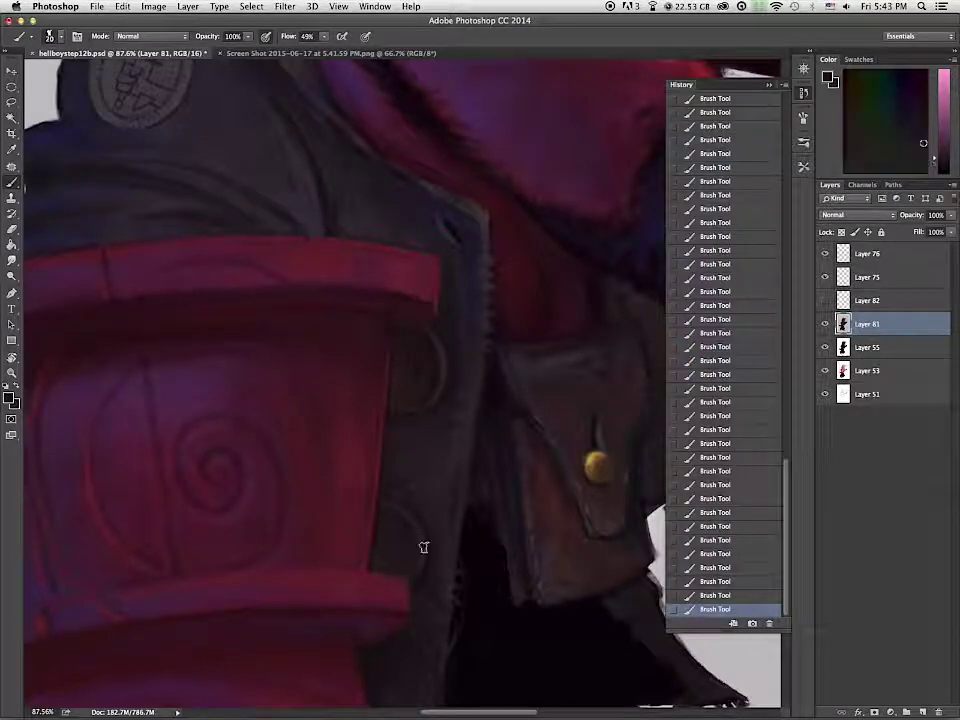
# Step: Add thin rim highlights to both coat buttons at brush size 8 with gold sampled from the pouch's button
pyautogui.keyDown('alt'); pyautogui.click(597, 466); pyautogui.keyUp('alt')
pyautogui.press('[')
pyautogui.press('[')
pyautogui.press('[')
pyautogui.press('[')
pyautogui.moveTo(434, 337); pyautogui.dragTo(445, 376)
pyautogui.moveTo(426, 541); pyautogui.dragTo(409, 516)
# Step: Soften the coat's frayed edge between the stone forearm and the pouch with sampled dark tones at brush size 15
pyautogui.scroll(-5, 487, 532)
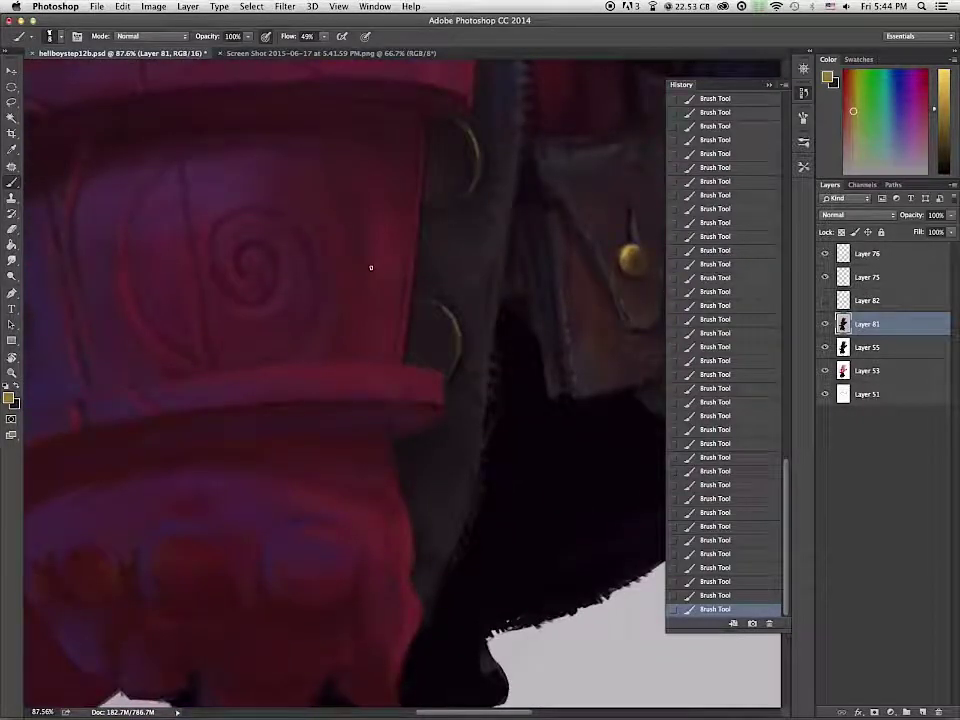
pyautogui.keyDown('alt'); pyautogui.click(514, 192); pyautogui.keyUp('alt')
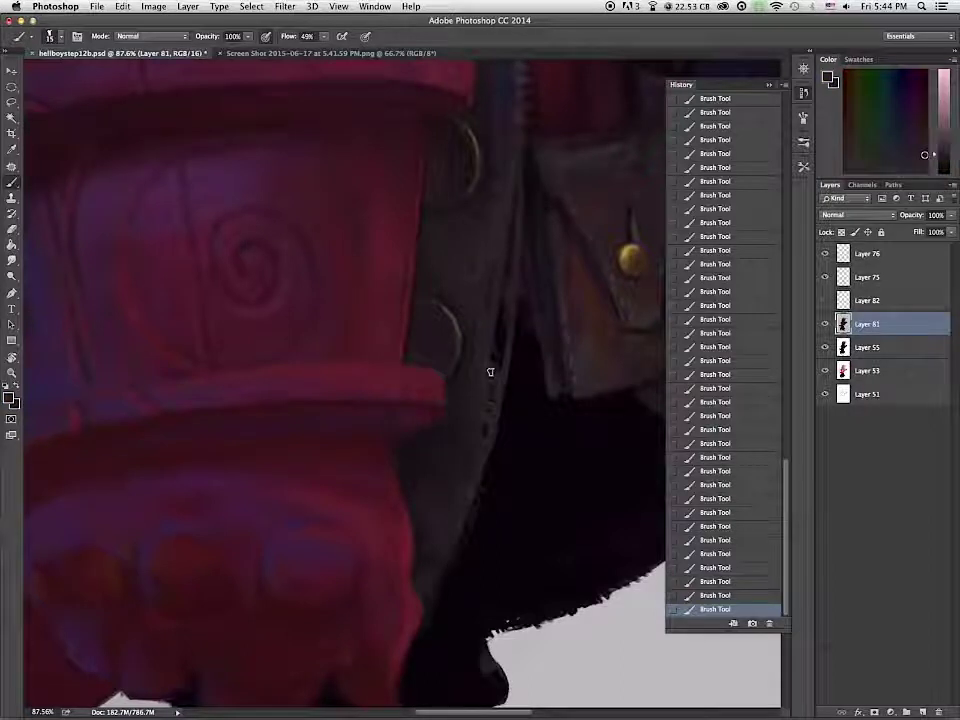
pyautogui.keyDown('alt'); pyautogui.click(497, 306); pyautogui.keyUp('alt')
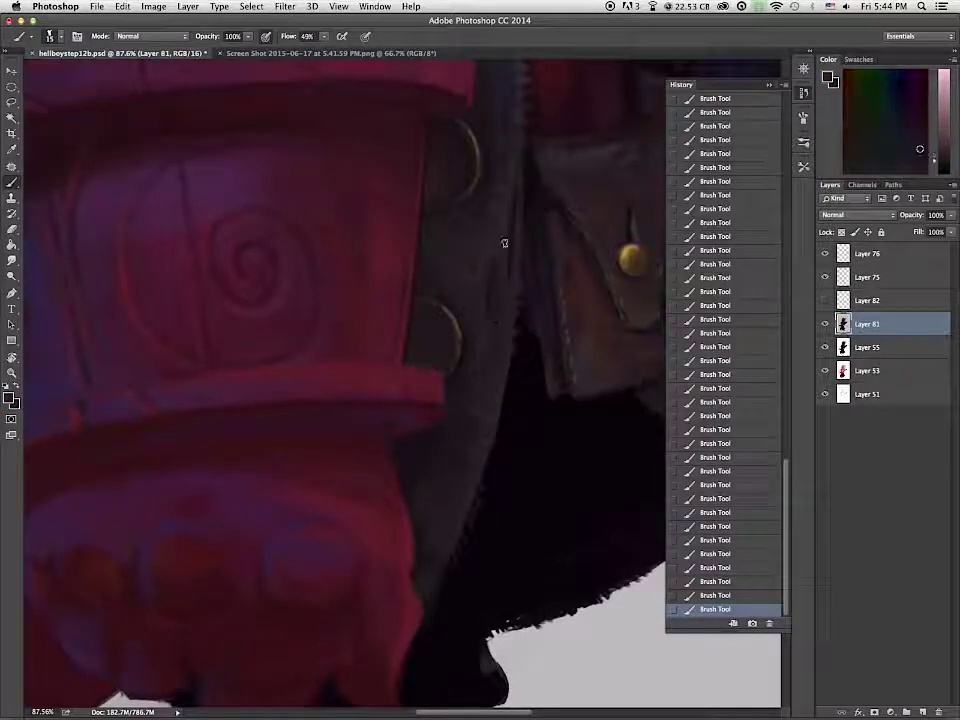
pyautogui.moveTo(503, 330); pyautogui.dragTo(527, 174)
pyautogui.keyDown('alt'); pyautogui.click(467, 225); pyautogui.keyUp('alt')
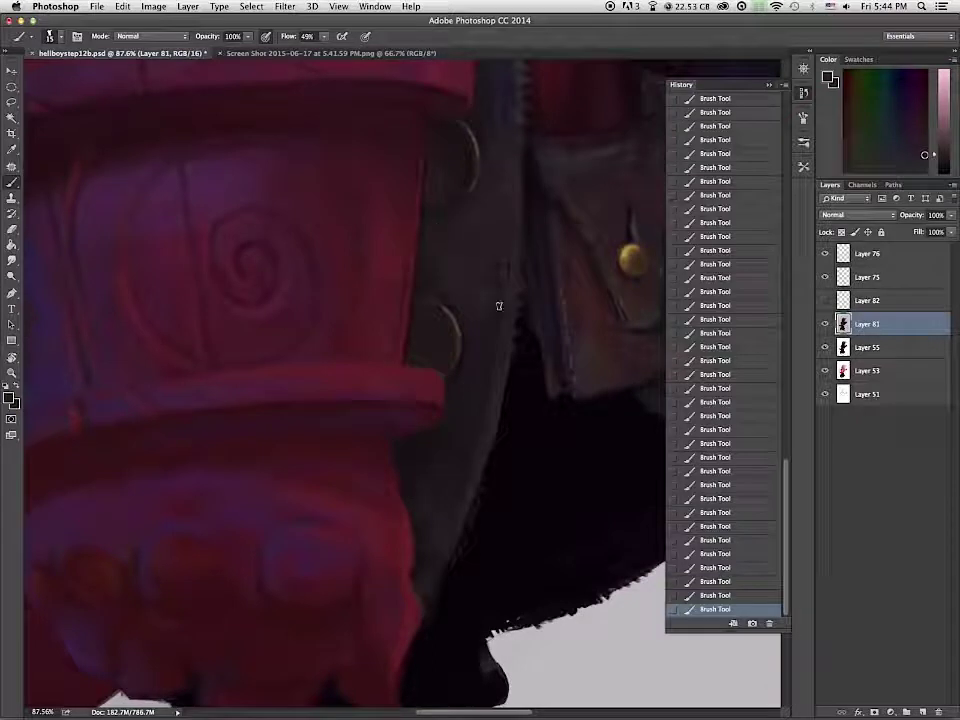
# Step: Enlarge the brush to 25 and shade the coat strip beside the stone forearm with dark tones sampled from the coat and stone hand
pyautogui.scroll(-5, 456, 508)
pyautogui.moveTo(557, 552); pyautogui.dragTo(530, 419)
pyautogui.keyDown('alt'); pyautogui.click(408, 239); pyautogui.keyUp('alt')
pyautogui.keyDown('alt'); pyautogui.click(446, 286); pyautogui.keyUp('alt')
pyautogui.press(']')
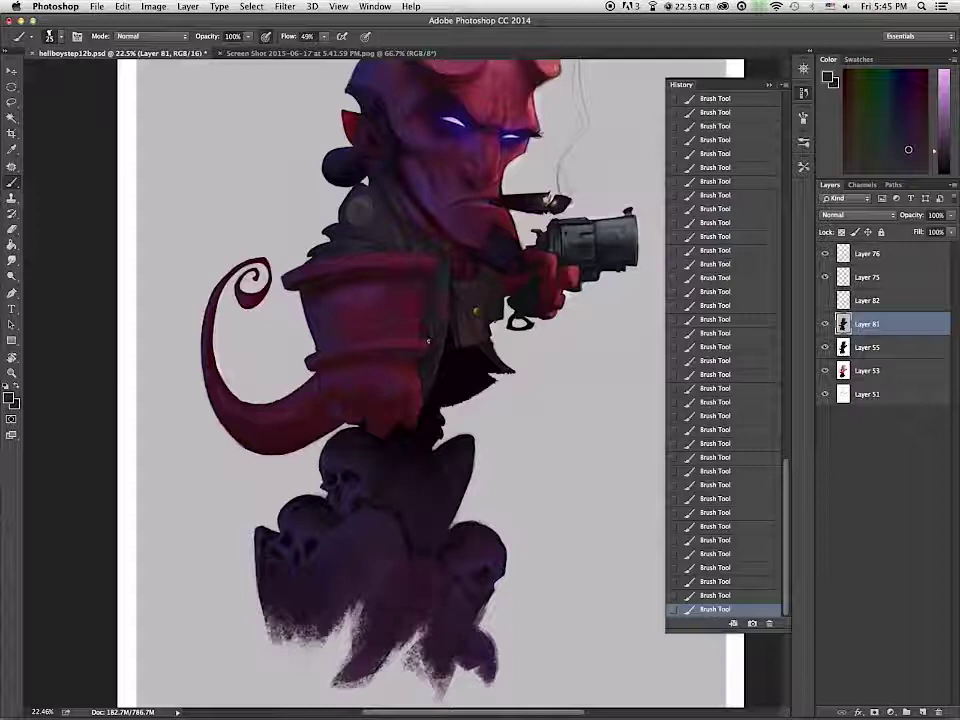
pyautogui.keyDown('alt'); pyautogui.click(372, 374); pyautogui.keyUp('alt')
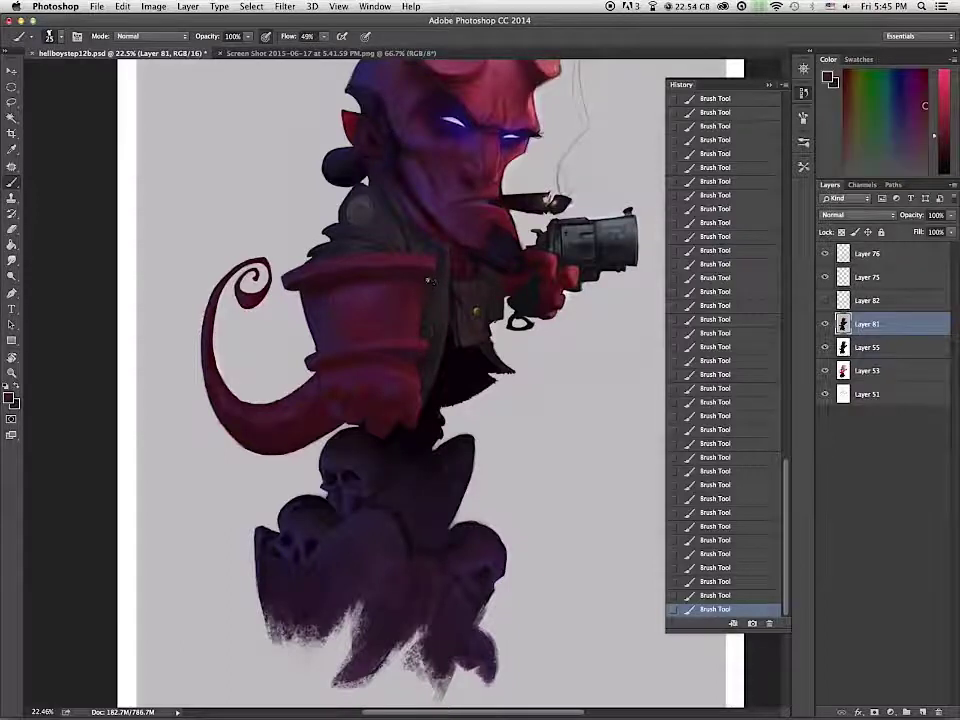
pyautogui.scroll(3, 343, 484)
pyautogui.keyDown('alt'); pyautogui.click(464, 210); pyautogui.keyUp('alt')
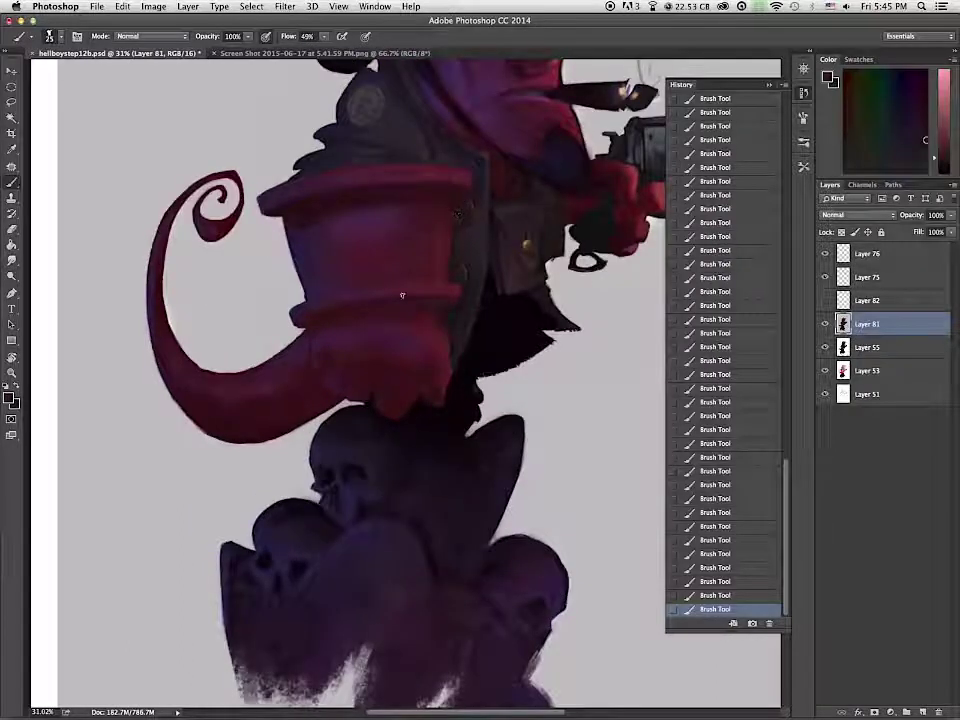
# Step: Show Layer 82 and transform the cross, narrowing it to about 88% width and placing it over the dark coat lining
pyautogui.click(825, 301)
pyautogui.click(862, 303)
pyautogui.press('super+t')
pyautogui.moveTo(482, 374); pyautogui.dragTo(575, 370)
pyautogui.moveTo(557, 390); pyautogui.dragTo(509, 358)
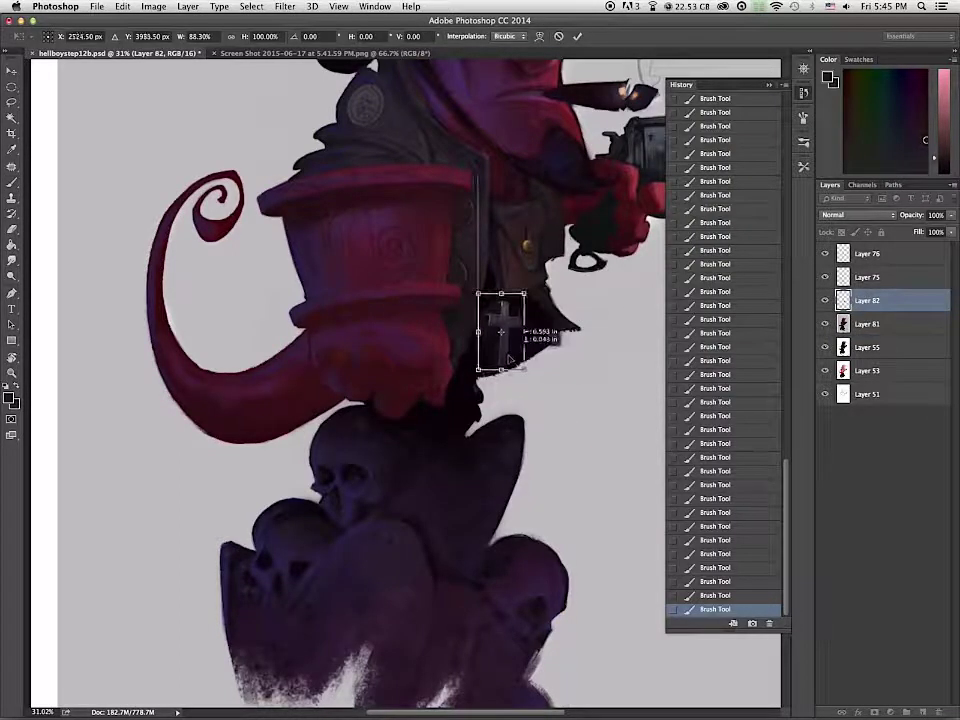
# Step: Skew the top of the cross about 7.4° toward the stone forearm and apply the transform
pyautogui.click(122, 6)
pyautogui.moveTo(150, 266)
pyautogui.click(279, 310)
pyautogui.moveTo(524, 294); pyautogui.dragTo(516, 297)
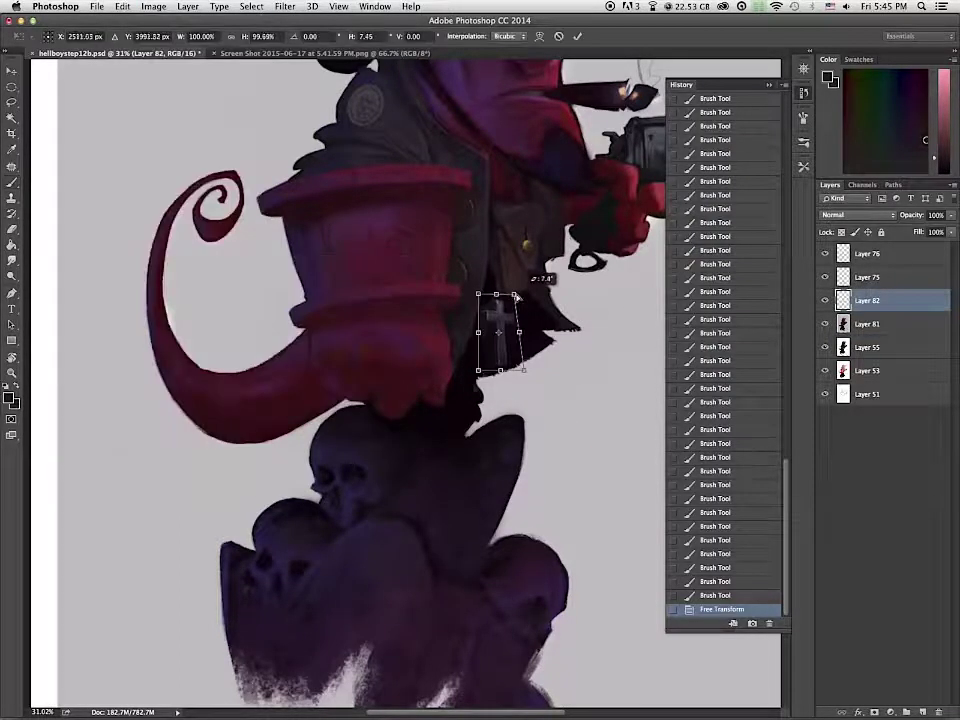
pyautogui.press('Return')
pyautogui.scroll(3, 516, 374)
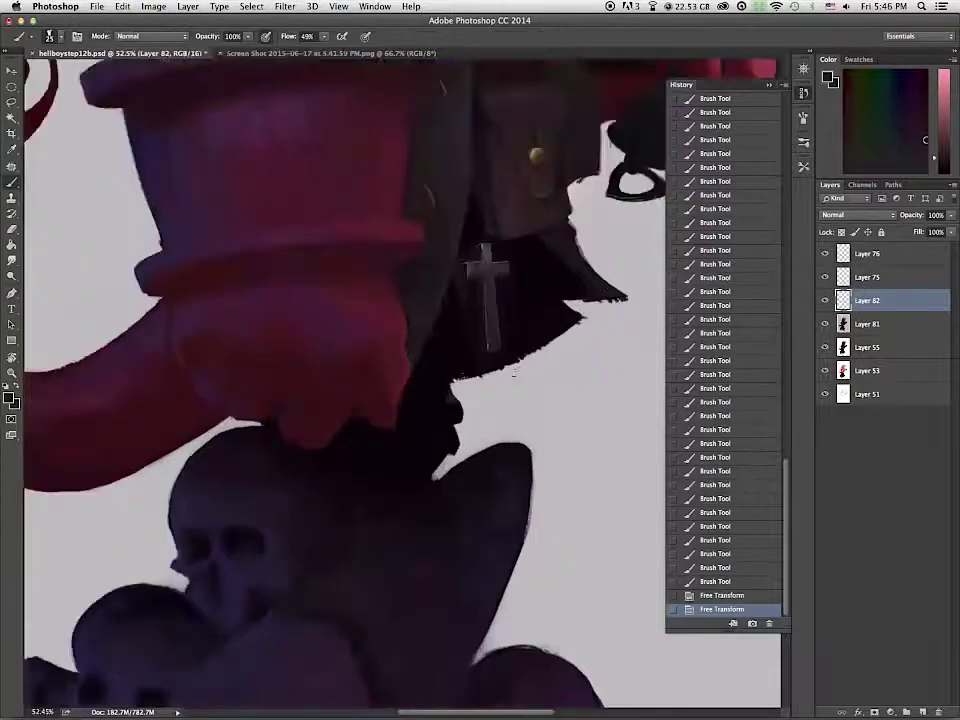
# Step: Lasso the leftover area along the forearm side of the cross and delete it from Layer 82
pyautogui.scroll(1, 514, 374)
pyautogui.press('l')
pyautogui.moveTo(478, 222)
pyautogui.mouseDown()
pyautogui.moveTo(455, 248)
pyautogui.moveTo(461, 272)
pyautogui.moveTo(475, 276)
pyautogui.moveTo(500, 362)
pyautogui.mouseUp()
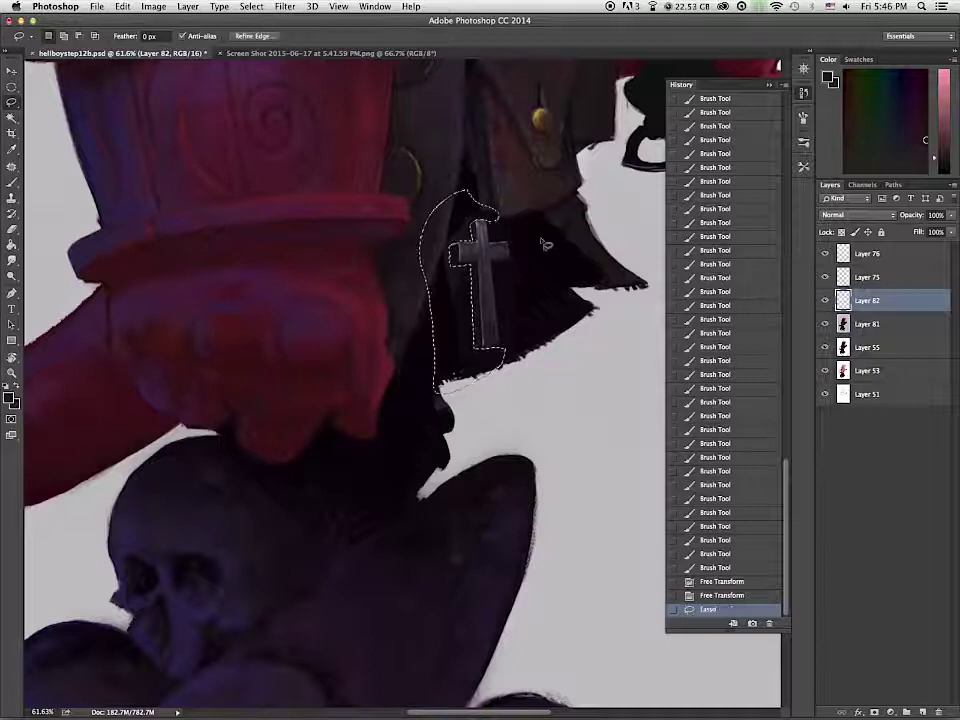
pyautogui.press('Delete')
pyautogui.hotkey('ctrl', 'd')
# Step: Lasso and delete the remaining leftover patches around the top, arm and foot of the cross
pyautogui.press('Delete')
pyautogui.moveTo(505, 218)
pyautogui.mouseDown()
pyautogui.moveTo(513, 258)
pyautogui.moveTo(498, 267)
pyautogui.moveTo(503, 337)
pyautogui.moveTo(512, 191)
pyautogui.moveTo(497, 223)
pyautogui.mouseUp()
pyautogui.press('super+d')
pyautogui.click(711, 568)
pyautogui.press('Return')
pyautogui.press('Delete')
pyautogui.press('super+d')
pyautogui.press('Delete')
pyautogui.press('super+d')
pyautogui.moveTo(500, 340); pyautogui.dragTo(512, 358)
pyautogui.press('Delete')
pyautogui.press('super+d')
# Step: Adjust the cross's colour with Hue/Saturation and shift its blue channel with Levels
pyautogui.hotkey('ctrl', 'u')
pyautogui.moveTo(703, 153); pyautogui.dragTo(696, 189)
pyautogui.press('Return')
pyautogui.hotkey('ctrl', 'l')
pyautogui.hotkey('alt', '5')
pyautogui.moveTo(767, 346); pyautogui.dragTo(776, 346)
pyautogui.press('Return')
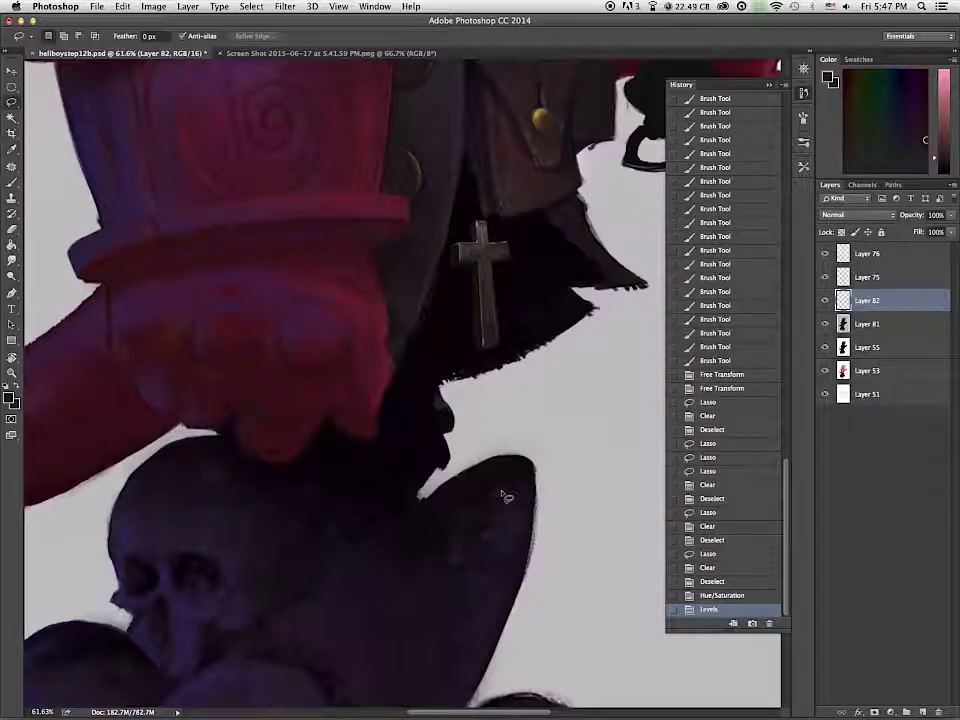
# Step: Move the cross closer to the coat edge and lower Layer 82's opacity to 72%
pyautogui.press('v')
pyautogui.moveTo(492, 300)
pyautogui.mouseDown()
pyautogui.moveTo(461, 317)
pyautogui.moveTo(479, 300)
pyautogui.mouseUp()
pyautogui.moveTo(951, 216); pyautogui.dragTo(938, 231)
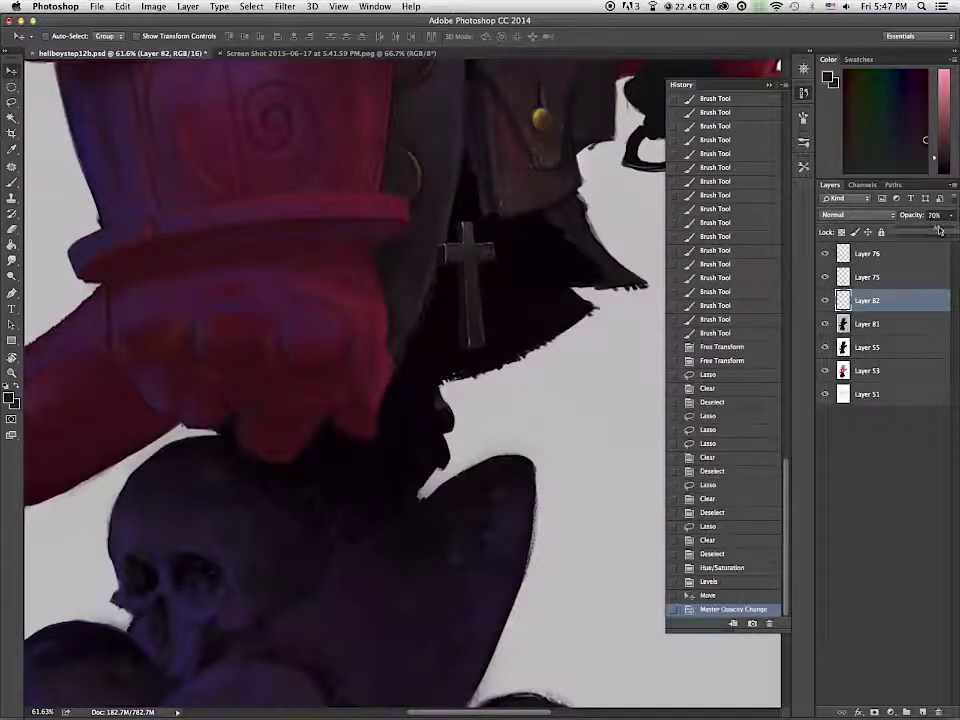
pyautogui.scroll(-5, 530, 325)
pyautogui.moveTo(513, 309)
pyautogui.mouseDown()
pyautogui.moveTo(524, 196)
pyautogui.moveTo(502, 309)
pyautogui.mouseUp()
pyautogui.scroll(1, 505, 300)
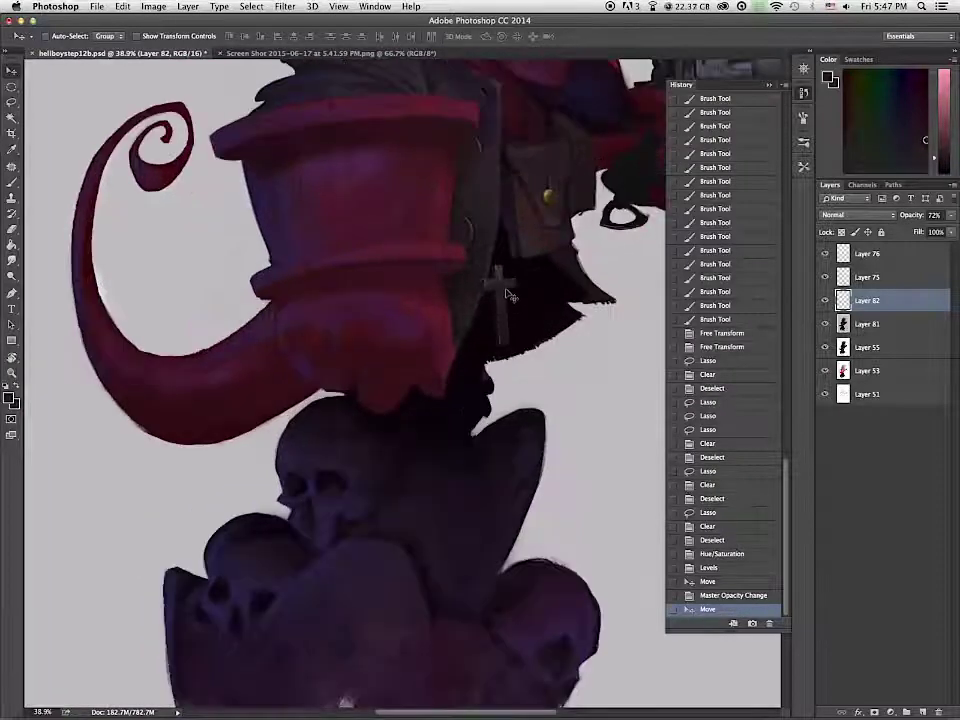
# Step: Erase the rough edges around the cross's top, arms and shaft with an eraser of size 30
pyautogui.press('e')
pyautogui.moveTo(482, 272); pyautogui.dragTo(485, 280)
pyautogui.moveTo(486, 272); pyautogui.dragTo(490, 278)
pyautogui.moveTo(484, 295); pyautogui.dragTo(491, 299)
pyautogui.moveTo(491, 299); pyautogui.dragTo(494, 315)
pyautogui.moveTo(493, 320)
pyautogui.mouseDown()
pyautogui.moveTo(495, 338)
pyautogui.moveTo(511, 318)
pyautogui.mouseUp()
pyautogui.moveTo(512, 322); pyautogui.dragTo(513, 340)
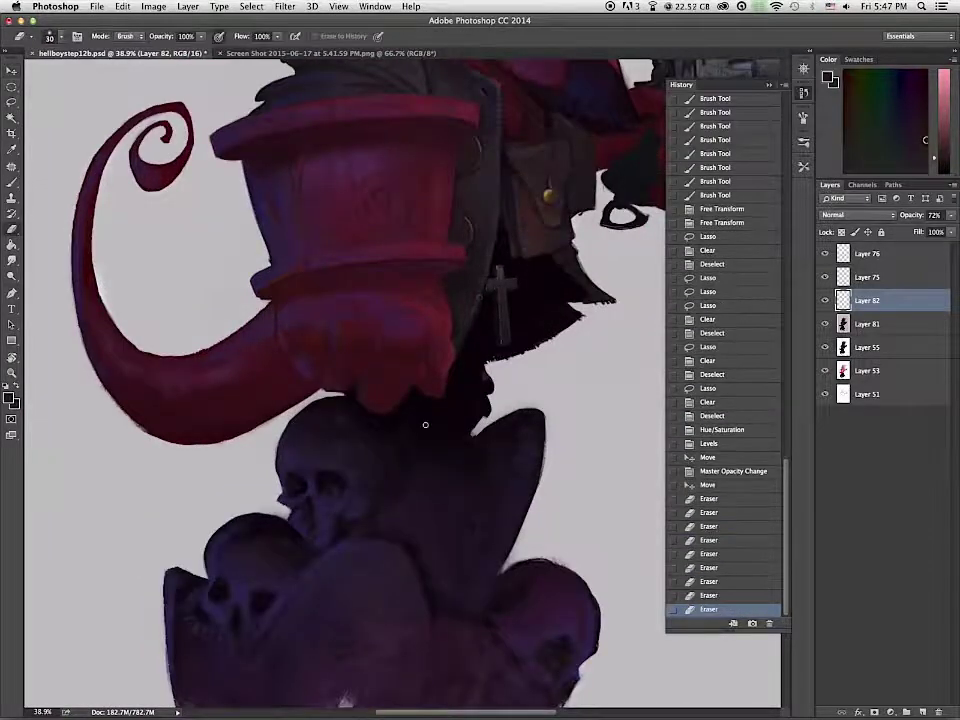
# Step: Add a layer mask to Layer 82 and make two enlarged eraser strokes on it along the cross's shaft
pyautogui.scroll(3, 425, 425)
pyautogui.moveTo(425, 425); pyautogui.dragTo(294, 538)
pyautogui.click(874, 712)
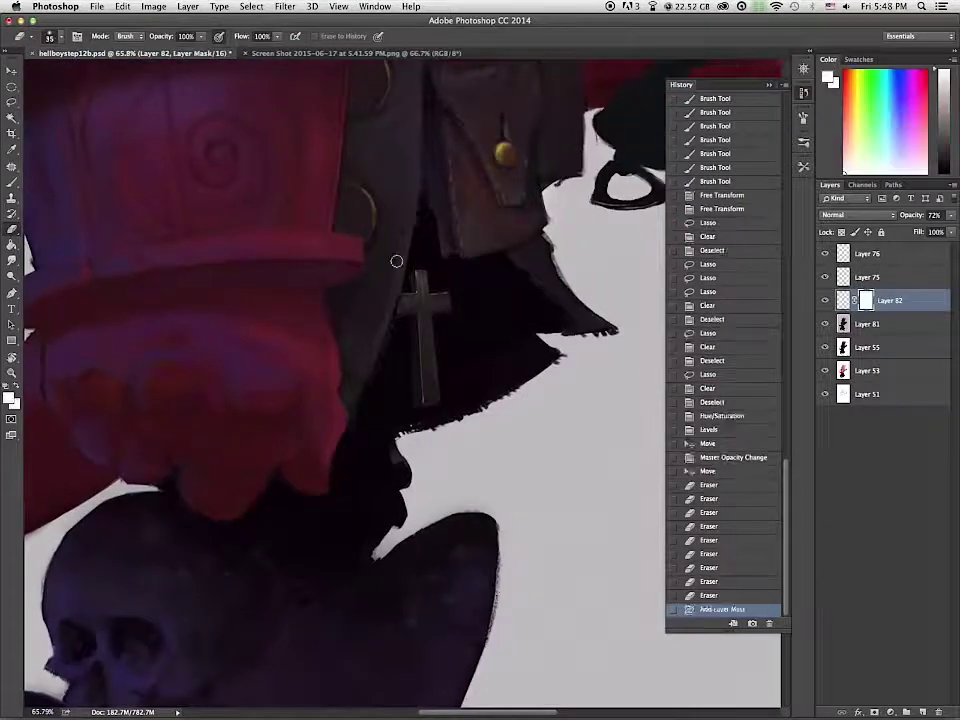
pyautogui.press(']')
pyautogui.press(']')
pyautogui.moveTo(427, 344); pyautogui.dragTo(425, 368)
pyautogui.moveTo(424, 330); pyautogui.dragTo(425, 352)
# Step: Set the foreground colour to black and brush the mask at size 50 to fade the cross's top, forearm-side arm and shaft
pyautogui.press('b')
pyautogui.moveTo(418, 268); pyautogui.dragTo(420, 282)
pyautogui.click(8, 398)
pyautogui.moveTo(419, 272)
pyautogui.mouseDown()
pyautogui.moveTo(427, 361)
pyautogui.moveTo(441, 322)
pyautogui.moveTo(420, 272)
pyautogui.mouseUp()
pyautogui.click(323, 342)
pyautogui.click(600, 186)
pyautogui.moveTo(422, 256); pyautogui.dragTo(434, 276)
pyautogui.moveTo(416, 268); pyautogui.dragTo(412, 286)
pyautogui.moveTo(404, 292); pyautogui.dragTo(402, 312)
pyautogui.moveTo(408, 318); pyautogui.dragTo(410, 384)
pyautogui.moveTo(412, 386); pyautogui.dragTo(420, 404)
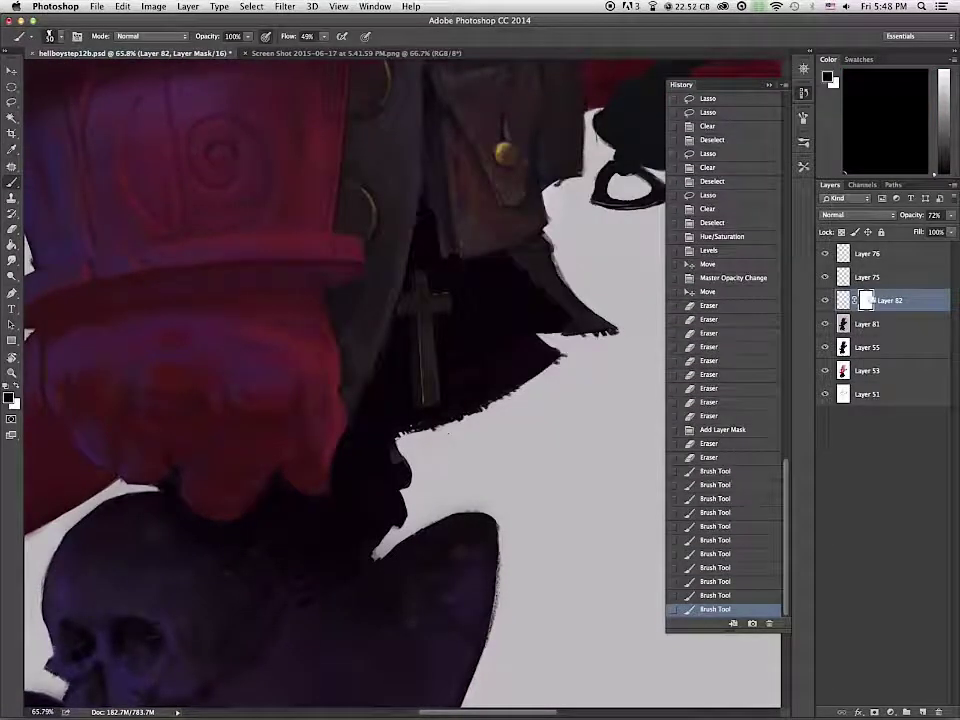
# Step: Adjust the tones of the cross image on Layer 82 with Levels, then undo a test stroke on its shaft
pyautogui.click(846, 305)
pyautogui.press('super+l')
pyautogui.moveTo(842, 347); pyautogui.dragTo(822, 347)
pyautogui.moveTo(756, 347); pyautogui.dragTo(748, 347)
pyautogui.press('Return')
pyautogui.moveTo(411, 346); pyautogui.dragTo(414, 368)
pyautogui.press('super+z')
# Step: Reduce the brush to 20 and refine Layer 82's mask along the cross's foot, pouch-side edge and top
pyautogui.click(867, 302)
pyautogui.moveTo(416, 412)
pyautogui.mouseDown()
pyautogui.moveTo(421, 445)
pyautogui.moveTo(436, 404)
pyautogui.mouseUp()
pyautogui.press('[')
pyautogui.press('[')
pyautogui.press('[')
pyautogui.moveTo(443, 385)
pyautogui.mouseDown()
pyautogui.moveTo(452, 350)
pyautogui.moveTo(447, 366)
pyautogui.mouseUp()
pyautogui.moveTo(446, 372)
pyautogui.mouseDown()
pyautogui.moveTo(448, 397)
pyautogui.moveTo(449, 340)
pyautogui.mouseUp()
pyautogui.moveTo(453, 315)
pyautogui.mouseDown()
pyautogui.moveTo(452, 285)
pyautogui.moveTo(462, 303)
pyautogui.moveTo(414, 317)
pyautogui.moveTo(420, 283)
pyautogui.mouseUp()
pyautogui.press('x')
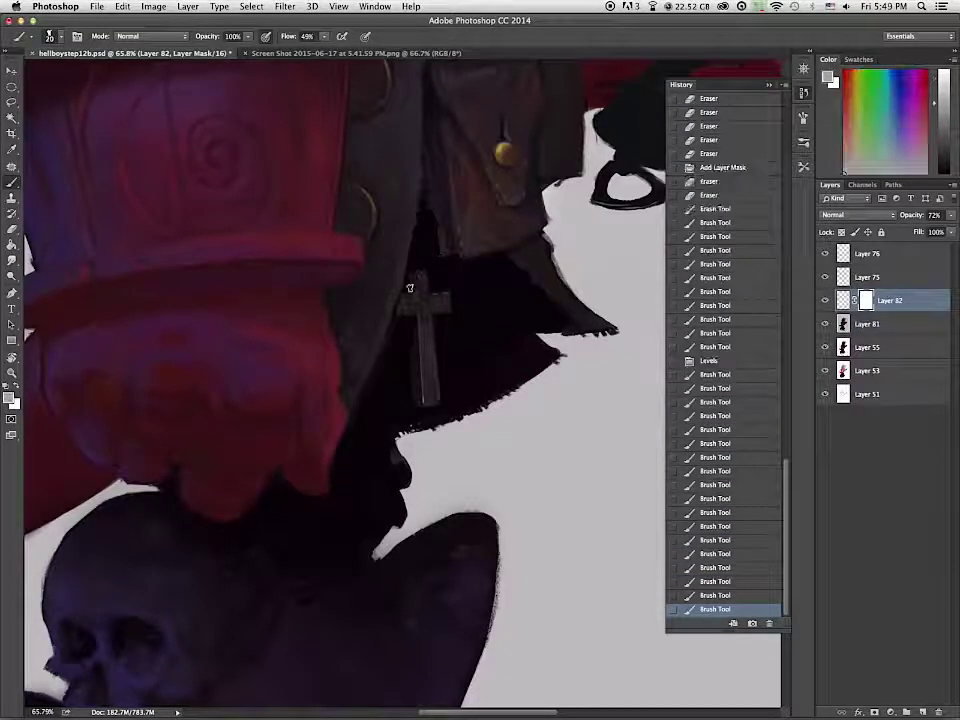
# Step: Target Layer 82's image instead of its mask and shade the cross's shaft and crossbar with a sampled dark tone
pyautogui.press('super+2')
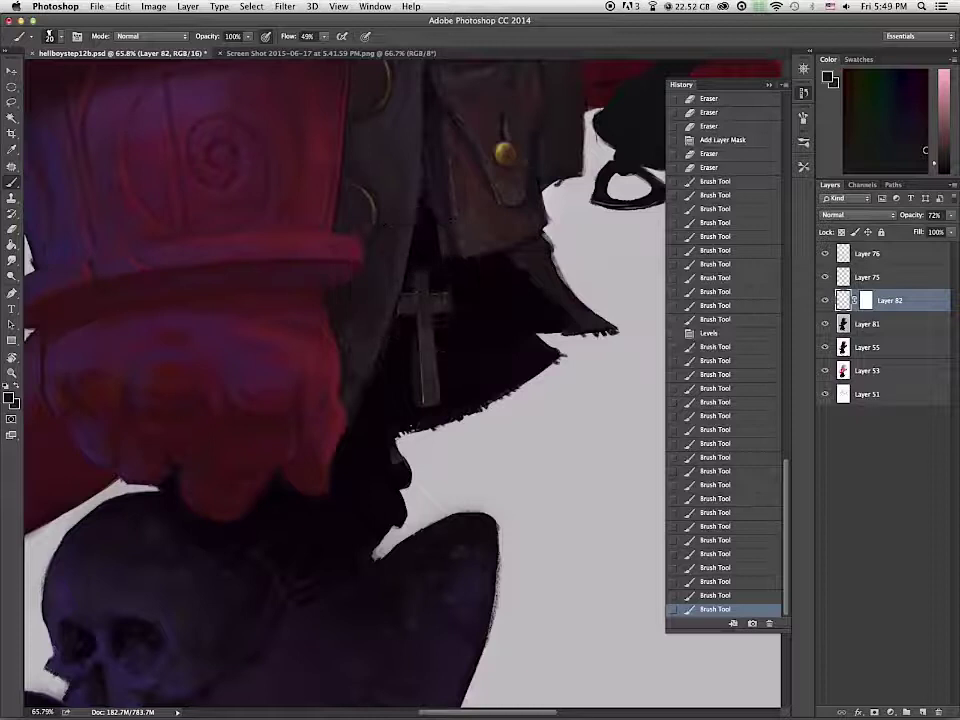
pyautogui.moveTo(620, 283)
pyautogui.mouseDown()
pyautogui.moveTo(307, 528)
pyautogui.moveTo(572, 213)
pyautogui.mouseUp()
pyautogui.keyDown('alt'); pyautogui.click(527, 170); pyautogui.keyUp('alt')
pyautogui.moveTo(392, 300); pyautogui.dragTo(389, 262)
pyautogui.moveTo(388, 258); pyautogui.dragTo(385, 215)
pyautogui.moveTo(366, 206); pyautogui.dragTo(405, 200)
pyautogui.moveTo(379, 185); pyautogui.dragTo(392, 298)
# Step: Reduce the brush to 9 and dab a string of small beads above the cross with a sampled dark tone
pyautogui.keyDown('alt'); pyautogui.click(429, 165); pyautogui.keyUp('alt')
pyautogui.press('[')
pyautogui.press('[')
pyautogui.press('[')
pyautogui.click(377, 154)
pyautogui.click(376, 149)
pyautogui.click(375, 143)
pyautogui.click(376, 139)
pyautogui.click(378, 134)
pyautogui.click(381, 129)
# Step: Touch up the beads above the cross with brown sampled from the pouch, brightening the colour for the final strokes
pyautogui.keyDown('alt'); pyautogui.click(479, 87); pyautogui.keyUp('alt')
pyautogui.click(375, 138)
pyautogui.click(376, 146)
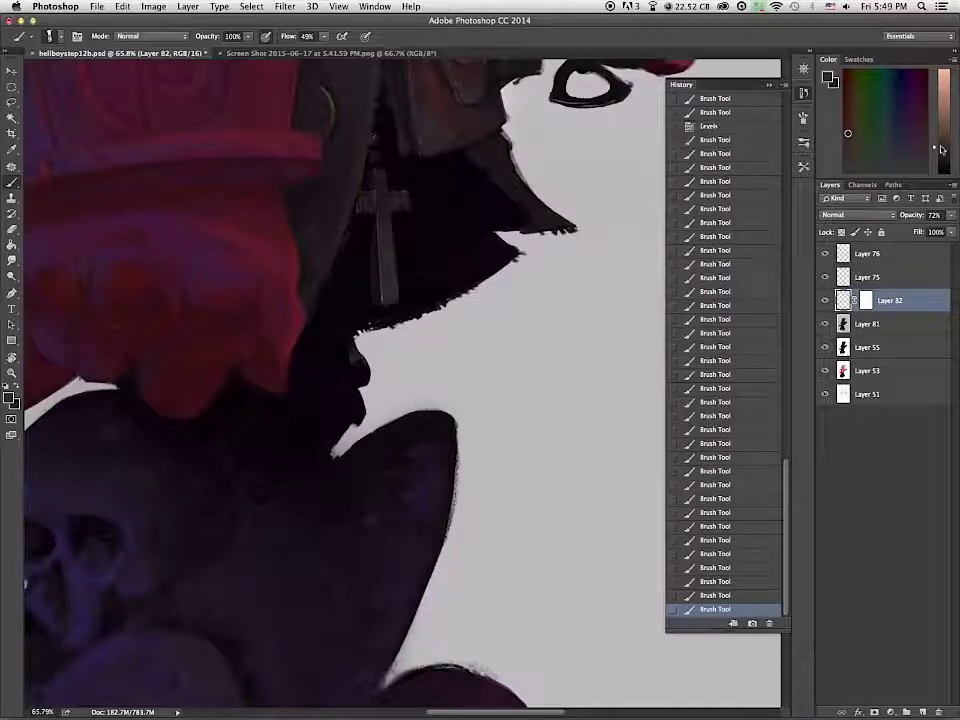
pyautogui.click(943, 133)
pyautogui.click(375, 154)
pyautogui.moveTo(374, 154); pyautogui.dragTo(391, 138)
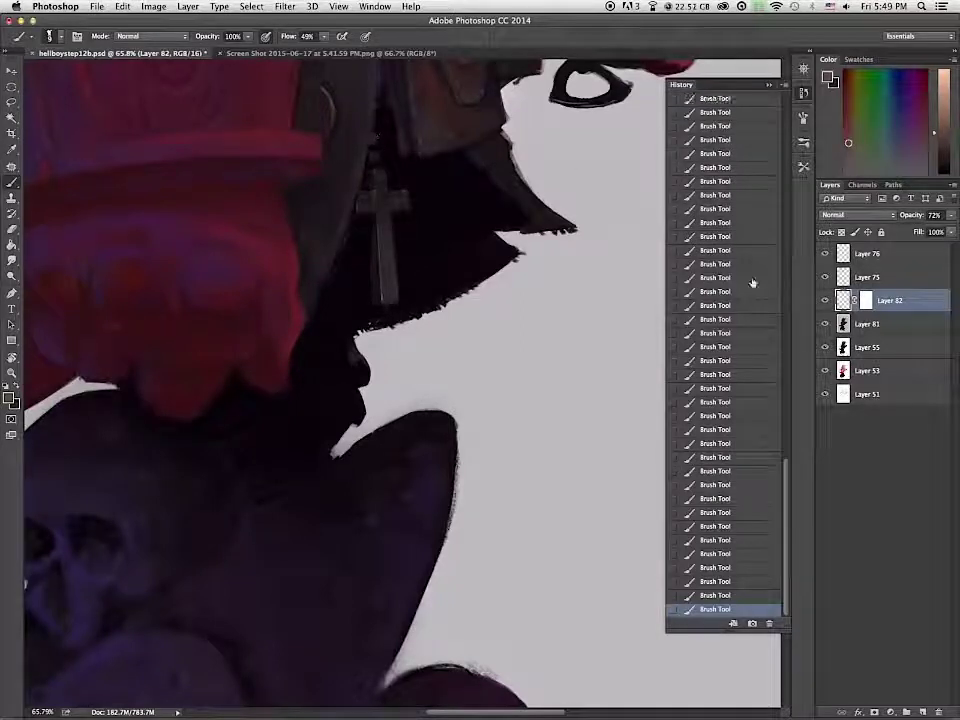
# Step: Create a new layer above Layer 82 and dab the string of beads above the cross with sampled tones
pyautogui.click(922, 712)
pyautogui.click(376, 150)
pyautogui.click(375, 156)
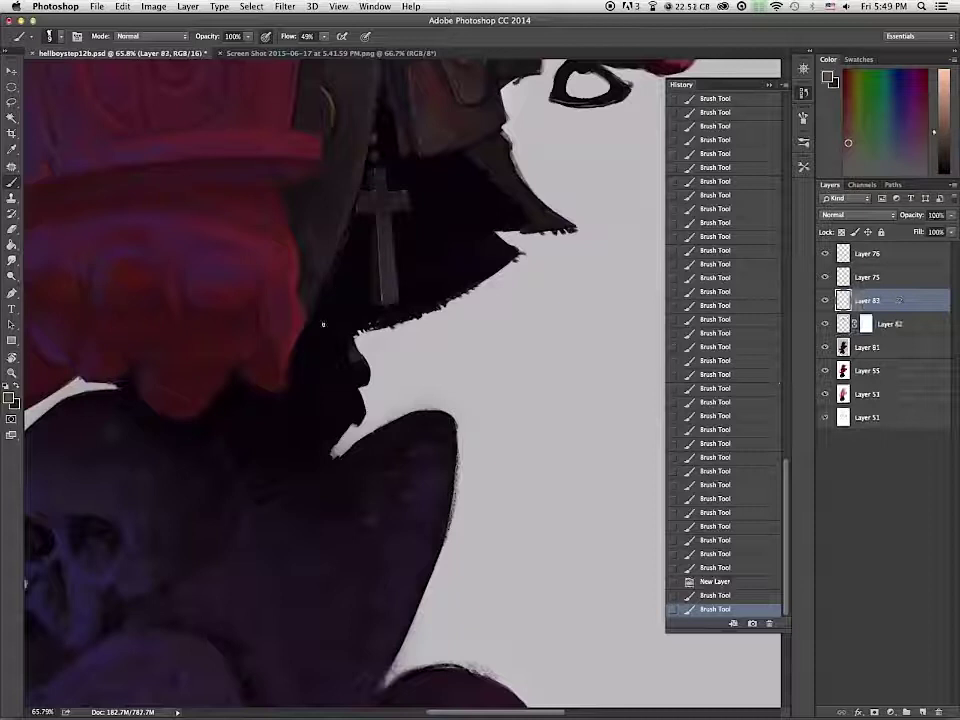
pyautogui.keyDown('alt'); pyautogui.click(400, 172); pyautogui.keyUp('alt')
pyautogui.click(376, 155)
pyautogui.click(376, 151)
pyautogui.click(377, 147)
pyautogui.keyDown('alt'); pyautogui.click(378, 156); pyautogui.keyUp('alt')
pyautogui.click(380, 154)
pyautogui.click(376, 142)
pyautogui.click(376, 132)
pyautogui.click(376, 120)
pyautogui.click(376, 120)
# Step: Paint a small loop connecting the top of the cross to its beads, resampling nearby tones
pyautogui.click(375, 148)
pyautogui.click(374, 154)
pyautogui.click(376, 156)
pyautogui.click(375, 158)
pyautogui.click(377, 156)
pyautogui.click(380, 157)
pyautogui.click(382, 158)
pyautogui.keyDown('alt'); pyautogui.click(429, 184); pyautogui.keyUp('alt')
pyautogui.click(379, 158)
pyautogui.click(380, 161)
pyautogui.keyDown('alt'); pyautogui.click(384, 152); pyautogui.keyUp('alt')
pyautogui.click(377, 154)
pyautogui.click(378, 157)
pyautogui.click(380, 161)
pyautogui.click(382, 166)
# Step: Define the loop's opening and outline above the cross with a sampled near-black
pyautogui.keyDown('alt'); pyautogui.click(384, 164); pyautogui.keyUp('alt')
pyautogui.click(380, 163)
pyautogui.click(378, 160)
pyautogui.click(377, 158)
pyautogui.click(376, 155)
pyautogui.click(376, 152)
pyautogui.click(379, 152)
pyautogui.click(384, 153)
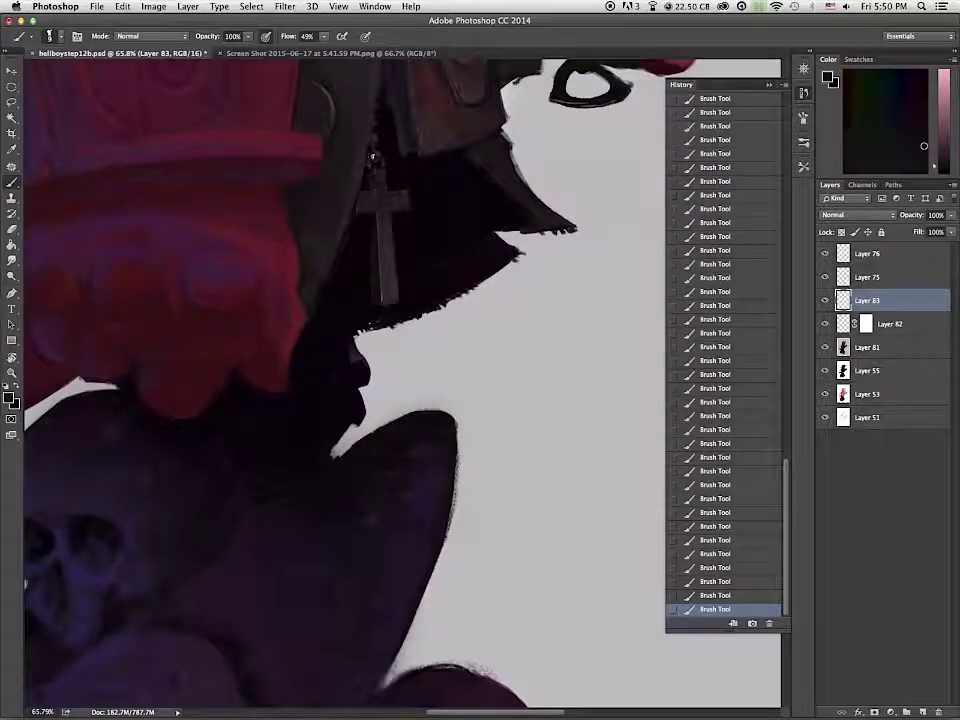
pyautogui.keyDown('alt'); pyautogui.click(376, 155); pyautogui.keyUp('alt')
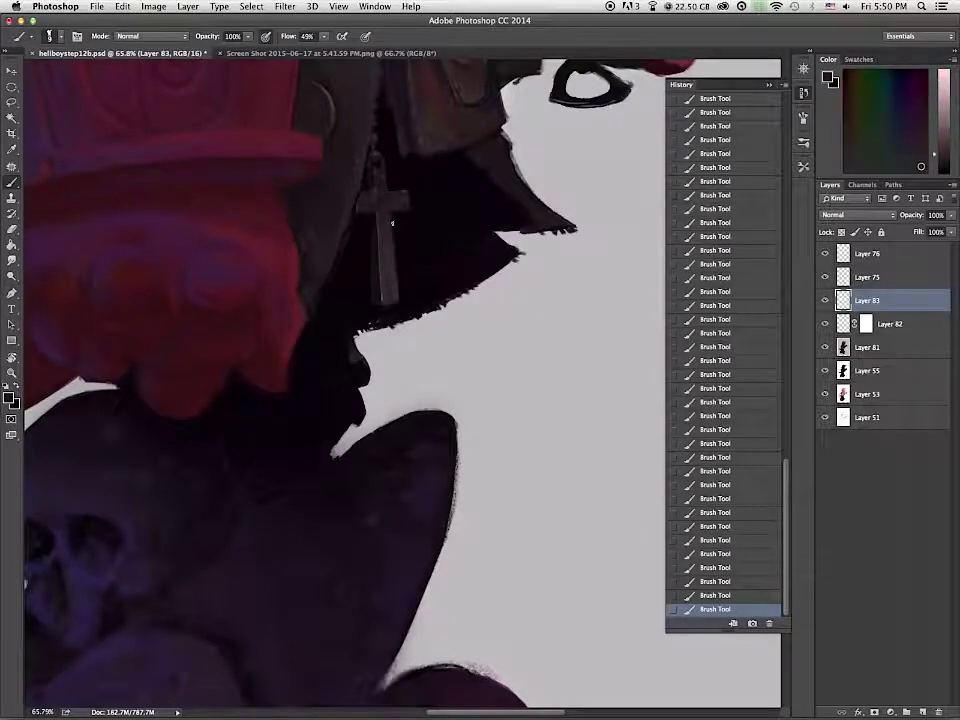
# Step: Touch up the loop with grey sampled from the cross's foot and refine the beads with sampled near-black
pyautogui.keyDown('alt'); pyautogui.click(381, 290); pyautogui.keyUp('alt')
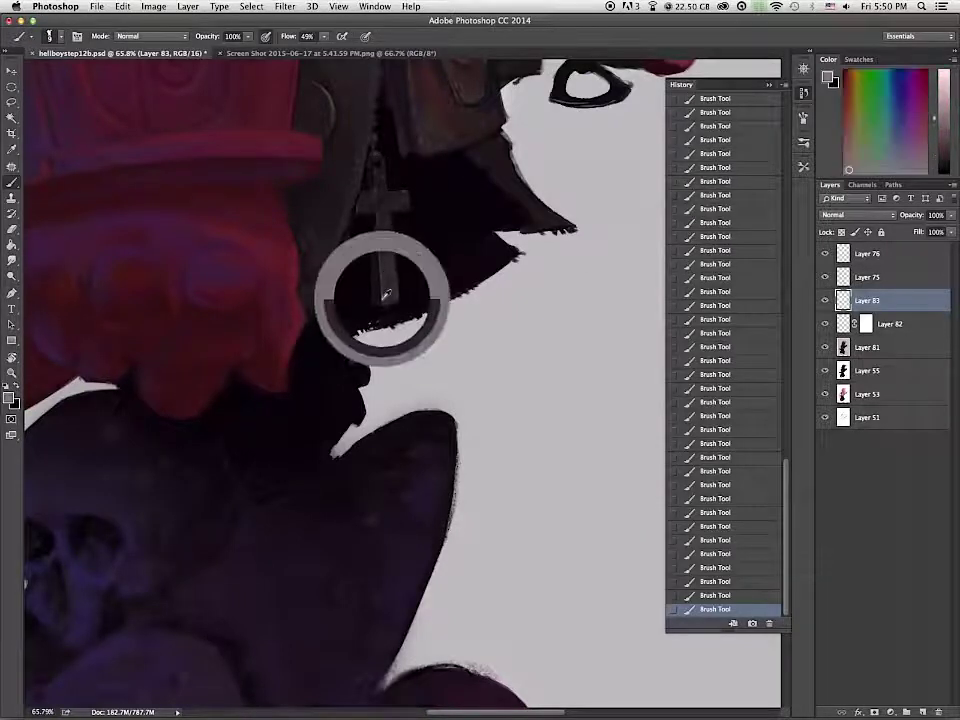
pyautogui.keyDown('alt'); pyautogui.click(379, 157); pyautogui.keyUp('alt')
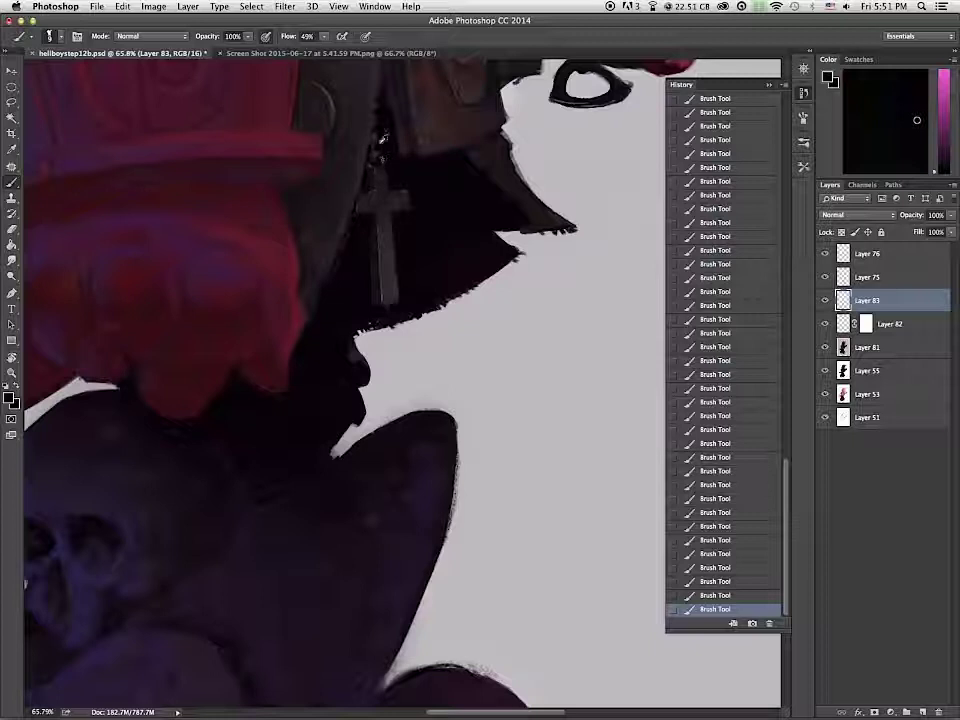
pyautogui.keyDown('alt'); pyautogui.click(375, 133); pyautogui.keyUp('alt')
pyautogui.keyDown('alt'); pyautogui.click(370, 145); pyautogui.keyUp('alt')
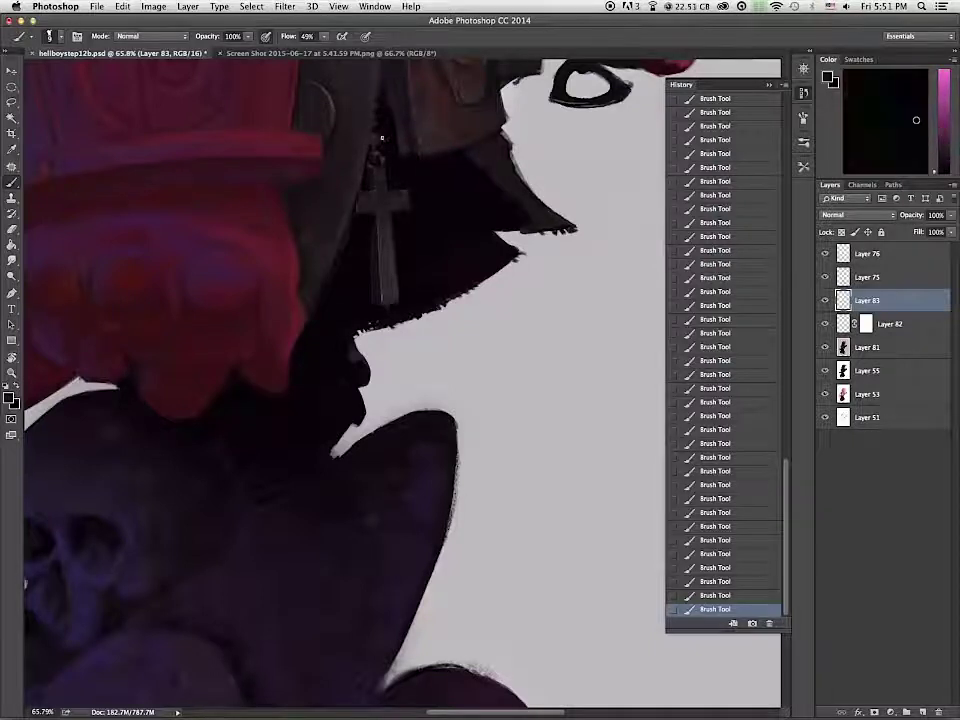
pyautogui.keyDown('alt'); pyautogui.click(377, 117); pyautogui.keyUp('alt')
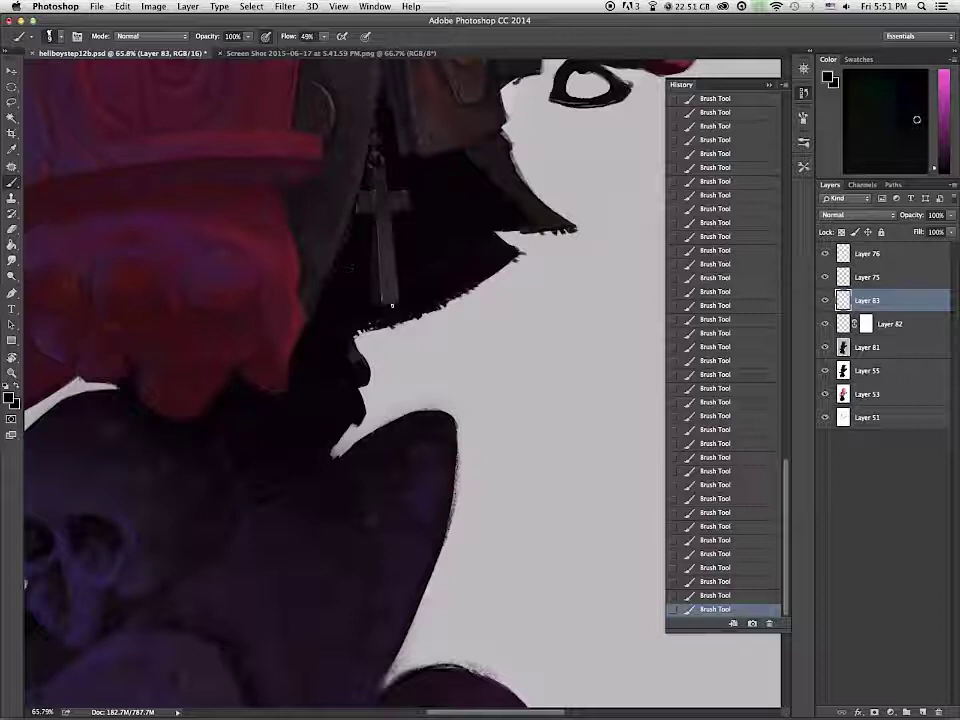
# Step: Enlarge the brush to 50, brush dark red into the coat's interior beside the cross, and tone it down with sampled near-black
pyautogui.keyDown('alt'); pyautogui.click(280, 185); pyautogui.keyUp('alt')
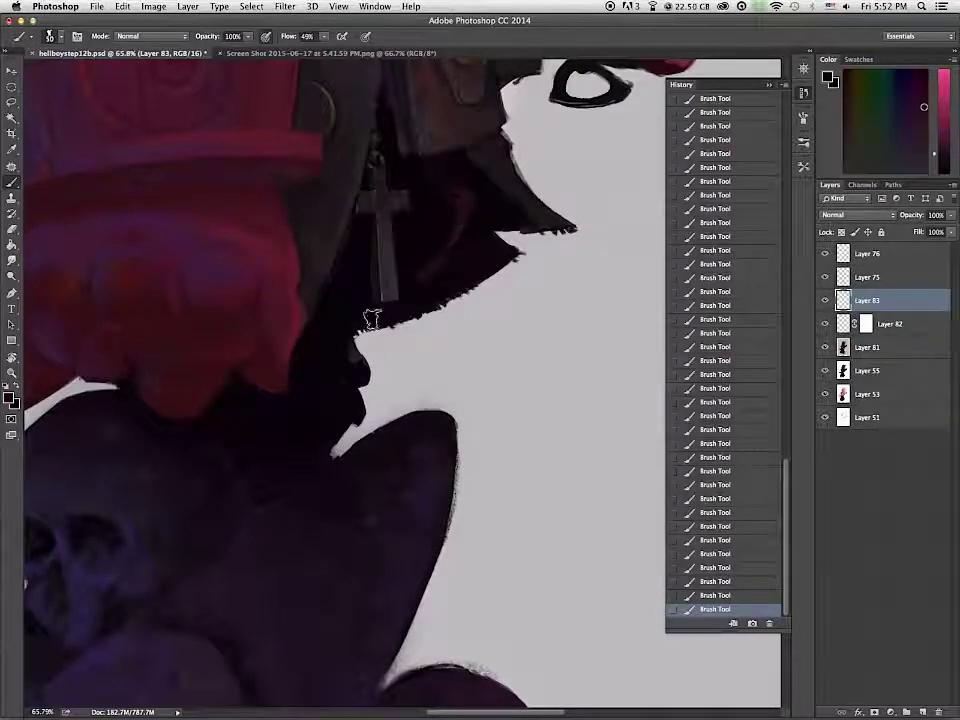
pyautogui.hotkey('ctrl', '0')
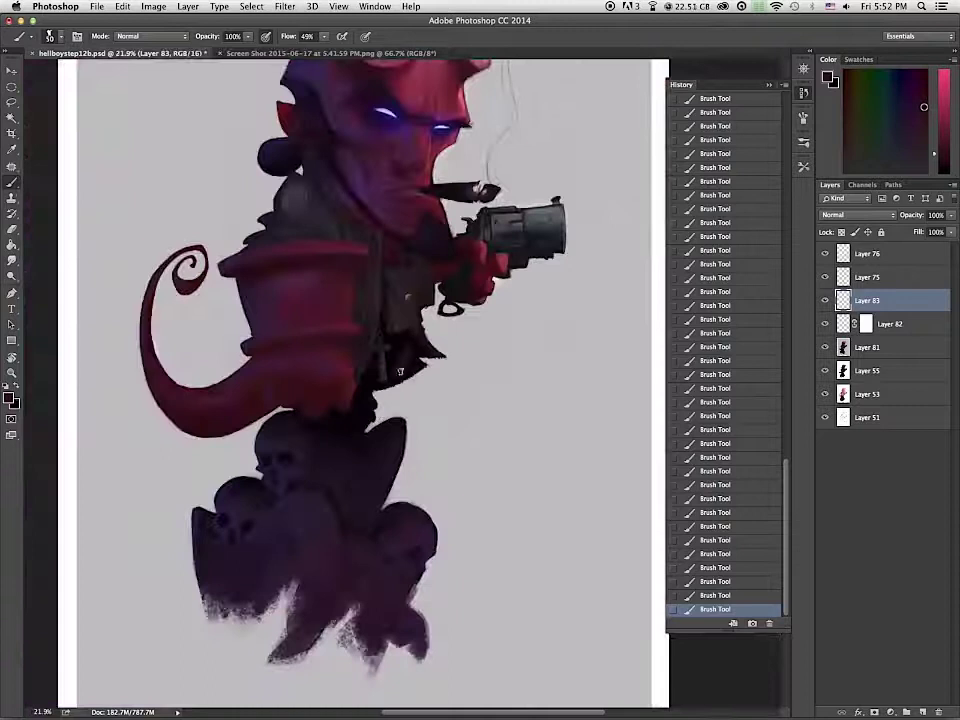
pyautogui.keyDown('alt'); pyautogui.click(404, 372); pyautogui.keyUp('alt')
pyautogui.moveTo(396, 370); pyautogui.dragTo(408, 350)
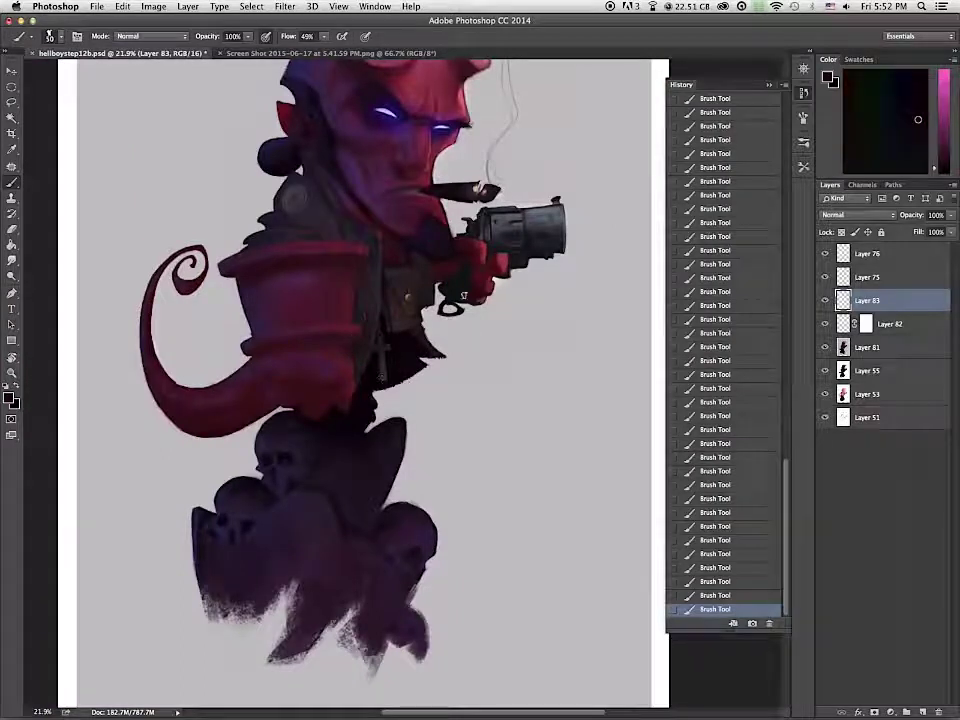
# Step: Paint shadows around the gun hand and beneath the beard with sampled dark tones, reducing the brush to 40
pyautogui.keyDown('alt'); pyautogui.click(452, 271); pyautogui.keyUp('alt')
pyautogui.moveTo(463, 270); pyautogui.dragTo(456, 286)
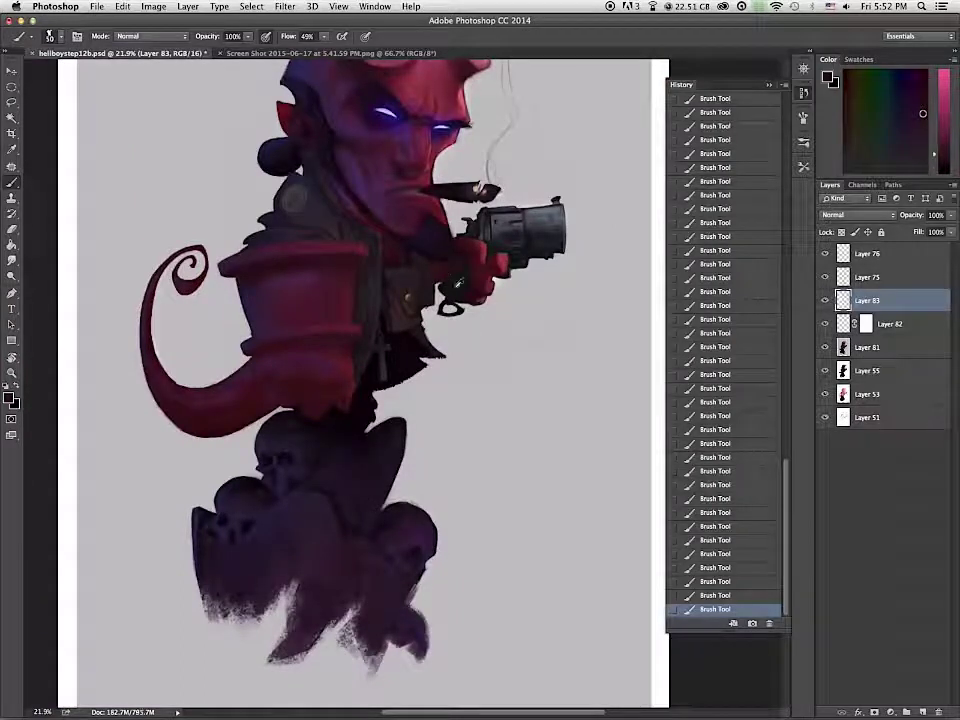
pyautogui.press('[')
pyautogui.keyDown('alt'); pyautogui.click(433, 266); pyautogui.keyUp('alt')
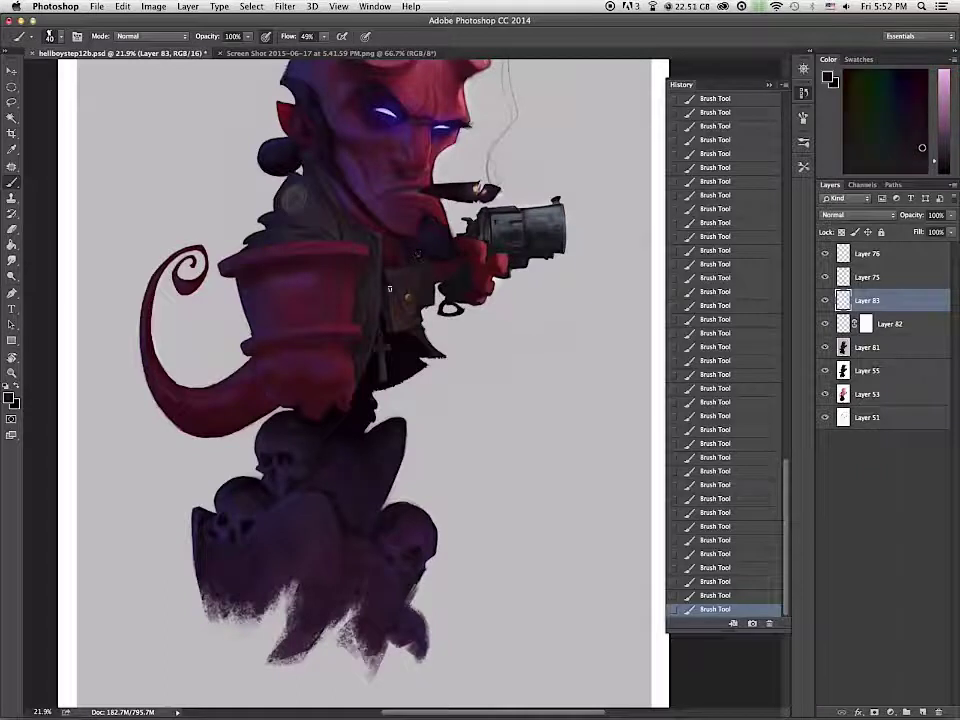
pyautogui.keyDown('alt'); pyautogui.click(422, 265); pyautogui.keyUp('alt')
pyautogui.keyDown('alt'); pyautogui.click(416, 253); pyautogui.keyUp('alt')
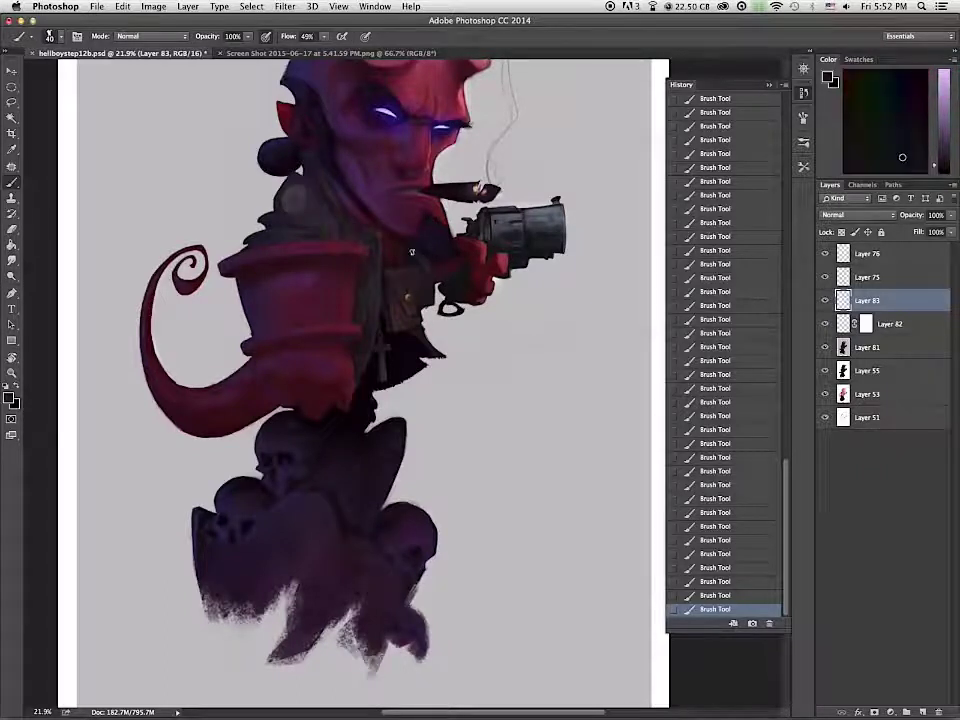
# Step: Shade the coat's torn tail, then reduce the brush to 10 and fray the jacket edge behind the gun's grip
pyautogui.keyDown('alt'); pyautogui.click(430, 345); pyautogui.keyUp('alt')
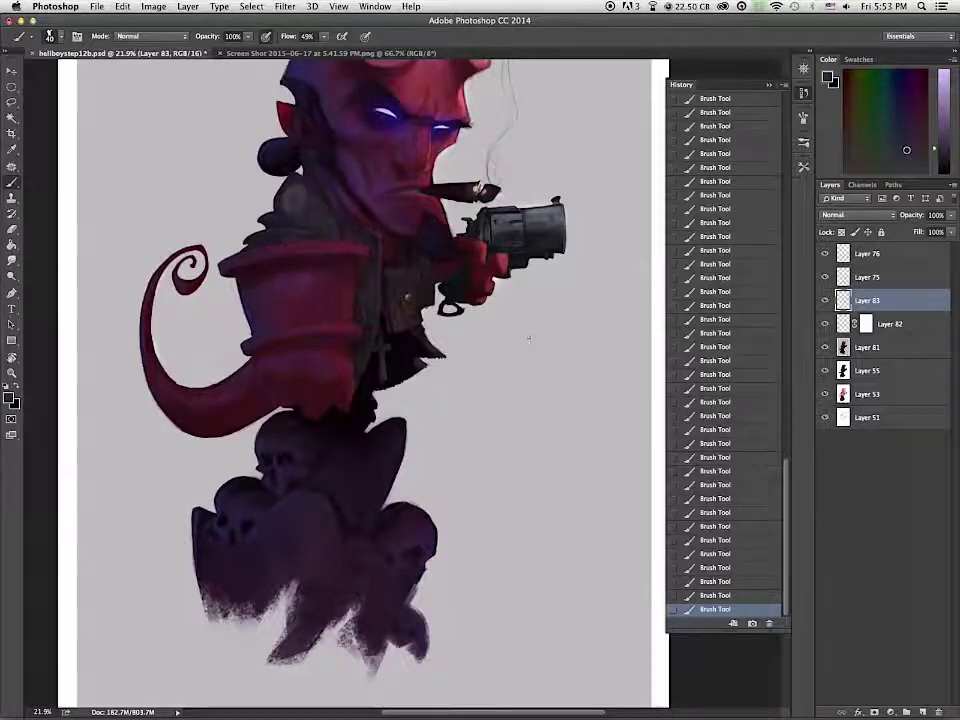
pyautogui.scroll(3, 515, 341)
pyautogui.press('[')
pyautogui.press('[')
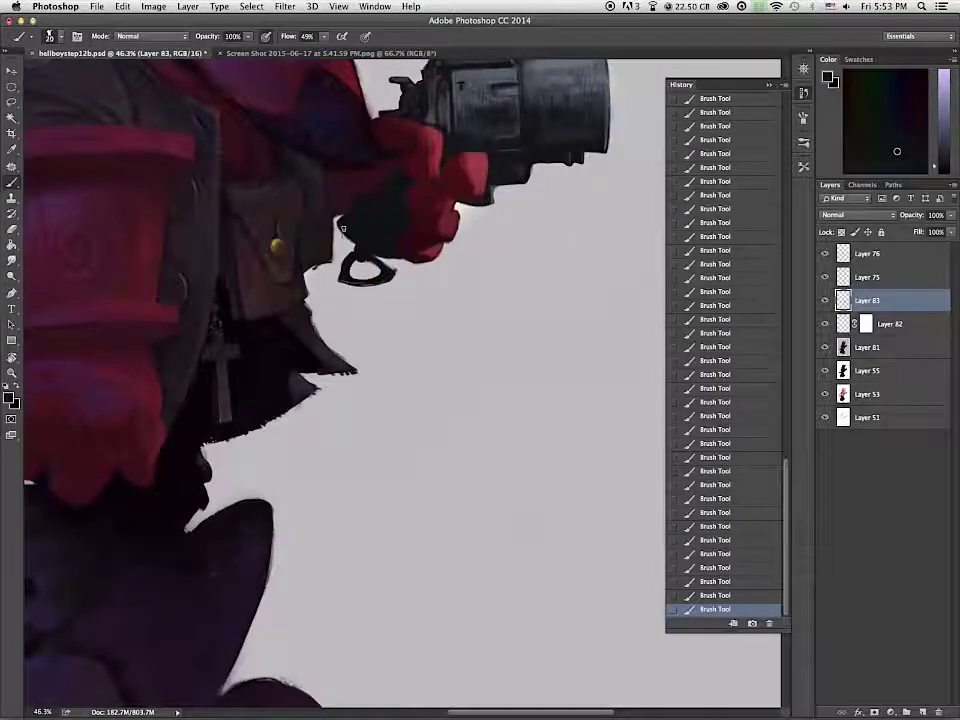
pyautogui.keyDown('alt'); pyautogui.click(405, 275); pyautogui.keyUp('alt')
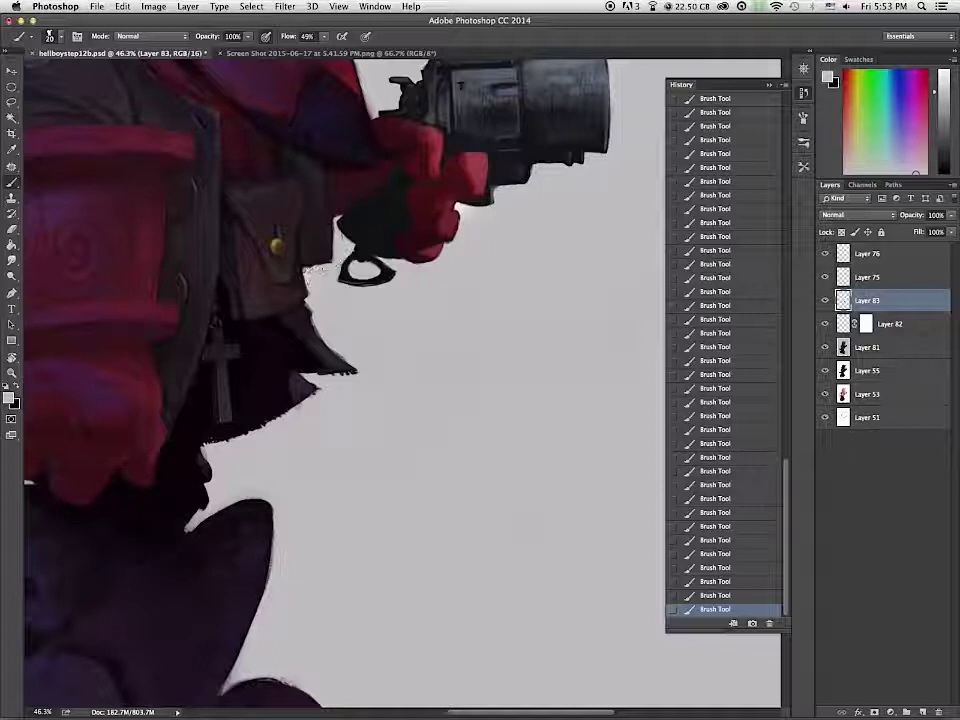
pyautogui.keyDown('alt'); pyautogui.click(335, 249); pyautogui.keyUp('alt')
pyautogui.press('[')
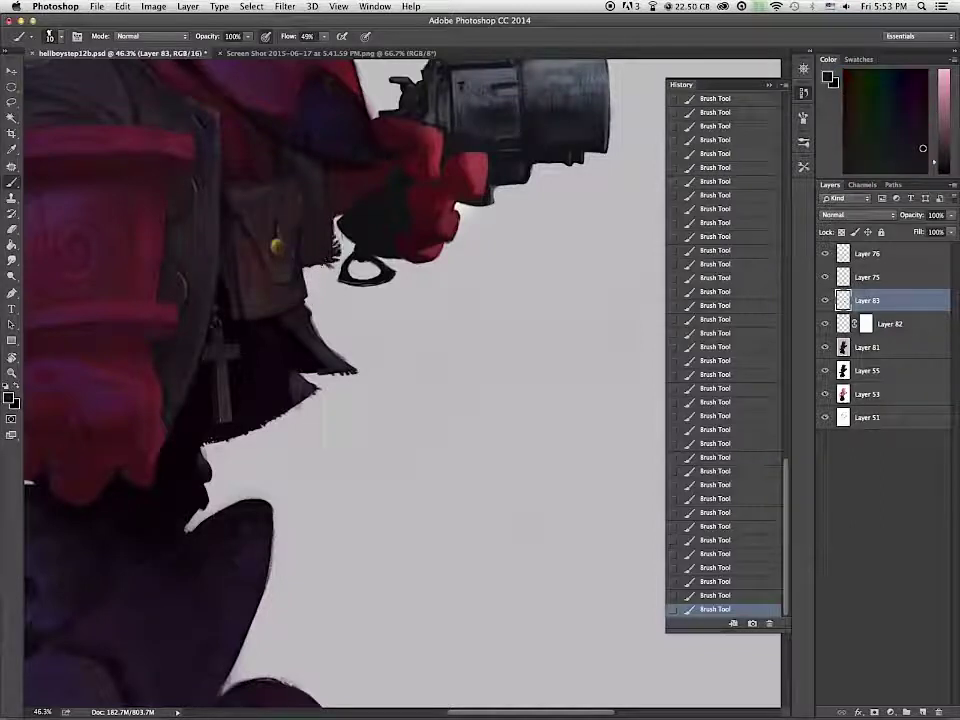
# Step: Clean up the contours of the frayed jacket edge and the gun's grip with sampled background and dark tones
pyautogui.scroll(2, 290, 322)
pyautogui.keyDown('alt'); pyautogui.click(489, 247); pyautogui.keyUp('alt')
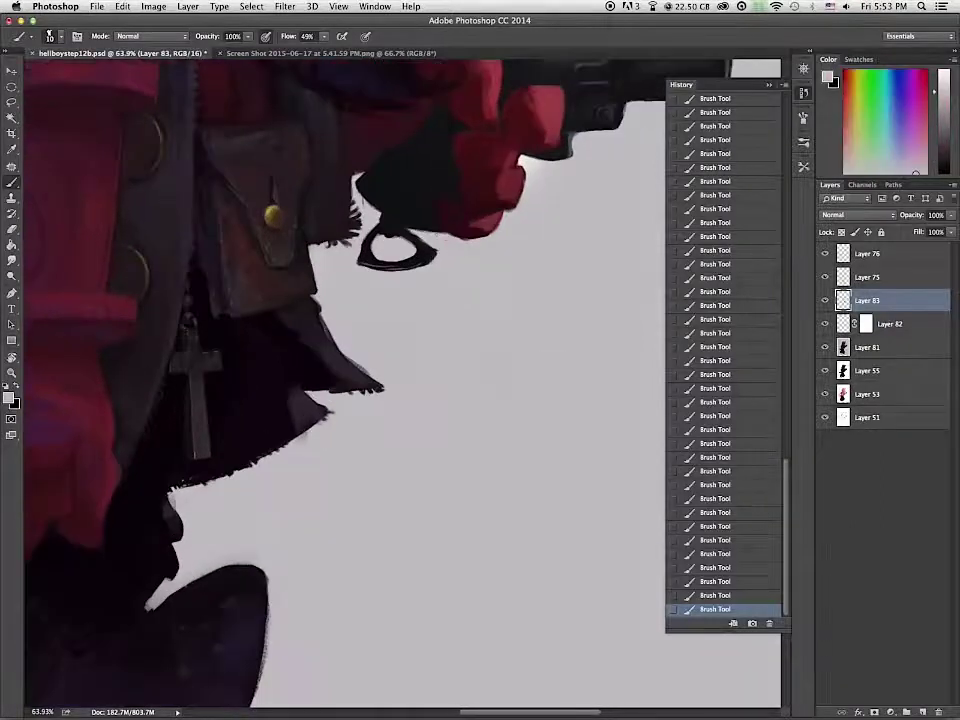
pyautogui.keyDown('alt'); pyautogui.click(437, 204); pyautogui.keyUp('alt')
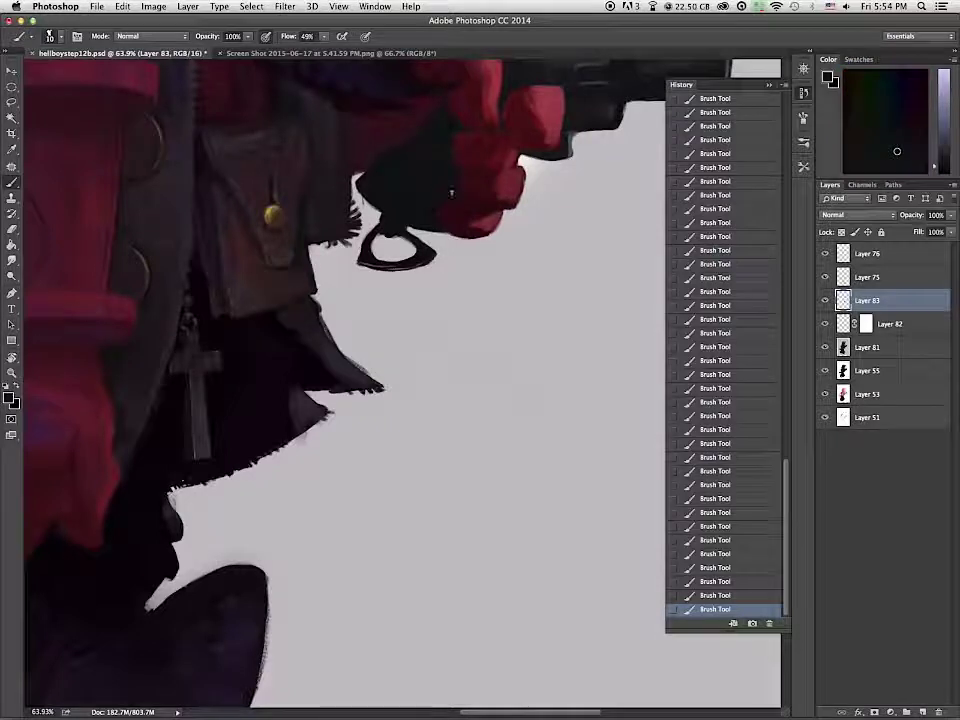
pyautogui.keyDown('alt'); pyautogui.click(464, 216); pyautogui.keyUp('alt')
pyautogui.keyDown('alt'); pyautogui.click(427, 235); pyautogui.keyUp('alt')
pyautogui.keyDown('alt'); pyautogui.click(359, 153); pyautogui.keyUp('alt')
pyautogui.keyDown('alt'); pyautogui.click(366, 178); pyautogui.keyUp('alt')
# Step: Define the gaps between the fingers holding the gun with a sampled dark red
pyautogui.keyDown('alt'); pyautogui.click(524, 150); pyautogui.keyUp('alt')
pyautogui.keyDown('alt'); pyautogui.click(513, 146); pyautogui.keyUp('alt')
pyautogui.keyDown('alt'); pyautogui.click(503, 133); pyautogui.keyUp('alt')
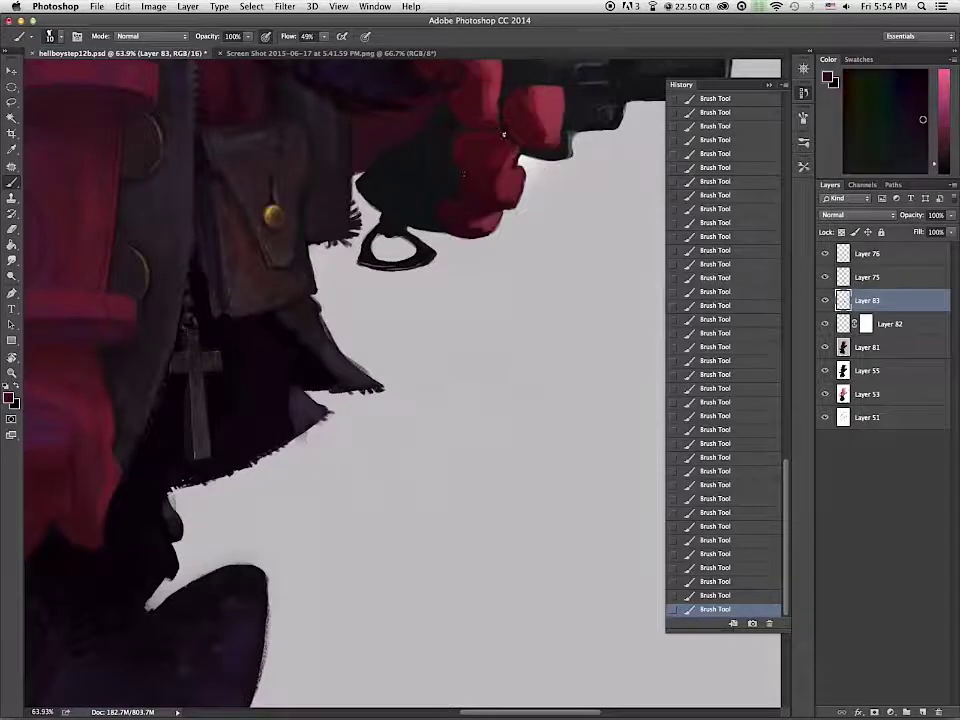
# Step: Enlarge the brush to 45 and repaint the gun's grip in a sampled dark brownish grey
pyautogui.keyDown('alt'); pyautogui.click(418, 165); pyautogui.keyUp('alt')
pyautogui.press(']')
pyautogui.press(']')
pyautogui.press(']')
pyautogui.press(']')
pyautogui.press(']')
pyautogui.press(']')
pyautogui.press(']')
pyautogui.moveTo(416, 163)
pyautogui.mouseDown()
pyautogui.moveTo(424, 208)
pyautogui.moveTo(388, 173)
pyautogui.moveTo(438, 175)
pyautogui.mouseUp()
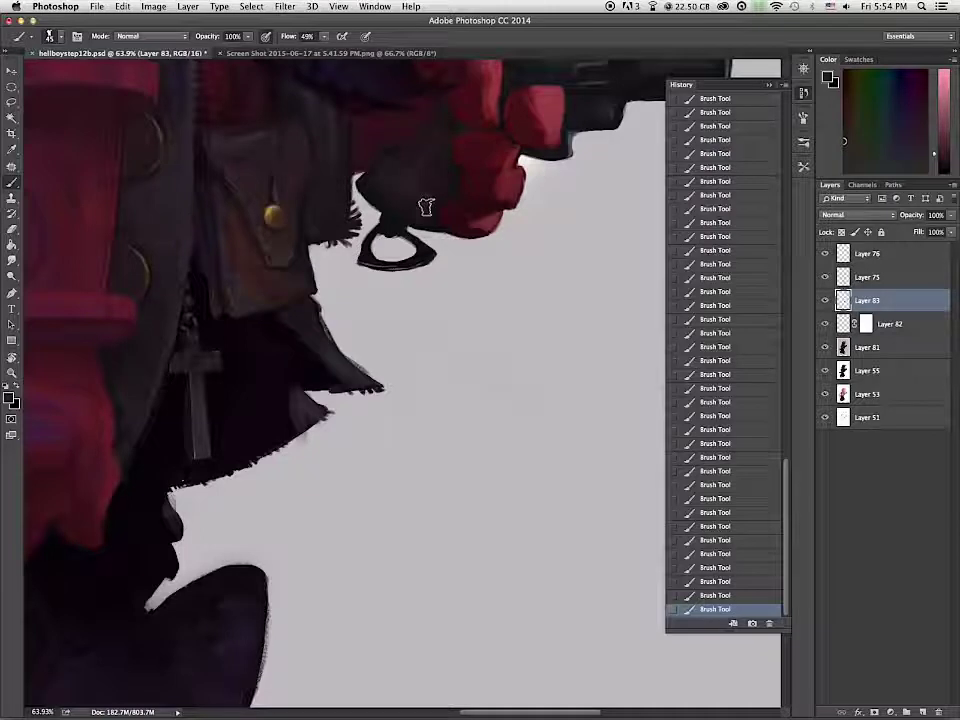
# Step: Refine the grip's rear corner with a small brush, then enlarge it to 35 and shade the grip's upper part
pyautogui.keyDown('alt'); pyautogui.click(371, 182); pyautogui.keyUp('alt')
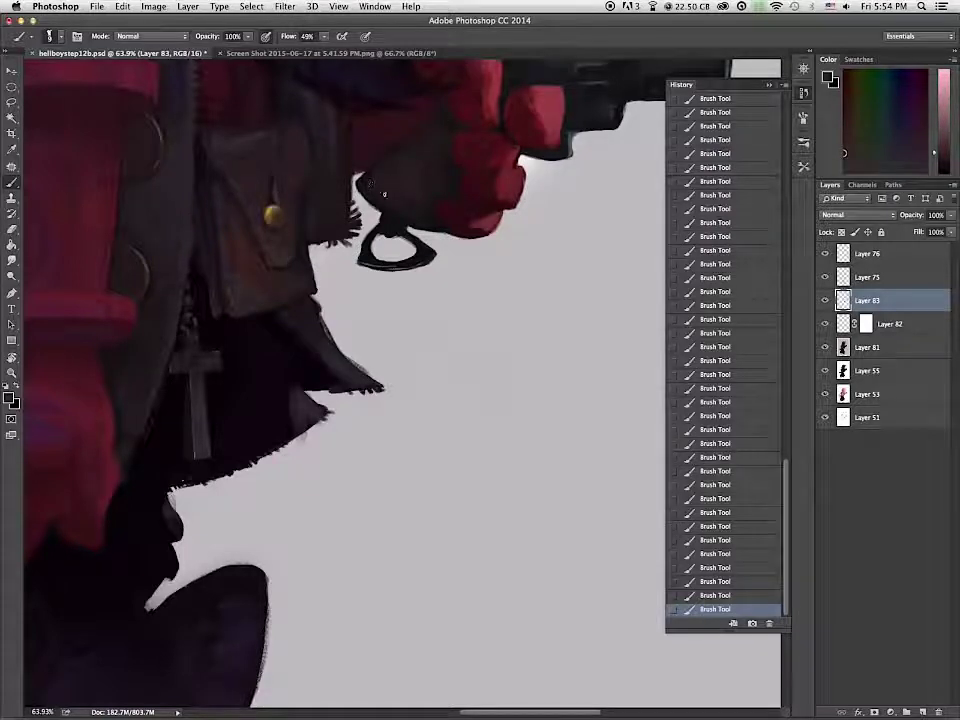
pyautogui.keyDown('alt'); pyautogui.click(387, 163); pyautogui.keyUp('alt')
pyautogui.press(']')
pyautogui.press(']')
pyautogui.press(']')
pyautogui.press(']')
pyautogui.press(']')
pyautogui.press(']')
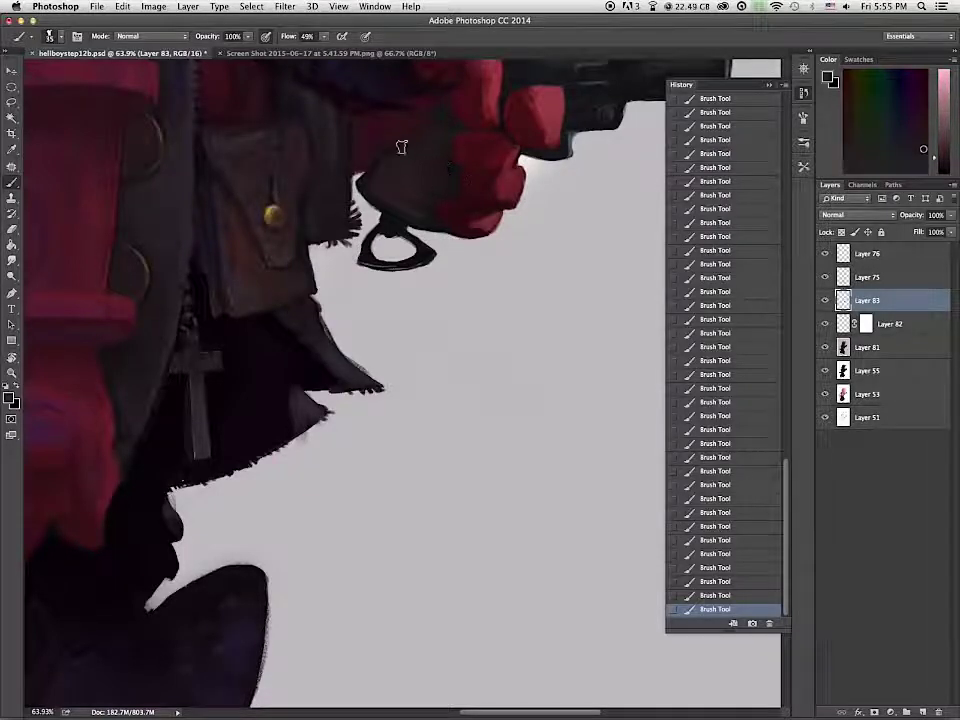
# Step: Darken the grip where it meets the fingers and blend it with tones sampled from the grip
pyautogui.keyDown('alt'); pyautogui.click(436, 194); pyautogui.keyUp('alt')
pyautogui.keyDown('alt'); pyautogui.click(441, 151); pyautogui.keyUp('alt')
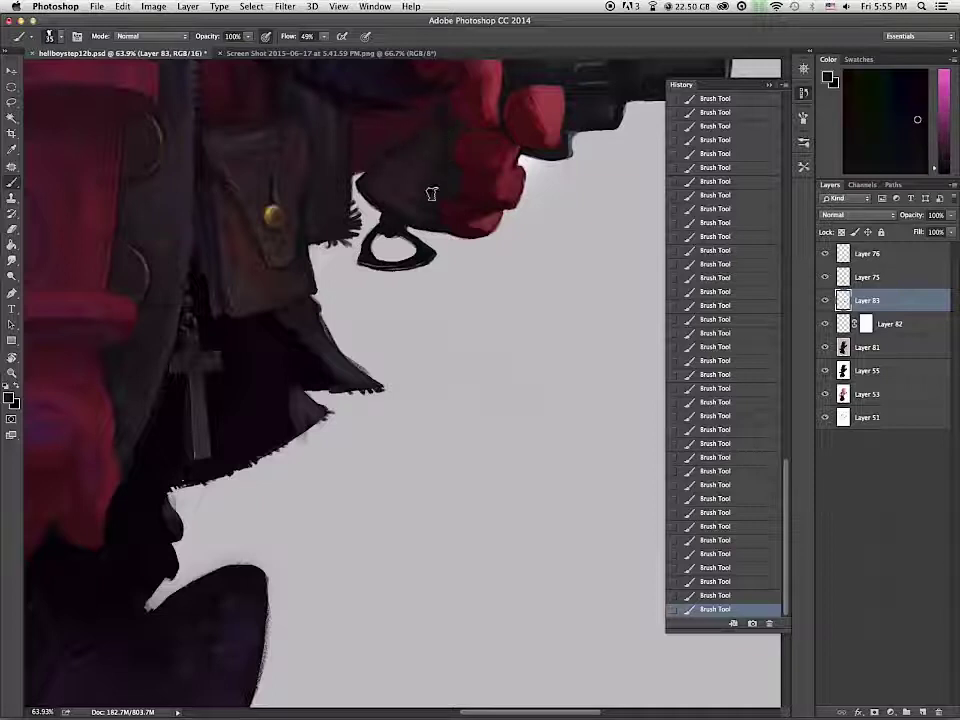
pyautogui.moveTo(459, 148); pyautogui.dragTo(448, 198)
pyautogui.keyDown('alt'); pyautogui.click(407, 171); pyautogui.keyUp('alt')
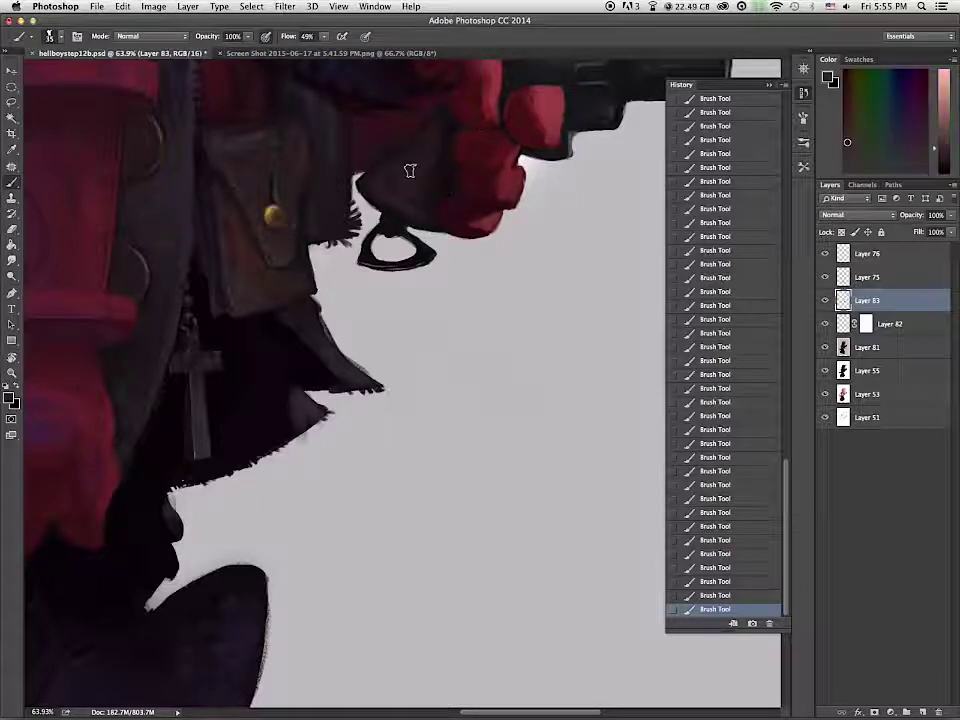
# Step: Tint the gun's grip with brown sampled from the belt pouch
pyautogui.keyDown('alt'); pyautogui.click(231, 254); pyautogui.keyUp('alt')
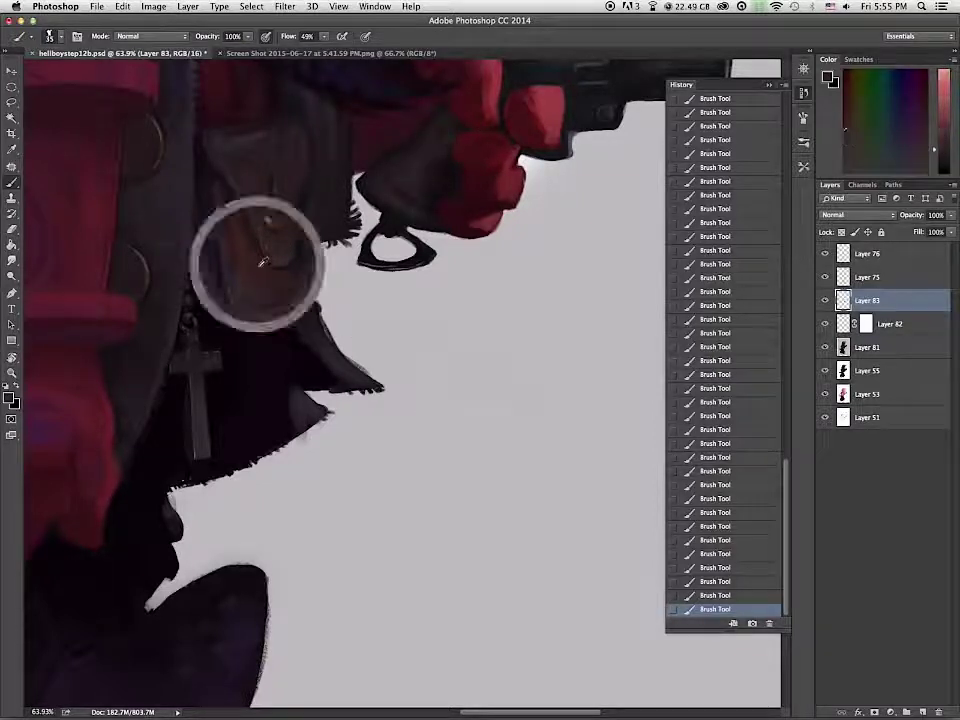
pyautogui.keyDown('alt'); pyautogui.click(251, 260); pyautogui.keyUp('alt')
pyautogui.moveTo(448, 166)
pyautogui.mouseDown()
pyautogui.moveTo(446, 186)
pyautogui.moveTo(441, 166)
pyautogui.mouseUp()
# Step: Reduce the brush to 5 and paint a light metallic rim along the base of the grip
pyautogui.keyDown('alt'); pyautogui.click(397, 212); pyautogui.keyUp('alt')
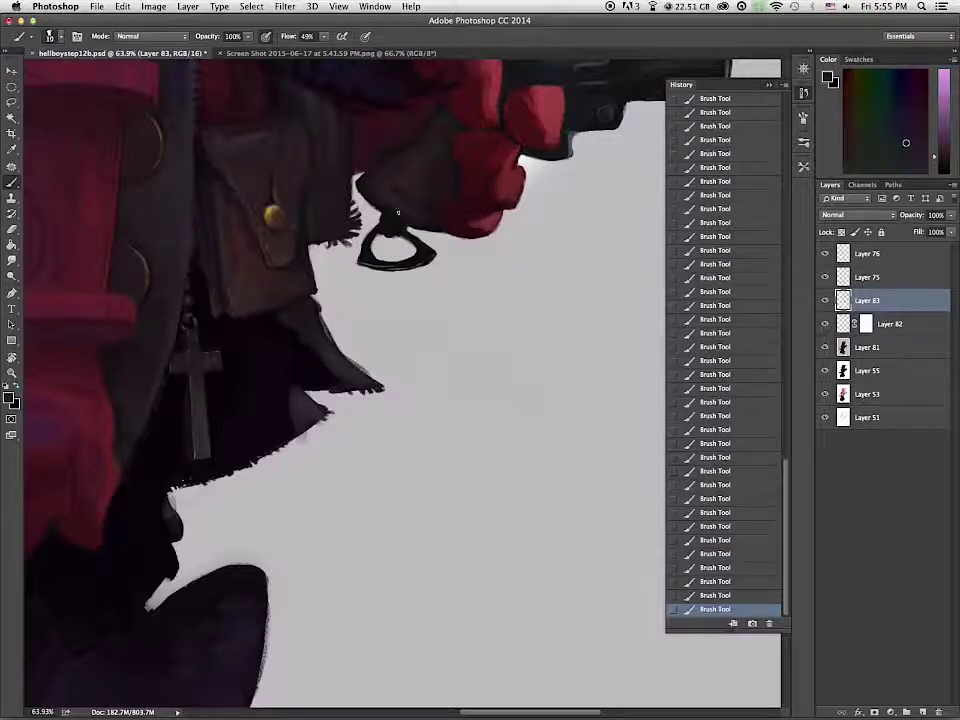
pyautogui.keyDown('alt'); pyautogui.click(393, 228); pyautogui.keyUp('alt')
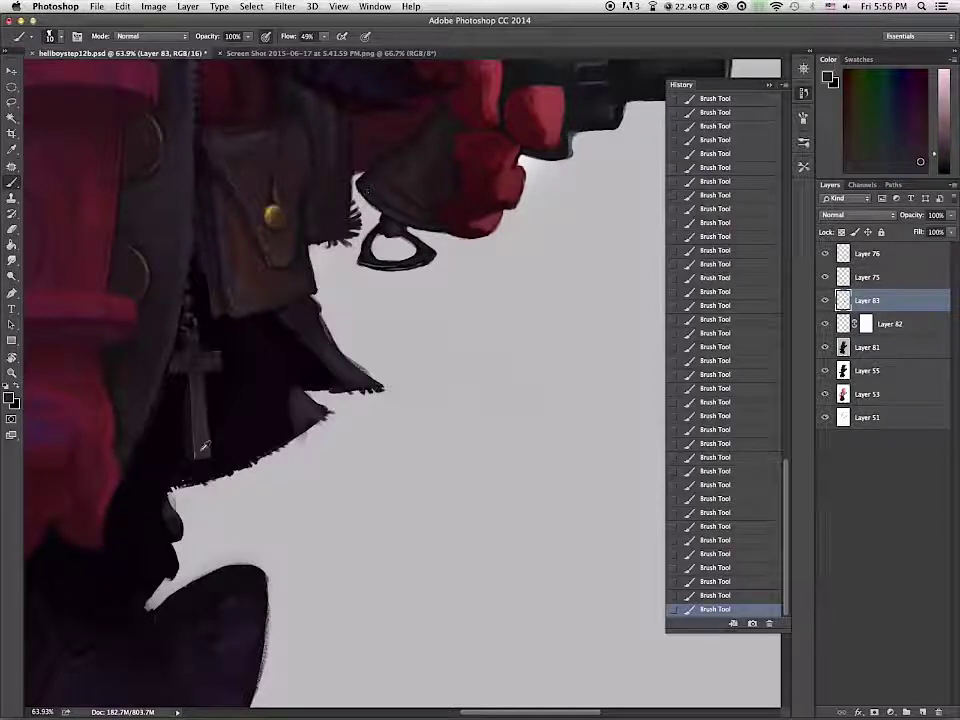
pyautogui.keyDown('alt'); pyautogui.click(396, 218); pyautogui.keyUp('alt')
pyautogui.moveTo(363, 186); pyautogui.dragTo(424, 218)
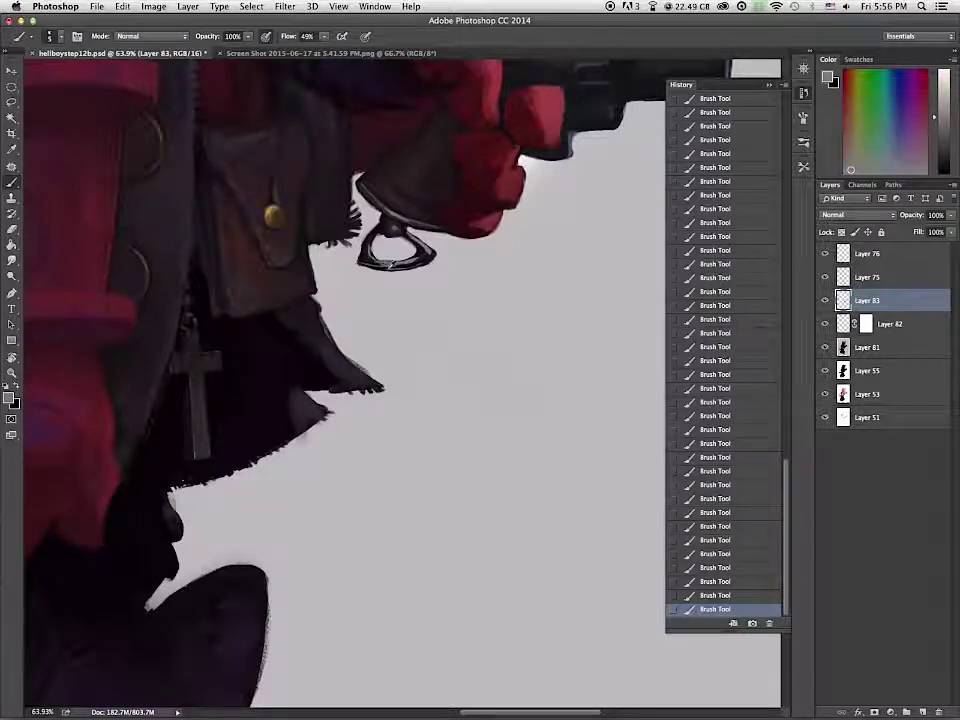
# Step: Set the brush to 7 and strengthen the grip's ring and its round joint with sampled near-black
pyautogui.keyDown('alt'); pyautogui.click(283, 198); pyautogui.keyUp('alt')
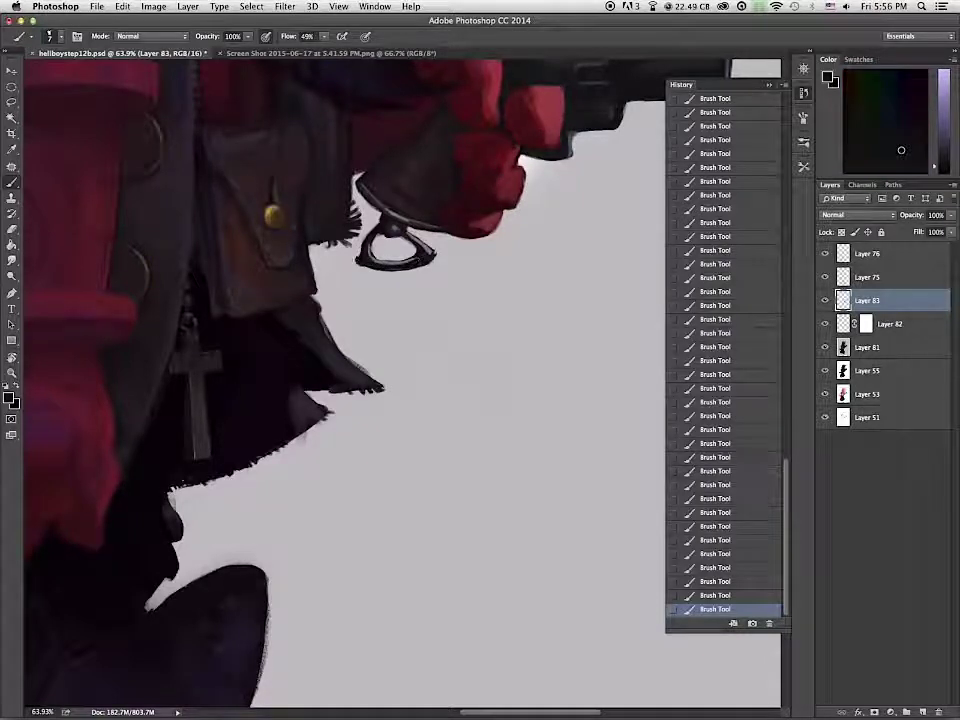
pyautogui.keyDown('alt'); pyautogui.click(418, 262); pyautogui.keyUp('alt')
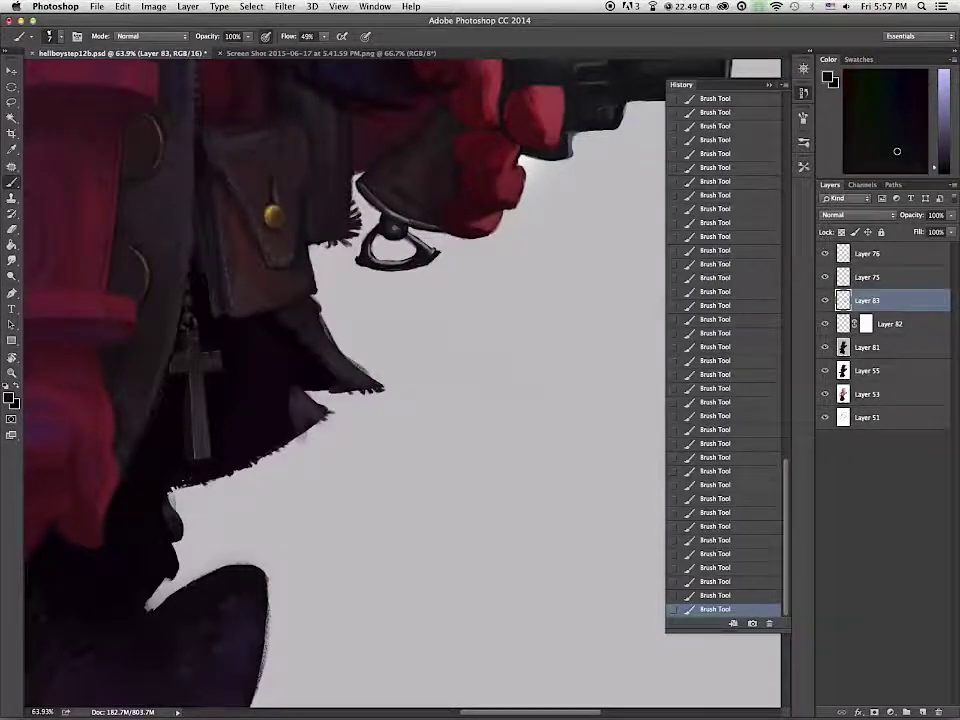
pyautogui.keyDown('alt'); pyautogui.click(393, 248); pyautogui.keyUp('alt')
pyautogui.press('x')
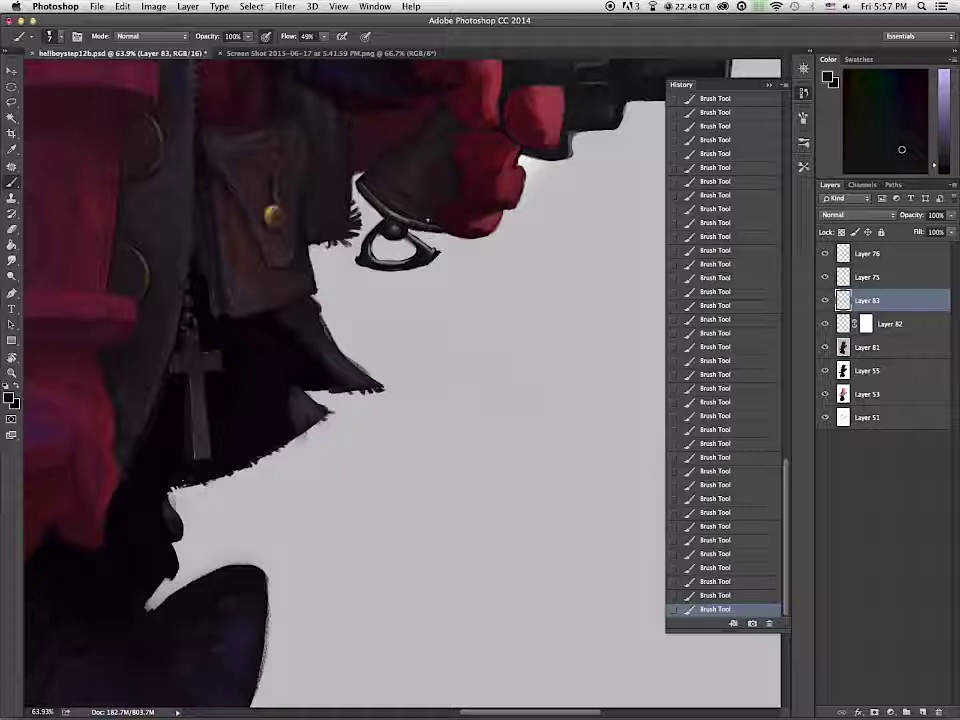
# Step: Clean up the ring's inner and outer edges below the grip, alternating between the background grey and near-black
pyautogui.press('x')
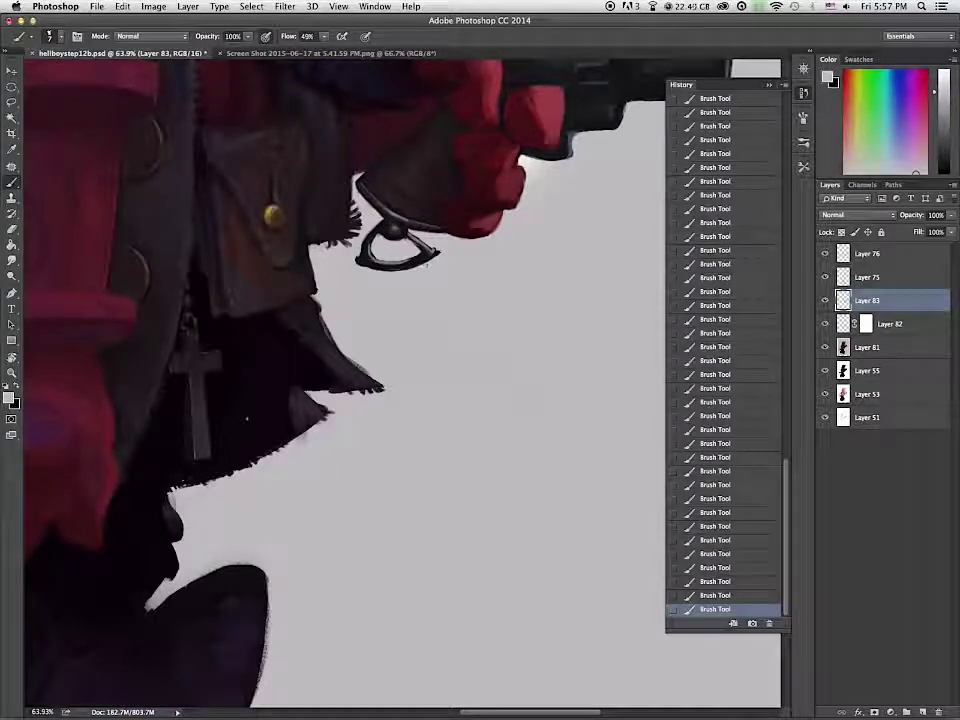
pyautogui.press('x')
pyautogui.press('x')
pyautogui.press('x')
pyautogui.press('x')
pyautogui.press('x')
pyautogui.press('x')
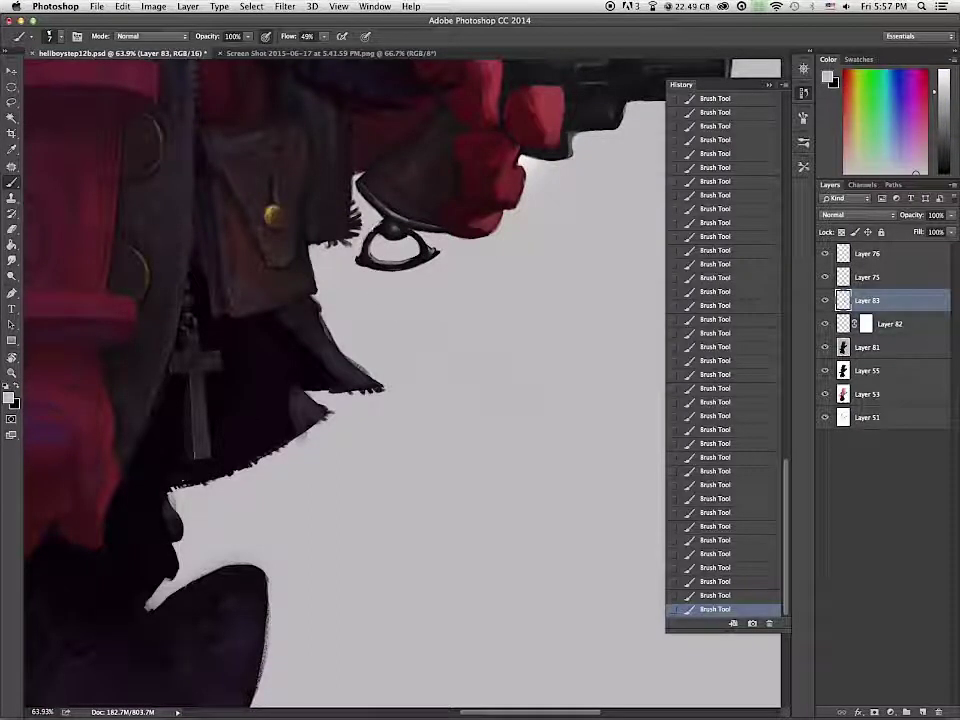
pyautogui.press('x')
pyautogui.press('x')
pyautogui.press('x')
pyautogui.press('x')
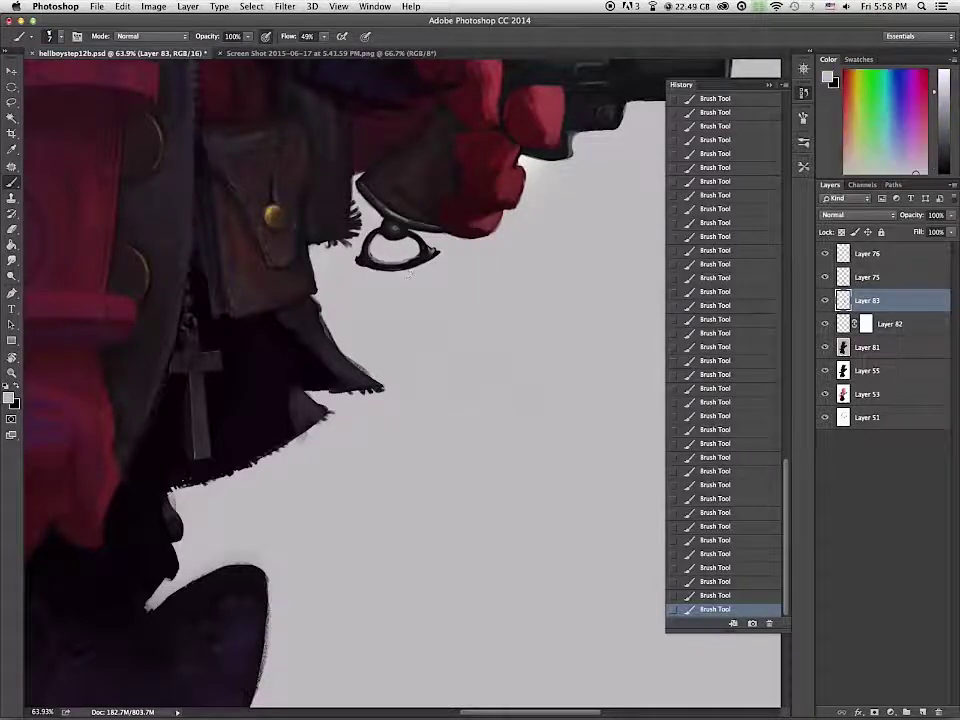
# Step: Trim the ring's lower edge with background grey and add mid-grey accents to its metal
pyautogui.moveTo(394, 271)
pyautogui.mouseDown()
pyautogui.moveTo(434, 260)
pyautogui.moveTo(419, 258)
pyautogui.moveTo(427, 249)
pyautogui.mouseUp()
pyautogui.keyDown('alt'); pyautogui.click(405, 250); pyautogui.keyUp('alt')
pyautogui.keyDown('alt'); pyautogui.click(432, 251); pyautogui.keyUp('alt')
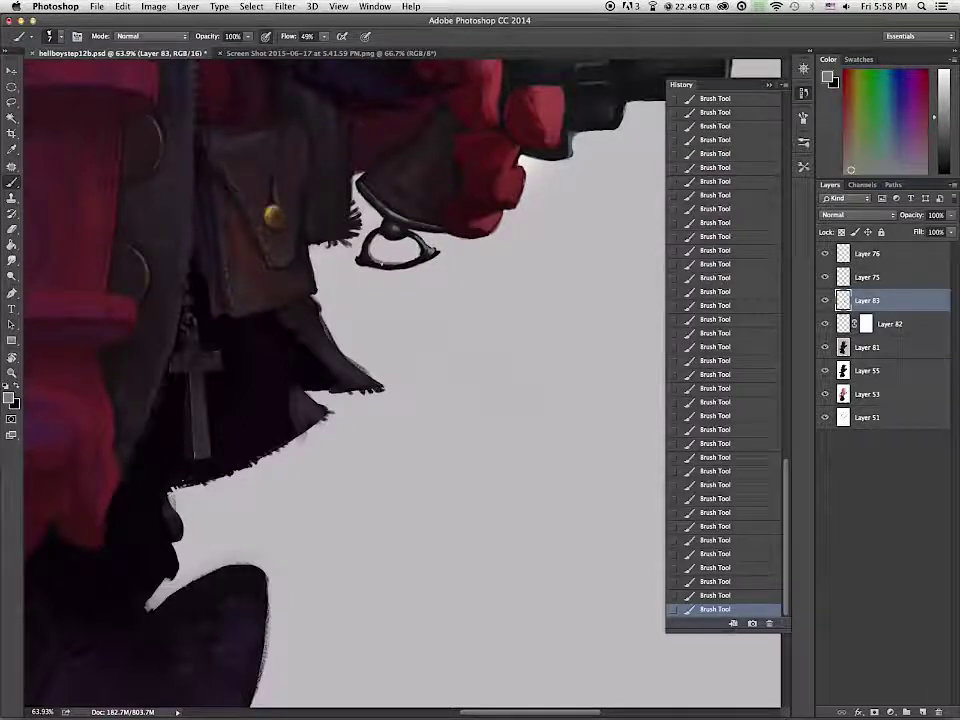
# Step: Sharpen the light rim along the grip's base with near-black and mid-grey
pyautogui.moveTo(257, 452); pyautogui.dragTo(205, 601)
pyautogui.press('x')
pyautogui.moveTo(303, 320); pyautogui.dragTo(311, 337)
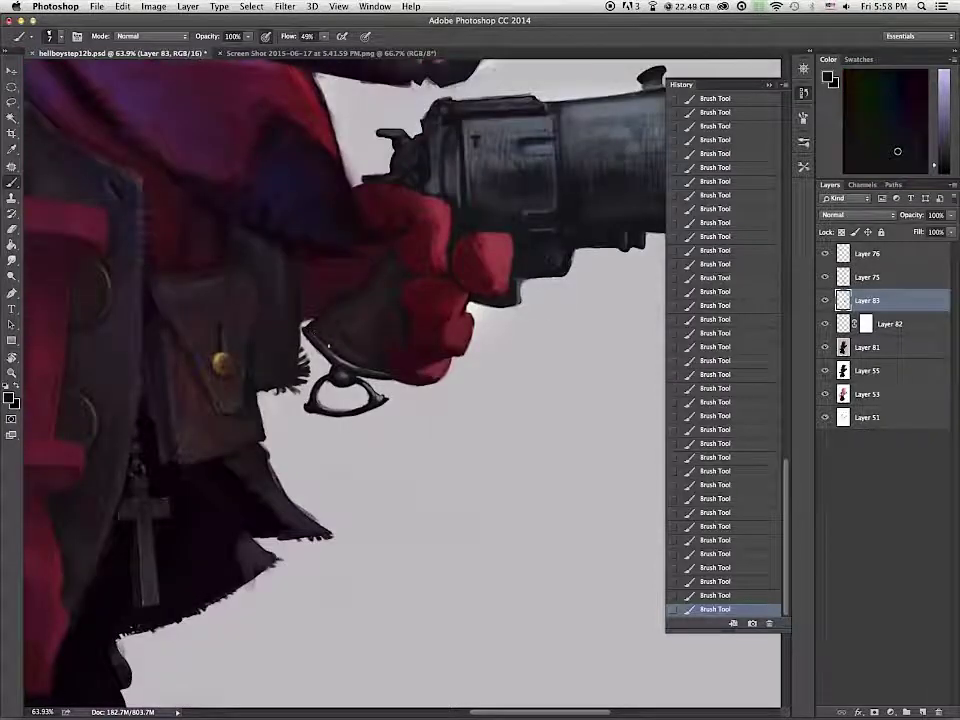
pyautogui.press('x')
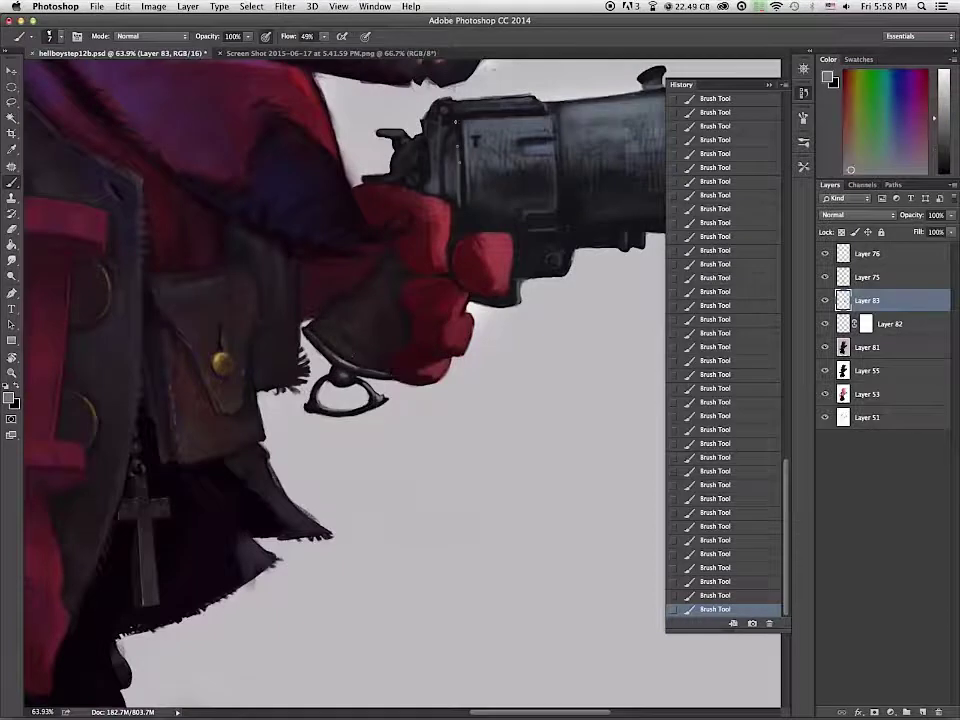
# Step: Paint a light vertical highlight along the edge of the gun's frame with sampled background grey
pyautogui.moveTo(460, 136); pyautogui.dragTo(464, 220)
pyautogui.keyDown('alt'); pyautogui.click(549, 338); pyautogui.keyUp('alt')
pyautogui.moveTo(463, 130); pyautogui.dragTo(467, 222)
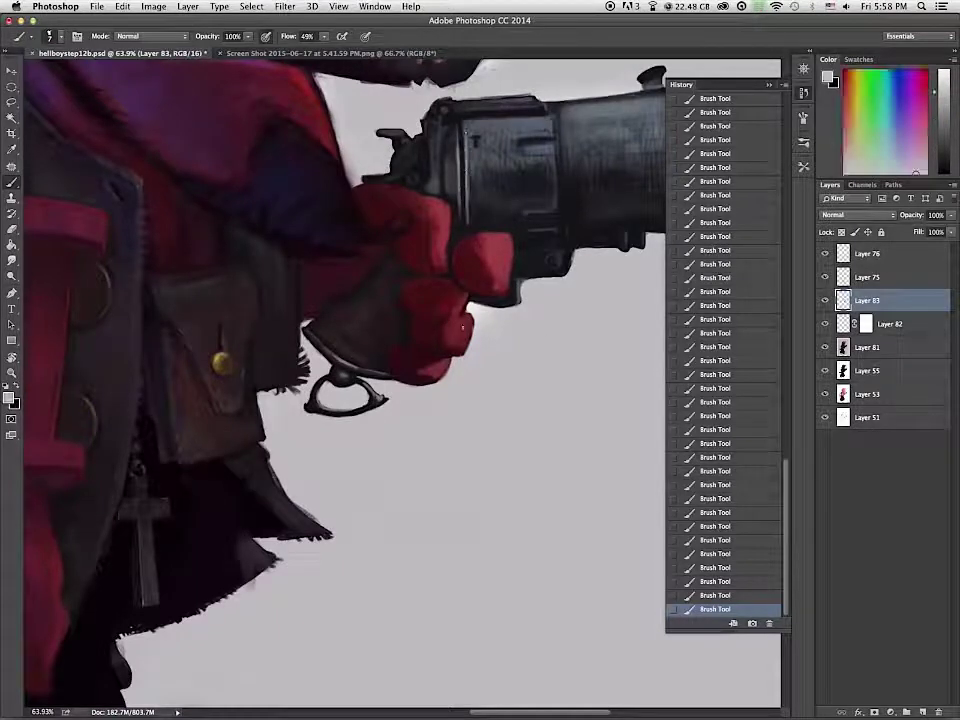
# Step: Paint dark shading down the revolver frame beside the rear edge of the cylinder with sampled dark tones
pyautogui.keyDown('alt'); pyautogui.click(474, 209); pyautogui.keyUp('alt')
pyautogui.press(']')
pyautogui.press(']')
pyautogui.press(']')
pyautogui.press(']')
pyautogui.moveTo(472, 167); pyautogui.dragTo(470, 226)
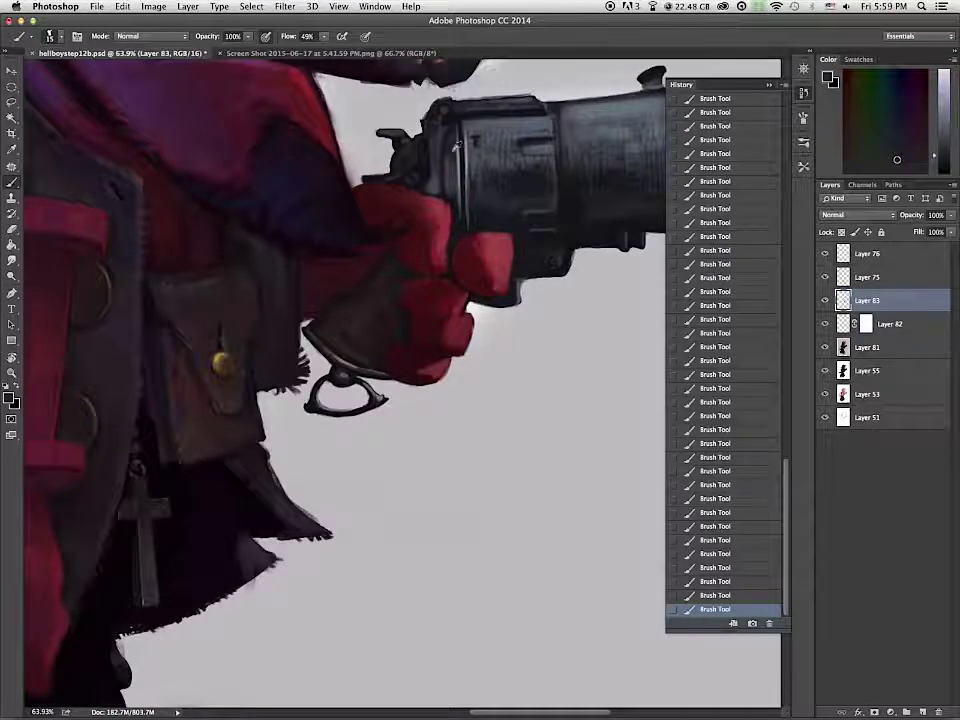
pyautogui.keyDown('alt'); pyautogui.click(455, 208); pyautogui.keyUp('alt')
pyautogui.moveTo(453, 148); pyautogui.dragTo(455, 192)
# Step: Paint thin light grey highlights along the edges and notches of the revolver's cylinder
pyautogui.keyDown('alt'); pyautogui.click(466, 289); pyautogui.keyUp('alt')
pyautogui.press('[')
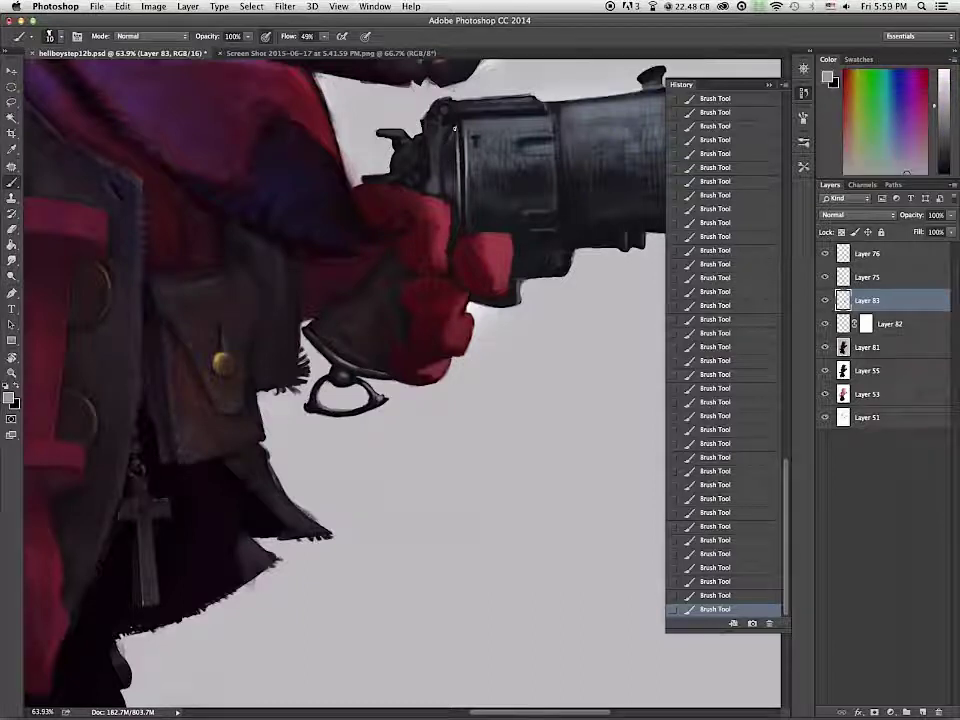
pyautogui.moveTo(472, 124); pyautogui.dragTo(553, 119)
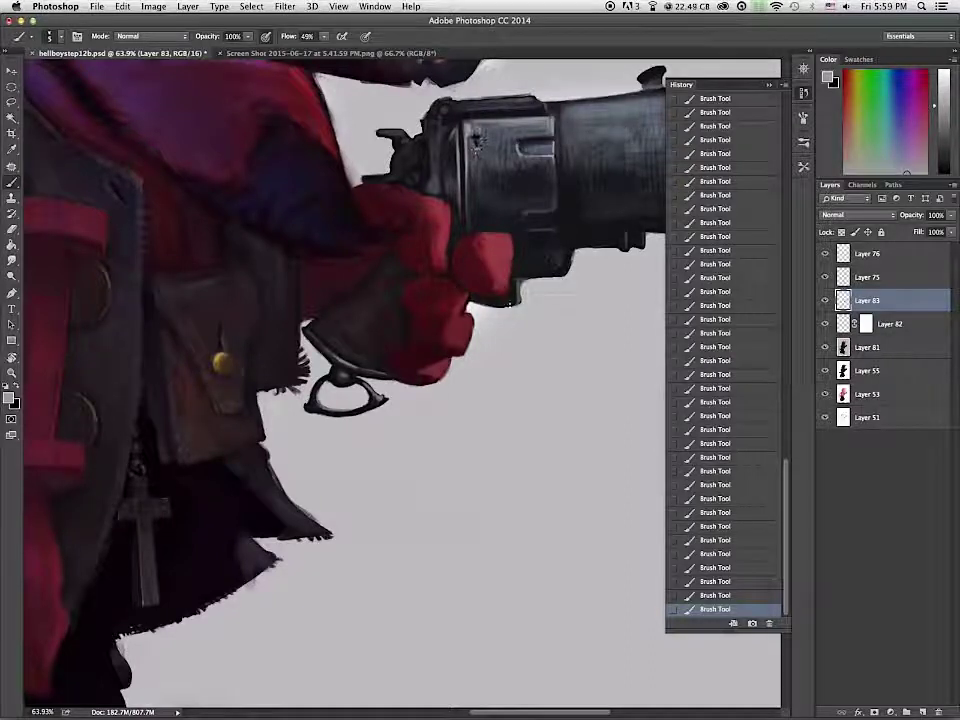
pyautogui.moveTo(537, 155)
pyautogui.mouseDown()
pyautogui.moveTo(475, 158)
pyautogui.moveTo(525, 176)
pyautogui.moveTo(552, 159)
pyautogui.moveTo(554, 205)
pyautogui.mouseUp()
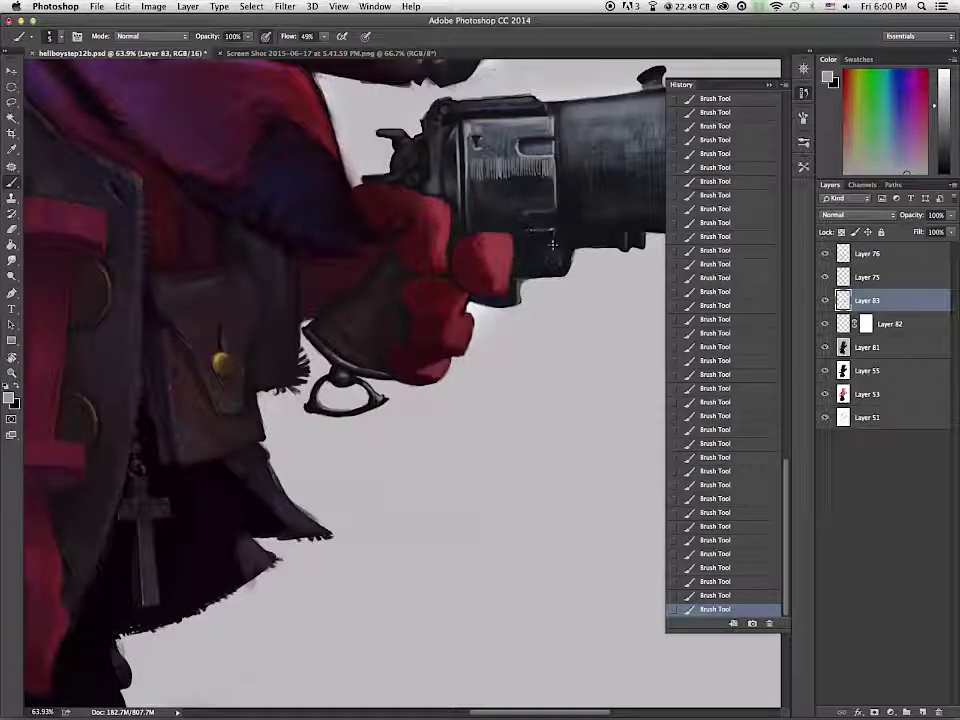
# Step: Shade the revolver's cylinder with sampled dark tones and a size 30 brush, toning down the light hatching
pyautogui.keyDown('alt'); pyautogui.click(502, 162); pyautogui.keyUp('alt')
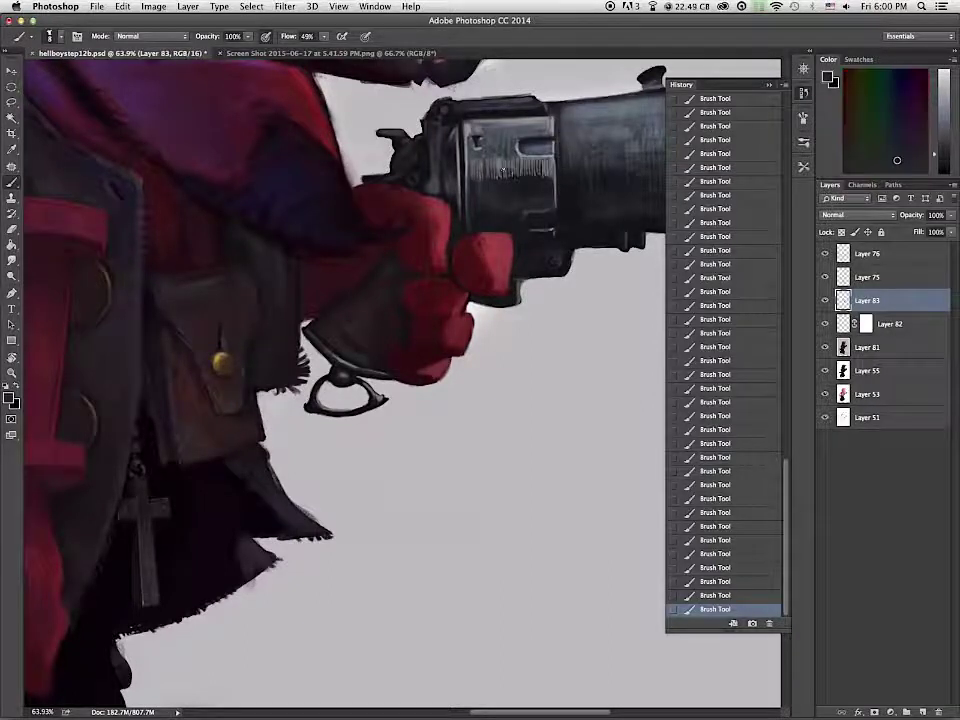
pyautogui.keyDown('alt'); pyautogui.click(530, 193); pyautogui.keyUp('alt')
pyautogui.press(']')
pyautogui.press(']')
pyautogui.press(']')
pyautogui.press(']')
pyautogui.press(']')
pyautogui.press(']')
pyautogui.moveTo(507, 176)
pyautogui.mouseDown()
pyautogui.moveTo(480, 180)
pyautogui.moveTo(546, 172)
pyautogui.mouseUp()
pyautogui.moveTo(542, 128); pyautogui.dragTo(475, 130)
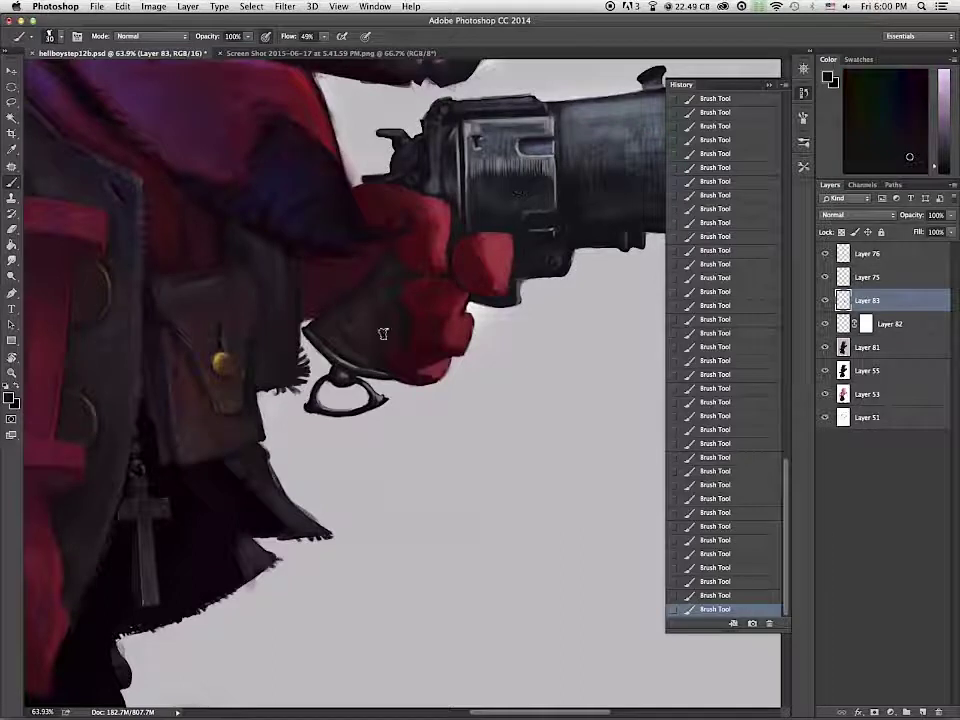
# Step: Paint over the bright marks near the cylinder's lower edge with sampled dark gunmetal tones
pyautogui.keyDown('alt'); pyautogui.click(513, 169); pyautogui.keyUp('alt')
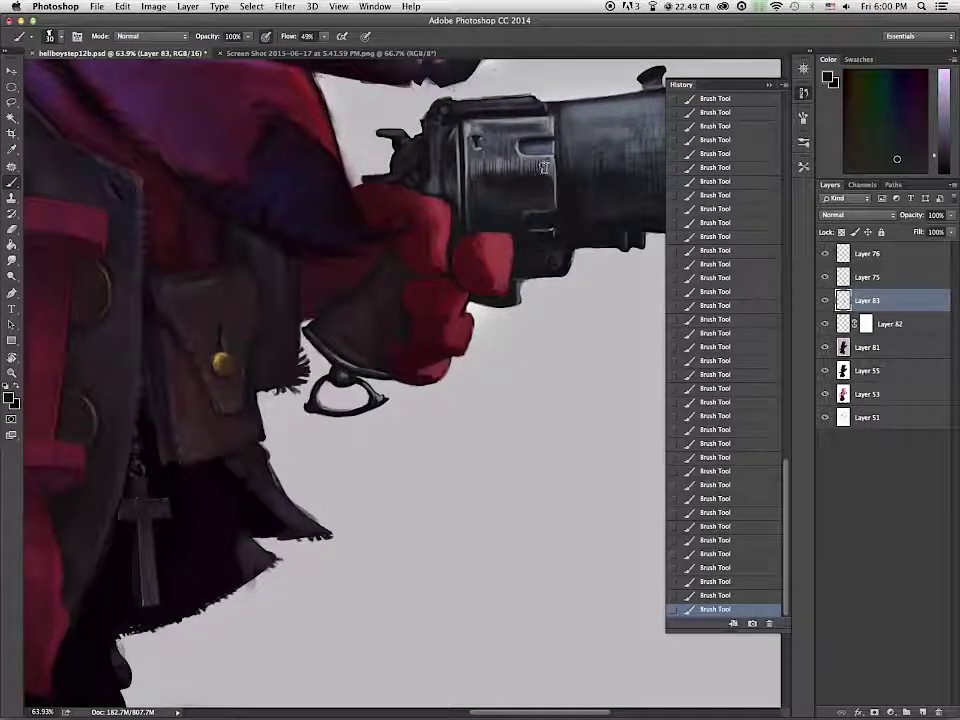
pyautogui.keyDown('alt'); pyautogui.click(500, 208); pyautogui.keyUp('alt')
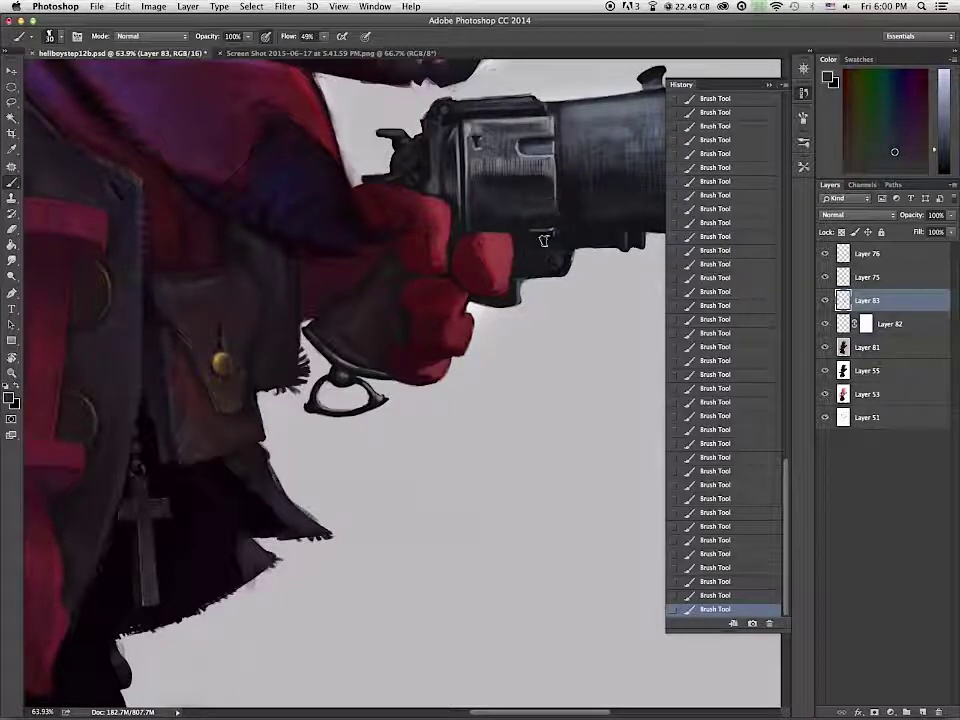
pyautogui.keyDown('alt'); pyautogui.click(585, 228); pyautogui.keyUp('alt')
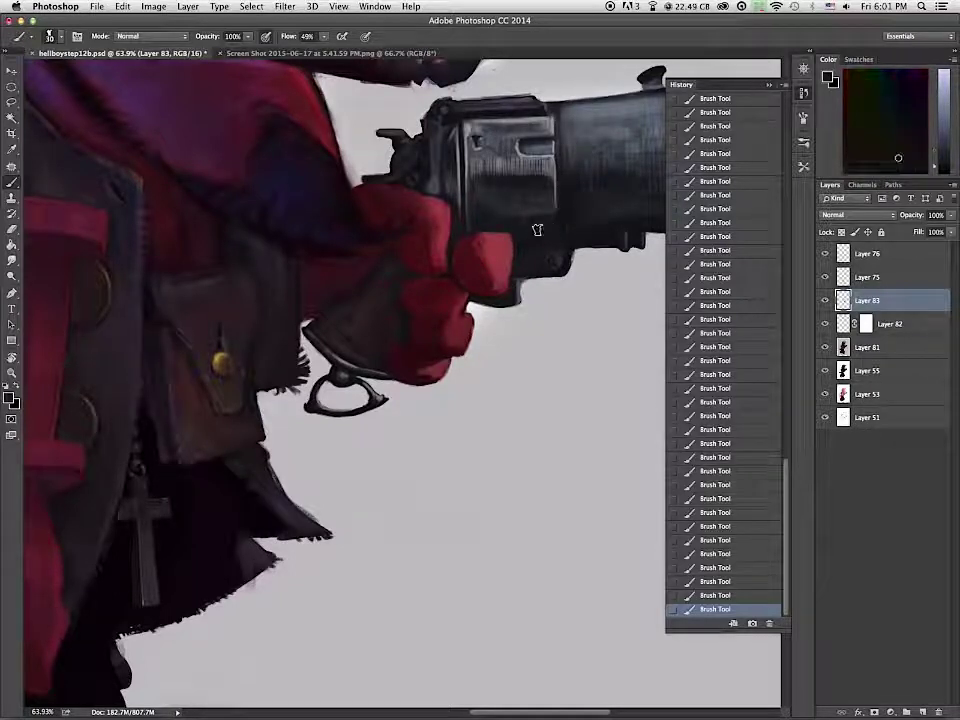
# Step: Draw fine grey highlights around the cylinder's lower edge with a smaller brush
pyautogui.keyDown('alt'); pyautogui.click(550, 203); pyautogui.keyUp('alt')
pyautogui.press('[')
pyautogui.press('[')
pyautogui.keyDown('alt'); pyautogui.click(549, 207); pyautogui.keyUp('alt')
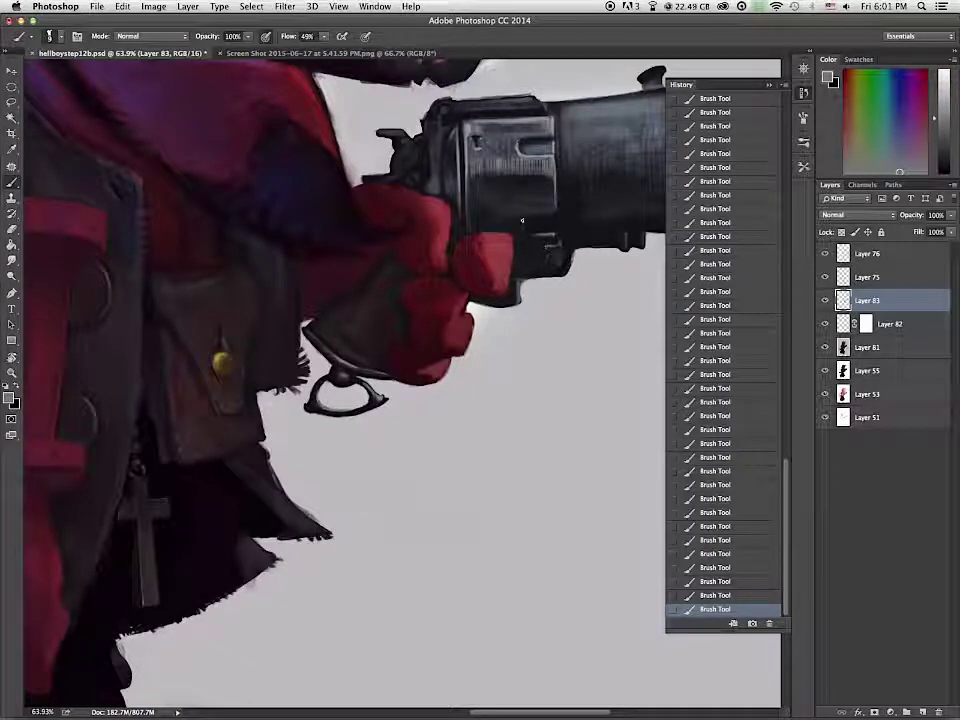
# Step: Refine the small details and shadows beneath the cylinder with sampled dark tones
pyautogui.keyDown('alt'); pyautogui.click(526, 226); pyautogui.keyUp('alt')
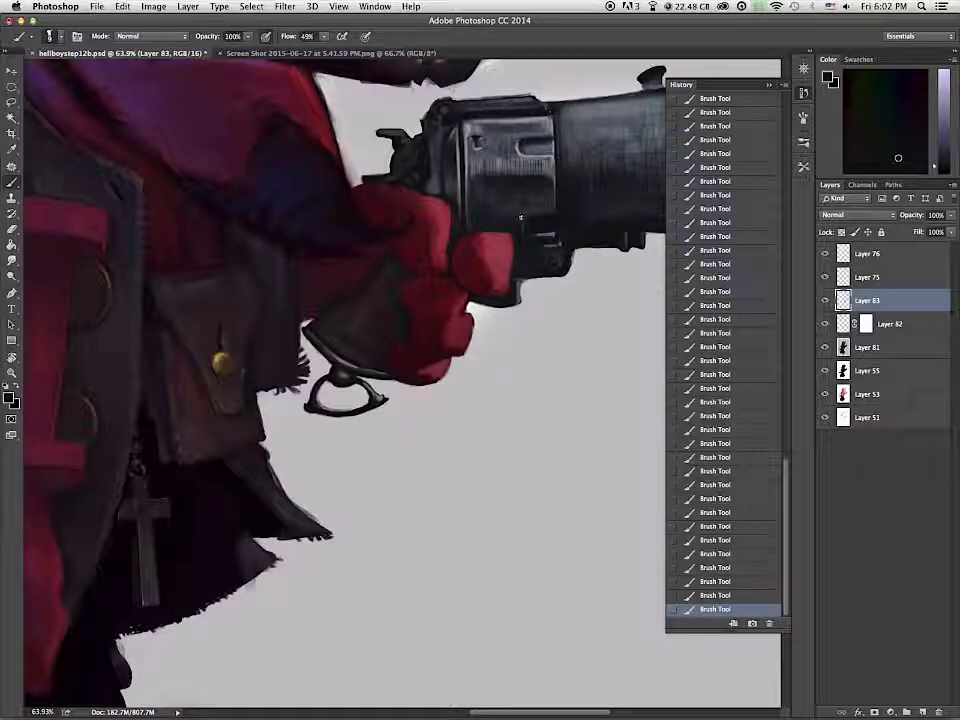
pyautogui.keyDown('alt'); pyautogui.click(553, 215); pyautogui.keyUp('alt')
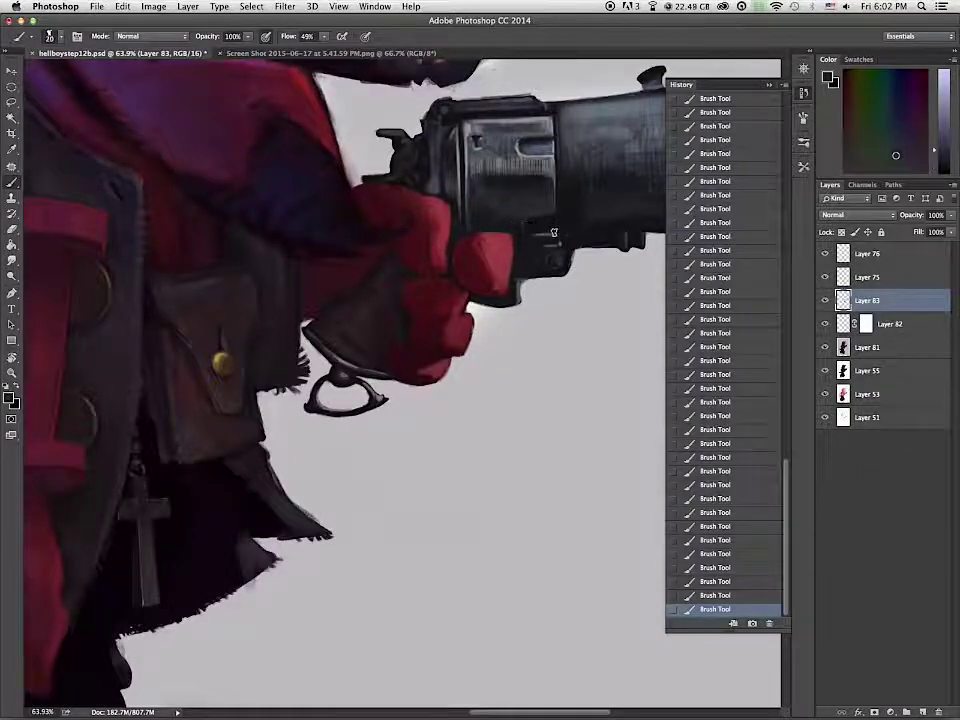
pyautogui.keyDown('alt'); pyautogui.click(544, 230); pyautogui.keyUp('alt')
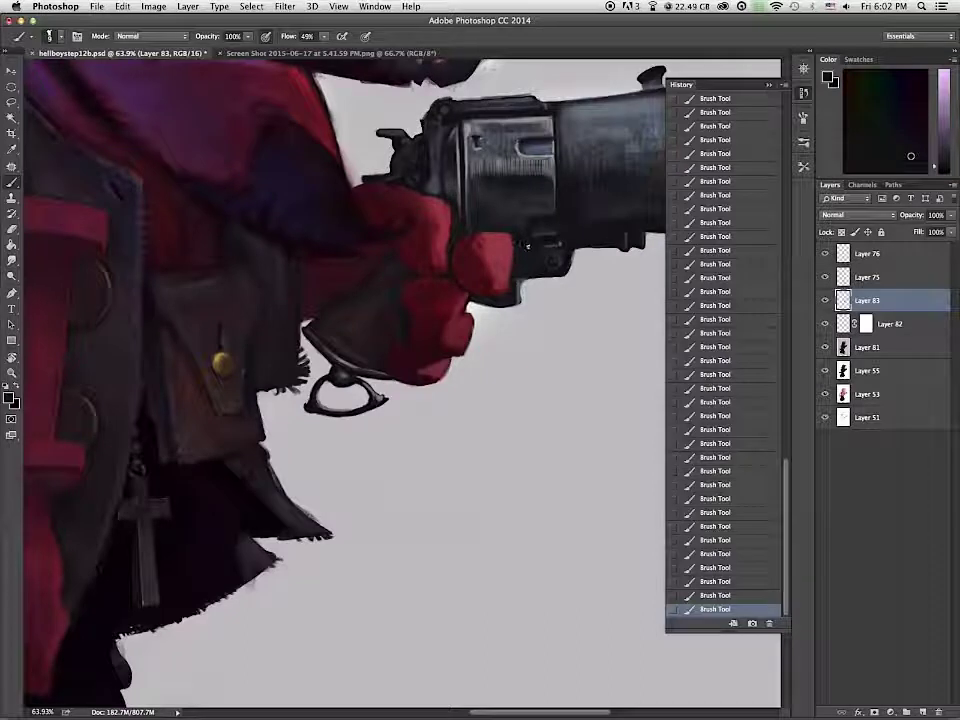
pyautogui.keyDown('alt'); pyautogui.click(536, 196); pyautogui.keyUp('alt')
pyautogui.press(']')
pyautogui.press(']')
pyautogui.press(']')
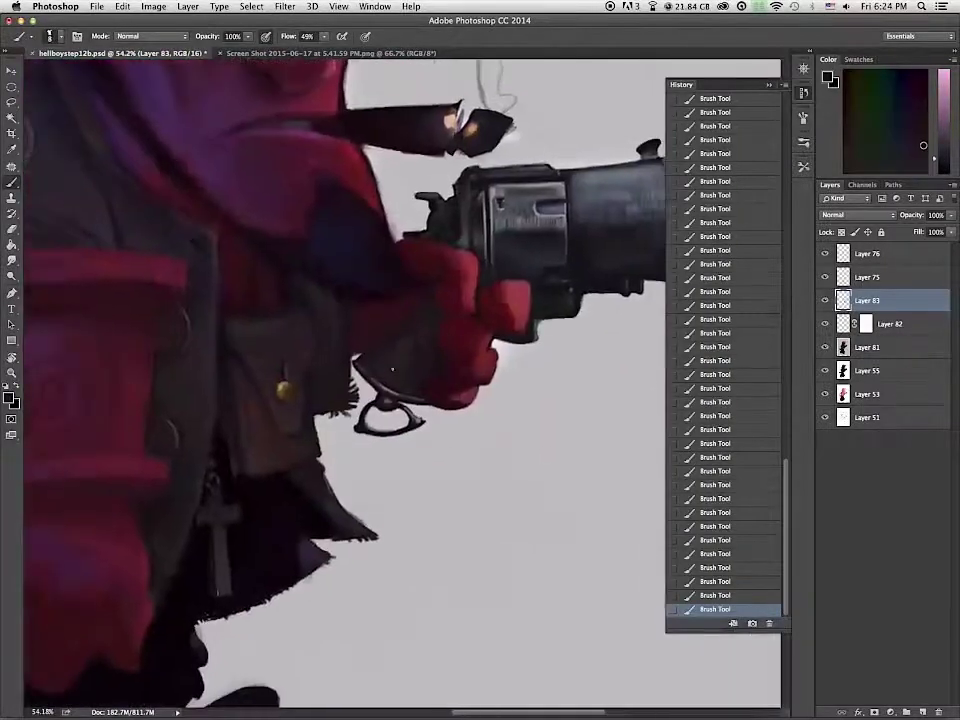
# Step: Copy the round shoulder emblem from Layer 81 with a lasso selection and paste it as a new layer
pyautogui.moveTo(388, 342)
pyautogui.mouseDown()
pyautogui.moveTo(632, 493)
pyautogui.moveTo(620, 487)
pyautogui.mouseUp()
pyautogui.click(872, 347)
pyautogui.press('l')
pyautogui.moveTo(267, 285)
pyautogui.mouseDown()
pyautogui.moveTo(235, 263)
pyautogui.moveTo(611, 424)
pyautogui.mouseUp()
pyautogui.press('super+c')
pyautogui.press('super+v')
# Step: Adjust the Levels of the pasted emblem
pyautogui.press('super+t')
pyautogui.moveTo(625, 450); pyautogui.dragTo(396, 364)
pyautogui.press('Escape')
pyautogui.press('super+l')
pyautogui.press('Escape')
pyautogui.moveTo(274, 422); pyautogui.dragTo(575, 418)
pyautogui.press('super+l')
pyautogui.moveTo(766, 346)
pyautogui.mouseDown()
pyautogui.moveTo(802, 347)
pyautogui.moveTo(759, 346)
pyautogui.mouseUp()
pyautogui.click(889, 231)
# Step: Move the emblem onto the revolver's grip and place its layer above Layer 83
pyautogui.press('v')
pyautogui.moveTo(342, 223); pyautogui.dragTo(550, 320)
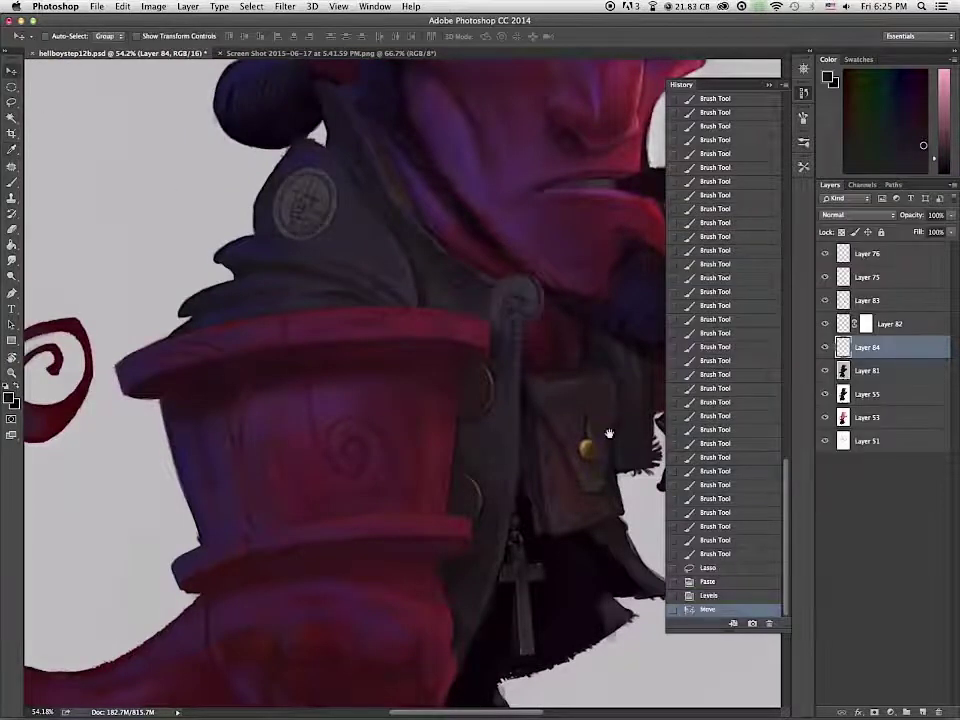
pyautogui.moveTo(608, 416); pyautogui.dragTo(381, 331)
pyautogui.moveTo(315, 242); pyautogui.dragTo(555, 337)
pyautogui.moveTo(870, 352); pyautogui.dragTo(880, 287)
# Step: Try the Multiply blending mode on the emblem layer and return it to Normal
pyautogui.click(858, 215)
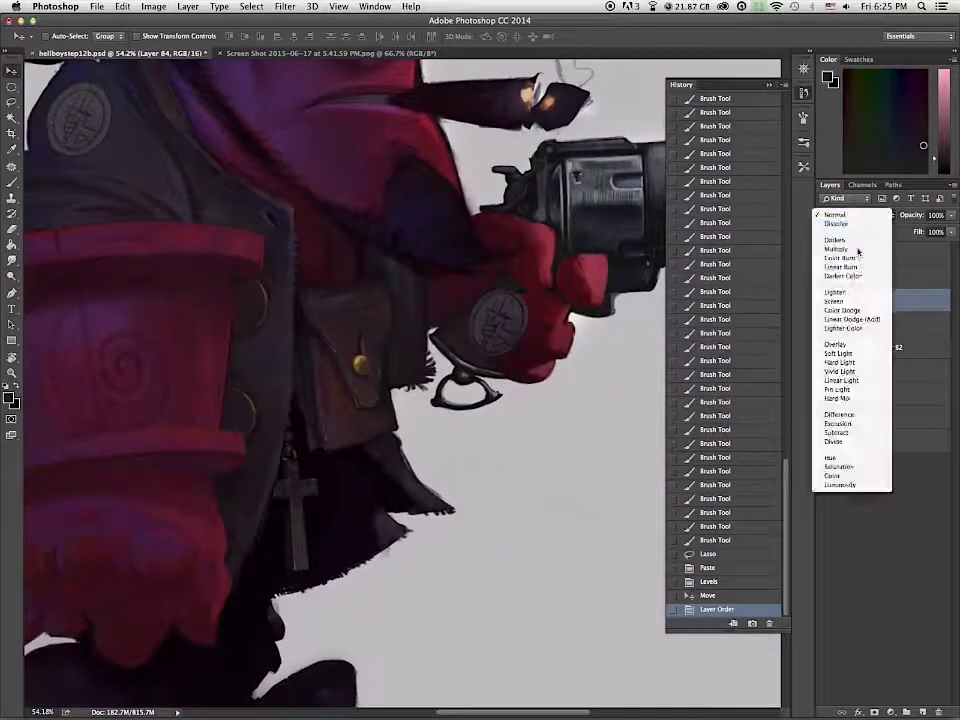
pyautogui.click(858, 249)
pyautogui.click(860, 215)
pyautogui.click(866, 207)
# Step: Resize and position the emblem on the revolver's grip with Free Transform
pyautogui.press('super+t')
pyautogui.moveTo(516, 343); pyautogui.dragTo(506, 327)
pyautogui.moveTo(522, 347); pyautogui.dragTo(517, 338)
pyautogui.press('Return')
# Step: Try Multiply blending on the resized emblem over the grip
pyautogui.click(864, 216)
pyautogui.click(864, 226)
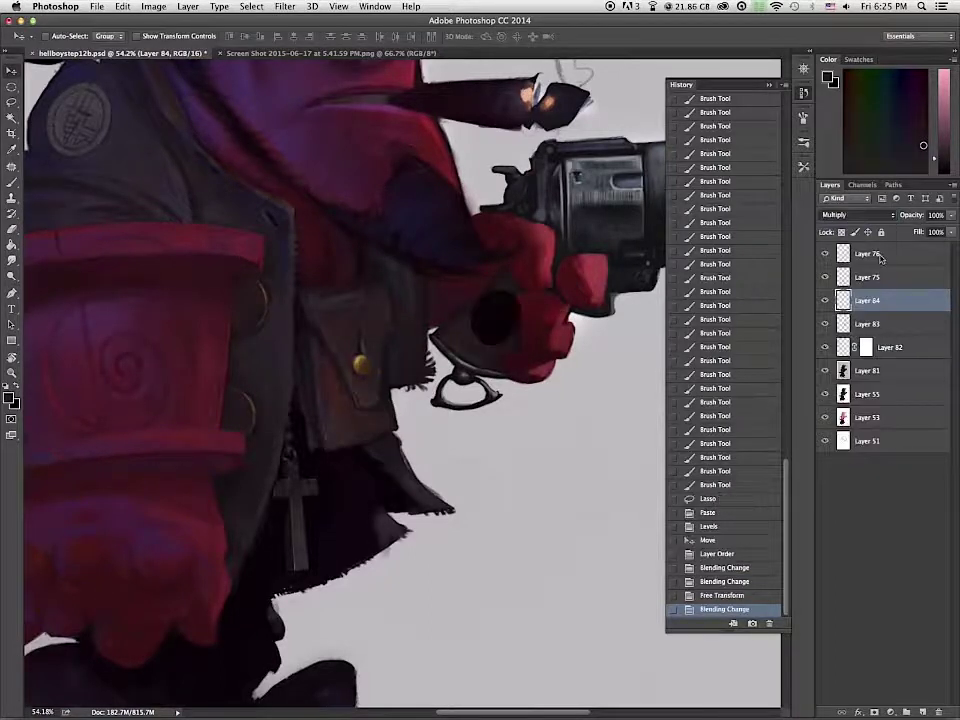
pyautogui.click(864, 215)
pyautogui.click(864, 226)
# Step: Move the emblem layer above Layer 75 and set its blending mode to Normal
pyautogui.moveTo(870, 301); pyautogui.dragTo(873, 266)
pyautogui.click(860, 217)
pyautogui.click(860, 207)
# Step: Move the emblem onto the blank background and adjust its Levels and Hue/Saturation
pyautogui.moveTo(490, 315); pyautogui.dragTo(519, 425)
pyautogui.hotkey('ctrl', 'l')
pyautogui.moveTo(842, 347); pyautogui.dragTo(738, 347)
pyautogui.press('Return')
pyautogui.press('super+u')
pyautogui.moveTo(703, 188); pyautogui.dragTo(673, 188)
pyautogui.press('Return')
# Step: Move the emblem back onto the grip and set its blending mode to Overlay
pyautogui.moveTo(520, 423); pyautogui.dragTo(504, 331)
pyautogui.click(867, 215)
pyautogui.click(867, 225)
pyautogui.click(863, 215)
pyautogui.click(861, 198)
pyautogui.click(858, 215)
pyautogui.click(847, 320)
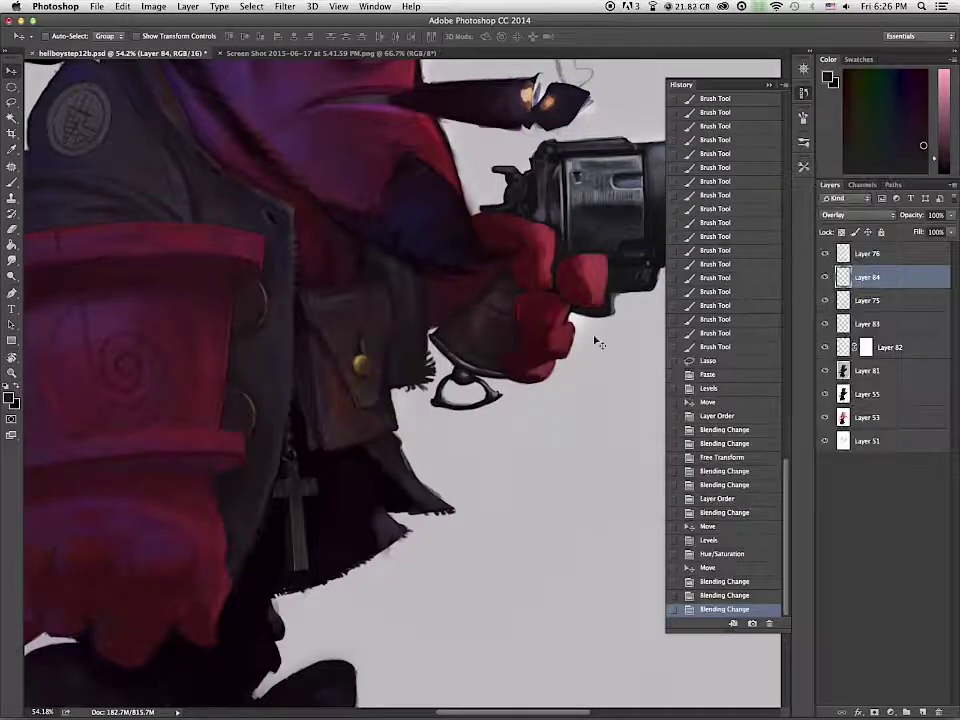
# Step: Adjust the Hue/Saturation of the Overlay emblem by lowering two of its values
pyautogui.hotkey('ctrl', 'u')
pyautogui.moveTo(703, 186); pyautogui.dragTo(655, 187)
pyautogui.moveTo(703, 224); pyautogui.dragTo(670, 224)
pyautogui.press('Return')
# Step: Warp the emblem to follow the shape of the revolver's grip
pyautogui.click(122, 7)
pyautogui.moveTo(145, 262)
pyautogui.click(281, 338)
pyautogui.moveTo(496, 325); pyautogui.dragTo(471, 342)
pyautogui.press('Return')
# Step: Transform the emblem again to slant and reposition it on the grip, and nudge it down
pyautogui.click(97, 7)
pyautogui.moveTo(122, 7)
pyautogui.moveTo(145, 262)
pyautogui.click(288, 315)
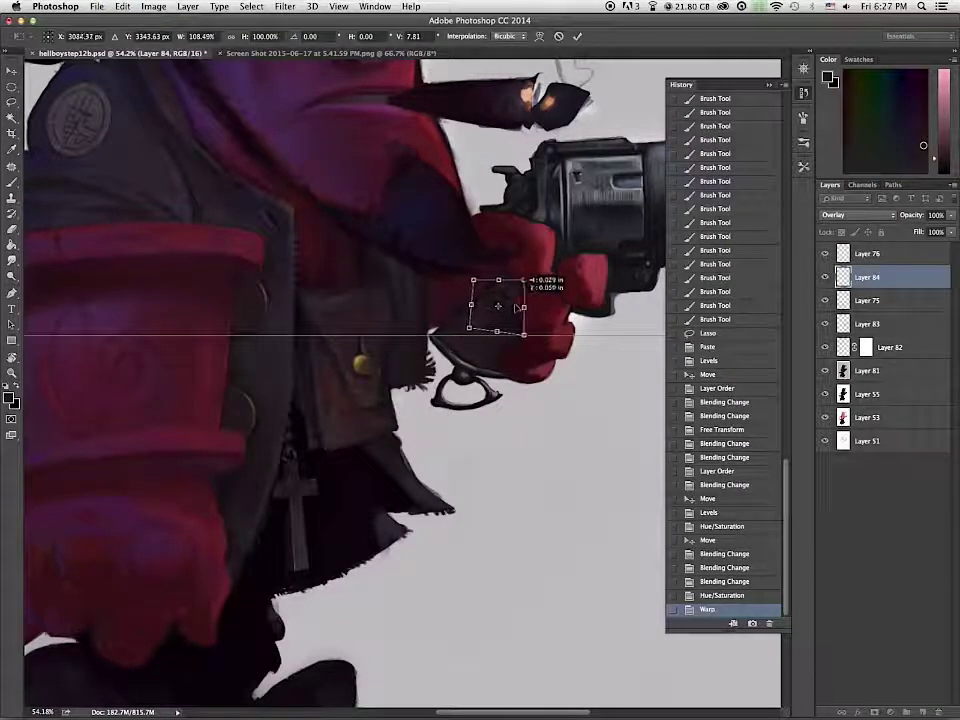
pyautogui.press('Return')
pyautogui.press('Down')
# Step: Erase the edge of the emblem where it meets the fingers
pyautogui.press('e')
pyautogui.moveTo(533, 304)
pyautogui.mouseDown()
pyautogui.moveTo(521, 321)
pyautogui.moveTo(538, 307)
pyautogui.moveTo(530, 318)
pyautogui.mouseUp()
pyautogui.scroll(-5, 545, 387)
pyautogui.scroll(4, 543, 383)
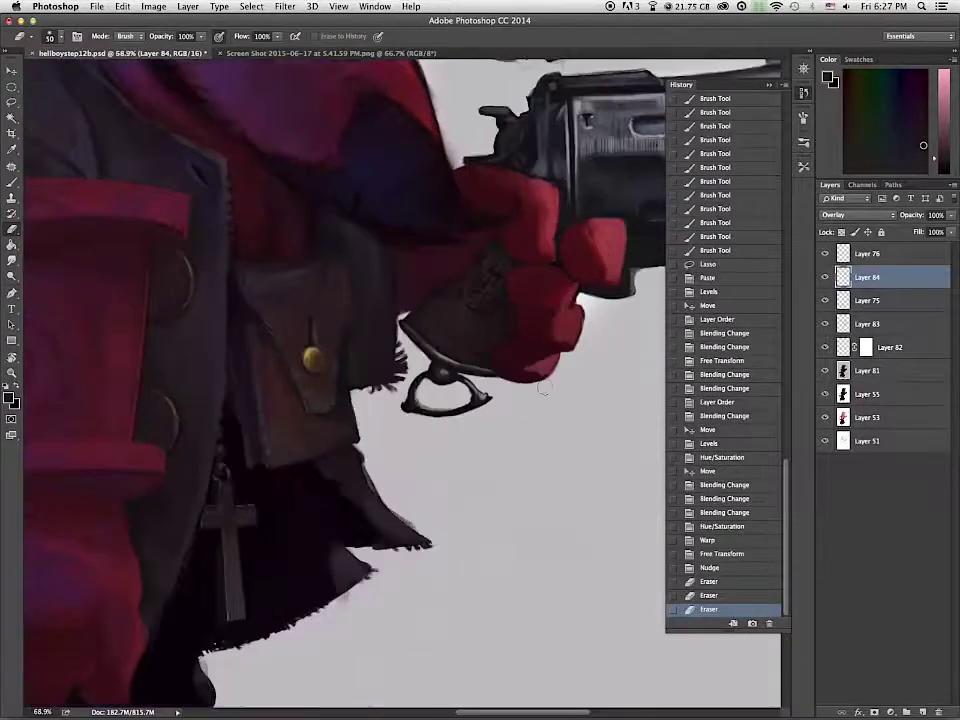
# Step: Merge the layers from the emblem layer down through Layer 81 into one layer
pyautogui.press('b')
pyautogui.keyDown('shift'); pyautogui.click(875, 373); pyautogui.keyUp('shift')
pyautogui.press('super+e')
# Step: Paint short strokes over the emblem on the grip with a sampled grip tone to blend and define it
pyautogui.keyDown('alt'); pyautogui.click(435, 335); pyautogui.keyUp('alt')
pyautogui.moveTo(460, 322); pyautogui.dragTo(466, 312)
pyautogui.moveTo(467, 318); pyautogui.dragTo(476, 294)
pyautogui.moveTo(476, 298); pyautogui.dragTo(482, 286)
pyautogui.moveTo(481, 288); pyautogui.dragTo(487, 276)
pyautogui.moveTo(484, 272)
pyautogui.mouseDown()
pyautogui.moveTo(487, 262)
pyautogui.moveTo(492, 270)
pyautogui.mouseUp()
pyautogui.moveTo(497, 258)
pyautogui.mouseDown()
pyautogui.moveTo(505, 266)
pyautogui.moveTo(496, 277)
pyautogui.mouseUp()
pyautogui.moveTo(497, 276); pyautogui.dragTo(490, 286)
pyautogui.moveTo(493, 276); pyautogui.dragTo(475, 293)
pyautogui.moveTo(490, 285)
pyautogui.mouseDown()
pyautogui.moveTo(487, 296)
pyautogui.moveTo(492, 288)
pyautogui.mouseUp()
pyautogui.moveTo(494, 292); pyautogui.dragTo(498, 283)
pyautogui.moveTo(484, 288); pyautogui.dragTo(497, 286)
pyautogui.moveTo(482, 292); pyautogui.dragTo(488, 300)
pyautogui.moveTo(474, 290); pyautogui.dragTo(469, 299)
pyautogui.moveTo(464, 292)
pyautogui.mouseDown()
pyautogui.moveTo(460, 302)
pyautogui.moveTo(472, 309)
pyautogui.mouseUp()
pyautogui.press('super+0')
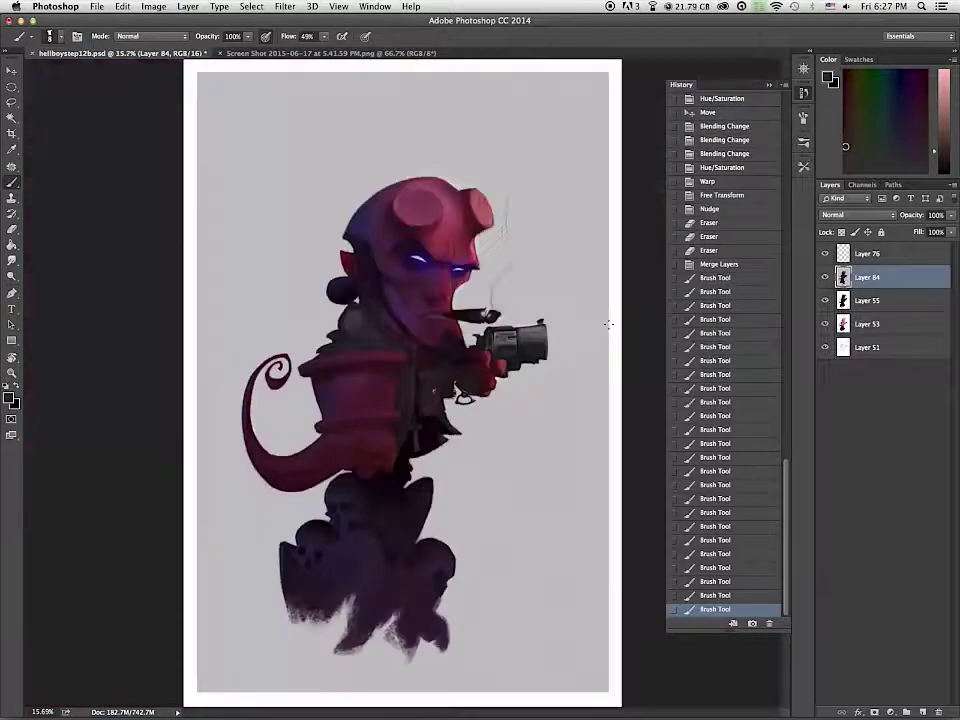
# Step: Paint strokes across the lower part of the grip with a tone sampled from it
pyautogui.scroll(10, 607, 324)
pyautogui.moveTo(367, 467); pyautogui.dragTo(547, 310)
pyautogui.keyDown('alt'); pyautogui.click(299, 361); pyautogui.keyUp('alt')
pyautogui.moveTo(300, 381); pyautogui.dragTo(295, 374)
pyautogui.moveTo(299, 371)
pyautogui.mouseDown()
pyautogui.moveTo(293, 379)
pyautogui.moveTo(314, 378)
pyautogui.mouseUp()
pyautogui.moveTo(312, 367); pyautogui.dragTo(318, 376)
pyautogui.moveTo(316, 364); pyautogui.dragTo(298, 375)
# Step: Add brown strokes to the grip and around the emblem with a colour sampled from the belt pouch
pyautogui.keyDown('alt'); pyautogui.click(163, 416); pyautogui.keyUp('alt')
pyautogui.moveTo(296, 362); pyautogui.dragTo(301, 370)
pyautogui.click(301, 370)
pyautogui.click(310, 362)
pyautogui.click(318, 355)
pyautogui.moveTo(349, 318); pyautogui.dragTo(331, 346)
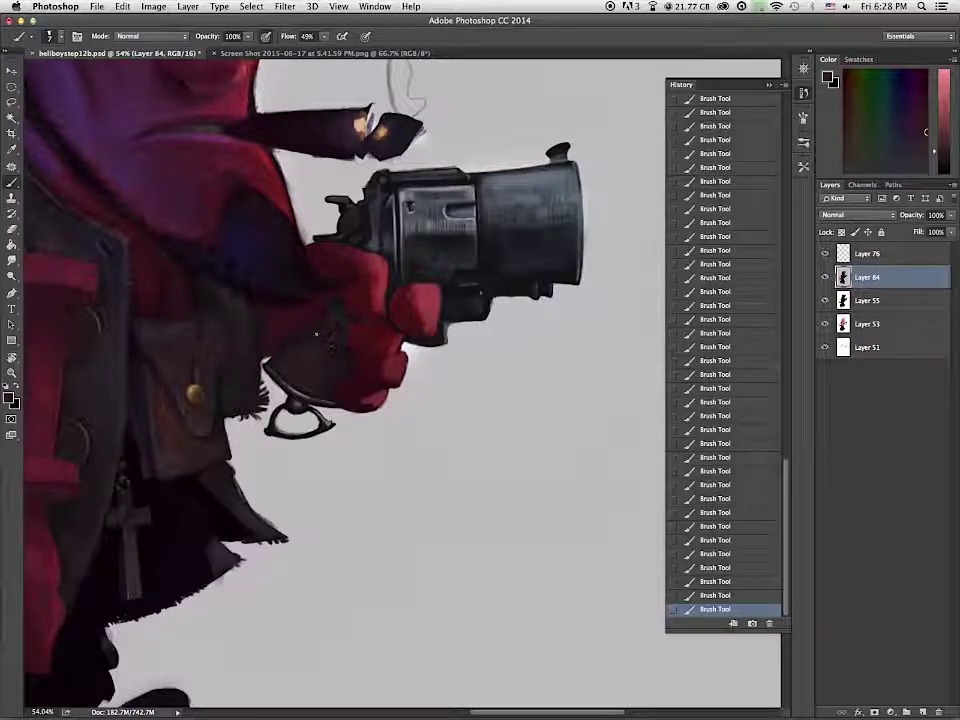
# Step: Paint a soft grey highlight on the lower grip with a size 15 brush
pyautogui.press('x')
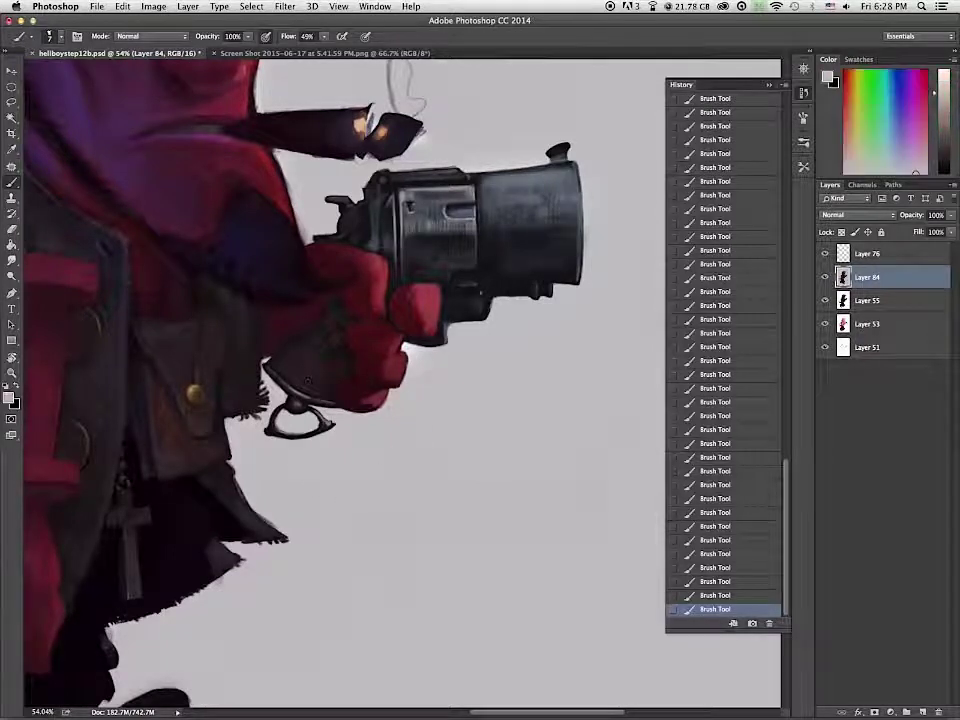
pyautogui.press('x')
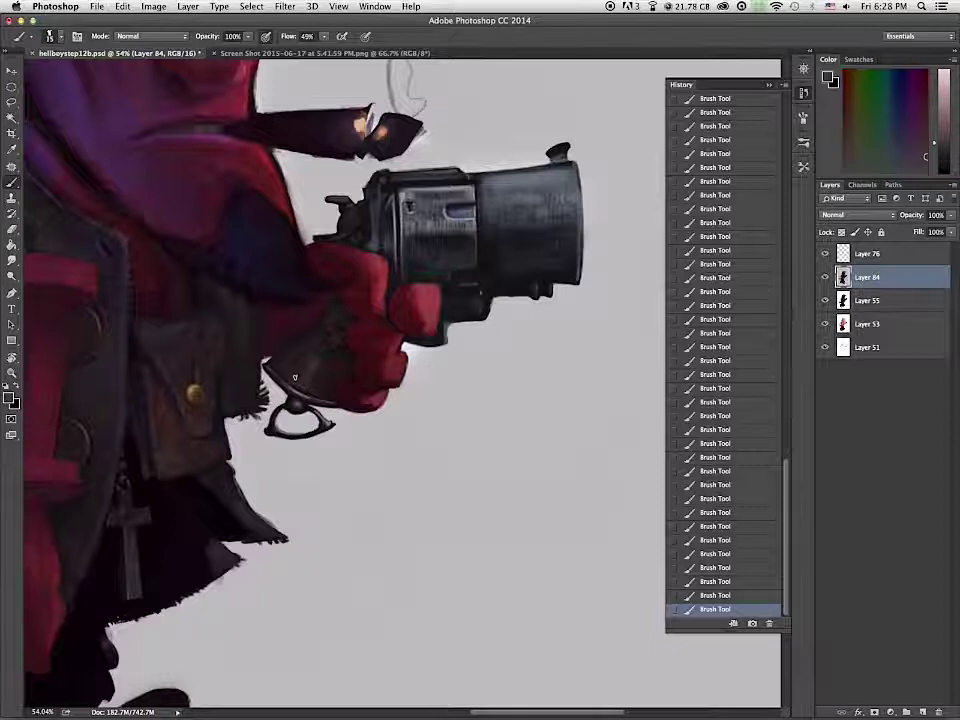
pyautogui.scroll(-5, 312, 577)
pyautogui.scroll(5, 312, 577)
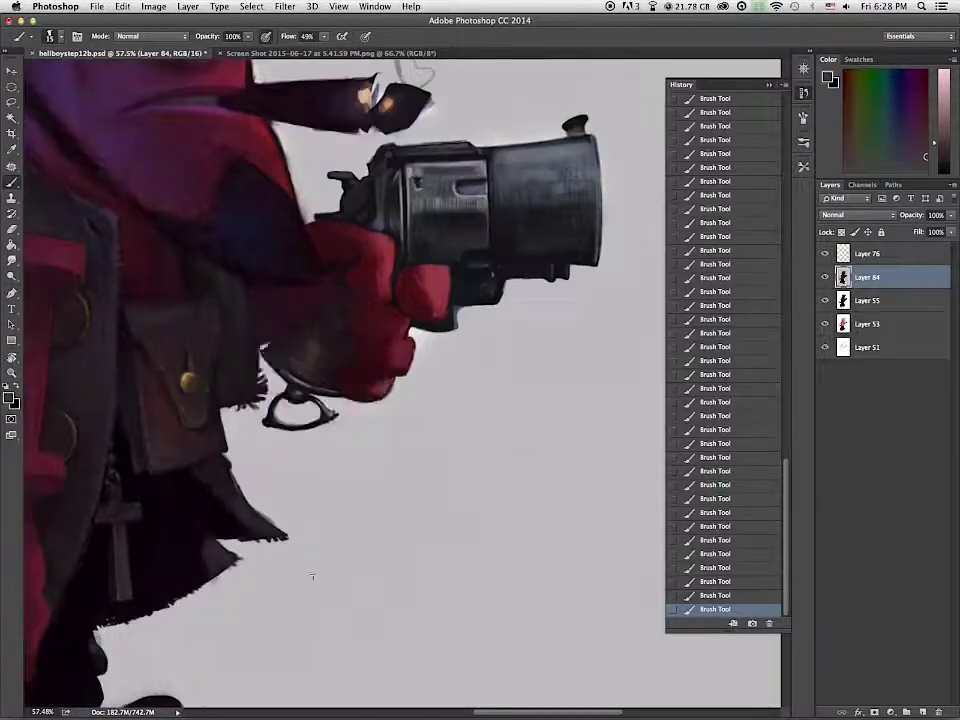
# Step: Refine the grip's sheen by alternating light grey and sampled dark strokes
pyautogui.keyDown('alt'); pyautogui.click(312, 345); pyautogui.keyUp('alt')
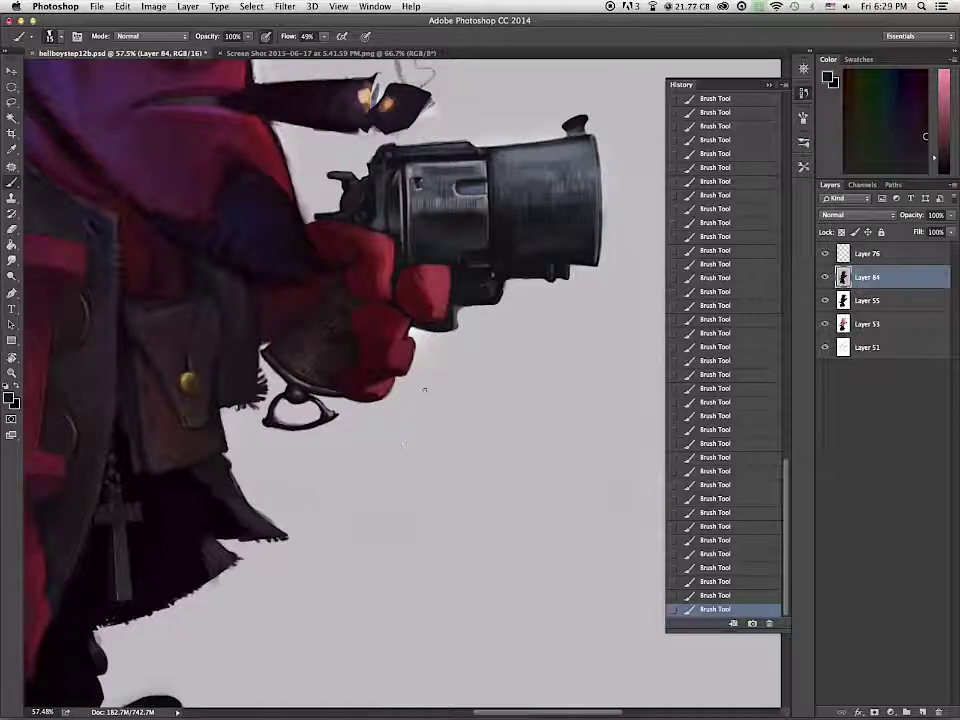
pyautogui.press('x')
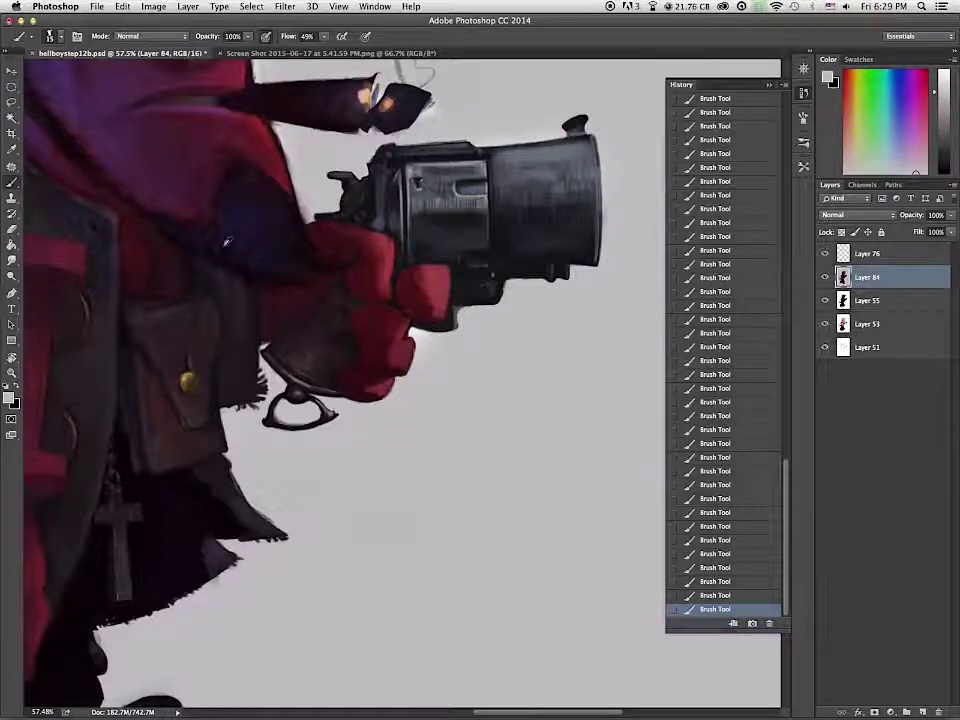
pyautogui.press('x')
pyautogui.press('x')
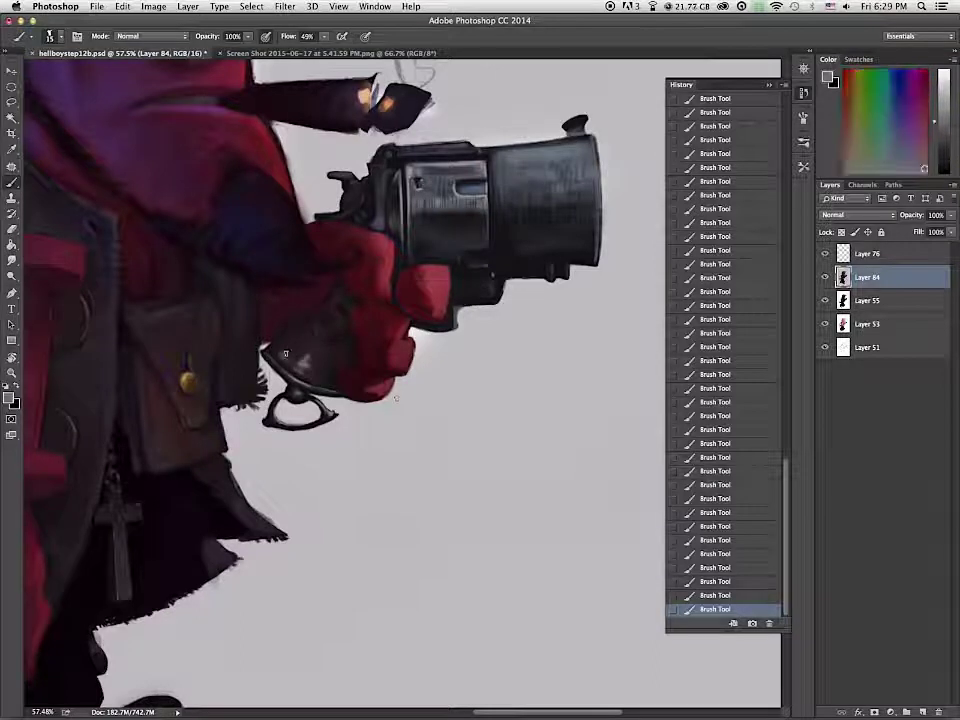
pyautogui.press('x')
pyautogui.keyDown('alt'); pyautogui.click(309, 347); pyautogui.keyUp('alt')
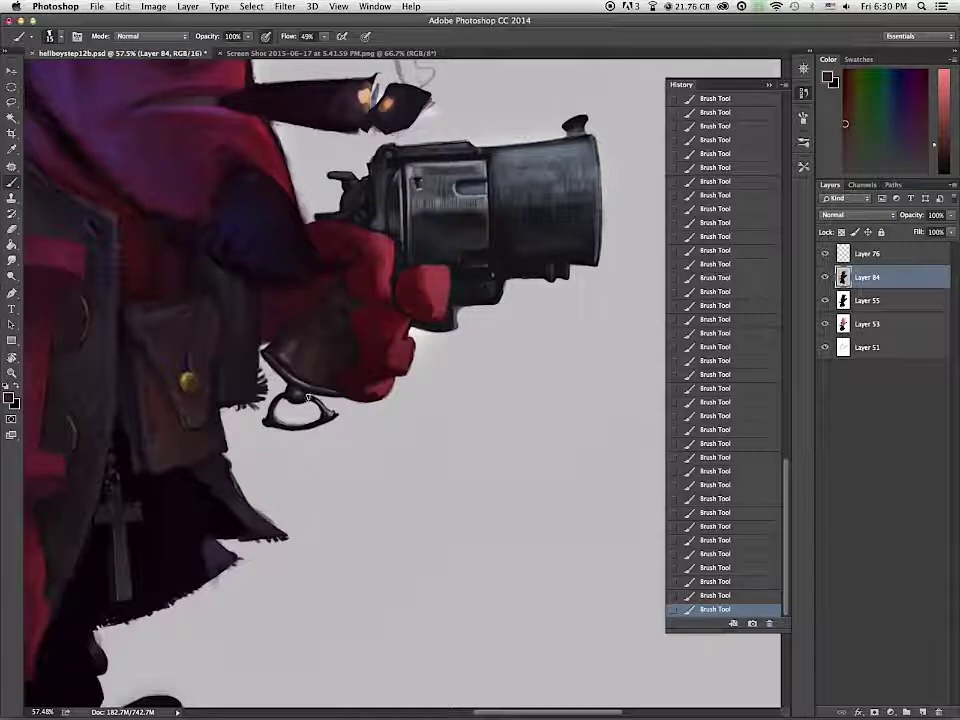
# Step: Paint reddish-brown wood tones and fine dark lines on the grip, using an adjusted pouch colour and sampled darks
pyautogui.keyDown('alt'); pyautogui.click(295, 355); pyautogui.keyUp('alt')
pyautogui.keyDown('alt'); pyautogui.click(160, 404); pyautogui.keyUp('alt')
pyautogui.moveTo(938, 137); pyautogui.dragTo(947, 141)
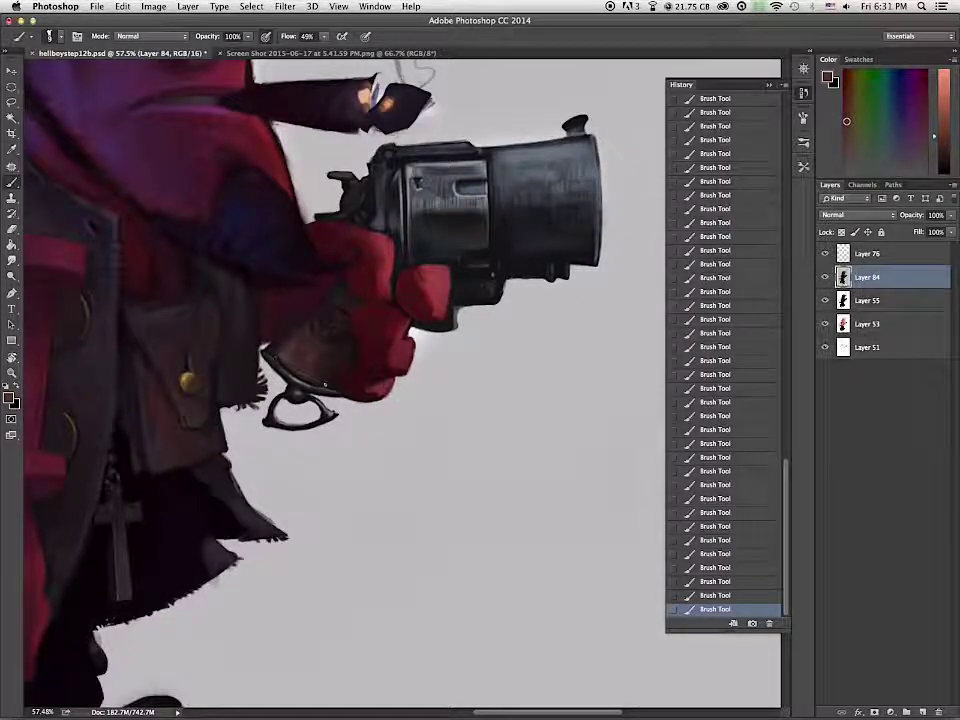
pyautogui.keyDown('alt'); pyautogui.click(280, 342); pyautogui.keyUp('alt')
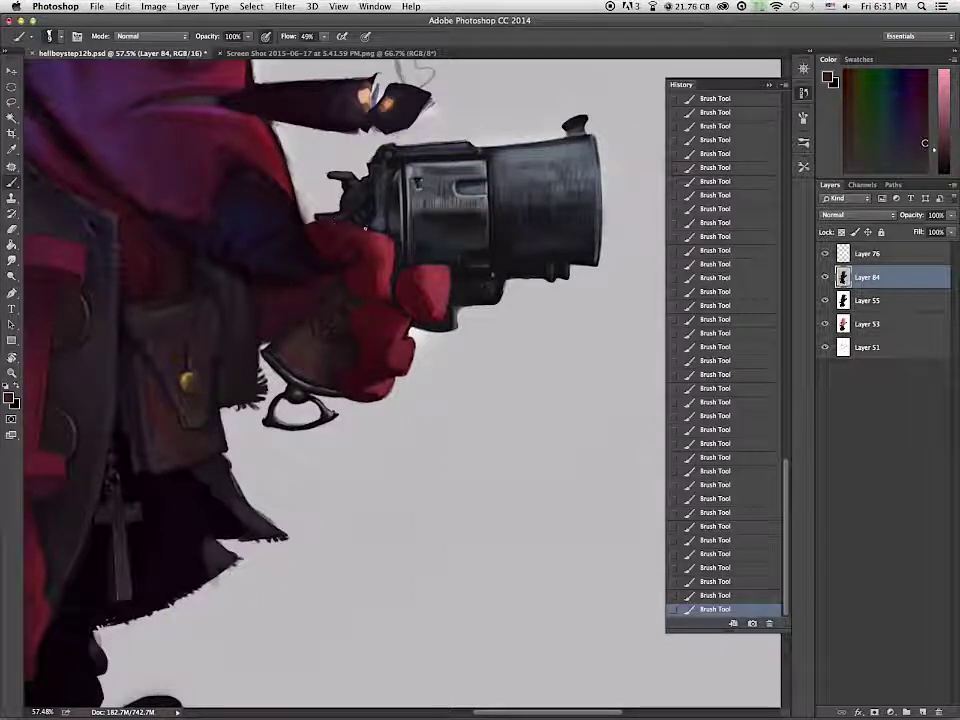
pyautogui.keyDown('alt'); pyautogui.click(353, 222); pyautogui.keyUp('alt')
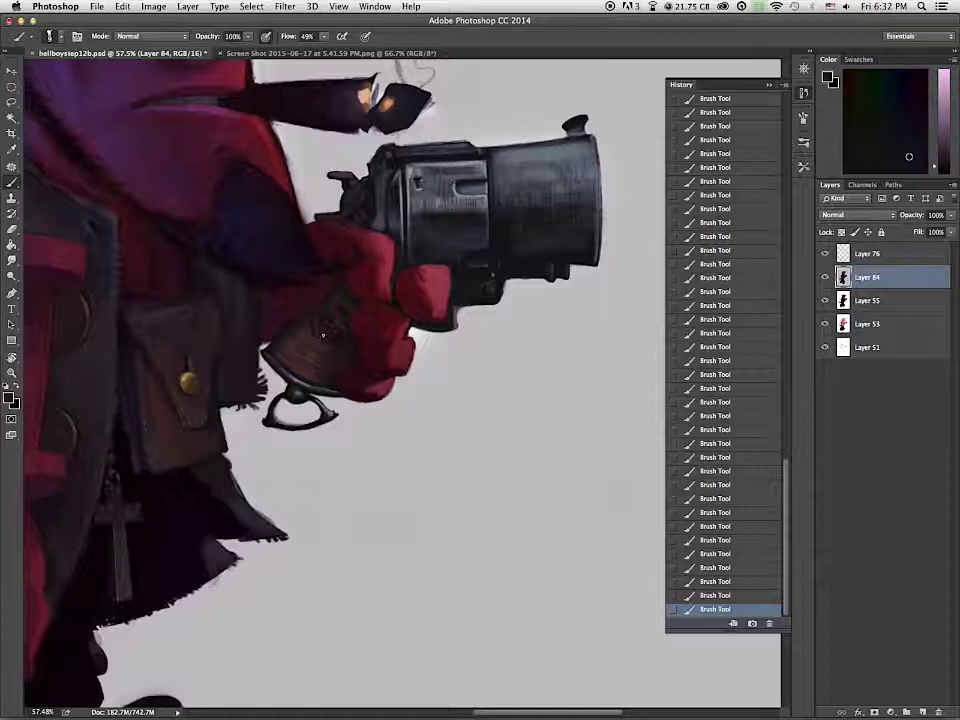
pyautogui.keyDown('alt'); pyautogui.click(304, 350); pyautogui.keyUp('alt')
# Step: Glaze a soft grey sheen over the grip with a size 30 brush and tone it down with a sampled dark
pyautogui.keyDown('alt'); pyautogui.click(325, 217); pyautogui.keyUp('alt')
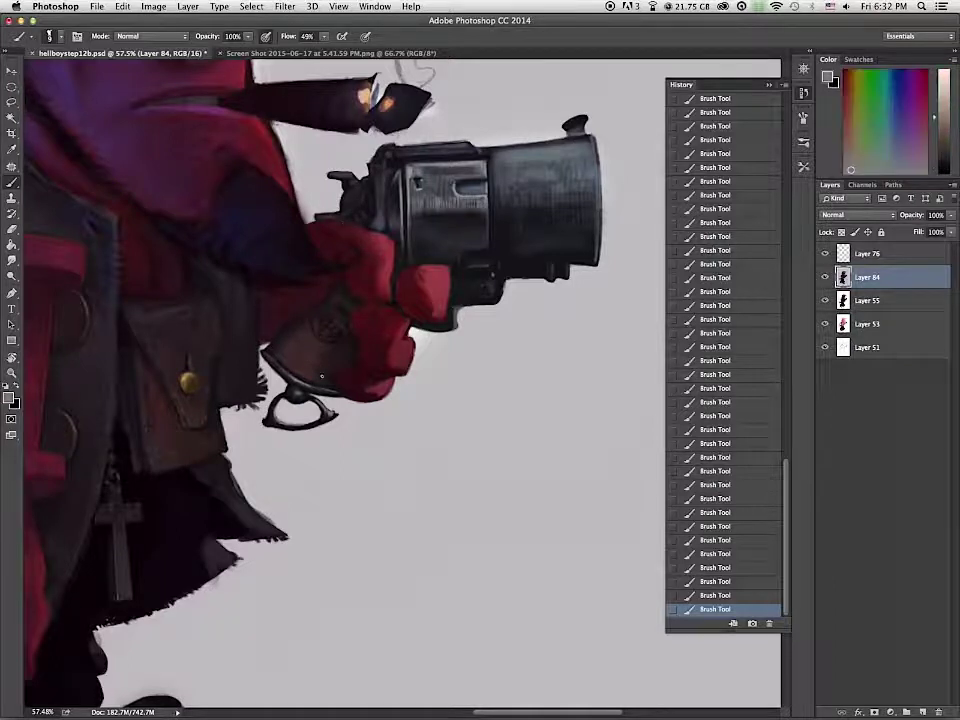
pyautogui.press(']')
pyautogui.press(']')
pyautogui.press(']')
pyautogui.press(']')
pyautogui.press(']')
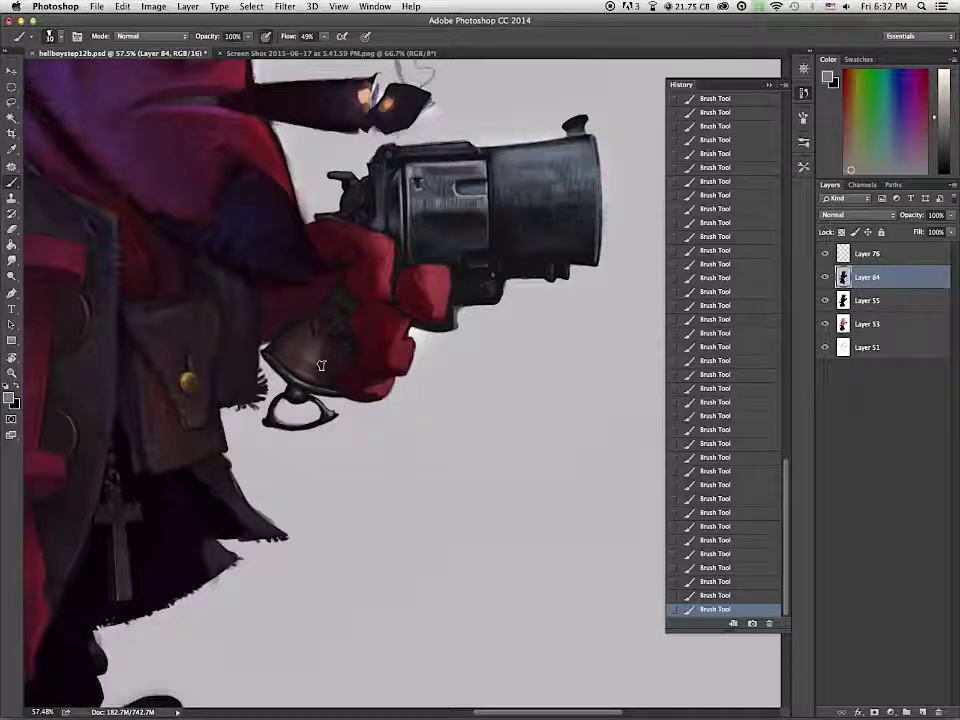
pyautogui.keyDown('alt'); pyautogui.click(223, 258); pyautogui.keyUp('alt')
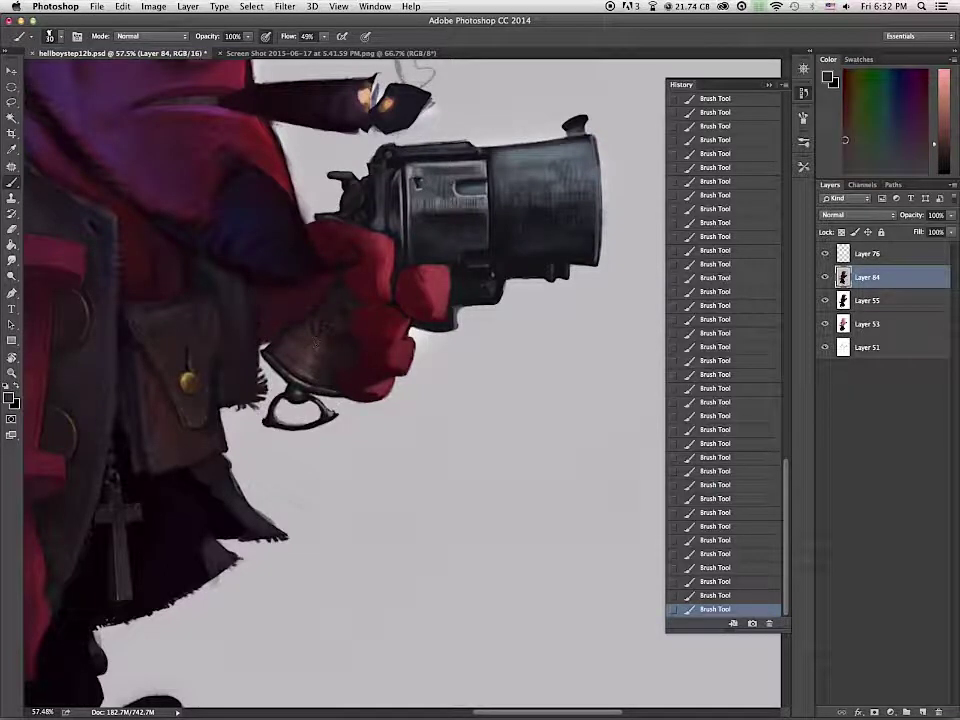
# Step: Touch up the revolver's wooden grip with dark tones sampled from the painting
pyautogui.scroll(-10, 474, 441)
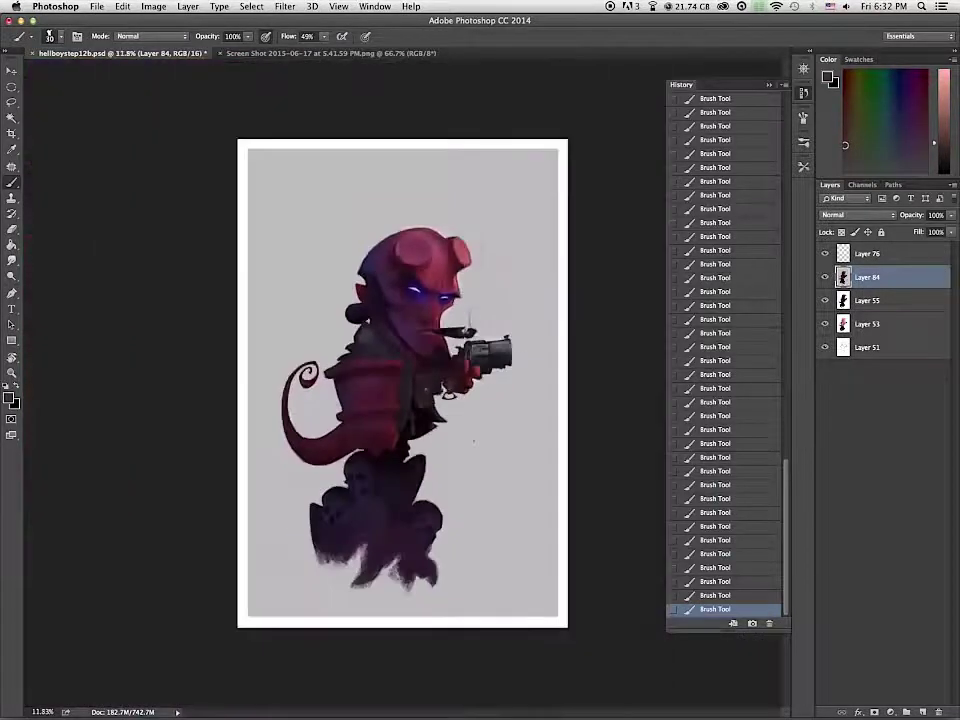
pyautogui.scroll(5, 476, 437)
pyautogui.keyDown('alt'); pyautogui.click(422, 246); pyautogui.keyUp('alt')
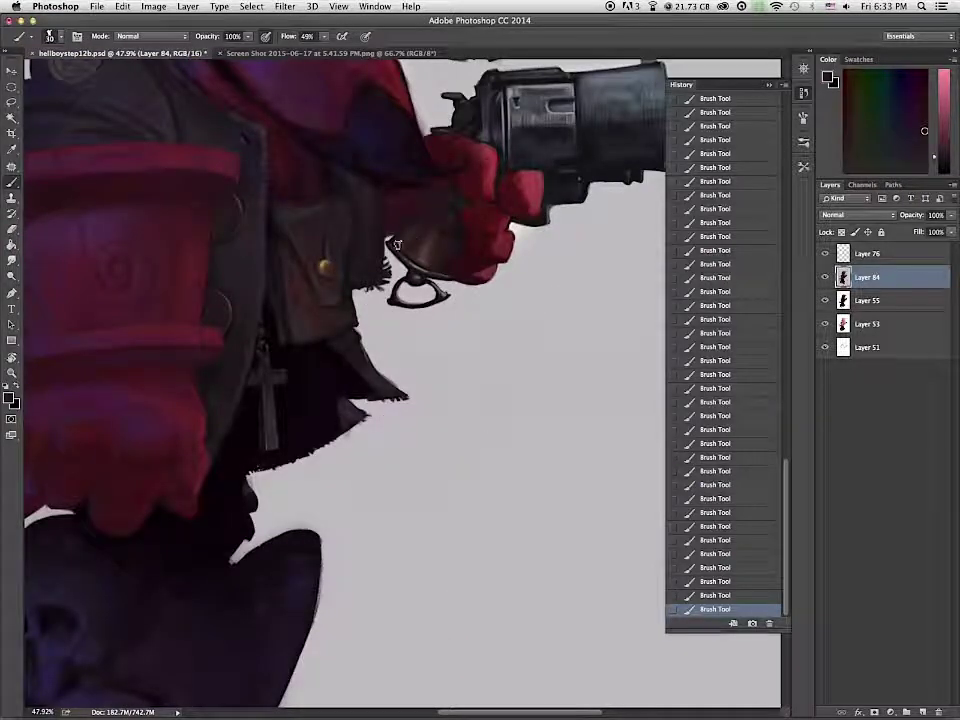
pyautogui.keyDown('alt'); pyautogui.click(429, 218); pyautogui.keyUp('alt')
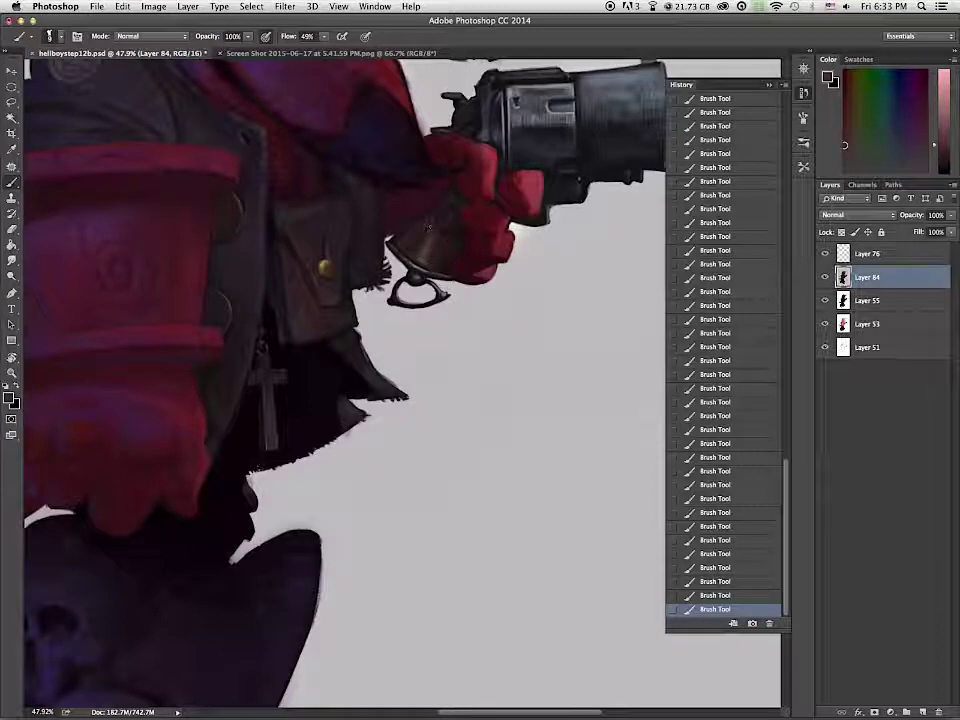
# Step: Paint fine light grey highlights and sampled dark accents on the frame behind the cylinder with a size 5 brush
pyautogui.moveTo(518, 280); pyautogui.dragTo(447, 463)
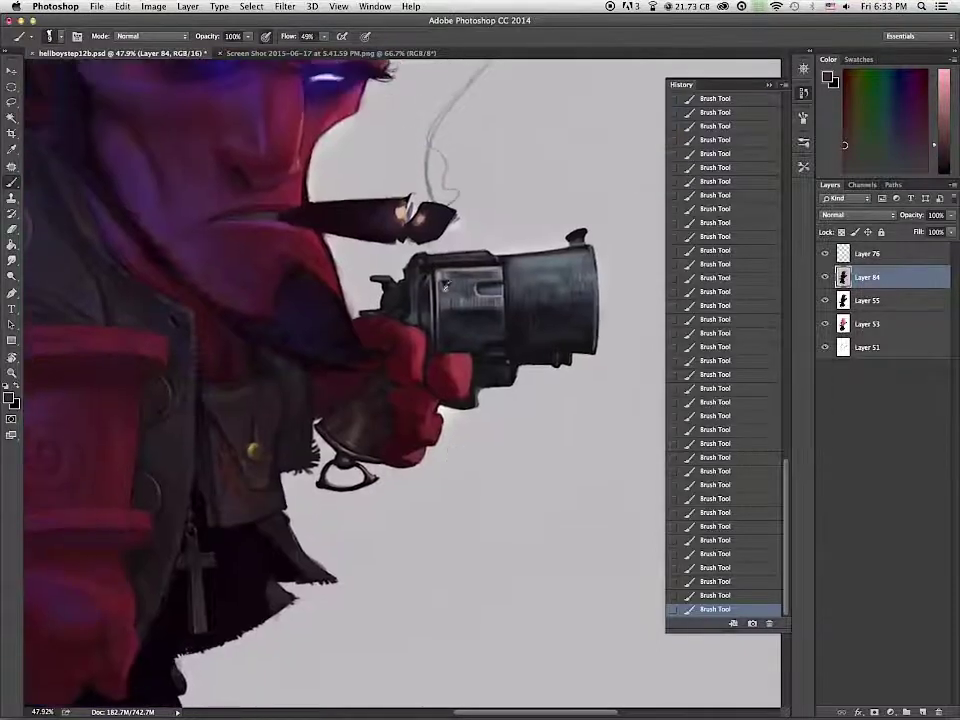
pyautogui.keyDown('alt'); pyautogui.click(408, 320); pyautogui.keyUp('alt')
pyautogui.press('[')
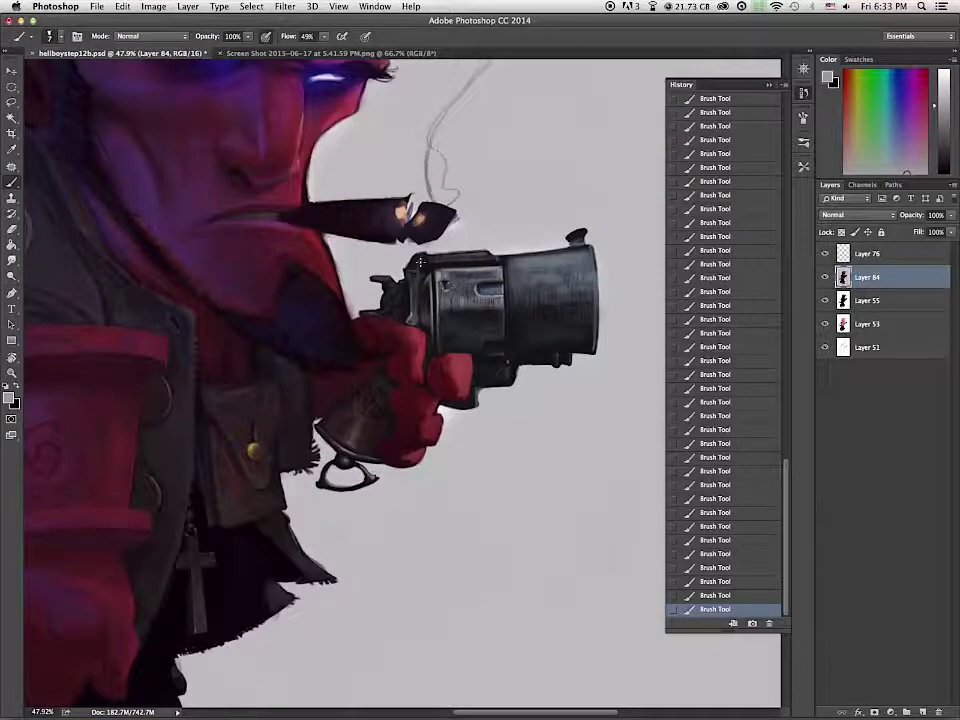
pyautogui.scroll(2, 410, 278)
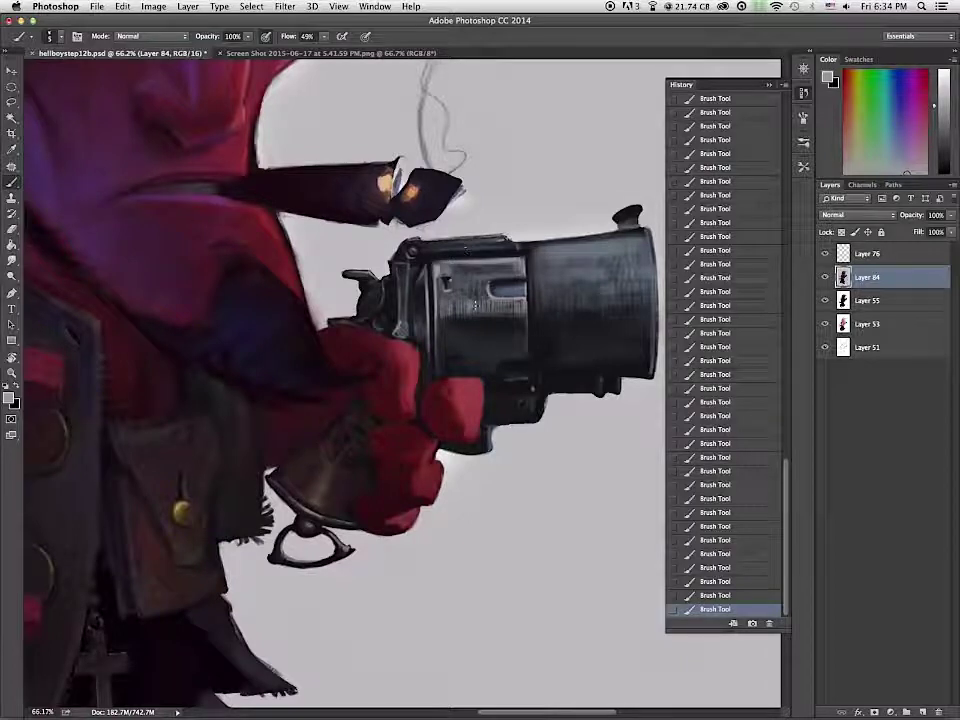
pyautogui.keyDown('alt'); pyautogui.click(418, 287); pyautogui.keyUp('alt')
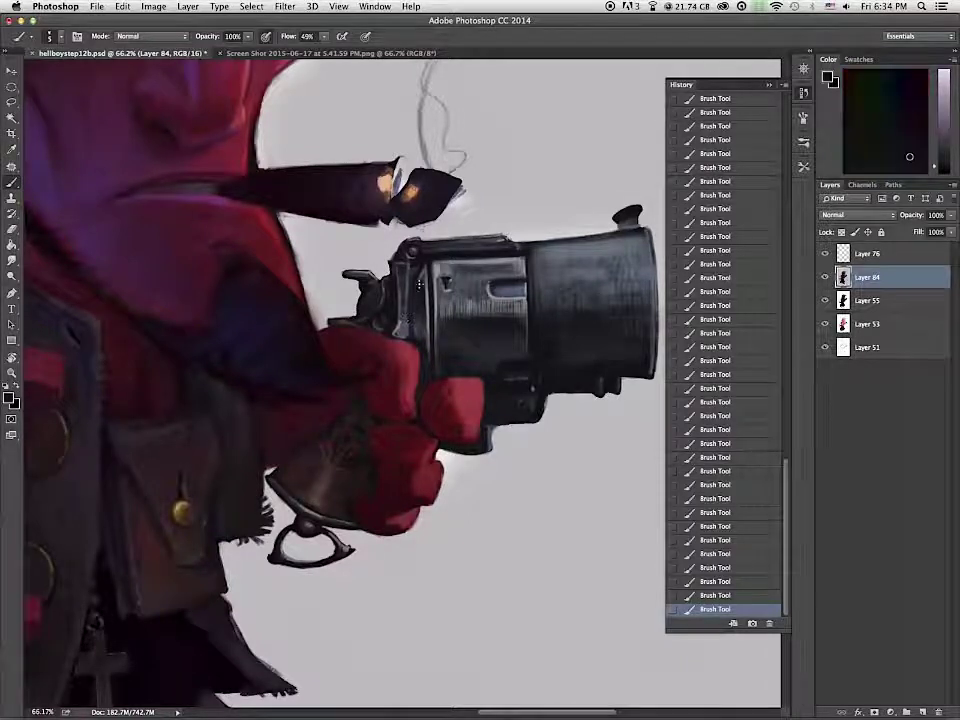
pyautogui.press('x')
pyautogui.press('x')
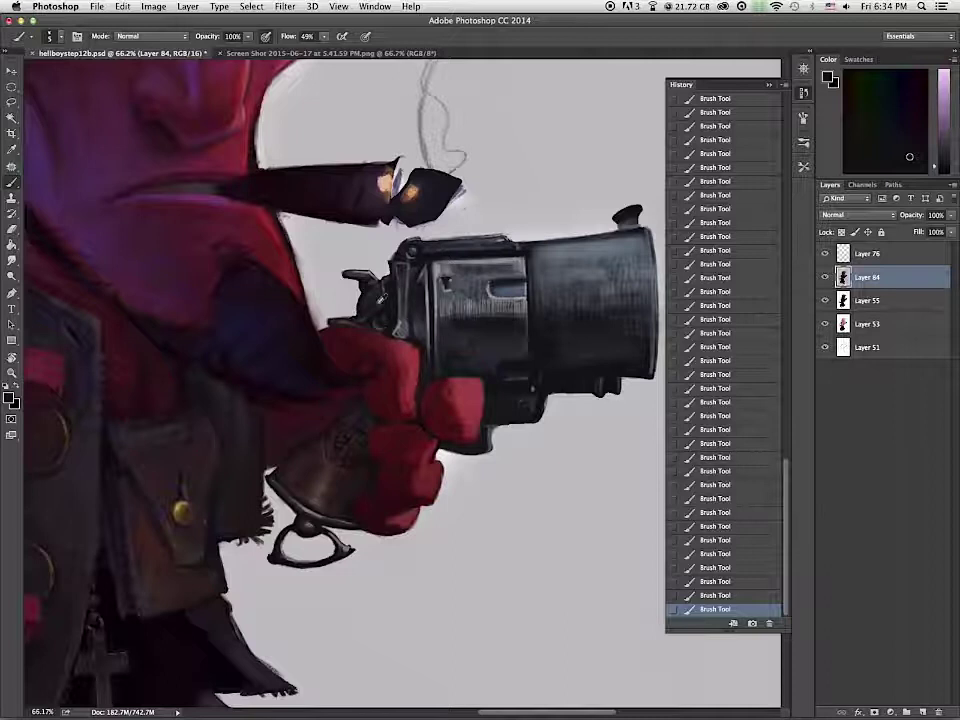
# Step: Refine the hammer and the lower frame ahead of the trigger finger with sampled darks, using a size 8 brush
pyautogui.keyDown('alt'); pyautogui.click(367, 320); pyautogui.keyUp('alt')
pyautogui.keyDown('alt'); pyautogui.click(384, 318); pyautogui.keyUp('alt')
pyautogui.moveTo(526, 414); pyautogui.dragTo(488, 410)
pyautogui.press(']')
pyautogui.press(']')
pyautogui.press(']')
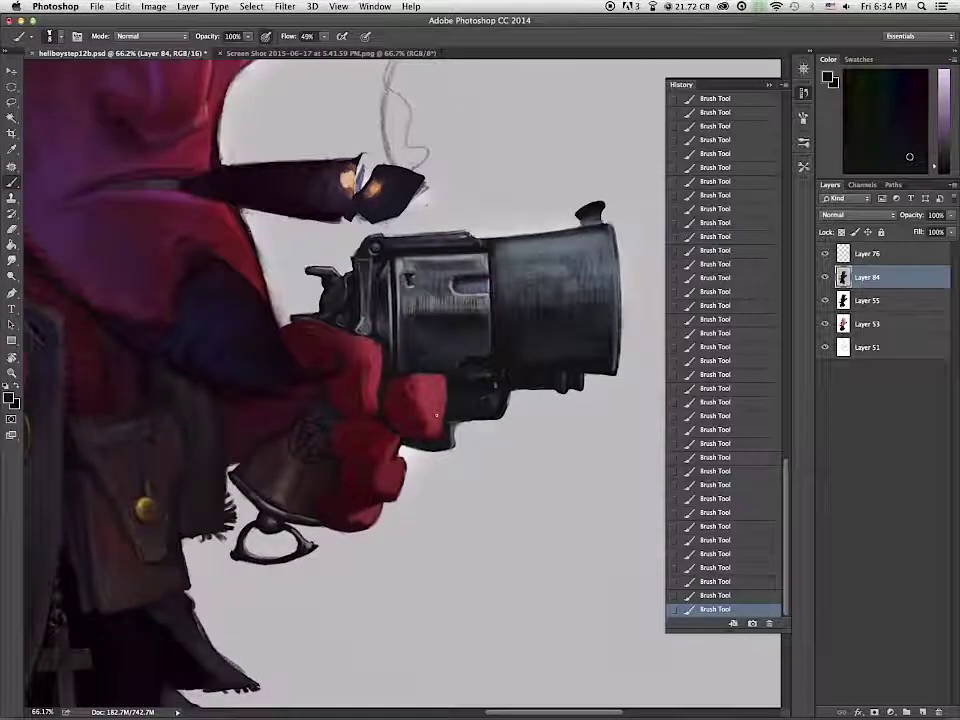
# Step: Refine the cigar tip with sampled background grey and dark tones, and add a warm brown glint along the revolver's top strap
pyautogui.keyDown('alt'); pyautogui.click(472, 438); pyautogui.keyUp('alt')
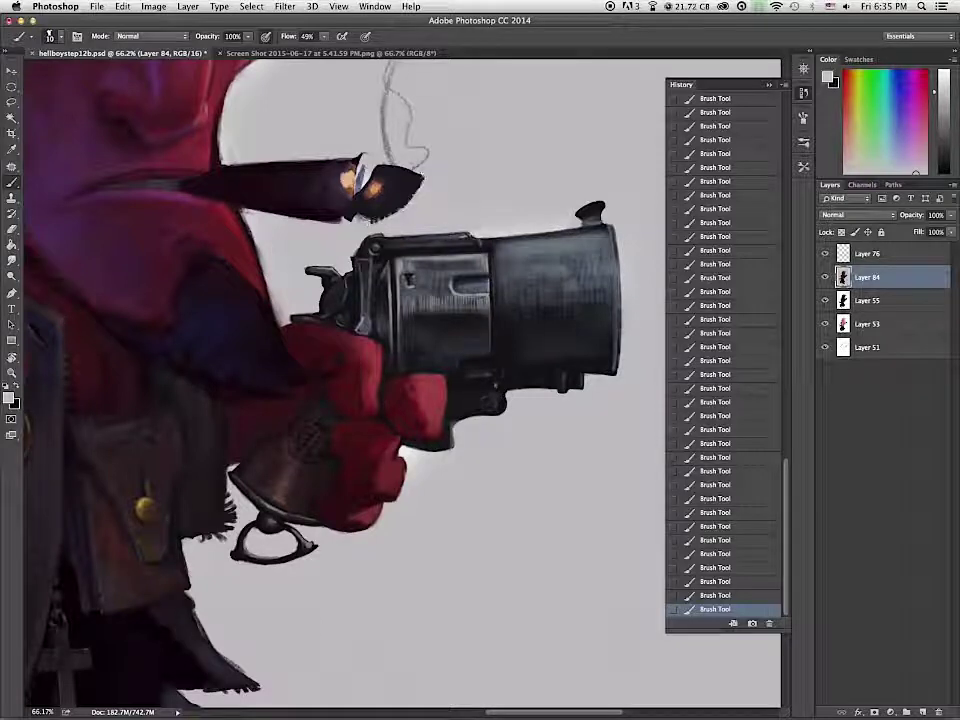
pyautogui.keyDown('alt'); pyautogui.click(395, 199); pyautogui.keyUp('alt')
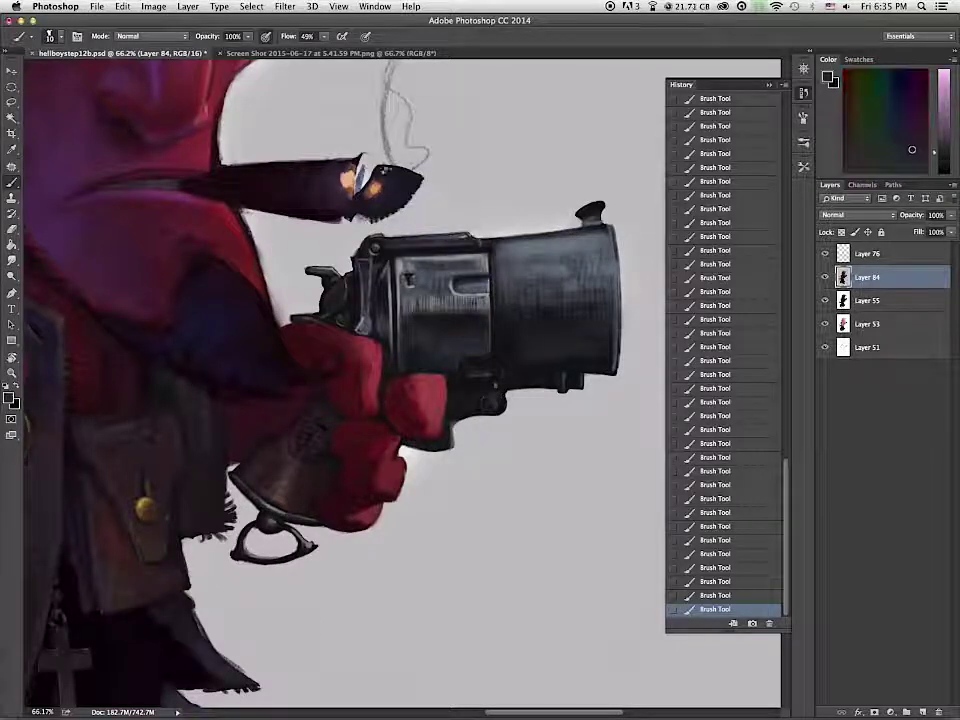
pyautogui.keyDown('alt'); pyautogui.click(352, 184); pyautogui.keyUp('alt')
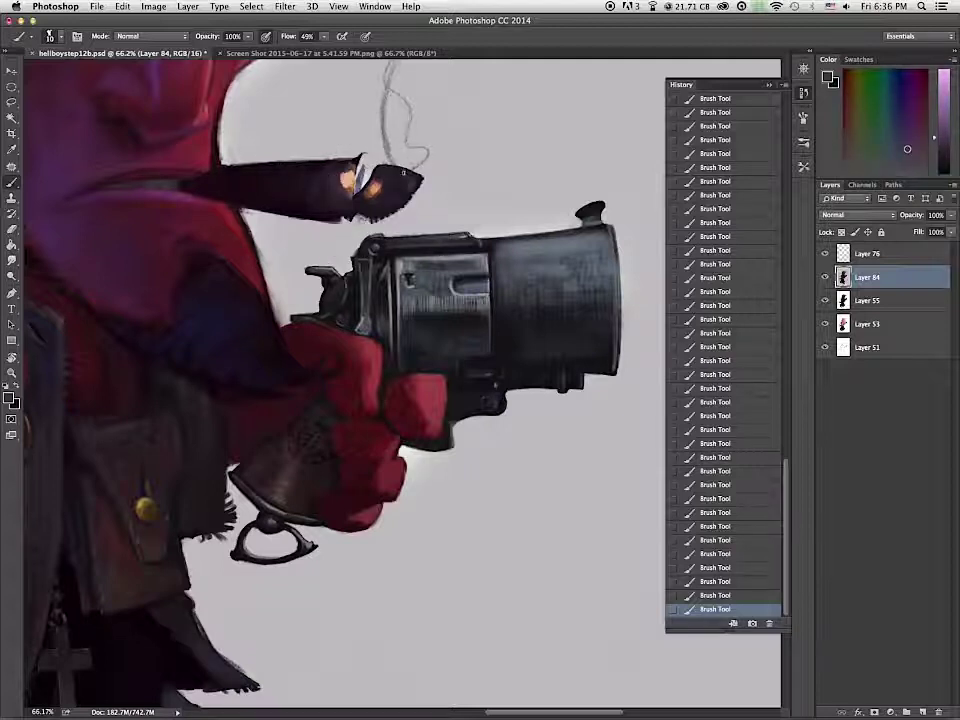
pyautogui.keyDown('alt'); pyautogui.click(398, 185); pyautogui.keyUp('alt')
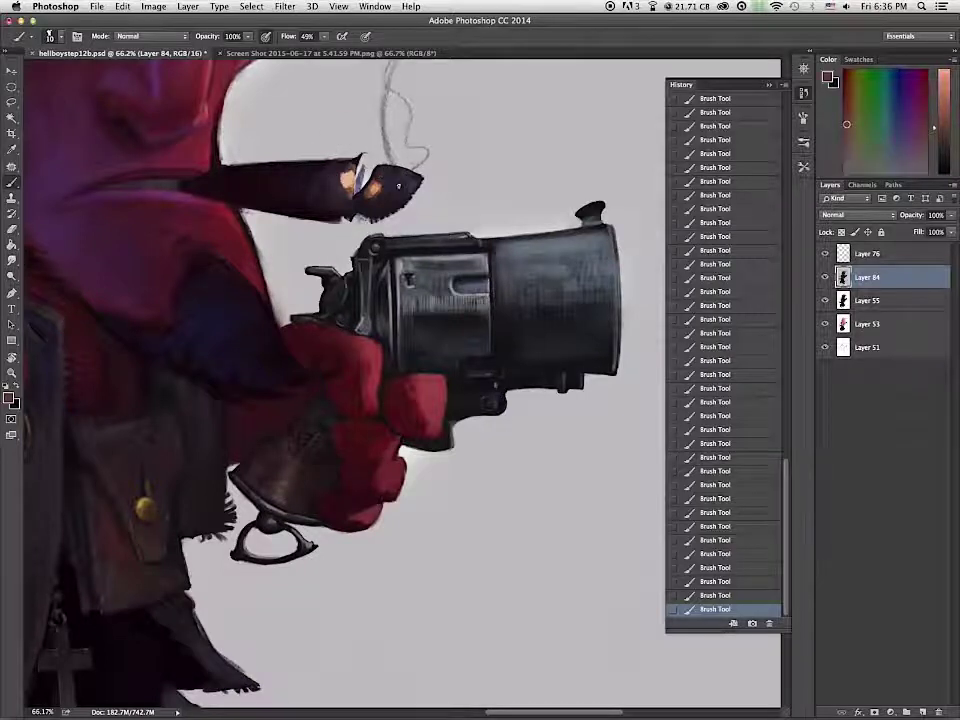
pyautogui.keyDown('alt'); pyautogui.click(381, 172); pyautogui.keyUp('alt')
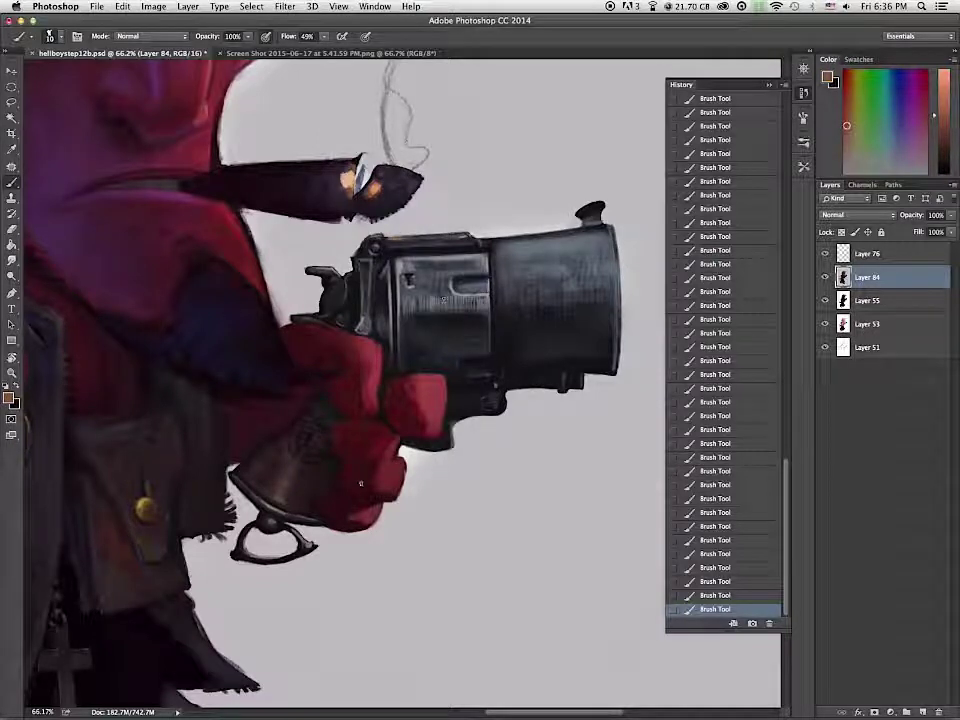
# Step: Detail the cylinder's flute with sampled dark tones and fine lines, using small brushes of size 5 and 4
pyautogui.keyDown('alt'); pyautogui.click(460, 294); pyautogui.keyUp('alt')
pyautogui.keyDown('alt'); pyautogui.click(478, 297); pyautogui.keyUp('alt')
pyautogui.press('[')
pyautogui.press('[')
pyautogui.press('[')
pyautogui.press('[')
pyautogui.press('[')
pyautogui.keyDown('alt'); pyautogui.click(470, 278); pyautogui.keyUp('alt')
pyautogui.moveTo(461, 289); pyautogui.dragTo(488, 283)
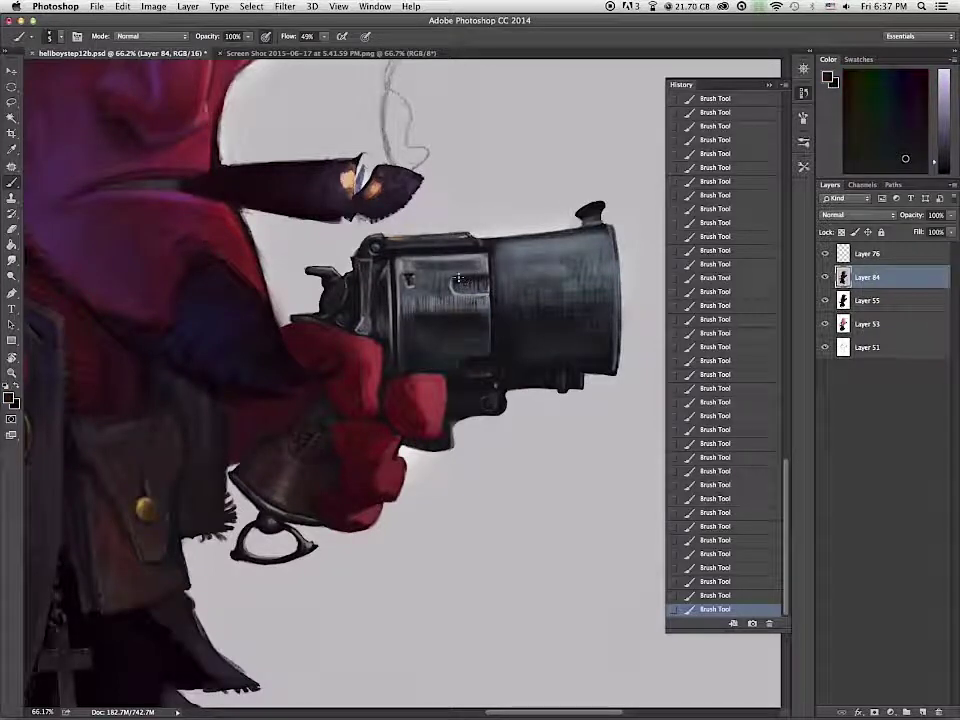
pyautogui.keyDown('alt'); pyautogui.click(455, 286); pyautogui.keyUp('alt')
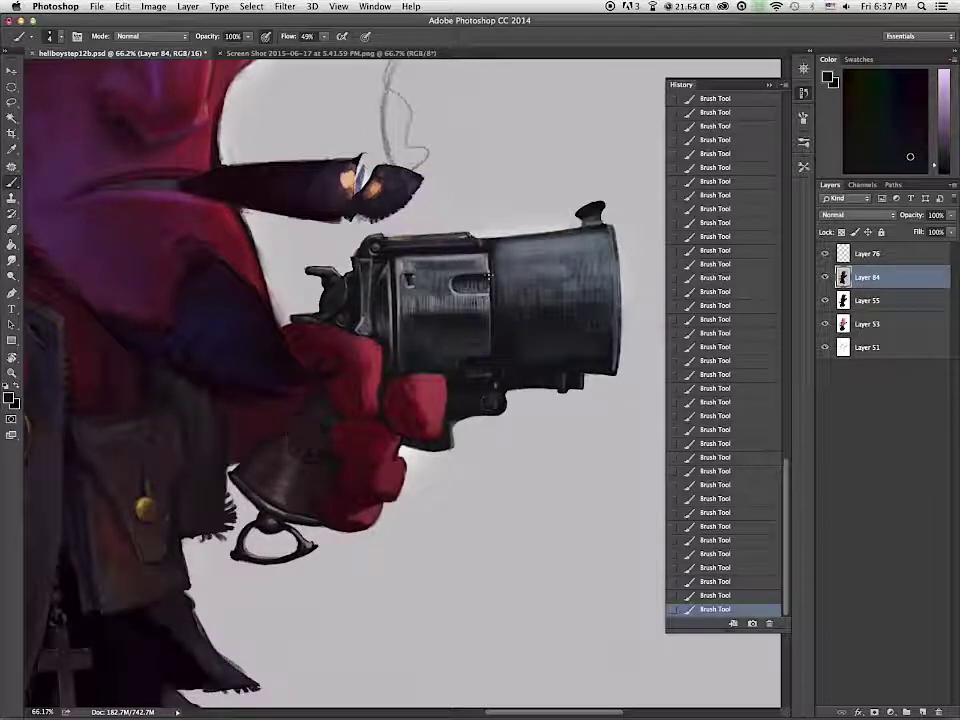
# Step: Brush light grey metallic highlights onto the cylinder, varying the brush size between 10 and 15
pyautogui.press('x')
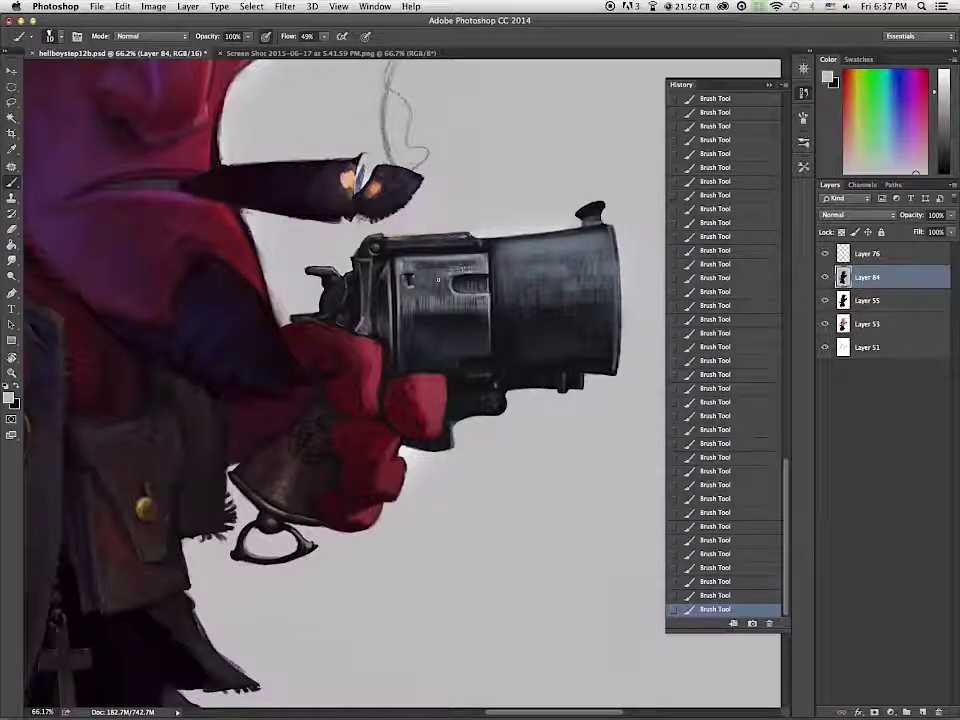
pyautogui.press(']')
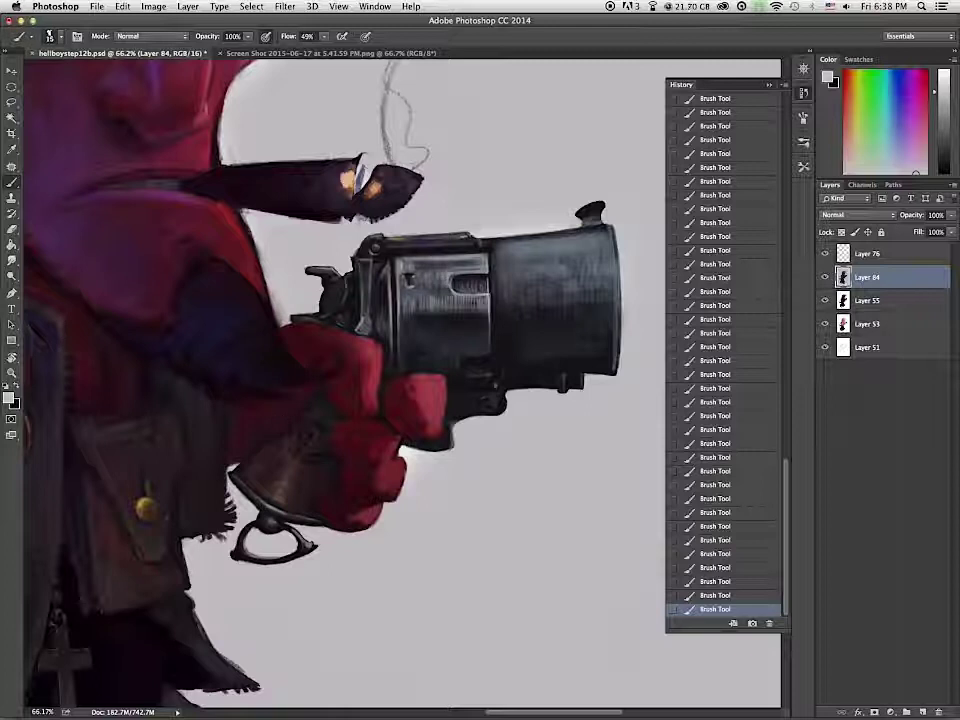
pyautogui.press('[')
pyautogui.press('[')
pyautogui.press('[')
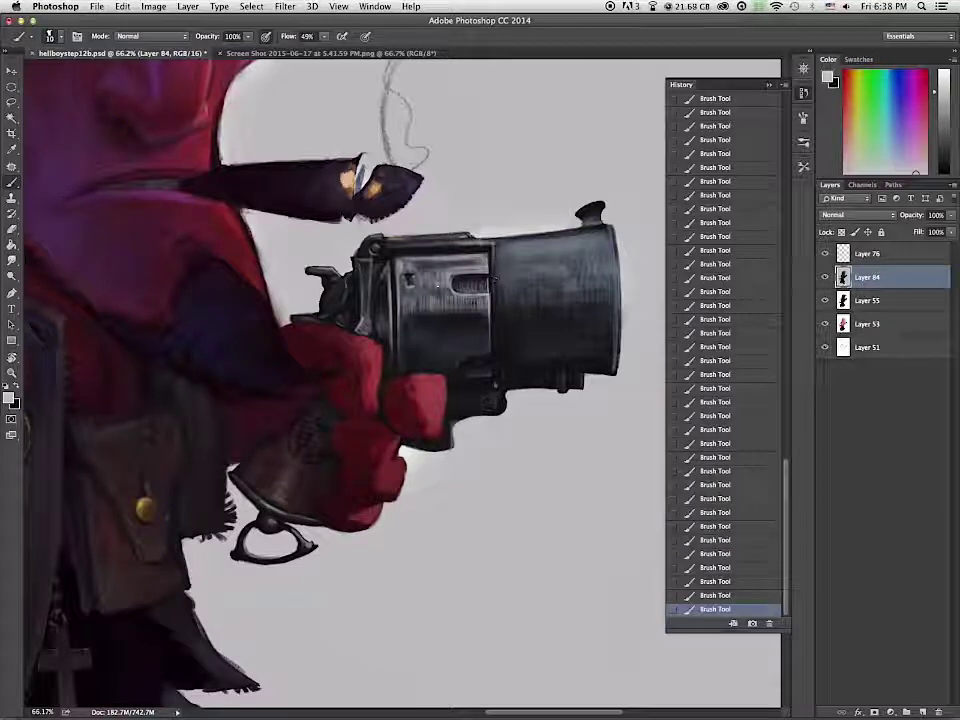
pyautogui.press(']')
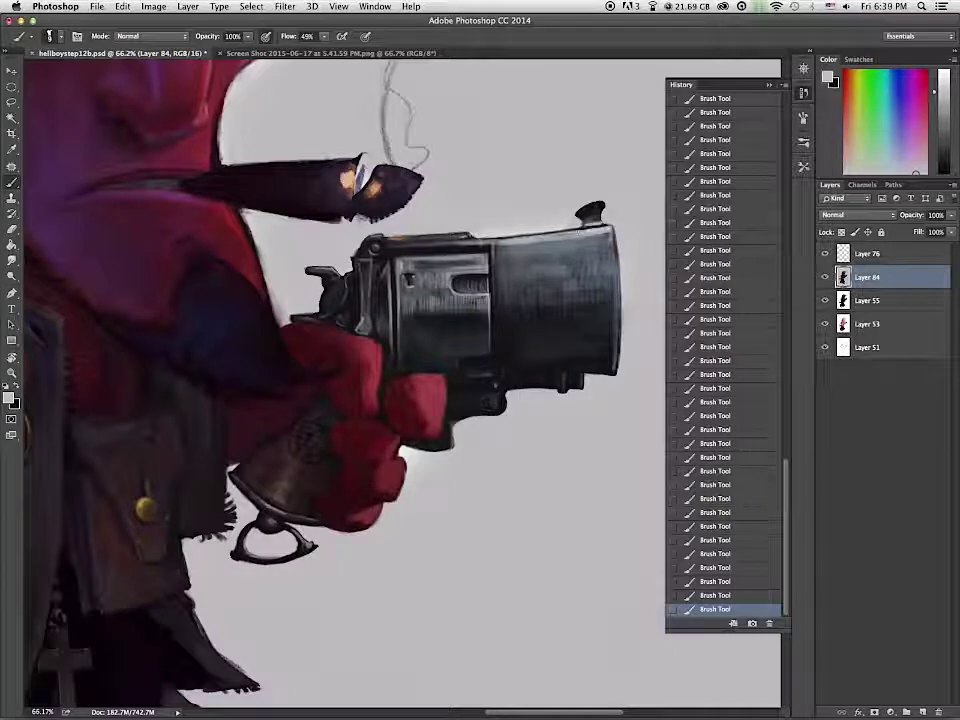
# Step: Paint strokes along the cylinder's upper edge and the top of the barrel with a sampled dark grey
pyautogui.press('[')
pyautogui.press('[')
pyautogui.press('[')
pyautogui.press('[')
pyautogui.press('[')
pyautogui.keyDown('alt'); pyautogui.click(438, 259); pyautogui.keyUp('alt')
pyautogui.moveTo(432, 261); pyautogui.dragTo(608, 231)
pyautogui.moveTo(503, 243); pyautogui.dragTo(564, 238)
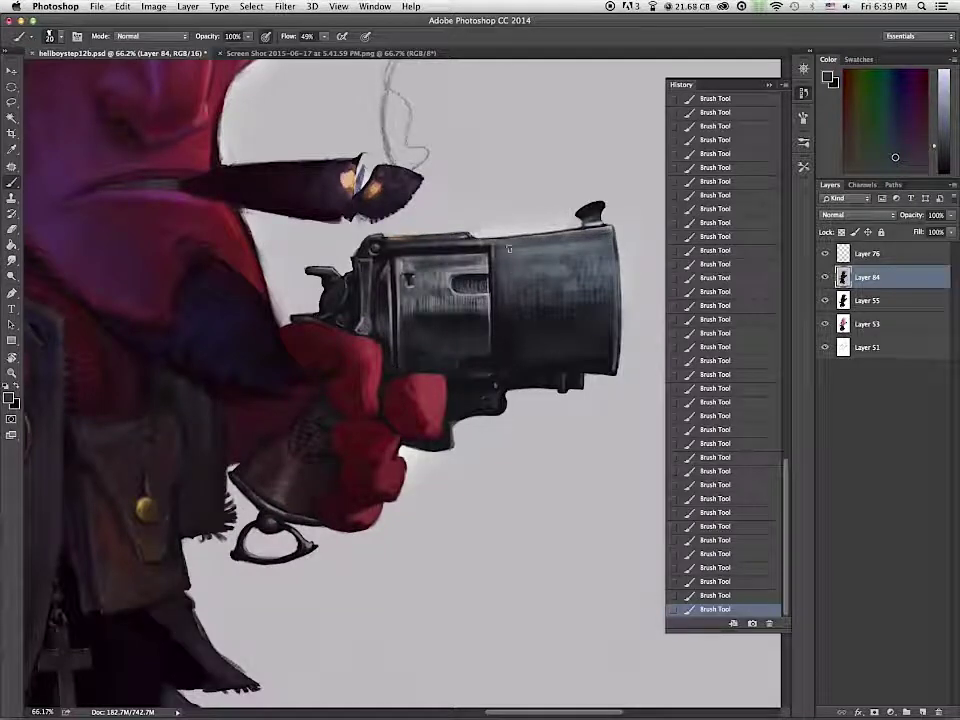
# Step: Define the barrel's top edge with a thin size 8 brush, using sampled grey and a warm brown tint
pyautogui.keyDown('alt'); pyautogui.click(375, 188); pyautogui.keyUp('alt')
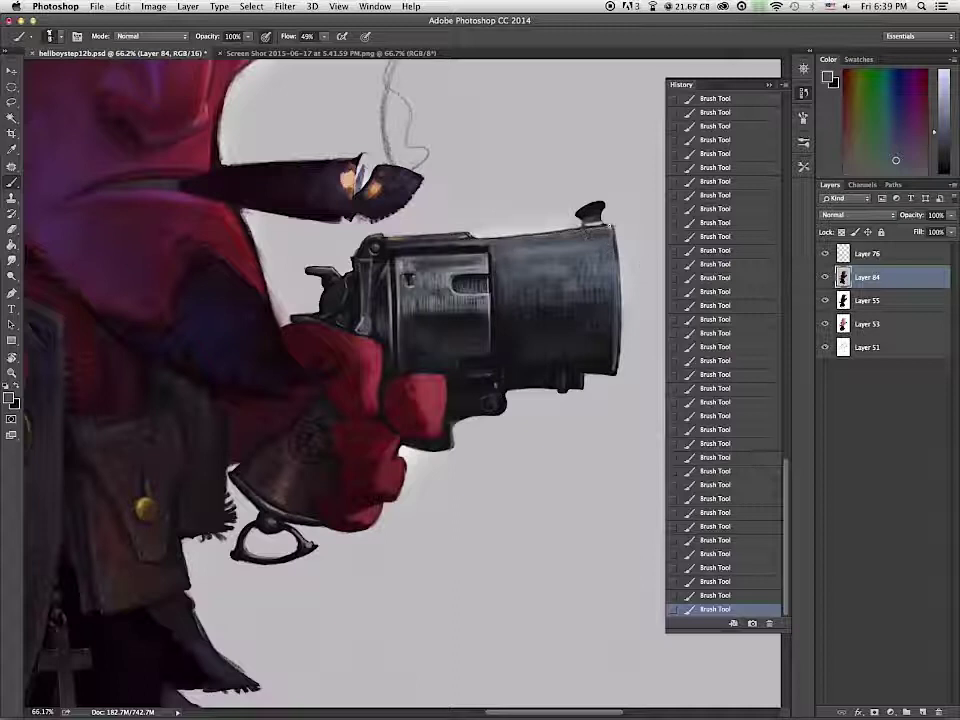
pyautogui.keyDown('alt'); pyautogui.click(614, 223); pyautogui.keyUp('alt')
pyautogui.keyDown('alt'); pyautogui.click(517, 242); pyautogui.keyUp('alt')
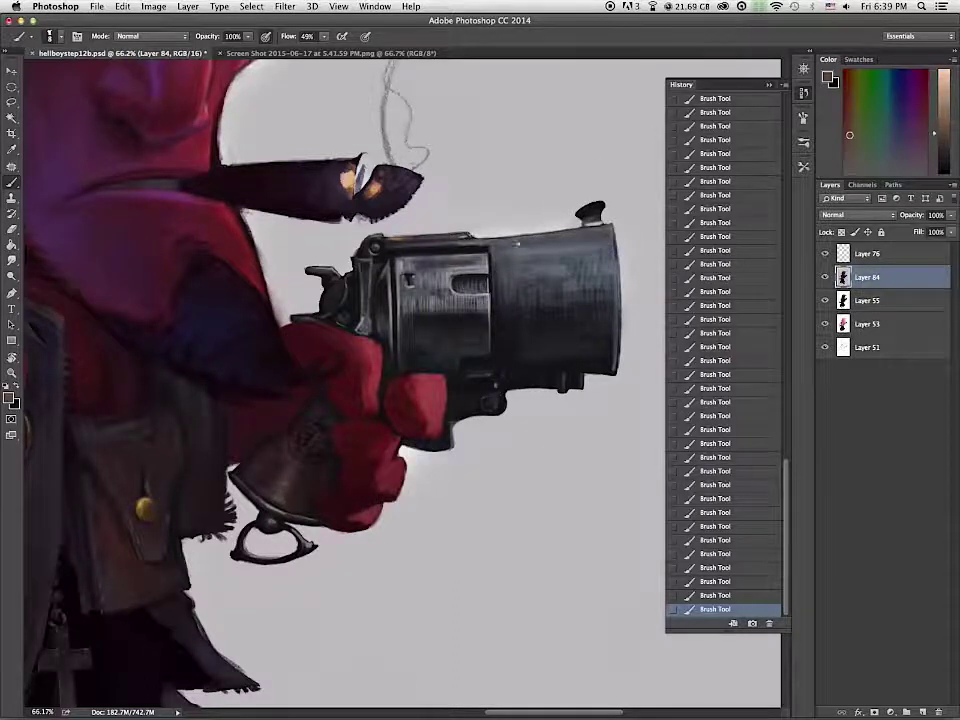
# Step: Paint a light grey highlight band across the upper barrel, starting with a size 25 brush and sampling lighter grey
pyautogui.keyDown('alt'); pyautogui.click(610, 228); pyautogui.keyUp('alt')
pyautogui.press(']')
pyautogui.press(']')
pyautogui.press(']')
pyautogui.press(']')
pyautogui.press(']')
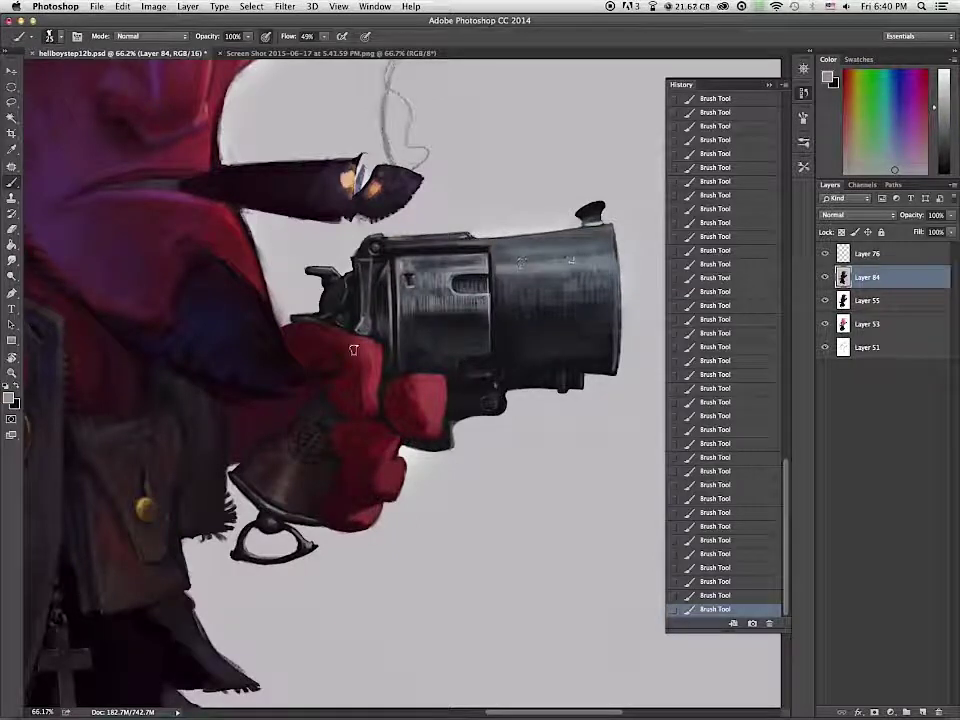
pyautogui.keyDown('alt'); pyautogui.click(656, 276); pyautogui.keyUp('alt')
pyautogui.press('[')
pyautogui.moveTo(522, 270)
pyautogui.mouseDown()
pyautogui.moveTo(608, 260)
pyautogui.moveTo(535, 267)
pyautogui.mouseUp()
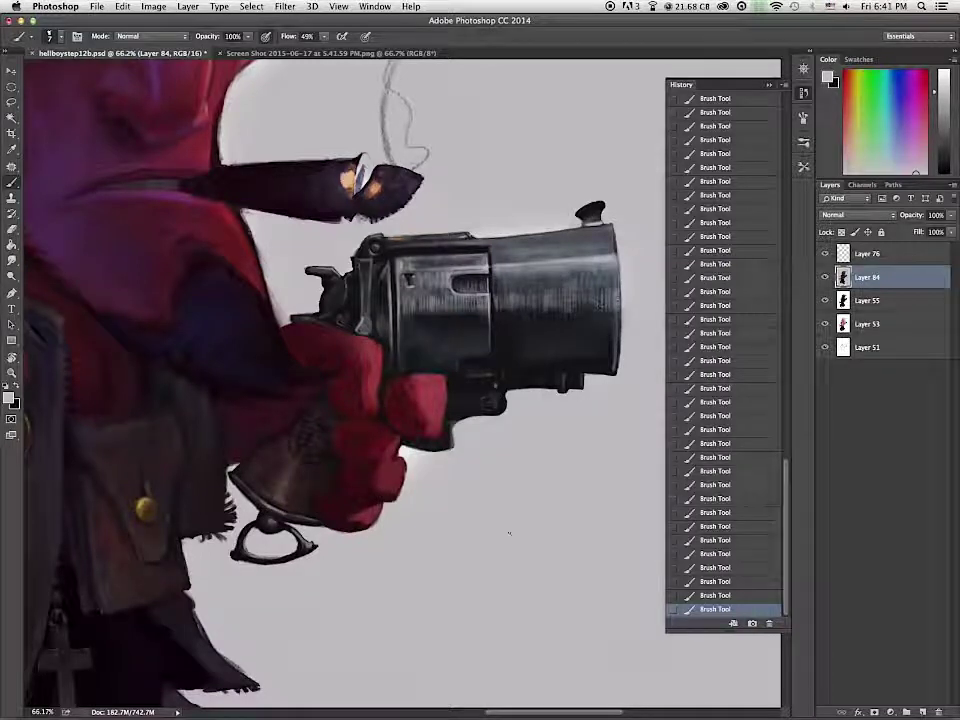
# Step: Brush light grey metallic texture across the middle and lower barrel with a size 35 brush
pyautogui.press(']')
pyautogui.press(']')
pyautogui.press(']')
pyautogui.press(']')
pyautogui.press(']')
pyautogui.press(']')
pyautogui.press(']')
pyautogui.press(']')
pyautogui.moveTo(503, 302); pyautogui.dragTo(572, 299)
pyautogui.moveTo(527, 343); pyautogui.dragTo(579, 350)
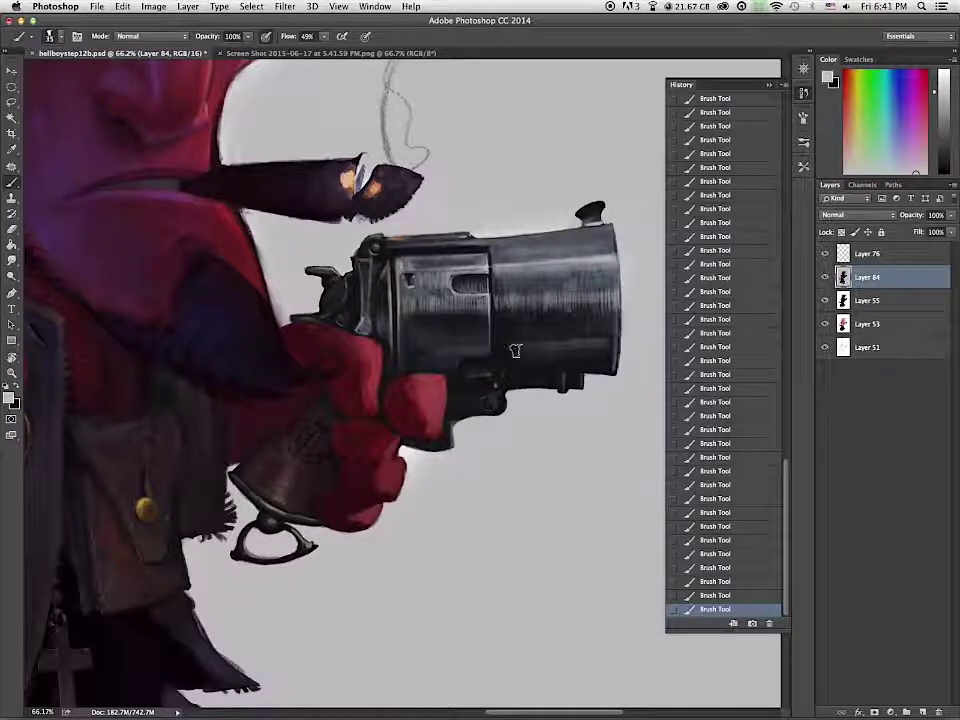
# Step: Blend the barrel's lower shading with sampled dark greys and near-black
pyautogui.keyDown('alt'); pyautogui.click(580, 311); pyautogui.keyUp('alt')
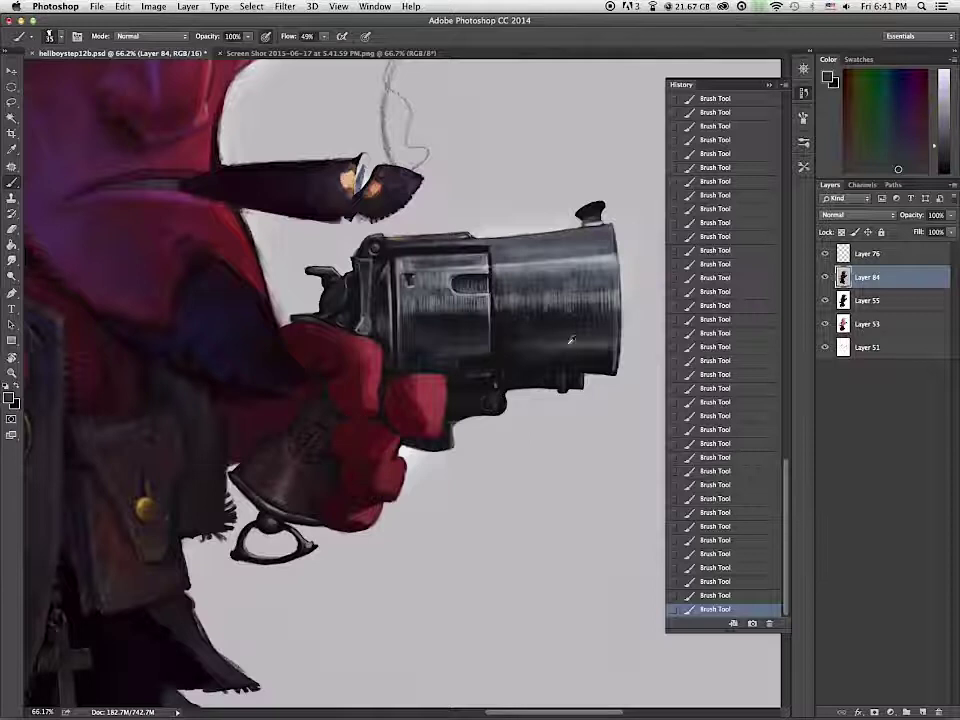
pyautogui.keyDown('alt'); pyautogui.click(552, 370); pyautogui.keyUp('alt')
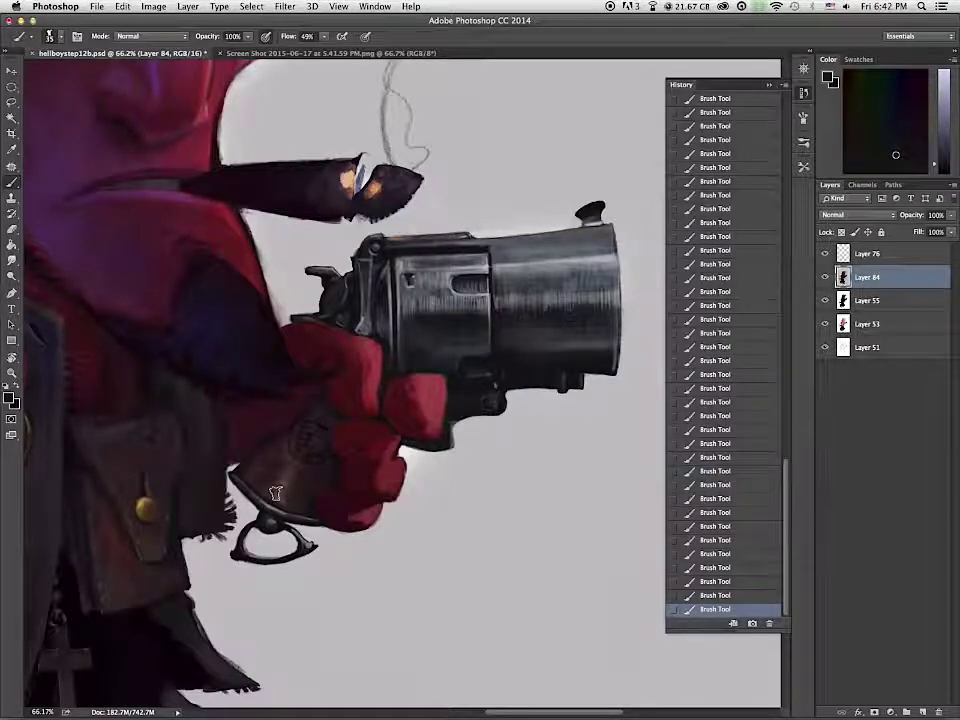
pyautogui.keyDown('alt'); pyautogui.click(540, 334); pyautogui.keyUp('alt')
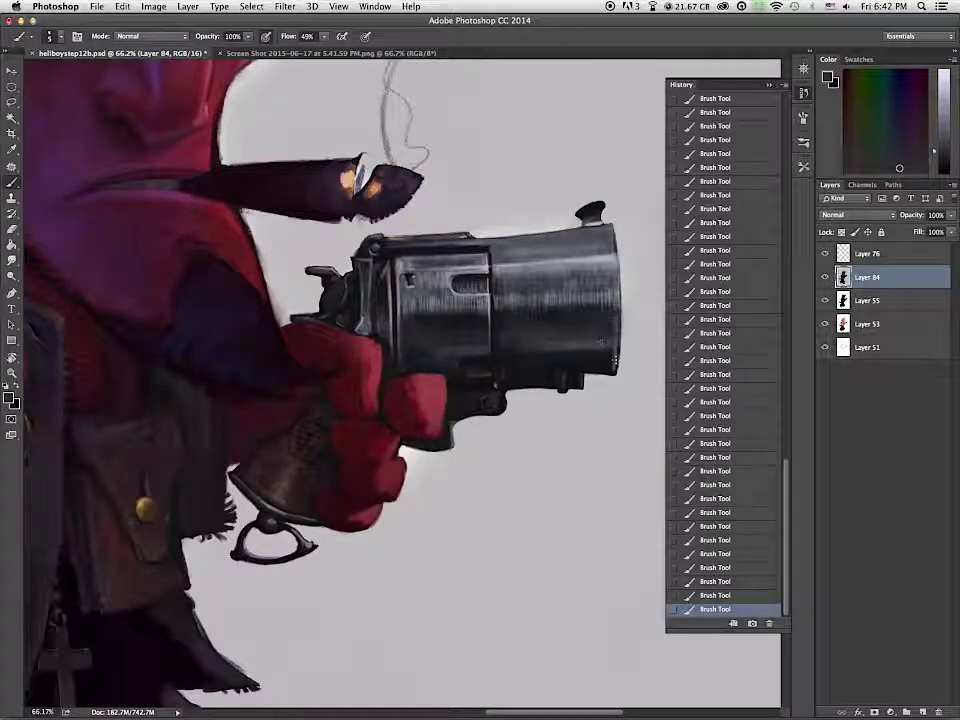
# Step: Repaint the front sight in a sampled mid grey with a size 7 brush
pyautogui.keyDown('alt'); pyautogui.click(592, 262); pyautogui.keyUp('alt')
pyautogui.press(']')
pyautogui.moveTo(586, 213)
pyautogui.mouseDown()
pyautogui.moveTo(598, 208)
pyautogui.moveTo(584, 216)
pyautogui.mouseUp()
pyautogui.keyDown('alt'); pyautogui.click(436, 184); pyautogui.keyUp('alt')
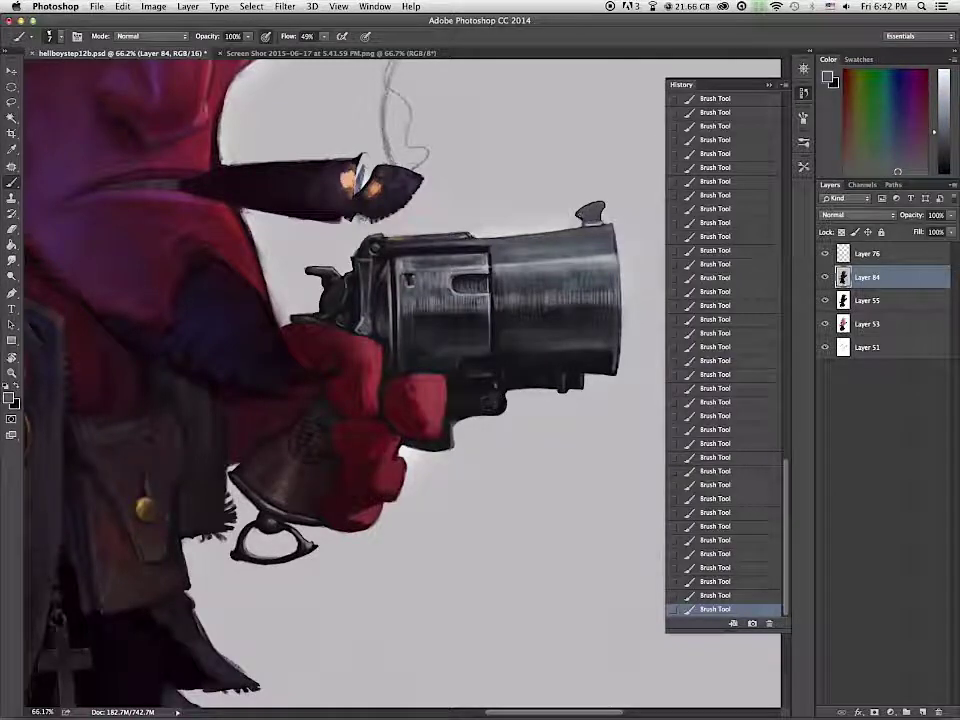
# Step: Clean up the muzzle rim and the barrel's underside with sampled near-black and background grey
pyautogui.keyDown('alt'); pyautogui.click(614, 357); pyautogui.keyUp('alt')
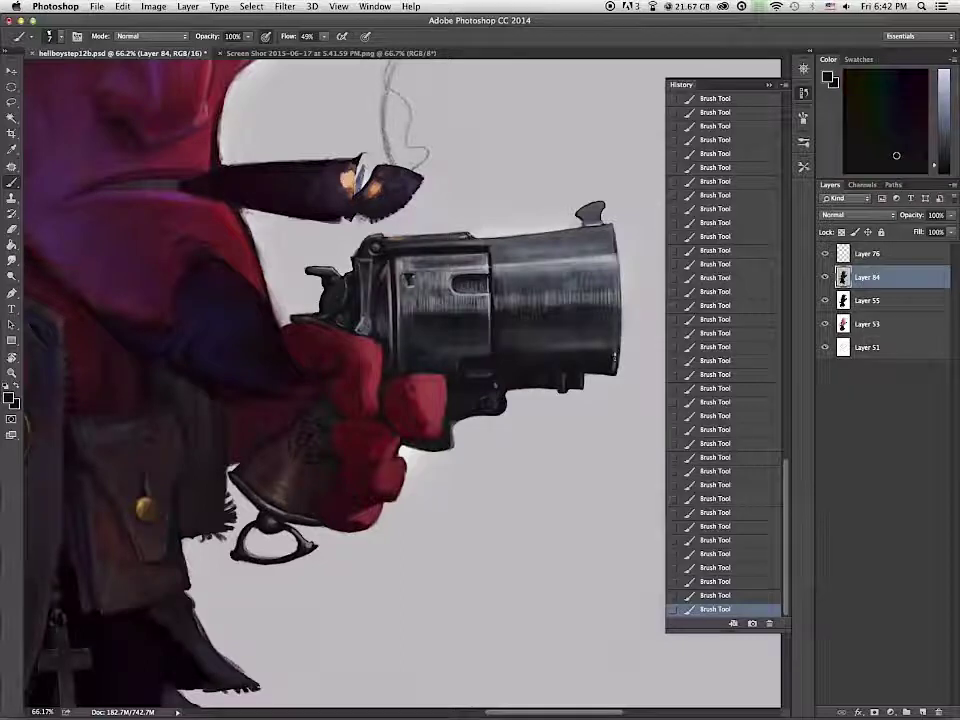
pyautogui.keyDown('alt'); pyautogui.click(640, 332); pyautogui.keyUp('alt')
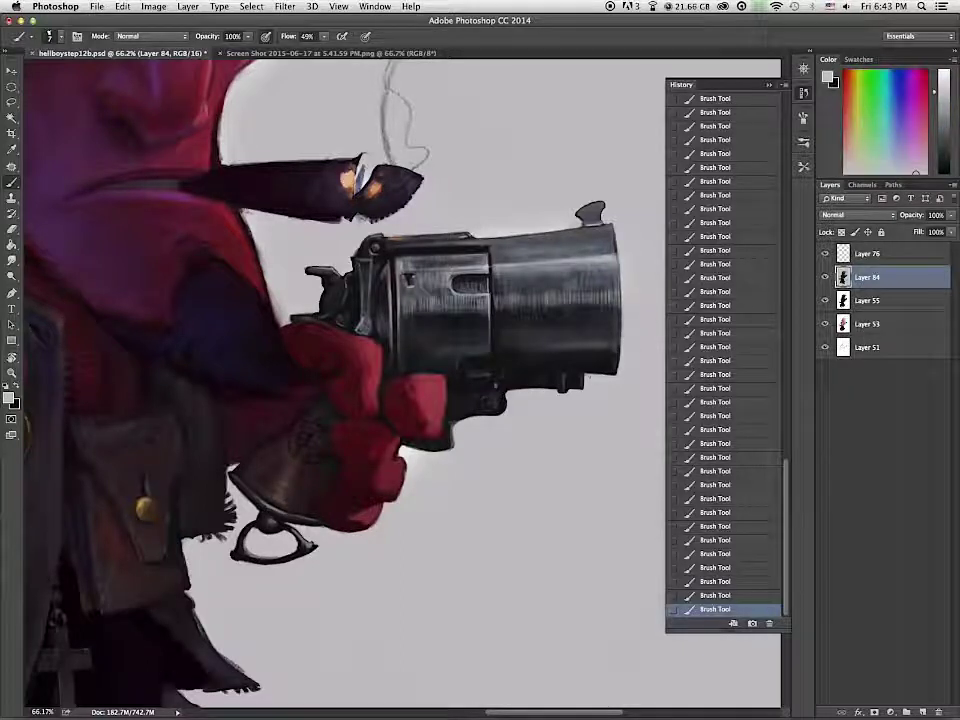
pyautogui.keyDown('alt'); pyautogui.click(580, 380); pyautogui.keyUp('alt')
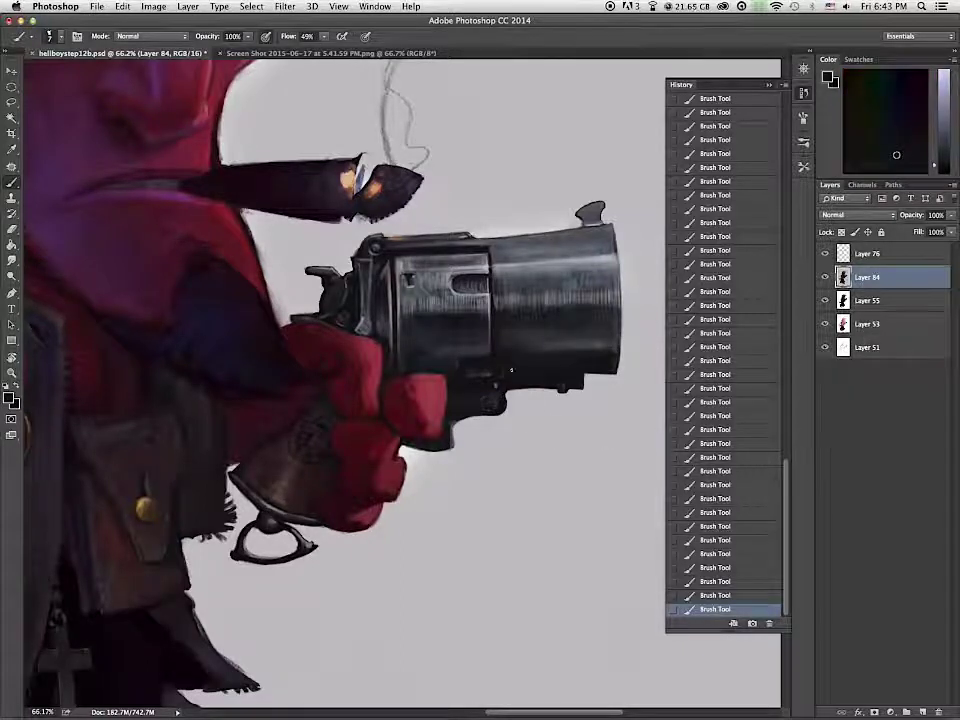
# Step: Darken the revolver's lower frame in front of the red finger with sampled near-black and a size 15 brush
pyautogui.keyDown('alt'); pyautogui.click(420, 255); pyautogui.keyUp('alt')
pyautogui.scroll(5, 606, 368)
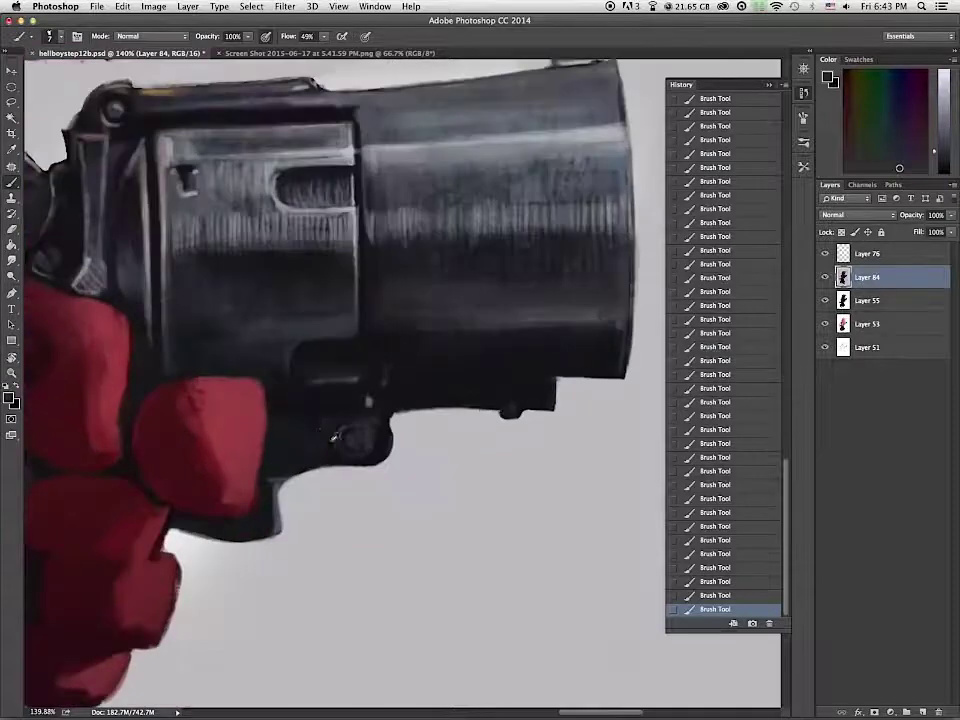
pyautogui.keyDown('alt'); pyautogui.click(327, 437); pyautogui.keyUp('alt')
pyautogui.keyDown('alt'); pyautogui.click(308, 427); pyautogui.keyUp('alt')
pyautogui.press(']')
pyautogui.press(']')
pyautogui.press(']')
pyautogui.press(']')
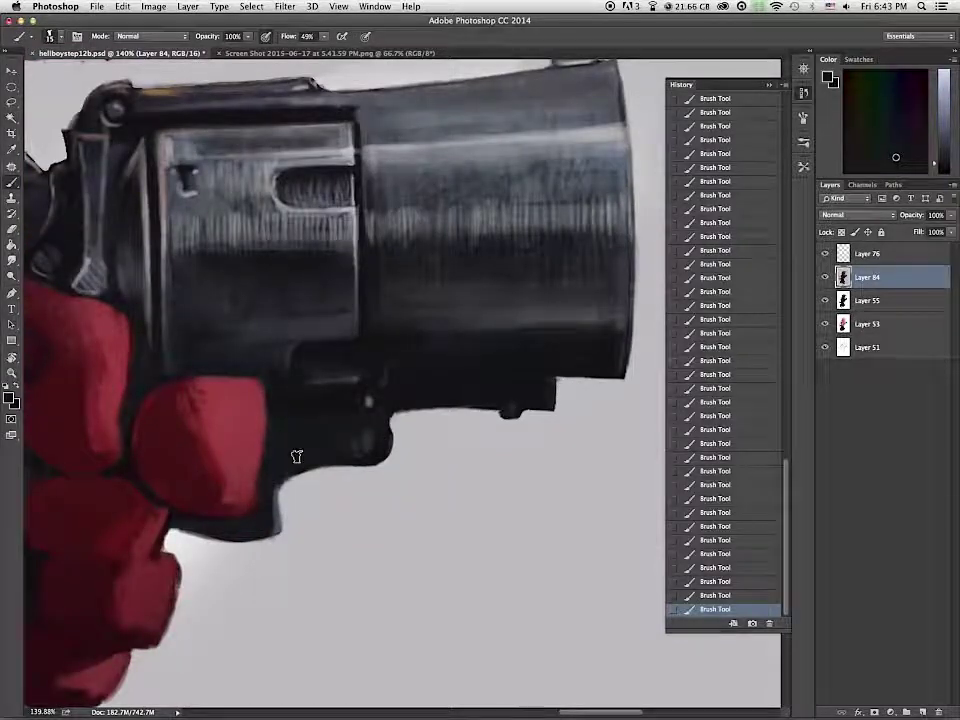
# Step: Paint the slotted screw on the lower frame in sampled grey and near-black with a size 3 brush
pyautogui.keyDown('alt'); pyautogui.click(357, 284); pyautogui.keyUp('alt')
pyautogui.press('[')
pyautogui.press('[')
pyautogui.press('[')
pyautogui.press('[')
pyautogui.press('[')
pyautogui.press('[')
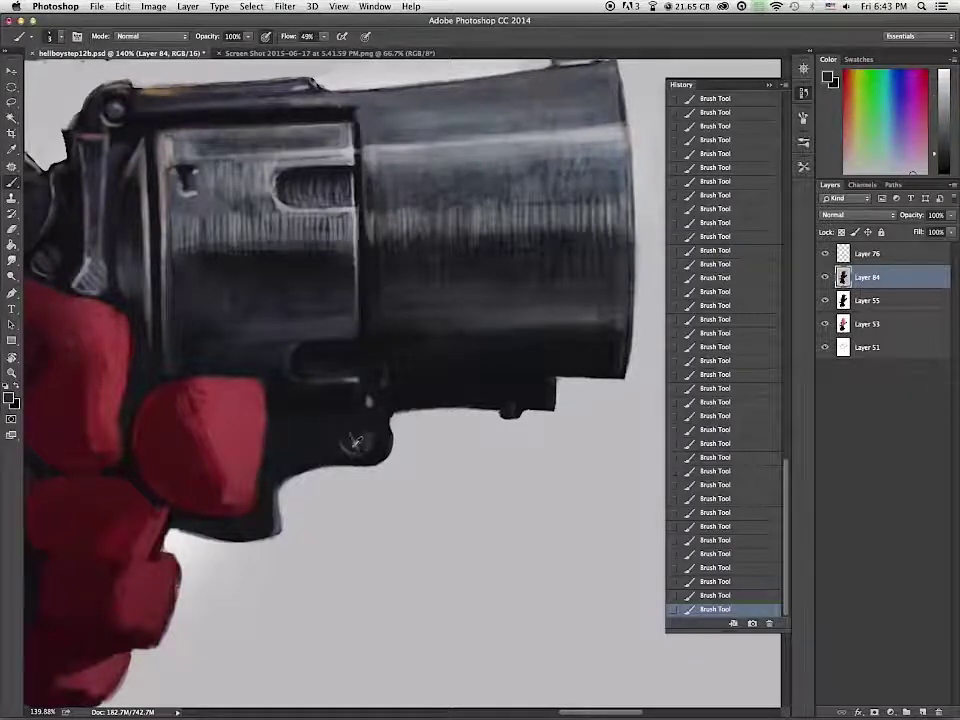
pyautogui.press('x')
pyautogui.keyDown('alt'); pyautogui.click(364, 434); pyautogui.keyUp('alt')
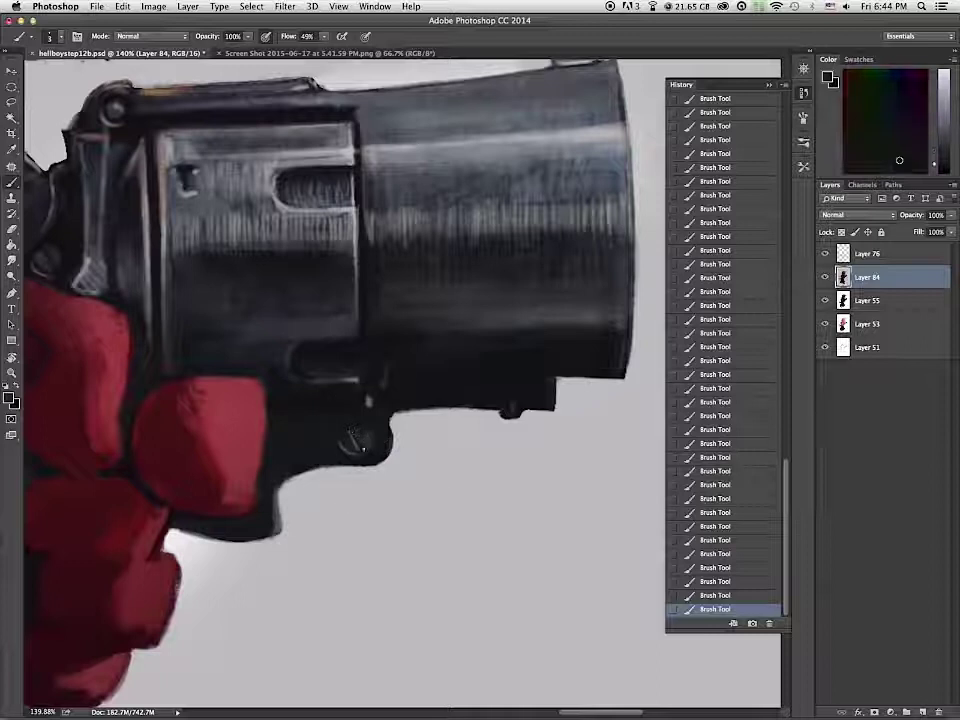
pyautogui.keyDown('alt'); pyautogui.click(349, 422); pyautogui.keyUp('alt')
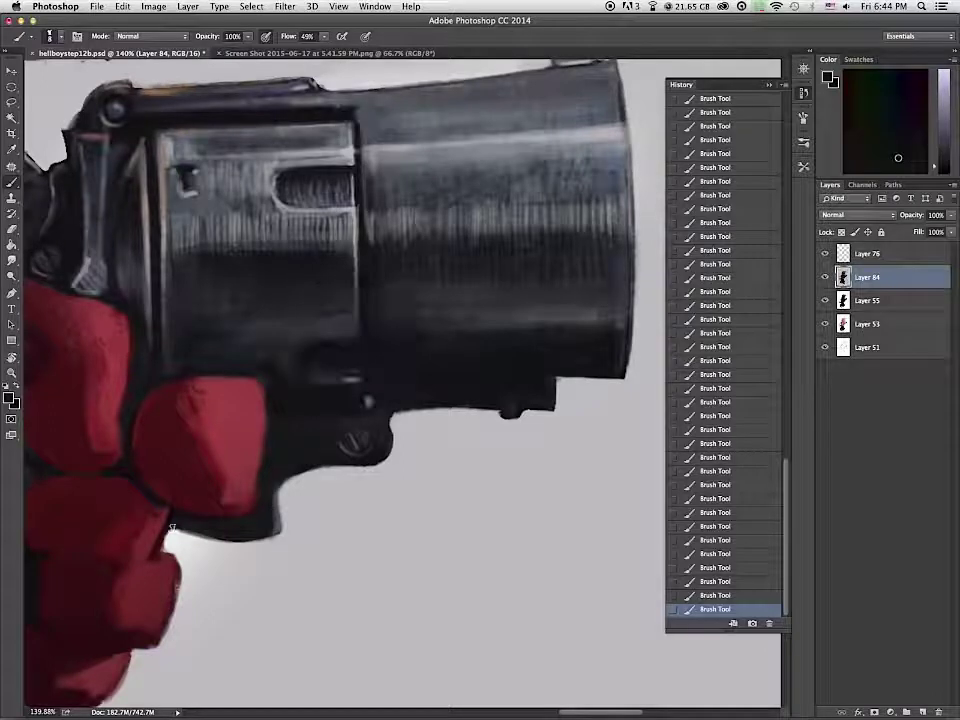
# Step: Clean the gun's underside with background grey and add thin light edge highlights below the cylinder with a size 4 brush
pyautogui.press('x')
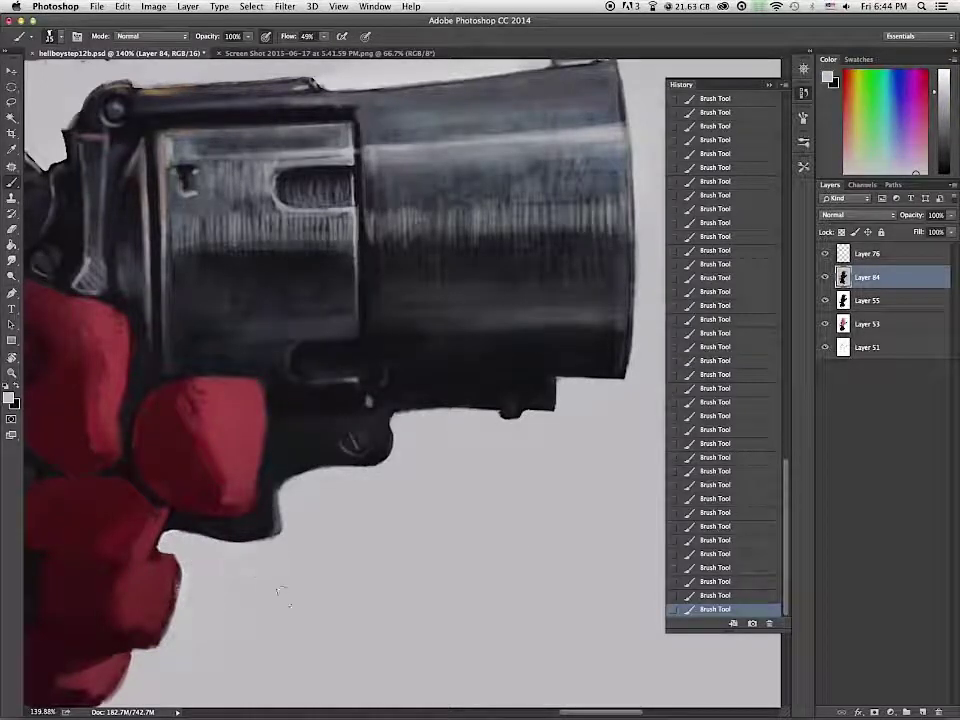
pyautogui.moveTo(396, 414); pyautogui.dragTo(525, 419)
pyautogui.keyDown('alt'); pyautogui.click(357, 210); pyautogui.keyUp('alt')
pyautogui.press('[')
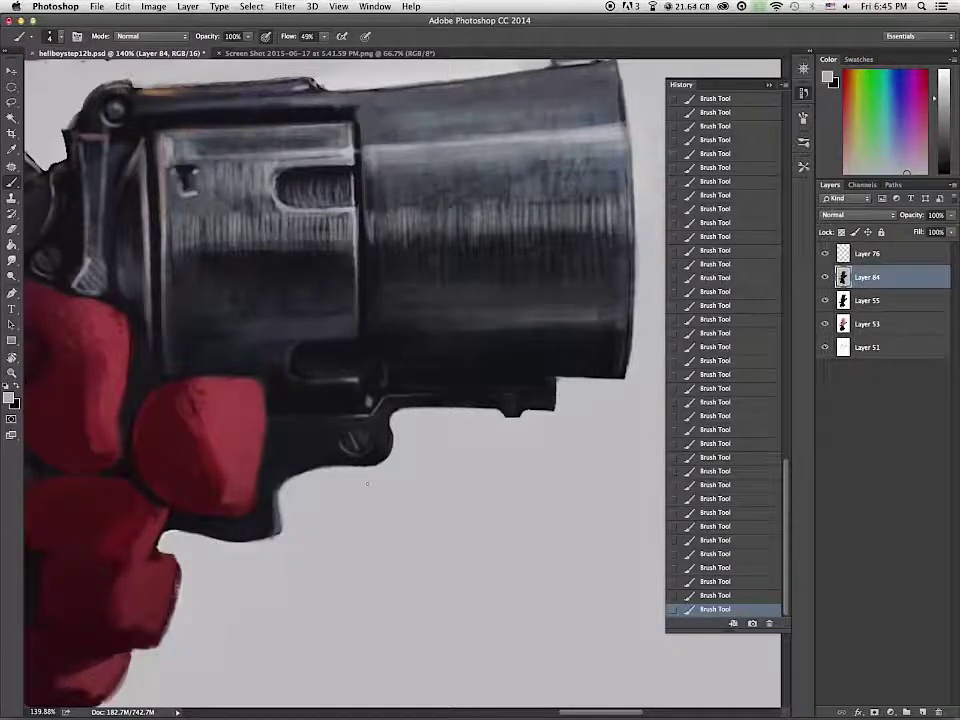
# Step: Refine the lower frame around the screw with sampled dark and mid greys and a size 3 brush
pyautogui.scroll(-5, 367, 484)
pyautogui.scroll(4, 367, 484)
pyautogui.keyDown('alt'); pyautogui.click(327, 435); pyautogui.keyUp('alt')
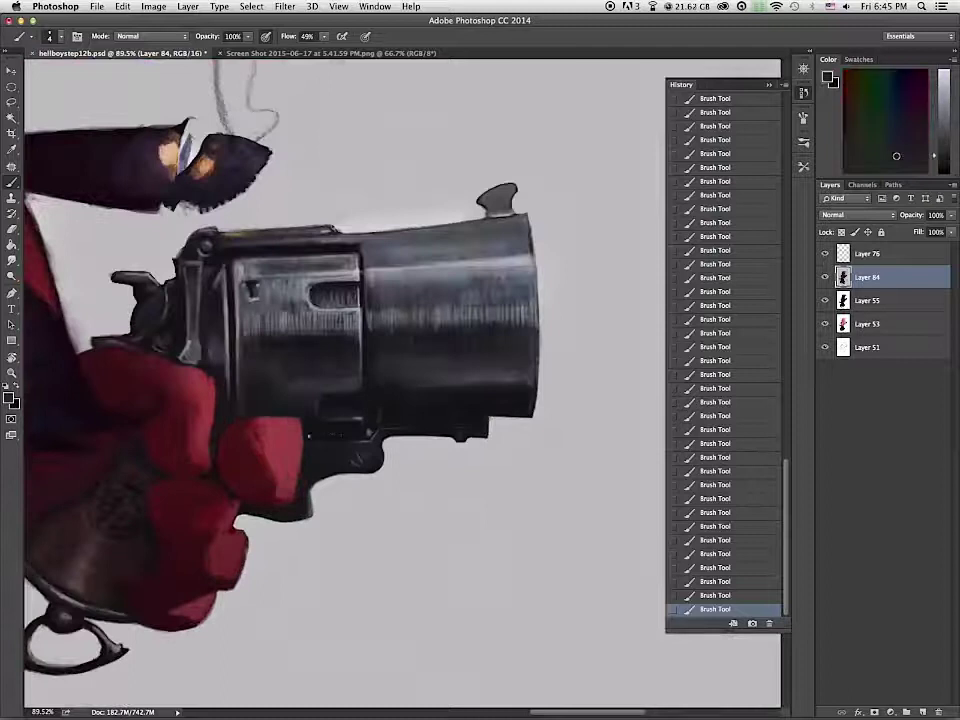
pyautogui.keyDown('alt'); pyautogui.click(362, 384); pyautogui.keyUp('alt')
pyautogui.keyDown('alt'); pyautogui.click(316, 455); pyautogui.keyUp('alt')
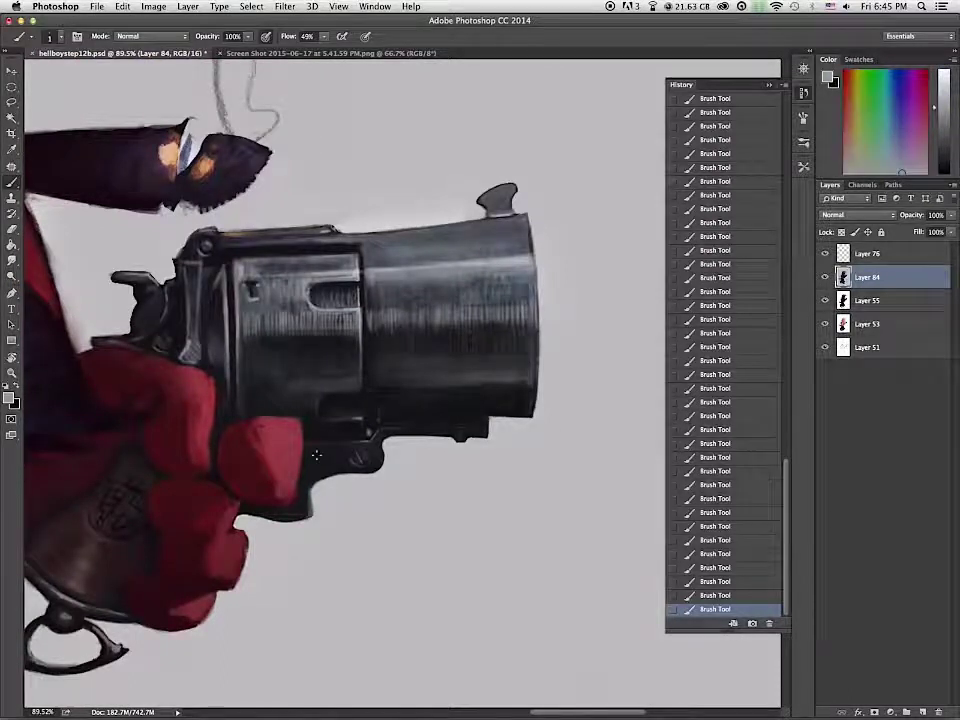
pyautogui.keyDown('alt'); pyautogui.click(318, 456); pyautogui.keyUp('alt')
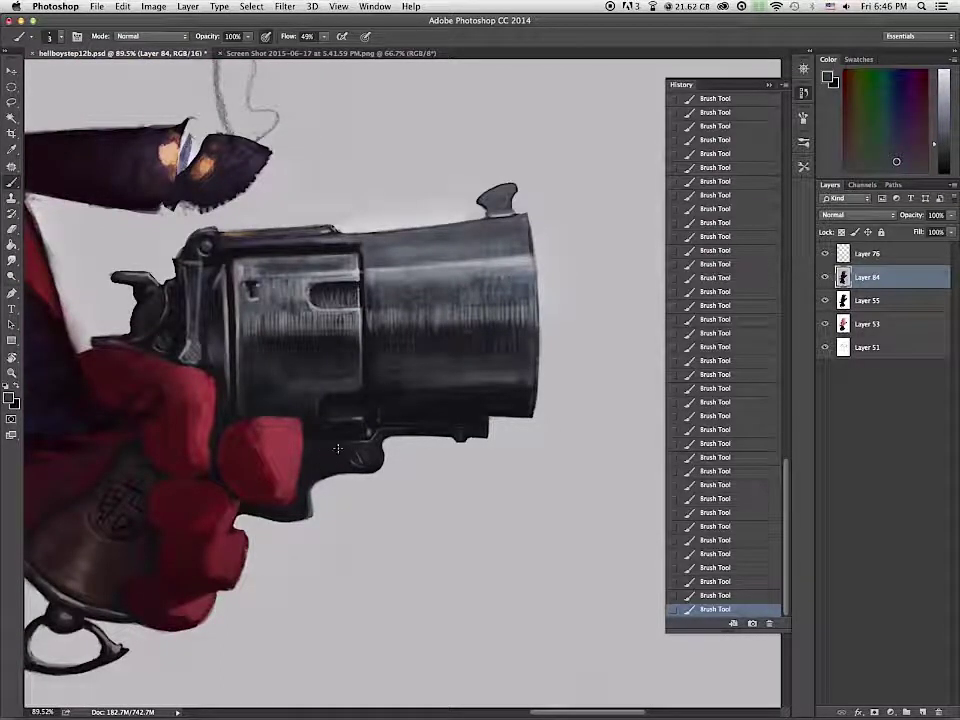
pyautogui.keyDown('alt'); pyautogui.click(347, 431); pyautogui.keyUp('alt')
pyautogui.moveTo(376, 461); pyautogui.dragTo(275, 466)
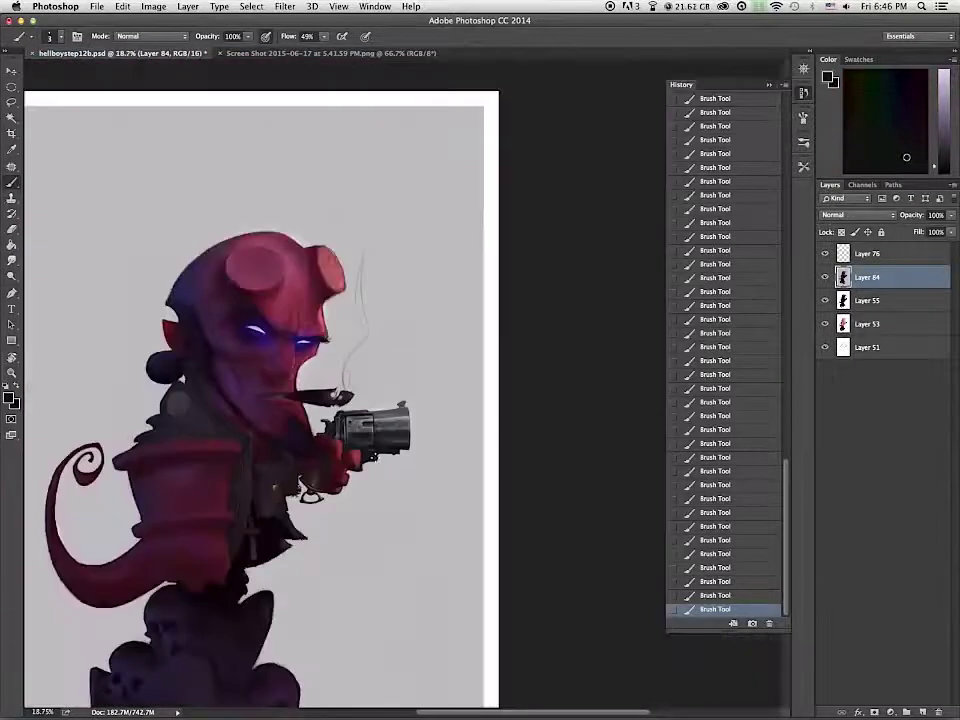
# Step: Touch up the dark shading on the lower barrel with sampled near-black and a size 3 brush
pyautogui.moveTo(374, 504); pyautogui.dragTo(394, 545)
pyautogui.scroll(-2, 473, 452)
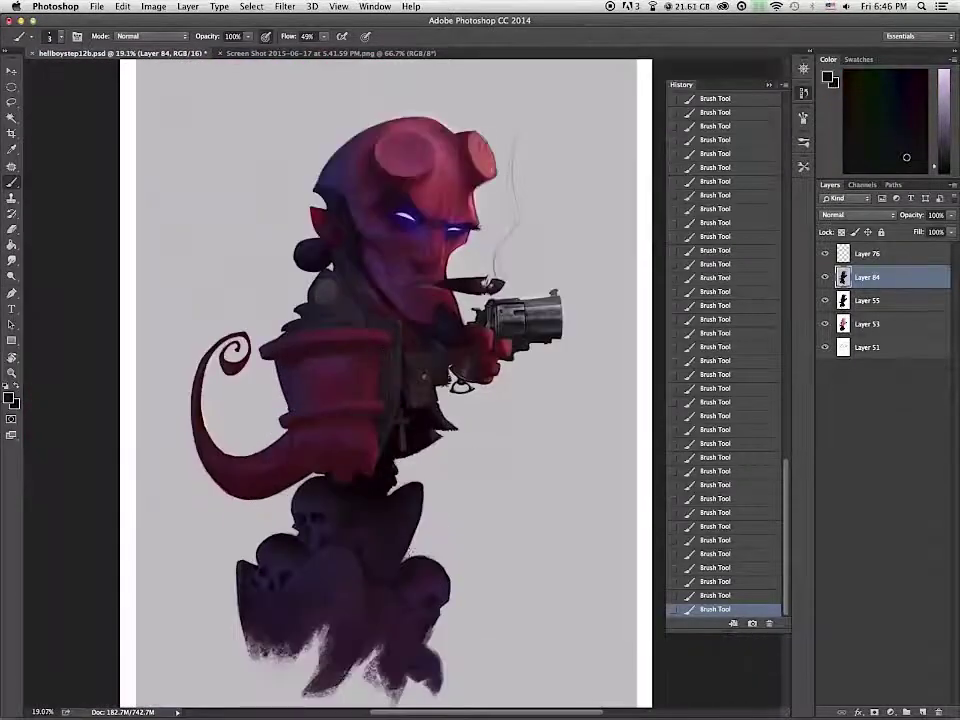
pyautogui.moveTo(222, 616); pyautogui.dragTo(273, 614)
pyautogui.moveTo(419, 428); pyautogui.dragTo(280, 499)
pyautogui.moveTo(451, 320); pyautogui.dragTo(488, 320)
pyautogui.keyDown('alt'); pyautogui.click(366, 308); pyautogui.keyUp('alt')
pyautogui.press('[')
pyautogui.press('[')
pyautogui.keyDown('alt'); pyautogui.click(292, 254); pyautogui.keyUp('alt')
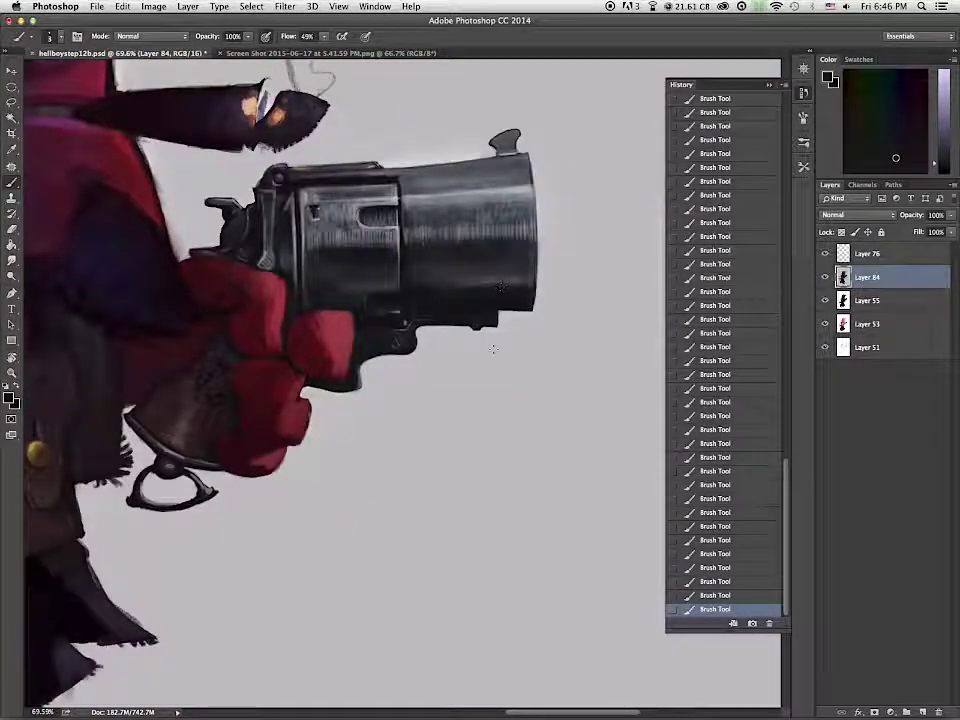
pyautogui.keyDown('alt'); pyautogui.click(437, 271); pyautogui.keyUp('alt')
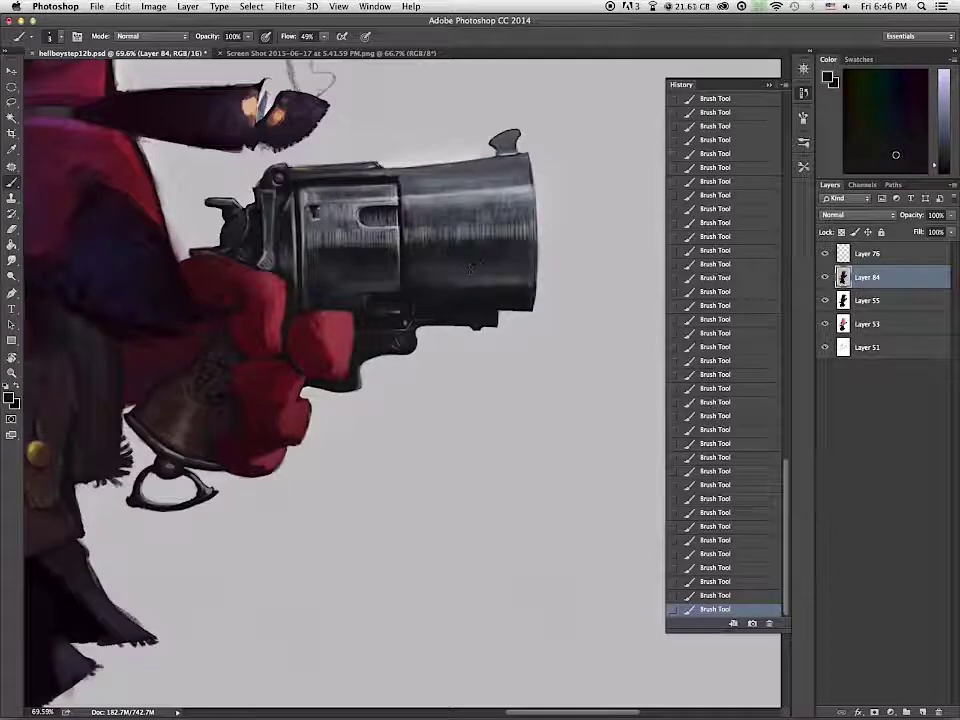
# Step: Brush sampled light and mid greys along the upper barrel with a size 35 brush
pyautogui.keyDown('alt'); pyautogui.click(504, 191); pyautogui.keyUp('alt')
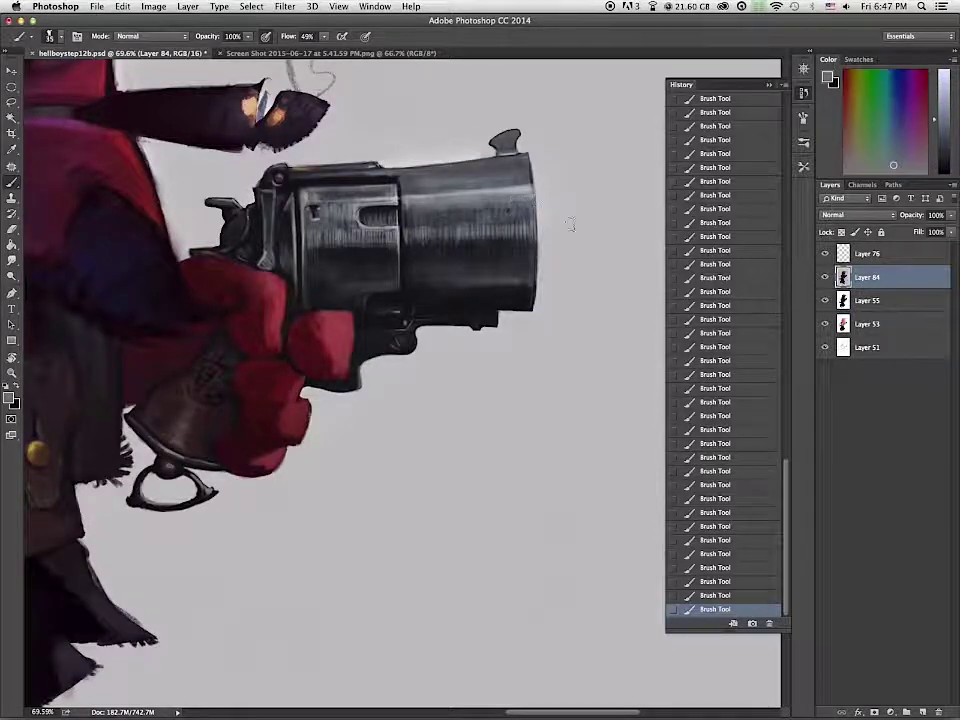
pyautogui.keyDown('alt'); pyautogui.click(558, 215); pyautogui.keyUp('alt')
pyautogui.moveTo(411, 184); pyautogui.dragTo(525, 174)
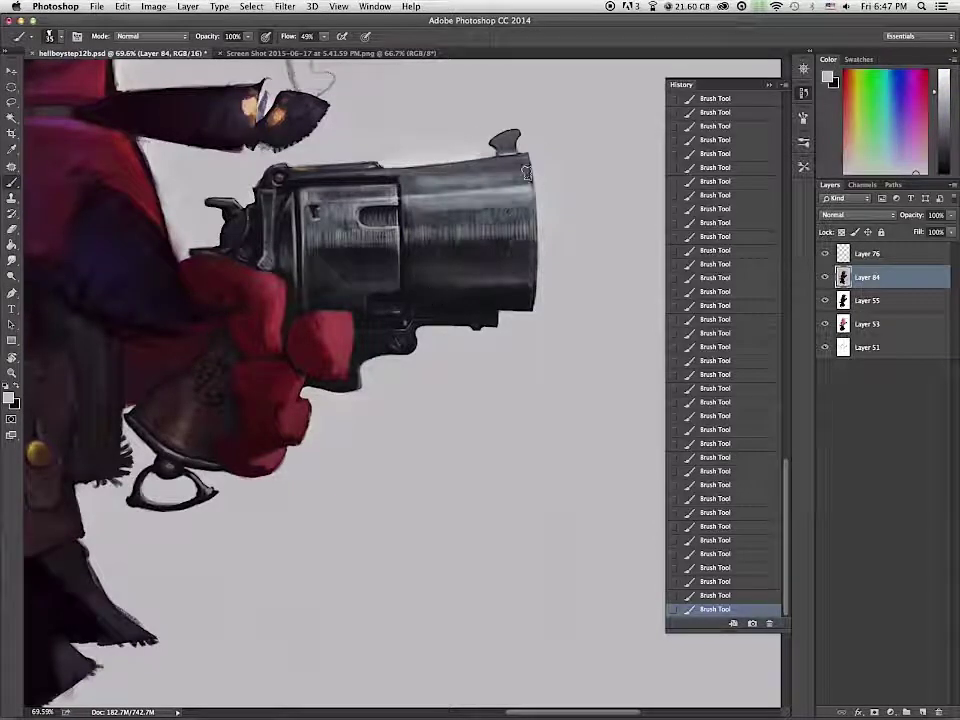
pyautogui.keyDown('alt'); pyautogui.click(422, 189); pyautogui.keyUp('alt')
pyautogui.moveTo(430, 180); pyautogui.dragTo(527, 162)
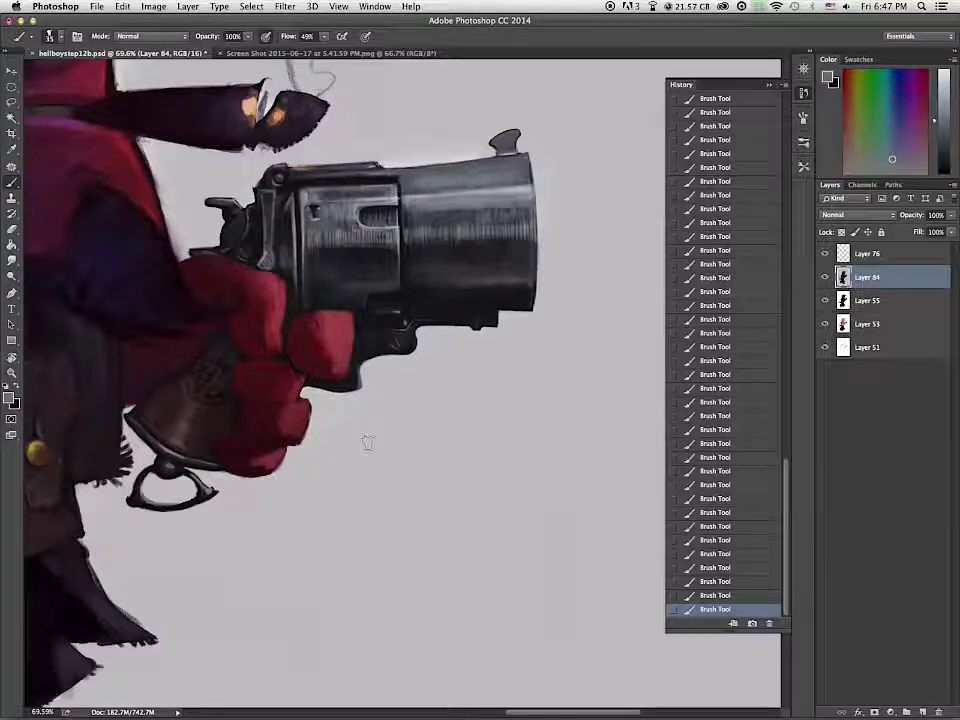
pyautogui.keyDown('alt'); pyautogui.click(428, 188); pyautogui.keyUp('alt')
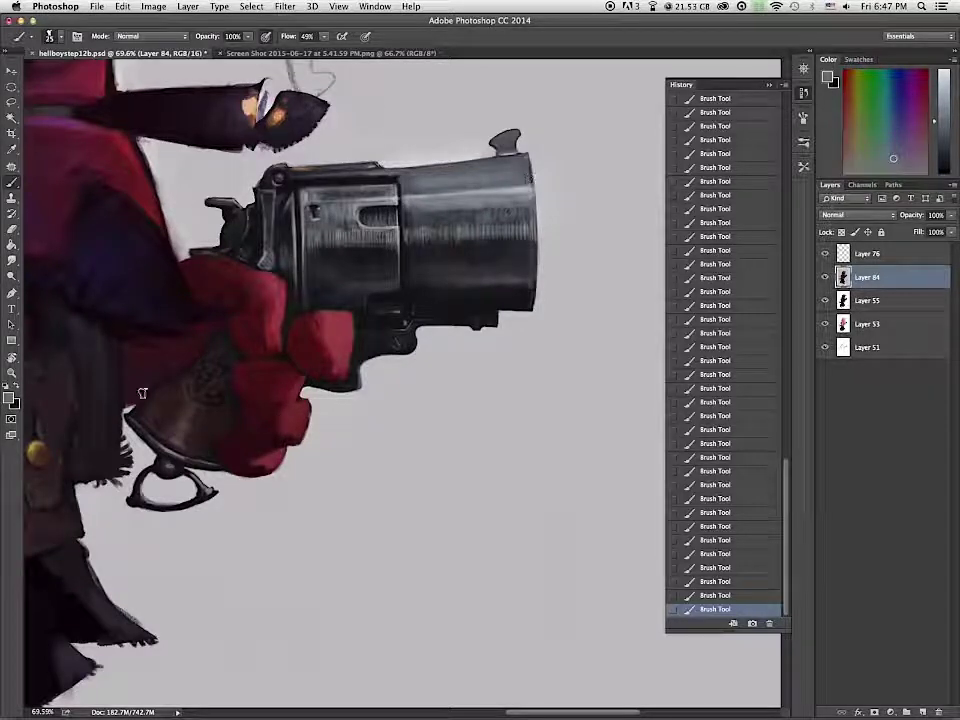
# Step: Strengthen the barrel's upper highlight band in sampled light grey with a size 25 brush
pyautogui.keyDown('alt'); pyautogui.click(480, 206); pyautogui.keyUp('alt')
pyautogui.moveTo(449, 200); pyautogui.dragTo(522, 195)
pyautogui.moveTo(404, 197); pyautogui.dragTo(446, 191)
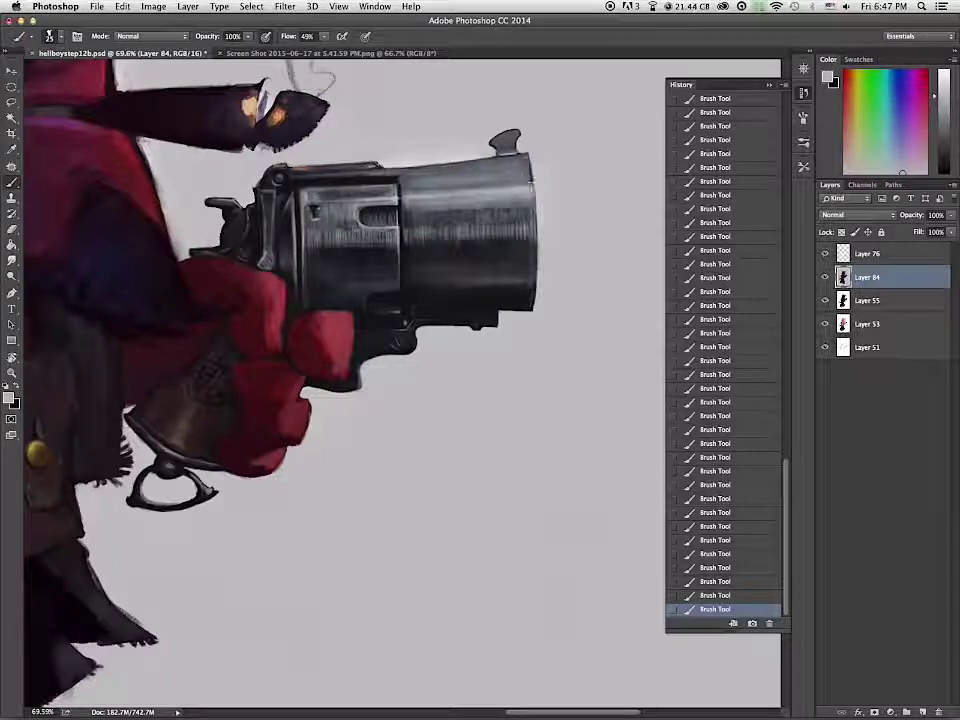
pyautogui.moveTo(418, 187); pyautogui.dragTo(494, 182)
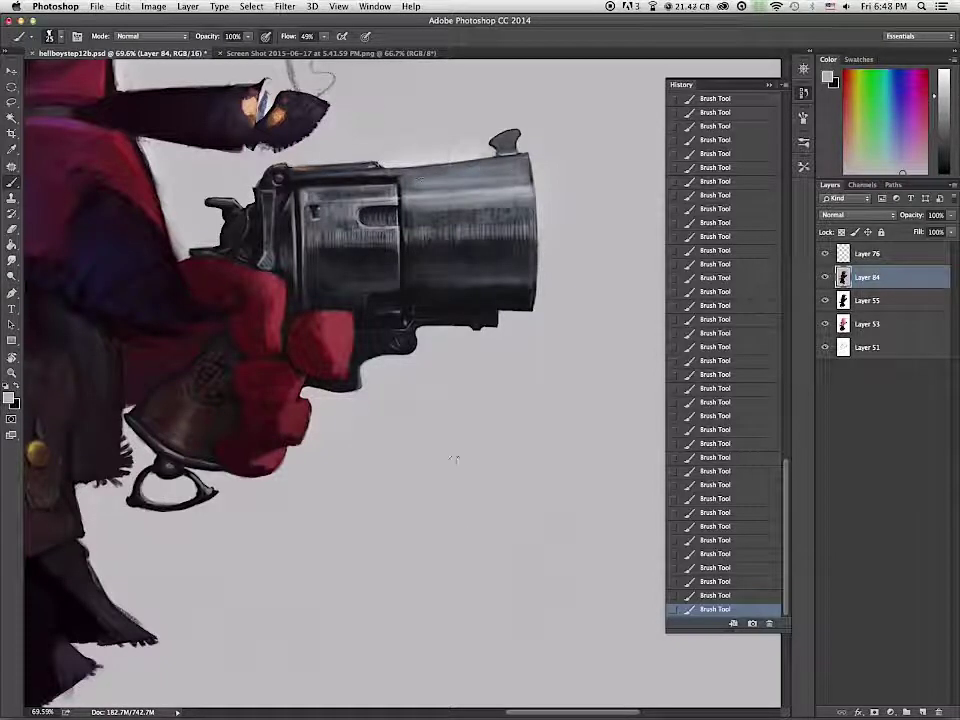
# Step: Blend the highlight strokes on the upper barrel with the Smudge tool
pyautogui.click(12, 261)
pyautogui.moveTo(399, 186)
pyautogui.mouseDown()
pyautogui.moveTo(515, 186)
pyautogui.moveTo(450, 187)
pyautogui.mouseUp()
pyautogui.moveTo(215, 400); pyautogui.dragTo(229, 424)
pyautogui.press('[')
pyautogui.moveTo(346, 160)
pyautogui.mouseDown()
pyautogui.moveTo(523, 235)
pyautogui.moveTo(532, 165)
pyautogui.mouseUp()
# Step: Brighten the upper barrel and cylinder with brush strokes in the sampled background grey
pyautogui.click(12, 184)
pyautogui.keyDown('alt'); pyautogui.click(598, 213); pyautogui.keyUp('alt')
pyautogui.moveTo(404, 192); pyautogui.dragTo(490, 184)
pyautogui.moveTo(415, 190)
pyautogui.mouseDown()
pyautogui.moveTo(500, 184)
pyautogui.moveTo(480, 186)
pyautogui.mouseUp()
pyautogui.moveTo(330, 192); pyautogui.dragTo(385, 192)
pyautogui.moveTo(204, 392); pyautogui.dragTo(214, 398)
pyautogui.moveTo(200, 384)
pyautogui.mouseDown()
pyautogui.moveTo(208, 396)
pyautogui.moveTo(220, 390)
pyautogui.mouseUp()
pyautogui.moveTo(202, 374); pyautogui.dragTo(218, 378)
pyautogui.moveTo(198, 378)
pyautogui.mouseDown()
pyautogui.moveTo(206, 388)
pyautogui.moveTo(216, 370)
pyautogui.mouseUp()
pyautogui.moveTo(218, 364); pyautogui.dragTo(212, 372)
# Step: Define the muzzle rim and the barrel's rear edge in light grey, and extend the upper barrel highlight with a size 20 brush
pyautogui.press('[')
pyautogui.press('[')
pyautogui.press('[')
pyautogui.press('[')
pyautogui.moveTo(529, 156); pyautogui.dragTo(535, 185)
pyautogui.moveTo(532, 165)
pyautogui.mouseDown()
pyautogui.moveTo(537, 205)
pyautogui.moveTo(536, 195)
pyautogui.mouseUp()
pyautogui.moveTo(535, 185); pyautogui.dragTo(537, 235)
pyautogui.moveTo(537, 220); pyautogui.dragTo(536, 270)
pyautogui.moveTo(401, 190); pyautogui.dragTo(401, 225)
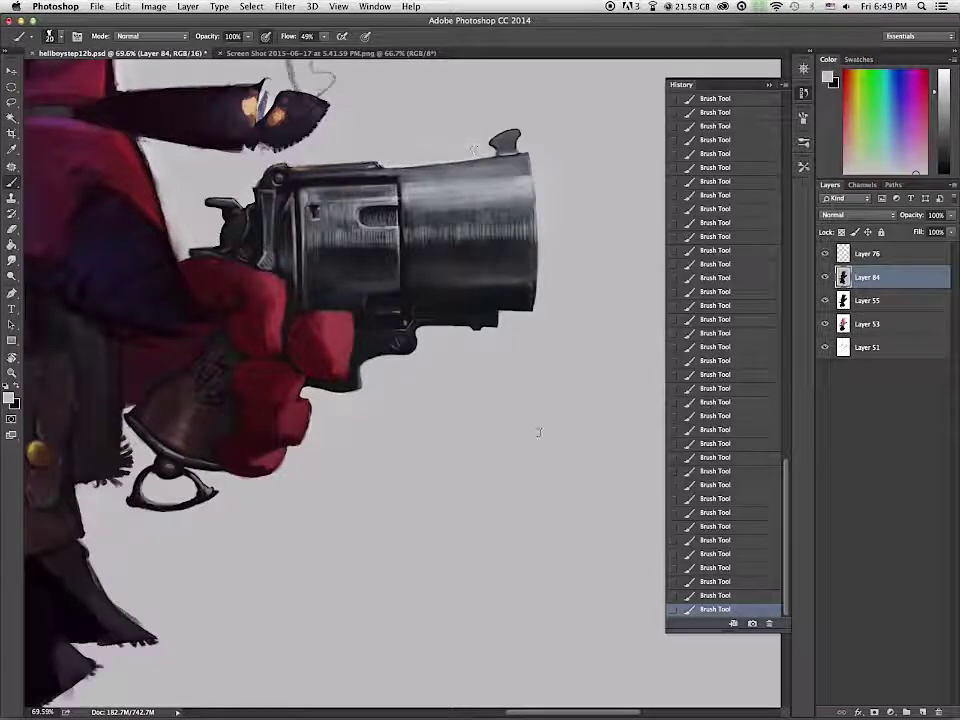
pyautogui.keyDown('alt'); pyautogui.click(535, 183); pyautogui.keyUp('alt')
pyautogui.moveTo(526, 180); pyautogui.dragTo(455, 182)
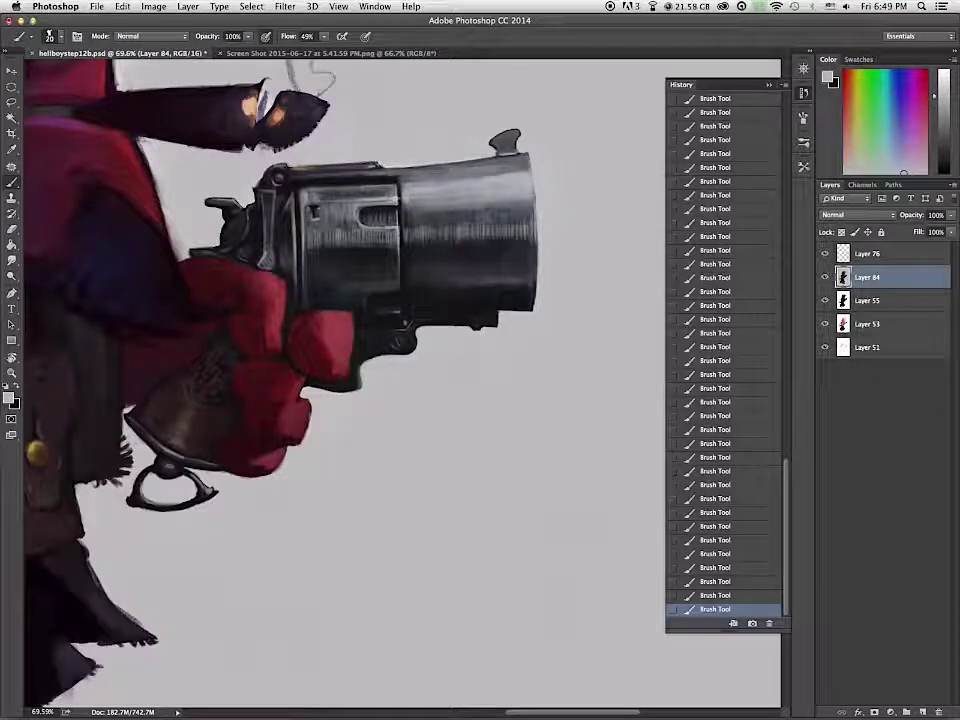
# Step: Redraw the muzzle's outer edge in sampled dark grey and background grey with a size 6 brush
pyautogui.keyDown('alt'); pyautogui.click(512, 147); pyautogui.keyUp('alt')
pyautogui.press('[')
pyautogui.press('[')
pyautogui.press('[')
pyautogui.press('[')
pyautogui.press('[')
pyautogui.press('[')
pyautogui.moveTo(529, 153); pyautogui.dragTo(538, 295)
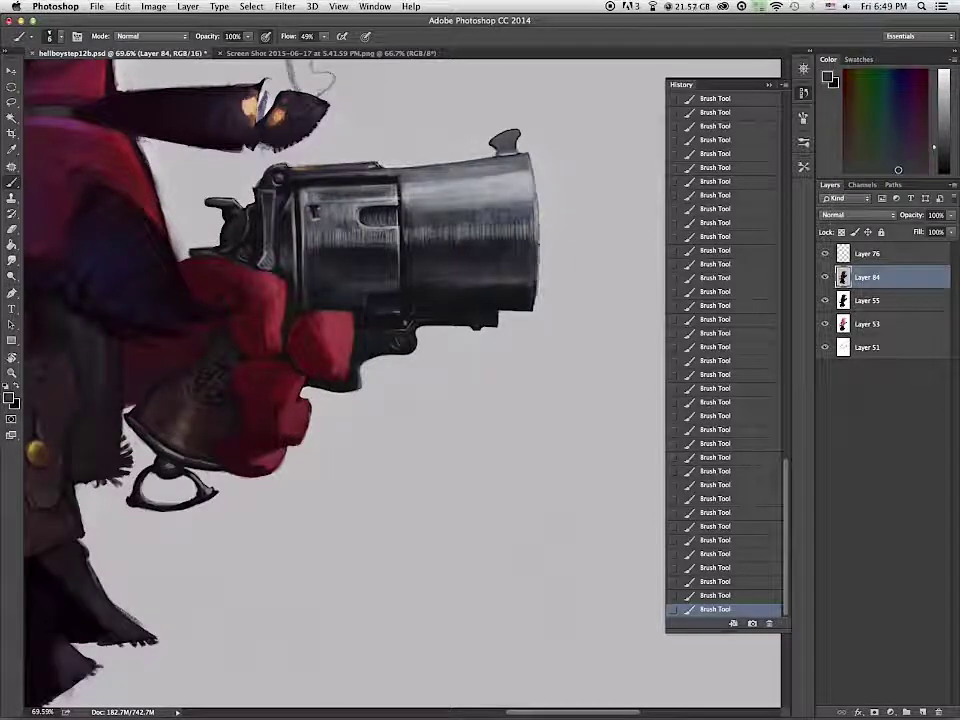
pyautogui.keyDown('alt'); pyautogui.click(540, 182); pyautogui.keyUp('alt')
pyautogui.keyDown('alt'); pyautogui.click(543, 205); pyautogui.keyUp('alt')
pyautogui.moveTo(539, 225); pyautogui.dragTo(538, 244)
pyautogui.keyDown('alt'); pyautogui.click(537, 241); pyautogui.keyUp('alt')
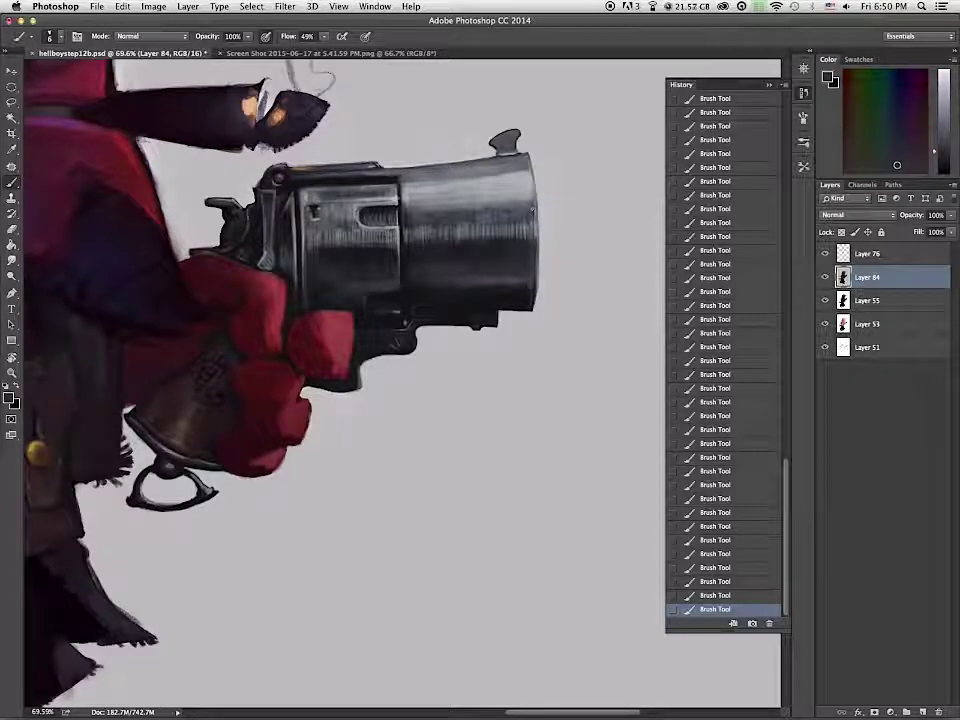
# Step: Rework the barrel's highlight and middle tones with sampled greys and a size 25 brush
pyautogui.press('super+0')
pyautogui.scroll(5, 388, 478)
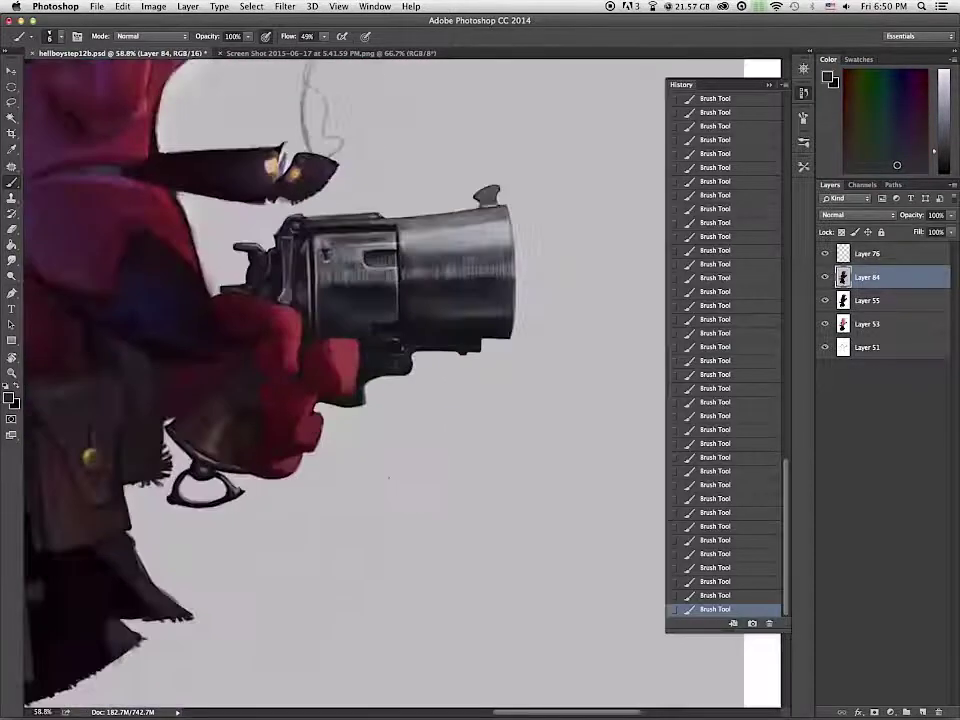
pyautogui.moveTo(420, 244); pyautogui.dragTo(510, 240)
pyautogui.keyDown('alt'); pyautogui.click(433, 275); pyautogui.keyUp('alt')
pyautogui.keyDown('alt'); pyautogui.click(466, 242); pyautogui.keyUp('alt')
pyautogui.keyDown('alt'); pyautogui.click(491, 260); pyautogui.keyUp('alt')
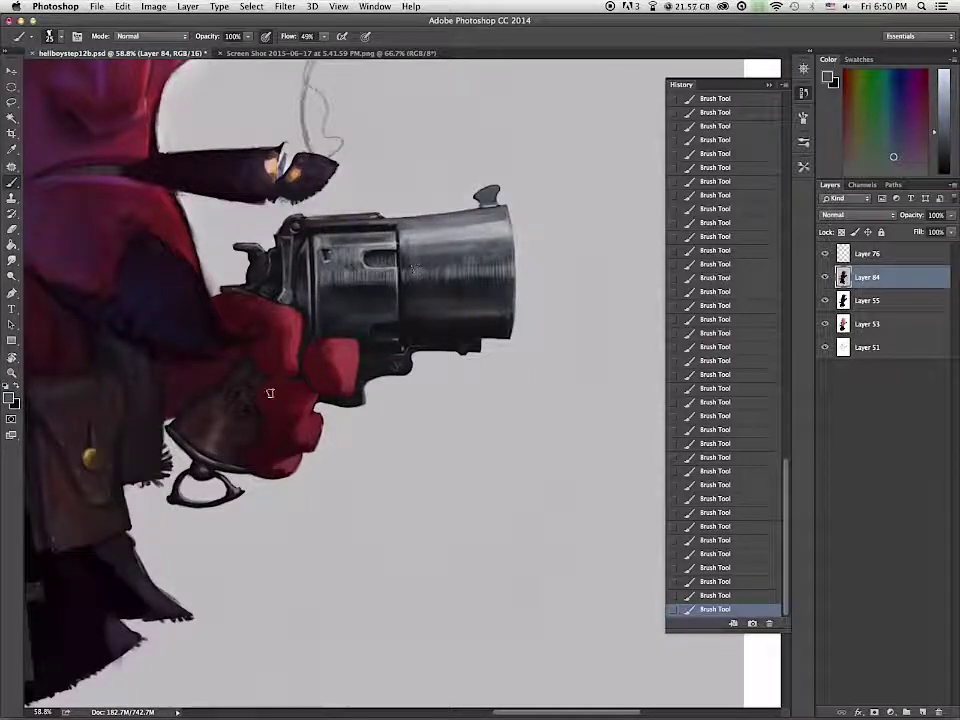
pyautogui.keyDown('alt'); pyautogui.click(413, 268); pyautogui.keyUp('alt')
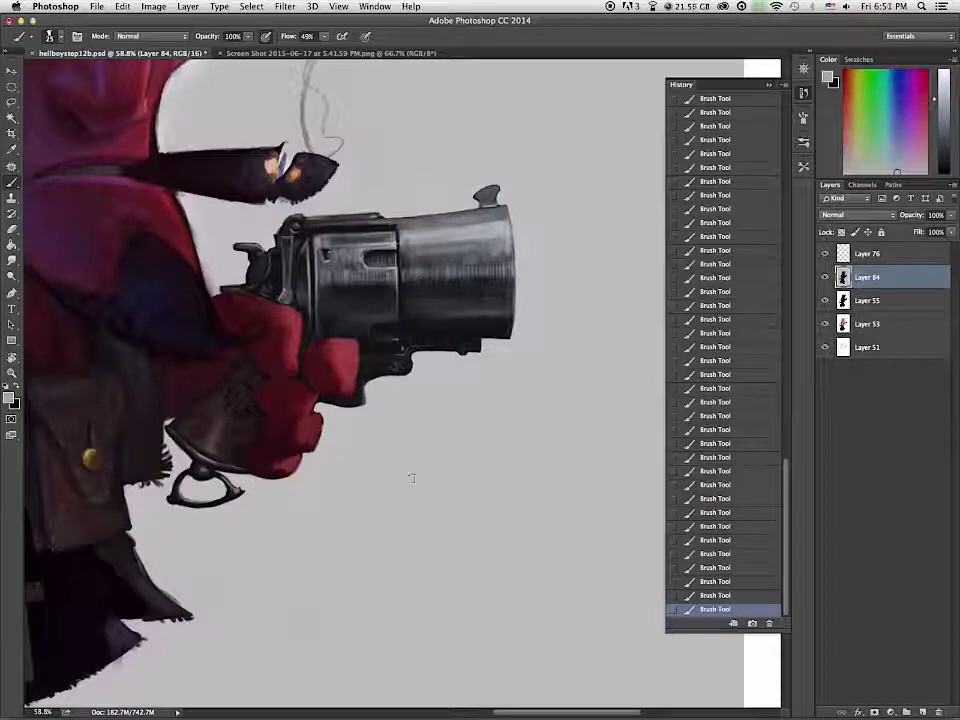
pyautogui.moveTo(411, 478); pyautogui.dragTo(480, 474)
# Step: Step back through the history to revert the recent barrel strokes
pyautogui.moveTo(597, 509); pyautogui.dragTo(482, 551)
pyautogui.moveTo(731, 196)
pyautogui.mouseDown()
pyautogui.moveTo(731, 156)
pyautogui.moveTo(718, 139)
pyautogui.mouseUp()
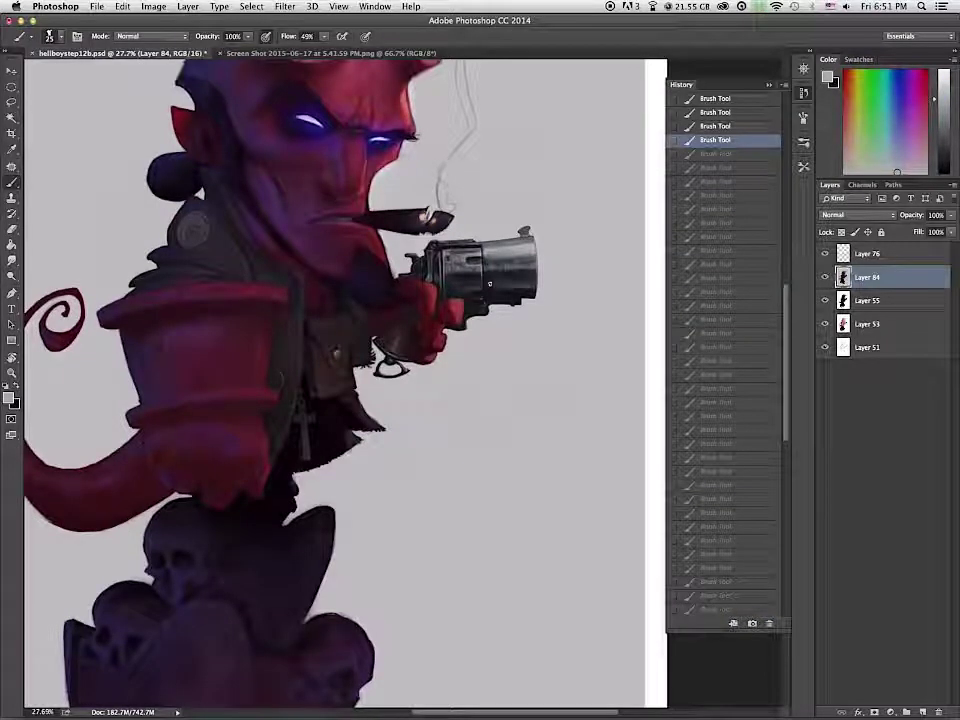
pyautogui.scroll(4, 489, 284)
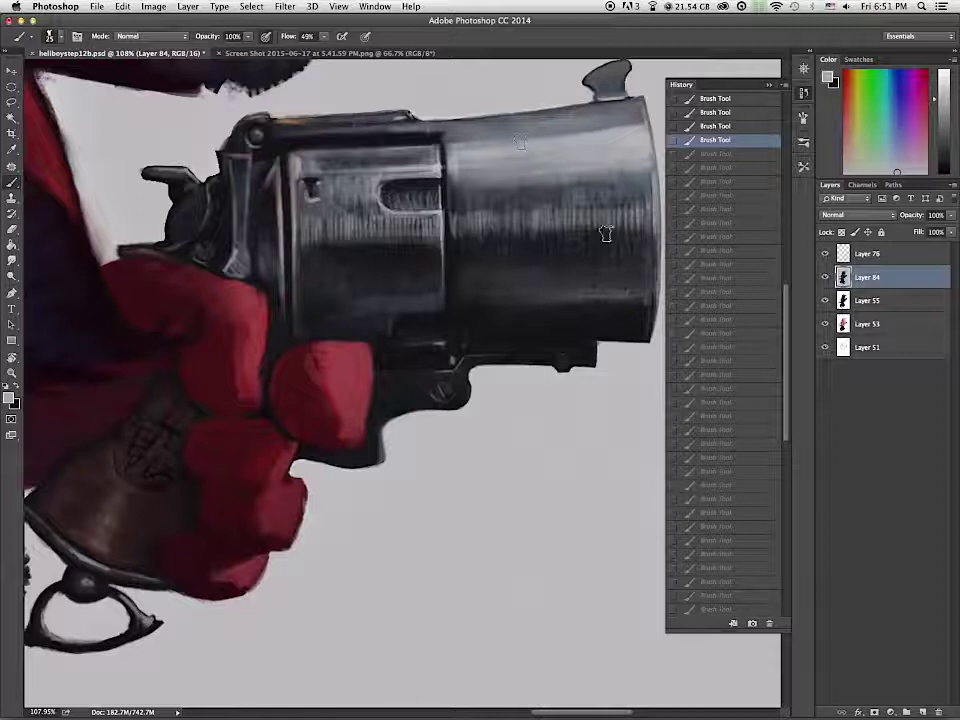
pyautogui.press('super+z')
# Step: Brush a bright grey band across the middle of the cylinder with a size 15 brush
pyautogui.moveTo(595, 192)
pyautogui.mouseDown()
pyautogui.moveTo(550, 209)
pyautogui.moveTo(457, 214)
pyautogui.moveTo(641, 227)
pyautogui.moveTo(560, 245)
pyautogui.mouseUp()
pyautogui.keyDown('alt'); pyautogui.click(375, 240); pyautogui.keyUp('alt')
pyautogui.press('[')
pyautogui.press('[')
pyautogui.moveTo(311, 241)
pyautogui.mouseDown()
pyautogui.moveTo(363, 246)
pyautogui.moveTo(400, 237)
pyautogui.moveTo(437, 236)
pyautogui.mouseUp()
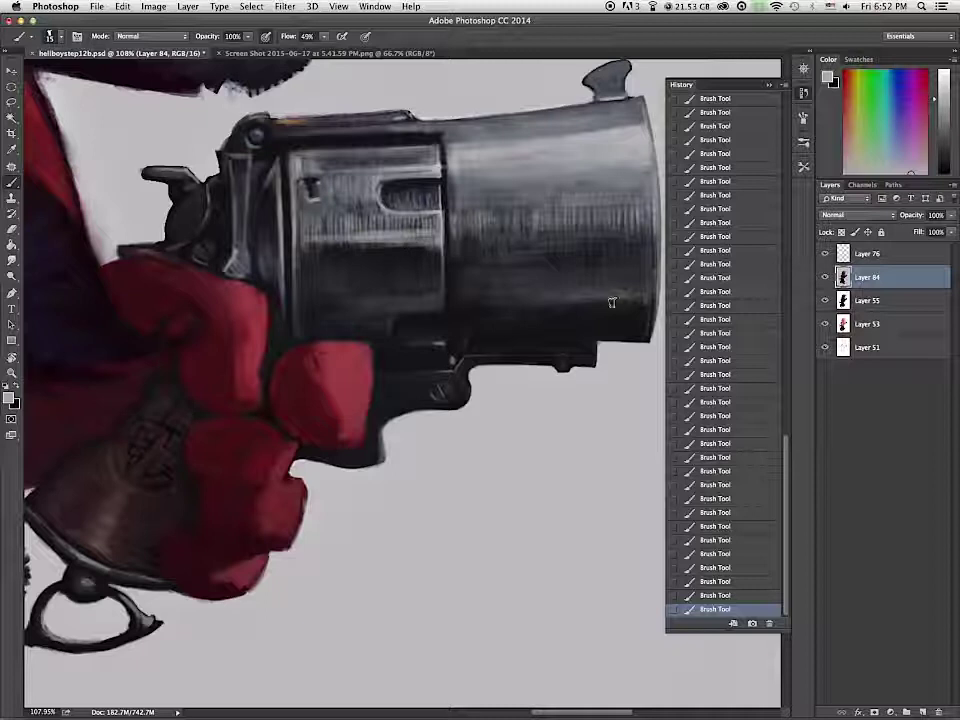
# Step: Step back through the history to remove the bright band from the cylinder
pyautogui.press('super+alt+z')
pyautogui.press('super+alt+z')
pyautogui.press('super+alt+z')
pyautogui.press('super+alt+z')
pyautogui.press('super+alt+z')
pyautogui.press('super+alt+z')
pyautogui.press('super+alt+z')
pyautogui.press('super+alt+z')
pyautogui.press('super+alt+z')
pyautogui.press('super+alt+z')
pyautogui.press('super+alt+z')
pyautogui.press('super+alt+z')
pyautogui.press('super+alt+z')
pyautogui.press('super+alt+z')
pyautogui.press('super+alt+z')
pyautogui.press('super+alt+z')
pyautogui.press('super+alt+z')
pyautogui.press('super+alt+z')
pyautogui.press('super+alt+z')
pyautogui.press('super+alt+z')
pyautogui.press('super+shift+z')
pyautogui.press('super+shift+z')
pyautogui.press('super+shift+z')
pyautogui.press('super+shift+z')
pyautogui.press('super+shift+z')
pyautogui.press('super+shift+z')
pyautogui.press('super+shift+z')
pyautogui.press('super+shift+z')
pyautogui.press('super+shift+z')
pyautogui.press('super+shift+z')
pyautogui.press('super+shift+z')
pyautogui.press('super+shift+z')
pyautogui.press('super+shift+z')
pyautogui.press('super+shift+z')
pyautogui.press('super+shift+z')
pyautogui.press('super+shift+z')
pyautogui.press('super+shift+z')
pyautogui.press('super+shift+z')
pyautogui.press('super+shift+z')
pyautogui.press('super+shift+z')
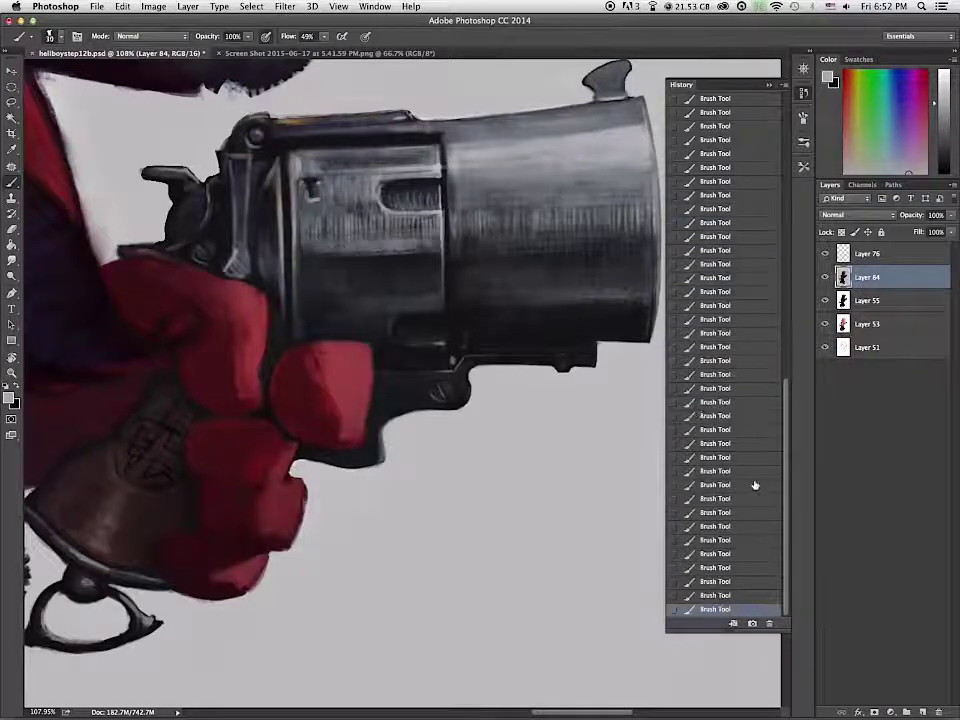
# Step: Brush soft grey horizontal streaks across the cylinder just below its textured band
pyautogui.moveTo(336, 260); pyautogui.dragTo(440, 254)
pyautogui.moveTo(371, 273); pyautogui.dragTo(434, 267)
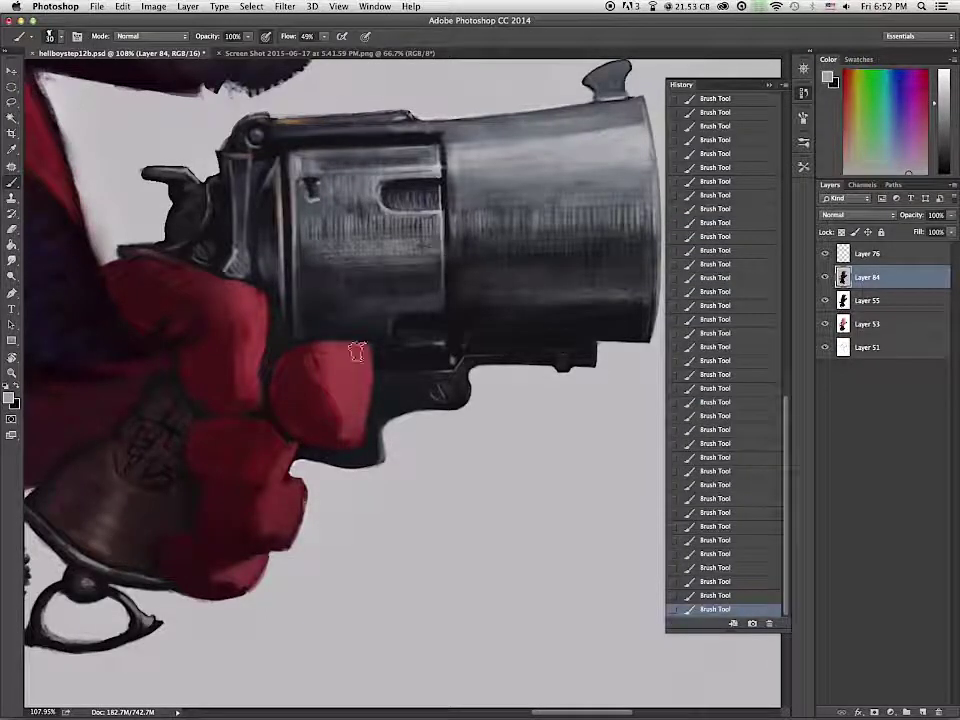
# Step: Add a new layer and paint one straight light grey textured band across the cylinder and barrel
pyautogui.click(922, 712)
pyautogui.moveTo(312, 250); pyautogui.dragTo(630, 258)
pyautogui.press('super+z')
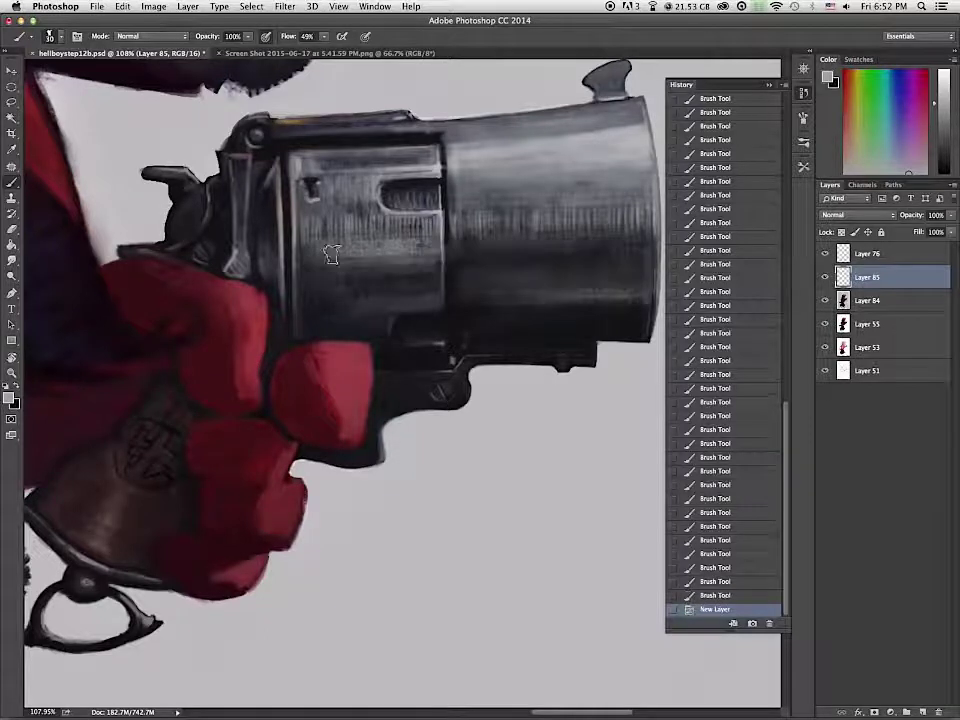
pyautogui.moveTo(318, 256); pyautogui.dragTo(680, 256)
pyautogui.moveTo(314, 256); pyautogui.dragTo(684, 252)
pyautogui.press('super+z')
# Step: Move the light grey textured band into place across the middle of the cylinder and barrel
pyautogui.press('super+t')
pyautogui.moveTo(499, 248)
pyautogui.mouseDown()
pyautogui.moveTo(499, 232)
pyautogui.moveTo(499, 271)
pyautogui.moveTo(468, 261)
pyautogui.mouseUp()
pyautogui.press('Return')
# Step: Distort the grey band so its ends fit within the gun and its shape follows the barrel's taper
pyautogui.press('super+t')
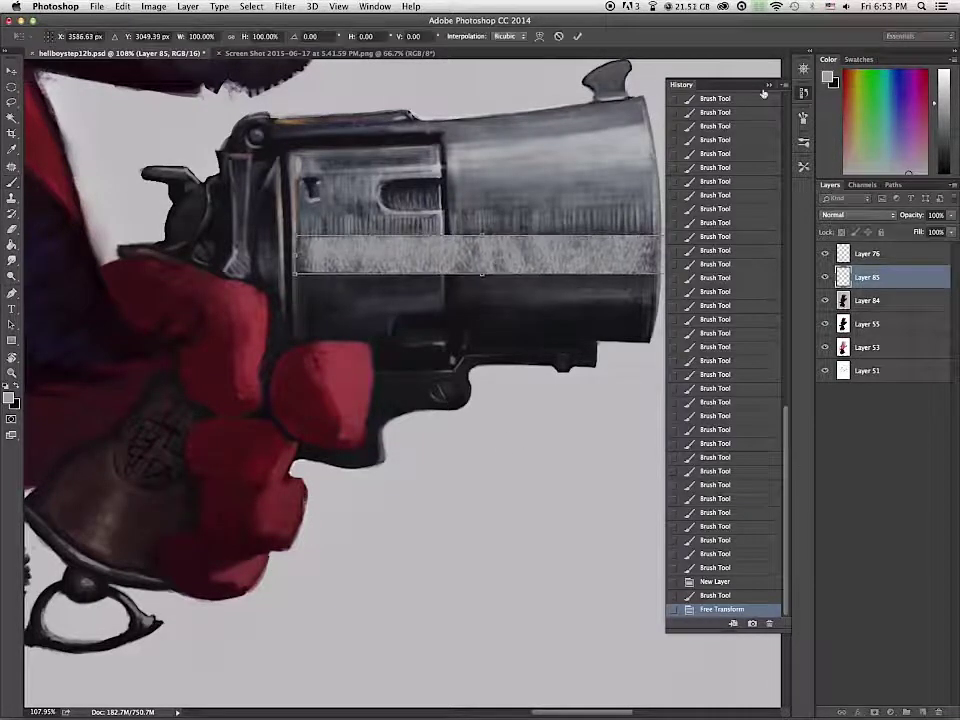
pyautogui.click(769, 85)
pyautogui.click(124, 6)
pyautogui.moveTo(145, 261)
pyautogui.click(330, 312)
pyautogui.moveTo(669, 236); pyautogui.dragTo(669, 213)
pyautogui.moveTo(668, 275); pyautogui.dragTo(630, 255)
pyautogui.press('Return')
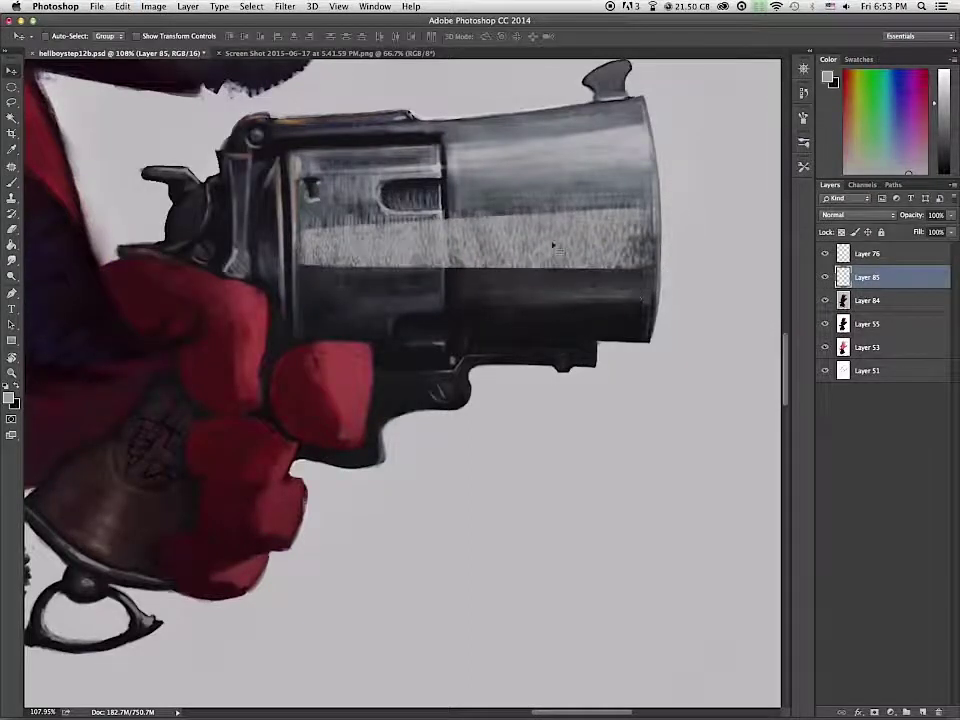
# Step: Erase along the band's upper and lower edges so it blends into the cylinder and barrel
pyautogui.click(12, 229)
pyautogui.moveTo(408, 214); pyautogui.dragTo(636, 216)
pyautogui.moveTo(640, 272)
pyautogui.mouseDown()
pyautogui.moveTo(371, 270)
pyautogui.moveTo(612, 254)
pyautogui.mouseUp()
pyautogui.moveTo(350, 268)
pyautogui.mouseDown()
pyautogui.moveTo(630, 254)
pyautogui.moveTo(455, 258)
pyautogui.mouseUp()
pyautogui.moveTo(308, 268); pyautogui.dragTo(373, 270)
# Step: Restore the dark seam between cylinder and barrel over the band with a size 6 black brush stroke
pyautogui.press('[')
pyautogui.press('[')
pyautogui.press('[')
pyautogui.press('[')
pyautogui.press('[')
pyautogui.press('[')
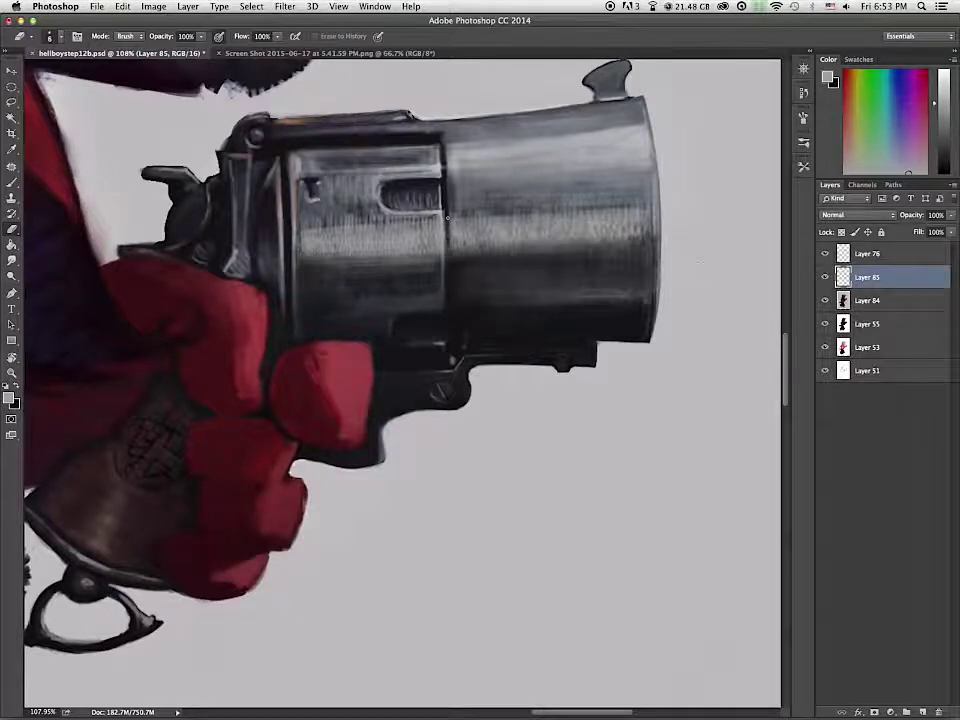
pyautogui.press('b')
pyautogui.press('x')
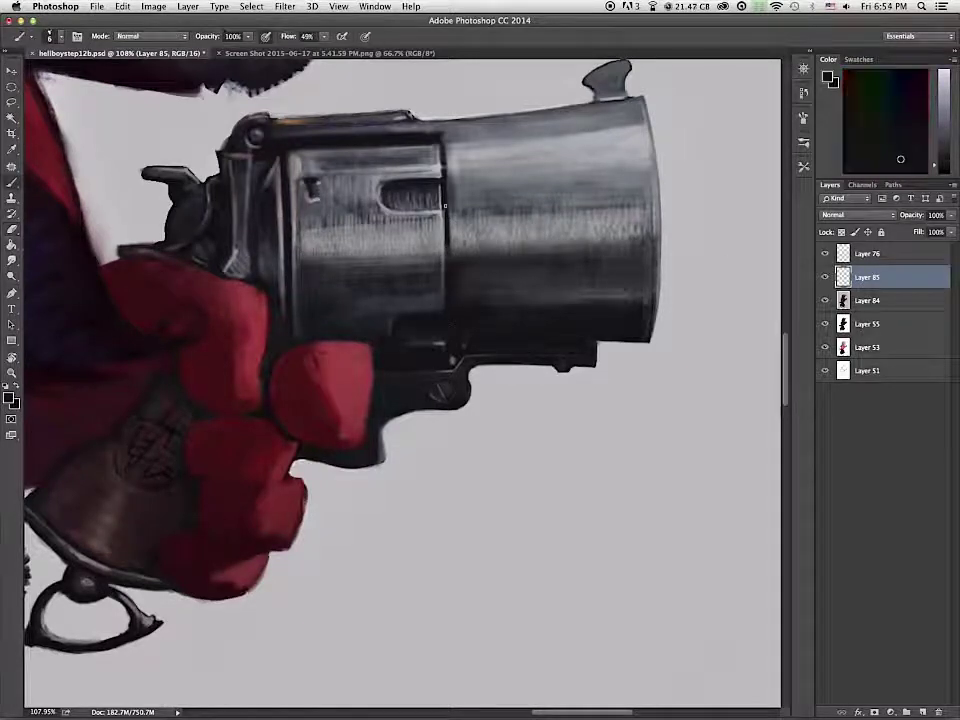
pyautogui.moveTo(449, 285); pyautogui.dragTo(449, 190)
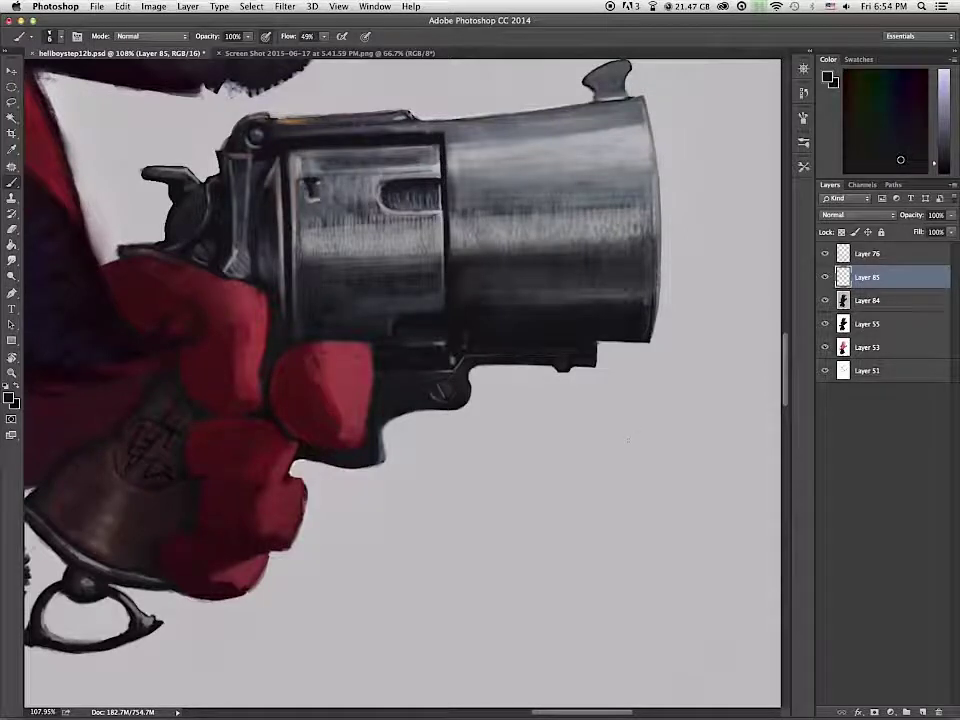
# Step: Add a new layer and paint a bright light grey highlight streak across the middle of the cylinder
pyautogui.press('x')
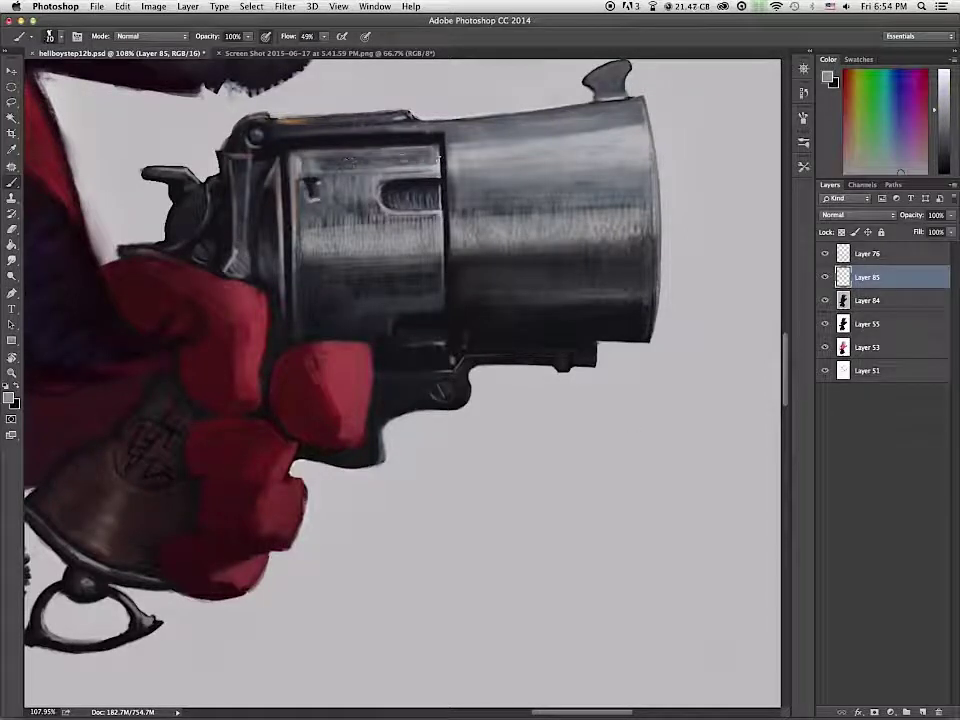
pyautogui.keyDown('alt'); pyautogui.click(610, 430); pyautogui.keyUp('alt')
pyautogui.click(922, 712)
pyautogui.press('[')
pyautogui.moveTo(308, 248)
pyautogui.mouseDown()
pyautogui.moveTo(575, 249)
pyautogui.moveTo(308, 248)
pyautogui.moveTo(575, 249)
pyautogui.moveTo(449, 245)
pyautogui.moveTo(486, 244)
pyautogui.mouseUp()
pyautogui.press(']')
pyautogui.press(']')
pyautogui.press(']')
# Step: Transform the highlight streak to about 46% width with a tilt of about -2° to fit the cylinder
pyautogui.press('super+t')
pyautogui.moveTo(421, 253); pyautogui.dragTo(422, 242)
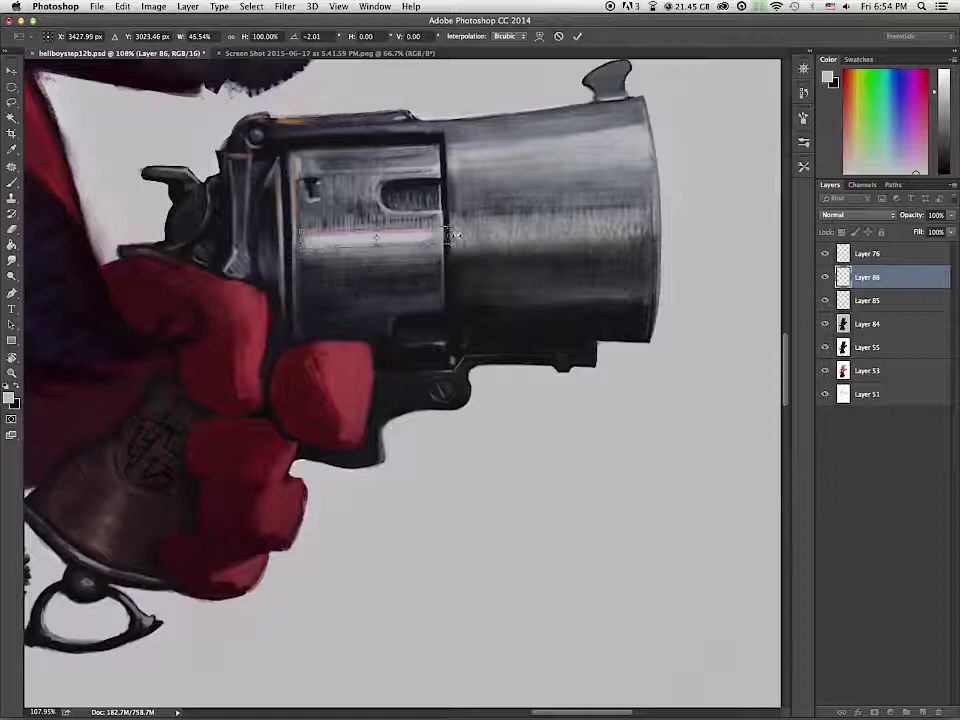
pyautogui.press('Return')
# Step: Duplicate the highlight layer, move the copy onto the barrel and stretch it towards the muzzle
pyautogui.press('super+j')
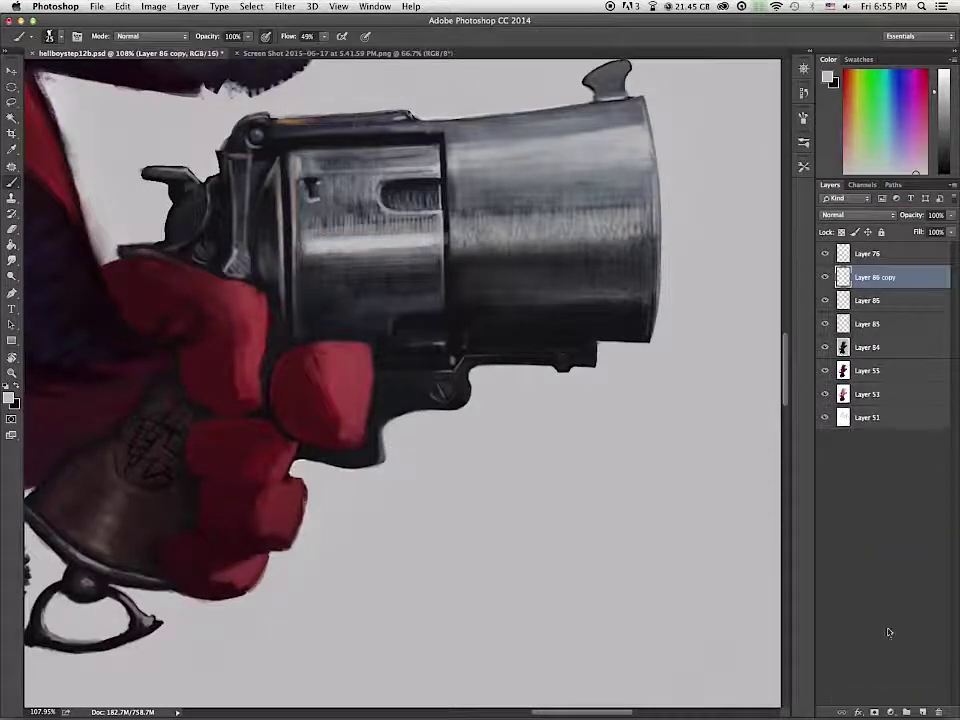
pyautogui.press('v')
pyautogui.moveTo(384, 239); pyautogui.dragTo(527, 233)
pyautogui.press('super+t')
pyautogui.moveTo(589, 237); pyautogui.dragTo(655, 214)
# Step: Distort the corners of the barrel highlight so it follows the barrel's flare up to the muzzle
pyautogui.click(121, 7)
pyautogui.moveTo(156, 262)
pyautogui.click(290, 315)
pyautogui.moveTo(654, 249); pyautogui.dragTo(663, 254)
pyautogui.moveTo(446, 228); pyautogui.dragTo(447, 227)
pyautogui.press('Return')
# Step: Paint a sampled near-black line along the seam between cylinder and barrel with a size 5 brush
pyautogui.press('super+0')
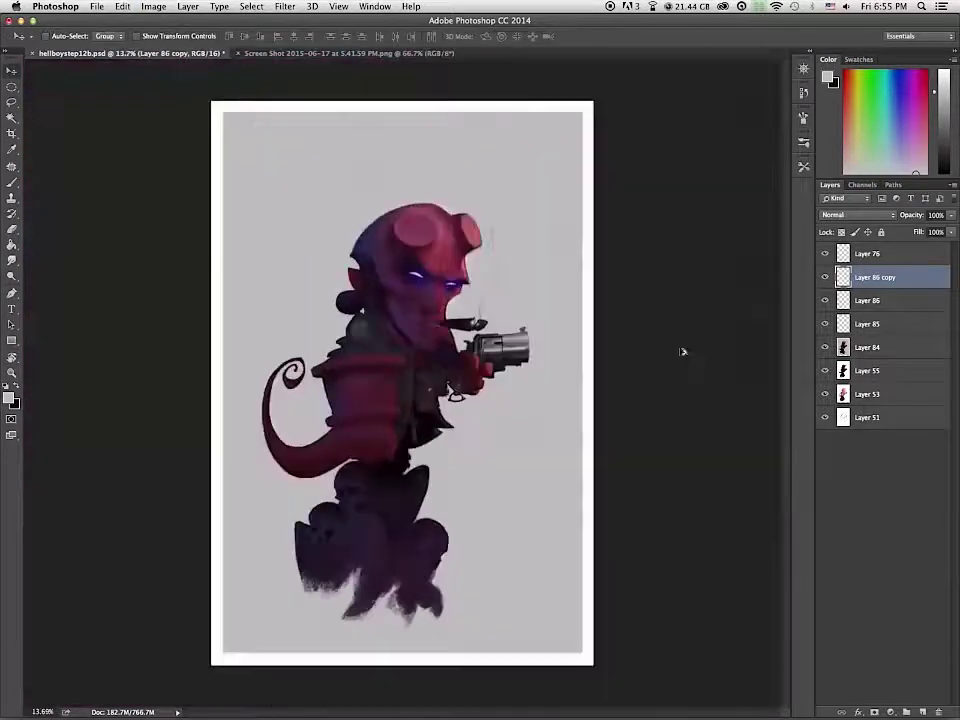
pyautogui.press('super+plus')
pyautogui.press('super+plus')
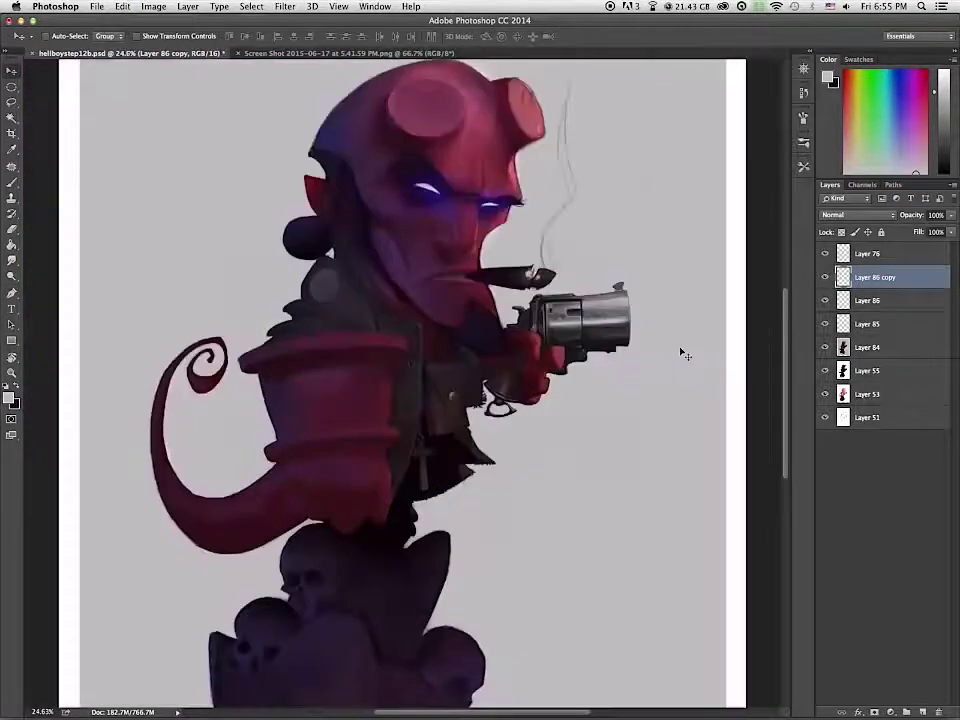
pyautogui.scroll(3, 685, 355)
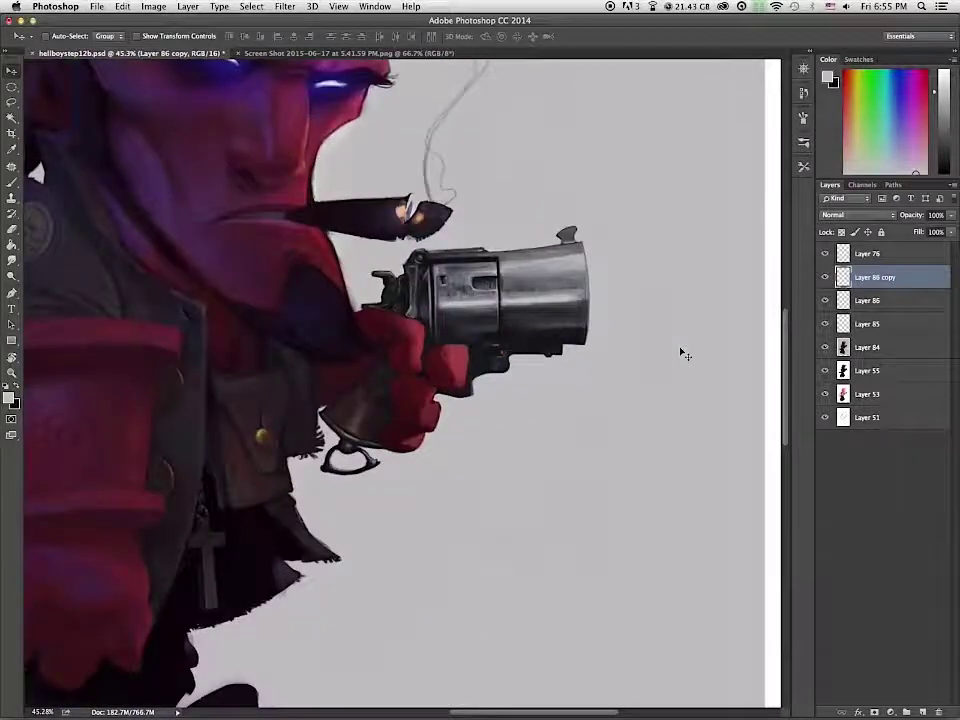
pyautogui.scroll(4, 685, 355)
pyautogui.press('b')
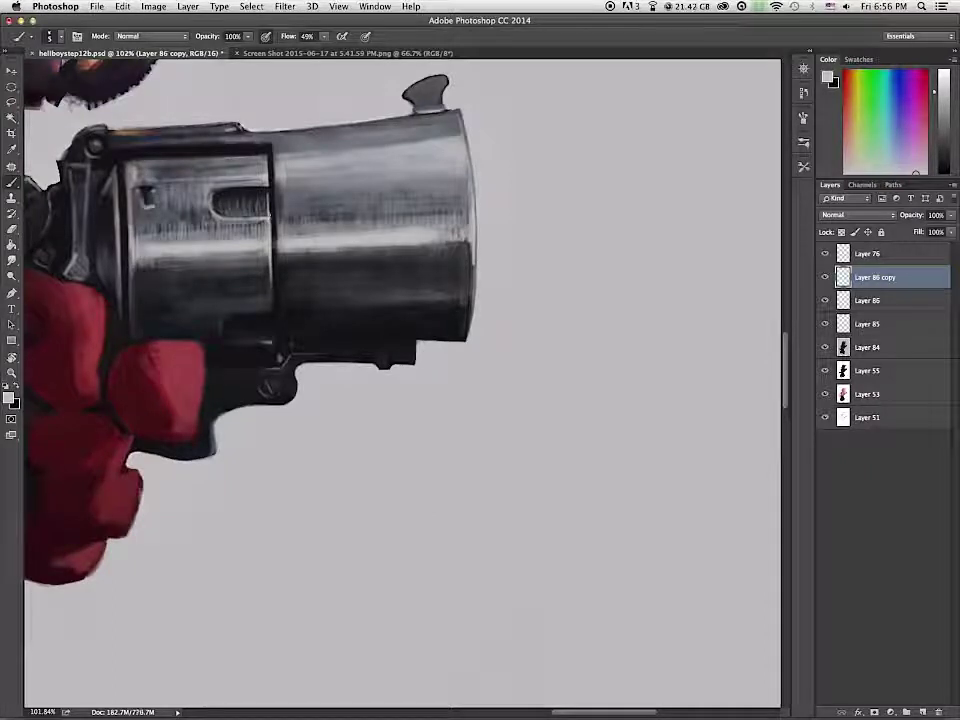
pyautogui.keyDown('alt'); pyautogui.click(274, 236); pyautogui.keyUp('alt')
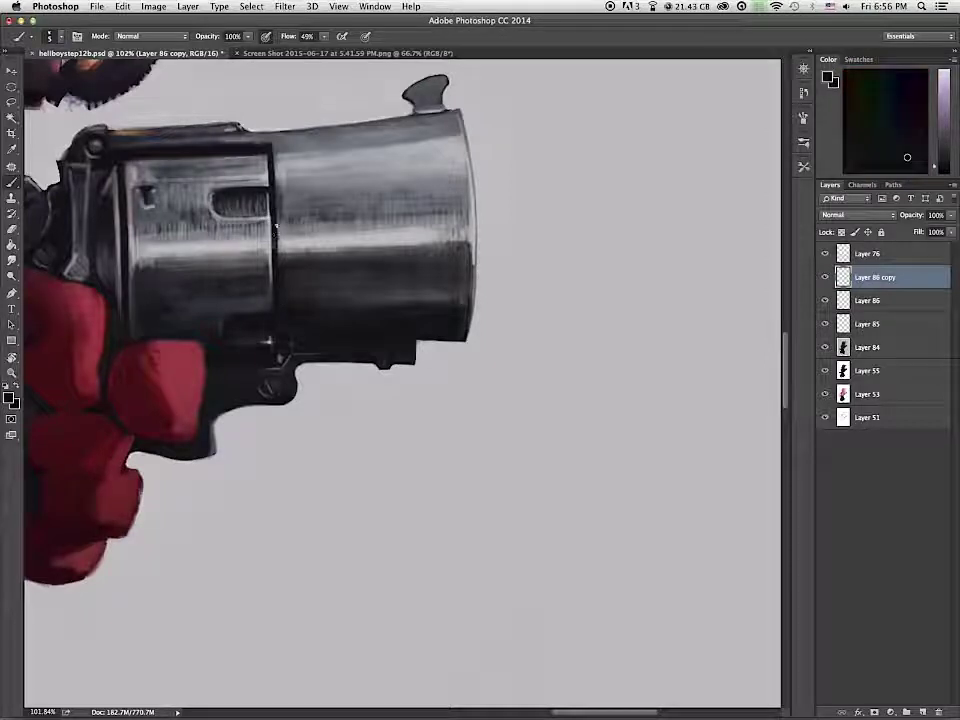
pyautogui.moveTo(270, 149); pyautogui.dragTo(270, 187)
# Step: Clean up the contour beneath the trigger guard using a sampled dark tone and light background grey
pyautogui.scroll(-8, 271, 369)
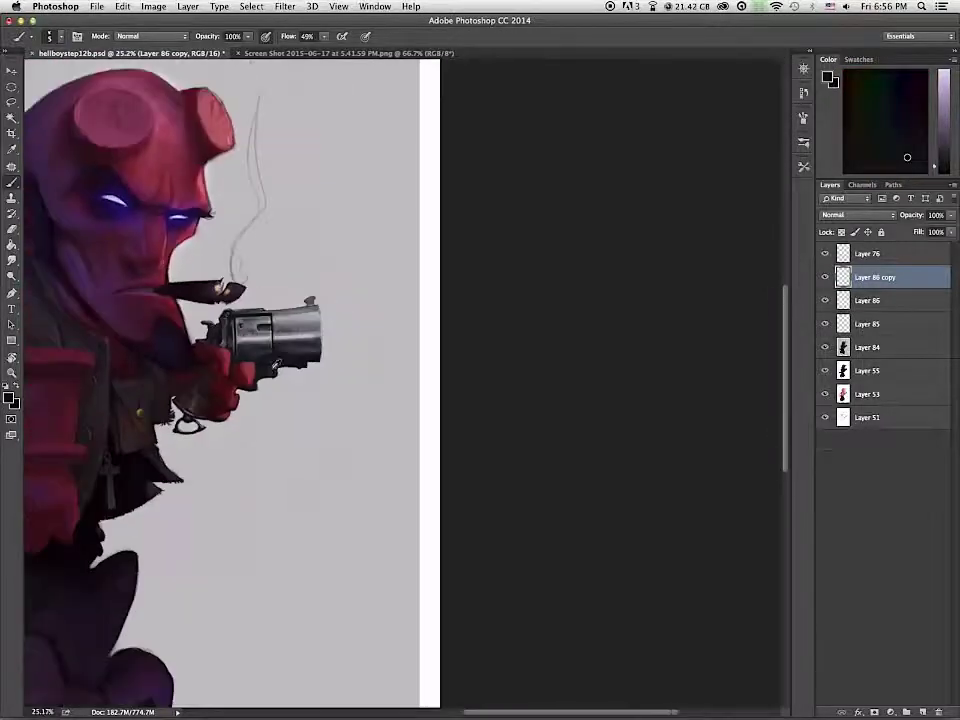
pyautogui.scroll(10, 271, 369)
pyautogui.keyDown('alt'); pyautogui.click(272, 368); pyautogui.keyUp('alt')
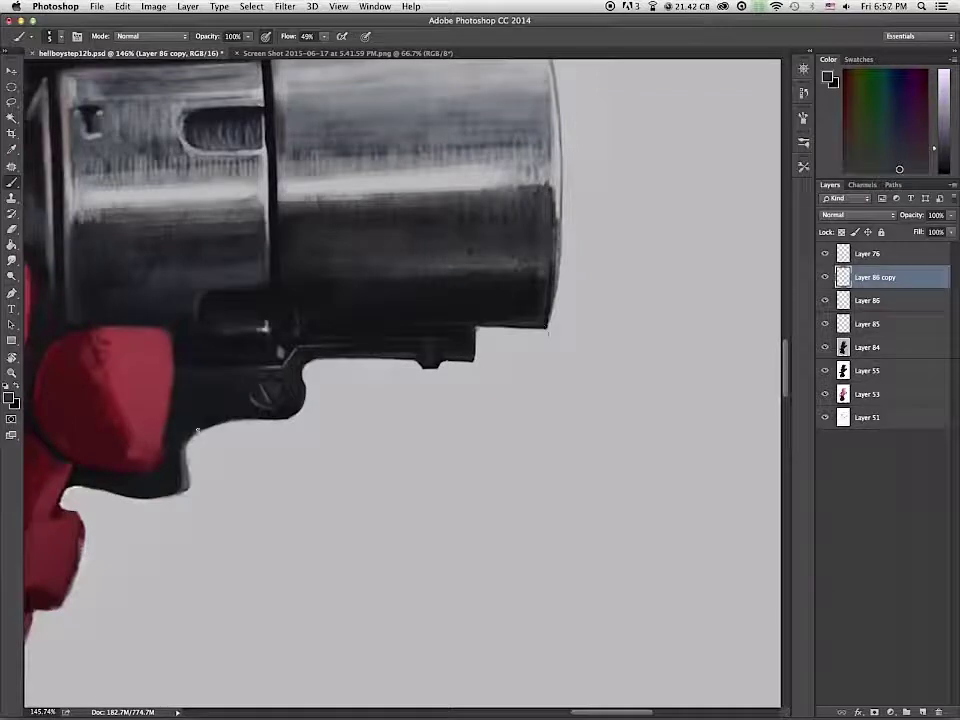
pyautogui.press('x')
pyautogui.scroll(-6, 480, 419)
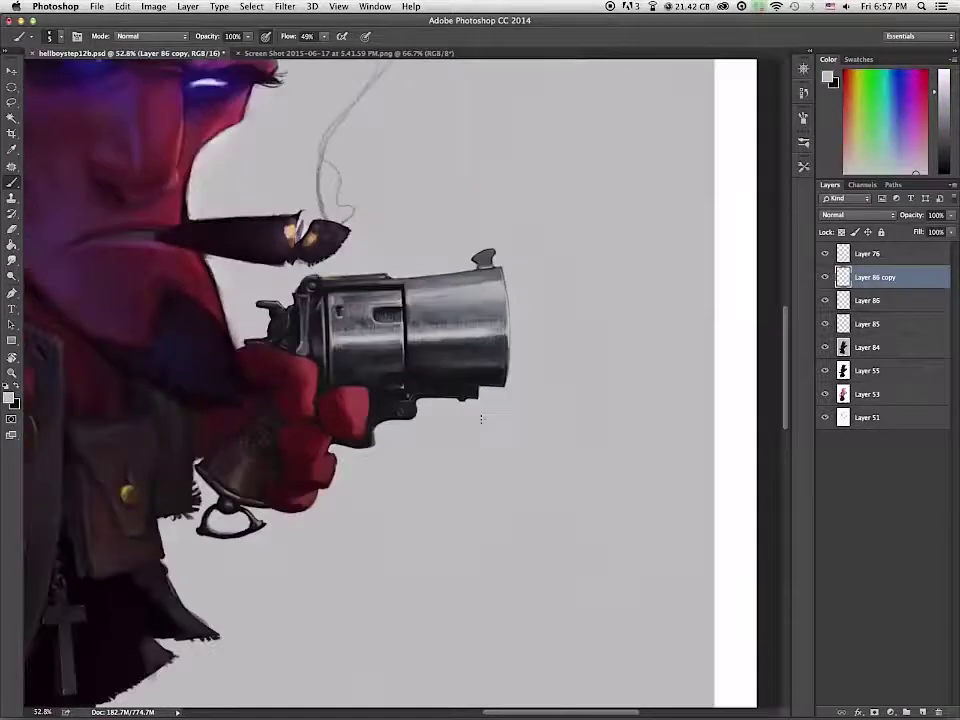
# Step: Touch up the end of the highlight at the muzzle rim with sampled greys and a size 8 brush
pyautogui.scroll(2, 478, 421)
pyautogui.scroll(3, 487, 412)
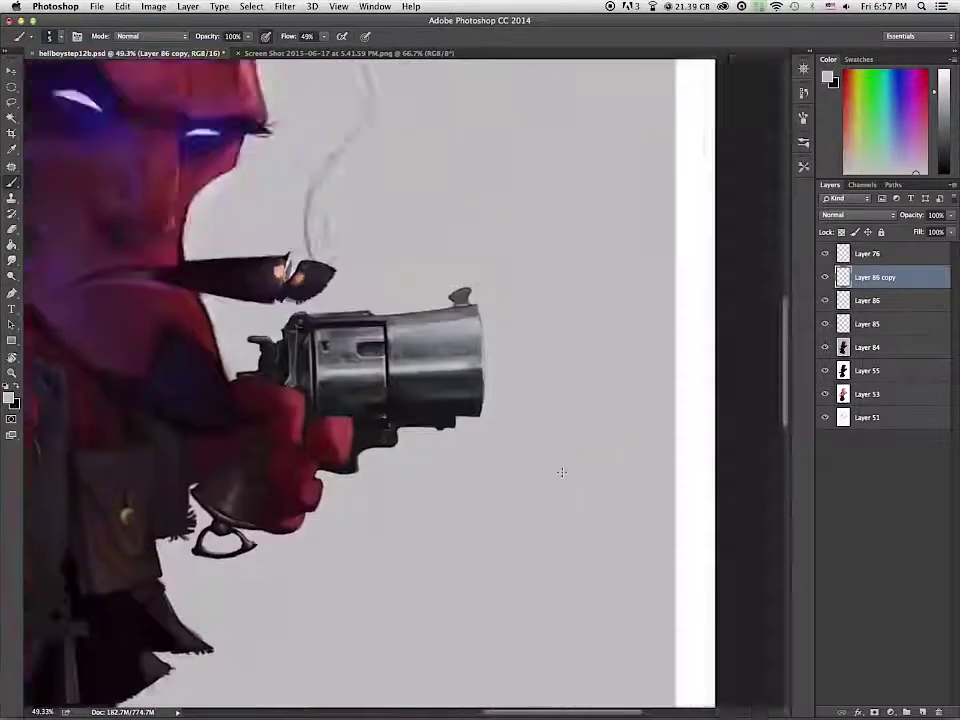
pyautogui.keyDown('alt'); pyautogui.click(404, 246); pyautogui.keyUp('alt')
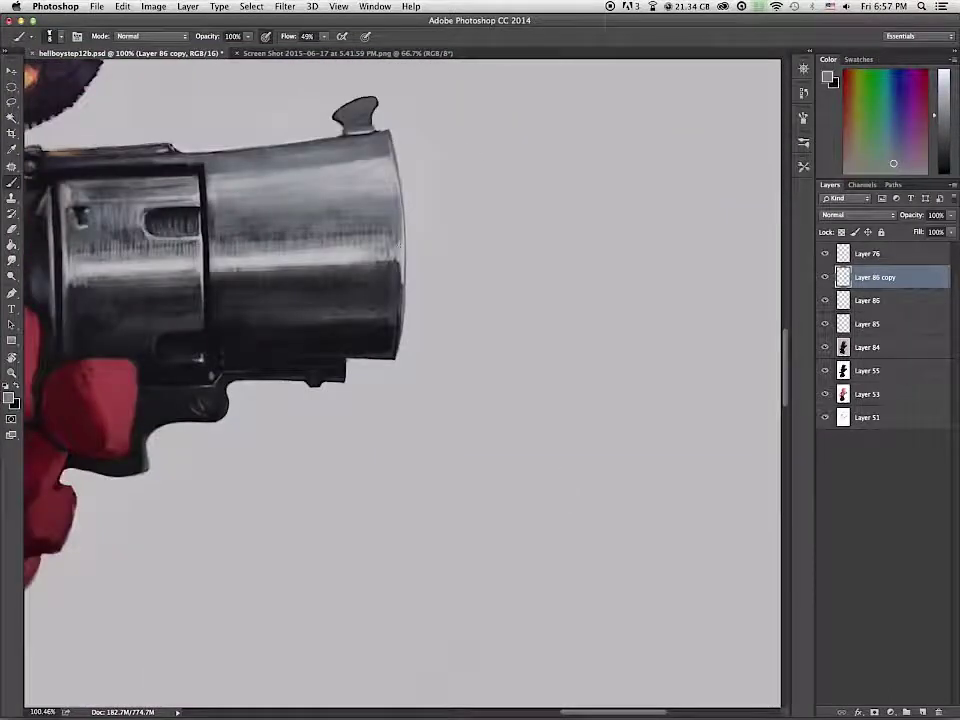
pyautogui.keyDown('alt'); pyautogui.click(399, 278); pyautogui.keyUp('alt')
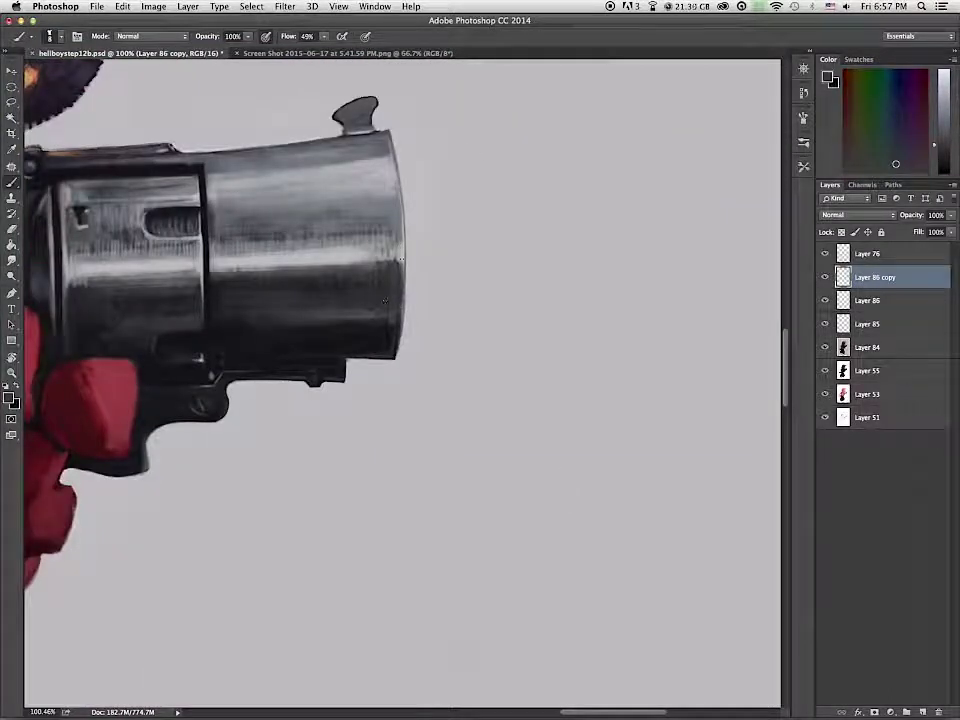
# Step: Try Screen and Lighter Color on Layer 86 copy and set it to Linear Dodge (Add) at 49% opacity
pyautogui.keyDown('shift'); pyautogui.click(868, 347); pyautogui.keyUp('shift')
pyautogui.click(825, 300)
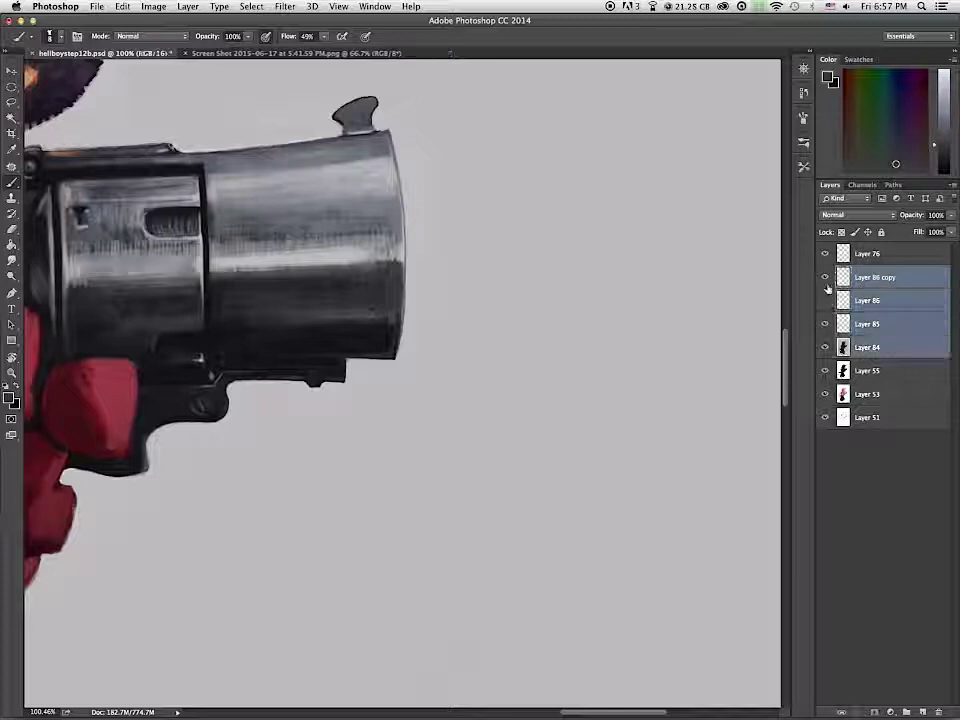
pyautogui.click(851, 279)
pyautogui.click(855, 214)
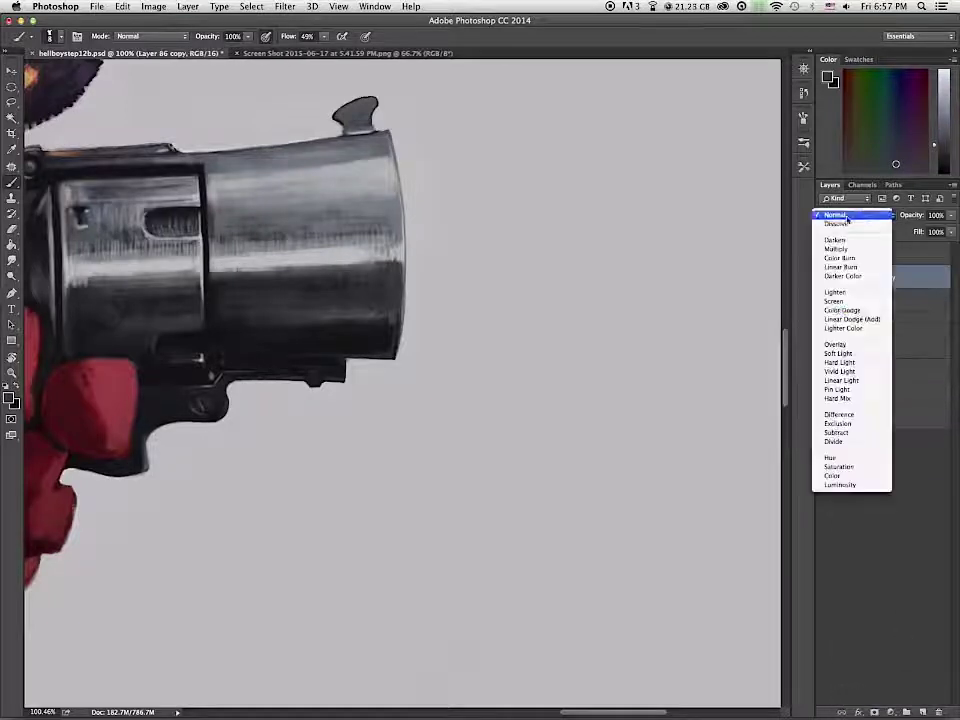
pyautogui.click(836, 304)
pyautogui.click(855, 214)
pyautogui.click(857, 225)
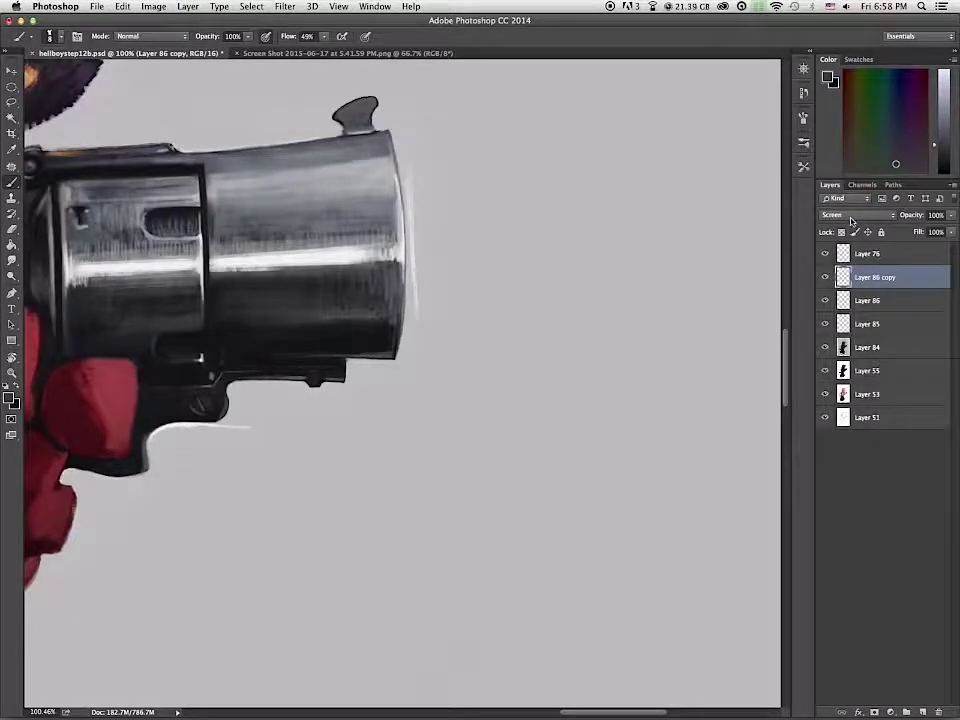
pyautogui.click(857, 215)
pyautogui.click(858, 224)
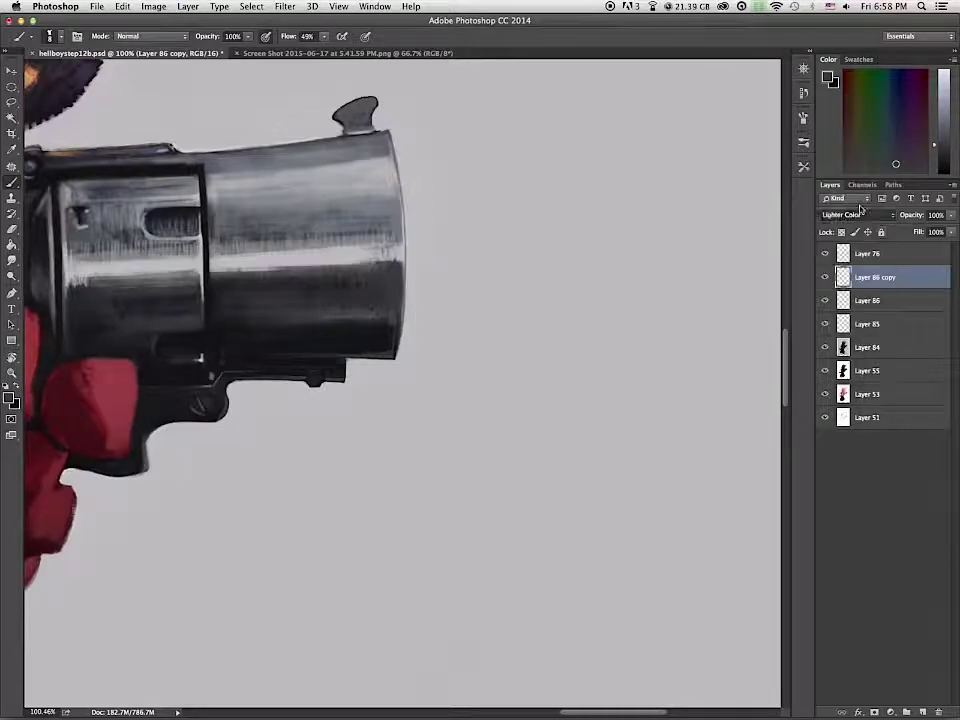
pyautogui.press('super+z')
pyautogui.moveTo(953, 219); pyautogui.dragTo(925, 226)
# Step: Lasso the stray light strokes outside the muzzle and trigger guard, delete them and deselect
pyautogui.press('l')
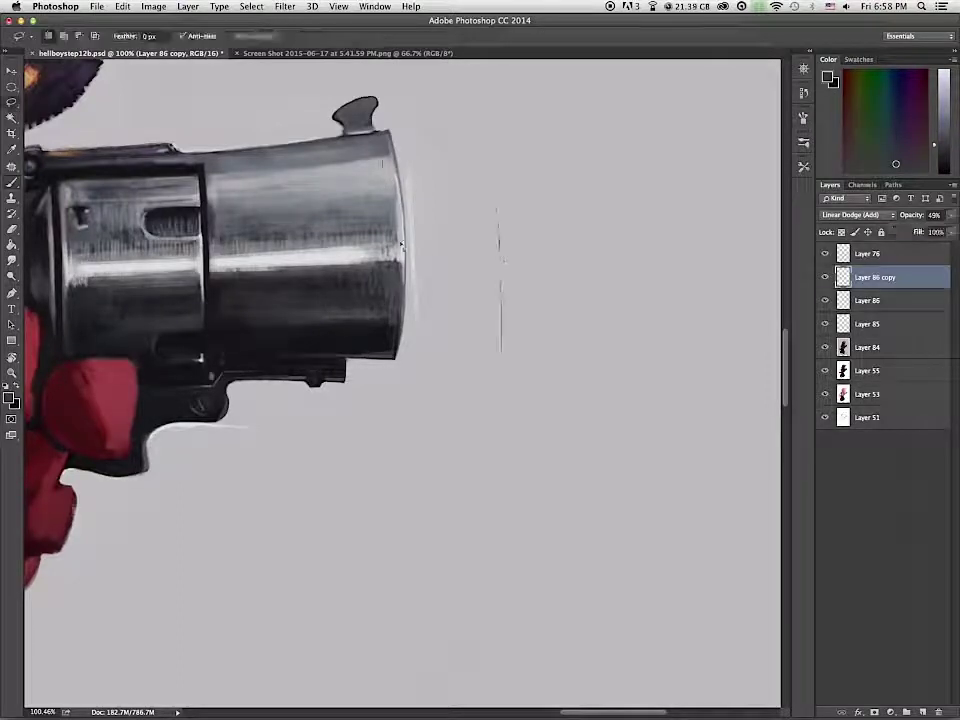
pyautogui.moveTo(165, 428); pyautogui.dragTo(538, 339)
pyautogui.press('Delete')
pyautogui.hotkey('ctrl', 'd')
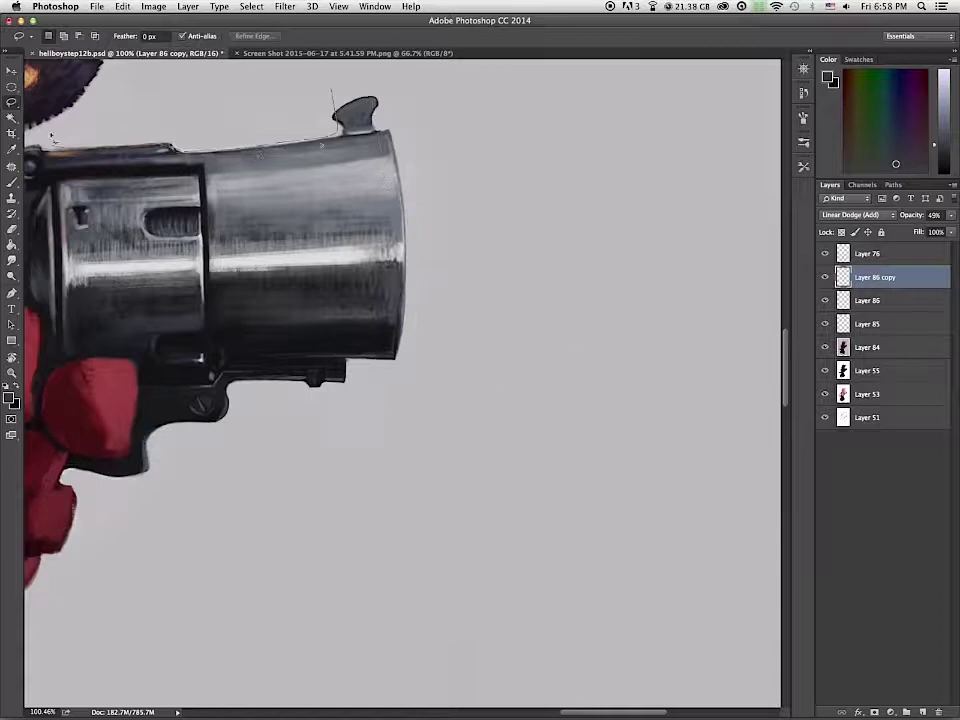
# Step: Soften the barrel highlight with a size 40 eraser and lower its layer opacity to about 30%
pyautogui.scroll(-3, 537, 371)
pyautogui.press('b')
pyautogui.moveTo(417, 309); pyautogui.dragTo(437, 308)
pyautogui.click(827, 278)
pyautogui.click(827, 278)
pyautogui.moveTo(951, 216); pyautogui.dragTo(893, 228)
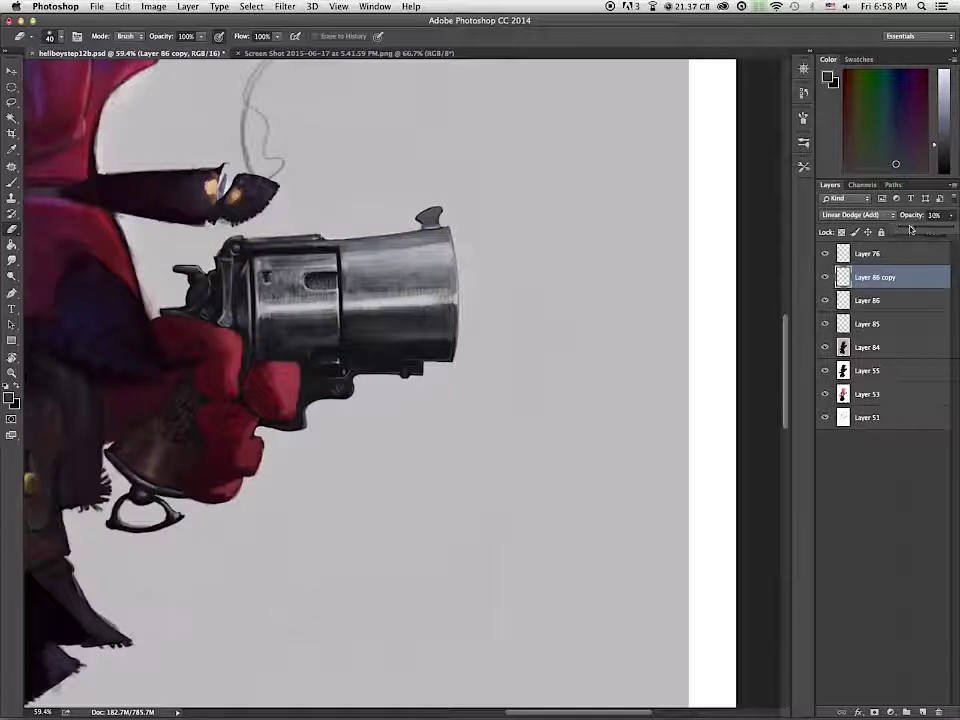
# Step: Merge Layers 86, 85 and 84 into one layer
pyautogui.click(868, 347)
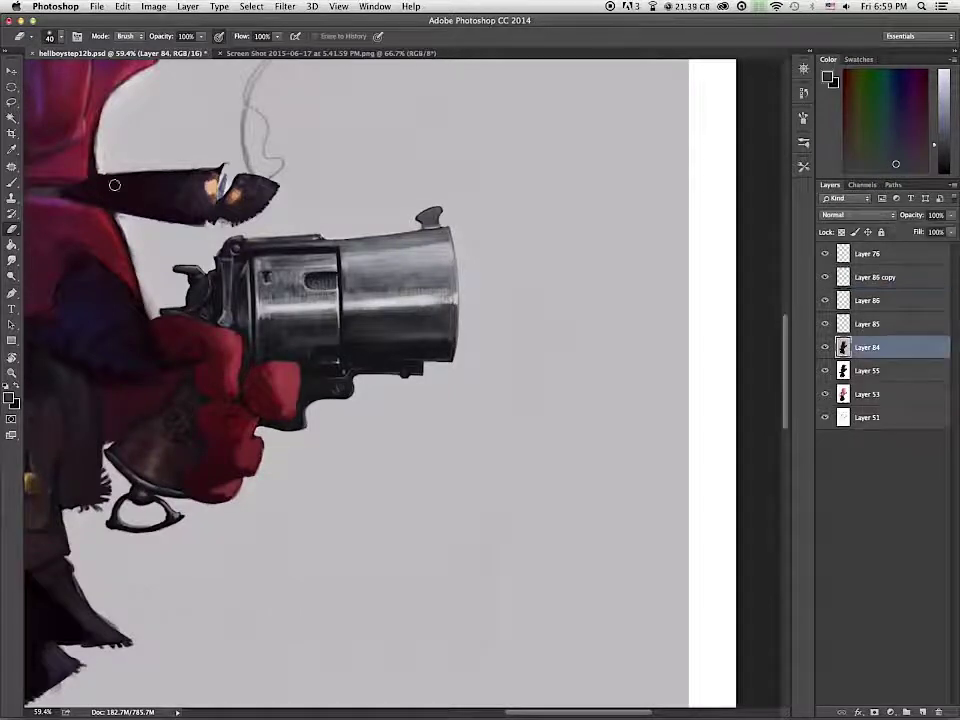
pyautogui.click(868, 300)
pyautogui.keyDown('shift'); pyautogui.click(866, 347); pyautogui.keyUp('shift')
pyautogui.hotkey('ctrl', 'e')
# Step: Lasso the area around the revolver and copy it to a new layer
pyautogui.press('l')
pyautogui.moveTo(270, 345)
pyautogui.mouseDown()
pyautogui.moveTo(531, 321)
pyautogui.moveTo(313, 435)
pyautogui.moveTo(262, 330)
pyautogui.mouseUp()
pyautogui.press('super+j')
# Step: Try Lighten and Color Dodge on the revolver copy and set it to Overlay at 20% opacity
pyautogui.click(857, 215)
pyautogui.click(855, 290)
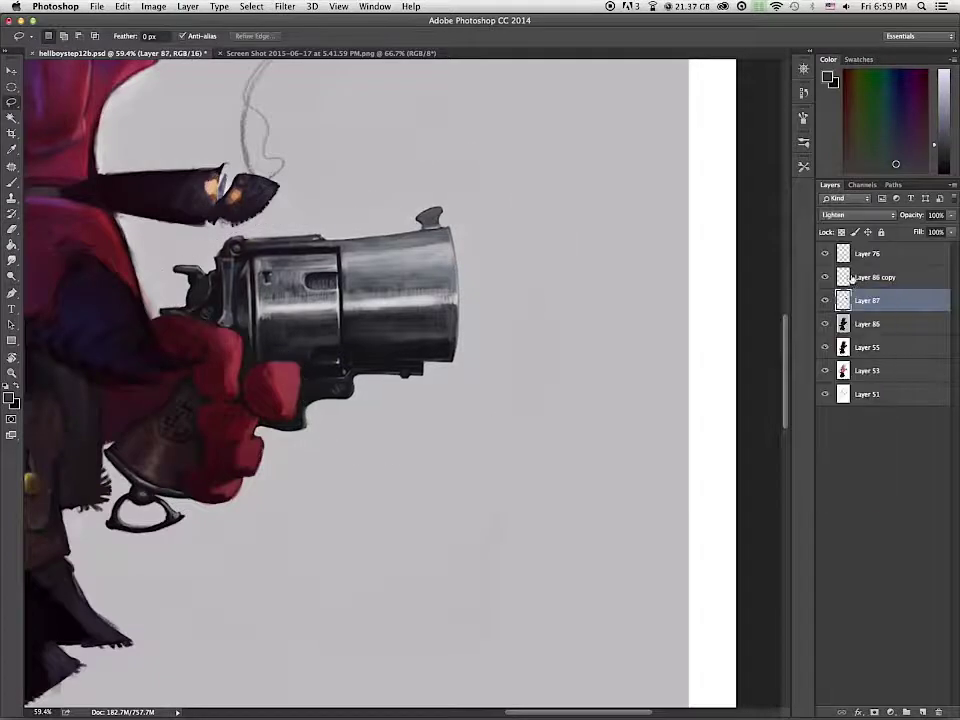
pyautogui.click(857, 215)
pyautogui.click(857, 225)
pyautogui.click(857, 216)
pyautogui.click(857, 225)
pyautogui.click(857, 217)
pyautogui.click(858, 215)
pyautogui.moveTo(951, 216); pyautogui.dragTo(905, 229)
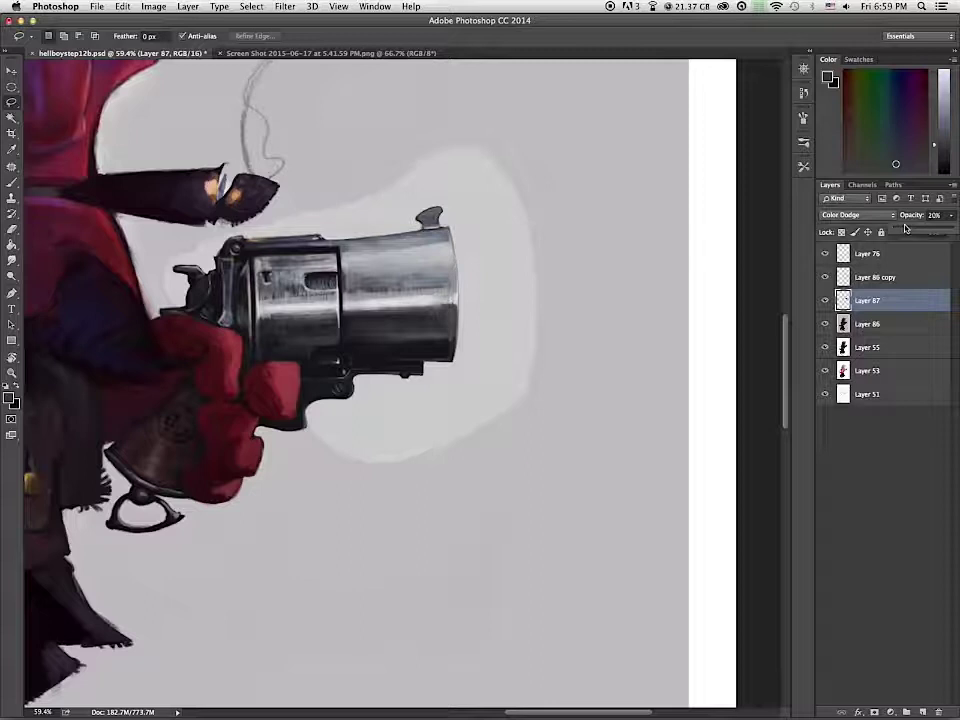
pyautogui.click(857, 215)
pyautogui.click(838, 229)
# Step: Erase the pale halo around the revolver copy with a size 175 eraser, comparing with the layer hidden
pyautogui.click(825, 301)
pyautogui.click(825, 301)
pyautogui.press('e')
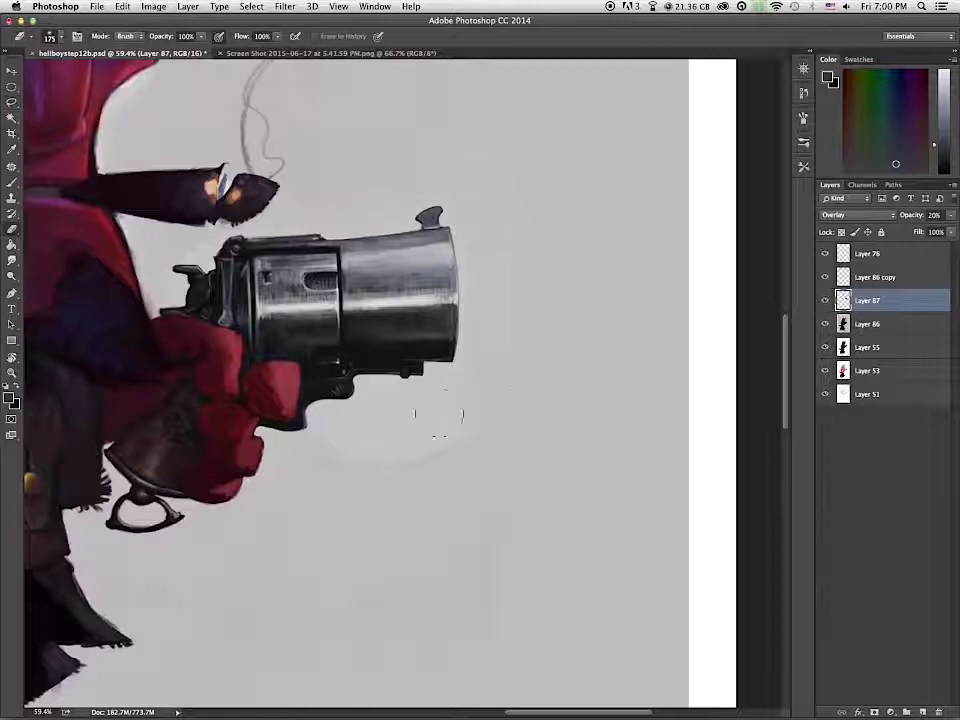
pyautogui.click(825, 301)
pyautogui.click(825, 301)
# Step: Lower the revolver copy's opacity slightly and merge it with Layer 86
pyautogui.click(951, 216)
pyautogui.moveTo(907, 231); pyautogui.dragTo(903, 231)
pyautogui.keyDown('shift'); pyautogui.click(867, 325); pyautogui.keyUp('shift')
pyautogui.hotkey('ctrl', 'e')
# Step: Trim the outline of the revolver's hammer with sampled light background grey and a size 10 brush
pyautogui.press('b')
pyautogui.keyDown('alt'); pyautogui.click(131, 202); pyautogui.keyUp('alt')
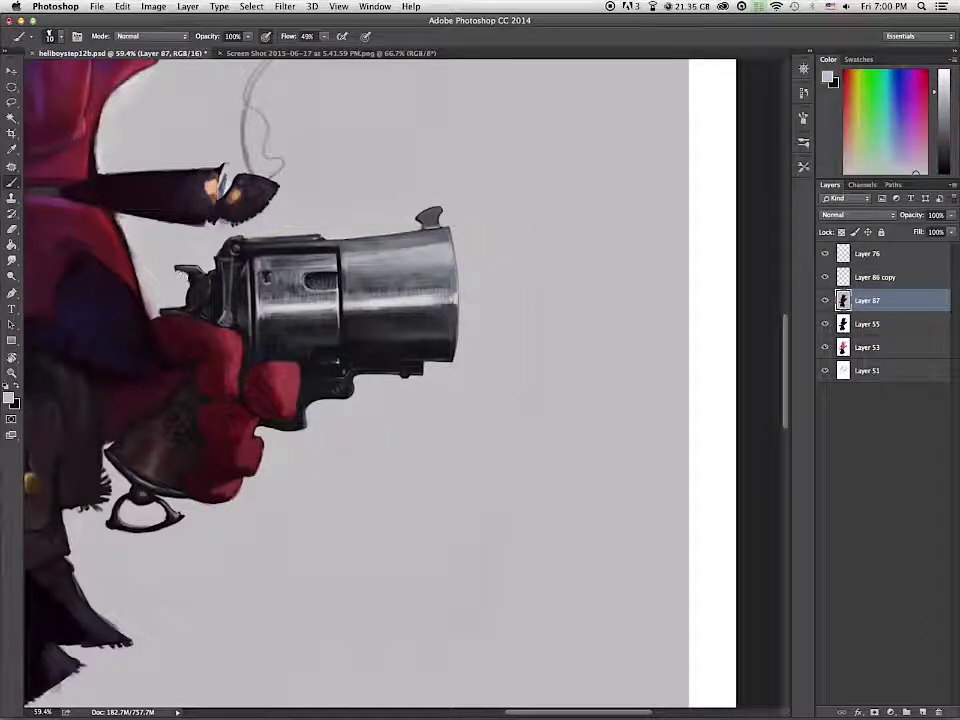
pyautogui.press('super+0')
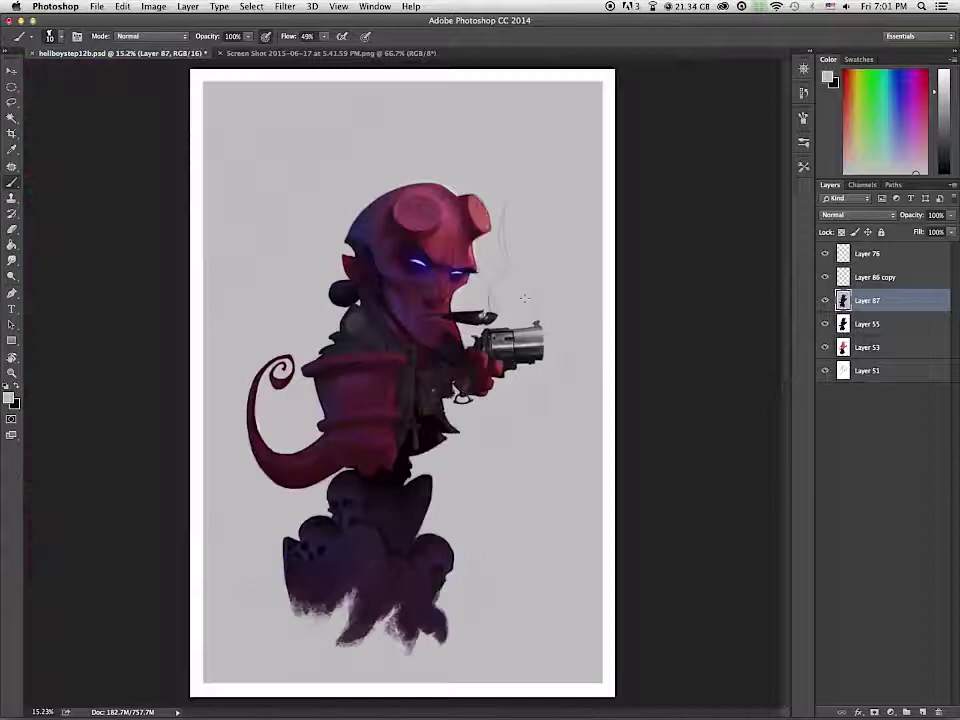
# Step: Paint over the sketched smoke lines above the cigar with light grey and brush in soft grey smoke
pyautogui.scroll(5, 520, 304)
pyautogui.moveTo(463, 264); pyautogui.dragTo(490, 223)
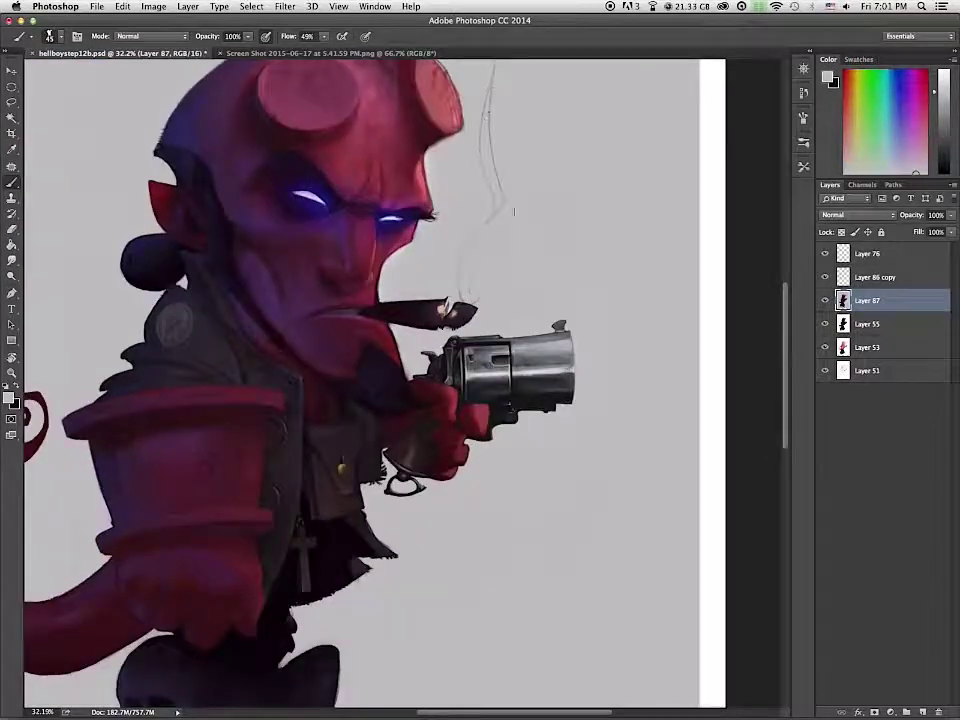
pyautogui.keyDown('alt'); pyautogui.click(497, 96); pyautogui.keyUp('alt')
pyautogui.moveTo(487, 132)
pyautogui.mouseDown()
pyautogui.moveTo(499, 192)
pyautogui.moveTo(483, 228)
pyautogui.mouseUp()
# Step: Refine the thin smoke wisp rising from the cigar tip with a size 10 brush
pyautogui.press('[')
pyautogui.press('[')
pyautogui.press('[')
pyautogui.press('[')
pyautogui.press('[')
pyautogui.press('[')
pyautogui.press('[')
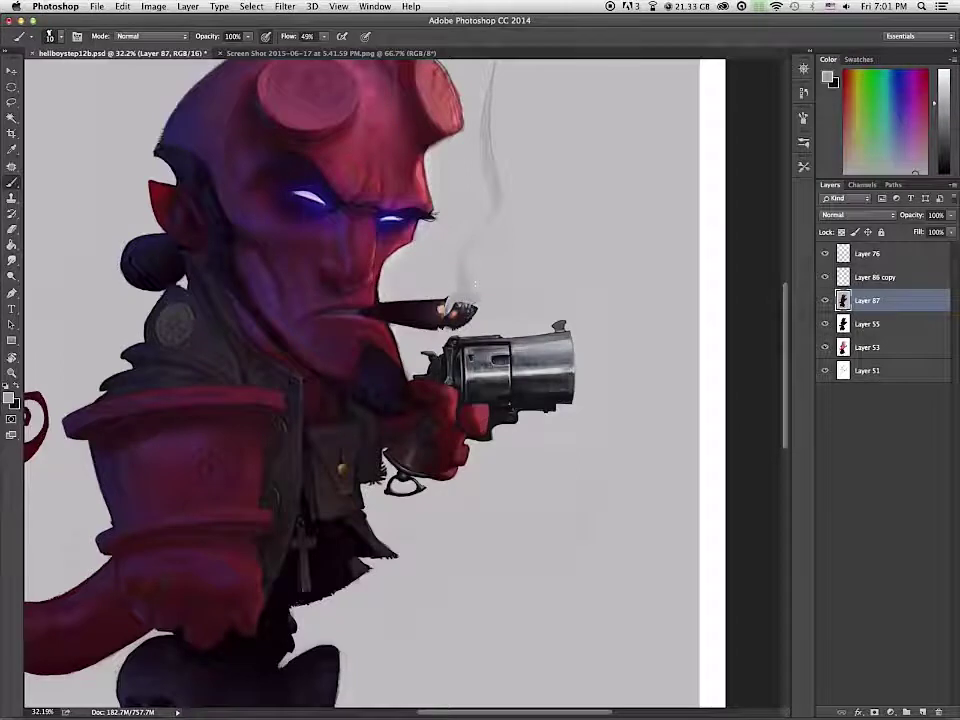
# Step: Build up the smoke around the cigar tip with sampled dark and light greys, enlarging the brush to size 45
pyautogui.press(']')
pyautogui.press(']')
pyautogui.press(']')
pyautogui.keyDown('alt'); pyautogui.click(348, 225); pyautogui.keyUp('alt')
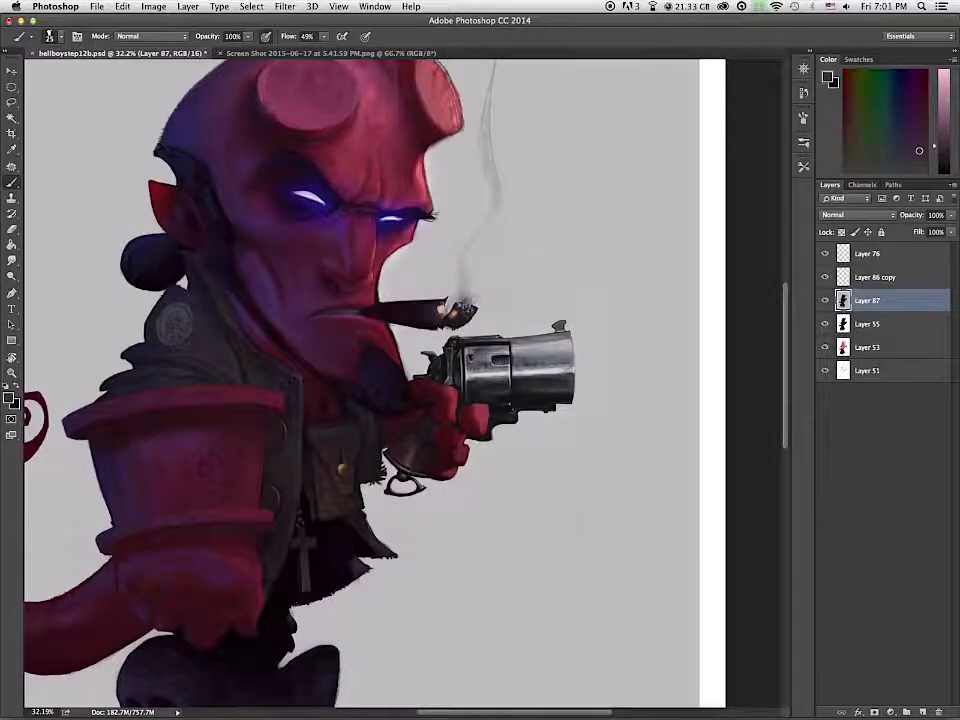
pyautogui.keyDown('alt'); pyautogui.click(468, 287); pyautogui.keyUp('alt')
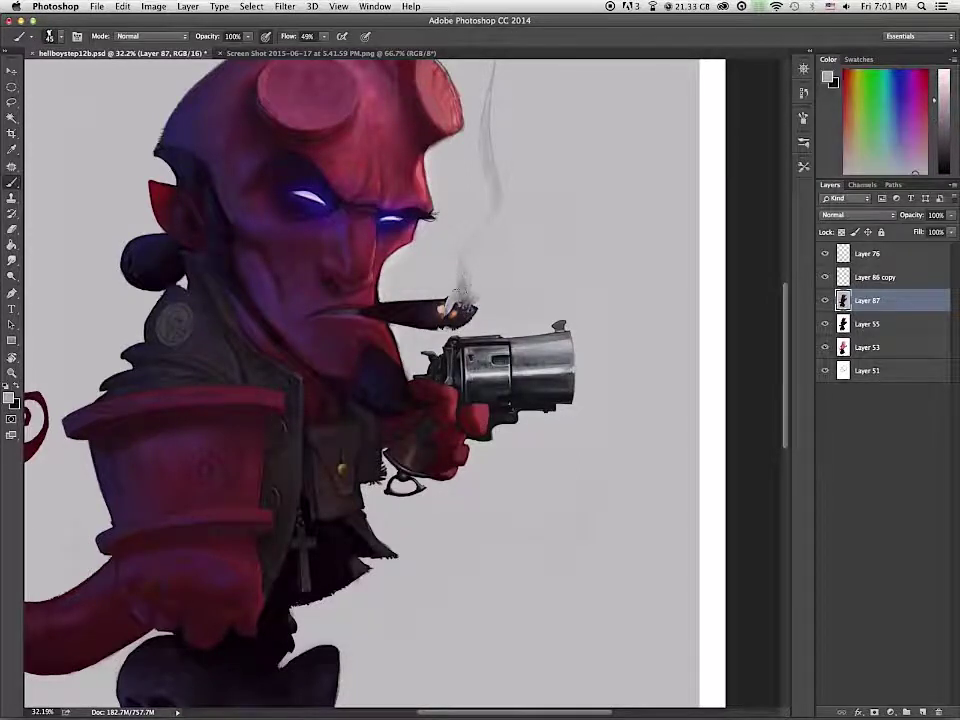
# Step: Soften the cigar smoke and its rising wisp with the Smudge tool at 50% strength, up to size 90
pyautogui.click(12, 261)
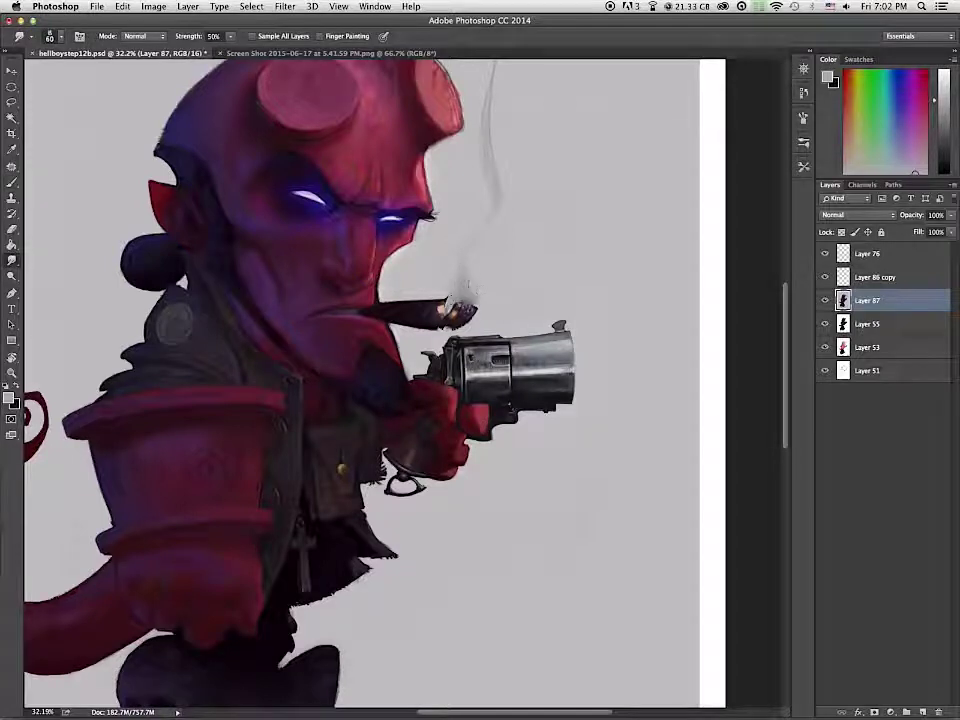
pyautogui.scroll(5, 628, 336)
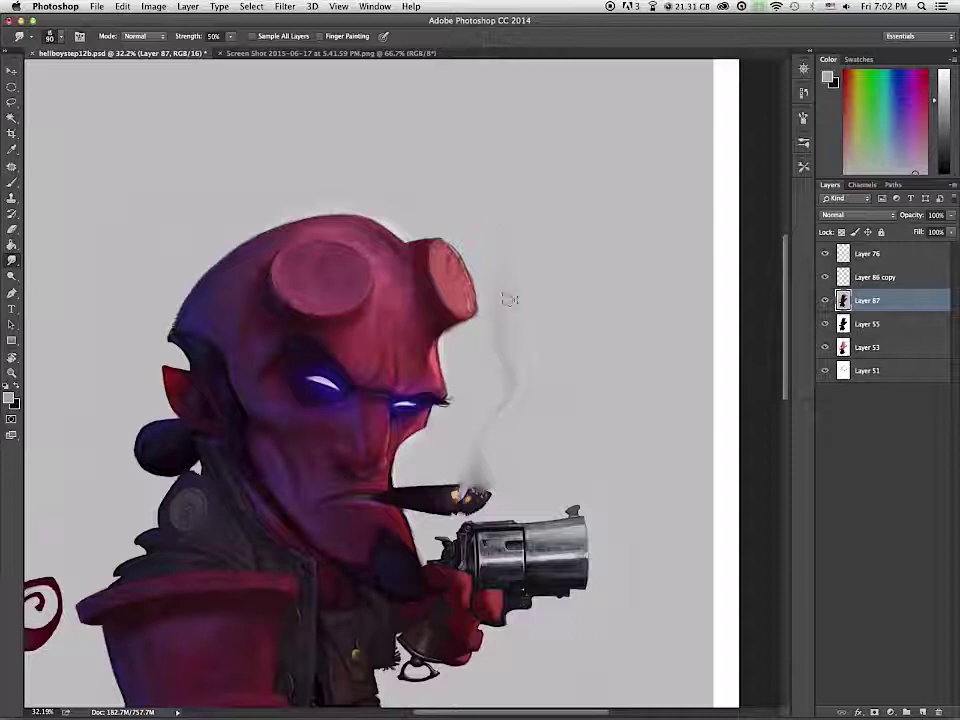
pyautogui.press('super+minus')
pyautogui.press('super+minus')
pyautogui.press('super+minus')
pyautogui.press('super+minus')
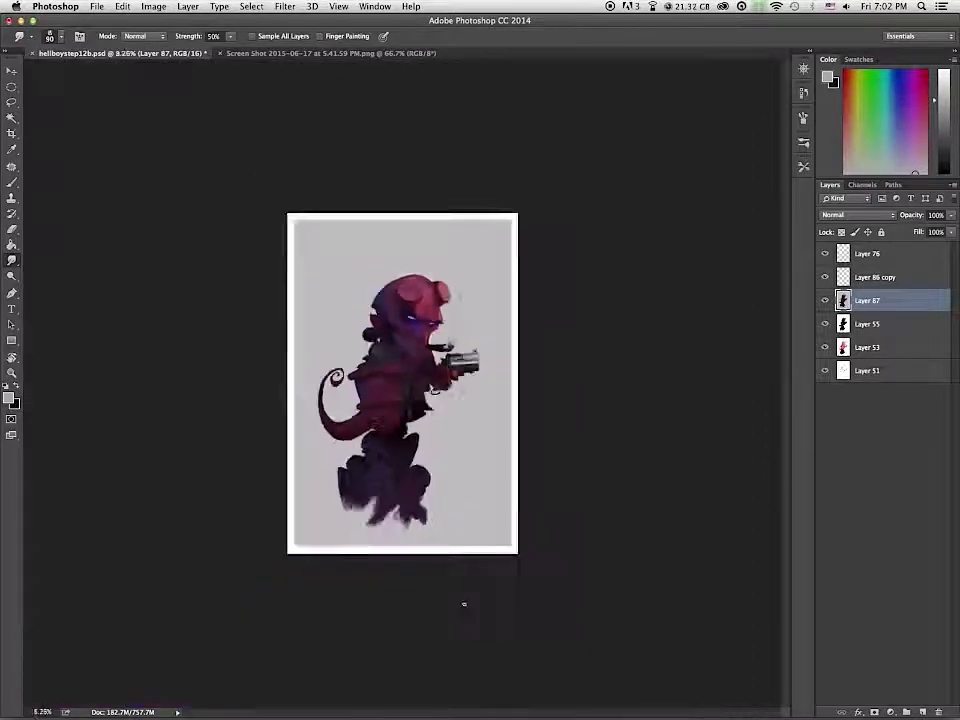
# Step: Reshape the smoke wisp above the cigar with the Liquify filter, using brush sizes 250 and 400
pyautogui.press('super+0')
pyautogui.click(286, 6)
pyautogui.click(317, 21)
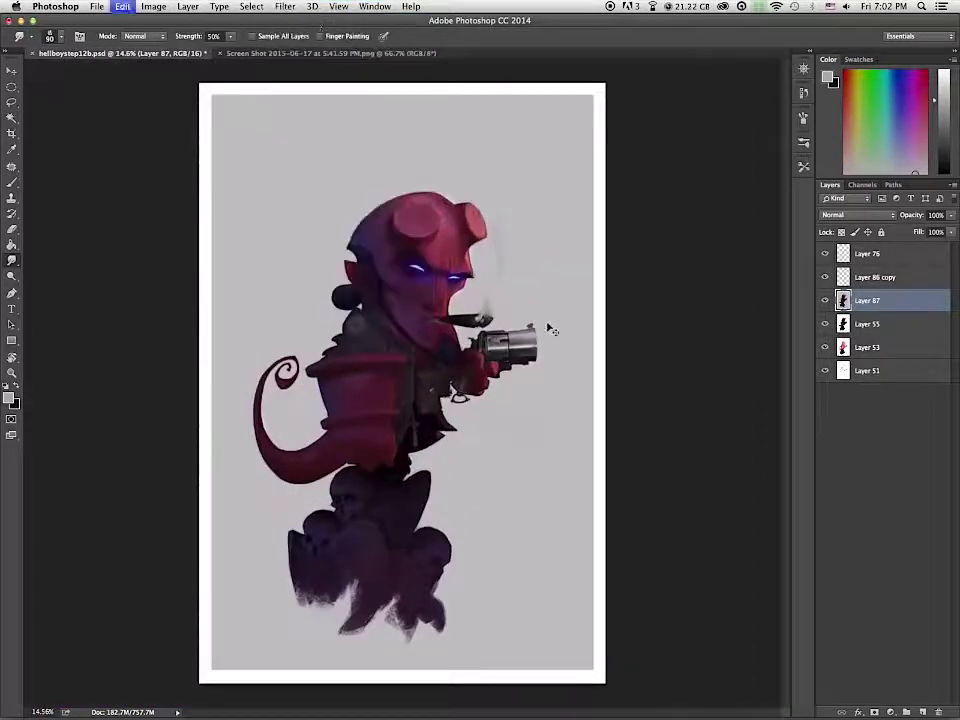
pyautogui.click(285, 6)
pyautogui.click(321, 100)
pyautogui.press('[')
pyautogui.press('[')
pyautogui.press('[')
pyautogui.press('[')
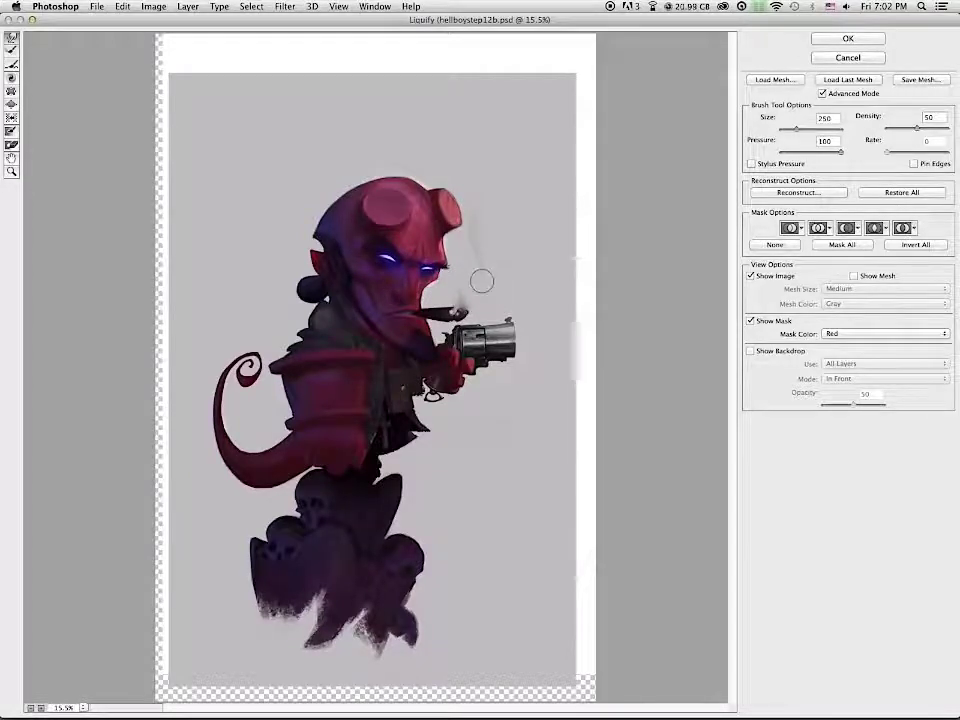
pyautogui.press(']')
pyautogui.press(']')
pyautogui.press(']')
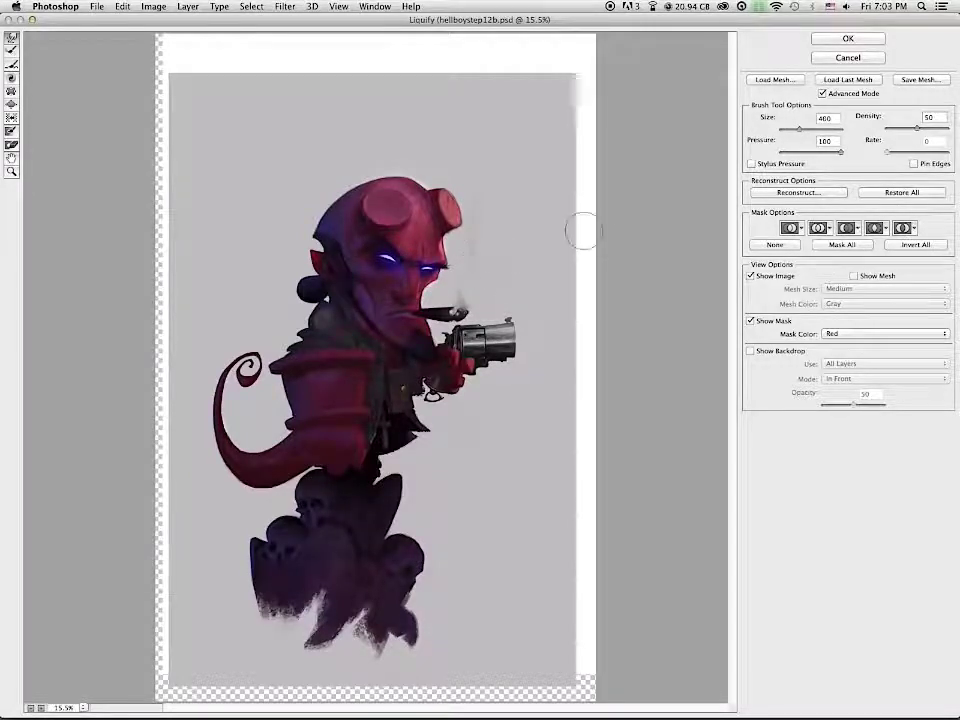
pyautogui.press('Return')
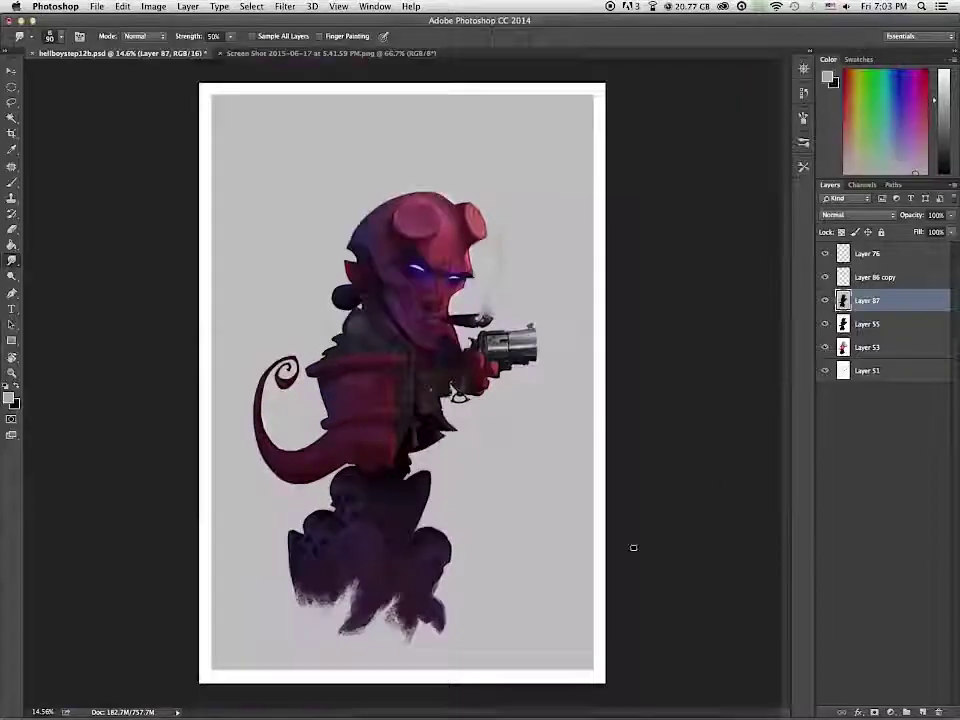
# Step: Copy the cross pendant onto its own layer, blended as Linear Dodge (Add) at 67% opacity
pyautogui.moveTo(513, 461); pyautogui.dragTo(590, 461)
pyautogui.press('l')
pyautogui.moveTo(288, 398); pyautogui.dragTo(286, 402)
pyautogui.press('super+j')
pyautogui.press('super+t')
pyautogui.click(855, 214)
pyautogui.click(850, 305)
pyautogui.hotkey('shift', '+')
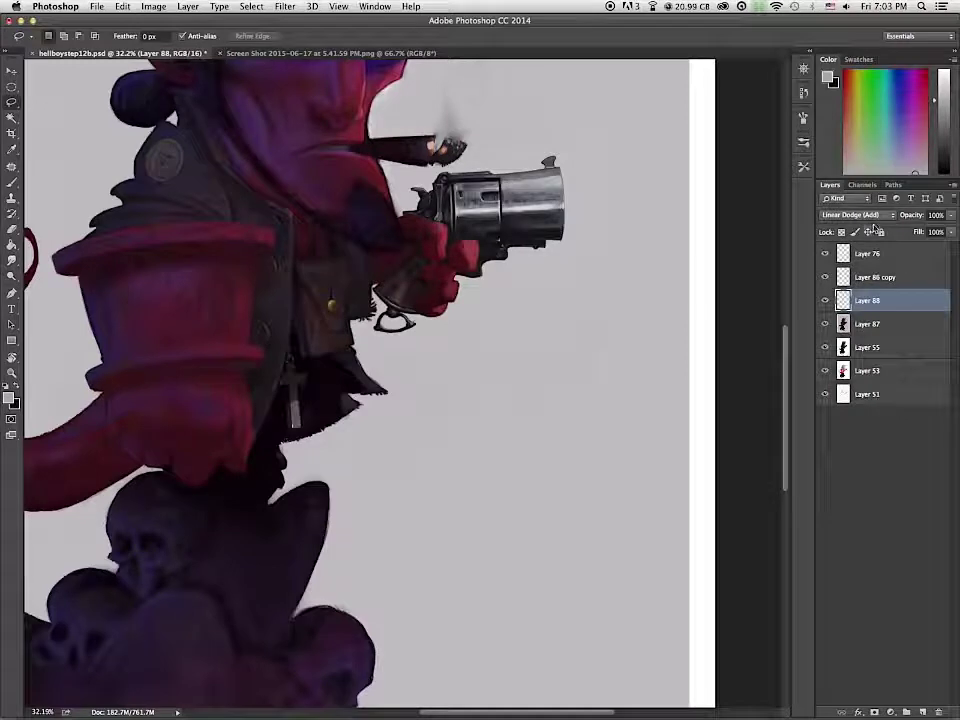
pyautogui.press('b')
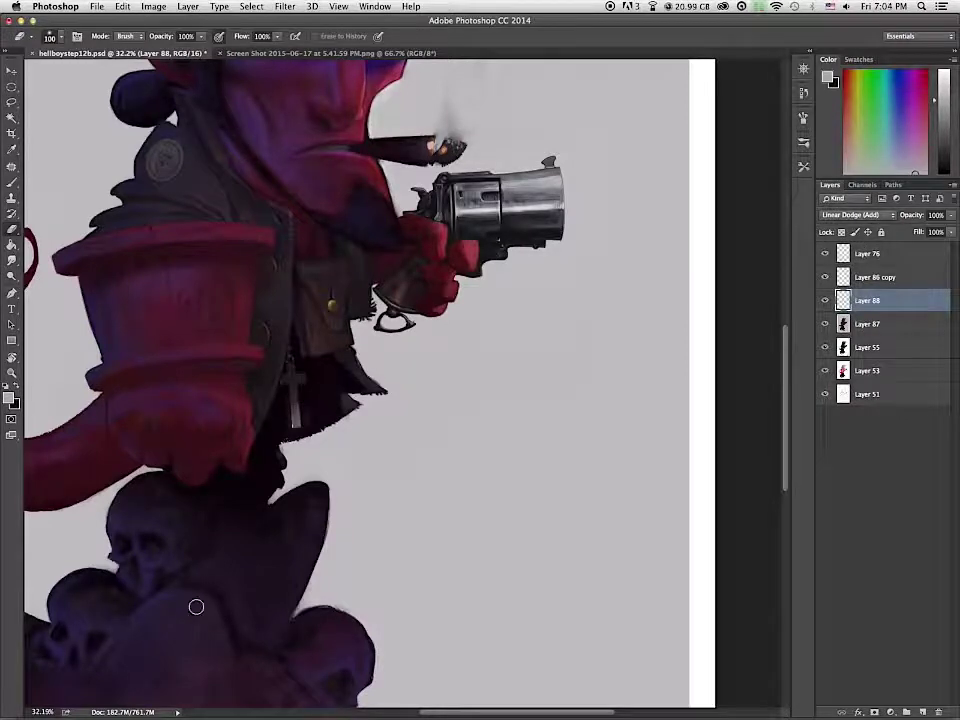
pyautogui.moveTo(951, 215); pyautogui.dragTo(933, 230)
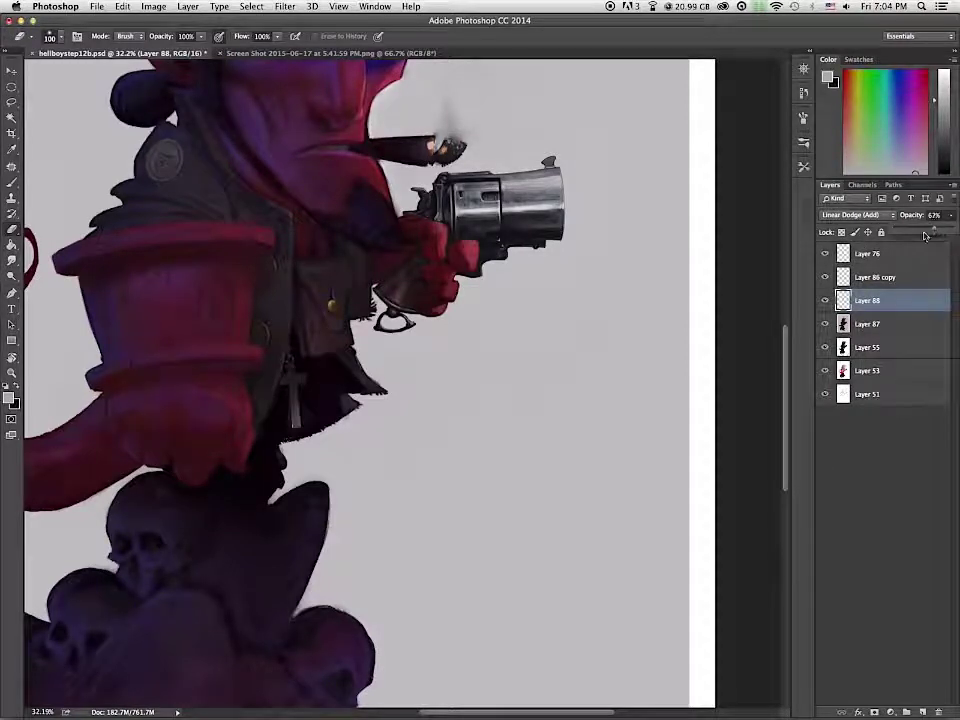
# Step: Paint the upper edge of the cigar with sampled dark tones, reducing the brush from size 40 to 10
pyautogui.scroll(-10, 739, 386)
pyautogui.scroll(12, 739, 386)
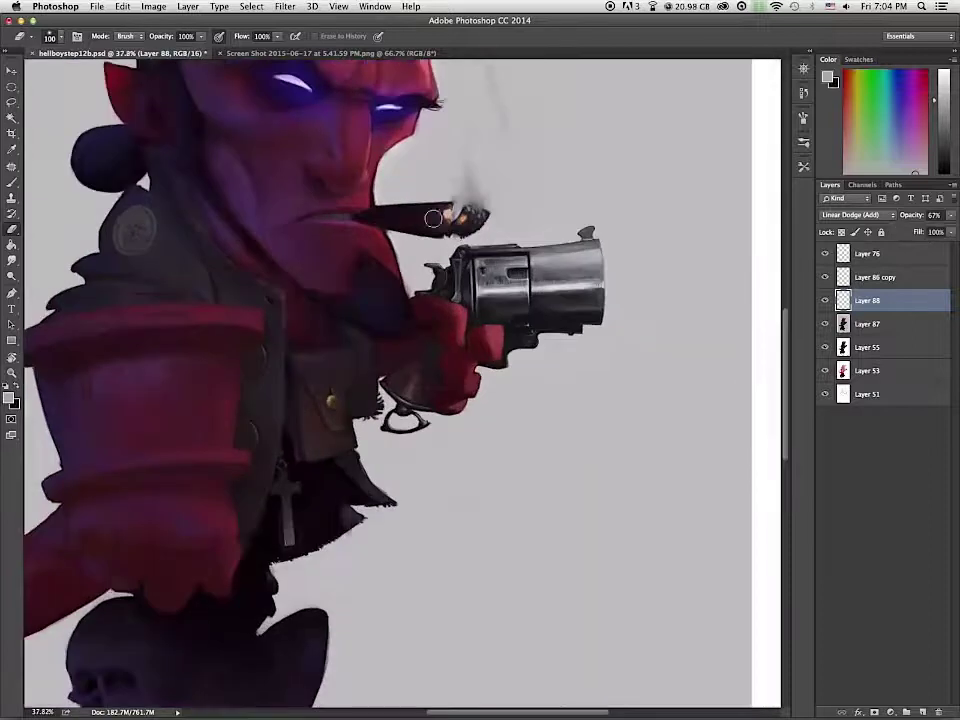
pyautogui.press('b')
pyautogui.keyDown('alt'); pyautogui.click(420, 210); pyautogui.keyUp('alt')
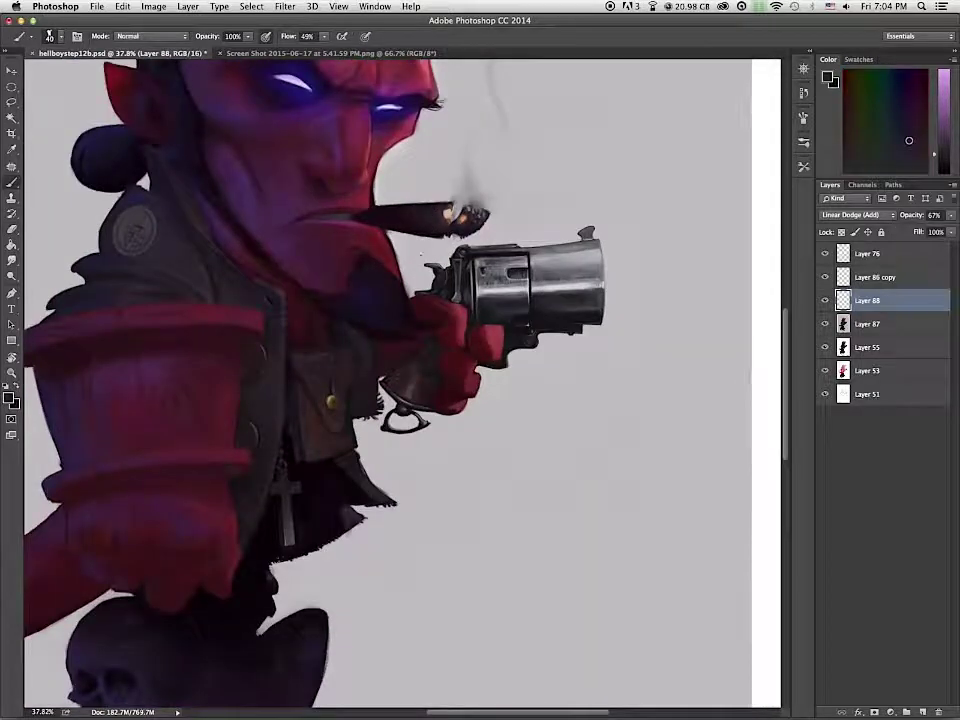
pyautogui.keyDown('alt'); pyautogui.click(407, 212); pyautogui.keyUp('alt')
pyautogui.press('[')
pyautogui.press('[')
pyautogui.press('[')
pyautogui.keyDown('alt'); pyautogui.click(416, 209); pyautogui.keyUp('alt')
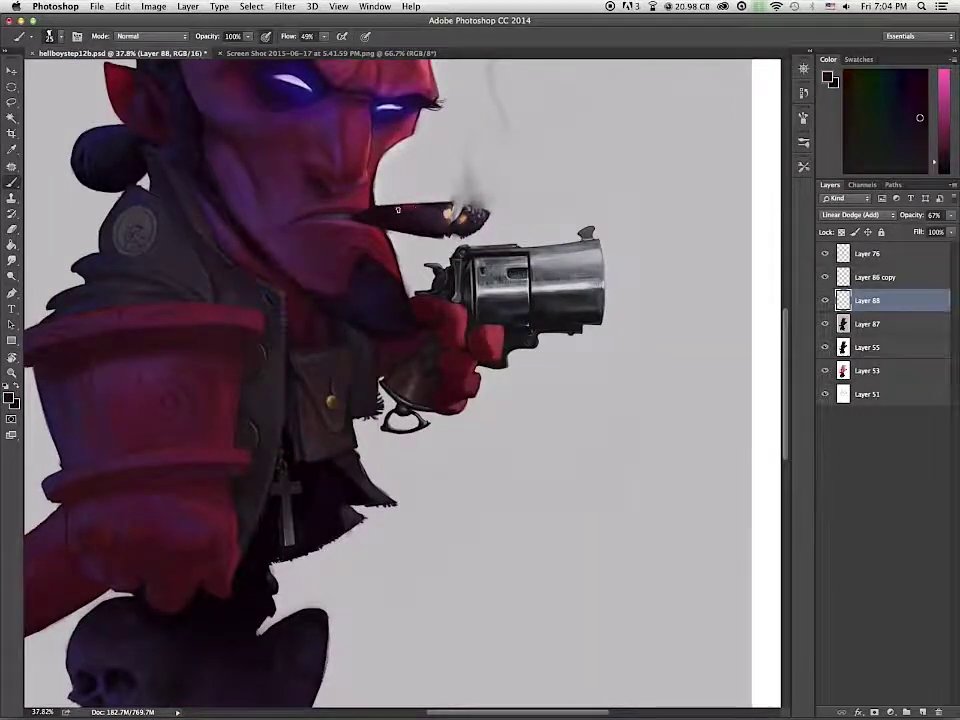
pyautogui.press('[')
pyautogui.press('[')
pyautogui.press('[')
pyautogui.keyDown('alt'); pyautogui.click(402, 207); pyautogui.keyUp('alt')
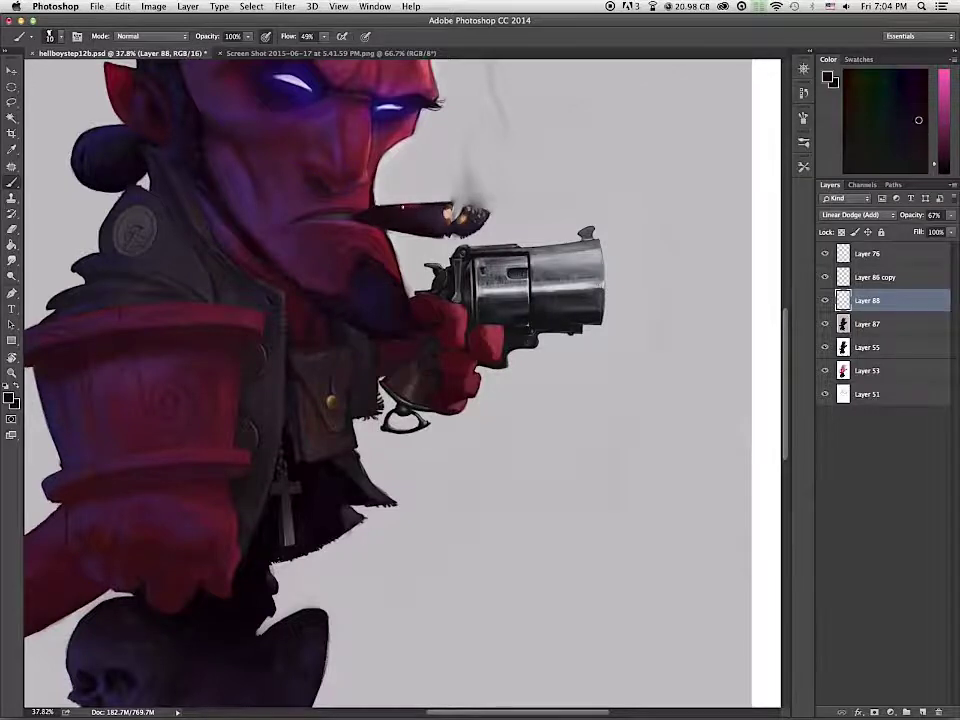
# Step: Paint glowing red highlights on the stone fist's knuckles with a sampled red and a size 35 brush
pyautogui.scroll(-5, 513, 178)
pyautogui.press(']')
pyautogui.press(']')
pyautogui.press(']')
pyautogui.press(']')
pyautogui.press(']')
pyautogui.keyDown('alt'); pyautogui.click(364, 362); pyautogui.keyUp('alt')
pyautogui.moveTo(364, 354)
pyautogui.mouseDown()
pyautogui.moveTo(363, 366)
pyautogui.moveTo(341, 360)
pyautogui.mouseUp()
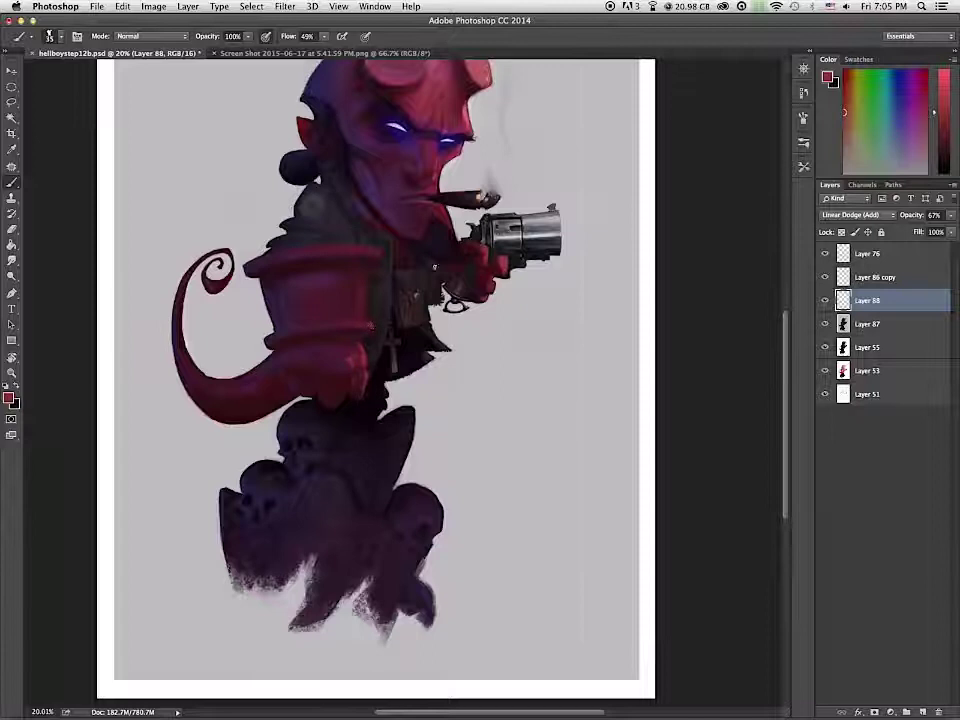
pyautogui.press('e')
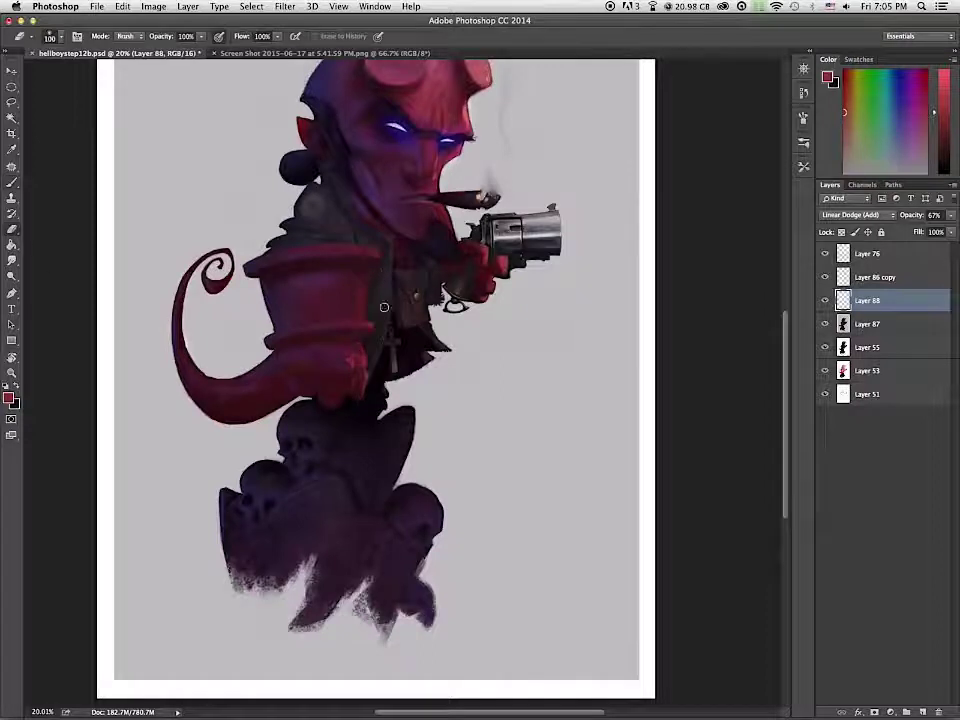
# Step: Add a new layer and shade the gauntlet's rim and front edge with sampled dark reds at brush size 50
pyautogui.press('b')
pyautogui.keyDown('alt'); pyautogui.click(376, 253); pyautogui.keyUp('alt')
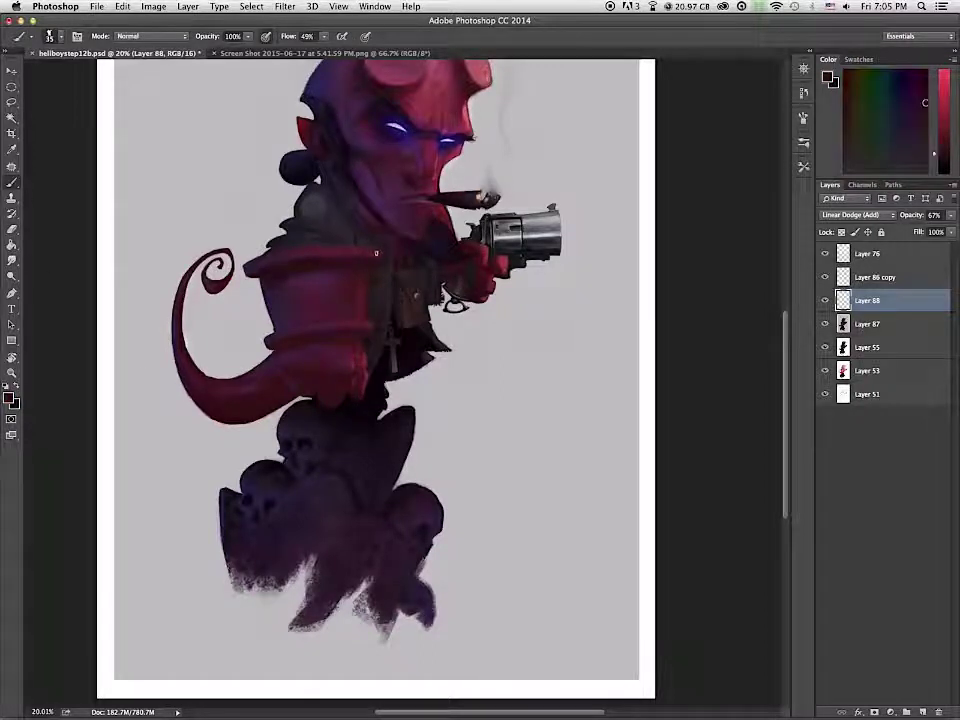
pyautogui.press('alt+shift+super+n')
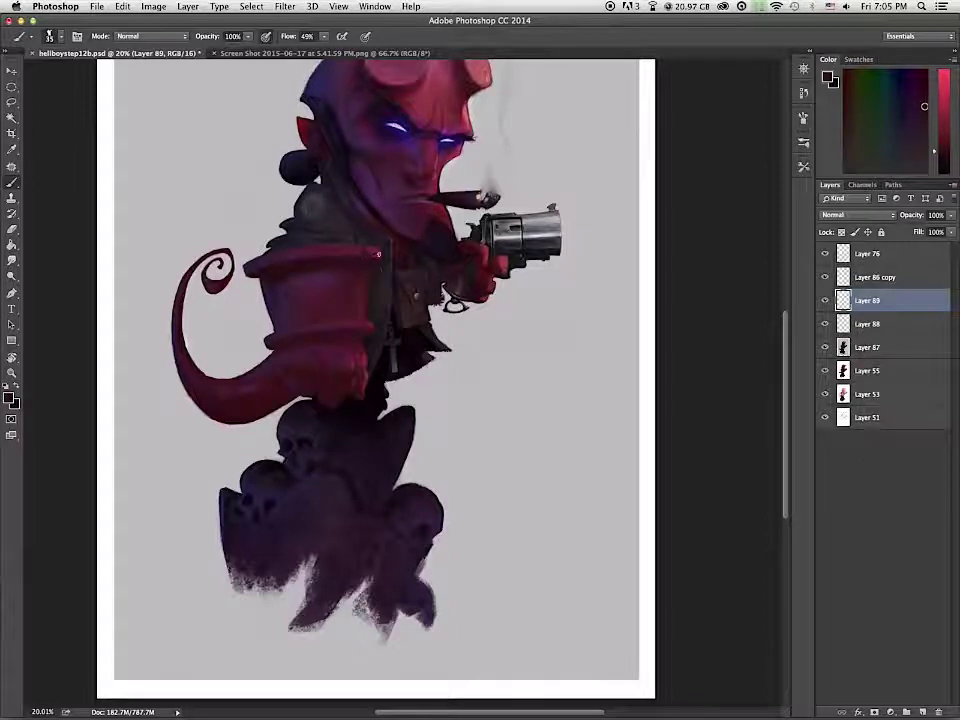
pyautogui.keyDown('alt'); pyautogui.click(378, 252); pyautogui.keyUp('alt')
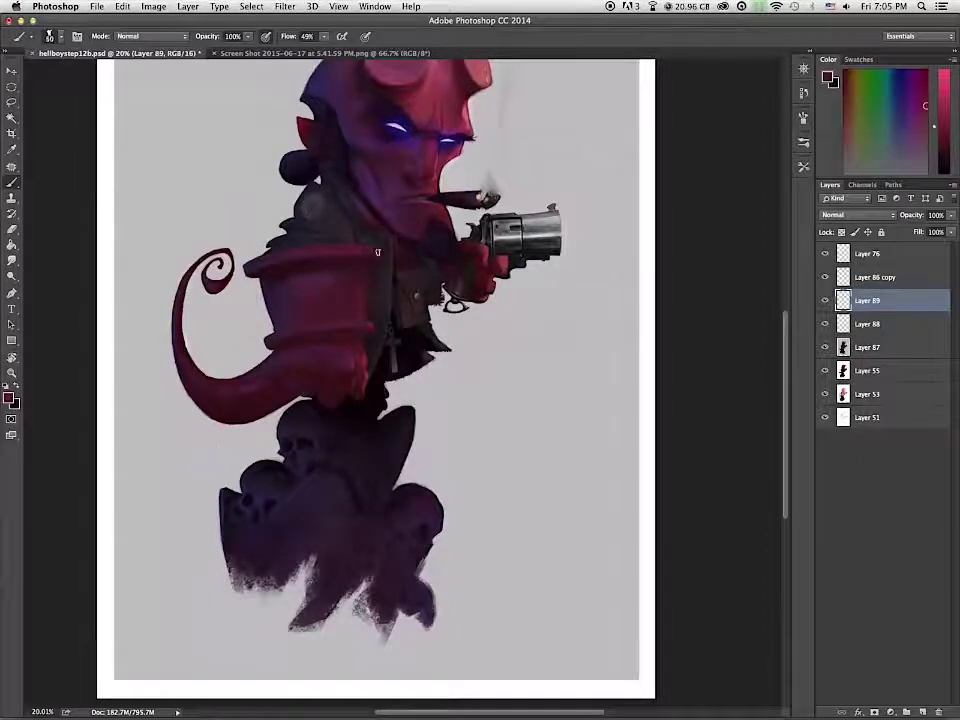
pyautogui.keyDown('alt'); pyautogui.click(363, 268); pyautogui.keyUp('alt')
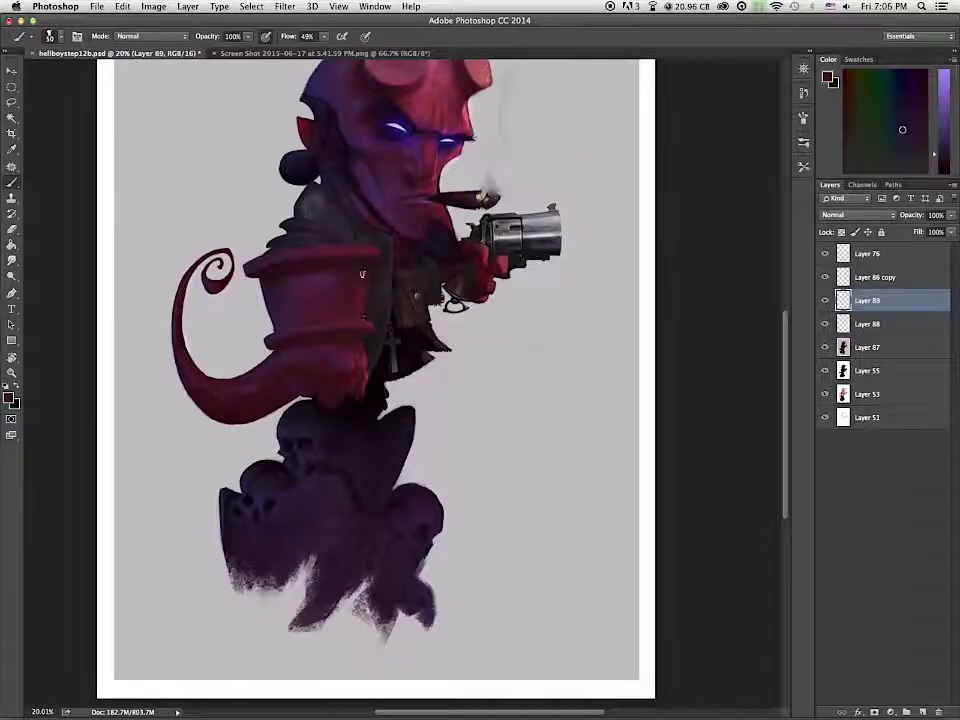
pyautogui.keyDown('alt'); pyautogui.click(385, 269); pyautogui.keyUp('alt')
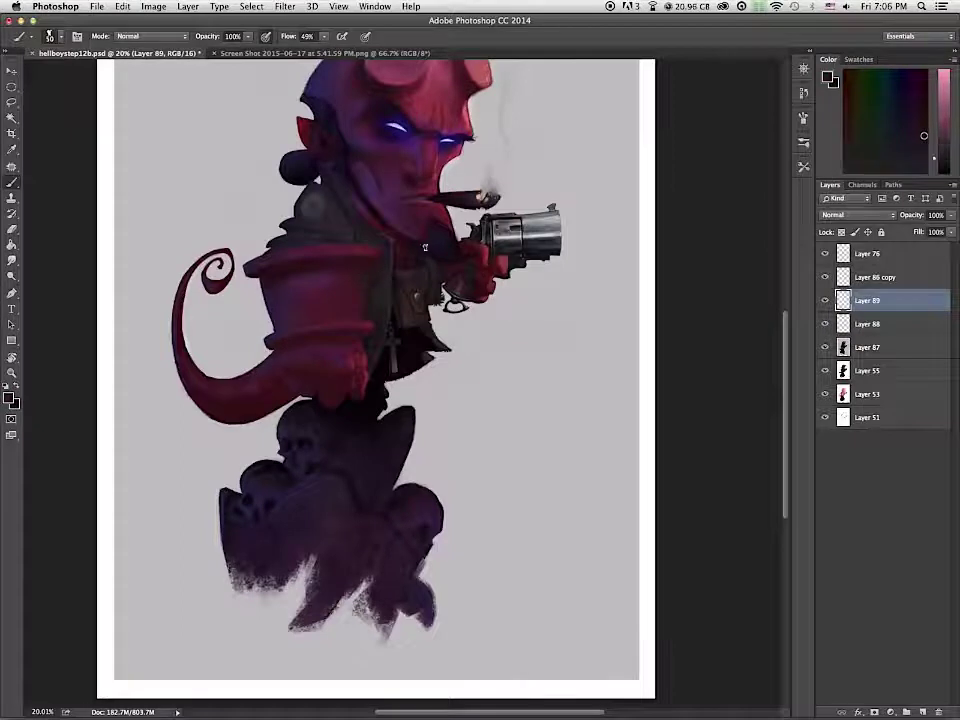
pyautogui.keyDown('alt'); pyautogui.click(361, 317); pyautogui.keyUp('alt')
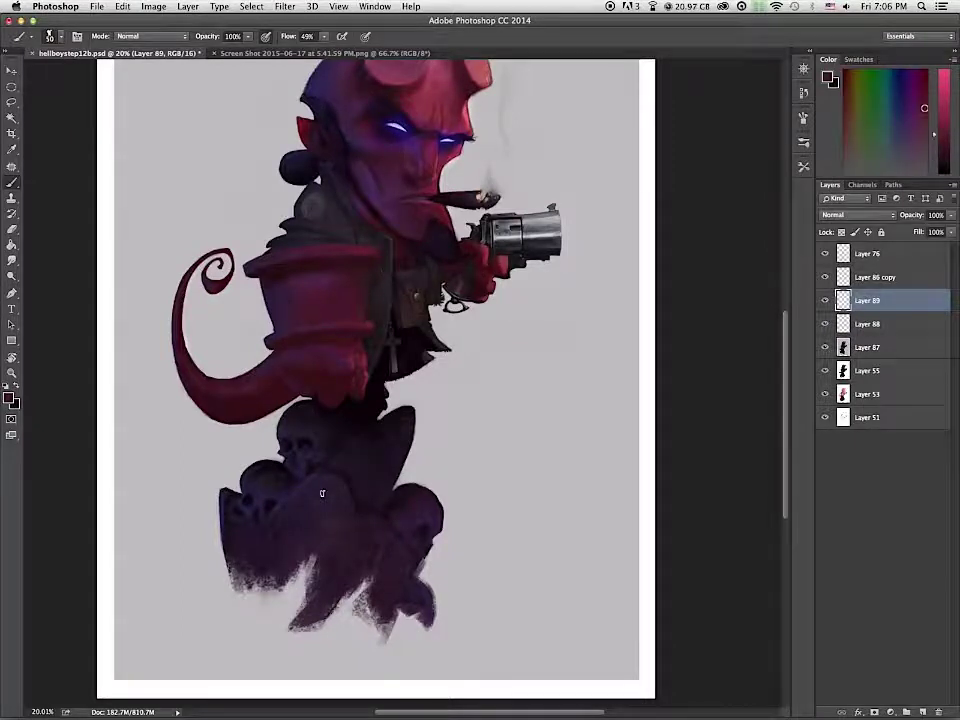
# Step: Draw carved lines and a round emblem on the stone gauntlet with sampled dark tones and a size 15 brush
pyautogui.scroll(5, 324, 461)
pyautogui.keyDown('alt'); pyautogui.click(454, 221); pyautogui.keyUp('alt')
pyautogui.press('[')
pyautogui.press('[')
pyautogui.press('[')
pyautogui.press('[')
pyautogui.press('[')
pyautogui.press('[')
pyautogui.press('[')
pyautogui.keyDown('alt'); pyautogui.click(308, 144); pyautogui.keyUp('alt')
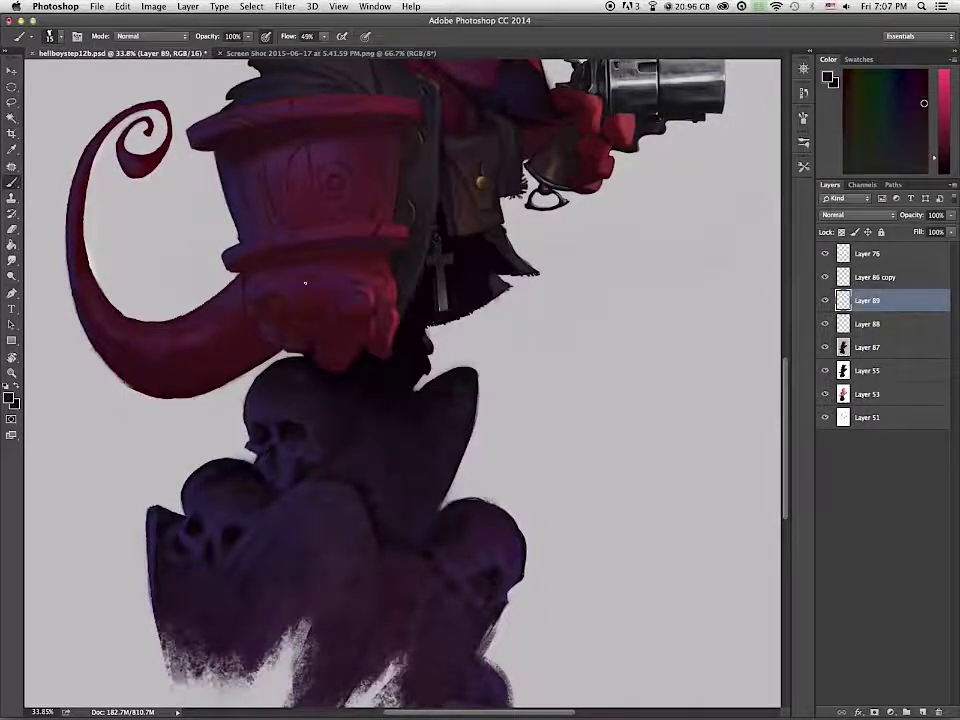
# Step: Shade the tail's edges and its junction with the fist using sampled dark purples and a size 30 brush
pyautogui.scroll(-5, 250, 364)
pyautogui.scroll(3, 250, 364)
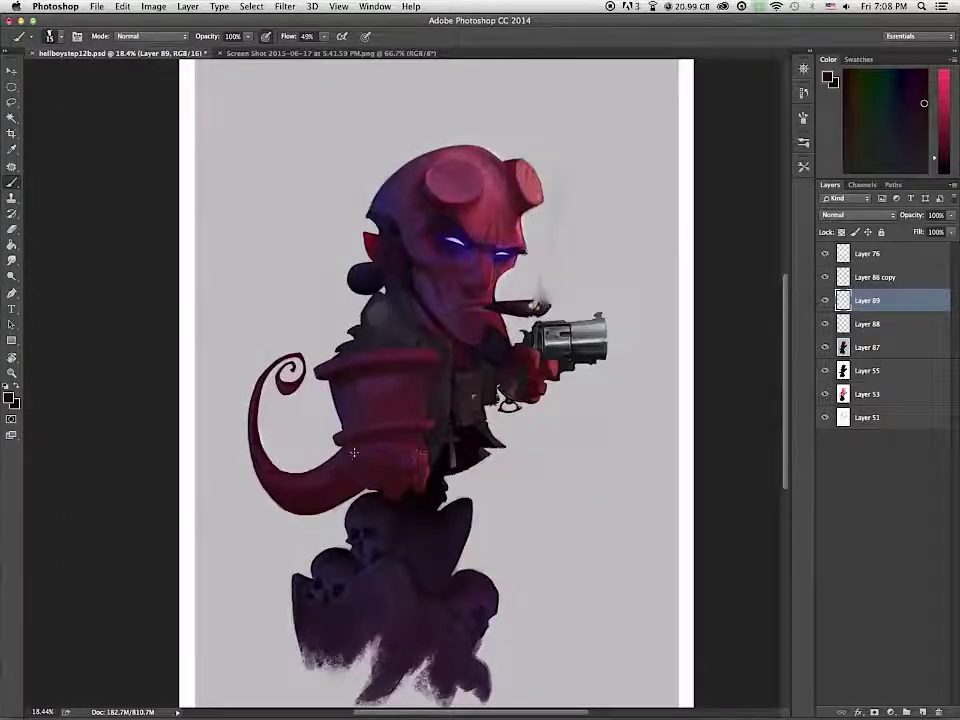
pyautogui.scroll(3, 342, 443)
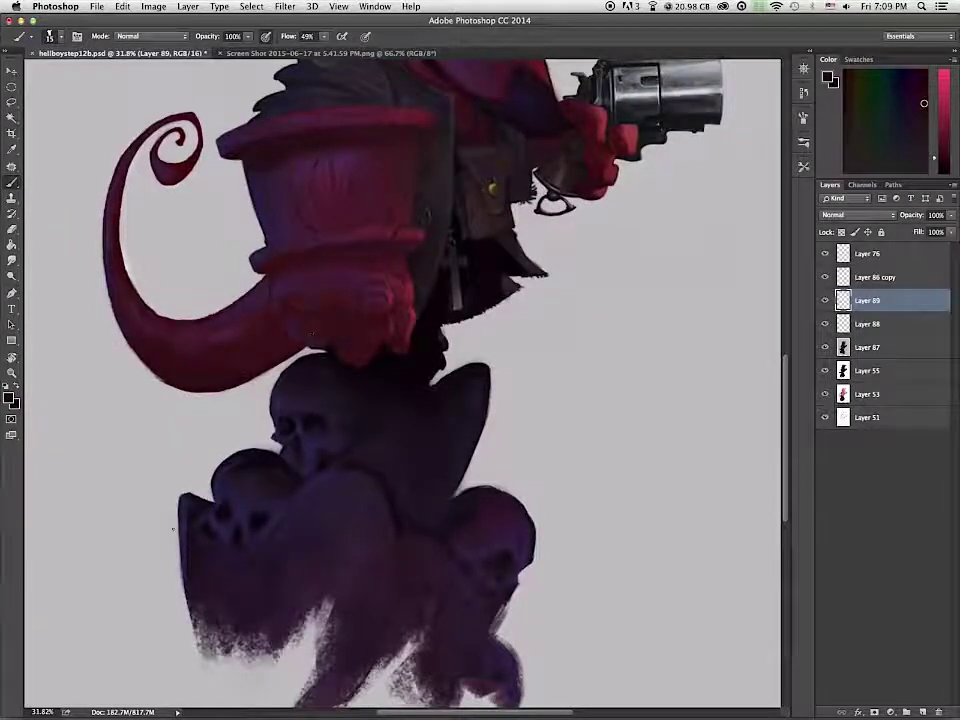
pyautogui.keyDown('alt'); pyautogui.click(270, 364); pyautogui.keyUp('alt')
pyautogui.press('[')
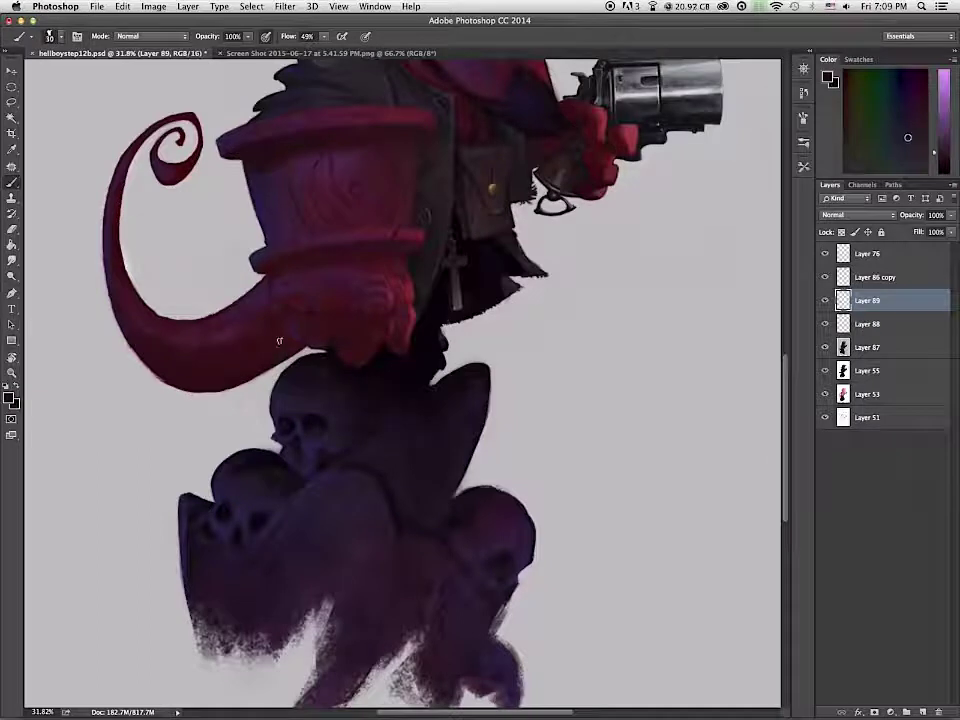
pyautogui.press('super+0')
pyautogui.moveTo(500, 514); pyautogui.dragTo(620, 515)
pyautogui.keyDown('alt'); pyautogui.click(229, 371); pyautogui.keyUp('alt')
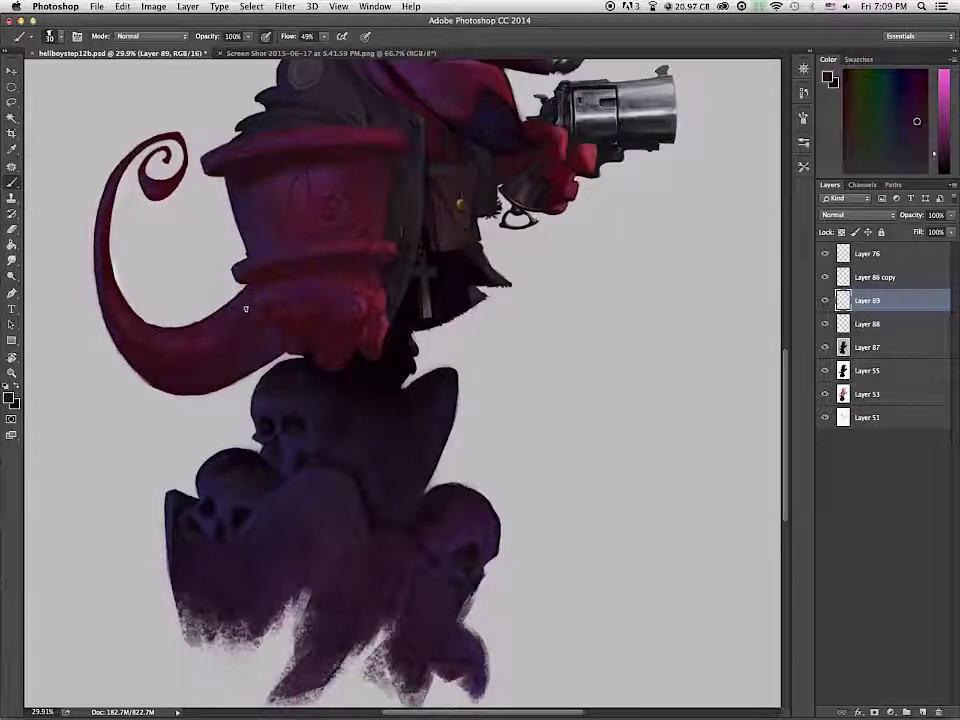
pyautogui.moveTo(223, 386); pyautogui.dragTo(284, 355)
pyautogui.keyDown('alt'); pyautogui.click(184, 331); pyautogui.keyUp('alt')
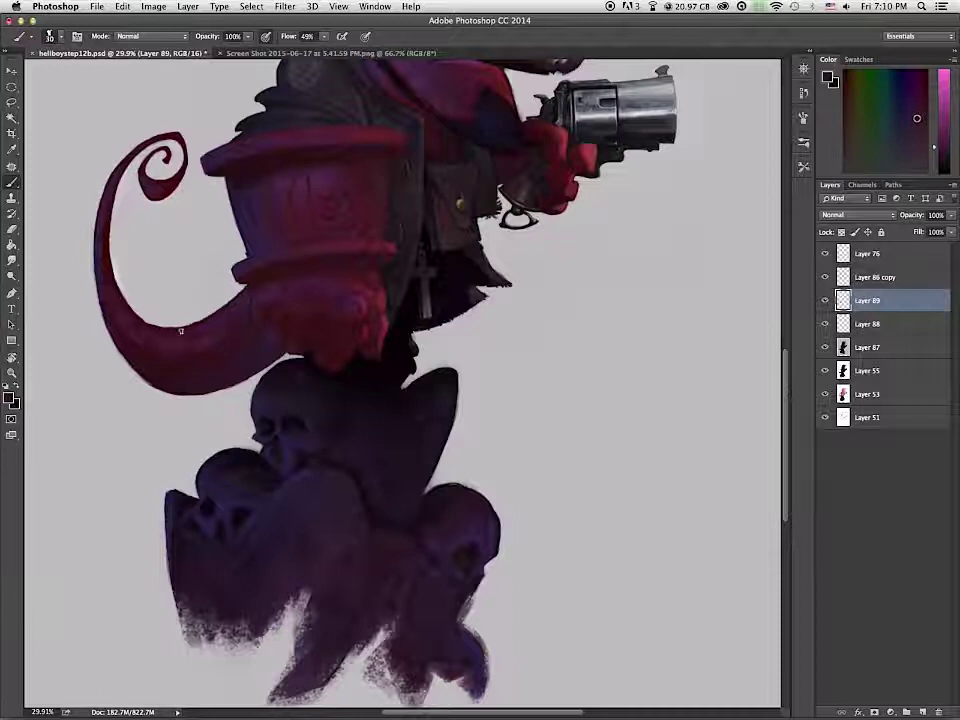
pyautogui.keyDown('alt'); pyautogui.click(270, 353); pyautogui.keyUp('alt')
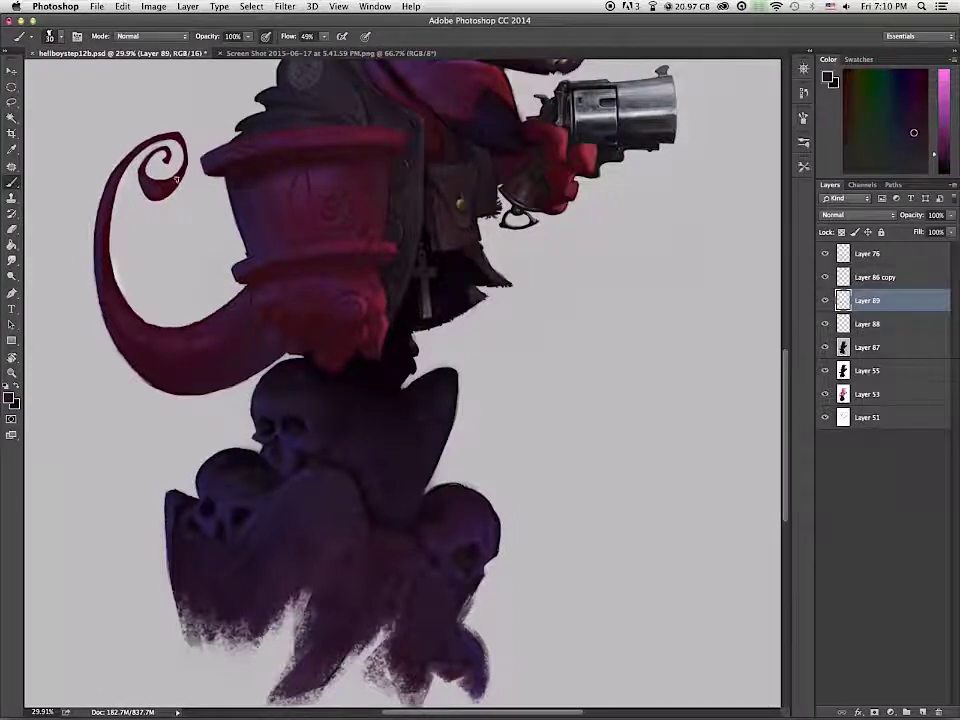
# Step: Model the tail's volume with a sampled and adjusted muted red, reducing the brush to size 25
pyautogui.keyDown('alt'); pyautogui.click(369, 291); pyautogui.keyUp('alt')
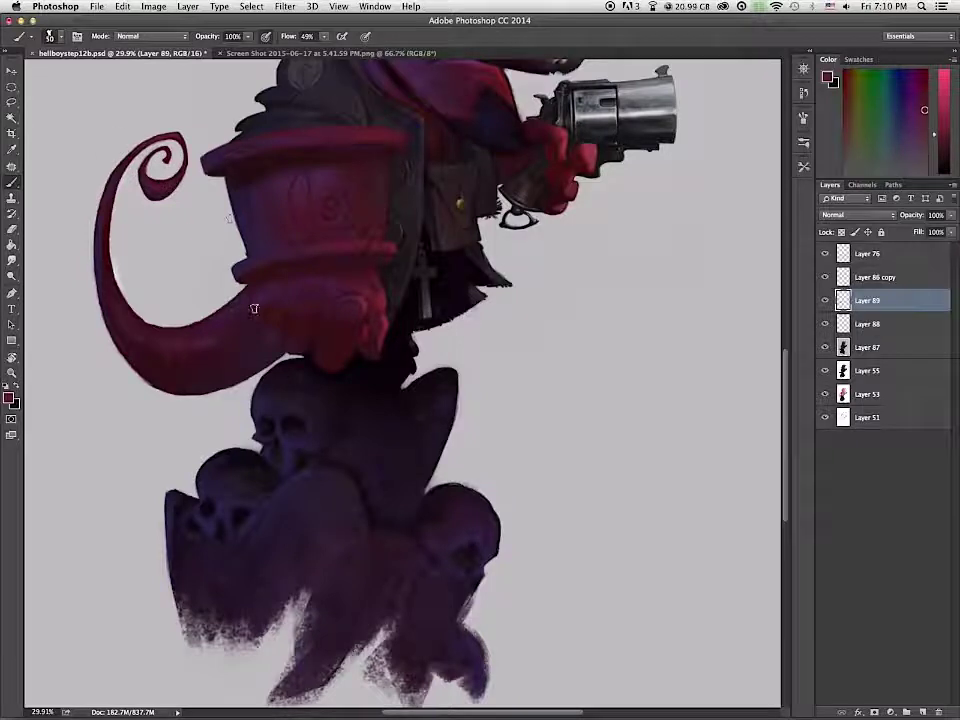
pyautogui.click(941, 127)
pyautogui.click(942, 124)
pyautogui.click(920, 112)
pyautogui.press('[')
pyautogui.press('[')
pyautogui.press('[')
pyautogui.press('[')
pyautogui.press('[')
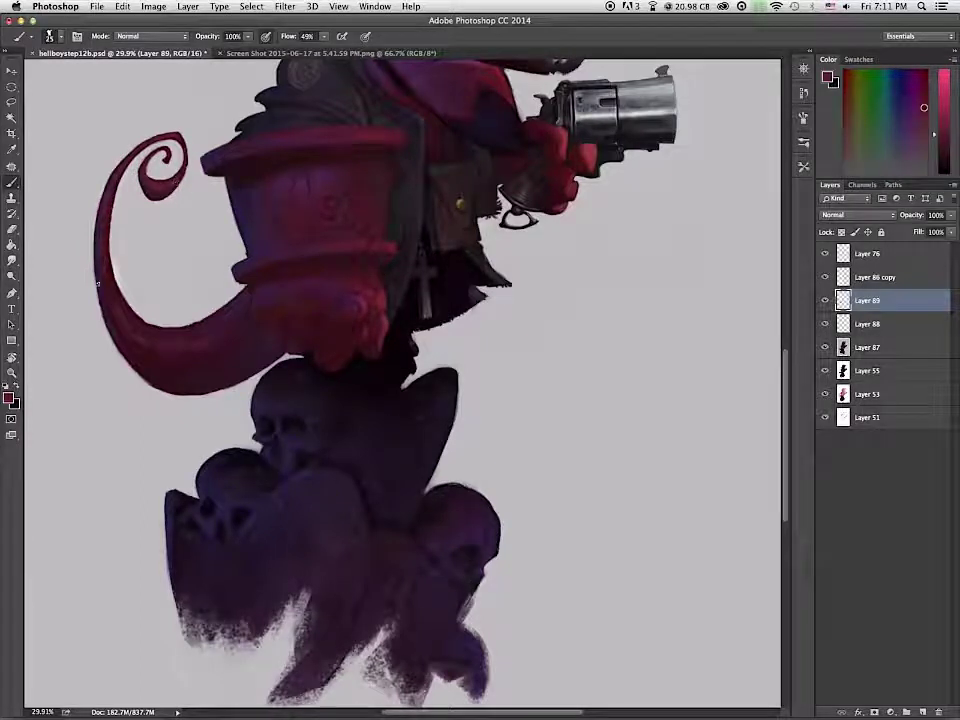
# Step: Paint more saturated red onto the curled end of the tail with the size 25 brush
pyautogui.keyDown('alt'); pyautogui.click(383, 313); pyautogui.keyUp('alt')
pyautogui.click(925, 91)
pyautogui.click(944, 116)
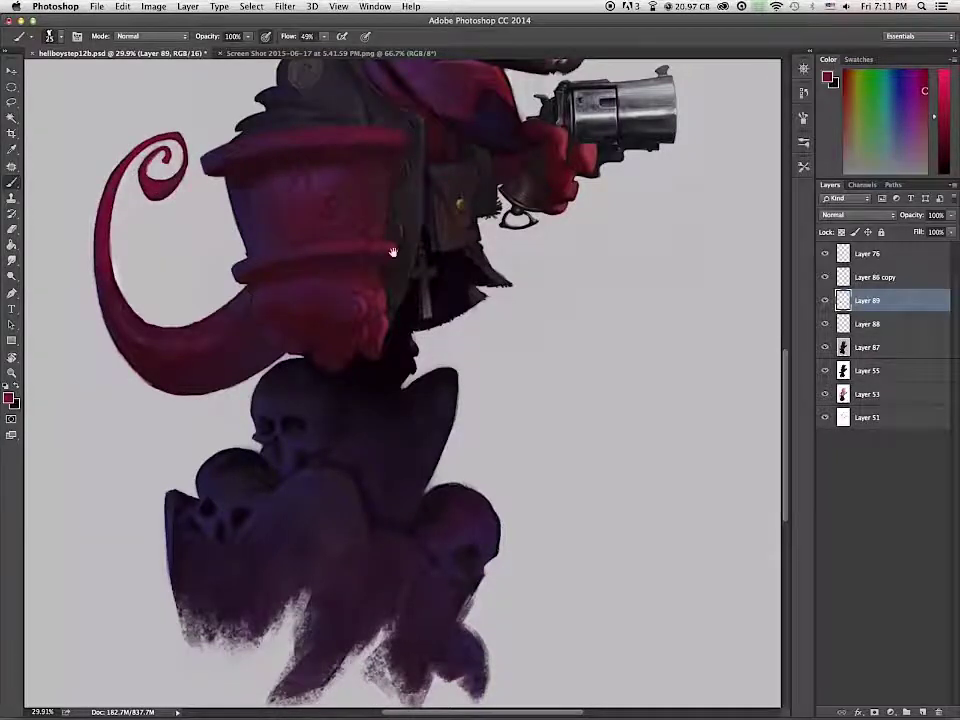
pyautogui.scroll(5, 330, 268)
pyautogui.keyDown('alt'); pyautogui.click(151, 393); pyautogui.keyUp('alt')
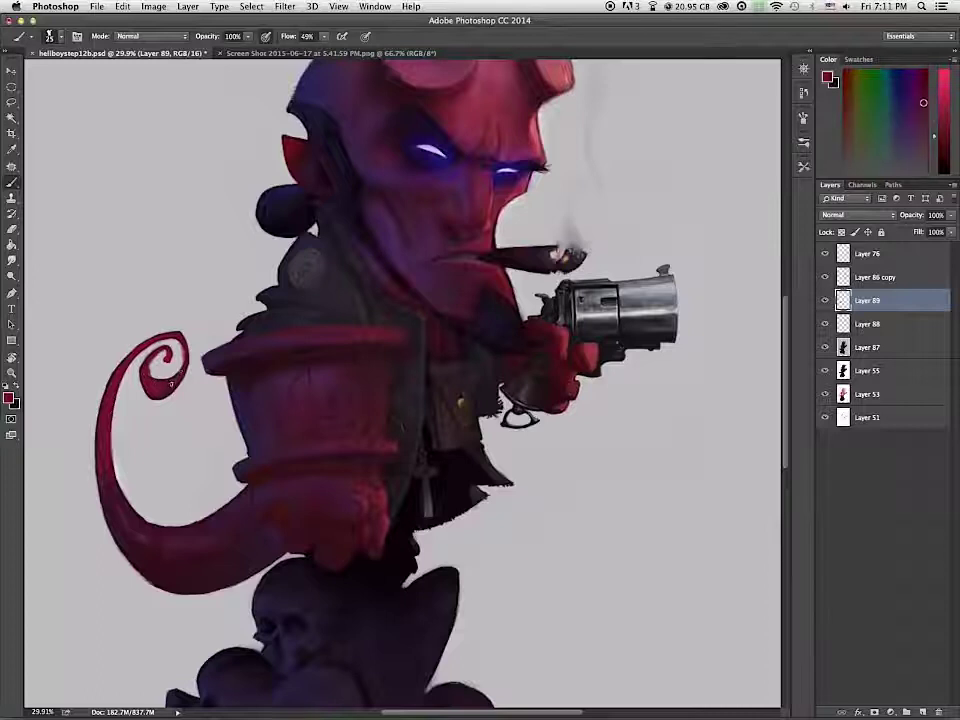
# Step: Blend the lower outer curve of the tail with the Smudge tool at size 45 and 50% strength
pyautogui.keyDown('alt'); pyautogui.click(107, 407); pyautogui.keyUp('alt')
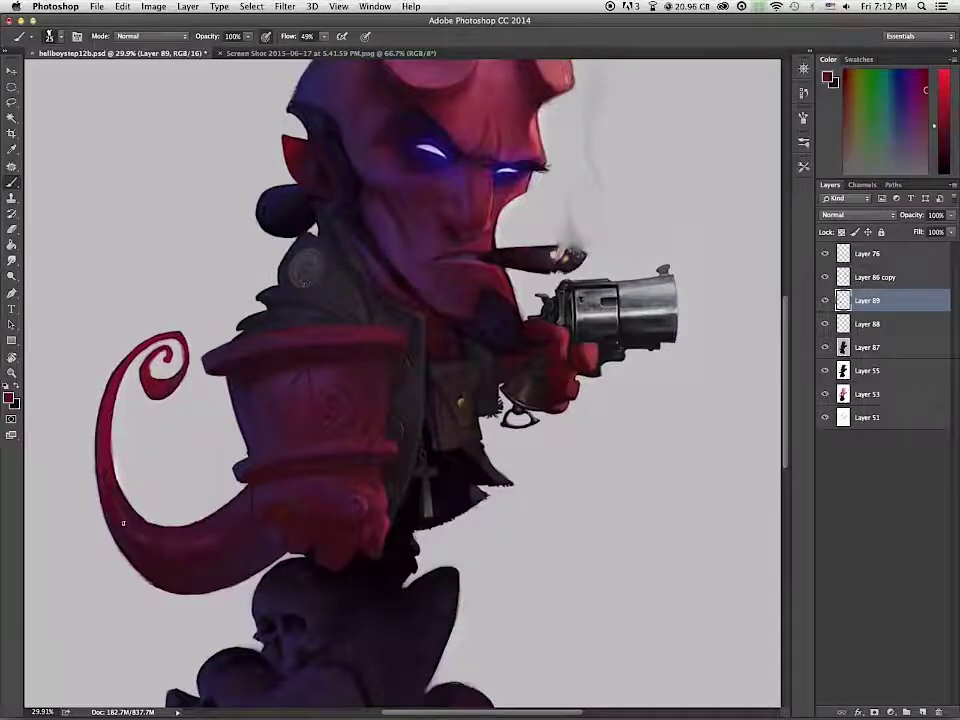
pyautogui.scroll(-5, 259, 428)
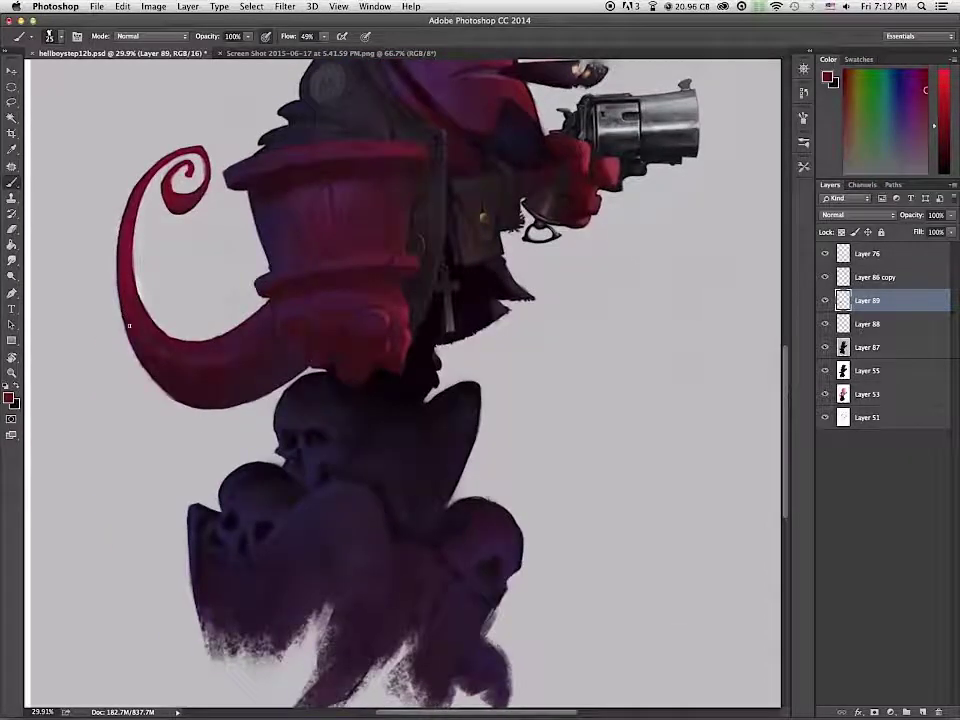
pyautogui.press('r')
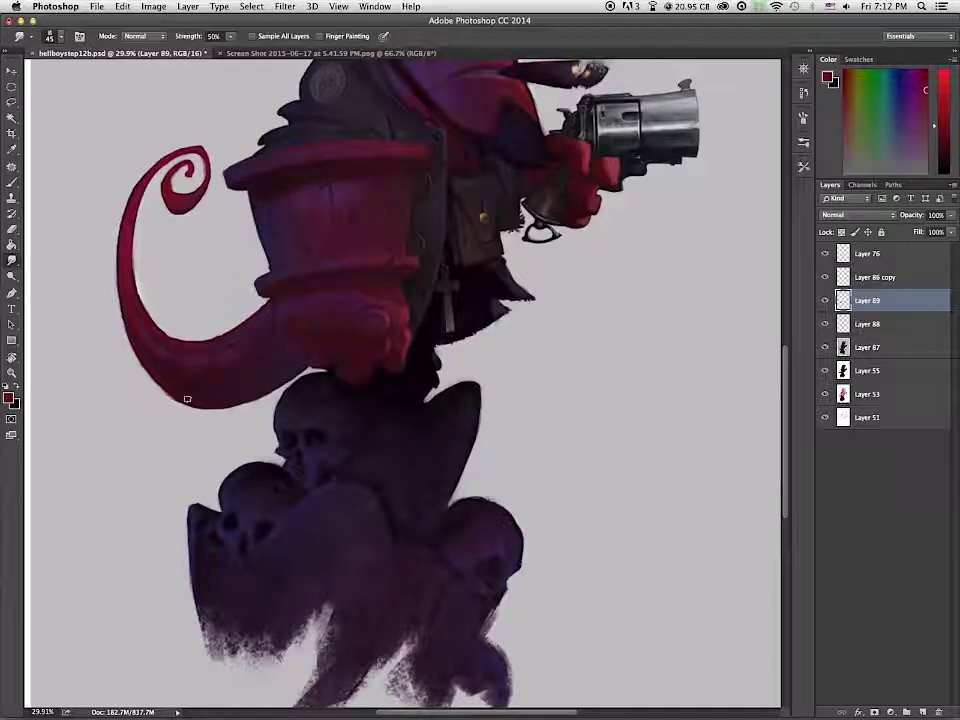
# Step: Trim the tail's outer contour from the curl down to the lower bend with sampled background grey and a size 25 brush
pyautogui.press('b')
pyautogui.keyDown('alt'); pyautogui.click(135, 168); pyautogui.keyUp('alt')
pyautogui.moveTo(152, 166); pyautogui.dragTo(118, 237)
pyautogui.rightClick(108, 345)
pyautogui.moveTo(246, 455); pyautogui.dragTo(246, 503)
pyautogui.click(200, 430)
pyautogui.moveTo(140, 172)
pyautogui.mouseDown()
pyautogui.moveTo(124, 211)
pyautogui.moveTo(150, 165)
pyautogui.moveTo(122, 322)
pyautogui.moveTo(176, 401)
pyautogui.mouseUp()
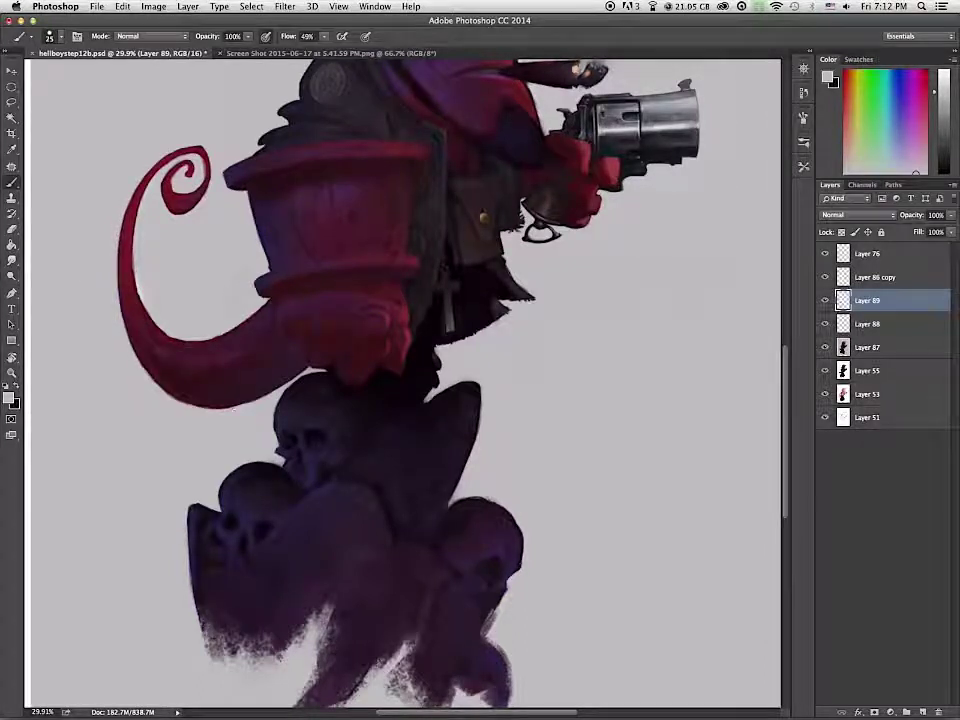
pyautogui.moveTo(131, 338); pyautogui.dragTo(157, 383)
# Step: Clean the tail's inner edge with background grey and repaint its outer edge with a sampled dark red
pyautogui.moveTo(155, 322)
pyautogui.mouseDown()
pyautogui.moveTo(190, 340)
pyautogui.moveTo(220, 335)
pyautogui.mouseUp()
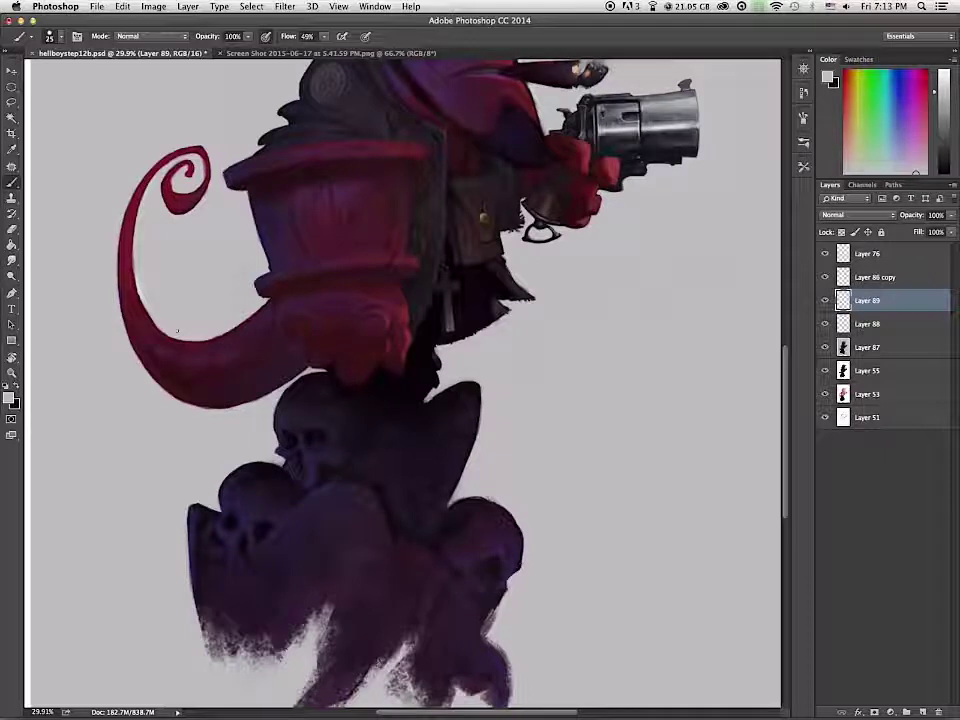
pyautogui.moveTo(160, 330)
pyautogui.mouseDown()
pyautogui.moveTo(133, 257)
pyautogui.moveTo(147, 185)
pyautogui.mouseUp()
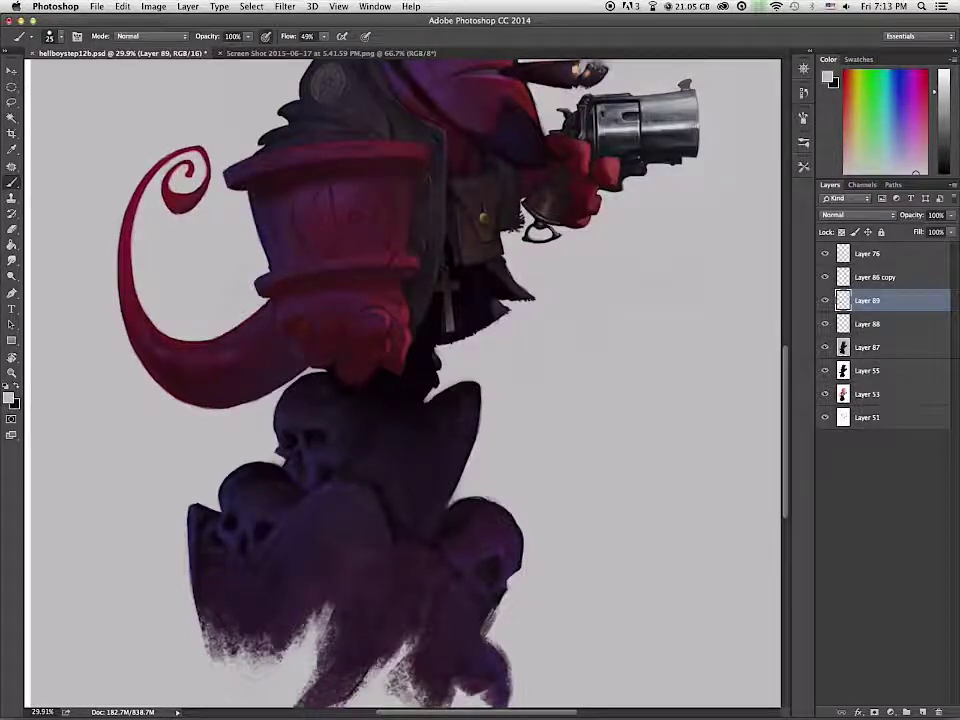
pyautogui.moveTo(217, 168); pyautogui.dragTo(250, 168)
pyautogui.keyDown('alt'); pyautogui.click(97, 261); pyautogui.keyUp('alt')
pyautogui.moveTo(84, 257)
pyautogui.mouseDown()
pyautogui.moveTo(86, 353)
pyautogui.moveTo(103, 413)
pyautogui.mouseUp()
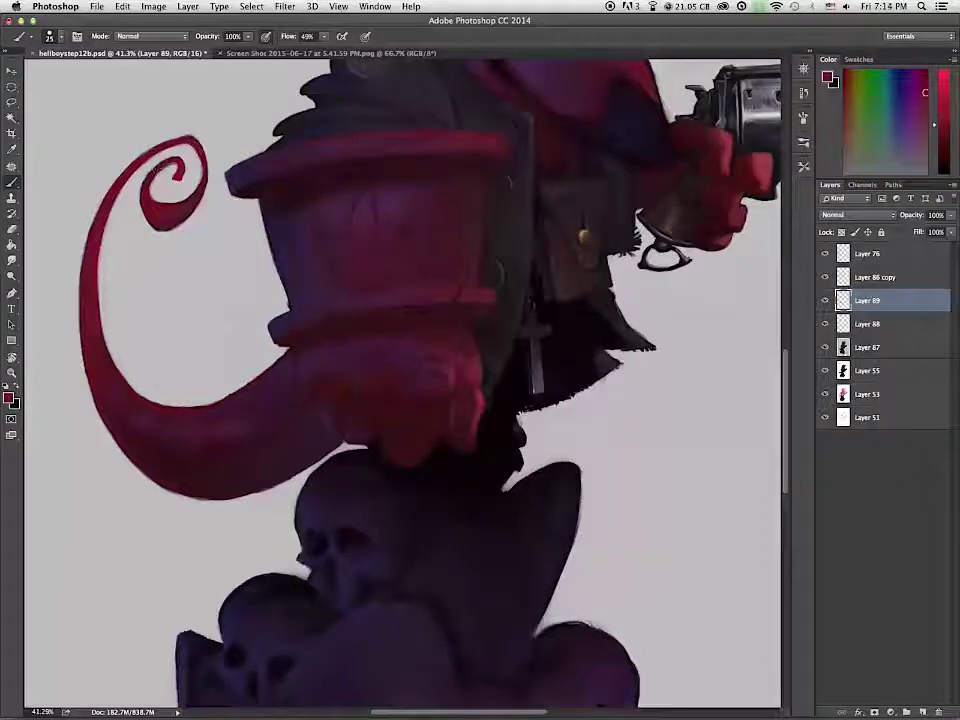
# Step: Refine the spiral tip of the tail with sampled background grey and reds, using a size 15 brush
pyautogui.keyDown('alt'); pyautogui.click(130, 126); pyautogui.keyUp('alt')
pyautogui.click(50, 36)
pyautogui.press('[')
pyautogui.press('[')
pyautogui.keyDown('alt'); pyautogui.click(168, 187); pyautogui.keyUp('alt')
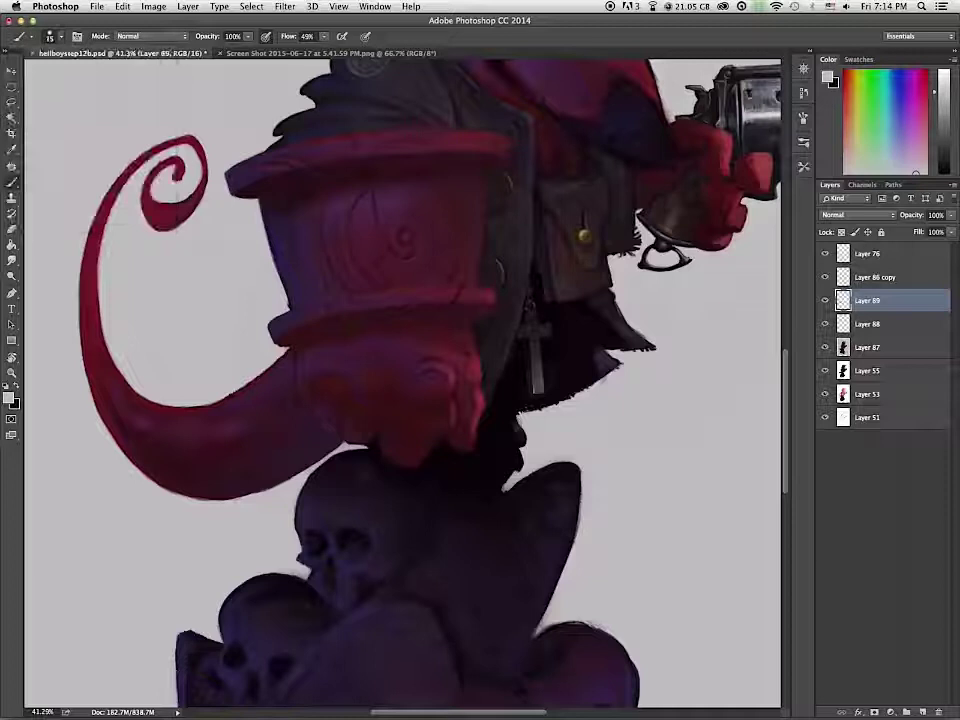
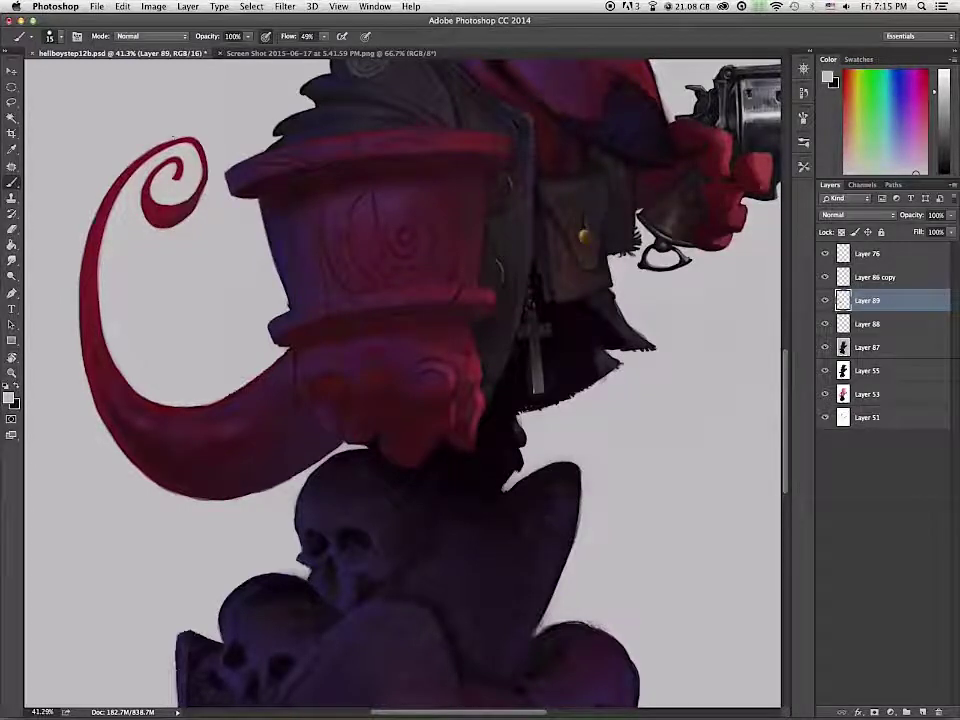
pyautogui.keyDown('alt'); pyautogui.click(203, 178); pyautogui.keyUp('alt')
pyautogui.moveTo(202, 187)
pyautogui.mouseDown()
pyautogui.moveTo(186, 199)
pyautogui.moveTo(167, 185)
pyautogui.moveTo(176, 170)
pyautogui.mouseUp()
pyautogui.keyDown('alt'); pyautogui.click(186, 184); pyautogui.keyUp('alt')
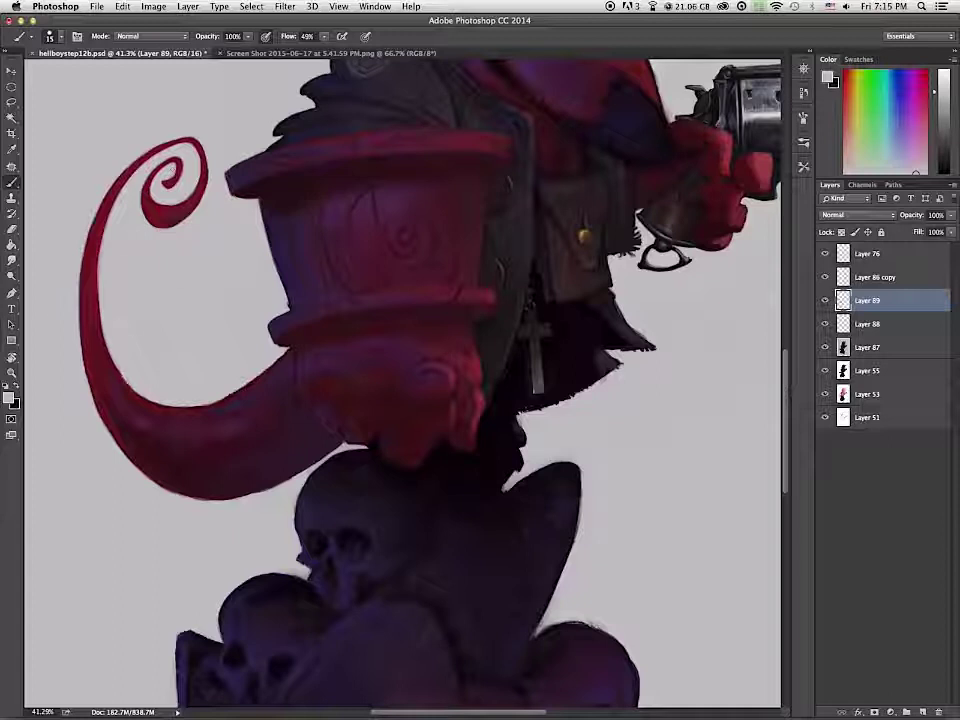
# Step: Redraw the tail's inner edge up to the gauntlet with sampled dark red and background grey
pyautogui.keyDown('alt'); pyautogui.click(198, 410); pyautogui.keyUp('alt')
pyautogui.moveTo(194, 407); pyautogui.dragTo(232, 400)
pyautogui.moveTo(150, 402)
pyautogui.mouseDown()
pyautogui.moveTo(187, 408)
pyautogui.moveTo(243, 392)
pyautogui.moveTo(288, 352)
pyautogui.mouseUp()
pyautogui.moveTo(226, 400); pyautogui.dragTo(250, 381)
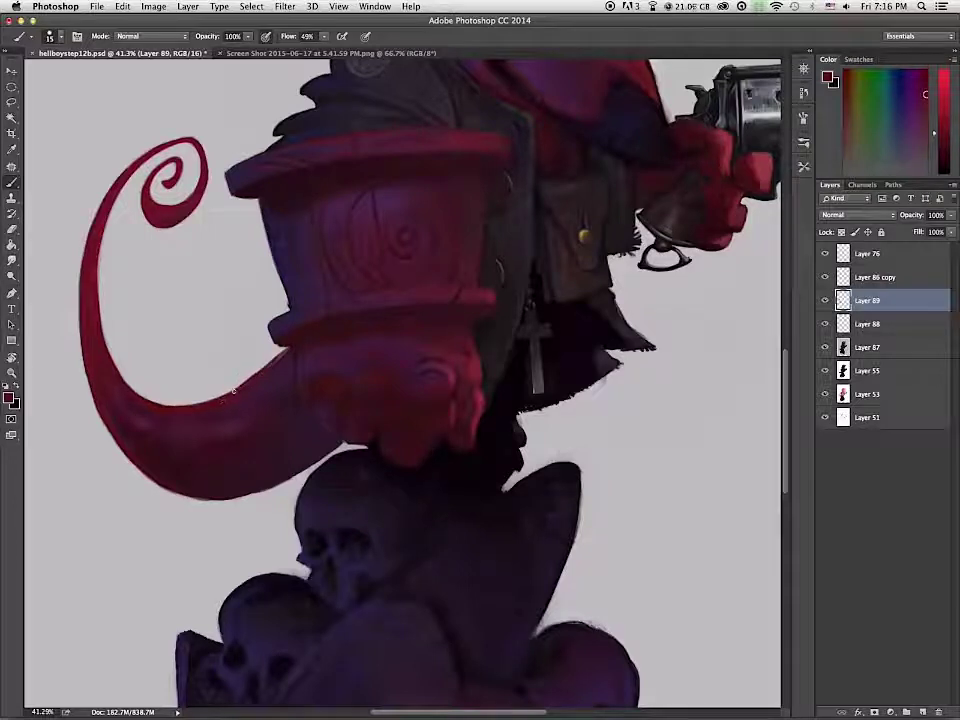
pyautogui.keyDown('alt'); pyautogui.click(240, 364); pyautogui.keyUp('alt')
pyautogui.moveTo(186, 402)
pyautogui.mouseDown()
pyautogui.moveTo(252, 378)
pyautogui.moveTo(276, 355)
pyautogui.mouseUp()
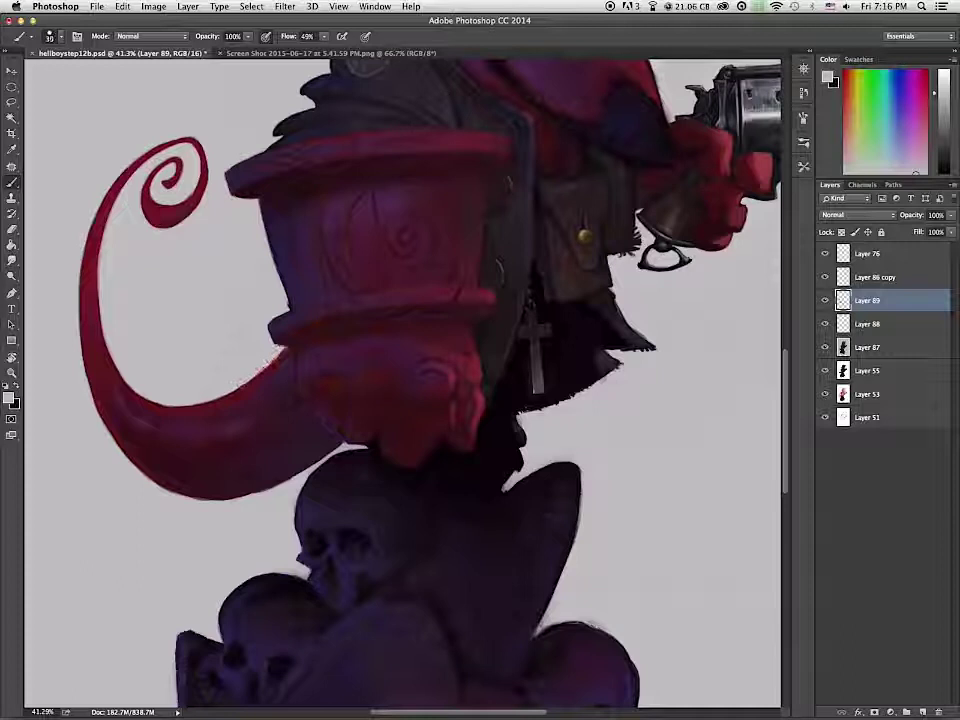
pyautogui.press(']')
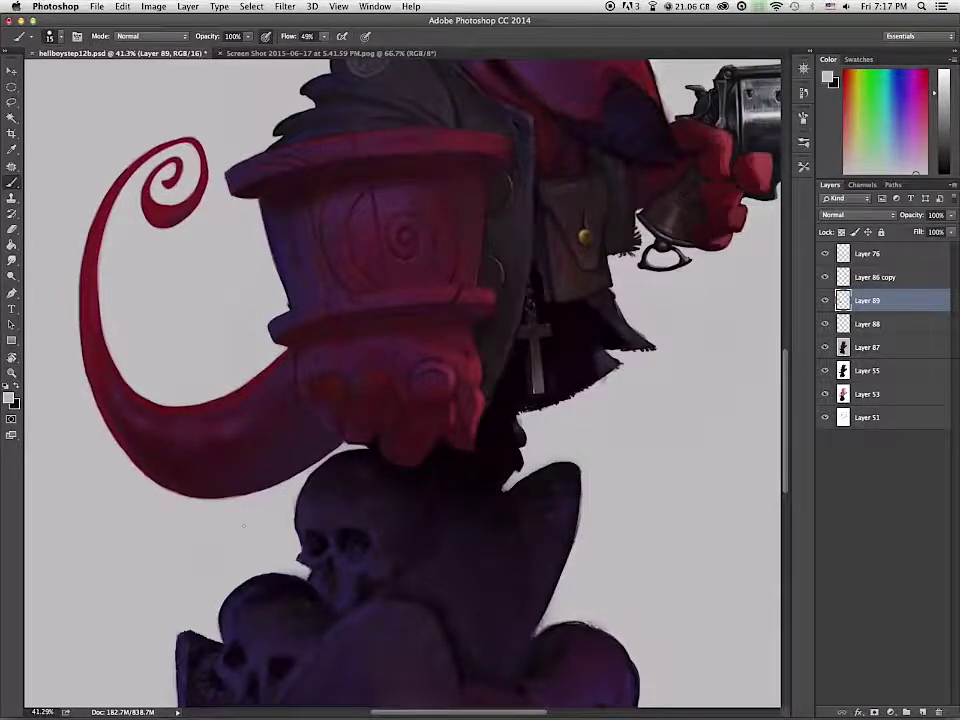
# Step: Sharpen the tail's upper edge where it meets the stone fist with sampled dark tones and a size 7 brush
pyautogui.scroll(3, 243, 524)
pyautogui.keyDown('alt'); pyautogui.click(433, 366); pyautogui.keyUp('alt')
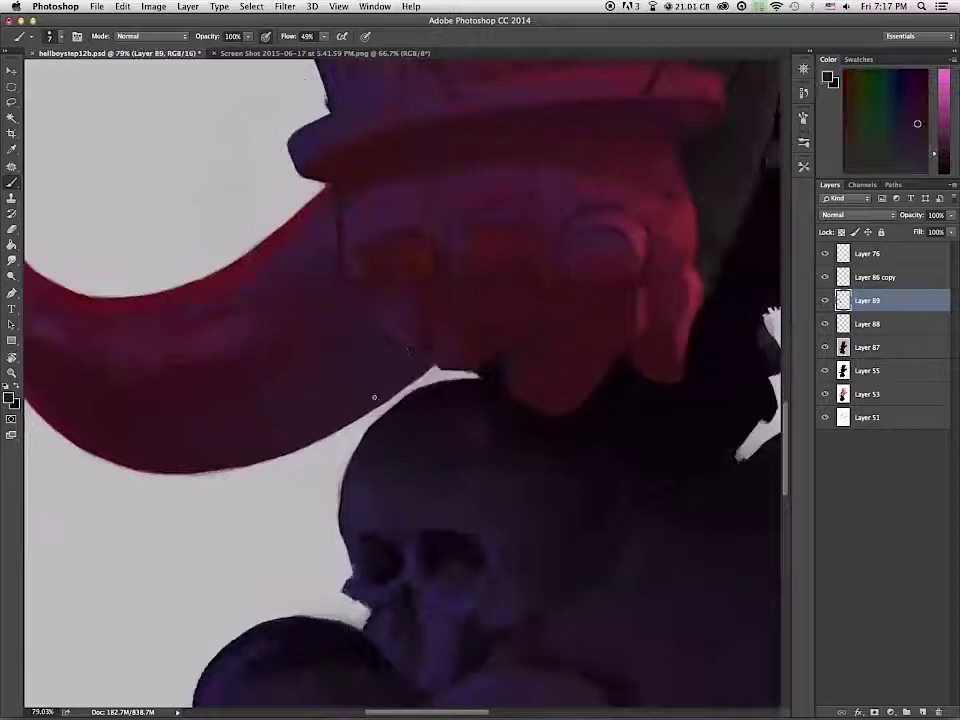
pyautogui.keyDown('alt'); pyautogui.click(313, 218); pyautogui.keyUp('alt')
pyautogui.moveTo(197, 283)
pyautogui.mouseDown()
pyautogui.moveTo(270, 235)
pyautogui.moveTo(250, 261)
pyautogui.moveTo(240, 260)
pyautogui.moveTo(325, 186)
pyautogui.mouseUp()
pyautogui.press('super+z')
pyautogui.moveTo(258, 243); pyautogui.dragTo(331, 184)
pyautogui.keyDown('alt'); pyautogui.click(342, 161); pyautogui.keyUp('alt')
pyautogui.keyDown('alt'); pyautogui.click(328, 175); pyautogui.keyUp('alt')
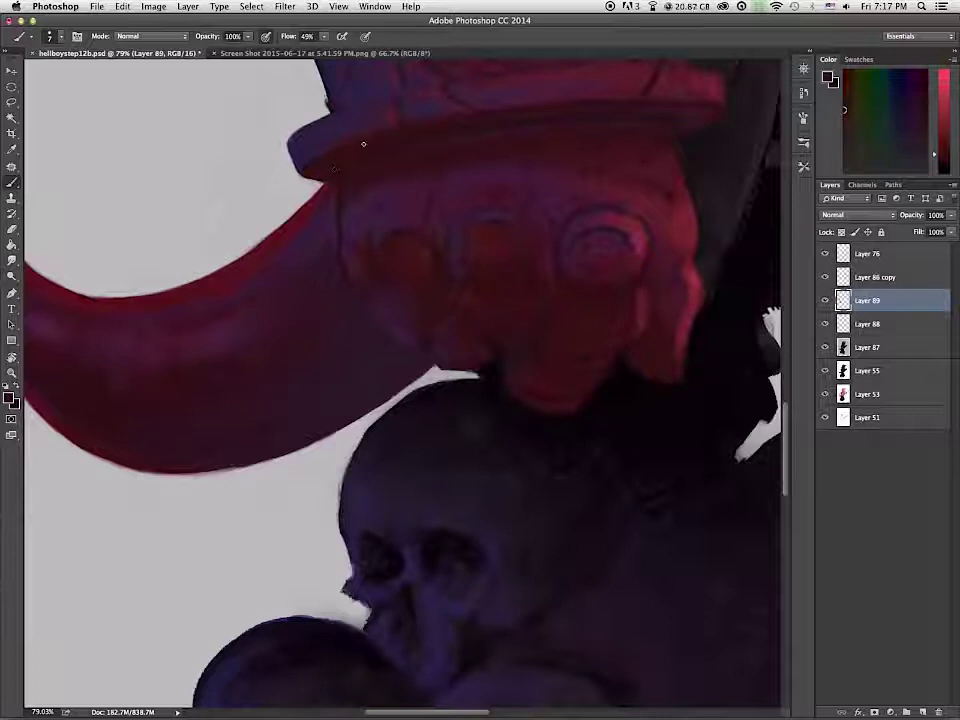
# Step: Shade the tail's upper surface near the fist with a sampled dark purple and a size 25 brush
pyautogui.keyDown('alt'); pyautogui.click(292, 240); pyautogui.keyUp('alt')
pyautogui.press(']')
pyautogui.press(']')
pyautogui.press(']')
pyautogui.press(']')
pyautogui.press(']')
pyautogui.press(']')
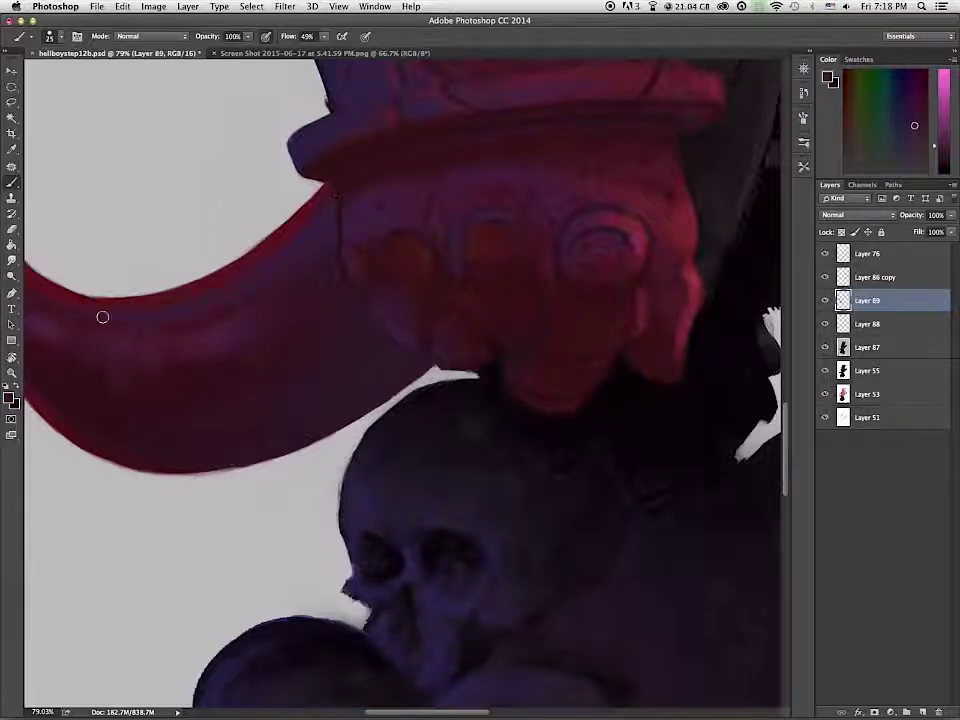
# Step: Smooth the tail's tones with a sampled dark red, using a size 70 brush at 46% opacity and 30% flow
pyautogui.scroll(-10, 303, 355)
pyautogui.keyDown('alt'); pyautogui.click(177, 297); pyautogui.keyUp('alt')
pyautogui.press(']')
pyautogui.press(']')
pyautogui.press(']')
pyautogui.press(']')
pyautogui.press(']')
pyautogui.press(']')
pyautogui.press(']')
pyautogui.press('4')
pyautogui.press('6')
pyautogui.hotkey('shift', '3')
pyautogui.hotkey('shift', '0')
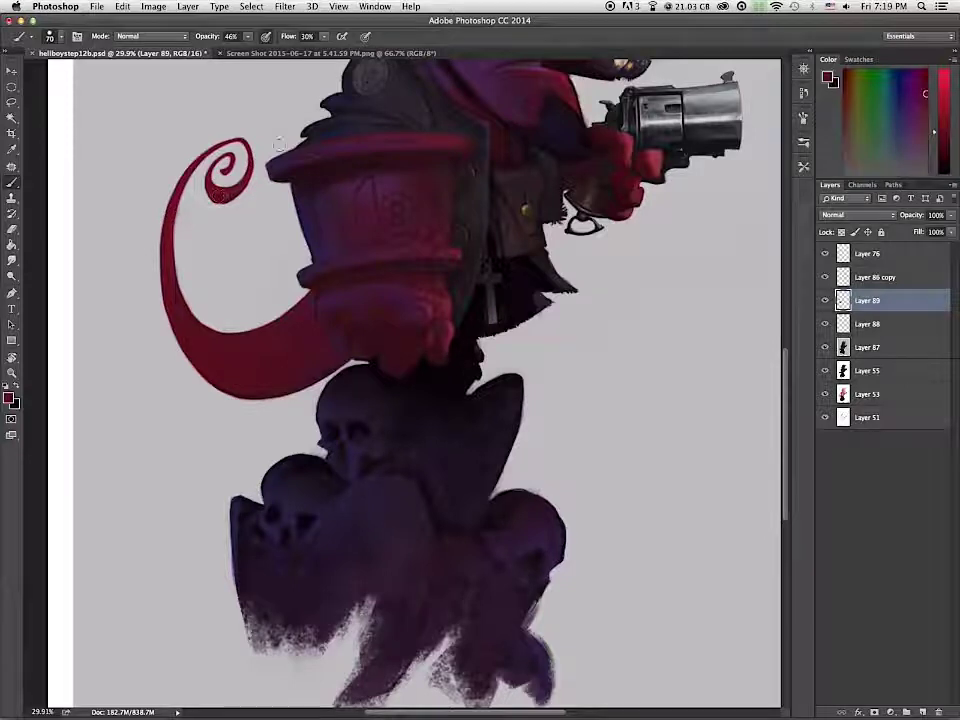
# Step: Lasso the area enclosed by the tail, running the selection edge along the tail's middle and into the spiral tip
pyautogui.press('l')
pyautogui.moveTo(181, 301)
pyautogui.mouseDown()
pyautogui.moveTo(173, 259)
pyautogui.moveTo(198, 185)
pyautogui.mouseUp()
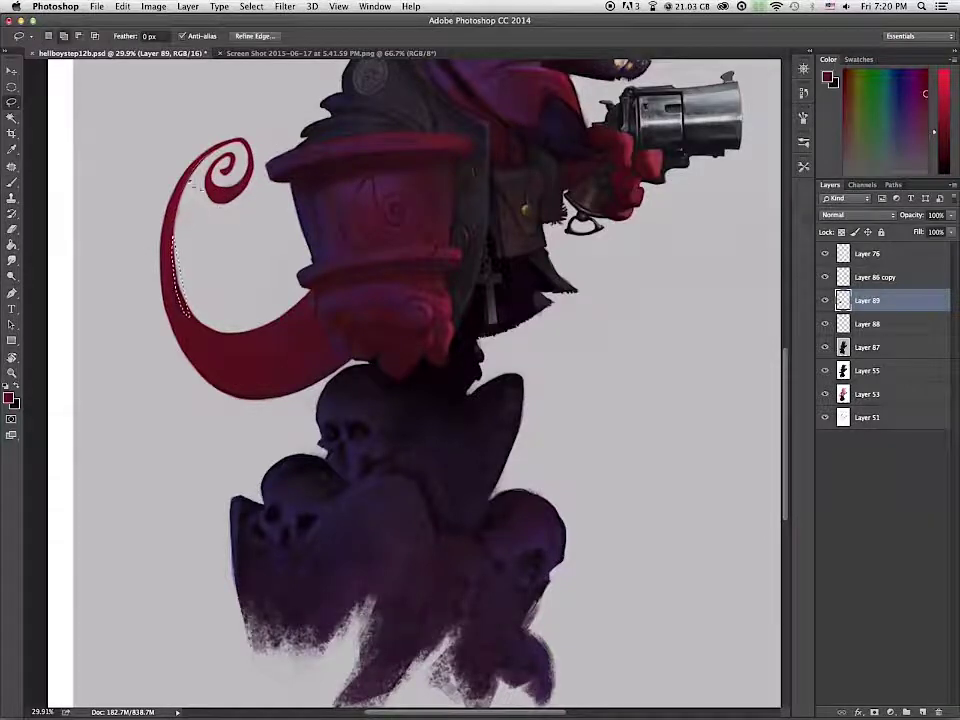
pyautogui.moveTo(290, 345)
pyautogui.mouseDown()
pyautogui.moveTo(330, 230)
pyautogui.moveTo(246, 103)
pyautogui.moveTo(161, 225)
pyautogui.moveTo(158, 215)
pyautogui.mouseUp()
pyautogui.moveTo(210, 158); pyautogui.dragTo(203, 382)
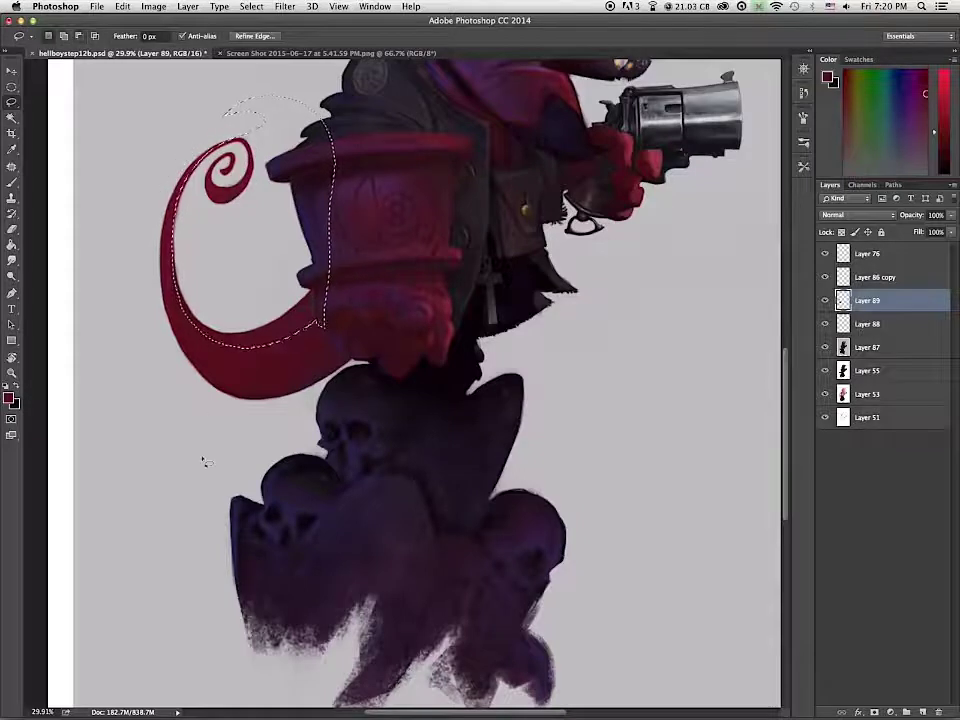
pyautogui.moveTo(215, 144); pyautogui.dragTo(378, 172)
pyautogui.moveTo(300, 130)
pyautogui.mouseDown()
pyautogui.moveTo(224, 160)
pyautogui.moveTo(332, 146)
pyautogui.moveTo(347, 213)
pyautogui.moveTo(265, 328)
pyautogui.mouseUp()
pyautogui.moveTo(281, 222)
pyautogui.mouseDown()
pyautogui.moveTo(213, 203)
pyautogui.moveTo(225, 341)
pyautogui.moveTo(345, 262)
pyautogui.moveTo(345, 175)
pyautogui.moveTo(213, 156)
pyautogui.mouseUp()
pyautogui.moveTo(87, 287); pyautogui.dragTo(85, 292)
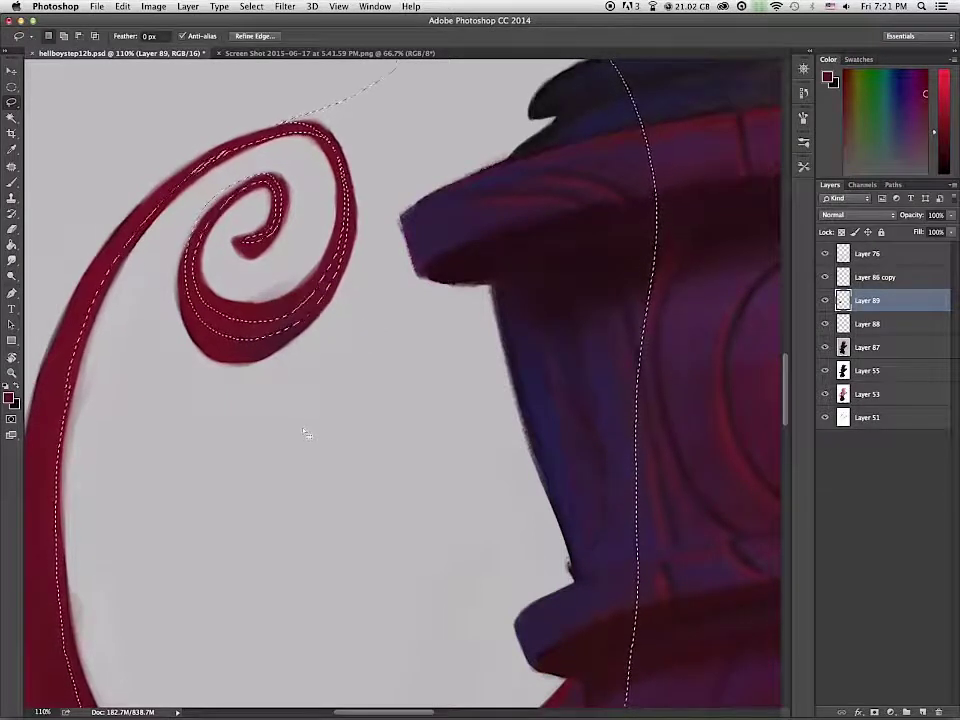
# Step: Adjust the lasso selection where the tail meets the gauntlet and fist
pyautogui.scroll(-6, 308, 433)
pyautogui.scroll(3, 307, 433)
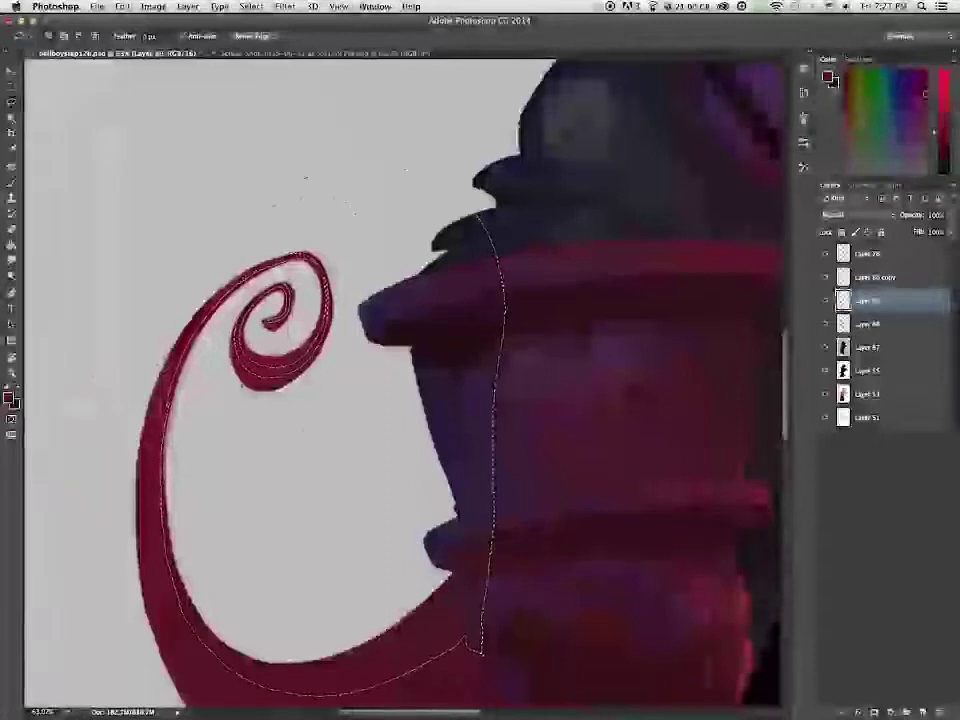
pyautogui.scroll(-5, 506, 407)
pyautogui.moveTo(397, 435)
pyautogui.mouseDown()
pyautogui.moveTo(470, 445)
pyautogui.moveTo(460, 460)
pyautogui.moveTo(410, 441)
pyautogui.moveTo(434, 458)
pyautogui.moveTo(404, 407)
pyautogui.moveTo(436, 368)
pyautogui.mouseUp()
pyautogui.moveTo(411, 416)
pyautogui.mouseDown()
pyautogui.moveTo(426, 368)
pyautogui.moveTo(419, 357)
pyautogui.moveTo(400, 372)
pyautogui.moveTo(476, 418)
pyautogui.moveTo(450, 396)
pyautogui.moveTo(483, 464)
pyautogui.moveTo(547, 344)
pyautogui.mouseUp()
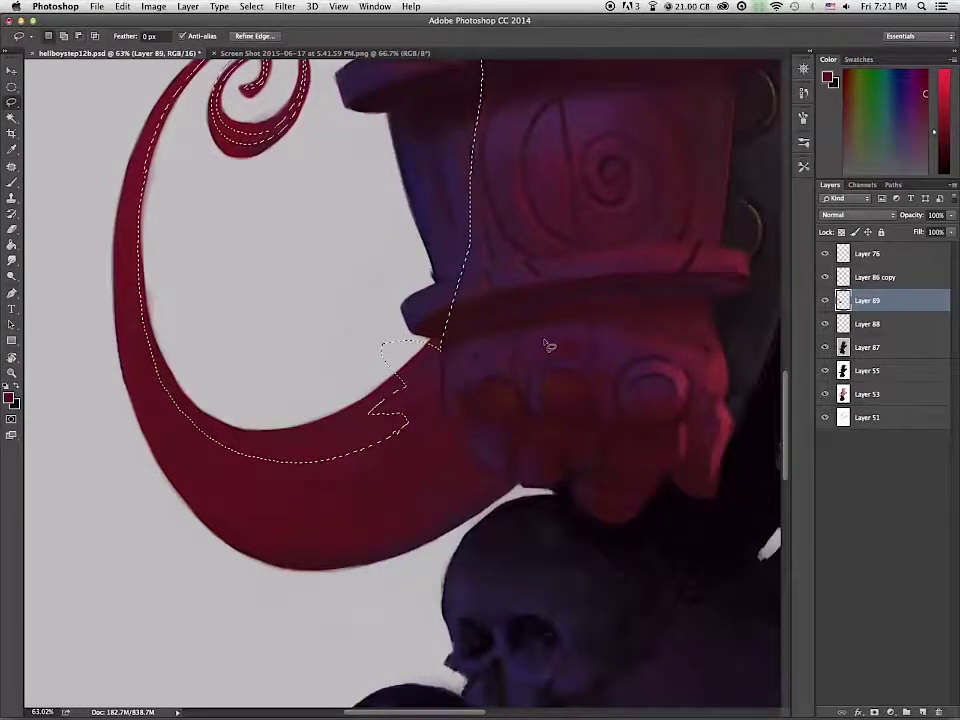
pyautogui.scroll(-5, 549, 344)
pyautogui.moveTo(686, 438); pyautogui.dragTo(540, 424)
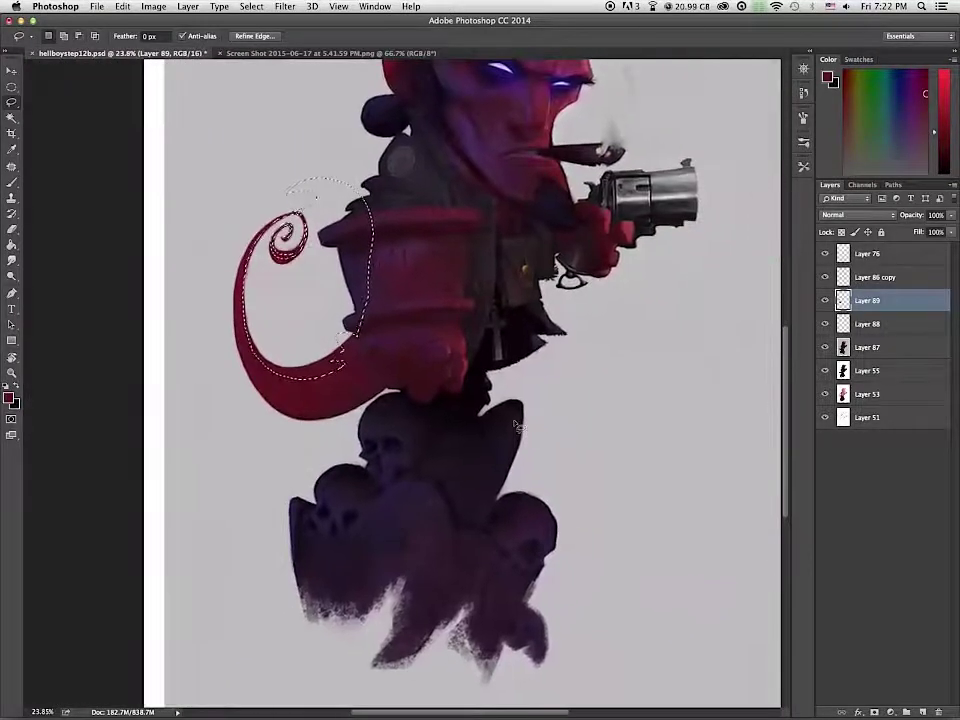
# Step: Create a new layer above the tail and set up a lighter red brush at size 150 and 11% flow
pyautogui.scroll(3, 540, 424)
pyautogui.hscroll(-3, 610, 415)
pyautogui.press('alt+shift+super+n')
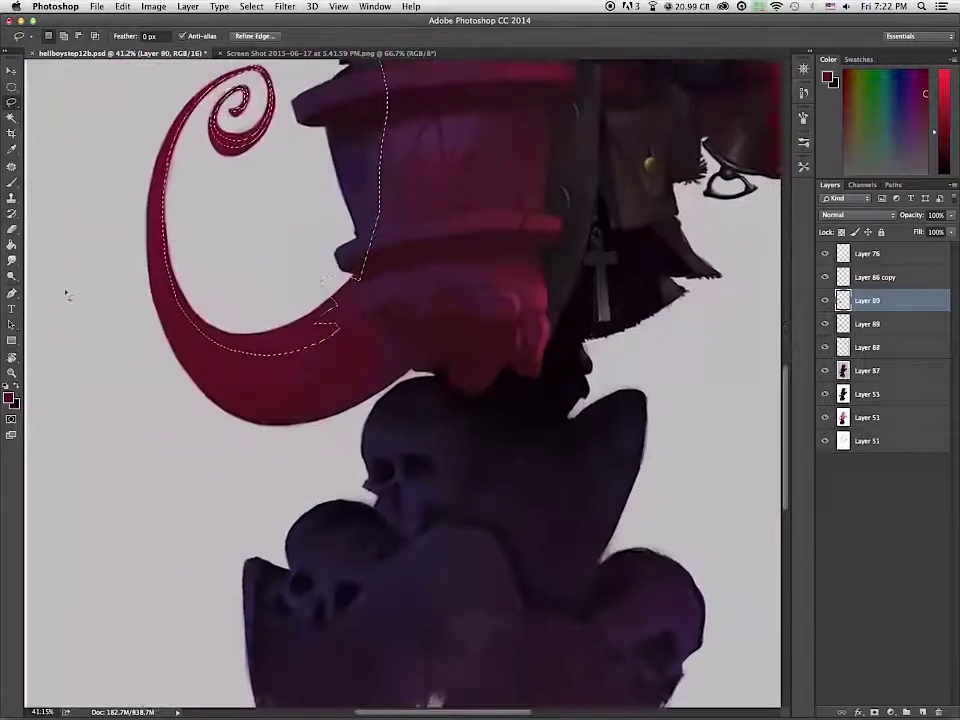
pyautogui.press('b')
pyautogui.click(945, 115)
pyautogui.click(924, 110)
pyautogui.click(924, 118)
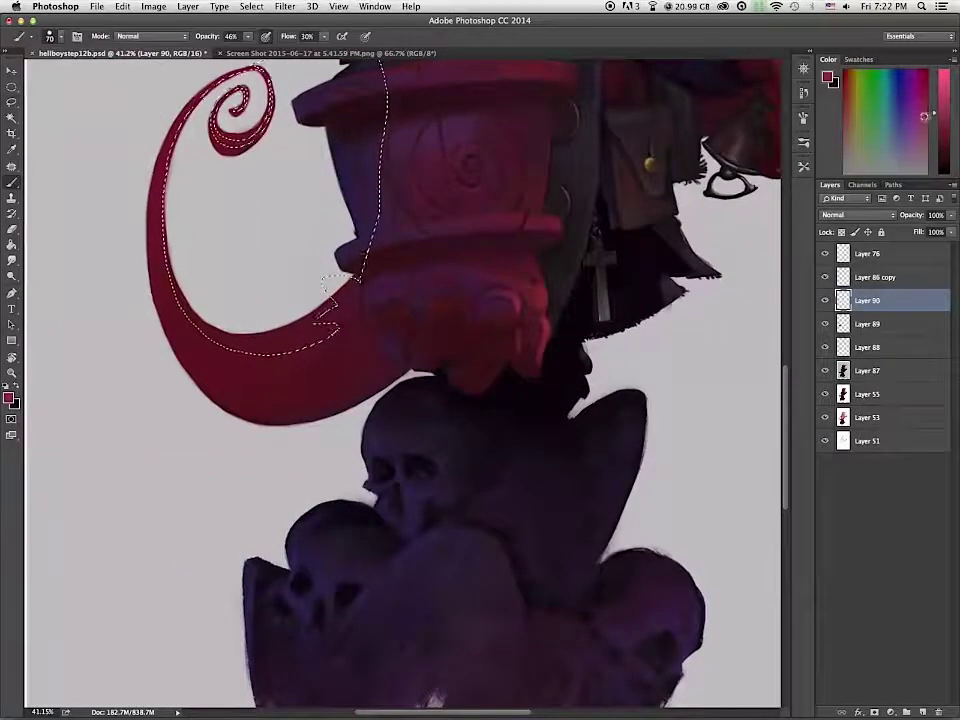
pyautogui.click(324, 37)
pyautogui.moveTo(317, 50); pyautogui.dragTo(306, 50)
pyautogui.click(248, 37)
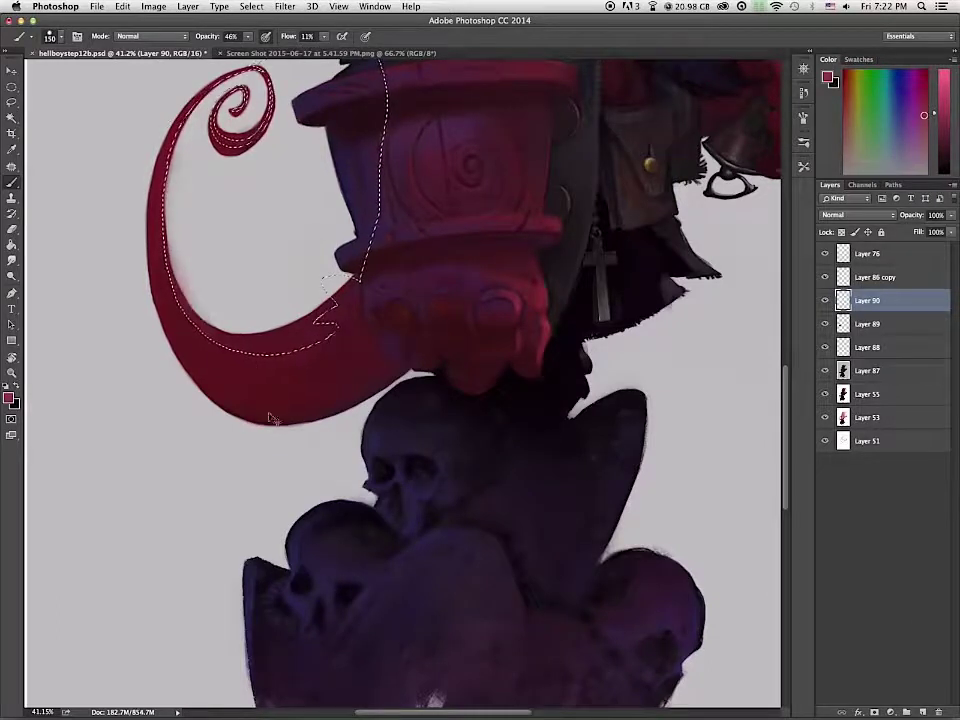
# Step: Return to the history state right after the new layer was created and invert the selection
pyautogui.click(804, 94)
pyautogui.click(715, 568)
pyautogui.click(251, 6)
pyautogui.click(272, 55)
# Step: Paint soft light red along the selected edge of the tail, from its upper curve down to the fist
pyautogui.moveTo(230, 345); pyautogui.dragTo(182, 292)
pyautogui.moveTo(182, 292); pyautogui.dragTo(164, 215)
pyautogui.moveTo(164, 215)
pyautogui.mouseDown()
pyautogui.moveTo(176, 285)
pyautogui.moveTo(205, 345)
pyautogui.mouseUp()
pyautogui.moveTo(190, 325)
pyautogui.mouseDown()
pyautogui.moveTo(245, 370)
pyautogui.moveTo(290, 375)
pyautogui.mouseUp()
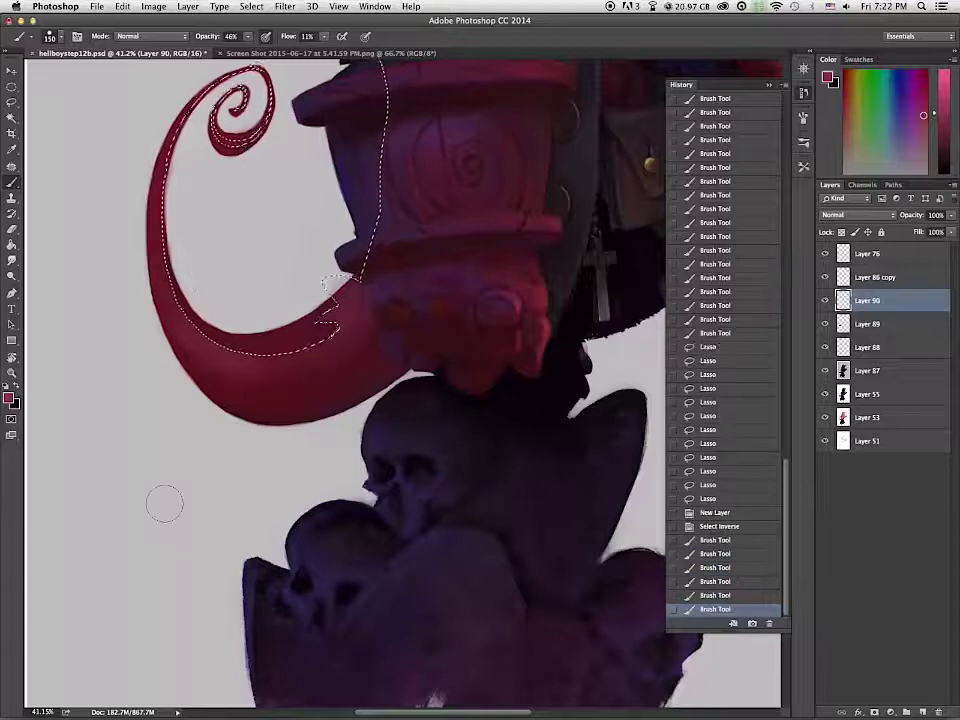
pyautogui.moveTo(335, 322)
pyautogui.mouseDown()
pyautogui.moveTo(360, 349)
pyautogui.moveTo(332, 308)
pyautogui.moveTo(350, 335)
pyautogui.mouseUp()
pyautogui.moveTo(345, 318); pyautogui.dragTo(325, 345)
pyautogui.moveTo(330, 335)
pyautogui.mouseDown()
pyautogui.moveTo(318, 365)
pyautogui.moveTo(285, 370)
pyautogui.mouseUp()
# Step: Build up a paler pink highlight along the tail's inner bend with a smaller brush, reducing it to size 45
pyautogui.press('[')
pyautogui.press('[')
pyautogui.press('[')
pyautogui.press('[')
pyautogui.press('[')
pyautogui.click(925, 137)
pyautogui.moveTo(212, 342); pyautogui.dragTo(182, 302)
pyautogui.moveTo(176, 290)
pyautogui.mouseDown()
pyautogui.moveTo(162, 246)
pyautogui.moveTo(164, 185)
pyautogui.mouseUp()
pyautogui.moveTo(164, 205); pyautogui.dragTo(188, 312)
pyautogui.moveTo(185, 305); pyautogui.dragTo(215, 340)
pyautogui.press('[')
pyautogui.press('[')
pyautogui.press('[')
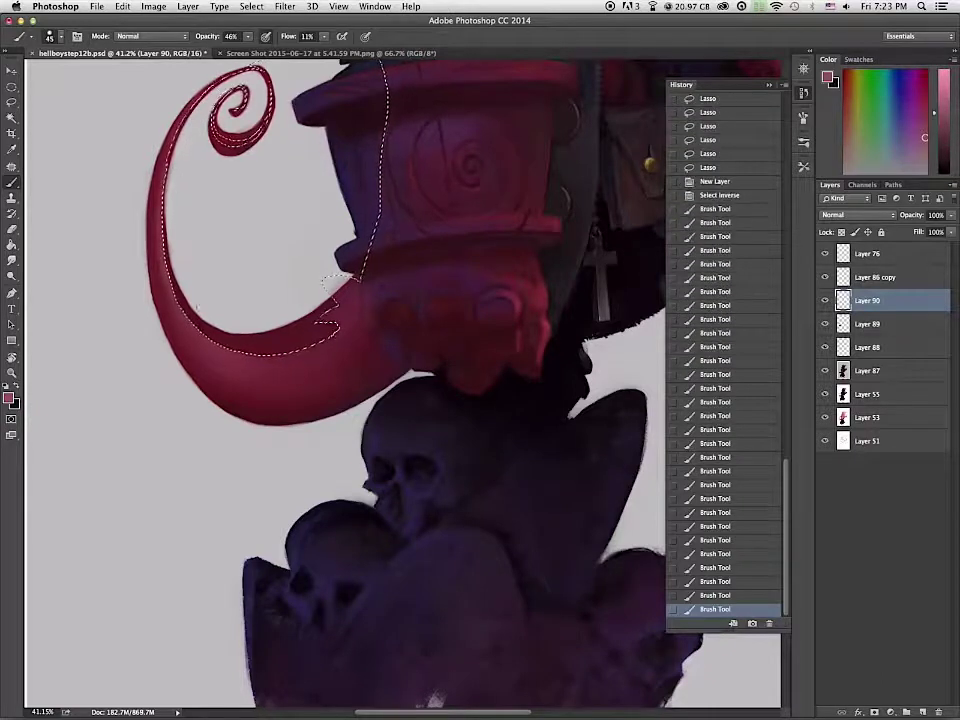
# Step: Soften the tail's highlight with sampled tones and a size 80 brush, and clear the selection
pyautogui.keyDown('alt'); pyautogui.click(192, 432); pyautogui.keyUp('alt')
pyautogui.press(']')
pyautogui.press(']')
pyautogui.press(']')
pyautogui.press(']')
pyautogui.keyDown('alt'); pyautogui.click(248, 379); pyautogui.keyUp('alt')
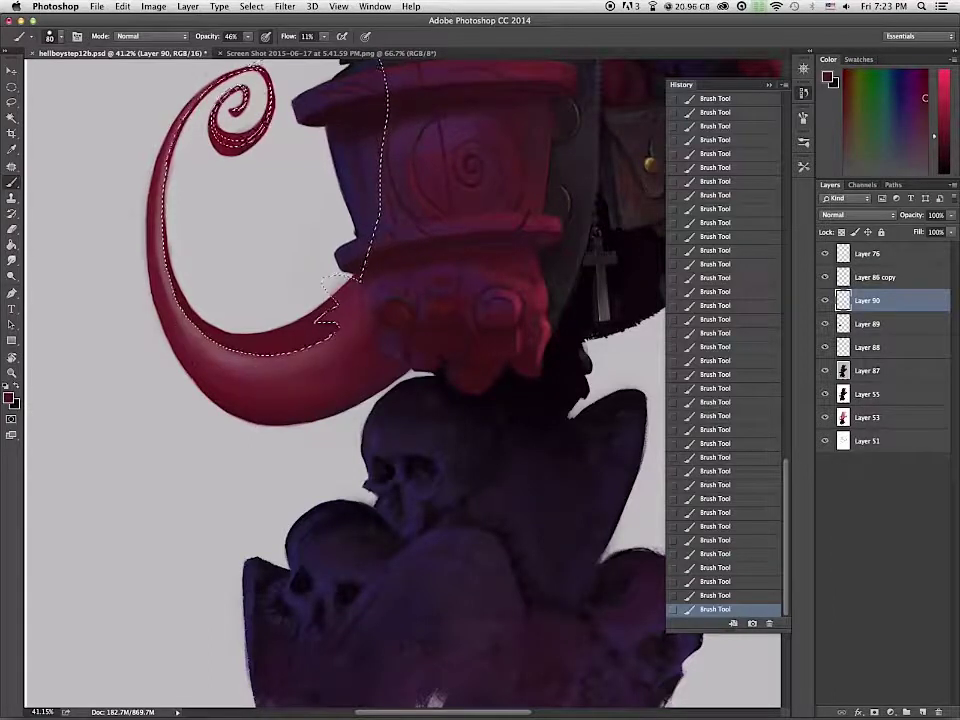
pyautogui.hotkey('ctrl', 'd')
# Step: Try the tail highlight layer in Color Dodge blending at 40% opacity
pyautogui.scroll(-2, 280, 118)
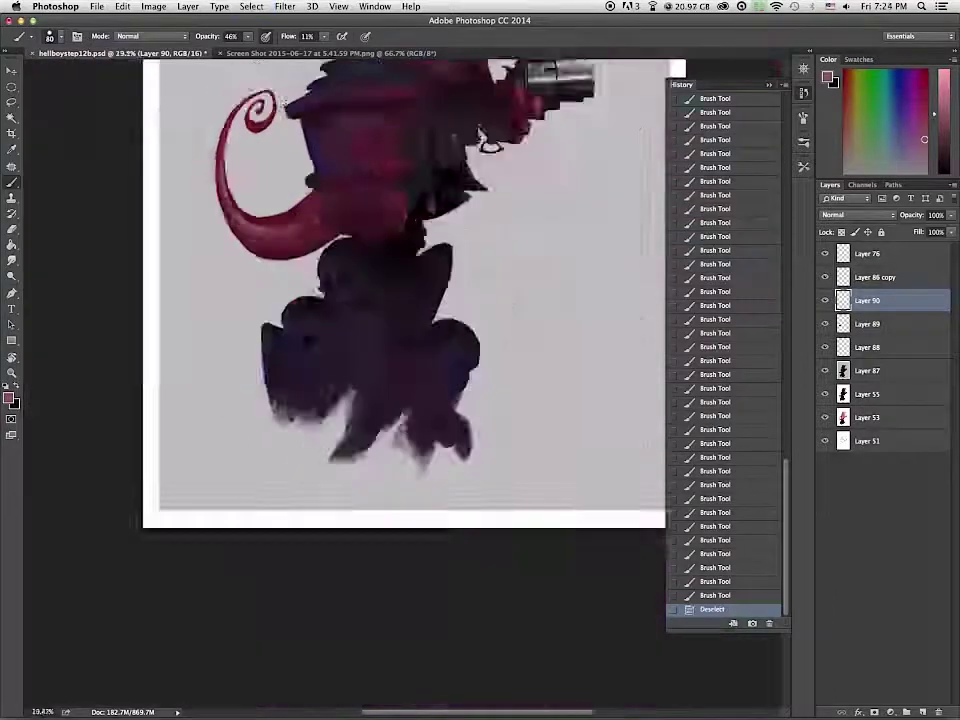
pyautogui.scroll(10, 281, 102)
pyautogui.click(951, 215)
pyautogui.moveTo(946, 229); pyautogui.dragTo(924, 230)
pyautogui.click(857, 215)
pyautogui.click(854, 310)
pyautogui.click(951, 215)
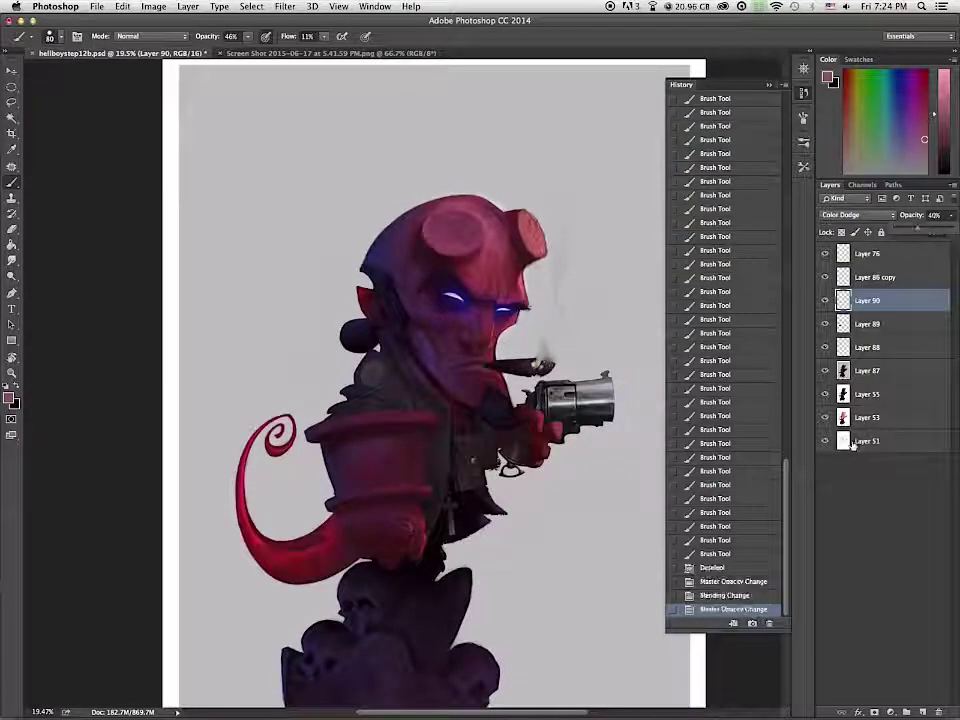
# Step: Set the tail highlight layer to Overlay blending at 100% opacity
pyautogui.click(858, 215)
pyautogui.click(862, 247)
pyautogui.click(951, 215)
pyautogui.moveTo(945, 230); pyautogui.dragTo(952, 232)
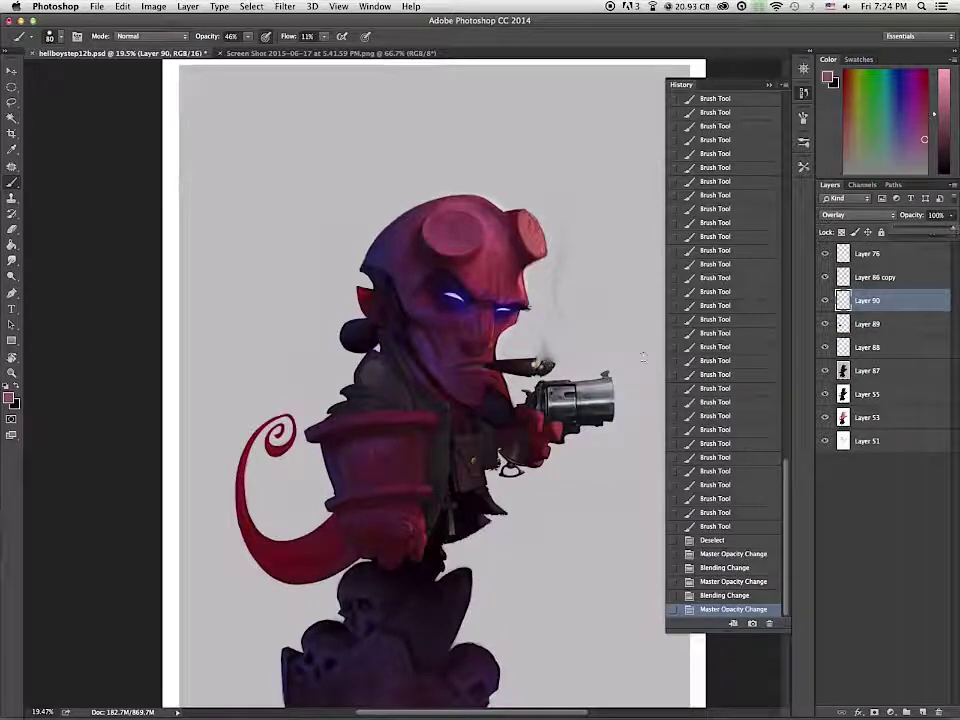
# Step: Touch up the tail where it meets the stone fist, and merge Layer 90 with the layers below it down to Layer 87
pyautogui.click(336, 520)
pyautogui.moveTo(343, 529); pyautogui.dragTo(318, 555)
pyautogui.moveTo(390, 530)
pyautogui.mouseDown()
pyautogui.moveTo(478, 506)
pyautogui.moveTo(386, 427)
pyautogui.mouseUp()
pyautogui.keyDown('alt'); pyautogui.click(401, 281); pyautogui.keyUp('alt')
pyautogui.press('[')
pyautogui.press('[')
pyautogui.press('[')
pyautogui.press('[')
pyautogui.press('[')
pyautogui.press('[')
pyautogui.press('[')
pyautogui.press('[')
pyautogui.press('[')
pyautogui.press('[')
pyautogui.press('[')
pyautogui.press('[')
pyautogui.press('[')
pyautogui.press('[')
pyautogui.press('[')
pyautogui.keyDown('shift'); pyautogui.click(864, 372); pyautogui.keyUp('shift')
pyautogui.press('super+e')
# Step: Darken the stone fist's contour against the tail and skull with a sampled tone, using a size 6 brush at 100% opacity
pyautogui.moveTo(394, 201); pyautogui.dragTo(395, 232)
pyautogui.moveTo(394, 196); pyautogui.dragTo(396, 226)
pyautogui.moveTo(248, 37); pyautogui.dragTo(332, 40)
pyautogui.keyDown('alt'); pyautogui.click(398, 174); pyautogui.keyUp('alt')
pyautogui.moveTo(396, 176); pyautogui.dragTo(398, 235)
pyautogui.moveTo(397, 215); pyautogui.dragTo(399, 270)
pyautogui.moveTo(399, 262)
pyautogui.mouseDown()
pyautogui.moveTo(406, 302)
pyautogui.moveTo(462, 382)
pyautogui.mouseUp()
pyautogui.moveTo(495, 392)
pyautogui.mouseDown()
pyautogui.moveTo(521, 417)
pyautogui.moveTo(515, 392)
pyautogui.mouseUp()
pyautogui.moveTo(514, 402)
pyautogui.mouseDown()
pyautogui.moveTo(516, 386)
pyautogui.moveTo(517, 408)
pyautogui.mouseUp()
pyautogui.moveTo(515, 392)
pyautogui.mouseDown()
pyautogui.moveTo(516, 411)
pyautogui.moveTo(572, 419)
pyautogui.mouseUp()
pyautogui.moveTo(576, 418)
pyautogui.mouseDown()
pyautogui.moveTo(604, 394)
pyautogui.moveTo(582, 420)
pyautogui.mouseUp()
pyautogui.moveTo(590, 412)
pyautogui.mouseDown()
pyautogui.moveTo(503, 446)
pyautogui.moveTo(593, 432)
pyautogui.mouseUp()
pyautogui.moveTo(593, 432); pyautogui.dragTo(578, 434)
pyautogui.moveTo(580, 428); pyautogui.dragTo(531, 444)
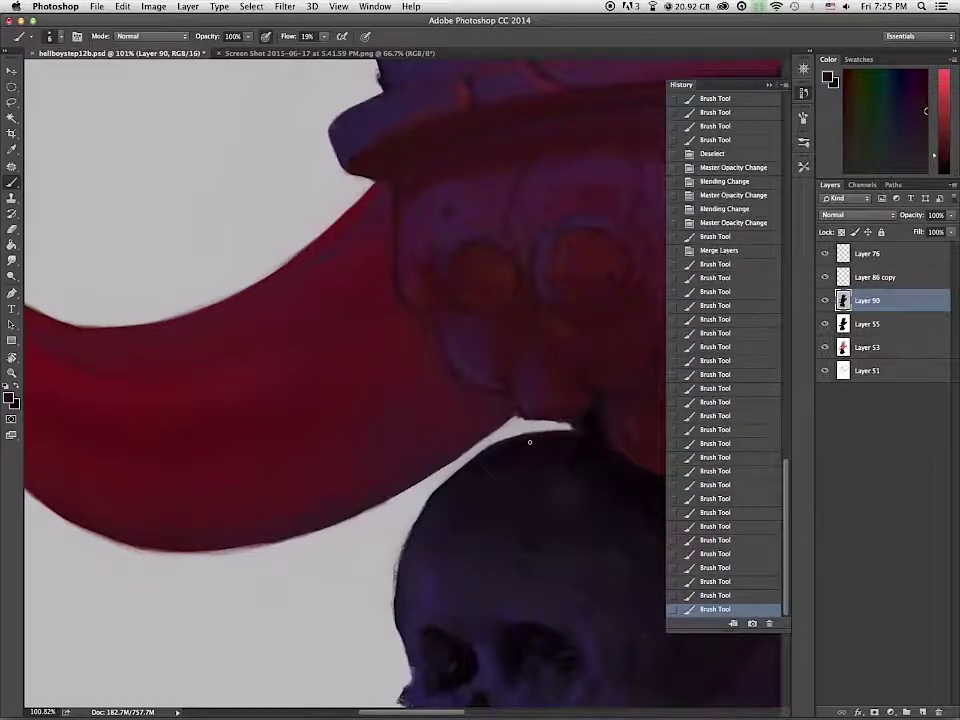
# Step: Shade the upper skull beneath the fist with a sampled dark tone and a size 25 brush
pyautogui.keyDown('alt'); pyautogui.click(532, 529); pyautogui.keyUp('alt')
pyautogui.press(']')
pyautogui.press(']')
pyautogui.press(']')
pyautogui.press(']')
pyautogui.press(']')
pyautogui.press(']')
pyautogui.press(']')
pyautogui.moveTo(424, 545); pyautogui.dragTo(416, 564)
pyautogui.moveTo(416, 564)
pyautogui.mouseDown()
pyautogui.moveTo(438, 565)
pyautogui.moveTo(431, 555)
pyautogui.moveTo(529, 568)
pyautogui.moveTo(403, 619)
pyautogui.moveTo(569, 507)
pyautogui.mouseUp()
pyautogui.moveTo(361, 458); pyautogui.dragTo(606, 526)
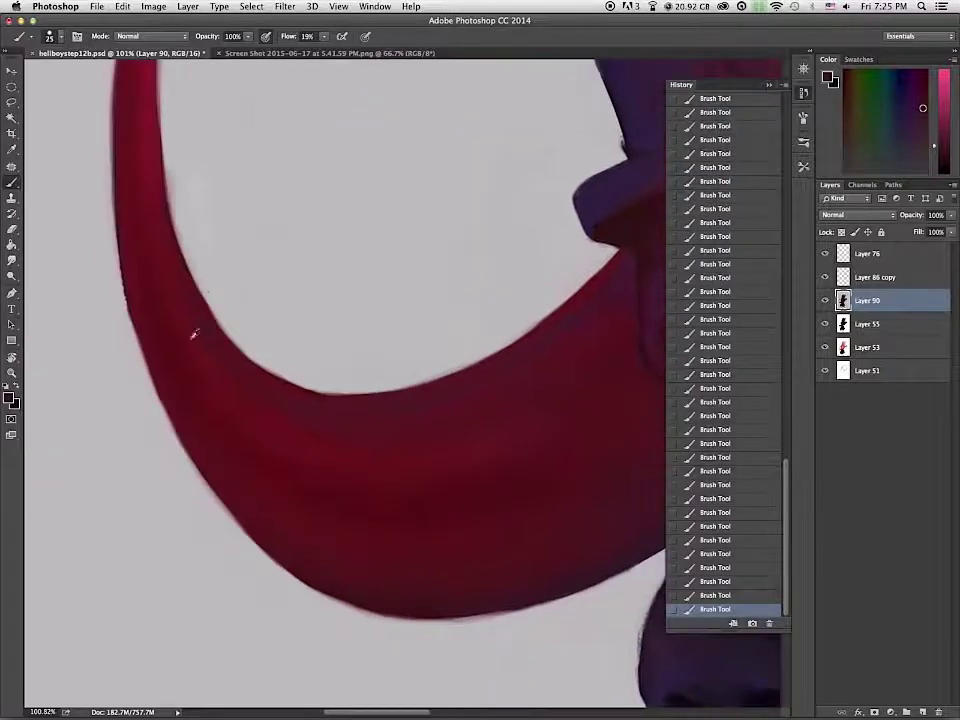
# Step: Clean up the tail's inner and outer edges up to its curl with light background grey and a size 15 brush
pyautogui.keyDown('alt'); pyautogui.click(191, 337); pyautogui.keyUp('alt')
pyautogui.click(916, 172)
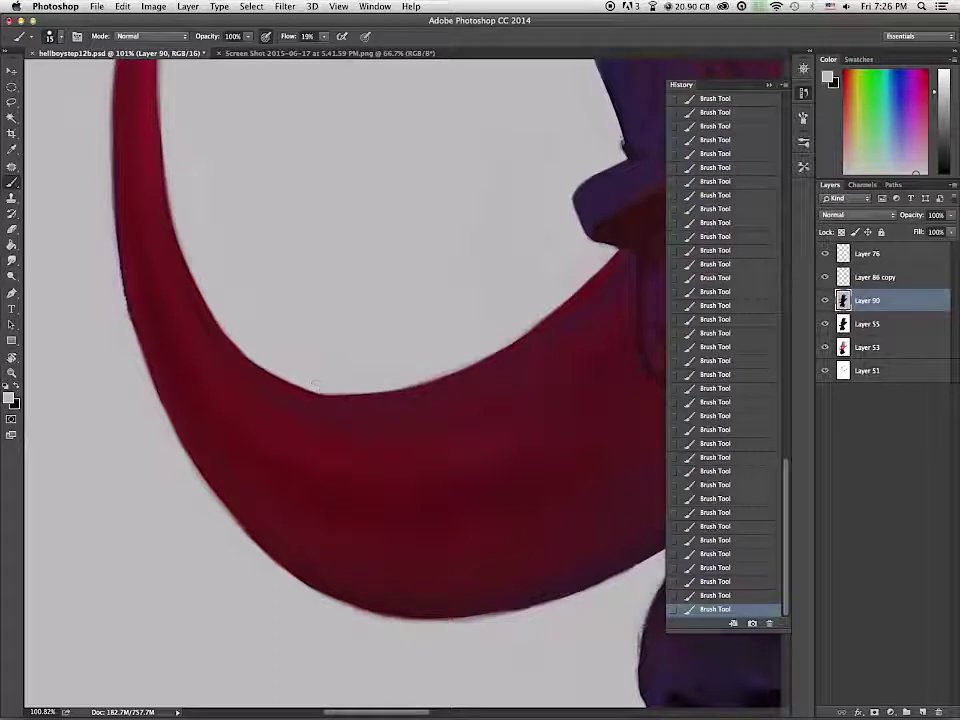
pyautogui.moveTo(328, 388); pyautogui.dragTo(397, 386)
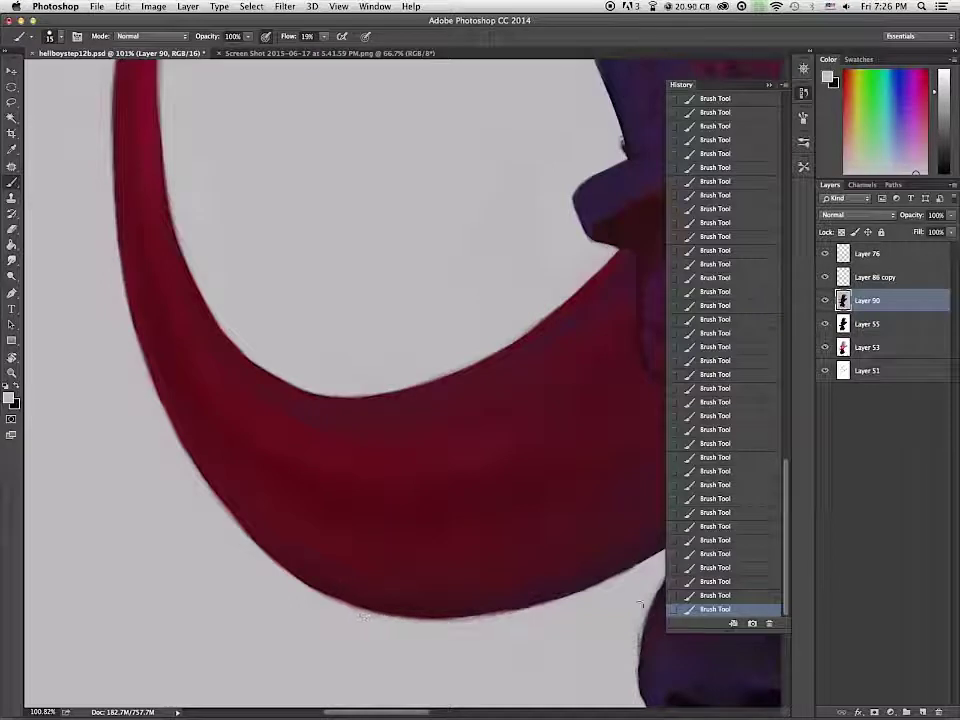
pyautogui.moveTo(174, 158); pyautogui.dragTo(213, 397)
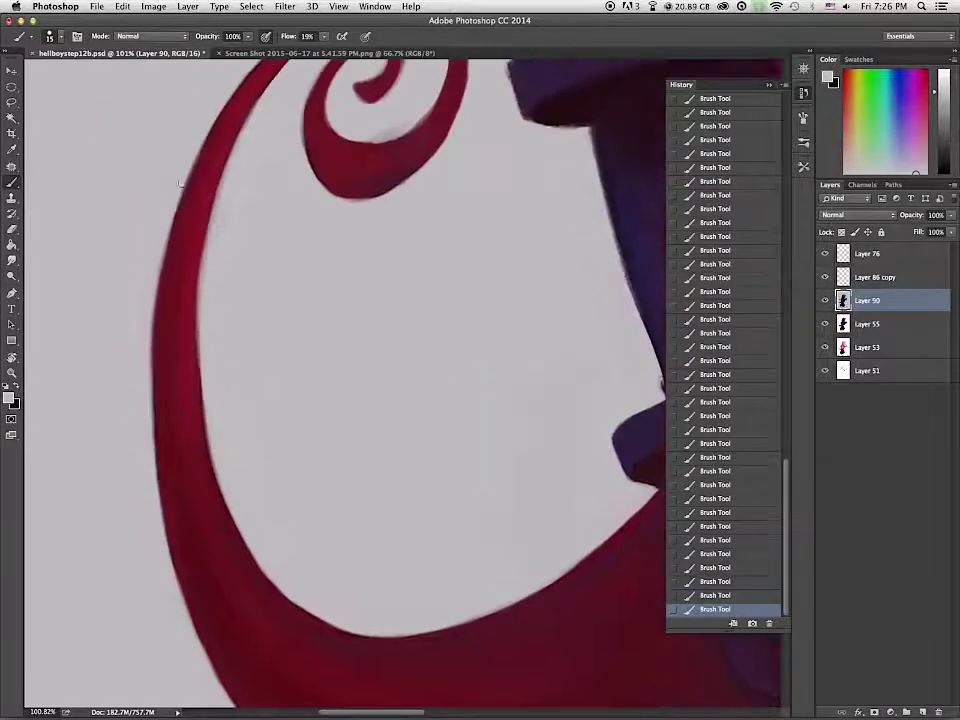
pyautogui.scroll(5, 342, 358)
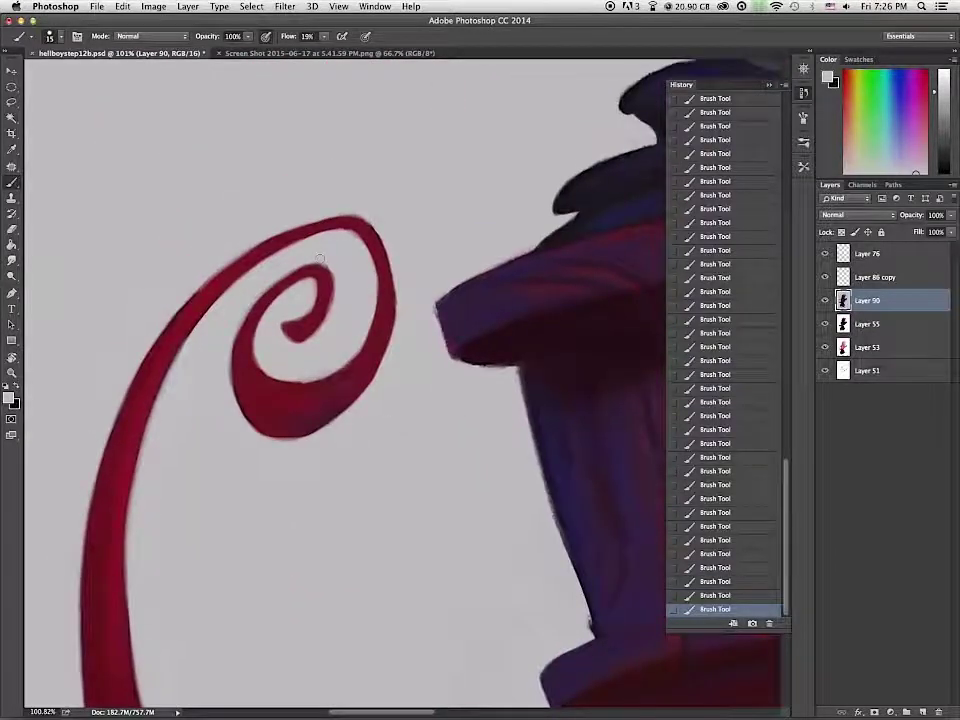
pyautogui.moveTo(311, 289); pyautogui.dragTo(281, 321)
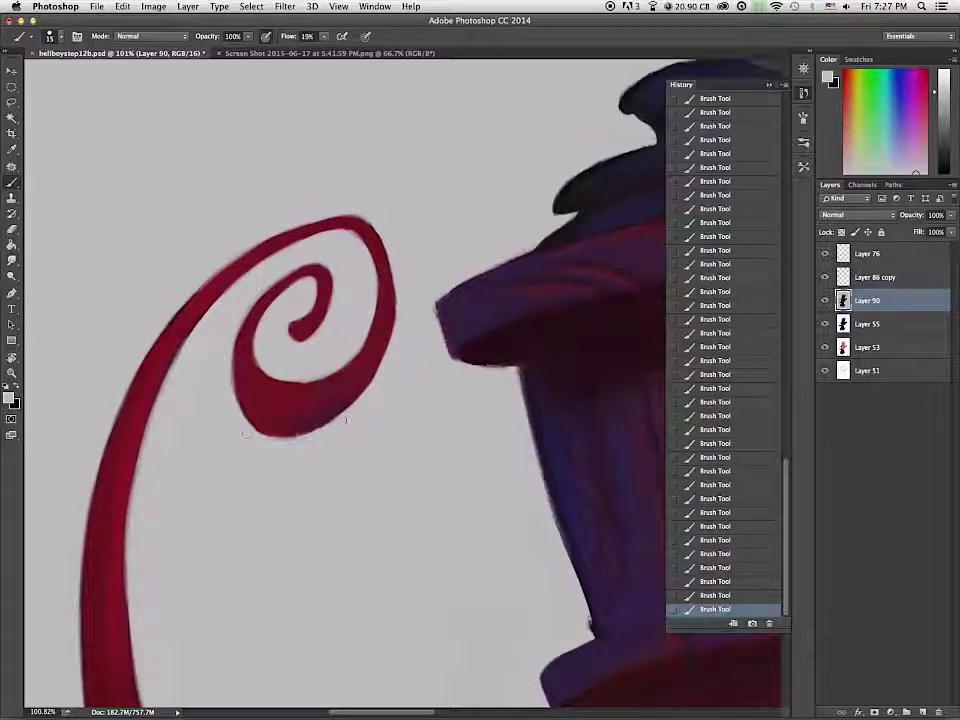
# Step: Refine the shape and shading of the tail's curled tip with sampled red and background tones, using a size 9 brush
pyautogui.keyDown('alt'); pyautogui.click(297, 234); pyautogui.keyUp('alt')
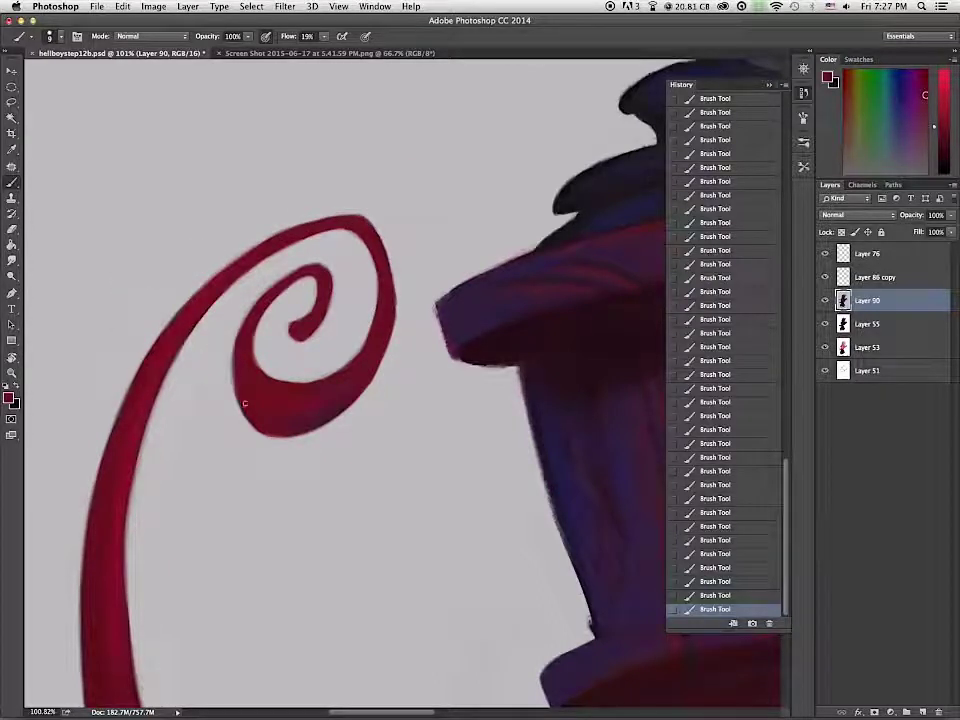
pyautogui.keyDown('alt'); pyautogui.click(294, 330); pyautogui.keyUp('alt')
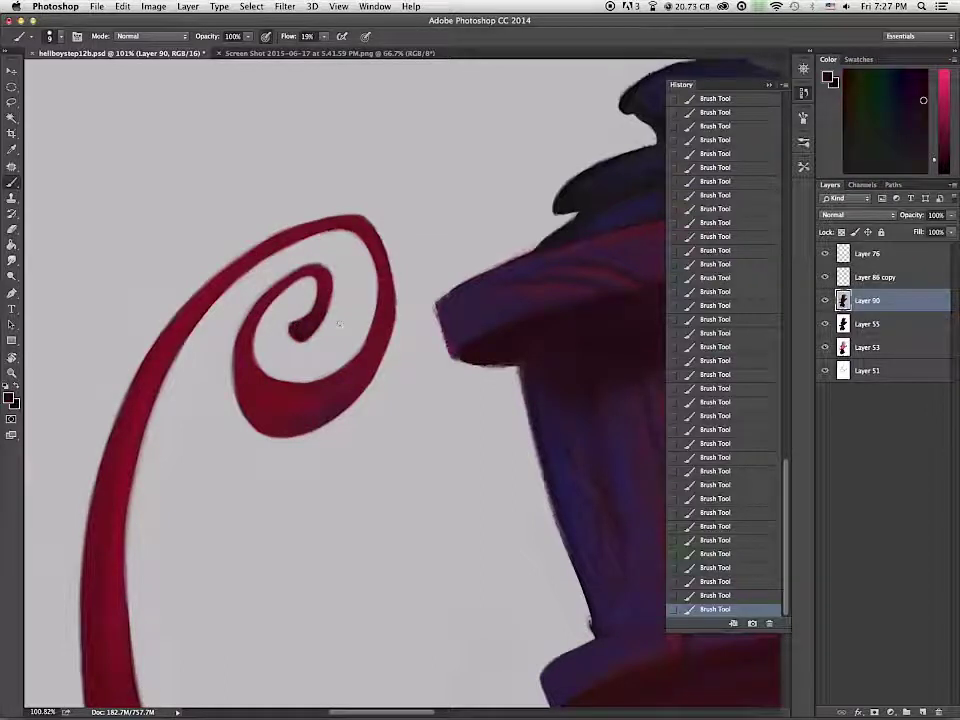
pyautogui.keyDown('alt'); pyautogui.click(364, 233); pyautogui.keyUp('alt')
pyautogui.keyDown('alt'); pyautogui.click(373, 336); pyautogui.keyUp('alt')
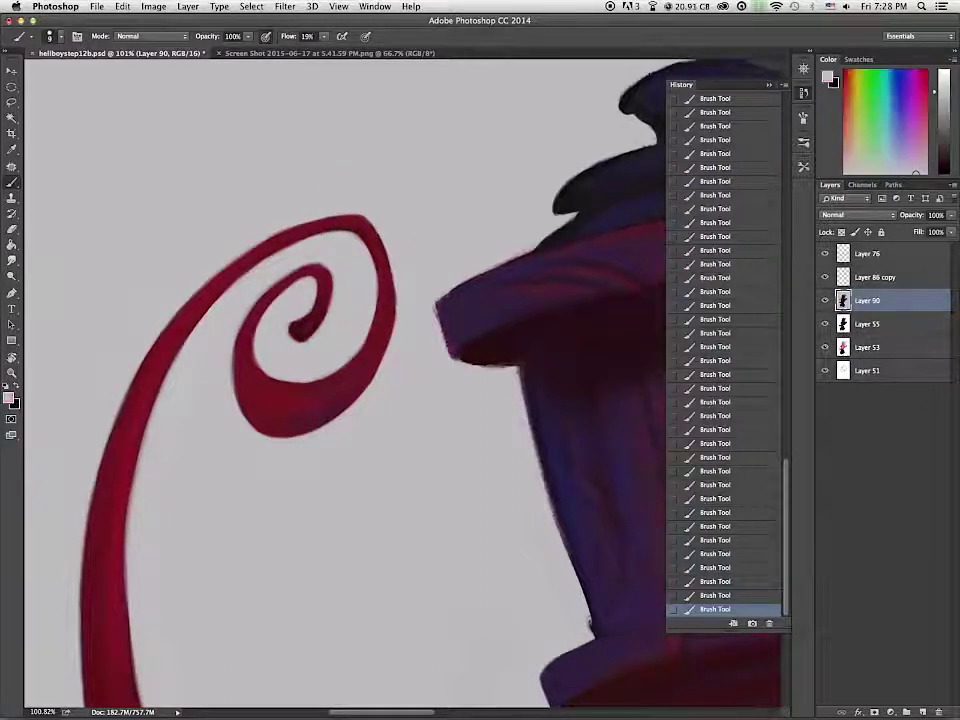
pyautogui.keyDown('alt'); pyautogui.click(249, 355); pyautogui.keyUp('alt')
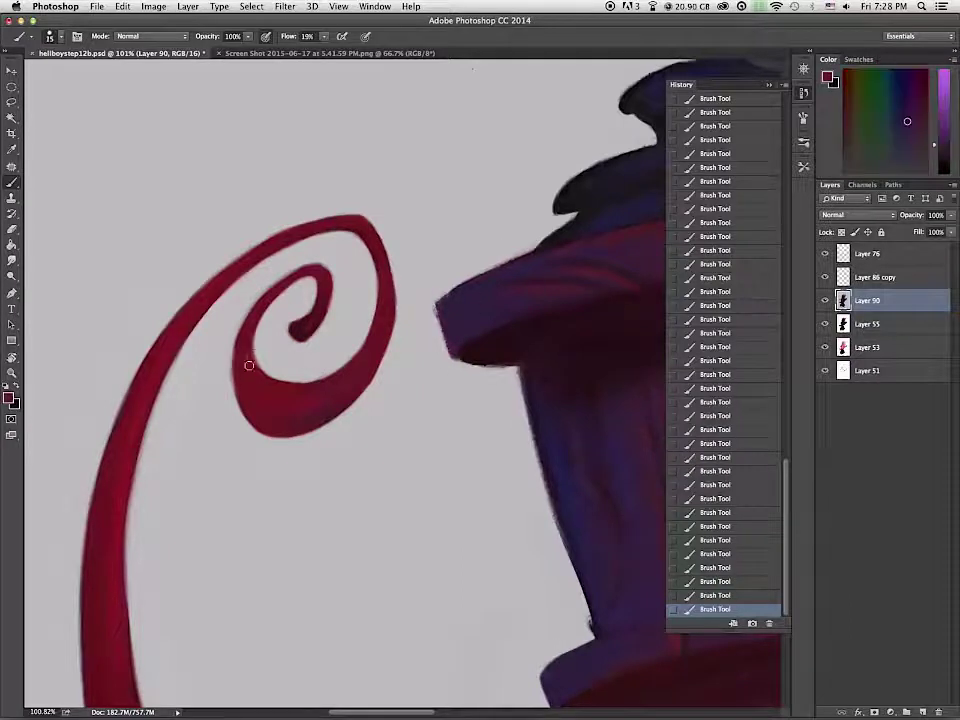
# Step: Paint blue-purple reflected light along the tail with a tone sampled from the gauntlet, using size 15 and 35 brushes
pyautogui.keyDown('alt'); pyautogui.click(462, 318); pyautogui.keyUp('alt')
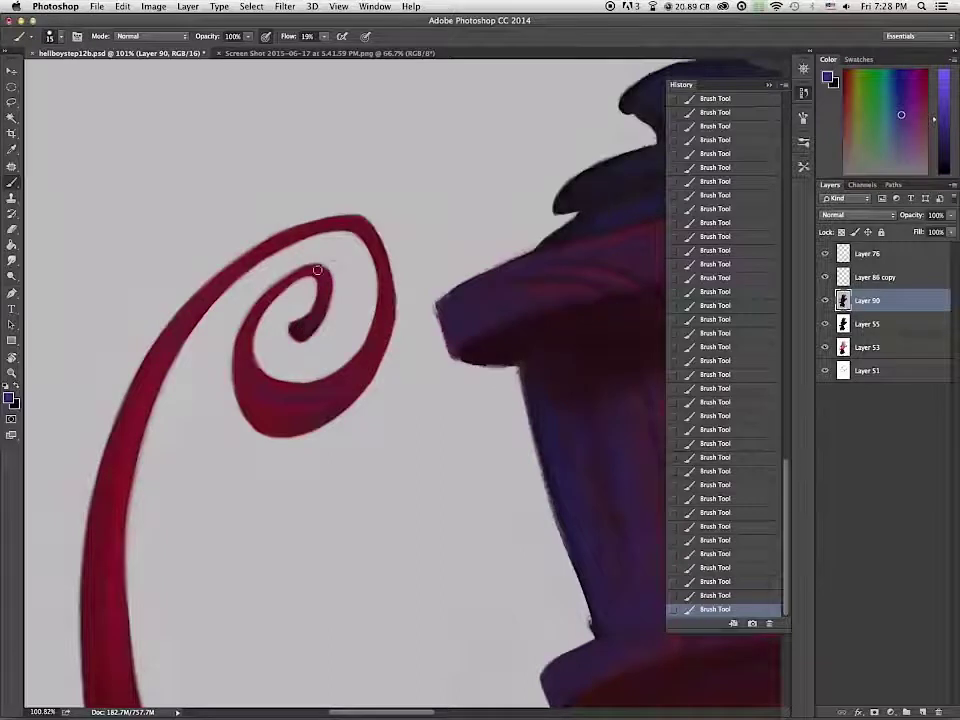
pyautogui.moveTo(340, 555); pyautogui.dragTo(370, 255)
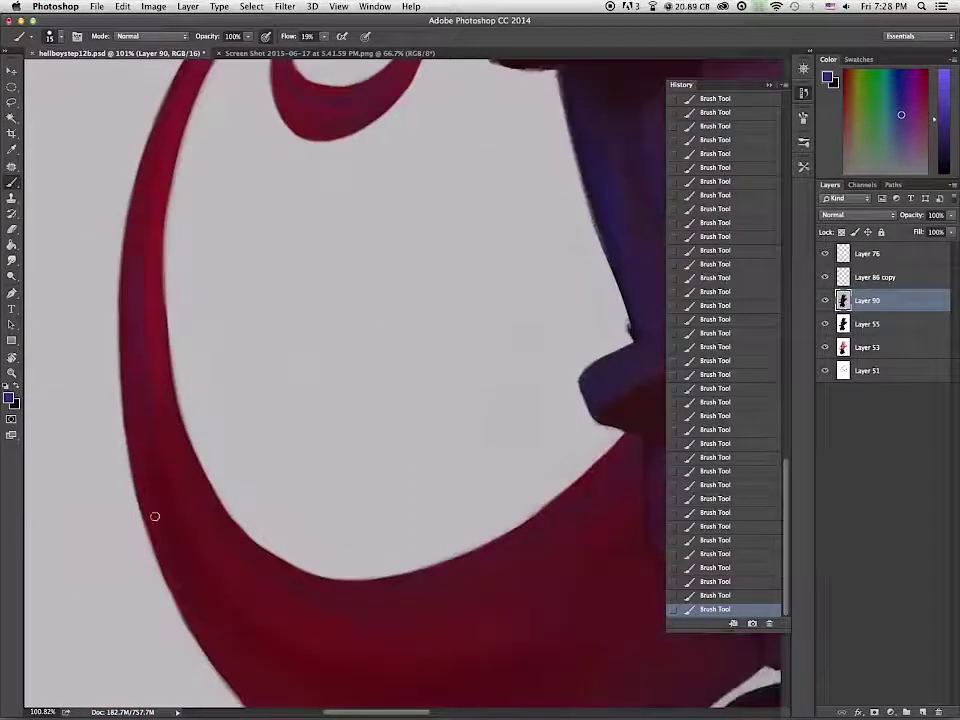
pyautogui.moveTo(432, 453); pyautogui.dragTo(402, 193)
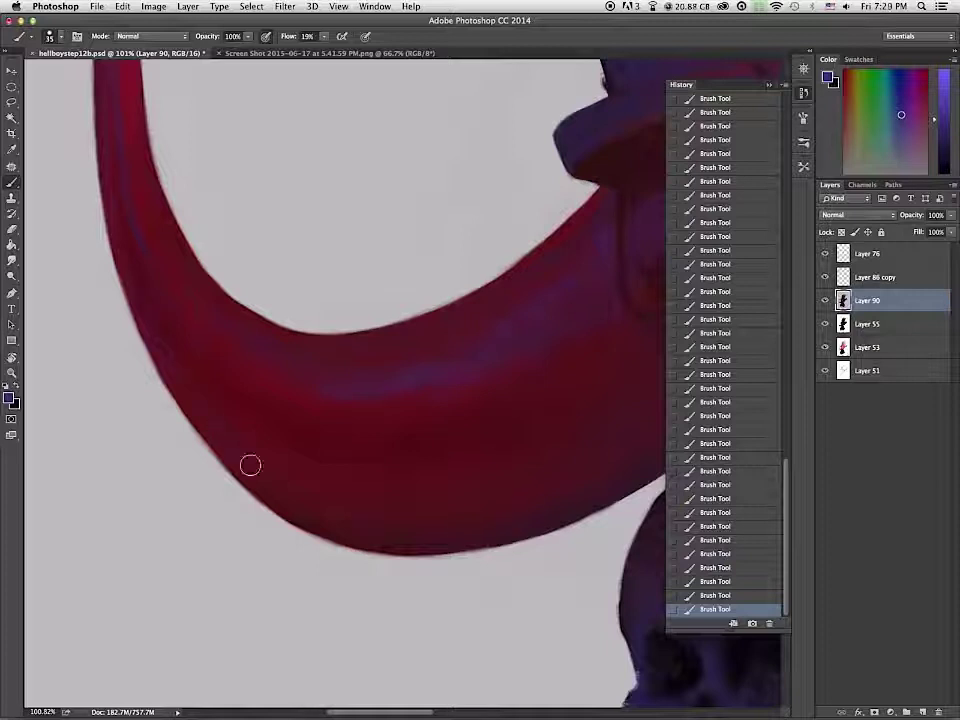
pyautogui.scroll(5, 158, 485)
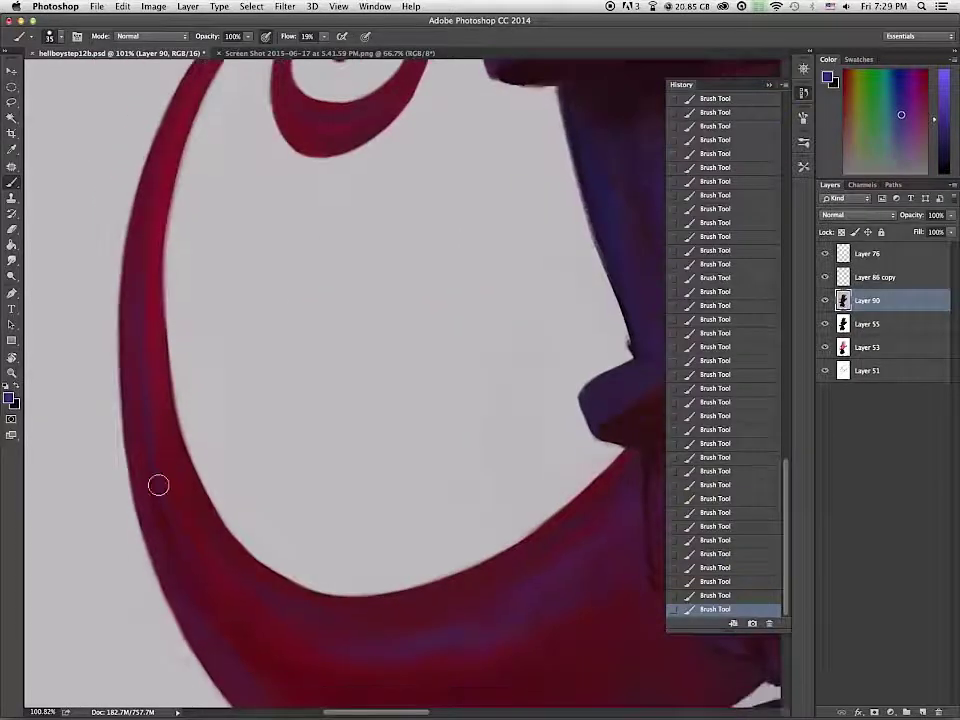
# Step: Blend the tail's purple light with sampled crimson tones from the bend to the curl, reducing the brush from 35 to 15
pyautogui.keyDown('alt'); pyautogui.click(160, 329); pyautogui.keyUp('alt')
pyautogui.keyDown('alt'); pyautogui.click(166, 190); pyautogui.keyUp('alt')
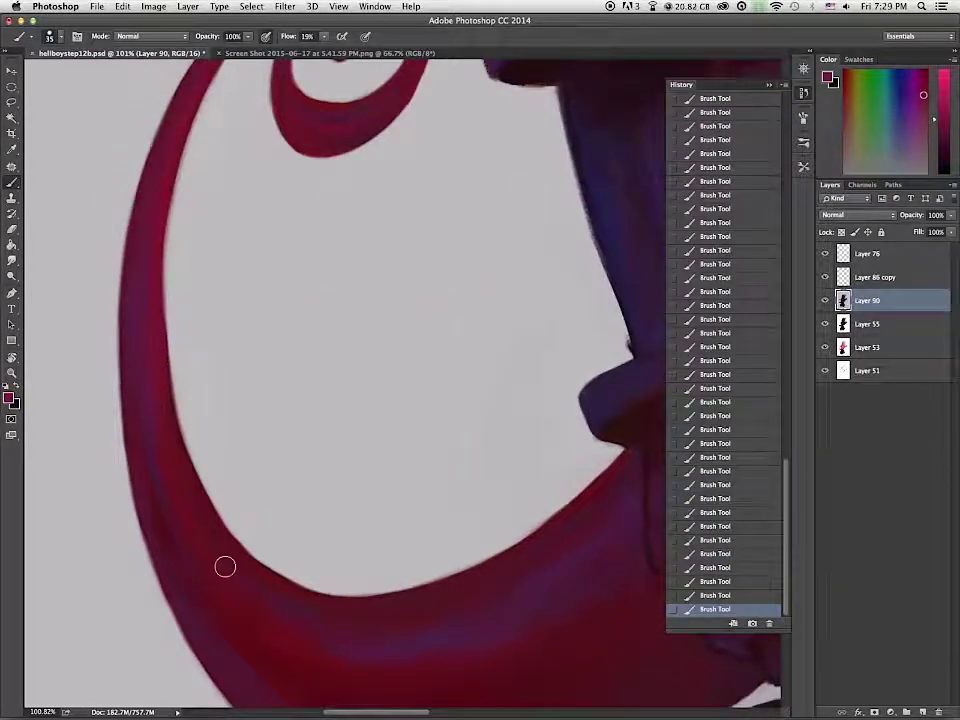
pyautogui.moveTo(182, 132); pyautogui.dragTo(206, 450)
pyautogui.moveTo(326, 427); pyautogui.dragTo(366, 460)
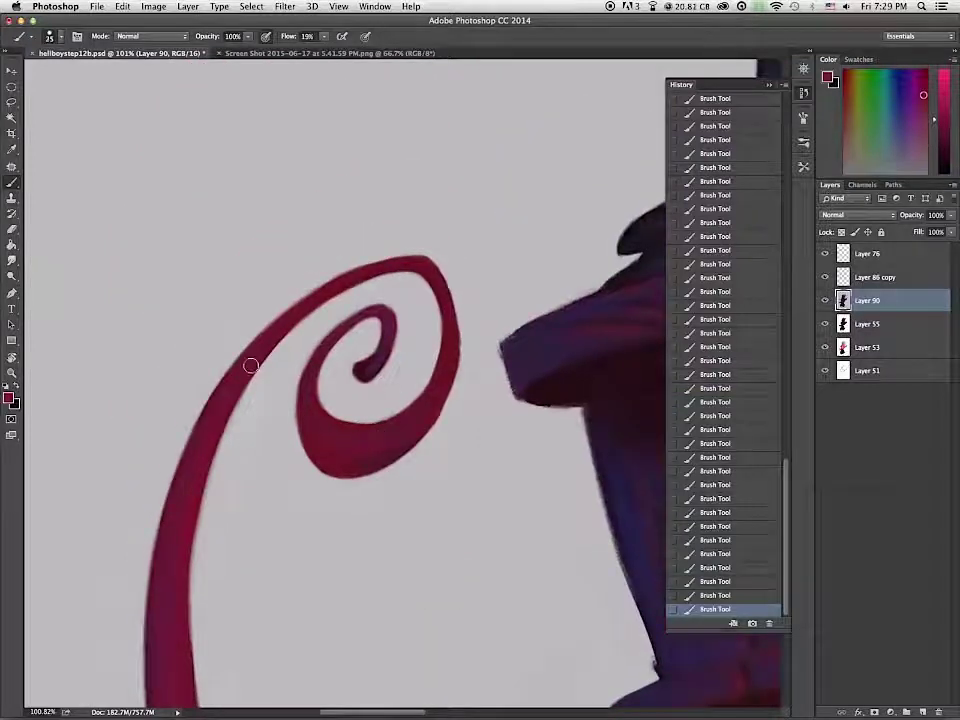
pyautogui.scroll(-10, 221, 476)
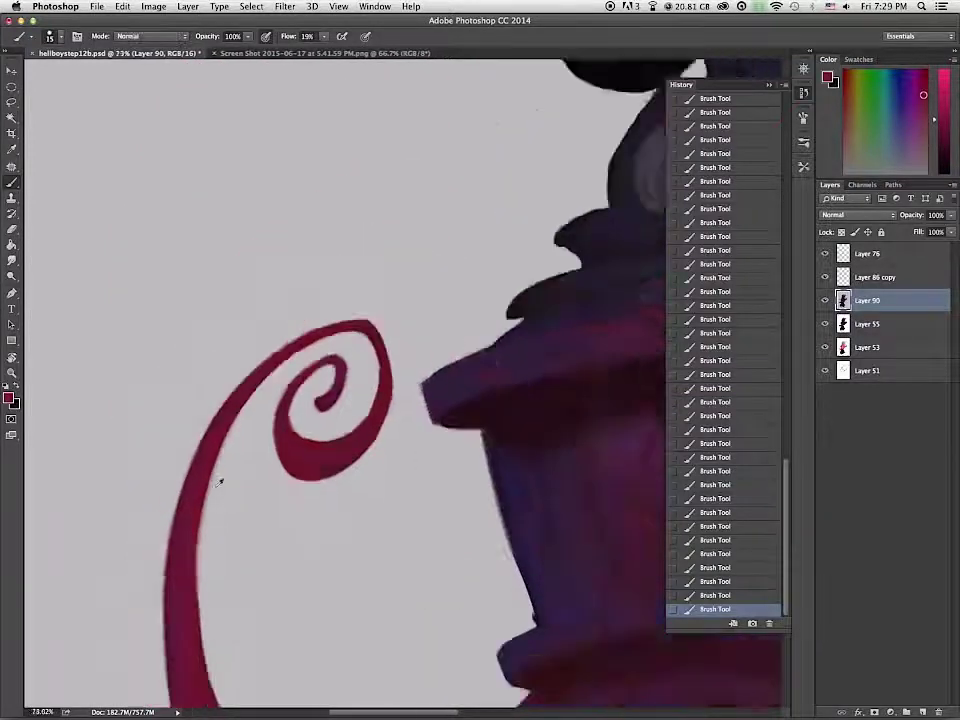
pyautogui.scroll(3, 213, 487)
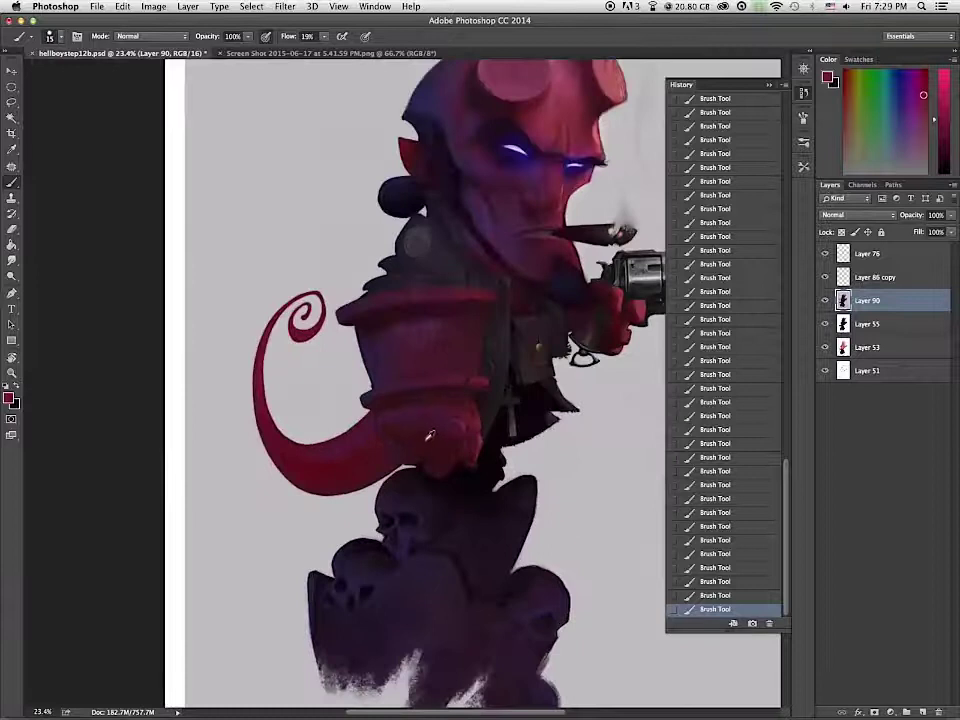
# Step: Touch up the face, horns and fist with sampled red and purple tones, using size 20 to 45 brushes
pyautogui.press(']')
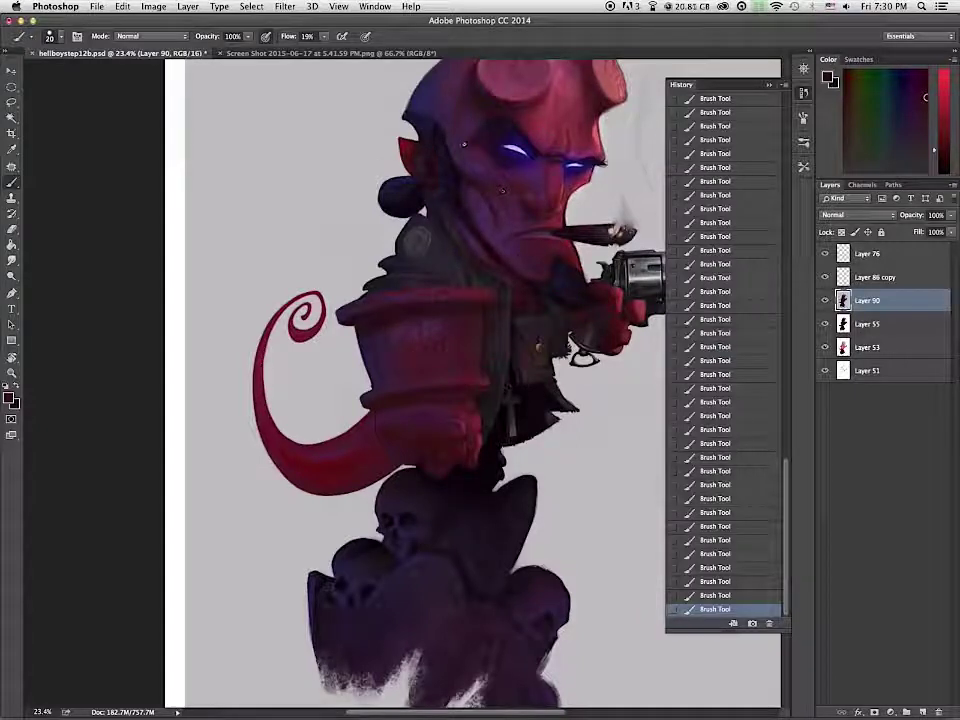
pyautogui.moveTo(608, 240); pyautogui.dragTo(540, 359)
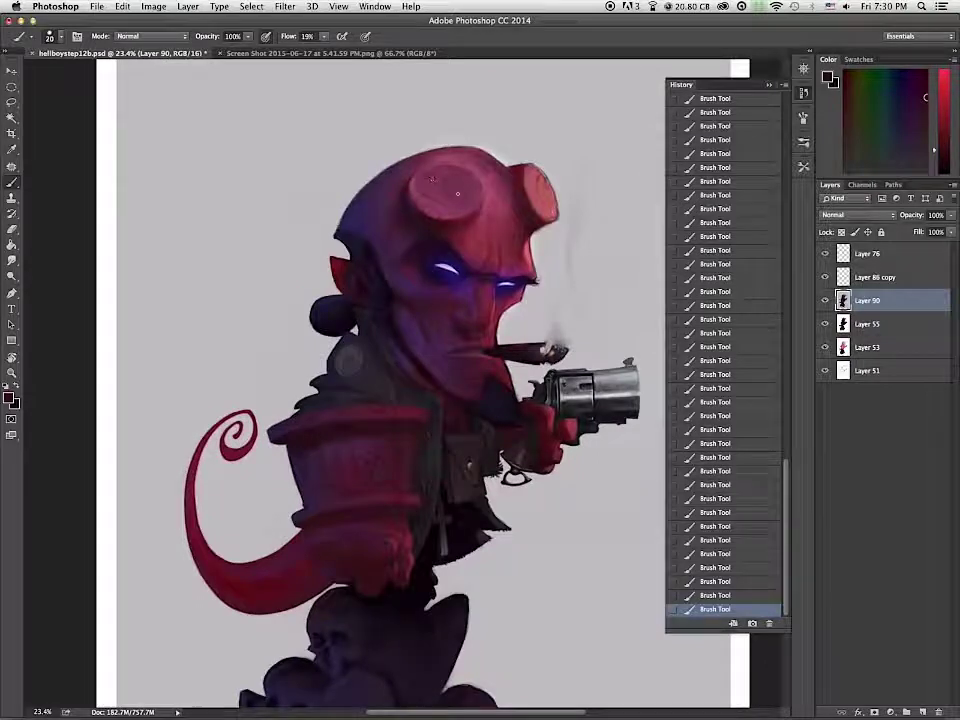
pyautogui.keyDown('alt'); pyautogui.click(468, 292); pyautogui.keyUp('alt')
pyautogui.press(']')
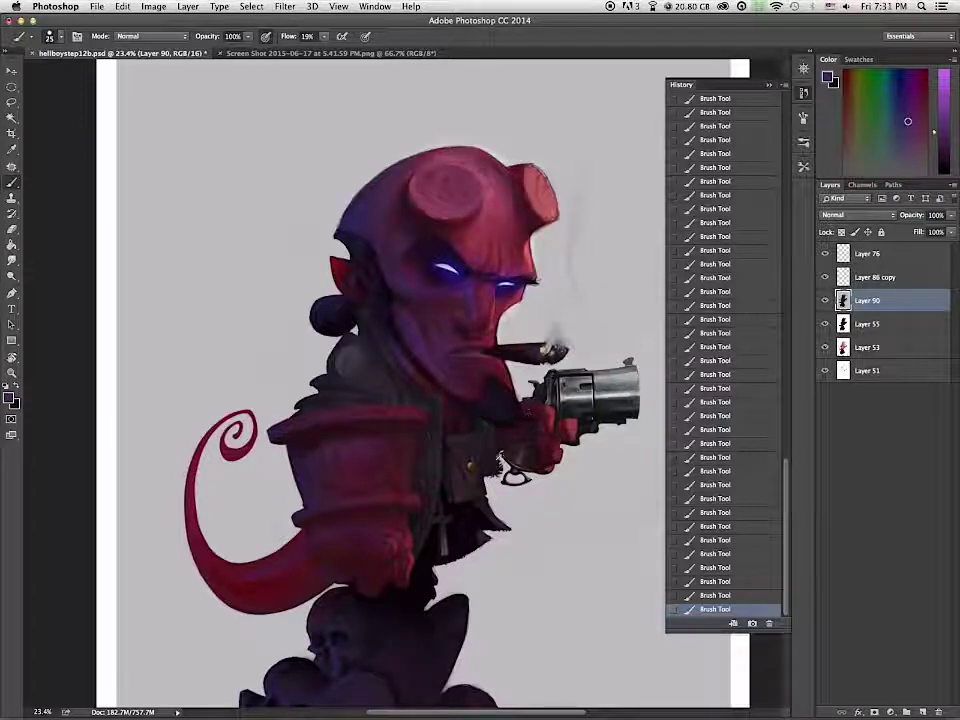
pyautogui.keyDown('alt'); pyautogui.click(513, 476); pyautogui.keyUp('alt')
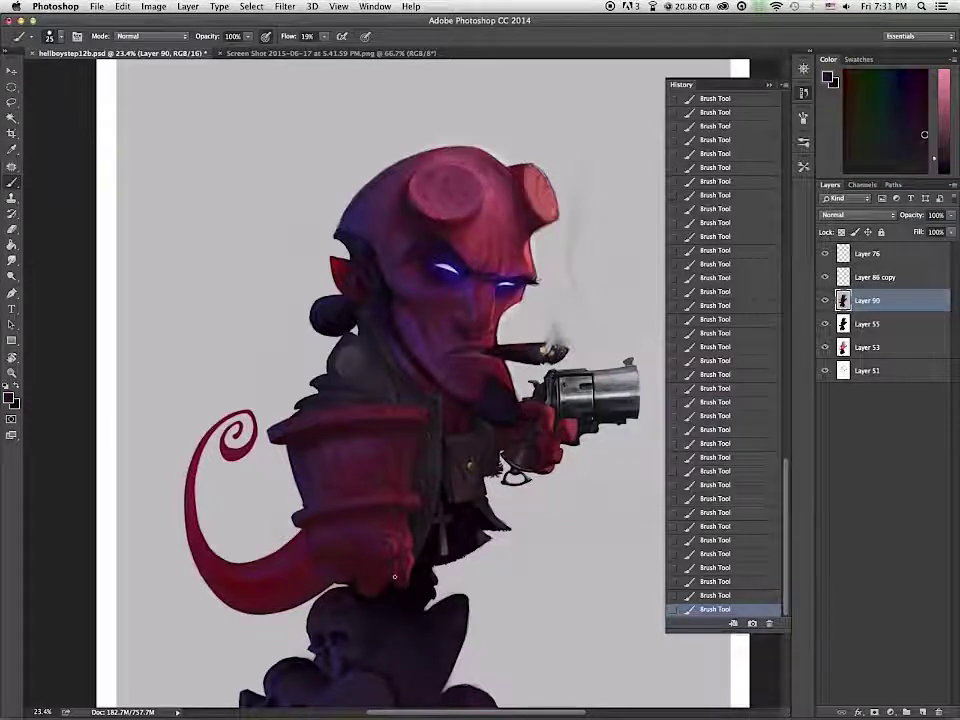
pyautogui.keyDown('alt'); pyautogui.click(388, 592); pyautogui.keyUp('alt')
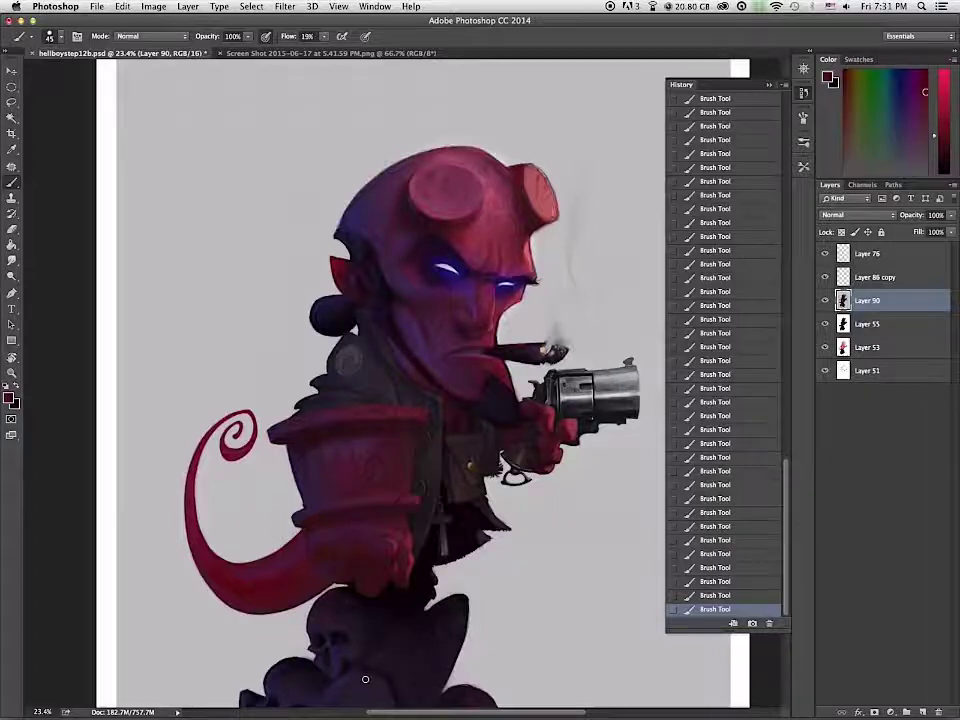
# Step: Open the merged layer in Liquify and freeze the mouth area with a painted mask
pyautogui.press('super+0')
pyautogui.moveTo(470, 440); pyautogui.dragTo(757, 647)
pyautogui.moveTo(513, 427); pyautogui.dragTo(532, 575)
pyautogui.click(285, 7)
pyautogui.click(300, 105)
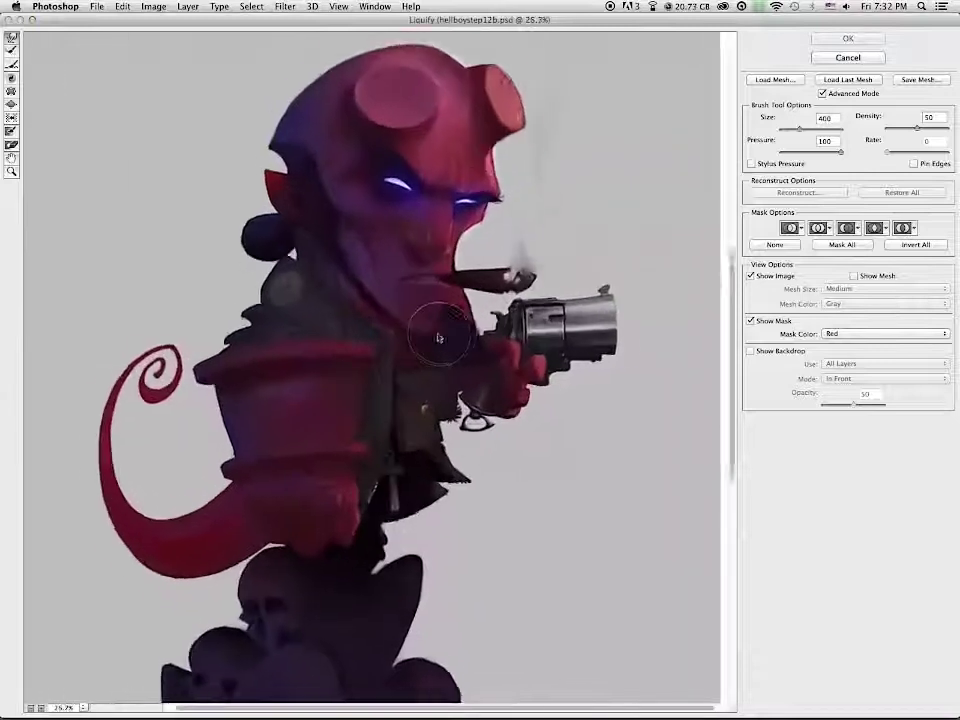
pyautogui.press('super+plus')
pyautogui.press('f')
pyautogui.moveTo(435, 267); pyautogui.dragTo(470, 274)
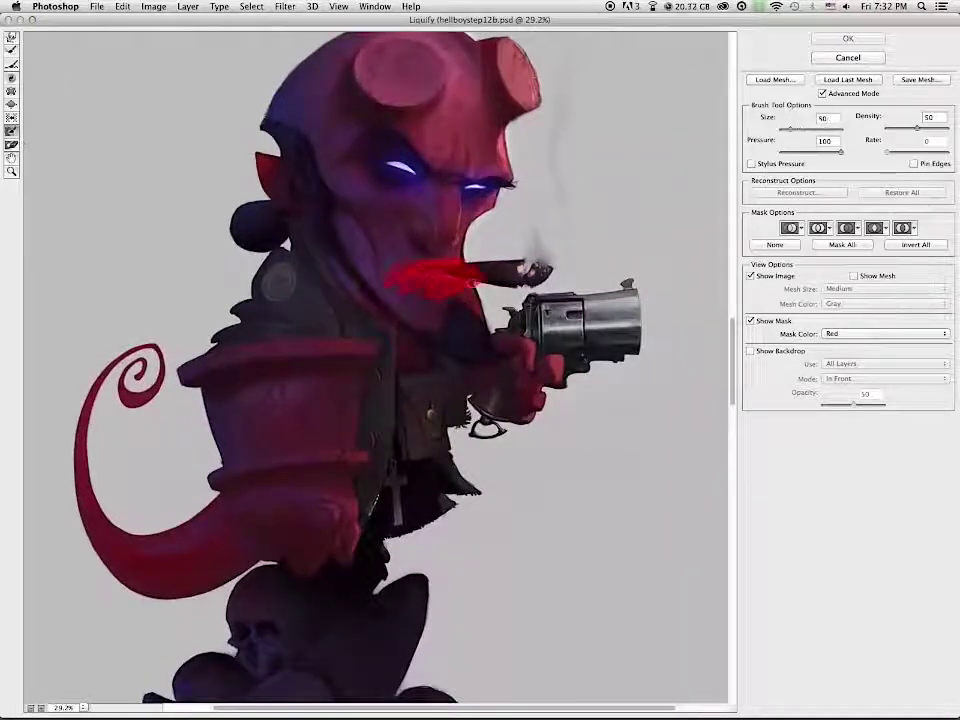
pyautogui.press(']')
pyautogui.press(']')
pyautogui.press(']')
pyautogui.moveTo(387, 280); pyautogui.dragTo(415, 274)
# Step: Adjust the frozen mask at the mouth's corner with Thaw Mask at pressure 58 and Freeze Mask with stylus pressure enabled
pyautogui.click(12, 145)
pyautogui.moveTo(795, 129)
pyautogui.mouseDown()
pyautogui.moveTo(838, 154)
pyautogui.moveTo(815, 154)
pyautogui.mouseUp()
pyautogui.moveTo(386, 260); pyautogui.dragTo(377, 263)
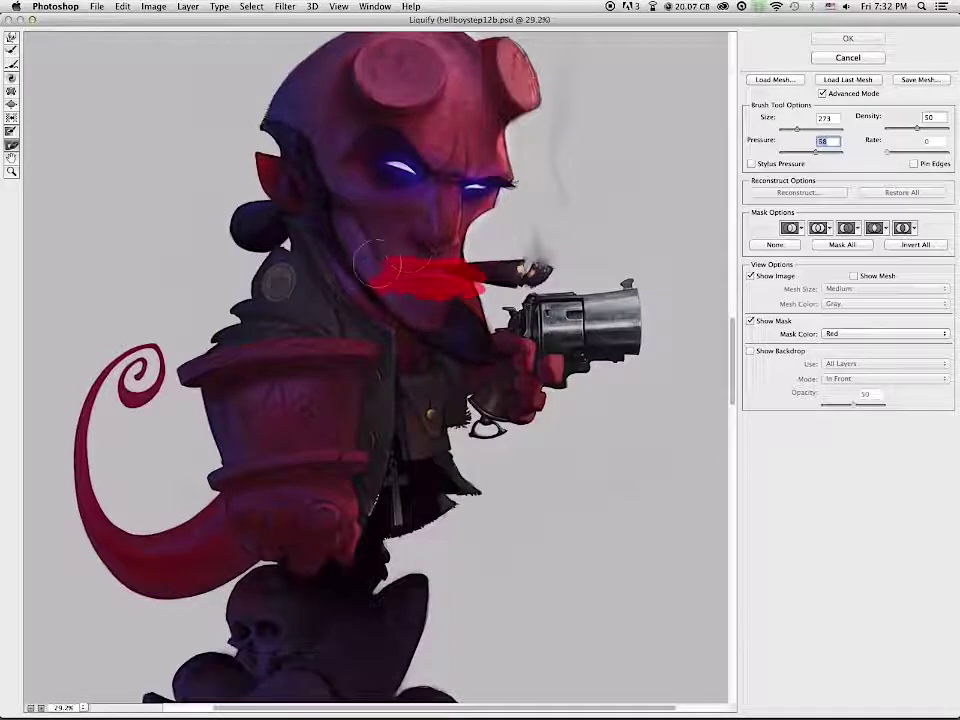
pyautogui.press('f')
pyautogui.click(751, 164)
pyautogui.press('[')
pyautogui.press('[')
pyautogui.moveTo(917, 129); pyautogui.dragTo(904, 129)
# Step: Warp the face around the frozen mouth with a size 250 Forward Warp brush, correcting it with Reconstruct
pyautogui.press('d')
pyautogui.press('r')
pyautogui.press('w')
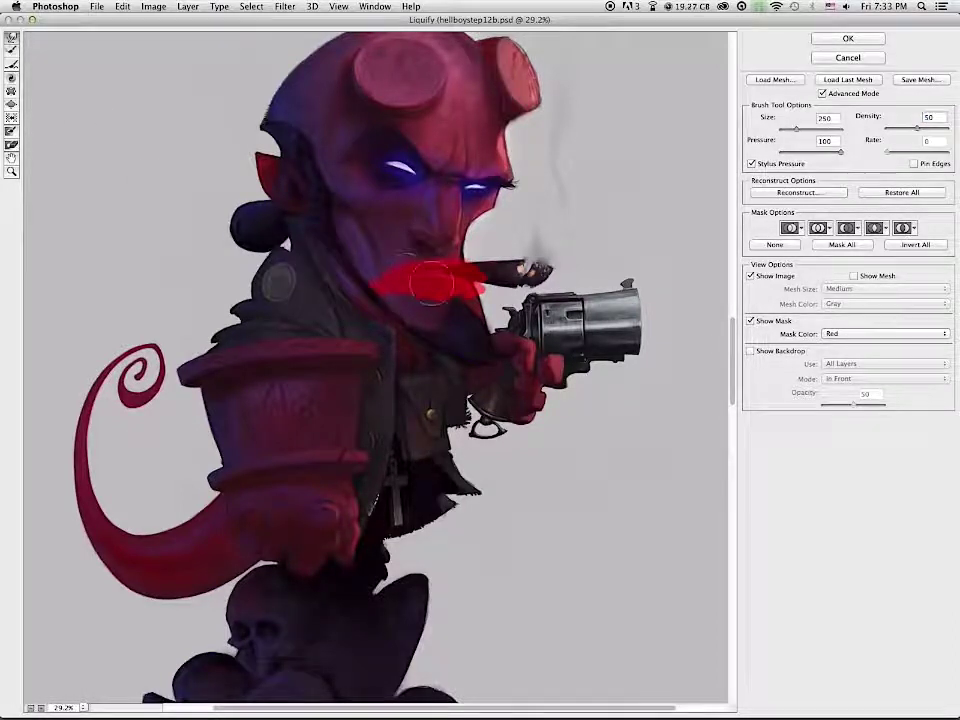
pyautogui.press('r')
pyautogui.press('w')
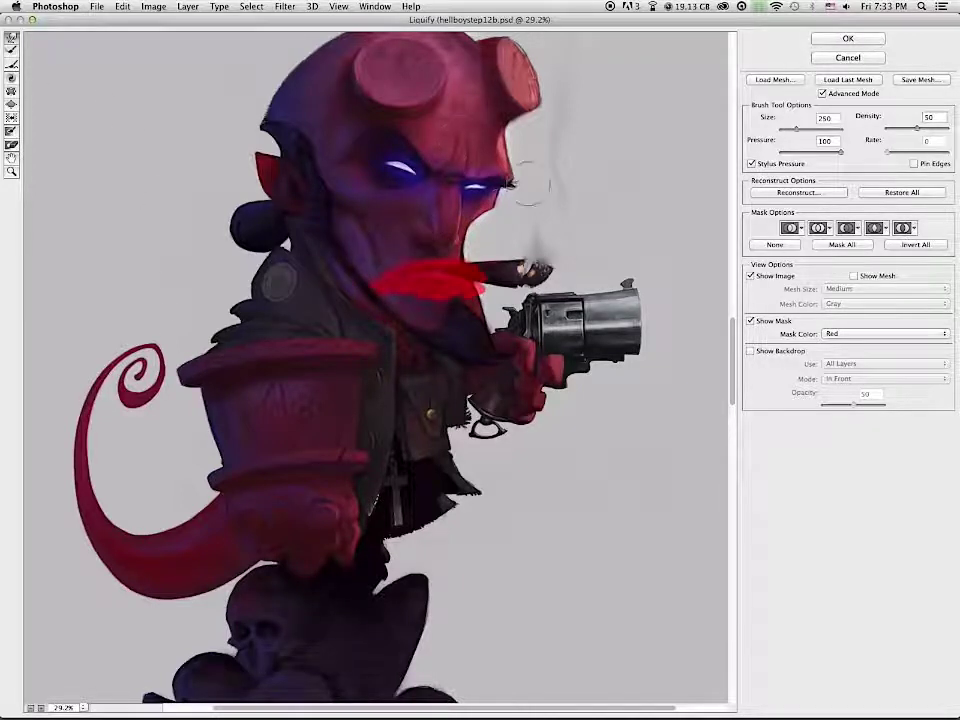
# Step: Refine the head's contour and hair bun with a size 125 Forward Warp brush
pyautogui.press('[')
pyautogui.press('[')
pyautogui.press('[')
pyautogui.press('[')
pyautogui.press('[')
pyautogui.press('[')
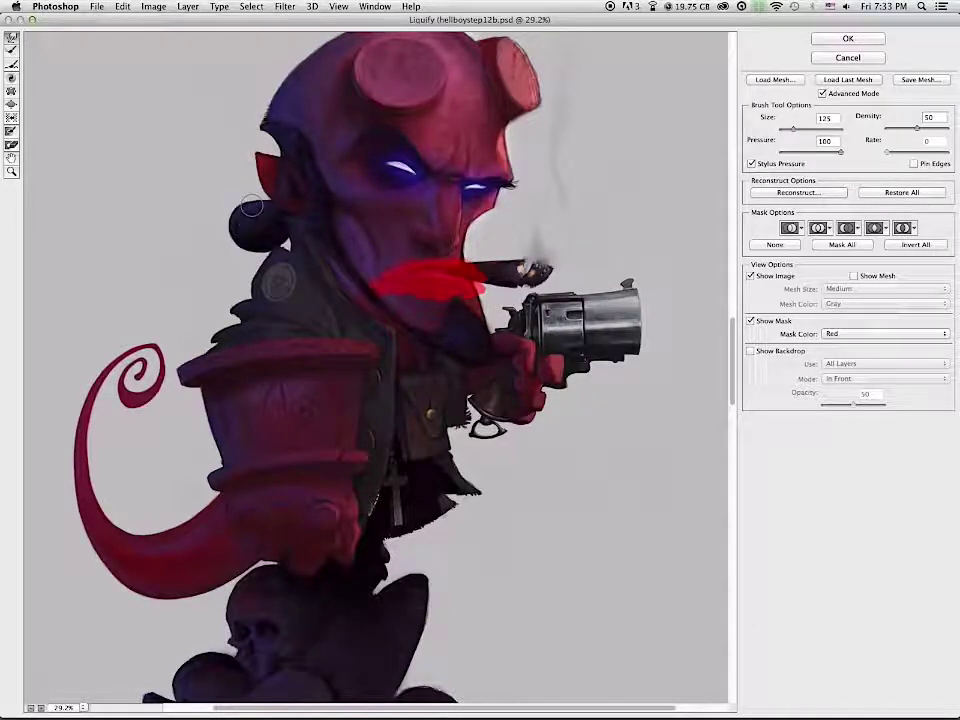
# Step: Push the ear and hair bun area into shape with a Forward Warp brush of size 200, and apply the Liquify changes
pyautogui.scroll(-2, 512, 464)
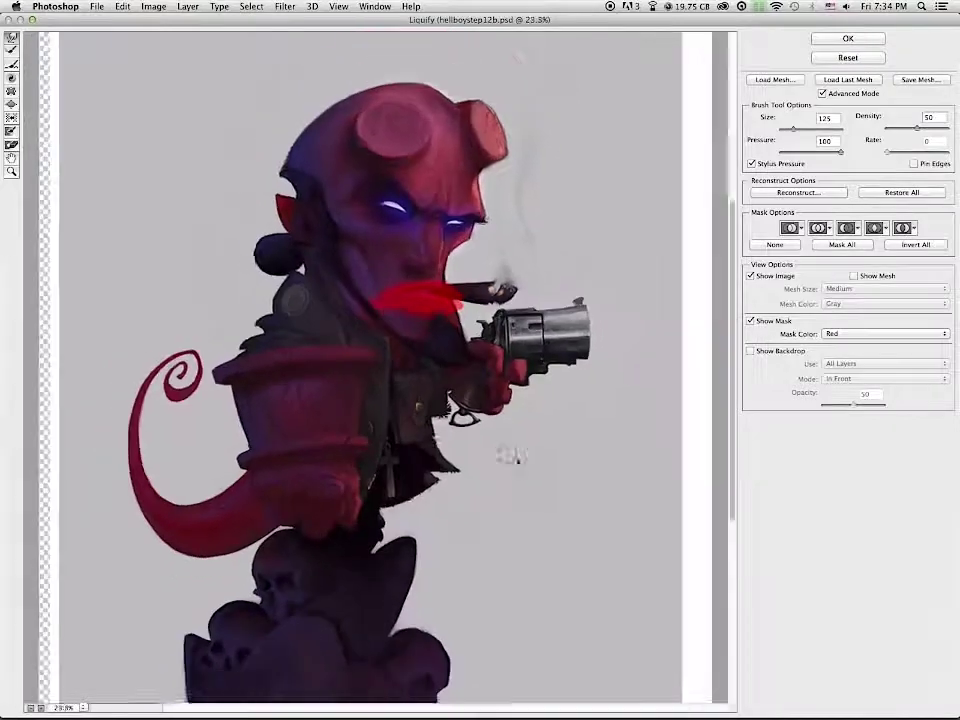
pyautogui.press(']')
pyautogui.press(']')
pyautogui.press(']')
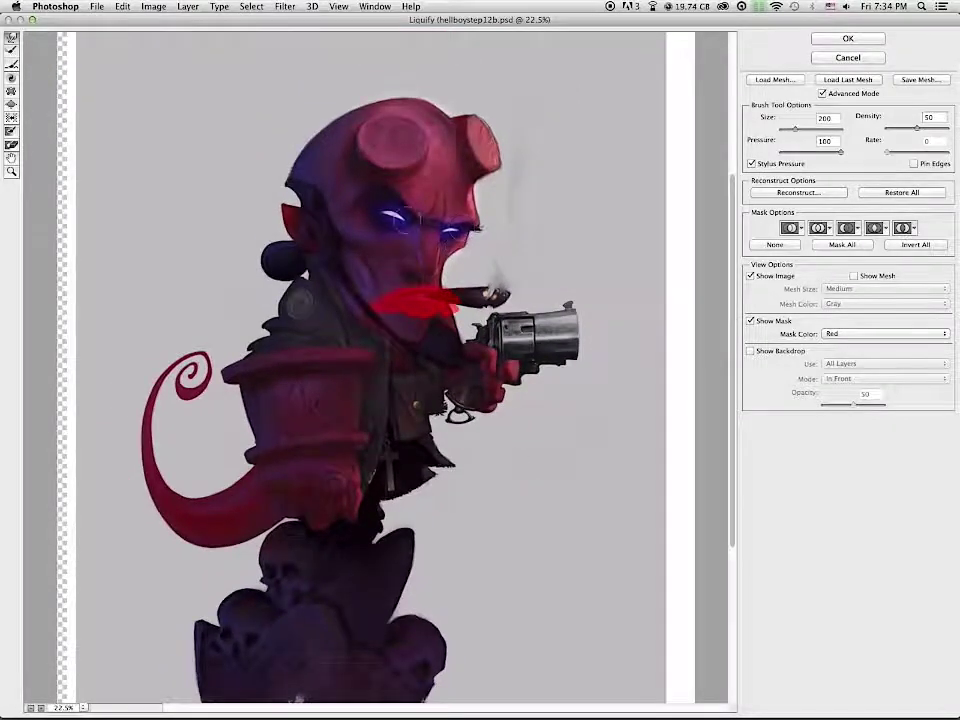
pyautogui.moveTo(287, 210); pyautogui.dragTo(272, 247)
pyautogui.press(']')
pyautogui.click(848, 38)
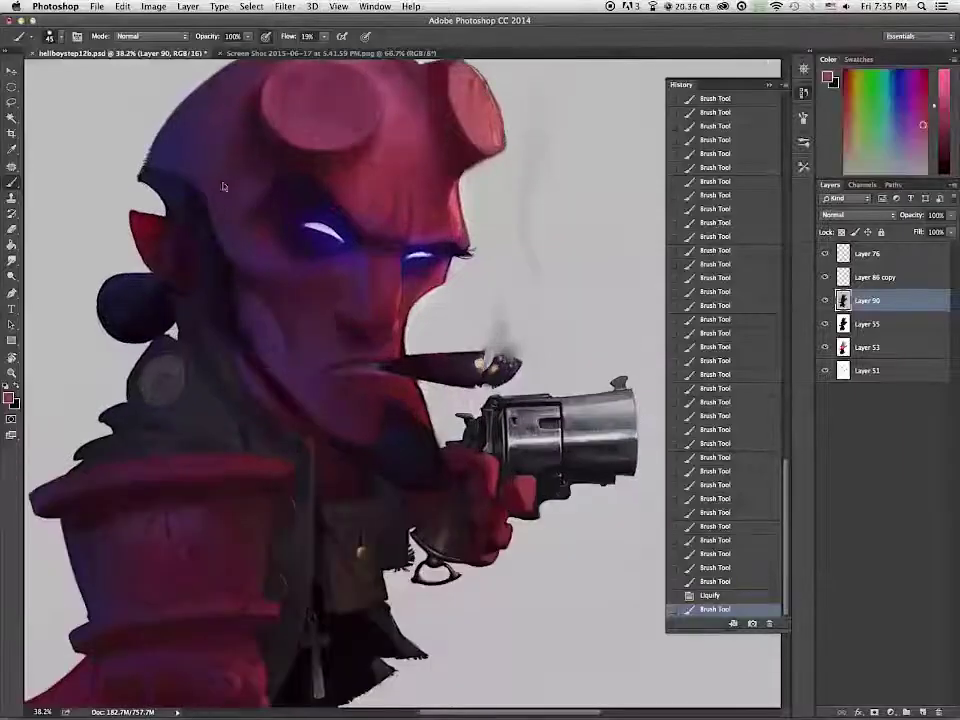
# Step: Paint fine light strokes on the side of the skull and the cheek with a size 10 brush
pyautogui.press('[')
pyautogui.press('[')
pyautogui.press('[')
pyautogui.press('[')
pyautogui.press('[')
pyautogui.press('[')
pyautogui.press('[')
pyautogui.moveTo(186, 150); pyautogui.dragTo(200, 146)
pyautogui.moveTo(202, 150); pyautogui.dragTo(217, 147)
pyautogui.moveTo(220, 152)
pyautogui.mouseDown()
pyautogui.moveTo(234, 148)
pyautogui.moveTo(245, 165)
pyautogui.mouseUp()
pyautogui.moveTo(310, 325); pyautogui.dragTo(319, 362)
pyautogui.moveTo(318, 372); pyautogui.dragTo(317, 396)
# Step: Paint the frown wrinkles on the forehead between the horns and the light along the nose with sampled pink-red tones
pyautogui.moveTo(425, 150)
pyautogui.mouseDown()
pyautogui.moveTo(431, 167)
pyautogui.moveTo(420, 135)
pyautogui.moveTo(422, 165)
pyautogui.mouseUp()
pyautogui.keyDown('alt'); pyautogui.click(431, 166); pyautogui.keyUp('alt')
pyautogui.moveTo(422, 160); pyautogui.dragTo(424, 200)
pyautogui.moveTo(424, 190); pyautogui.dragTo(424, 212)
pyautogui.moveTo(420, 170); pyautogui.dragTo(422, 192)
pyautogui.moveTo(416, 150); pyautogui.dragTo(416, 182)
pyautogui.moveTo(414, 170); pyautogui.dragTo(414, 192)
pyautogui.moveTo(412, 182); pyautogui.dragTo(410, 205)
pyautogui.moveTo(396, 270); pyautogui.dragTo(378, 322)
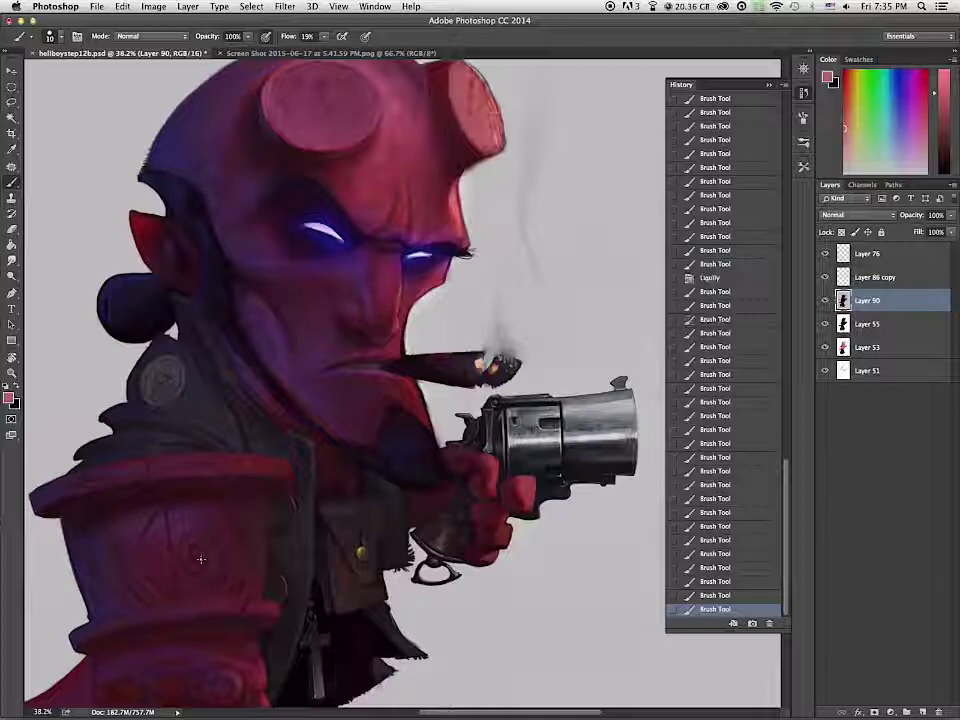
# Step: Shade the cheek fold down to the area below the mouth with a sampled tone and the size 10 brush
pyautogui.keyDown('alt'); pyautogui.click(314, 330); pyautogui.keyUp('alt')
pyautogui.moveTo(327, 312); pyautogui.dragTo(318, 325)
pyautogui.moveTo(312, 314); pyautogui.dragTo(303, 328)
pyautogui.moveTo(299, 312); pyautogui.dragTo(300, 344)
pyautogui.moveTo(298, 342)
pyautogui.mouseDown()
pyautogui.moveTo(325, 324)
pyautogui.moveTo(378, 539)
pyautogui.moveTo(331, 480)
pyautogui.moveTo(345, 382)
pyautogui.mouseUp()
pyautogui.moveTo(358, 380); pyautogui.dragTo(376, 387)
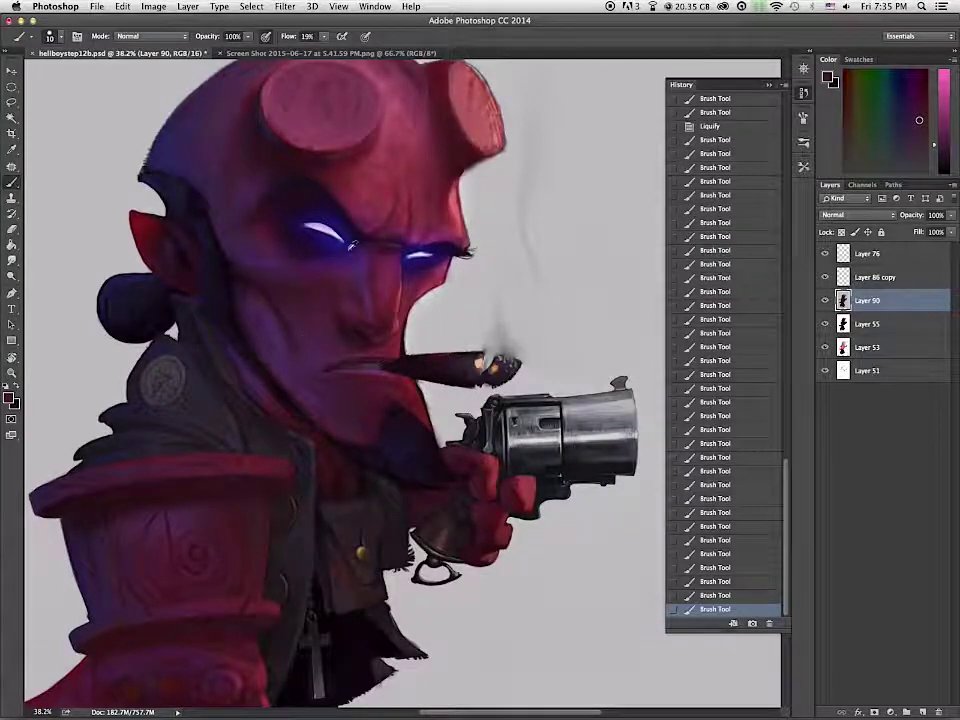
# Step: Paint sampled dark tones below the inner corner of the larger glowing eye with the size 10 brush
pyautogui.keyDown('alt'); pyautogui.click(350, 247); pyautogui.keyUp('alt')
pyautogui.moveTo(336, 248); pyautogui.dragTo(343, 254)
pyautogui.moveTo(340, 255); pyautogui.dragTo(348, 257)
pyautogui.moveTo(345, 254); pyautogui.dragTo(331, 257)
pyautogui.keyDown('alt'); pyautogui.click(308, 258); pyautogui.keyUp('alt')
# Step: Blend the painted shading beneath the larger glowing eye with the Smudge tool
pyautogui.press('r')
pyautogui.moveTo(336, 254); pyautogui.dragTo(343, 257)
pyautogui.moveTo(343, 256); pyautogui.dragTo(336, 259)
pyautogui.moveTo(337, 257); pyautogui.dragTo(322, 258)
pyautogui.moveTo(320, 256); pyautogui.dragTo(314, 259)
pyautogui.moveTo(321, 258); pyautogui.dragTo(320, 259)
pyautogui.moveTo(326, 257); pyautogui.dragTo(335, 260)
pyautogui.moveTo(347, 256)
pyautogui.mouseDown()
pyautogui.moveTo(341, 251)
pyautogui.moveTo(350, 258)
pyautogui.mouseUp()
pyautogui.moveTo(96, 558); pyautogui.dragTo(92, 572)
pyautogui.moveTo(355, 257)
pyautogui.mouseDown()
pyautogui.moveTo(362, 261)
pyautogui.moveTo(353, 264)
pyautogui.mouseUp()
pyautogui.moveTo(143, 538)
pyautogui.mouseDown()
pyautogui.moveTo(324, 270)
pyautogui.moveTo(294, 261)
pyautogui.moveTo(142, 488)
pyautogui.mouseUp()
# Step: Brush sampled purple and blue tones along the lower edge of the larger eye's glow
pyautogui.press('b')
pyautogui.moveTo(315, 255); pyautogui.dragTo(322, 259)
pyautogui.moveTo(322, 257); pyautogui.dragTo(326, 256)
pyautogui.keyDown('alt'); pyautogui.click(332, 256); pyautogui.keyUp('alt')
pyautogui.moveTo(328, 257); pyautogui.dragTo(311, 253)
pyautogui.moveTo(311, 253)
pyautogui.mouseDown()
pyautogui.moveTo(328, 275)
pyautogui.moveTo(328, 257)
pyautogui.mouseUp()
pyautogui.moveTo(320, 254); pyautogui.dragTo(333, 257)
pyautogui.keyDown('alt'); pyautogui.click(314, 247); pyautogui.keyUp('alt')
pyautogui.moveTo(328, 254)
pyautogui.mouseDown()
pyautogui.moveTo(336, 255)
pyautogui.moveTo(314, 252)
pyautogui.mouseUp()
pyautogui.keyDown('alt'); pyautogui.click(317, 242); pyautogui.keyUp('alt')
# Step: Smudge the new blue-purple strokes under the larger eye into the surrounding skin
pyautogui.press('r')
pyautogui.moveTo(314, 252)
pyautogui.mouseDown()
pyautogui.moveTo(306, 253)
pyautogui.moveTo(320, 256)
pyautogui.mouseUp()
pyautogui.moveTo(320, 256)
pyautogui.mouseDown()
pyautogui.moveTo(313, 251)
pyautogui.moveTo(320, 256)
pyautogui.mouseUp()
pyautogui.moveTo(320, 256); pyautogui.dragTo(312, 254)
pyautogui.moveTo(312, 254); pyautogui.dragTo(324, 259)
pyautogui.moveTo(324, 259); pyautogui.dragTo(332, 256)
pyautogui.moveTo(332, 256); pyautogui.dragTo(326, 264)
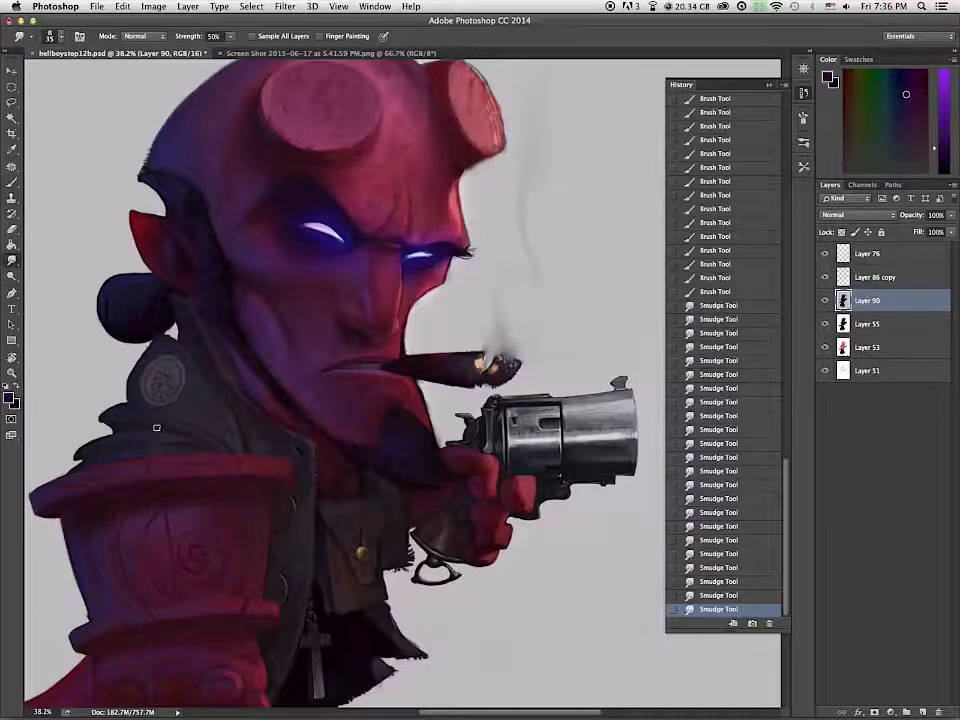
# Step: Paint the cheek edge, jawline and coat shoulder with sampled tones using the Brush tool
pyautogui.press('b')
pyautogui.keyDown('alt'); pyautogui.click(274, 375); pyautogui.keyUp('alt')
pyautogui.moveTo(272, 375); pyautogui.dragTo(254, 352)
pyautogui.moveTo(254, 352)
pyautogui.mouseDown()
pyautogui.moveTo(266, 341)
pyautogui.moveTo(280, 385)
pyautogui.mouseUp()
pyautogui.moveTo(268, 378); pyautogui.dragTo(248, 352)
pyautogui.moveTo(248, 352); pyautogui.dragTo(238, 325)
pyautogui.moveTo(238, 325); pyautogui.dragTo(264, 388)
pyautogui.moveTo(340, 440)
pyautogui.mouseDown()
pyautogui.moveTo(384, 452)
pyautogui.moveTo(367, 464)
pyautogui.mouseUp()
pyautogui.keyDown('alt'); pyautogui.click(372, 460); pyautogui.keyUp('alt')
pyautogui.moveTo(185, 385); pyautogui.dragTo(178, 456)
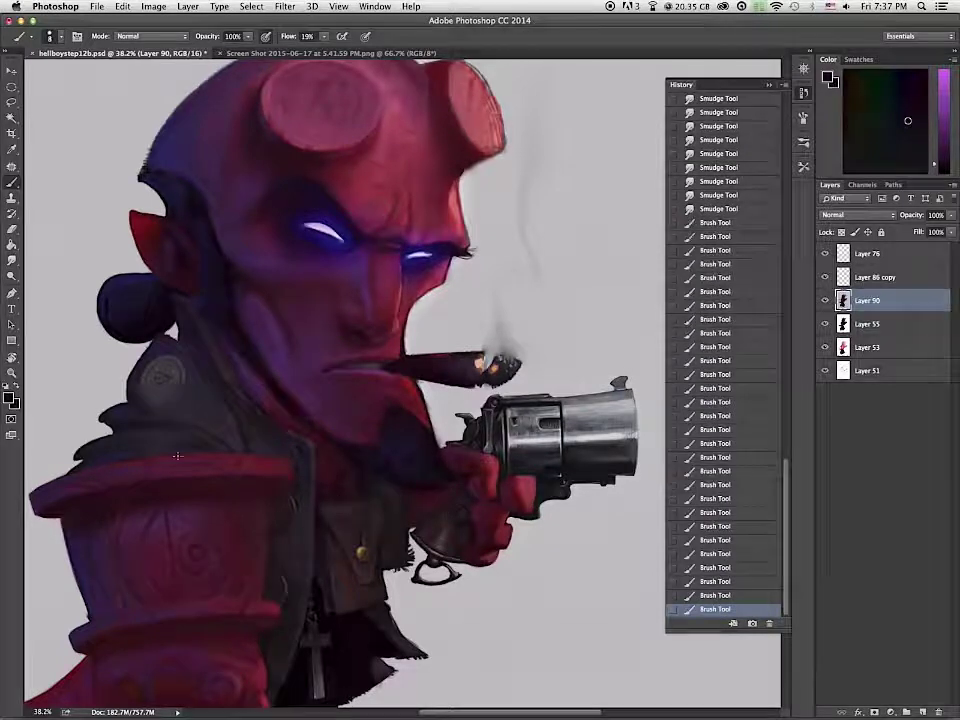
# Step: Undo the last seven brush strokes
pyautogui.hotkey('ctrl', 'alt', 'z')
pyautogui.hotkey('ctrl', 'alt', 'z')
pyautogui.hotkey('ctrl', 'alt', 'z')
pyautogui.hotkey('ctrl', 'alt', 'z')
pyautogui.hotkey('ctrl', 'alt', 'z')
pyautogui.hotkey('ctrl', 'alt', 'z')
pyautogui.hotkey('ctrl', 'alt', 'z')
# Step: Reset to the default black and paint beard hairs along the jawline to the goatee with the size 8 brush
pyautogui.press('d')
pyautogui.moveTo(313, 427); pyautogui.dragTo(340, 446)
pyautogui.moveTo(338, 446); pyautogui.dragTo(368, 464)
pyautogui.moveTo(366, 462)
pyautogui.mouseDown()
pyautogui.moveTo(401, 474)
pyautogui.moveTo(372, 468)
pyautogui.mouseUp()
pyautogui.moveTo(372, 470); pyautogui.dragTo(405, 482)
pyautogui.moveTo(385, 474); pyautogui.dragTo(425, 484)
pyautogui.moveTo(410, 476)
pyautogui.mouseDown()
pyautogui.moveTo(430, 482)
pyautogui.moveTo(440, 472)
pyautogui.moveTo(435, 450)
pyautogui.mouseUp()
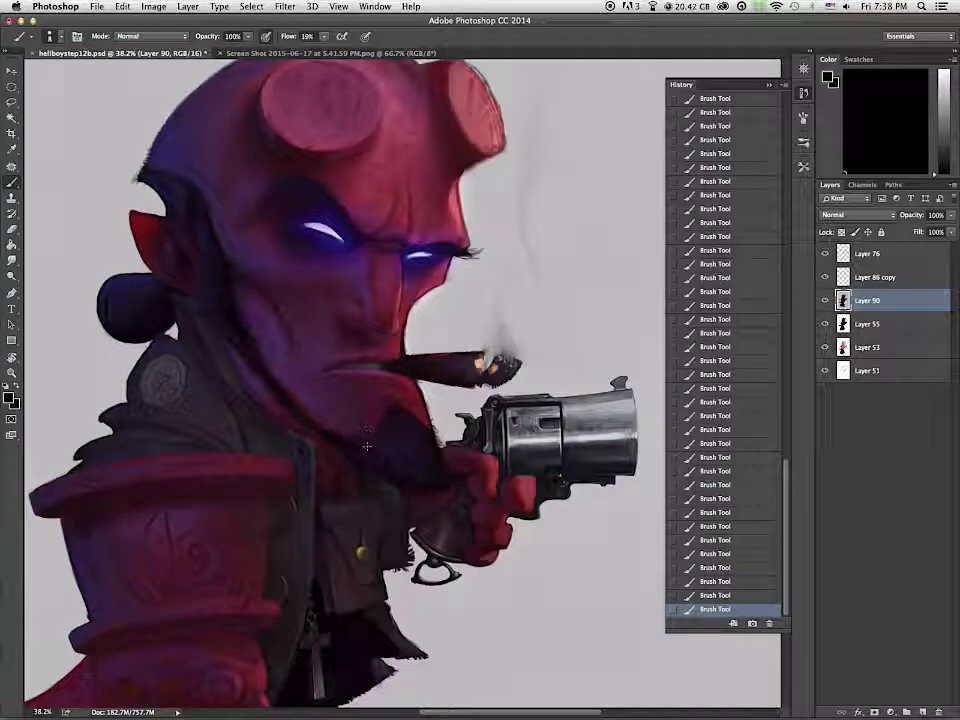
# Step: Touch up the brow and chin with tones sampled from them, using the size 8 brush
pyautogui.keyDown('alt'); pyautogui.click(389, 251); pyautogui.keyUp('alt')
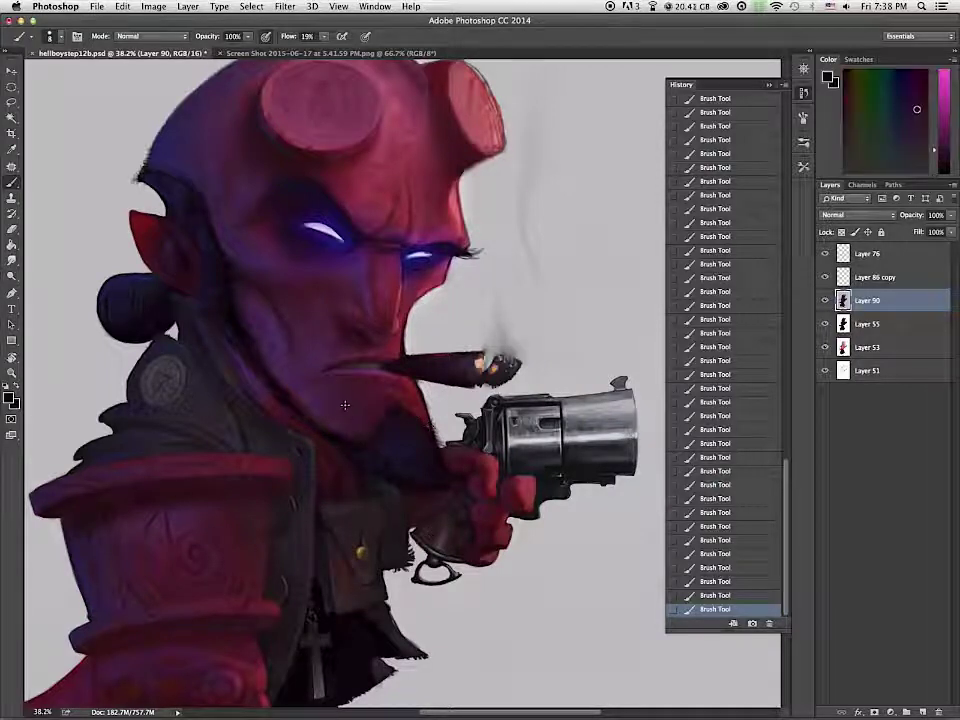
pyautogui.keyDown('alt'); pyautogui.click(361, 411); pyautogui.keyUp('alt')
pyautogui.scroll(-5, 358, 402)
pyautogui.hscroll(-3, 358, 402)
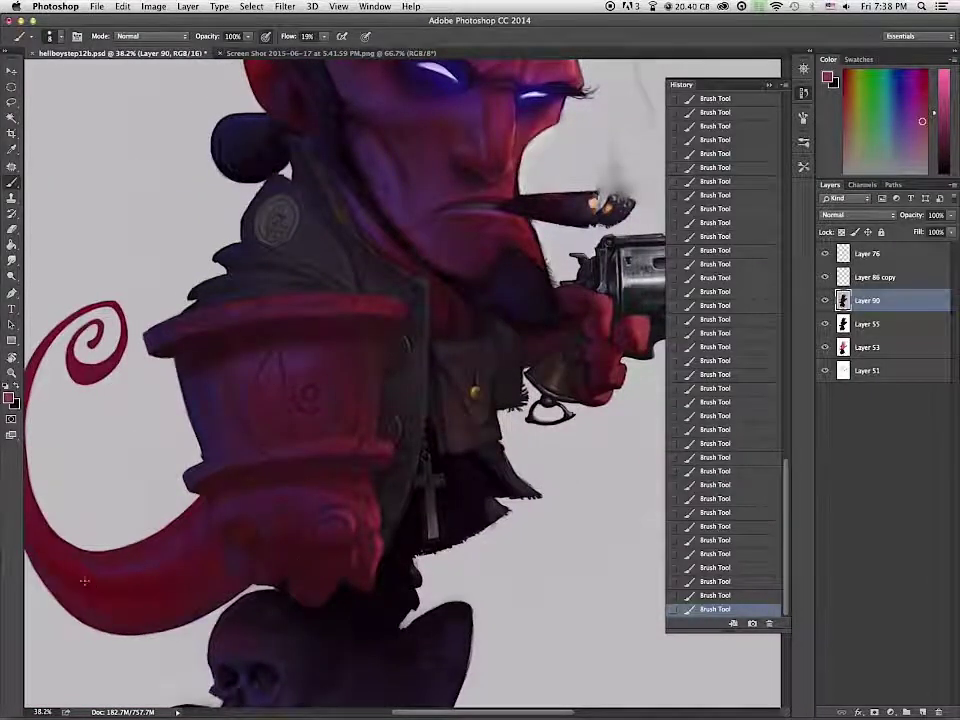
pyautogui.moveTo(209, 507); pyautogui.dragTo(306, 499)
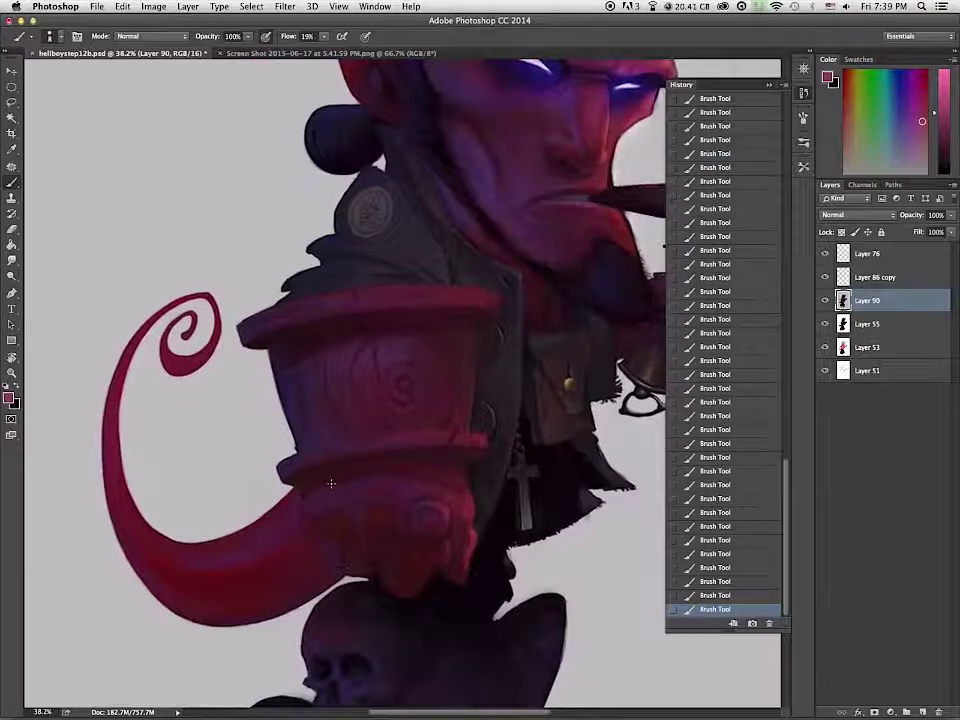
# Step: Refine the forehead and skull around the horns with sampled reds, enlarging the brush to size 15
pyautogui.scroll(-4, 337, 483)
pyautogui.keyDown('alt'); pyautogui.click(385, 267); pyautogui.keyUp('alt')
pyautogui.keyDown('alt'); pyautogui.click(328, 242); pyautogui.keyUp('alt')
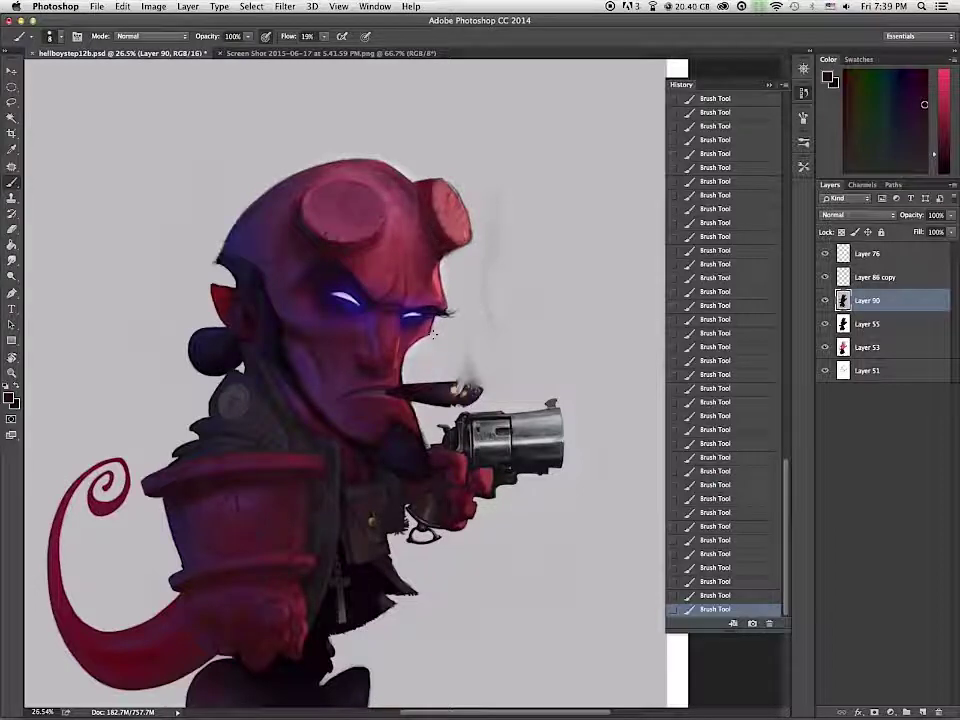
pyautogui.keyDown('alt'); pyautogui.click(328, 176); pyautogui.keyUp('alt')
pyautogui.keyDown('alt'); pyautogui.click(412, 190); pyautogui.keyUp('alt')
pyautogui.press(']')
pyautogui.press(']')
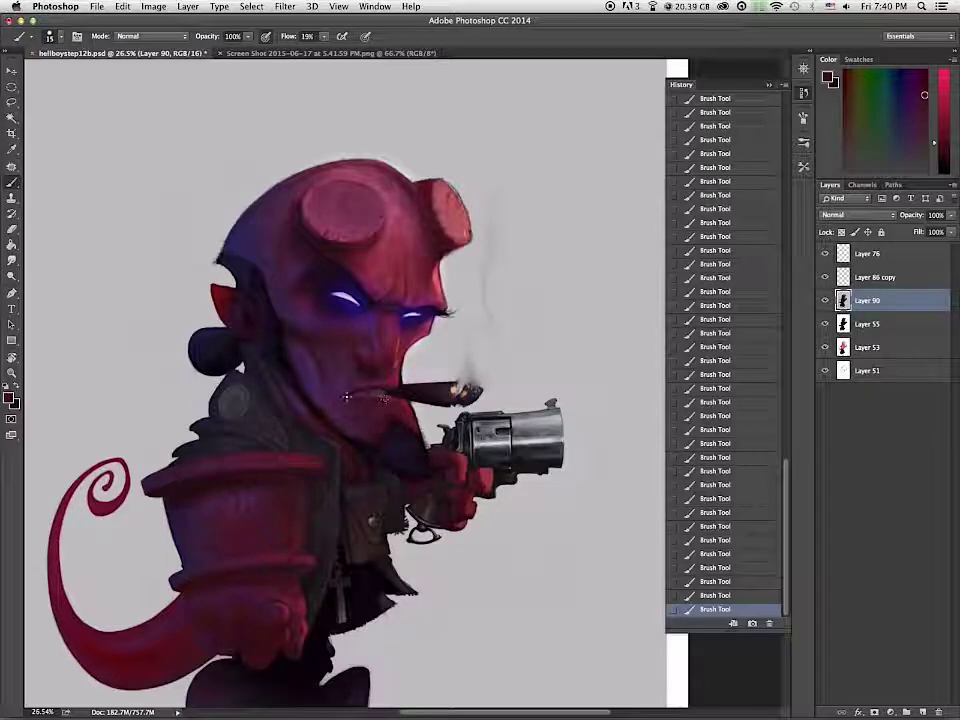
# Step: Shade around the mouth and chin with reds sampled from the hand and face, using brushes up to size 30
pyautogui.keyDown('alt'); pyautogui.click(433, 486); pyautogui.keyUp('alt')
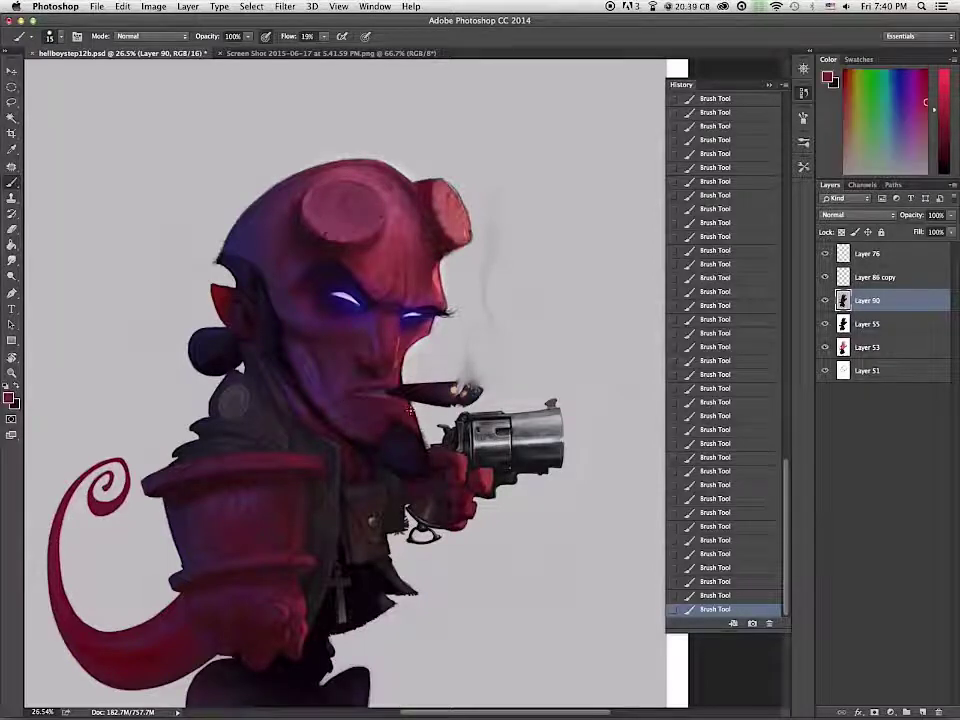
pyautogui.keyDown('alt'); pyautogui.click(345, 392); pyautogui.keyUp('alt')
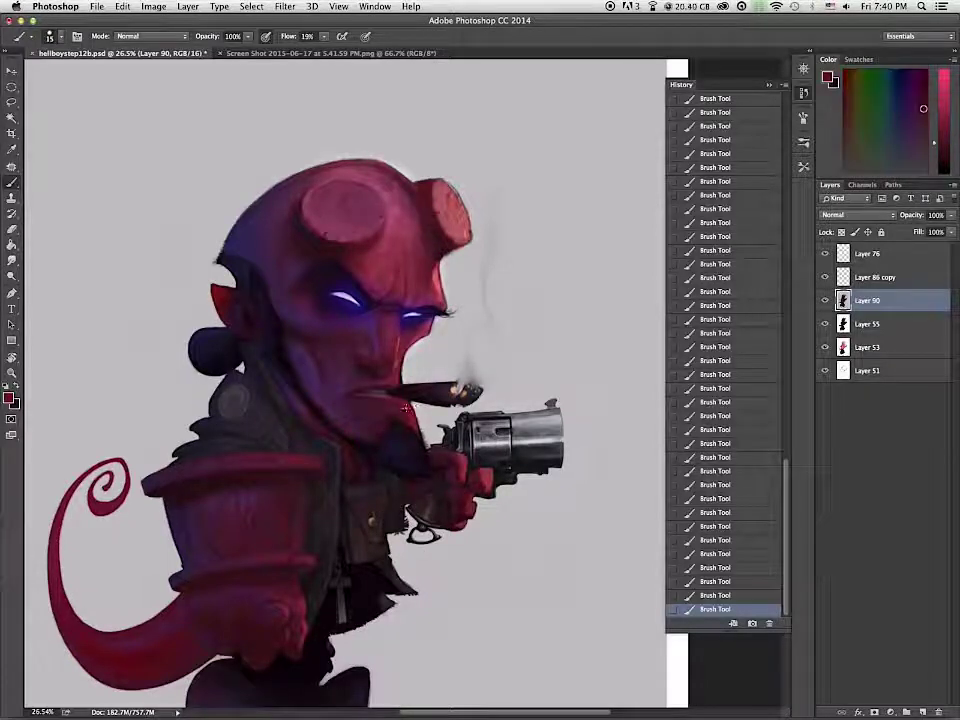
pyautogui.press('[')
pyautogui.keyDown('alt'); pyautogui.click(385, 405); pyautogui.keyUp('alt')
pyautogui.keyDown('alt'); pyautogui.click(365, 373); pyautogui.keyUp('alt')
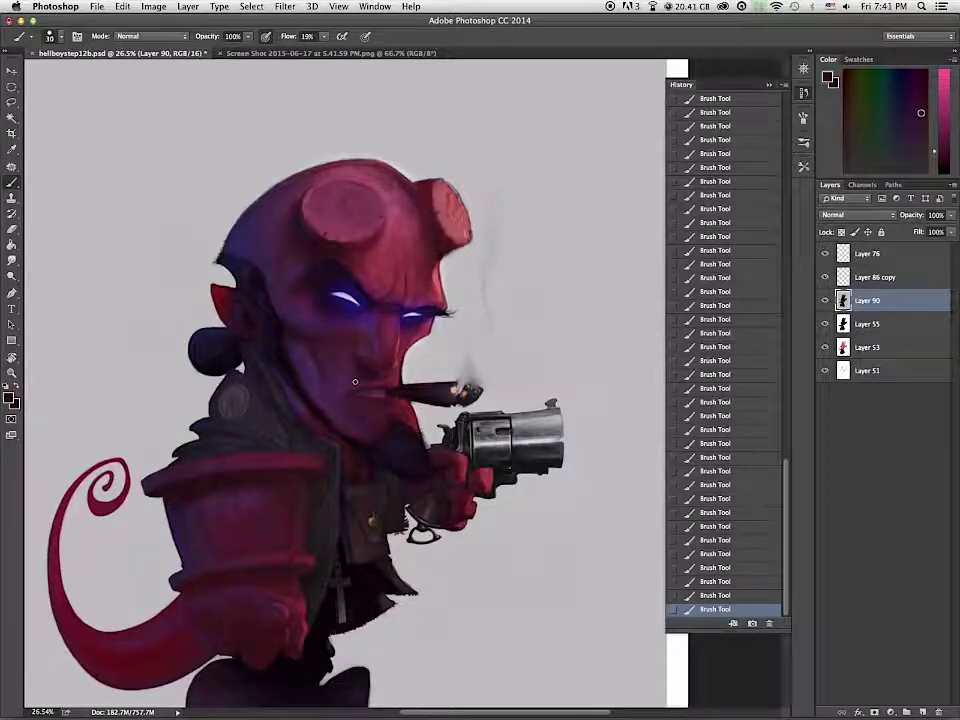
pyautogui.keyDown('alt'); pyautogui.click(357, 387); pyautogui.keyUp('alt')
pyautogui.scroll(-4, 357, 387)
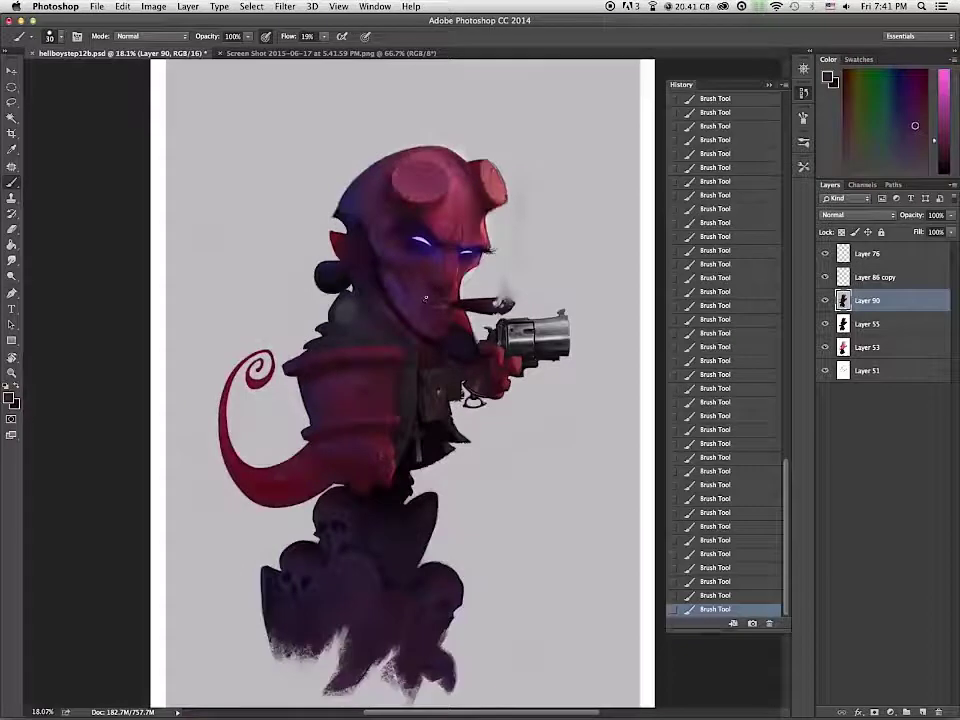
# Step: Paint a violet-blue rim light and dark accents under the nose tip with fine brushes of size 8 and 9
pyautogui.scroll(5, 436, 302)
pyautogui.keyDown('alt'); pyautogui.click(439, 204); pyautogui.keyUp('alt')
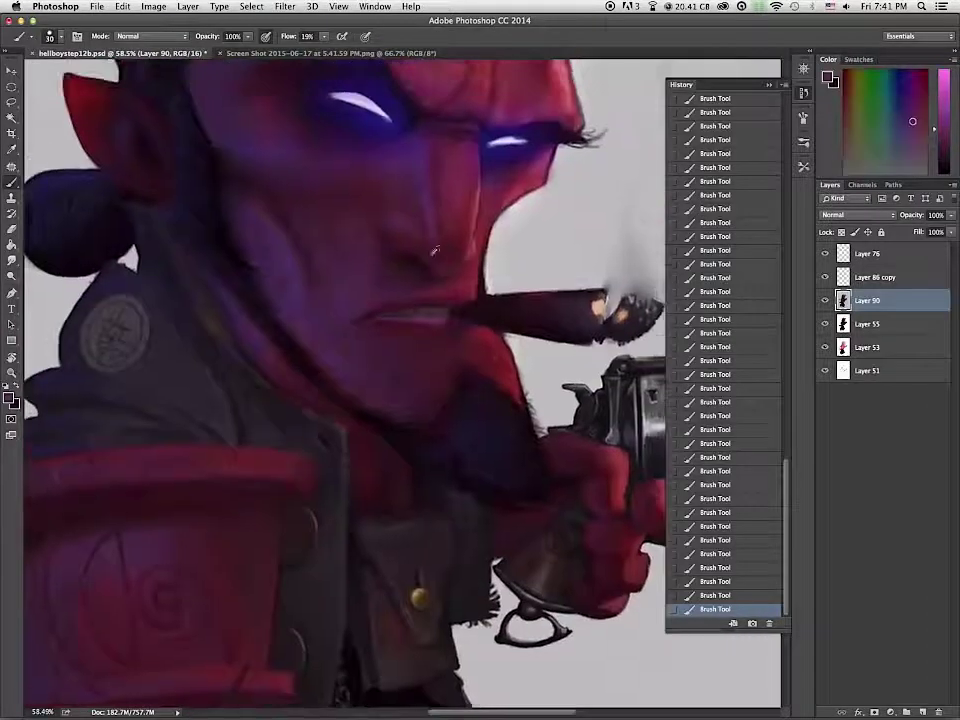
pyautogui.keyDown('alt'); pyautogui.click(383, 259); pyautogui.keyUp('alt')
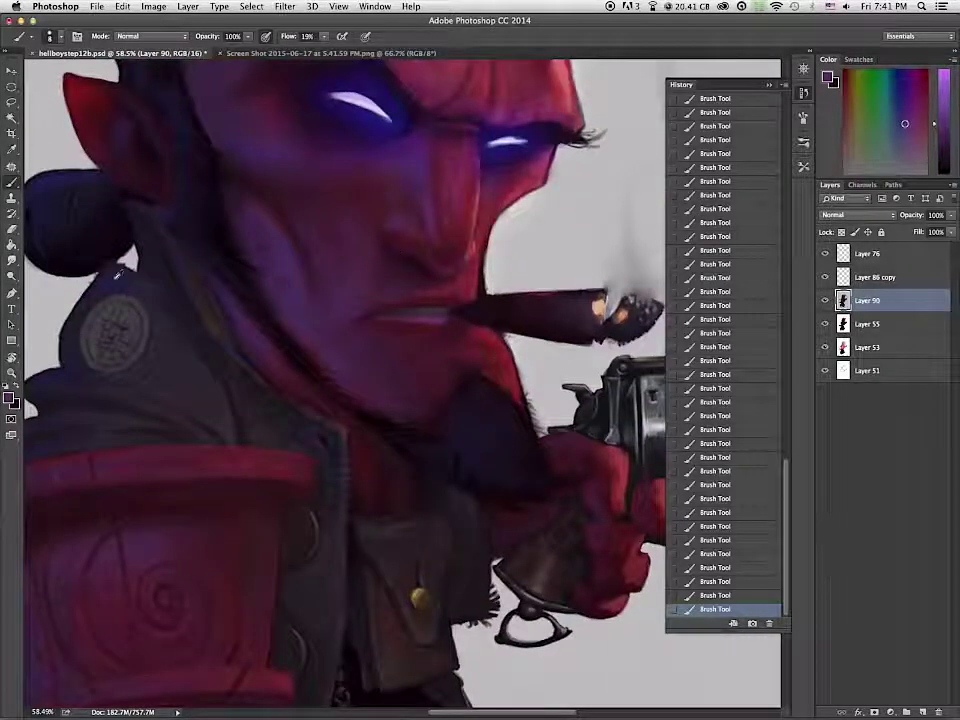
pyautogui.keyDown('alt'); pyautogui.click(427, 262); pyautogui.keyUp('alt')
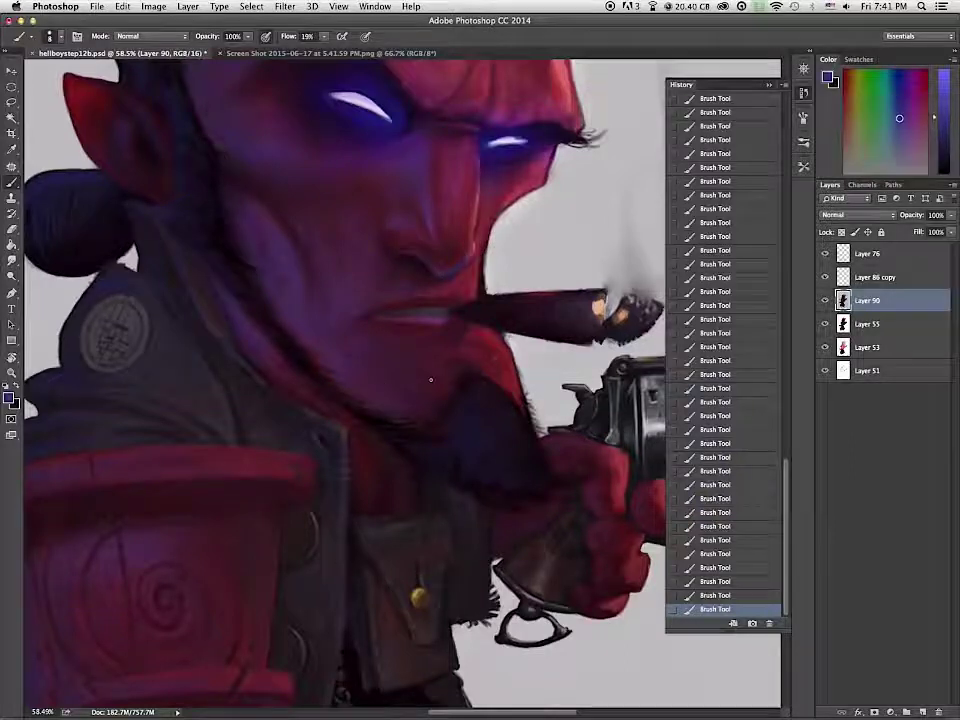
pyautogui.keyDown('alt'); pyautogui.click(430, 263); pyautogui.keyUp('alt')
pyautogui.keyDown('alt'); pyautogui.click(433, 268); pyautogui.keyUp('alt')
pyautogui.keyDown('alt'); pyautogui.click(413, 254); pyautogui.keyUp('alt')
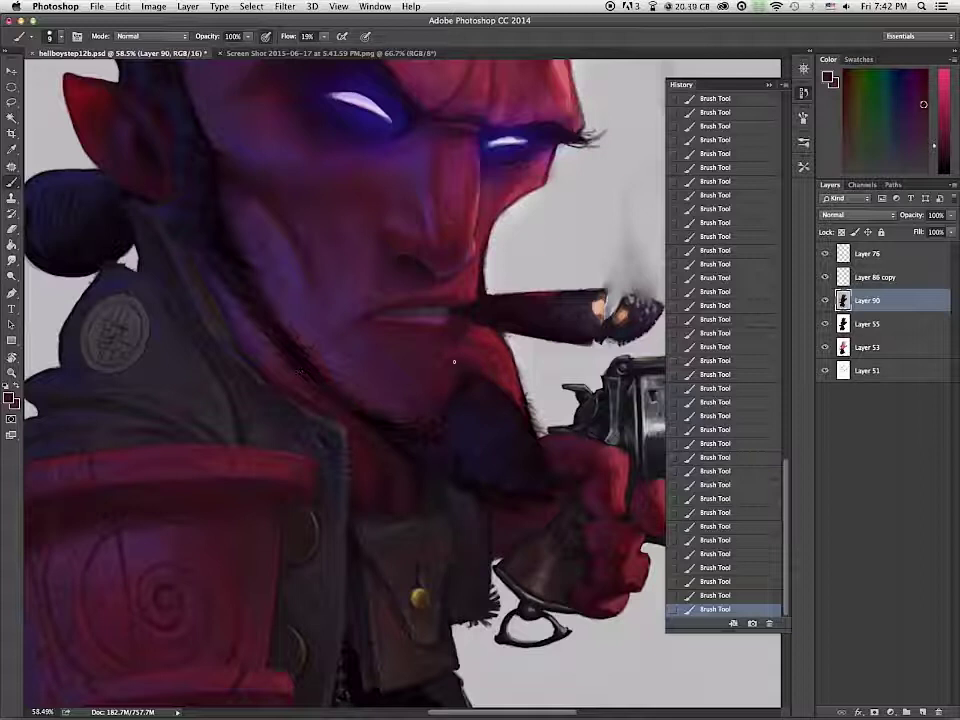
# Step: Refine the side of the nose and the brow with sampled purple and pink tones at brush size 9
pyautogui.keyDown('alt'); pyautogui.click(437, 227); pyautogui.keyUp('alt')
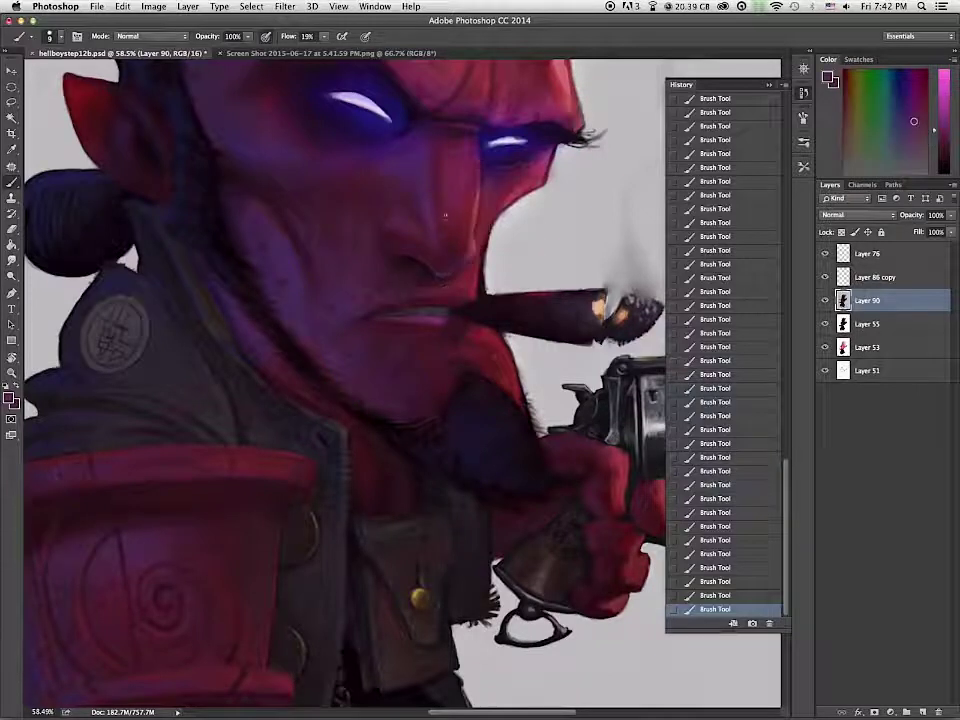
pyautogui.keyDown('alt'); pyautogui.click(430, 226); pyautogui.keyUp('alt')
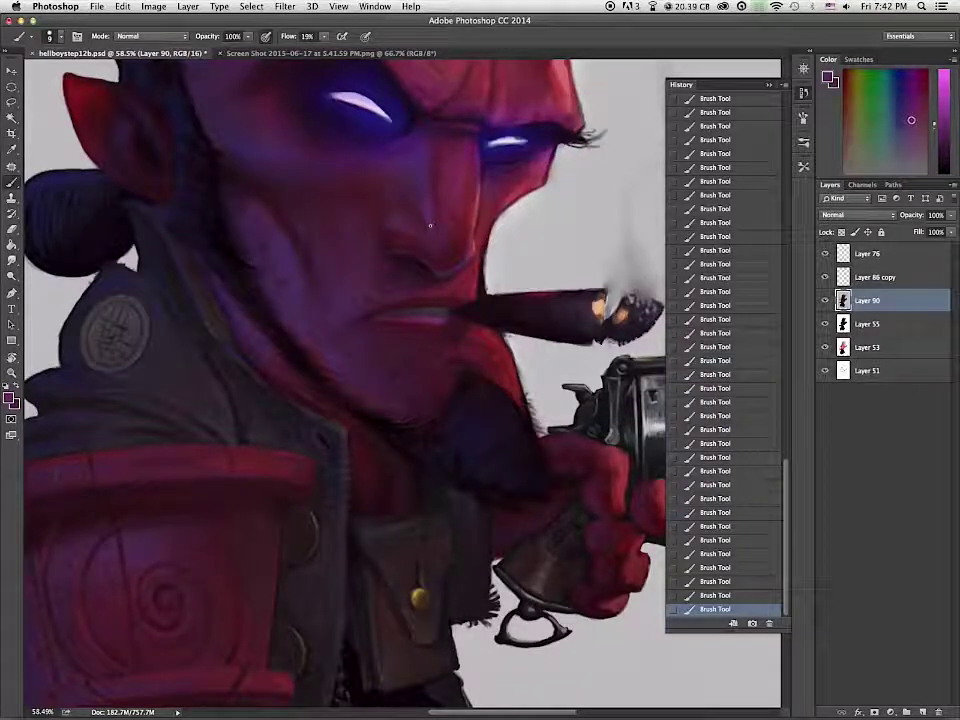
pyautogui.keyDown('alt'); pyautogui.click(480, 98); pyautogui.keyUp('alt')
pyautogui.keyDown('alt'); pyautogui.click(351, 85); pyautogui.keyUp('alt')
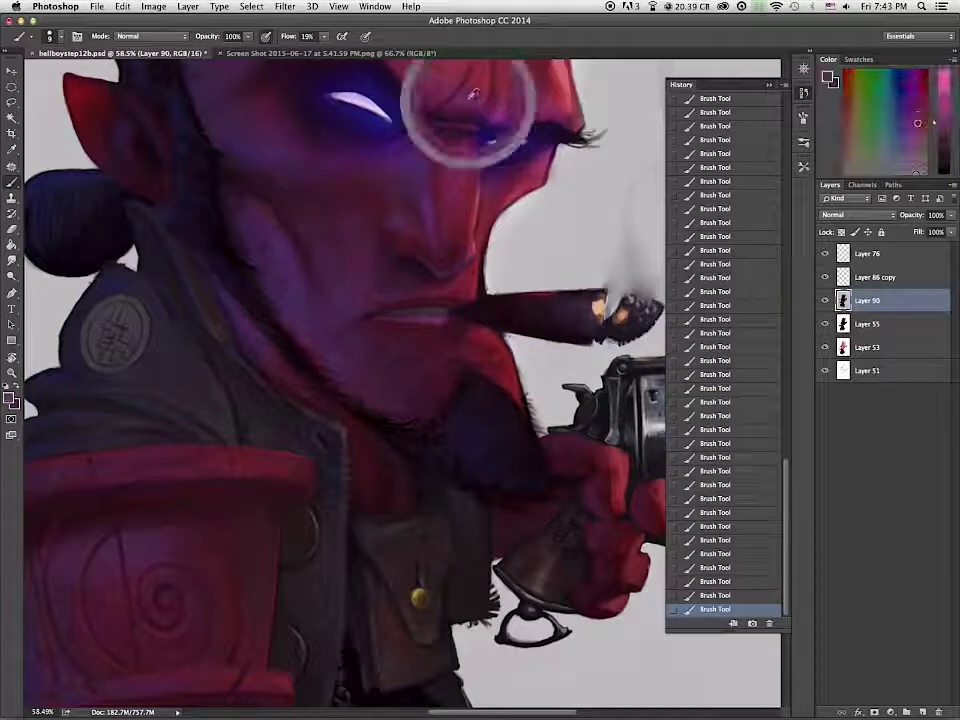
# Step: Paint fine strokes along the top and back edge of the skull with an adjusted magenta tone
pyautogui.scroll(5, 377, 199)
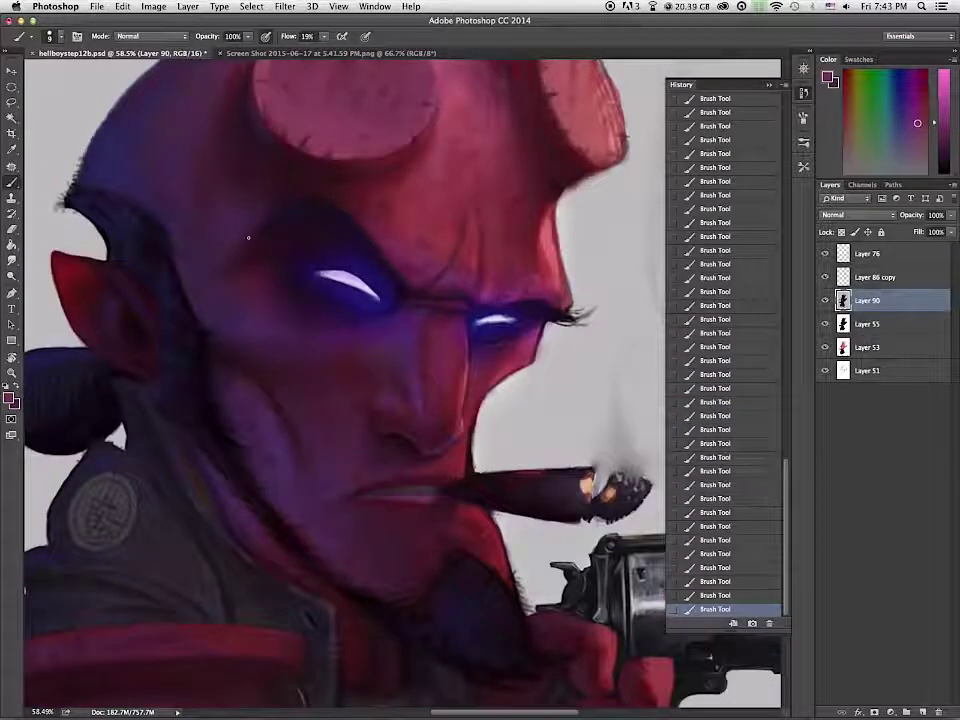
pyautogui.scroll(3, 166, 328)
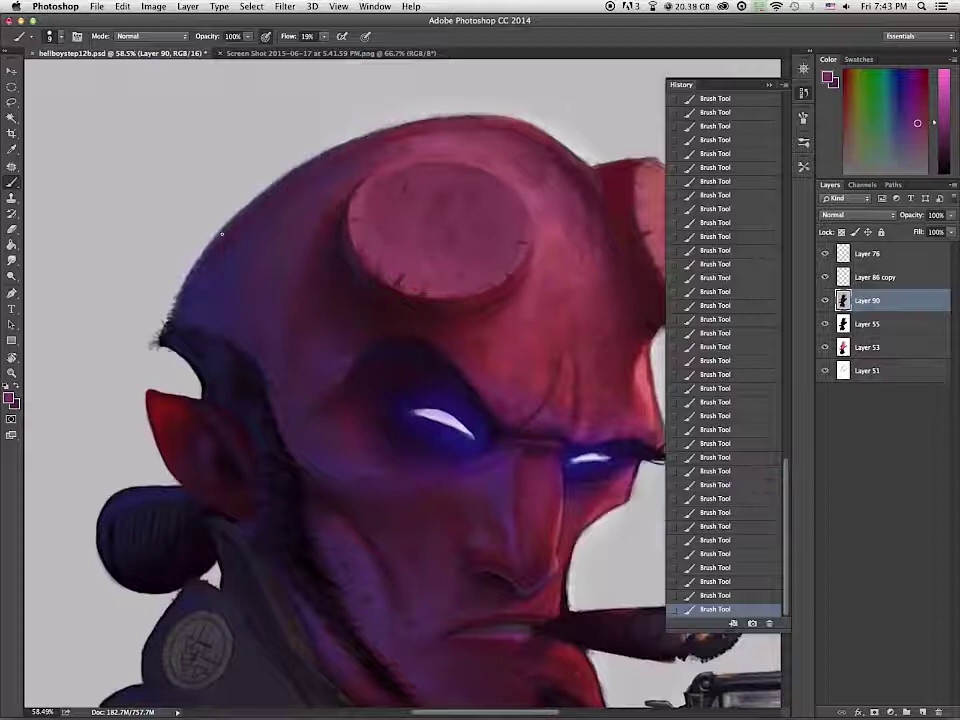
pyautogui.click(937, 121)
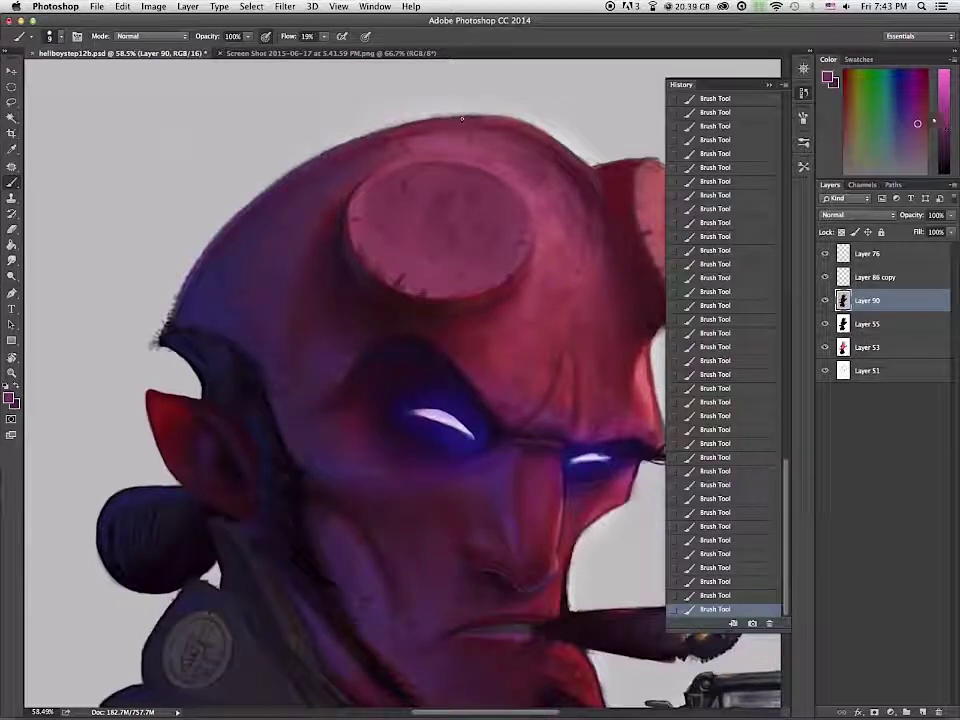
pyautogui.hotkey('ctrl', '0')
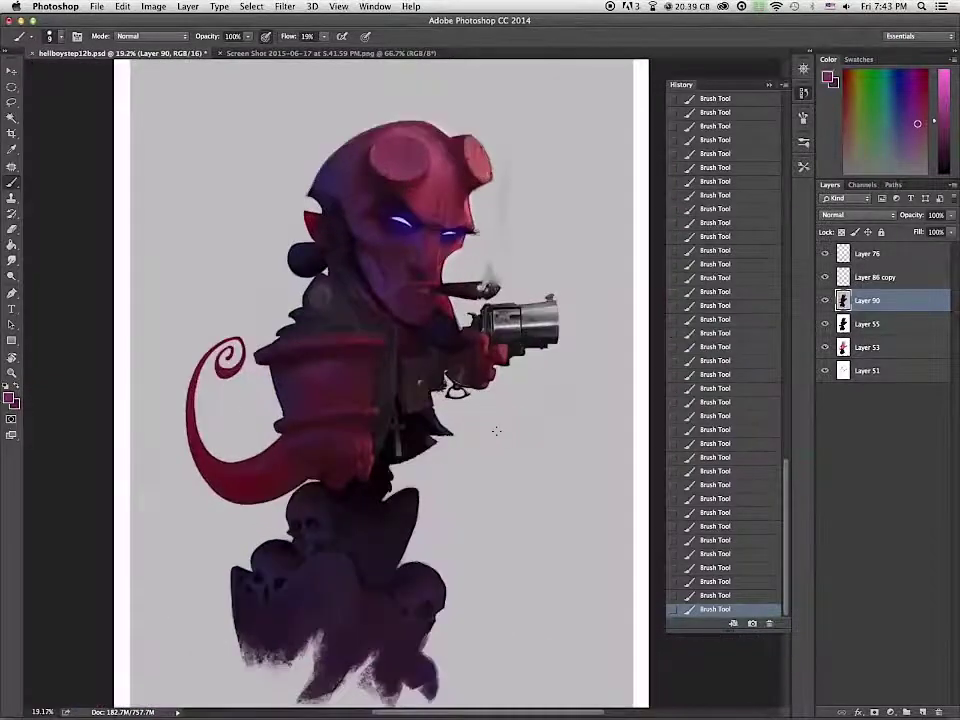
# Step: Paint a rim light along the front edge of the chin with a brighter pink-violet and a larger brush
pyautogui.scroll(4, 496, 430)
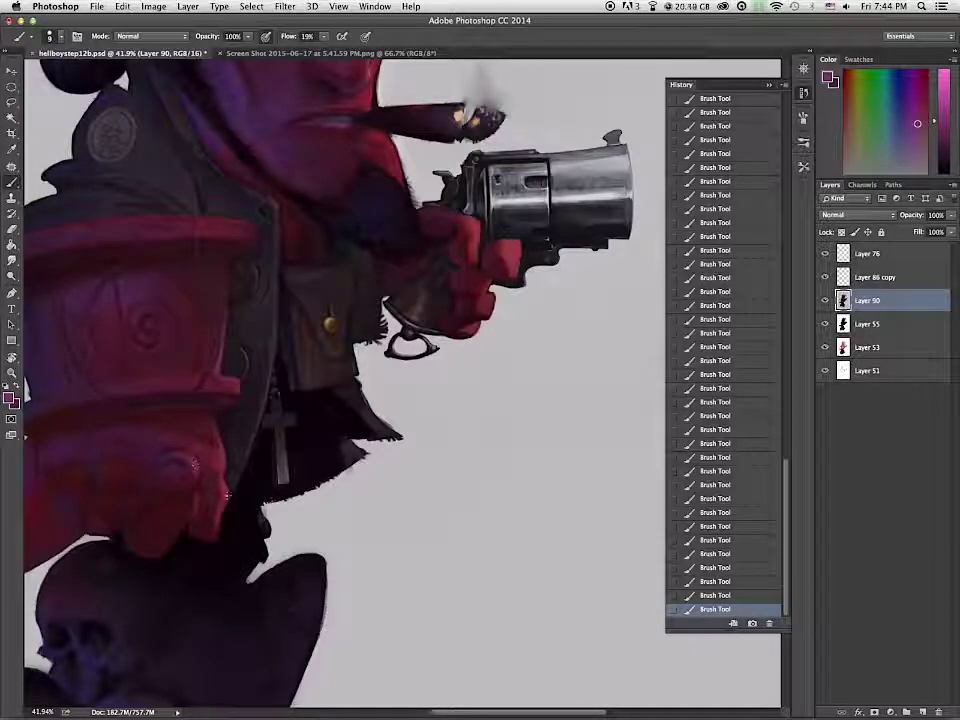
pyautogui.scroll(5, 212, 608)
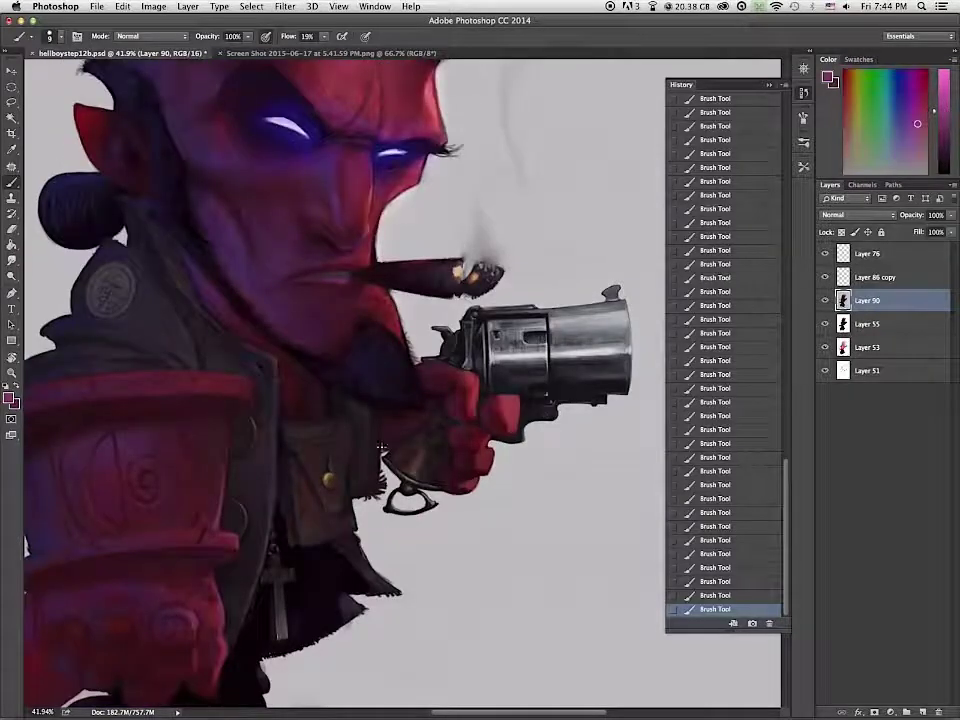
pyautogui.moveTo(944, 116); pyautogui.dragTo(944, 101)
pyautogui.click(912, 119)
pyautogui.press(']')
pyautogui.press(']')
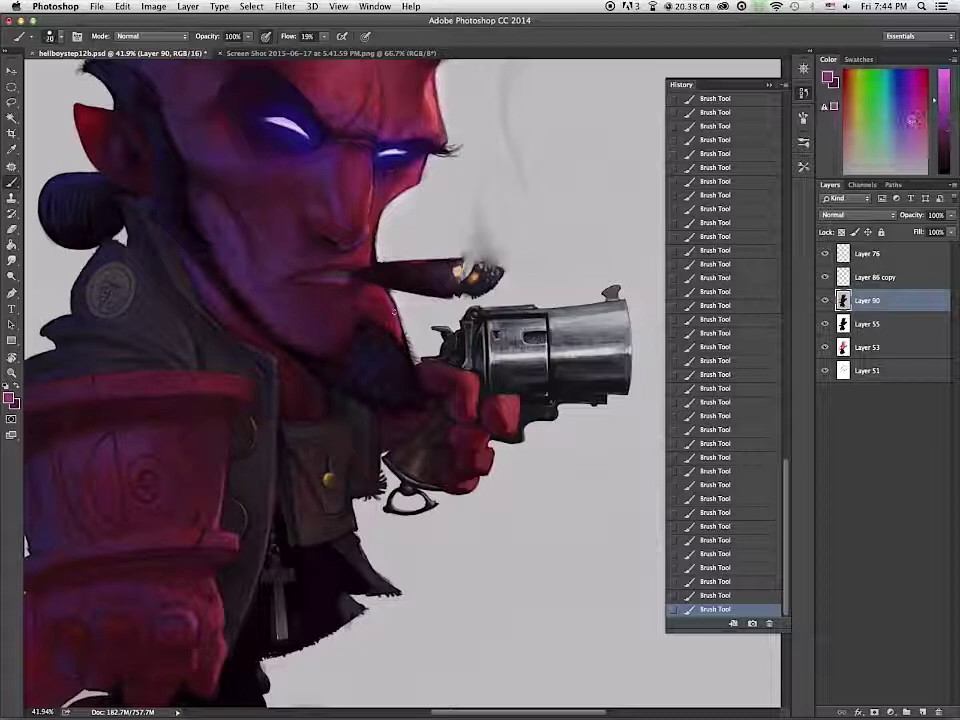
pyautogui.keyDown('alt'); pyautogui.click(391, 304); pyautogui.keyUp('alt')
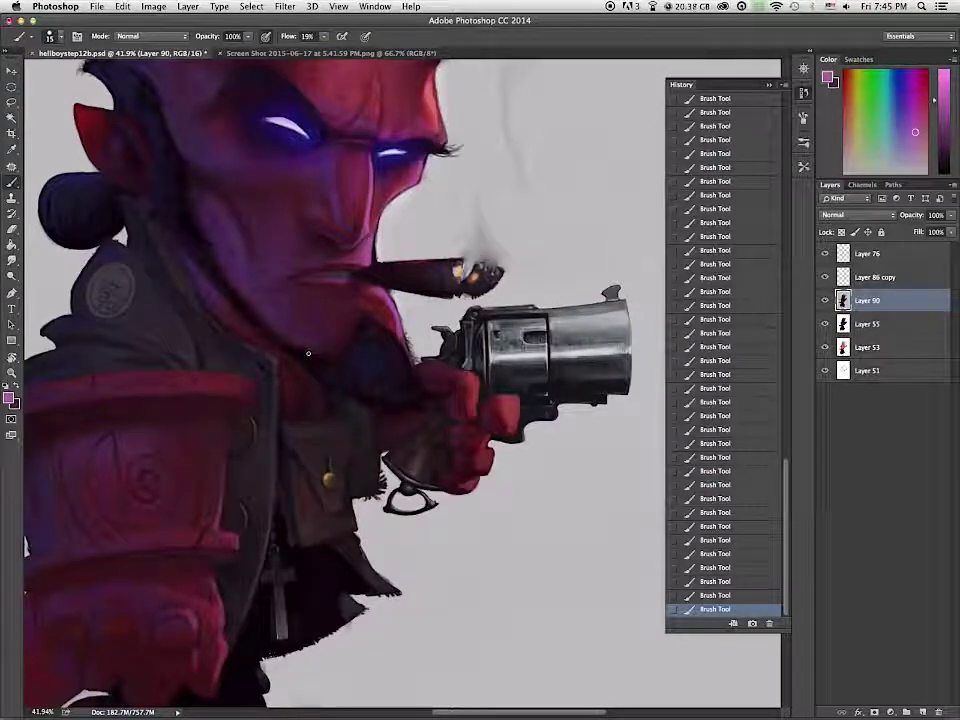
# Step: Refine the nose ridge and the face's front edge beside the smaller eye with sampled magenta and background tones
pyautogui.keyDown('alt'); pyautogui.click(370, 217); pyautogui.keyUp('alt')
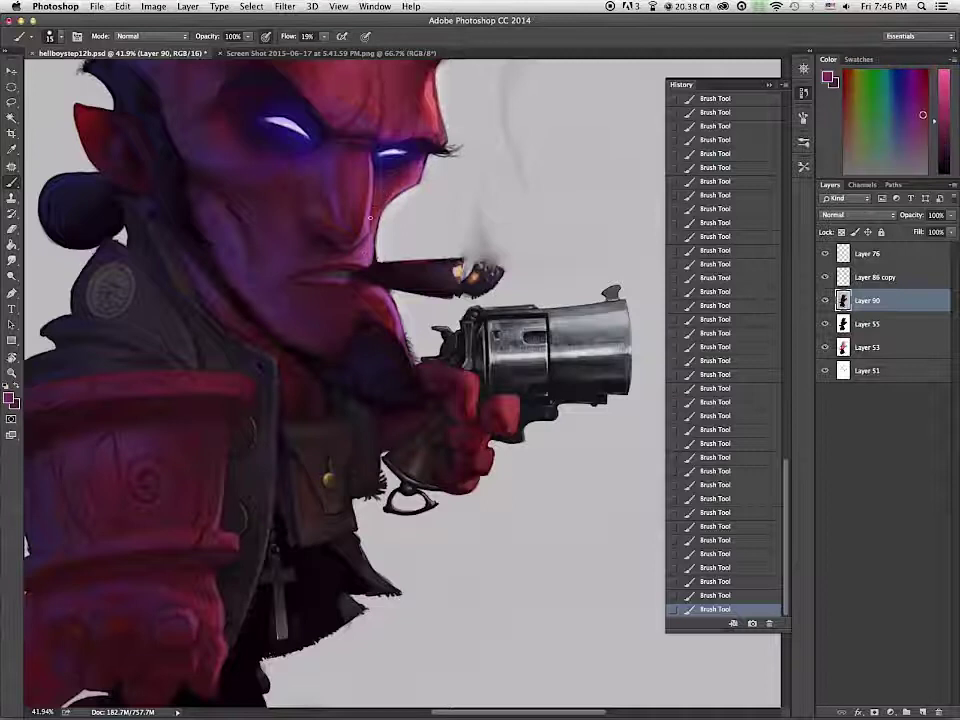
pyautogui.keyDown('alt'); pyautogui.click(368, 226); pyautogui.keyUp('alt')
pyautogui.keyDown('alt'); pyautogui.click(374, 201); pyautogui.keyUp('alt')
pyautogui.keyDown('alt'); pyautogui.click(424, 228); pyautogui.keyUp('alt')
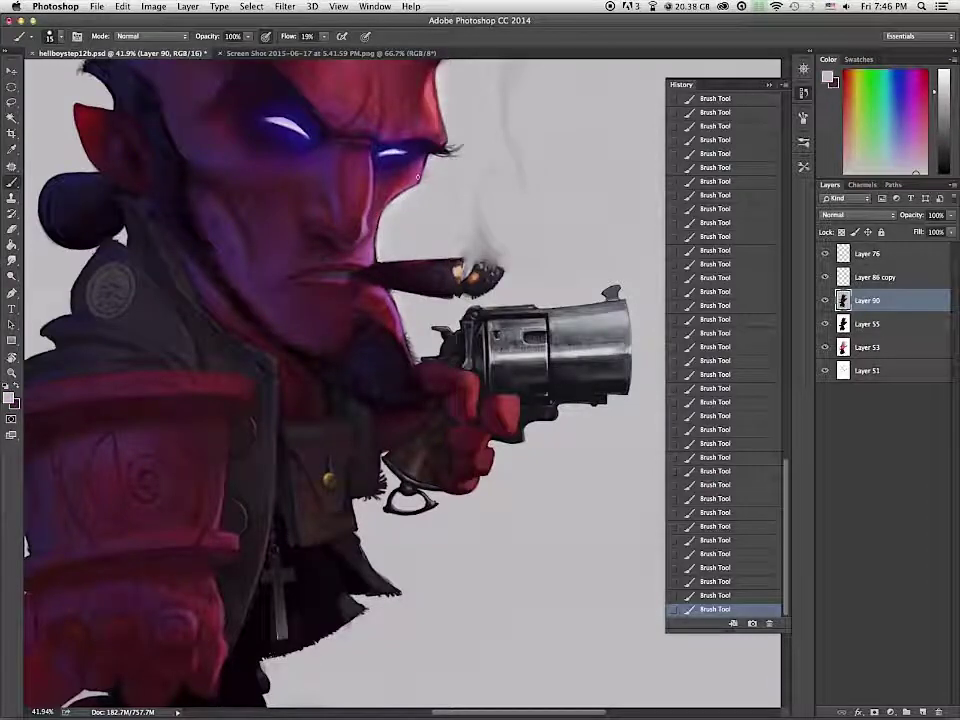
pyautogui.moveTo(516, 156); pyautogui.dragTo(512, 251)
pyautogui.keyDown('alt'); pyautogui.click(440, 236); pyautogui.keyUp('alt')
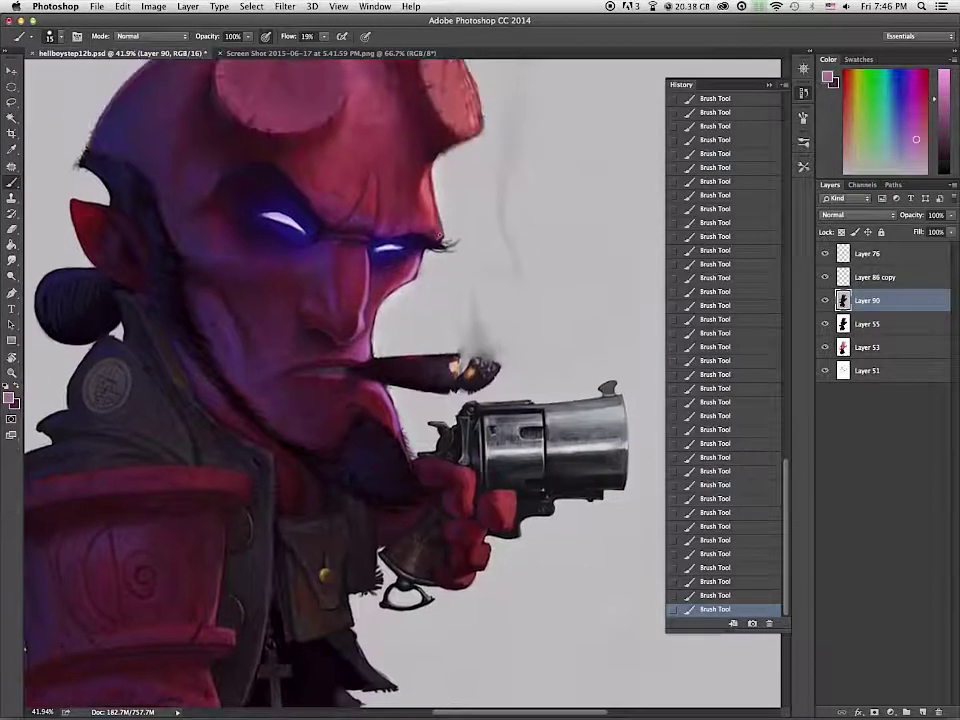
# Step: Paint the frown wrinkles between the brows and the surrounding forehead with sampled pink-red tones
pyautogui.press('[')
pyautogui.moveTo(364, 178); pyautogui.dragTo(355, 204)
pyautogui.moveTo(364, 134)
pyautogui.mouseDown()
pyautogui.moveTo(358, 165)
pyautogui.moveTo(360, 125)
pyautogui.moveTo(371, 150)
pyautogui.moveTo(355, 204)
pyautogui.moveTo(368, 166)
pyautogui.mouseUp()
pyautogui.keyDown('alt'); pyautogui.click(356, 151); pyautogui.keyUp('alt')
pyautogui.keyDown('alt'); pyautogui.click(392, 168); pyautogui.keyUp('alt')
pyautogui.press('[')
pyautogui.press('[')
pyautogui.press('[')
pyautogui.press('[')
pyautogui.press('[')
pyautogui.press('[')
pyautogui.press('[')
pyautogui.keyDown('alt'); pyautogui.click(371, 194); pyautogui.keyUp('alt')
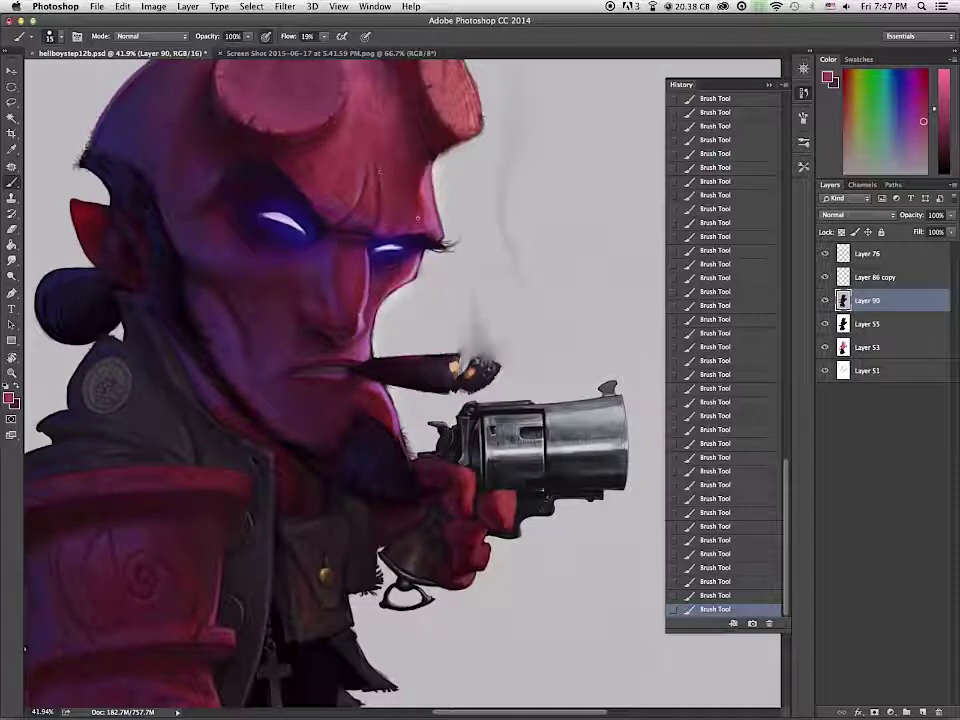
# Step: Paint sampled purple-pink light on the stone fist's fingers and the lower ring of the gauntlet with the size 15 brush
pyautogui.scroll(-5, 477, 148)
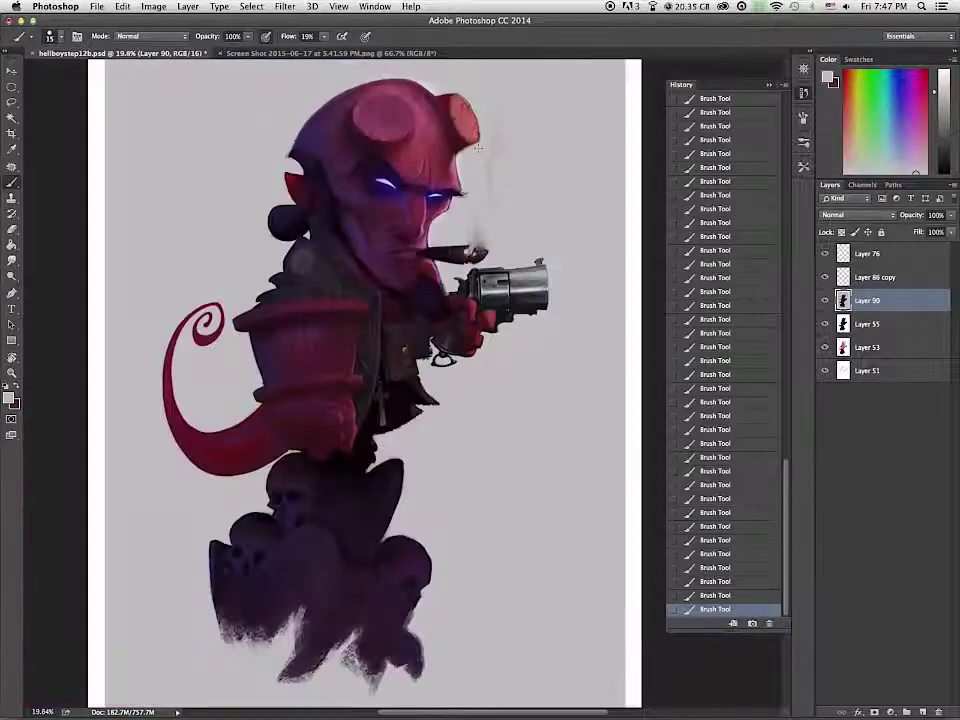
pyautogui.scroll(4, 399, 373)
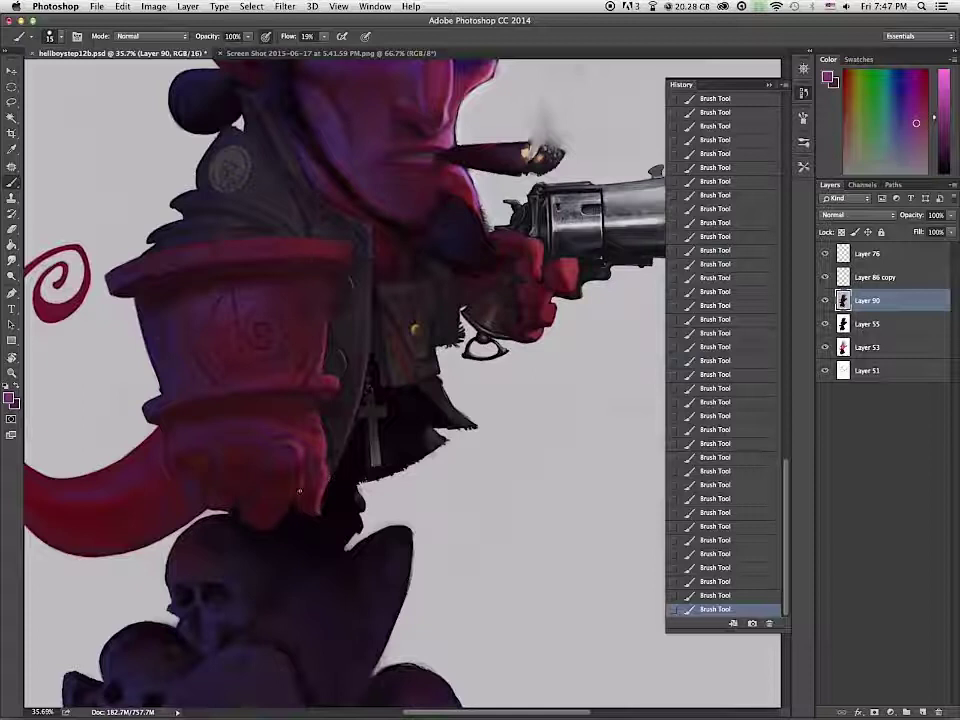
pyautogui.keyDown('alt'); pyautogui.click(302, 497); pyautogui.keyUp('alt')
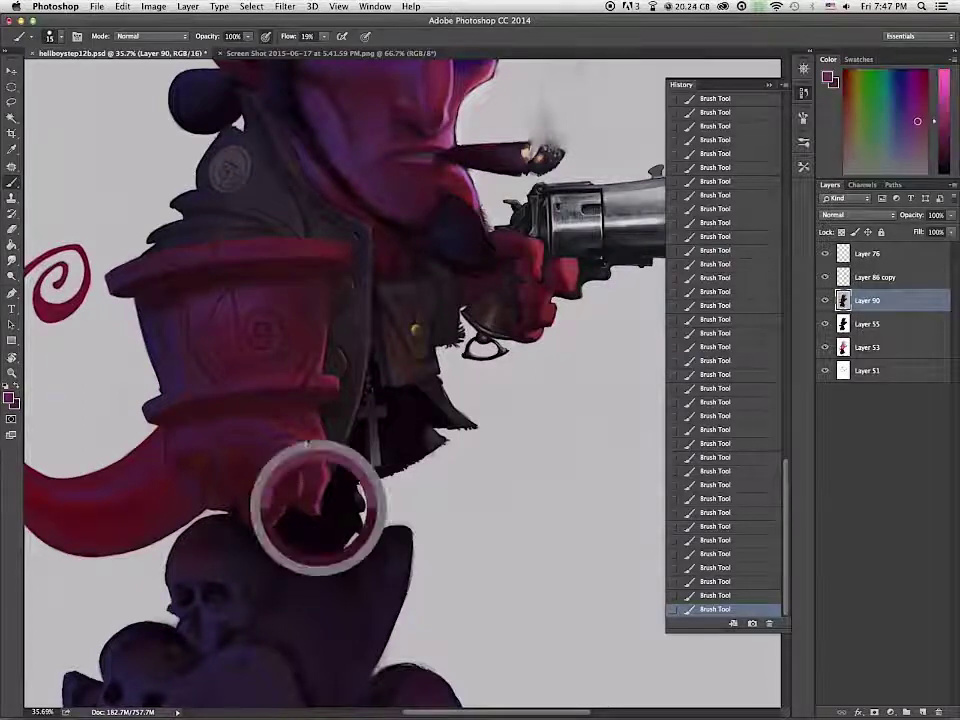
pyautogui.moveTo(325, 378); pyautogui.dragTo(315, 376)
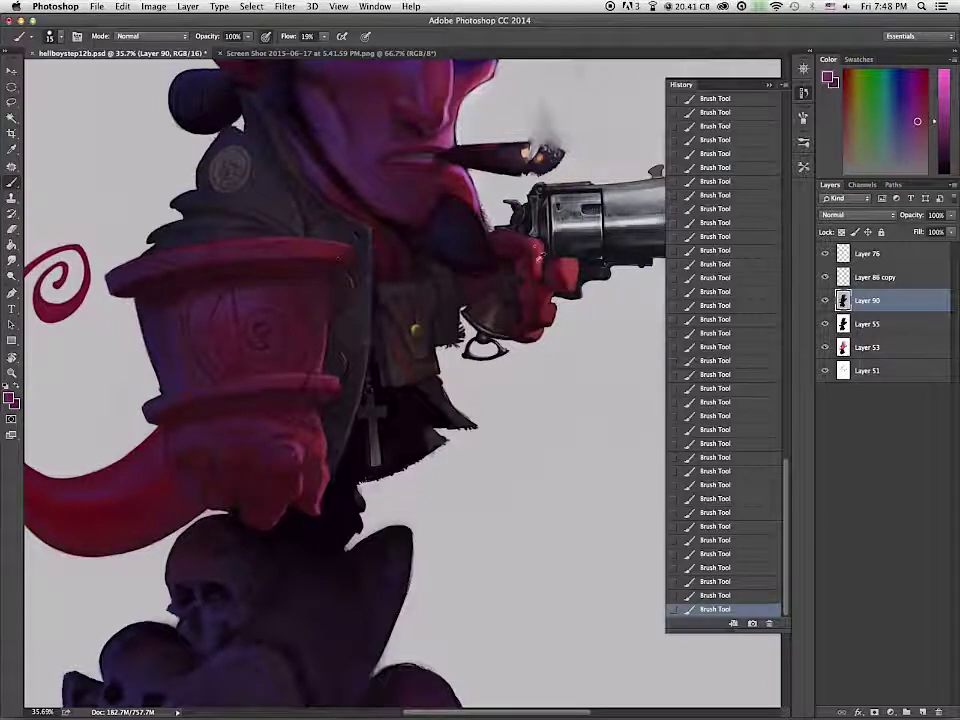
# Step: Repaint the fingers of the gun hand with sampled purple and darker crimson tones using a size 35 brush
pyautogui.keyDown('alt'); pyautogui.click(396, 198); pyautogui.keyUp('alt')
pyautogui.press(']')
pyautogui.press(']')
pyautogui.press(']')
pyautogui.press(']')
pyautogui.keyDown('alt'); pyautogui.click(329, 474); pyautogui.keyUp('alt')
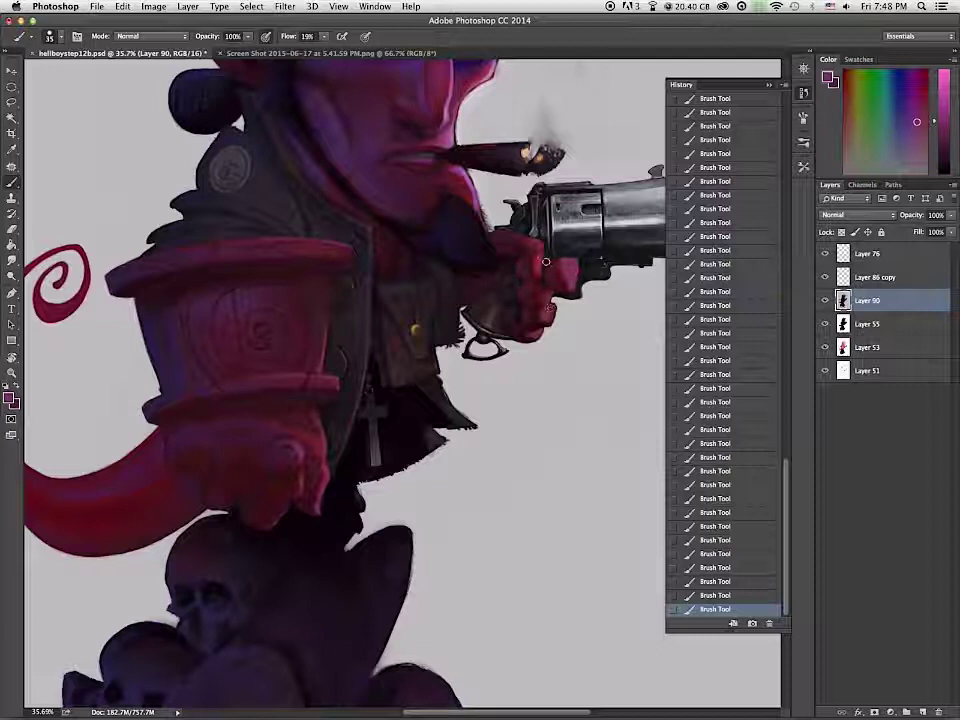
pyautogui.click(915, 131)
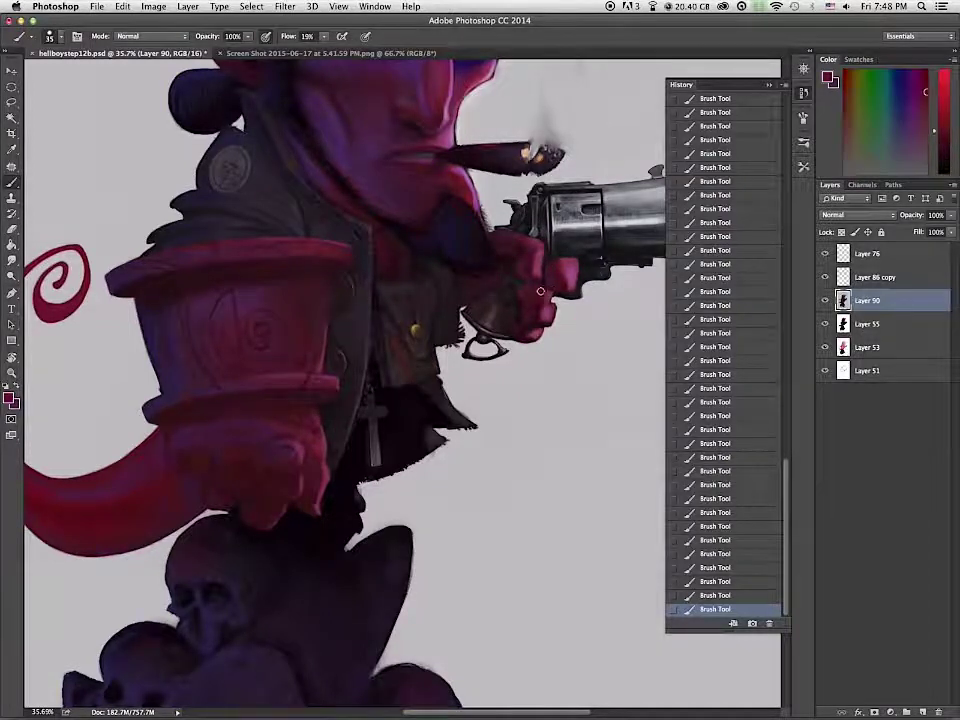
pyautogui.keyDown('alt'); pyautogui.click(563, 266); pyautogui.keyUp('alt')
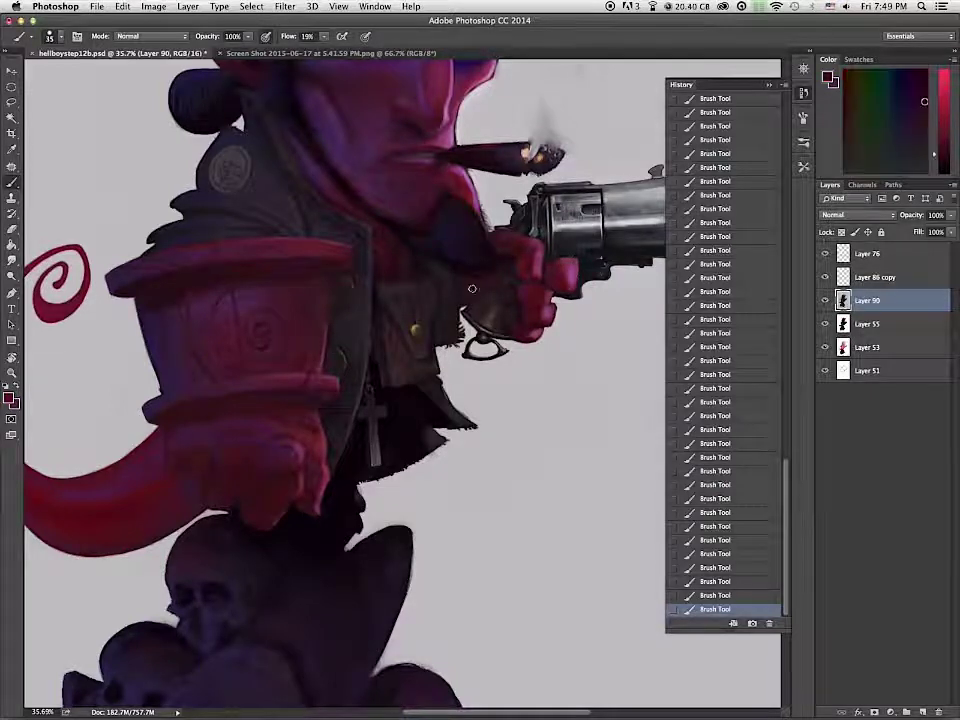
# Step: Highlight the index finger at the trigger with sampled pale pink using the size 15 brush, and tone it with the hand's dark red
pyautogui.keyDown('alt'); pyautogui.click(566, 261); pyautogui.keyUp('alt')
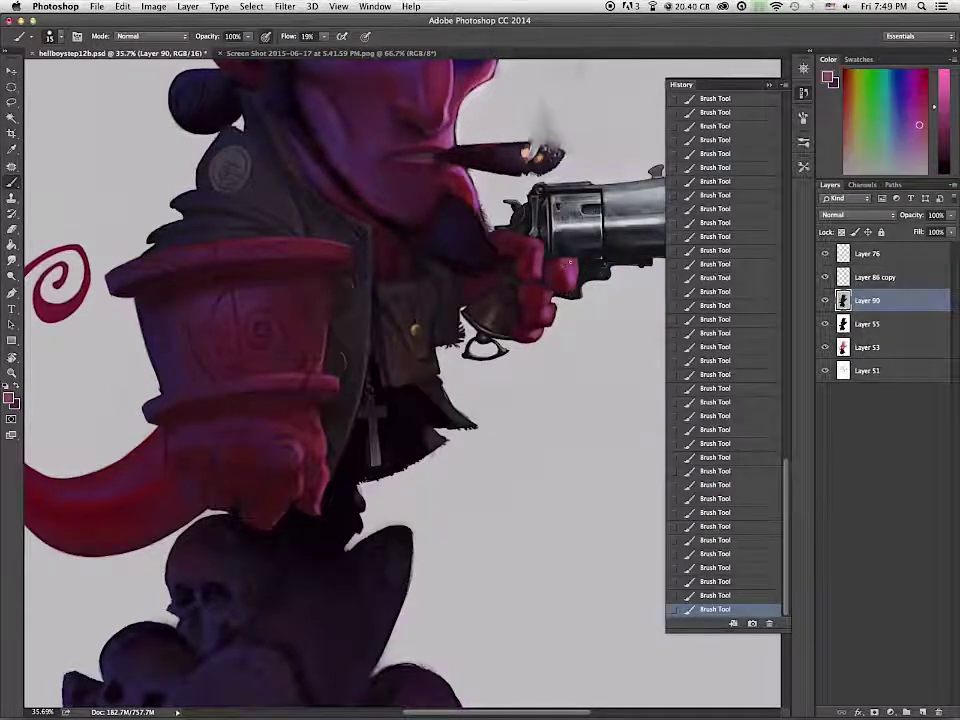
pyautogui.keyDown('alt'); pyautogui.click(566, 267); pyautogui.keyUp('alt')
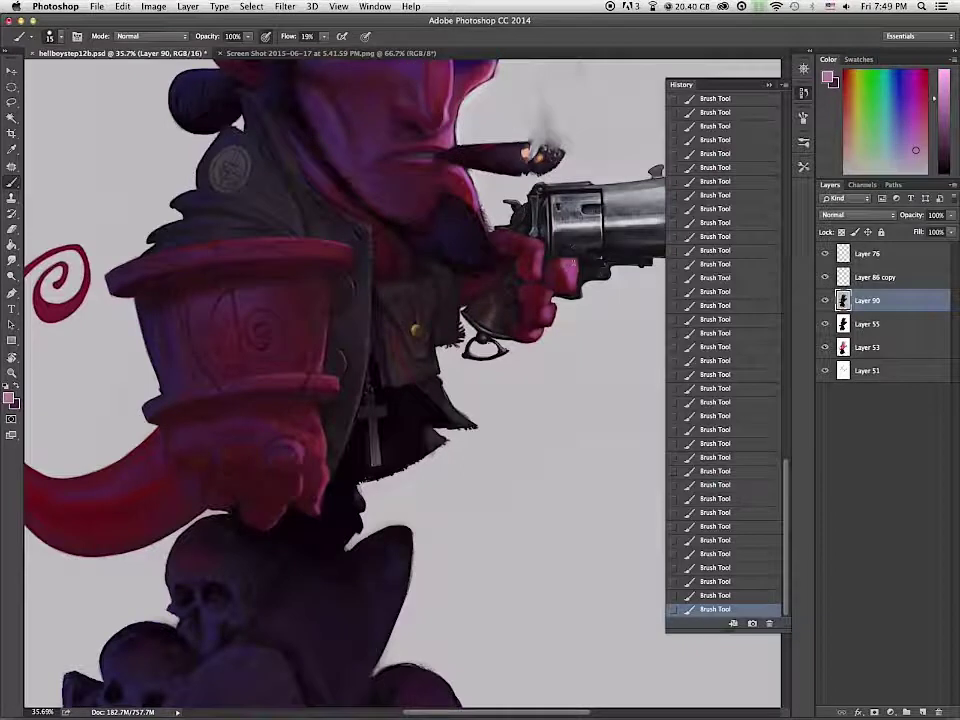
pyautogui.moveTo(571, 265); pyautogui.dragTo(460, 300)
pyautogui.moveTo(467, 350); pyautogui.dragTo(545, 350)
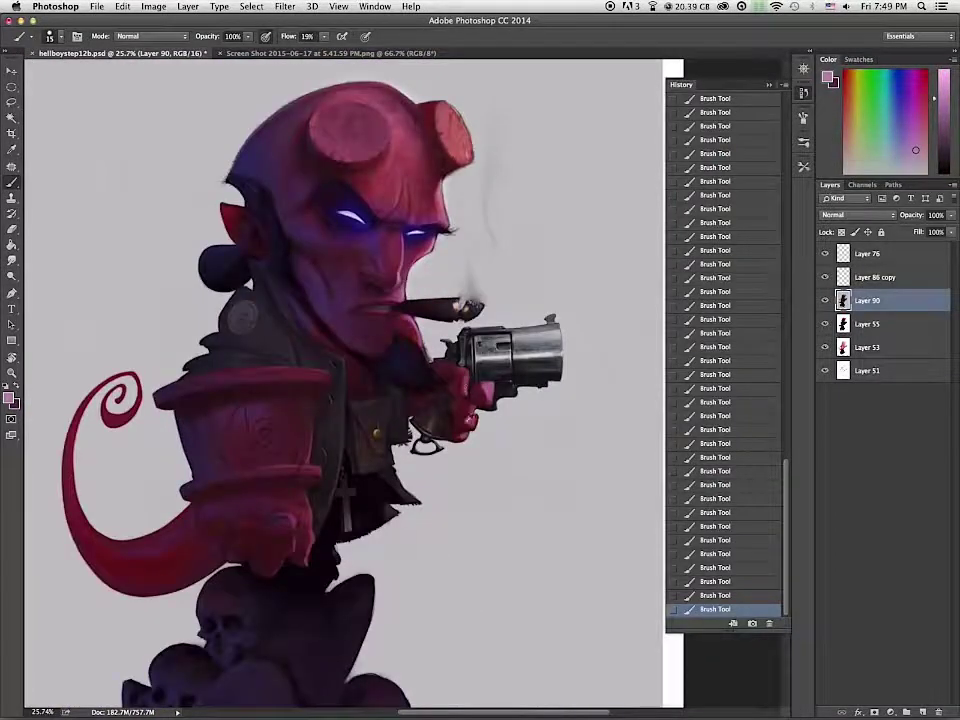
pyautogui.keyDown('alt'); pyautogui.click(464, 398); pyautogui.keyUp('alt')
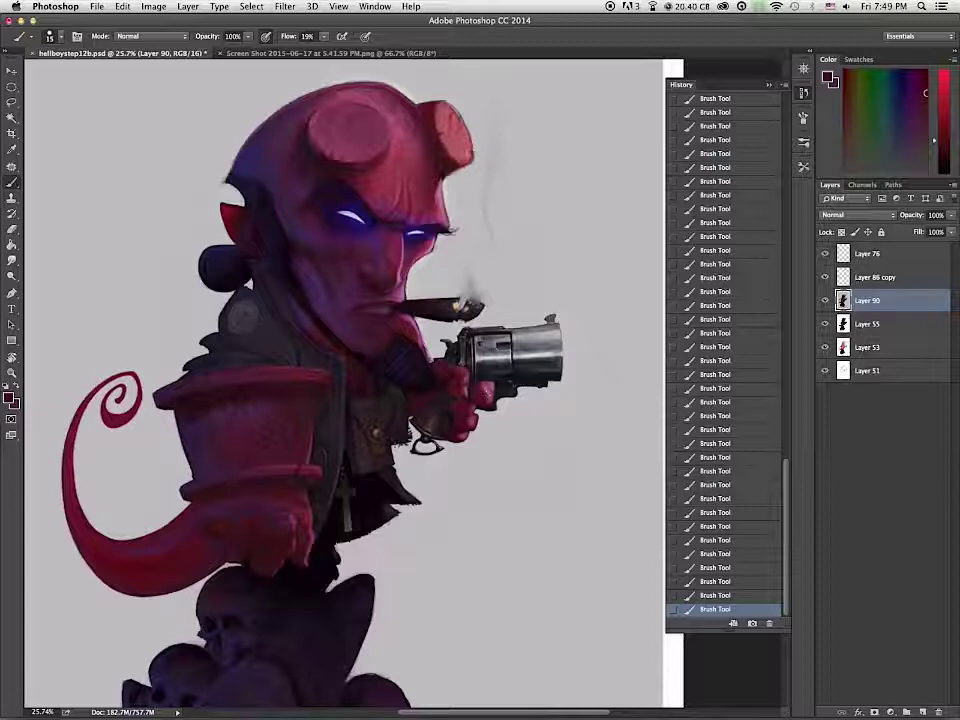
# Step: Touch up the nose and the face's front edge with sampled purple-pink and dark red tones using a size 25 brush
pyautogui.keyDown('alt'); pyautogui.click(357, 293); pyautogui.keyUp('alt')
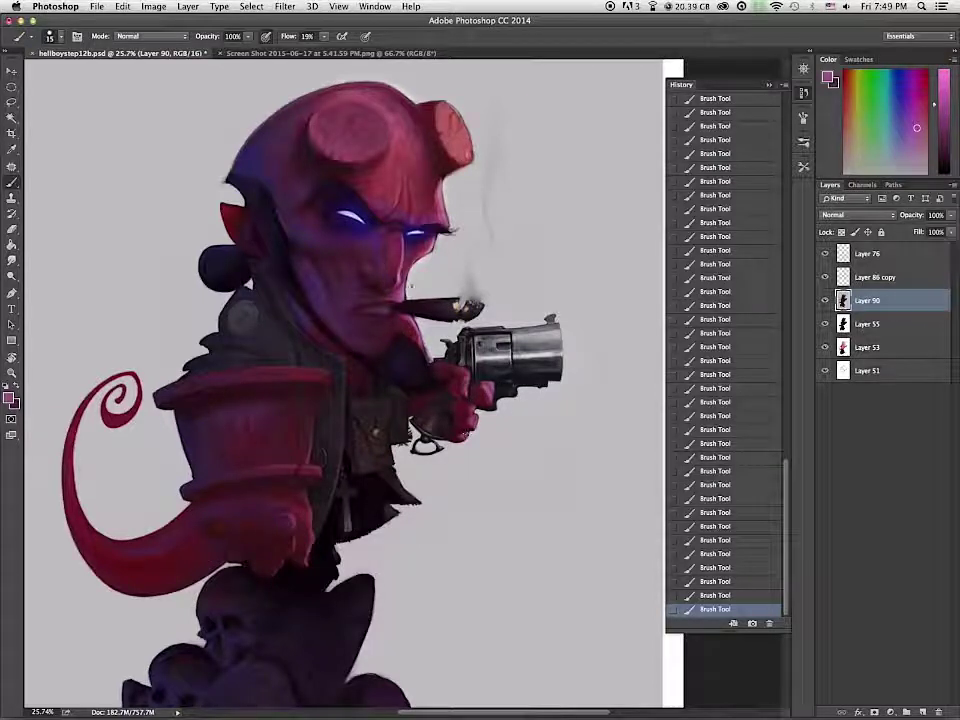
pyautogui.press(']')
pyautogui.press(']')
pyautogui.keyDown('alt'); pyautogui.click(403, 281); pyautogui.keyUp('alt')
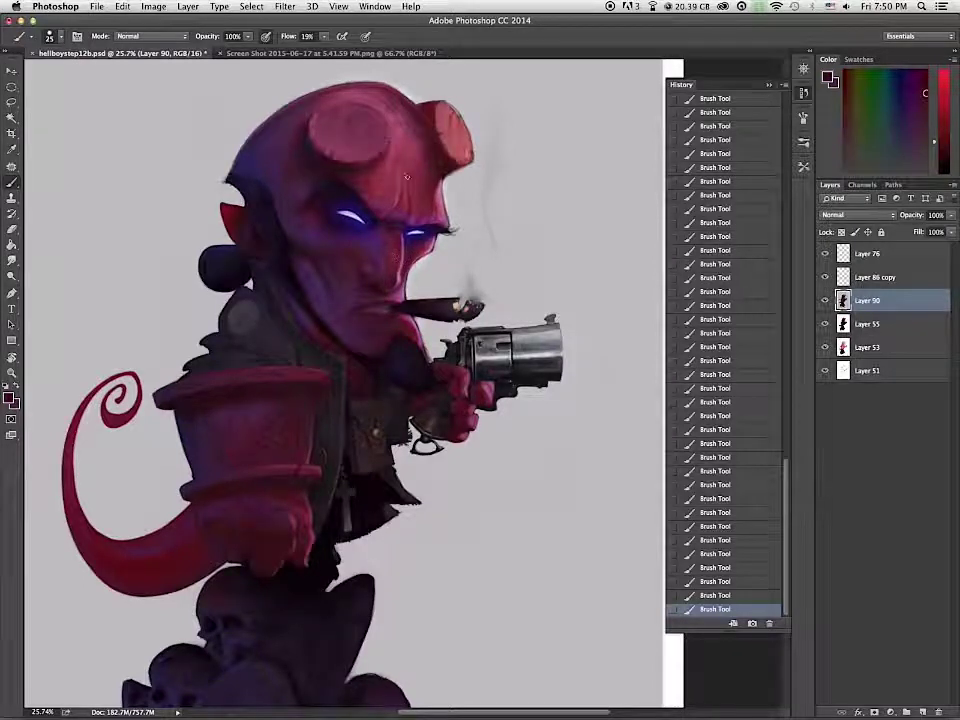
# Step: Blend the forehead between the horns and the brows with sampled dark and mid red tones
pyautogui.moveTo(511, 190); pyautogui.dragTo(490, 285)
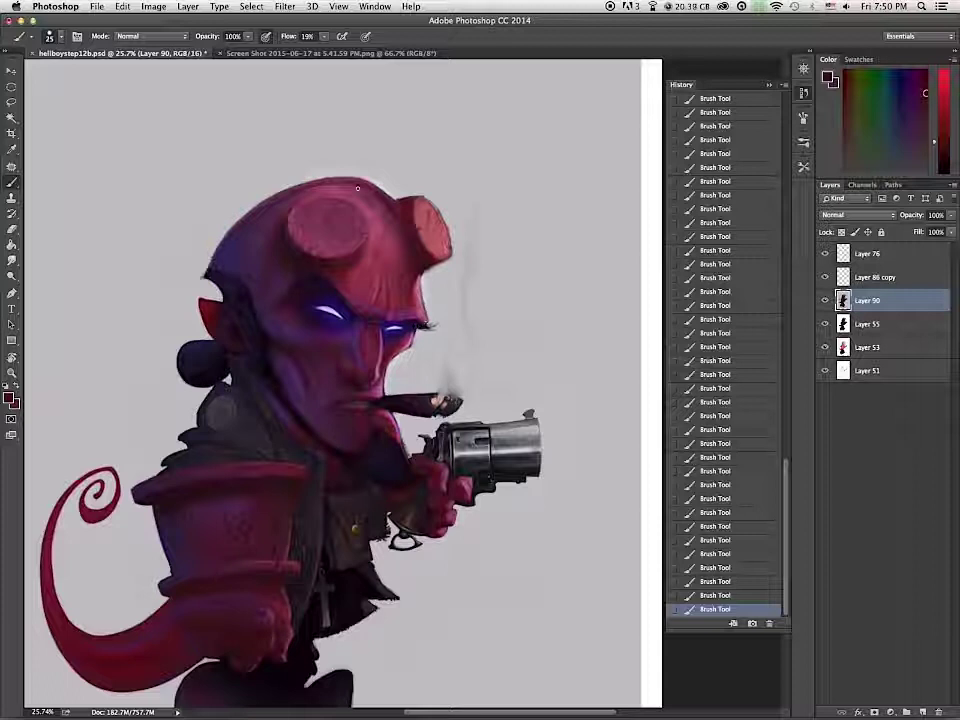
pyautogui.scroll(-3, 557, 499)
pyautogui.keyDown('alt'); pyautogui.click(411, 208); pyautogui.keyUp('alt')
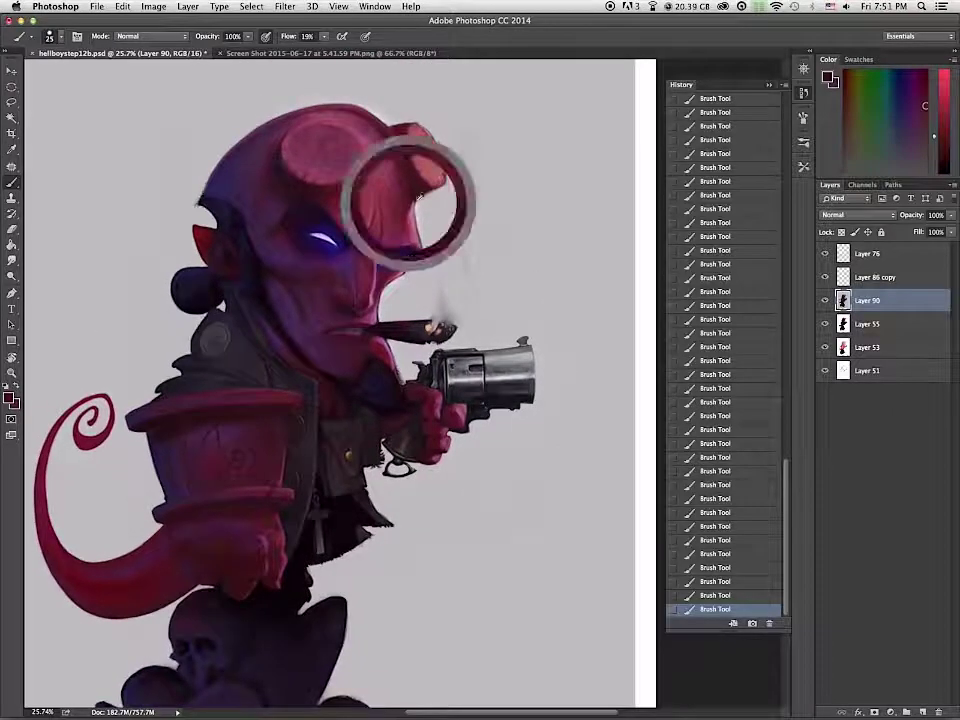
pyautogui.keyDown('alt'); pyautogui.click(400, 213); pyautogui.keyUp('alt')
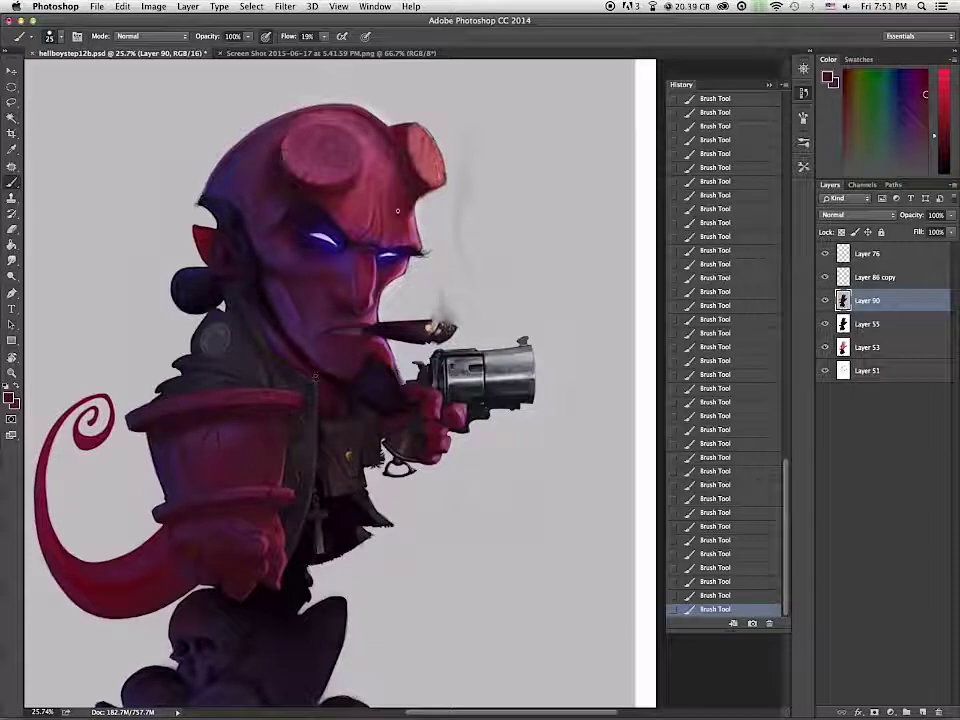
pyautogui.keyDown('alt'); pyautogui.click(356, 204); pyautogui.keyUp('alt')
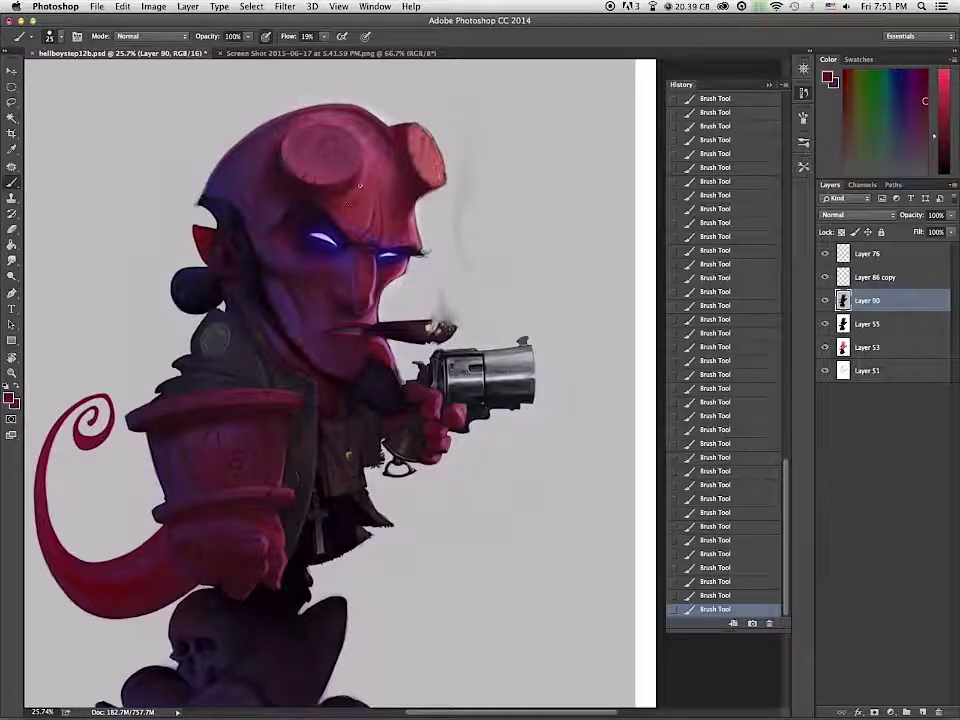
pyautogui.scroll(-2, 353, 199)
pyautogui.keyDown('alt'); pyautogui.click(370, 229); pyautogui.keyUp('alt')
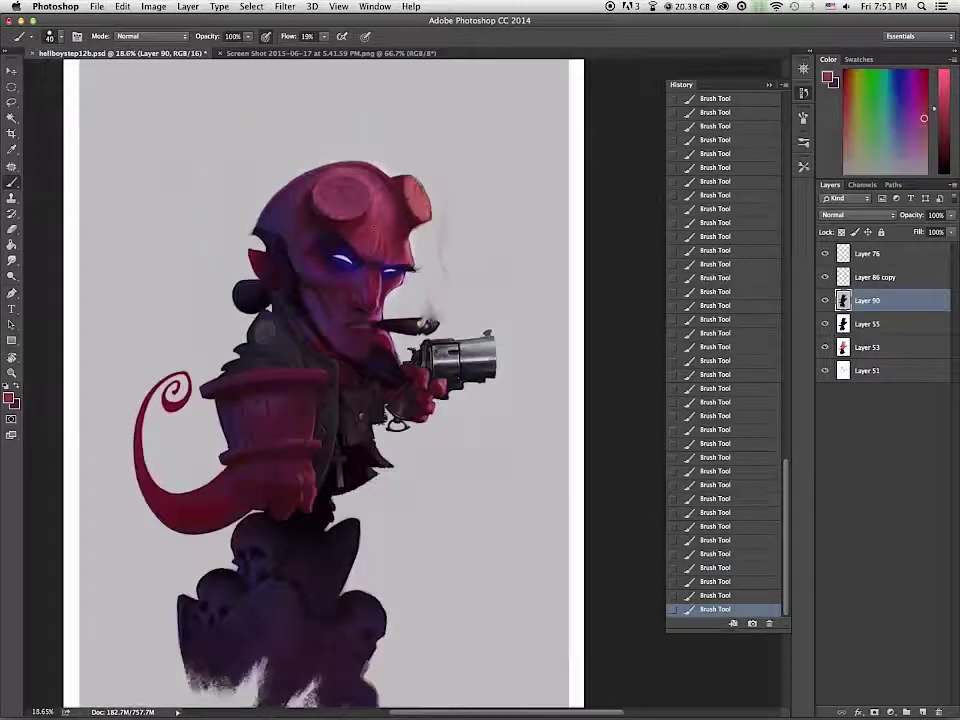
# Step: Sharpen the rim light around the nose's ridge and tip with a saturated violet and sampled darker tones using a size 9 brush
pyautogui.keyDown('alt'); pyautogui.click(291, 252); pyautogui.keyUp('alt')
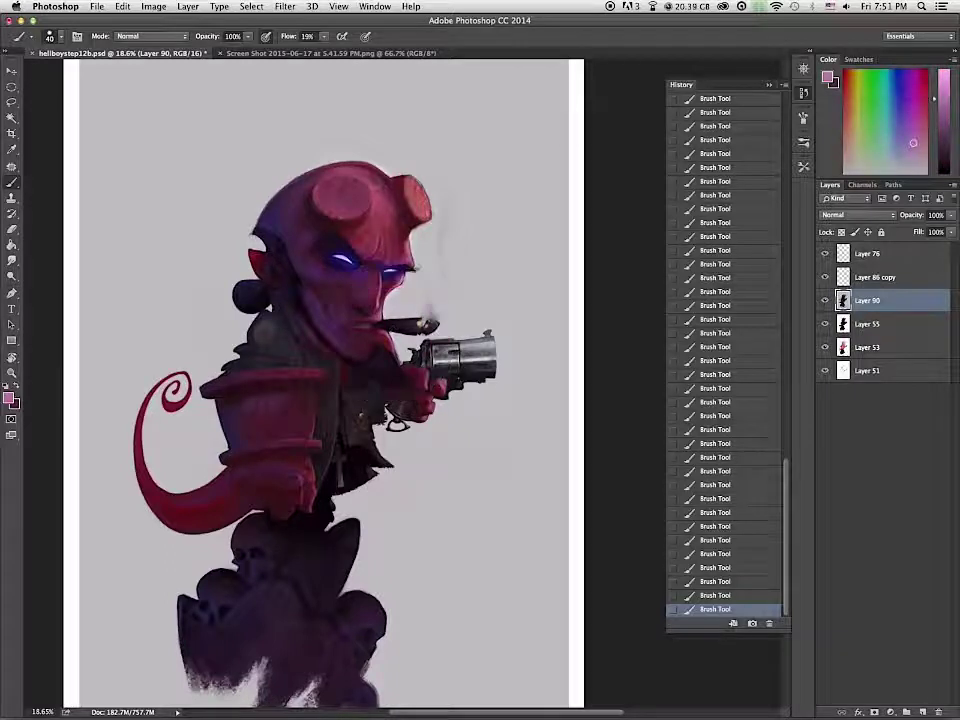
pyautogui.moveTo(945, 146); pyautogui.dragTo(947, 100)
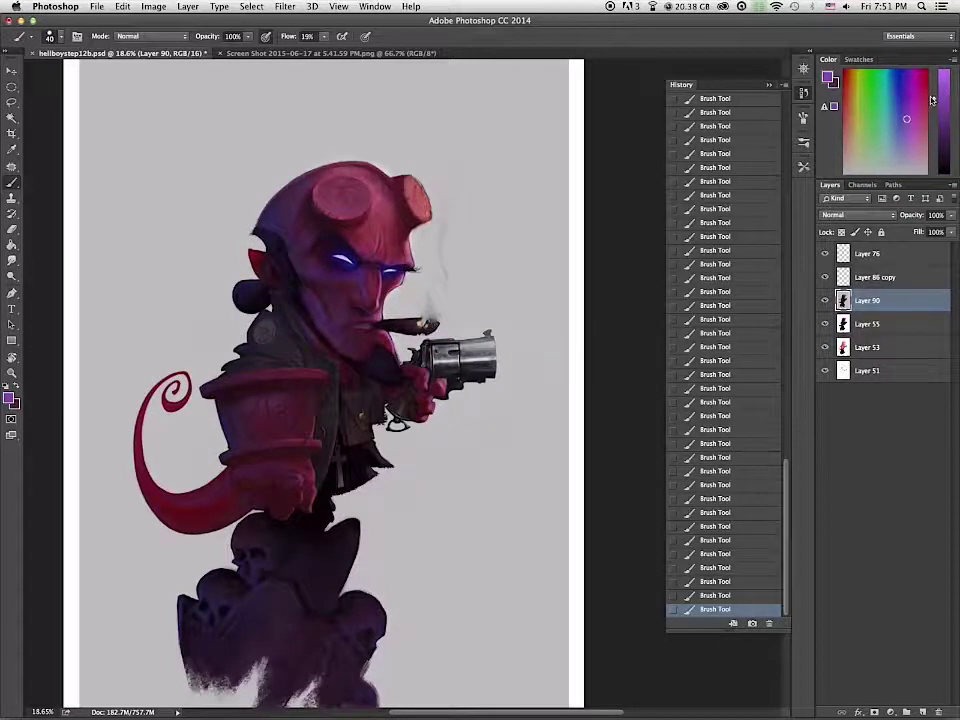
pyautogui.moveTo(543, 367); pyautogui.dragTo(640, 367)
pyautogui.moveTo(353, 310); pyautogui.dragTo(780, 550)
pyautogui.press('[')
pyautogui.press('[')
pyautogui.press('[')
pyautogui.press('[')
pyautogui.press('[')
pyautogui.press('[')
pyautogui.press('[')
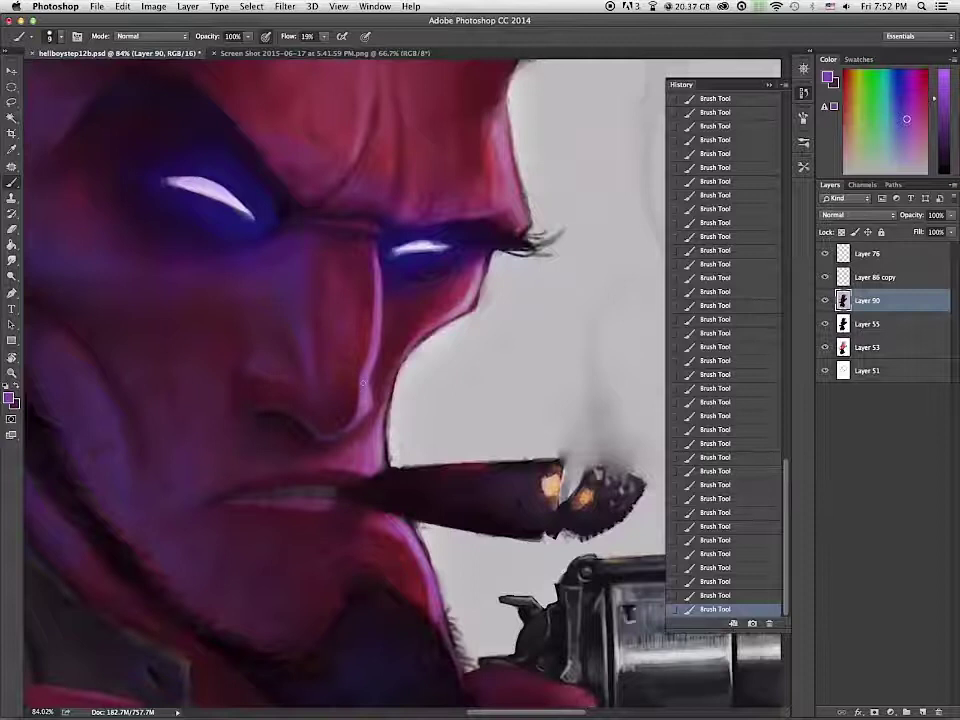
pyautogui.keyDown('alt'); pyautogui.click(356, 407); pyautogui.keyUp('alt')
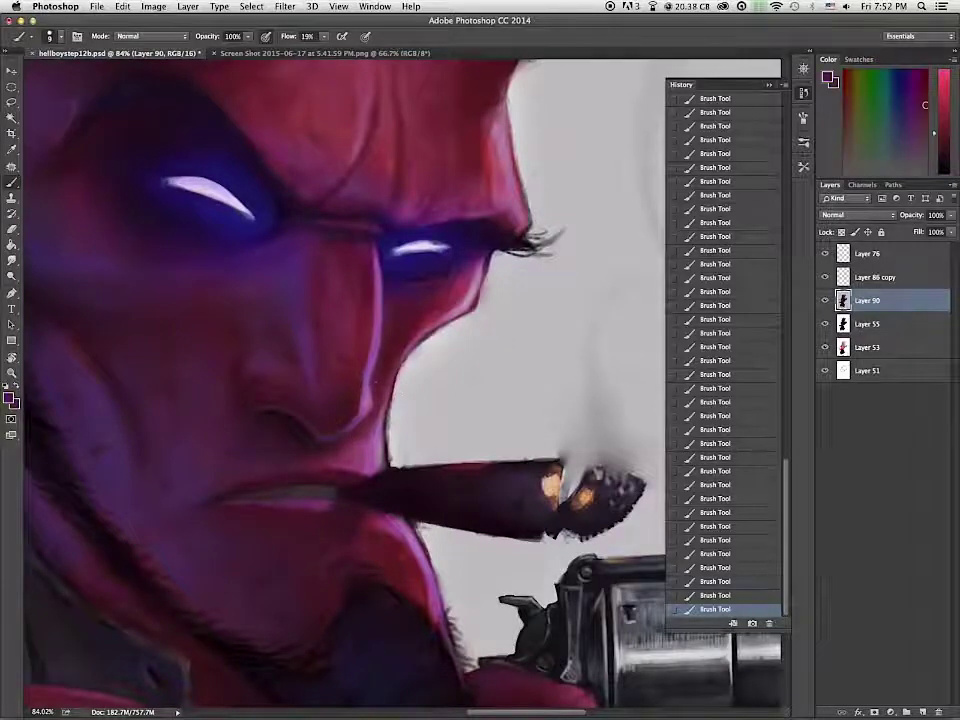
pyautogui.keyDown('alt'); pyautogui.click(380, 381); pyautogui.keyUp('alt')
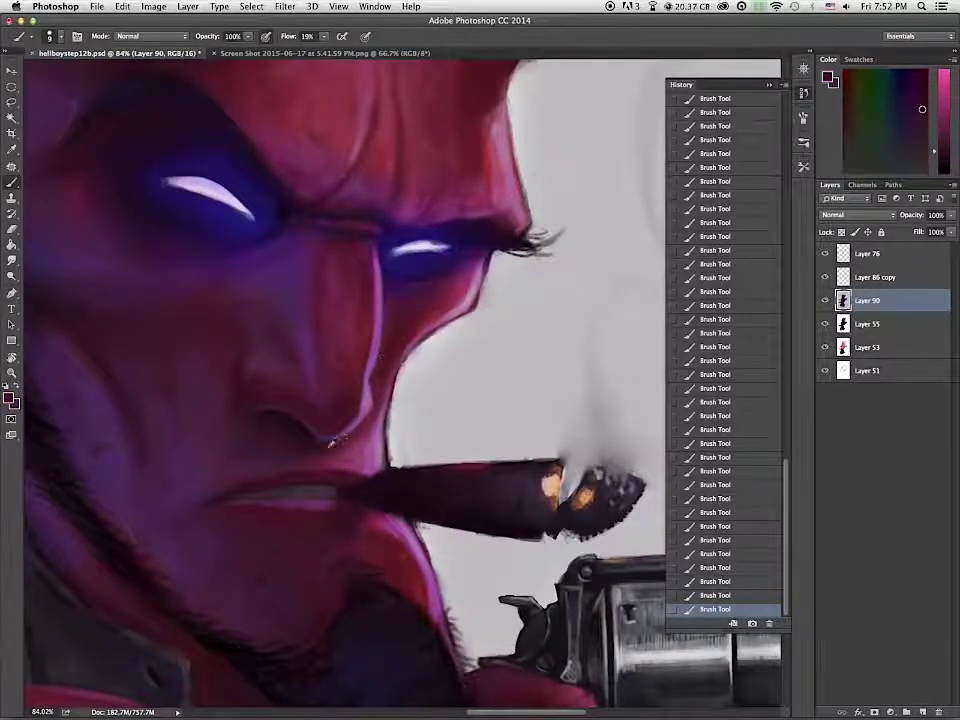
pyautogui.keyDown('alt'); pyautogui.click(368, 357); pyautogui.keyUp('alt')
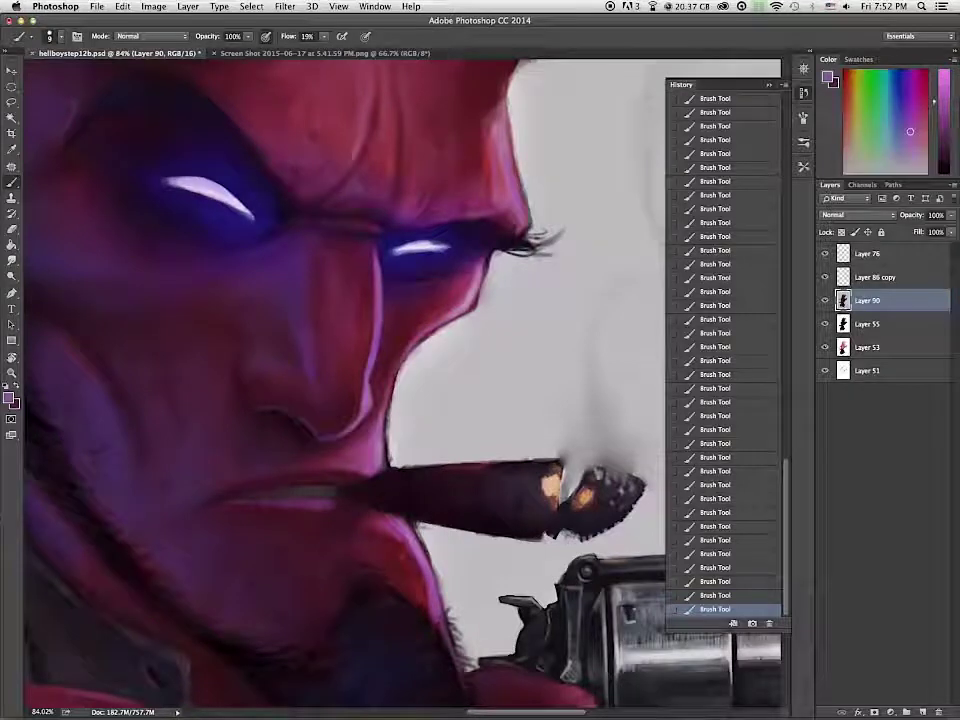
# Step: Paint purple rim light on the brow's front edge above the smaller eye and blend it with sampled forehead tones using a size 20 brush
pyautogui.press(']')
pyautogui.press(']')
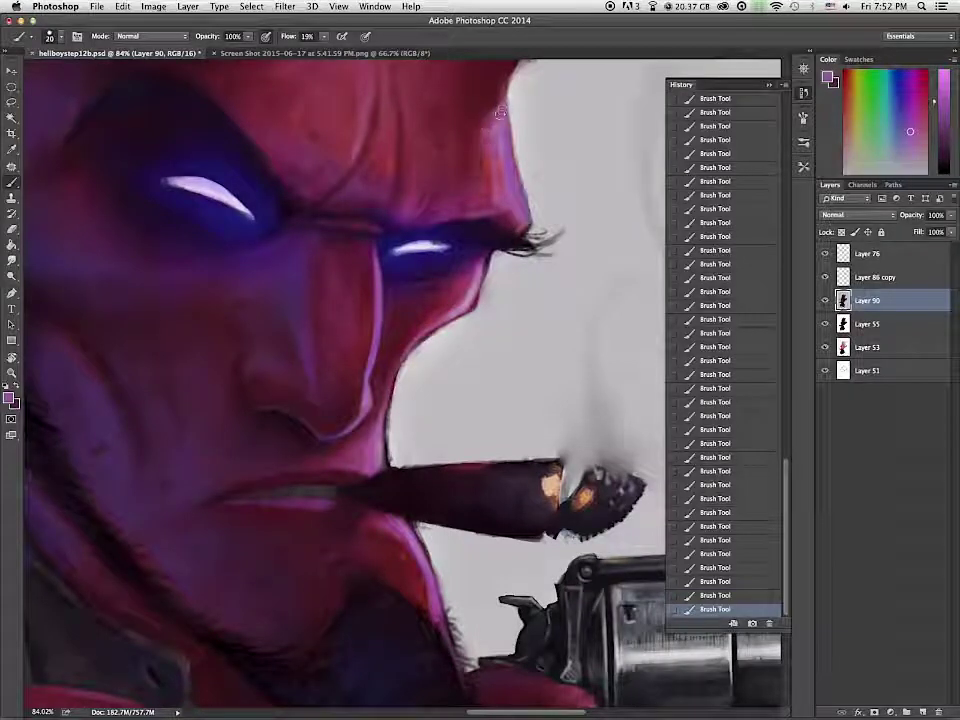
pyautogui.keyDown('alt'); pyautogui.click(488, 158); pyautogui.keyUp('alt')
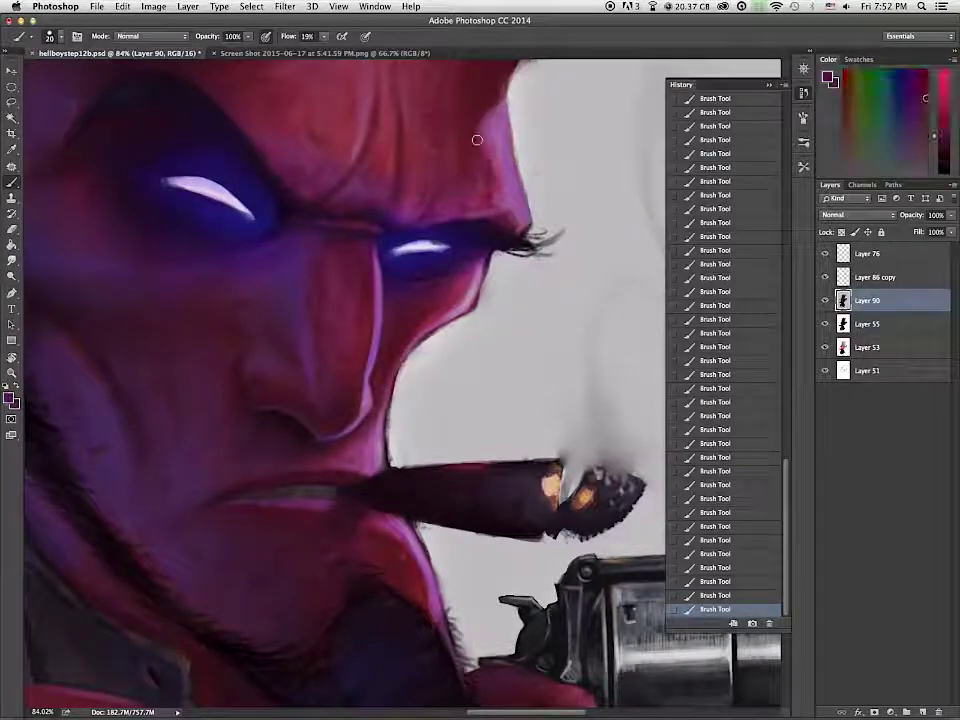
pyautogui.keyDown('alt'); pyautogui.click(452, 144); pyautogui.keyUp('alt')
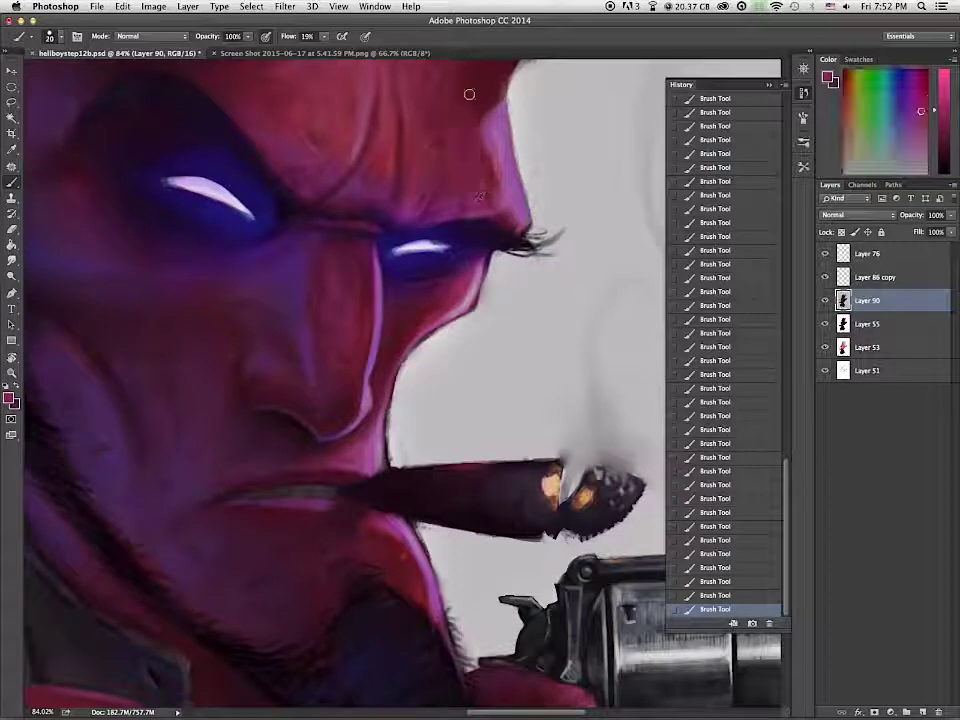
pyautogui.keyDown('alt'); pyautogui.click(516, 170); pyautogui.keyUp('alt')
pyautogui.press('[')
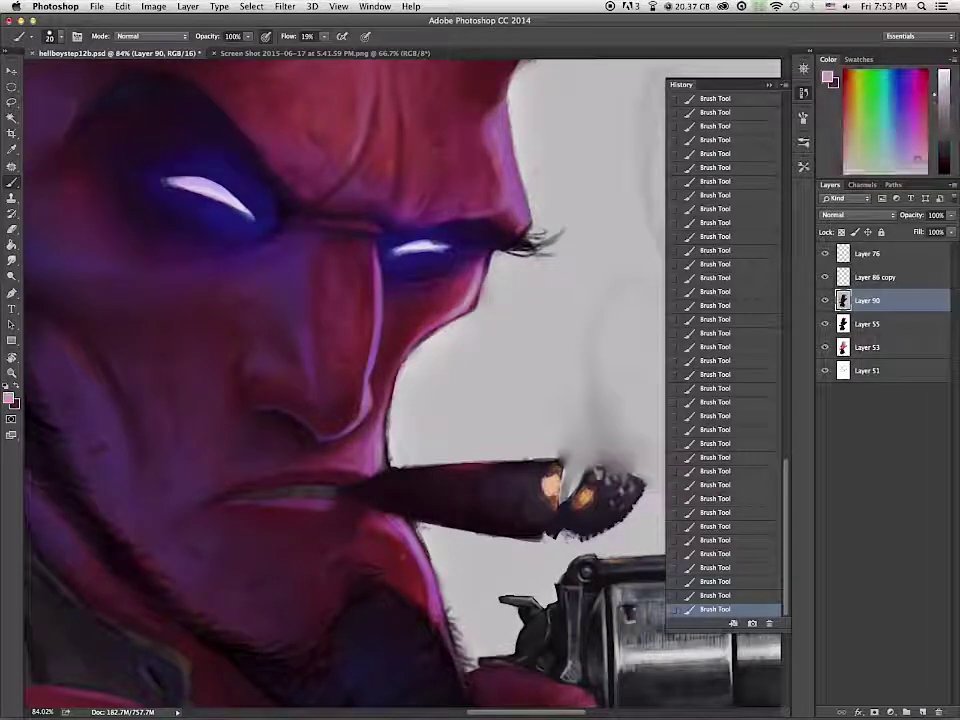
pyautogui.moveTo(517, 175); pyautogui.dragTo(524, 215)
pyautogui.keyDown('alt'); pyautogui.click(516, 178); pyautogui.keyUp('alt')
# Step: Extend the purple rim light along the top edge of the skull beside the smaller horn
pyautogui.scroll(5, 556, 175)
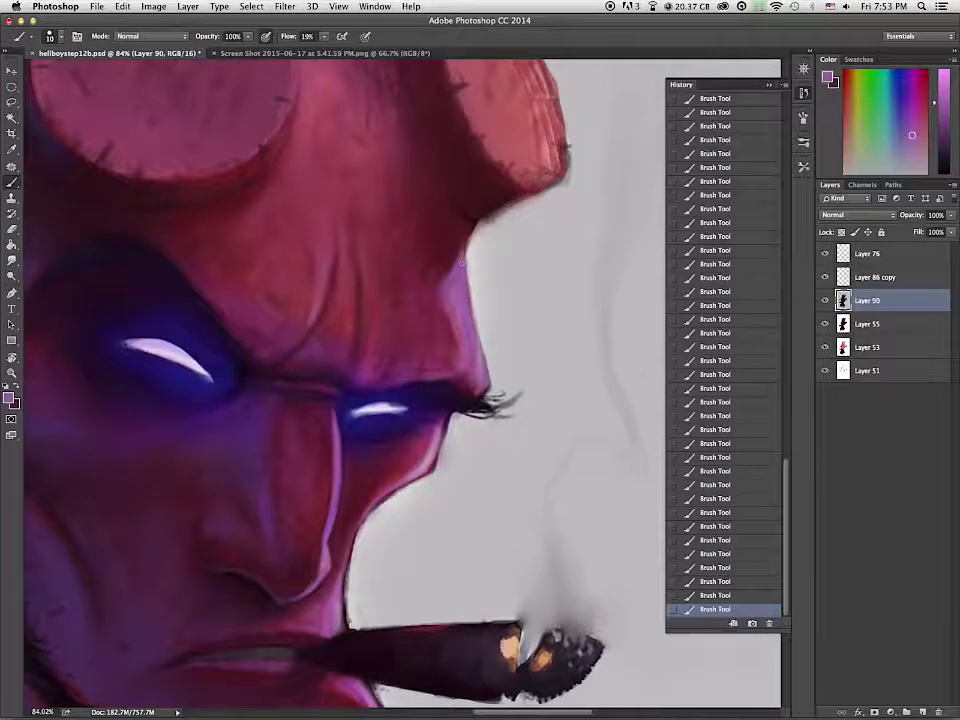
pyautogui.hscroll(5, 551, 339)
pyautogui.scroll(8, 400, 280)
pyautogui.moveTo(238, 218); pyautogui.dragTo(304, 268)
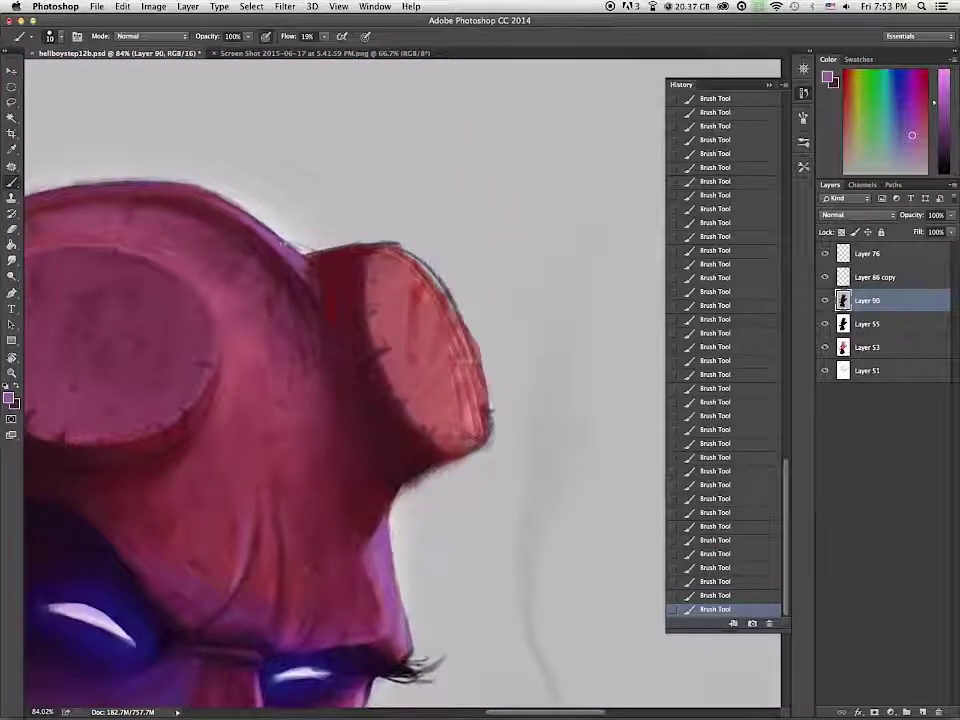
pyautogui.hscroll(-5, 292, 160)
pyautogui.scroll(1, 292, 160)
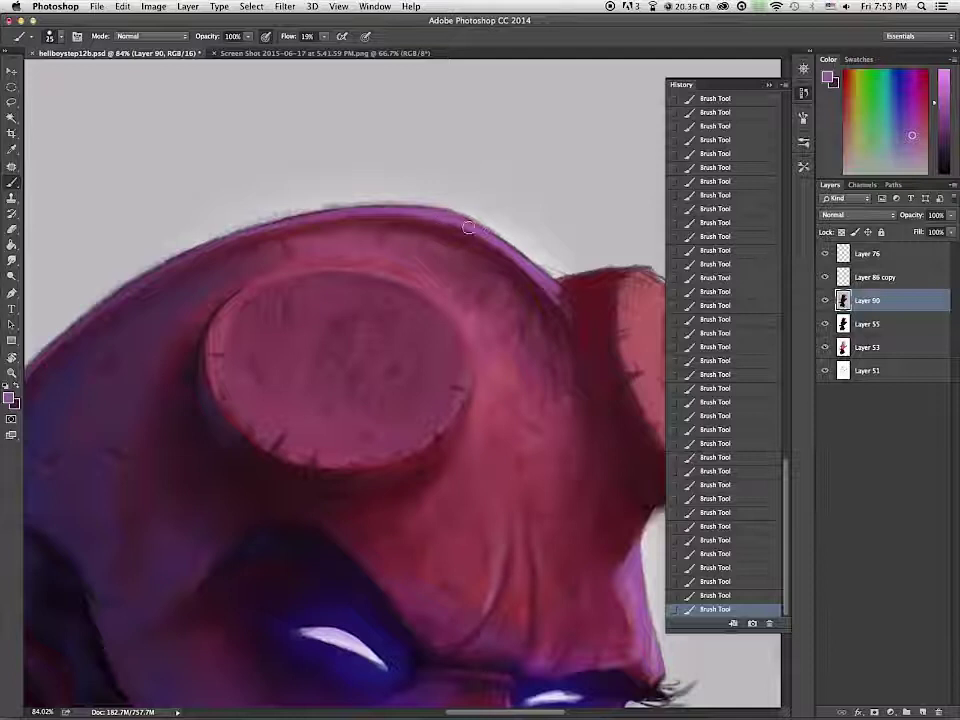
# Step: Paint a more saturated violet rim light along the back of the skull with a size 20 brush
pyautogui.hscroll(-5, 379, 259)
pyautogui.scroll(-2, 379, 259)
pyautogui.press('[')
pyautogui.click(944, 93)
pyautogui.click(905, 114)
pyautogui.click(944, 86)
pyautogui.moveTo(252, 298)
pyautogui.mouseDown()
pyautogui.moveTo(160, 440)
pyautogui.moveTo(376, 208)
pyautogui.mouseUp()
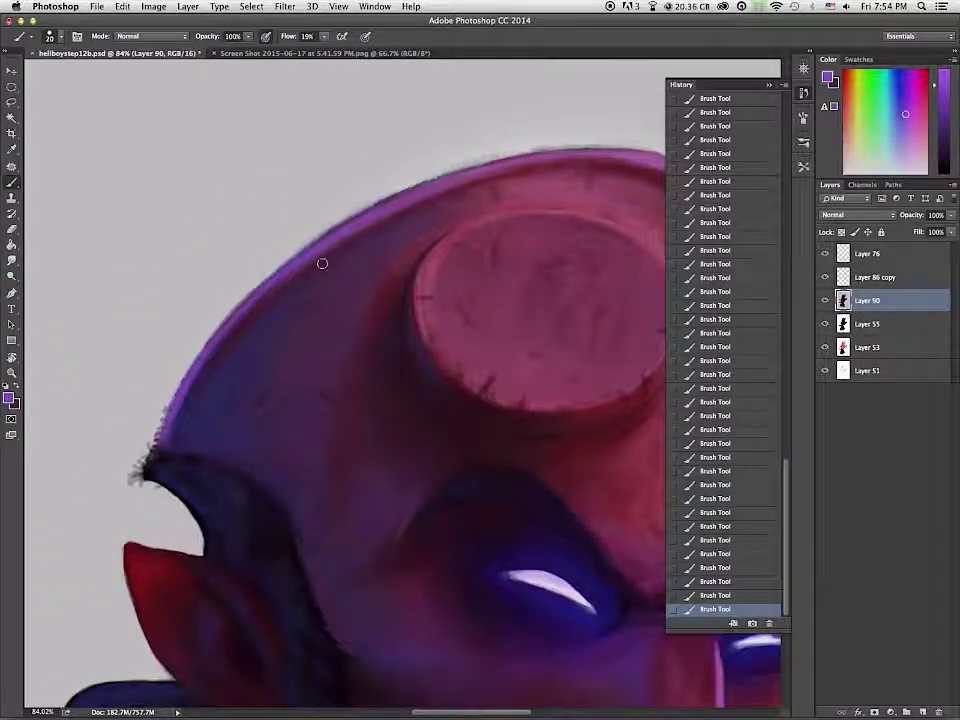
# Step: Outline the larger horn's cut face with violet light along its rim
pyautogui.press('[')
pyautogui.press('[')
pyautogui.press('[')
pyautogui.press('[')
pyautogui.press('[')
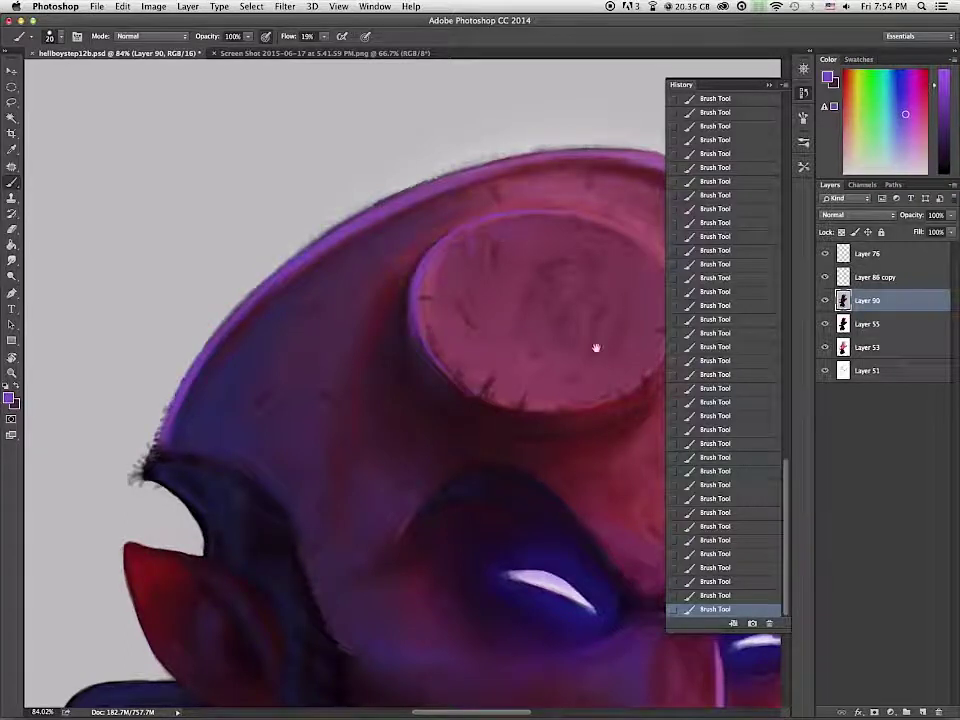
pyautogui.moveTo(596, 366); pyautogui.dragTo(431, 371)
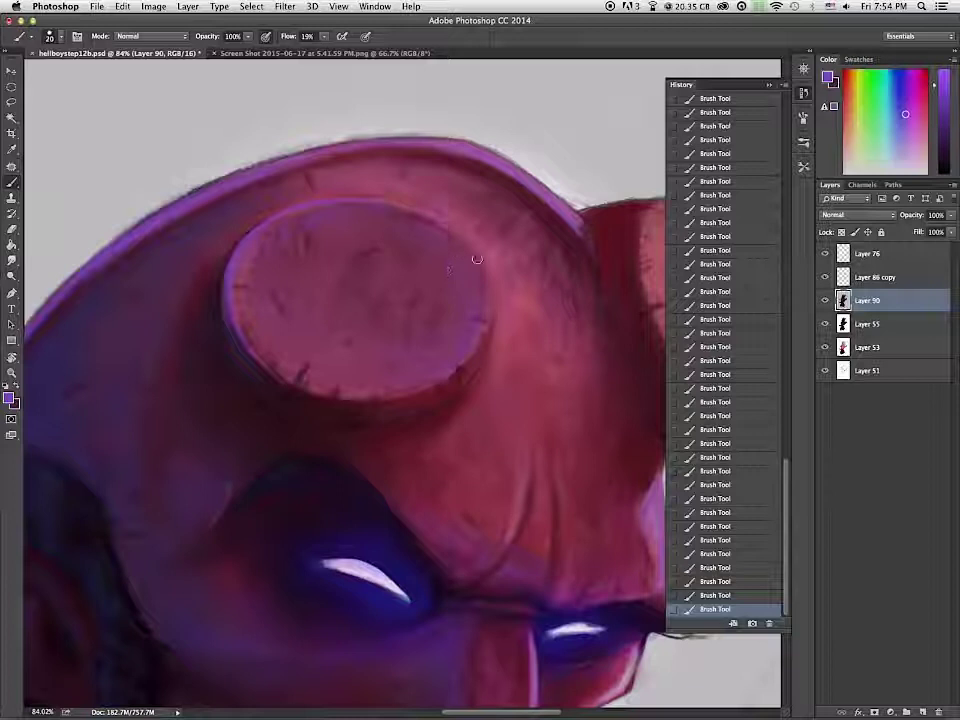
# Step: Tint the smaller horn's cut face with sampled purple-pink and dark red tones
pyautogui.scroll(-5, 565, 401)
pyautogui.moveTo(563, 399); pyautogui.dragTo(428, 187)
pyautogui.scroll(-2, 428, 187)
pyautogui.moveTo(440, 140); pyautogui.dragTo(430, 372)
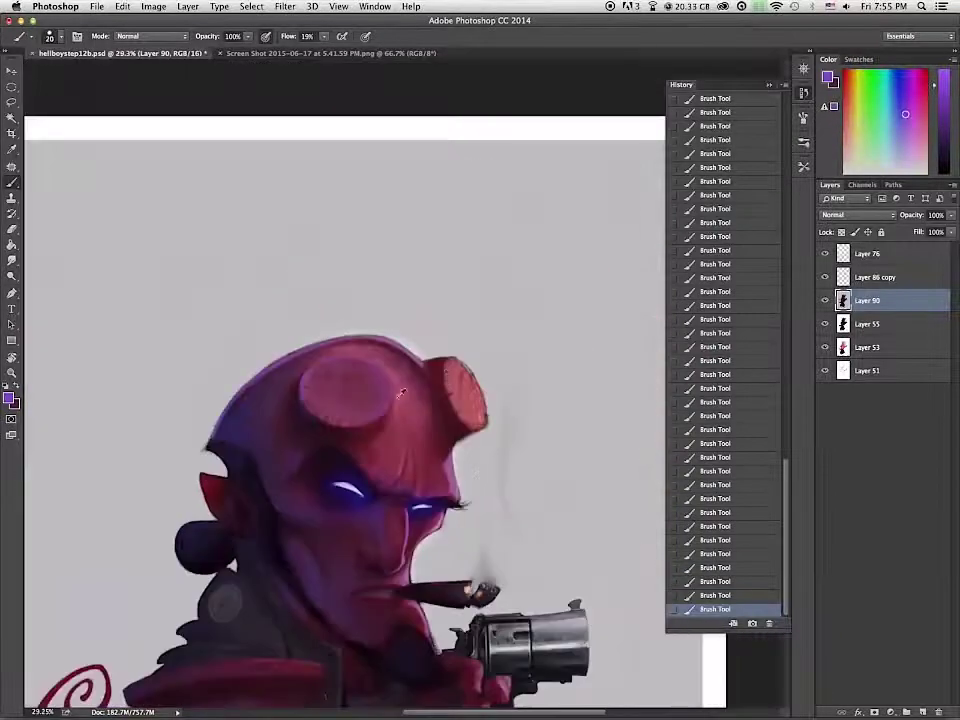
pyautogui.keyDown('alt'); pyautogui.click(462, 368); pyautogui.keyUp('alt')
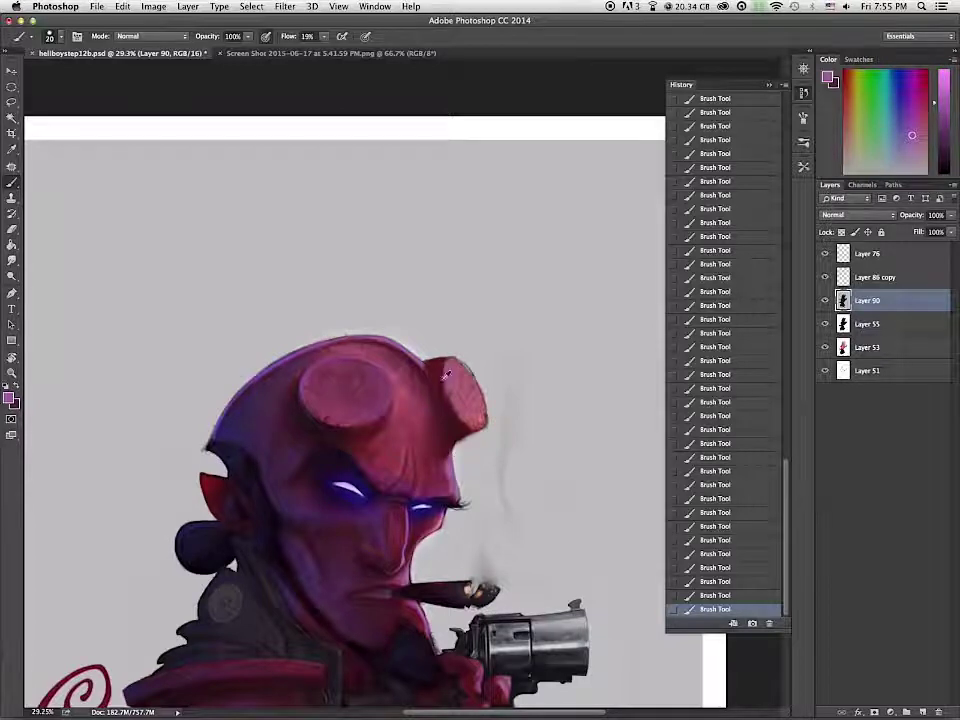
pyautogui.keyDown('alt'); pyautogui.click(462, 380); pyautogui.keyUp('alt')
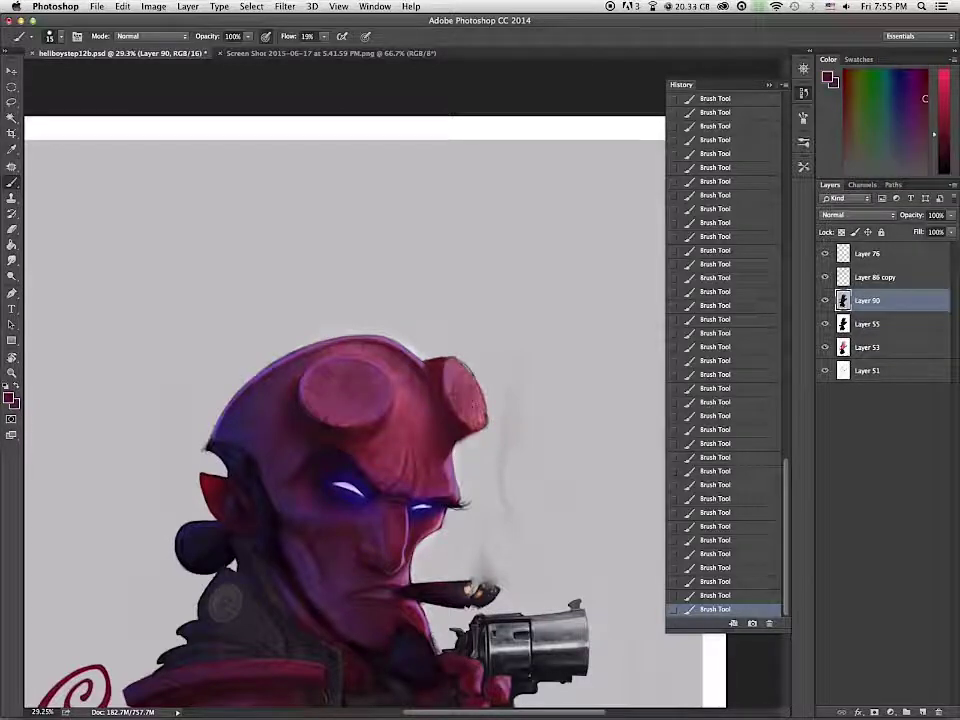
# Step: Duplicate Layer 90, hide the copy and return to the original Layer 90 with the Eraser ready
pyautogui.press('super+0')
pyautogui.press('e')
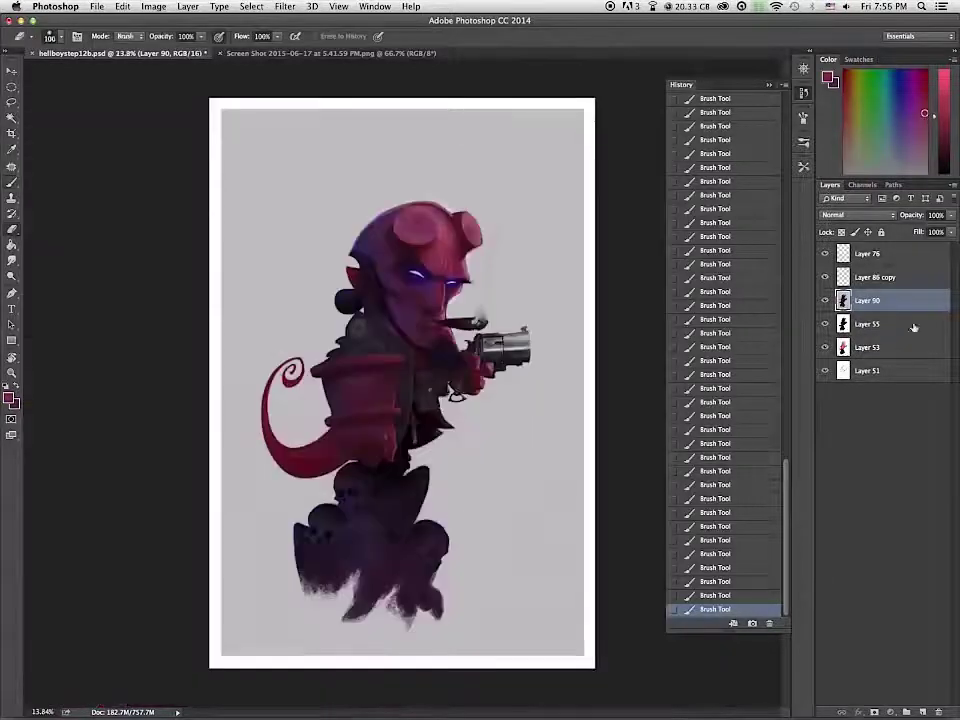
pyautogui.press('super+j')
pyautogui.moveTo(590, 243); pyautogui.dragTo(632, 243)
pyautogui.click(848, 324)
# Step: Erase parts of Layer 90 over the face, head and body with a size 150 eraser
pyautogui.press(']')
pyautogui.press(']')
pyautogui.moveTo(319, 345); pyautogui.dragTo(323, 351)
pyautogui.moveTo(325, 346); pyautogui.dragTo(336, 341)
pyautogui.moveTo(338, 340); pyautogui.dragTo(346, 332)
pyautogui.moveTo(350, 330)
pyautogui.mouseDown()
pyautogui.moveTo(359, 320)
pyautogui.moveTo(352, 335)
pyautogui.mouseUp()
pyautogui.moveTo(350, 336)
pyautogui.mouseDown()
pyautogui.moveTo(343, 348)
pyautogui.moveTo(306, 345)
pyautogui.mouseUp()
pyautogui.moveTo(303, 338); pyautogui.dragTo(298, 322)
pyautogui.moveTo(300, 320)
pyautogui.mouseDown()
pyautogui.moveTo(313, 320)
pyautogui.moveTo(306, 332)
pyautogui.mouseUp()
pyautogui.moveTo(304, 334)
pyautogui.mouseDown()
pyautogui.moveTo(296, 322)
pyautogui.moveTo(284, 328)
pyautogui.mouseUp()
pyautogui.moveTo(278, 326); pyautogui.dragTo(286, 350)
pyautogui.moveTo(287, 352); pyautogui.dragTo(292, 362)
pyautogui.moveTo(292, 362); pyautogui.dragTo(306, 388)
pyautogui.moveTo(317, 469); pyautogui.dragTo(325, 484)
pyautogui.moveTo(256, 212); pyautogui.dragTo(240, 243)
pyautogui.moveTo(232, 340); pyautogui.dragTo(238, 358)
pyautogui.moveTo(214, 368); pyautogui.dragTo(208, 382)
pyautogui.moveTo(378, 312); pyautogui.dragTo(374, 322)
pyautogui.moveTo(374, 322)
pyautogui.mouseDown()
pyautogui.moveTo(340, 372)
pyautogui.moveTo(301, 383)
pyautogui.moveTo(329, 369)
pyautogui.mouseUp()
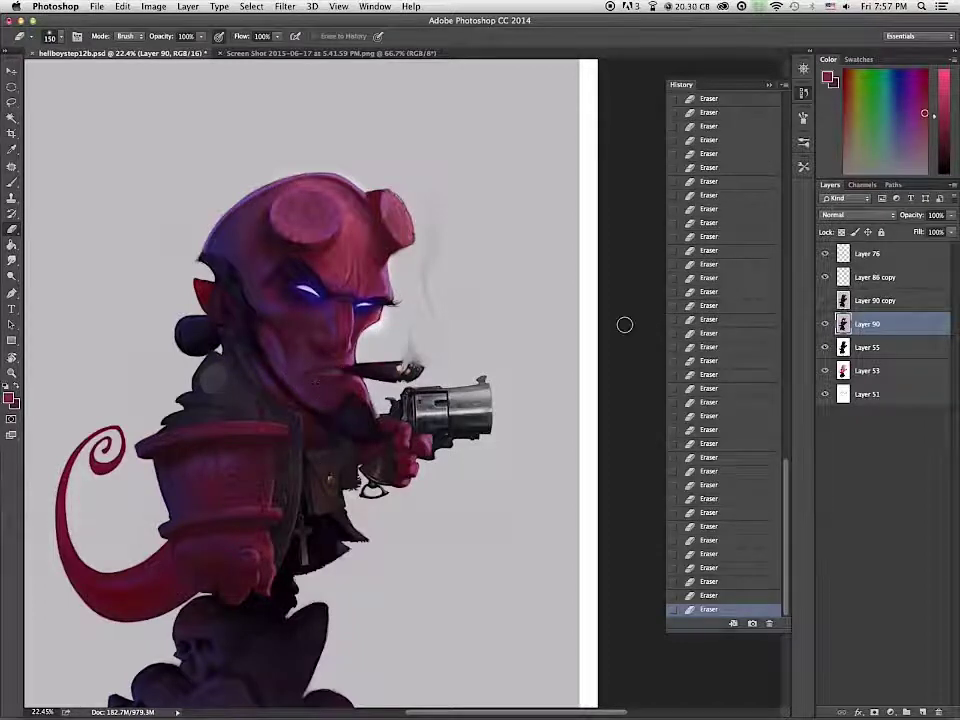
# Step: Show and select Layer 90 copy, and lower its opacity to about 61%
pyautogui.click(825, 300)
pyautogui.click(875, 300)
pyautogui.moveTo(950, 215); pyautogui.dragTo(929, 229)
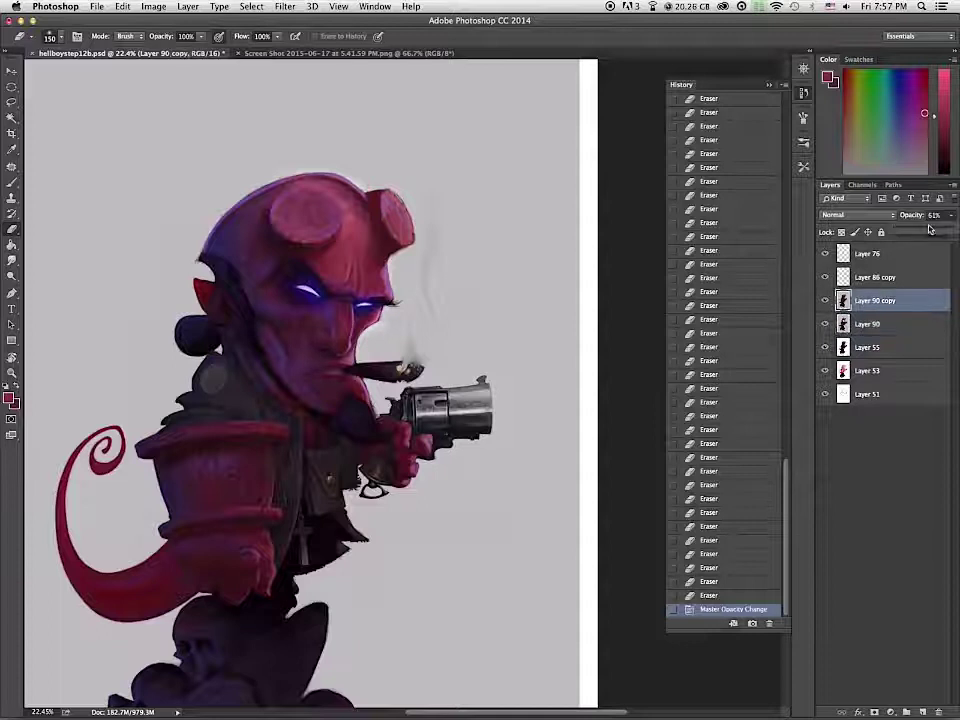
# Step: Copy a lassoed region of the face from Layer 90 copy onto a new layer and hide Layer 90 copy
pyautogui.click(12, 102)
pyautogui.moveTo(264, 312)
pyautogui.mouseDown()
pyautogui.moveTo(326, 373)
pyautogui.moveTo(268, 308)
pyautogui.mouseUp()
pyautogui.press('super+c')
pyautogui.press('super+v')
pyautogui.click(875, 324)
pyautogui.click(825, 324)
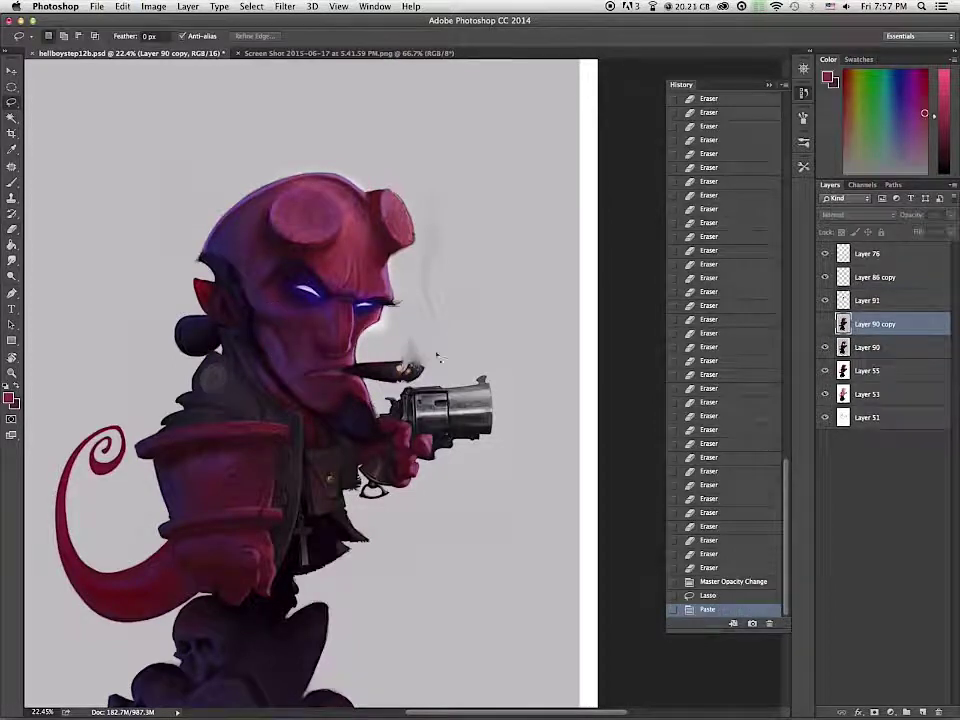
# Step: Erase parts of Layer 91 around the mouth and compare the face with the layer hidden and shown
pyautogui.click(12, 229)
pyautogui.click(868, 301)
pyautogui.moveTo(332, 361)
pyautogui.mouseDown()
pyautogui.moveTo(319, 341)
pyautogui.moveTo(312, 352)
pyautogui.mouseUp()
pyautogui.moveTo(326, 350)
pyautogui.mouseDown()
pyautogui.moveTo(334, 360)
pyautogui.moveTo(322, 366)
pyautogui.mouseUp()
pyautogui.moveTo(318, 356); pyautogui.dragTo(308, 346)
pyautogui.click(825, 301)
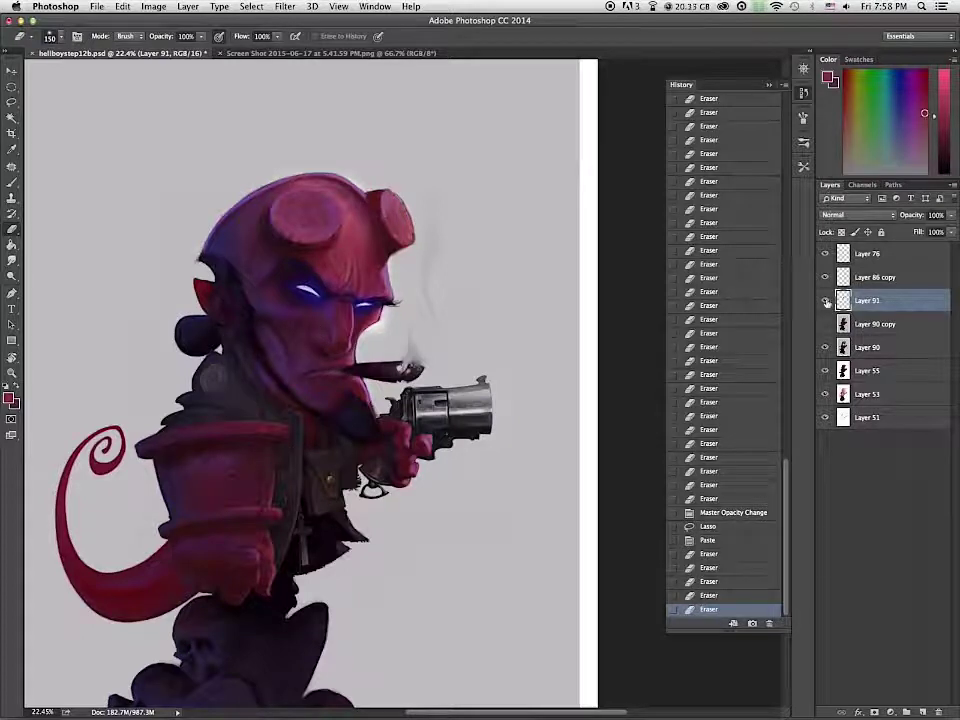
pyautogui.click(826, 302)
# Step: Set Layer 91's opacity to 74% and erase it over the cheek with a size 80 eraser
pyautogui.click(951, 216)
pyautogui.moveTo(952, 231); pyautogui.dragTo(939, 231)
pyautogui.click(298, 342)
pyautogui.press('[')
pyautogui.press('[')
pyautogui.press('[')
pyautogui.press('[')
pyautogui.moveTo(279, 334); pyautogui.dragTo(274, 346)
pyautogui.moveTo(276, 340); pyautogui.dragTo(280, 352)
pyautogui.moveTo(278, 346)
pyautogui.mouseDown()
pyautogui.moveTo(282, 355)
pyautogui.moveTo(296, 344)
pyautogui.mouseUp()
pyautogui.moveTo(298, 343)
pyautogui.mouseDown()
pyautogui.moveTo(309, 332)
pyautogui.moveTo(290, 345)
pyautogui.mouseUp()
pyautogui.moveTo(280, 350); pyautogui.dragTo(265, 360)
pyautogui.moveTo(262, 358); pyautogui.dragTo(251, 367)
pyautogui.moveTo(417, 411); pyautogui.dragTo(480, 411)
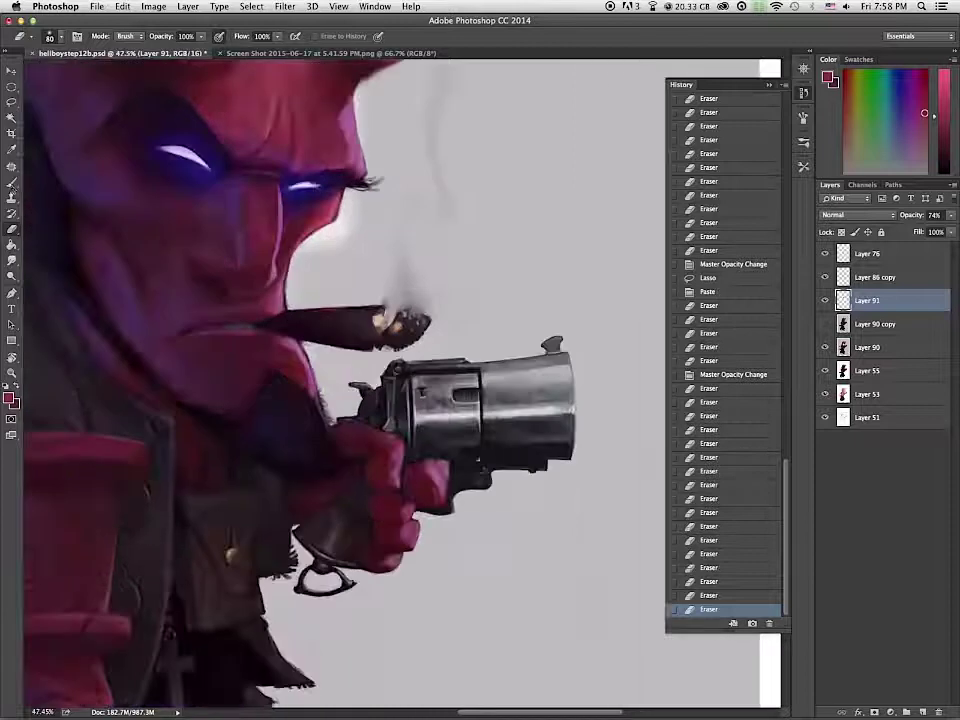
# Step: Paint the side of the nose and nostril with a sampled skin tone, and merge Layer 91 into Layer 90
pyautogui.press('b')
pyautogui.keyDown('alt'); pyautogui.click(221, 273); pyautogui.keyUp('alt')
pyautogui.press('[')
pyautogui.press('[')
pyautogui.press('[')
pyautogui.moveTo(217, 271); pyautogui.dragTo(204, 261)
pyautogui.moveTo(203, 263); pyautogui.dragTo(200, 257)
pyautogui.moveTo(201, 260)
pyautogui.mouseDown()
pyautogui.moveTo(229, 280)
pyautogui.moveTo(235, 235)
pyautogui.mouseUp()
pyautogui.moveTo(230, 240); pyautogui.dragTo(217, 252)
pyautogui.hotkey('ctrl', '[')
pyautogui.hotkey('ctrl', 'e')
# Step: Clean up the far cheek's outline below the eye with sampled background grey
pyautogui.keyDown('alt'); pyautogui.click(368, 215); pyautogui.keyUp('alt')
pyautogui.moveTo(345, 200); pyautogui.dragTo(330, 228)
pyautogui.keyDown('alt'); pyautogui.click(362, 222); pyautogui.keyUp('alt')
pyautogui.moveTo(336, 222); pyautogui.dragTo(318, 238)
pyautogui.moveTo(346, 202); pyautogui.dragTo(332, 234)
pyautogui.moveTo(350, 204)
pyautogui.mouseDown()
pyautogui.moveTo(326, 238)
pyautogui.moveTo(340, 256)
pyautogui.moveTo(318, 254)
pyautogui.mouseUp()
pyautogui.hotkey('shift', '0')
pyautogui.moveTo(346, 224)
pyautogui.mouseDown()
pyautogui.moveTo(304, 253)
pyautogui.moveTo(324, 232)
pyautogui.mouseUp()
# Step: Turn off pressure-controlled opacity and trim the face, brow and head outline with background grey, ending with a size 25 brush
pyautogui.click(265, 36)
pyautogui.moveTo(350, 208); pyautogui.dragTo(340, 224)
pyautogui.press(']')
pyautogui.moveTo(304, 280); pyautogui.dragTo(298, 302)
pyautogui.moveTo(366, 126); pyautogui.dragTo(358, 94)
pyautogui.moveTo(360, 104); pyautogui.dragTo(370, 86)
pyautogui.moveTo(399, 278); pyautogui.dragTo(365, 443)
pyautogui.press('[')
pyautogui.press('[')
pyautogui.press('[')
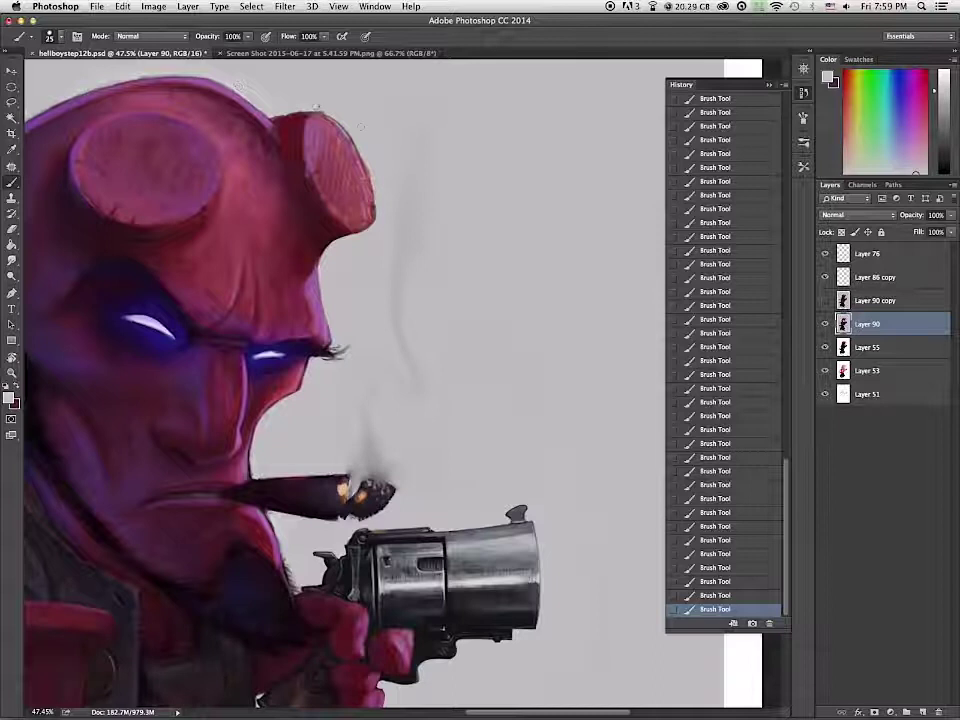
pyautogui.moveTo(242, 88); pyautogui.dragTo(400, 256)
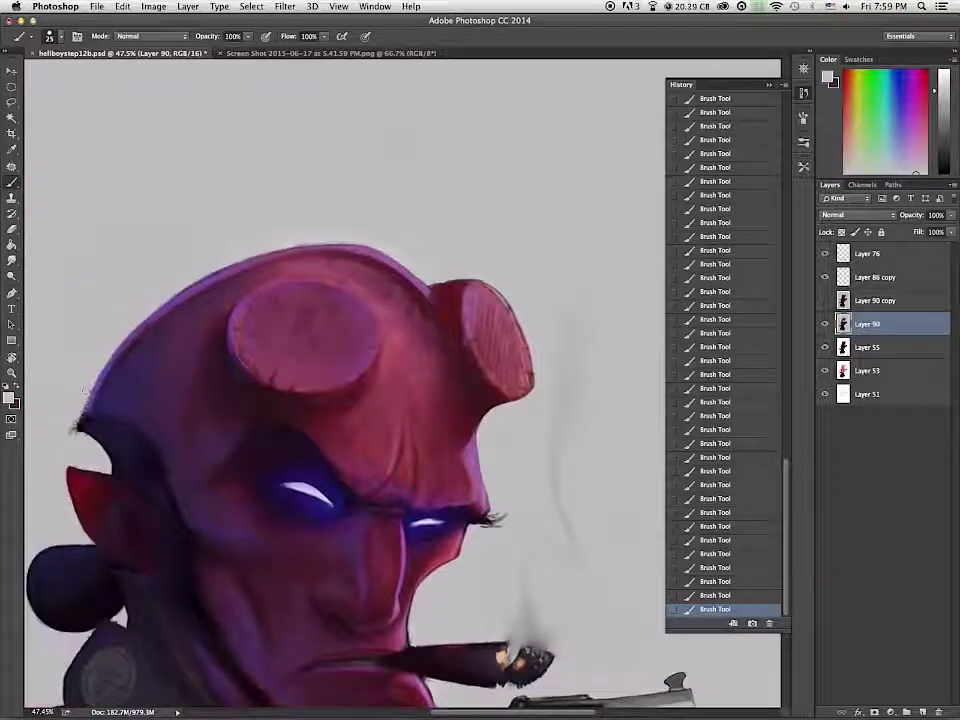
# Step: Repaint the violet rim light along the top of the head up to the smaller horn, with pressure-controlled opacity turned on
pyautogui.keyDown('alt'); pyautogui.click(310, 250); pyautogui.keyUp('alt')
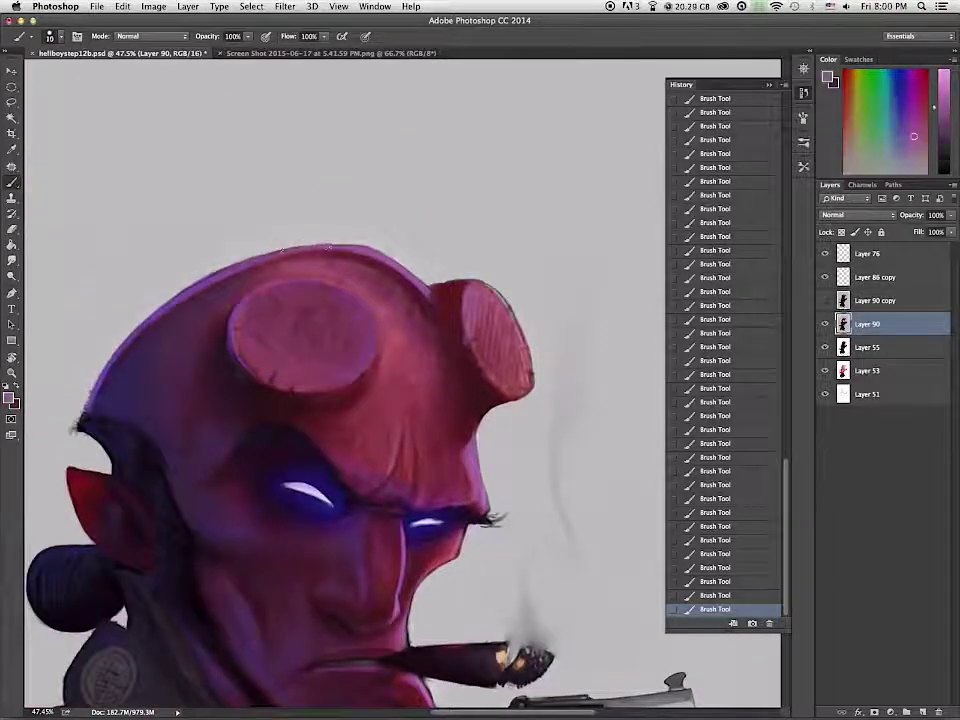
pyautogui.keyDown('alt'); pyautogui.click(341, 253); pyautogui.keyUp('alt')
pyautogui.moveTo(303, 259)
pyautogui.mouseDown()
pyautogui.moveTo(364, 254)
pyautogui.moveTo(411, 274)
pyautogui.mouseUp()
pyautogui.click(266, 37)
pyautogui.keyDown('alt'); pyautogui.click(425, 291); pyautogui.keyUp('alt')
pyautogui.press('[')
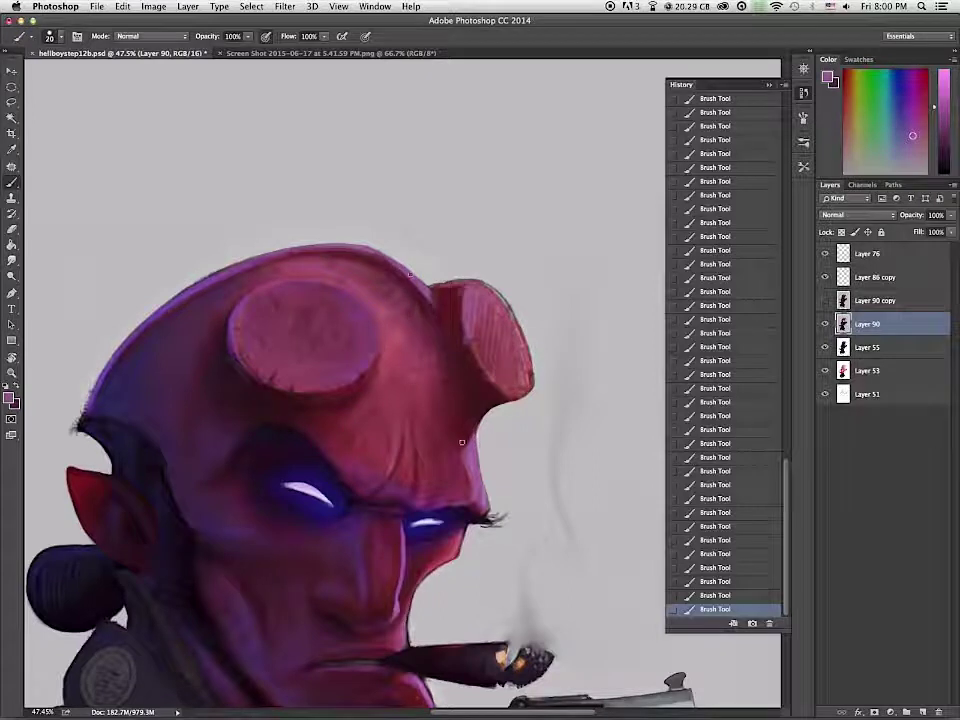
pyautogui.keyDown('alt'); pyautogui.click(451, 313); pyautogui.keyUp('alt')
# Step: Compare the painting with Layer 90 hidden, and erase Layer 90 along the front of the face with a size 25 eraser
pyautogui.scroll(-10, 637, 383)
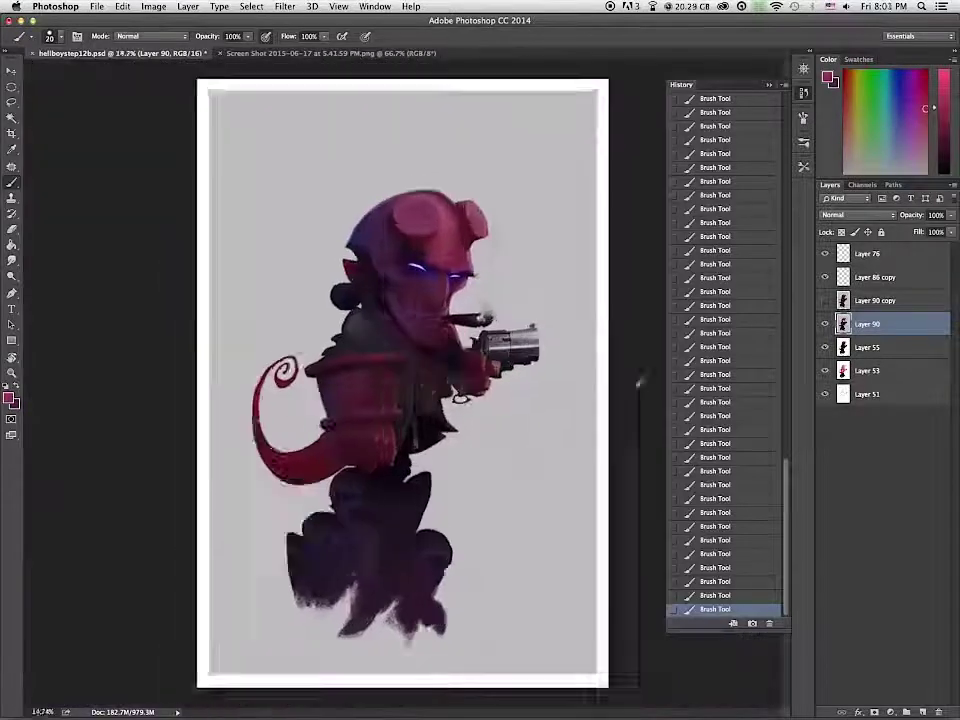
pyautogui.scroll(6, 637, 383)
pyautogui.click(825, 325)
pyautogui.click(825, 325)
pyautogui.press('e')
pyautogui.press('[')
pyautogui.press('[')
pyautogui.press('[')
pyautogui.press('[')
pyautogui.press('[')
pyautogui.press('[')
pyautogui.press('[')
pyautogui.press('[')
pyautogui.moveTo(362, 190); pyautogui.dragTo(347, 205)
pyautogui.moveTo(345, 204); pyautogui.dragTo(330, 230)
pyautogui.moveTo(332, 218); pyautogui.dragTo(344, 280)
pyautogui.moveTo(335, 257); pyautogui.dragTo(340, 264)
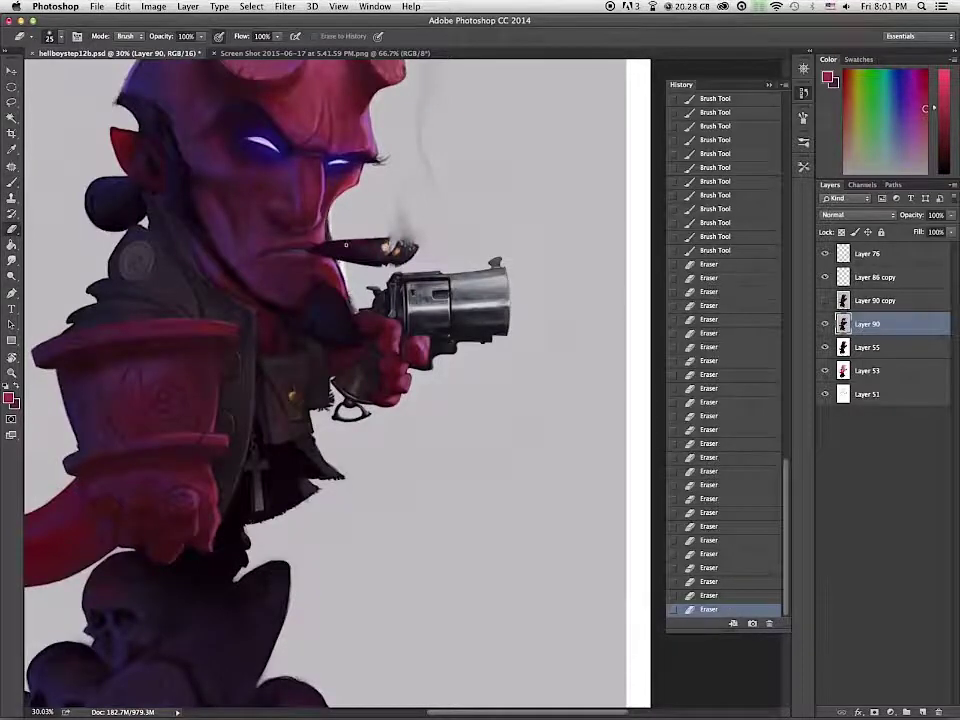
# Step: Paint the upper jawline beside the coat collar with tones sampled from the jaw's edge
pyautogui.scroll(-4, 353, 335)
pyautogui.scroll(6, 355, 335)
pyautogui.press('b')
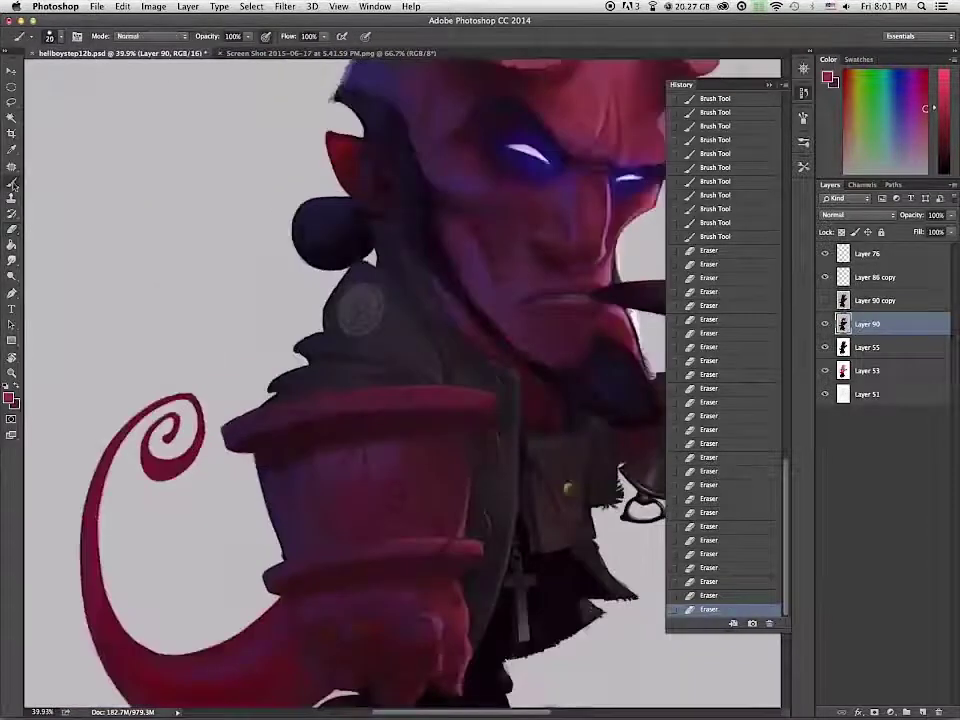
pyautogui.keyDown('alt'); pyautogui.click(433, 287); pyautogui.keyUp('alt')
pyautogui.moveTo(433, 287); pyautogui.dragTo(442, 304)
pyautogui.moveTo(438, 298); pyautogui.dragTo(448, 315)
pyautogui.moveTo(444, 309); pyautogui.dragTo(455, 325)
pyautogui.moveTo(450, 319); pyautogui.dragTo(461, 334)
pyautogui.keyDown('alt'); pyautogui.click(458, 332); pyautogui.keyUp('alt')
pyautogui.moveTo(436, 285); pyautogui.dragTo(444, 302)
pyautogui.moveTo(438, 294); pyautogui.dragTo(454, 320)
# Step: Shade along the lower jaw to the chin and up beside the ear with a larger brush and sampled dark tones
pyautogui.press(']')
pyautogui.press(']')
pyautogui.moveTo(448, 314); pyautogui.dragTo(471, 340)
pyautogui.moveTo(468, 336); pyautogui.dragTo(500, 361)
pyautogui.moveTo(438, 250)
pyautogui.mouseDown()
pyautogui.moveTo(450, 266)
pyautogui.moveTo(452, 321)
pyautogui.moveTo(484, 348)
pyautogui.mouseUp()
pyautogui.keyDown('alt'); pyautogui.click(452, 300); pyautogui.keyUp('alt')
pyautogui.moveTo(490, 350); pyautogui.dragTo(528, 378)
pyautogui.moveTo(524, 374)
pyautogui.mouseDown()
pyautogui.moveTo(537, 385)
pyautogui.moveTo(527, 395)
pyautogui.mouseUp()
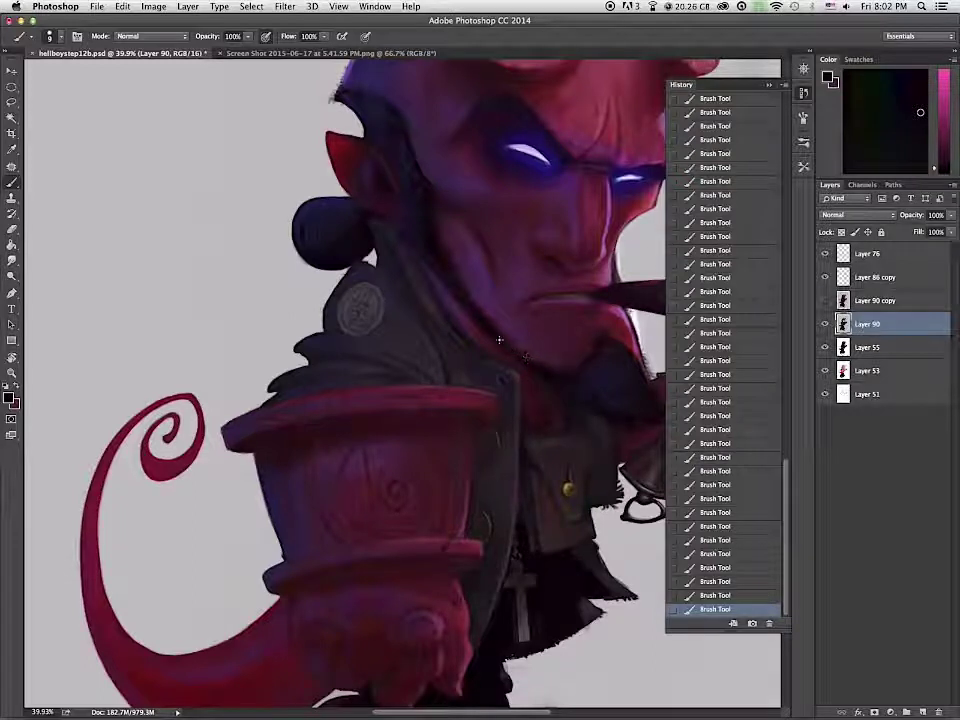
pyautogui.moveTo(439, 181); pyautogui.dragTo(405, 185)
# Step: Touch up the shadow under the far eye and the skin above the mouth with sampled violet and dark red
pyautogui.moveTo(442, 268); pyautogui.dragTo(453, 402)
pyautogui.scroll(3, 527, 444)
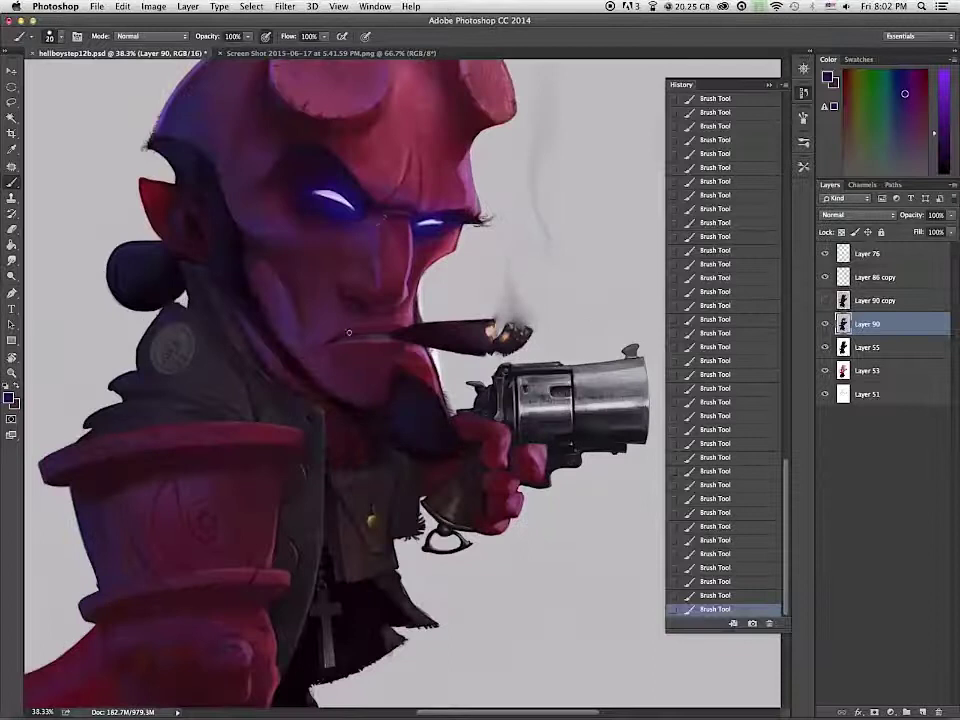
pyautogui.keyDown('alt'); pyautogui.click(446, 231); pyautogui.keyUp('alt')
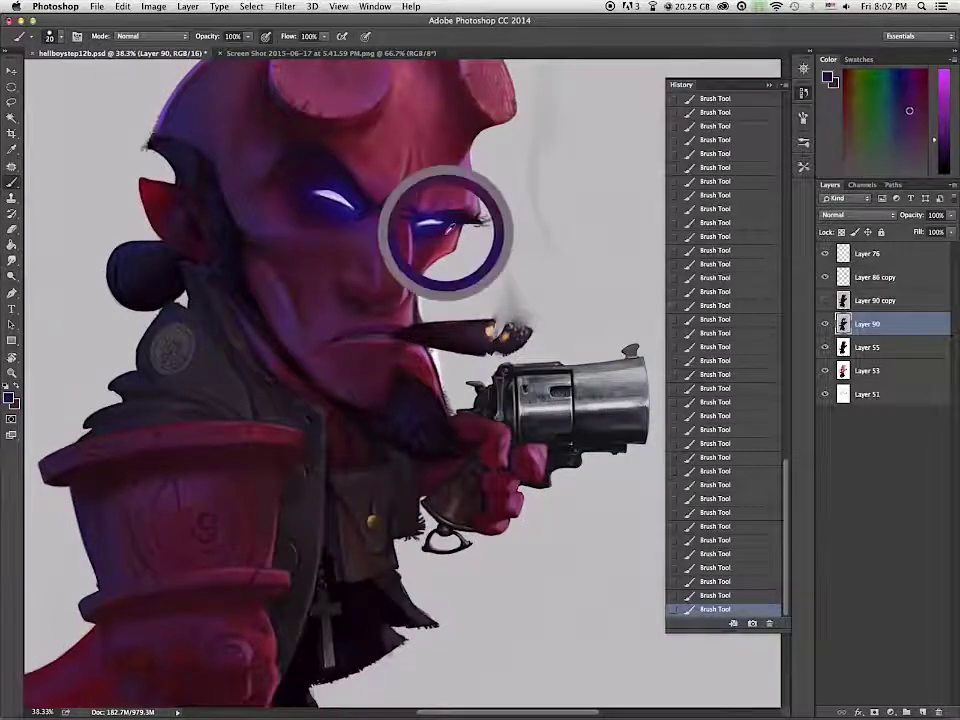
pyautogui.press('[')
pyautogui.press(']')
pyautogui.keyDown('alt'); pyautogui.click(341, 329); pyautogui.keyUp('alt')
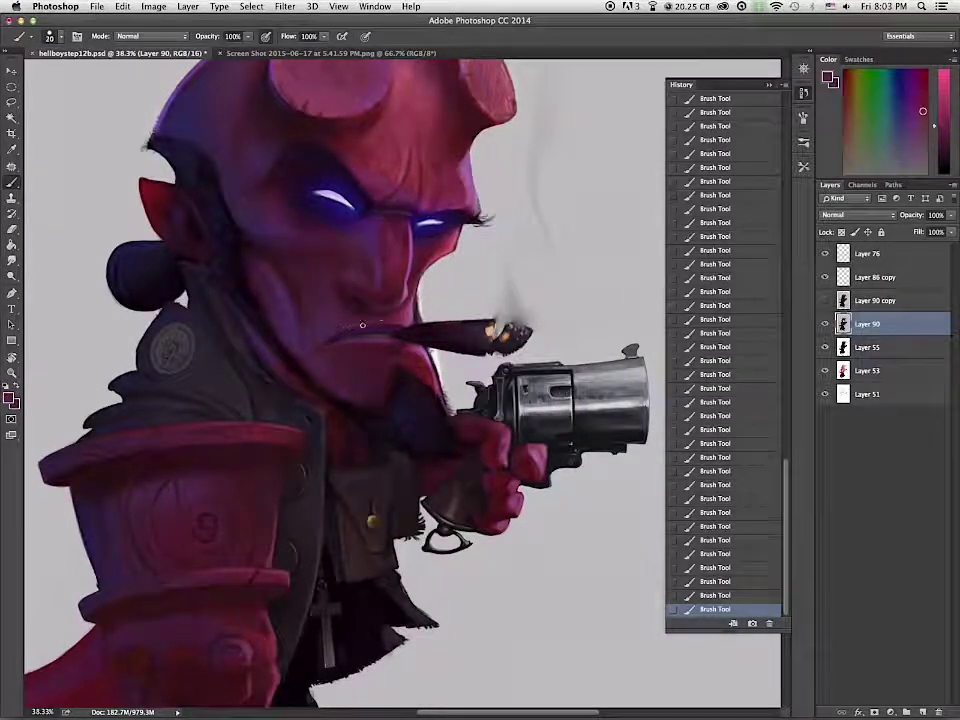
pyautogui.keyDown('alt'); pyautogui.click(342, 329); pyautogui.keyUp('alt')
# Step: Erase small areas of Layer 90 around the upper lip, mouth corner, chin and cheek
pyautogui.press('e')
pyautogui.moveTo(360, 325); pyautogui.dragTo(400, 323)
pyautogui.moveTo(385, 345); pyautogui.dragTo(395, 345)
pyautogui.moveTo(372, 416); pyautogui.dragTo(384, 416)
pyautogui.moveTo(282, 313); pyautogui.dragTo(286, 318)
pyautogui.moveTo(356, 326); pyautogui.dragTo(349, 327)
# Step: Repaint the corner of the mouth and the upper lip line with sampled dark red and cheek tones
pyautogui.press('b')
pyautogui.keyDown('alt'); pyautogui.click(341, 328); pyautogui.keyUp('alt')
pyautogui.moveTo(340, 331); pyautogui.dragTo(352, 327)
pyautogui.moveTo(340, 332); pyautogui.dragTo(348, 329)
pyautogui.moveTo(343, 329); pyautogui.dragTo(345, 329)
pyautogui.keyDown('alt'); pyautogui.click(297, 298); pyautogui.keyUp('alt')
pyautogui.moveTo(341, 333); pyautogui.dragTo(348, 328)
# Step: Shade below the mouth corner, the lower lip and the chin, and add a small dark stroke on the stone gauntlet
pyautogui.moveTo(336, 334); pyautogui.dragTo(346, 338)
pyautogui.moveTo(342, 342); pyautogui.dragTo(349, 344)
pyautogui.moveTo(345, 347); pyautogui.dragTo(353, 356)
pyautogui.moveTo(350, 352); pyautogui.dragTo(355, 360)
pyautogui.moveTo(354, 402); pyautogui.dragTo(357, 411)
pyautogui.moveTo(319, 345); pyautogui.dragTo(321, 349)
pyautogui.moveTo(322, 344); pyautogui.dragTo(328, 340)
pyautogui.moveTo(268, 491); pyautogui.dragTo(265, 500)
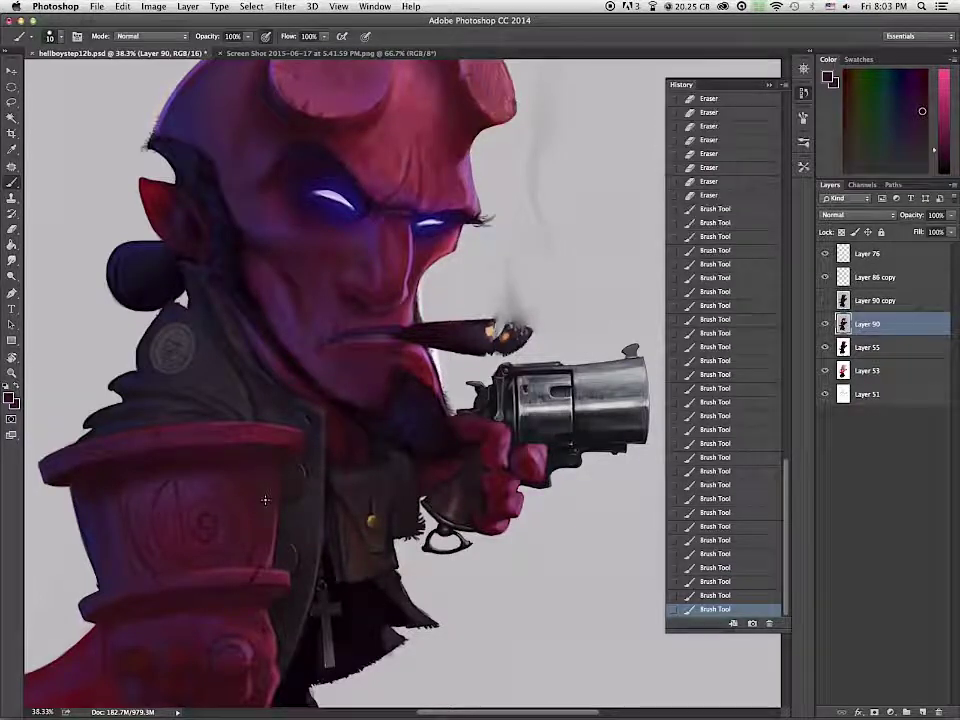
# Step: Erase small areas of Layer 90 around the corner of the mouth and just below the lip line
pyautogui.press('e')
pyautogui.moveTo(329, 330); pyautogui.dragTo(338, 322)
pyautogui.moveTo(330, 325); pyautogui.dragTo(342, 322)
pyautogui.moveTo(332, 342)
pyautogui.mouseDown()
pyautogui.moveTo(326, 347)
pyautogui.moveTo(350, 331)
pyautogui.mouseUp()
# Step: Repaint the upper lip and the skin above the mouth corner with sampled dark red tones
pyautogui.press('b')
pyautogui.keyDown('alt'); pyautogui.click(362, 309); pyautogui.keyUp('alt')
pyautogui.moveTo(366, 328); pyautogui.dragTo(354, 332)
pyautogui.moveTo(376, 322)
pyautogui.mouseDown()
pyautogui.moveTo(381, 313)
pyautogui.moveTo(372, 325)
pyautogui.mouseUp()
pyautogui.moveTo(350, 332)
pyautogui.mouseDown()
pyautogui.moveTo(338, 338)
pyautogui.moveTo(372, 319)
pyautogui.mouseUp()
pyautogui.keyDown('alt'); pyautogui.click(364, 314); pyautogui.keyUp('alt')
pyautogui.moveTo(370, 317); pyautogui.dragTo(376, 321)
pyautogui.moveTo(374, 316); pyautogui.dragTo(382, 315)
pyautogui.moveTo(380, 320); pyautogui.dragTo(384, 314)
pyautogui.moveTo(378, 322)
pyautogui.mouseDown()
pyautogui.moveTo(388, 318)
pyautogui.moveTo(374, 329)
pyautogui.mouseUp()
# Step: Erase thin strips of Layer 90 along the upper lip toward the base of the nose
pyautogui.click(12, 230)
pyautogui.moveTo(370, 330); pyautogui.dragTo(383, 322)
pyautogui.moveTo(382, 323); pyautogui.dragTo(388, 318)
pyautogui.moveTo(386, 318); pyautogui.dragTo(391, 312)
pyautogui.moveTo(387, 312)
pyautogui.mouseDown()
pyautogui.moveTo(400, 320)
pyautogui.moveTo(378, 321)
pyautogui.mouseUp()
# Step: Paint the upper lip toward the cigar and the skin under the nose with a sampled red
pyautogui.click(12, 182)
pyautogui.keyDown('alt'); pyautogui.click(370, 313); pyautogui.keyUp('alt')
pyautogui.moveTo(377, 317); pyautogui.dragTo(383, 321)
pyautogui.moveTo(382, 316); pyautogui.dragTo(394, 317)
pyautogui.moveTo(394, 309); pyautogui.dragTo(400, 312)
pyautogui.moveTo(402, 304); pyautogui.dragTo(408, 300)
# Step: Add short shading strokes below the lower lip, on the chin and along the front edge of the jaw
pyautogui.moveTo(352, 384); pyautogui.dragTo(366, 392)
pyautogui.moveTo(369, 393); pyautogui.dragTo(364, 390)
pyautogui.moveTo(350, 380); pyautogui.dragTo(342, 374)
pyautogui.moveTo(334, 368); pyautogui.dragTo(328, 364)
pyautogui.moveTo(418, 374); pyautogui.dragTo(424, 378)
pyautogui.moveTo(425, 376); pyautogui.dragTo(435, 392)
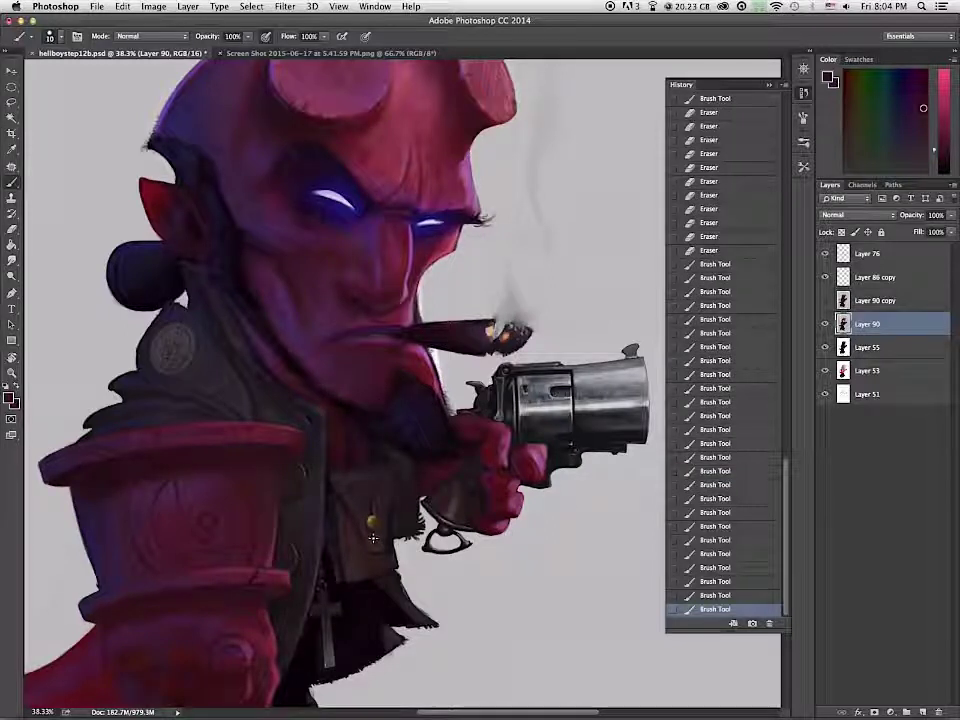
# Step: Shade the cheek from beneath the near eye toward the nose fold with sampled skin tones
pyautogui.moveTo(262, 253)
pyautogui.mouseDown()
pyautogui.moveTo(289, 285)
pyautogui.moveTo(323, 281)
pyautogui.mouseUp()
pyautogui.keyDown('alt'); pyautogui.click(272, 264); pyautogui.keyUp('alt')
pyautogui.keyDown('alt'); pyautogui.click(310, 280); pyautogui.keyUp('alt')
pyautogui.moveTo(326, 274); pyautogui.dragTo(331, 279)
pyautogui.moveTo(332, 270); pyautogui.dragTo(339, 282)
# Step: Soften the fold beside the nose and above the mouth using a size 25 brush and sampled violet and plum tones
pyautogui.press(']')
pyautogui.press(']')
pyautogui.press(']')
pyautogui.moveTo(339, 292); pyautogui.dragTo(341, 304)
pyautogui.moveTo(340, 312); pyautogui.dragTo(341, 324)
pyautogui.moveTo(350, 286); pyautogui.dragTo(354, 276)
pyautogui.keyDown('alt'); pyautogui.click(350, 278); pyautogui.keyUp('alt')
pyautogui.keyDown('alt'); pyautogui.click(354, 288); pyautogui.keyUp('alt')
pyautogui.keyDown('alt'); pyautogui.click(349, 290); pyautogui.keyUp('alt')
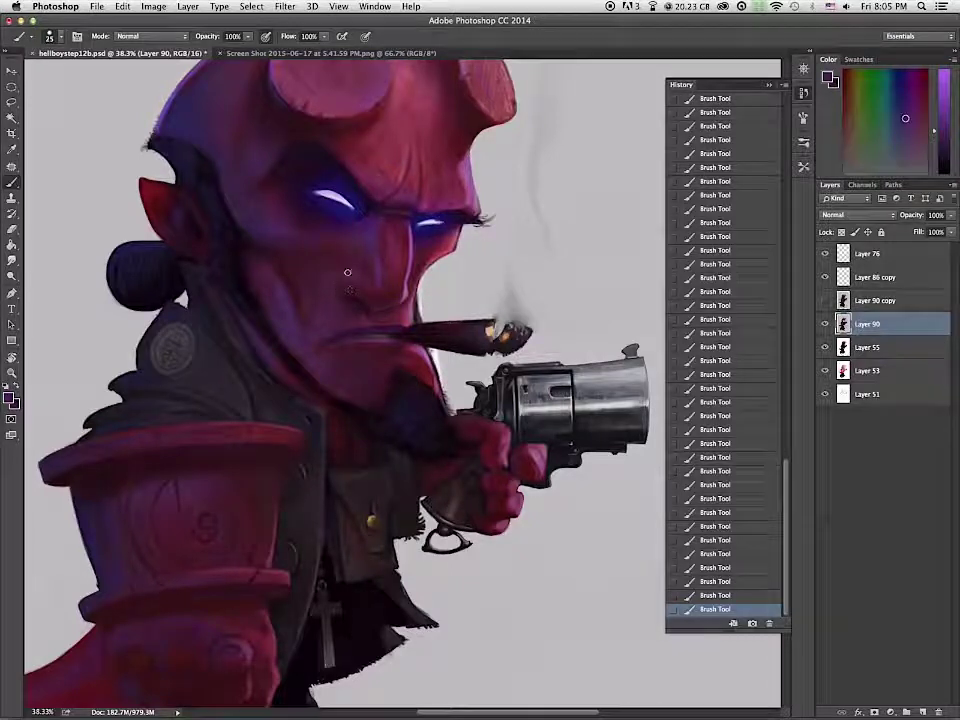
pyautogui.keyDown('alt'); pyautogui.click(349, 277); pyautogui.keyUp('alt')
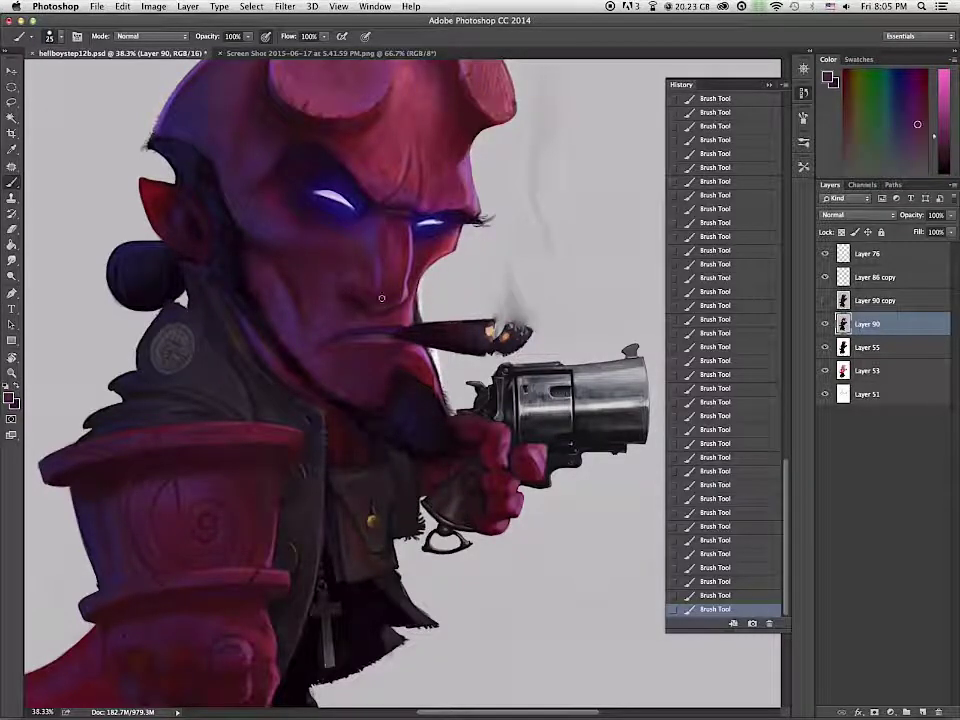
pyautogui.keyDown('alt'); pyautogui.click(290, 170); pyautogui.keyUp('alt')
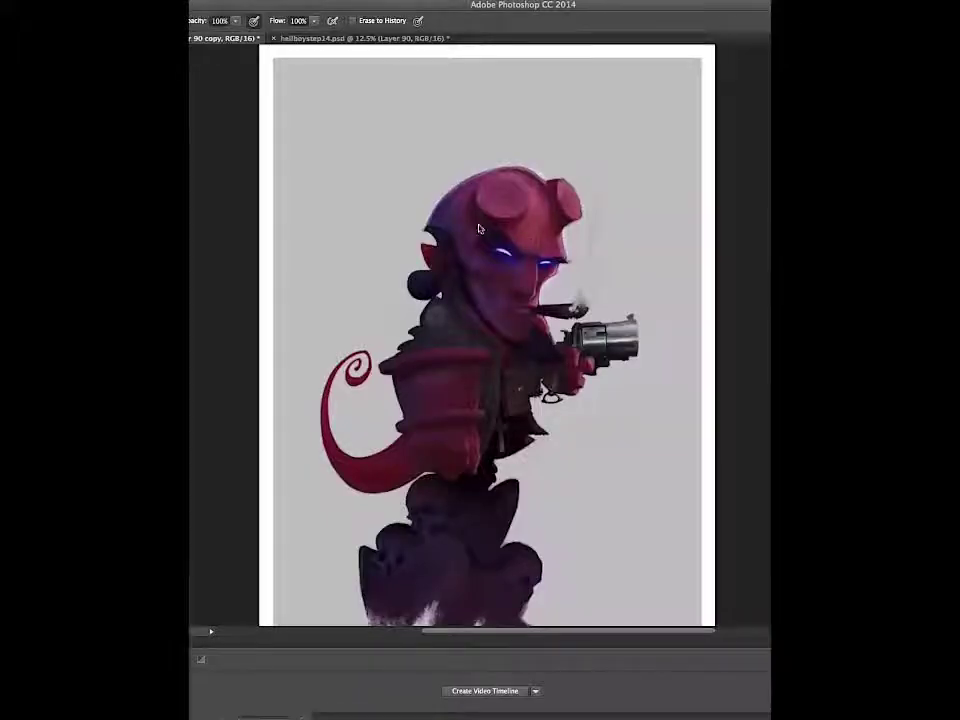
# Step: Erase across the far horn on the Layer 90 copy
pyautogui.scroll(5, 529, 297)
pyautogui.scroll(-2, 529, 297)
pyautogui.scroll(-1, 529, 297)
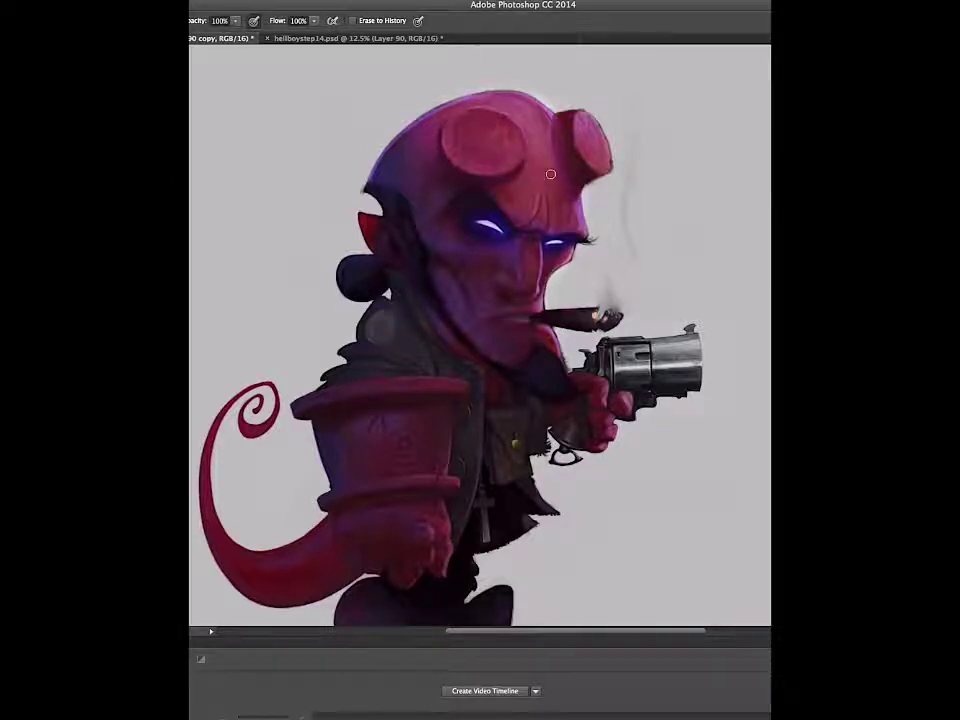
pyautogui.moveTo(560, 115)
pyautogui.mouseDown()
pyautogui.moveTo(563, 152)
pyautogui.moveTo(607, 162)
pyautogui.moveTo(600, 158)
pyautogui.mouseUp()
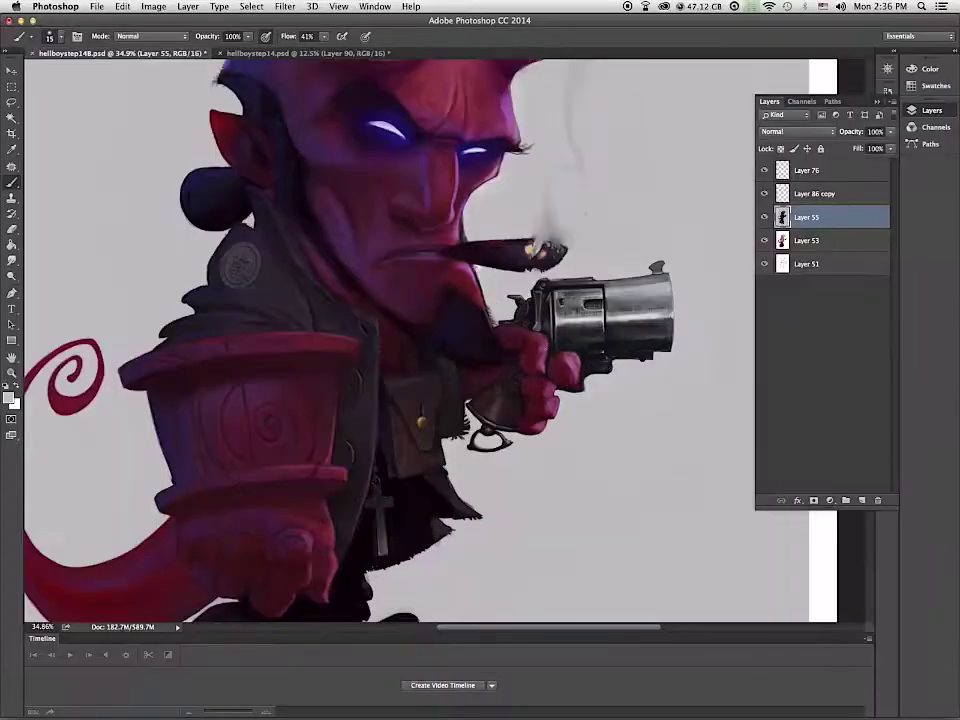
# Step: Clean up the outline of the head and far horn on Layer 55 with sampled dark red and light background tones
pyautogui.moveTo(649, 201)
pyautogui.mouseDown()
pyautogui.moveTo(658, 302)
pyautogui.moveTo(639, 491)
pyautogui.mouseUp()
pyautogui.keyDown('alt'); pyautogui.click(498, 367); pyautogui.keyUp('alt')
pyautogui.press('[')
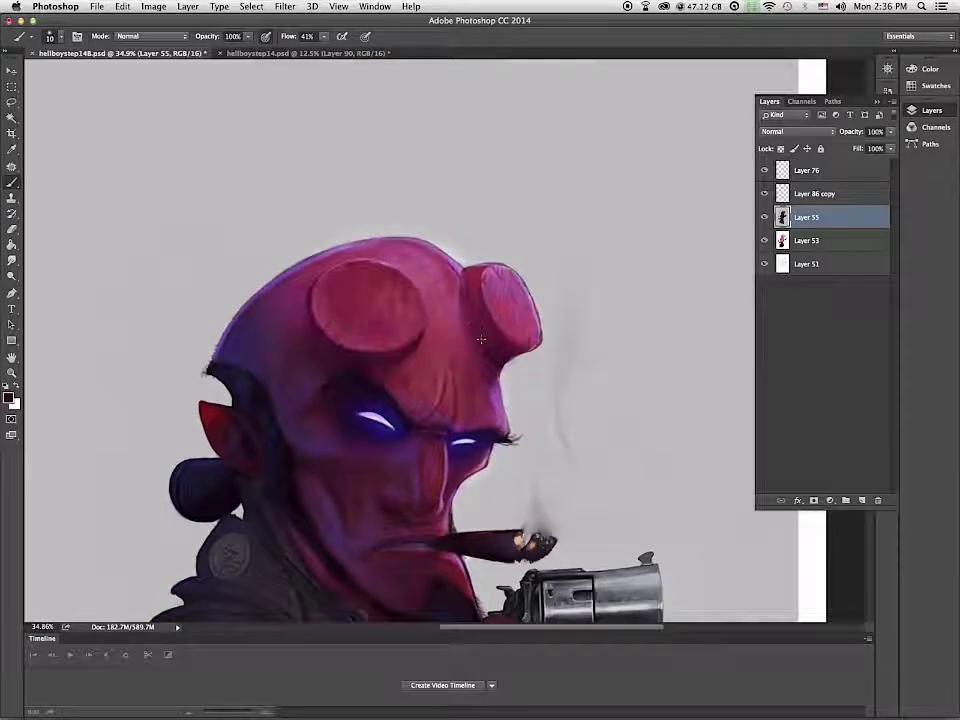
pyautogui.keyDown('alt'); pyautogui.click(368, 238); pyautogui.keyUp('alt')
pyautogui.press(']')
pyautogui.press(']')
pyautogui.press(']')
pyautogui.press(']')
pyautogui.press(']')
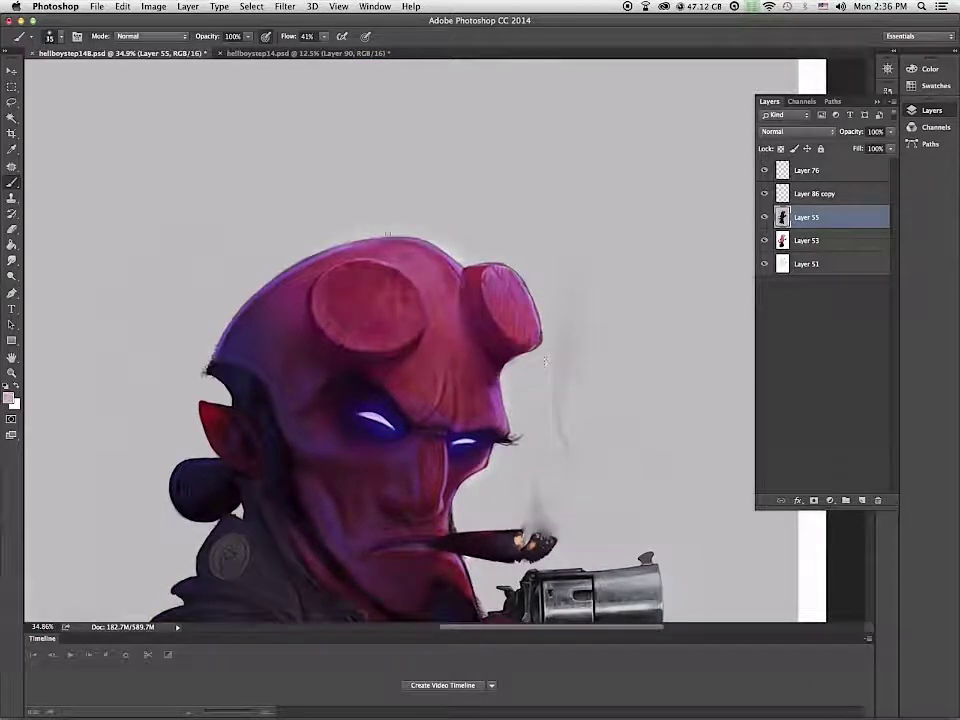
# Step: Darken the lower edge of the far horn with sampled dark red, using a size 15 brush
pyautogui.press('x')
pyautogui.keyDown('alt'); pyautogui.click(508, 354); pyautogui.keyUp('alt')
pyautogui.moveTo(531, 350)
pyautogui.mouseDown()
pyautogui.moveTo(505, 361)
pyautogui.moveTo(540, 341)
pyautogui.mouseUp()
pyautogui.press('[')
pyautogui.press('[')
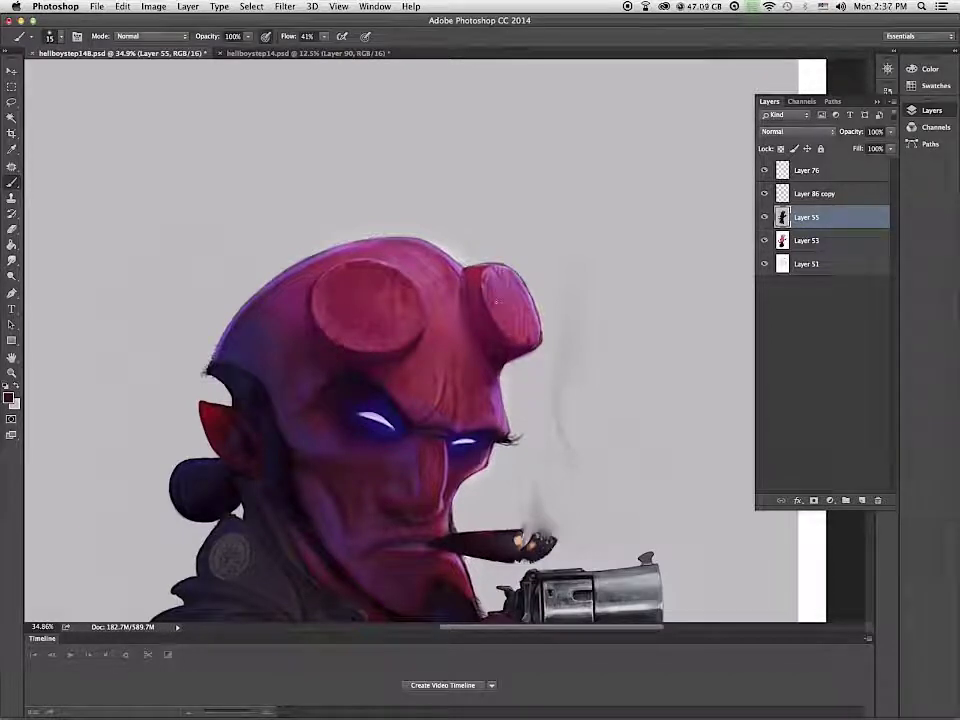
# Step: Choose a saturated blue-violet and touch up the shadowed edge of the stone gauntlet with it
pyautogui.scroll(-10, 347, 430)
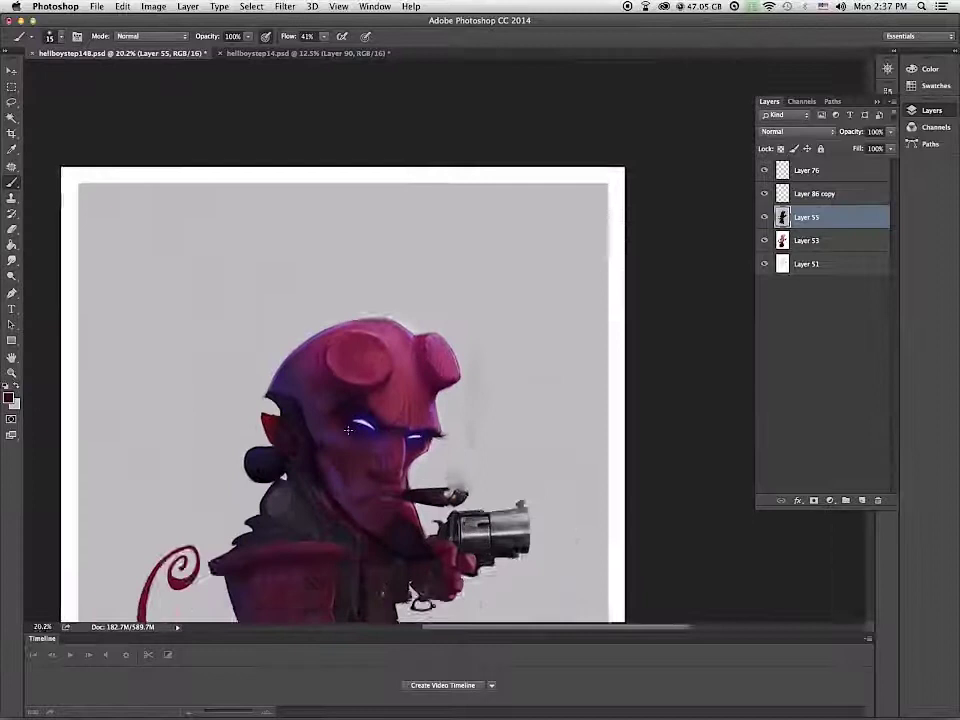
pyautogui.scroll(5, 347, 430)
pyautogui.scroll(5, 347, 430)
pyautogui.moveTo(347, 430); pyautogui.dragTo(239, 550)
pyautogui.keyDown('alt'); pyautogui.click(298, 366); pyautogui.keyUp('alt')
pyautogui.press('n')
pyautogui.click(427, 284)
pyautogui.press('Return')
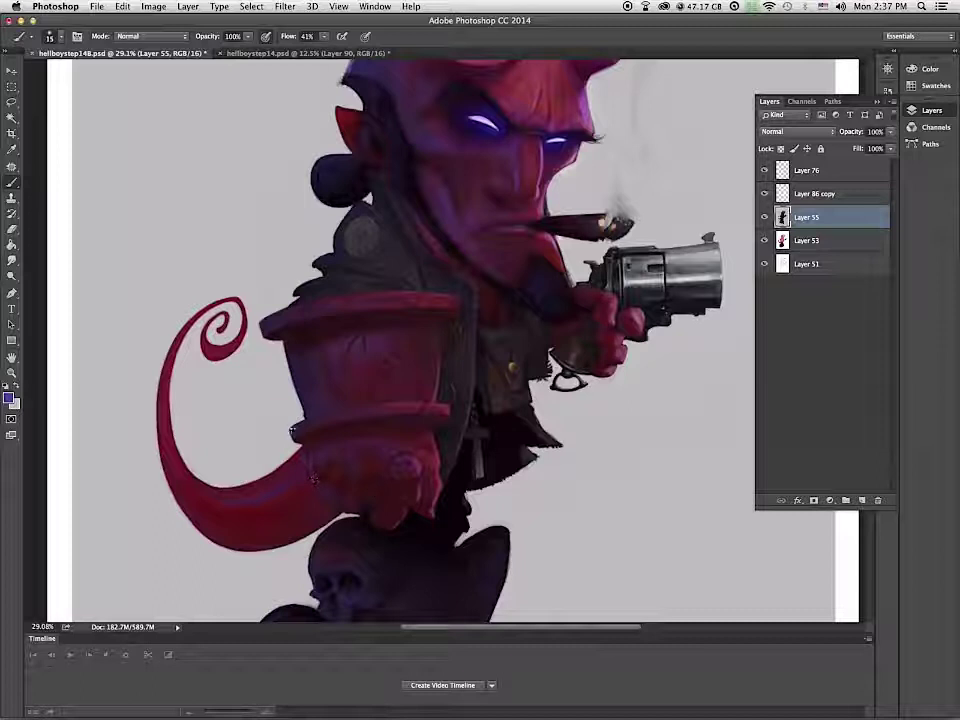
# Step: Refine the skulls at the base with blue-violet accents and dark tones in the eye sockets and nose cavities
pyautogui.moveTo(287, 318); pyautogui.dragTo(400, 325)
pyautogui.moveTo(528, 343); pyautogui.dragTo(491, 88)
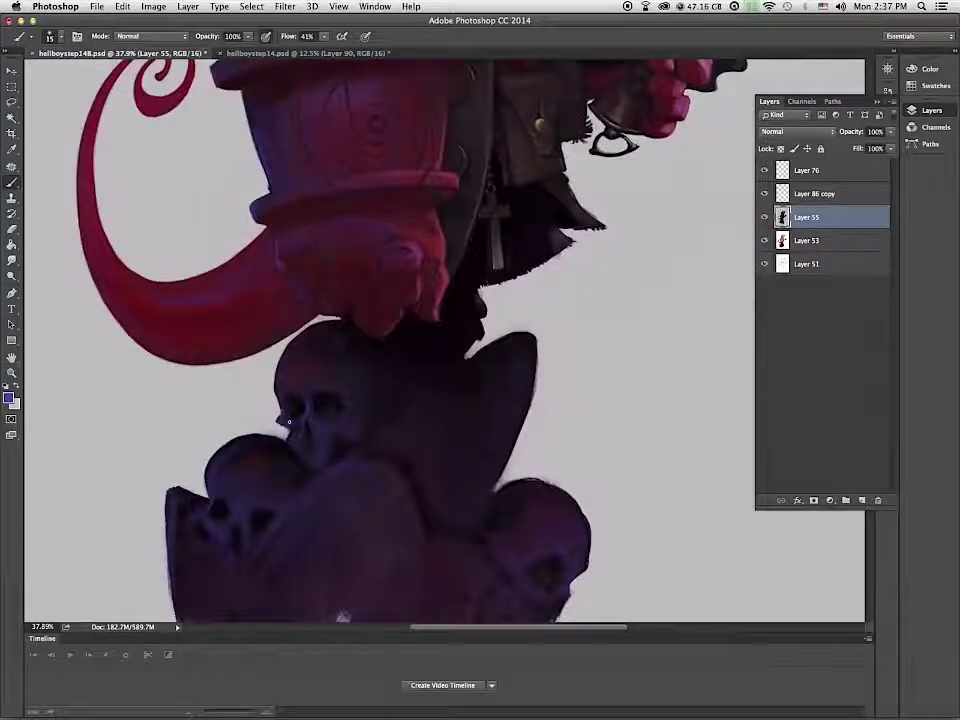
pyautogui.press('[')
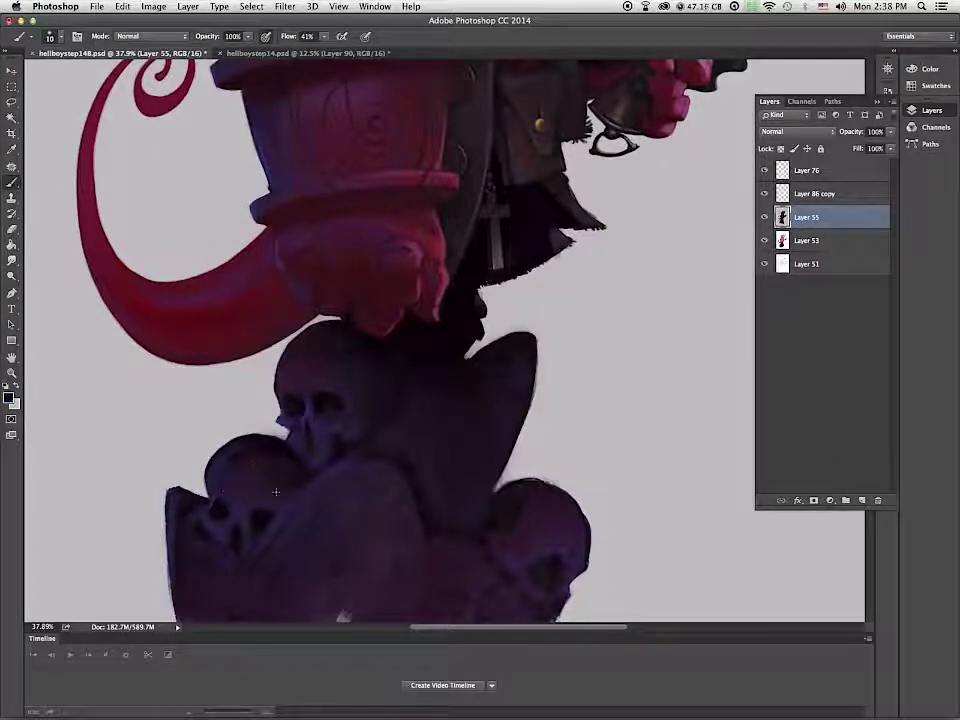
pyautogui.press(']')
pyautogui.press(']')
pyautogui.press(']')
pyautogui.press(']')
pyautogui.press(']')
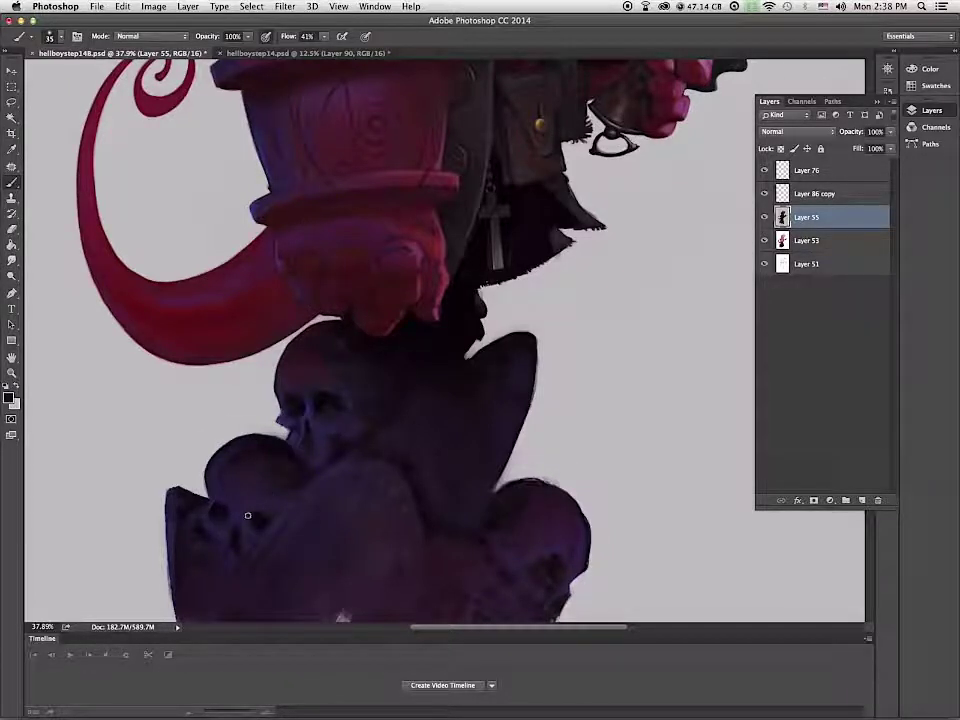
pyautogui.press('[')
pyautogui.press('[')
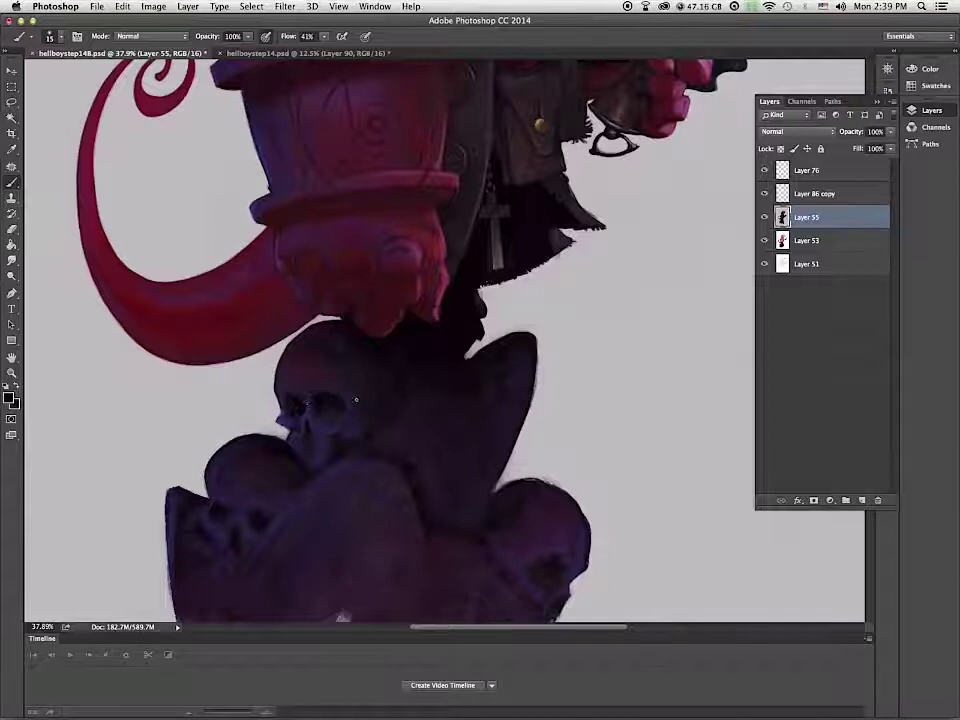
# Step: Rework the goatee with fine dark blue strokes and touch up the teeth line with a sampled gray
pyautogui.moveTo(750, 111); pyautogui.dragTo(566, 527)
pyautogui.keyDown('super'); pyautogui.click(463, 468); pyautogui.keyUp('super')
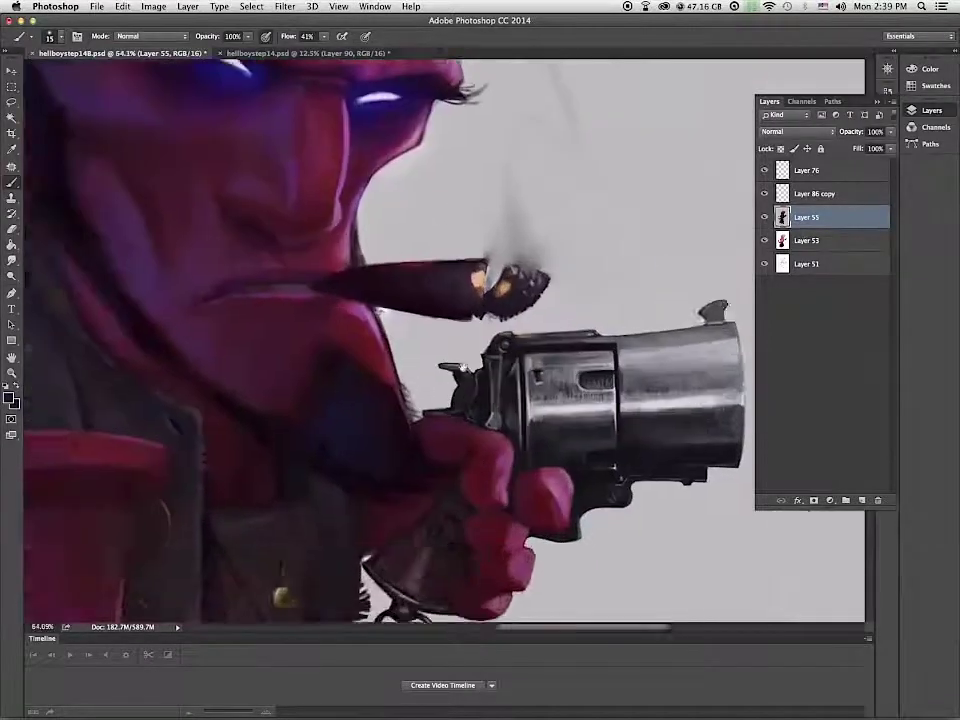
pyautogui.scroll(3, 463, 468)
pyautogui.hscroll(-3, 463, 468)
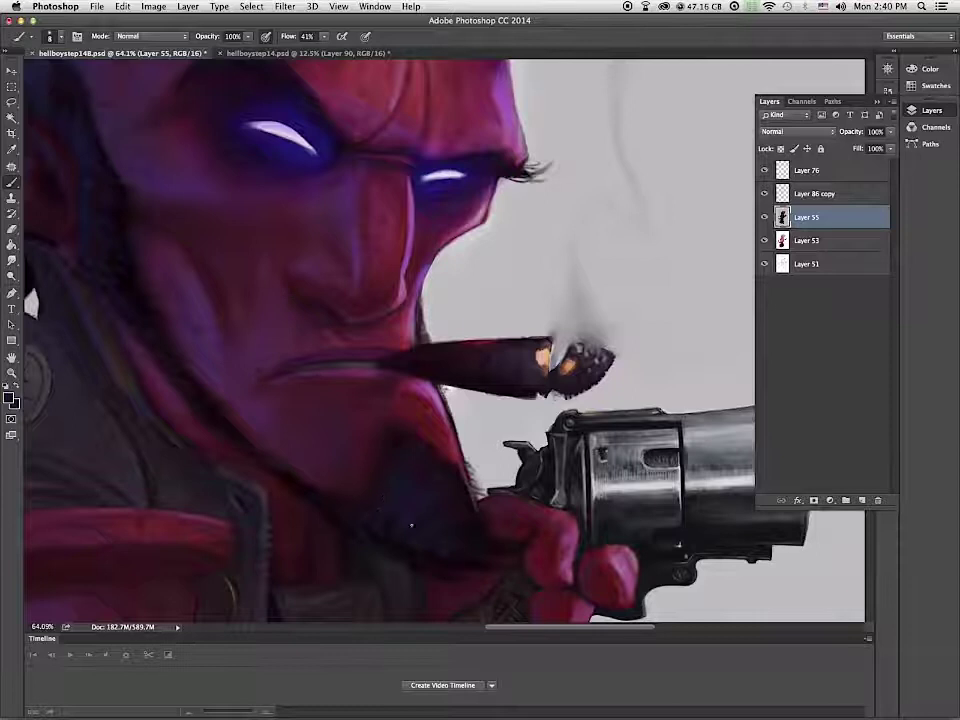
pyautogui.keyDown('alt'); pyautogui.click(362, 373); pyautogui.keyUp('alt')
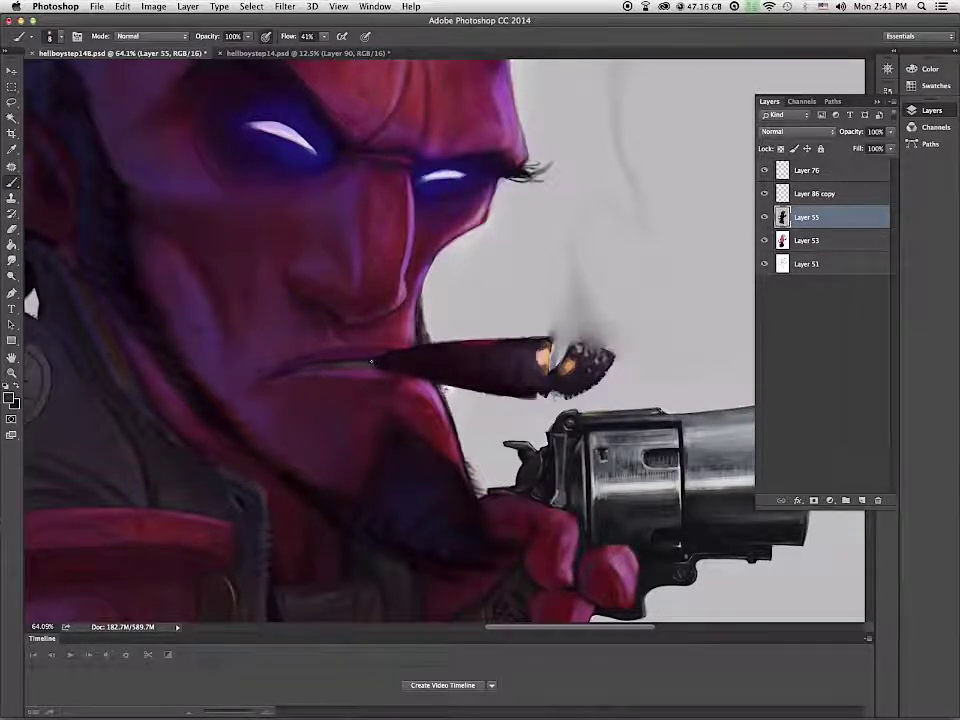
# Step: Paint gold highlights on the coat's two round fastenings with yellow sampled from the pouch button
pyautogui.scroll(-10, 401, 366)
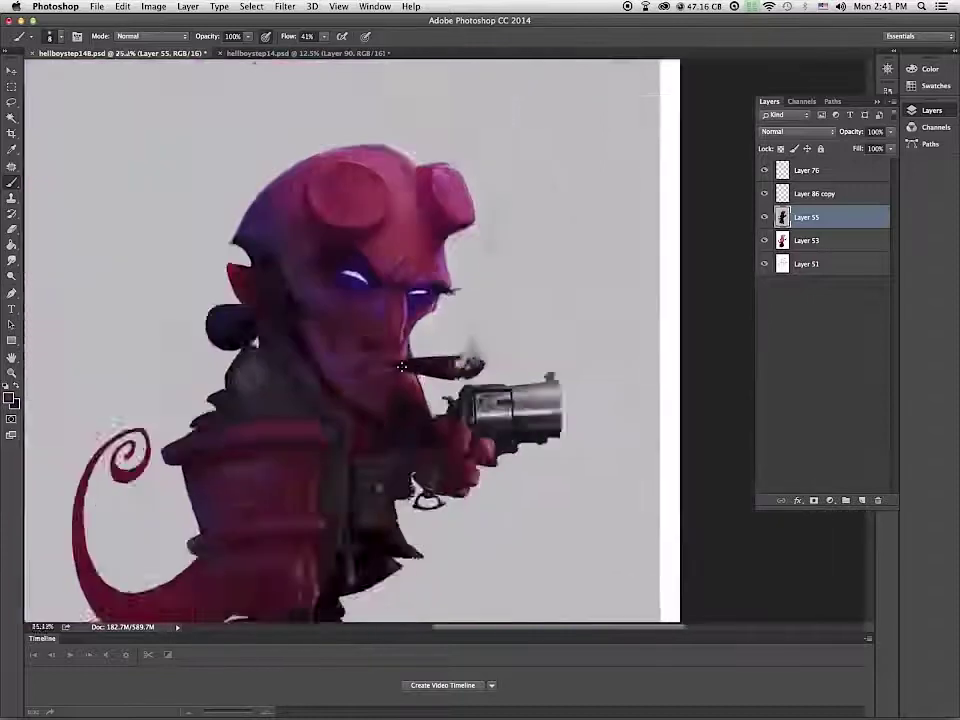
pyautogui.scroll(10, 402, 367)
pyautogui.scroll(-5, 402, 366)
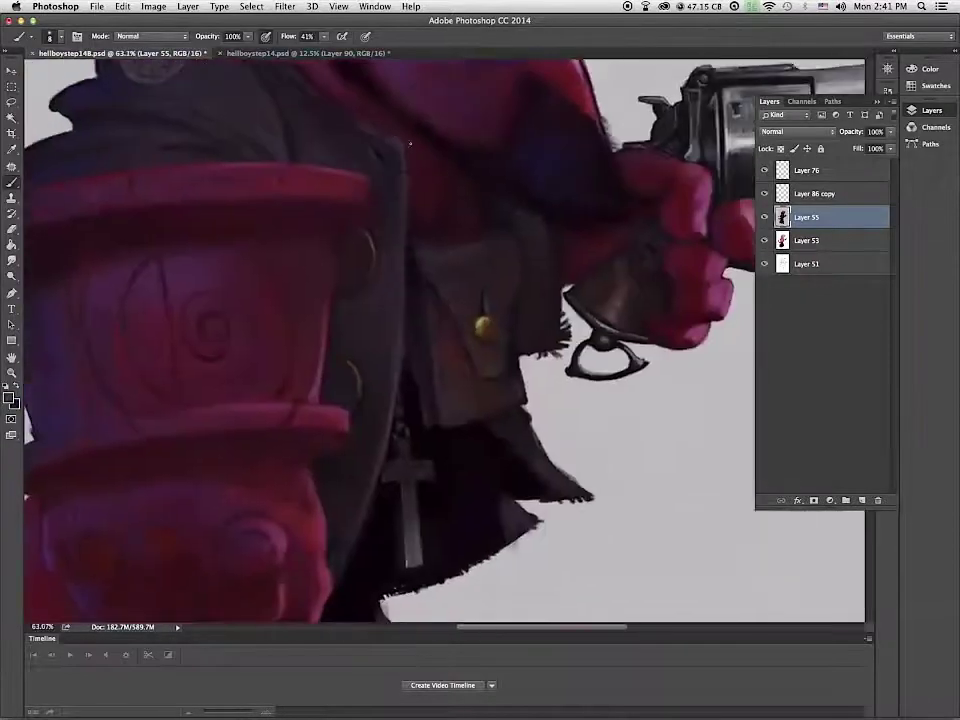
pyautogui.keyDown('alt'); pyautogui.click(482, 320); pyautogui.keyUp('alt')
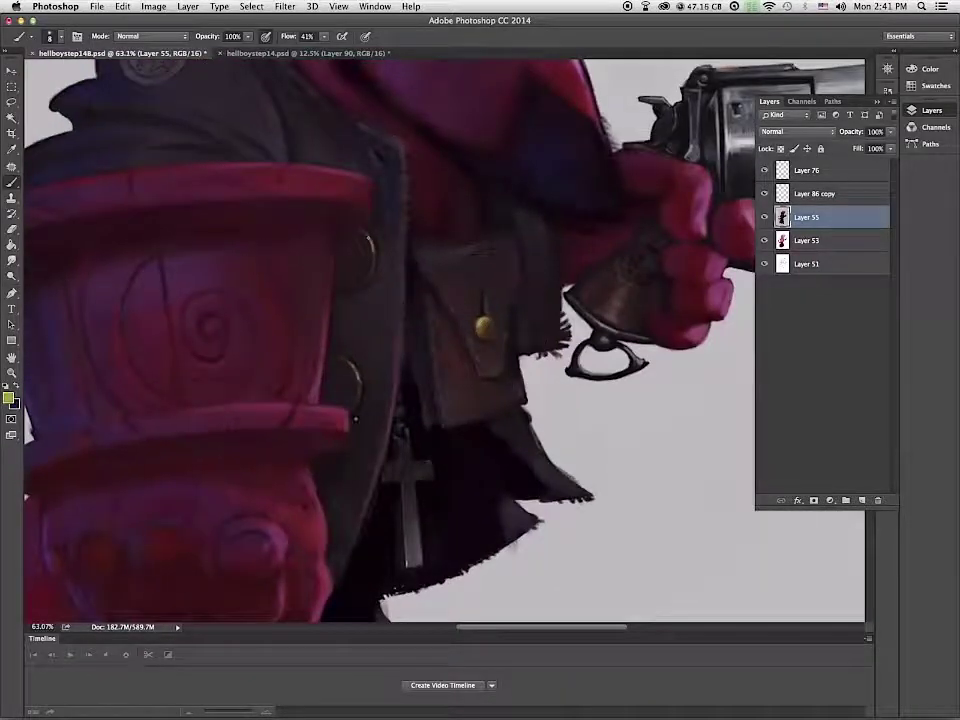
pyautogui.keyDown('alt'); pyautogui.click(486, 324); pyautogui.keyUp('alt')
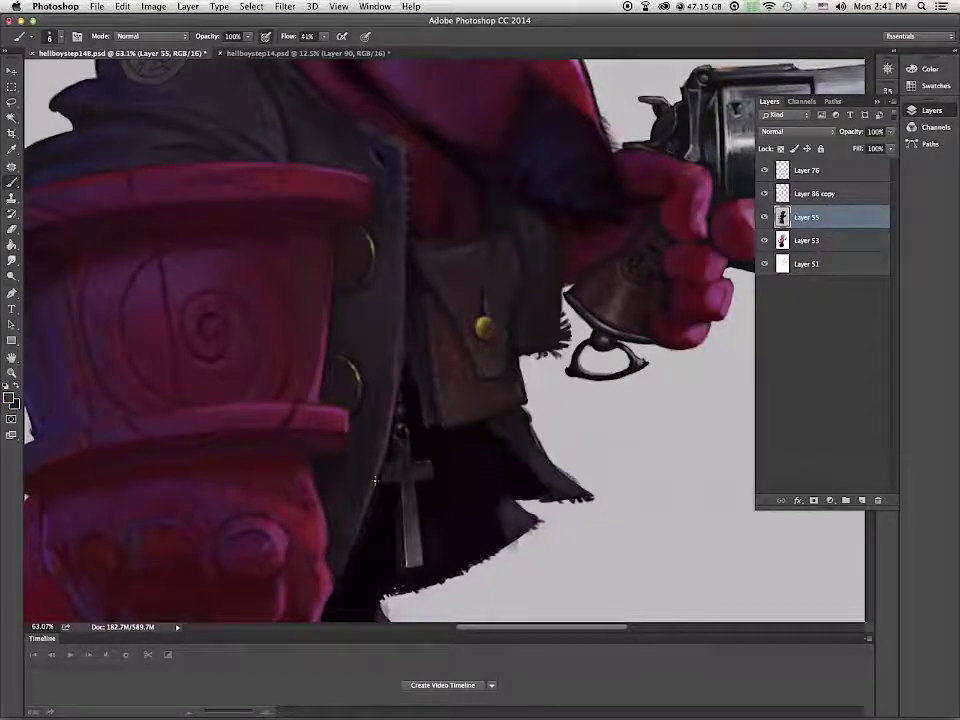
# Step: Darken the edge of the pouch with a sampled shadow tone and add light gray highlights to the revolver's butt and ring
pyautogui.keyDown('alt'); pyautogui.click(433, 418); pyautogui.keyUp('alt')
pyautogui.moveTo(418, 379); pyautogui.dragTo(423, 392)
pyautogui.press(']')
pyautogui.press(']')
pyautogui.press(']')
pyautogui.press(']')
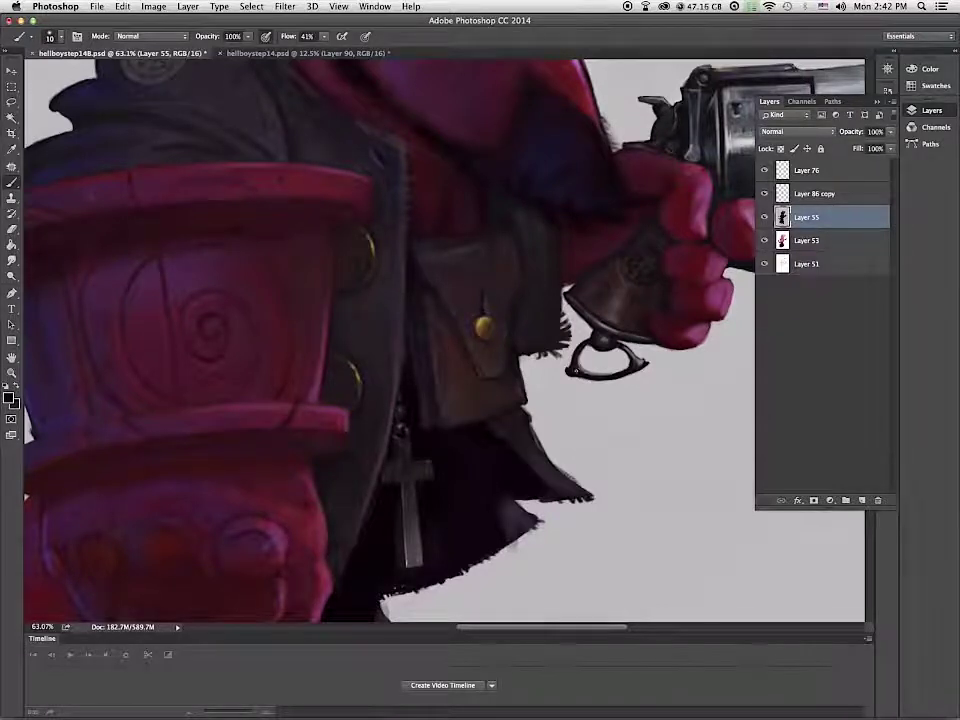
pyautogui.moveTo(688, 381); pyautogui.dragTo(666, 396)
pyautogui.keyDown('alt'); pyautogui.click(624, 384); pyautogui.keyUp('alt')
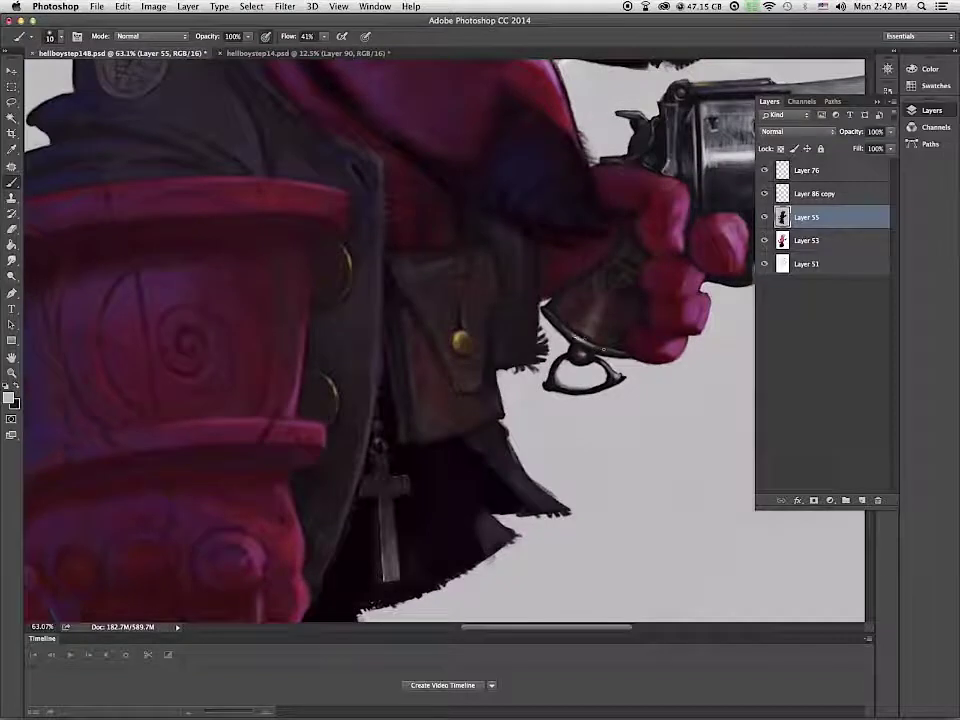
# Step: Set the brush mode to Linear Dodge (Add) and add gold highlights to the pouch button, coat fastenings and revolver
pyautogui.click(150, 36)
pyautogui.click(110, 156)
pyautogui.keyDown('alt'); pyautogui.click(463, 338); pyautogui.keyUp('alt')
pyautogui.click(460, 340)
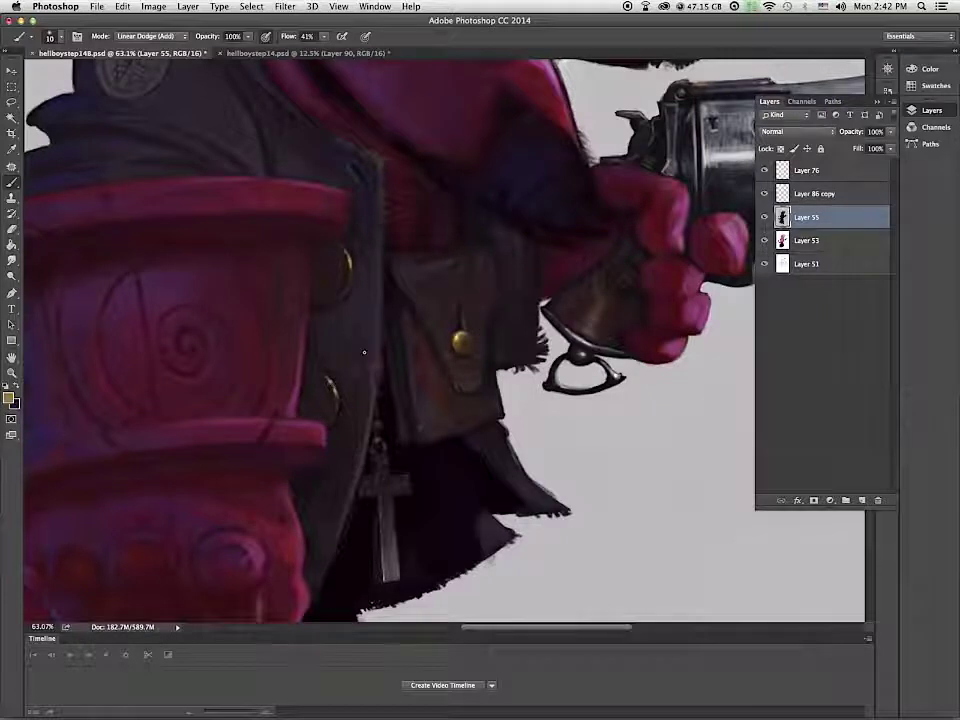
pyautogui.hscroll(8, 272, 262)
pyautogui.scroll(5, 272, 262)
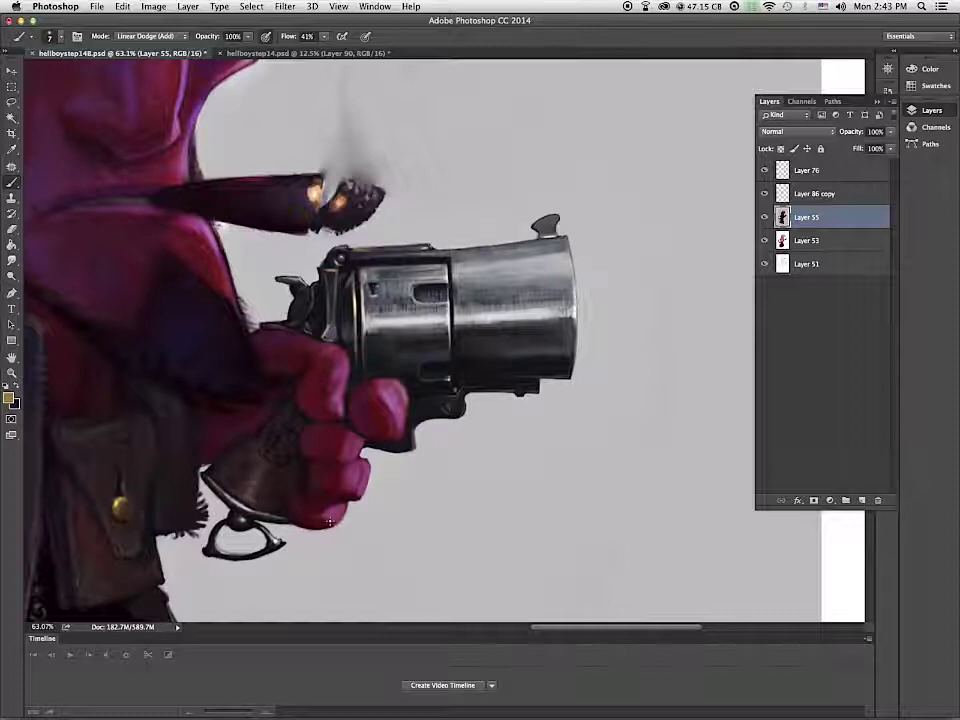
# Step: Set the brush mode back to Normal and pick a blue-violet foreground color
pyautogui.scroll(-8, 332, 300)
pyautogui.scroll(2, 350, 290)
pyautogui.moveTo(350, 290); pyautogui.dragTo(602, 455)
pyautogui.click(150, 36)
pyautogui.click(157, 13)
pyautogui.scroll(4, 409, 432)
pyautogui.keyDown('alt'); pyautogui.click(372, 329); pyautogui.keyUp('alt')
pyautogui.click(8, 398)
pyautogui.click(413, 277)
pyautogui.click(600, 186)
# Step: Paint blue-violet rim light along the back of the coat's shoulder with a size 25 brush
pyautogui.press(']')
pyautogui.press(']')
pyautogui.press(']')
pyautogui.press(']')
pyautogui.press(']')
pyautogui.press(']')
pyautogui.moveTo(364, 321)
pyautogui.mouseDown()
pyautogui.moveTo(354, 341)
pyautogui.moveTo(382, 322)
pyautogui.moveTo(413, 215)
pyautogui.mouseUp()
pyautogui.scroll(-2, 400, 330)
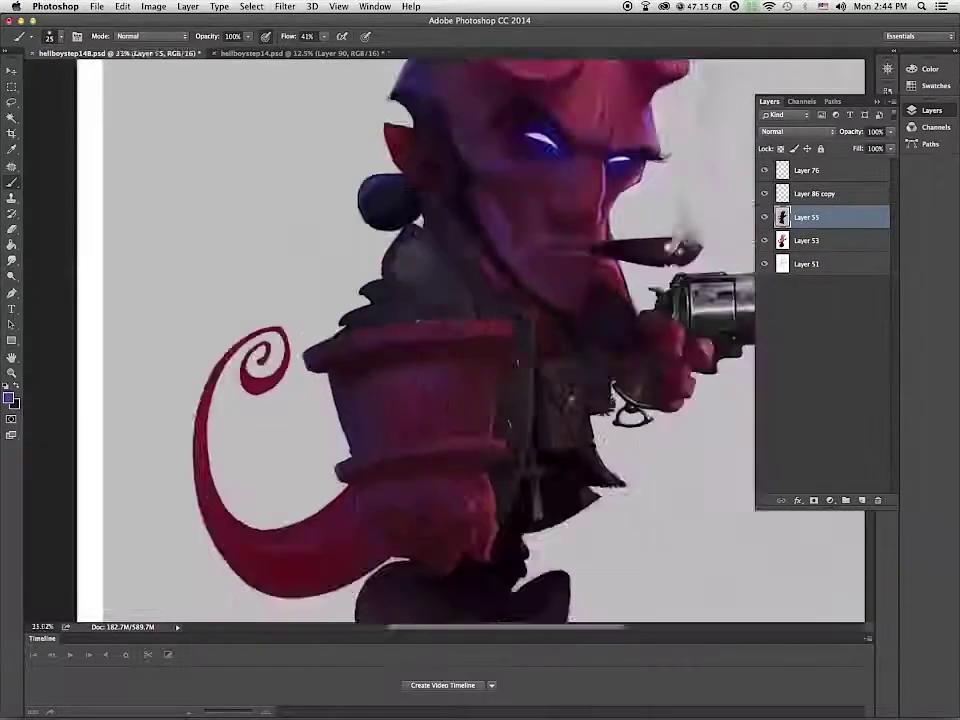
# Step: Add thin blue-violet strokes around the shoulder patch and along the coat's collar with a size 10 brush
pyautogui.scroll(3, 420, 300)
pyautogui.keyDown('alt'); pyautogui.click(413, 189); pyautogui.keyUp('alt')
pyautogui.press('[')
pyautogui.press('[')
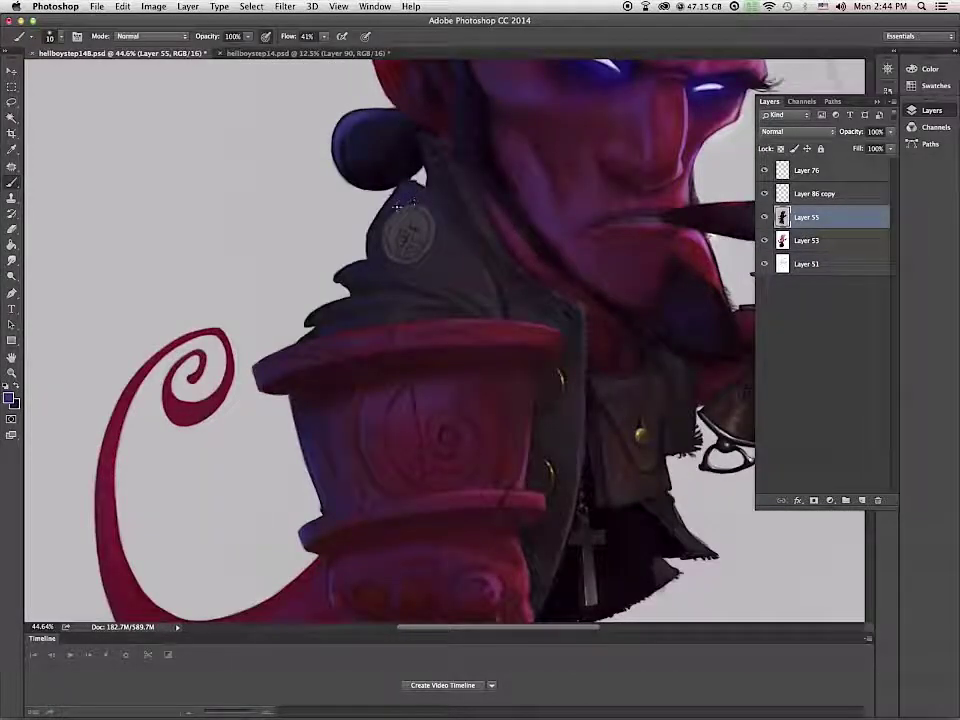
pyautogui.moveTo(397, 207)
pyautogui.mouseDown()
pyautogui.moveTo(340, 277)
pyautogui.moveTo(389, 260)
pyautogui.mouseUp()
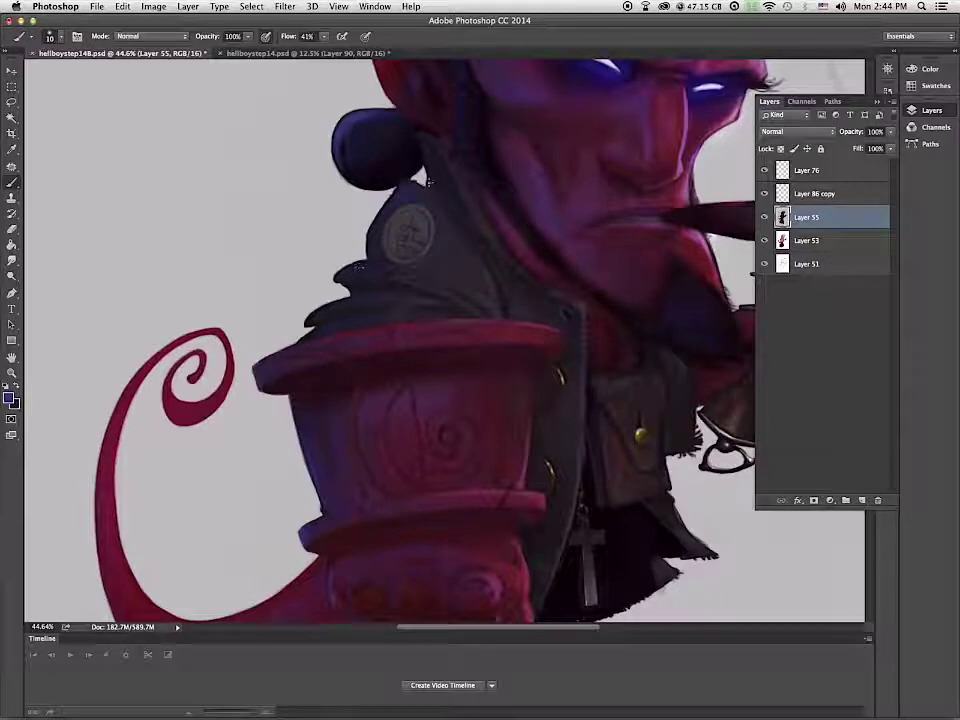
pyautogui.moveTo(428, 184)
pyautogui.mouseDown()
pyautogui.moveTo(440, 219)
pyautogui.moveTo(489, 241)
pyautogui.mouseUp()
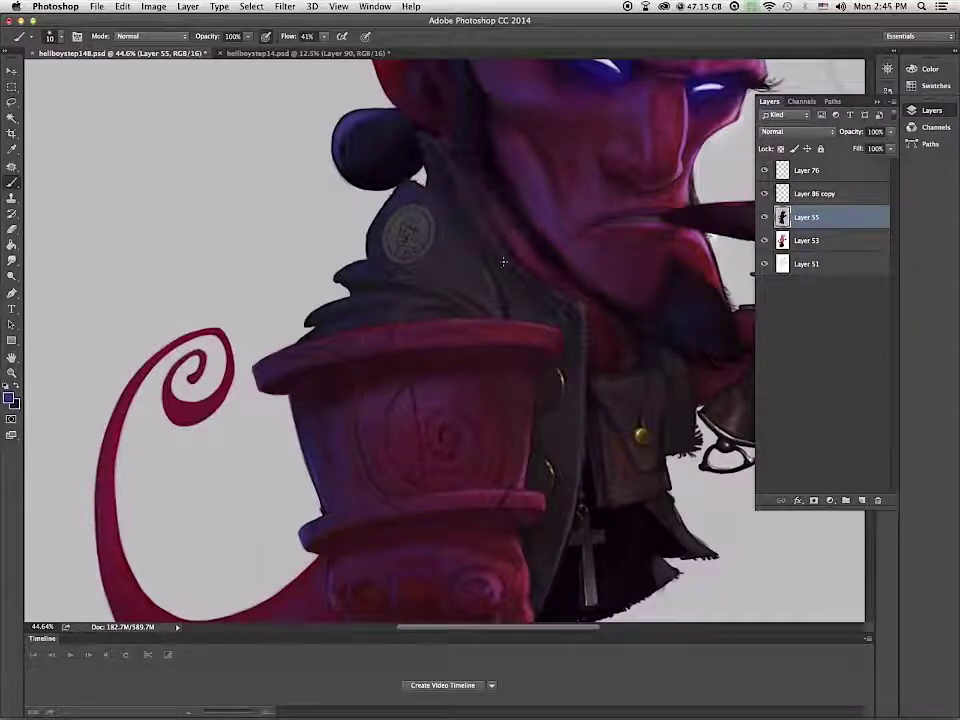
pyautogui.moveTo(418, 195); pyautogui.dragTo(447, 220)
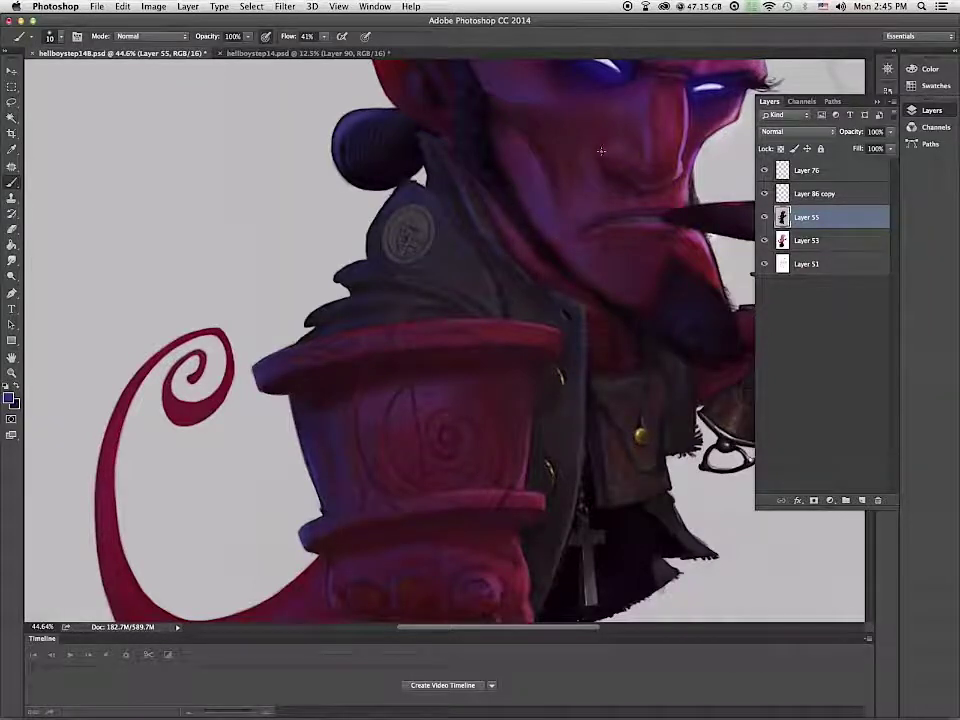
# Step: Add a blue-violet stroke beneath the nose and touch up the rim light along the back of the head
pyautogui.moveTo(619, 188); pyautogui.dragTo(645, 188)
pyautogui.moveTo(556, 177); pyautogui.dragTo(571, 525)
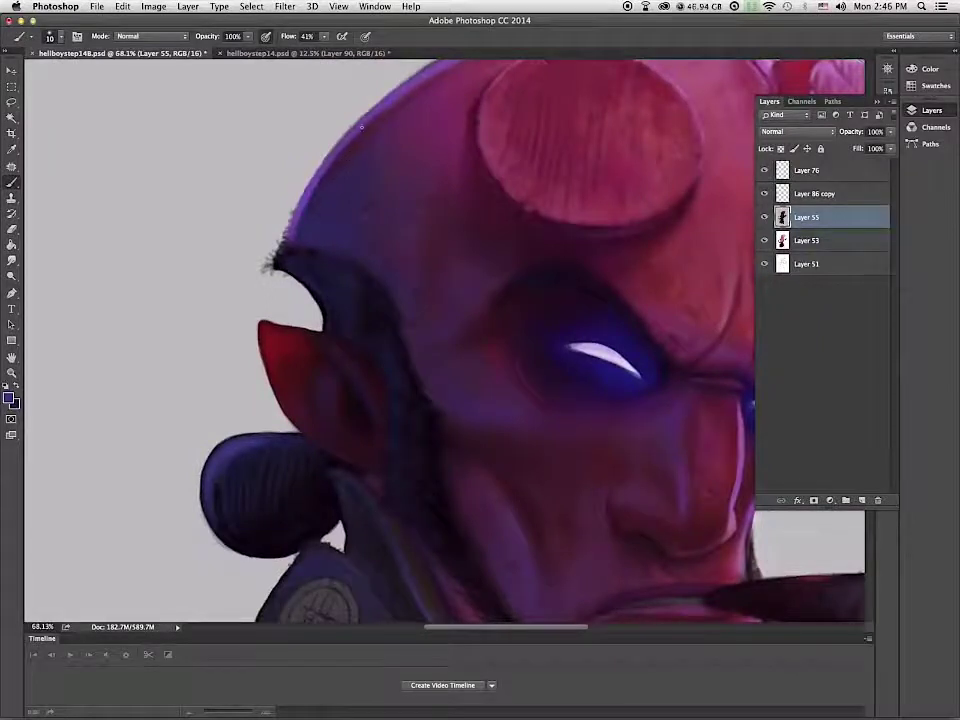
pyautogui.scroll(-4, 357, 133)
pyautogui.scroll(4, 399, 103)
pyautogui.scroll(-2, 399, 103)
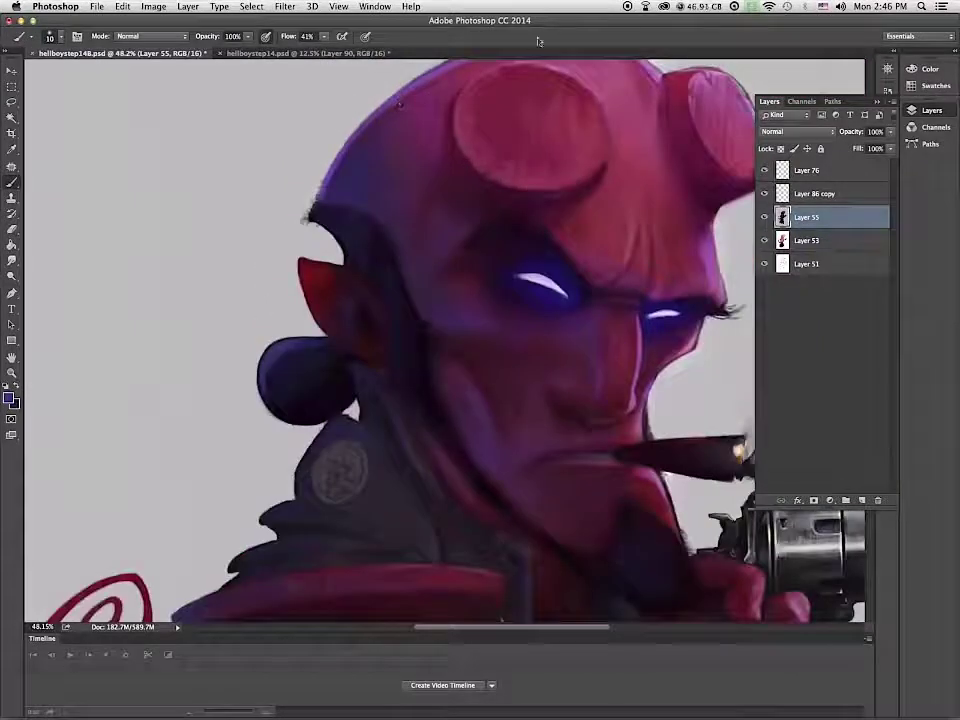
pyautogui.scroll(-3, 686, 157)
pyautogui.scroll(3, 525, 265)
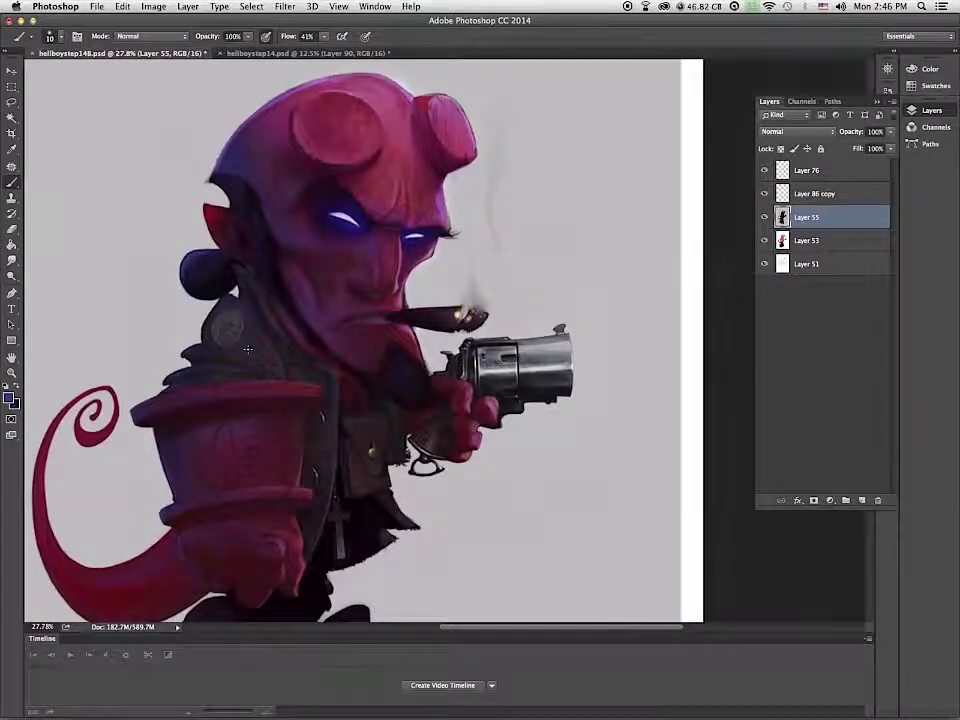
pyautogui.scroll(2, 341, 459)
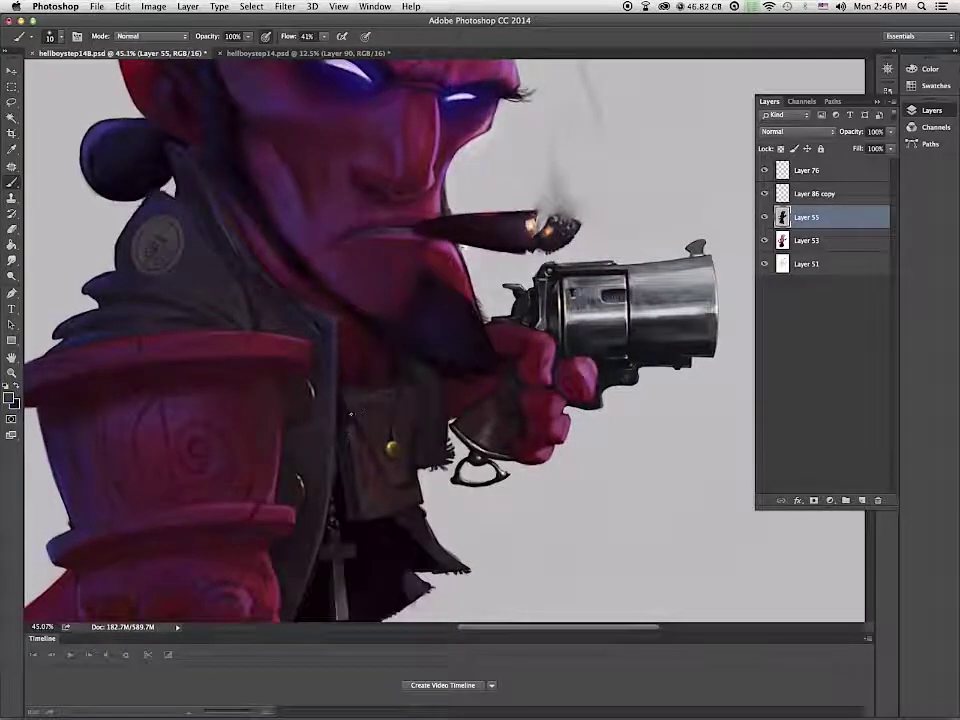
# Step: Sample dark tones from the coat's front and pocket and pick a dark grey foreground color for touching them up
pyautogui.keyDown('alt'); pyautogui.click(412, 433); pyautogui.keyUp('alt')
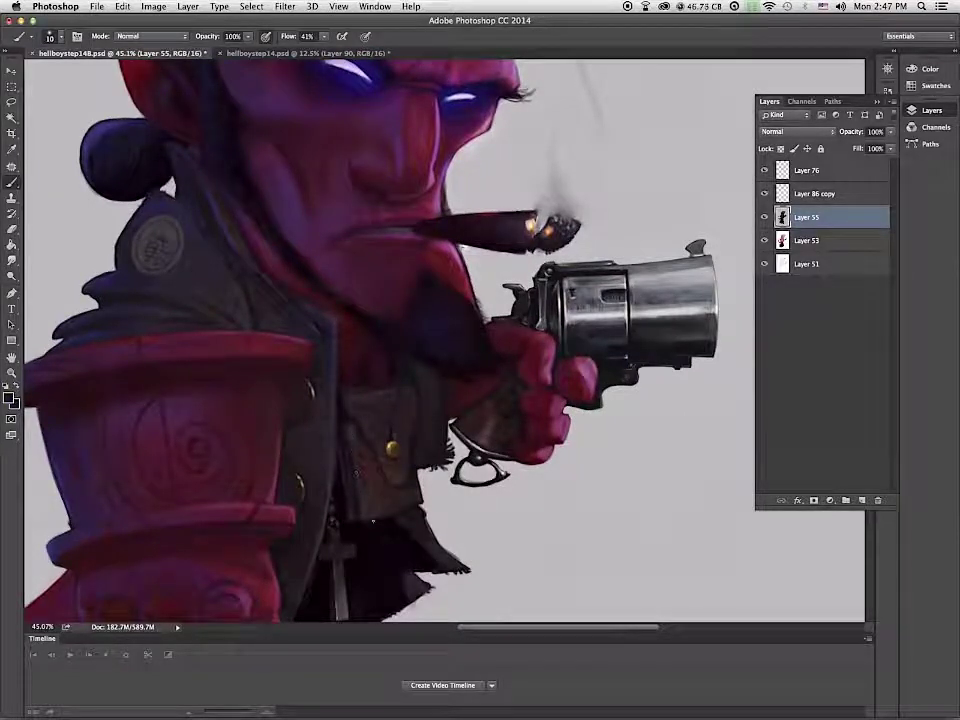
pyautogui.keyDown('alt'); pyautogui.click(360, 396); pyautogui.keyUp('alt')
pyautogui.click(8, 398)
pyautogui.click(332, 287)
pyautogui.click(600, 186)
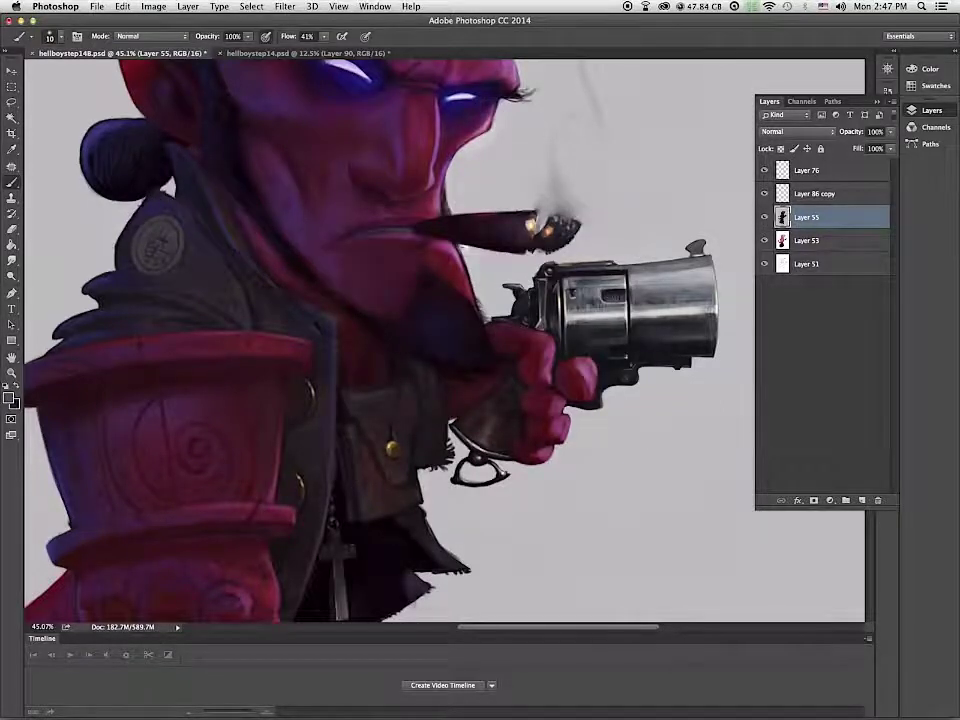
# Step: Add a new layer above Layer 55 and merge Layer 55 down through Layer 53 into Layer 51
pyautogui.scroll(-9, 669, 528)
pyautogui.click(862, 500)
pyautogui.click(804, 241)
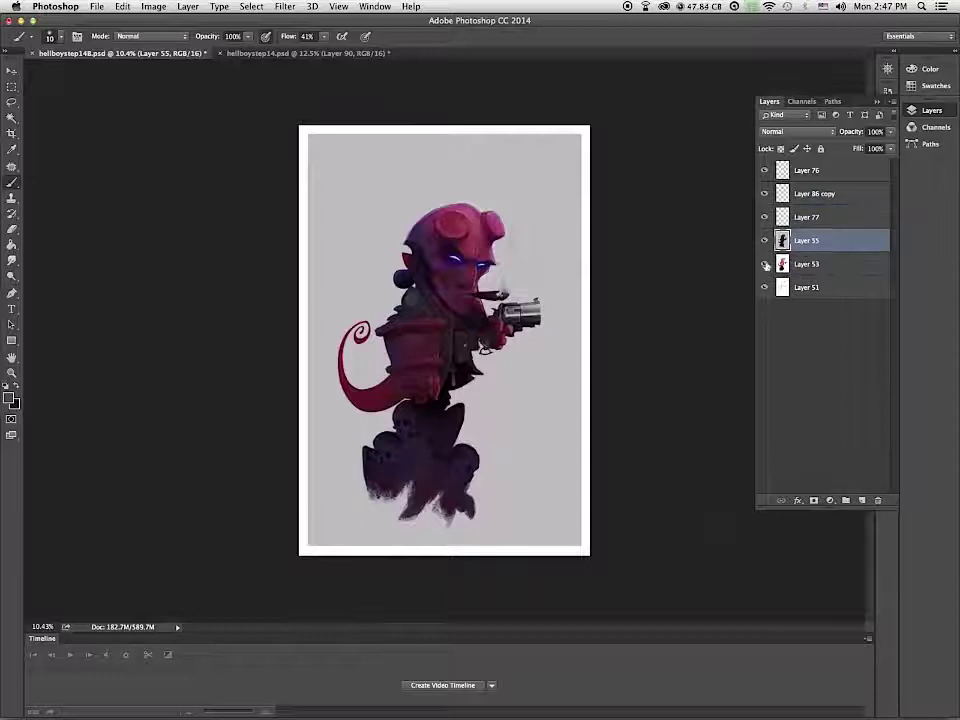
pyautogui.press('super+e')
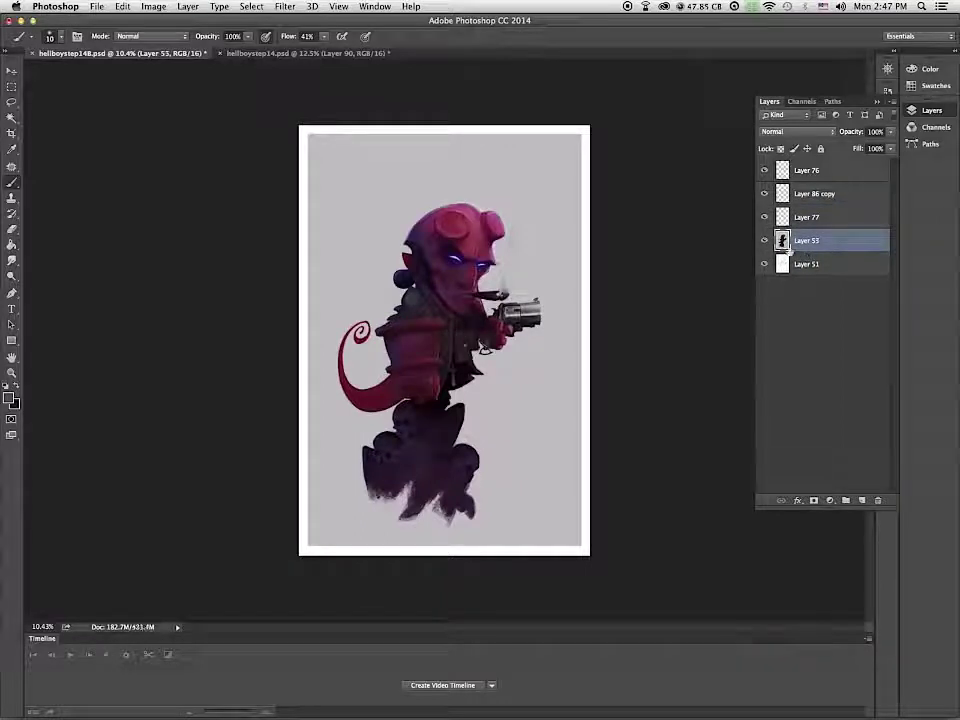
pyautogui.press('super+e')
# Step: Merge all layers from Layer 76 down to Layer 51 into one and add a new empty layer above it
pyautogui.click(813, 196)
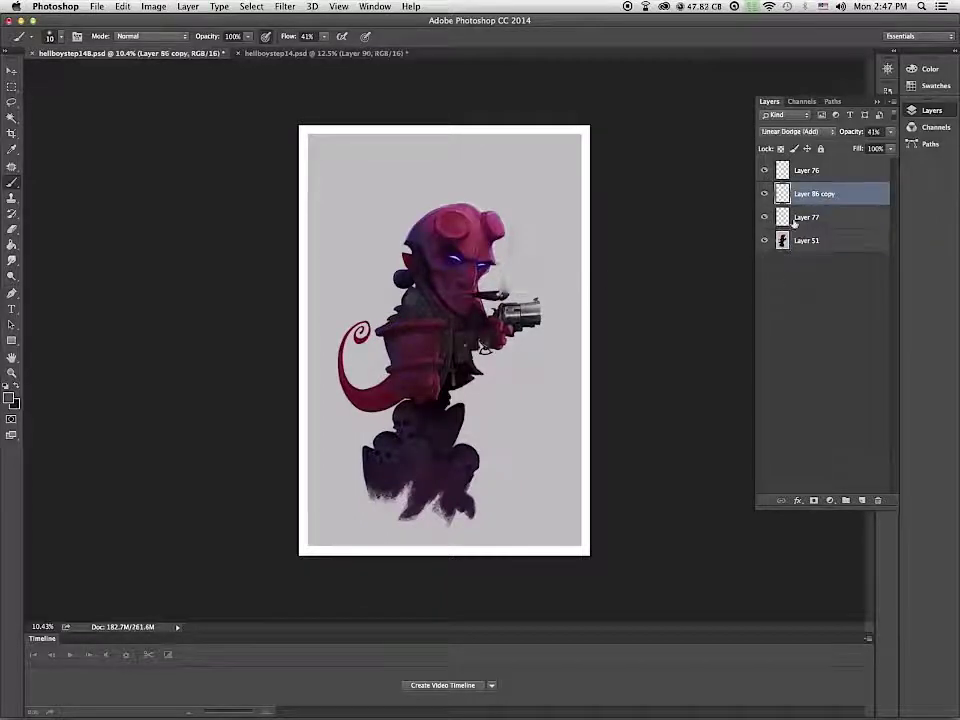
pyautogui.click(803, 172)
pyautogui.keyDown('shift'); pyautogui.click(803, 241); pyautogui.keyUp('shift')
pyautogui.press('super+e')
pyautogui.press('super+shift+alt+n')
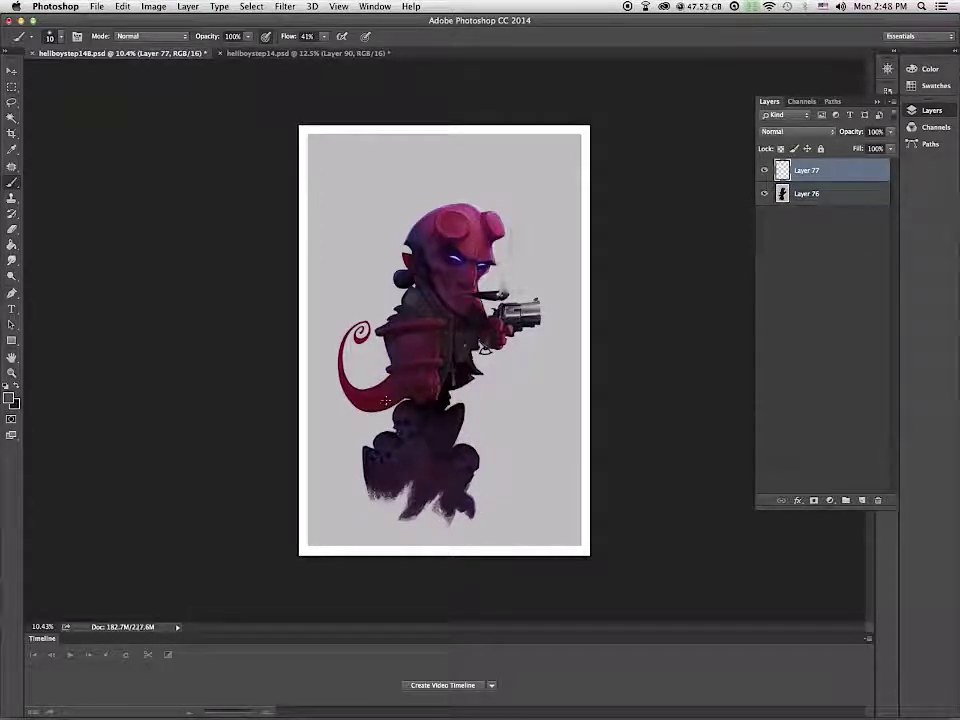
# Step: Lasso a tall smoke-like ribbon with a spiral beside the head, sweeping down across the figure to the canvas's lower edge
pyautogui.click(12, 102)
pyautogui.moveTo(348, 501)
pyautogui.mouseDown()
pyautogui.moveTo(422, 140)
pyautogui.moveTo(405, 167)
pyautogui.moveTo(366, 114)
pyautogui.moveTo(494, 272)
pyautogui.moveTo(436, 465)
pyautogui.moveTo(436, 550)
pyautogui.mouseUp()
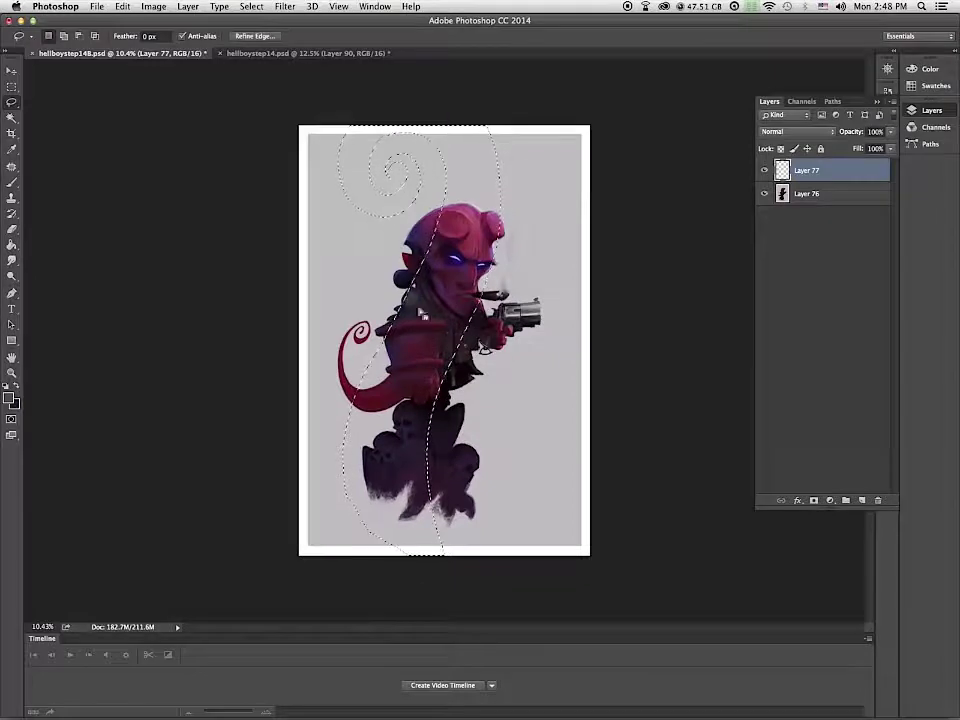
pyautogui.moveTo(443, 147)
pyautogui.mouseDown()
pyautogui.moveTo(453, 197)
pyautogui.moveTo(342, 508)
pyautogui.moveTo(347, 541)
pyautogui.mouseUp()
pyautogui.moveTo(370, 184)
pyautogui.mouseDown()
pyautogui.moveTo(421, 172)
pyautogui.moveTo(393, 172)
pyautogui.moveTo(400, 161)
pyautogui.moveTo(396, 183)
pyautogui.moveTo(424, 155)
pyautogui.moveTo(400, 217)
pyautogui.moveTo(366, 190)
pyautogui.mouseUp()
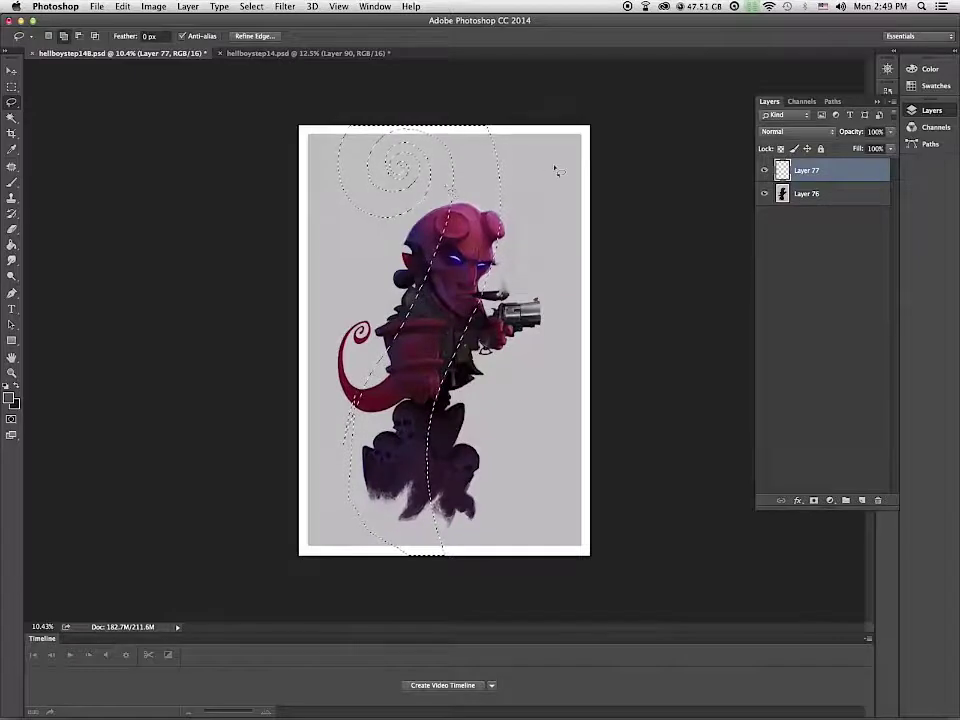
pyautogui.moveTo(509, 521)
pyautogui.mouseDown()
pyautogui.moveTo(546, 302)
pyautogui.moveTo(463, 150)
pyautogui.moveTo(528, 508)
pyautogui.mouseUp()
pyautogui.press('super+z')
pyautogui.moveTo(534, 342)
pyautogui.mouseDown()
pyautogui.moveTo(484, 146)
pyautogui.moveTo(513, 505)
pyautogui.moveTo(524, 486)
pyautogui.mouseUp()
pyautogui.press('super+z')
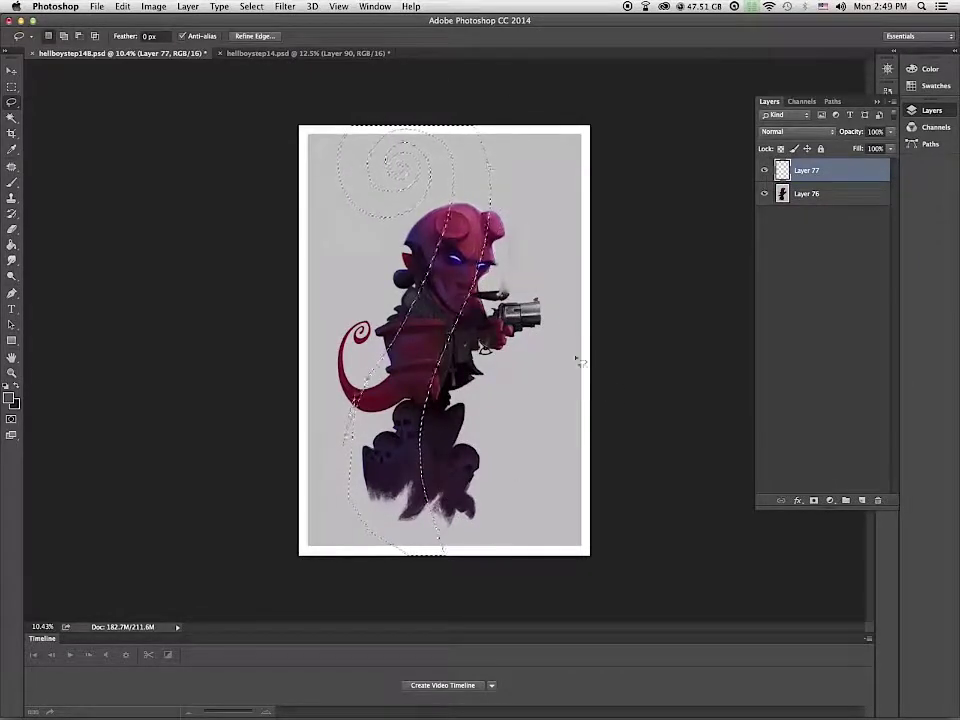
# Step: Reshape the ribbon selection's right-hand edge with Lasso cuts and additions from the horns down past the skulls
pyautogui.moveTo(484, 151); pyautogui.dragTo(494, 195)
pyautogui.moveTo(472, 356); pyautogui.dragTo(424, 468)
pyautogui.moveTo(480, 439); pyautogui.dragTo(430, 510)
pyautogui.moveTo(460, 300); pyautogui.dragTo(436, 468)
pyautogui.moveTo(498, 187)
pyautogui.mouseDown()
pyautogui.moveTo(517, 270)
pyautogui.moveTo(511, 423)
pyautogui.moveTo(523, 454)
pyautogui.mouseUp()
pyautogui.moveTo(439, 523)
pyautogui.mouseDown()
pyautogui.moveTo(545, 287)
pyautogui.moveTo(540, 180)
pyautogui.moveTo(501, 153)
pyautogui.moveTo(516, 192)
pyautogui.moveTo(520, 175)
pyautogui.moveTo(505, 196)
pyautogui.moveTo(498, 150)
pyautogui.moveTo(525, 147)
pyautogui.moveTo(561, 195)
pyautogui.moveTo(575, 272)
pyautogui.moveTo(566, 325)
pyautogui.moveTo(525, 447)
pyautogui.moveTo(434, 556)
pyautogui.mouseUp()
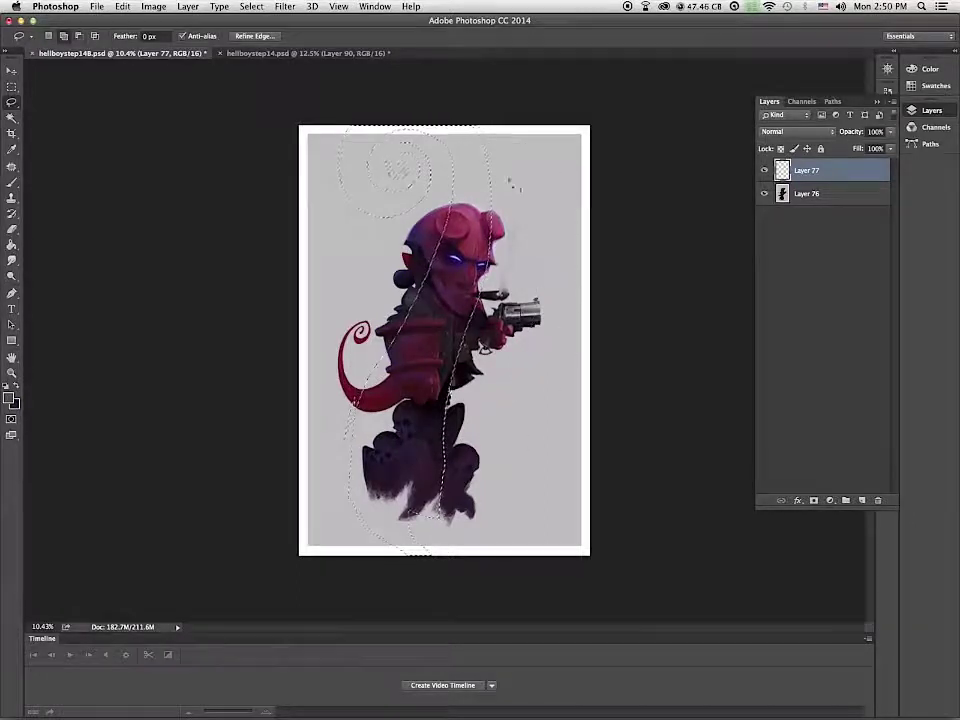
# Step: Add a second curled ribbon to the selection, sweeping past the revolver down to the skulls, stepping through recent Lasso history states
pyautogui.moveTo(512, 185)
pyautogui.mouseDown()
pyautogui.moveTo(545, 165)
pyautogui.moveTo(565, 300)
pyautogui.moveTo(520, 420)
pyautogui.moveTo(420, 518)
pyautogui.mouseUp()
pyautogui.moveTo(541, 333)
pyautogui.mouseDown()
pyautogui.moveTo(534, 166)
pyautogui.moveTo(540, 360)
pyautogui.moveTo(447, 550)
pyautogui.mouseUp()
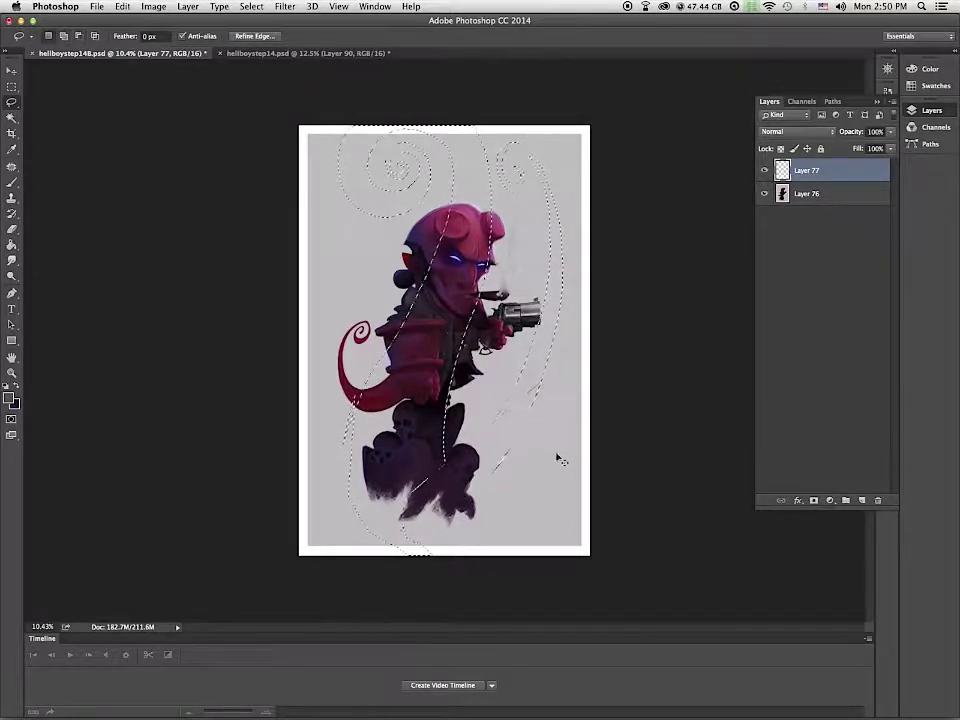
pyautogui.click(887, 91)
pyautogui.click(791, 583)
pyautogui.click(791, 596)
pyautogui.hotkey('ctrl', 'shift', 'z')
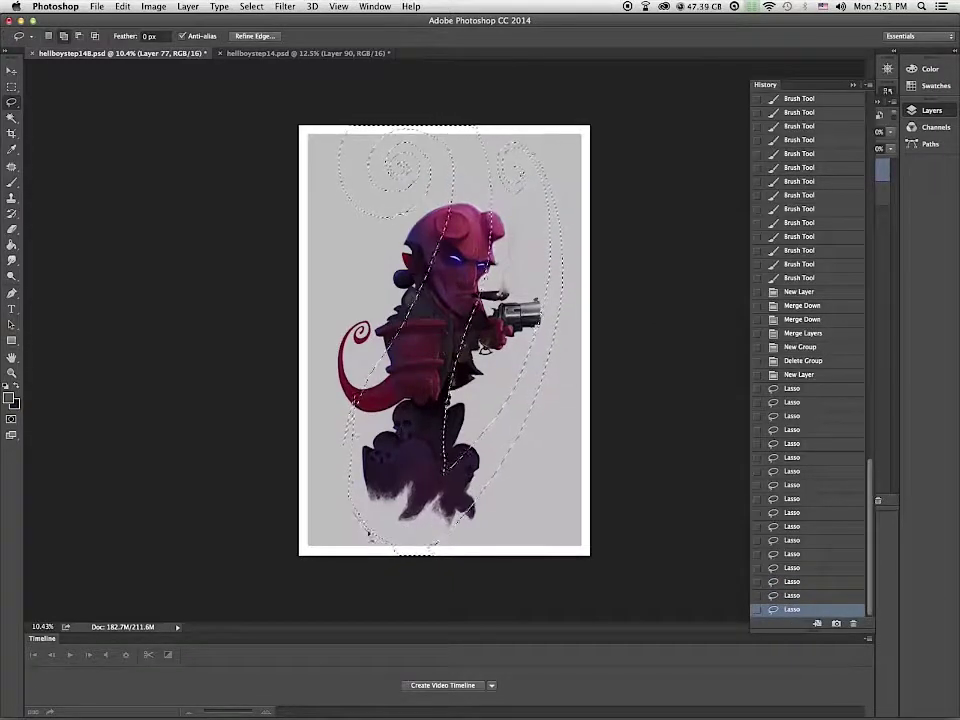
# Step: Extend the ribbon selection outward on the tail side with Lasso additions from the lower skulls up toward the shoulder
pyautogui.moveTo(371, 353); pyautogui.dragTo(374, 345)
pyautogui.moveTo(367, 533); pyautogui.dragTo(377, 285)
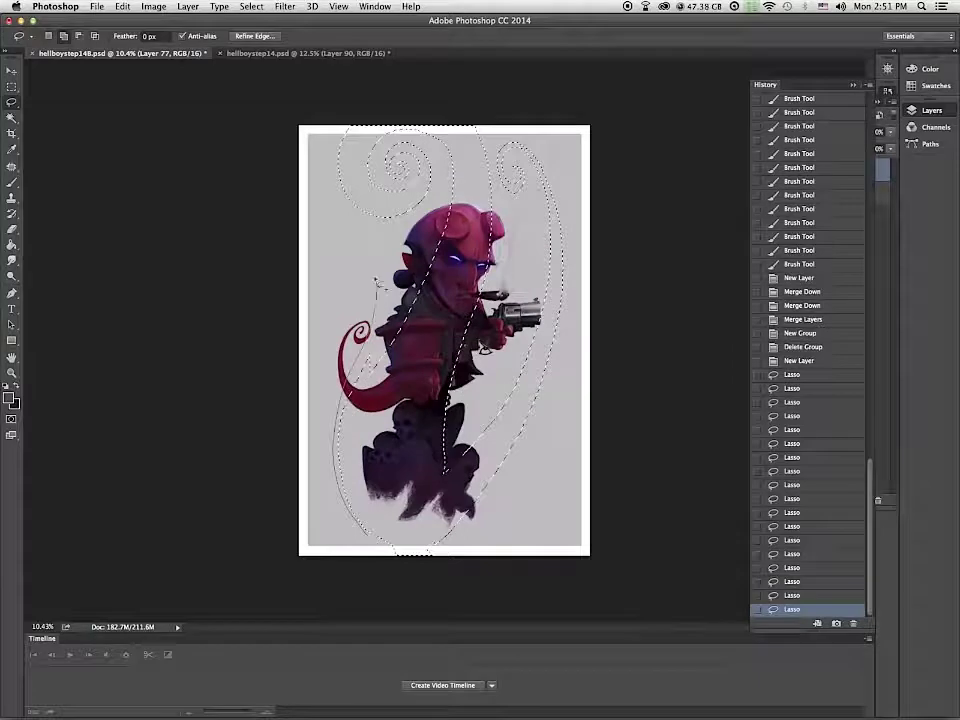
# Step: Add a slender tentacle with a curled tip to the lasso selection, rising along the upper left of the page
pyautogui.moveTo(325, 160); pyautogui.dragTo(366, 238)
pyautogui.moveTo(352, 443); pyautogui.dragTo(367, 531)
pyautogui.moveTo(326, 167)
pyautogui.mouseDown()
pyautogui.moveTo(339, 207)
pyautogui.moveTo(382, 237)
pyautogui.mouseUp()
pyautogui.moveTo(412, 306)
pyautogui.mouseDown()
pyautogui.moveTo(358, 236)
pyautogui.moveTo(379, 364)
pyautogui.moveTo(352, 345)
pyautogui.moveTo(323, 221)
pyautogui.moveTo(330, 150)
pyautogui.moveTo(313, 189)
pyautogui.moveTo(361, 237)
pyautogui.mouseUp()
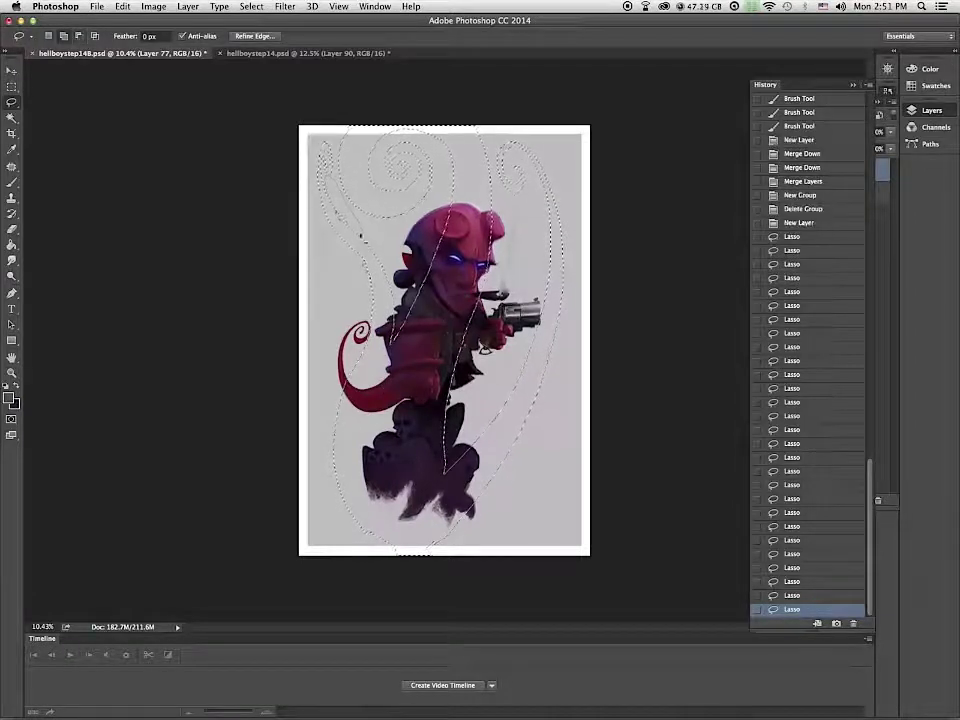
pyautogui.click(789, 581)
pyautogui.moveTo(334, 210); pyautogui.dragTo(386, 251)
pyautogui.press('alt+super+z')
pyautogui.moveTo(321, 168)
pyautogui.mouseDown()
pyautogui.moveTo(339, 215)
pyautogui.moveTo(390, 262)
pyautogui.mouseUp()
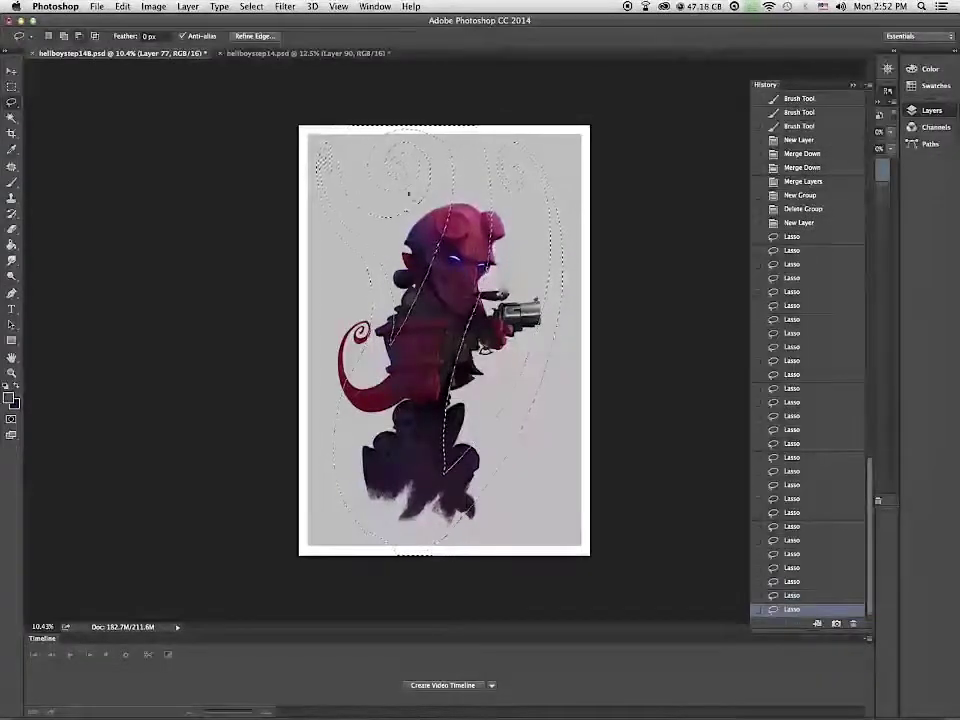
# Step: Refine the selection outline of the large spiral above the character's head with the lasso
pyautogui.moveTo(367, 112)
pyautogui.mouseDown()
pyautogui.moveTo(346, 153)
pyautogui.moveTo(361, 203)
pyautogui.moveTo(409, 207)
pyautogui.moveTo(424, 165)
pyautogui.moveTo(394, 162)
pyautogui.moveTo(344, 192)
pyautogui.moveTo(392, 106)
pyautogui.moveTo(395, 212)
pyautogui.moveTo(424, 203)
pyautogui.moveTo(431, 160)
pyautogui.moveTo(401, 172)
pyautogui.moveTo(378, 148)
pyautogui.mouseUp()
pyautogui.moveTo(403, 196)
pyautogui.mouseDown()
pyautogui.moveTo(372, 196)
pyautogui.moveTo(367, 172)
pyautogui.moveTo(409, 203)
pyautogui.mouseUp()
pyautogui.press('super+z')
pyautogui.moveTo(368, 168)
pyautogui.mouseDown()
pyautogui.moveTo(381, 192)
pyautogui.moveTo(392, 182)
pyautogui.moveTo(424, 214)
pyautogui.moveTo(411, 152)
pyautogui.moveTo(416, 194)
pyautogui.mouseUp()
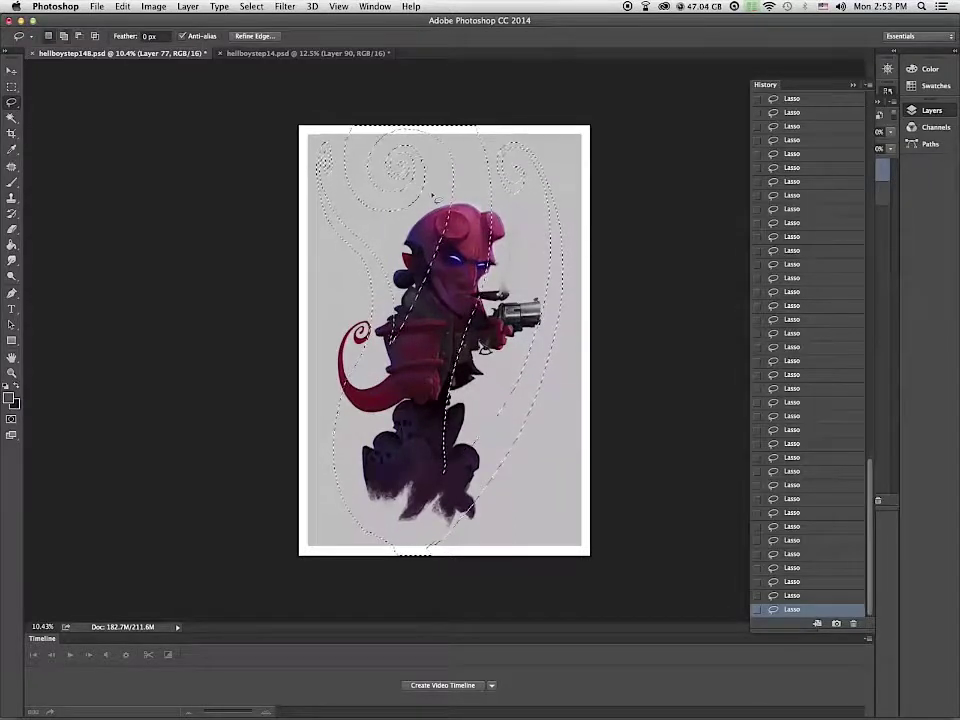
# Step: Add another tentacle to the selection, running up the page's left edge and ending in a spiral beside the tail
pyautogui.moveTo(351, 290); pyautogui.dragTo(337, 300)
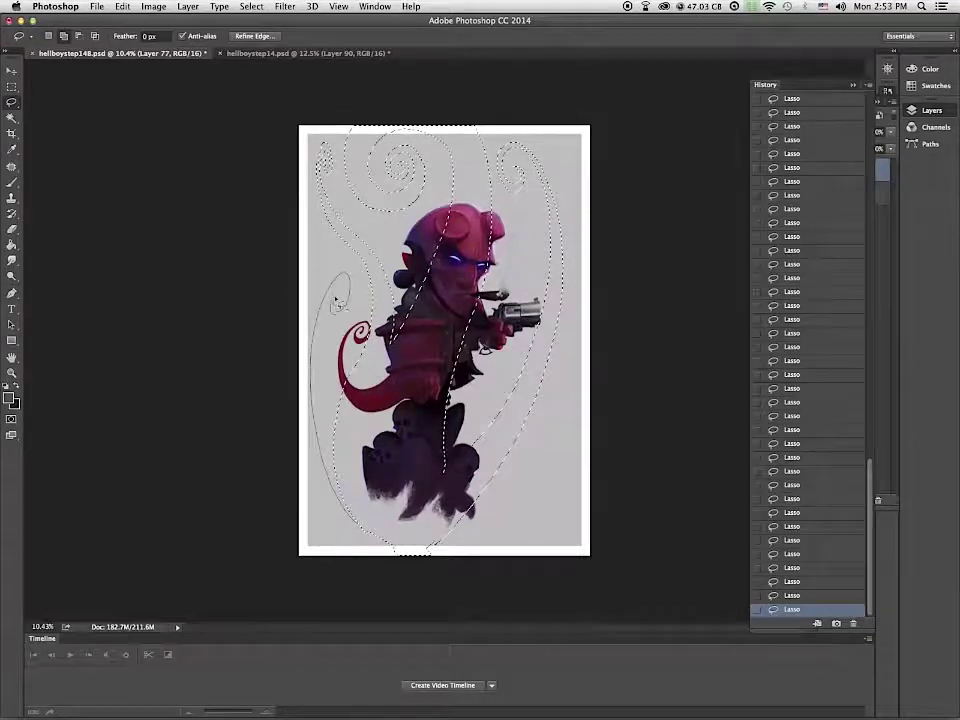
pyautogui.moveTo(347, 532)
pyautogui.mouseDown()
pyautogui.moveTo(326, 288)
pyautogui.moveTo(337, 282)
pyautogui.moveTo(327, 270)
pyautogui.moveTo(319, 308)
pyautogui.mouseUp()
pyautogui.press('Escape')
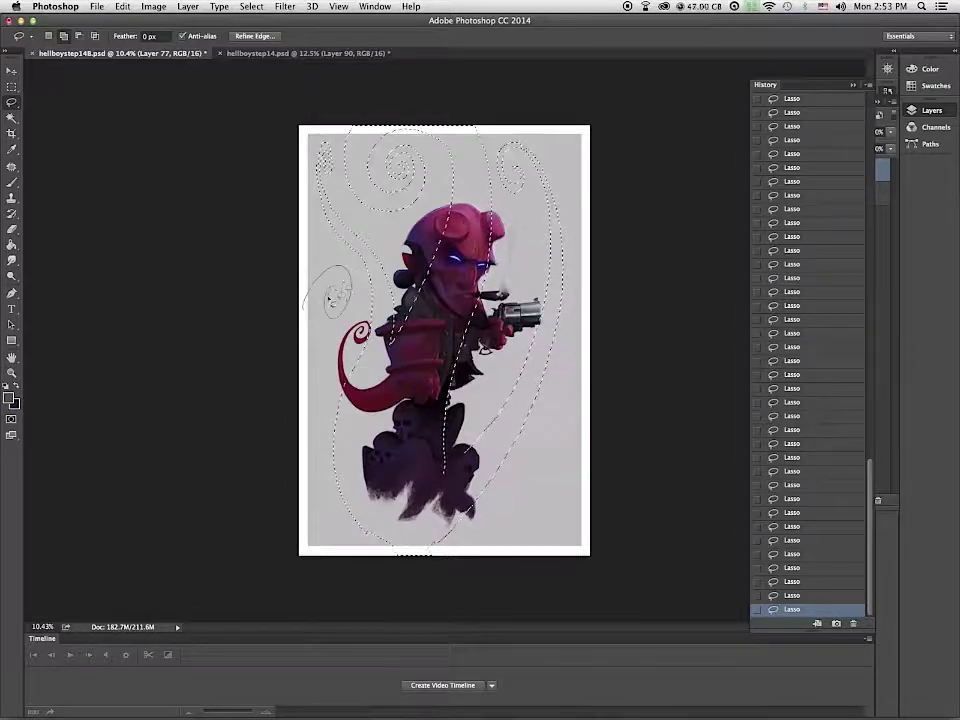
pyautogui.moveTo(318, 298); pyautogui.dragTo(311, 270)
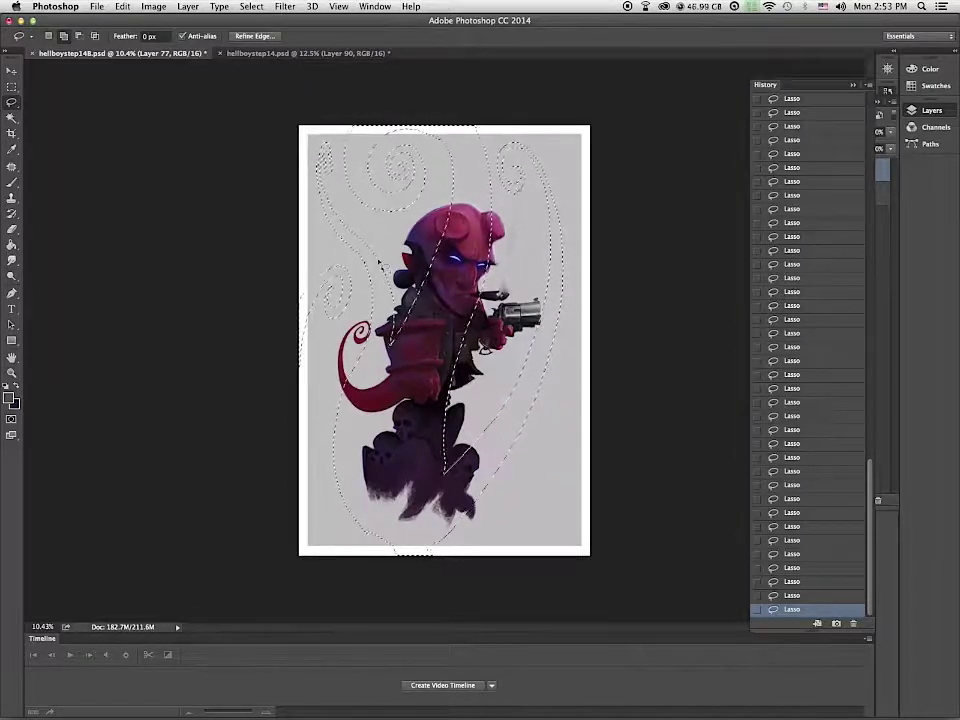
pyautogui.moveTo(356, 310); pyautogui.dragTo(335, 325)
pyautogui.press('Delete')
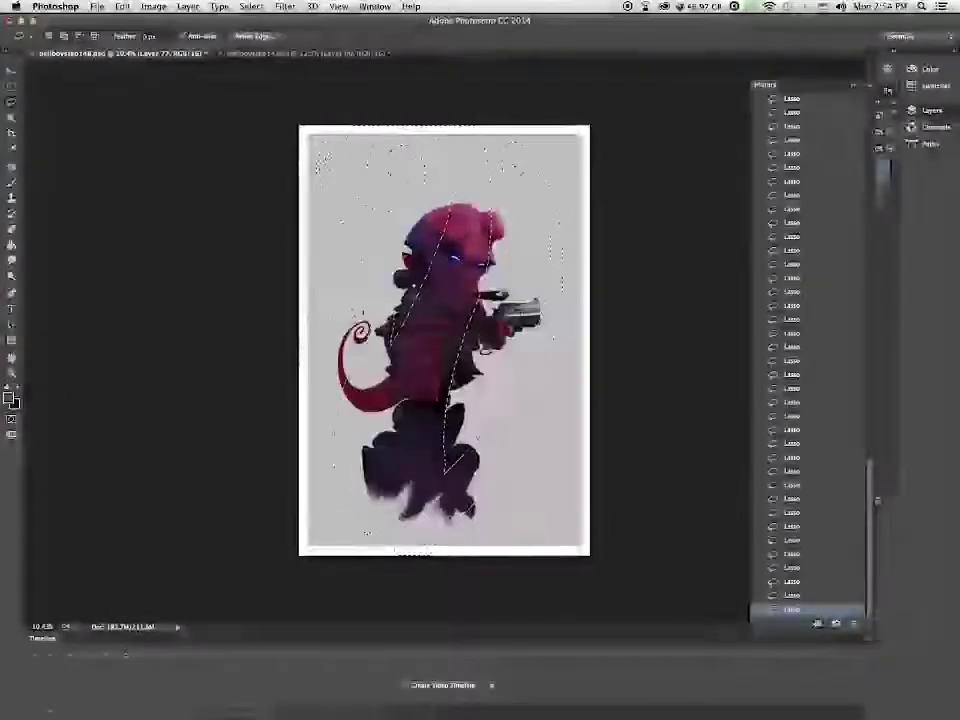
pyautogui.hotkey('ctrl', 'z')
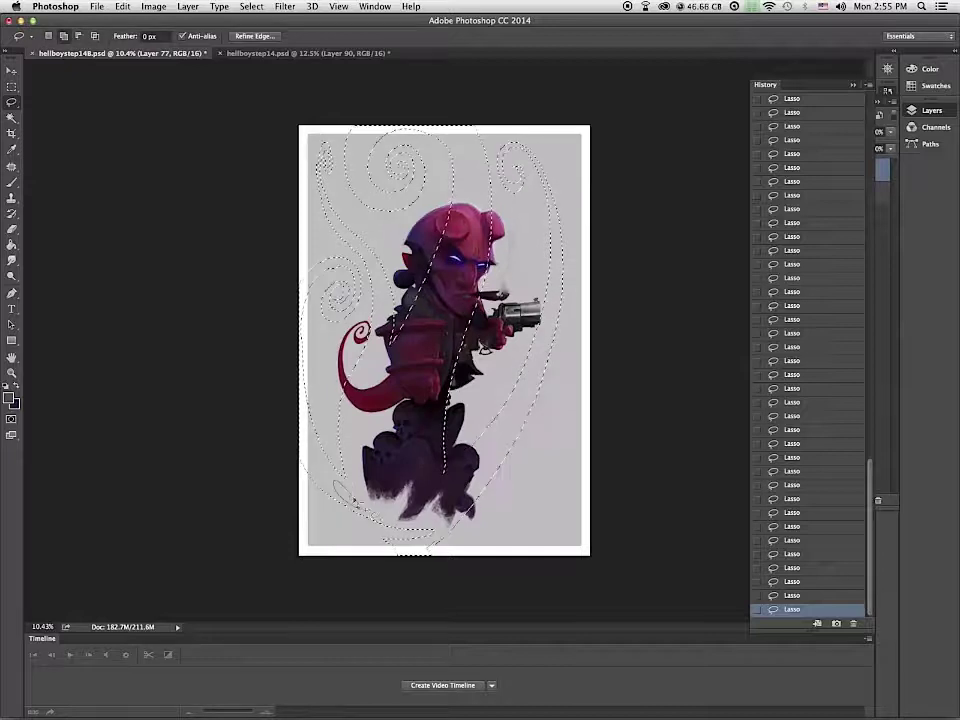
# Step: Reshape the selection's base into tapering diagonal strands at the bottom of the page with the lasso
pyautogui.moveTo(333, 491); pyautogui.dragTo(369, 572)
pyautogui.moveTo(303, 484)
pyautogui.mouseDown()
pyautogui.moveTo(369, 594)
pyautogui.moveTo(464, 598)
pyautogui.mouseUp()
pyautogui.moveTo(476, 538); pyautogui.dragTo(553, 527)
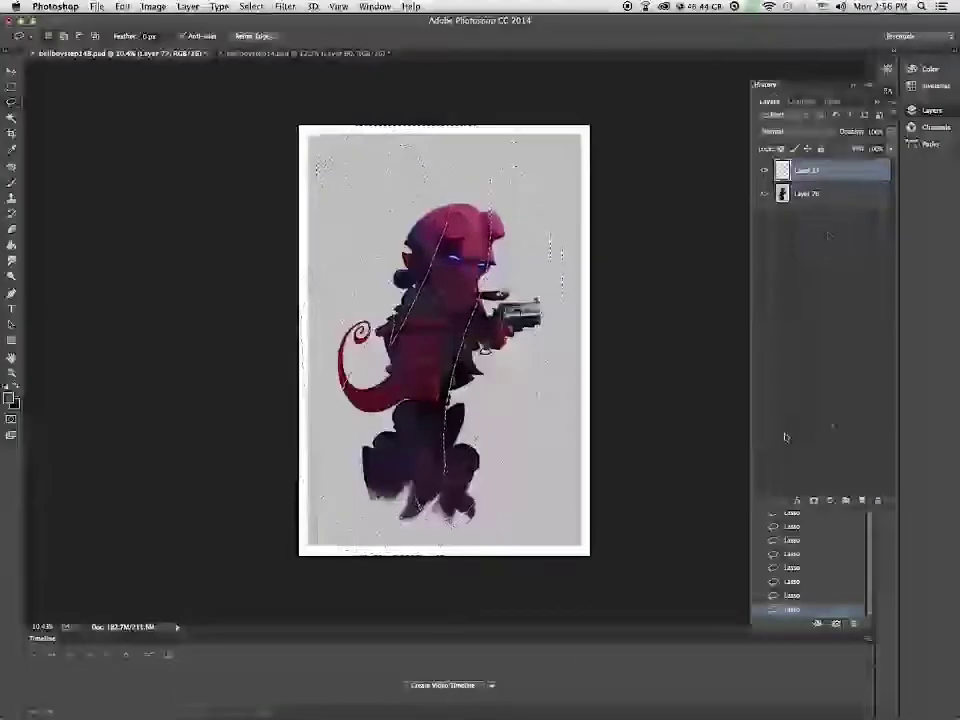
# Step: Set up a 400 px brush for painting and sample the dark purple from the skulls
pyautogui.click(12, 245)
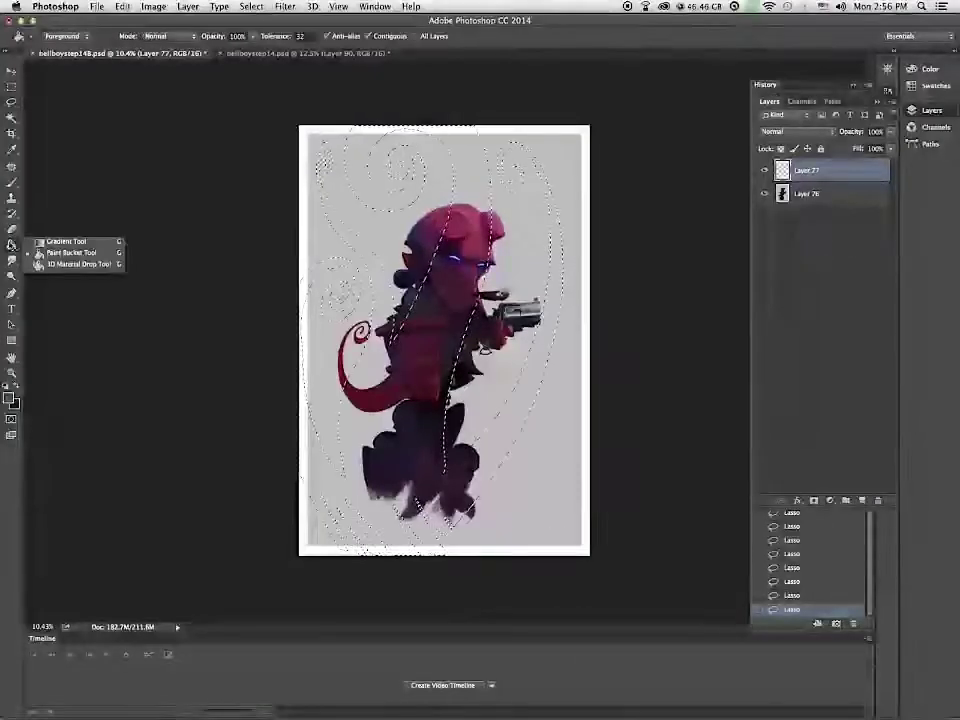
pyautogui.click(12, 183)
pyautogui.rightClick(410, 335)
pyautogui.scroll(-5, 522, 457)
pyautogui.click(522, 457)
pyautogui.click(582, 361)
pyautogui.keyDown('alt'); pyautogui.click(408, 435); pyautogui.keyUp('alt')
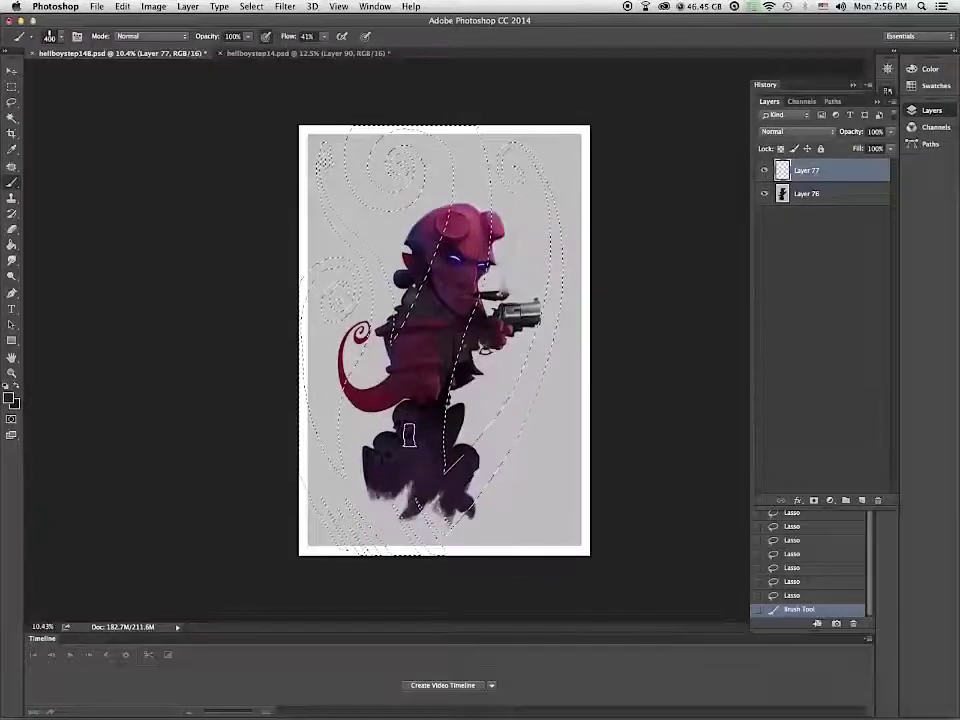
# Step: Paint dark purple into the selected left tentacles, the base strands and the lower right tentacle on Layer 77
pyautogui.moveTo(388, 397); pyautogui.dragTo(375, 470)
pyautogui.moveTo(380, 288); pyautogui.dragTo(386, 458)
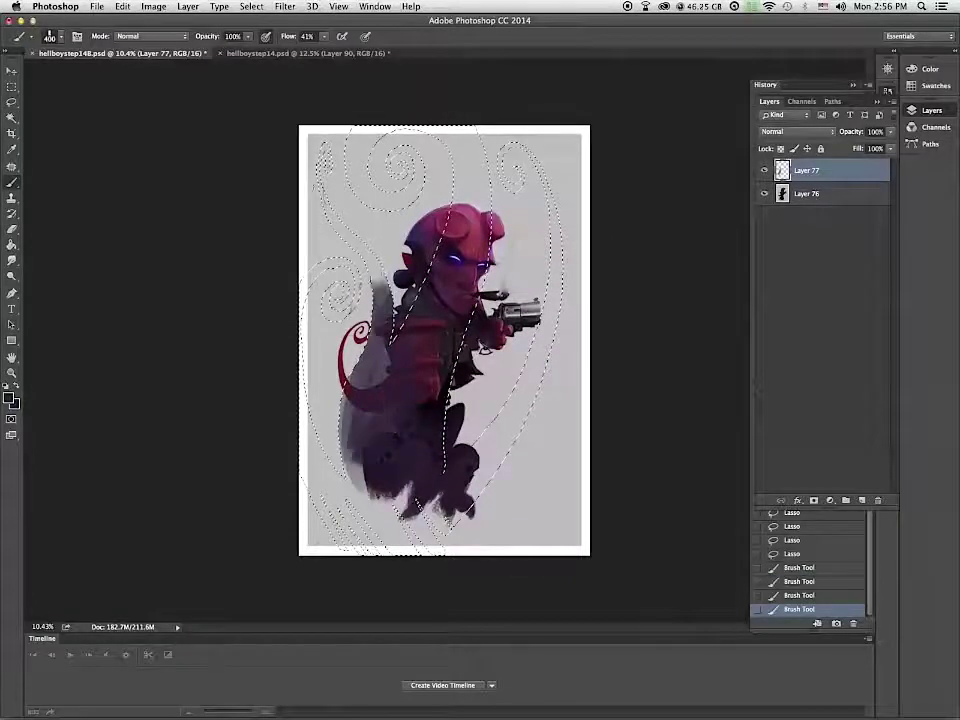
pyautogui.moveTo(382, 325); pyautogui.dragTo(345, 235)
pyautogui.moveTo(326, 158); pyautogui.dragTo(380, 290)
pyautogui.moveTo(375, 345)
pyautogui.mouseDown()
pyautogui.moveTo(350, 300)
pyautogui.moveTo(360, 525)
pyautogui.mouseUp()
pyautogui.moveTo(318, 455); pyautogui.dragTo(382, 538)
pyautogui.moveTo(392, 452)
pyautogui.mouseDown()
pyautogui.moveTo(438, 532)
pyautogui.moveTo(528, 388)
pyautogui.mouseUp()
# Step: Enlarge the brush to 700 px and paint the upper right tentacle and the thick central tentacle dark purple
pyautogui.press(']')
pyautogui.press(']')
pyautogui.press(']')
pyautogui.press(']')
pyautogui.press(']')
pyautogui.press(']')
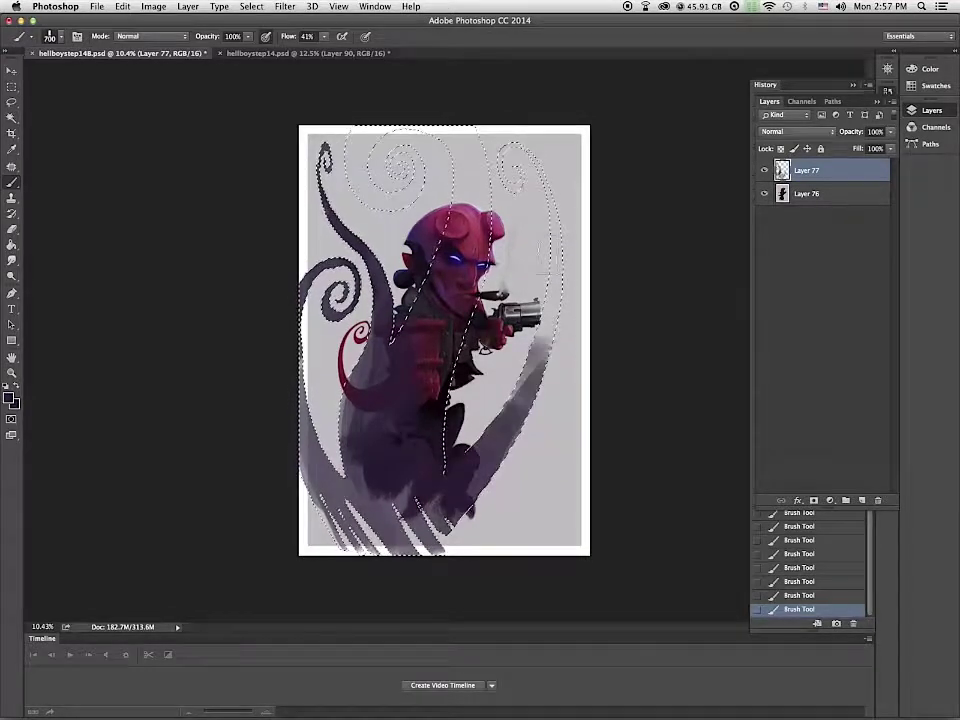
pyautogui.moveTo(545, 330); pyautogui.dragTo(520, 160)
pyautogui.moveTo(462, 132)
pyautogui.mouseDown()
pyautogui.moveTo(470, 190)
pyautogui.moveTo(410, 375)
pyautogui.moveTo(407, 441)
pyautogui.mouseUp()
# Step: Switch to a 200 px brush tip and fill in the right tentacle and the strands at the base
pyautogui.rightClick(557, 313)
pyautogui.click(596, 400)
pyautogui.moveTo(549, 325); pyautogui.dragTo(514, 412)
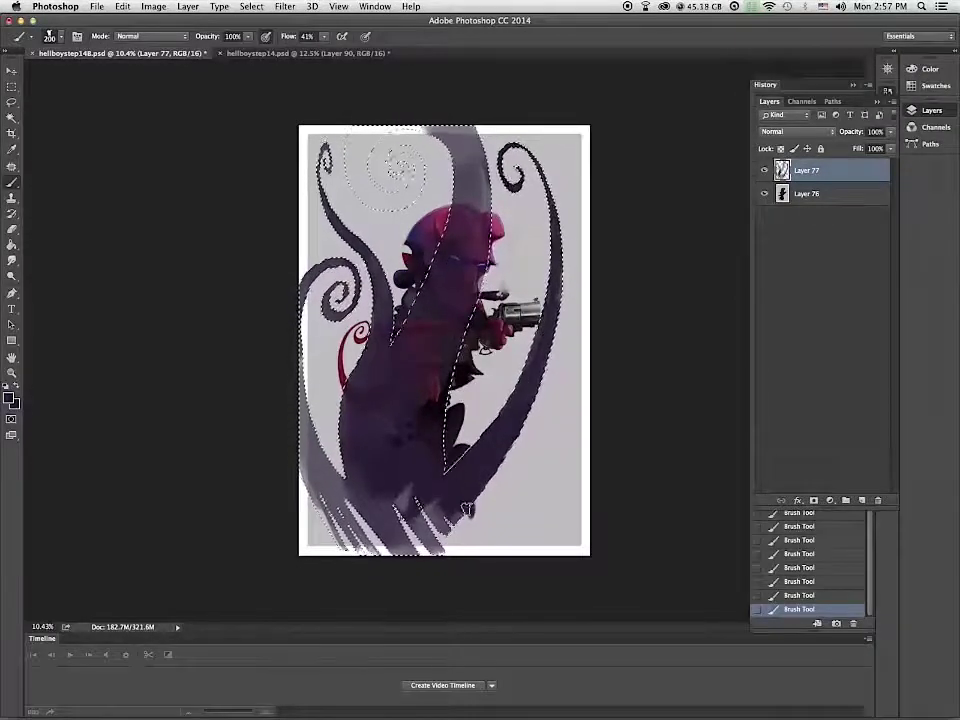
pyautogui.moveTo(348, 485); pyautogui.dragTo(316, 463)
pyautogui.moveTo(411, 519)
pyautogui.mouseDown()
pyautogui.moveTo(373, 497)
pyautogui.moveTo(433, 501)
pyautogui.mouseUp()
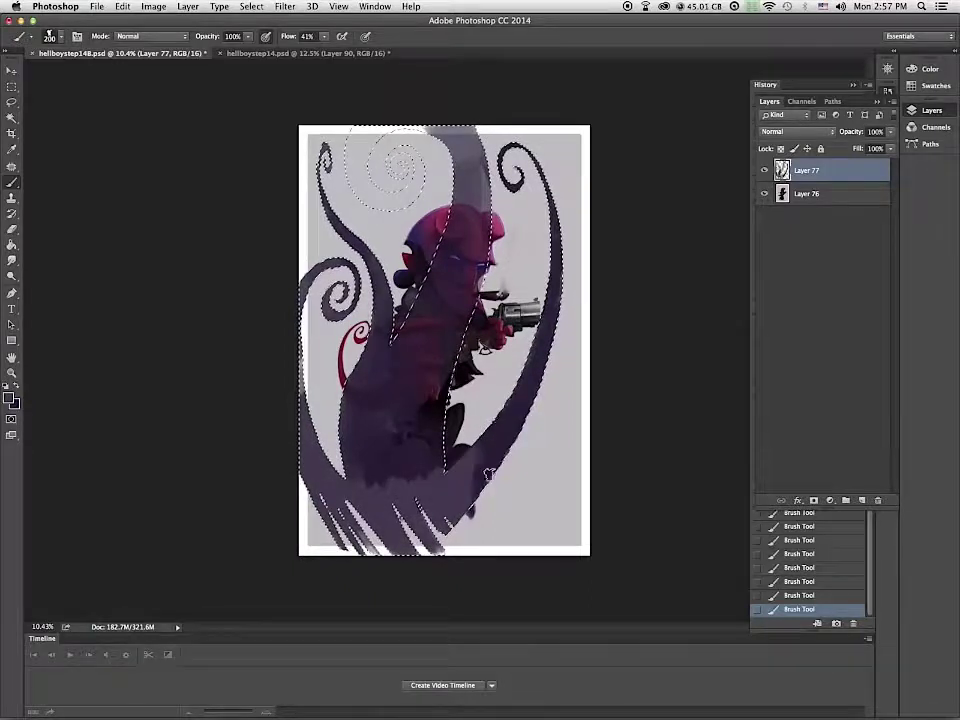
# Step: Paint the large top spiral and even out the purple on the central, left and right tentacles
pyautogui.moveTo(403, 160); pyautogui.dragTo(404, 208)
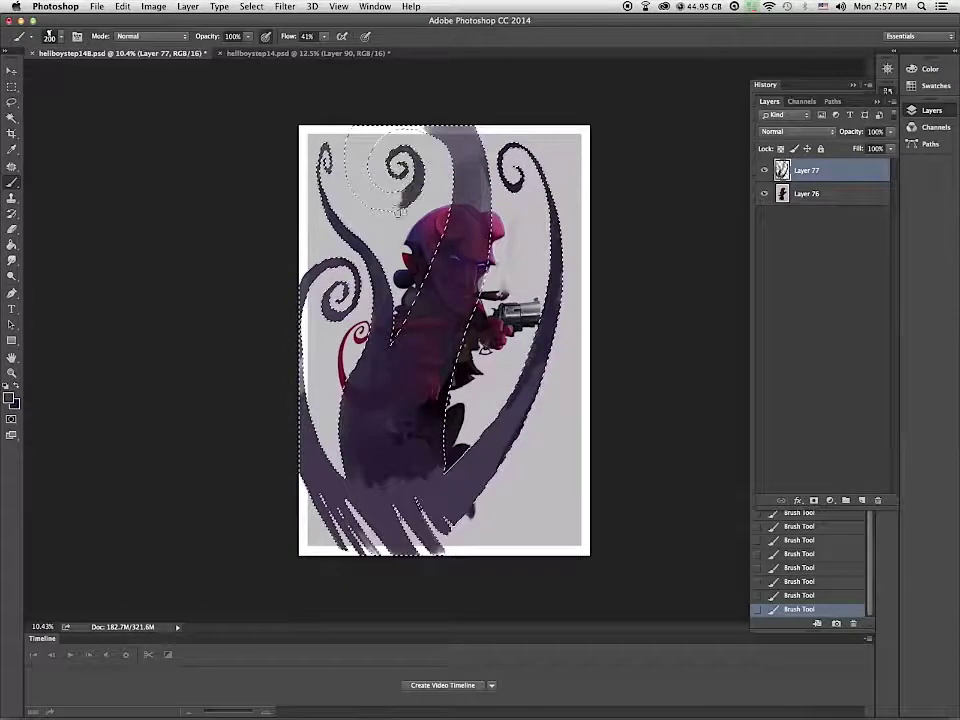
pyautogui.moveTo(366, 143); pyautogui.dragTo(406, 129)
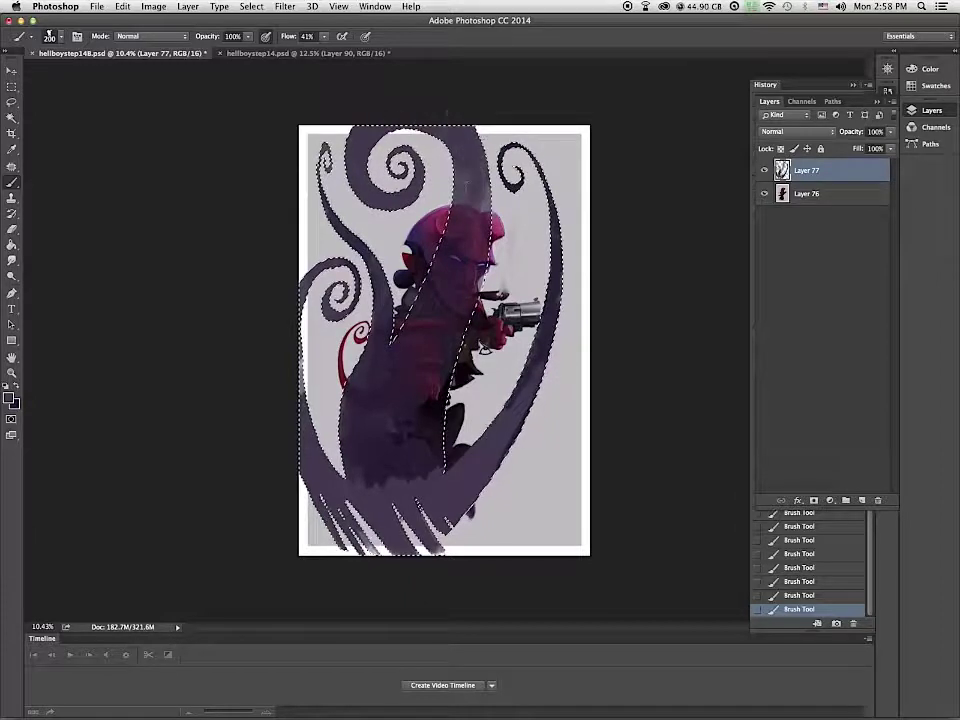
pyautogui.moveTo(482, 188); pyautogui.dragTo(486, 236)
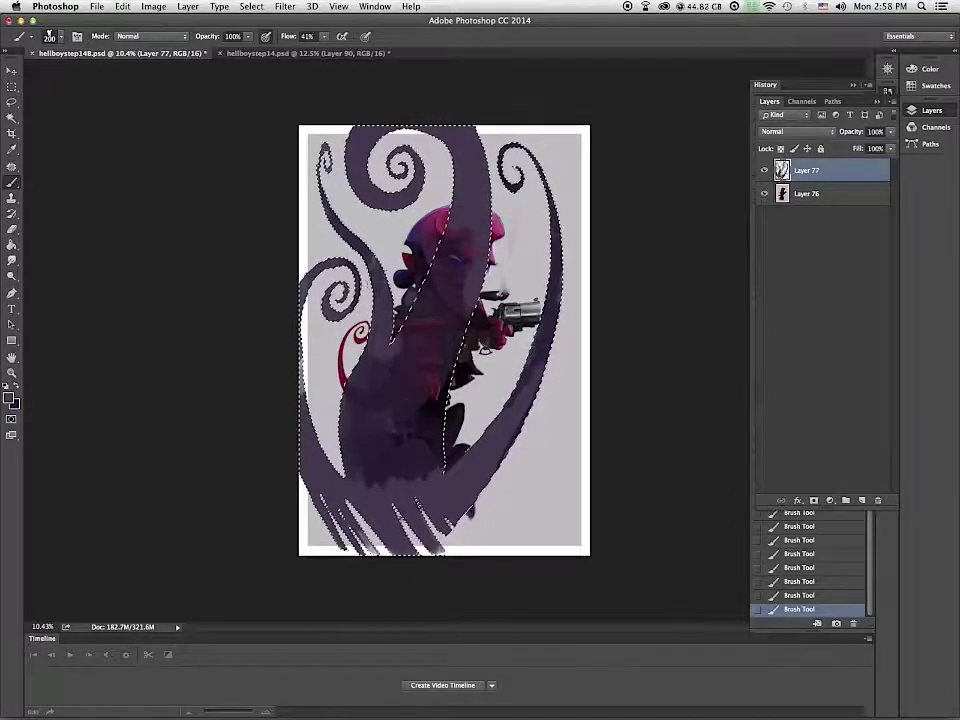
pyautogui.moveTo(379, 272)
pyautogui.mouseDown()
pyautogui.moveTo(320, 400)
pyautogui.moveTo(311, 444)
pyautogui.mouseUp()
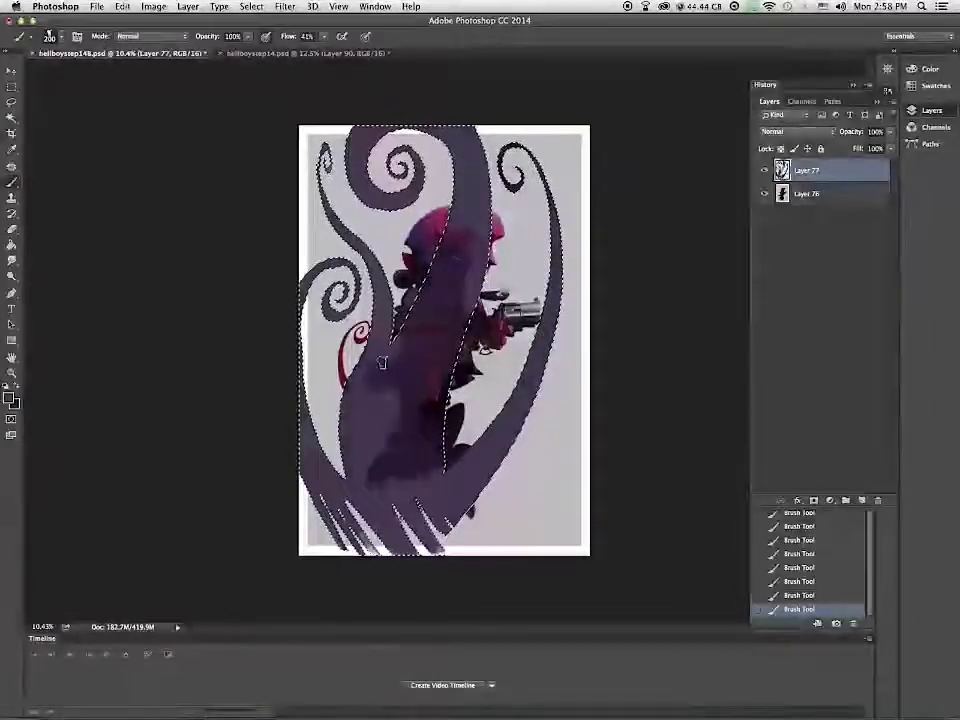
pyautogui.moveTo(352, 400); pyautogui.dragTo(396, 478)
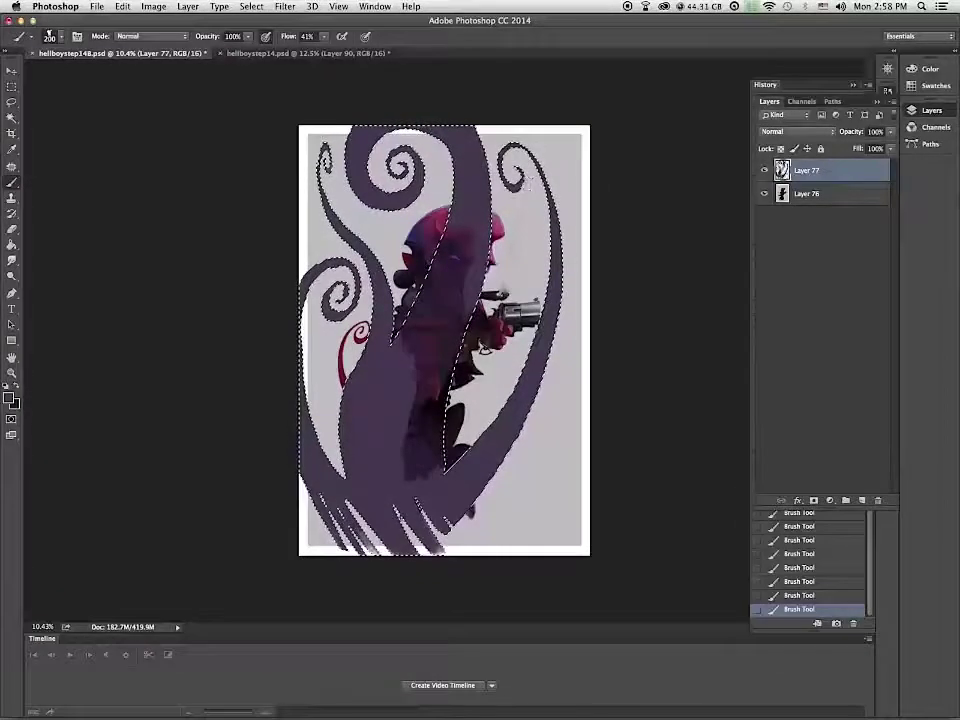
pyautogui.moveTo(561, 285); pyautogui.dragTo(523, 415)
# Step: Deselect the painted shapes and use Liquify with a 1500 brush to reshape the right and central tentacles
pyautogui.hotkey('ctrl', 'd')
pyautogui.click(285, 6)
pyautogui.click(311, 103)
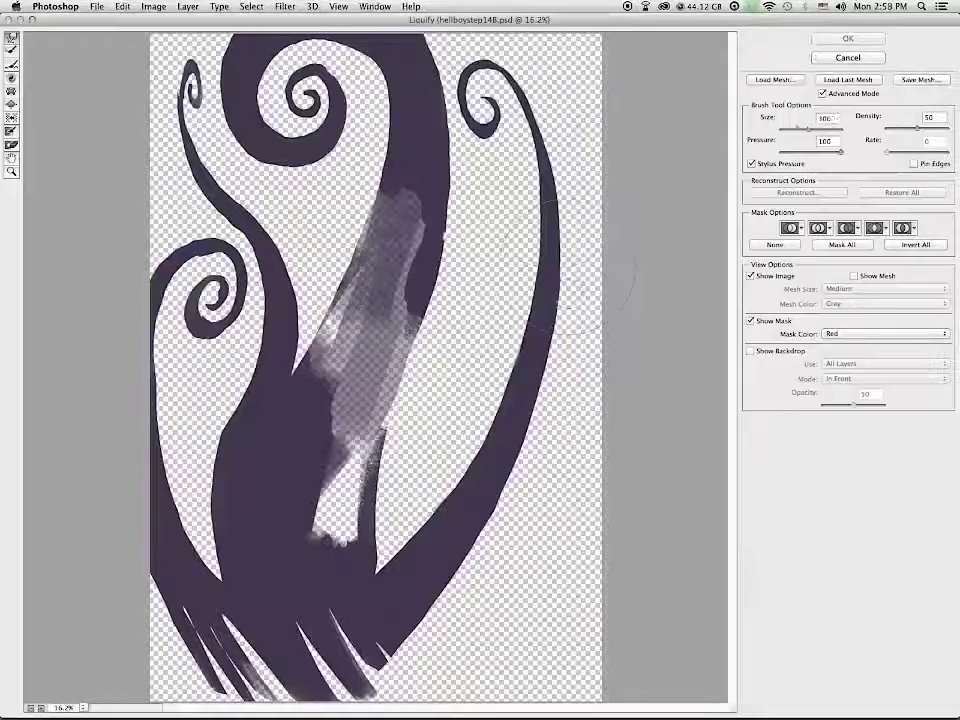
pyautogui.moveTo(568, 196); pyautogui.dragTo(560, 186)
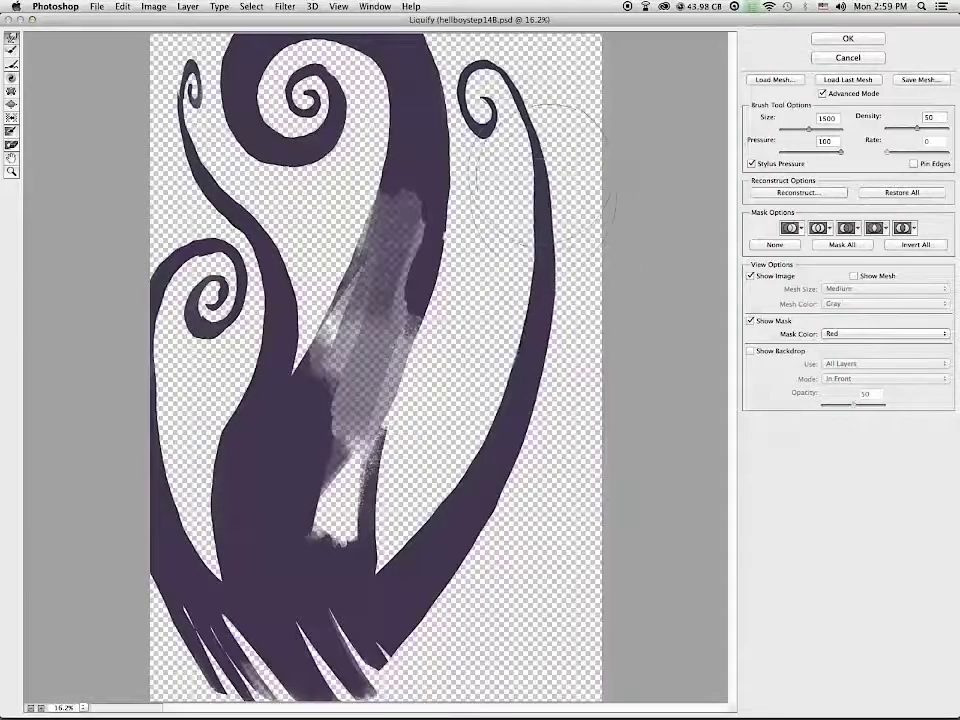
pyautogui.moveTo(556, 290); pyautogui.dragTo(545, 258)
pyautogui.moveTo(345, 200); pyautogui.dragTo(382, 203)
pyautogui.press('[')
pyautogui.press('[')
pyautogui.press('[')
pyautogui.press('[')
pyautogui.press('[')
pyautogui.press('[')
pyautogui.press('[')
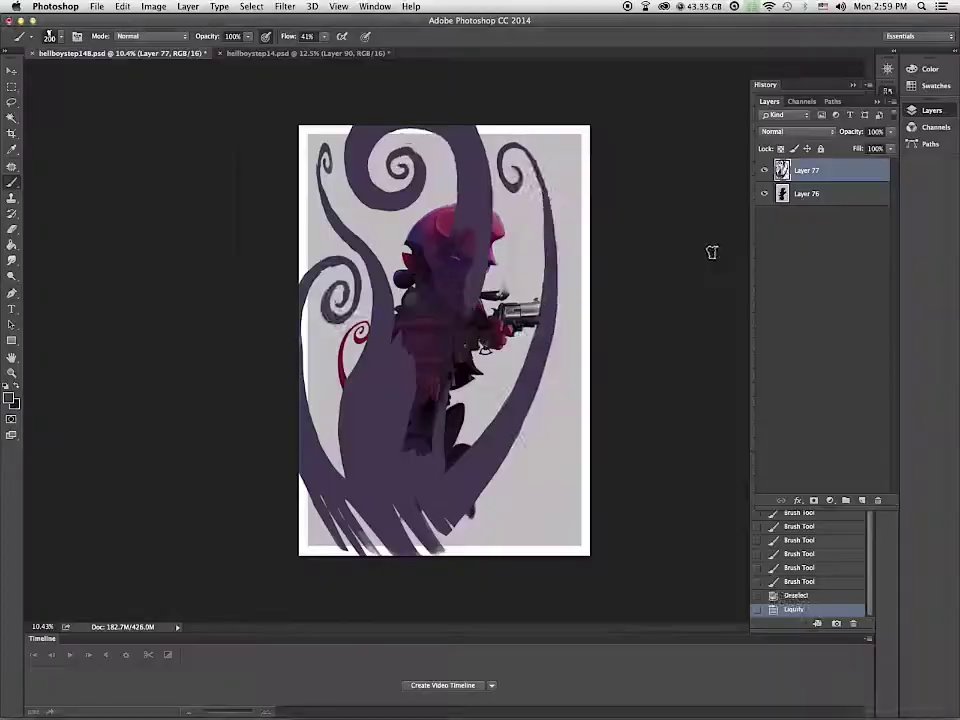
# Step: Reduce the brush to 40 px and touch up the spiral of the far left tentacle
pyautogui.scroll(5, 711, 251)
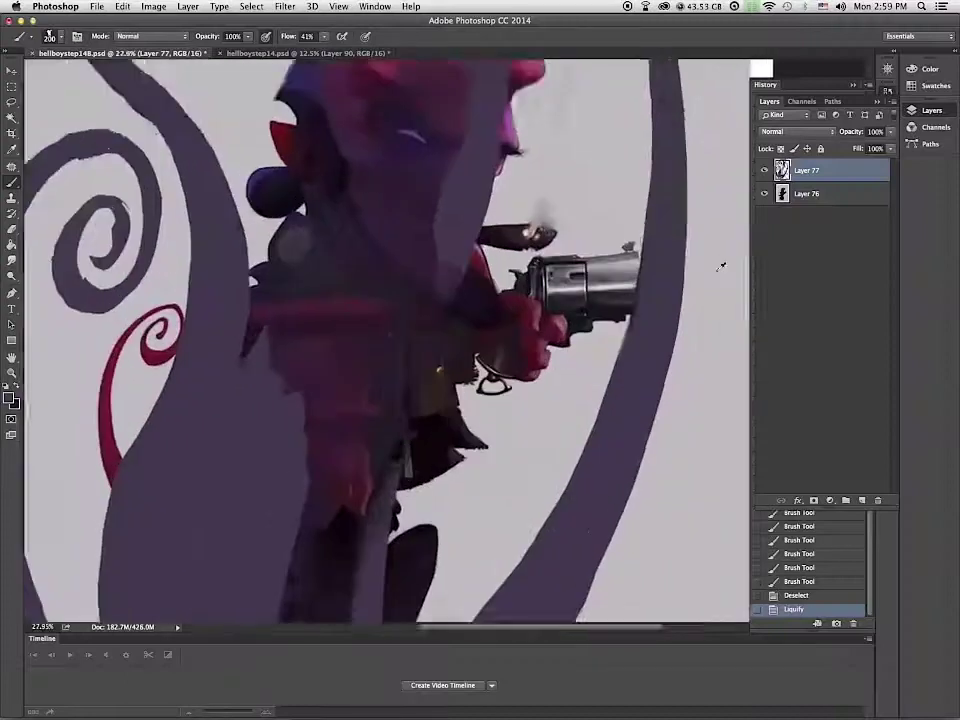
pyautogui.moveTo(351, 252); pyautogui.dragTo(366, 290)
pyautogui.press('[')
pyautogui.press('[')
pyautogui.moveTo(162, 224); pyautogui.dragTo(150, 250)
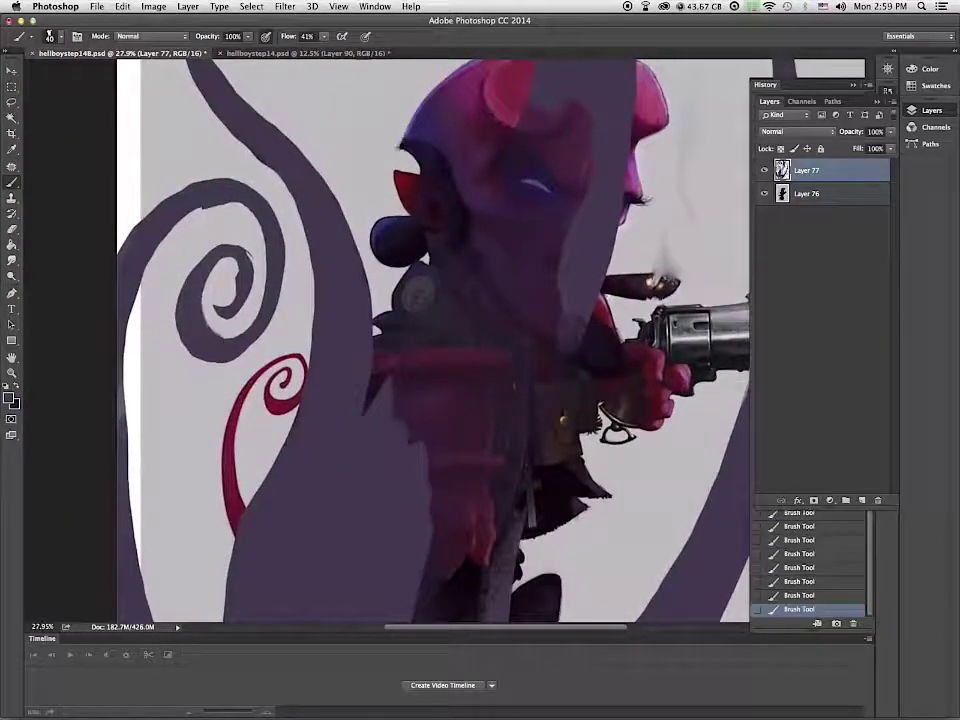
pyautogui.moveTo(218, 289); pyautogui.dragTo(221, 308)
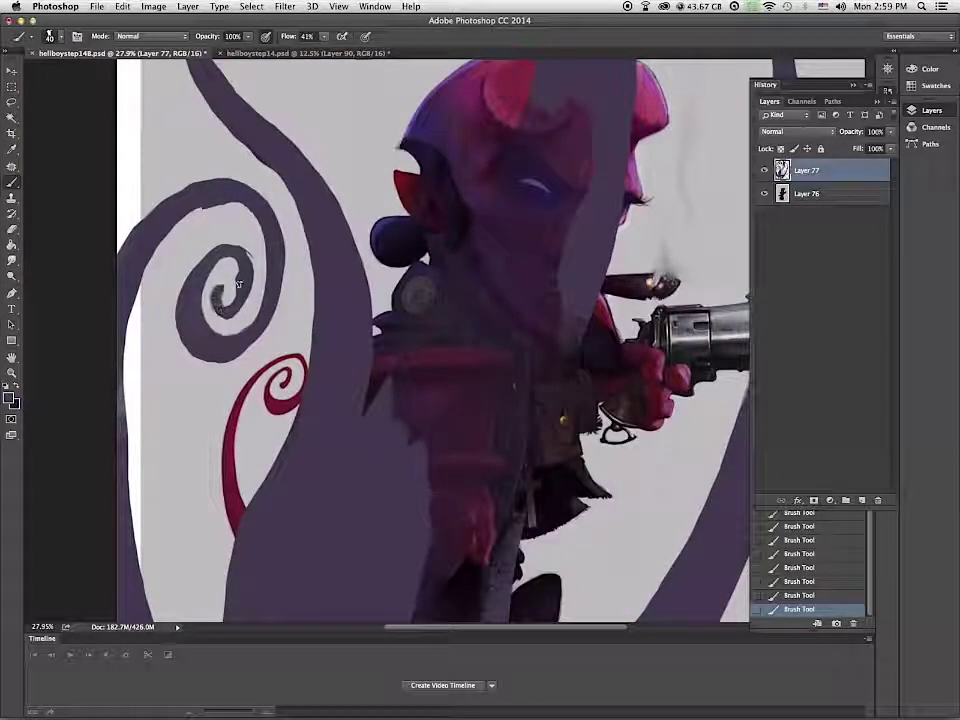
# Step: Clear lassoed rough bits from the far left spiral and smooth its outline with the brush
pyautogui.press('l')
pyautogui.press('Delete')
pyautogui.hotkey('ctrl', 'd')
pyautogui.moveTo(222, 331)
pyautogui.mouseDown()
pyautogui.moveTo(255, 286)
pyautogui.moveTo(252, 264)
pyautogui.mouseUp()
pyautogui.press('Delete')
pyautogui.hotkey('ctrl', 'd')
pyautogui.press('b')
pyautogui.moveTo(248, 256)
pyautogui.mouseDown()
pyautogui.moveTo(241, 304)
pyautogui.moveTo(208, 256)
pyautogui.mouseUp()
pyautogui.moveTo(208, 256); pyautogui.dragTo(200, 267)
pyautogui.moveTo(140, 206); pyautogui.dragTo(184, 186)
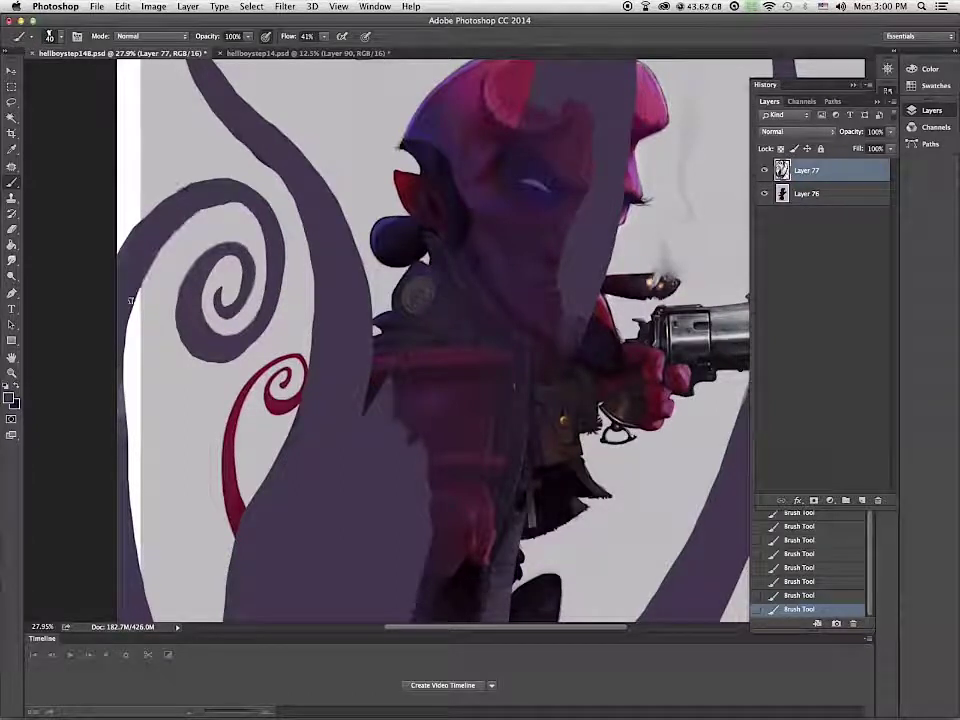
# Step: Touch up the thin upper left tentacle and clear lassoed excess from its curled tip and edge
pyautogui.moveTo(554, 335)
pyautogui.mouseDown()
pyautogui.moveTo(433, 568)
pyautogui.moveTo(442, 650)
pyautogui.mouseUp()
pyautogui.moveTo(58, 262); pyautogui.dragTo(106, 388)
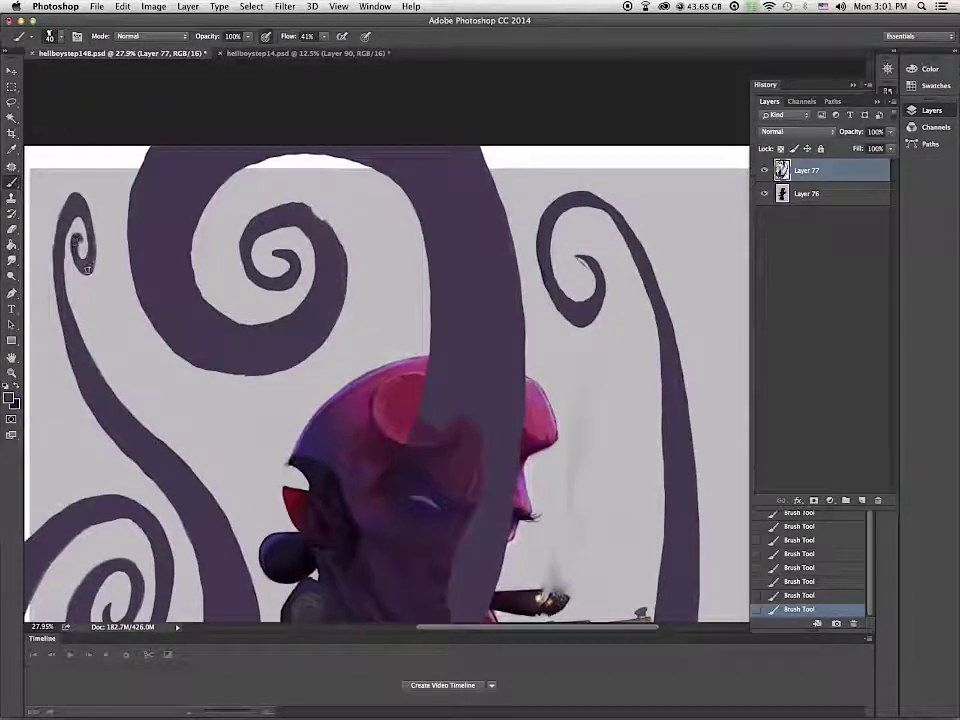
pyautogui.press('l')
pyautogui.moveTo(78, 240)
pyautogui.mouseDown()
pyautogui.moveTo(112, 369)
pyautogui.moveTo(74, 228)
pyautogui.mouseUp()
pyautogui.press('Delete')
pyautogui.hotkey('ctrl', 'd')
pyautogui.press('Delete')
pyautogui.press('super+d')
pyautogui.moveTo(67, 370)
pyautogui.mouseDown()
pyautogui.moveTo(47, 240)
pyautogui.moveTo(57, 250)
pyautogui.moveTo(68, 370)
pyautogui.mouseUp()
pyautogui.press('Delete')
pyautogui.press('super+d')
# Step: Smooth the outline and extend the inner curl of the large top spiral with the brush
pyautogui.press('b')
pyautogui.moveTo(322, 217); pyautogui.dragTo(300, 206)
pyautogui.moveTo(298, 206); pyautogui.dragTo(272, 212)
pyautogui.moveTo(268, 214)
pyautogui.mouseDown()
pyautogui.moveTo(250, 232)
pyautogui.moveTo(292, 256)
pyautogui.mouseUp()
pyautogui.moveTo(296, 262); pyautogui.dragTo(288, 280)
pyautogui.moveTo(244, 240)
pyautogui.mouseDown()
pyautogui.moveTo(245, 256)
pyautogui.moveTo(286, 256)
pyautogui.mouseUp()
pyautogui.moveTo(304, 210)
pyautogui.mouseDown()
pyautogui.moveTo(334, 242)
pyautogui.moveTo(342, 278)
pyautogui.mouseUp()
pyautogui.moveTo(208, 367); pyautogui.dragTo(256, 371)
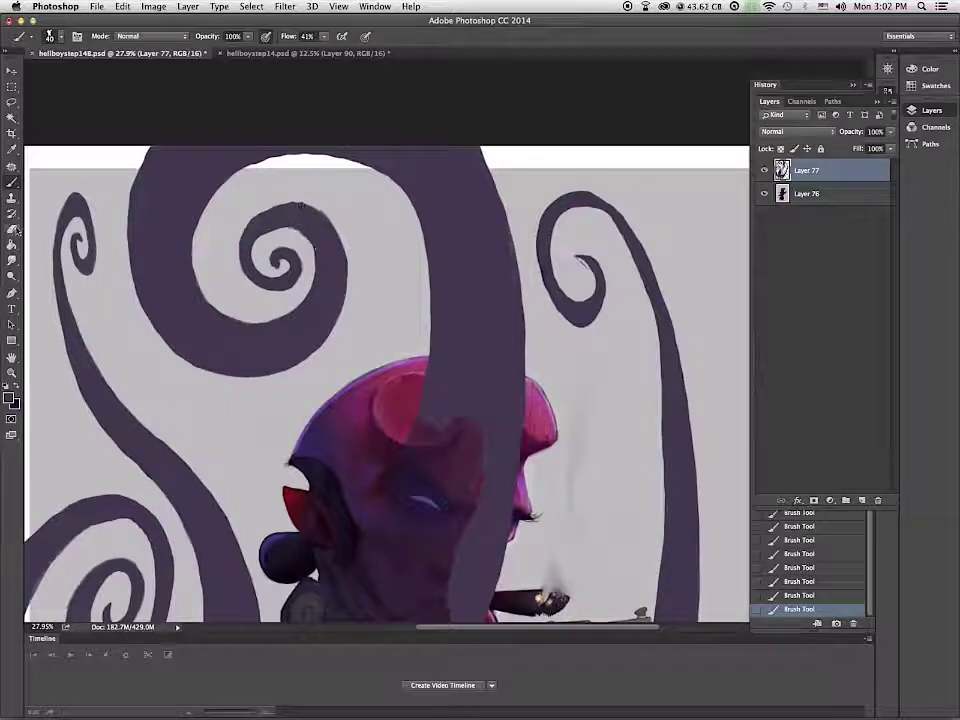
# Step: Clean up the inner curl of the large top spiral with a 35 px eraser
pyautogui.press('e')
pyautogui.press('[')
pyautogui.press('[')
pyautogui.press('[')
pyautogui.moveTo(268, 243); pyautogui.dragTo(262, 250)
pyautogui.moveTo(262, 250); pyautogui.dragTo(267, 241)
pyautogui.moveTo(267, 241); pyautogui.dragTo(268, 239)
pyautogui.moveTo(268, 239); pyautogui.dragTo(276, 235)
pyautogui.moveTo(263, 243)
pyautogui.mouseDown()
pyautogui.moveTo(288, 230)
pyautogui.moveTo(305, 241)
pyautogui.moveTo(313, 270)
pyautogui.mouseUp()
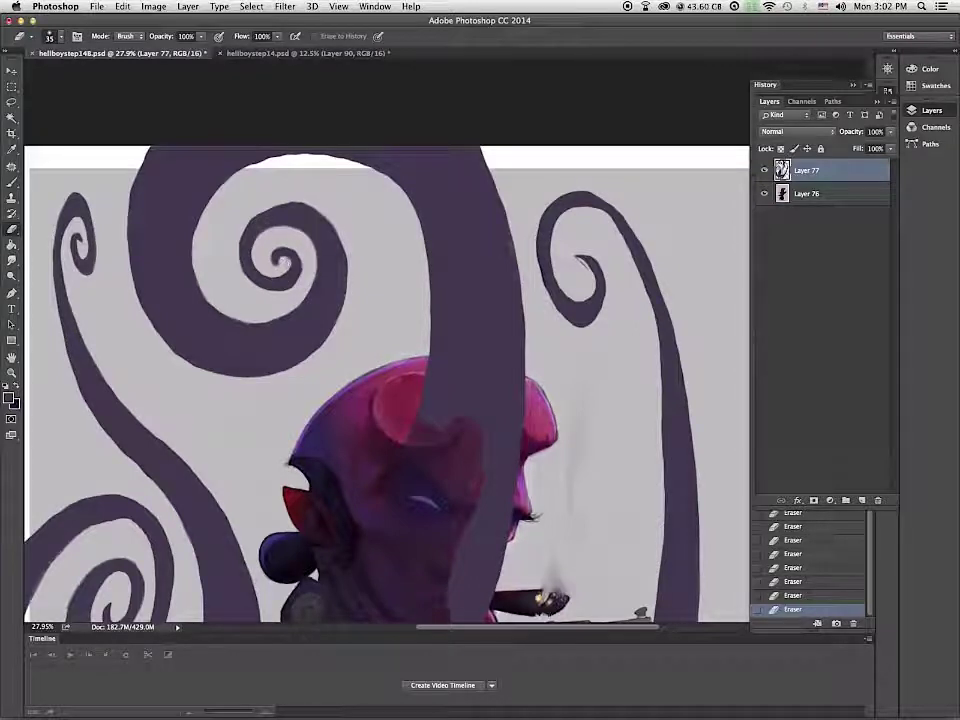
# Step: Trim the right tentacle's curled tip by clearing lassoed areas, and touch up its inner spiral with the brush
pyautogui.moveTo(290, 240)
pyautogui.mouseDown()
pyautogui.moveTo(160, 222)
pyautogui.moveTo(124, 236)
pyautogui.moveTo(136, 222)
pyautogui.mouseUp()
pyautogui.press('l')
pyautogui.press('Delete')
pyautogui.press('super+d')
pyautogui.moveTo(413, 232)
pyautogui.mouseDown()
pyautogui.moveTo(448, 221)
pyautogui.moveTo(446, 213)
pyautogui.moveTo(453, 231)
pyautogui.moveTo(408, 247)
pyautogui.moveTo(429, 225)
pyautogui.moveTo(418, 228)
pyautogui.moveTo(436, 232)
pyautogui.mouseUp()
pyautogui.press('Delete')
pyautogui.press('super+d')
pyautogui.press('Delete')
pyautogui.press('super+d')
pyautogui.press('b')
pyautogui.press('super+d')
pyautogui.press('super+0')
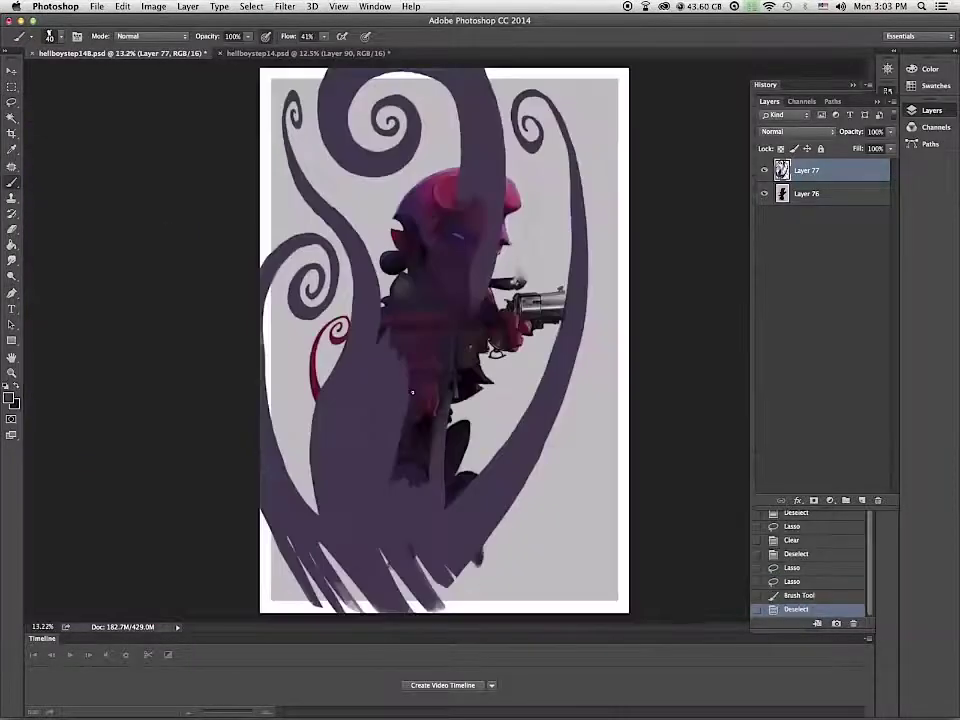
# Step: Hide Layer 77 and select the grey background around the character on Layer 76 with the Magic Wand
pyautogui.click(765, 171)
pyautogui.press('w')
pyautogui.click(545, 365)
pyautogui.click(786, 195)
pyautogui.press('super+d')
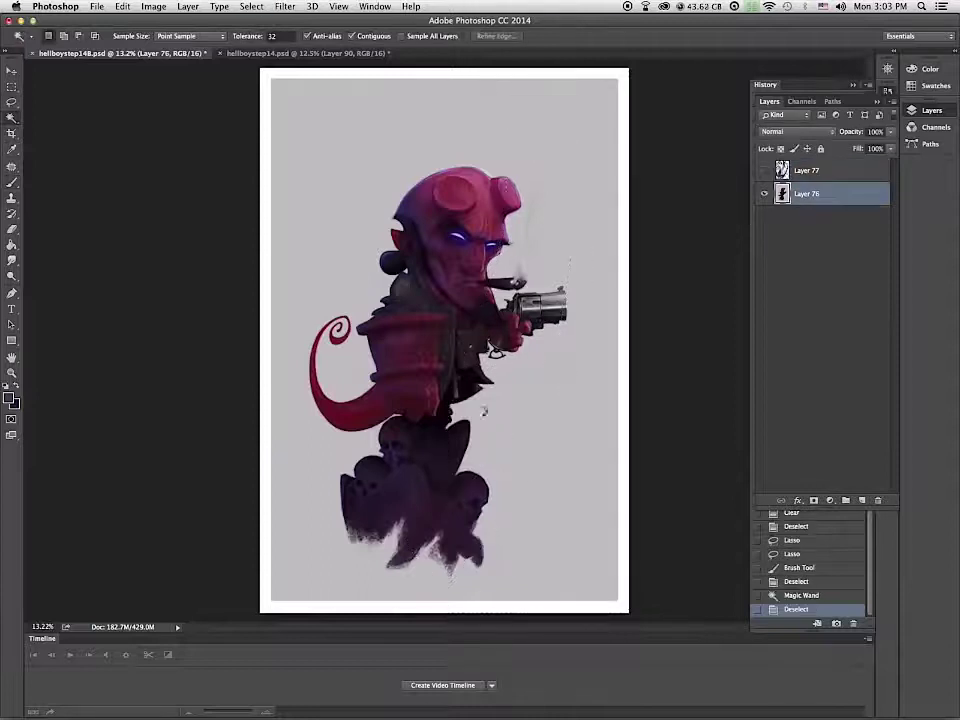
pyautogui.click(500, 392)
pyautogui.keyDown('shift'); pyautogui.click(374, 274); pyautogui.keyUp('shift')
pyautogui.keyDown('shift'); pyautogui.click(580, 405); pyautogui.keyUp('shift')
pyautogui.keyDown('shift'); pyautogui.click(315, 412); pyautogui.keyUp('shift')
pyautogui.keyDown('shift'); pyautogui.click(324, 415); pyautogui.keyUp('shift')
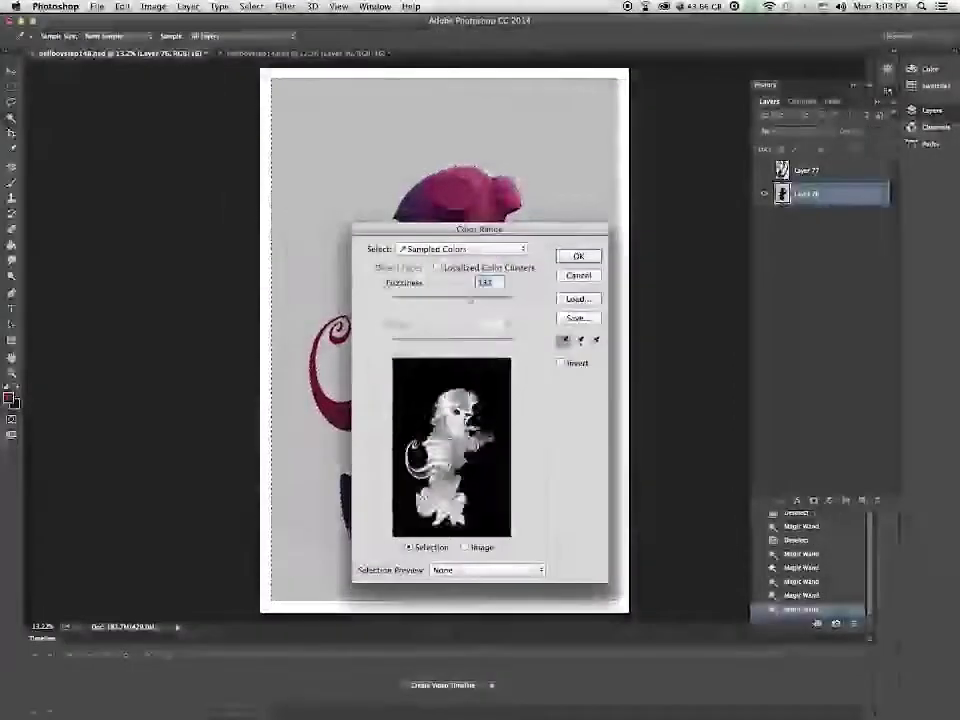
# Step: Refine the background selection using Color Range with lower fuzziness, and add the missed background area with the Magic Wand
pyautogui.moveTo(496, 301); pyautogui.dragTo(409, 303)
pyautogui.click(578, 257)
pyautogui.keyDown('shift'); pyautogui.click(575, 335); pyautogui.keyUp('shift')
# Step: Expand the background selection, then show Layer 77 again and make it the active layer
pyautogui.click(251, 6)
pyautogui.moveTo(300, 167)
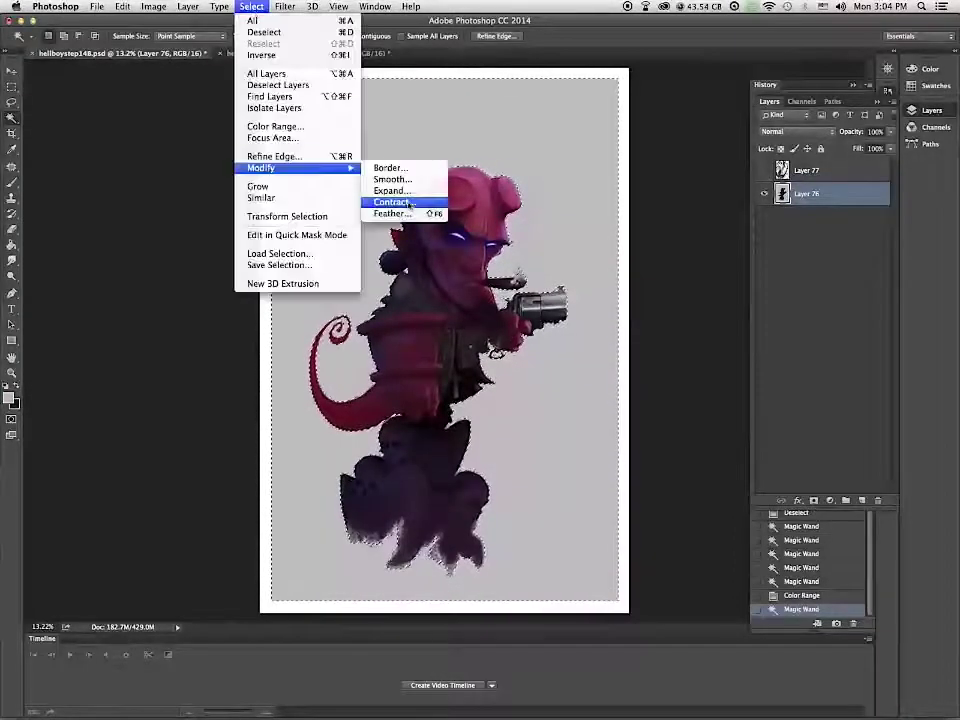
pyautogui.click(392, 190)
pyautogui.click(544, 343)
pyautogui.click(764, 170)
pyautogui.click(806, 170)
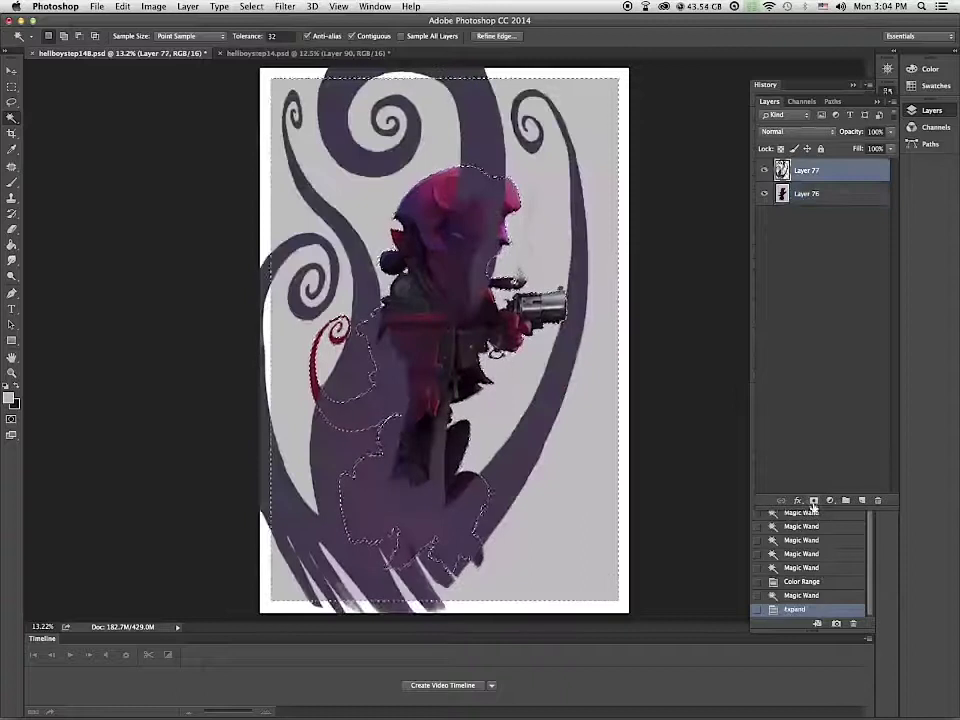
# Step: Add a layer mask to Layer 77 from the background selection, lower its opacity to 28%, and compare the image without the tentacles
pyautogui.click(813, 501)
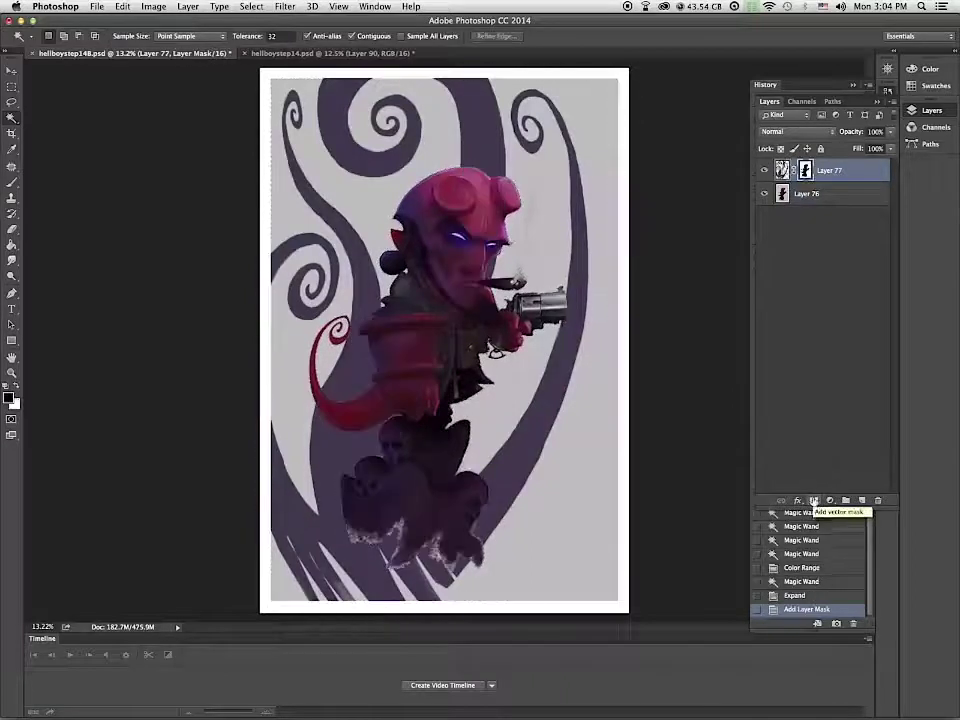
pyautogui.press('super+minus')
pyautogui.click(784, 171)
pyautogui.moveTo(890, 132); pyautogui.dragTo(850, 147)
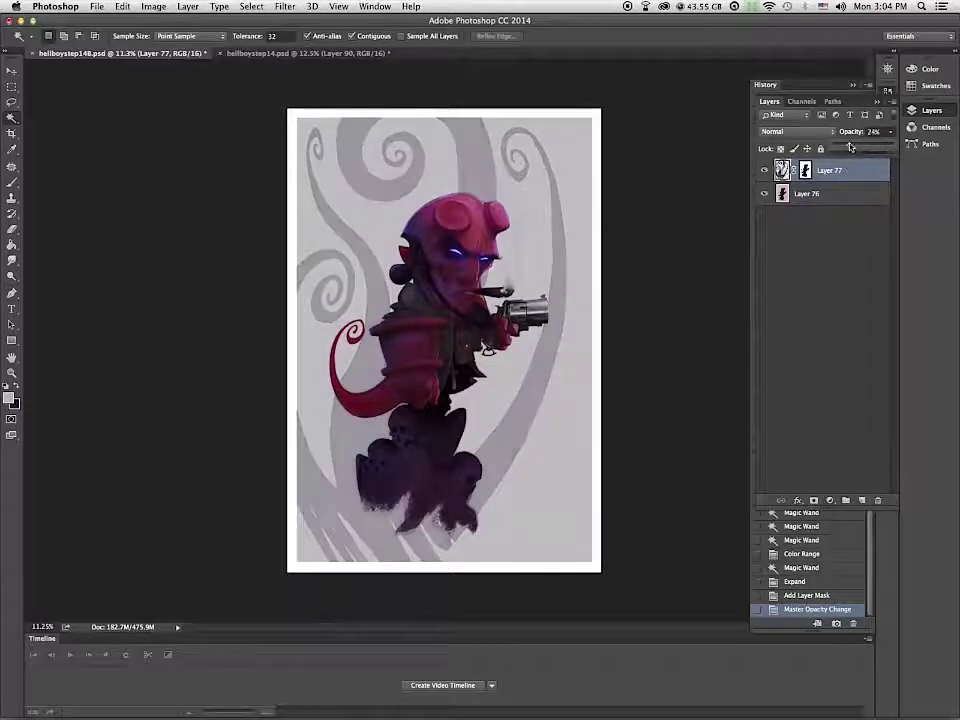
pyautogui.click(764, 170)
pyautogui.click(764, 170)
pyautogui.click(764, 171)
pyautogui.click(764, 171)
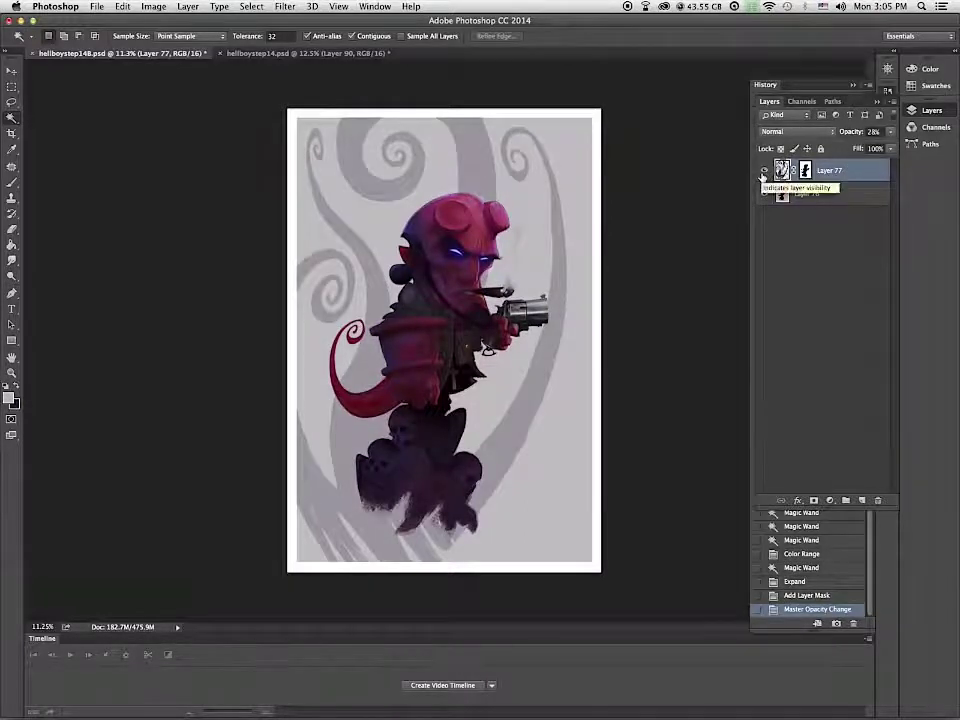
pyautogui.click(766, 171)
pyautogui.click(766, 171)
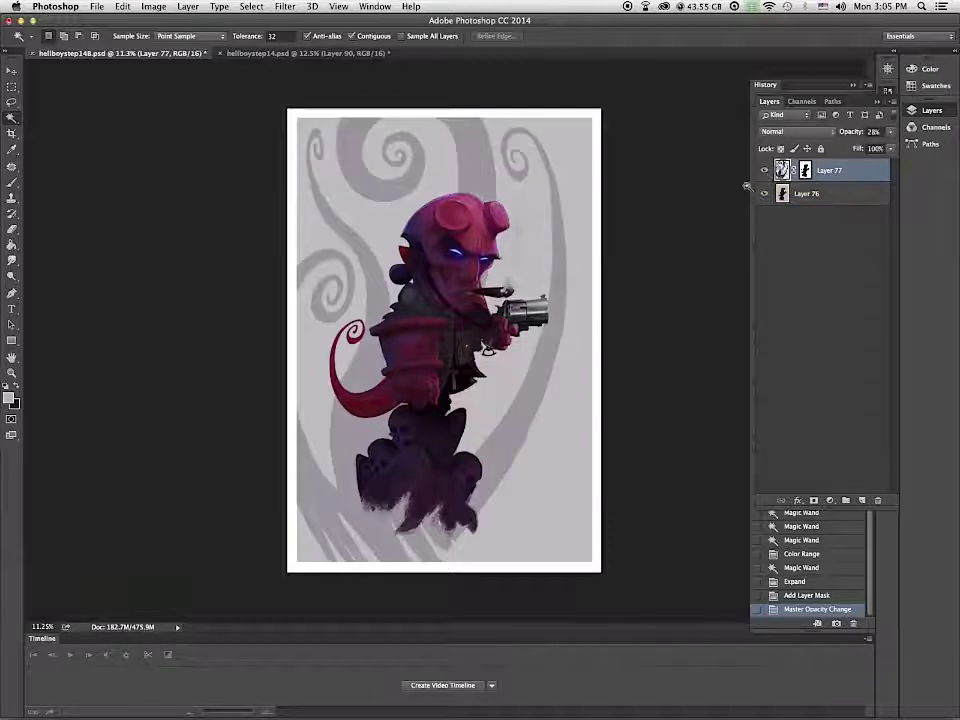
# Step: Erase the tentacle bases below and around the skulls on Layer 77 with a textured eraser, and compare with the layer hidden
pyautogui.press('e')
pyautogui.rightClick(457, 499)
pyautogui.click(475, 583)
pyautogui.click(641, 456)
pyautogui.moveTo(446, 542); pyautogui.dragTo(428, 575)
pyautogui.moveTo(418, 542); pyautogui.dragTo(440, 560)
pyautogui.moveTo(436, 538)
pyautogui.mouseDown()
pyautogui.moveTo(458, 558)
pyautogui.moveTo(424, 556)
pyautogui.mouseUp()
pyautogui.click(220, 37)
pyautogui.moveTo(430, 545)
pyautogui.mouseDown()
pyautogui.moveTo(442, 532)
pyautogui.moveTo(378, 548)
pyautogui.mouseUp()
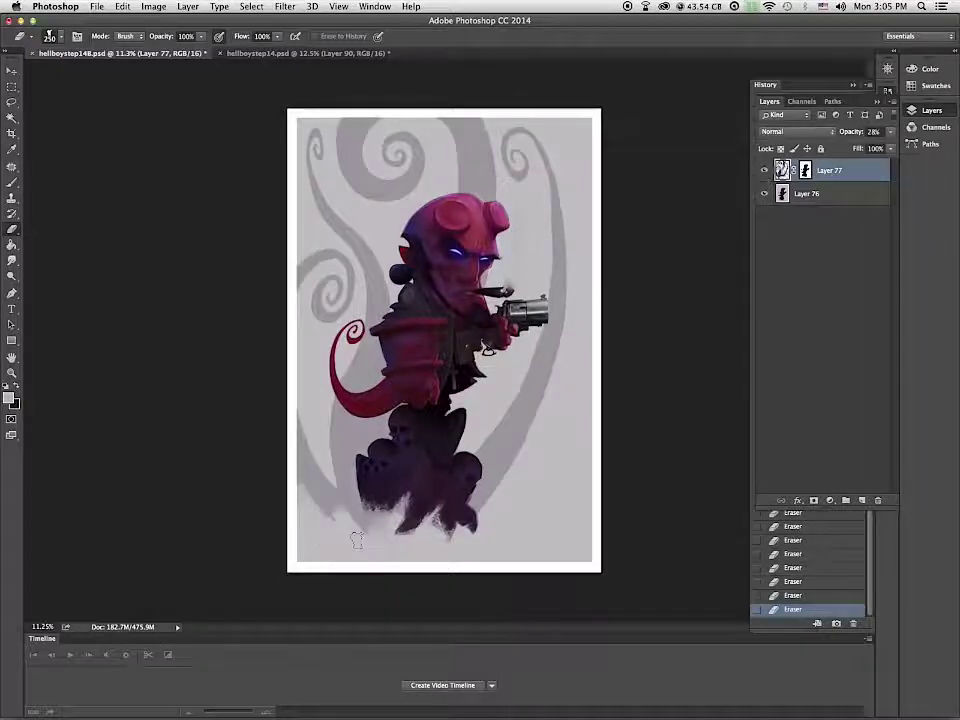
pyautogui.click(767, 170)
pyautogui.click(767, 170)
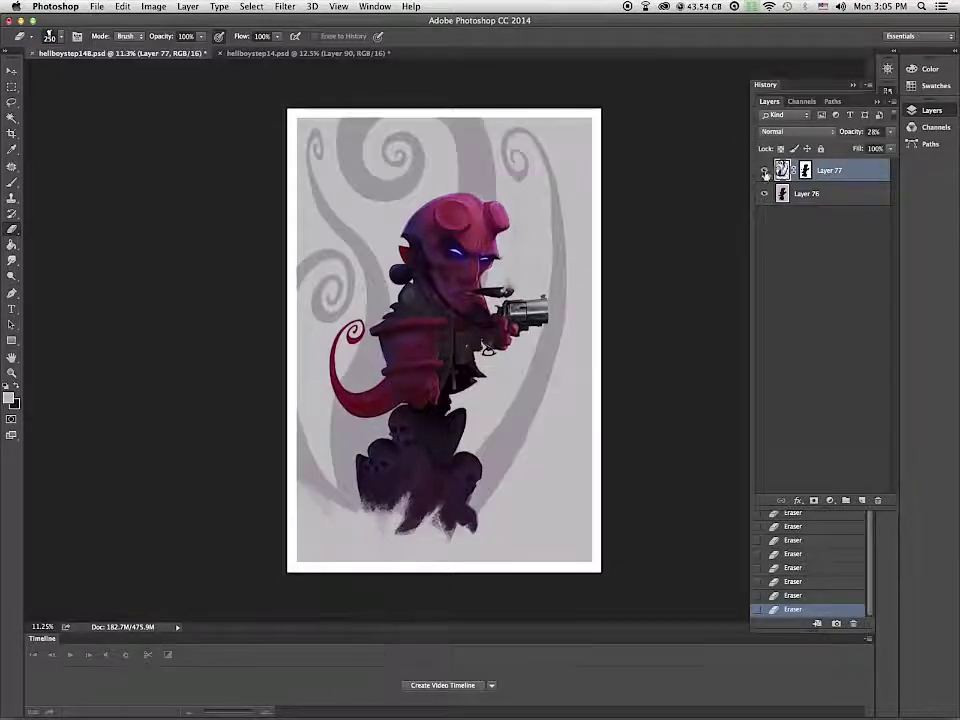
pyautogui.click(766, 171)
pyautogui.click(766, 171)
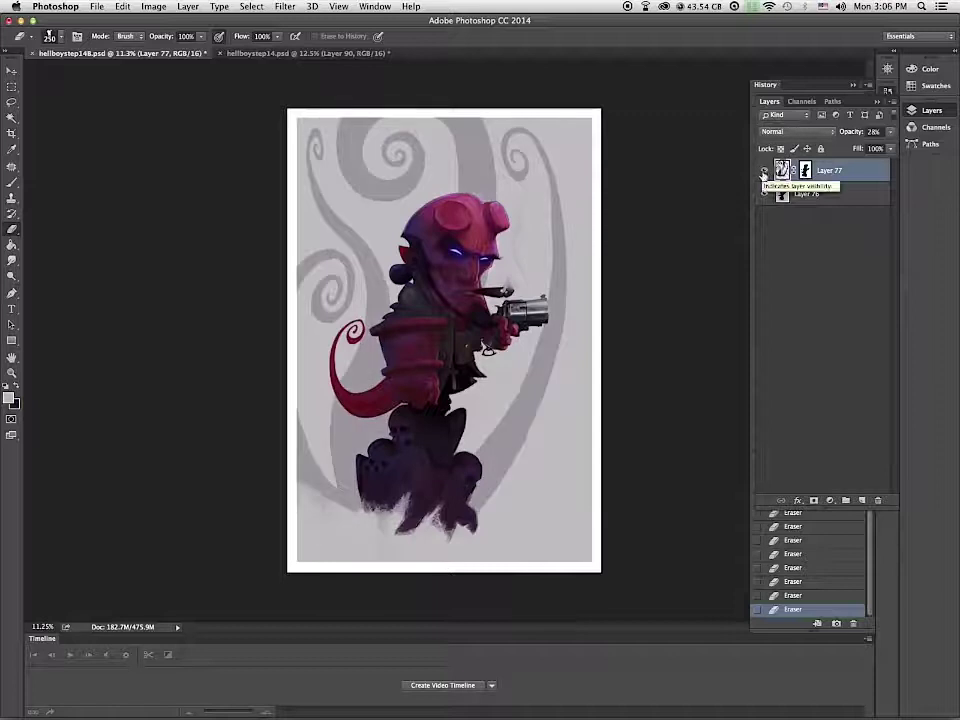
# Step: Lower Layer 77's opacity to 10% and erase more of the lower tentacle ends beside the skulls
pyautogui.click(890, 132)
pyautogui.moveTo(851, 146); pyautogui.dragTo(841, 148)
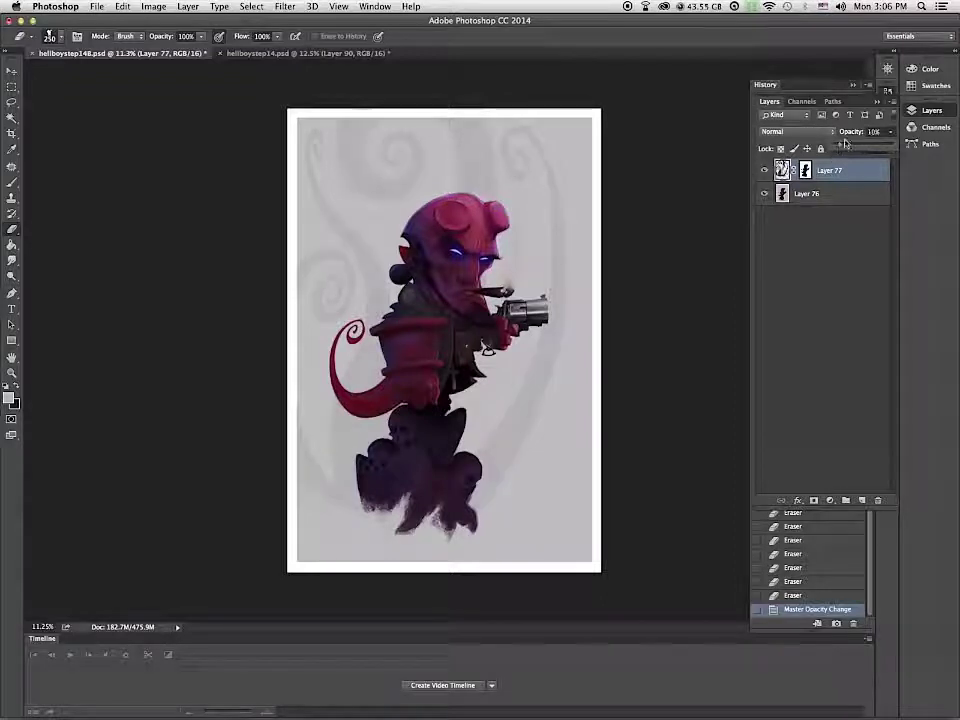
pyautogui.moveTo(345, 490); pyautogui.dragTo(363, 516)
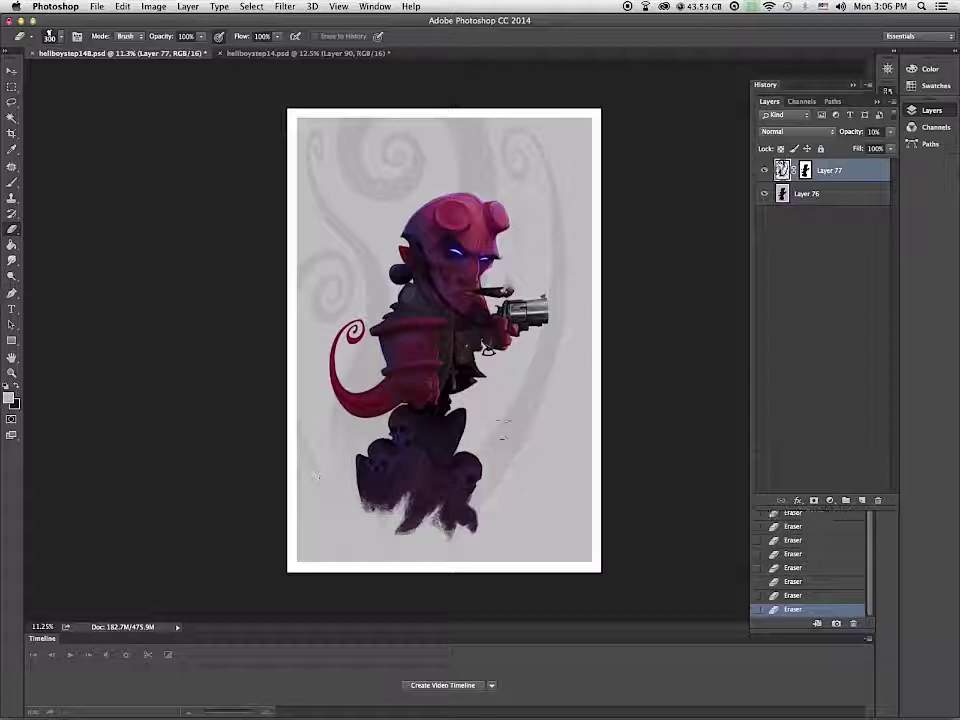
# Step: Lasso the right tentacle, cut and paste it onto its own layer, and set that layer's opacity to 10%
pyautogui.press('l')
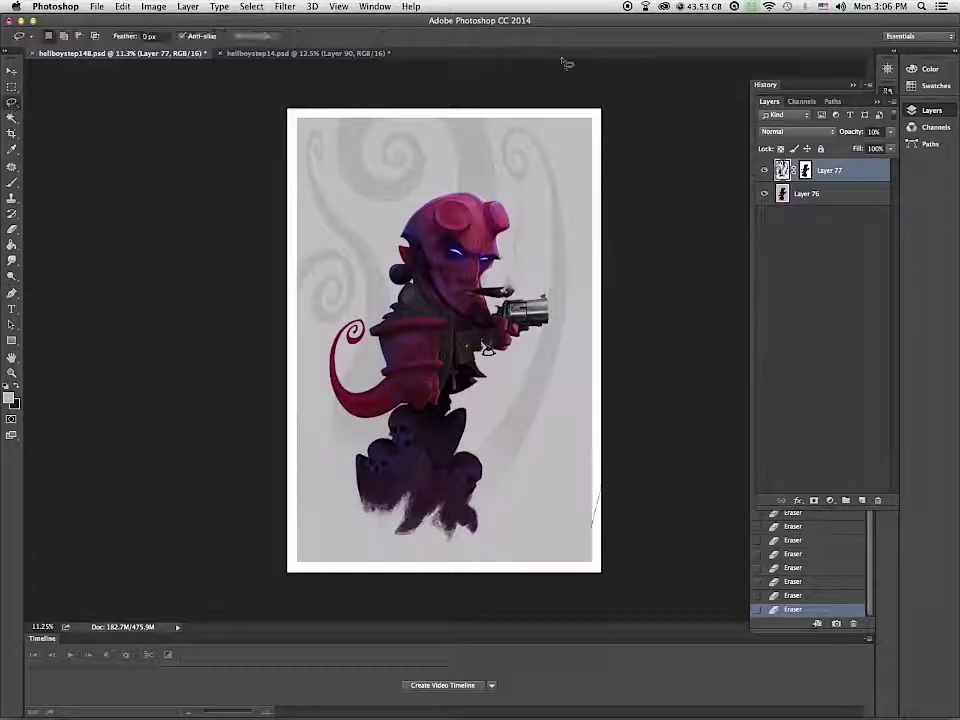
pyautogui.moveTo(527, 266); pyautogui.dragTo(590, 530)
pyautogui.press('super+x')
pyautogui.press('super+t')
pyautogui.press('Escape')
pyautogui.press('super+v')
pyautogui.click(797, 193)
pyautogui.click(816, 171)
pyautogui.click(875, 132)
pyautogui.write('10')
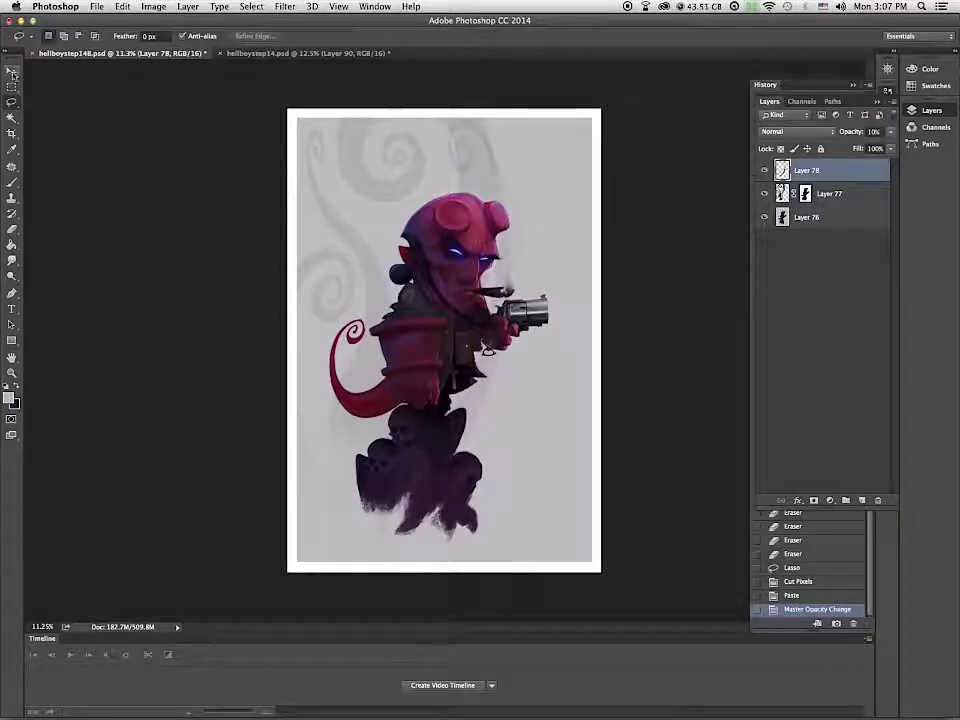
# Step: Reposition and reshape the right tentacle with Free Transform, and mask its layer using Layer 77's mask as the selection
pyautogui.press('super+t')
pyautogui.moveTo(513, 118); pyautogui.dragTo(546, 180)
pyautogui.moveTo(466, 432); pyautogui.dragTo(536, 420)
pyautogui.press('Return')
pyautogui.keyDown('ctrl'); pyautogui.click(807, 195); pyautogui.keyUp('ctrl')
pyautogui.click(815, 500)
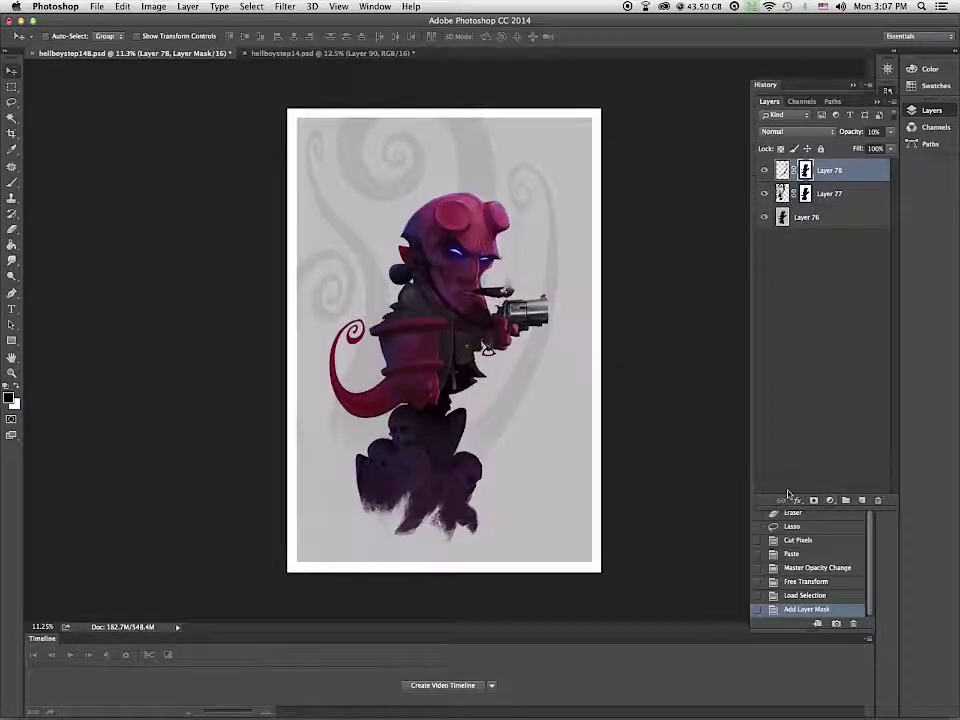
# Step: Open Layer 77 in the Liquify filter with the mesh enabled and the all-layers backdrop shown in Behind mode
pyautogui.click(830, 193)
pyautogui.click(285, 6)
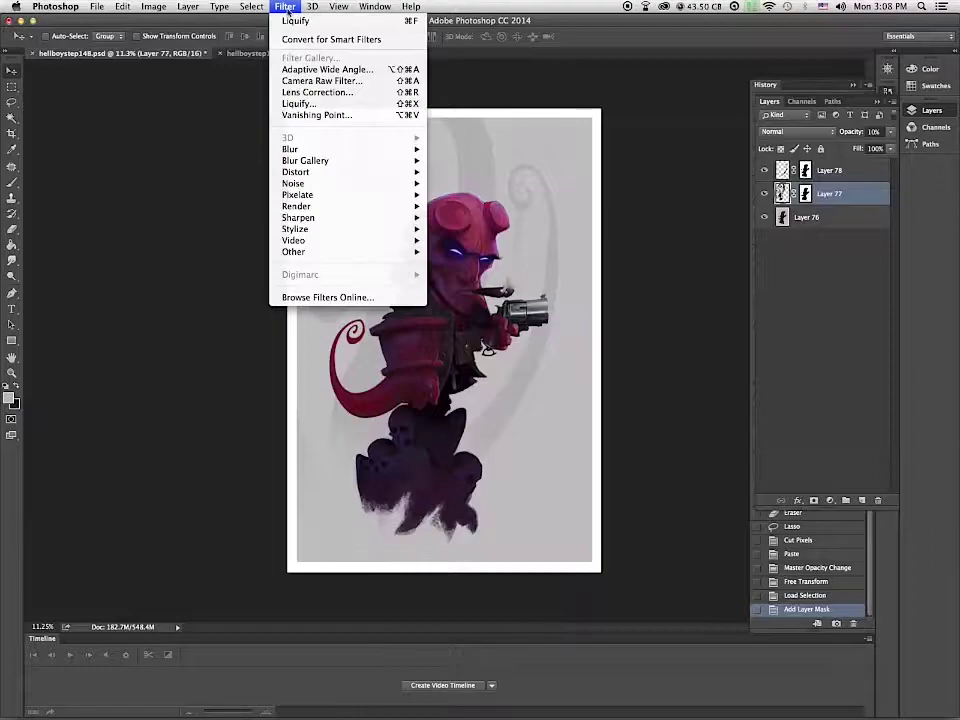
pyautogui.click(320, 101)
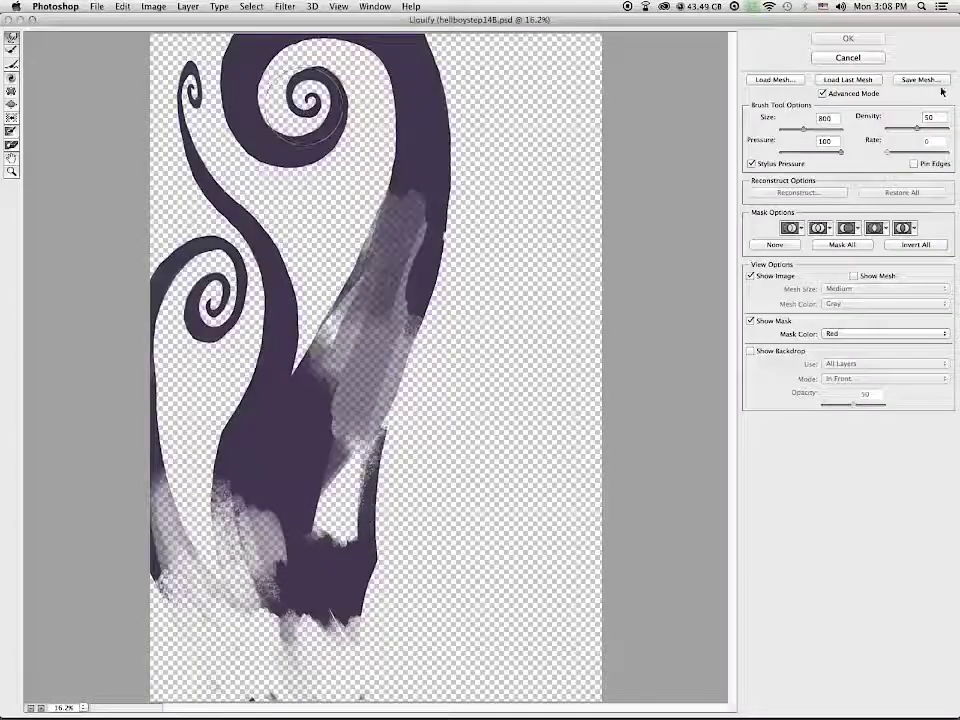
pyautogui.click(853, 276)
pyautogui.click(917, 304)
pyautogui.click(917, 304)
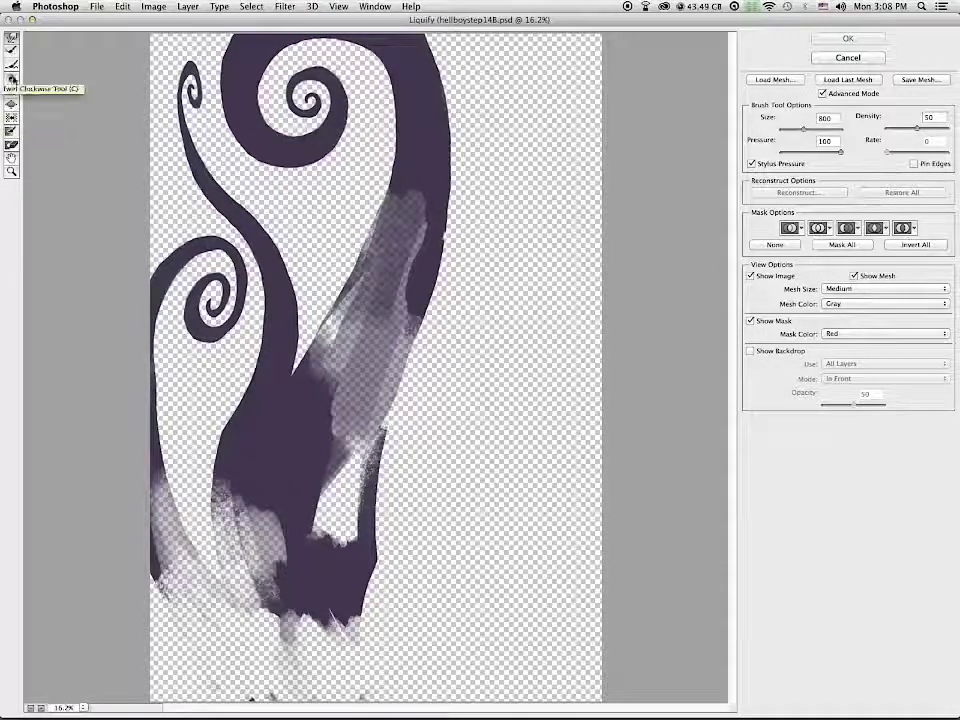
pyautogui.click(750, 351)
pyautogui.click(860, 379)
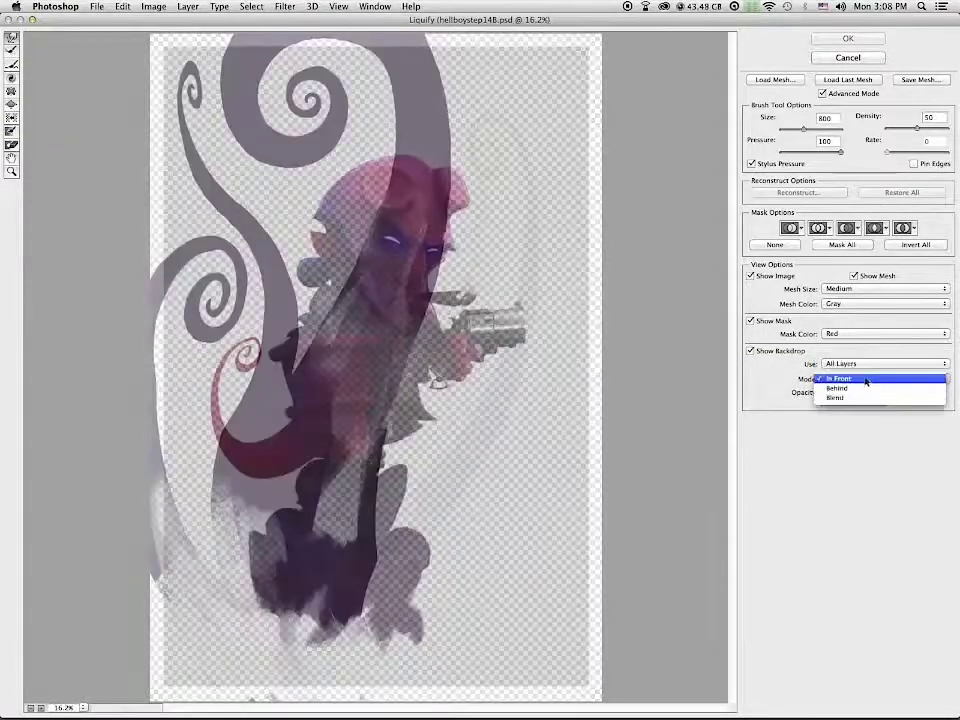
pyautogui.click(858, 389)
# Step: Warp the upper tentacle spirals into rounder curls using brushes down to size 400, and apply the Liquify changes
pyautogui.press(']')
pyautogui.press(']')
pyautogui.press(']')
pyautogui.moveTo(325, 114)
pyautogui.mouseDown()
pyautogui.moveTo(320, 97)
pyautogui.moveTo(290, 175)
pyautogui.mouseUp()
pyautogui.press('[')
pyautogui.press('[')
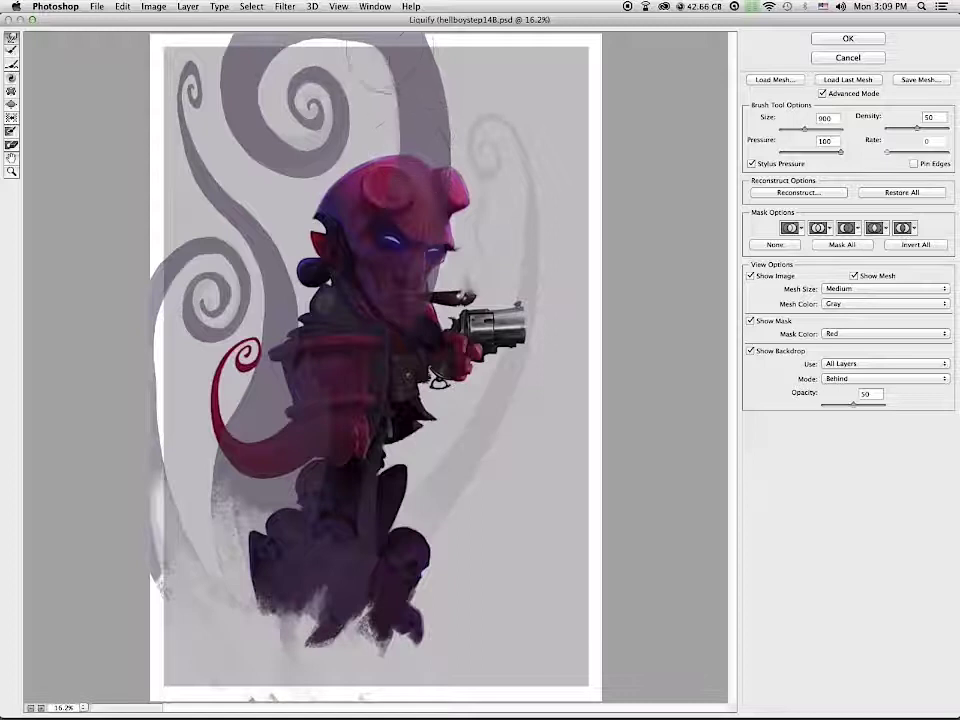
pyautogui.press('[')
pyautogui.press('[')
pyautogui.press('[')
pyautogui.press('[')
pyautogui.press('[')
pyautogui.moveTo(335, 120); pyautogui.dragTo(325, 88)
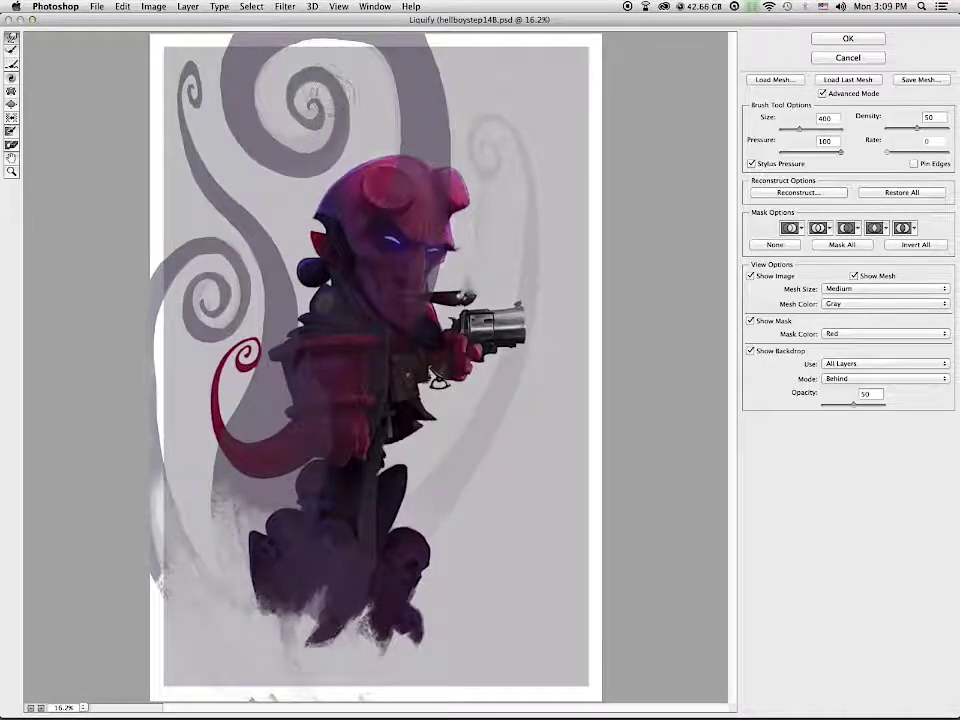
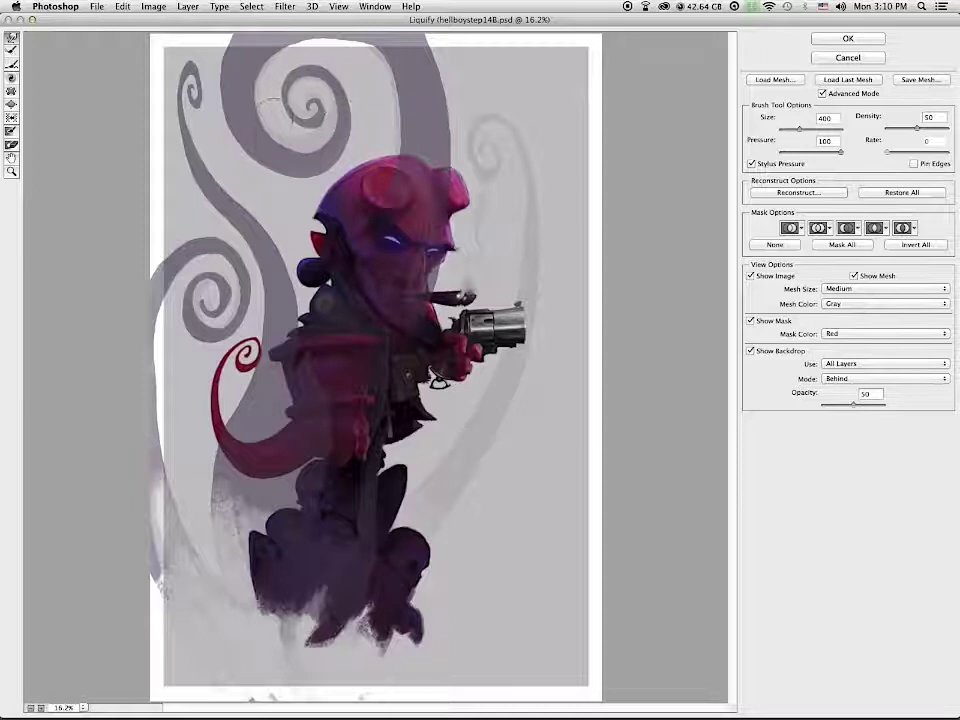
pyautogui.click(848, 39)
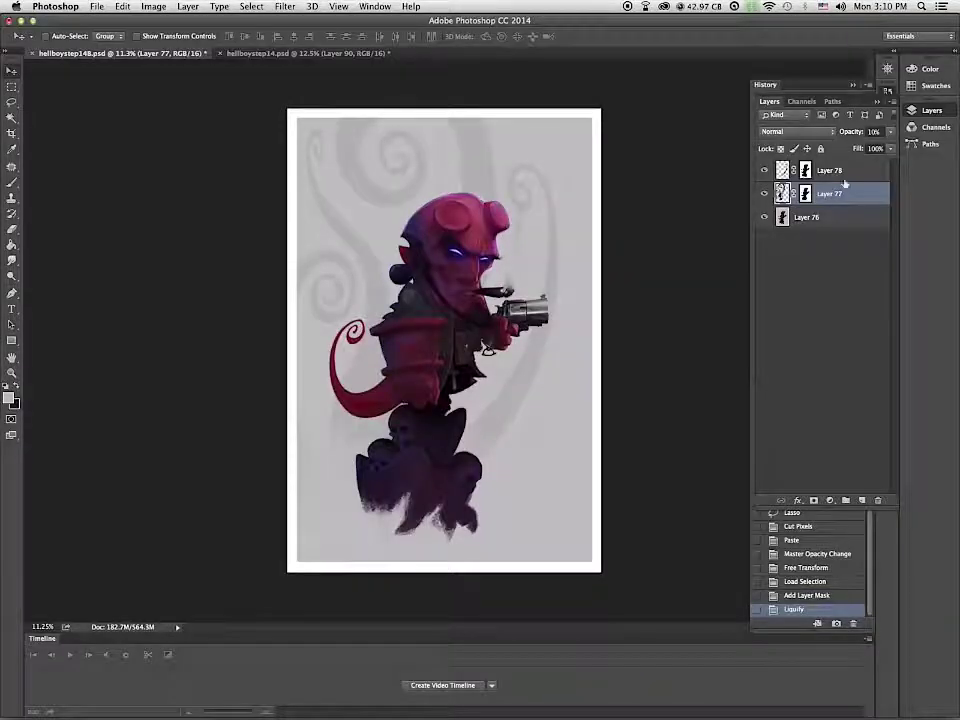
# Step: Merge Layer 78 down into Layer 77 and compare the image with the merged tentacles hidden and shown
pyautogui.click(838, 170)
pyautogui.hotkey('ctrl', 'e')
pyautogui.click(574, 253)
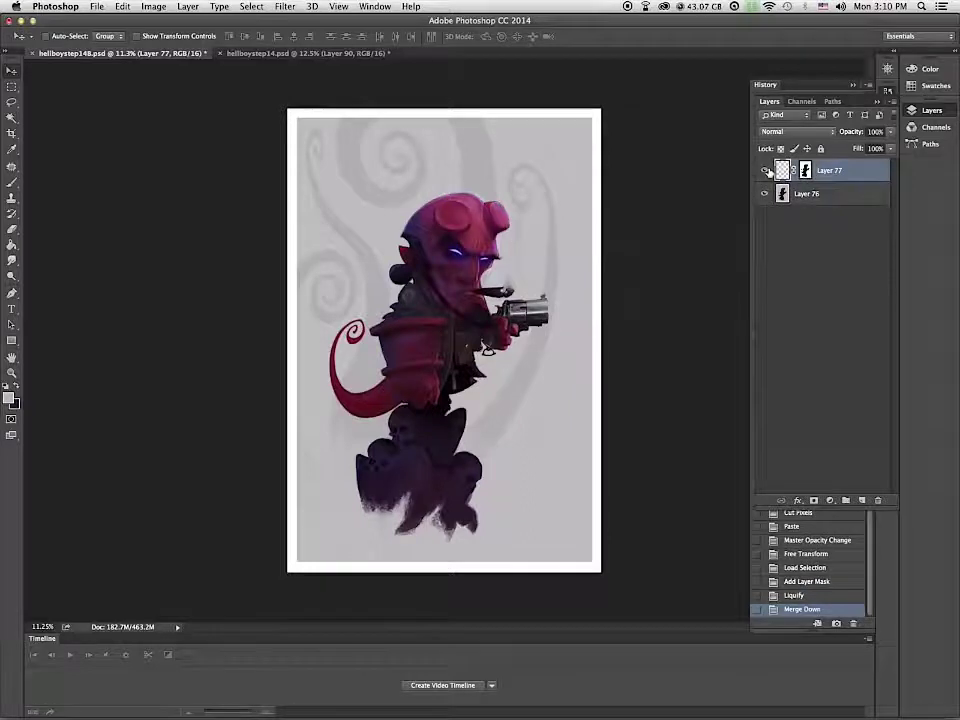
pyautogui.click(766, 171)
pyautogui.click(766, 171)
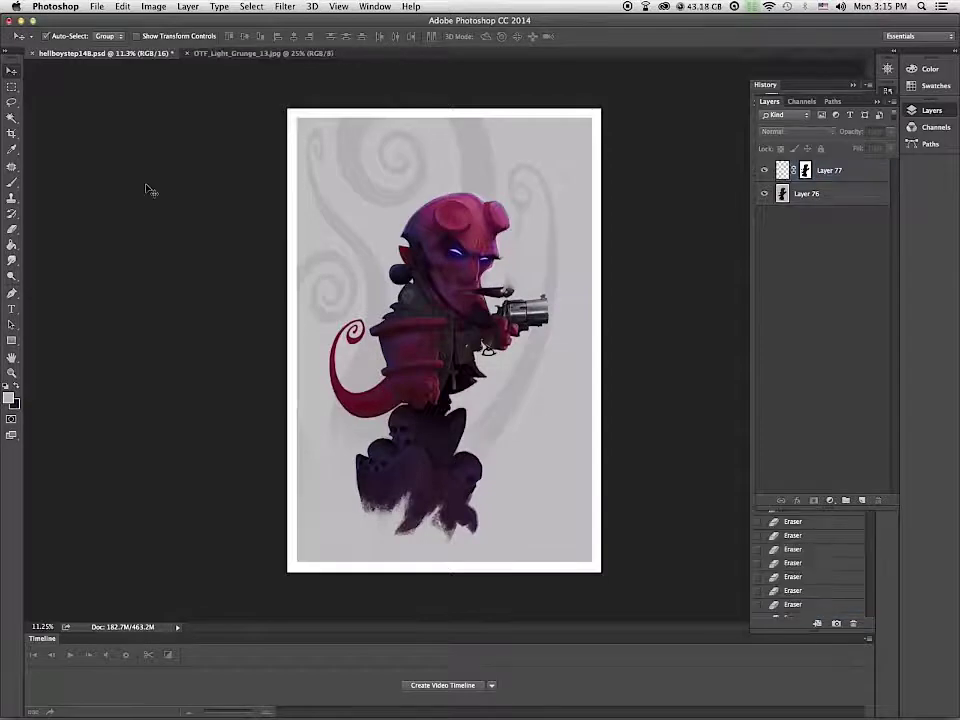
# Step: Paste the light grunge texture as a new layer and scale it to cover the whole canvas
pyautogui.press('super+v')
pyautogui.press('super+t')
pyautogui.moveTo(622, 225); pyautogui.dragTo(639, 621)
pyautogui.moveTo(553, 489); pyautogui.dragTo(497, 420)
pyautogui.moveTo(585, 555); pyautogui.dragTo(606, 577)
pyautogui.press('Return')
# Step: Blend the grunge texture layer in Multiply mode at 46% opacity
pyautogui.click(797, 132)
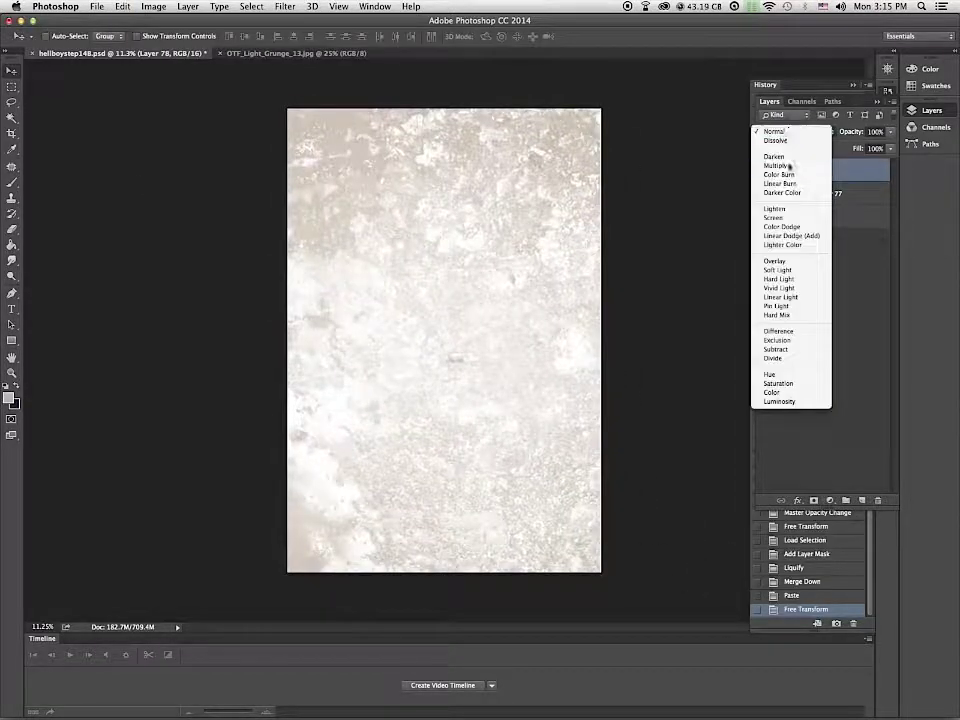
pyautogui.click(788, 166)
pyautogui.click(890, 132)
pyautogui.moveTo(888, 152); pyautogui.dragTo(865, 150)
# Step: Mask the texture on Layer 78 with Layer 77's mask selection and lower its opacity to 37%
pyautogui.keyDown('ctrl'); pyautogui.click(806, 193); pyautogui.keyUp('ctrl')
pyautogui.click(830, 217)
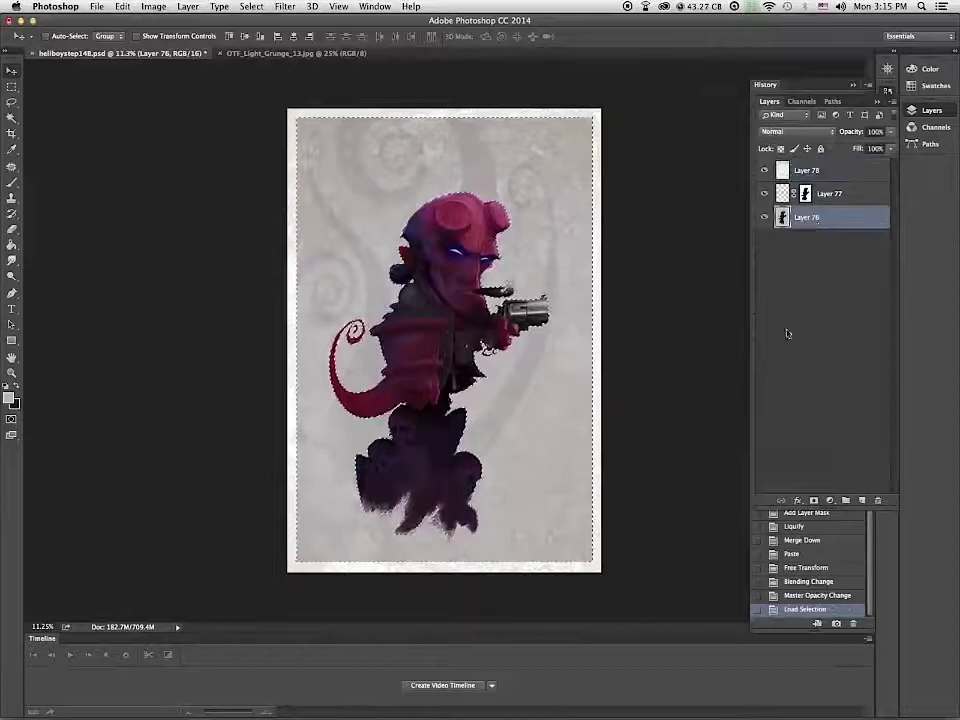
pyautogui.click(814, 500)
pyautogui.moveTo(808, 218); pyautogui.dragTo(806, 171)
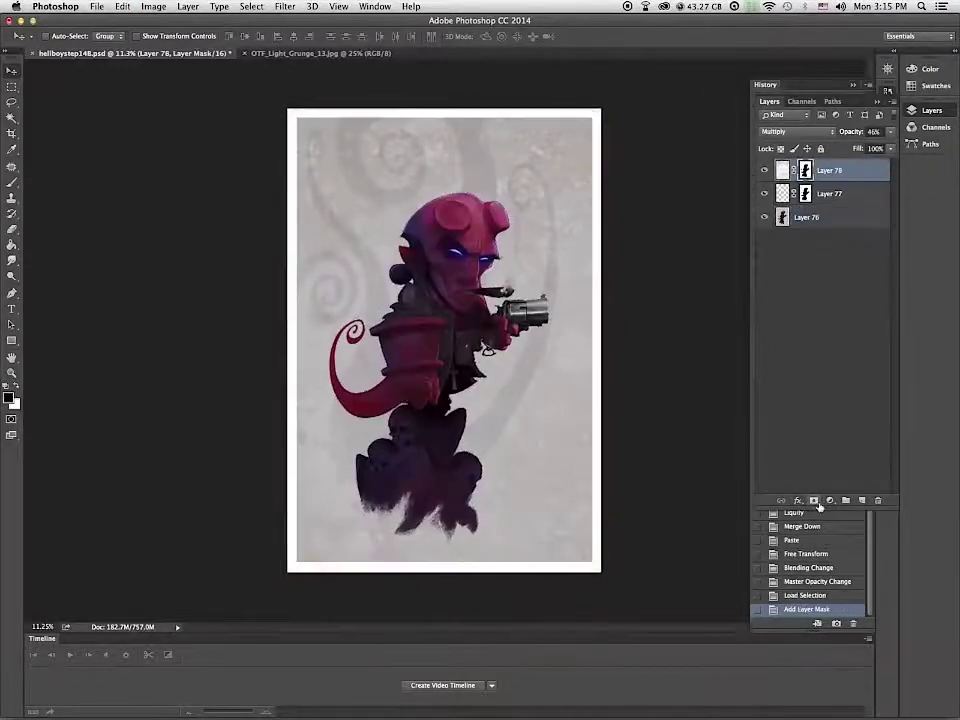
pyautogui.click(783, 171)
pyautogui.click(890, 132)
pyautogui.moveTo(861, 148); pyautogui.dragTo(855, 147)
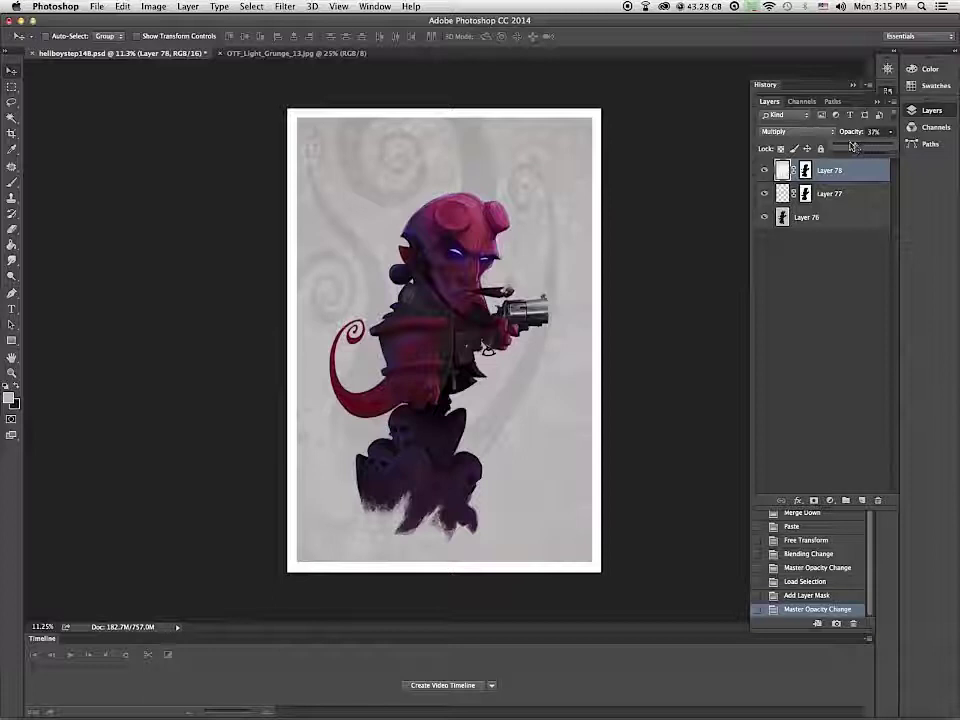
# Step: Lower Layer 77's opacity slightly, and delete the trial duplicate of the layer
pyautogui.click(830, 194)
pyautogui.click(890, 132)
pyautogui.moveTo(890, 149); pyautogui.dragTo(873, 147)
pyautogui.moveTo(830, 193); pyautogui.dragTo(846, 500)
pyautogui.moveTo(868, 195); pyautogui.dragTo(878, 500)
# Step: Dodge a spot of the background beside the character's waist
pyautogui.press('o')
pyautogui.click(493, 408)
pyautogui.press('z')
pyautogui.click(492, 407)
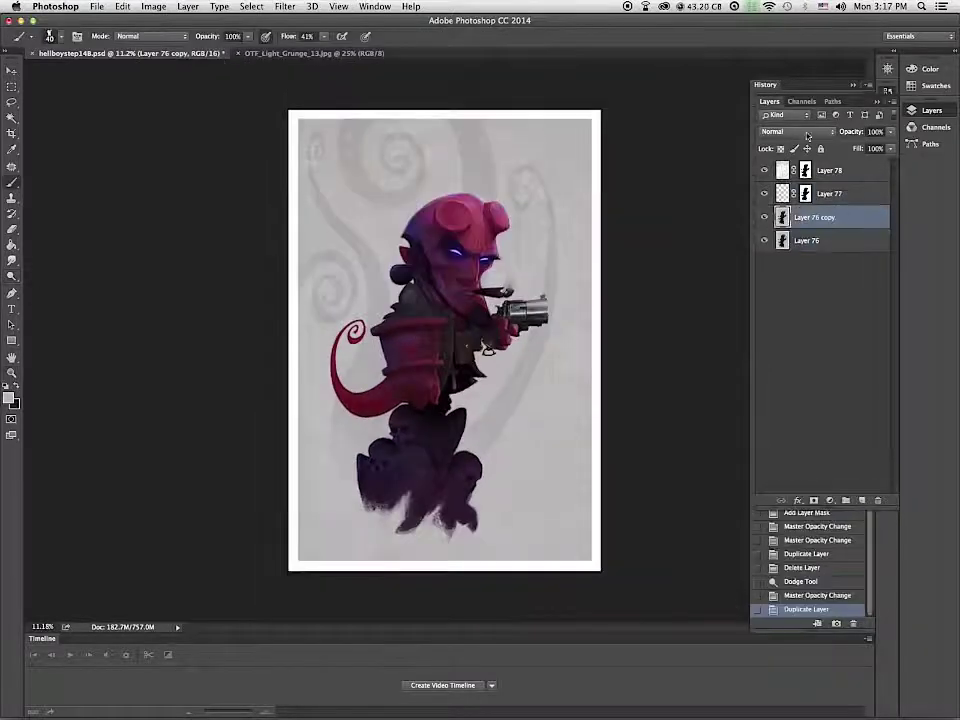
# Step: Try several blending modes, including Linear Dodge (Add), and reduced opacities on Layer 76 copy, and delete the copy
pyautogui.click(797, 131)
pyautogui.click(775, 122)
pyautogui.click(797, 131)
pyautogui.click(801, 141)
pyautogui.click(804, 131)
pyautogui.click(804, 140)
pyautogui.click(890, 132)
pyautogui.moveTo(890, 147); pyautogui.dragTo(834, 149)
pyautogui.click(808, 132)
pyautogui.click(790, 156)
pyautogui.click(890, 132)
pyautogui.click(808, 132)
pyautogui.click(808, 141)
pyautogui.click(808, 132)
pyautogui.click(808, 141)
pyautogui.click(808, 132)
pyautogui.click(806, 97)
pyautogui.click(890, 131)
pyautogui.click(808, 132)
pyautogui.click(808, 121)
pyautogui.click(890, 132)
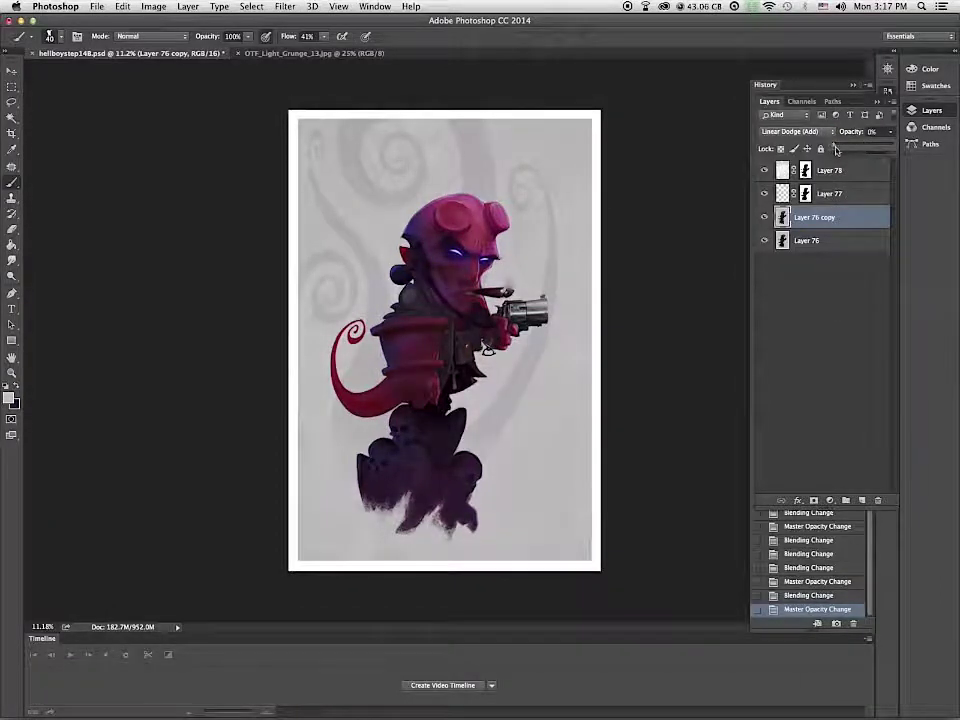
pyautogui.moveTo(825, 222); pyautogui.dragTo(878, 500)
# Step: Load the background selection, invert it, and fill the character and border with yellow on a new layer above Layer 76
pyautogui.keyDown('super'); pyautogui.click(782, 217); pyautogui.keyUp('super')
pyautogui.click(375, 6)
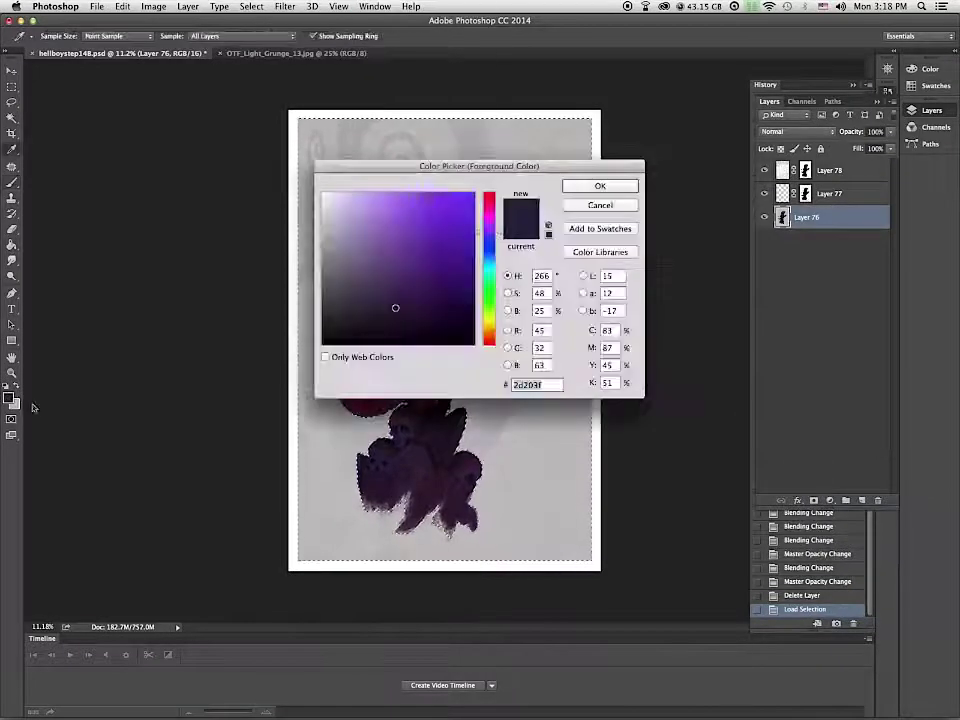
pyautogui.moveTo(489, 220); pyautogui.dragTo(489, 340)
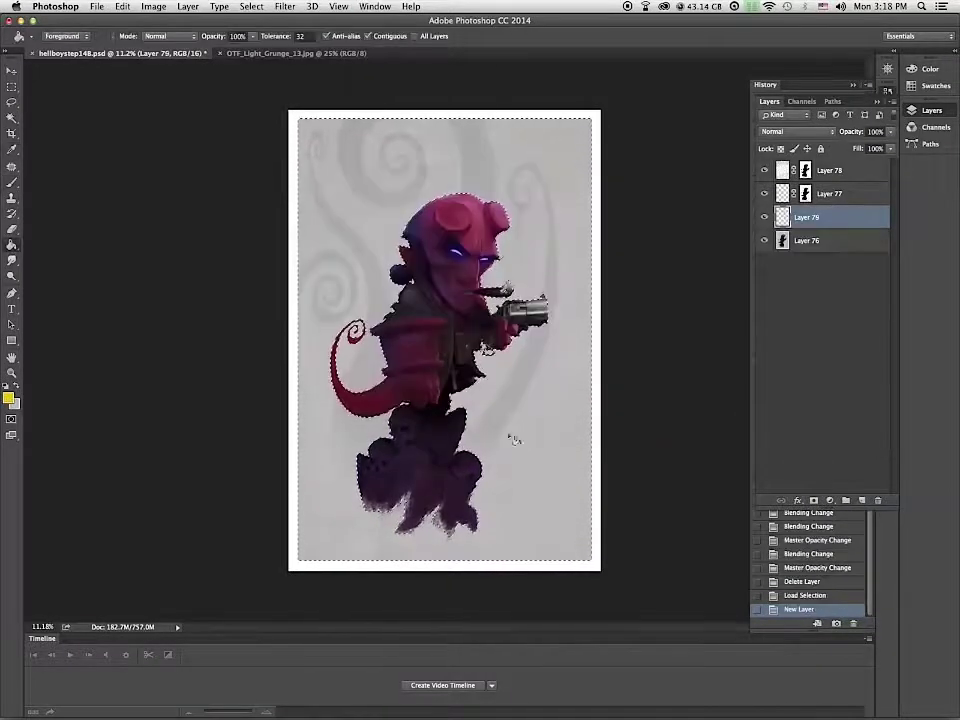
pyautogui.click(251, 6)
pyautogui.click(262, 55)
pyautogui.click(450, 333)
# Step: Set the yellow Layer 79 to Overlay at 4% opacity and clear the selection
pyautogui.click(797, 132)
pyautogui.click(793, 165)
pyautogui.click(890, 132)
pyautogui.moveTo(890, 148); pyautogui.dragTo(839, 148)
pyautogui.click(765, 217)
pyautogui.click(765, 217)
pyautogui.click(800, 132)
pyautogui.click(797, 141)
pyautogui.click(797, 132)
pyautogui.click(775, 217)
pyautogui.hotkey('ctrl', 'd')
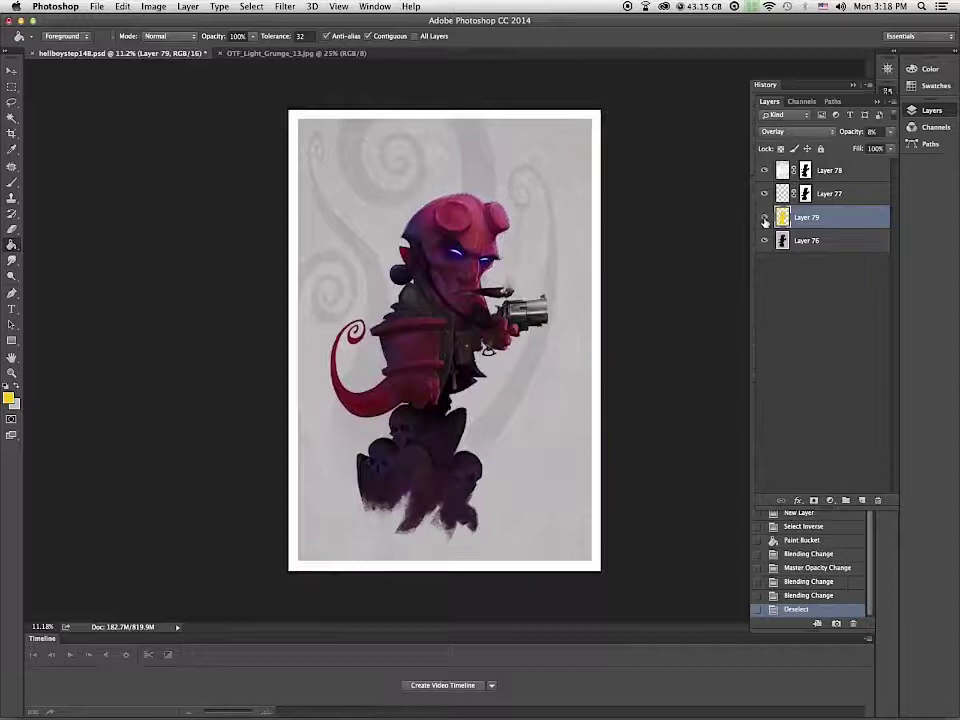
pyautogui.click(890, 132)
pyautogui.moveTo(839, 148); pyautogui.dragTo(837, 148)
pyautogui.click(11, 87)
pyautogui.moveTo(287, 88); pyautogui.dragTo(295, 570)
pyautogui.press('super+d')
# Step: Select the white border with the Magic Wand, invert the selection, and mask Layer 79 so the border is excluded
pyautogui.click(12, 118)
pyautogui.click(596, 338)
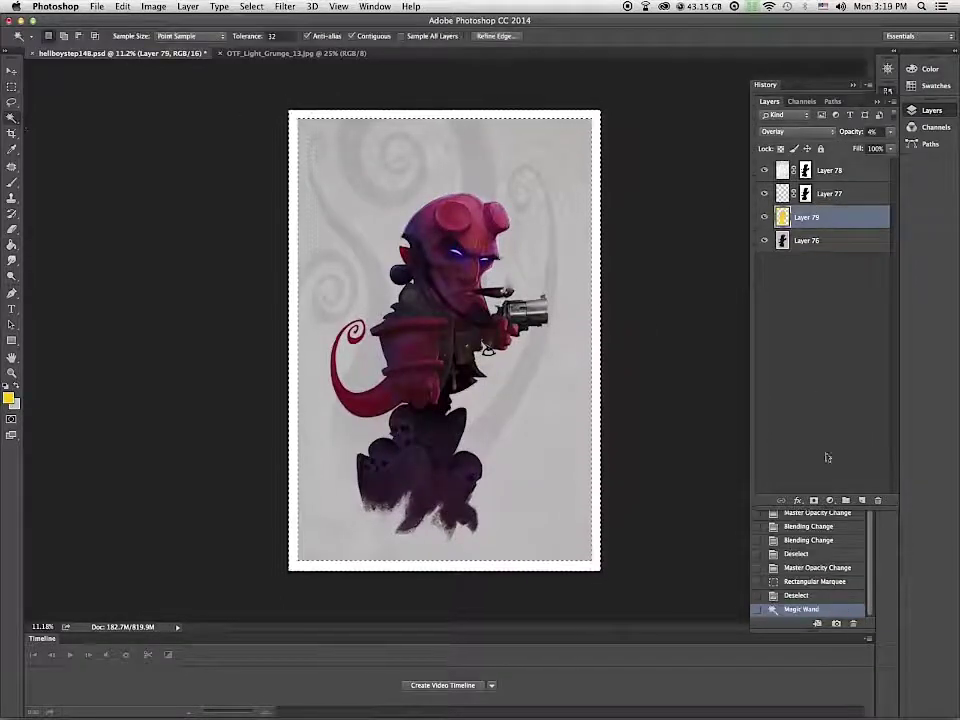
pyautogui.click(814, 500)
pyautogui.hotkey('ctrl', 'z')
pyautogui.hotkey('ctrl', 'shift', 'i')
pyautogui.click(814, 500)
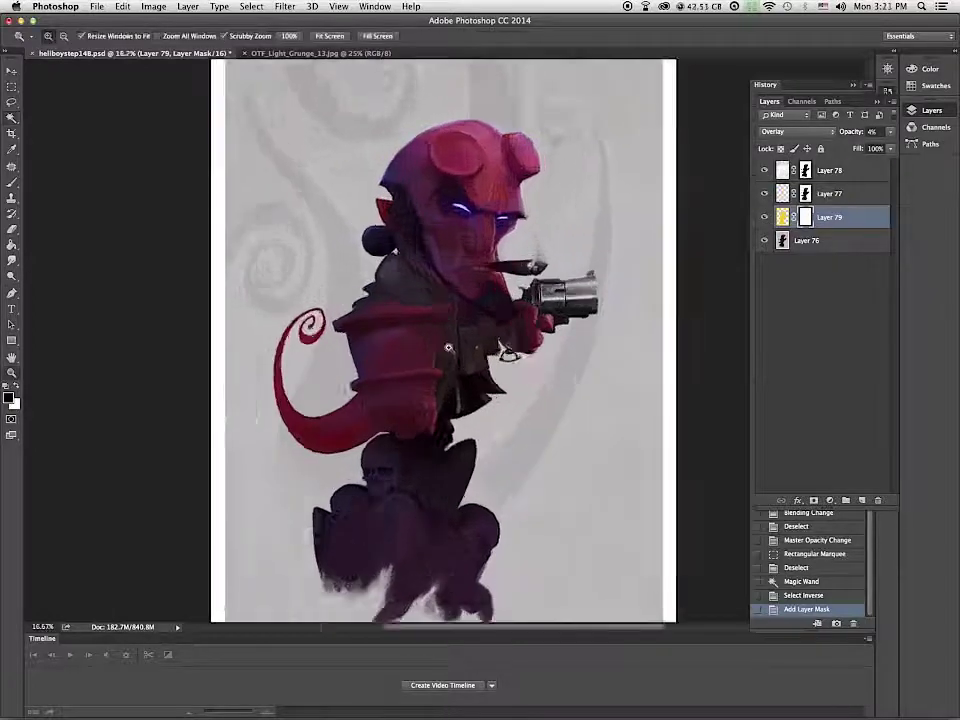
# Step: Paint small dark touch-ups on the character's coat on Layer 76 with a 15 px brush, choosing a new foreground color
pyautogui.hotkey('ctrl', '+')
pyautogui.press('b')
pyautogui.moveTo(395, 262); pyautogui.dragTo(397, 264)
pyautogui.moveTo(397, 264); pyautogui.dragTo(399, 266)
pyautogui.moveTo(399, 266); pyautogui.dragTo(401, 268)
pyautogui.moveTo(401, 268); pyautogui.dragTo(402, 270)
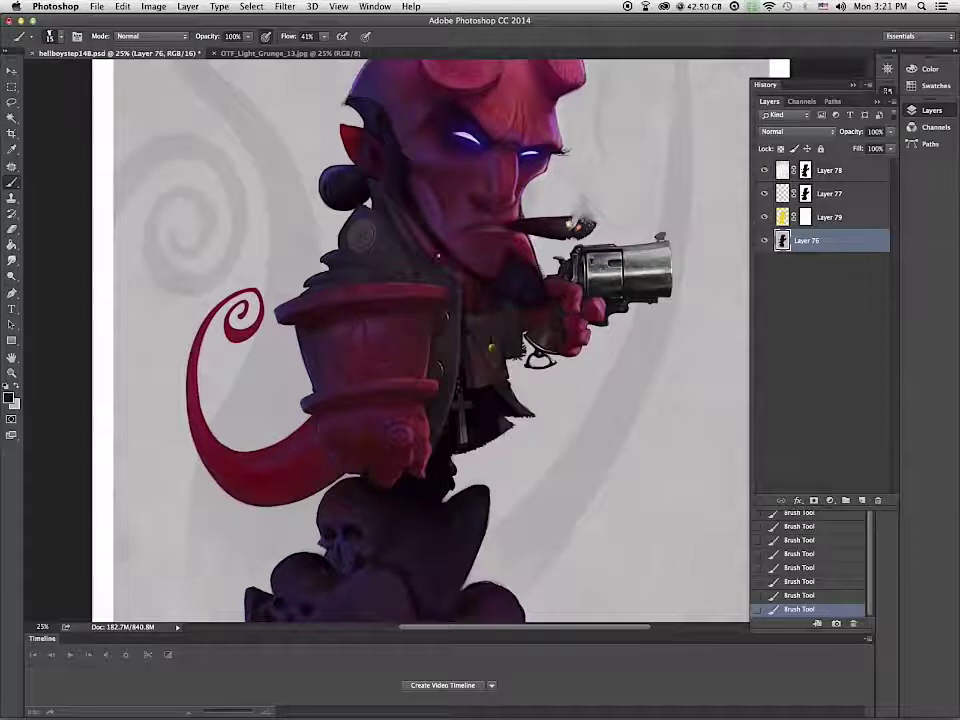
pyautogui.click(8, 398)
pyautogui.click(341, 295)
pyautogui.click(600, 186)
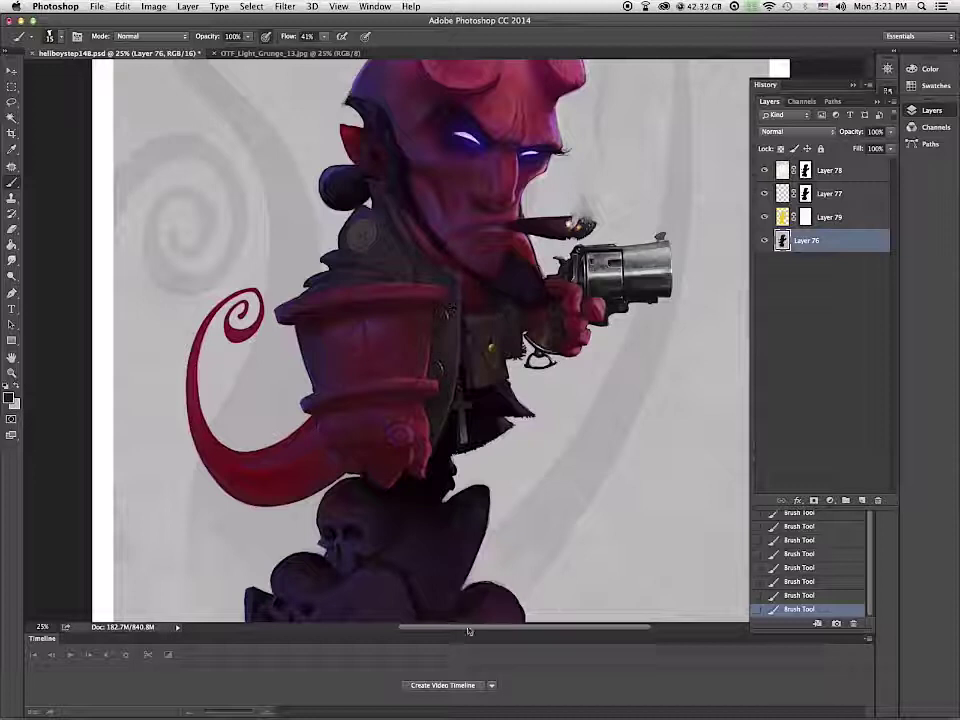
# Step: Add a new layer above Layer 76 and try a brush stroke on it with a different brush
pyautogui.click(862, 500)
pyautogui.rightClick(541, 404)
pyautogui.moveTo(680, 510); pyautogui.dragTo(682, 531)
pyautogui.click(600, 455)
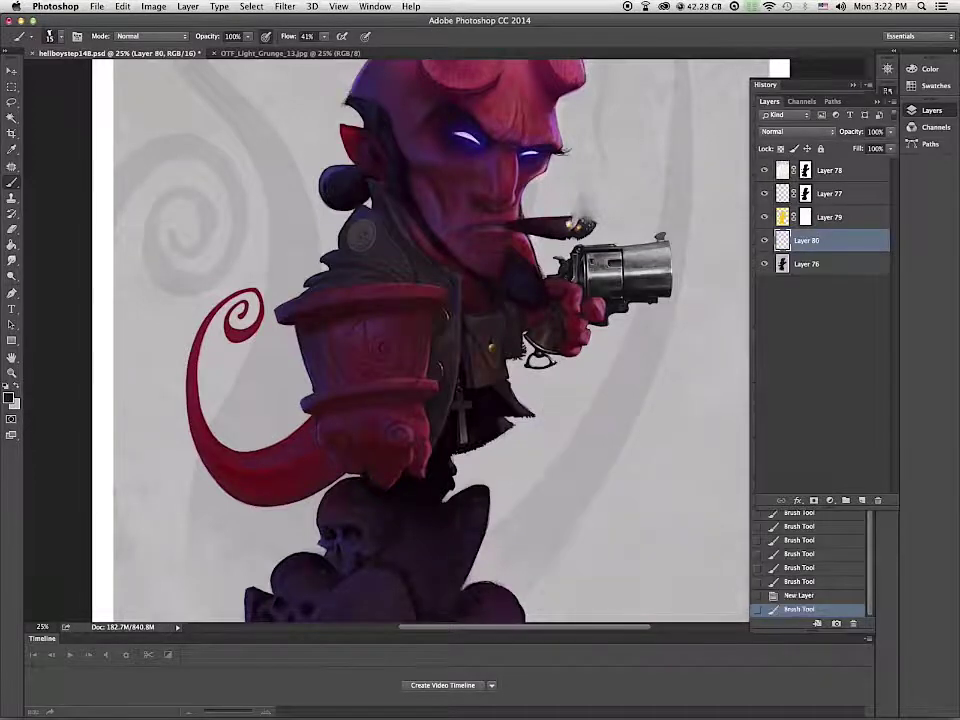
# Step: Make room for the tool presets by moving the Layers panel, and step through the noise and skin brushes to _skin05
pyautogui.click(891, 91)
pyautogui.moveTo(858, 101); pyautogui.dragTo(862, 239)
pyautogui.click(888, 167)
pyautogui.click(779, 188)
pyautogui.click(778, 201)
pyautogui.click(776, 216)
pyautogui.click(774, 230)
pyautogui.click(773, 245)
pyautogui.click(776, 258)
# Step: Examine the tool presets in the Preset Manager, looking for the _Noise and _skin brushes
pyautogui.click(853, 158)
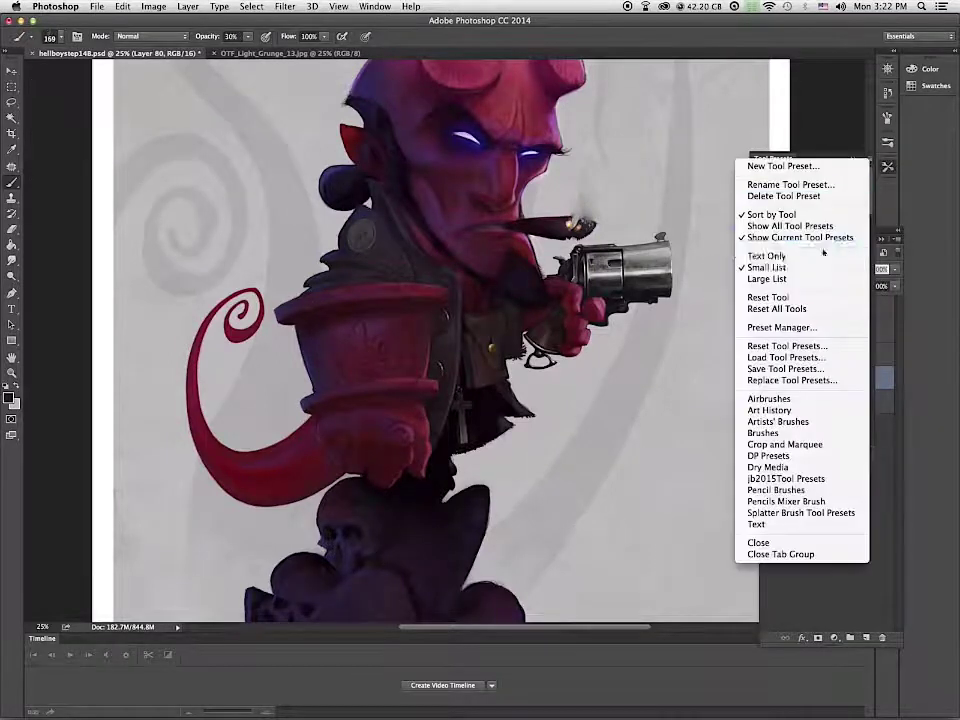
pyautogui.click(790, 279)
pyautogui.click(853, 158)
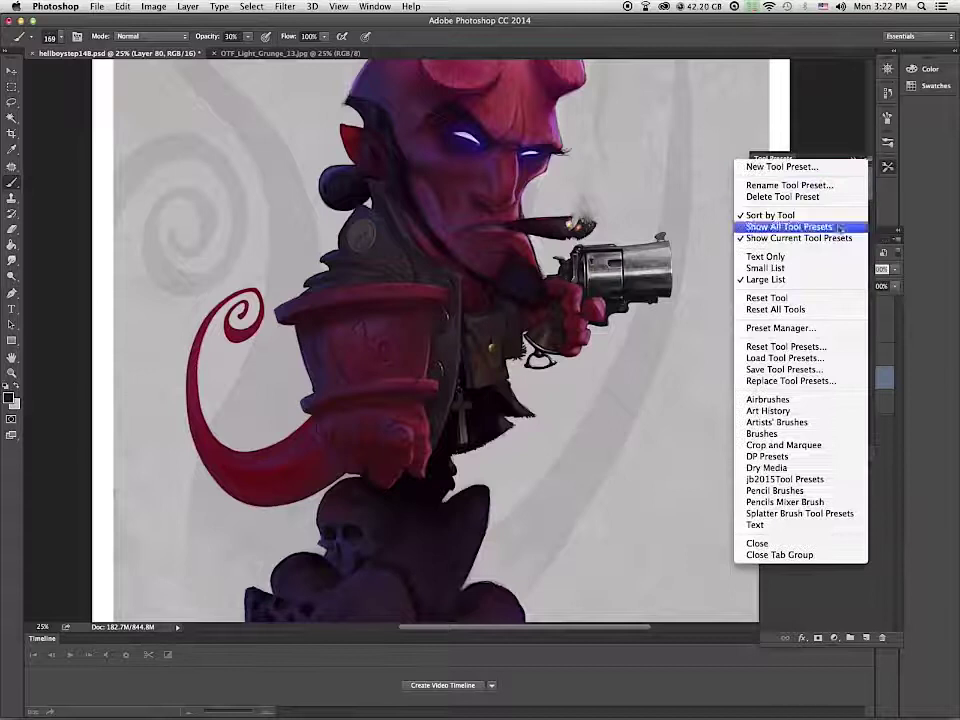
pyautogui.click(785, 327)
pyautogui.scroll(-15, 677, 510)
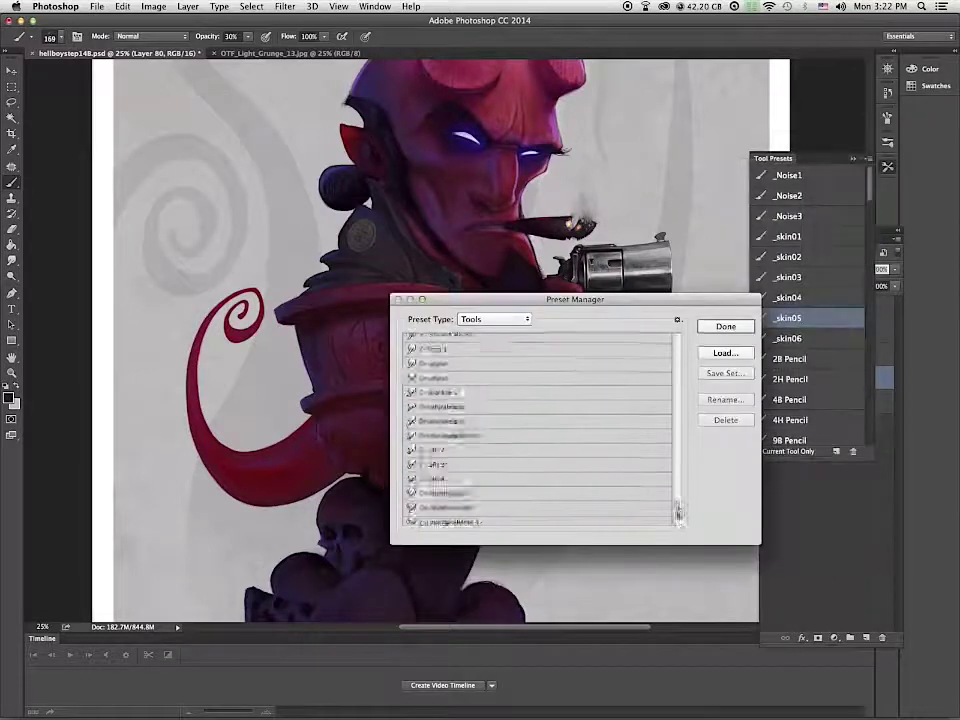
pyautogui.moveTo(677, 513); pyautogui.dragTo(677, 455)
pyautogui.click(436, 452)
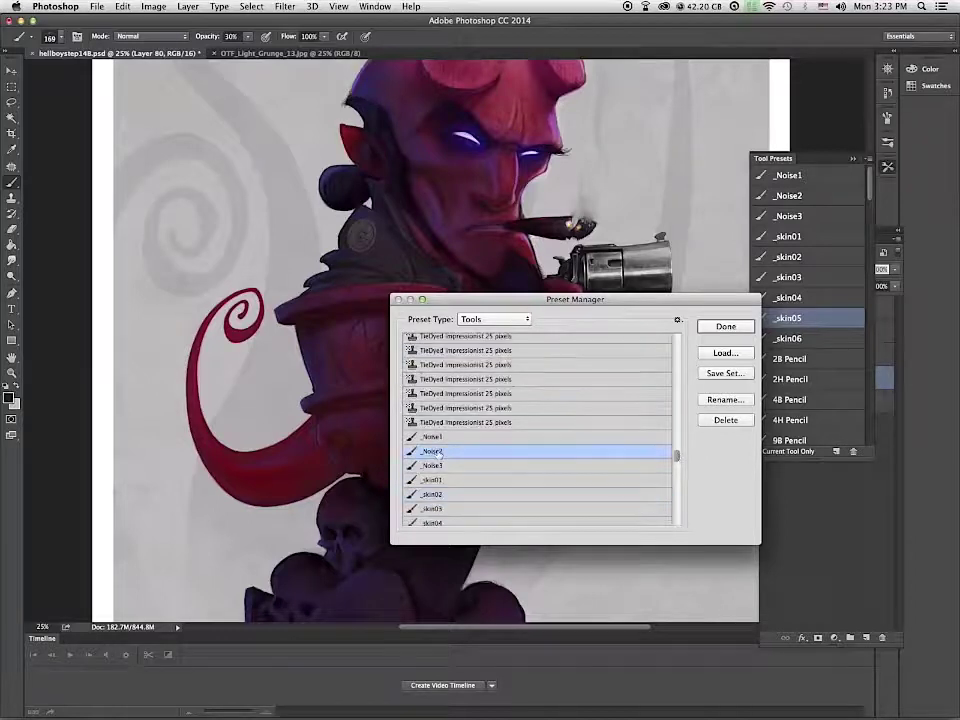
pyautogui.click(726, 327)
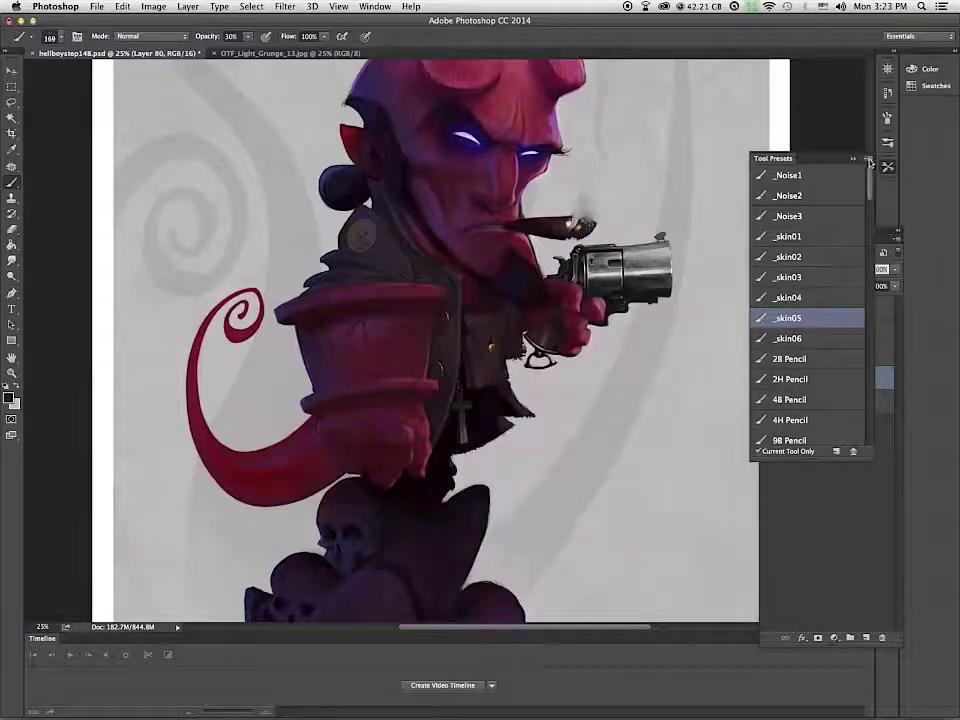
pyautogui.click(869, 163)
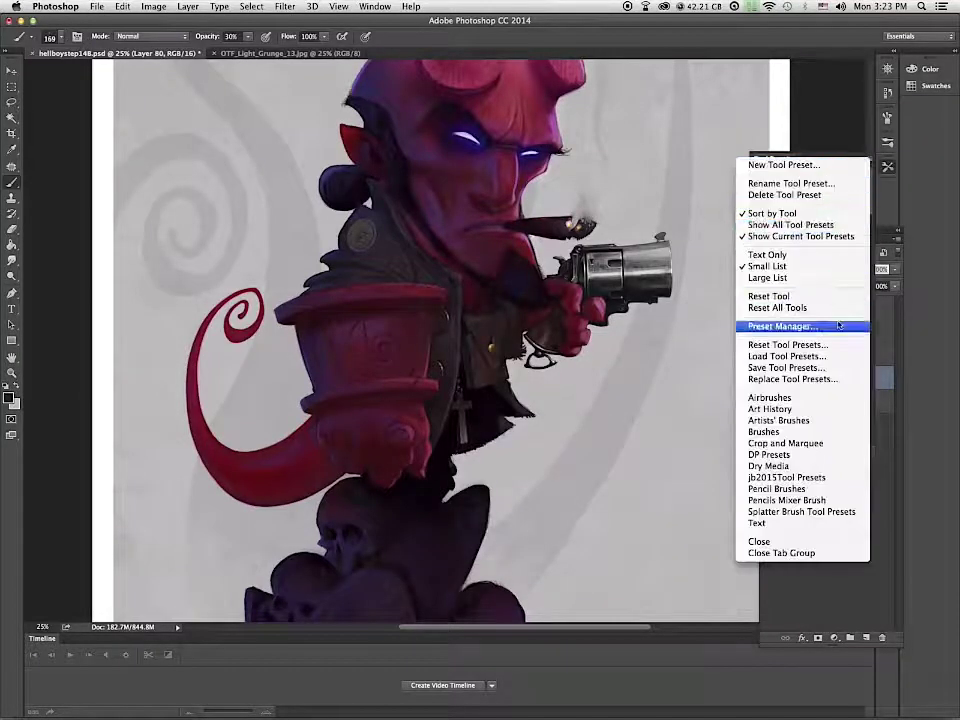
pyautogui.click(541, 538)
# Step: Pick the _Noise2 brush preset and replace Layer 80 with a new Overlay layer at the top of the stack
pyautogui.click(781, 186)
pyautogui.click(876, 455)
pyautogui.click(866, 637)
pyautogui.moveTo(835, 401); pyautogui.dragTo(882, 637)
pyautogui.click(822, 308)
pyautogui.moveTo(460, 304); pyautogui.dragTo(530, 306)
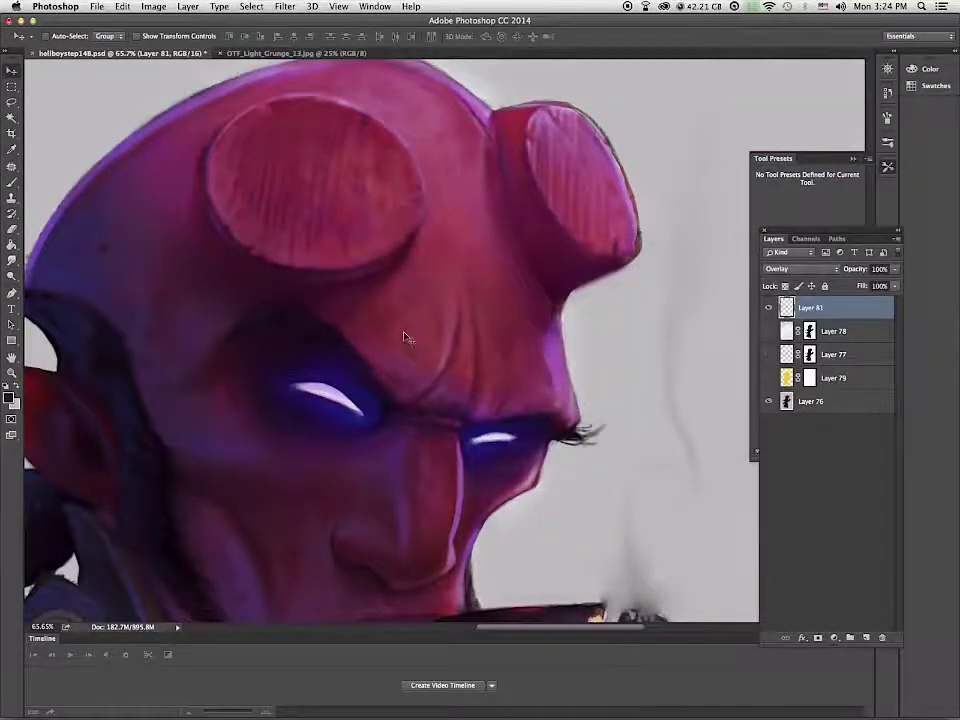
pyautogui.scroll(-2, 405, 338)
# Step: Load Layer 78's mask as a selection and invert it to cover the character
pyautogui.click(12, 103)
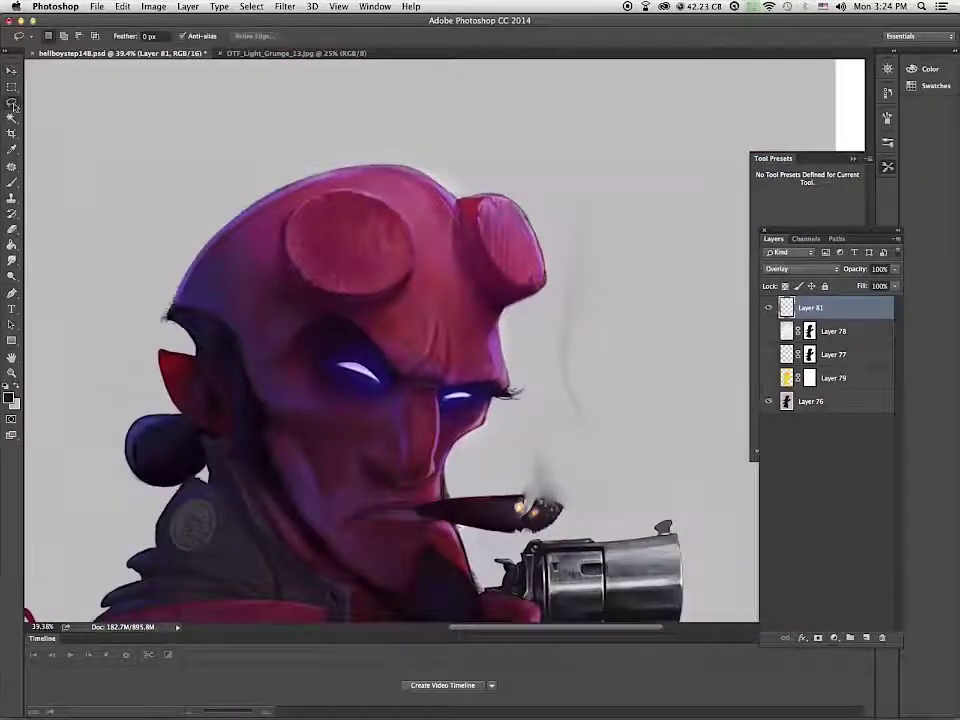
pyautogui.press('super+d')
pyautogui.keyDown('super'); pyautogui.click(810, 333); pyautogui.keyUp('super')
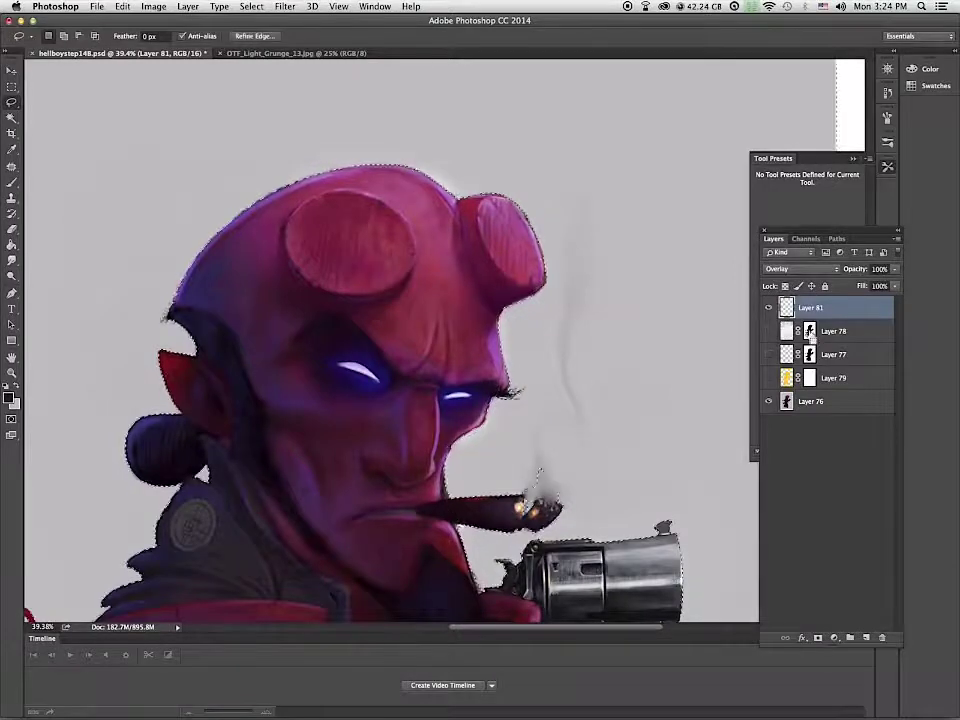
pyautogui.click(251, 7)
pyautogui.click(264, 55)
# Step: Paint speckled noise over the character on Layer 81 with the 672 px brush, comparing with the layer hidden
pyautogui.press('b')
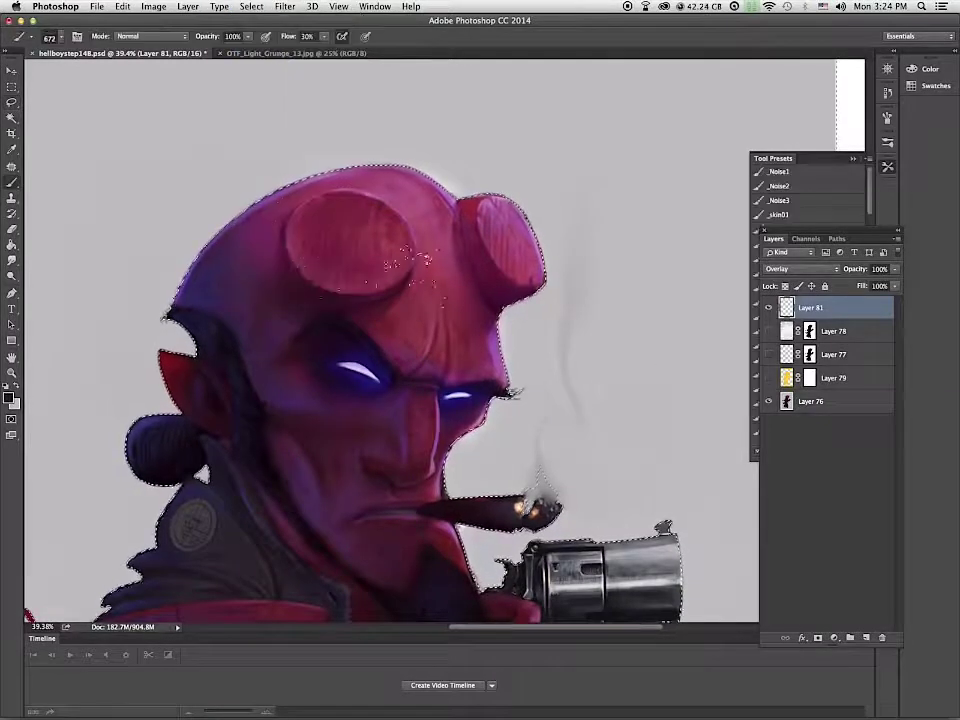
pyautogui.scroll(3, 589, 497)
pyautogui.moveTo(592, 486); pyautogui.dragTo(547, 131)
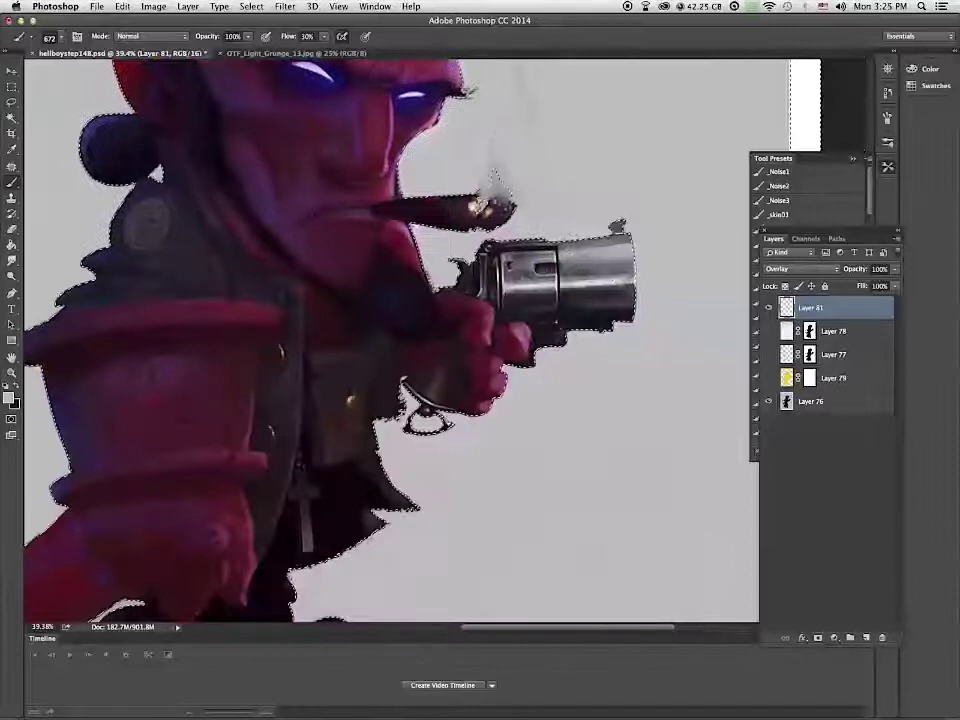
pyautogui.moveTo(91, 610); pyautogui.dragTo(570, 356)
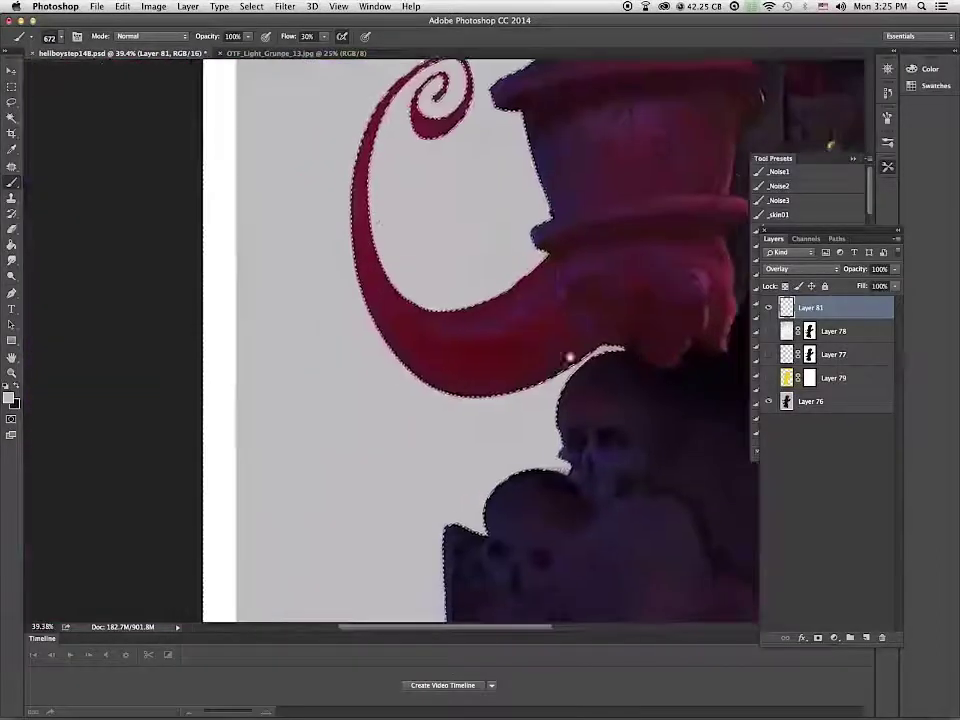
pyautogui.click(770, 309)
pyautogui.click(769, 308)
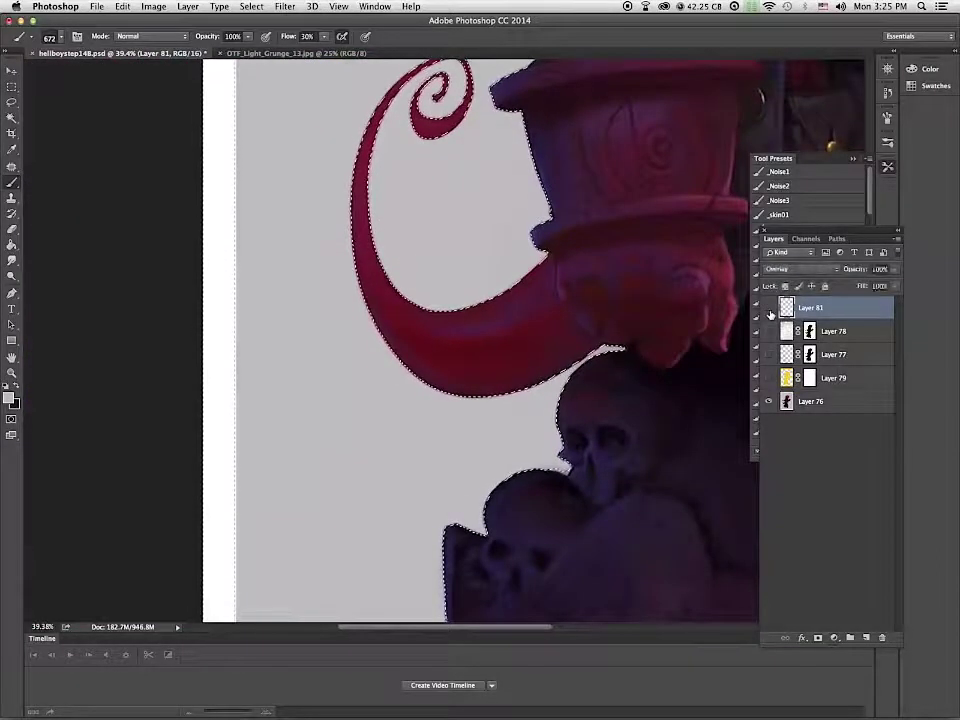
# Step: Choose a near-white foreground color and paint fine light specks over the character on a new layer above Layer 81
pyautogui.click(9, 398)
pyautogui.click(324, 199)
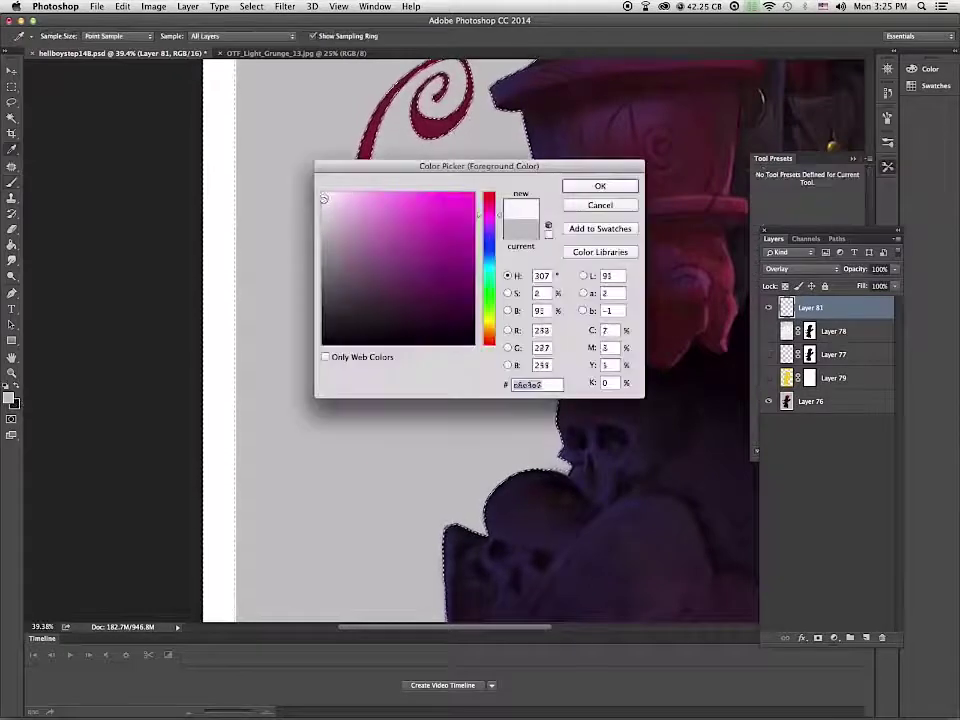
pyautogui.click(600, 186)
pyautogui.moveTo(584, 483); pyautogui.dragTo(456, 600)
pyautogui.click(866, 638)
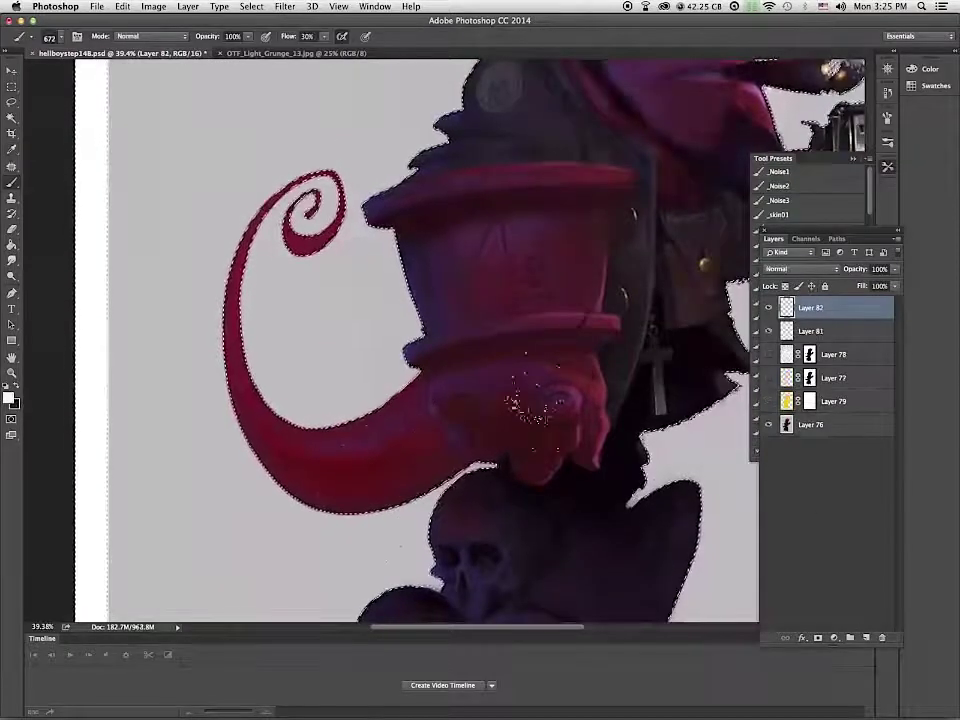
pyautogui.moveTo(707, 298); pyautogui.dragTo(535, 624)
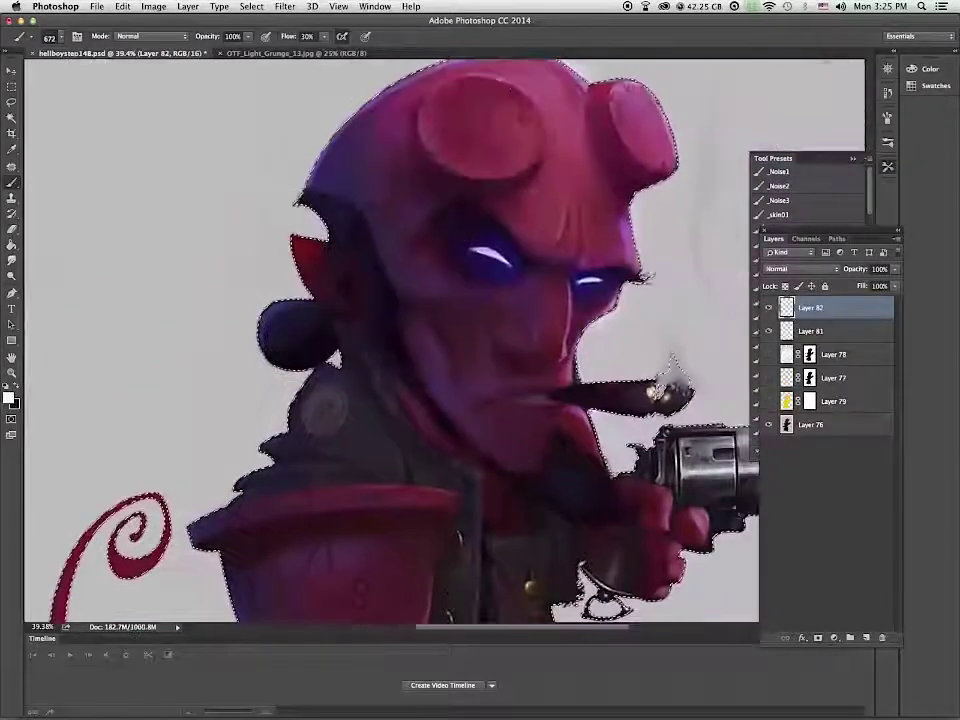
pyautogui.moveTo(700, 527); pyautogui.dragTo(502, 373)
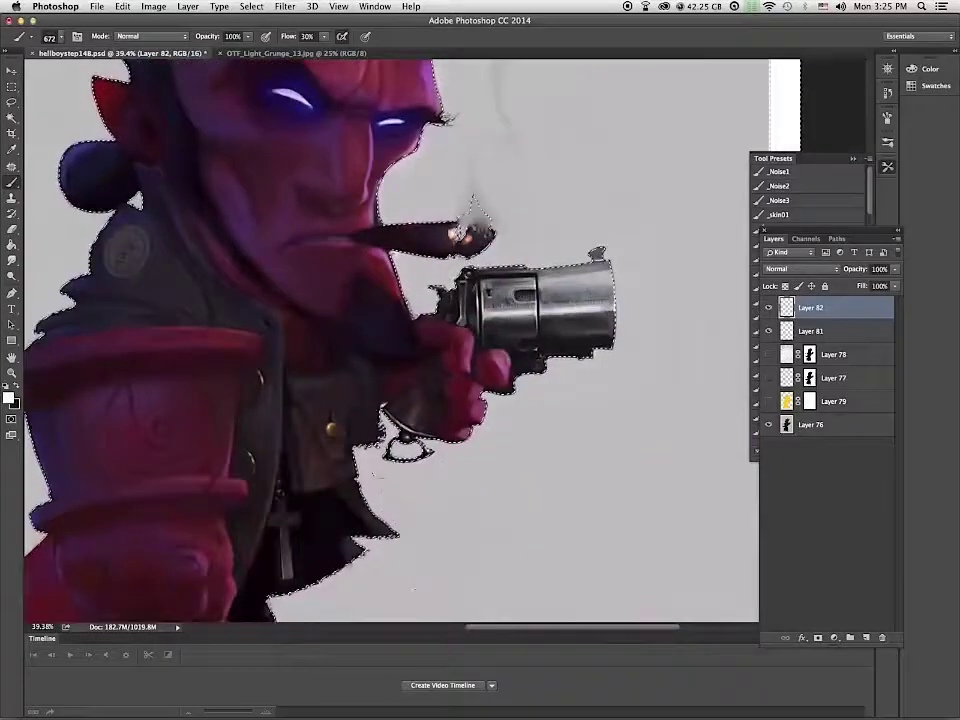
pyautogui.moveTo(343, 589); pyautogui.dragTo(568, 381)
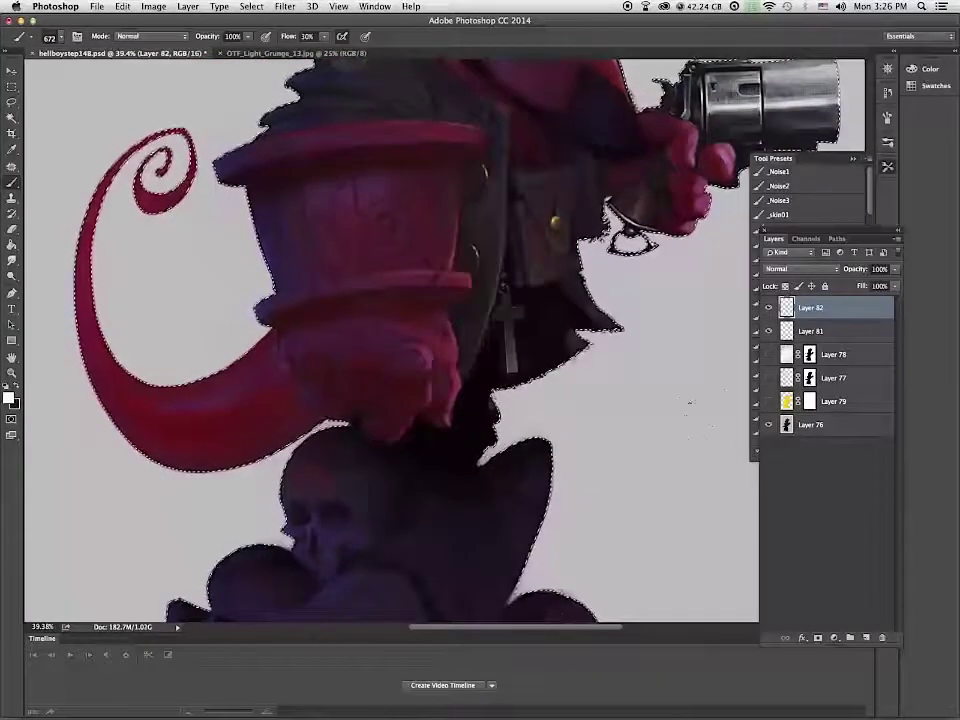
# Step: Set Layer 82's opacity to 53%, erase the unwanted specks, and clear the selection
pyautogui.moveTo(895, 270); pyautogui.dragTo(869, 285)
pyautogui.moveTo(562, 198); pyautogui.dragTo(490, 528)
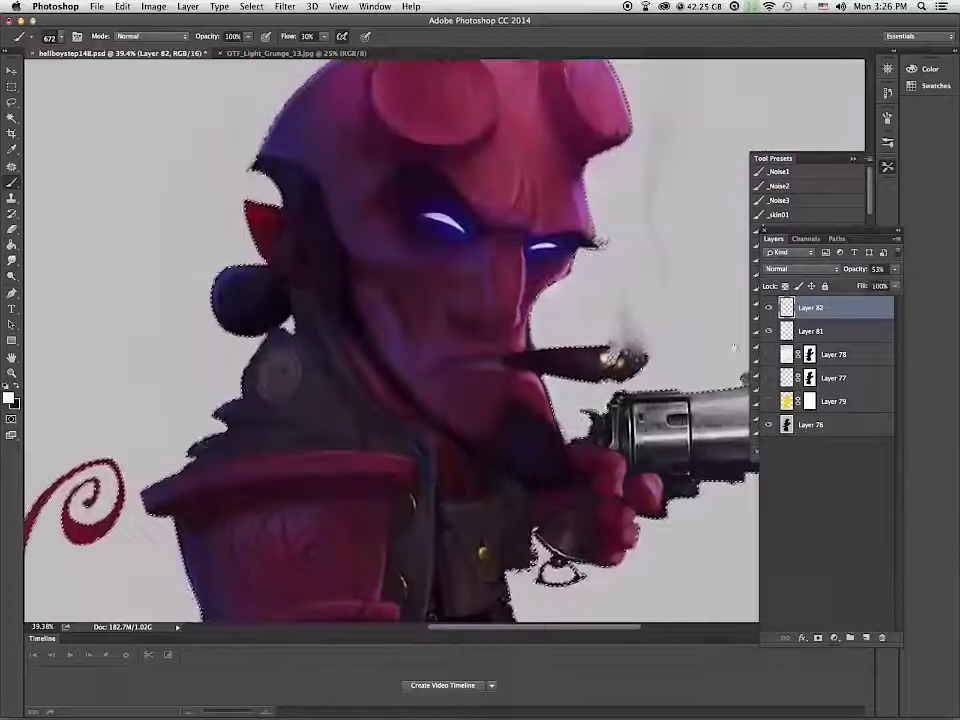
pyautogui.press('e')
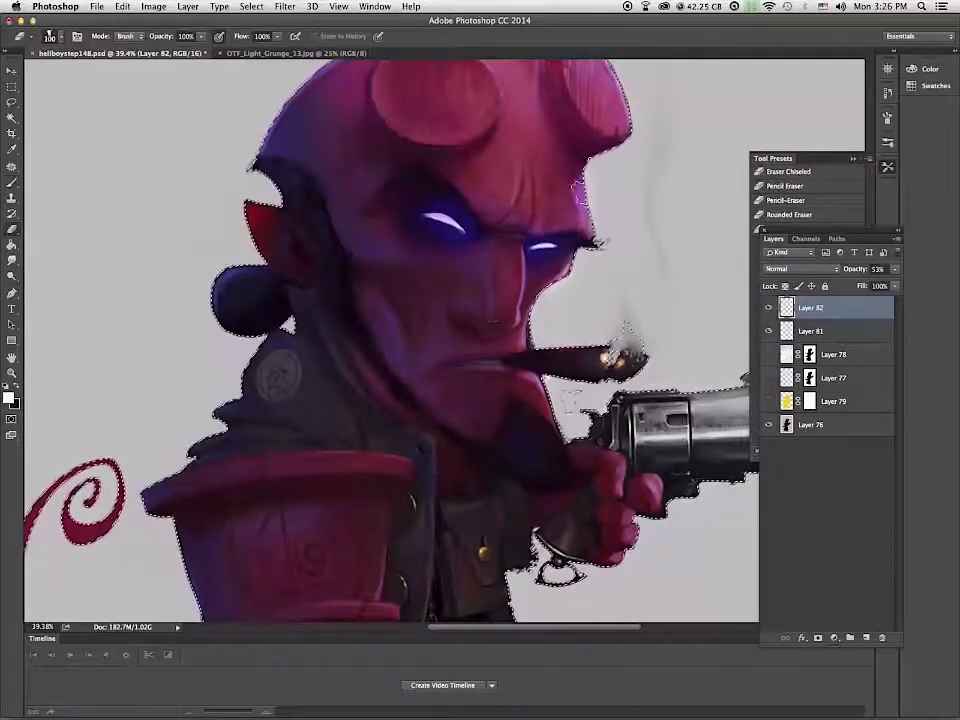
pyautogui.hotkey('ctrl', 'd')
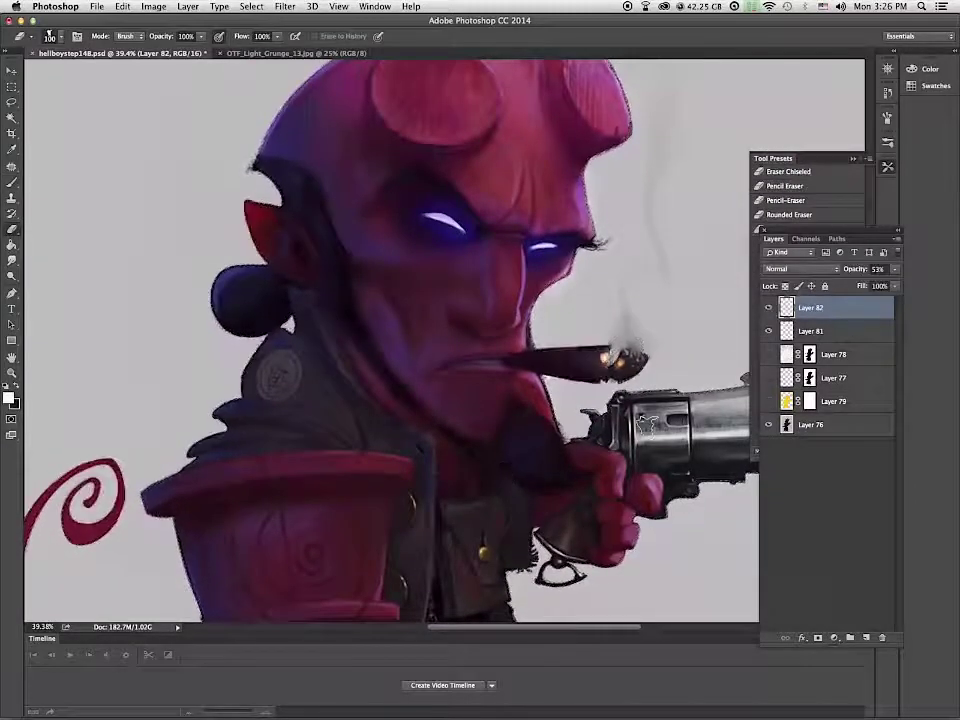
# Step: Show Layers 78 and 77 again and compare the full illustration with and without the background tentacles
pyautogui.scroll(-10, 647, 425)
pyautogui.scroll(2, 647, 425)
pyautogui.click(769, 356)
pyautogui.click(769, 380)
pyautogui.click(769, 380)
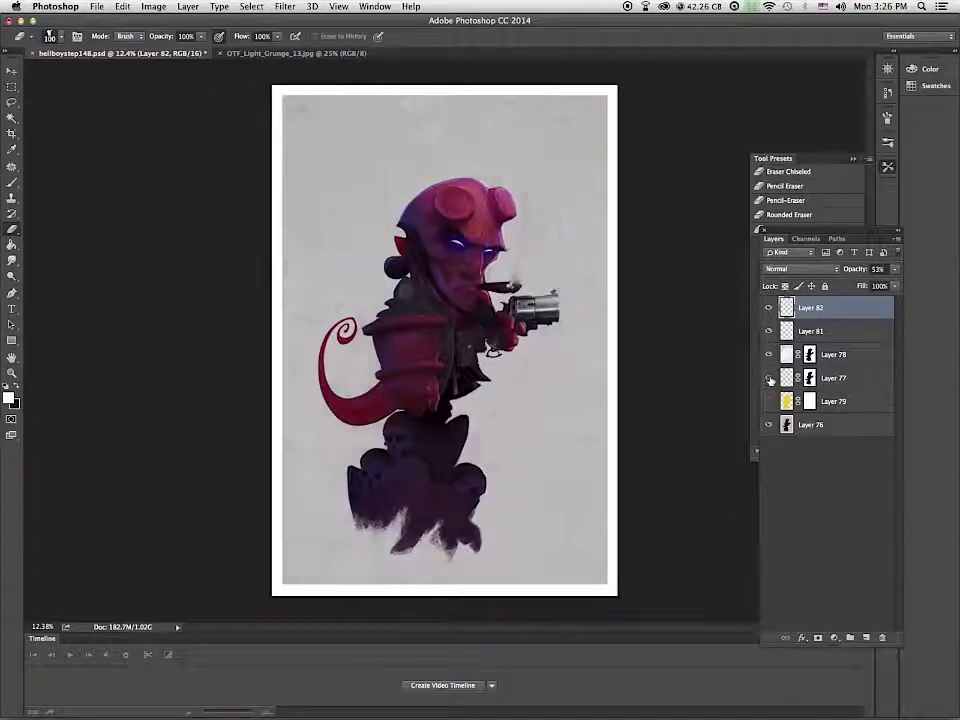
pyautogui.click(769, 379)
pyautogui.click(769, 379)
pyautogui.click(770, 380)
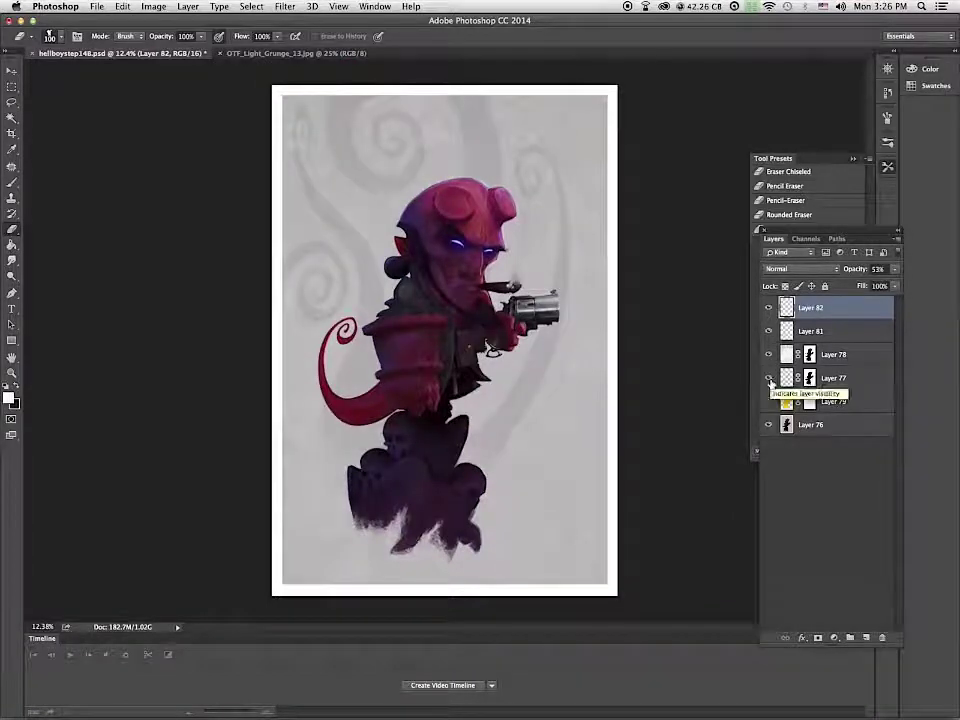
pyautogui.click(769, 380)
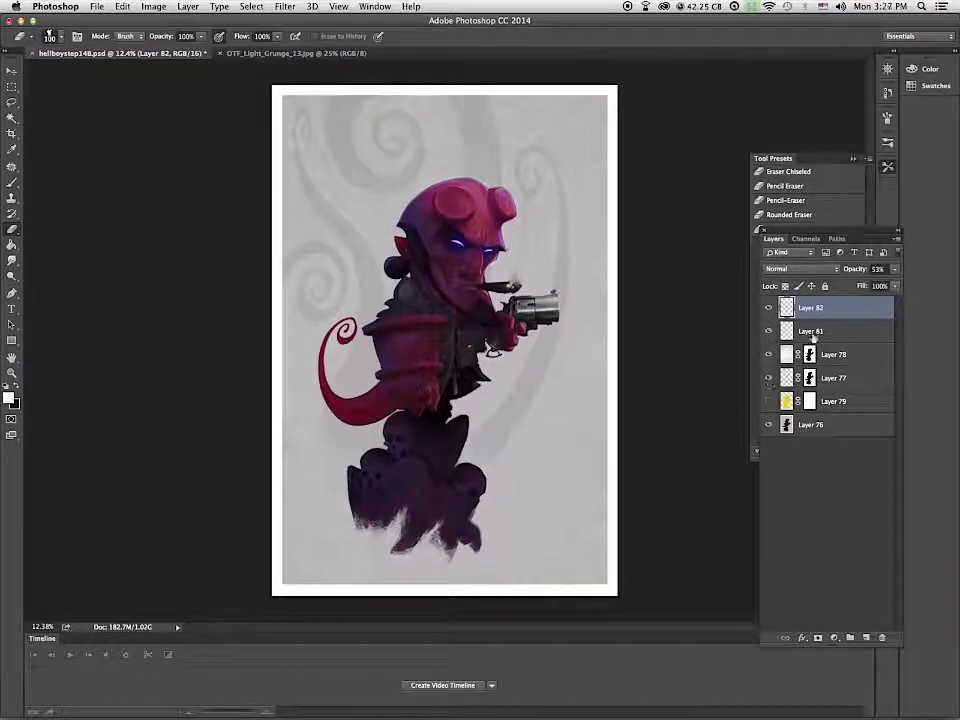
# Step: Reshape the thin spiral tentacle beside the horns on Layer 77 using Liquify with a size 400 brush
pyautogui.click(830, 378)
pyautogui.click(285, 6)
pyautogui.click(300, 101)
pyautogui.press('[')
pyautogui.press('[')
pyautogui.press('[')
pyautogui.press('[')
pyautogui.press('[')
pyautogui.press('[')
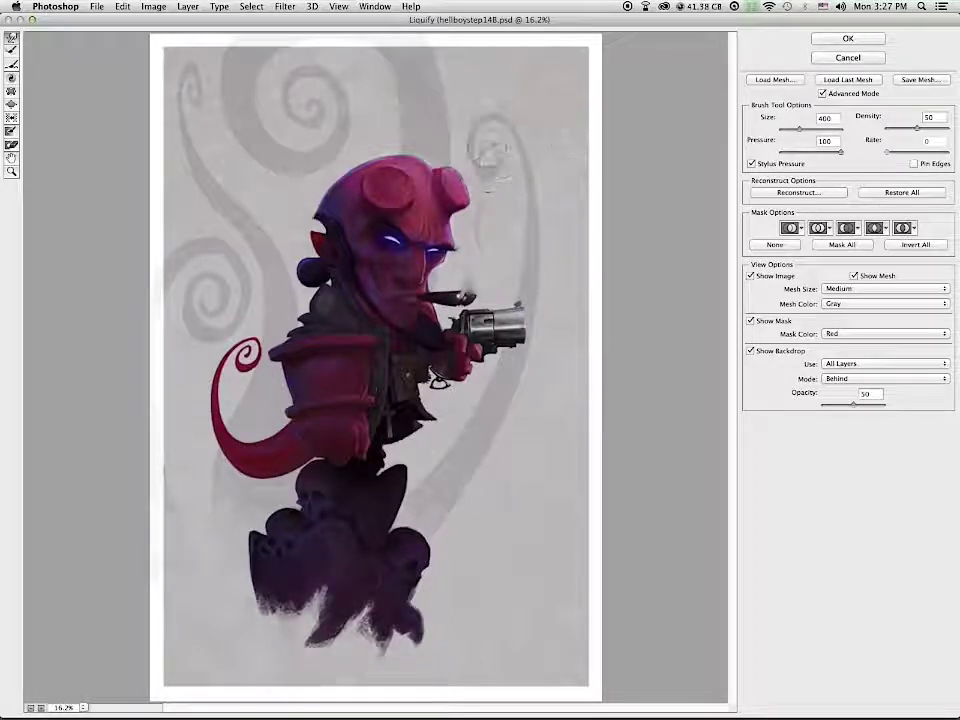
pyautogui.press('Return')
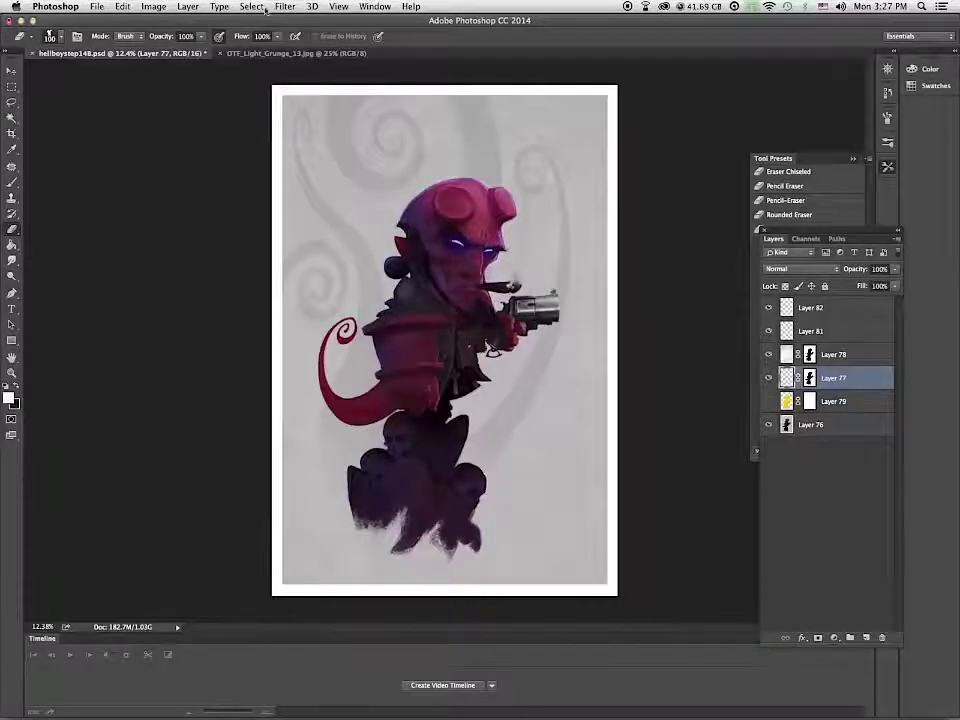
# Step: Try a second Liquify pass on the thin spiral tentacle, and revert to the first Liquify state
pyautogui.click(285, 6)
pyautogui.click(308, 104)
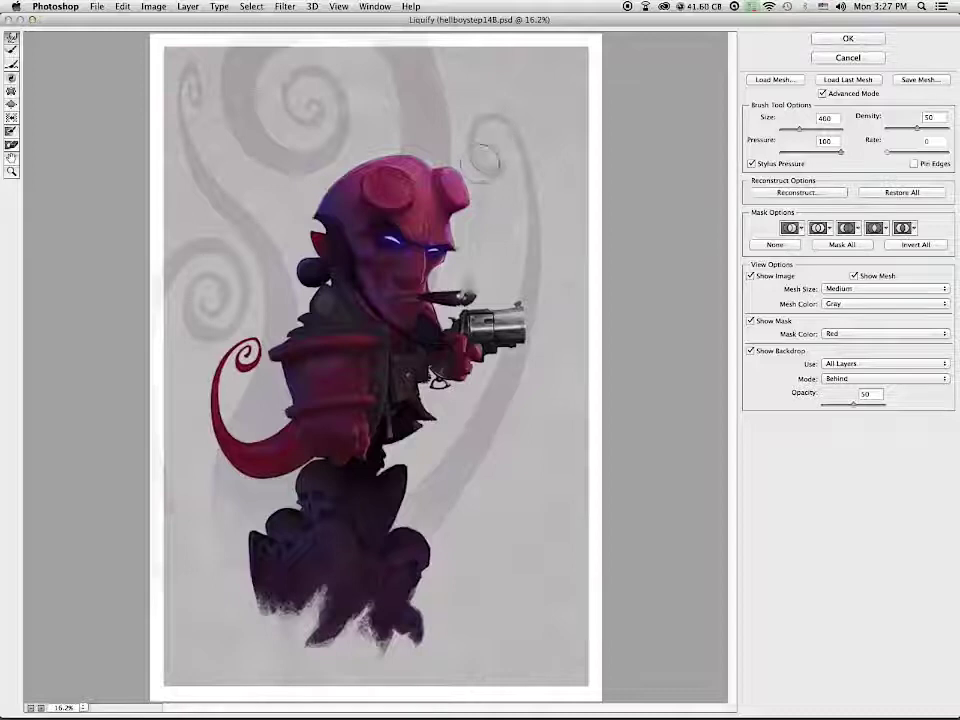
pyautogui.press('Return')
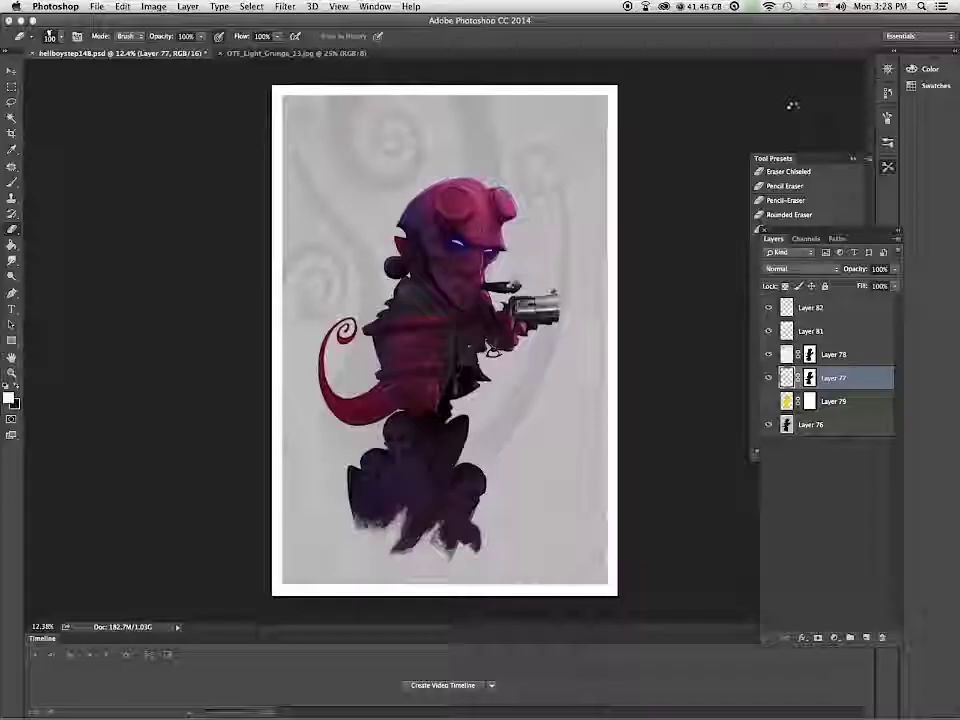
pyautogui.click(853, 159)
pyautogui.click(887, 93)
pyautogui.click(805, 570)
pyautogui.click(805, 582)
pyautogui.click(805, 598)
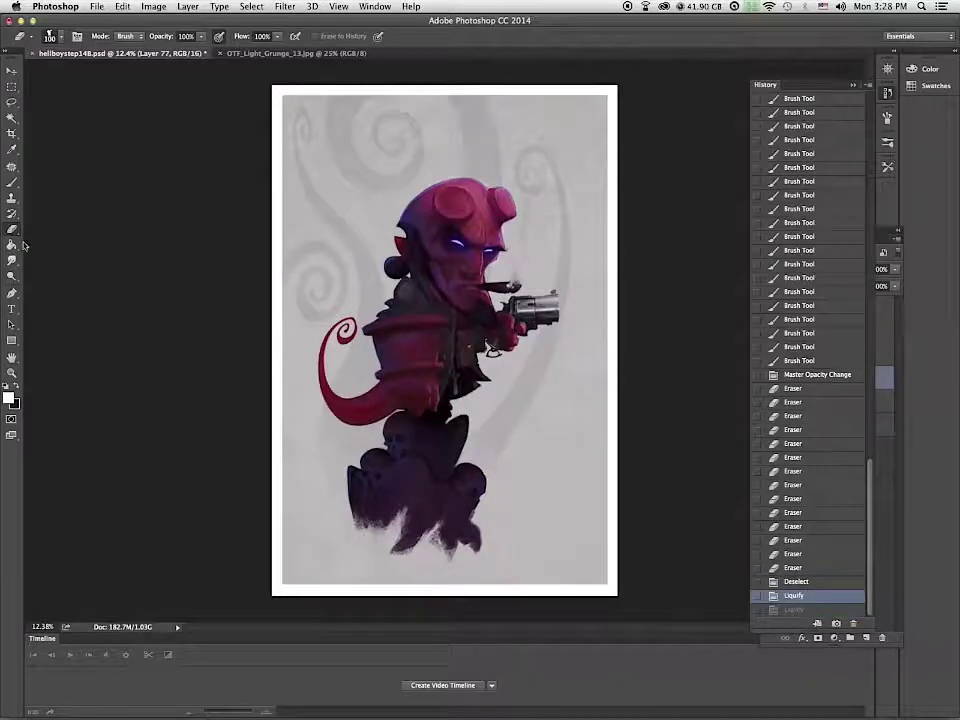
# Step: Isolate the tentacles on Layer 77 and add a white-filled layer directly beneath them
pyautogui.press('z')
pyautogui.click(570, 255)
pyautogui.click(887, 93)
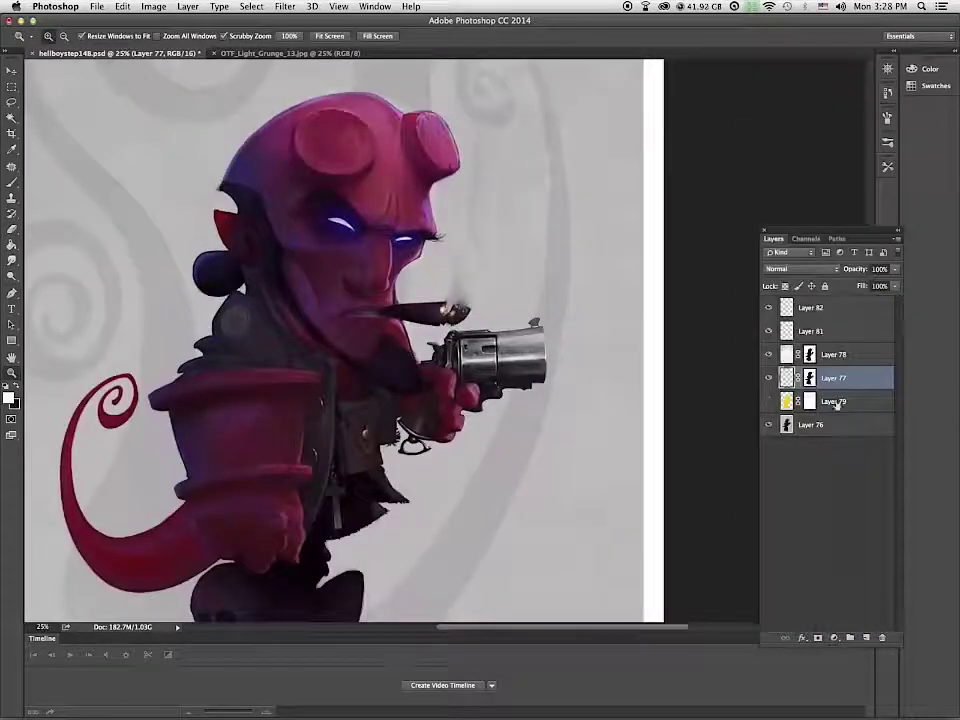
pyautogui.keyDown('alt'); pyautogui.click(769, 378); pyautogui.keyUp('alt')
pyautogui.click(769, 356)
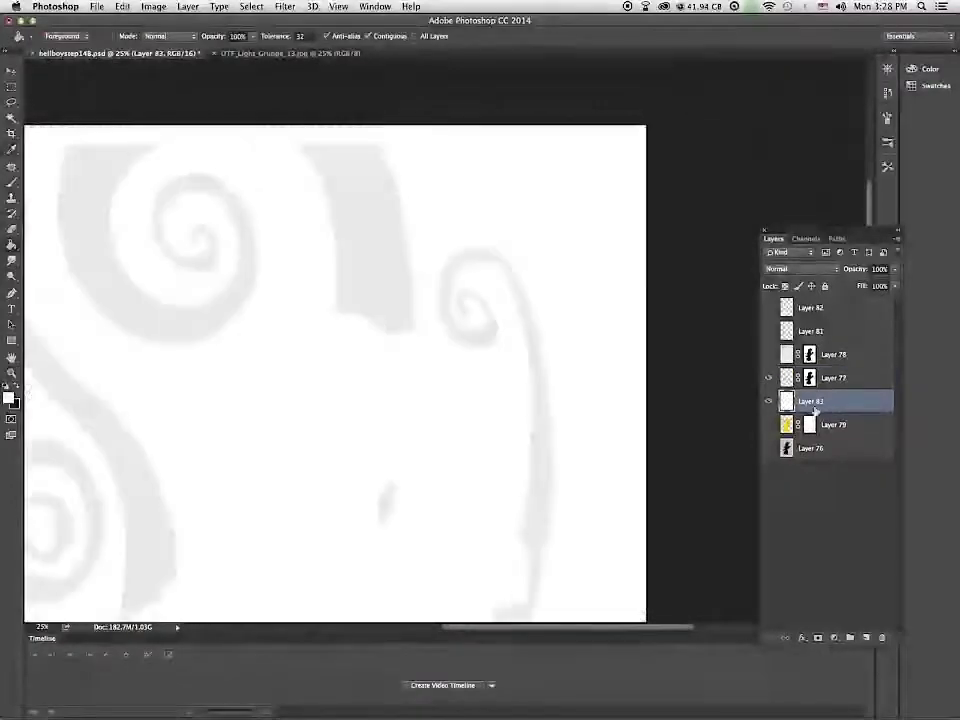
# Step: Choose a 40 px brush for retouching the thin spiral tentacle
pyautogui.press('b')
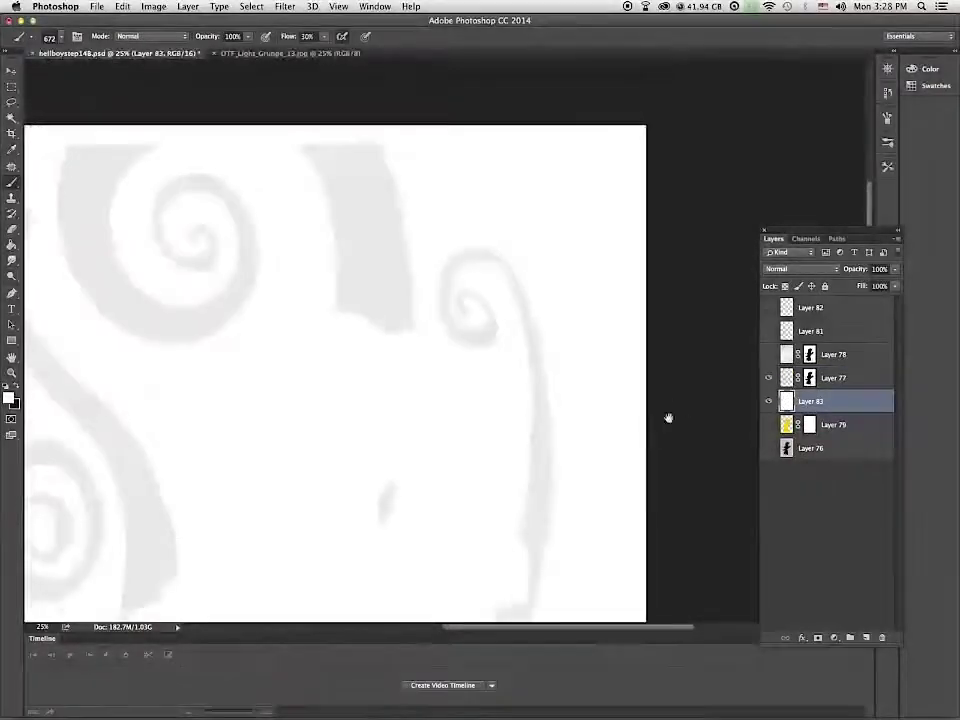
pyautogui.scroll(-2, 511, 236)
pyautogui.rightClick(511, 236)
pyautogui.click(578, 361)
pyautogui.click(719, 225)
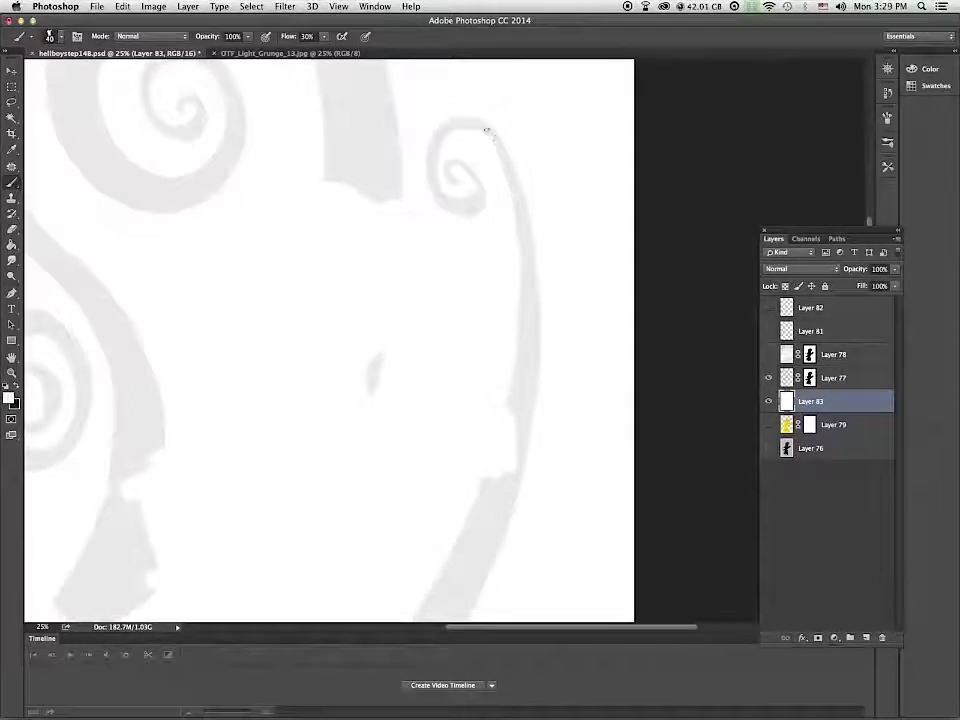
# Step: Undo the brush strokes made on the white layer and make Layer 77 the active layer
pyautogui.click(887, 93)
pyautogui.click(804, 526)
pyautogui.click(889, 340)
pyautogui.click(779, 377)
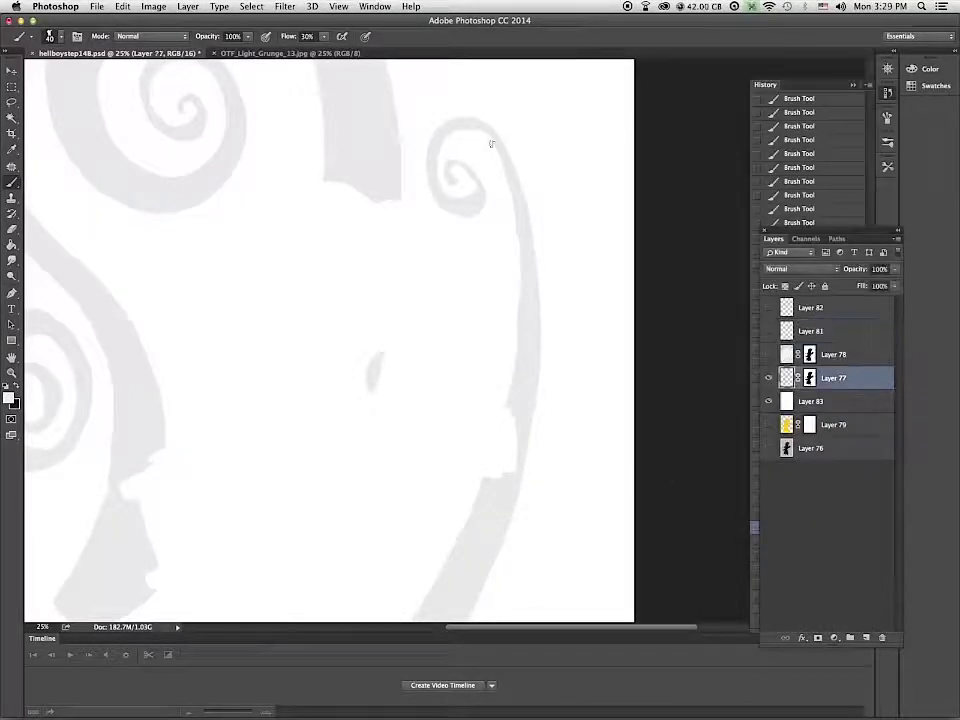
# Step: Repaint the curl of the thin spiral tentacle on Layer 77 with brush strokes
pyautogui.moveTo(492, 141)
pyautogui.mouseDown()
pyautogui.moveTo(510, 168)
pyautogui.moveTo(468, 169)
pyautogui.mouseUp()
pyautogui.hotkey('ctrl', 'shift', 'z')
pyautogui.hotkey('ctrl', 'shift', 'z')
pyautogui.hotkey('ctrl', 'shift', 'z')
pyautogui.hotkey('ctrl', 'shift', 'z')
pyautogui.hotkey('ctrl', 'shift', 'z')
pyautogui.hotkey('ctrl', 'shift', 'z')
pyautogui.hotkey('ctrl', 'shift', 'z')
pyautogui.hotkey('ctrl', 'shift', 'z')
pyautogui.hotkey('ctrl', 'shift', 'z')
pyautogui.hotkey('ctrl', 'shift', 'z')
pyautogui.hotkey('ctrl', 'shift', 'z')
pyautogui.hotkey('ctrl', 'shift', 'z')
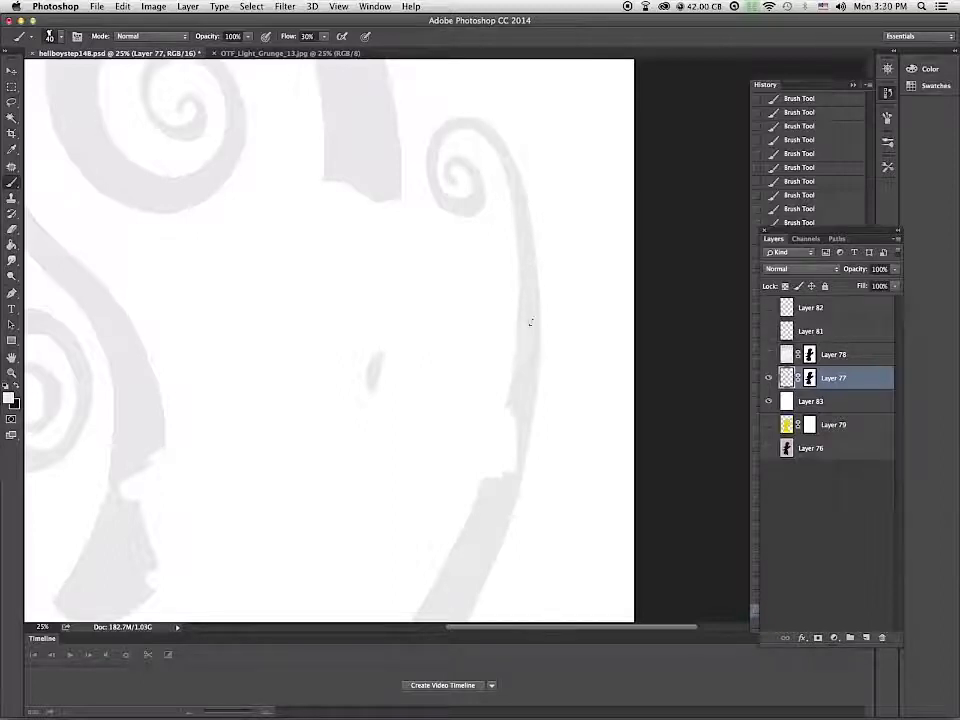
# Step: Lasso the area inside the thin tentacle's curl on Layer 77, clear it, and deselect
pyautogui.press('l')
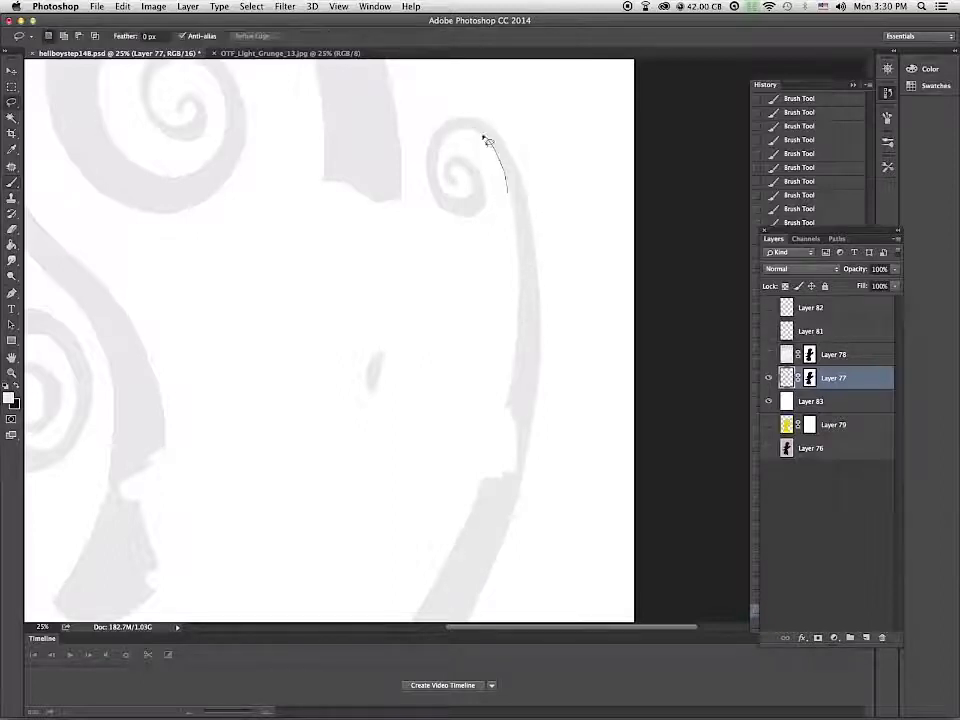
pyautogui.moveTo(437, 167)
pyautogui.mouseDown()
pyautogui.moveTo(472, 200)
pyautogui.moveTo(469, 168)
pyautogui.moveTo(451, 171)
pyautogui.moveTo(450, 187)
pyautogui.moveTo(507, 206)
pyautogui.mouseUp()
pyautogui.press('Delete')
pyautogui.press('super+d')
pyautogui.press('super+0')
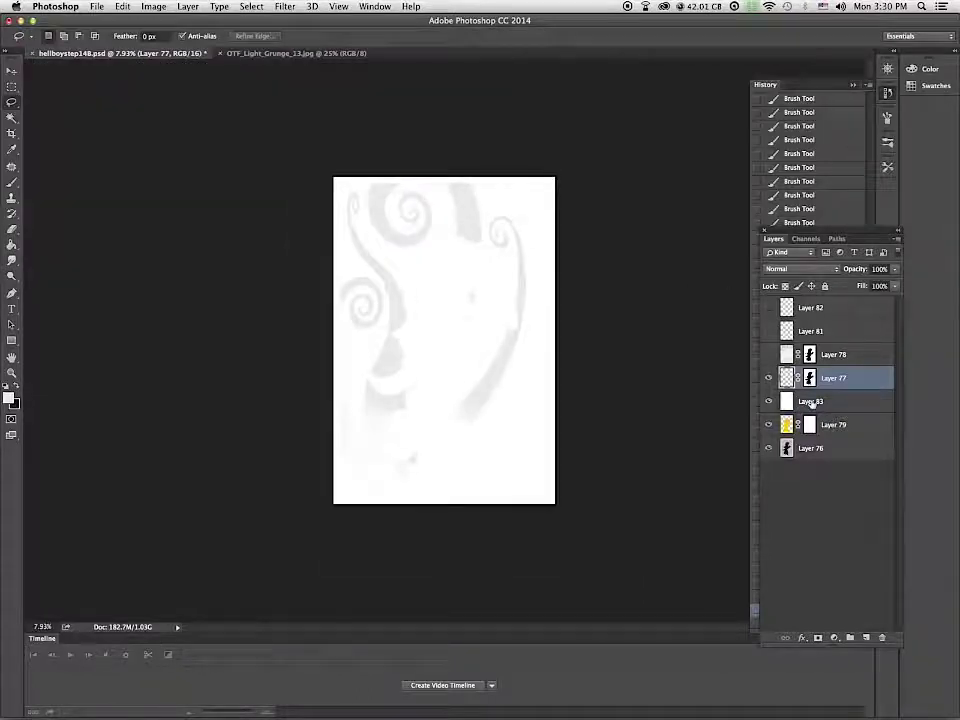
# Step: Delete the white layer with all other layers shown again, and set Layer 77 to Multiply at 90% opacity
pyautogui.click(768, 401)
pyautogui.click(797, 269)
pyautogui.click(780, 302)
pyautogui.press('z')
pyautogui.click(565, 358)
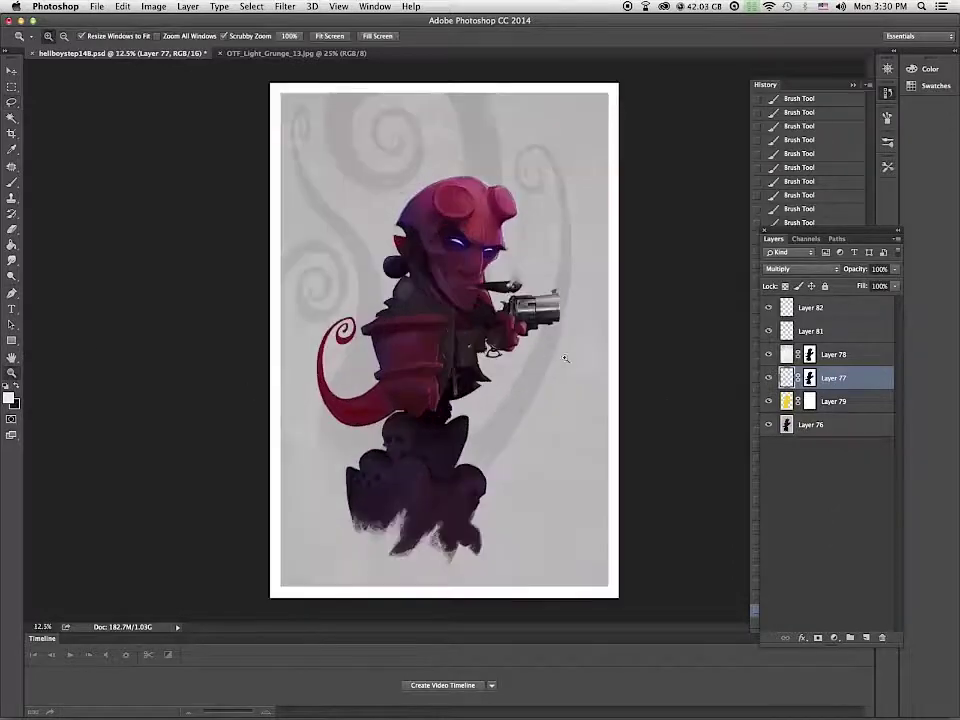
pyautogui.moveTo(895, 269); pyautogui.dragTo(892, 285)
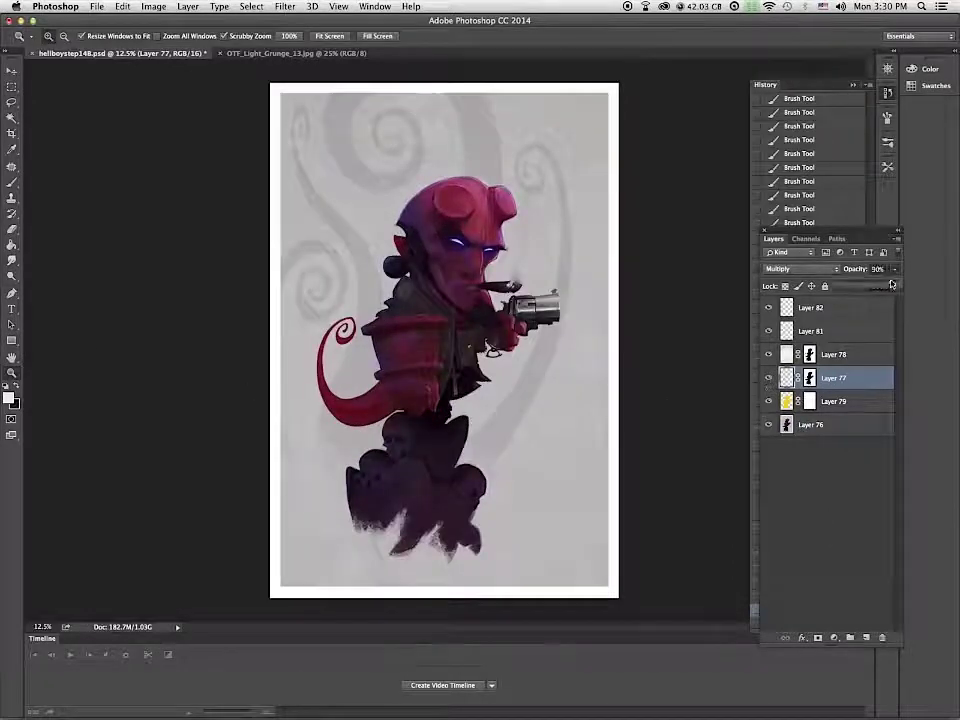
# Step: Add a layer above Layer 77 and set up a 10 px brush in Linear Dodge (Add) mode at 17% opacity
pyautogui.hotkey('ctrl', 'alt', 'shift', 'n')
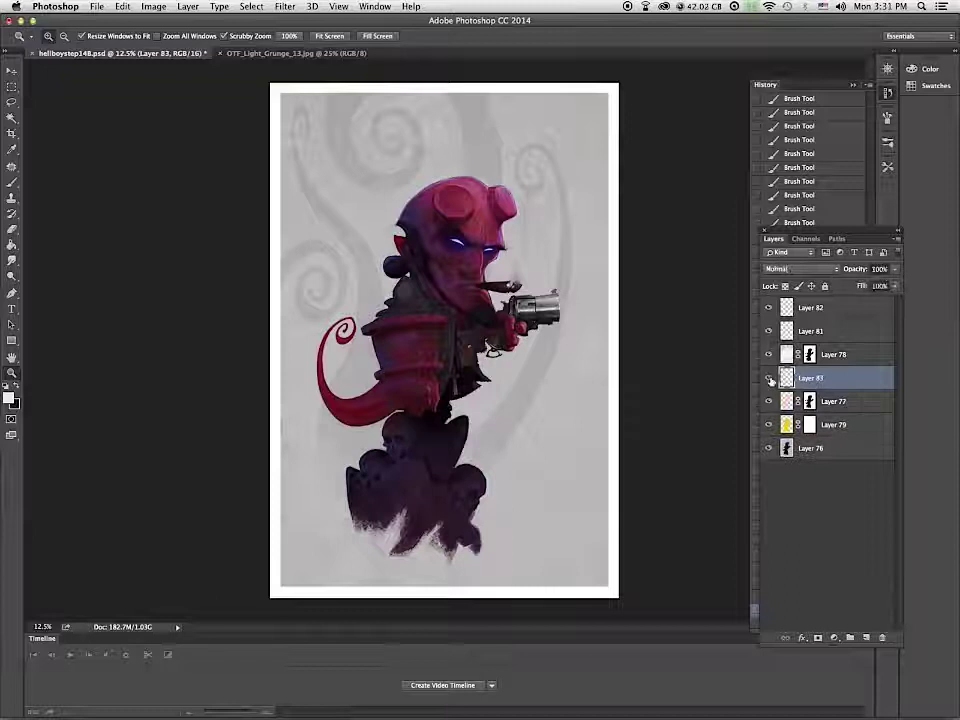
pyautogui.press('b')
pyautogui.scroll(3, 664, 354)
pyautogui.scroll(3, 664, 354)
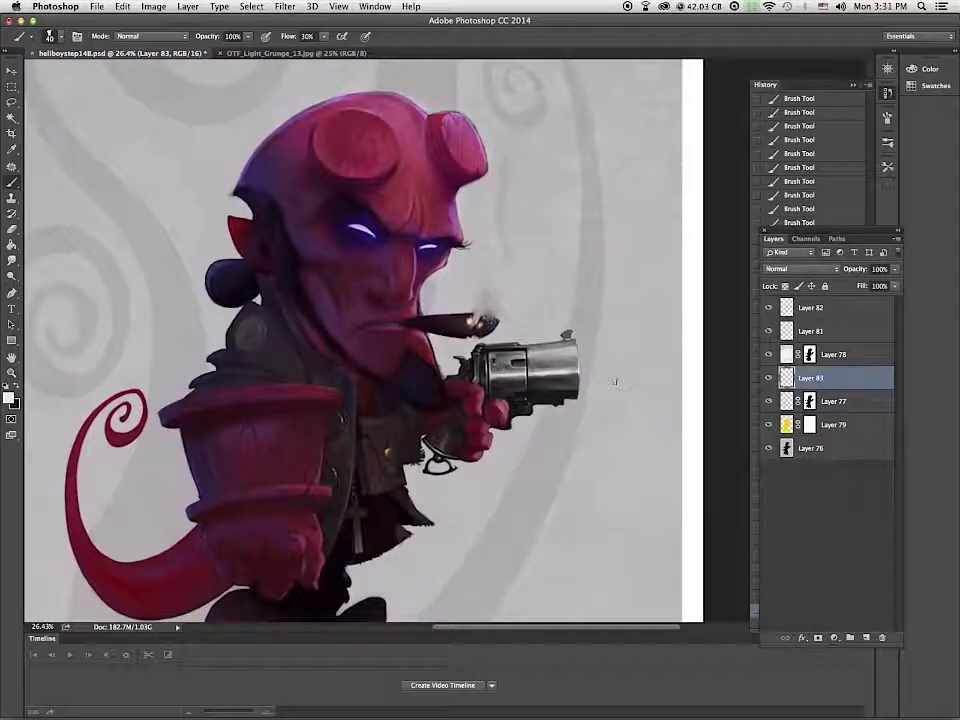
pyautogui.rightClick(187, 223)
pyautogui.moveTo(324, 328); pyautogui.dragTo(324, 386)
pyautogui.doubleClick(243, 367)
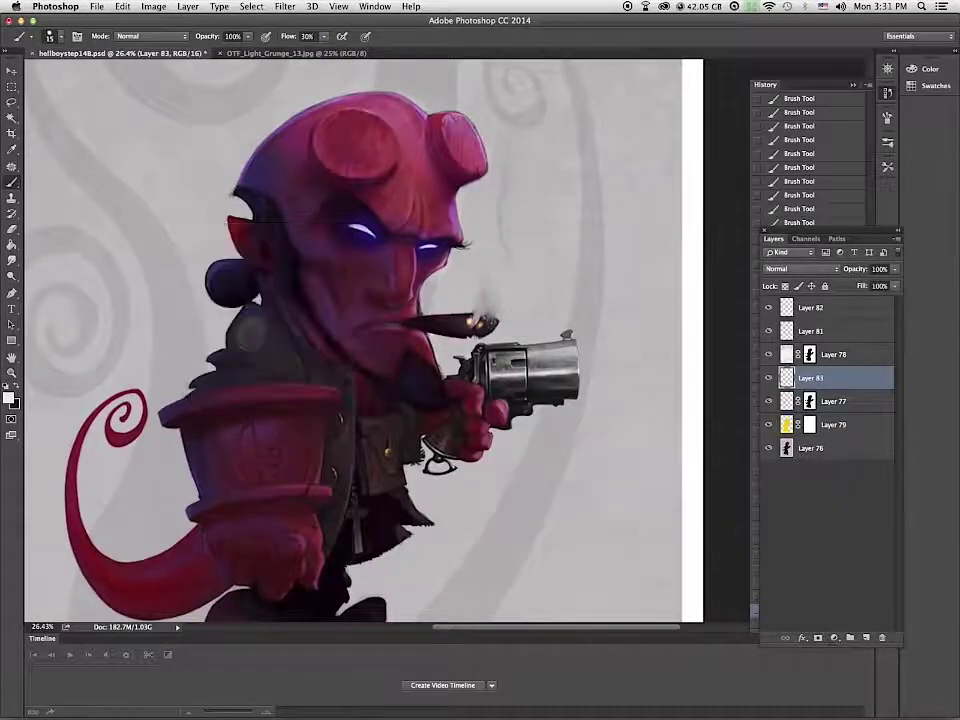
pyautogui.click(172, 39)
pyautogui.click(150, 156)
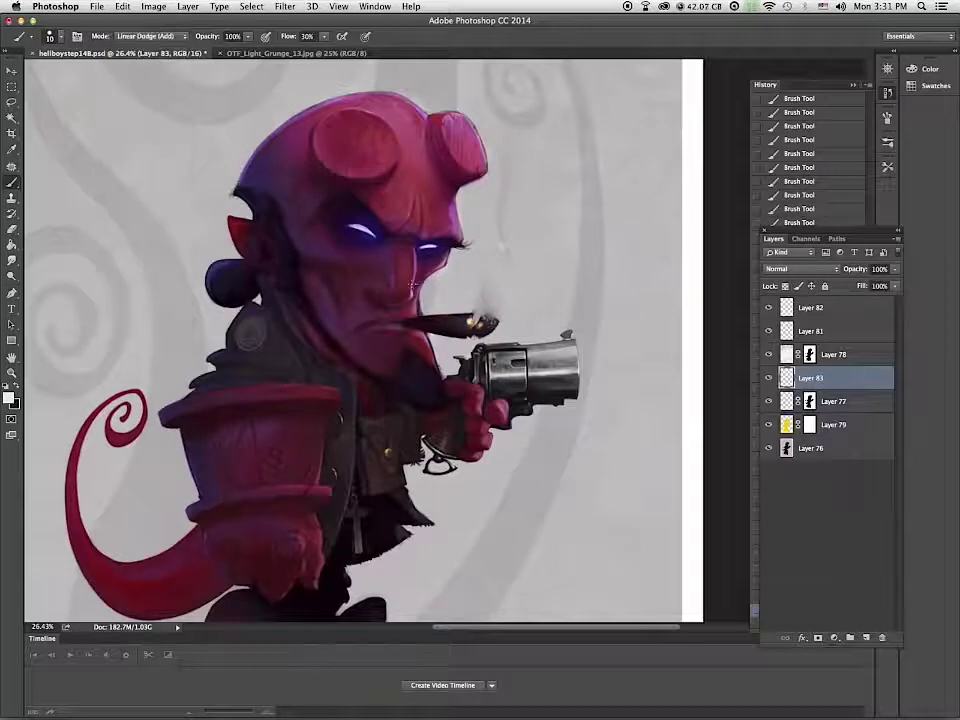
pyautogui.press('1')
pyautogui.press('7')
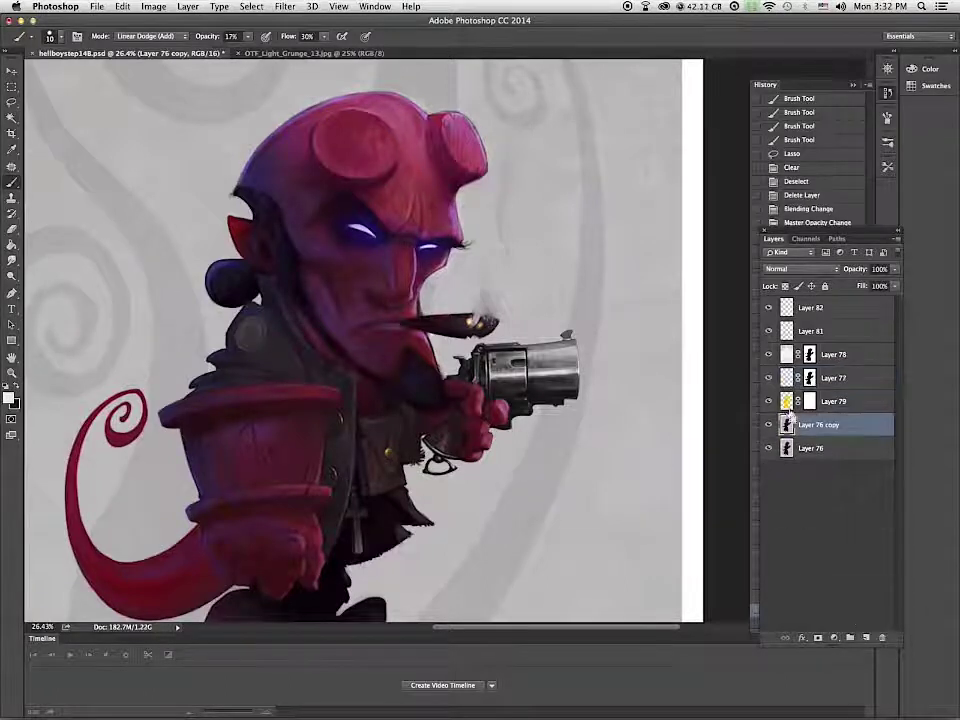
# Step: Brighten the copy of Layer 76 strongly with Levels and hide it behind a black-filled layer mask
pyautogui.press('super+l')
pyautogui.moveTo(766, 347); pyautogui.dragTo(775, 347)
pyautogui.moveTo(842, 347); pyautogui.dragTo(742, 347)
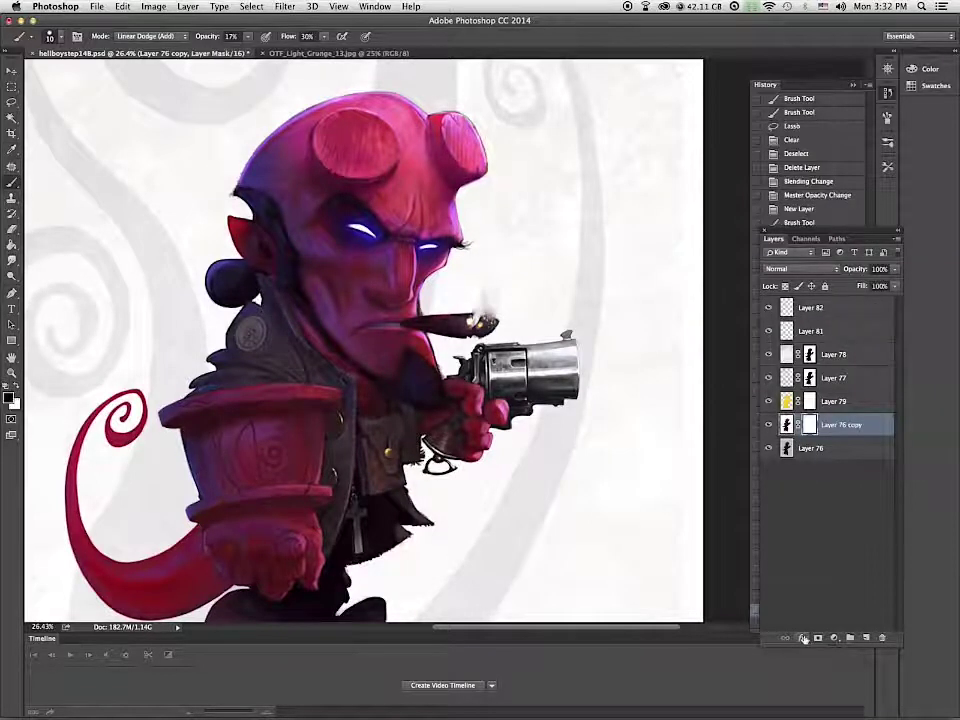
pyautogui.press('g')
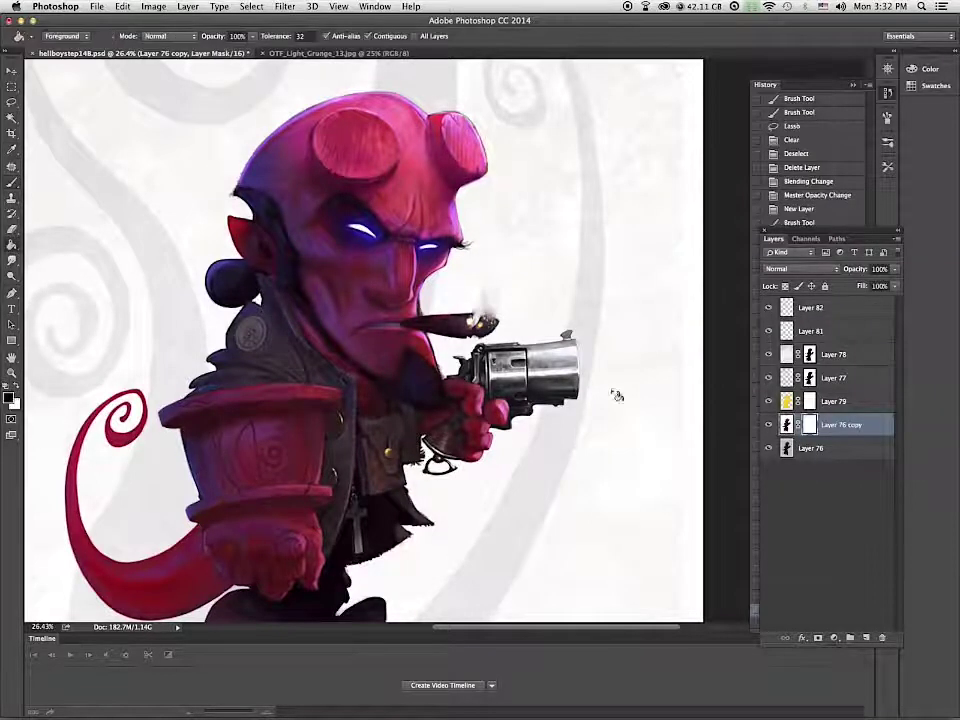
pyautogui.click(420, 394)
# Step: Paint white on the Layer 76 copy mask to reveal highlights along the nose and front edge of the face
pyautogui.press('b')
pyautogui.rightClick(413, 281)
pyautogui.moveTo(415, 262)
pyautogui.mouseDown()
pyautogui.moveTo(411, 292)
pyautogui.moveTo(413, 274)
pyautogui.moveTo(411, 290)
pyautogui.moveTo(421, 288)
pyautogui.mouseUp()
pyautogui.moveTo(436, 268)
pyautogui.mouseDown()
pyautogui.moveTo(424, 281)
pyautogui.moveTo(430, 273)
pyautogui.mouseUp()
pyautogui.moveTo(447, 256)
pyautogui.mouseDown()
pyautogui.moveTo(436, 268)
pyautogui.moveTo(454, 216)
pyautogui.mouseUp()
pyautogui.moveTo(456, 228); pyautogui.dragTo(453, 206)
pyautogui.moveTo(455, 220)
pyautogui.mouseDown()
pyautogui.moveTo(452, 198)
pyautogui.moveTo(454, 214)
pyautogui.mouseUp()
pyautogui.click(769, 426)
pyautogui.click(769, 426)
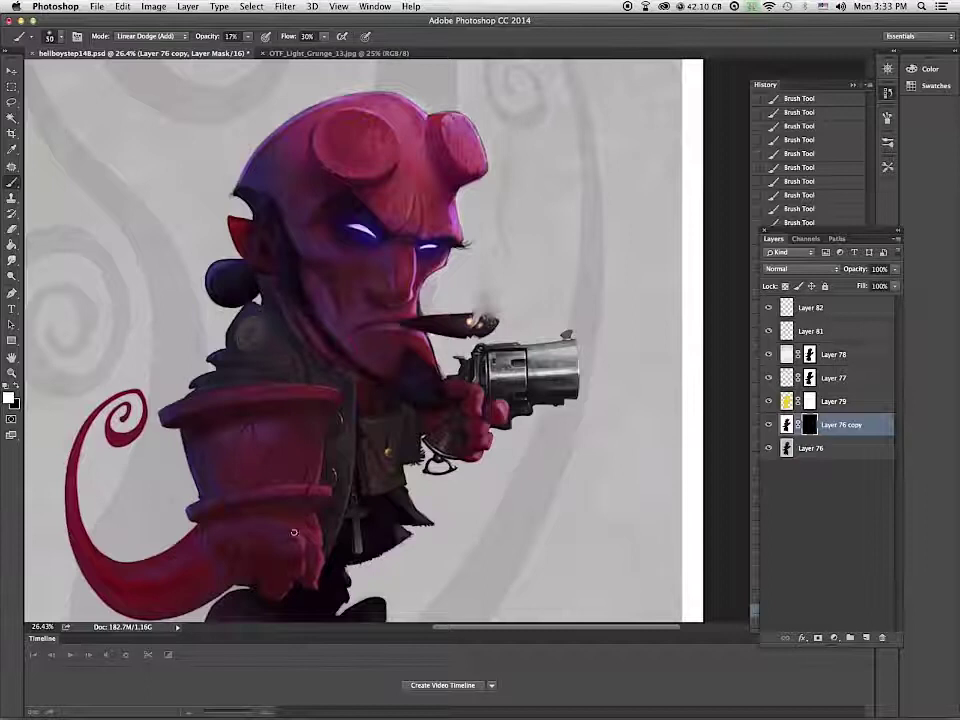
# Step: Adjust the tonal range of the Layer 76 copy mask with Levels
pyautogui.press('super+l')
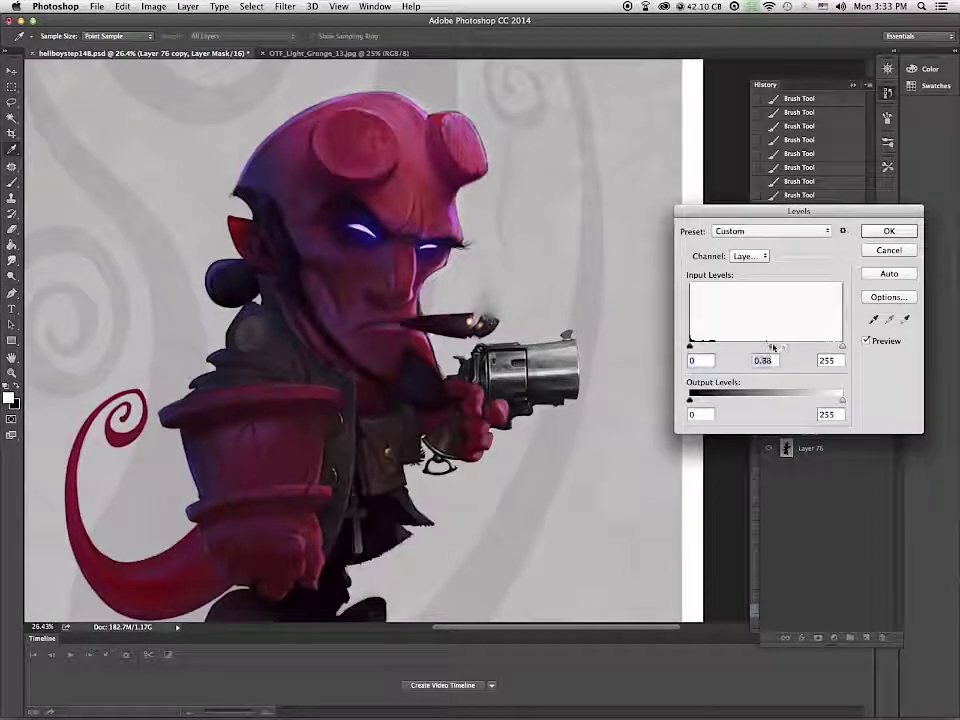
pyautogui.moveTo(832, 350); pyautogui.dragTo(827, 349)
pyautogui.press('Return')
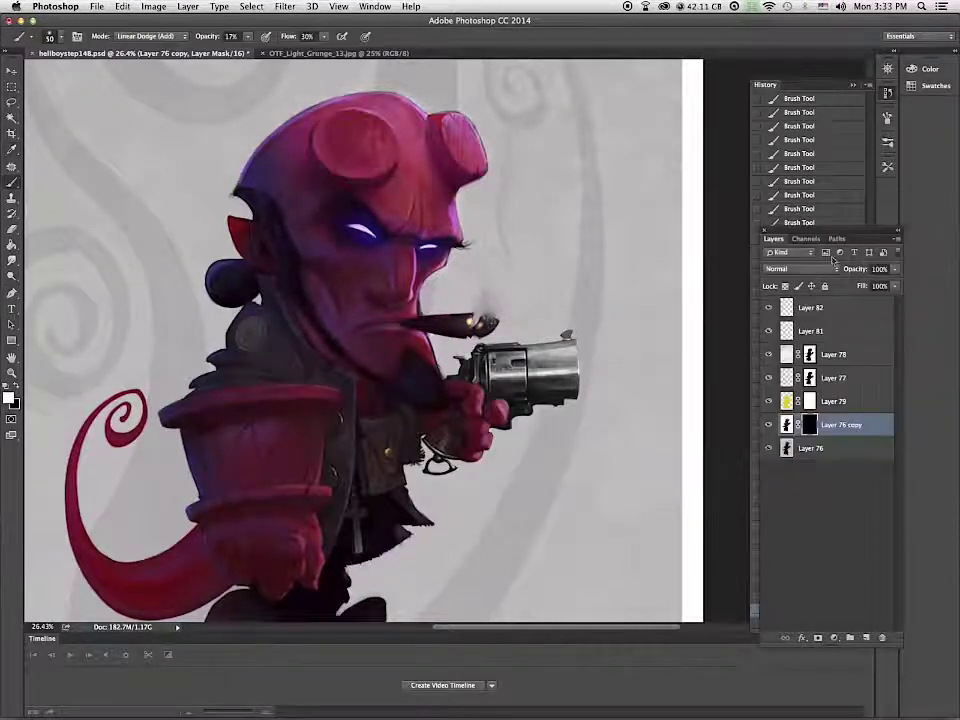
# Step: Enlarge the brush to 90 px and reveal more highlights on the figure through the Layer 76 copy mask
pyautogui.scroll(-5, 424, 111)
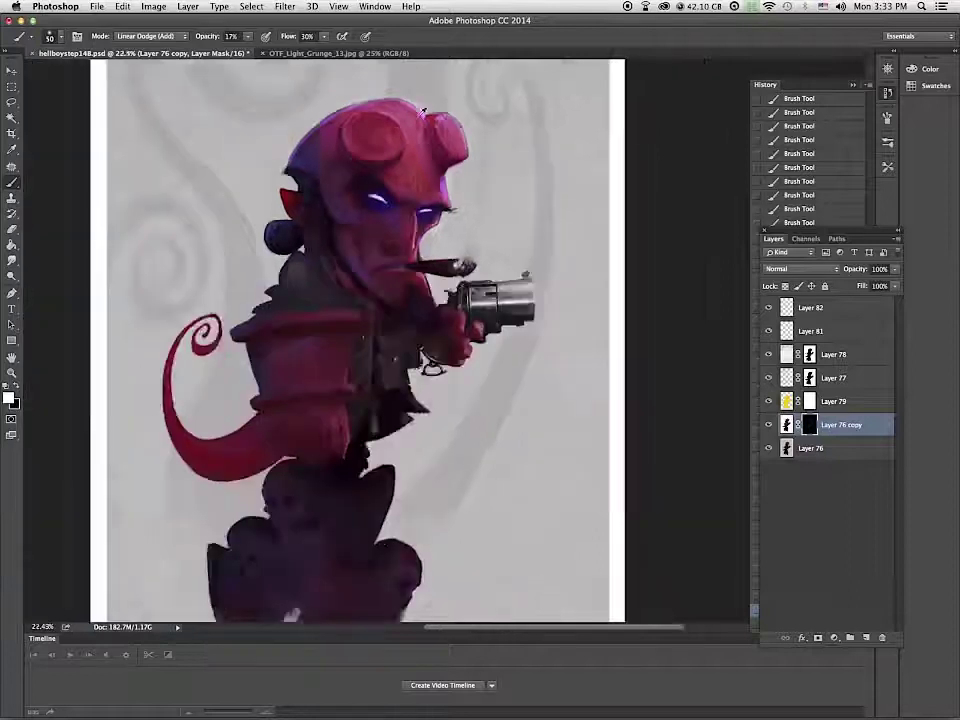
pyautogui.press(']')
pyautogui.press(']')
pyautogui.press(']')
pyautogui.press(']')
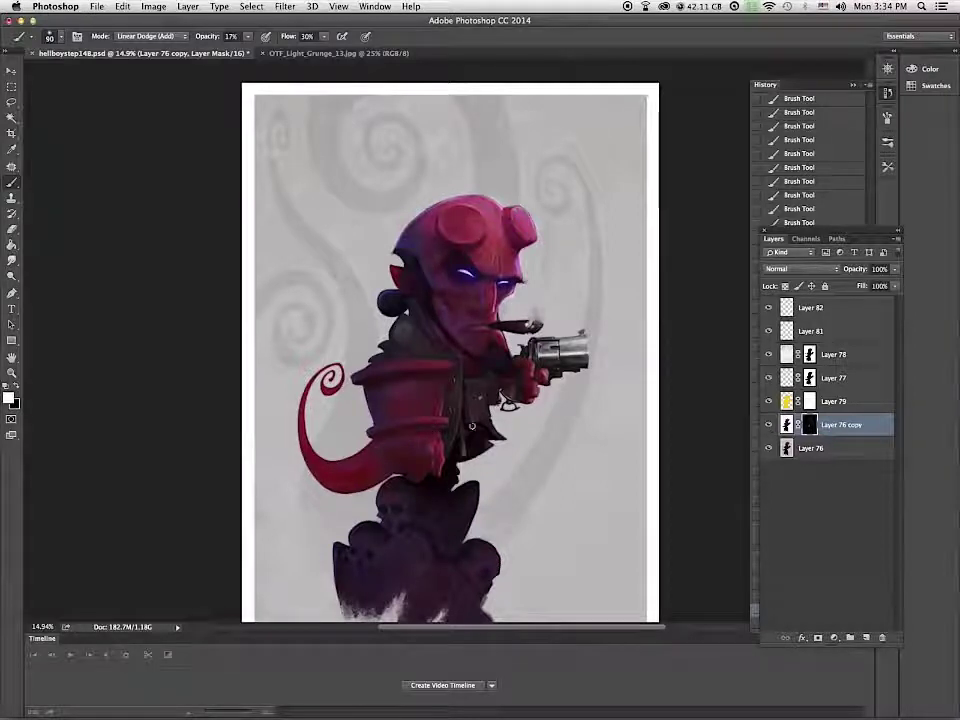
# Step: Add a layer above Layer 76 copy and paint fine dark hairs on the back of the head at 59% brush opacity
pyautogui.scroll(5, 497, 175)
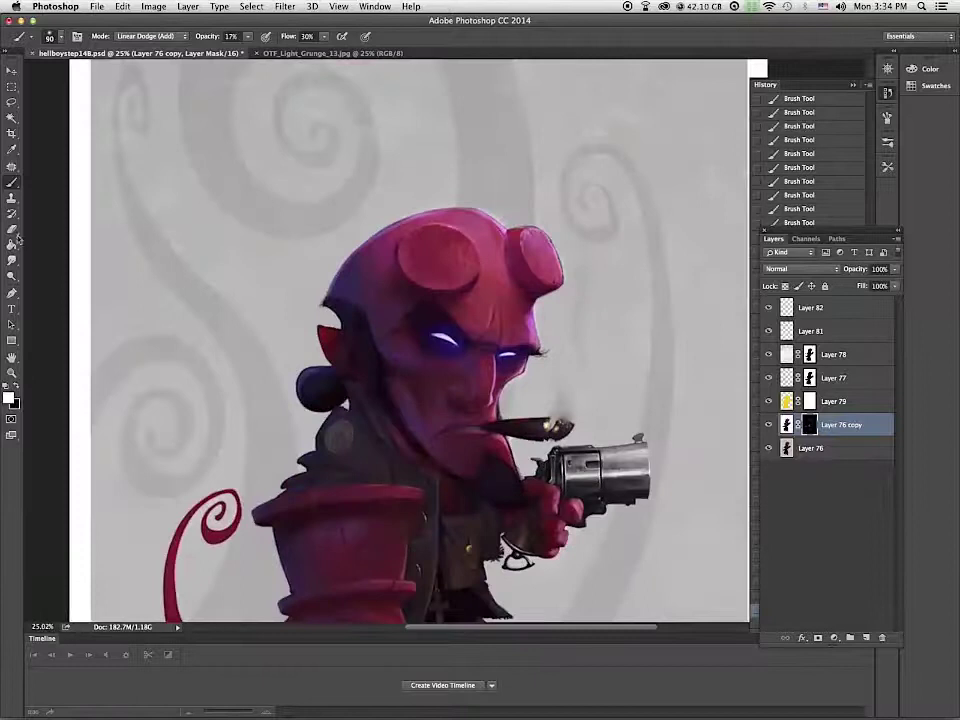
pyautogui.click(867, 638)
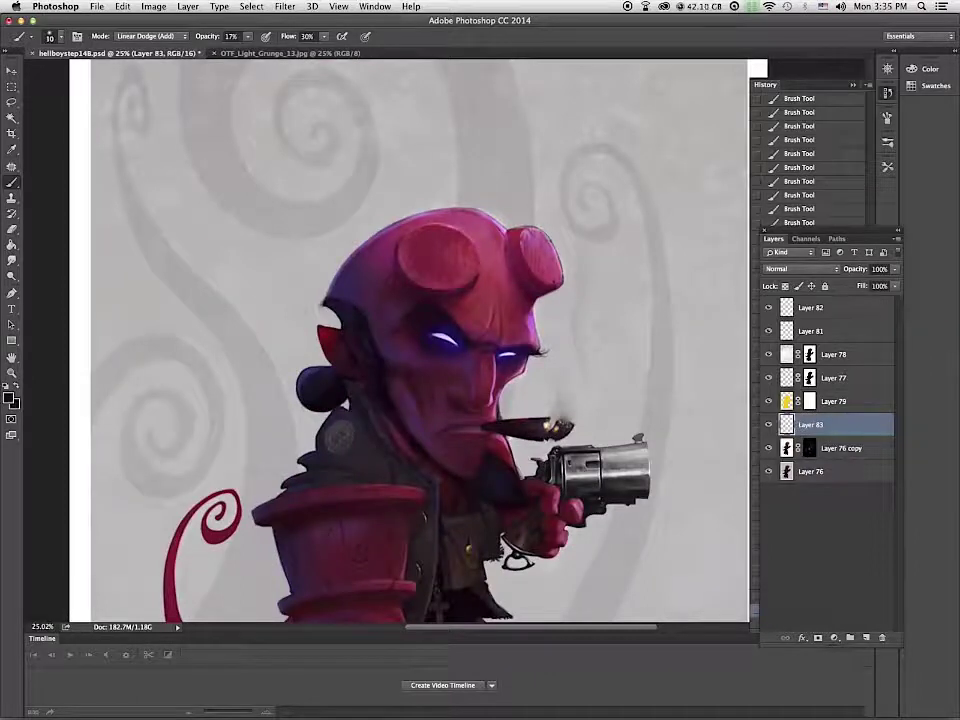
pyautogui.scroll(4, 335, 285)
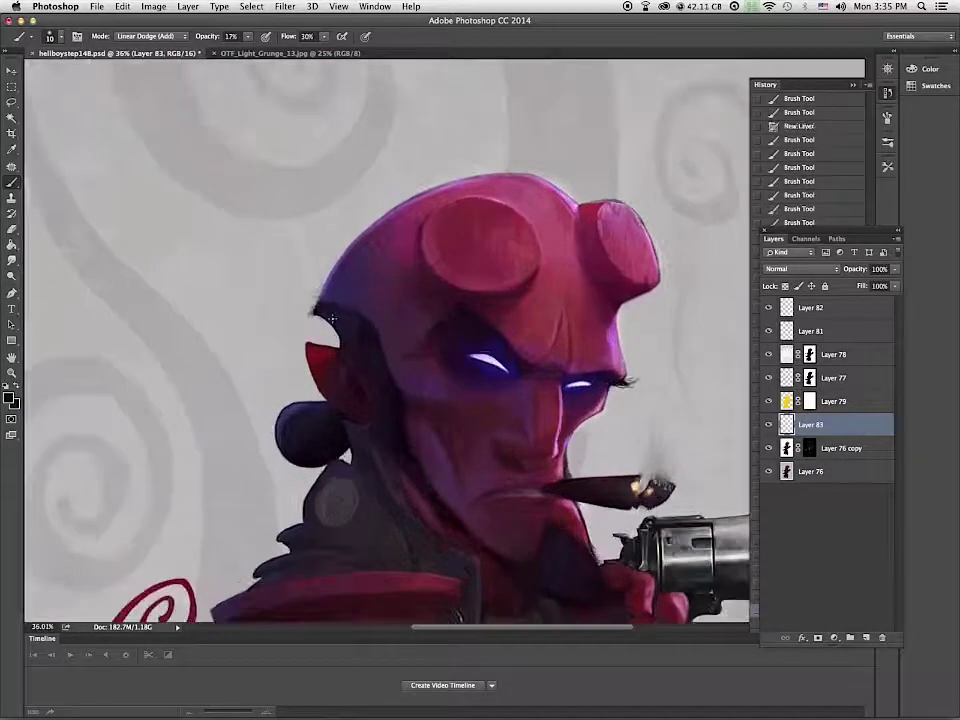
pyautogui.moveTo(333, 318); pyautogui.dragTo(281, 412)
pyautogui.press('5')
pyautogui.press('9')
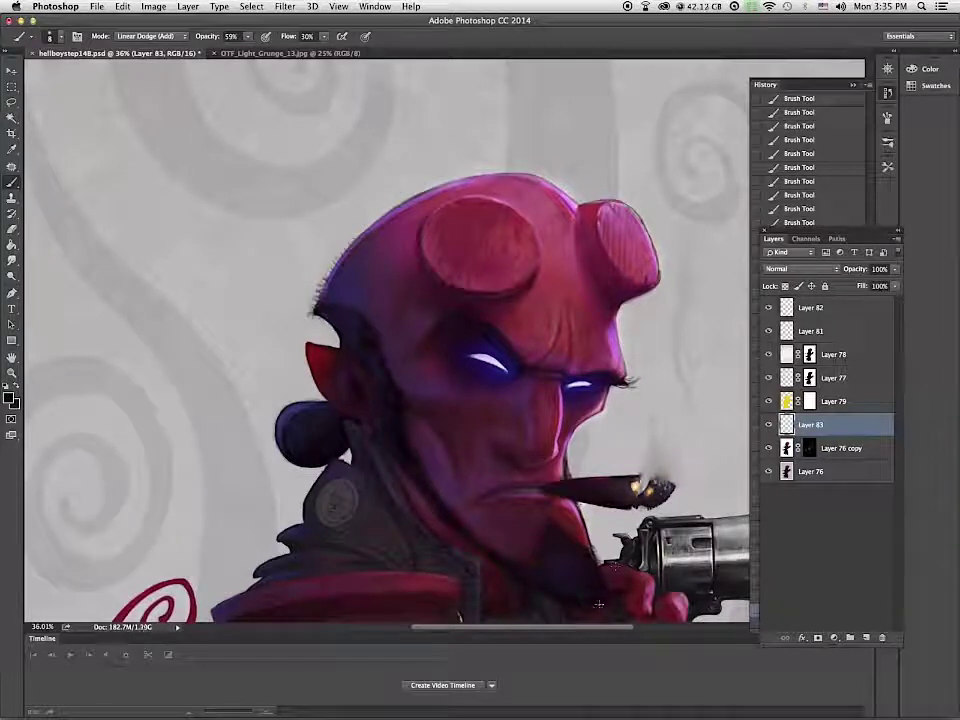
# Step: Erase stray dark strokes around the temple and cheek on Layer 83
pyautogui.press('e')
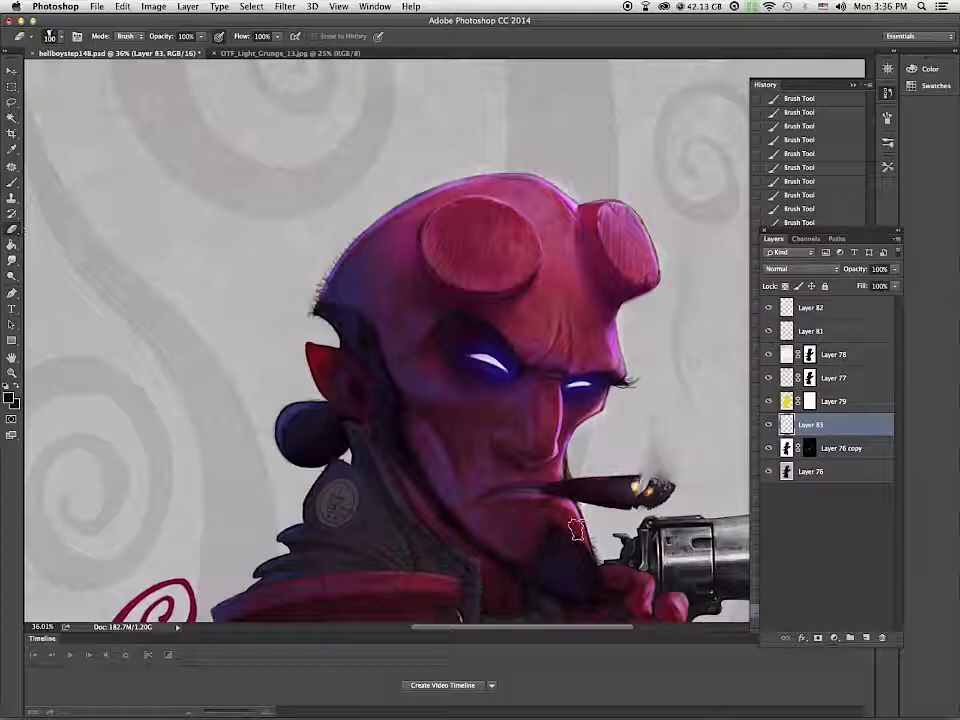
pyautogui.press('b')
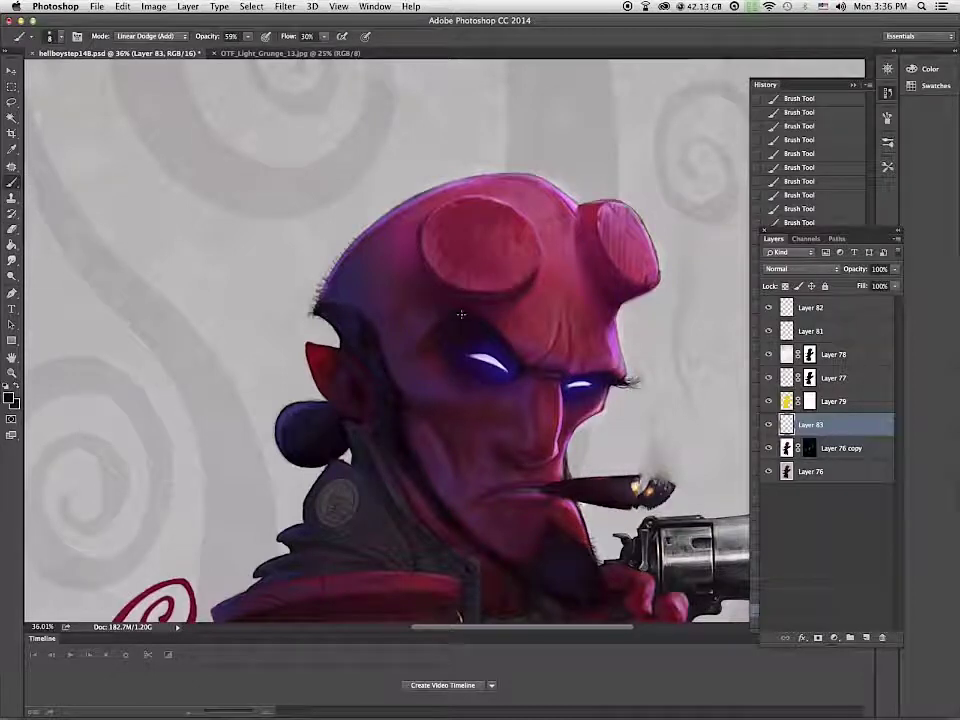
pyautogui.press('e')
pyautogui.moveTo(422, 330); pyautogui.dragTo(432, 396)
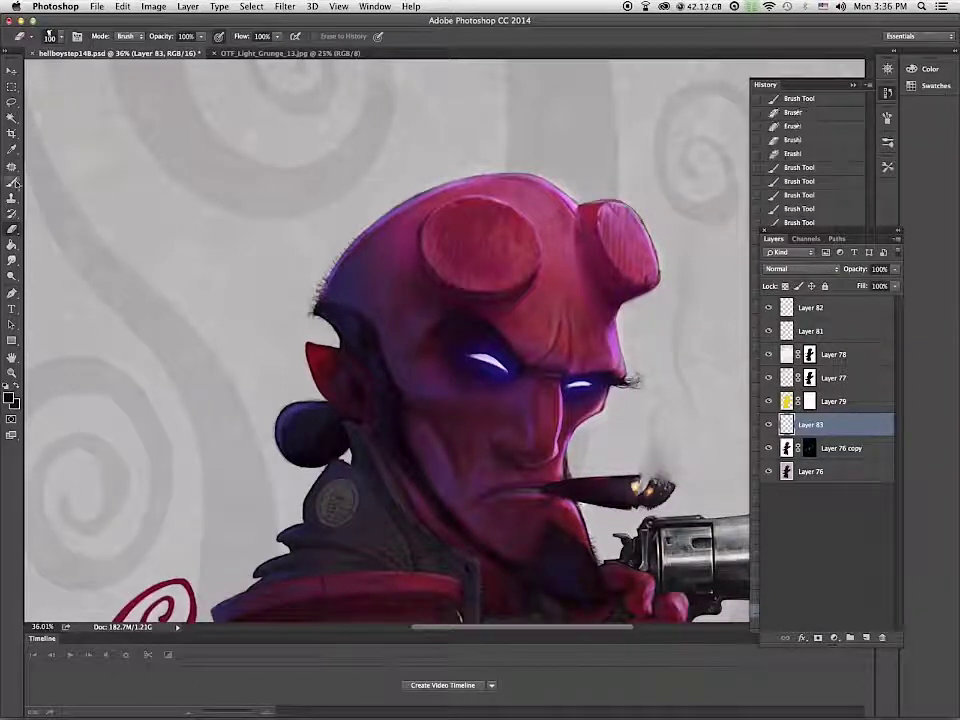
pyautogui.press('b')
# Step: Paint dark shading on the coat edge beside the large stone arm and switch the 45 px brush to Normal mode
pyautogui.scroll(-5, 556, 192)
pyautogui.scroll(5, 560, 190)
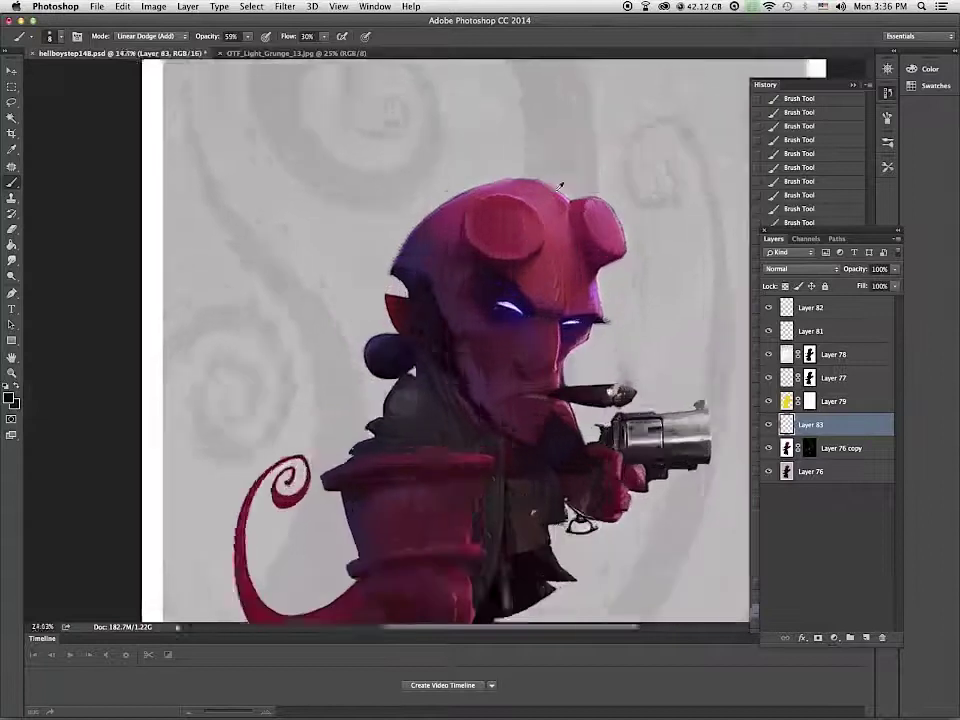
pyautogui.scroll(-5, 433, 267)
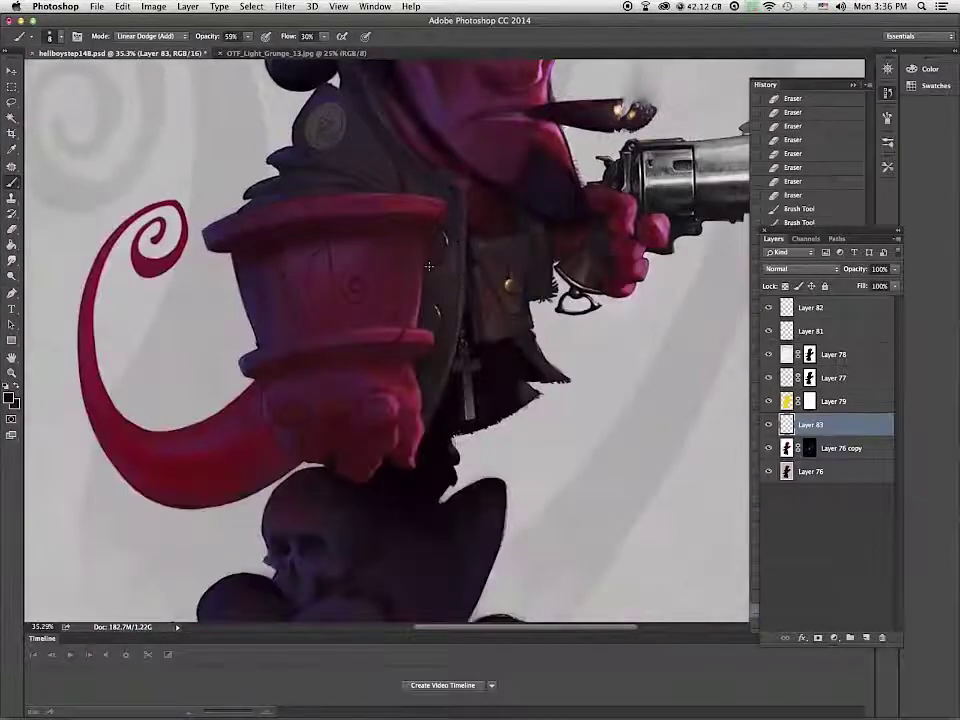
pyautogui.moveTo(434, 268); pyautogui.dragTo(433, 280)
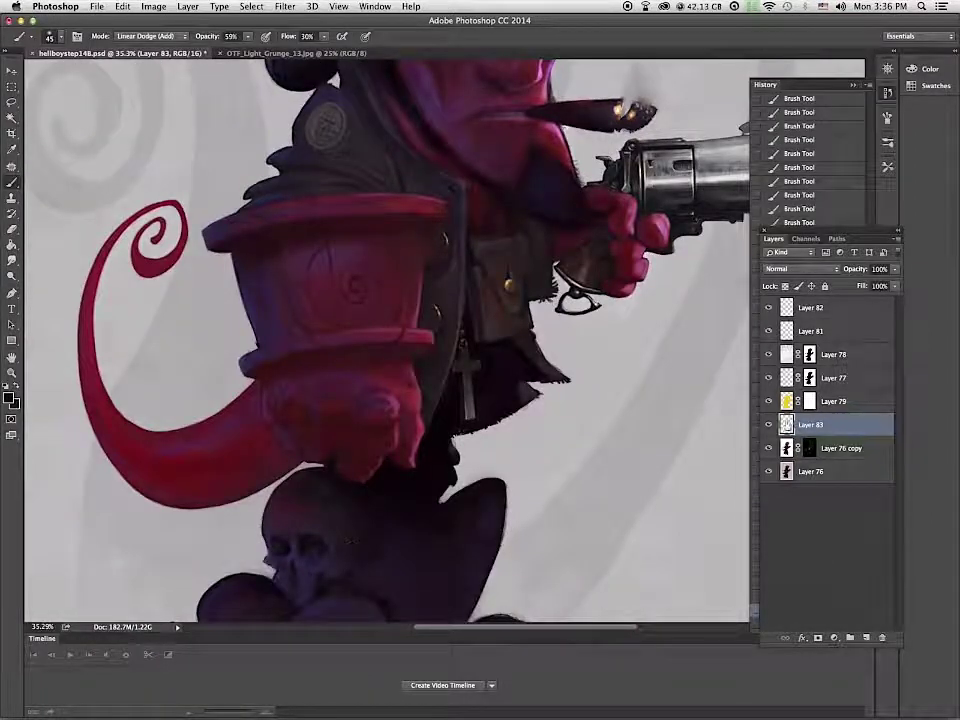
pyautogui.click(150, 36)
pyautogui.click(140, 16)
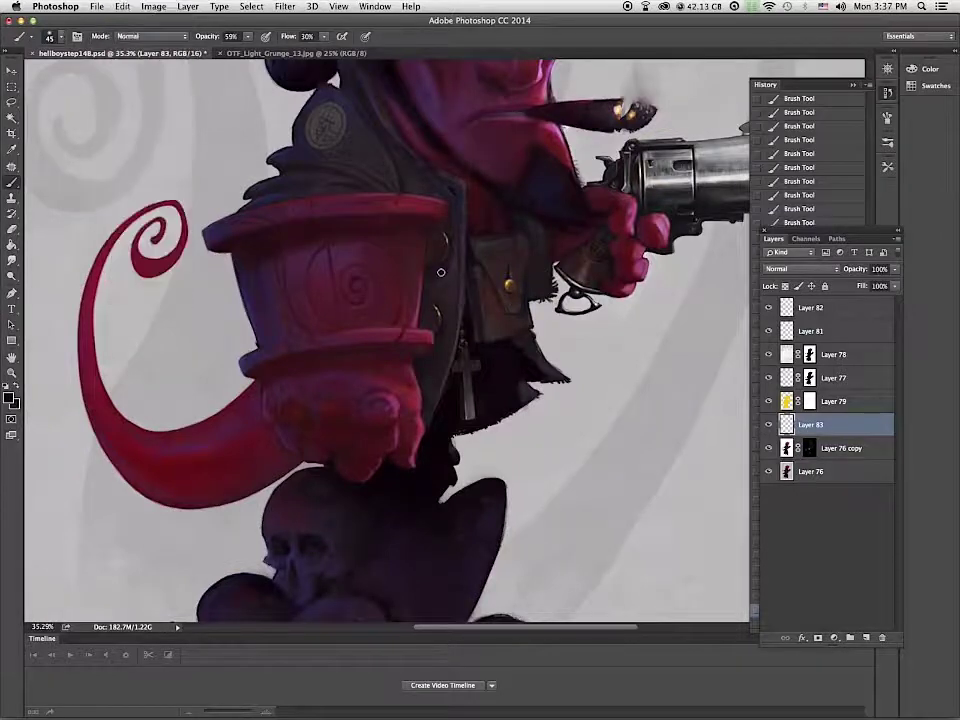
# Step: Touch up the coat shading on Layer 83 with a 20 px eraser and a 30 px brush
pyautogui.press('e')
pyautogui.rightClick(440, 284)
pyautogui.press('Escape')
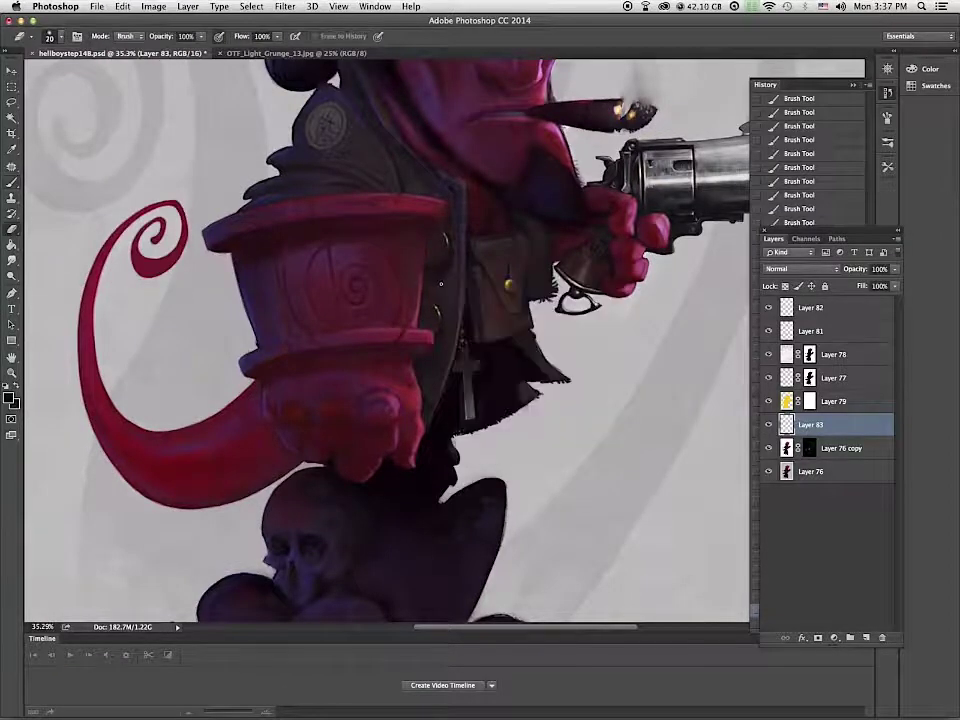
pyautogui.scroll(-5, 501, 512)
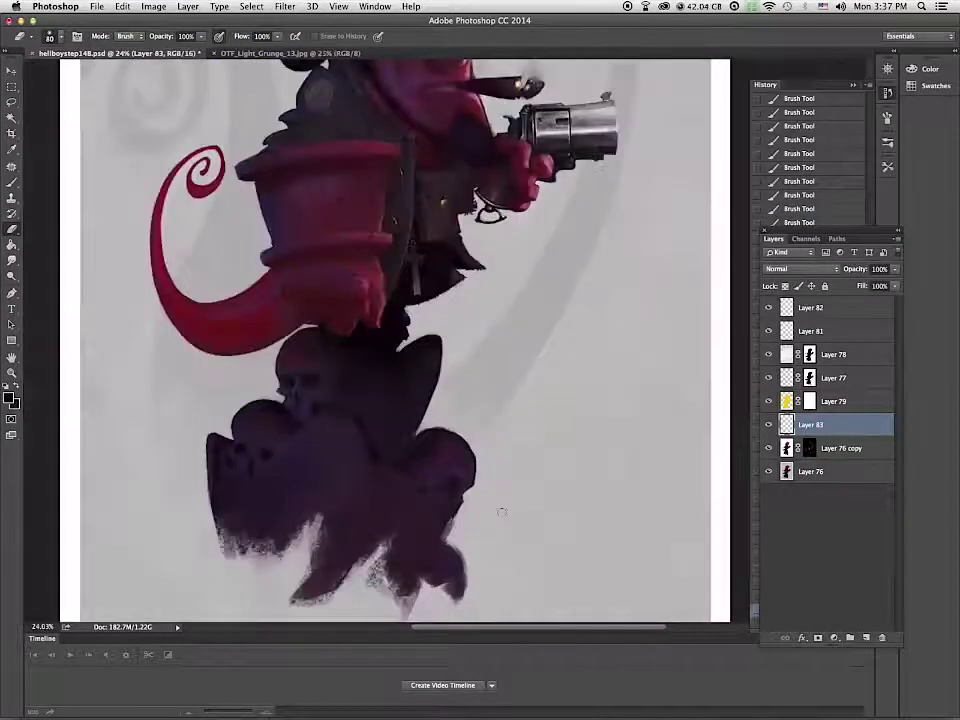
pyautogui.scroll(5, 501, 511)
pyautogui.click(13, 184)
pyautogui.scroll(3, 416, 485)
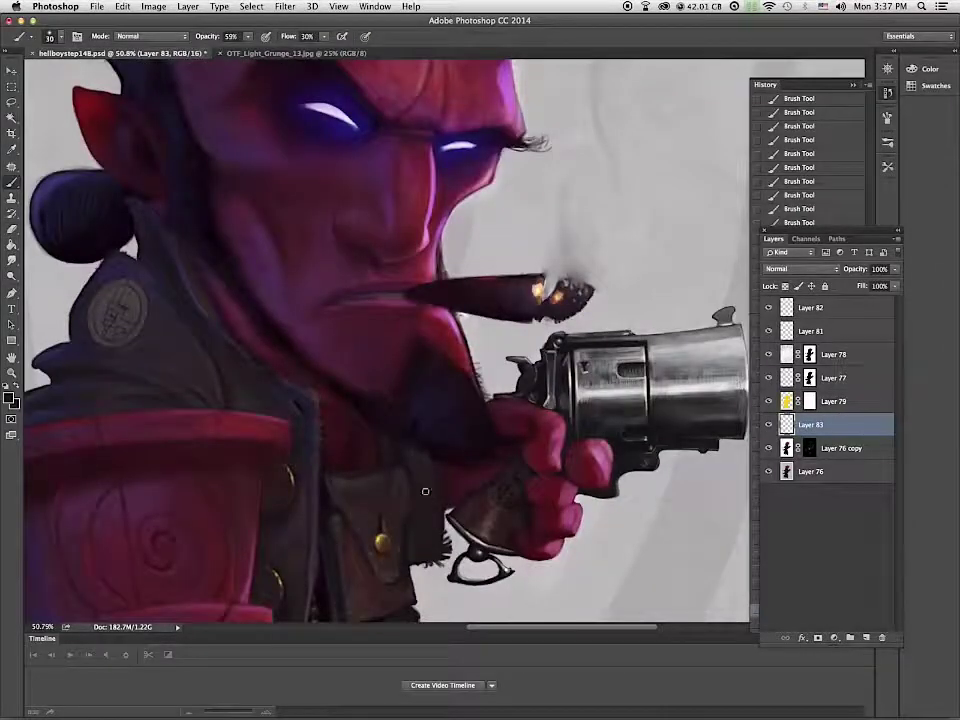
pyautogui.scroll(-6, 380, 438)
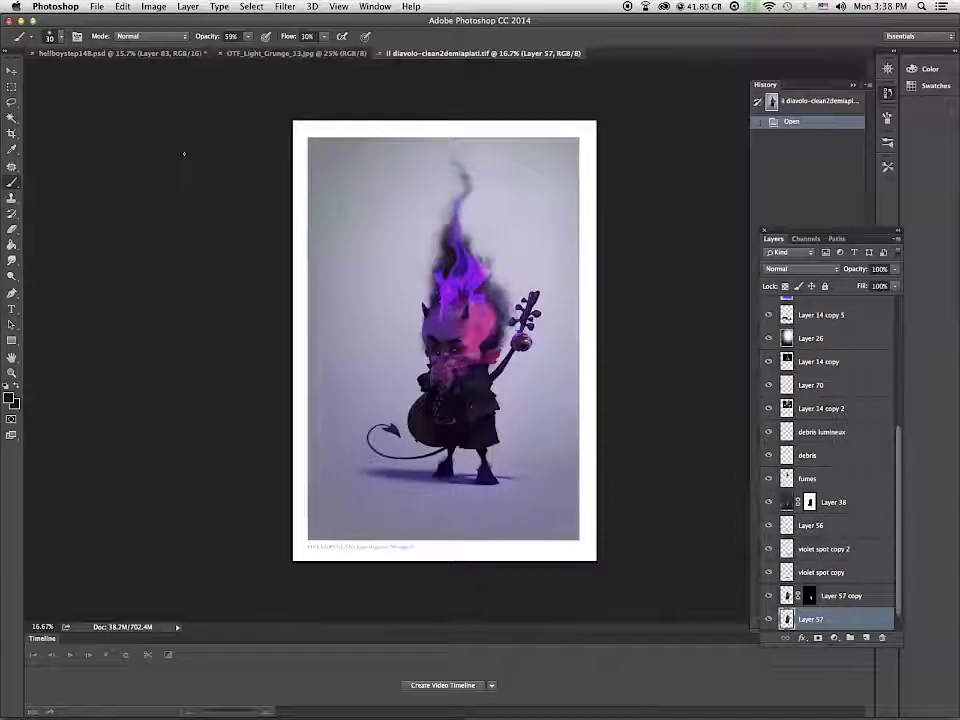
# Step: Find the purple flame layer in il diavolo-clean2demiaplati.tif by toggling layer visibility, and select Layer 14 copy 2
pyautogui.scroll(10, 775, 427)
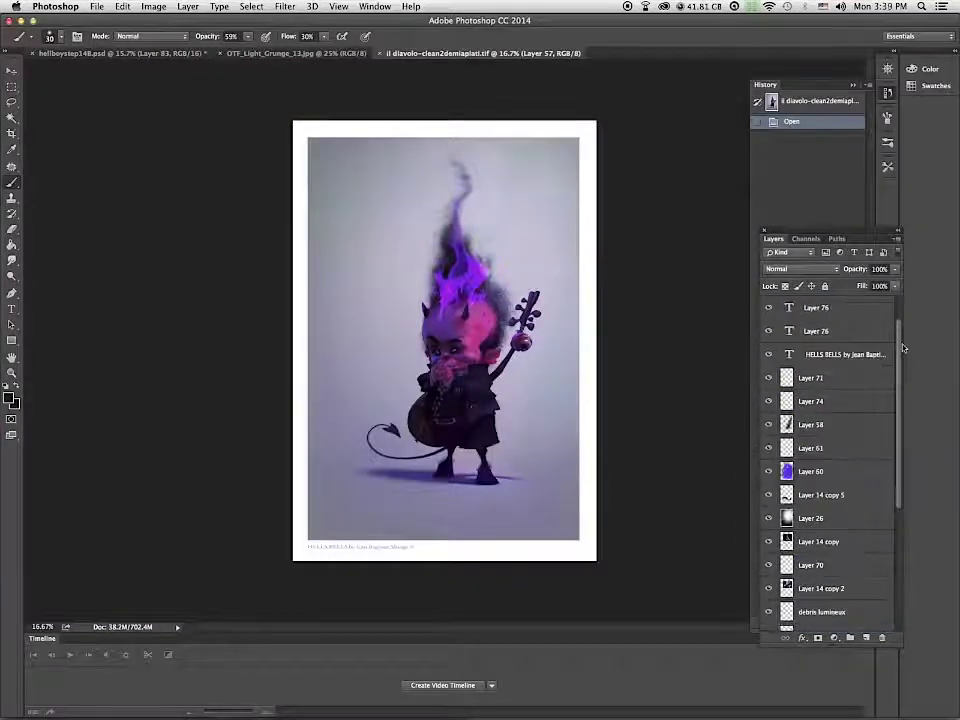
pyautogui.scroll(-5, 899, 474)
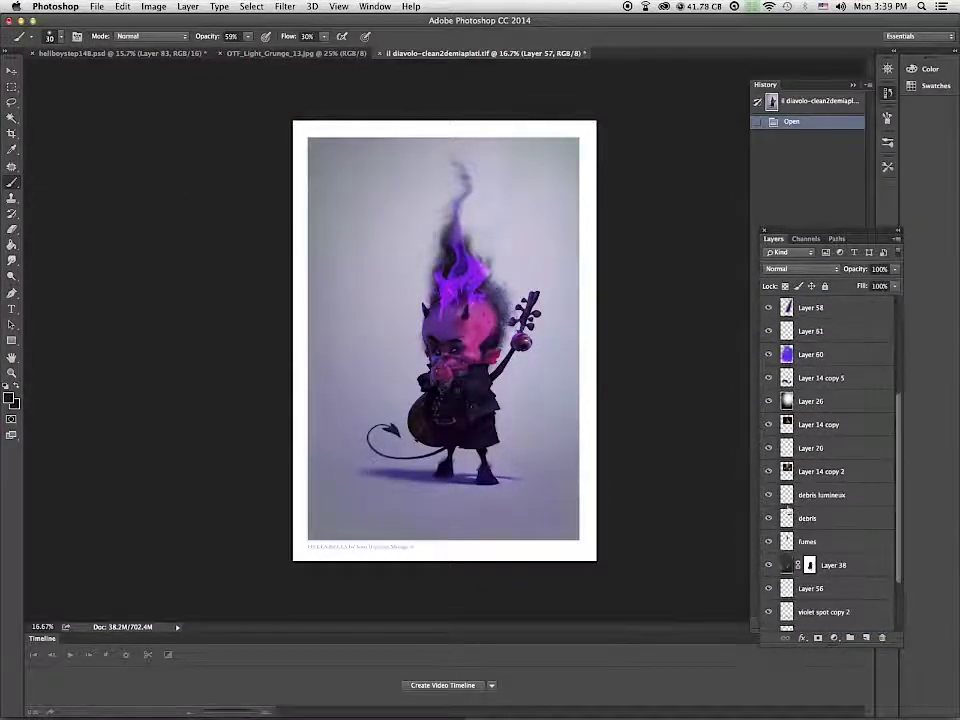
pyautogui.click(770, 356)
pyautogui.moveTo(900, 442); pyautogui.dragTo(902, 498)
pyautogui.moveTo(769, 549); pyautogui.dragTo(769, 389)
pyautogui.click(770, 387)
pyautogui.click(801, 387)
# Step: Copy the entire flame layer into hellboystep14B.psd above Layer 83 and set its blending mode to Screen
pyautogui.press('super+a')
pyautogui.hotkey('ctrl', 'shift', 'Tab')
pyautogui.hotkey('ctrl', 'shift', 'Tab')
pyautogui.press('super+v')
pyautogui.click(800, 269)
pyautogui.click(785, 355)
# Step: Move the pasted purple flame up toward the top of the character's head
pyautogui.press('v')
pyautogui.press('super+minus')
pyautogui.press('super+minus')
pyautogui.press('super+0')
pyautogui.moveTo(442, 436); pyautogui.dragTo(453, 183)
# Step: Resize and reposition the purple flame with Free Transform so it rises from the back of the character's head
pyautogui.press('super+t')
pyautogui.moveTo(554, 121); pyautogui.dragTo(671, 114)
pyautogui.moveTo(548, 168); pyautogui.dragTo(498, 169)
pyautogui.moveTo(465, 210); pyautogui.dragTo(465, 280)
pyautogui.moveTo(484, 228); pyautogui.dragTo(449, 186)
pyautogui.press('Return')
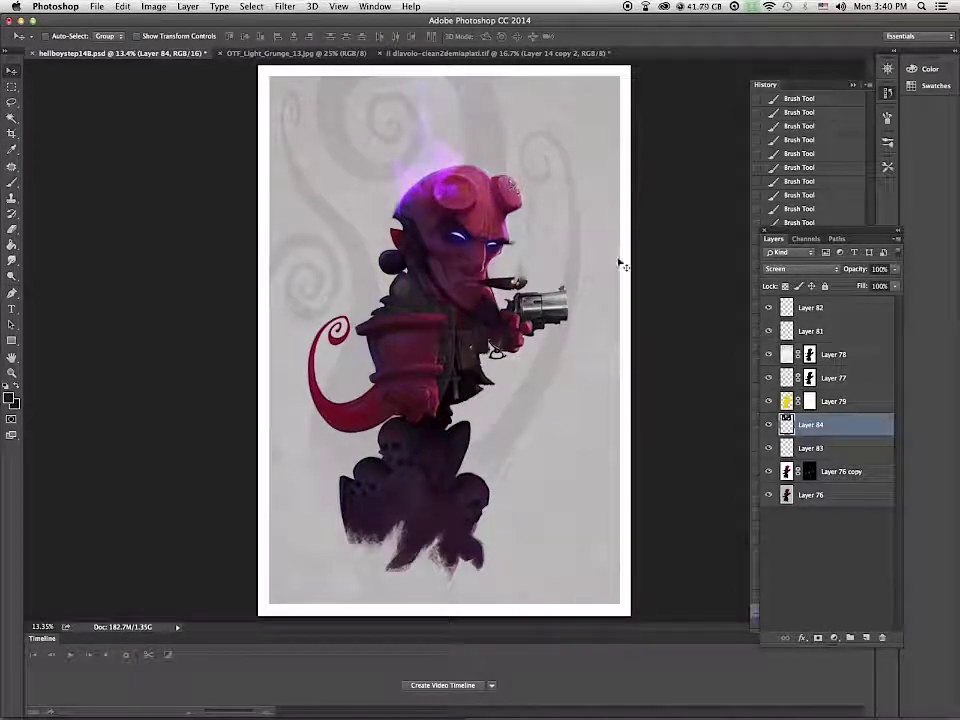
# Step: Duplicate the flame layer and flip the copy horizontally at about 73% width with Free Transform, over the front of the head
pyautogui.press('super+j')
pyautogui.press('super+t')
pyautogui.moveTo(643, 150); pyautogui.dragTo(533, 202)
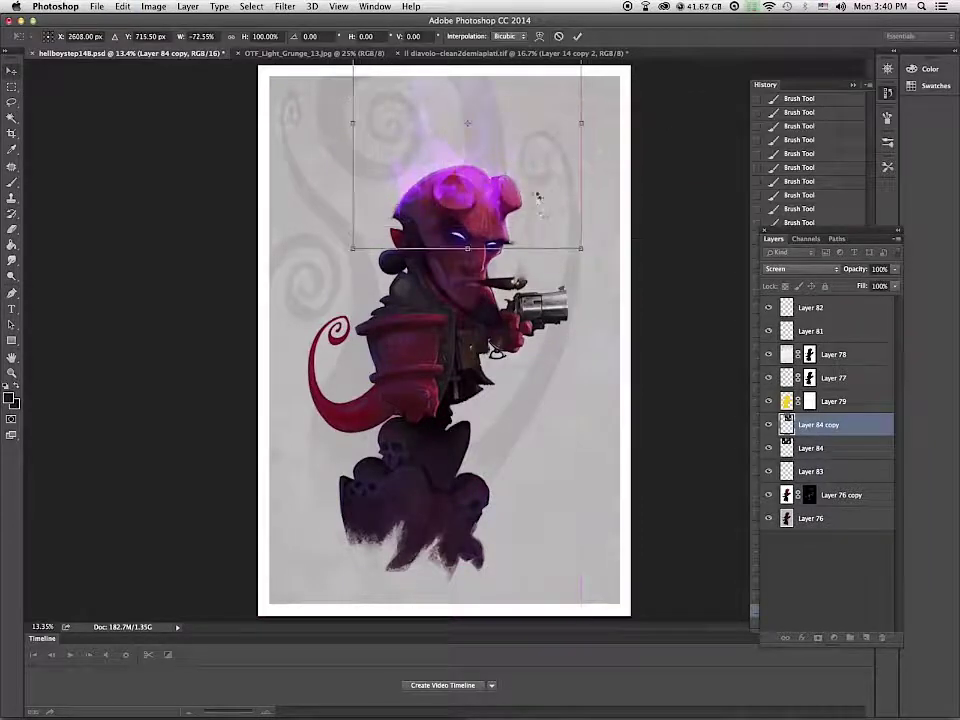
pyautogui.press('Return')
# Step: Merge the two purple flame layers into a single layer
pyautogui.keyDown('shift'); pyautogui.click(822, 448); pyautogui.keyUp('shift')
pyautogui.click(285, 7)
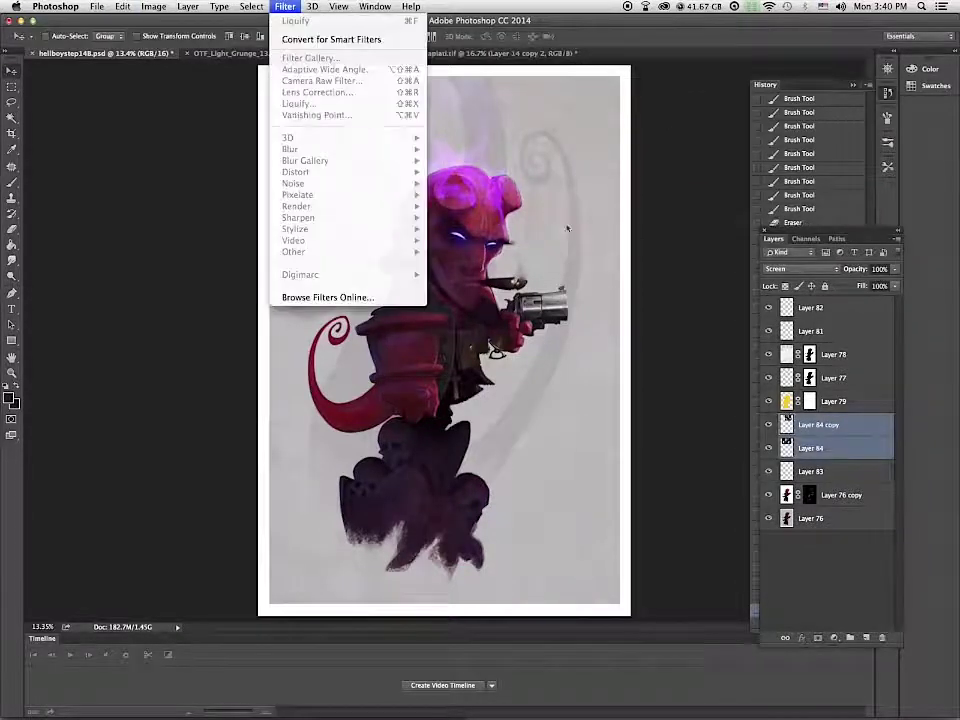
pyautogui.click(315, 36)
pyautogui.click(796, 269)
pyautogui.click(628, 266)
pyautogui.scroll(-5, 628, 266)
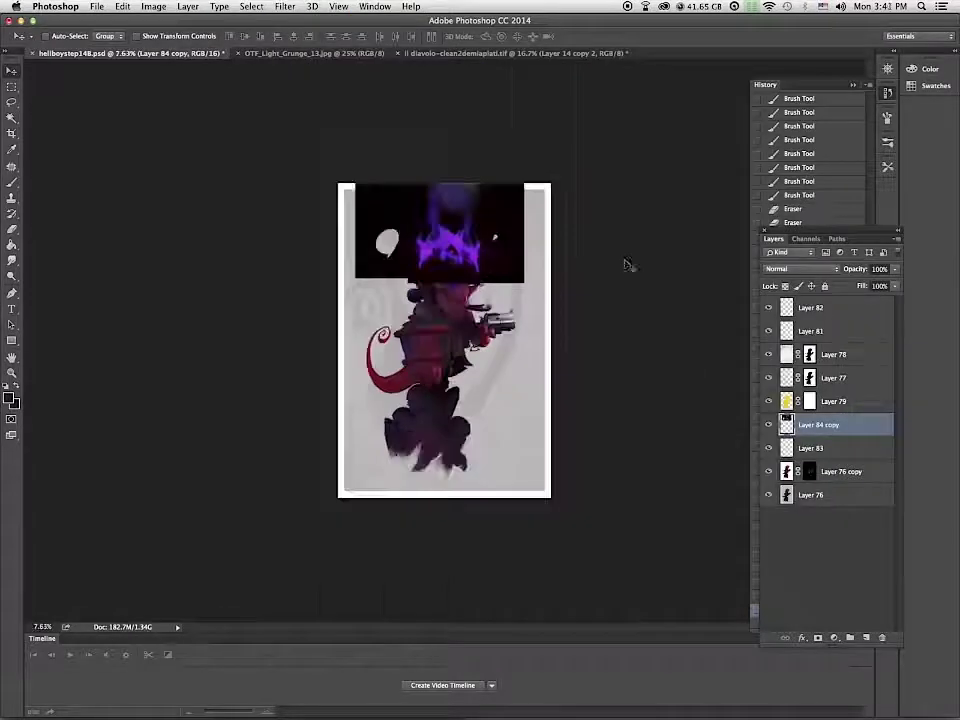
# Step: Erase the outer black areas around the merged flame with a large eraser
pyautogui.press('e')
pyautogui.press(']')
pyautogui.press(']')
pyautogui.press(']')
pyautogui.press(']')
pyautogui.press(']')
pyautogui.moveTo(364, 206)
pyautogui.mouseDown()
pyautogui.moveTo(360, 180)
pyautogui.moveTo(364, 264)
pyautogui.moveTo(392, 268)
pyautogui.moveTo(388, 198)
pyautogui.mouseUp()
pyautogui.moveTo(524, 190); pyautogui.dragTo(517, 270)
pyautogui.moveTo(515, 268)
pyautogui.mouseDown()
pyautogui.moveTo(521, 203)
pyautogui.moveTo(511, 268)
pyautogui.mouseUp()
pyautogui.moveTo(510, 252); pyautogui.dragTo(493, 284)
pyautogui.moveTo(433, 300); pyautogui.dragTo(462, 296)
pyautogui.moveTo(474, 296)
pyautogui.mouseDown()
pyautogui.moveTo(442, 292)
pyautogui.moveTo(396, 266)
pyautogui.mouseUp()
pyautogui.moveTo(392, 222); pyautogui.dragTo(400, 190)
# Step: Set the merged flame layer's blending mode to Screen
pyautogui.click(798, 270)
pyautogui.click(777, 355)
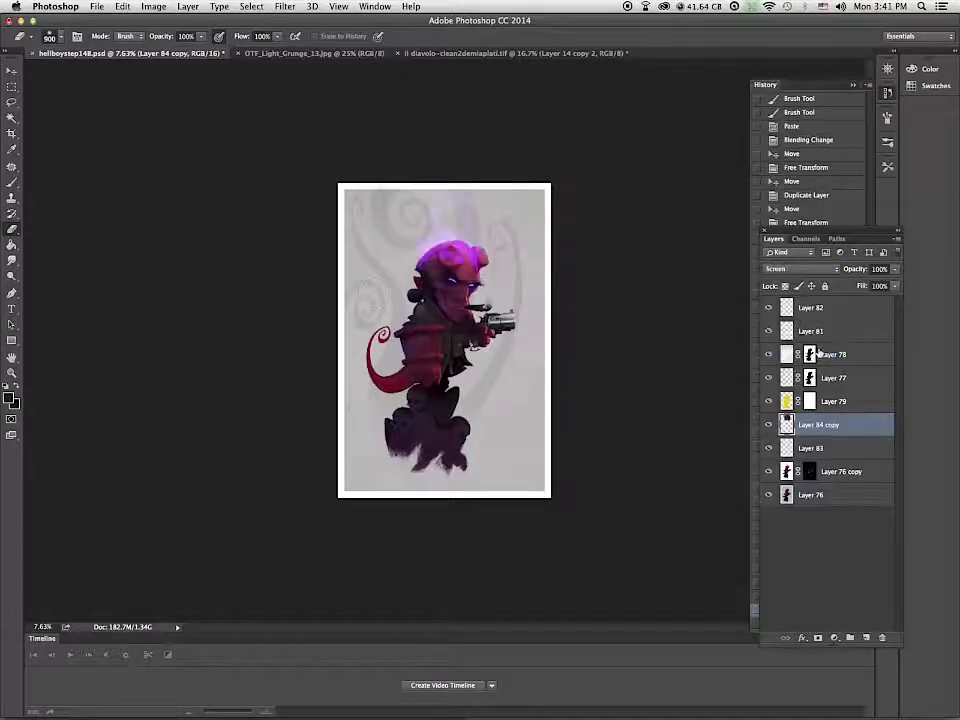
pyautogui.press('z')
pyautogui.click(497, 357)
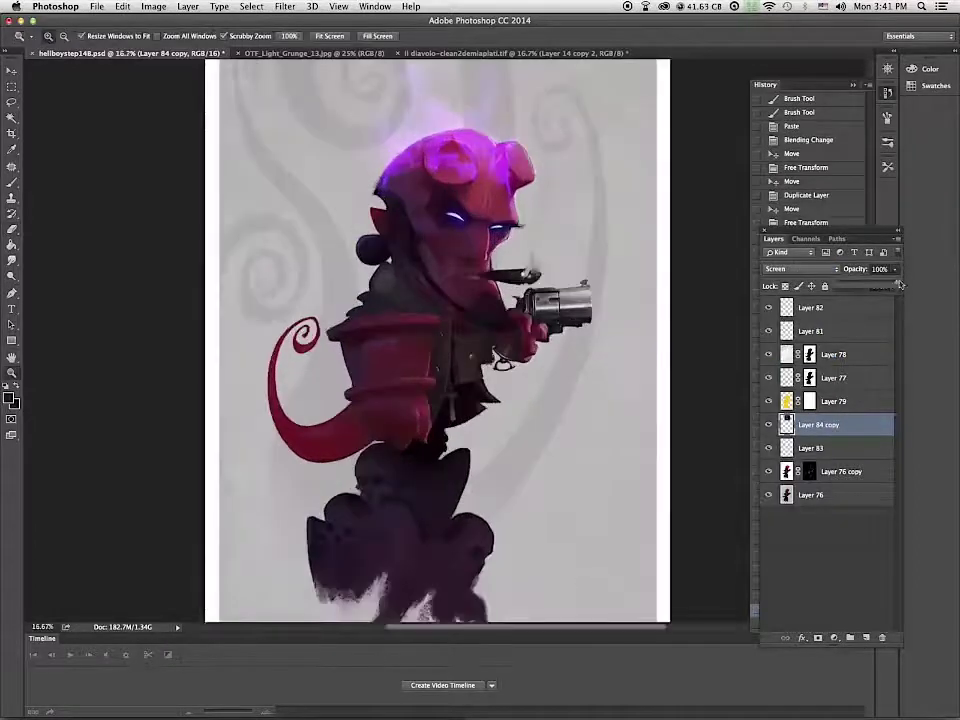
# Step: Intensify the flame by duplicating its layer and merging the copy down, and compare the image with the flame off and on
pyautogui.hotkey('ctrl', 'j')
pyautogui.press('super+e')
pyautogui.click(769, 426)
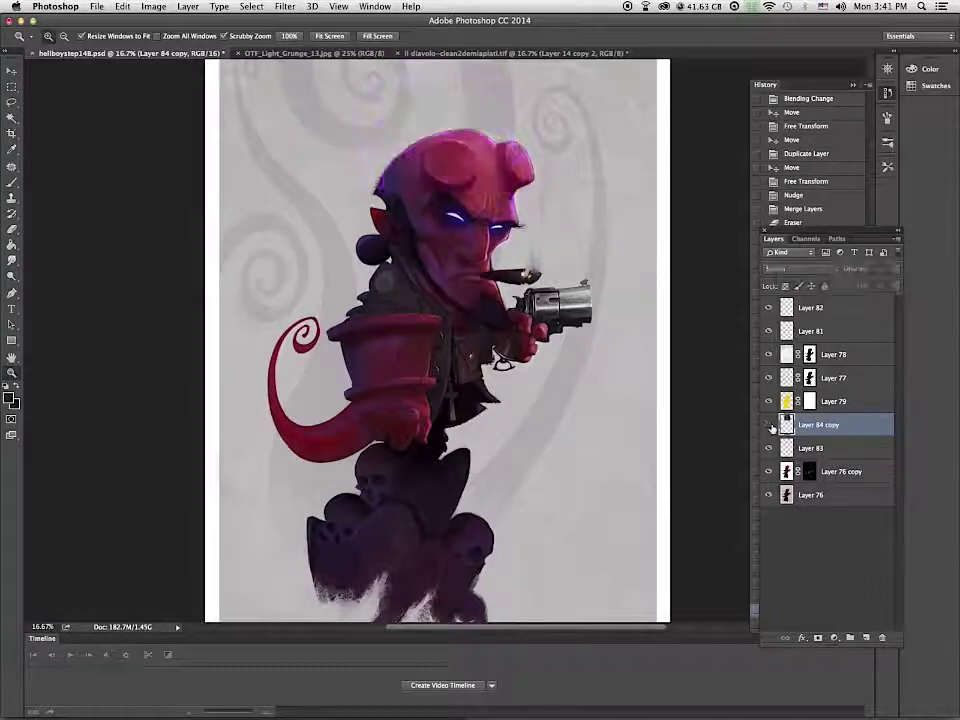
pyautogui.click(769, 426)
# Step: Erase the purple flame where it covers the forehead and horns, and compare the image with the flame off and on
pyautogui.click(12, 230)
pyautogui.moveTo(444, 180)
pyautogui.mouseDown()
pyautogui.moveTo(450, 164)
pyautogui.moveTo(400, 174)
pyautogui.mouseUp()
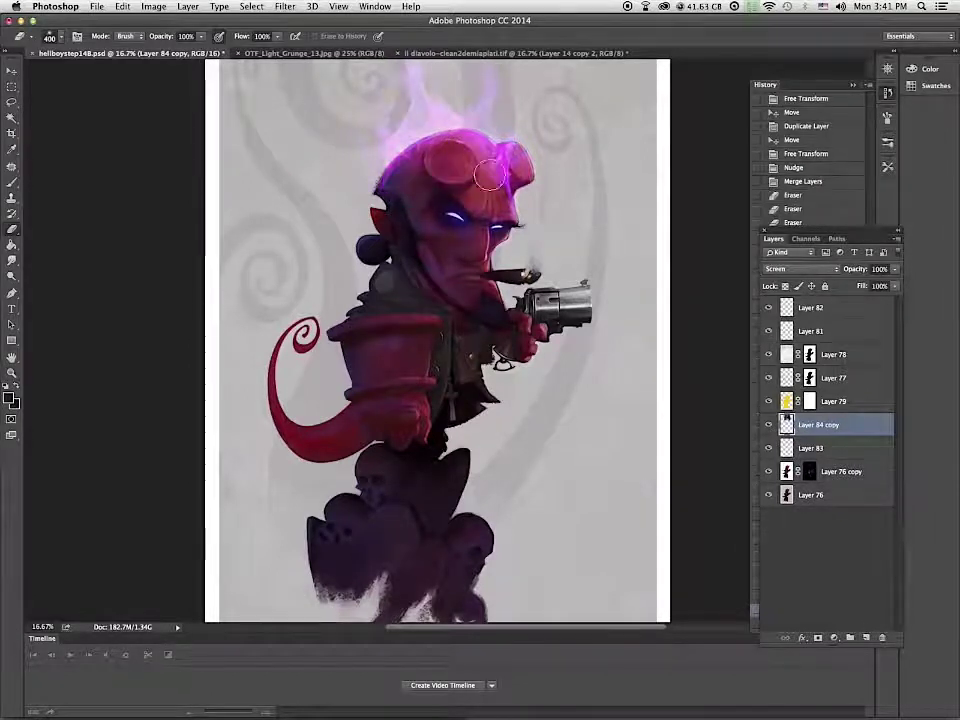
pyautogui.moveTo(490, 168); pyautogui.dragTo(512, 172)
pyautogui.moveTo(416, 169); pyautogui.dragTo(412, 164)
pyautogui.press('super+minus')
pyautogui.press('super+minus')
pyautogui.press('super+minus')
pyautogui.click(770, 427)
pyautogui.click(770, 427)
# Step: Load the contents of Layer 76 copy as a selection and invert it
pyautogui.keyDown('super'); pyautogui.click(787, 471); pyautogui.keyUp('super')
pyautogui.click(251, 7)
pyautogui.click(266, 57)
pyautogui.click(153, 7)
pyautogui.click(150, 8)
pyautogui.click(150, 8)
pyautogui.click(73, 135)
# Step: Choose a blue foreground colour for the Gradient tool
pyautogui.click(12, 245)
pyautogui.click(58, 245)
pyautogui.click(8, 398)
pyautogui.click(489, 251)
pyautogui.click(437, 195)
pyautogui.click(592, 190)
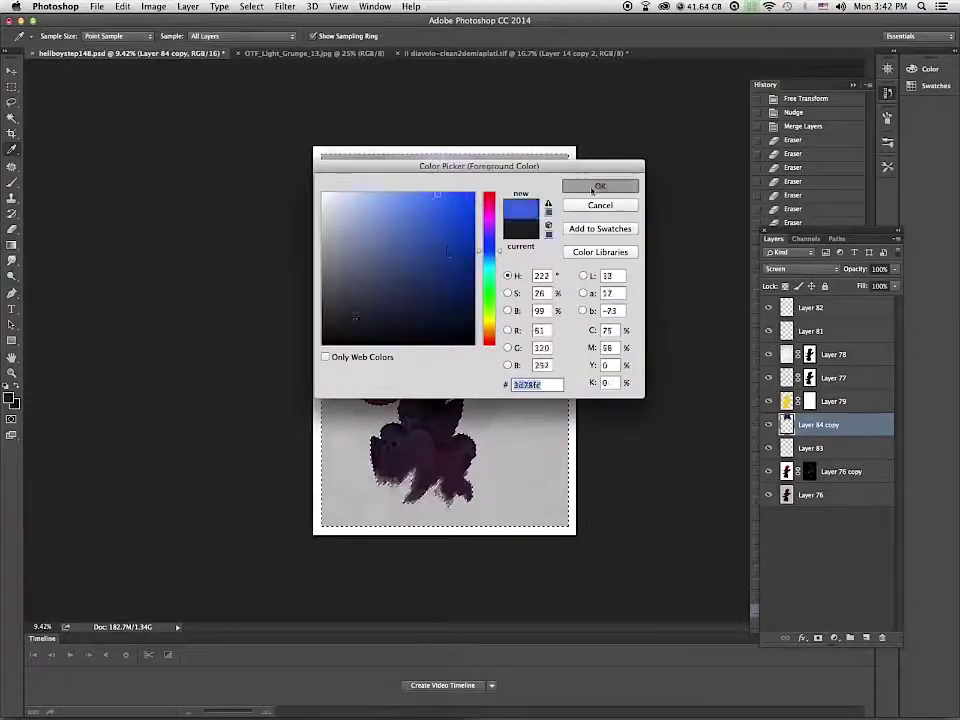
pyautogui.click(597, 187)
pyautogui.press('g')
# Step: Add a layer above the flame, invert the selection, and lay a blue radial gradient over the character
pyautogui.click(866, 637)
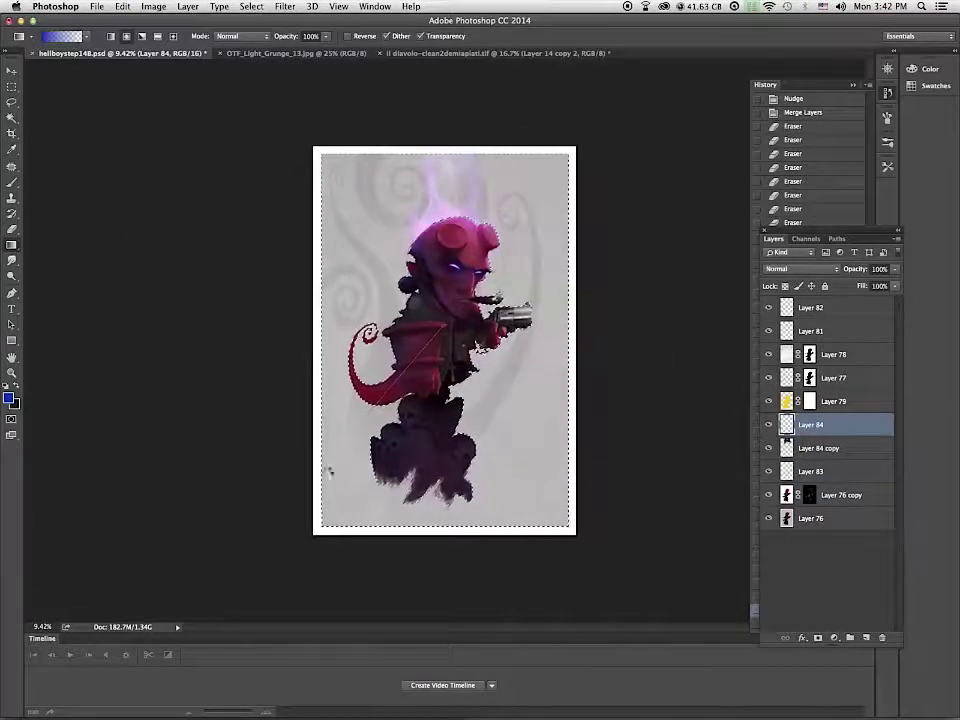
pyautogui.click(251, 7)
pyautogui.click(262, 57)
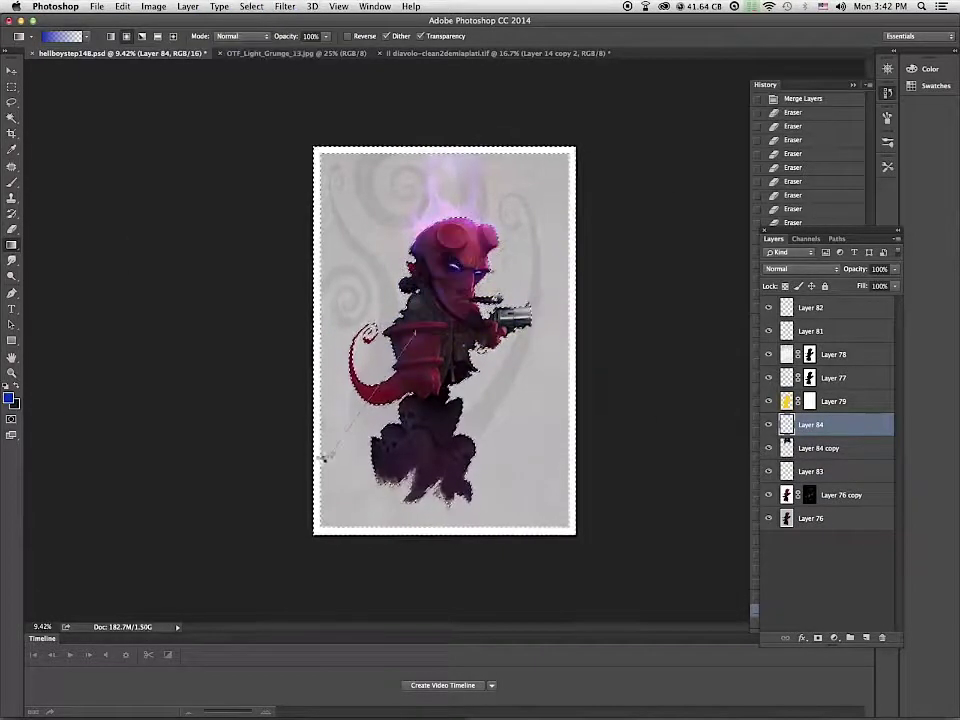
# Step: Try the Screen, Overlay and Divide blending modes on the blue gradient layer
pyautogui.click(800, 268)
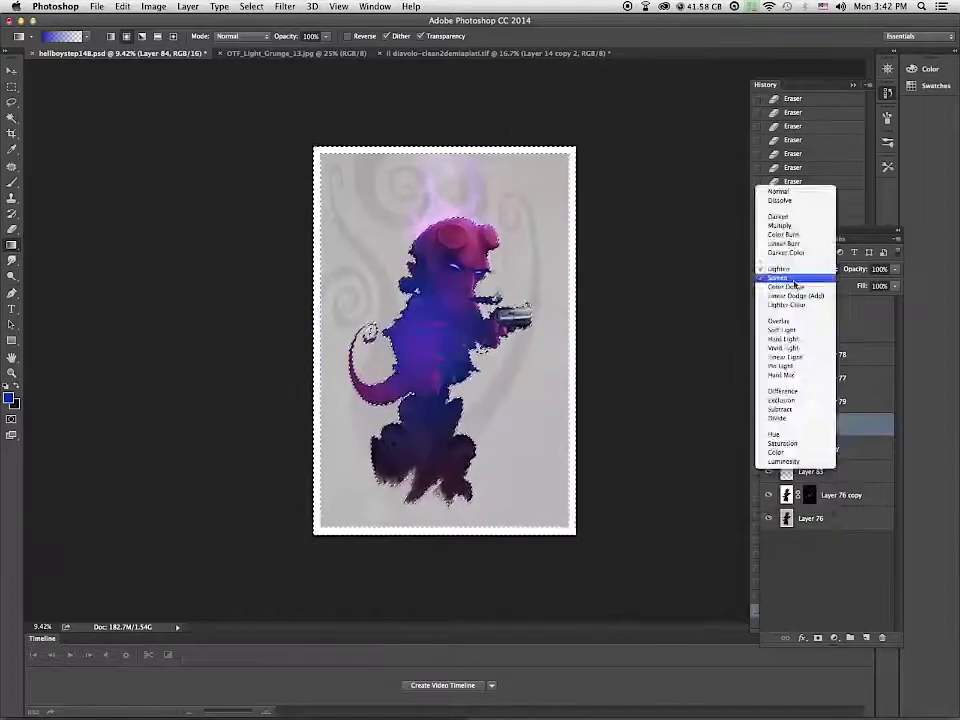
pyautogui.click(799, 278)
pyautogui.click(799, 269)
pyautogui.click(802, 276)
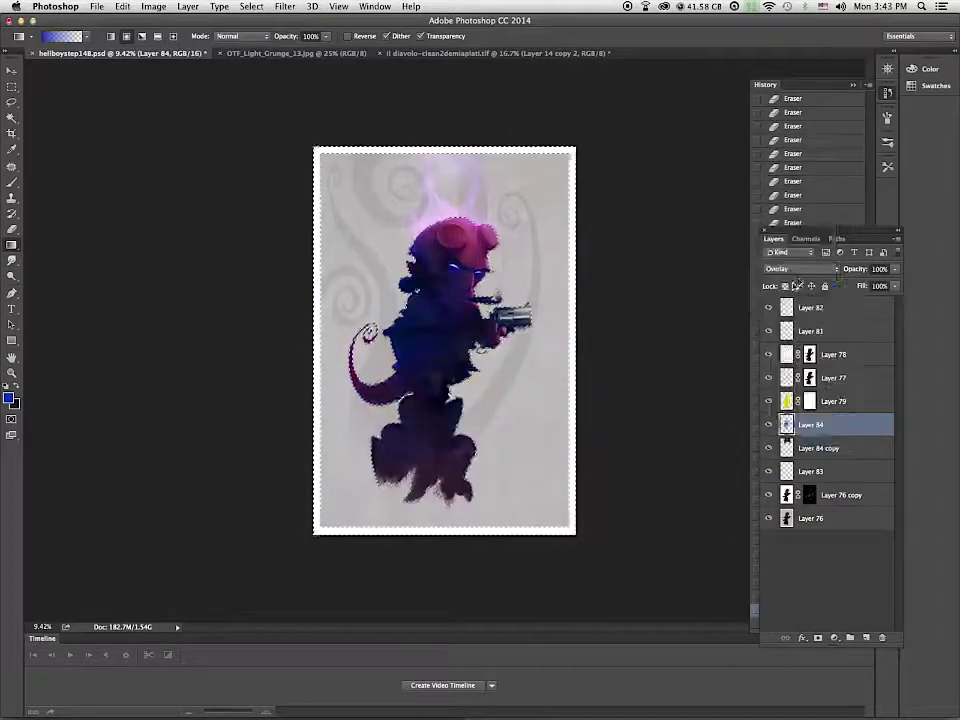
pyautogui.click(801, 270)
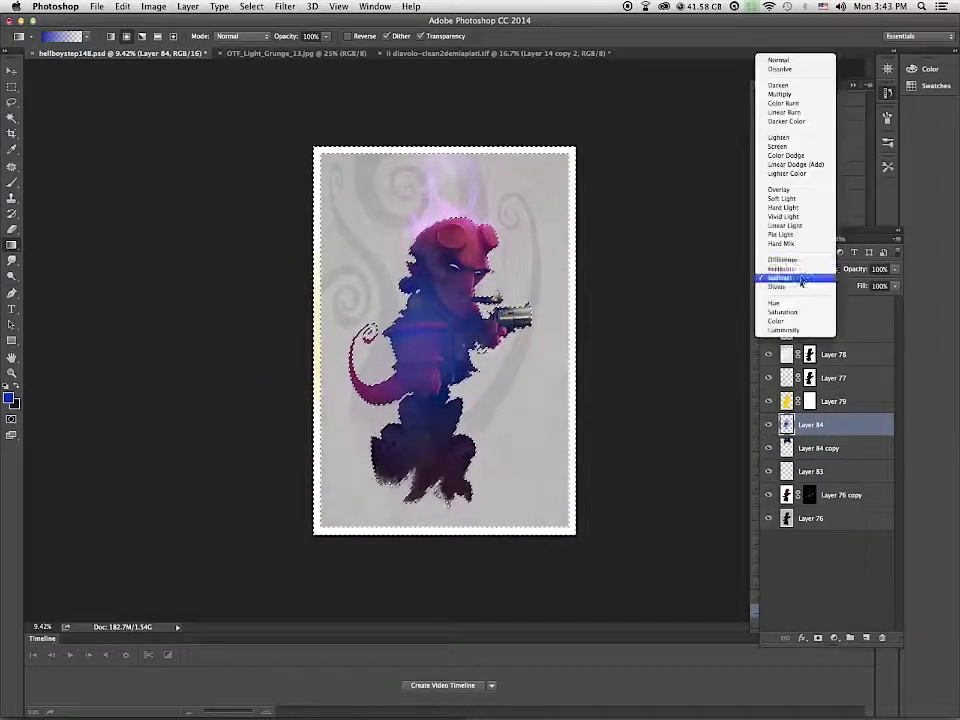
pyautogui.click(802, 280)
# Step: Try the blue gradient layer at a very low opacity, and delete the layer
pyautogui.moveTo(842, 288); pyautogui.dragTo(843, 286)
pyautogui.click(770, 428)
pyautogui.click(894, 269)
pyautogui.click(769, 425)
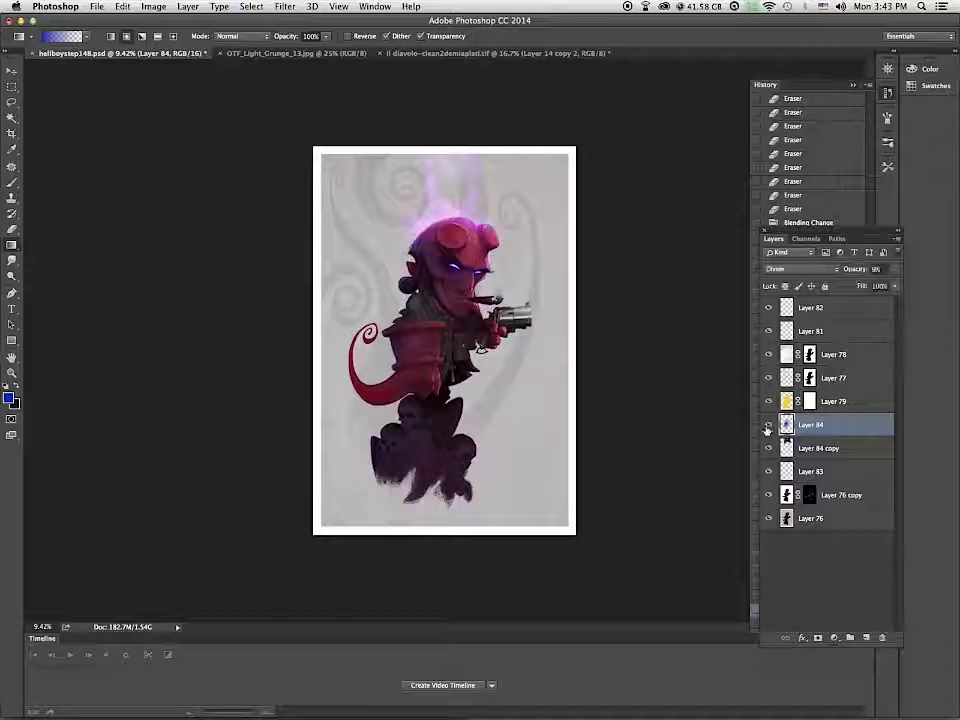
pyautogui.moveTo(773, 425); pyautogui.dragTo(881, 637)
# Step: Warp the purple flame above the head with the Liquify filter, using a smaller brush
pyautogui.click(285, 7)
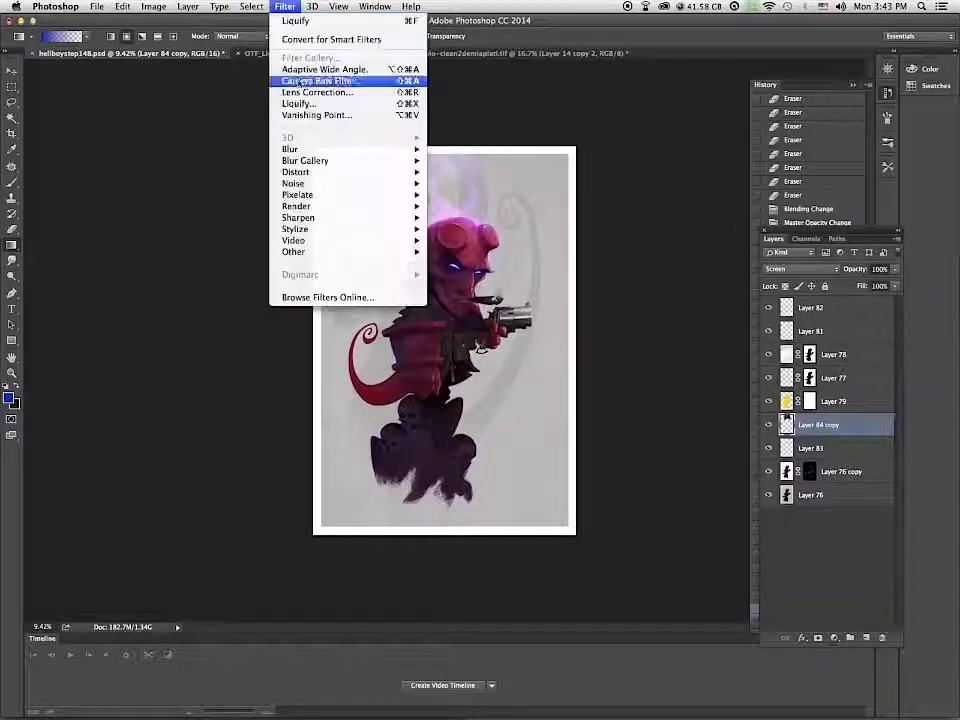
pyautogui.click(291, 20)
pyautogui.press('[')
pyautogui.moveTo(378, 180); pyautogui.dragTo(347, 128)
pyautogui.moveTo(430, 158); pyautogui.dragTo(390, 170)
pyautogui.moveTo(410, 112); pyautogui.dragTo(351, 89)
pyautogui.click(825, 40)
# Step: Refine both sides of the purple flame with short strokes of a smaller brush
pyautogui.press('[')
pyautogui.press('[')
pyautogui.moveTo(412, 168); pyautogui.dragTo(402, 205)
pyautogui.moveTo(468, 165)
pyautogui.mouseDown()
pyautogui.moveTo(476, 205)
pyautogui.moveTo(499, 172)
pyautogui.mouseUp()
# Step: Switch the flame layer to Normal, erase the dark areas along its sides, and set the blending mode back to Screen
pyautogui.click(816, 271)
pyautogui.click(796, 183)
pyautogui.press(']')
pyautogui.press(']')
pyautogui.press(']')
pyautogui.moveTo(508, 236)
pyautogui.mouseDown()
pyautogui.moveTo(499, 165)
pyautogui.moveTo(484, 160)
pyautogui.mouseUp()
pyautogui.moveTo(384, 165); pyautogui.dragTo(385, 195)
pyautogui.moveTo(386, 235); pyautogui.dragTo(388, 173)
pyautogui.press('super+shift+i')
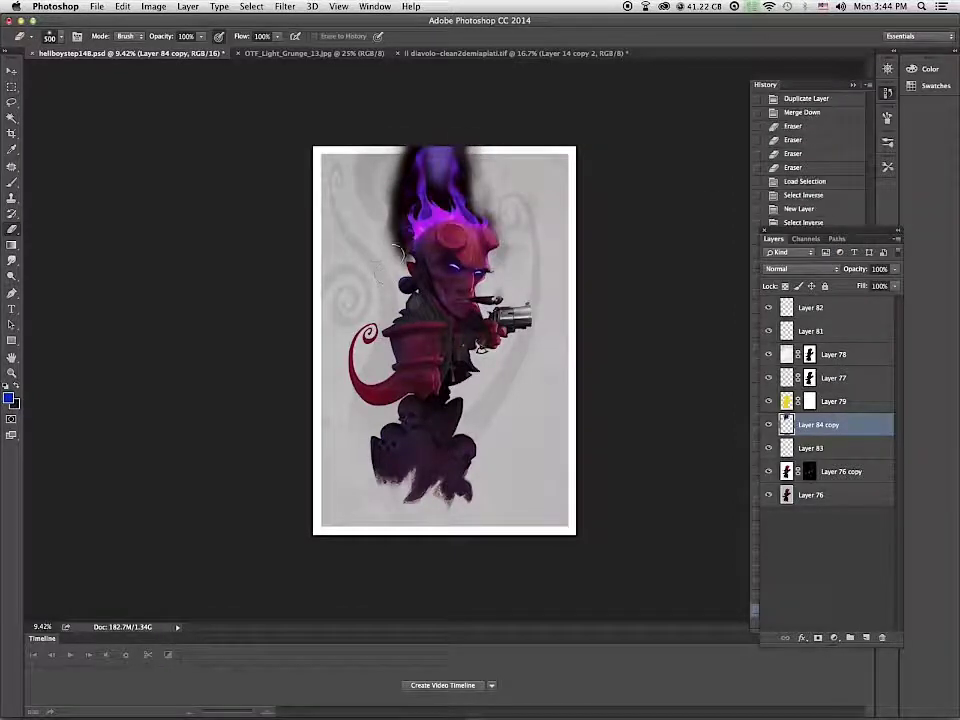
pyautogui.moveTo(375, 274); pyautogui.dragTo(383, 256)
pyautogui.click(808, 271)
pyautogui.click(800, 355)
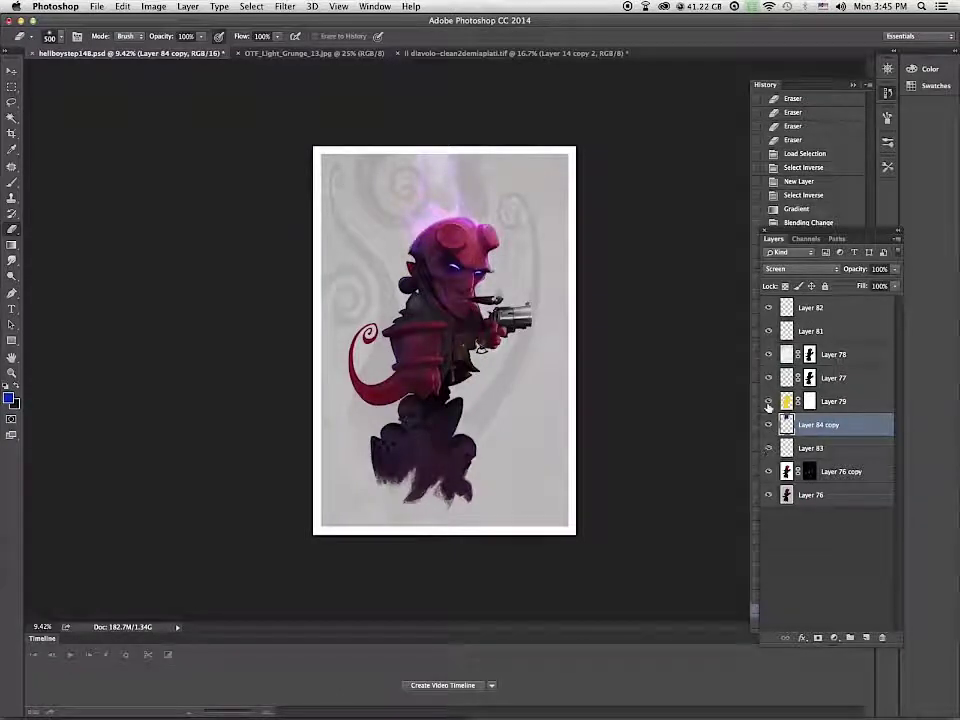
# Step: Set the opacity of Layer 79 to 5% and Layer 78 to 15%, and compare the image with Layer 77 off and on
pyautogui.click(833, 401)
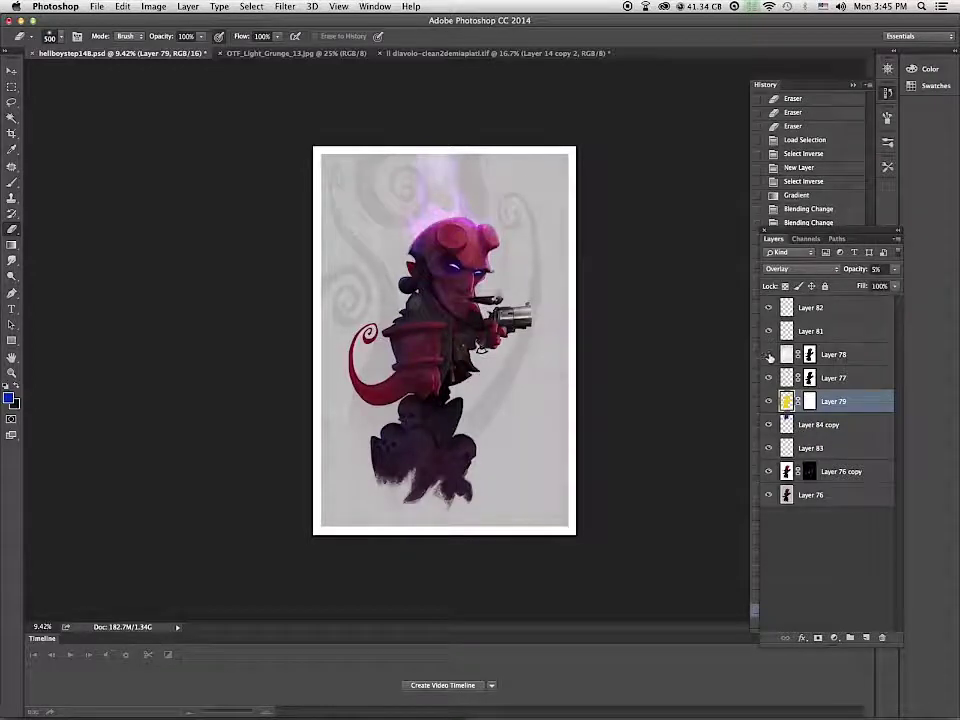
pyautogui.click(833, 354)
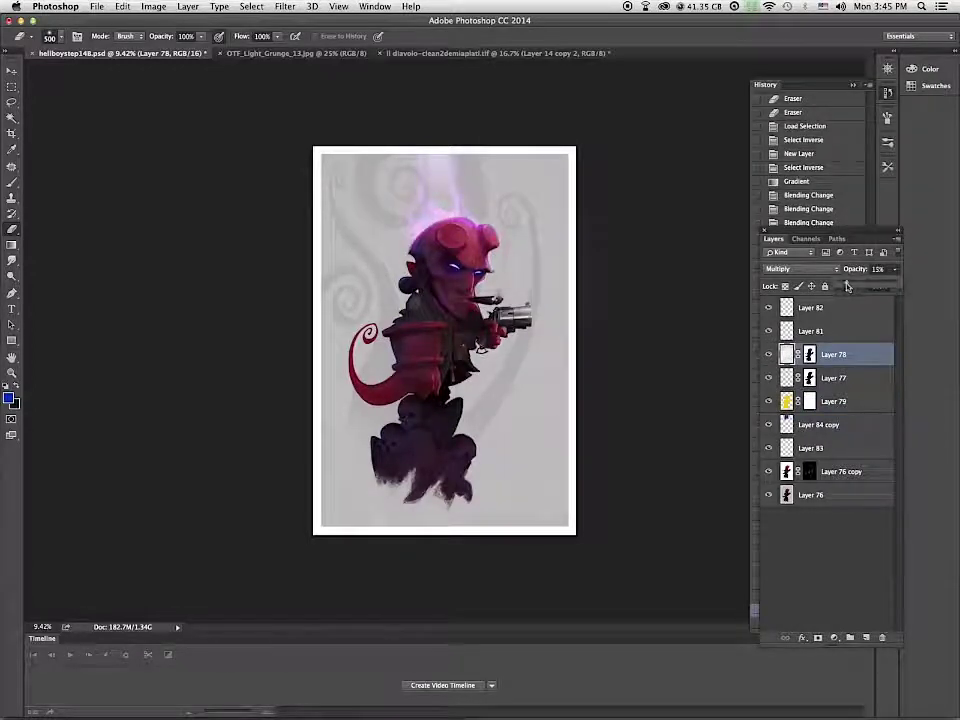
pyautogui.click(768, 378)
pyautogui.click(768, 378)
pyautogui.click(768, 378)
pyautogui.click(768, 378)
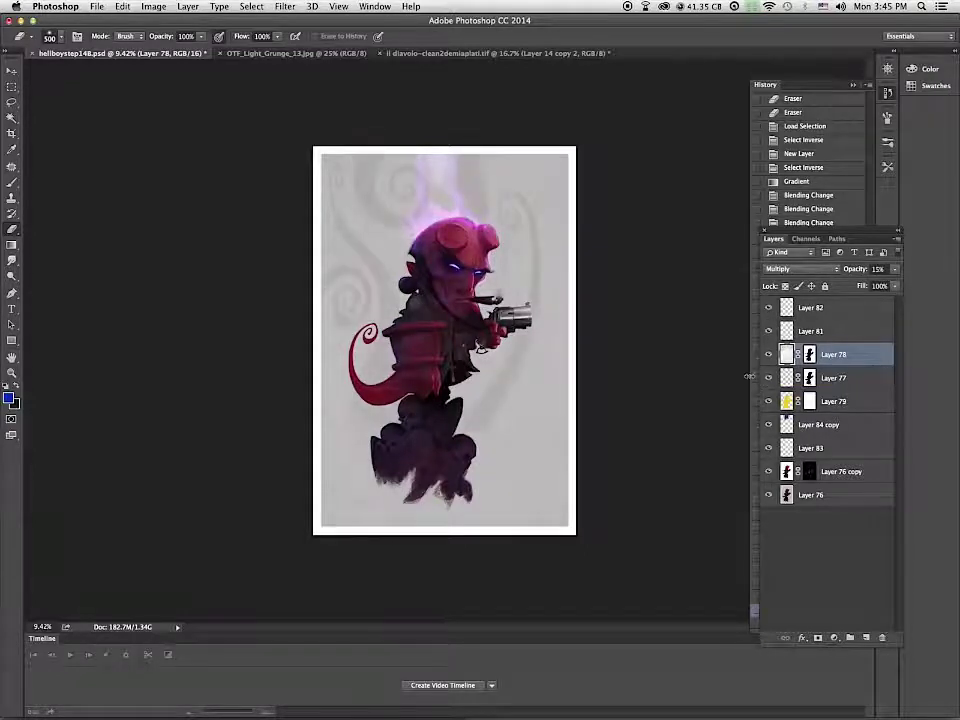
pyautogui.click(768, 378)
pyautogui.click(768, 378)
# Step: Lower the flame layer's opacity to 64% and shift its colour from purple to orange with Hue/Saturation
pyautogui.click(820, 425)
pyautogui.moveTo(895, 269); pyautogui.dragTo(877, 286)
pyautogui.hotkey('ctrl', 'u')
pyautogui.moveTo(704, 157); pyautogui.dragTo(747, 159)
pyautogui.press('Return')
pyautogui.press('b')
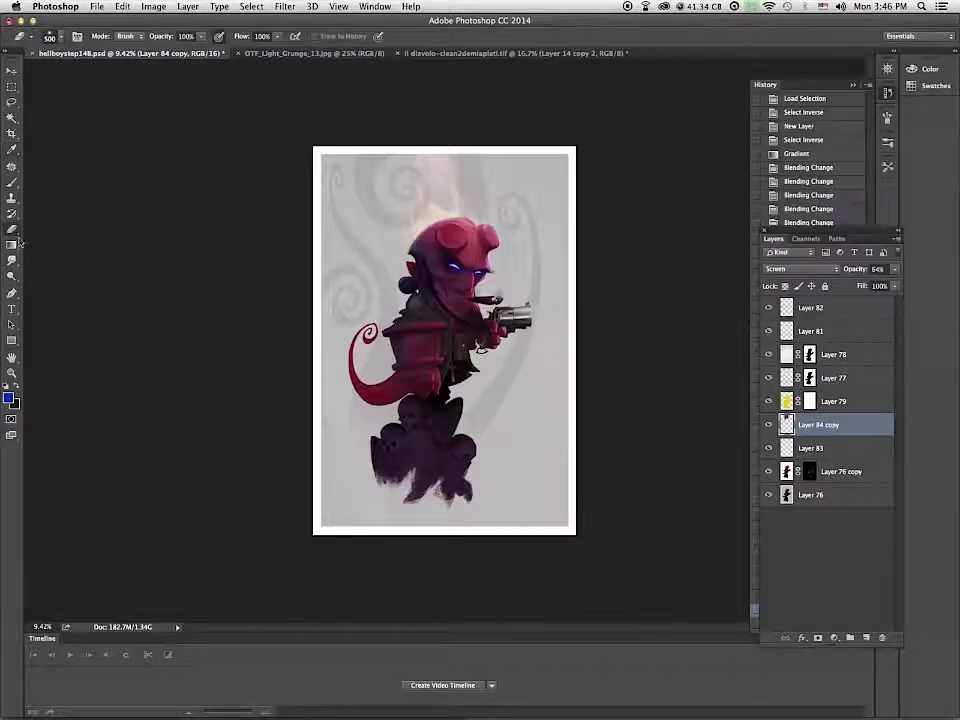
# Step: Reshape the orange flame with the Liquify filter at brush size 900
pyautogui.click(285, 7)
pyautogui.click(311, 101)
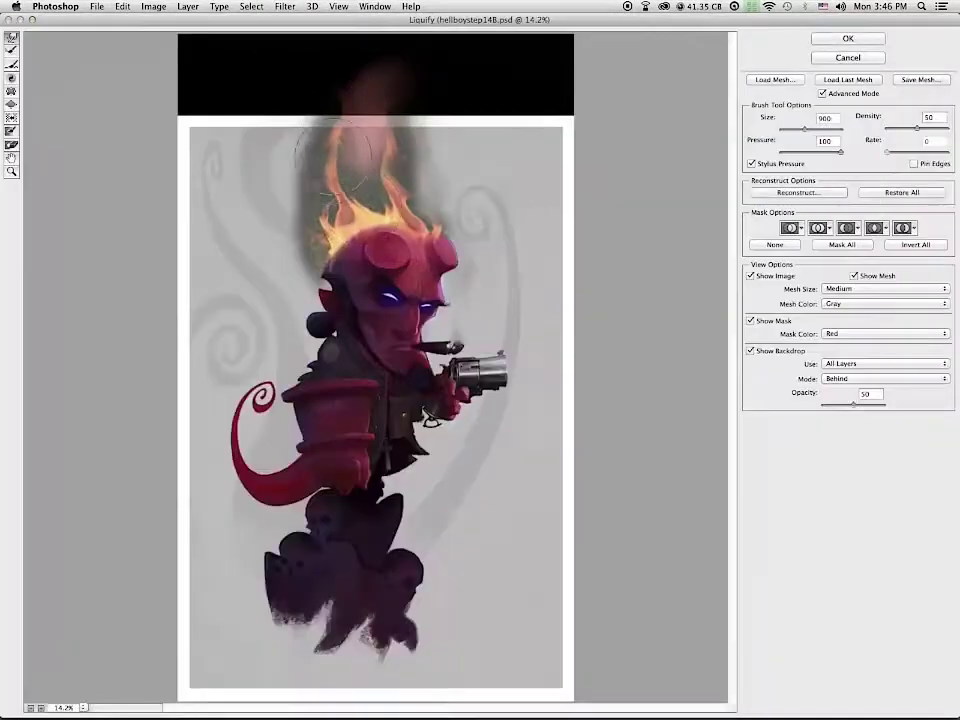
pyautogui.click(848, 38)
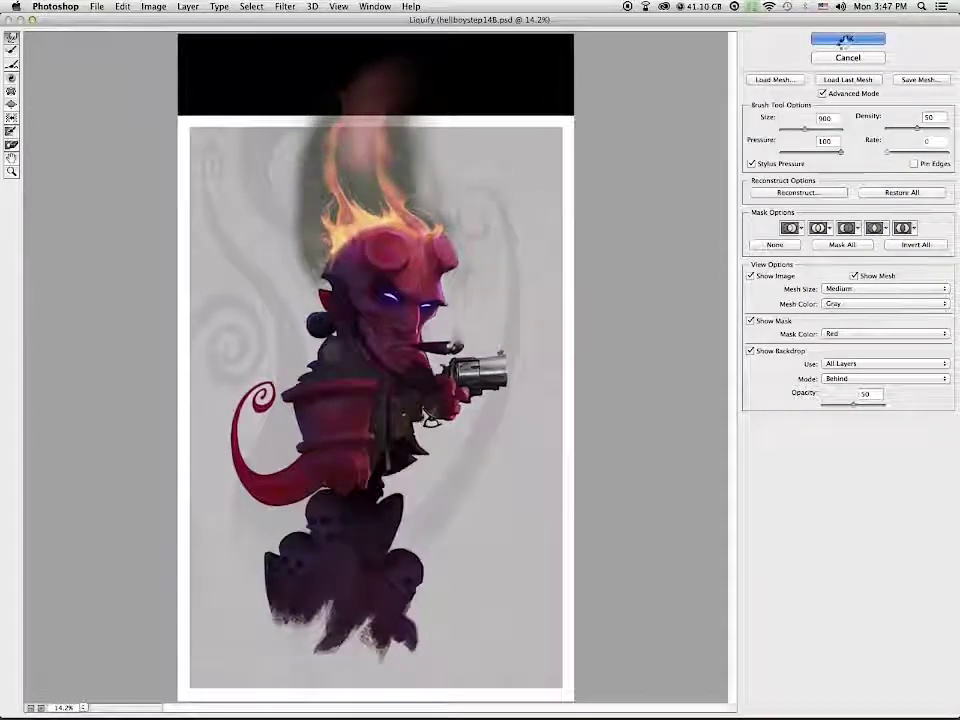
# Step: Duplicate the flame layer, merge the copy down at 100% opacity, and warp the result with Liquify
pyautogui.press('super+j')
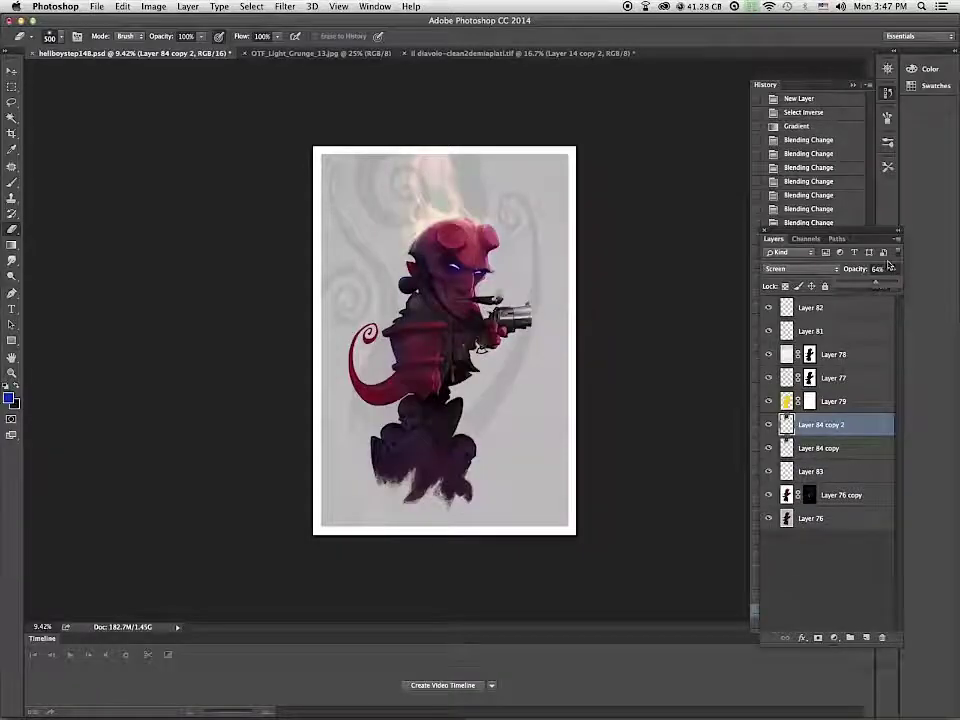
pyautogui.click(285, 6)
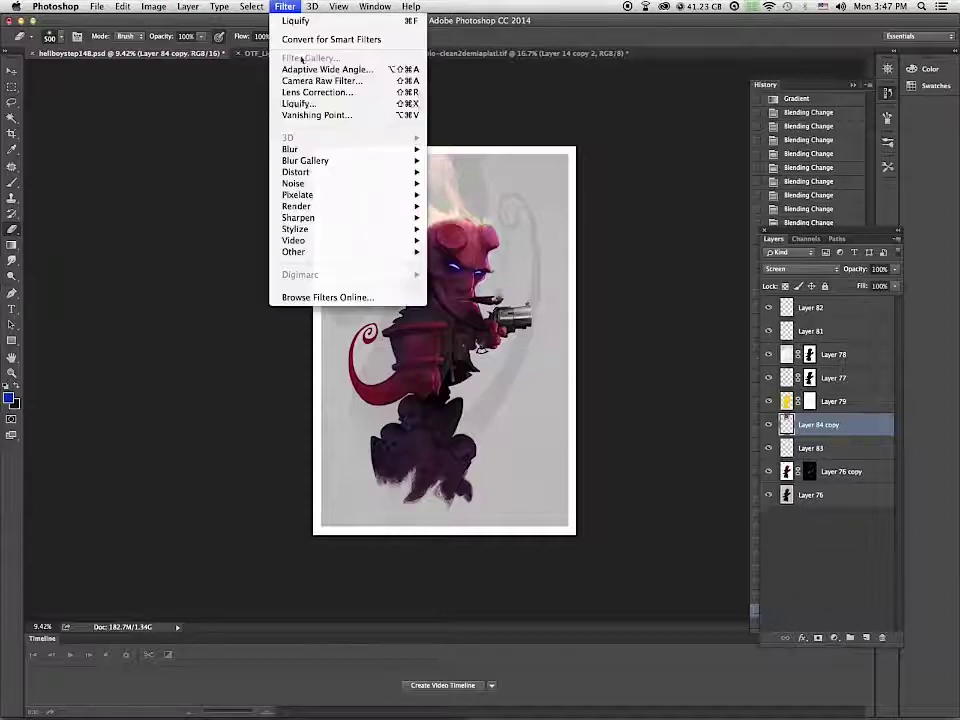
pyautogui.click(300, 141)
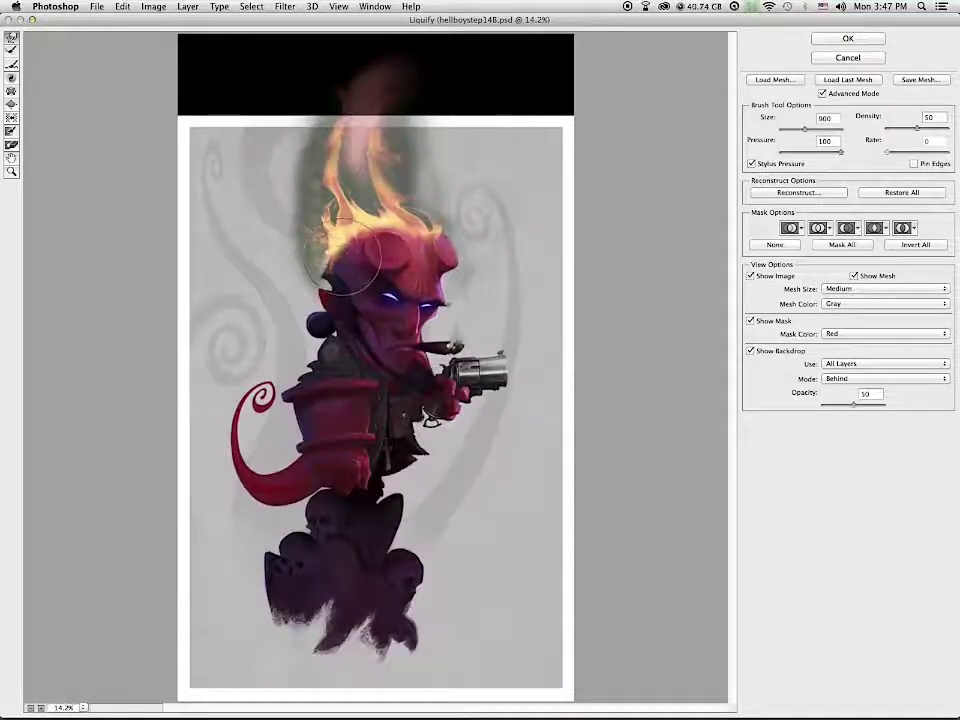
pyautogui.press('Return')
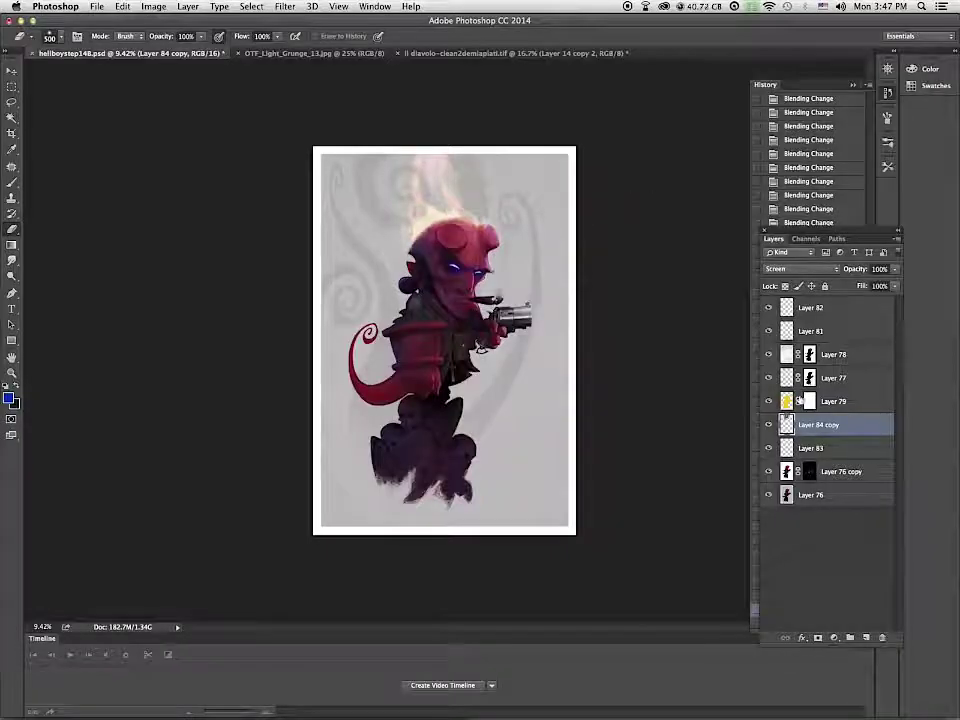
# Step: Duplicate the orange flame layer, shift the copy over the head, and set its opacity to 68%
pyautogui.moveTo(822, 425); pyautogui.dragTo(866, 637)
pyautogui.click(12, 71)
pyautogui.moveTo(445, 248); pyautogui.dragTo(511, 252)
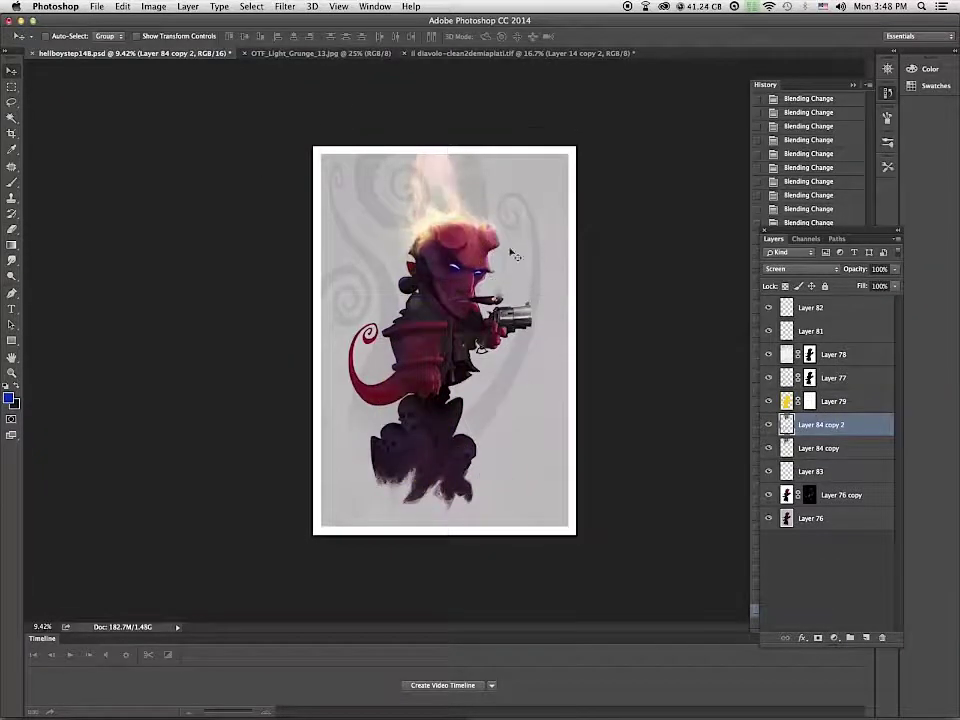
pyautogui.moveTo(895, 269); pyautogui.dragTo(878, 282)
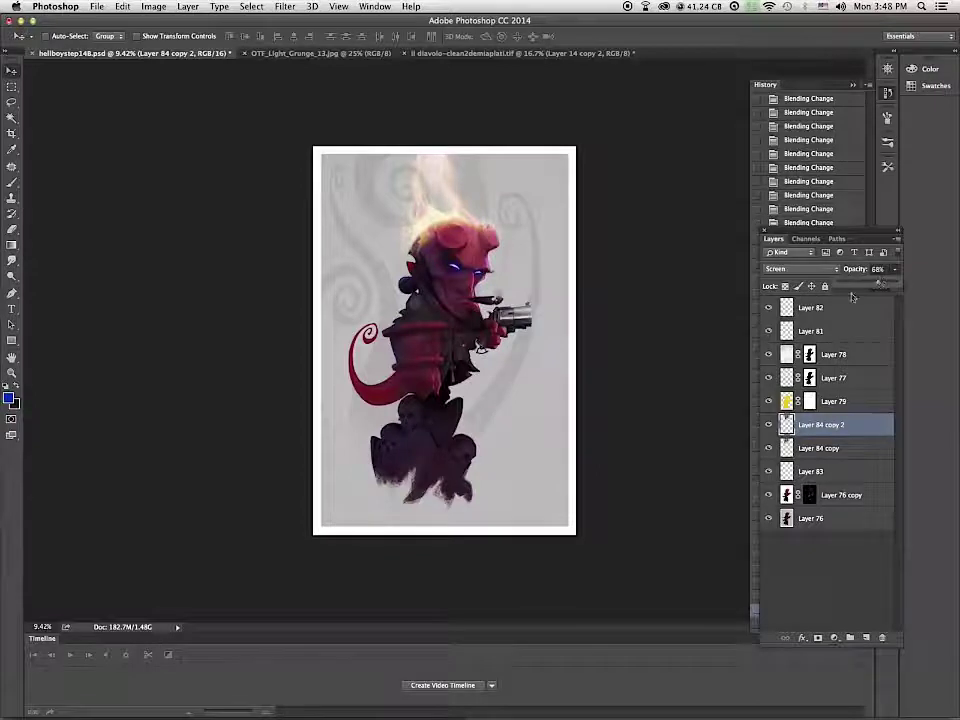
# Step: Erase the upper ends of the flames and the flame edge at the back of the head, working on Layer 84 copy
pyautogui.press('e')
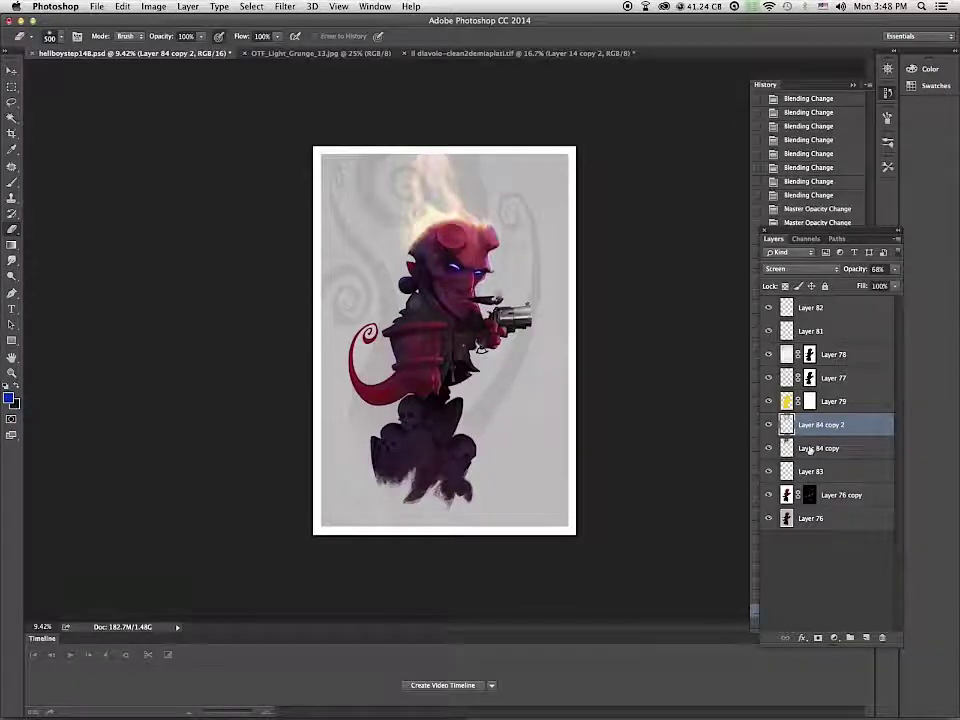
pyautogui.hotkey('alt', '[')
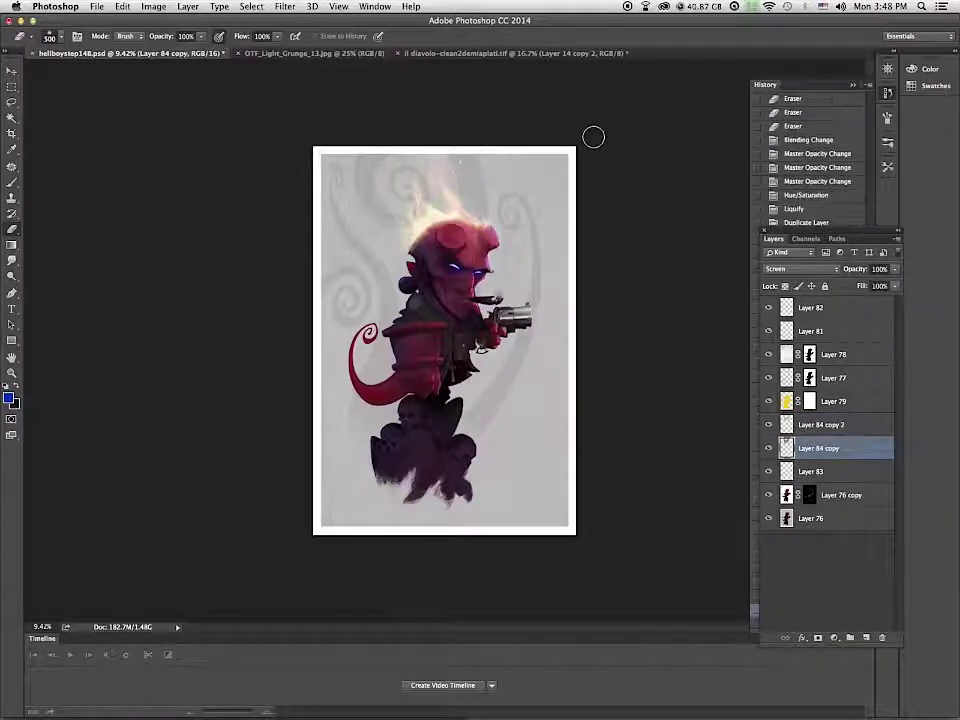
pyautogui.scroll(3, 591, 137)
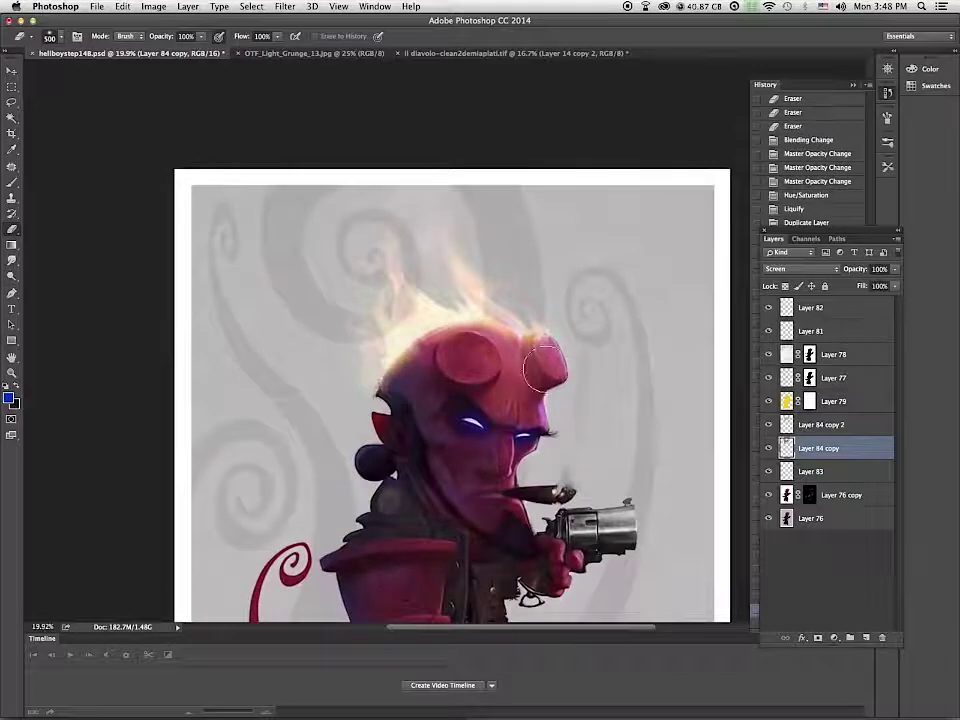
pyautogui.press('[')
pyautogui.press('[')
pyautogui.press('[')
pyautogui.press('[')
pyautogui.press('[')
pyautogui.moveTo(386, 380)
pyautogui.mouseDown()
pyautogui.moveTo(392, 394)
pyautogui.moveTo(413, 362)
pyautogui.mouseUp()
# Step: Select tiny spark shapes around the flames with the Lasso and paint them in the sampled pale flame colour on a new layer
pyautogui.click(821, 425)
pyautogui.press('l')
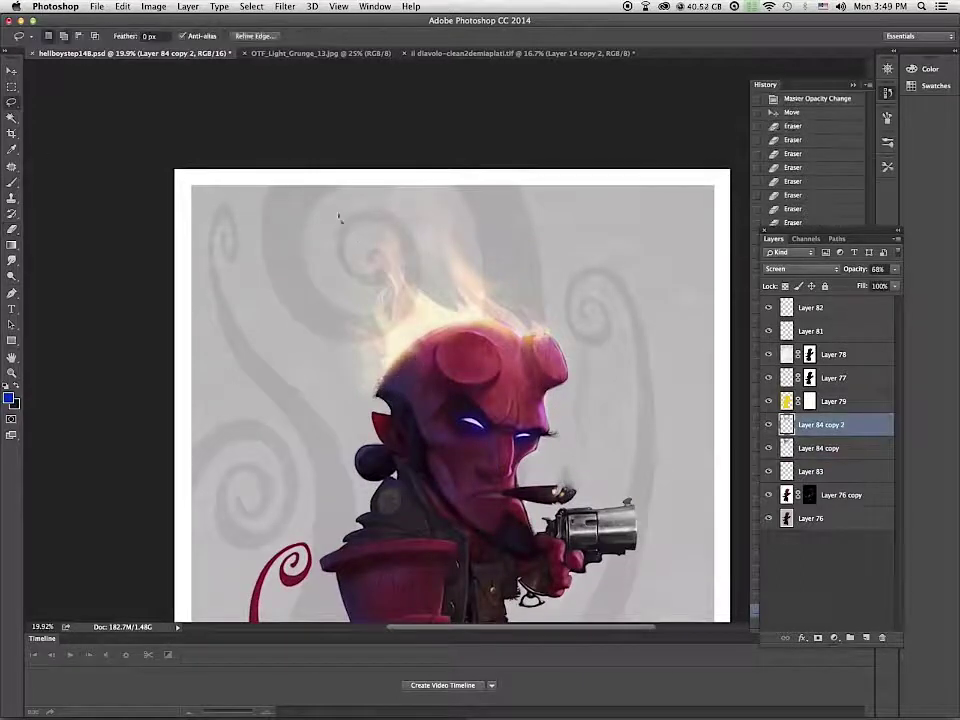
pyautogui.click(12, 182)
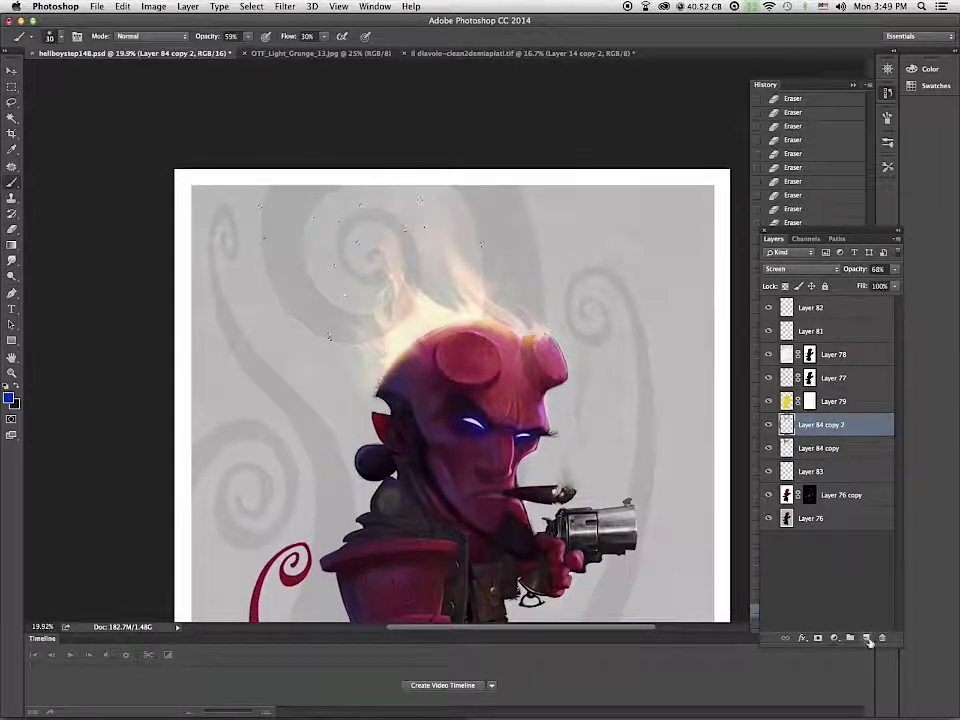
pyautogui.click(866, 638)
pyautogui.keyDown('alt'); pyautogui.click(435, 322); pyautogui.keyUp('alt')
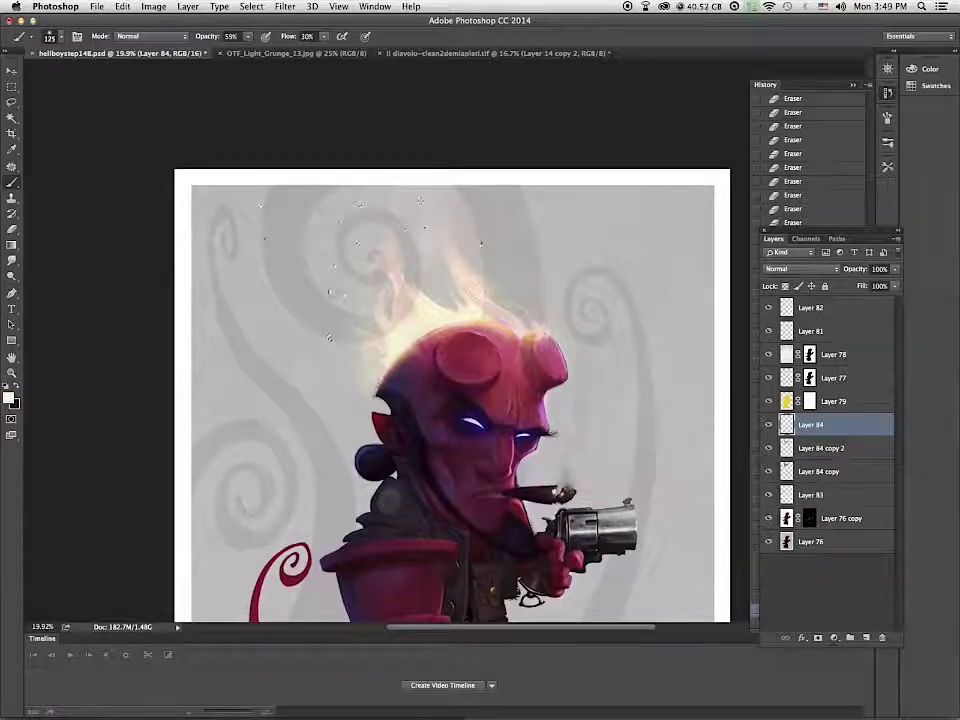
pyautogui.scroll(-5, 705, 118)
pyautogui.press('e')
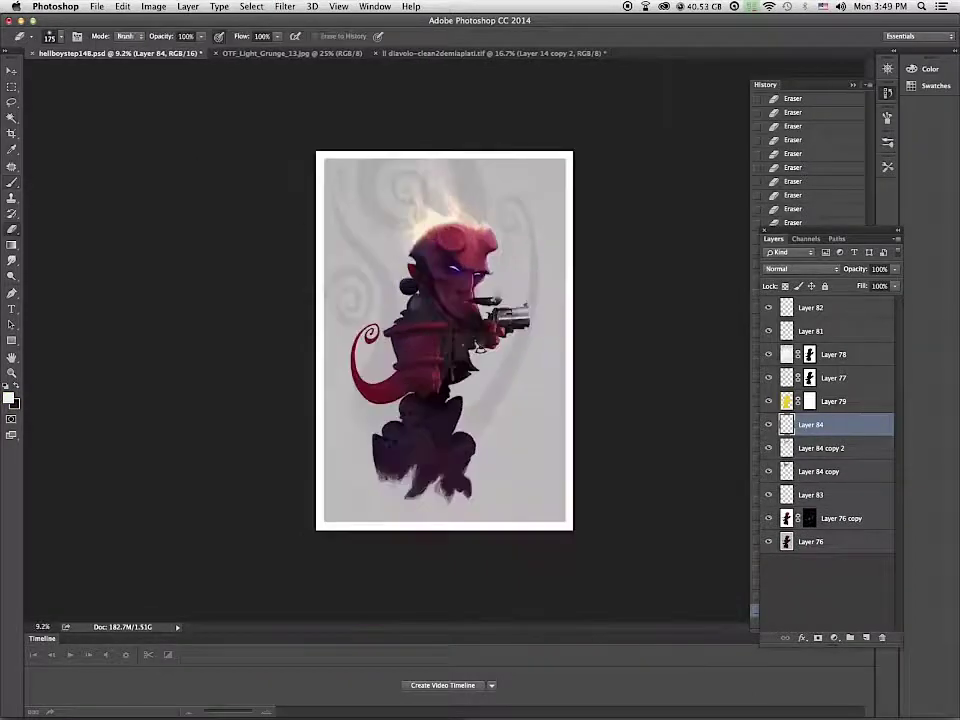
# Step: Check the flame with Layer 84 copy hidden and shown, and reduce the opacity of Layer 84 copy 2
pyautogui.click(768, 468)
pyautogui.click(768, 468)
pyautogui.click(817, 446)
pyautogui.click(895, 269)
pyautogui.moveTo(893, 281); pyautogui.dragTo(872, 281)
# Step: Group the two flame layers and compare the illustration with the group hidden and shown
pyautogui.click(850, 638)
pyautogui.moveTo(817, 466); pyautogui.dragTo(815, 444)
pyautogui.click(782, 443)
pyautogui.click(769, 445)
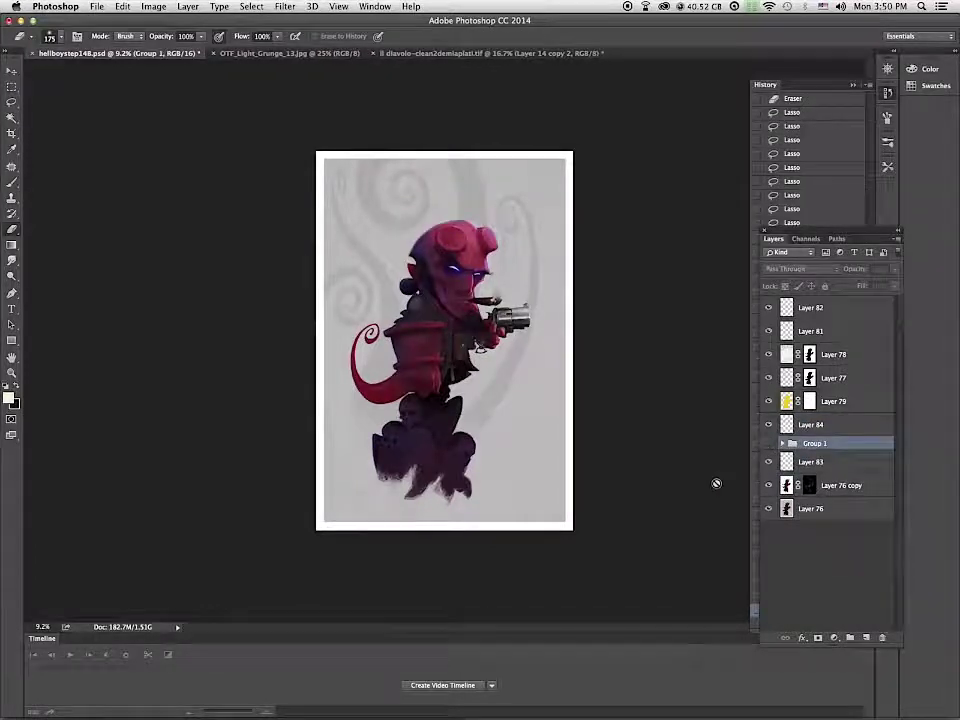
pyautogui.click(769, 444)
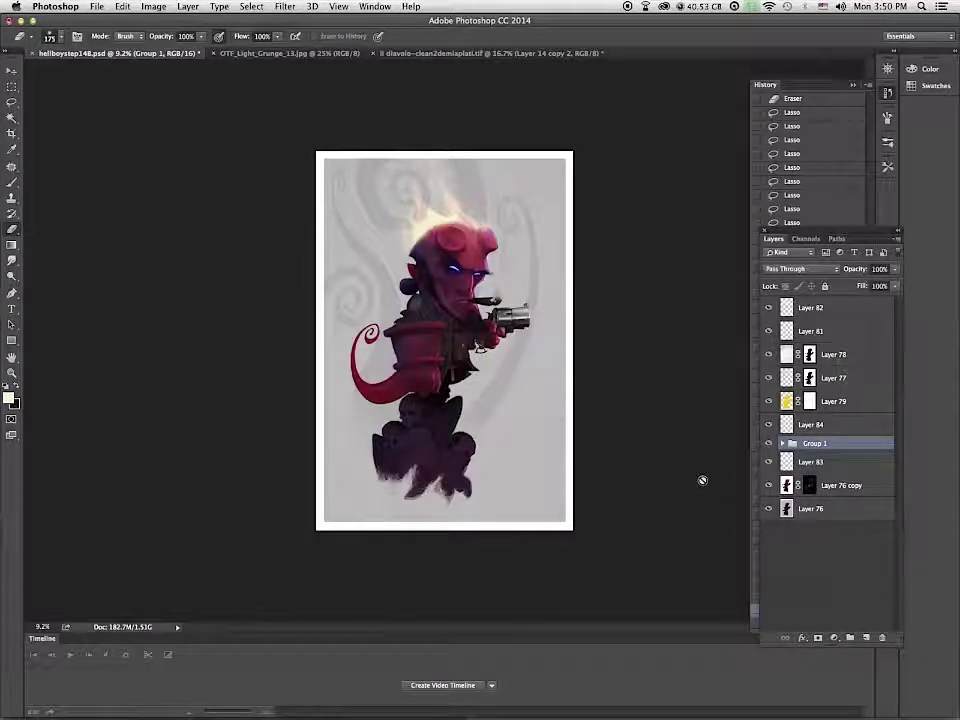
# Step: Add a new layer above the flame group and brush a dark signature monogram beside the base of the skulls
pyautogui.press('super+plus')
pyautogui.press('super+plus')
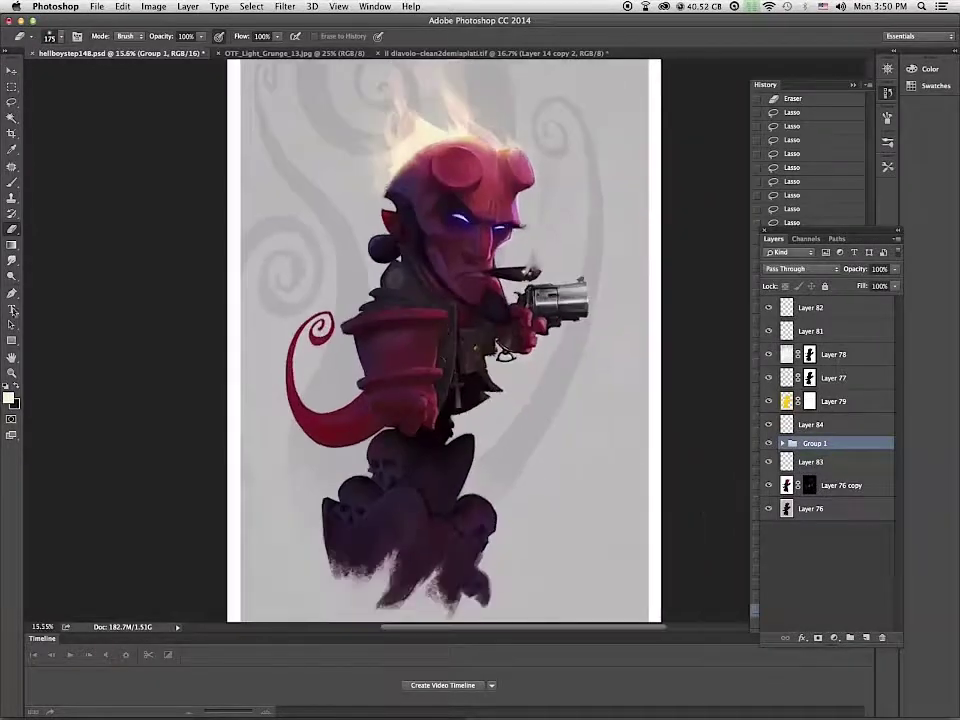
pyautogui.press('b')
pyautogui.hotkey('ctrl', 'shift', 'alt', 'n')
pyautogui.press('x')
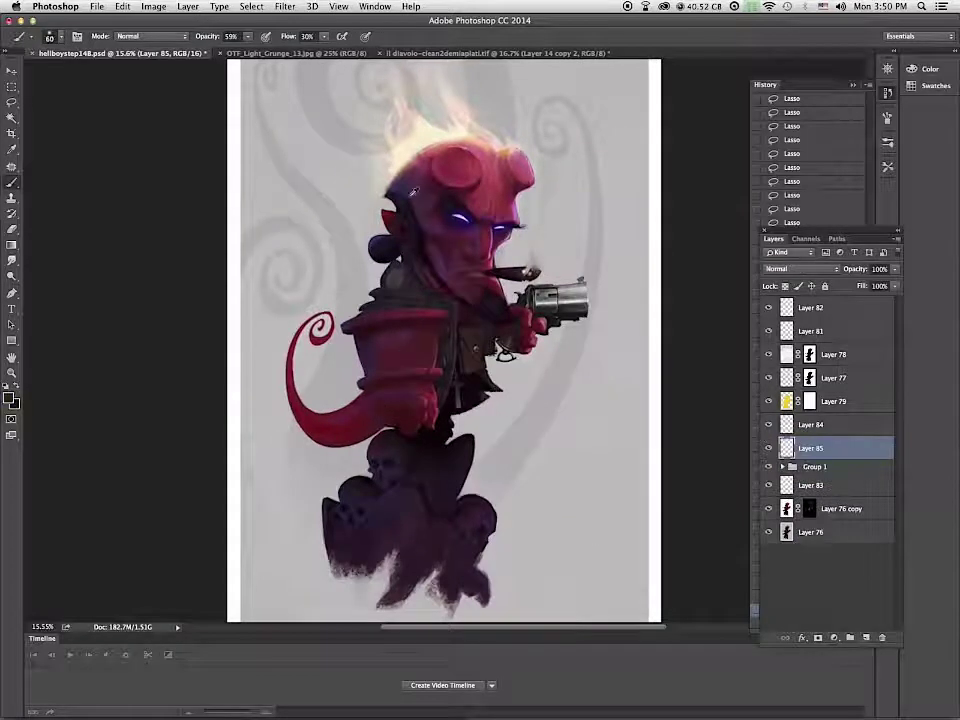
pyautogui.rightClick(575, 515)
pyautogui.press('Escape')
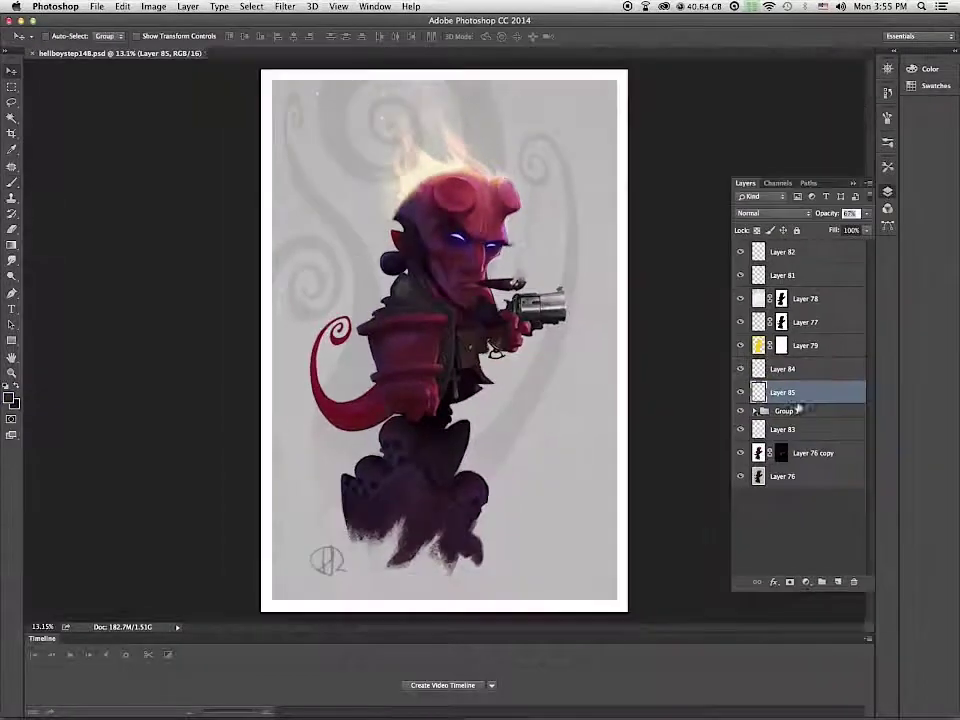
# Step: Merge Layer 76 copy with Layer 76 and select the background around the figure using the Layer 77 mask
pyautogui.click(760, 455)
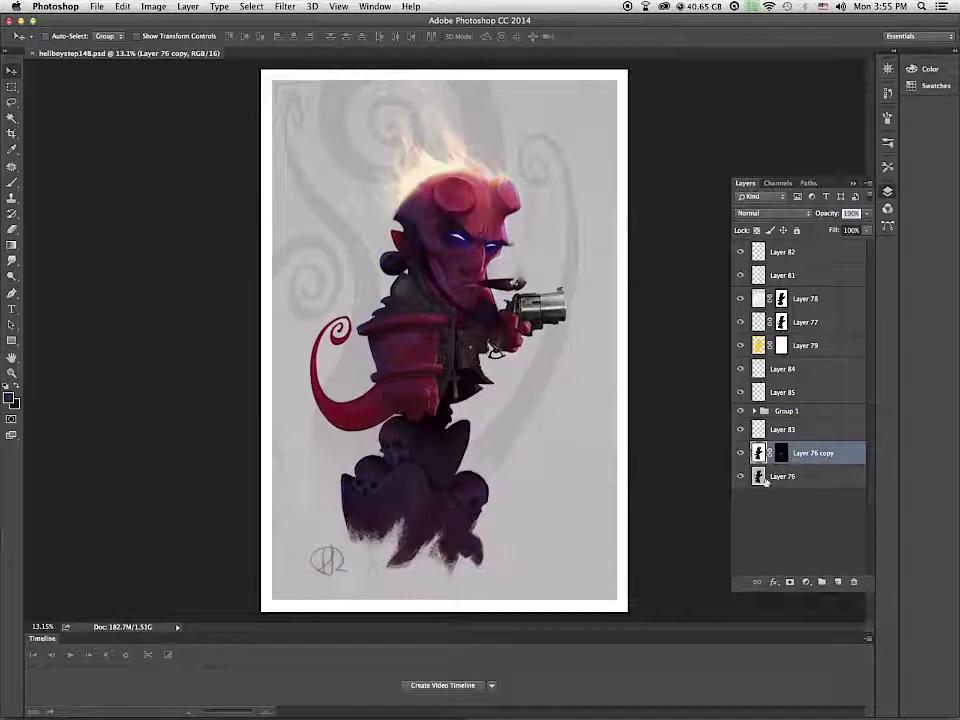
pyautogui.keyDown('shift'); pyautogui.click(778, 474); pyautogui.keyUp('shift')
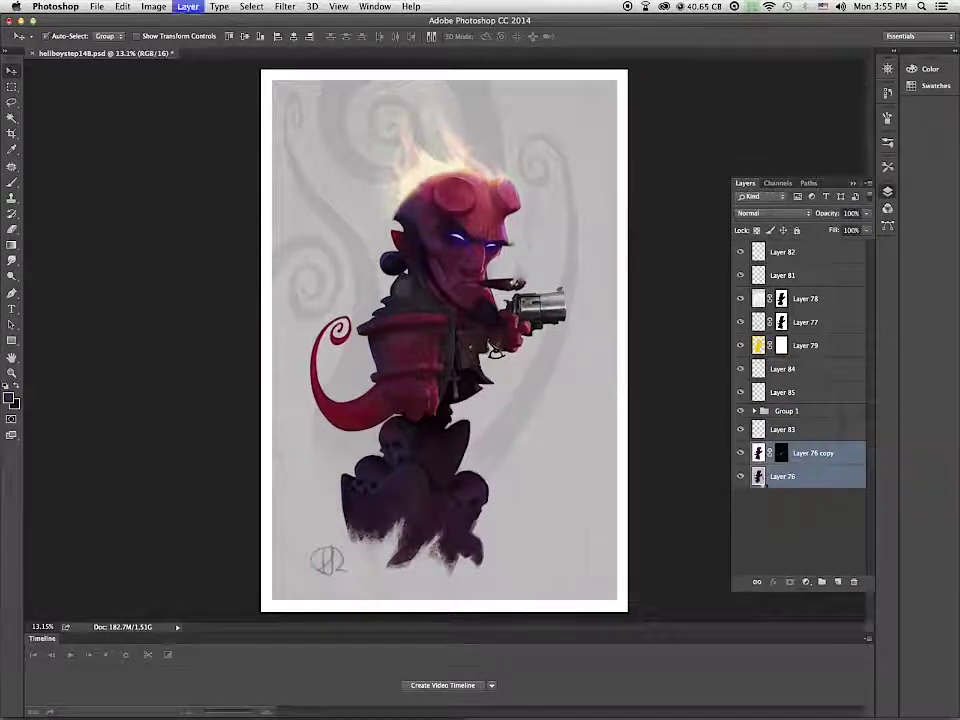
pyautogui.press('super+e')
pyautogui.press('super+a')
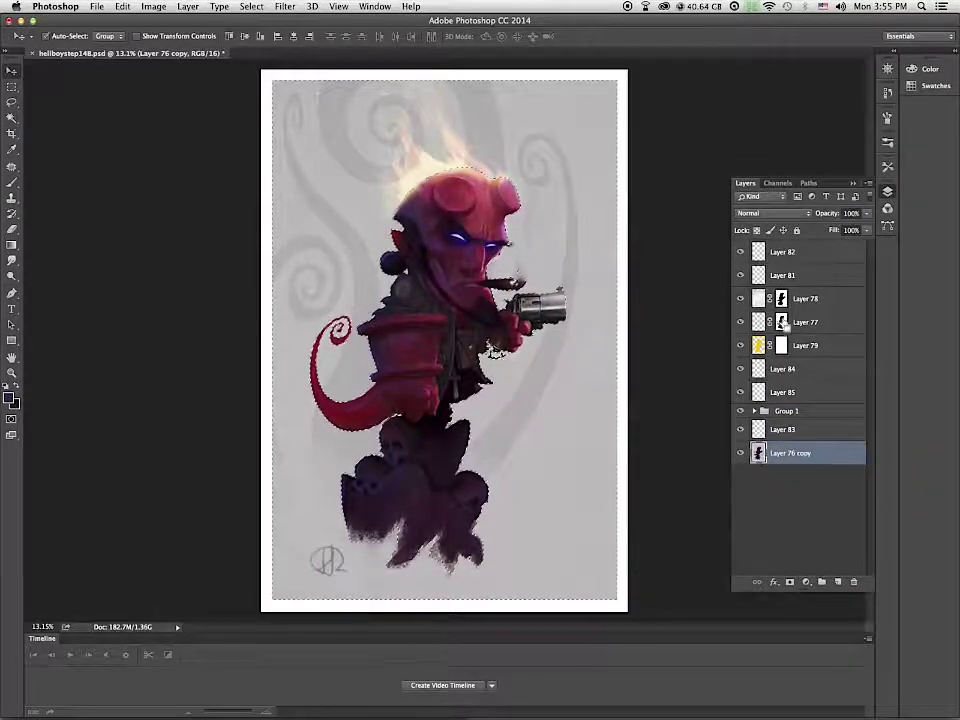
pyautogui.click(284, 6)
pyautogui.moveTo(306, 174)
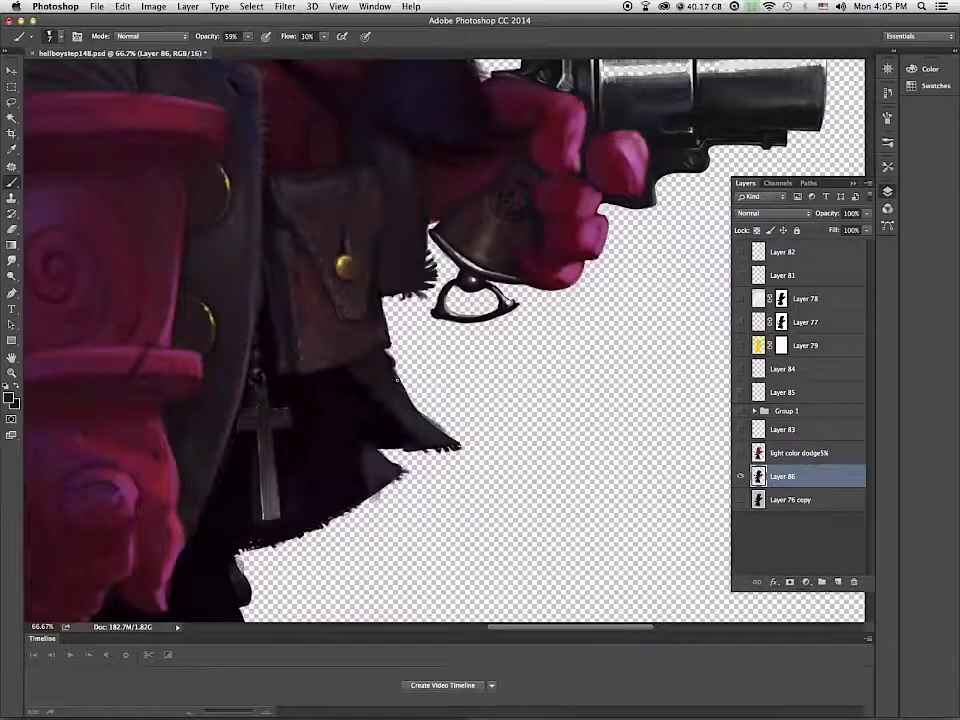
# Step: Set the brush to 100% opacity and flow and clean the cut-out edges of the coat, gun hand, face and horns on Layer 86
pyautogui.moveTo(208, 37); pyautogui.dragTo(270, 39)
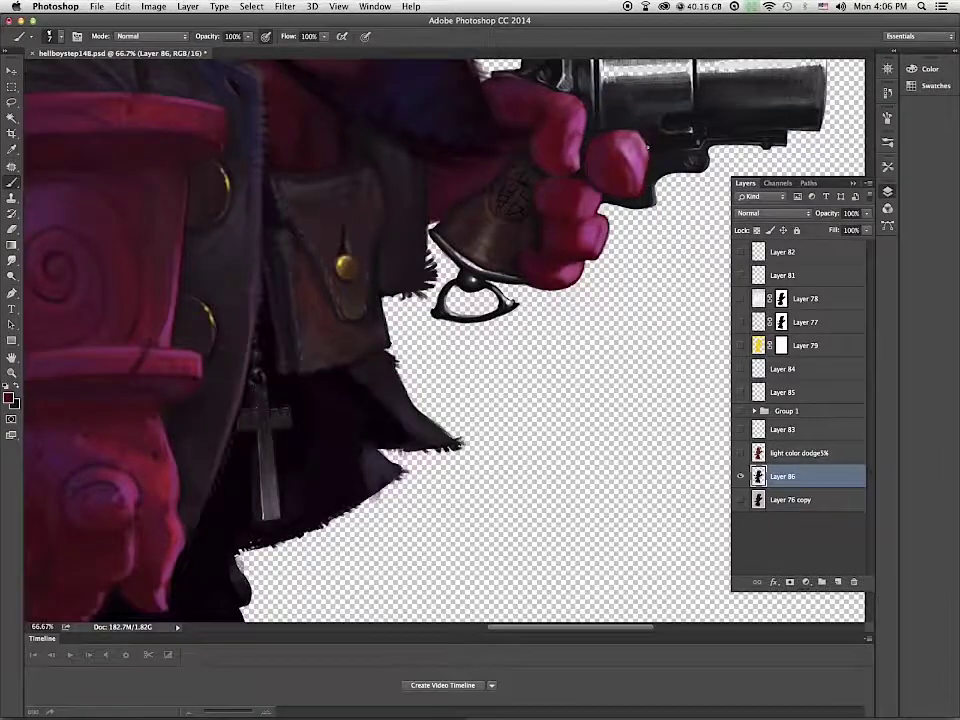
pyautogui.scroll(10, 632, 372)
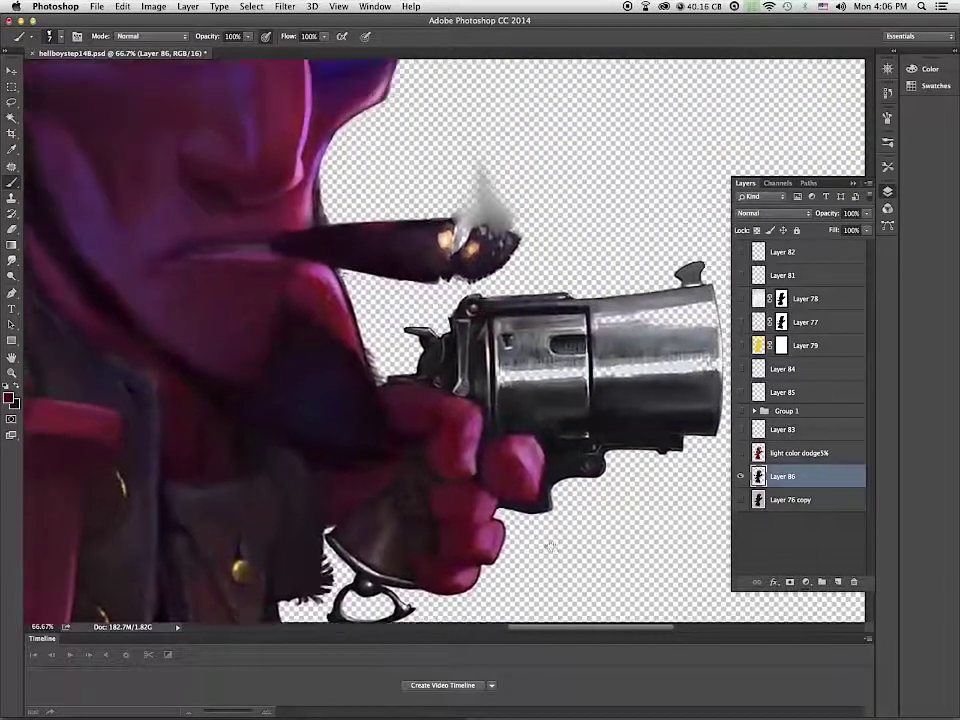
pyautogui.scroll(3, 608, 411)
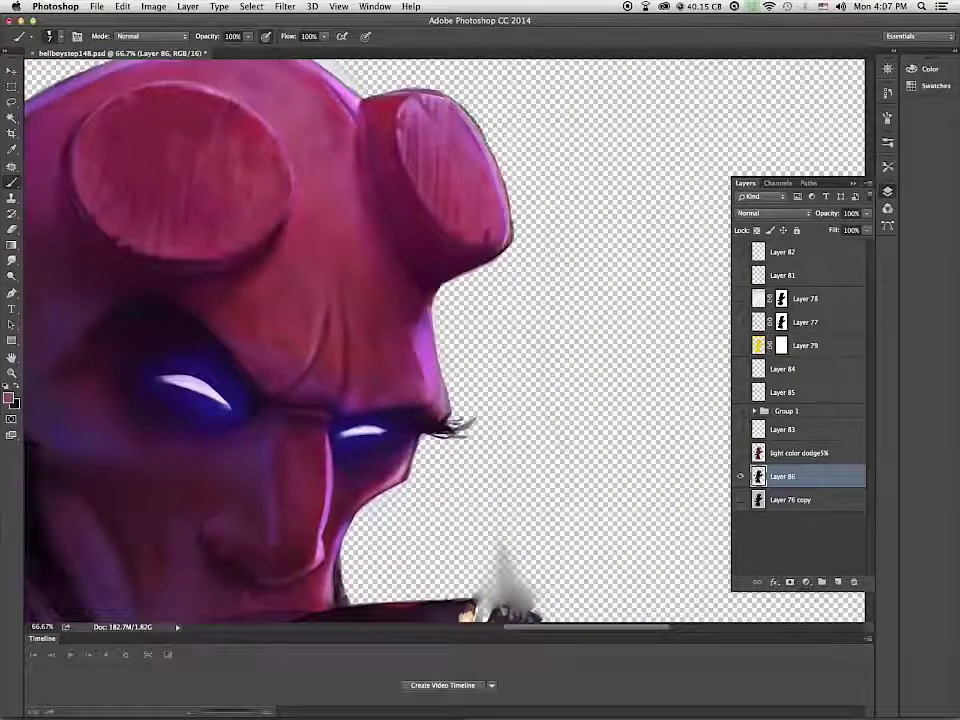
pyautogui.keyDown('alt'); pyautogui.click(437, 93); pyautogui.keyUp('alt')
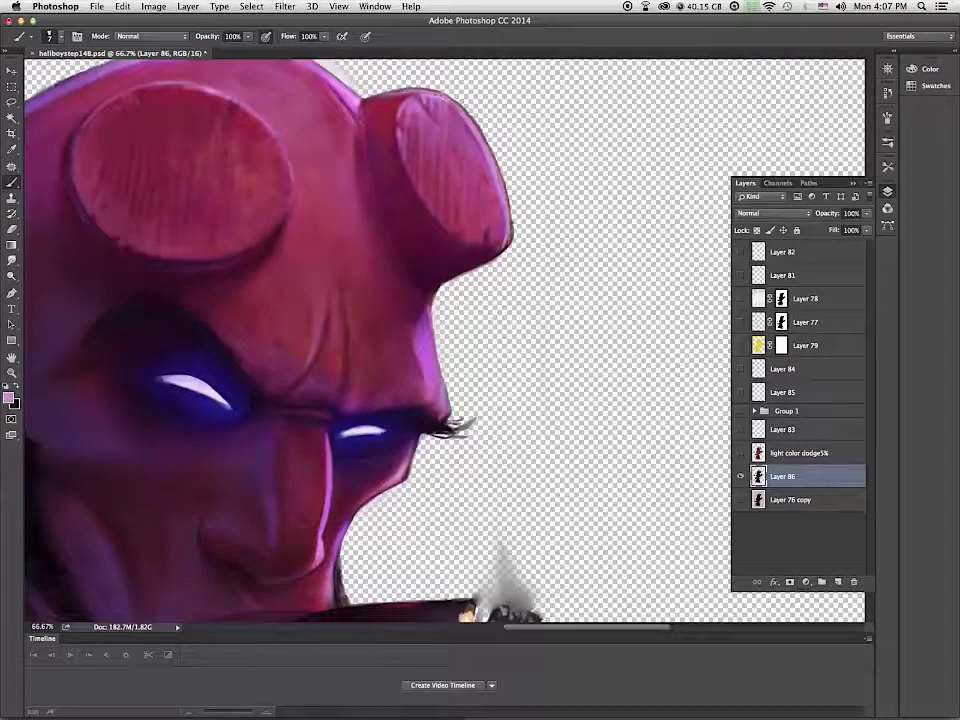
pyautogui.scroll(5, 445, 340)
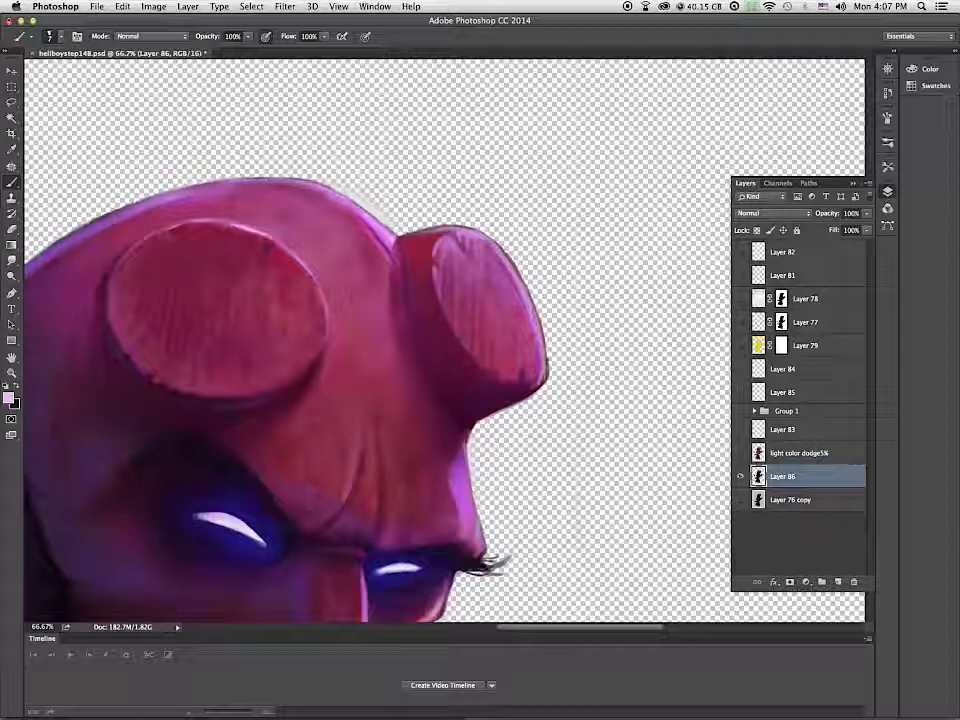
# Step: Clean up the Layer 86 cut-out edges along the collar, stone arm and tail with the size 7 brush
pyautogui.scroll(-15, 478, 443)
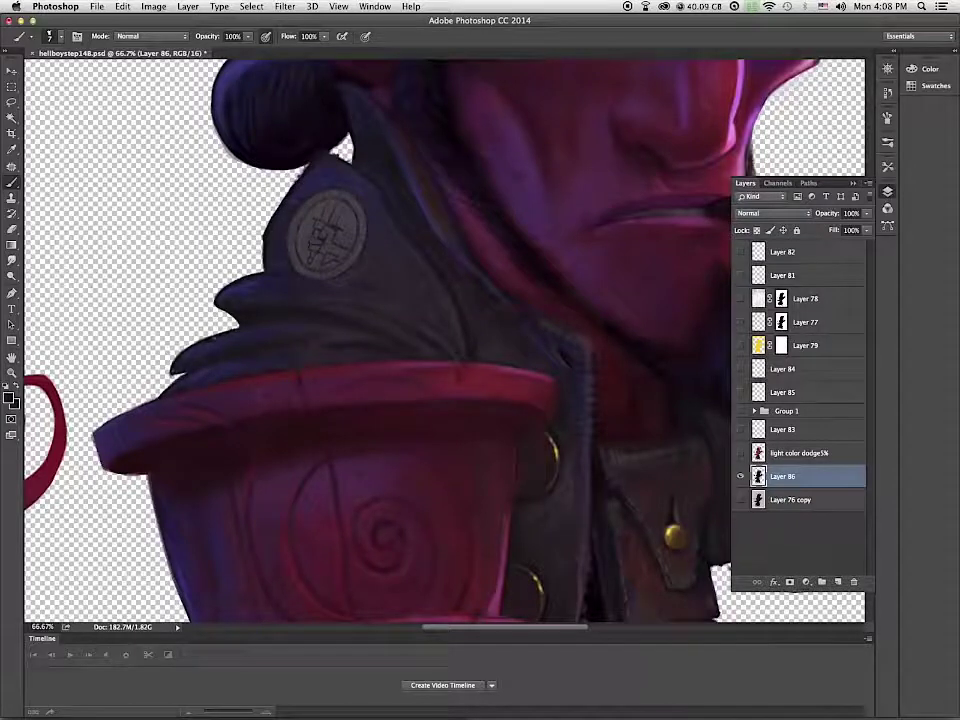
pyautogui.scroll(-10, 459, 238)
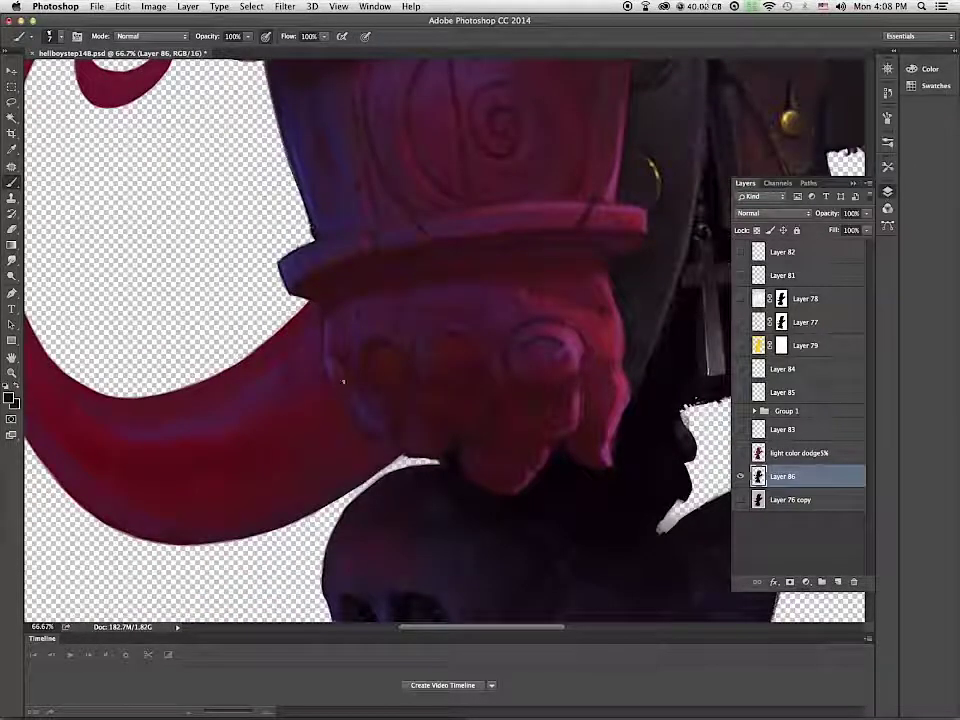
pyautogui.scroll(-5, 435, 439)
pyautogui.scroll(3, 440, 438)
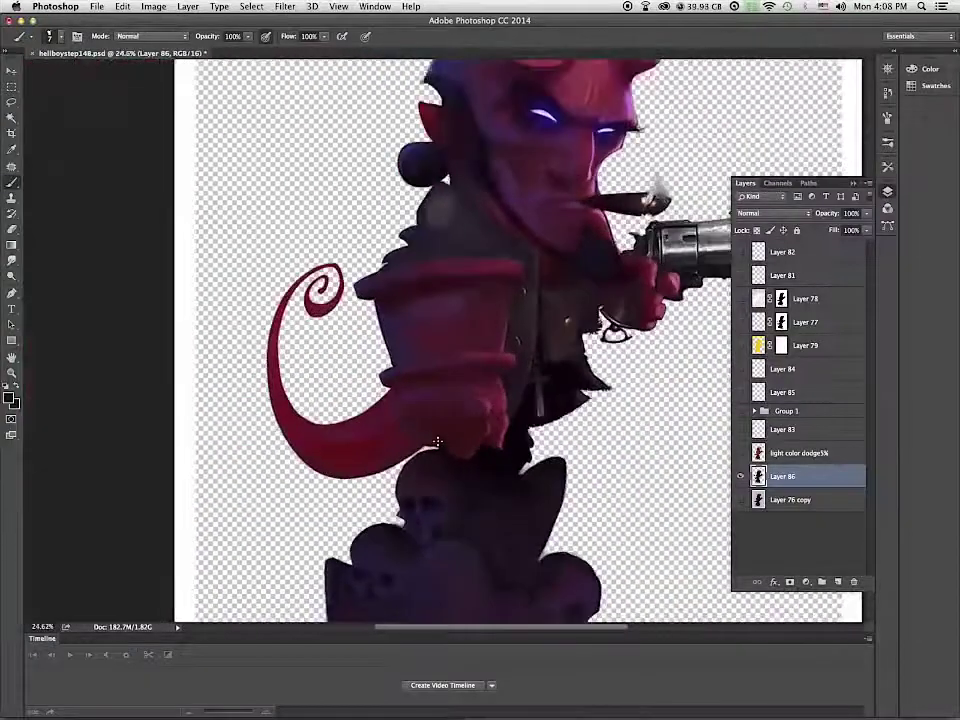
pyautogui.scroll(5, 442, 438)
# Step: Choose a grey brush colour, sample another tone at the mouth, and touch up fine details on Layer 86 at brush size 10
pyautogui.click(8, 398)
pyautogui.click(353, 300)
pyautogui.click(600, 186)
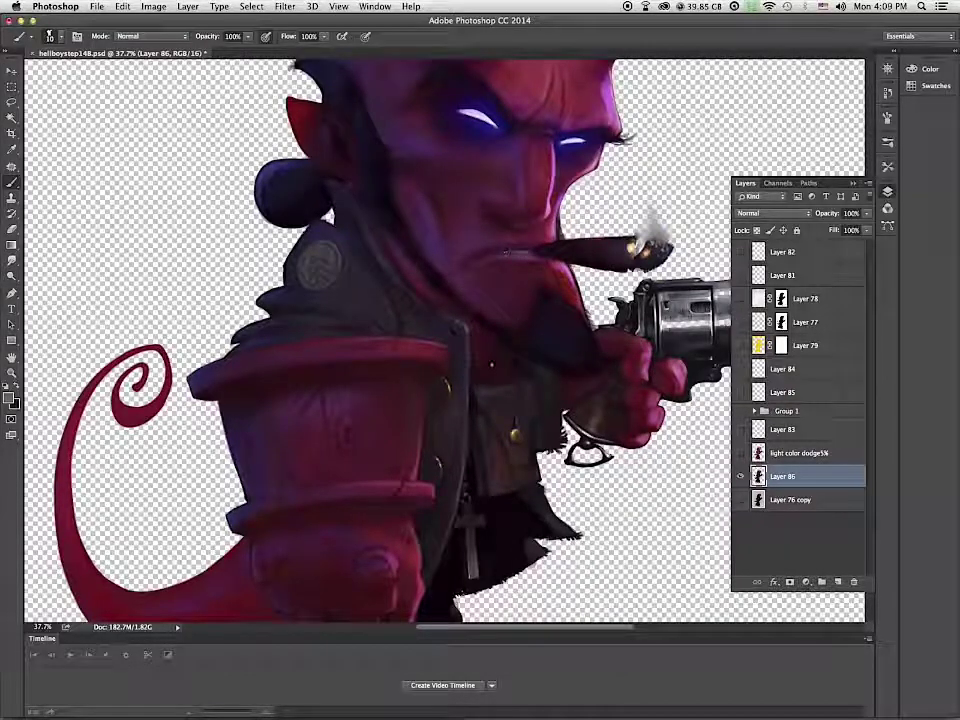
pyautogui.keyDown('alt'); pyautogui.click(510, 253); pyautogui.keyUp('alt')
pyautogui.scroll(-5, 602, 320)
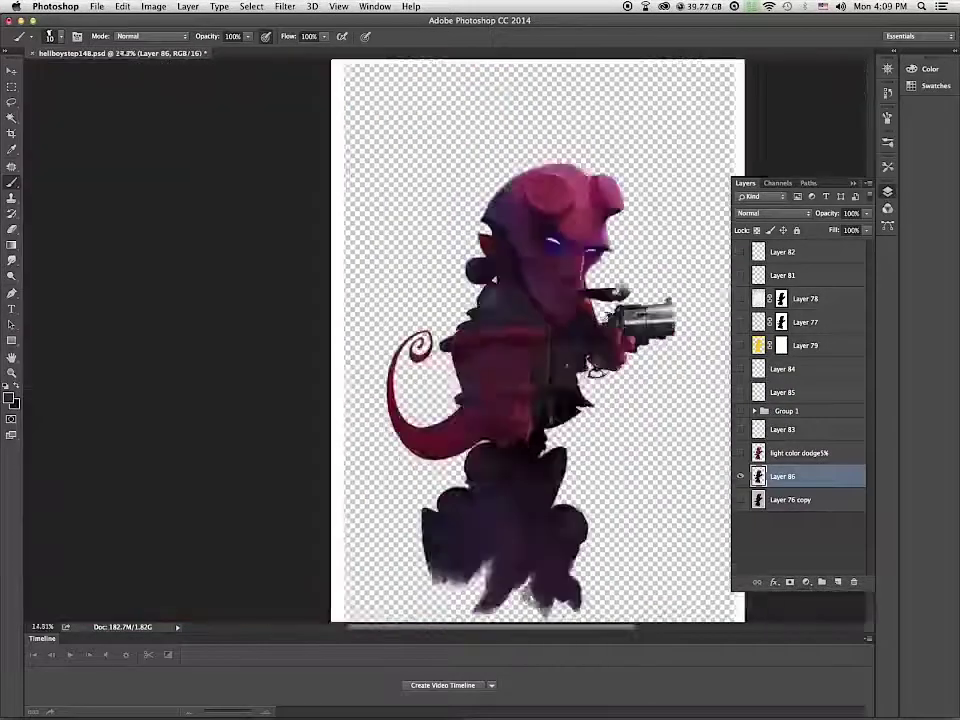
pyautogui.scroll(4, 602, 320)
pyautogui.scroll(-3, 602, 320)
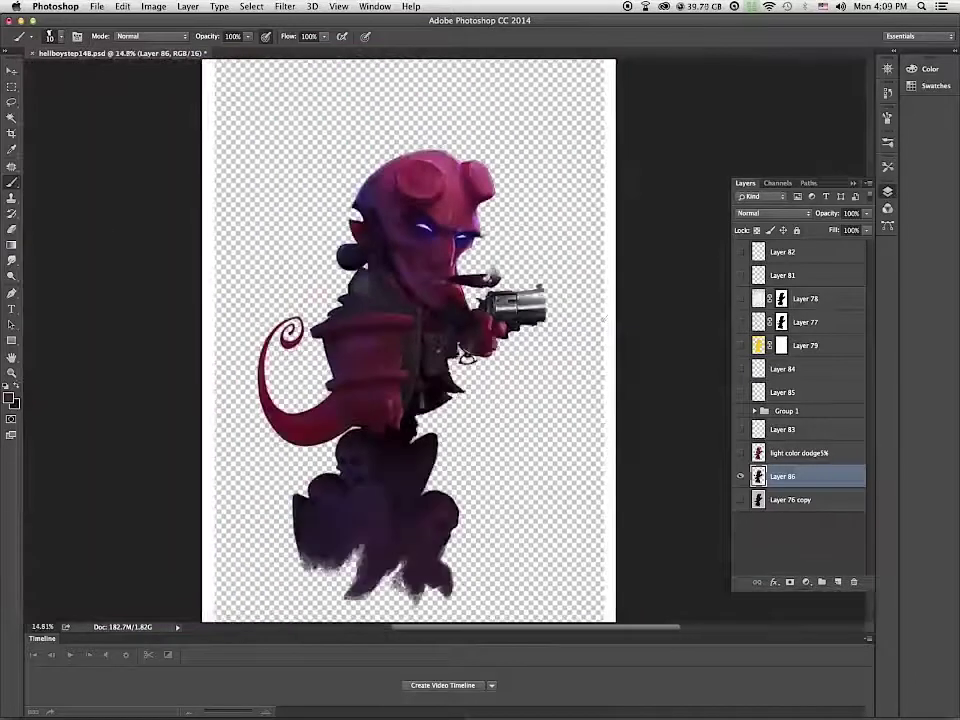
# Step: Delete the white border from Layer 86 using rectangular selections and check the layer by hiding and showing it
pyautogui.press('z')
pyautogui.moveTo(432, 374)
pyautogui.mouseDown()
pyautogui.moveTo(482, 376)
pyautogui.moveTo(438, 378)
pyautogui.mouseUp()
pyautogui.press('m')
pyautogui.moveTo(325, 172); pyautogui.dragTo(628, 557)
pyautogui.press('Delete')
pyautogui.press('Delete')
pyautogui.moveTo(328, 174); pyautogui.dragTo(348, 510)
pyautogui.click(740, 477)
pyautogui.click(740, 477)
pyautogui.click(740, 477)
pyautogui.click(740, 477)
# Step: Open the Lens Correction filter for Layer 86 and bring up its custom correction settings
pyautogui.click(285, 6)
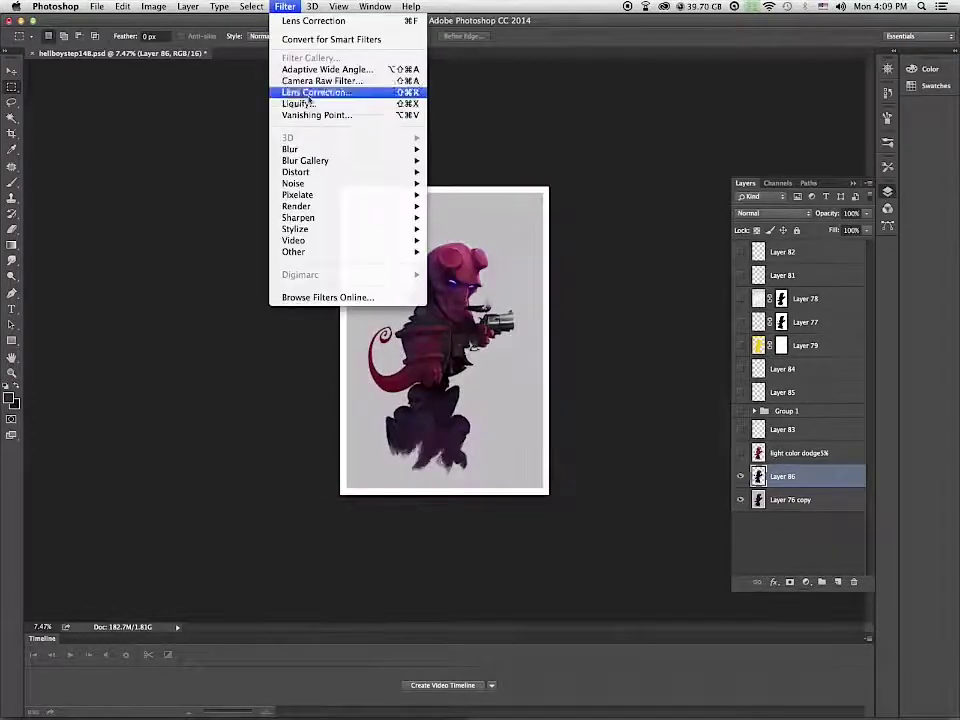
pyautogui.click(339, 93)
pyautogui.press('z')
pyautogui.click(431, 350)
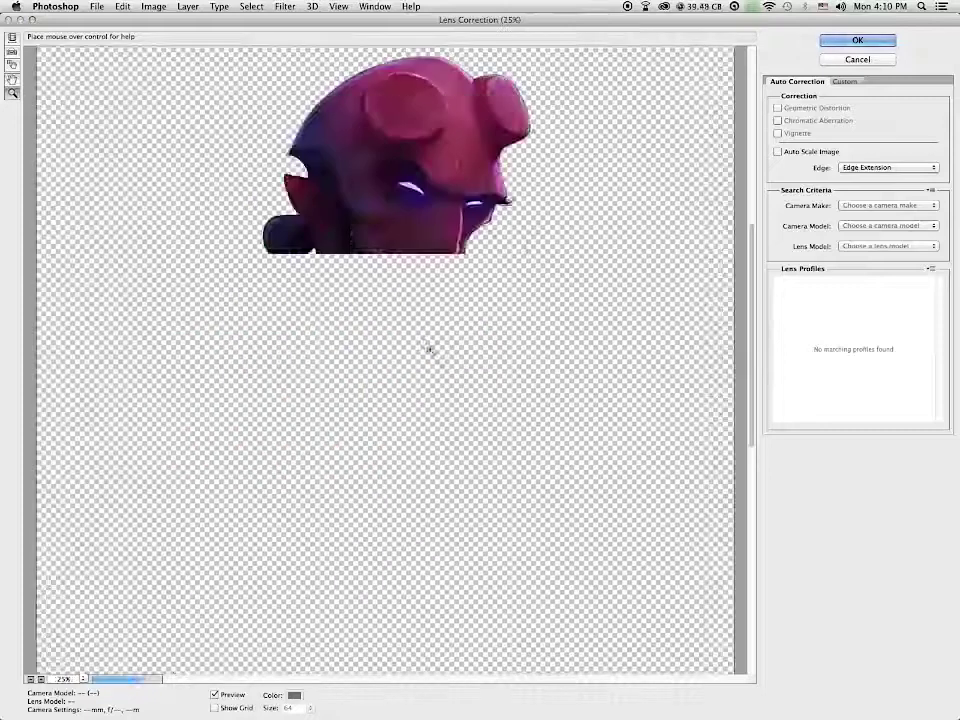
pyautogui.click(432, 356)
pyautogui.click(845, 82)
# Step: Try Red/Cyan Fringe at +100 and Blue/Yellow Fringe at -100, and examine the edges of the head, gun and stone arm
pyautogui.moveTo(859, 184); pyautogui.dragTo(938, 186)
pyautogui.moveTo(858, 228); pyautogui.dragTo(772, 237)
pyautogui.click(447, 241)
pyautogui.click(782, 228)
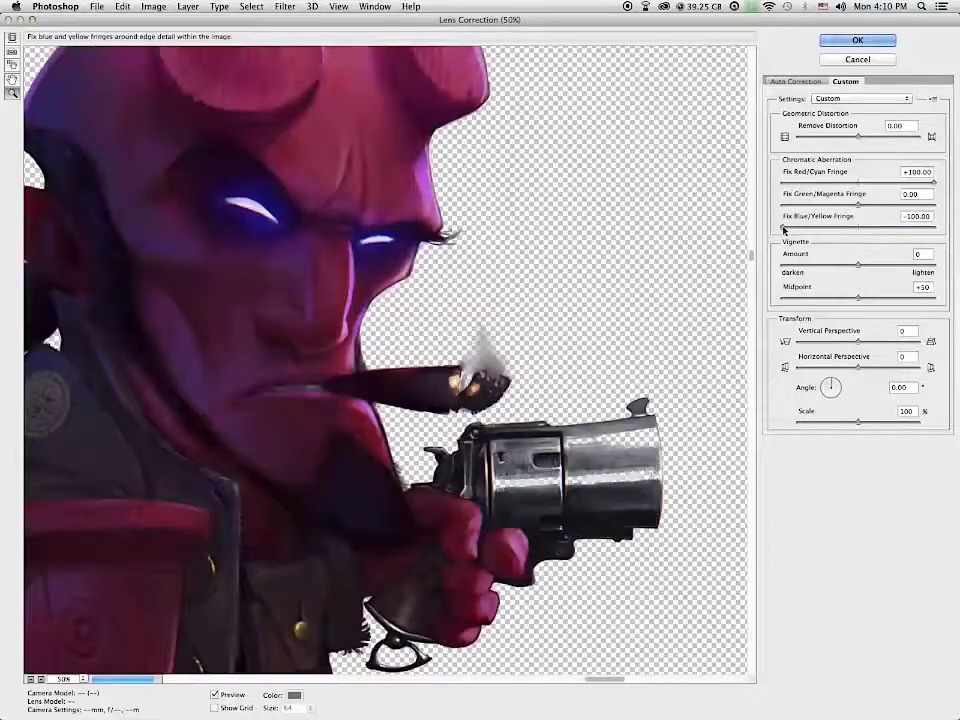
pyautogui.moveTo(580, 234); pyautogui.dragTo(653, 388)
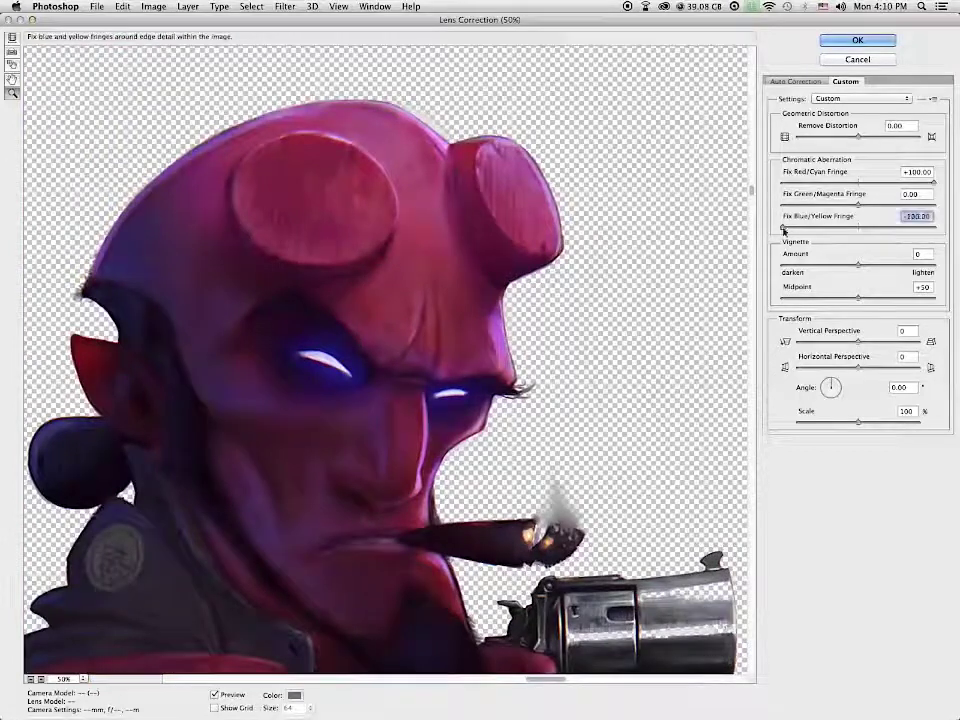
pyautogui.moveTo(784, 233); pyautogui.dragTo(773, 228)
pyautogui.moveTo(934, 184)
pyautogui.mouseDown()
pyautogui.moveTo(773, 189)
pyautogui.moveTo(947, 188)
pyautogui.mouseUp()
pyautogui.click(918, 216)
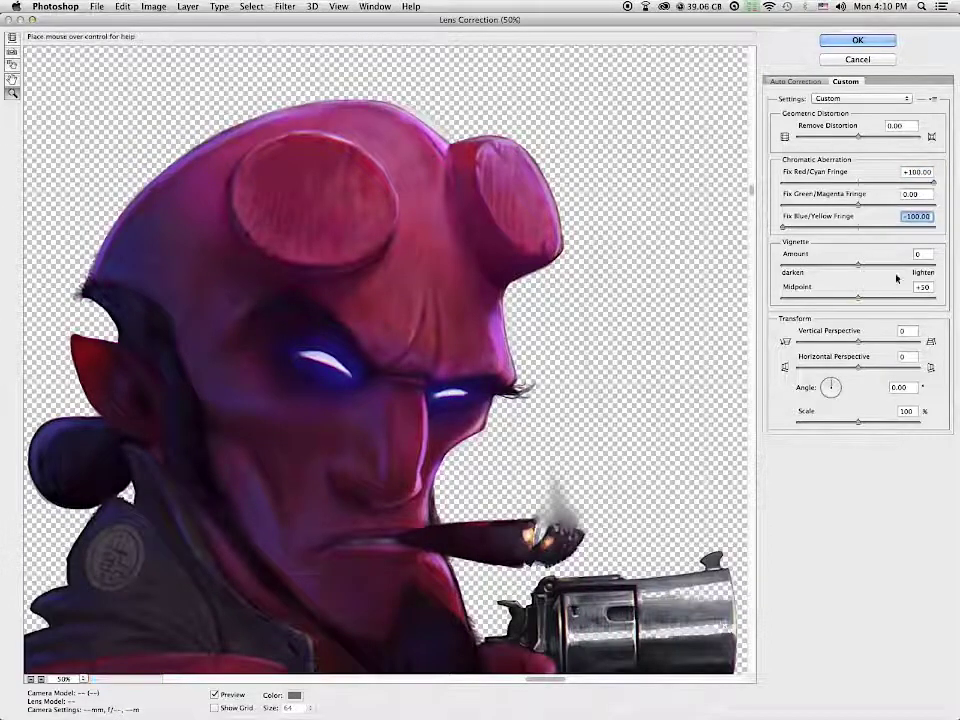
pyautogui.moveTo(608, 502); pyautogui.dragTo(660, 365)
pyautogui.moveTo(699, 619); pyautogui.dragTo(750, 265)
pyautogui.moveTo(537, 501); pyautogui.dragTo(698, 393)
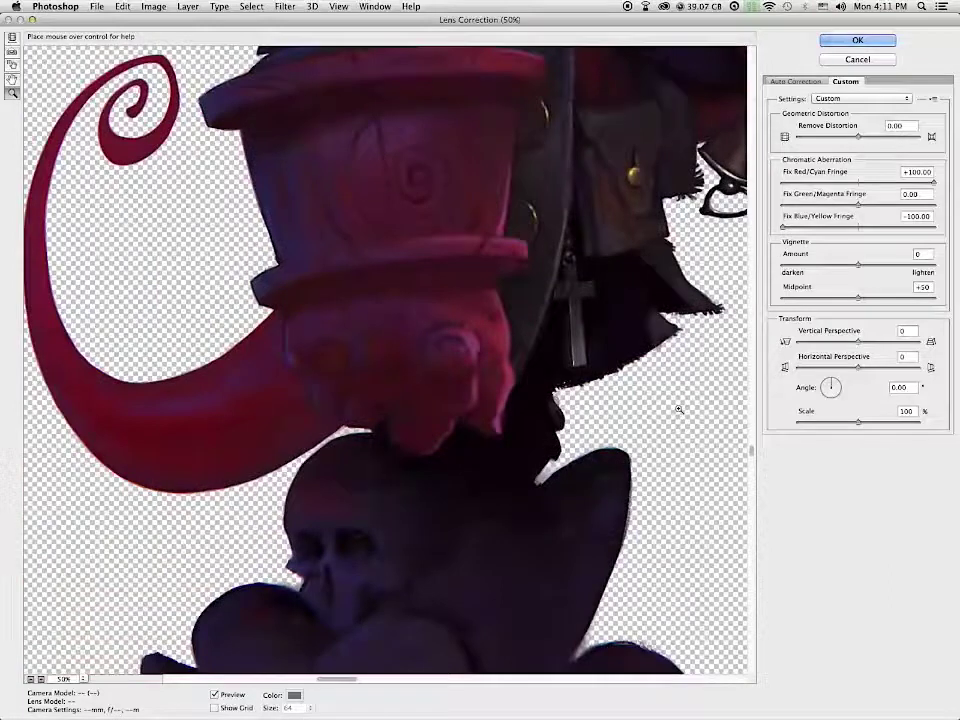
# Step: Set Red/Cyan Fringe to -100 and Blue/Yellow Fringe to +100, and apply the lens correction
pyautogui.moveTo(932, 184); pyautogui.dragTo(783, 184)
pyautogui.moveTo(783, 228); pyautogui.dragTo(935, 229)
pyautogui.moveTo(729, 165); pyautogui.dragTo(596, 475)
pyautogui.moveTo(743, 193); pyautogui.dragTo(656, 446)
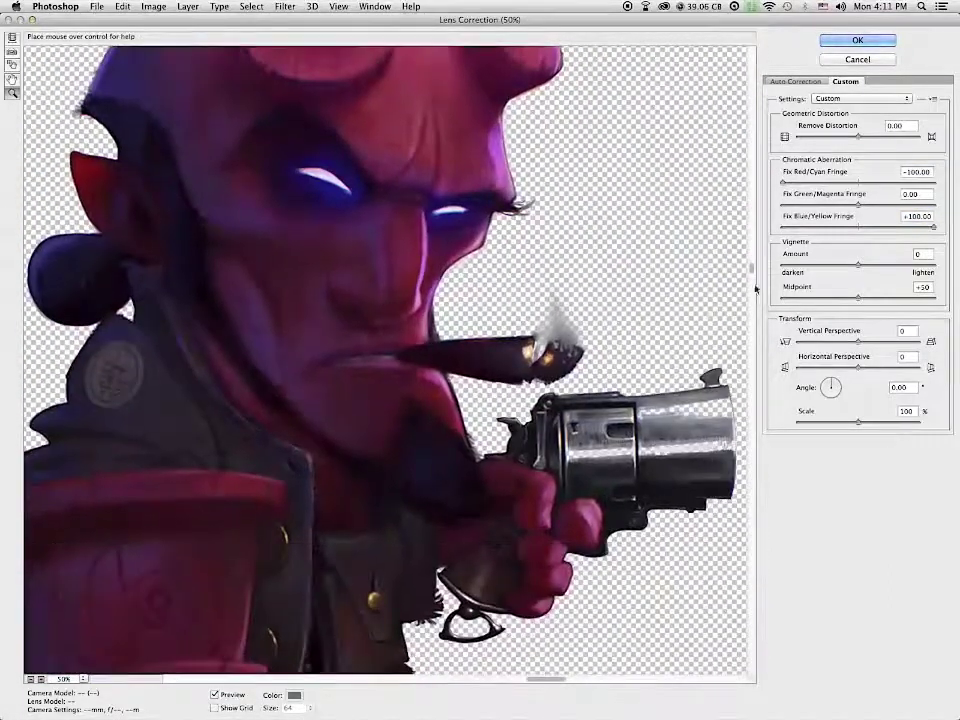
pyautogui.click(860, 41)
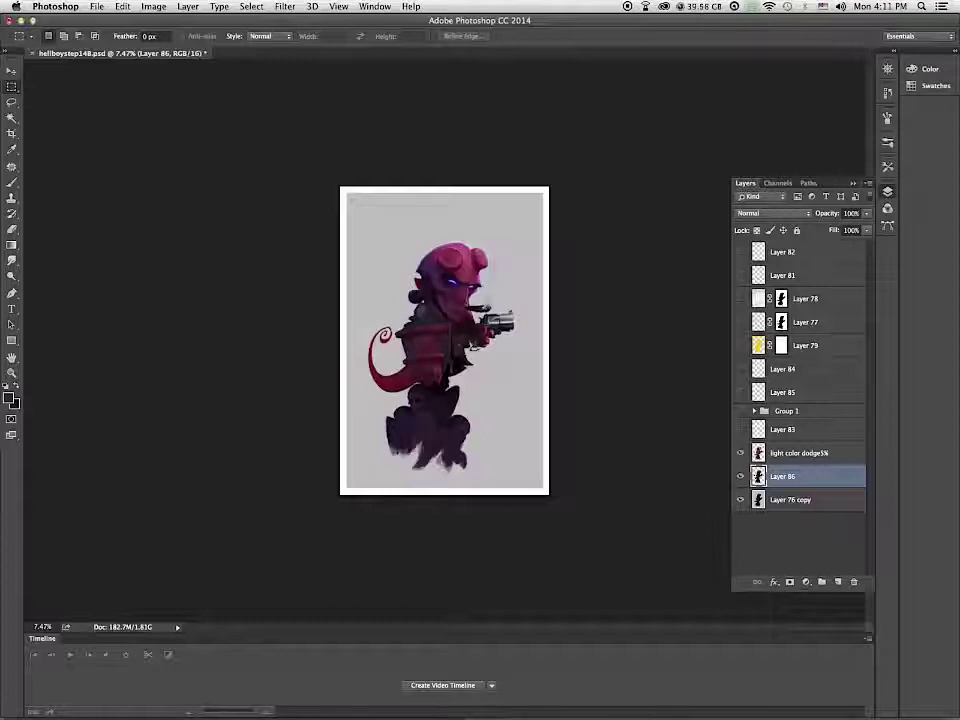
# Step: Examine the colour fringes on the cigar, eyes, horns and head at 100% zoom, comparing with Layer 86 hidden and shown
pyautogui.press('z')
pyautogui.click(471, 366)
pyautogui.click(471, 372)
pyautogui.click(471, 381)
pyautogui.moveTo(610, 190); pyautogui.dragTo(544, 418)
pyautogui.moveTo(567, 314); pyautogui.dragTo(535, 499)
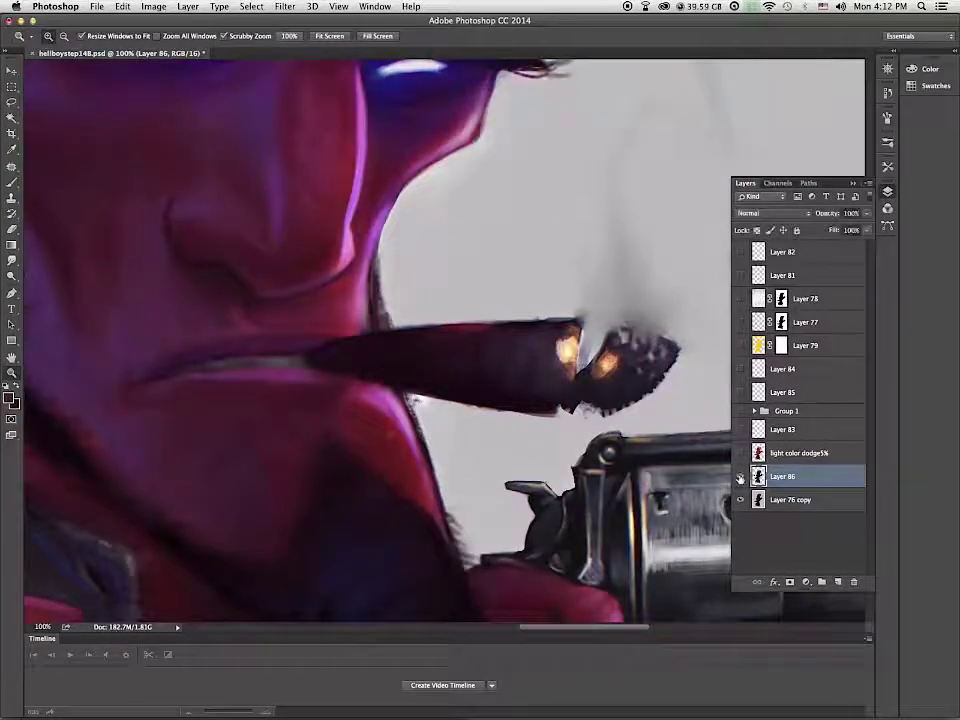
pyautogui.scroll(10, 598, 476)
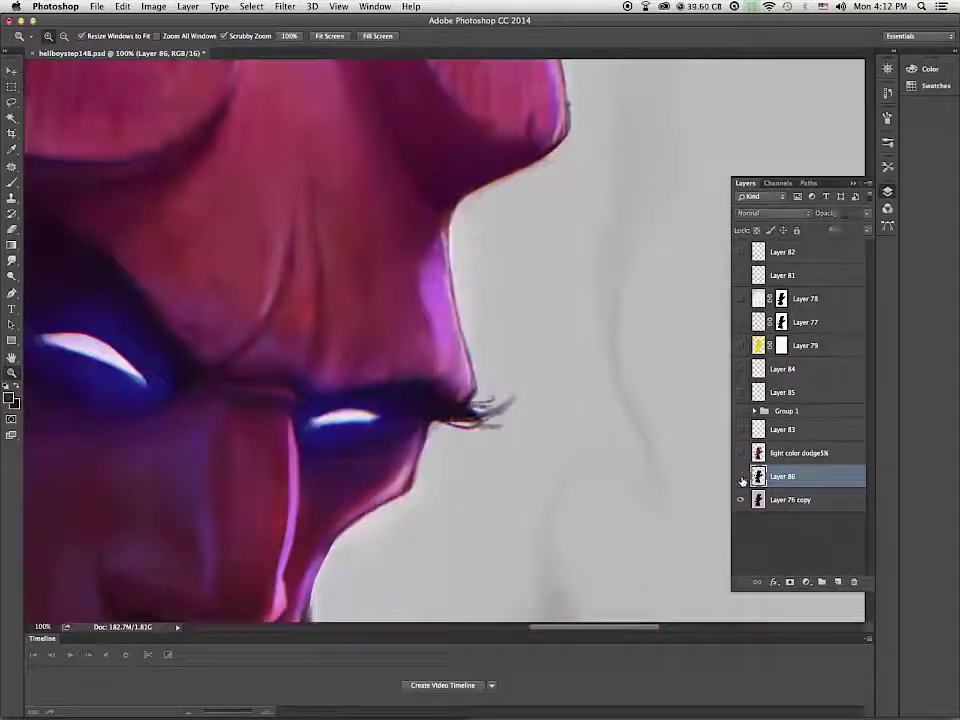
pyautogui.moveTo(630, 84); pyautogui.dragTo(662, 501)
pyautogui.click(741, 480)
pyautogui.click(741, 480)
pyautogui.moveTo(296, 565); pyautogui.dragTo(632, 426)
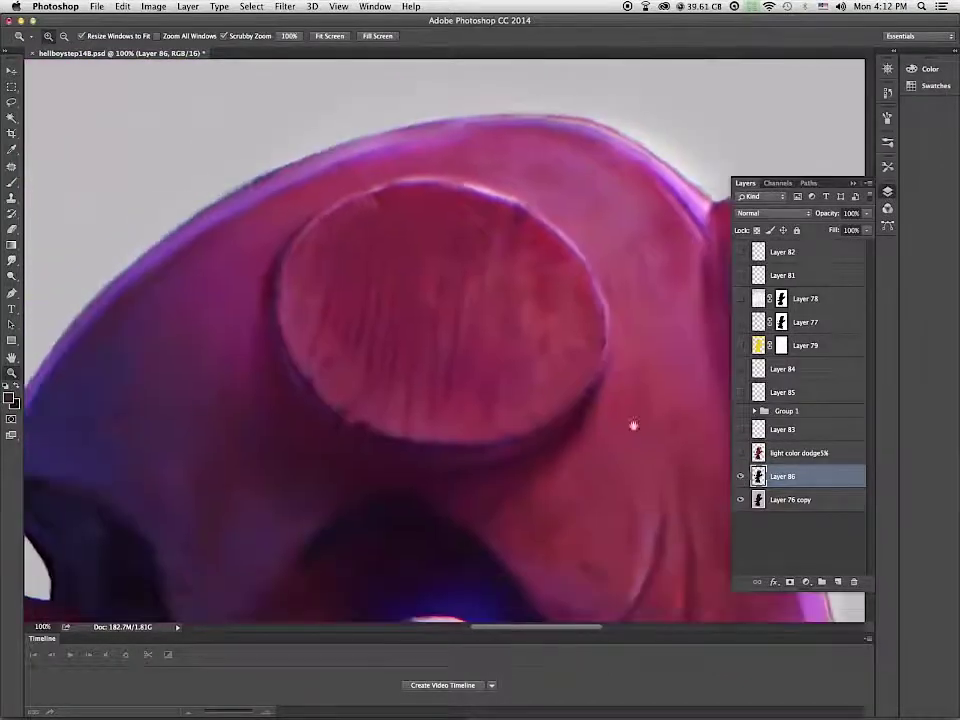
# Step: Rename Layer 86 as little aberration chroma
pyautogui.doubleClick(741, 480)
pyautogui.write('little aberration')
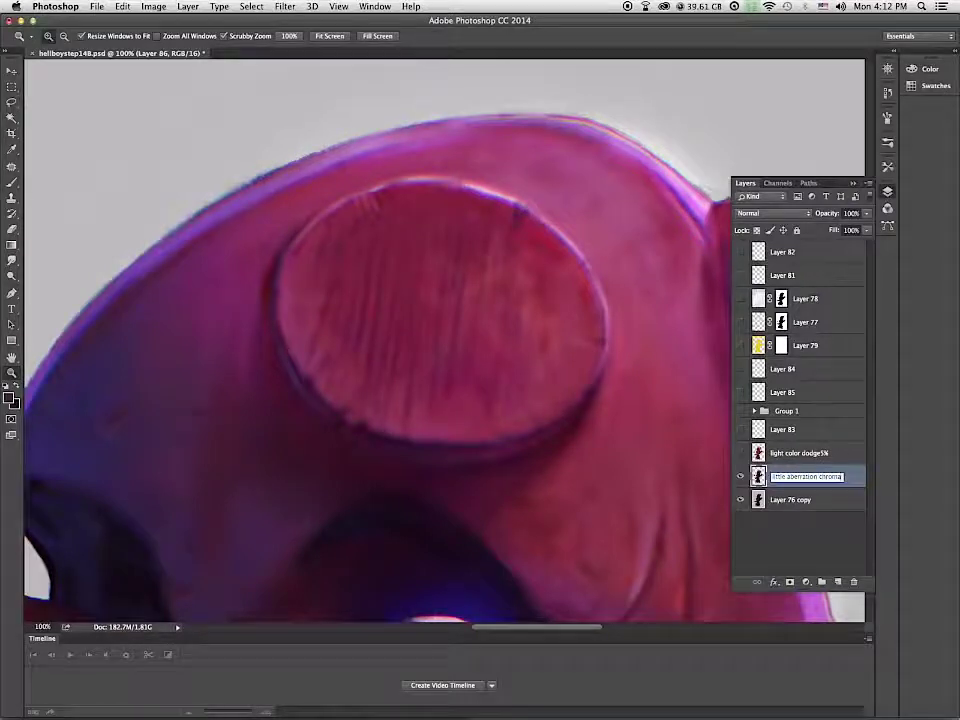
pyautogui.write(' chroma')
pyautogui.press('Return')
pyautogui.click(549, 351)
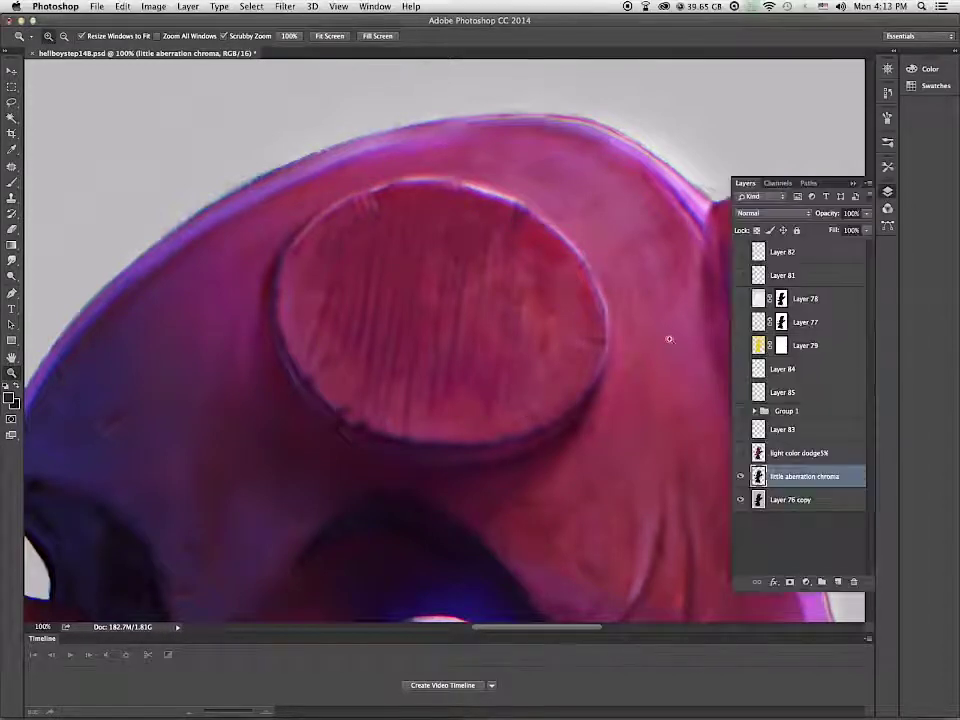
# Step: Show the light color dodge5% layer and lower the fill of the little aberration chroma layer while checking the whole figure
pyautogui.click(740, 453)
pyautogui.keyDown('alt'); pyautogui.click(667, 407); pyautogui.keyUp('alt')
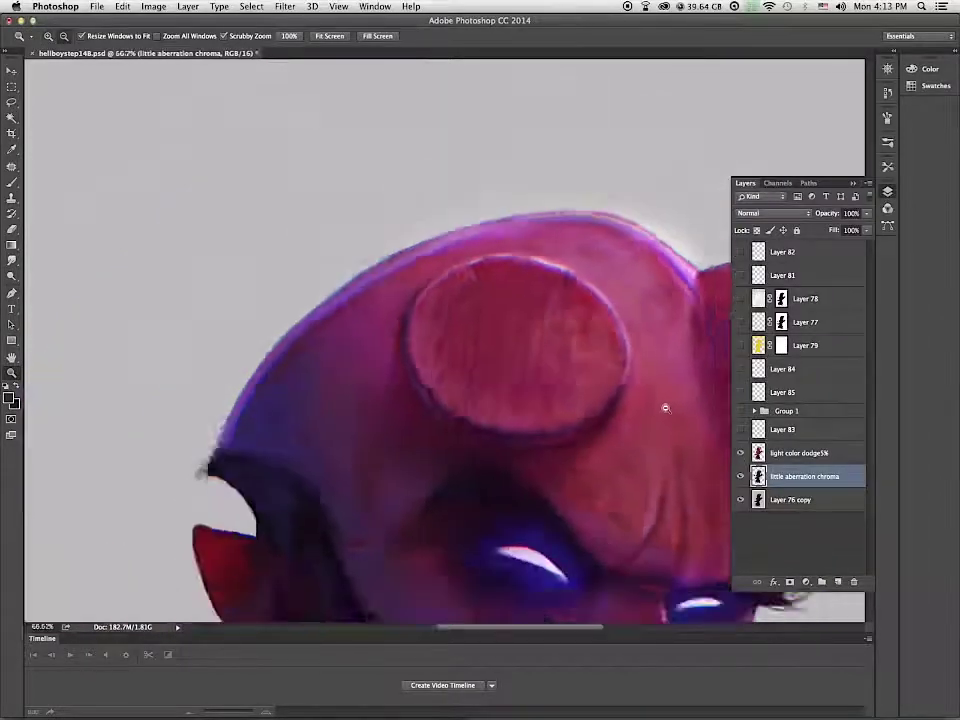
pyautogui.keyDown('alt'); pyautogui.click(667, 415); pyautogui.keyUp('alt')
pyautogui.keyDown('alt'); pyautogui.click(667, 430); pyautogui.keyUp('alt')
pyautogui.keyDown('alt'); pyautogui.click(666, 443); pyautogui.keyUp('alt')
pyautogui.press('super+minus')
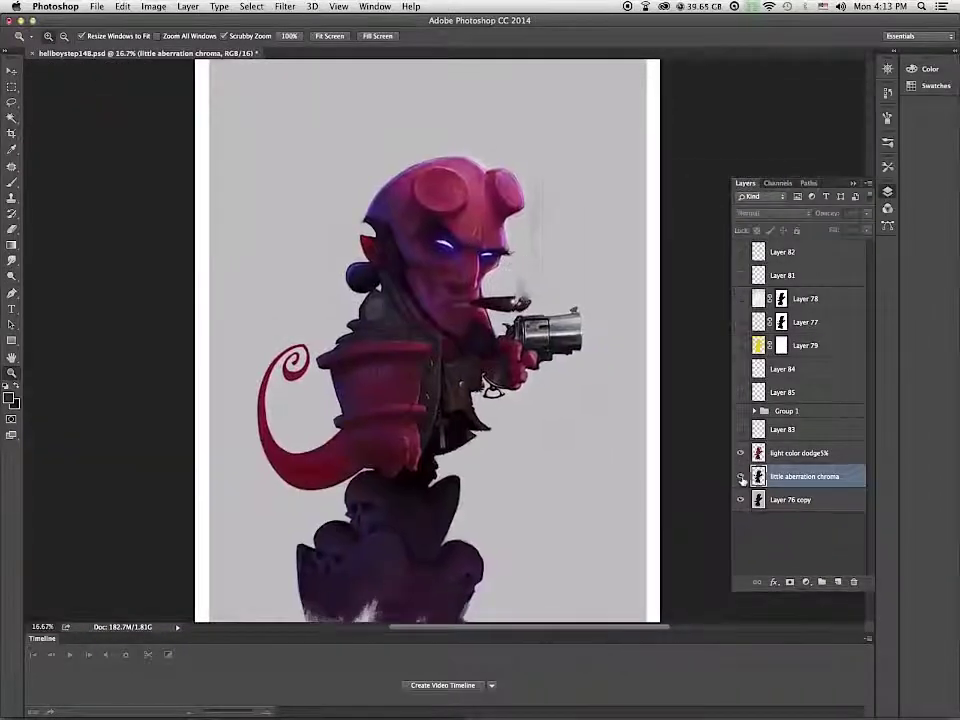
pyautogui.click(866, 230)
pyautogui.moveTo(868, 231); pyautogui.dragTo(837, 230)
pyautogui.doubleClick(525, 249)
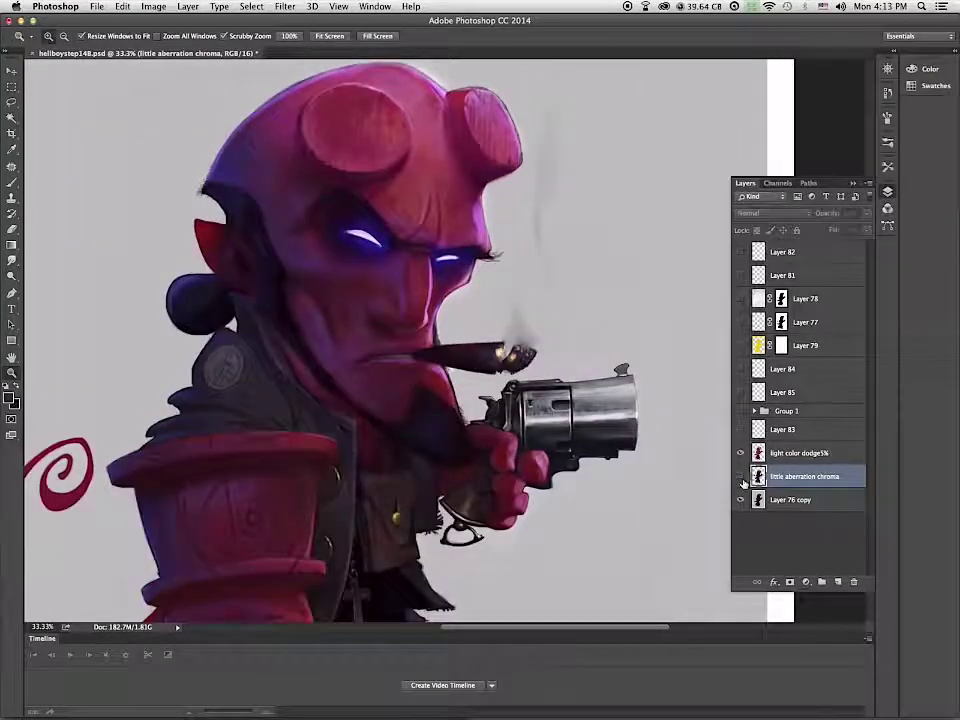
# Step: Merge Layer 76 copy, little aberration chroma and light color dodge5% into a single layer
pyautogui.keyDown('shift'); pyautogui.click(784, 500); pyautogui.keyUp('shift')
pyautogui.press('super+e')
pyautogui.keyDown('shift'); pyautogui.click(742, 455); pyautogui.keyUp('shift')
pyautogui.press('super+e')
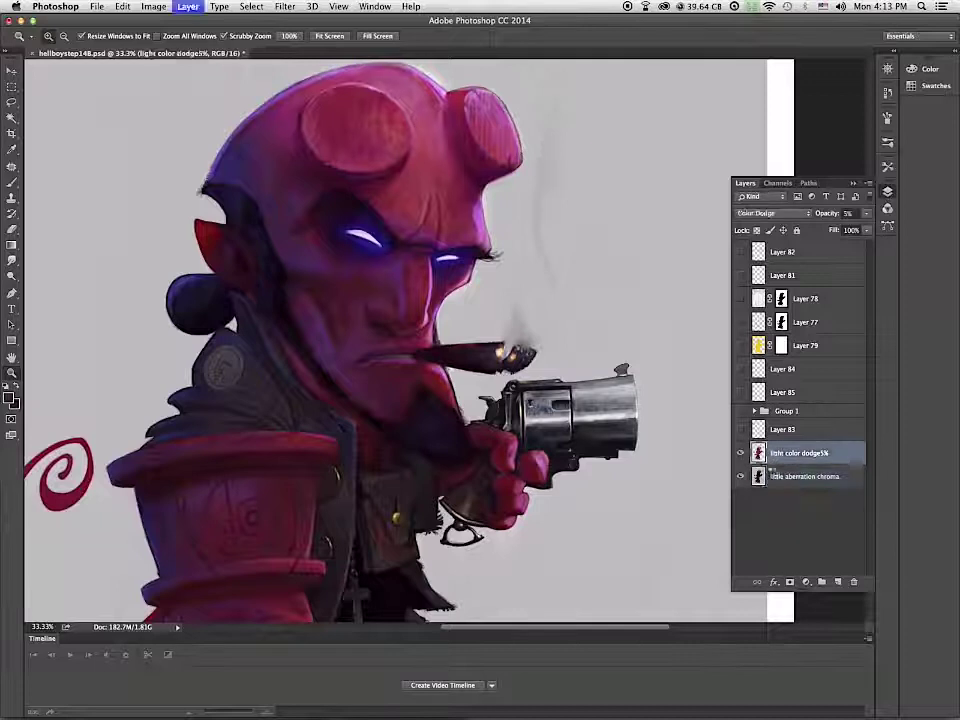
# Step: Touch up the face and collar on the merged layer with a small brush in colours sampled from the painting
pyautogui.press('super+plus')
pyautogui.press('b')
pyautogui.press('[')
pyautogui.press('[')
pyautogui.press('[')
pyautogui.press('[')
pyautogui.keyDown('alt'); pyautogui.click(464, 260); pyautogui.keyUp('alt')
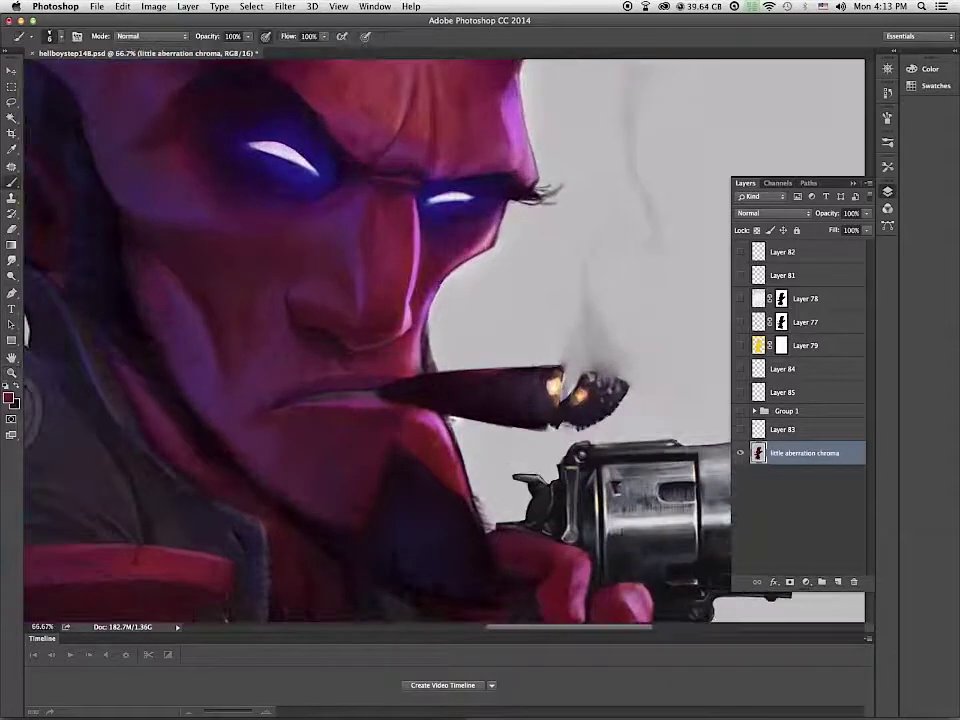
pyautogui.keyDown('alt'); pyautogui.click(510, 504); pyautogui.keyUp('alt')
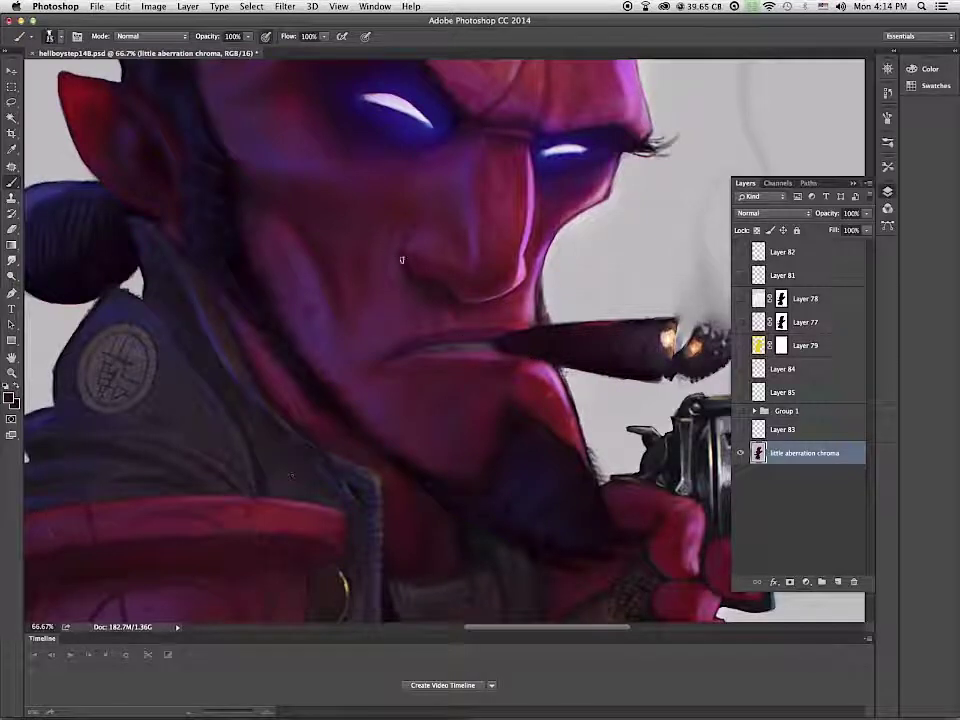
# Step: Refine the edges and rims of the horns with a small brush, using magenta and light purple sampled from the head
pyautogui.scroll(-7, 429, 380)
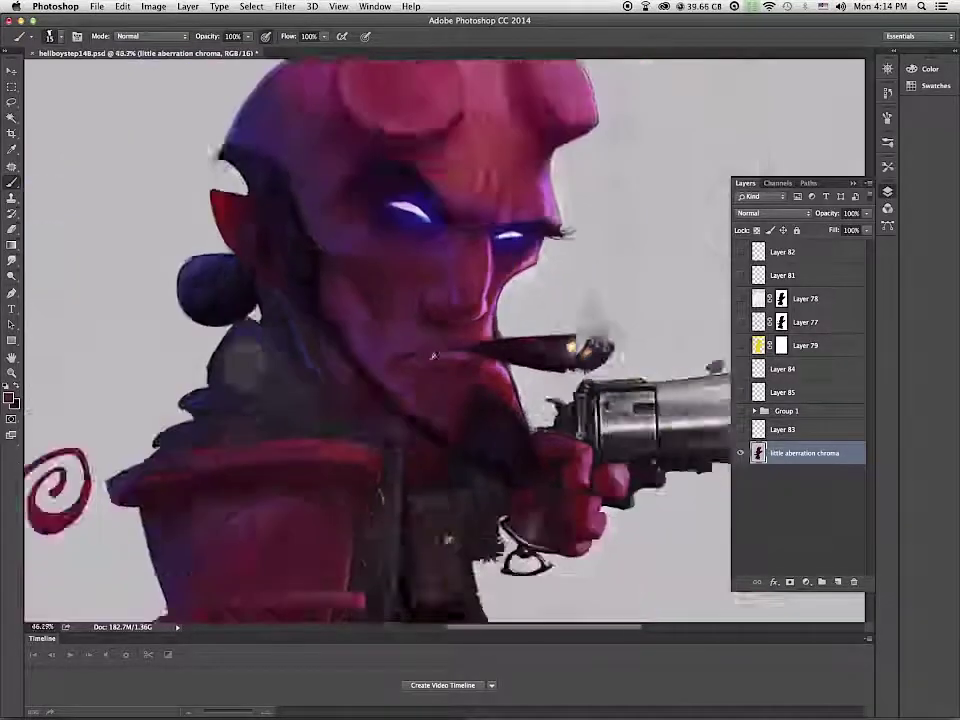
pyautogui.scroll(5, 429, 362)
pyautogui.moveTo(429, 360); pyautogui.dragTo(452, 611)
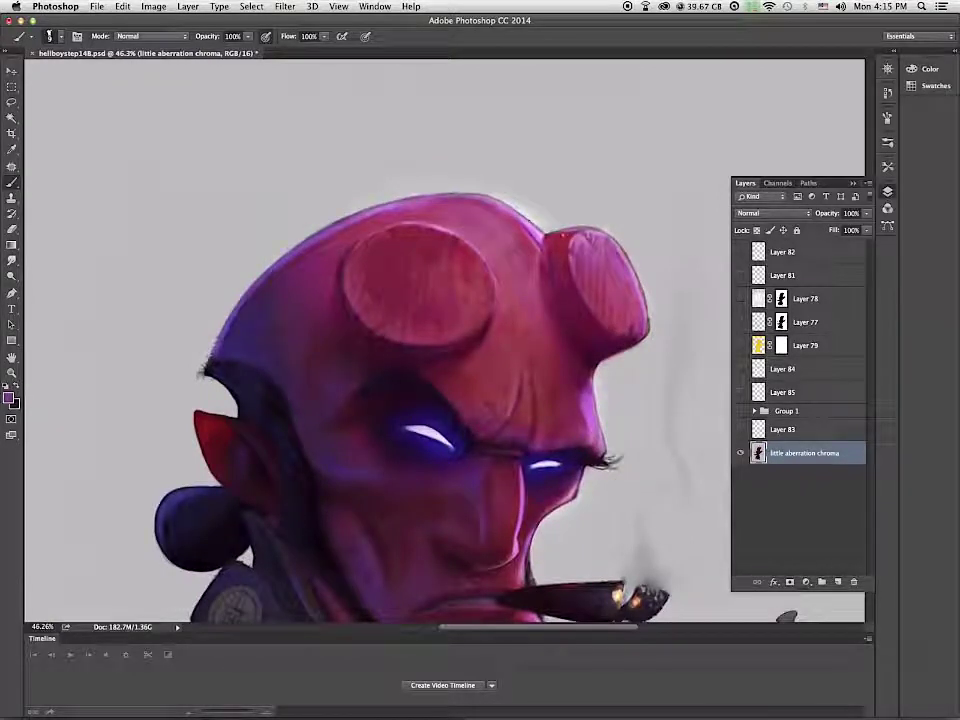
pyautogui.keyDown('alt'); pyautogui.click(565, 239); pyautogui.keyUp('alt')
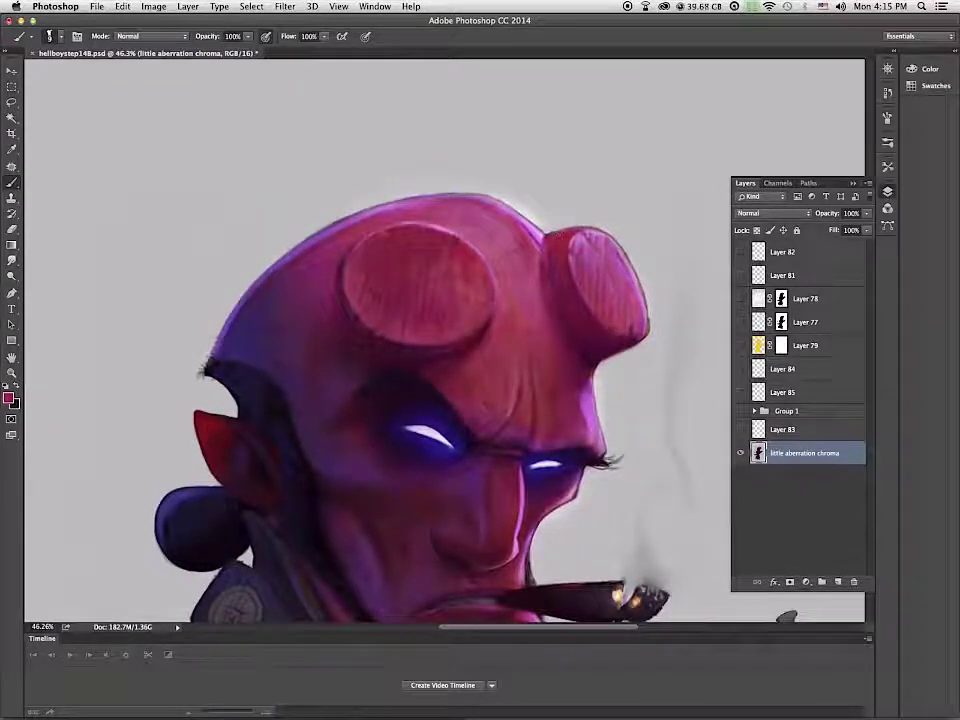
pyautogui.keyDown('alt'); pyautogui.click(657, 271); pyautogui.keyUp('alt')
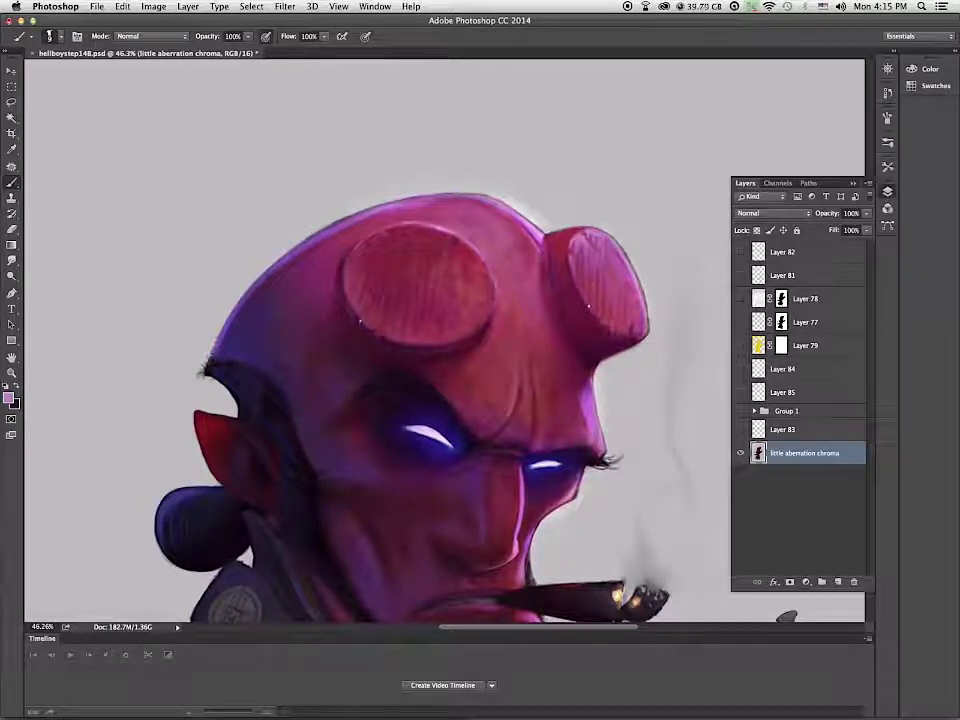
# Step: Duplicate the little aberration chroma layer and sharpen the copy with Unsharp Mask at 197% amount, 1.7 pixels radius and threshold 0
pyautogui.press('super+0')
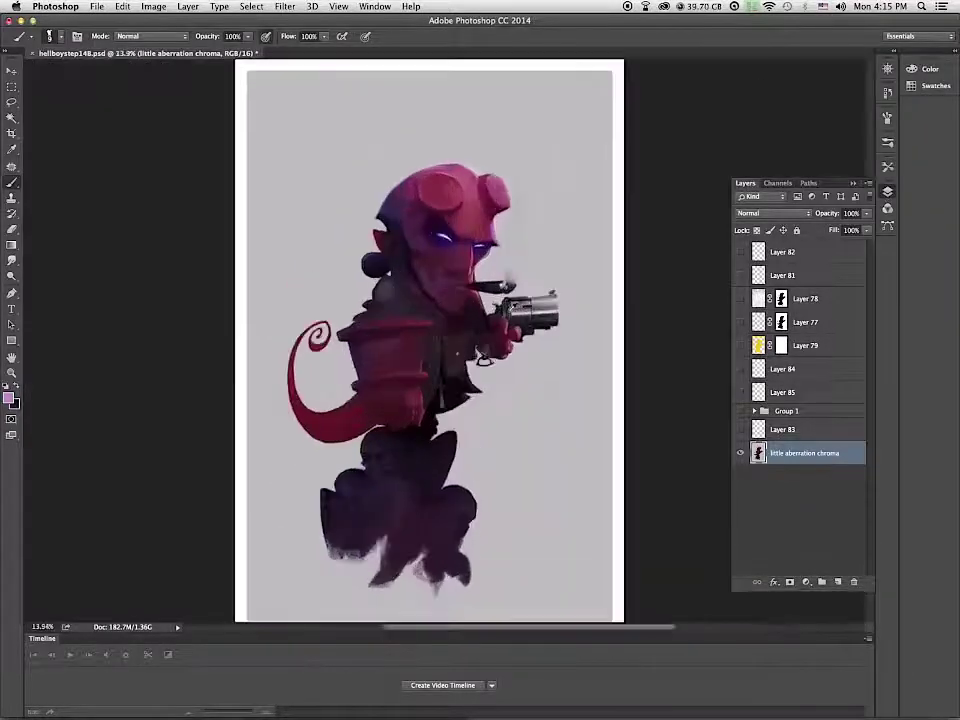
pyautogui.moveTo(815, 453); pyautogui.dragTo(838, 581)
pyautogui.click(285, 6)
pyautogui.moveTo(311, 216)
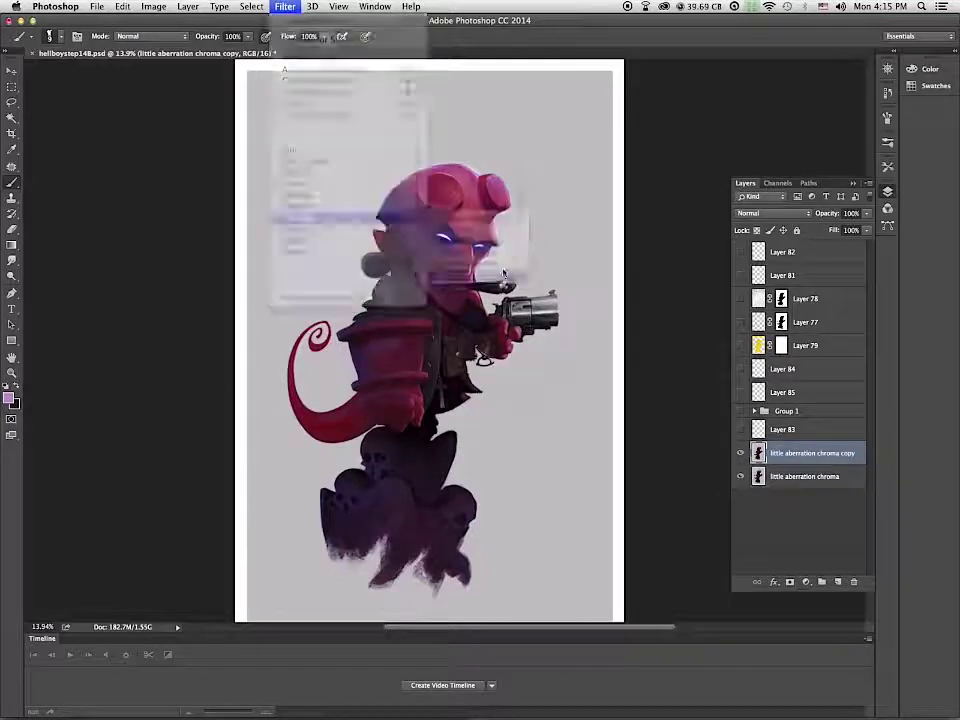
pyautogui.click(469, 274)
pyautogui.moveTo(632, 338); pyautogui.dragTo(630, 337)
pyautogui.moveTo(722, 302); pyautogui.dragTo(744, 303)
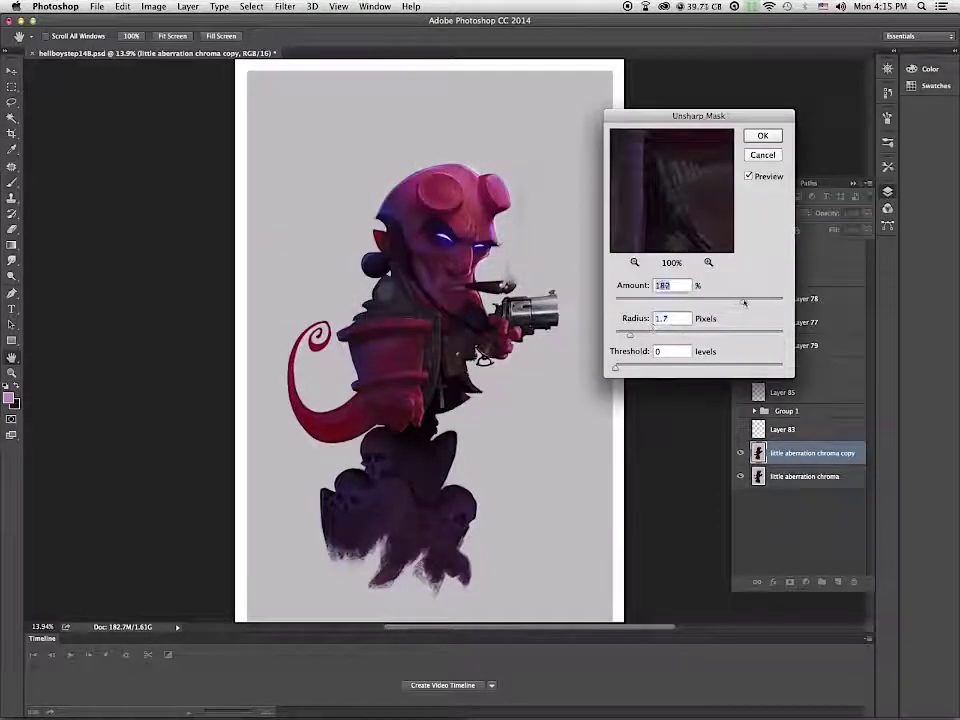
pyautogui.moveTo(650, 170); pyautogui.dragTo(709, 223)
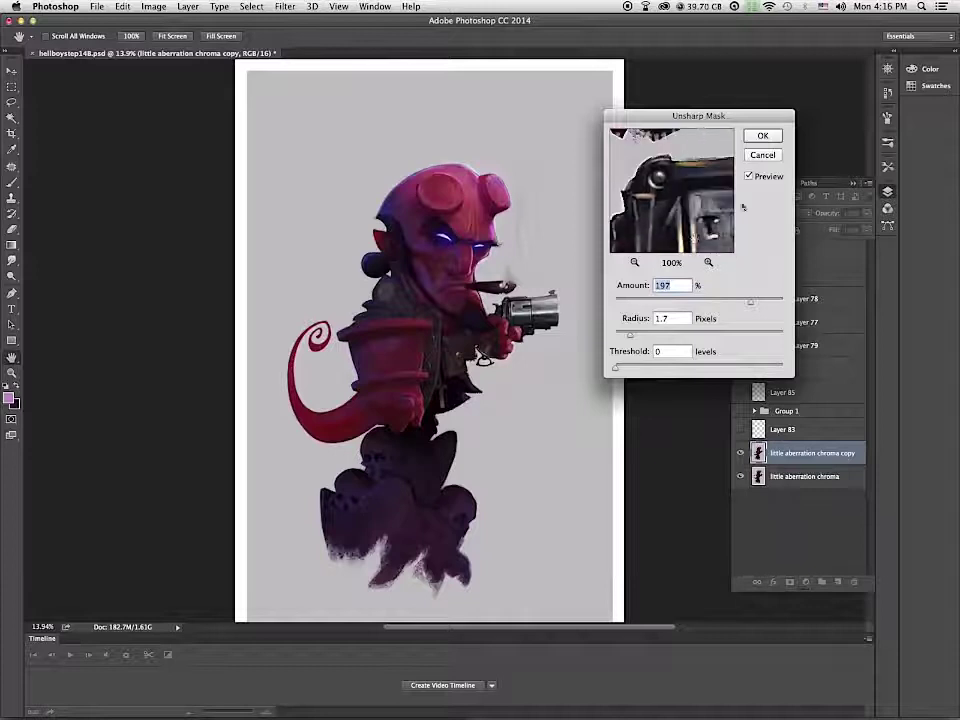
pyautogui.click(763, 136)
# Step: Compare the head and gun with the sharpened copy hidden and shown, and add a layer mask to the copy
pyautogui.press('z')
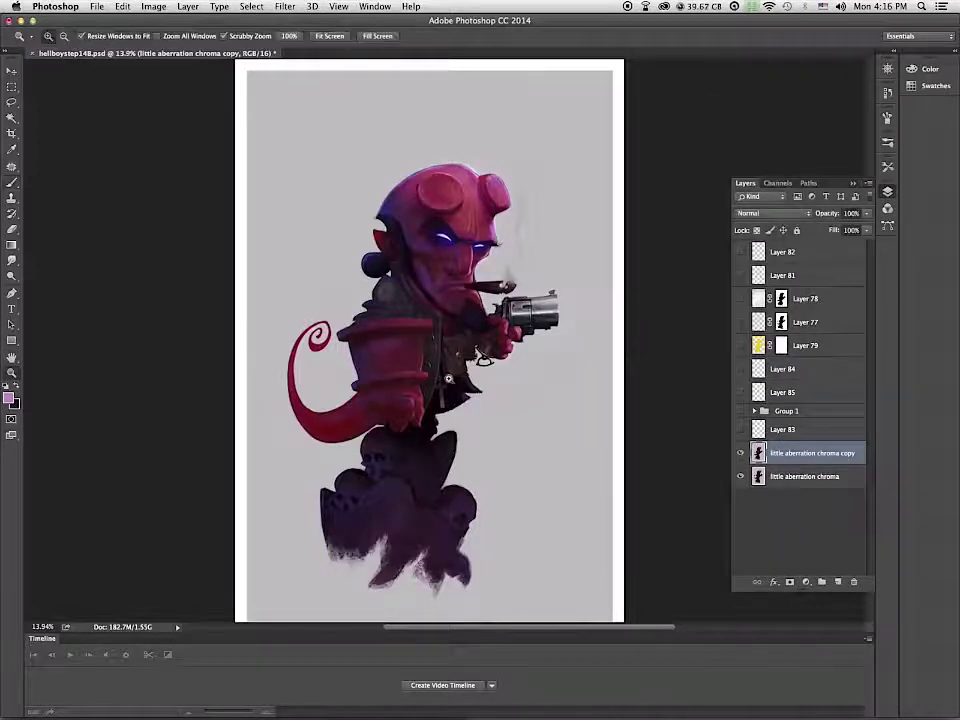
pyautogui.click(451, 377)
pyautogui.click(453, 371)
pyautogui.moveTo(454, 369); pyautogui.dragTo(385, 550)
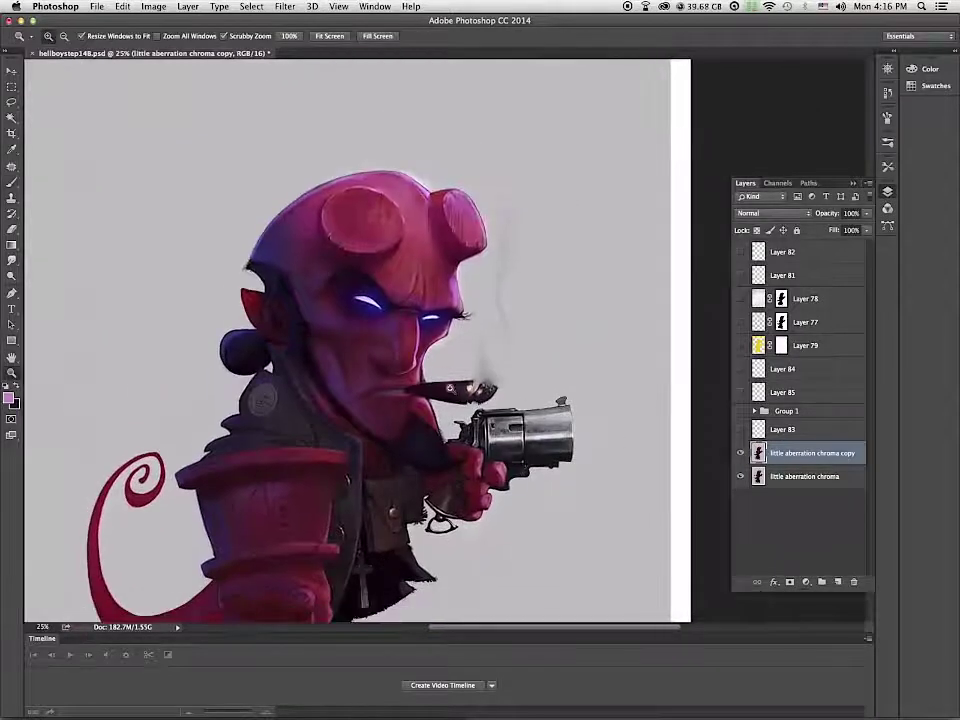
pyautogui.press('super+plus')
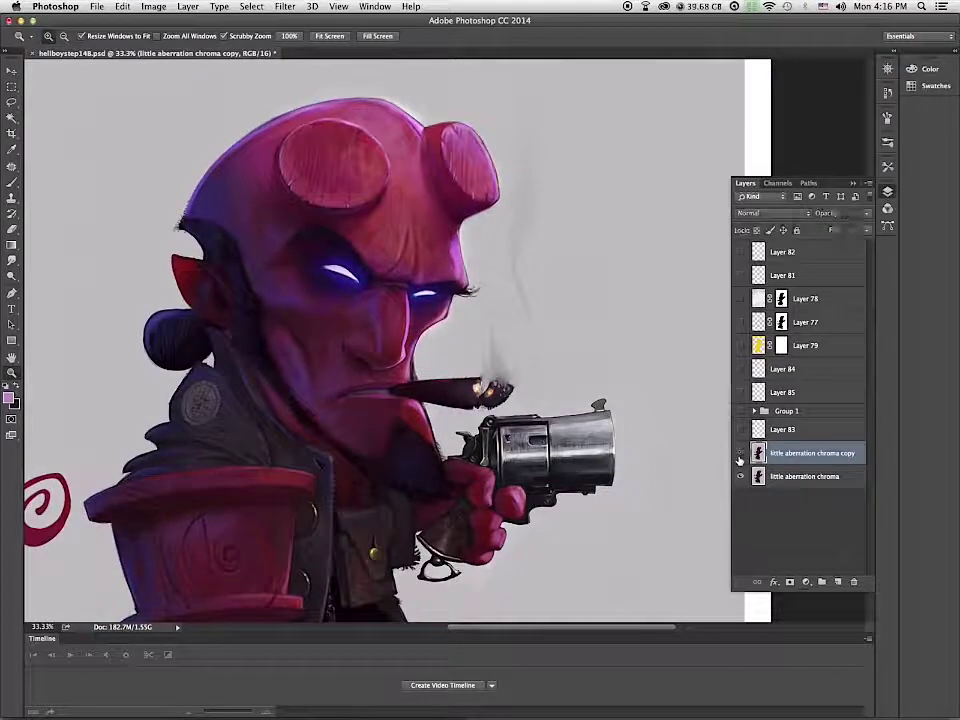
pyautogui.press('e')
pyautogui.click(790, 582)
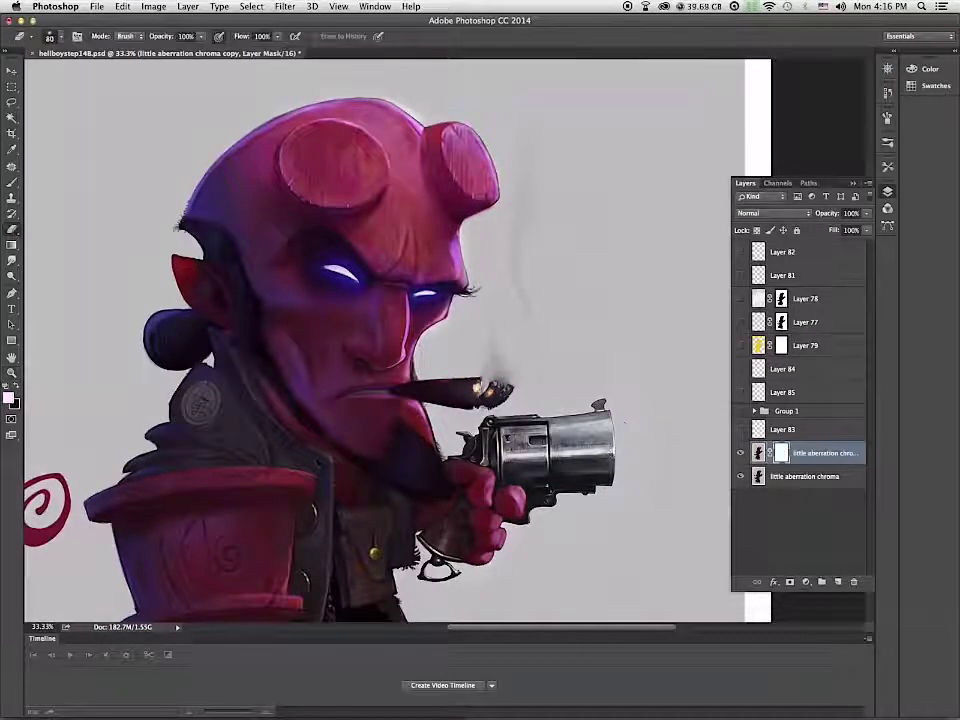
# Step: Paint black on the copy's layer mask with a size 50 brush to soften the sharpening around the cigar's burning tip
pyautogui.press('b')
pyautogui.rightClick(625, 422)
pyautogui.scroll(-5, 628, 494)
pyautogui.click(628, 494)
pyautogui.press('Return')
pyautogui.press(']')
pyautogui.press(']')
pyautogui.press(']')
pyautogui.press(']')
pyautogui.press(']')
pyautogui.press(']')
pyautogui.press(']')
pyautogui.press('x')
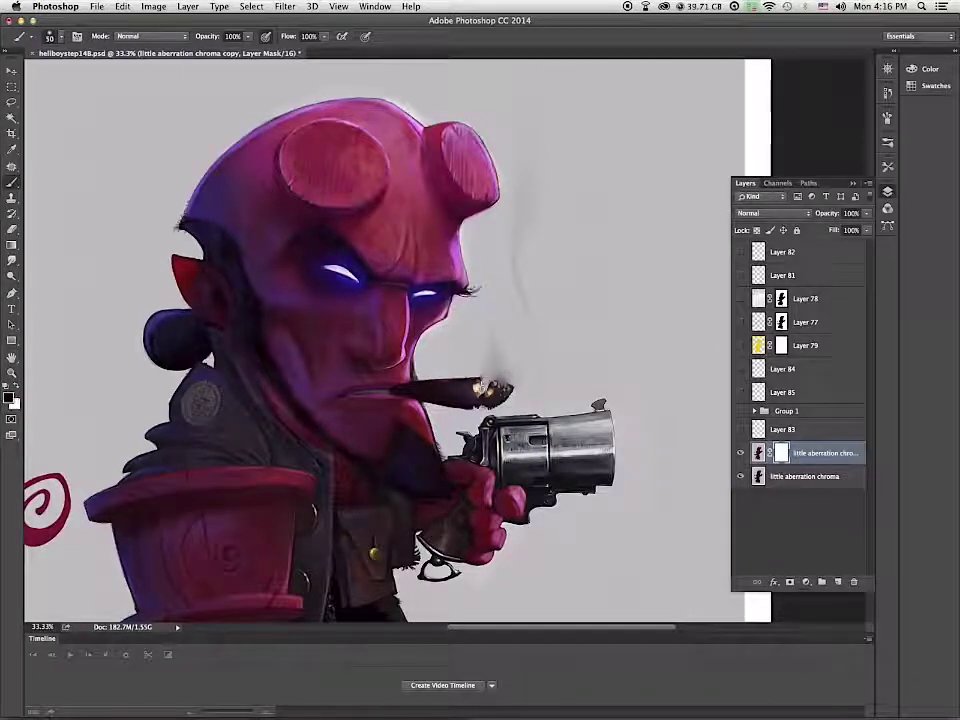
pyautogui.moveTo(493, 371); pyautogui.dragTo(492, 384)
pyautogui.scroll(2, 258, 406)
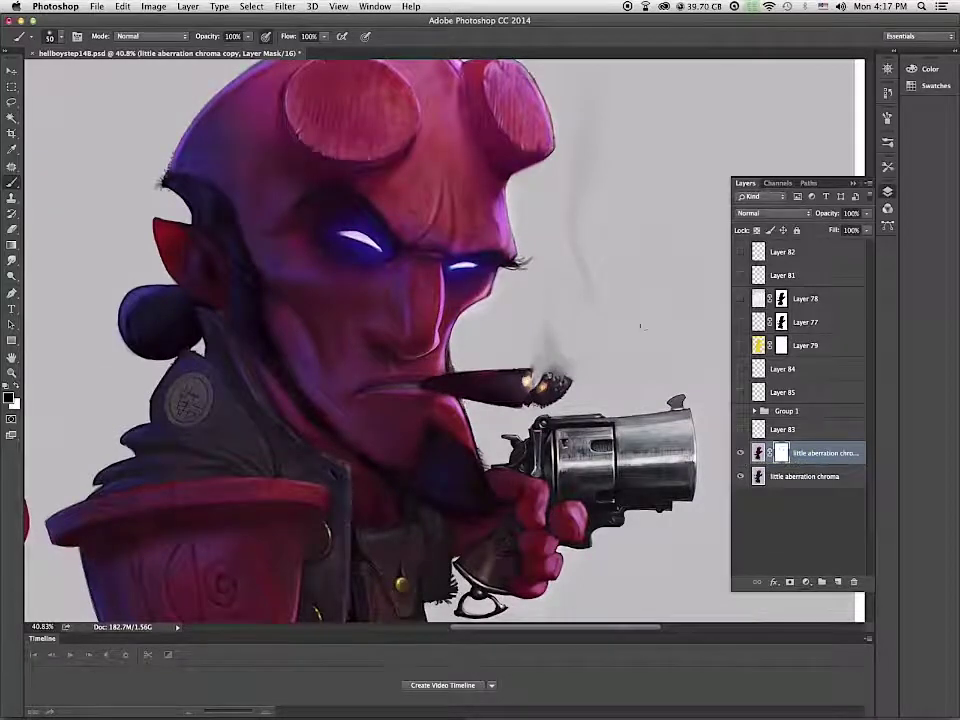
# Step: Fade the sharpening over the figure's body with a black-to-transparent radial gradient on the copy's layer mask
pyautogui.scroll(-10, 644, 328)
pyautogui.click(61, 38)
pyautogui.click(61, 38)
pyautogui.click(12, 245)
pyautogui.click(12, 184)
pyautogui.click(12, 246)
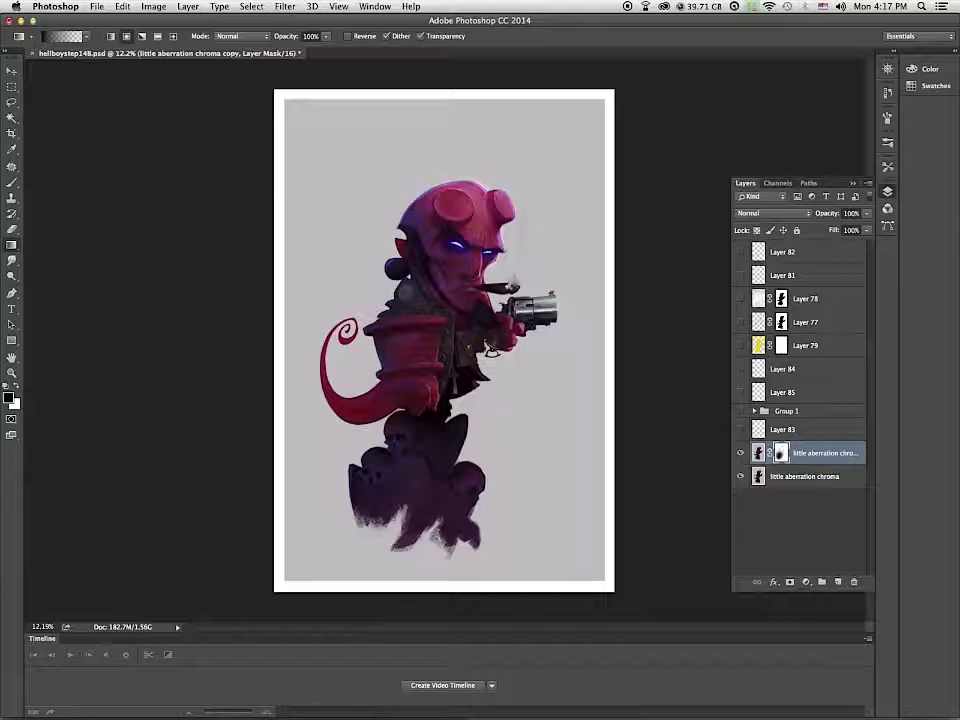
# Step: Examine the masked sharpening on the figure, comparing it with the sharpened copy hidden and shown
pyautogui.press('z')
pyautogui.click(482, 352)
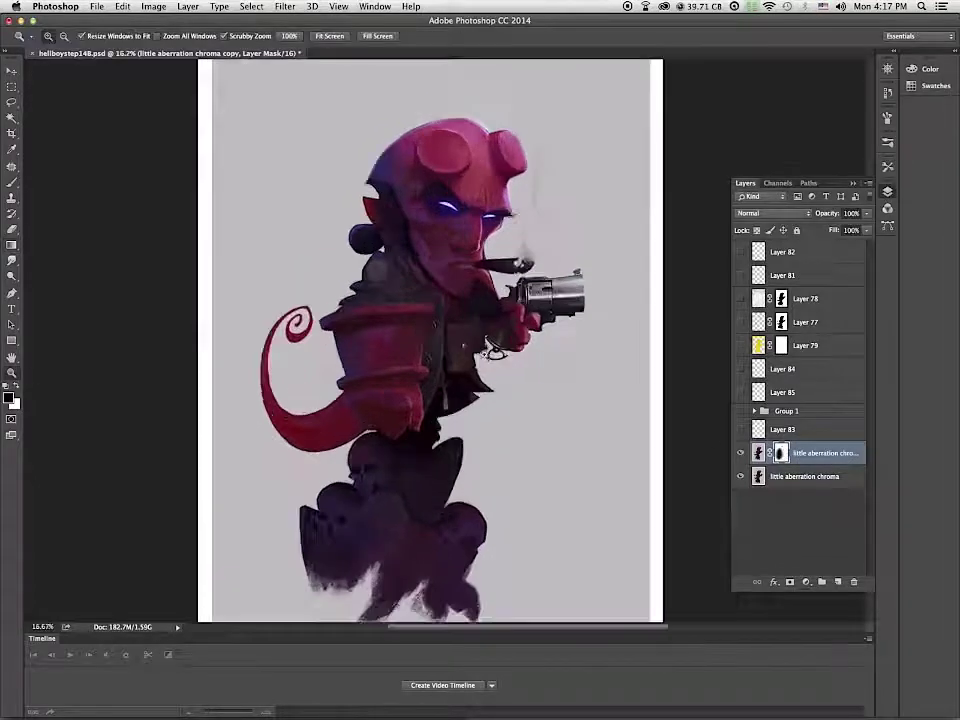
pyautogui.click(482, 352)
pyautogui.click(740, 456)
pyautogui.click(740, 456)
pyautogui.click(738, 458)
pyautogui.click(738, 459)
pyautogui.moveTo(320, 279); pyautogui.dragTo(339, 424)
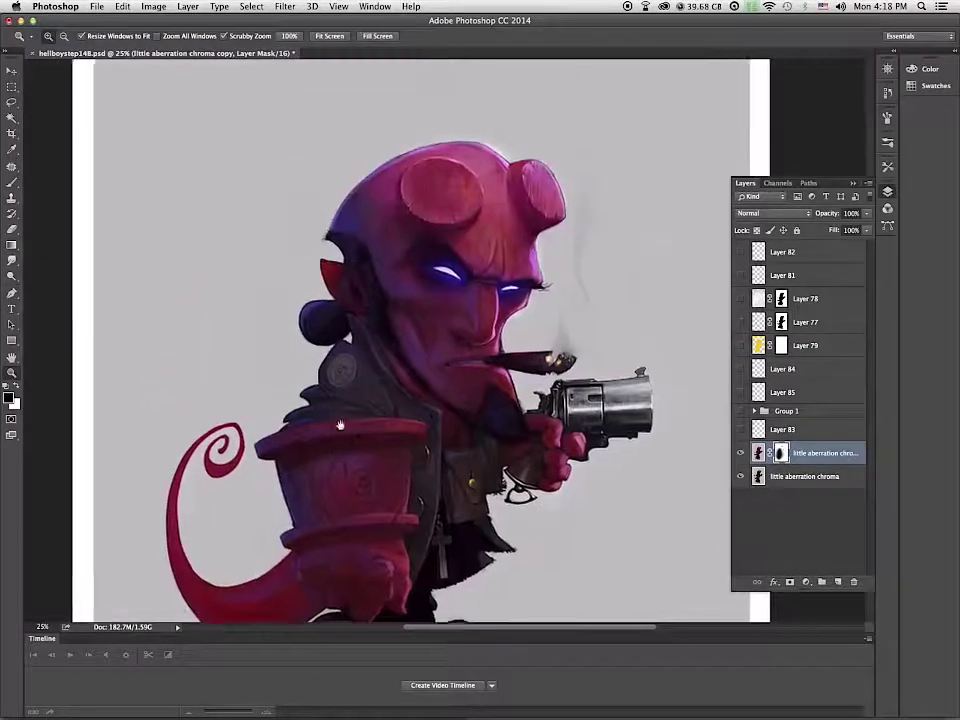
# Step: Create a new layer above the sharpened copy and touch up the hair bun and face with a small brush in sampled colours
pyautogui.click(15, 184)
pyautogui.click(757, 455)
pyautogui.press('z')
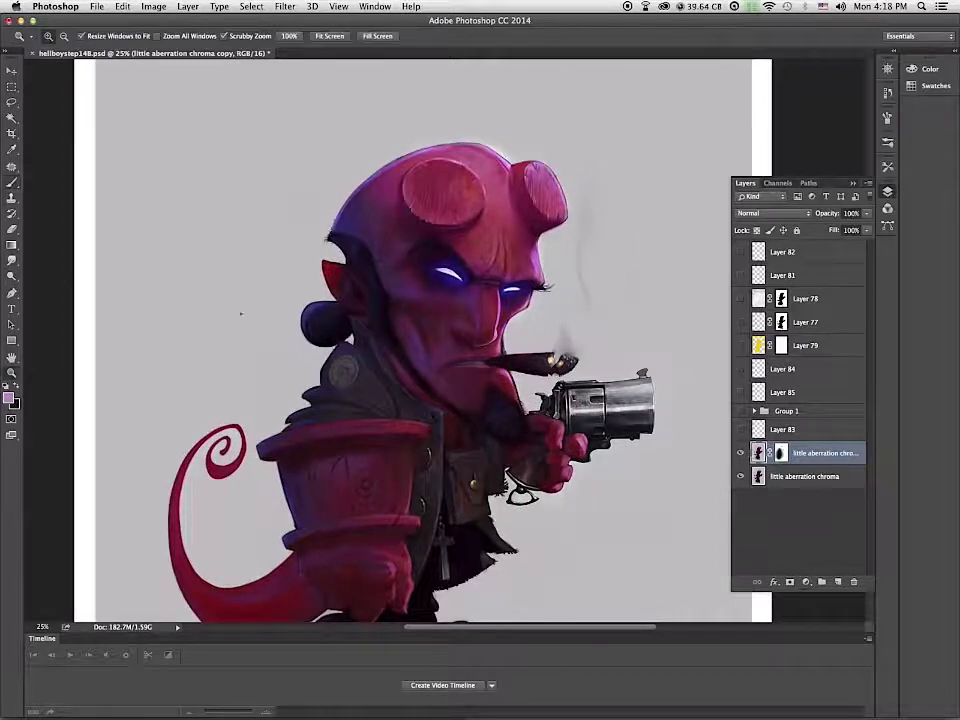
pyautogui.click(344, 304)
pyautogui.press('b')
pyautogui.press('[')
pyautogui.press('[')
pyautogui.press('[')
pyautogui.press('[')
pyautogui.press('[')
pyautogui.press('[')
pyautogui.press('[')
pyautogui.keyDown('alt'); pyautogui.click(282, 335); pyautogui.keyUp('alt')
pyautogui.press('super+alt+shift+n')
pyautogui.rightClick(272, 334)
pyautogui.press('Escape')
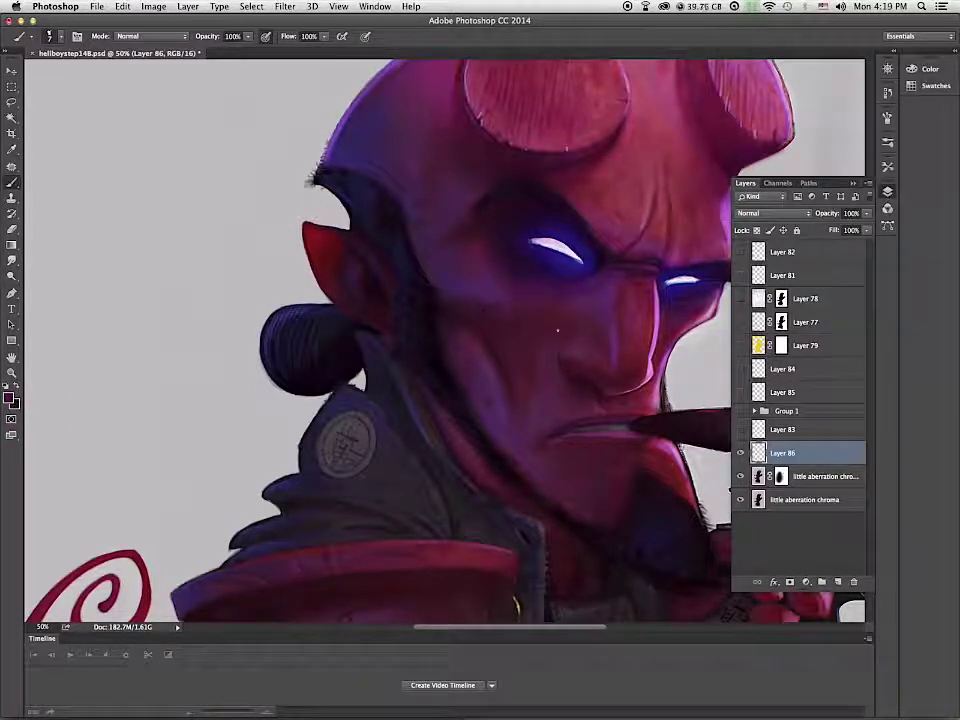
pyautogui.keyDown('alt'); pyautogui.click(451, 230); pyautogui.keyUp('alt')
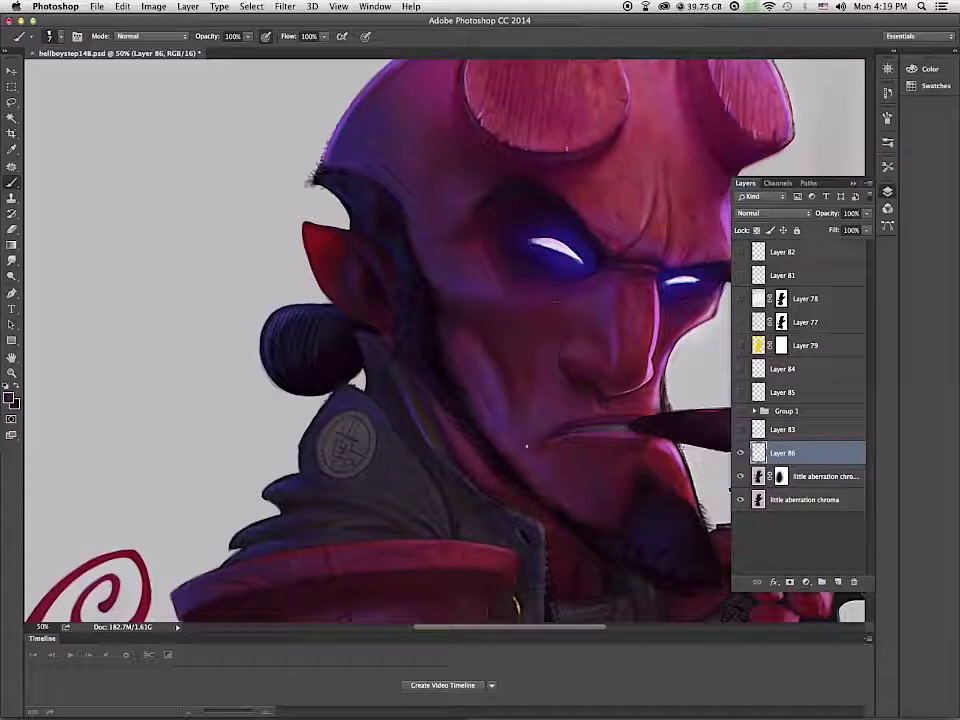
# Step: Make Layers 77, 79, 81, 82, 84, 85 and Group 1 visible again, checking Layer 85 hidden and shown
pyautogui.scroll(-10, 527, 446)
pyautogui.scroll(1, 527, 447)
pyautogui.click(742, 347)
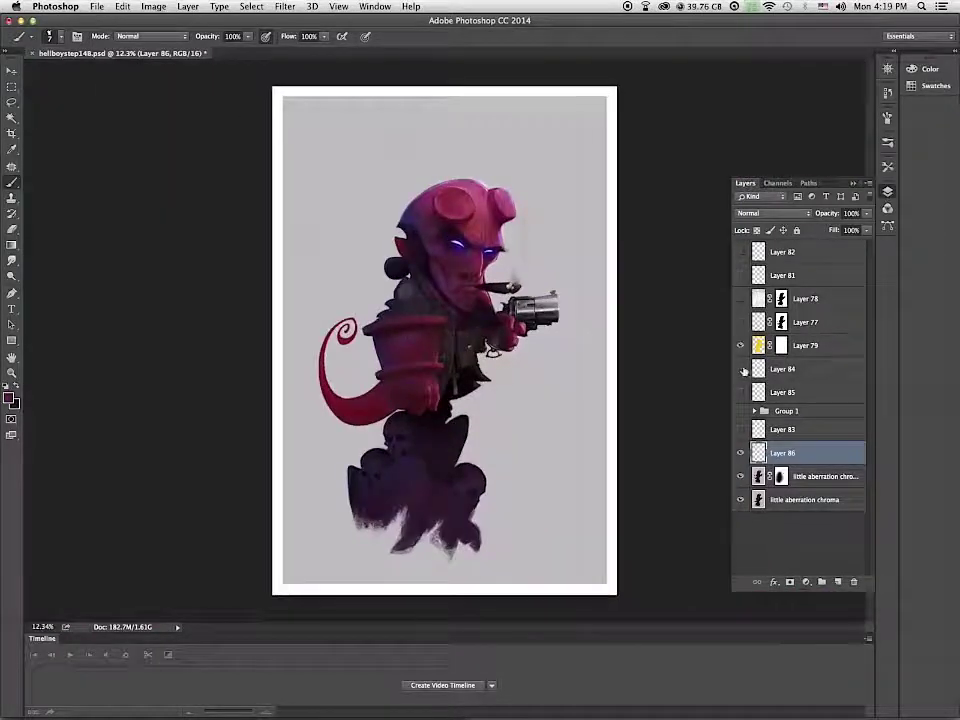
pyautogui.click(740, 392)
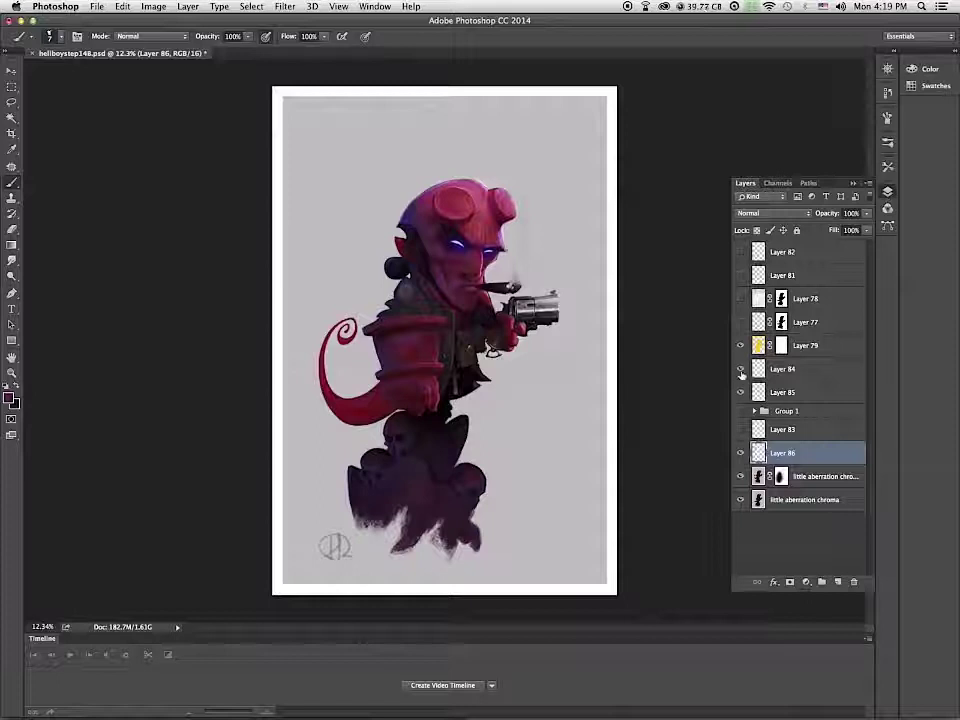
pyautogui.click(740, 369)
pyautogui.click(741, 275)
pyautogui.click(741, 252)
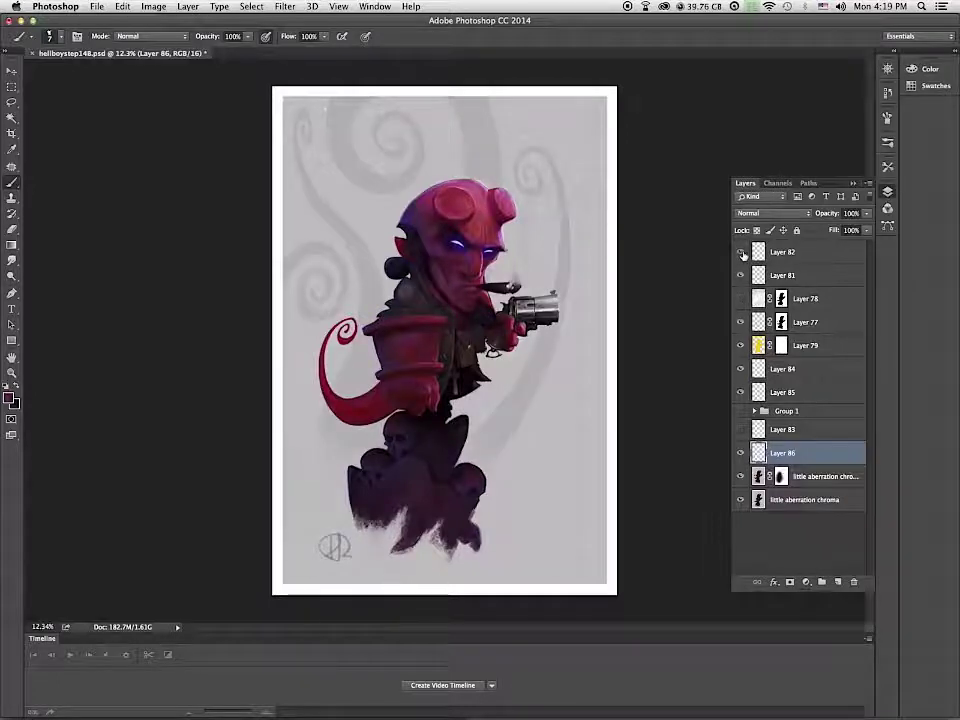
pyautogui.click(741, 411)
pyautogui.click(742, 393)
pyautogui.click(742, 394)
# Step: Reposition the contents of Layer 84 above the head with Free Transform
pyautogui.click(766, 370)
pyautogui.press('super+t')
pyautogui.moveTo(468, 196); pyautogui.dragTo(431, 172)
pyautogui.moveTo(460, 115); pyautogui.dragTo(465, 131)
pyautogui.press('Return')
# Step: Duplicate Layer 84, transform the copy and shift part of it above the head, and merge it back into Layer 84
pyautogui.moveTo(819, 374); pyautogui.dragTo(837, 582)
pyautogui.press('super+t')
pyautogui.moveTo(510, 146); pyautogui.dragTo(455, 230)
pyautogui.moveTo(433, 159)
pyautogui.mouseDown()
pyautogui.moveTo(408, 176)
pyautogui.moveTo(378, 152)
pyautogui.mouseUp()
pyautogui.press('Return')
pyautogui.press('l')
pyautogui.moveTo(405, 160)
pyautogui.keyDown('super'); pyautogui.mouseDown()
pyautogui.moveTo(475, 143)
pyautogui.moveTo(458, 167)
pyautogui.mouseUp(); pyautogui.keyUp('super')
pyautogui.press('super+d')
pyautogui.press('super+e')
pyautogui.hotkey('ctrl', 'e')
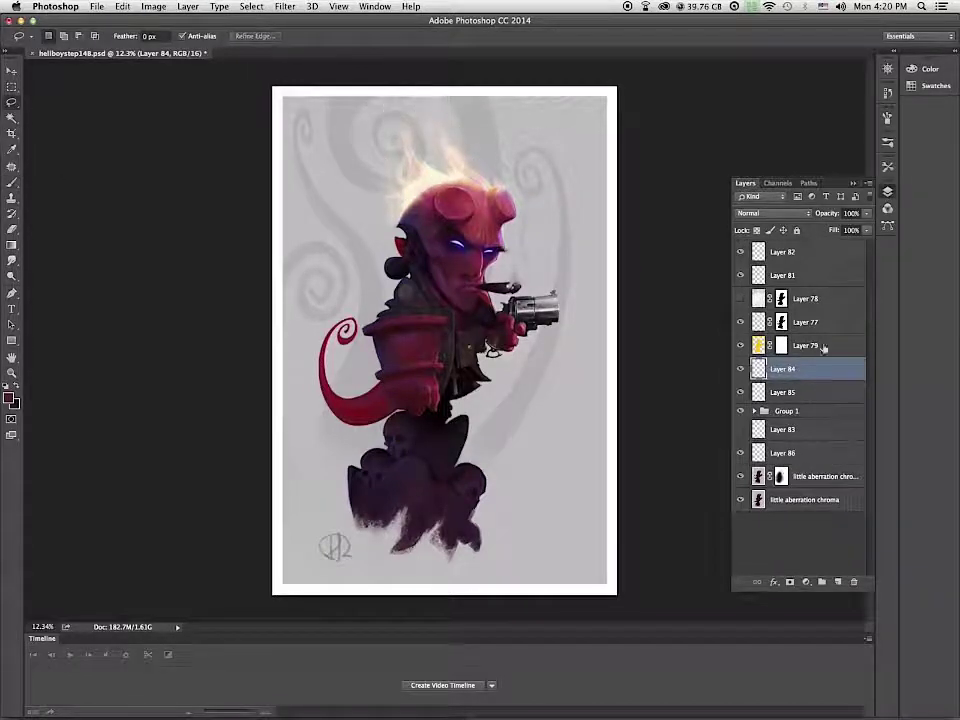
# Step: Make Layer 78 visible again, and paint dark detail lines on the stone gauntlet on Layer 83 in a sampled colour
pyautogui.click(760, 299)
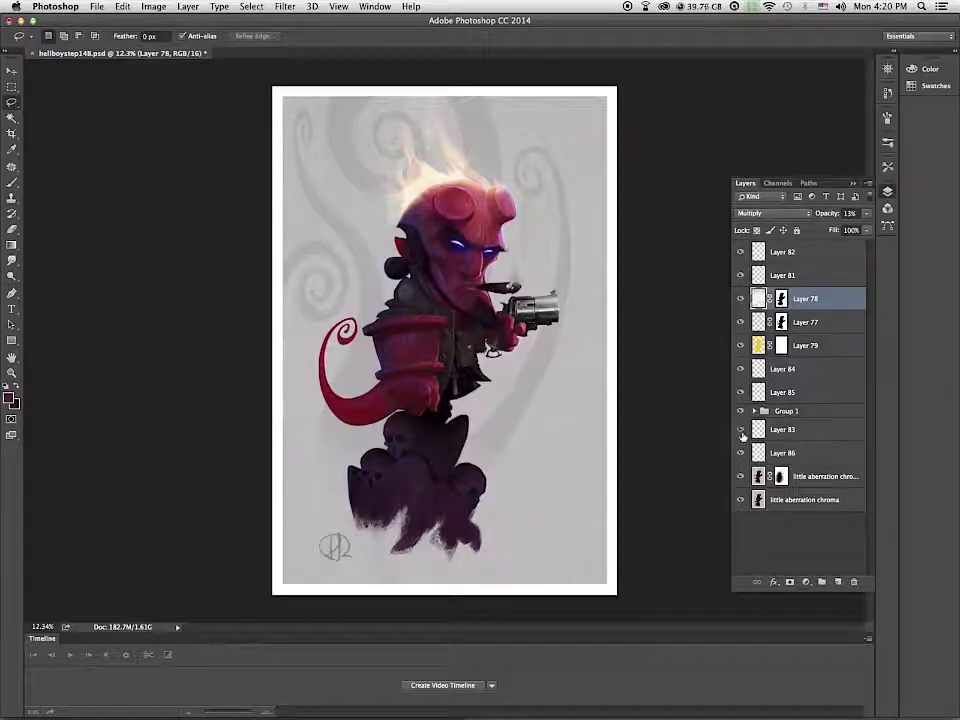
pyautogui.press('z')
pyautogui.moveTo(491, 344); pyautogui.dragTo(519, 375)
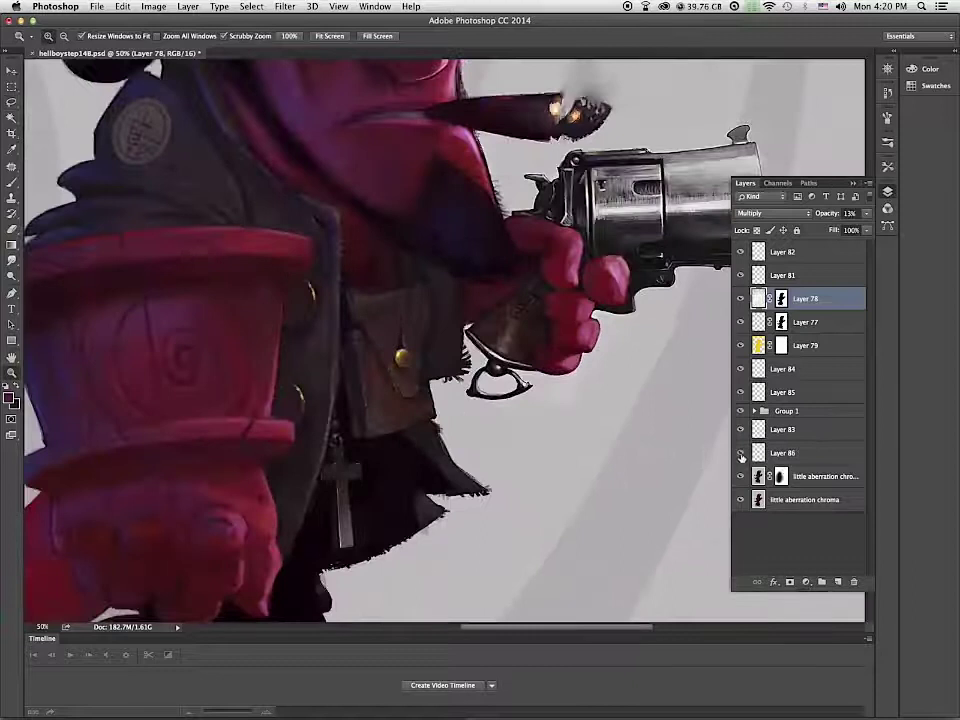
pyautogui.click(760, 430)
pyautogui.click(13, 183)
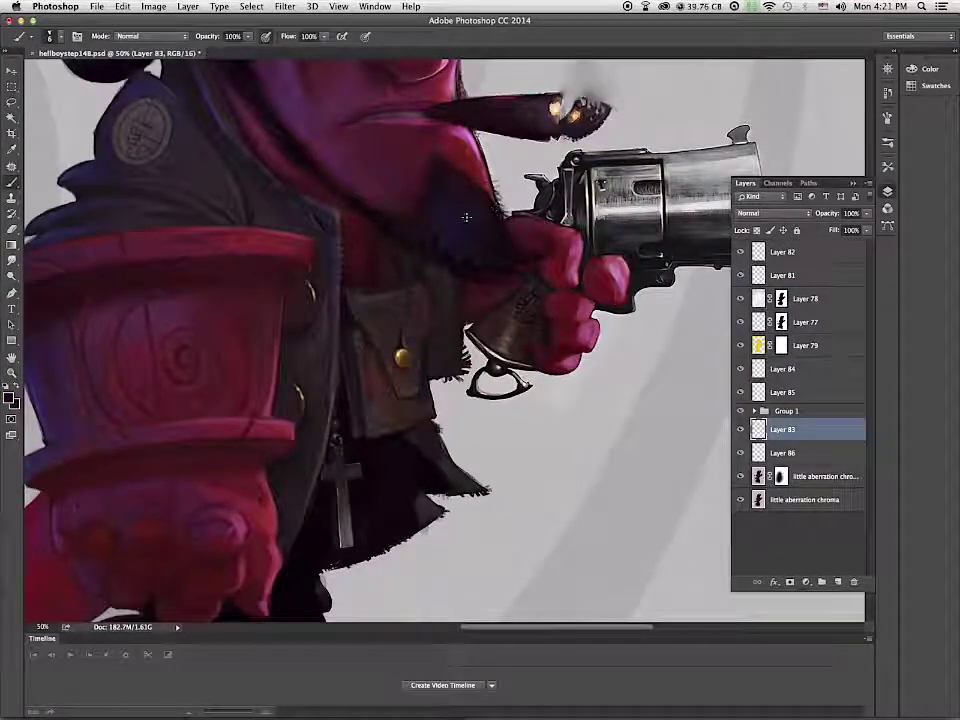
pyautogui.hscroll(-5, 412, 362)
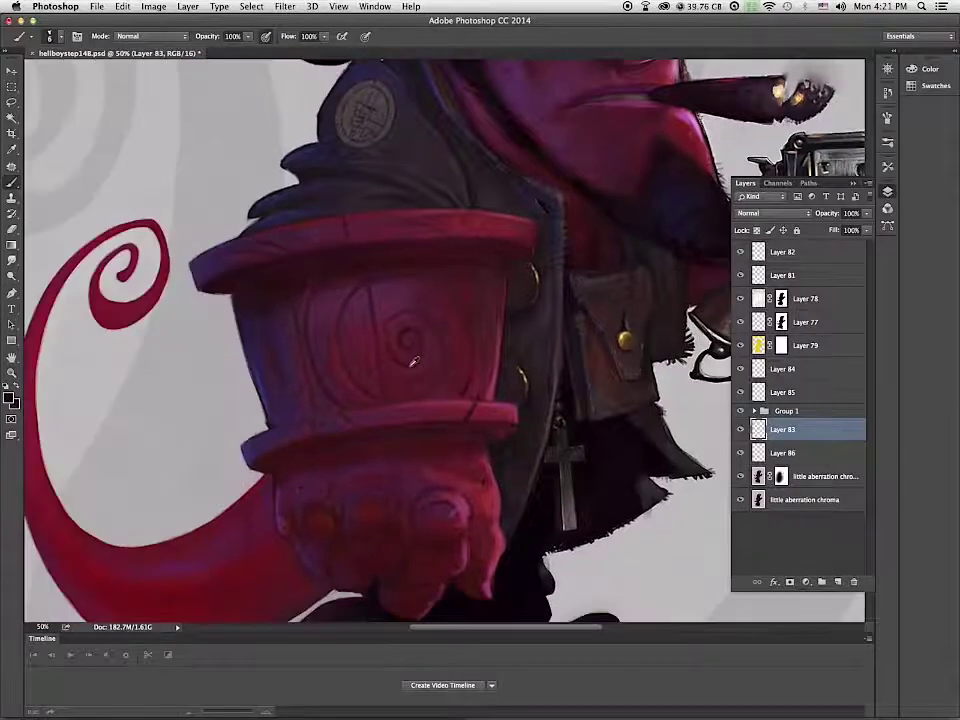
pyautogui.keyDown('alt'); pyautogui.click(306, 275); pyautogui.keyUp('alt')
pyautogui.moveTo(306, 275); pyautogui.dragTo(294, 299)
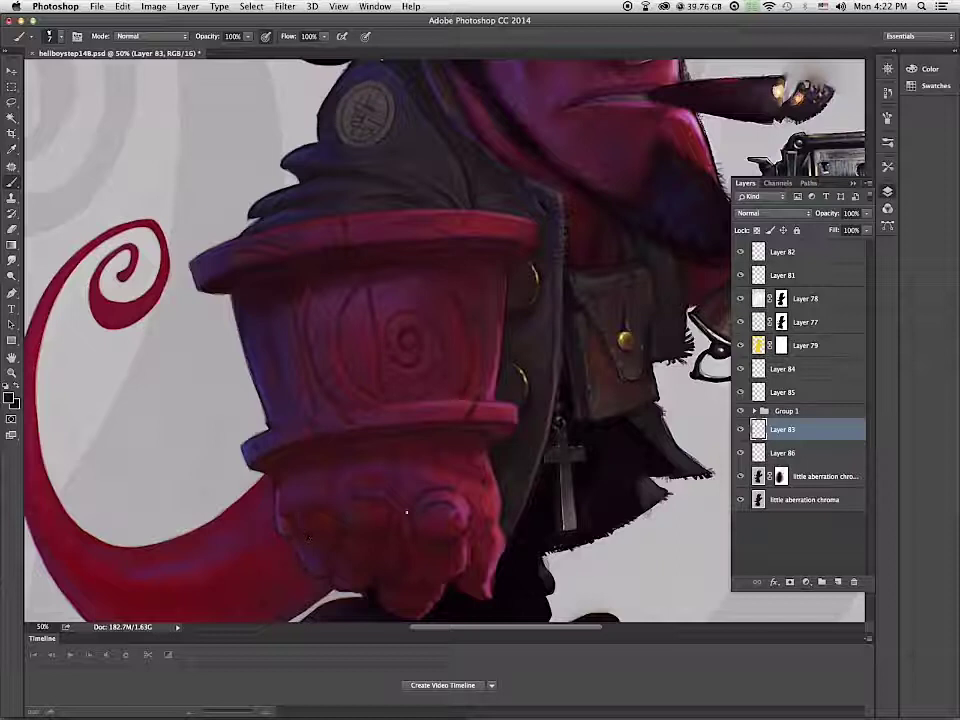
# Step: Add a new layer above Layer 83 and shade the stone fist with a 50 px brush
pyautogui.click(838, 582)
pyautogui.rightClick(330, 540)
pyautogui.click(435, 616)
pyautogui.click(298, 535)
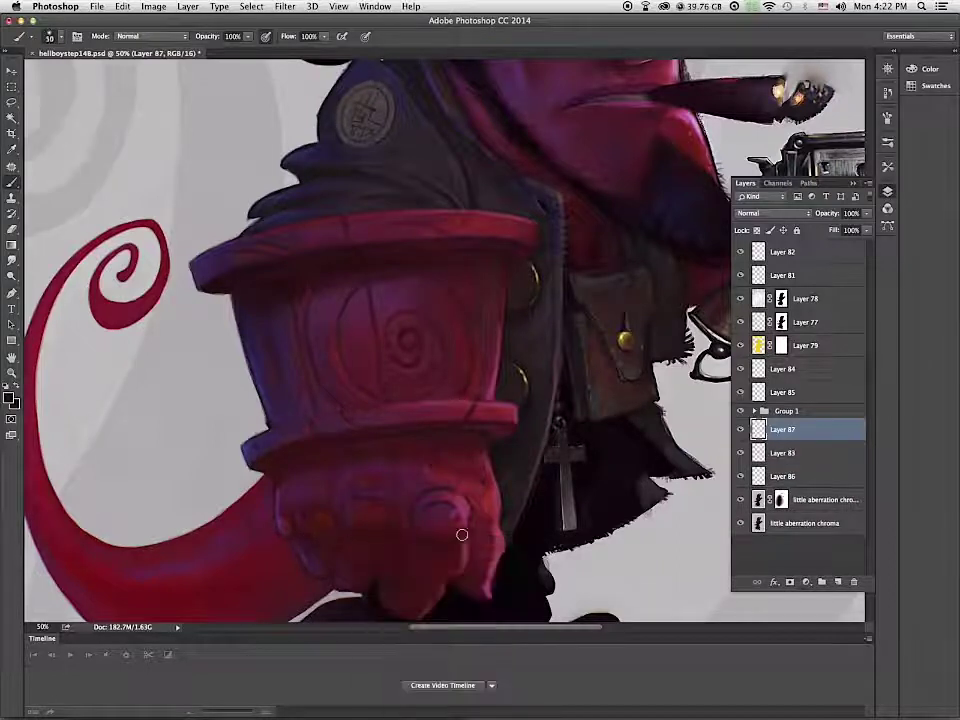
pyautogui.hotkey('ctrl', '0')
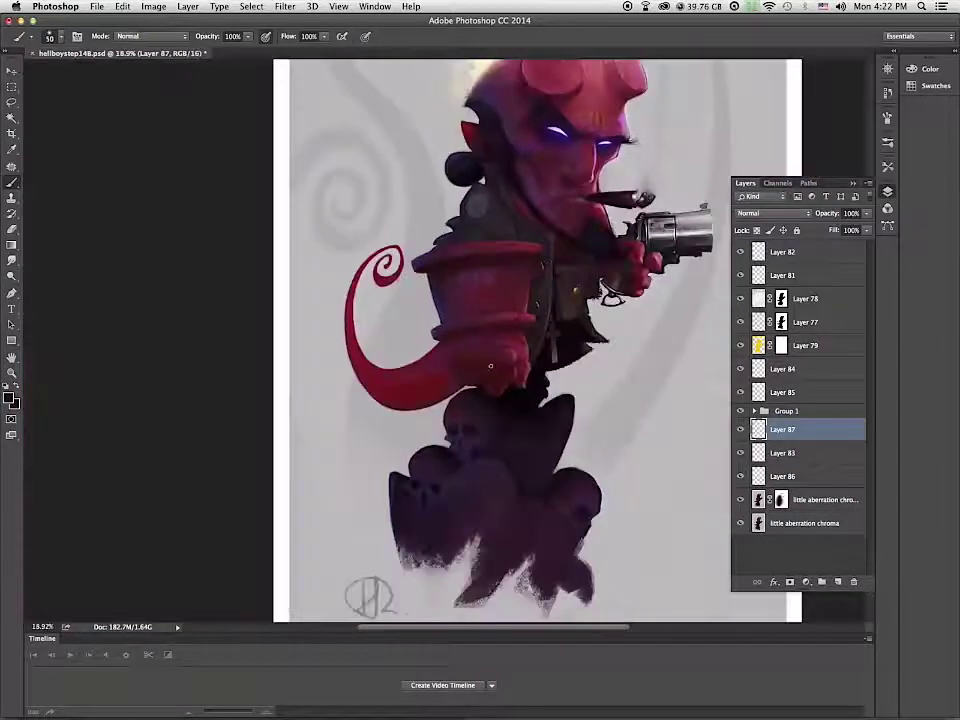
# Step: Sample a dark colour from the figure and deepen the shading around the skulls on Layer 87 with a brush enlarged to 100 px
pyautogui.keyDown('alt'); pyautogui.click(551, 372); pyautogui.keyUp('alt')
pyautogui.press(']')
pyautogui.press(']')
pyautogui.press(']')
pyautogui.press(']')
pyautogui.press(']')
pyautogui.press(']')
pyautogui.press(']')
pyautogui.press(']')
pyautogui.press(']')
pyautogui.press(']')
pyautogui.press(']')
pyautogui.press(']')
pyautogui.press(']')
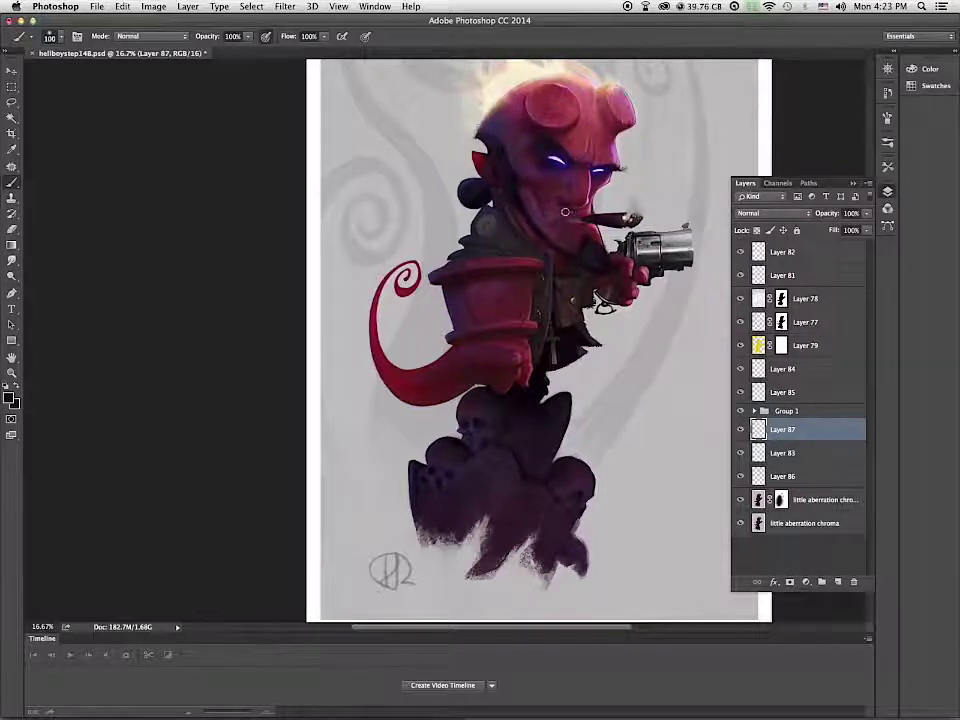
# Step: Erase excess shading on Layer 87 with the Eraser, reducing its size from 800 to 175 px
pyautogui.click(12, 231)
pyautogui.rightClick(526, 444)
pyautogui.doubleClick(622, 592)
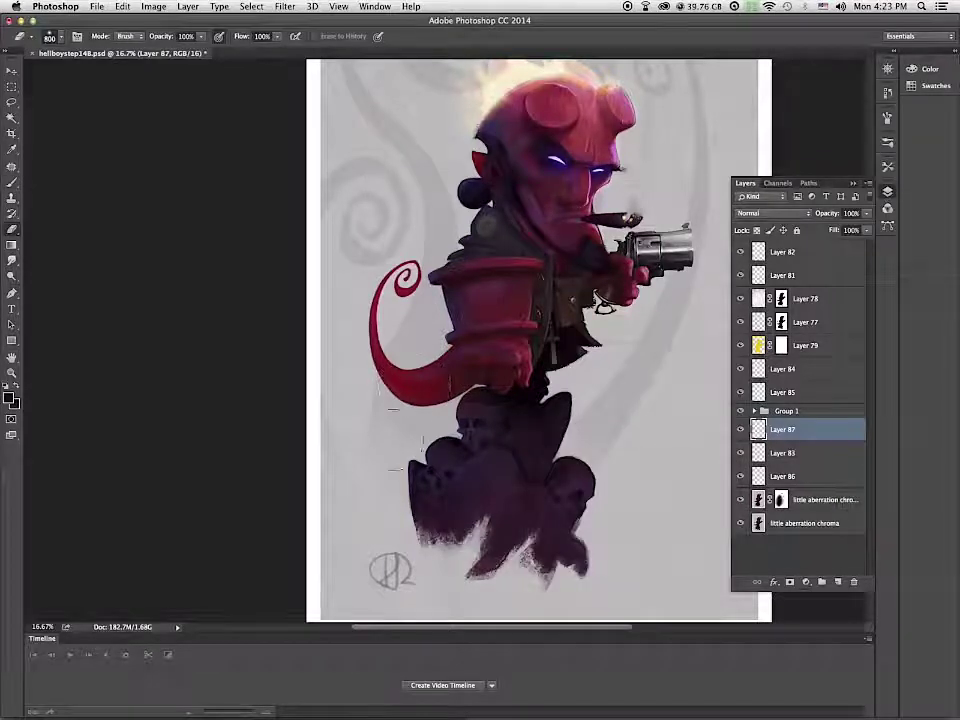
pyautogui.press('[')
pyautogui.press('[')
pyautogui.press('[')
pyautogui.press('[')
pyautogui.press('[')
pyautogui.press('[')
pyautogui.press('[')
pyautogui.press('[')
pyautogui.press('[')
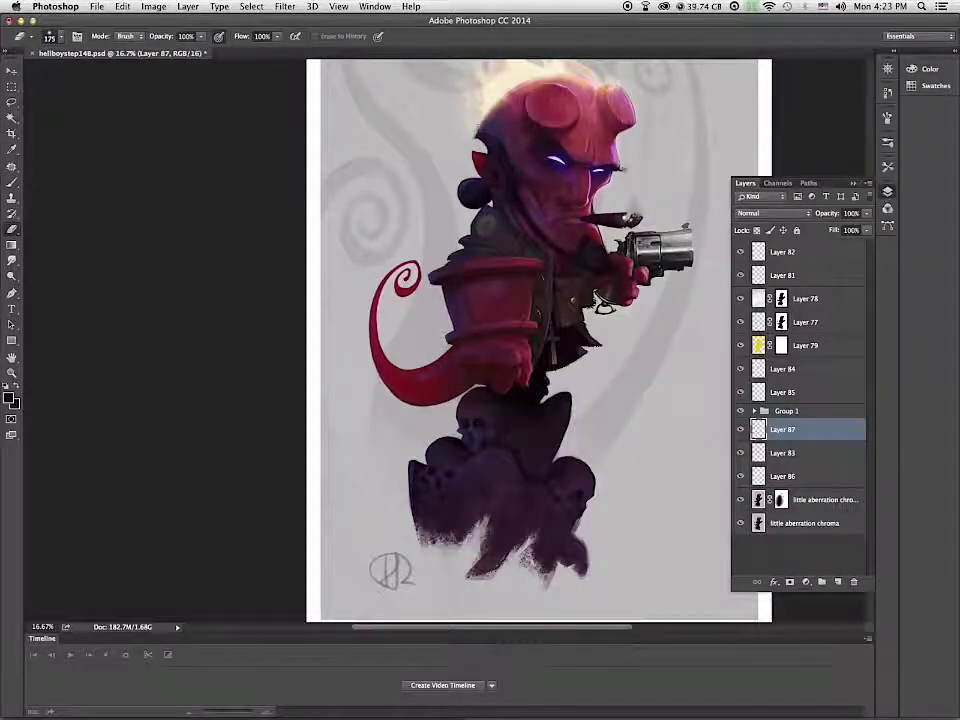
# Step: Compare the whole illustration with Layer 87 hidden and shown
pyautogui.click(742, 434)
pyautogui.click(742, 434)
pyautogui.click(742, 434)
pyautogui.click(742, 435)
pyautogui.click(742, 435)
pyautogui.click(742, 435)
pyautogui.click(741, 430)
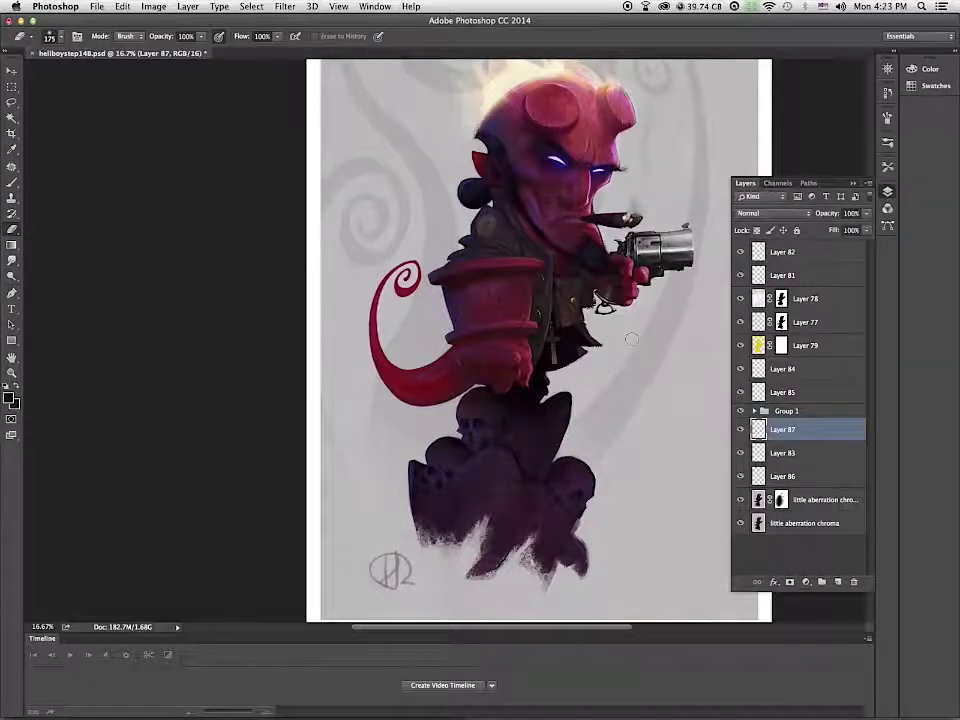
pyautogui.scroll(-3, 631, 339)
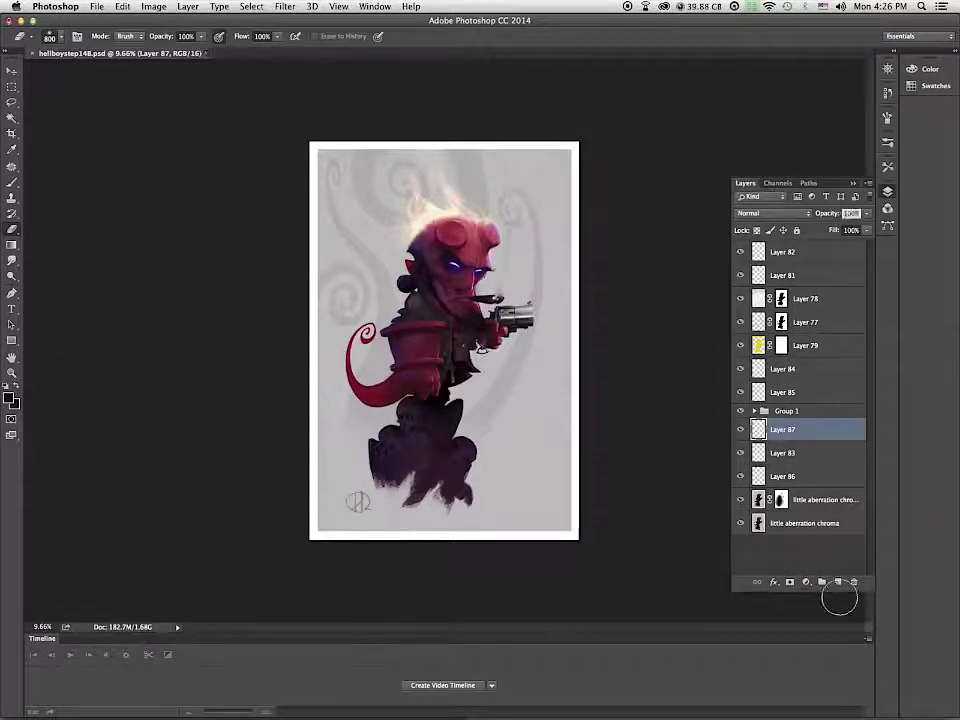
# Step: Add a new layer at the top of the stack, and rename the two aberration layers "sharpen" and "background" and Group 1 "flames"
pyautogui.click(838, 581)
pyautogui.click(800, 523)
pyautogui.doubleClick(822, 523)
pyautogui.write('sharpen')
pyautogui.doubleClick(790, 546)
pyautogui.write('background')
pyautogui.doubleClick(786, 434)
pyautogui.write('flames')
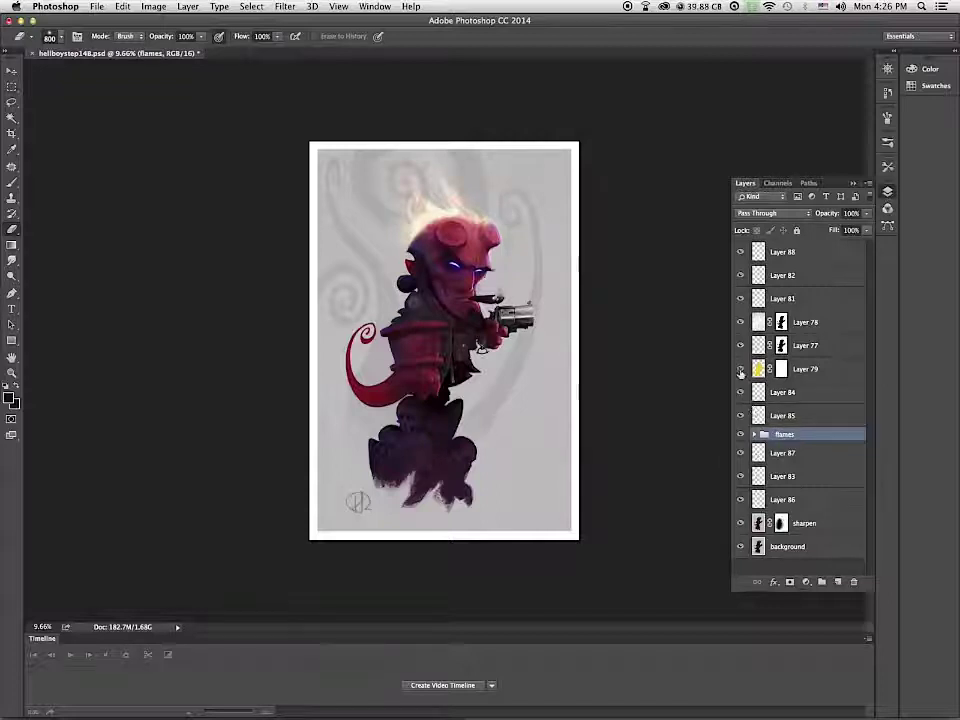
# Step: Rename Layer 79 as "light" and Layer 78 as "texture"
pyautogui.doubleClick(805, 369)
pyautogui.write('light')
pyautogui.press('Return')
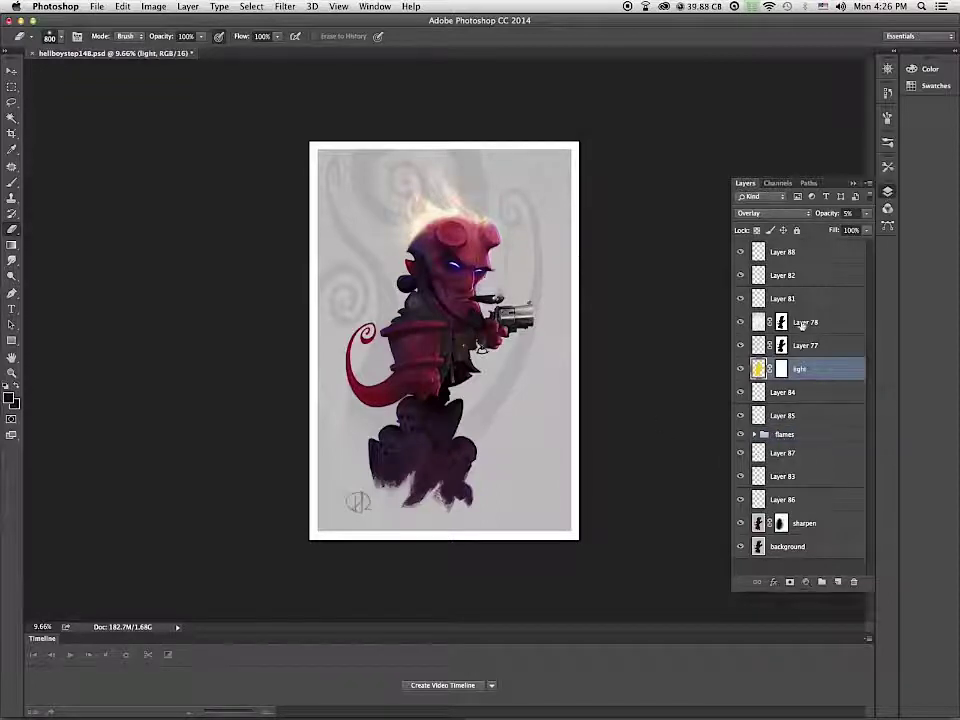
pyautogui.doubleClick(802, 322)
pyautogui.write('texture')
# Step: Examine the background swirls on Layer 77 by repeatedly hiding and showing that layer
pyautogui.click(741, 345)
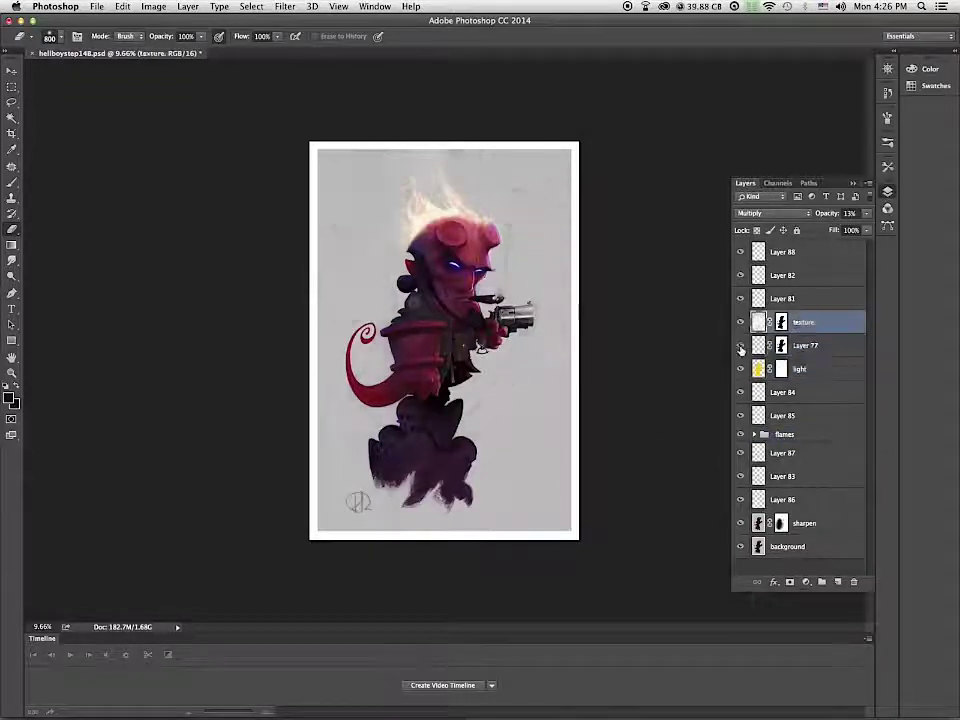
pyautogui.click(741, 345)
pyautogui.doubleClick(800, 346)
pyautogui.click(741, 346)
pyautogui.click(741, 346)
pyautogui.click(741, 346)
pyautogui.click(741, 346)
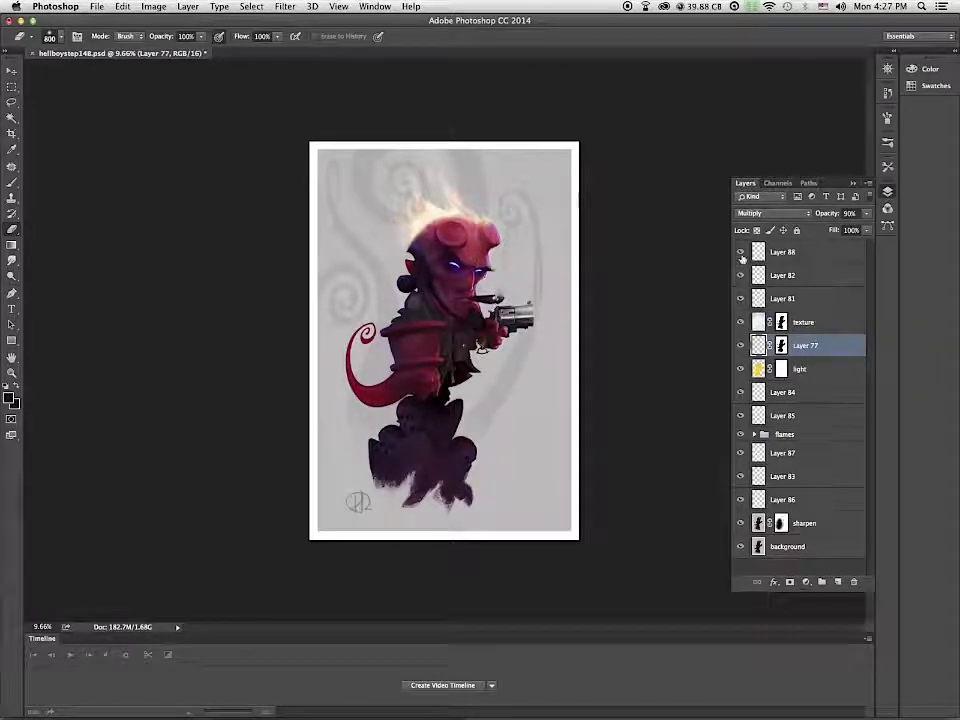
# Step: Create a new layer with dark transparent gradients rising from the canvas's lower-left corner, and place it above Layer 82
pyautogui.press('super+shift+alt+n')
pyautogui.press('b')
pyautogui.rightClick(358, 306)
pyautogui.press('Escape')
pyautogui.press('g')
pyautogui.moveTo(302, 539); pyautogui.dragTo(461, 320)
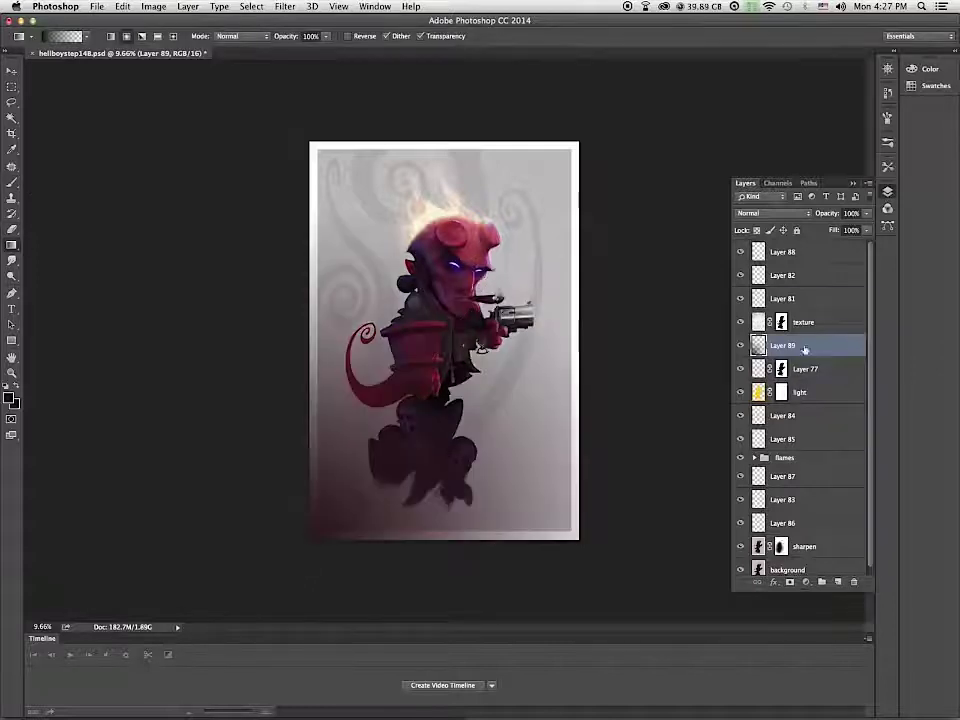
pyautogui.moveTo(799, 348); pyautogui.dragTo(796, 263)
pyautogui.moveTo(293, 571); pyautogui.dragTo(465, 262)
pyautogui.moveTo(275, 500); pyautogui.dragTo(355, 240)
# Step: Set the gradient layer's blend mode to Multiply and its opacity to 47%
pyautogui.click(775, 213)
pyautogui.click(772, 248)
pyautogui.moveTo(866, 214); pyautogui.dragTo(838, 230)
# Step: Select the white frame on the background layer, mask it out of gradient Layer 89, and set that layer's opacity to 44%
pyautogui.press('w')
pyautogui.click(322, 474)
pyautogui.moveTo(869, 550); pyautogui.dragTo(864, 586)
pyautogui.click(761, 566)
pyautogui.press('super+d')
pyautogui.click(575, 529)
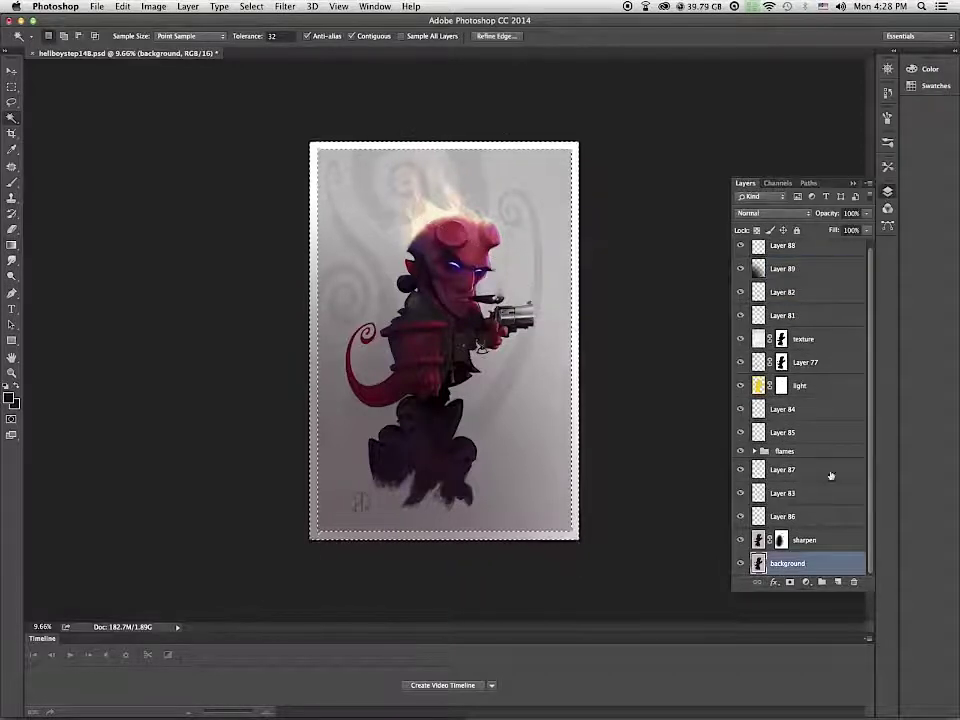
pyautogui.click(810, 269)
pyautogui.keyDown('alt'); pyautogui.click(790, 582); pyautogui.keyUp('alt')
pyautogui.press('super+d')
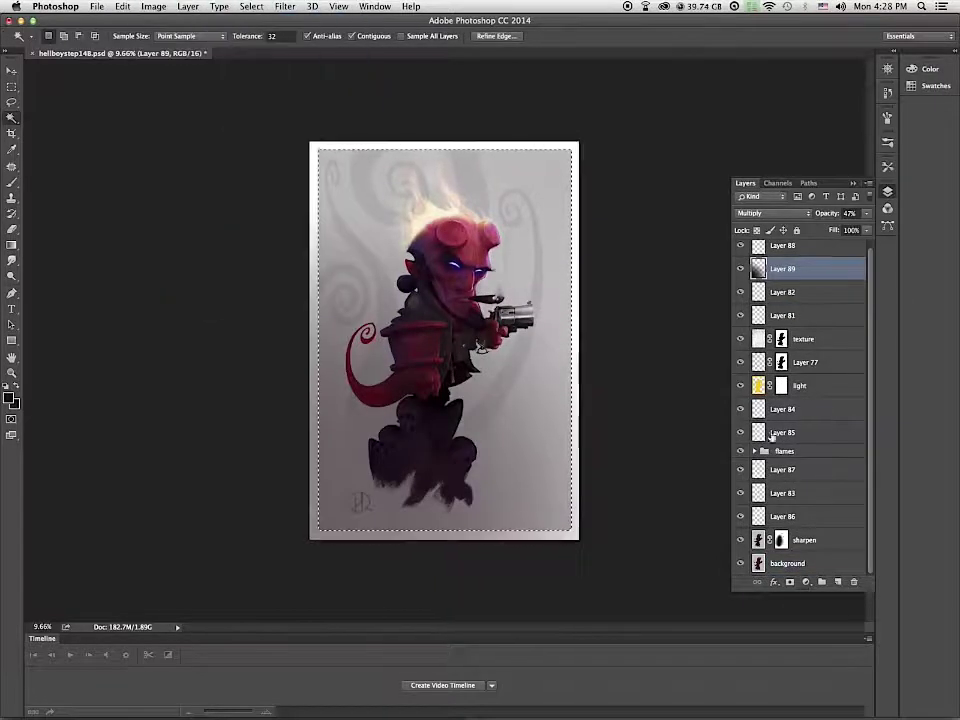
pyautogui.click(866, 214)
pyautogui.moveTo(836, 228); pyautogui.dragTo(837, 229)
# Step: Try to brush the gradient off the figure freehand in Layer 89's mask, and revert to the state before the strokes
pyautogui.press('b')
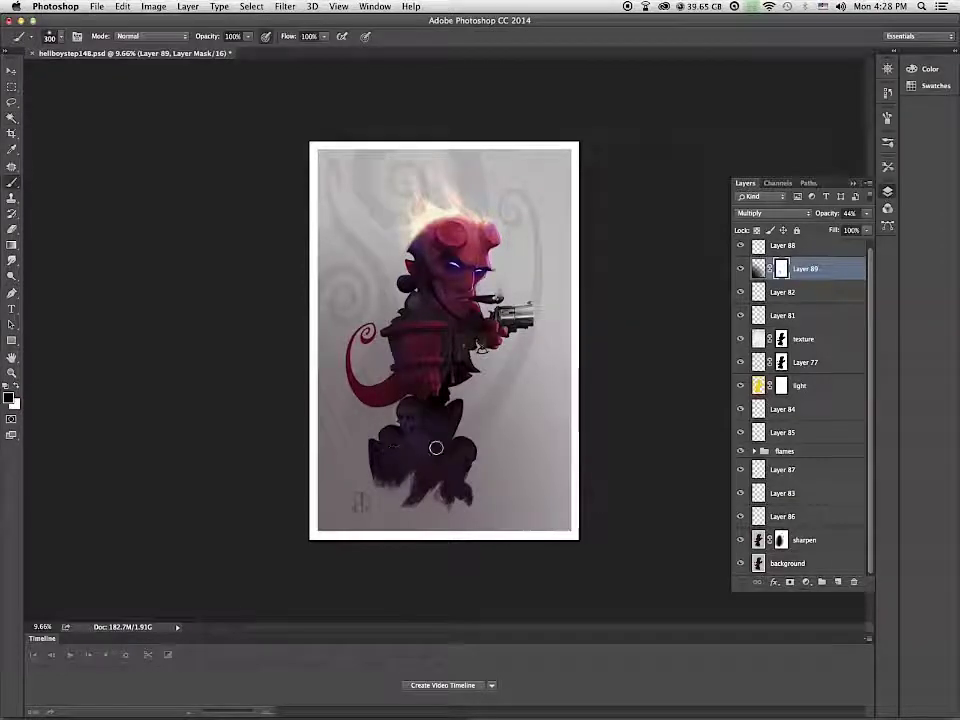
pyautogui.press('[')
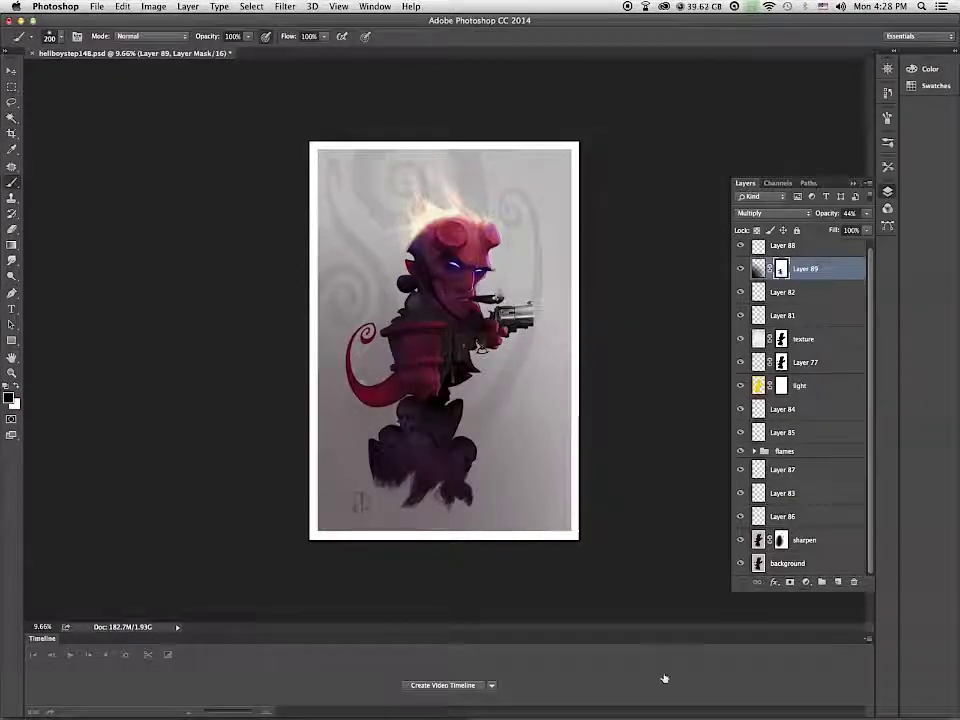
pyautogui.scroll(1, 764, 560)
pyautogui.press('super+0')
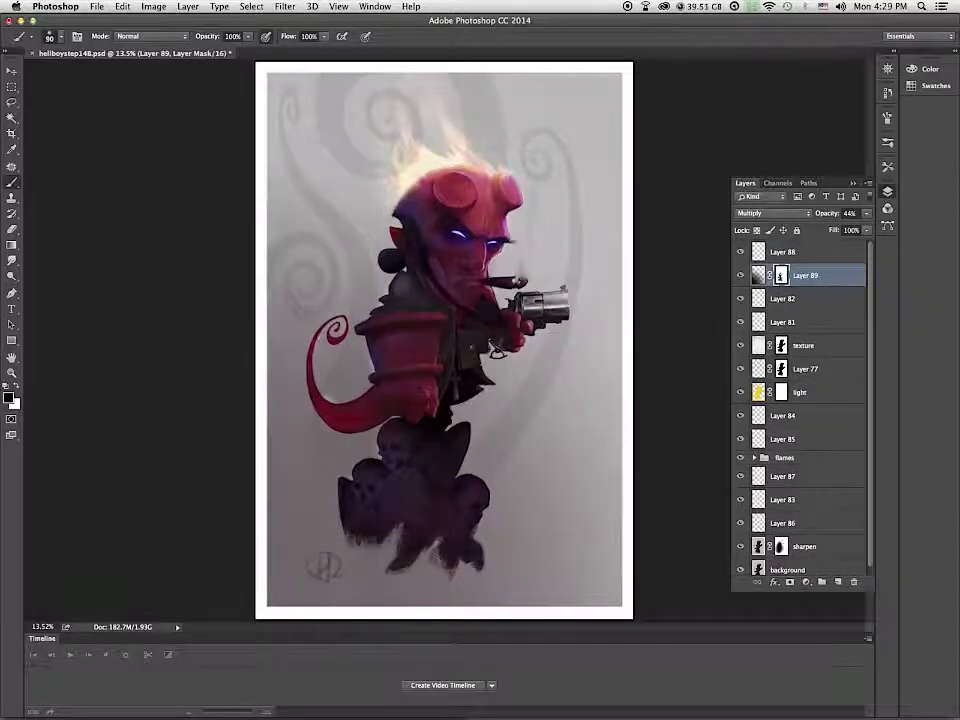
pyautogui.click(887, 93)
pyautogui.click(815, 485)
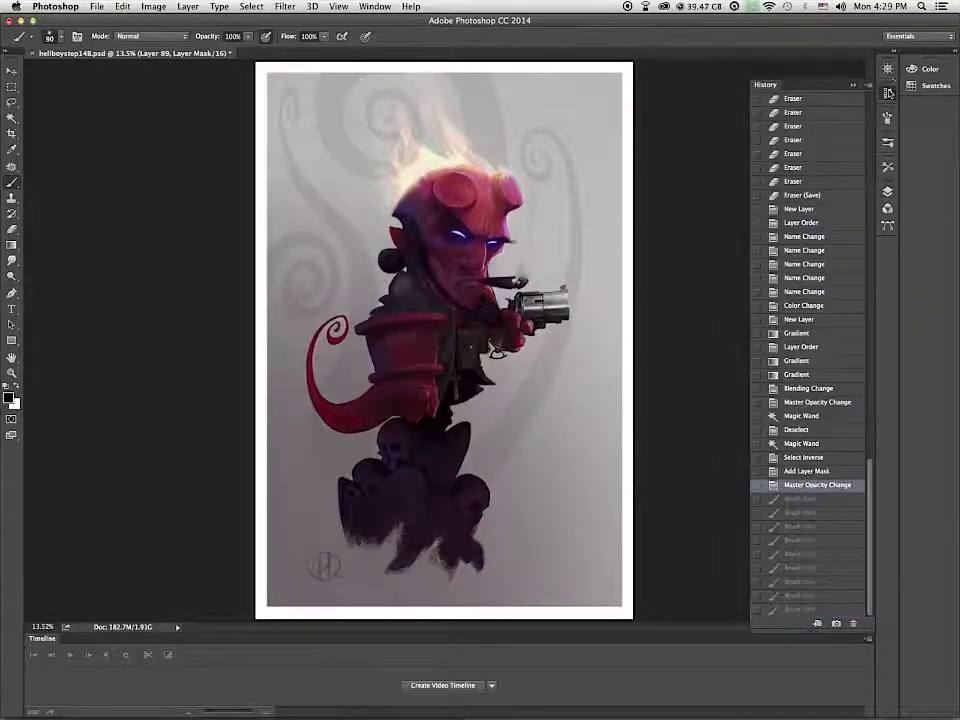
# Step: Load the texture layer's mask as a selection, invert it, and paint the figure black in Layer 89's mask with a 600 px brush
pyautogui.click(887, 190)
pyautogui.keyDown('super'); pyautogui.click(782, 346); pyautogui.keyUp('super')
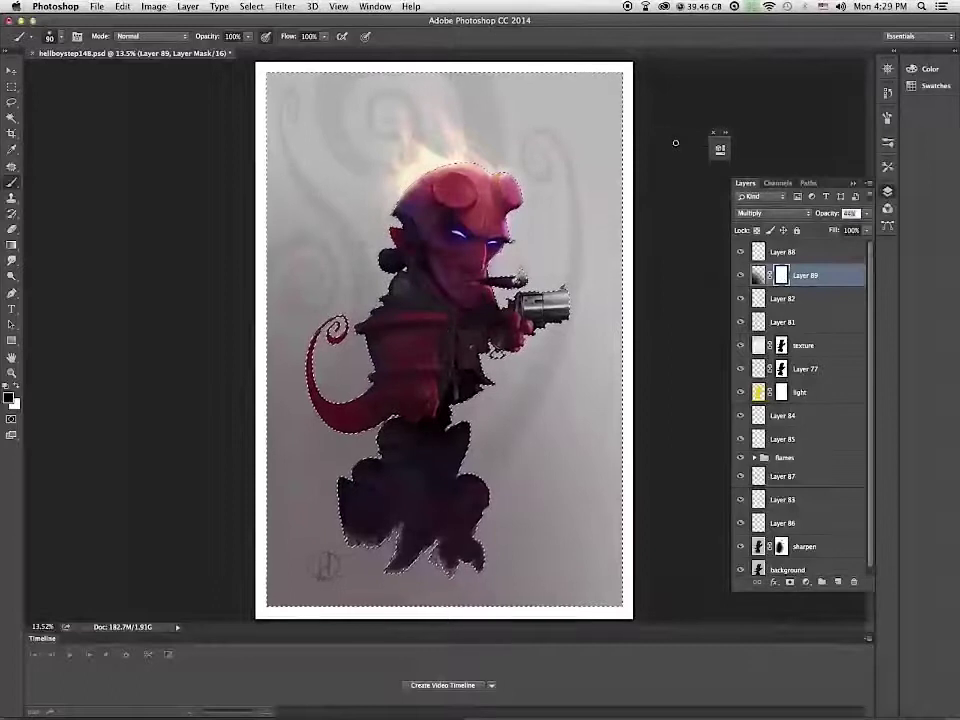
pyautogui.click(251, 6)
pyautogui.click(273, 56)
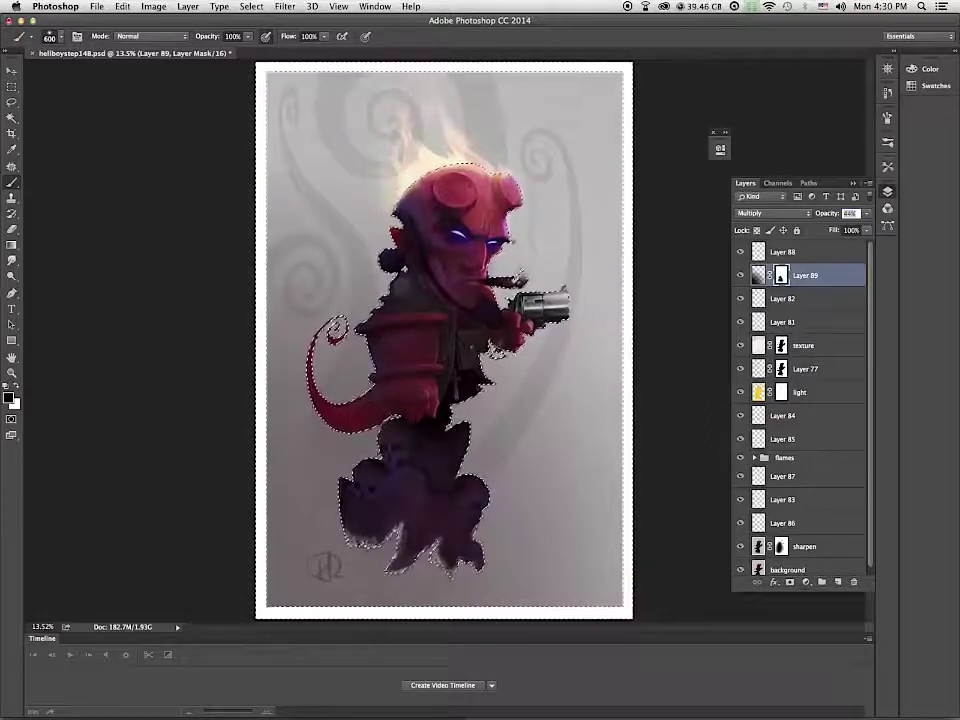
pyautogui.press('x')
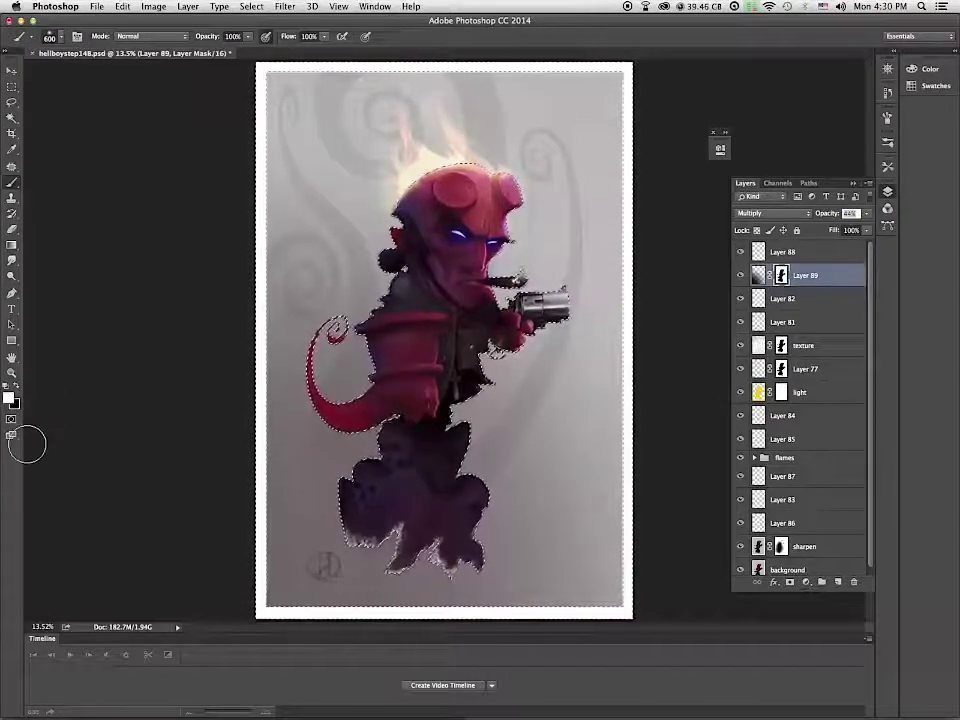
pyautogui.press('super+d')
pyautogui.click(741, 276)
pyautogui.click(741, 276)
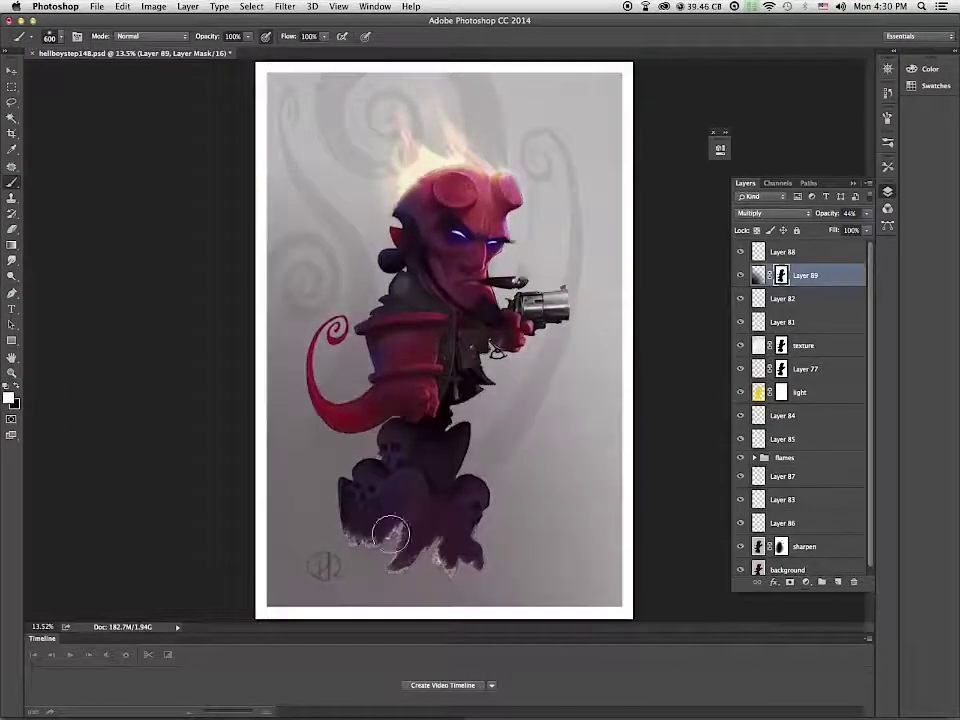
# Step: Paint white in Layer 89's mask around the ragged base of the skulls and figure edges, varying the brush size to restore the gradient
pyautogui.moveTo(396, 537); pyautogui.dragTo(404, 531)
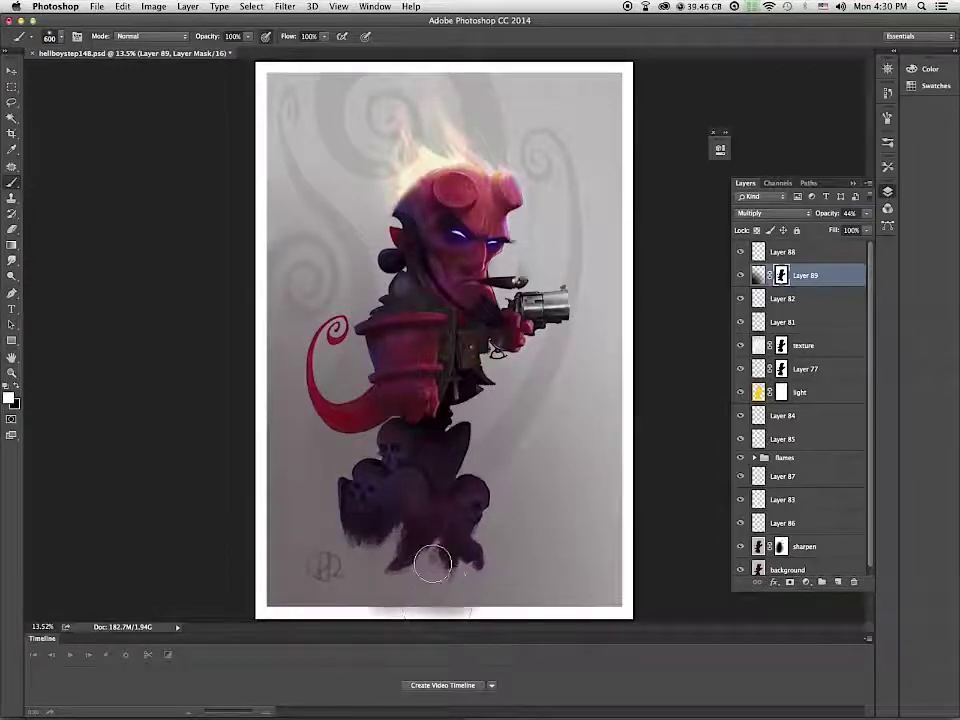
pyautogui.press('[')
pyautogui.press('[')
pyautogui.press('[')
pyautogui.press('[')
pyautogui.press('[')
pyautogui.press('[')
pyautogui.press('[')
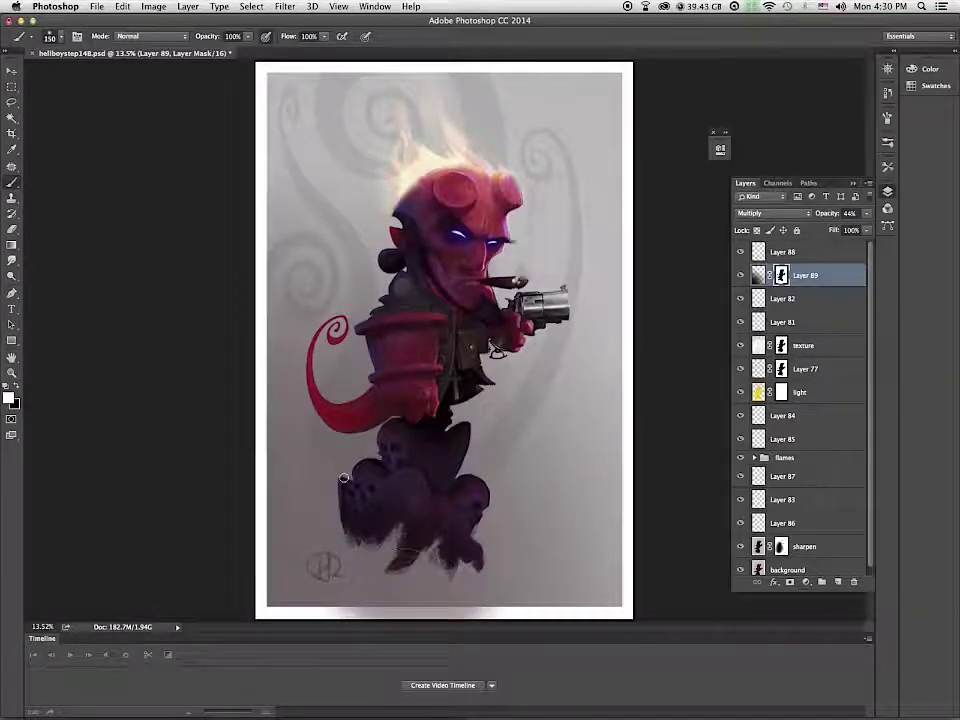
pyautogui.press(']')
pyautogui.press(']')
pyautogui.press(']')
pyautogui.press(']')
pyautogui.press(']')
pyautogui.press('[')
pyautogui.press('[')
pyautogui.press('[')
pyautogui.press('[')
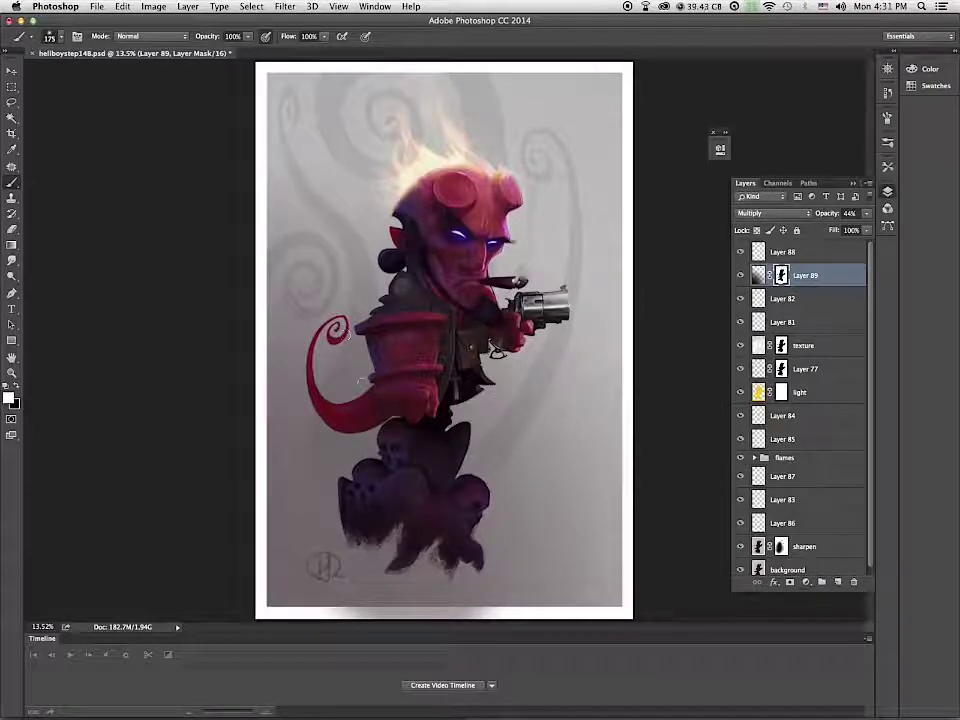
# Step: Set Layer 89's opacity to 43% and shift its gradient to a grey-green tint with Hue/Saturation
pyautogui.click(827, 272)
pyautogui.moveTo(866, 213); pyautogui.dragTo(827, 231)
pyautogui.hotkey('alt', 'space')
pyautogui.keyDown('alt'); pyautogui.click(470, 468); pyautogui.keyUp('alt')
pyautogui.keyDown('super'); pyautogui.click(518, 464); pyautogui.keyUp('super')
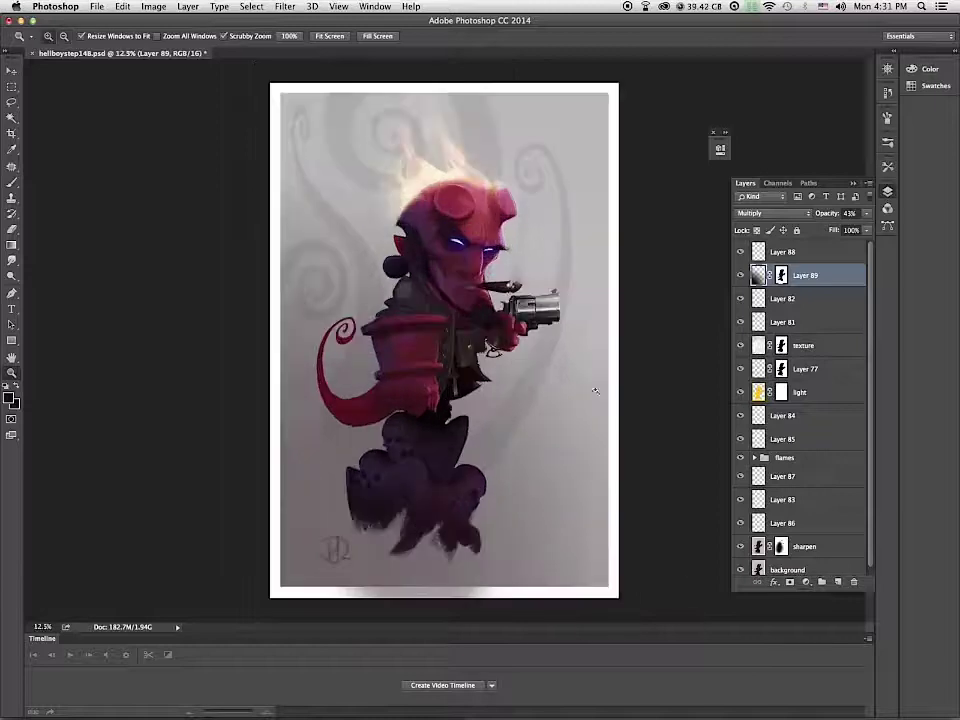
pyautogui.press('super+u')
pyautogui.moveTo(704, 156)
pyautogui.mouseDown()
pyautogui.moveTo(766, 155)
pyautogui.moveTo(693, 157)
pyautogui.moveTo(754, 157)
pyautogui.moveTo(709, 160)
pyautogui.mouseUp()
pyautogui.press('Return')
# Step: Select the strip of frame along the poster's lower edge, delete the gradient spill there on Layer 89, and deselect
pyautogui.press('z')
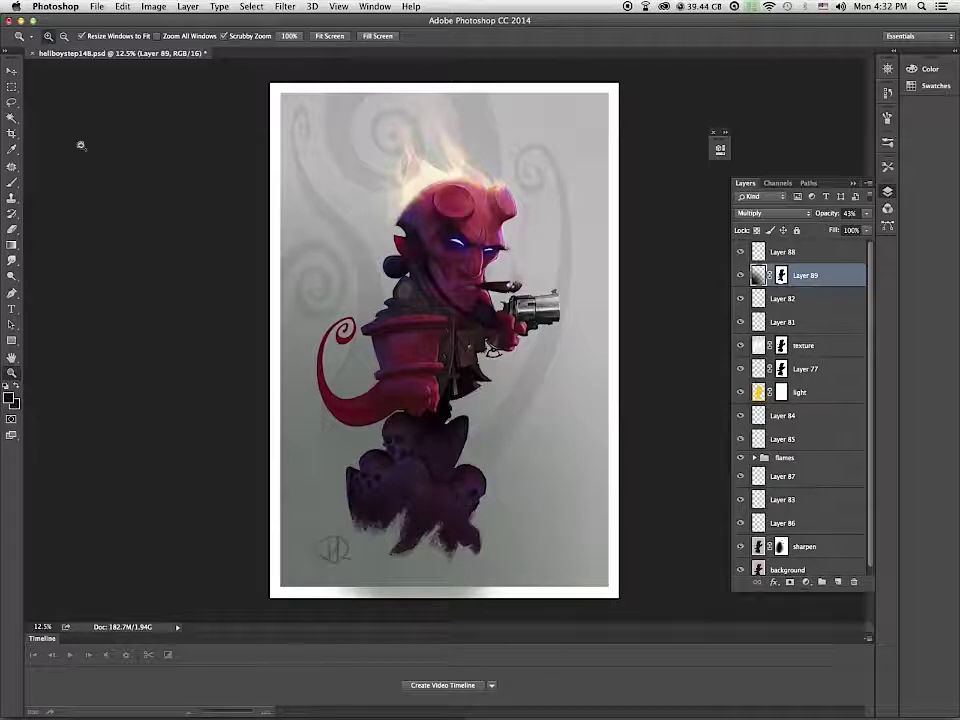
pyautogui.click(12, 87)
pyautogui.moveTo(632, 587); pyautogui.dragTo(240, 602)
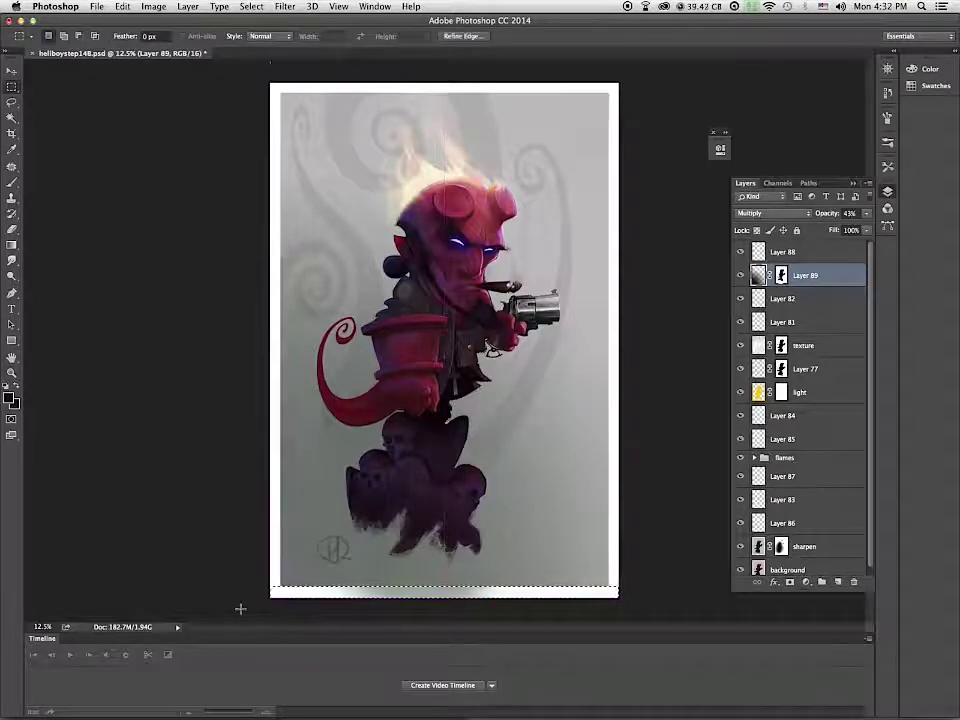
pyautogui.press('Delete')
pyautogui.press('super+d')
pyautogui.scroll(2, 778, 523)
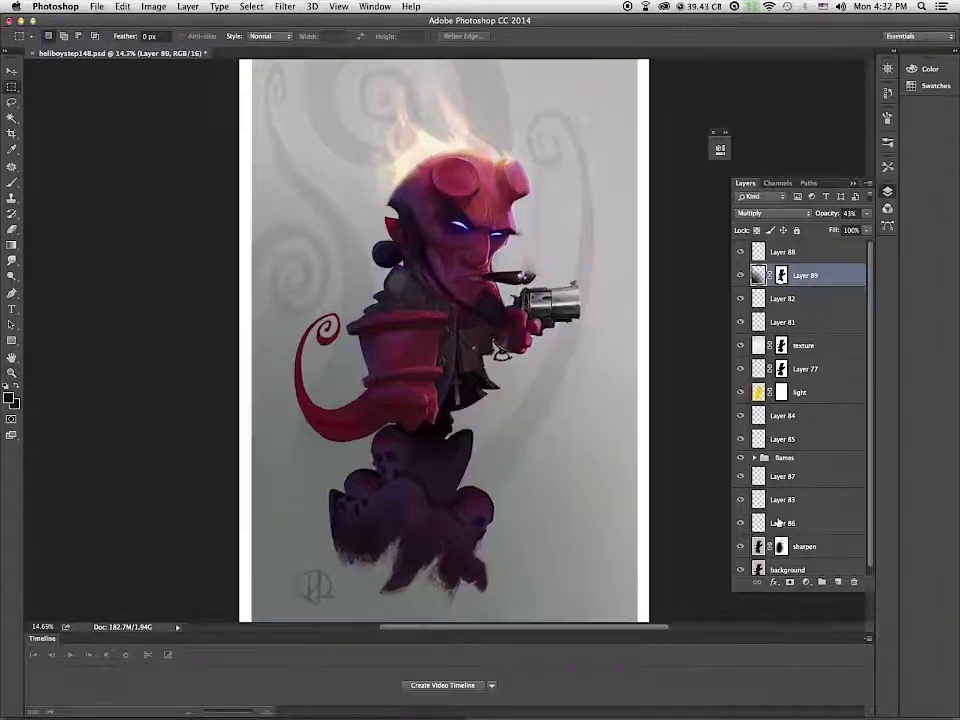
# Step: Add a new layer above Layer 89 and touch up the red tail with a 9 px brush in dark red sampled from the figure
pyautogui.click(838, 582)
pyautogui.scroll(6, 418, 310)
pyautogui.click(11, 183)
pyautogui.keyDown('alt'); pyautogui.click(449, 467); pyautogui.keyUp('alt')
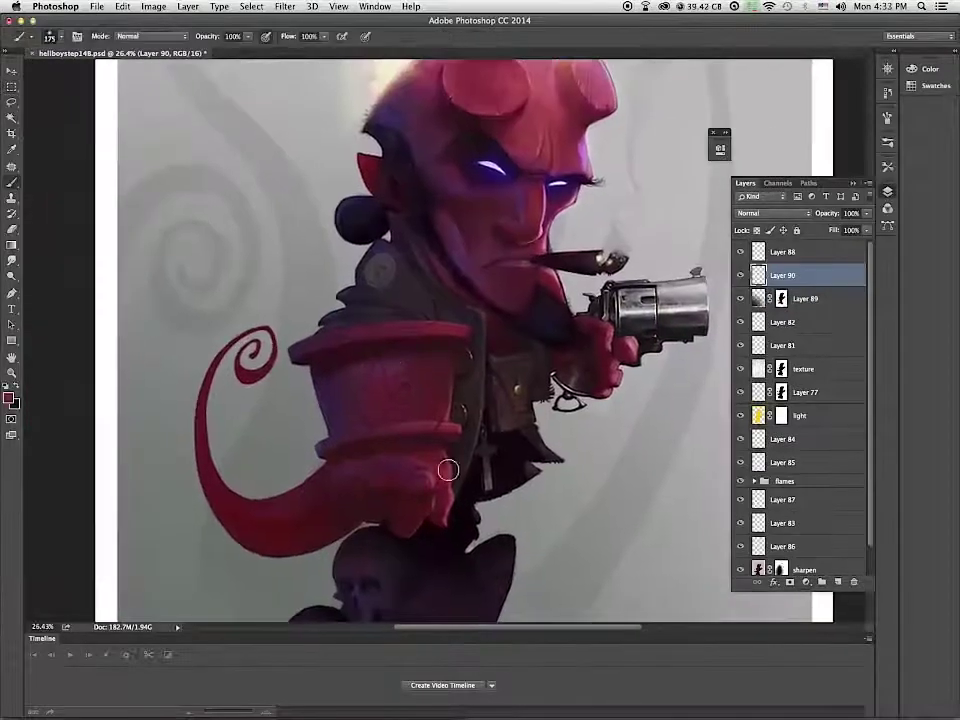
pyautogui.press('[')
pyautogui.press('[')
pyautogui.press('[')
pyautogui.press('[')
pyautogui.press('[')
pyautogui.press('[')
pyautogui.press('[')
pyautogui.press('[')
pyautogui.press('[')
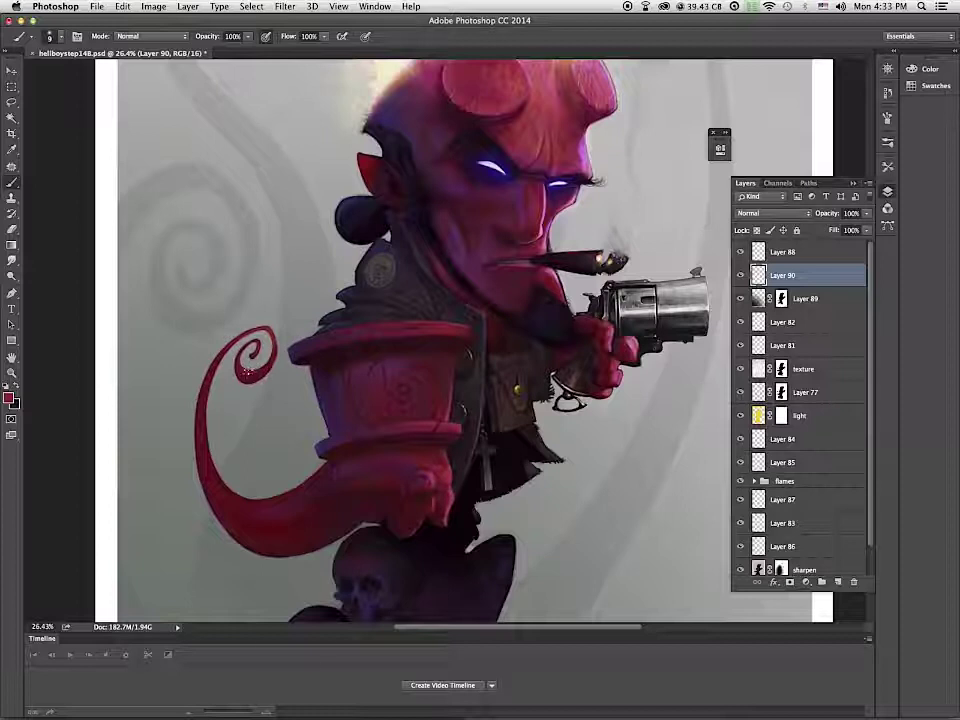
pyautogui.scroll(-9, 337, 333)
pyautogui.scroll(13, 337, 334)
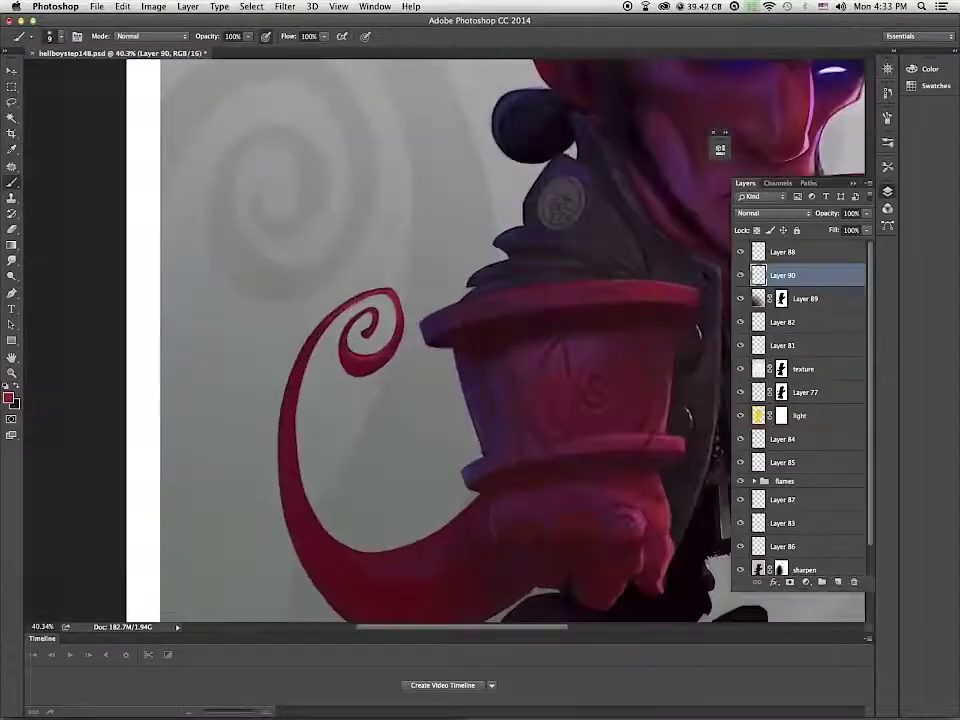
# Step: Paint light pink highlights along the tail's curled tip with a 15 px brush on Layer 90, and erase the excess
pyautogui.moveTo(631, 205); pyautogui.dragTo(508, 437)
pyautogui.keyDown('alt'); pyautogui.click(684, 86); pyautogui.keyUp('alt')
pyautogui.moveTo(354, 381); pyautogui.dragTo(459, 192)
pyautogui.moveTo(353, 333); pyautogui.dragTo(381, 348)
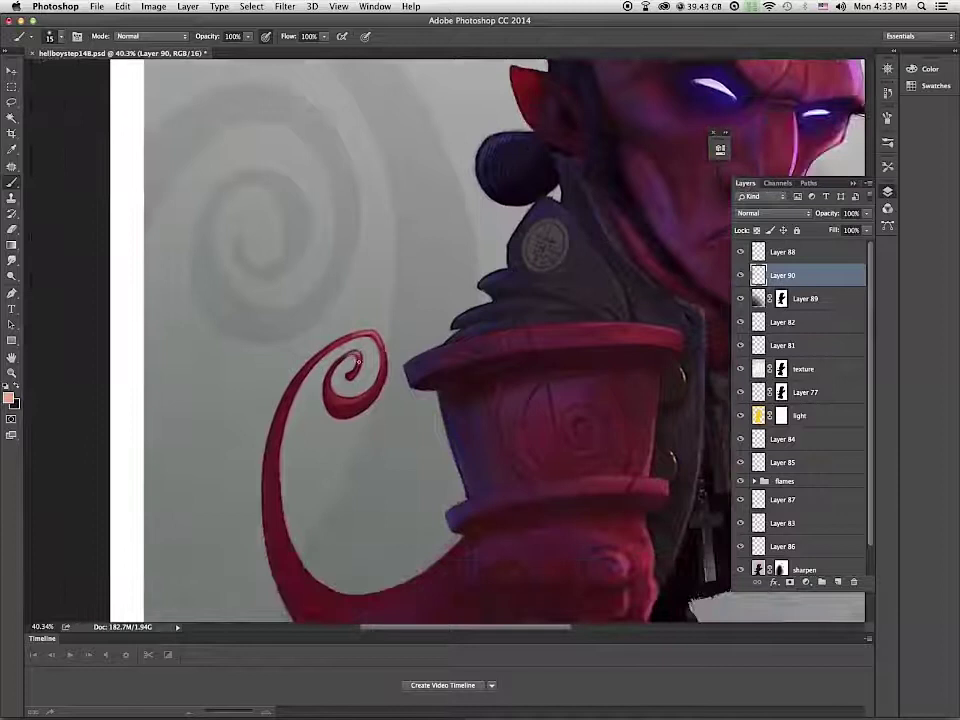
pyautogui.press('e')
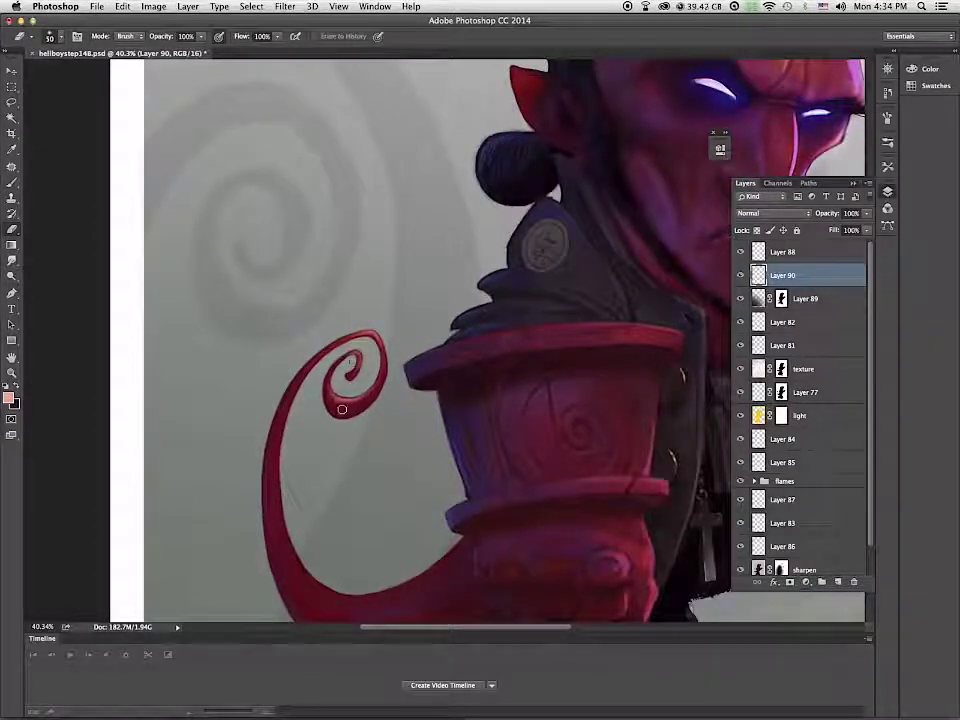
pyautogui.press('b')
# Step: Touch up the coat collar below the ear with a 15 px reddish-brown brush, and clean up with the Eraser
pyautogui.scroll(5, 441, 360)
pyautogui.hscroll(5, 441, 360)
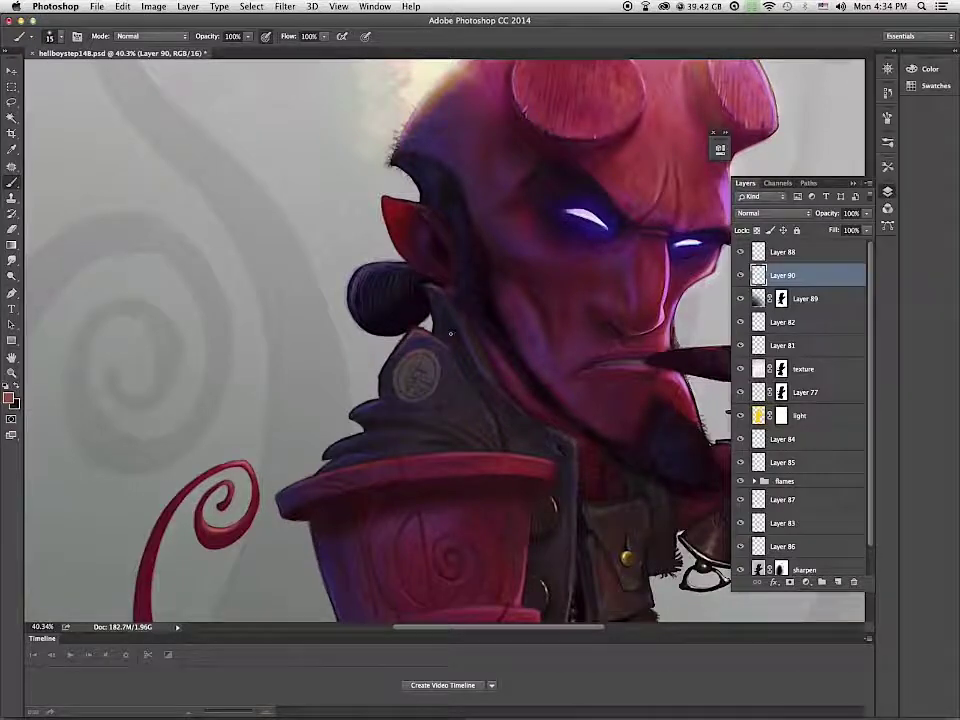
pyautogui.press('e')
pyautogui.scroll(-6, 417, 348)
pyautogui.scroll(3, 416, 348)
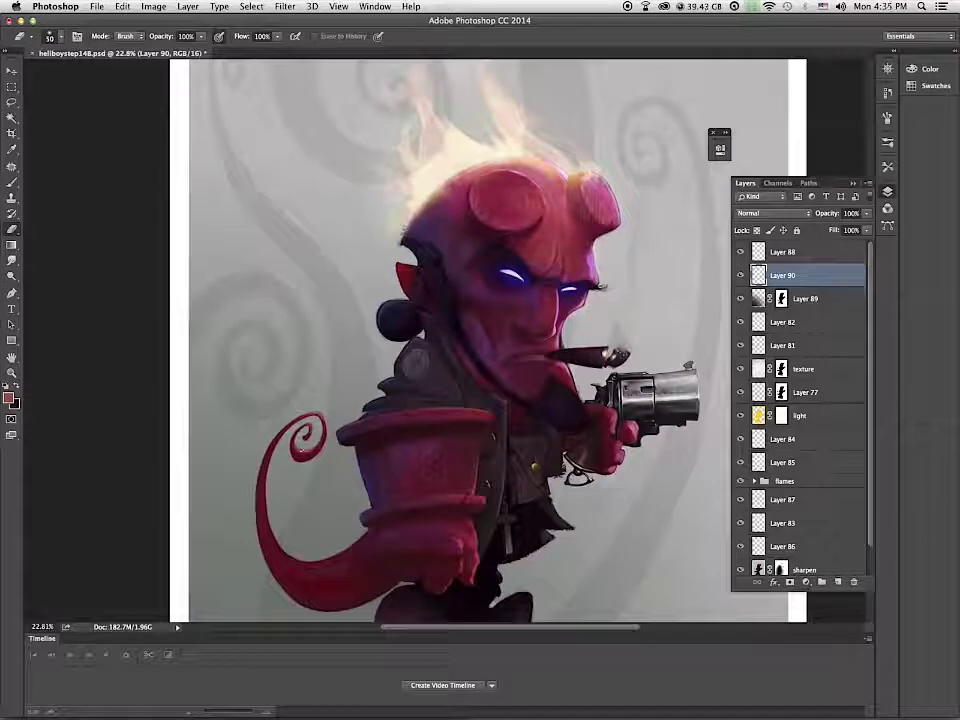
# Step: Refine the stone arm's rims, cracks and shaded edge in sampled purple-red tones with a 10 px brush
pyautogui.scroll(4, 439, 407)
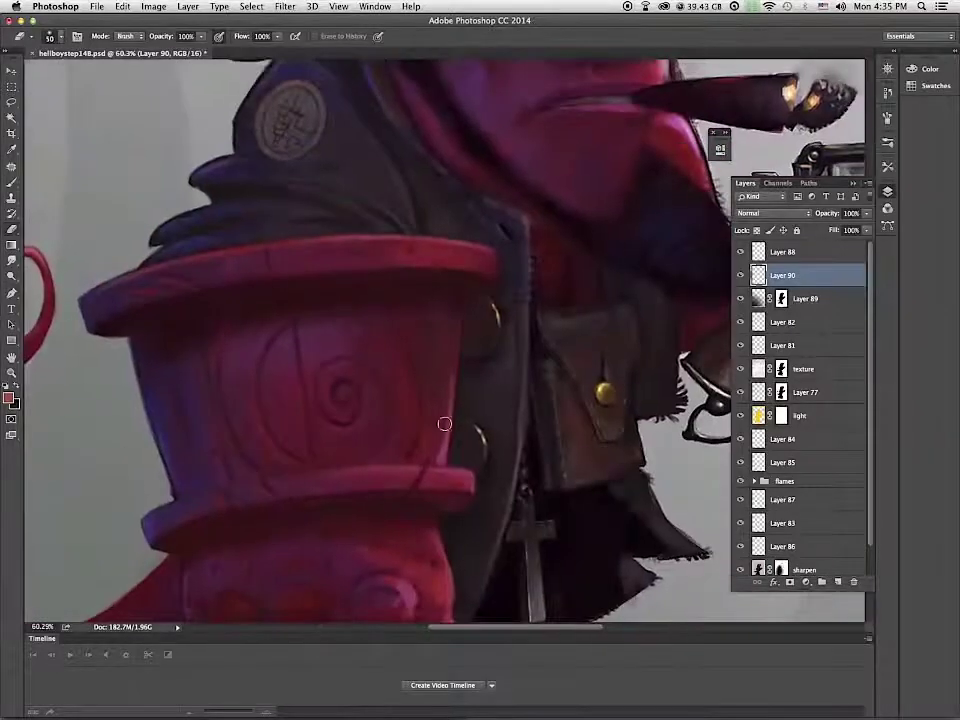
pyautogui.press('b')
pyautogui.press('[')
pyautogui.moveTo(155, 434); pyautogui.dragTo(172, 491)
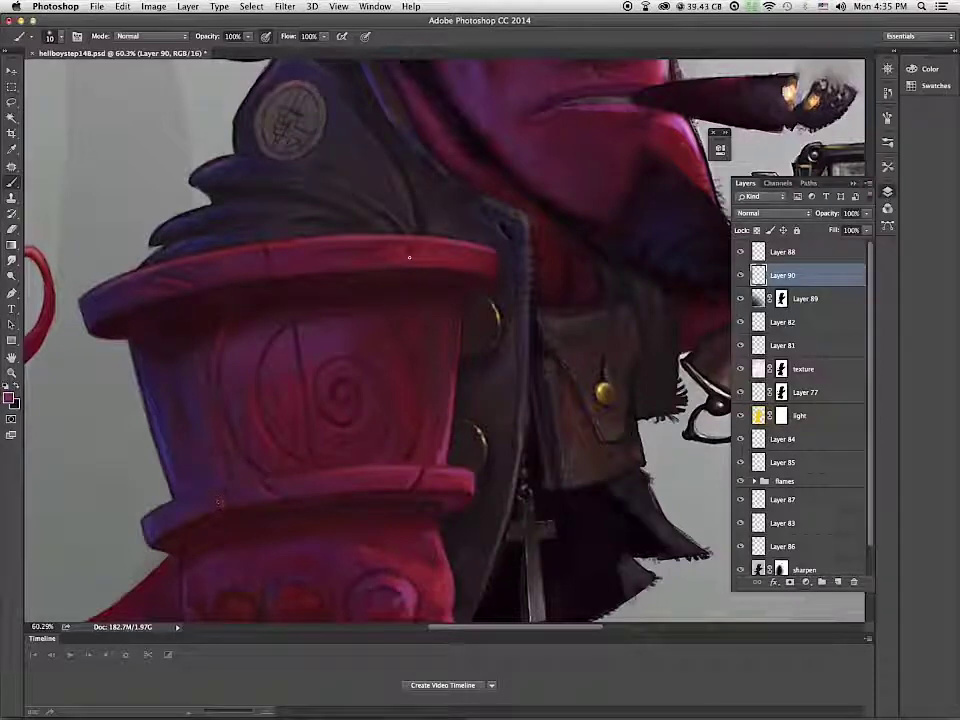
pyautogui.press(']')
# Step: Touch up the coat, the shoulder badge and the cigar with a 20 px brush in colours sampled from the figure
pyautogui.keyDown('alt'); pyautogui.click(504, 461); pyautogui.keyUp('alt')
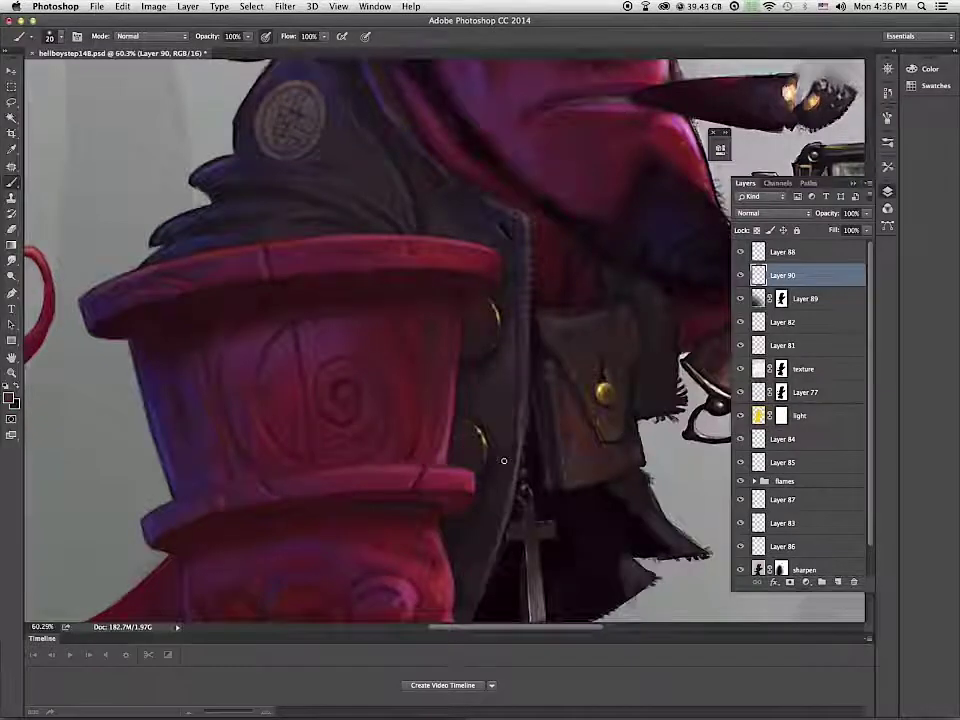
pyautogui.scroll(-6, 504, 461)
pyautogui.scroll(5, 504, 461)
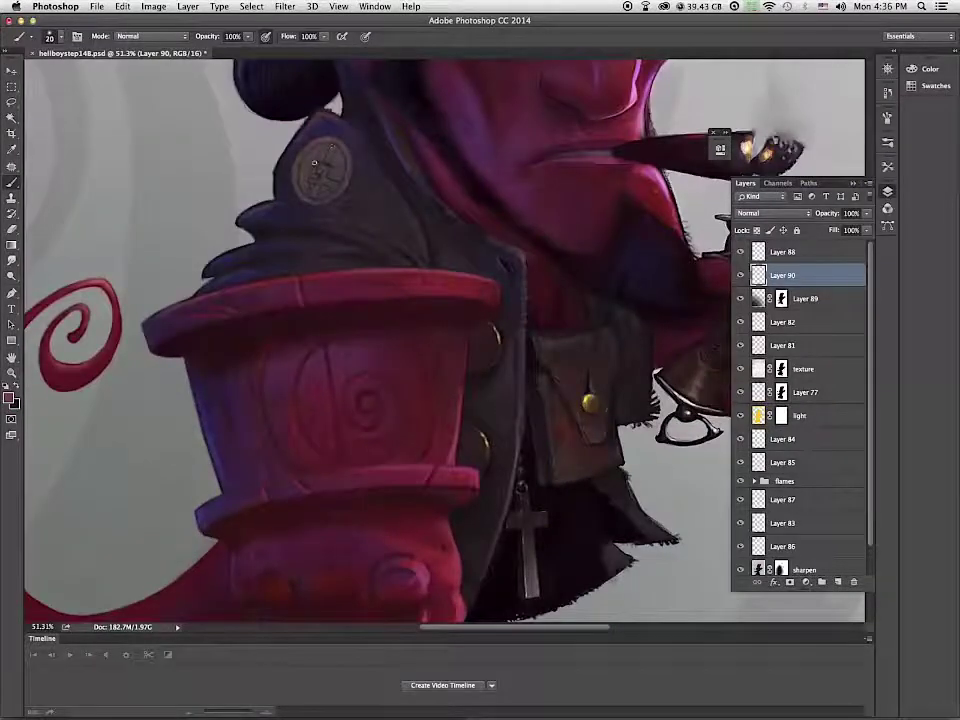
pyautogui.scroll(-5, 304, 180)
pyautogui.scroll(4, 343, 193)
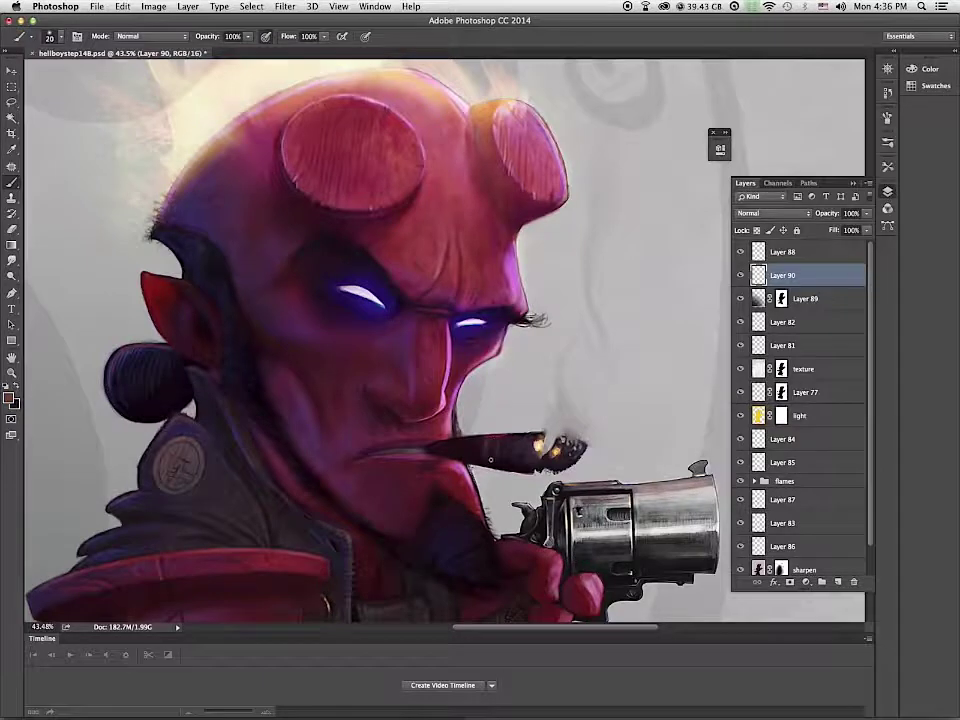
pyautogui.moveTo(514, 465)
pyautogui.mouseDown()
pyautogui.moveTo(420, 465)
pyautogui.moveTo(500, 465)
pyautogui.mouseUp()
pyautogui.moveTo(570, 590); pyautogui.dragTo(570, 463)
# Step: Continue the touch-ups on Layer 90 with another brush tip and clean them up with an enlarged Eraser
pyautogui.rightClick(181, 341)
pyautogui.click(239, 457)
pyautogui.moveTo(71, 314)
pyautogui.mouseDown()
pyautogui.moveTo(251, 367)
pyautogui.moveTo(242, 348)
pyautogui.mouseUp()
pyautogui.press('e')
pyautogui.scroll(-4, 215, 280)
pyautogui.press(']')
pyautogui.press(']')
pyautogui.press(']')
pyautogui.scroll(-3, 320, 403)
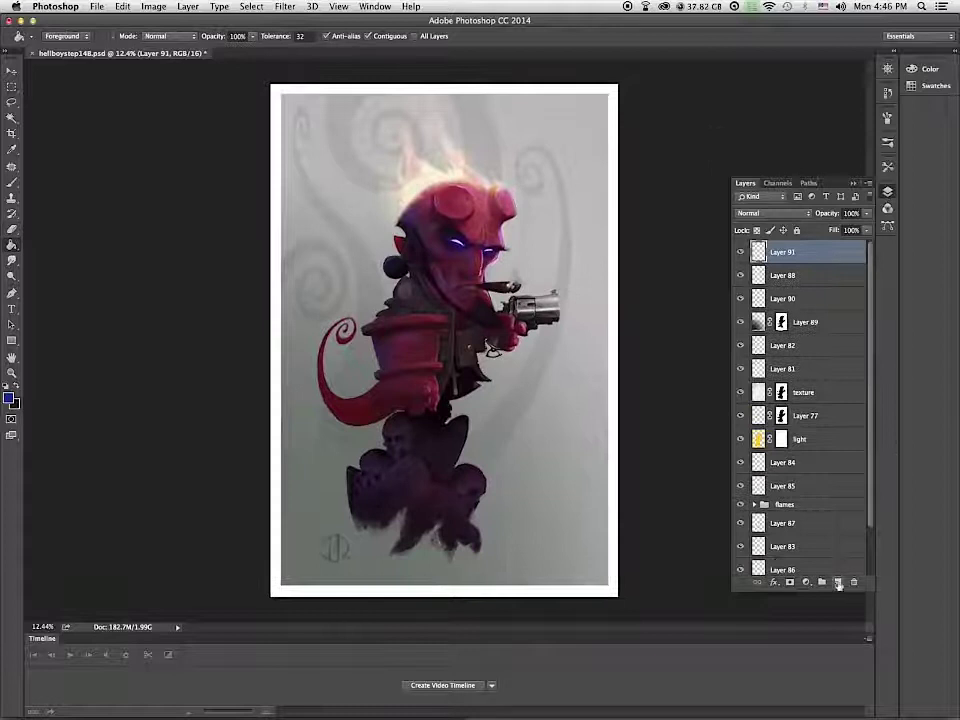
# Step: Fill a new top layer with dark blue and mask it to the area inside the white frame using the light layer's mask
pyautogui.click(838, 582)
pyautogui.click(567, 359)
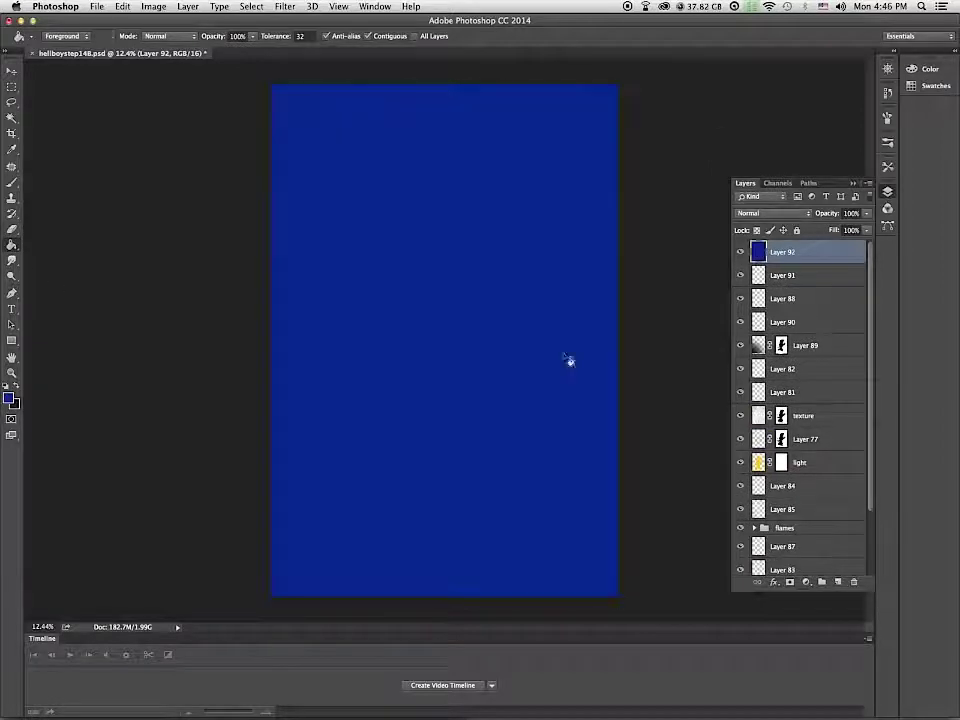
pyautogui.keyDown('super'); pyautogui.click(783, 465); pyautogui.keyUp('super')
pyautogui.click(790, 582)
# Step: Set the blue layer's blend mode to Exclusion and its opacity to 13%
pyautogui.click(783, 214)
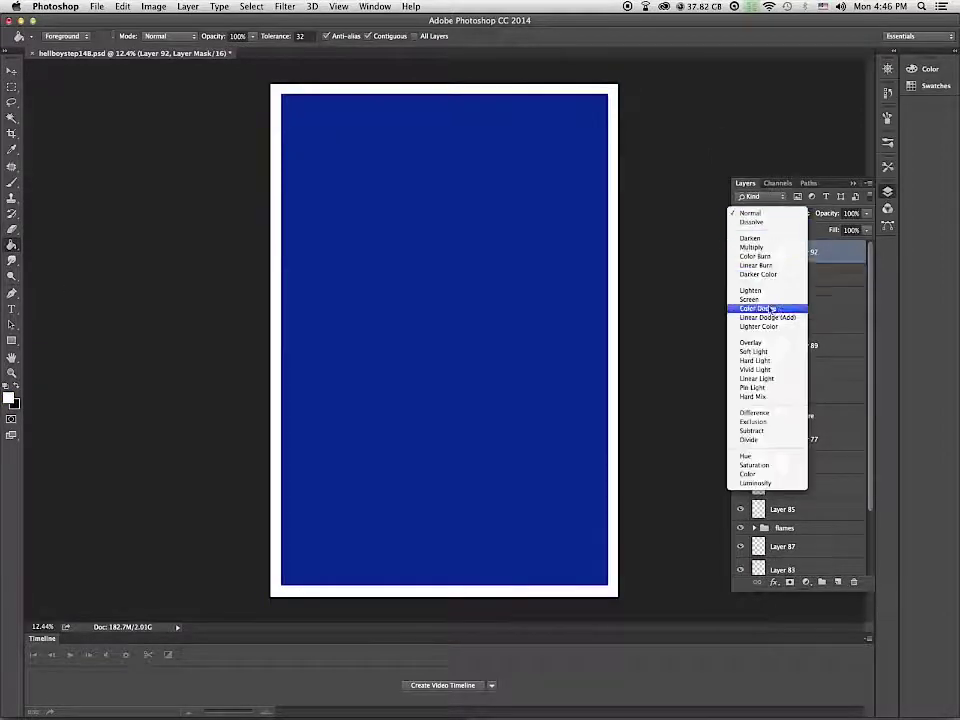
pyautogui.click(770, 423)
pyautogui.click(867, 214)
pyautogui.moveTo(867, 230); pyautogui.dragTo(854, 581)
# Step: Replace the blue layer's frame mask with a mask made from Layer 89's figure mask, so the figure is excluded
pyautogui.keyDown('super'); pyautogui.click(783, 348); pyautogui.keyUp('super')
pyautogui.click(790, 582)
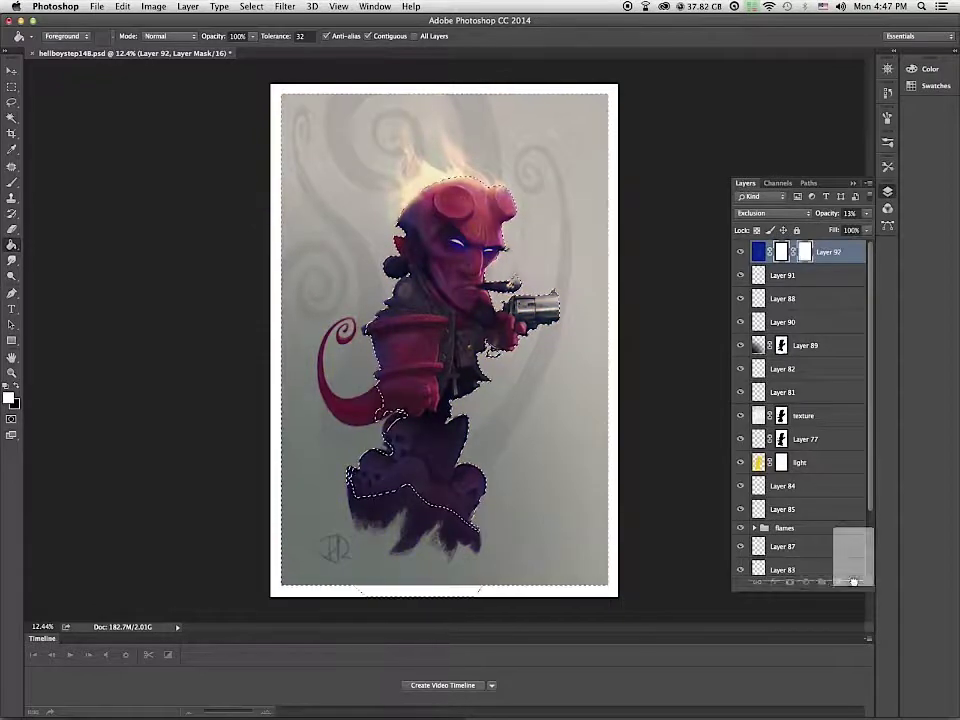
pyautogui.press('Return')
pyautogui.moveTo(782, 255); pyautogui.dragTo(854, 581)
pyautogui.click(573, 248)
pyautogui.click(790, 582)
# Step: Compare the picture with and without Layer 92, and set its opacity to 11%
pyautogui.click(741, 253)
pyautogui.click(741, 253)
pyautogui.click(757, 252)
pyautogui.moveTo(866, 213); pyautogui.dragTo(818, 230)
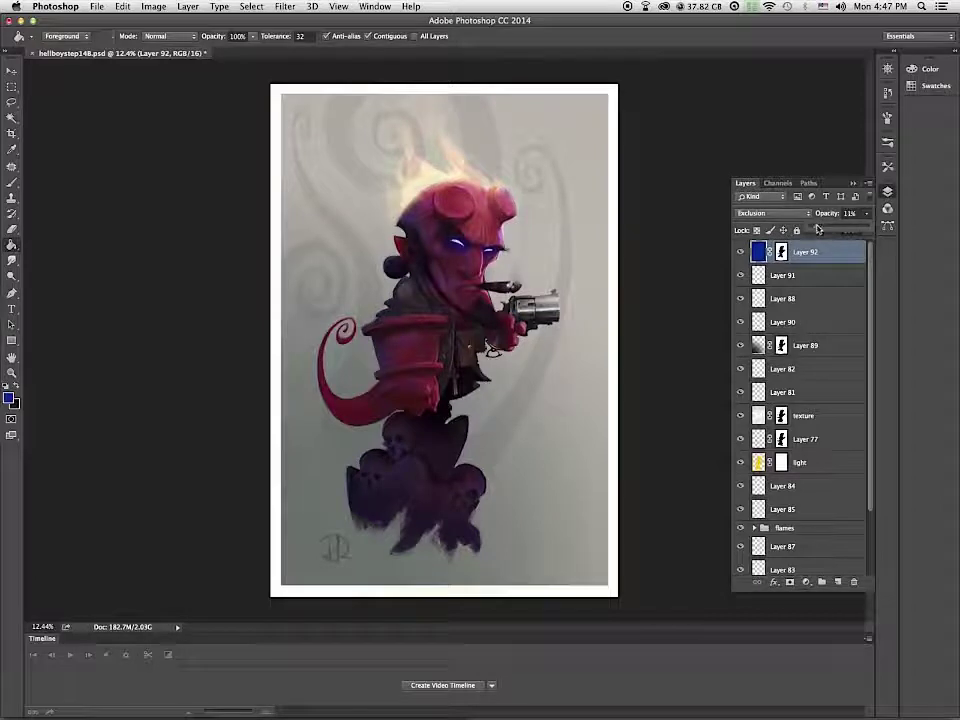
# Step: Duplicate Layer 92 and set the copy's blend mode to Overlay
pyautogui.hotkey('ctrl', 'j')
pyautogui.click(775, 213)
pyautogui.click(793, 131)
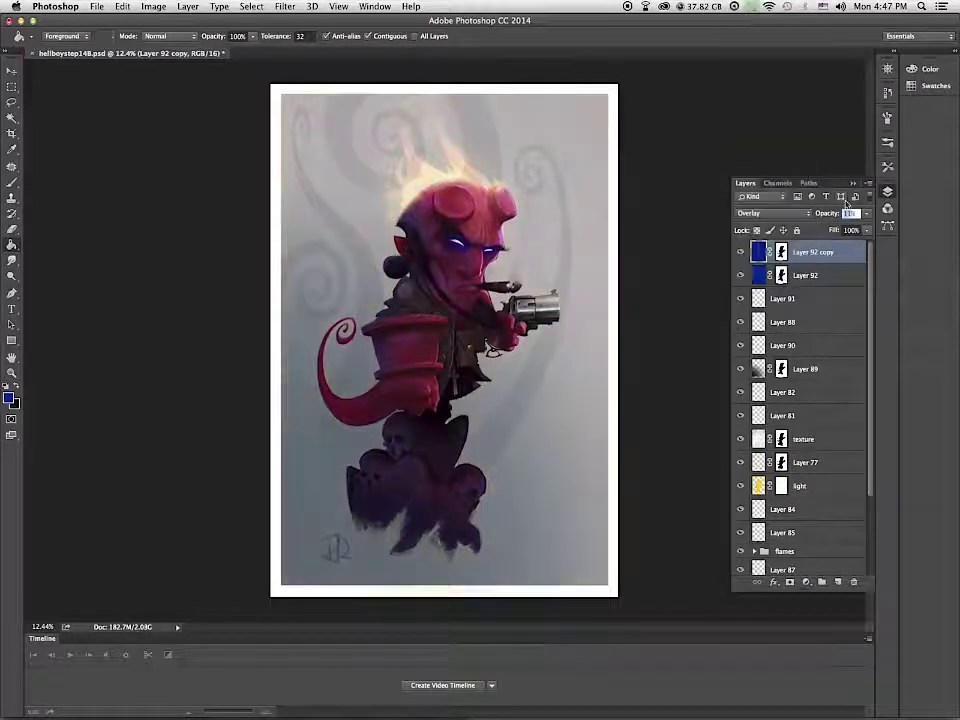
# Step: Fill Layer 92 copy with bright cyan, move it below Layer 92, and reselect Layer 92
pyautogui.click(8, 398)
pyautogui.click(488, 266)
pyautogui.click(471, 194)
pyautogui.click(575, 186)
pyautogui.click(538, 508)
pyautogui.click(742, 253)
pyautogui.hotkey('ctrl', '[')
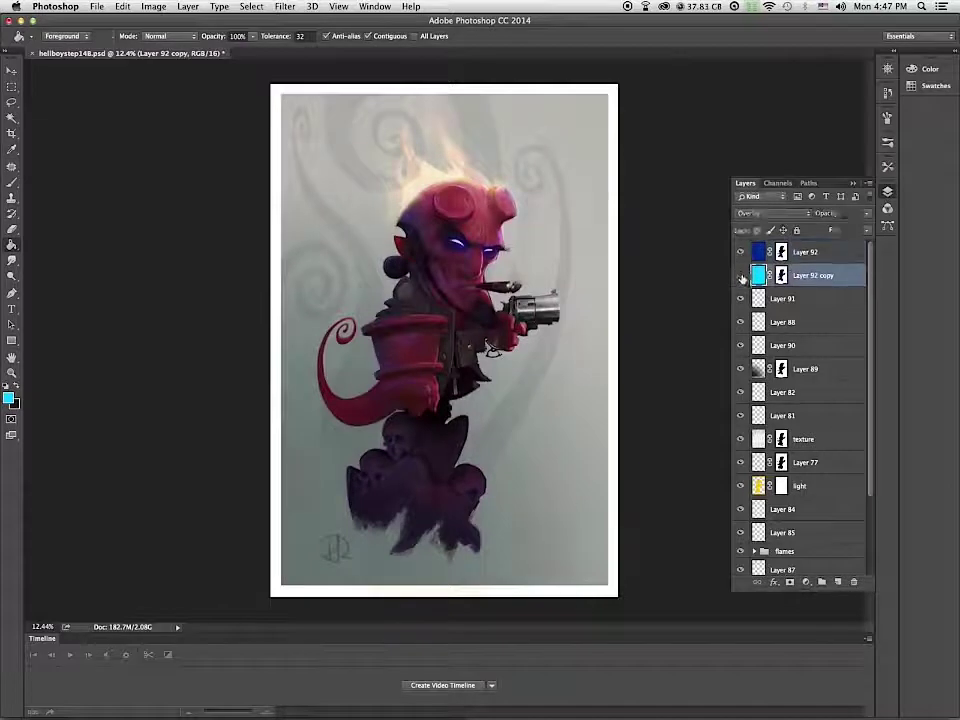
pyautogui.hotkey('alt', ']')
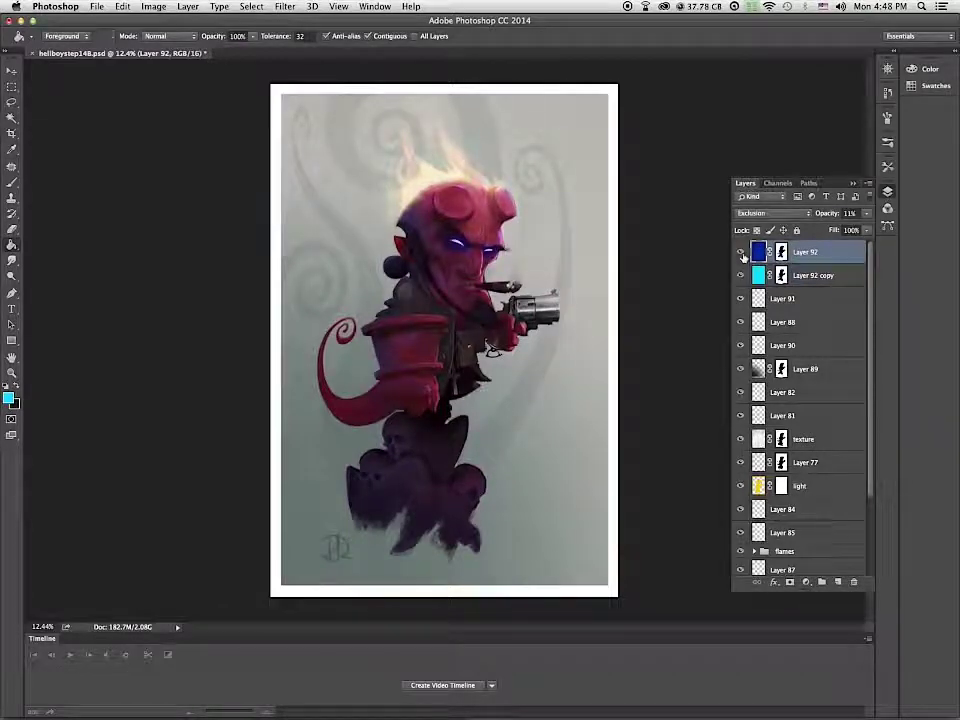
# Step: Select Layer 77 and lasso the outer and lower edges of the background spiral beside the horns
pyautogui.click(11, 373)
pyautogui.click(583, 250)
pyautogui.click(580, 258)
pyautogui.click(578, 262)
pyautogui.click(576, 263)
pyautogui.moveTo(576, 263); pyautogui.dragTo(670, 660)
pyautogui.click(740, 252)
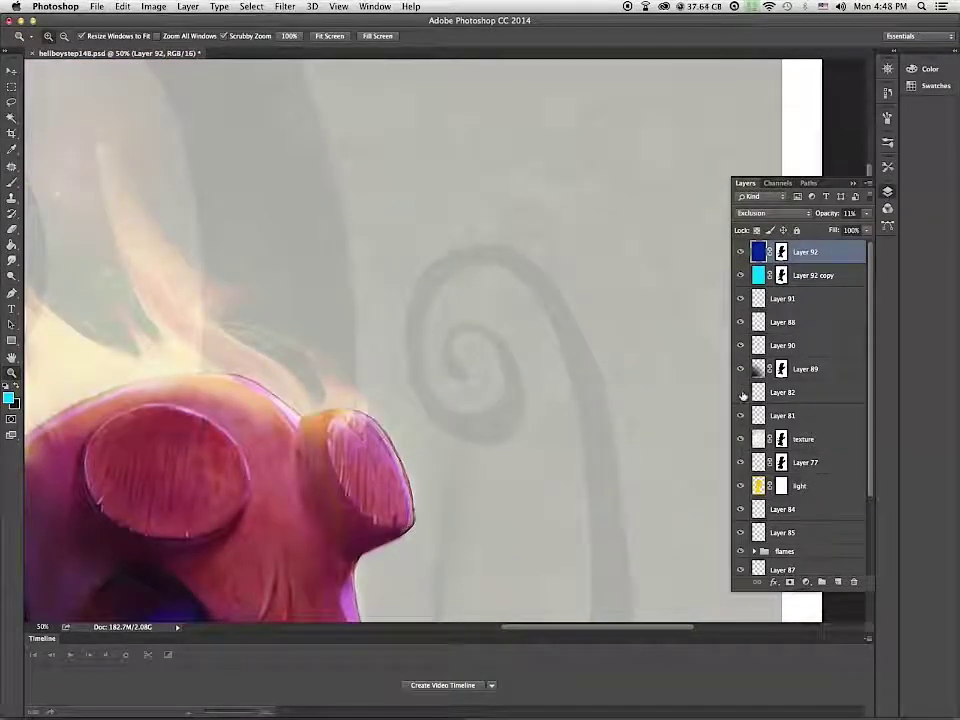
pyautogui.click(766, 462)
pyautogui.press('l')
pyautogui.moveTo(531, 460)
pyautogui.mouseDown()
pyautogui.moveTo(448, 336)
pyautogui.moveTo(516, 367)
pyautogui.mouseUp()
pyautogui.moveTo(444, 424); pyautogui.dragTo(531, 458)
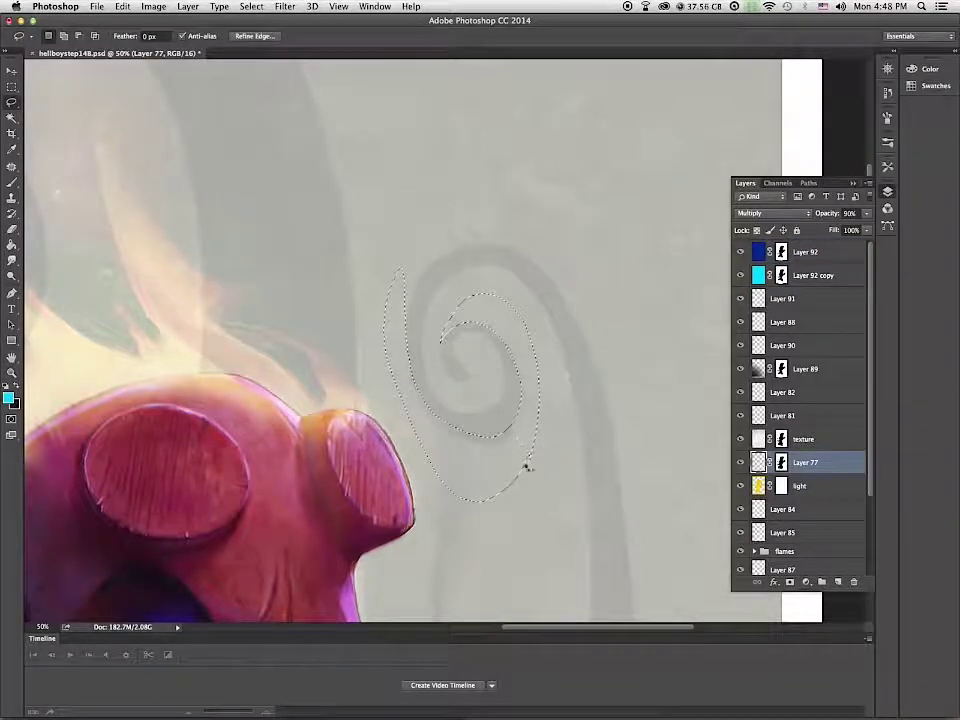
# Step: Soften the selected spiral edges on Layer 77 with a Gaussian Blur
pyautogui.click(285, 6)
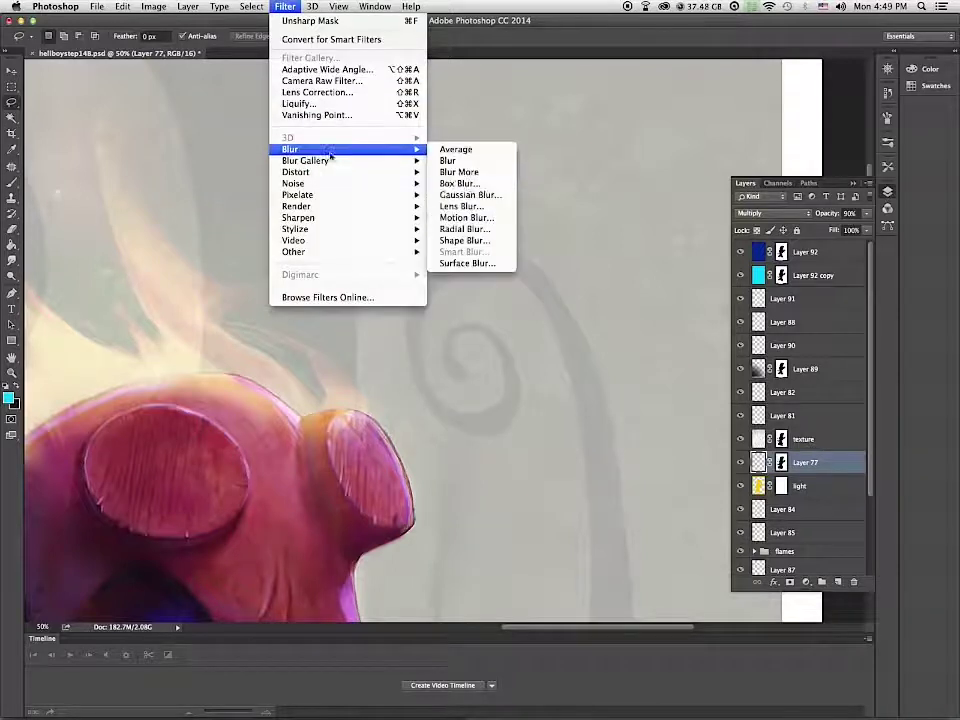
pyautogui.click(462, 195)
pyautogui.moveTo(483, 631); pyautogui.dragTo(443, 634)
pyautogui.click(588, 467)
# Step: Examine the whole poster with and without the Layer 92 exclusion tint
pyautogui.press('l')
pyautogui.hotkey('ctrl', '0')
pyautogui.doubleClick(805, 254)
pyautogui.click(739, 255)
pyautogui.click(739, 255)
pyautogui.click(739, 255)
pyautogui.click(739, 255)
pyautogui.click(740, 253)
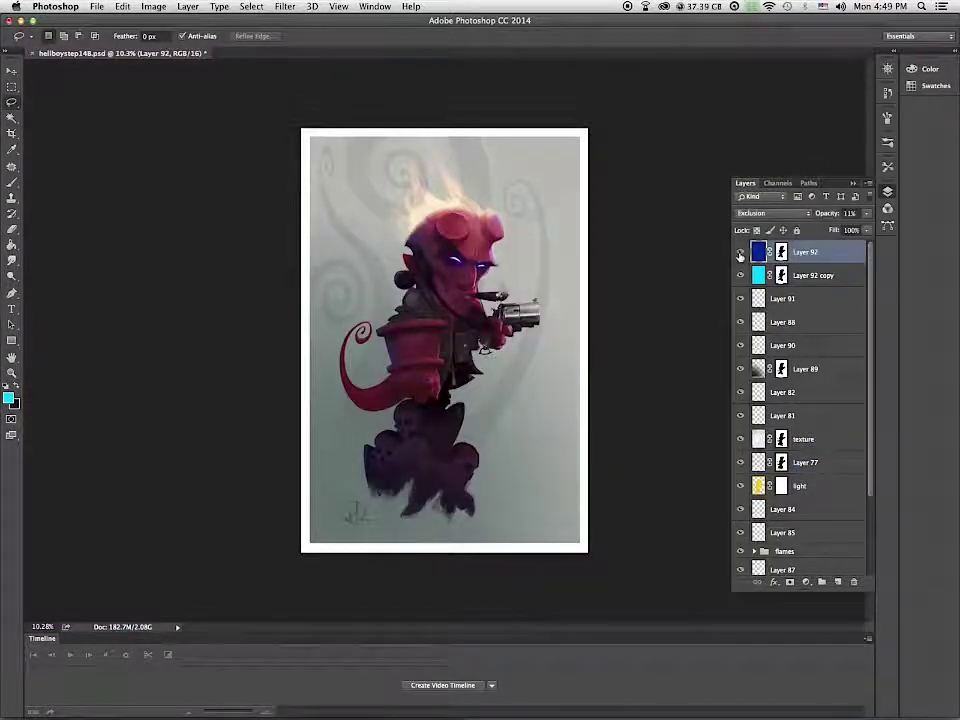
# Step: Rename Layer 92 as exclusion
pyautogui.doubleClick(805, 252)
pyautogui.write('exclusion')
pyautogui.press('Return')
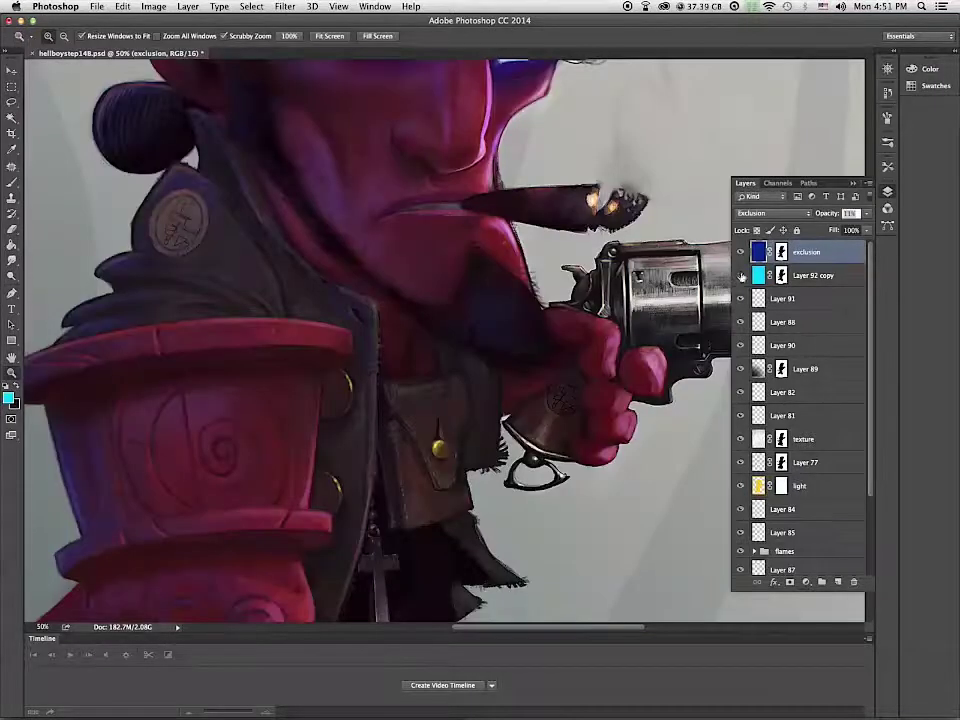
# Step: Hide every layer above sharpen and make the sharpen layer active for brush work
pyautogui.moveTo(740, 252); pyautogui.dragTo(741, 487)
pyautogui.click(741, 510)
pyautogui.moveTo(870, 435); pyautogui.dragTo(869, 518)
pyautogui.moveTo(741, 433); pyautogui.dragTo(743, 542)
pyautogui.click(12, 183)
pyautogui.click(804, 540)
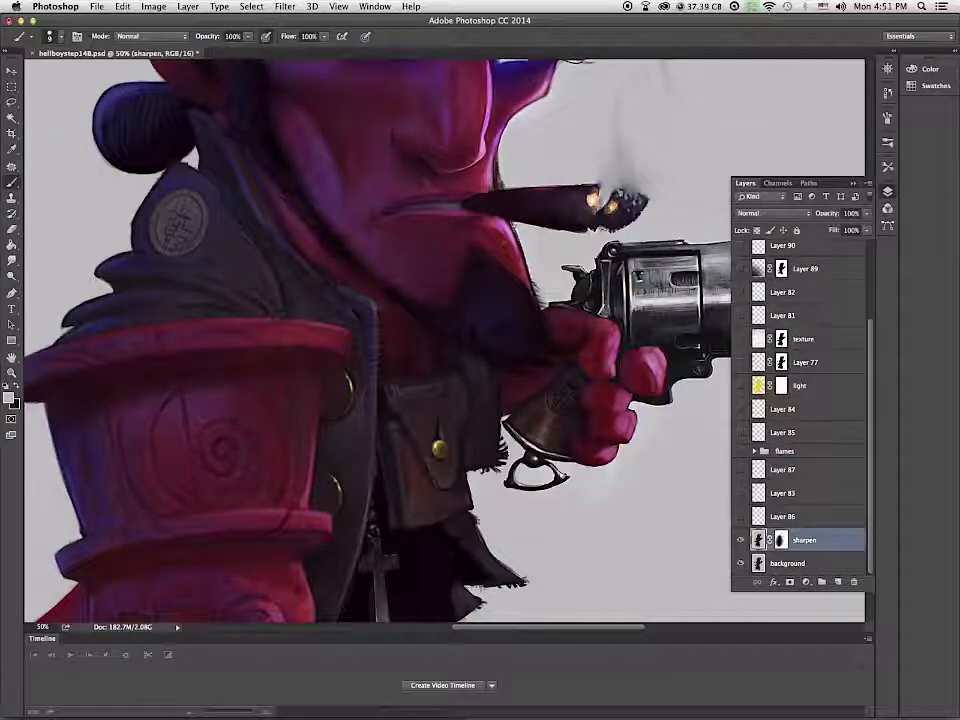
# Step: Clean up the edges around the belt pouch and the bell-shaped cuff on the sharpen layer with a 4 px brush
pyautogui.moveTo(680, 234); pyautogui.dragTo(540, 256)
pyautogui.moveTo(475, 389); pyautogui.dragTo(595, 305)
pyautogui.moveTo(520, 350)
pyautogui.mouseDown()
pyautogui.moveTo(565, 393)
pyautogui.moveTo(631, 367)
pyautogui.mouseUp()
pyautogui.press('[')
pyautogui.press('[')
pyautogui.press('[')
pyautogui.press('[')
pyautogui.press('[')
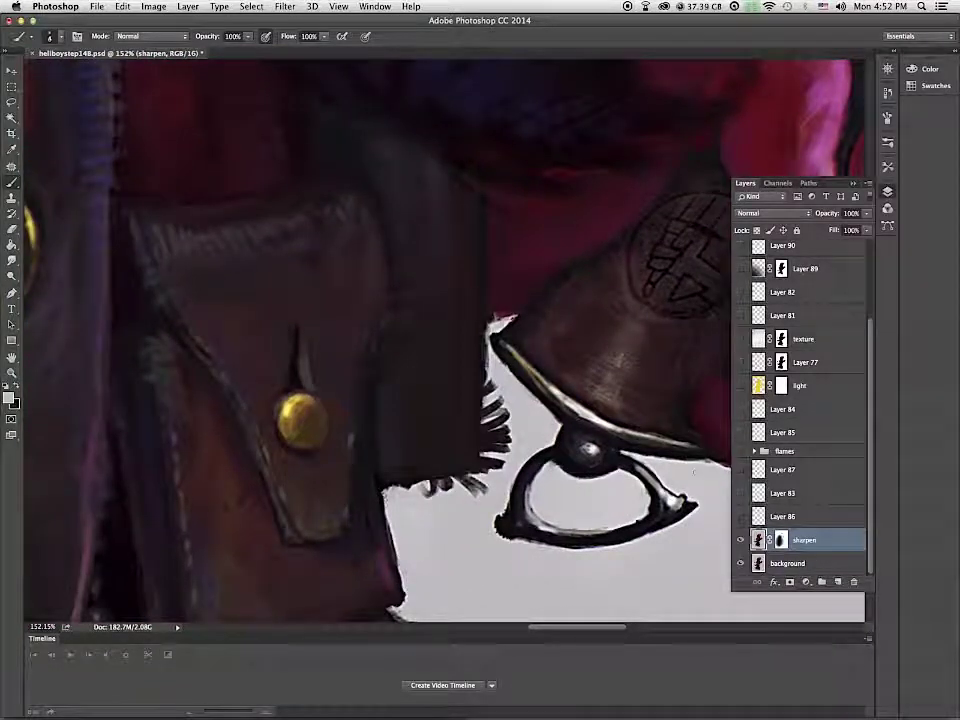
pyautogui.keyDown('alt'); pyautogui.click(490, 314); pyautogui.keyUp('alt')
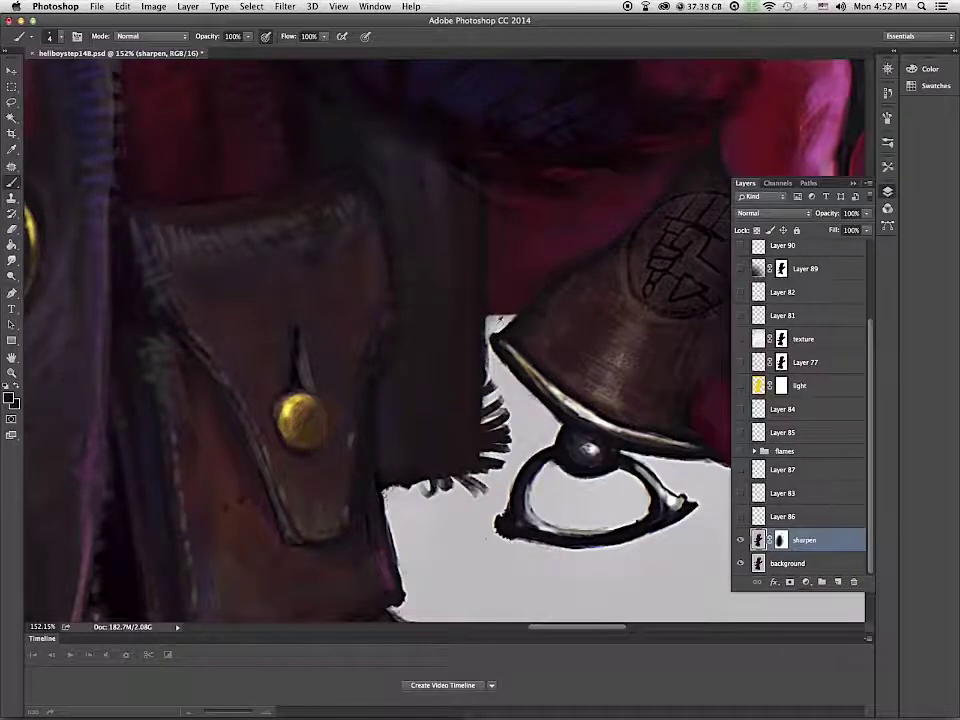
# Step: Paint light grey along the coat's frayed hem and the dark base's edge with an 8 px brush on the sharpen layer
pyautogui.scroll(-10, 591, 347)
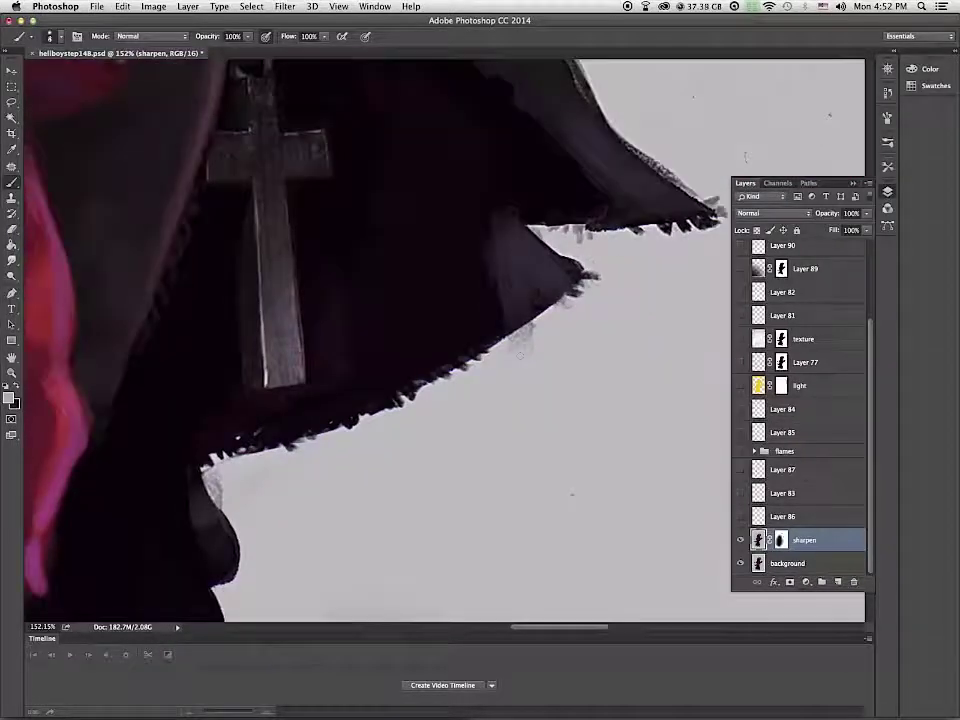
pyautogui.hscroll(-5, 572, 493)
pyautogui.scroll(-3, 572, 493)
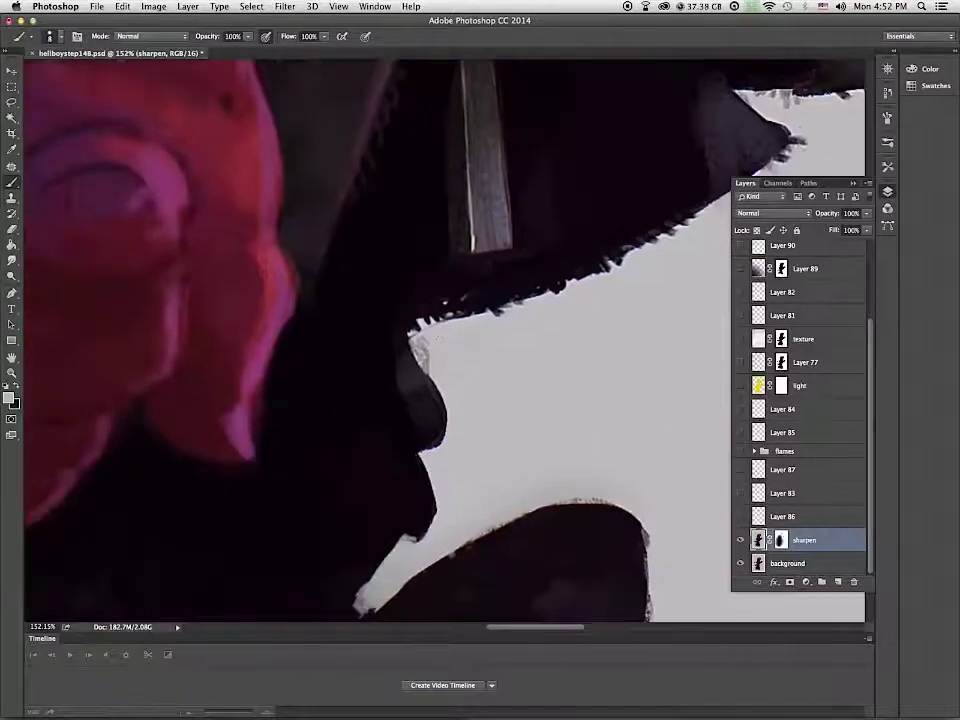
pyautogui.scroll(-8, 645, 321)
pyautogui.hscroll(-3, 645, 321)
pyautogui.moveTo(608, 545); pyautogui.dragTo(566, 335)
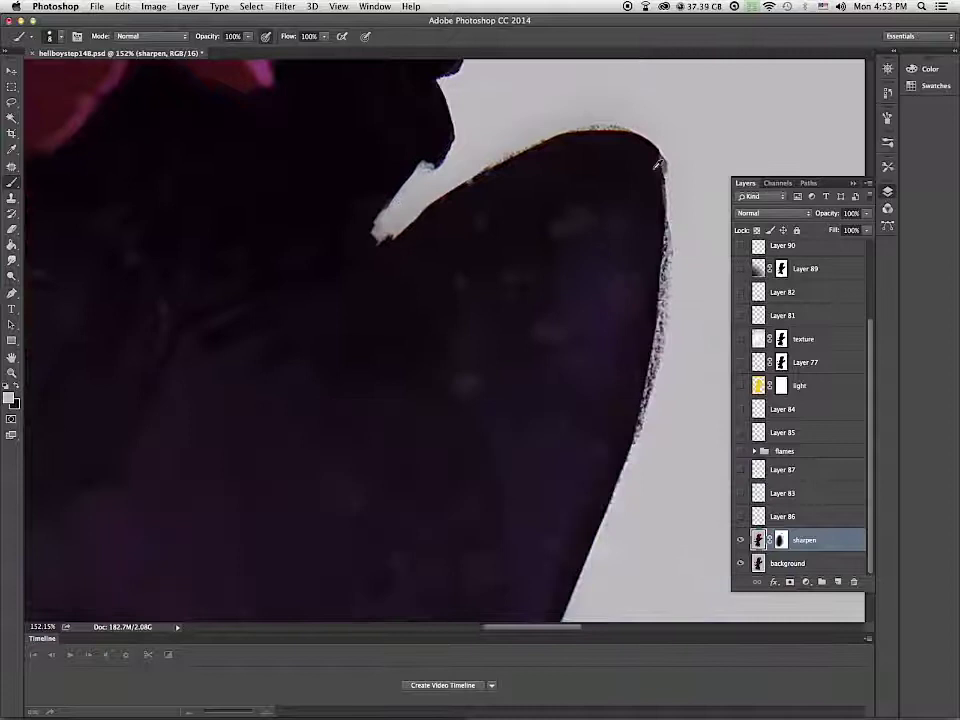
# Step: Choose another brush tip, sample black, and repaint the rounded dark base's outline on a new layer above sharpen
pyautogui.rightClick(566, 336)
pyautogui.scroll(-5, 645, 443)
pyautogui.click(640, 441)
pyautogui.keyDown('alt'); pyautogui.click(605, 143); pyautogui.keyUp('alt')
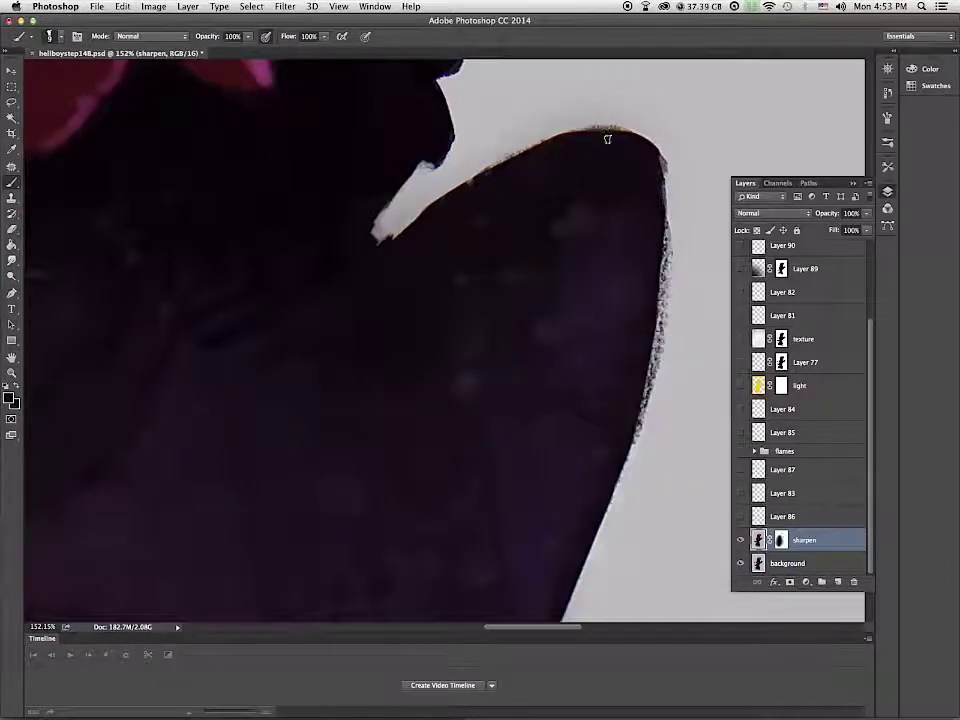
pyautogui.press('super+alt+shift+n')
pyautogui.moveTo(579, 137)
pyautogui.mouseDown()
pyautogui.moveTo(639, 146)
pyautogui.moveTo(662, 228)
pyautogui.moveTo(635, 399)
pyautogui.moveTo(661, 162)
pyautogui.mouseUp()
pyautogui.moveTo(379, 208); pyautogui.dragTo(444, 204)
pyautogui.moveTo(417, 158); pyautogui.dragTo(441, 158)
pyautogui.moveTo(404, 259)
pyautogui.mouseDown()
pyautogui.moveTo(628, 409)
pyautogui.moveTo(625, 421)
pyautogui.mouseUp()
pyautogui.moveTo(542, 525); pyautogui.dragTo(656, 304)
# Step: Repaint the outlines of the upper skull and the rounded skull below it in black with an 8 px brush on Layer 92
pyautogui.moveTo(247, 296); pyautogui.dragTo(557, 423)
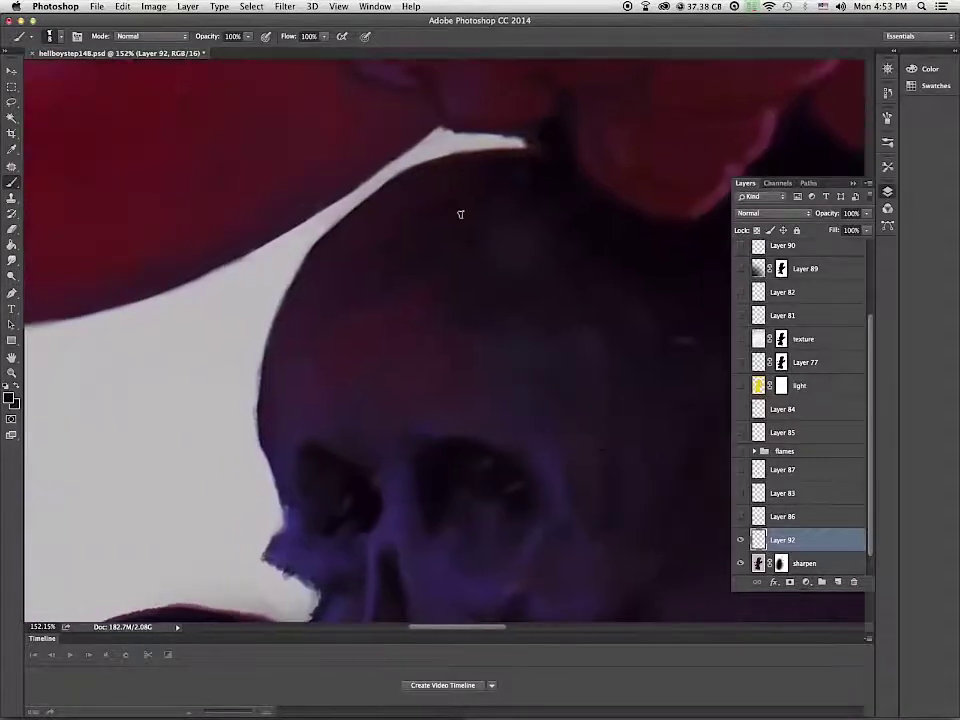
pyautogui.scroll(-5, 321, 214)
pyautogui.moveTo(301, 234)
pyautogui.mouseDown()
pyautogui.moveTo(325, 356)
pyautogui.moveTo(304, 391)
pyautogui.moveTo(325, 361)
pyautogui.moveTo(325, 410)
pyautogui.moveTo(363, 436)
pyautogui.mouseUp()
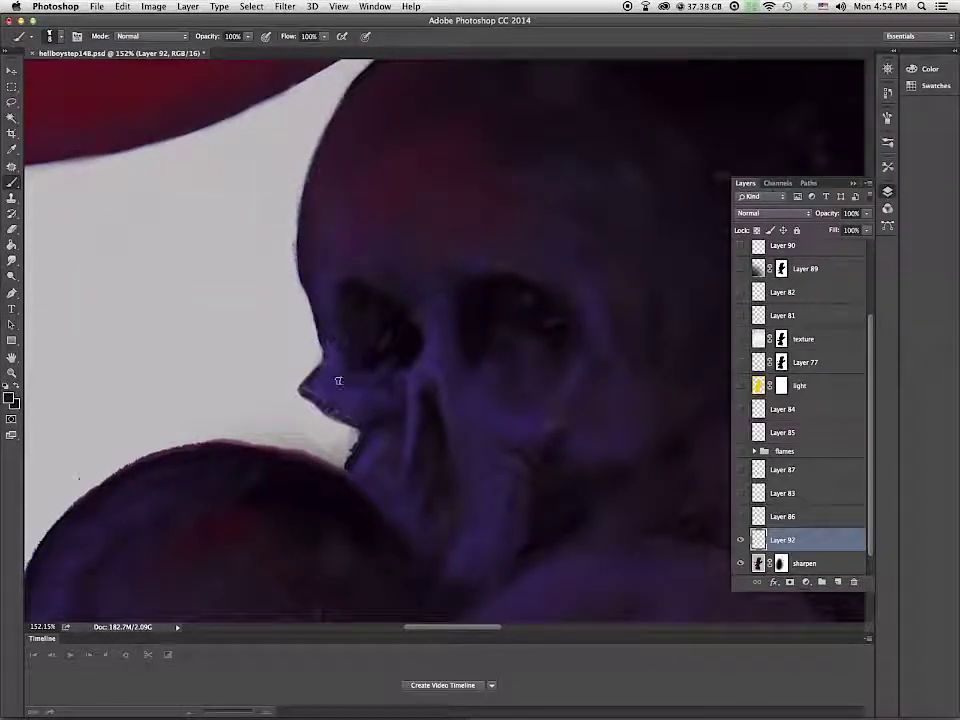
pyautogui.moveTo(388, 392); pyautogui.dragTo(549, 206)
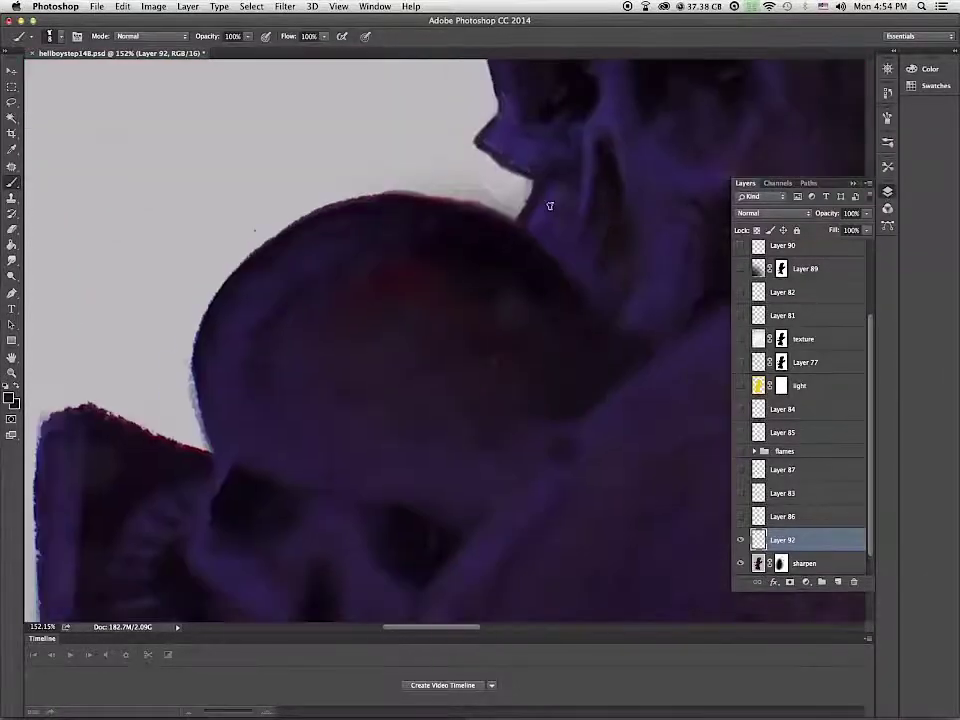
pyautogui.moveTo(432, 206)
pyautogui.mouseDown()
pyautogui.moveTo(454, 201)
pyautogui.moveTo(511, 217)
pyautogui.mouseUp()
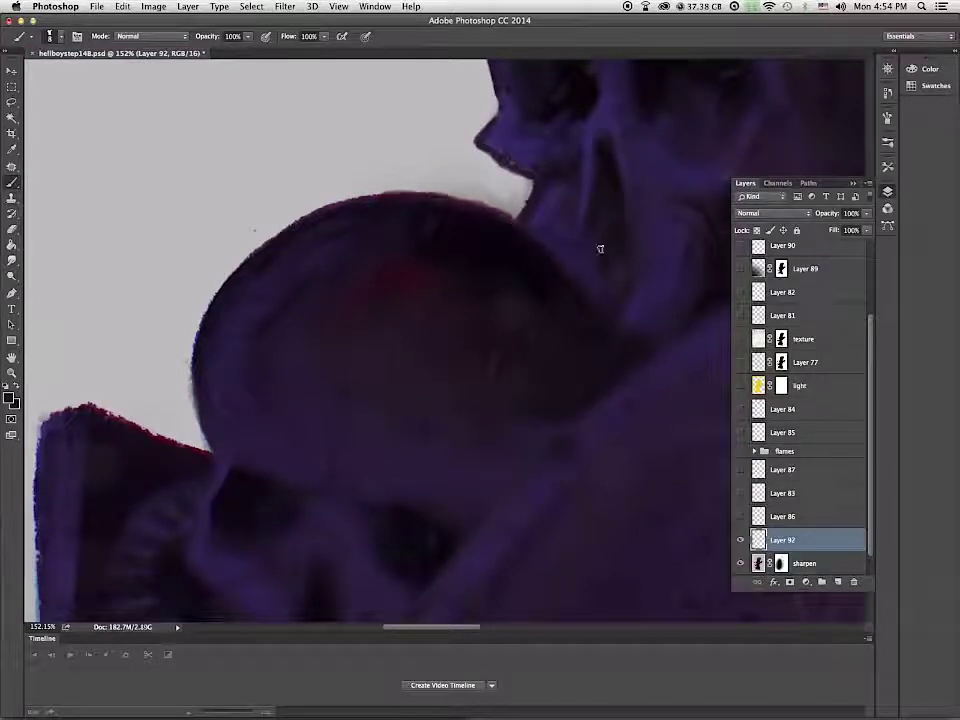
pyautogui.moveTo(611, 371); pyautogui.dragTo(735, 271)
pyautogui.keyDown('alt'); pyautogui.click(247, 329); pyautogui.keyUp('alt')
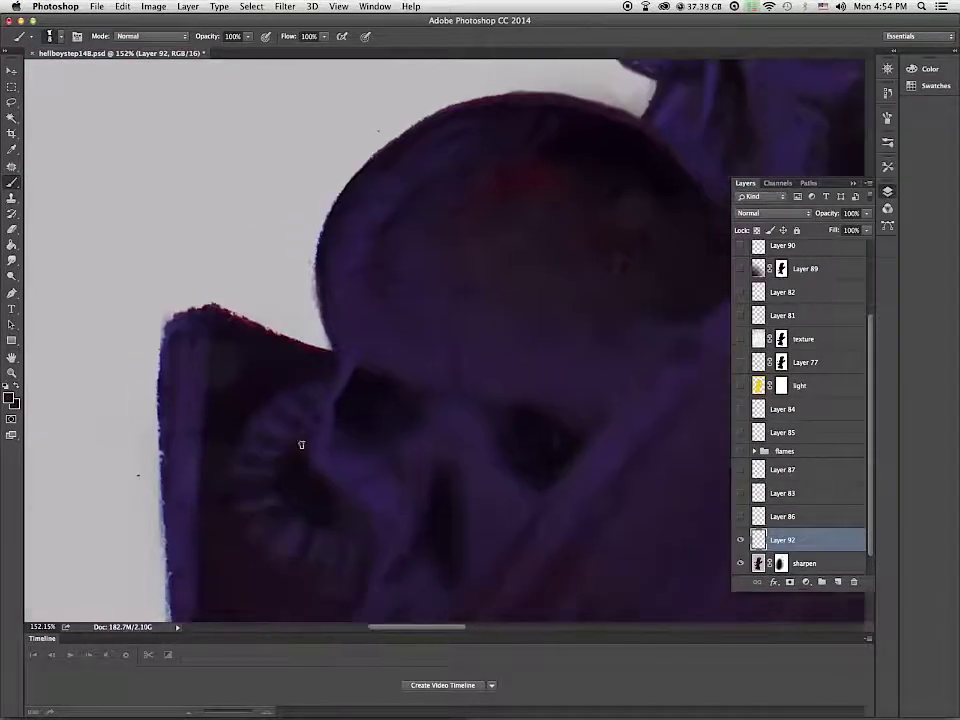
# Step: Show the hidden layers directly above Layer 92 again, including the flames group, Layer 87, Layer 83 and Layer 86
pyautogui.scroll(-10, 340, 330)
pyautogui.hscroll(-3, 340, 330)
pyautogui.scroll(-10, 412, 478)
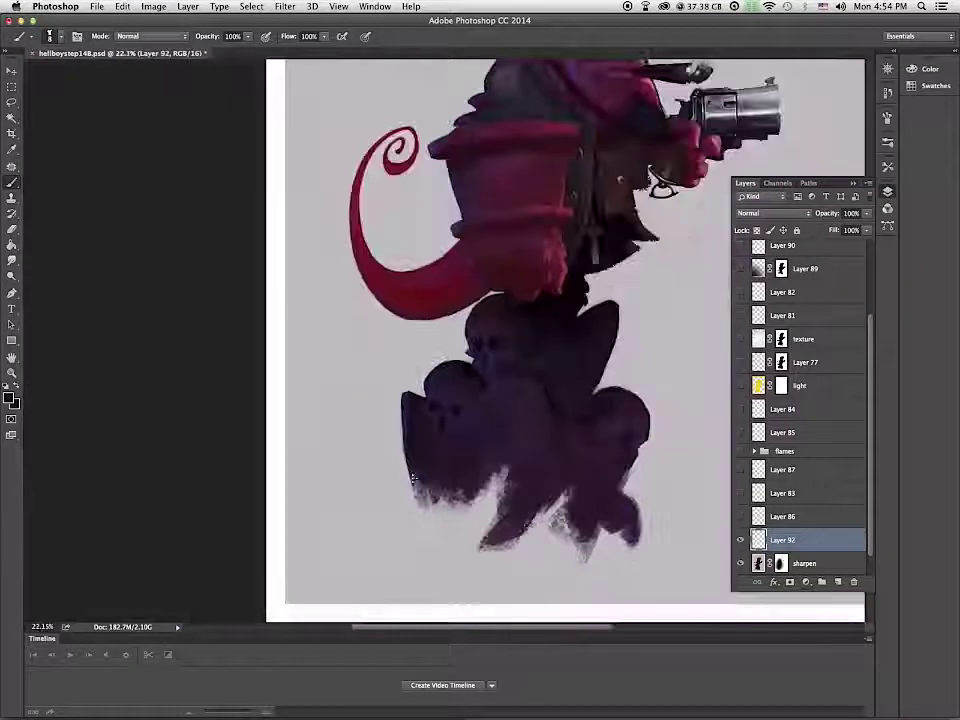
pyautogui.scroll(6, 412, 478)
pyautogui.hscroll(8, 420, 470)
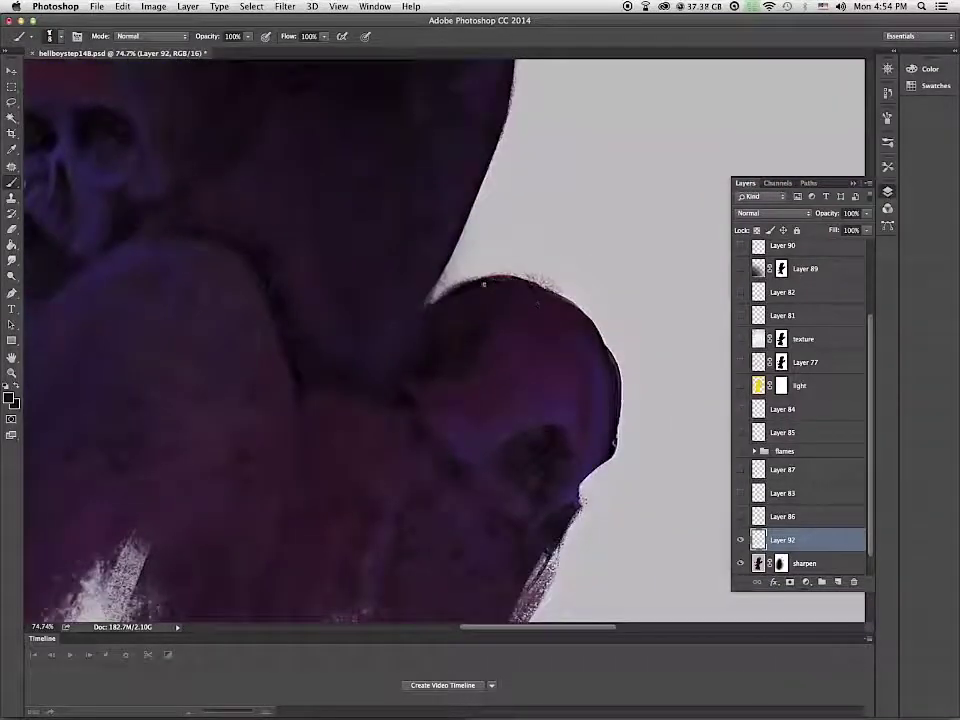
pyautogui.scroll(-5, 611, 421)
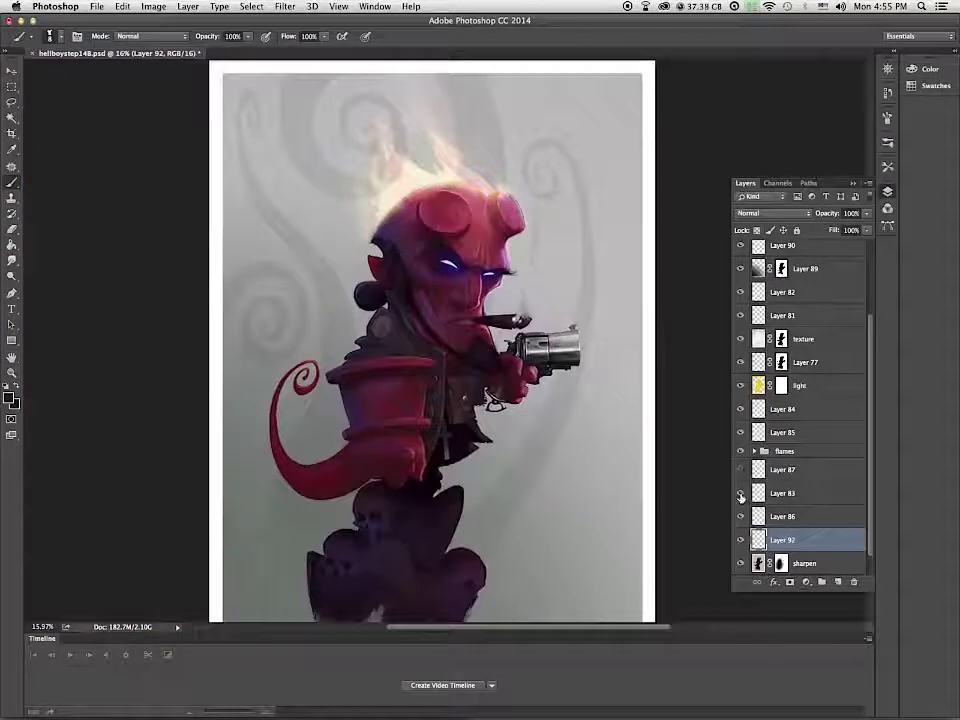
pyautogui.click(741, 470)
pyautogui.click(741, 518)
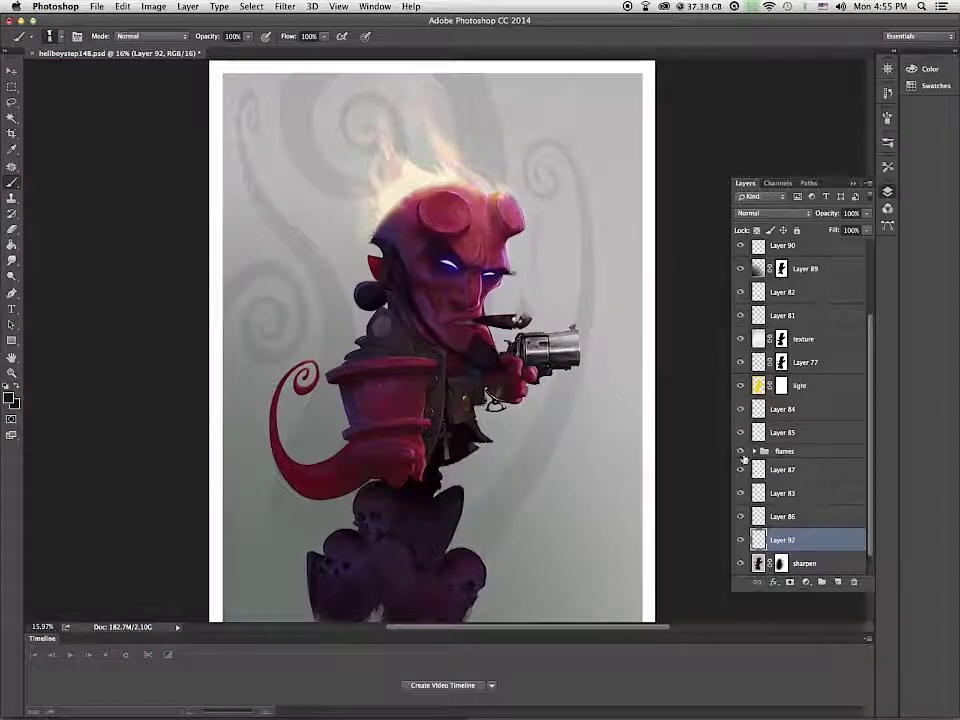
# Step: Touch up the face around the nose, mouth and chin with a 10 px dark red brush on Layer 92
pyautogui.press('z')
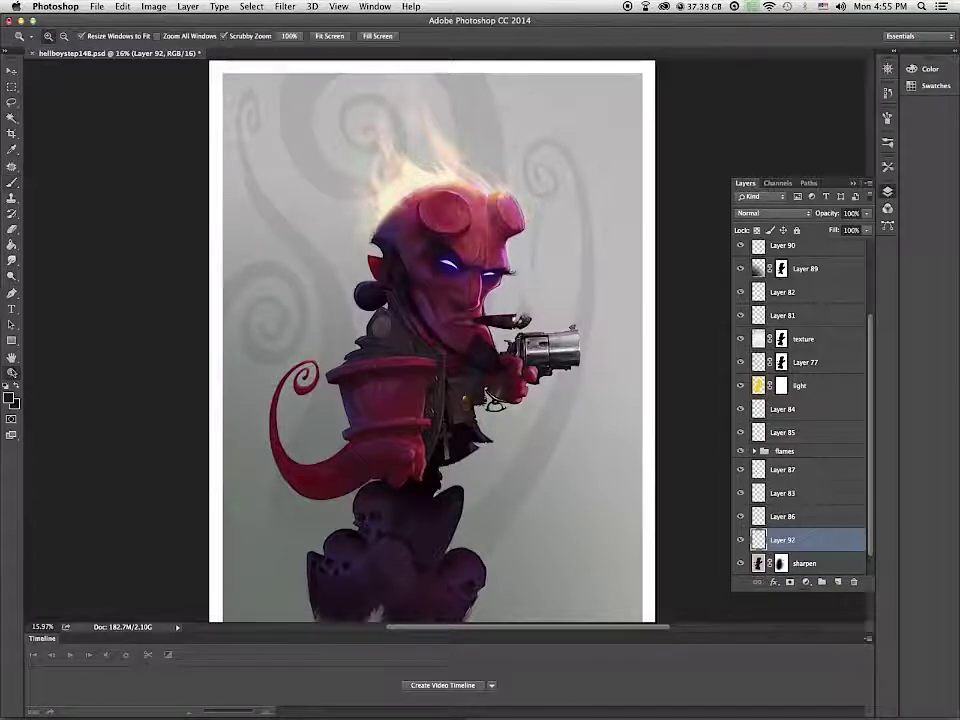
pyautogui.moveTo(551, 434); pyautogui.dragTo(557, 440)
pyautogui.moveTo(420, 120); pyautogui.dragTo(504, 383)
pyautogui.press('b')
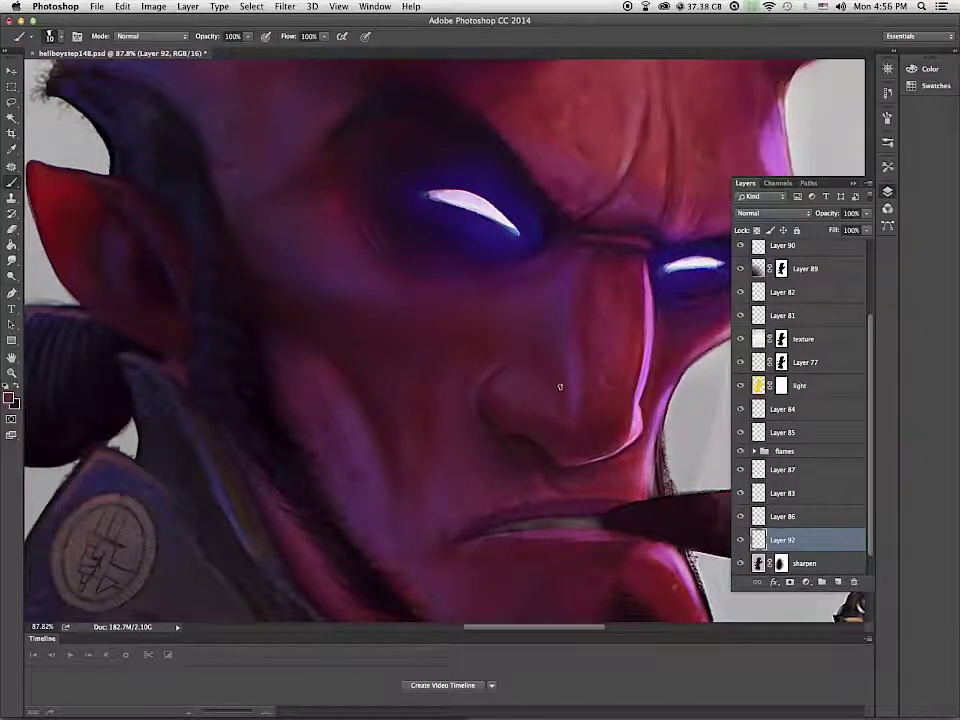
pyautogui.moveTo(502, 447); pyautogui.dragTo(396, 447)
pyautogui.moveTo(506, 441)
pyautogui.mouseDown()
pyautogui.moveTo(576, 454)
pyautogui.moveTo(607, 609)
pyautogui.mouseUp()
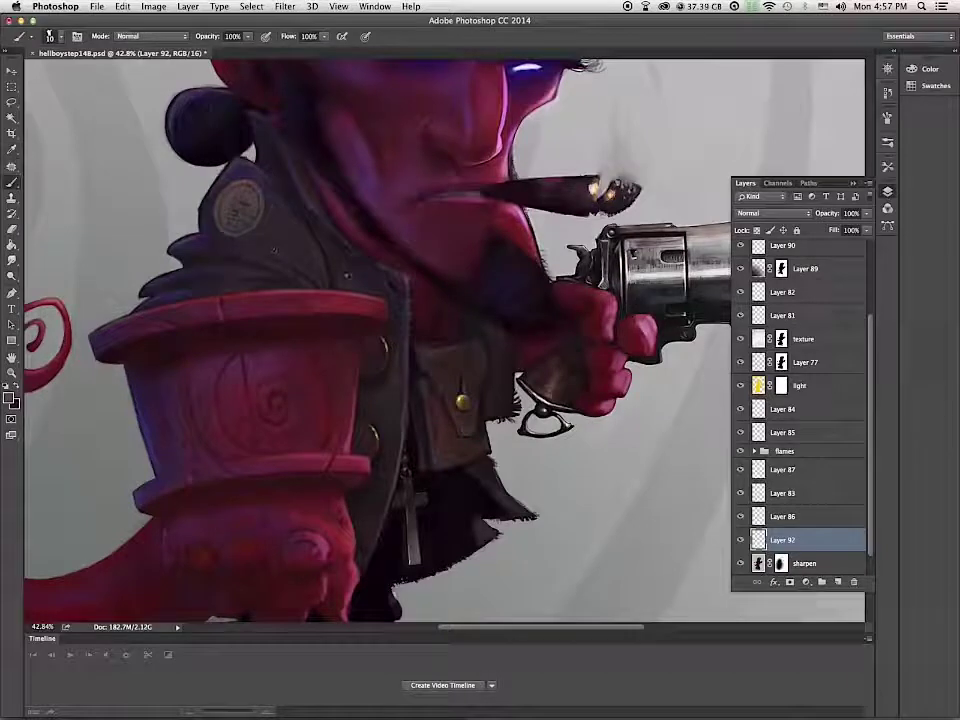
# Step: Choose a greyish-brown foreground colour and refine the coat's round shoulder badge with an 8 px brush on Layer 92
pyautogui.scroll(5, 275, 251)
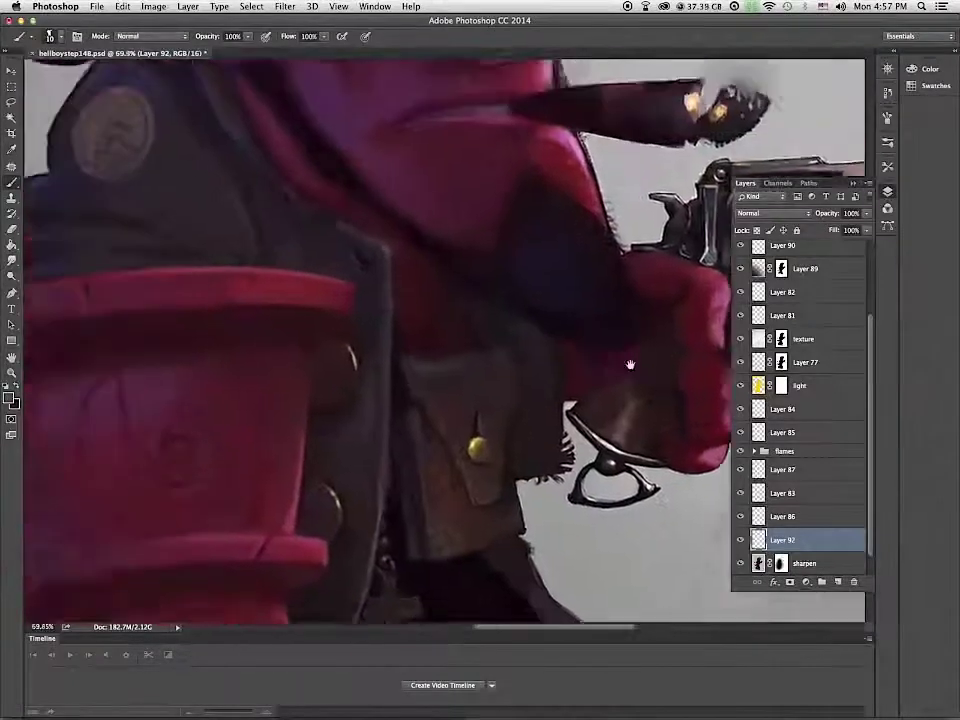
pyautogui.moveTo(630, 364); pyautogui.dragTo(728, 402)
pyautogui.click(9, 398)
pyautogui.press('Return')
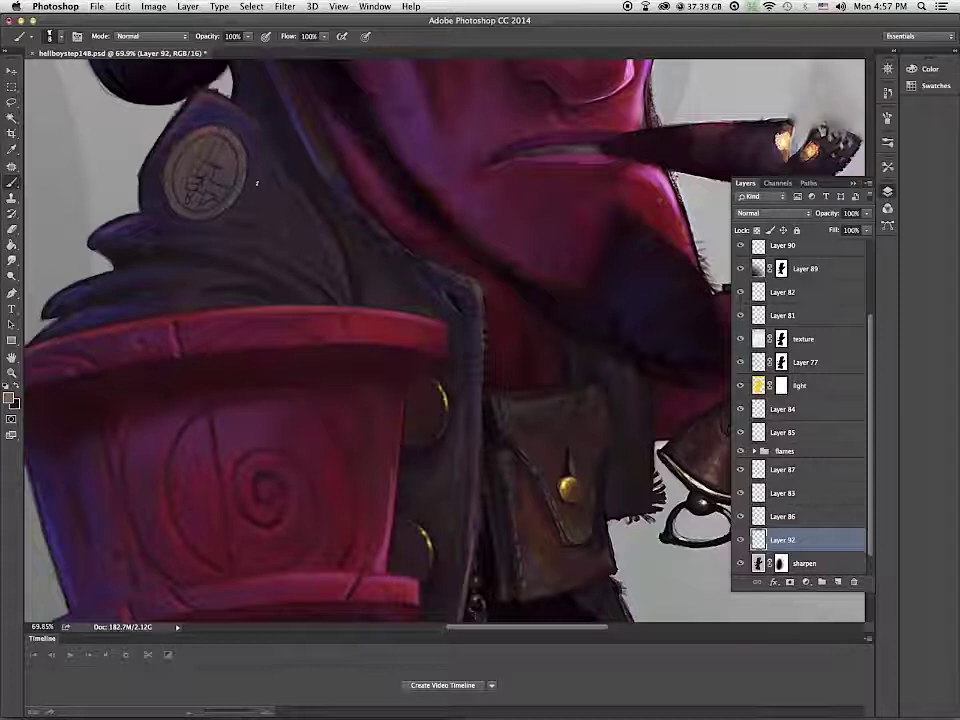
pyautogui.scroll(-5, 257, 183)
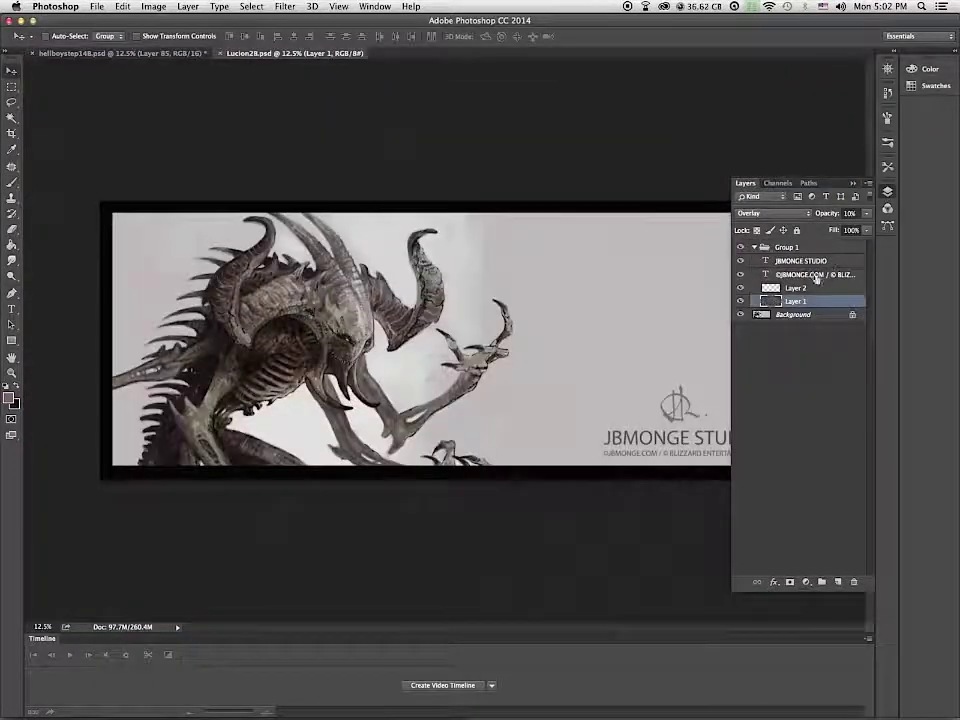
# Step: In Lucion2B.psd, delete the Blizzard Entertainment credit from the small signature text so it reads only ©JBMONGE.COM
pyautogui.doubleClick(805, 274)
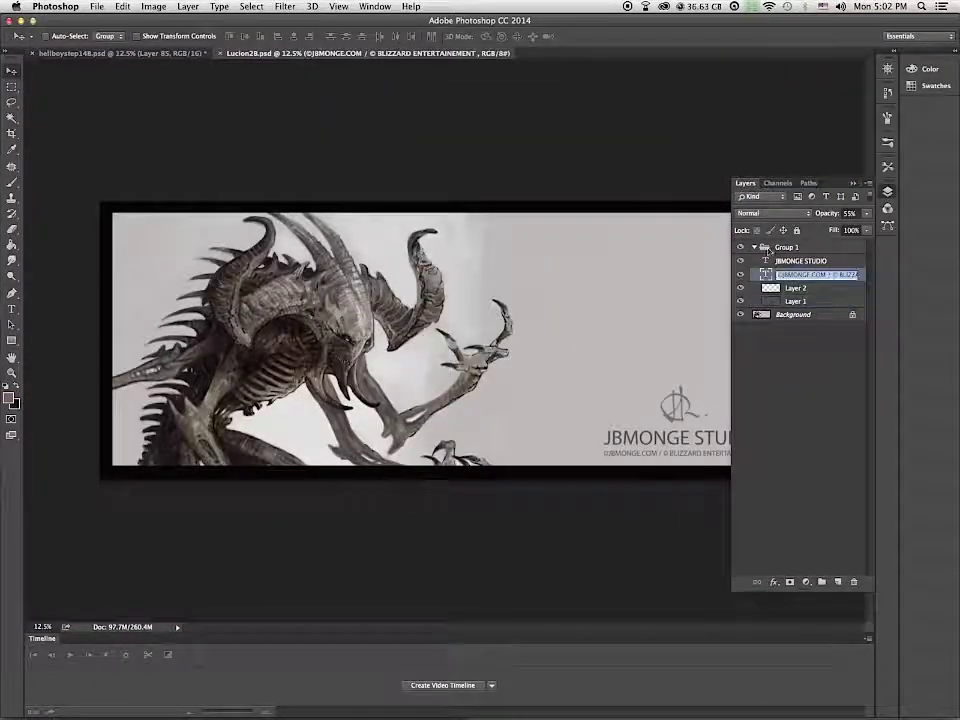
pyautogui.click(853, 183)
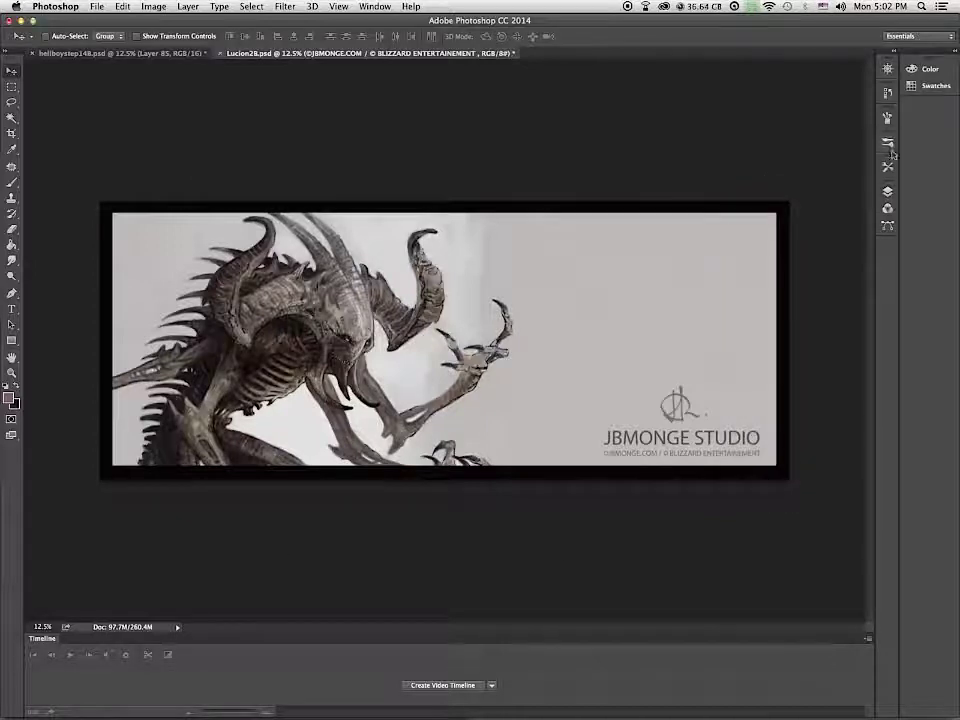
pyautogui.click(887, 191)
pyautogui.click(804, 262)
pyautogui.doubleClick(808, 275)
pyautogui.click(12, 309)
pyautogui.doubleClick(767, 275)
pyautogui.click(660, 454)
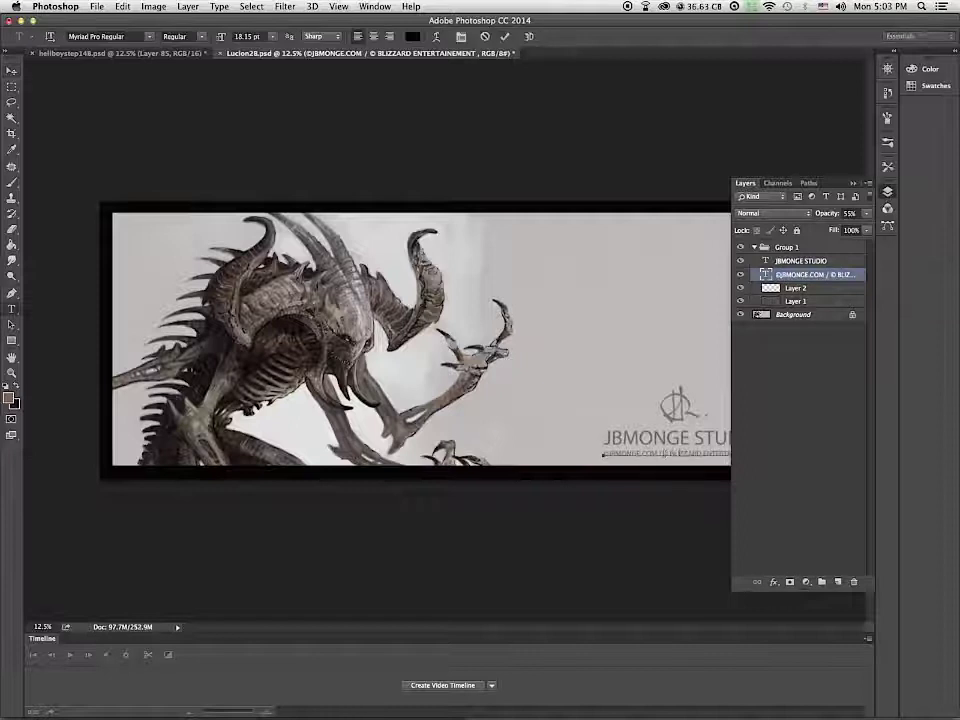
pyautogui.moveTo(657, 454); pyautogui.dragTo(799, 446)
pyautogui.press('BackSpace')
pyautogui.click(803, 262)
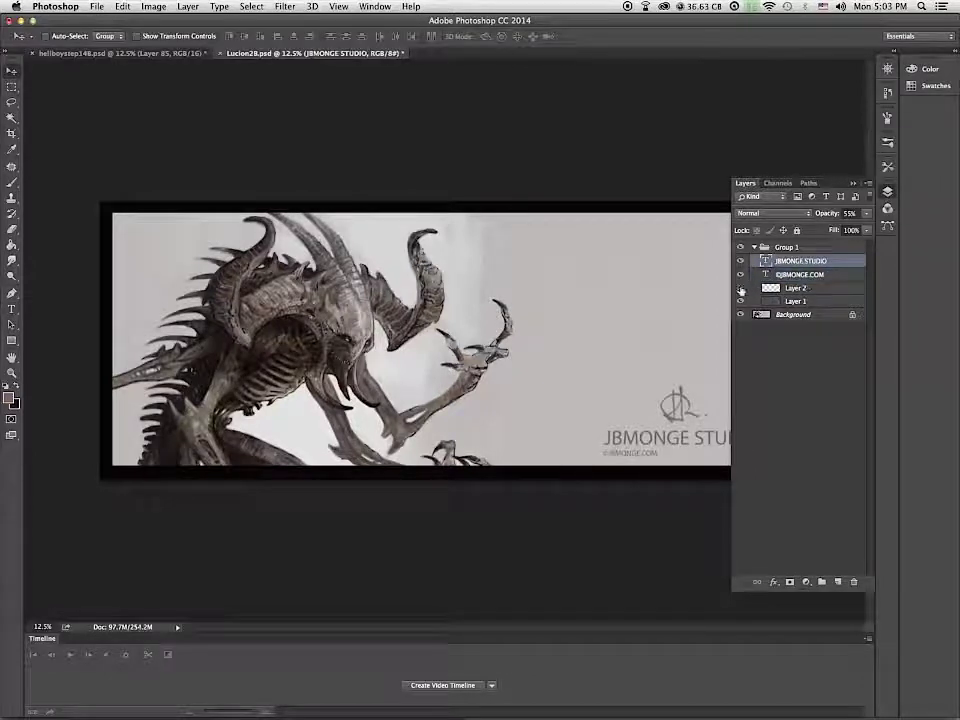
# Step: Scale up the ©JBMONGE.COM text to match the width of the JBMONGE STUDIO line above it
pyautogui.click(801, 287)
pyautogui.click(792, 275)
pyautogui.press('super+t')
pyautogui.moveTo(659, 458); pyautogui.dragTo(751, 471)
pyautogui.press('Return')
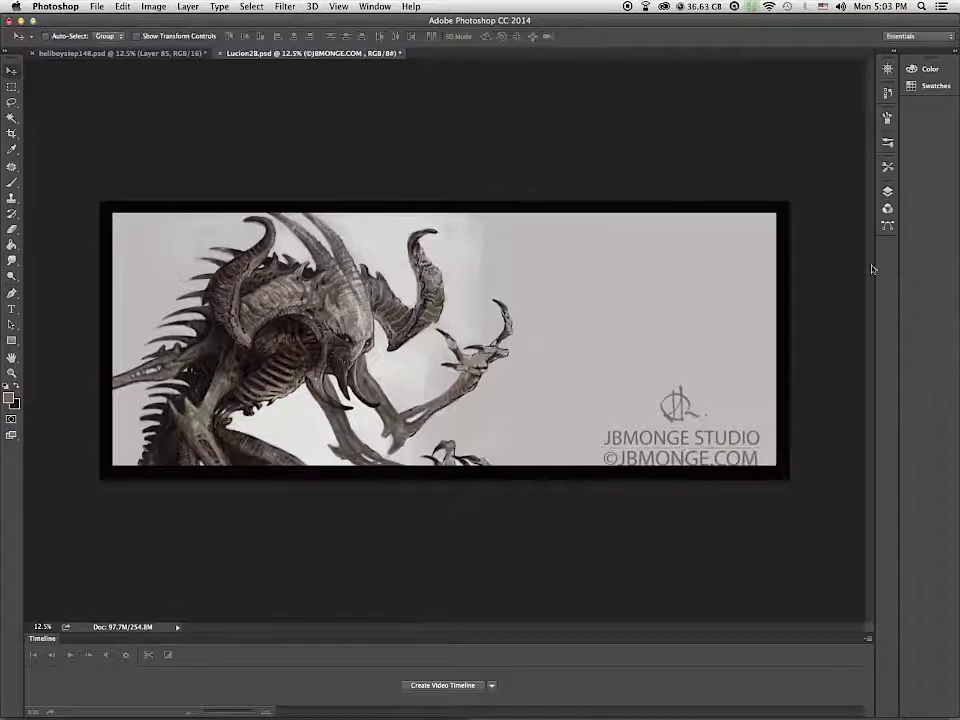
# Step: Hide Layer 1 in the signature group and copy the collapsed Group 1 into hellboystep14B.psd
pyautogui.click(887, 191)
pyautogui.click(795, 301)
pyautogui.click(740, 301)
pyautogui.click(790, 247)
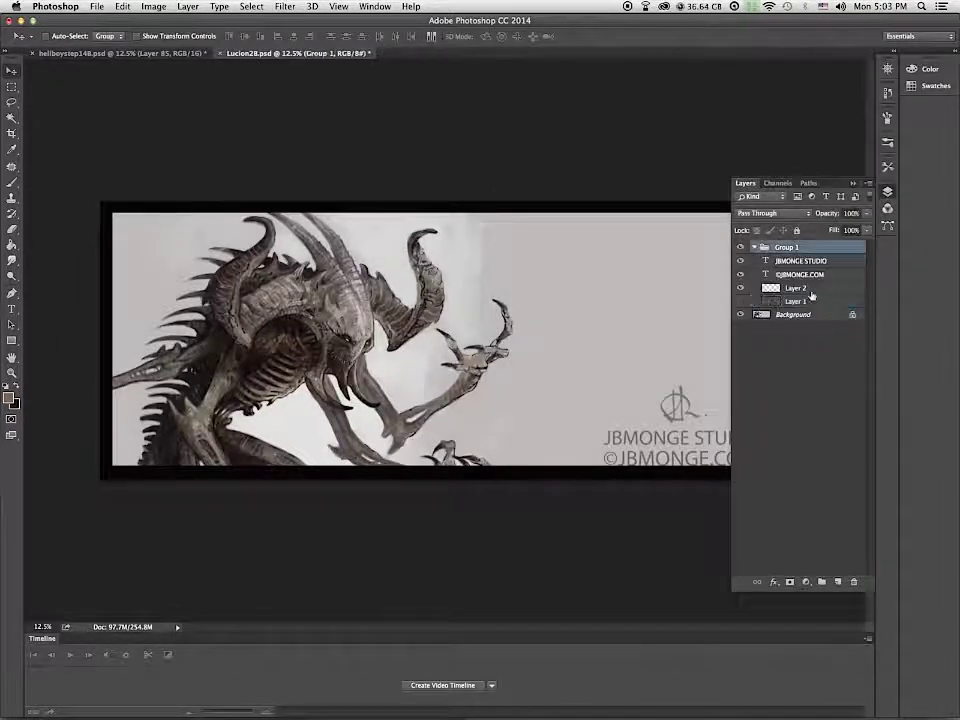
pyautogui.click(754, 247)
pyautogui.press('super+c')
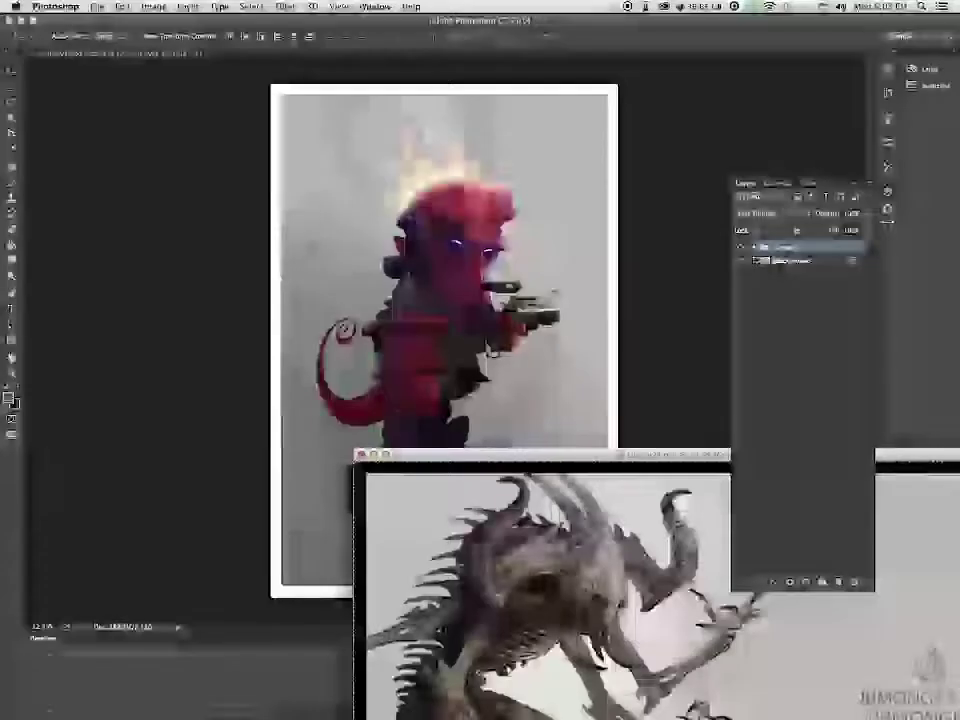
pyautogui.click(580, 270)
# Step: Scale down the signature group and place it in the lower right corner of the Hellboy artwork
pyautogui.press('super+t')
pyautogui.moveTo(530, 301)
pyautogui.mouseDown()
pyautogui.moveTo(446, 398)
pyautogui.moveTo(576, 555)
pyautogui.moveTo(576, 596)
pyautogui.mouseUp()
pyautogui.press('Return')
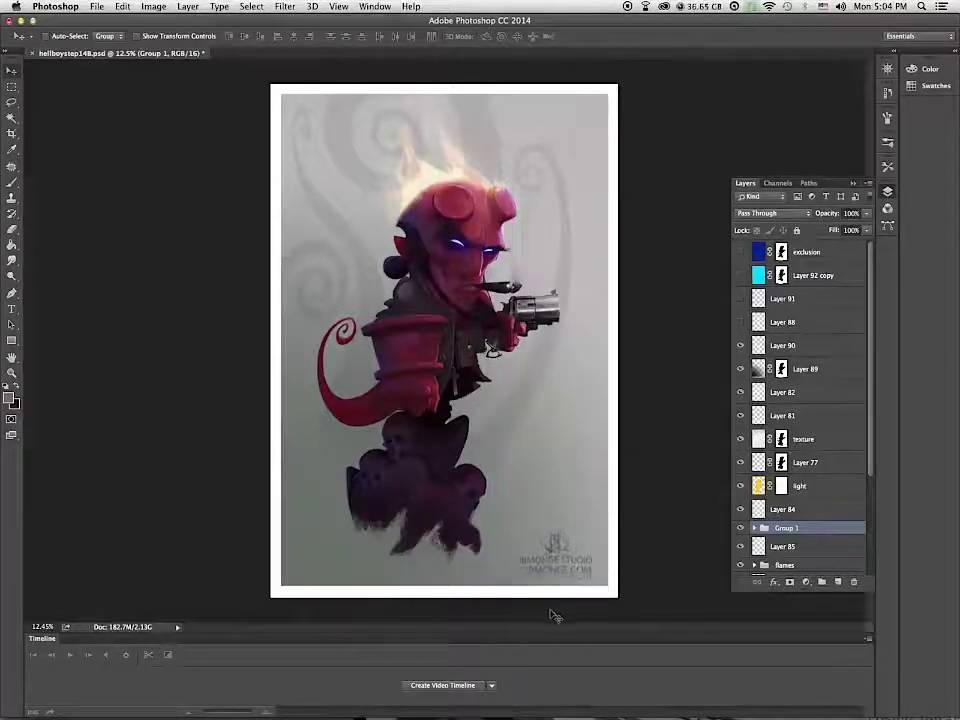
# Step: Hide Layer 85, lower the signature group's opacity to 80% and nudge the signature slightly up and inward
pyautogui.click(740, 546)
pyautogui.moveTo(866, 213); pyautogui.dragTo(862, 229)
pyautogui.moveTo(575, 558); pyautogui.dragTo(568, 553)
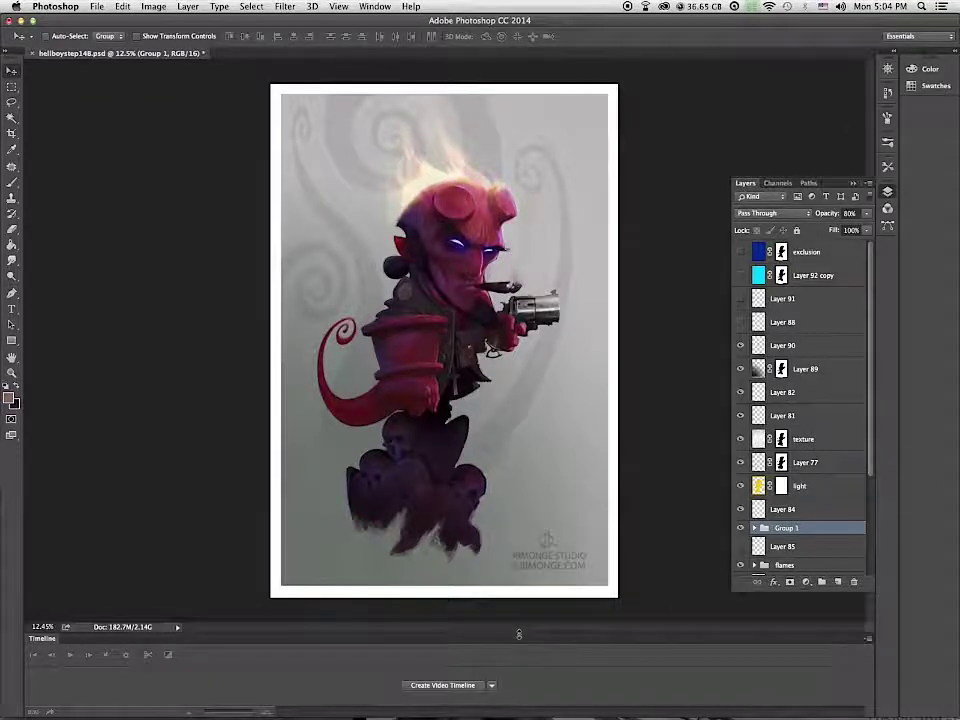
# Step: Retouch the shading beneath the nose with an 8 px dark red brush on the sharpen layer
pyautogui.press('z')
pyautogui.moveTo(466, 279); pyautogui.dragTo(570, 288)
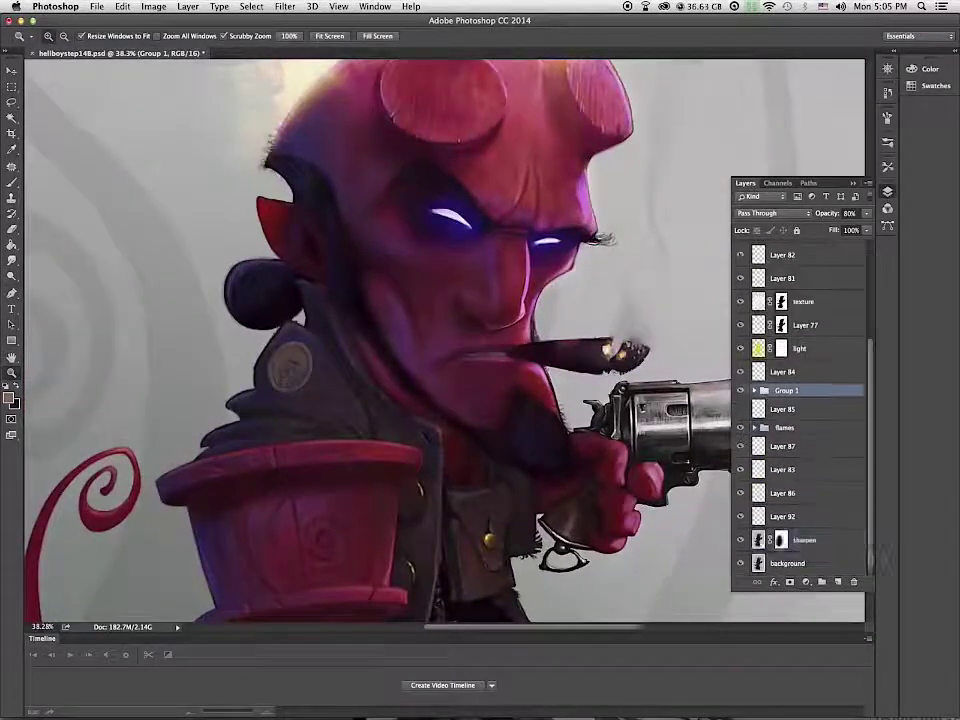
pyautogui.click(805, 540)
pyautogui.press('b')
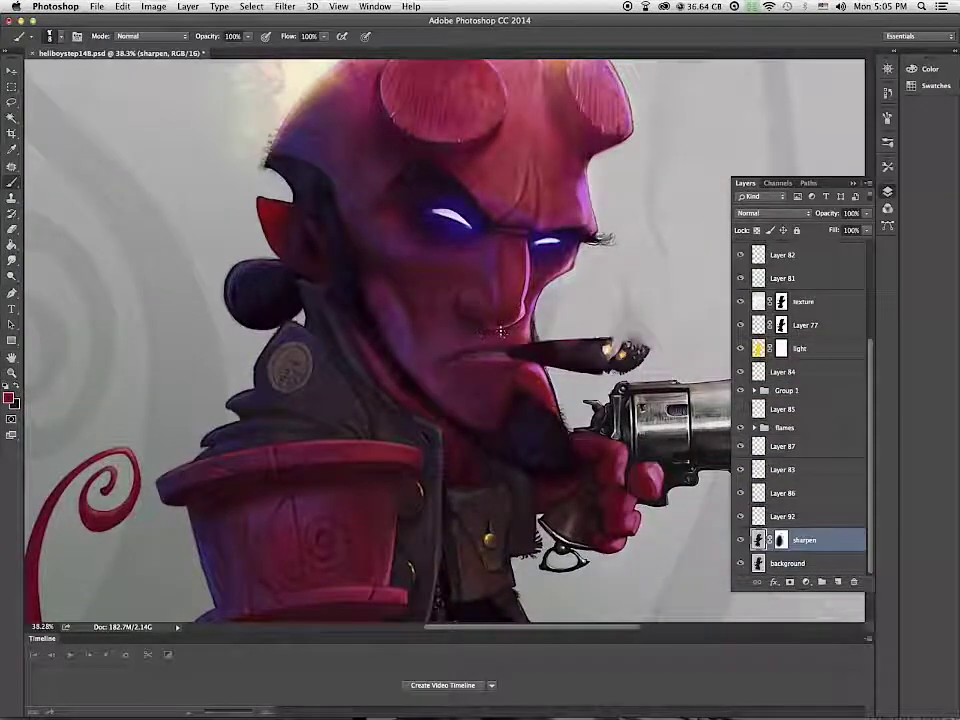
pyautogui.hotkey('ctrl', '0')
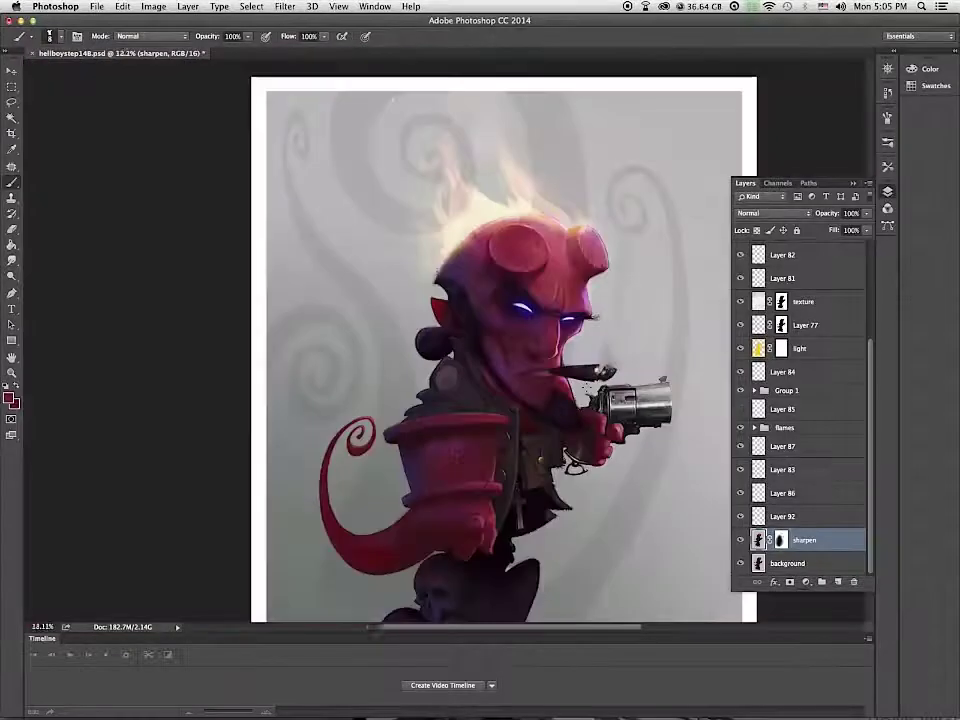
# Step: Move the signature in Group 1 slightly up and further in from the artwork's right edge
pyautogui.scroll(-4, 587, 387)
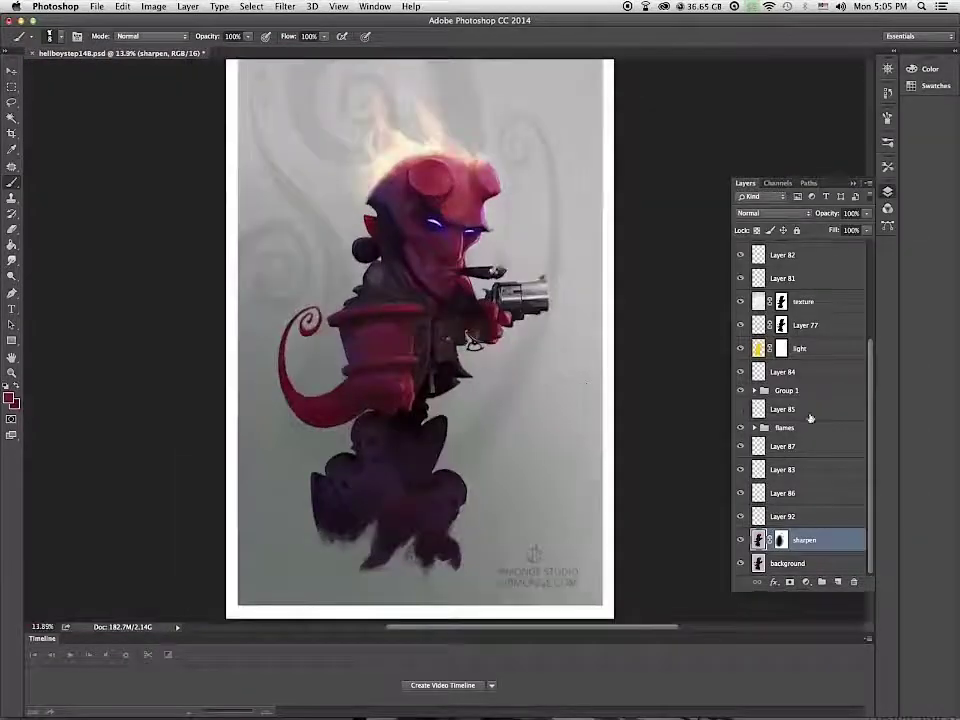
pyautogui.scroll(1, 808, 416)
pyautogui.click(790, 412)
pyautogui.press('v')
pyautogui.moveTo(540, 579); pyautogui.dragTo(532, 571)
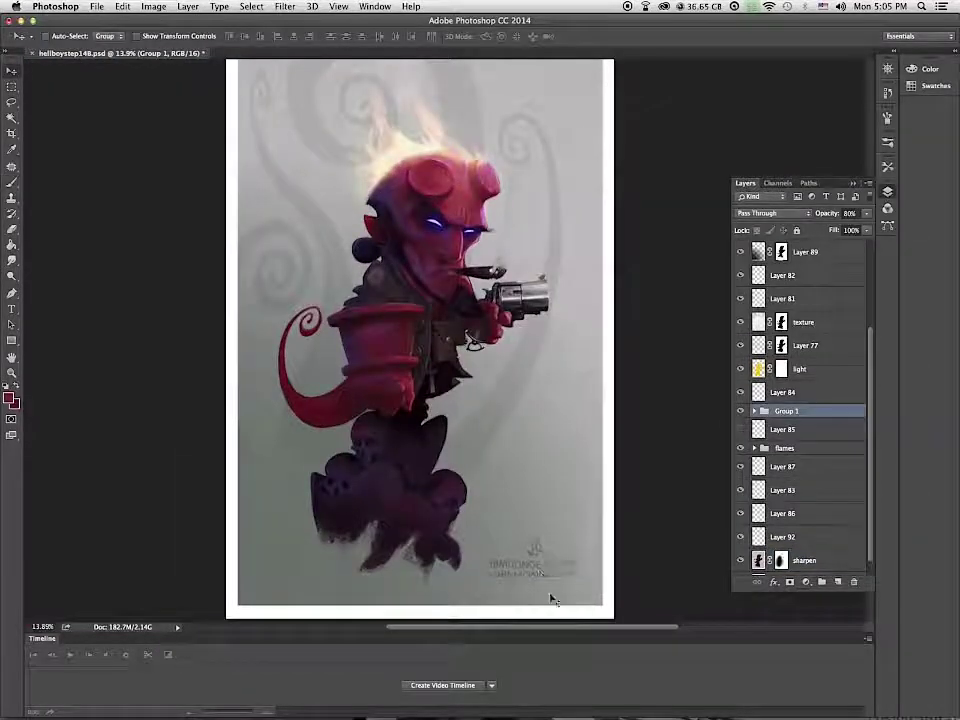
pyautogui.moveTo(547, 578); pyautogui.dragTo(544, 578)
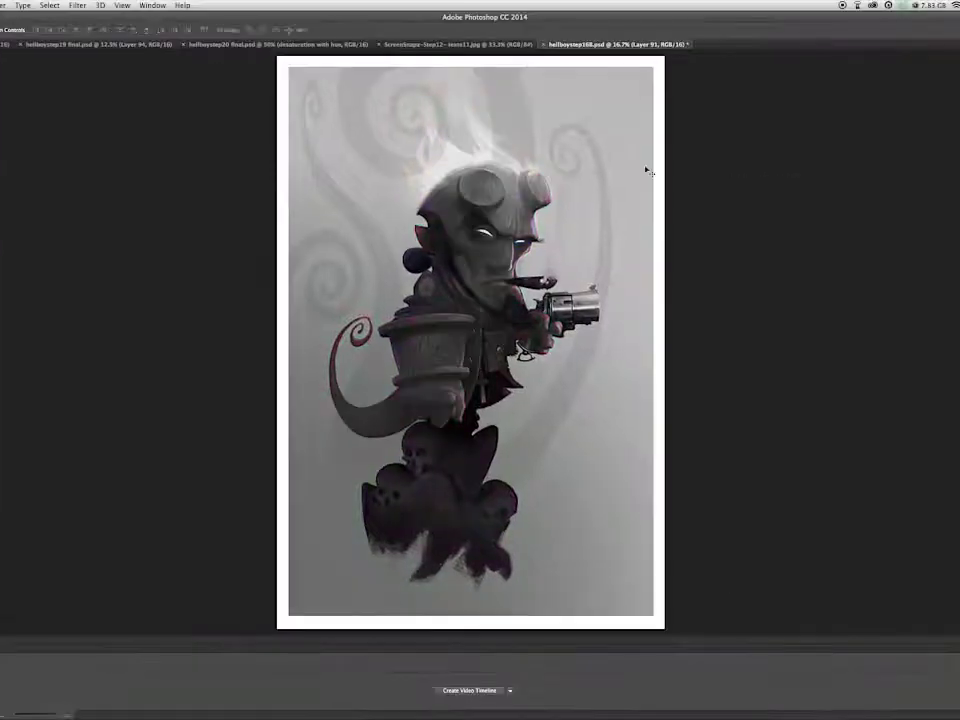
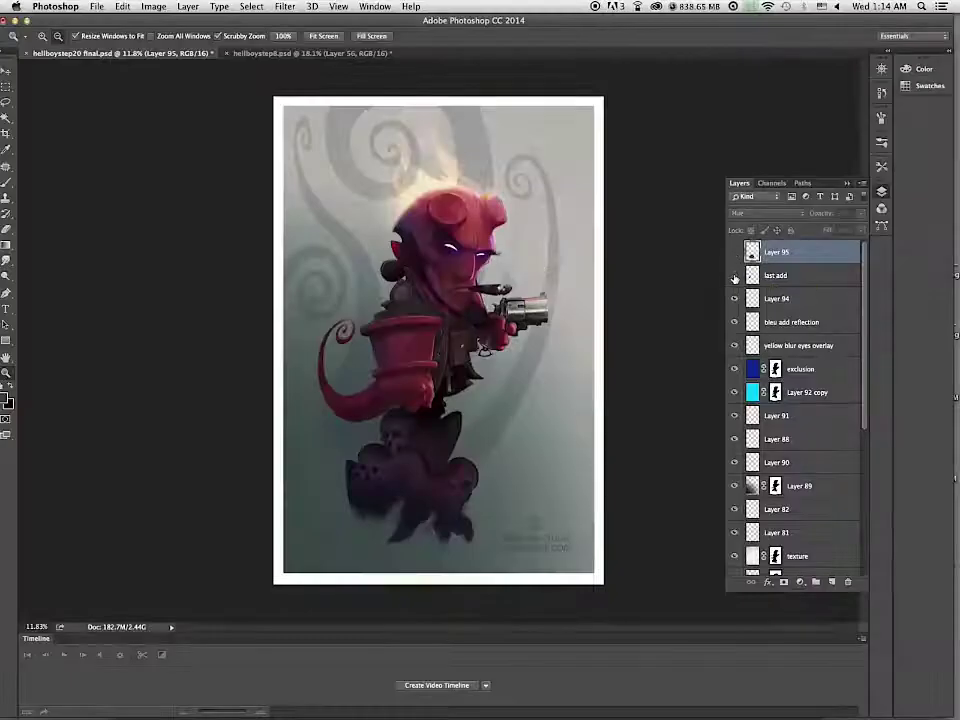
# Step: Show Layer 95 in hellboystep20 final.psd and set its opacity to 37%
pyautogui.click(736, 253)
pyautogui.click(861, 214)
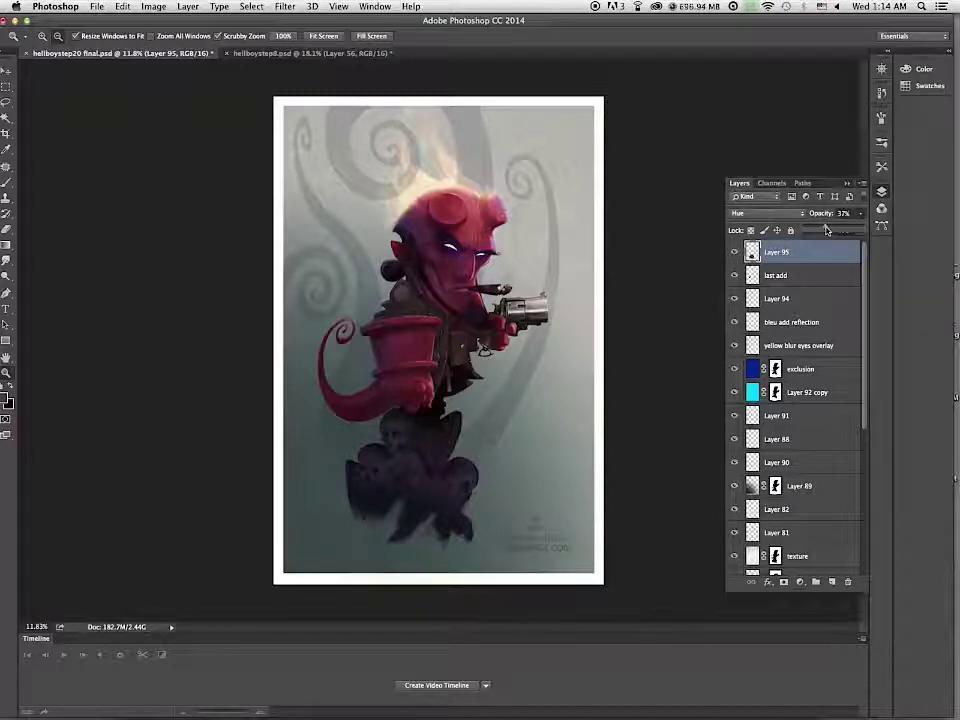
pyautogui.moveTo(822, 230); pyautogui.dragTo(826, 230)
# Step: Rename Layer 95 as "desaturation with hue"
pyautogui.doubleClick(777, 252)
pyautogui.write('desaturation with hue')
pyautogui.press('Return')
# Step: Preview the desaturation layer in Normal mode at 100% opacity, and return it to Hue at 37%
pyautogui.click(770, 215)
pyautogui.click(771, 6)
pyautogui.moveTo(861, 214); pyautogui.dragTo(874, 227)
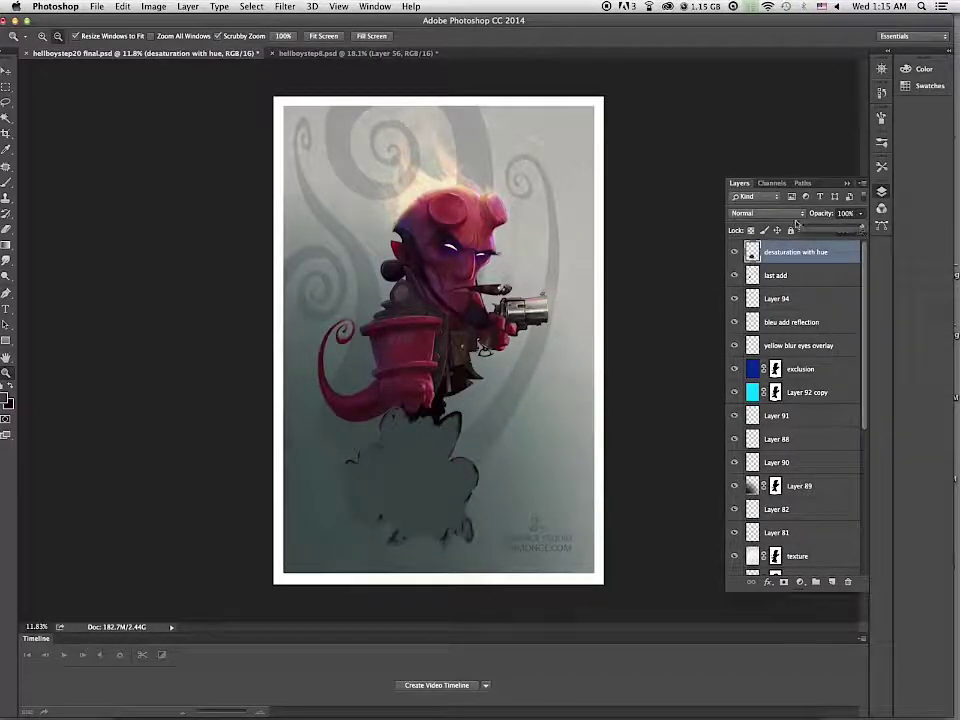
pyautogui.click(768, 214)
pyautogui.click(768, 462)
pyautogui.click(861, 214)
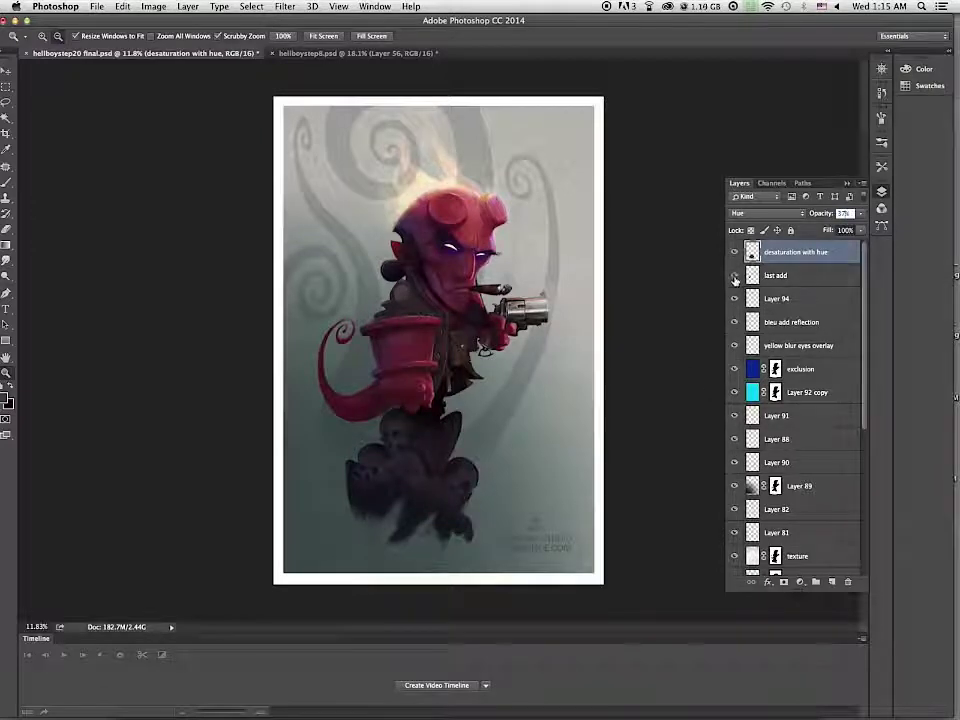
pyautogui.click(816, 275)
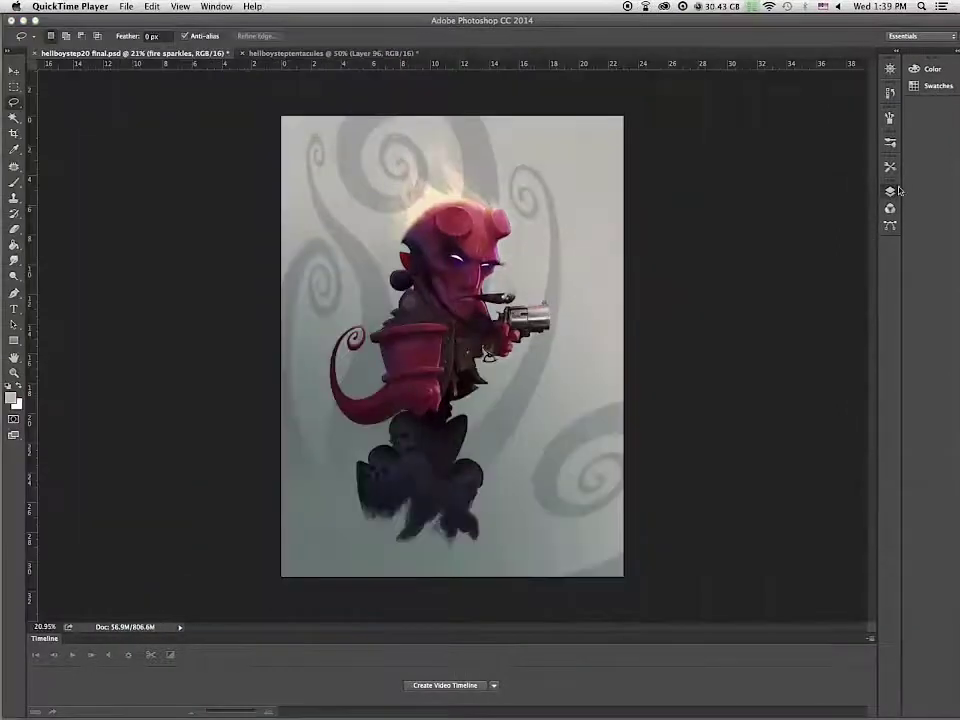
# Step: Paste a merged copy of the whole artwork as a new layer above fire sparkles at 69% opacity
pyautogui.click(890, 191)
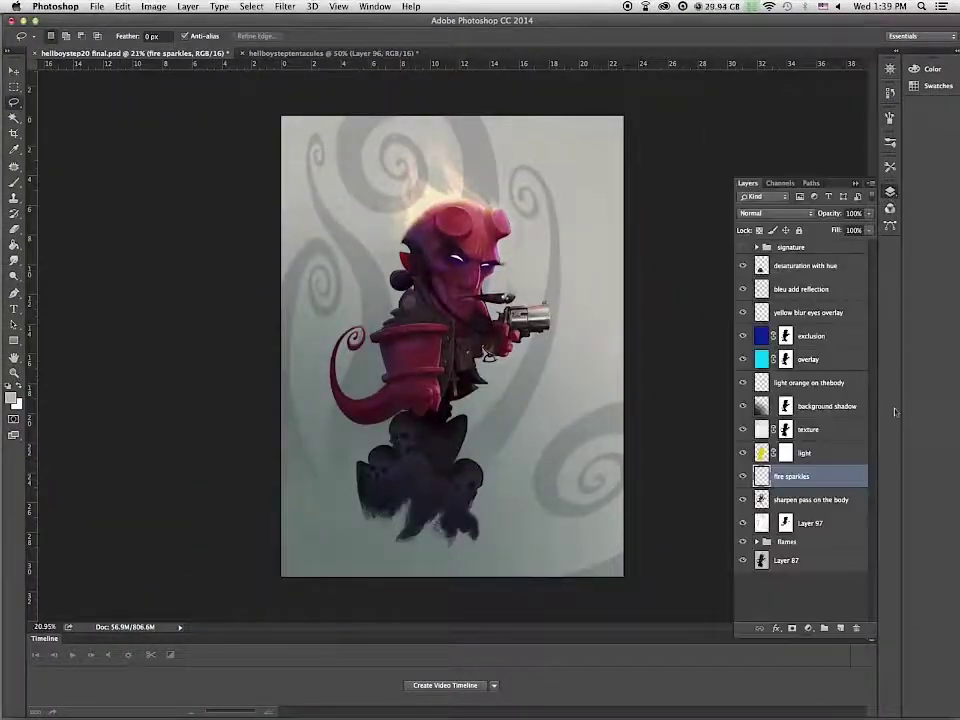
pyautogui.hotkey('ctrl', 'a')
pyautogui.click(790, 268)
pyautogui.hotkey('ctrl', 'shift', 'c')
pyautogui.hotkey('ctrl', 'v')
pyautogui.moveTo(800, 262); pyautogui.dragTo(795, 478)
pyautogui.moveTo(869, 214)
pyautogui.mouseDown()
pyautogui.moveTo(866, 228)
pyautogui.moveTo(853, 226)
pyautogui.mouseUp()
# Step: Toggle the signature group's visibility, leave it shown, and display the guides around the artwork's margins
pyautogui.click(743, 248)
pyautogui.click(742, 247)
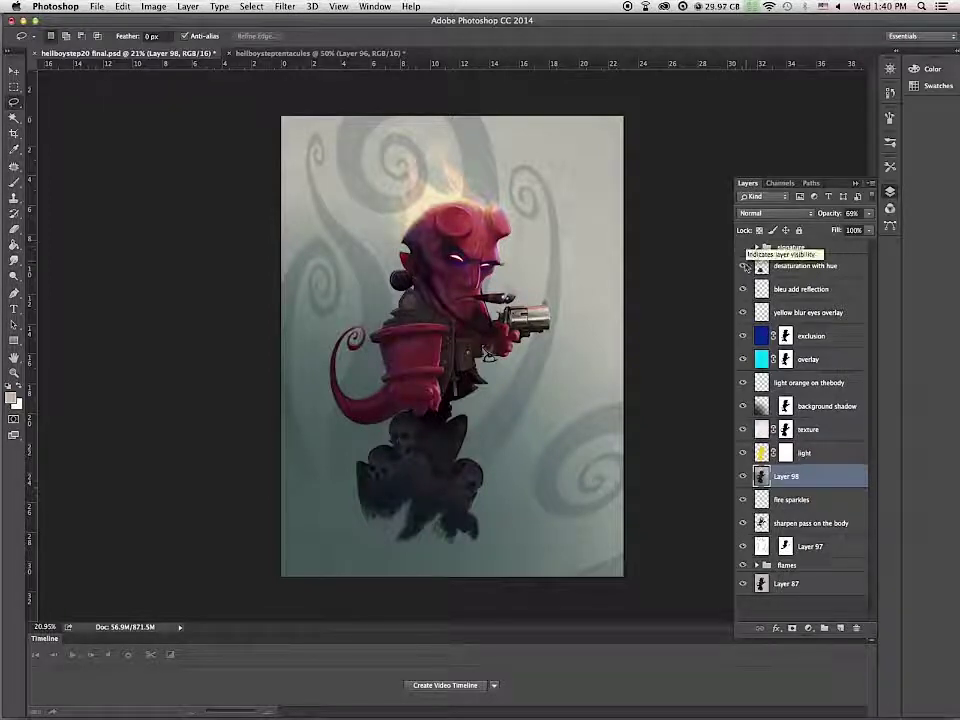
pyautogui.click(744, 248)
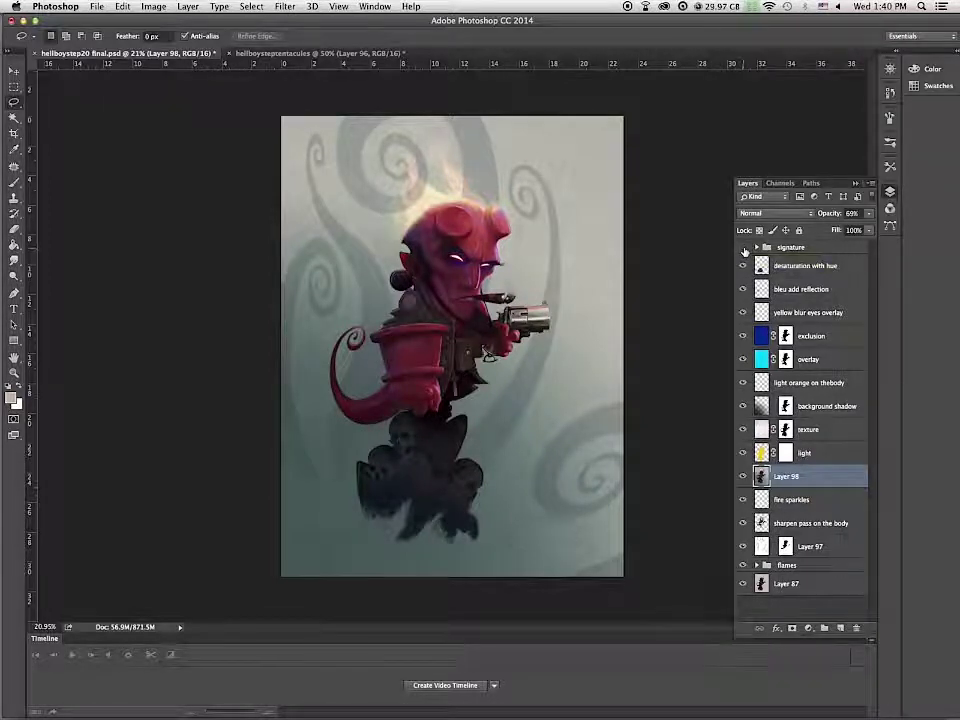
pyautogui.click(744, 249)
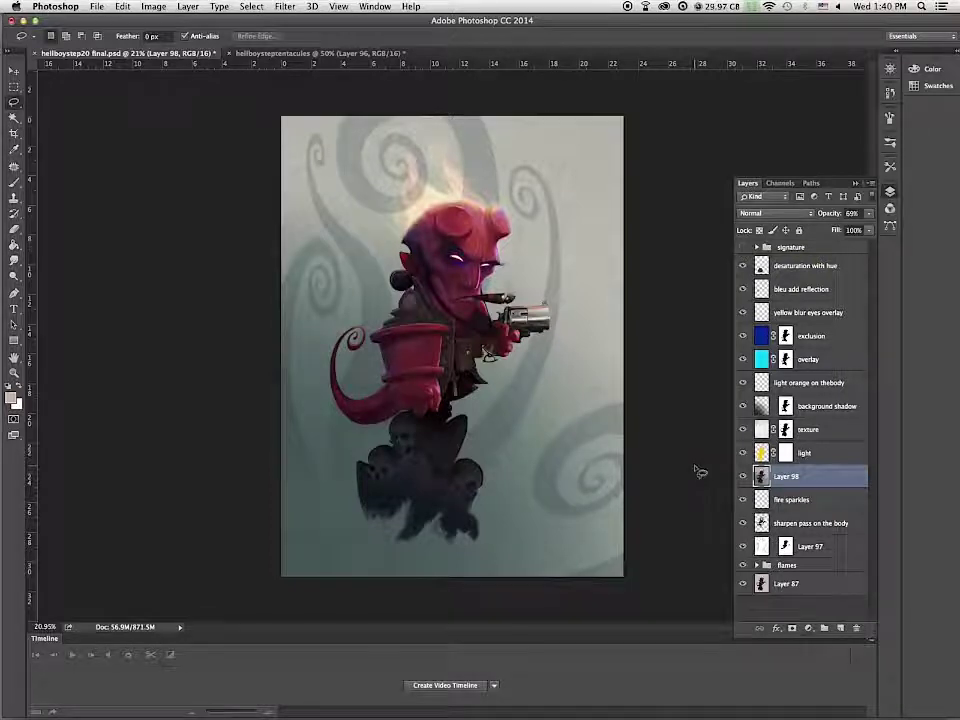
pyautogui.click(743, 247)
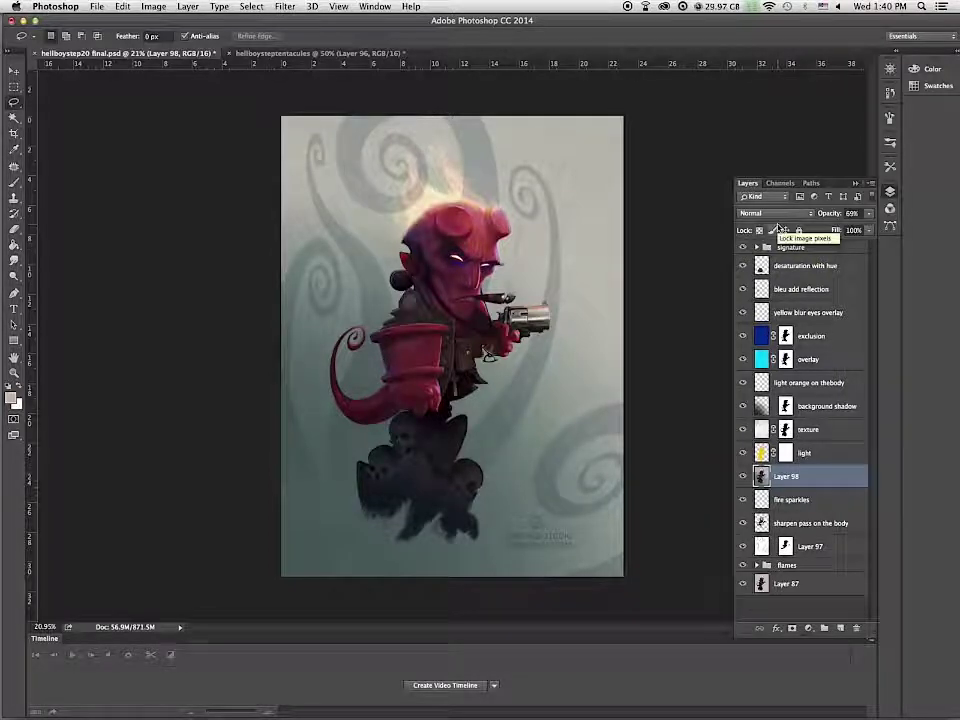
pyautogui.press('super+semicolon')
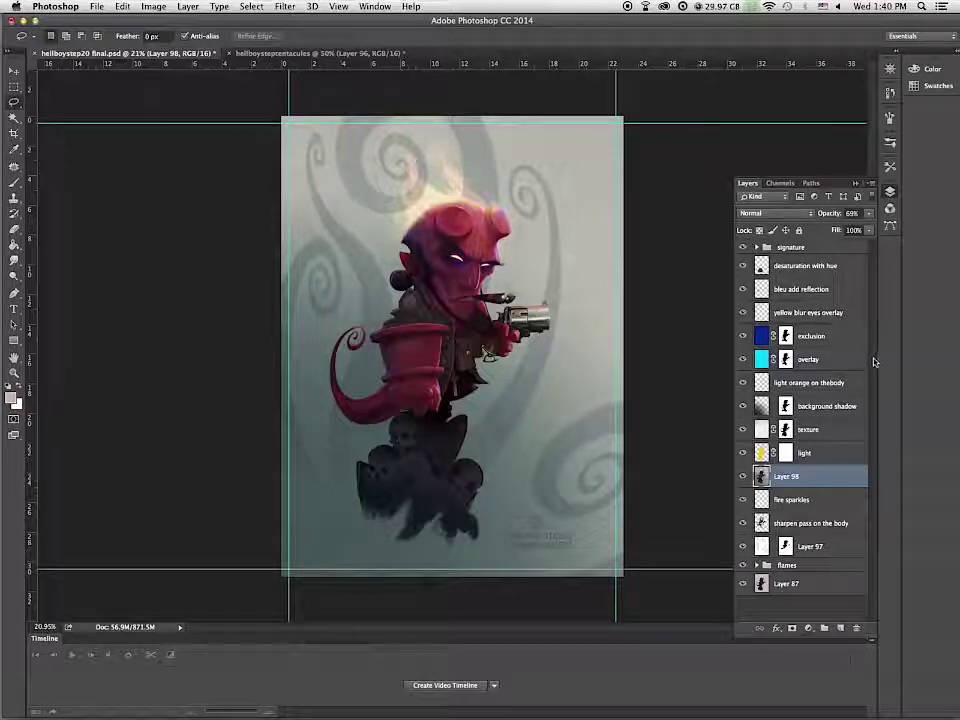
# Step: Rename the pasted merged layer as "double for contrast"
pyautogui.press('f')
pyautogui.doubleClick(785, 463)
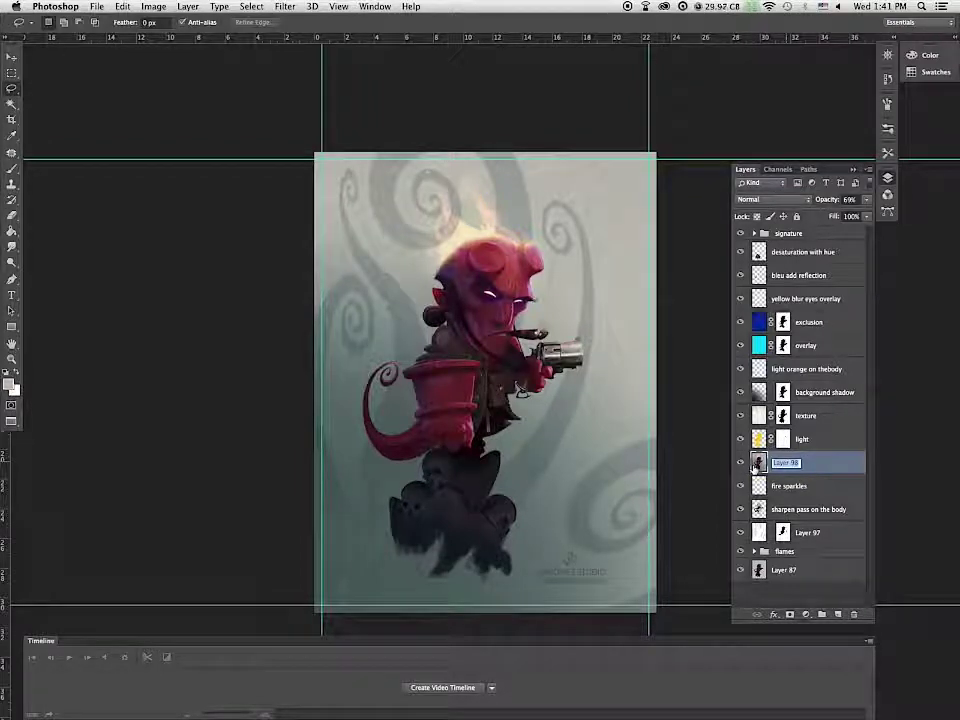
pyautogui.write('blu')
pyautogui.write('ble for contrast')
pyautogui.press('Return')
# Step: Compare the artwork with and without the double for contrast layer, and view it full screen fitted to the display
pyautogui.click(742, 465)
pyautogui.click(742, 465)
pyautogui.click(741, 463)
pyautogui.click(741, 463)
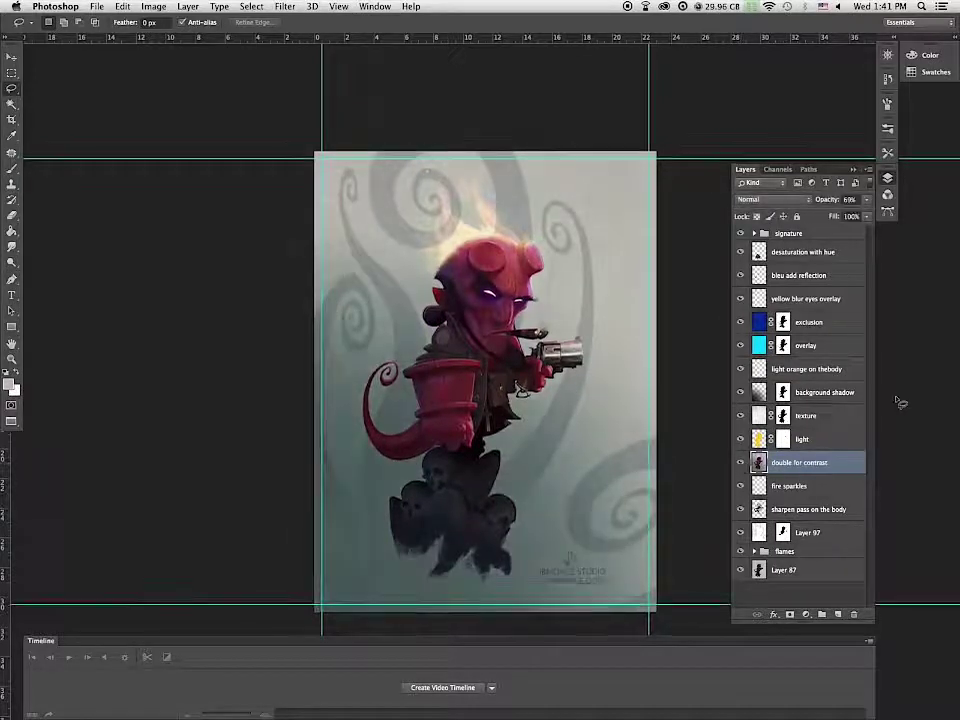
pyautogui.press('f')
pyautogui.press('f')
pyautogui.hotkey('ctrl', '0')
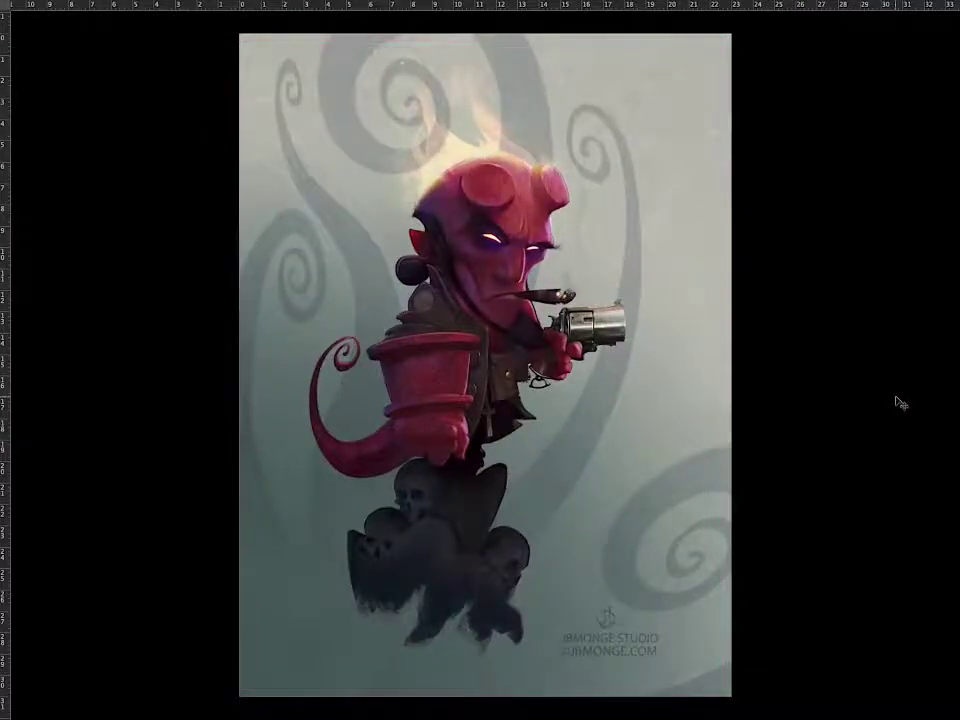
# Step: Make a rectangular selection along the guides and invert it to cover the outer border
pyautogui.press('f')
pyautogui.press('super+minus')
pyautogui.press('super+semicolon')
pyautogui.press('m')
pyautogui.moveTo(252, 128)
pyautogui.mouseDown()
pyautogui.moveTo(655, 638)
pyautogui.moveTo(652, 586)
pyautogui.mouseUp()
pyautogui.click(251, 6)
pyautogui.click(262, 55)
# Step: Group all layers from desaturation with hue down to Layer 87
pyautogui.click(831, 267)
pyautogui.keyDown('shift'); pyautogui.click(812, 584); pyautogui.keyUp('shift')
pyautogui.click(824, 628)
pyautogui.click(757, 266)
pyautogui.click(757, 266)
# Step: Invert the selection back to the area inside the guides and add it as a layer mask on Group 1
pyautogui.click(792, 628)
pyautogui.press('super+z')
pyautogui.click(251, 6)
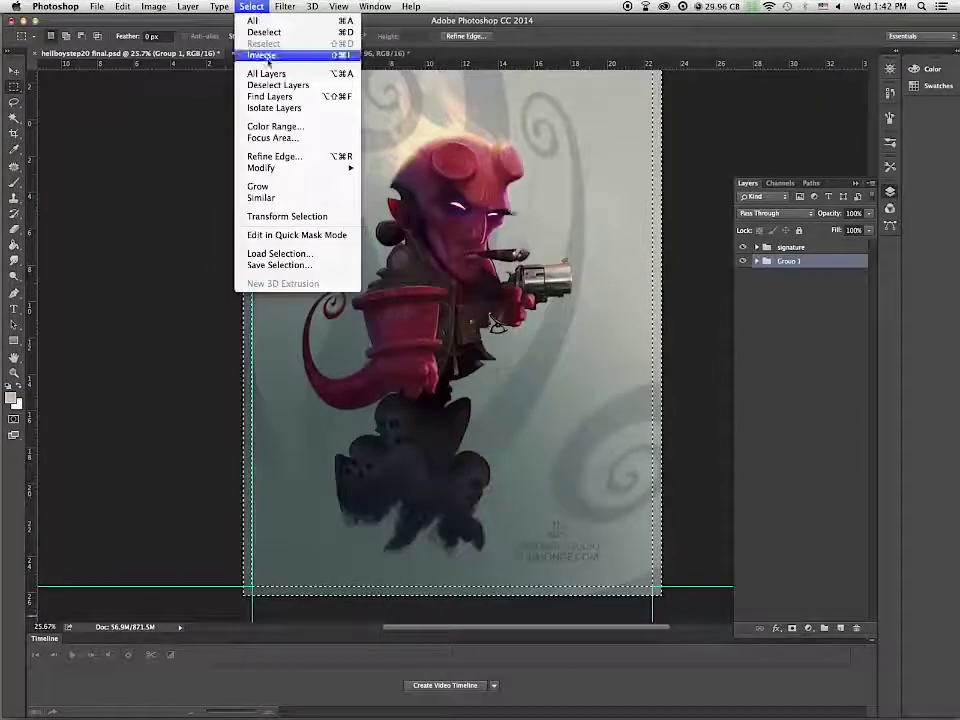
pyautogui.click(265, 55)
pyautogui.click(792, 628)
# Step: Create a new layer filled with white and place it below Group 1 as a border backing
pyautogui.click(840, 628)
pyautogui.click(14, 245)
pyautogui.click(18, 386)
pyautogui.click(10, 398)
pyautogui.click(609, 187)
pyautogui.click(656, 538)
pyautogui.moveTo(798, 266); pyautogui.dragTo(802, 308)
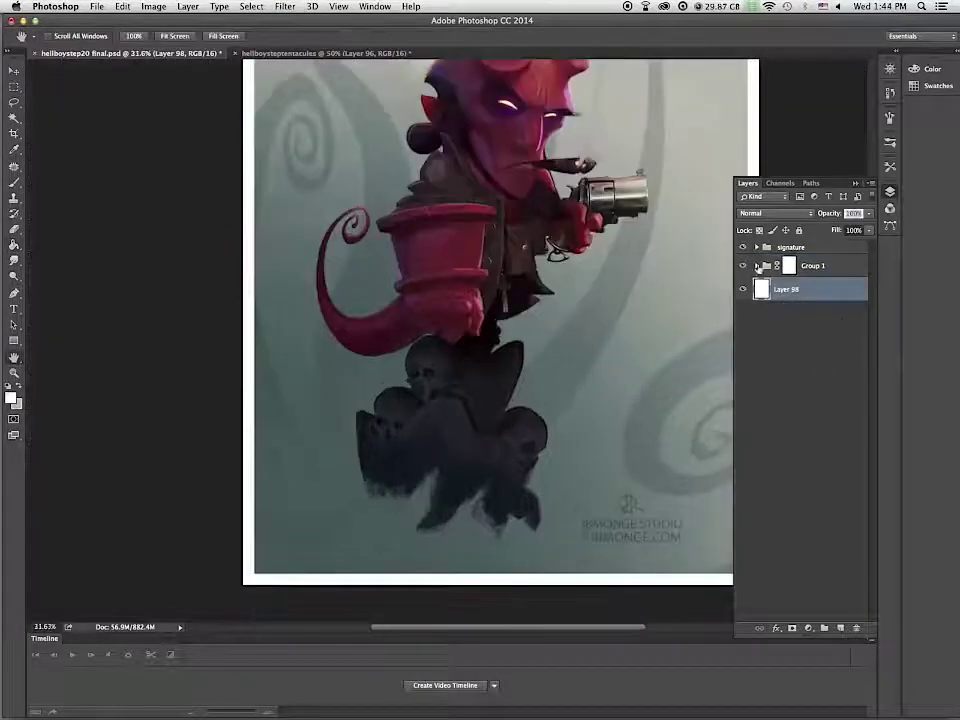
# Step: Expand Group 1, check the effect of individual layers, and hide the double for contrast layer
pyautogui.click(757, 266)
pyautogui.click(743, 430)
pyautogui.click(743, 430)
pyautogui.click(743, 570)
pyautogui.click(743, 570)
pyautogui.click(744, 501)
pyautogui.click(744, 501)
pyautogui.click(744, 501)
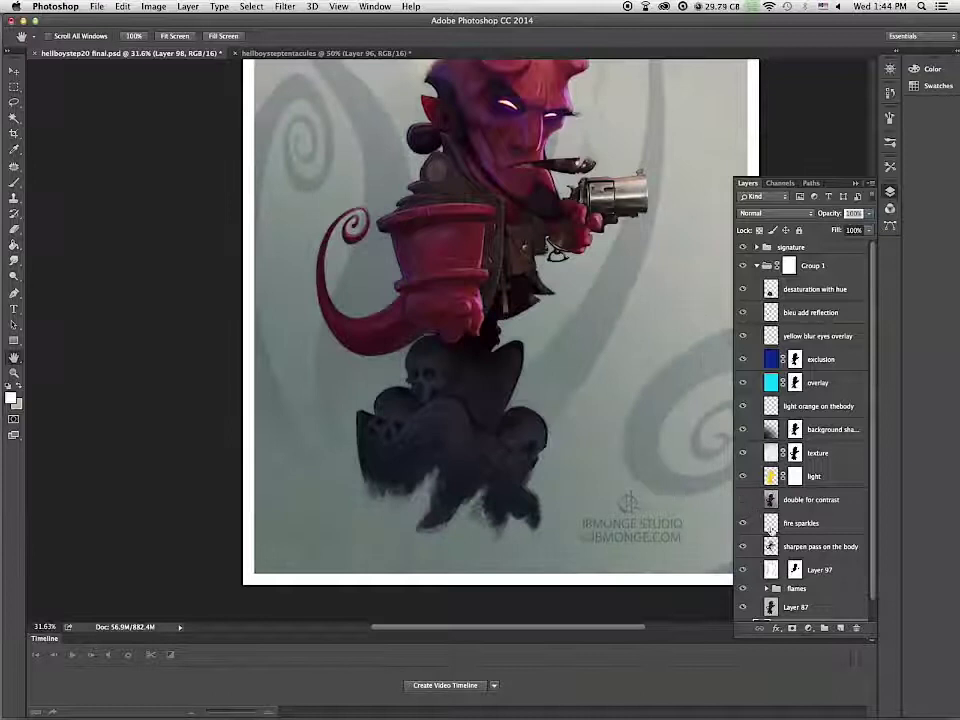
# Step: Set Layer 97's blending mode to Normal
pyautogui.click(775, 570)
pyautogui.click(775, 213)
pyautogui.click(765, 178)
# Step: Hide the Group 1 layers from sharpen pass on the body up to desaturation with hue, and Layer 87, leaving Layer 97 shown
pyautogui.moveTo(743, 547); pyautogui.dragTo(743, 266)
pyautogui.click(744, 266)
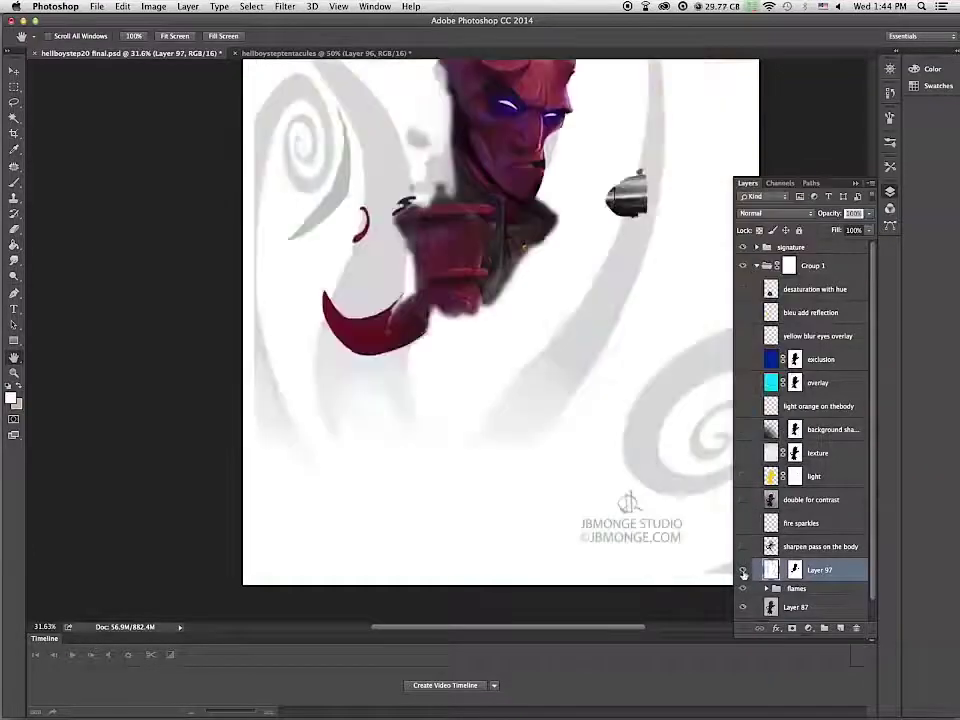
pyautogui.scroll(-2, 857, 538)
pyautogui.click(743, 588)
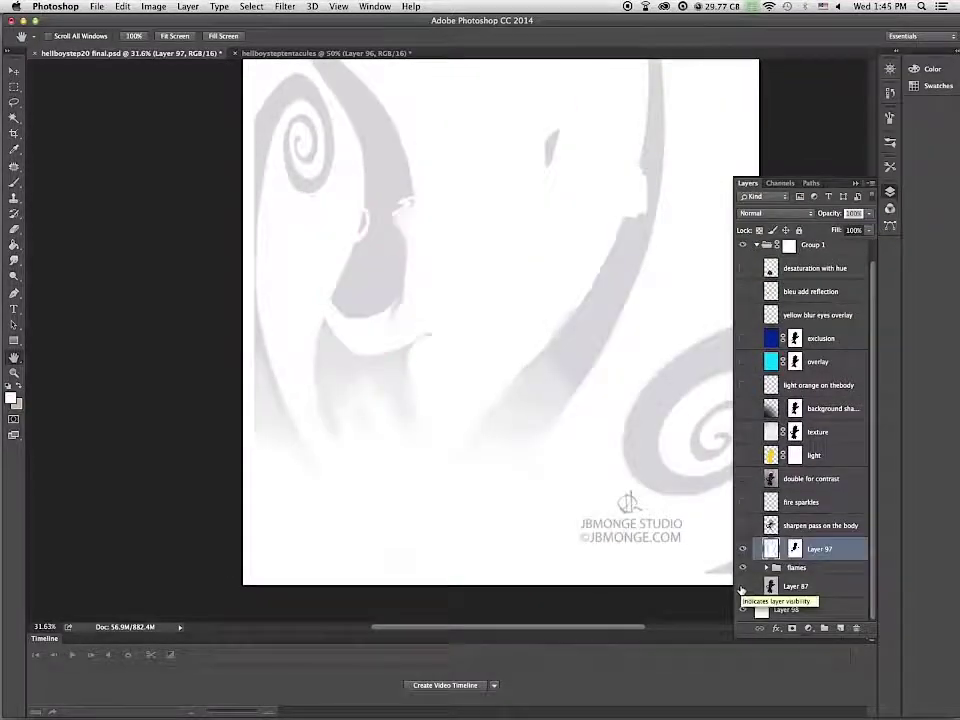
pyautogui.click(743, 551)
pyautogui.click(742, 550)
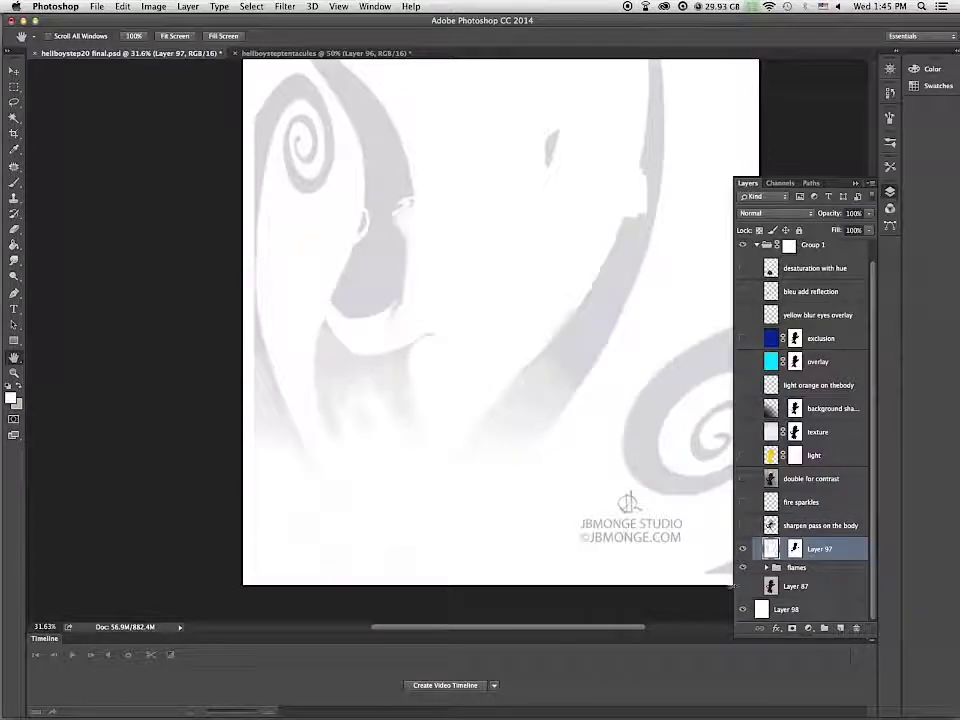
# Step: Outline the faded lower ends of the background tentacles on the artwork's left half with the Lasso tool on Layer 97
pyautogui.press('l')
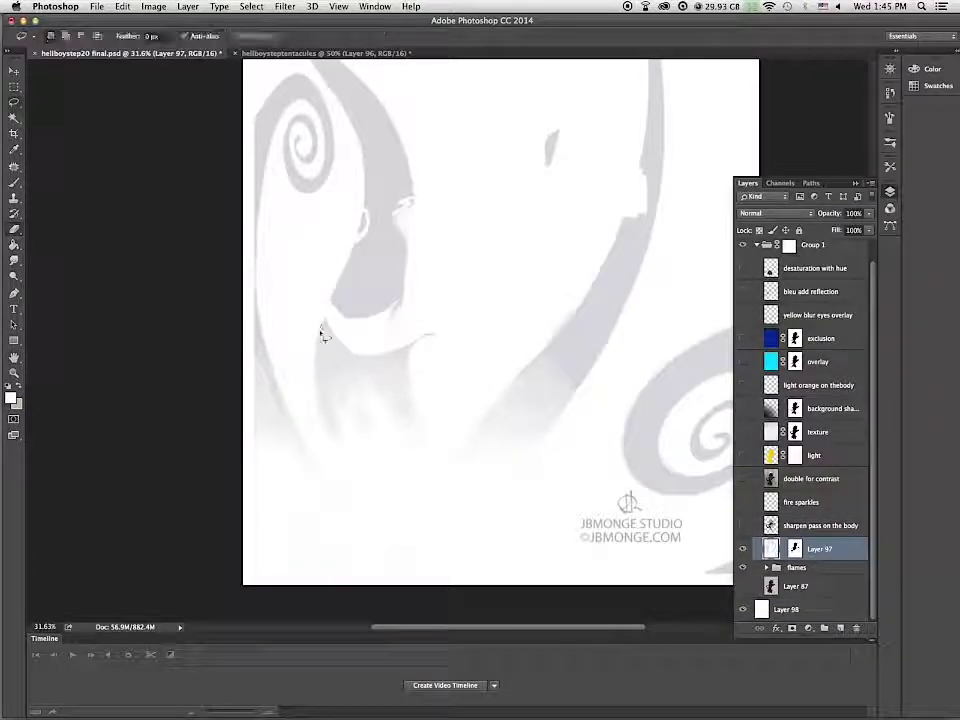
pyautogui.moveTo(340, 460)
pyautogui.mouseDown()
pyautogui.moveTo(411, 375)
pyautogui.moveTo(388, 439)
pyautogui.moveTo(349, 360)
pyautogui.moveTo(398, 452)
pyautogui.mouseUp()
pyautogui.moveTo(409, 362); pyautogui.dragTo(432, 440)
pyautogui.moveTo(265, 345)
pyautogui.mouseDown()
pyautogui.moveTo(246, 288)
pyautogui.moveTo(252, 296)
pyautogui.mouseUp()
pyautogui.click(742, 610)
pyautogui.click(742, 610)
pyautogui.keyDown('super'); pyautogui.click(789, 247); pyautogui.keyUp('super')
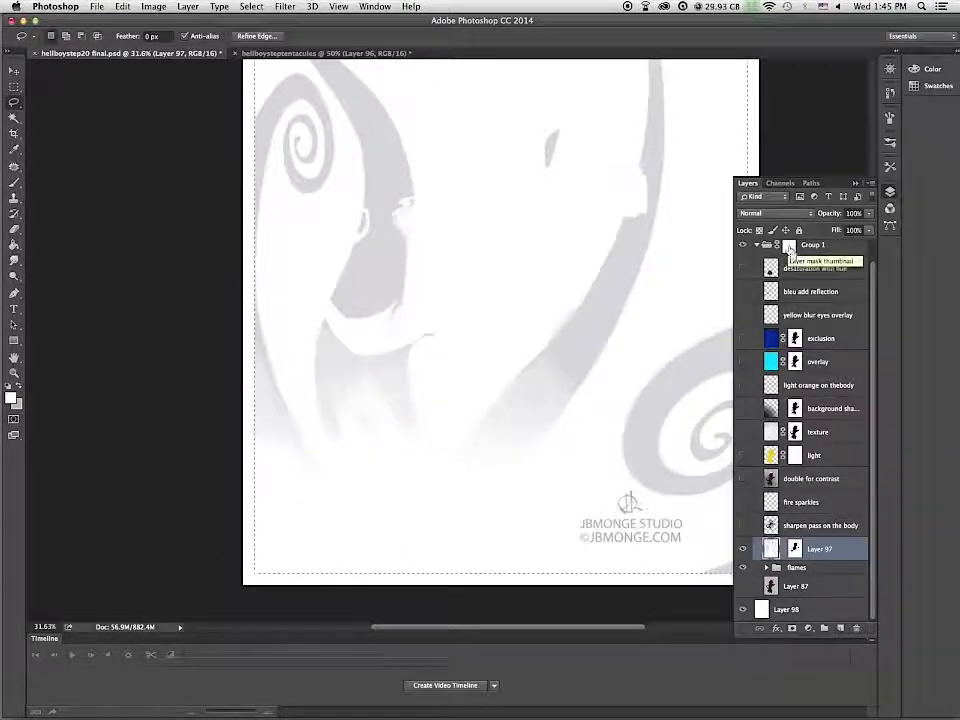
pyautogui.click(890, 93)
pyautogui.click(790, 596)
# Step: Outline the lower end of the curved tentacle right of centre and paint it solid grey with an enlarged brush
pyautogui.moveTo(583, 377)
pyautogui.mouseDown()
pyautogui.moveTo(538, 438)
pyautogui.moveTo(464, 435)
pyautogui.moveTo(524, 370)
pyautogui.moveTo(593, 360)
pyautogui.moveTo(476, 462)
pyautogui.mouseUp()
pyautogui.press('b')
pyautogui.press(']')
pyautogui.press(']')
pyautogui.press(']')
pyautogui.press(']')
pyautogui.press(']')
pyautogui.press(']')
pyautogui.press(']')
pyautogui.press(']')
pyautogui.press(']')
pyautogui.press(']')
pyautogui.press(']')
pyautogui.press(']')
pyautogui.moveTo(598, 350); pyautogui.dragTo(499, 428)
# Step: Enlarge the brush to 900 px and paint grey over the selected lower ends of the left and middle tentacles
pyautogui.press(']')
pyautogui.press(']')
pyautogui.press(']')
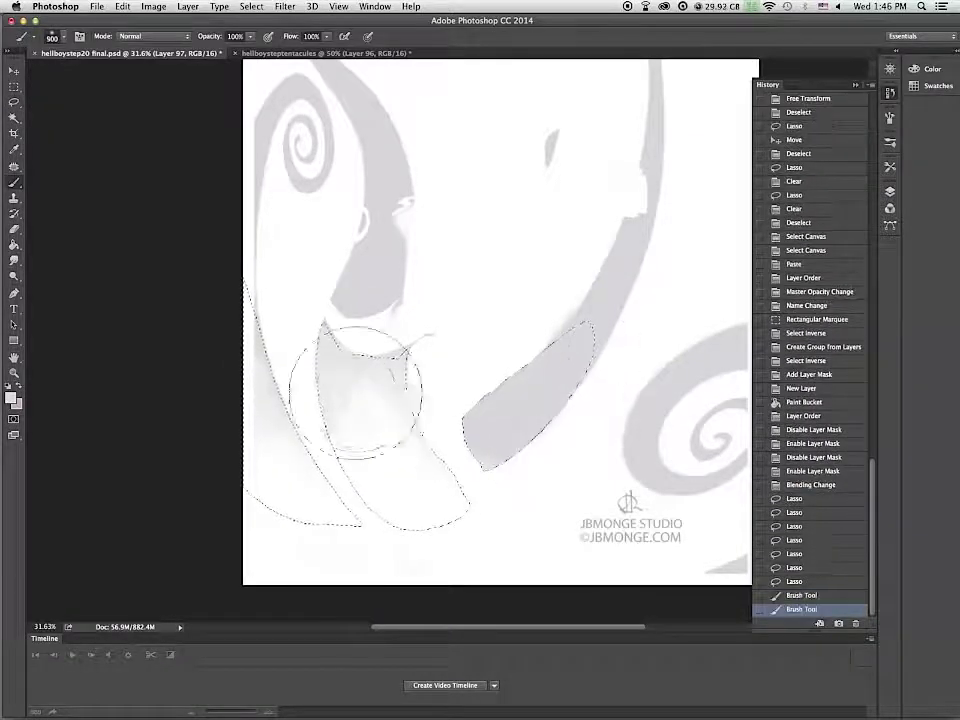
pyautogui.moveTo(362, 399); pyautogui.dragTo(383, 436)
pyautogui.click(378, 437)
pyautogui.click(290, 410)
# Step: Set the foreground colour to white, fade the tentacles' bottom ends with a very large brush, and clear the selection
pyautogui.click(10, 398)
pyautogui.click(323, 195)
pyautogui.click(600, 186)
pyautogui.moveTo(470, 523); pyautogui.dragTo(417, 530)
pyautogui.moveTo(420, 540)
pyautogui.mouseDown()
pyautogui.moveTo(465, 549)
pyautogui.moveTo(438, 536)
pyautogui.moveTo(462, 558)
pyautogui.mouseUp()
pyautogui.press(']')
pyautogui.press(']')
pyautogui.press(']')
pyautogui.press(']')
pyautogui.press(']')
pyautogui.press(']')
pyautogui.press(']')
pyautogui.press(']')
pyautogui.press(']')
pyautogui.press(']')
pyautogui.click(486, 585)
pyautogui.press('super+d')
# Step: Sample the middle tentacle's grey and touch up its curved upper edge with a much smaller brush
pyautogui.moveTo(370, 433); pyautogui.dragTo(620, 291)
pyautogui.press('[')
pyautogui.press('[')
pyautogui.press('[')
pyautogui.press('[')
pyautogui.press('[')
pyautogui.press('[')
pyautogui.press('[')
pyautogui.press('[')
pyautogui.press('[')
pyautogui.press('[')
pyautogui.press('[')
pyautogui.press('[')
pyautogui.press('[')
pyautogui.press('[')
pyautogui.press('[')
pyautogui.press('[')
pyautogui.press('[')
pyautogui.press('[')
pyautogui.press('[')
pyautogui.press('[')
pyautogui.click(409, 231)
pyautogui.press('[')
pyautogui.press('[')
pyautogui.press('[')
pyautogui.press('[')
pyautogui.press('[')
pyautogui.press('[')
pyautogui.press('[')
pyautogui.press('[')
pyautogui.keyDown('alt'); pyautogui.click(253, 154); pyautogui.keyUp('alt')
pyautogui.moveTo(256, 160); pyautogui.dragTo(280, 180)
pyautogui.moveTo(282, 180); pyautogui.dragTo(320, 202)
pyautogui.moveTo(390, 212); pyautogui.dragTo(420, 215)
pyautogui.moveTo(410, 222)
pyautogui.mouseDown()
pyautogui.moveTo(386, 240)
pyautogui.moveTo(432, 250)
pyautogui.mouseUp()
# Step: Step back in the brush stroke history and repaint the middle tentacle's curved upper edge and upper right area
pyautogui.click(799, 499)
pyautogui.click(801, 485)
pyautogui.click(799, 499)
pyautogui.moveTo(274, 174); pyautogui.dragTo(322, 208)
pyautogui.moveTo(325, 210); pyautogui.dragTo(352, 216)
pyautogui.moveTo(360, 216); pyautogui.dragTo(390, 218)
pyautogui.moveTo(395, 222)
pyautogui.mouseDown()
pyautogui.moveTo(416, 241)
pyautogui.moveTo(428, 222)
pyautogui.mouseUp()
pyautogui.moveTo(424, 212); pyautogui.dragTo(438, 226)
pyautogui.moveTo(432, 208); pyautogui.dragTo(448, 216)
pyautogui.moveTo(440, 210)
pyautogui.mouseDown()
pyautogui.moveTo(446, 197)
pyautogui.moveTo(464, 208)
pyautogui.mouseUp()
pyautogui.moveTo(460, 196)
pyautogui.mouseDown()
pyautogui.moveTo(468, 232)
pyautogui.moveTo(431, 238)
pyautogui.moveTo(412, 256)
pyautogui.mouseUp()
pyautogui.press(']')
pyautogui.press(']')
pyautogui.press(']')
pyautogui.press(']')
pyautogui.press(']')
pyautogui.moveTo(420, 240); pyautogui.dragTo(440, 262)
# Step: Redefine the middle tentacle's right edge with a smaller brush, using sampled background white outside and tentacle grey inside
pyautogui.keyDown('alt'); pyautogui.click(529, 255); pyautogui.keyUp('alt')
pyautogui.press('[')
pyautogui.press('[')
pyautogui.press('[')
pyautogui.press('[')
pyautogui.press('[')
pyautogui.press('[')
pyautogui.press('[')
pyautogui.moveTo(504, 290); pyautogui.dragTo(492, 240)
pyautogui.moveTo(490, 215); pyautogui.dragTo(480, 305)
pyautogui.keyDown('alt'); pyautogui.click(467, 214); pyautogui.keyUp('alt')
pyautogui.moveTo(486, 220)
pyautogui.mouseDown()
pyautogui.moveTo(470, 282)
pyautogui.moveTo(512, 385)
pyautogui.mouseUp()
pyautogui.moveTo(490, 245); pyautogui.dragTo(489, 184)
# Step: Sample the white beside the middle tentacle and paint away the stray grey along its right side
pyautogui.keyDown('alt'); pyautogui.click(535, 270); pyautogui.keyUp('alt')
pyautogui.moveTo(519, 360); pyautogui.dragTo(502, 215)
pyautogui.moveTo(502, 215); pyautogui.dragTo(506, 300)
pyautogui.moveTo(508, 310)
pyautogui.mouseDown()
pyautogui.moveTo(562, 430)
pyautogui.moveTo(536, 321)
pyautogui.mouseUp()
pyautogui.press(']')
pyautogui.press(']')
pyautogui.press(']')
pyautogui.press(']')
pyautogui.press(']')
pyautogui.press(']')
pyautogui.press(']')
pyautogui.press(']')
pyautogui.press(']')
pyautogui.press(']')
pyautogui.press(']')
# Step: Refine the tentacles' lower parts with brush sizes from 40 px up to 700 px, blending them into the white
pyautogui.press('[')
pyautogui.press('[')
pyautogui.press('[')
pyautogui.press('[')
pyautogui.press('[')
pyautogui.press('[')
pyautogui.press('[')
pyautogui.press('[')
pyautogui.press('[')
pyautogui.press('[')
pyautogui.press('[')
pyautogui.press('[')
pyautogui.press('[')
pyautogui.press('[')
pyautogui.press('[')
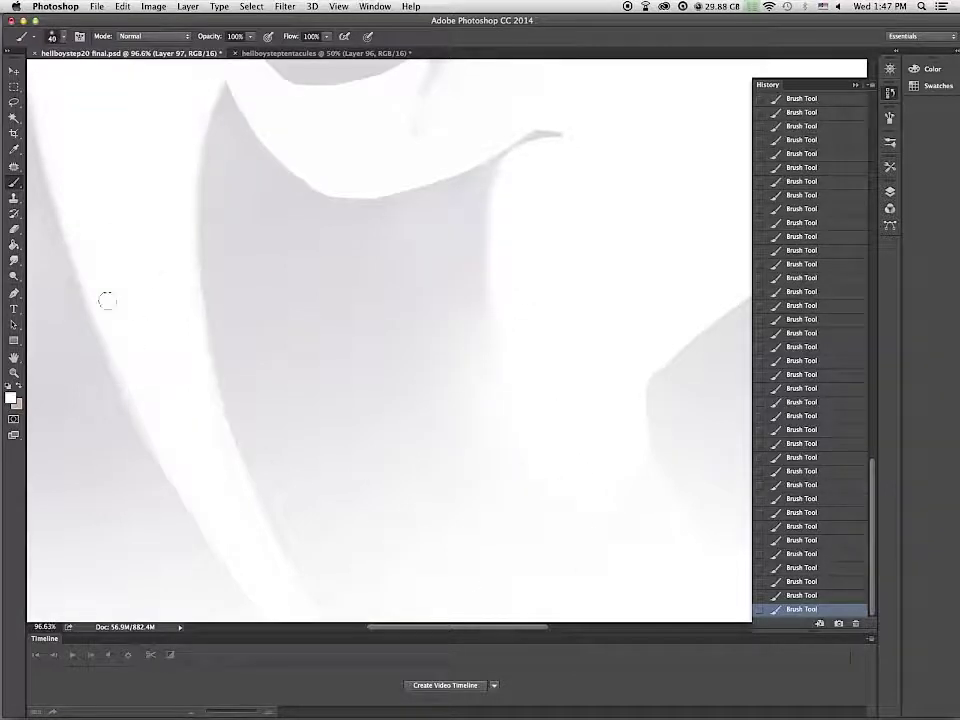
pyautogui.scroll(-6, 657, 456)
pyautogui.moveTo(657, 456); pyautogui.dragTo(373, 303)
pyautogui.press(']')
pyautogui.press(']')
pyautogui.press(']')
pyautogui.press(']')
pyautogui.press(']')
pyautogui.press(']')
pyautogui.press(']')
pyautogui.moveTo(412, 271)
pyautogui.mouseDown()
pyautogui.moveTo(387, 380)
pyautogui.moveTo(291, 395)
pyautogui.moveTo(394, 355)
pyautogui.mouseUp()
pyautogui.press(']')
pyautogui.press(']')
pyautogui.press(']')
pyautogui.press(']')
pyautogui.press(']')
pyautogui.press(']')
pyautogui.press(']')
pyautogui.press(']')
pyautogui.press(']')
# Step: Show the hidden Group 1 layers again, from desaturation with hue down to Layer 87
pyautogui.click(890, 186)
pyautogui.click(742, 587)
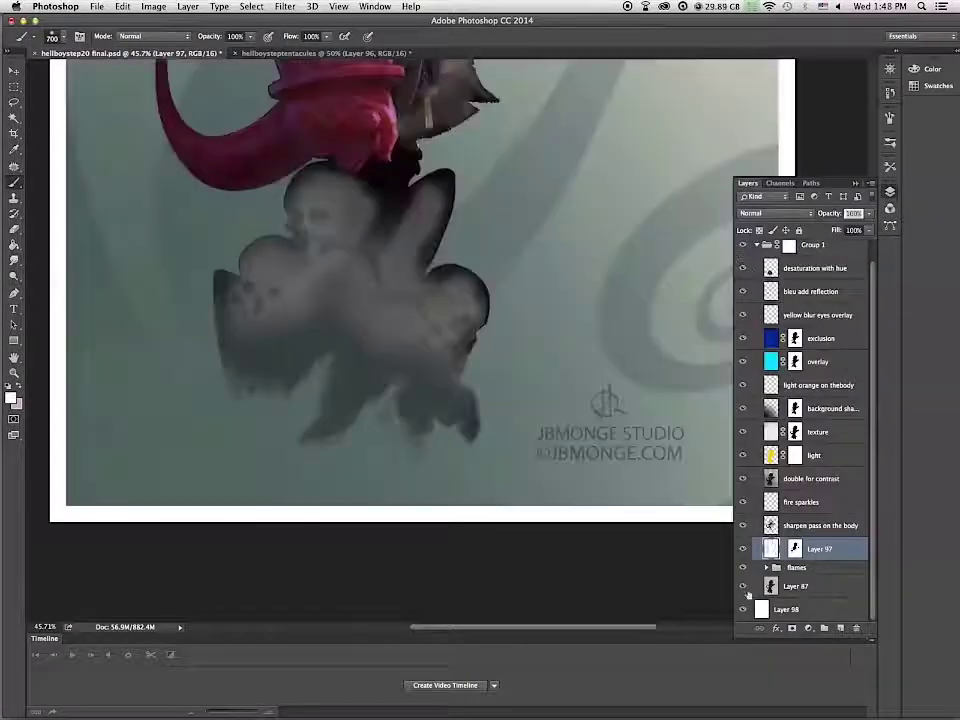
# Step: Compare the artwork with and without the double for contrast layer, and give the tentacle layer (Layer 97) a darkening blend mode
pyautogui.click(744, 481)
pyautogui.click(744, 481)
pyautogui.moveTo(873, 475); pyautogui.dragTo(874, 454)
pyautogui.click(743, 502)
pyautogui.click(743, 502)
pyautogui.click(775, 213)
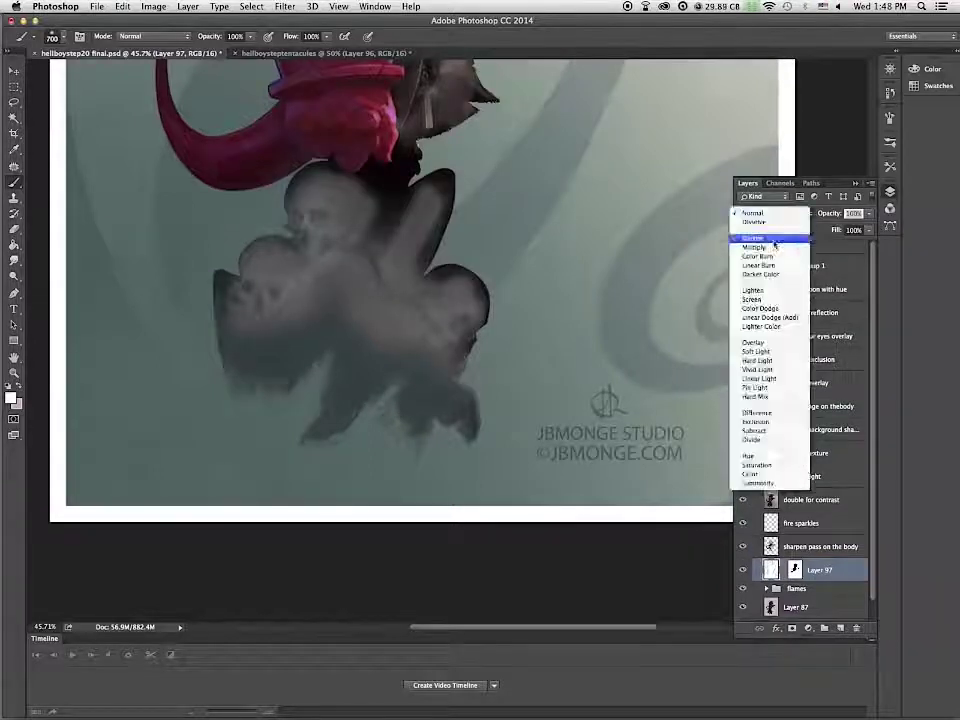
pyautogui.click(765, 263)
pyautogui.scroll(-2, 650, 360)
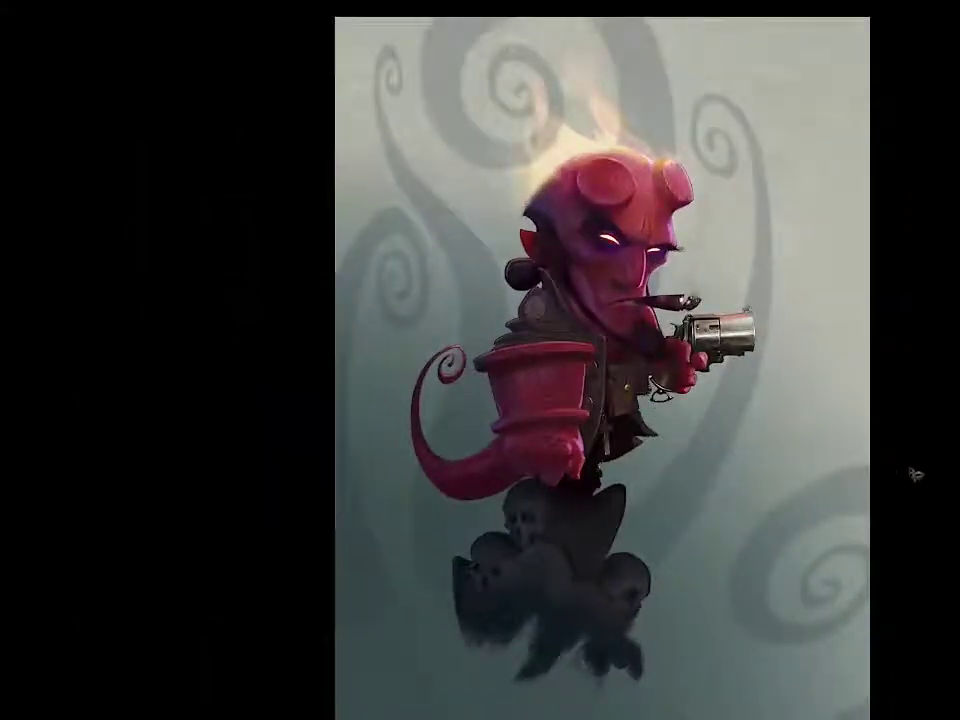
# Step: Load Group 1's mask as a selection, enable the mask to restore the white border, and deselect
pyautogui.press('super+l')
pyautogui.click(889, 250)
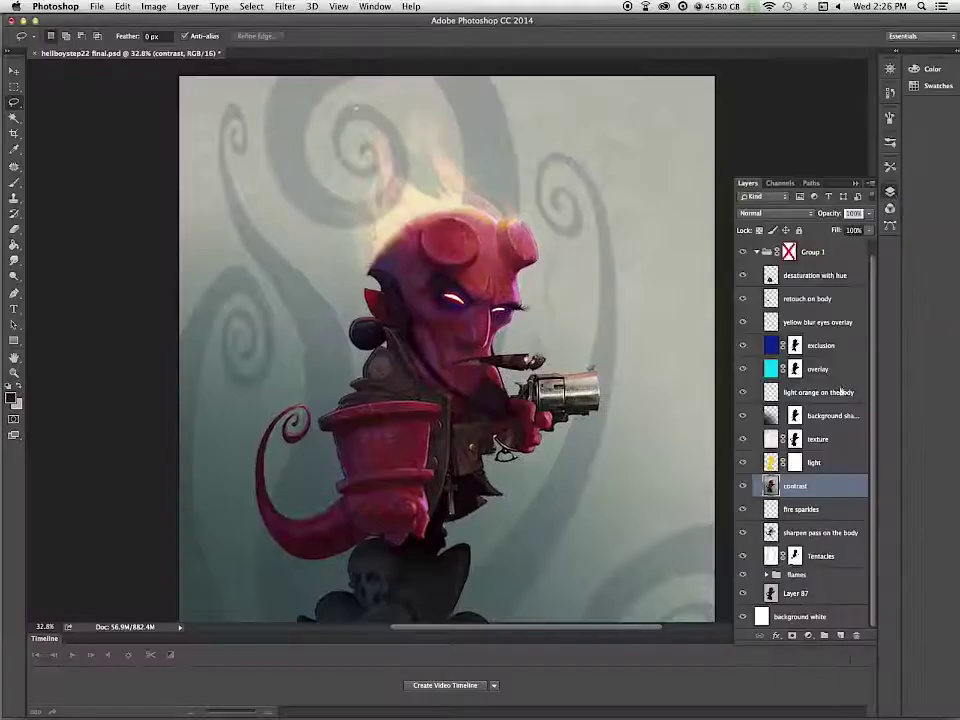
pyautogui.rightClick(789, 252)
pyautogui.click(857, 304)
pyautogui.click(789, 252)
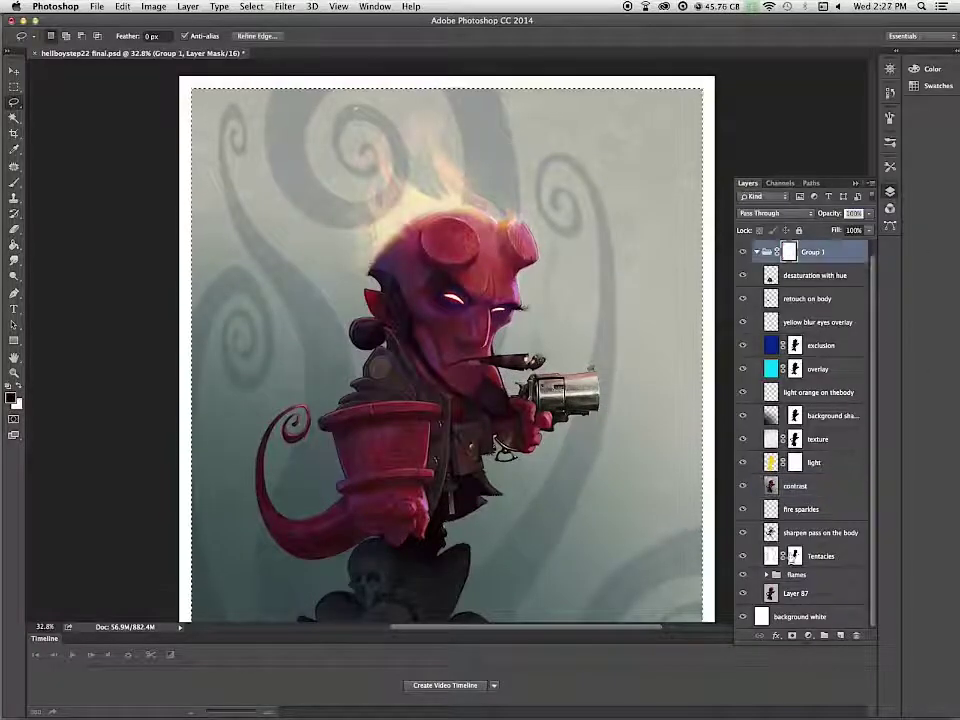
pyautogui.moveTo(871, 541); pyautogui.dragTo(871, 515)
pyautogui.press('super+d')
pyautogui.click(889, 192)
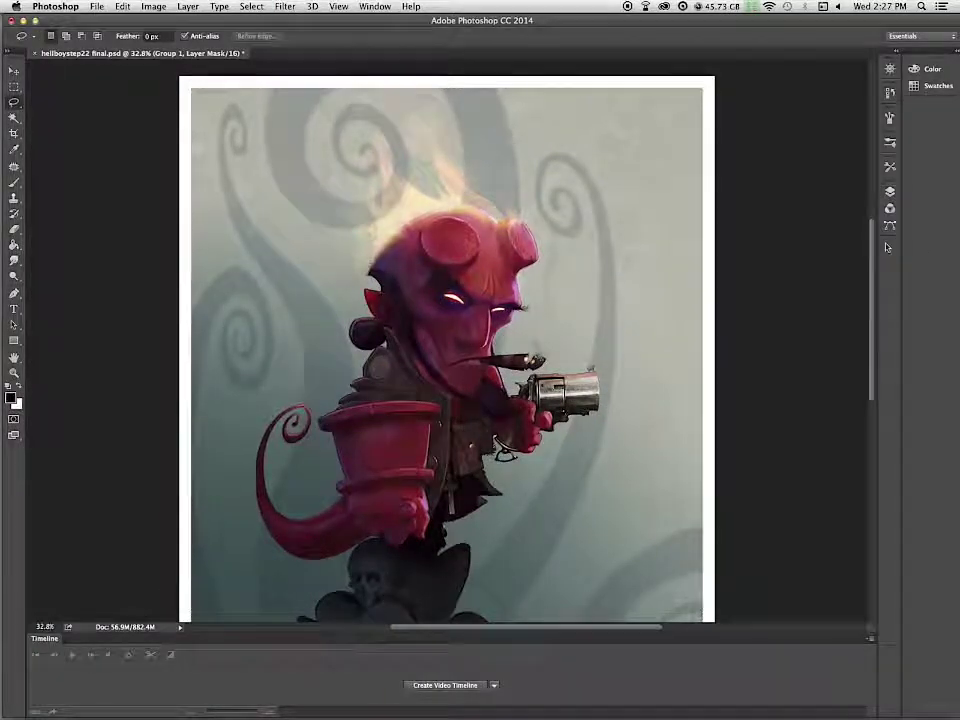
pyautogui.press('f')
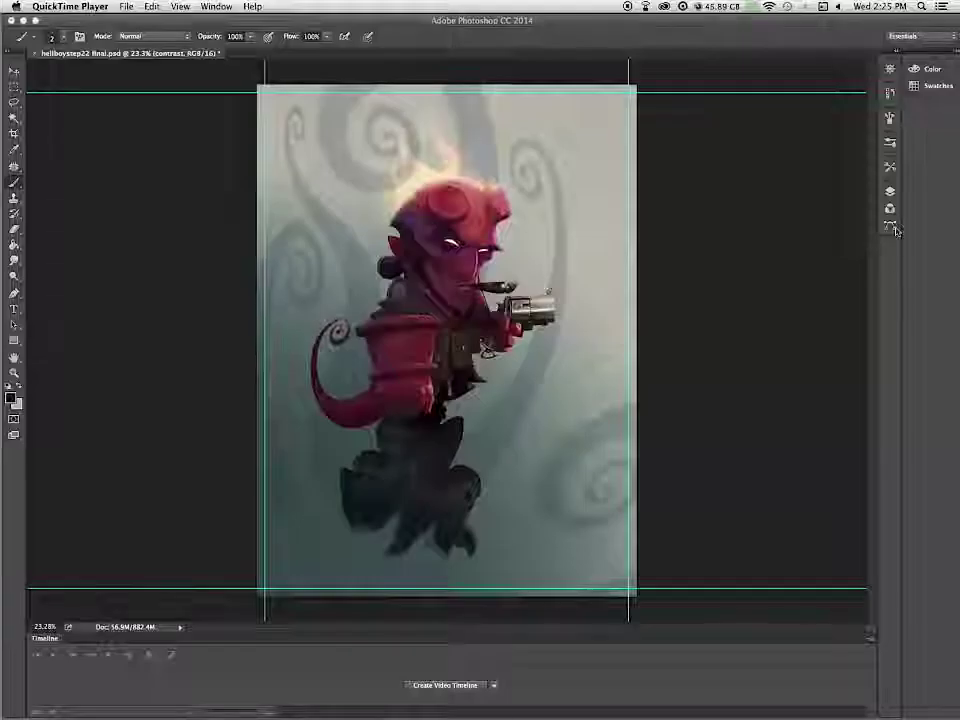
# Step: Hide the guides and view the whole illustration full screen, looking over the figure and the background tentacles
pyautogui.click(767, 465)
pyautogui.press('super+semicolon')
pyautogui.press('f')
pyautogui.press('f')
pyautogui.press('super+0')
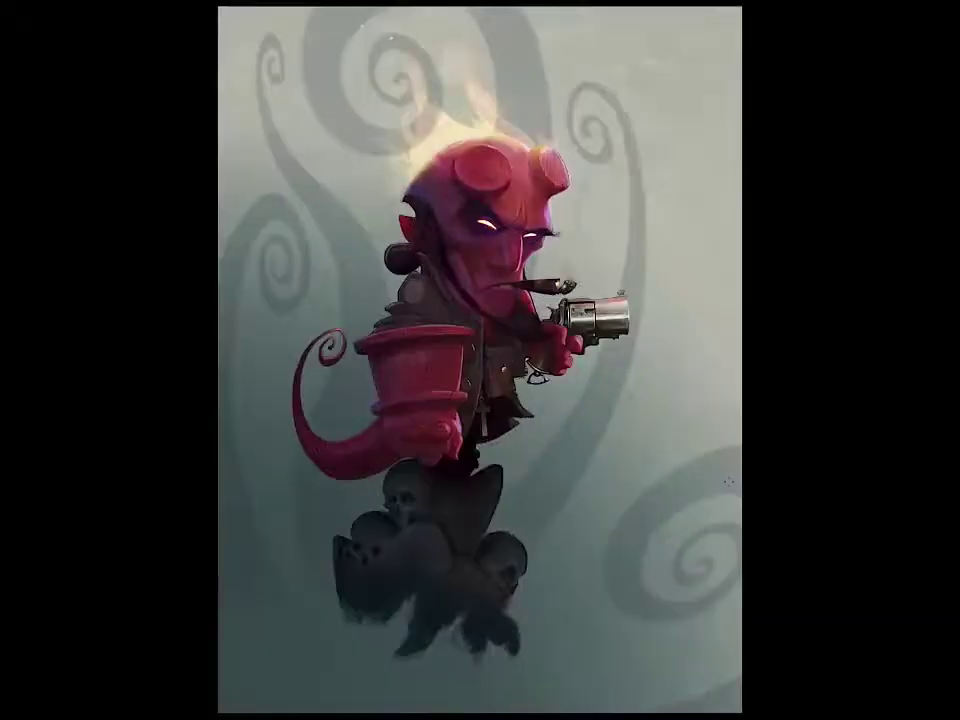
pyautogui.keyDown('super'); pyautogui.click(728, 482); pyautogui.keyUp('super')
pyautogui.moveTo(352, 258); pyautogui.dragTo(530, 560)
pyautogui.moveTo(402, 230); pyautogui.dragTo(639, 402)
pyautogui.moveTo(674, 570); pyautogui.dragTo(851, 274)
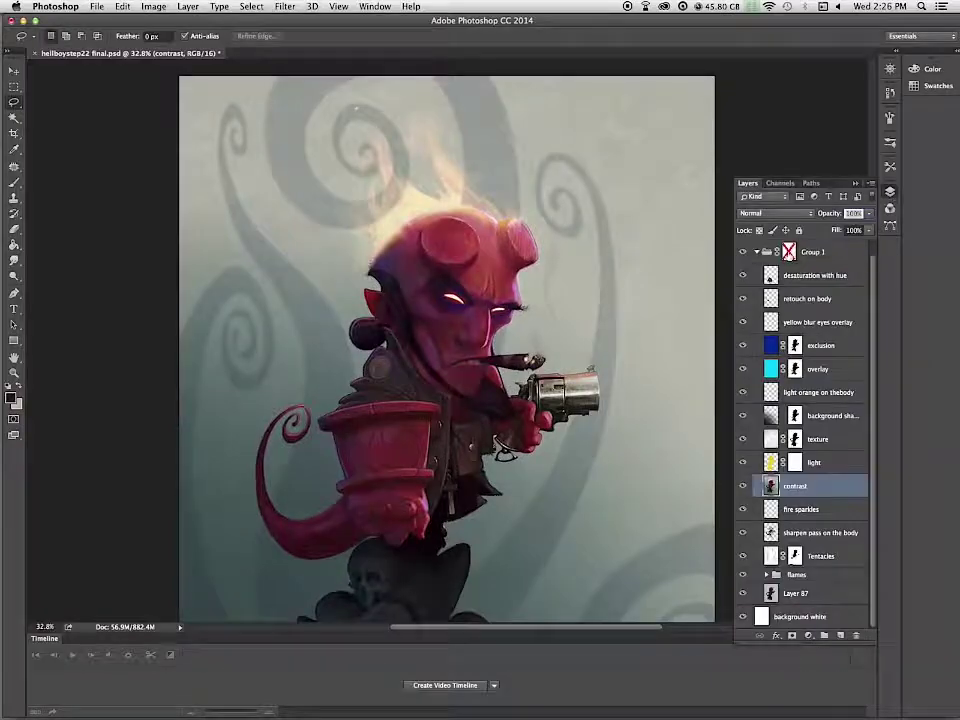
# Step: Add Group 1's mask to the selection, re-enable that mask so the white border frames the image, and clear the selection
pyautogui.rightClick(789, 252)
pyautogui.click(844, 304)
pyautogui.click(789, 253)
pyautogui.scroll(1, 868, 365)
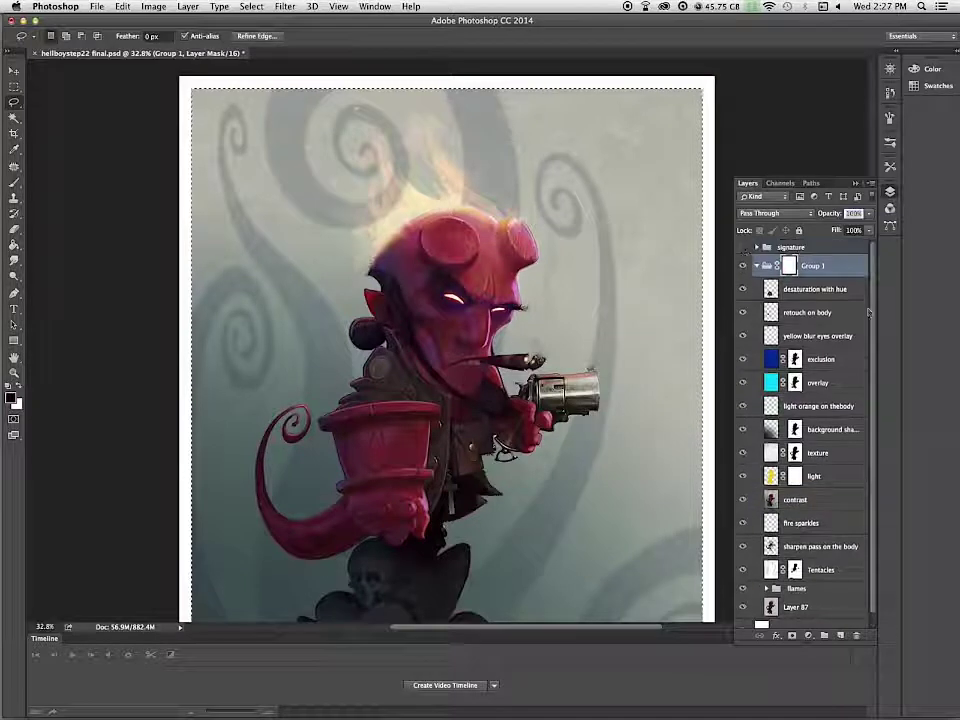
pyautogui.press('super+d')
# Step: Present the signed, white-bordered illustration full screen, positioned so the whole picture can be reviewed
pyautogui.click(890, 192)
pyautogui.press('f')
pyautogui.press('f')
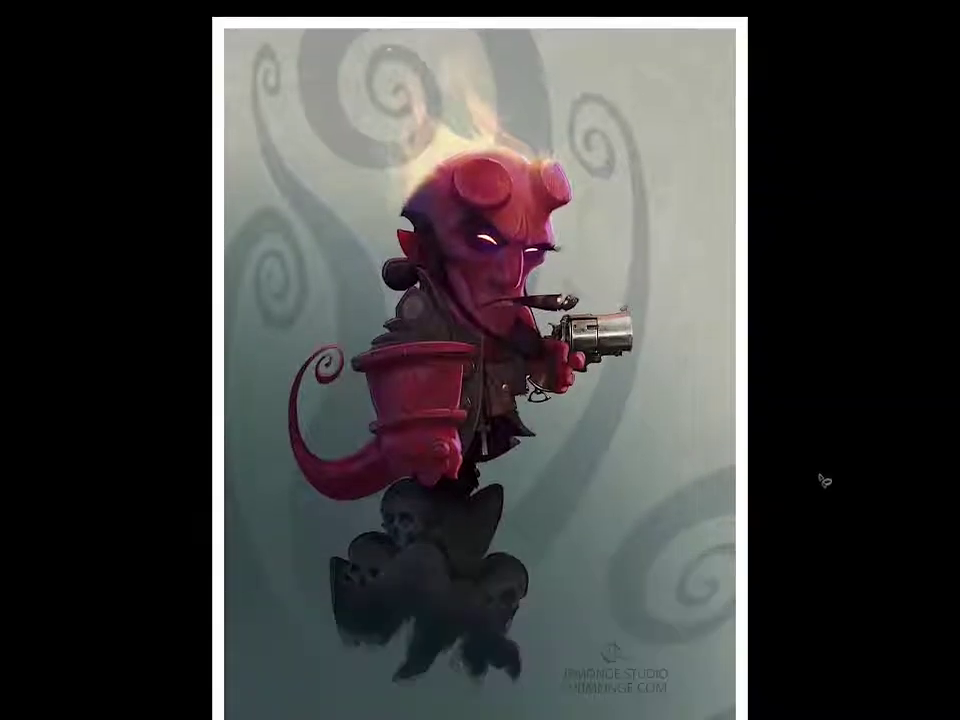
pyautogui.moveTo(855, 453); pyautogui.dragTo(847, 427)
pyautogui.press('super+z')
pyautogui.moveTo(817, 493); pyautogui.dragTo(803, 477)
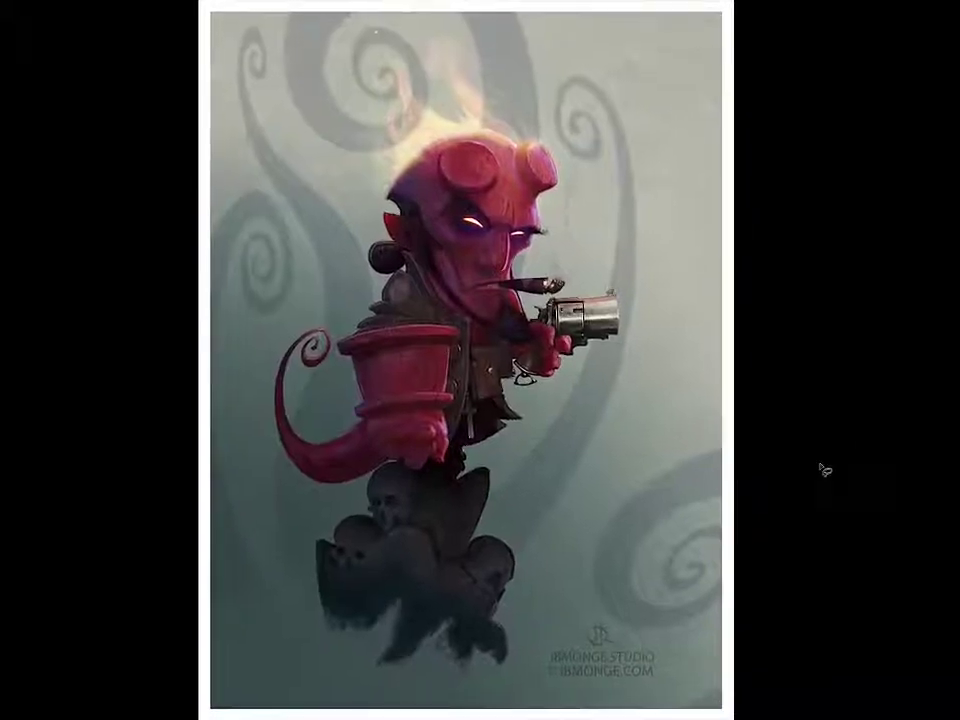